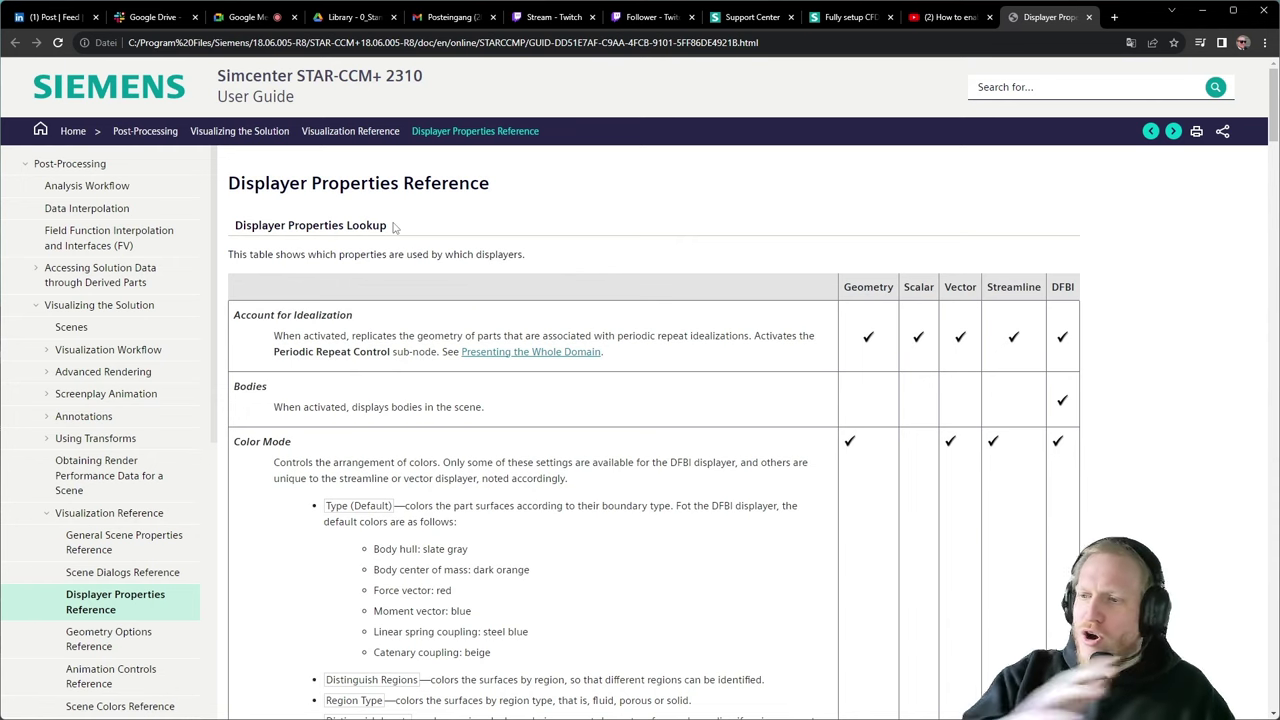
# - Skim the color mode descriptions in the Displayer Properties Reference, and switch back to Simcenter STAR-CCM+
pyautogui.scroll(-5, 456, 561)
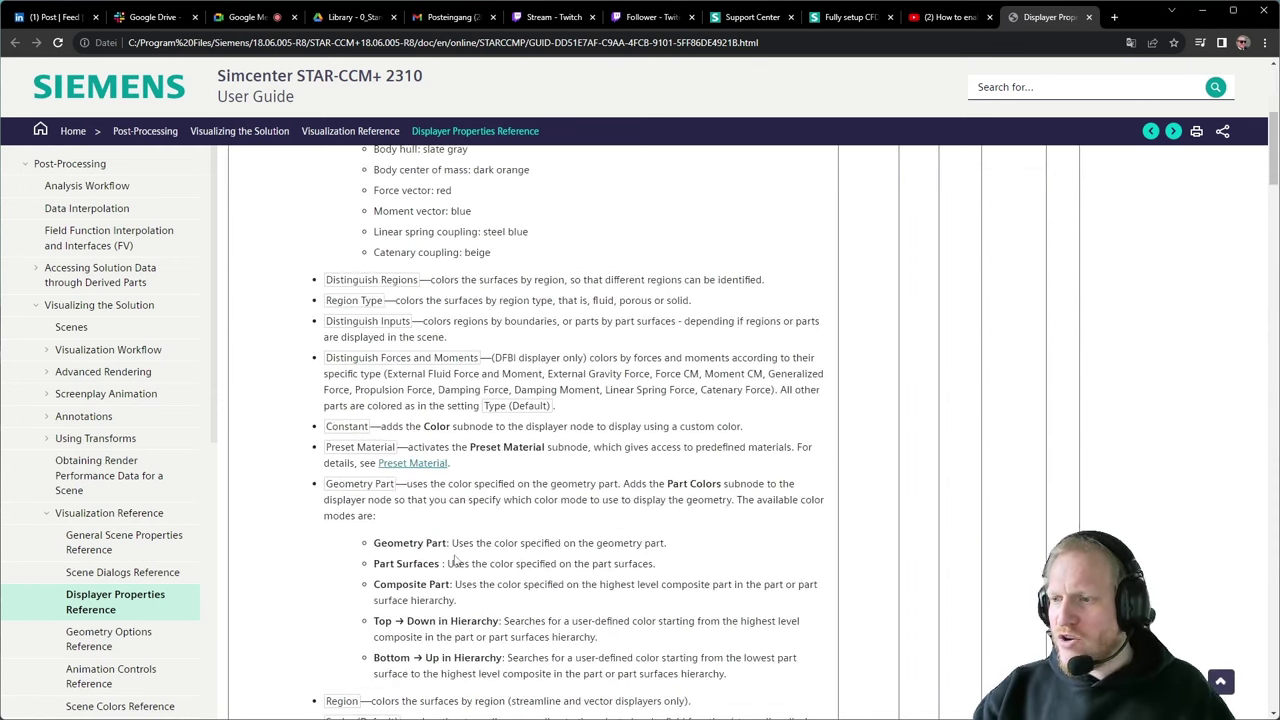
pyautogui.scroll(4, 456, 561)
pyautogui.scroll(1, 456, 561)
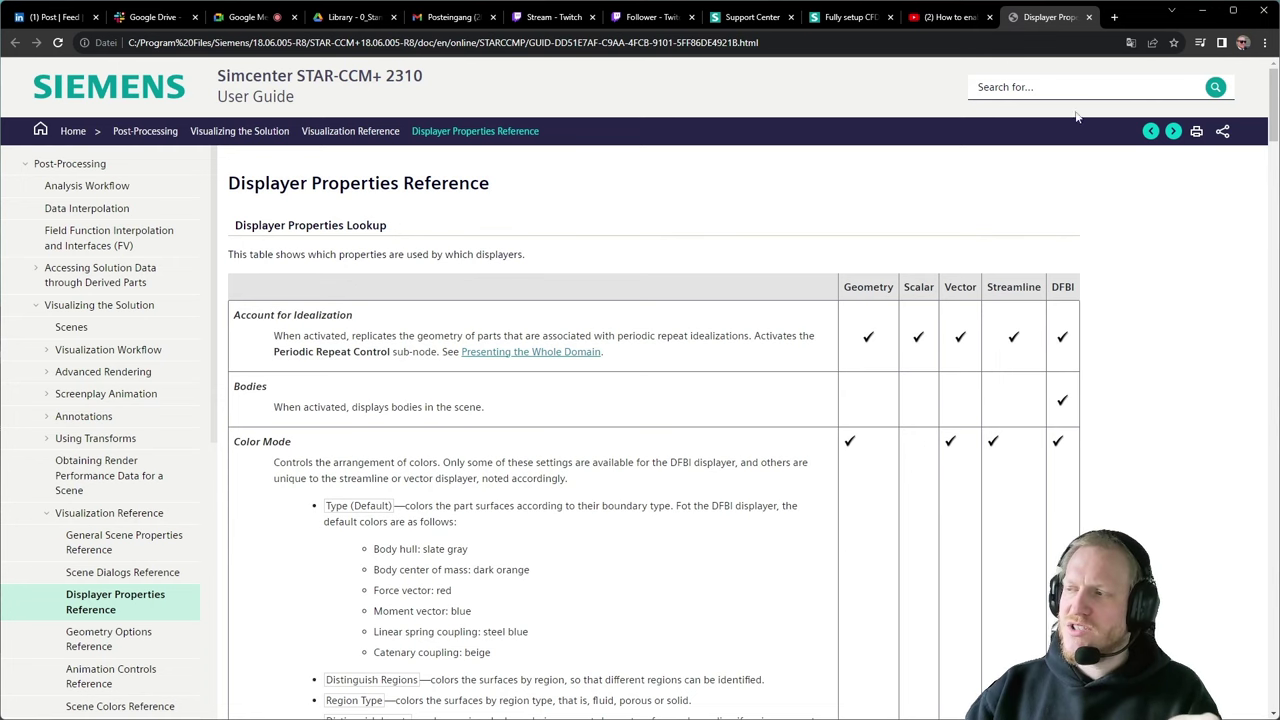
pyautogui.click(1202, 10)
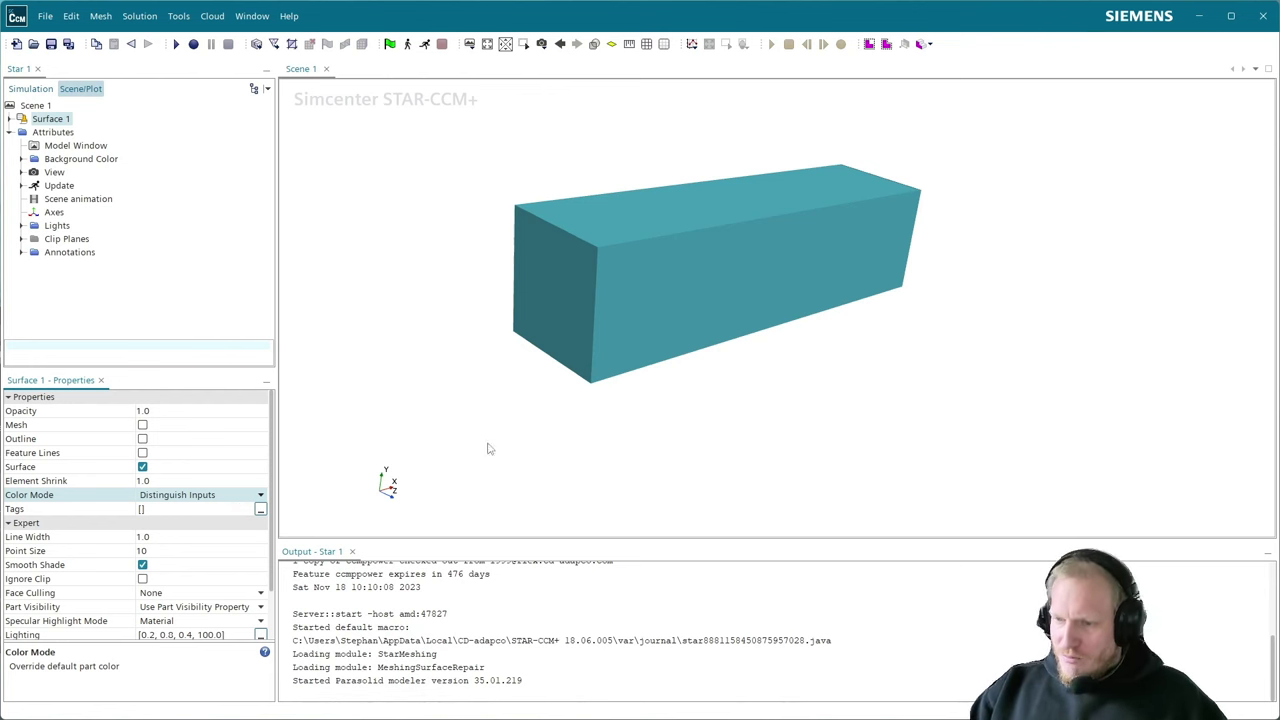
# - Expand the Block part in the simulation tree and examine its surface, its curve and the part's properties
pyautogui.moveTo(701, 261); pyautogui.dragTo(649, 343)
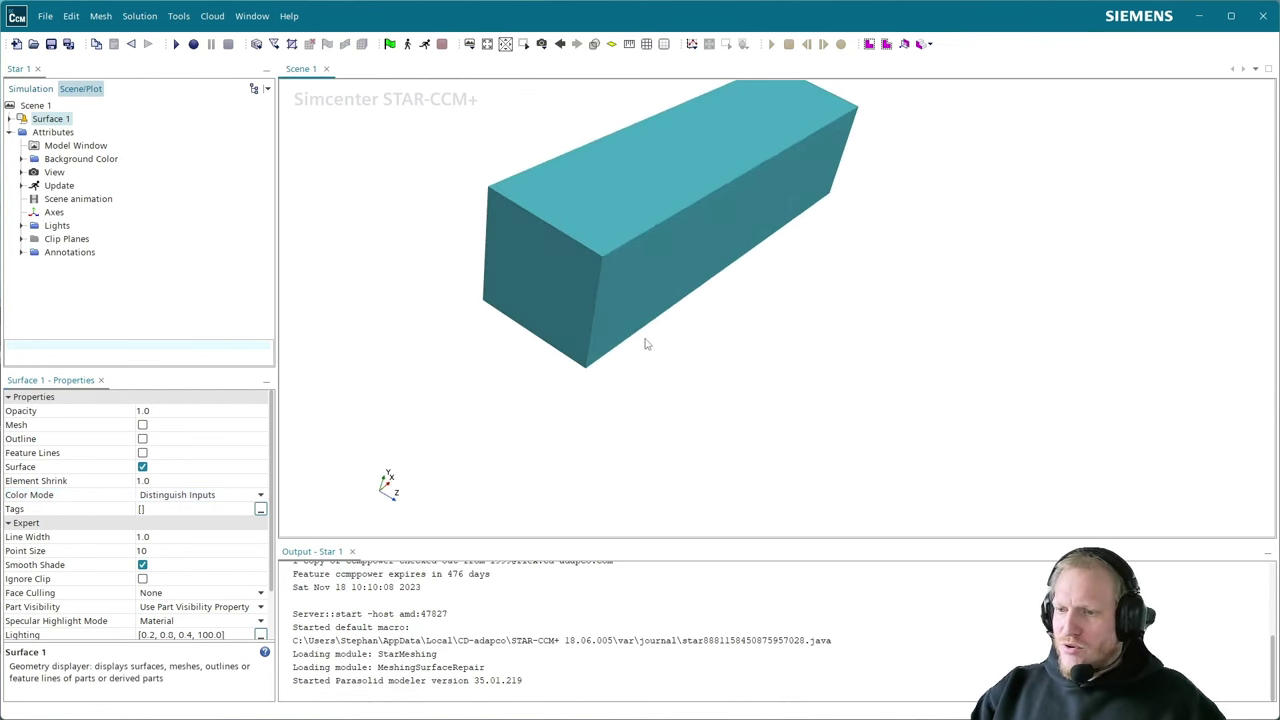
pyautogui.click(48, 90)
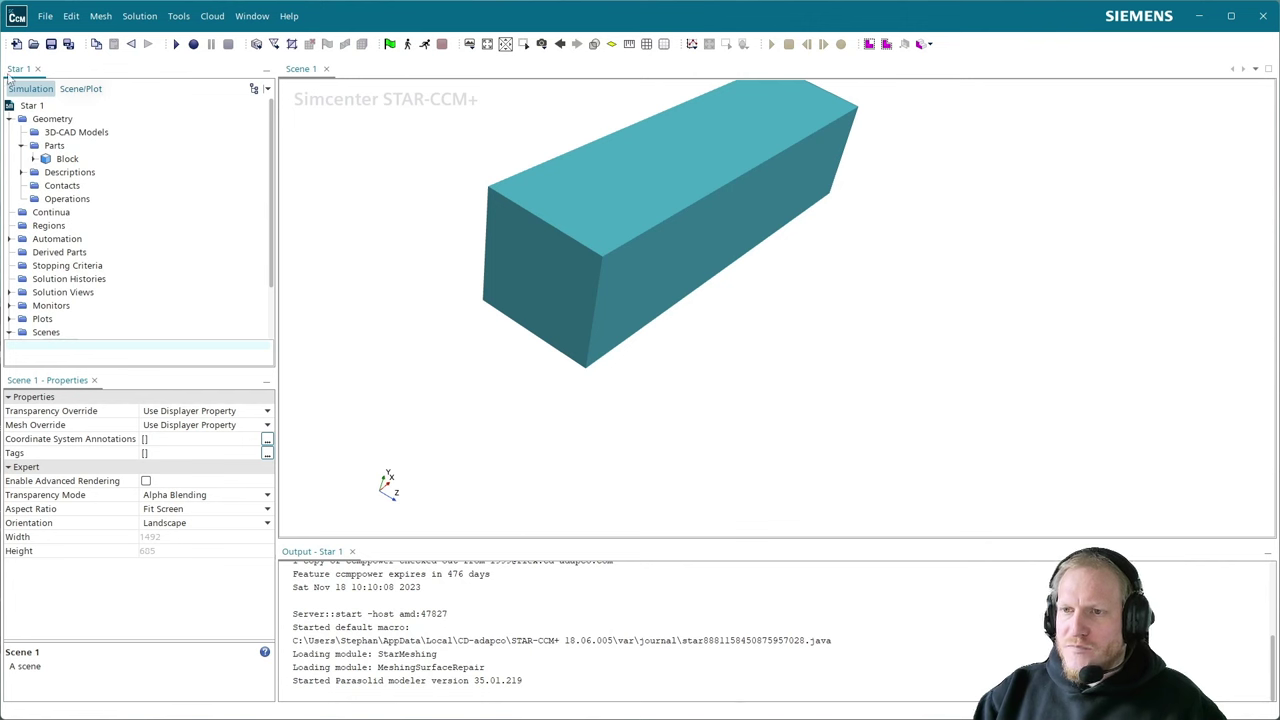
pyautogui.click(34, 159)
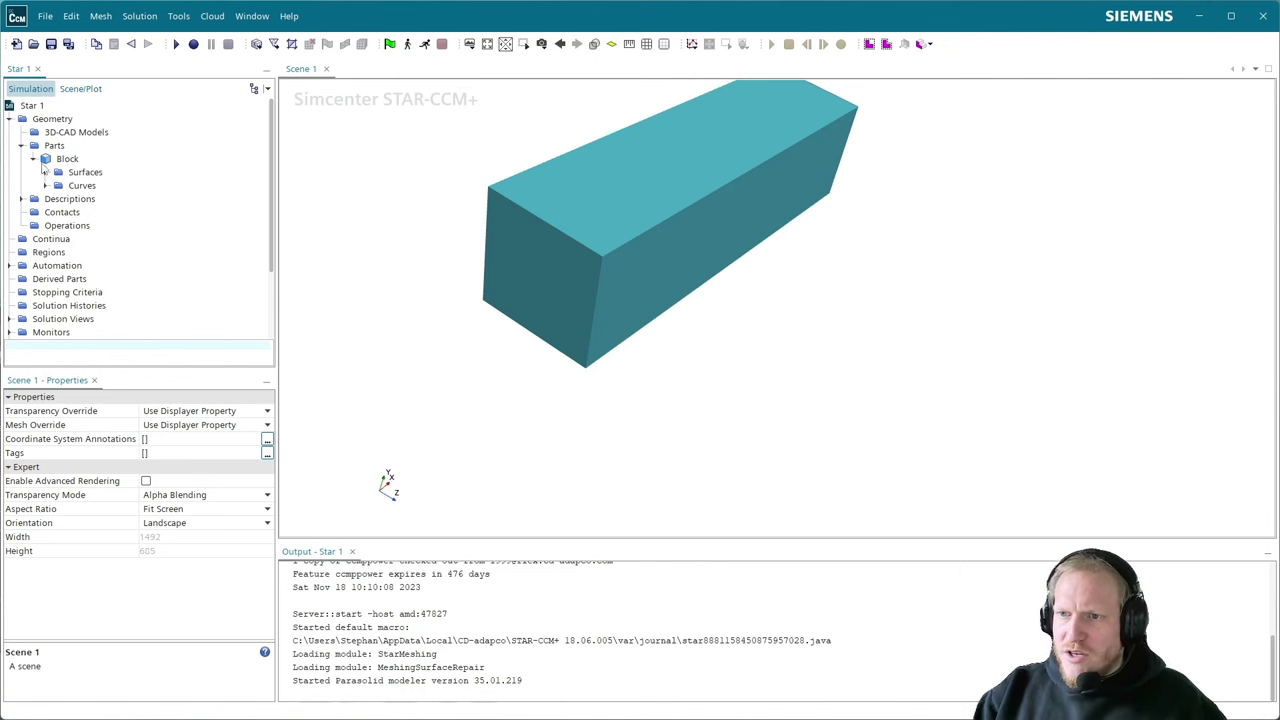
pyautogui.click(44, 173)
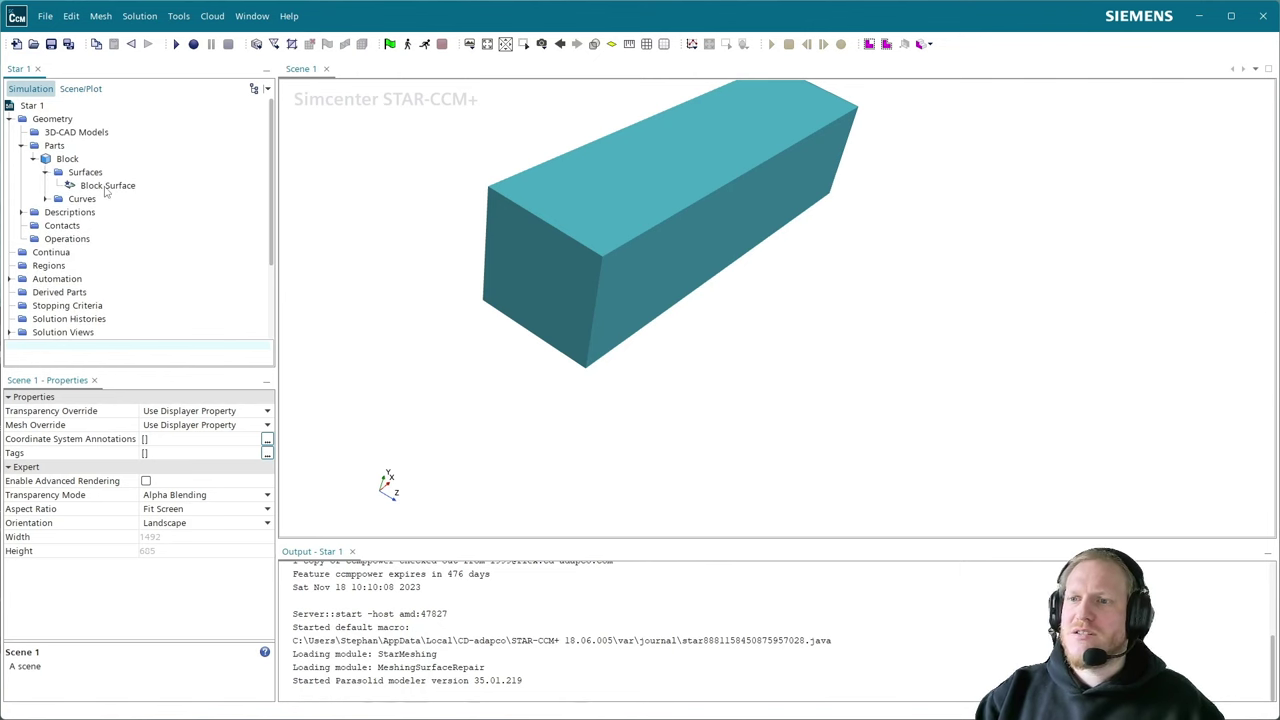
pyautogui.click(107, 186)
pyautogui.click(45, 199)
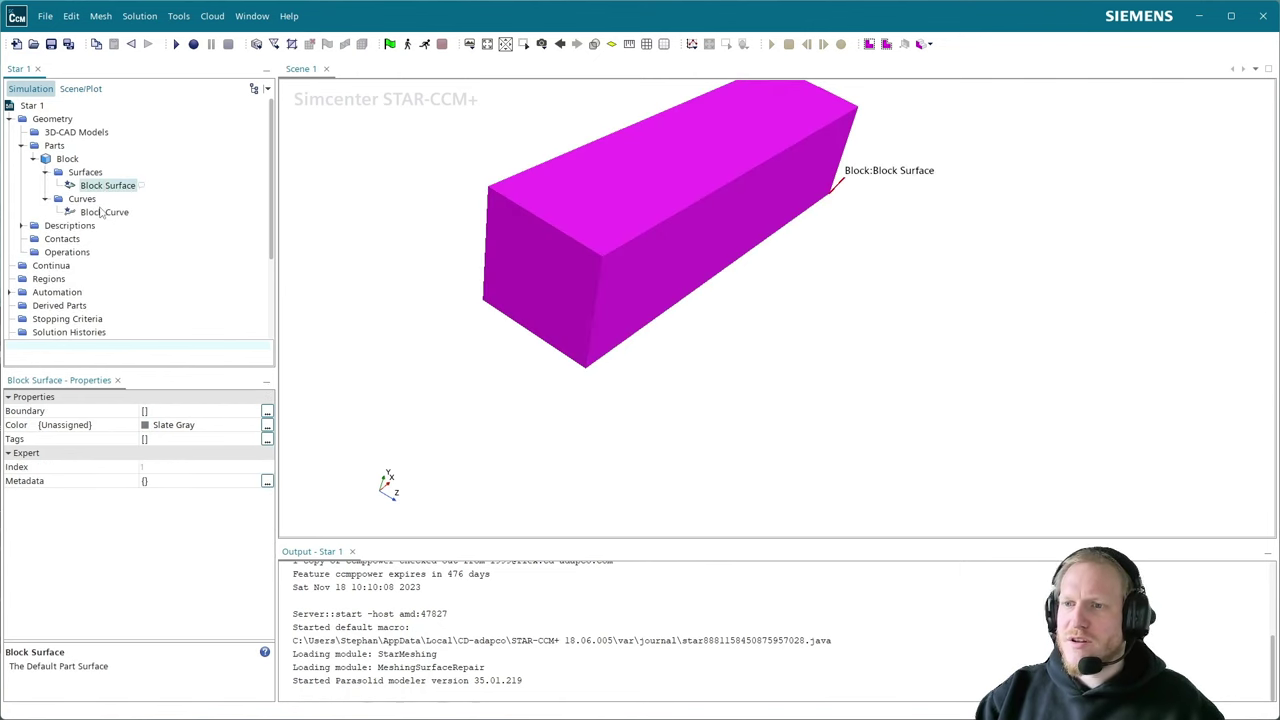
pyautogui.click(101, 213)
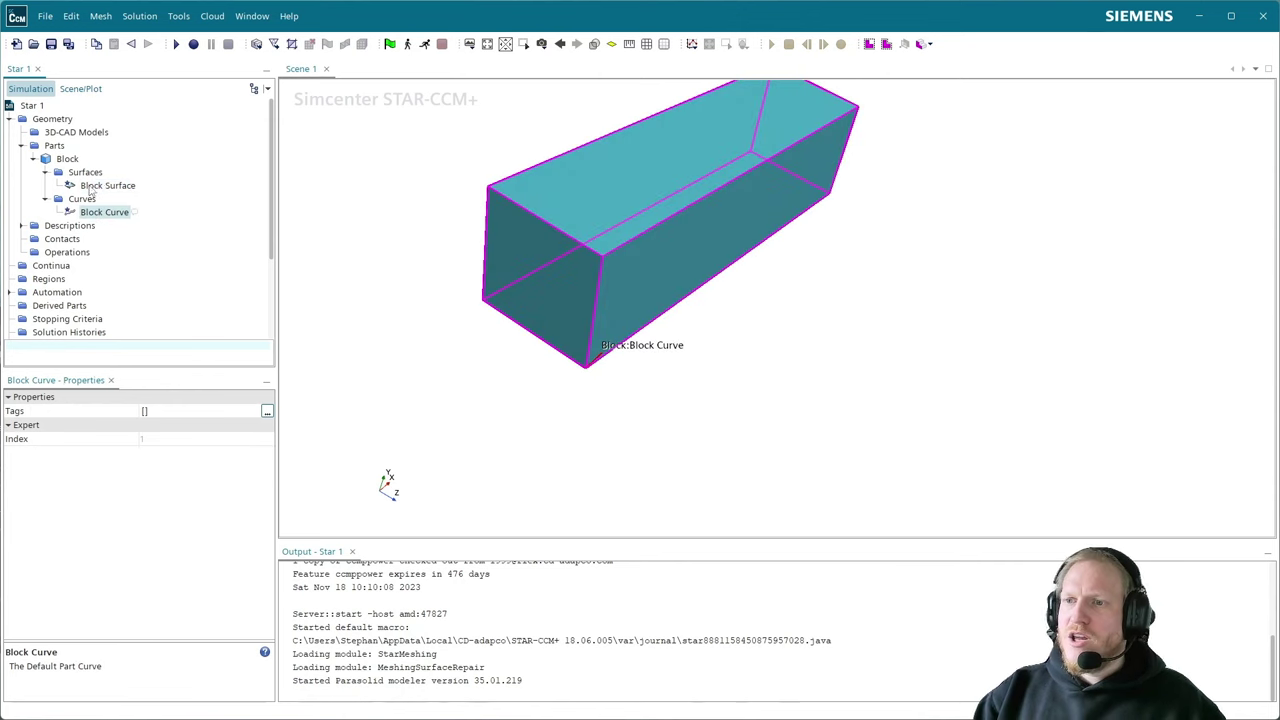
pyautogui.click(105, 186)
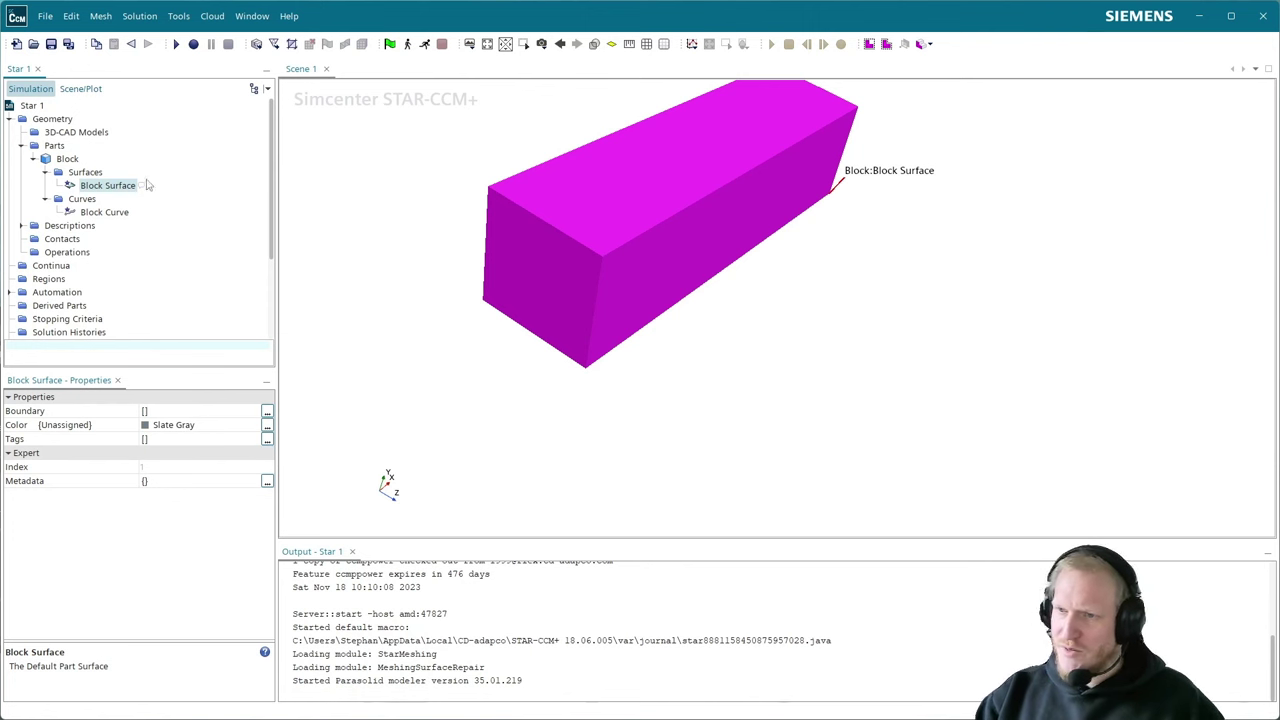
pyautogui.click(67, 160)
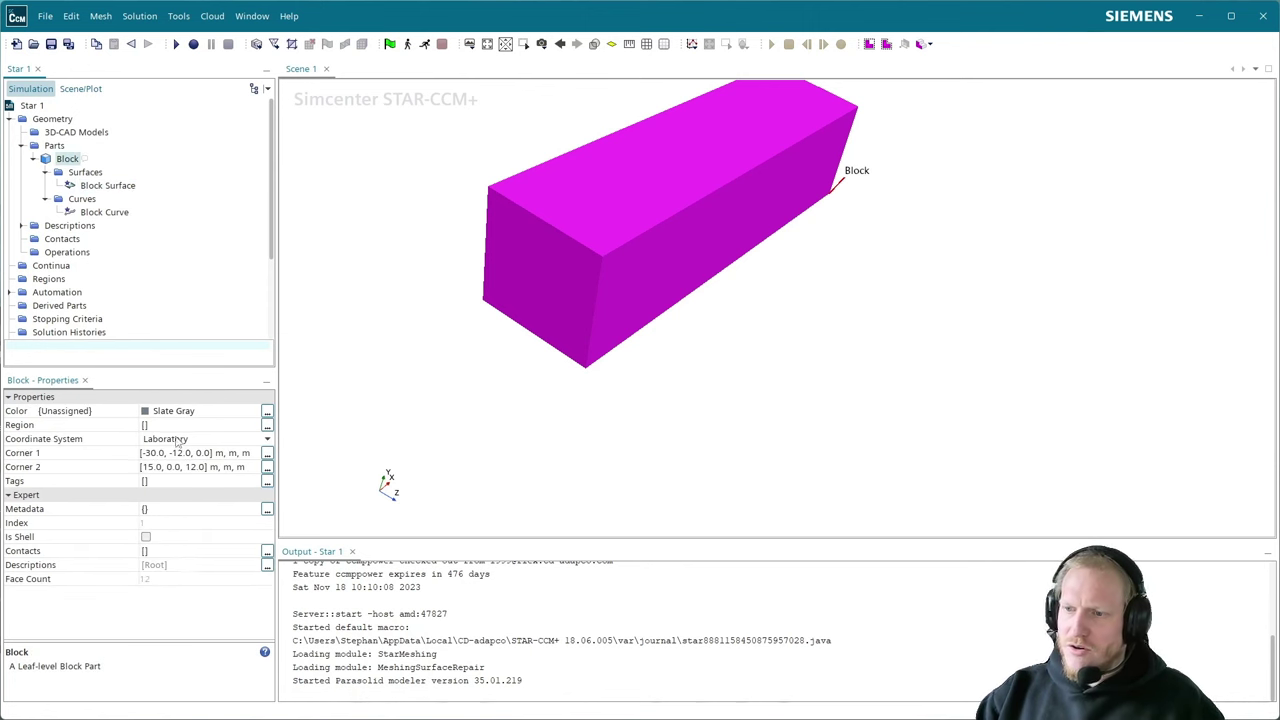
pyautogui.click(108, 190)
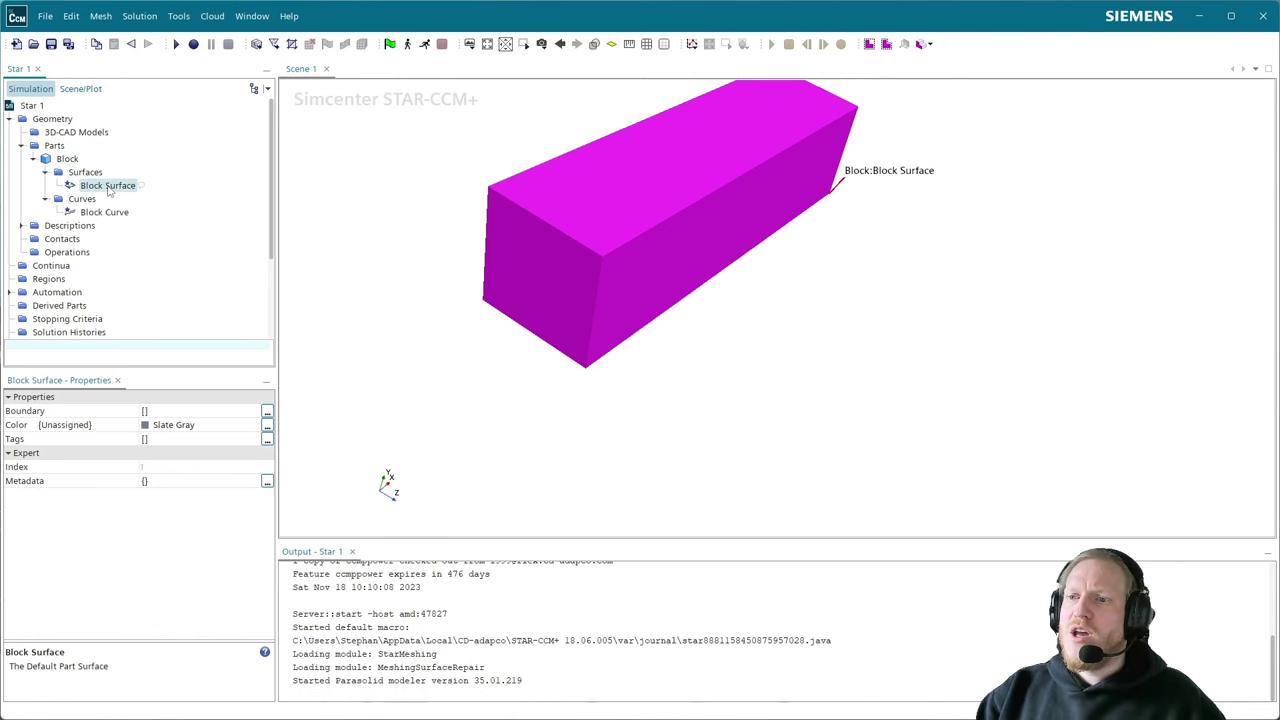
pyautogui.rightClick(110, 192)
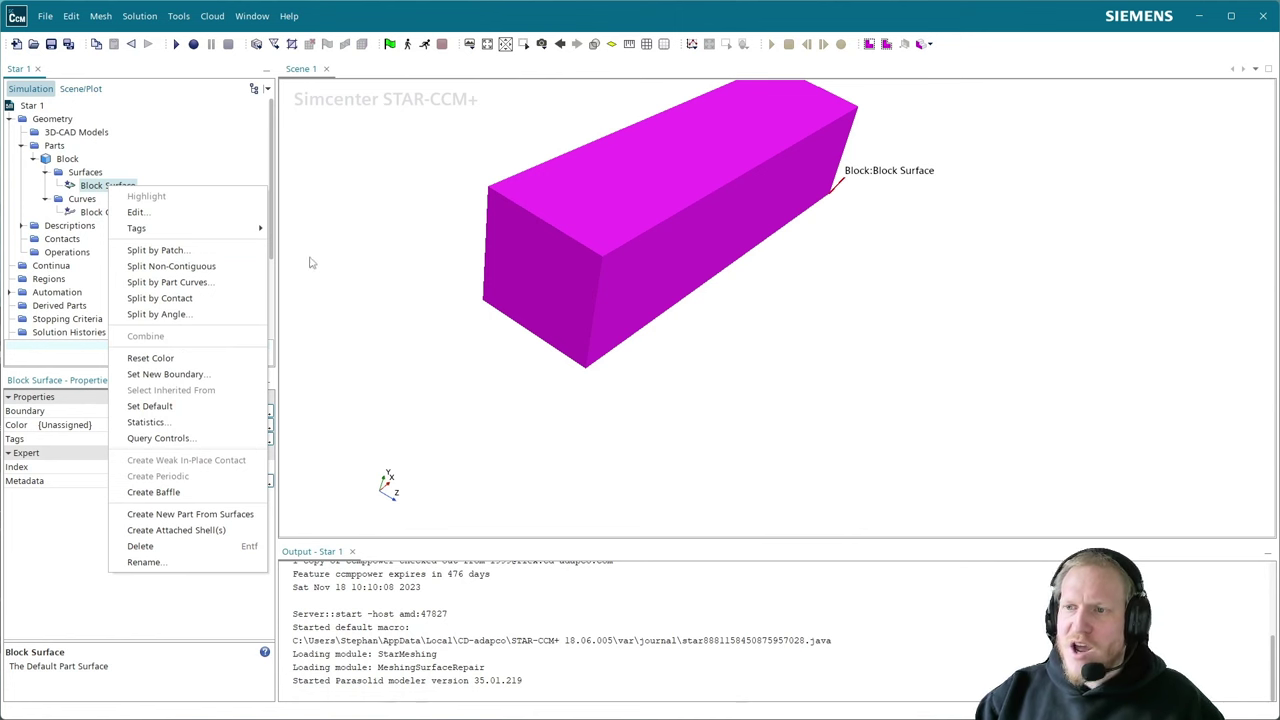
pyautogui.click(200, 252)
pyautogui.moveTo(509, 319); pyautogui.dragTo(455, 258)
pyautogui.click(680, 290)
pyautogui.click(591, 286)
pyautogui.click(455, 258)
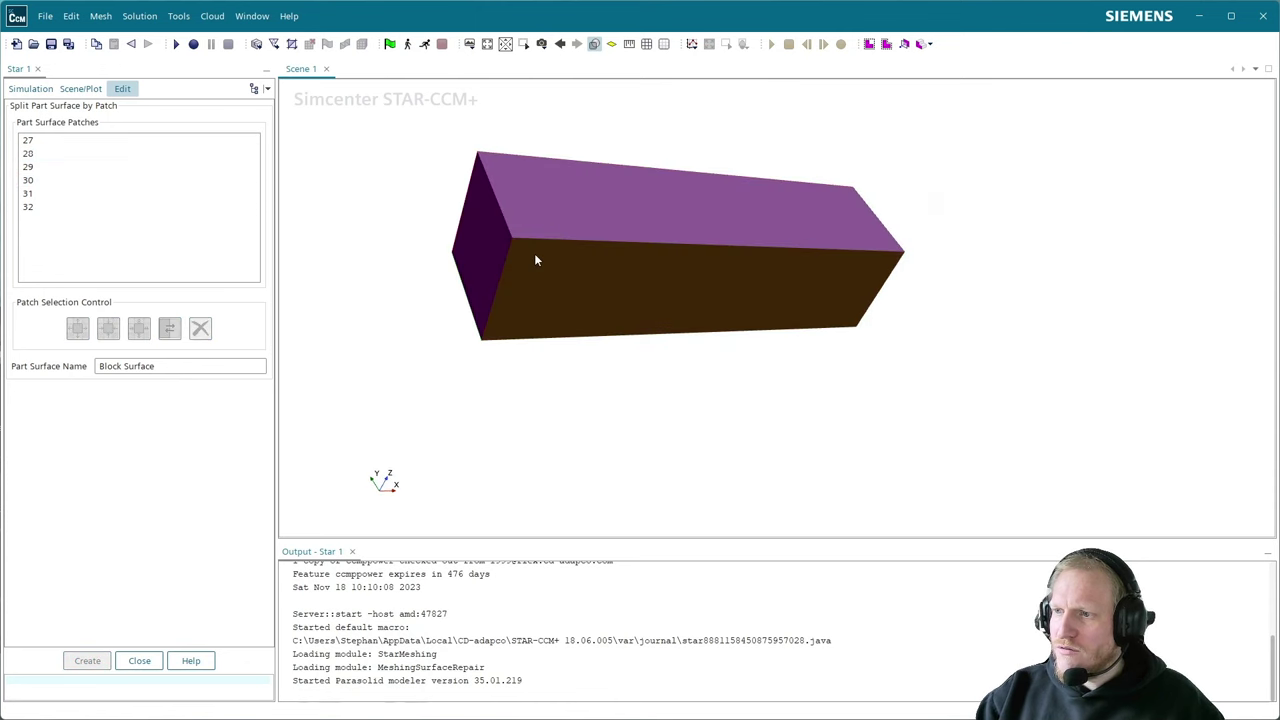
pyautogui.click(678, 208)
pyautogui.moveTo(678, 208); pyautogui.dragTo(1063, 200)
pyautogui.moveTo(510, 143); pyautogui.dragTo(420, 180)
pyautogui.click(549, 177)
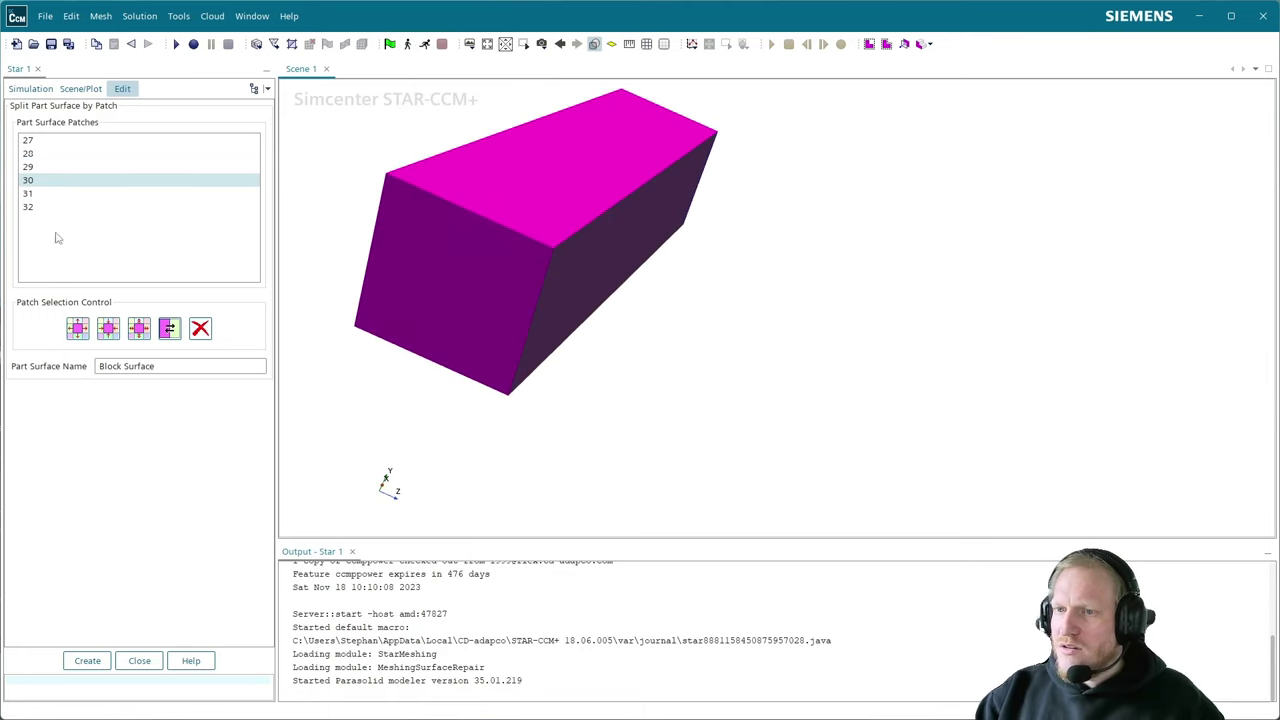
pyautogui.click(142, 667)
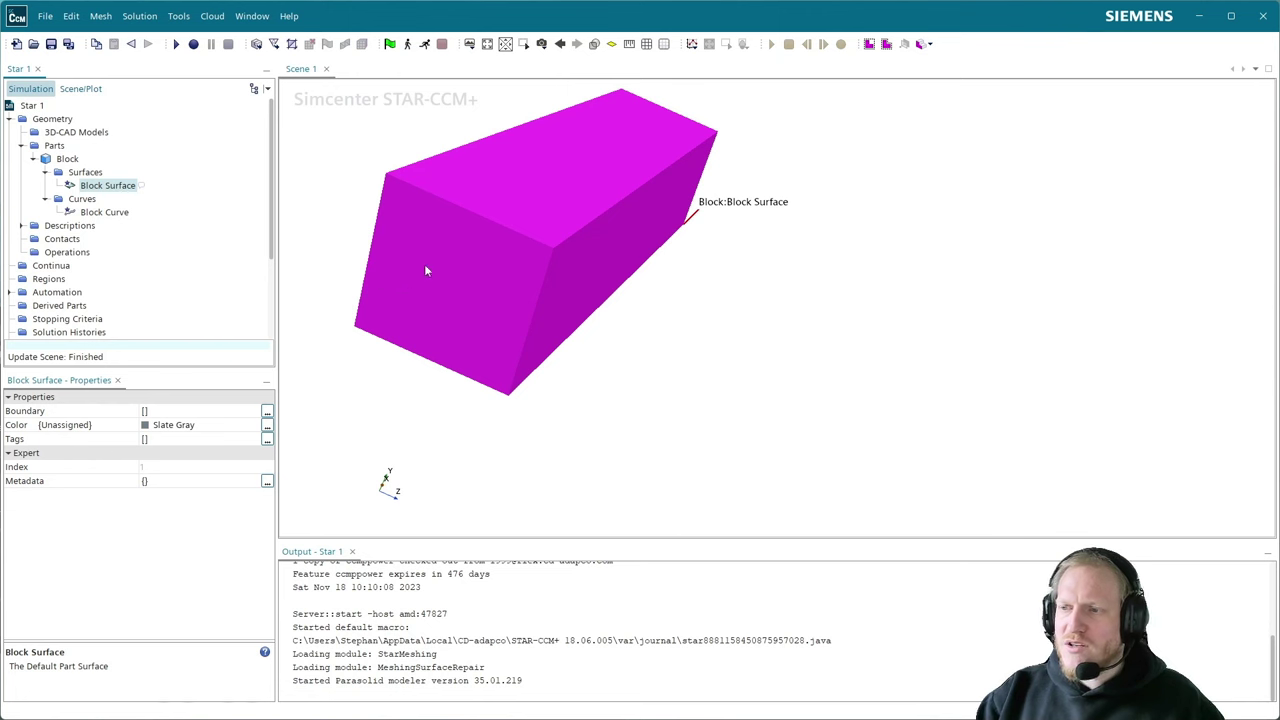
# - Try to split the Block Surface with Split Non-Contiguous and check the message in the output log
pyautogui.moveTo(425, 270); pyautogui.dragTo(317, 237)
pyautogui.rightClick(90, 187)
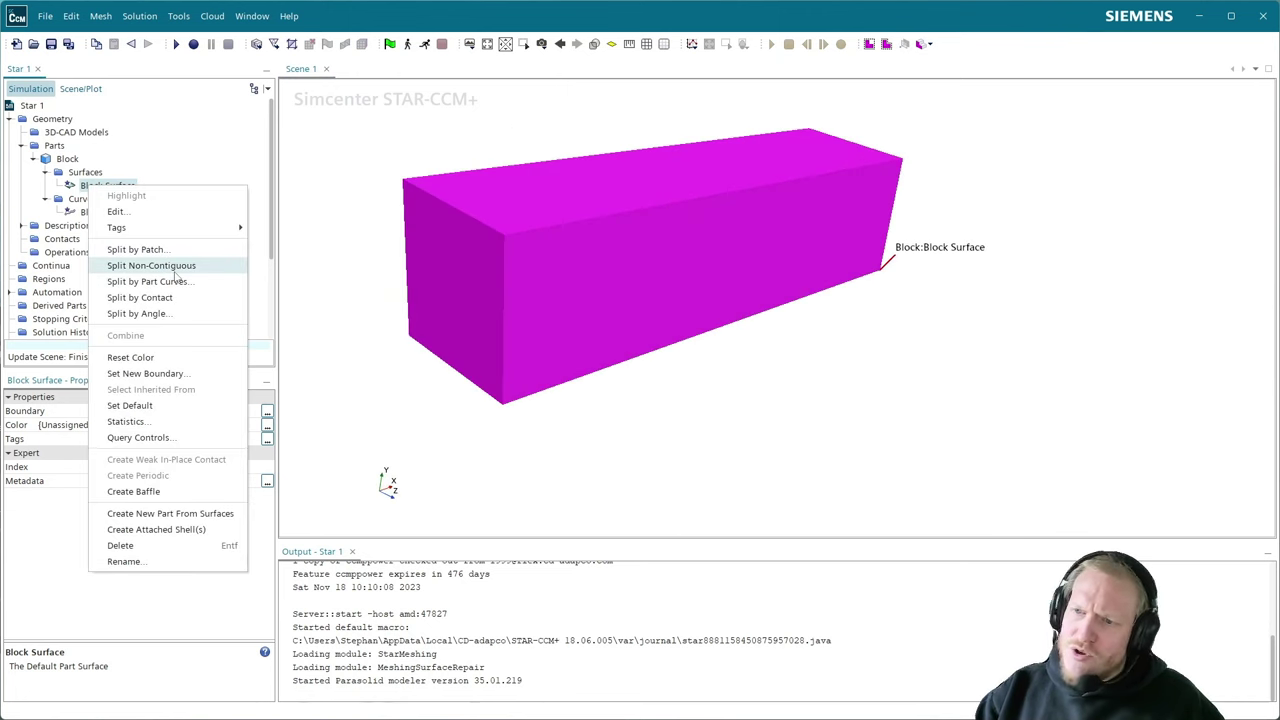
pyautogui.click(175, 266)
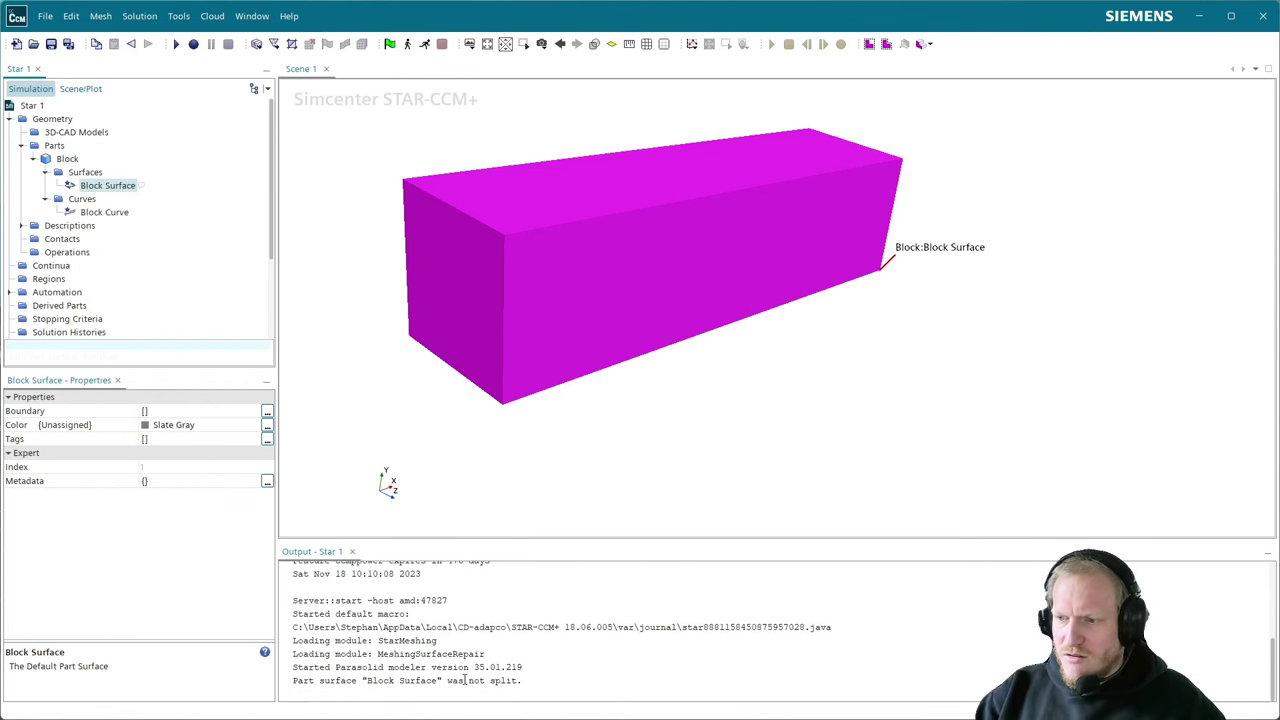
pyautogui.moveTo(565, 688); pyautogui.dragTo(290, 682)
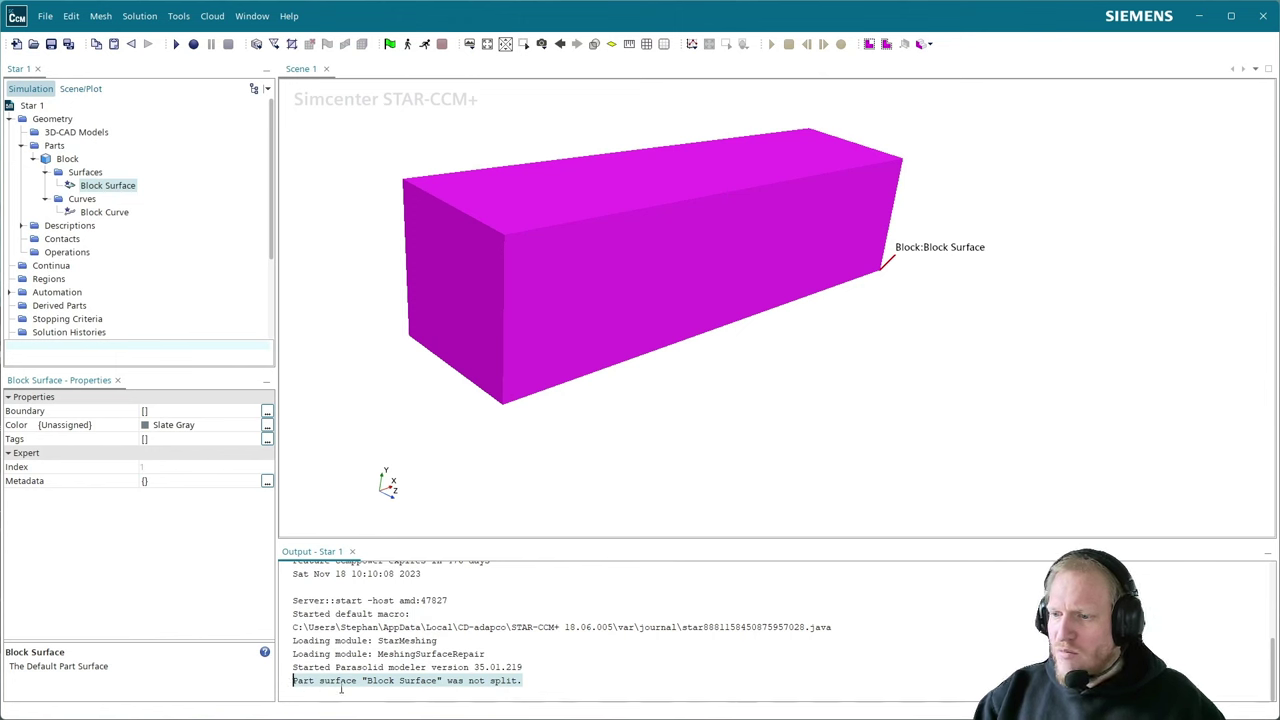
pyautogui.click(553, 685)
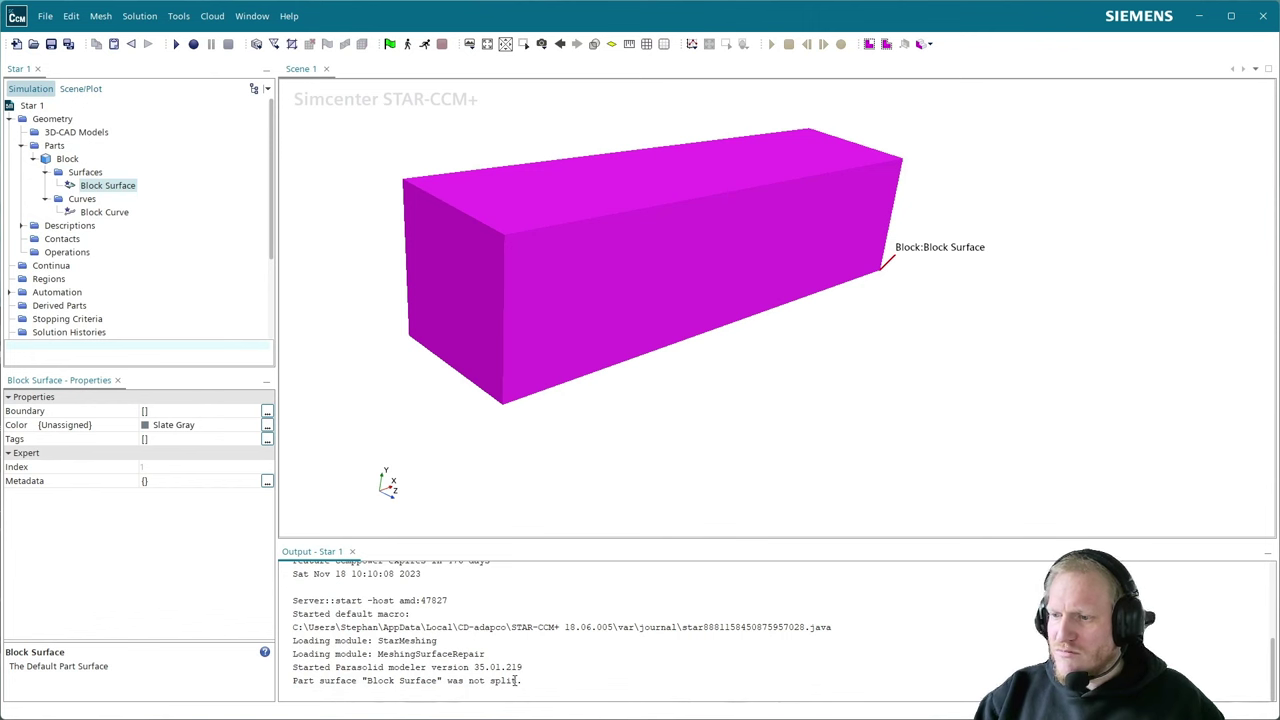
# - Split the Block Surface by angle, using an angle of 89 degrees
pyautogui.rightClick(99, 186)
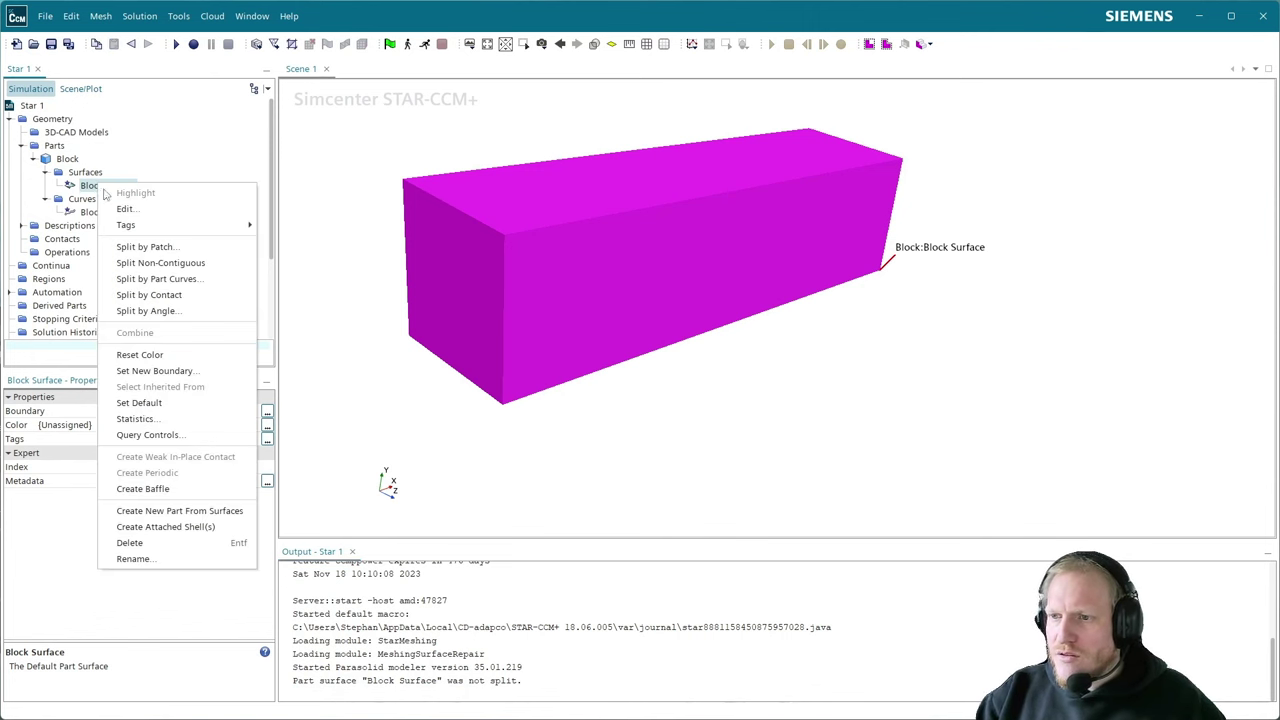
pyautogui.click(196, 316)
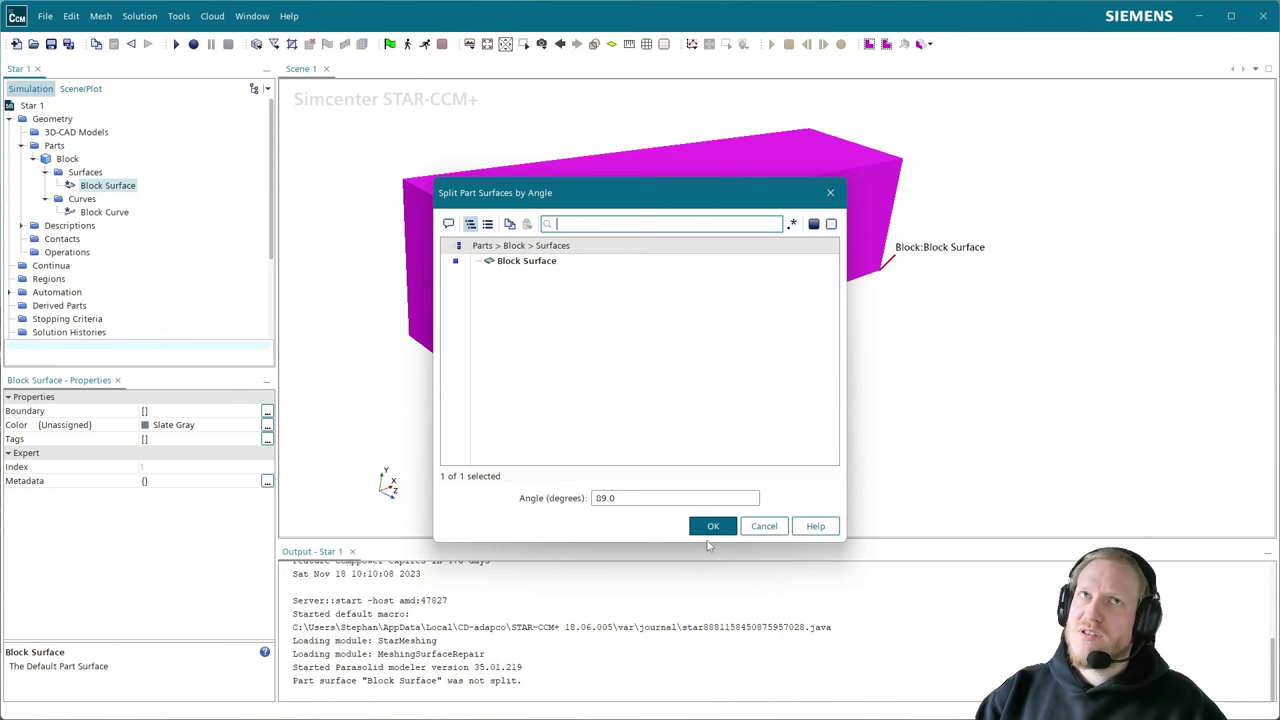
pyautogui.moveTo(586, 200); pyautogui.dragTo(897, 300)
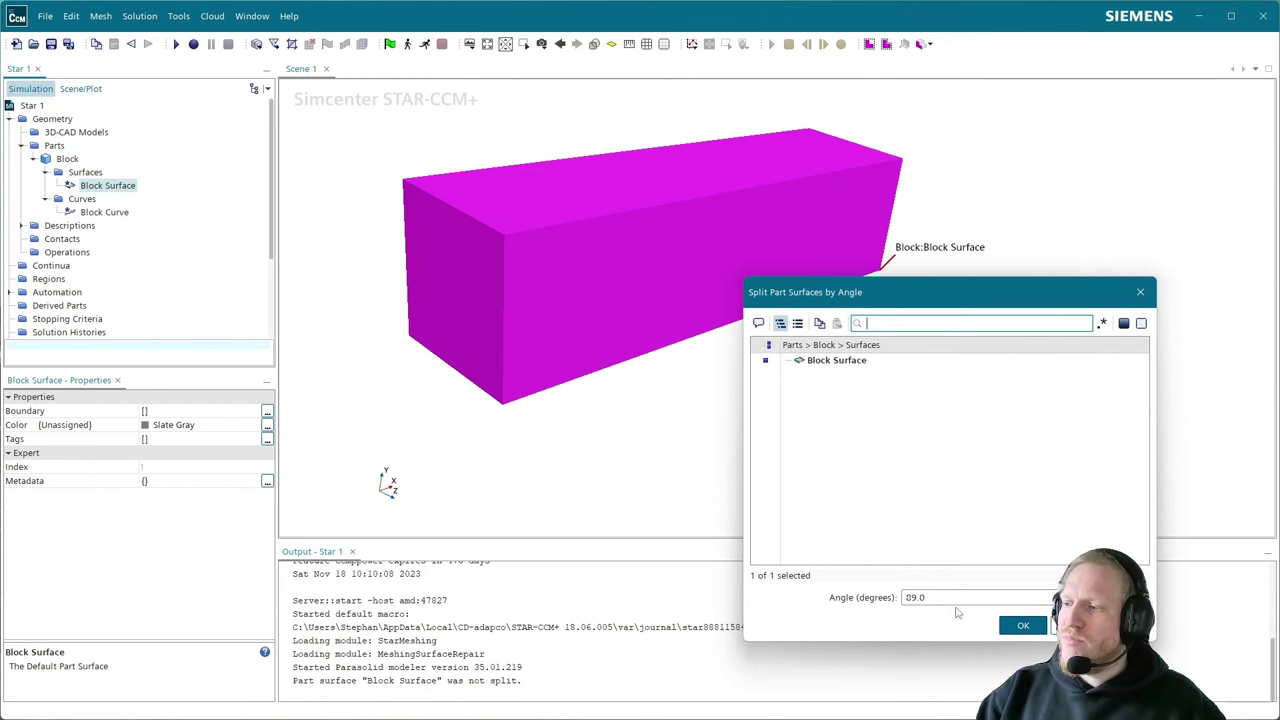
pyautogui.click(1025, 626)
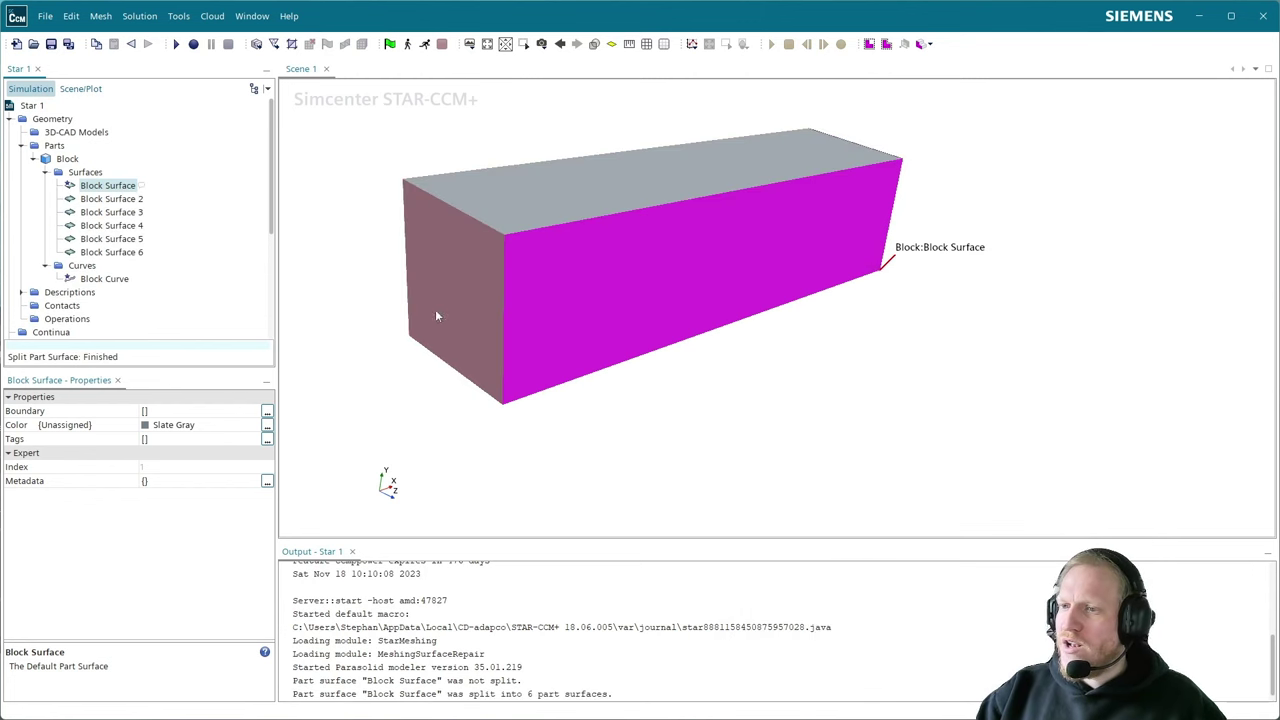
# - Examine the block's split faces in the scene from several angles and review the part's surface list
pyautogui.moveTo(718, 399); pyautogui.dragTo(791, 270)
pyautogui.click(684, 435)
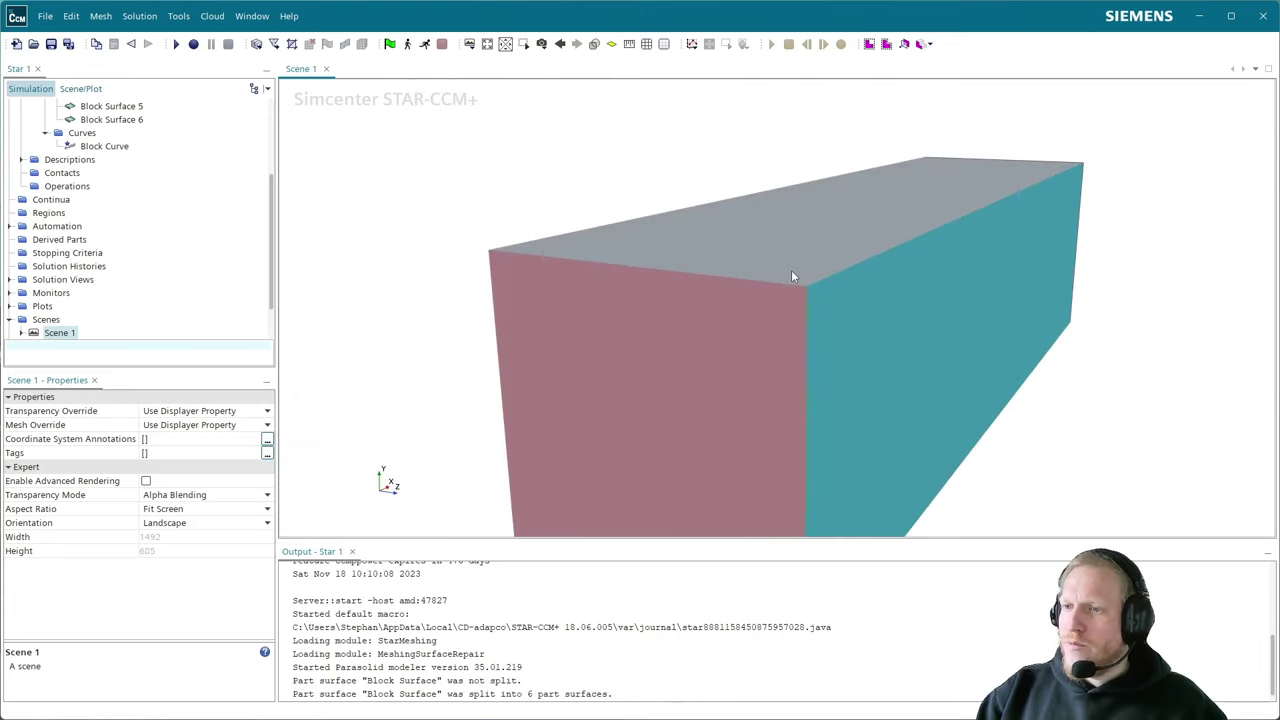
pyautogui.scroll(-2, 640, 312)
pyautogui.scroll(-2, 645, 316)
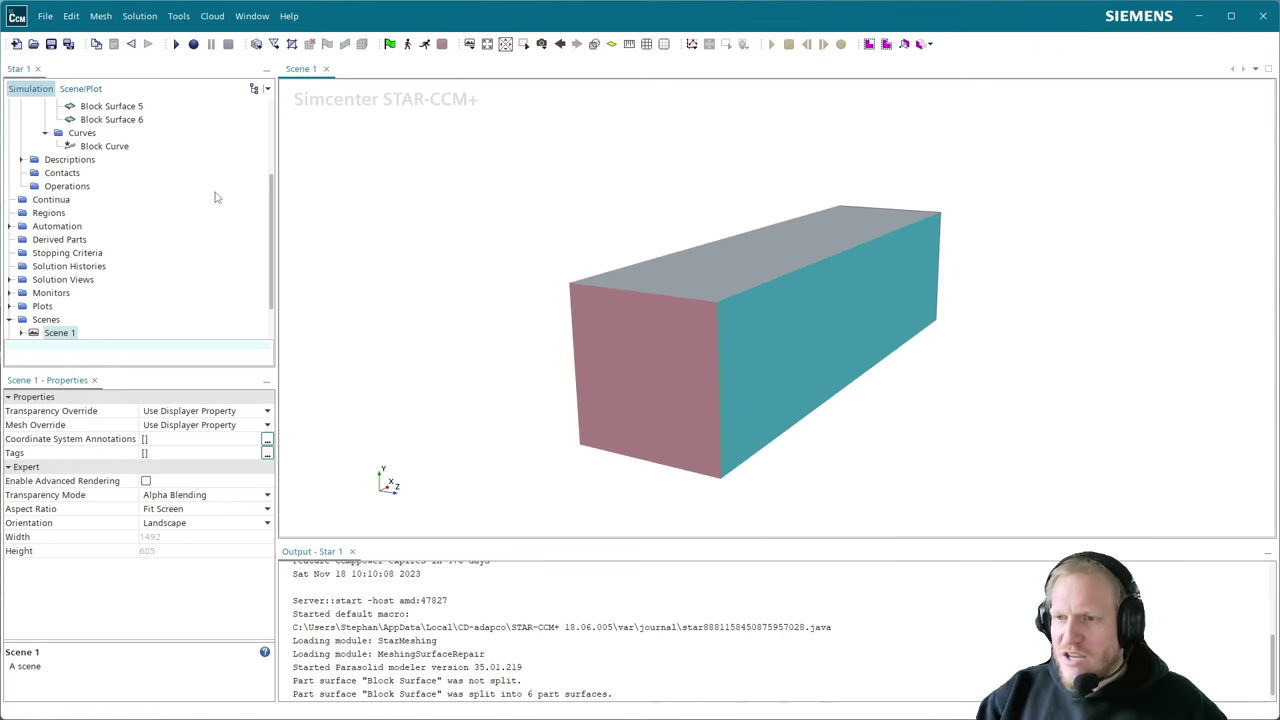
pyautogui.scroll(3, 190, 198)
pyautogui.scroll(2, 492, 285)
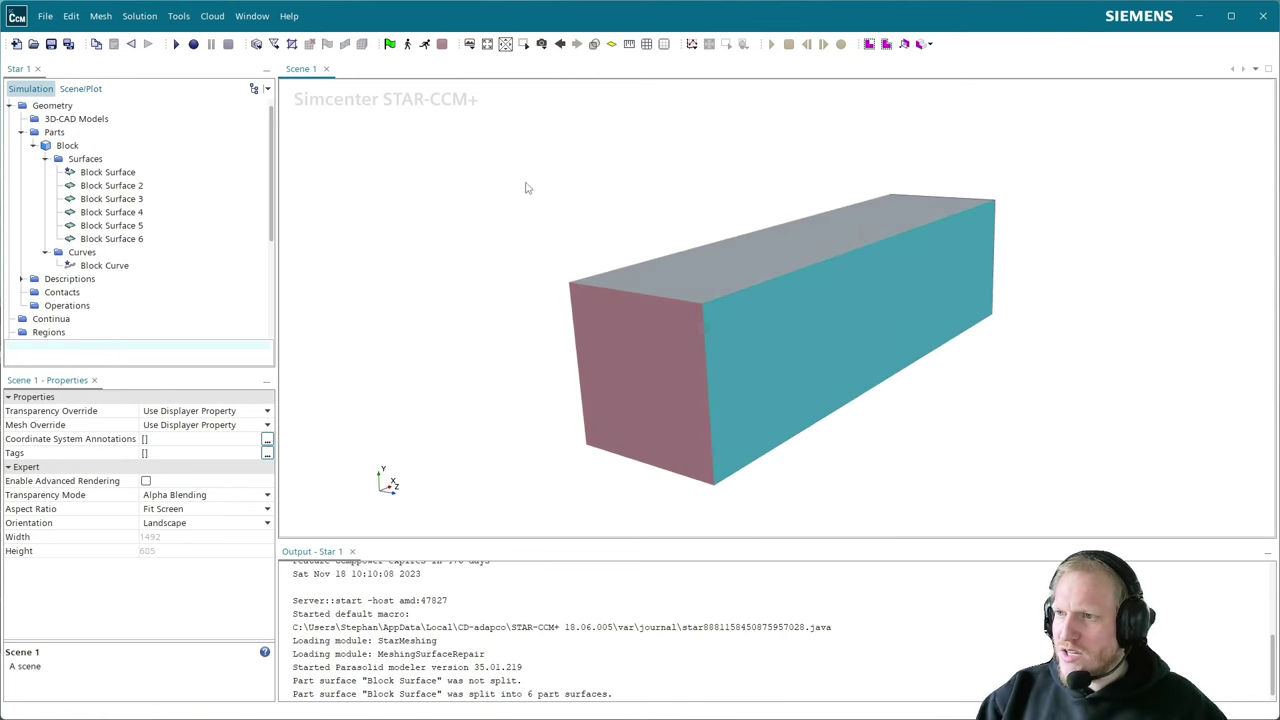
pyautogui.moveTo(537, 317); pyautogui.dragTo(680, 290)
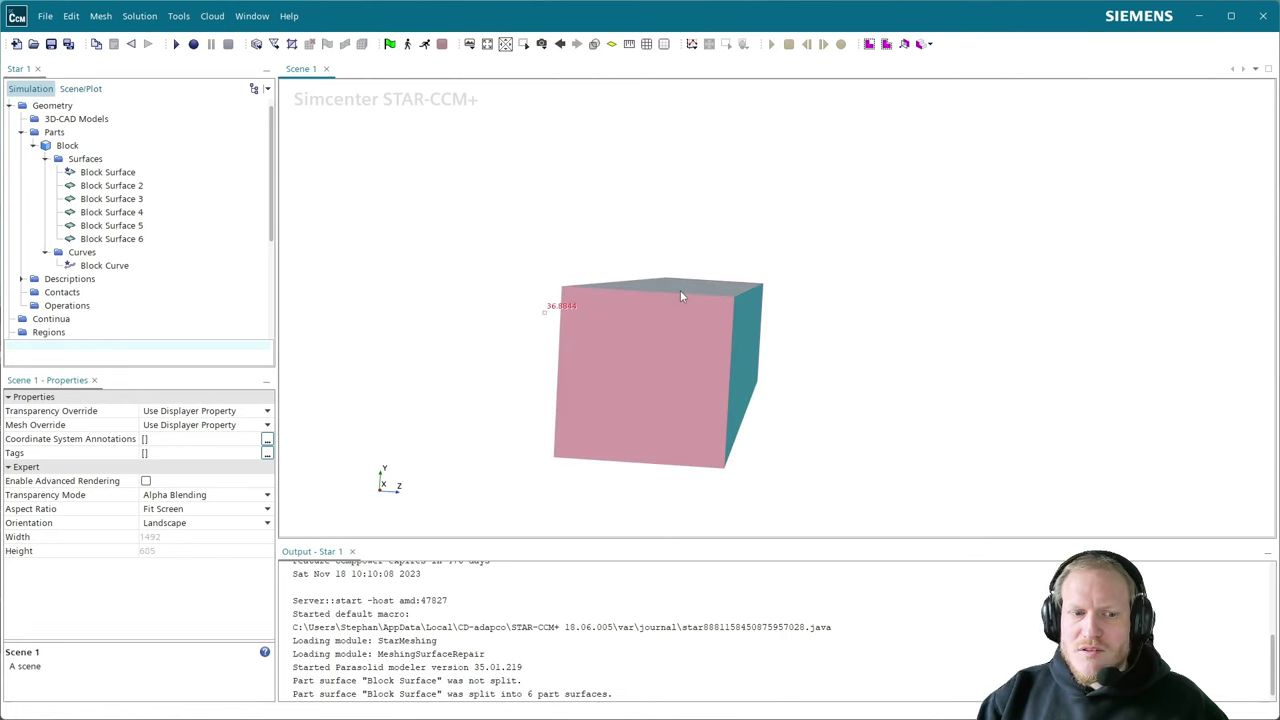
pyautogui.moveTo(698, 371); pyautogui.dragTo(659, 404)
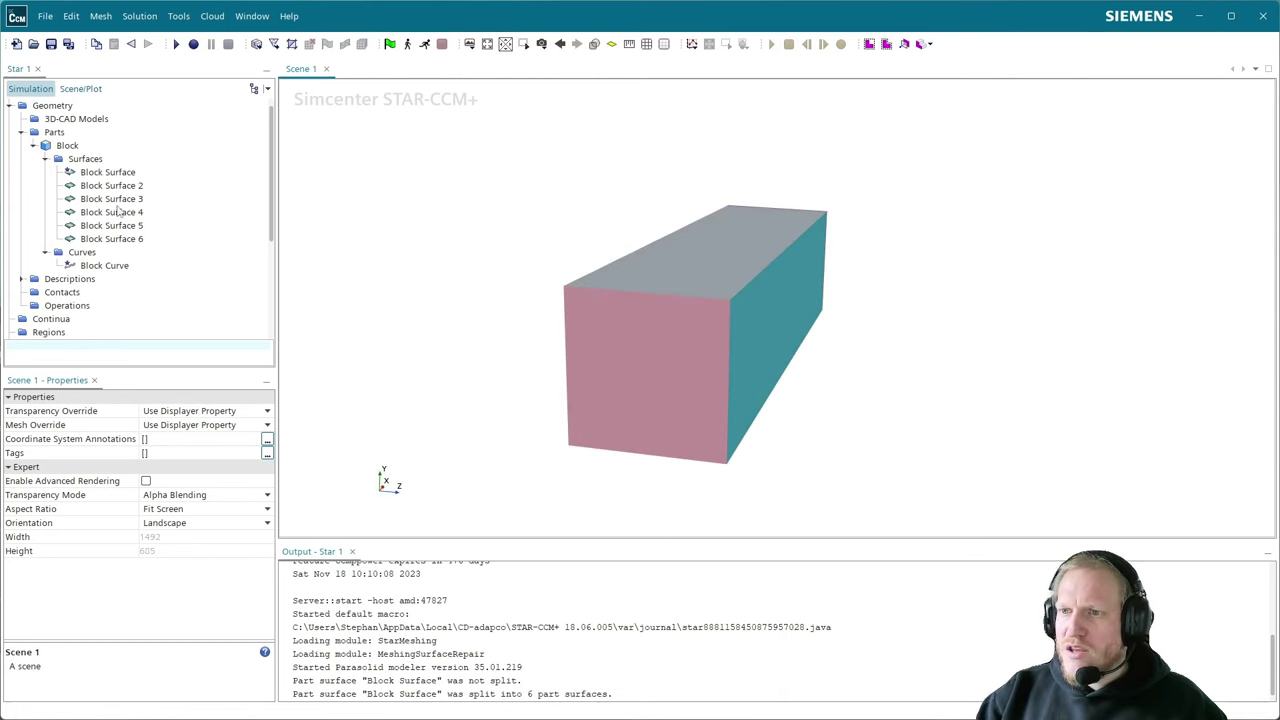
# - Rename the Block part as 0_Air
pyautogui.click(70, 146)
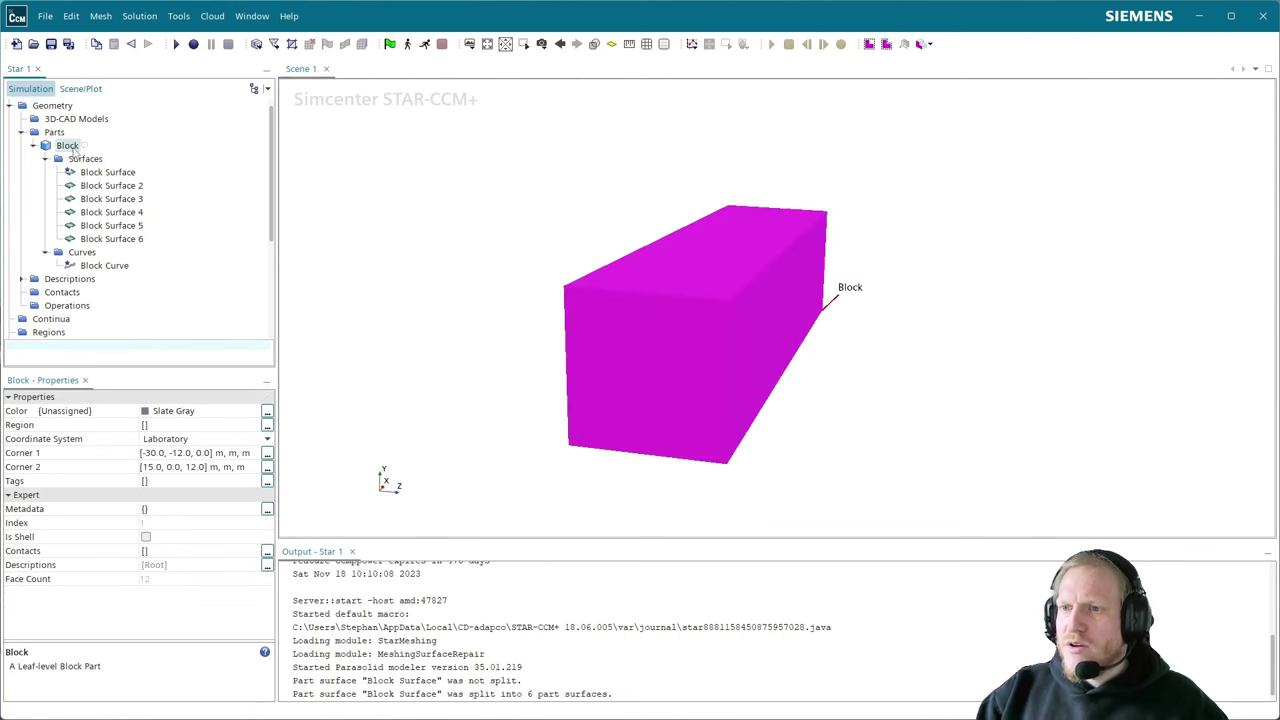
pyautogui.press('F2')
pyautogui.write('A')
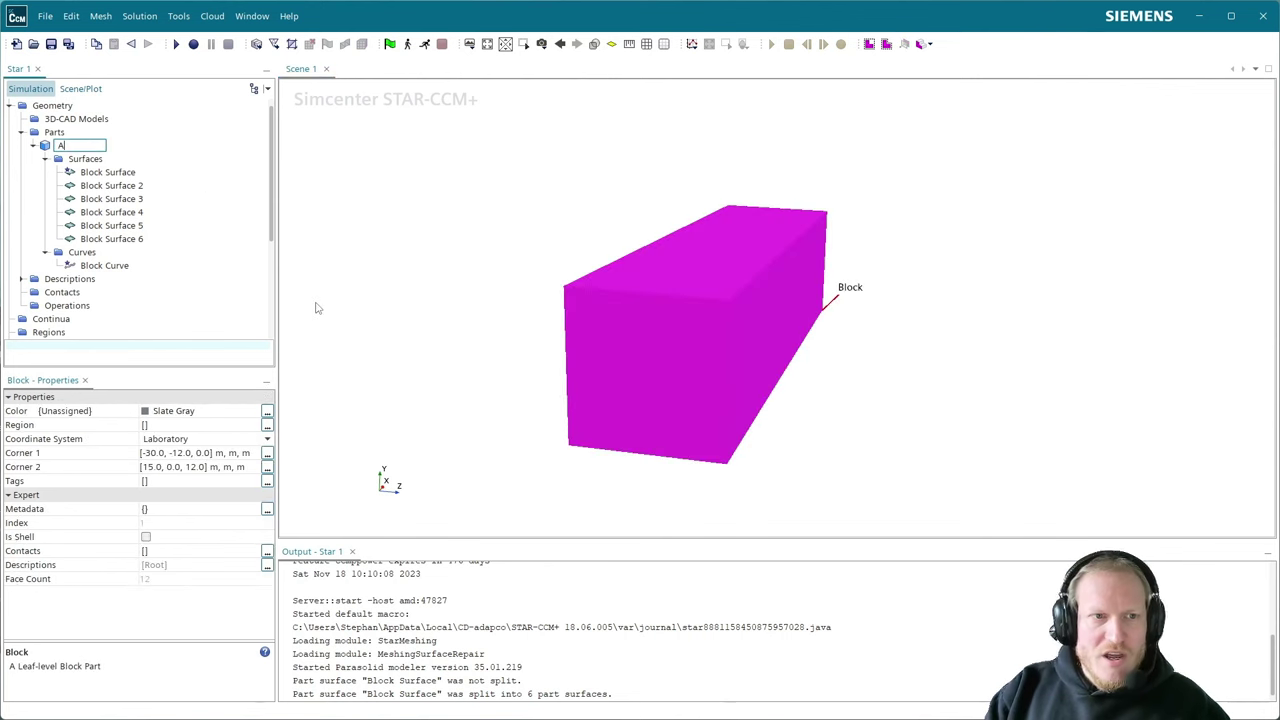
pyautogui.press('BackSpace')
pyautogui.press('BackSpace')
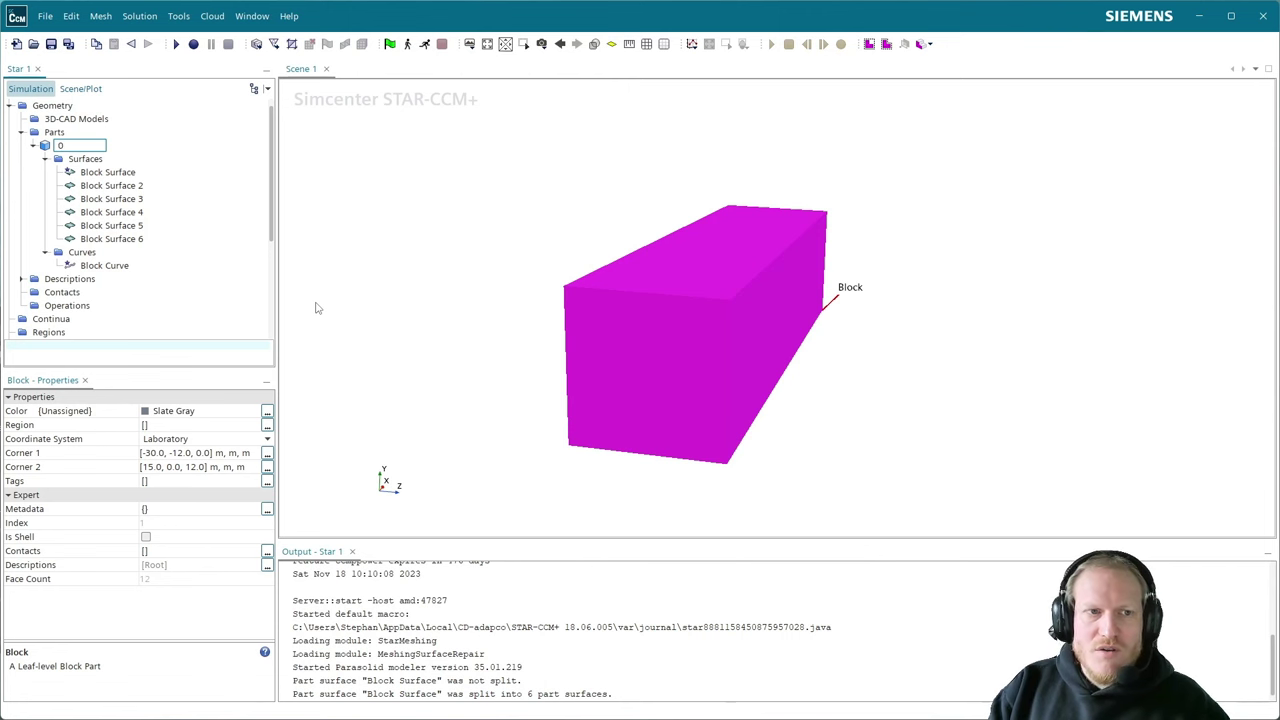
pyautogui.write('Air')
pyautogui.press('Return')
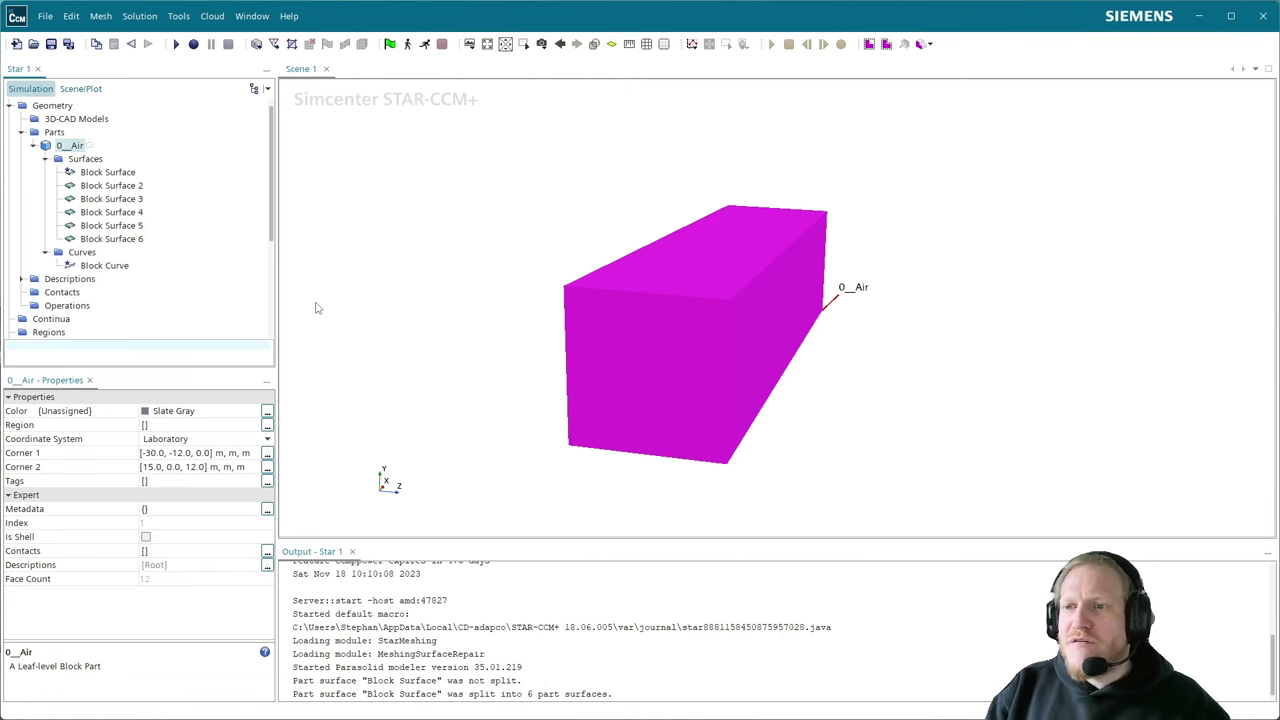
pyautogui.press('F2')
pyautogui.press('End')
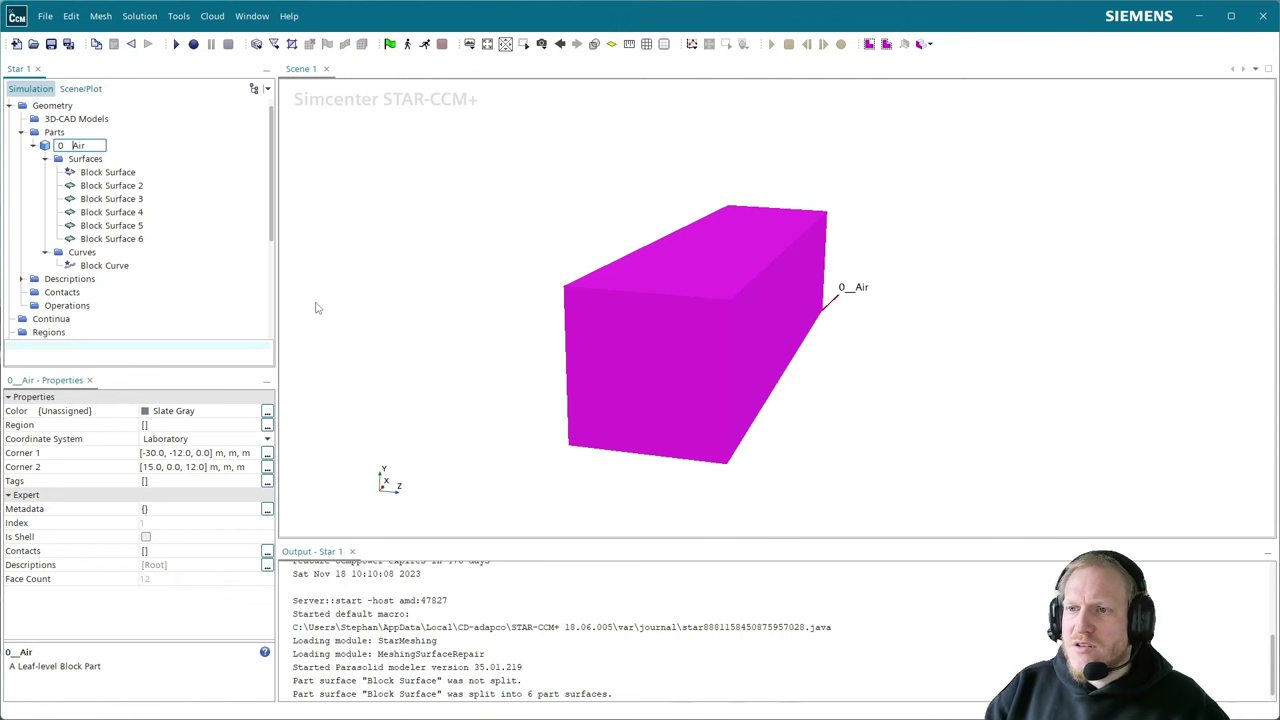
pyautogui.press('BackSpace')
pyautogui.press('Return')
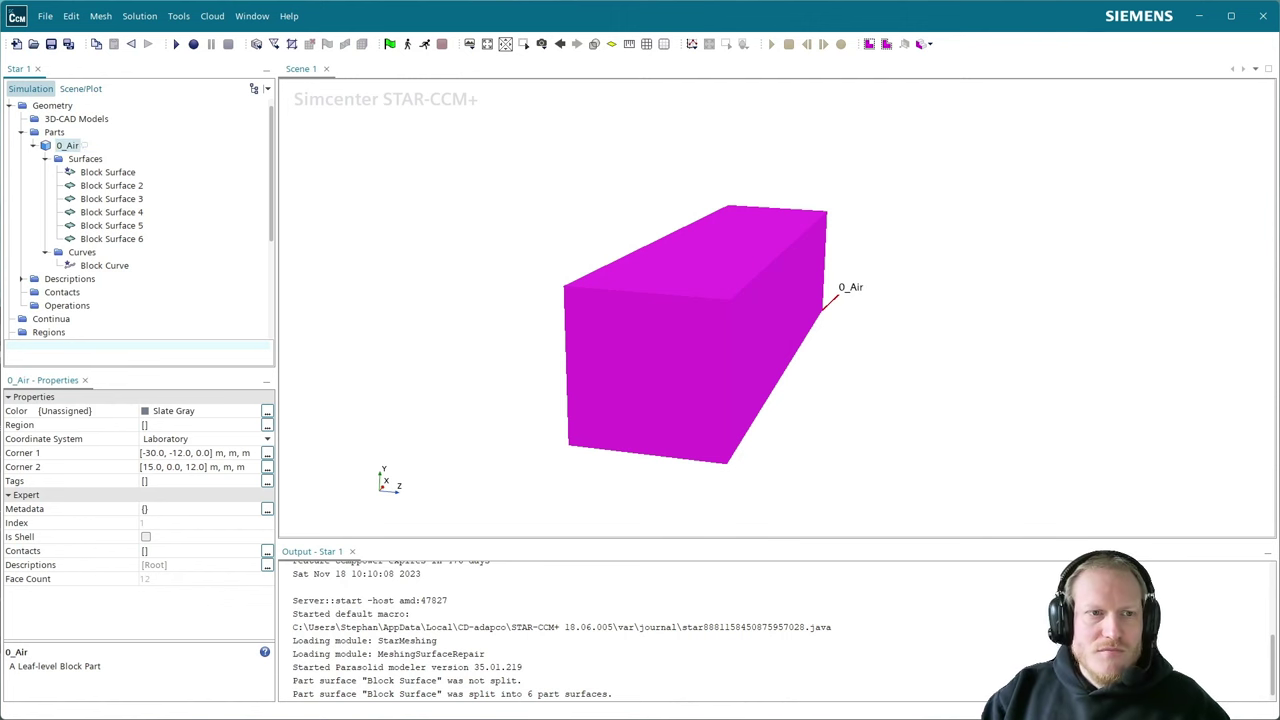
# - Highlight Block Surface of 0_Air and inspect which side of the block it covers
pyautogui.click(130, 175)
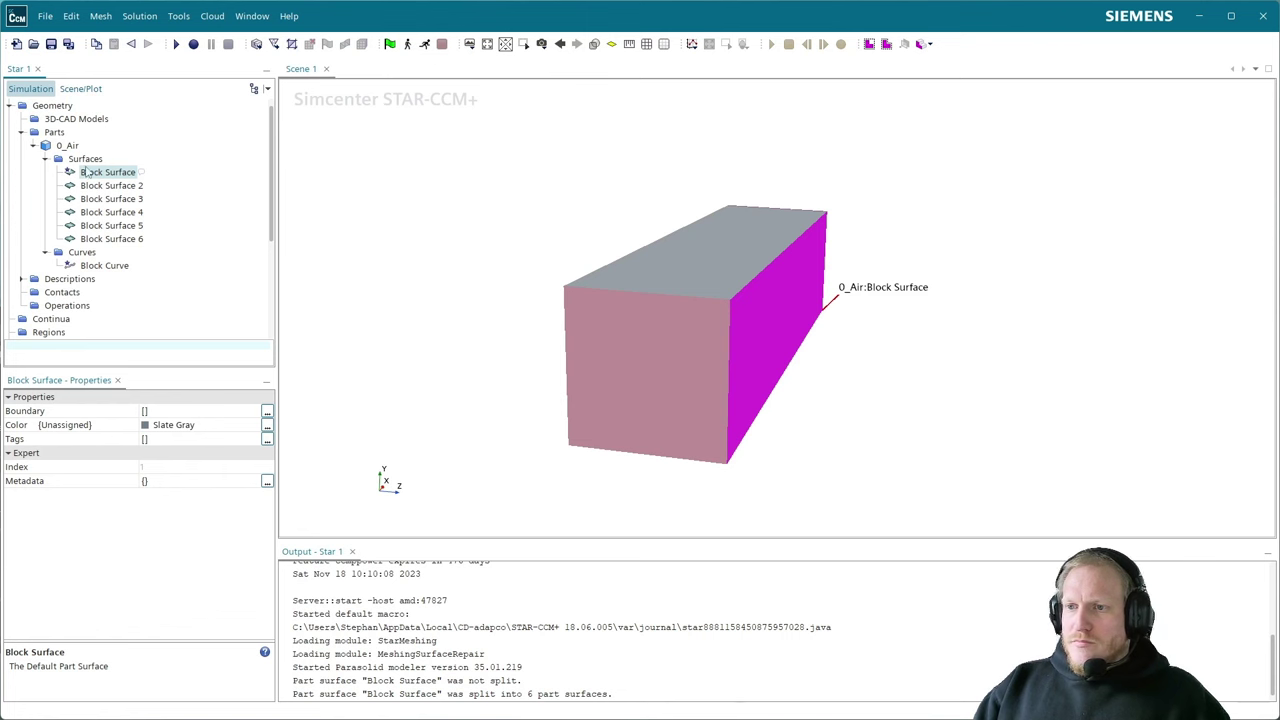
pyautogui.moveTo(509, 349); pyautogui.dragTo(671, 345)
pyautogui.moveTo(843, 357); pyautogui.dragTo(803, 406)
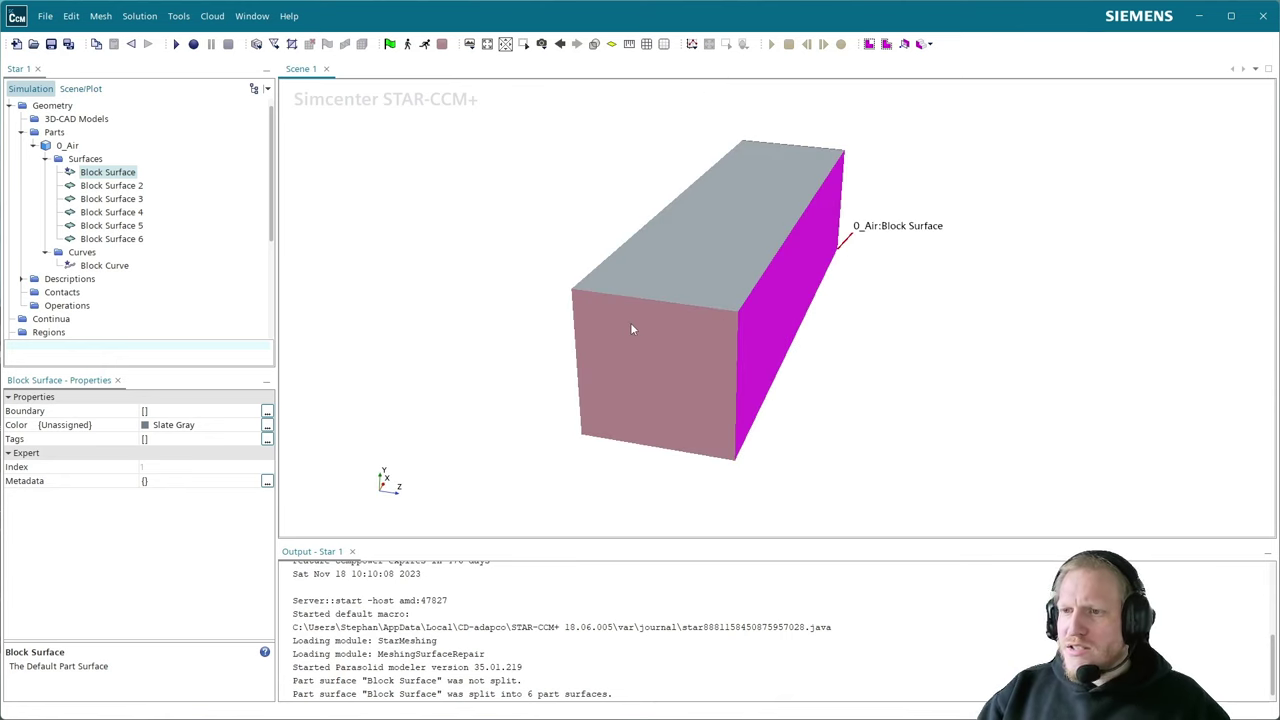
pyautogui.moveTo(634, 329)
pyautogui.mouseDown()
pyautogui.moveTo(669, 334)
pyautogui.moveTo(757, 291)
pyautogui.moveTo(769, 314)
pyautogui.moveTo(606, 291)
pyautogui.moveTo(632, 335)
pyautogui.moveTo(789, 274)
pyautogui.moveTo(620, 331)
pyautogui.moveTo(689, 370)
pyautogui.moveTo(617, 322)
pyautogui.mouseUp()
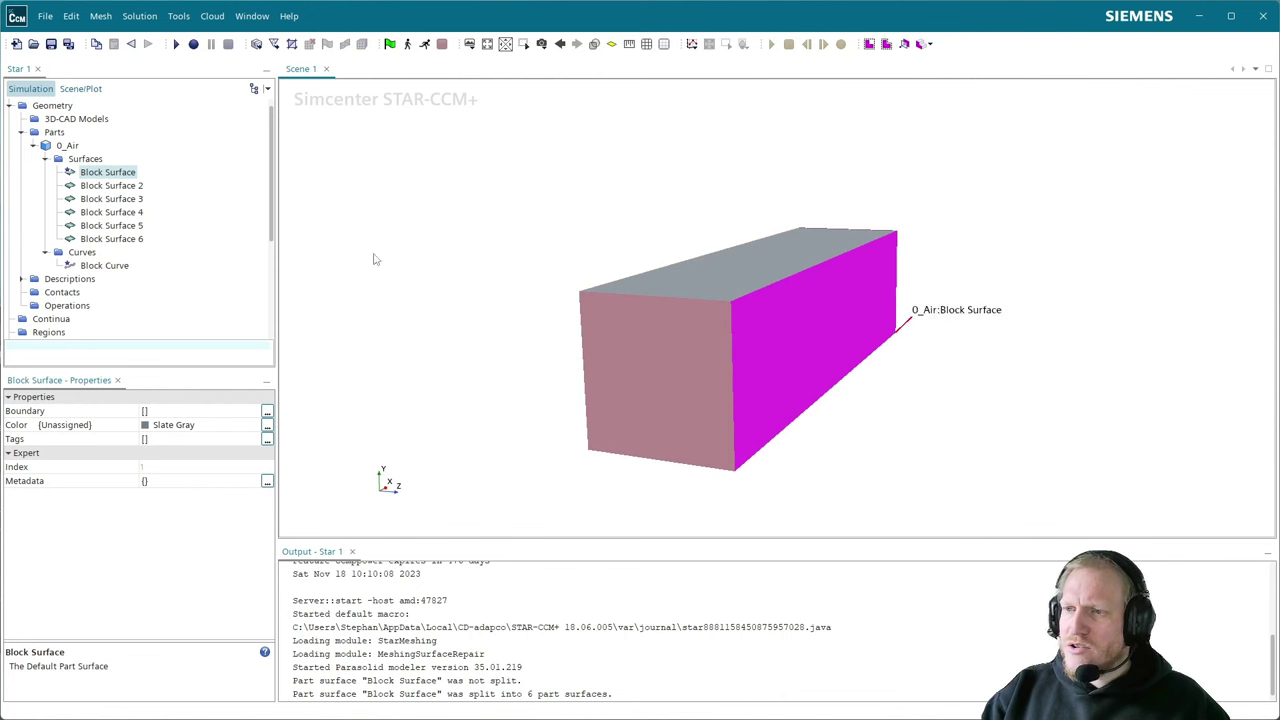
# - Display the Laboratory coordinate system's triad in Scene 1 through its coordinate system annotations
pyautogui.click(80, 89)
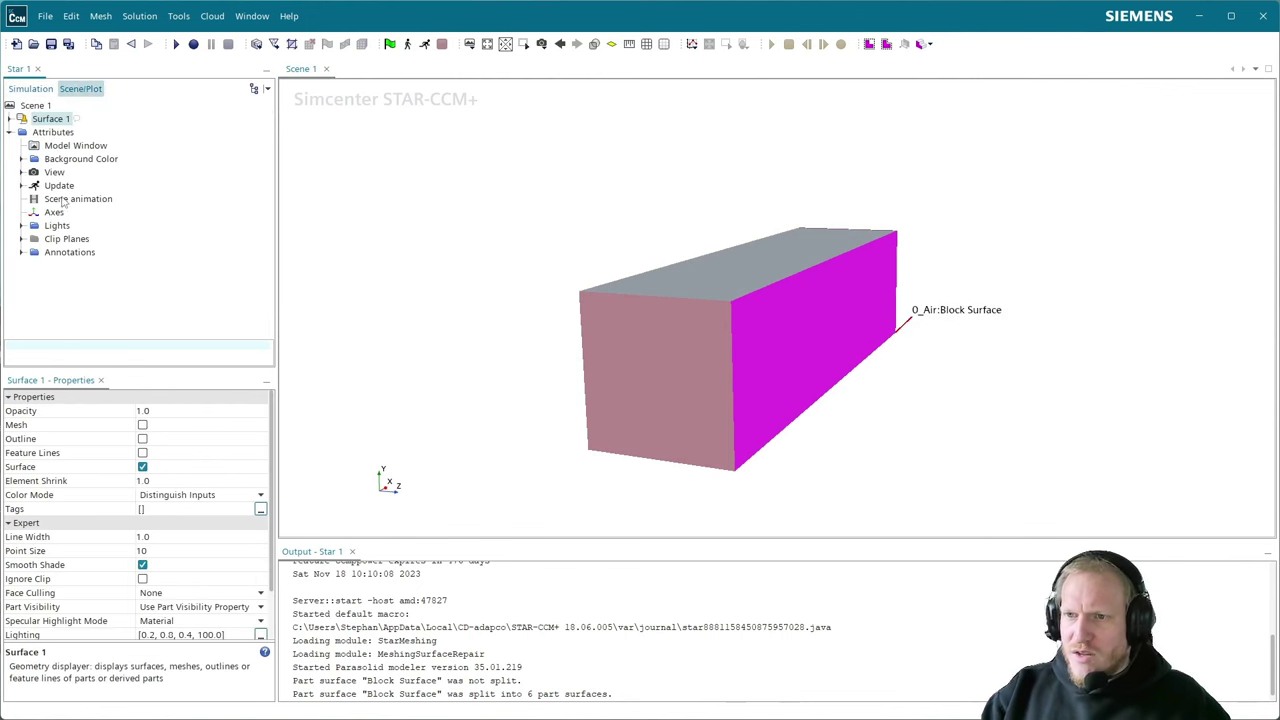
pyautogui.click(31, 106)
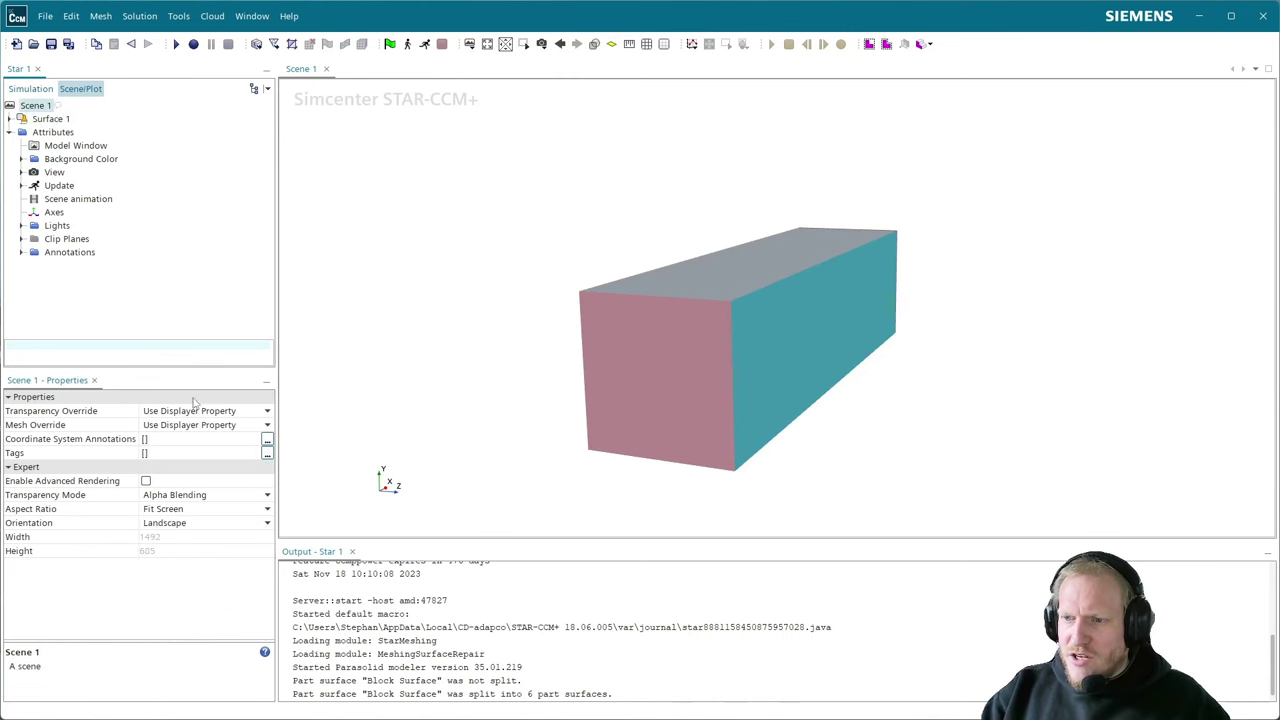
pyautogui.click(165, 440)
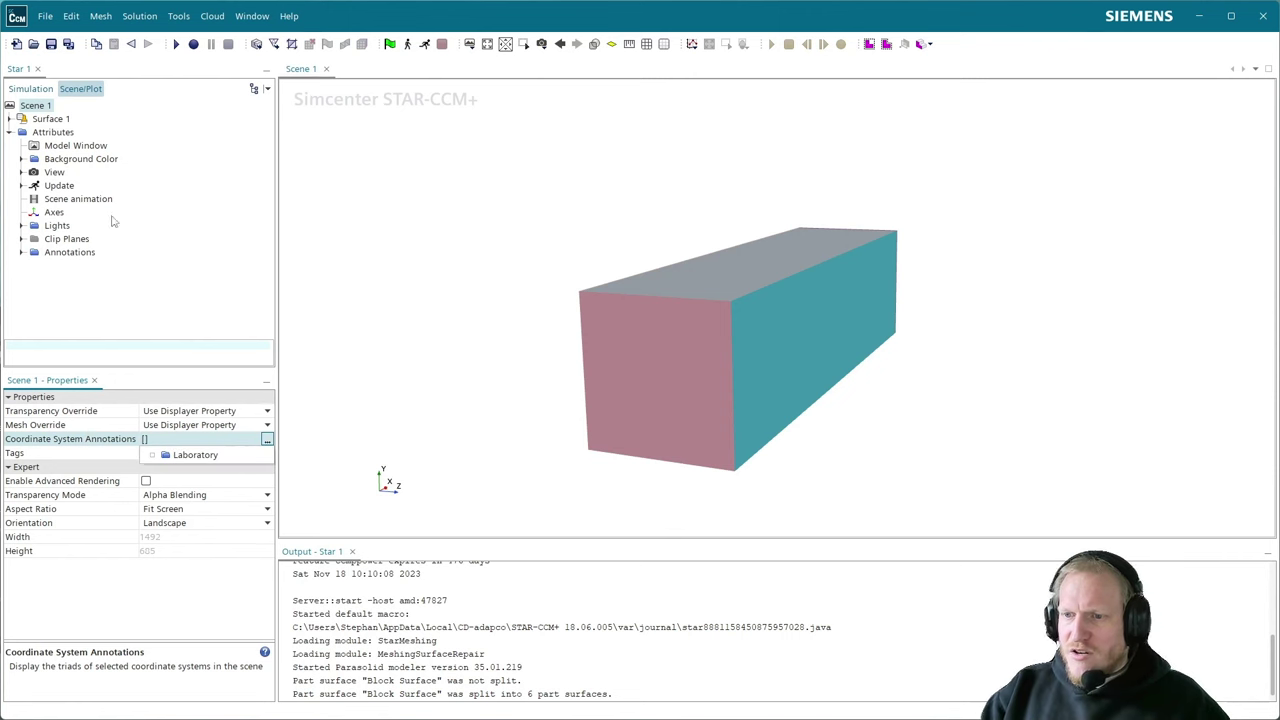
pyautogui.click(212, 462)
pyautogui.click(185, 443)
pyautogui.click(174, 456)
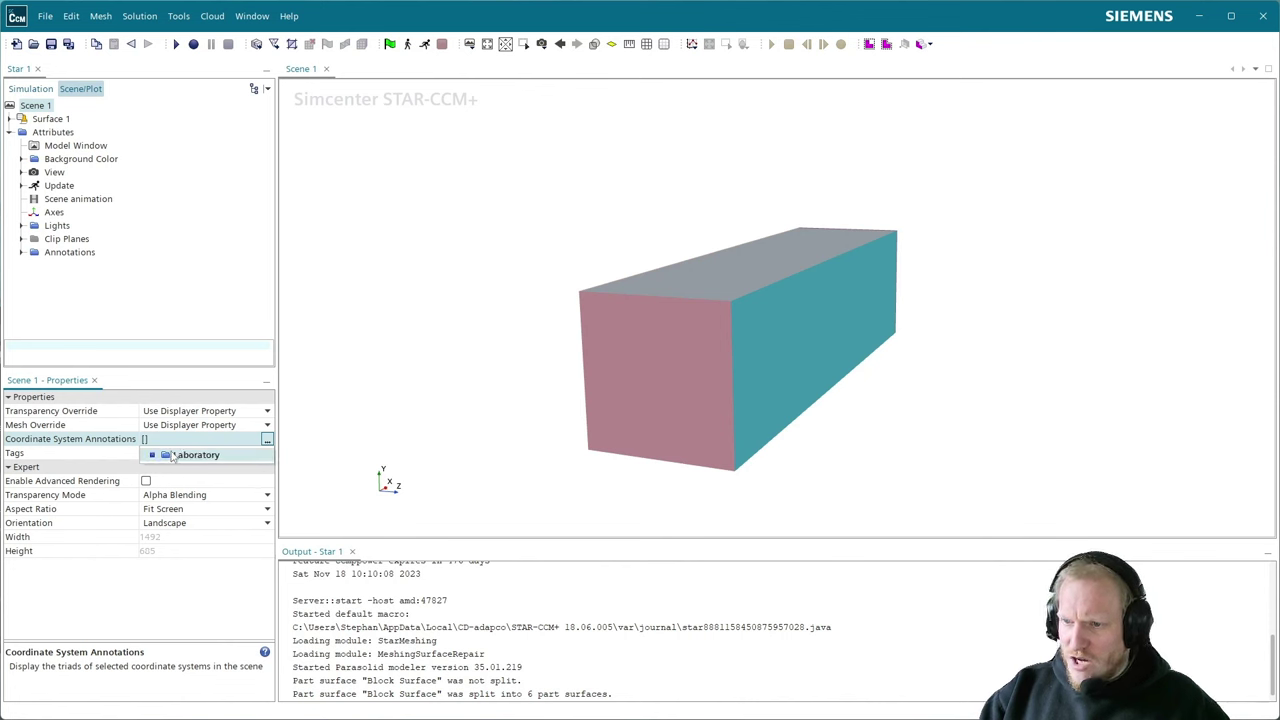
# - Examine the block from several directions to see how its faces are oriented relative to the Laboratory coordinate system's origin and axes
pyautogui.moveTo(577, 349); pyautogui.dragTo(605, 358)
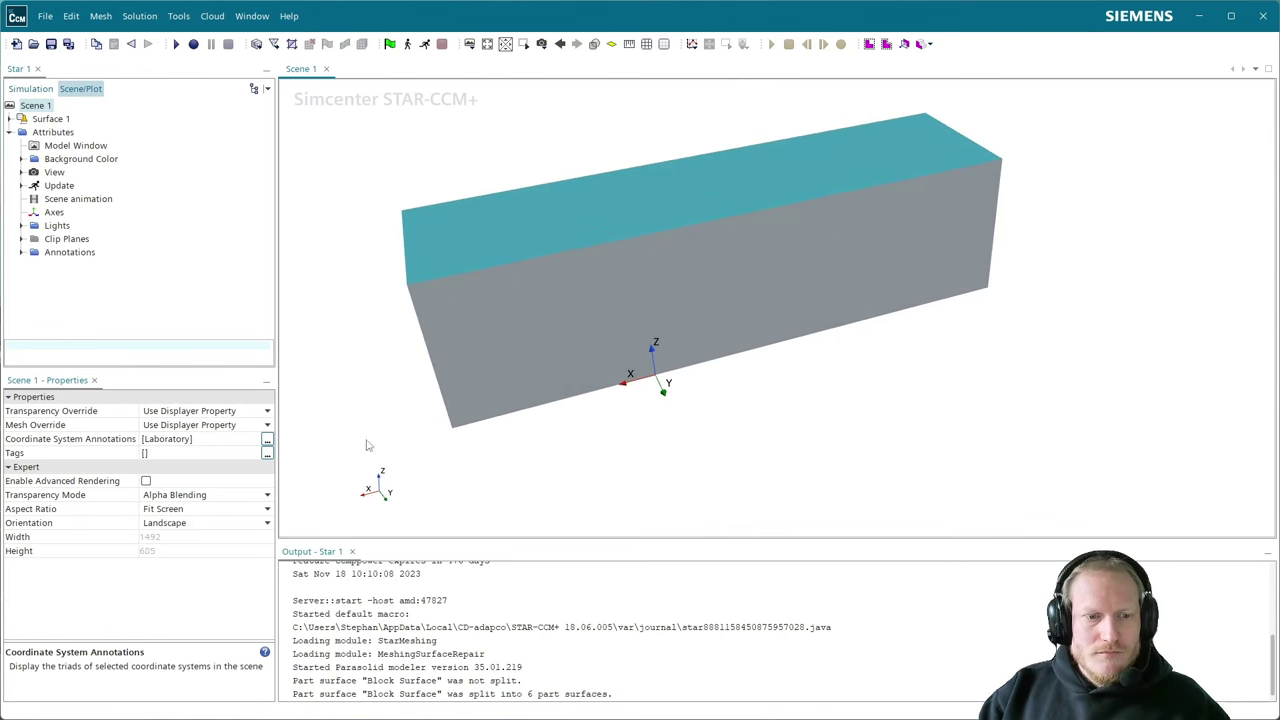
pyautogui.moveTo(549, 449); pyautogui.dragTo(716, 323)
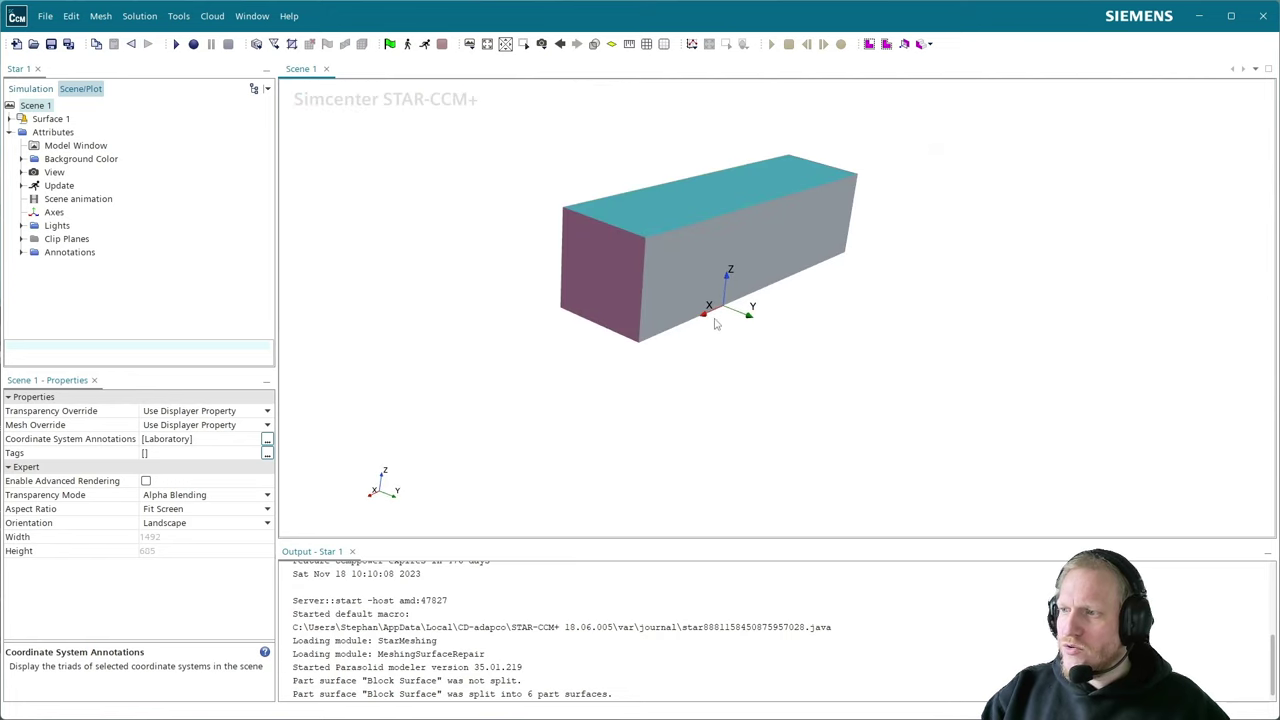
pyautogui.moveTo(716, 323); pyautogui.dragTo(700, 378, button='middle')
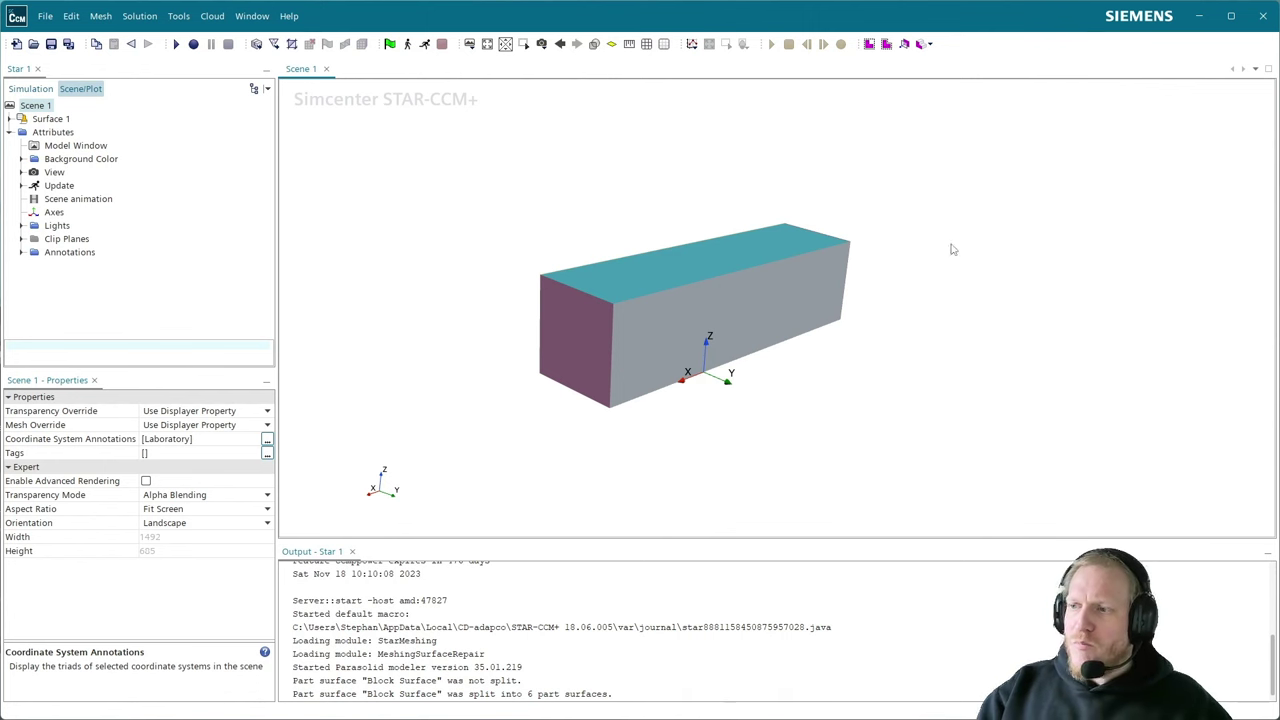
pyautogui.moveTo(738, 297); pyautogui.dragTo(608, 336)
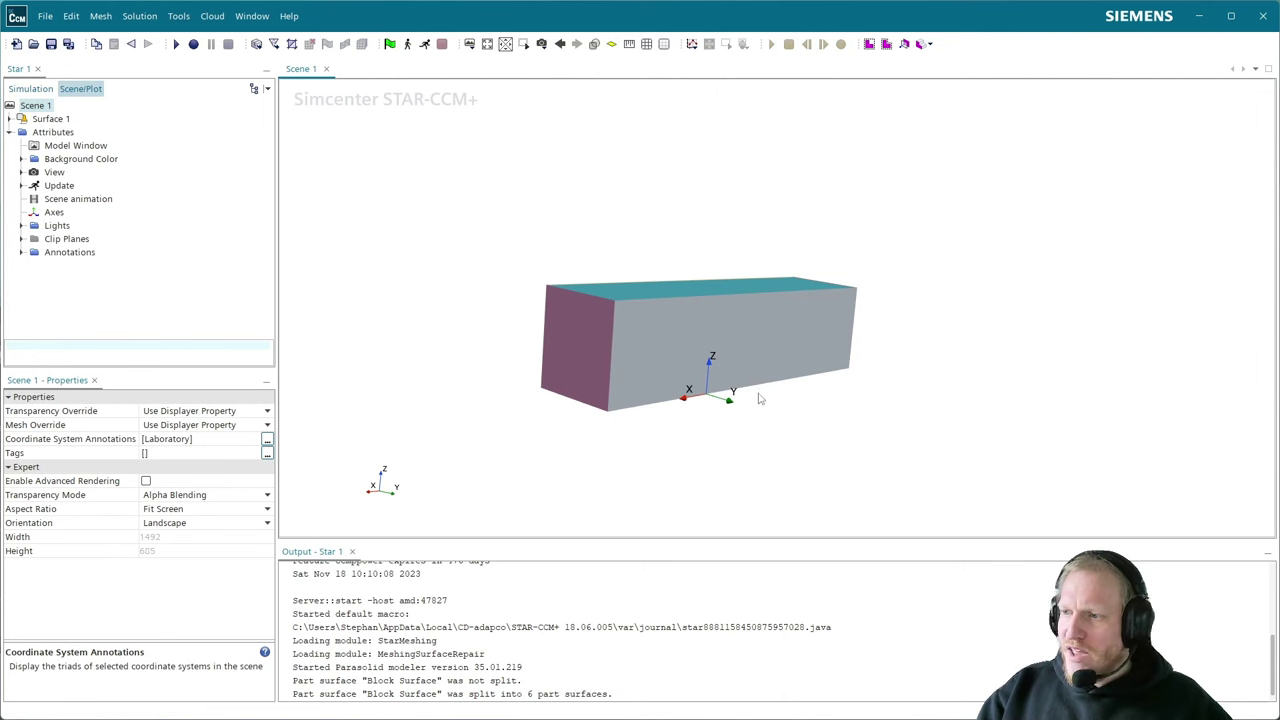
pyautogui.moveTo(760, 396); pyautogui.dragTo(938, 453)
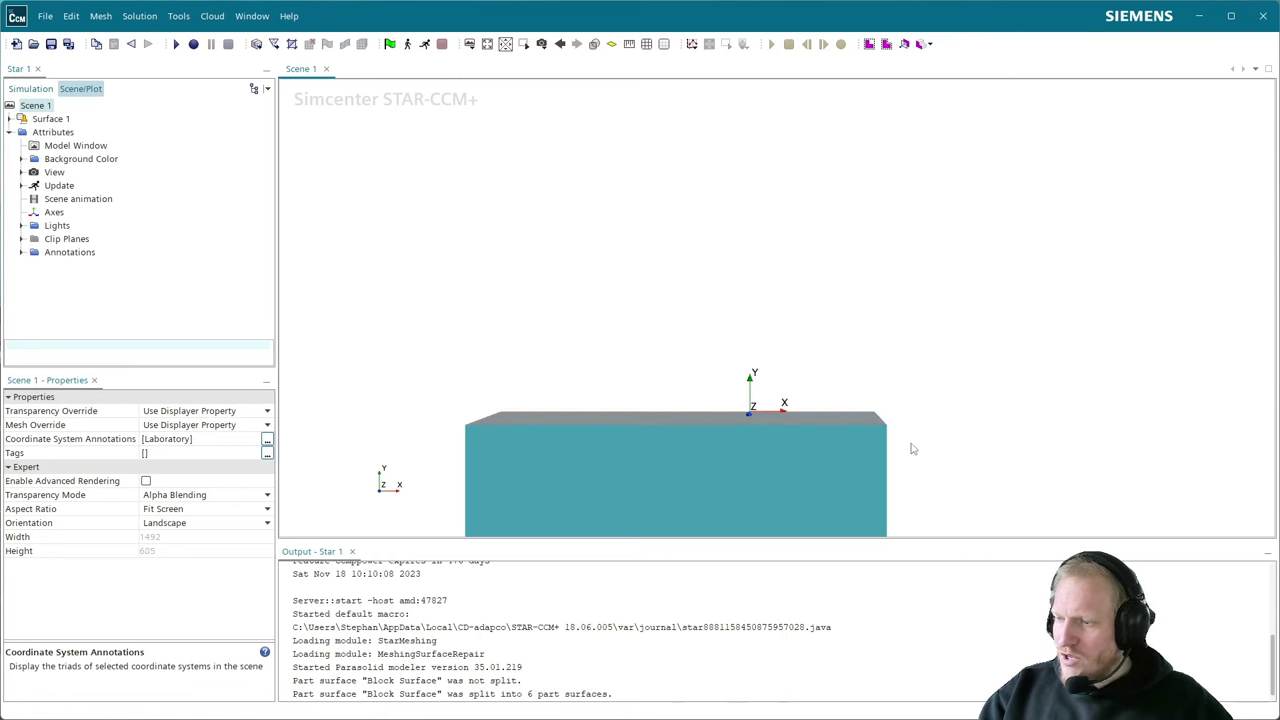
pyautogui.moveTo(911, 449); pyautogui.dragTo(814, 268, button='middle')
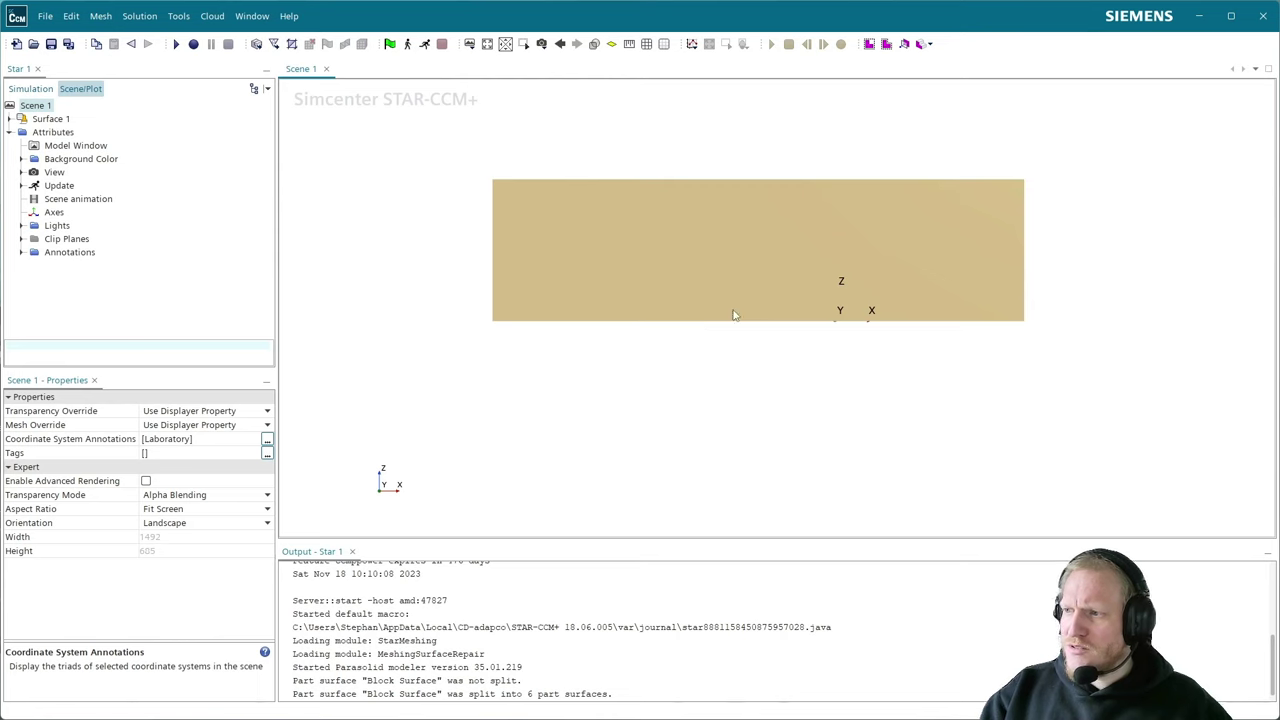
pyautogui.moveTo(733, 315); pyautogui.dragTo(788, 412)
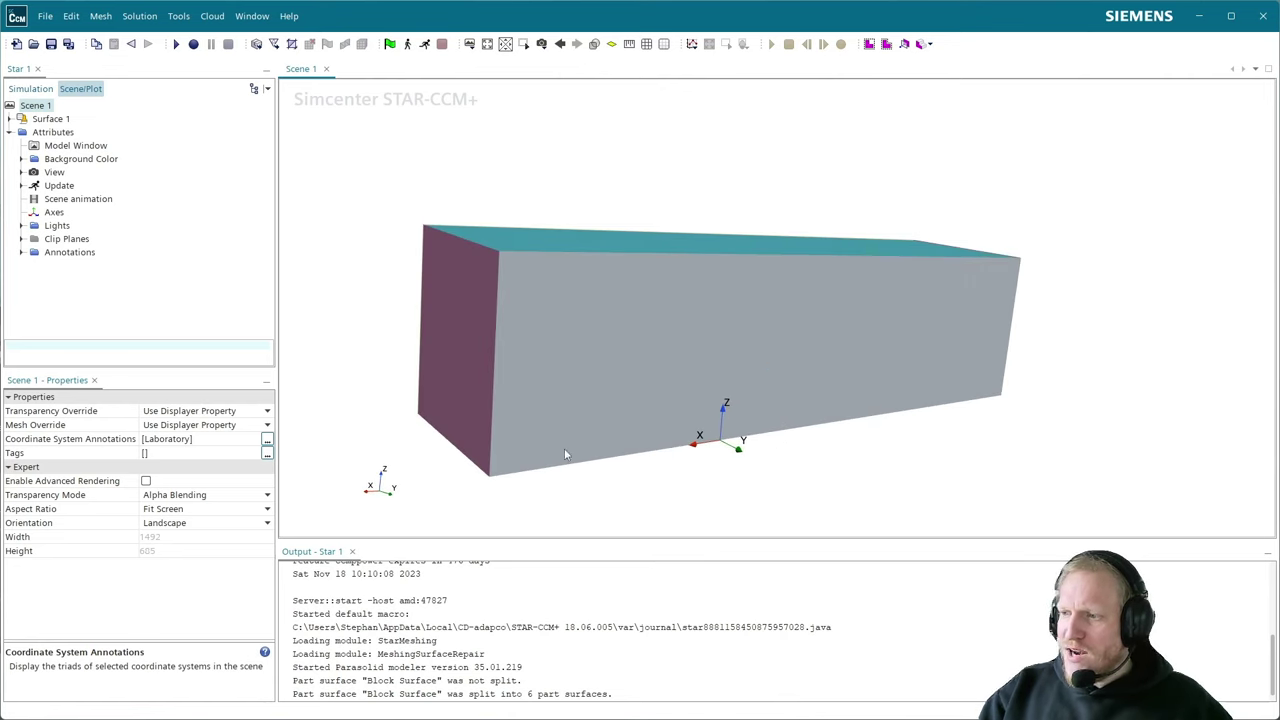
pyautogui.moveTo(640, 437); pyautogui.dragTo(671, 357)
pyautogui.scroll(3, 790, 424)
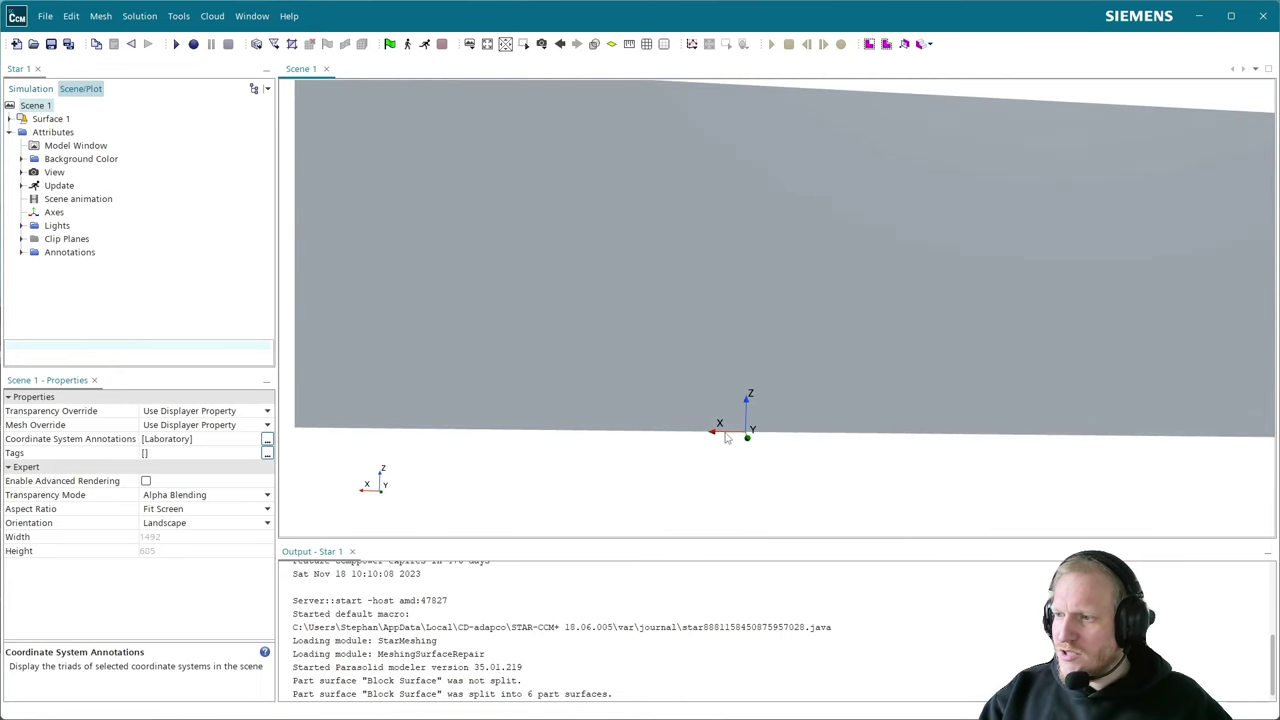
pyautogui.scroll(-2, 727, 437)
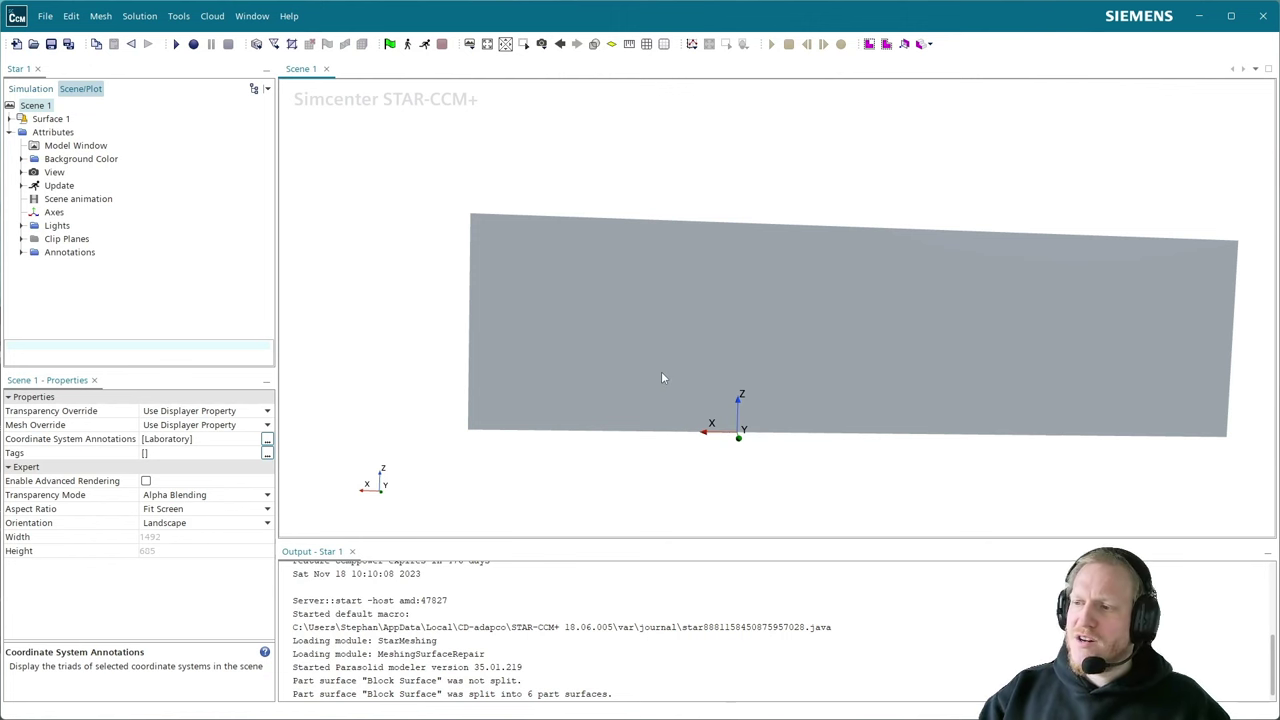
pyautogui.moveTo(663, 374); pyautogui.dragTo(771, 430)
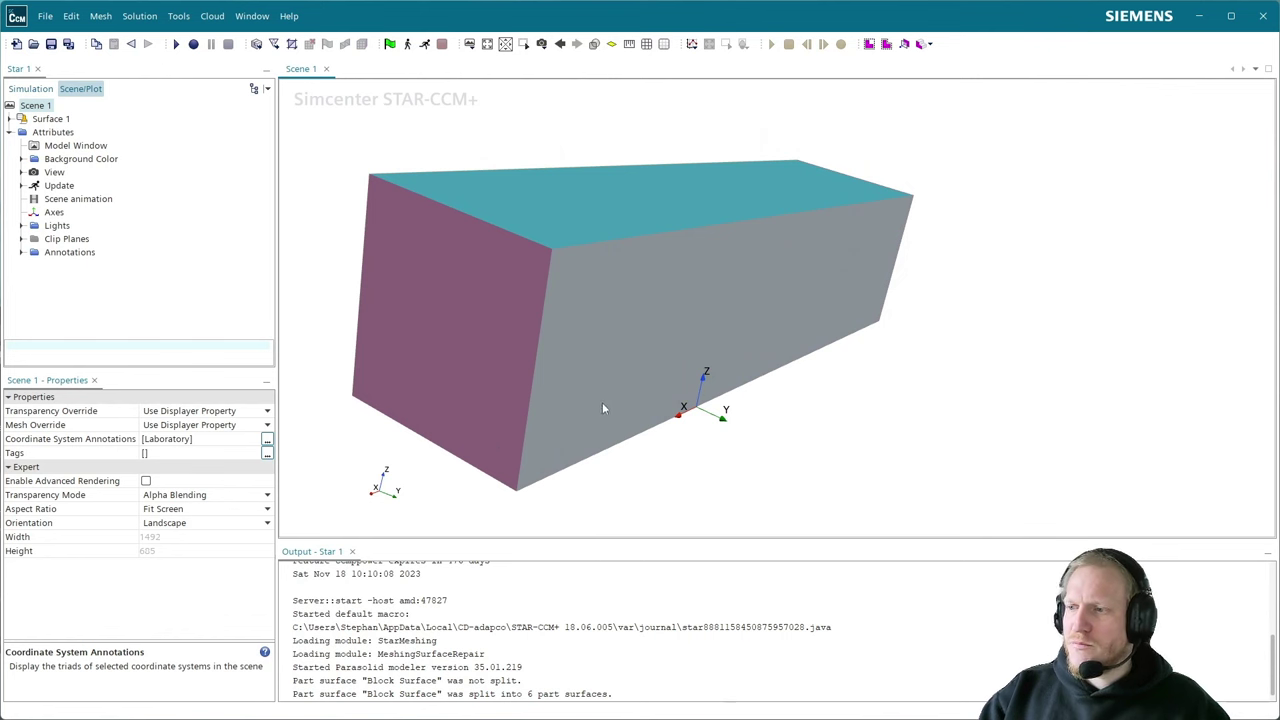
pyautogui.moveTo(602, 402); pyautogui.dragTo(570, 377)
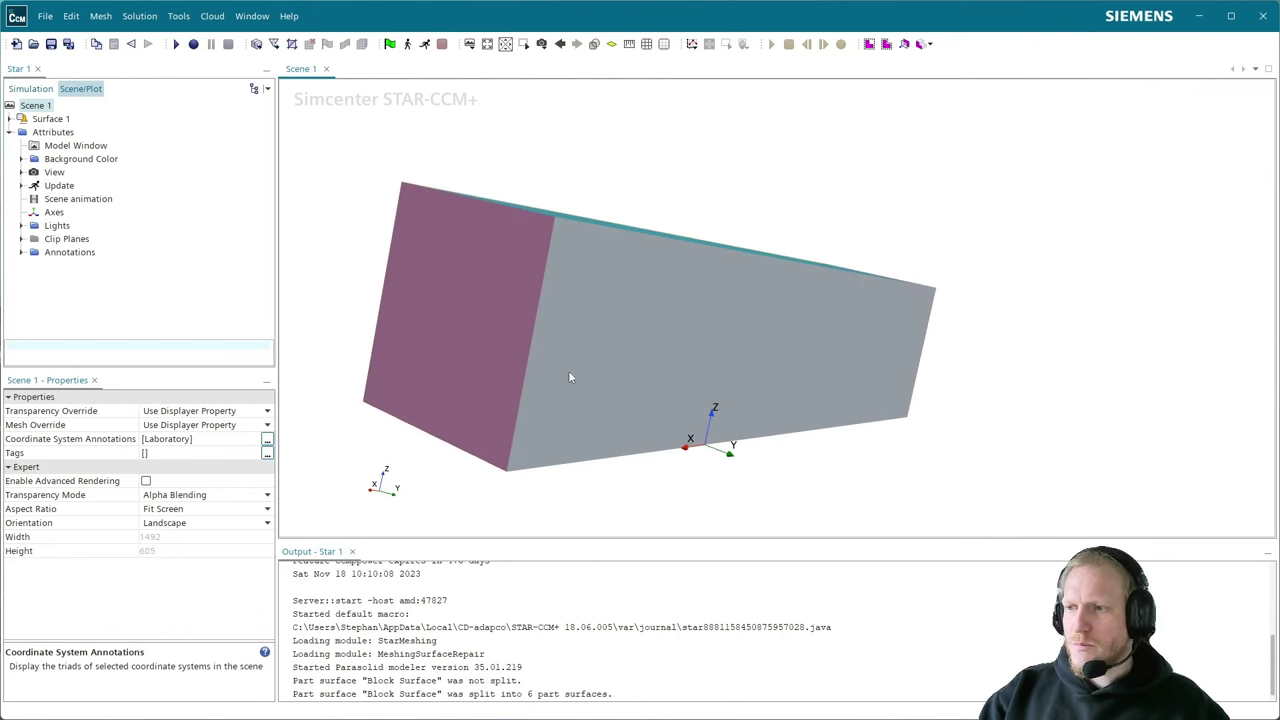
# - Select the block's end face at the positive X side and locate it among the part surfaces in the simulation tree
pyautogui.click(465, 289)
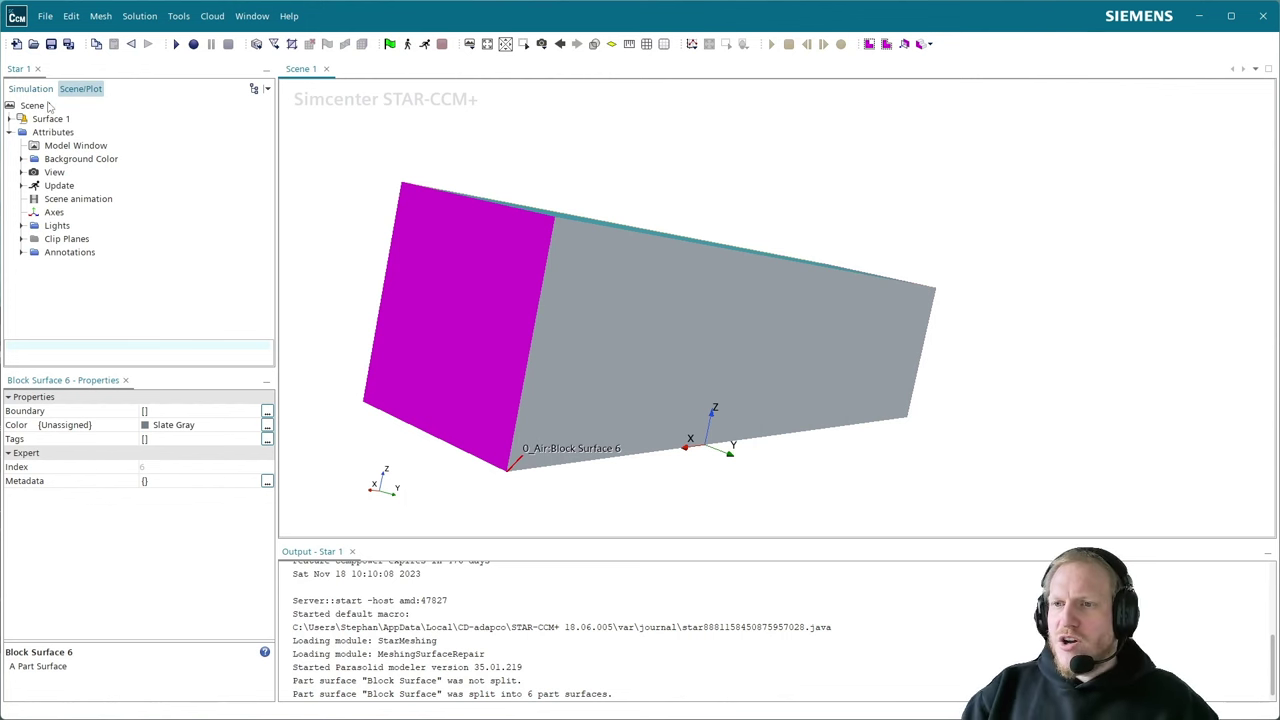
pyautogui.moveTo(515, 288); pyautogui.dragTo(700, 319)
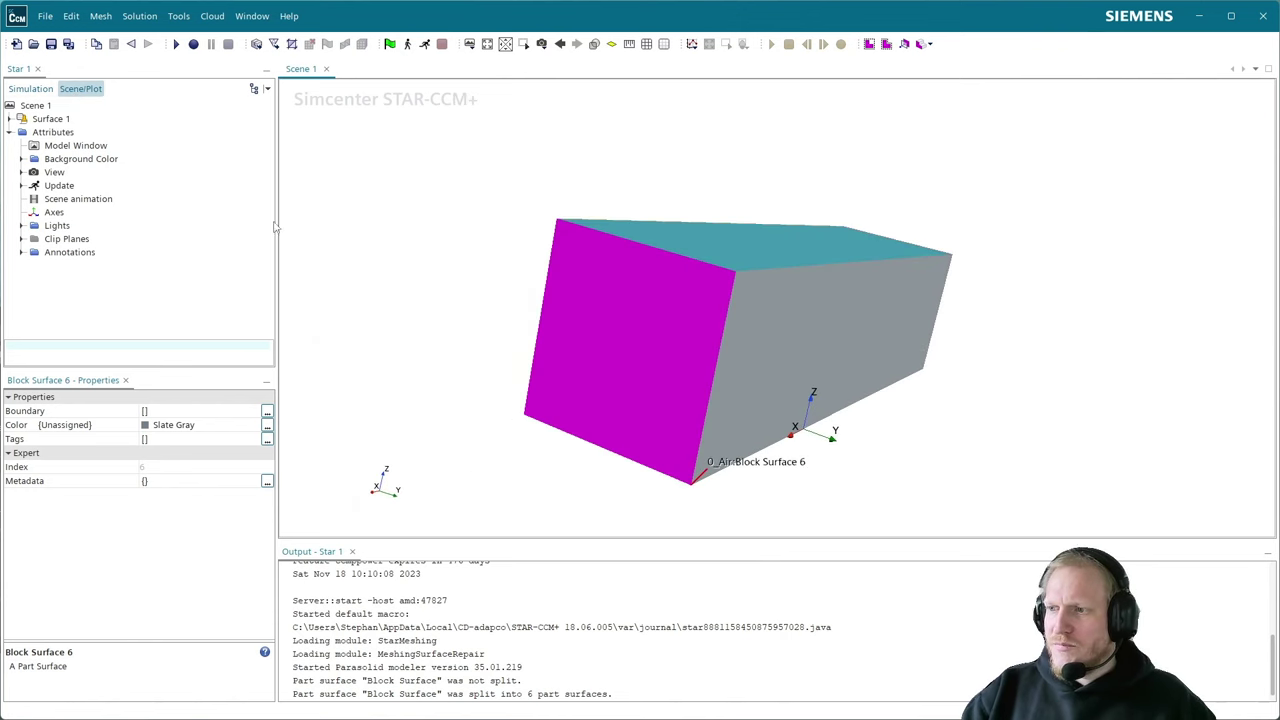
pyautogui.click(30, 89)
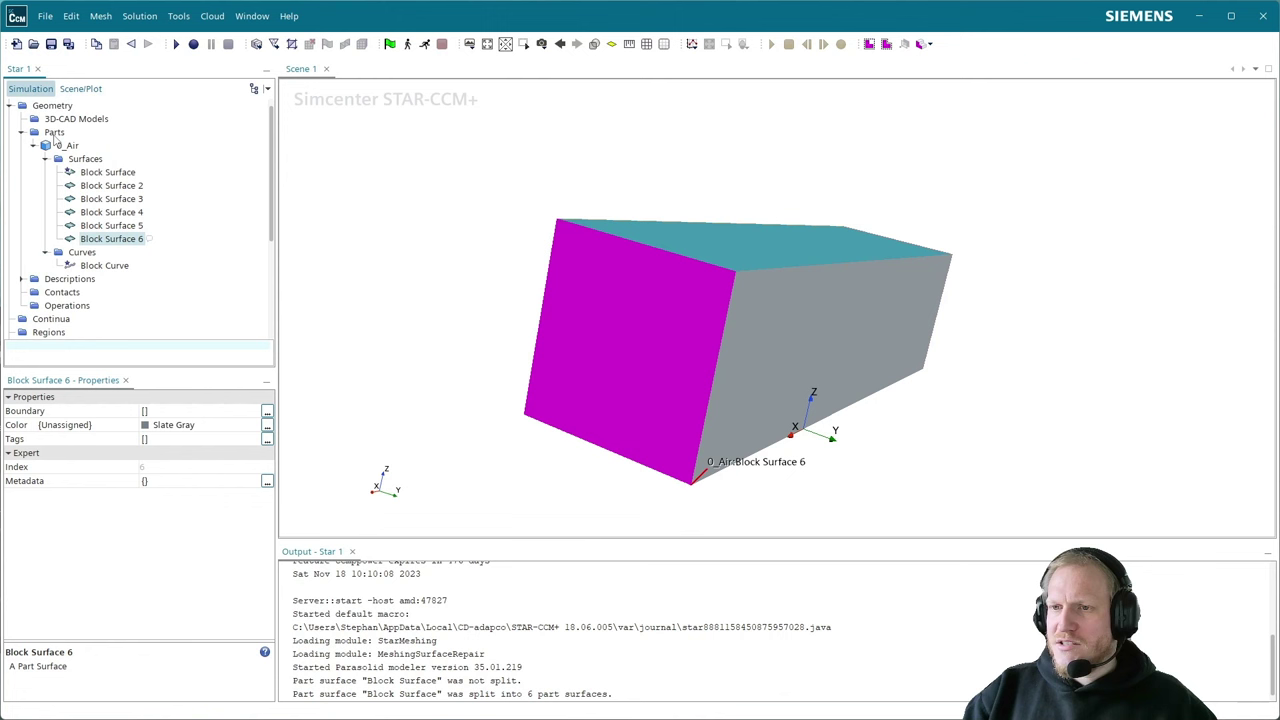
# - Rename Block Surface 6 as 0
pyautogui.rightClick(113, 240)
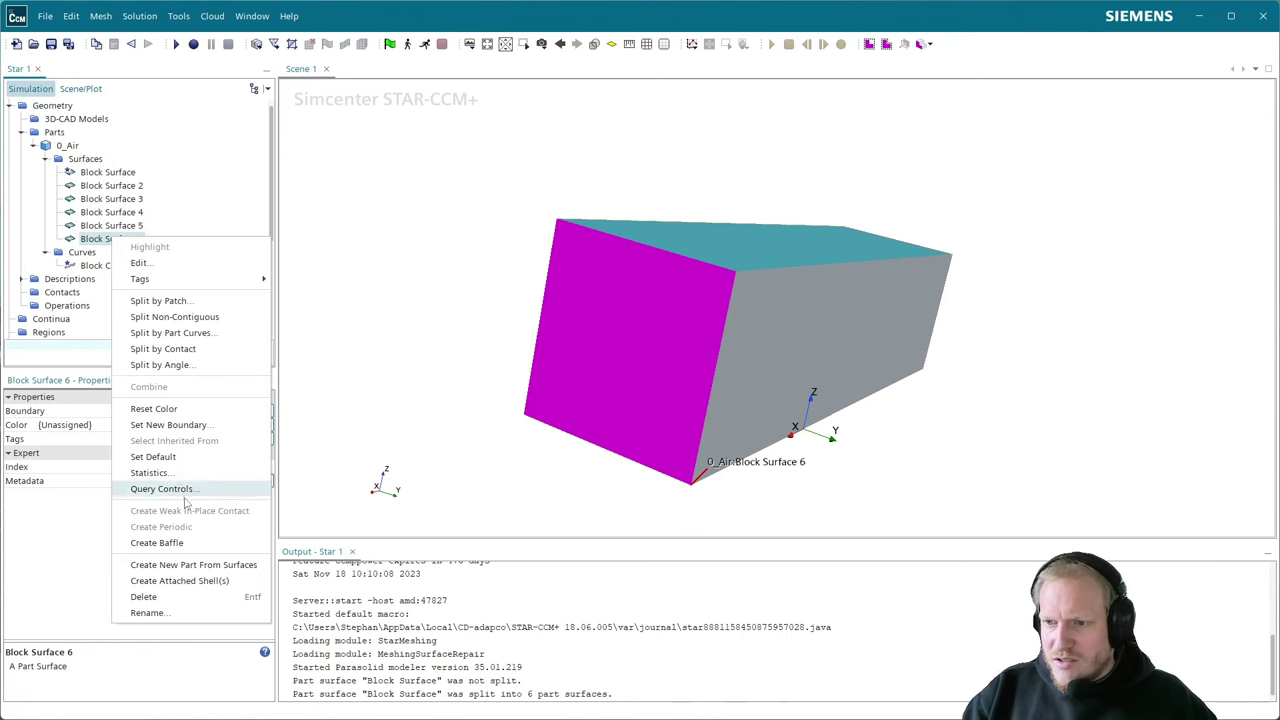
pyautogui.click(176, 614)
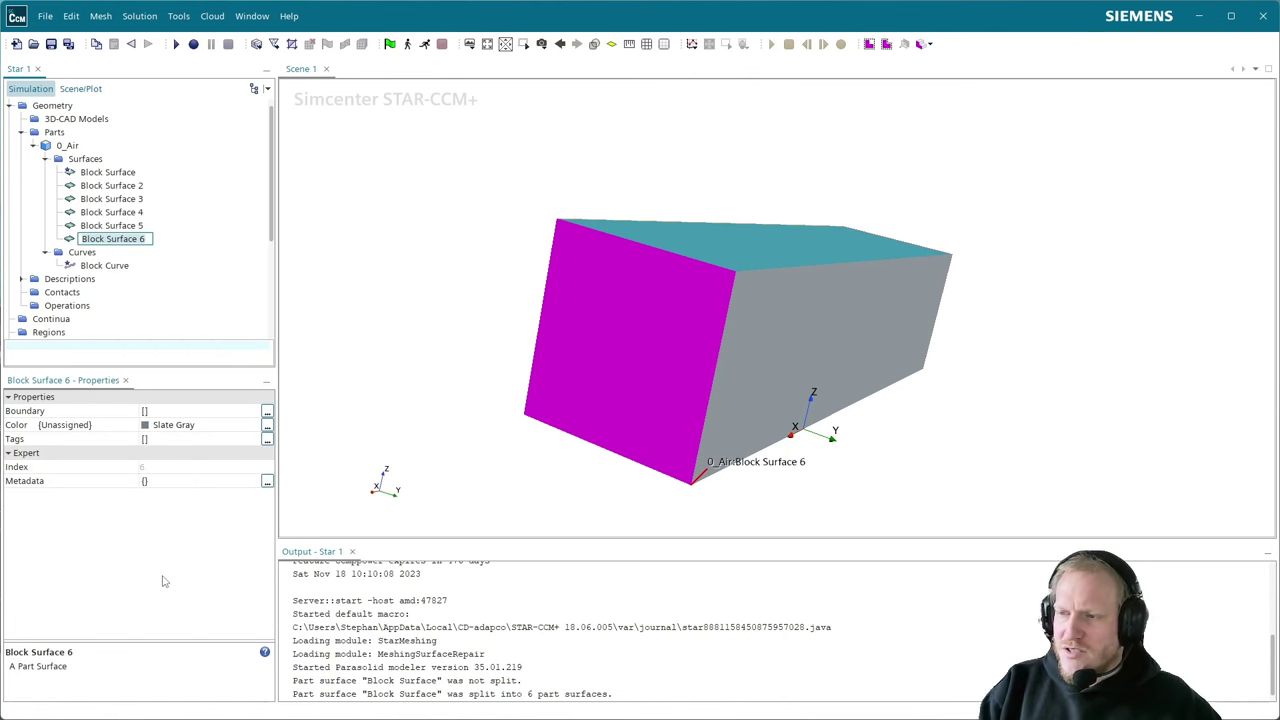
pyautogui.write('00')
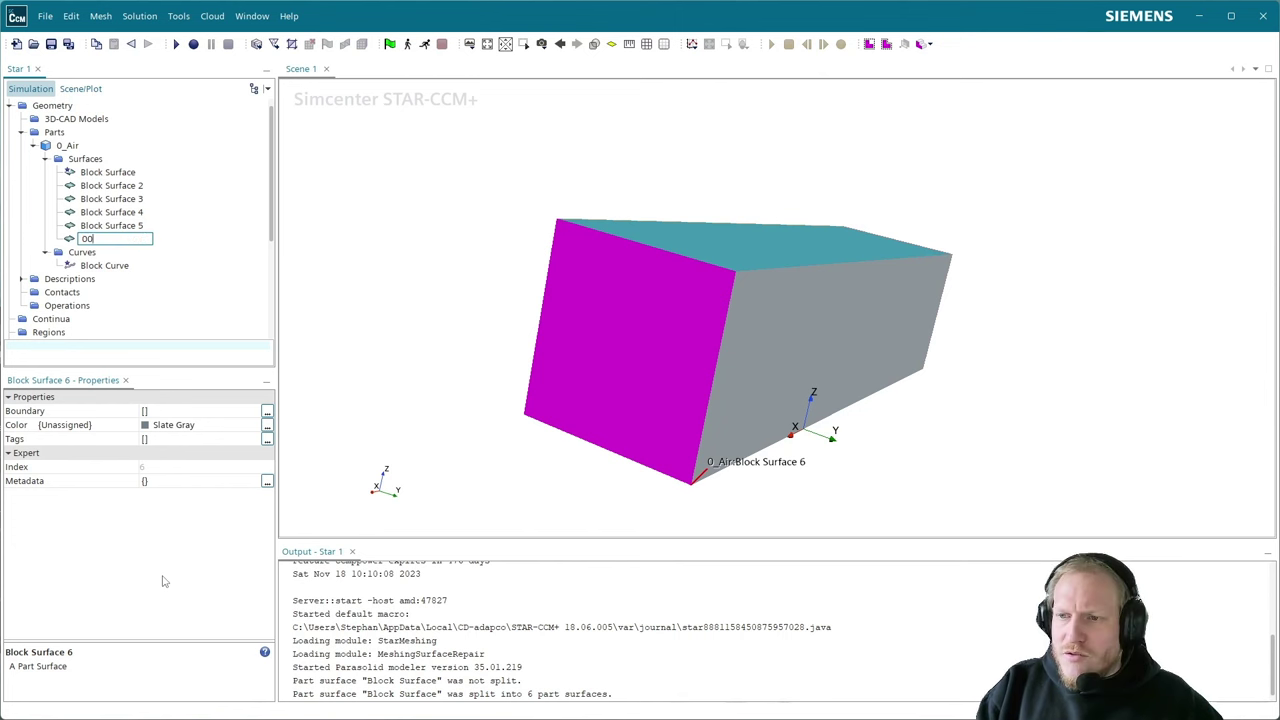
pyautogui.press('BackSpace')
pyautogui.write('in')
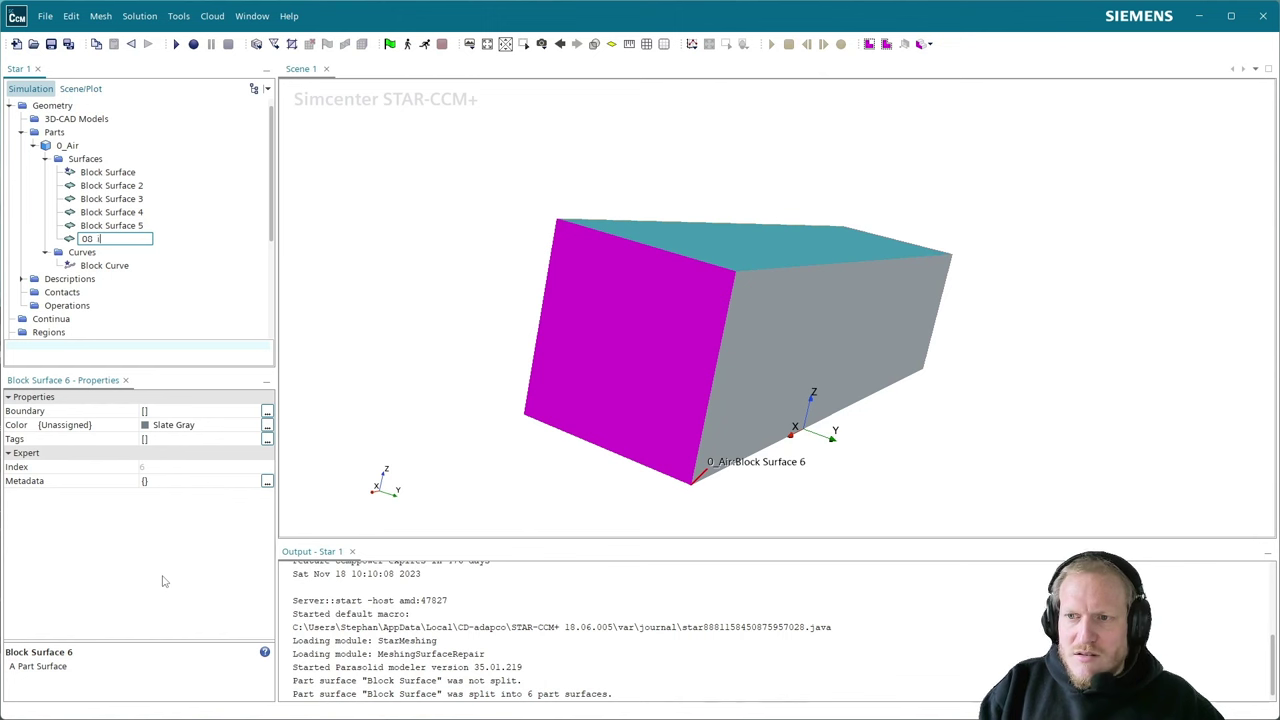
pyautogui.press('BackSpace')
pyautogui.press('BackSpace')
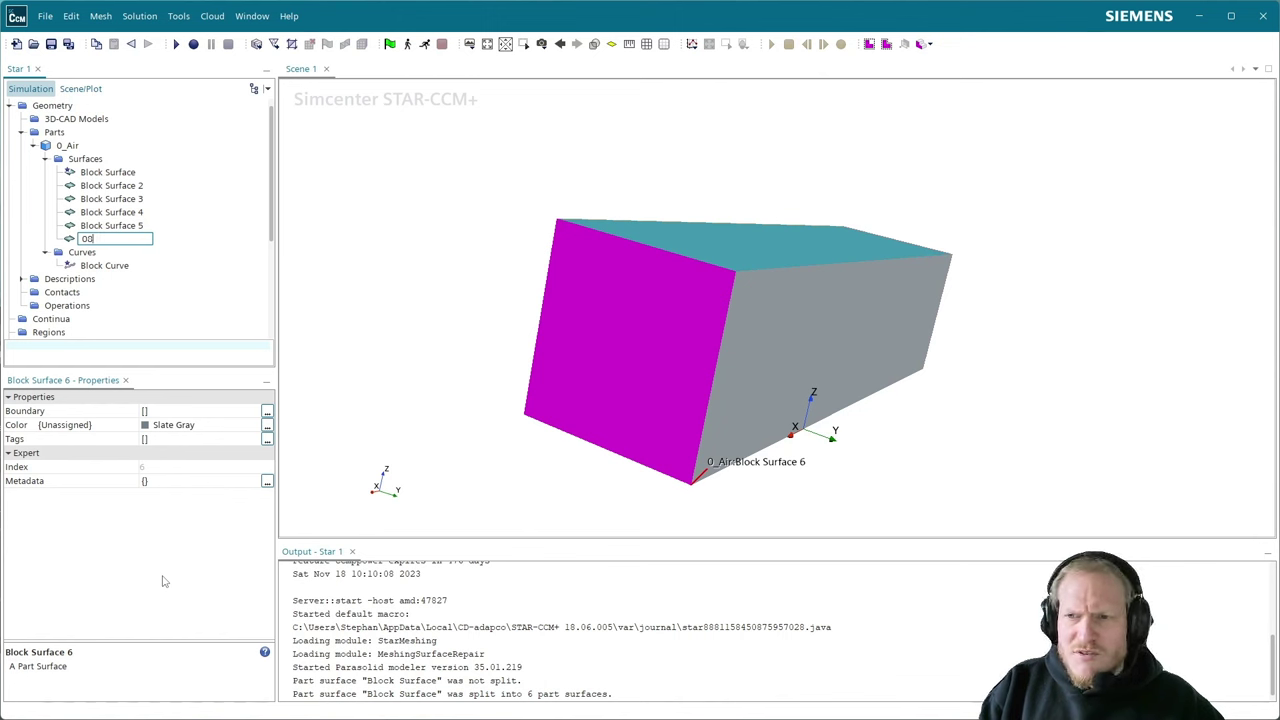
pyautogui.press('BackSpace')
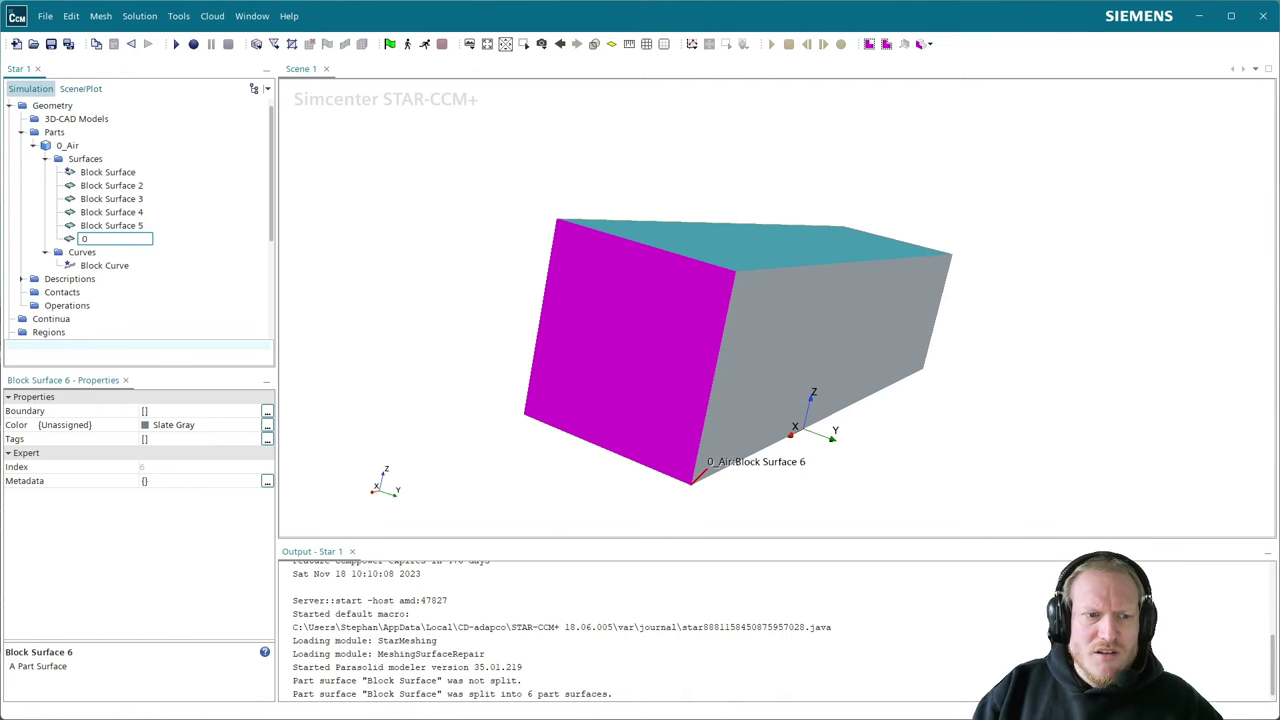
pyautogui.press('Return')
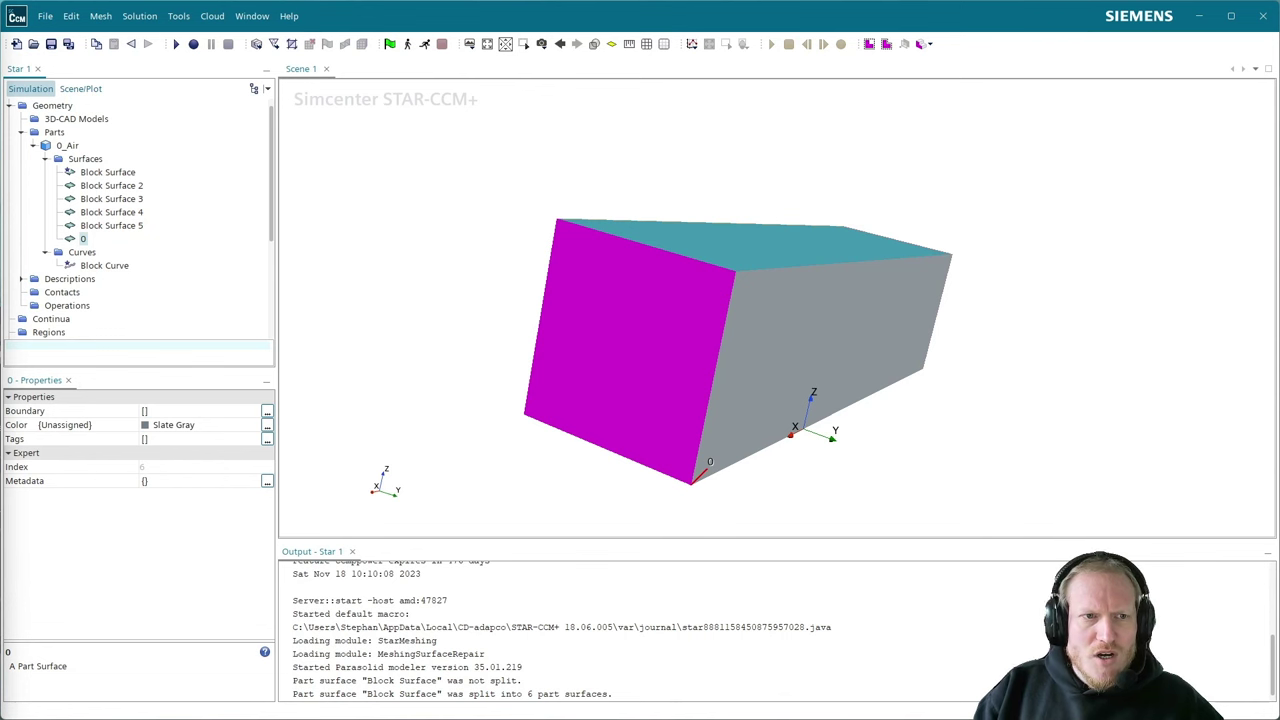
# - Rename the selected end surface at the positive X side as 08_inlet
pyautogui.click(86, 238)
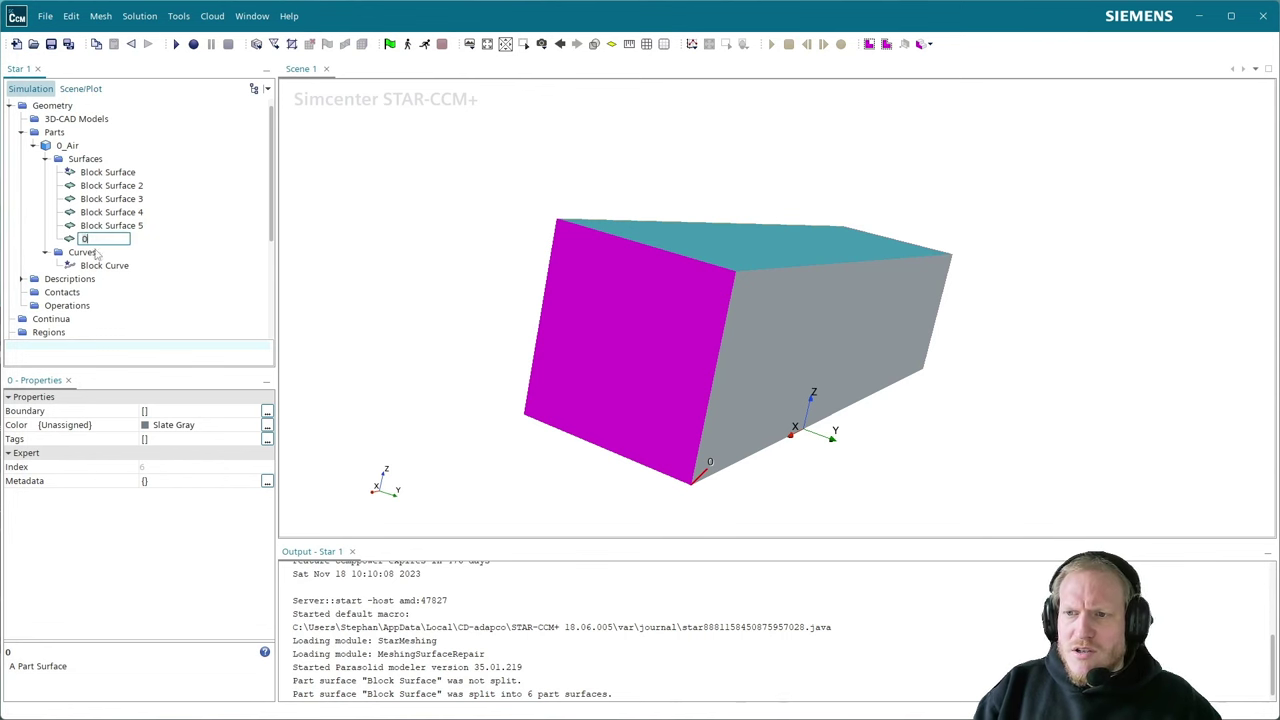
pyautogui.write('00')
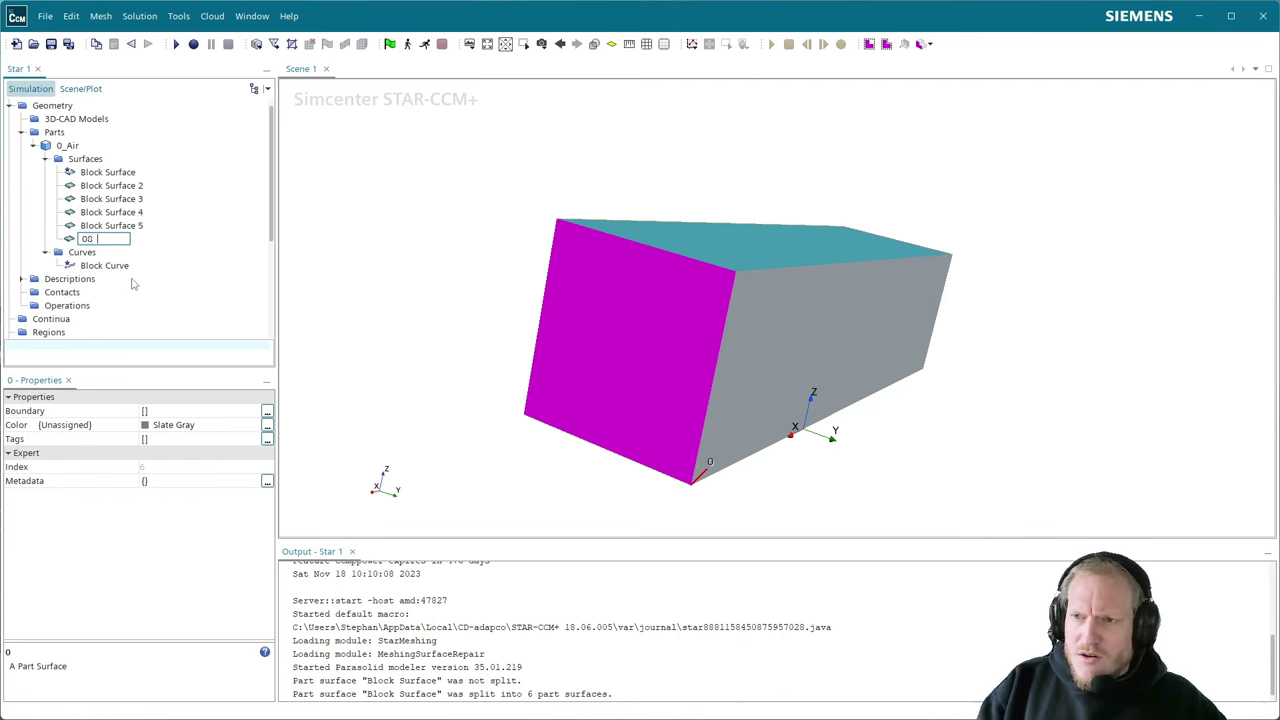
pyautogui.write('_inlet')
pyautogui.press('Return')
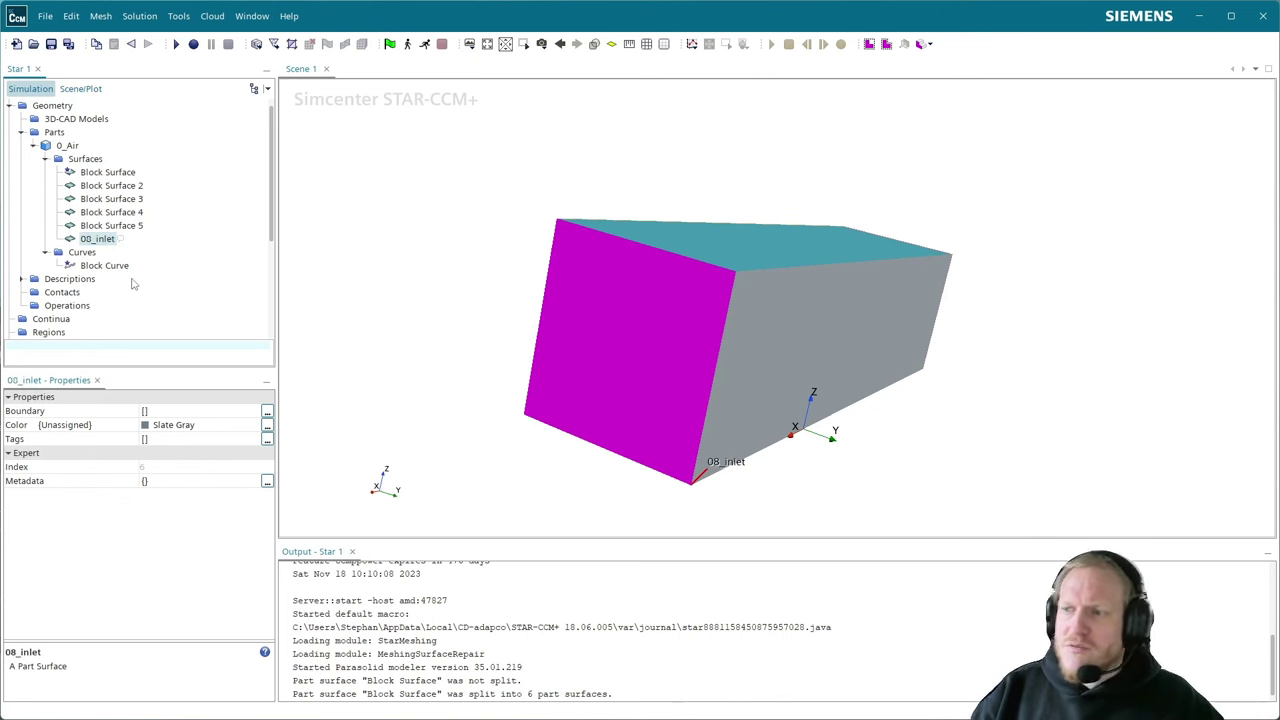
# - Select the block's opposite end face at the negative X side, Block Surface 3, and rename it as 09_Outlet
pyautogui.moveTo(475, 280)
pyautogui.mouseDown()
pyautogui.moveTo(547, 294)
pyautogui.moveTo(660, 260)
pyautogui.moveTo(562, 288)
pyautogui.moveTo(751, 308)
pyautogui.mouseUp()
pyautogui.scroll(5, 751, 308)
pyautogui.moveTo(896, 347); pyautogui.dragTo(778, 291)
pyautogui.moveTo(824, 351); pyautogui.dragTo(825, 224)
pyautogui.click(826, 225)
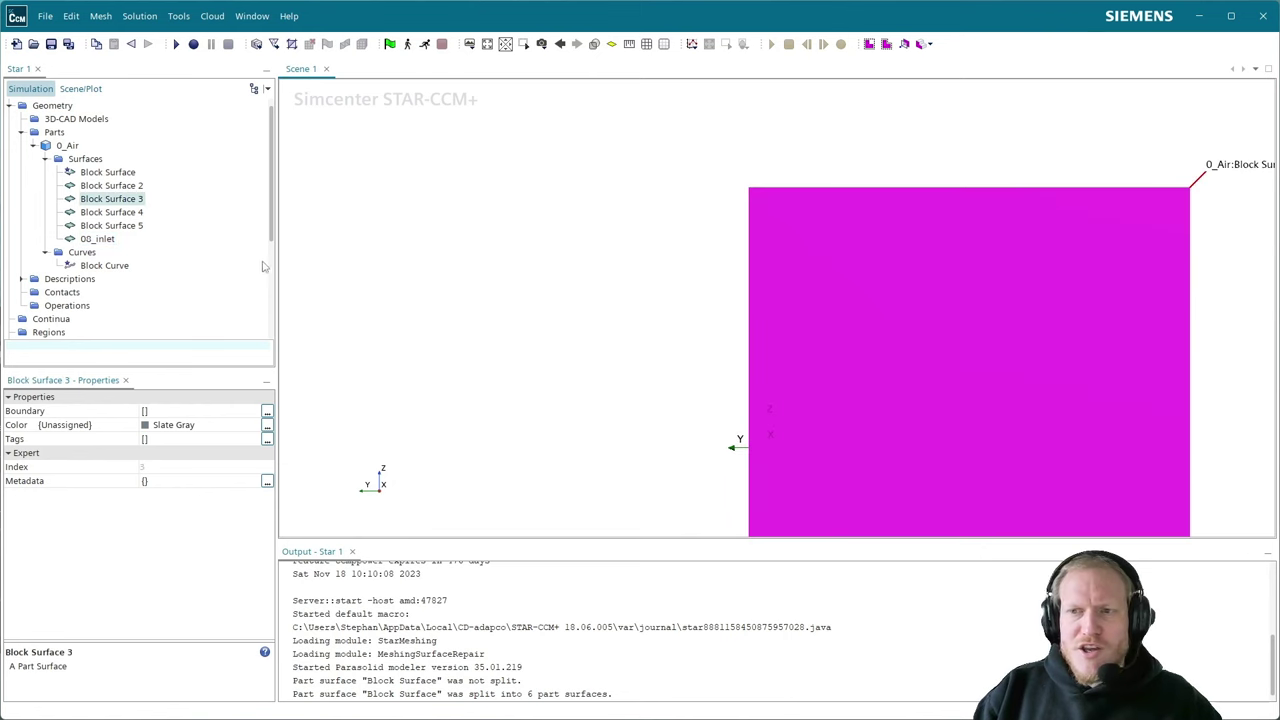
pyautogui.click(139, 201)
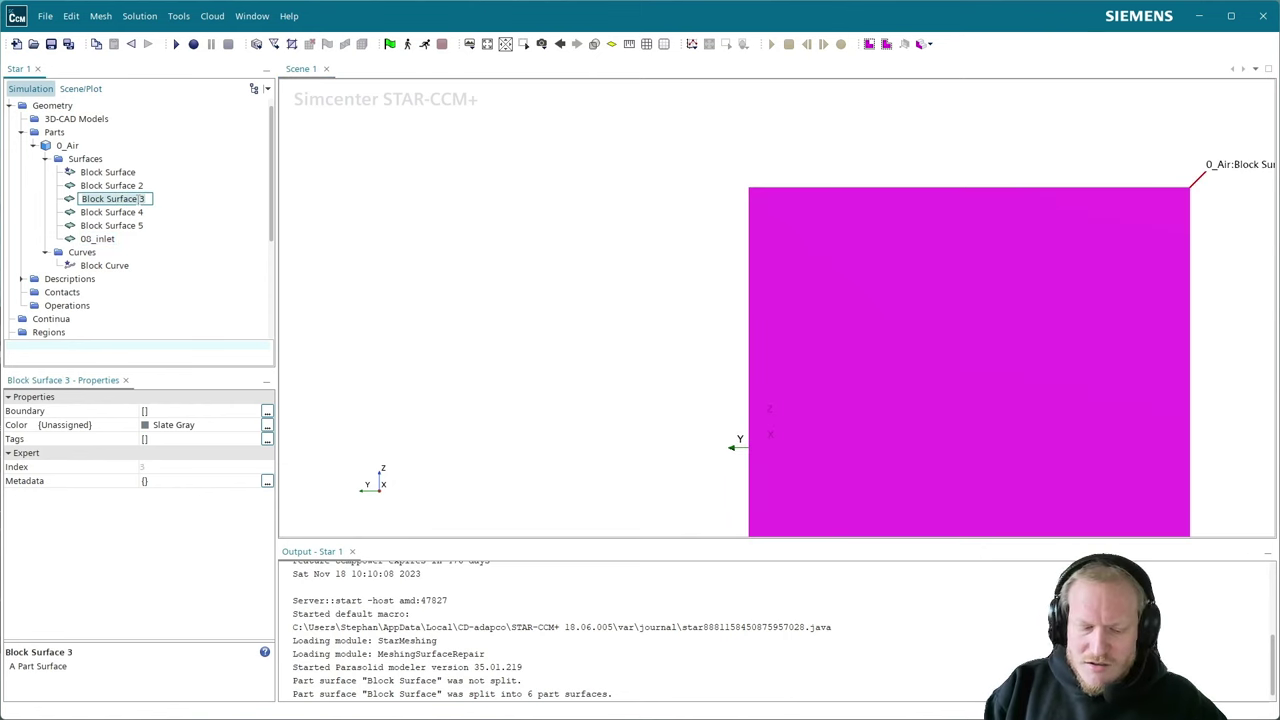
pyautogui.write('09_')
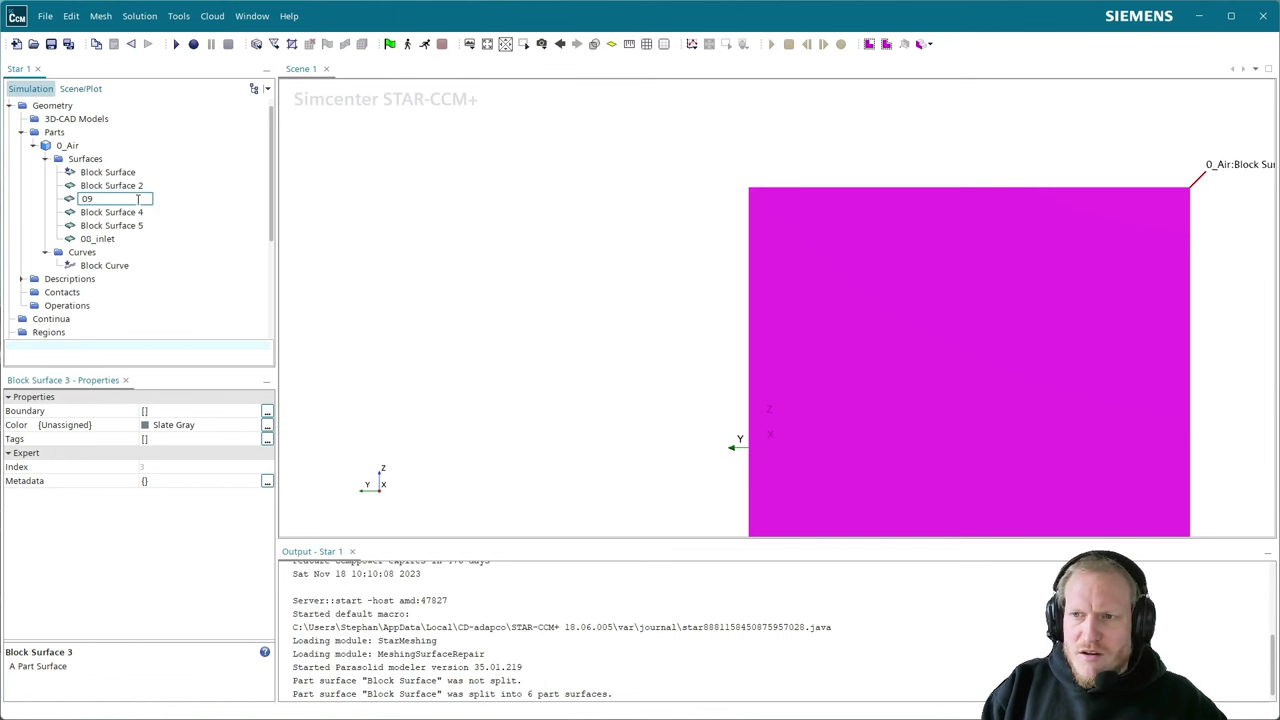
pyautogui.write('Outlet')
pyautogui.press('Return')
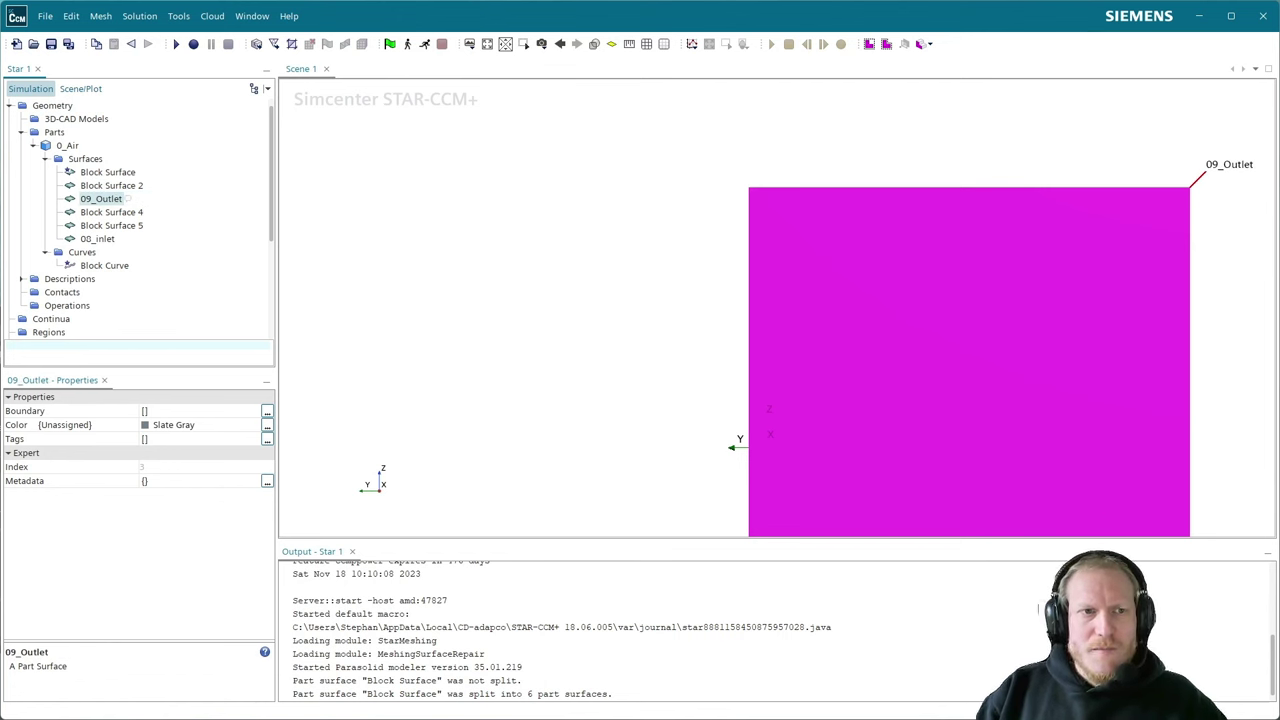
# - Identify the block's long side face through the origin, Block Surface 4, and rename it as 01_symmetry
pyautogui.moveTo(743, 323); pyautogui.dragTo(626, 392)
pyautogui.click(600, 197)
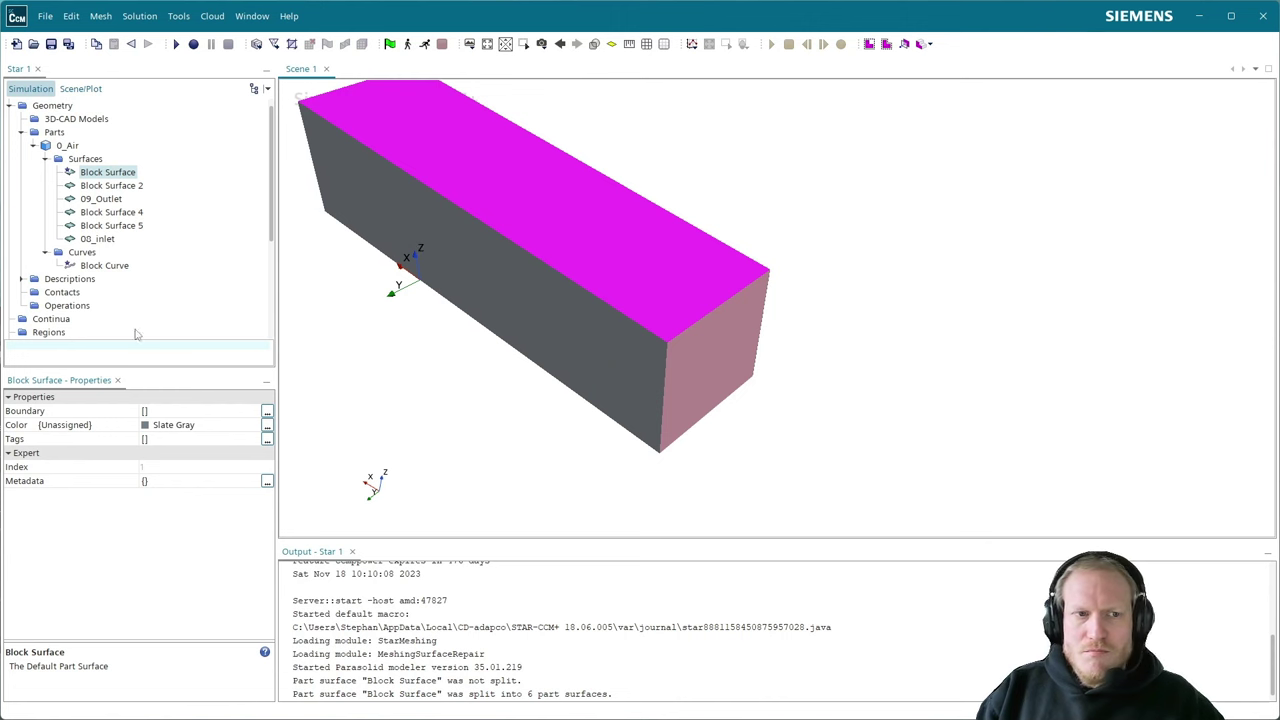
pyautogui.moveTo(441, 329); pyautogui.dragTo(331, 286)
pyautogui.click(494, 265)
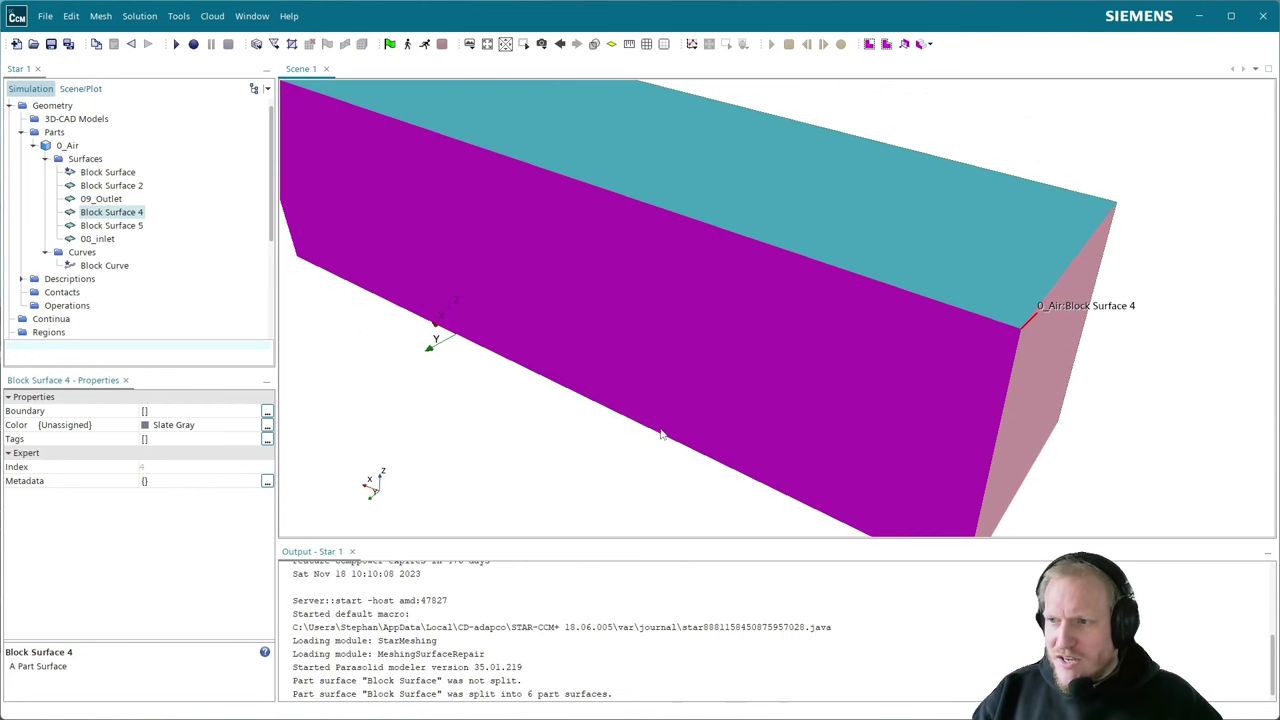
pyautogui.moveTo(663, 434); pyautogui.dragTo(567, 368)
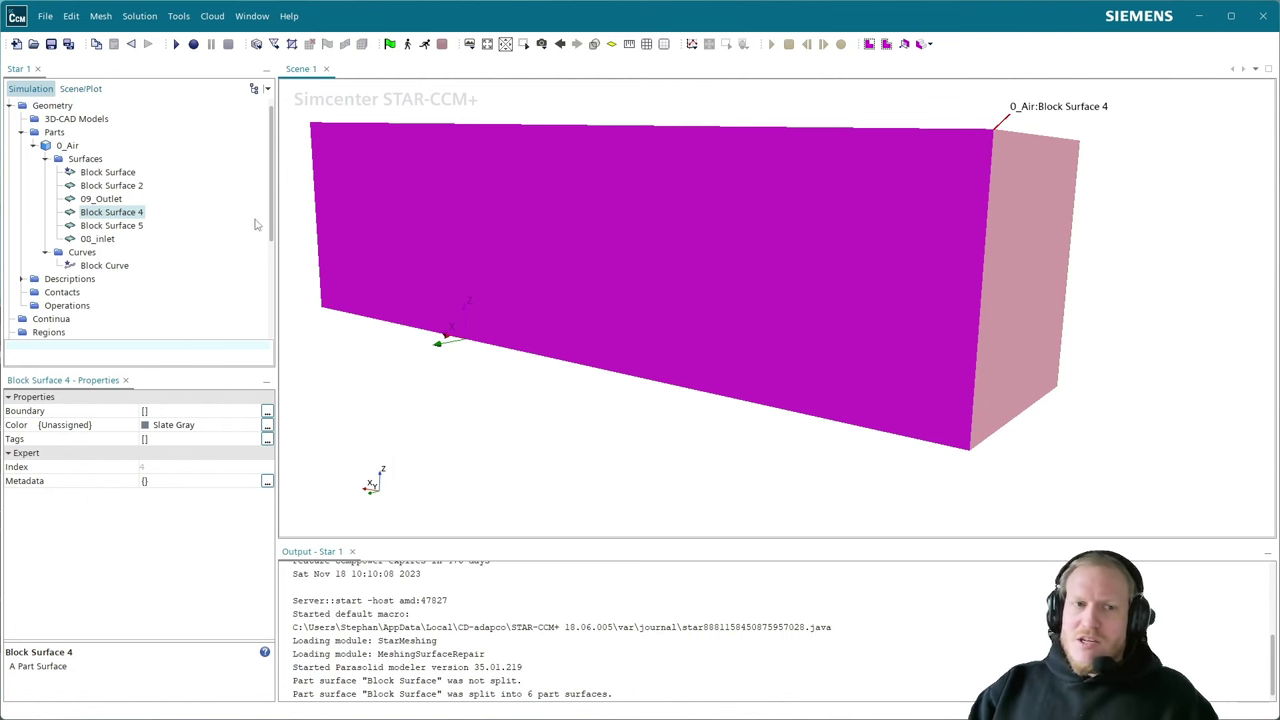
pyautogui.click(136, 226)
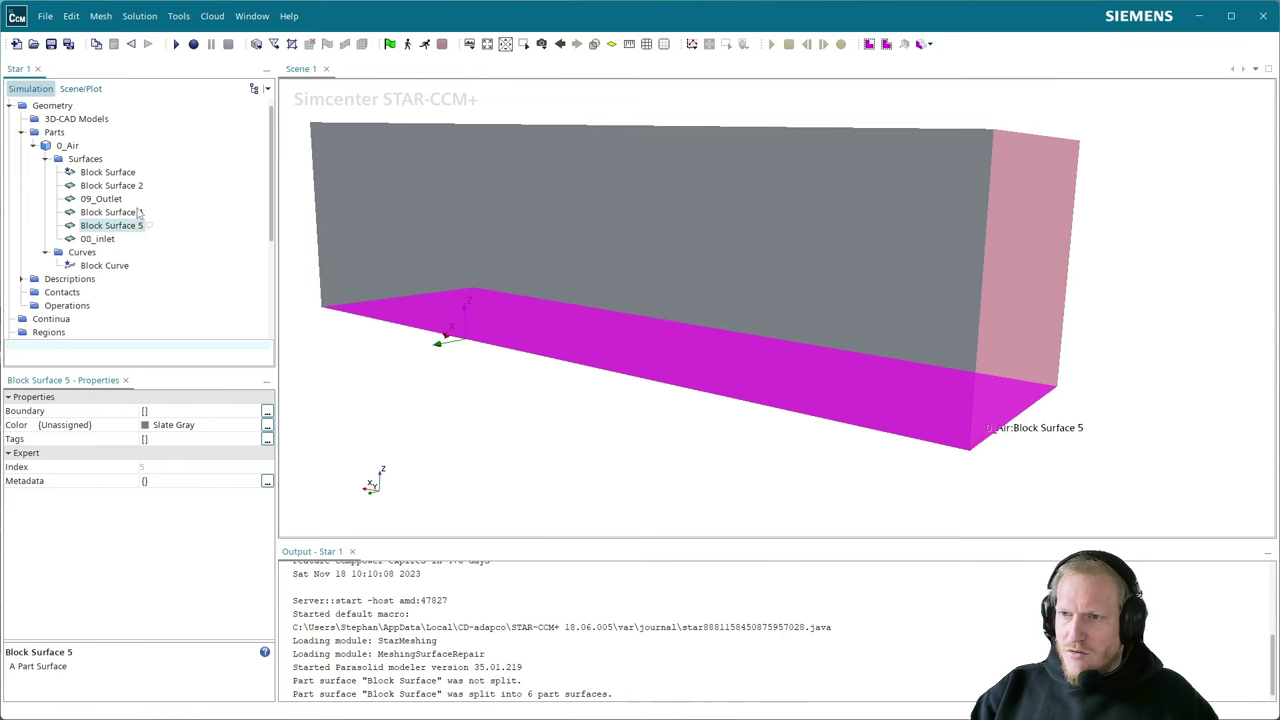
pyautogui.click(137, 212)
pyautogui.moveTo(837, 229); pyautogui.dragTo(634, 236)
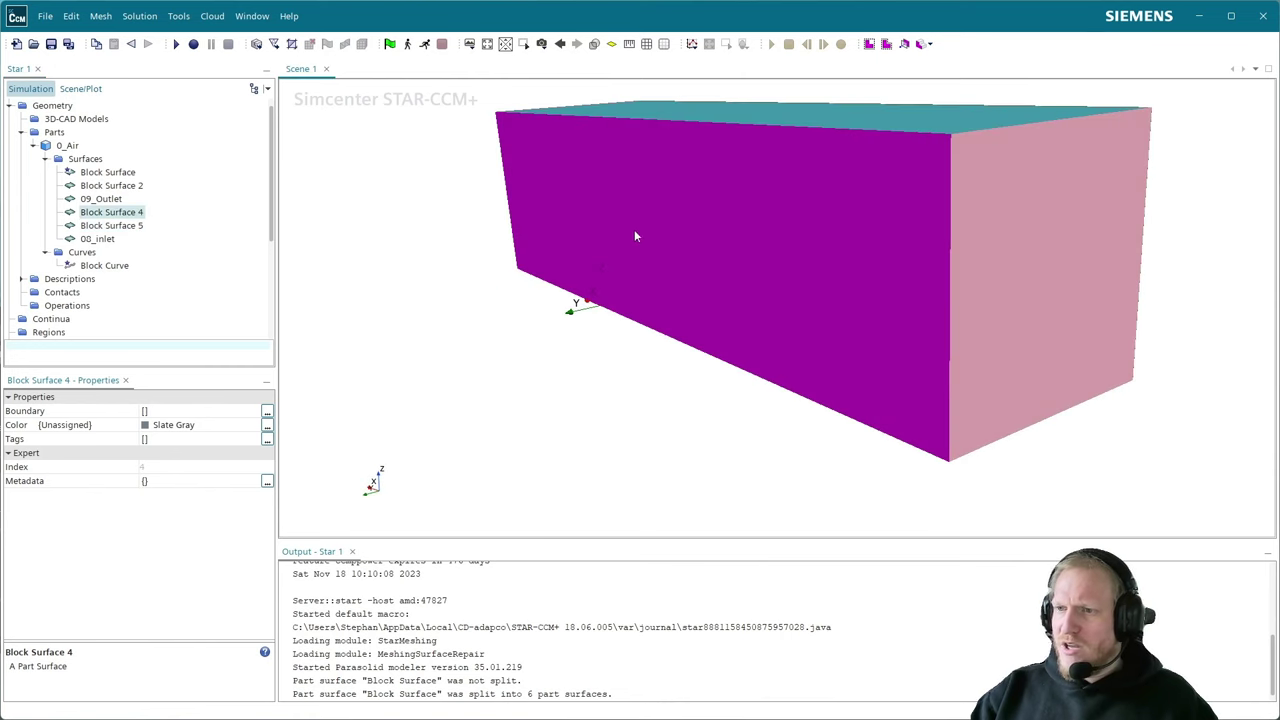
pyautogui.click(131, 208)
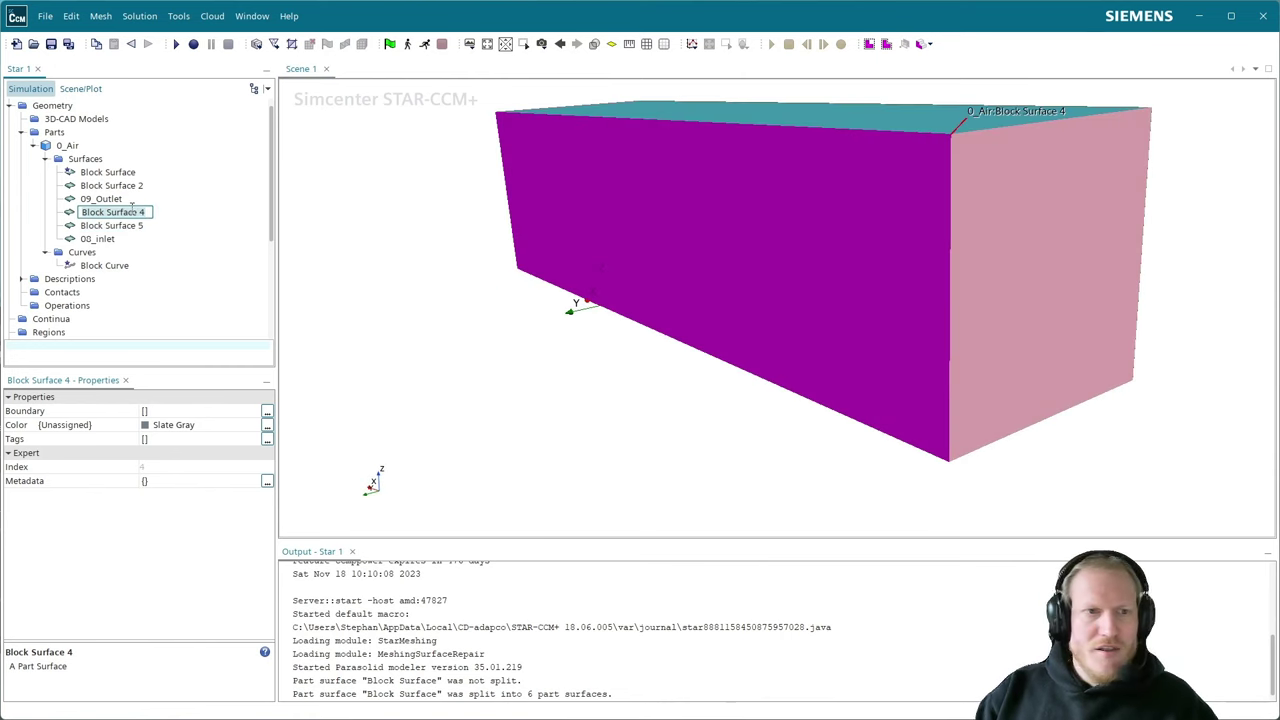
pyautogui.write('01_s')
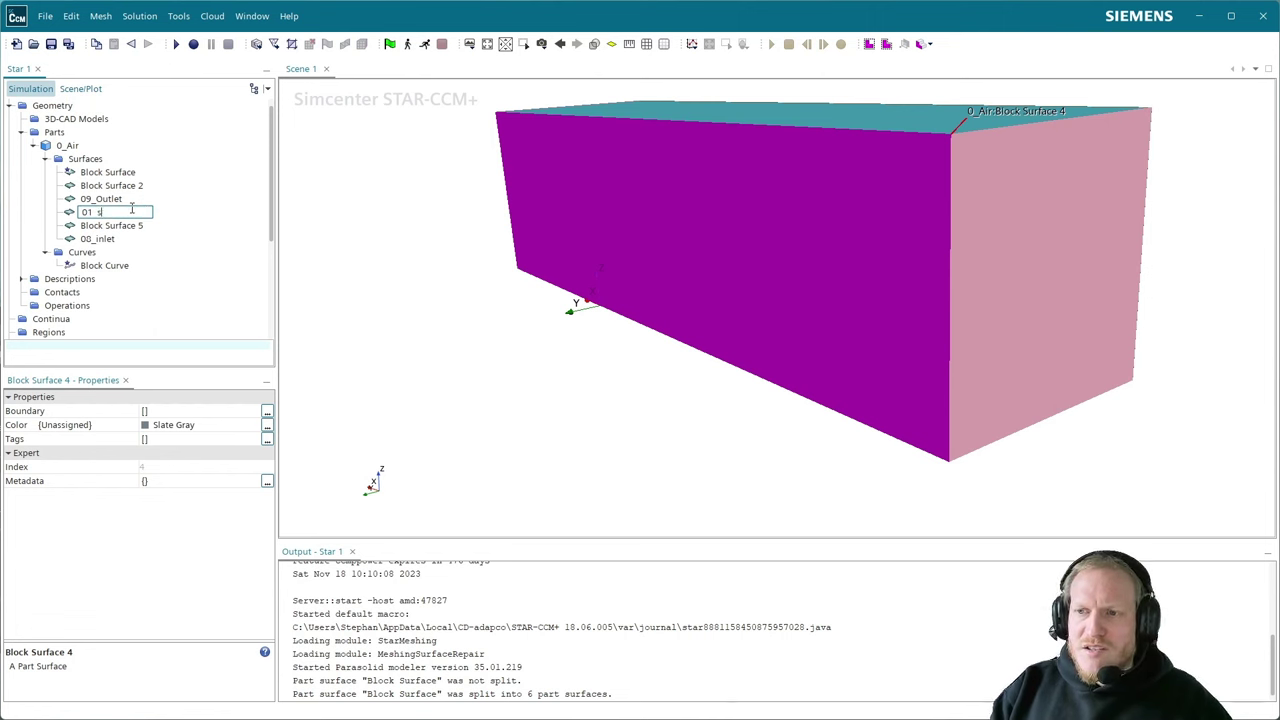
pyautogui.write('ymmetry')
pyautogui.press('Return')
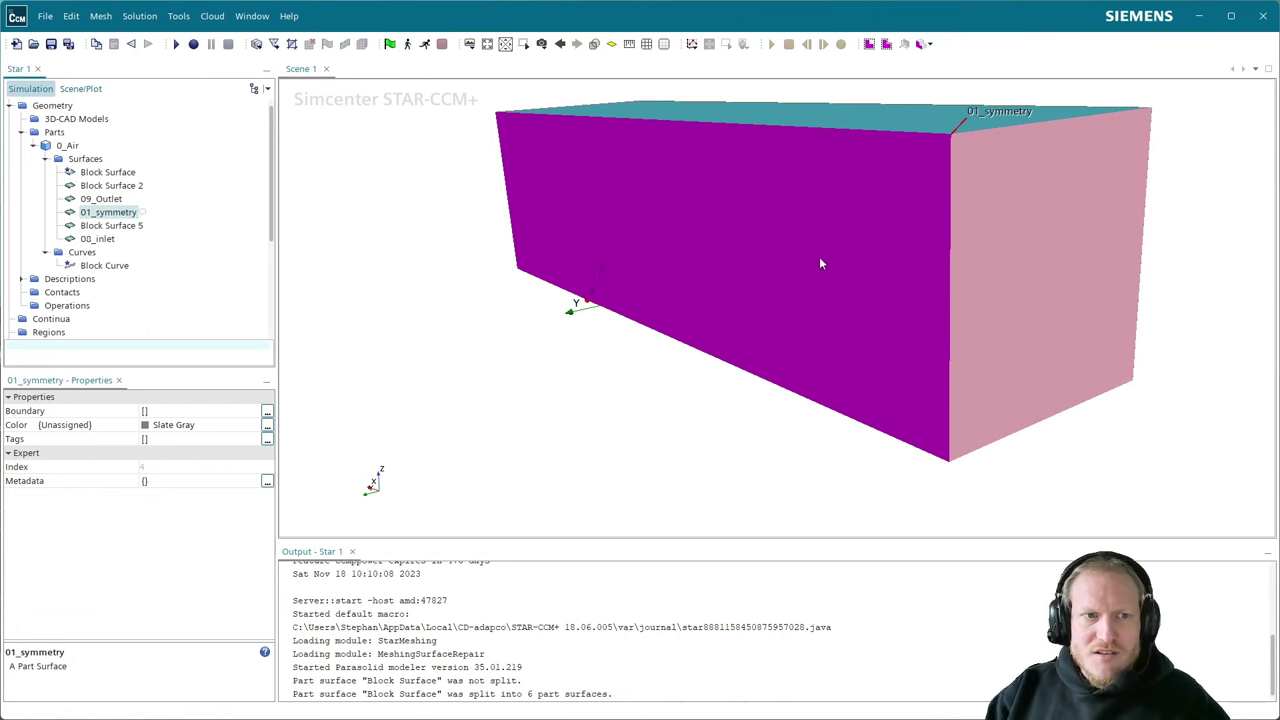
# - Select the block's underside face, Block Surface 5, and rename it as 05_floor
pyautogui.moveTo(789, 266); pyautogui.dragTo(500, 249)
pyautogui.click(436, 187)
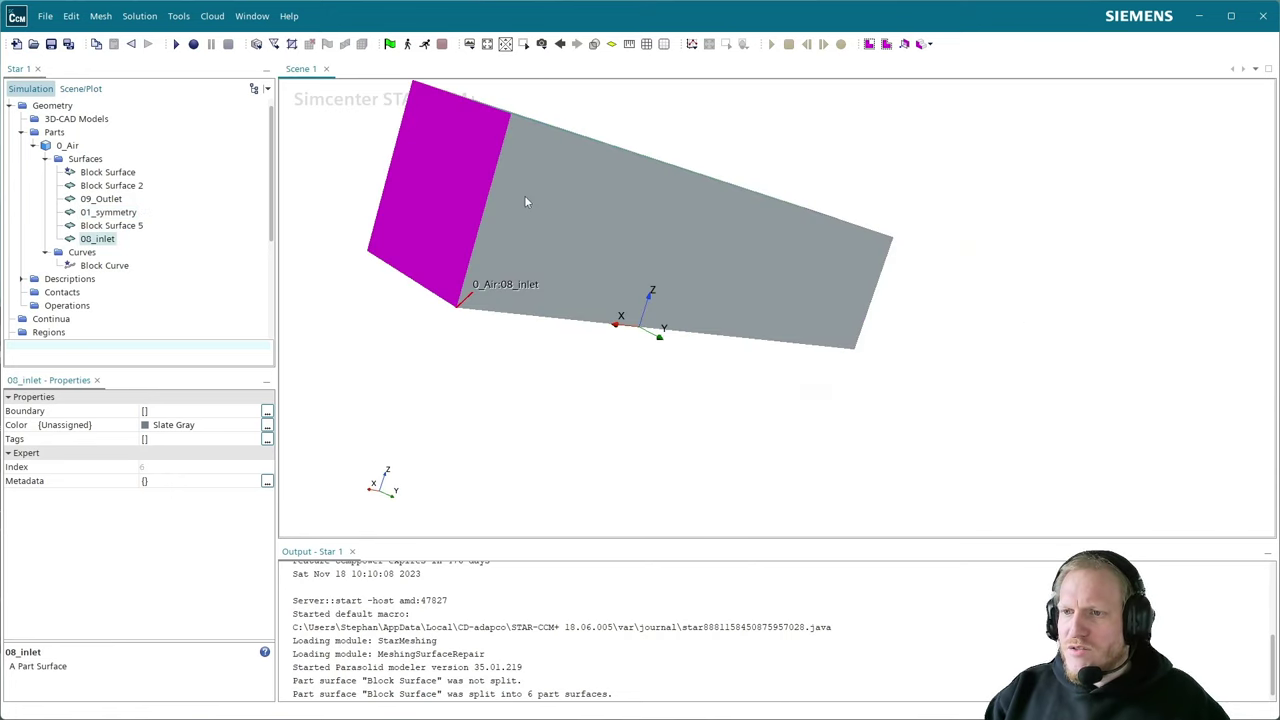
pyautogui.moveTo(526, 202); pyautogui.dragTo(770, 290)
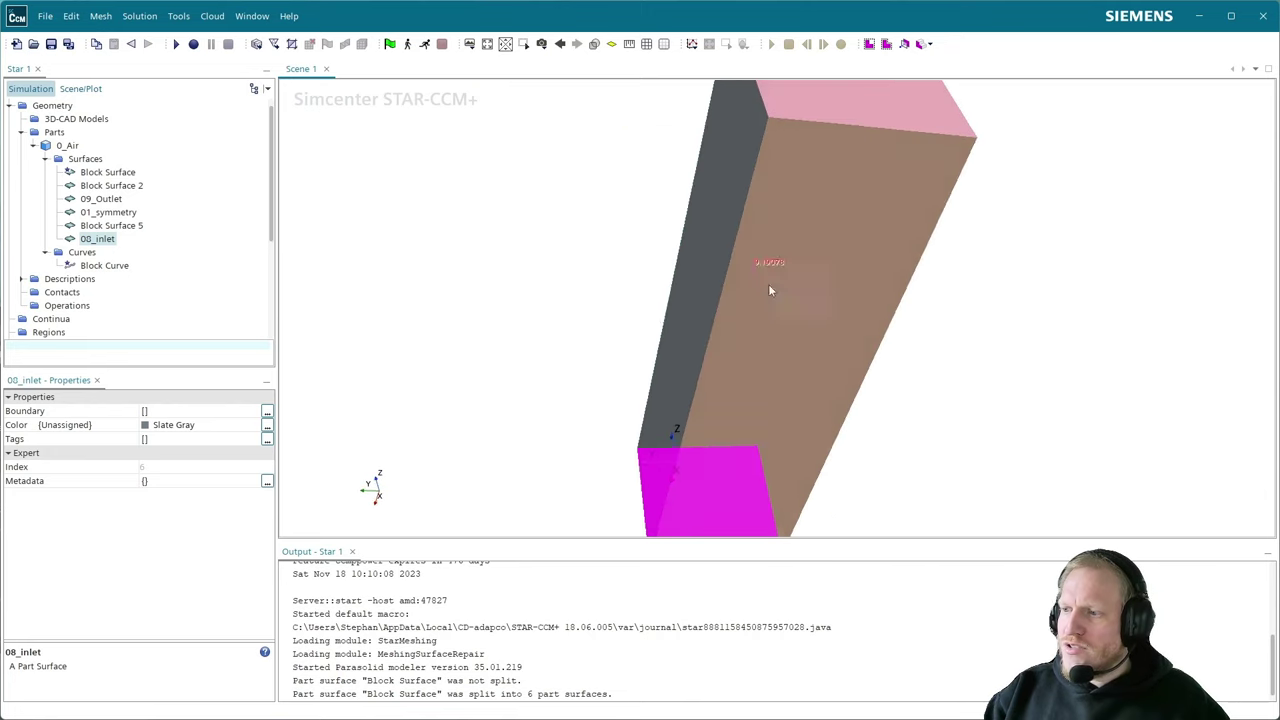
pyautogui.click(804, 266)
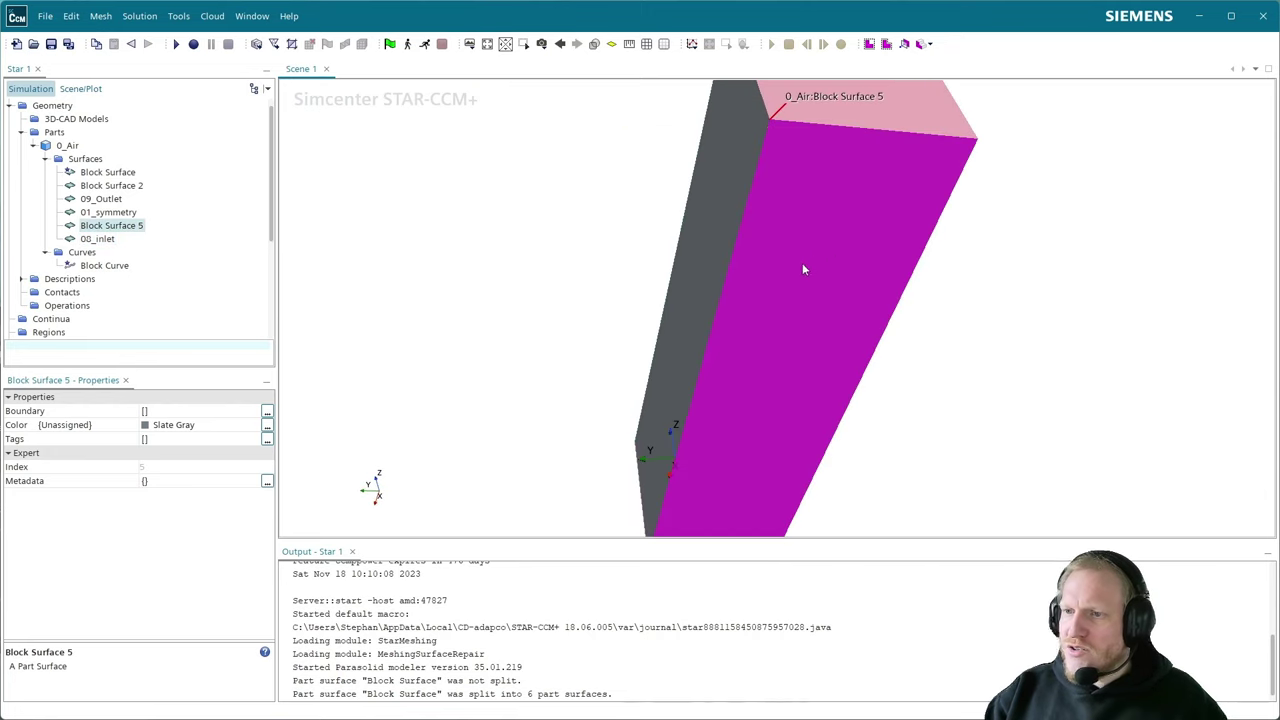
pyautogui.click(101, 227)
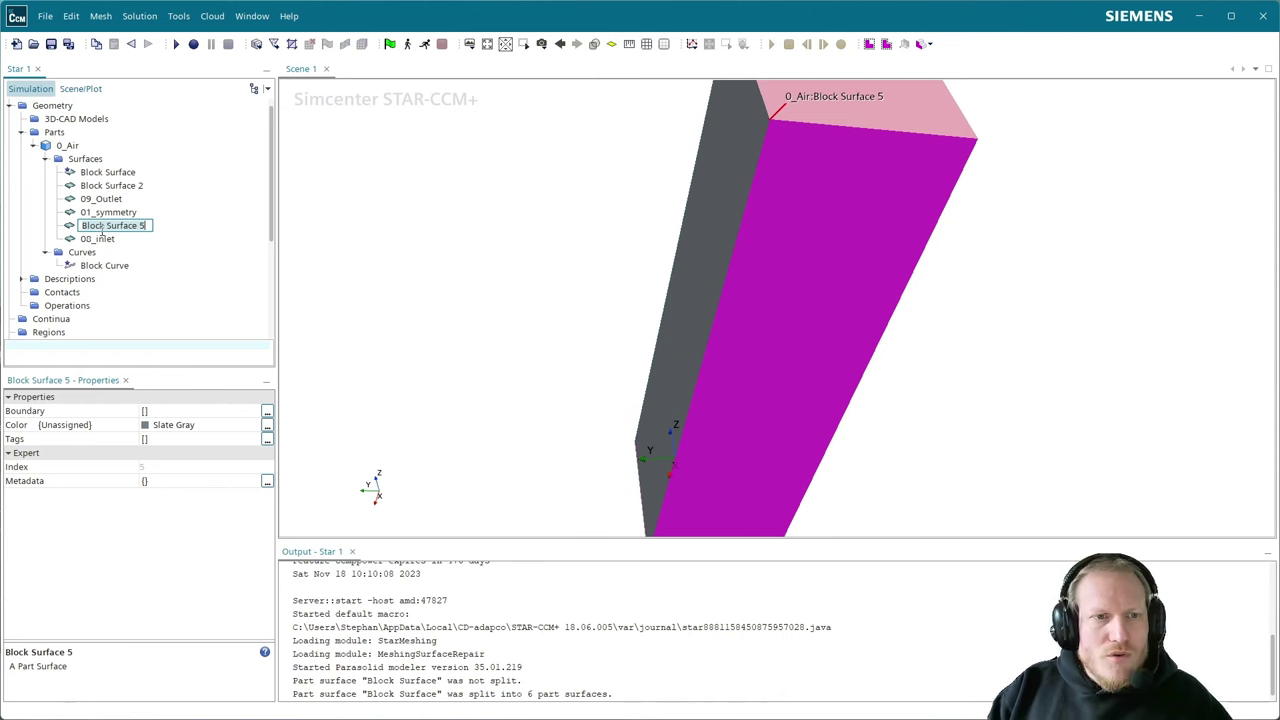
pyautogui.hotkey('ctrl', 'a')
pyautogui.write('05_f')
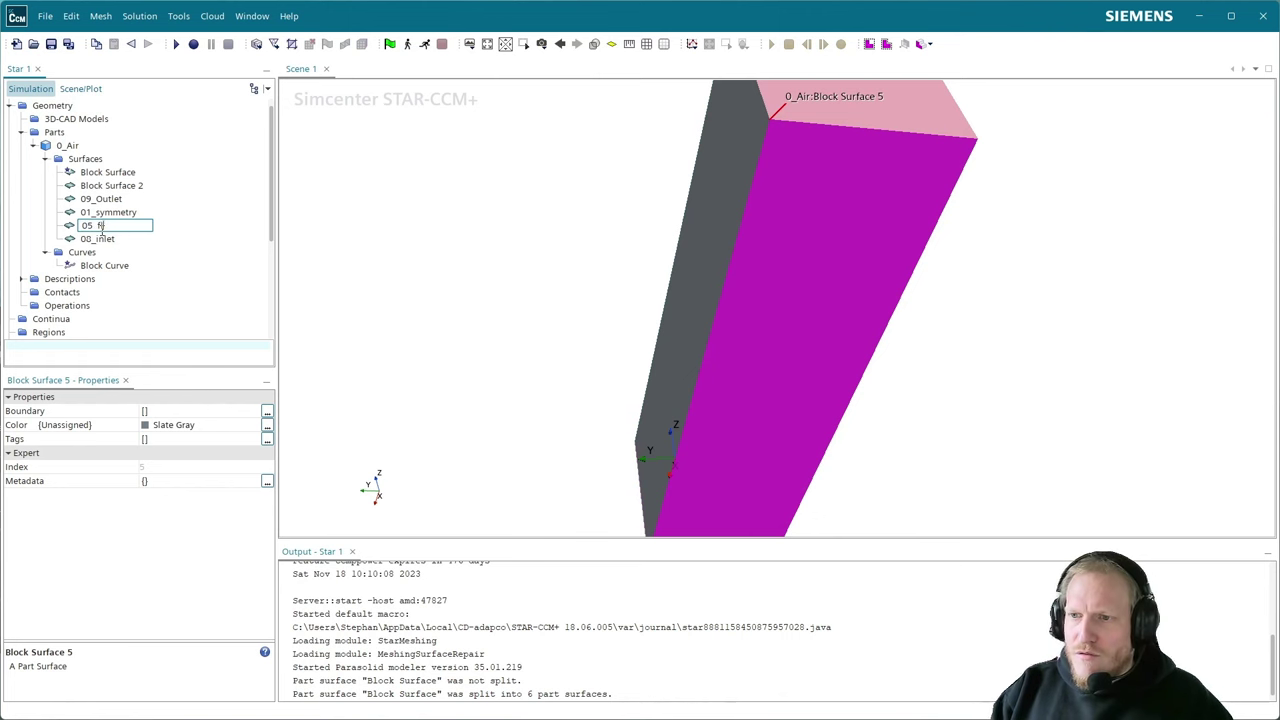
pyautogui.write('loor')
pyautogui.press('Return')
# - Combine the block's top face and remaining long side face, Block Surface and Block Surface 2, into one part surface
pyautogui.moveTo(589, 179); pyautogui.dragTo(688, 298)
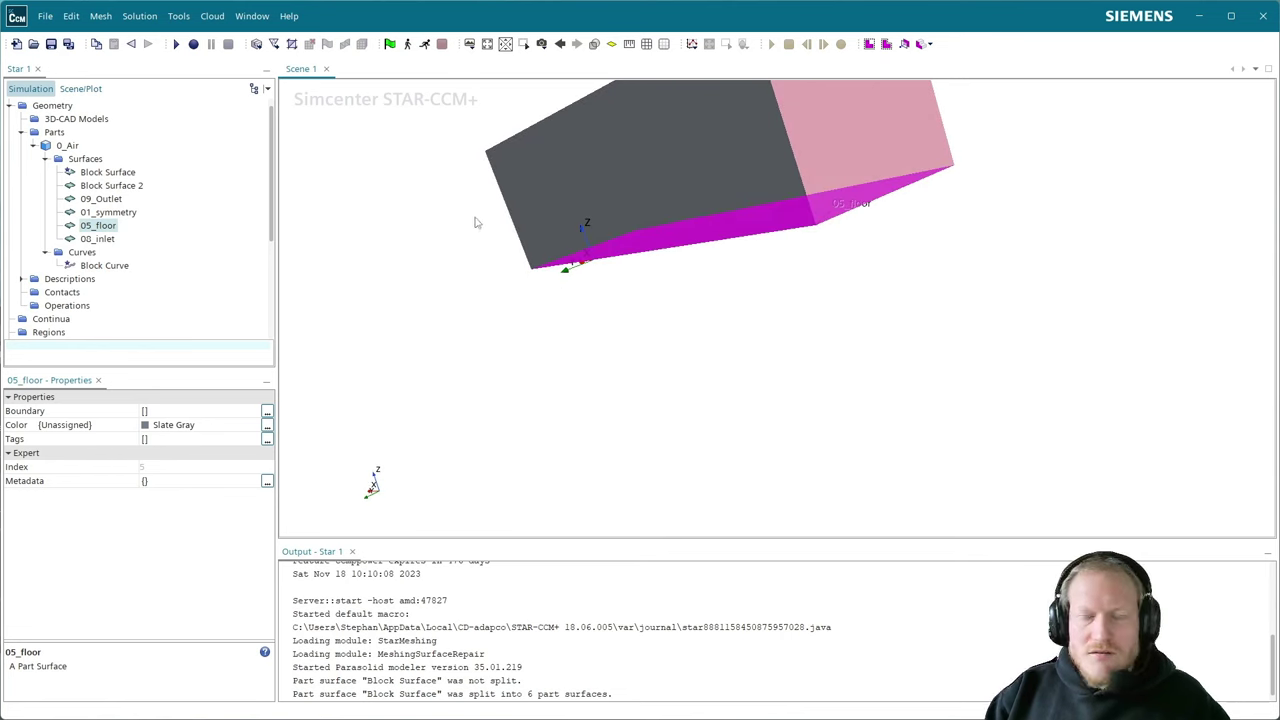
pyautogui.moveTo(585, 201); pyautogui.dragTo(547, 323)
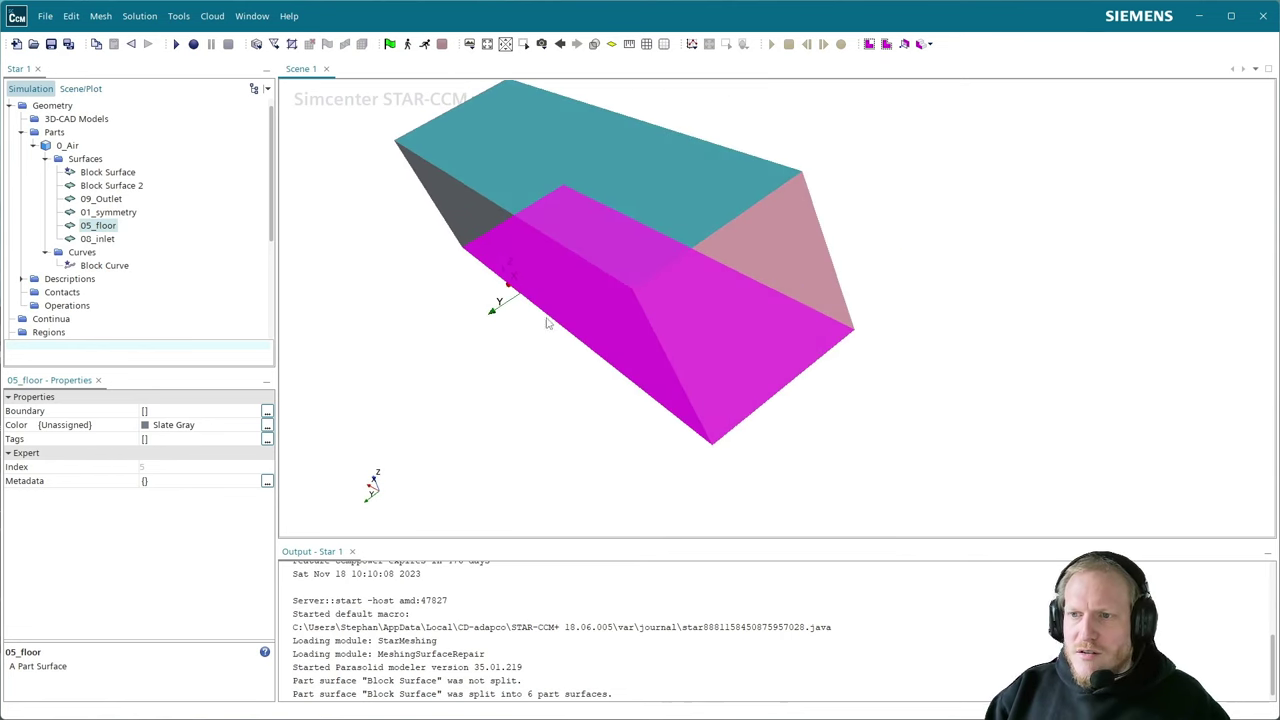
pyautogui.click(110, 173)
pyautogui.keyDown('ctrl'); pyautogui.click(117, 187); pyautogui.keyUp('ctrl')
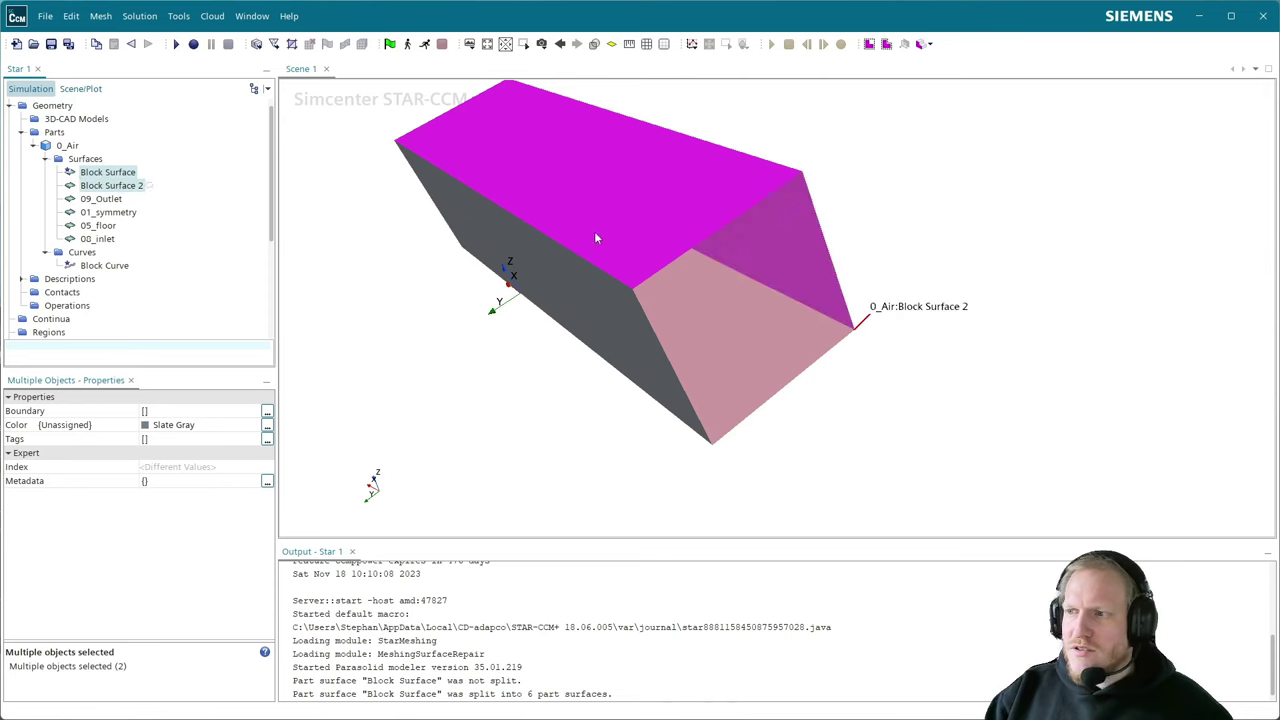
pyautogui.moveTo(594, 231); pyautogui.dragTo(349, 257)
pyautogui.rightClick(130, 196)
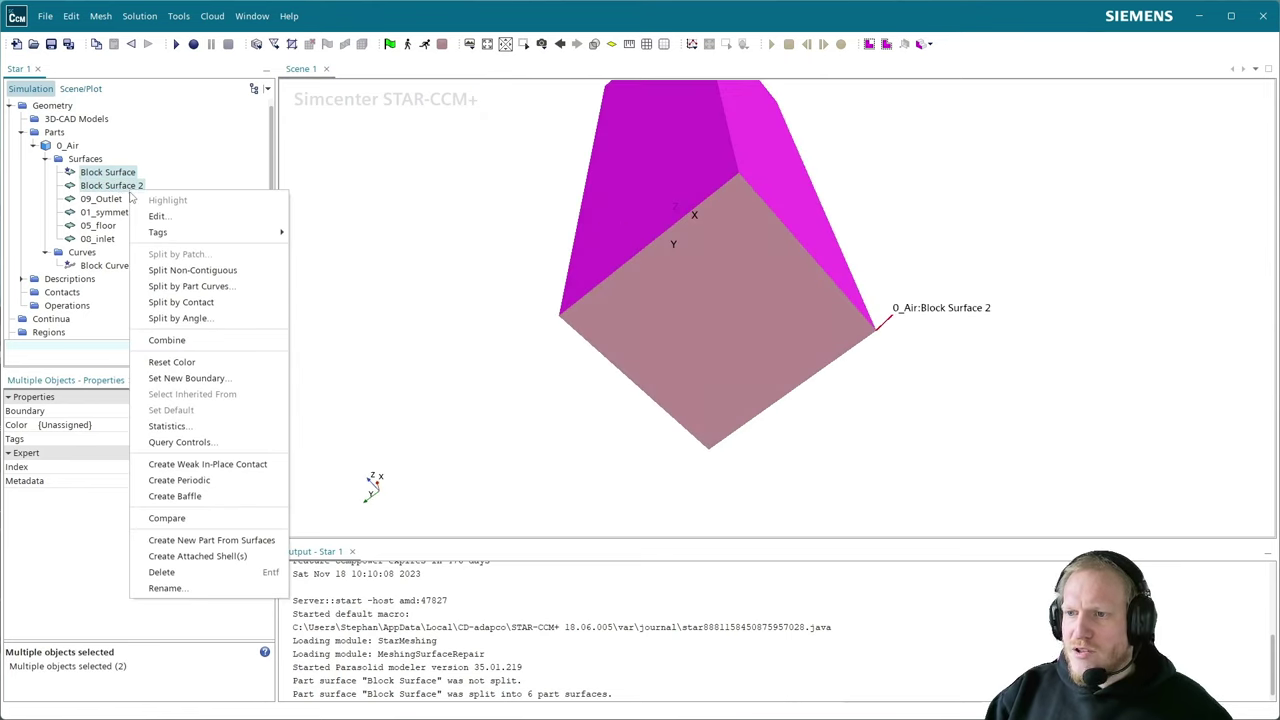
pyautogui.click(165, 360)
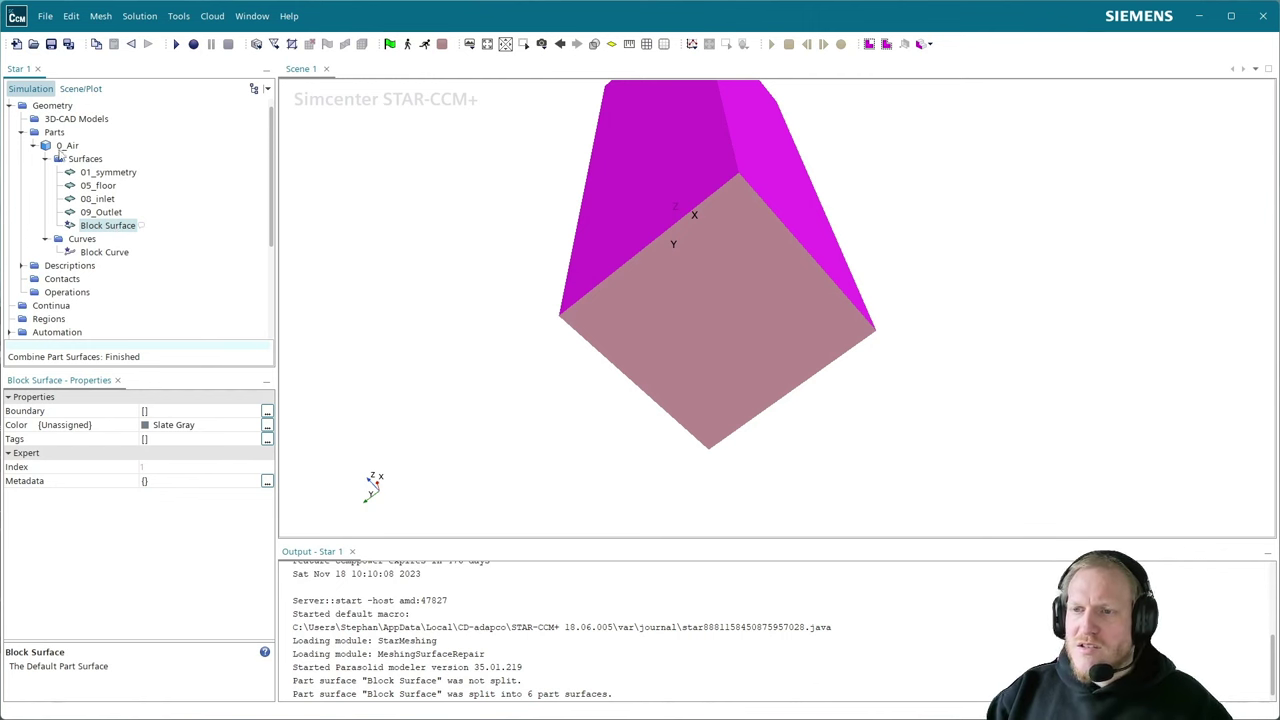
# - Check the named faces of the air part one by one and rename the combined Block Surface as 00_farfield
pyautogui.click(108, 186)
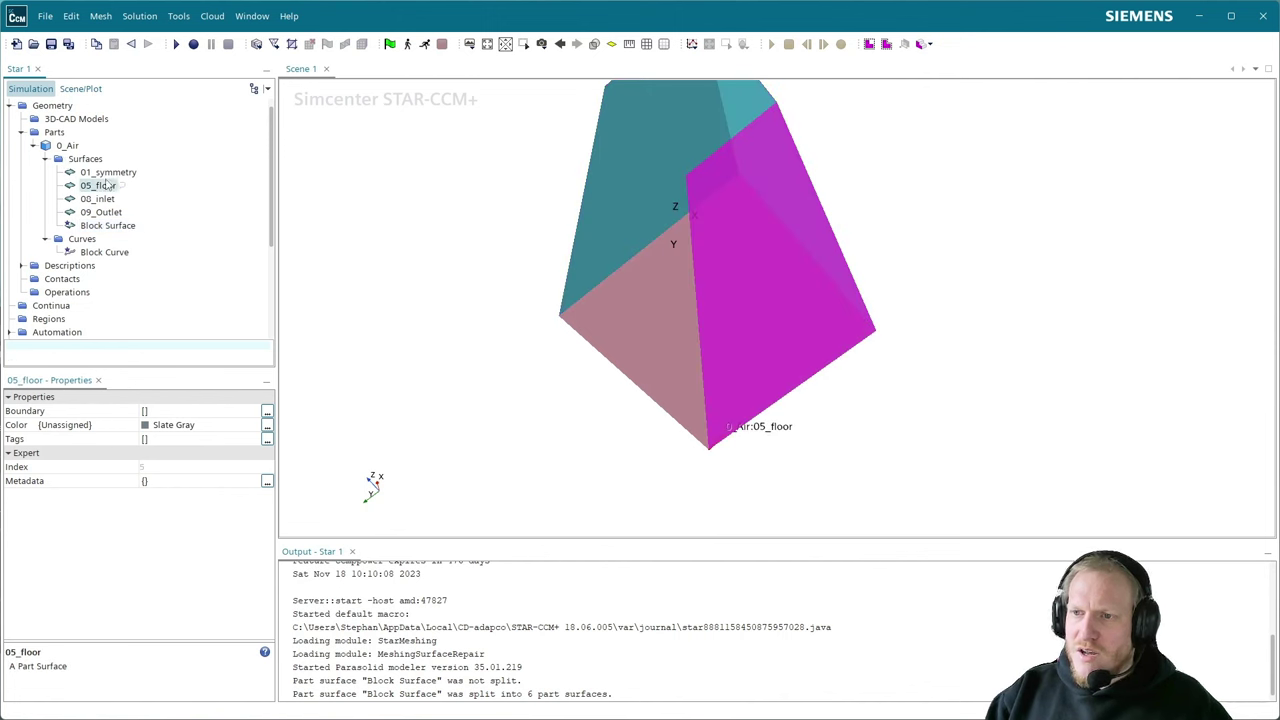
pyautogui.click(110, 175)
pyautogui.click(110, 188)
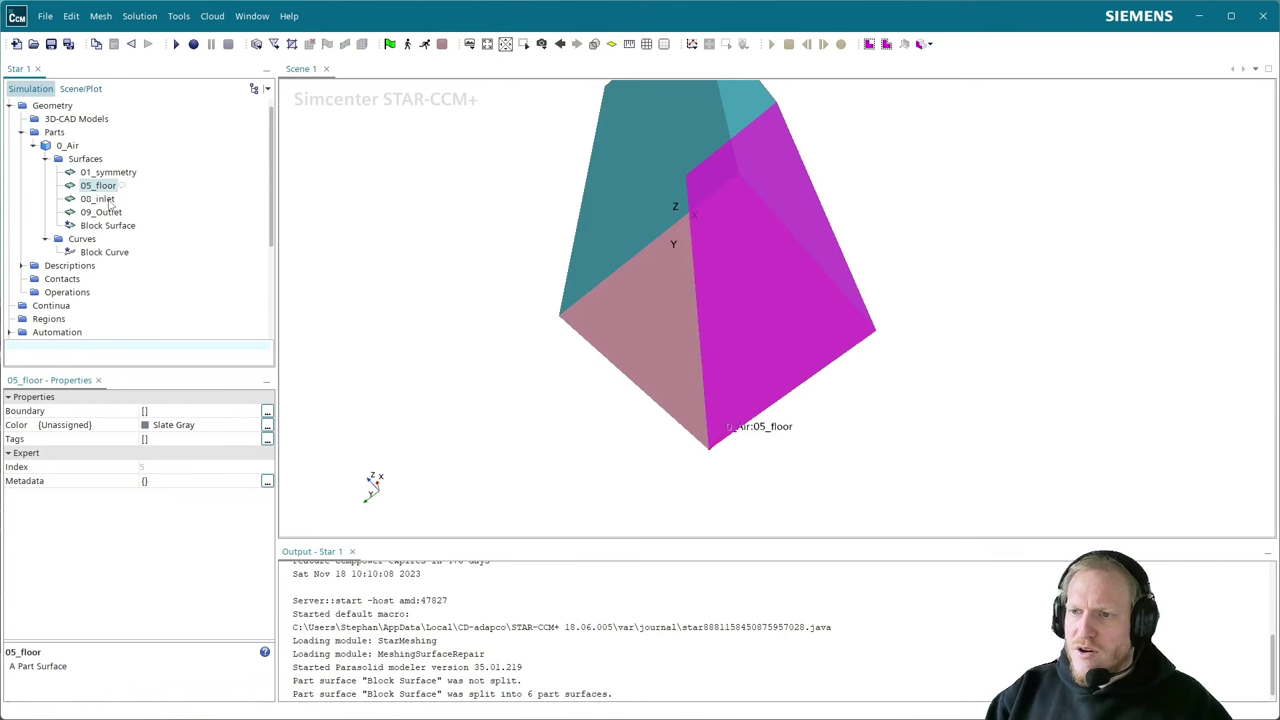
pyautogui.click(110, 205)
pyautogui.click(112, 214)
pyautogui.click(115, 228)
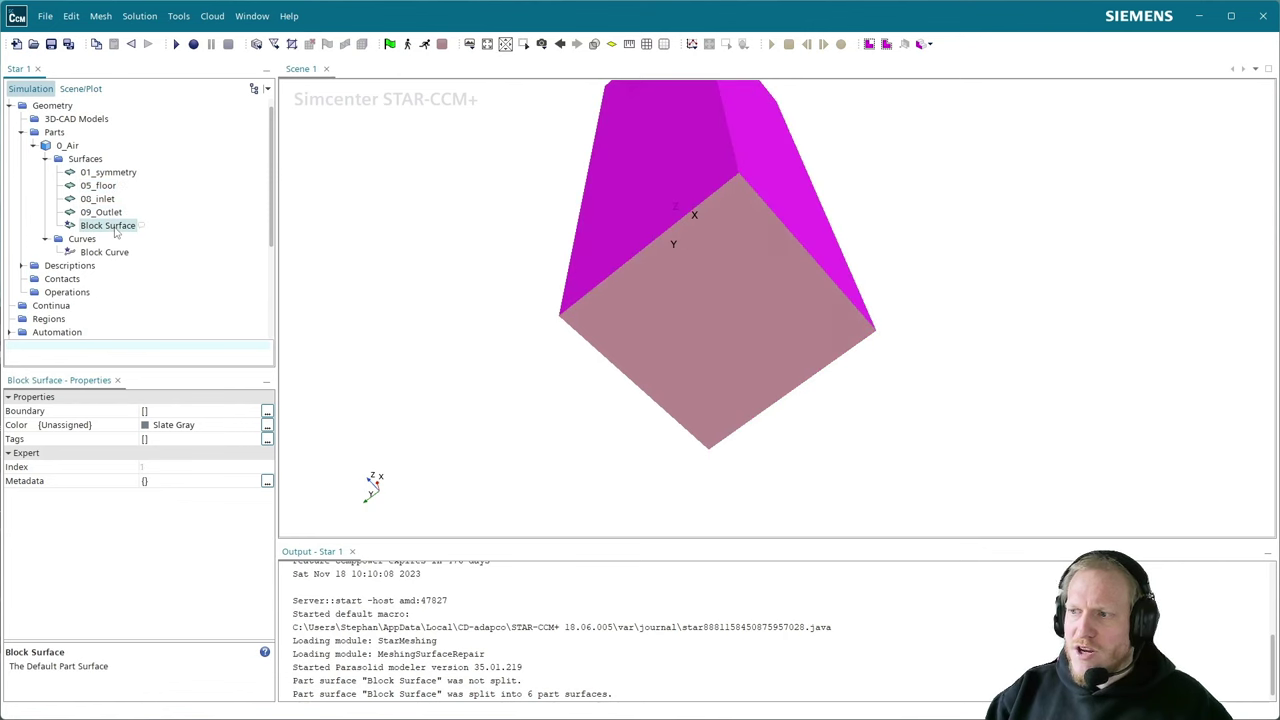
pyautogui.click(112, 226)
pyautogui.write('00')
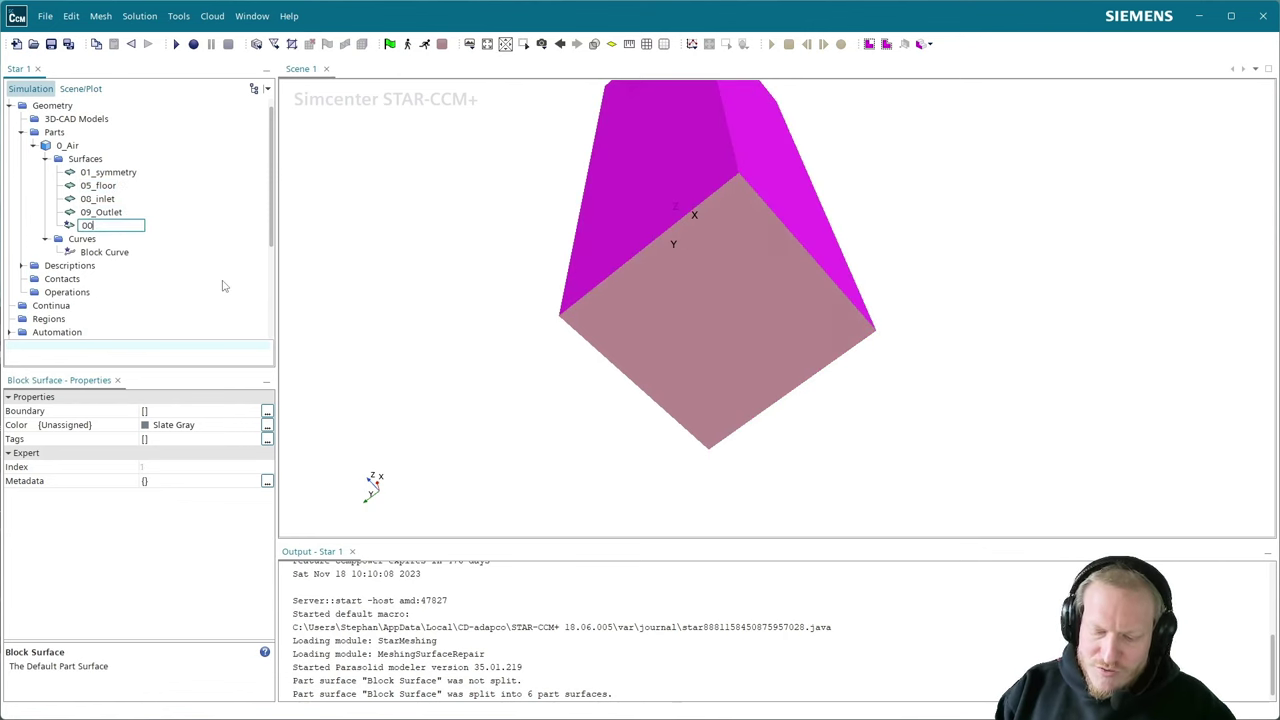
pyautogui.write('_farfield')
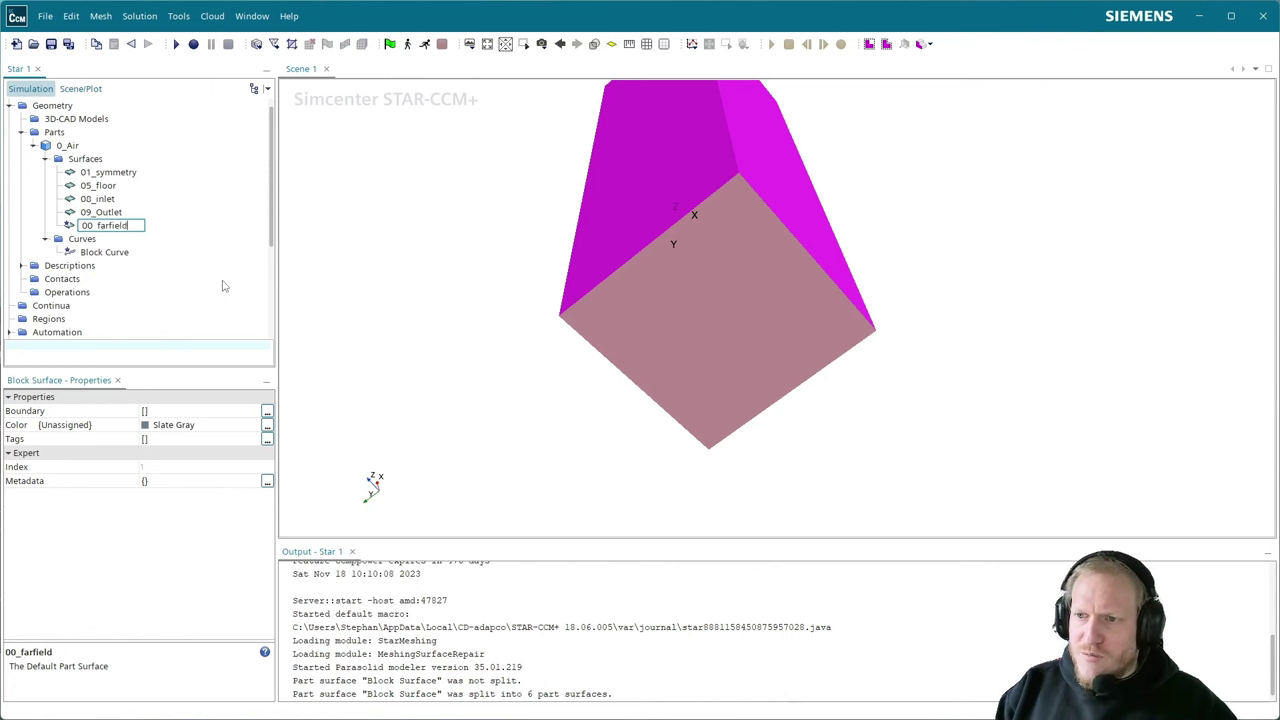
pyautogui.press('Return')
# - Refresh the Surfaces node of the 0_Air part to re-sort its surfaces by name
pyautogui.moveTo(442, 231); pyautogui.dragTo(386, 263)
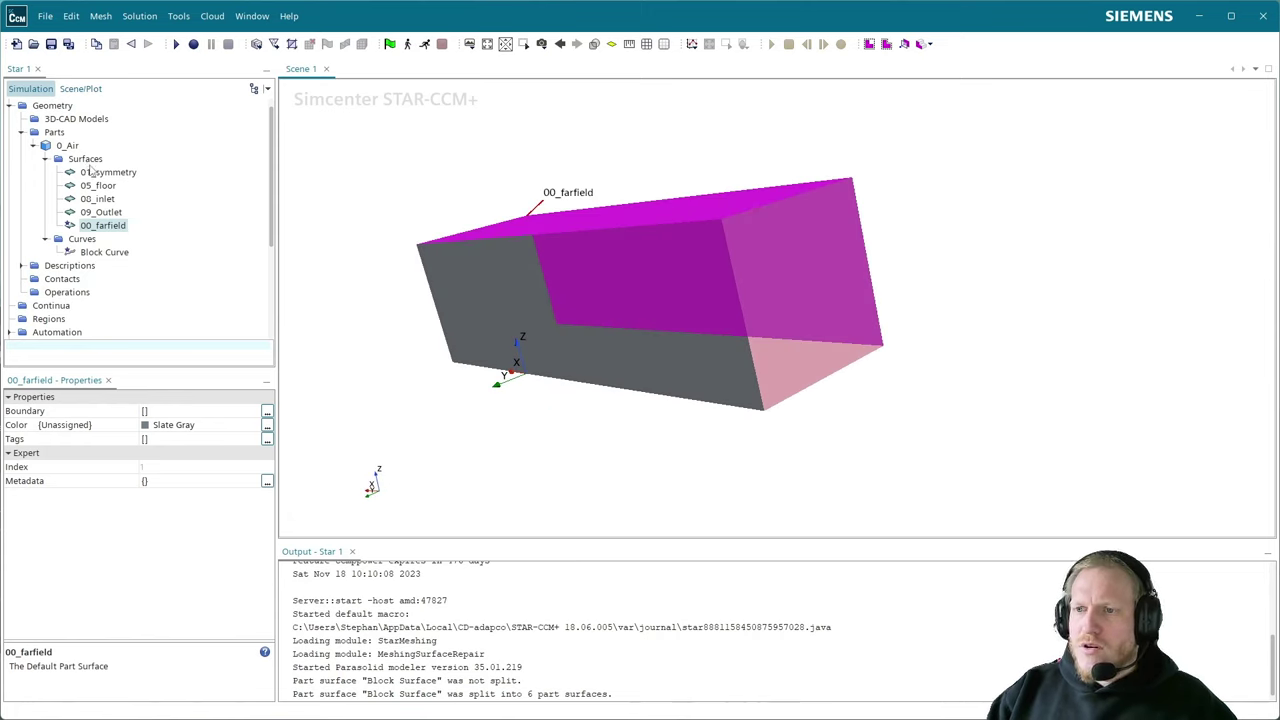
pyautogui.rightClick(77, 160)
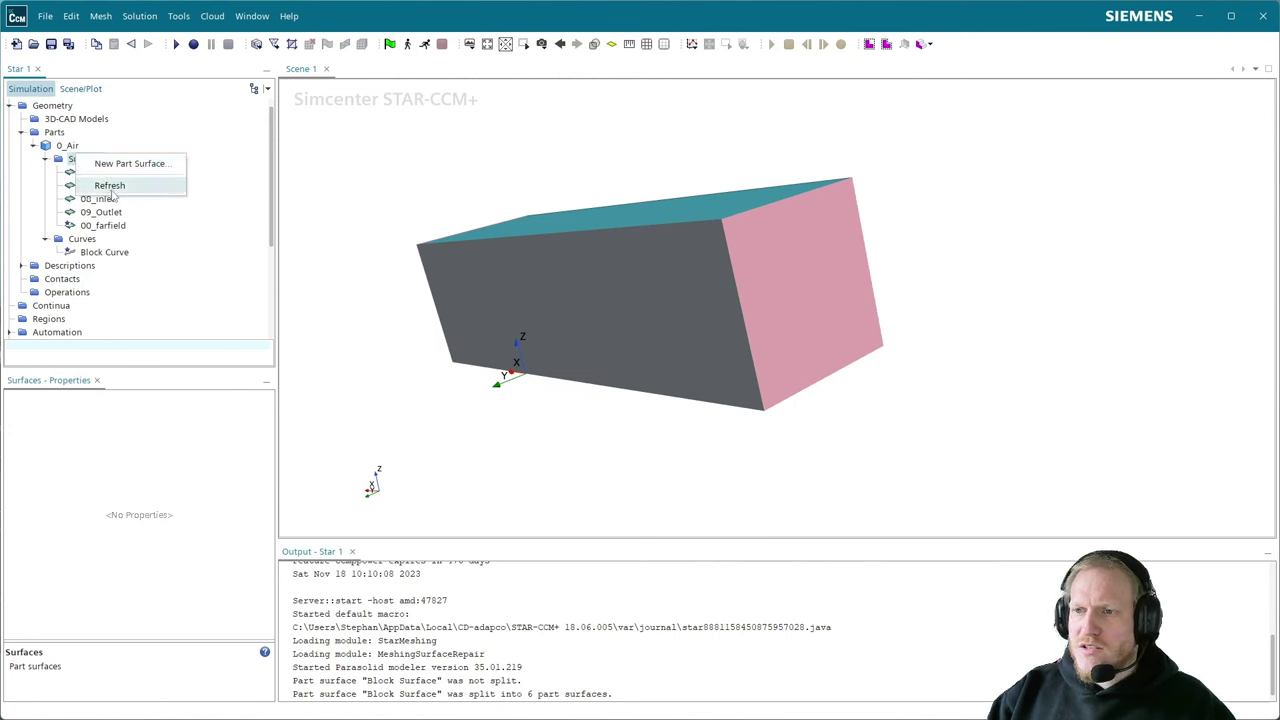
pyautogui.click(115, 189)
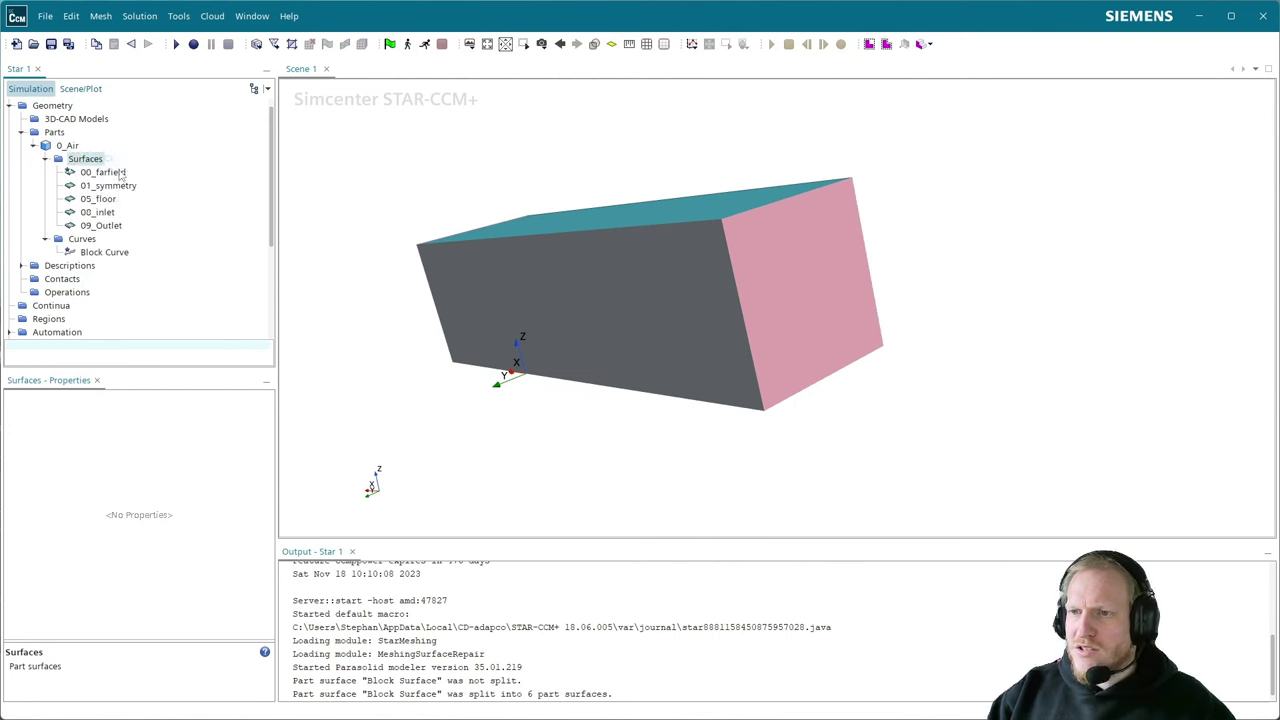
pyautogui.moveTo(680, 290); pyautogui.dragTo(595, 308)
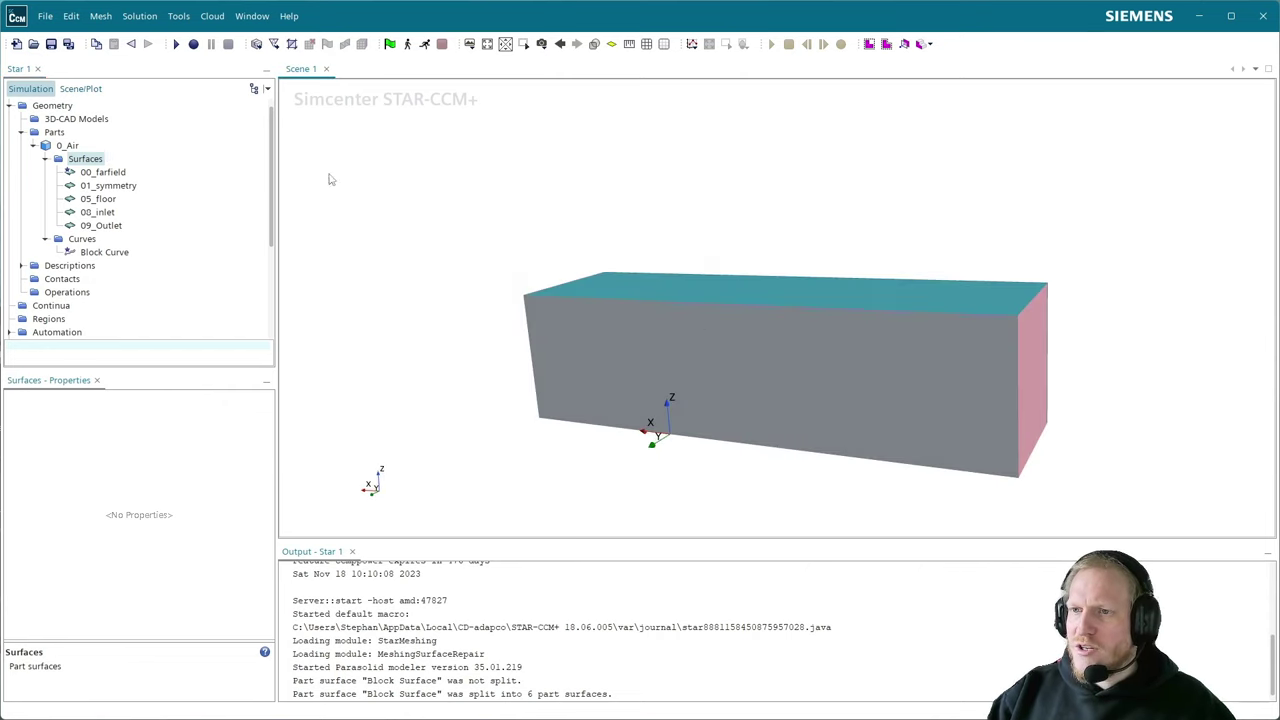
# - Open the scene's attribute tree and view the block from several angles in the current perspective projection
pyautogui.click(80, 89)
pyautogui.moveTo(837, 219); pyautogui.dragTo(580, 229)
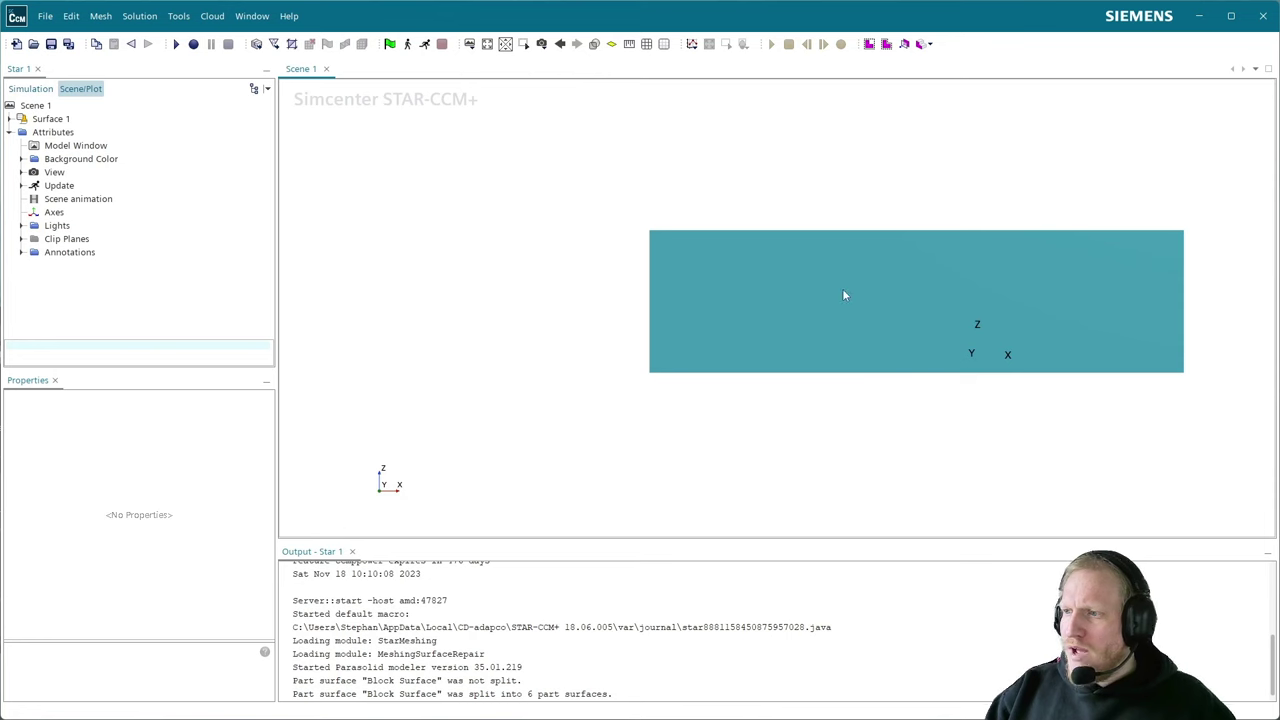
pyautogui.moveTo(843, 295); pyautogui.dragTo(863, 329)
pyautogui.moveTo(717, 323); pyautogui.dragTo(916, 213)
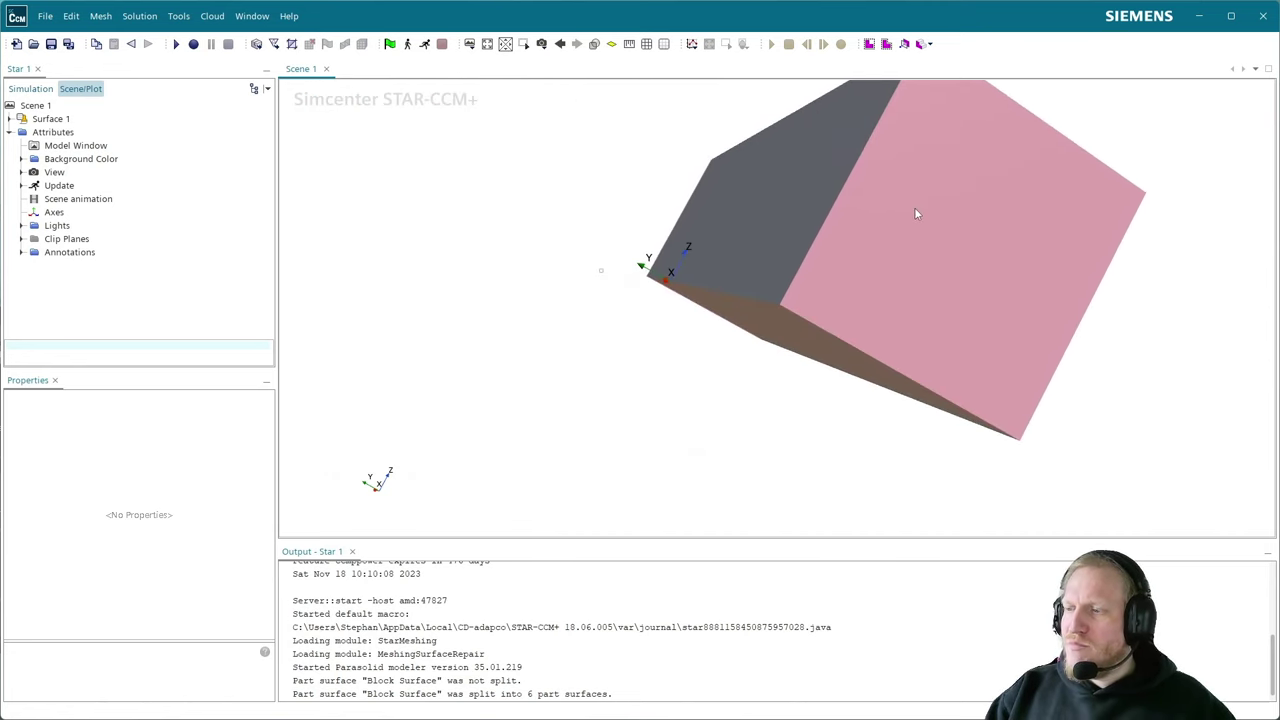
pyautogui.click(541, 44)
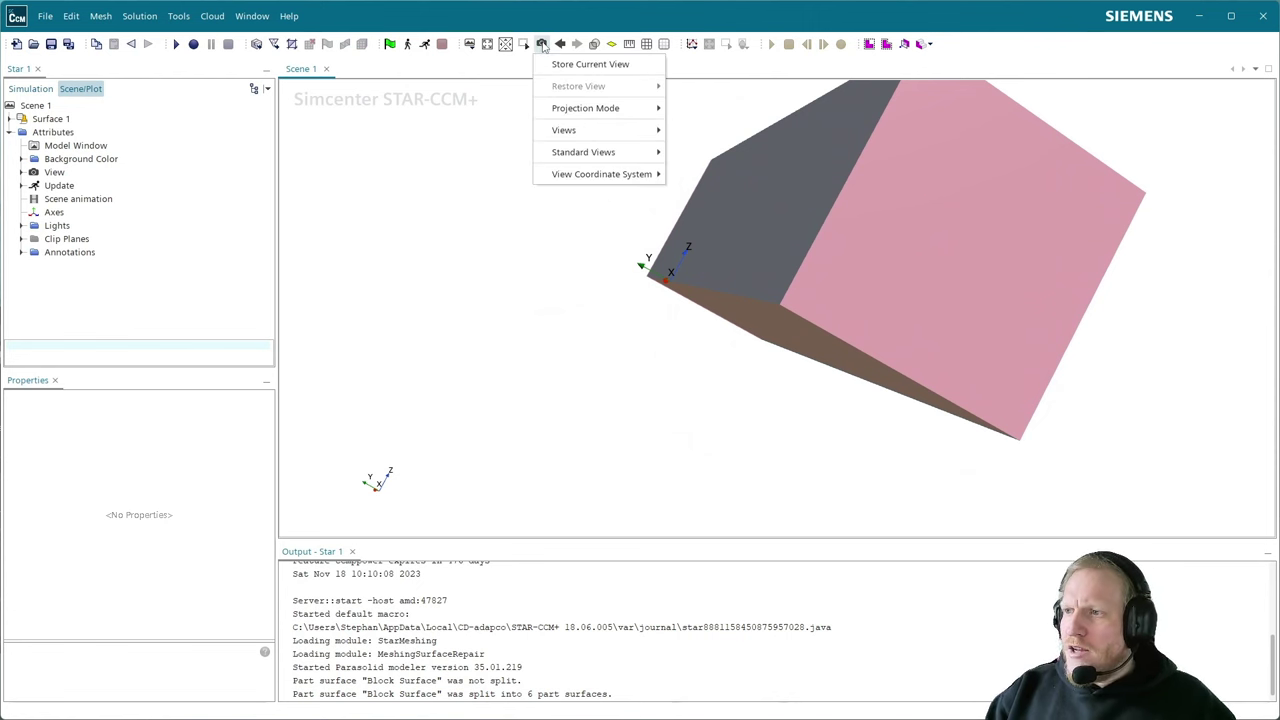
pyautogui.click(590, 64)
pyautogui.click(541, 44)
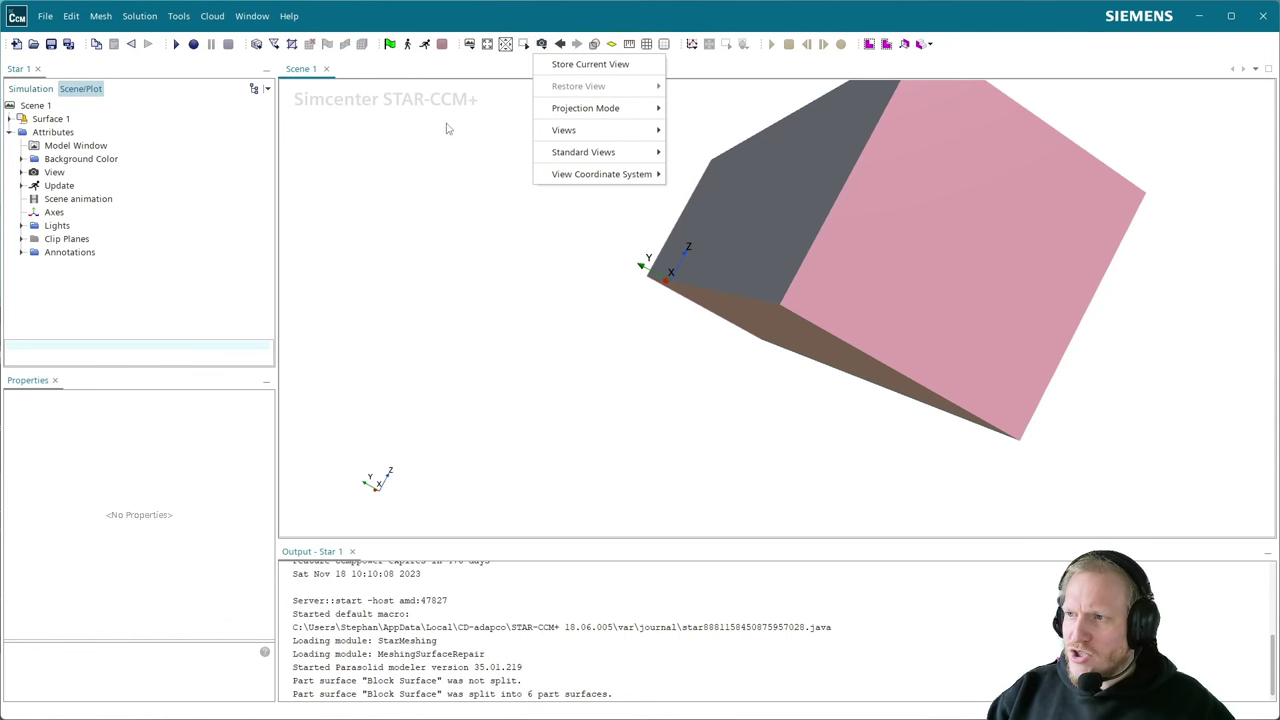
pyautogui.click(417, 158)
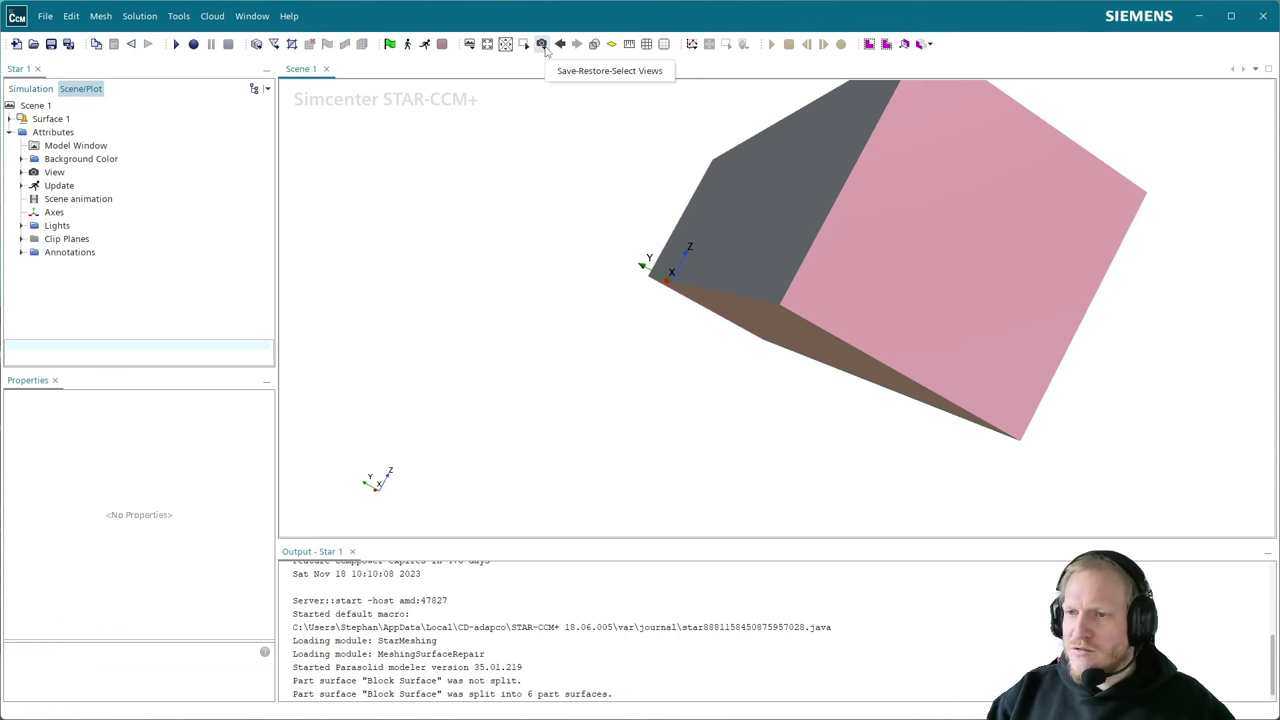
# - Open the scene's View properties and set its projection mode to Parallel
pyautogui.click(21, 173)
pyautogui.doubleClick(52, 172)
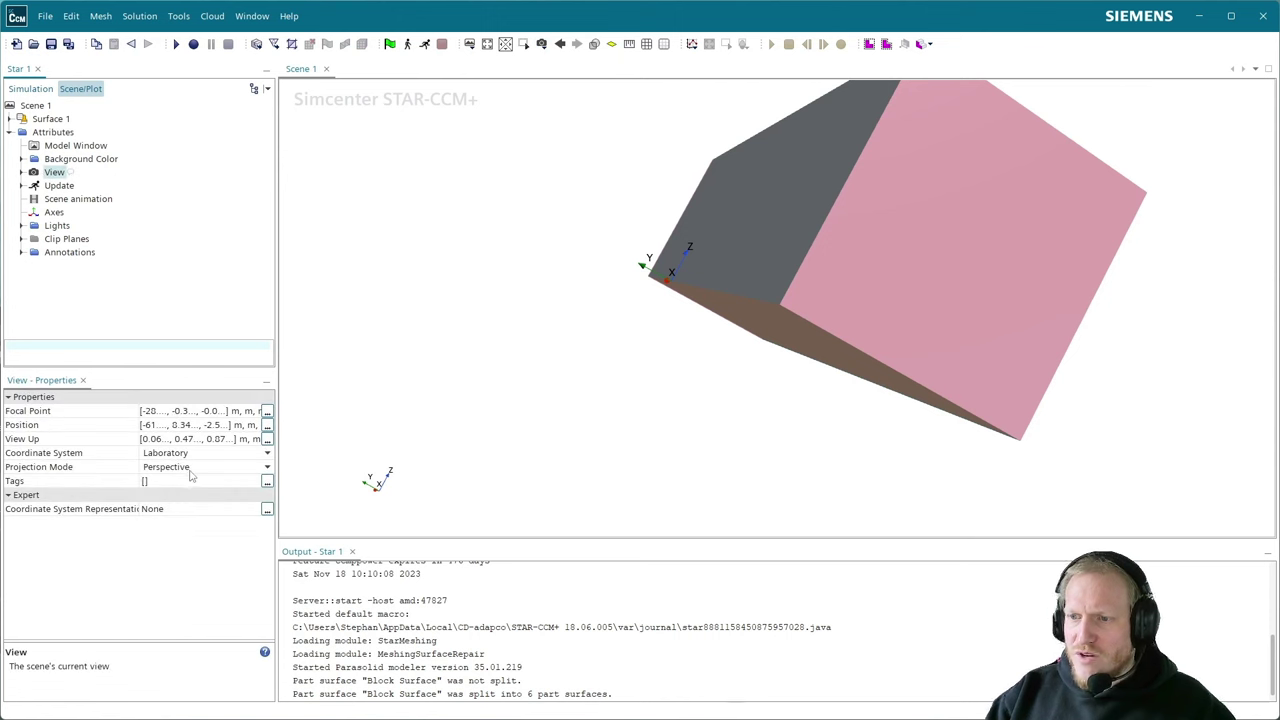
pyautogui.click(541, 44)
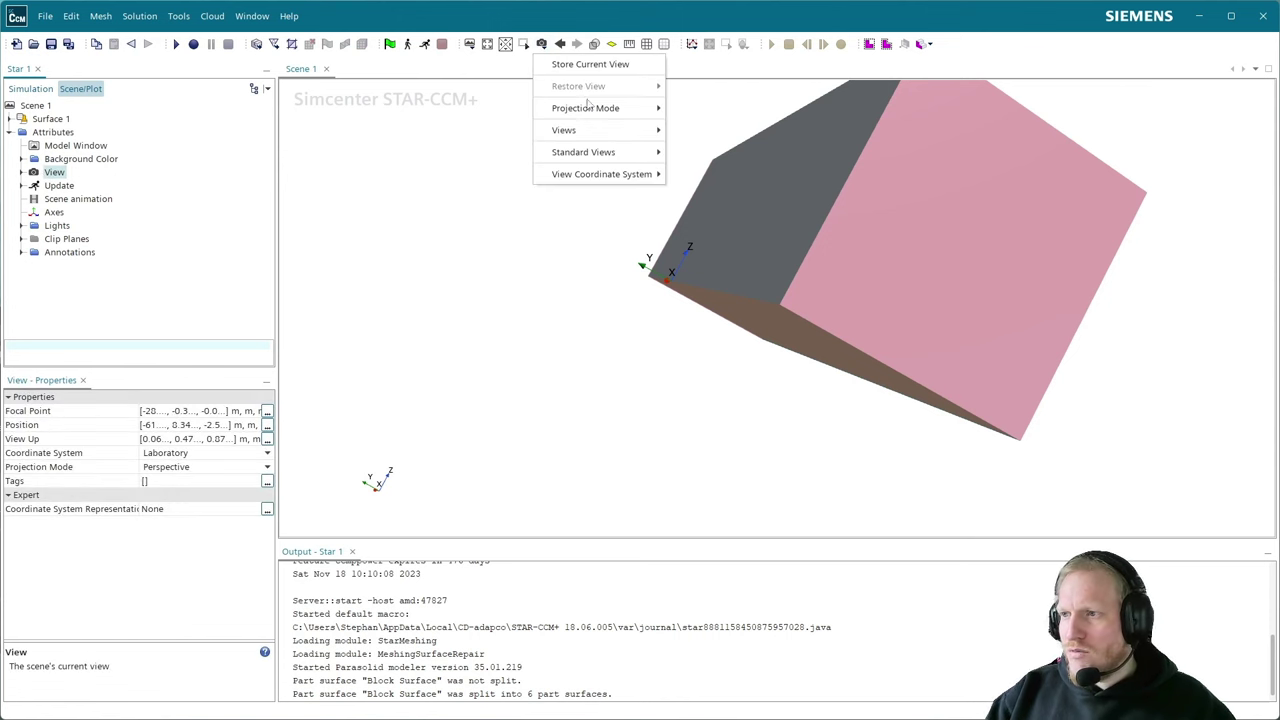
pyautogui.moveTo(597, 113)
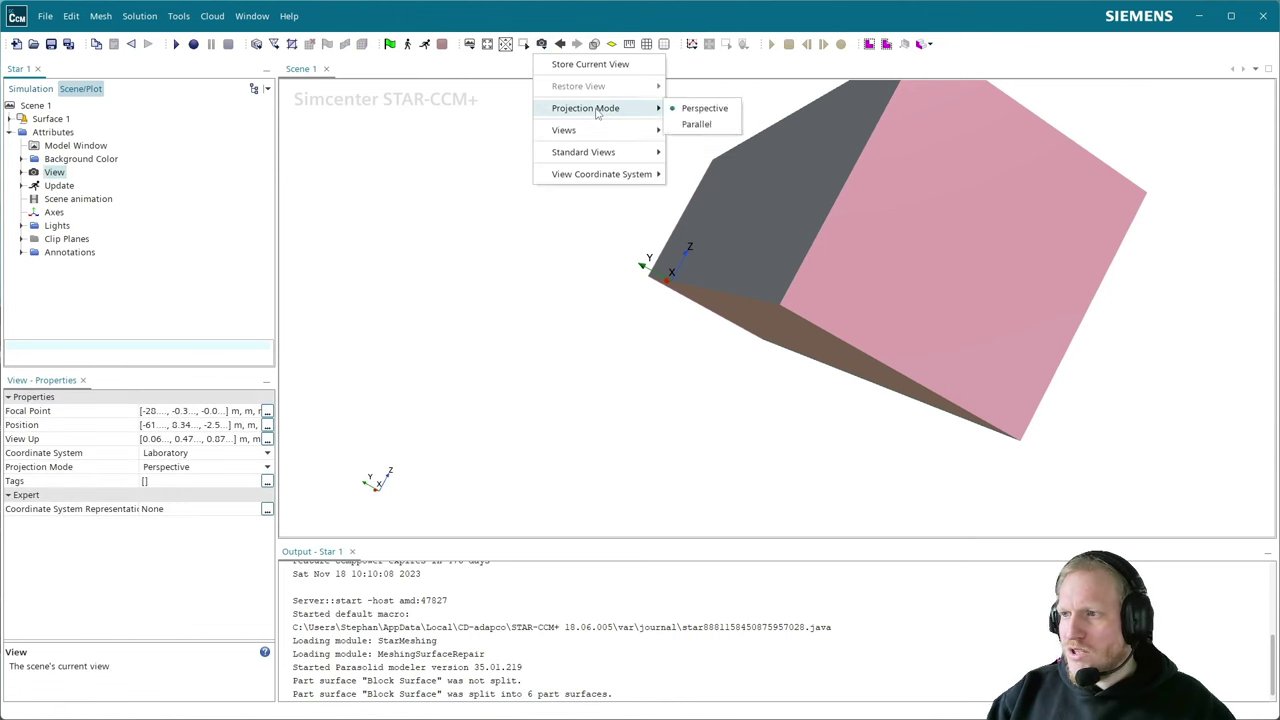
pyautogui.click(721, 126)
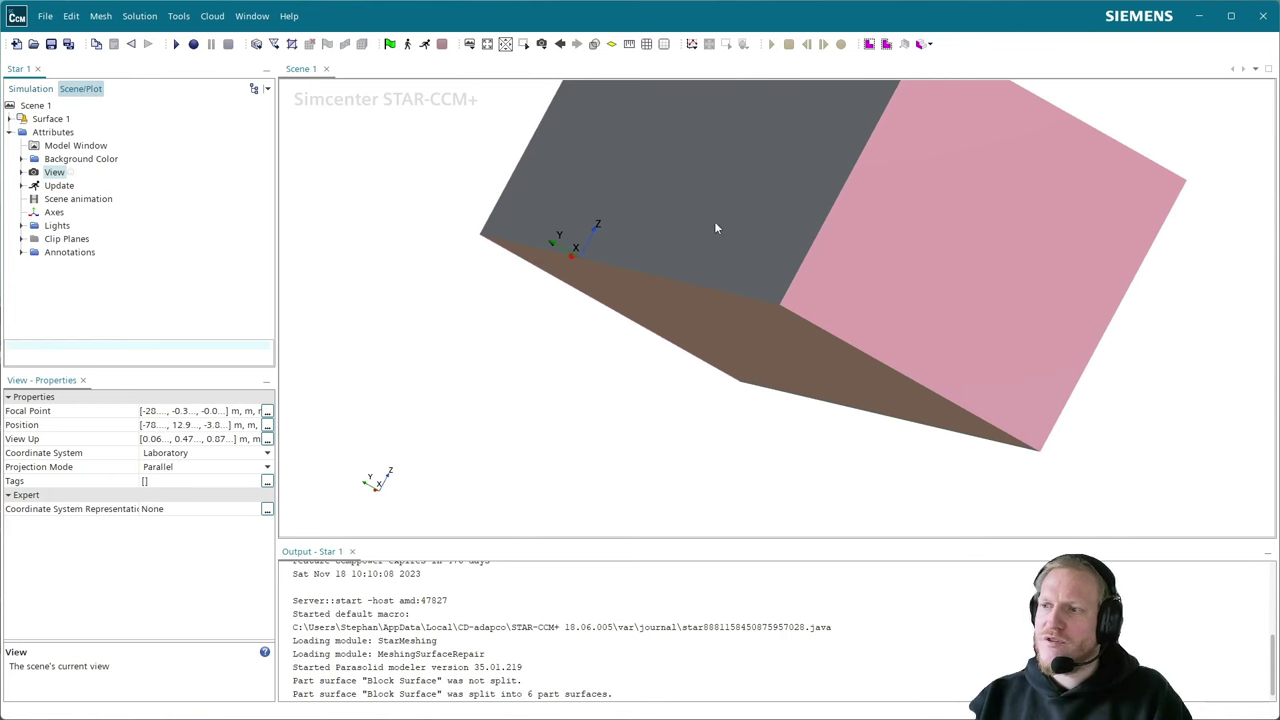
# - Examine the block in parallel projection, looking along the X and Y axes from alternating sides and at oblique angles
pyautogui.moveTo(714, 221); pyautogui.dragTo(650, 232)
pyautogui.press('x')
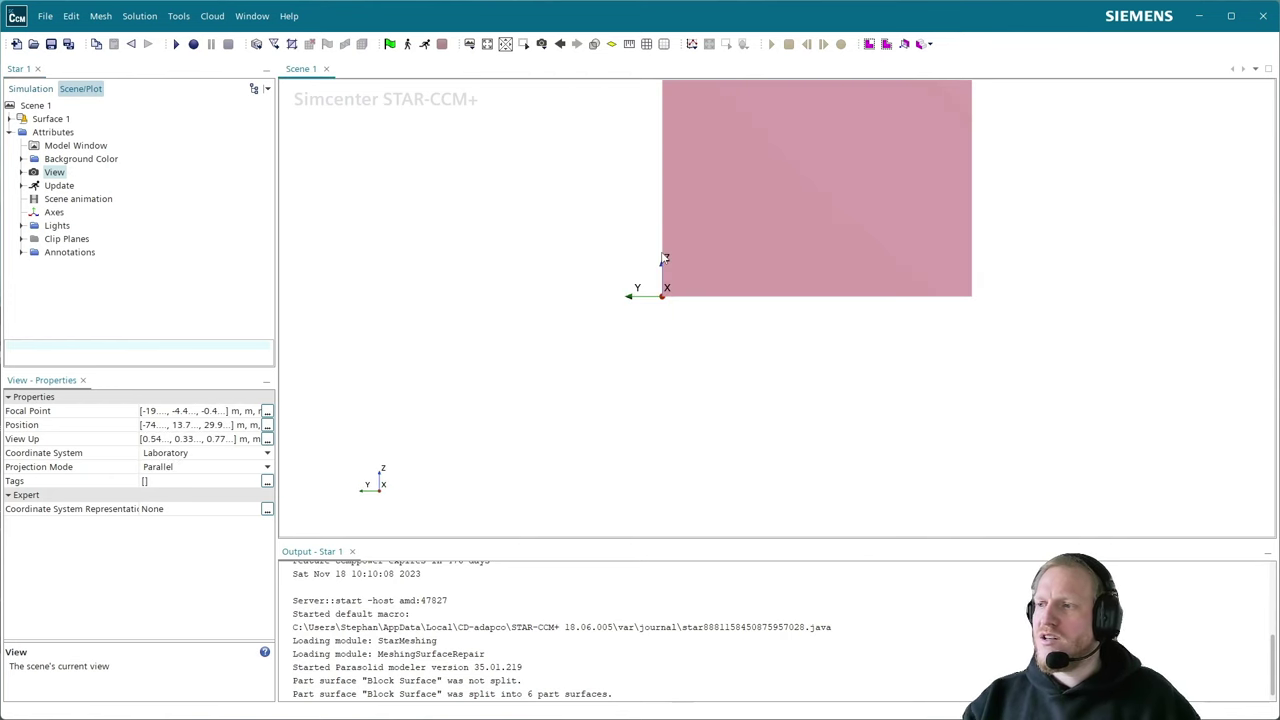
pyautogui.moveTo(606, 332); pyautogui.dragTo(300, 374, button='middle')
pyautogui.press('y')
pyautogui.moveTo(491, 337); pyautogui.dragTo(674, 380)
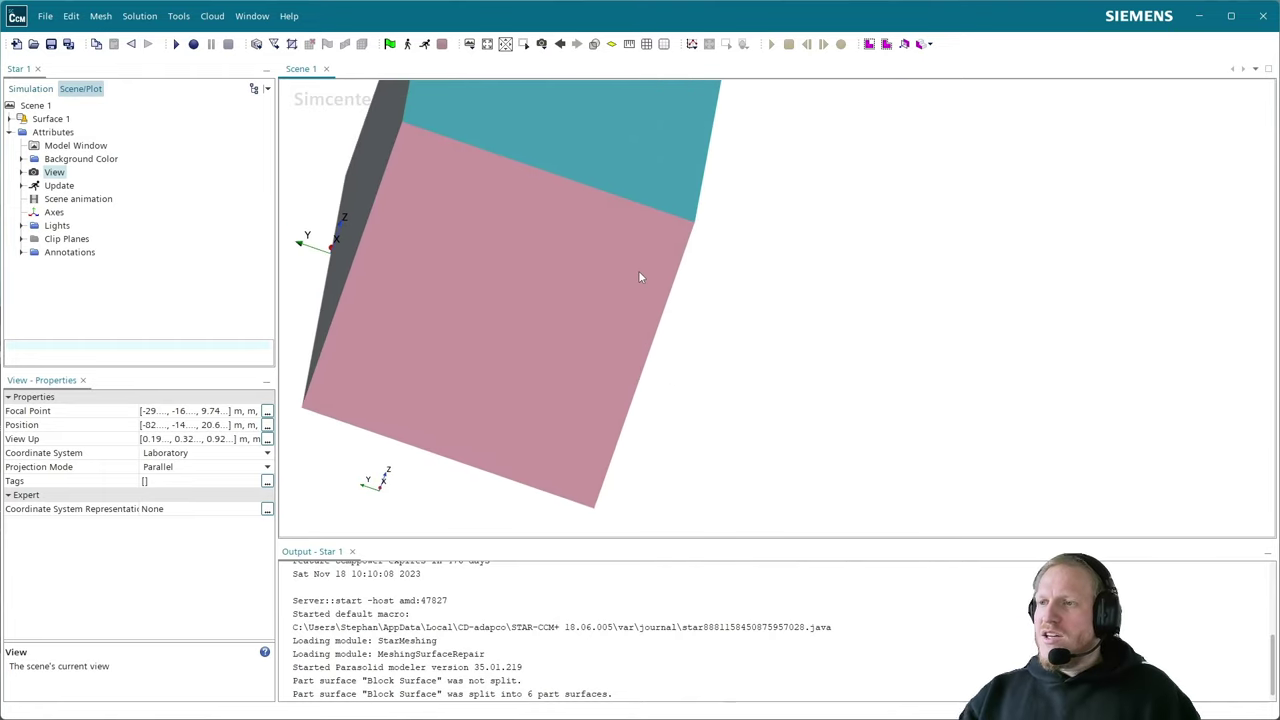
pyautogui.press('r')
pyautogui.moveTo(640, 277); pyautogui.dragTo(411, 277, button='middle')
pyautogui.scroll(3, 706, 367)
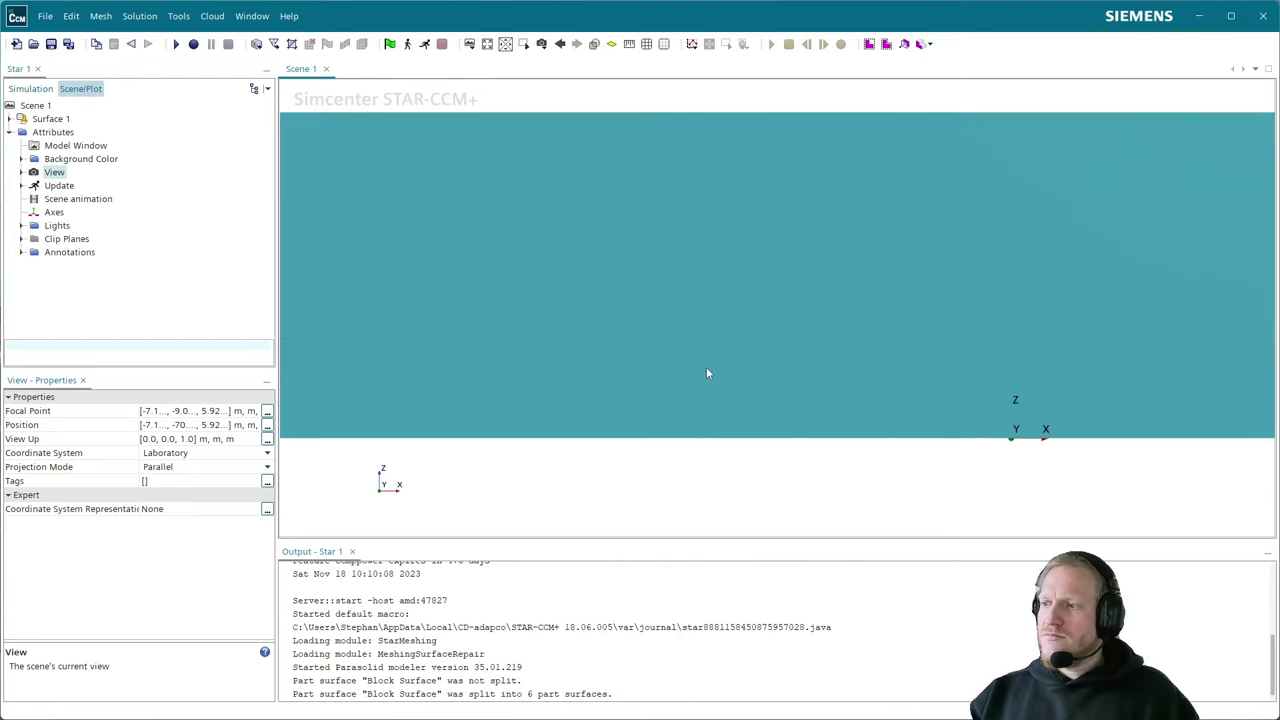
pyautogui.press('r')
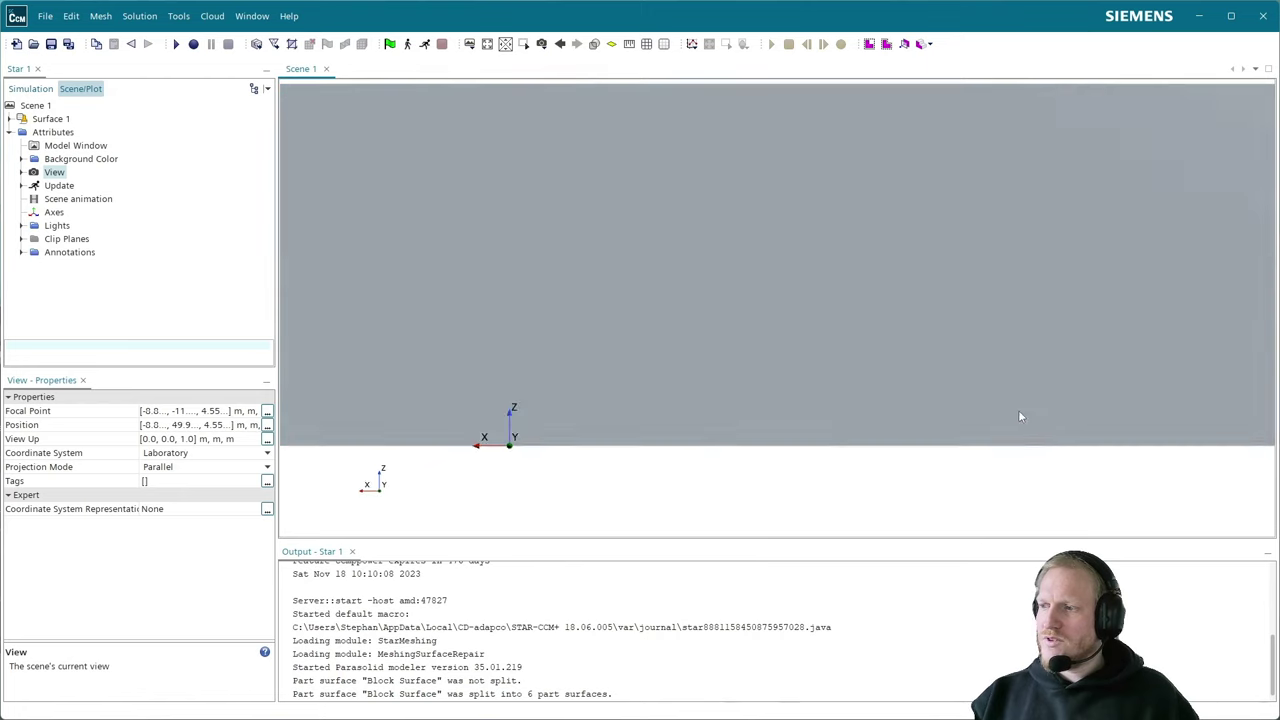
pyautogui.scroll(-5, 1017, 417)
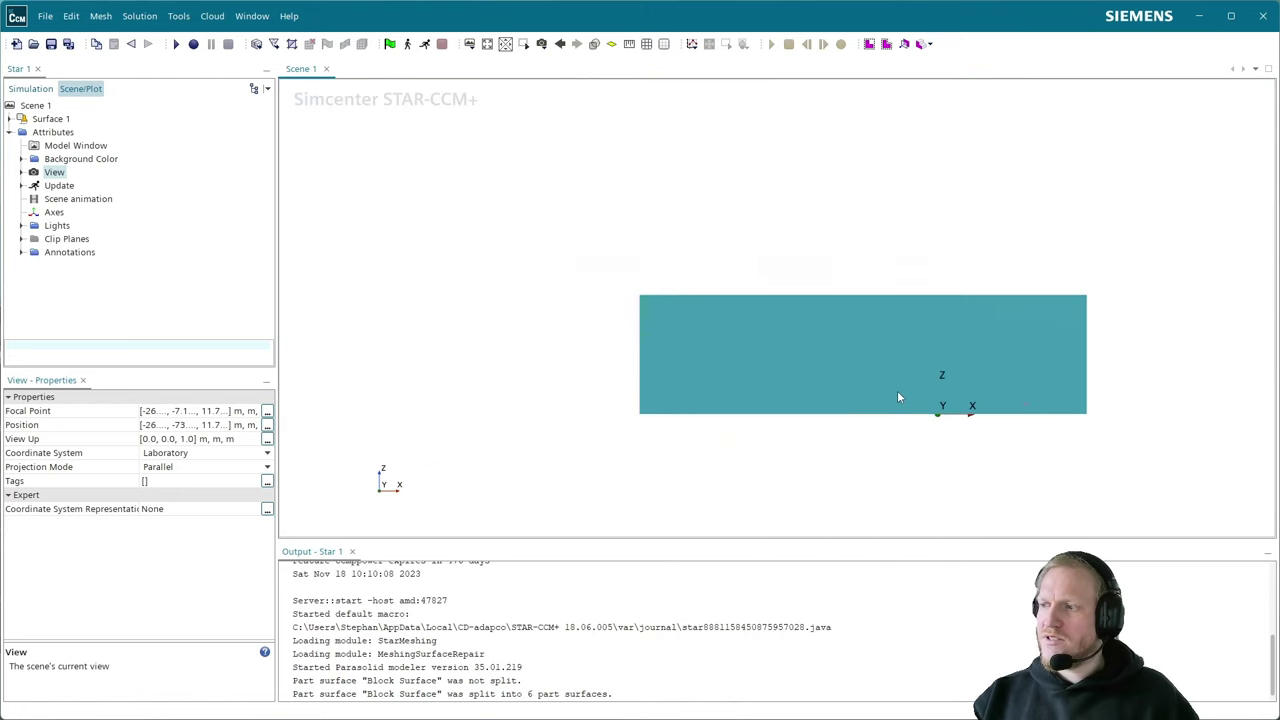
pyautogui.moveTo(877, 409); pyautogui.dragTo(771, 357)
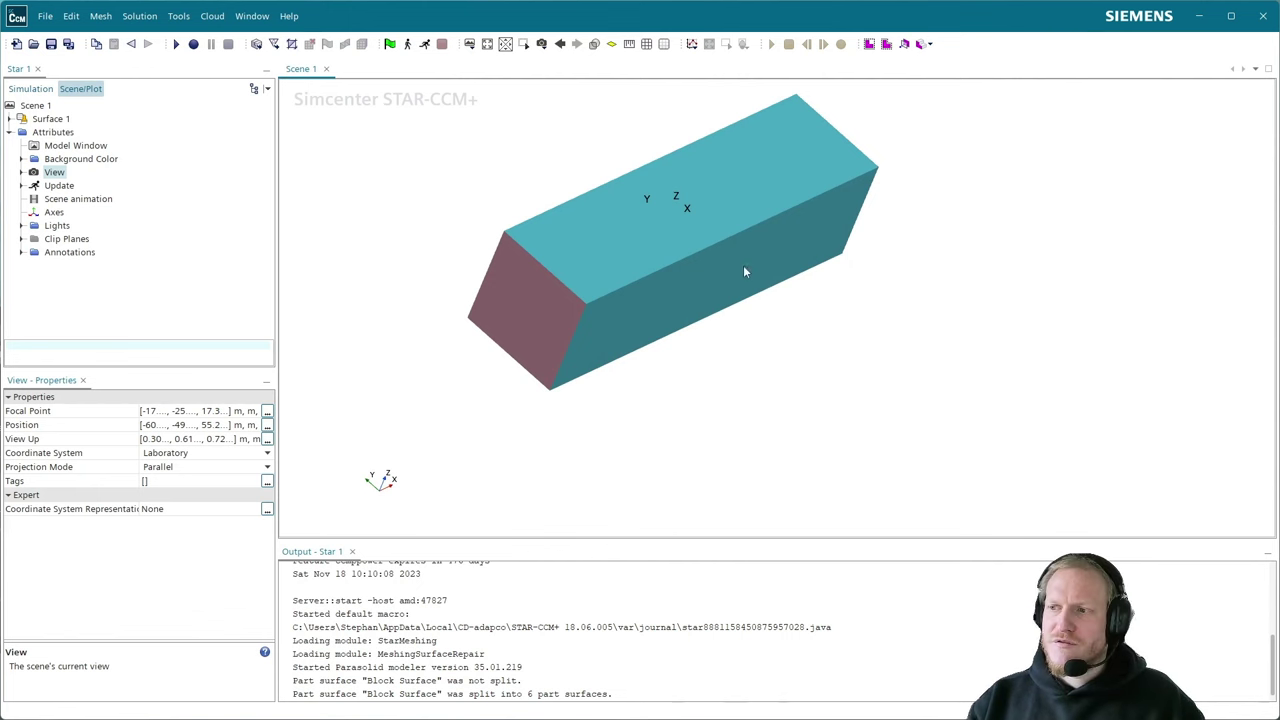
pyautogui.moveTo(744, 271); pyautogui.dragTo(542, 282)
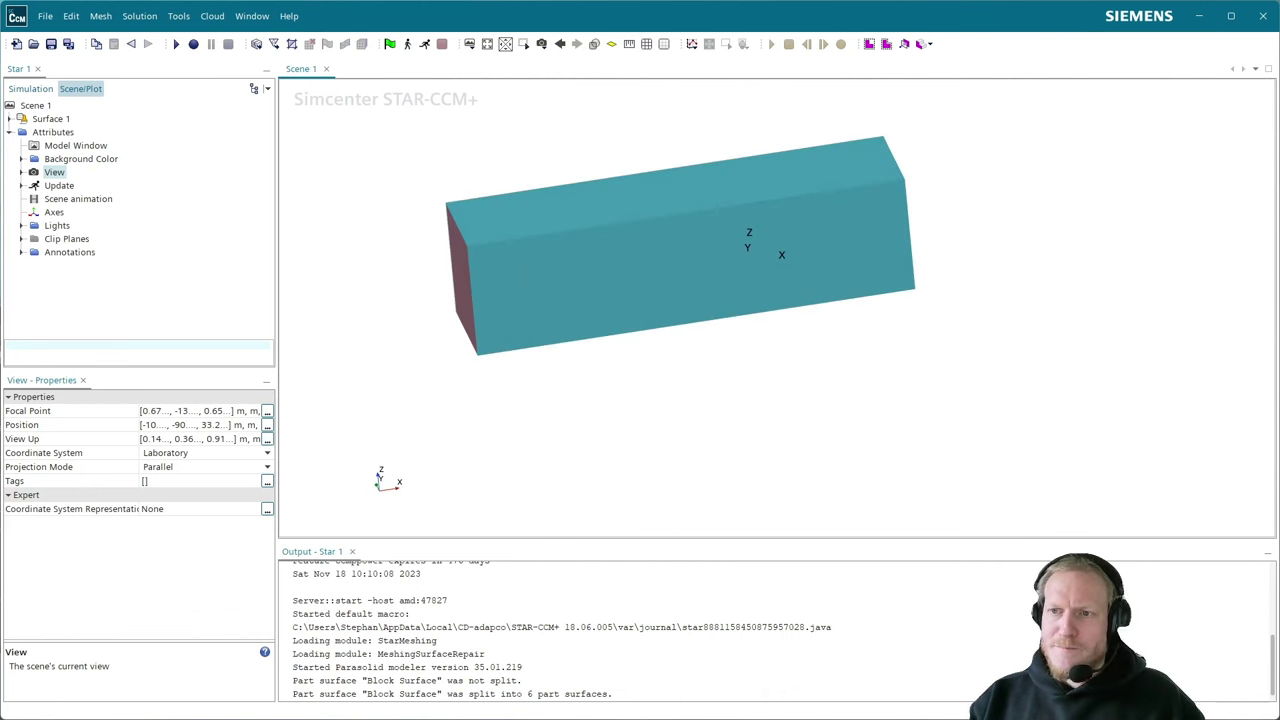
# - Hide the 00_farfield surface in the scene to look into the inside of the air block
pyautogui.moveTo(615, 216); pyautogui.dragTo(618, 222)
pyautogui.click(627, 204)
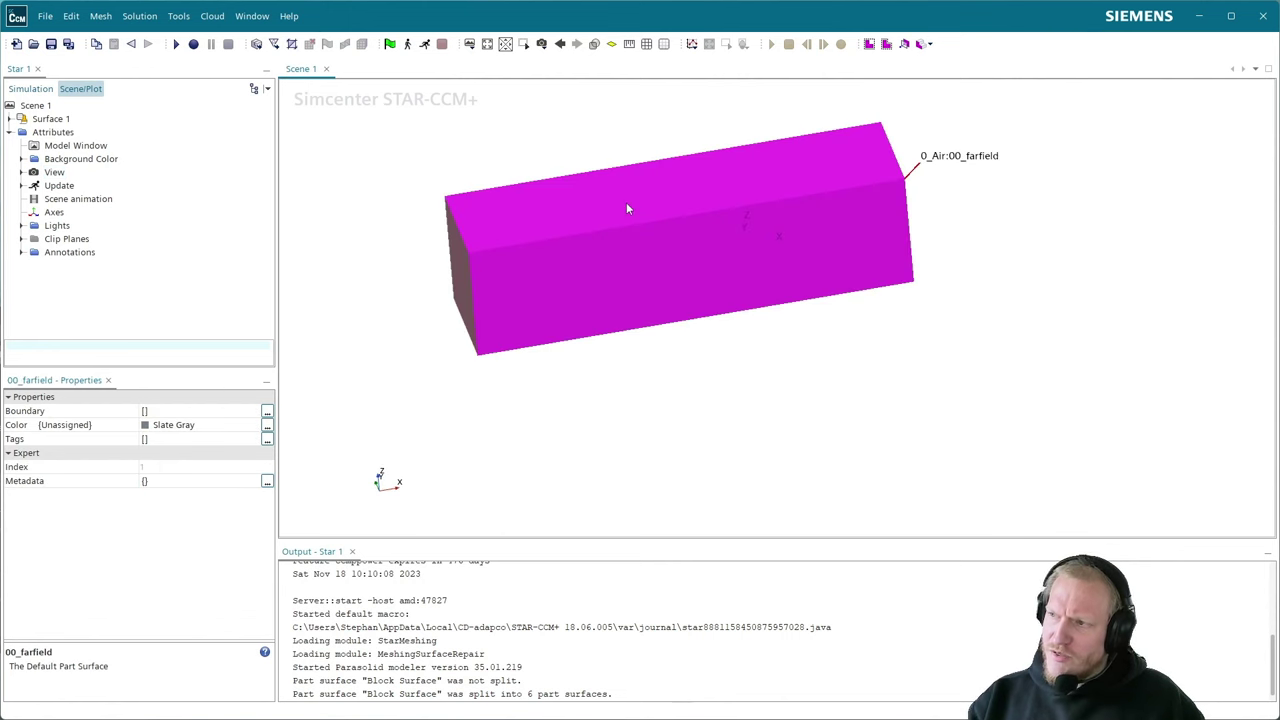
pyautogui.rightClick(708, 197)
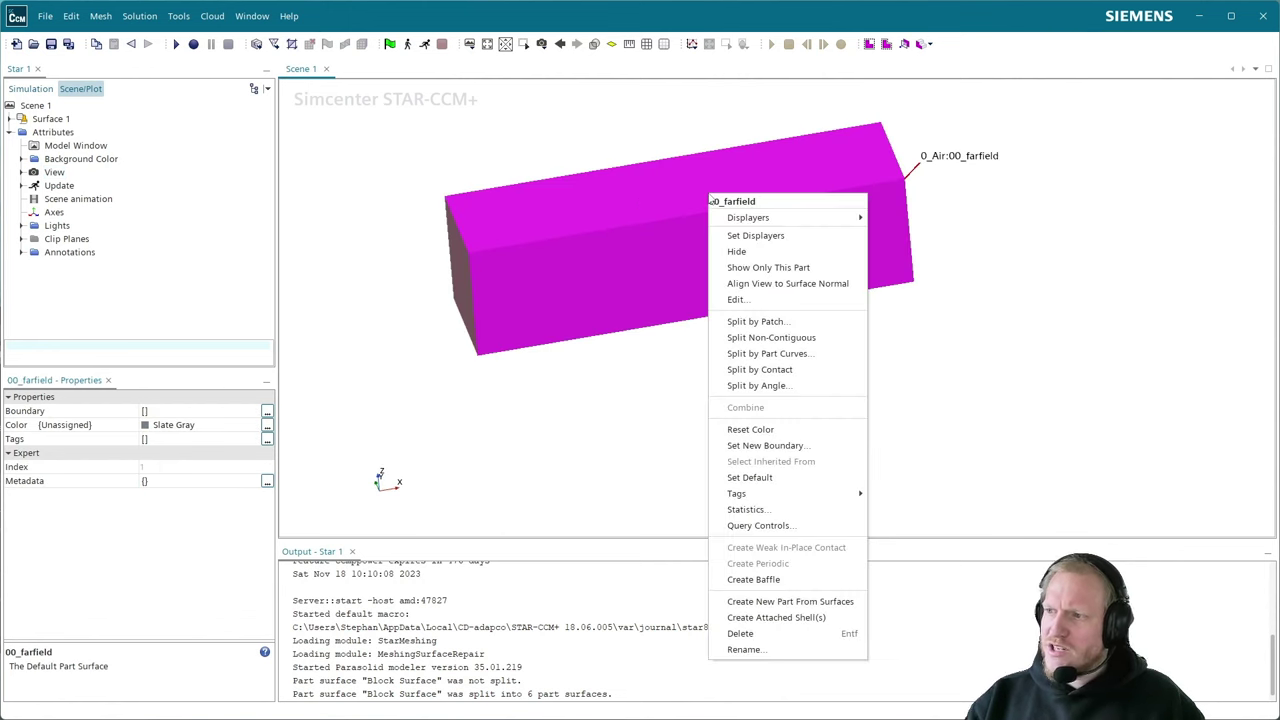
pyautogui.click(760, 251)
pyautogui.moveTo(704, 277); pyautogui.dragTo(649, 286)
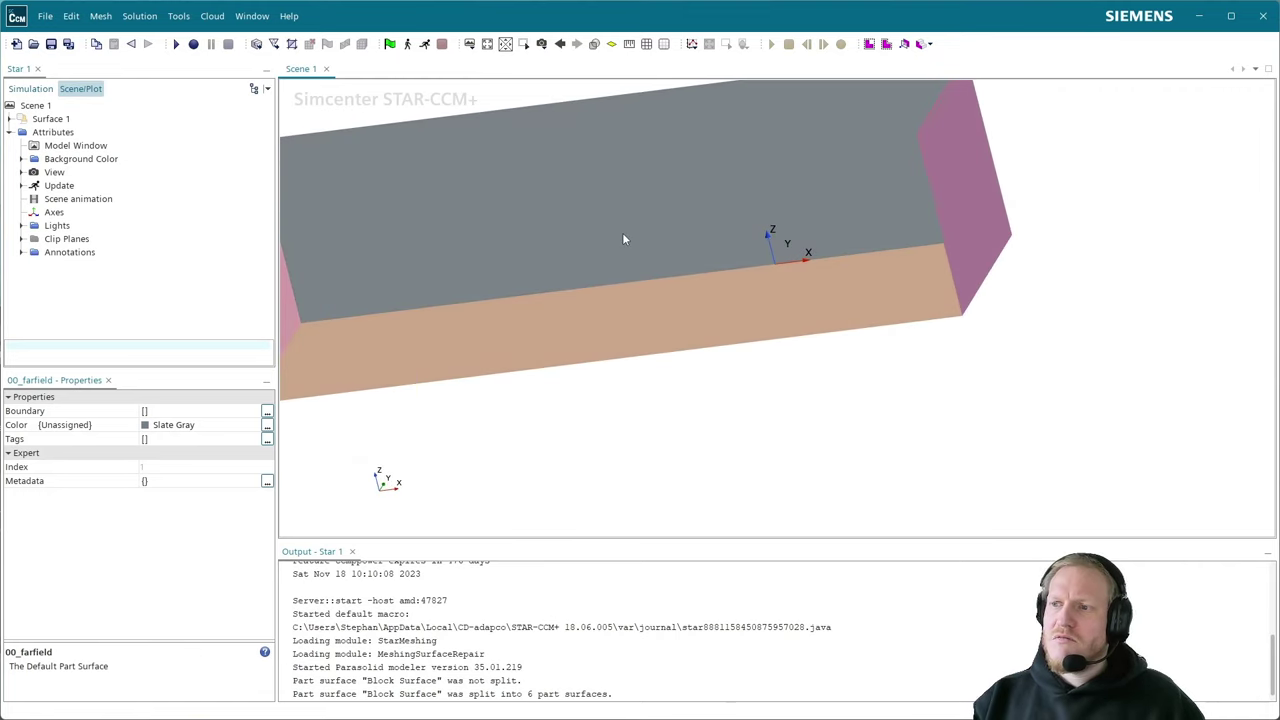
pyautogui.scroll(-3, 728, 296)
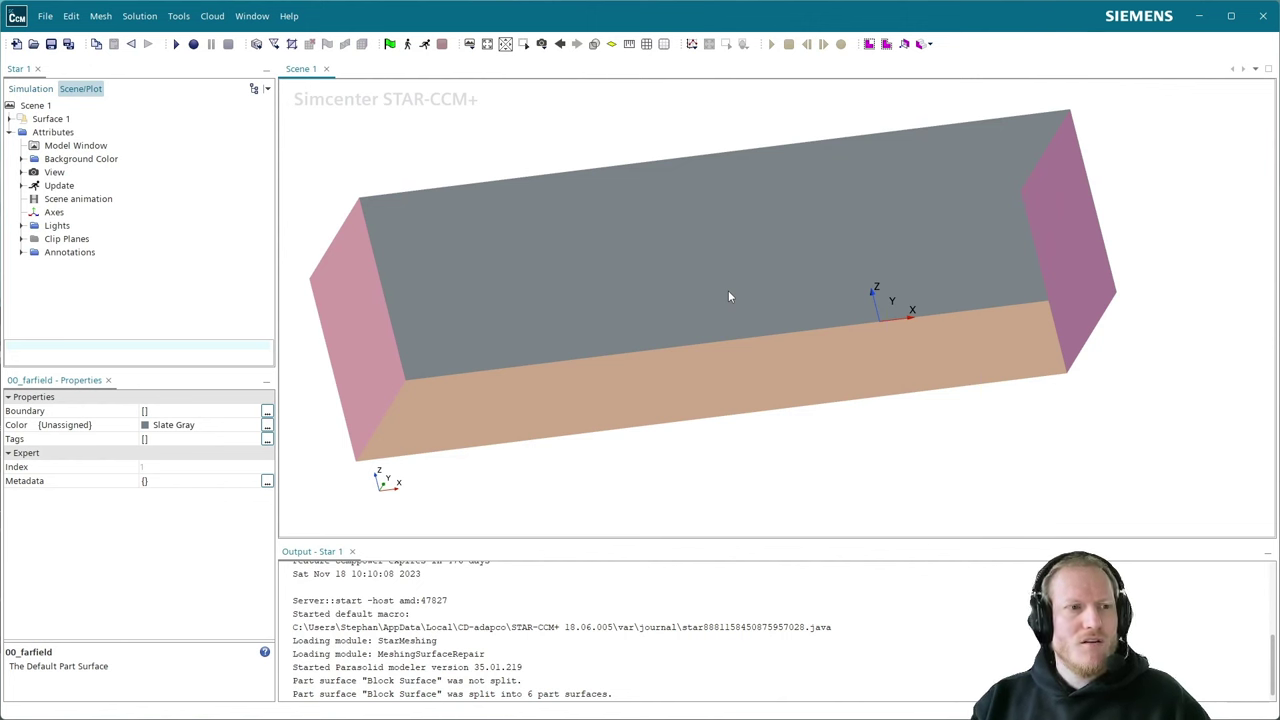
pyautogui.moveTo(728, 296); pyautogui.dragTo(806, 318)
pyautogui.scroll(-3, 806, 318)
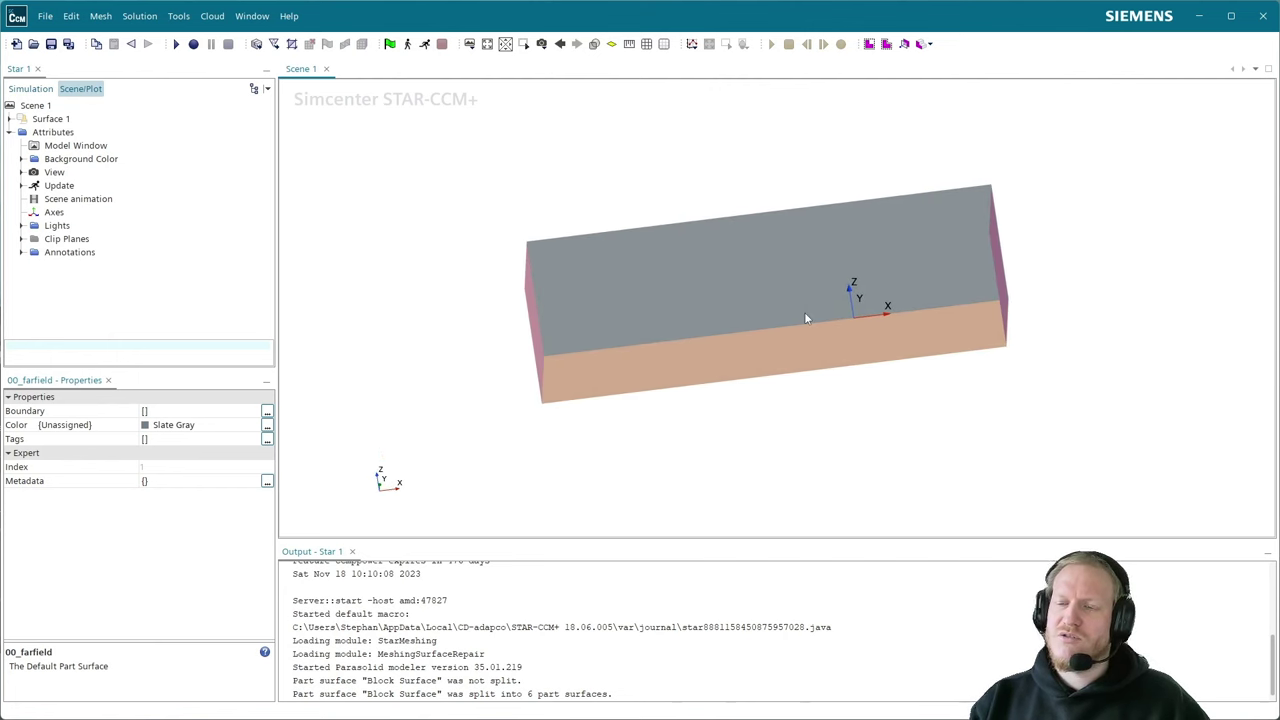
pyautogui.scroll(2, 806, 318)
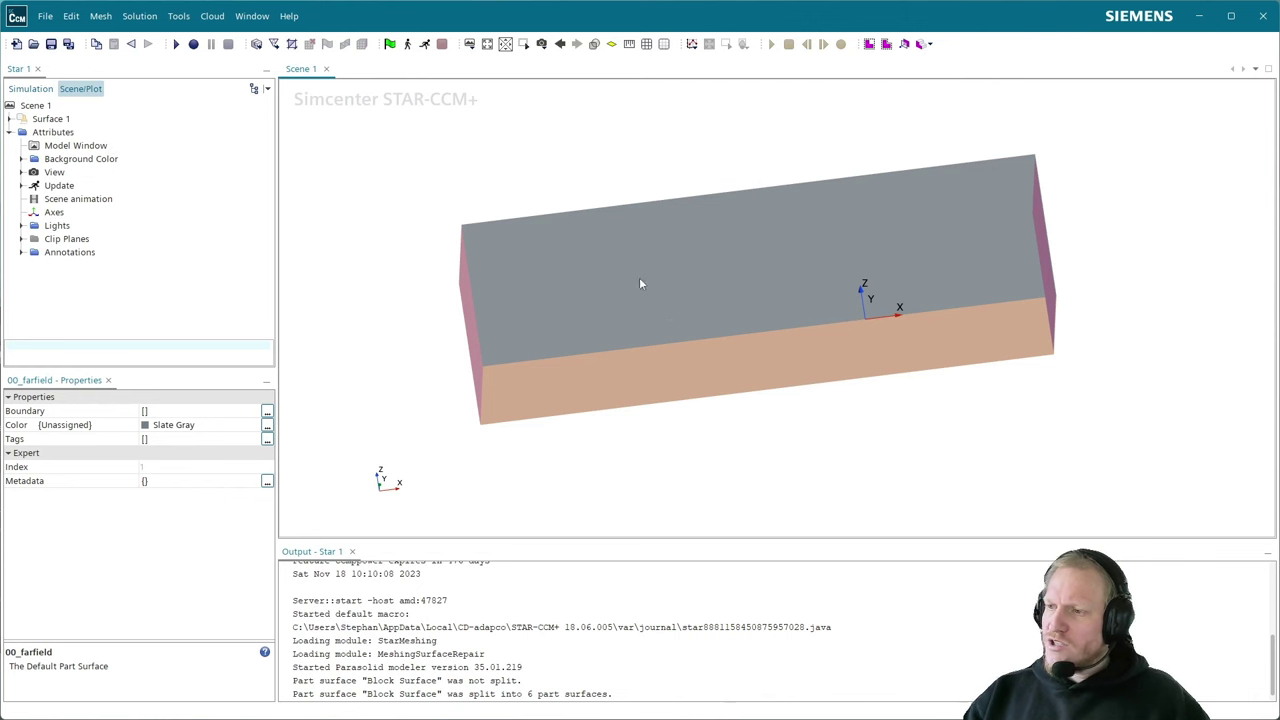
# - Expand the Surface 1 displayer's parts and show 0_Air.00_farfield again
pyautogui.click(10, 119)
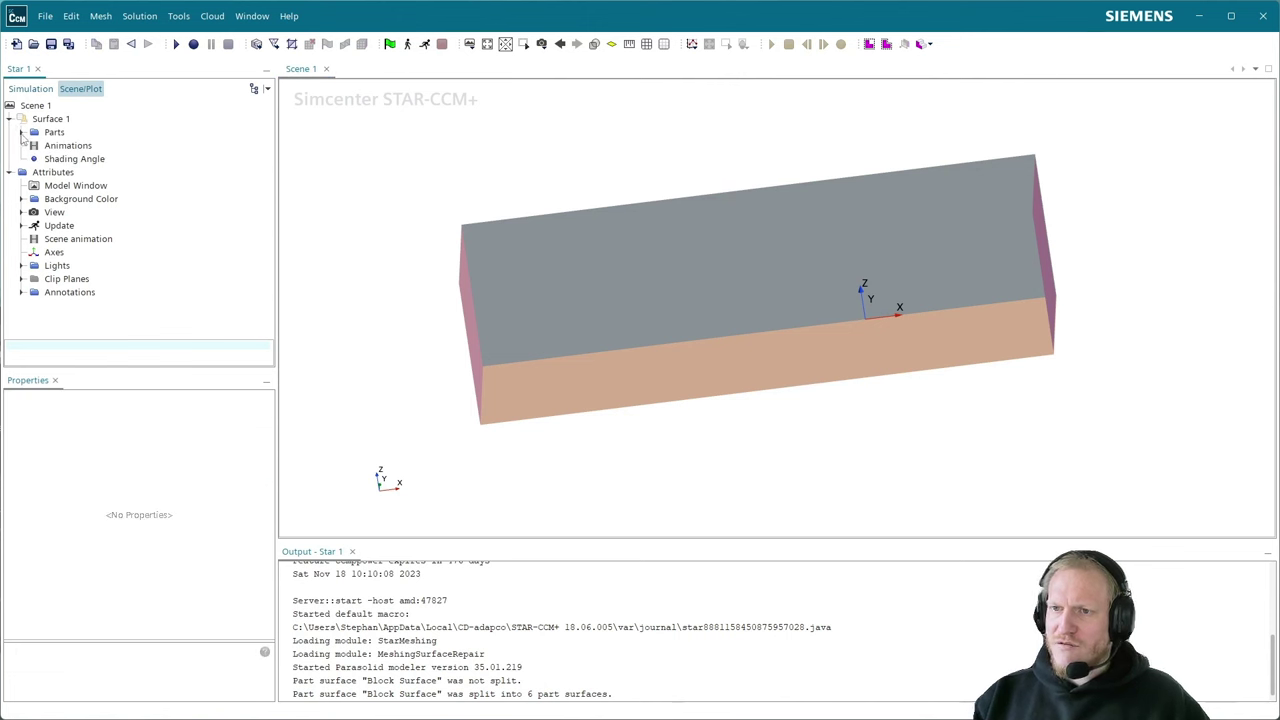
pyautogui.click(21, 133)
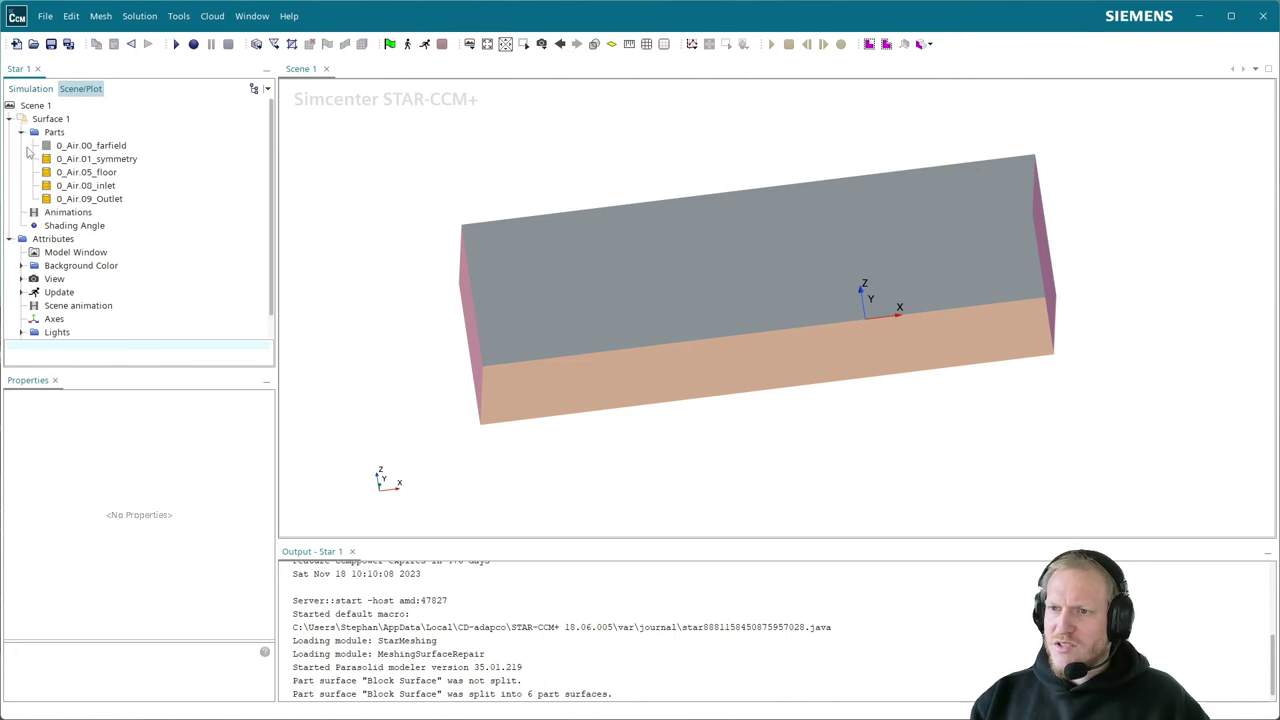
pyautogui.click(47, 148)
pyautogui.rightClick(83, 147)
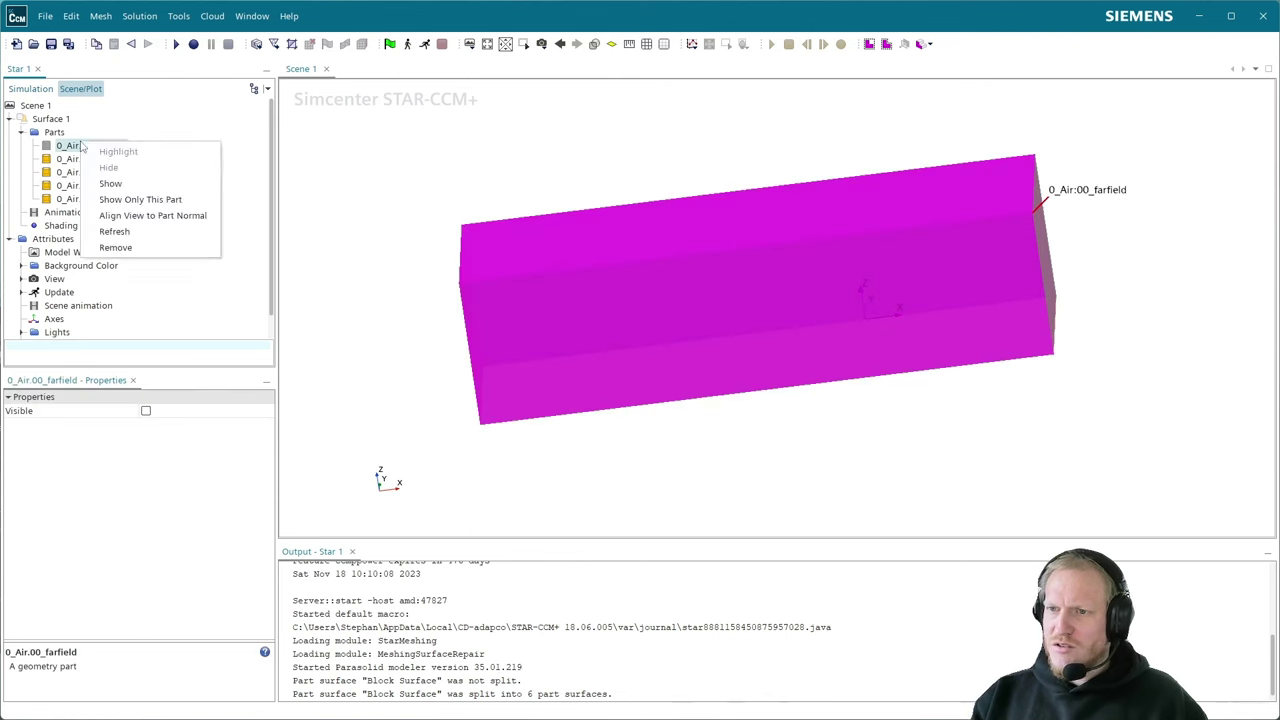
pyautogui.click(126, 188)
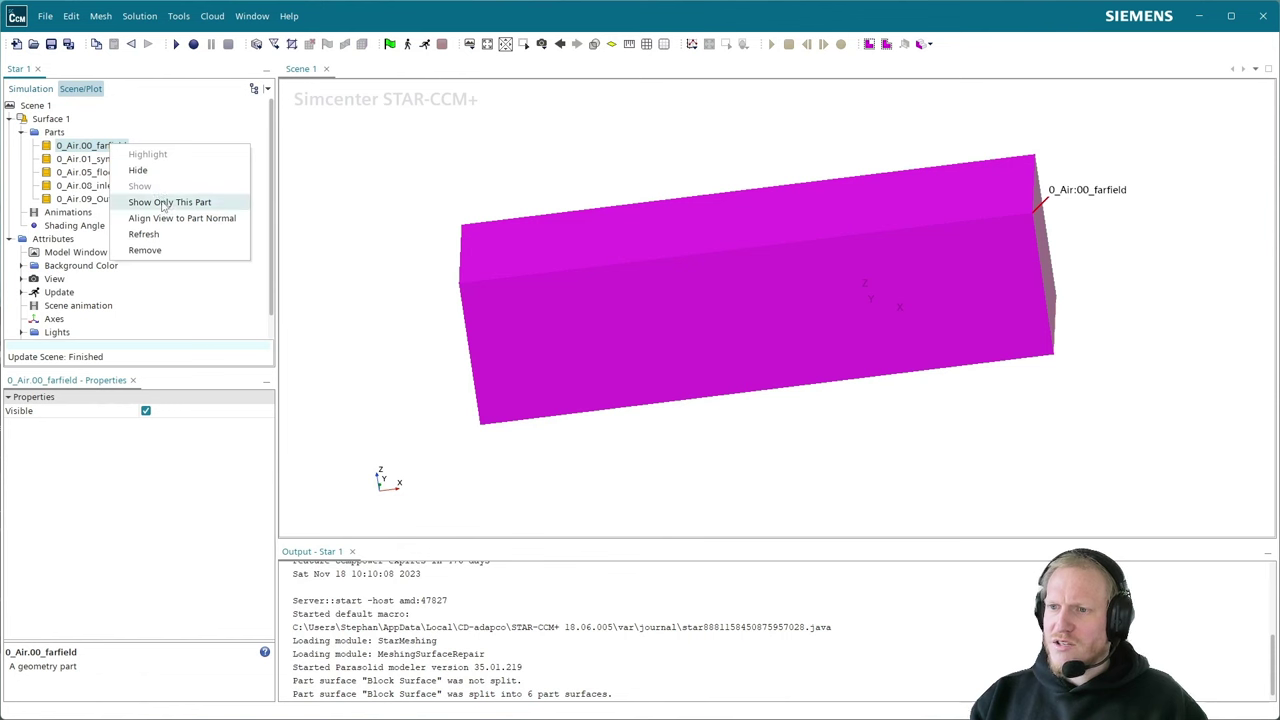
# - Show only the 0_Air.00_farfield part in the scene and restore all hidden parts of Surface 1
pyautogui.click(165, 202)
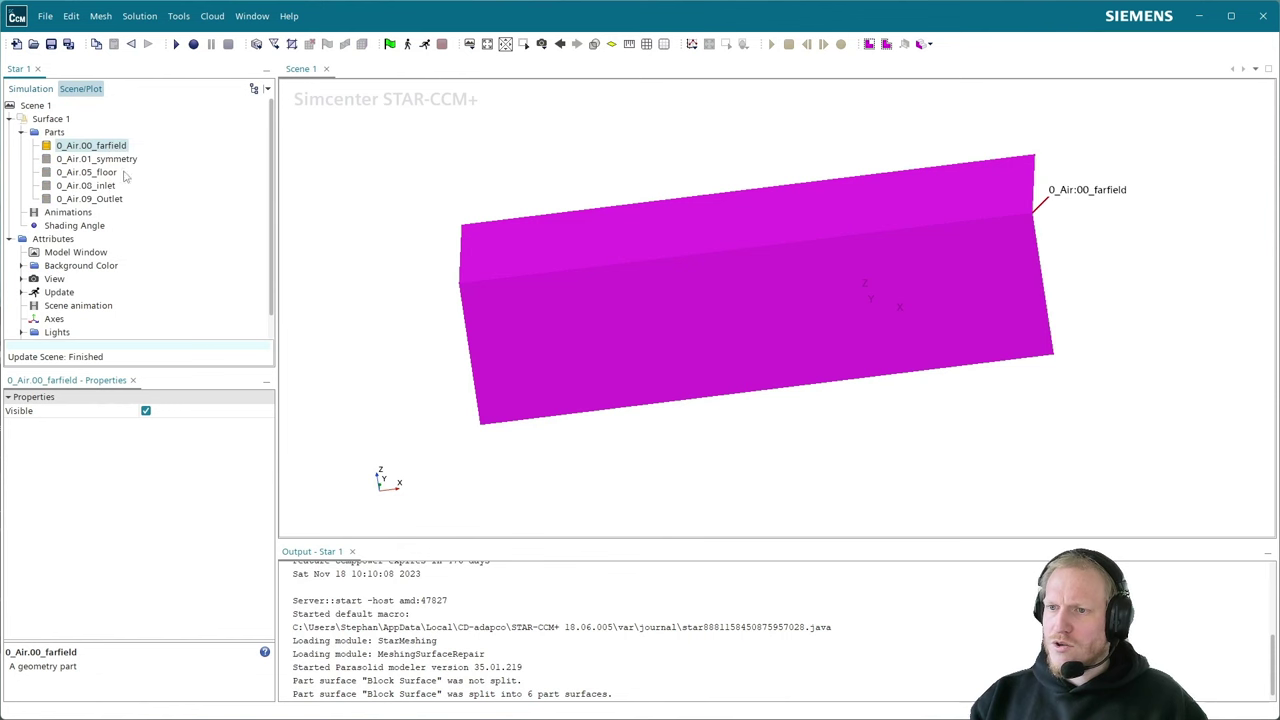
pyautogui.rightClick(63, 135)
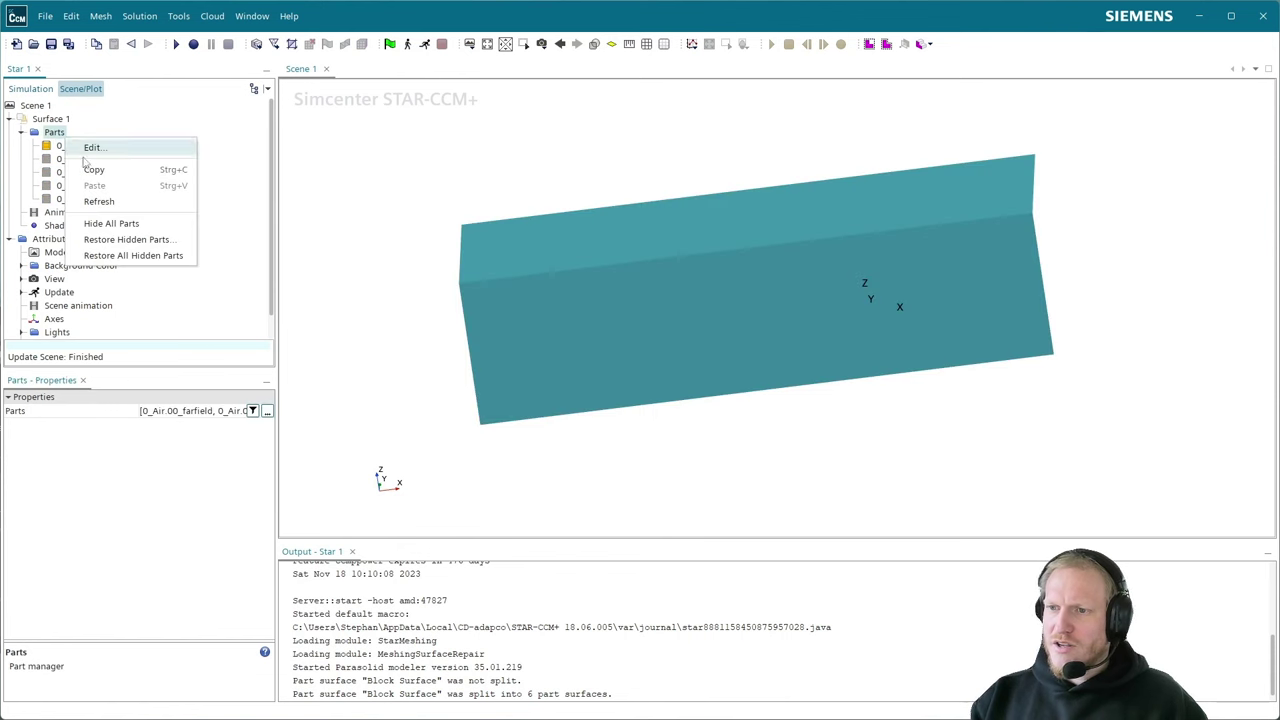
pyautogui.click(141, 255)
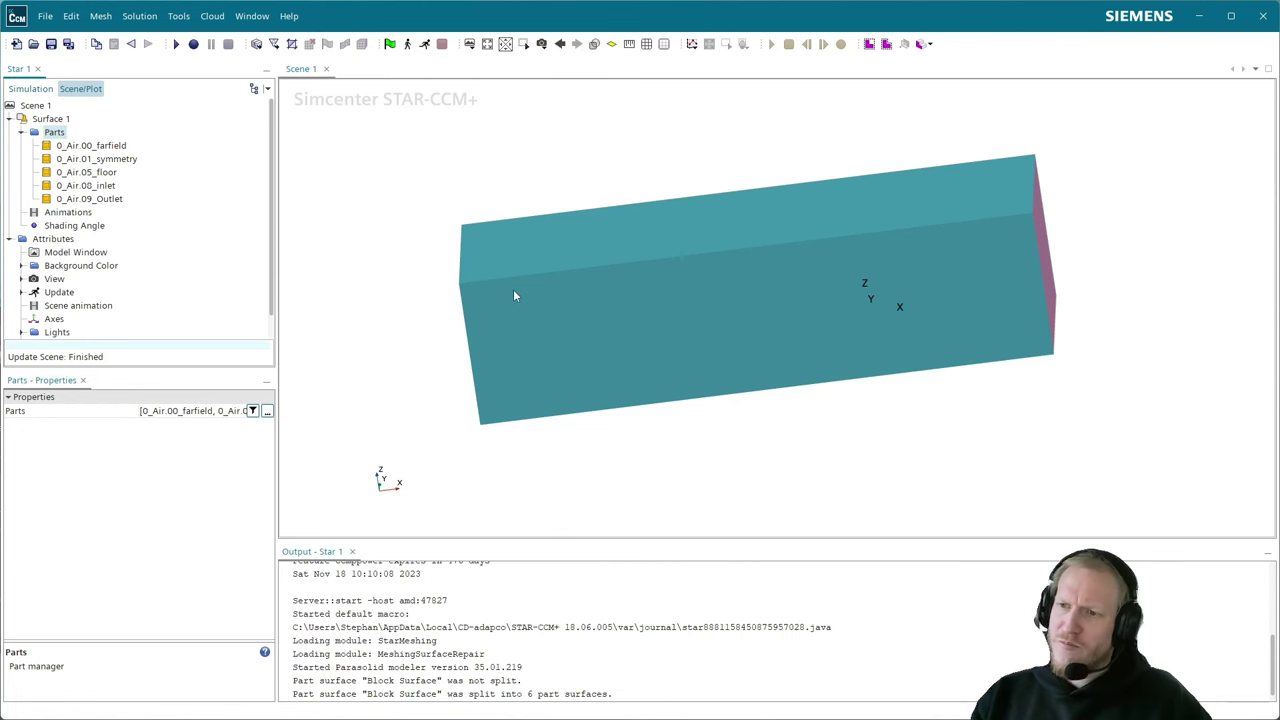
pyautogui.moveTo(515, 296); pyautogui.dragTo(574, 303)
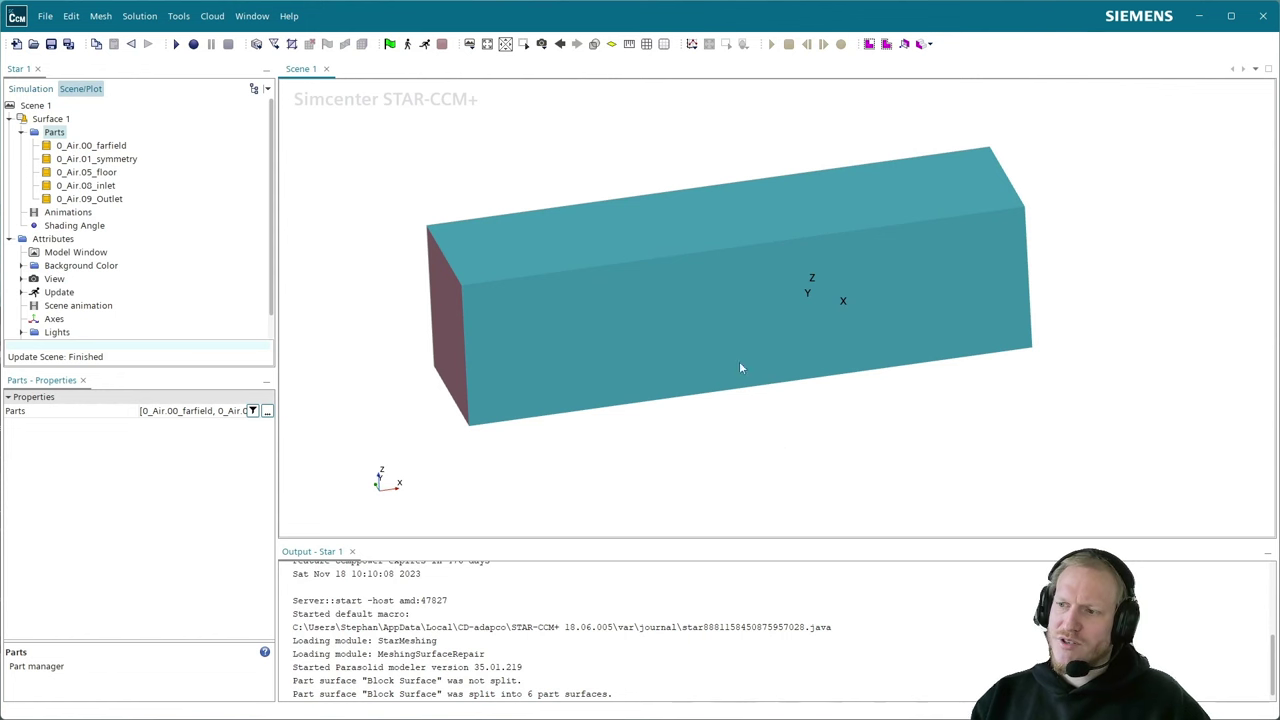
pyautogui.moveTo(736, 426); pyautogui.dragTo(760, 433, button='middle')
pyautogui.moveTo(760, 433); pyautogui.dragTo(837, 406)
pyautogui.scroll(-3, 833, 436)
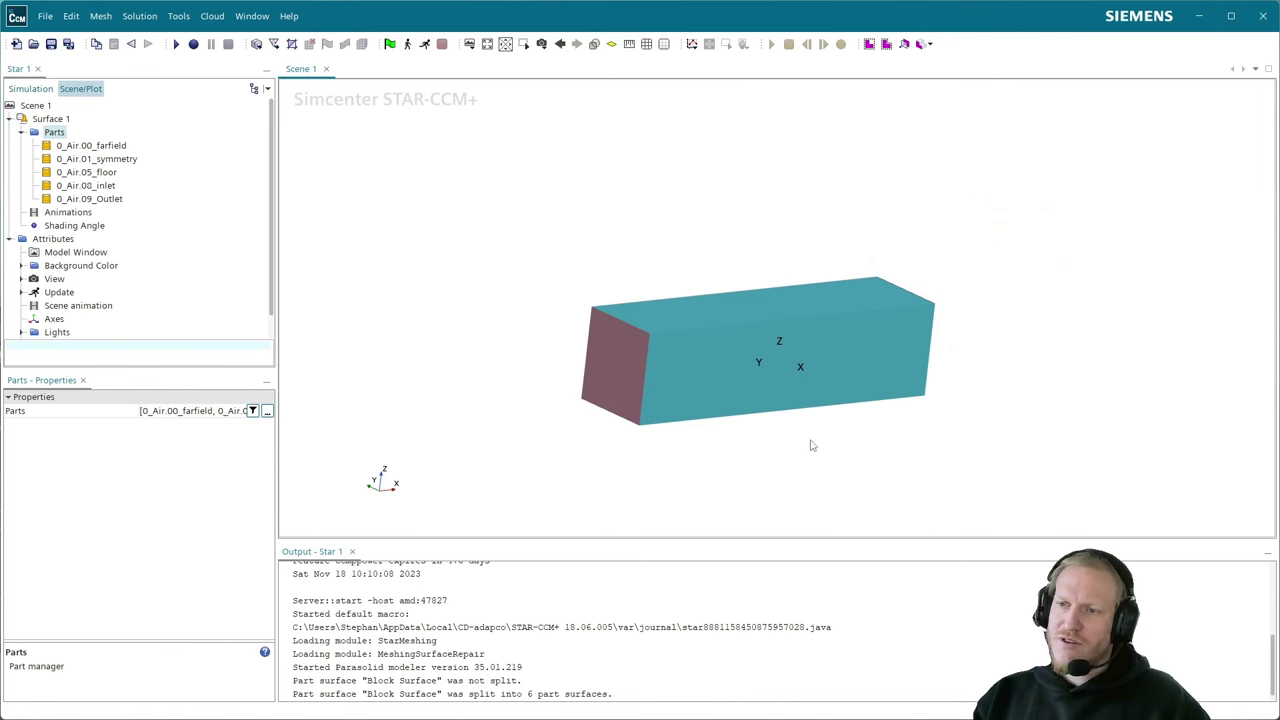
# - Toggle the visibility of the Surface 1 displayer off and on twice, and highlight its 0_Air.00_farfield part
pyautogui.click(52, 119)
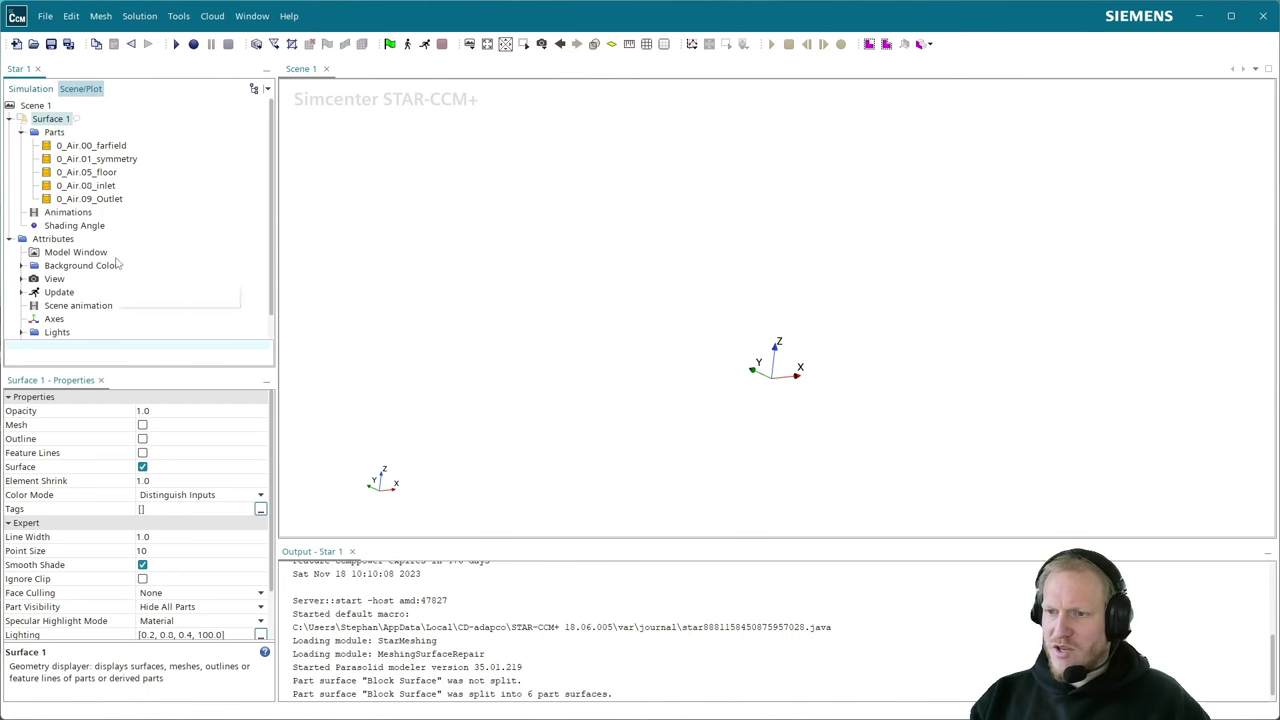
pyautogui.click(70, 121)
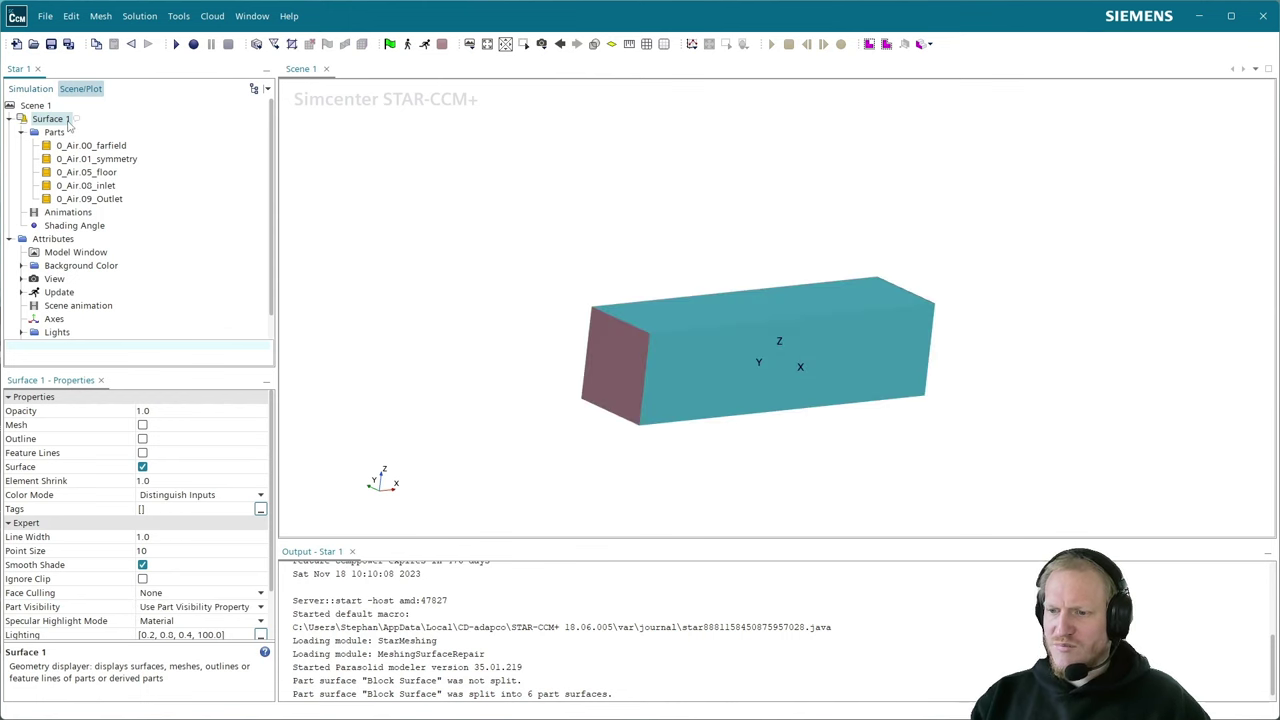
pyautogui.click(70, 121)
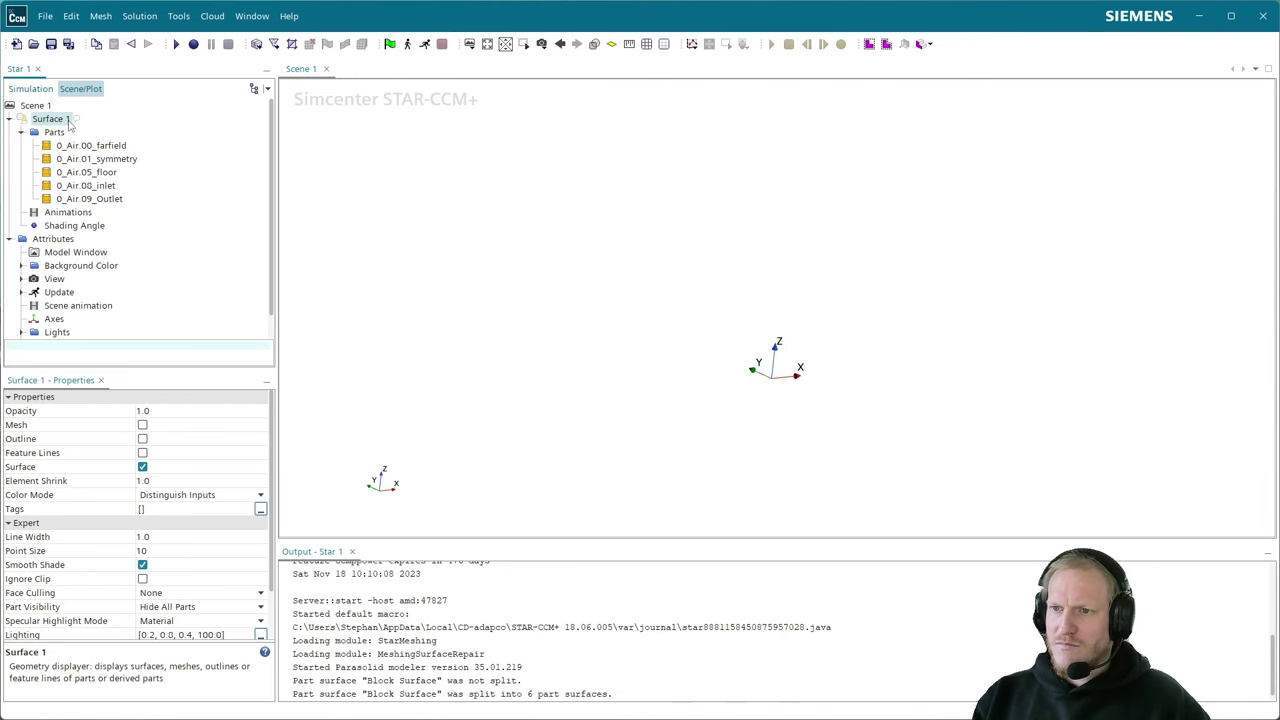
pyautogui.click(70, 121)
pyautogui.click(88, 147)
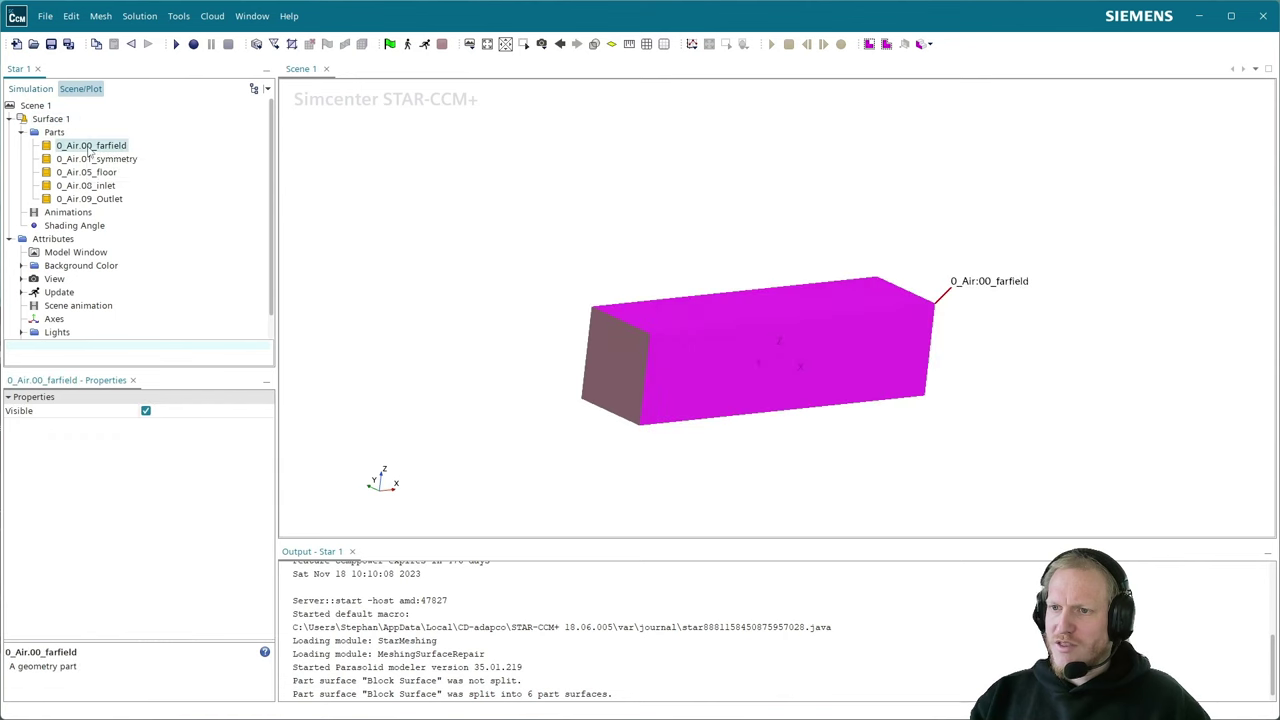
# - Hide the 0_Air.00_farfield part and override the Surface 1 displayer's Part Visibility with Show All Parts
pyautogui.rightClick(90, 147)
pyautogui.click(117, 173)
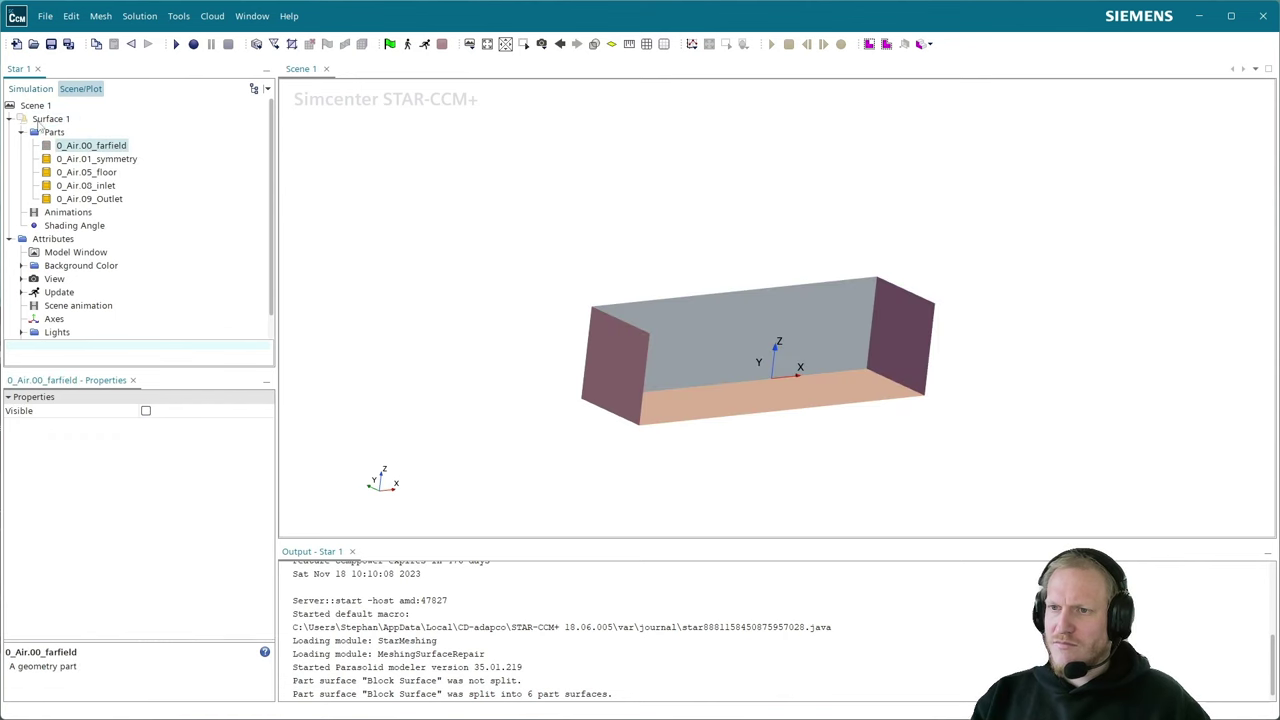
pyautogui.click(48, 132)
pyautogui.click(46, 119)
pyautogui.click(203, 607)
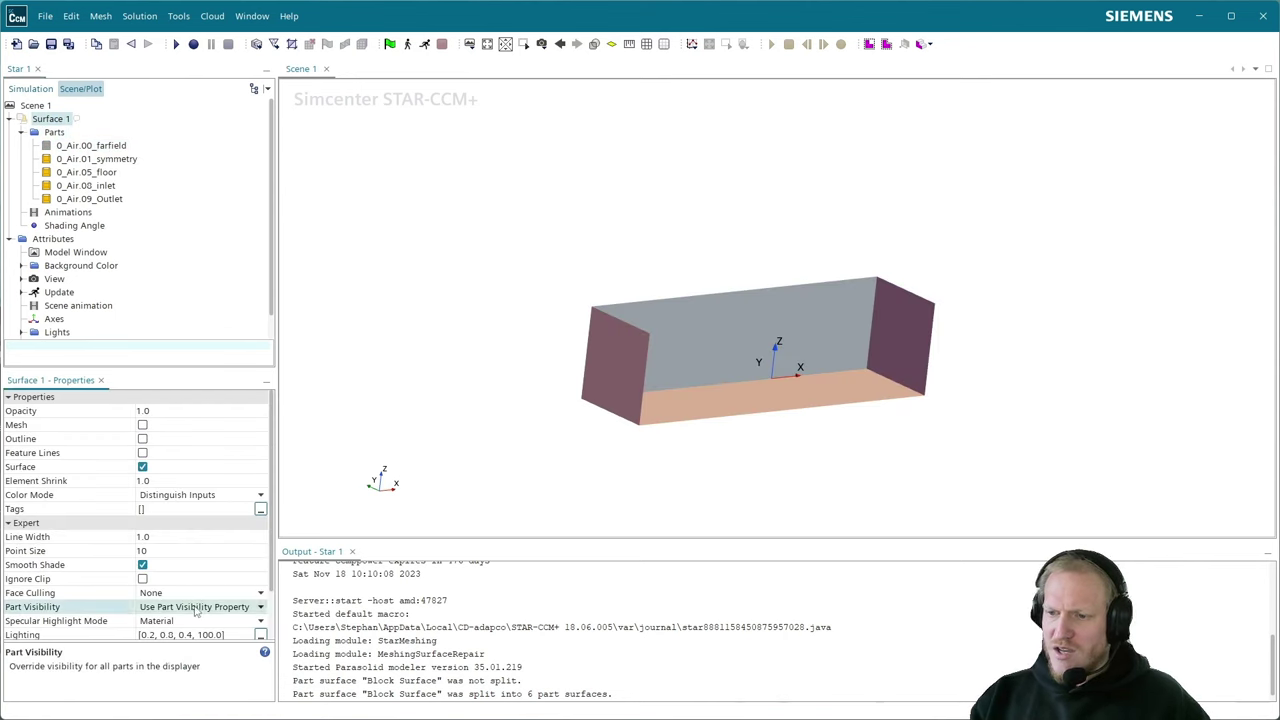
pyautogui.click(170, 621)
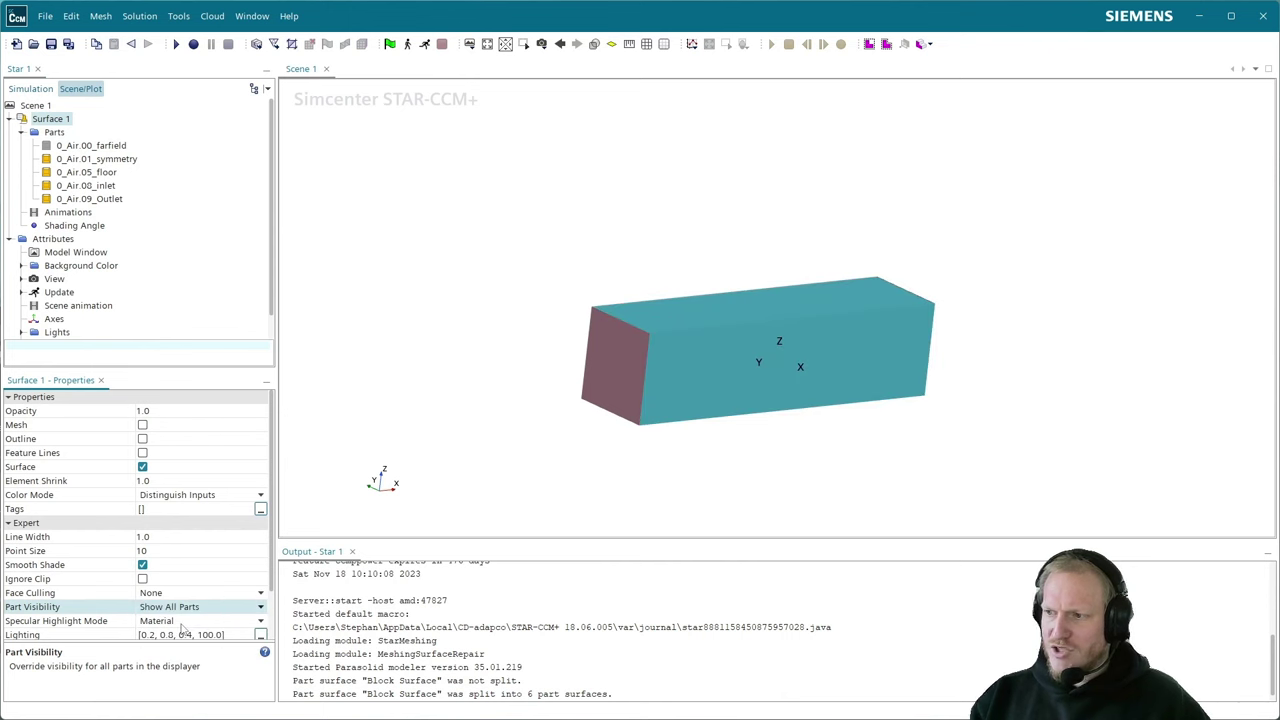
# - Set the Surface 1 displayer's Part Visibility back to Use Part Visibility Property
pyautogui.click(196, 607)
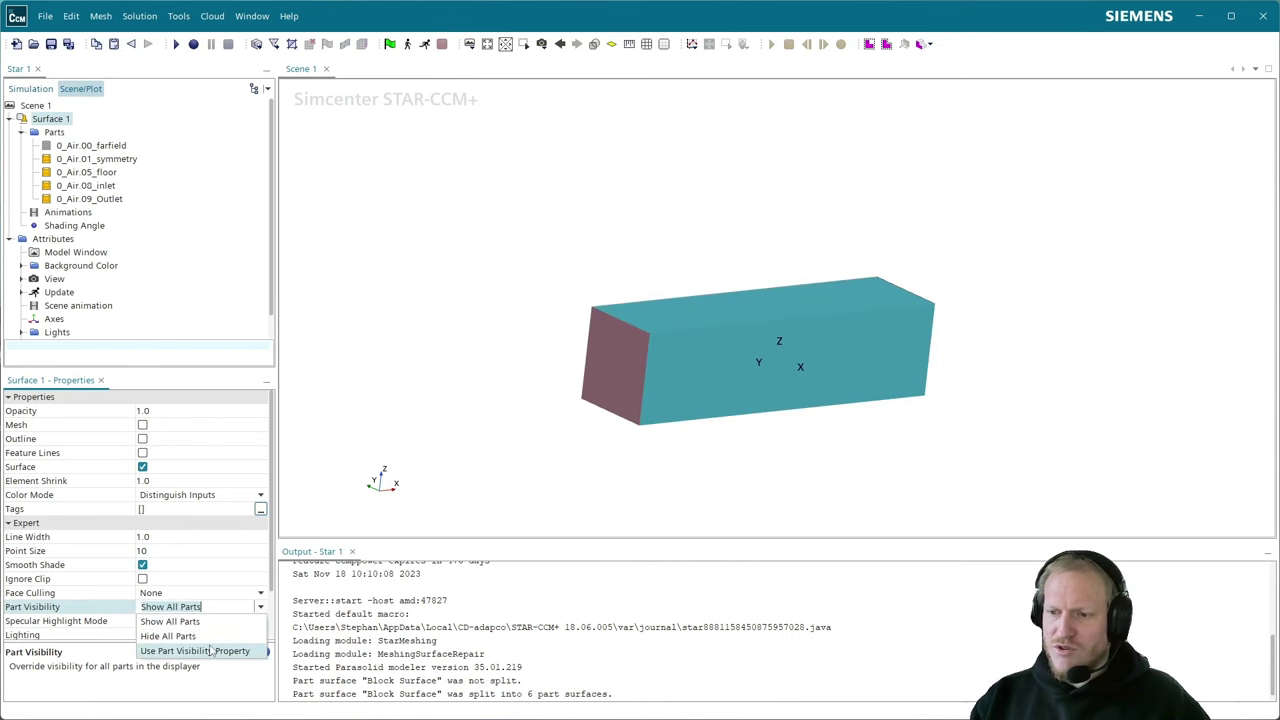
pyautogui.click(195, 651)
pyautogui.moveTo(702, 417); pyautogui.dragTo(578, 418)
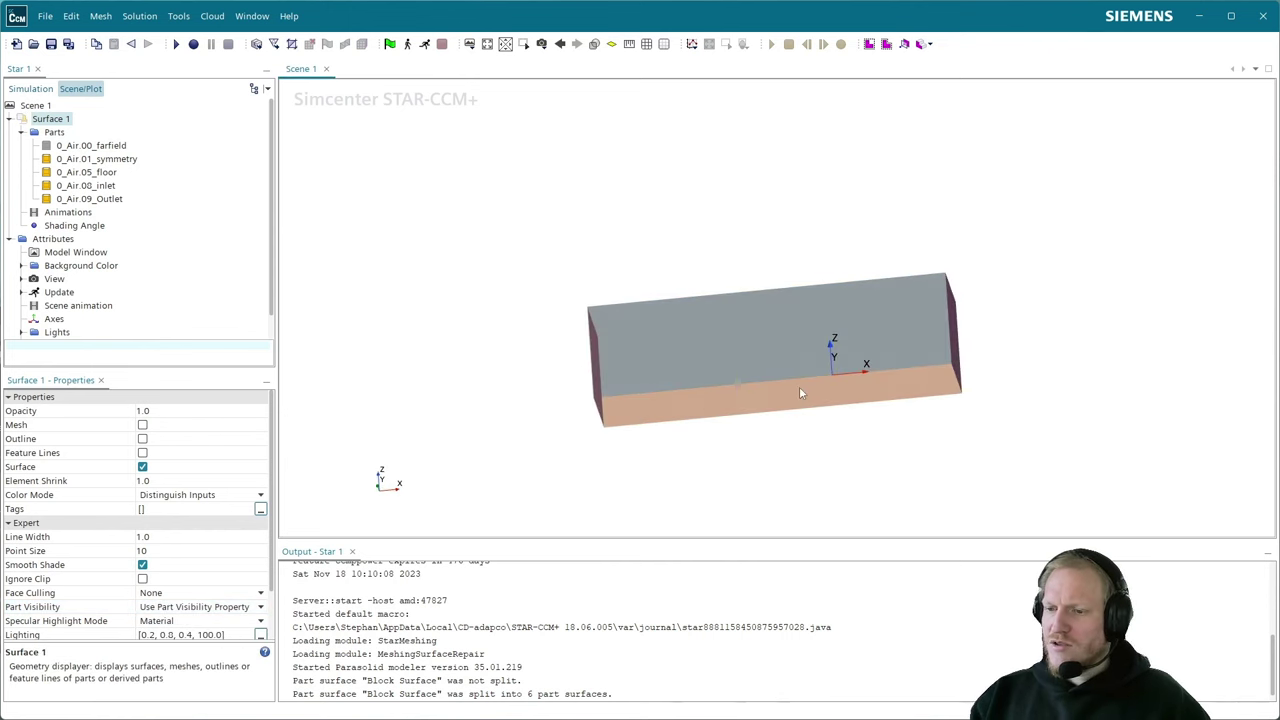
pyautogui.moveTo(800, 391); pyautogui.dragTo(708, 417)
pyautogui.scroll(3, 702, 404)
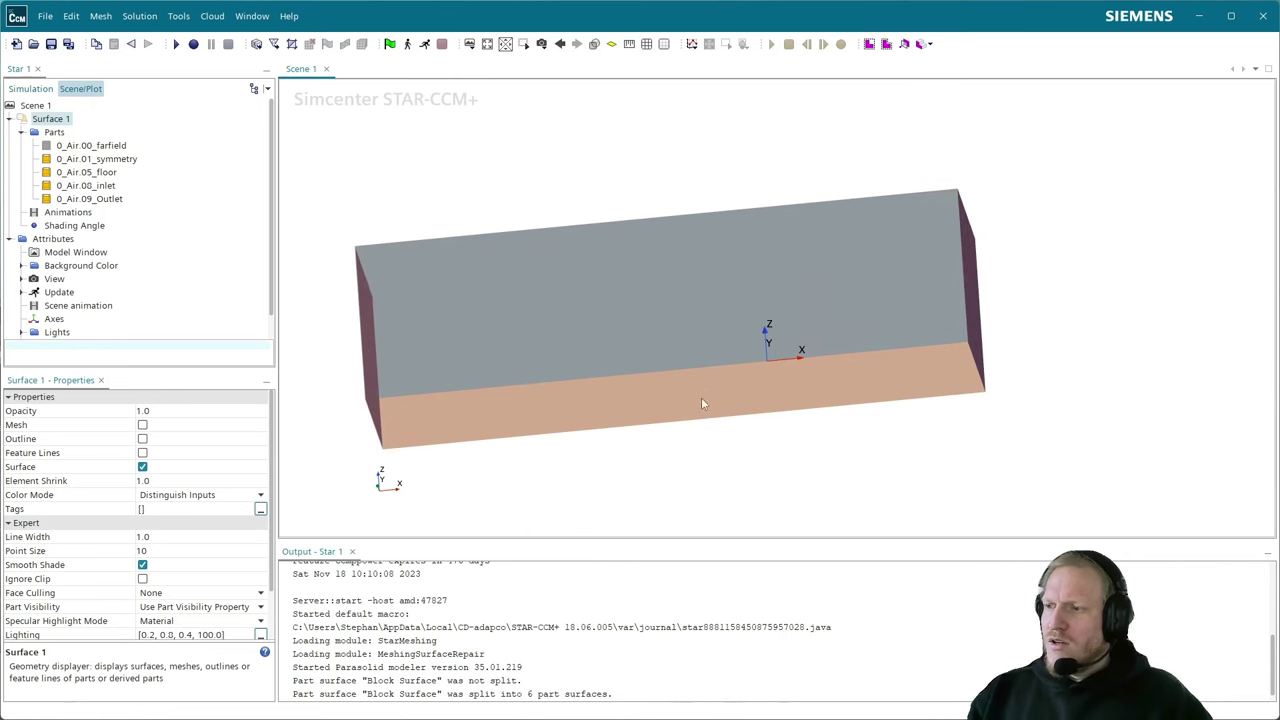
# - Look through the simulation tree and examine the subfolders of Tools, such as Coordinate Systems, Units and Volume Shapes
pyautogui.click(54, 89)
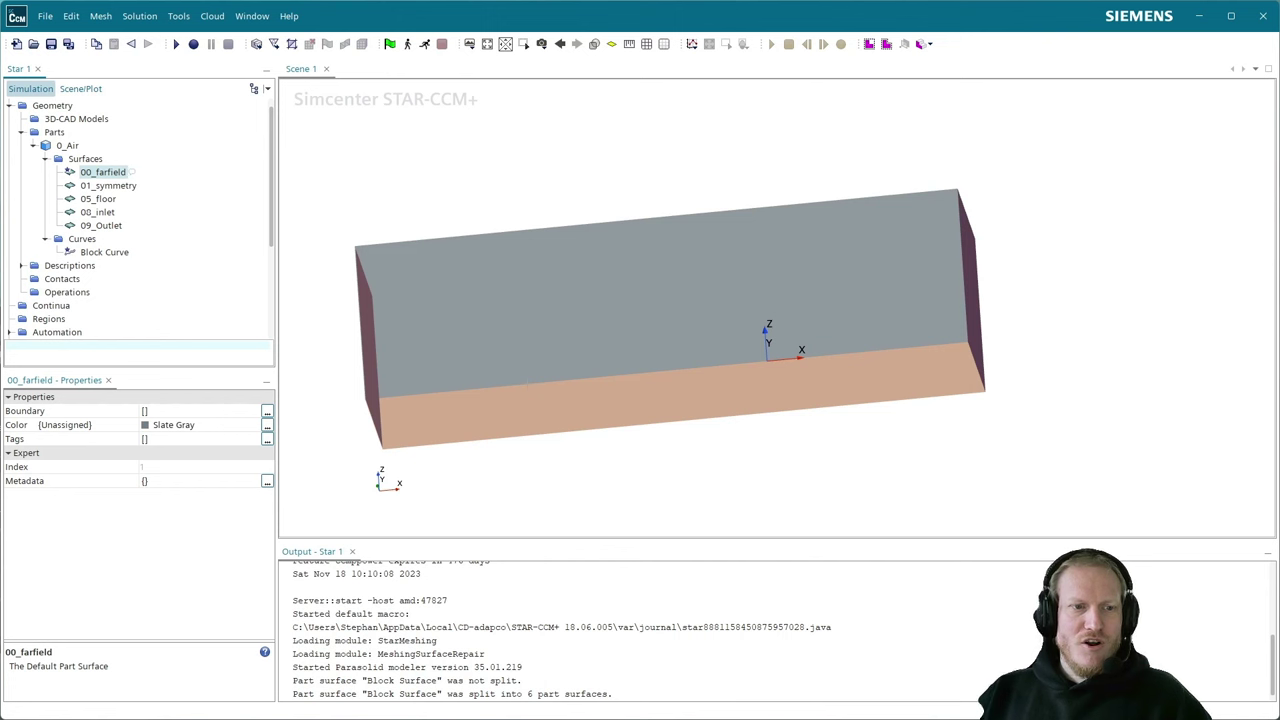
pyautogui.scroll(-3, 88, 340)
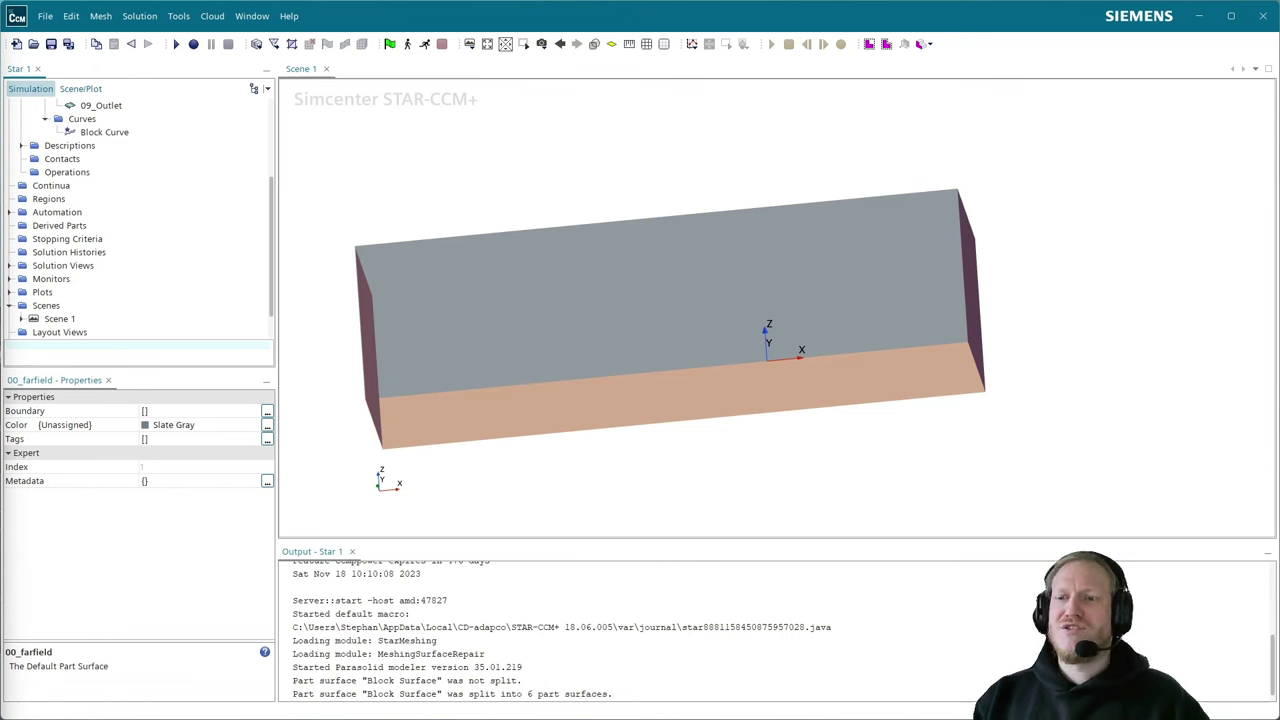
pyautogui.scroll(-1, 42, 298)
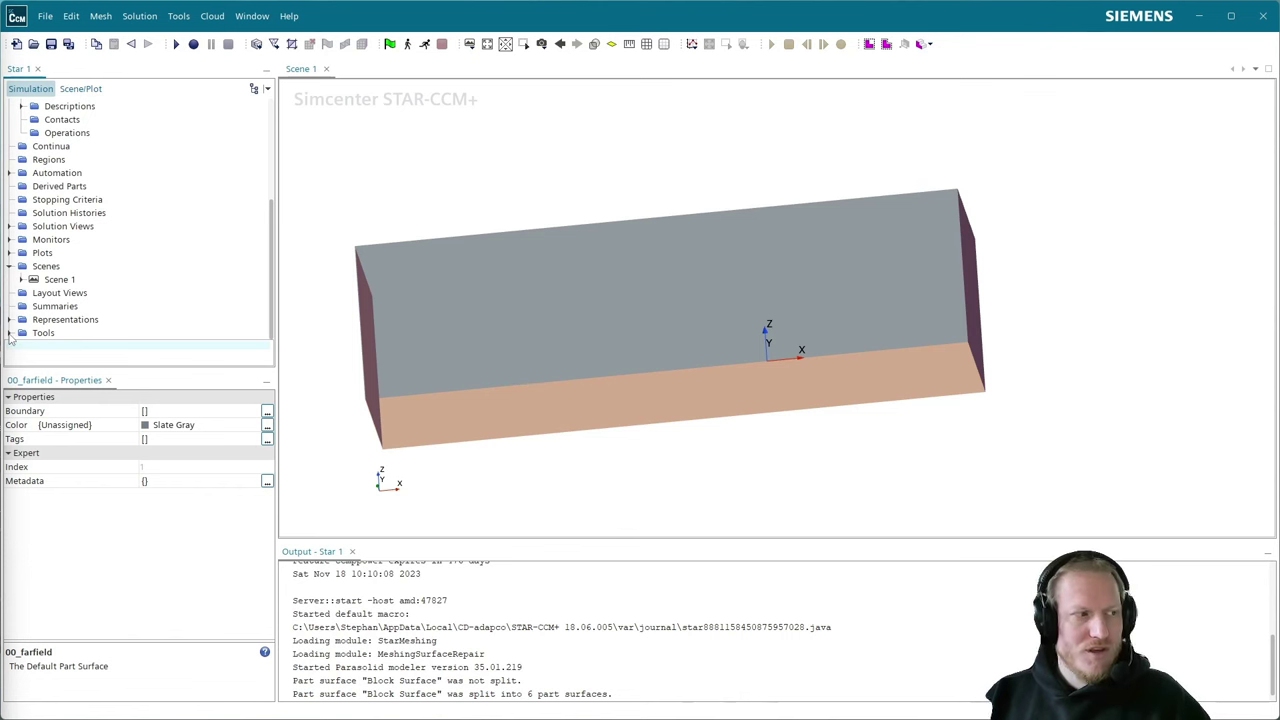
pyautogui.click(9, 332)
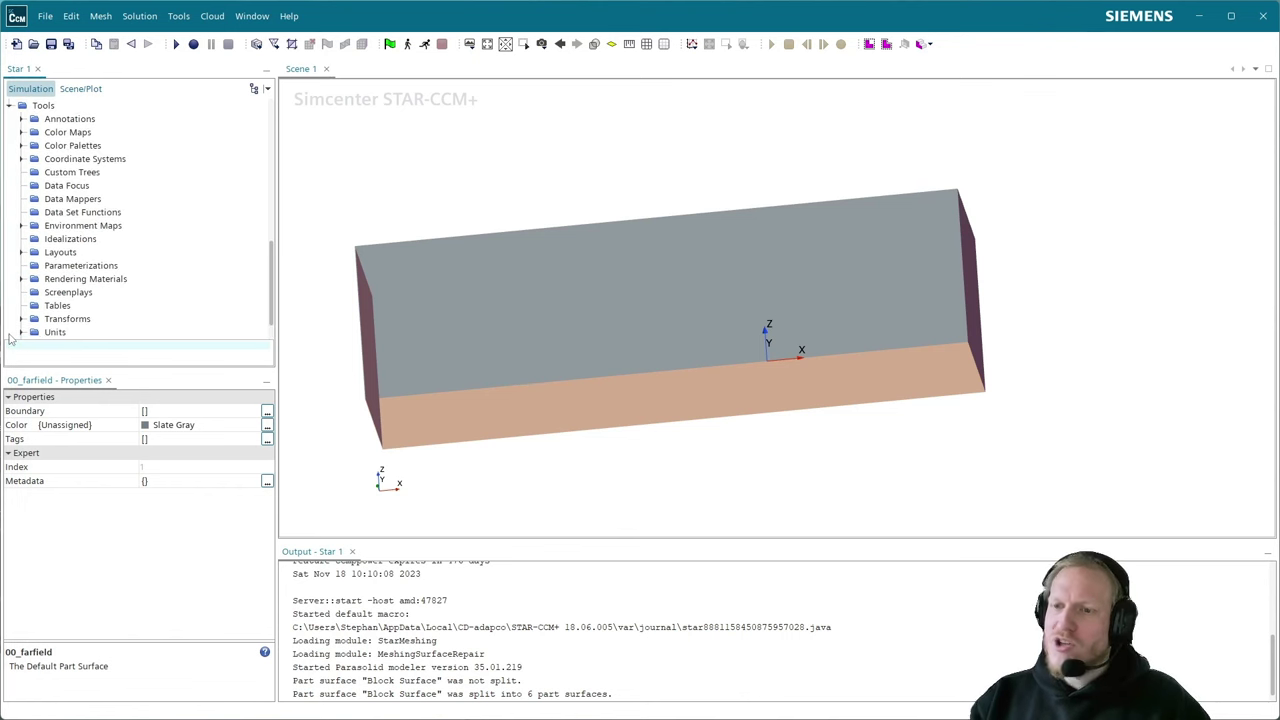
pyautogui.scroll(3, 62, 204)
pyautogui.scroll(-1, 62, 204)
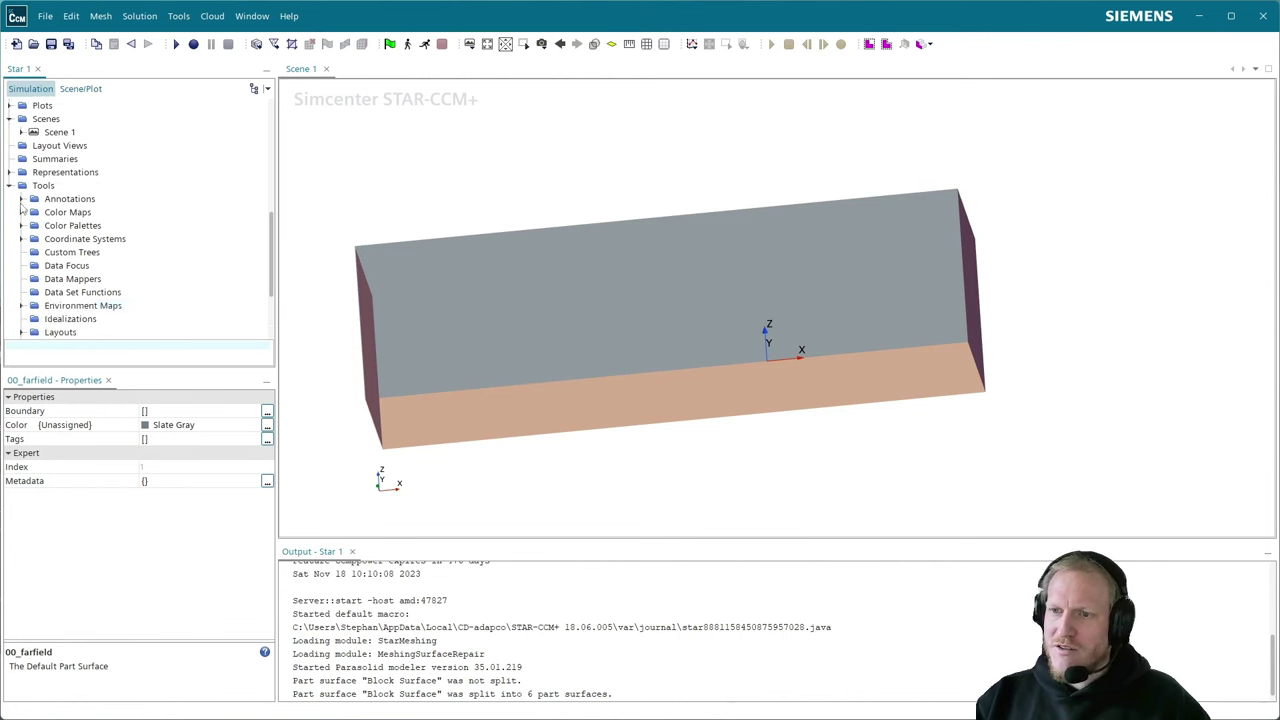
pyautogui.scroll(-3, 76, 262)
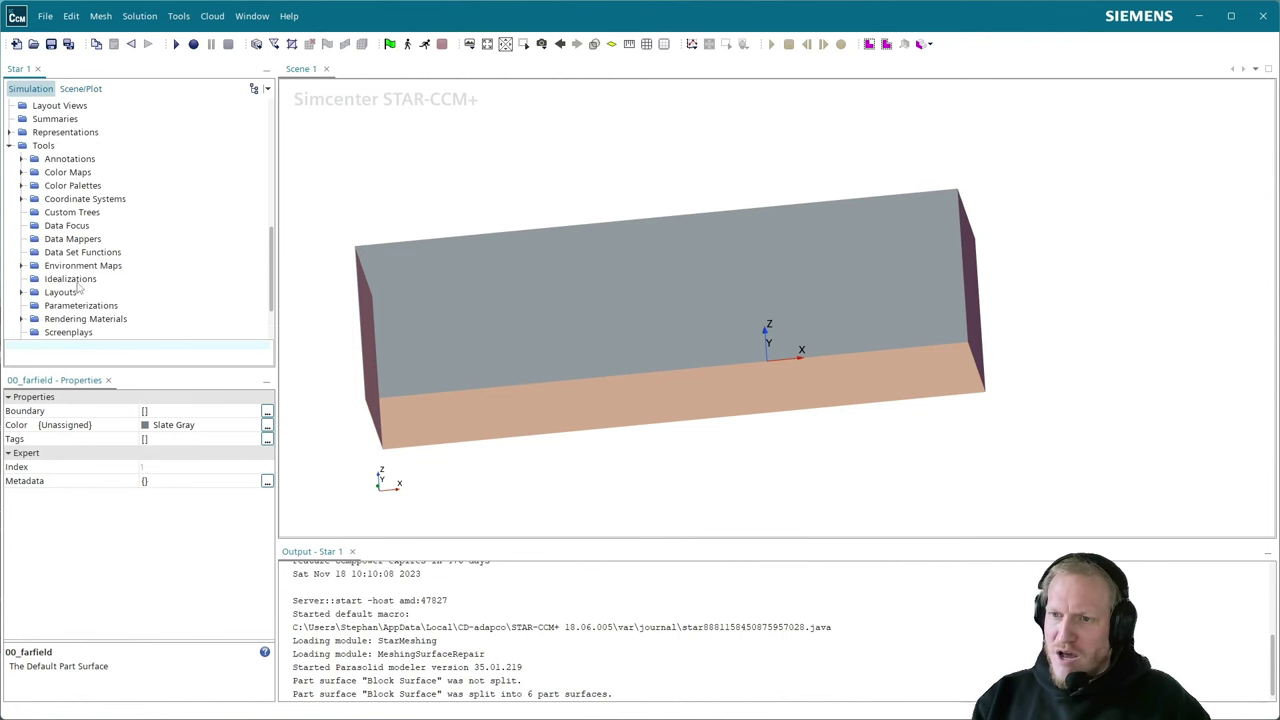
pyautogui.click(74, 333)
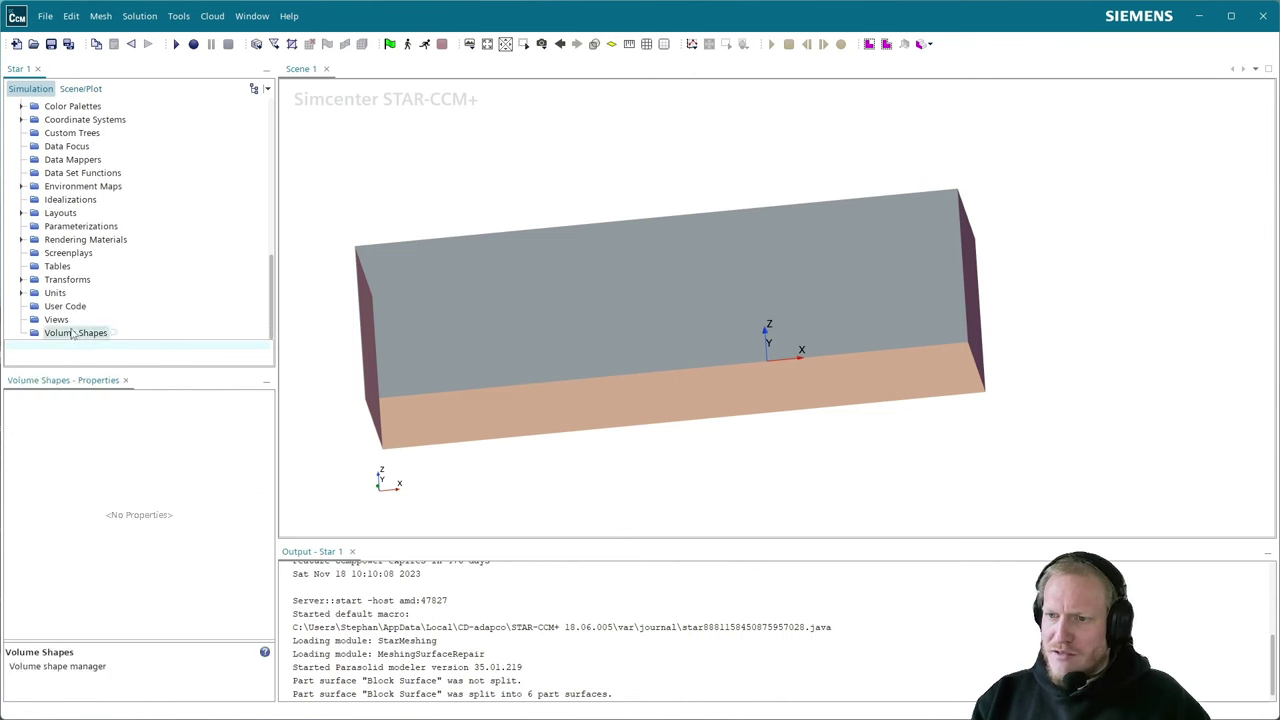
pyautogui.scroll(4, 70, 312)
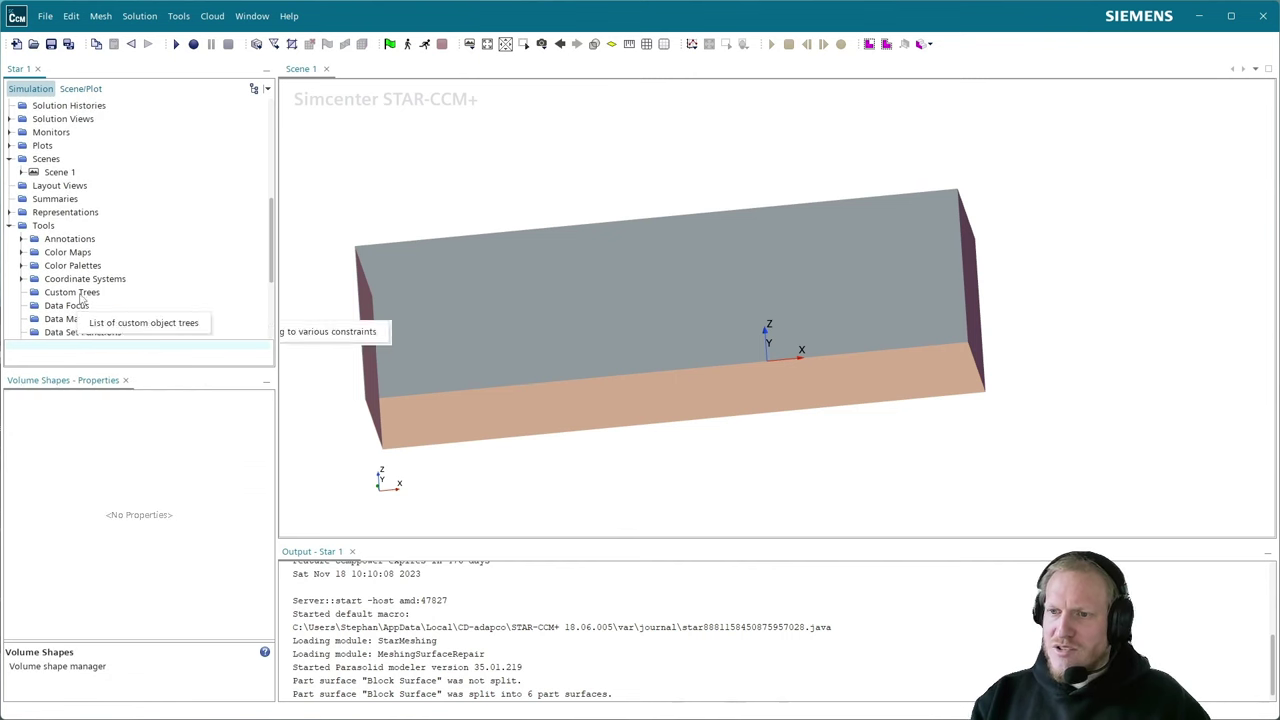
pyautogui.scroll(-4, 80, 308)
pyautogui.scroll(1, 96, 285)
pyautogui.scroll(1, 96, 285)
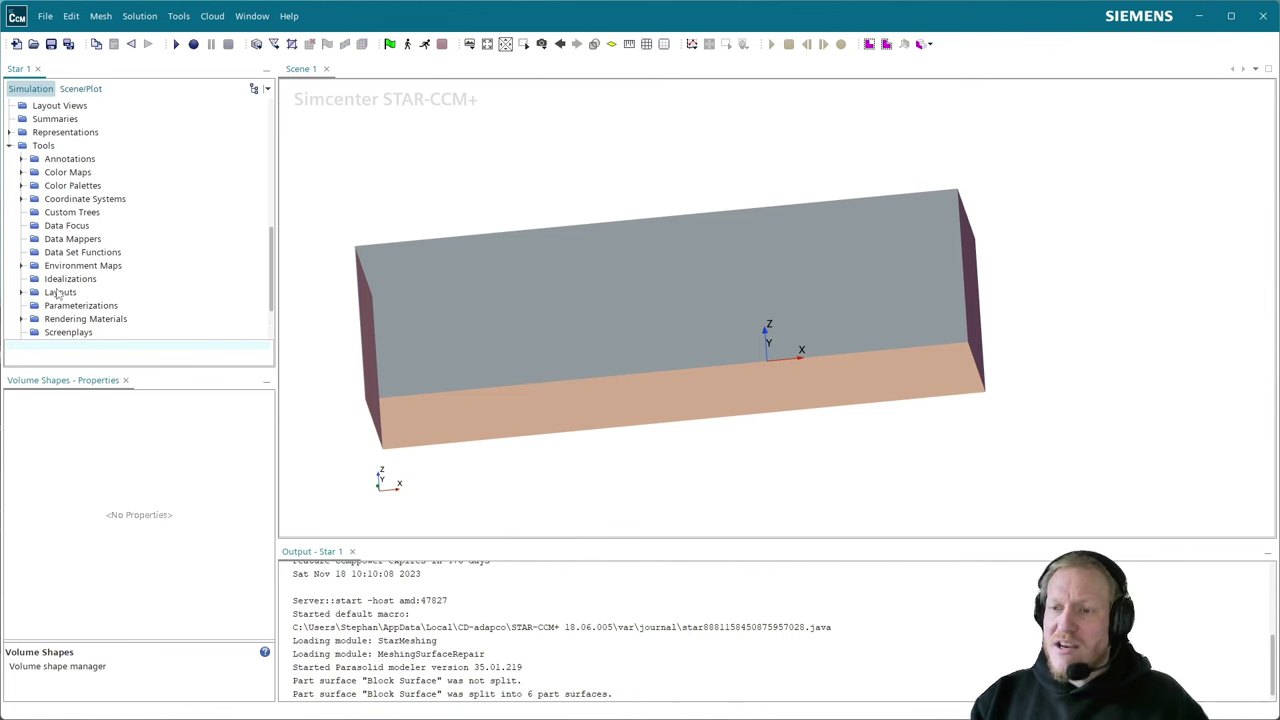
pyautogui.click(10, 147)
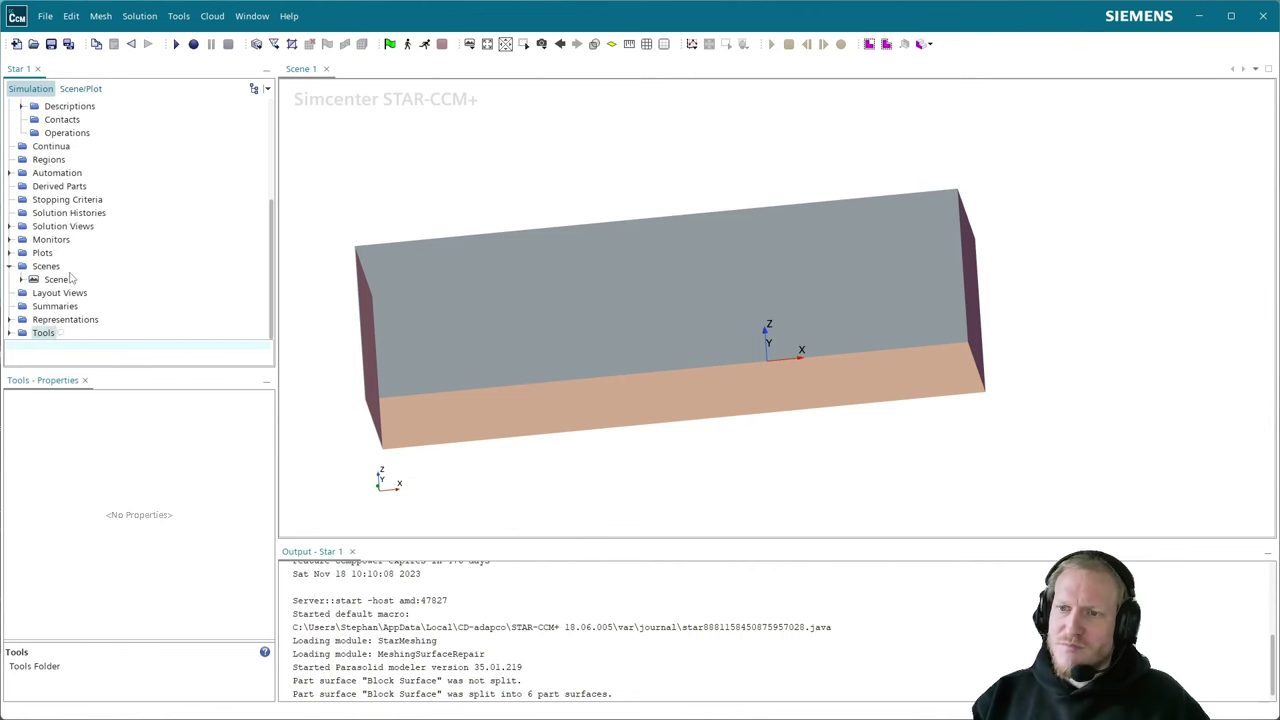
# - Examine the Automation folder's contents, including Parameters, Field Functions, Update Events and Time Scales
pyautogui.scroll(3, 72, 279)
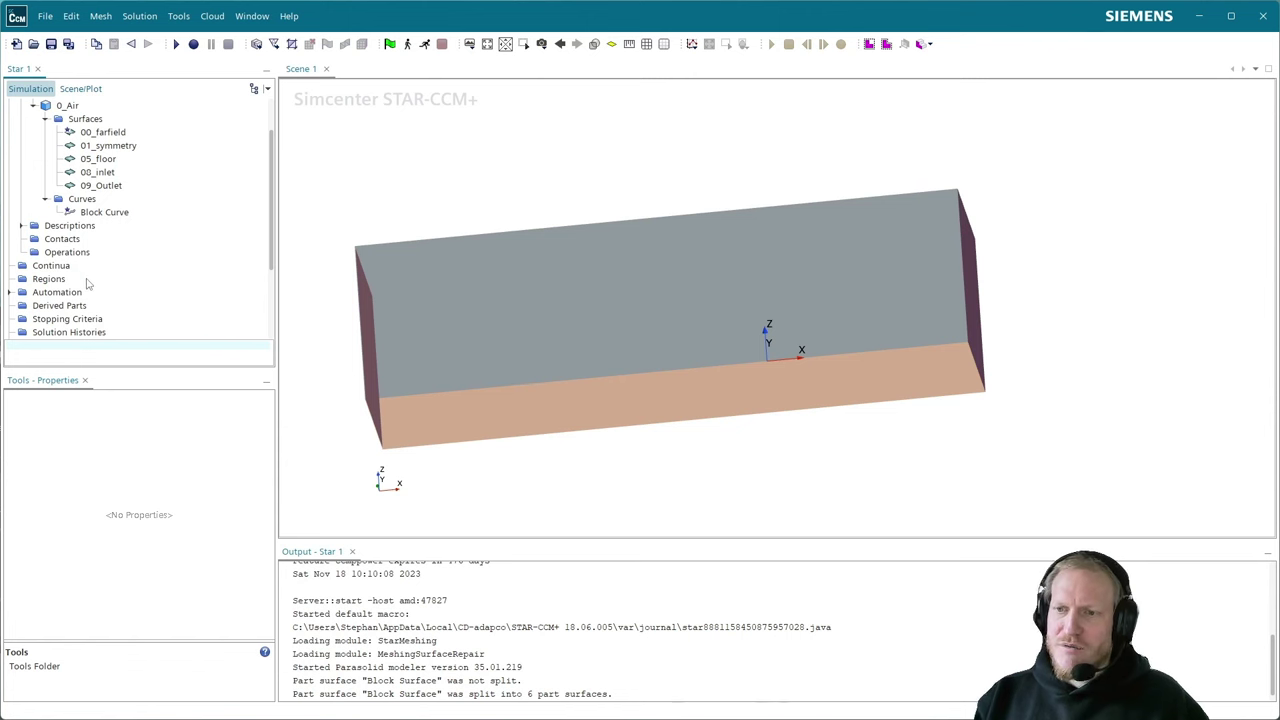
pyautogui.scroll(-2, 86, 286)
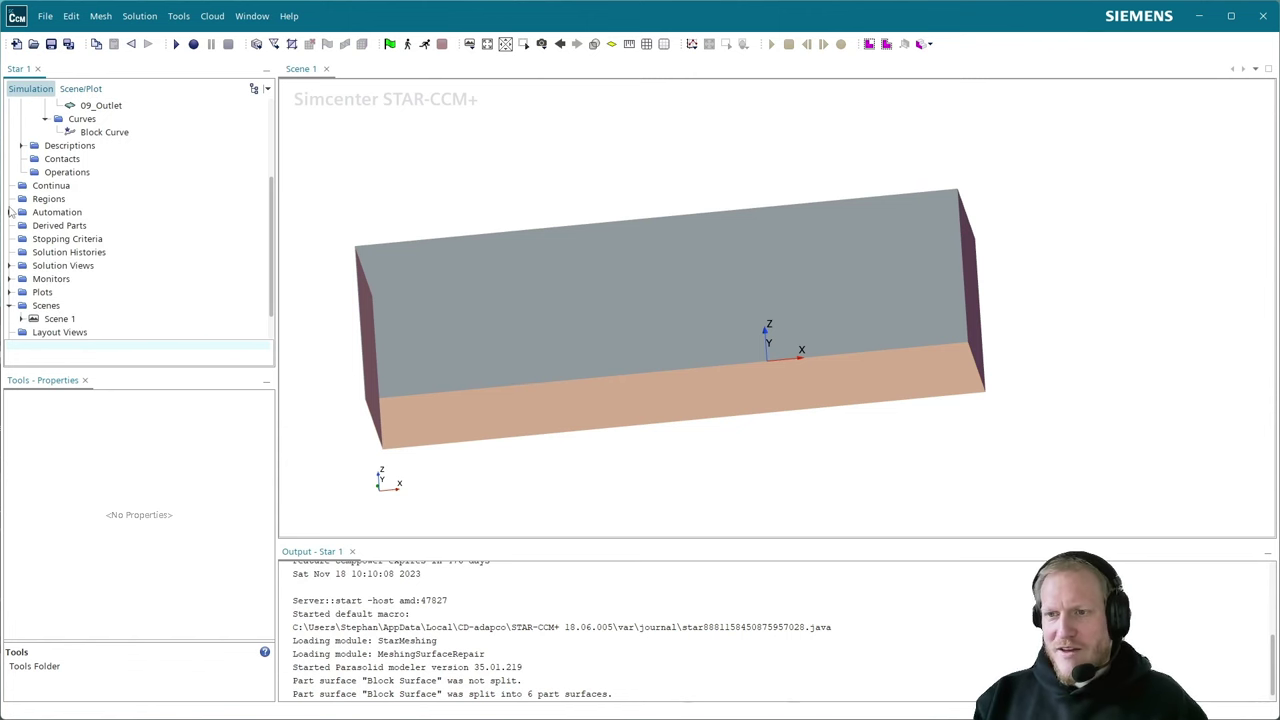
pyautogui.click(10, 212)
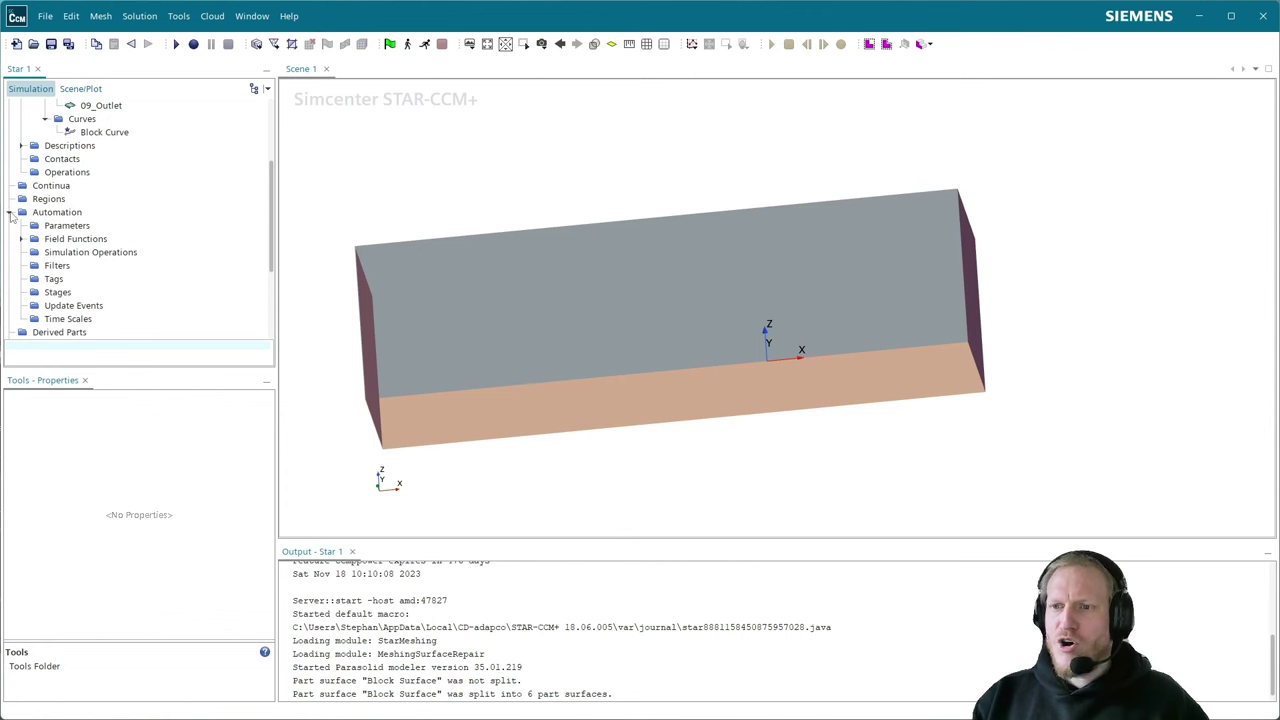
pyautogui.click(62, 226)
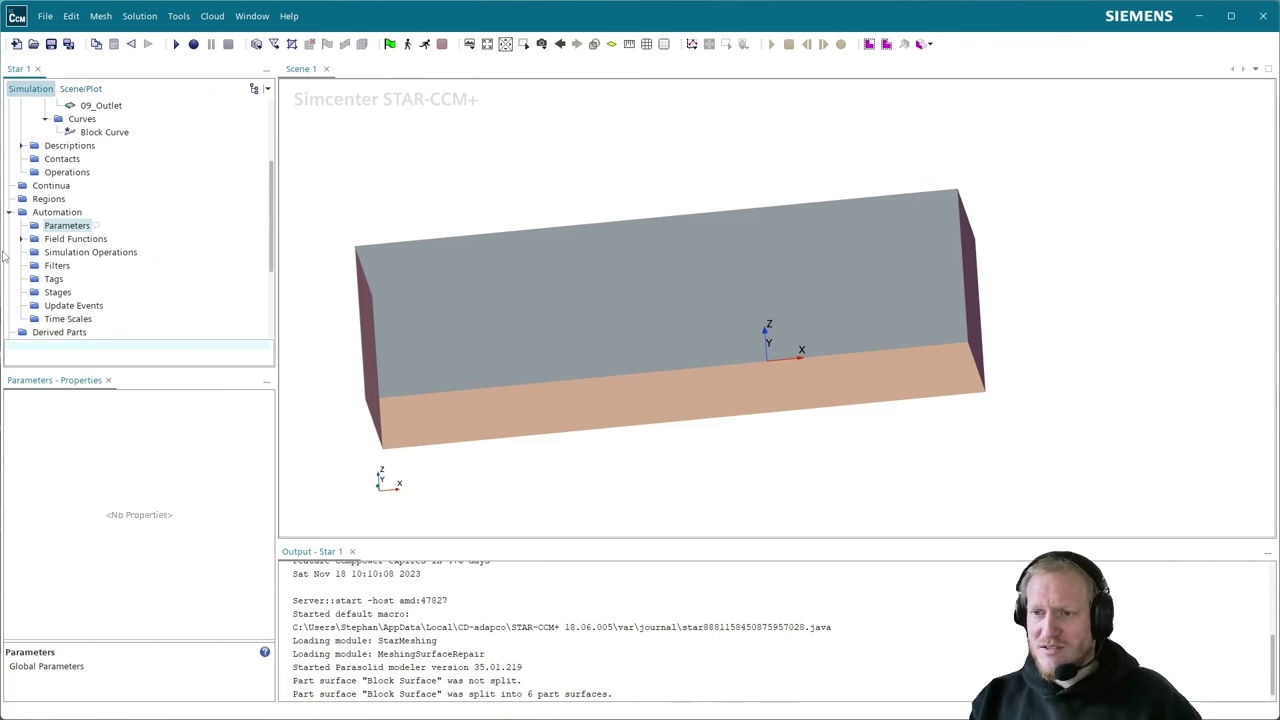
pyautogui.click(22, 239)
pyautogui.scroll(-3, 80, 245)
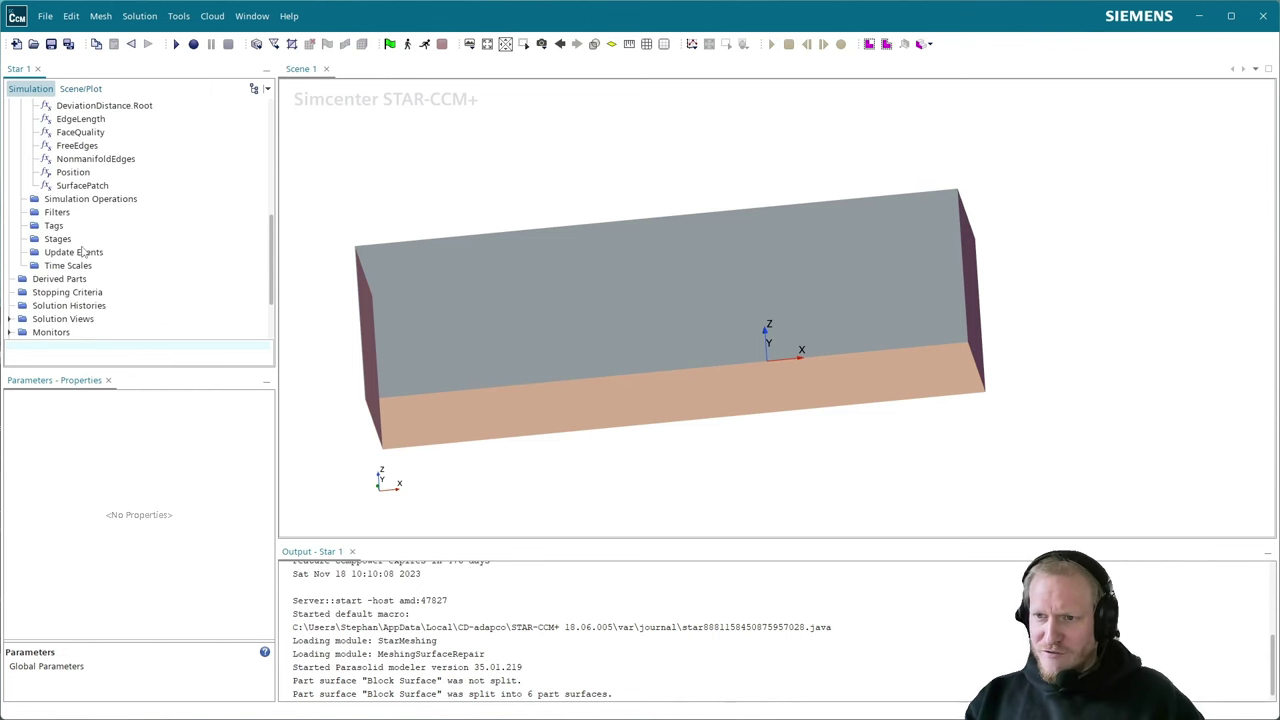
pyautogui.scroll(3, 84, 244)
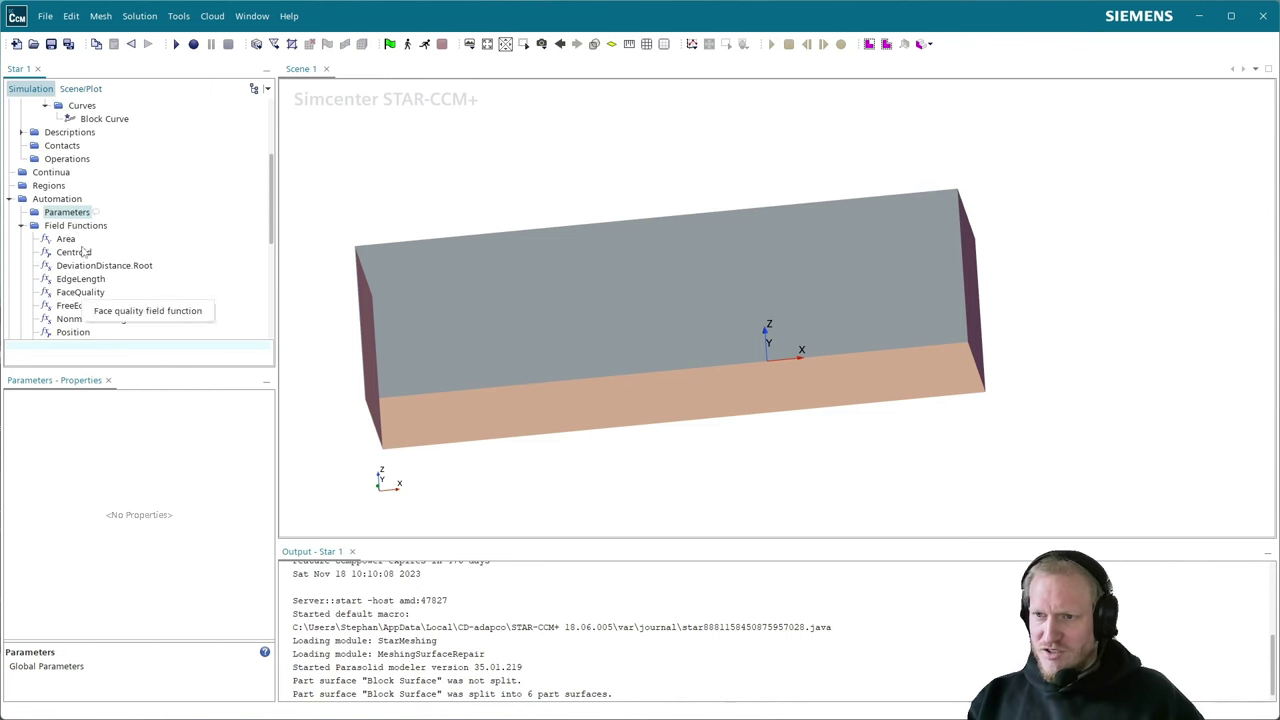
pyautogui.click(22, 227)
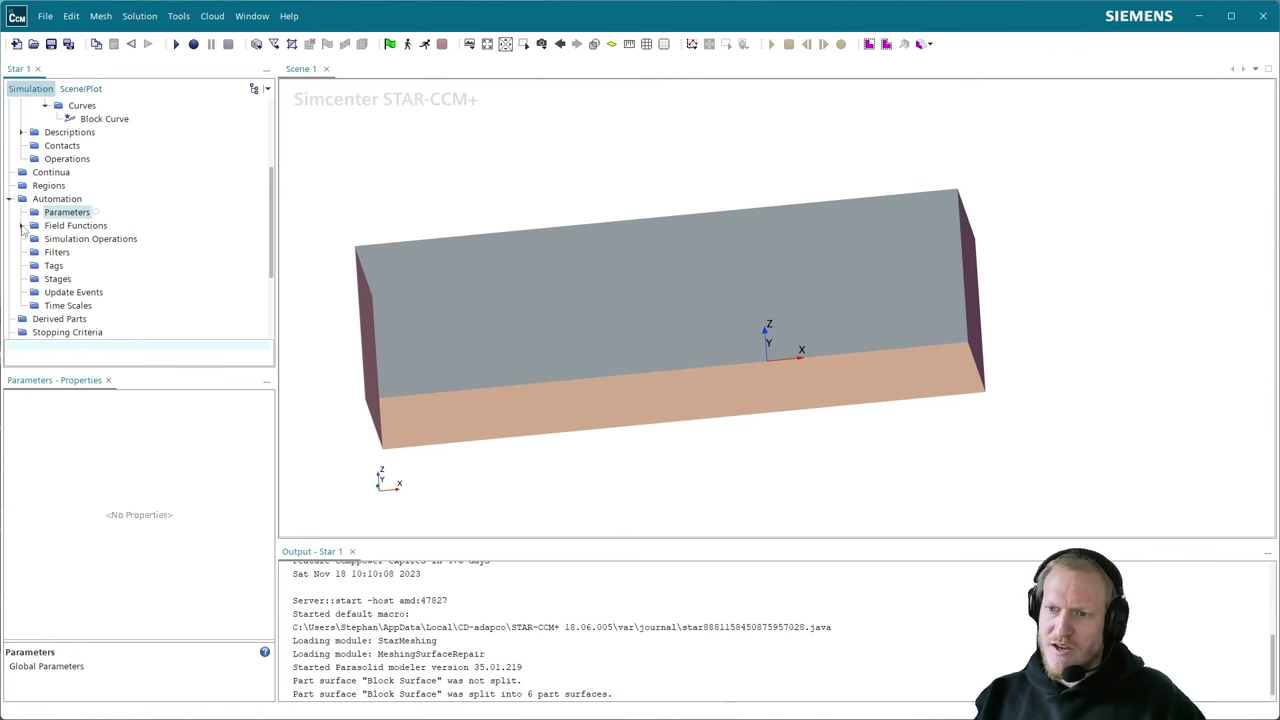
pyautogui.click(75, 296)
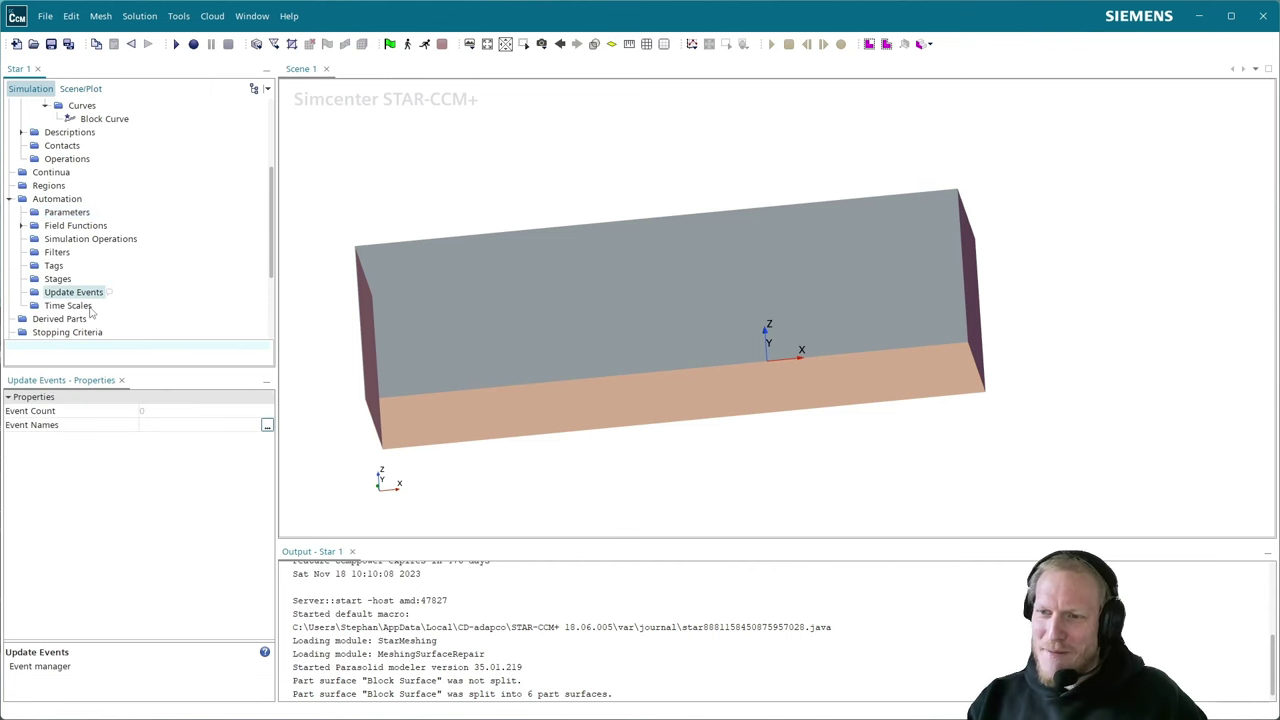
pyautogui.click(89, 308)
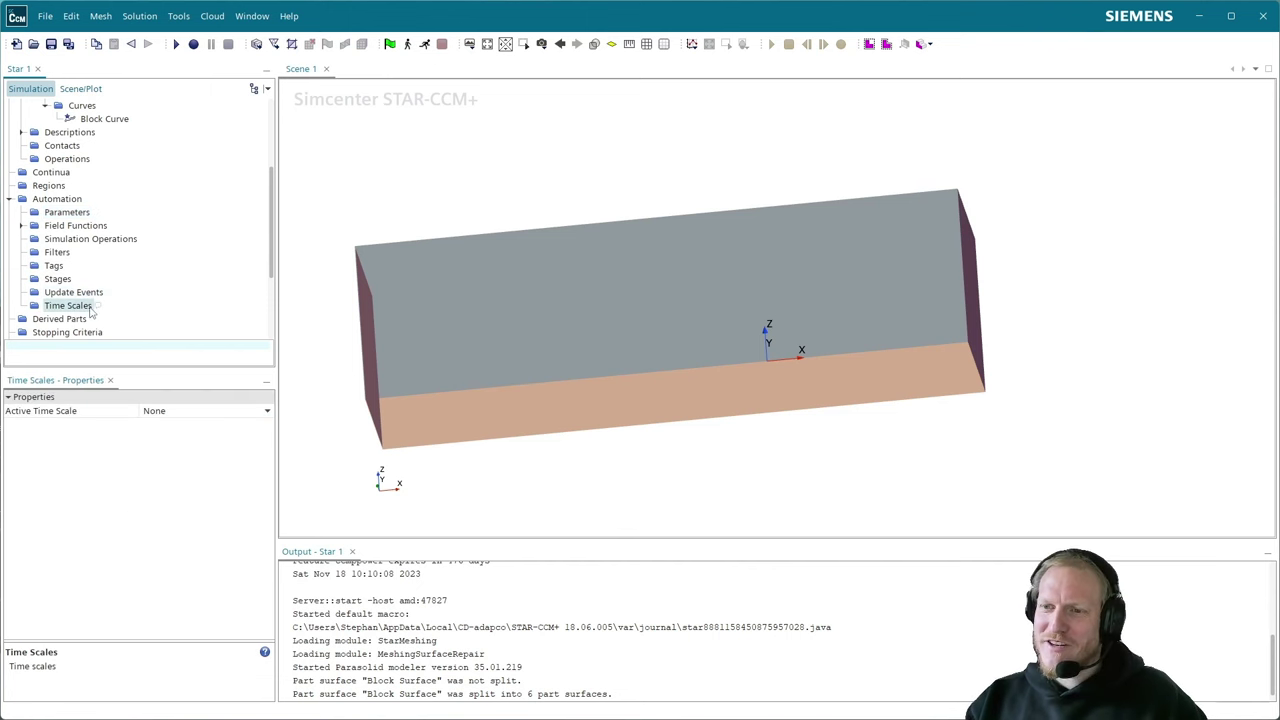
pyautogui.click(83, 203)
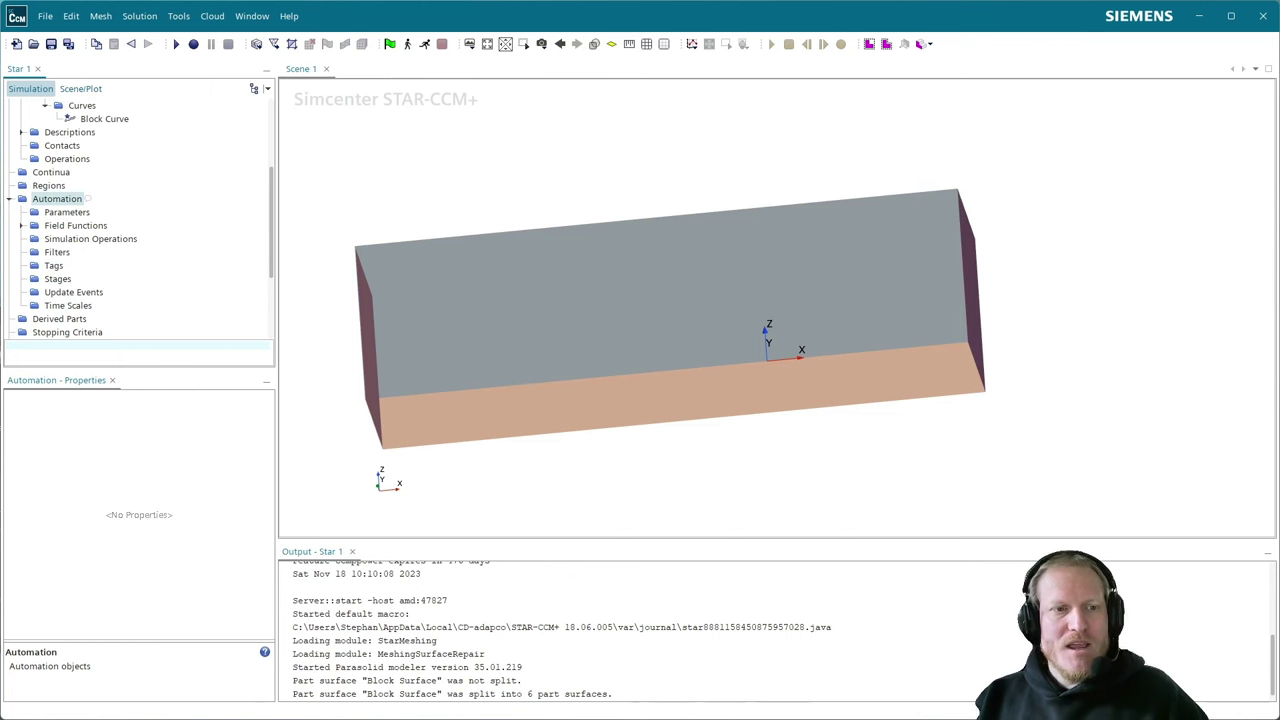
# - Create a new scalar global parameter under Automation and rename it 00_Velocity
pyautogui.click(58, 212)
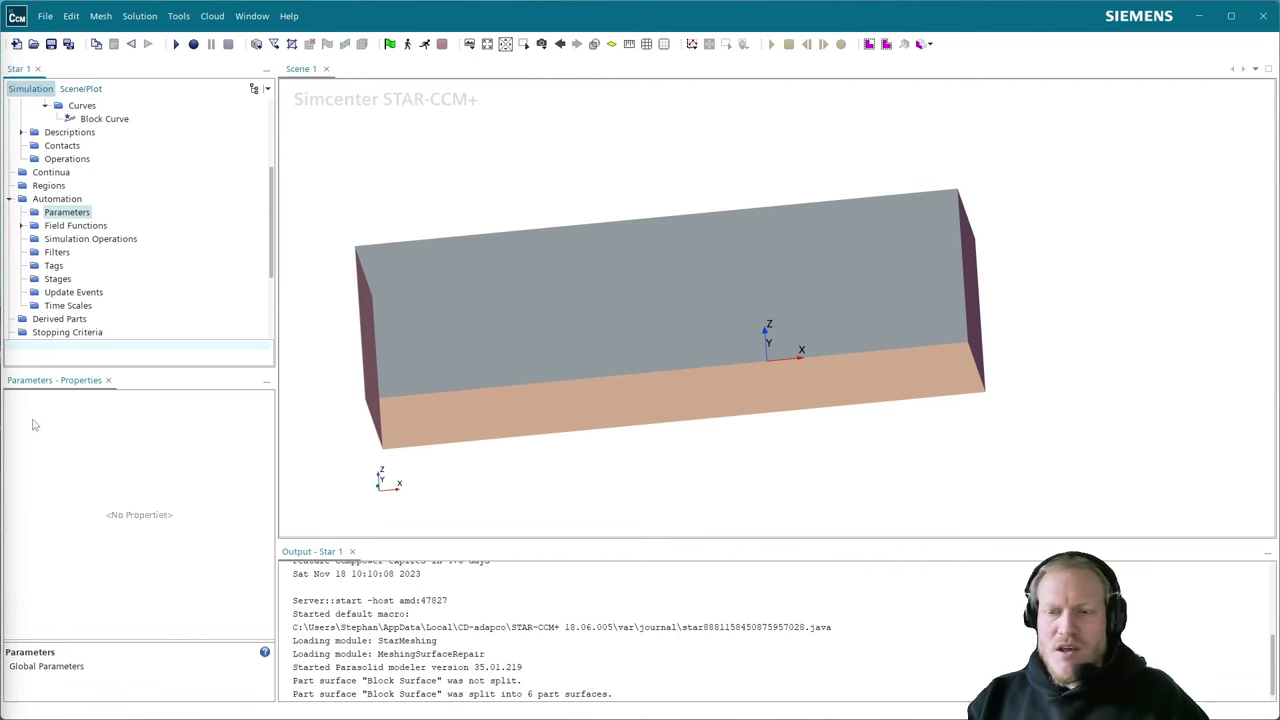
pyautogui.rightClick(68, 212)
pyautogui.moveTo(105, 224)
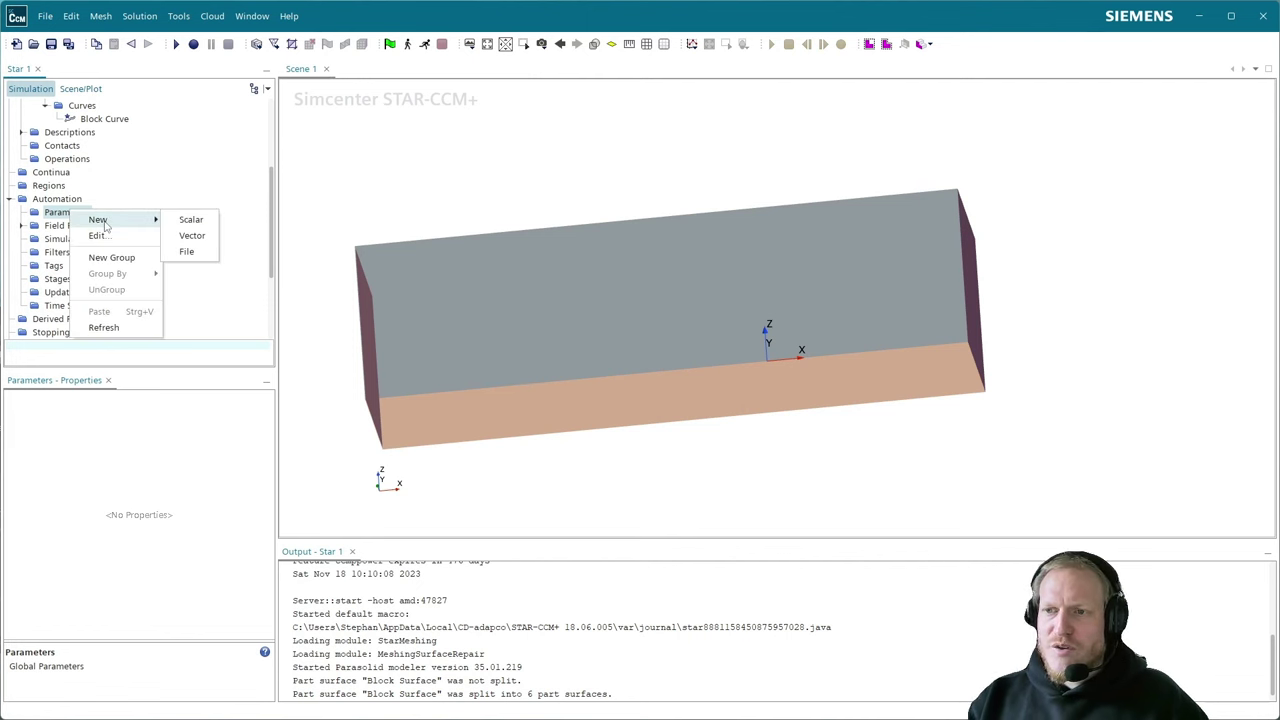
pyautogui.click(182, 220)
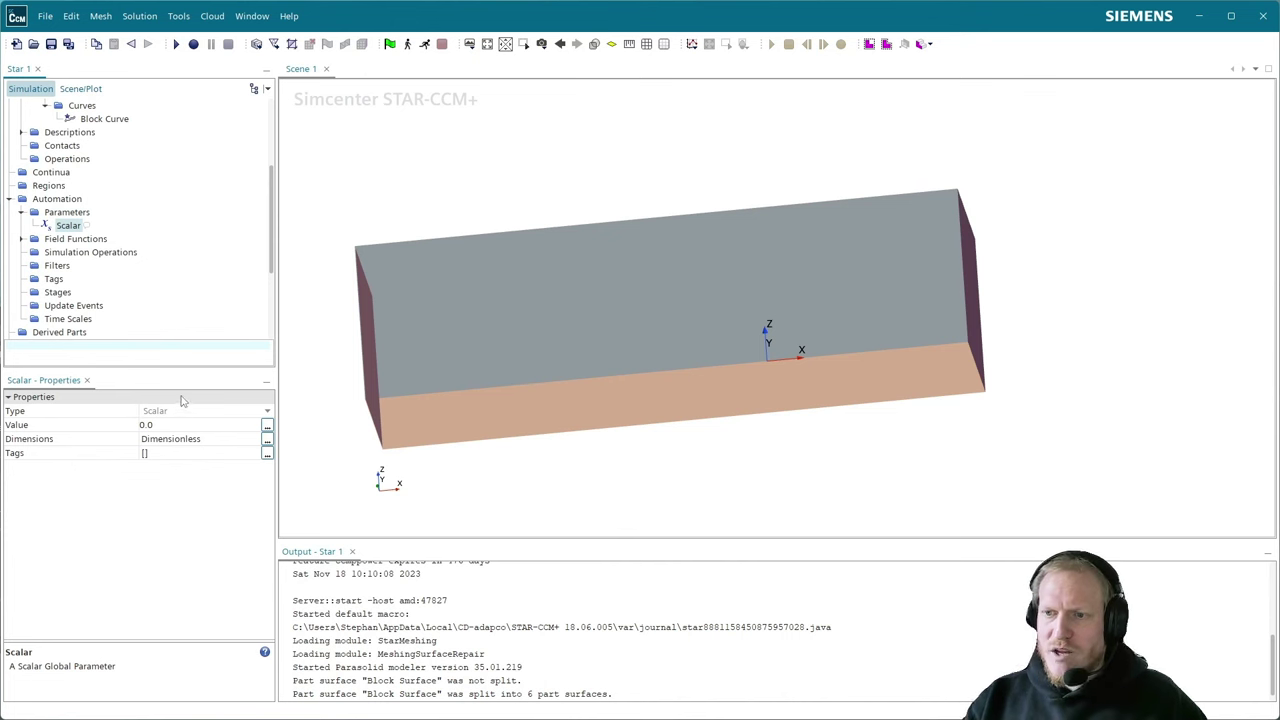
pyautogui.press('F2')
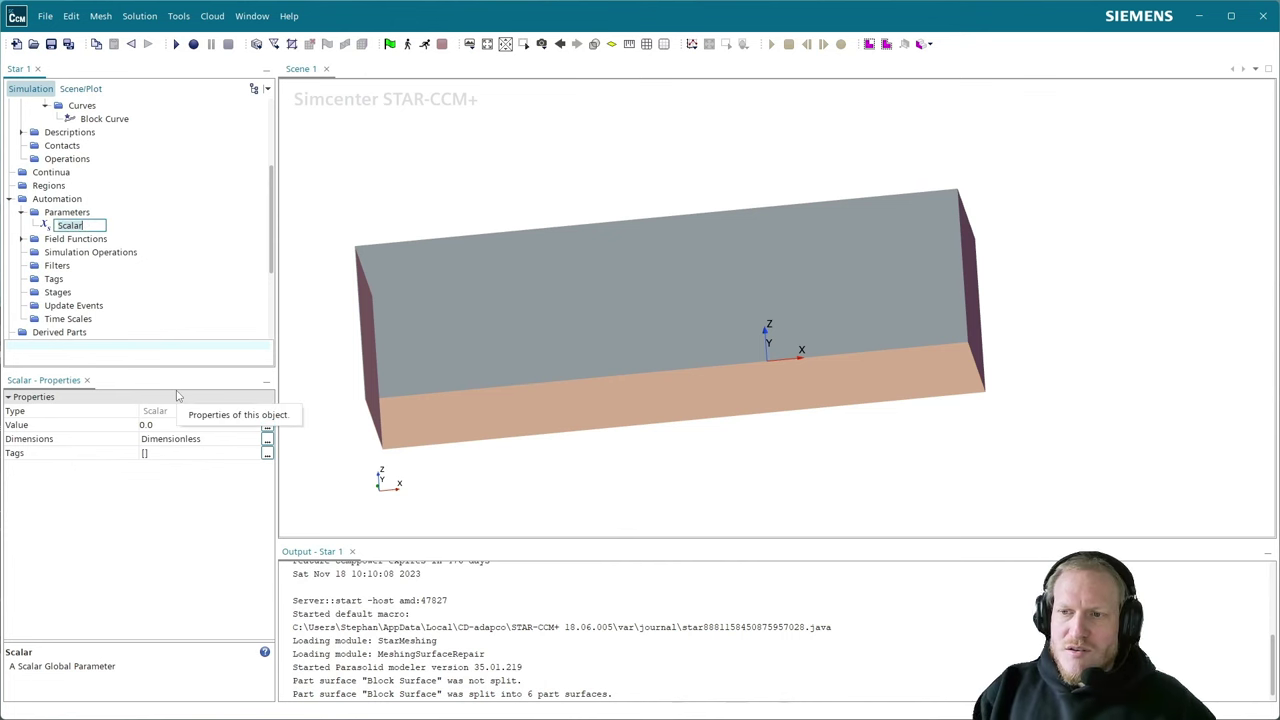
pyautogui.write('00_Vel')
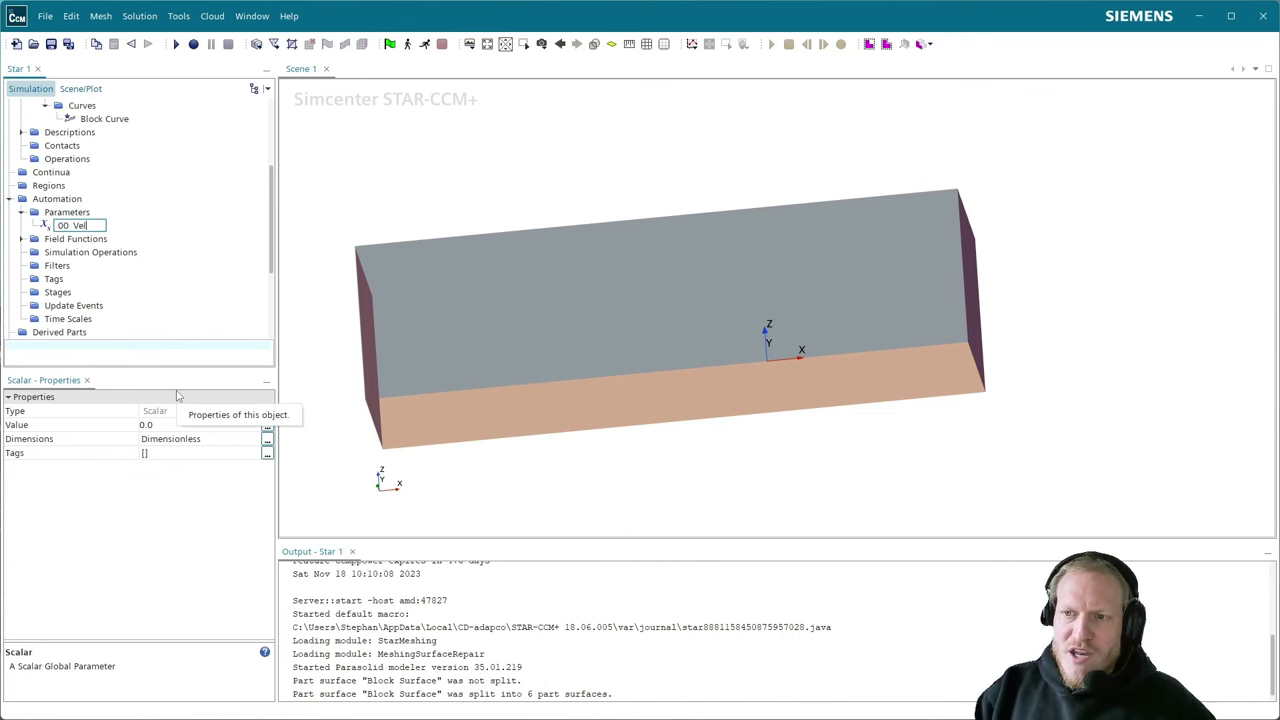
pyautogui.write('ocity')
pyautogui.press('Return')
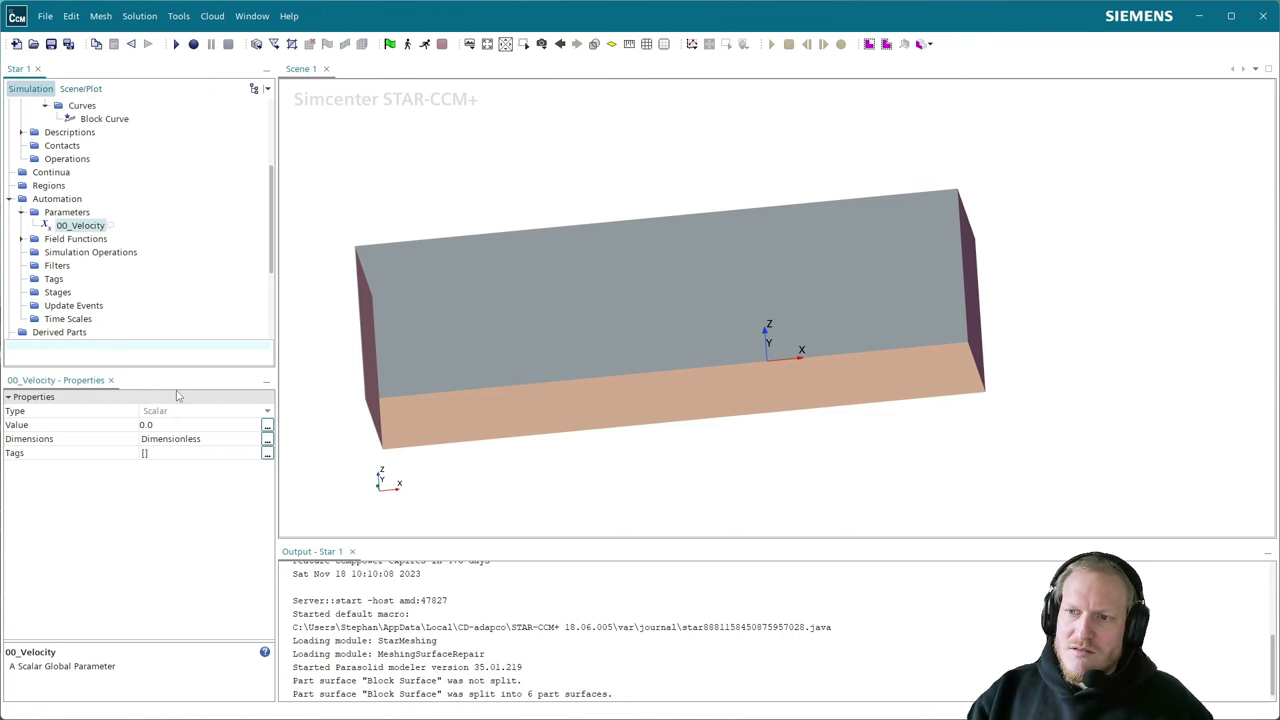
# - Duplicate the 00_Velocity parameter within the Parameters folder
pyautogui.rightClick(82, 215)
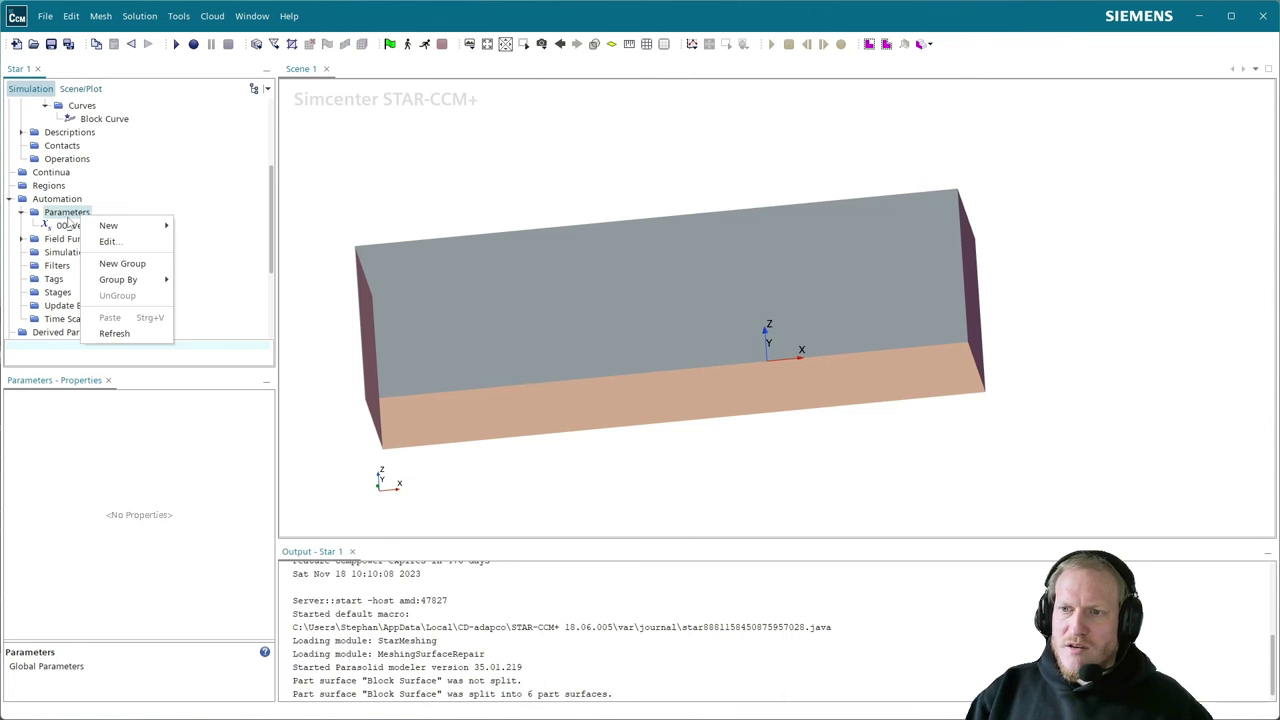
pyautogui.click(66, 226)
pyautogui.click(78, 214)
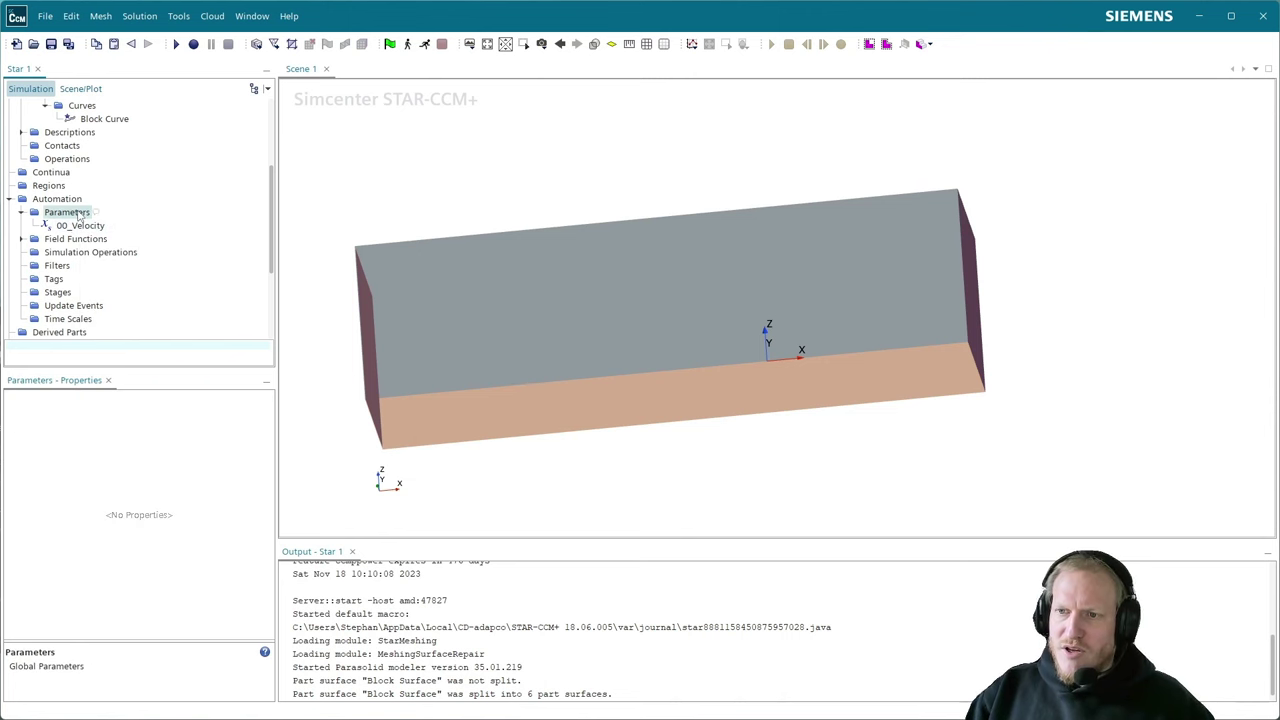
pyautogui.hotkey('ctrl', 'v')
pyautogui.keyDown('ctrl'); pyautogui.click(78, 214); pyautogui.keyUp('ctrl')
pyautogui.click(86, 227)
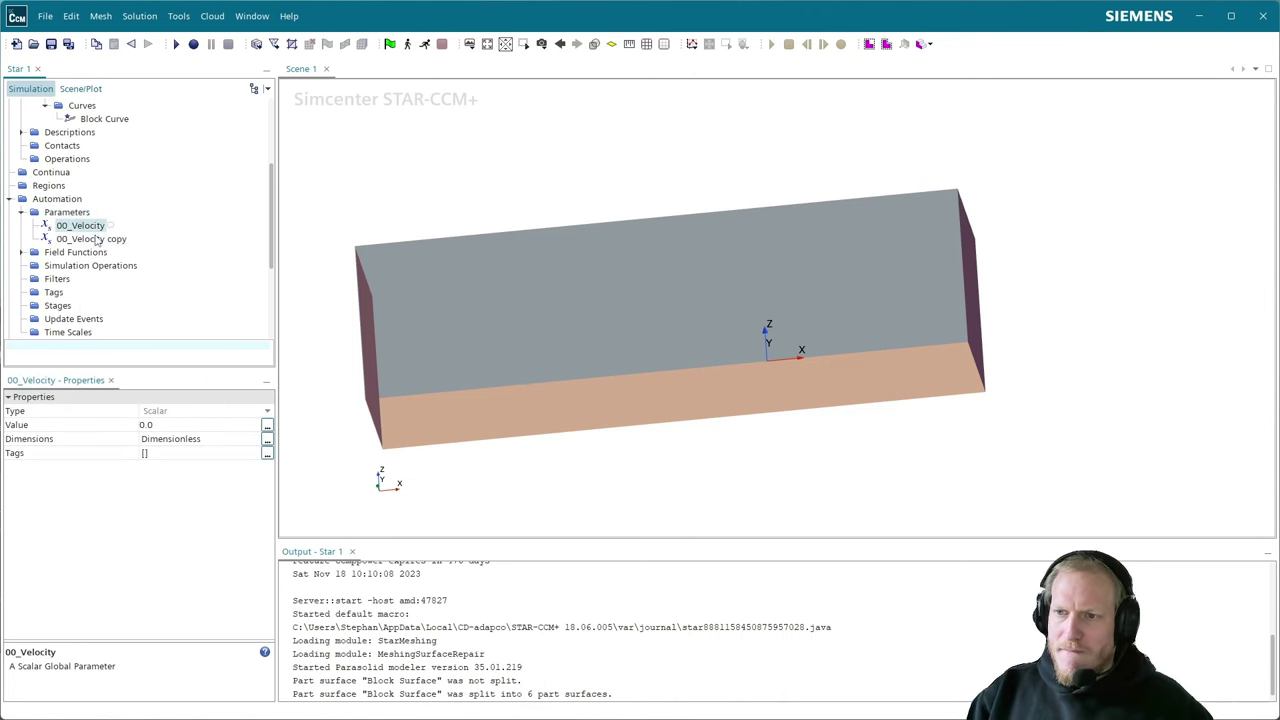
# - Duplicate both velocity parameters within the Parameters folder, and duplicate the resulting set once more to get eight parameters
pyautogui.keyDown('ctrl'); pyautogui.click(96, 239); pyautogui.keyUp('ctrl')
pyautogui.hotkey('ctrl', 'c')
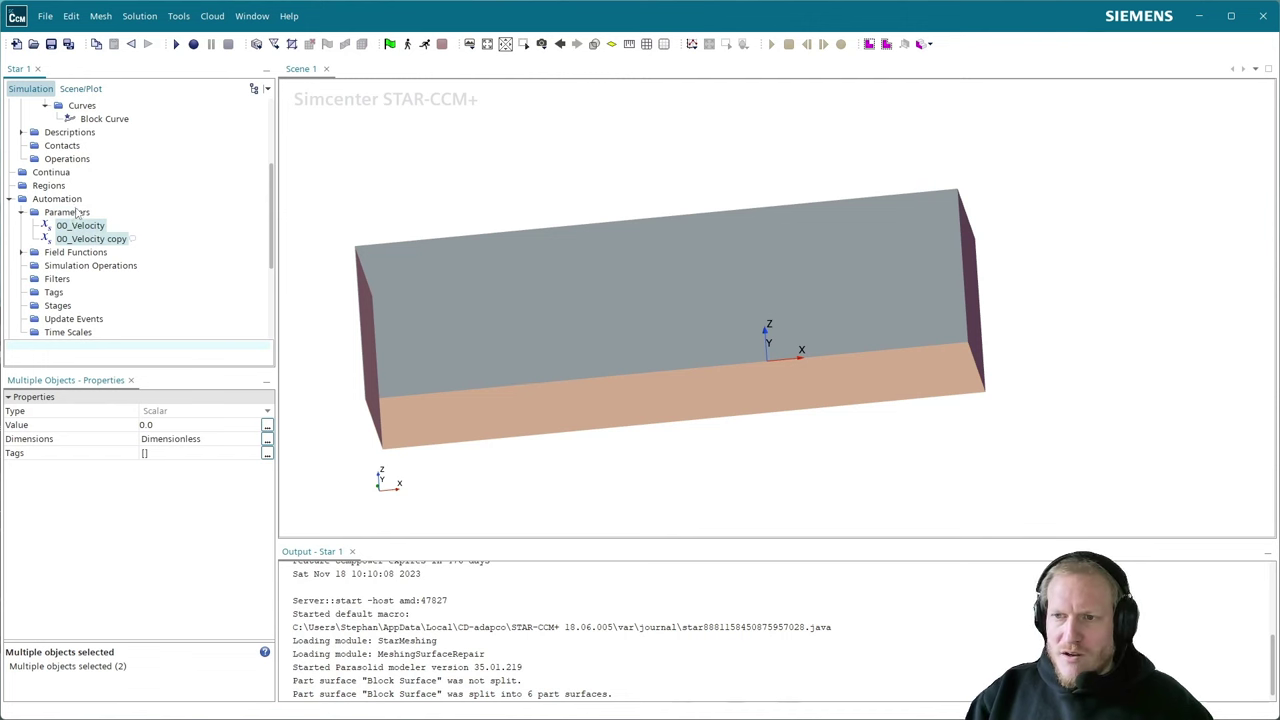
pyautogui.click(74, 213)
pyautogui.hotkey('ctrl', 'v')
pyautogui.keyDown('shift'); pyautogui.click(96, 228); pyautogui.keyUp('shift')
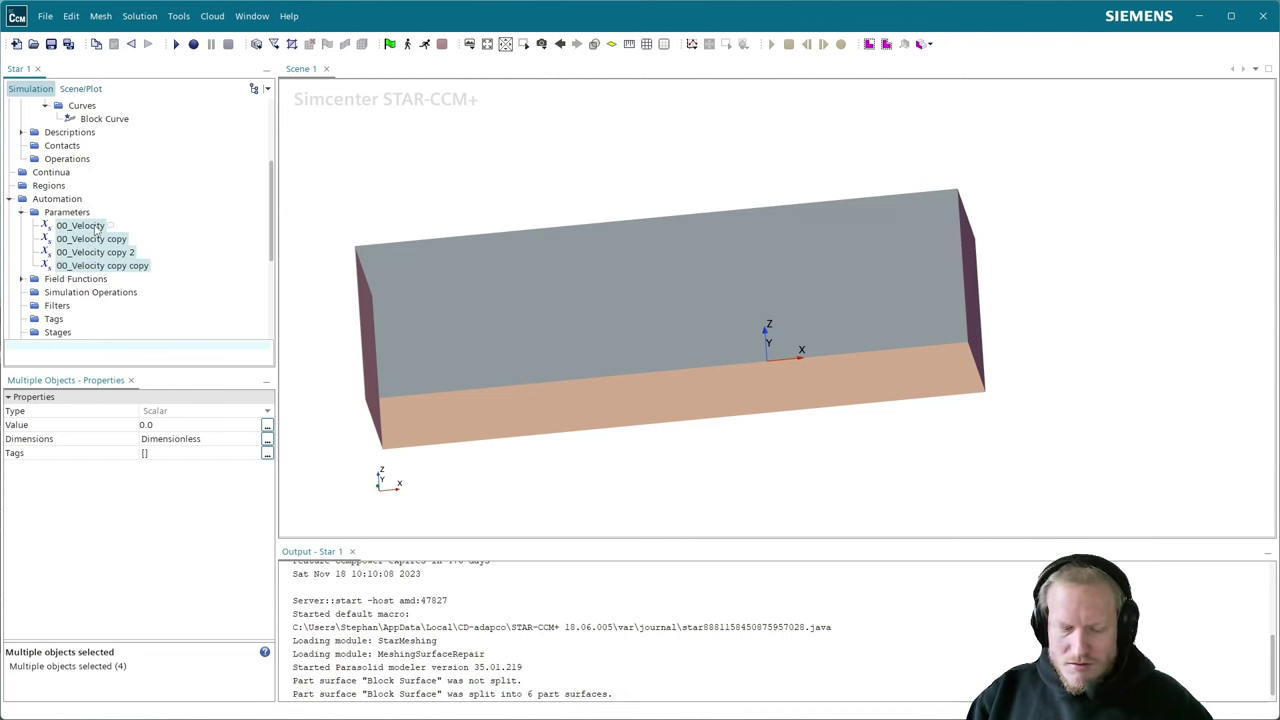
pyautogui.hotkey('ctrl', 'c')
pyautogui.click(84, 214)
pyautogui.hotkey('ctrl', 'v')
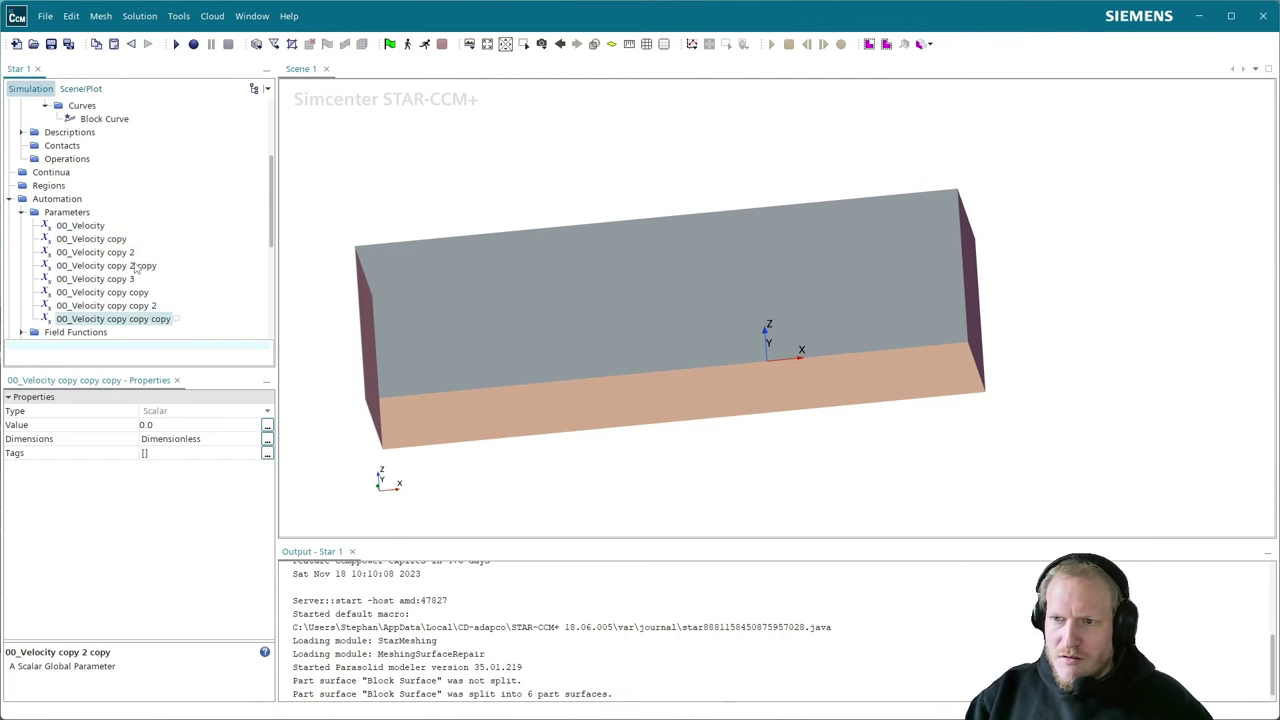
# - Give the 00_Velocity parameter velocity dimensions by setting its Velocity exponent to 1
pyautogui.click(90, 226)
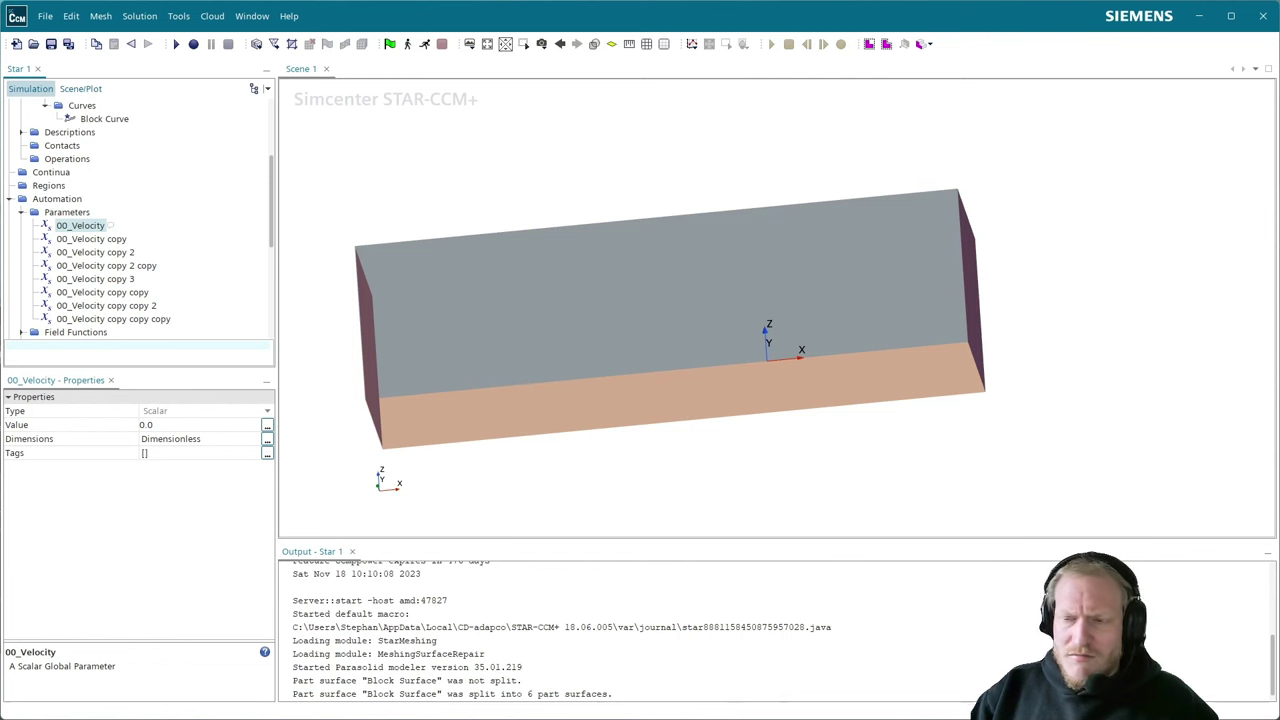
pyautogui.click(267, 442)
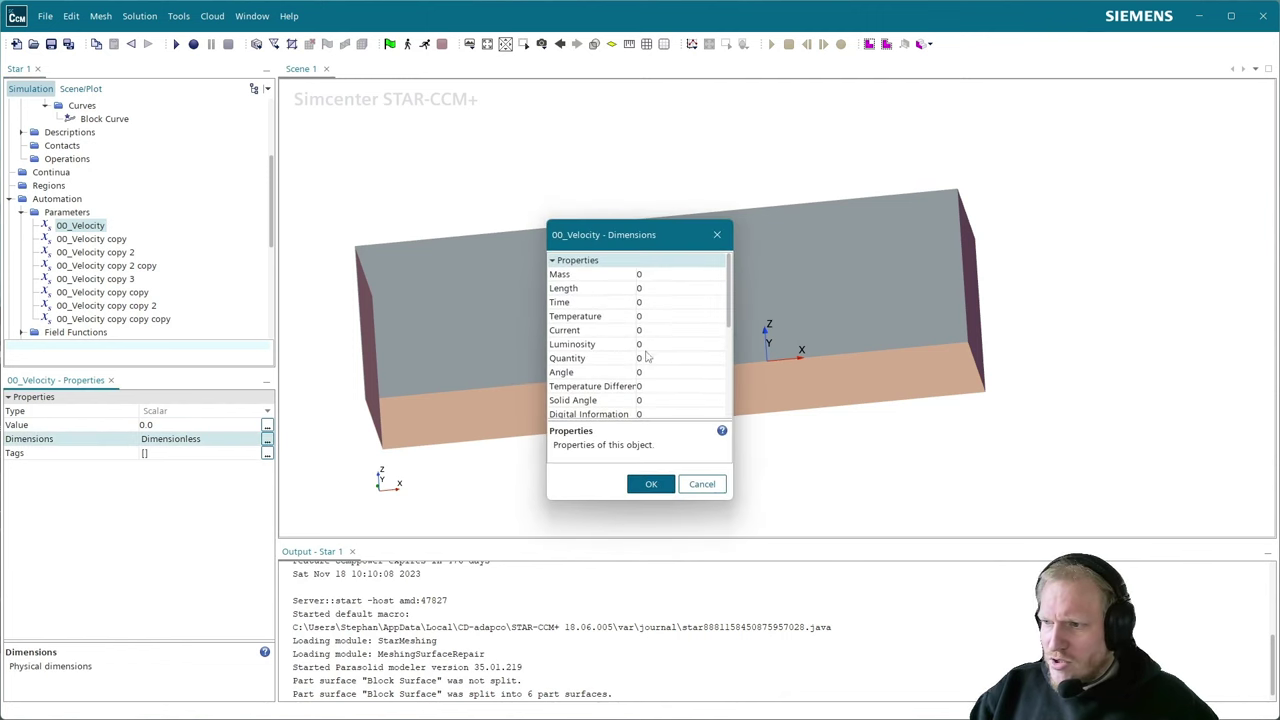
pyautogui.moveTo(691, 222); pyautogui.dragTo(694, 58)
pyautogui.moveTo(695, 10); pyautogui.dragTo(694, 6)
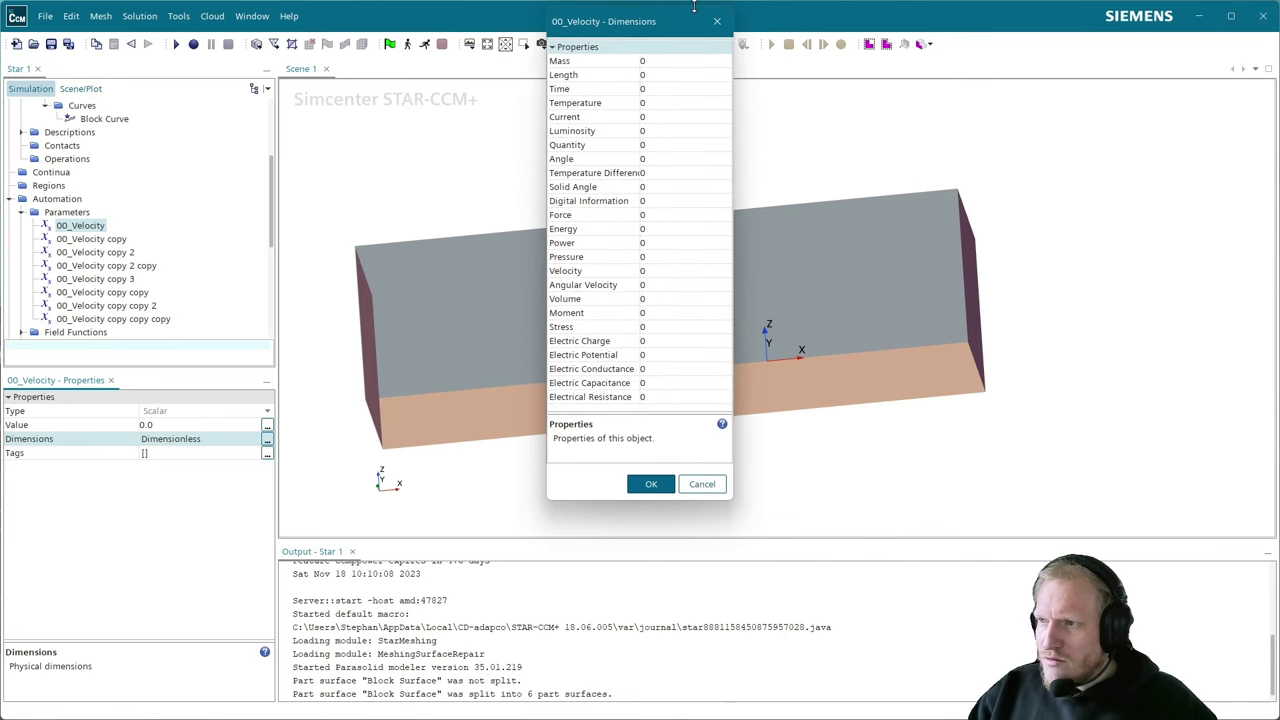
pyautogui.moveTo(592, 503)
pyautogui.mouseDown()
pyautogui.moveTo(592, 562)
pyautogui.moveTo(597, 522)
pyautogui.mouseUp()
pyautogui.moveTo(594, 24); pyautogui.dragTo(571, 84)
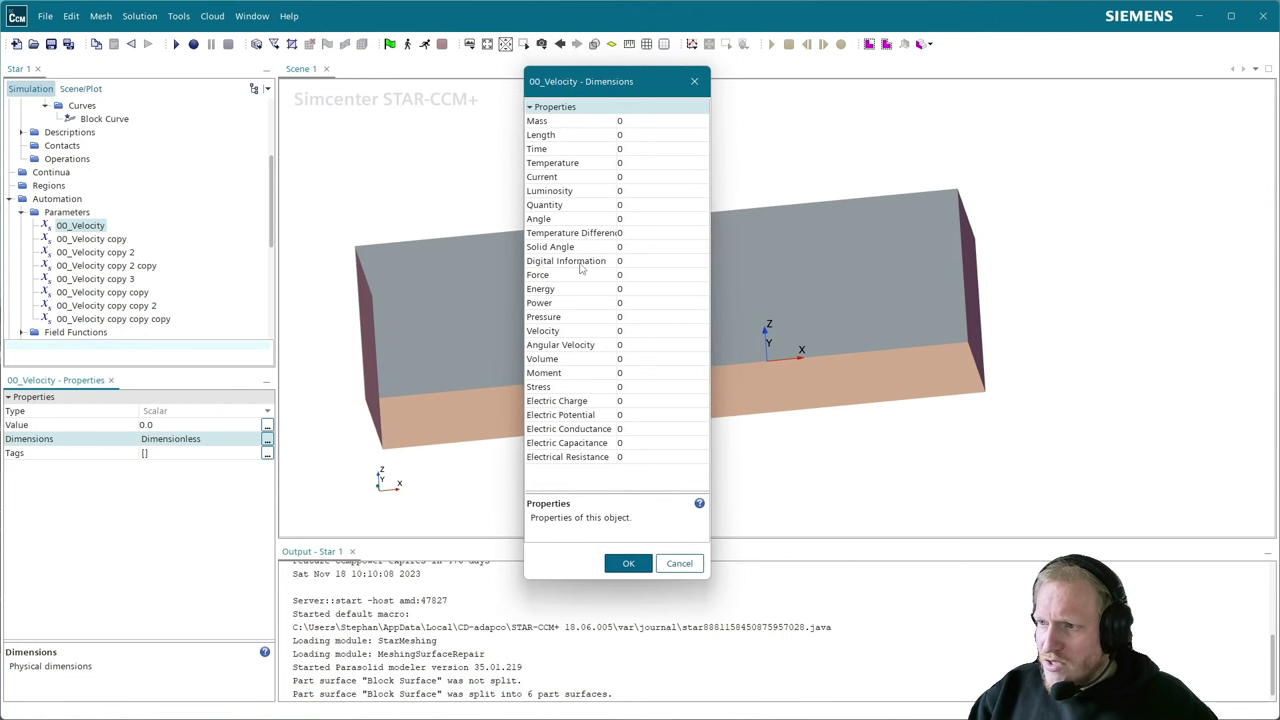
pyautogui.click(628, 330)
pyautogui.write('1')
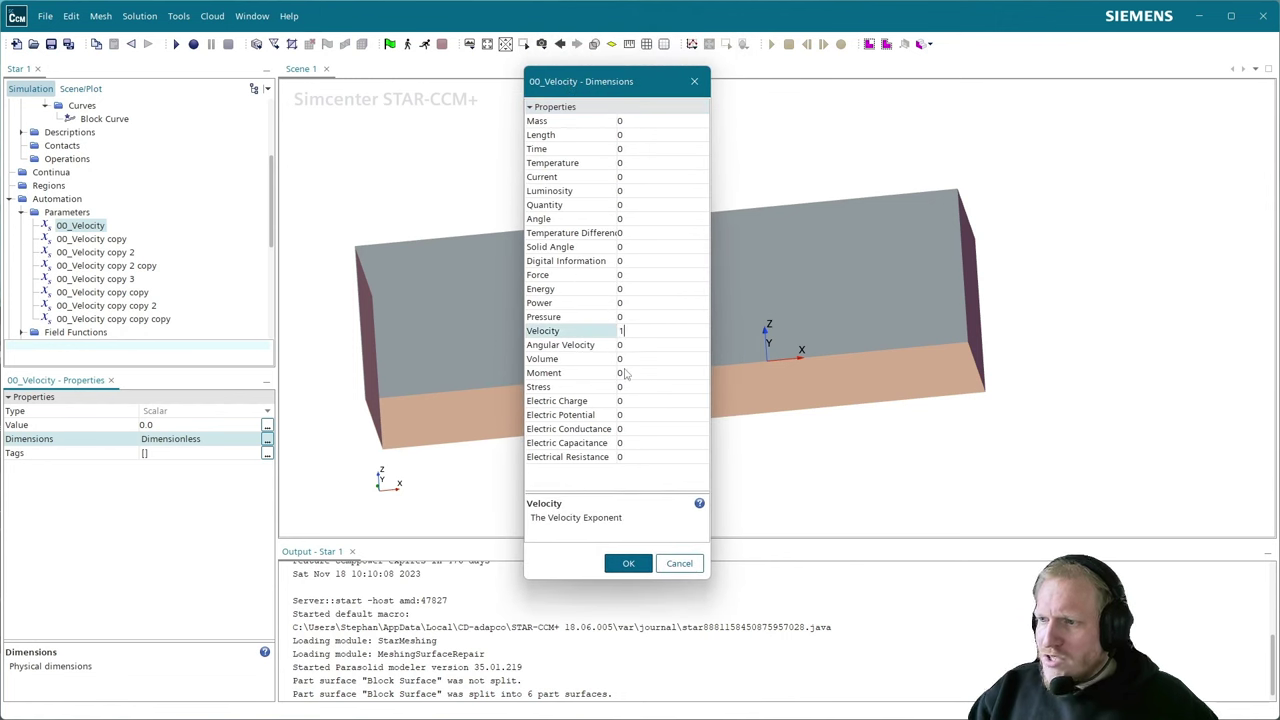
pyautogui.click(628, 563)
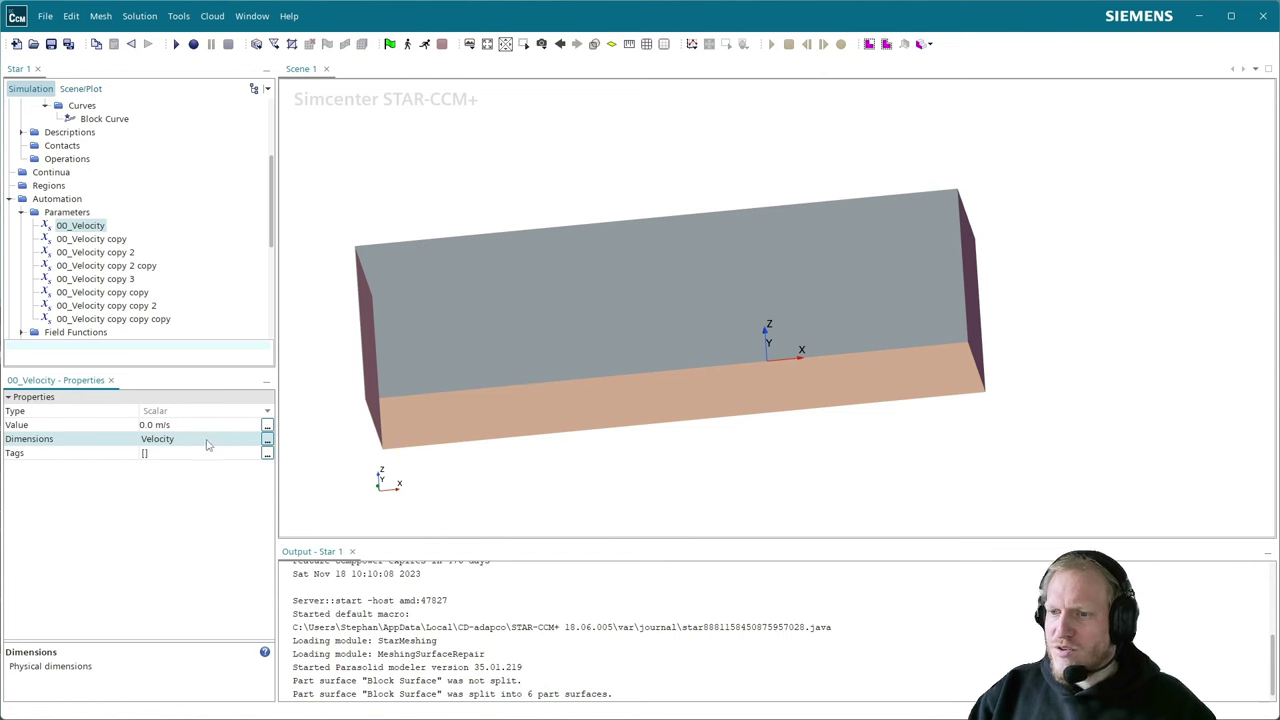
# - Redefine the dimensions of 00_Velocity with exponents of 0 for Velocity, 1 for Length and -1 for Time
pyautogui.click(267, 440)
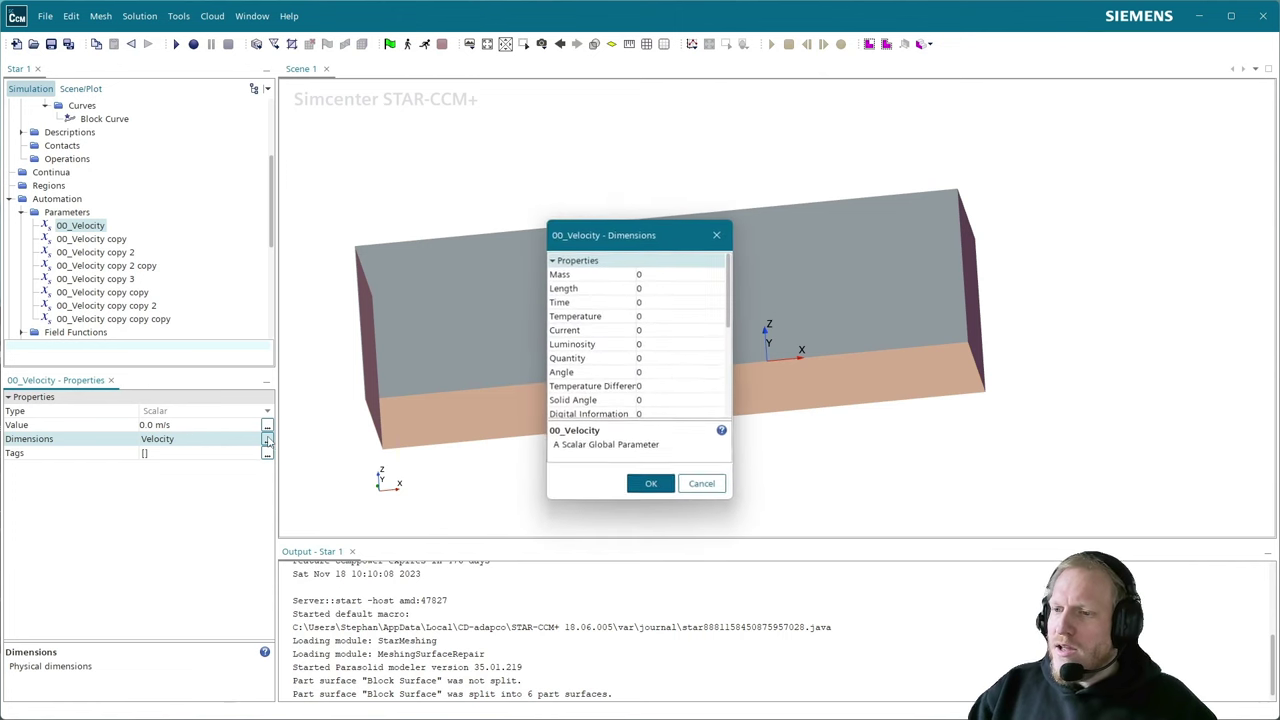
pyautogui.scroll(-3, 660, 380)
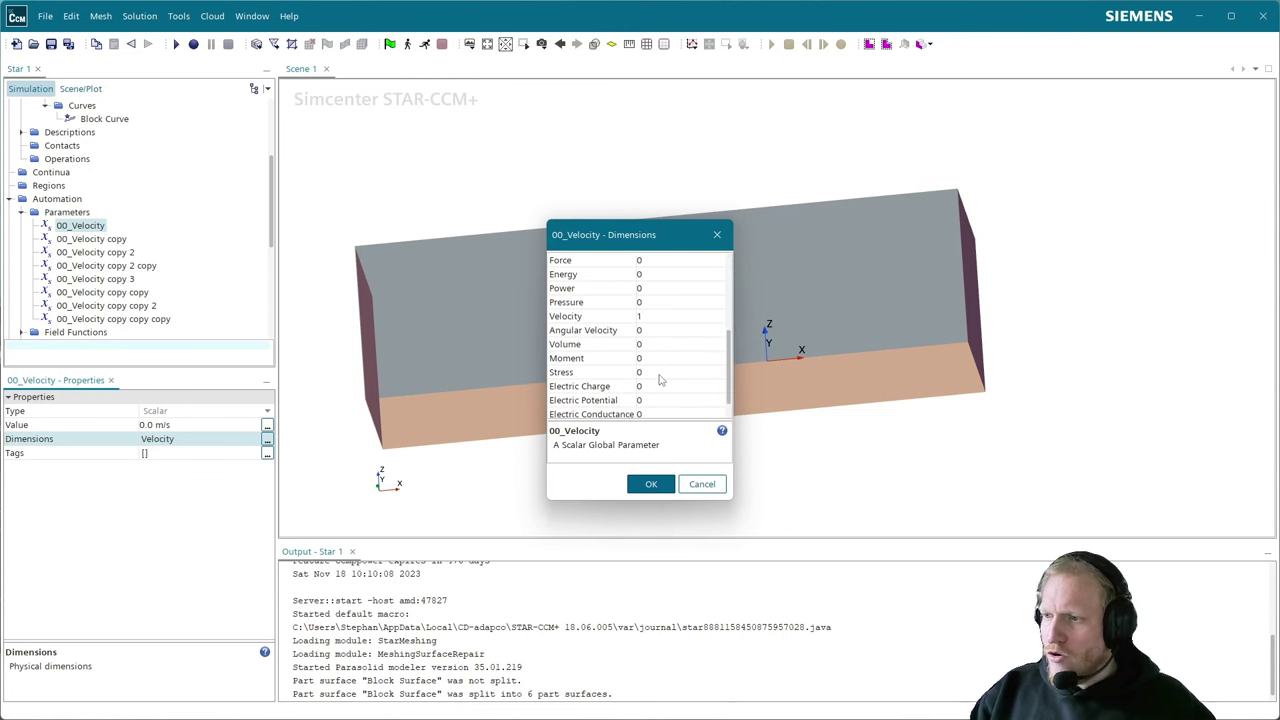
pyautogui.click(665, 317)
pyautogui.write('1')
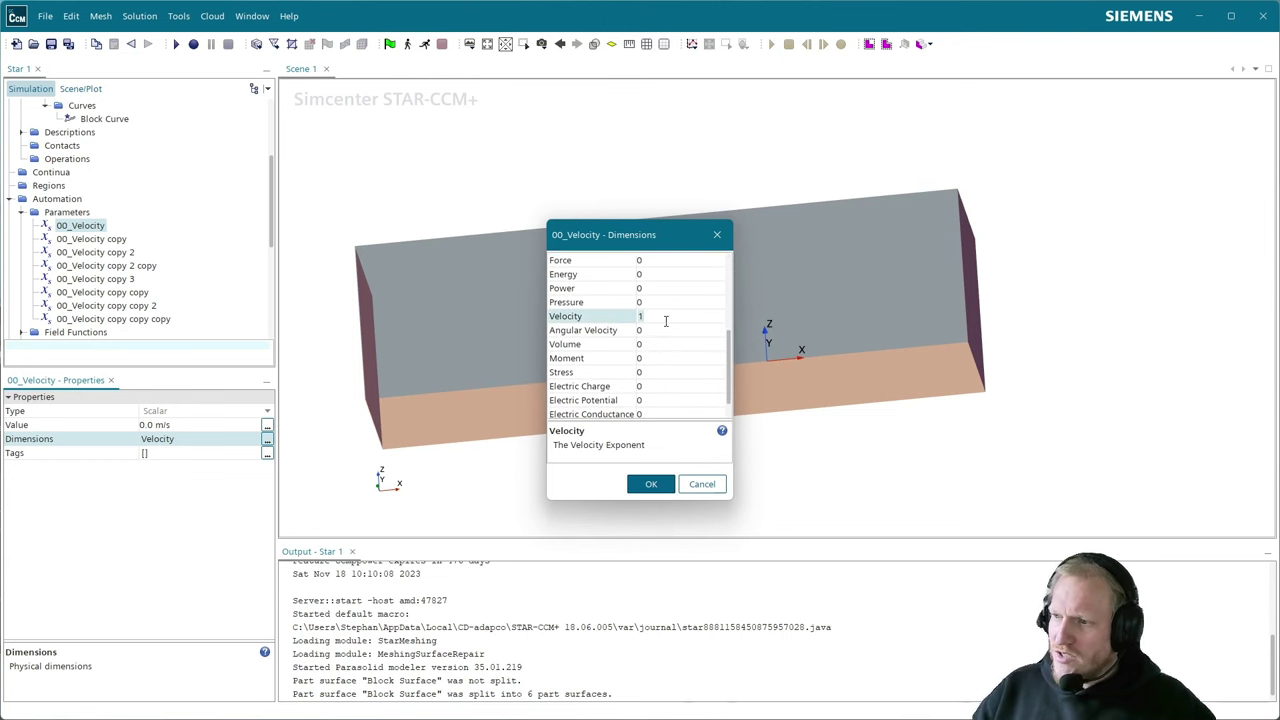
pyautogui.scroll(4, 670, 315)
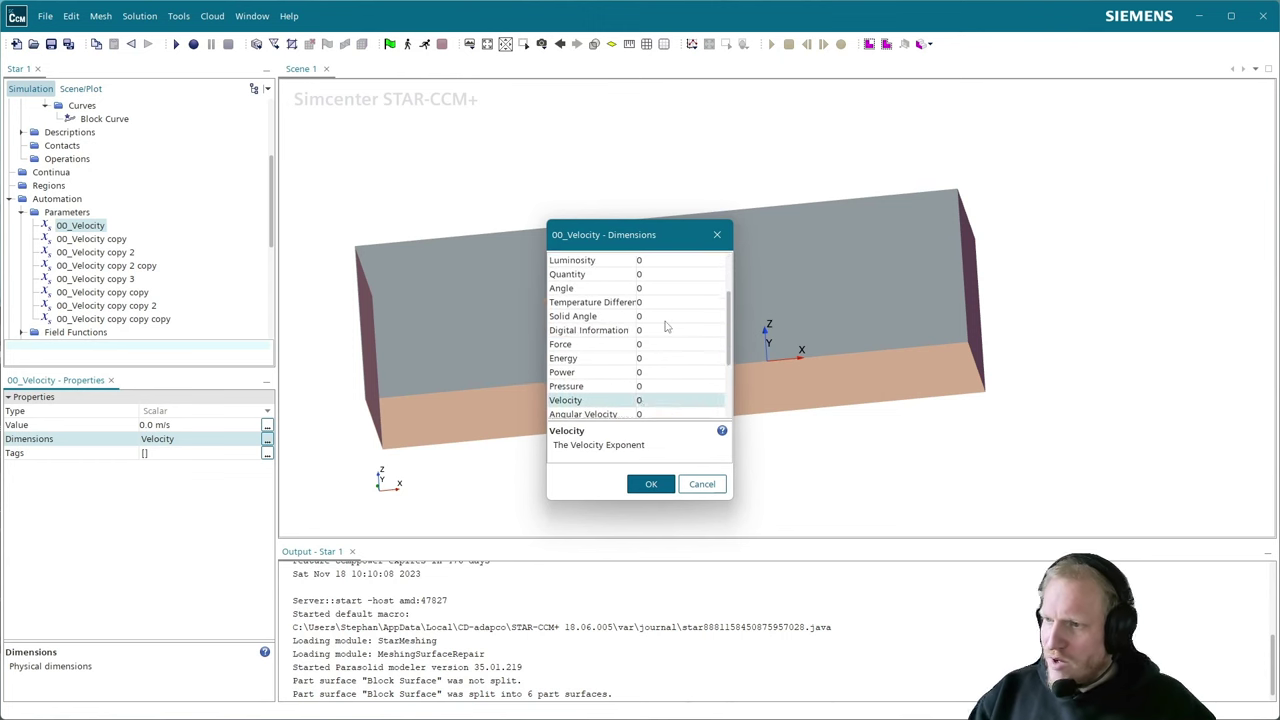
pyautogui.click(676, 288)
pyautogui.write('1')
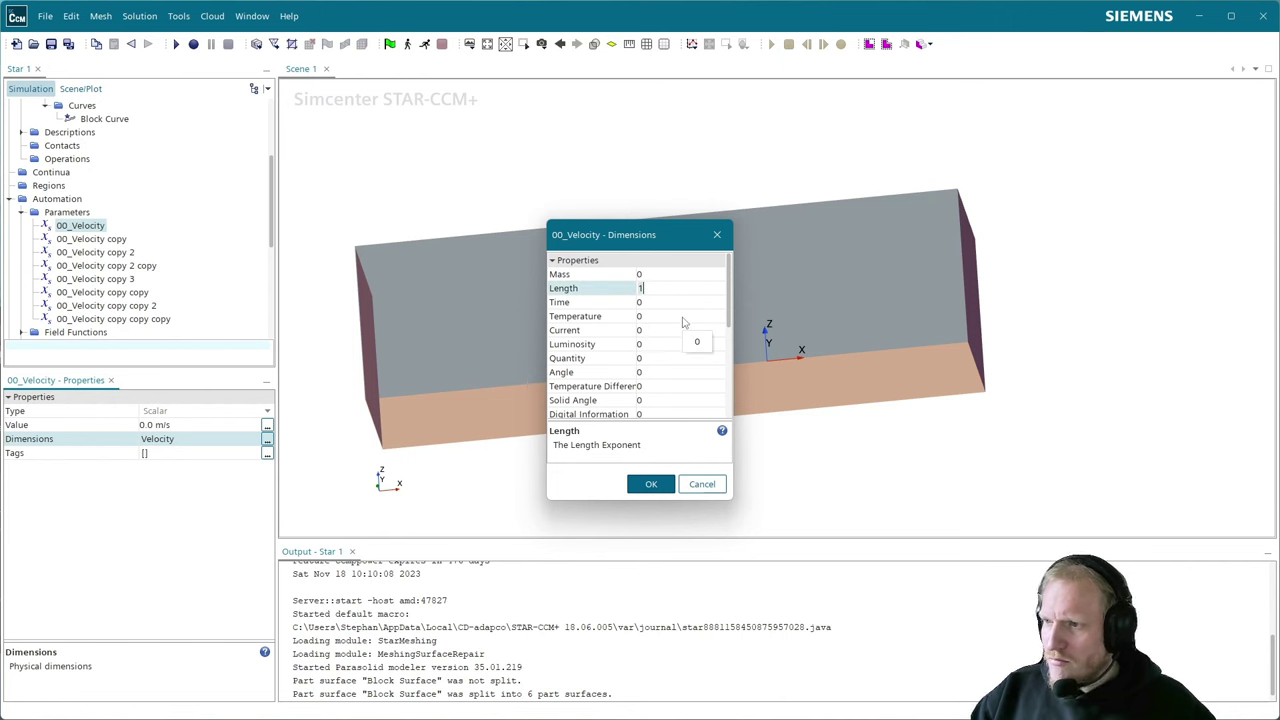
pyautogui.click(664, 302)
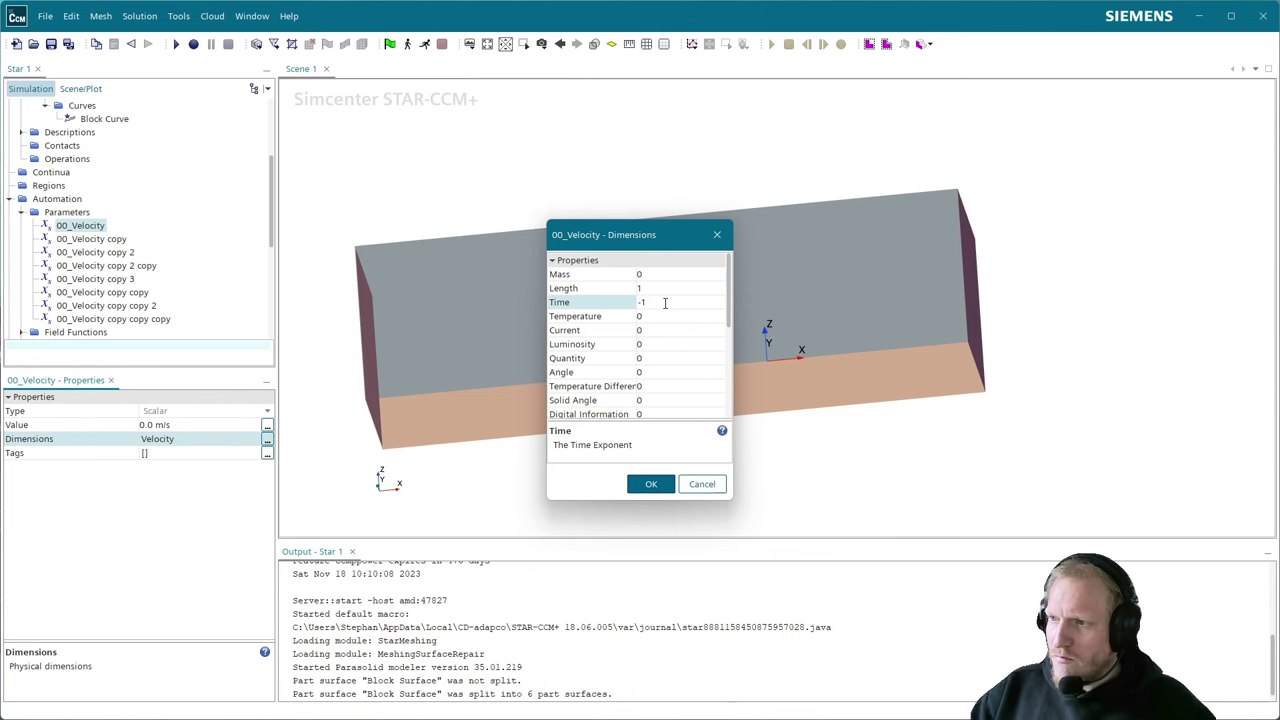
pyautogui.click(651, 484)
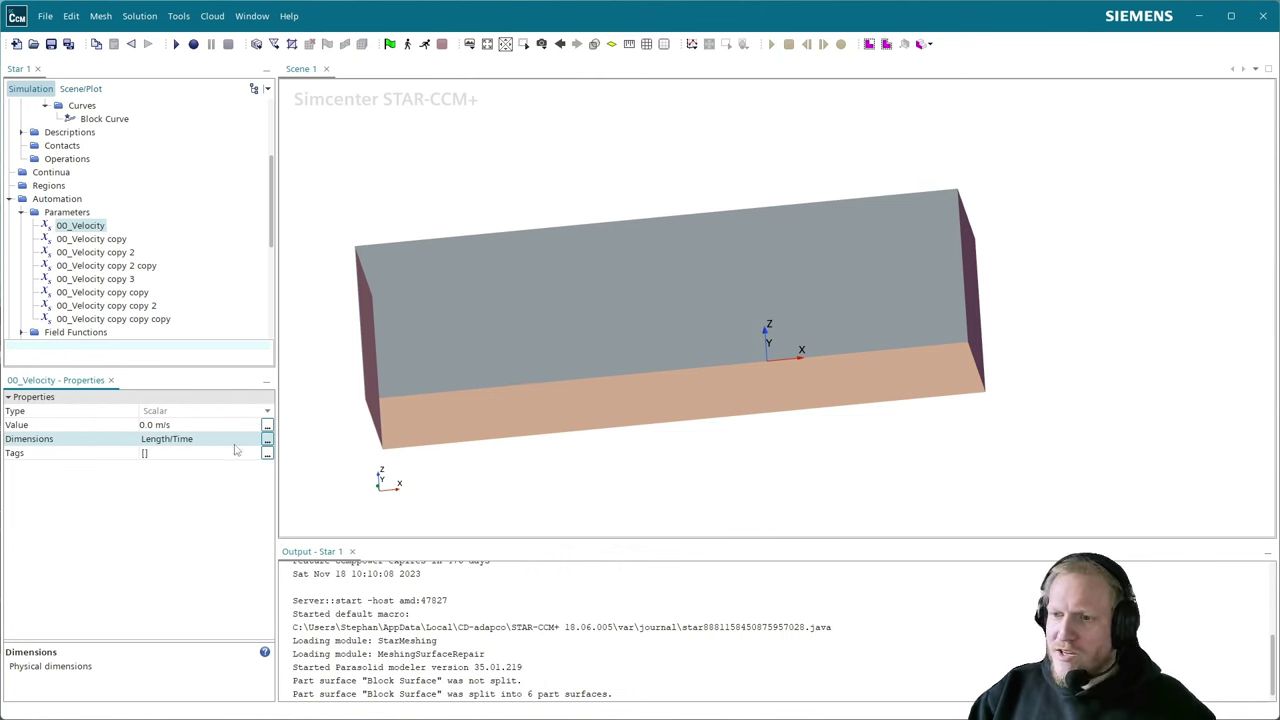
# - Change the dimensions of 00_Velocity to force units with exponents Mass 1, Length 1 and Time -2
pyautogui.click(267, 440)
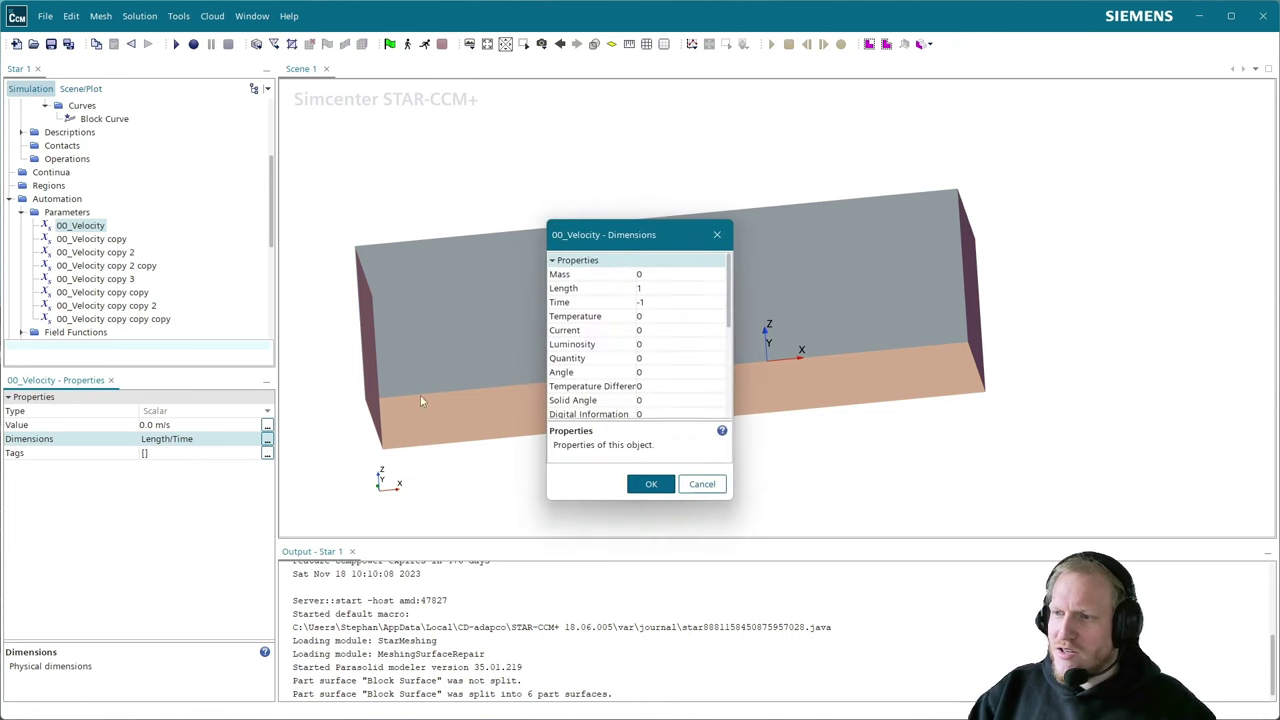
pyautogui.click(666, 288)
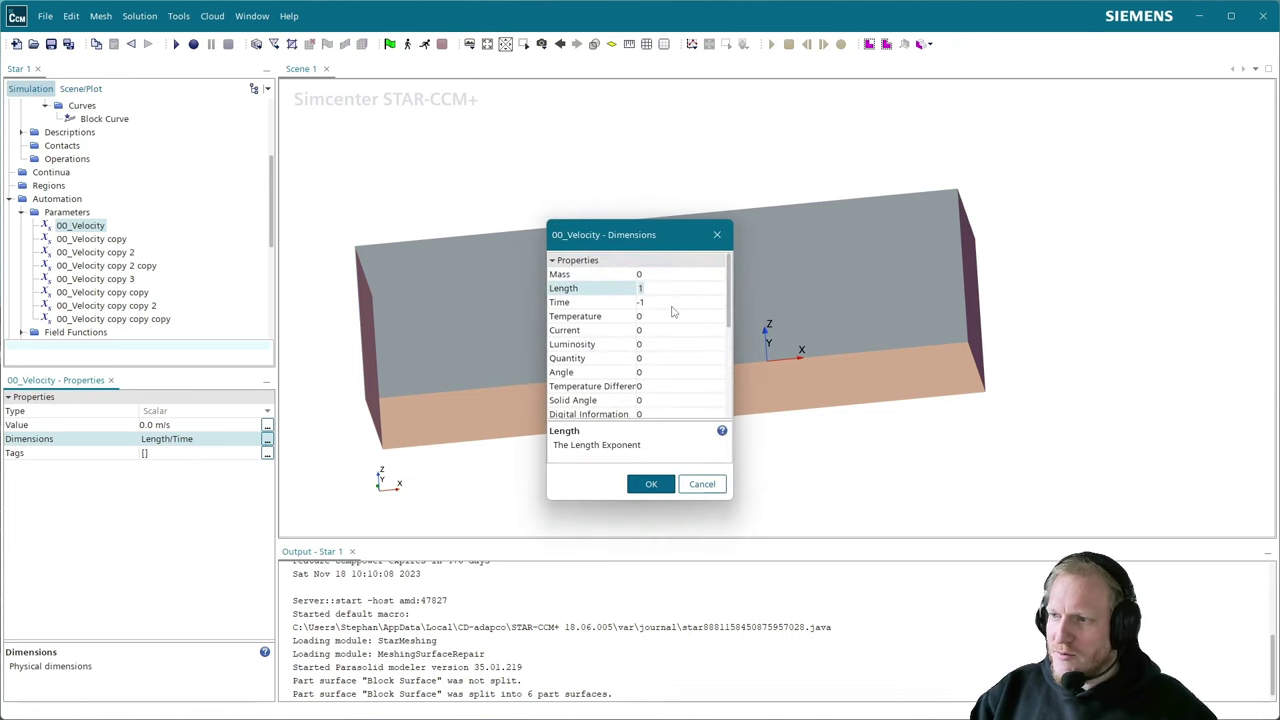
pyautogui.click(662, 274)
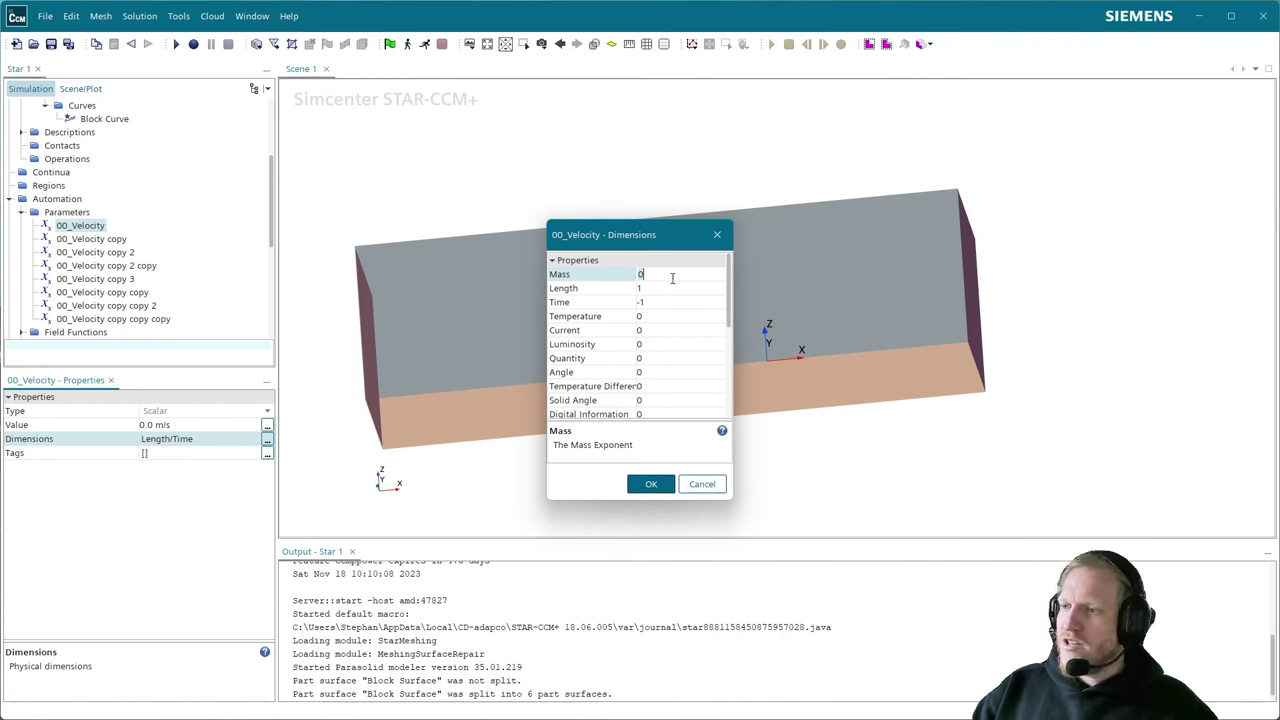
pyautogui.write('1')
pyautogui.click(660, 287)
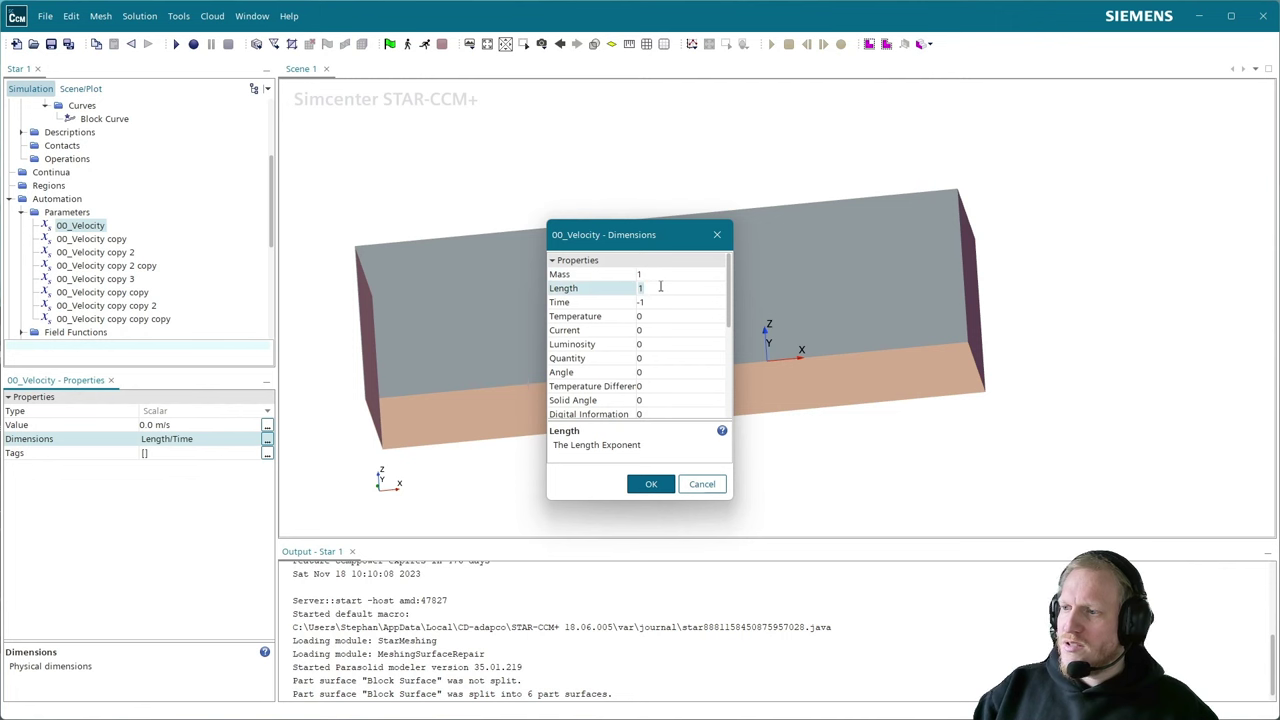
pyautogui.click(657, 302)
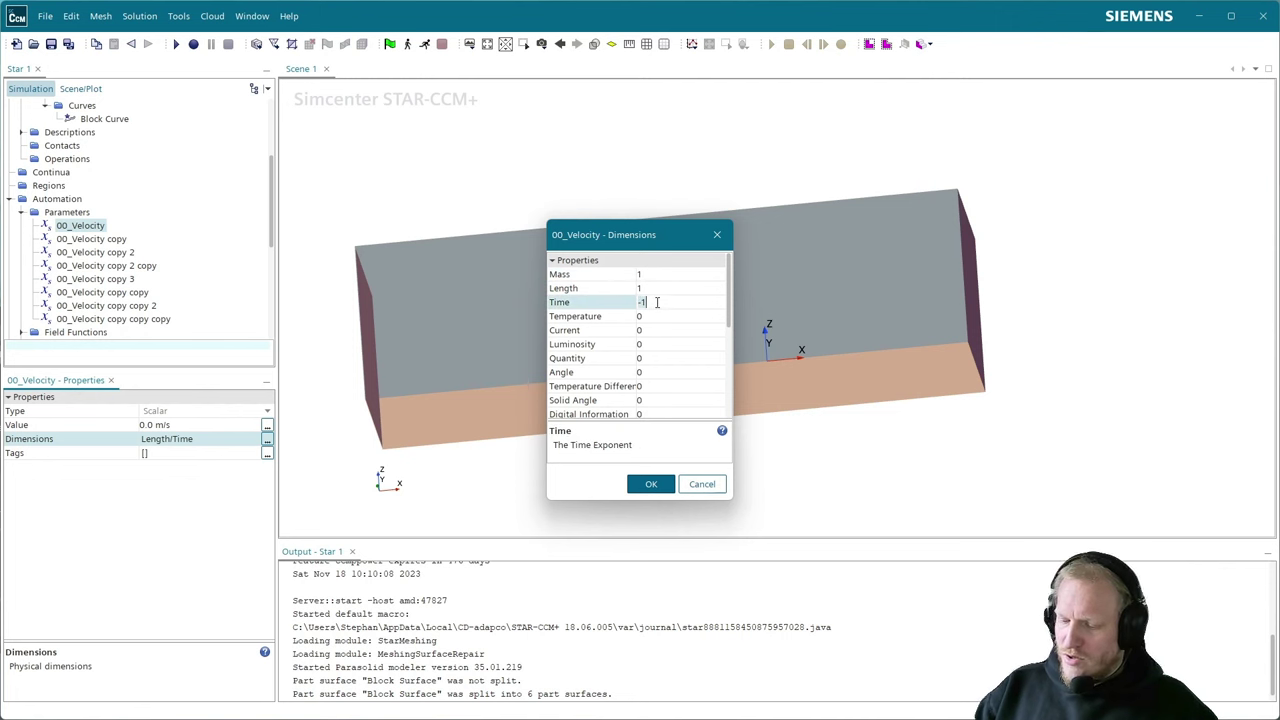
pyautogui.press('BackSpace')
pyautogui.write('2')
pyautogui.click(650, 484)
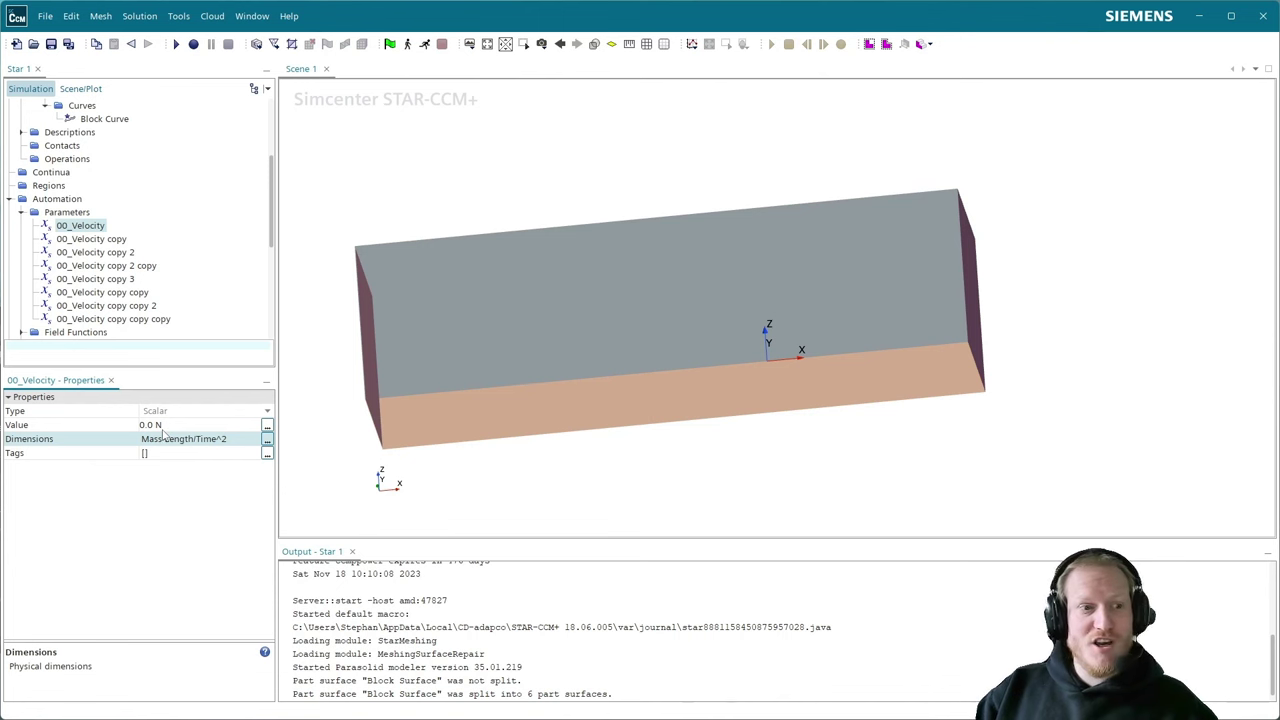
# - Set the Mass, Length and Time exponents of 00_Velocity to 0 and its Volume exponent to 1
pyautogui.click(267, 439)
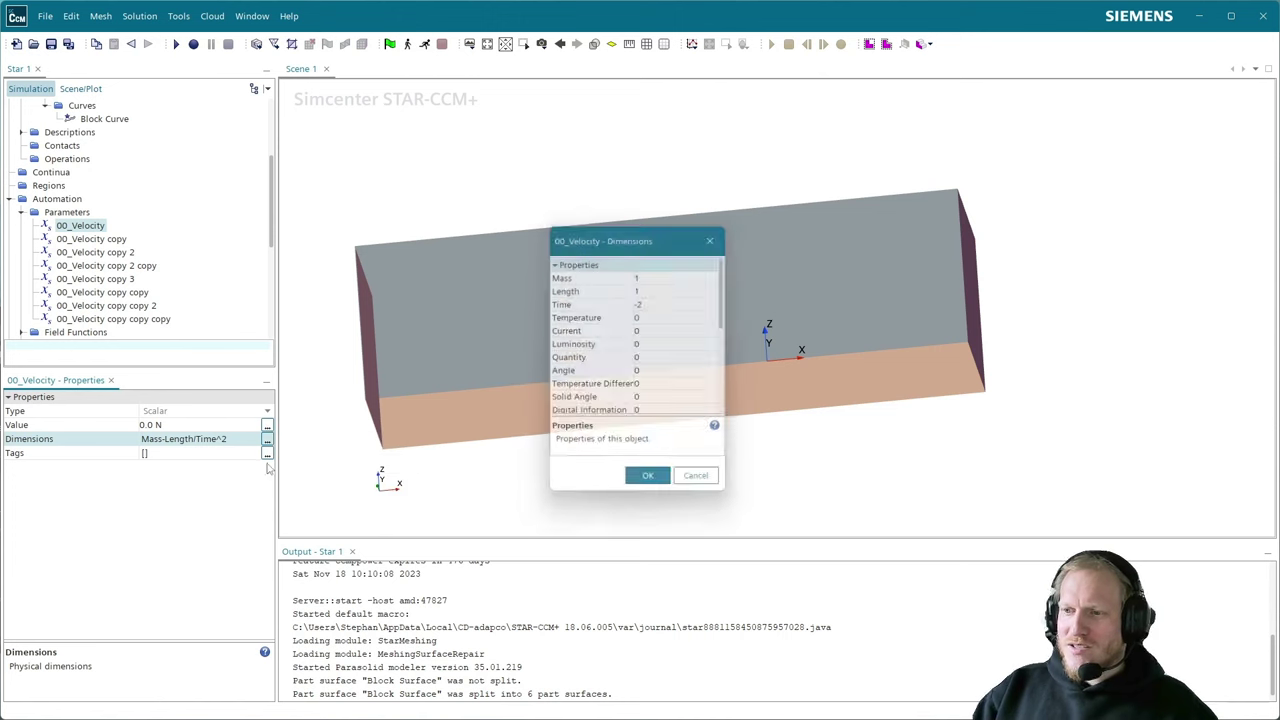
pyautogui.click(678, 275)
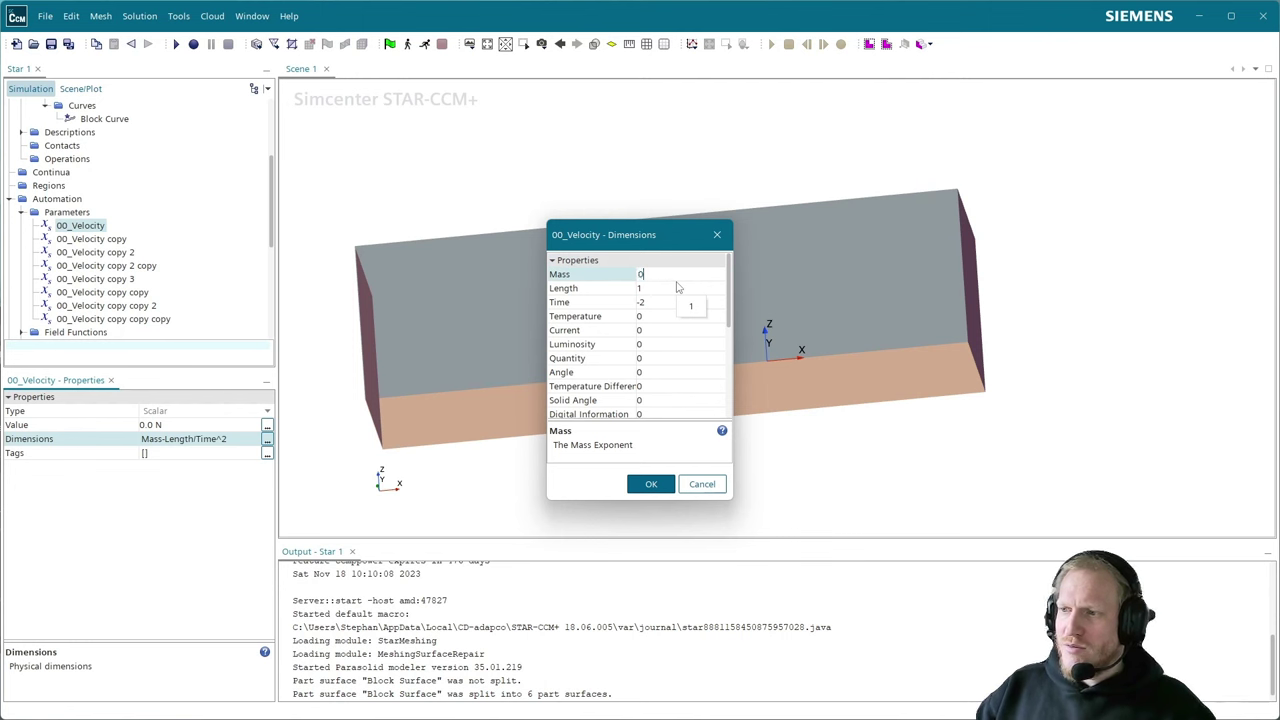
pyautogui.click(677, 286)
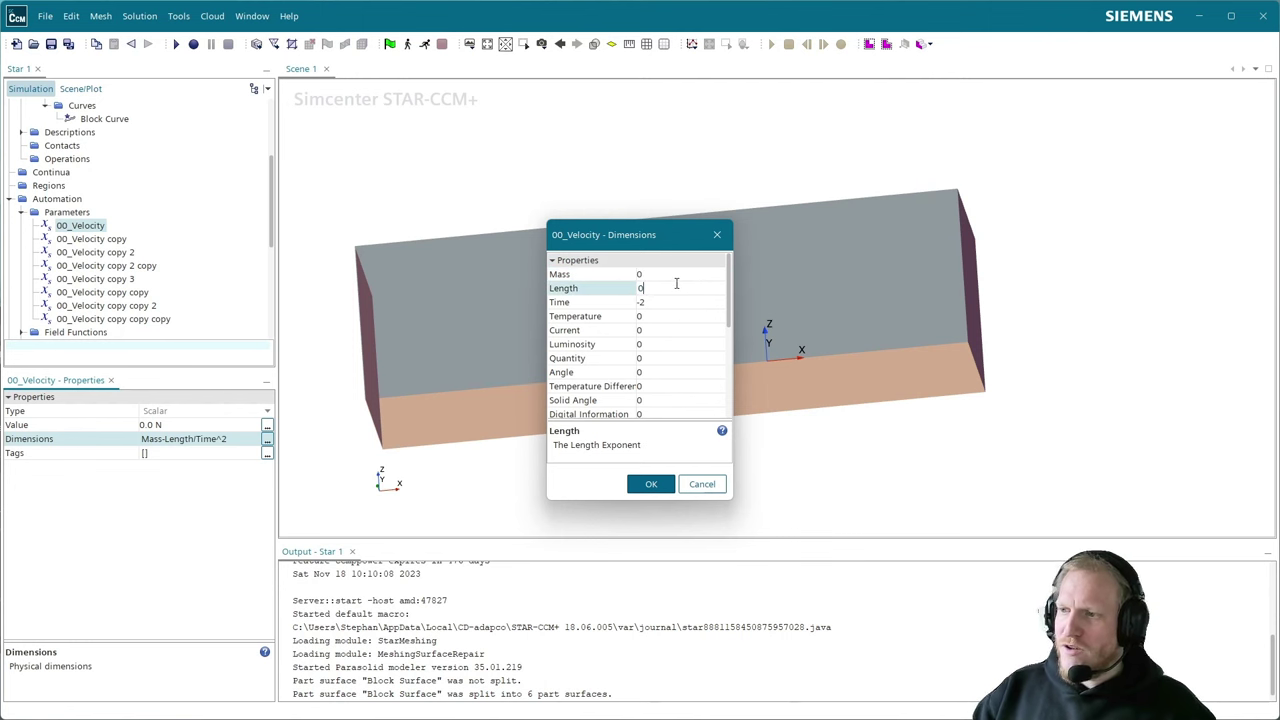
pyautogui.click(668, 303)
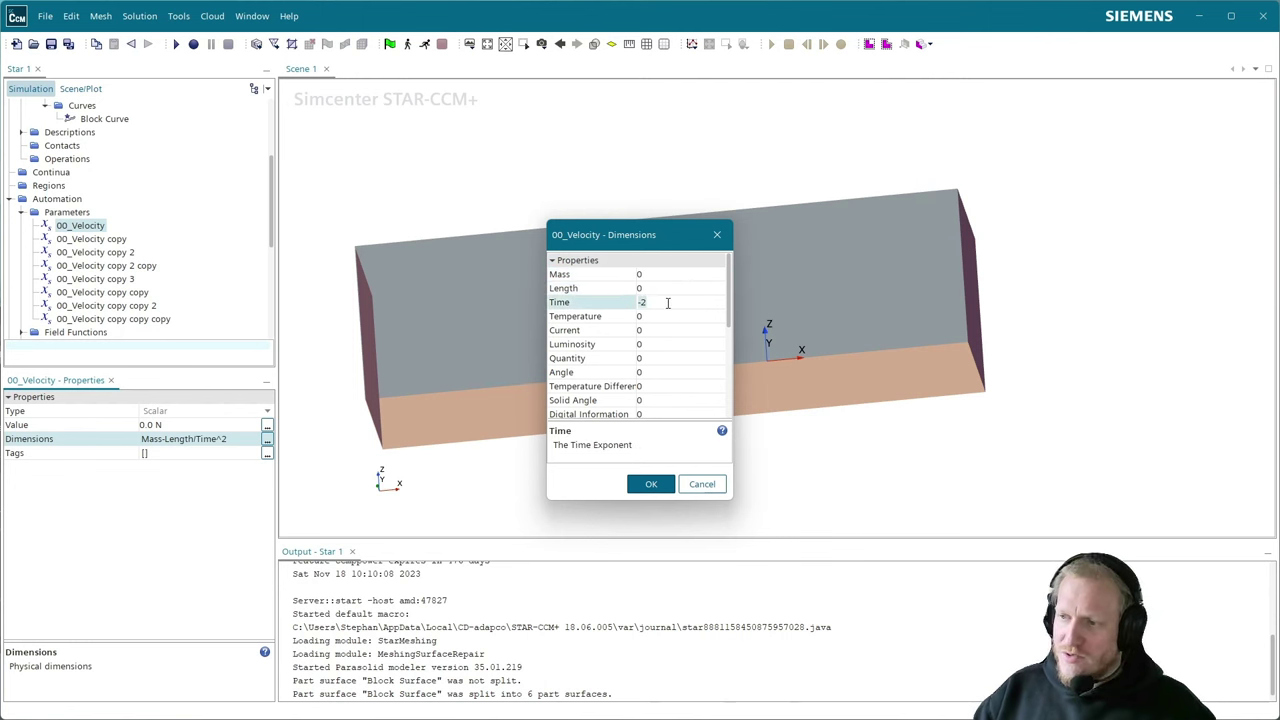
pyautogui.write('0')
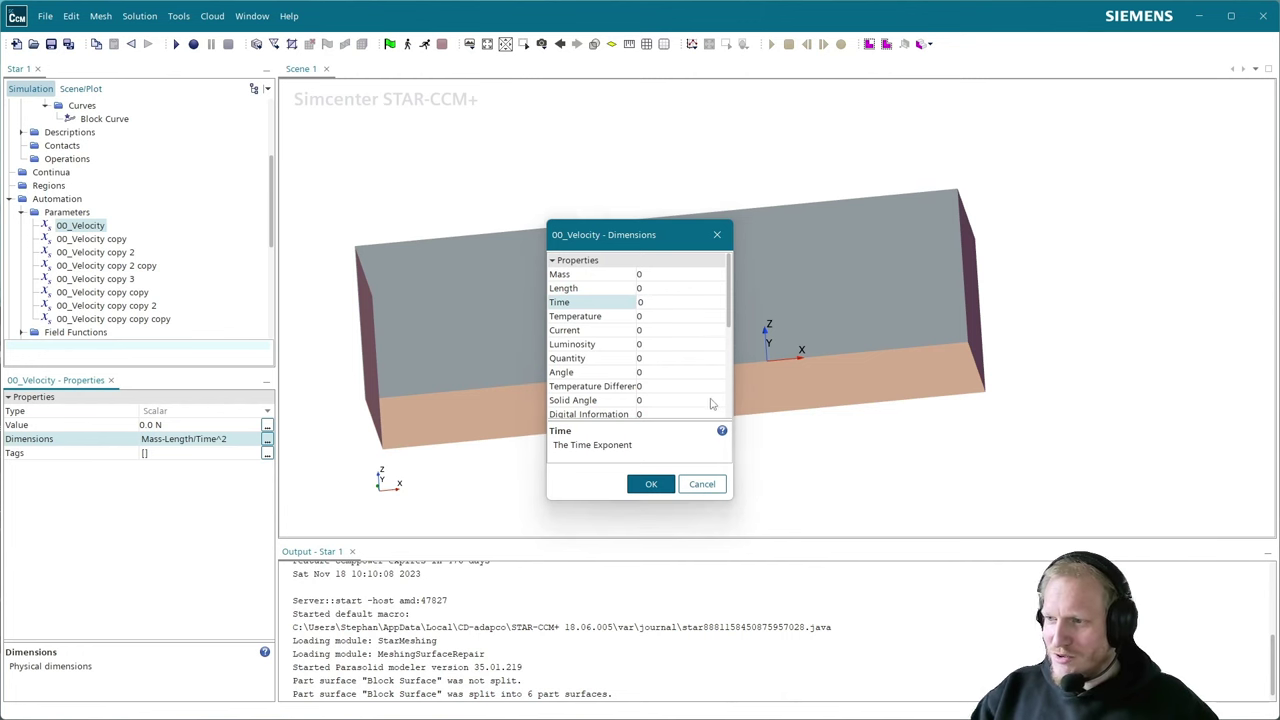
pyautogui.scroll(-3, 711, 403)
pyautogui.click(670, 388)
pyautogui.write('1')
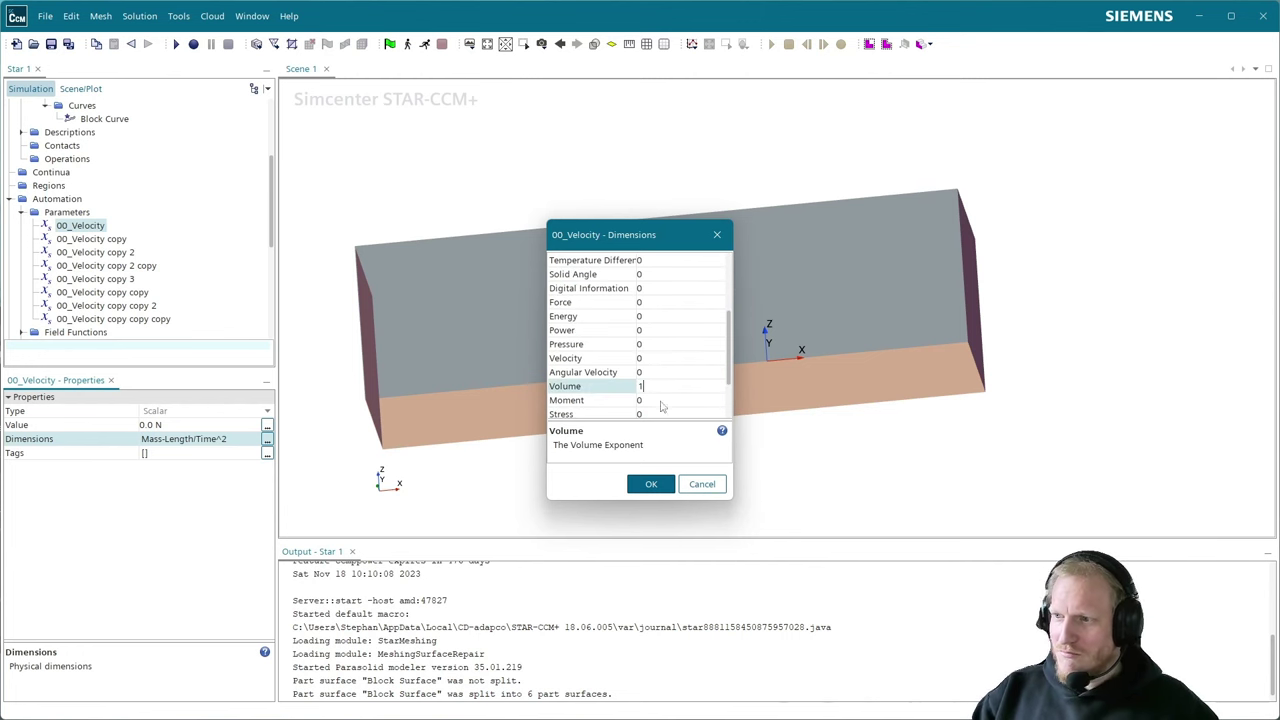
pyautogui.click(651, 485)
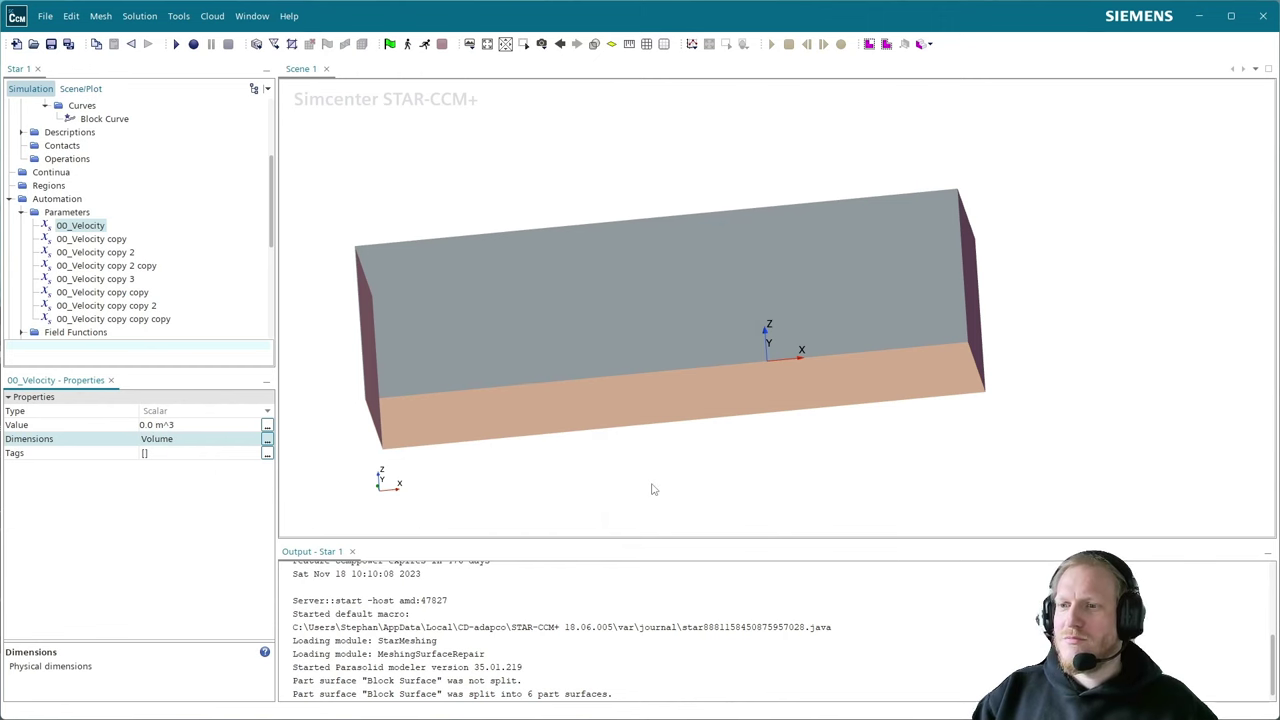
# - Set the Volume exponent of 00_Velocity to 0 and its Velocity exponent to 1
pyautogui.click(266, 439)
pyautogui.scroll(-4, 715, 330)
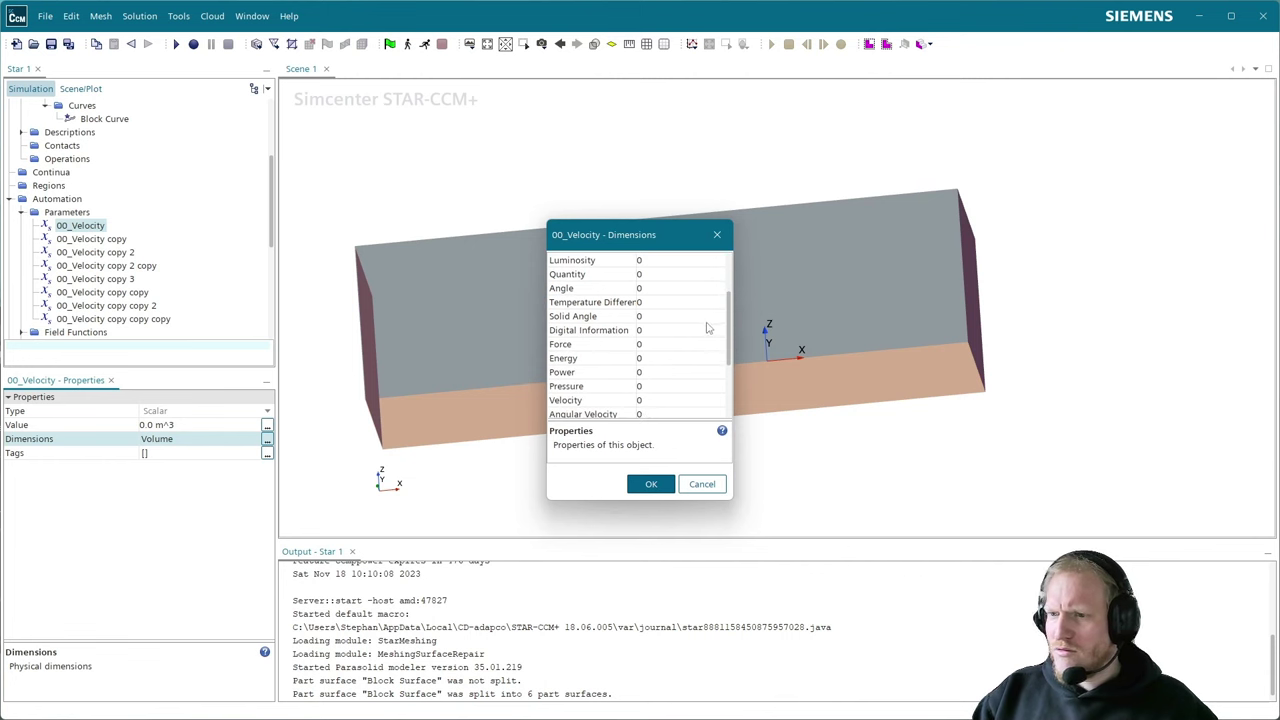
pyautogui.scroll(5, 689, 357)
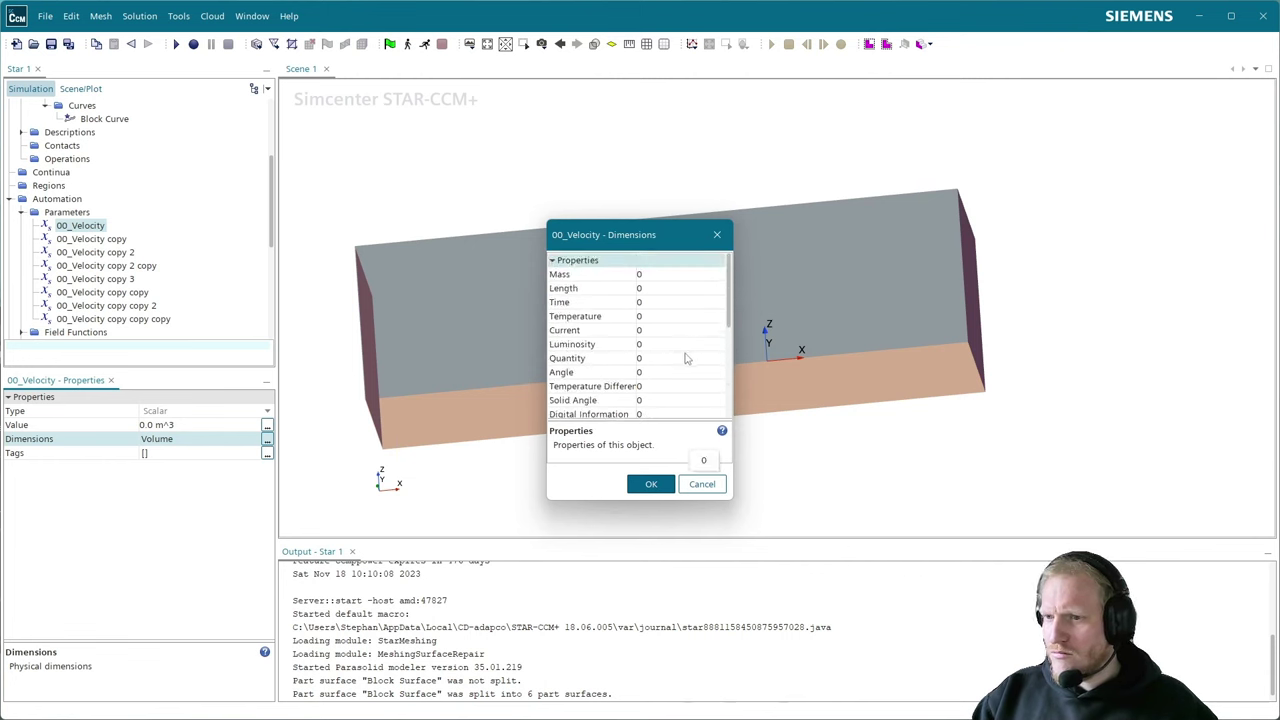
pyautogui.scroll(-4, 687, 358)
pyautogui.click(660, 343)
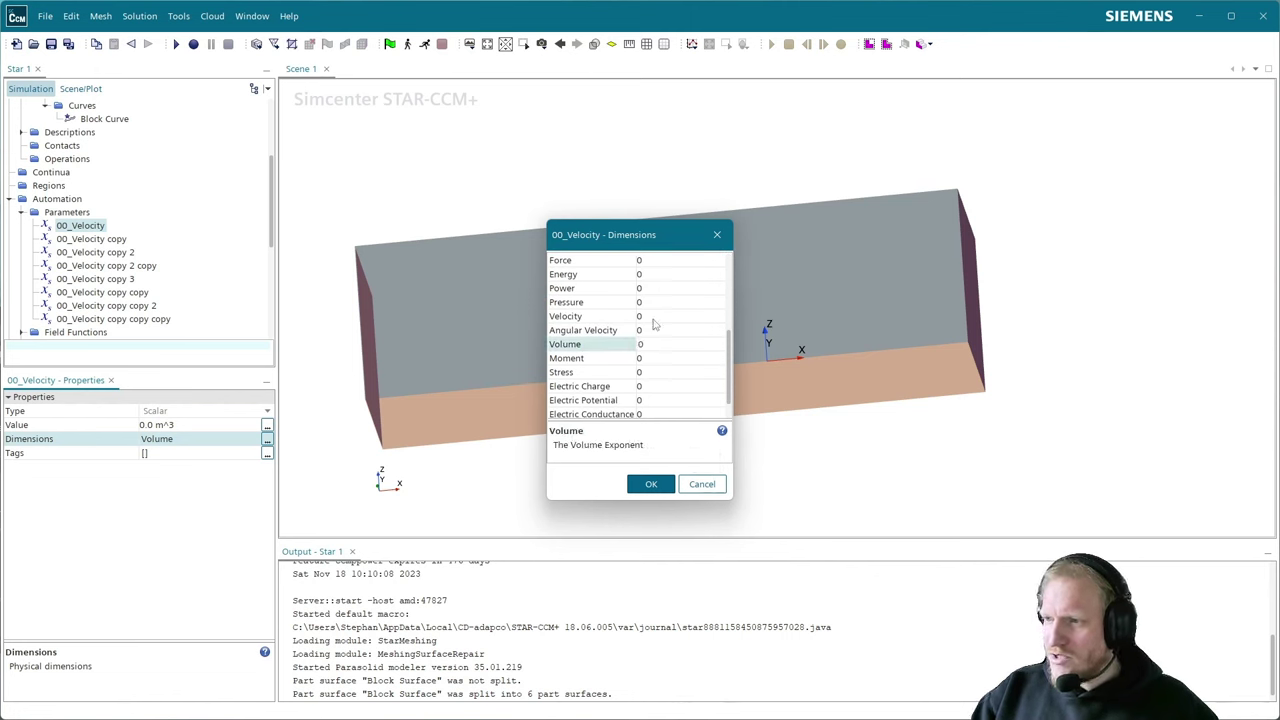
pyautogui.click(655, 316)
pyautogui.write('1')
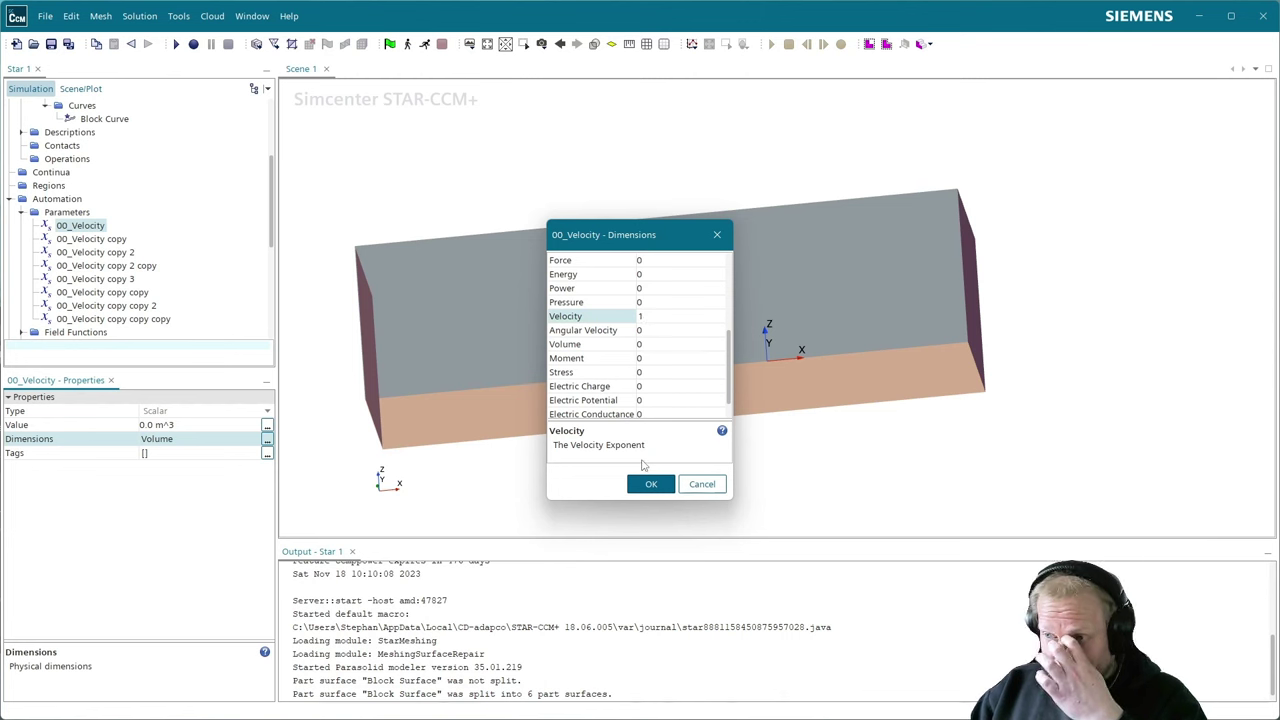
pyautogui.click(652, 484)
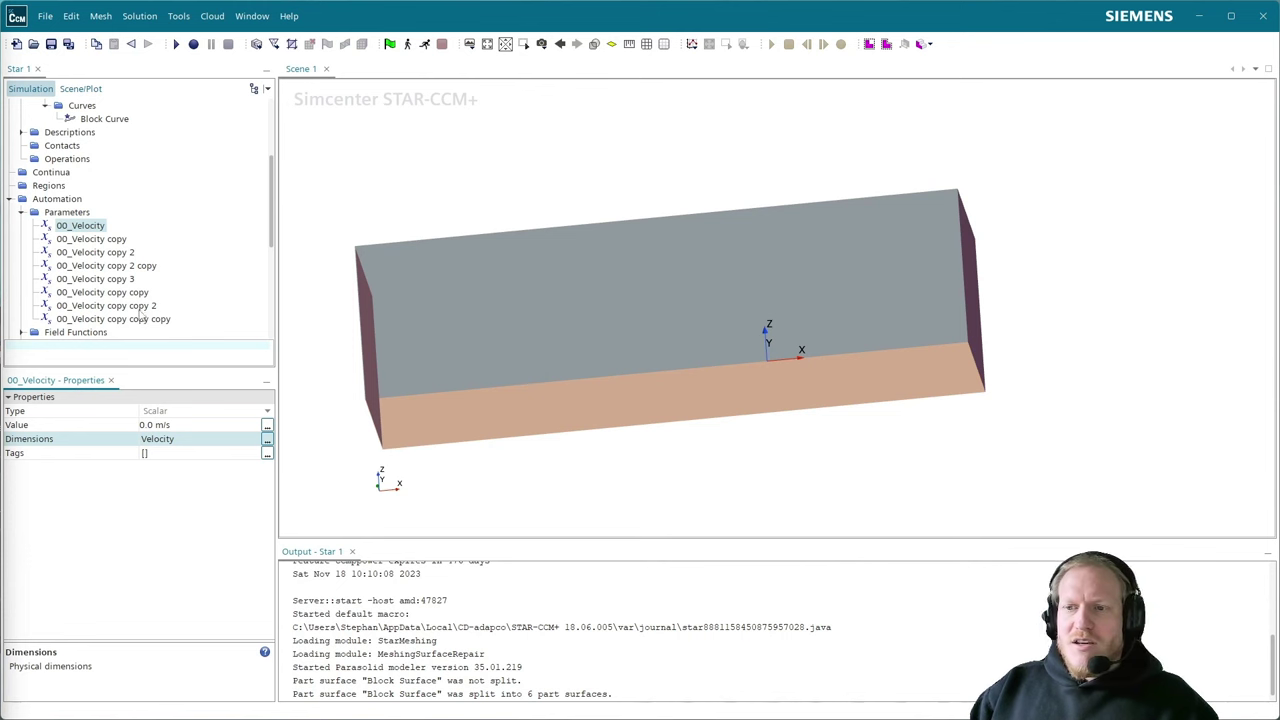
# - Set the value of the 00_Velocity parameter to 16.6666667 m/s
pyautogui.click(158, 425)
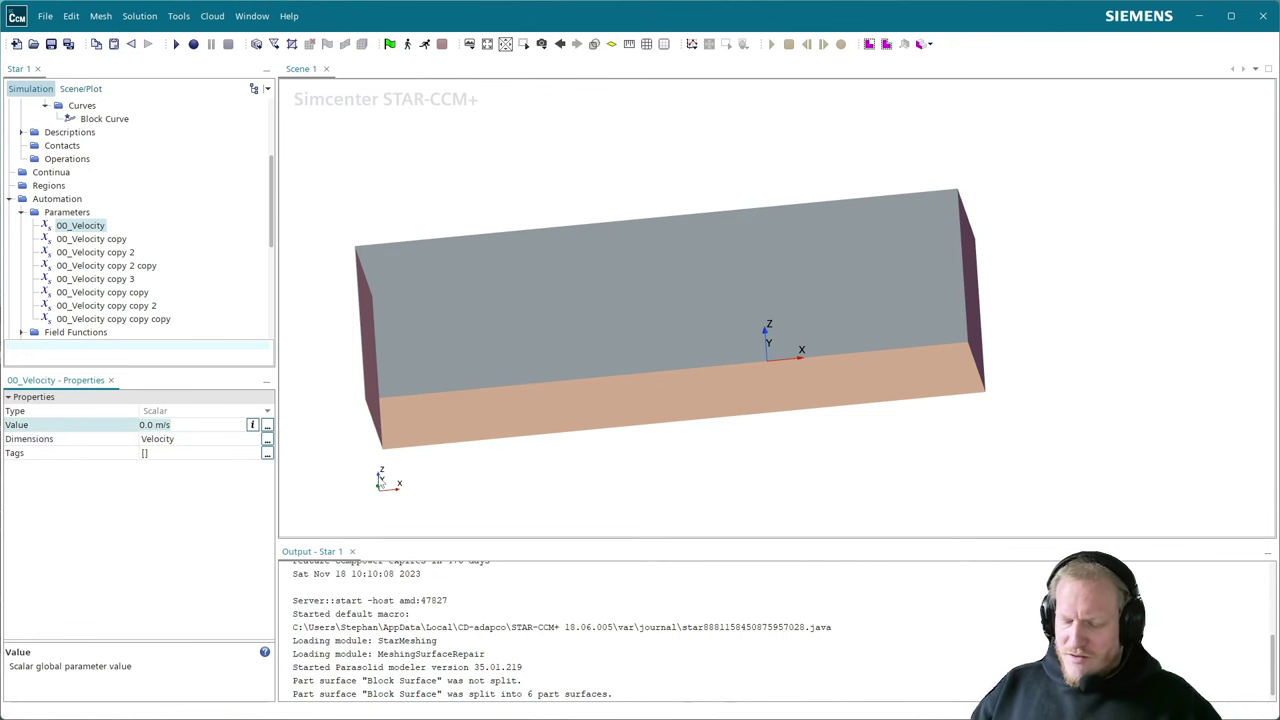
pyautogui.write('16')
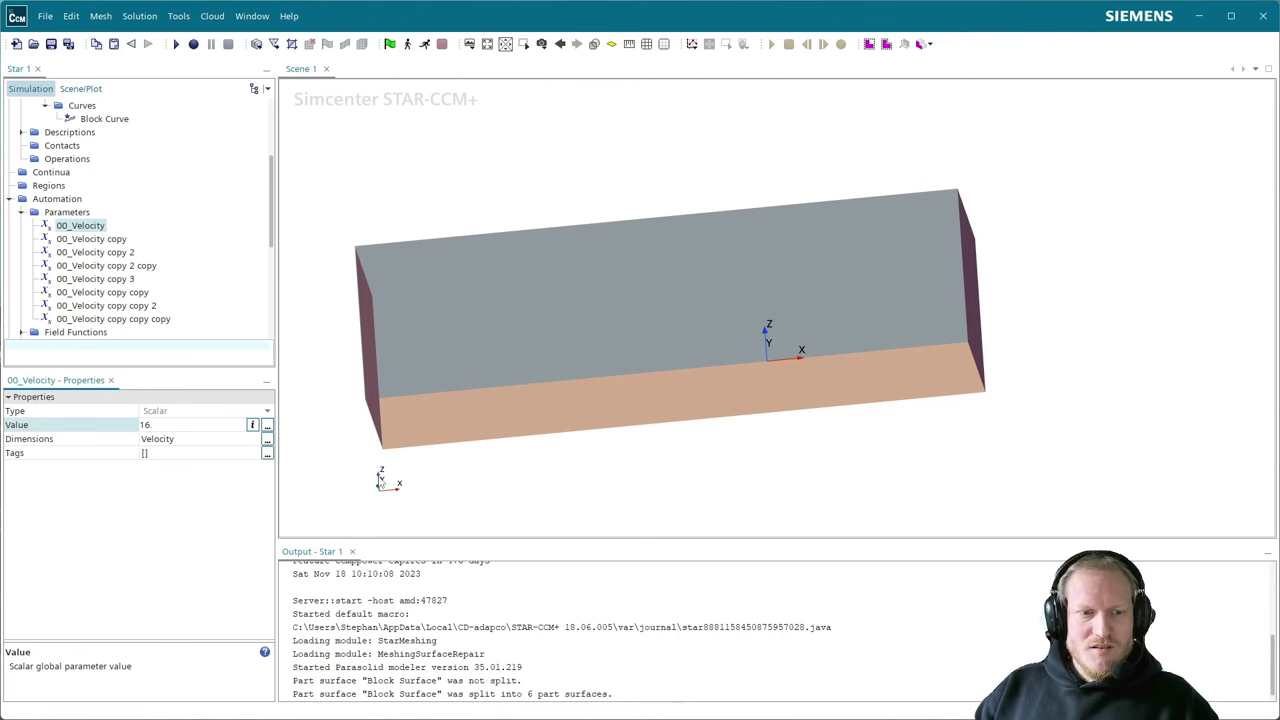
pyautogui.write('.6666')
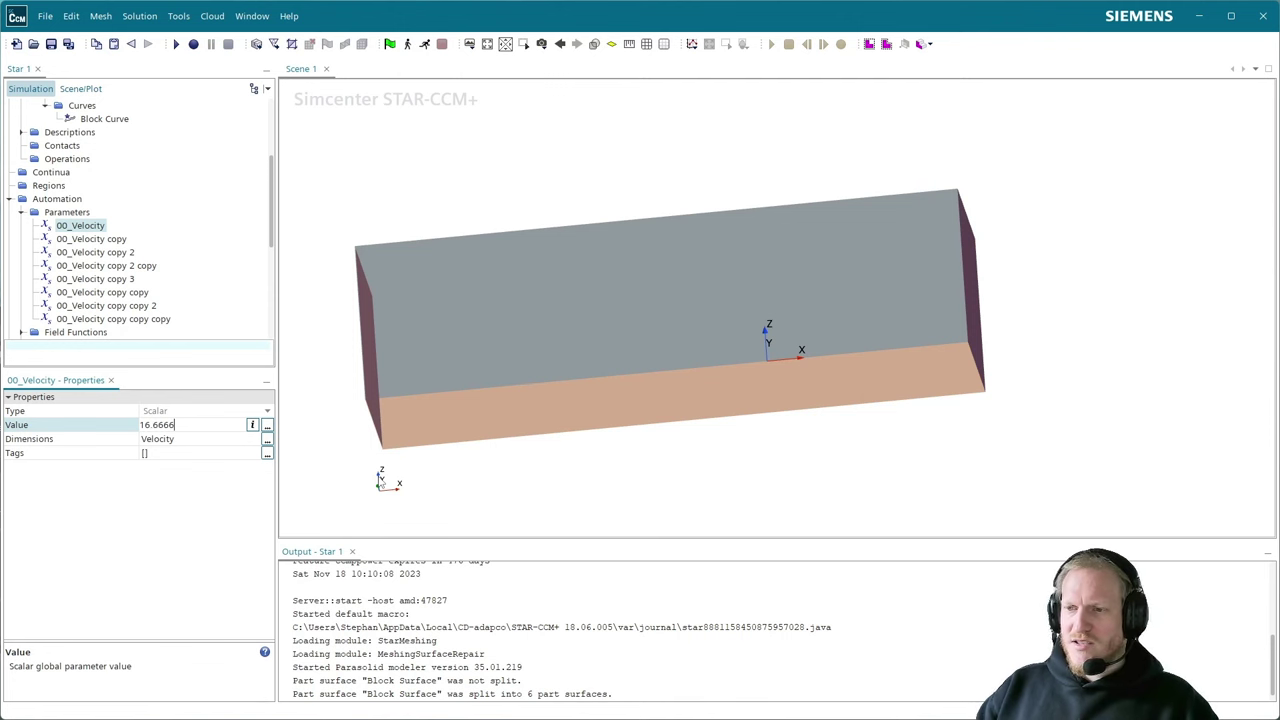
pyautogui.write('667')
pyautogui.press('Return')
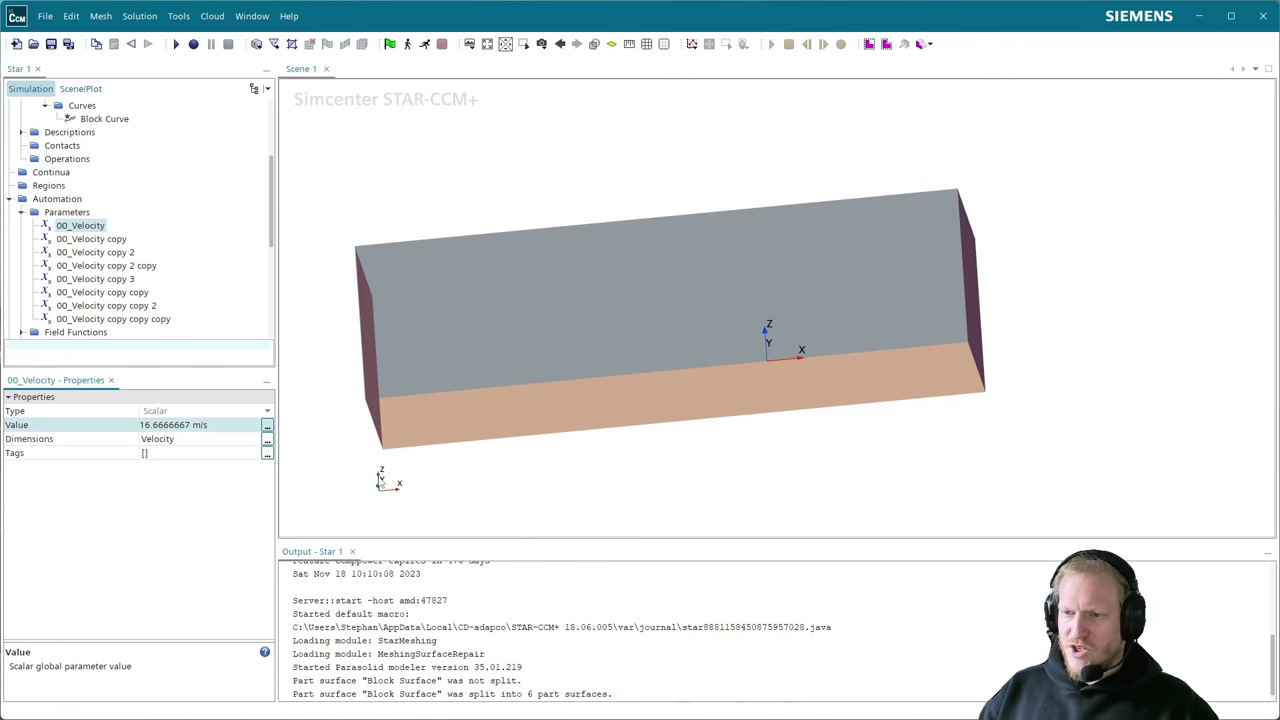
# - Set the 00_Velocity value to the expression 60/3.6 and check its definition in the expression editor
pyautogui.click(224, 426)
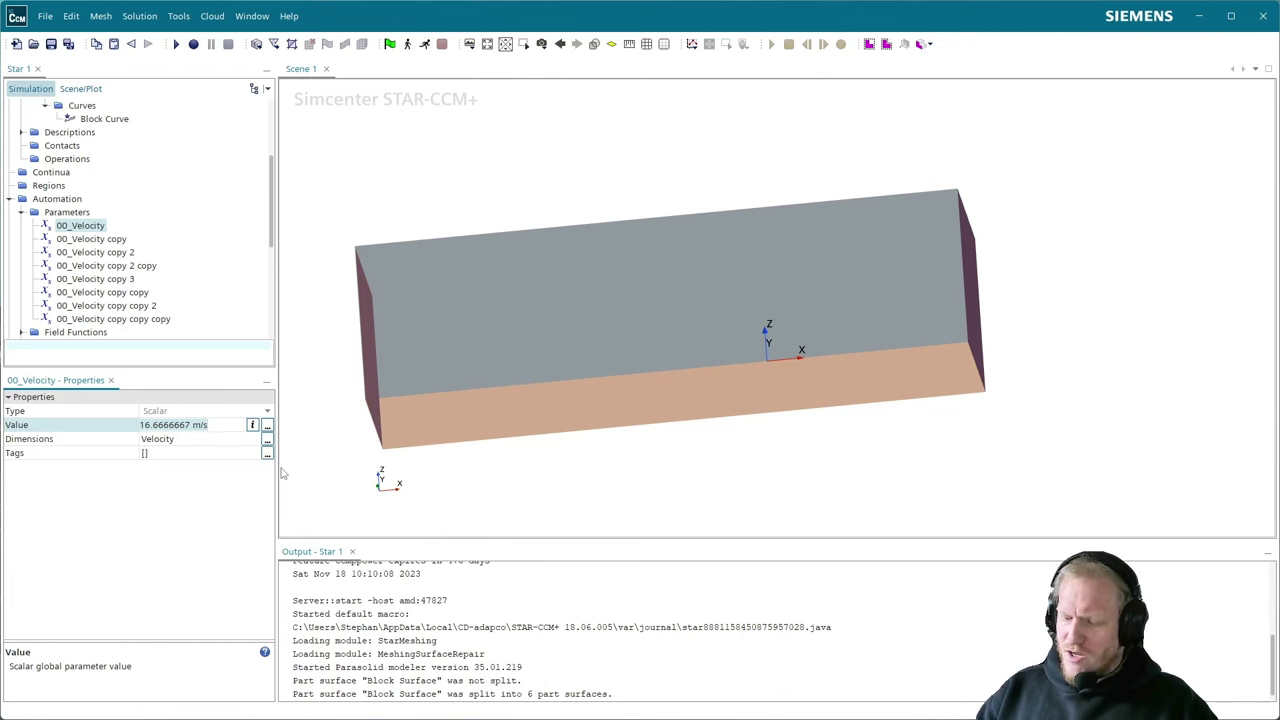
pyautogui.write('60/3.6')
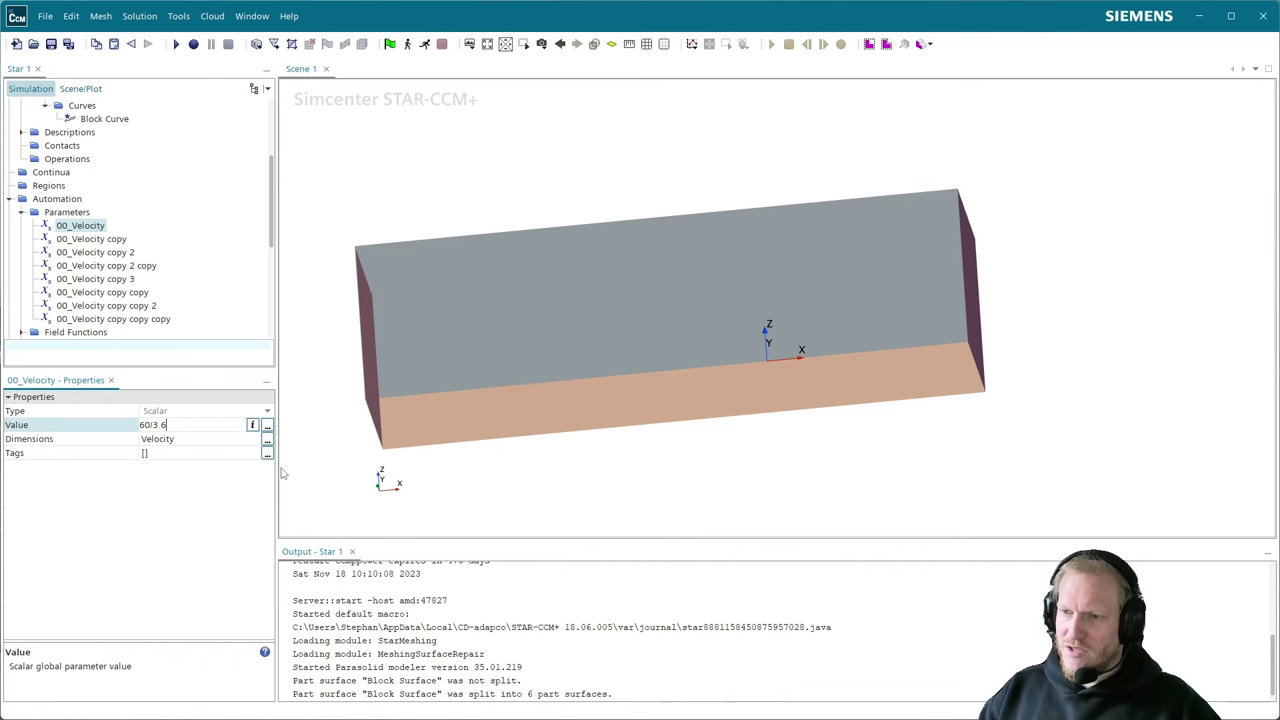
pyautogui.press('Return')
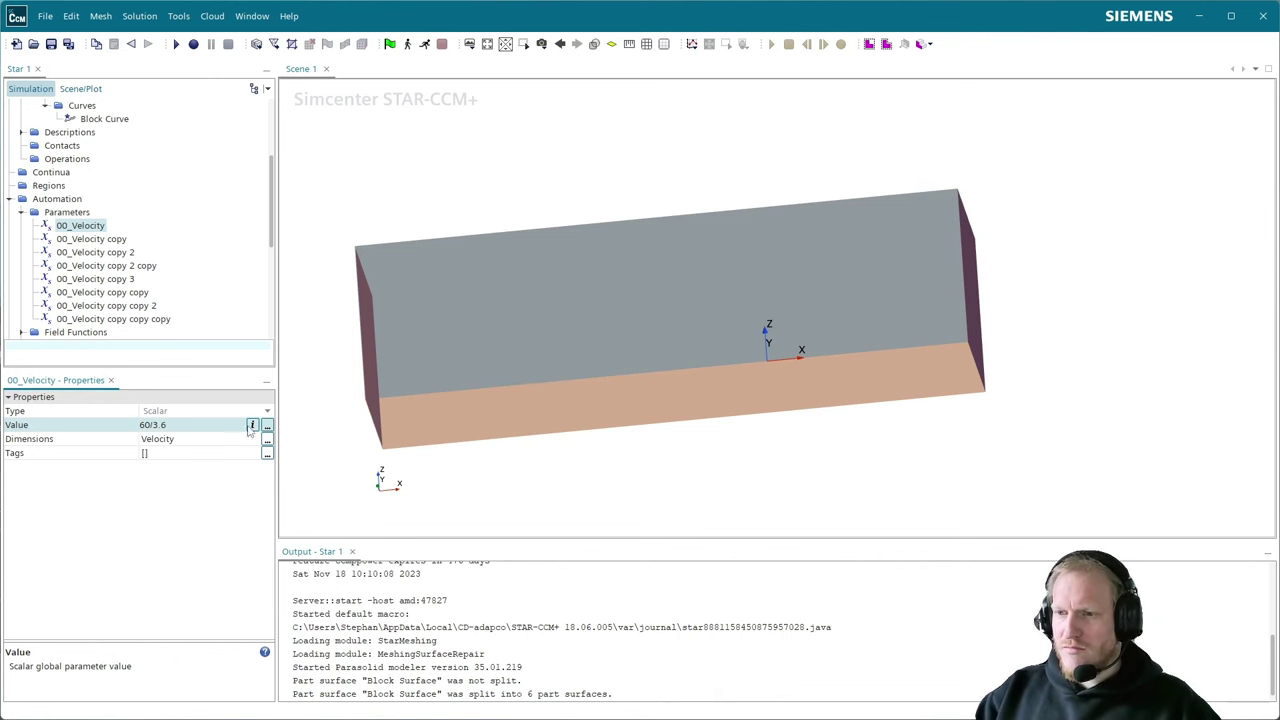
pyautogui.click(267, 425)
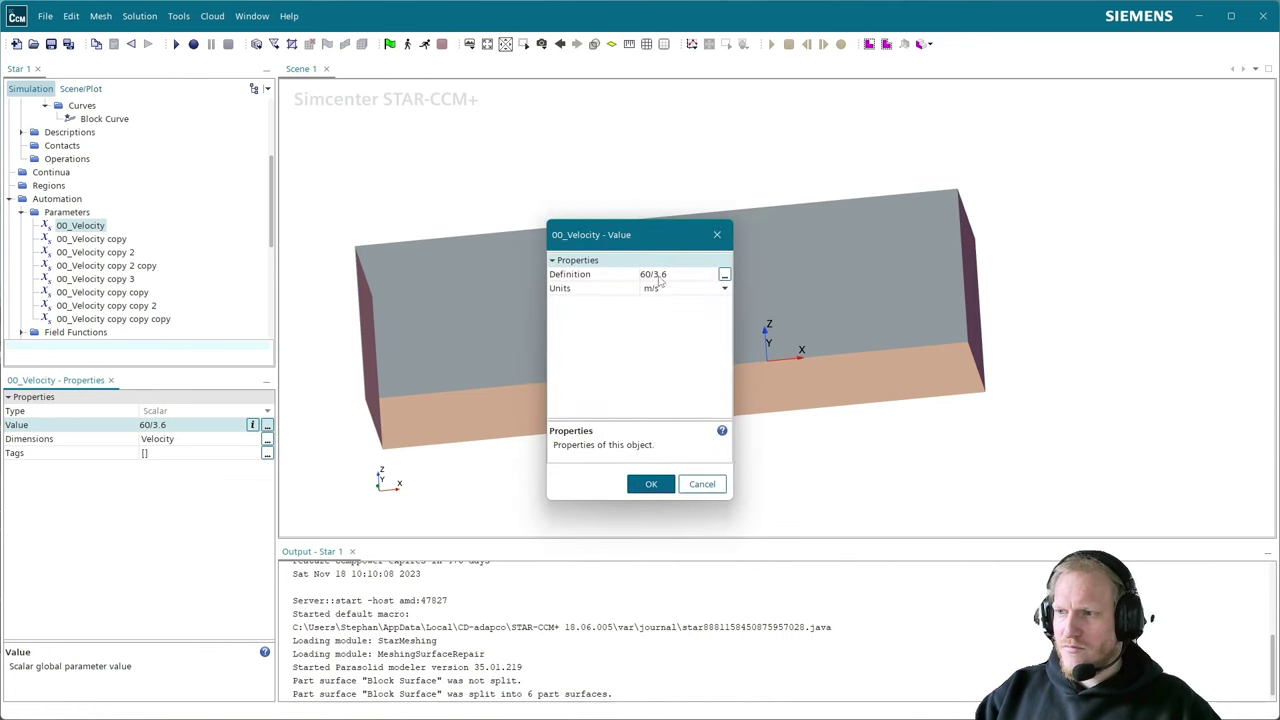
pyautogui.click(725, 274)
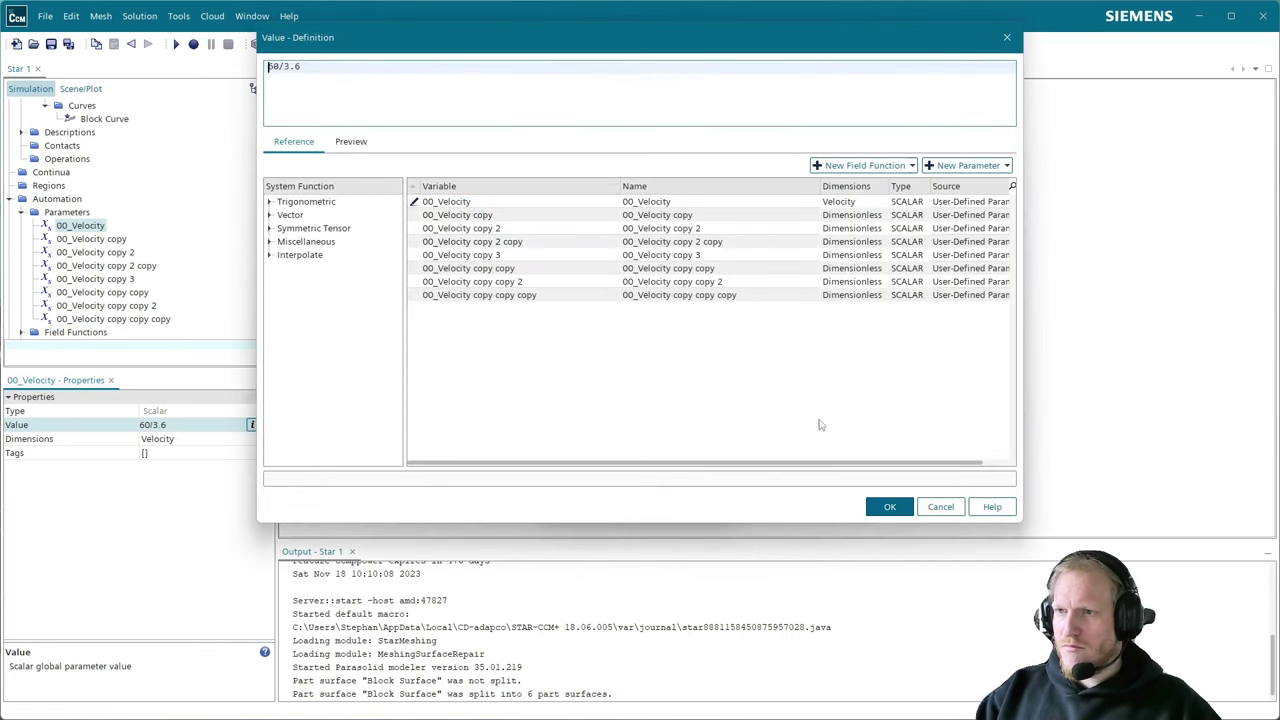
pyautogui.click(889, 506)
pyautogui.click(651, 484)
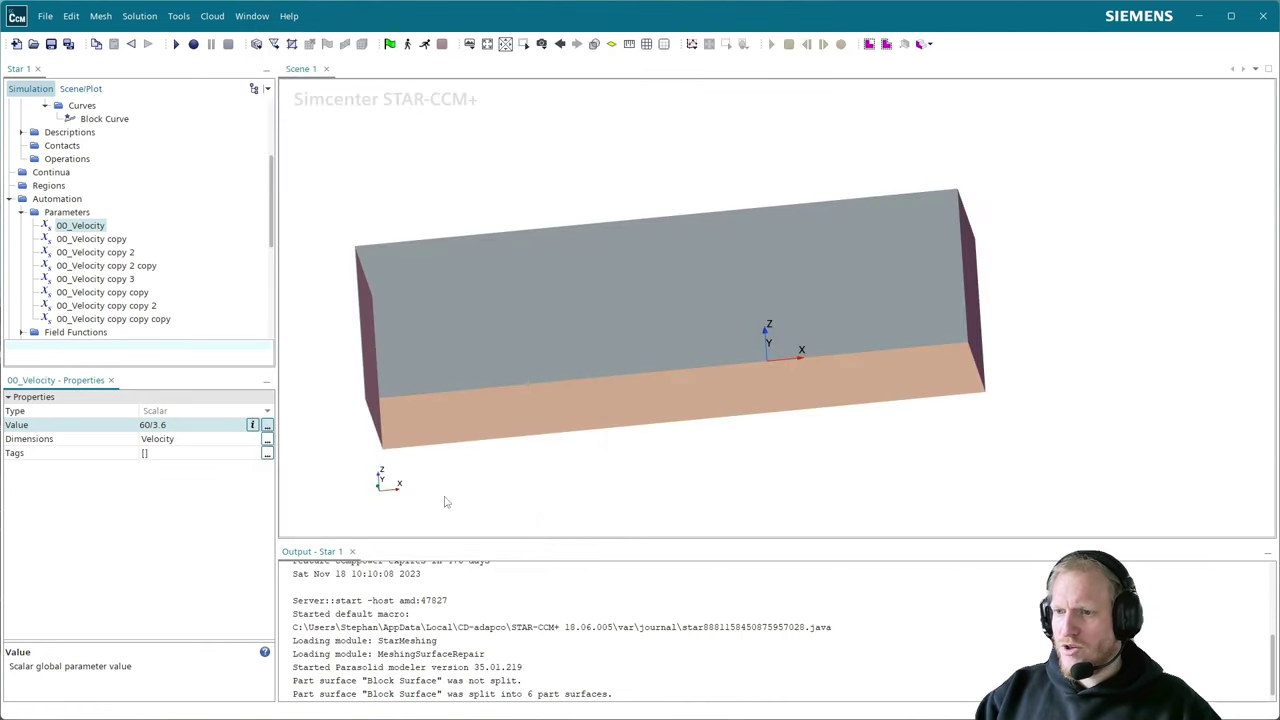
pyautogui.click(55, 443)
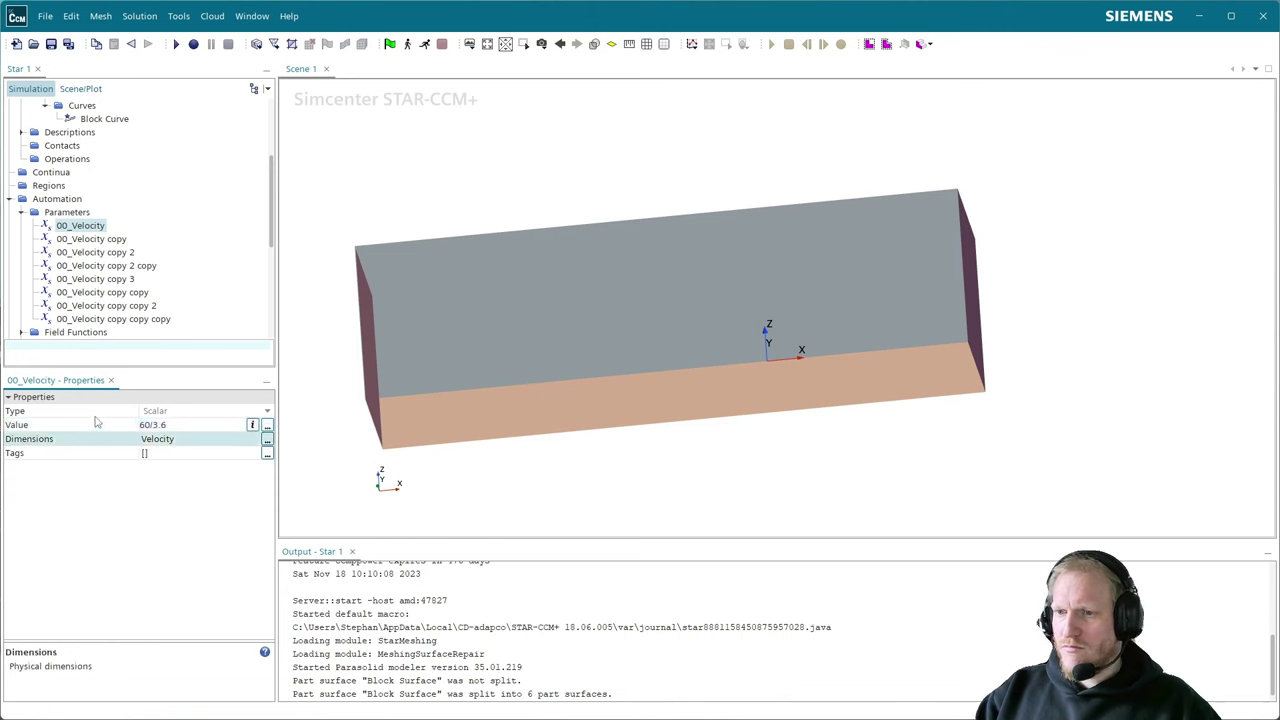
pyautogui.click(98, 425)
pyautogui.click(179, 428)
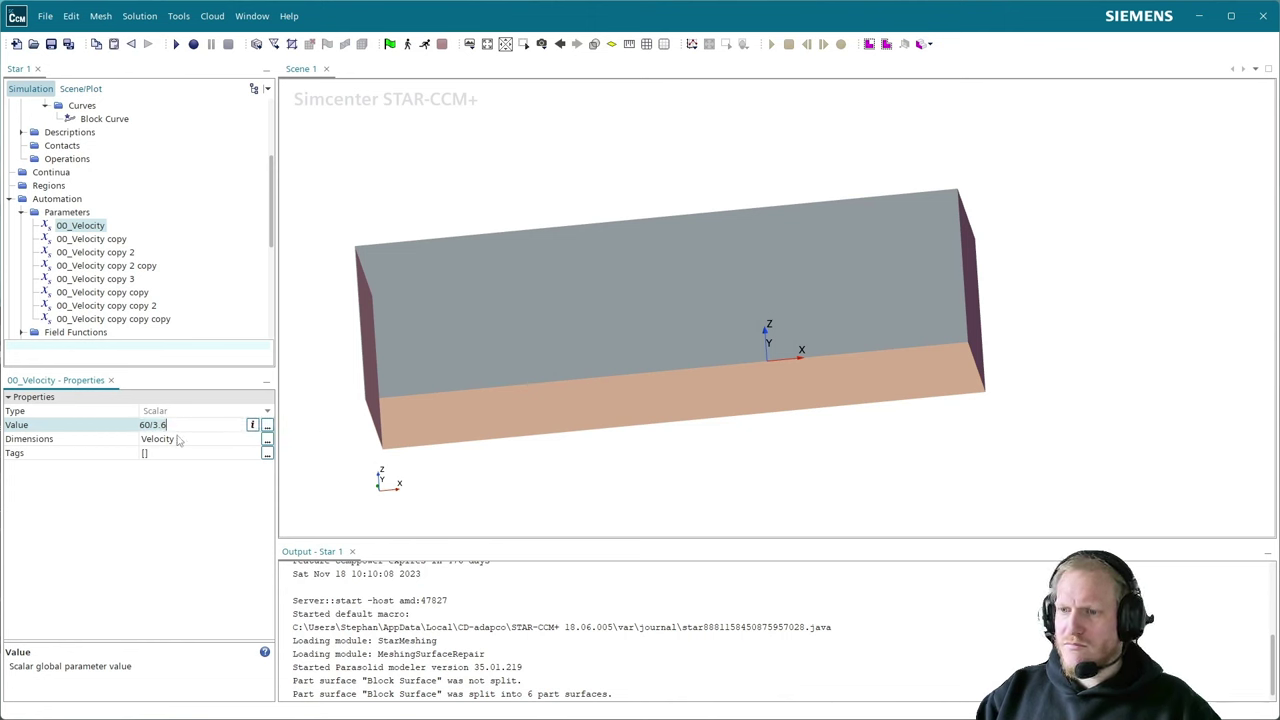
pyautogui.click(102, 253)
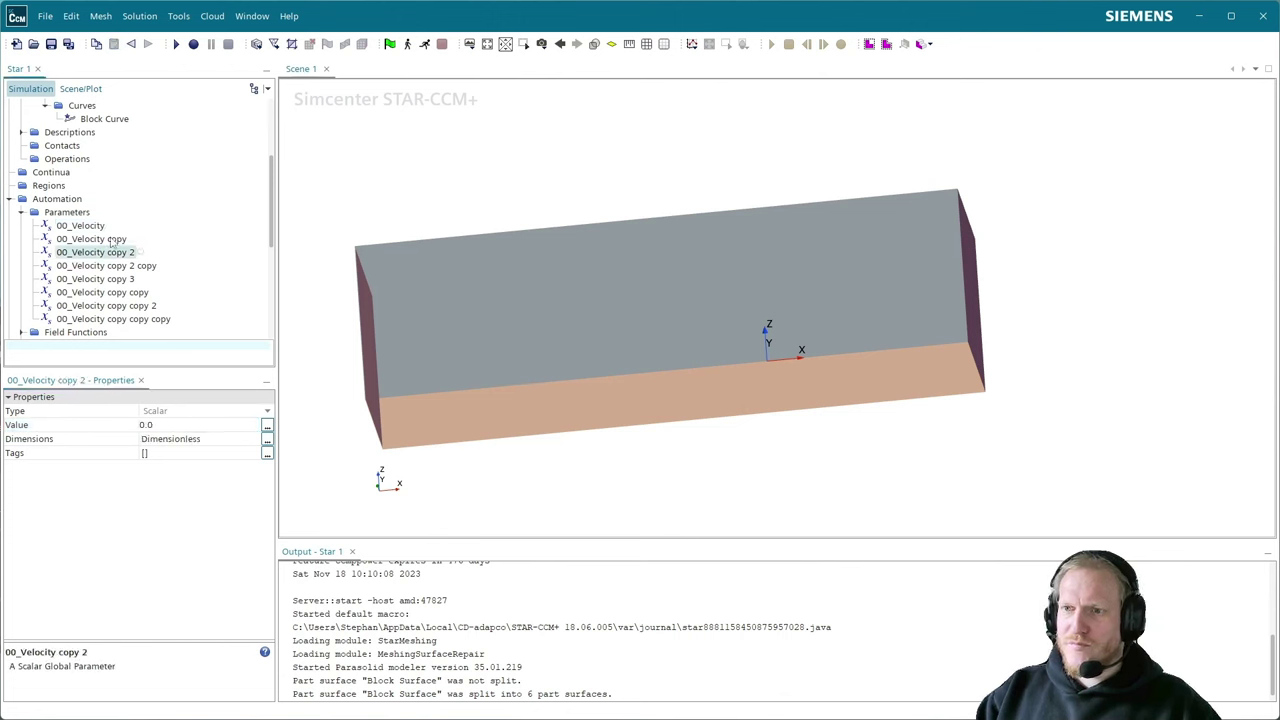
pyautogui.click(116, 240)
pyautogui.click(96, 227)
pyautogui.scroll(-1, 557, 650)
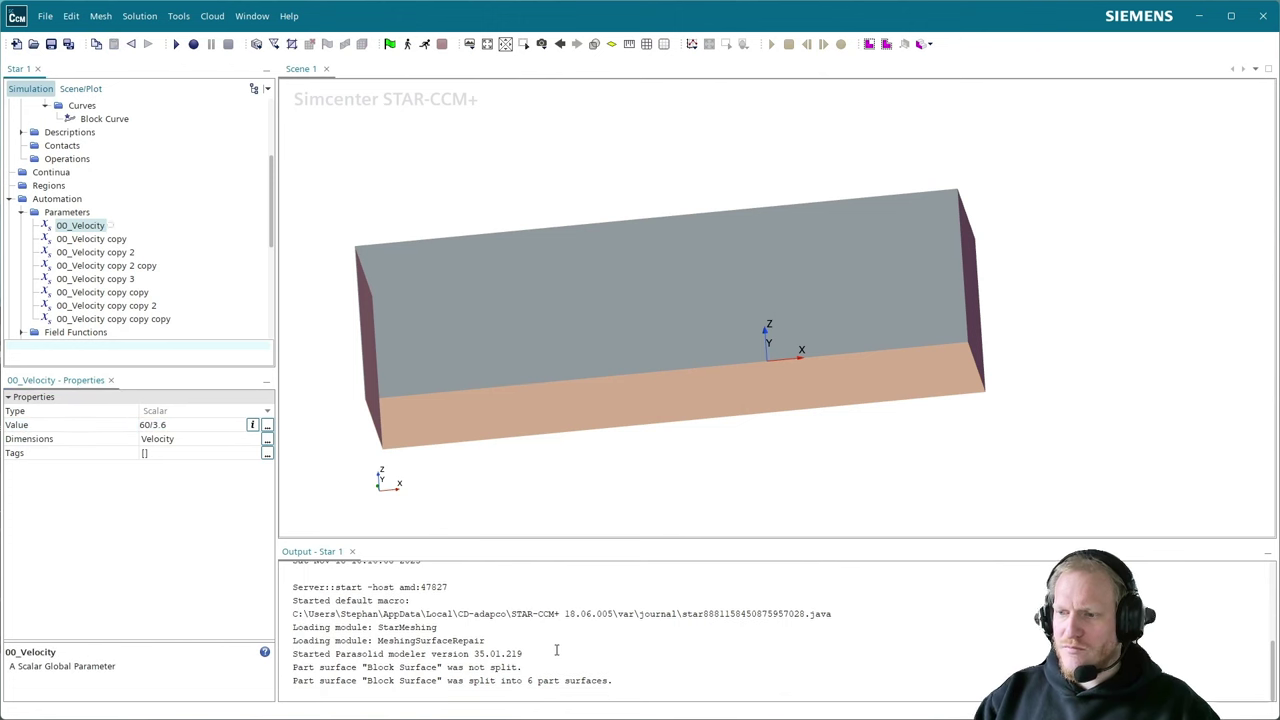
# - Rename the parameter 00_Velocity copy as 01_TireSlat
pyautogui.click(100, 240)
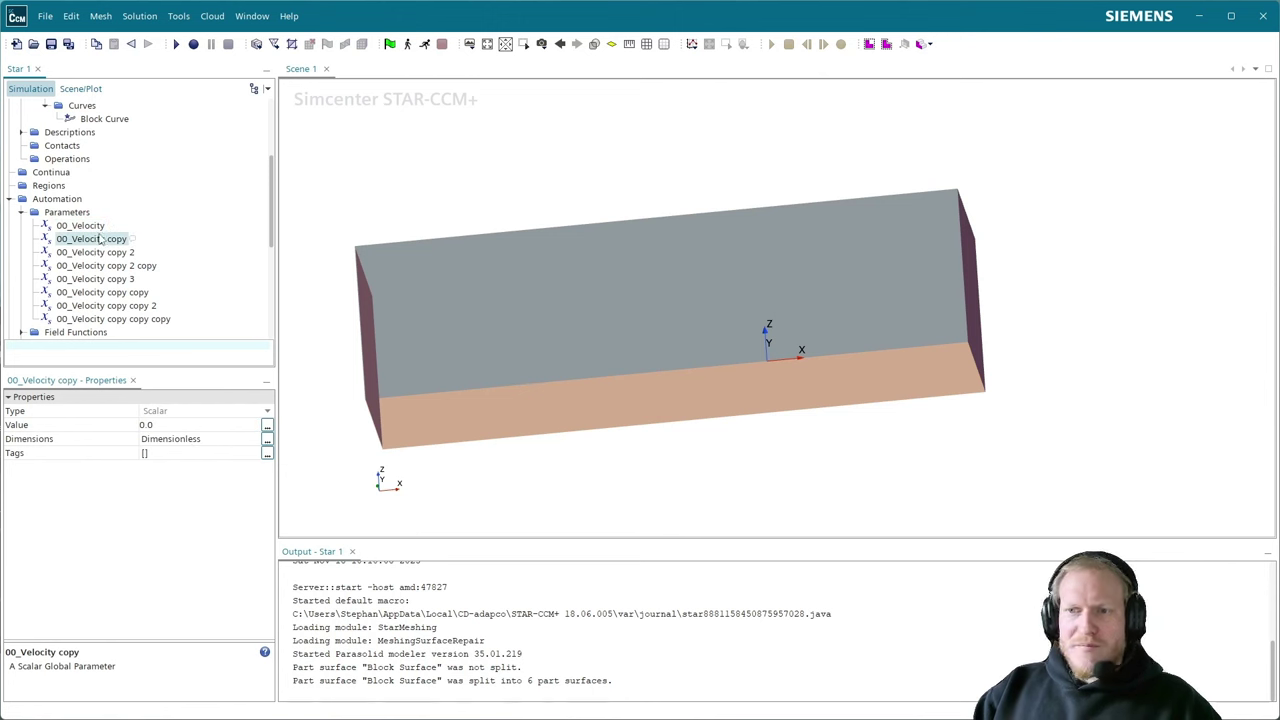
pyautogui.press('F2')
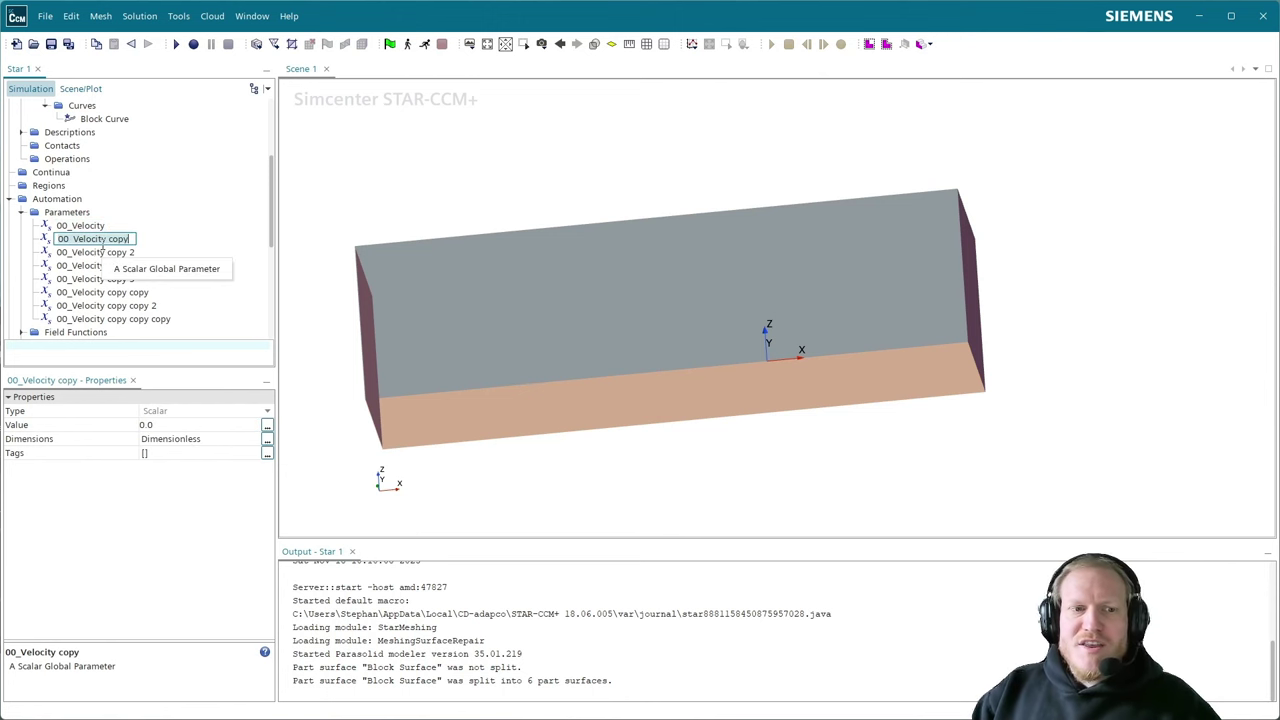
pyautogui.write('01_')
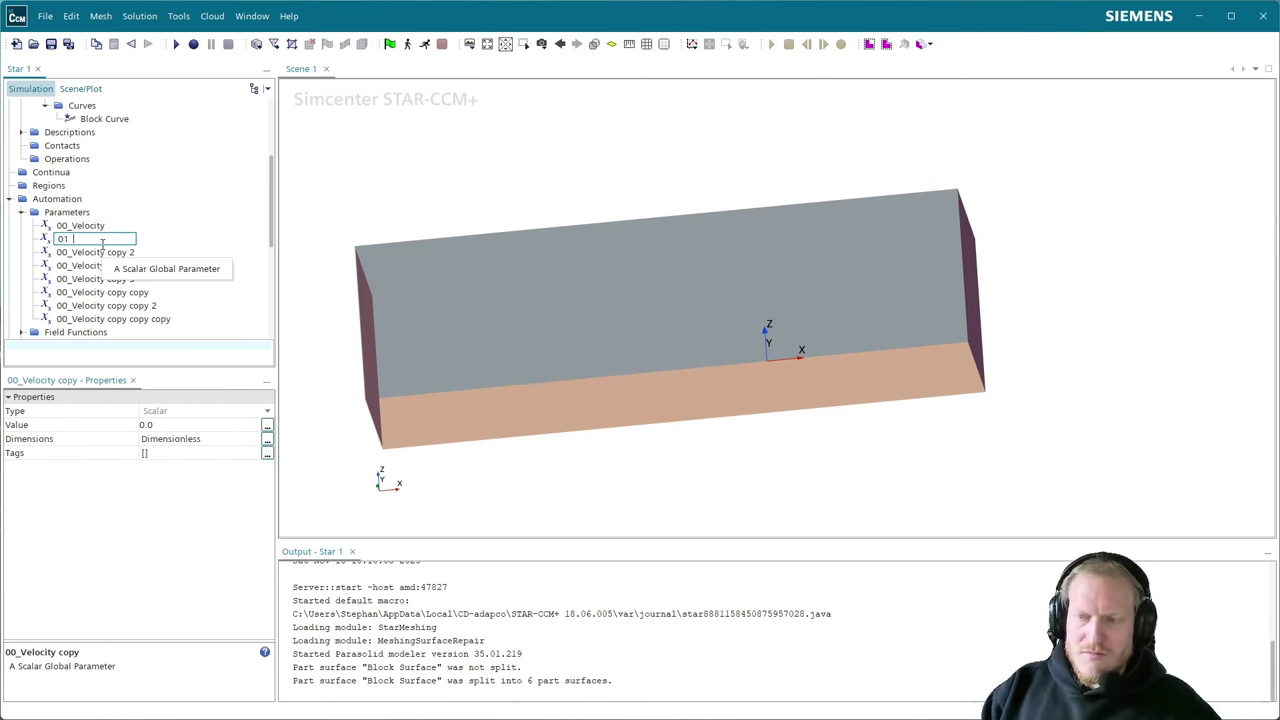
pyautogui.write(' TireSla')
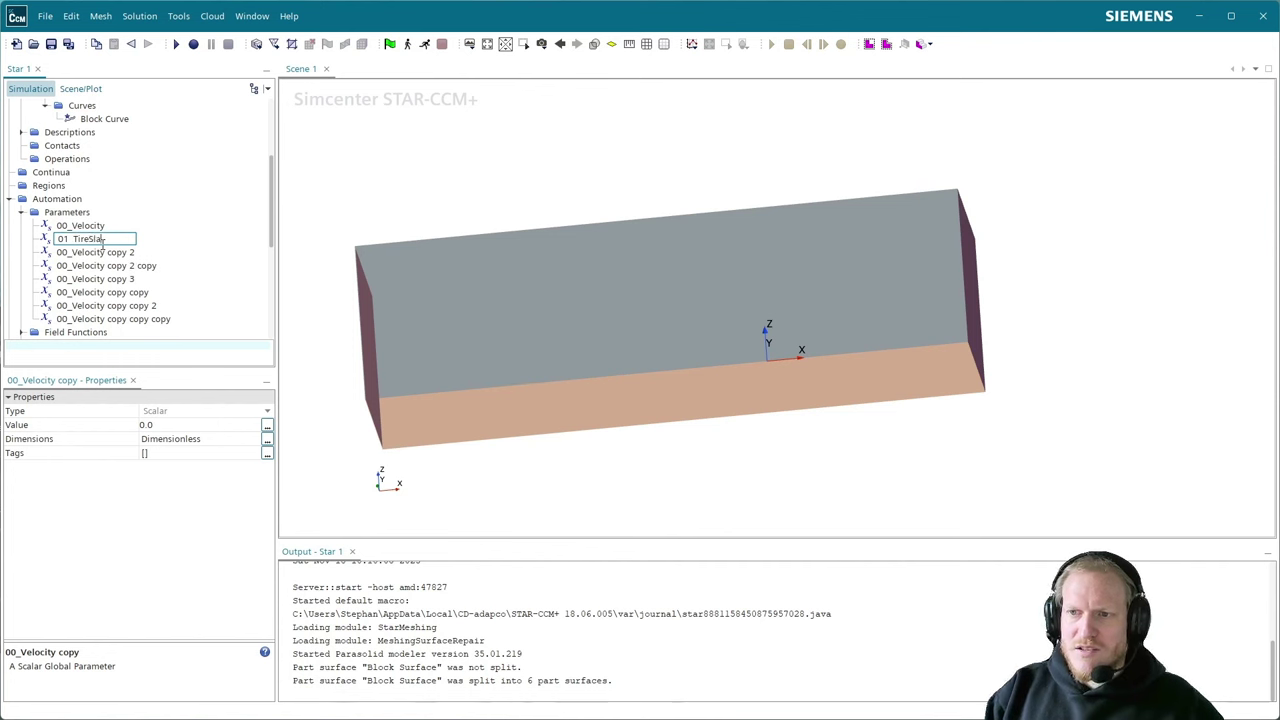
pyautogui.write('t')
pyautogui.press('Return')
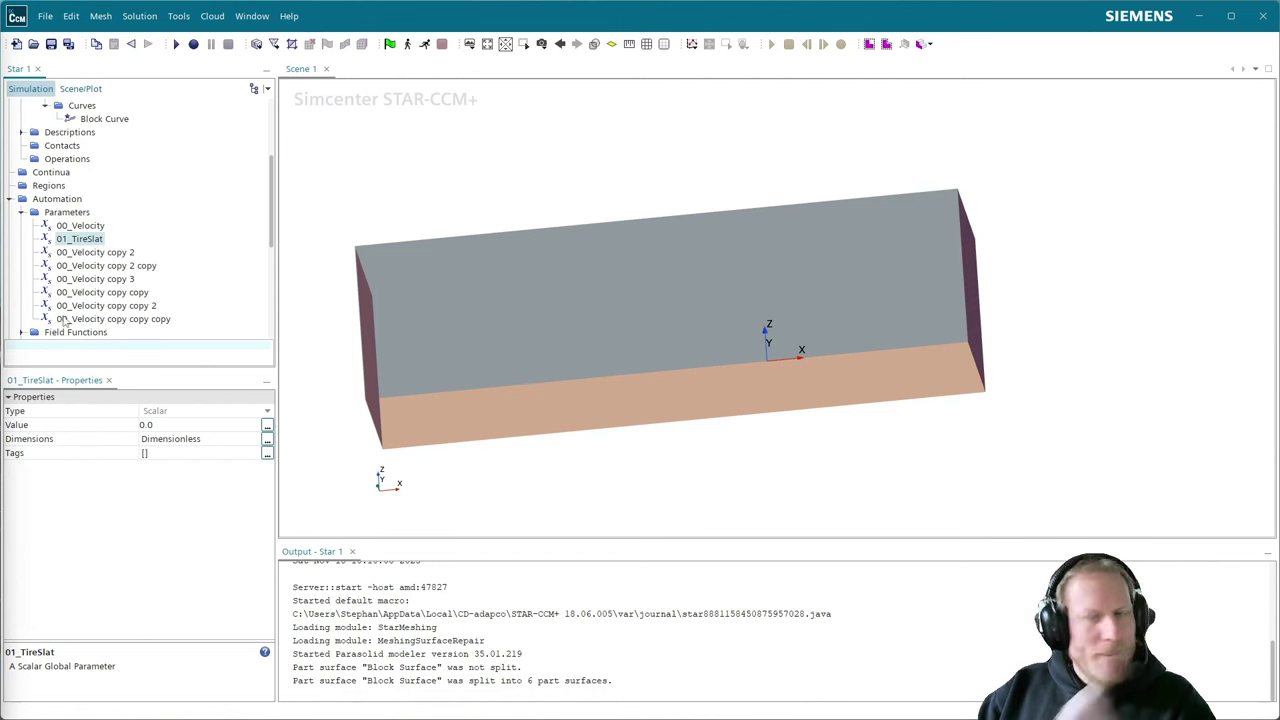
# - Delete the 01_TireSlat parameter and confirm the deletion
pyautogui.press('Delete')
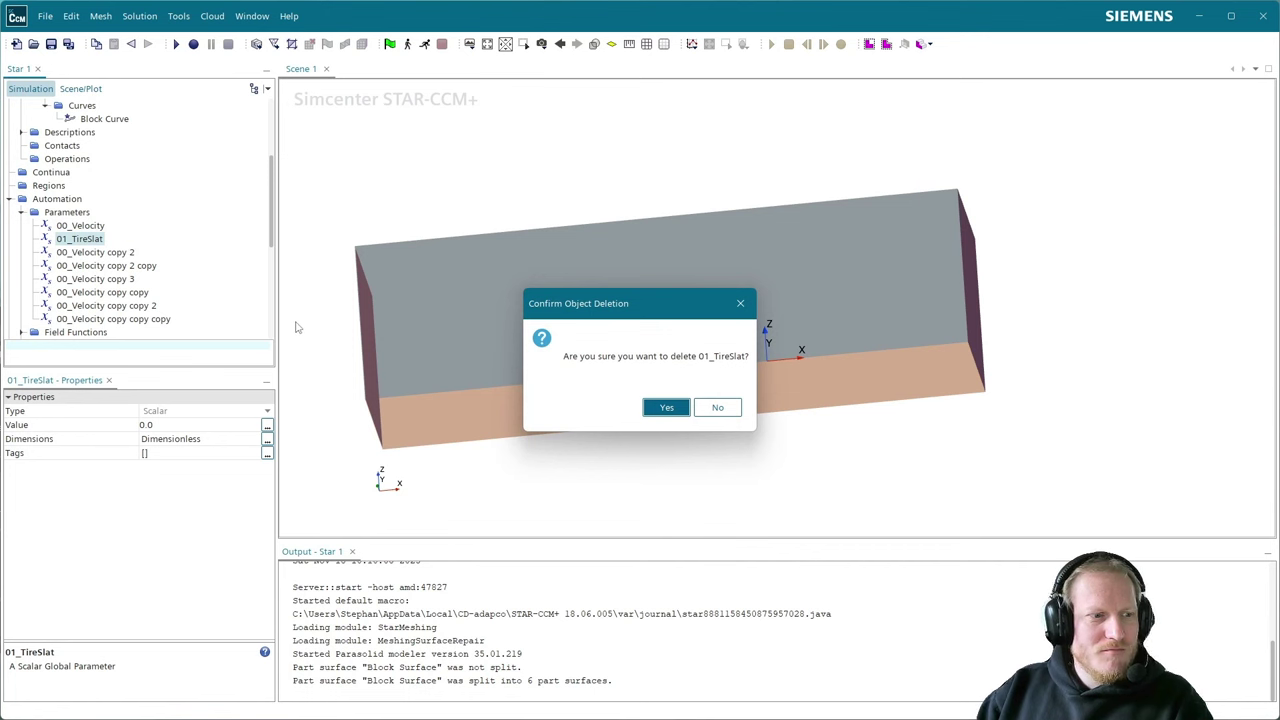
pyautogui.press('Return')
# - Try to enter the 00_Velocity value as the expression =60/3.6 with a leading equals sign
pyautogui.click(97, 228)
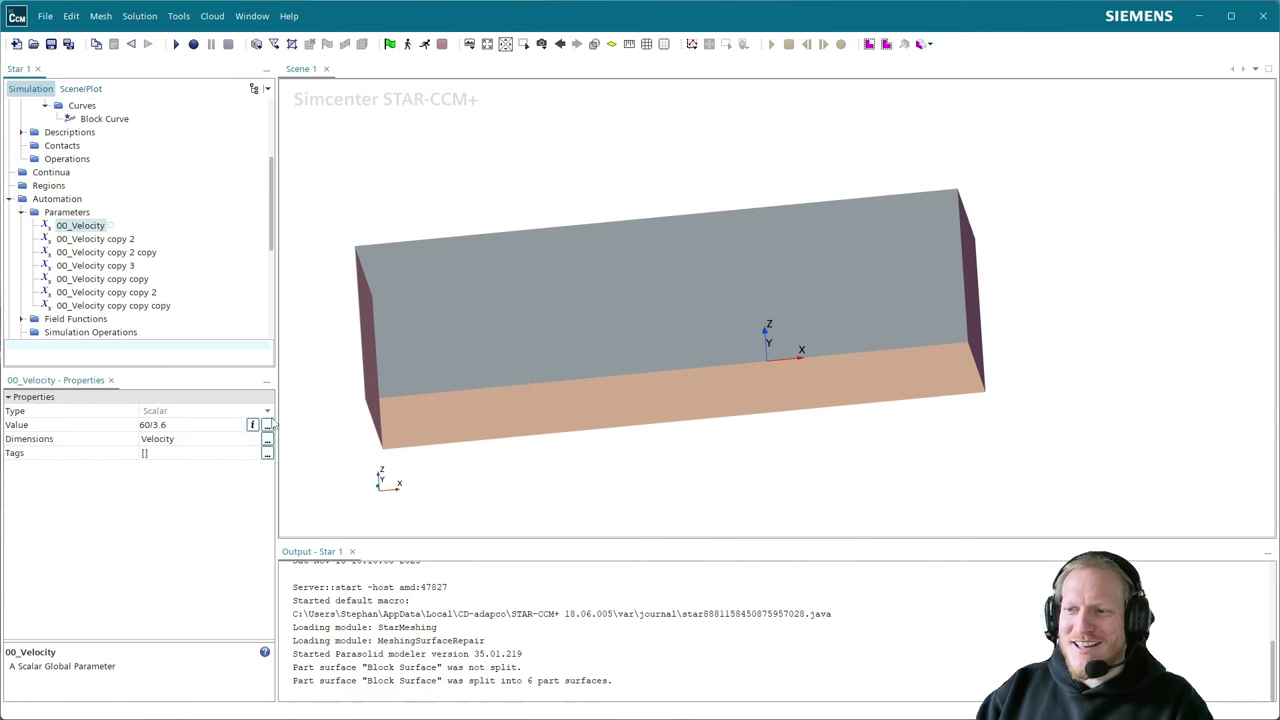
pyautogui.click(160, 424)
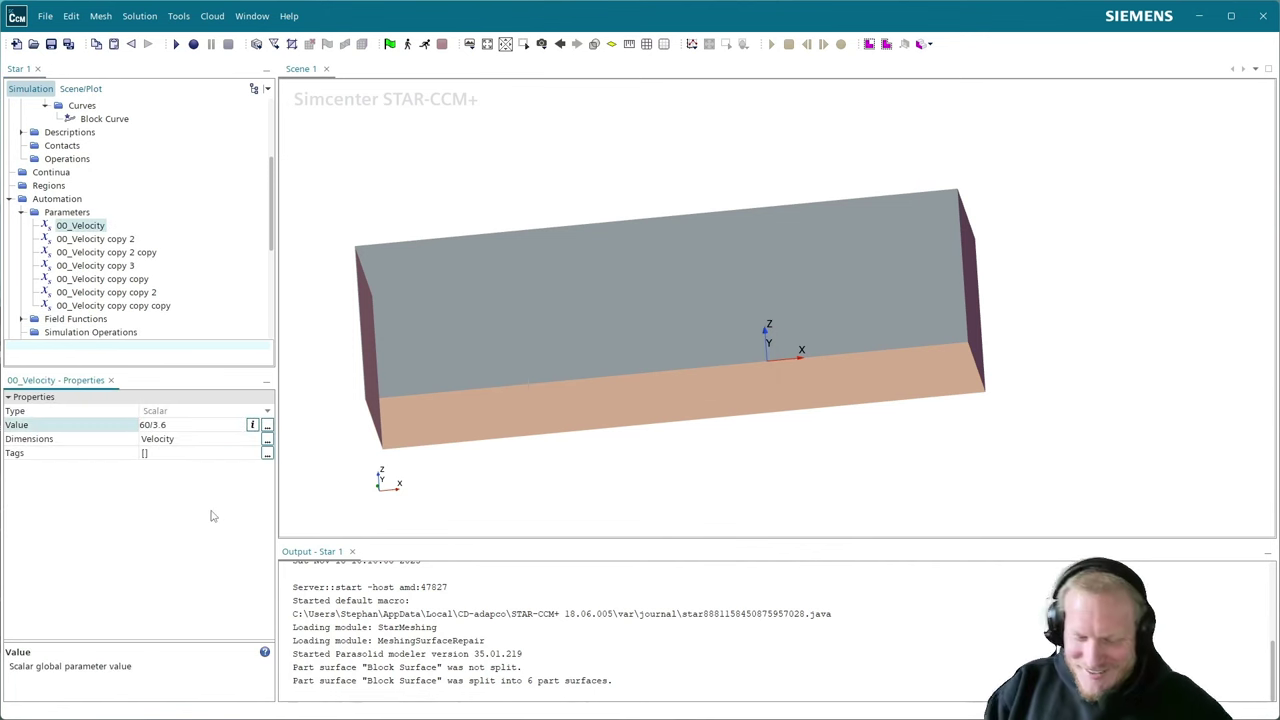
pyautogui.write('=')
pyautogui.press('Return')
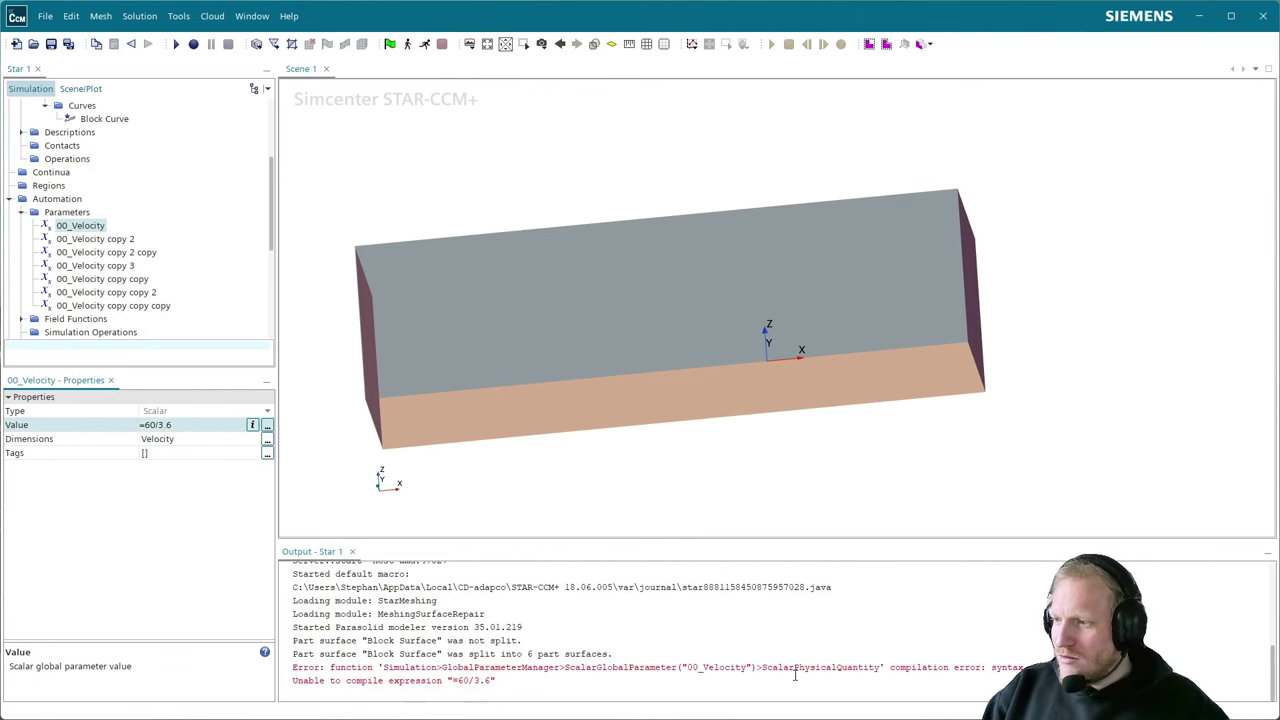
# - Remove the leading equals sign from the 00_Velocity definition so that it reads 60/3.6
pyautogui.click(267, 425)
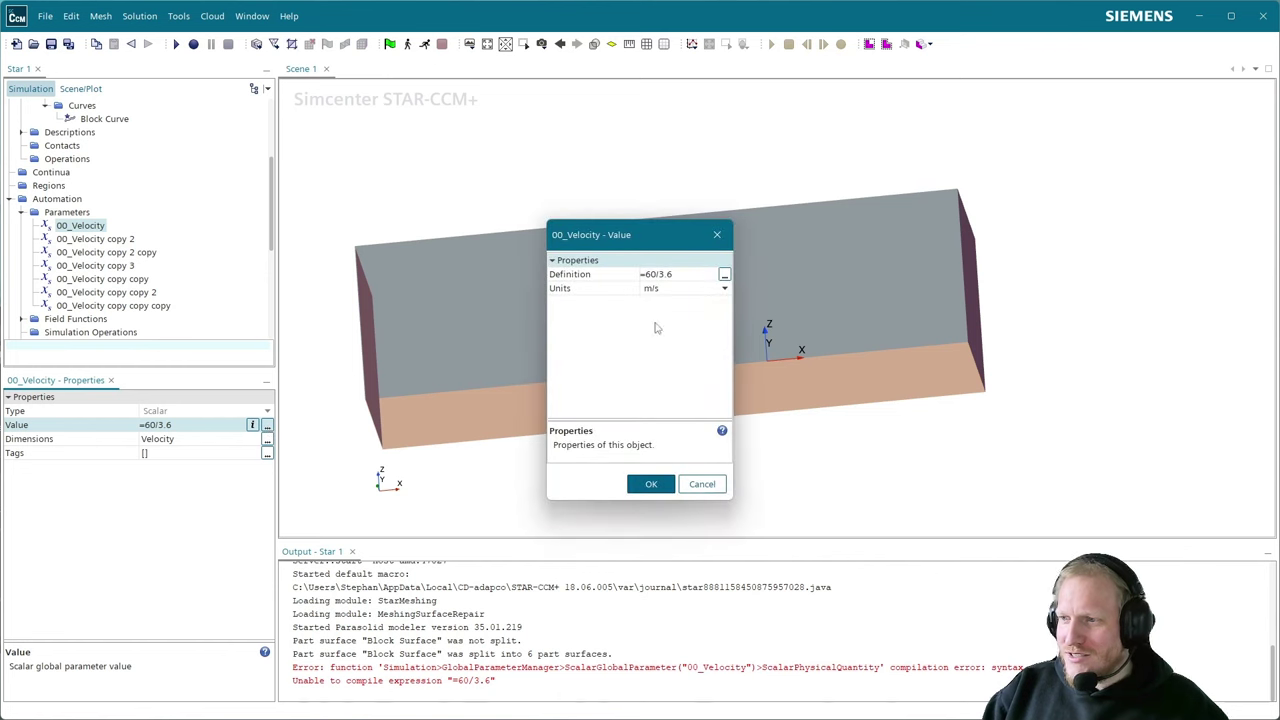
pyautogui.click(724, 273)
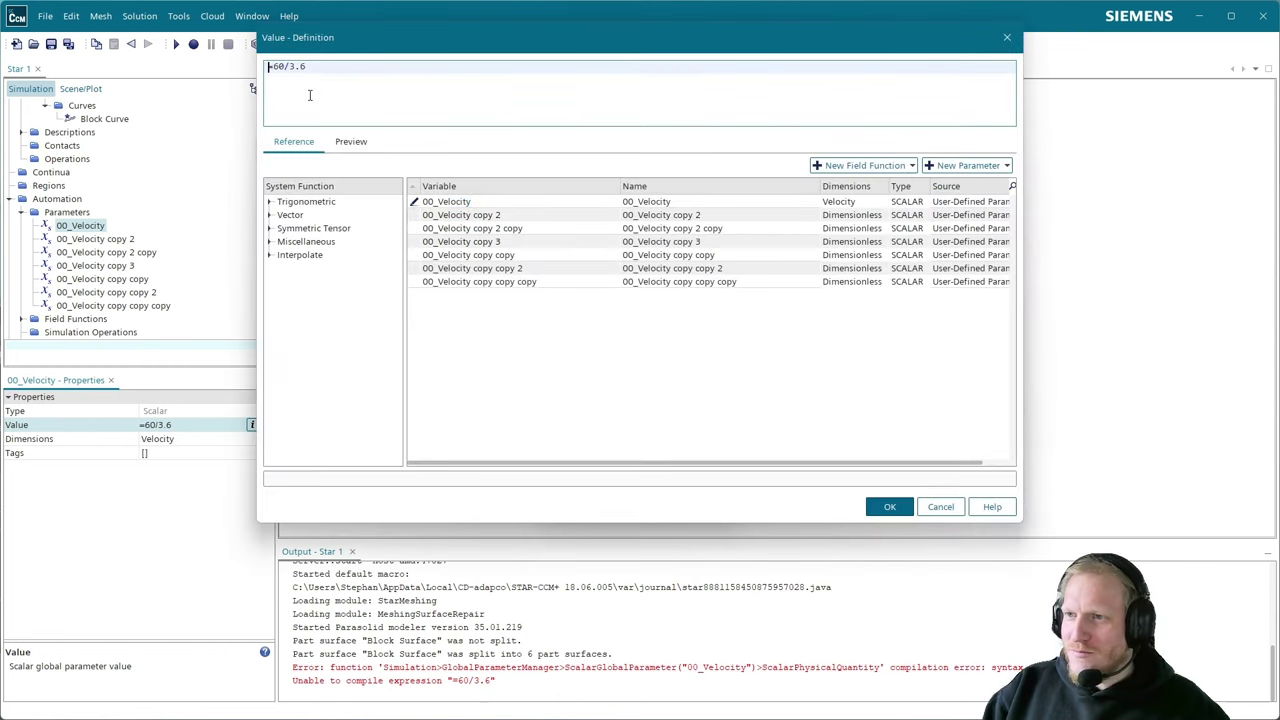
pyautogui.press('Delete')
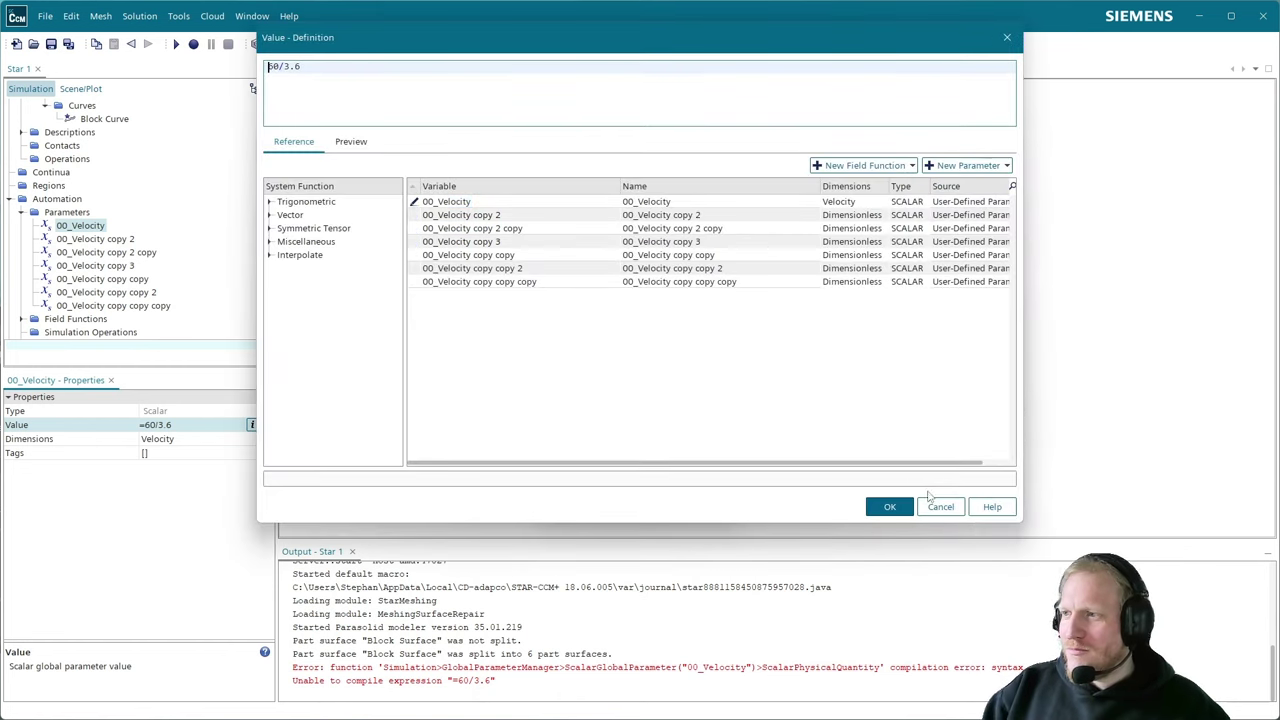
pyautogui.click(891, 507)
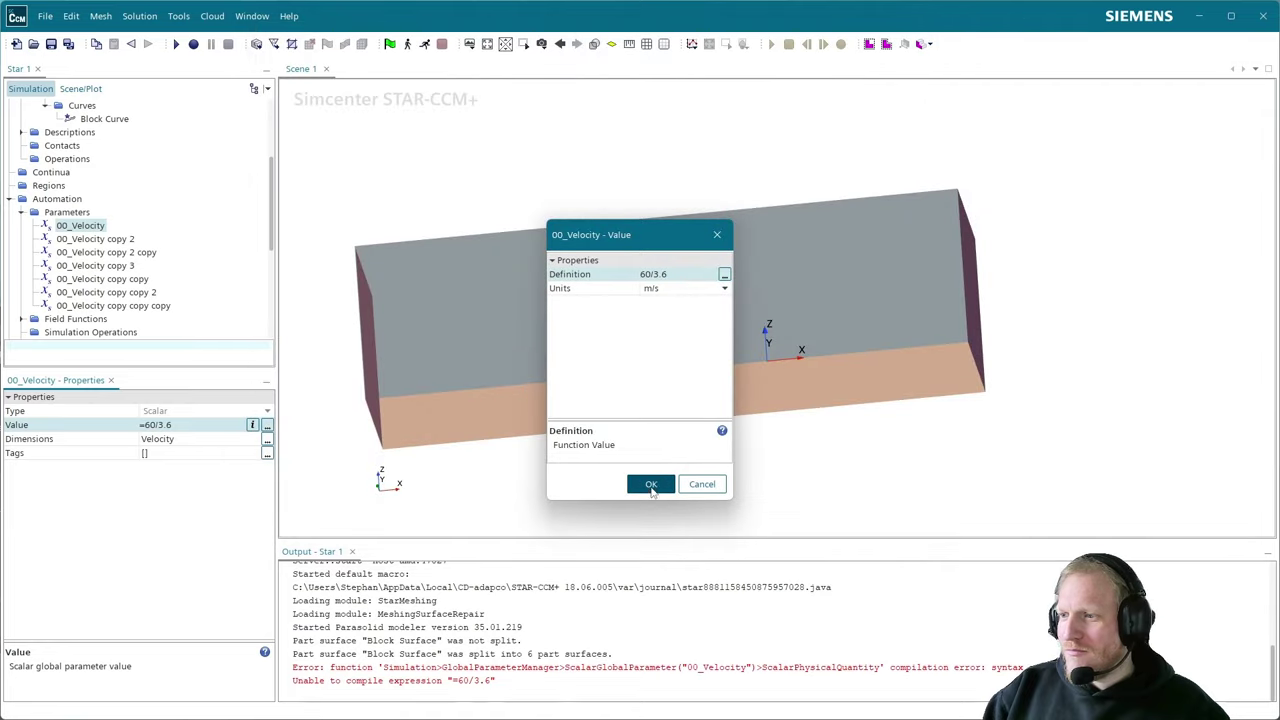
pyautogui.click(654, 485)
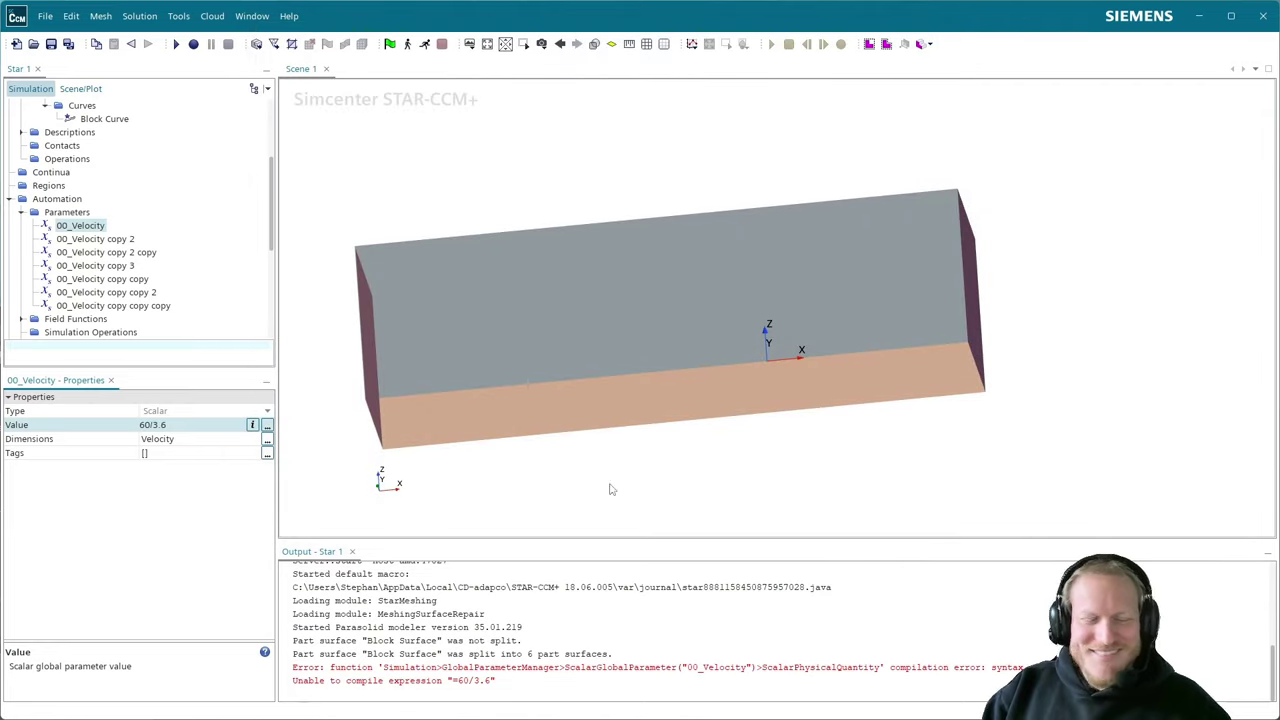
# - Rename the parameter 00_Velocity copy 2 as 11_Wheel_Radius
pyautogui.click(125, 242)
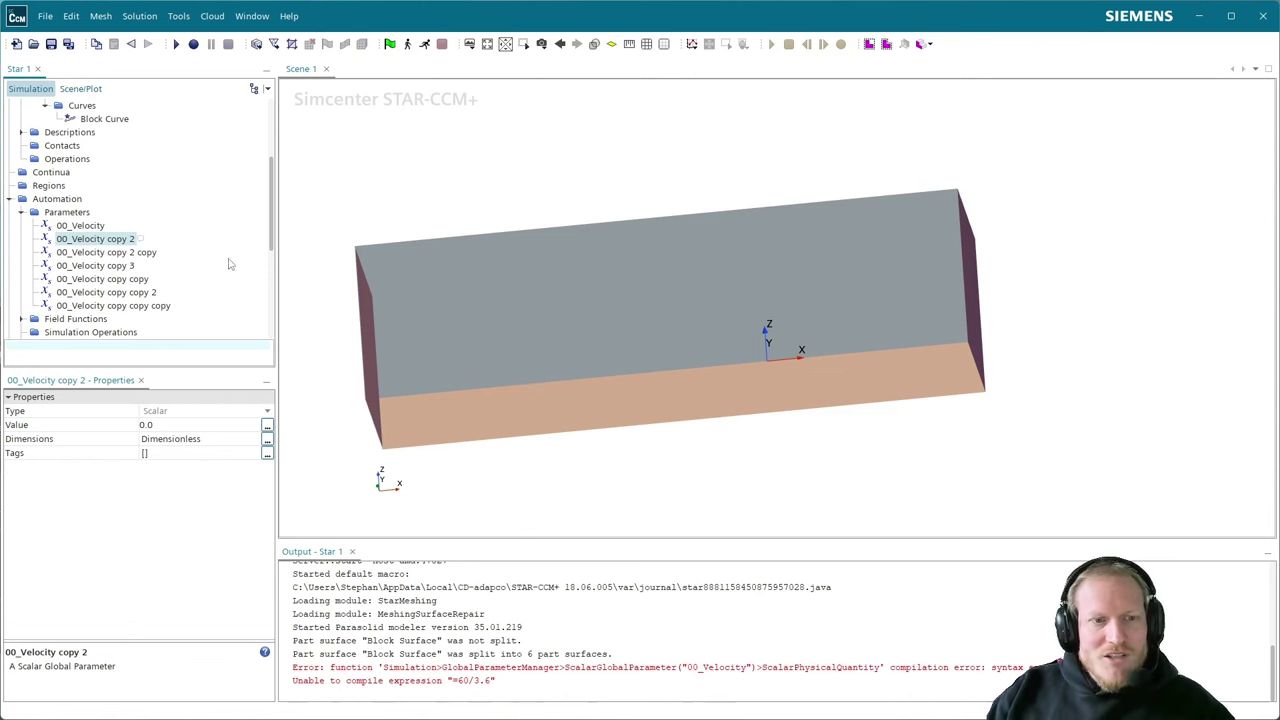
pyautogui.click(94, 251)
pyautogui.click(94, 244)
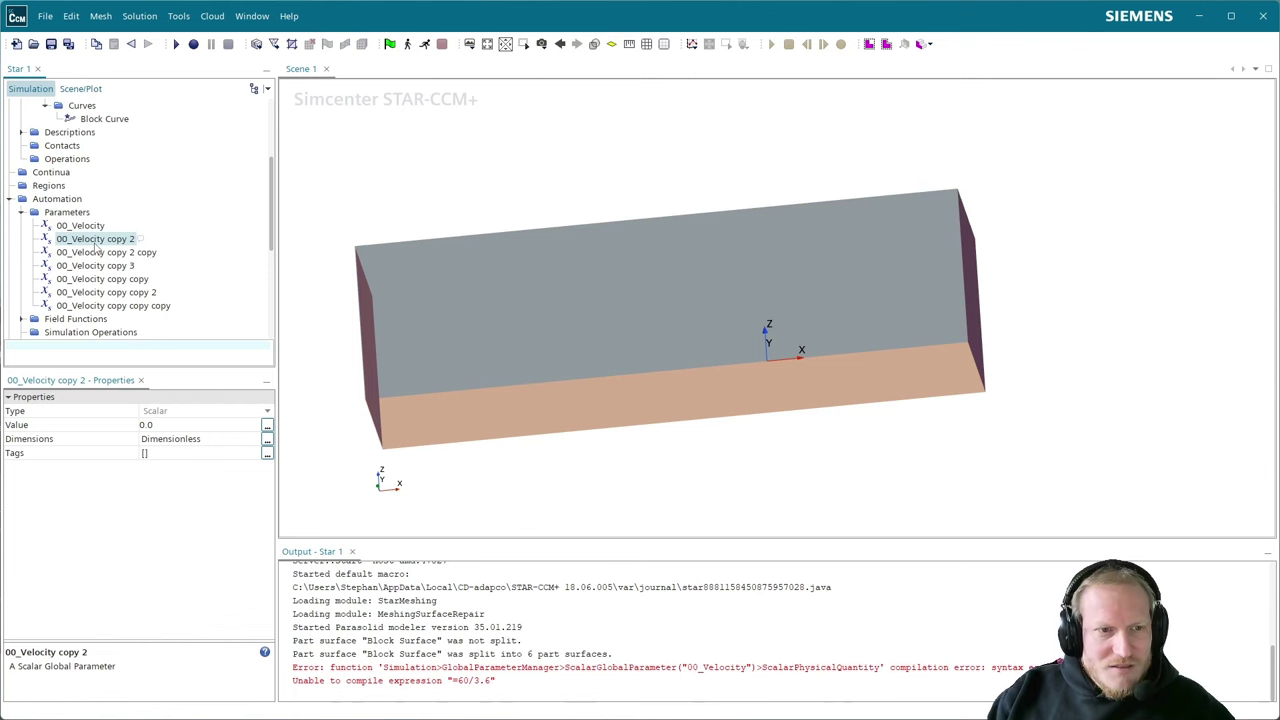
pyautogui.click(94, 244)
pyautogui.write('11')
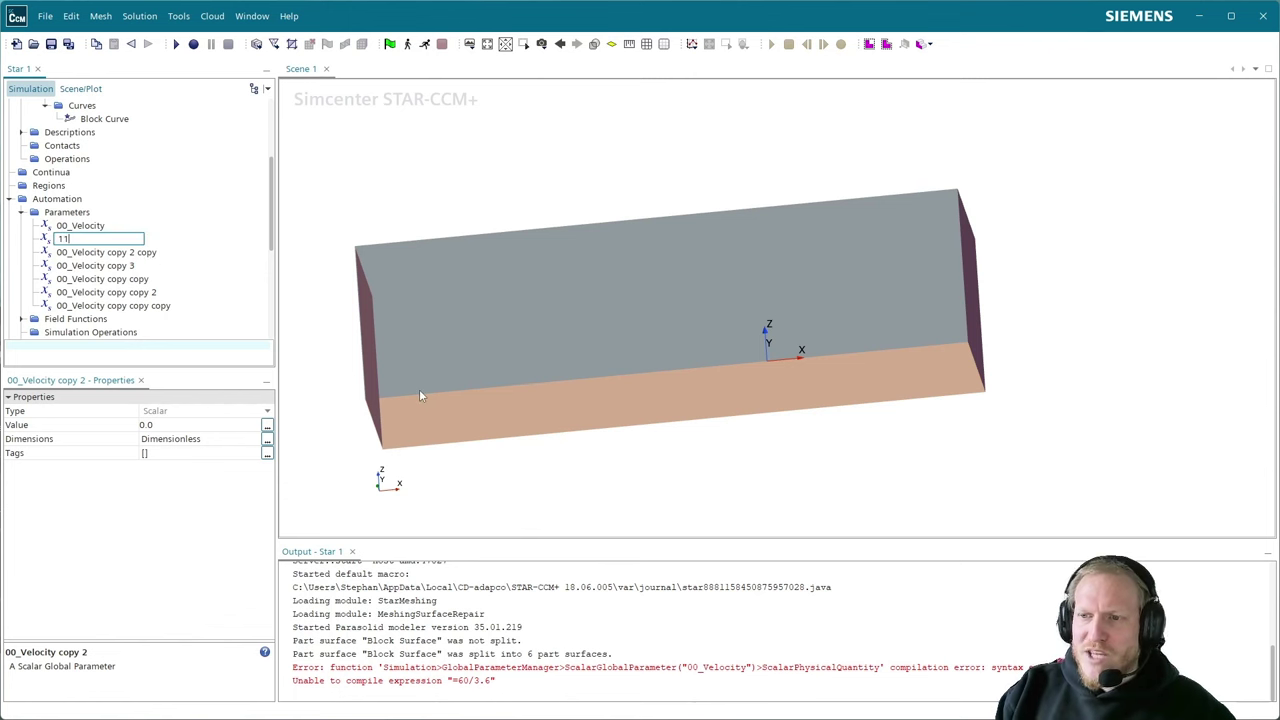
pyautogui.write(' Wheel')
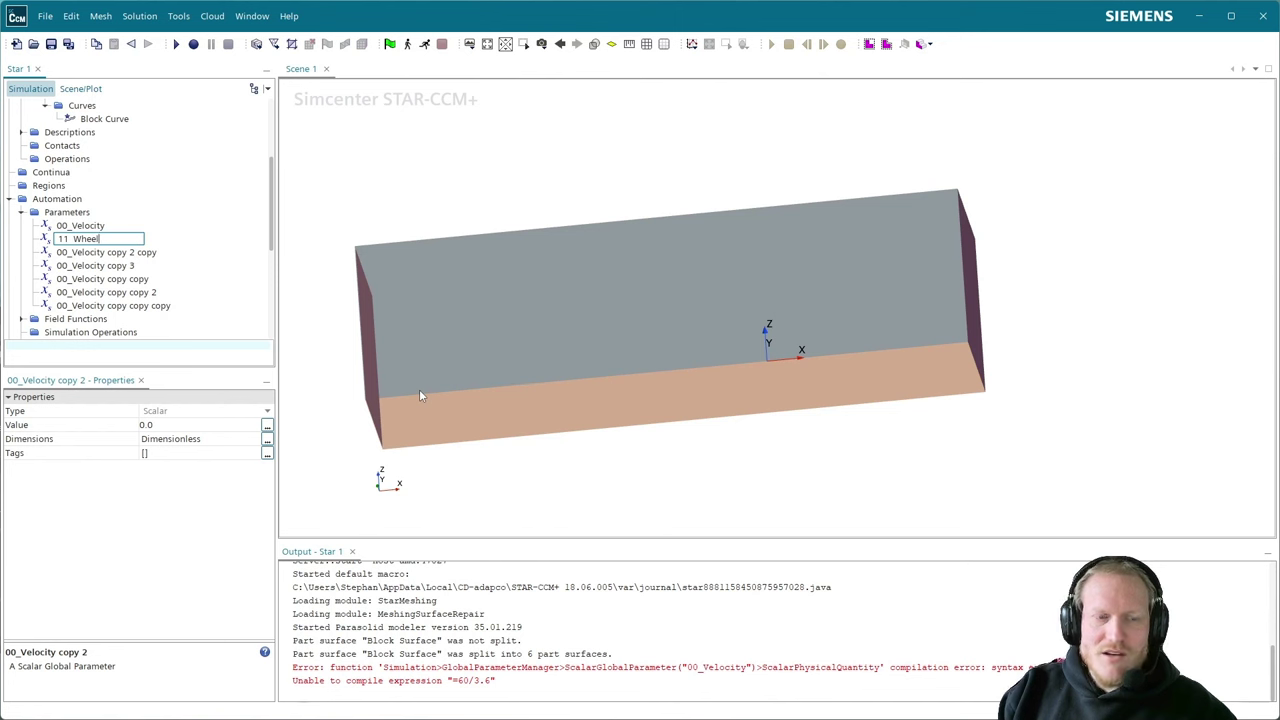
pyautogui.write(' Radius')
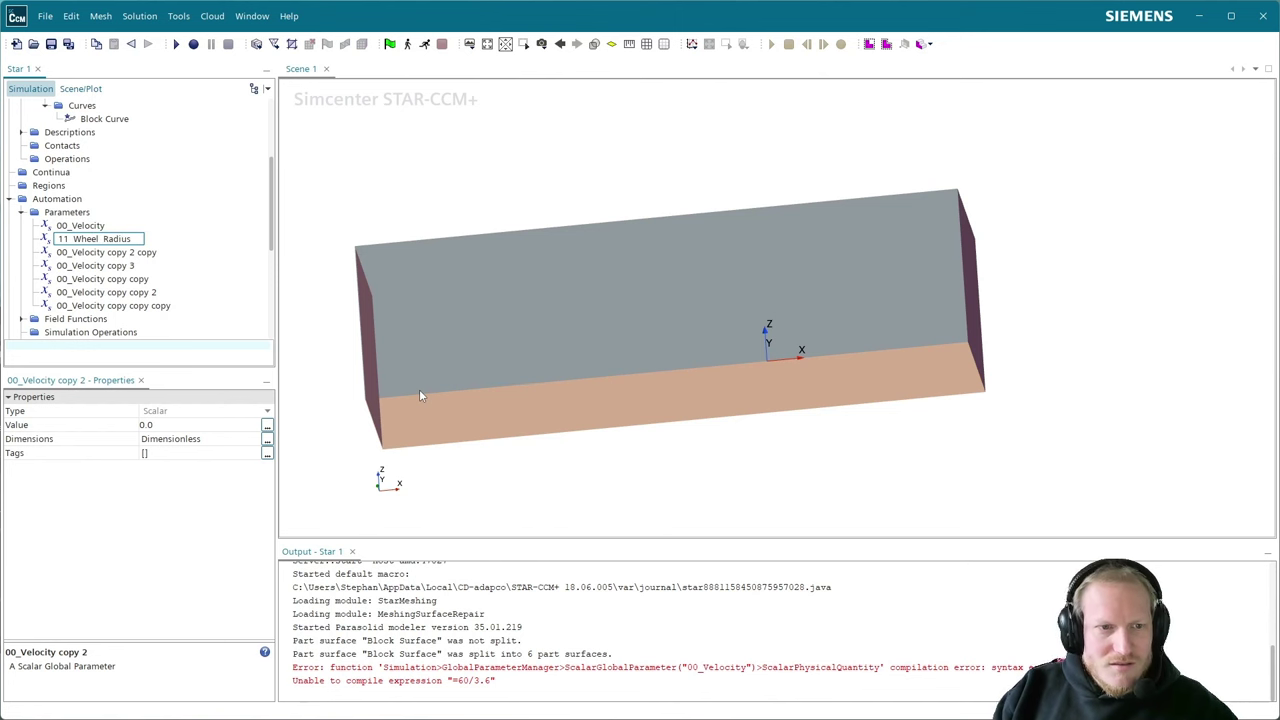
pyautogui.press('Return')
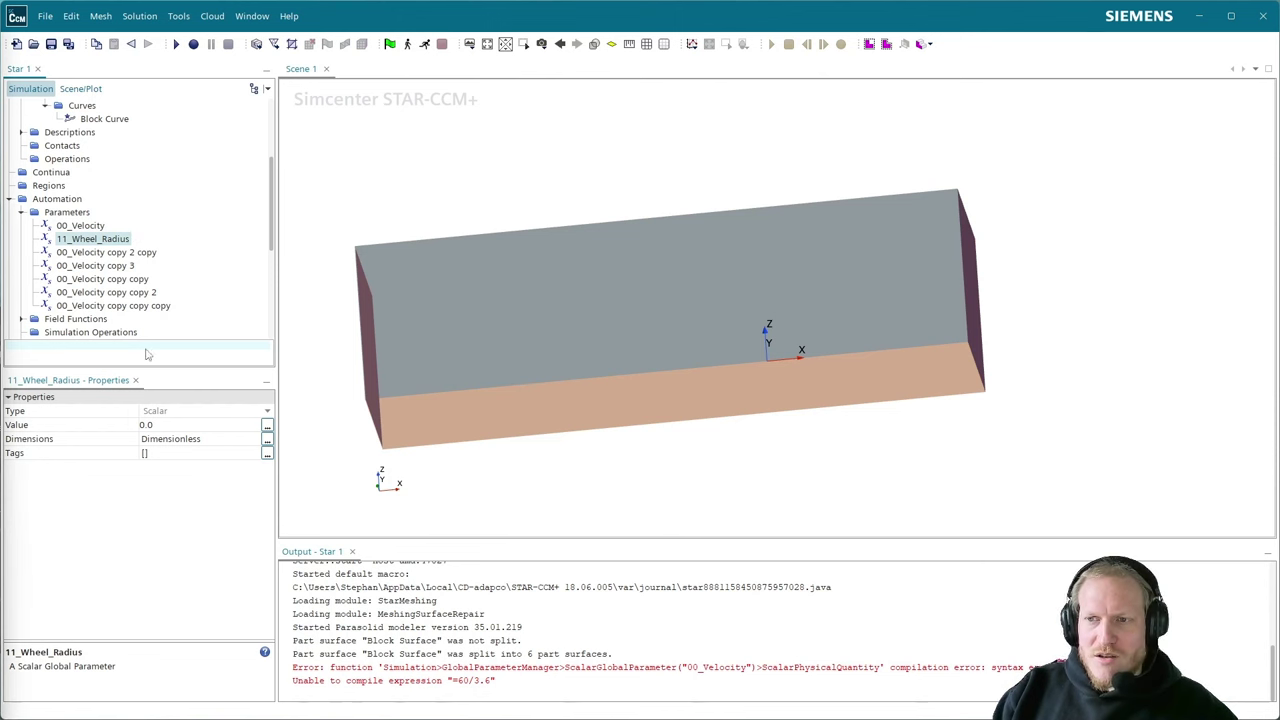
# - Give the 11_Wheel_Radius parameter a Length dimension exponent of 1 and set its value to 235 mm
pyautogui.click(266, 439)
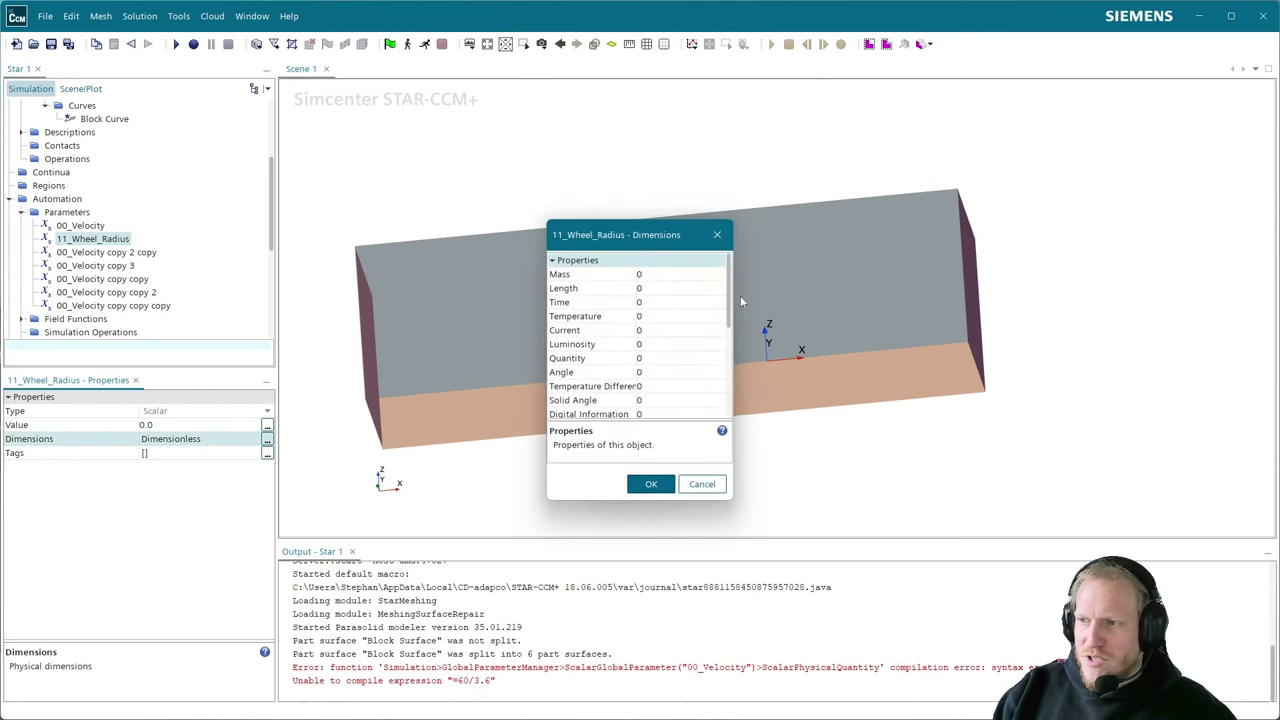
pyautogui.click(663, 288)
pyautogui.write('1')
pyautogui.click(665, 484)
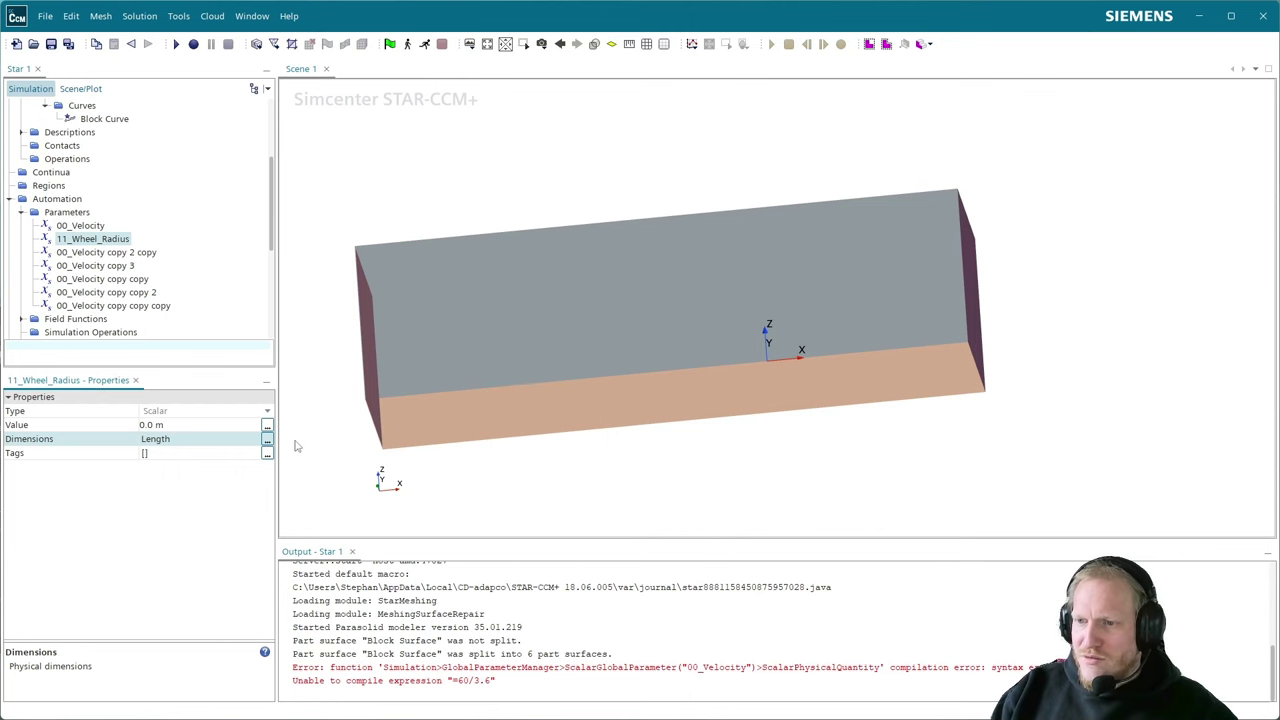
pyautogui.click(194, 425)
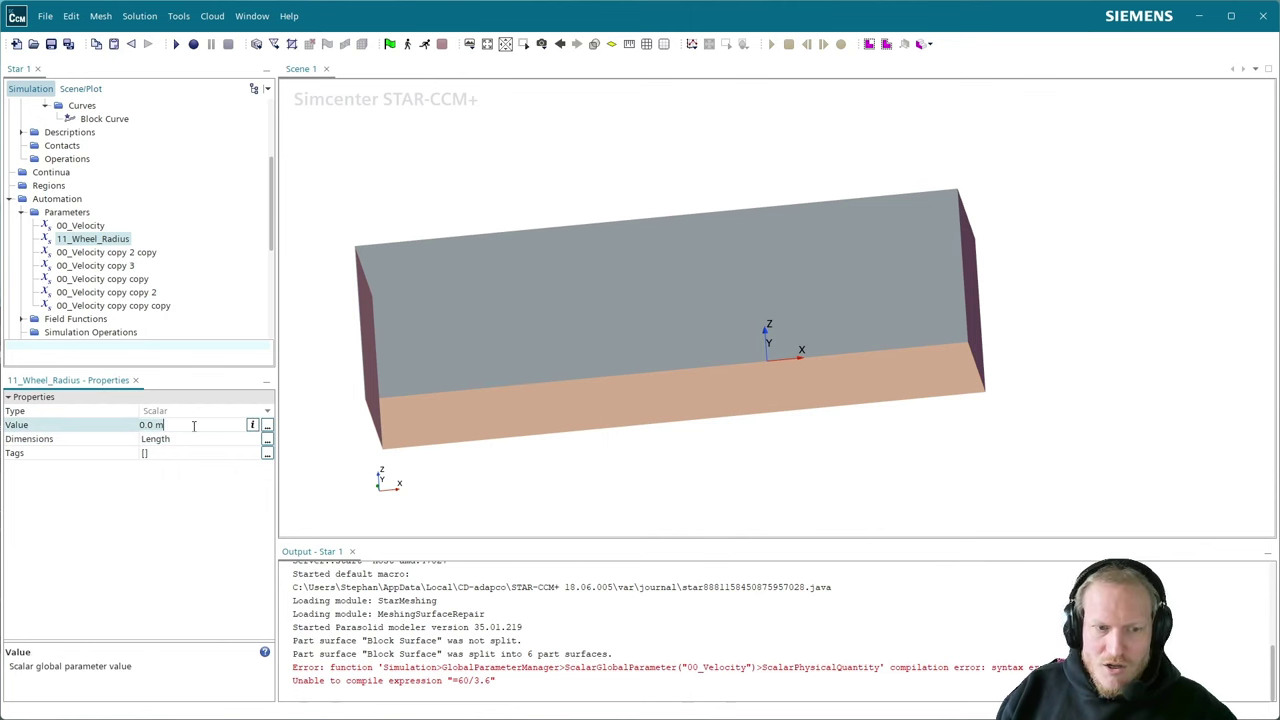
pyautogui.write('235mm')
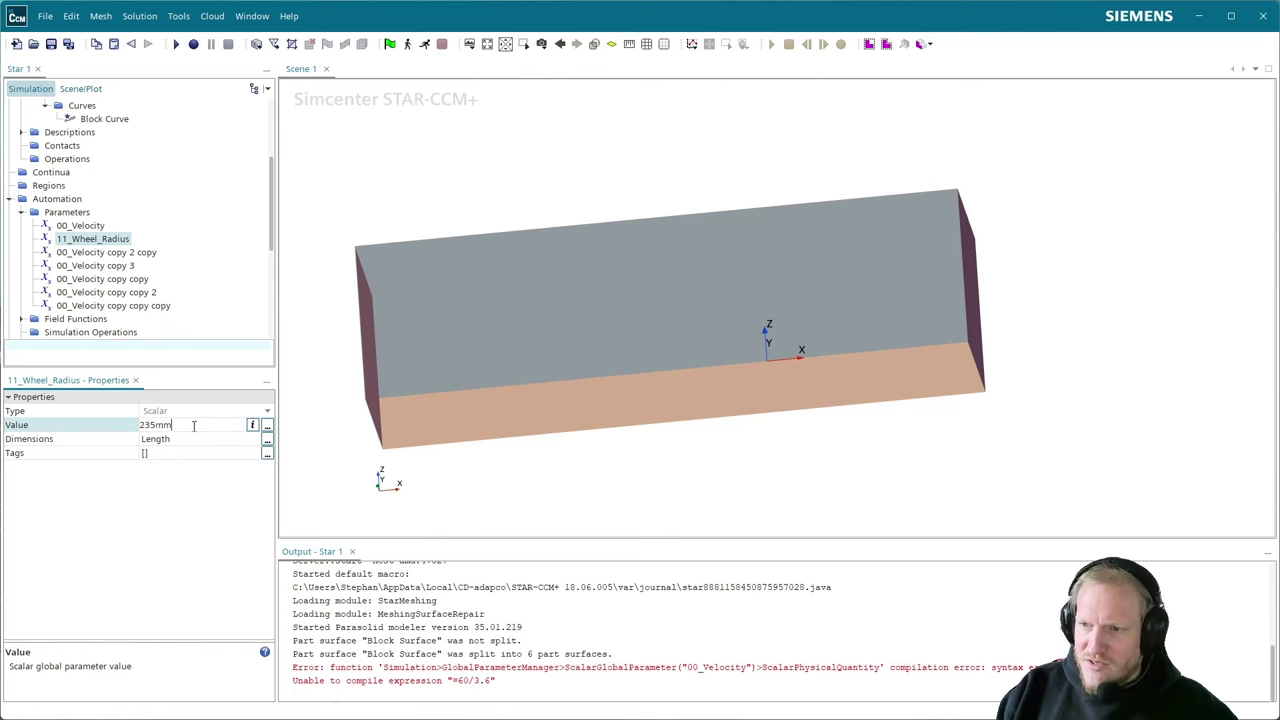
pyautogui.press('Return')
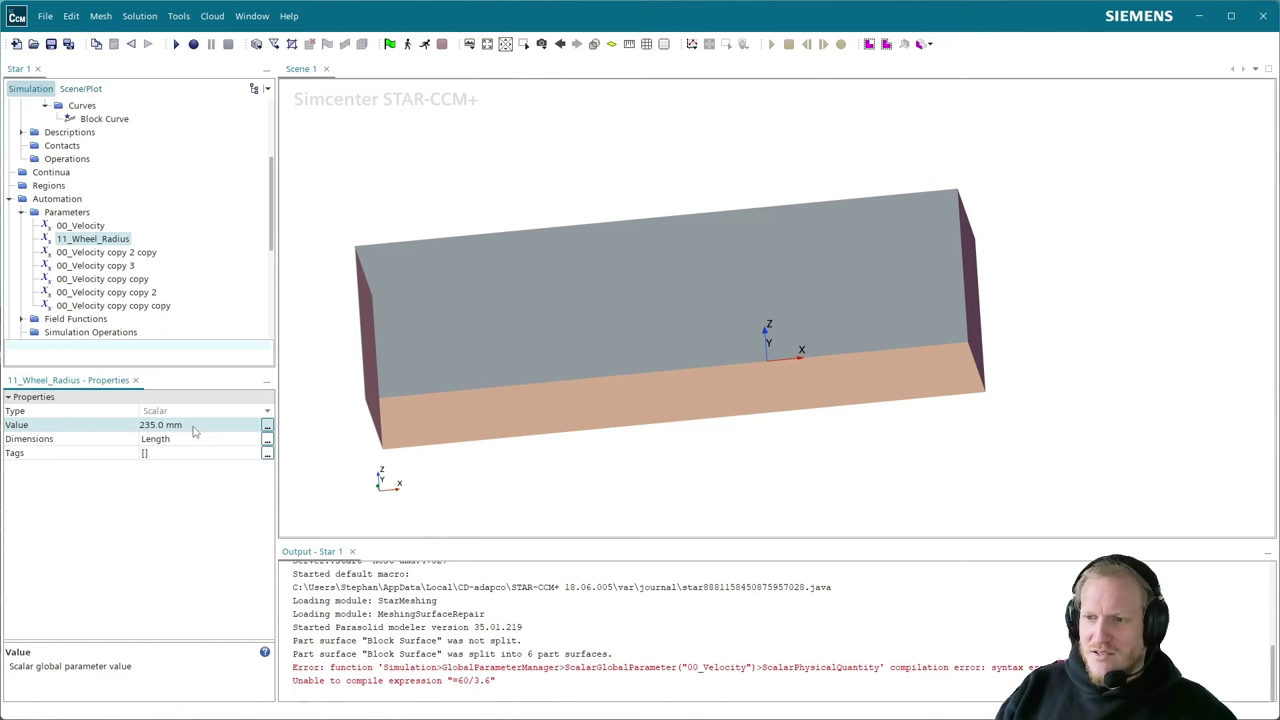
# - Try to enter the 11_Wheel_Radius value as 18 inch, using the full unit name
pyautogui.click(193, 425)
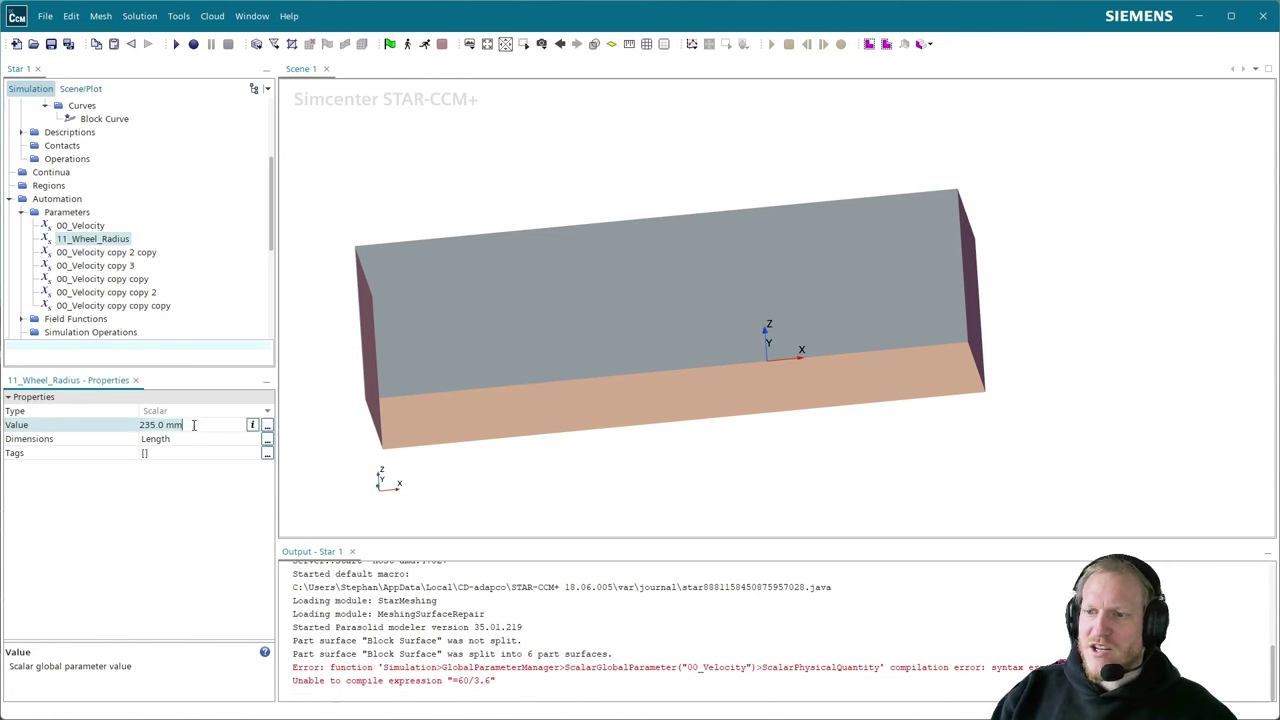
pyautogui.write('18 inch')
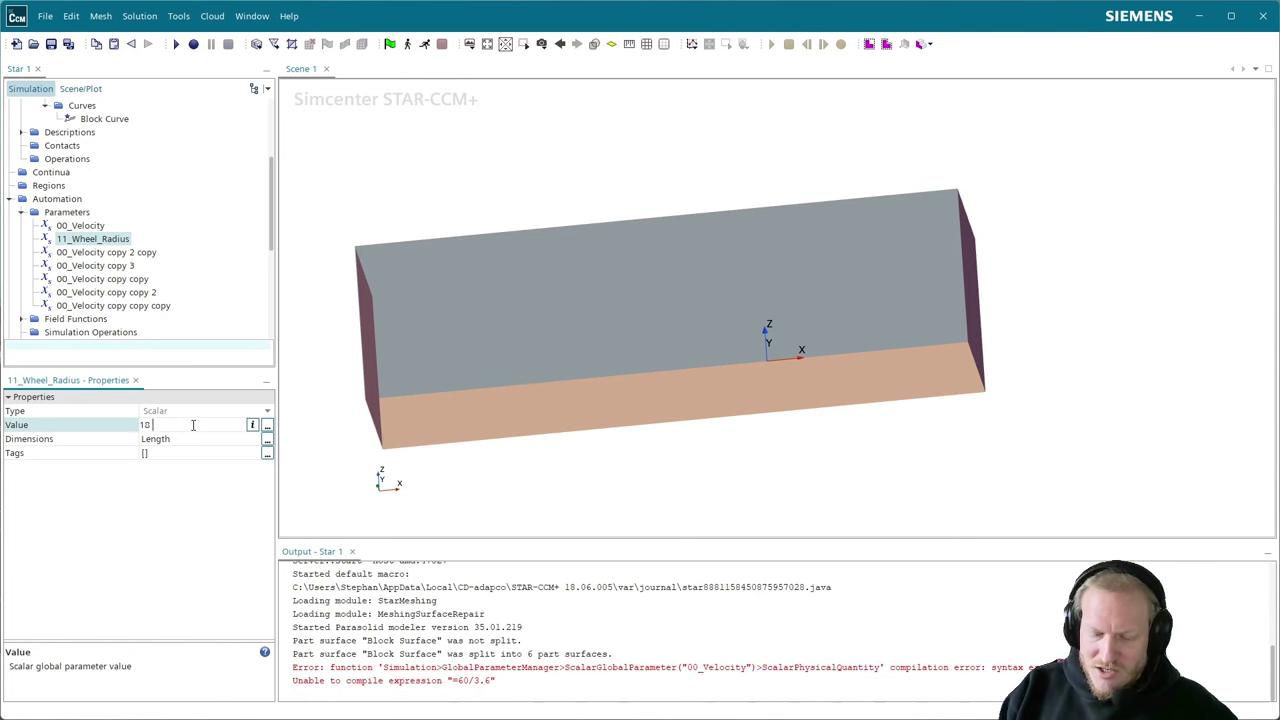
pyautogui.press('Return')
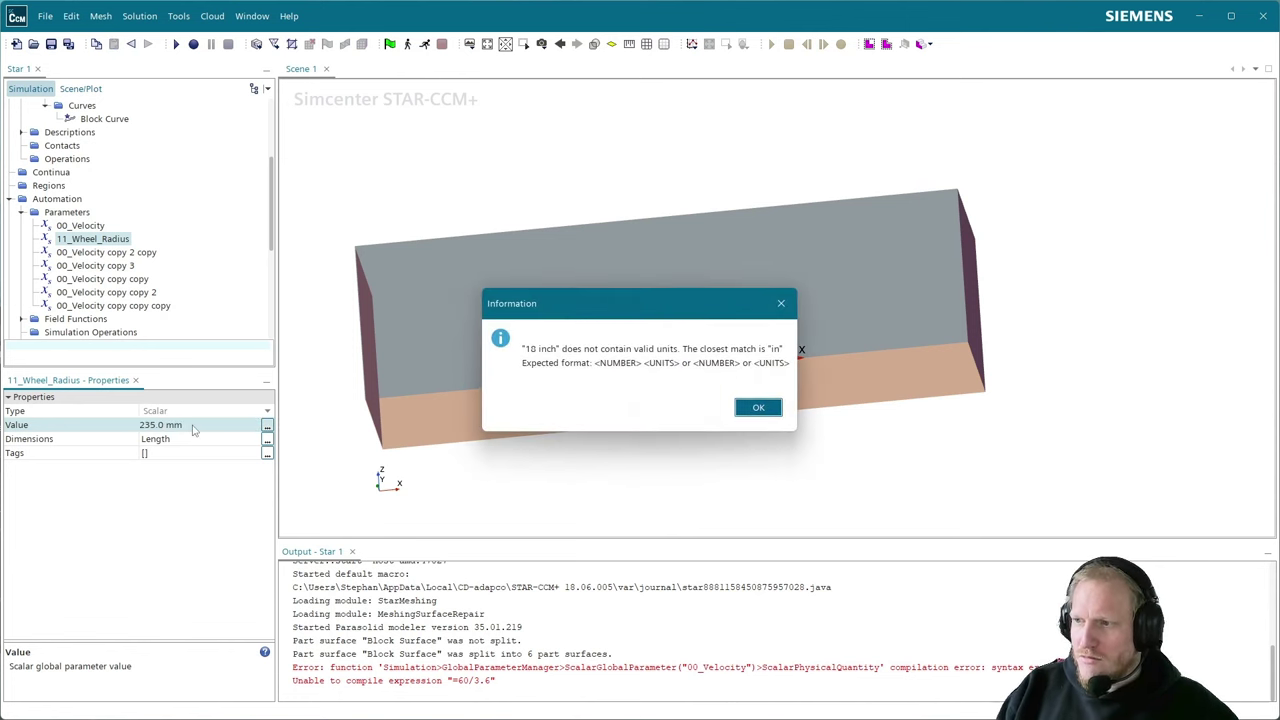
pyautogui.press('Return')
# - Set the 11_Wheel_Radius value to 18.0 in, using the abbreviated inch unit
pyautogui.click(195, 425)
pyautogui.write('1')
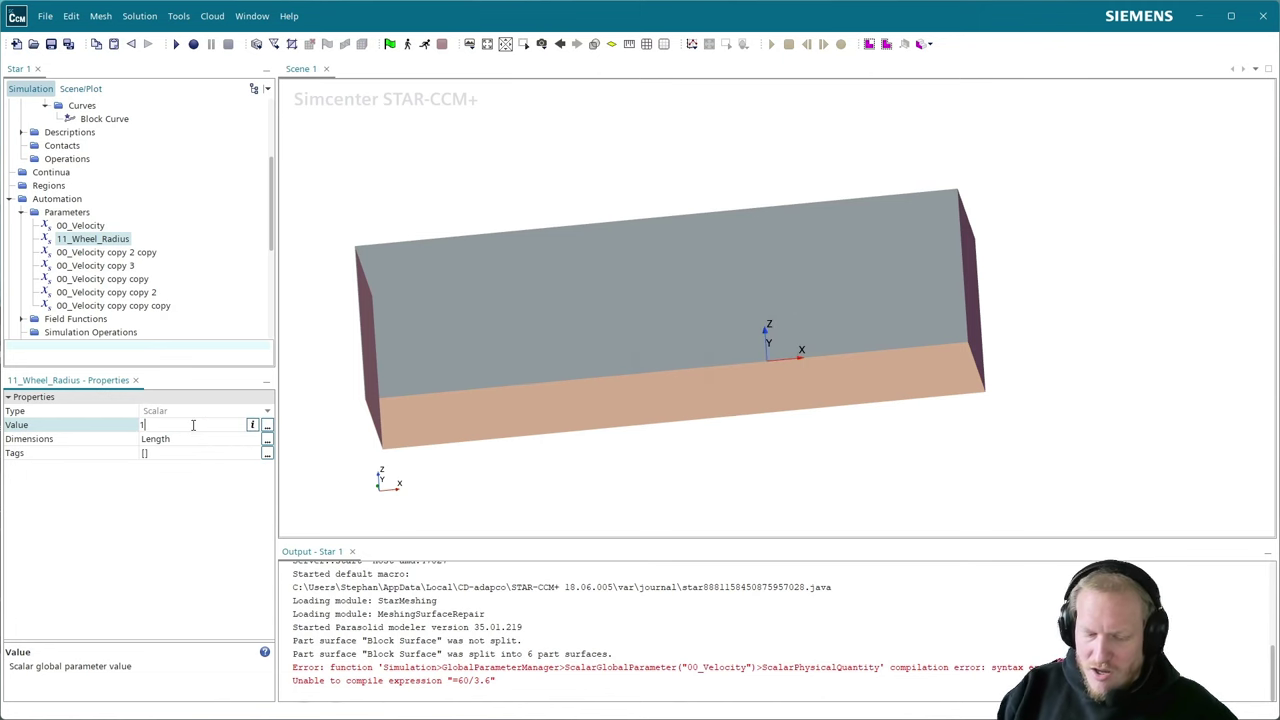
pyautogui.write('8.0 in')
pyautogui.press('Return')
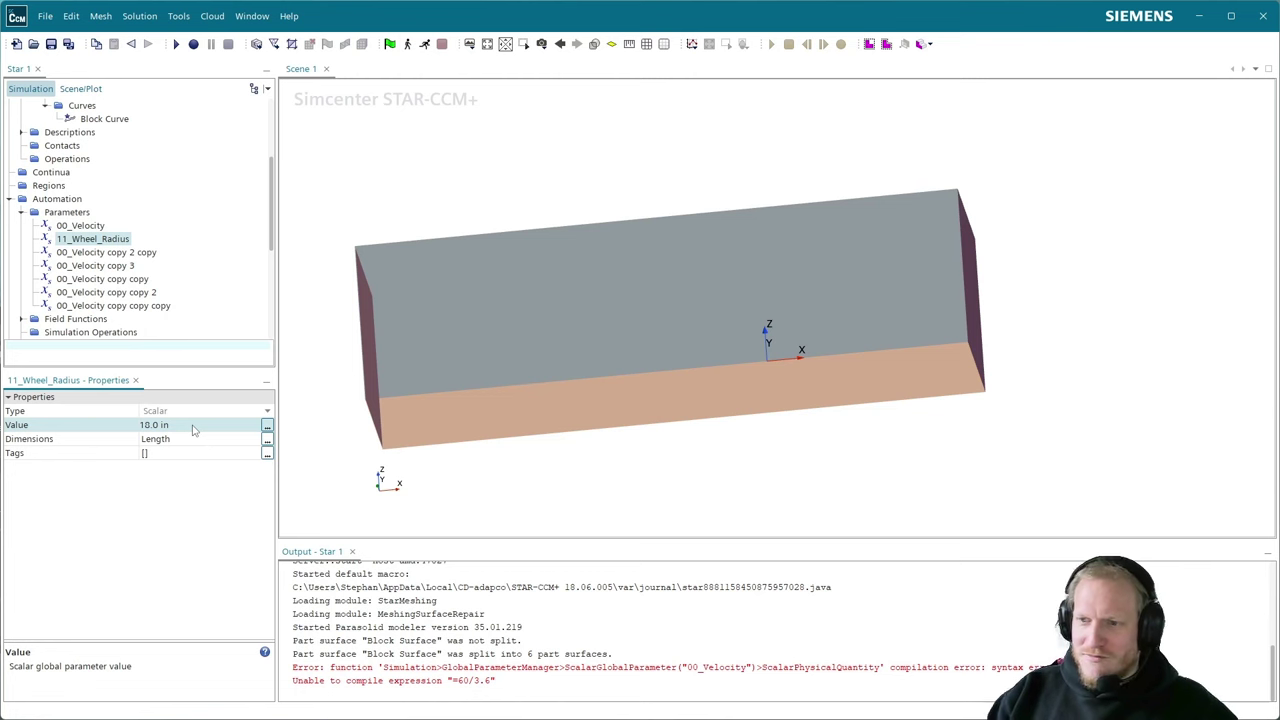
# - Set the 11_Wheel_Radius value back to 235 mm
pyautogui.click(193, 425)
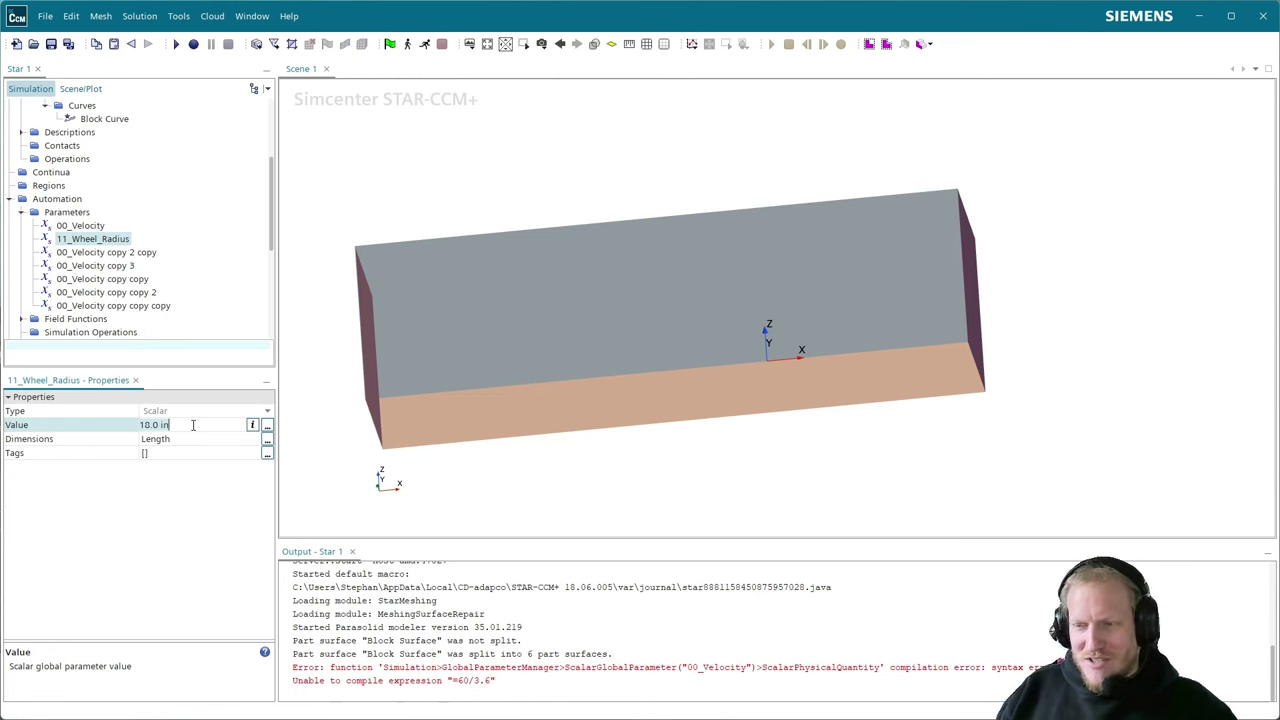
pyautogui.write('2350')
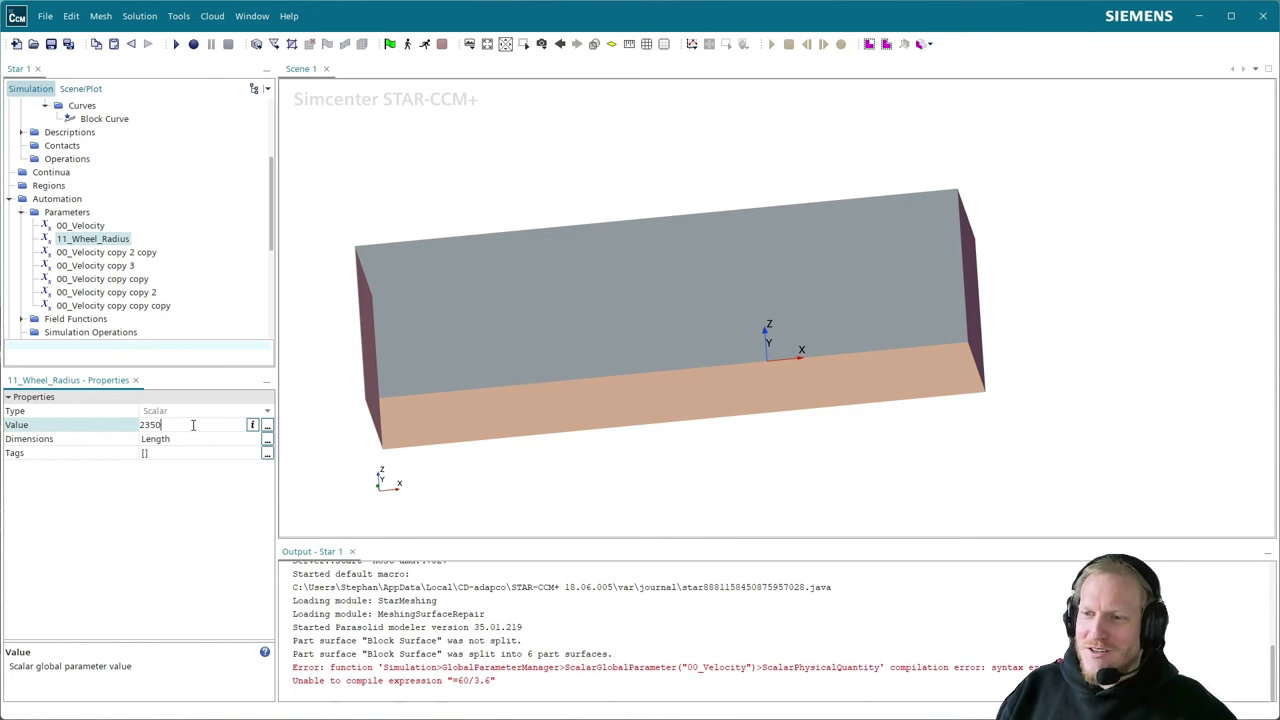
pyautogui.press('BackSpace')
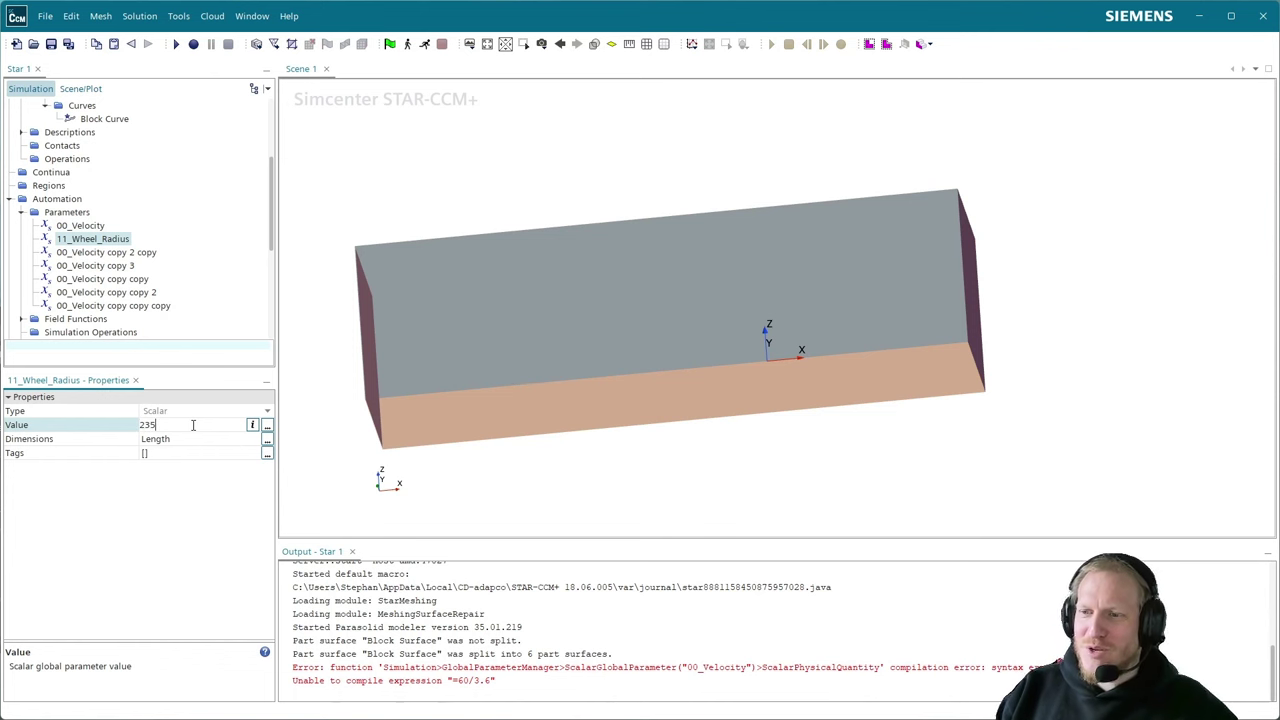
pyautogui.write('mm')
pyautogui.press('Return')
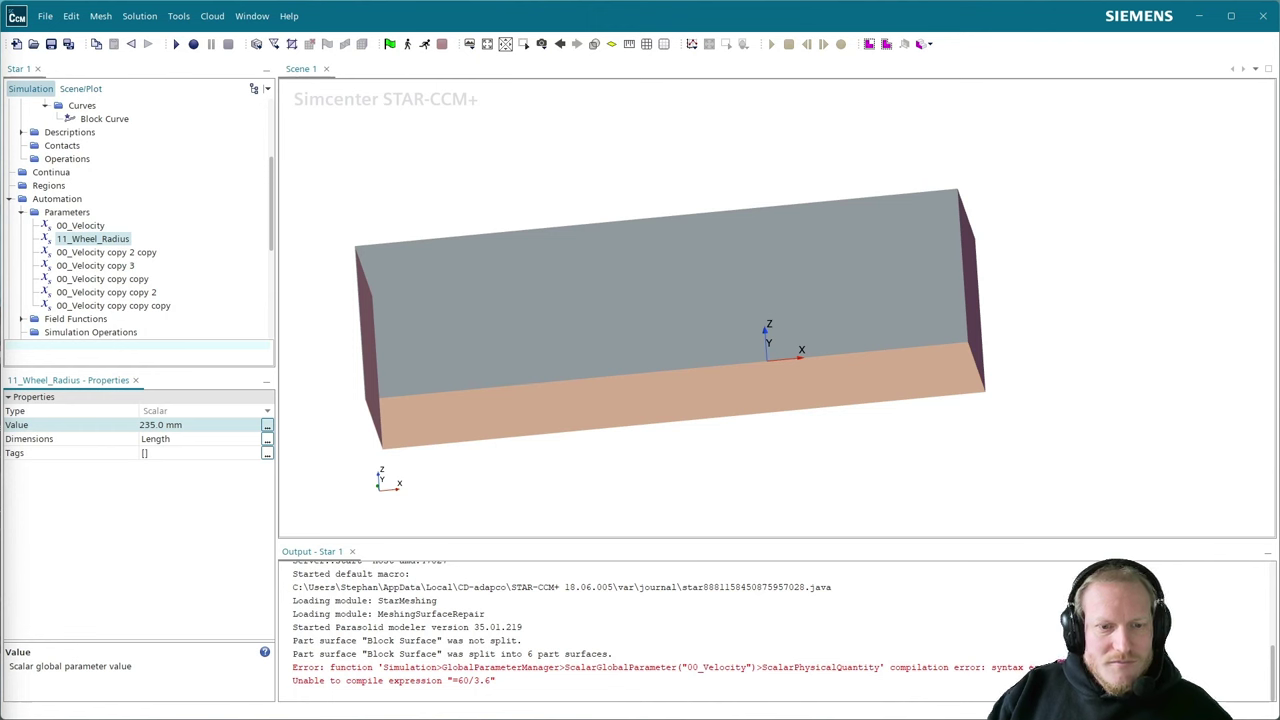
# - Rename the parameter 00_Velocity copy 2 copy as 20_VelocityAngular_Wheel
pyautogui.click(128, 254)
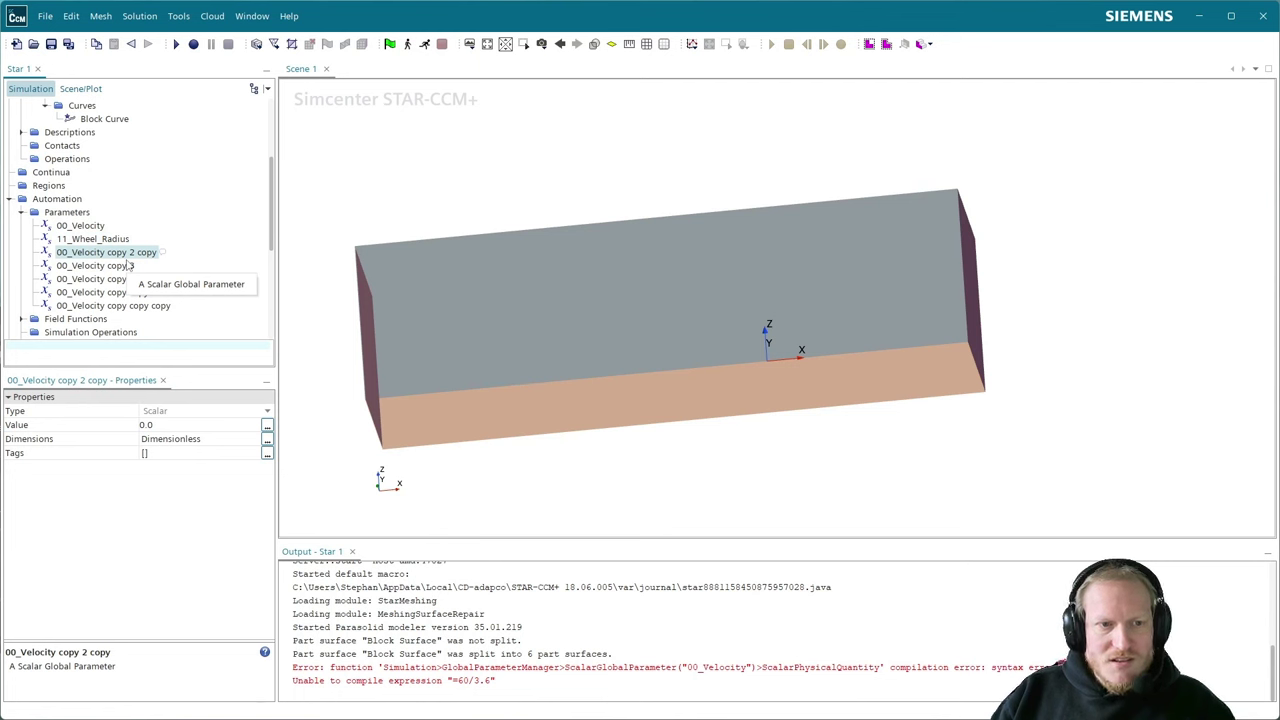
pyautogui.press('F2')
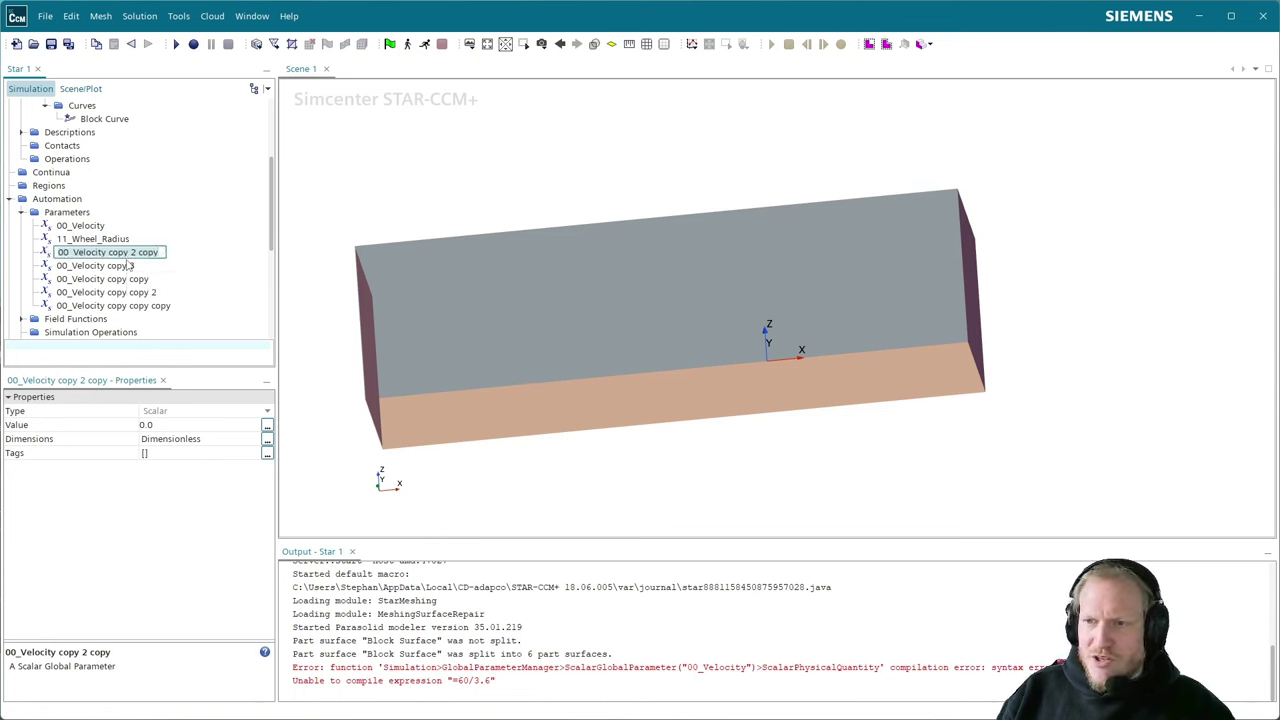
pyautogui.write('20')
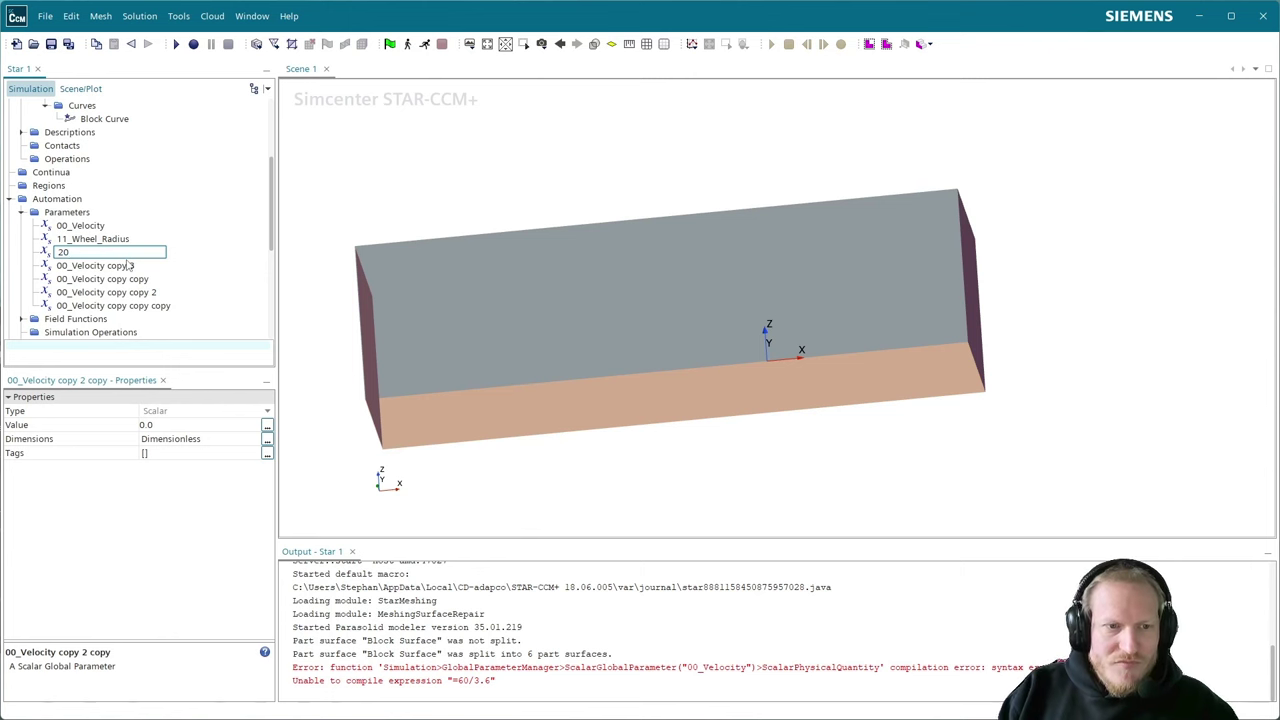
pyautogui.write('_Velocity')
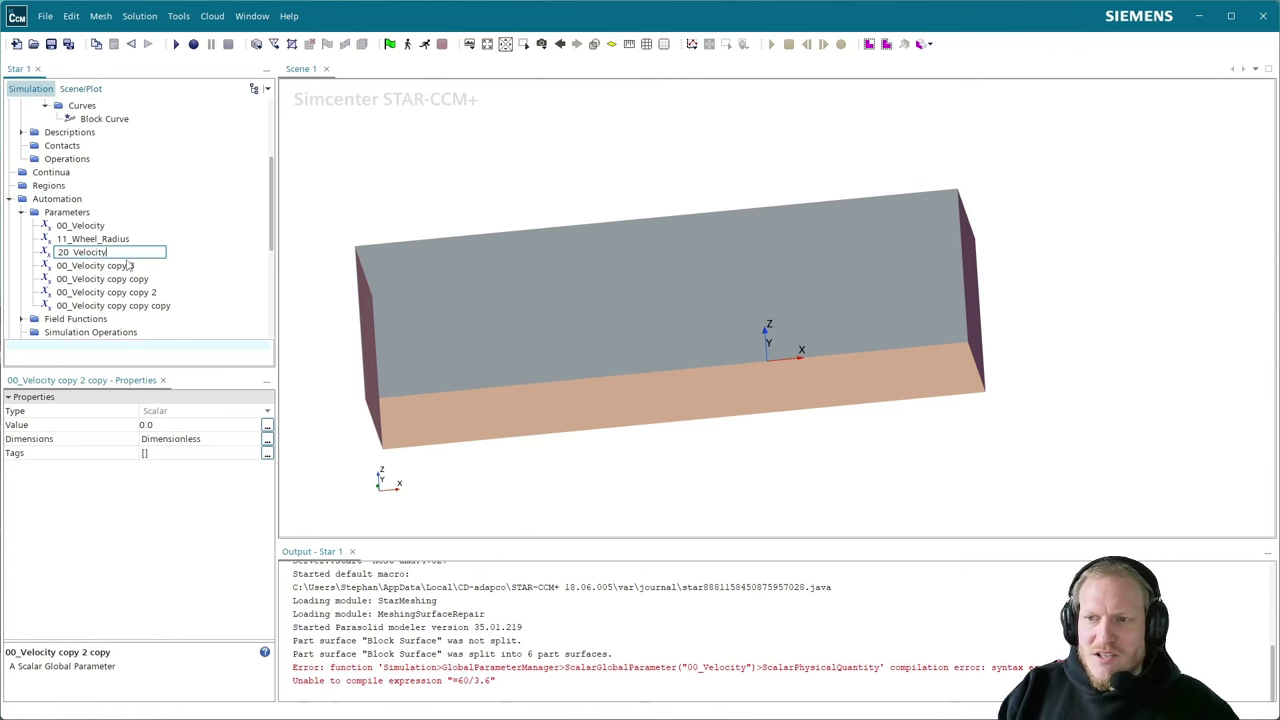
pyautogui.write('Angu')
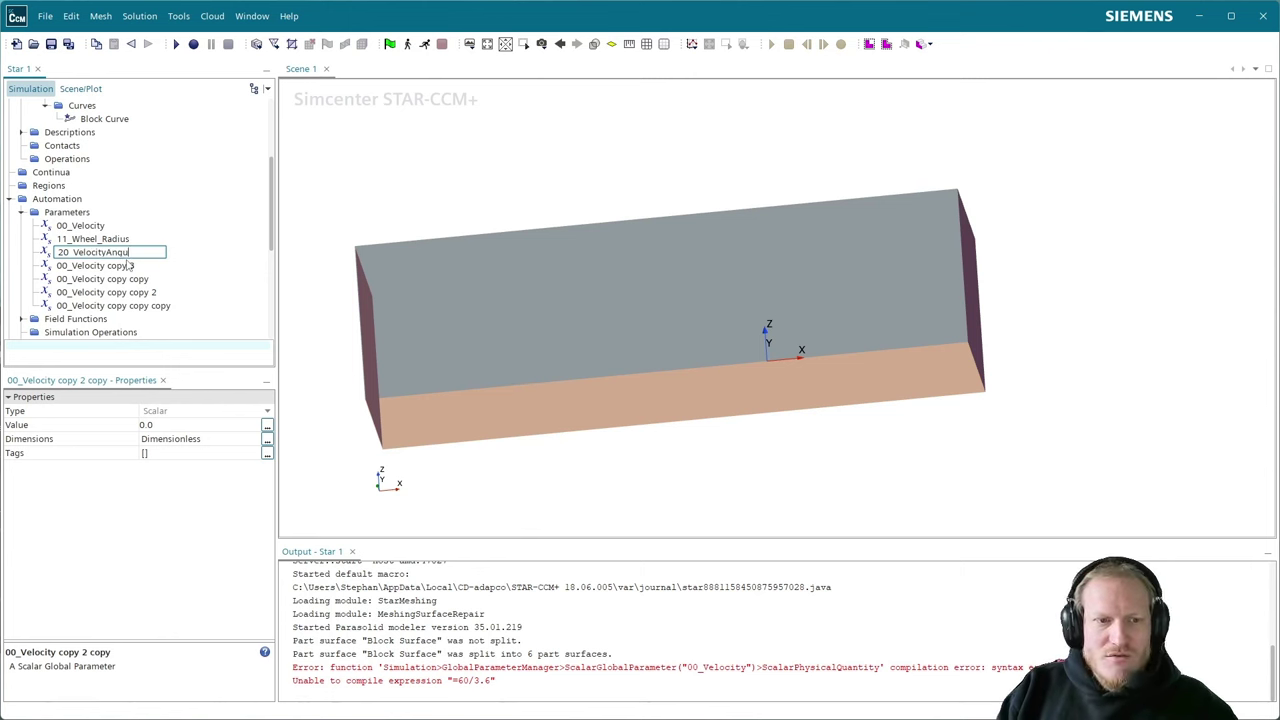
pyautogui.write('lar_Wheel')
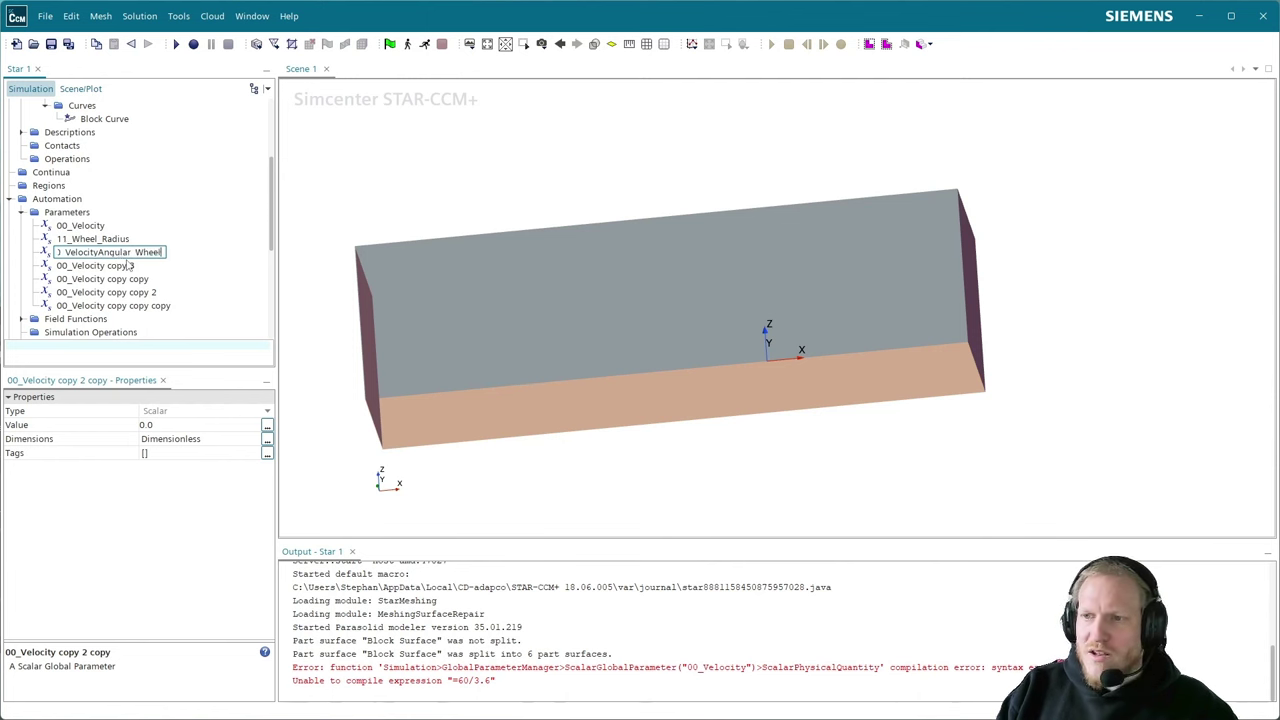
pyautogui.press('Return')
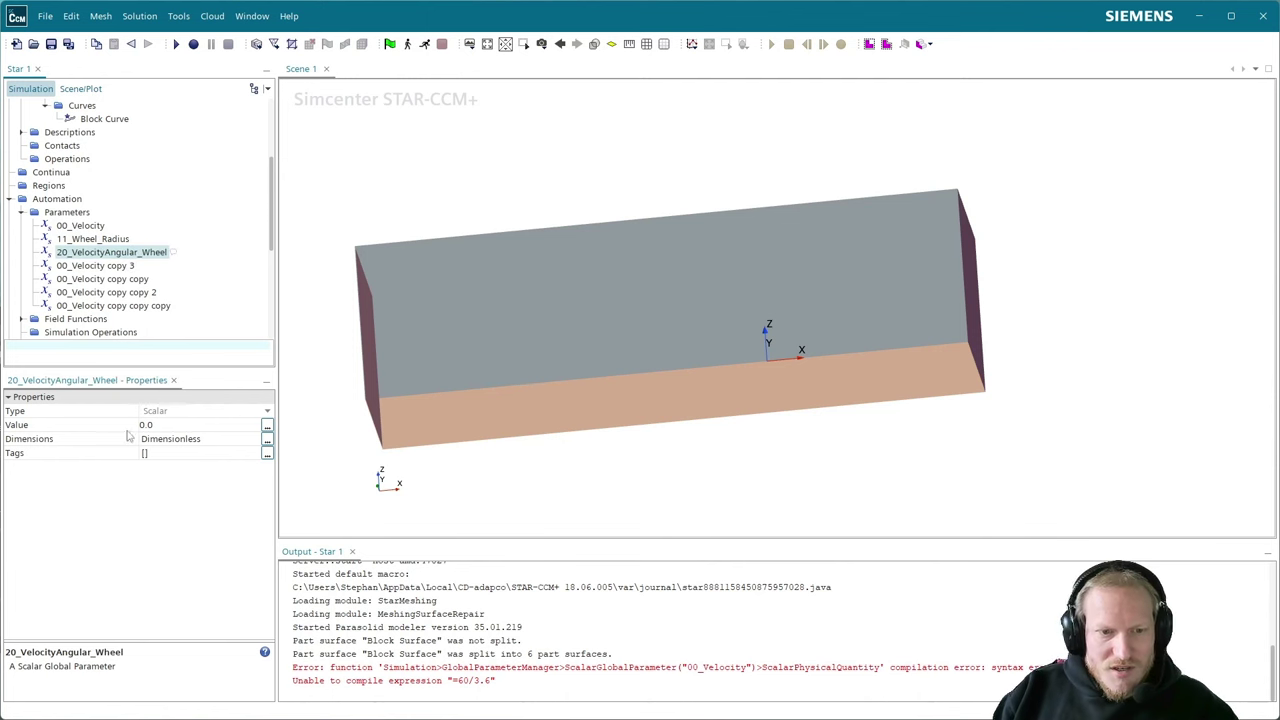
# - Set the Angular Velocity exponent to 1 in the dimensions of the 20_VelocityAngular_Wheel parameter
pyautogui.click(267, 440)
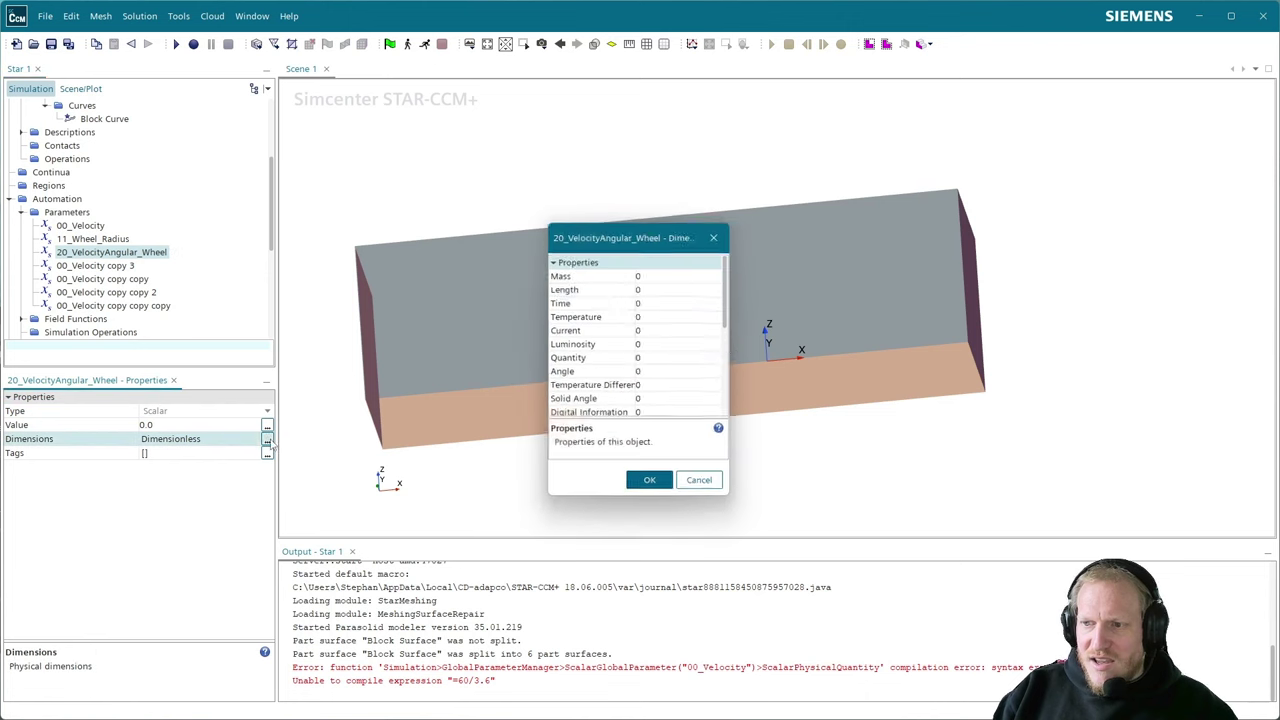
pyautogui.scroll(-1, 655, 320)
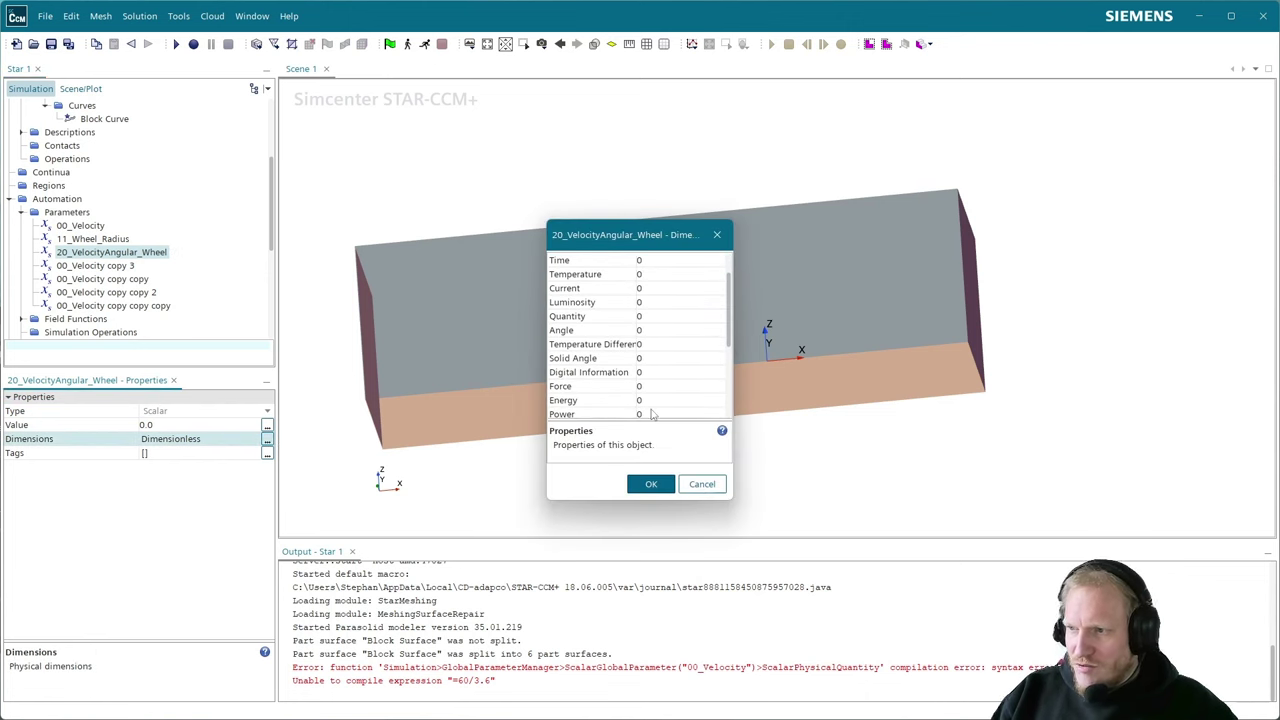
pyautogui.scroll(-1, 659, 402)
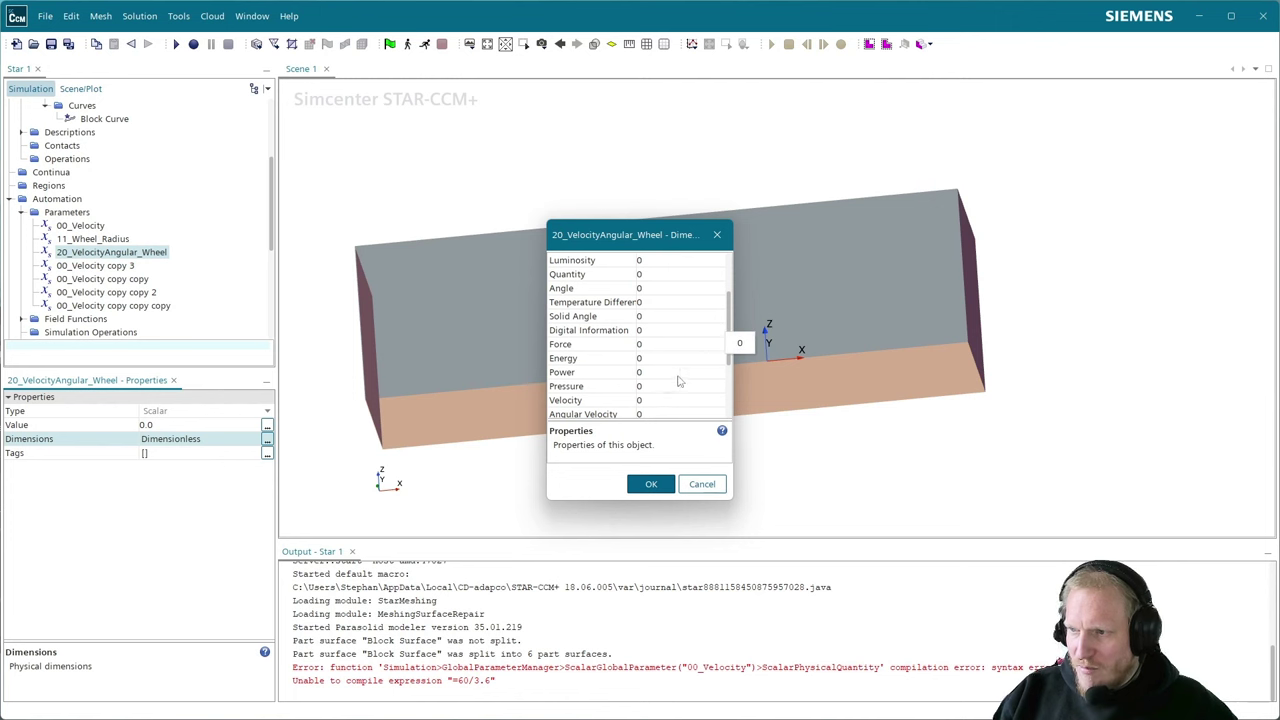
pyautogui.scroll(-1, 662, 405)
pyautogui.click(655, 360)
pyautogui.click(650, 372)
pyautogui.write('1')
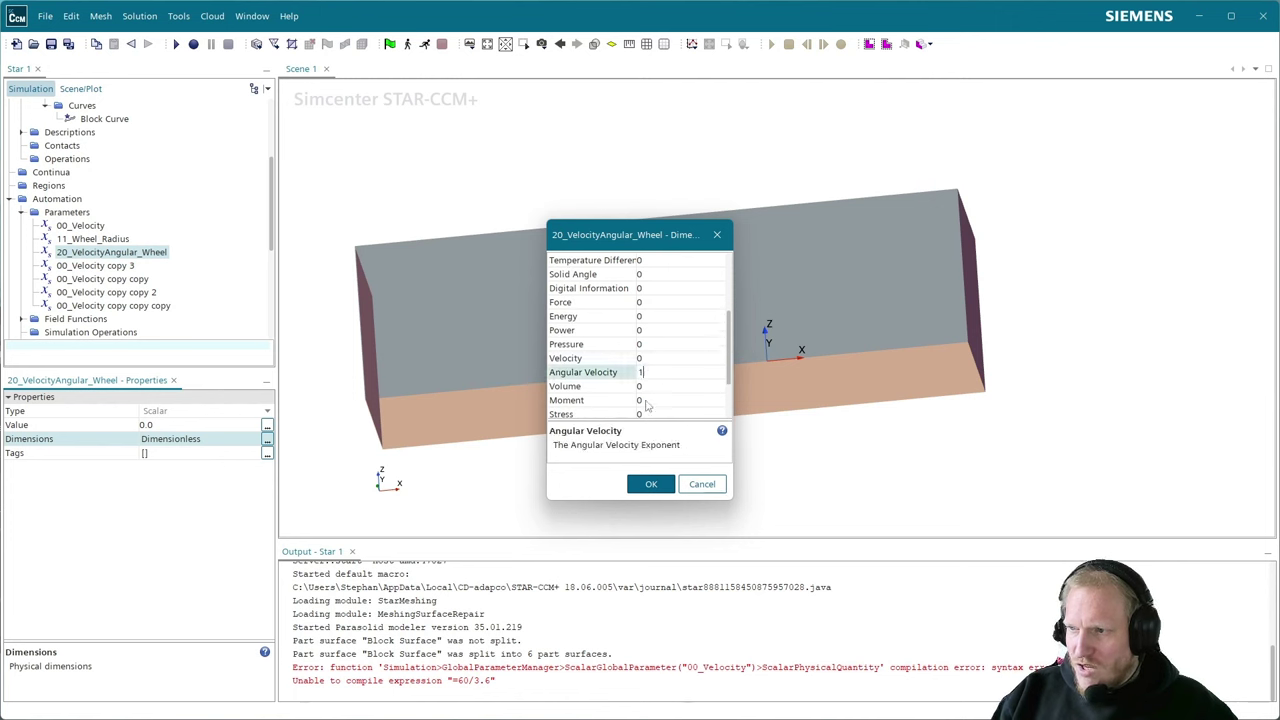
pyautogui.click(651, 484)
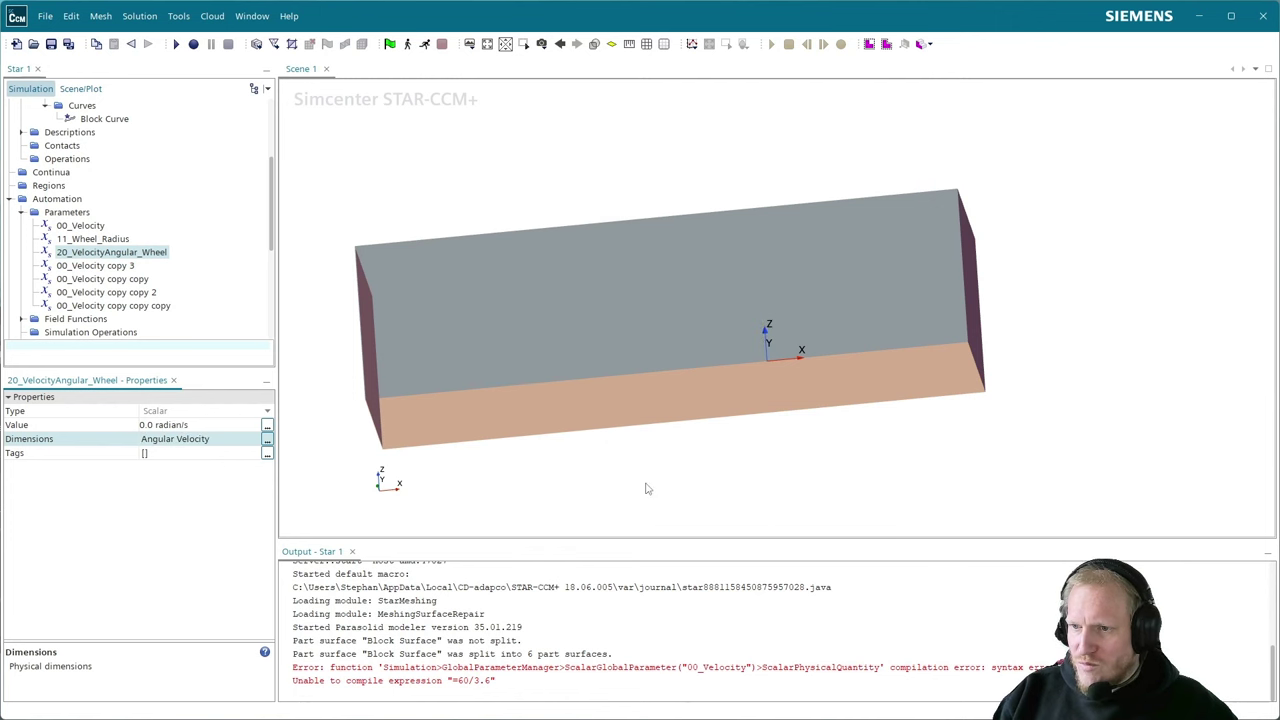
# - Define the 20_VelocityAngular_Wheel value as ${00_Velocity}/${11_Wheel_Radius}, keeping radian/s as the units
pyautogui.click(267, 425)
pyautogui.click(680, 289)
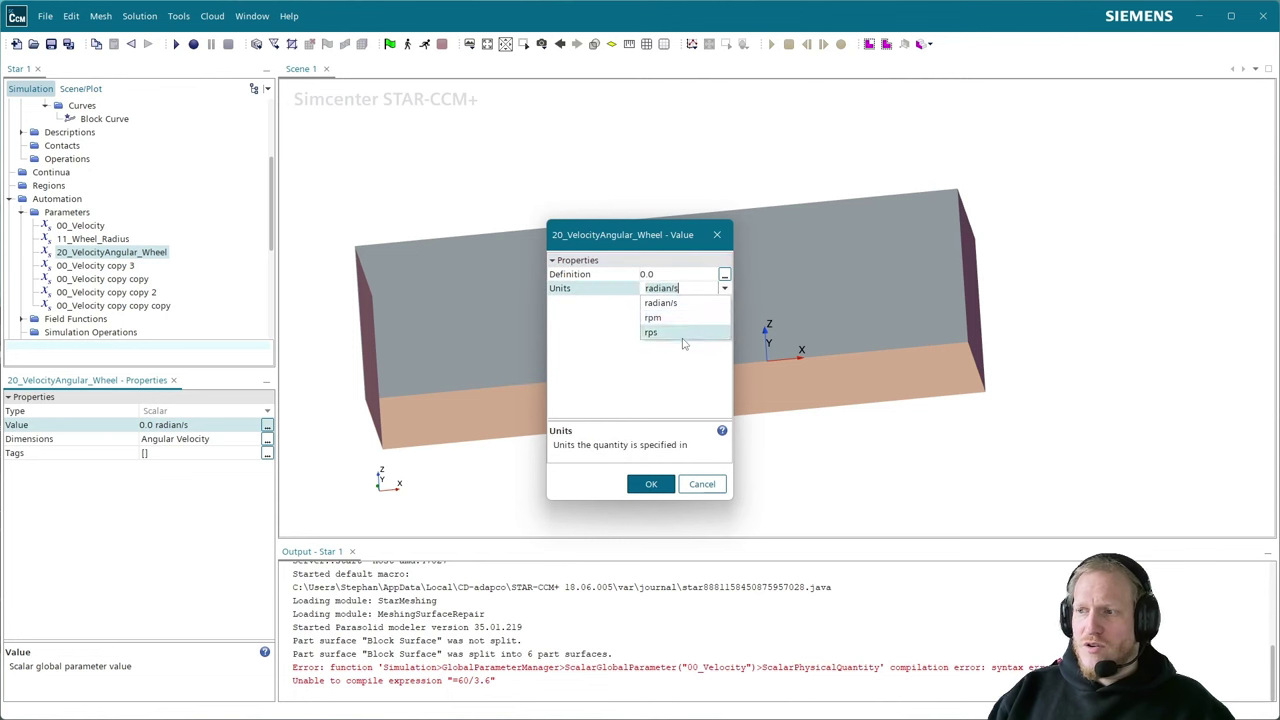
pyautogui.click(724, 282)
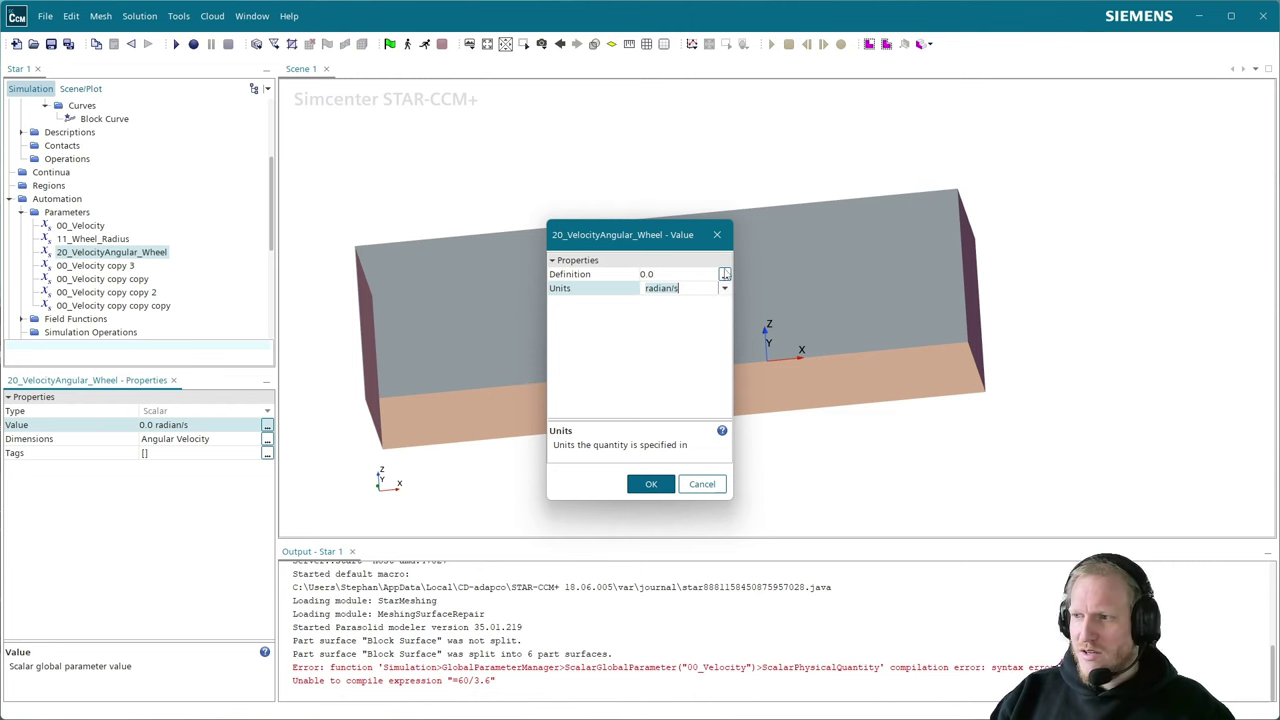
pyautogui.click(725, 274)
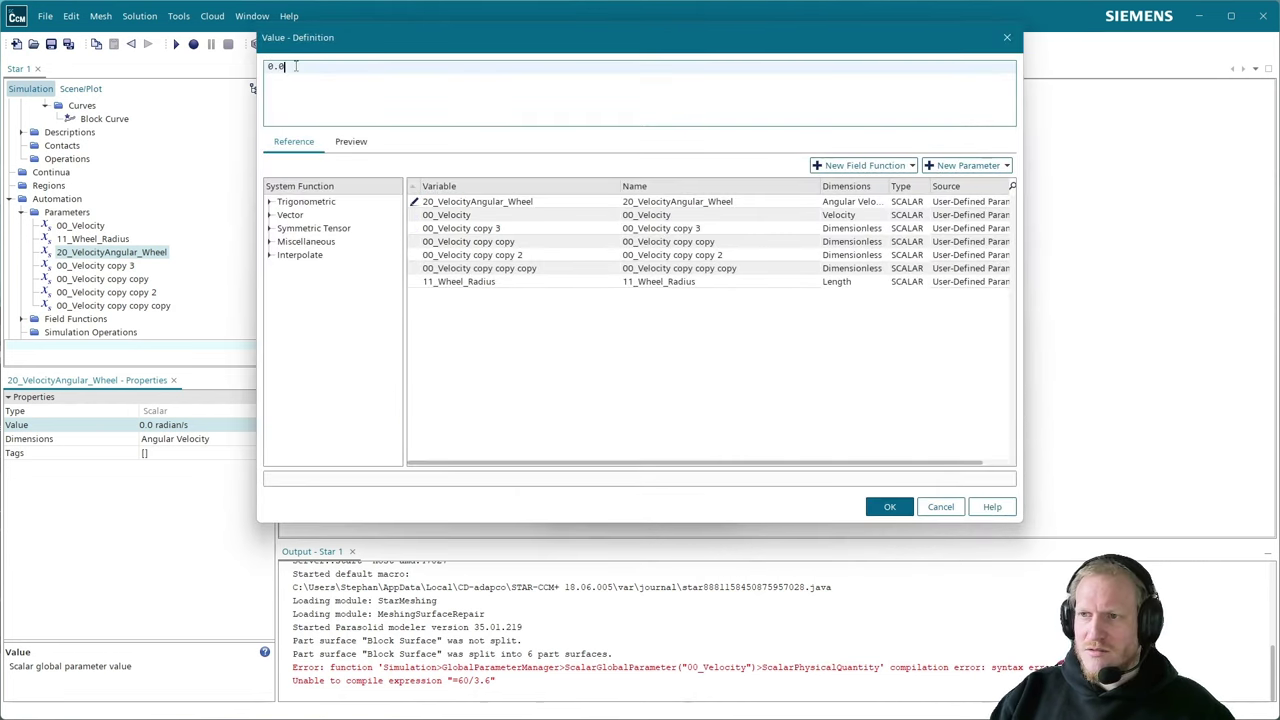
pyautogui.moveTo(292, 66); pyautogui.dragTo(224, 84)
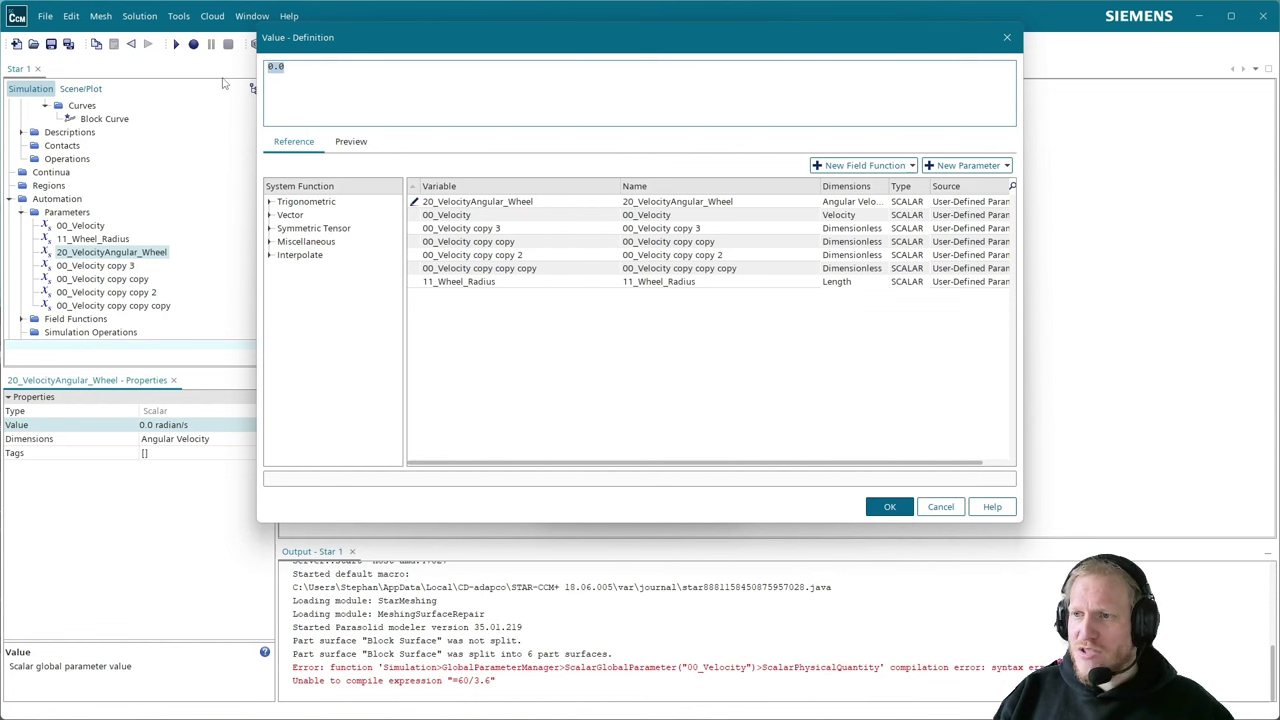
pyautogui.press('BackSpace')
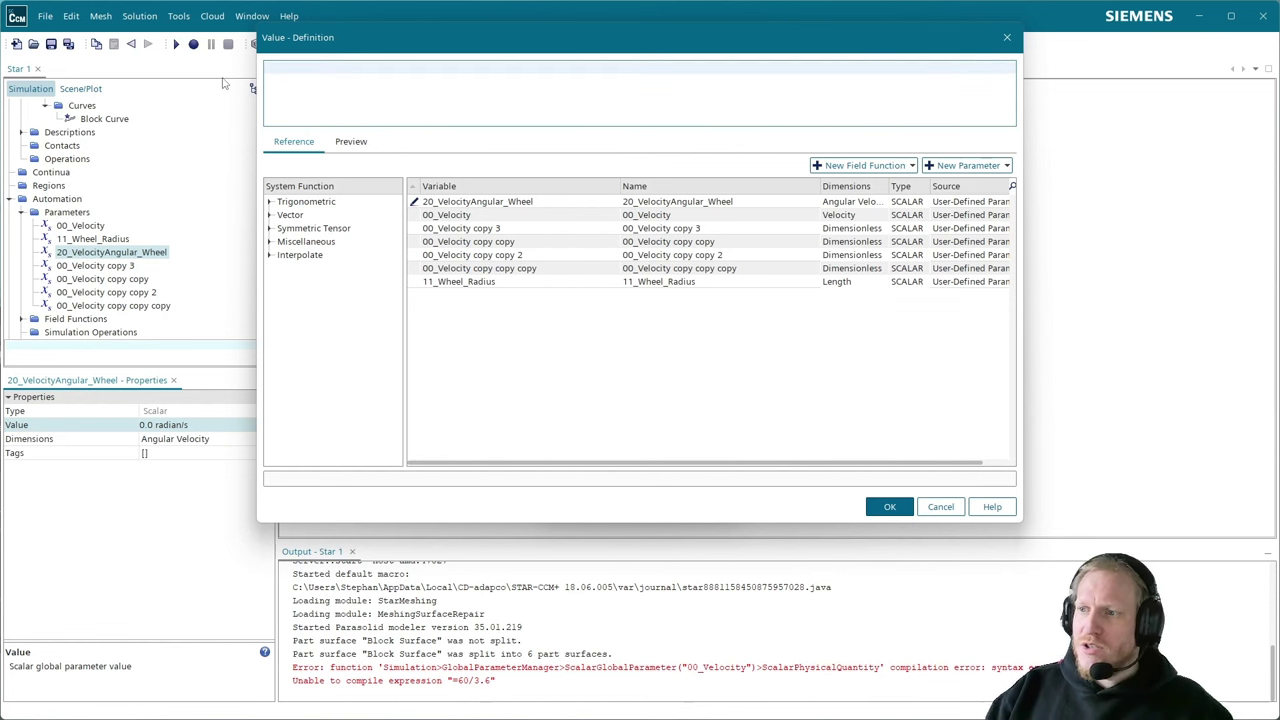
pyautogui.doubleClick(462, 216)
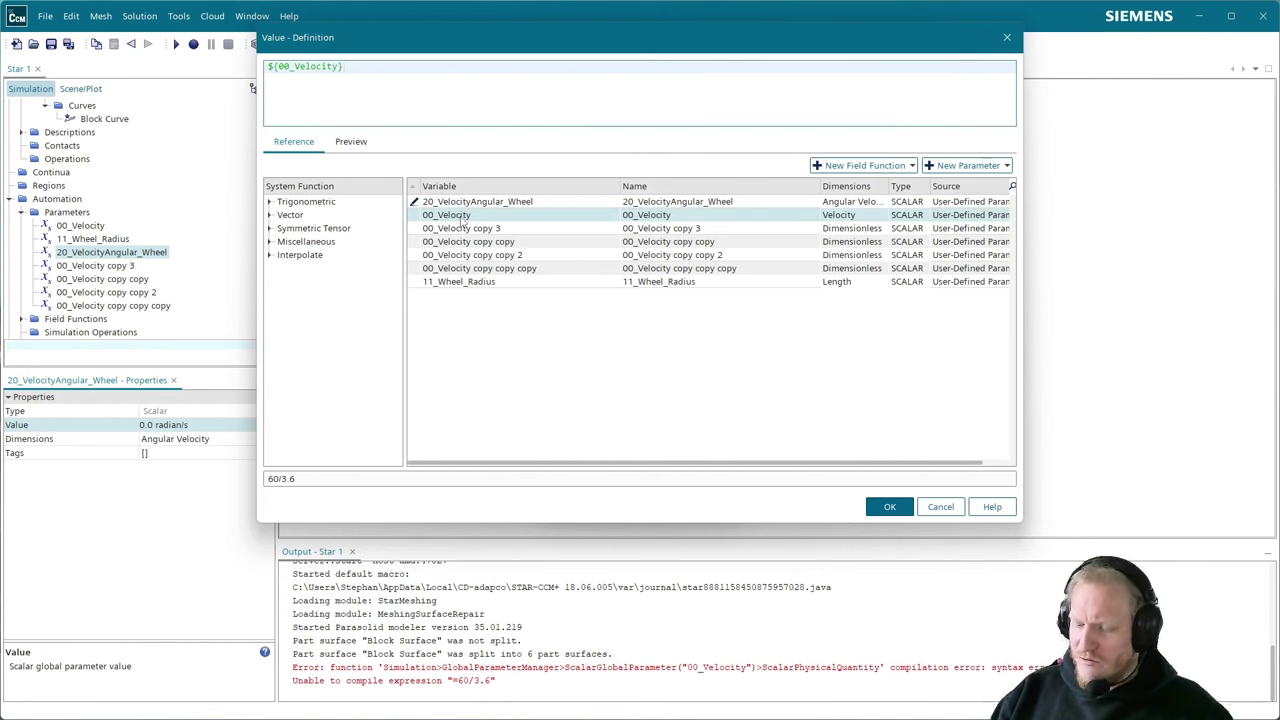
pyautogui.write('/')
pyautogui.doubleClick(485, 282)
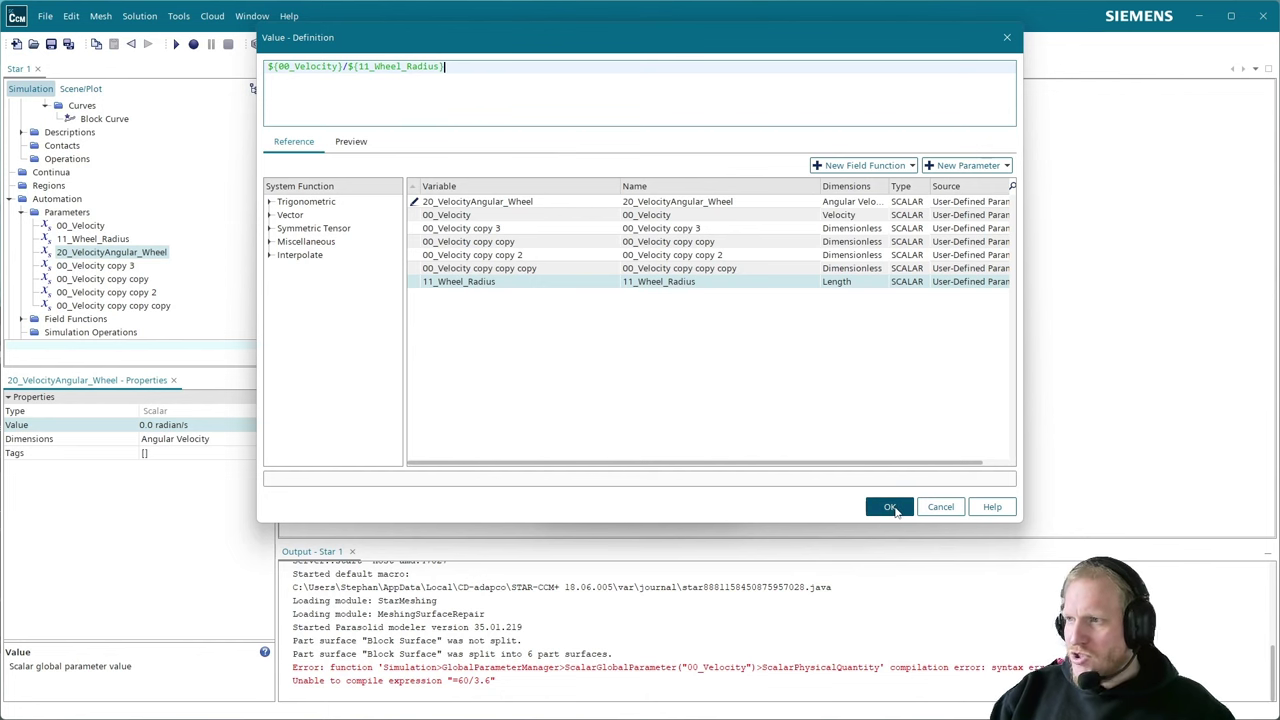
pyautogui.click(893, 507)
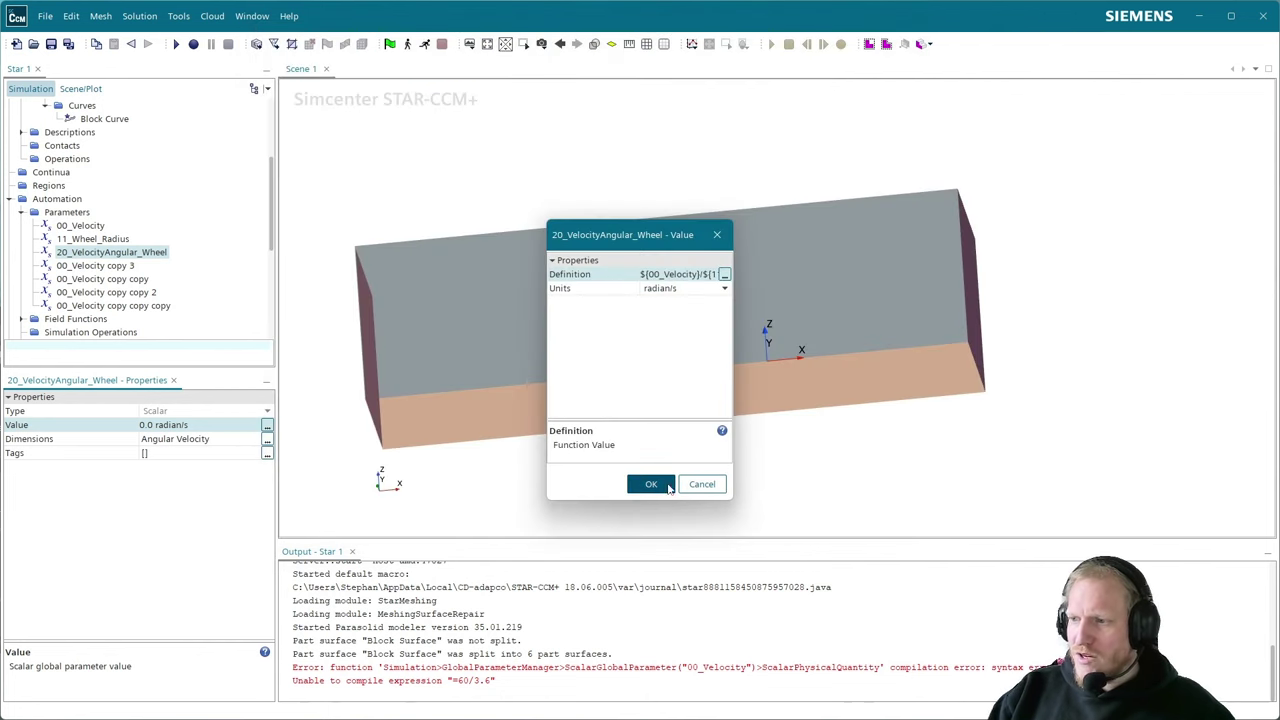
pyautogui.click(655, 484)
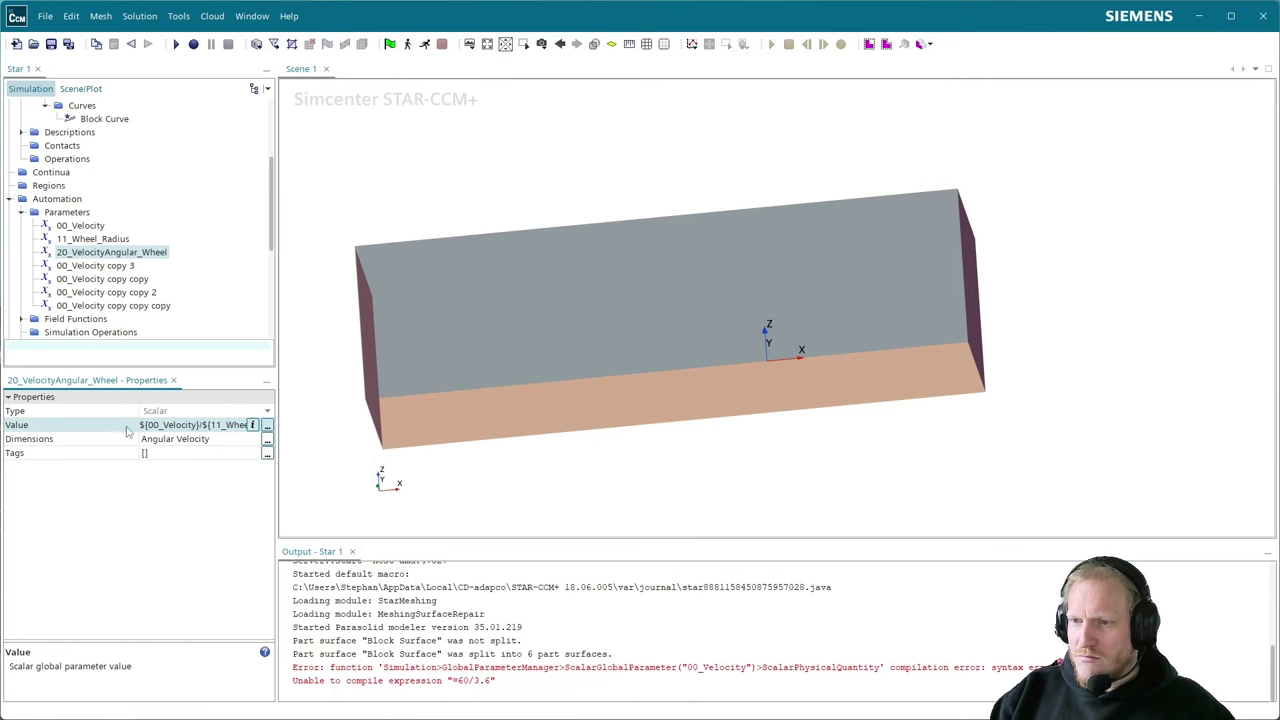
# - Widen the property values column and check the evaluated values of 20_VelocityAngular_Wheel, 00_Velocity and 11_Wheel_Radius
pyautogui.moveTo(138, 432); pyautogui.dragTo(79, 434)
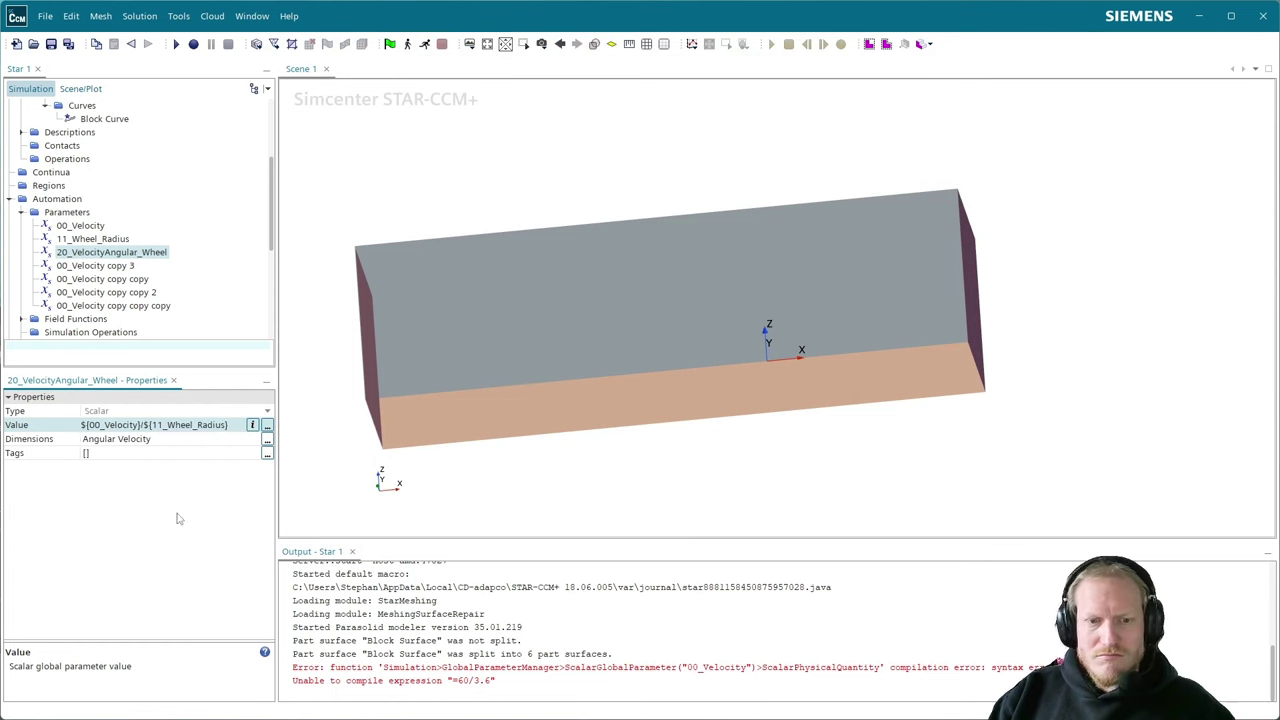
pyautogui.moveTo(253, 428)
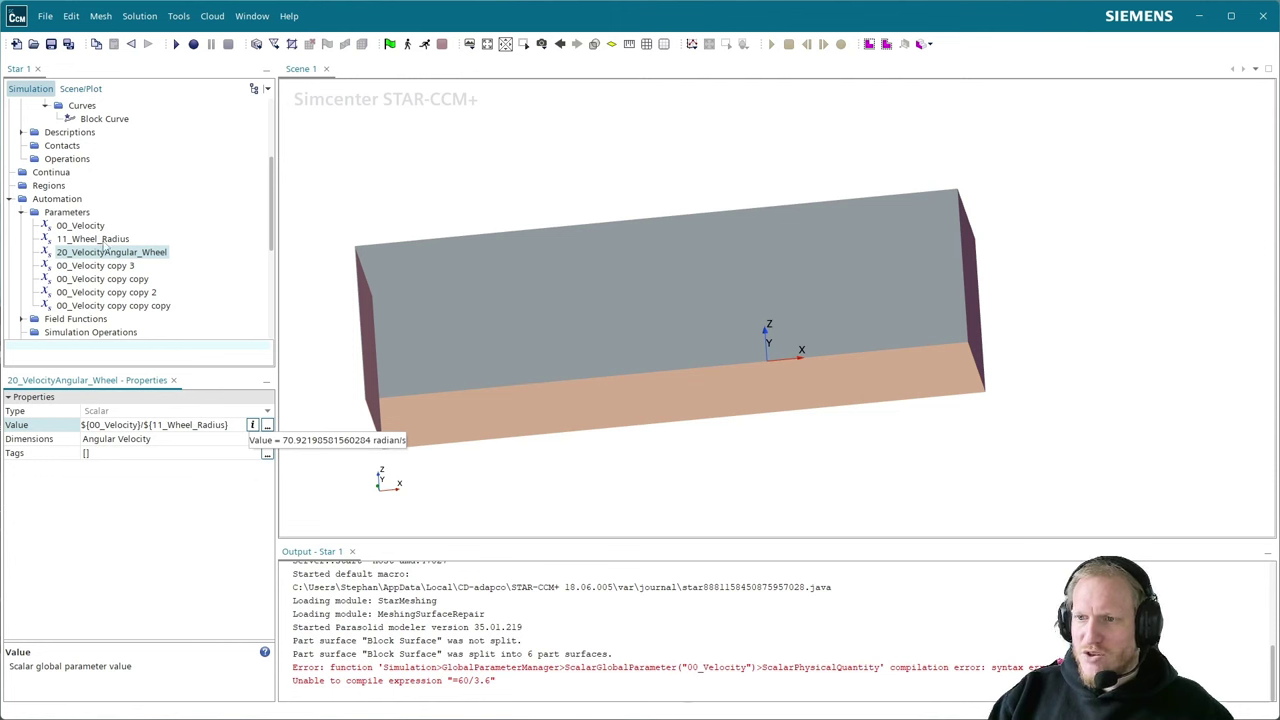
pyautogui.click(80, 226)
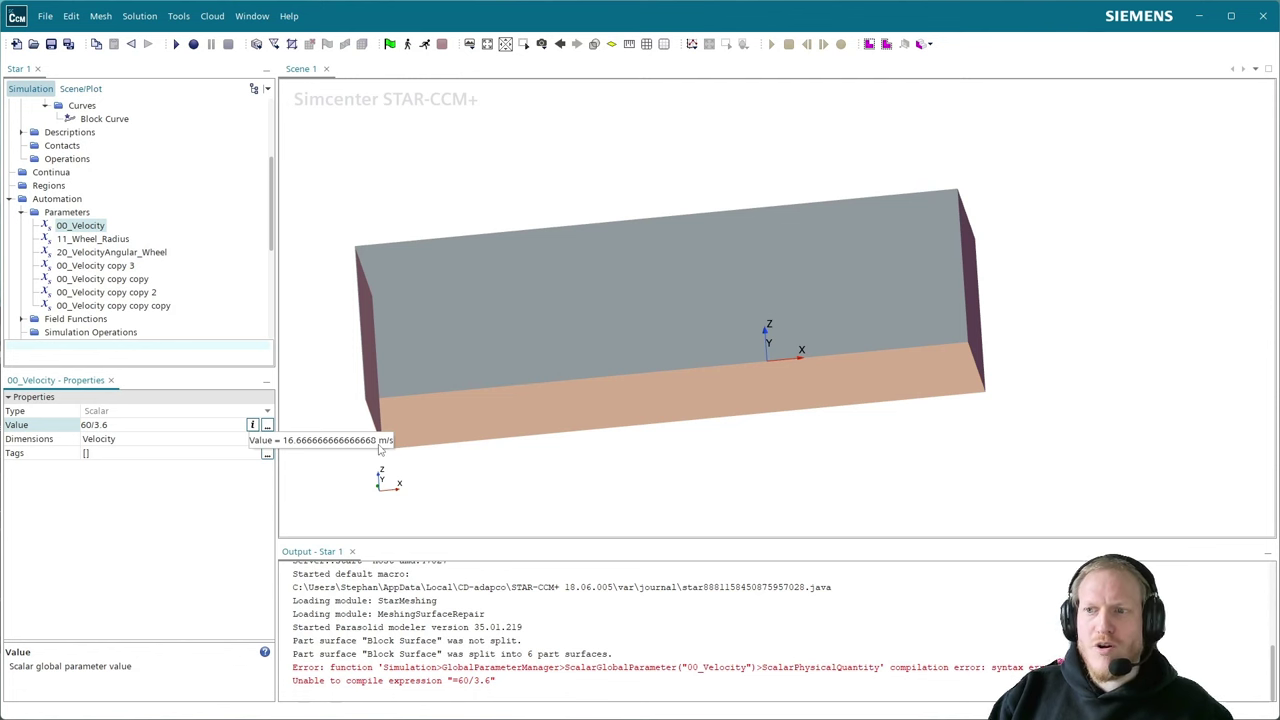
pyautogui.click(121, 266)
pyautogui.click(135, 252)
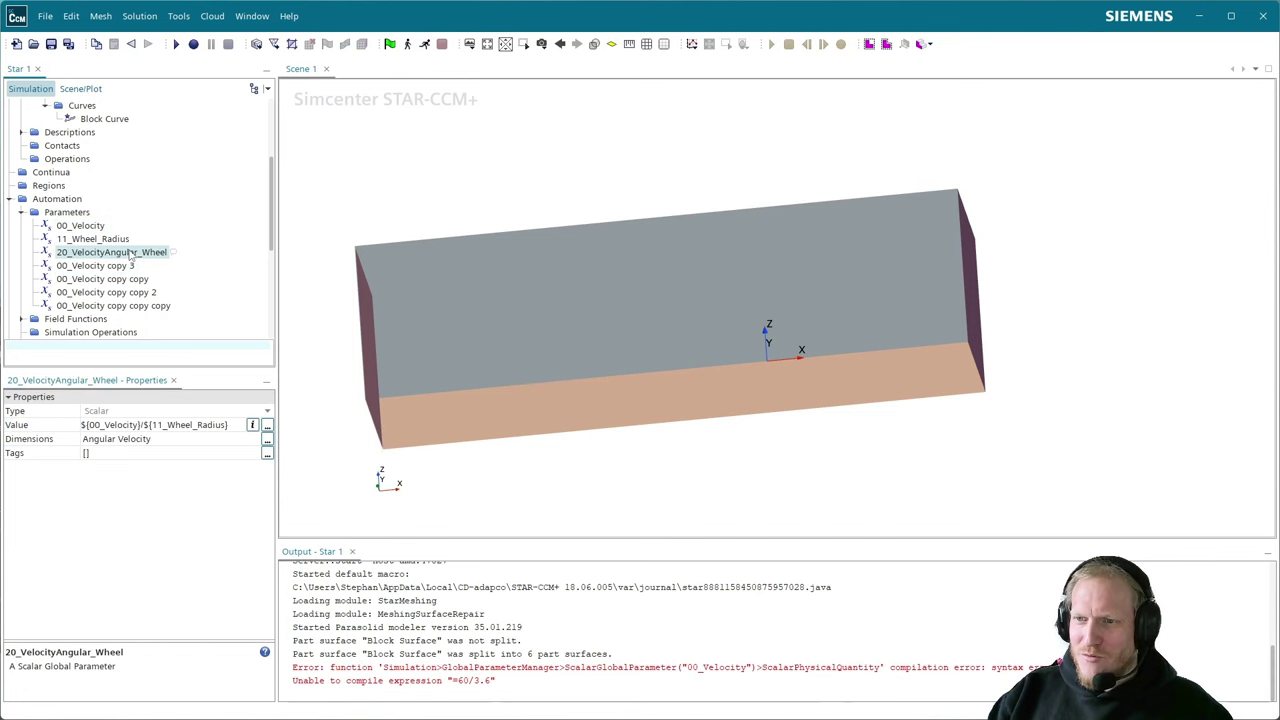
pyautogui.click(100, 239)
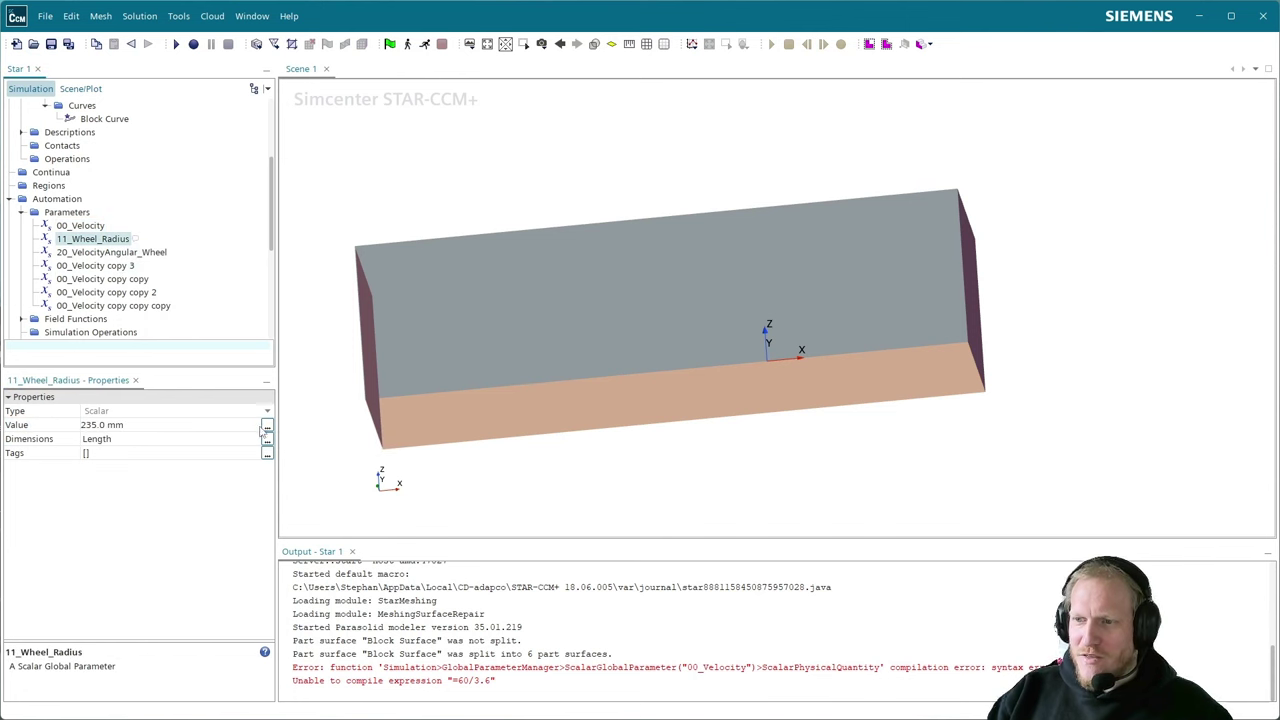
pyautogui.click(150, 254)
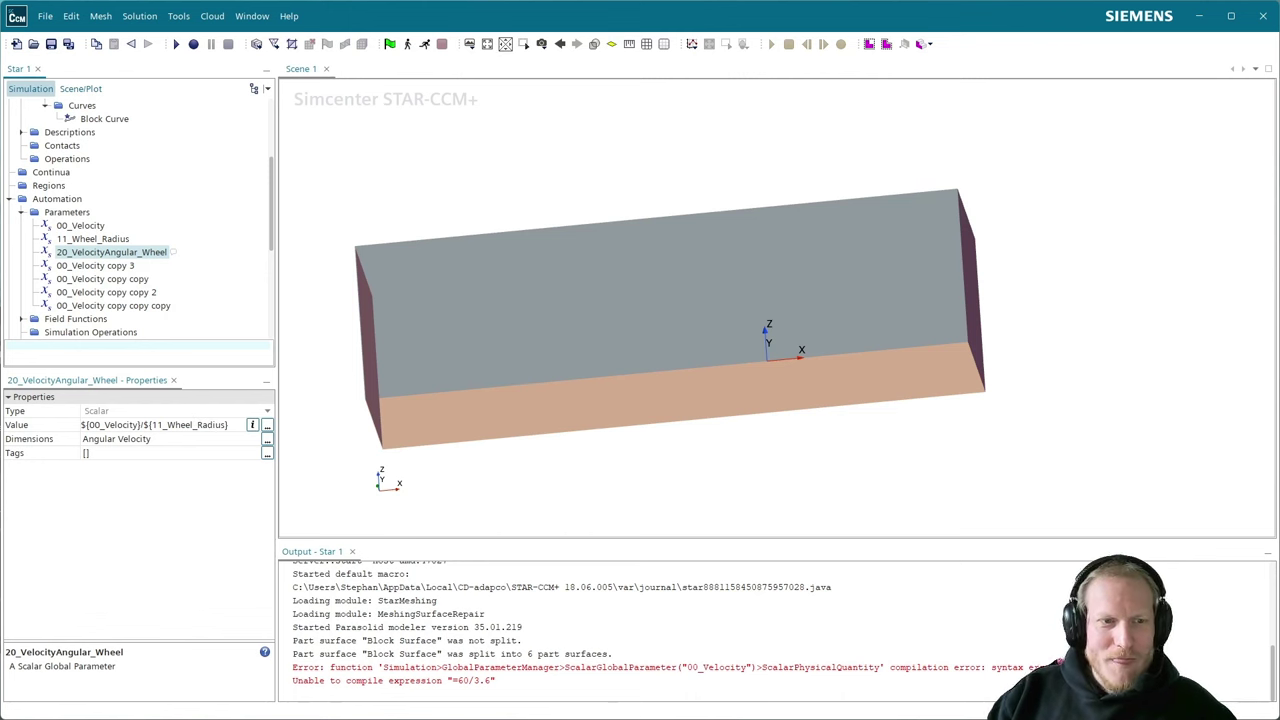
# - Rename the parameter 00_Velocity copy 3 as 99_ReferenceFrontalArea
pyautogui.click(100, 267)
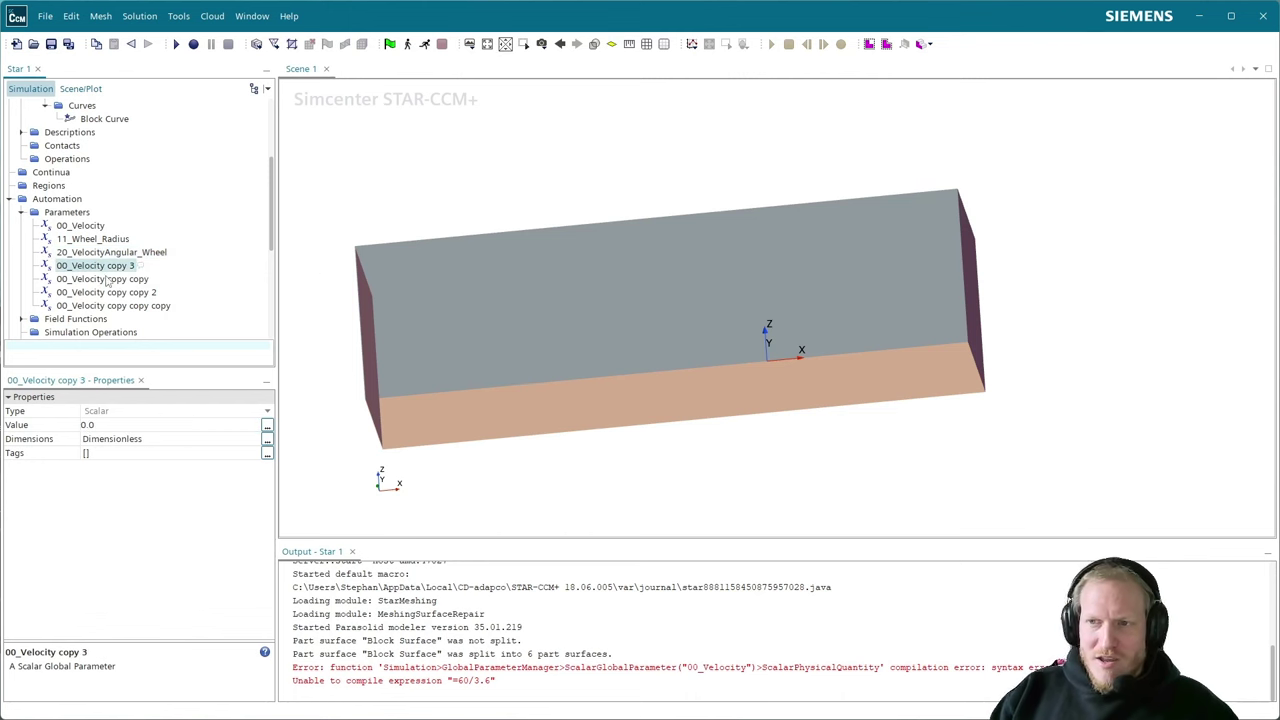
pyautogui.click(101, 267)
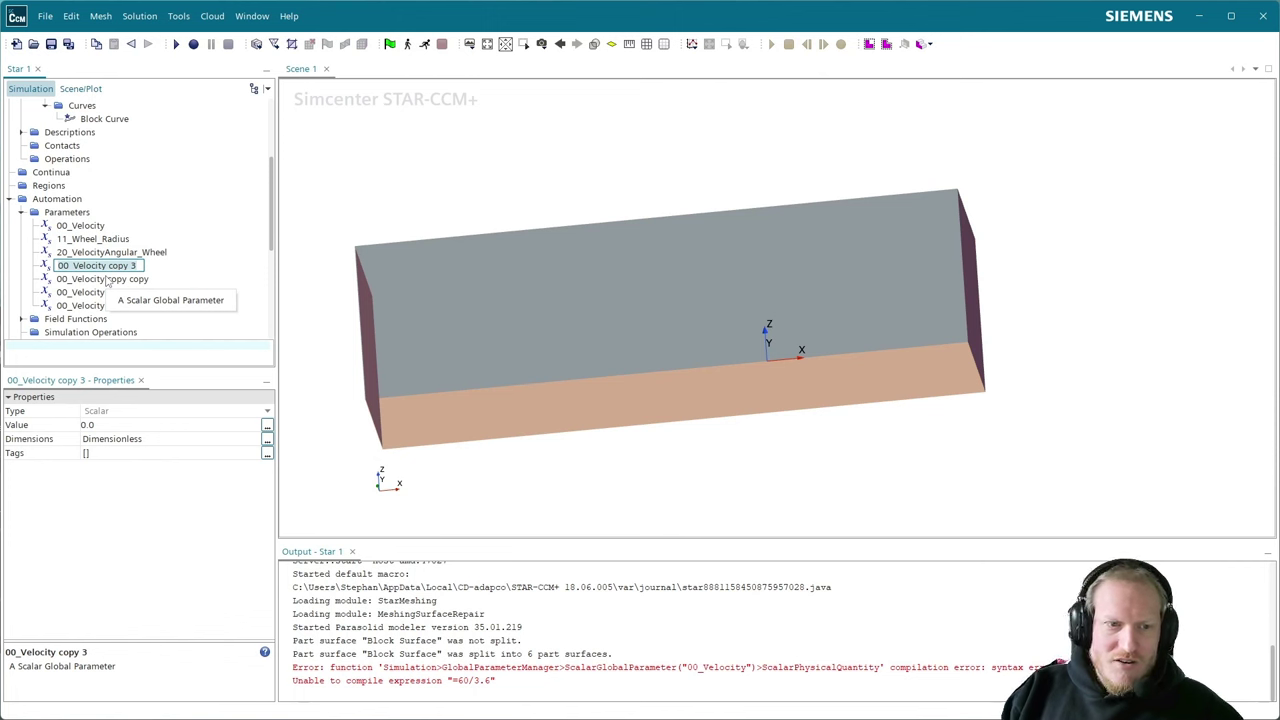
pyautogui.write('99')
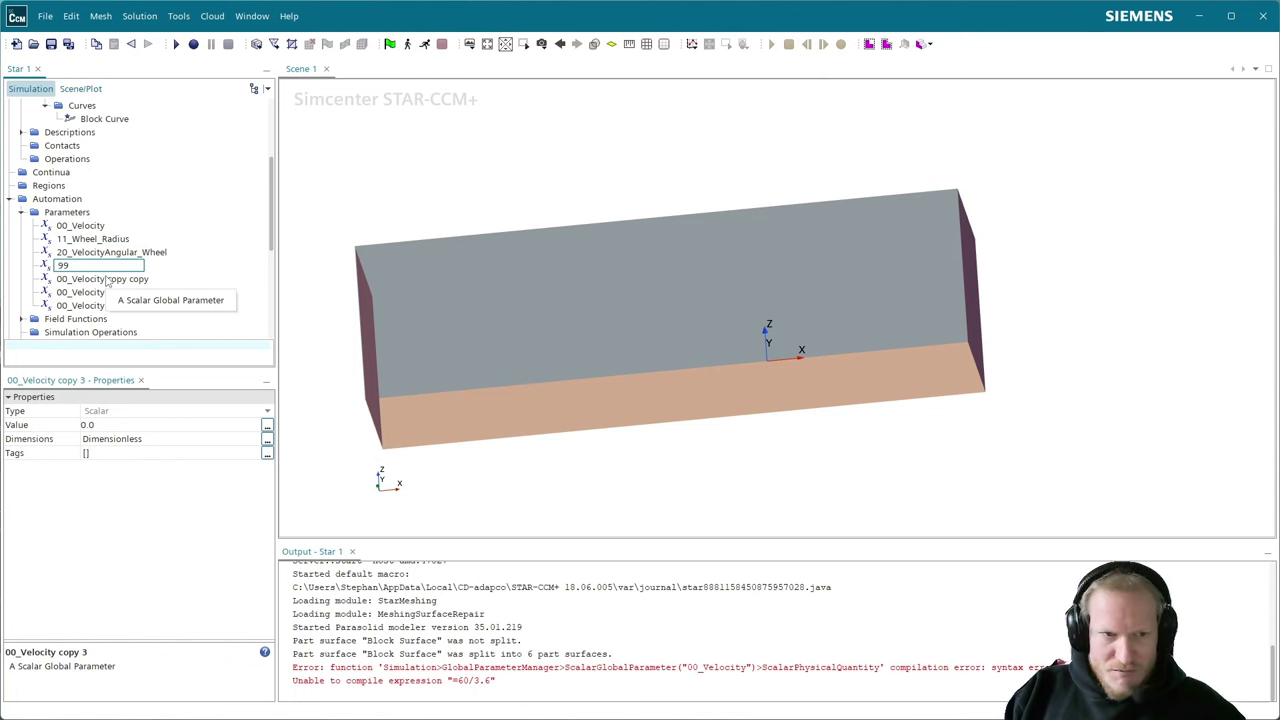
pyautogui.write('_Referenc')
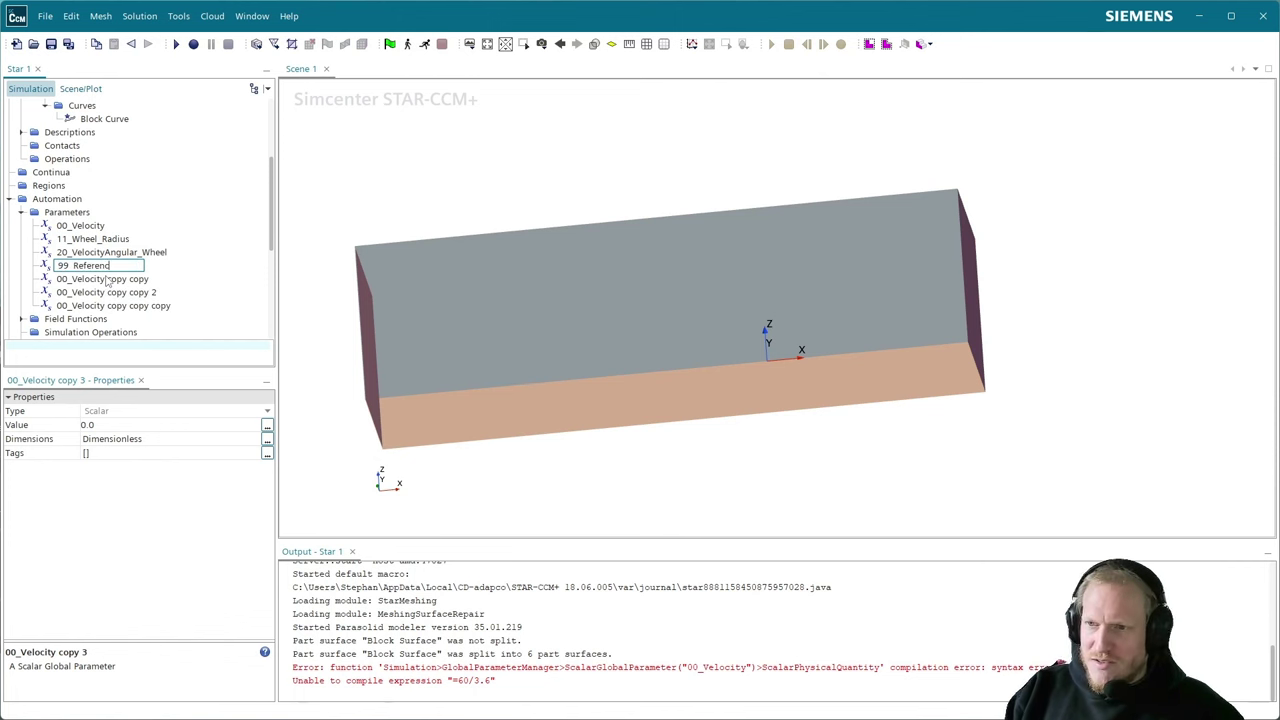
pyautogui.write('eFrontalArea')
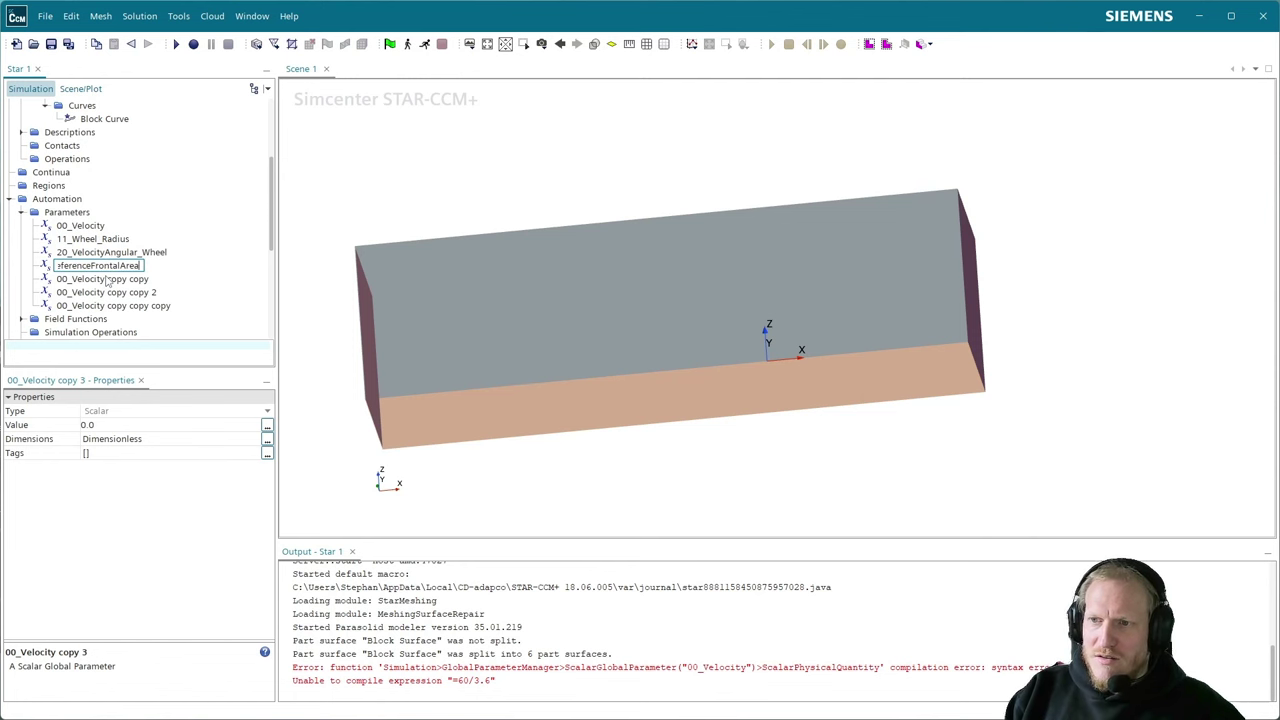
pyautogui.press('Return')
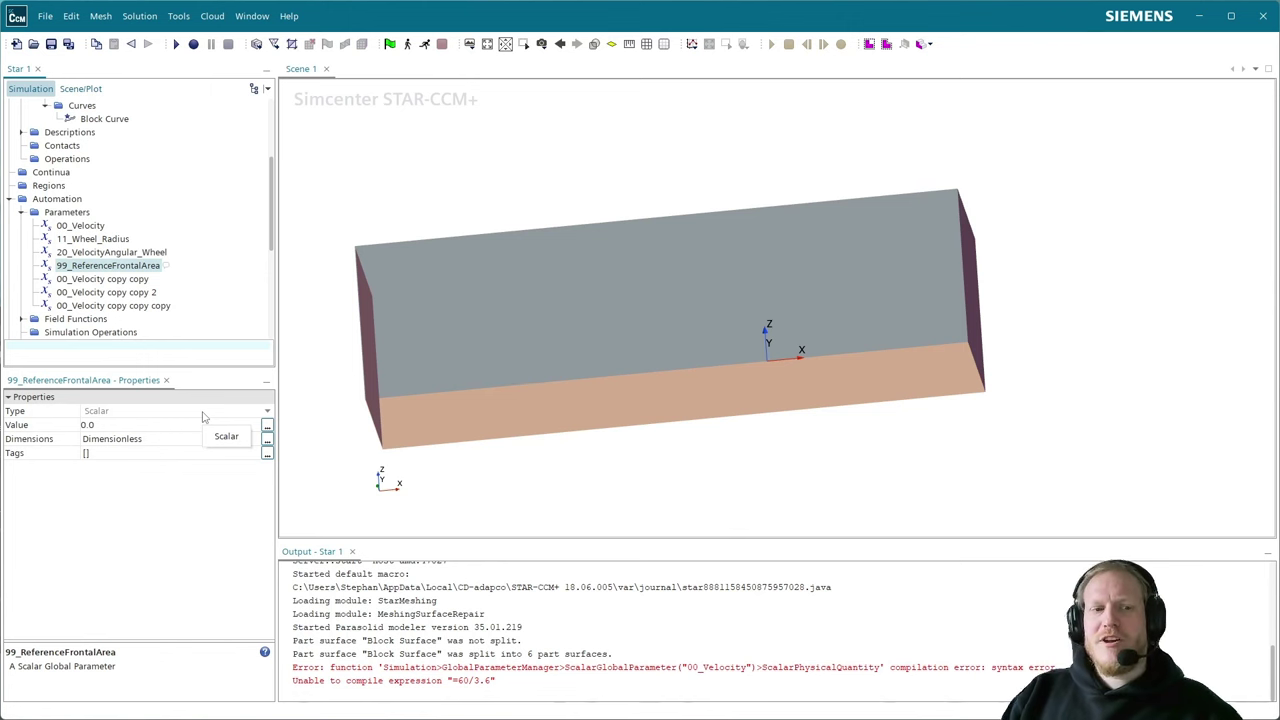
# - Delete the three leftover parameters 00_Velocity copy copy, 00_Velocity copy copy 2 and 00_Velocity copy copy copy
pyautogui.click(132, 280)
pyautogui.keyDown('shift'); pyautogui.click(143, 309); pyautogui.keyUp('shift')
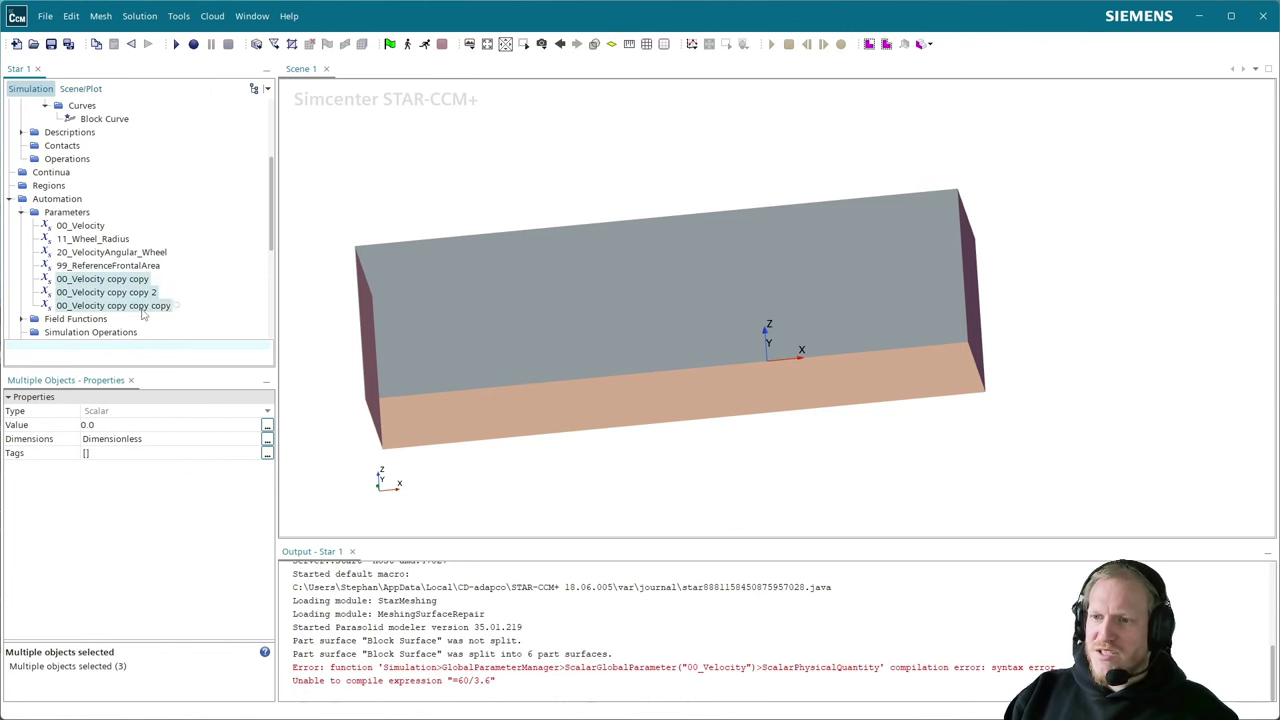
pyautogui.rightClick(143, 311)
pyautogui.press('Escape')
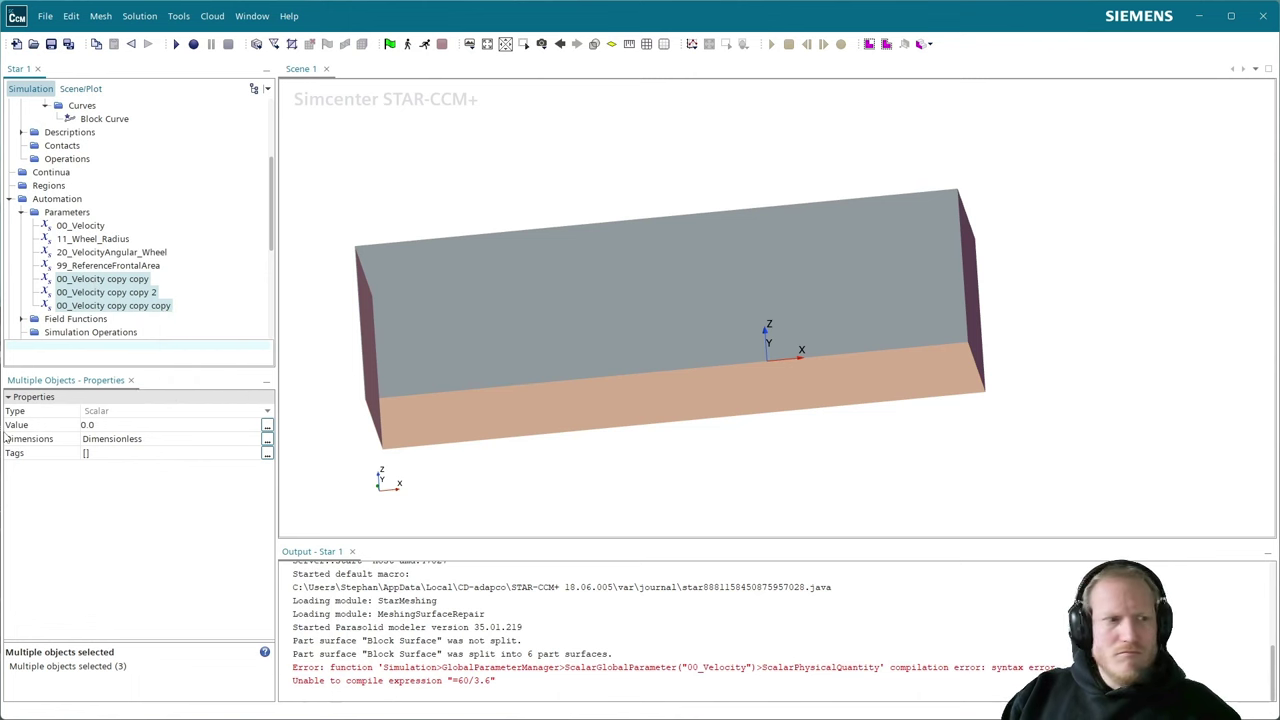
pyautogui.press('Delete')
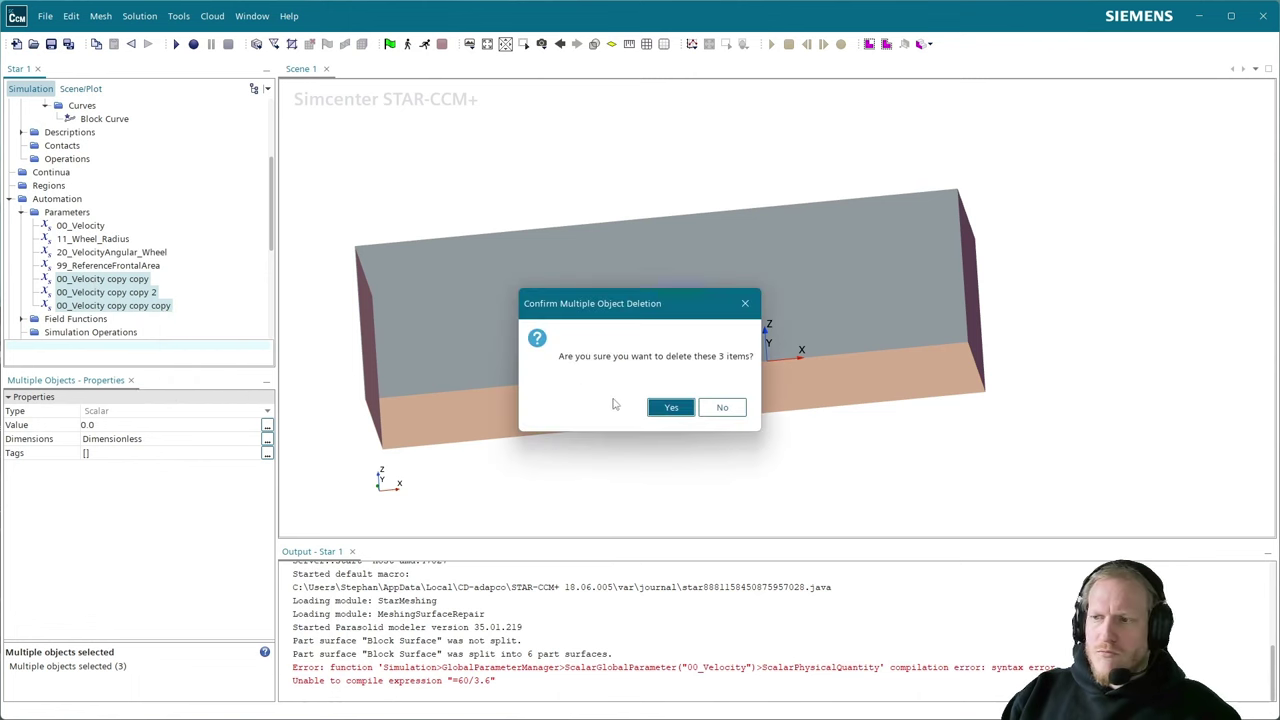
pyautogui.click(672, 408)
# - Set the value of the 99_ReferenceFrontalArea parameter to 0.5
pyautogui.click(140, 267)
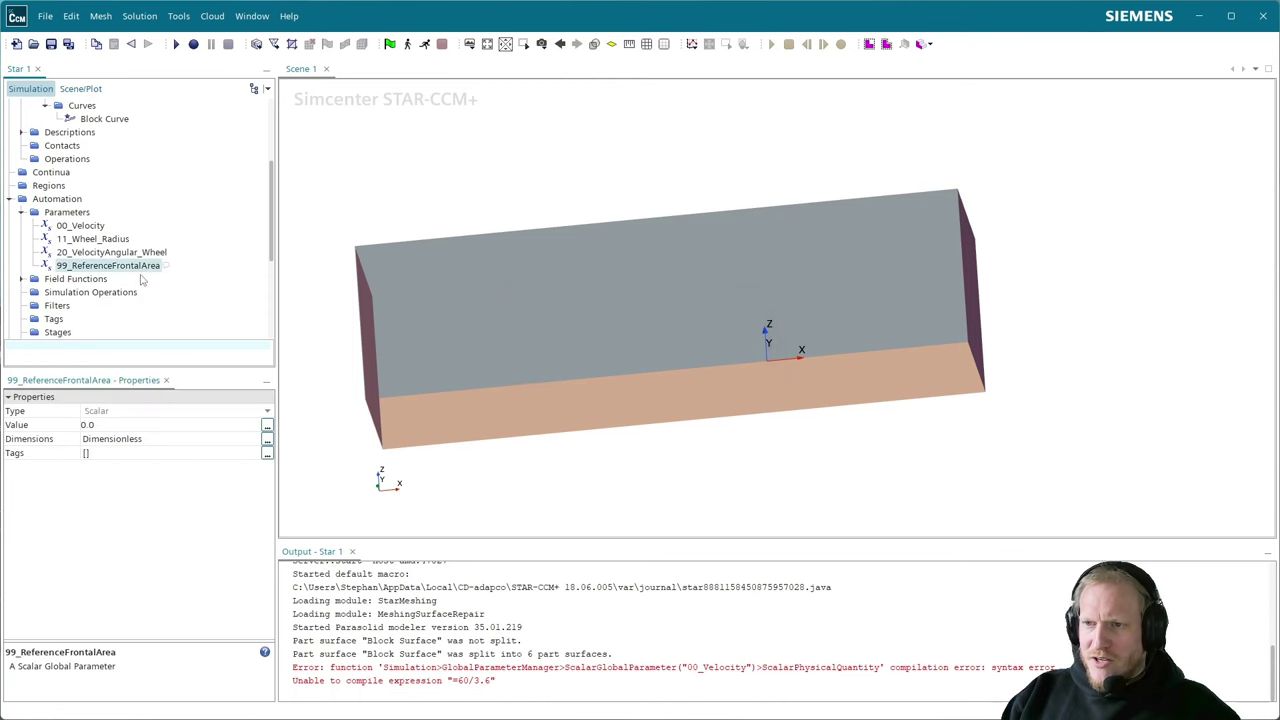
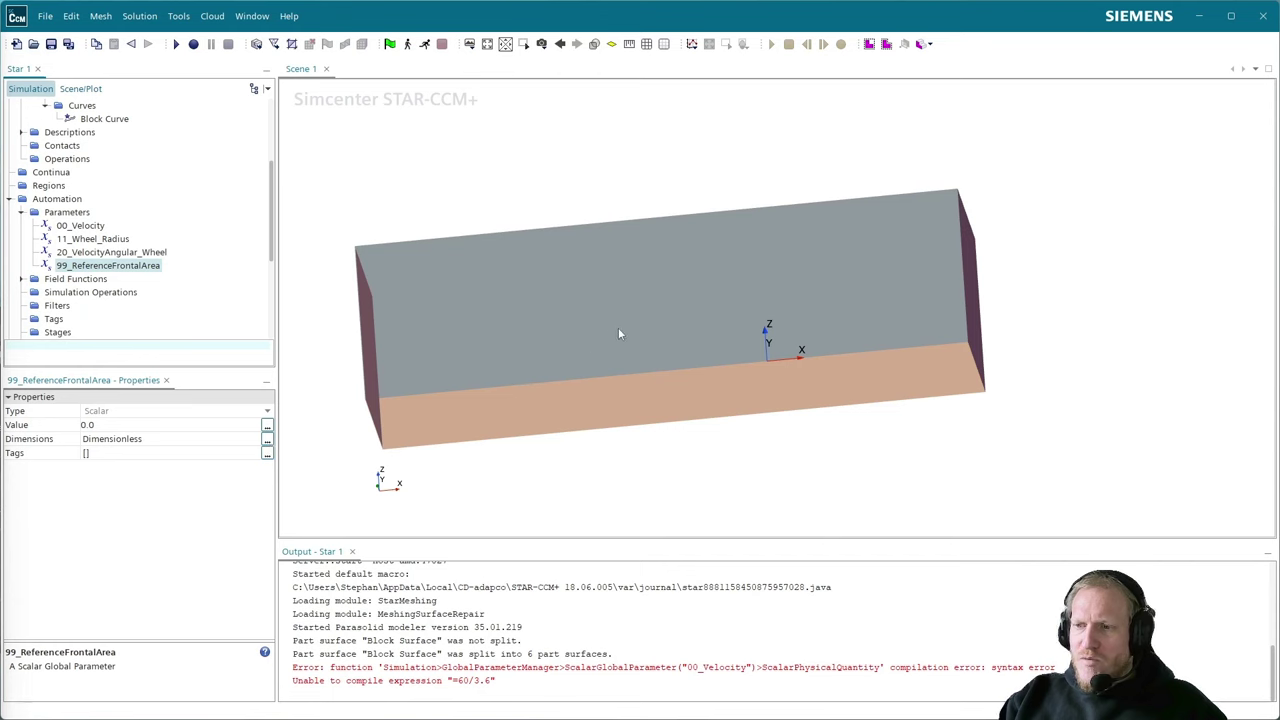
pyautogui.moveTo(618, 334); pyautogui.dragTo(560, 380)
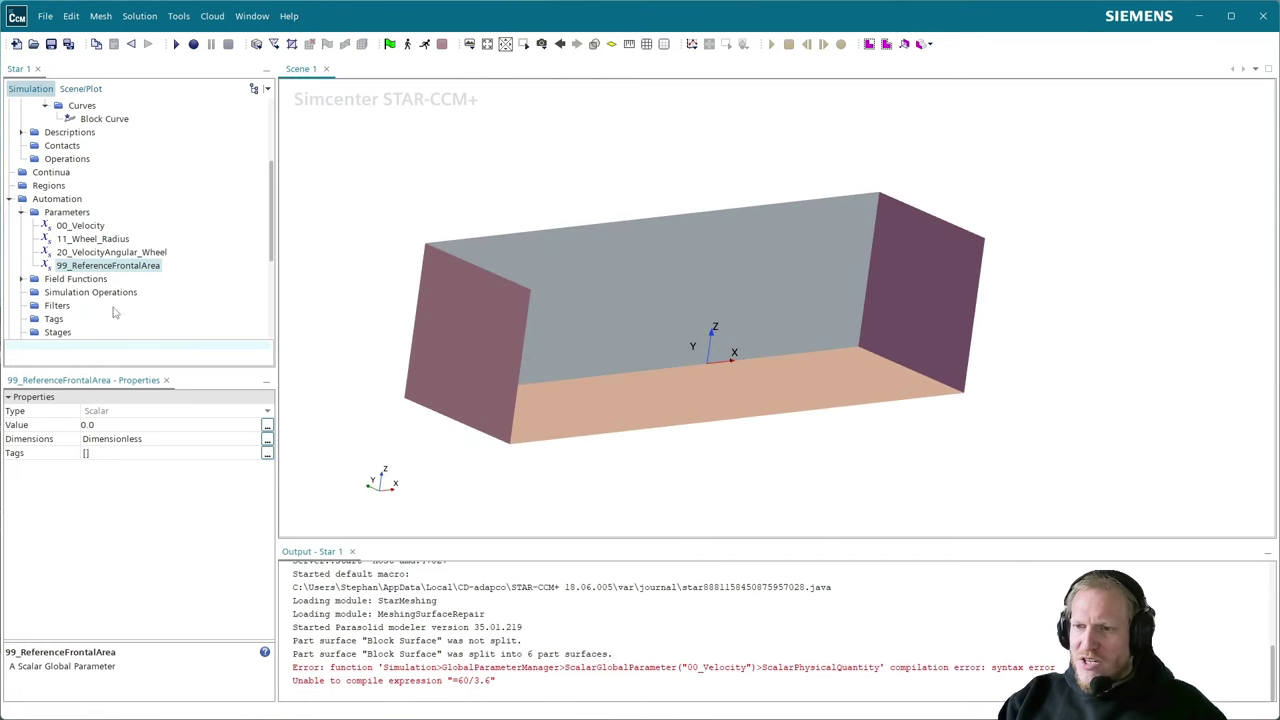
pyautogui.click(162, 424)
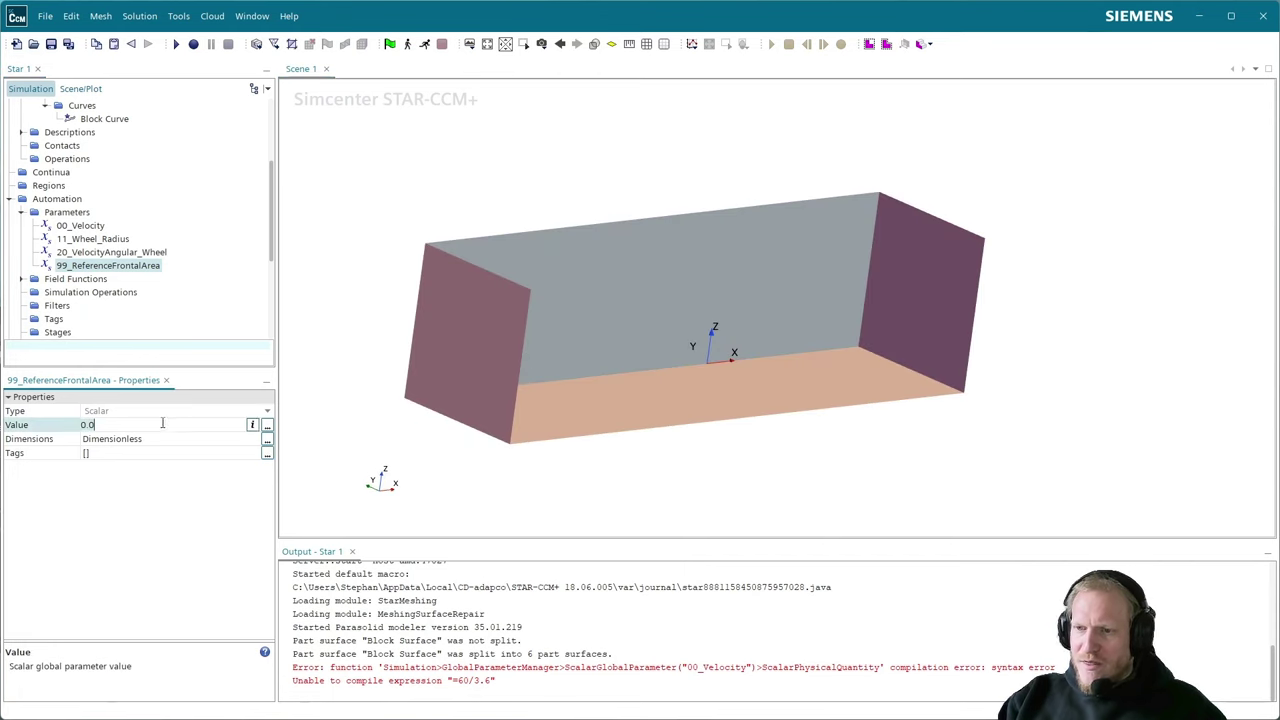
pyautogui.press('BackSpace')
pyautogui.write('5')
pyautogui.press('Return')
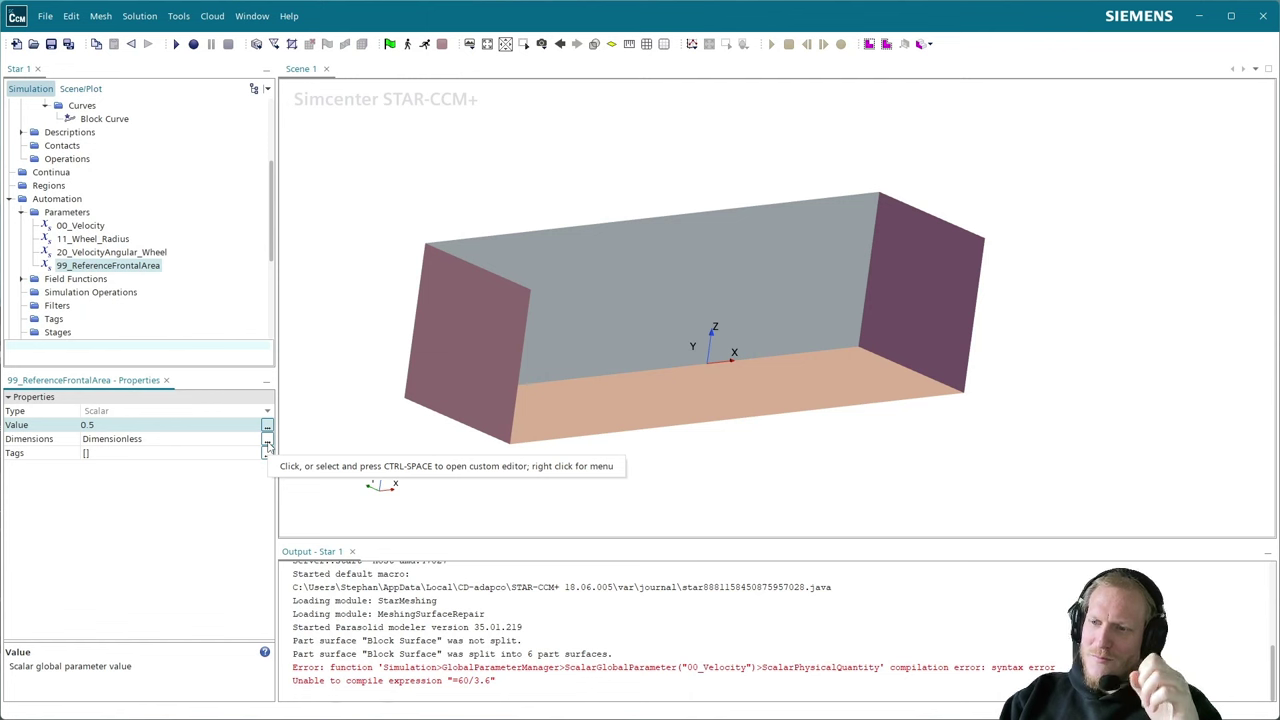
# - Set the Length exponent to 2 in the dimensions of the 99_ReferenceFrontalArea parameter
pyautogui.click(266, 441)
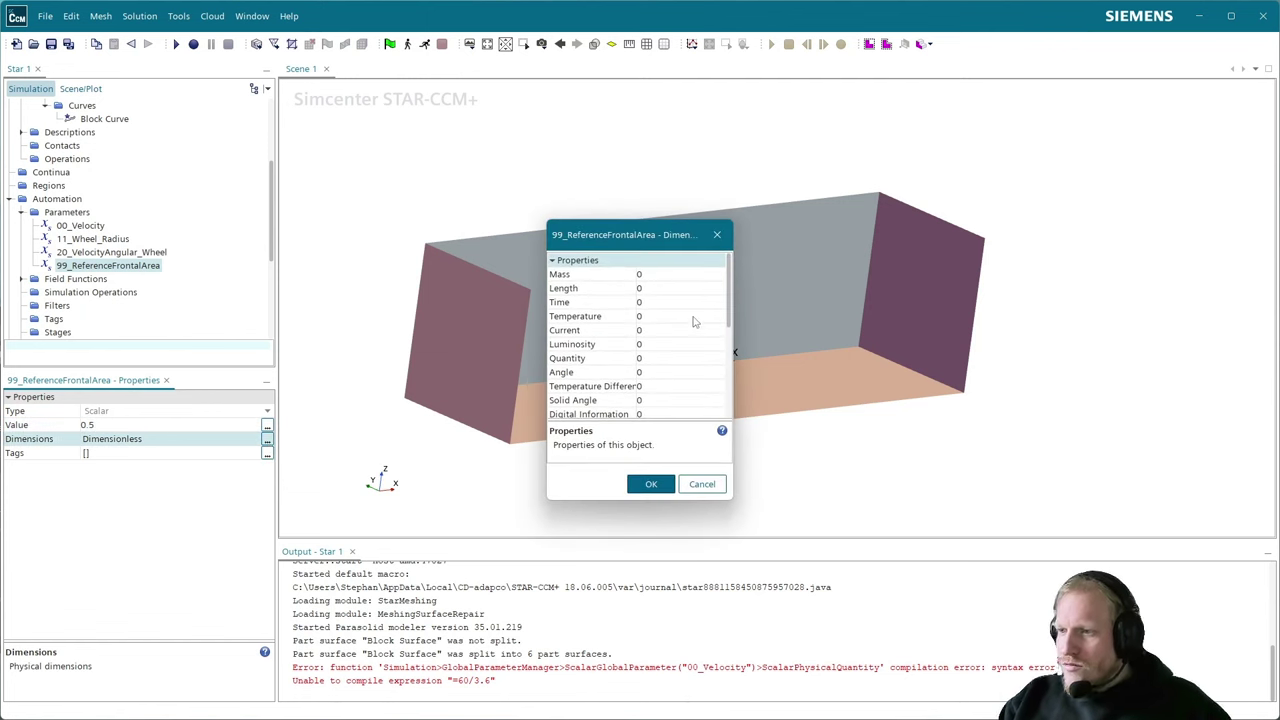
pyautogui.scroll(-3, 665, 346)
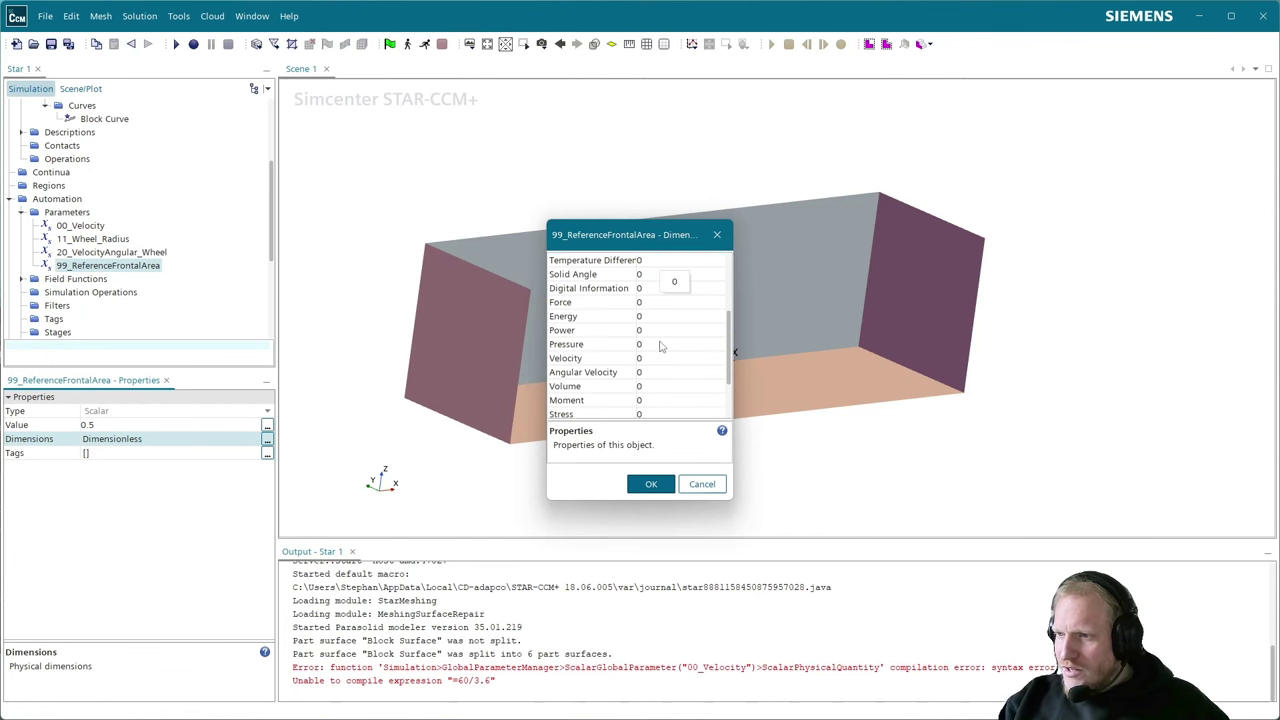
pyautogui.scroll(-3, 660, 346)
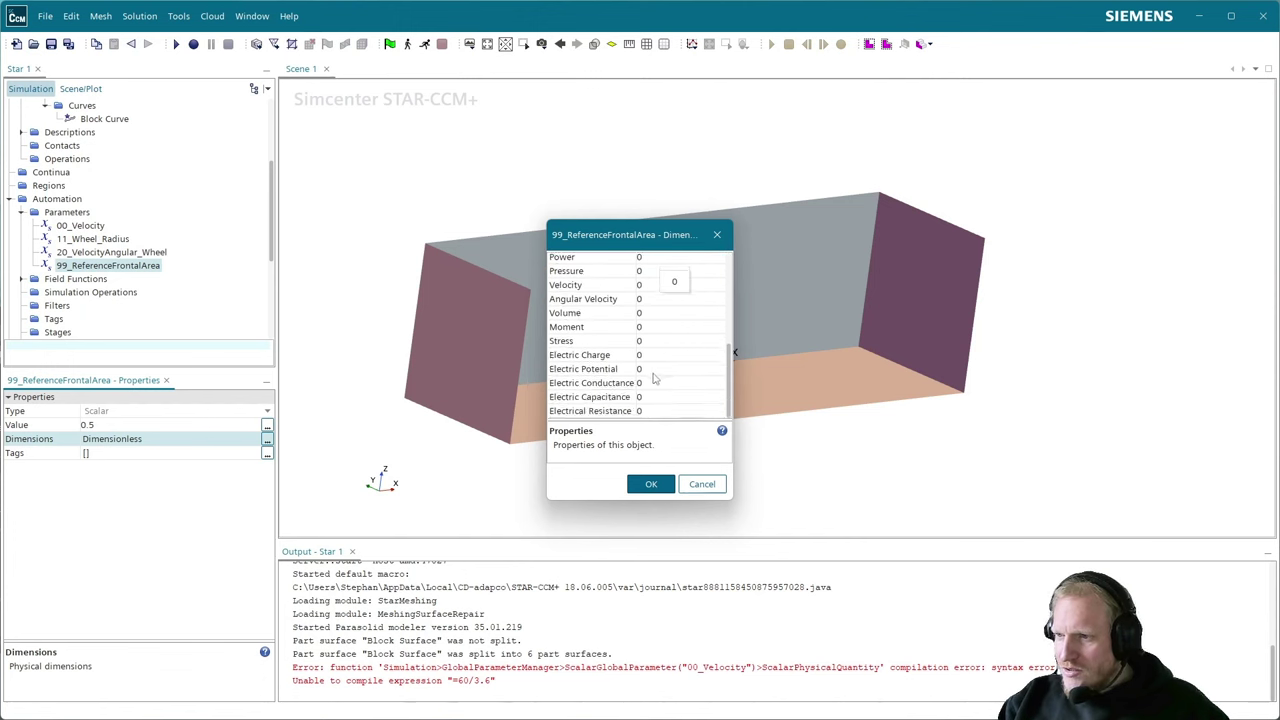
pyautogui.scroll(3, 653, 383)
pyautogui.scroll(3, 650, 385)
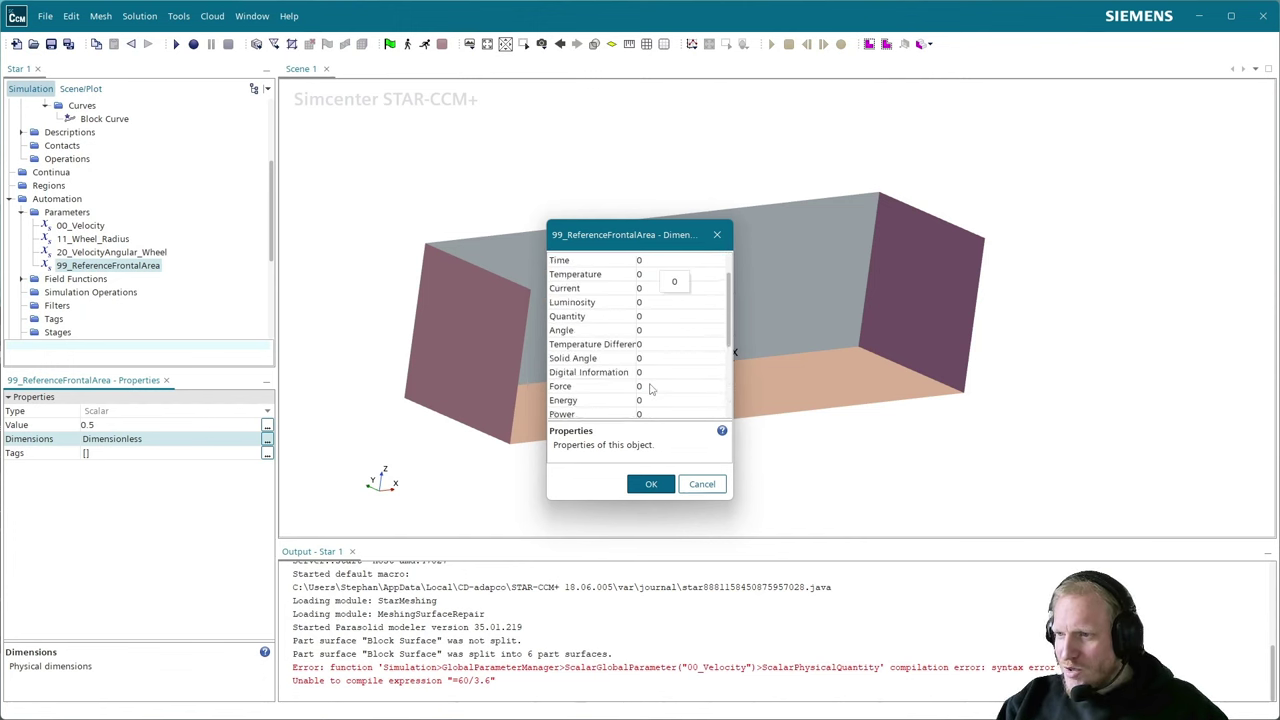
pyautogui.click(657, 290)
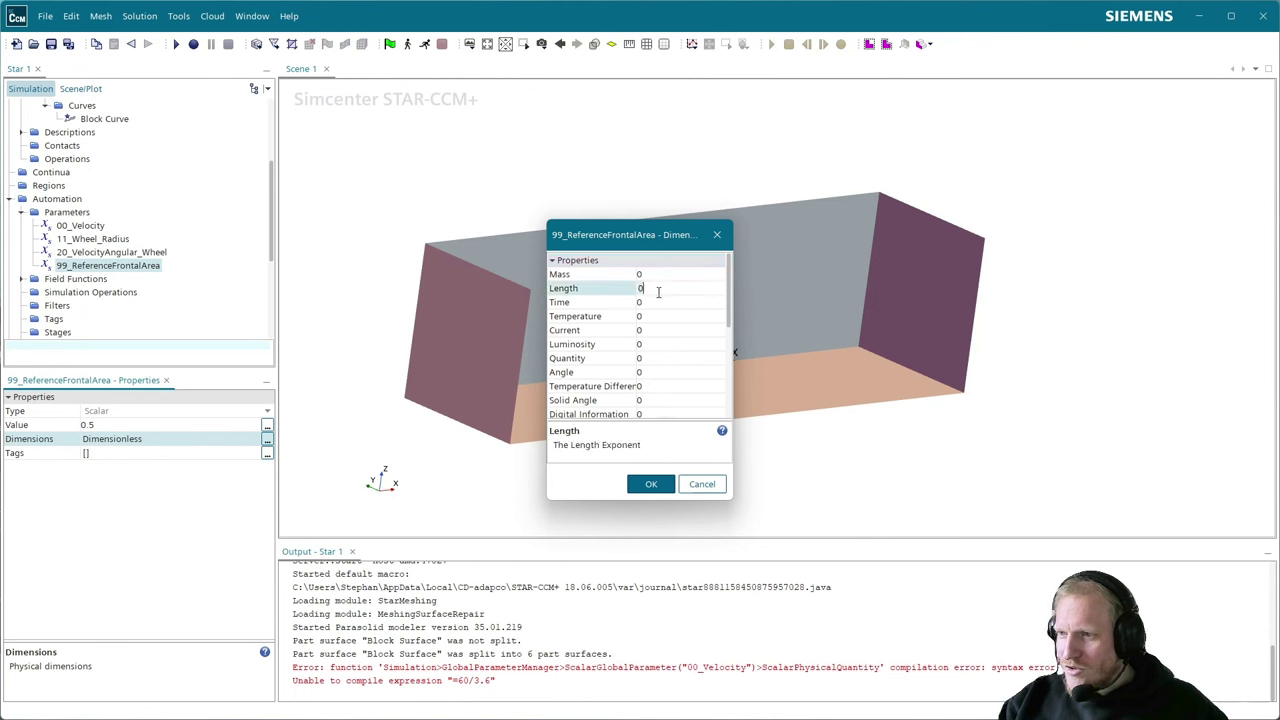
pyautogui.write('2')
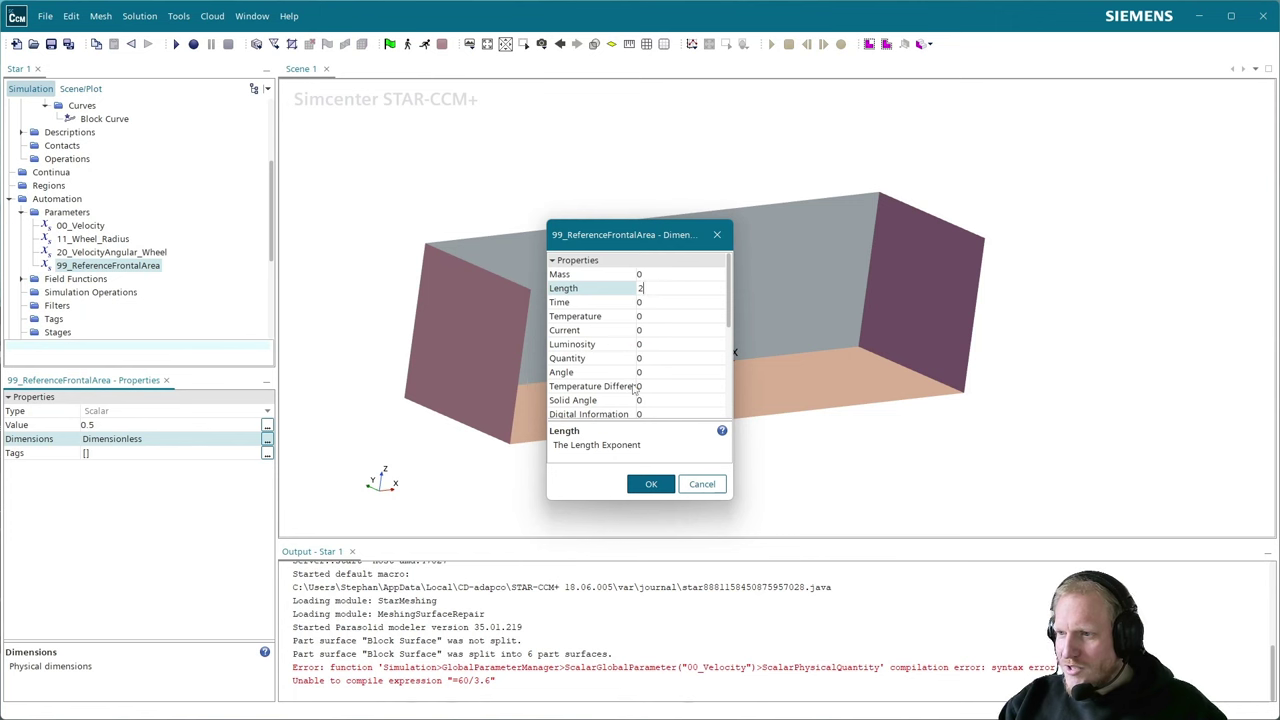
pyautogui.scroll(-1, 632, 386)
pyautogui.scroll(1, 635, 390)
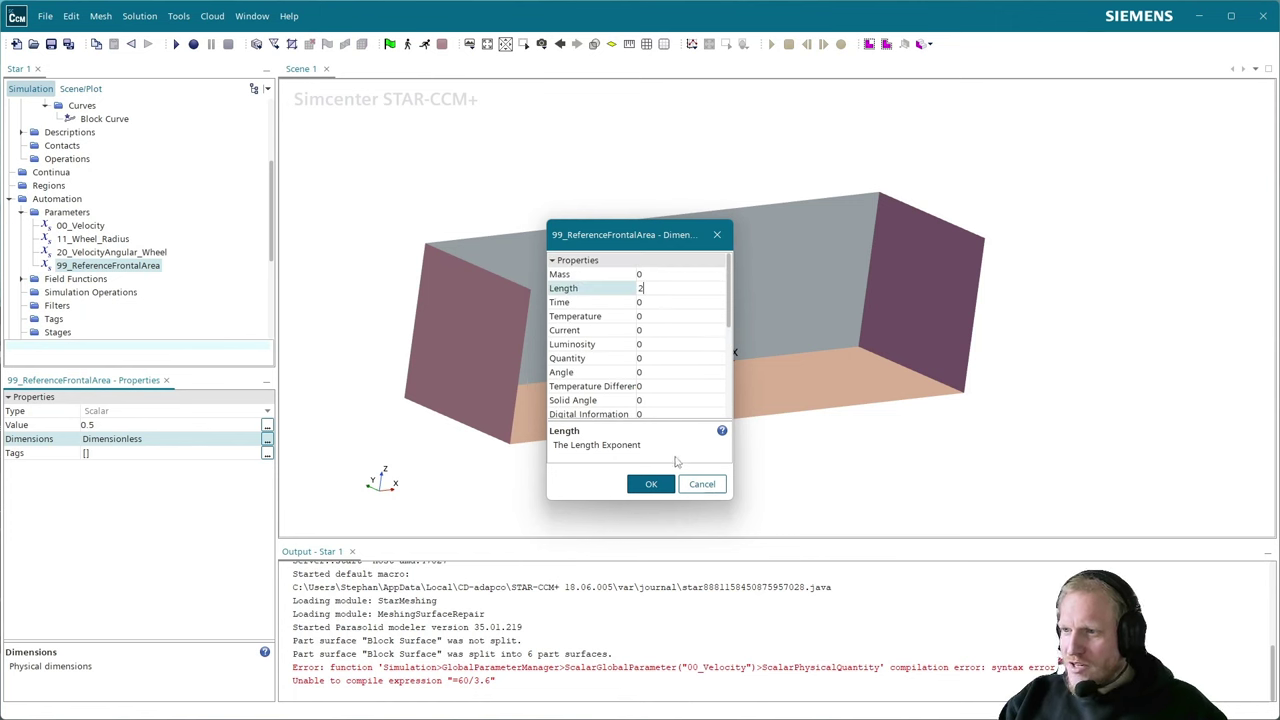
pyautogui.click(651, 488)
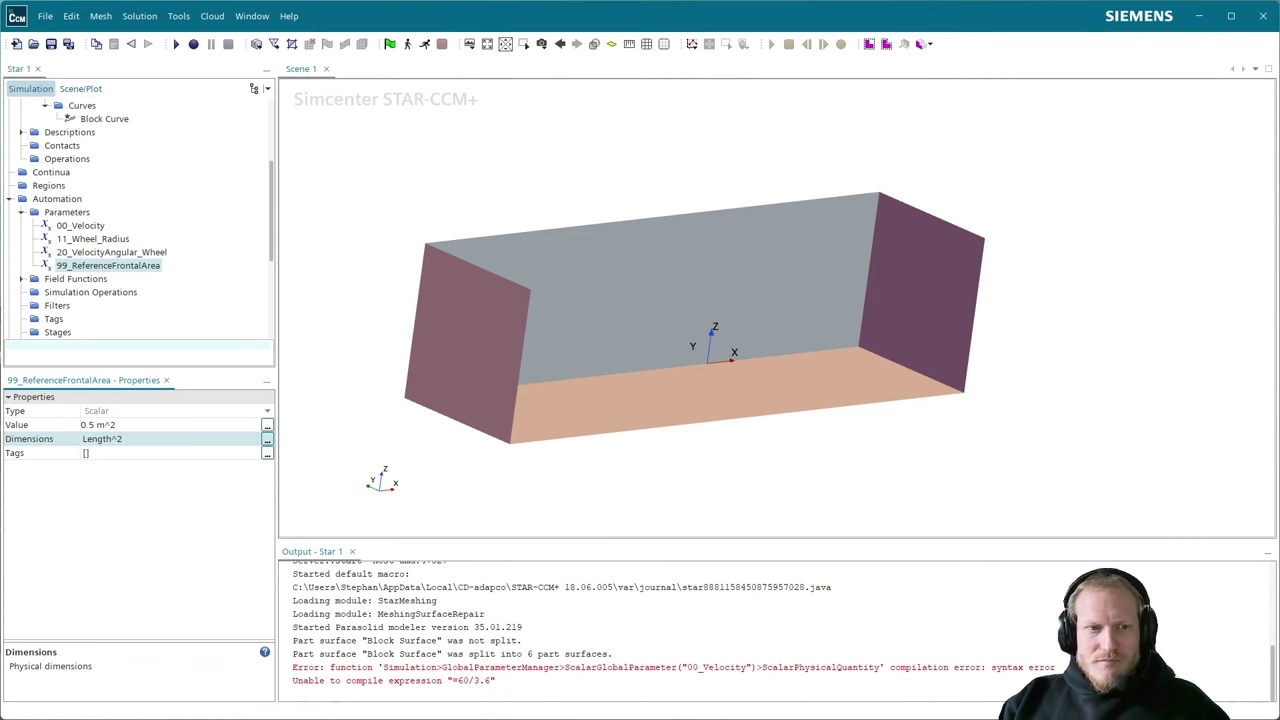
# - Create a vector global parameter and name it 12_Wheelcenter_FL
pyautogui.click(66, 213)
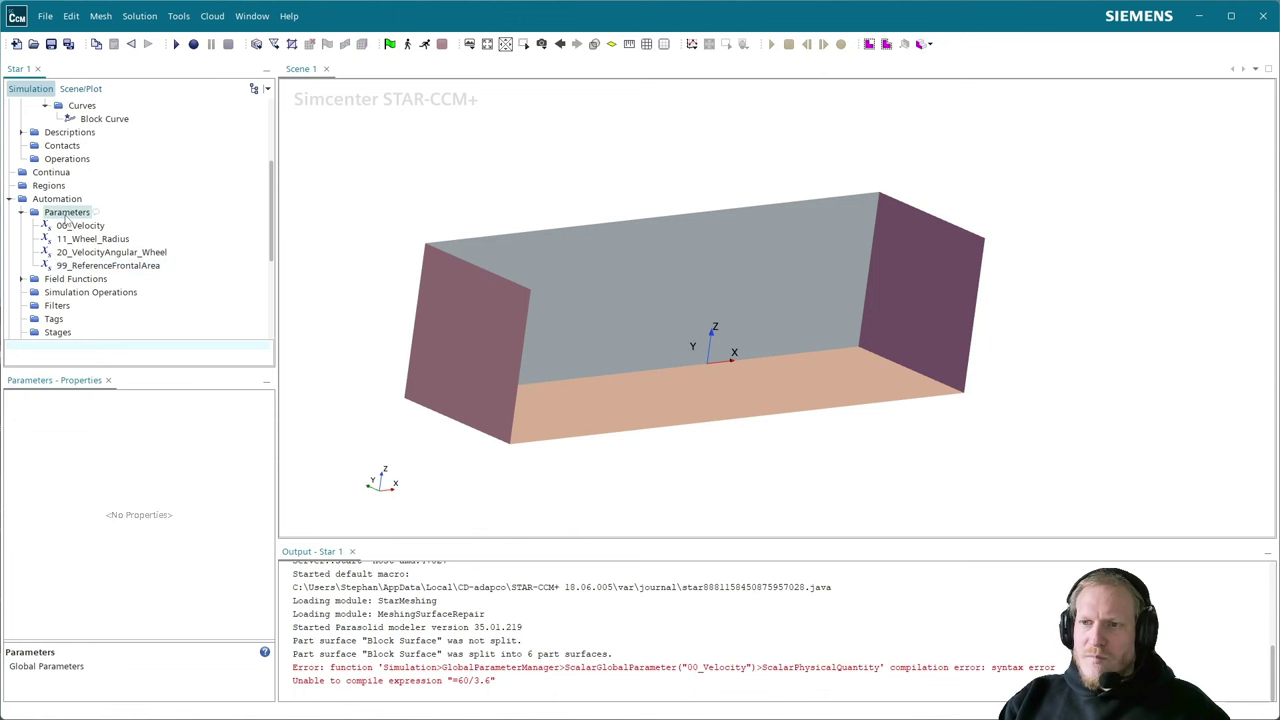
pyautogui.rightClick(66, 218)
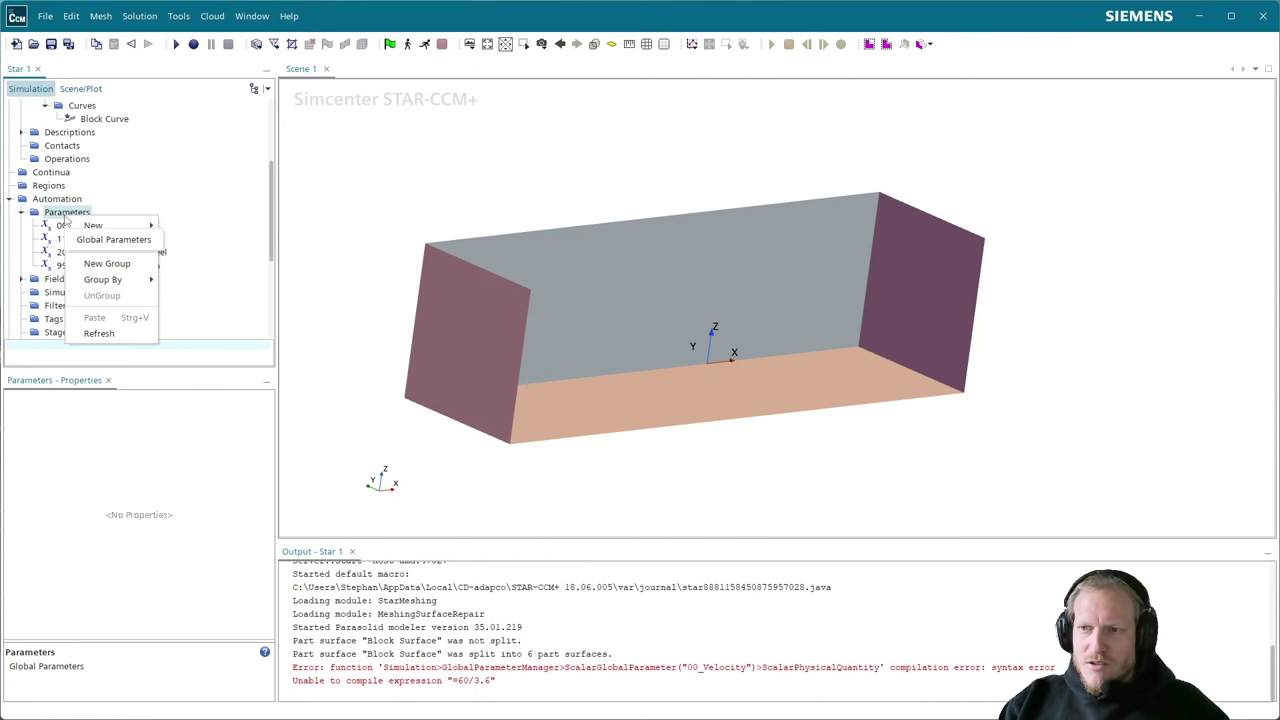
pyautogui.moveTo(100, 225)
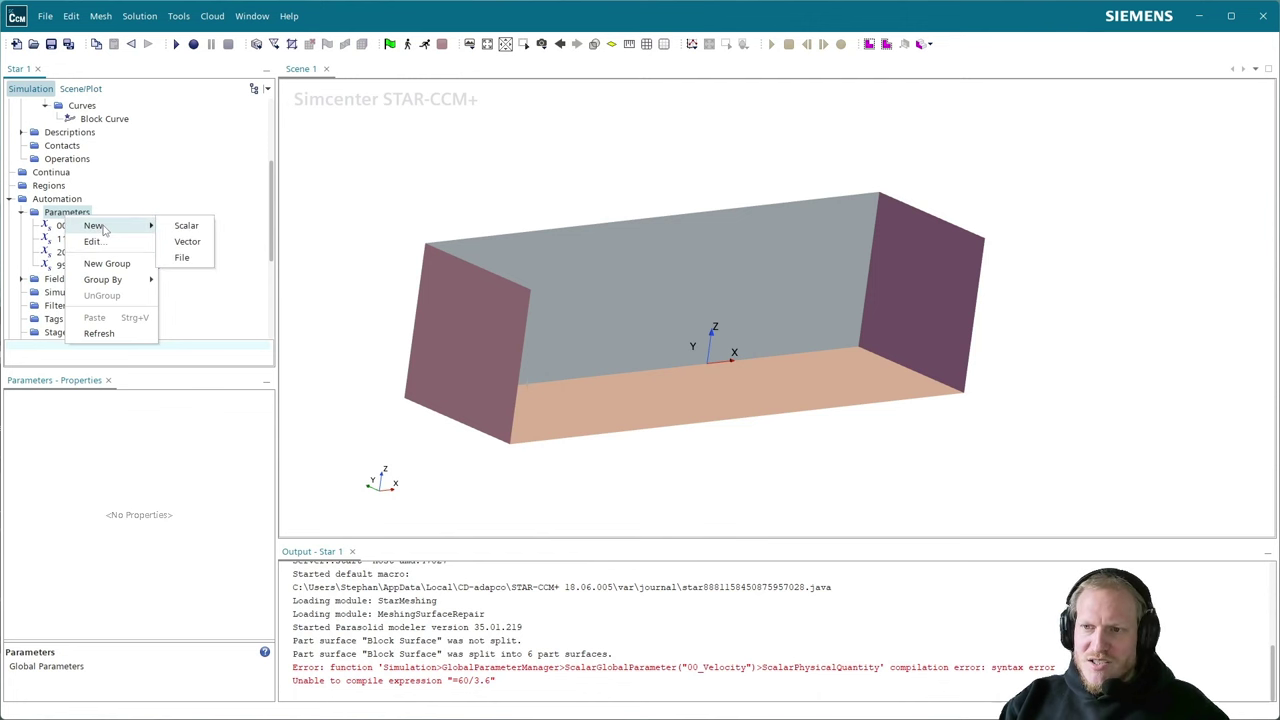
pyautogui.click(188, 242)
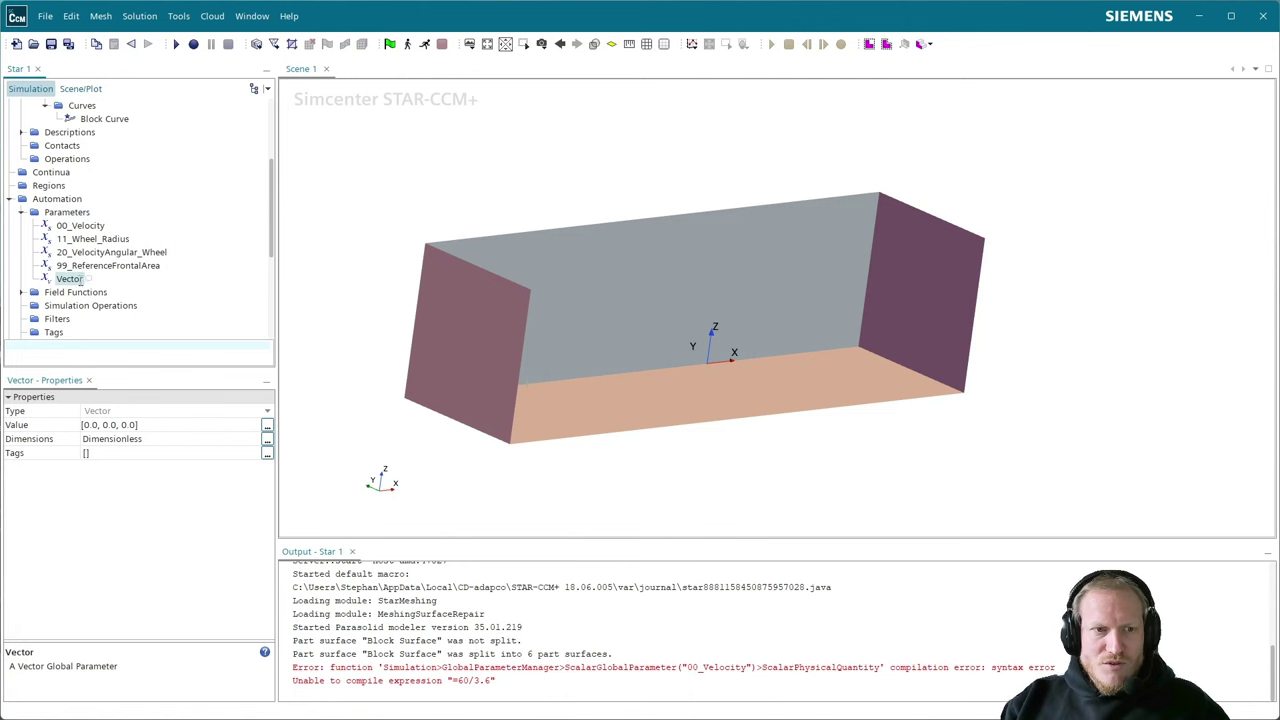
pyautogui.click(79, 281)
pyautogui.write('12')
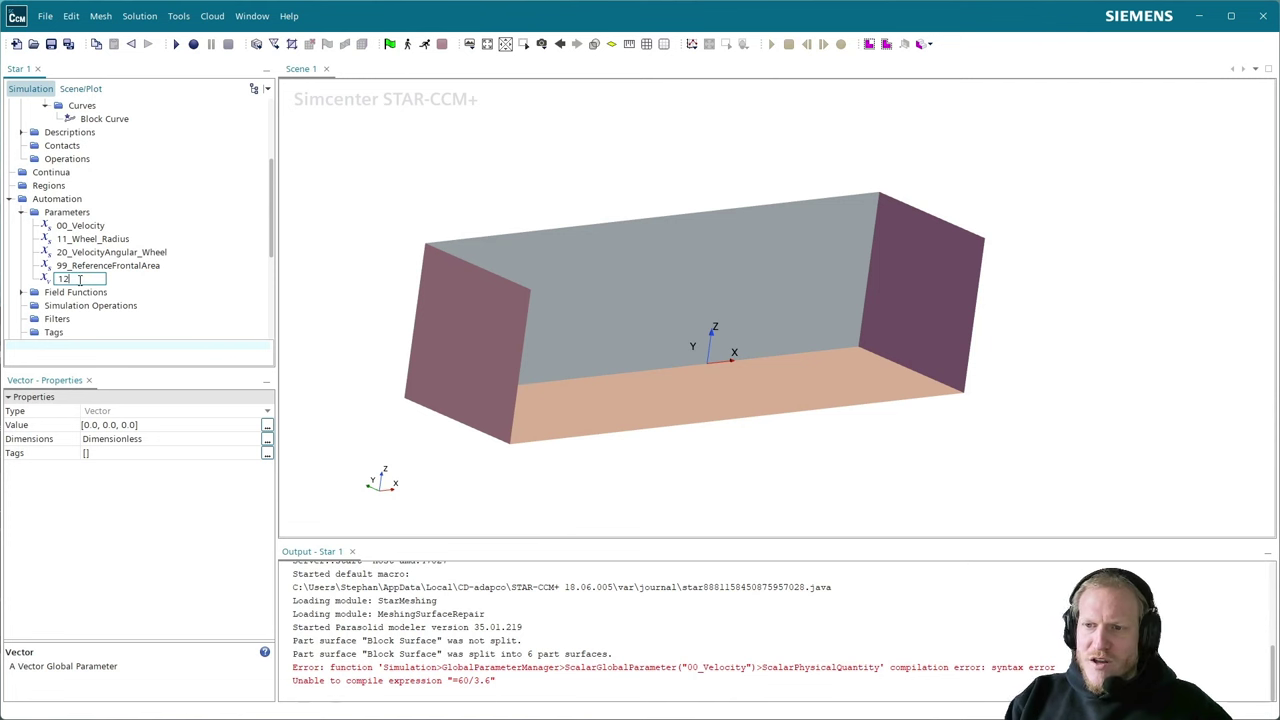
pyautogui.write('_Wheel')
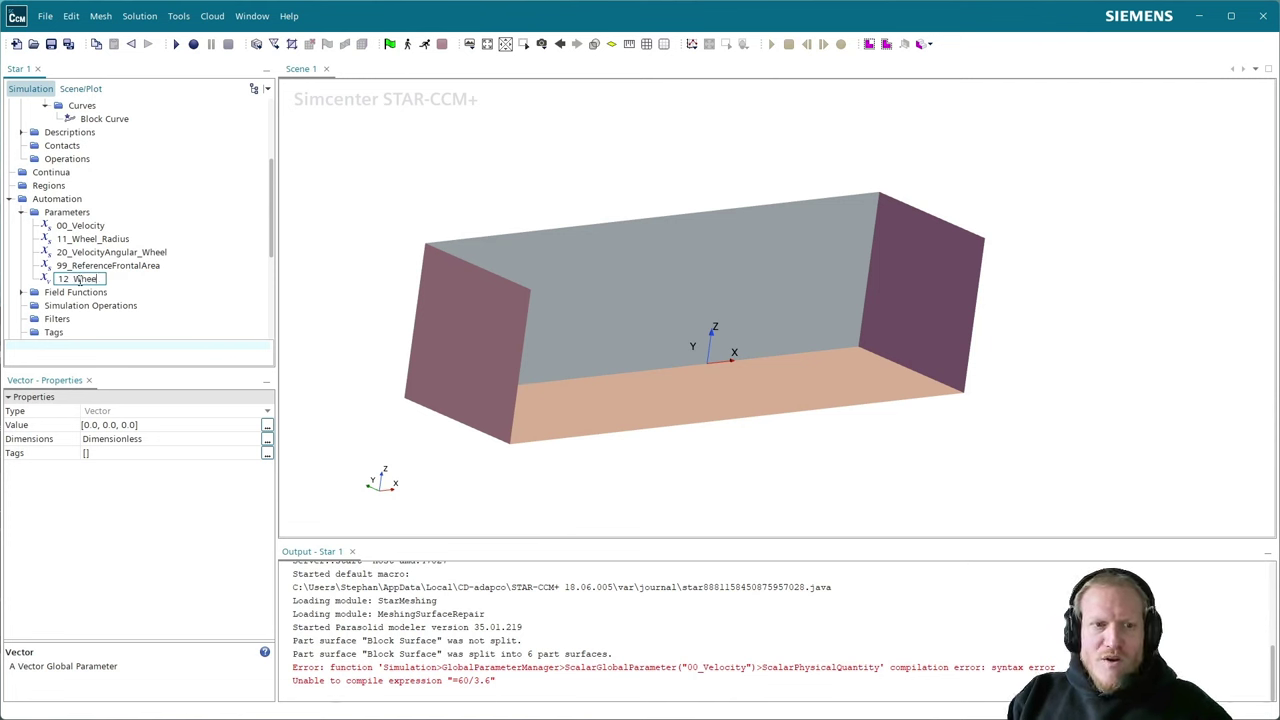
pyautogui.write('Center')
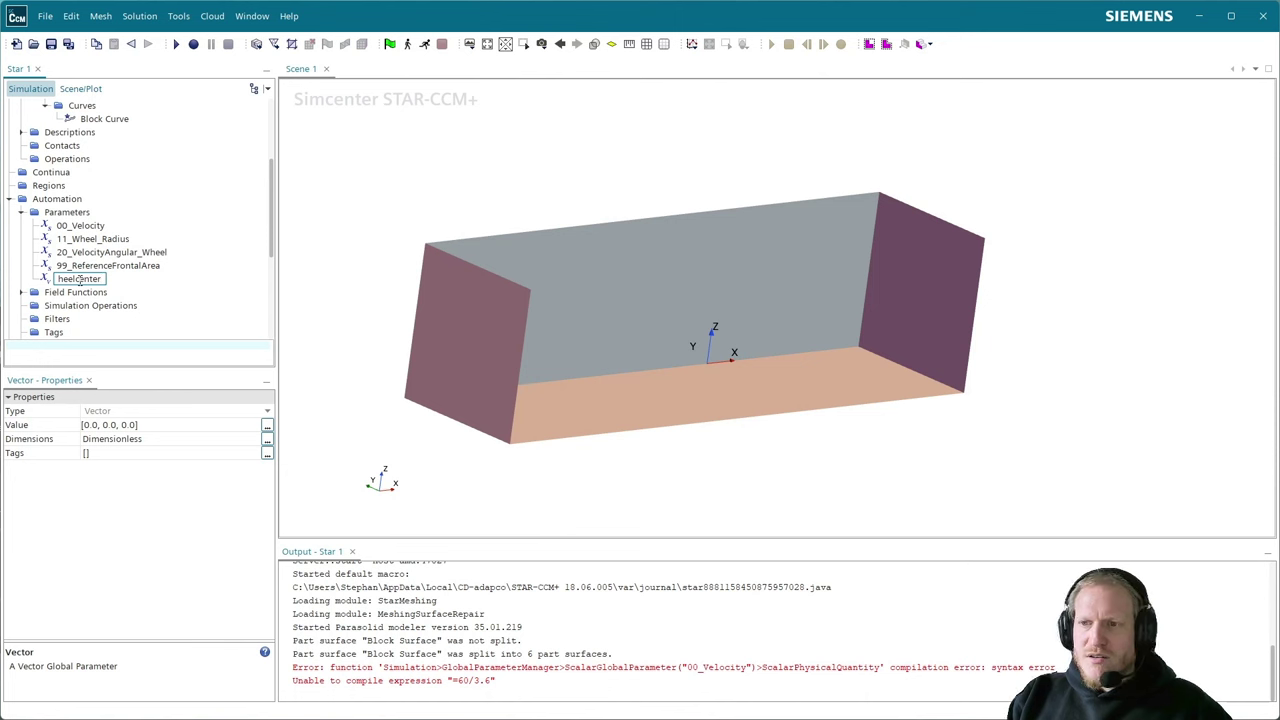
pyautogui.write('_FL')
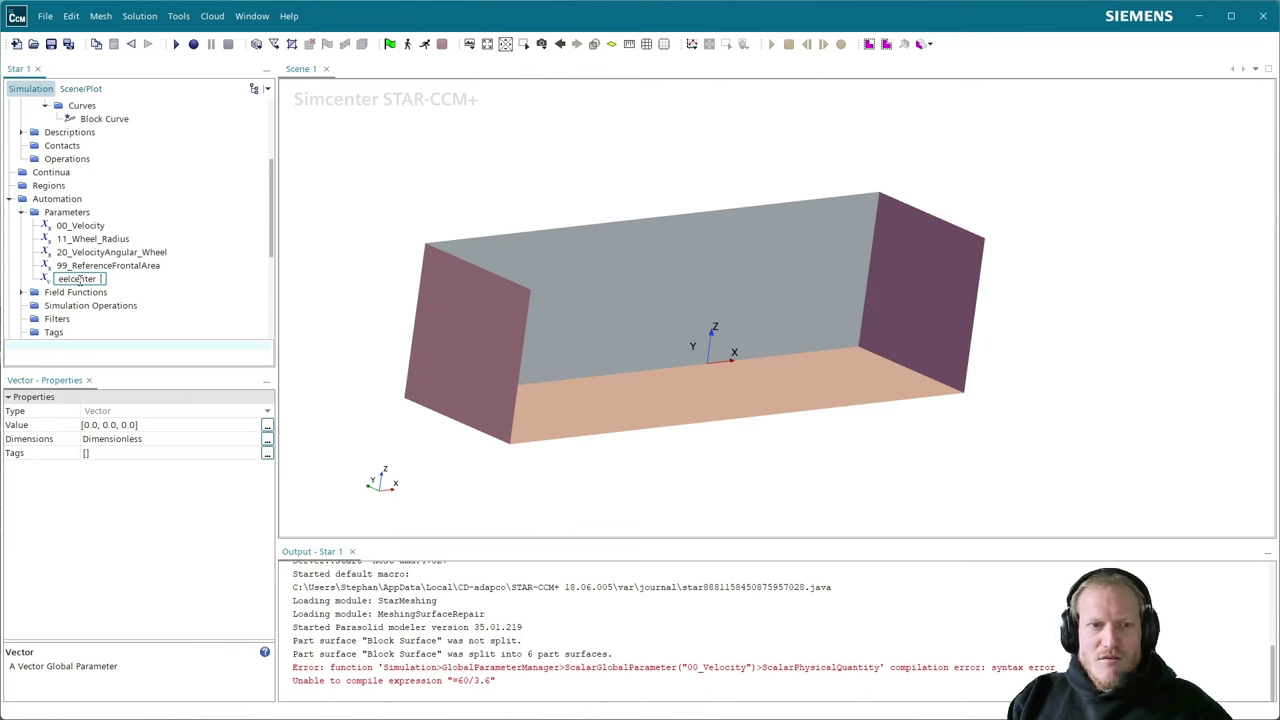
pyautogui.press('Return')
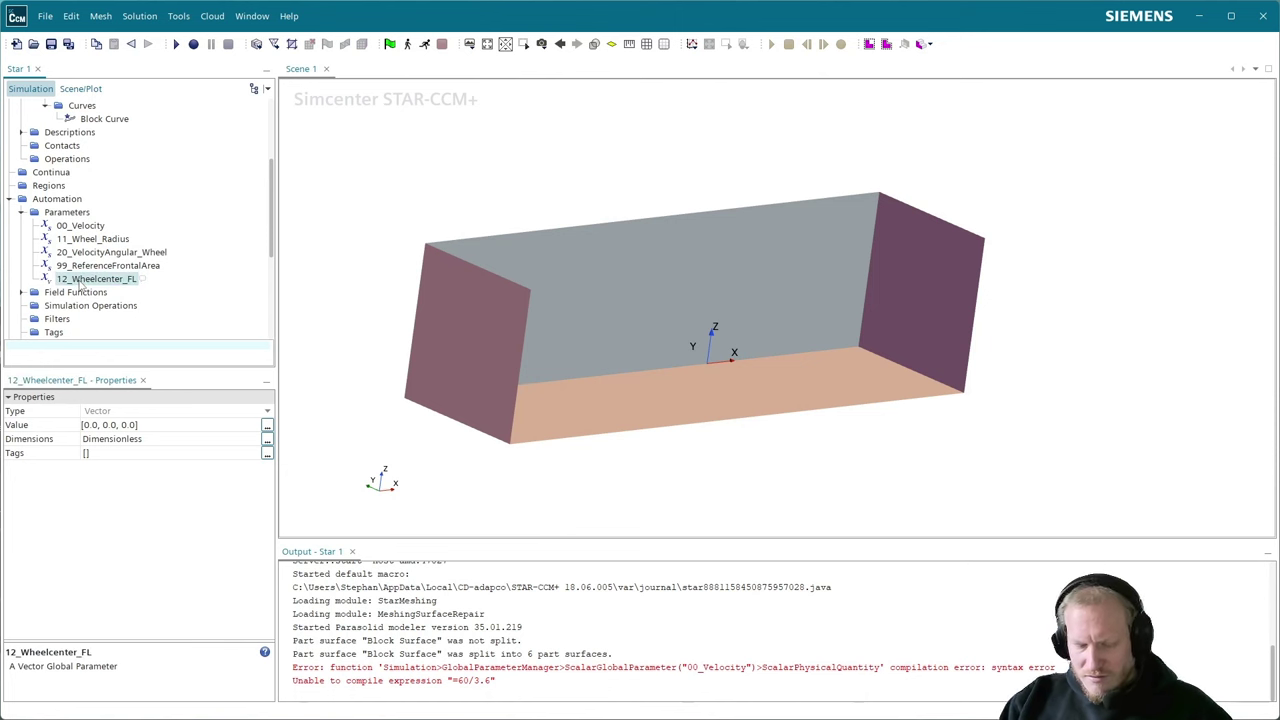
# - Duplicate the 12_Wheelcenter_FL parameter within Parameters until three copies exist beside the original
pyautogui.click(74, 216)
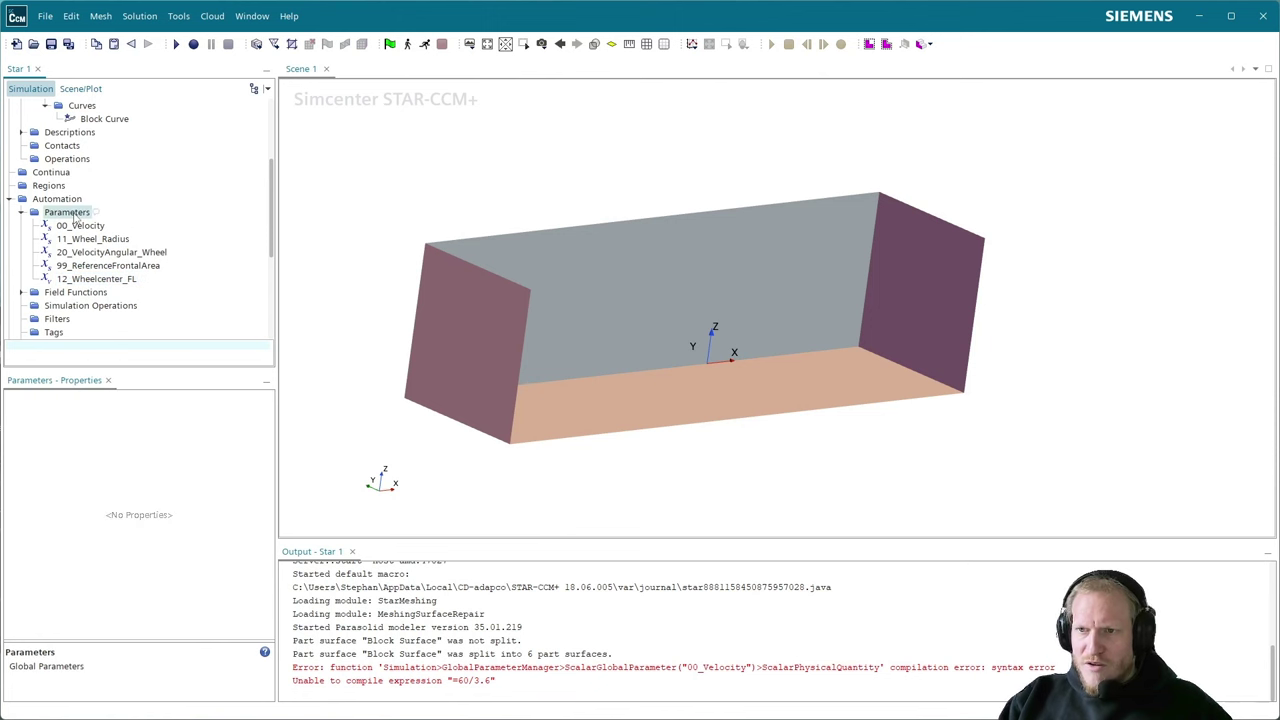
pyautogui.hotkey('ctrl', 'v')
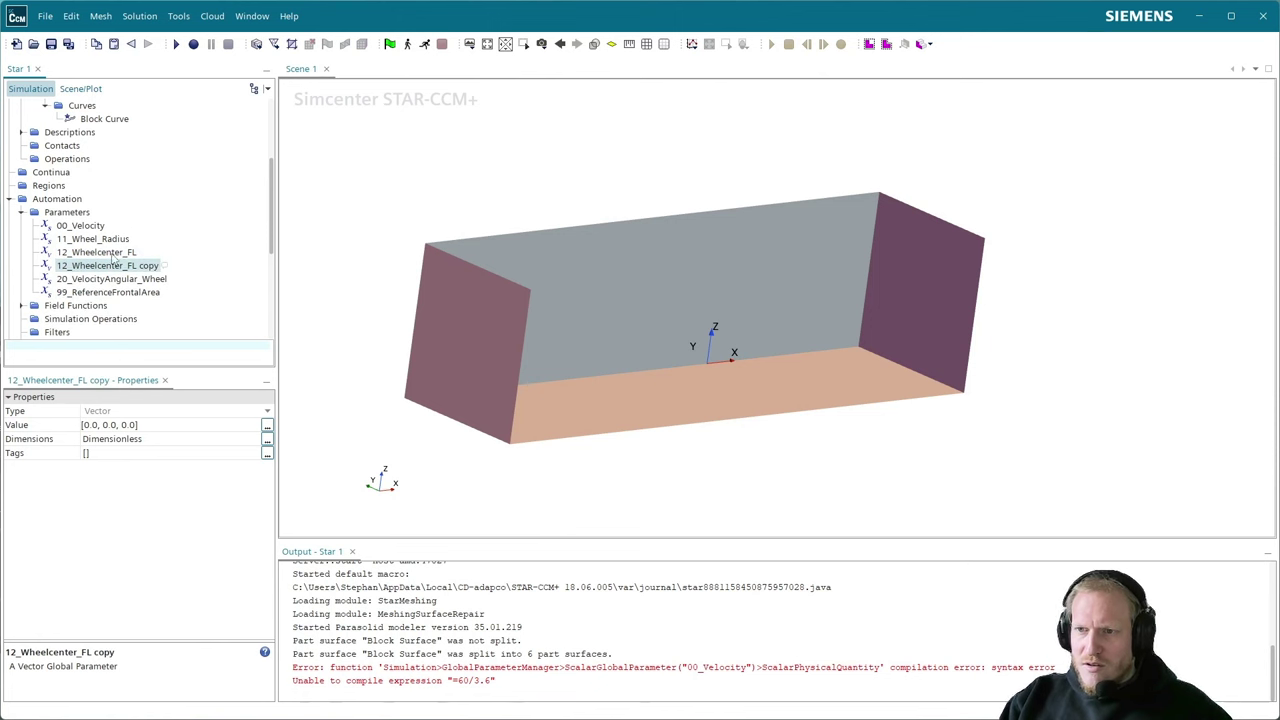
pyautogui.keyDown('ctrl'); pyautogui.click(114, 256); pyautogui.keyUp('ctrl')
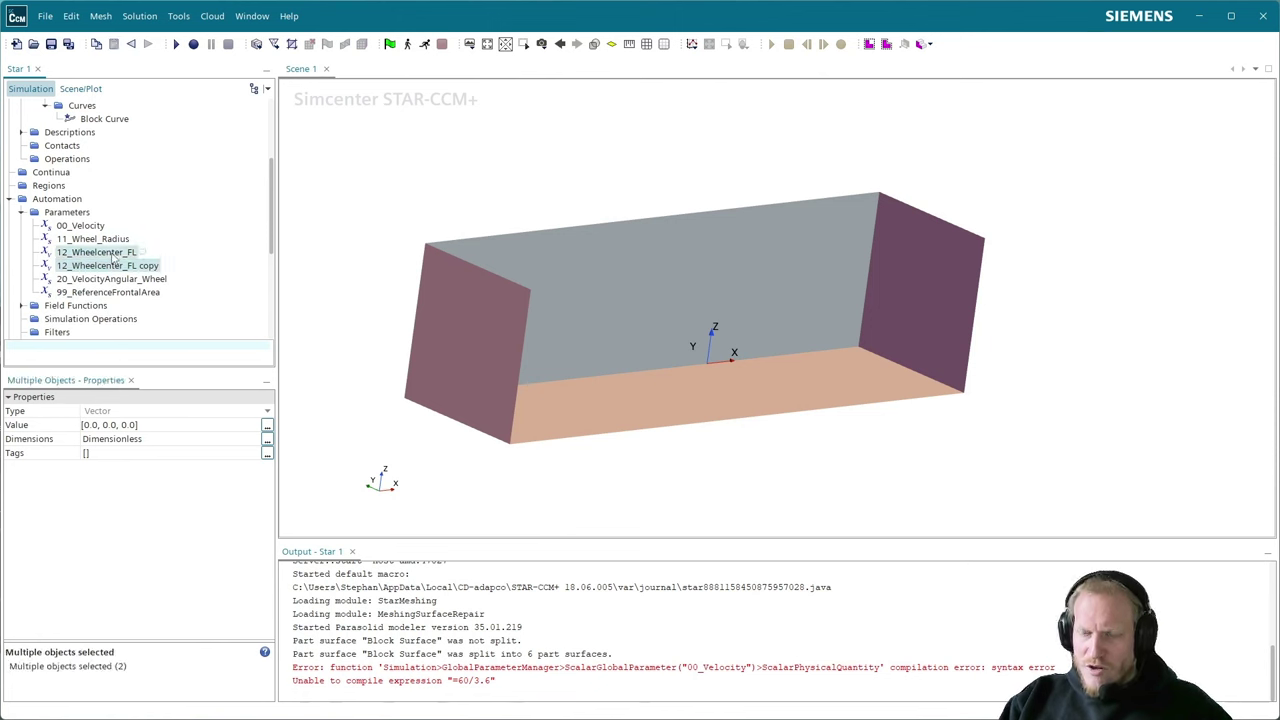
pyautogui.click(80, 216)
pyautogui.hotkey('ctrl', 'v')
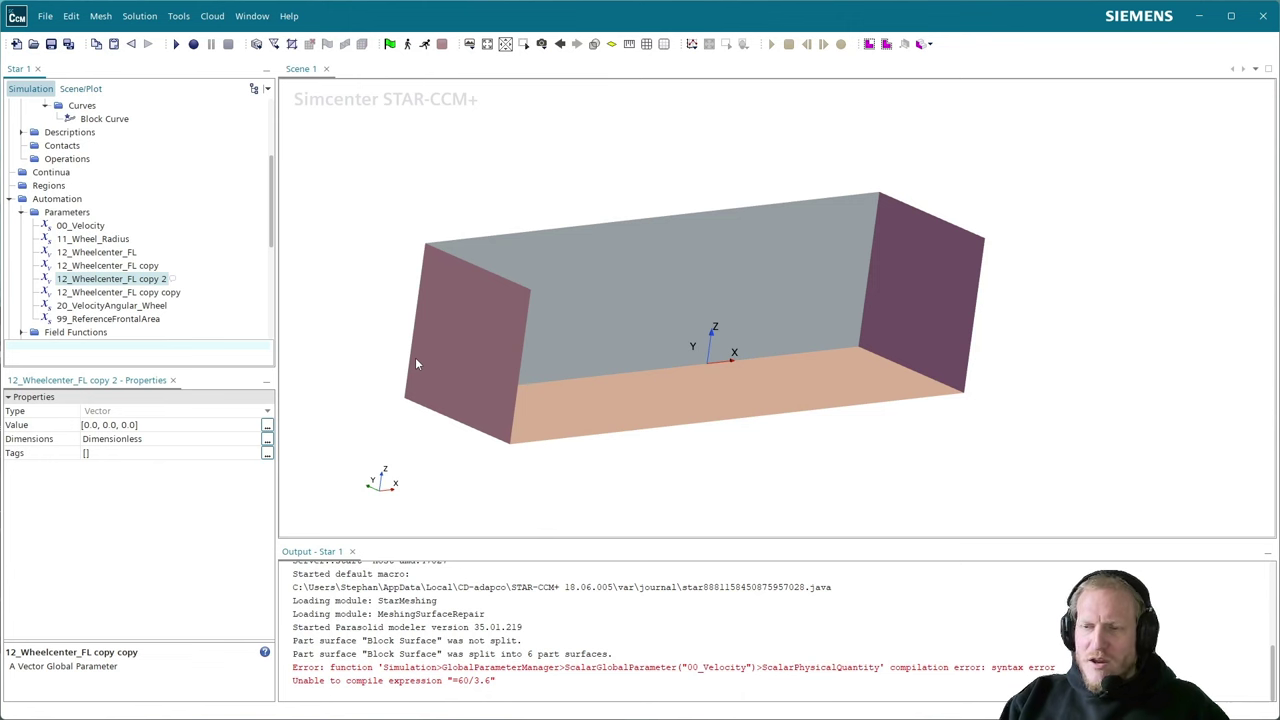
pyautogui.moveTo(414, 369); pyautogui.dragTo(541, 310)
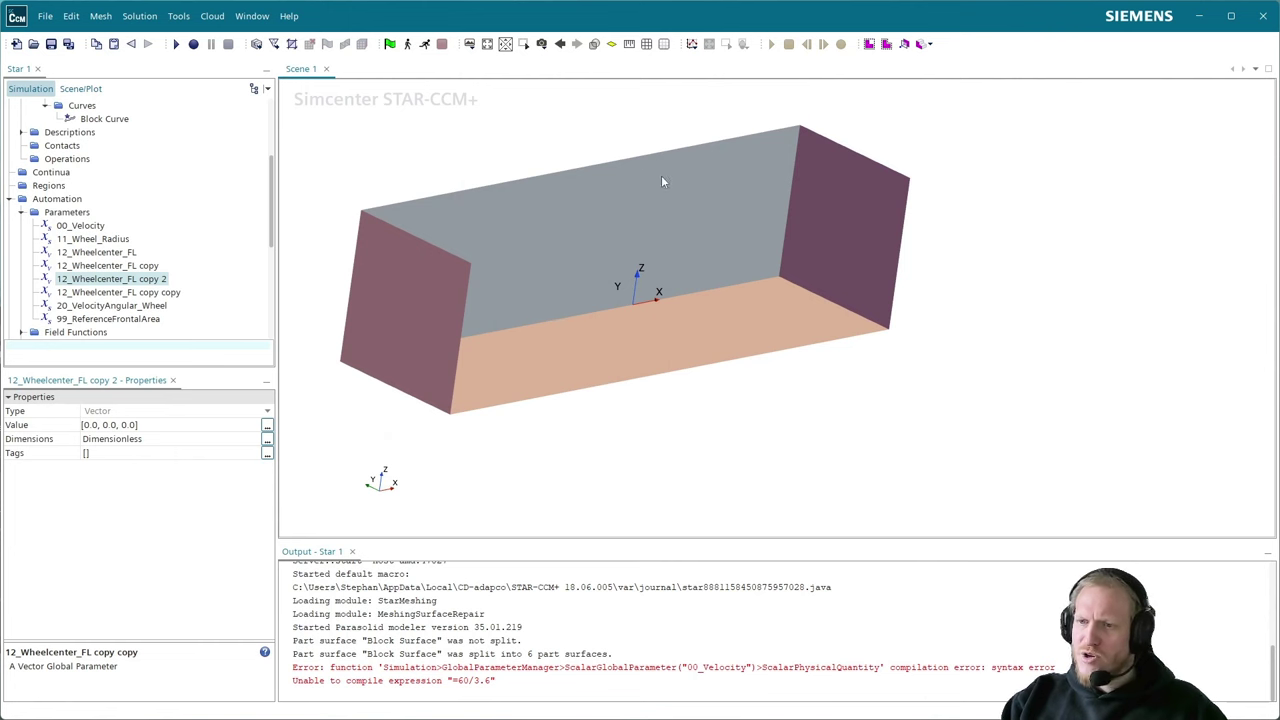
pyautogui.moveTo(661, 181); pyautogui.dragTo(563, 312)
pyautogui.click(114, 256)
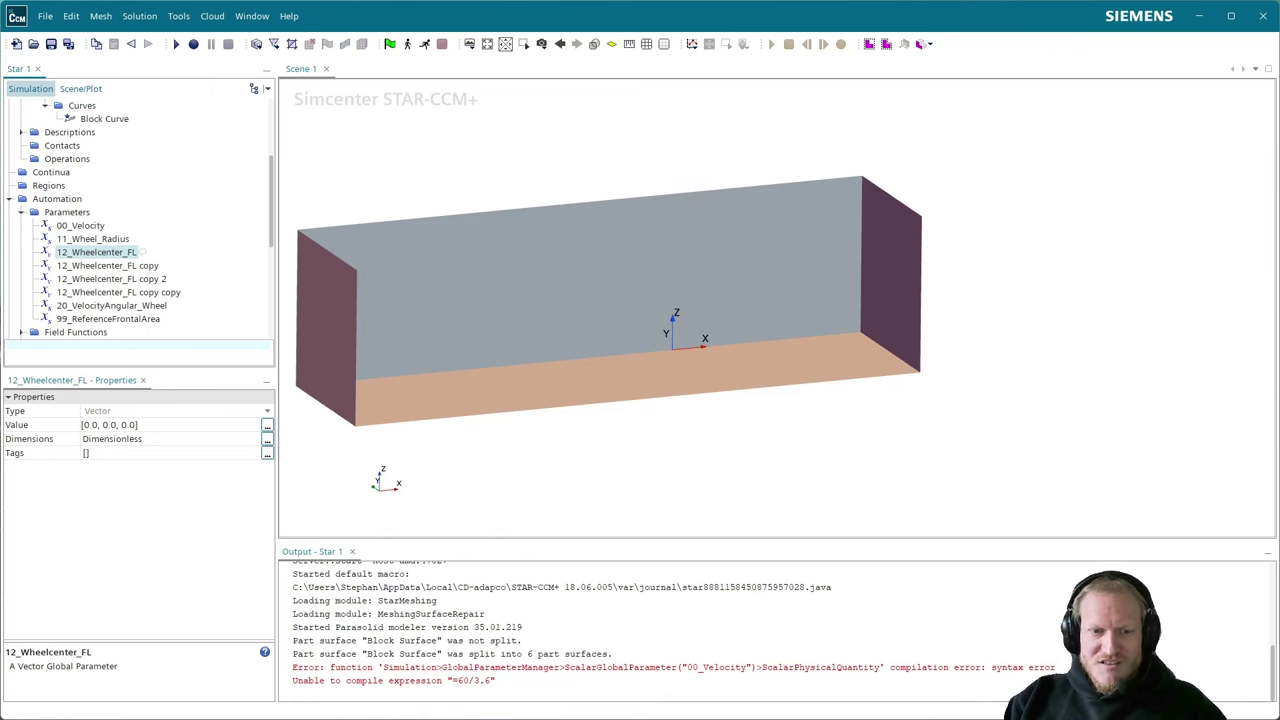
pyautogui.click(143, 252)
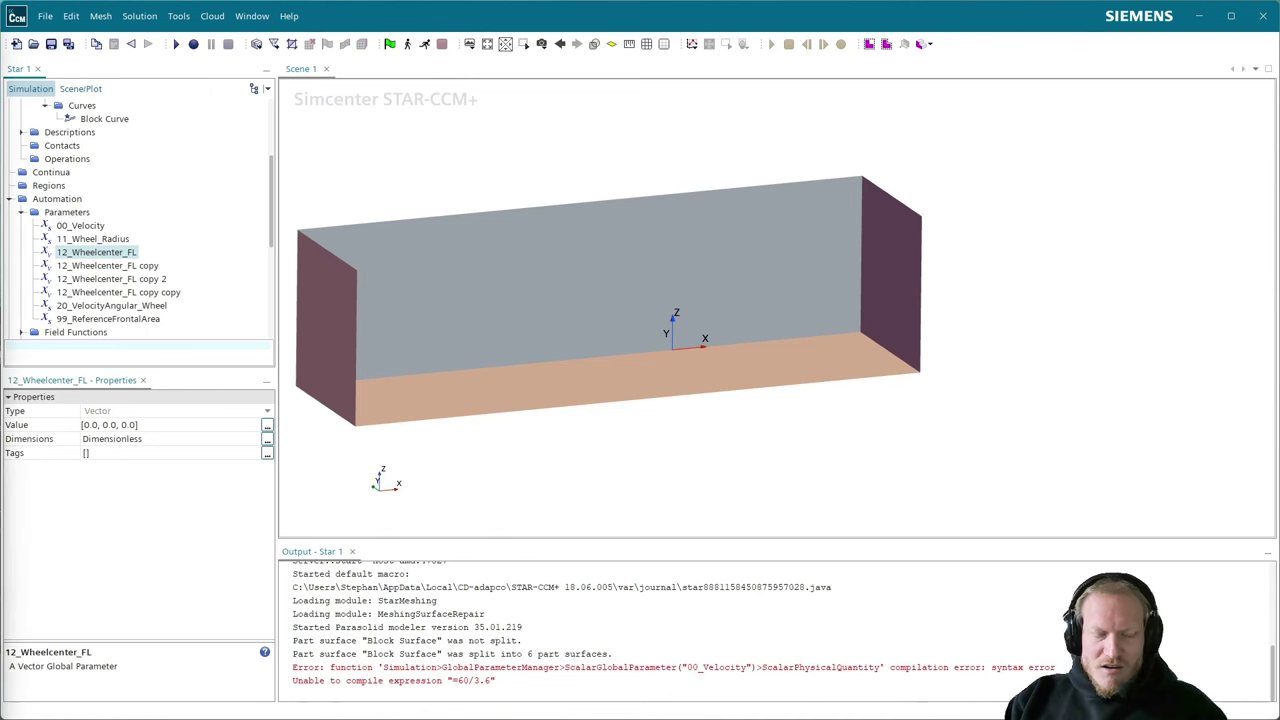
pyautogui.click(150, 425)
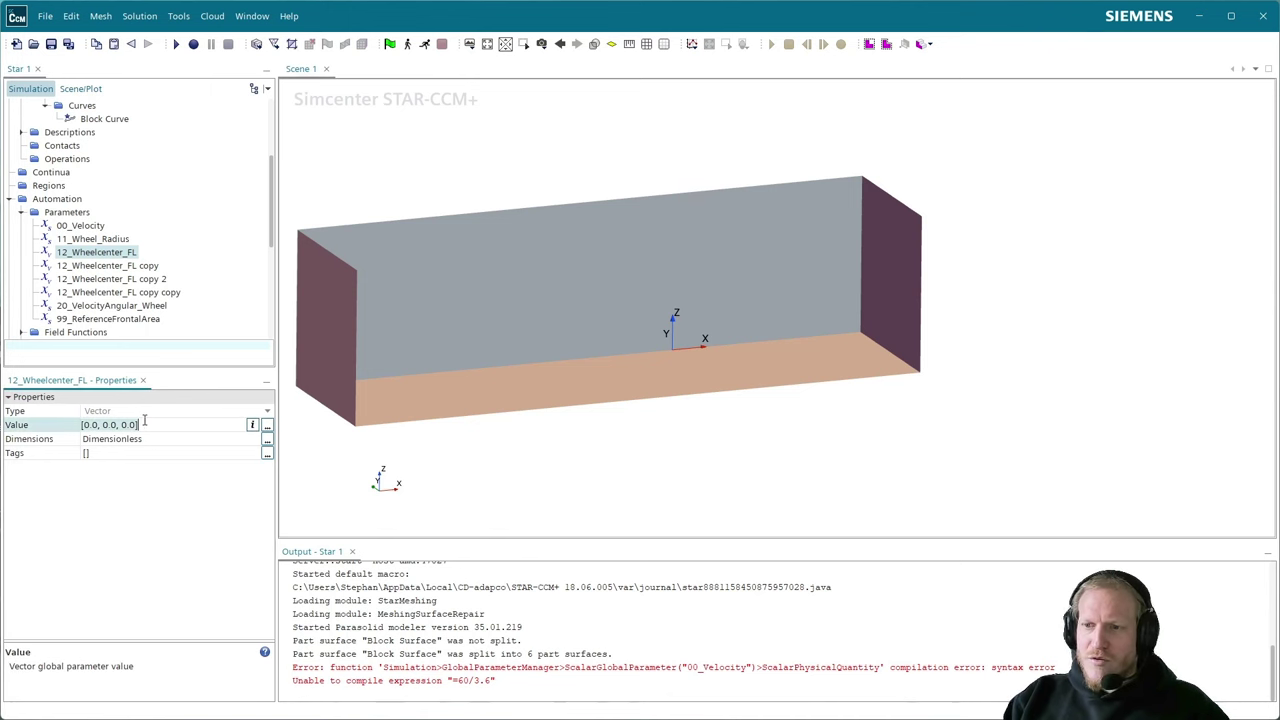
pyautogui.click(267, 440)
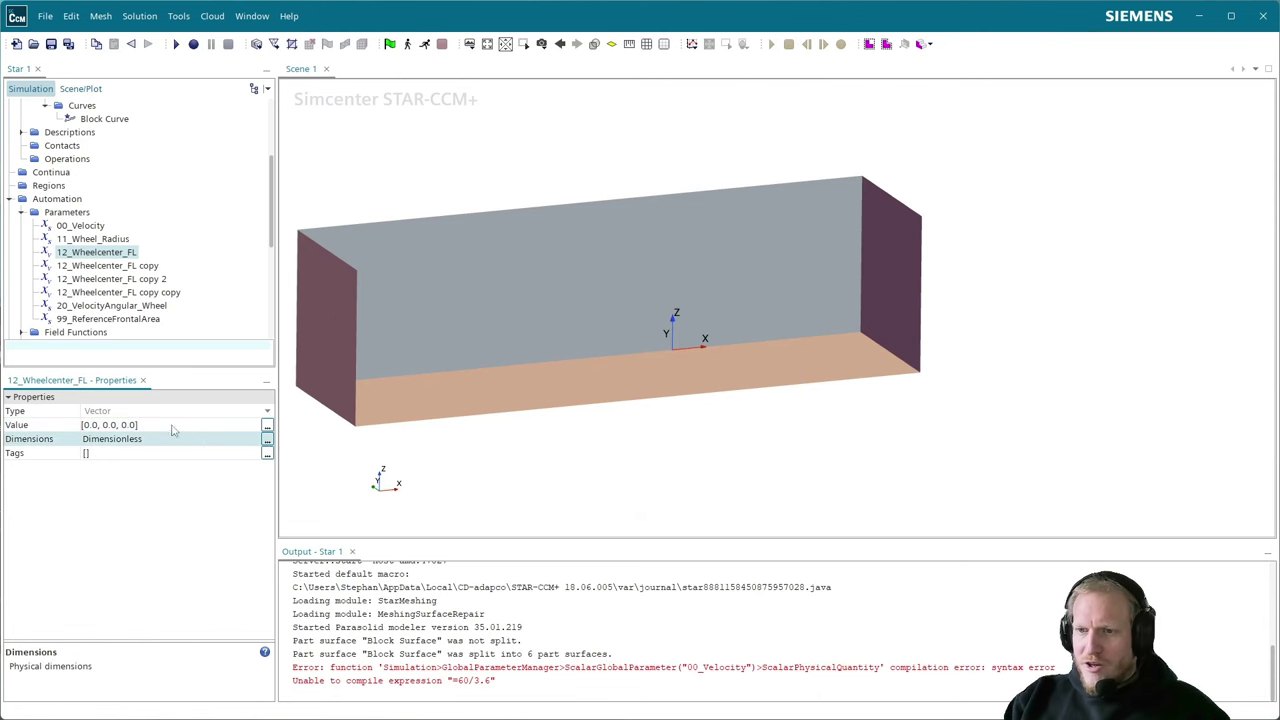
# - Set the Length exponent to 1 in the dimensions of 12_Wheelcenter_FL and its three copies together
pyautogui.click(173, 293)
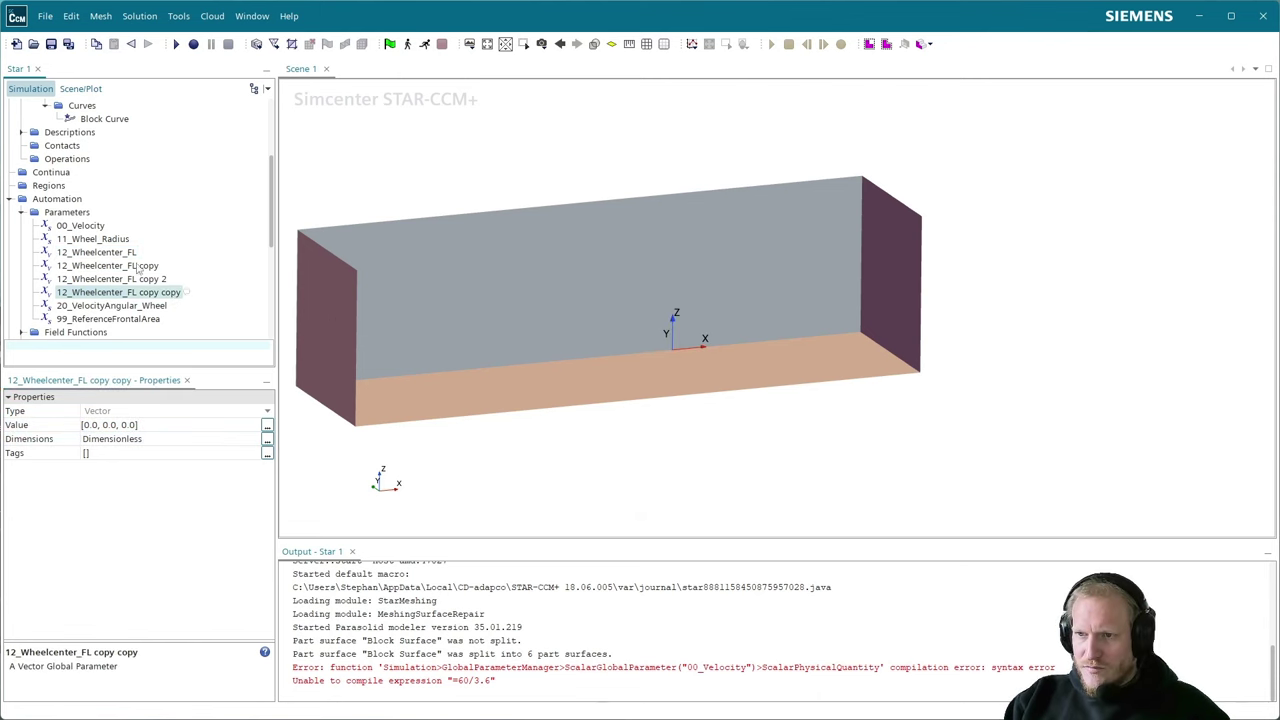
pyautogui.keyDown('shift'); pyautogui.click(124, 255); pyautogui.keyUp('shift')
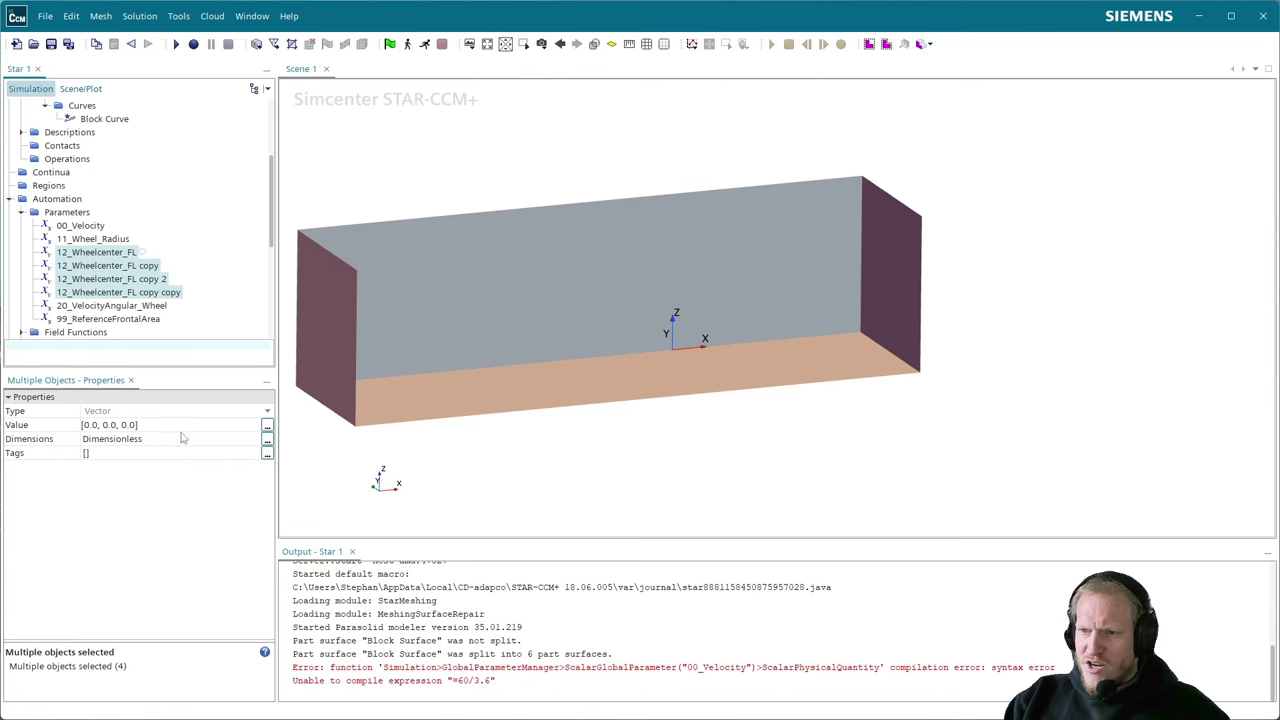
pyautogui.click(96, 252)
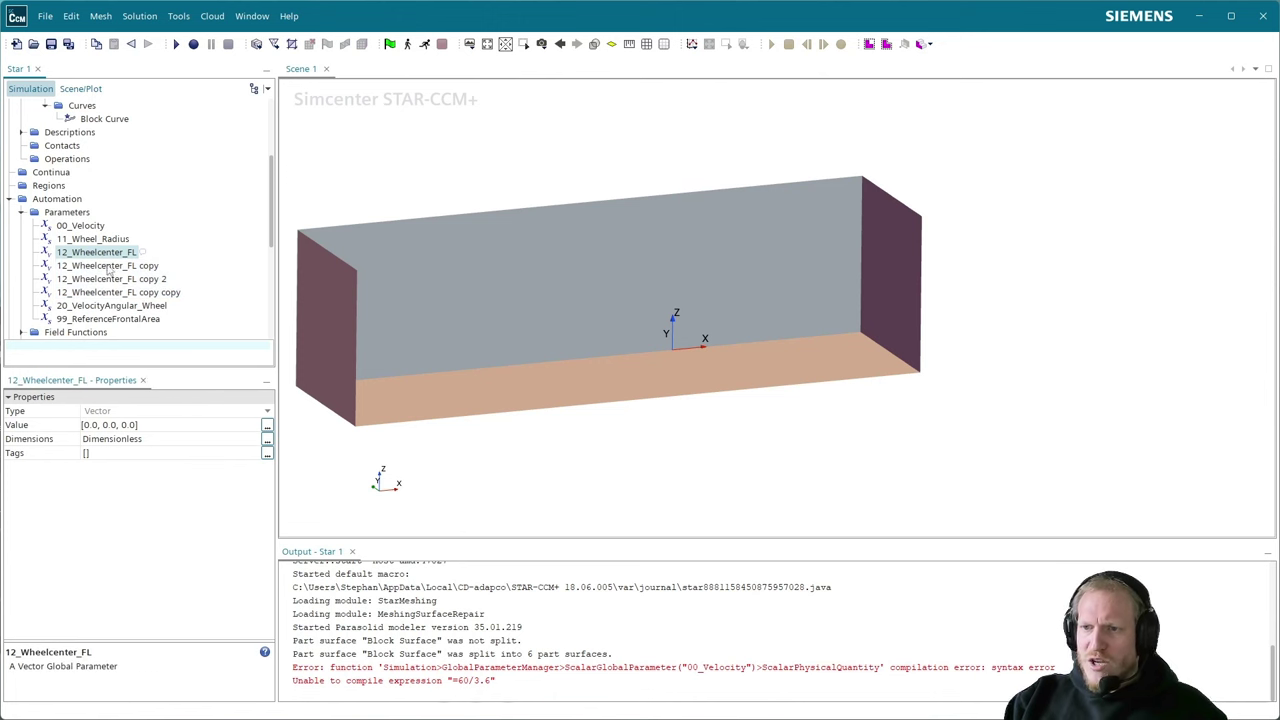
pyautogui.keyDown('shift'); pyautogui.click(155, 292); pyautogui.keyUp('shift')
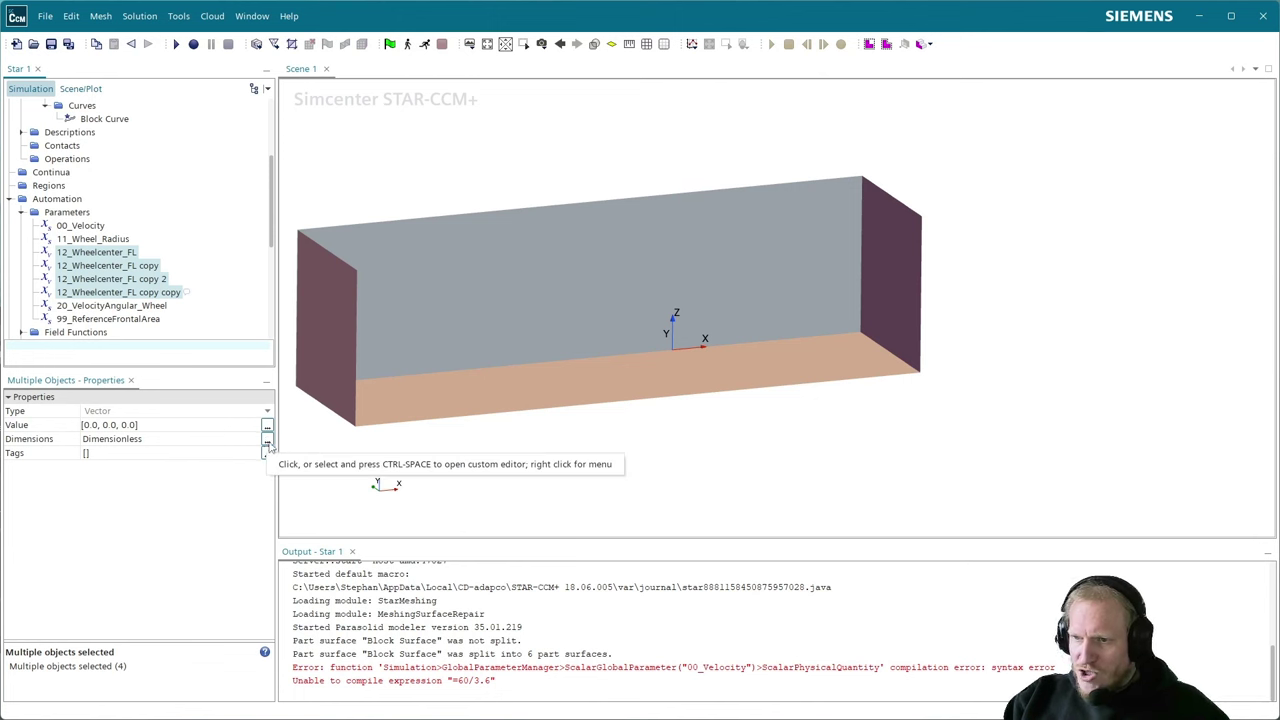
pyautogui.click(267, 441)
pyautogui.click(645, 288)
pyautogui.write('1')
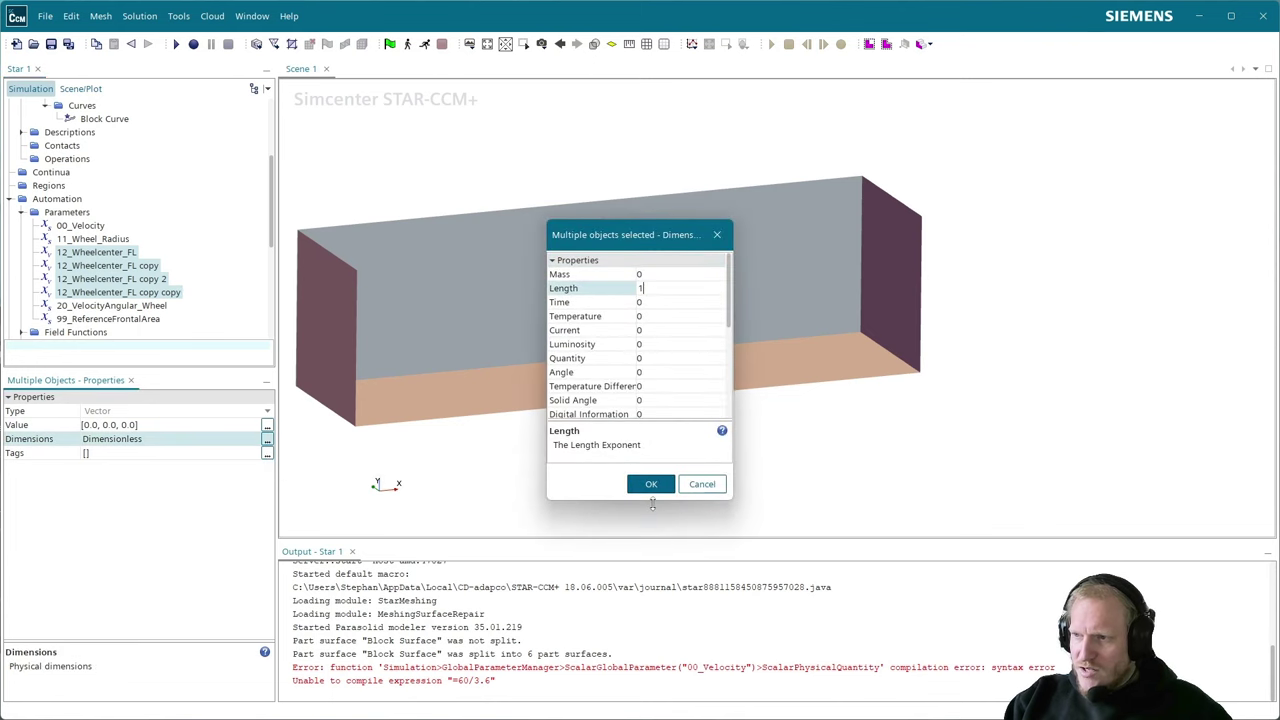
pyautogui.click(651, 484)
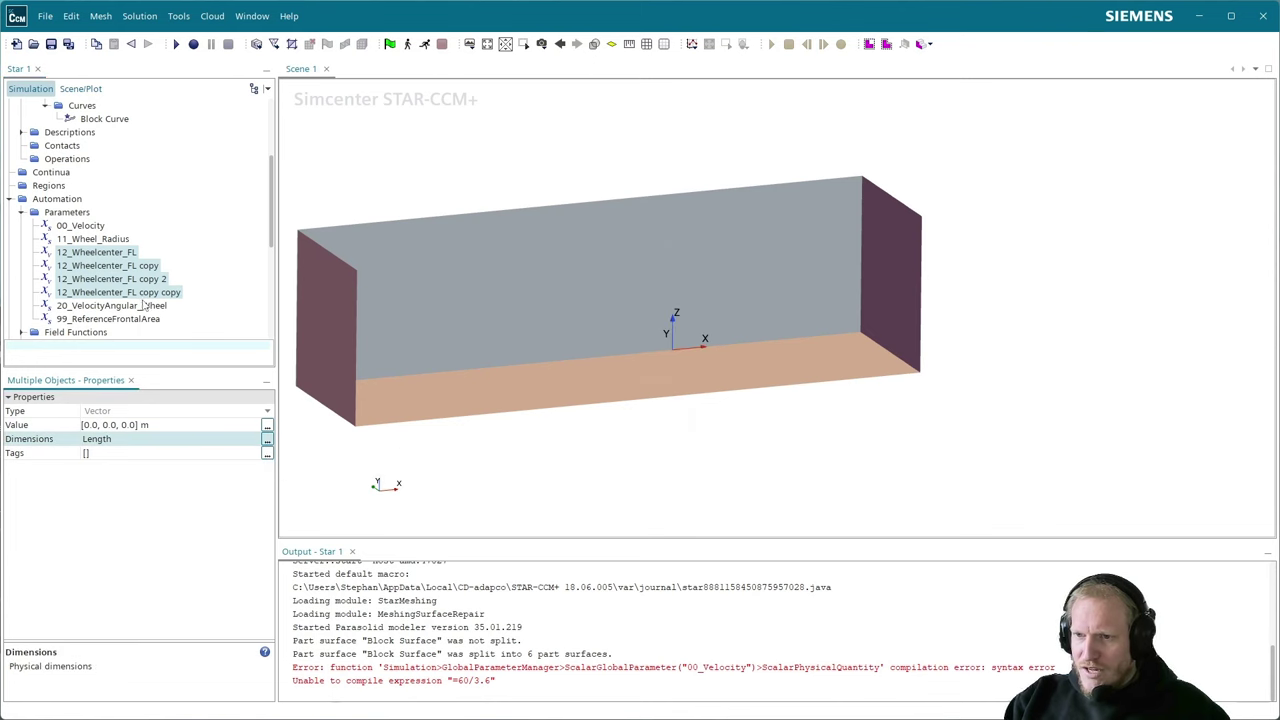
# - Set the value of all four wheel center parameters to [0.775, 0.64066618, 0.23066543] m
pyautogui.click(172, 424)
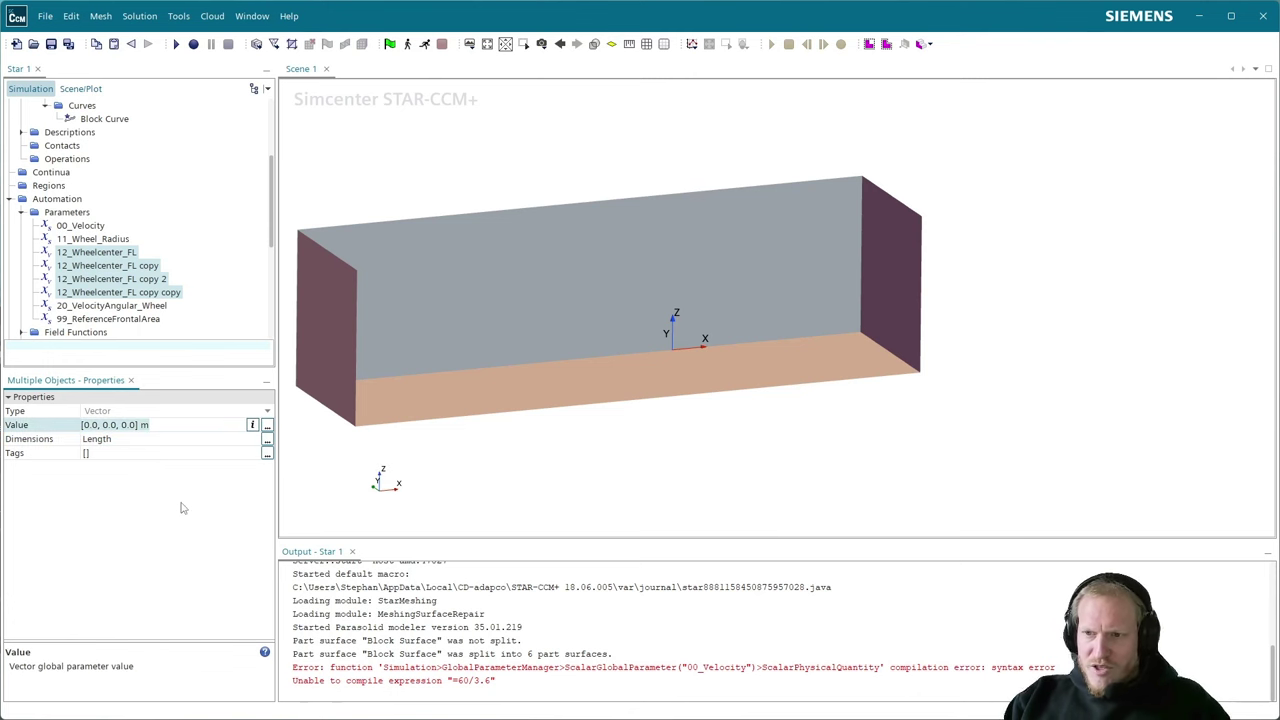
pyautogui.write('[0.775, 0.64066610, 0.23066543] m')
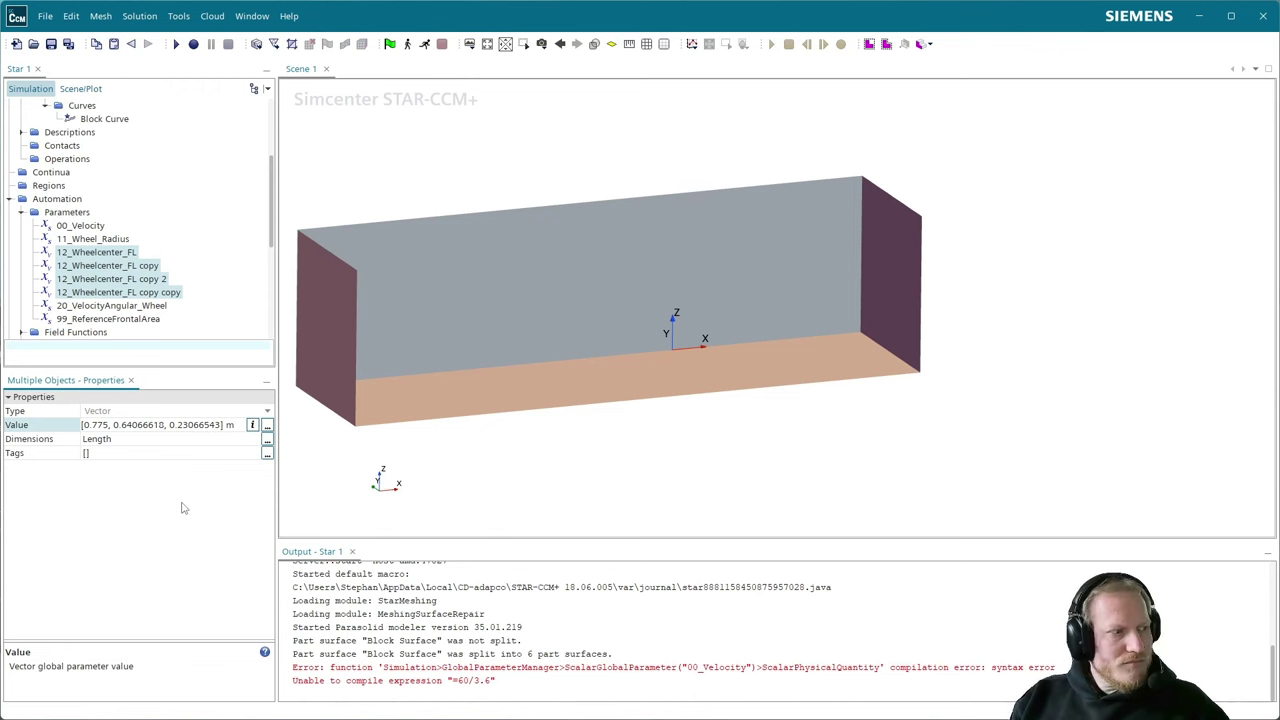
pyautogui.press('Return')
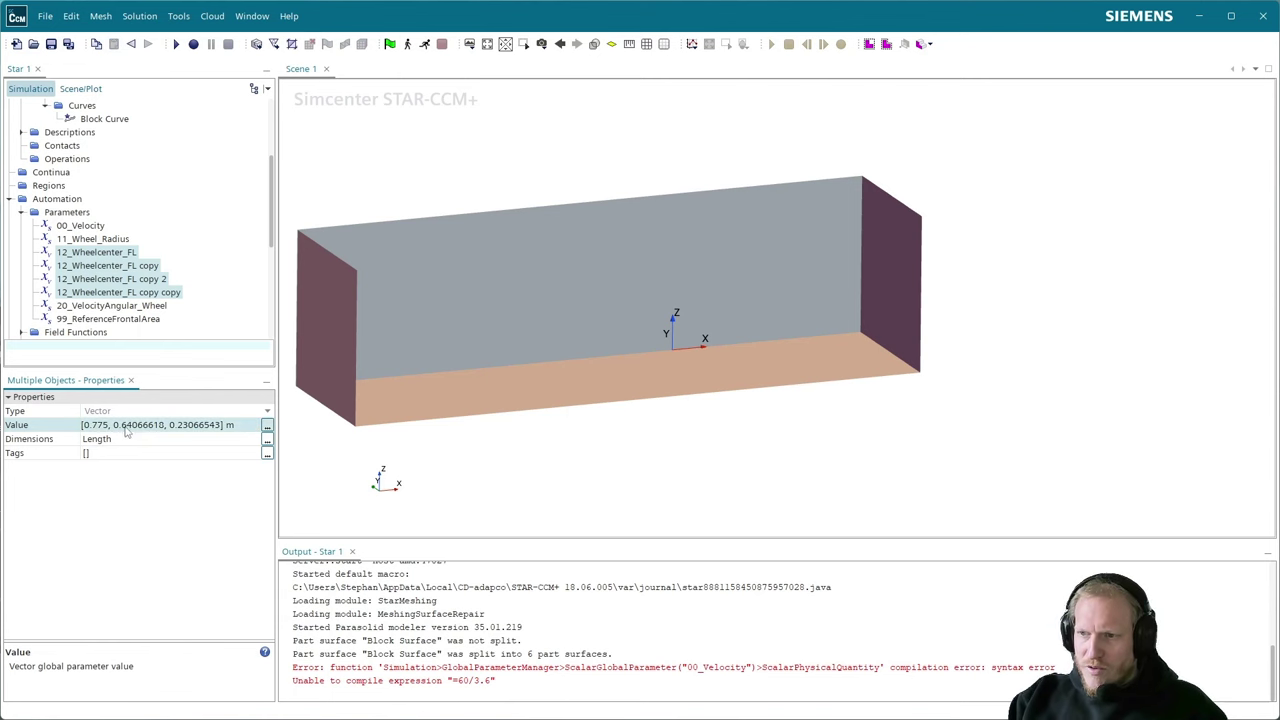
# - Rename the parameter 12_Wheelcenter_FL copy as 13_Wheelcenter_FR
pyautogui.click(143, 268)
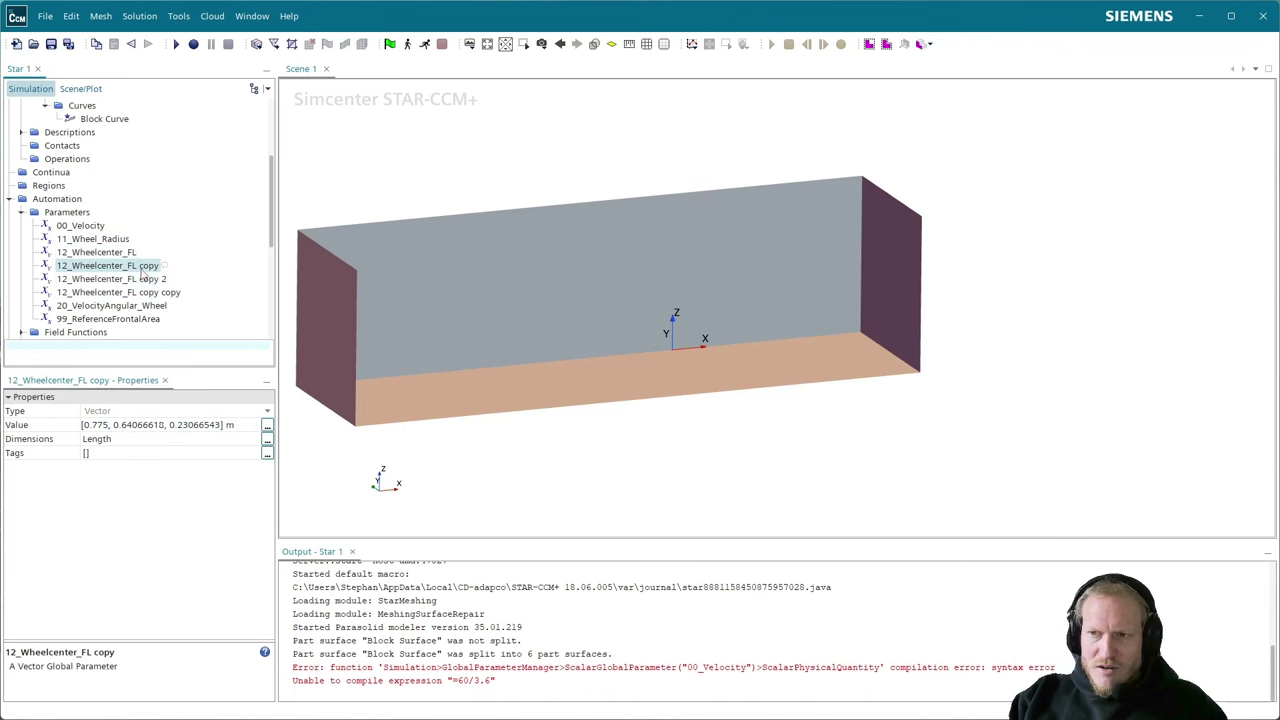
pyautogui.press('F2')
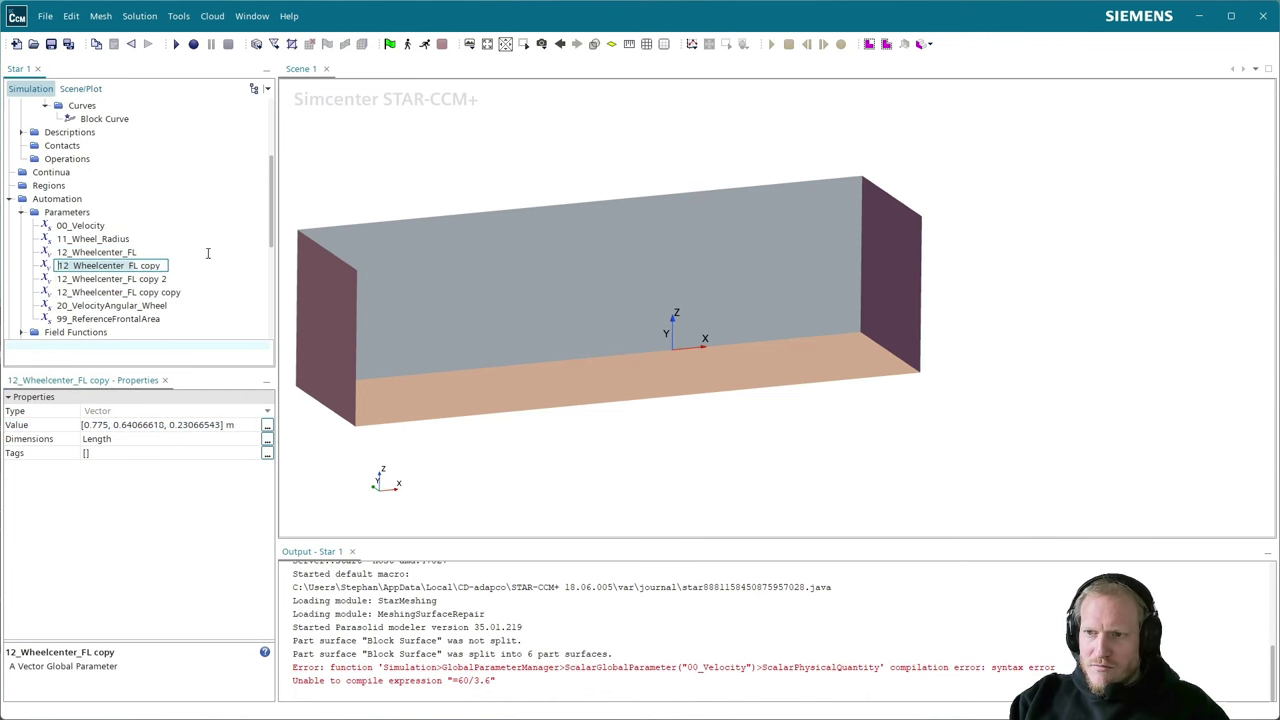
pyautogui.press('Home')
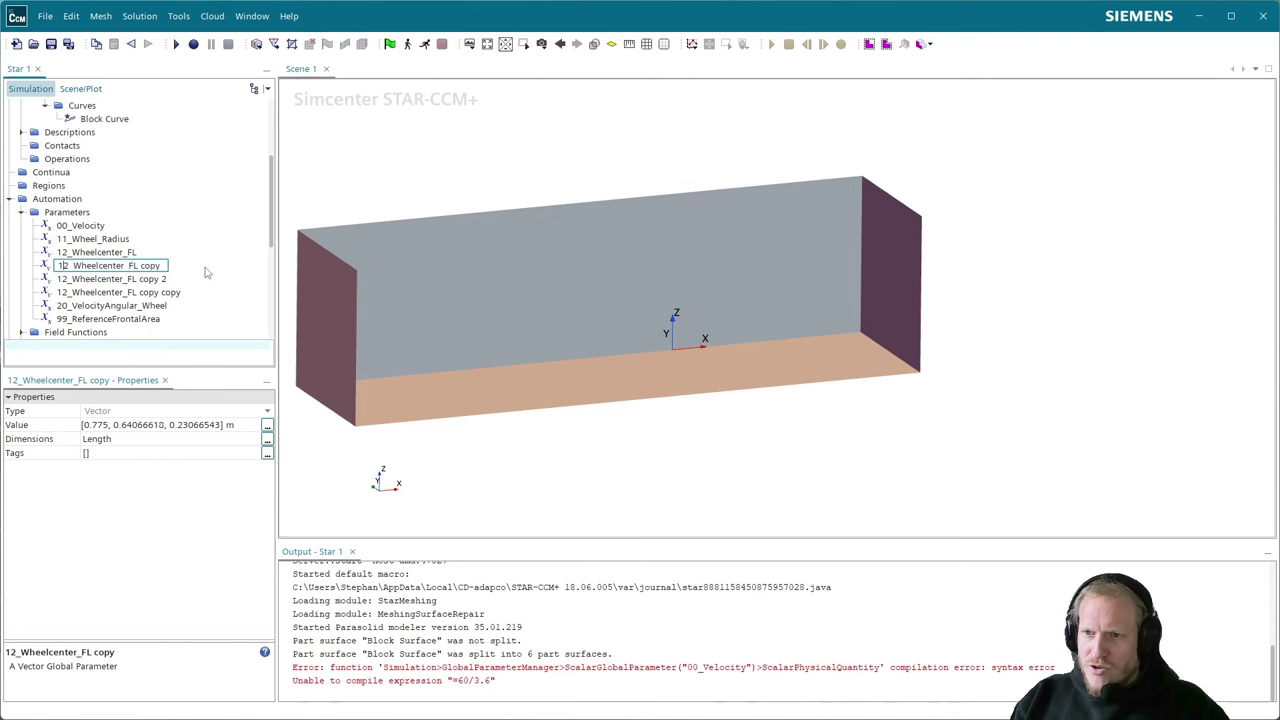
pyautogui.press('Delete')
pyautogui.press('Delete')
pyautogui.write('13')
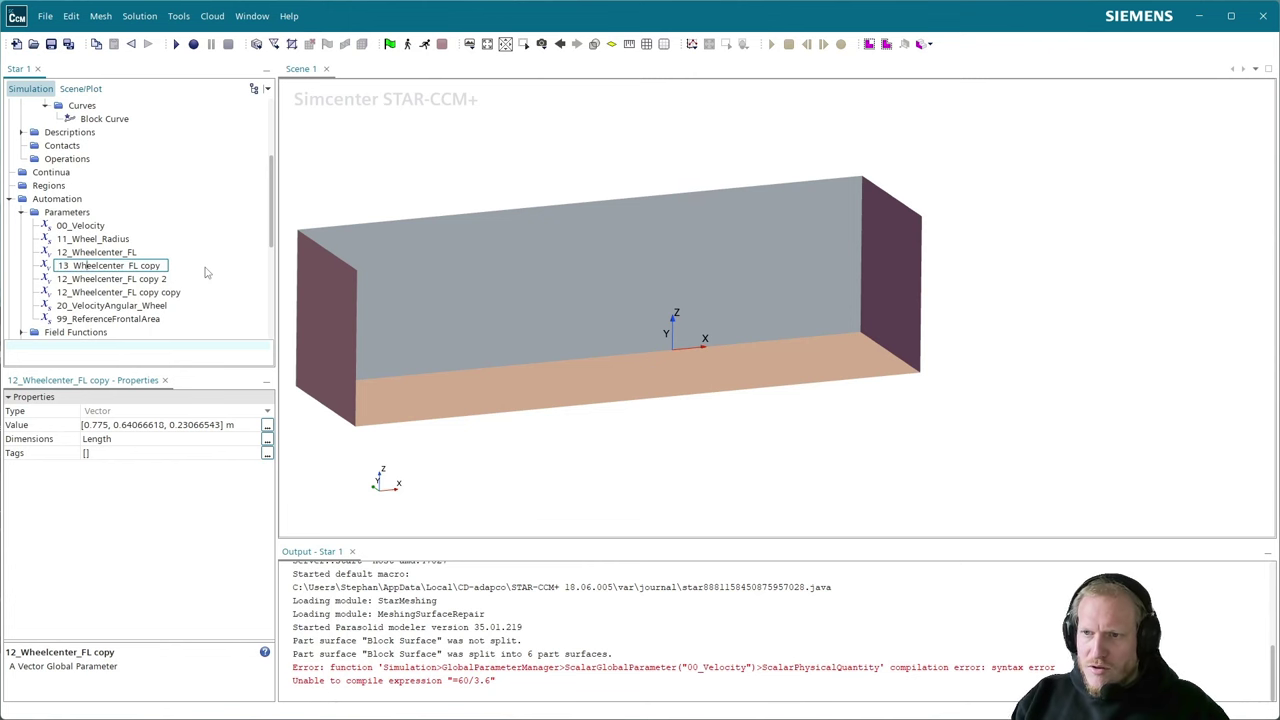
pyautogui.press('Delete')
pyautogui.press('Delete')
pyautogui.press('Delete')
pyautogui.press('Delete')
pyautogui.press('Delete')
pyautogui.press('Delete')
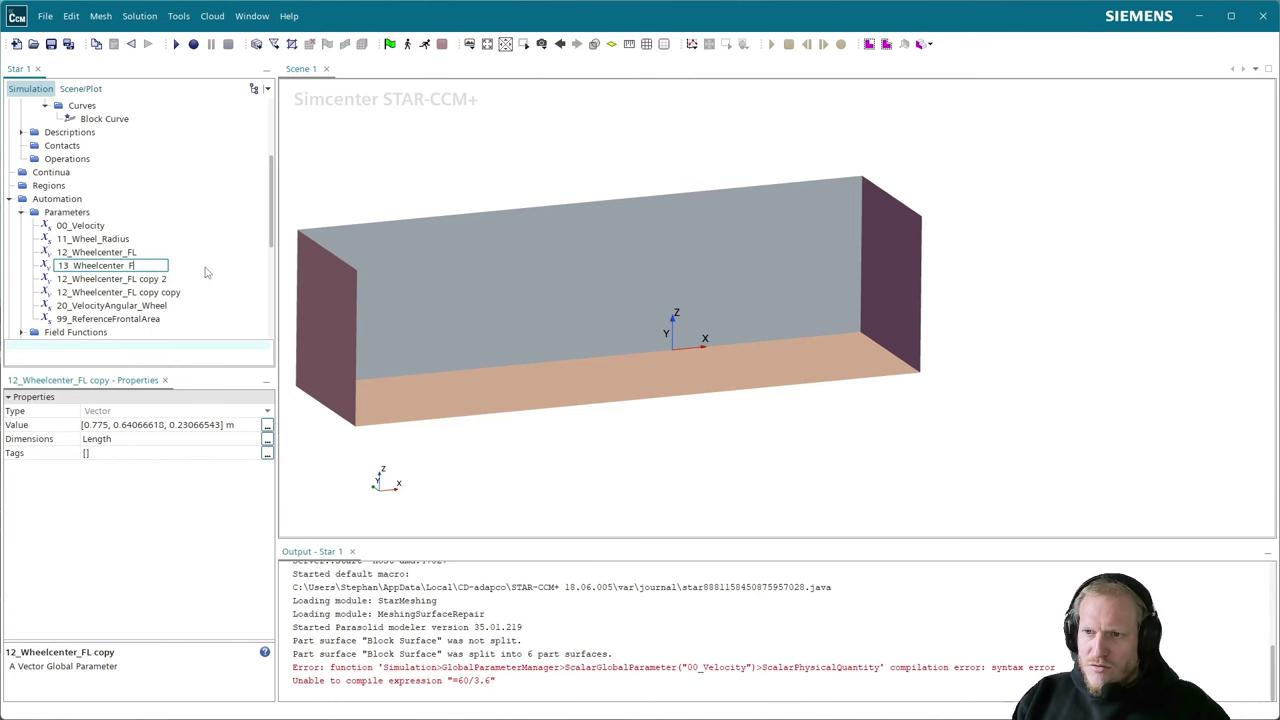
pyautogui.press('Return')
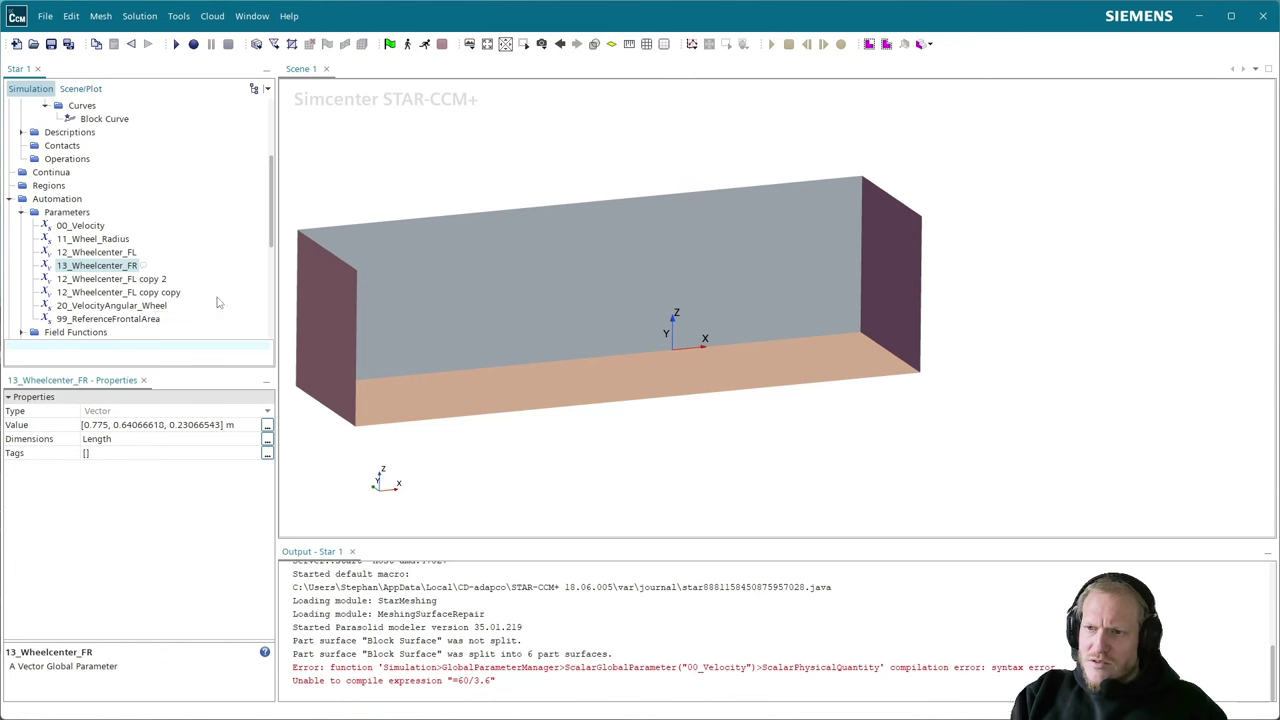
# - Rename the parameter 12_Wheelcenter_FL copy 2 as 14_Wheelcenter_RL
pyautogui.click(128, 279)
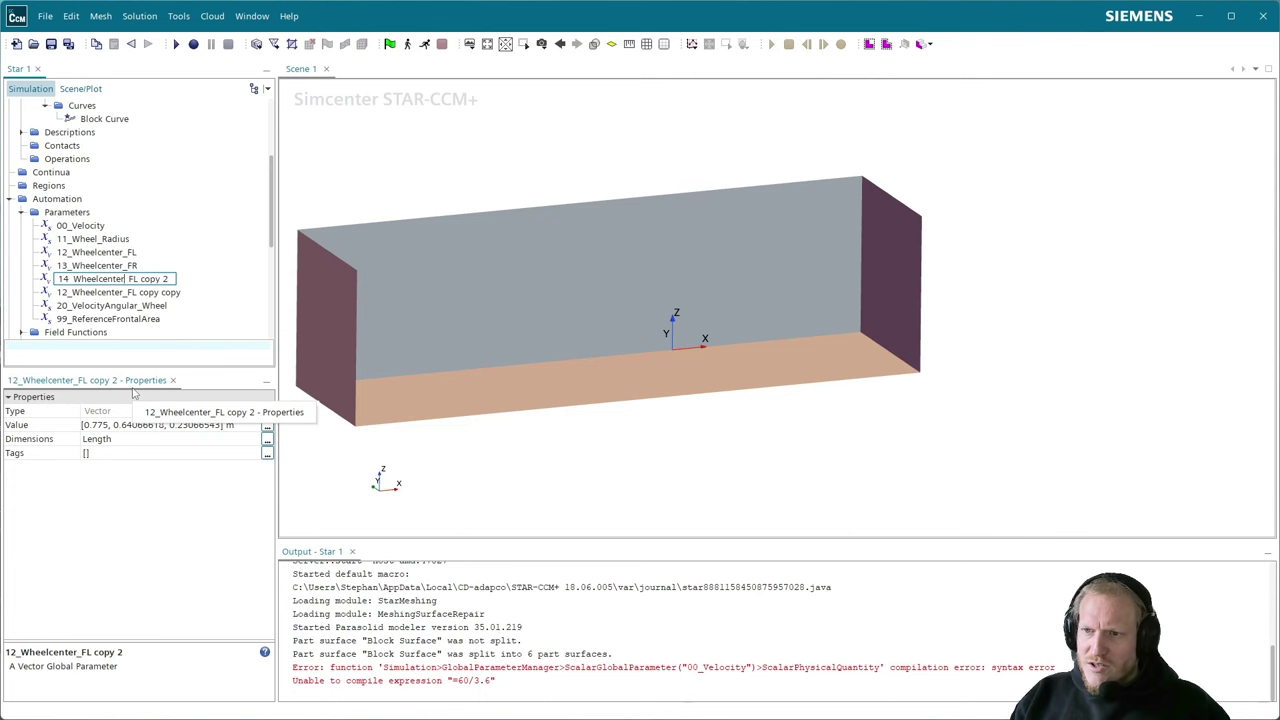
pyautogui.press('BackSpace')
pyautogui.press('BackSpace')
pyautogui.press('BackSpace')
pyautogui.press('BackSpace')
pyautogui.press('BackSpace')
pyautogui.press('BackSpace')
pyautogui.press('BackSpace')
pyautogui.press('BackSpace')
pyautogui.press('BackSpace')
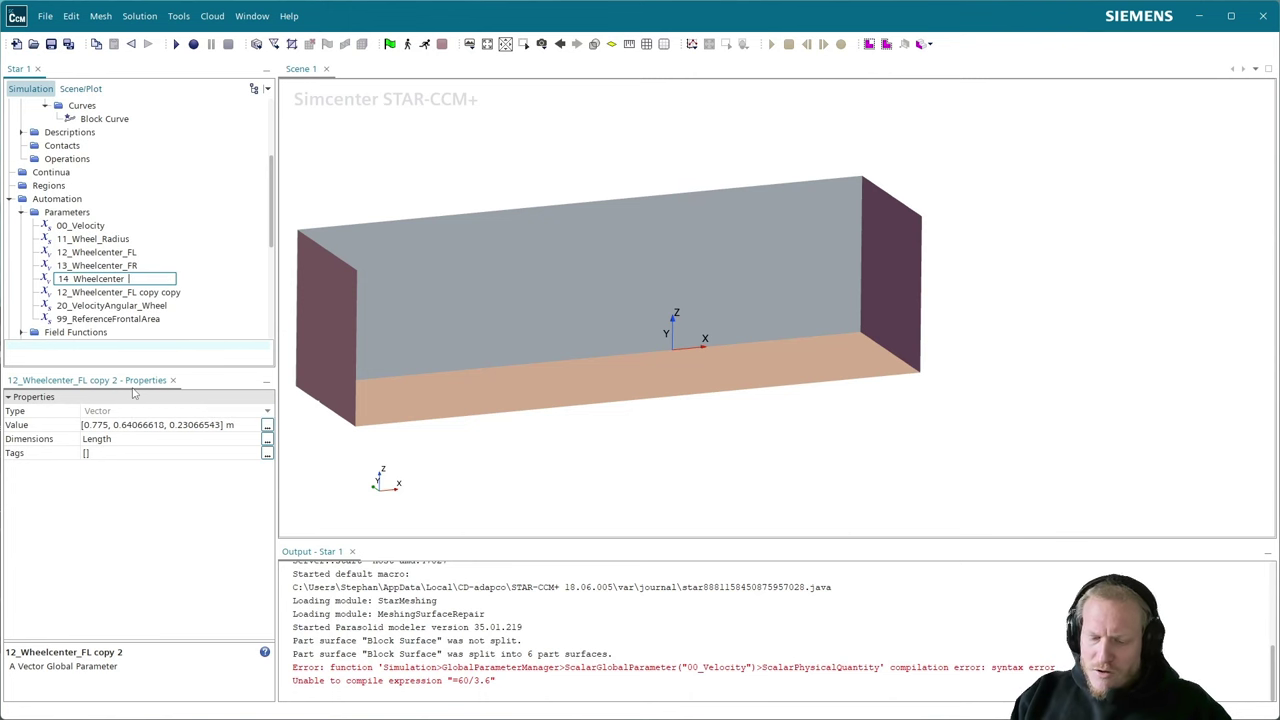
pyautogui.write('RL')
pyautogui.press('Return')
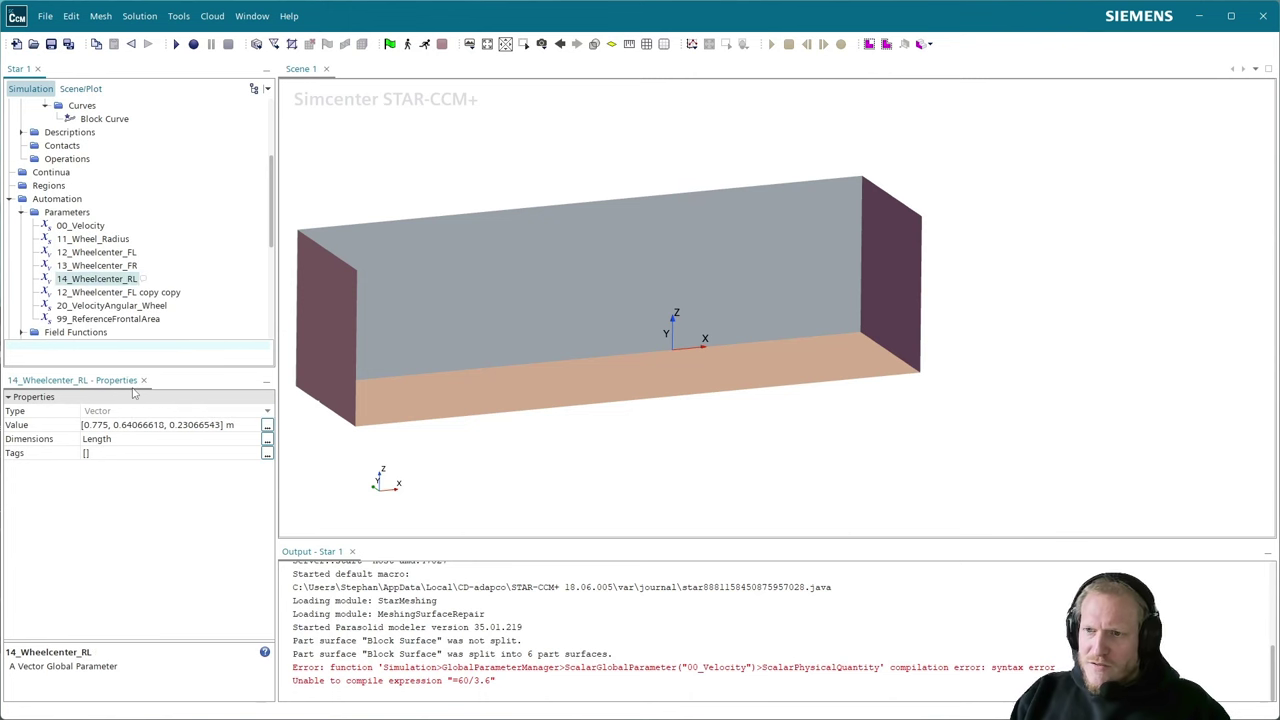
# - Rename the parameter 12_Wheelcenter_FL copy copy as 15_Wheelcenter_RR
pyautogui.click(118, 291)
pyautogui.press('F2')
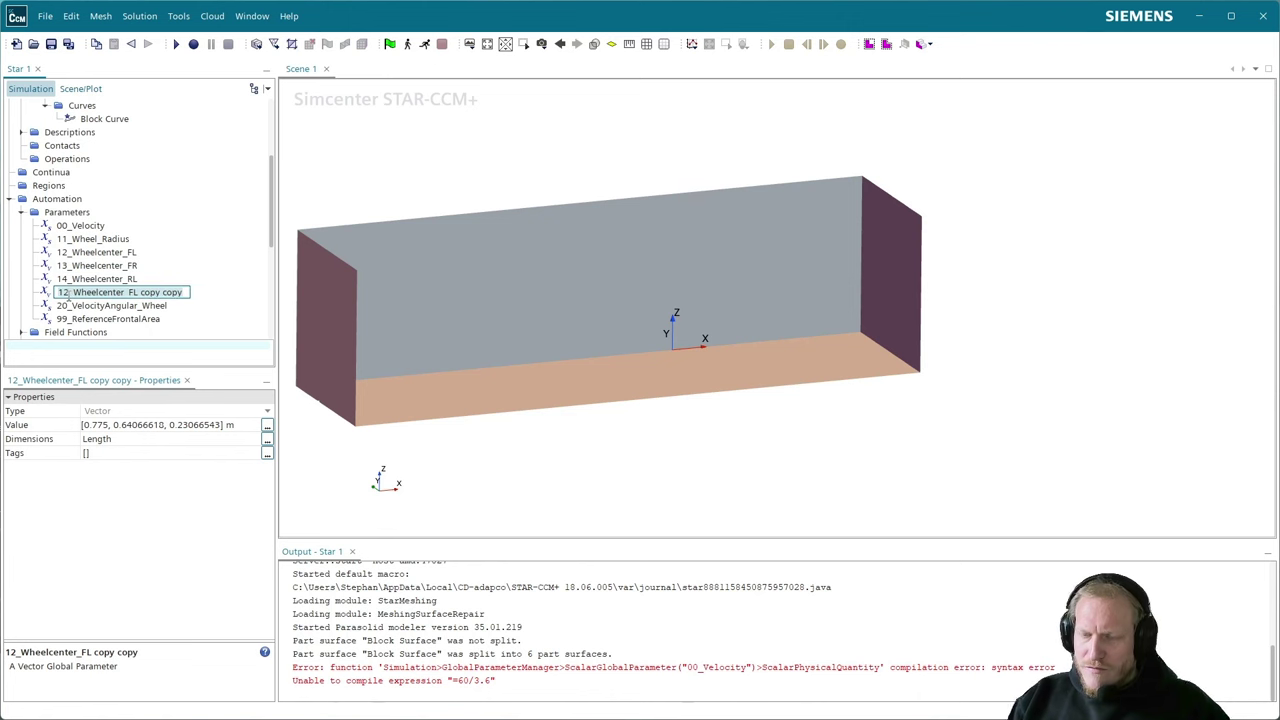
pyautogui.write('15_Wheel')
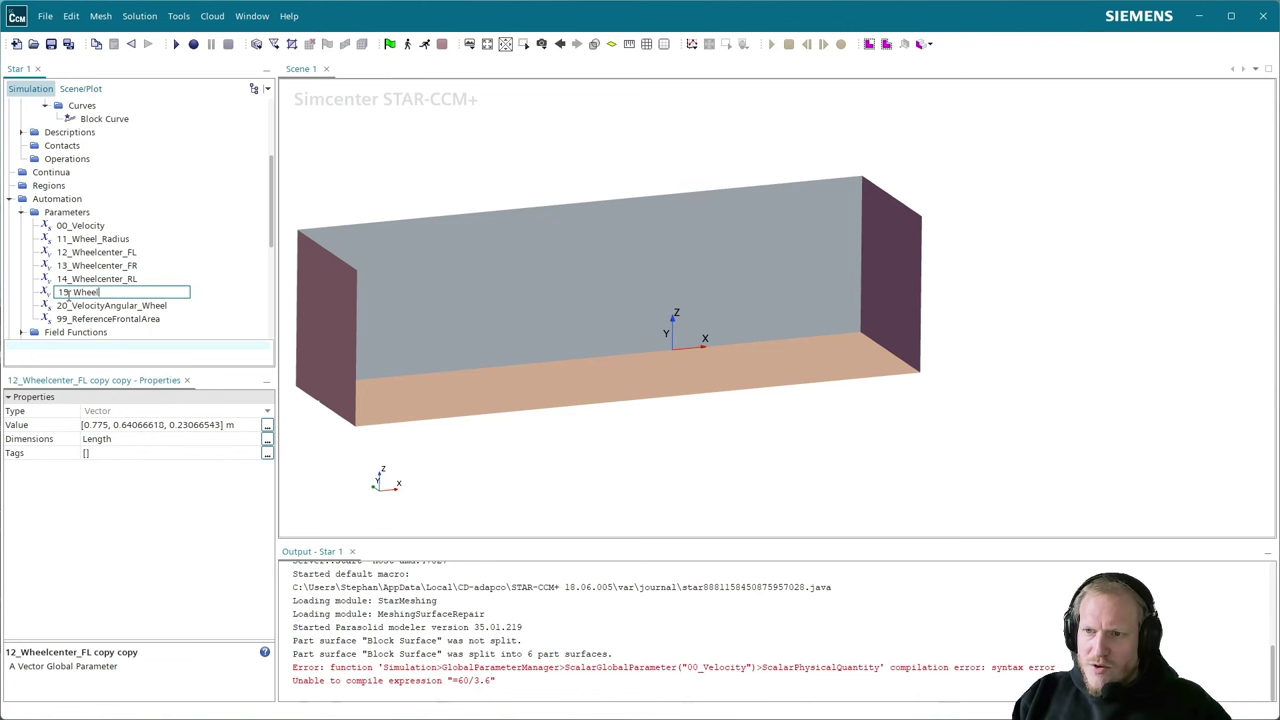
pyautogui.write('center')
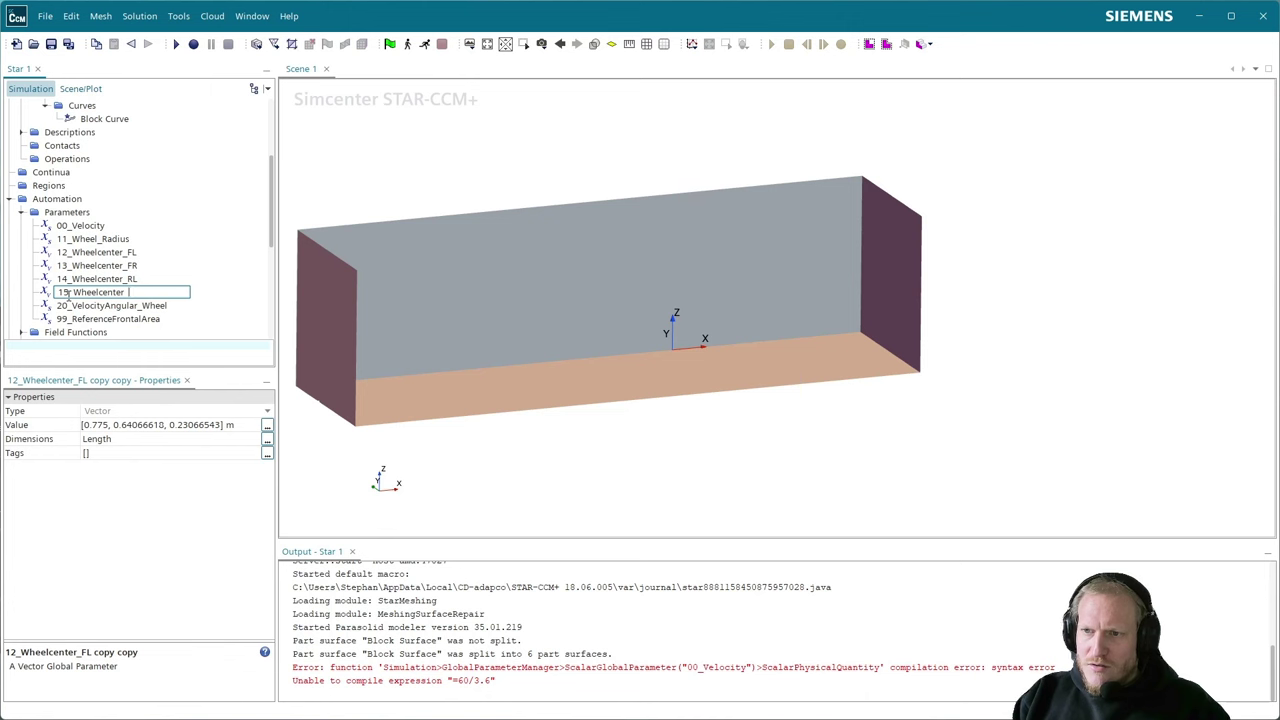
pyautogui.write('_RR')
pyautogui.press('Return')
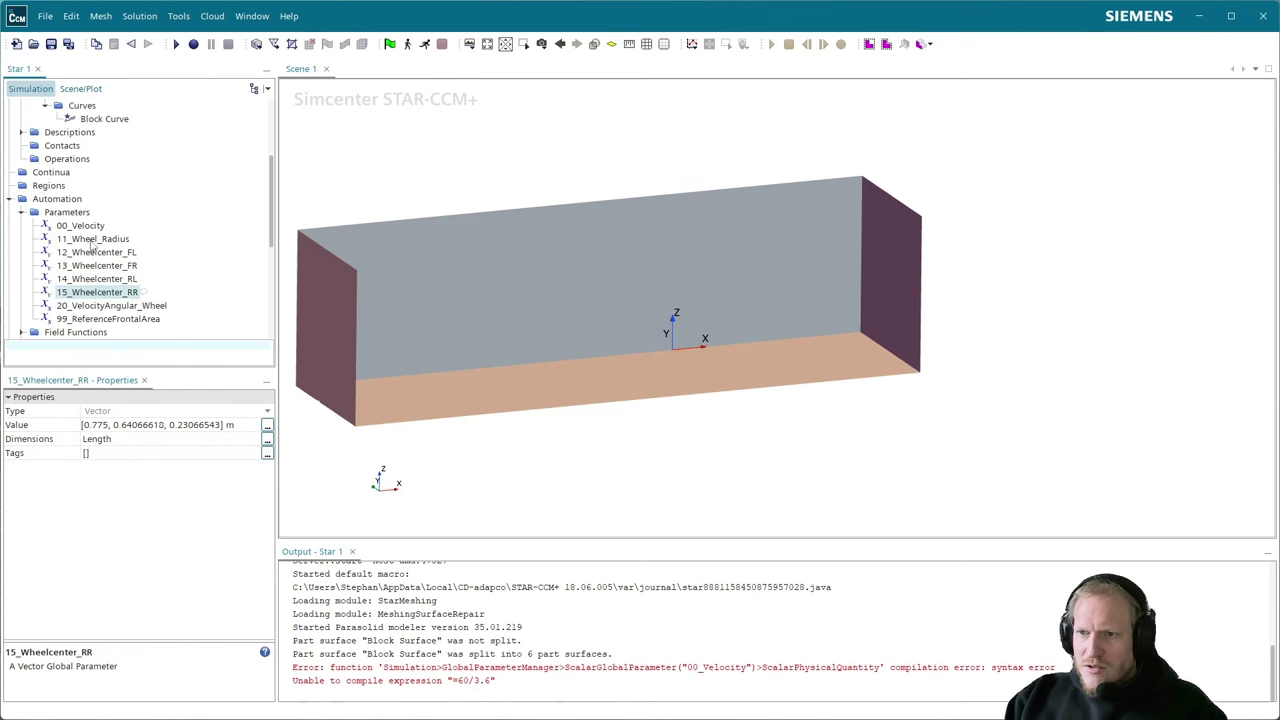
# - Make the y-coordinate of 13_Wheelcenter_FR negative, giving the value [0.775, -0.64066618, 0.23066543] m
pyautogui.click(122, 254)
pyautogui.click(114, 268)
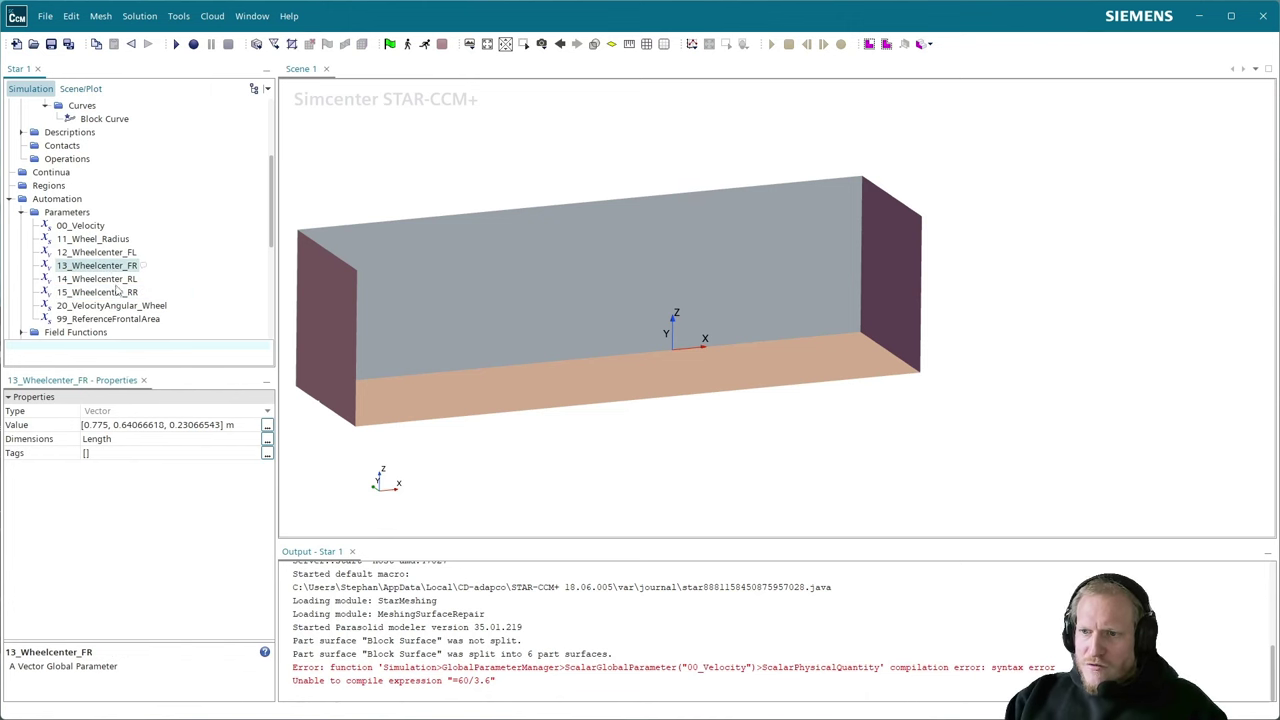
pyautogui.click(117, 427)
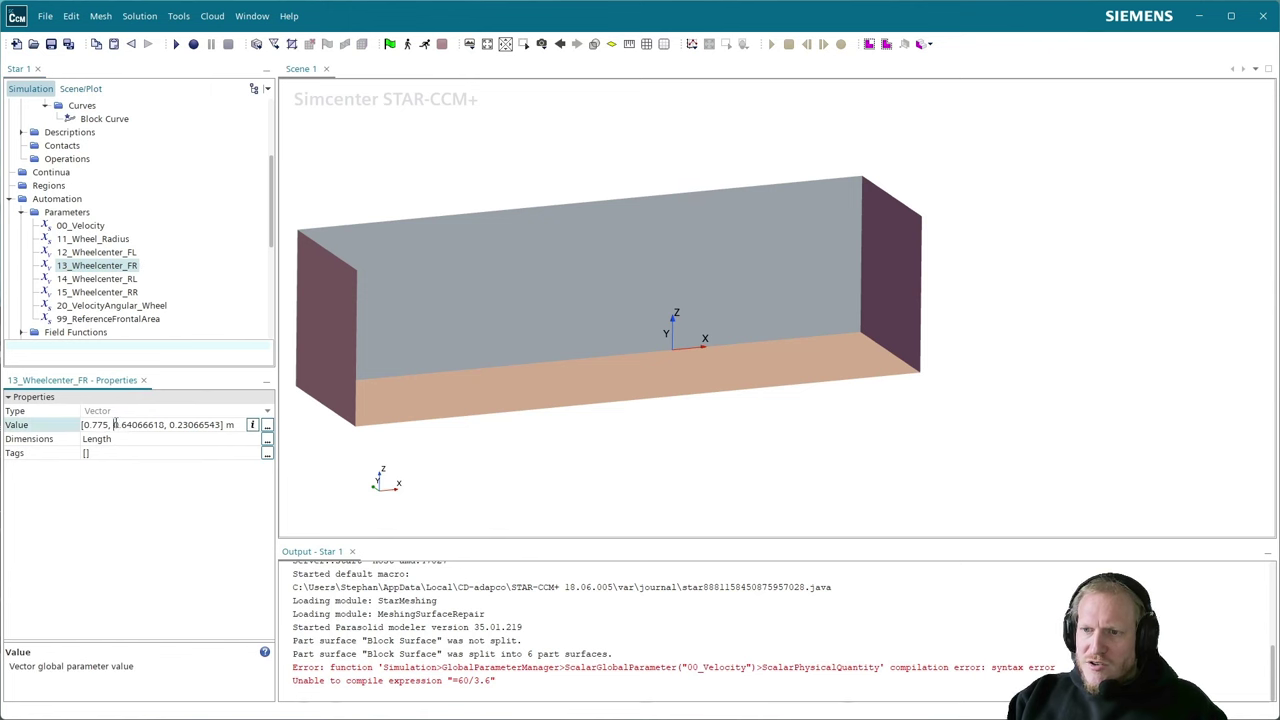
pyautogui.write('-')
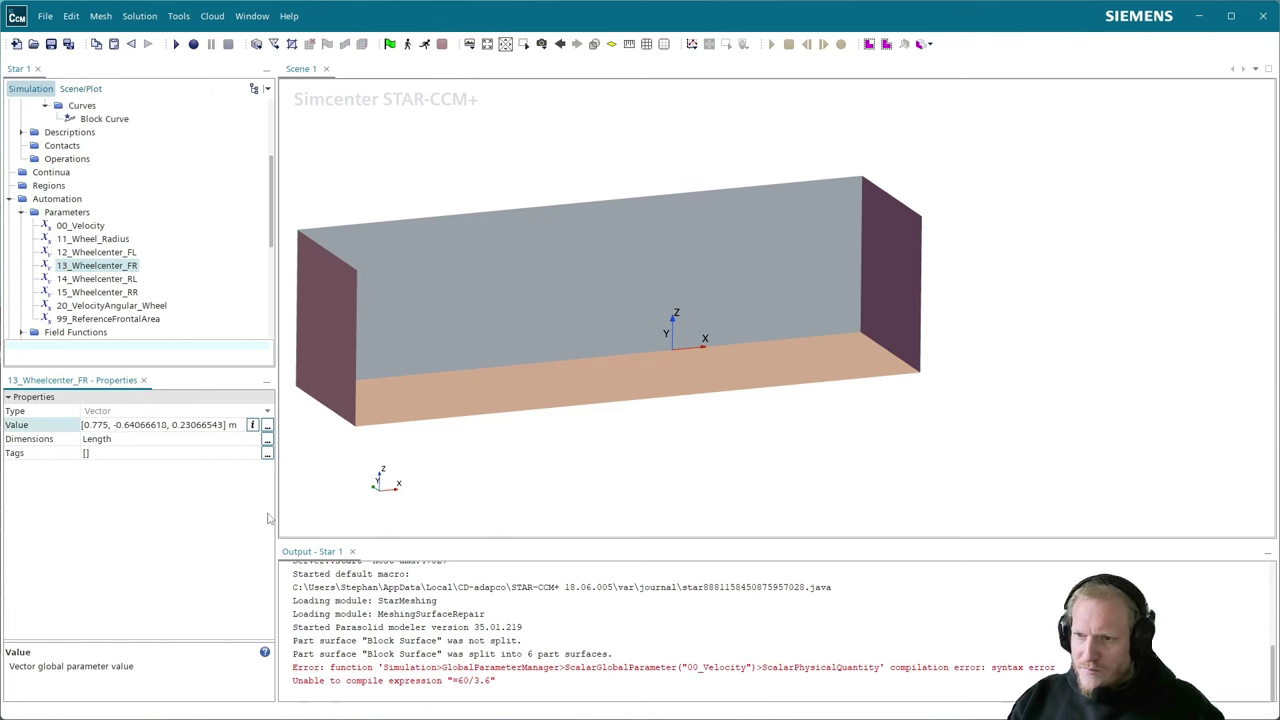
pyautogui.click(110, 280)
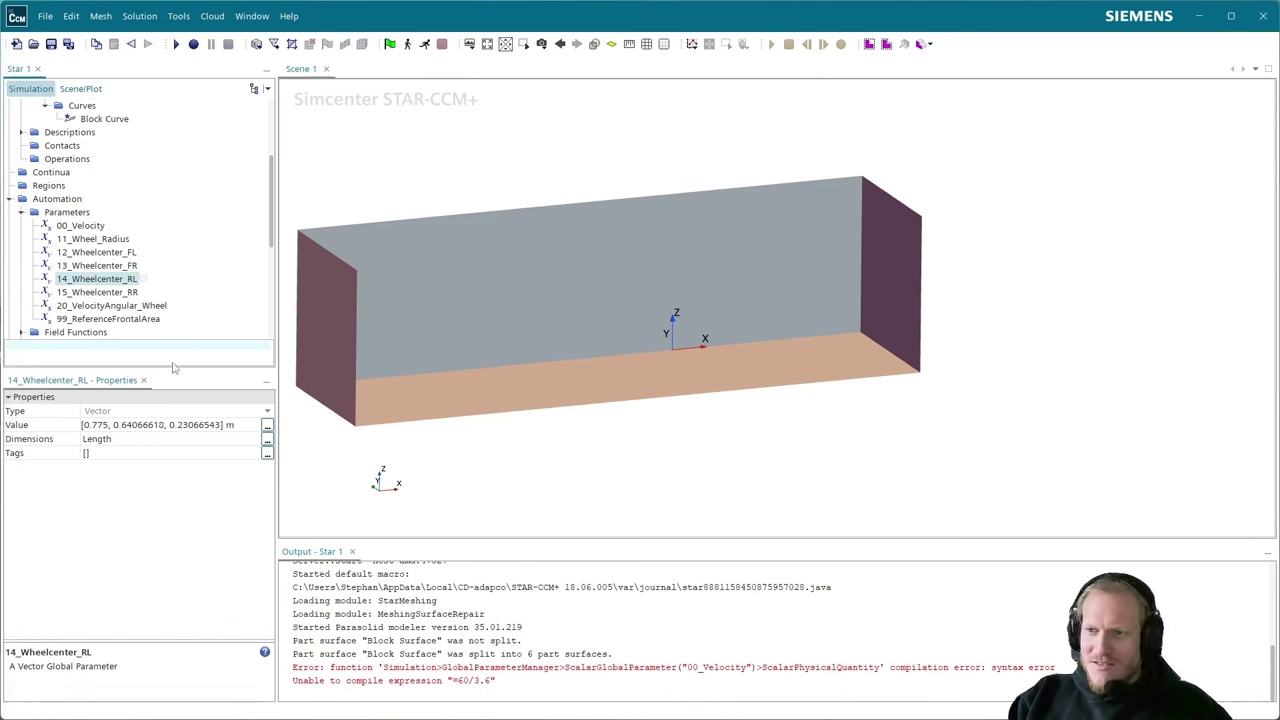
# - Set the value of both rear wheel-centre parameters, 14_Wheelcenter_RL and 15_Wheelcenter_RR, to [-0.775, 0.64066618, 0.23069032] m
pyautogui.keyDown('ctrl'); pyautogui.click(125, 292); pyautogui.keyUp('ctrl')
pyautogui.click(198, 430)
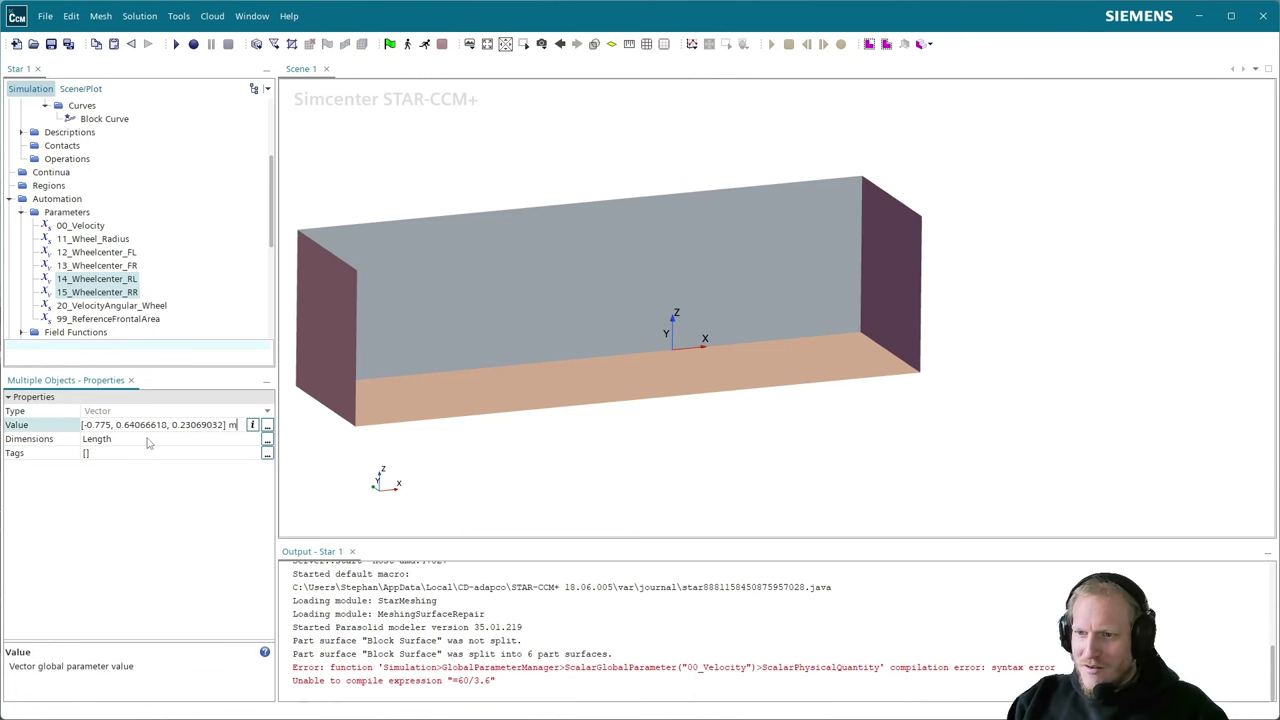
pyautogui.press('Return')
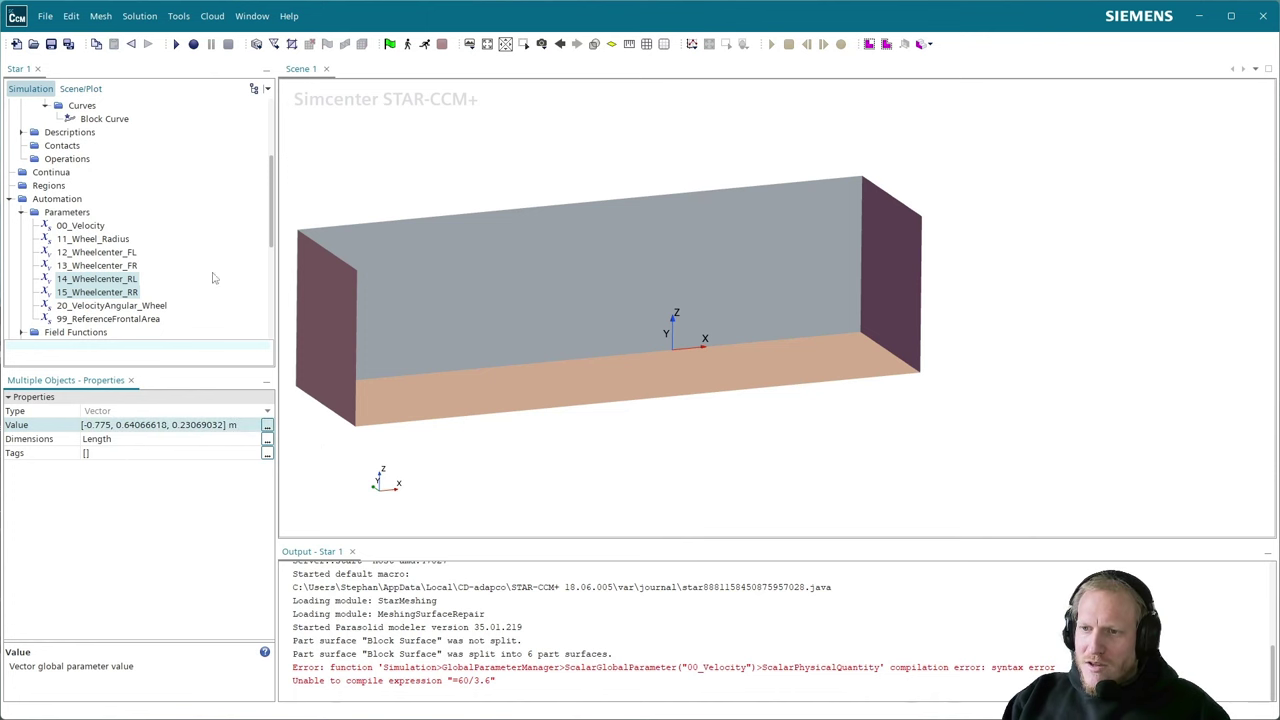
# - Make the Y component of 15_Wheelcenter_RR negative so its value is [-0.775, -0.64066618, 0.23069032] m
pyautogui.click(126, 294)
pyautogui.click(117, 424)
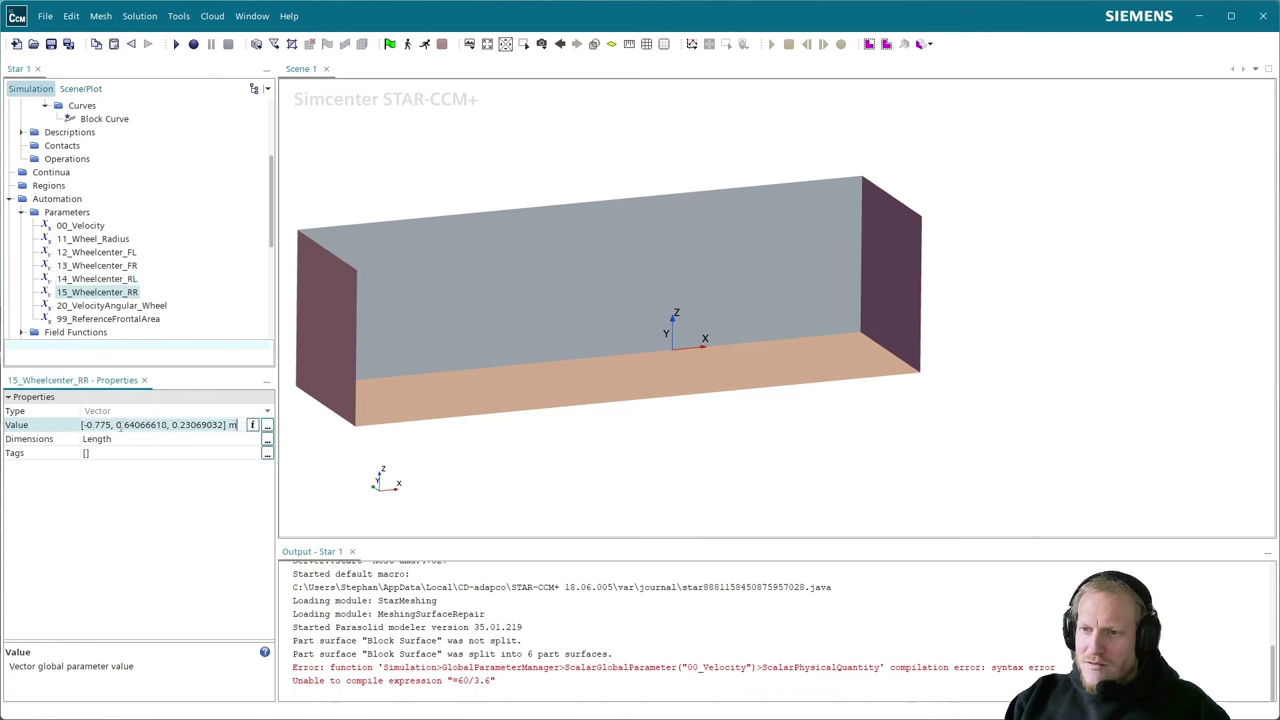
pyautogui.write('-')
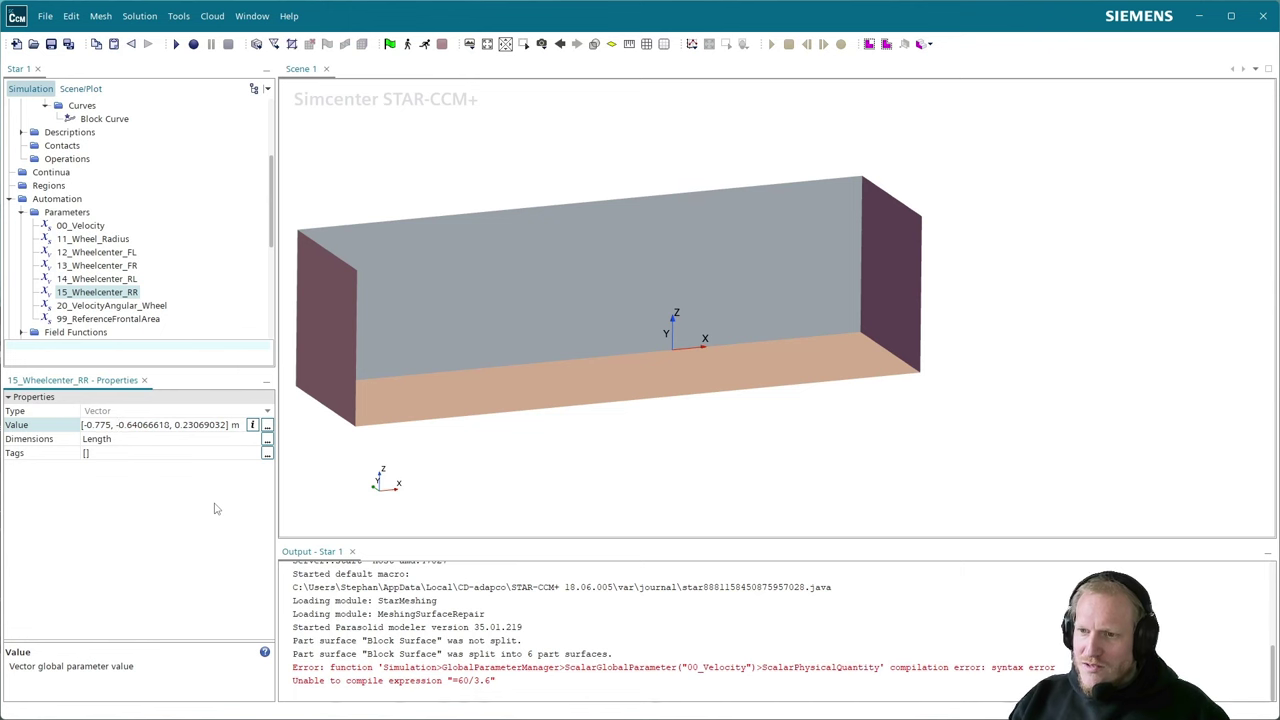
pyautogui.press('Return')
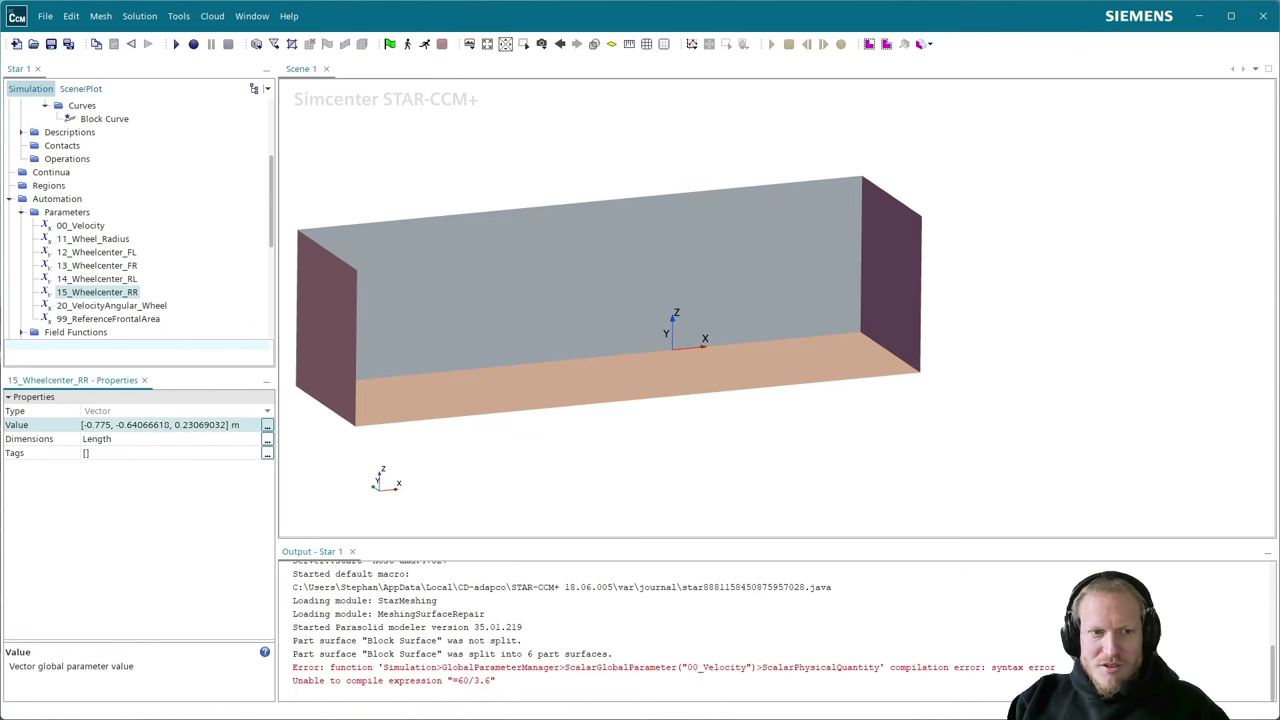
pyautogui.scroll(-6, 168, 294)
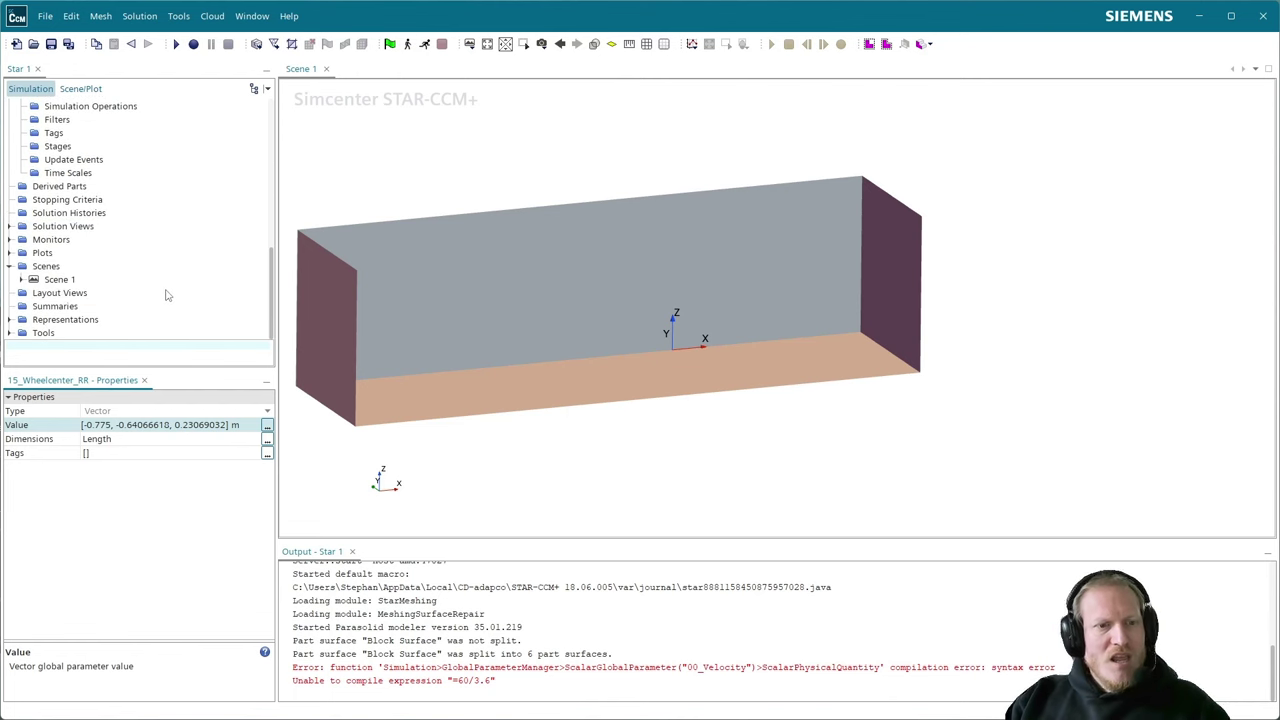
pyautogui.scroll(5, 168, 294)
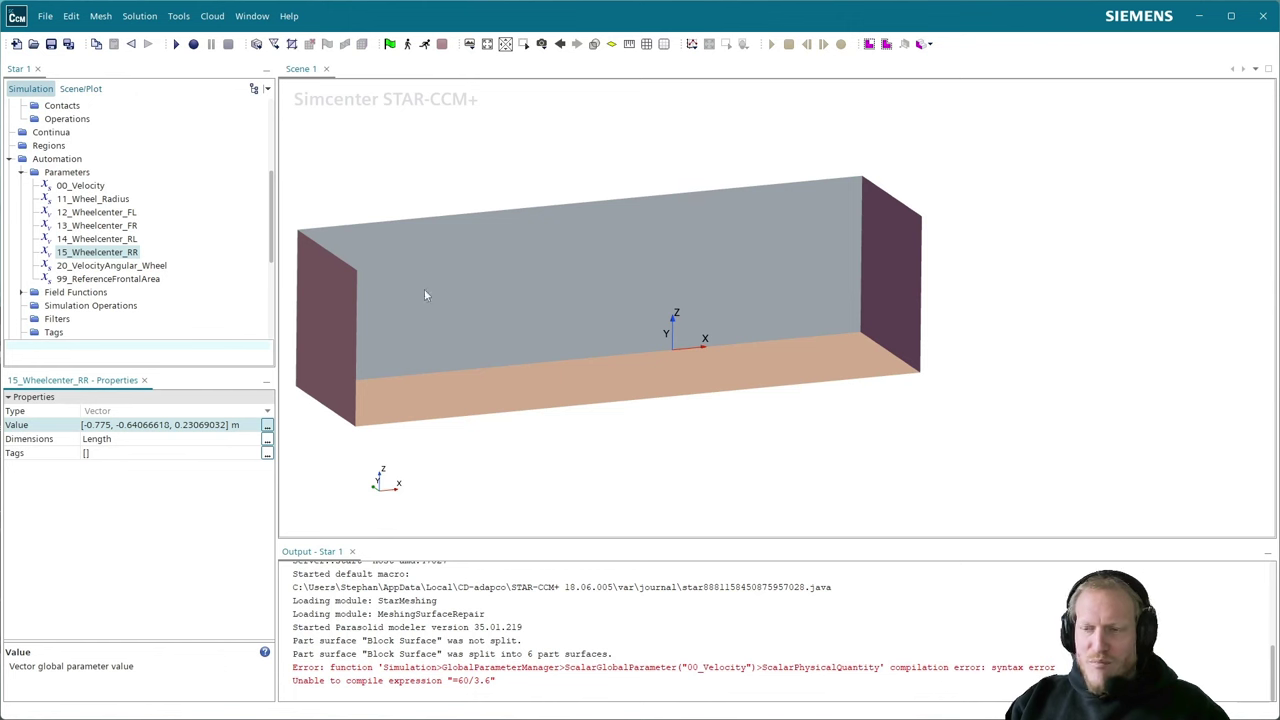
pyautogui.moveTo(600, 280); pyautogui.dragTo(637, 328)
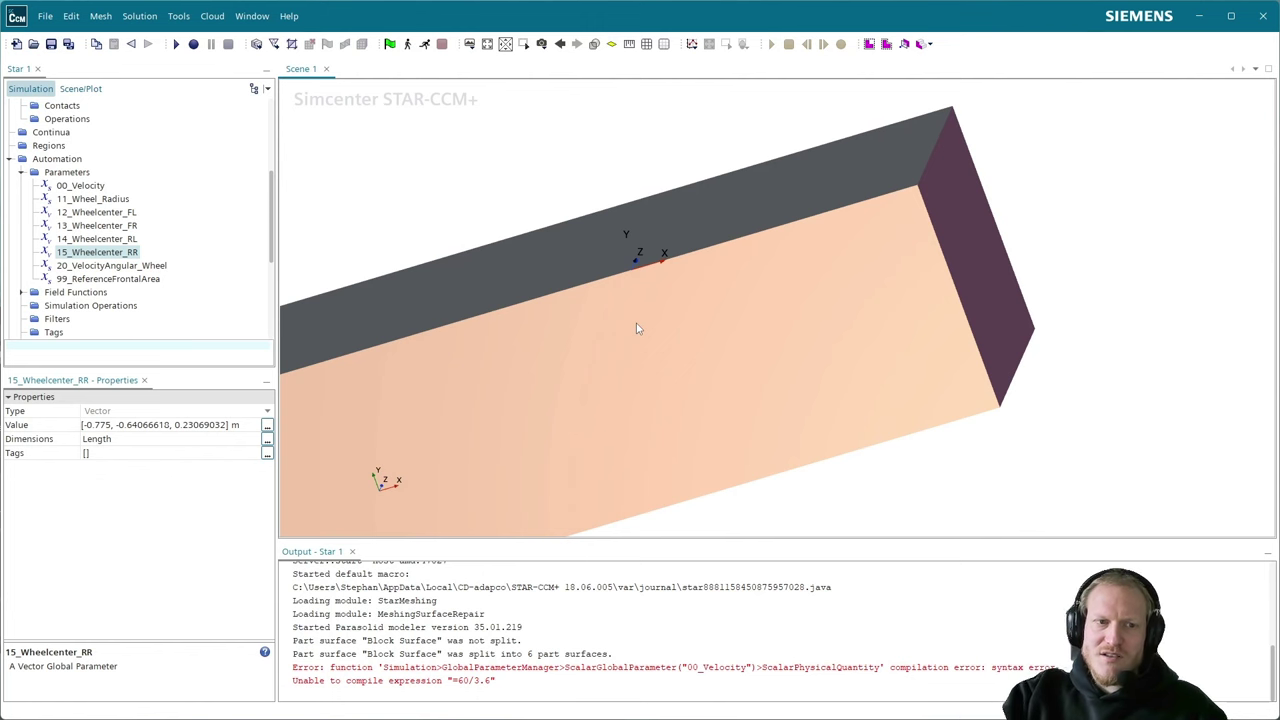
pyautogui.moveTo(602, 218); pyautogui.dragTo(600, 266)
pyautogui.scroll(-1, 140, 253)
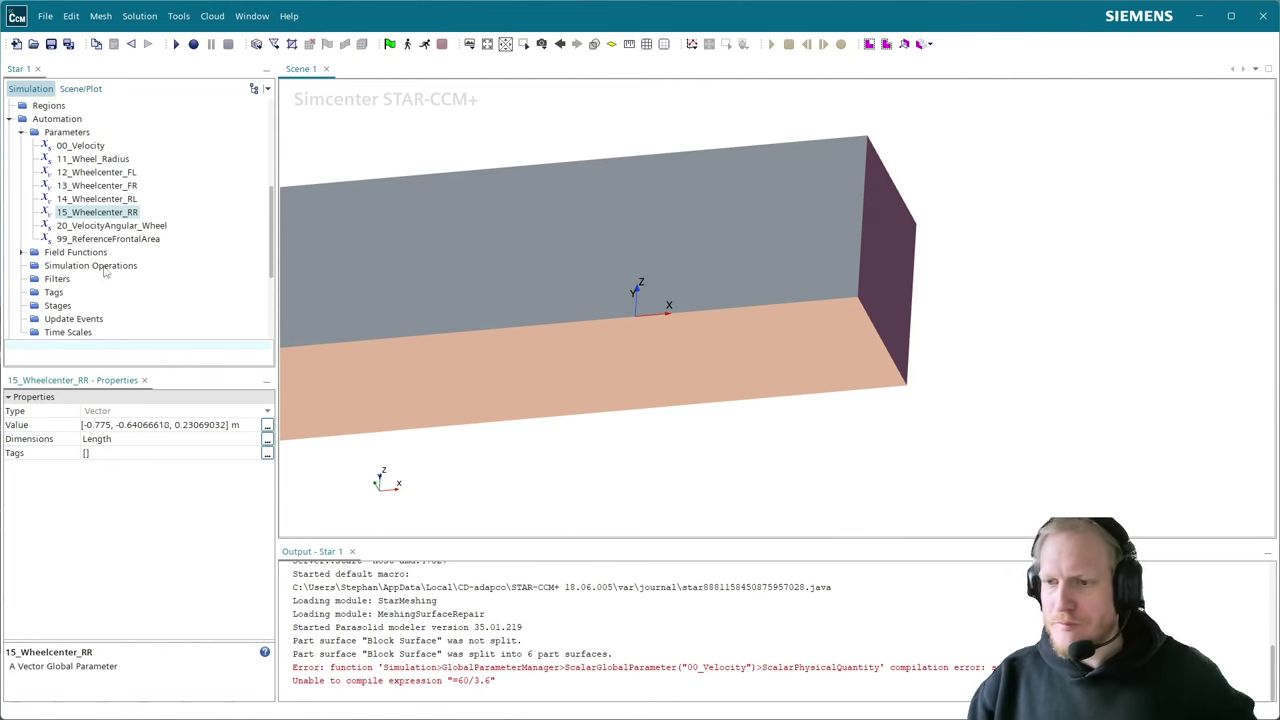
pyautogui.scroll(-3, 40, 314)
pyautogui.scroll(3, 86, 303)
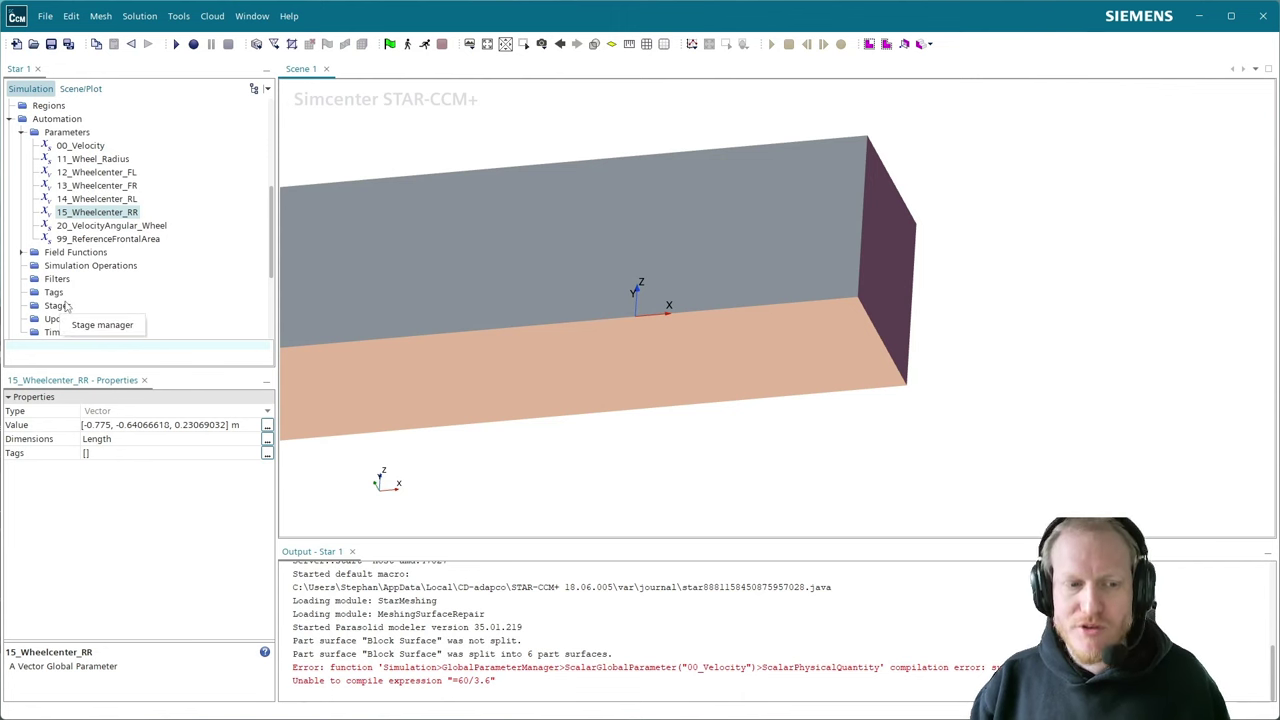
# - Create a Cartesian local coordinate system under Laboratory with the default origin and axis directions
pyautogui.scroll(-4, 65, 306)
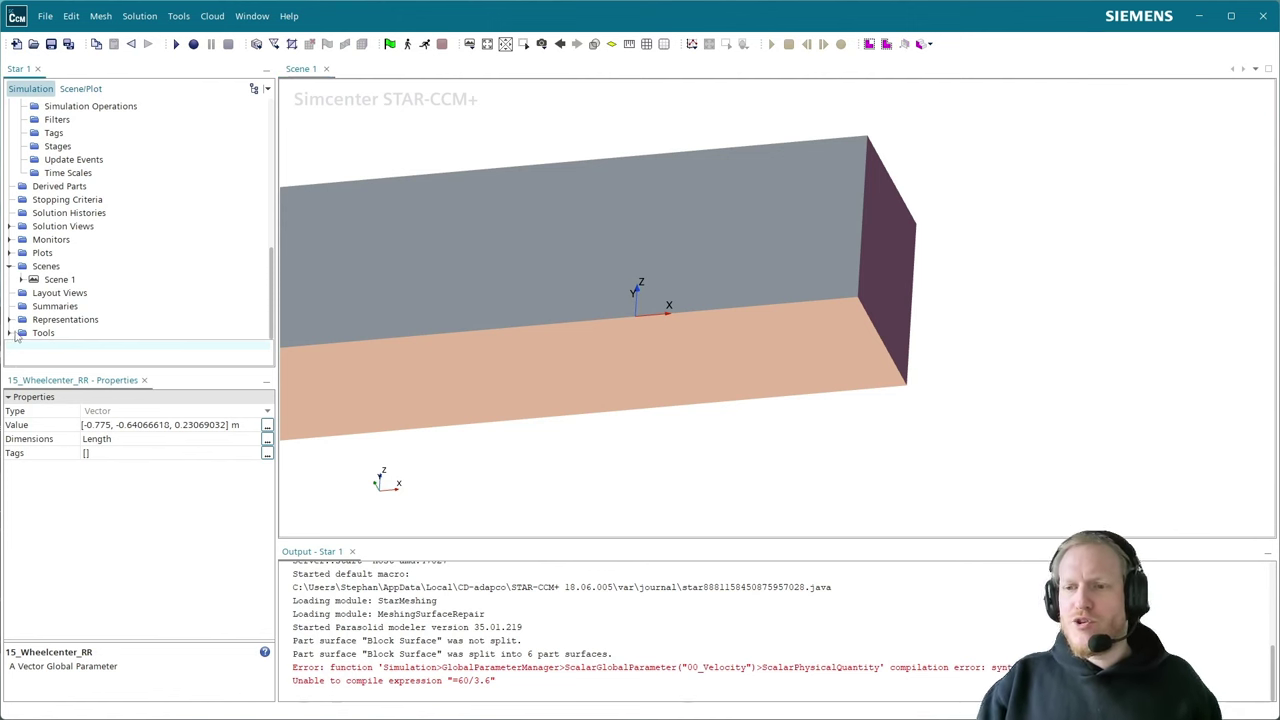
pyautogui.click(9, 333)
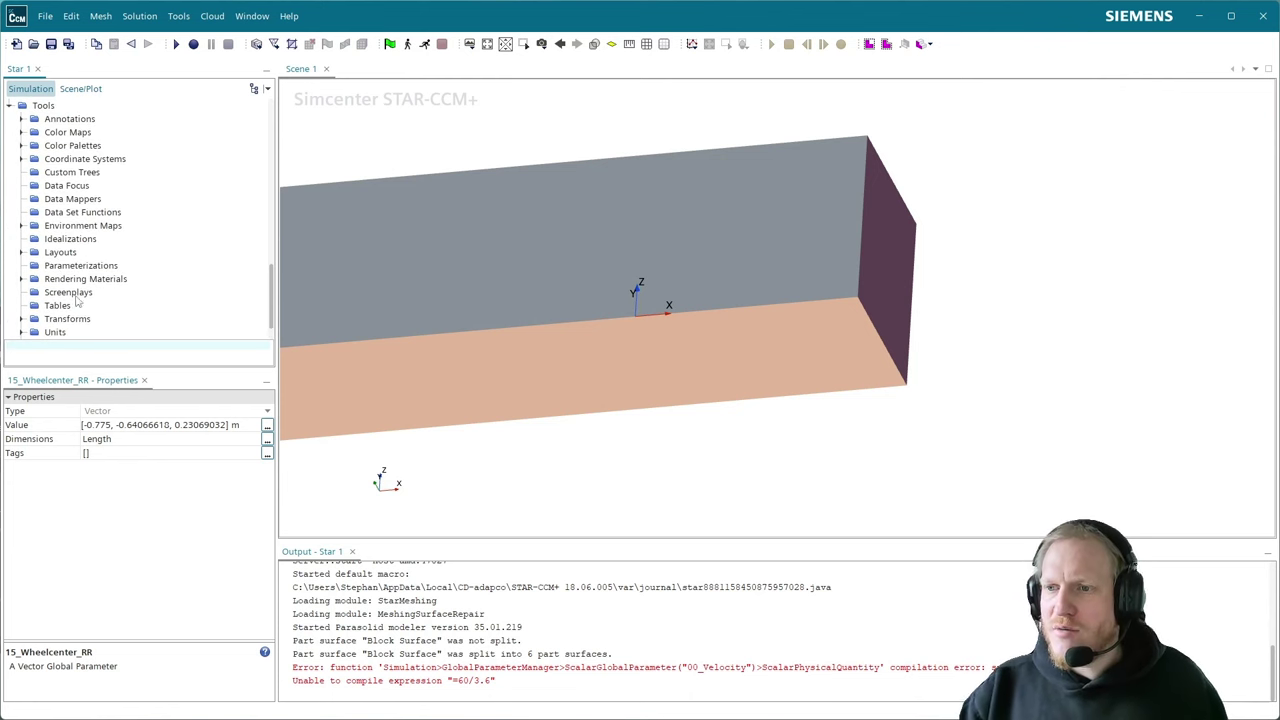
pyautogui.click(21, 160)
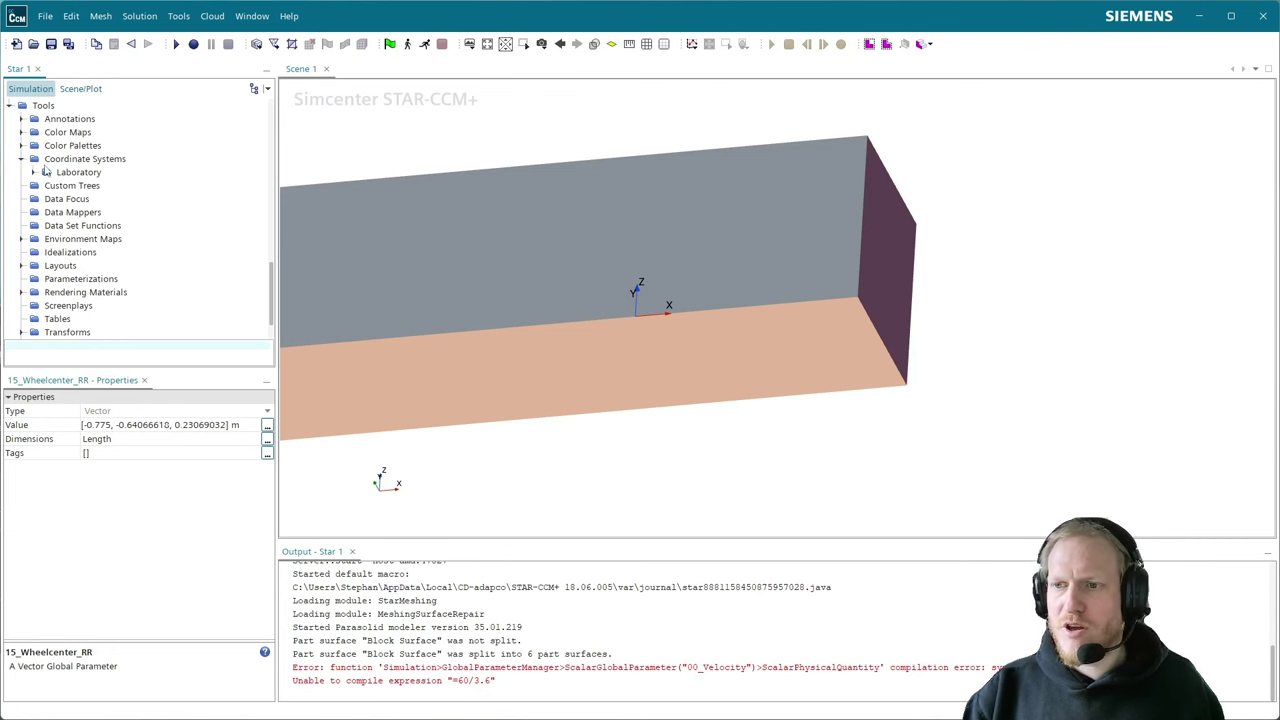
pyautogui.click(33, 173)
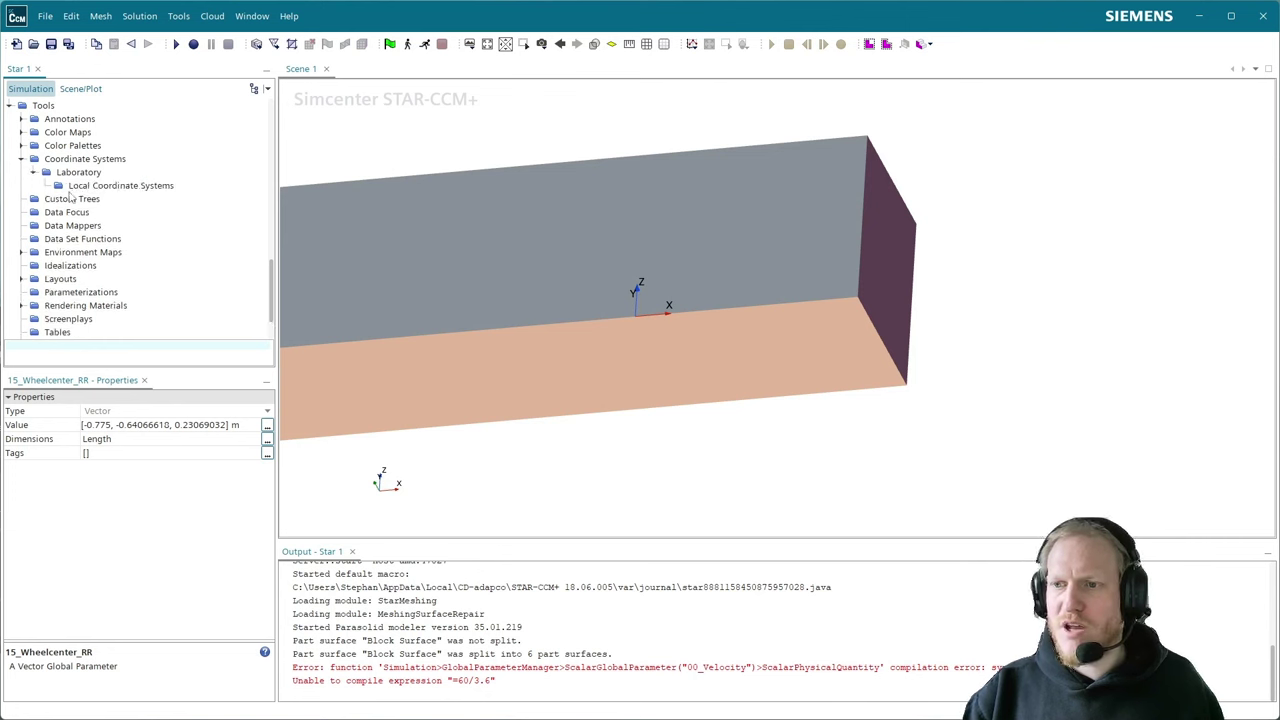
pyautogui.click(81, 187)
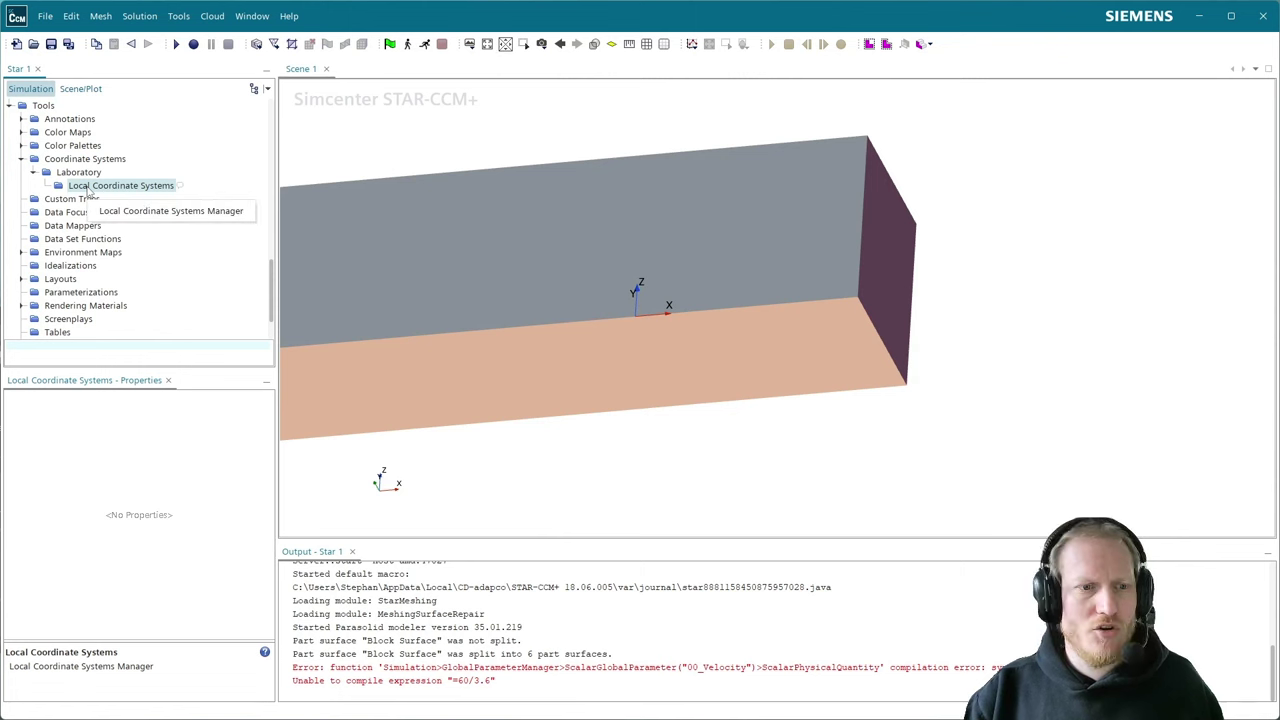
pyautogui.rightClick(88, 192)
pyautogui.moveTo(170, 198)
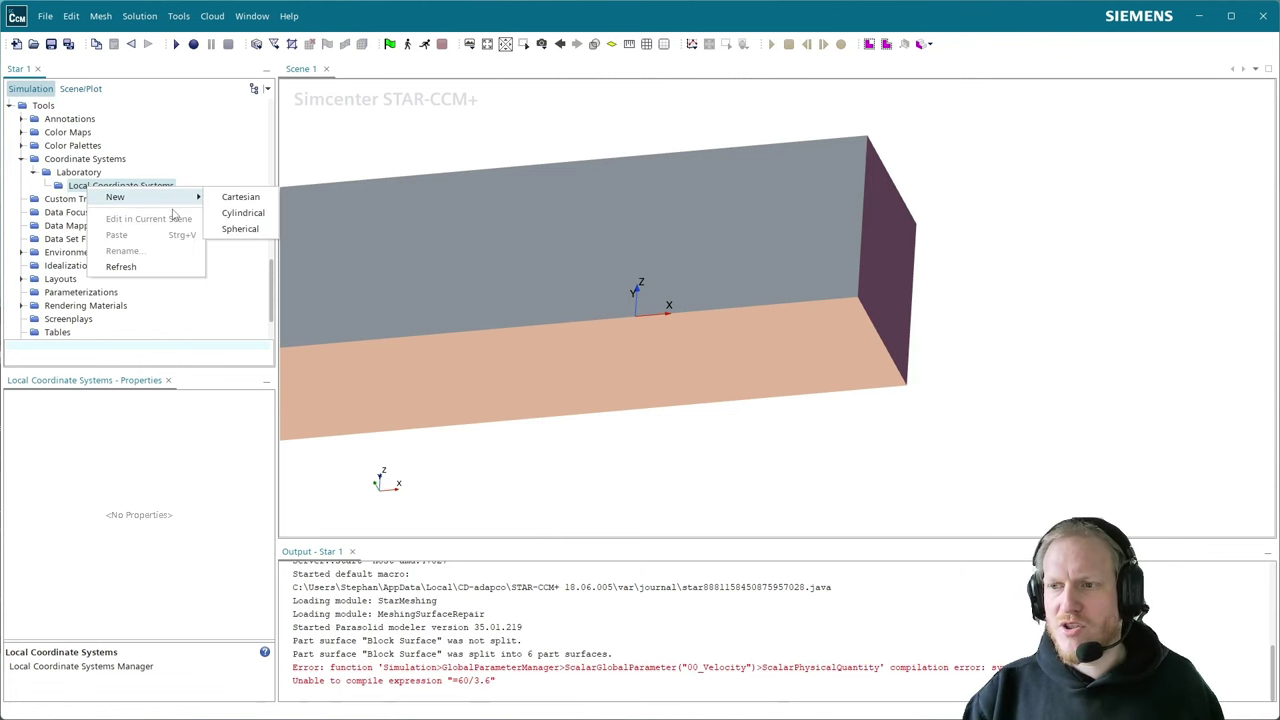
pyautogui.click(258, 198)
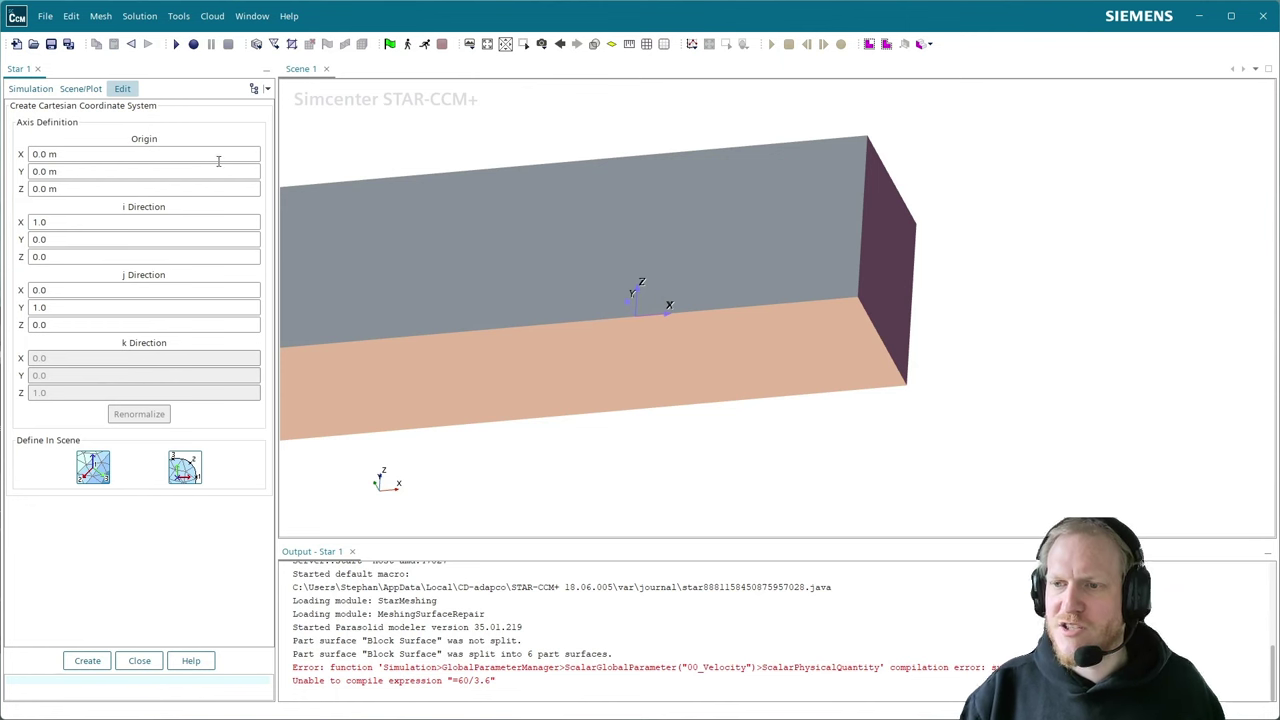
pyautogui.click(88, 661)
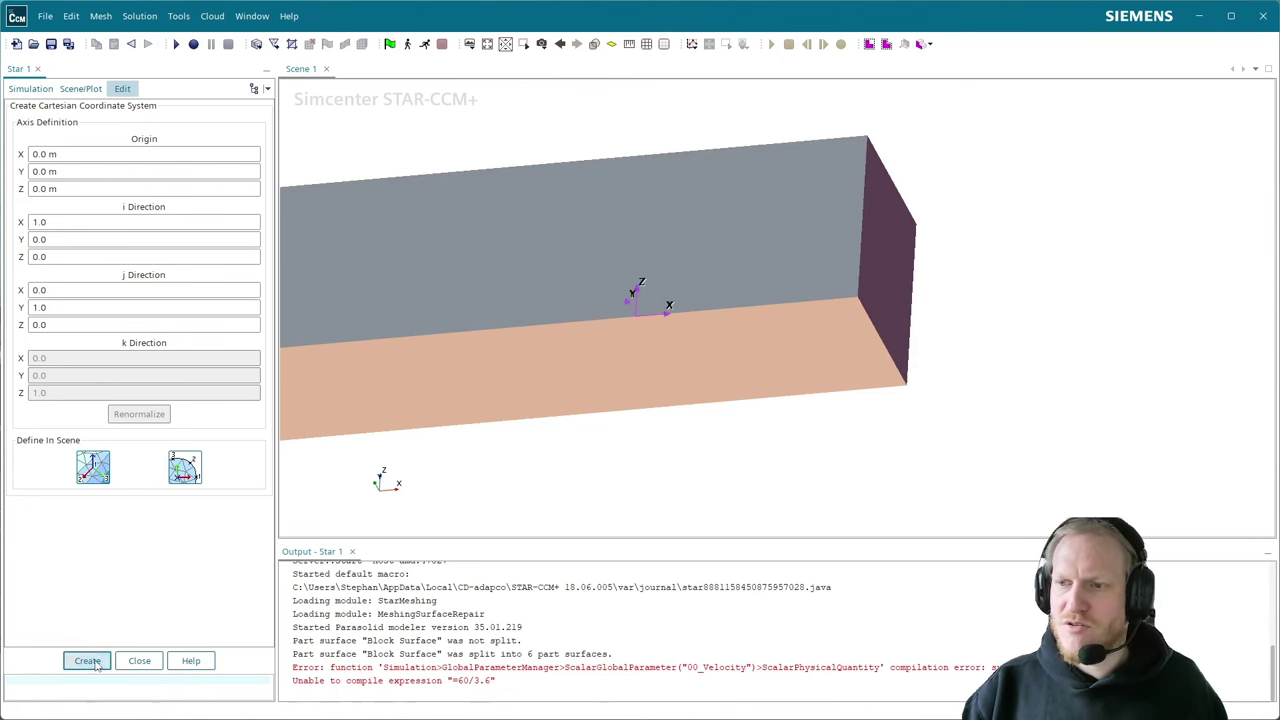
pyautogui.click(145, 663)
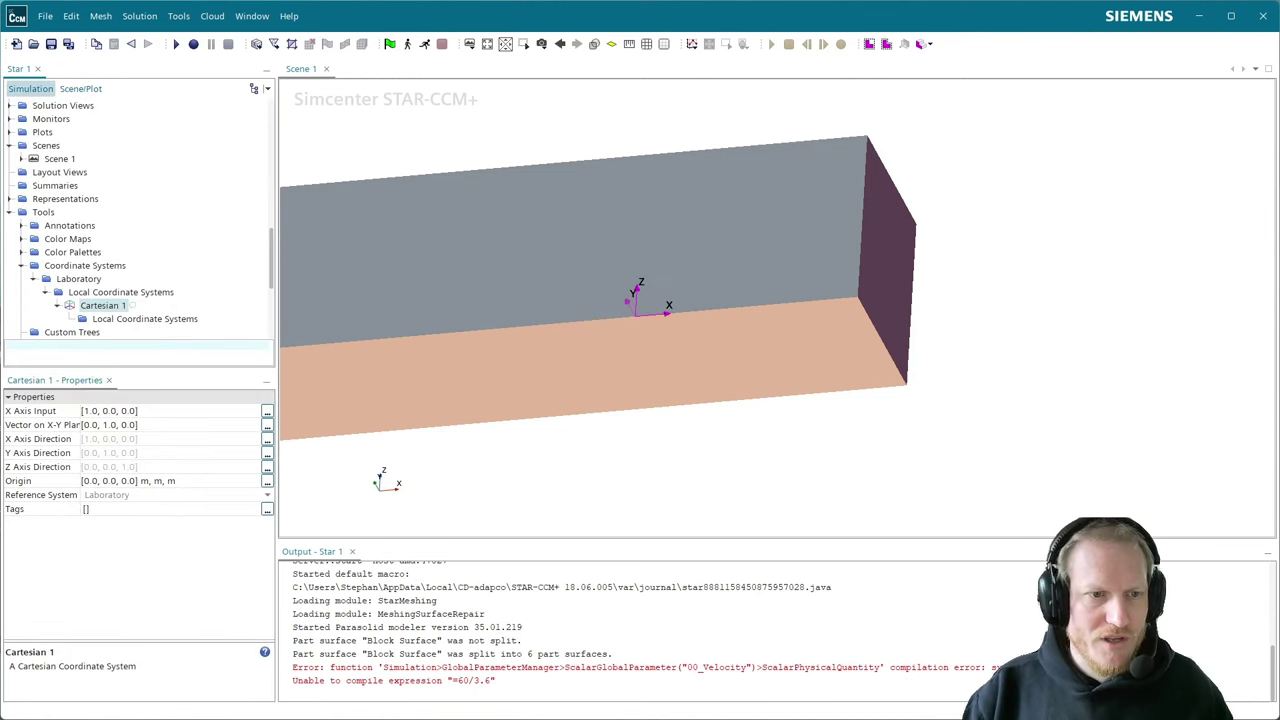
# - Rename the new Cartesian coordinate system as 12_FL, matching the numbering of the front-left wheel-centre parameter
pyautogui.click(106, 305)
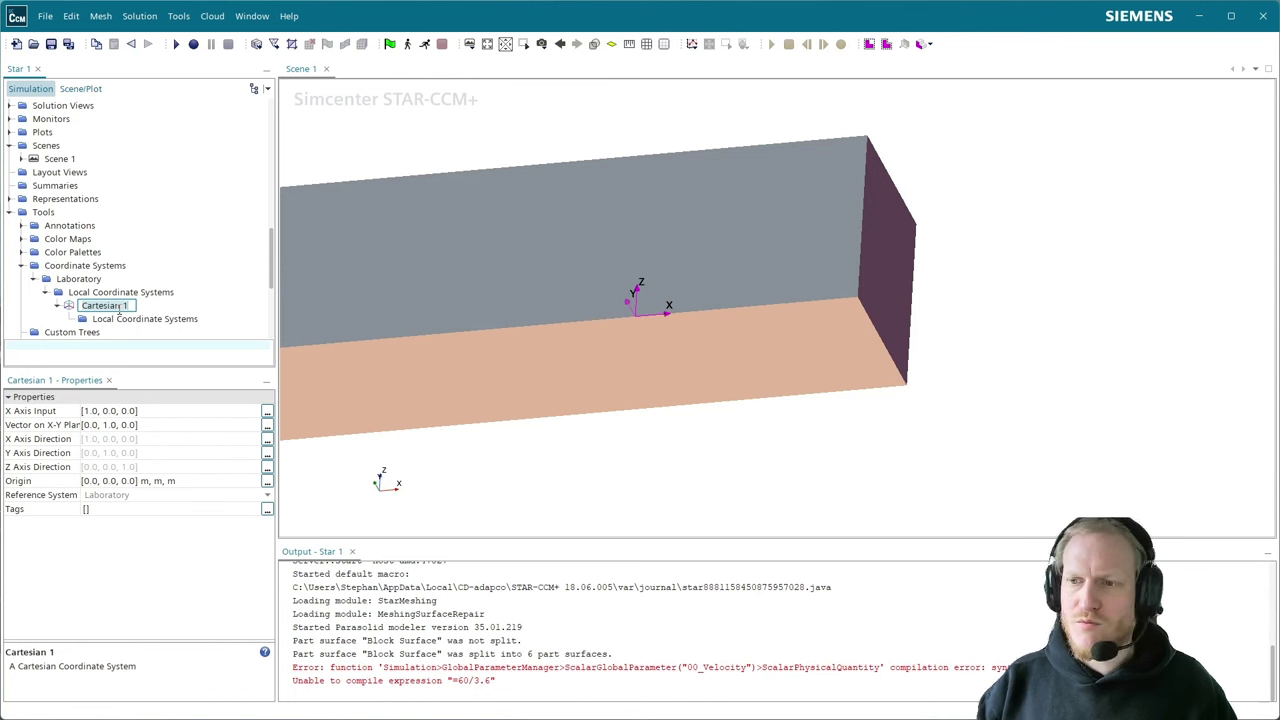
pyautogui.scroll(5, 118, 312)
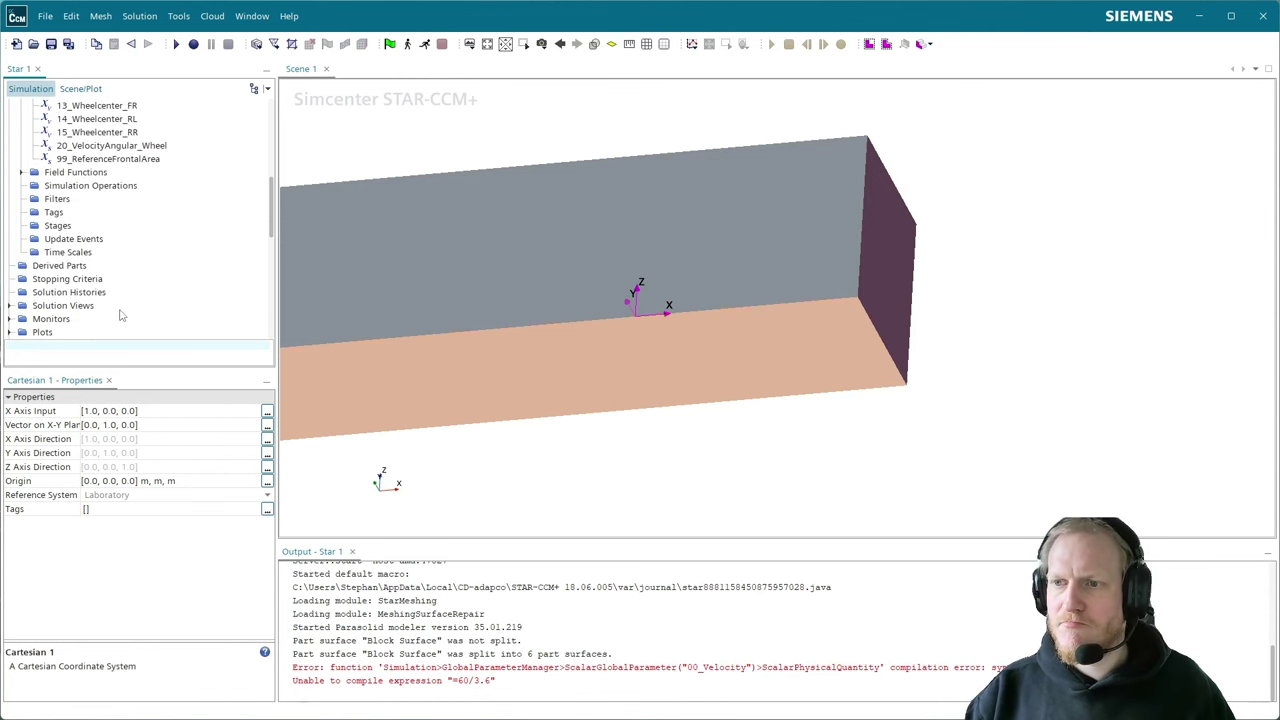
pyautogui.scroll(1, 118, 315)
pyautogui.scroll(-7, 118, 315)
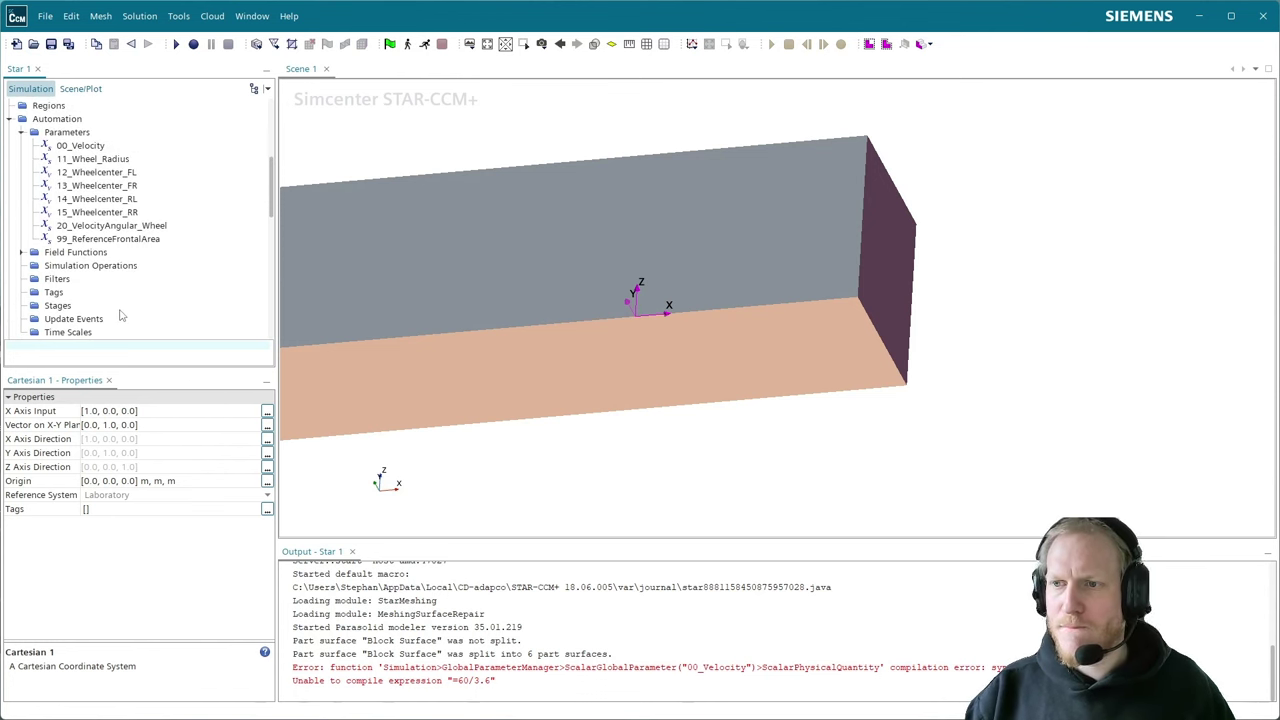
pyautogui.write('12')
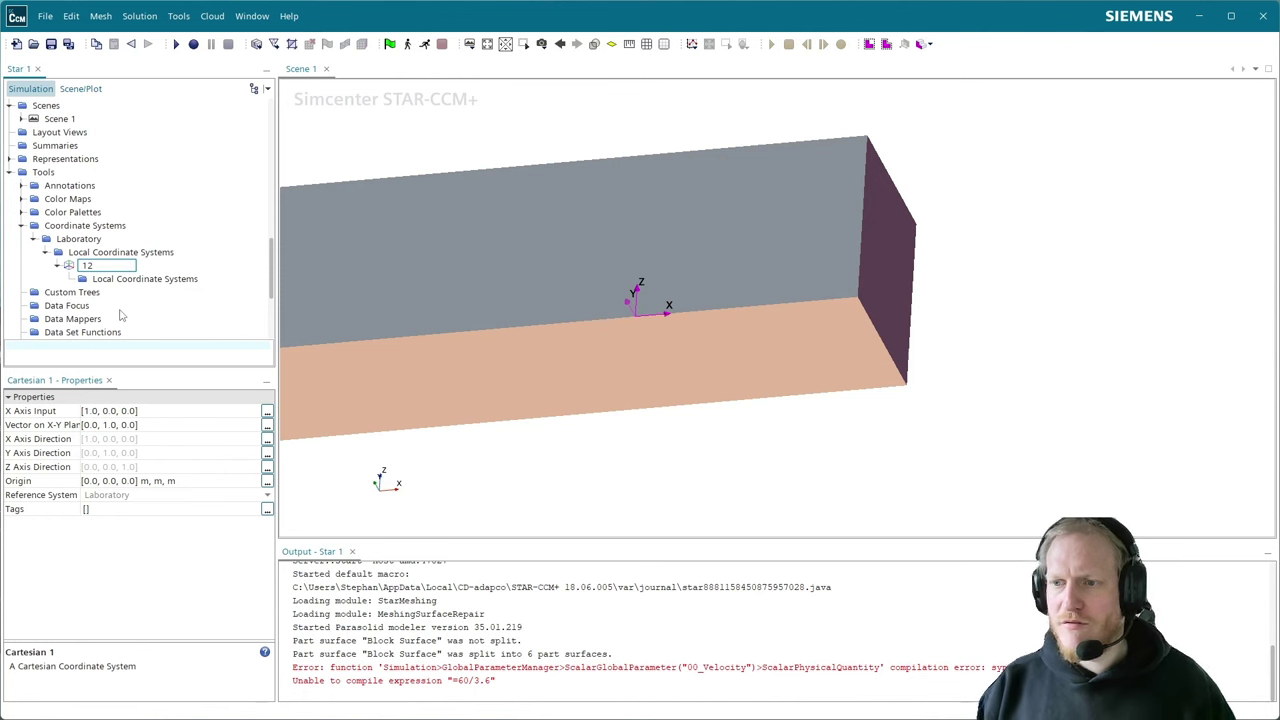
pyautogui.write('_Wheel')
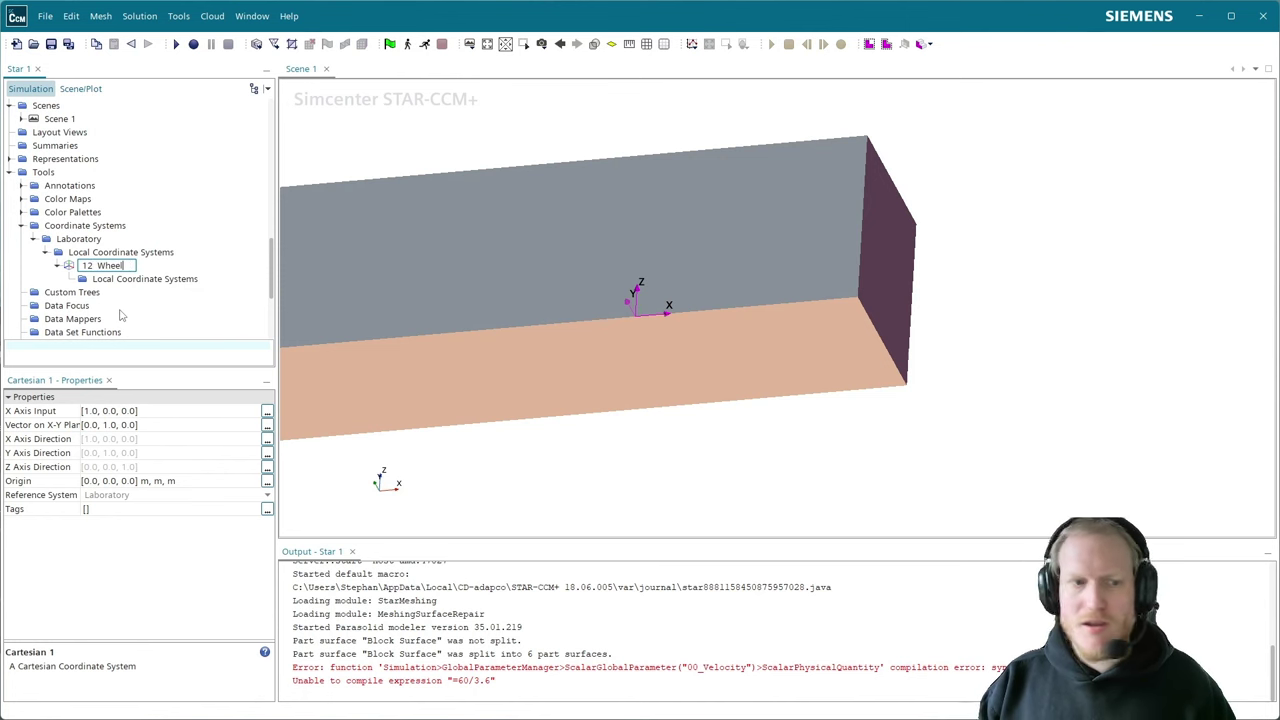
pyautogui.write('ce')
pyautogui.press('BackSpace')
pyautogui.press('BackSpace')
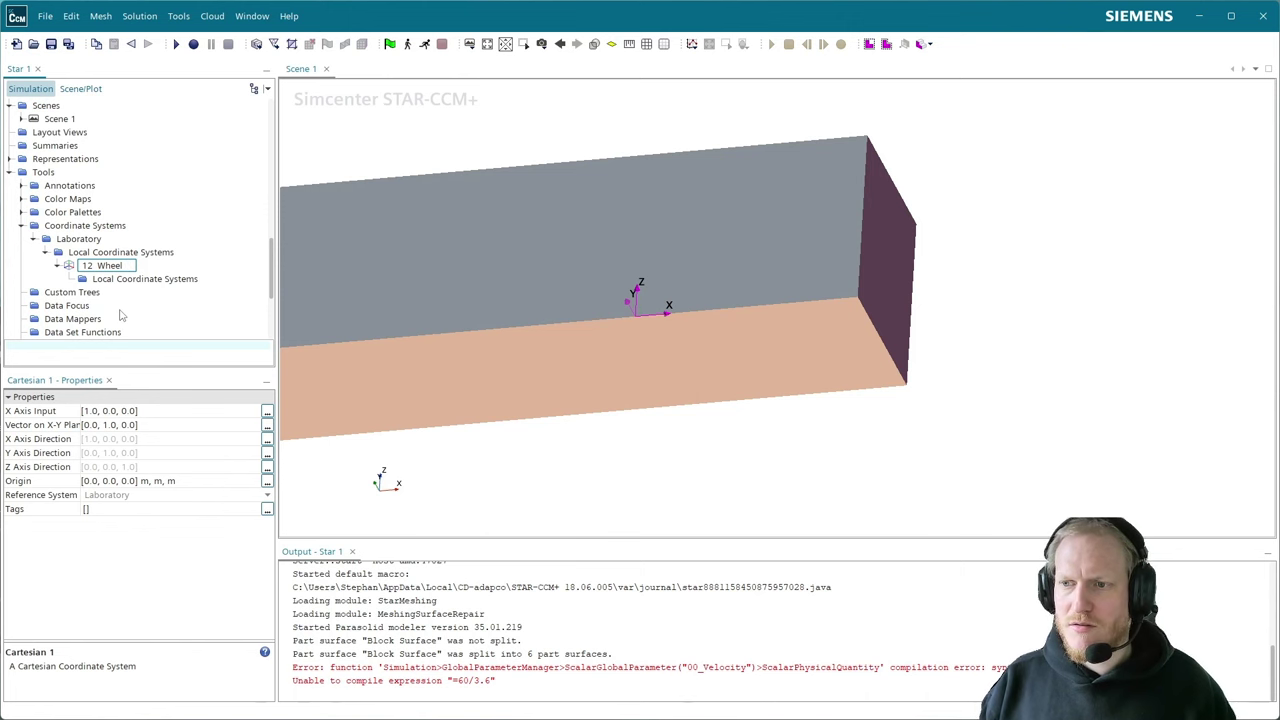
pyautogui.press('BackSpace')
pyautogui.press('BackSpace')
pyautogui.press('BackSpace')
pyautogui.press('BackSpace')
pyautogui.press('BackSpace')
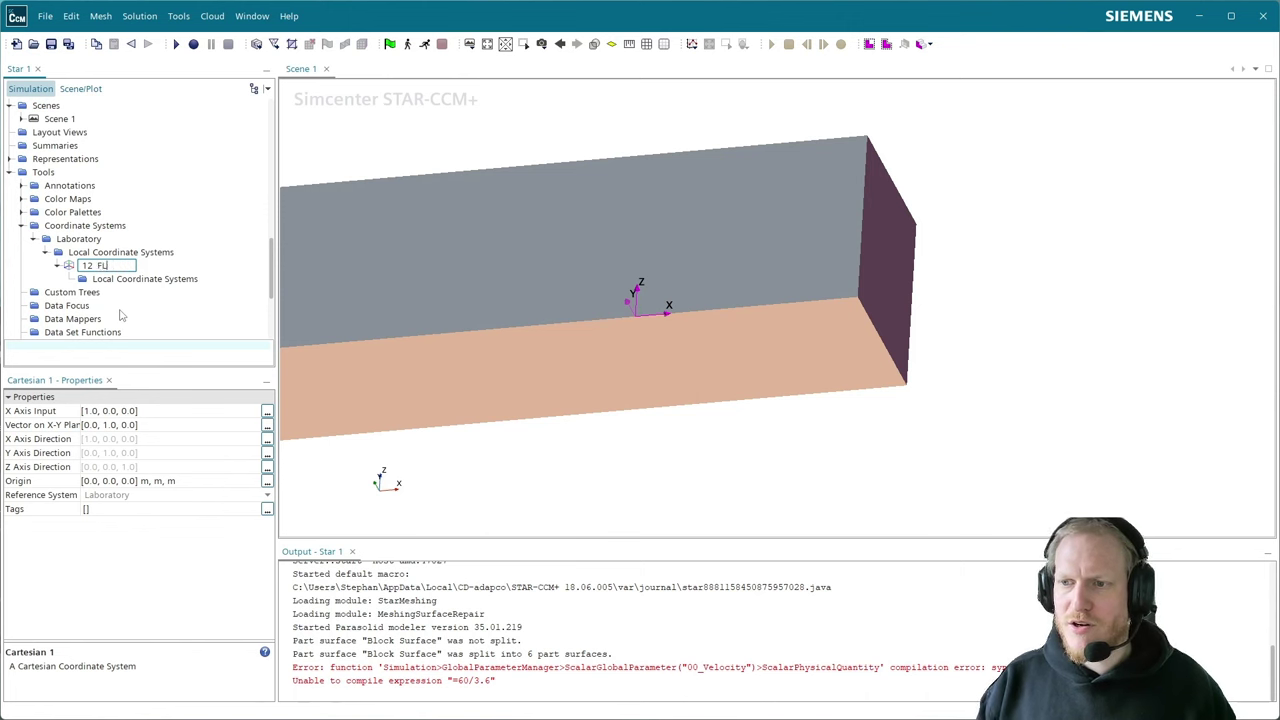
pyautogui.write('FL')
pyautogui.press('Return')
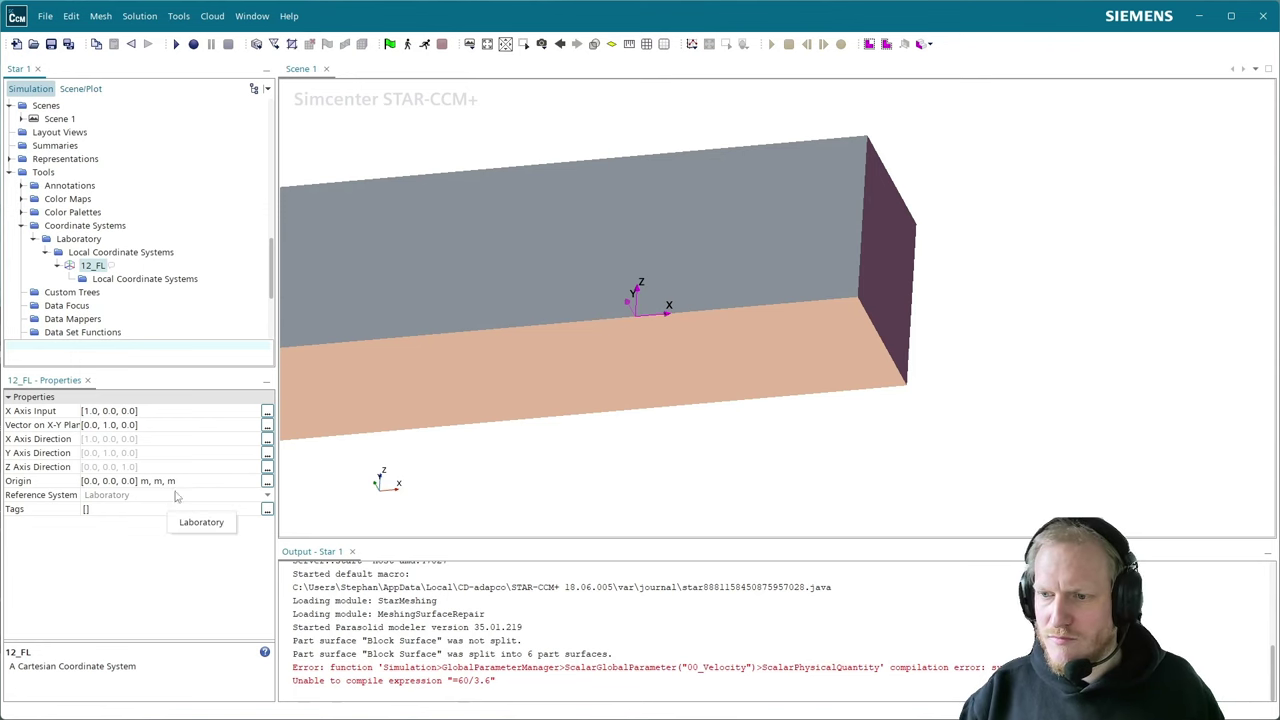
# - Replace the origin definition of coordinate system 12_FL with the vector parameter reference $${12_Wheelcenter_FL}
pyautogui.click(267, 482)
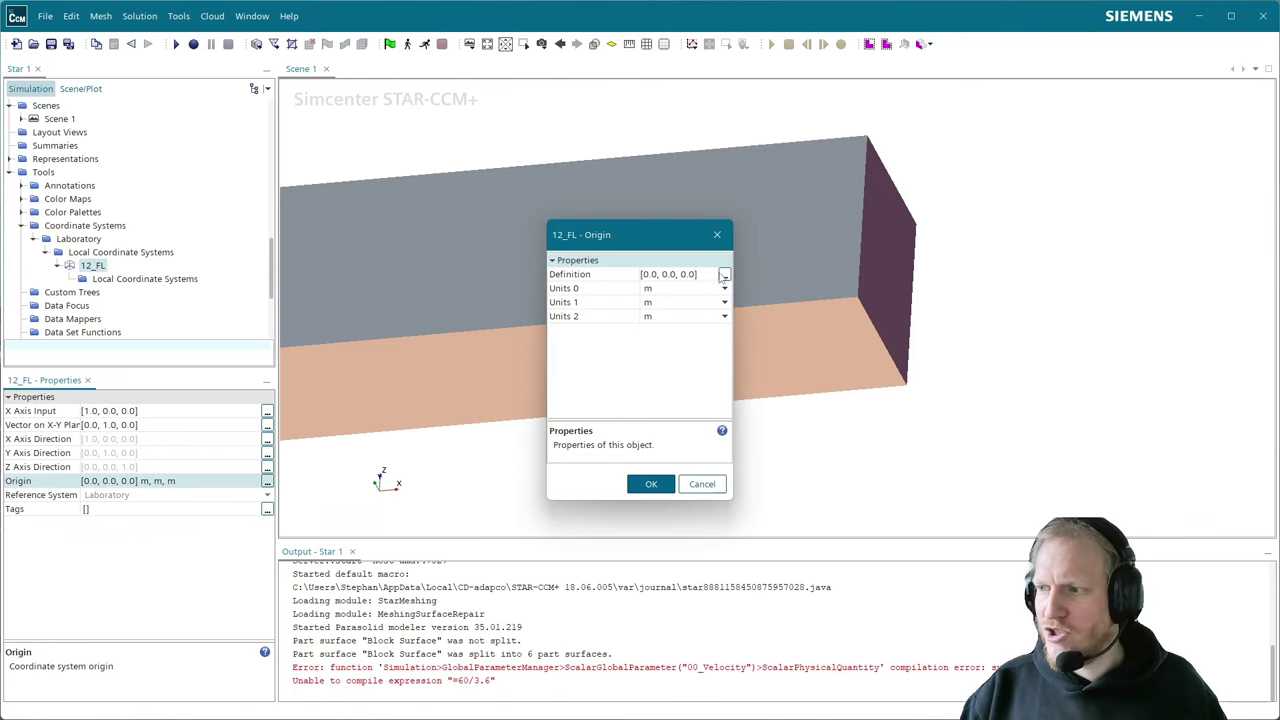
pyautogui.click(724, 274)
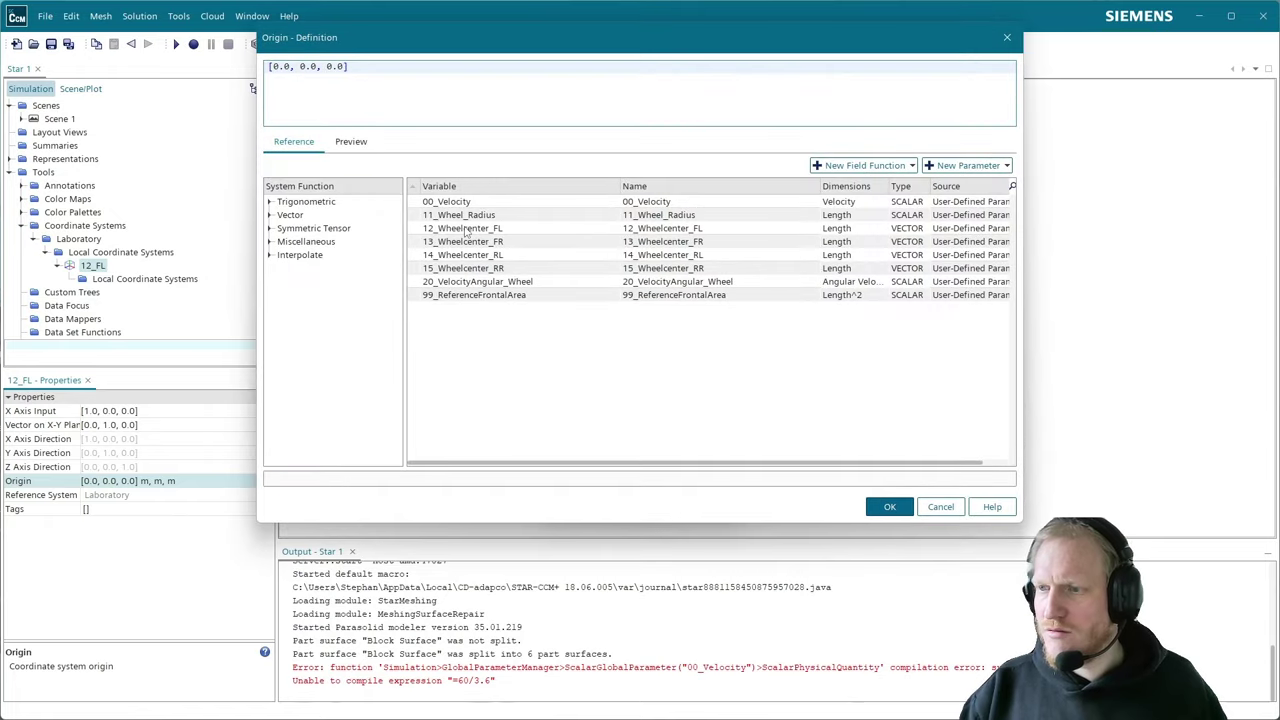
pyautogui.hotkey('ctrl', 'a')
pyautogui.press('BackSpace')
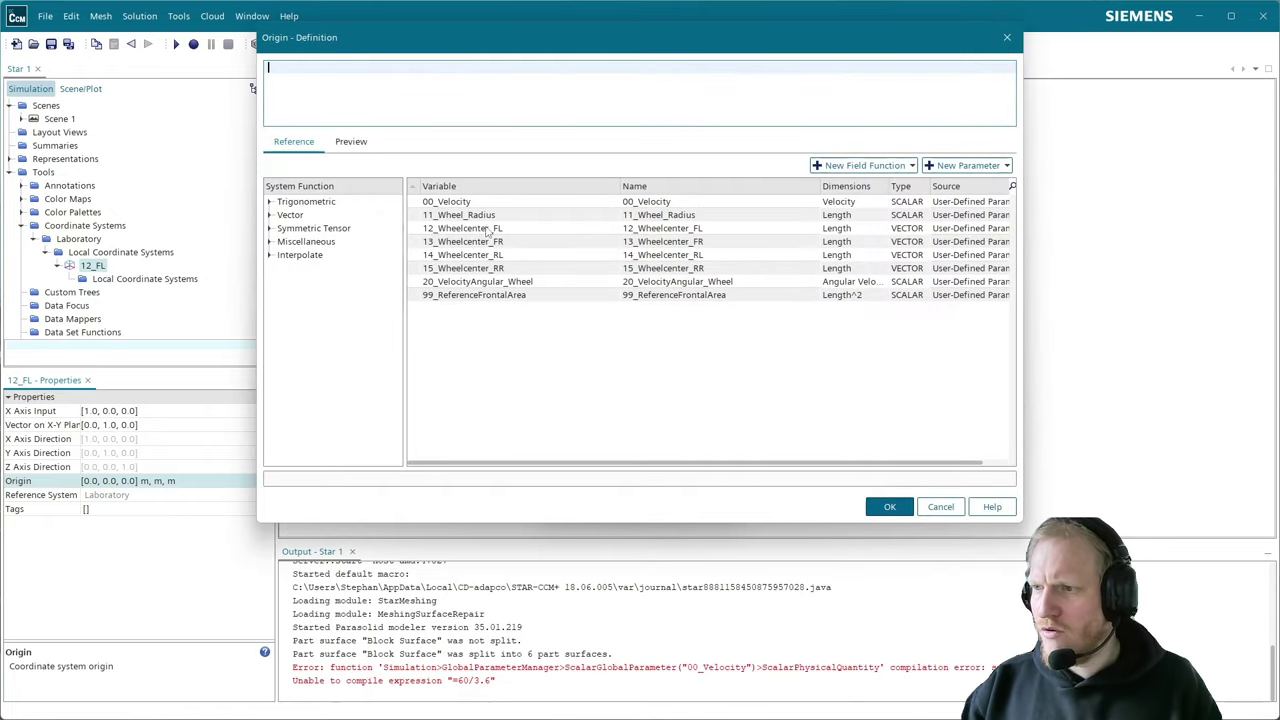
pyautogui.doubleClick(493, 230)
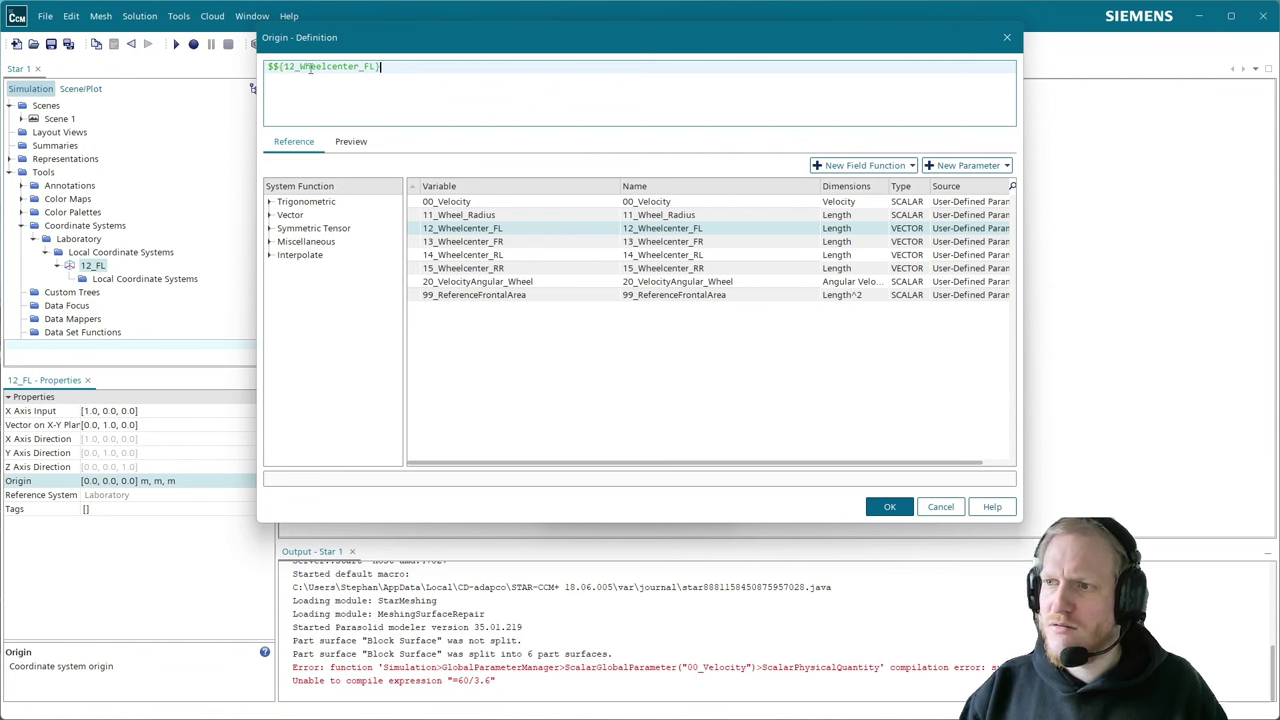
pyautogui.click(271, 66)
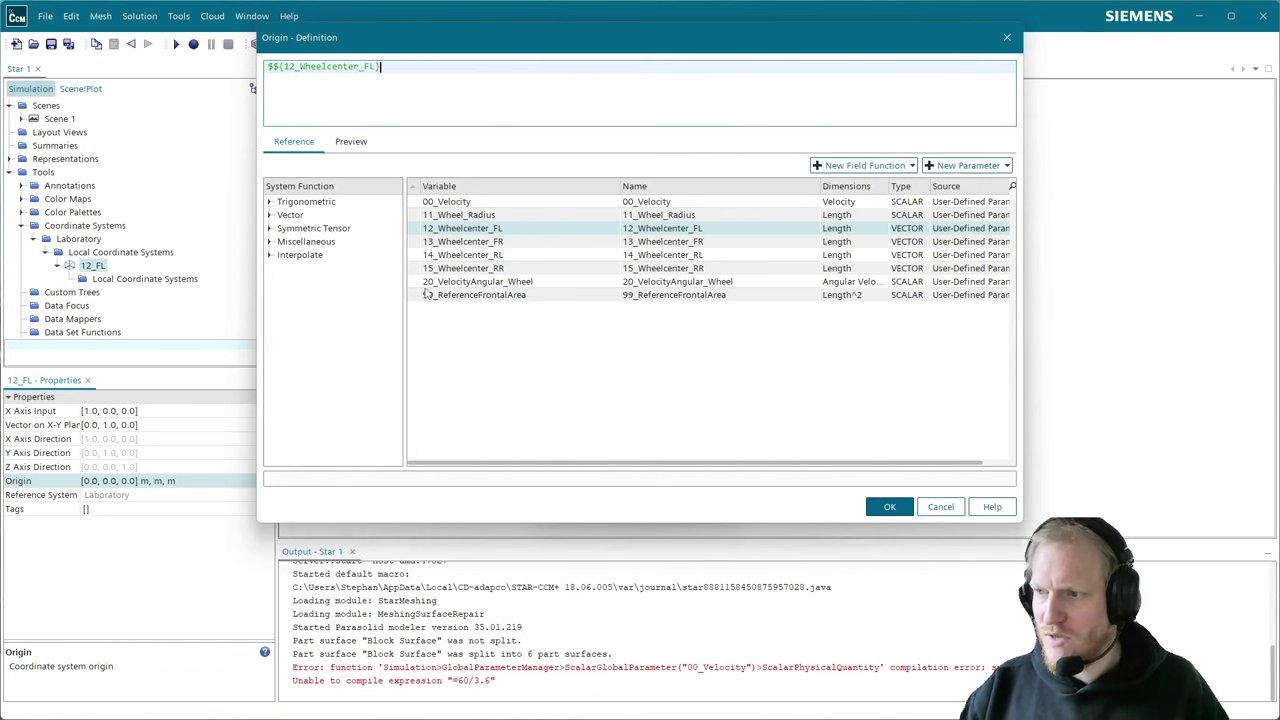
pyautogui.doubleClick(455, 202)
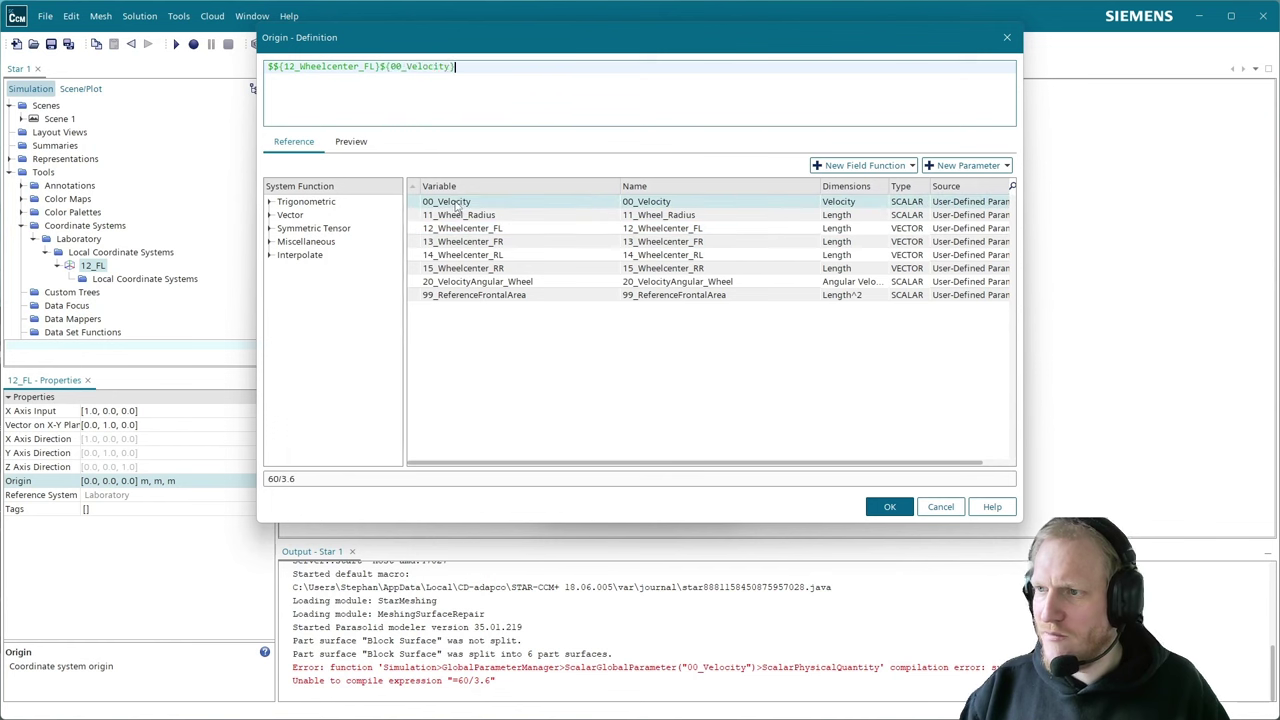
pyautogui.moveTo(381, 65); pyautogui.dragTo(470, 68)
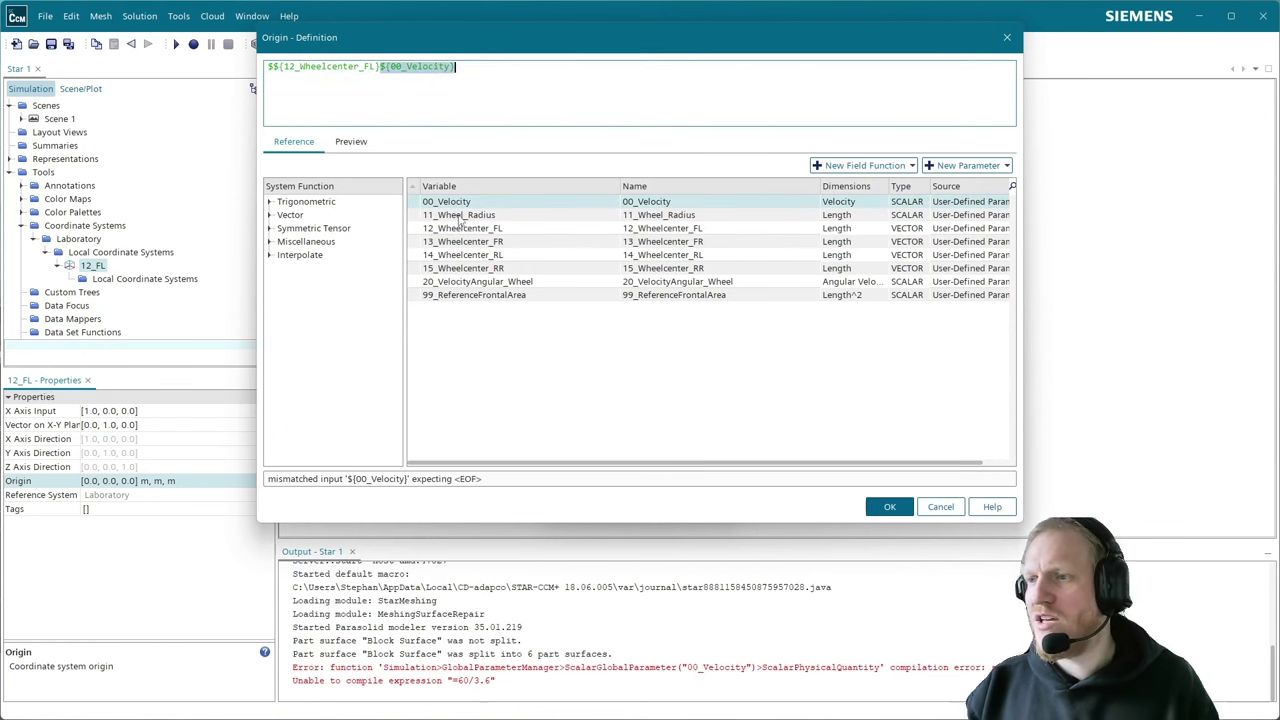
pyautogui.press('BackSpace')
pyautogui.click(268, 229)
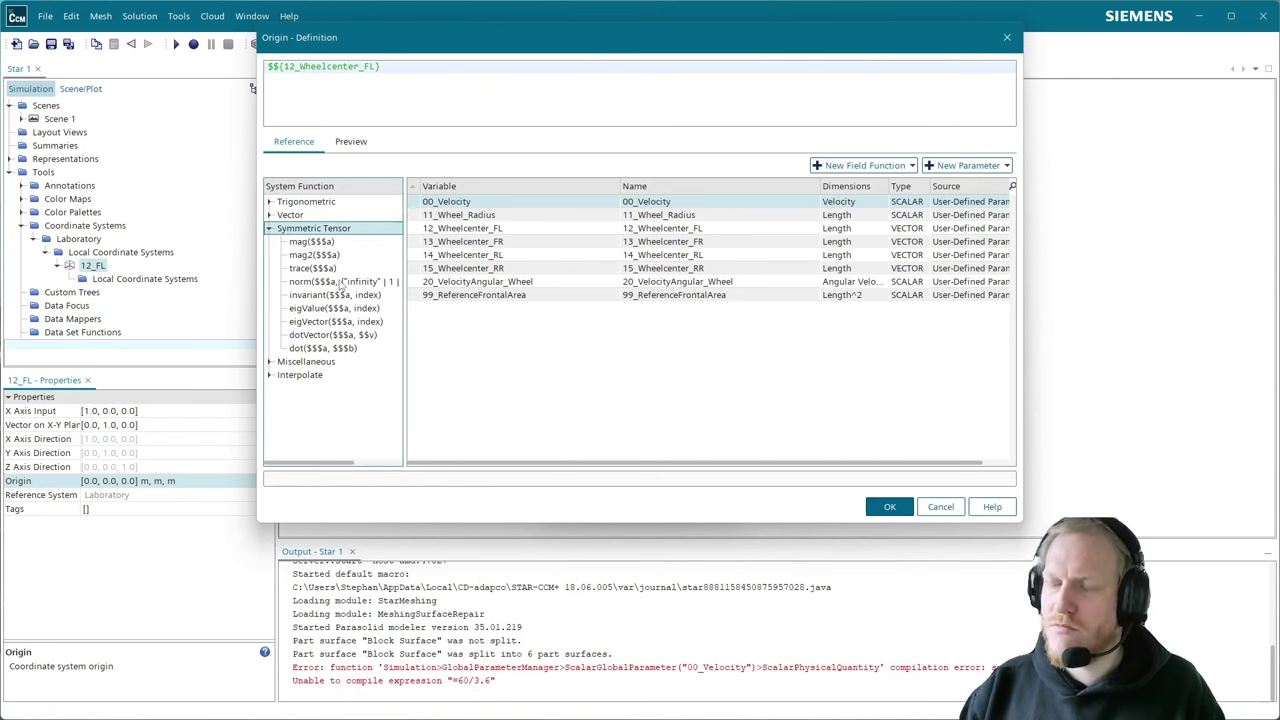
pyautogui.click(406, 78)
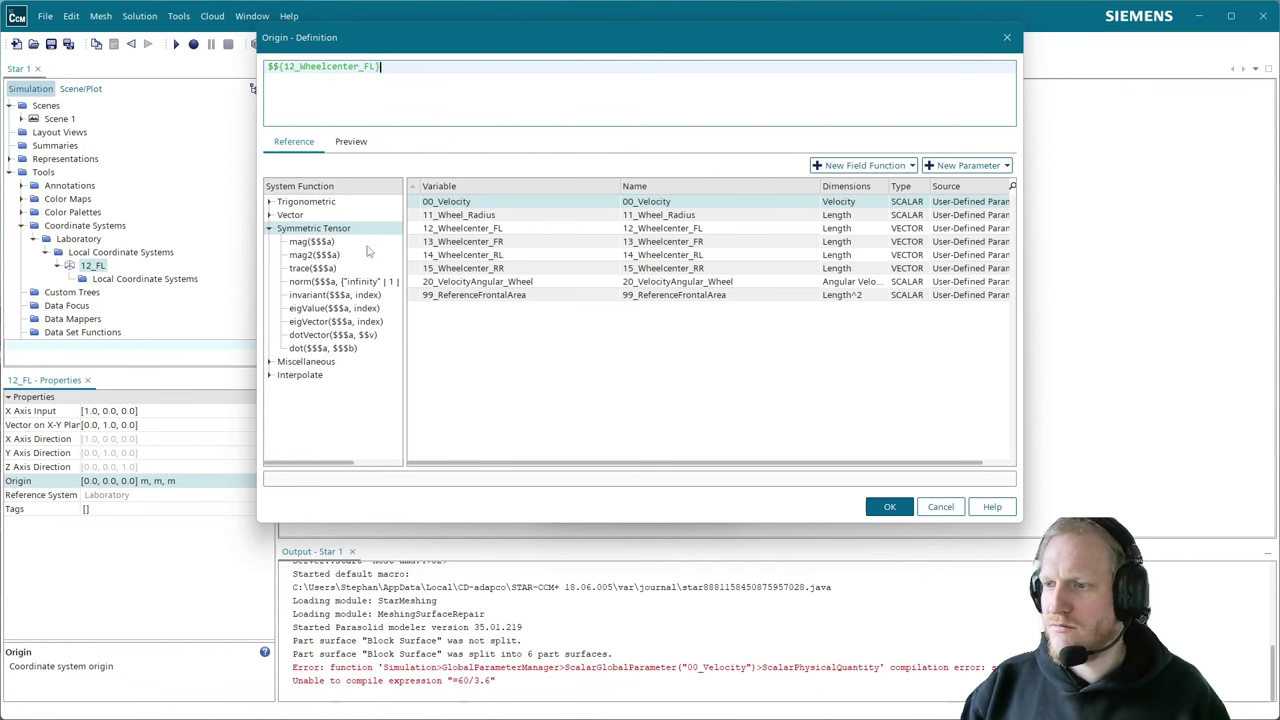
pyautogui.click(270, 229)
# - Apply the $${12_Wheelcenter_FL} origin definition to coordinate system 12_FL
pyautogui.click(889, 506)
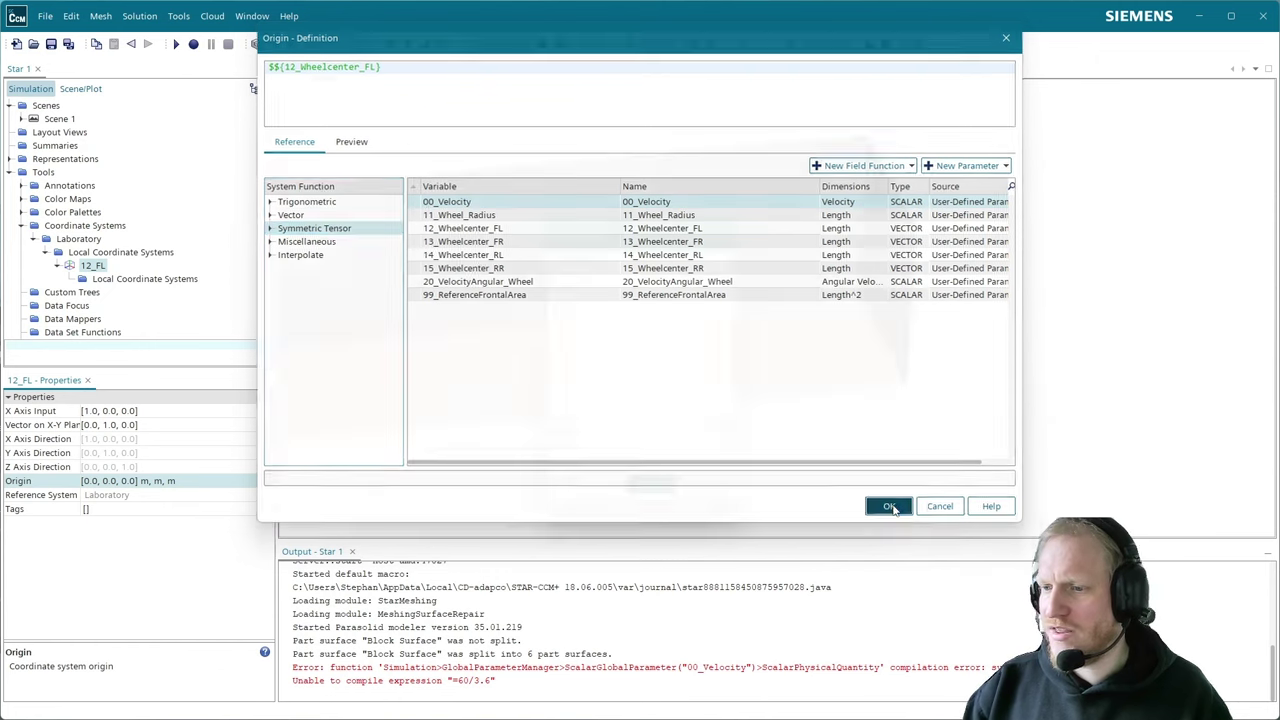
pyautogui.click(651, 484)
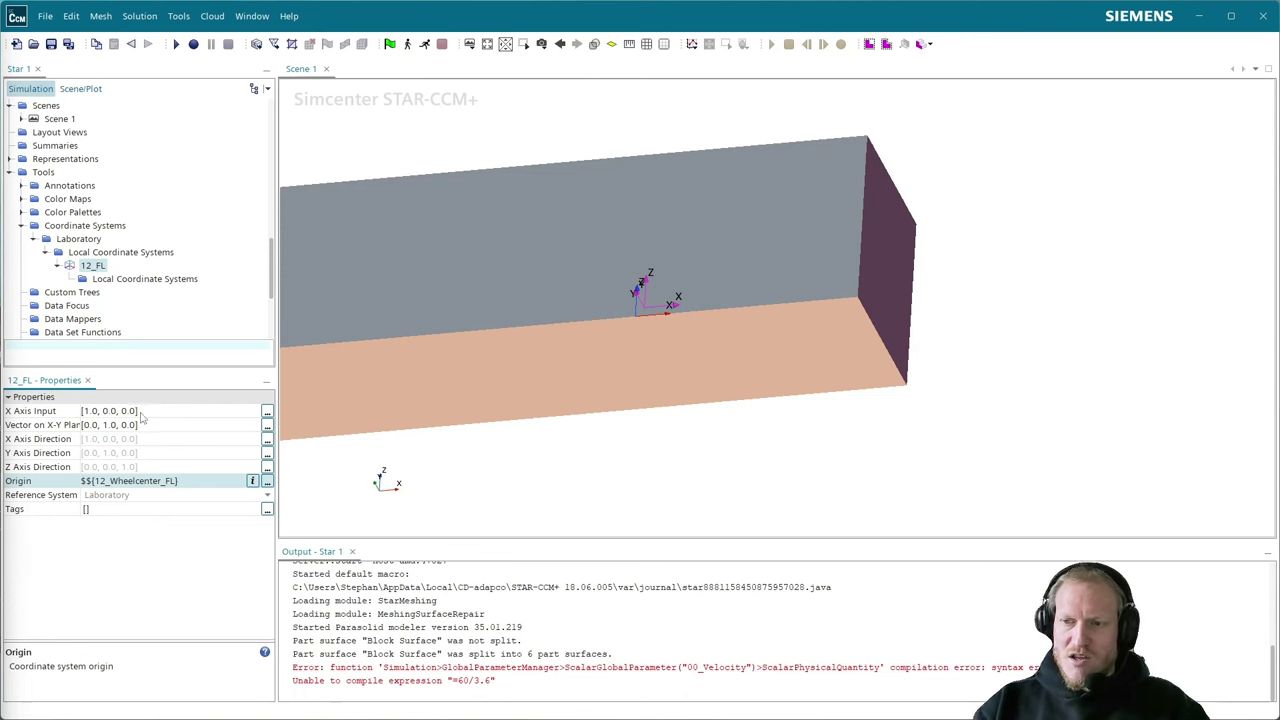
# - Replace the vector on the X-Y plane of 12_FL with the copied vector, about [0.0, -0.999392, -0.034857], and inspect the triad's orientation
pyautogui.click(72, 428)
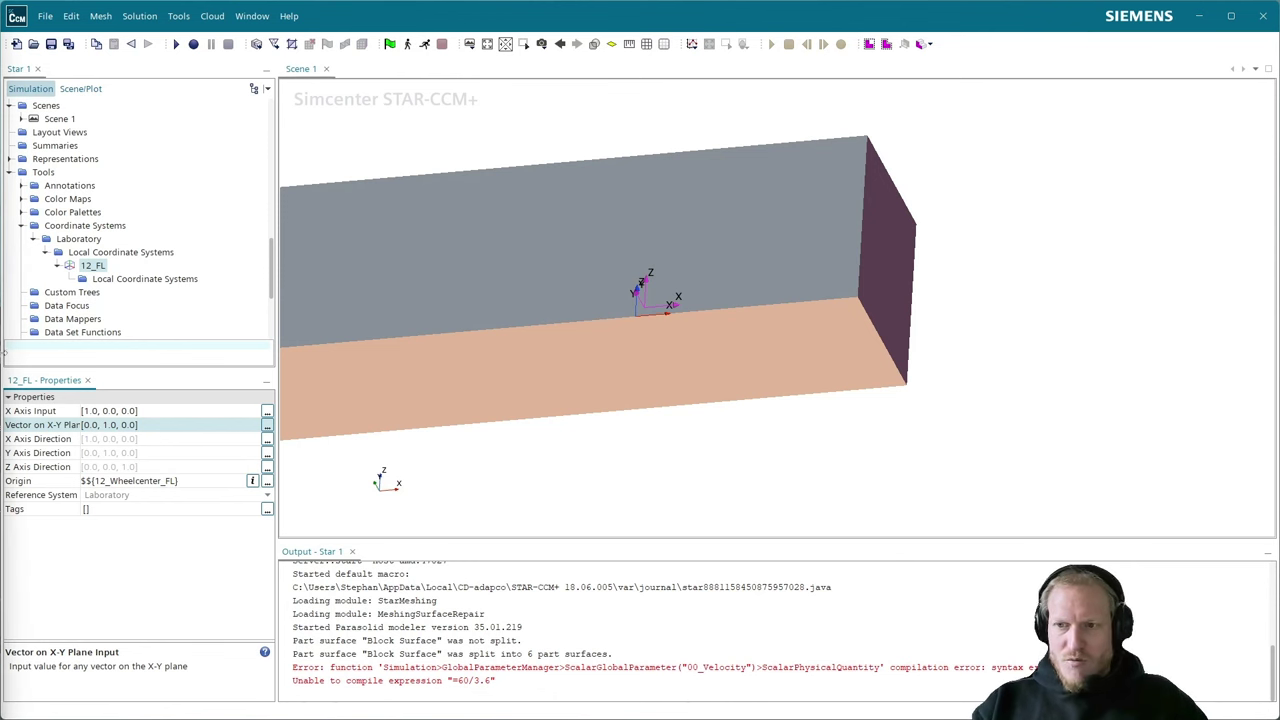
pyautogui.click(160, 424)
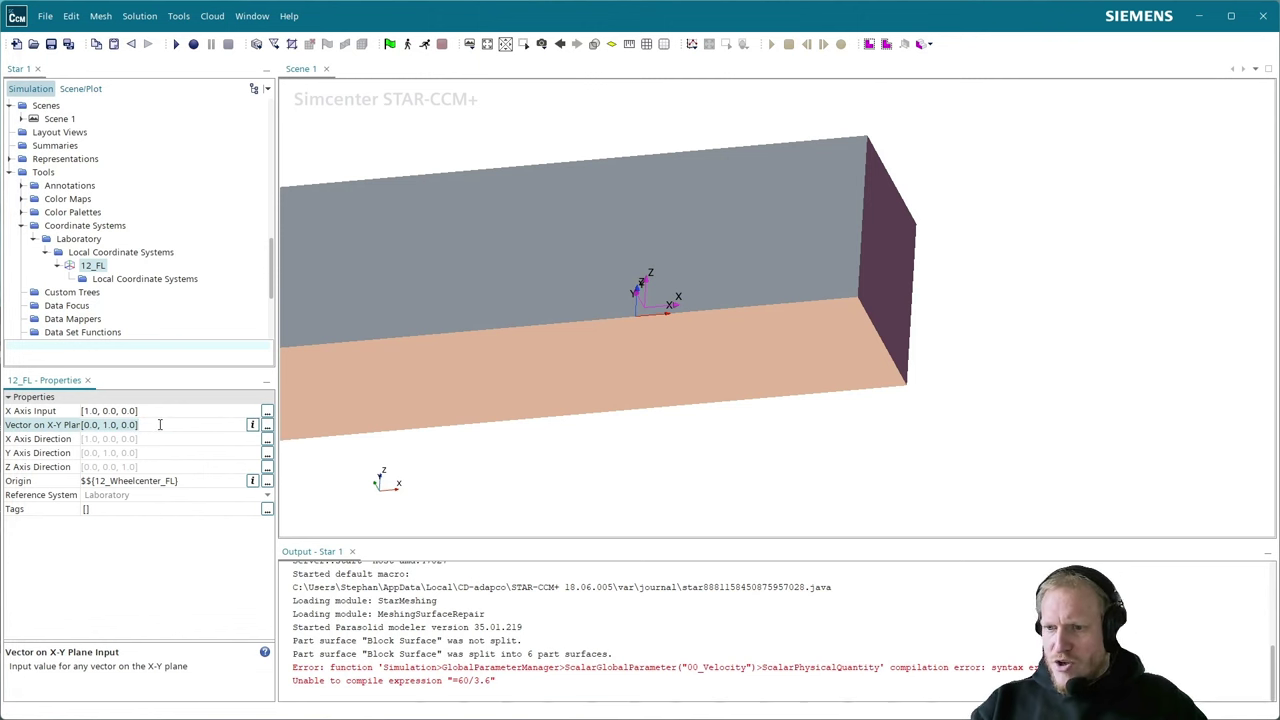
pyautogui.hotkey('ctrl', 'v')
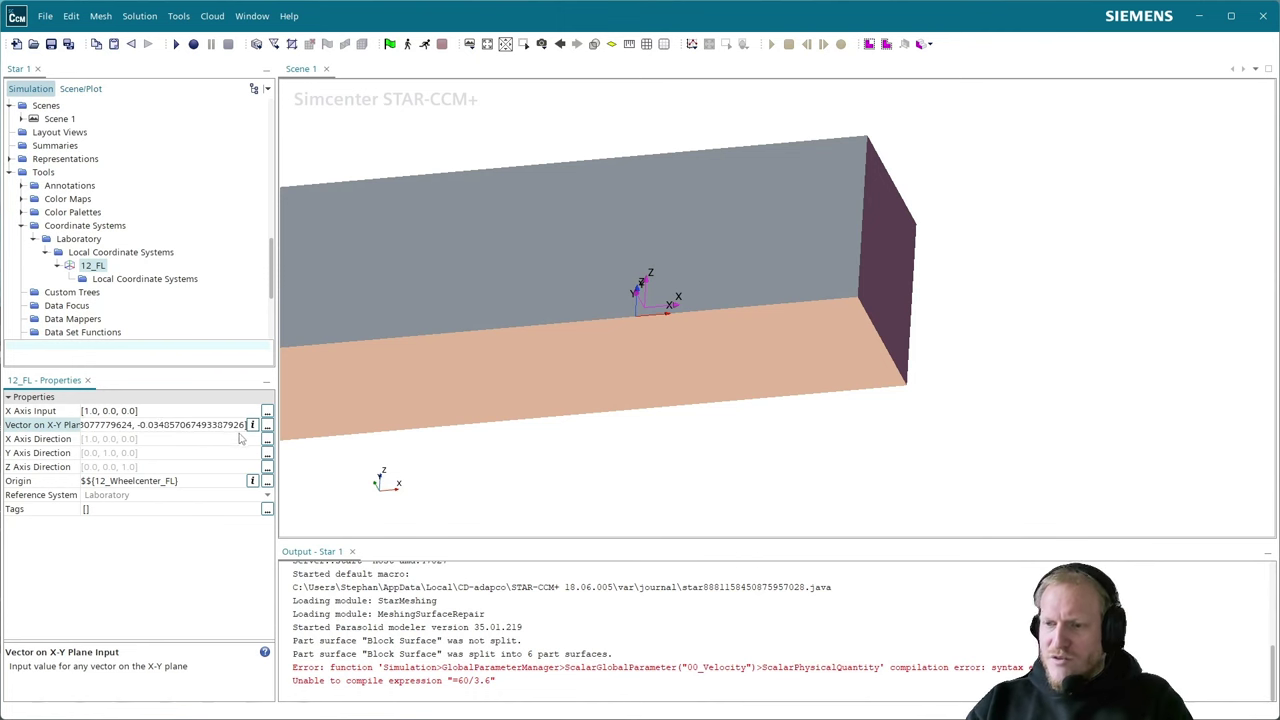
pyautogui.press('Return')
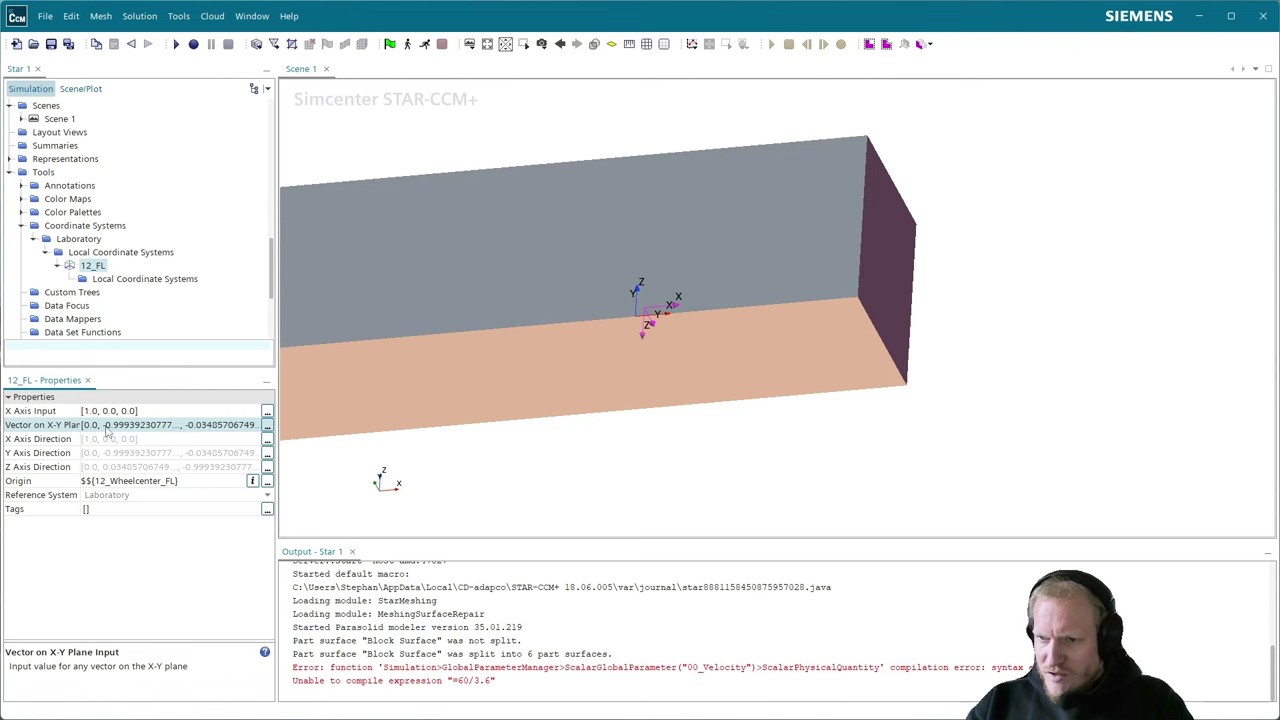
pyautogui.scroll(1, 662, 342)
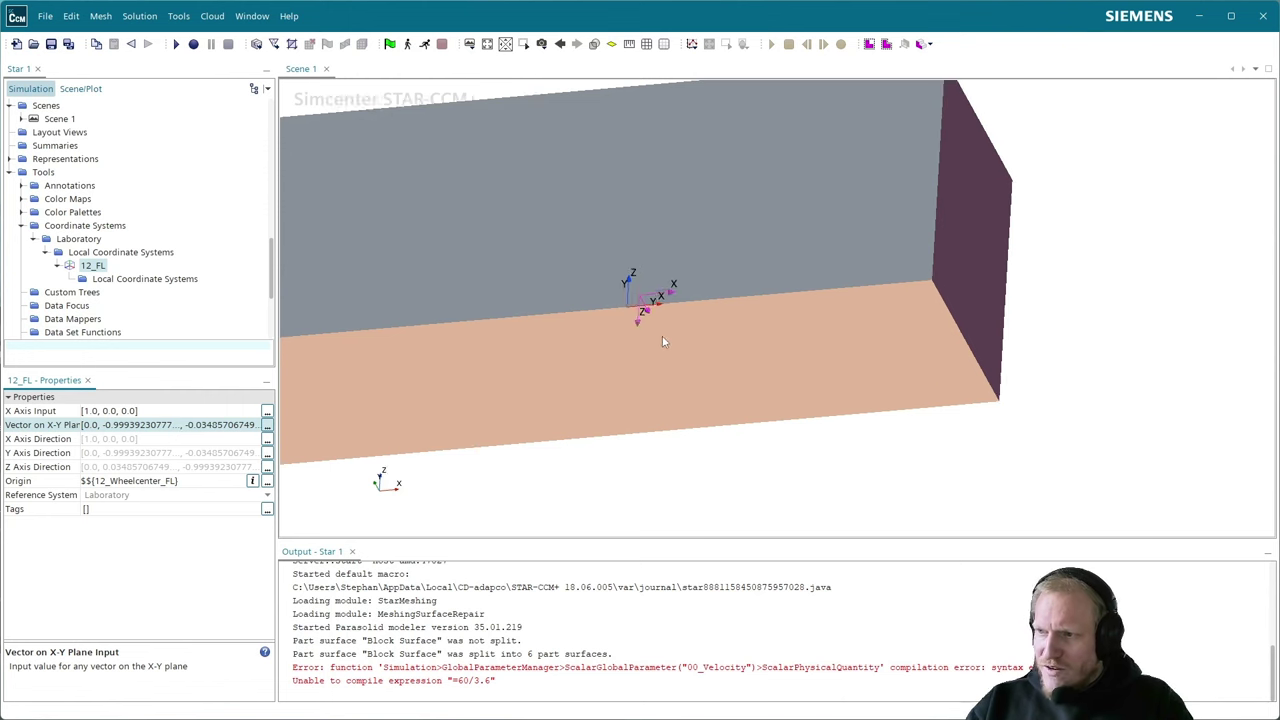
pyautogui.moveTo(662, 342); pyautogui.dragTo(570, 264)
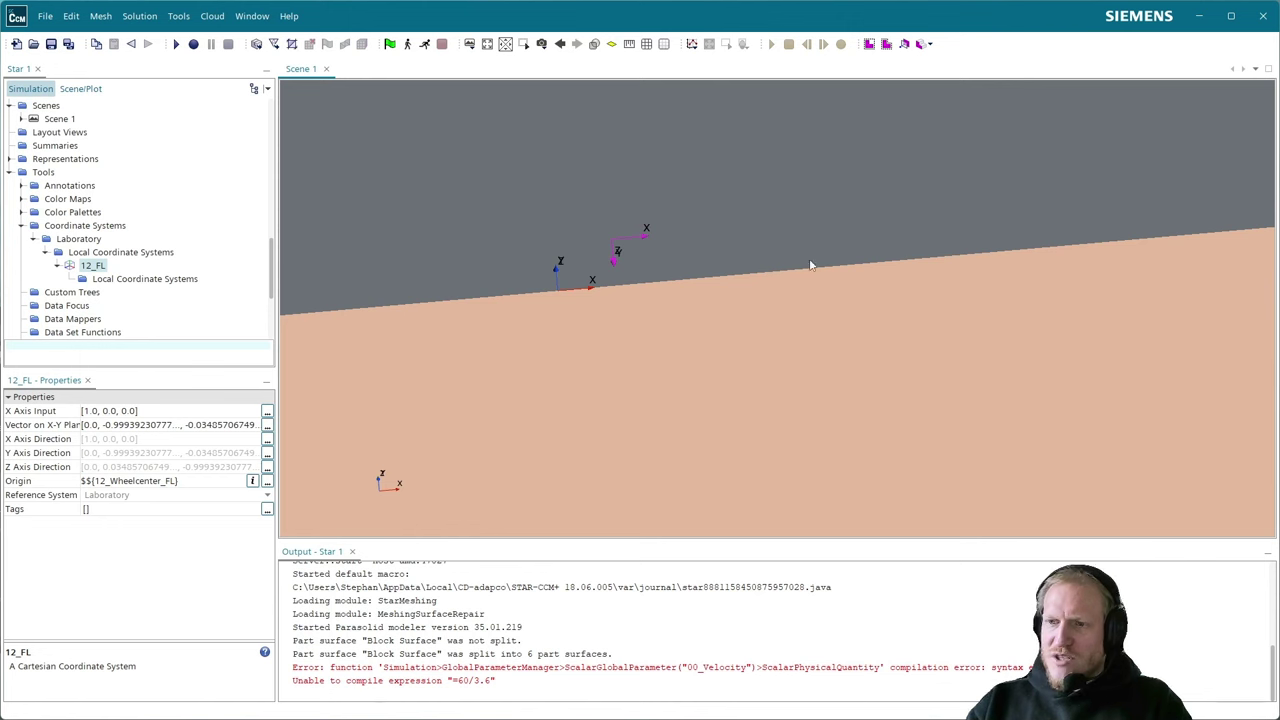
pyautogui.moveTo(811, 266); pyautogui.dragTo(675, 290)
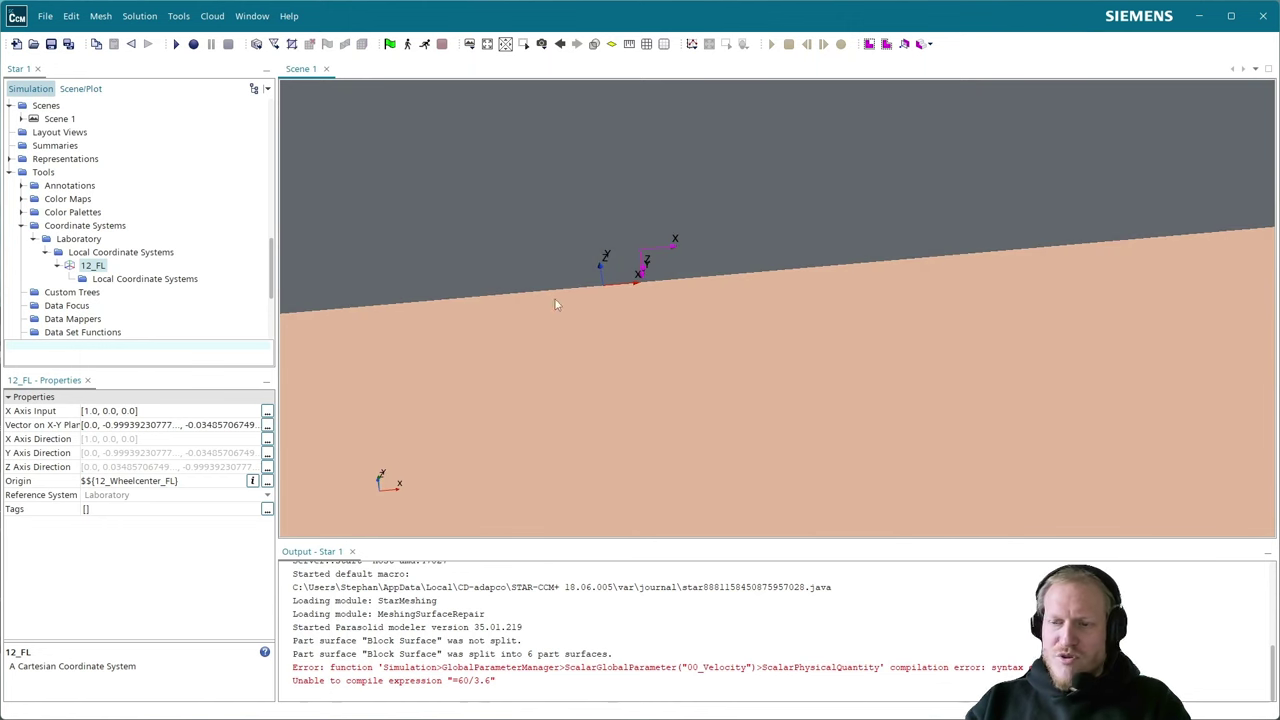
# - Duplicate 12_FL within Laboratory's local coordinate systems, and duplicate the original and its copy together to provide three additional systems
pyautogui.click(84, 253)
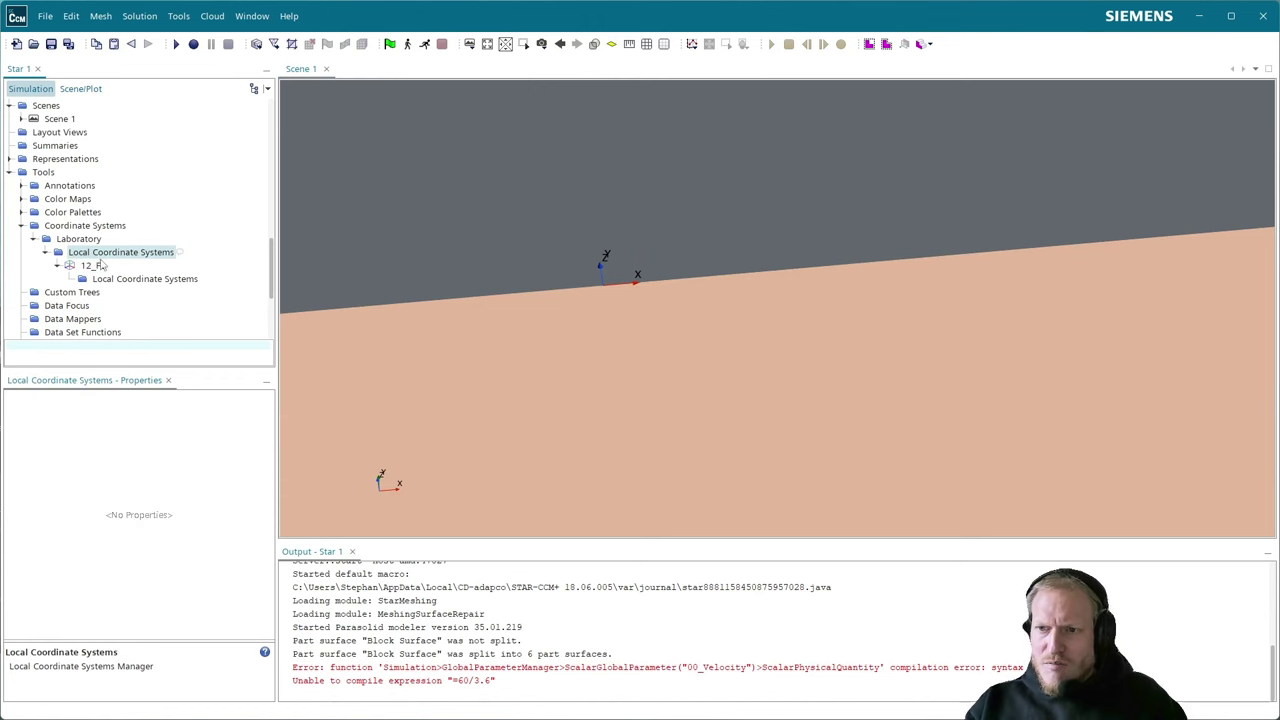
pyautogui.hotkey('ctrl', 'v')
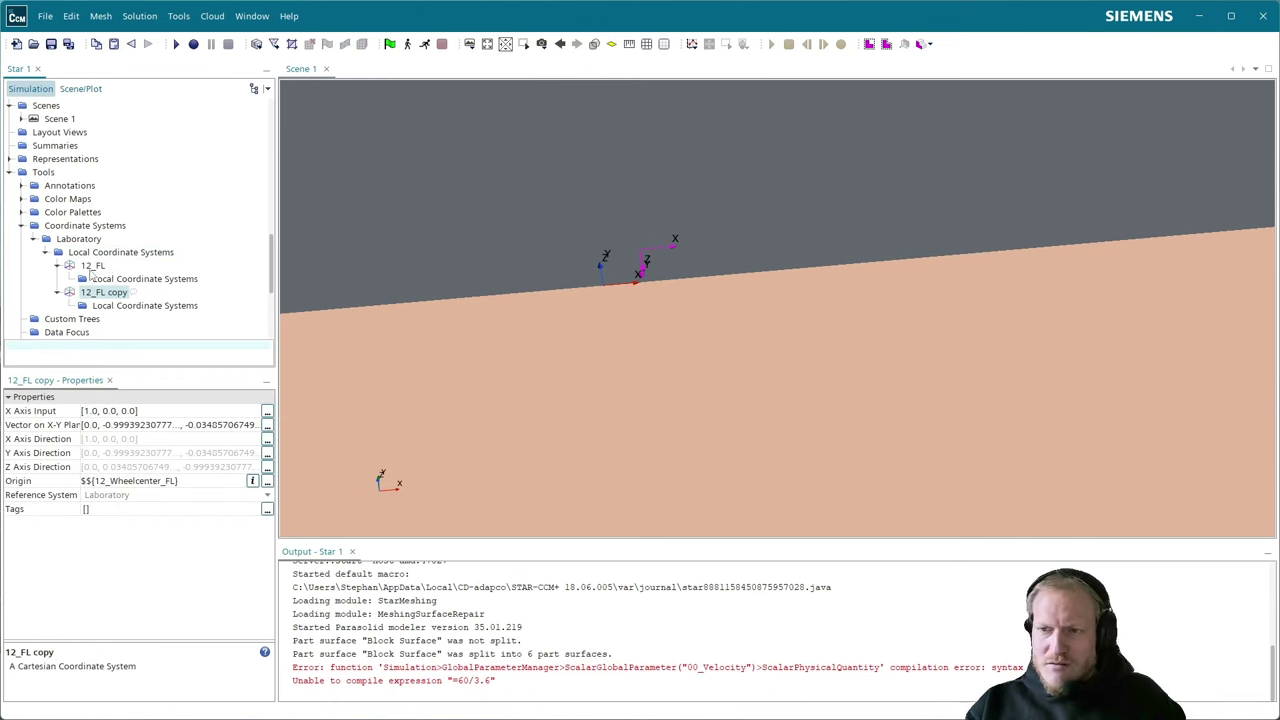
pyautogui.keyDown('ctrl'); pyautogui.click(89, 268); pyautogui.keyUp('ctrl')
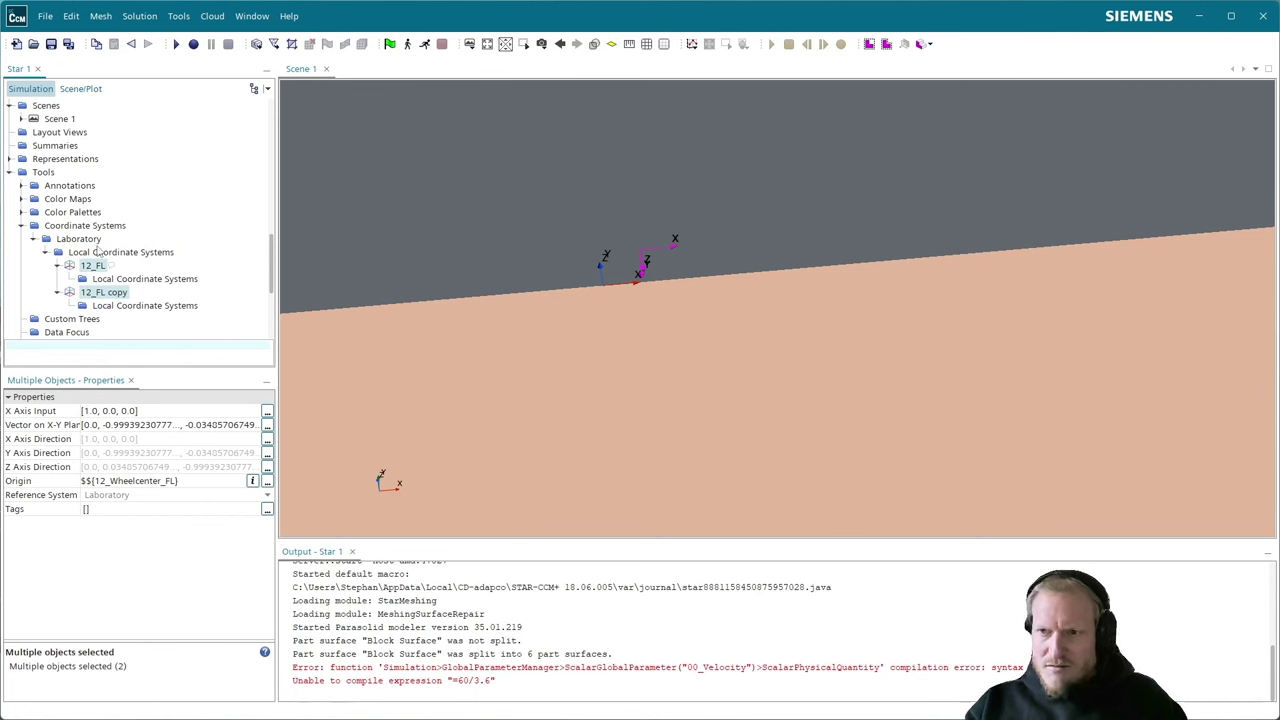
pyautogui.click(96, 252)
pyautogui.hotkey('ctrl', 'v')
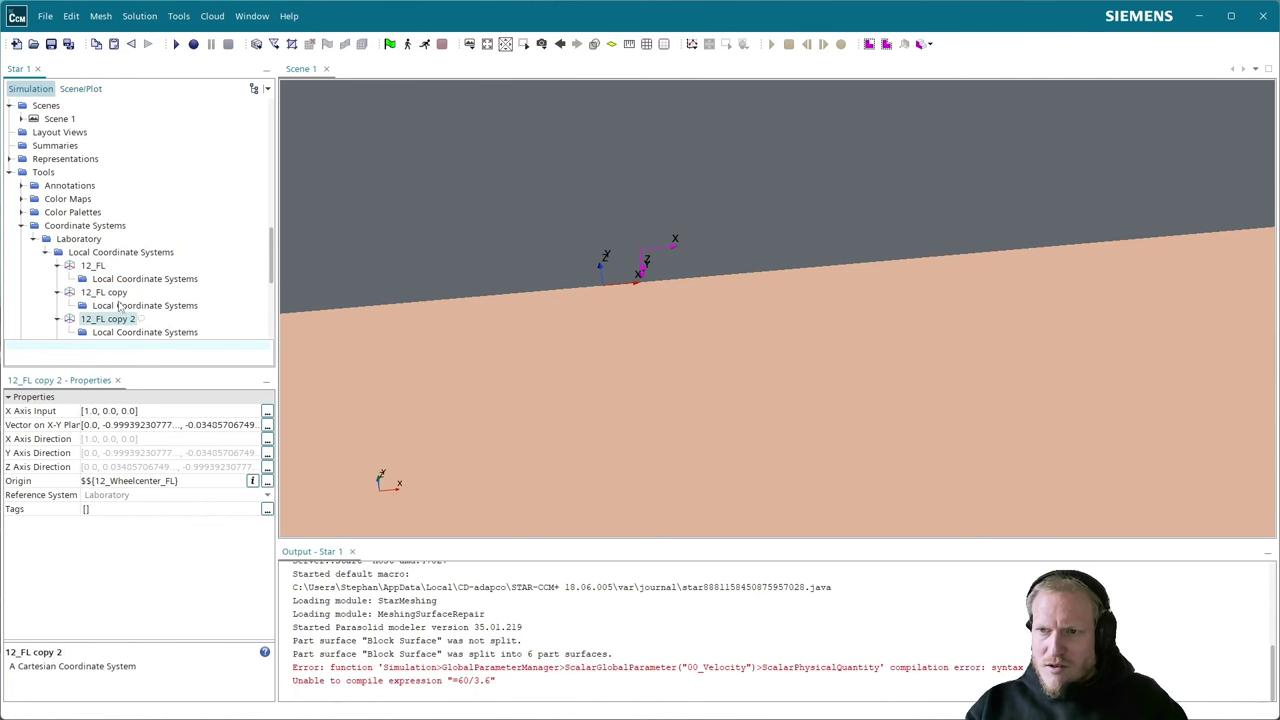
# - Rename the first copy of the 12_FL coordinate system as 13_FR
pyautogui.click(106, 293)
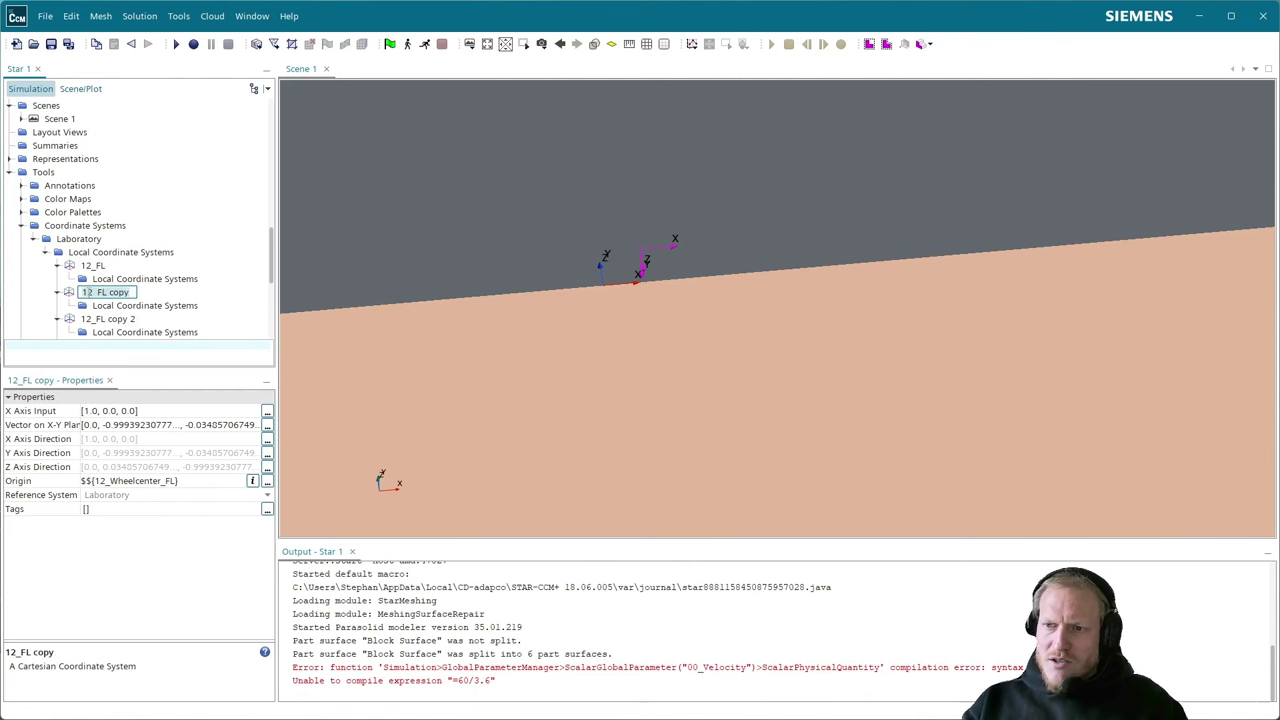
pyautogui.click(84, 292)
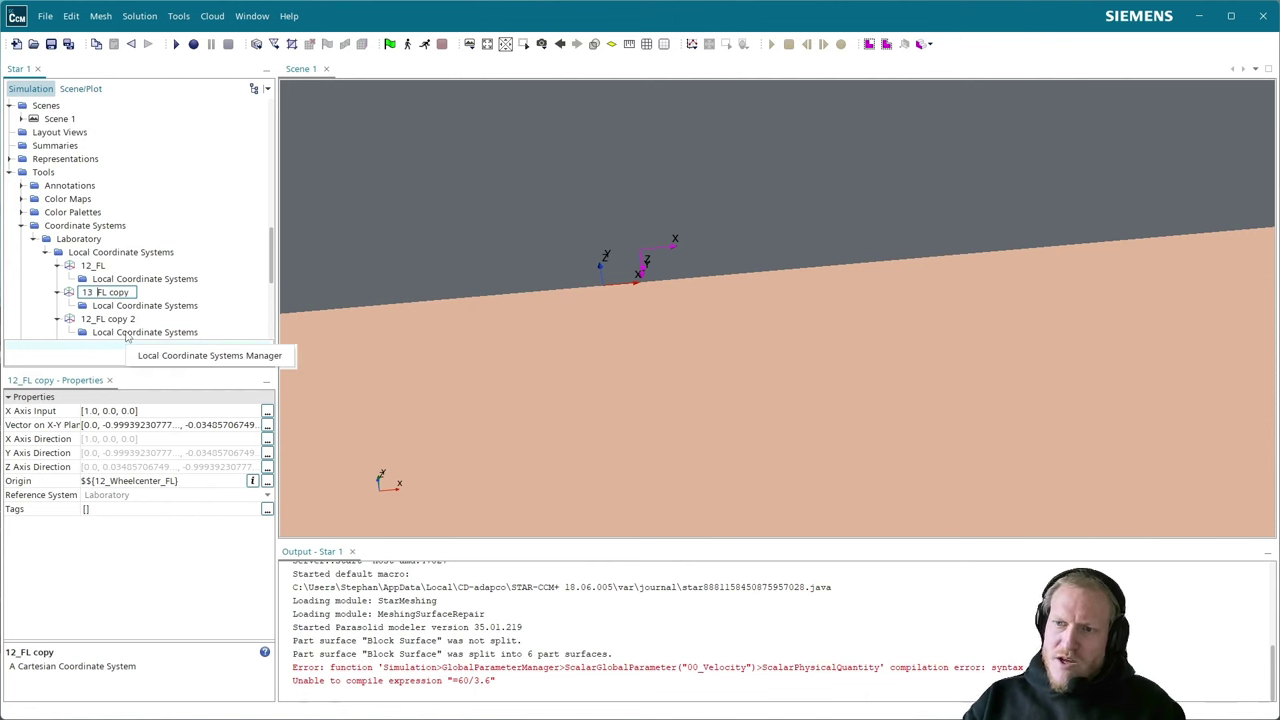
pyautogui.press('Delete')
pyautogui.press('Delete')
pyautogui.press('Delete')
pyautogui.press('Delete')
pyautogui.press('Delete')
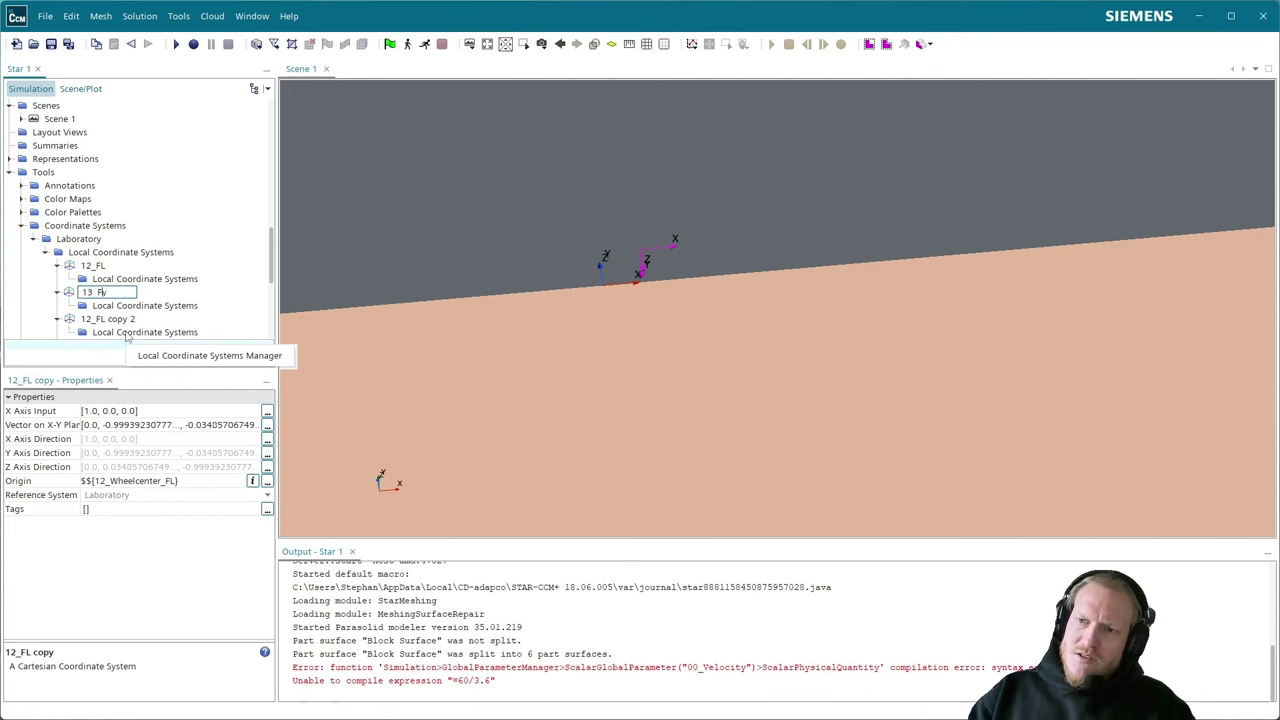
pyautogui.press('Return')
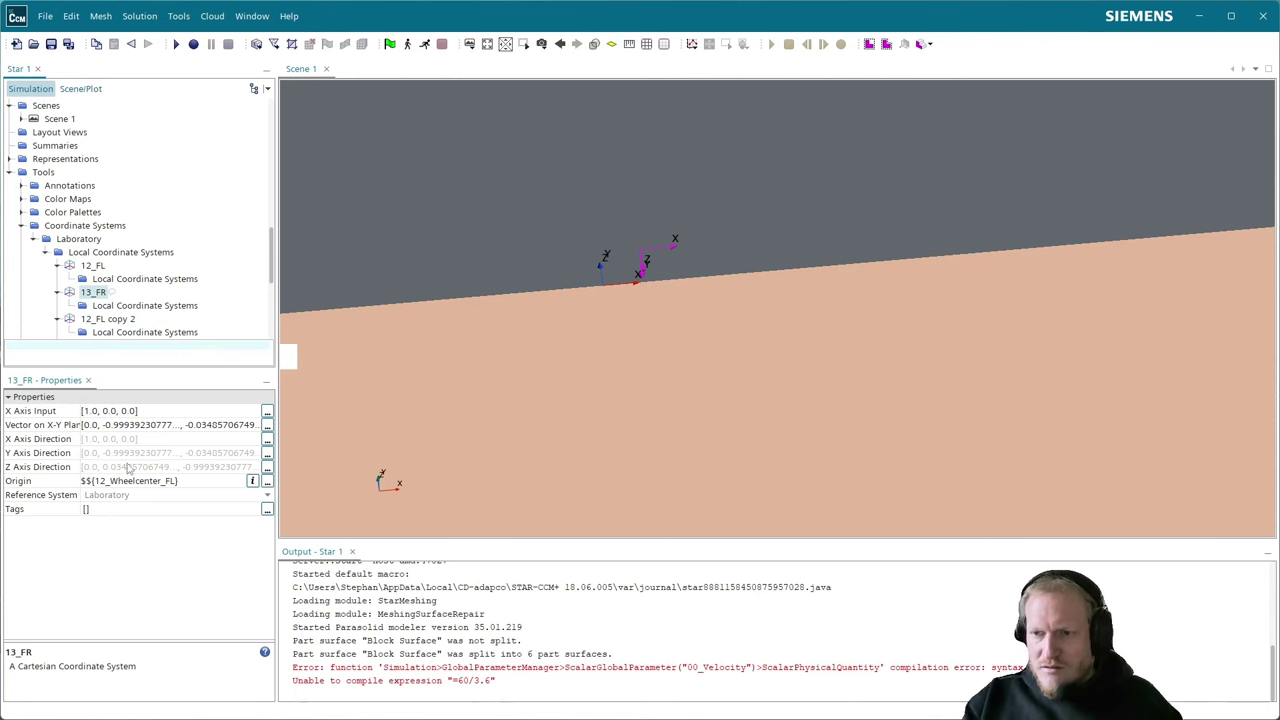
# - Replace the origin definition of coordinate system 13_FR with the vector parameter reference $${13_Wheelcenter_FR} and inspect its placement
pyautogui.click(143, 483)
pyautogui.click(267, 481)
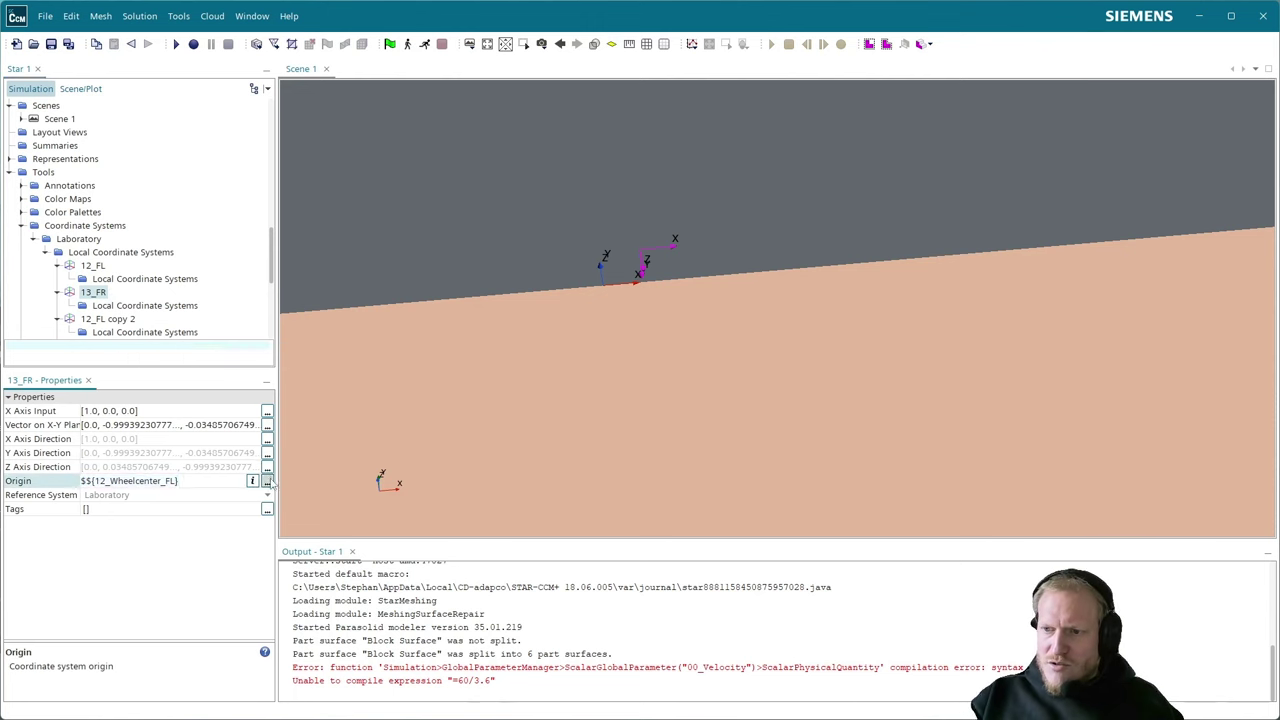
pyautogui.click(724, 275)
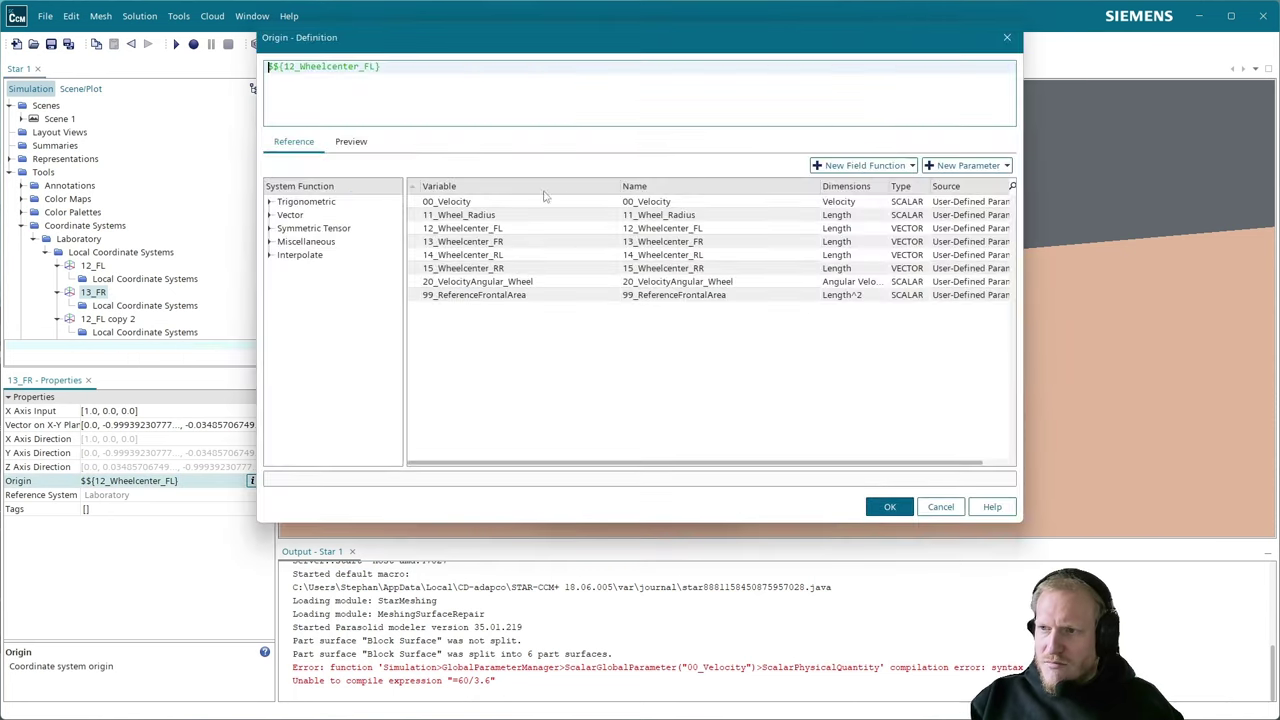
pyautogui.tripleClick(418, 65)
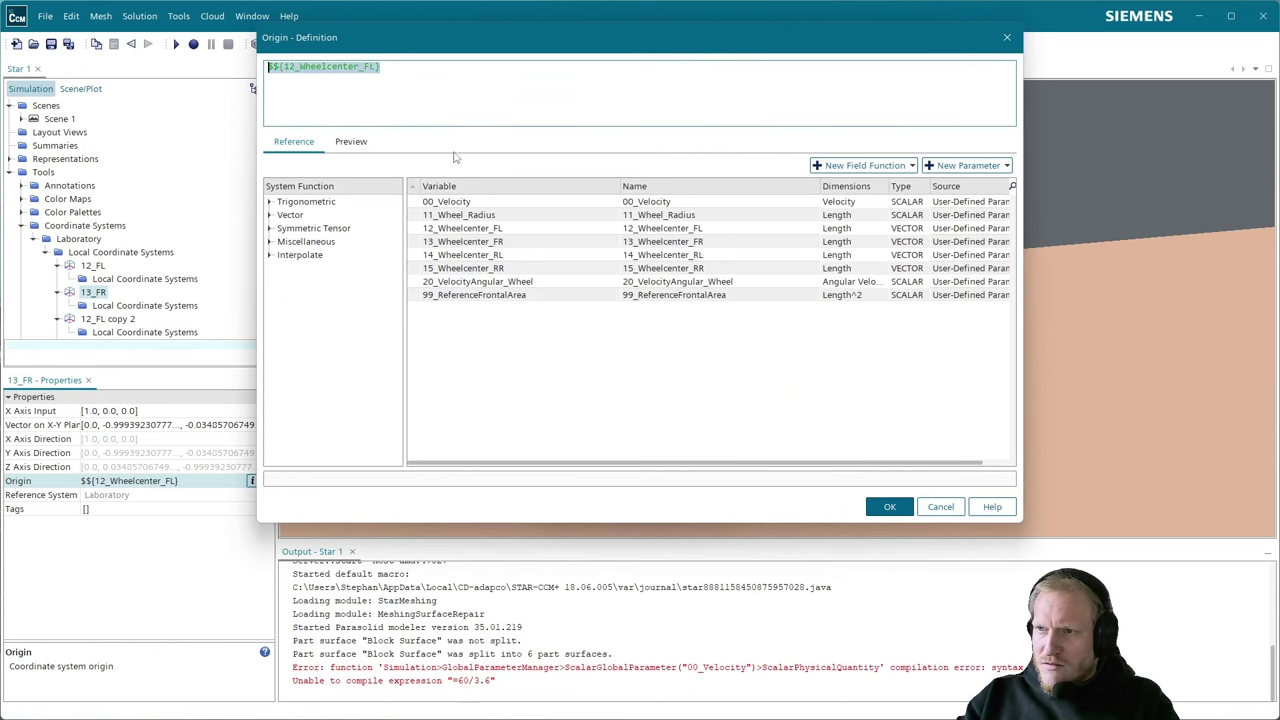
pyautogui.doubleClick(515, 242)
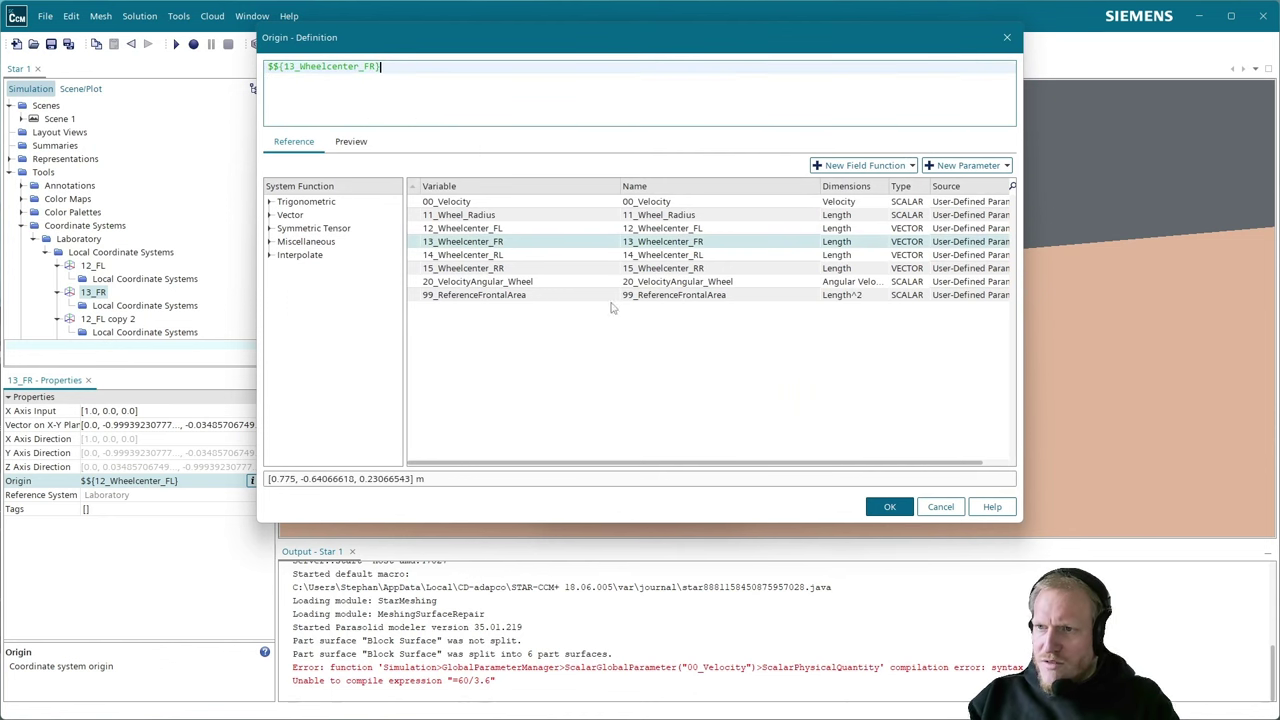
pyautogui.click(887, 507)
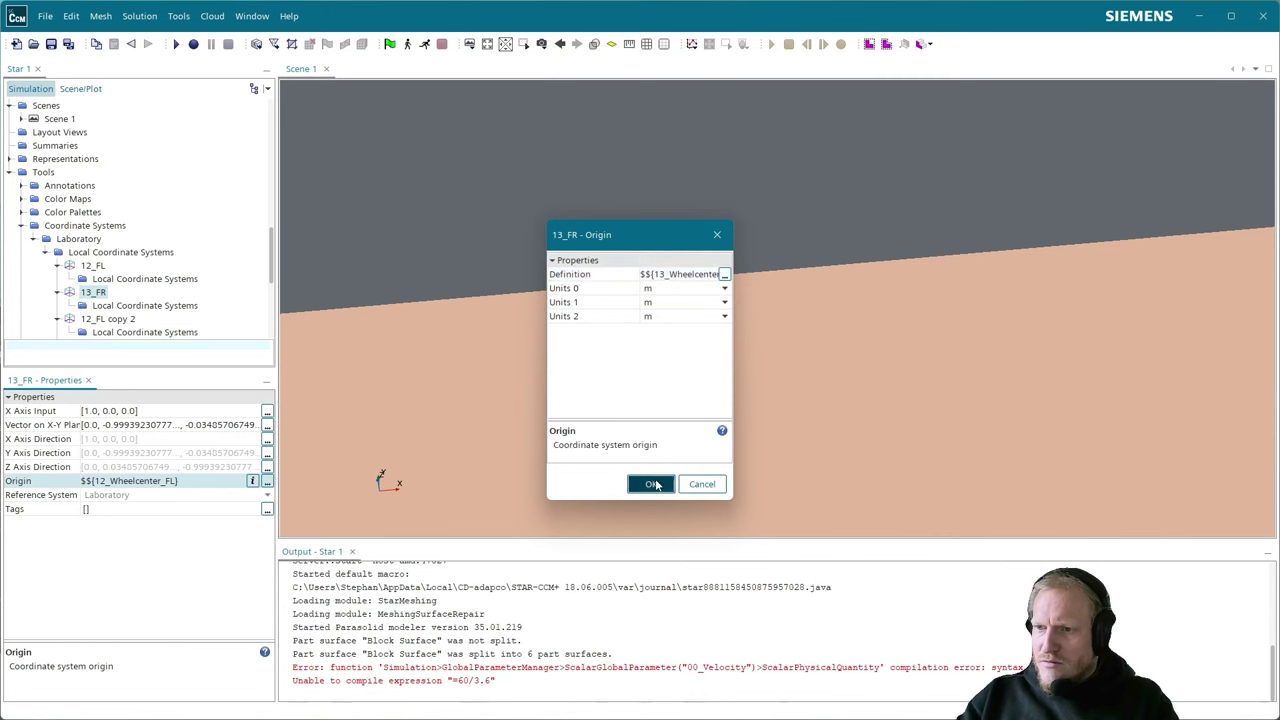
pyautogui.click(636, 485)
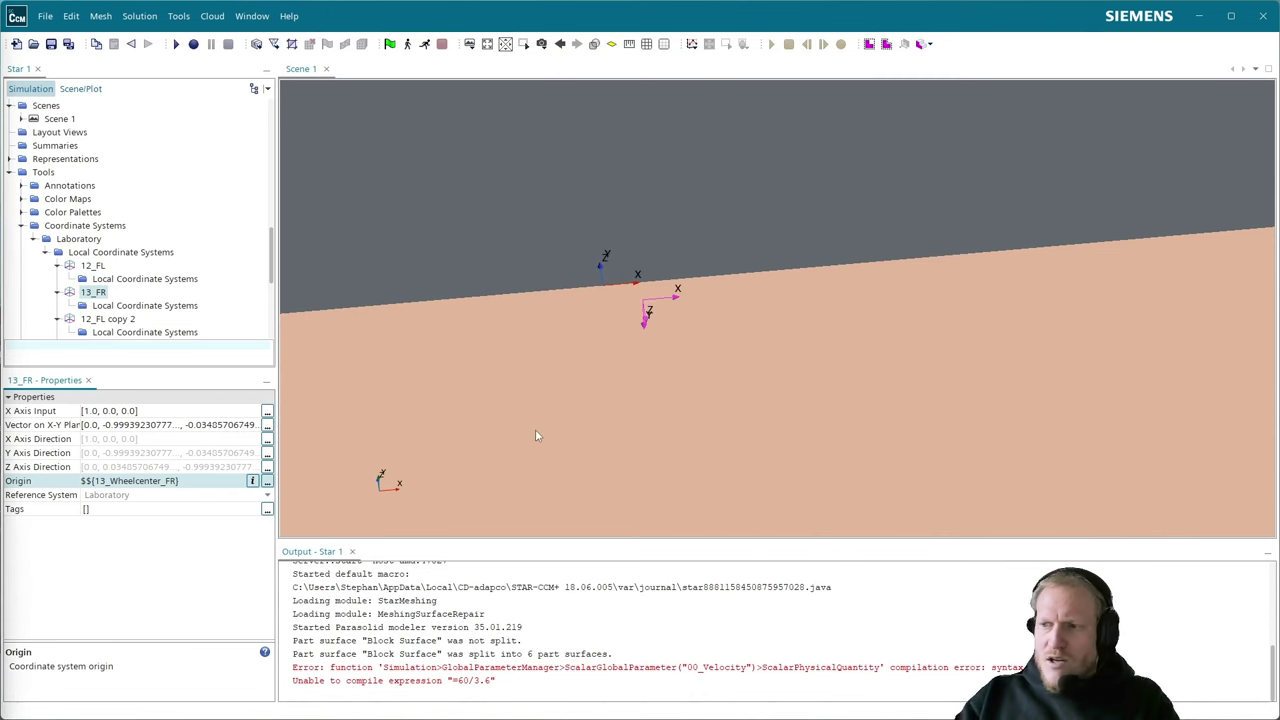
pyautogui.moveTo(535, 436); pyautogui.dragTo(620, 366)
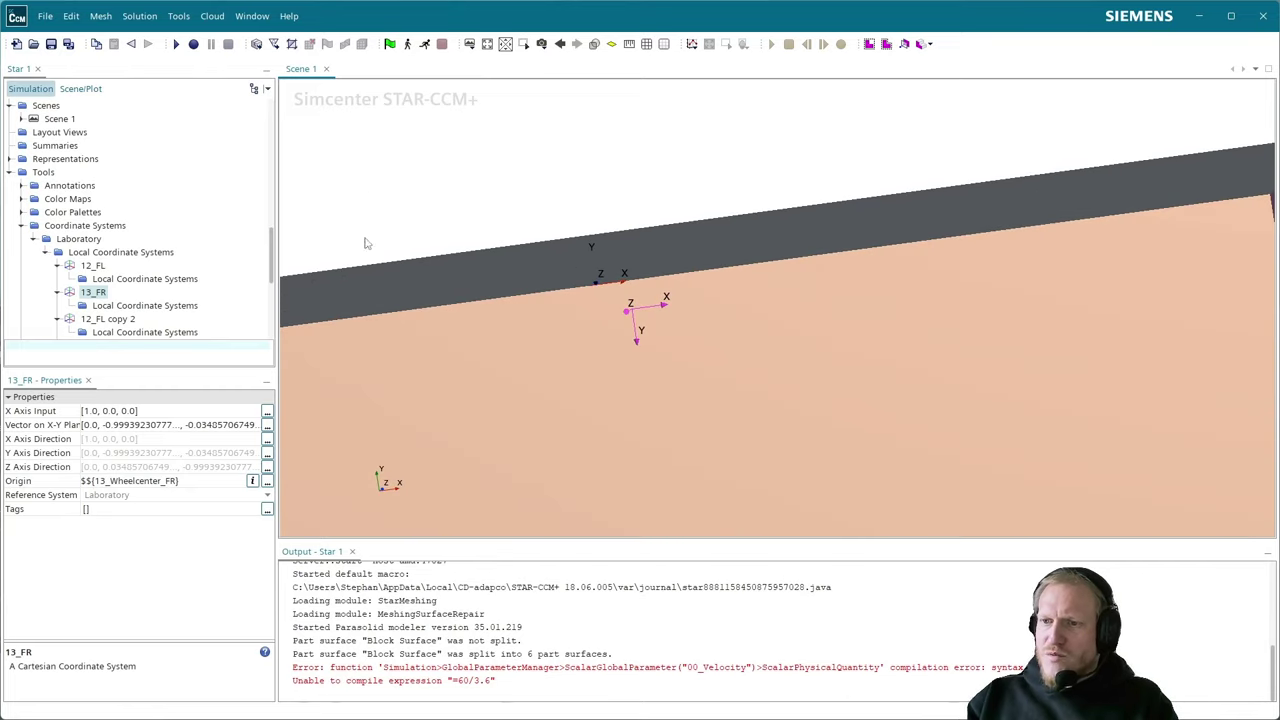
# - Display the triads of 12_FL, 12_FL copy 2, 12_FL copy copy and 13_FR in Scene 1 alongside Laboratory, and inspect their orientation
pyautogui.click(88, 89)
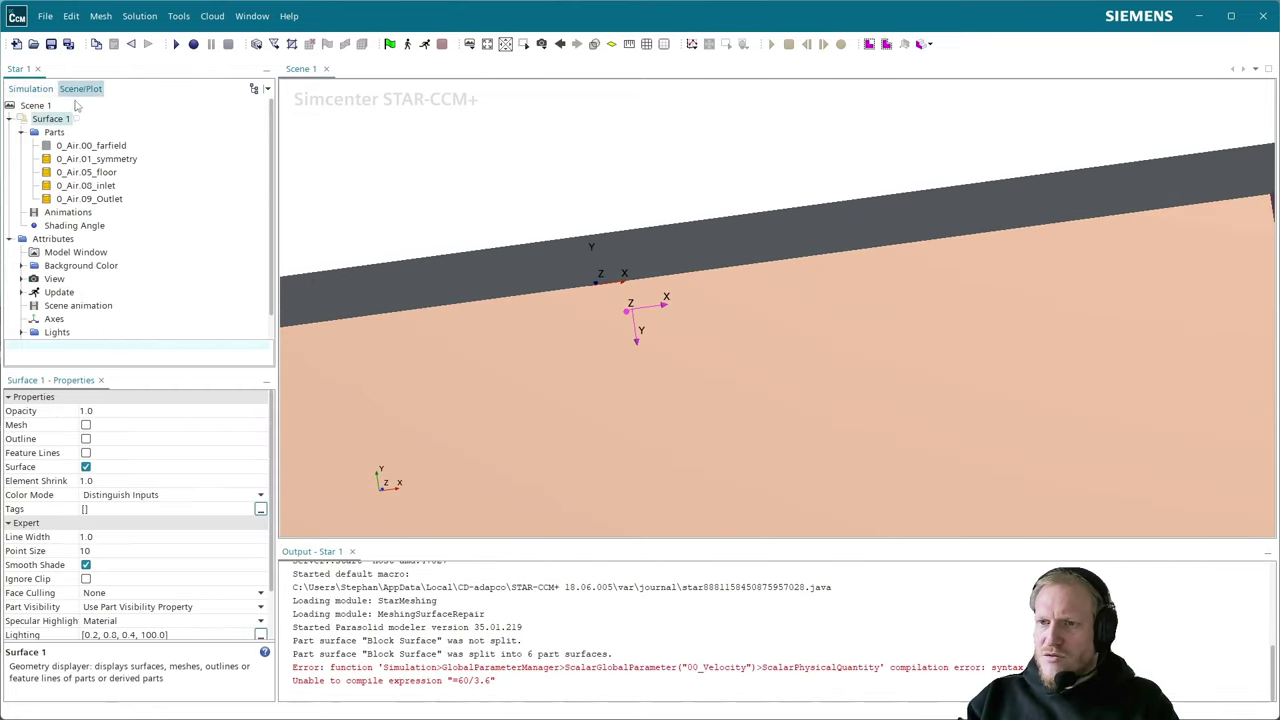
pyautogui.click(36, 106)
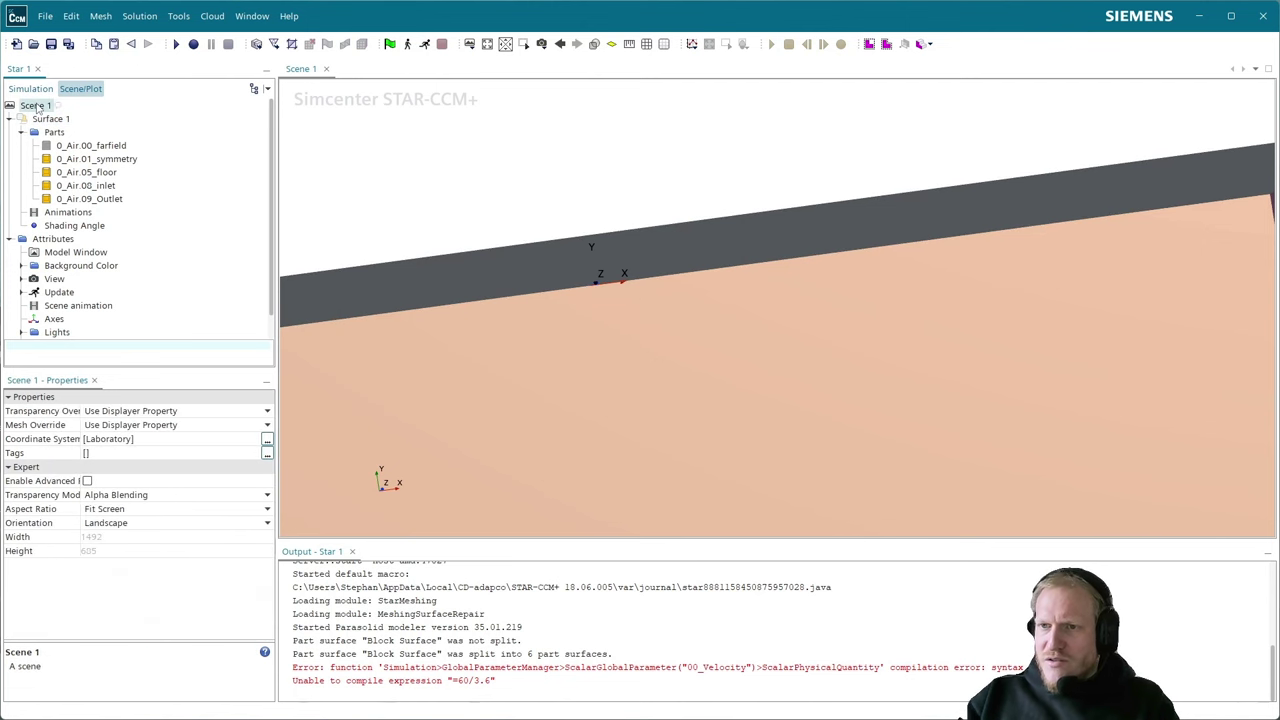
pyautogui.click(134, 442)
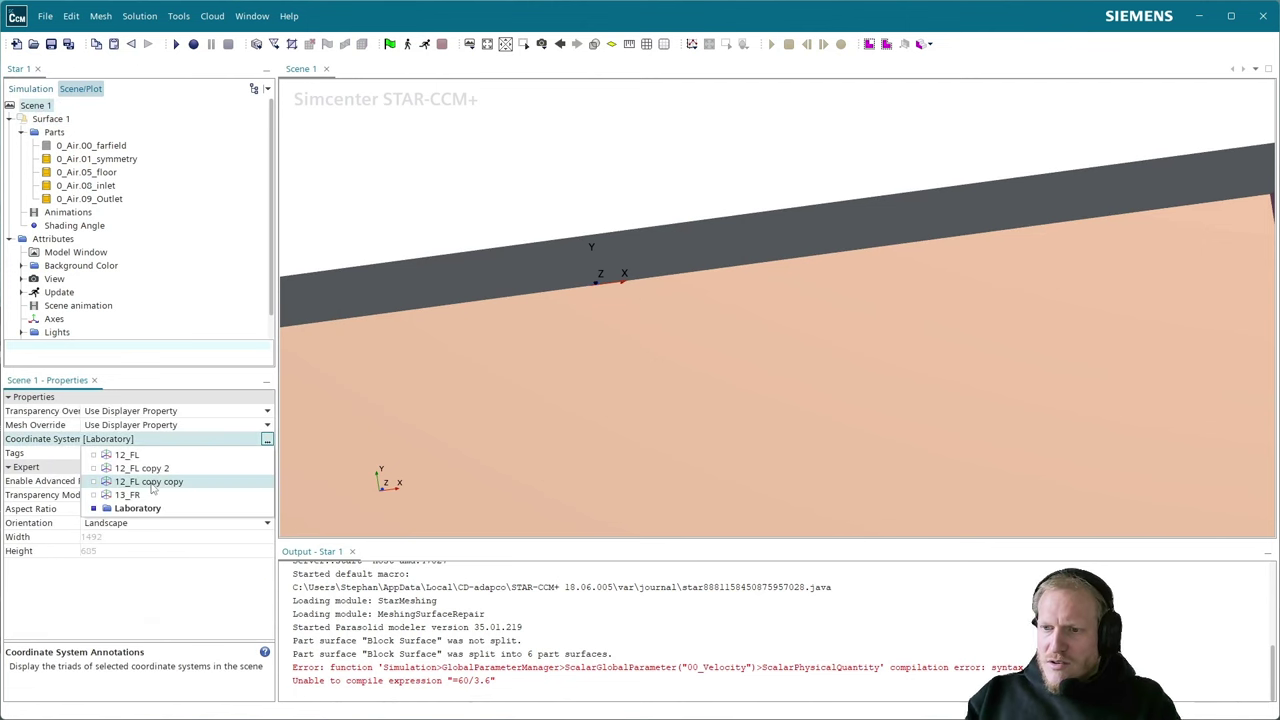
pyautogui.click(143, 456)
pyautogui.click(140, 468)
pyautogui.click(140, 482)
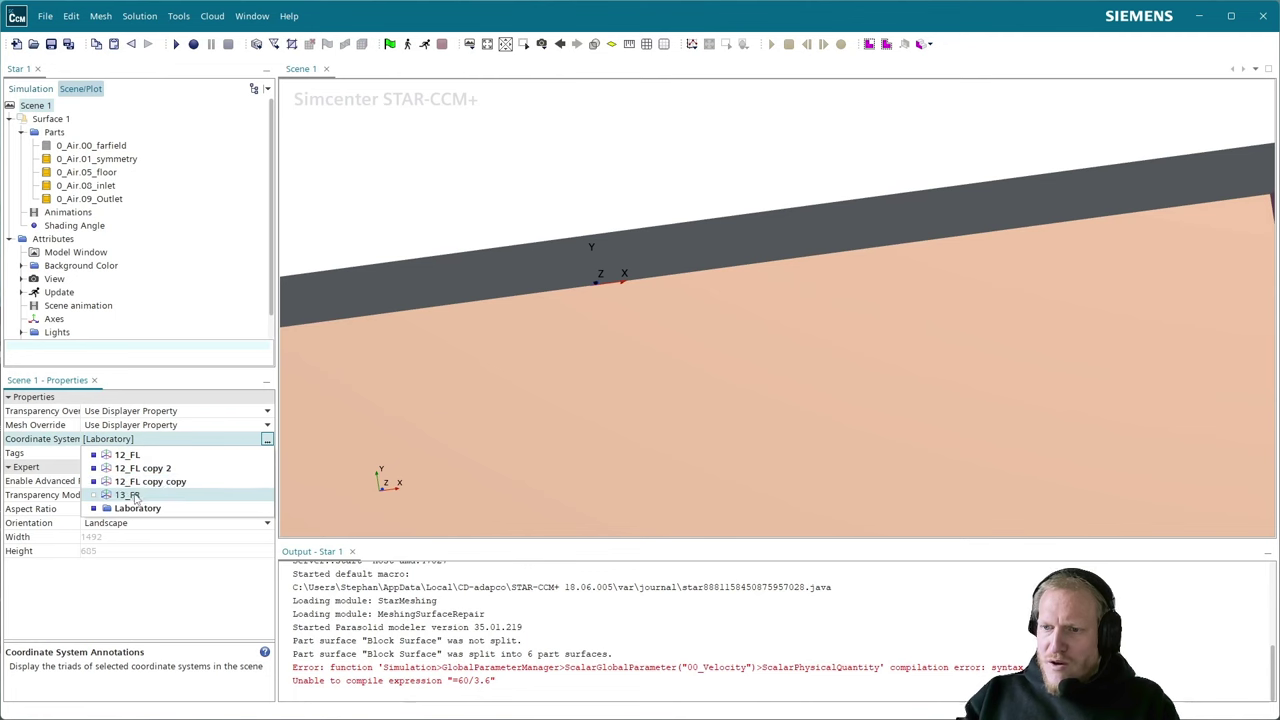
pyautogui.click(130, 495)
pyautogui.click(164, 592)
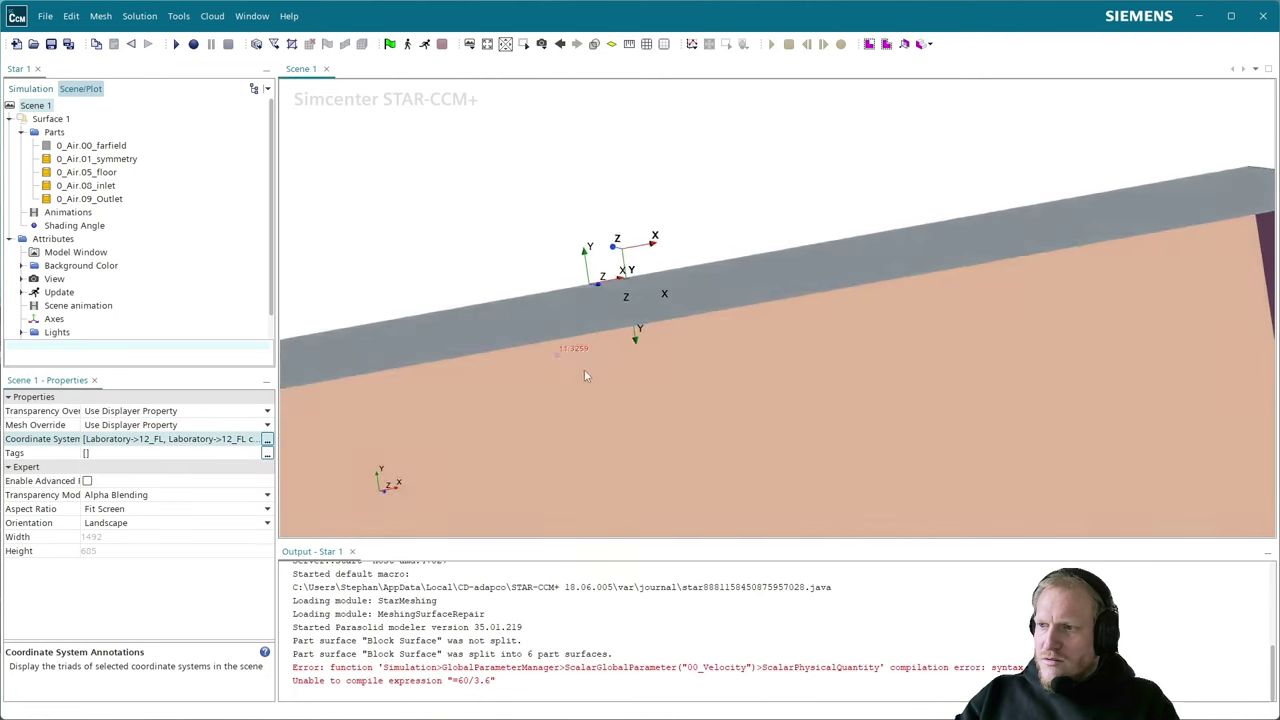
pyautogui.moveTo(586, 376); pyautogui.dragTo(535, 335)
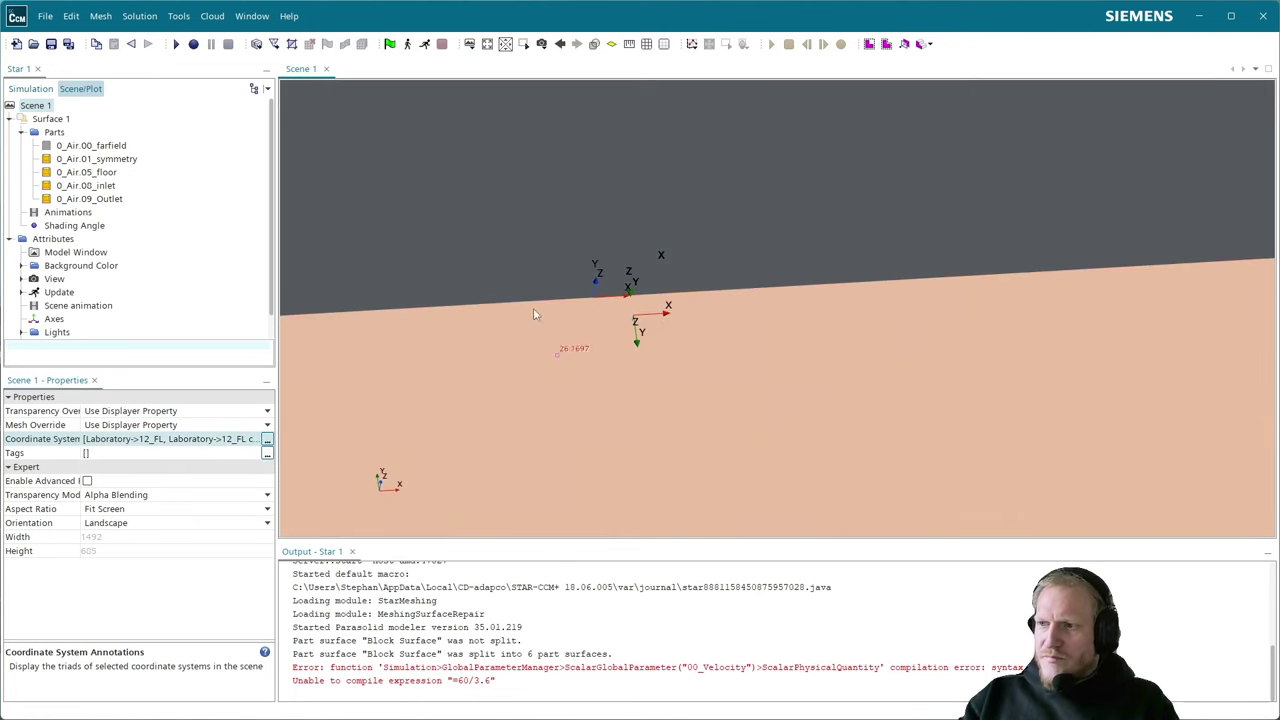
# - Hide the 0_Air.01_symmetry part of Surface 1 in Scene 1 and inspect the orientation of the coordinate triads
pyautogui.click(48, 121)
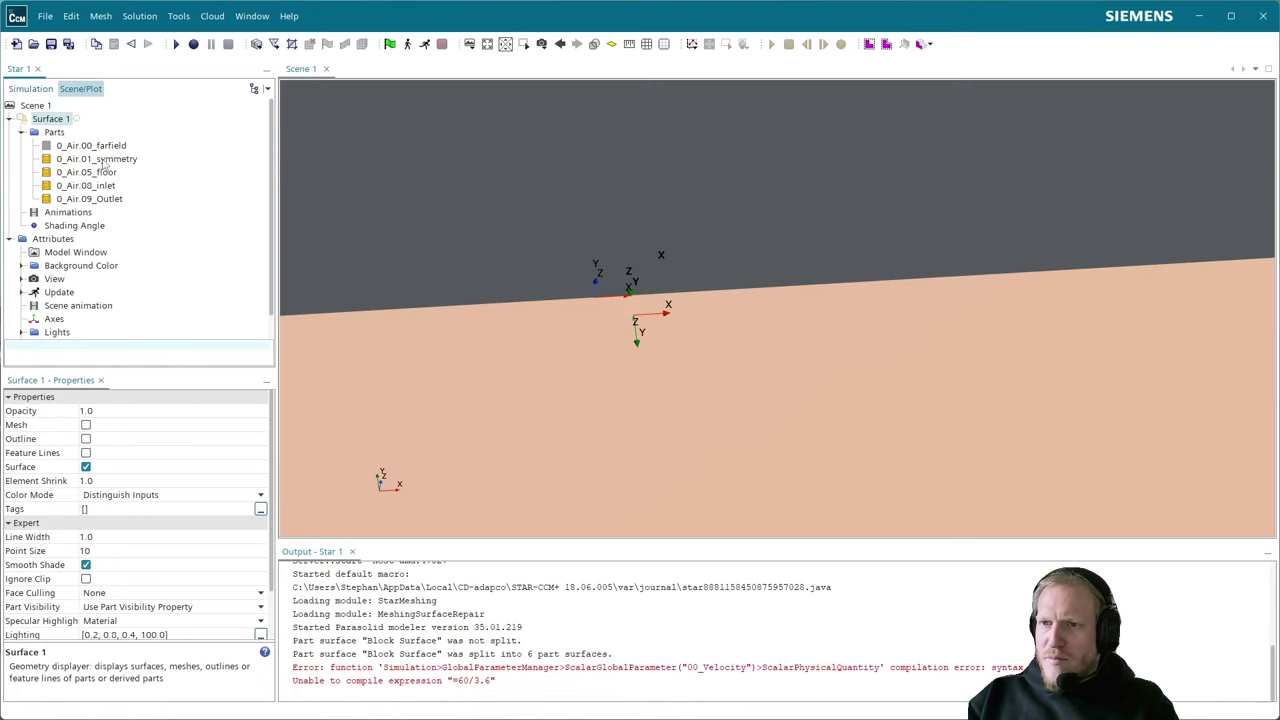
pyautogui.click(104, 160)
pyautogui.rightClick(105, 161)
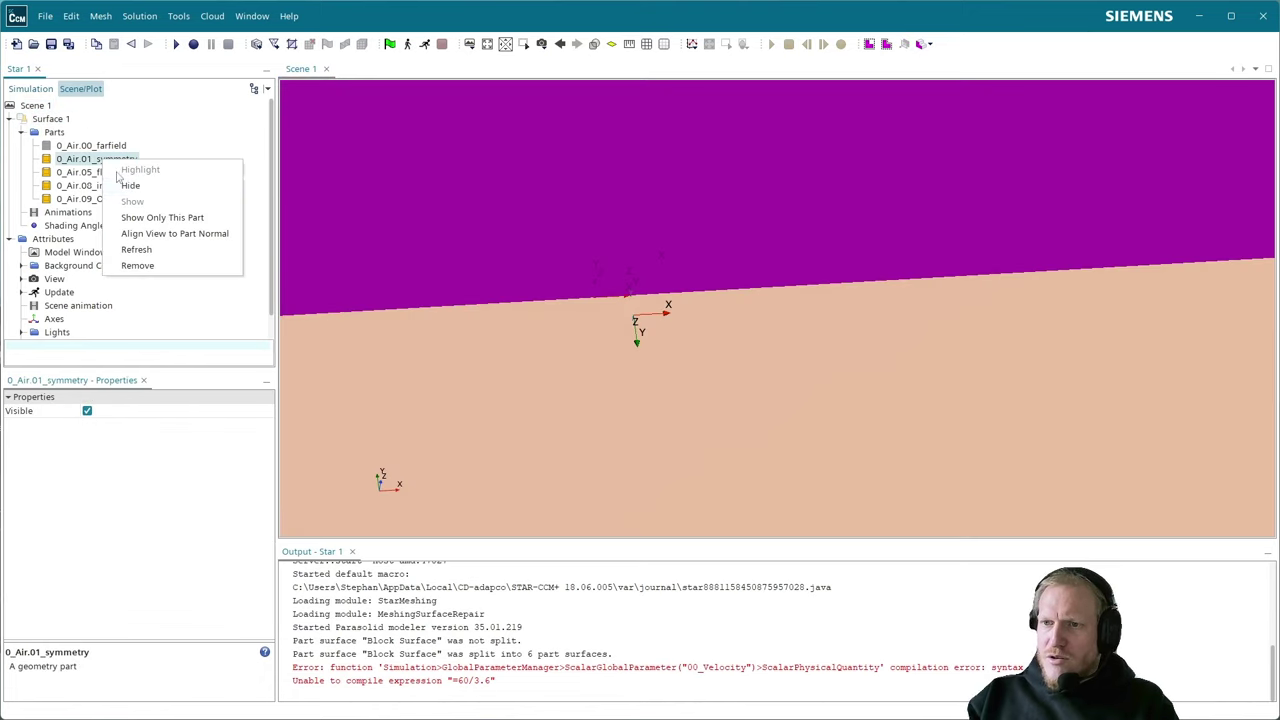
pyautogui.click(118, 182)
pyautogui.moveTo(608, 258); pyautogui.dragTo(679, 420)
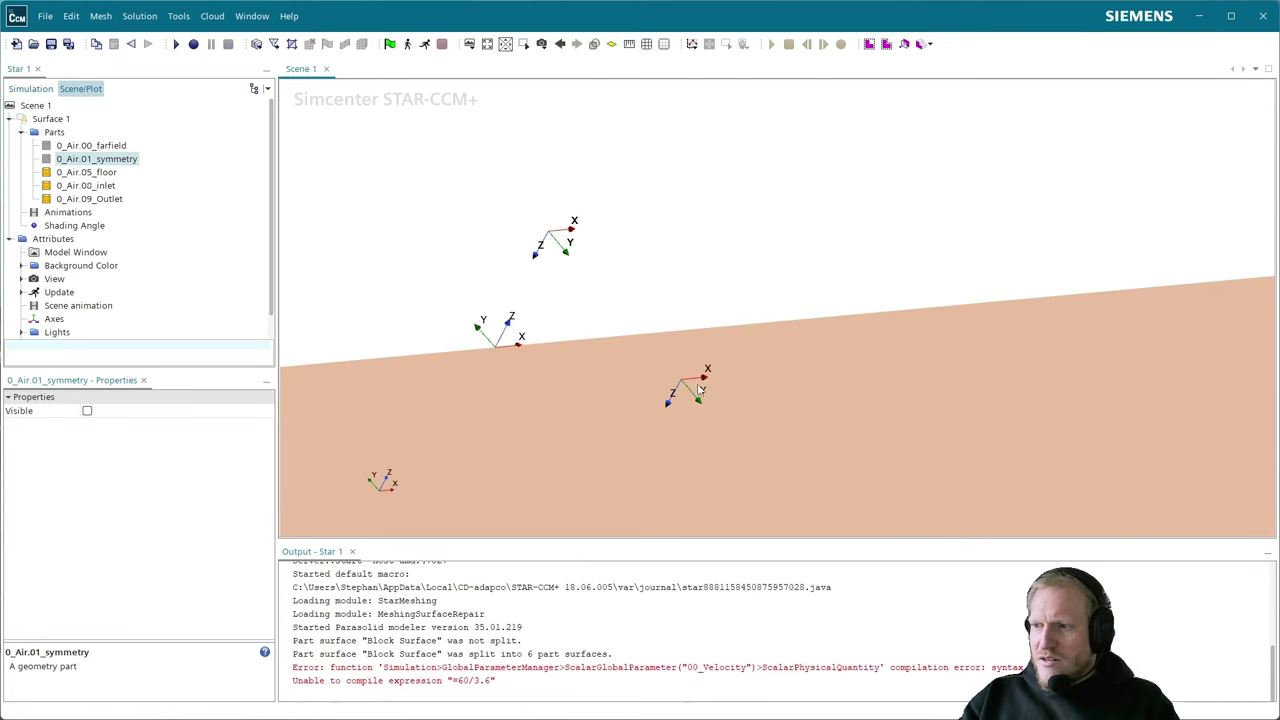
pyautogui.moveTo(543, 228); pyautogui.dragTo(653, 341)
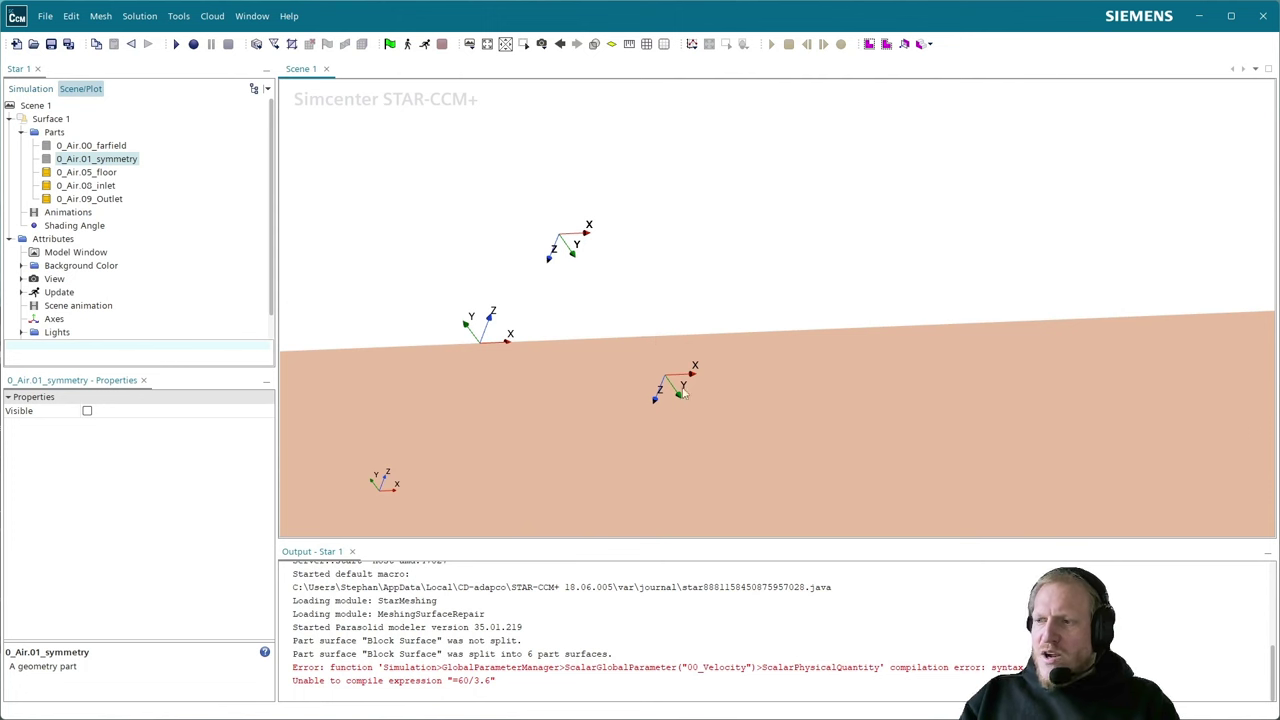
# - Make the Y component of 13_FR's Vector on X-Y Plane input positive (0.9993923077779624), leaving Z negative, and inspect the triad's orientation
pyautogui.click(35, 88)
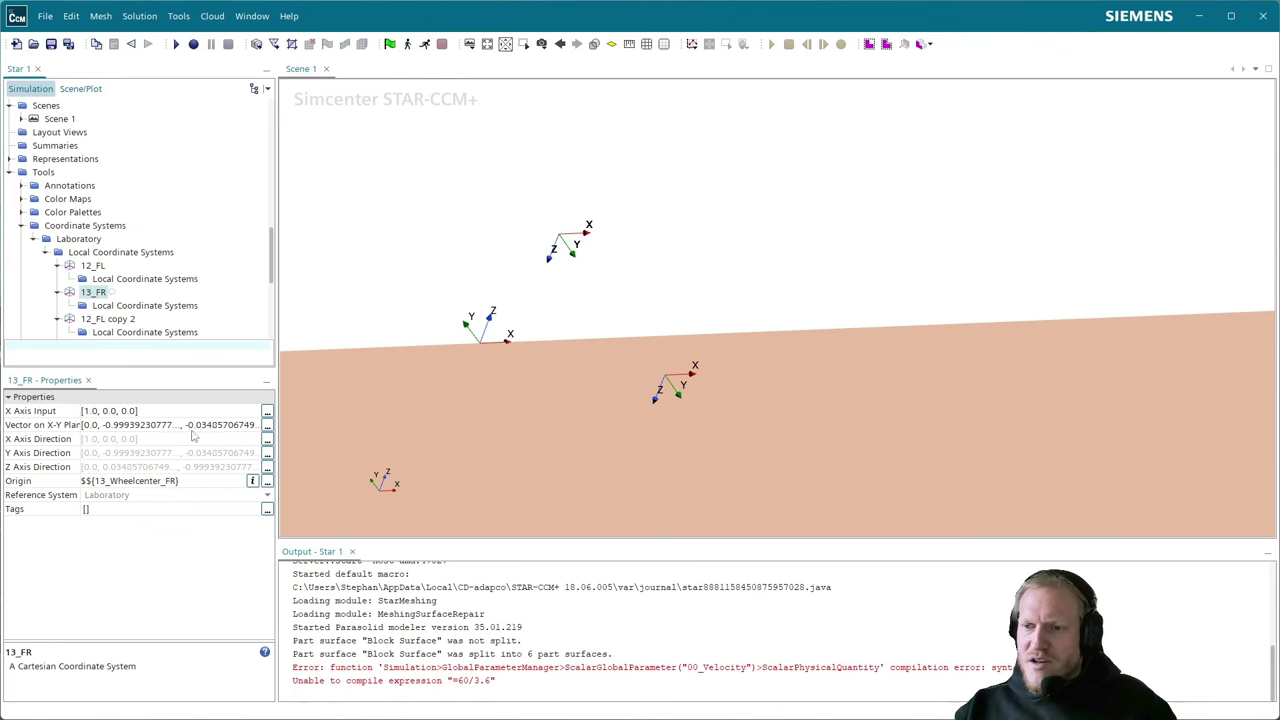
pyautogui.click(110, 425)
pyautogui.click(141, 424)
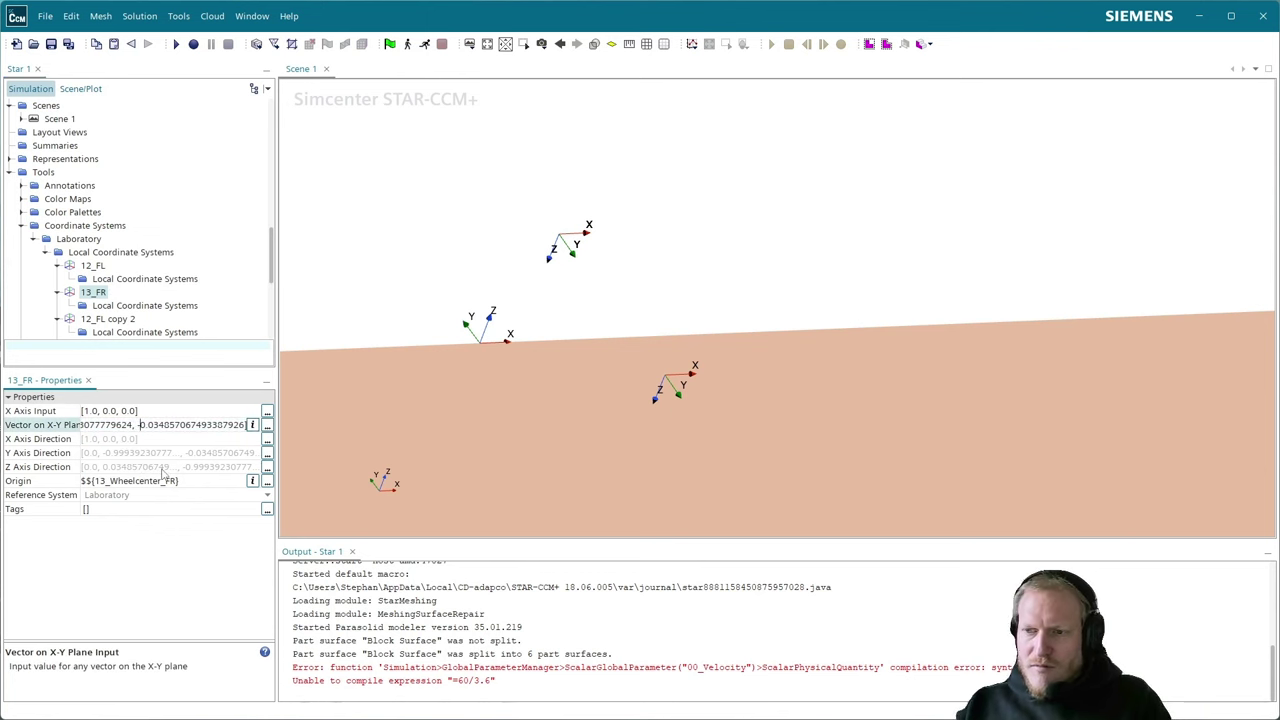
pyautogui.press('BackSpace')
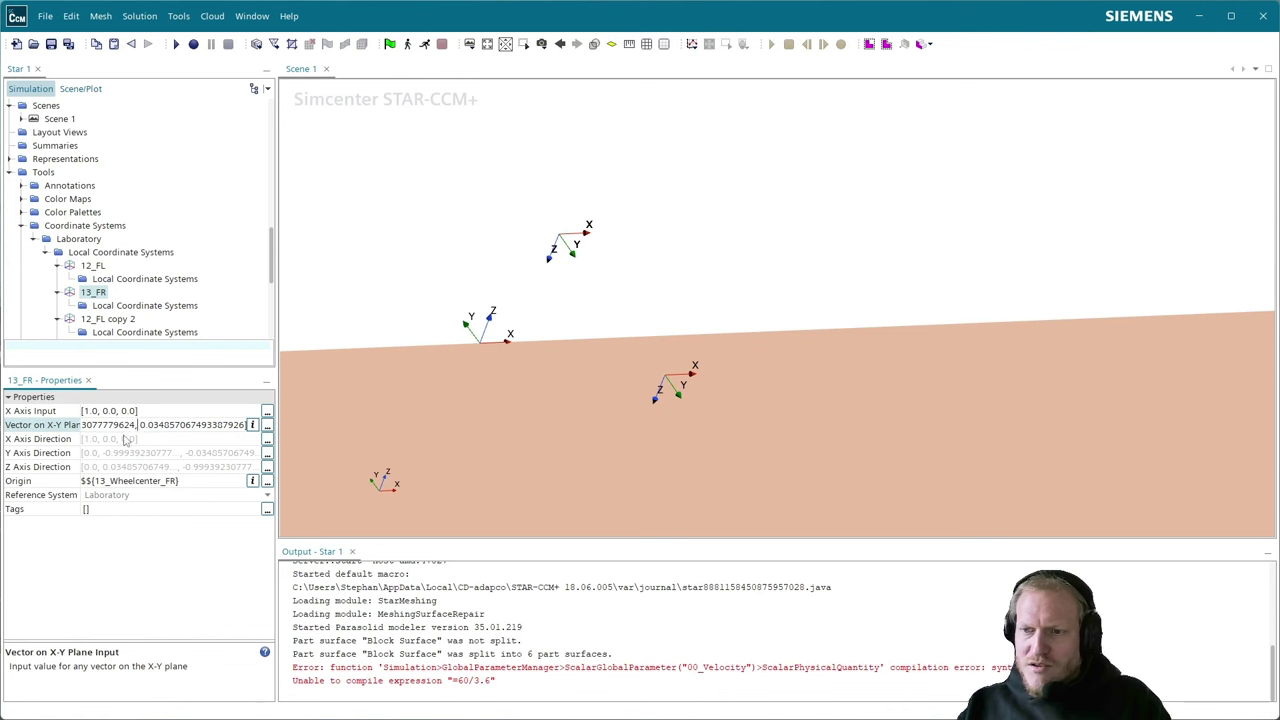
pyautogui.press('Left')
pyautogui.press('Left')
pyautogui.press('Left')
pyautogui.press('Left')
pyautogui.press('Left')
pyautogui.press('Left')
pyautogui.press('Left')
pyautogui.press('Left')
pyautogui.press('Left')
pyautogui.press('Left')
pyautogui.press('Left')
pyautogui.press('Left')
pyautogui.press('Left')
pyautogui.press('Left')
pyautogui.press('Left')
pyautogui.press('Left')
pyautogui.press('Left')
pyautogui.press('Left')
pyautogui.press('Left')
pyautogui.press('Left')
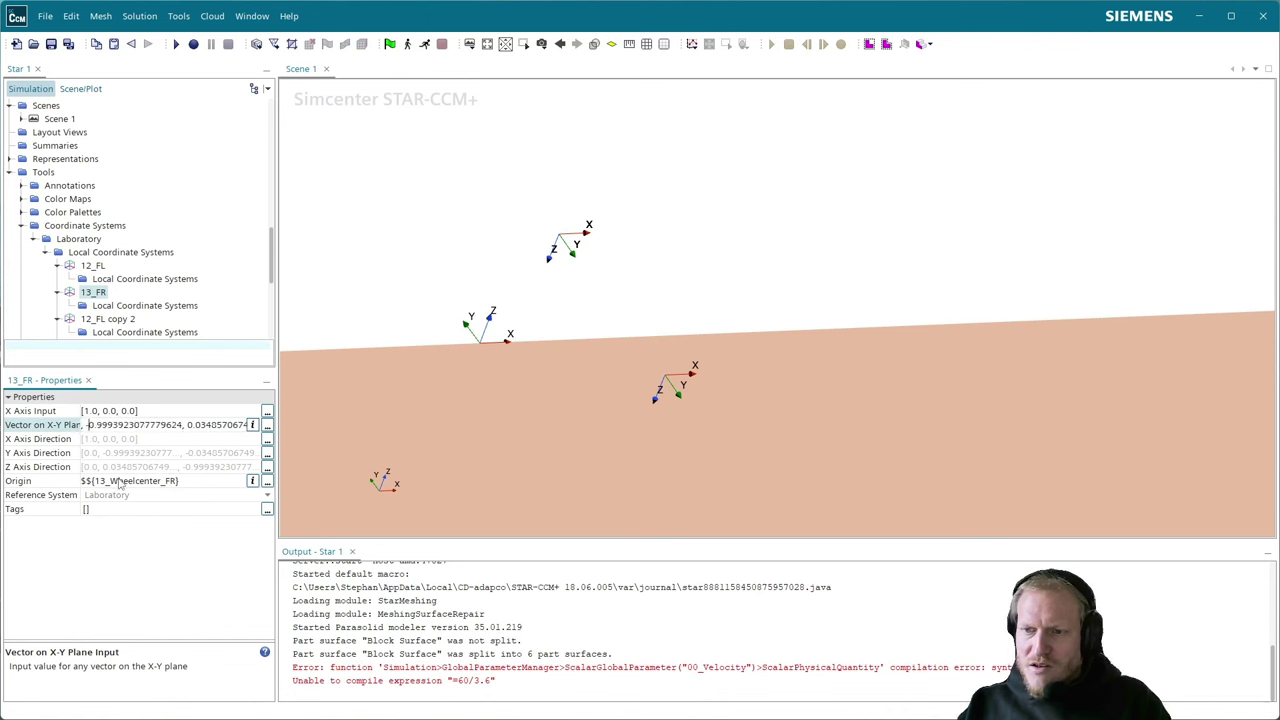
pyautogui.press('Delete')
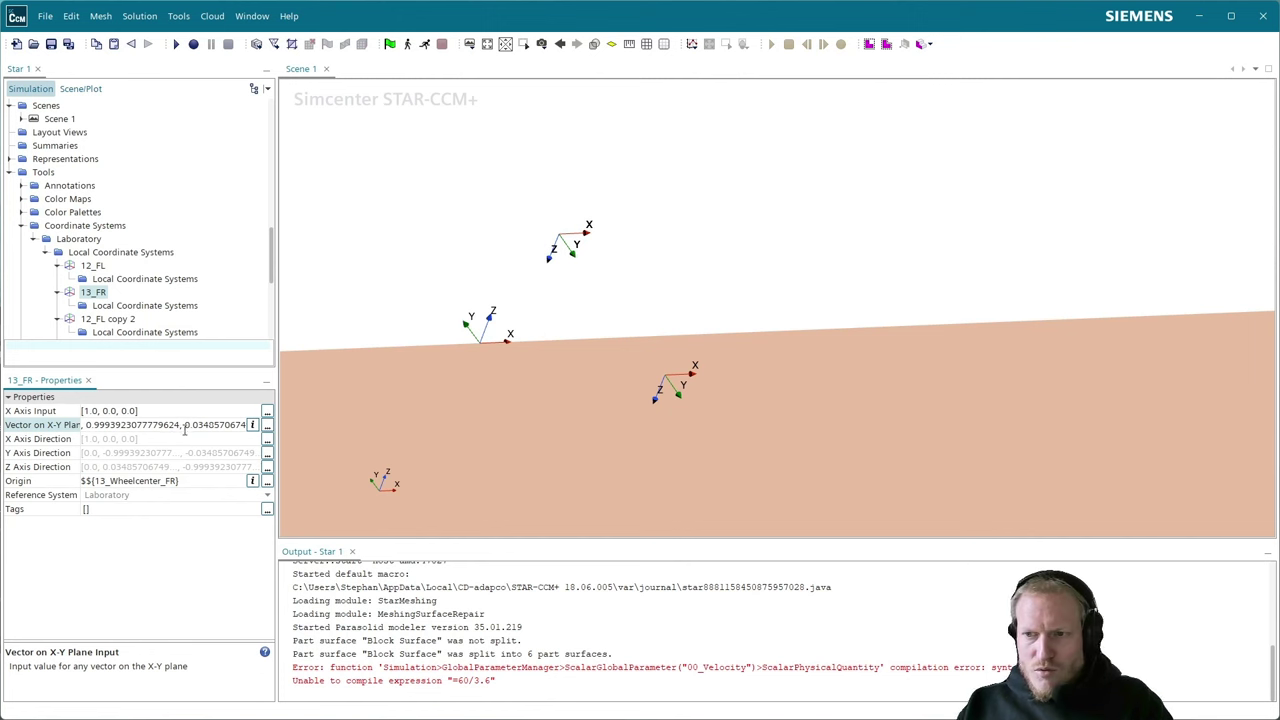
pyautogui.press('Return')
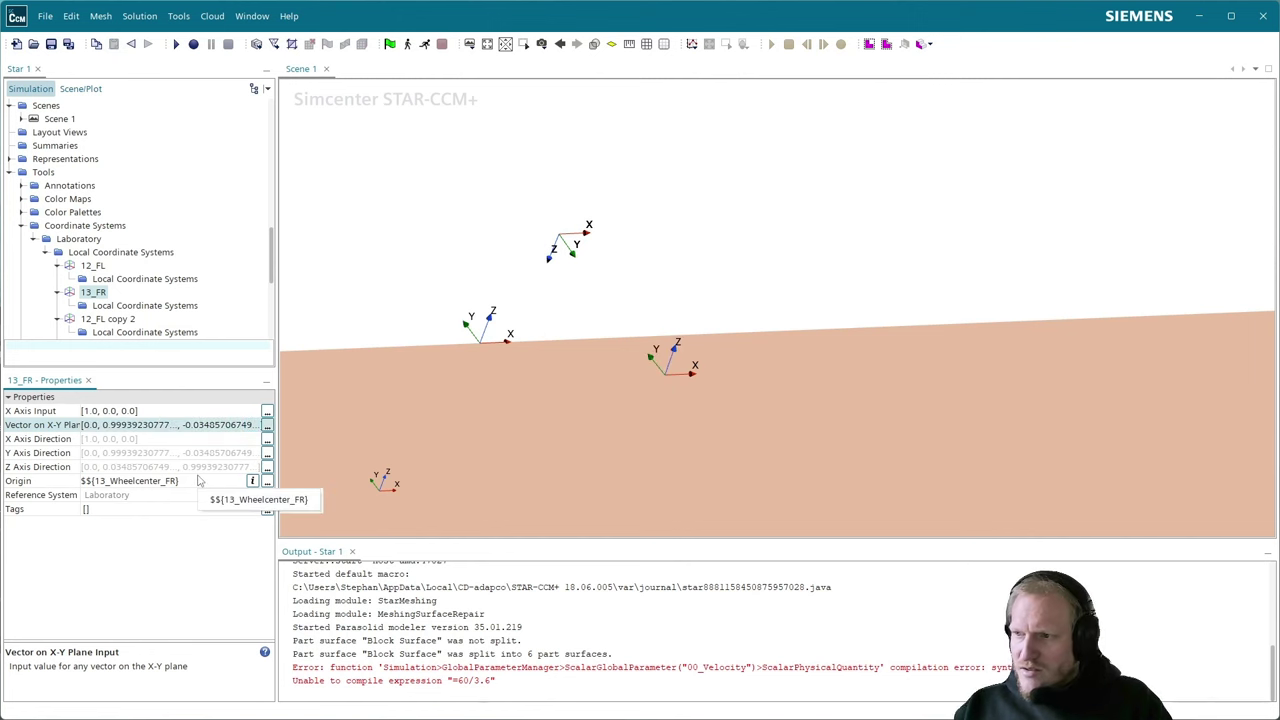
pyautogui.moveTo(805, 237); pyautogui.dragTo(404, 359)
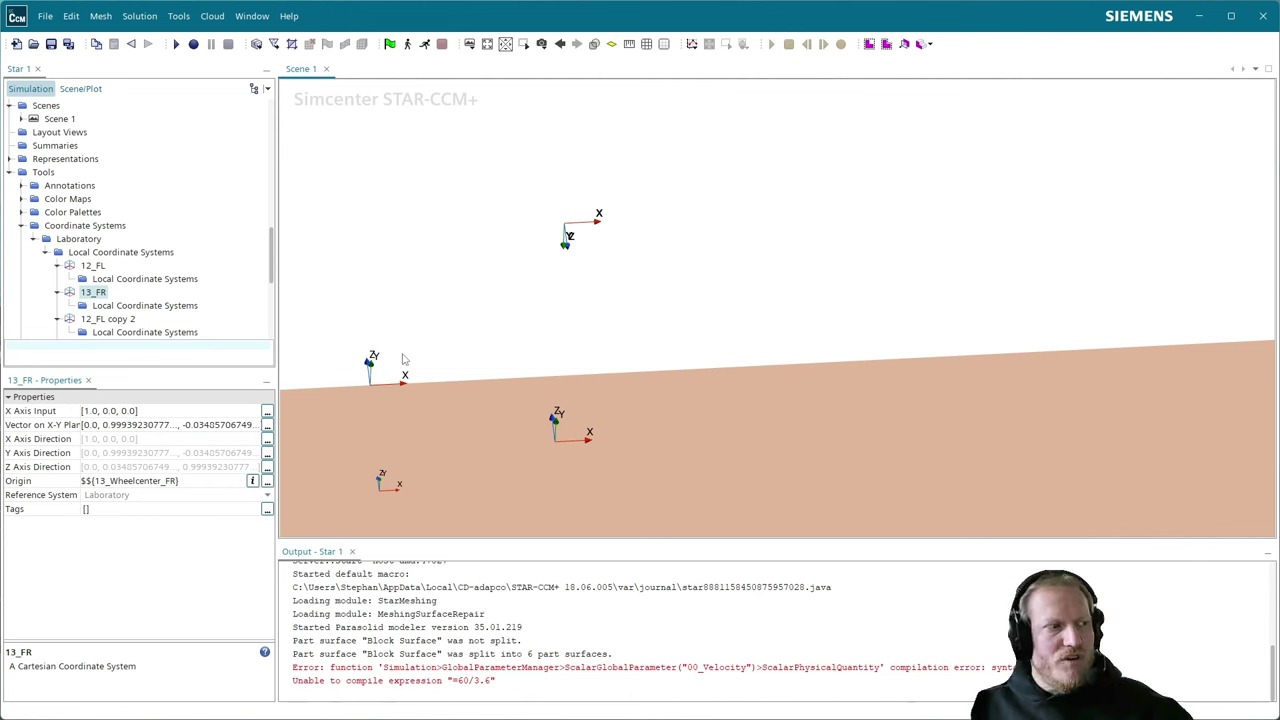
pyautogui.moveTo(551, 425); pyautogui.dragTo(515, 392)
# - Rename the coordinate system 12_FL copy 2 as 14_RL and 12_FL copy copy as 15_RR
pyautogui.scroll(-2, 140, 320)
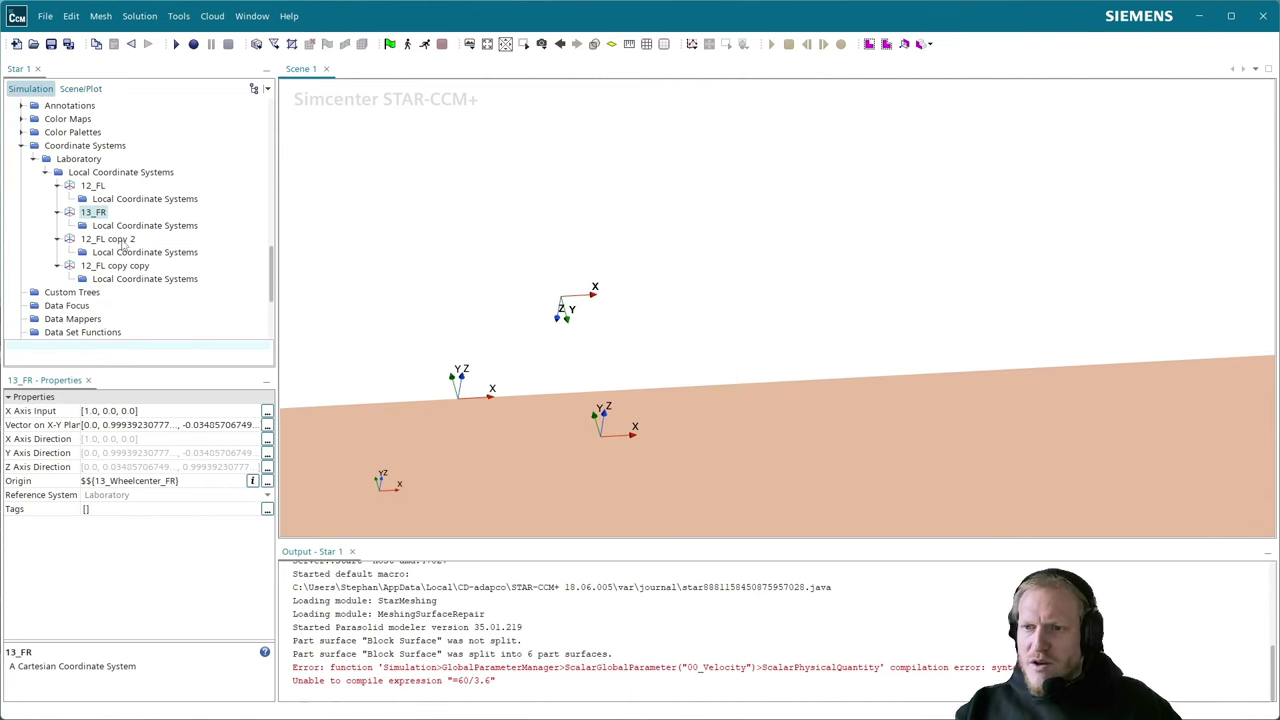
pyautogui.click(110, 239)
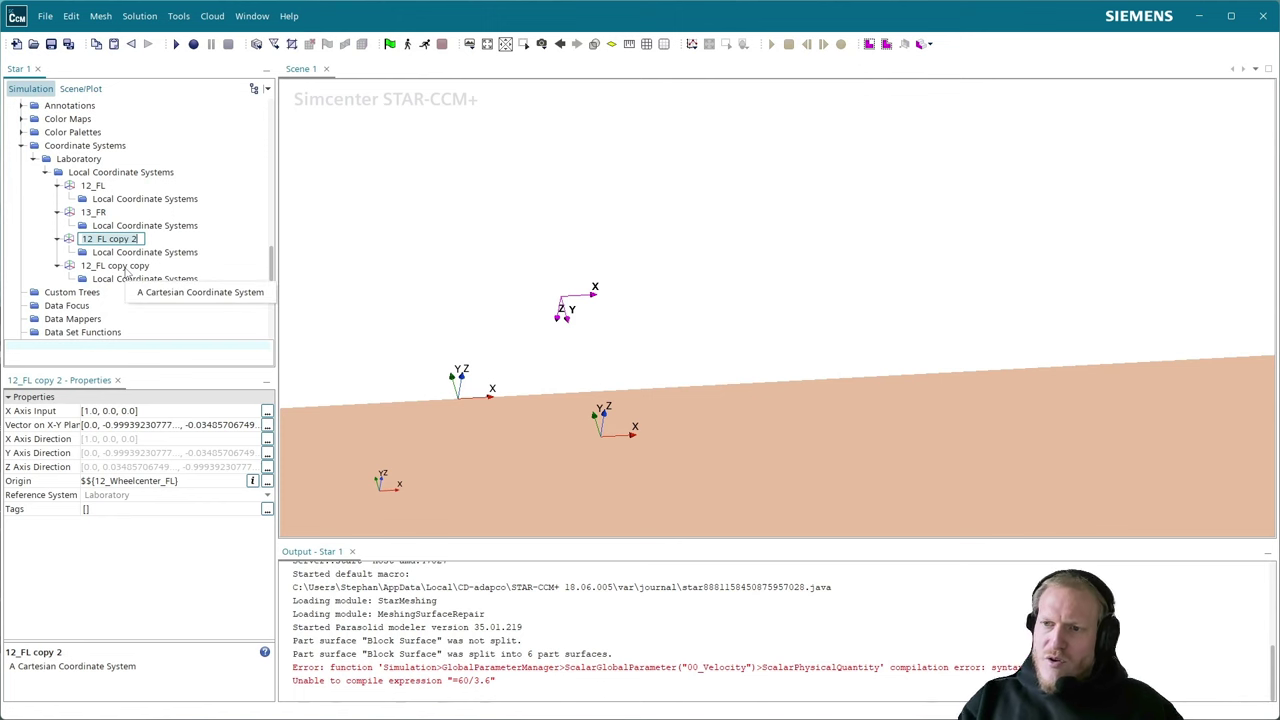
pyautogui.press('F2')
pyautogui.write('14_RL')
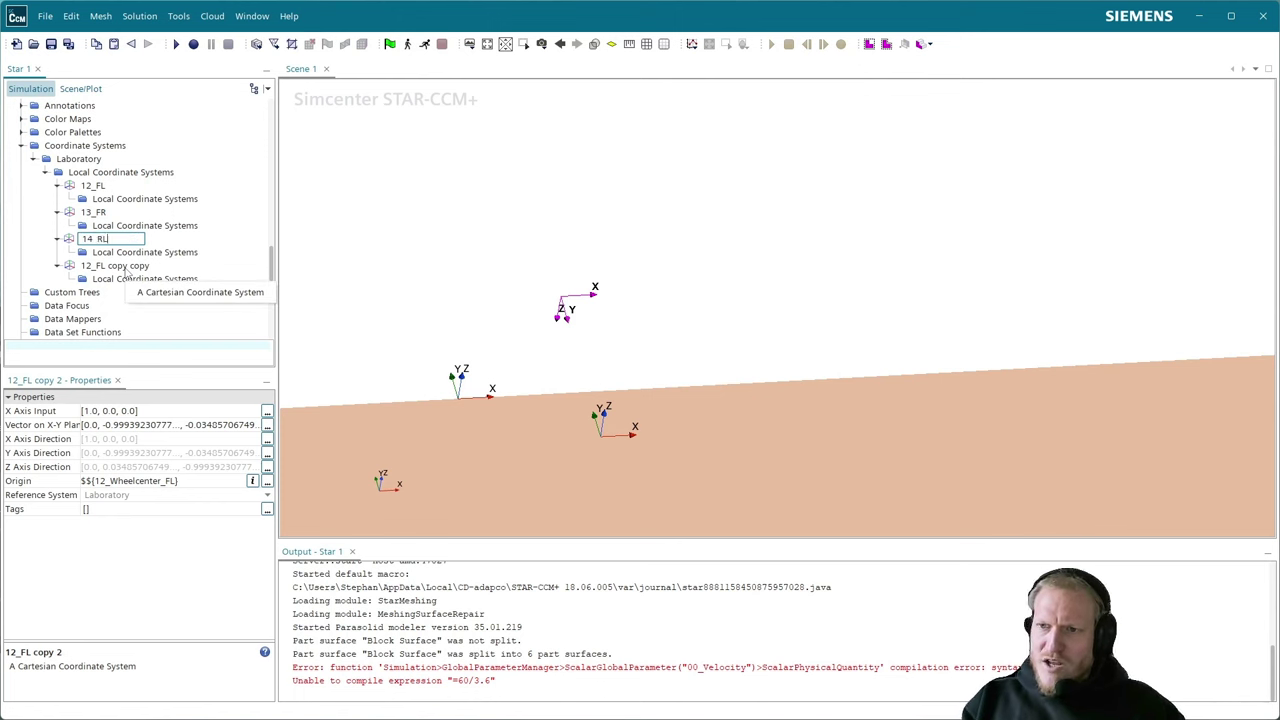
pyautogui.press('Return')
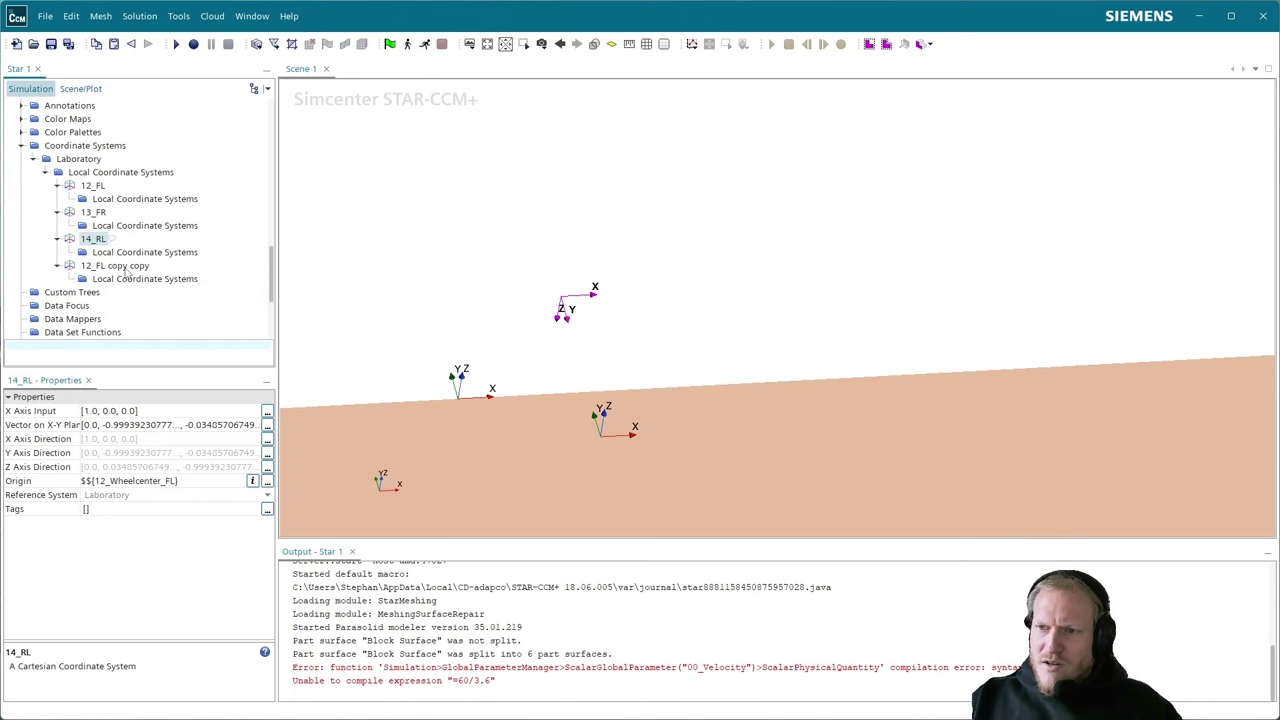
pyautogui.click(122, 266)
pyautogui.write('RR')
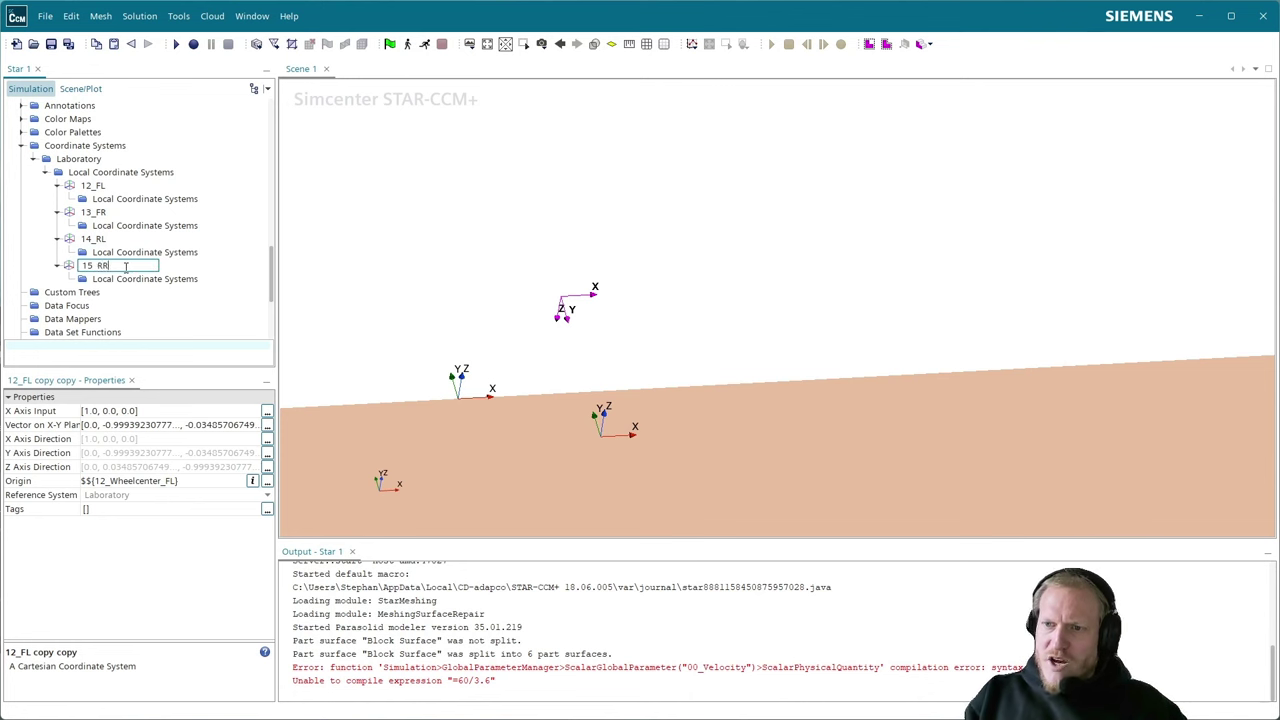
pyautogui.write('5_RR')
pyautogui.press('Return')
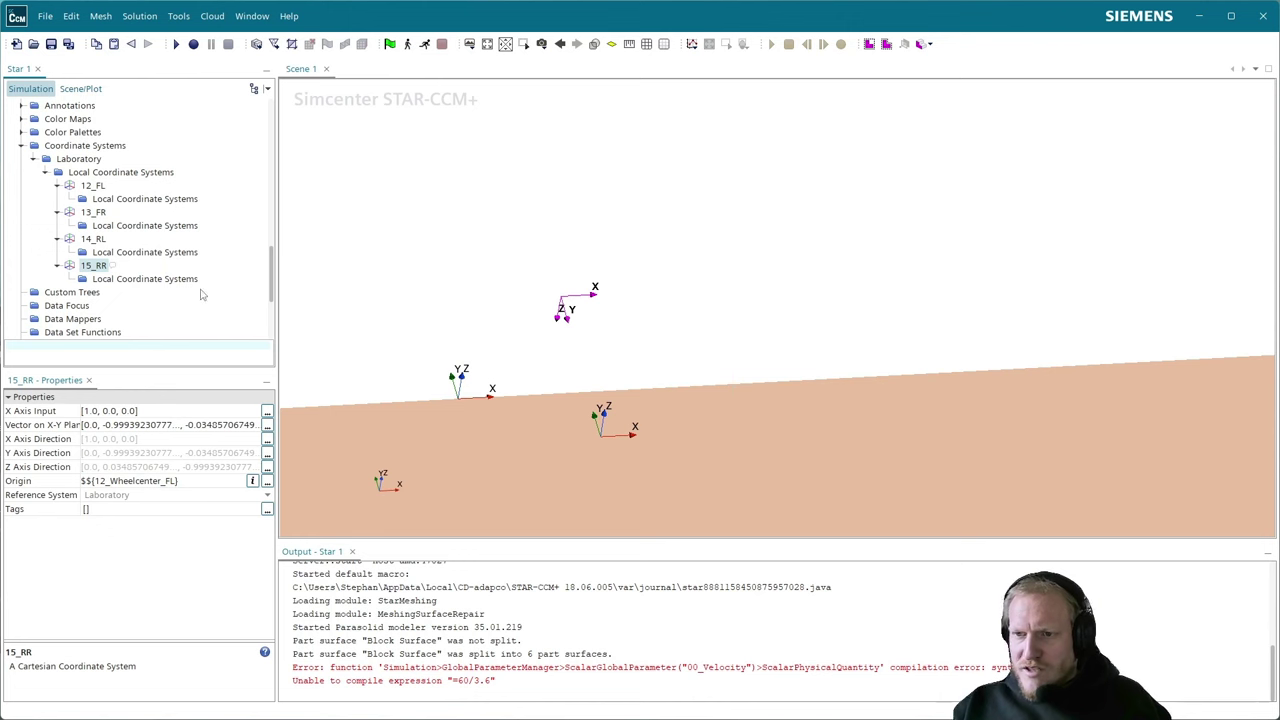
# - Replace the origin definition of coordinate system 14_RL with the vector parameter reference $${14_Wheelcenter_RL}
pyautogui.click(93, 240)
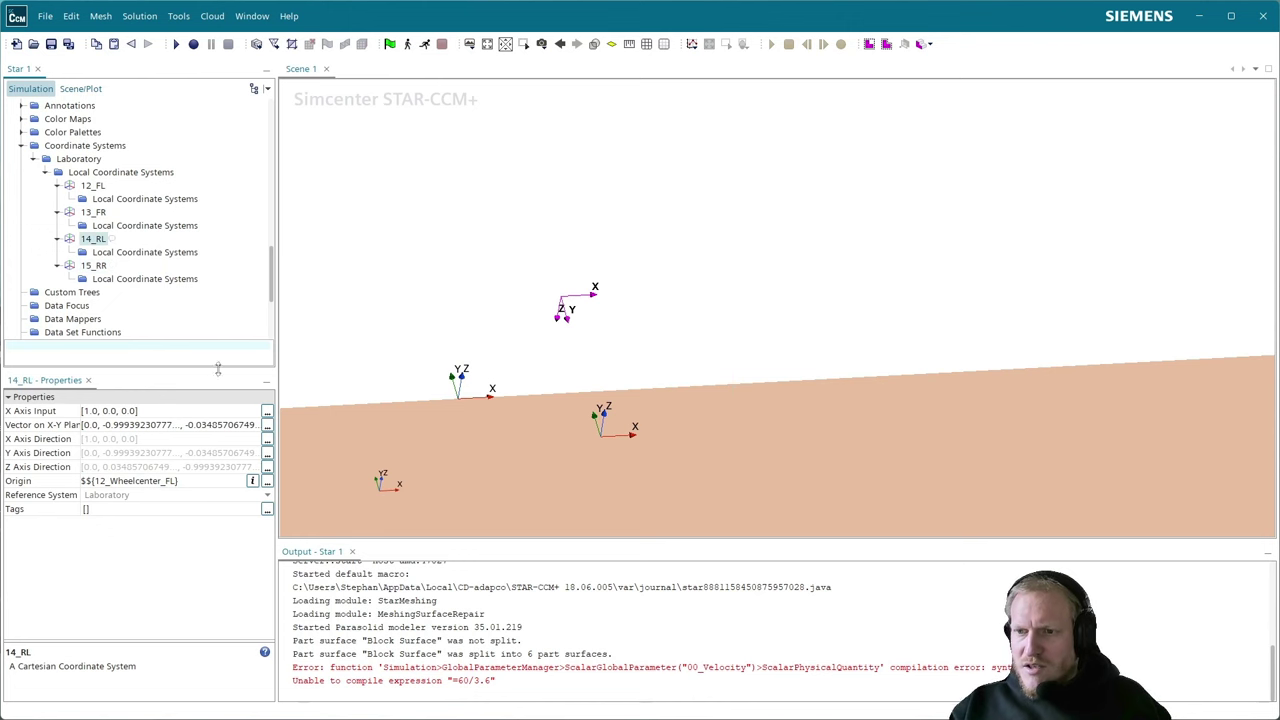
pyautogui.click(267, 481)
pyautogui.click(724, 274)
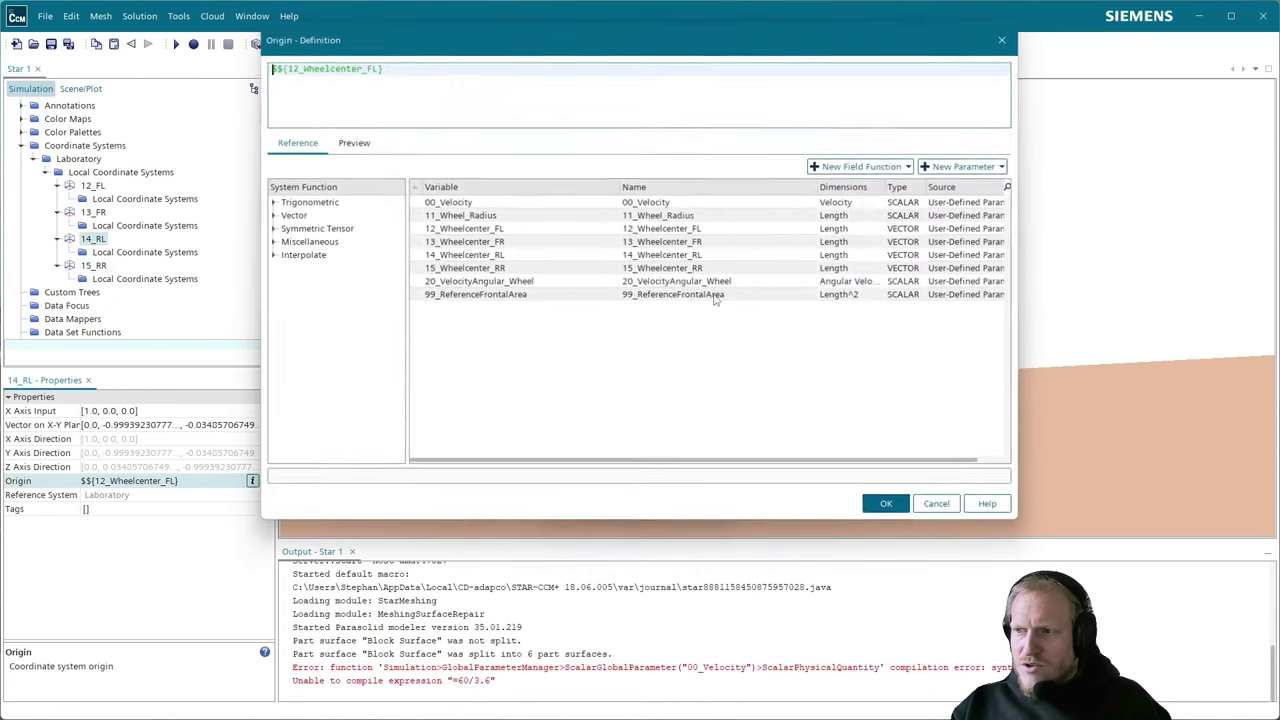
pyautogui.tripleClick(398, 64)
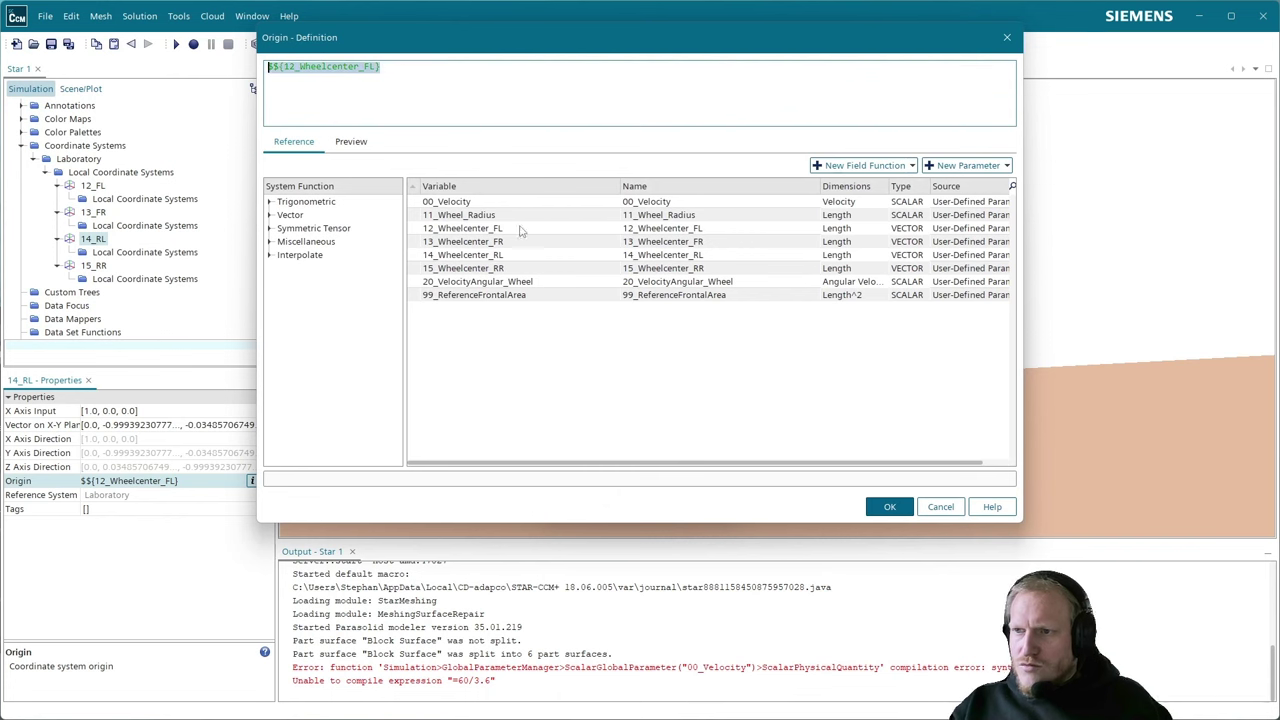
pyautogui.doubleClick(497, 255)
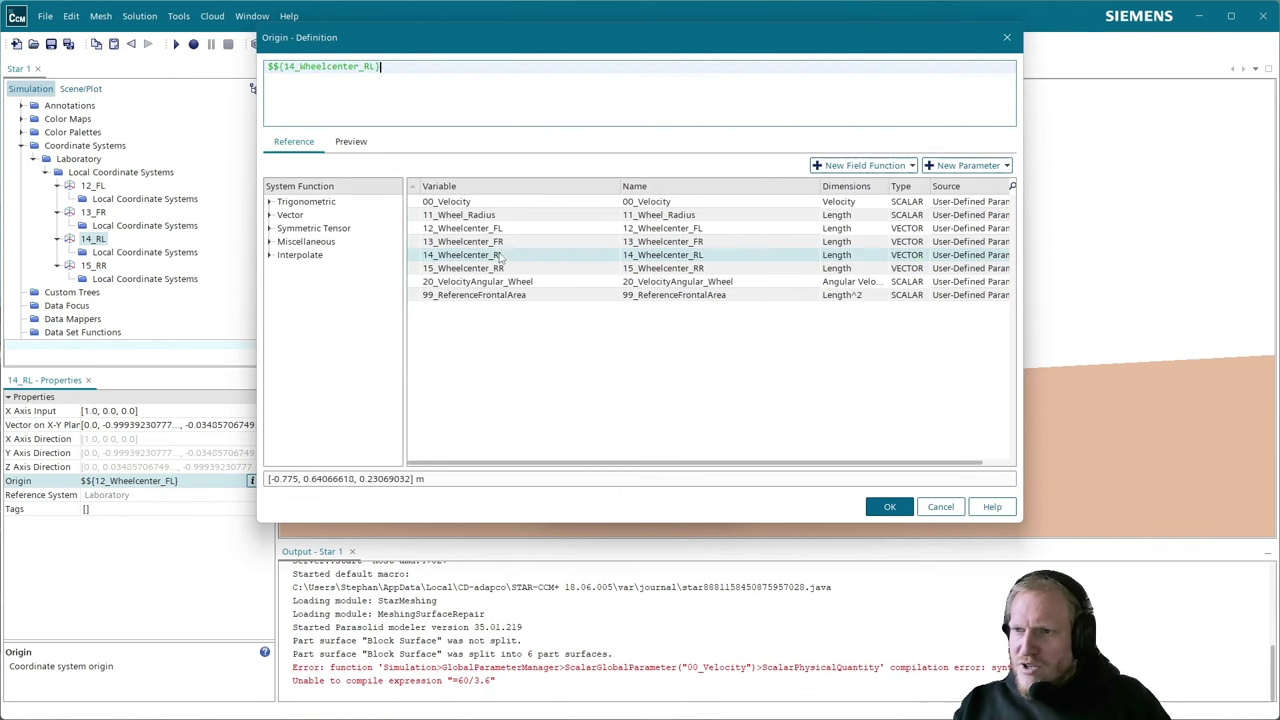
pyautogui.click(880, 507)
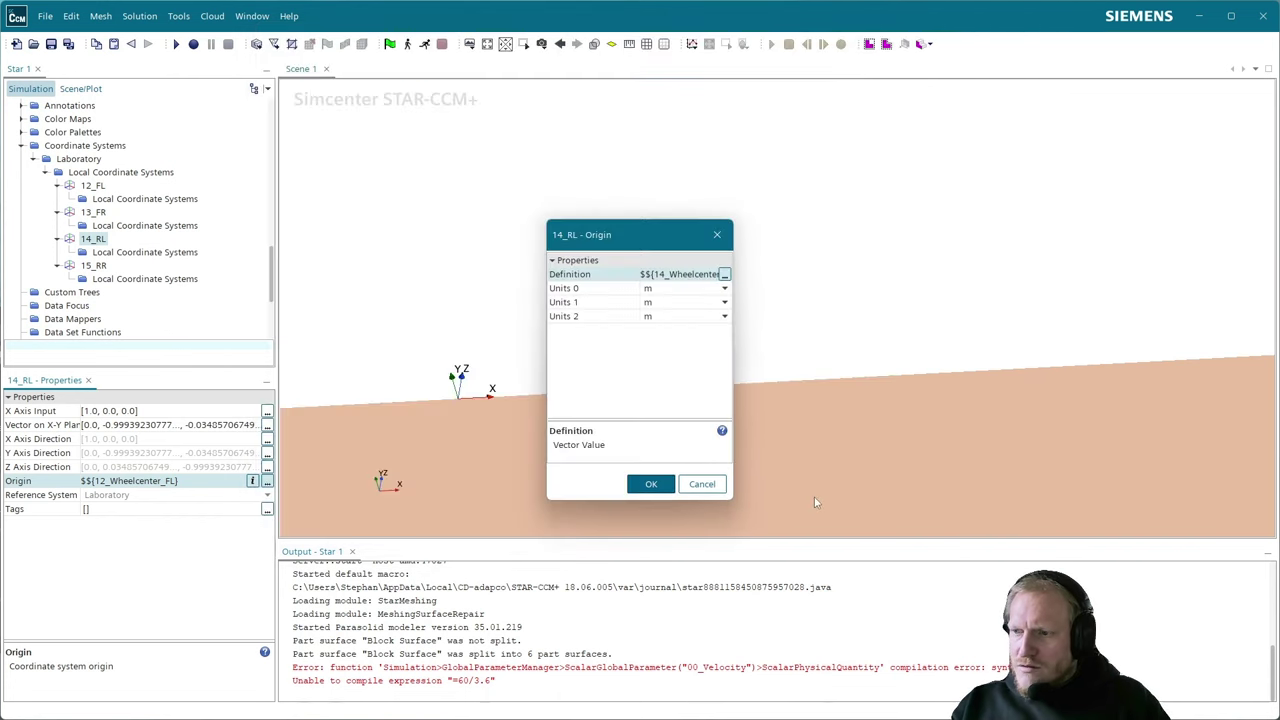
pyautogui.click(651, 485)
# - Replace the origin definition of coordinate system 15_RR with the vector parameter reference $${15_Wheelcenter_RR}
pyautogui.click(95, 266)
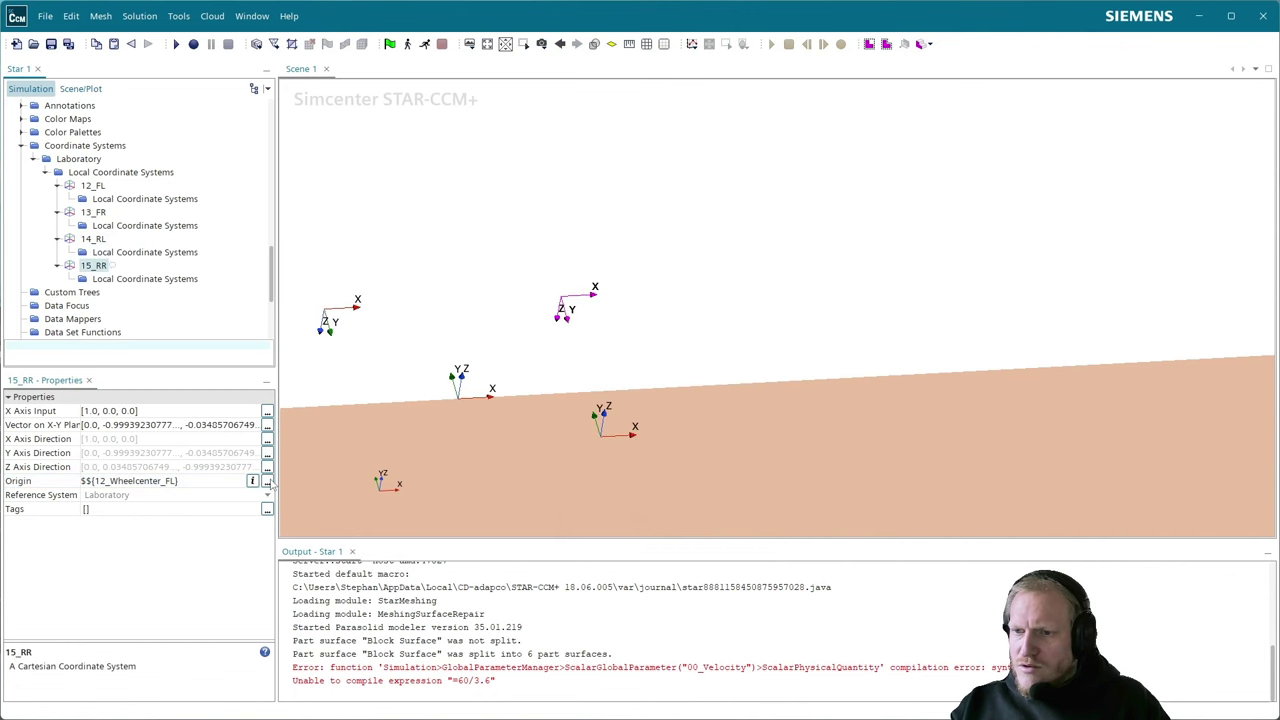
pyautogui.click(267, 481)
pyautogui.click(725, 275)
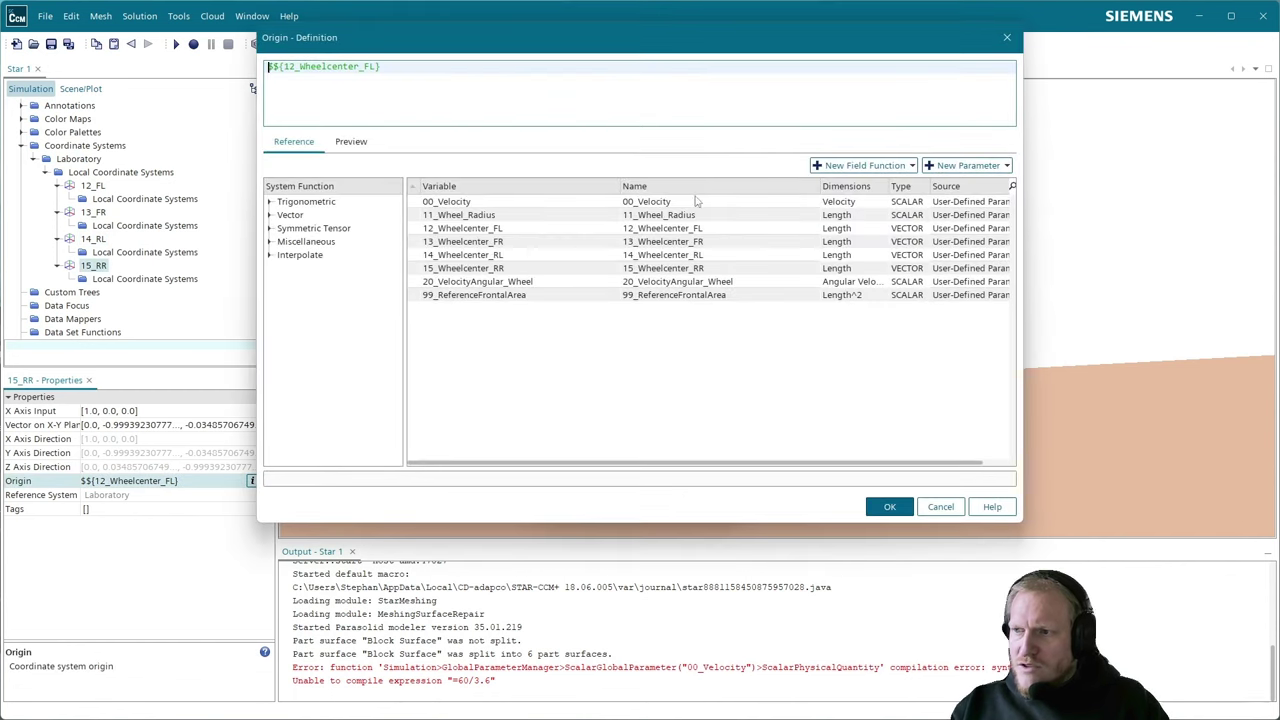
pyautogui.press('Delete')
pyautogui.press('Delete')
pyautogui.press('Delete')
pyautogui.press('Delete')
pyautogui.press('Delete')
pyautogui.press('Delete')
pyautogui.press('Delete')
pyautogui.press('Delete')
pyautogui.press('Delete')
pyautogui.press('Delete')
pyautogui.press('Delete')
pyautogui.press('Delete')
pyautogui.press('Delete')
pyautogui.press('Delete')
pyautogui.press('Delete')
pyautogui.press('Delete')
pyautogui.press('Delete')
pyautogui.press('Delete')
pyautogui.press('Delete')
pyautogui.press('Delete')
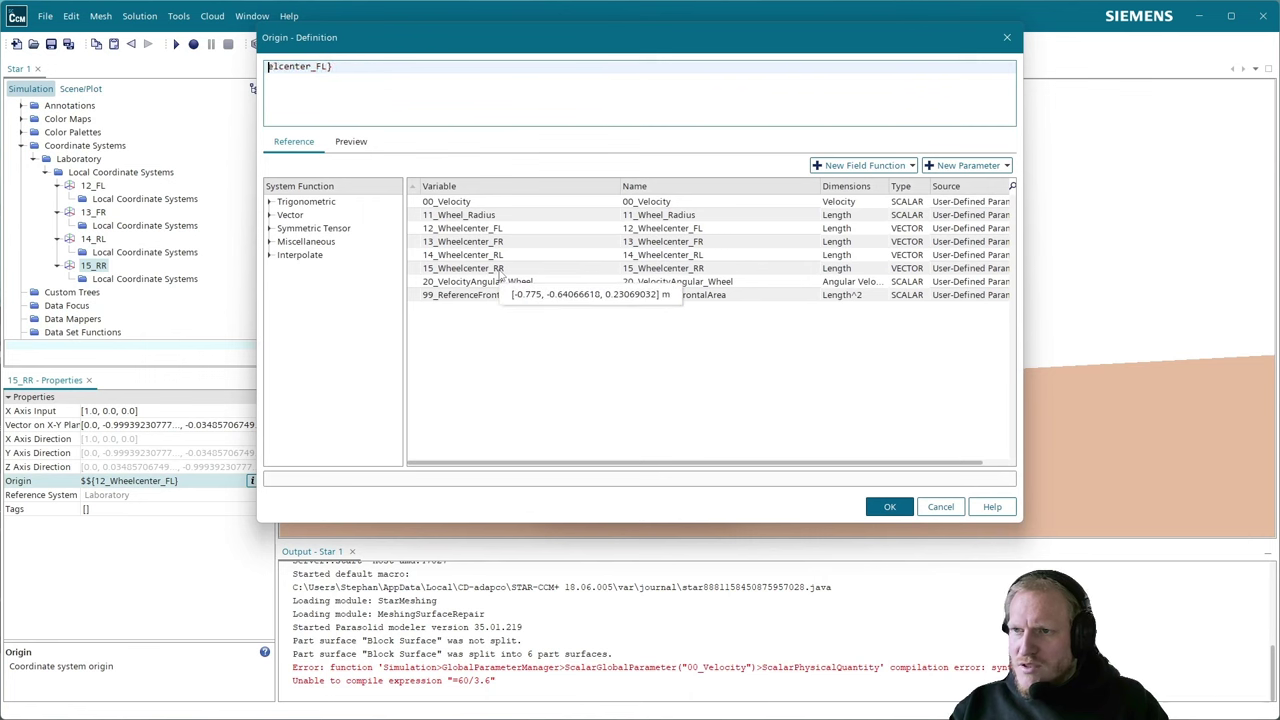
pyautogui.click(500, 269)
pyautogui.doubleClick(501, 273)
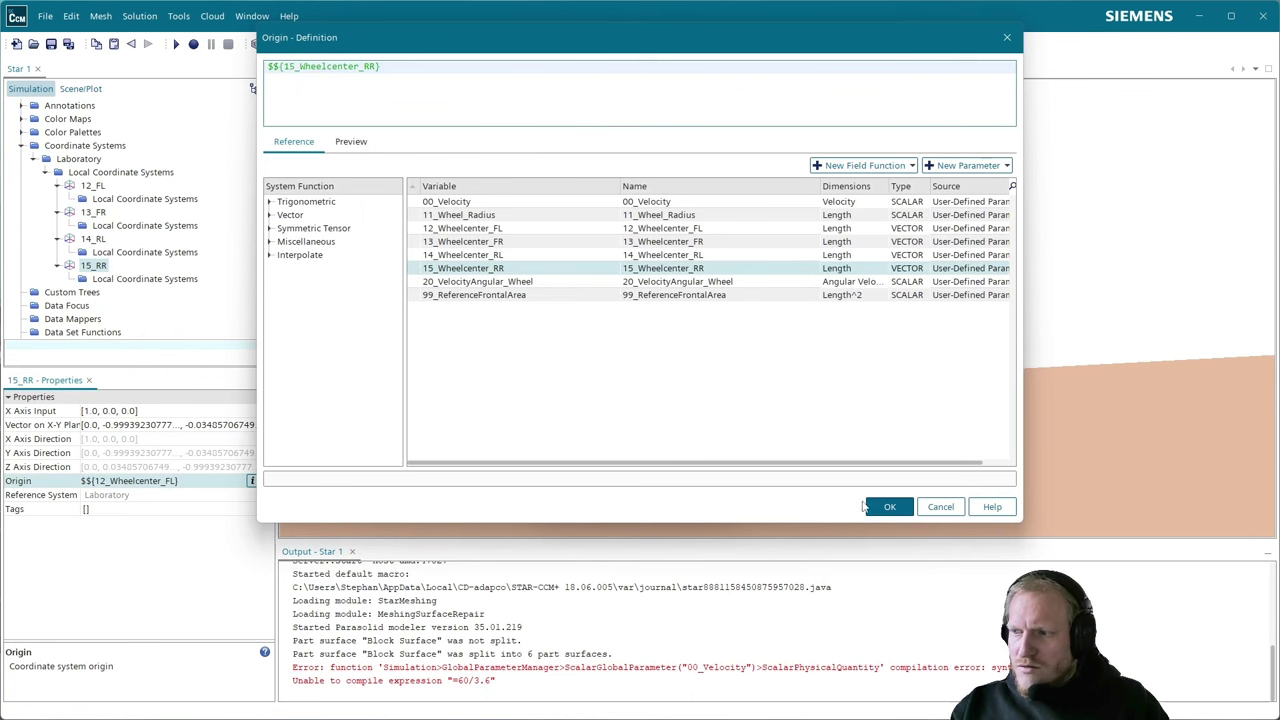
pyautogui.click(889, 506)
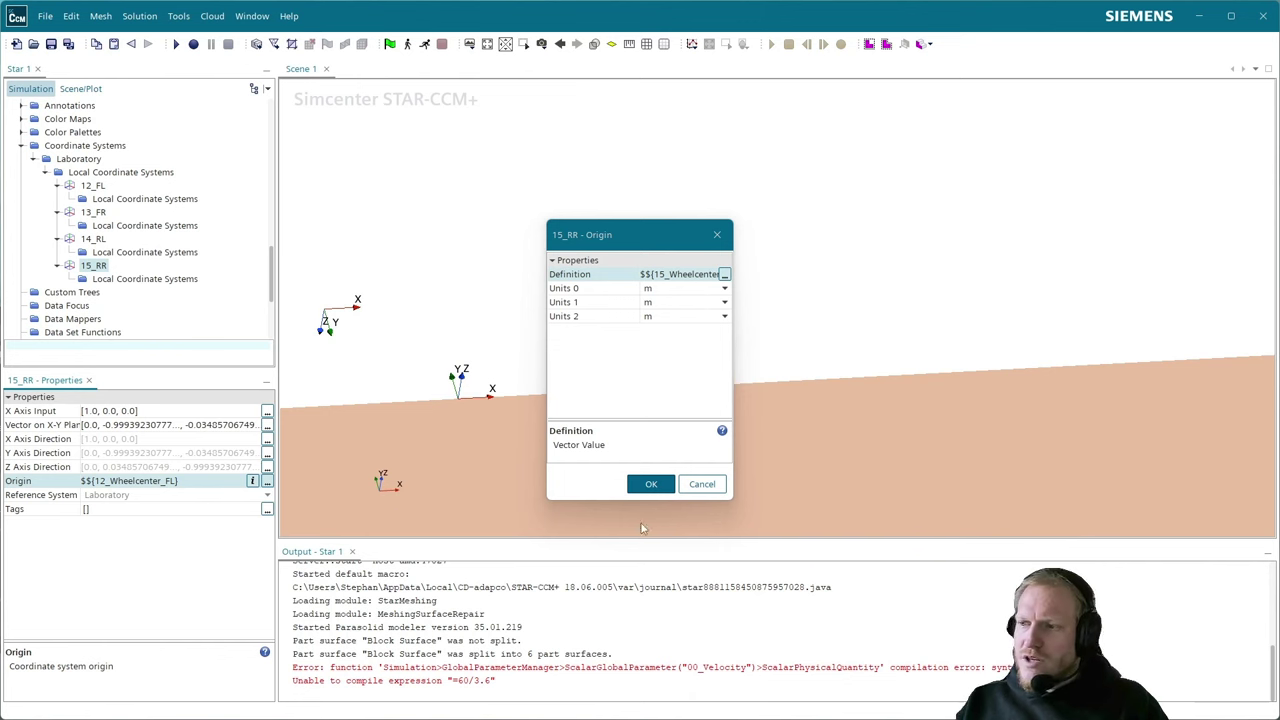
pyautogui.click(653, 485)
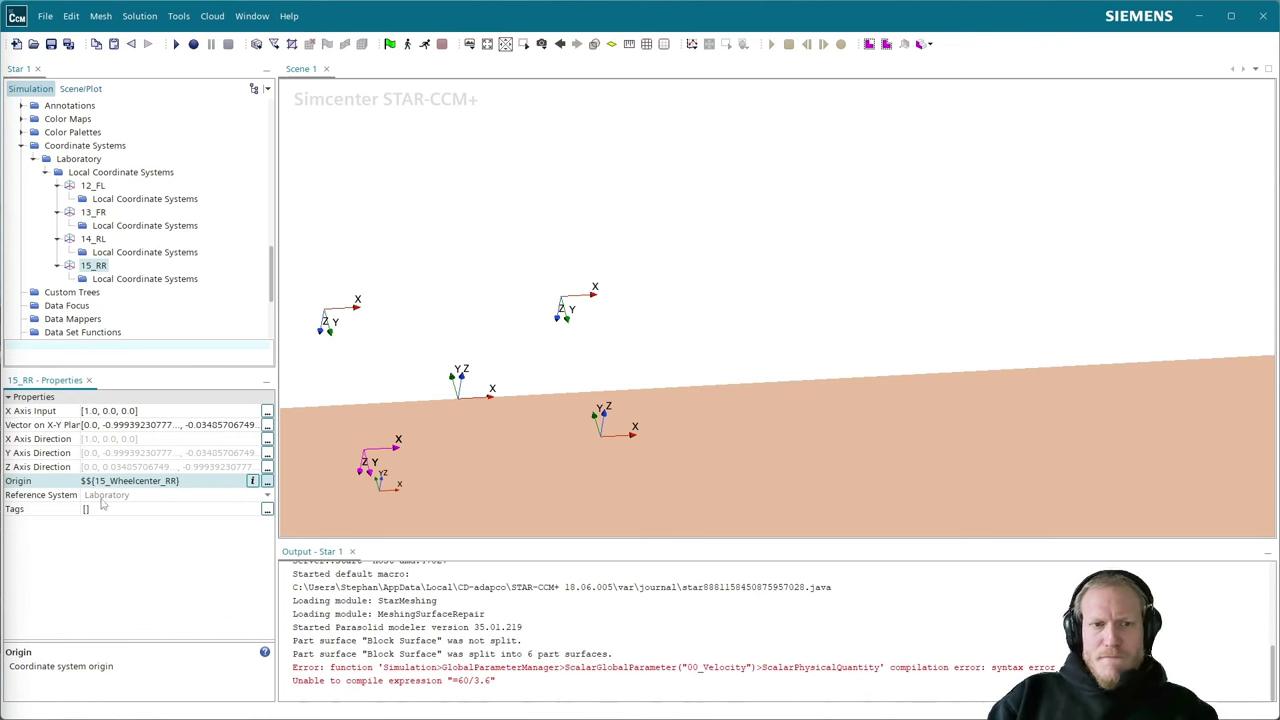
# - Check the Vector on X-Y Plane input of coordinate system 14_RL
pyautogui.click(100, 242)
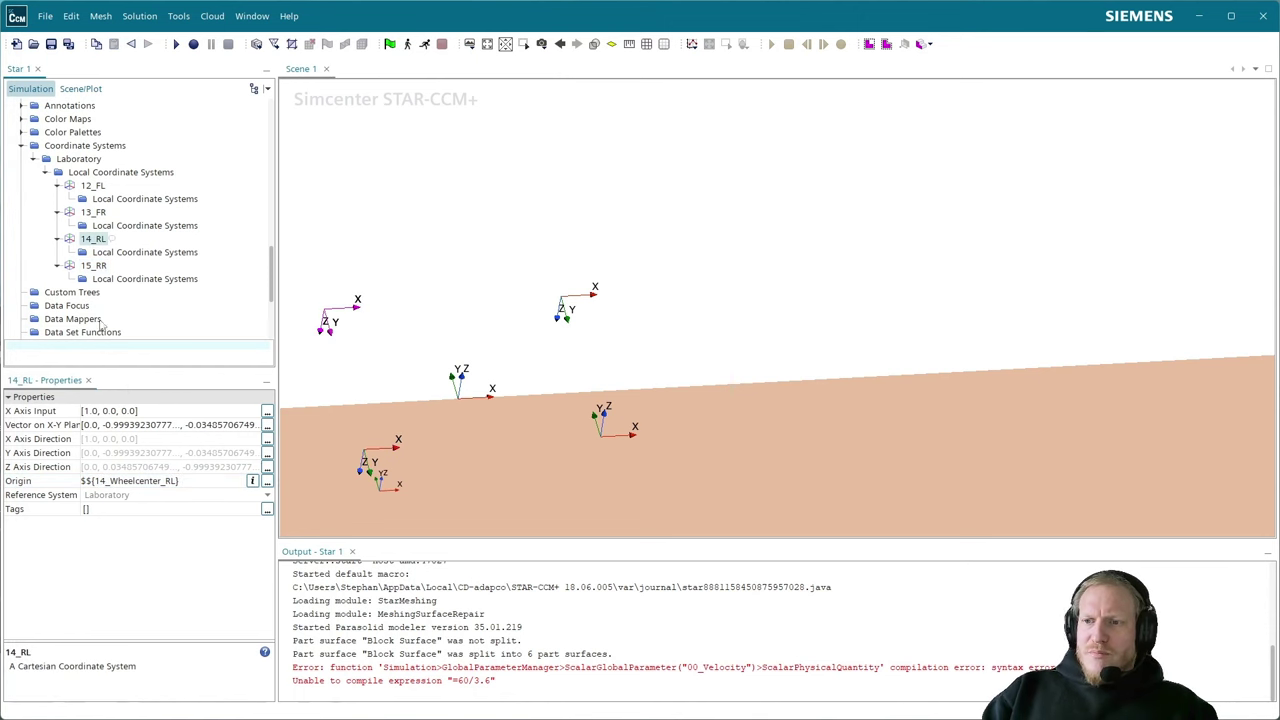
pyautogui.click(146, 432)
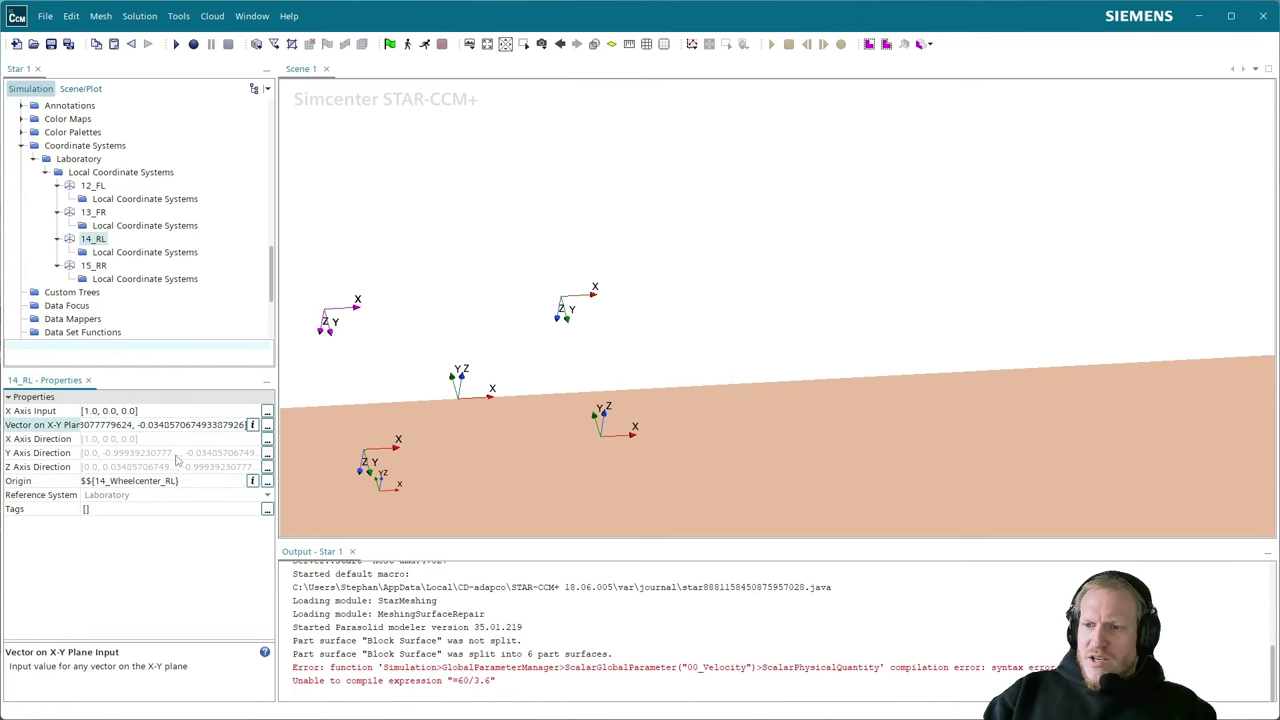
pyautogui.press('Return')
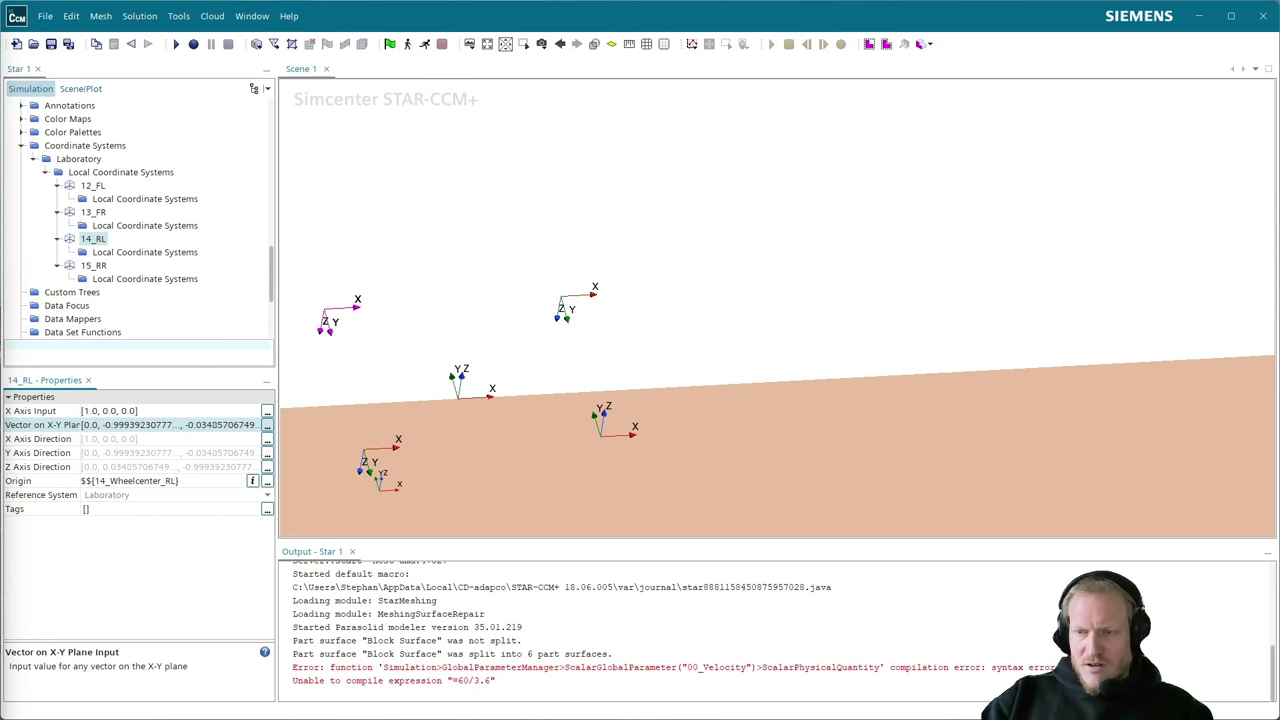
# - Make the Y component of 15_RR's Vector on X-Y Plane input positive, leaving Z negative, and inspect all the wheel triads in Scene 1
pyautogui.click(96, 266)
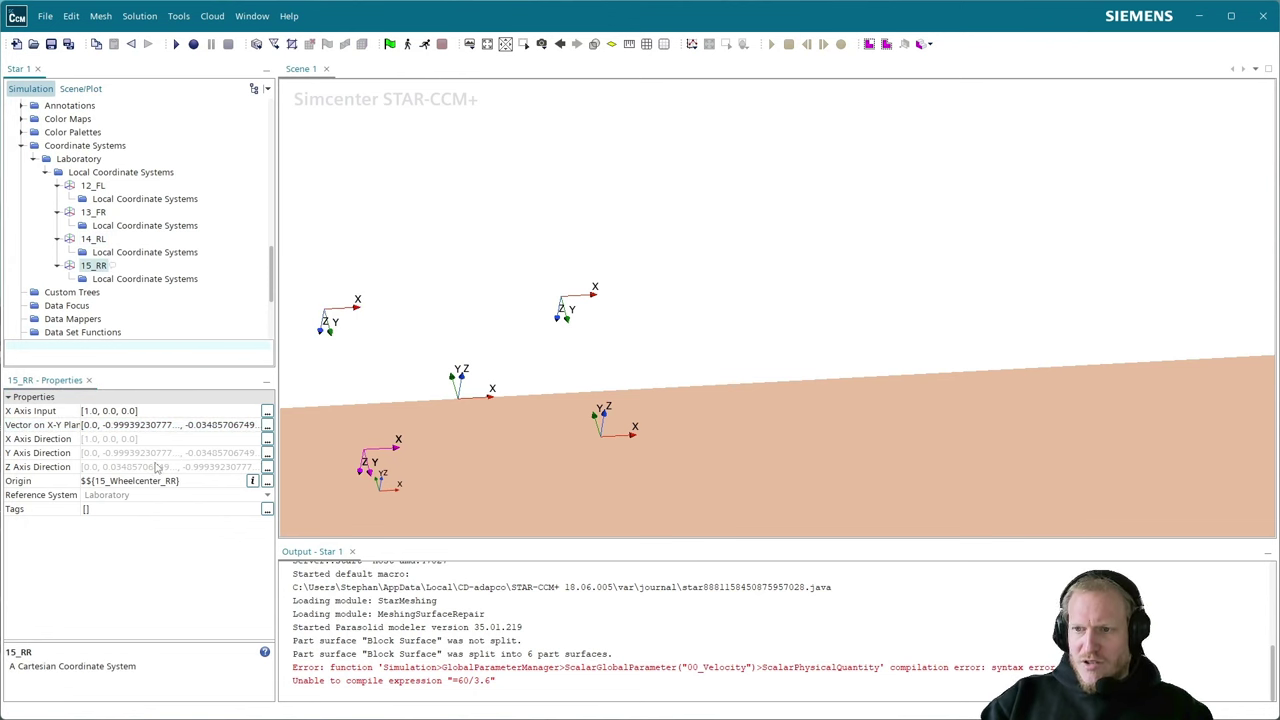
pyautogui.click(163, 425)
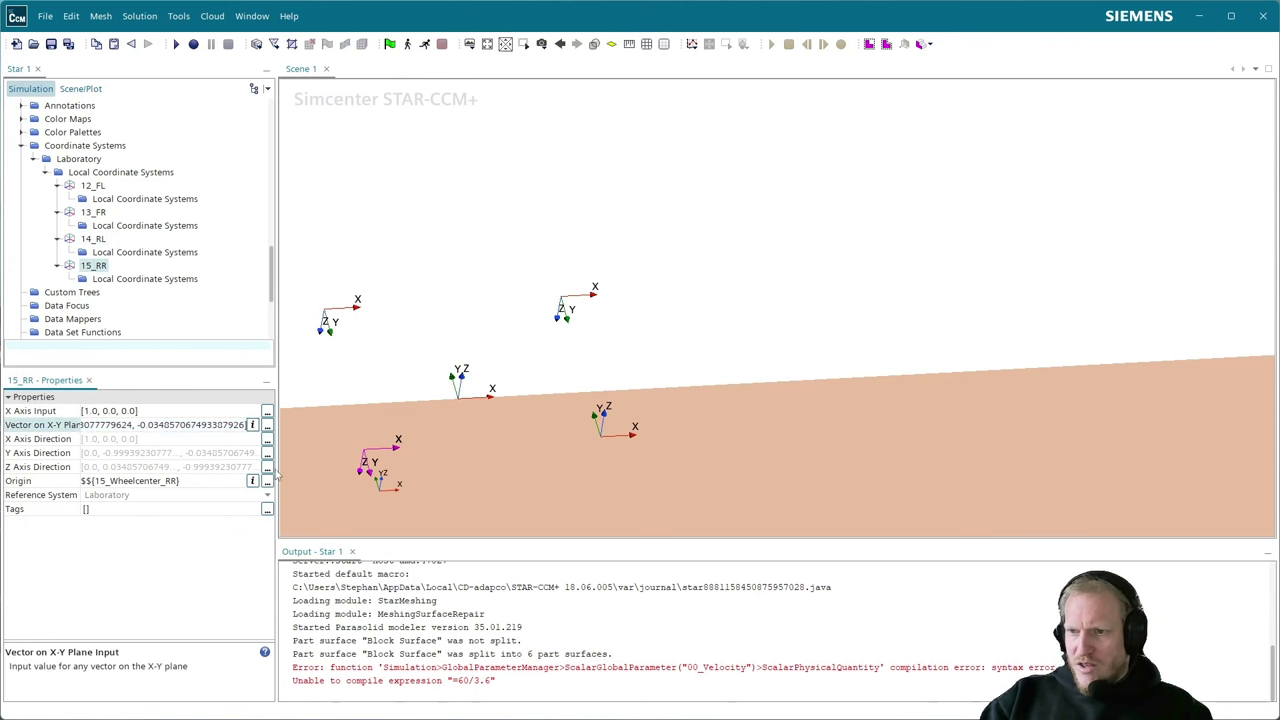
pyautogui.press('Return')
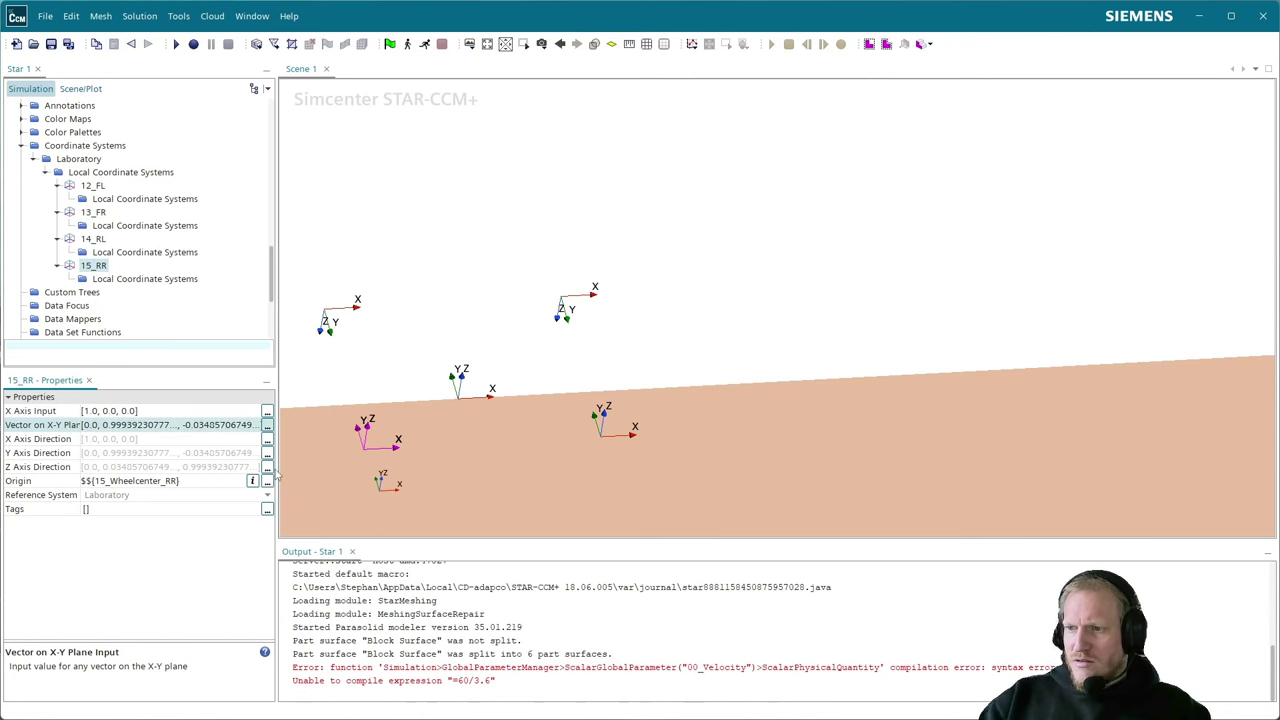
pyautogui.moveTo(500, 415); pyautogui.dragTo(672, 299)
pyautogui.click(648, 340)
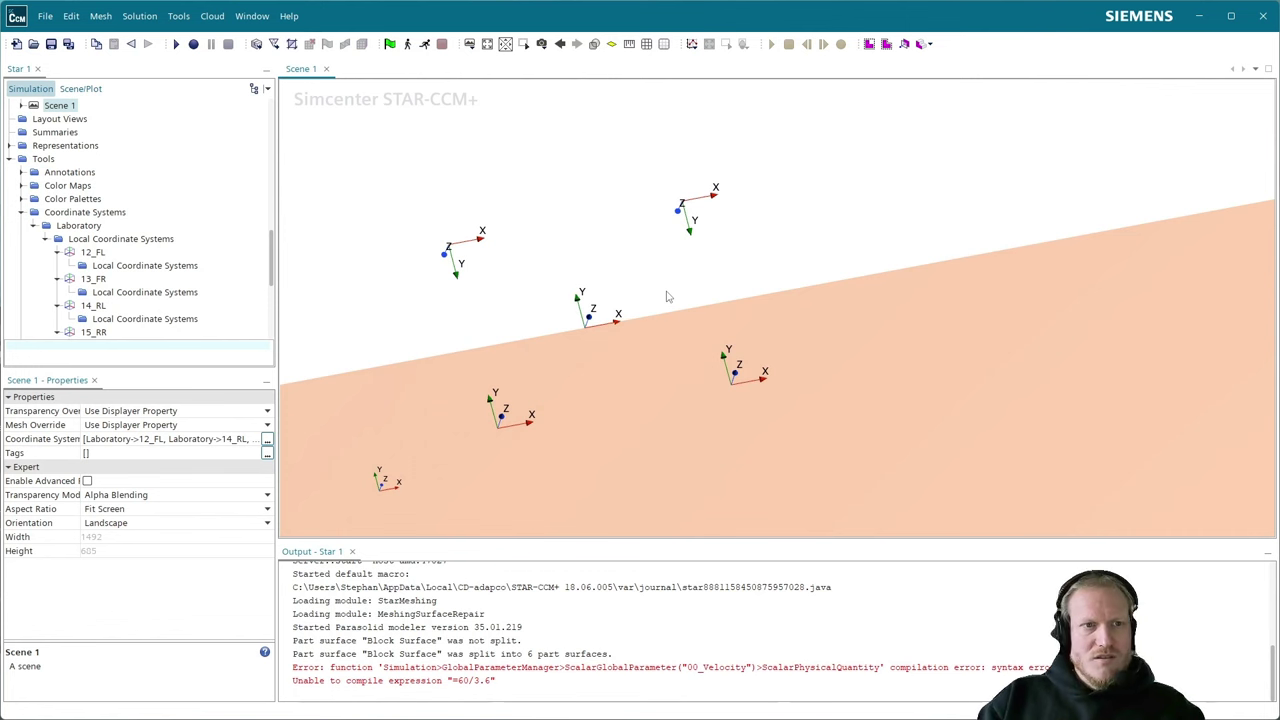
pyautogui.scroll(10, 128, 180)
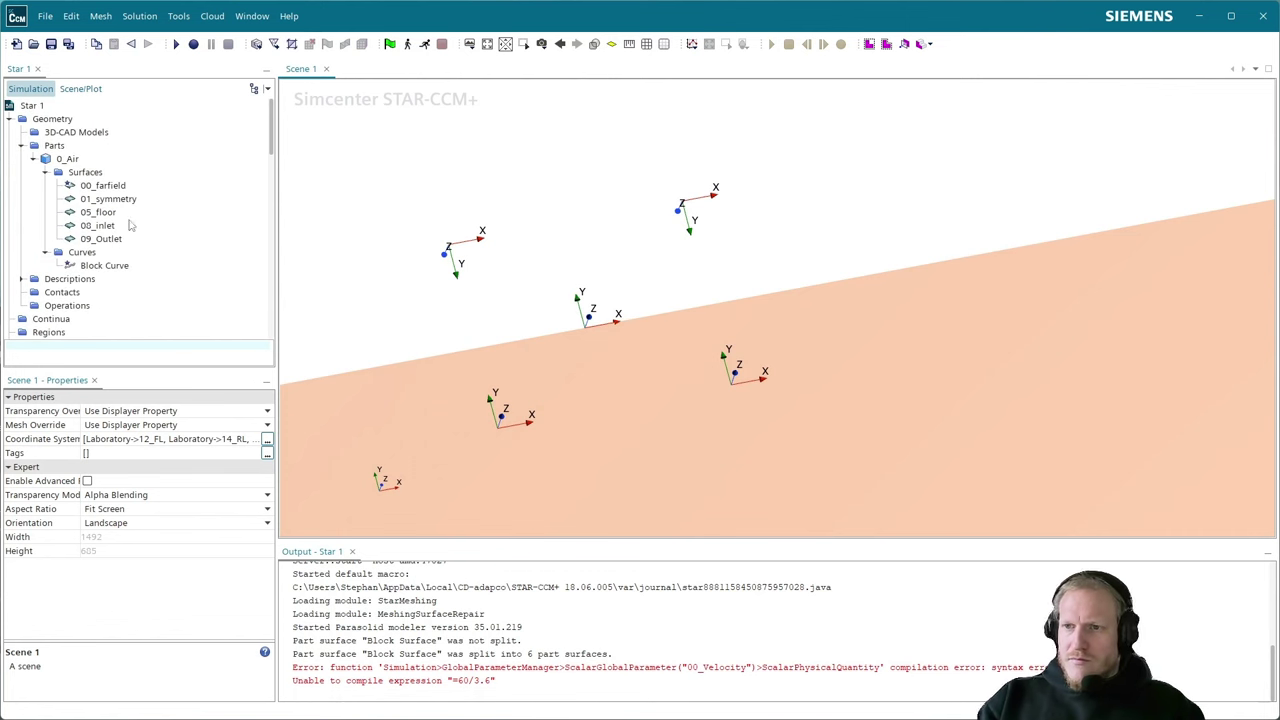
pyautogui.moveTo(517, 334); pyautogui.dragTo(492, 289)
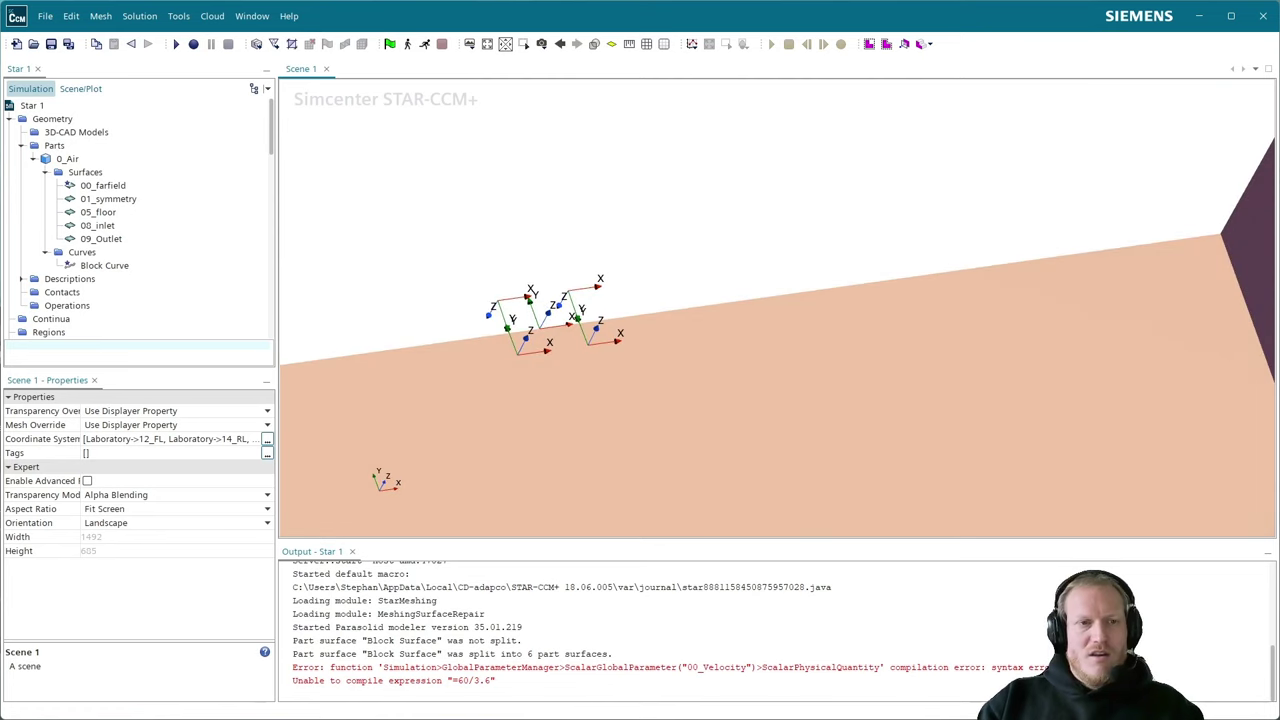
pyautogui.click(51, 44)
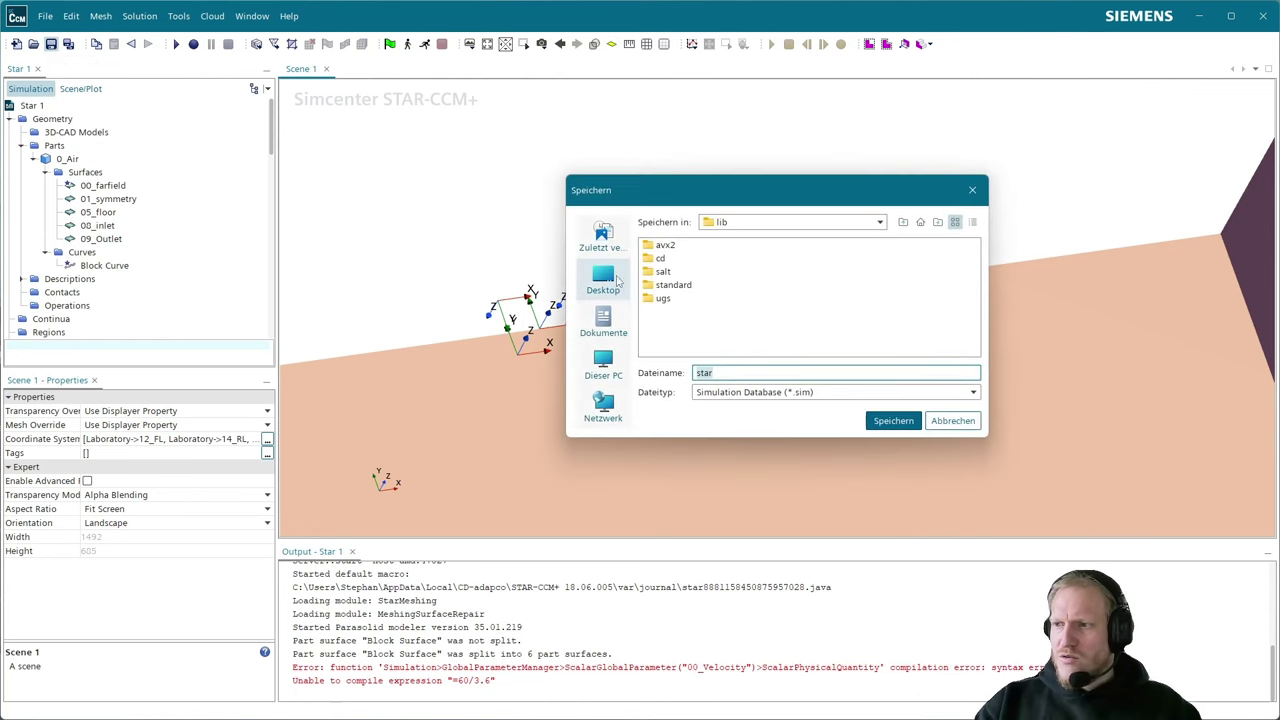
pyautogui.doubleClick(697, 259)
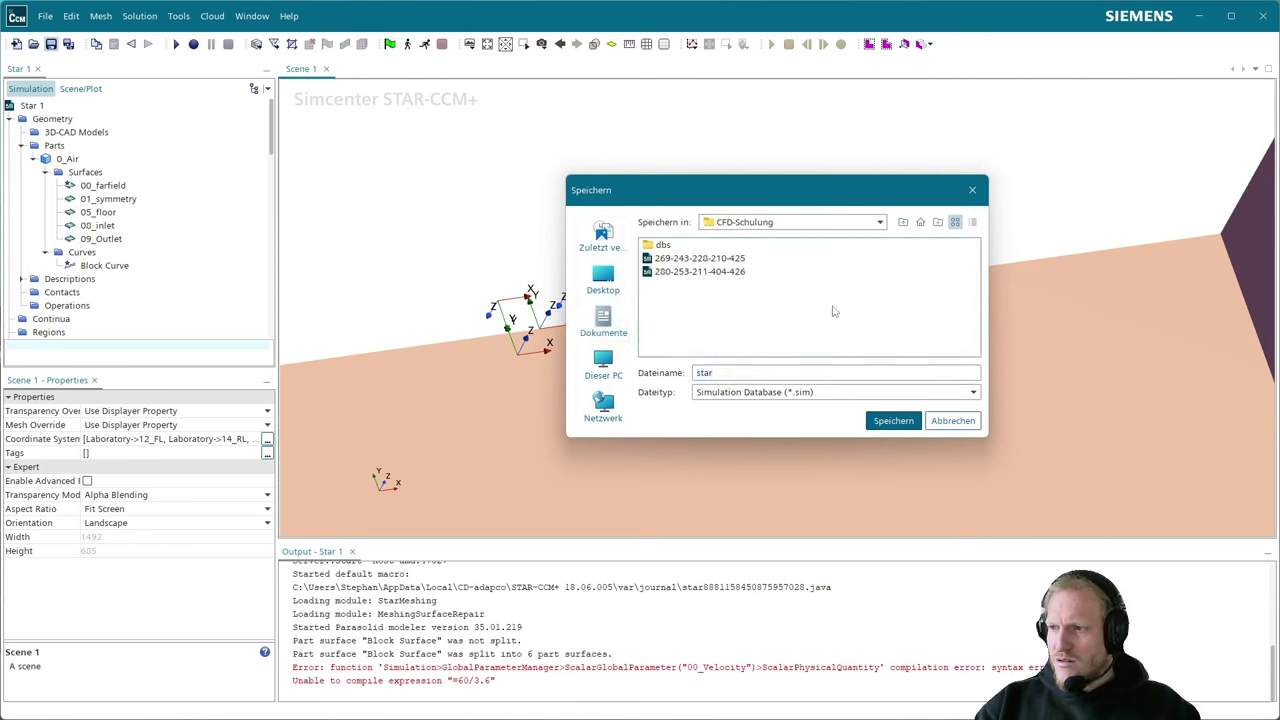
pyautogui.doubleClick(730, 375)
pyautogui.moveTo(753, 181); pyautogui.dragTo(942, 149)
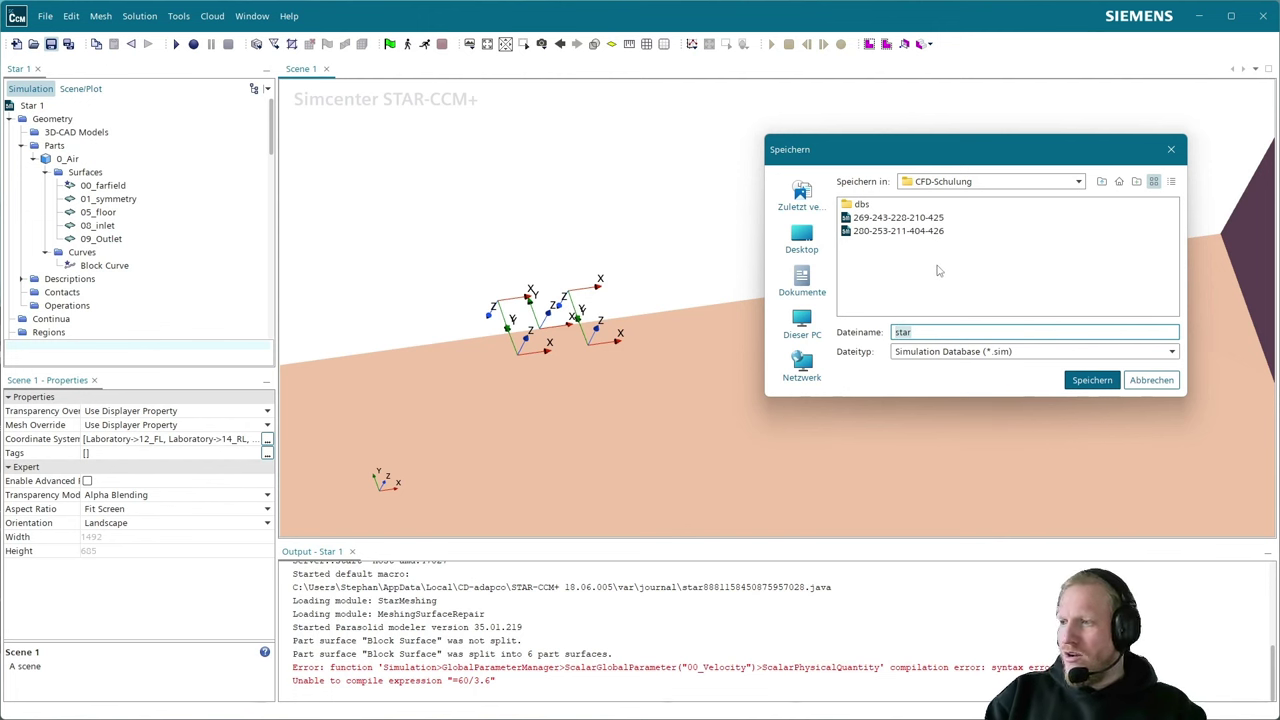
pyautogui.write('000')
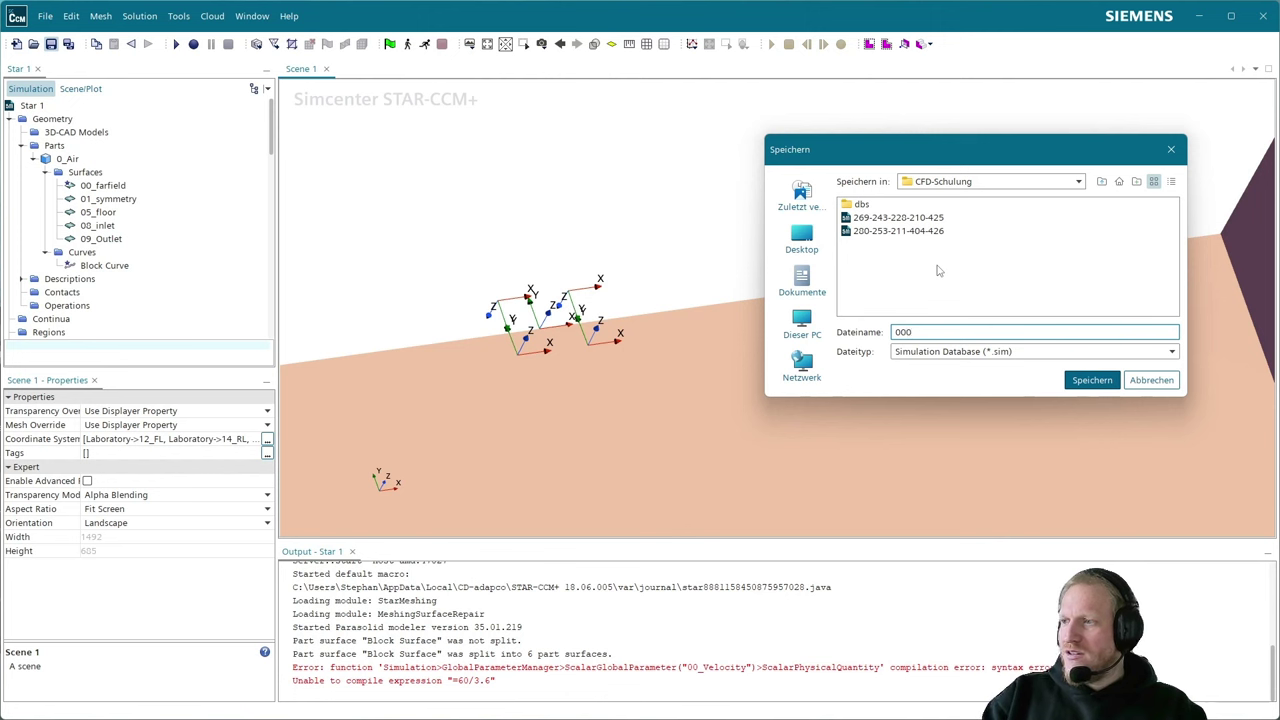
pyautogui.write('-')
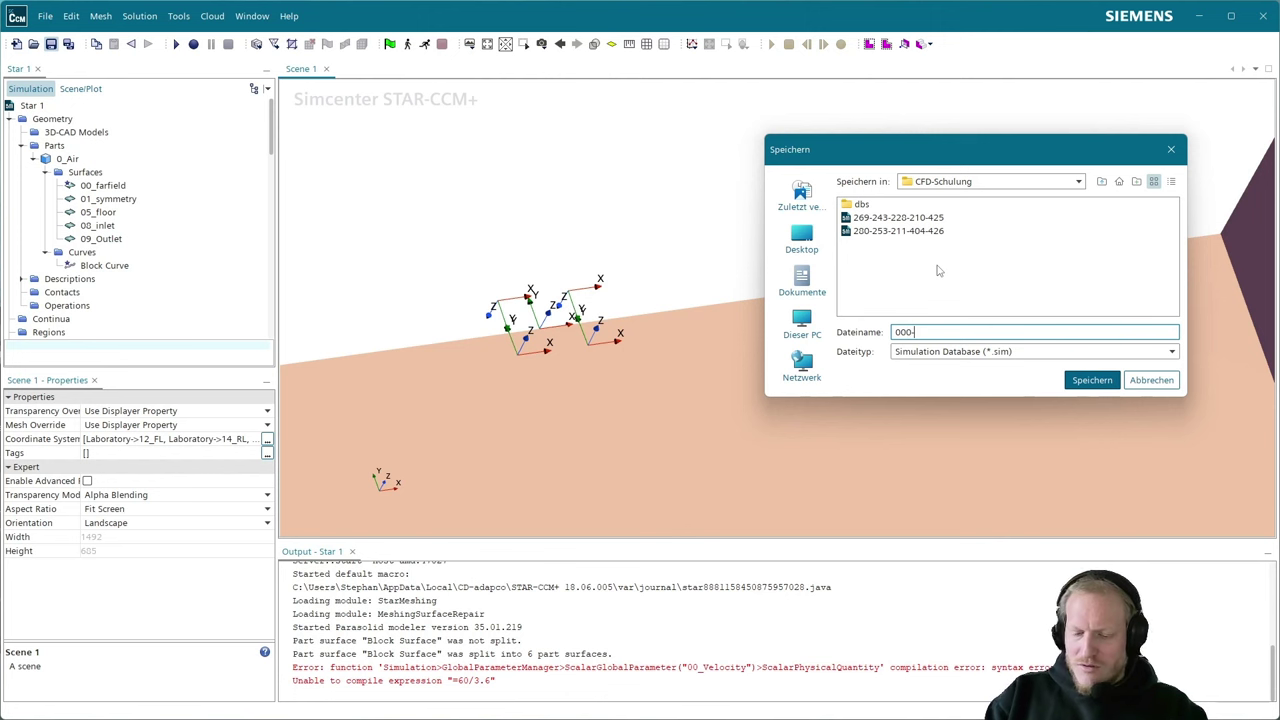
pyautogui.write('000-')
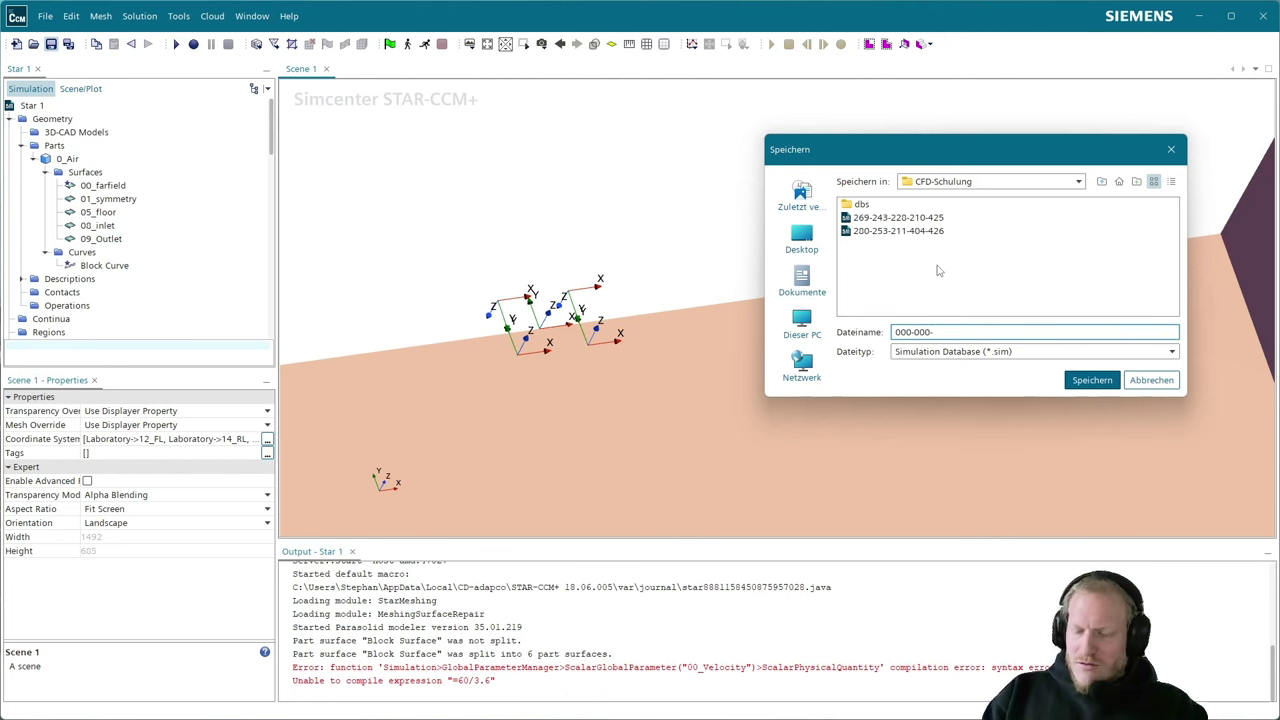
pyautogui.write('000')
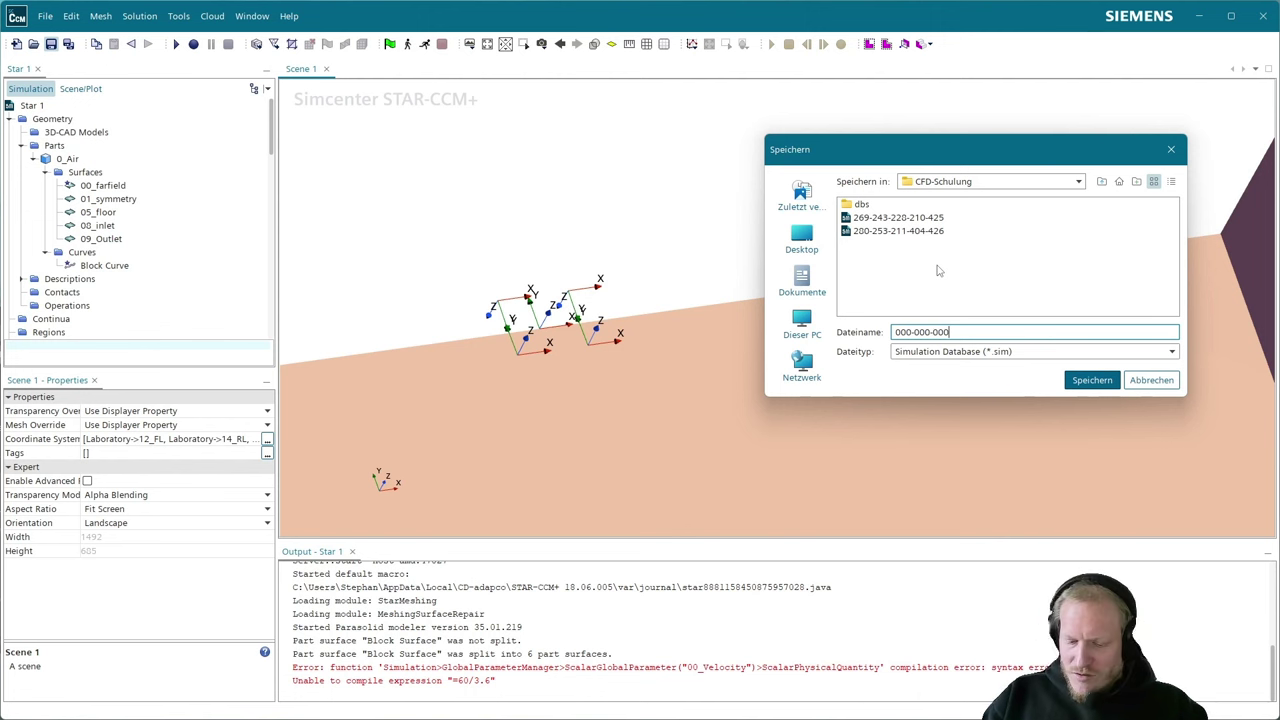
pyautogui.write('-000')
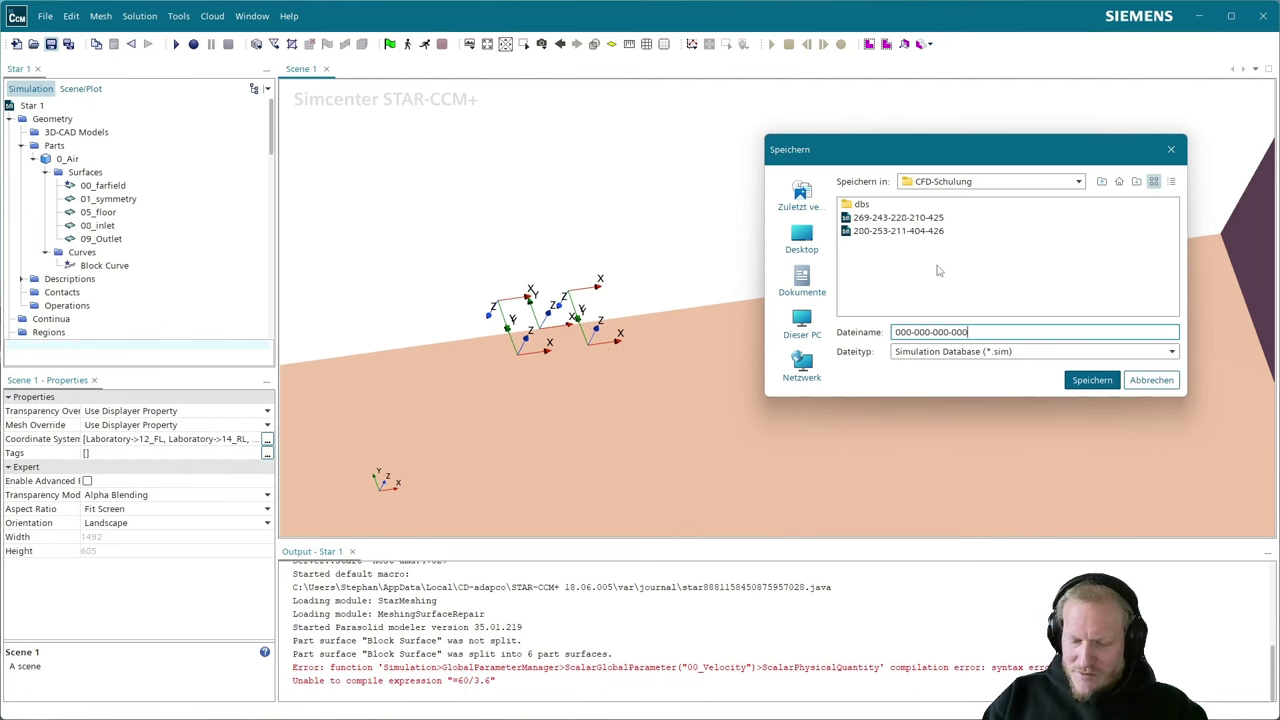
pyautogui.write('-500')
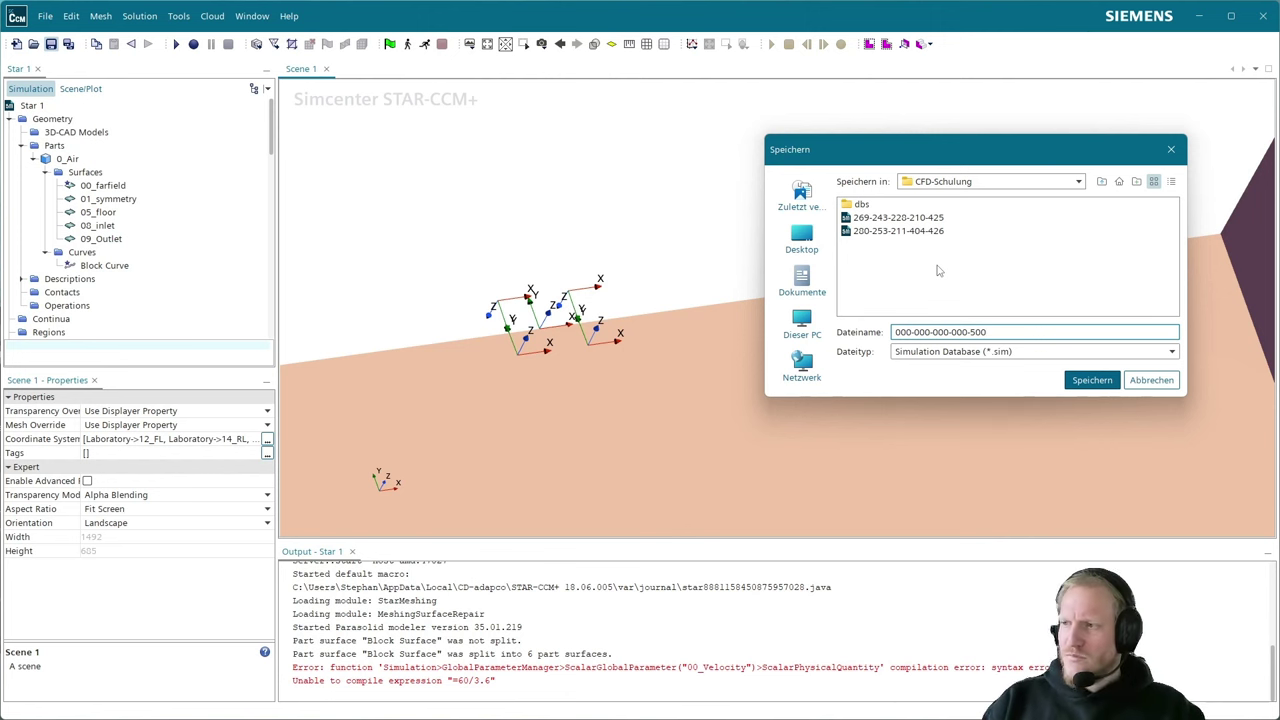
pyautogui.press('Return')
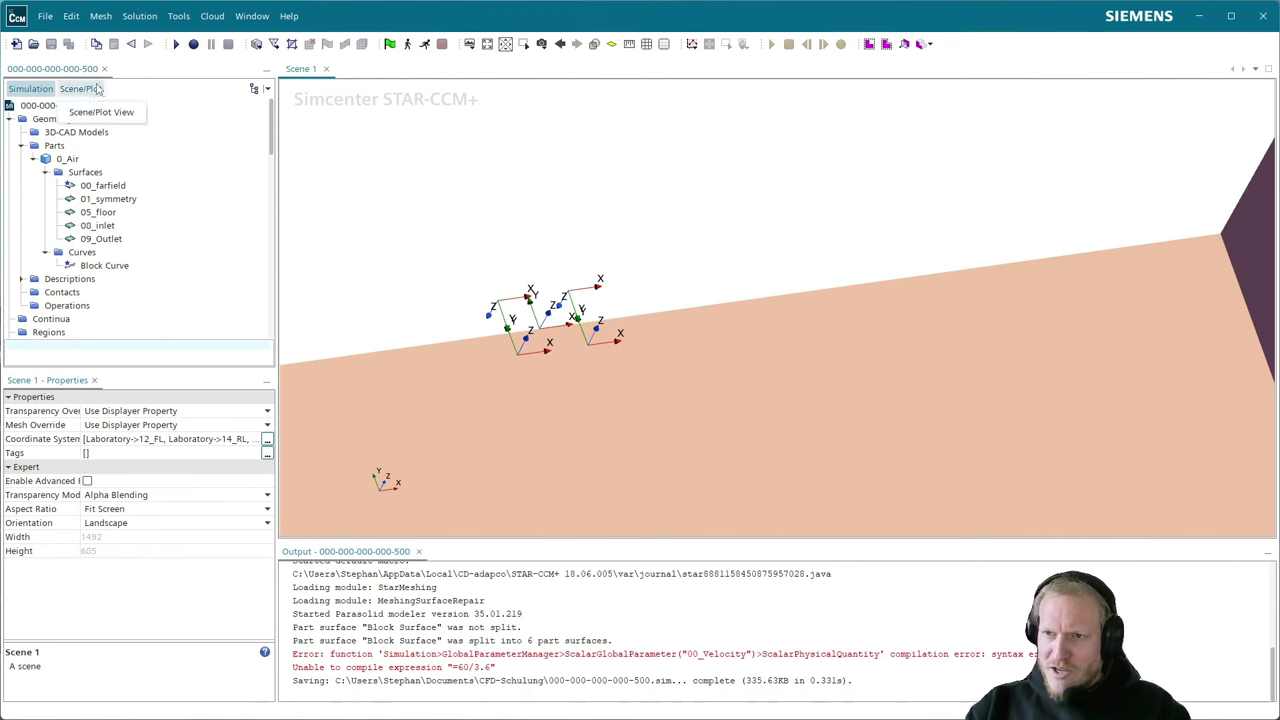
pyautogui.moveTo(600, 338); pyautogui.dragTo(545, 318)
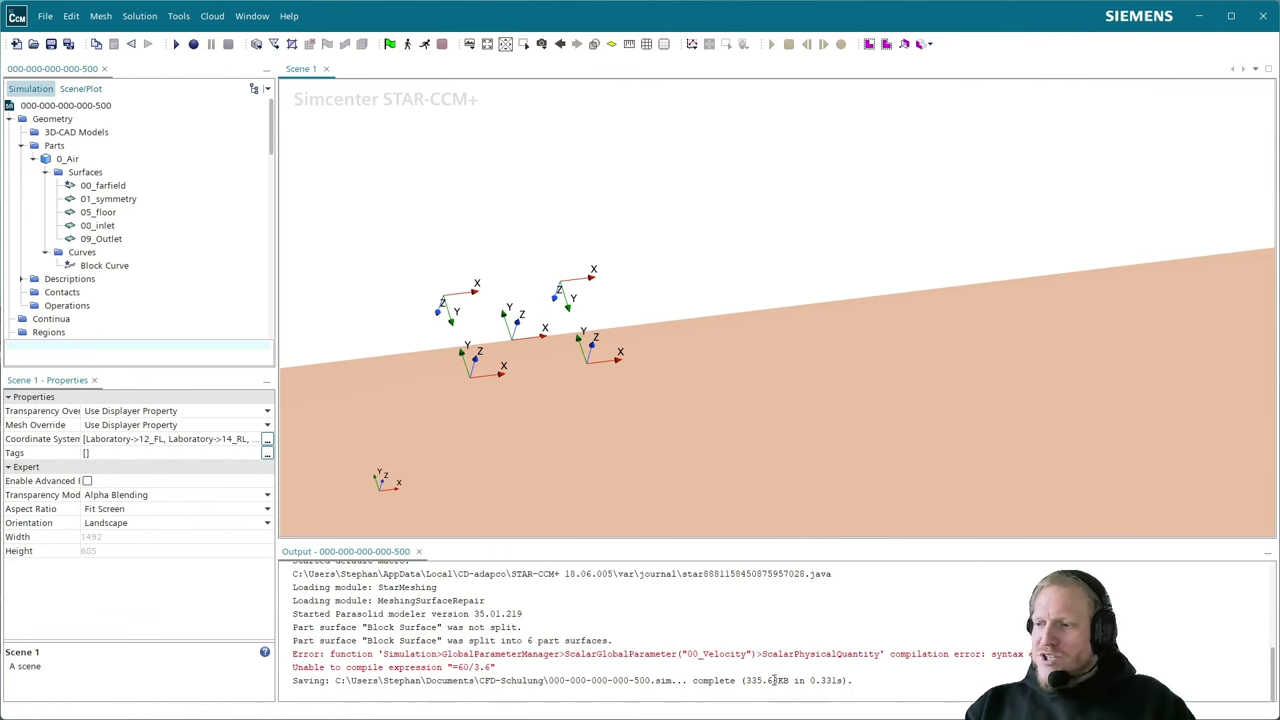
pyautogui.moveTo(738, 680); pyautogui.dragTo(788, 681)
pyautogui.click(810, 681)
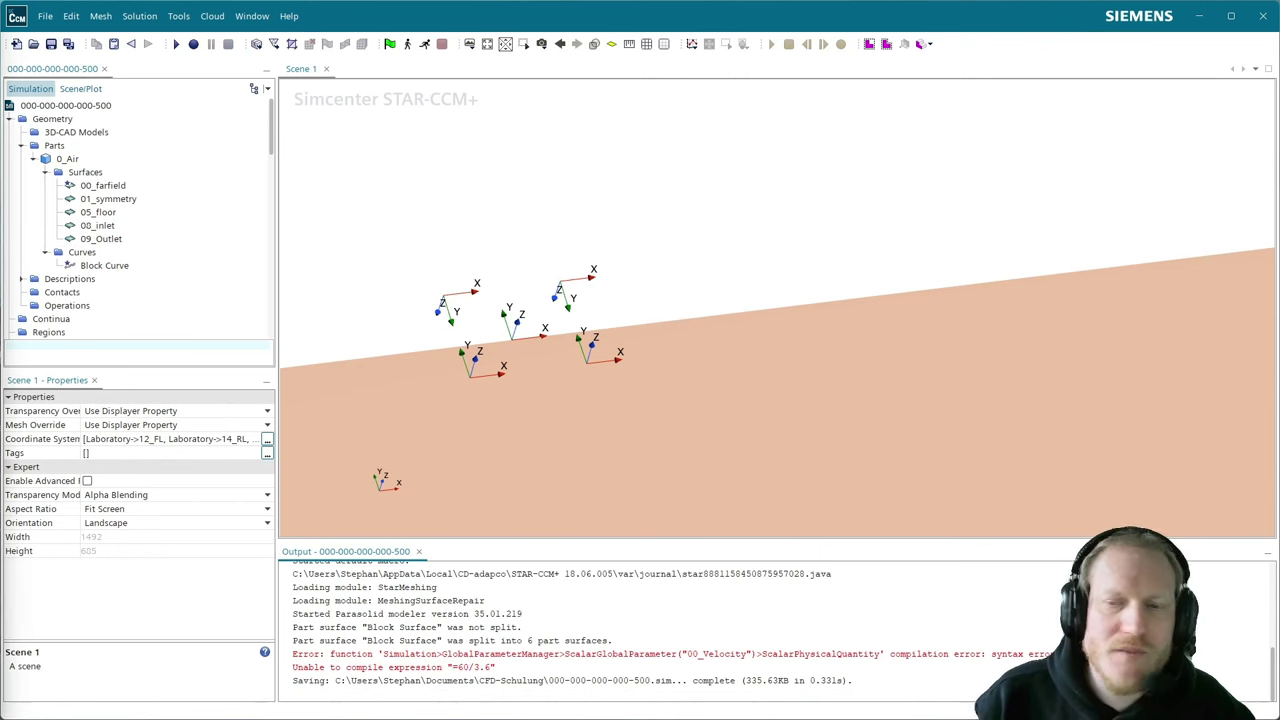
# - Create a cylinder shape part, placing its start at about (6.19, -0.25, 2.11) m and its end at about (-1.34, -0.57, 0.14) m
pyautogui.click(33, 160)
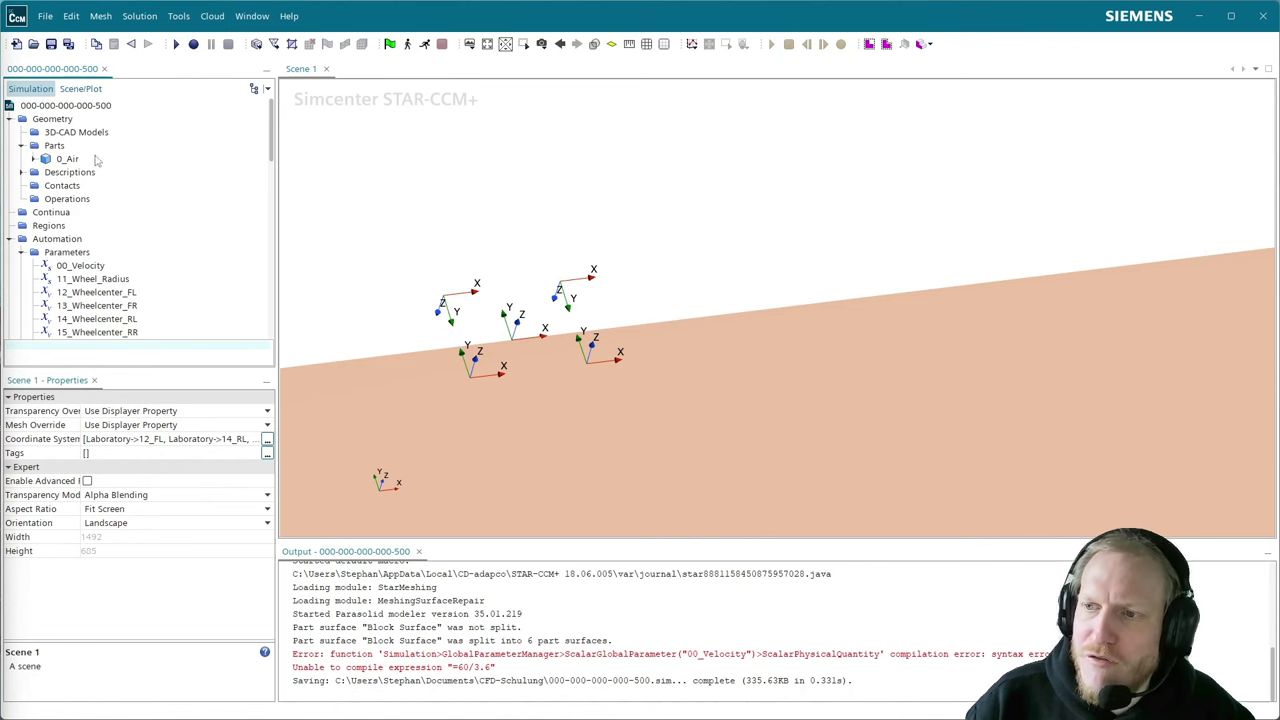
pyautogui.rightClick(62, 148)
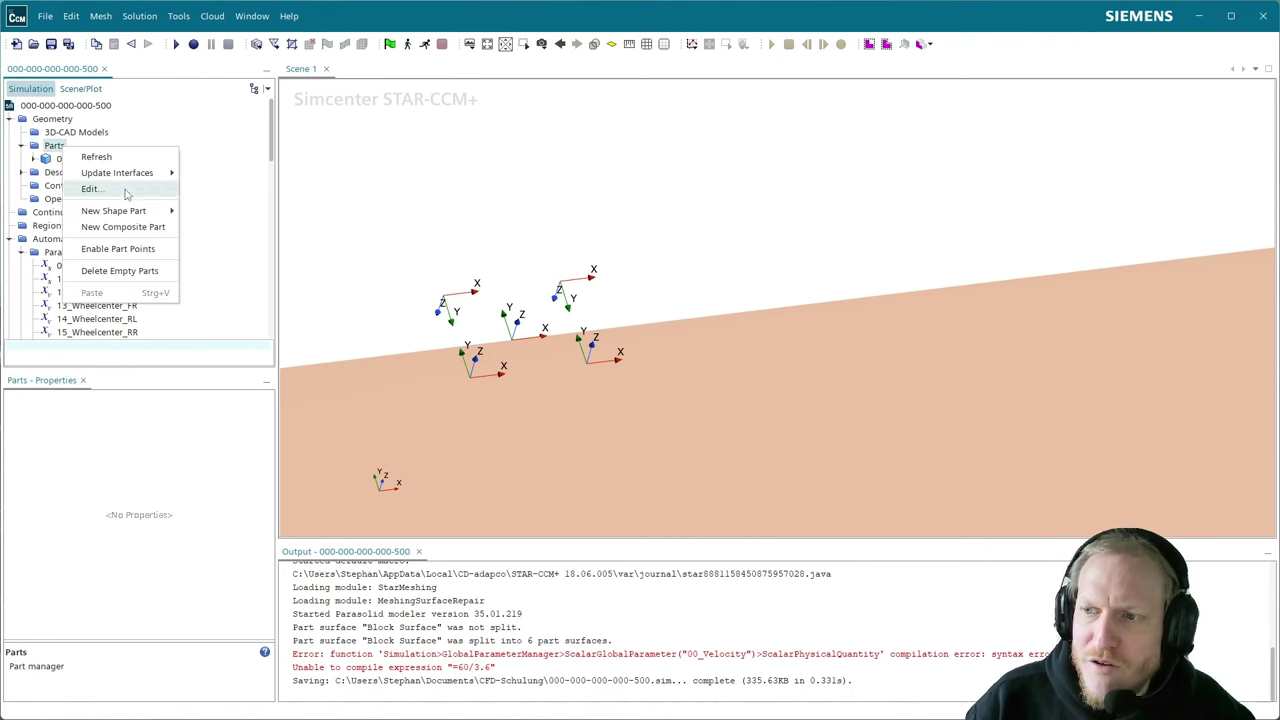
pyautogui.moveTo(121, 213)
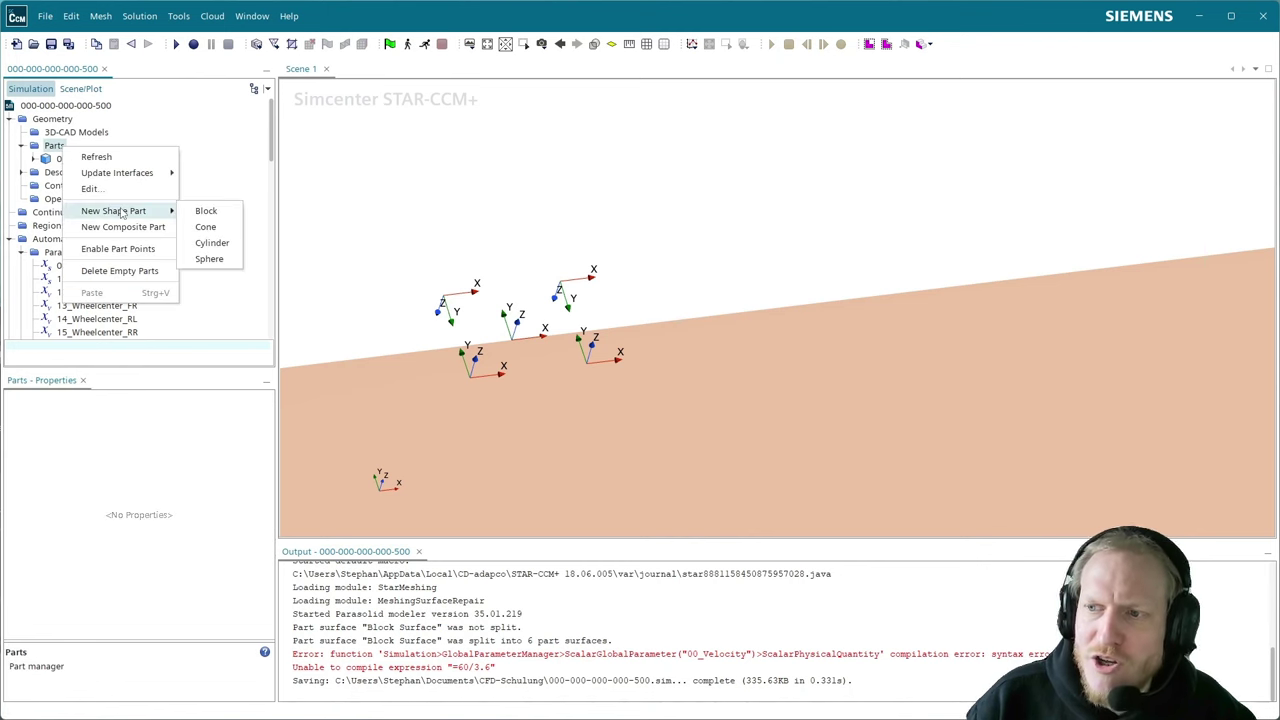
pyautogui.click(215, 244)
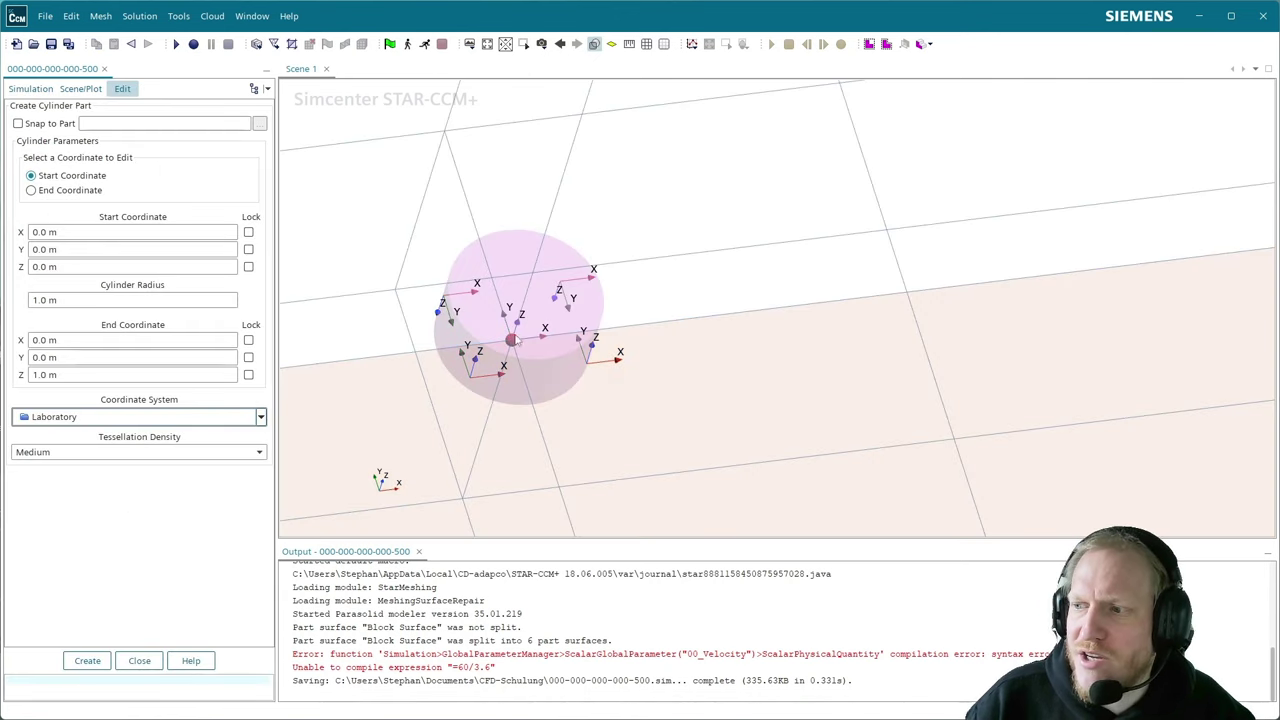
pyautogui.moveTo(511, 340); pyautogui.dragTo(1013, 204)
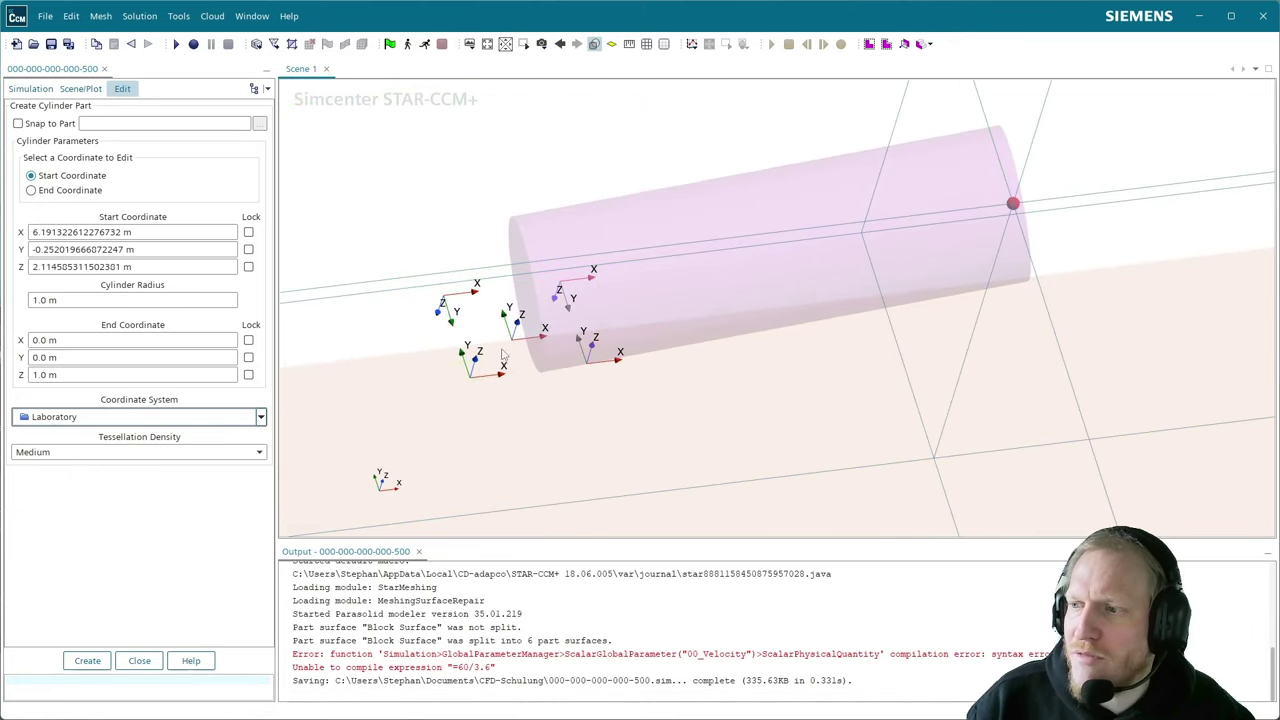
pyautogui.click(96, 197)
pyautogui.moveTo(523, 291); pyautogui.dragTo(424, 382)
pyautogui.scroll(-3, 594, 353)
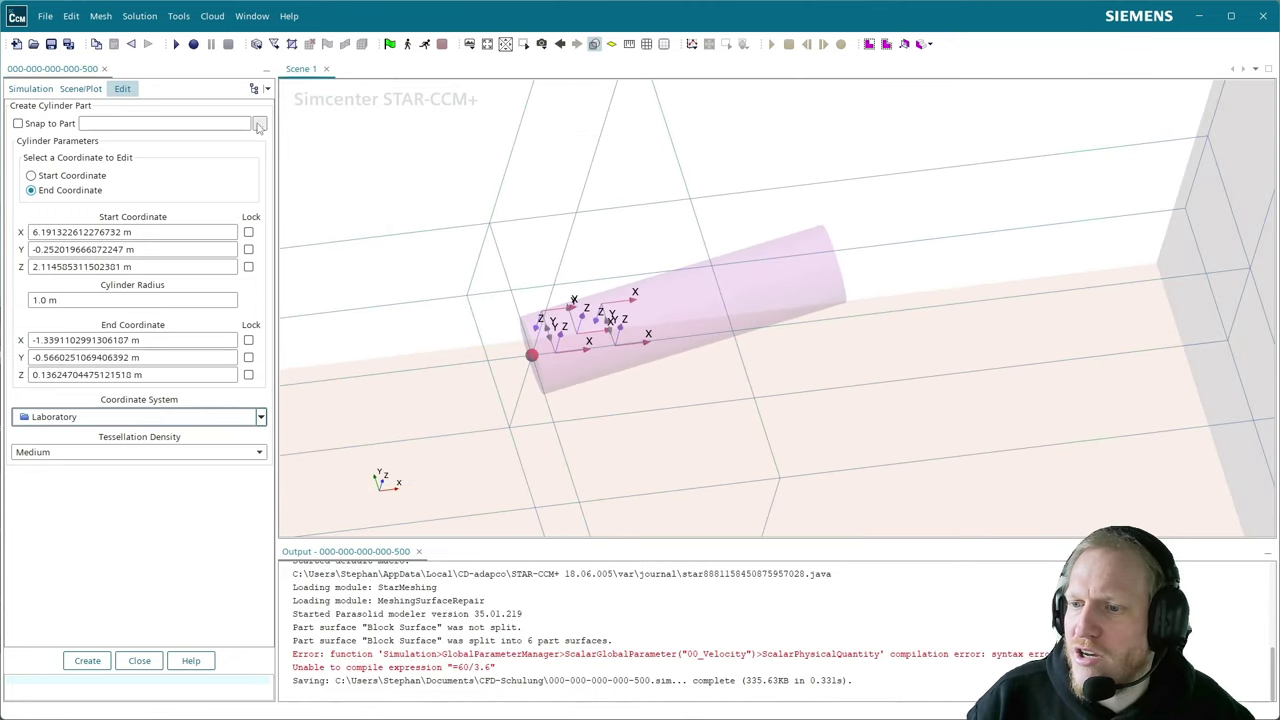
pyautogui.click(88, 661)
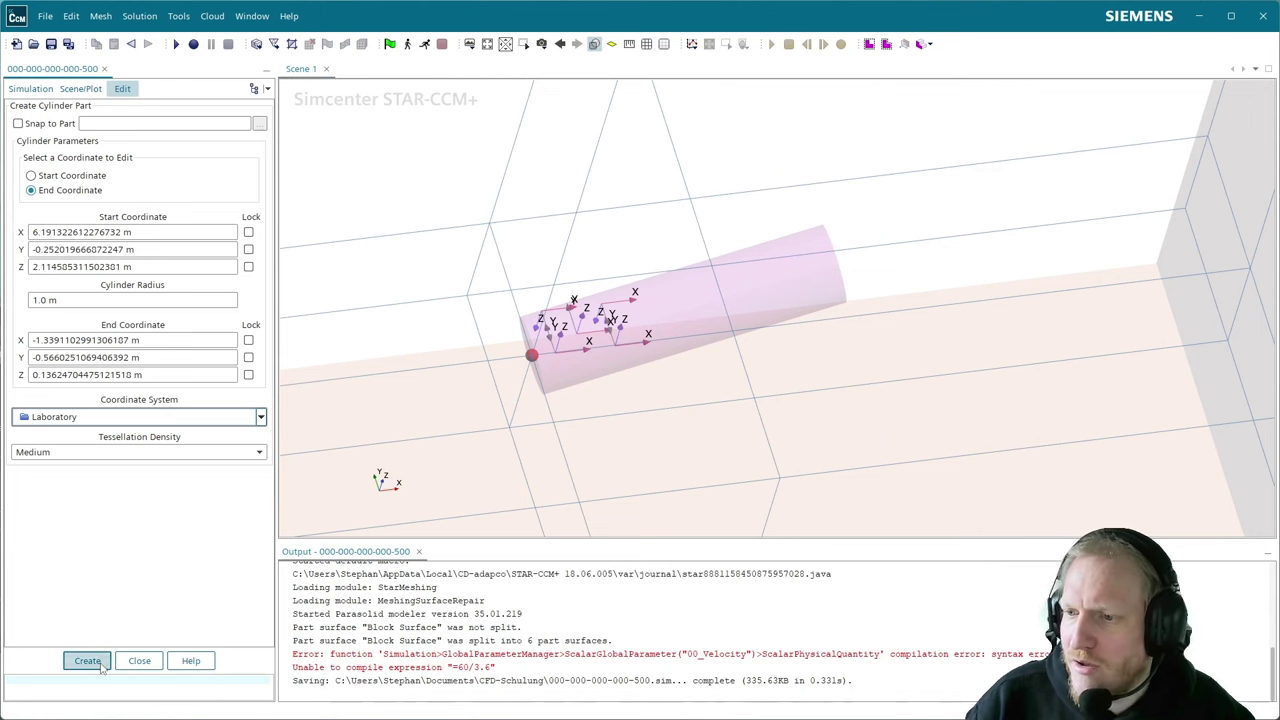
pyautogui.click(139, 661)
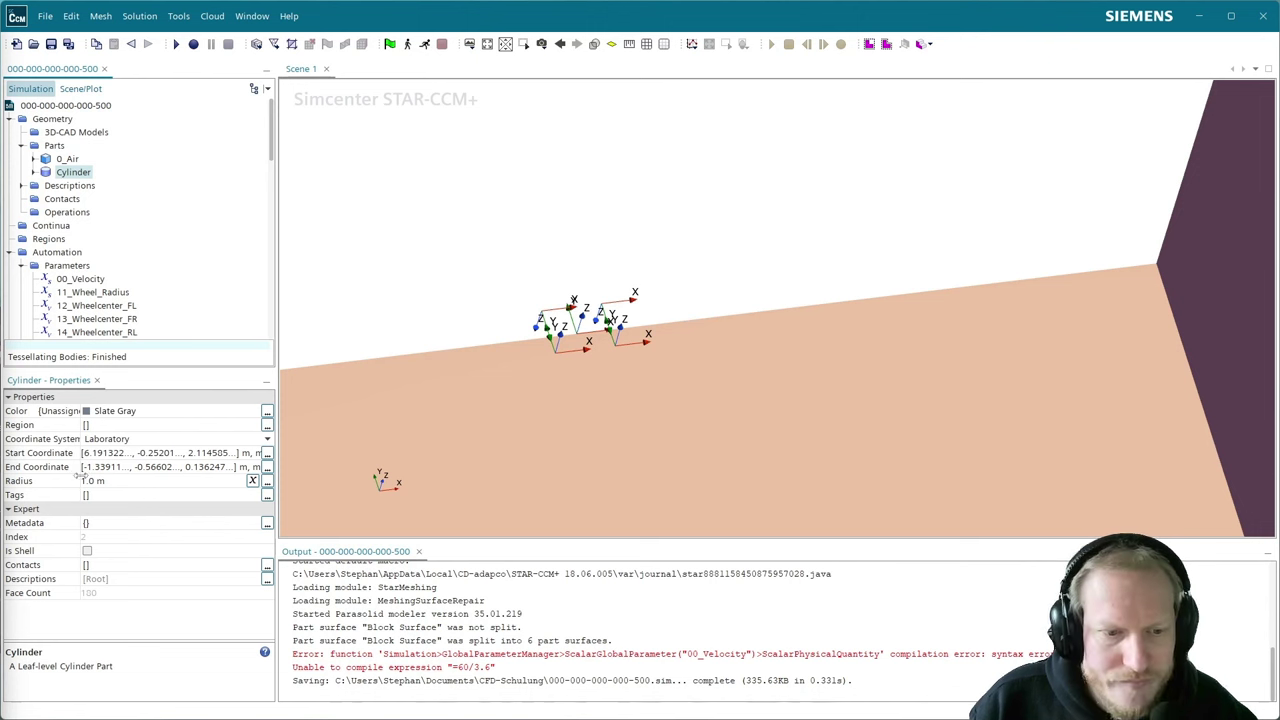
# - Set the cylinder part's start coordinate to 0, 0, 0 m
pyautogui.click(136, 453)
pyautogui.hotkey('ctrl', 'a')
pyautogui.write('0,')
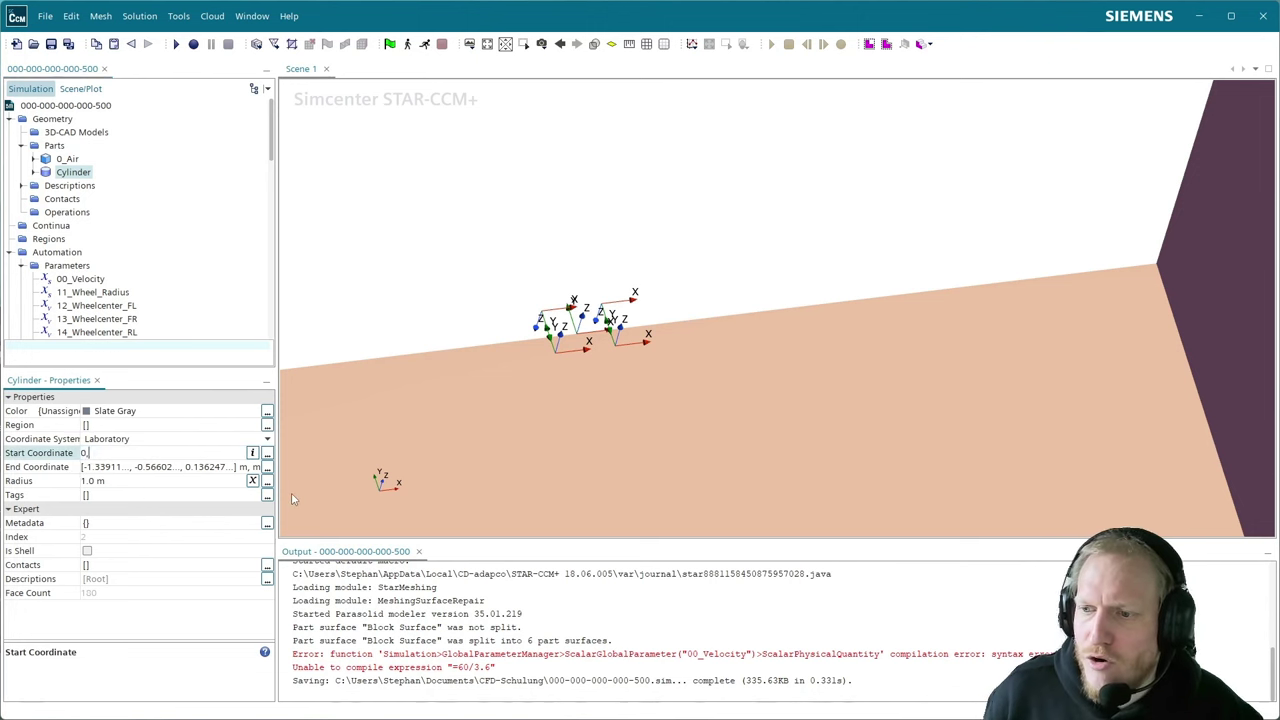
pyautogui.write(' 0.0, 0')
pyautogui.press('Return')
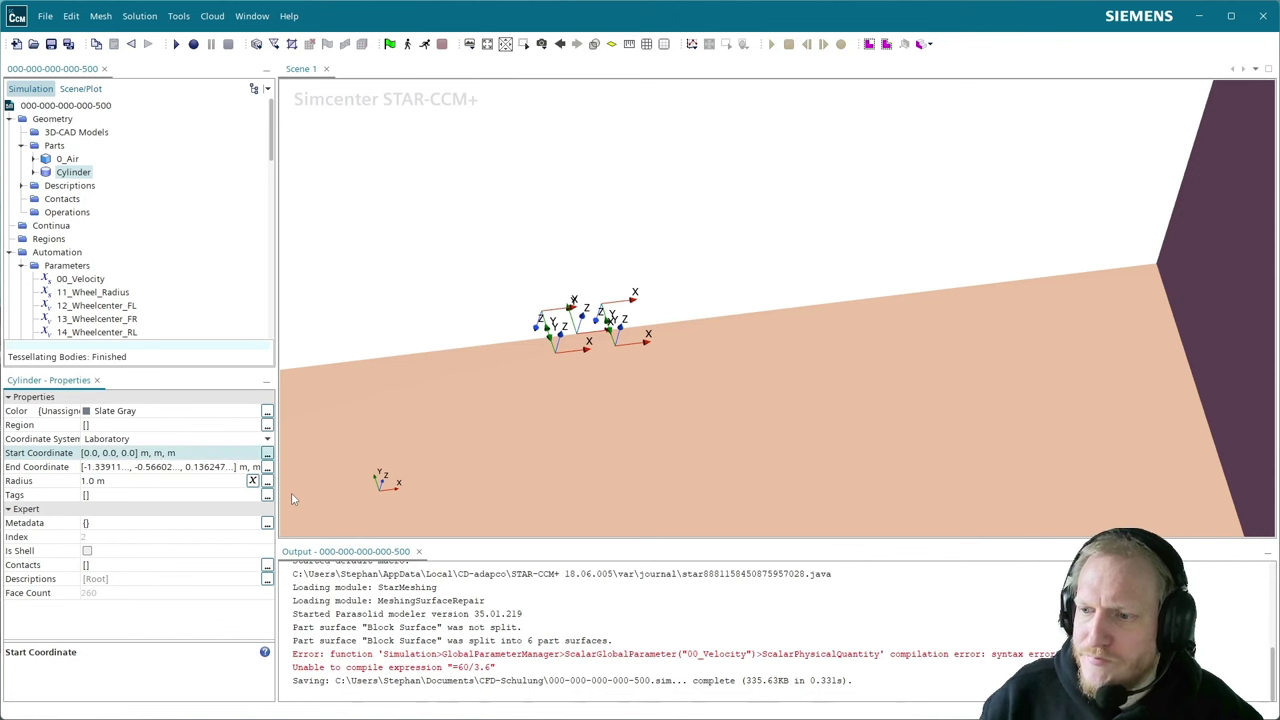
# - Set the cylinder part's end coordinate to 0, 0, 1 m
pyautogui.click(196, 467)
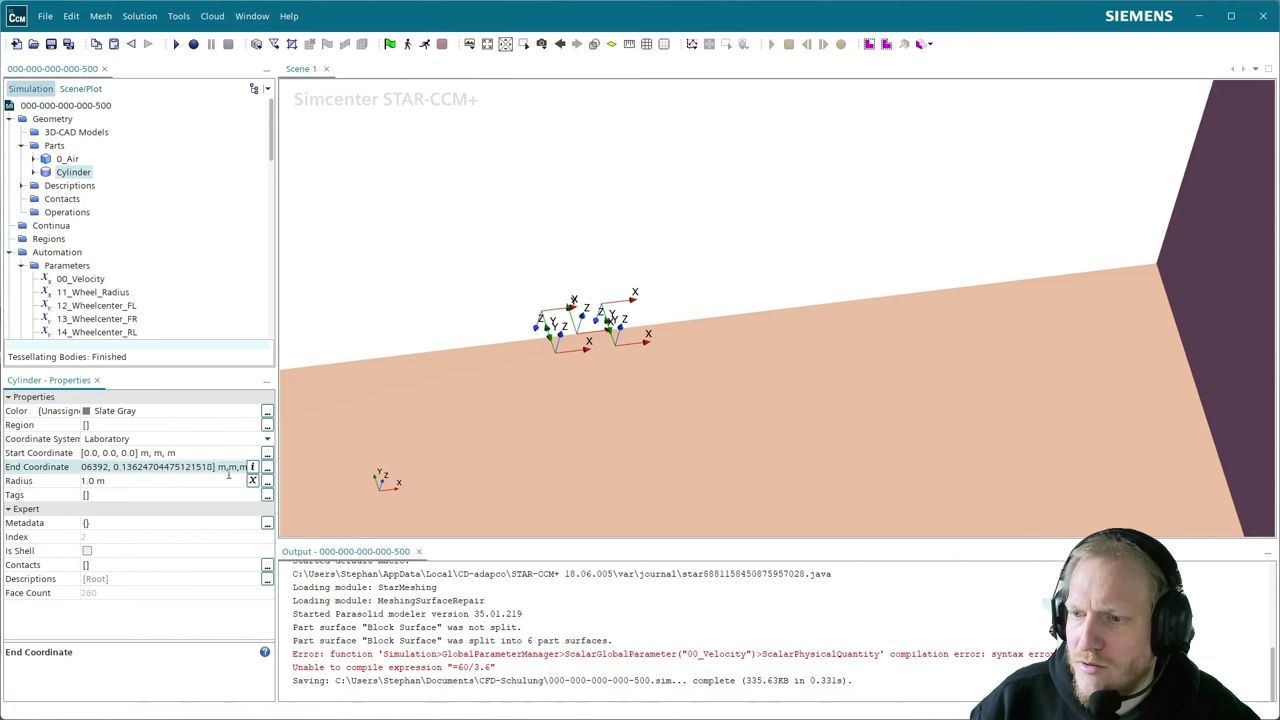
pyautogui.hotkey('ctrl', 'a')
pyautogui.write('0,01')
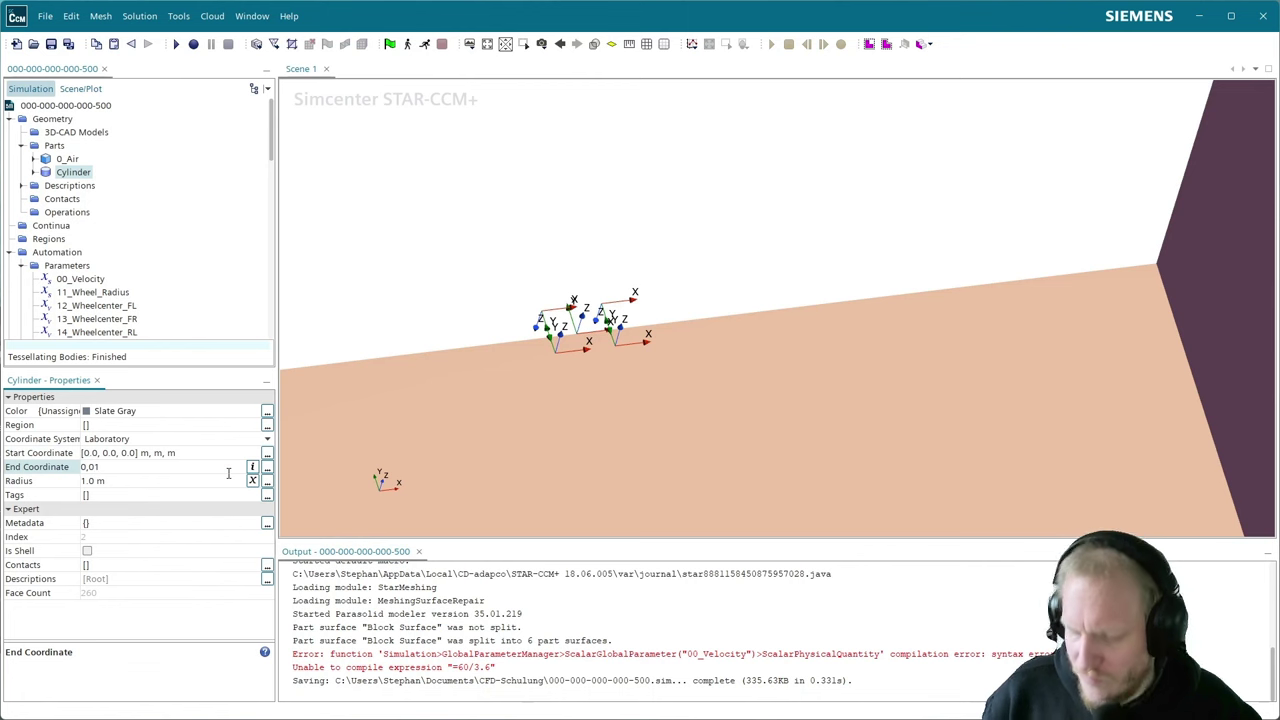
pyautogui.press('BackSpace')
pyautogui.write(',1')
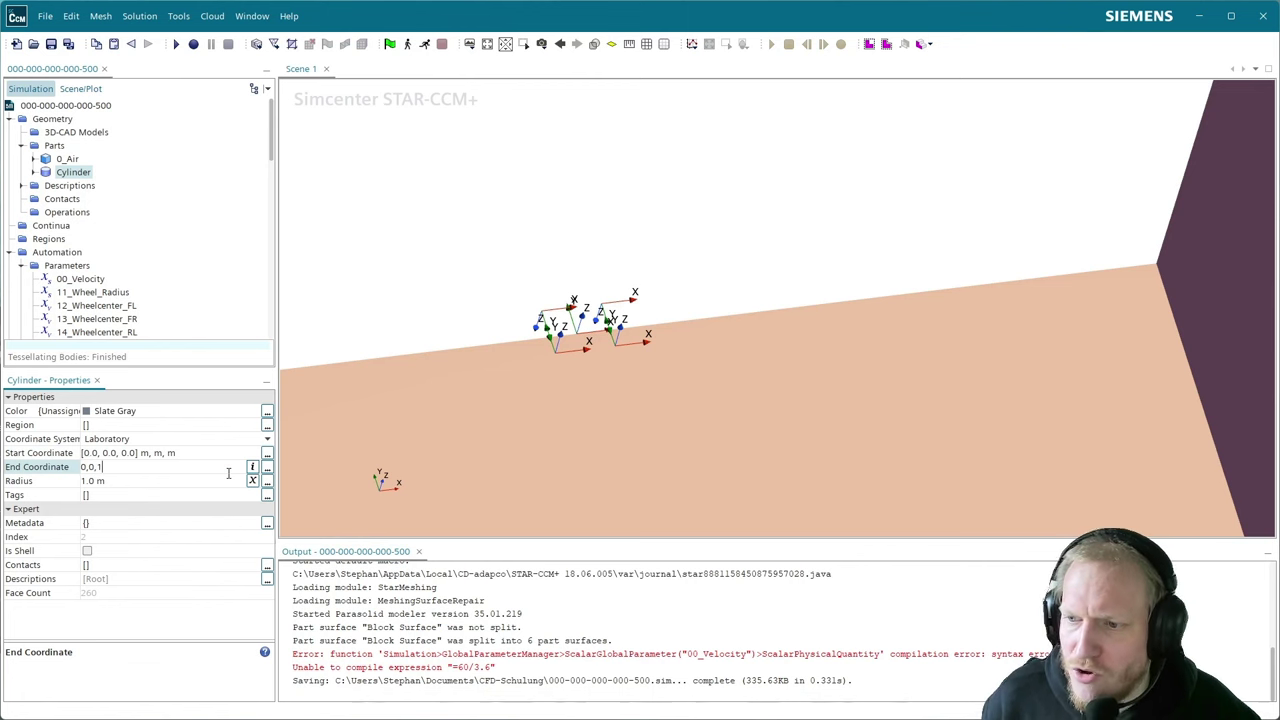
pyautogui.press('Return')
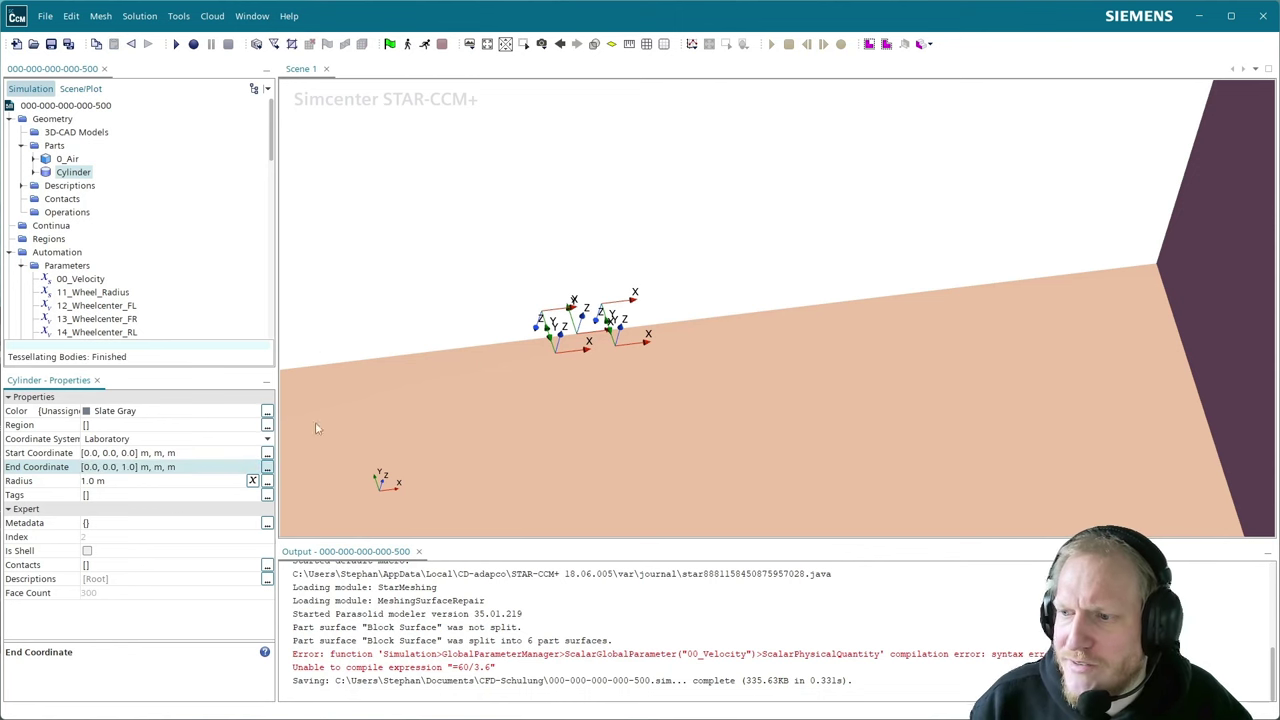
# - Display the Cylinder part in Scene 1 through a new Surface displayer named cylinders
pyautogui.moveTo(528, 400); pyautogui.dragTo(495, 358)
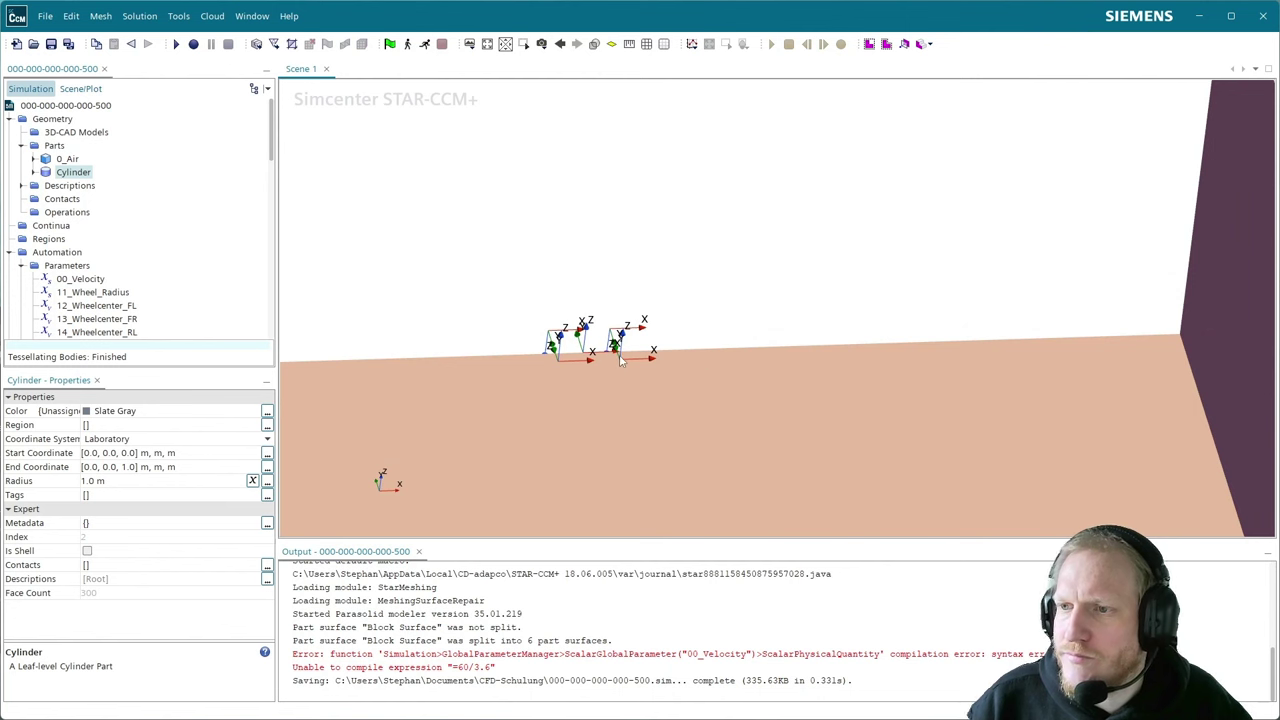
pyautogui.moveTo(509, 349); pyautogui.dragTo(562, 358)
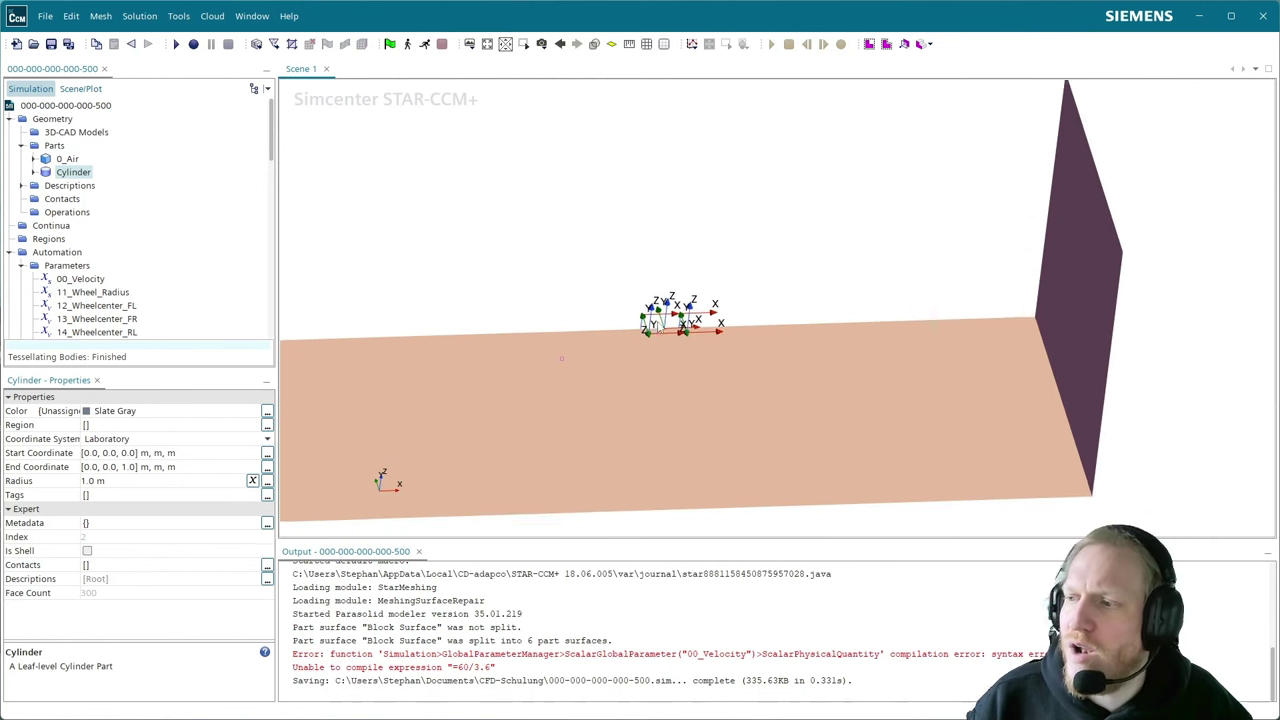
pyautogui.click(64, 185)
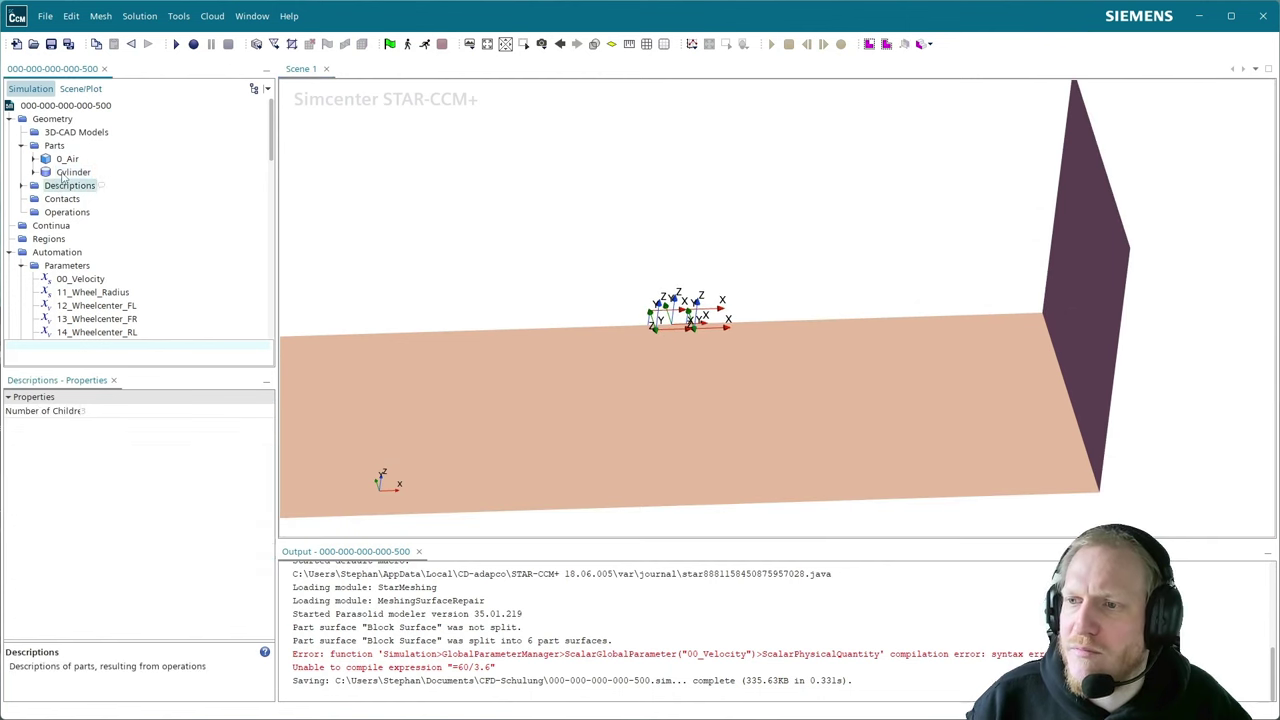
pyautogui.moveTo(63, 176); pyautogui.dragTo(509, 266)
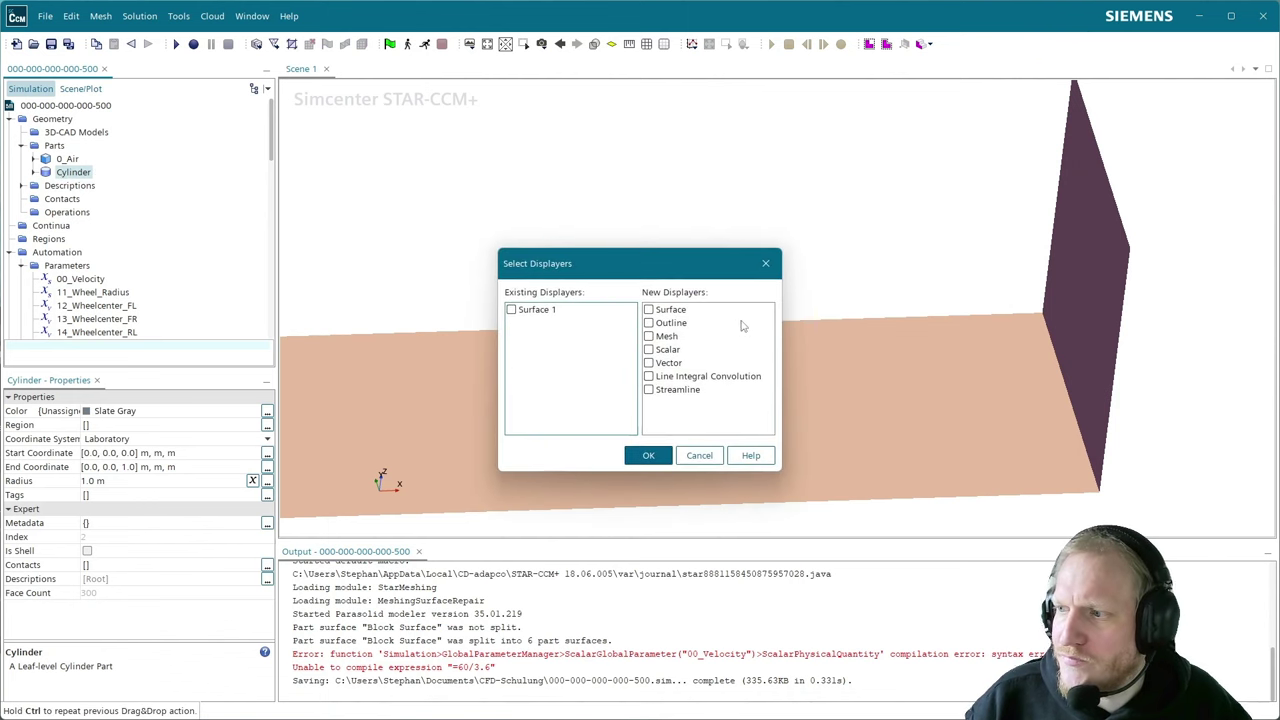
pyautogui.click(679, 313)
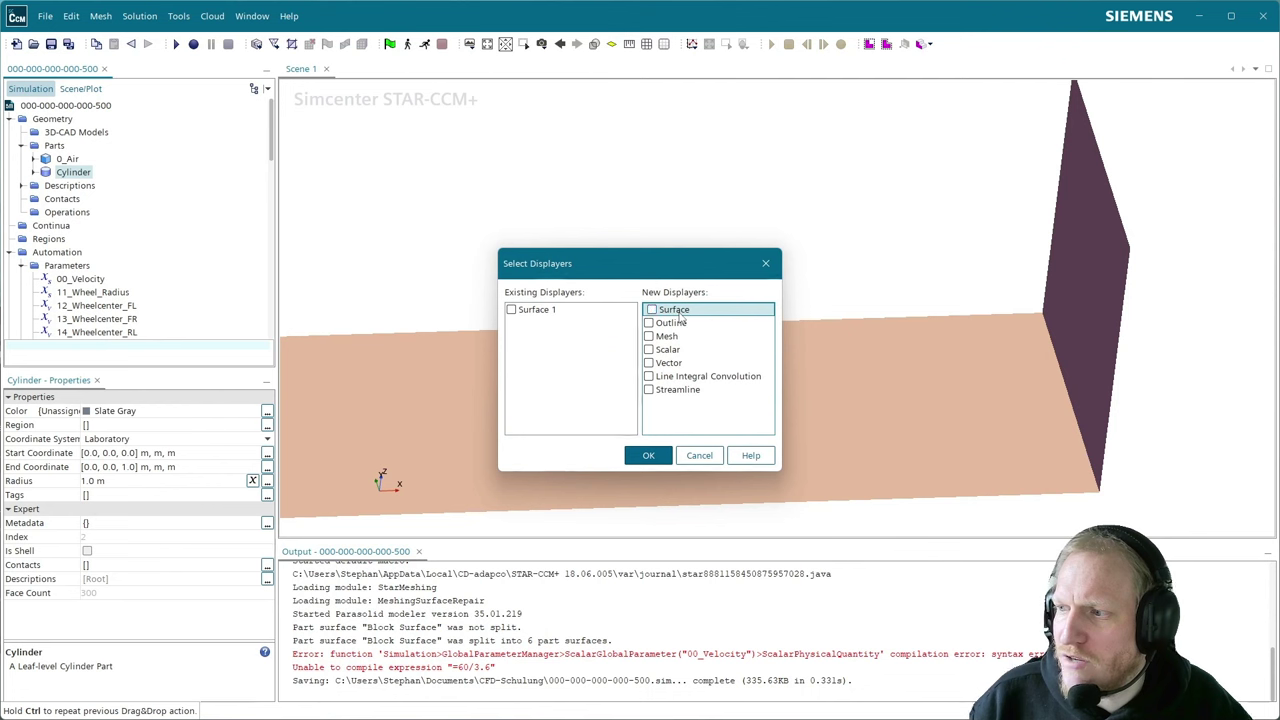
pyautogui.click(661, 310)
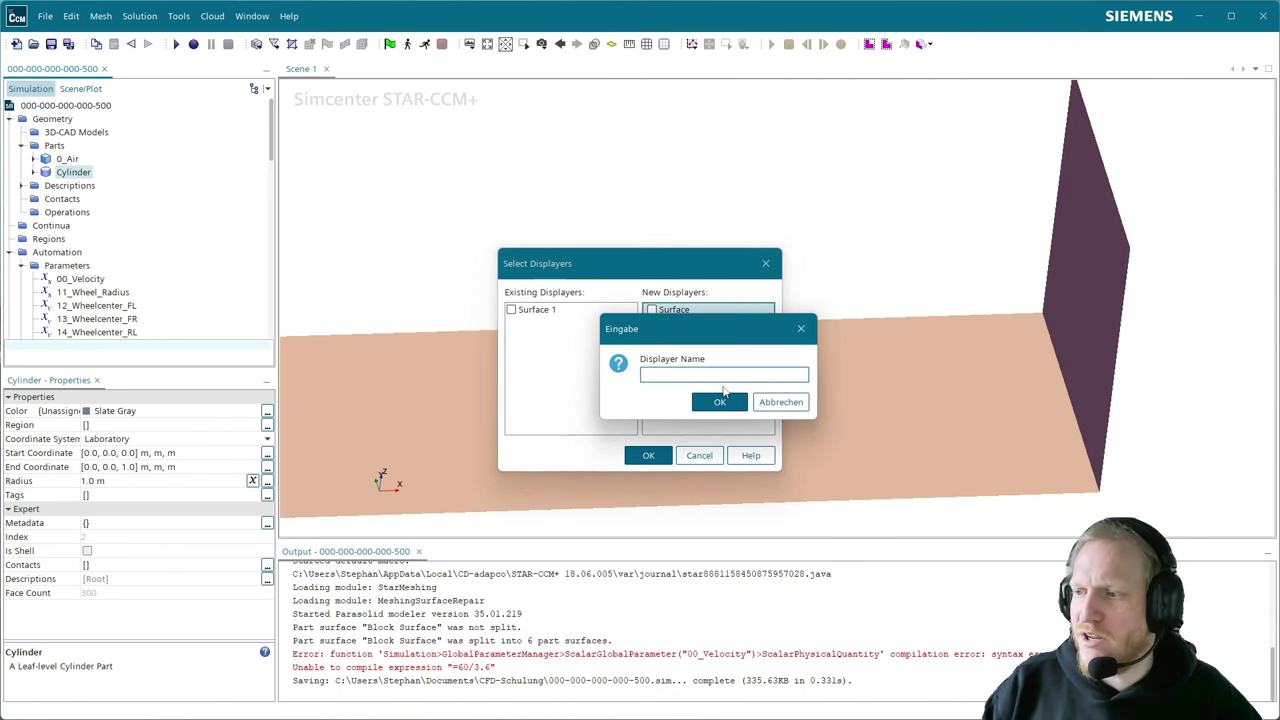
pyautogui.write('c')
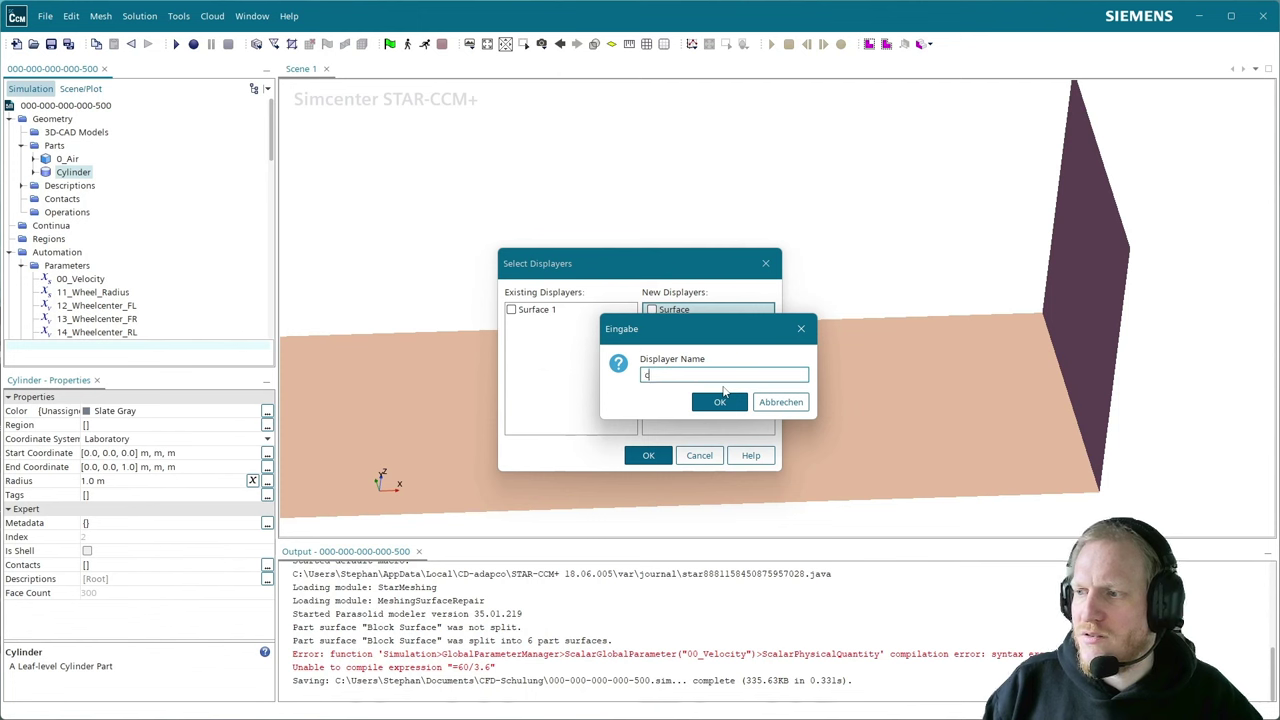
pyautogui.write('ylindersw')
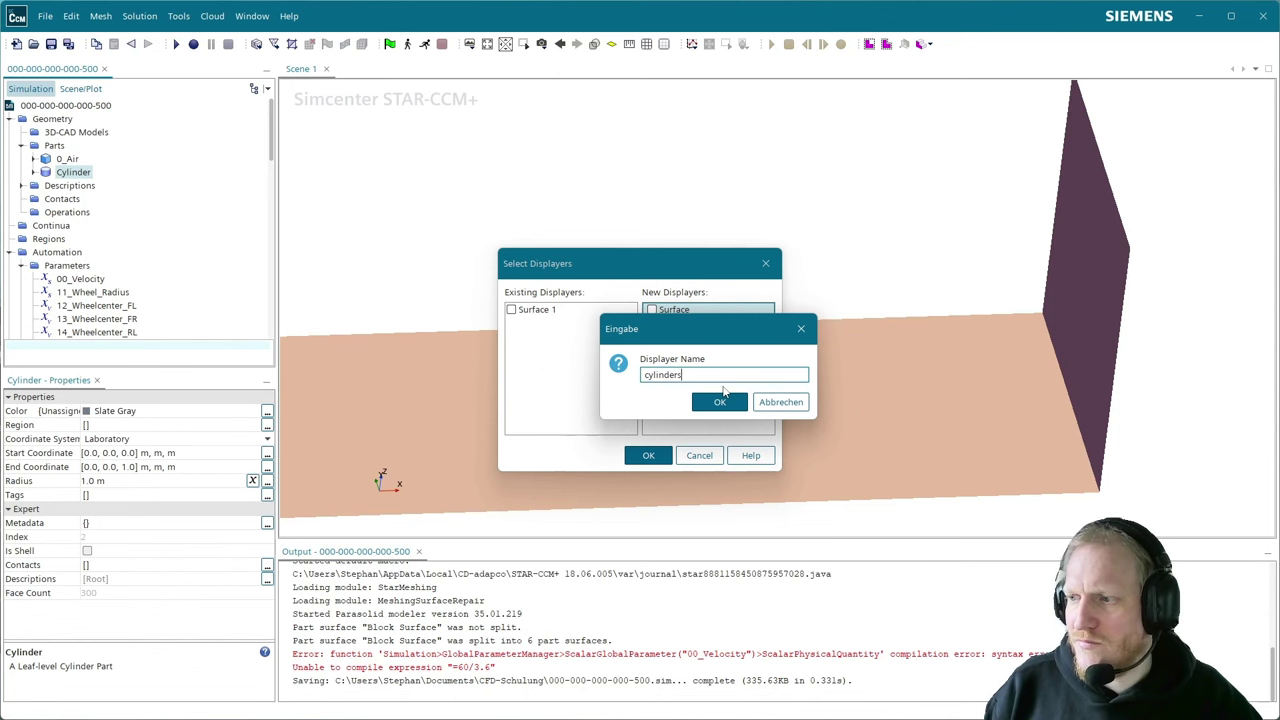
pyautogui.press('Return')
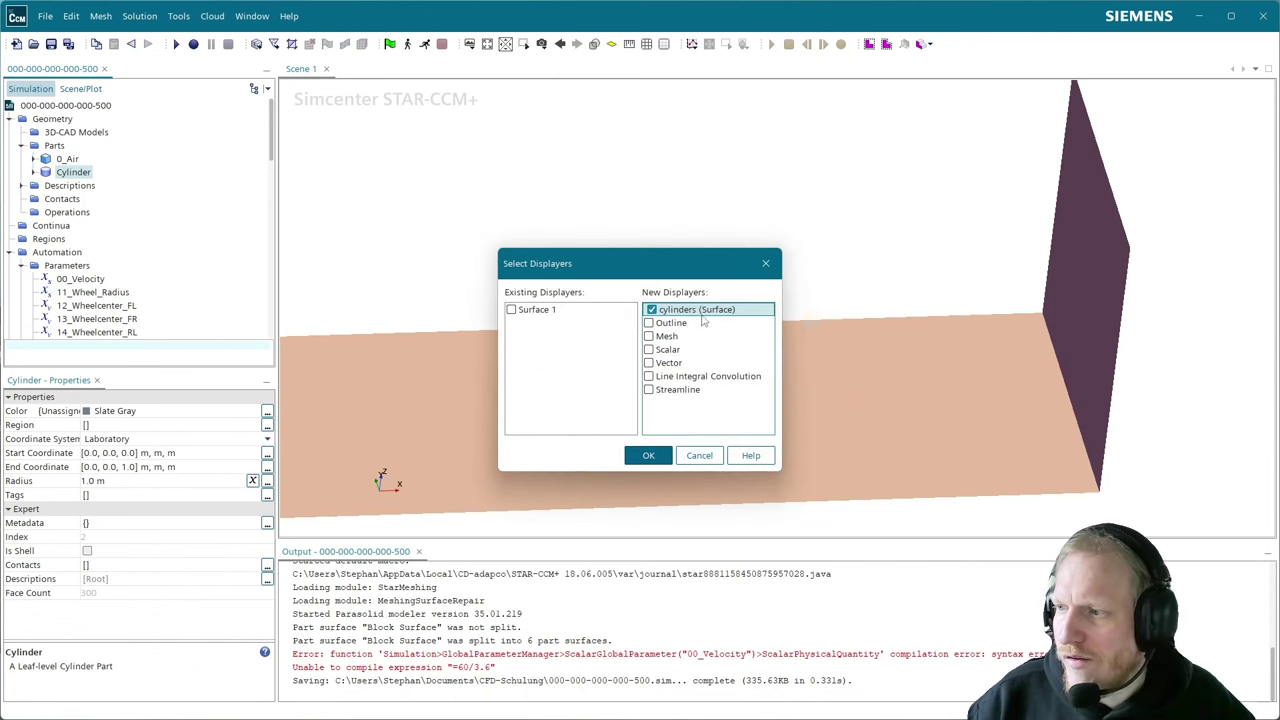
pyautogui.click(663, 452)
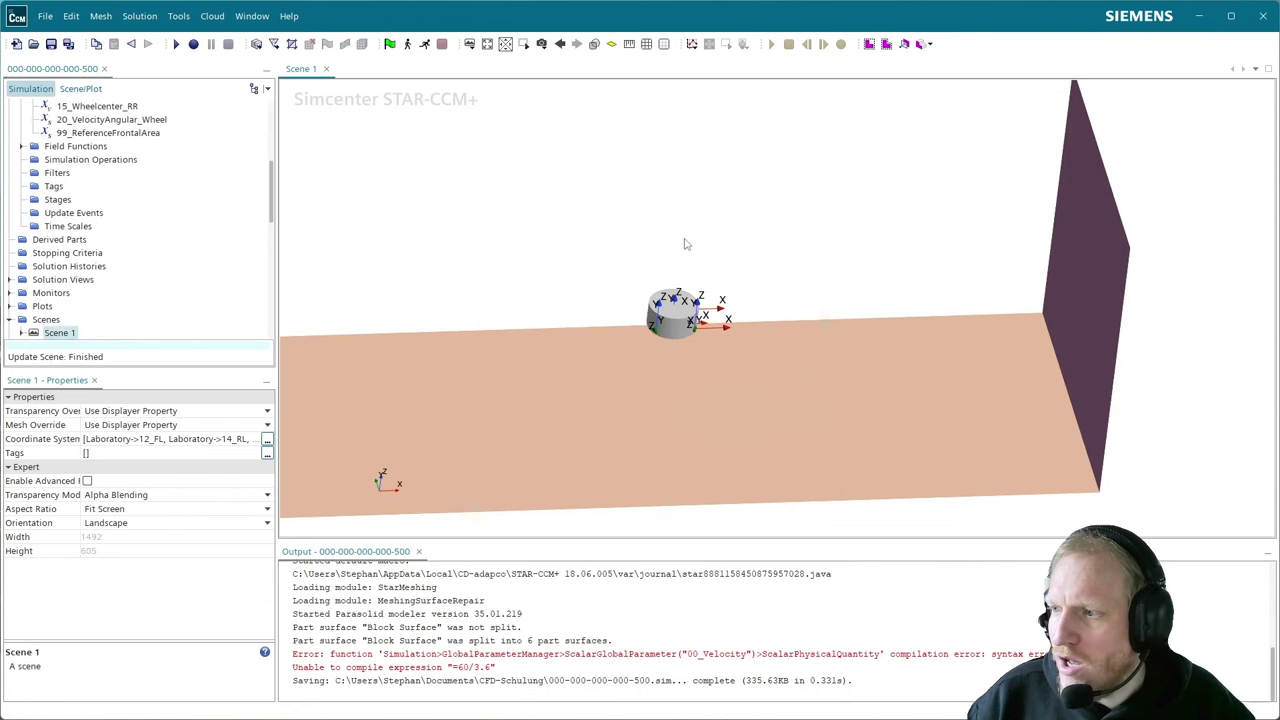
# - Set the color mode of the cylinders displayer to Distinguish Inputs
pyautogui.moveTo(686, 243)
pyautogui.mouseDown()
pyautogui.moveTo(766, 277)
pyautogui.moveTo(679, 261)
pyautogui.mouseUp()
pyautogui.scroll(5, 679, 261)
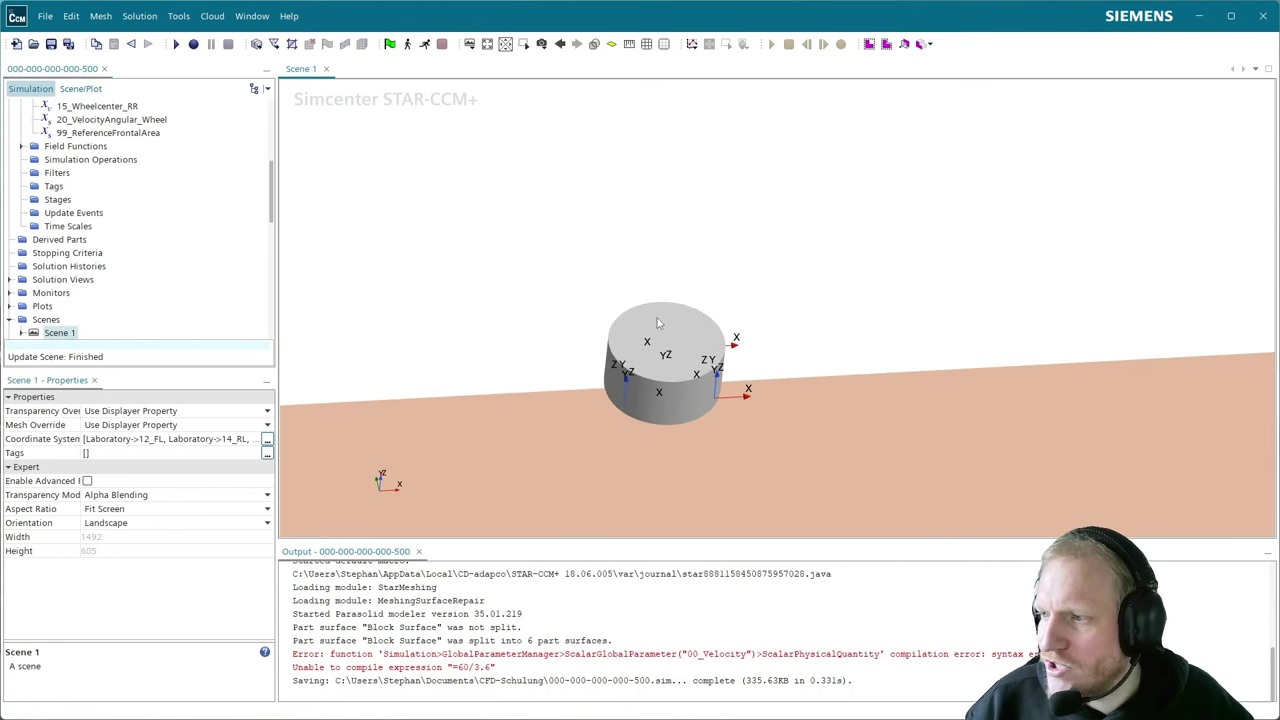
pyautogui.click(80, 89)
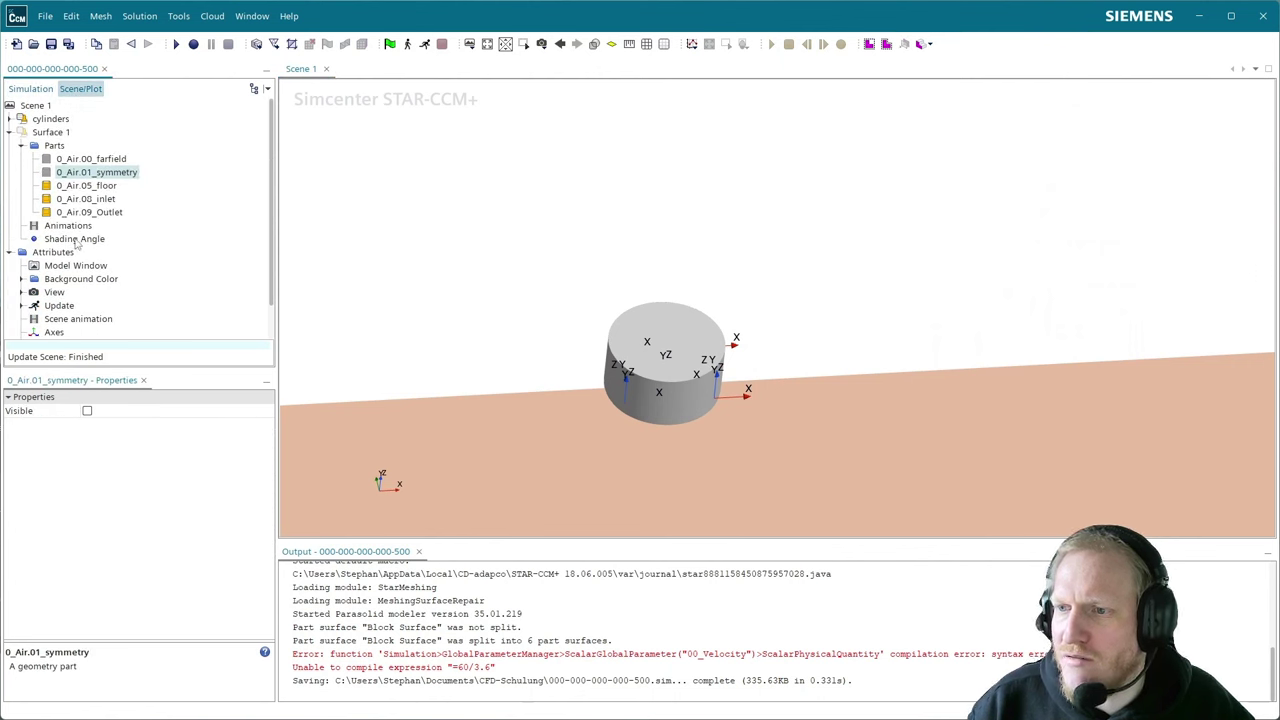
pyautogui.click(57, 120)
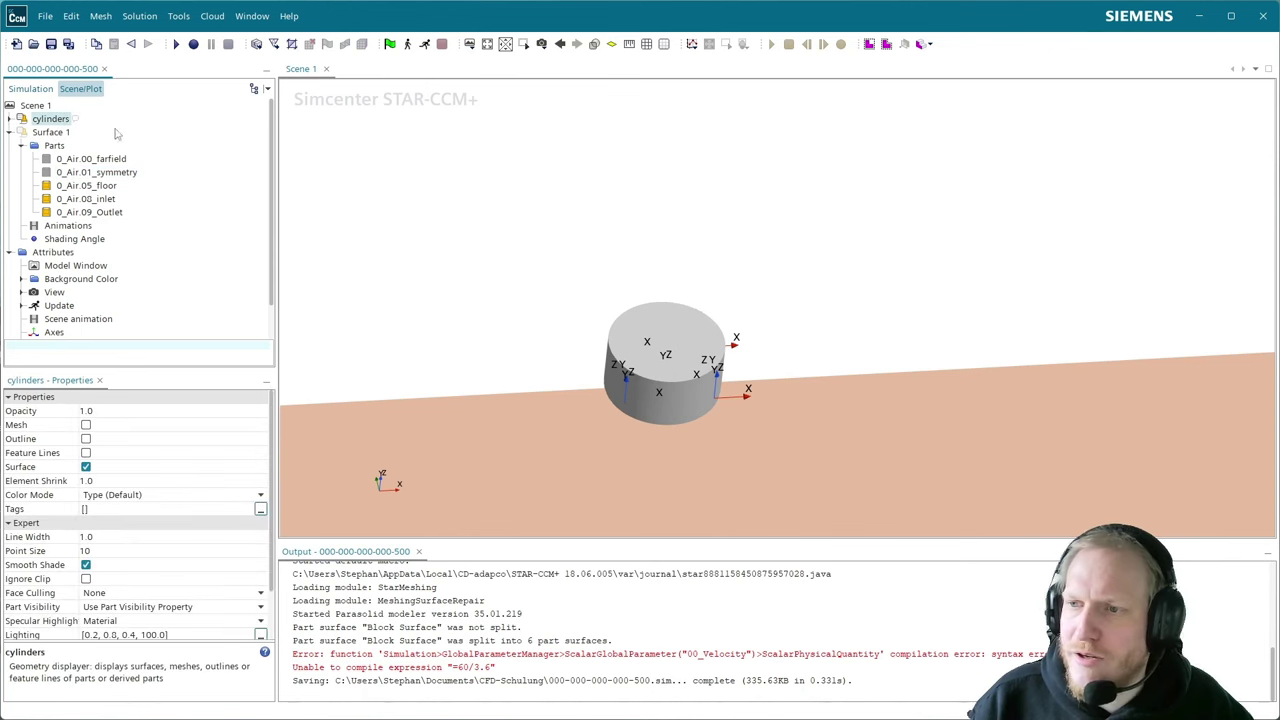
pyautogui.click(131, 498)
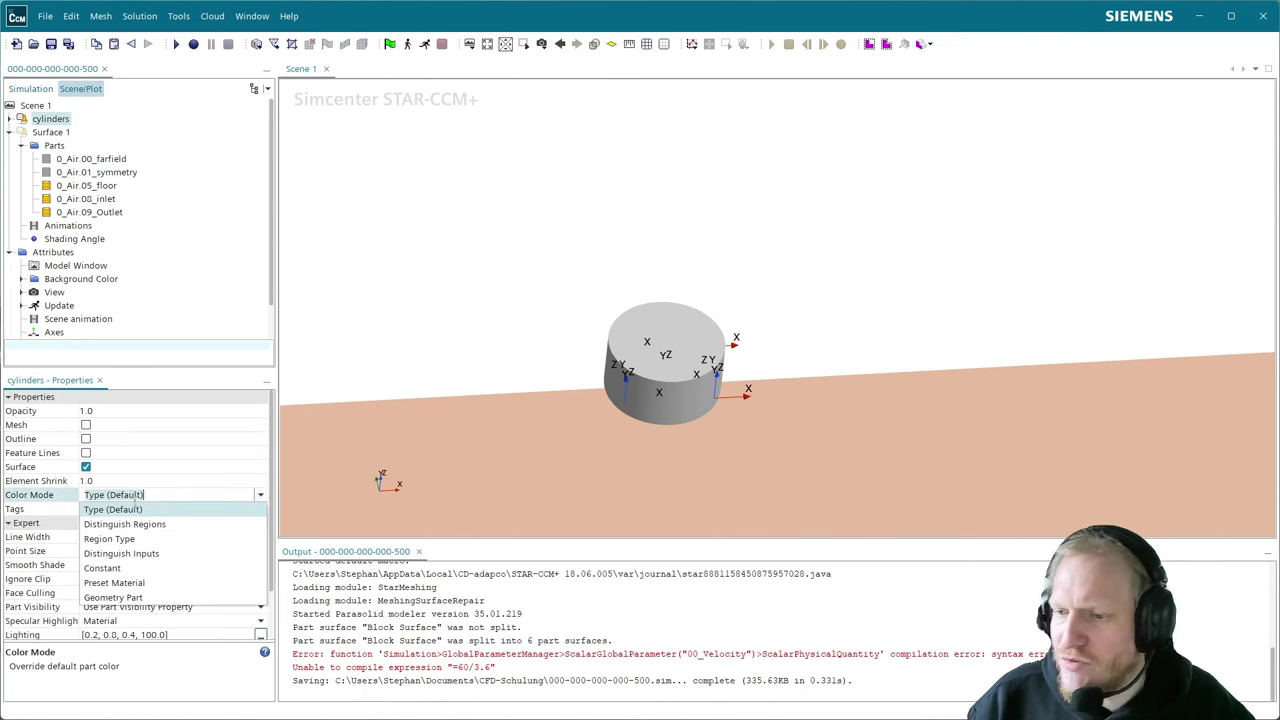
pyautogui.click(157, 556)
pyautogui.moveTo(654, 268); pyautogui.dragTo(585, 204)
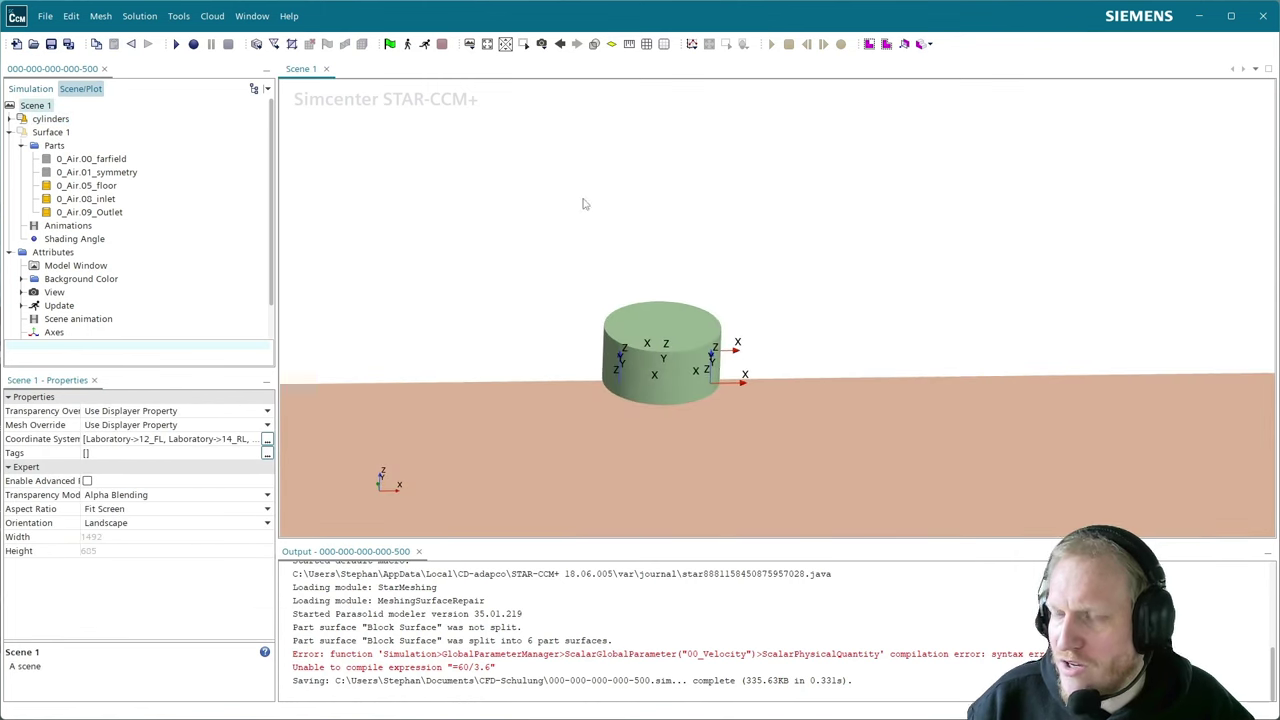
# - Rename the Cylinder geometry part as 0_Cyl_FL
pyautogui.click(30, 88)
pyautogui.scroll(10, 137, 205)
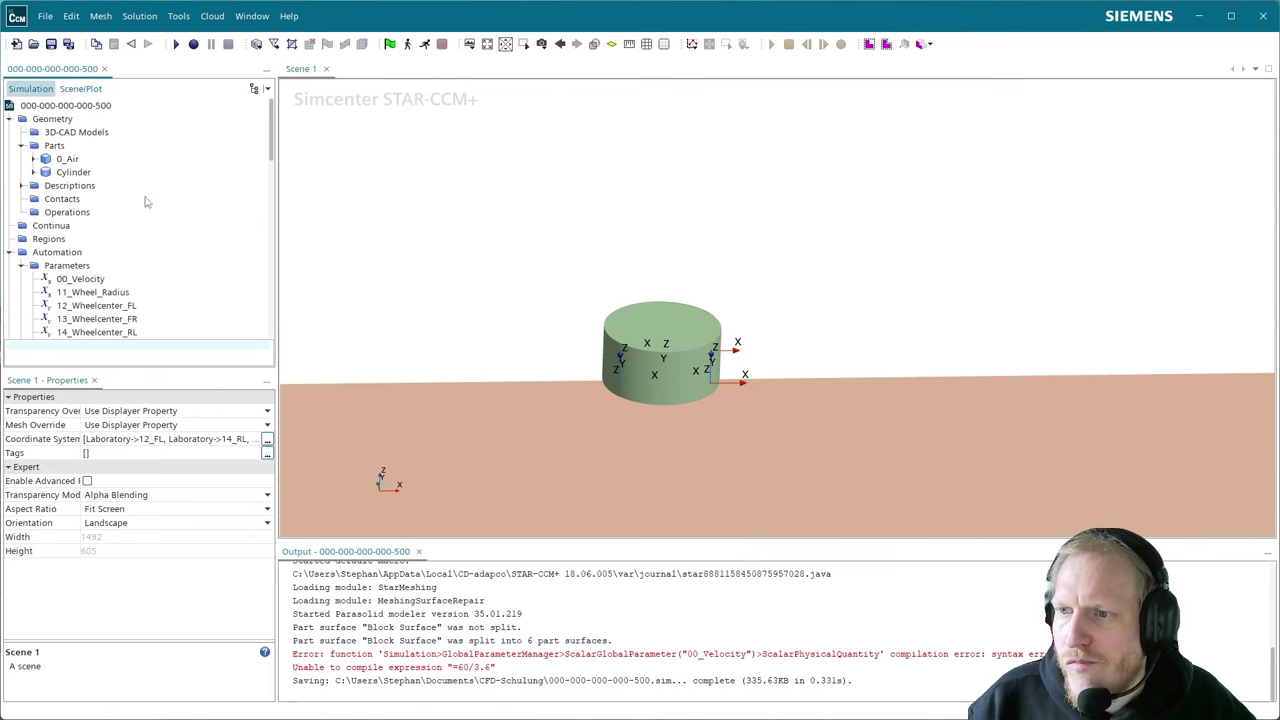
pyautogui.click(33, 172)
pyautogui.click(72, 172)
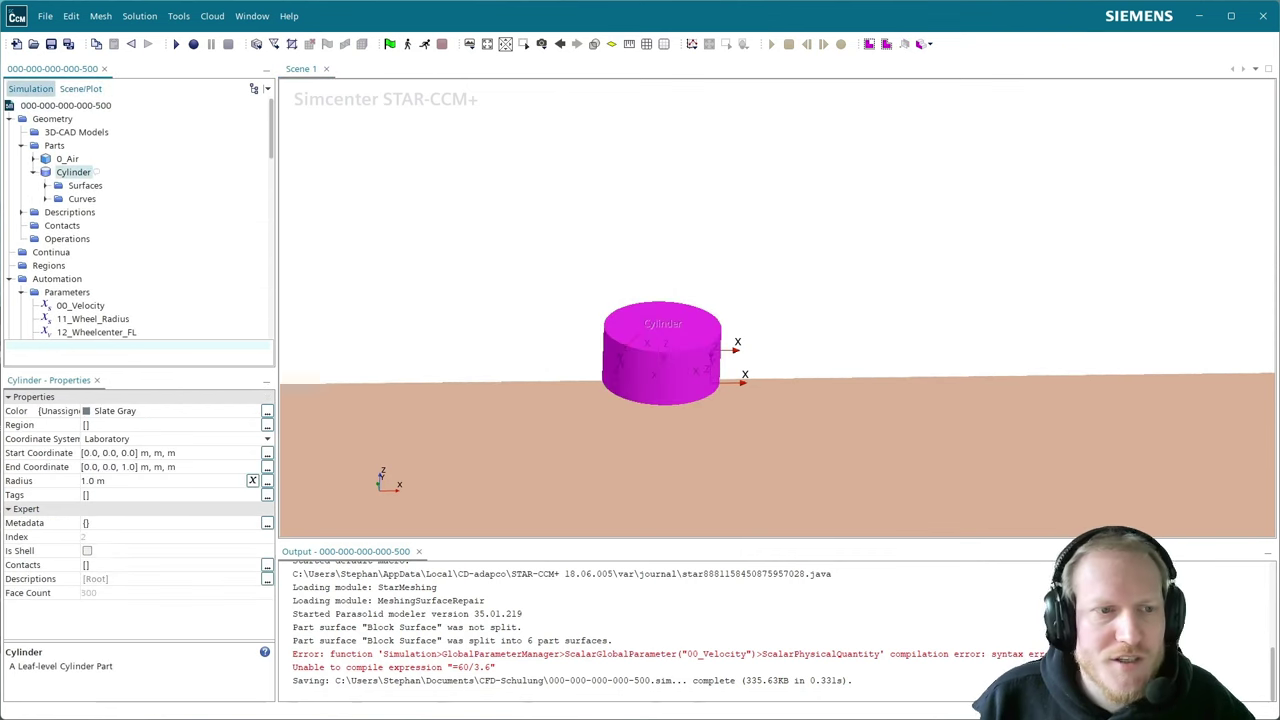
pyautogui.press('F2')
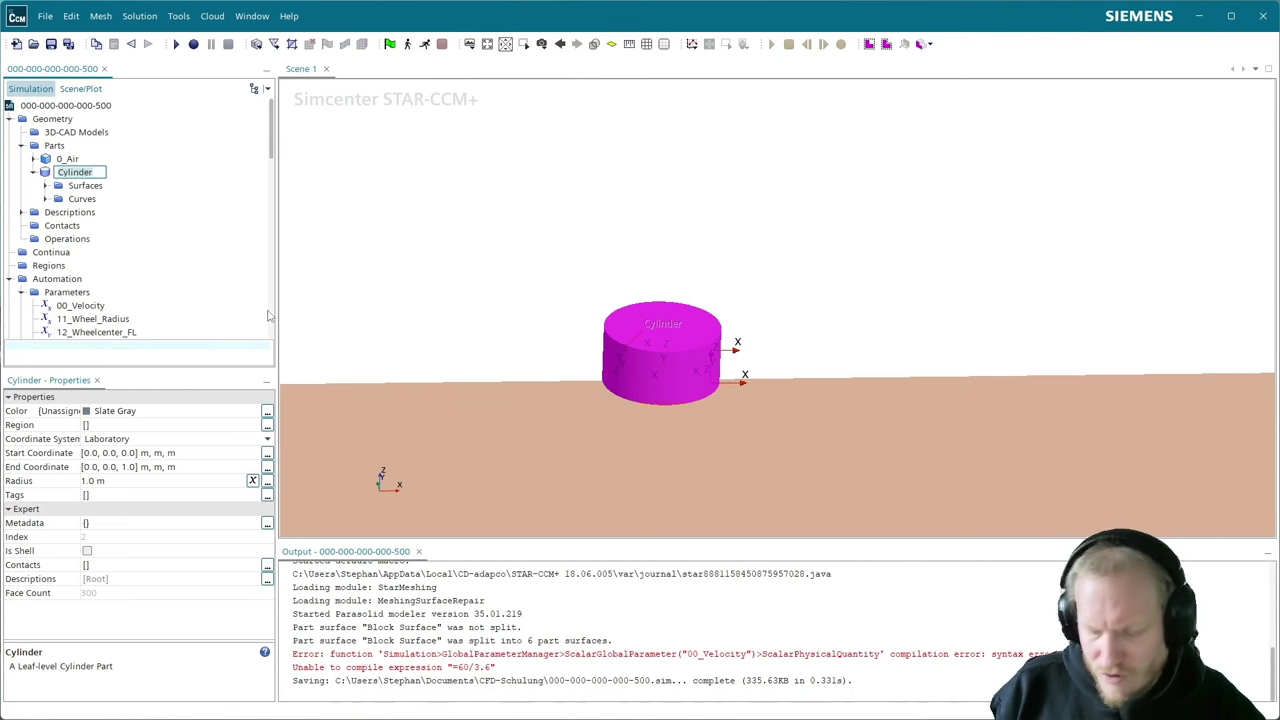
pyautogui.write('0')
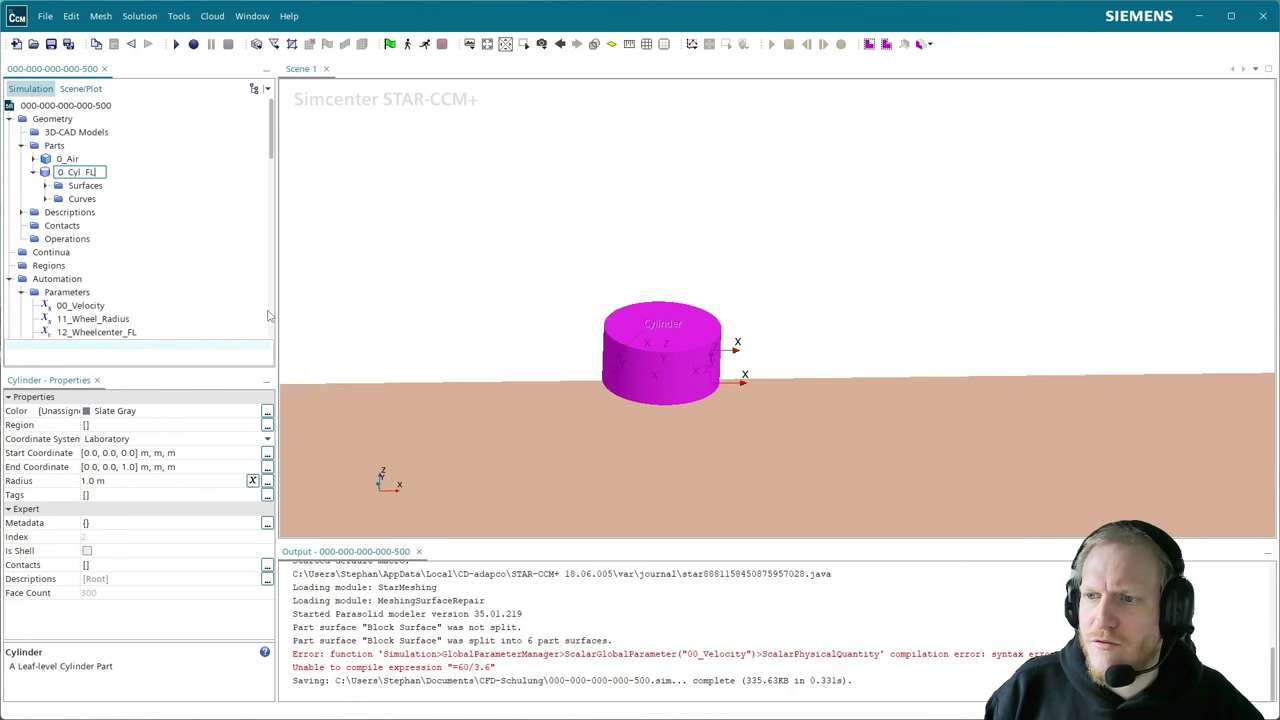
pyautogui.write('_Cyl_FL')
pyautogui.press('Return')
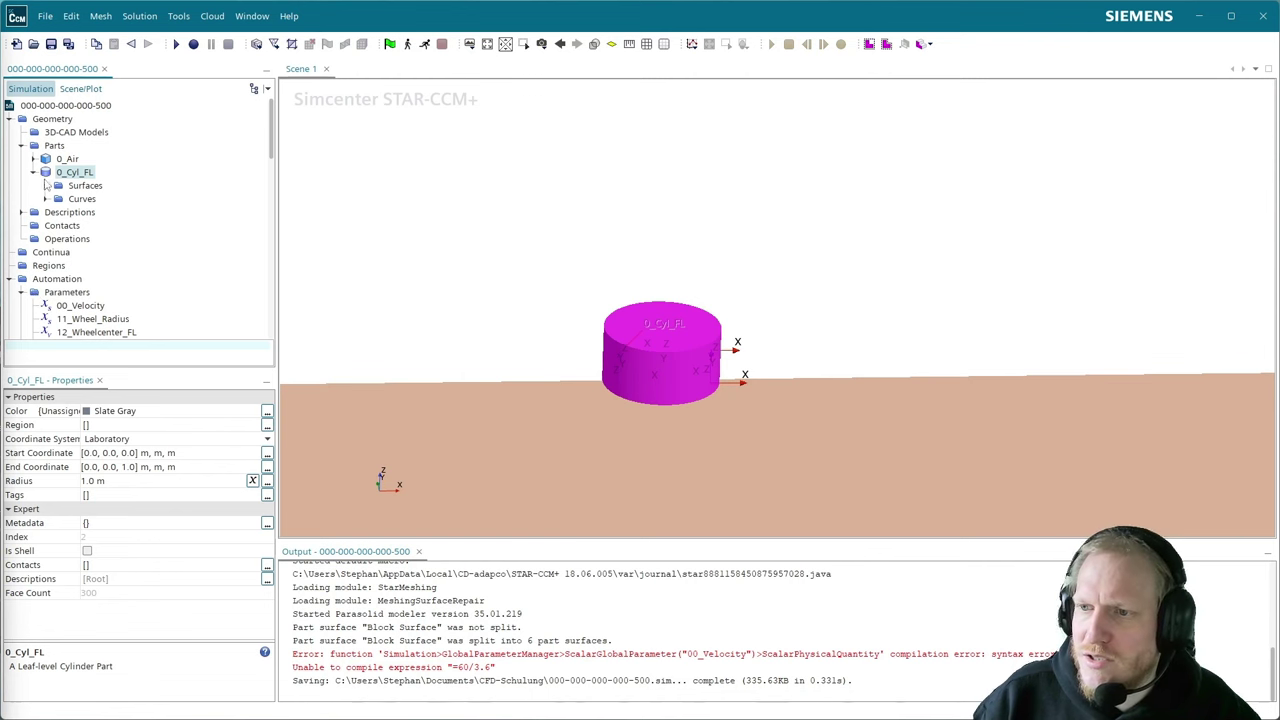
# - Split the Cylinder Surface of the 0_Cyl_FL part into separate part surfaces, keeping the suggested split settings
pyautogui.click(45, 185)
pyautogui.click(113, 199)
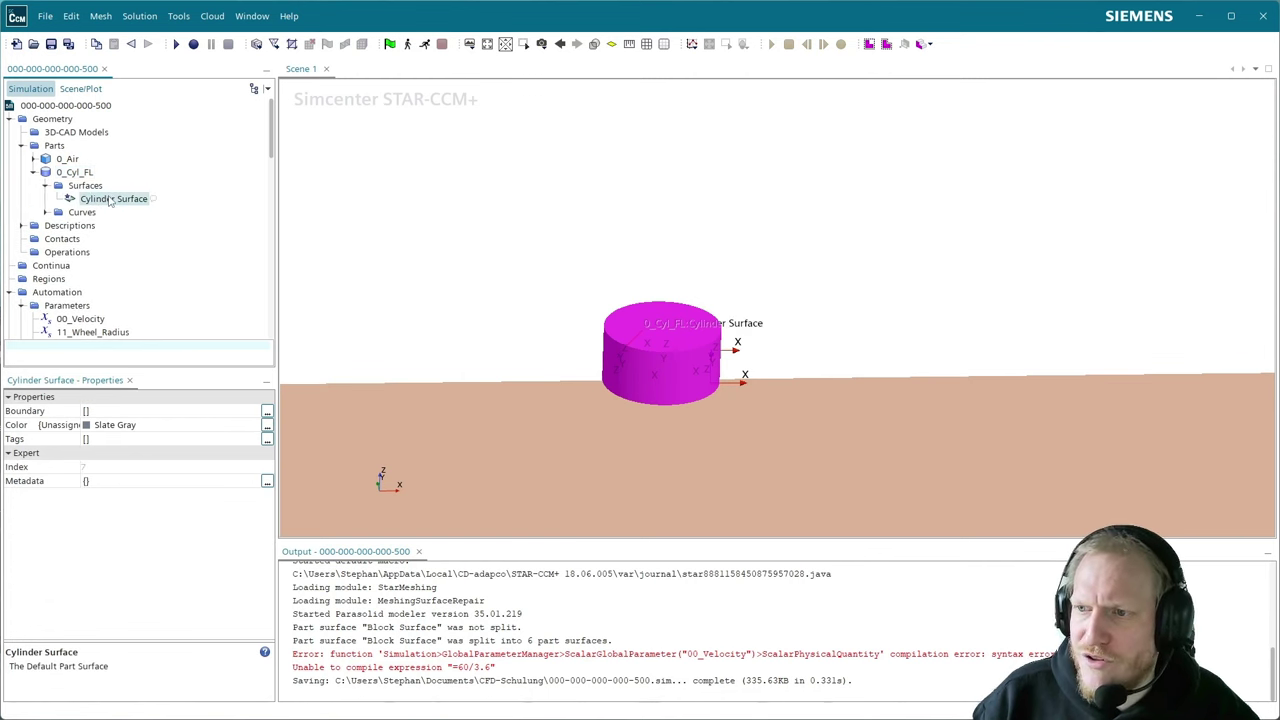
pyautogui.rightClick(110, 200)
pyautogui.click(198, 324)
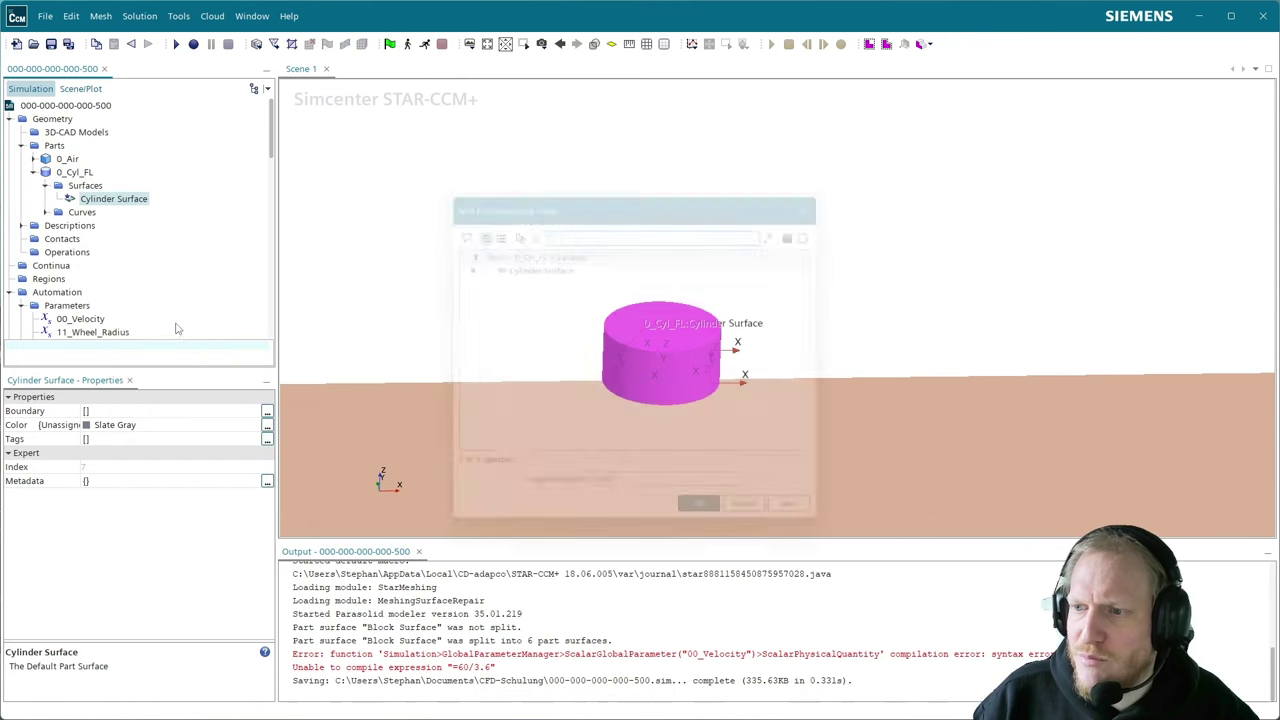
pyautogui.click(713, 526)
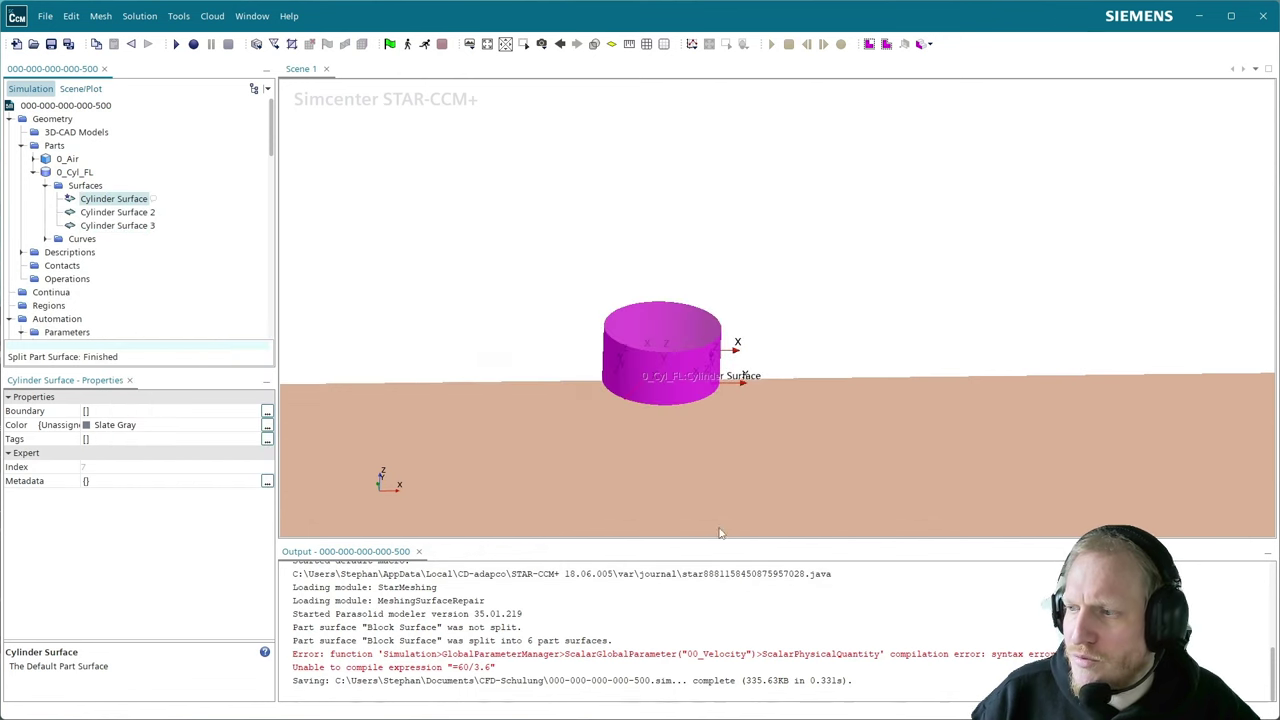
# - Rename the lower end face, Cylinder Surface 2, as out and the upper end face, Cylinder Surface 3, as in
pyautogui.click(134, 214)
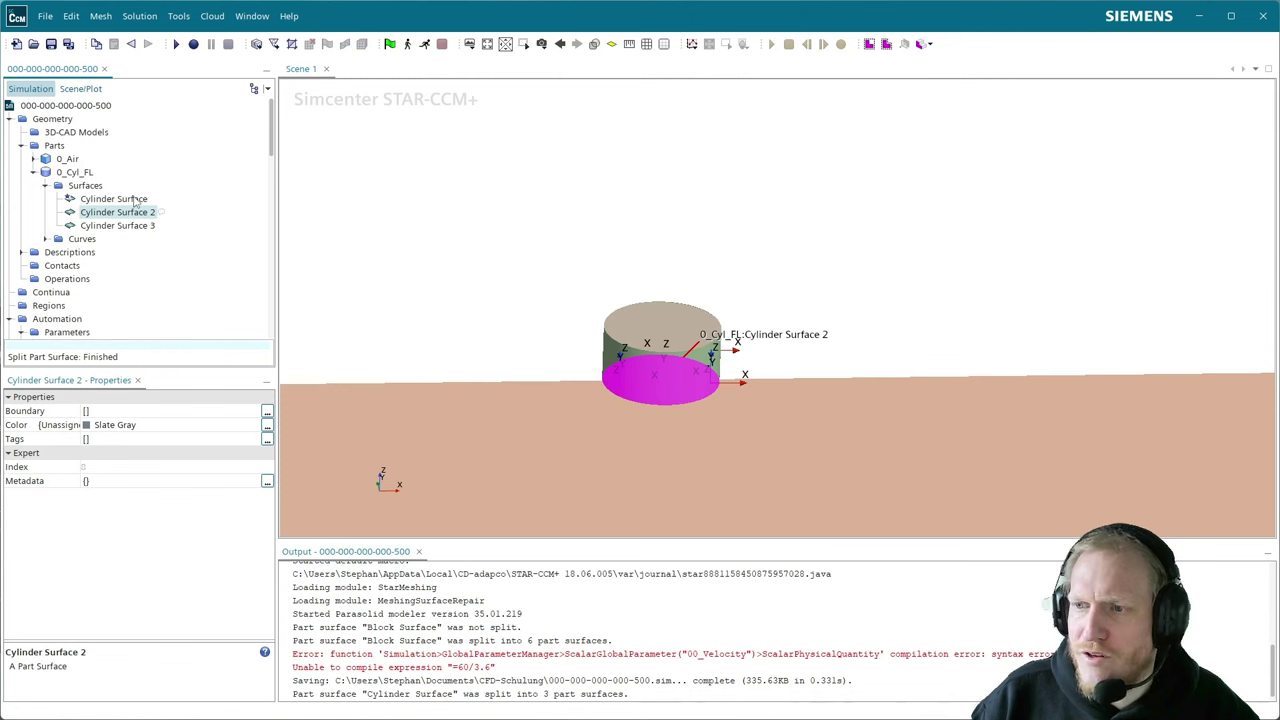
pyautogui.click(135, 200)
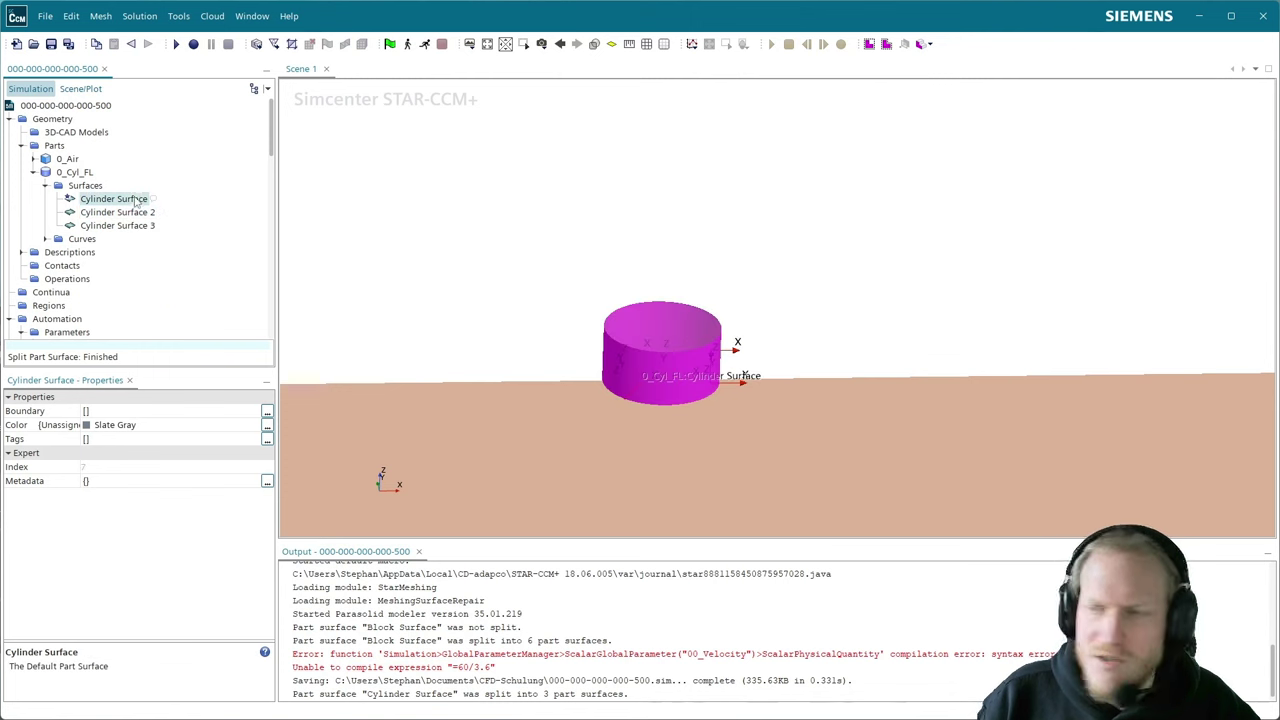
pyautogui.click(135, 213)
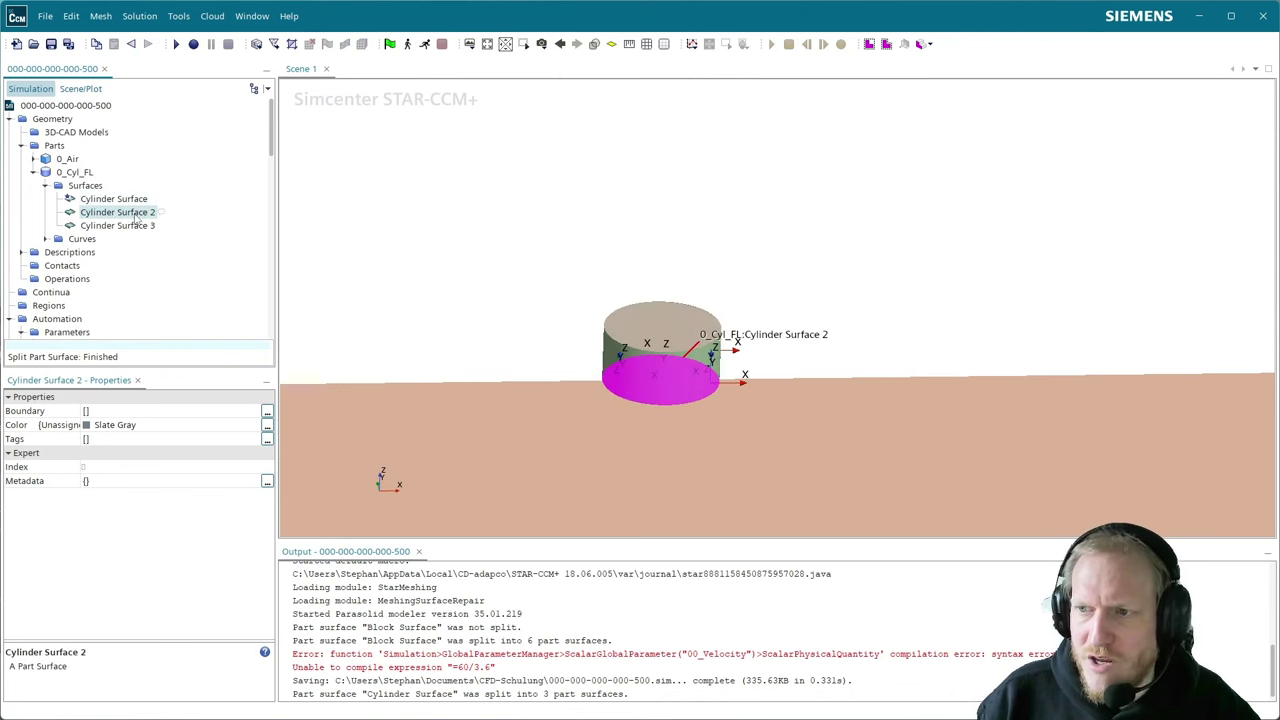
pyautogui.write('out')
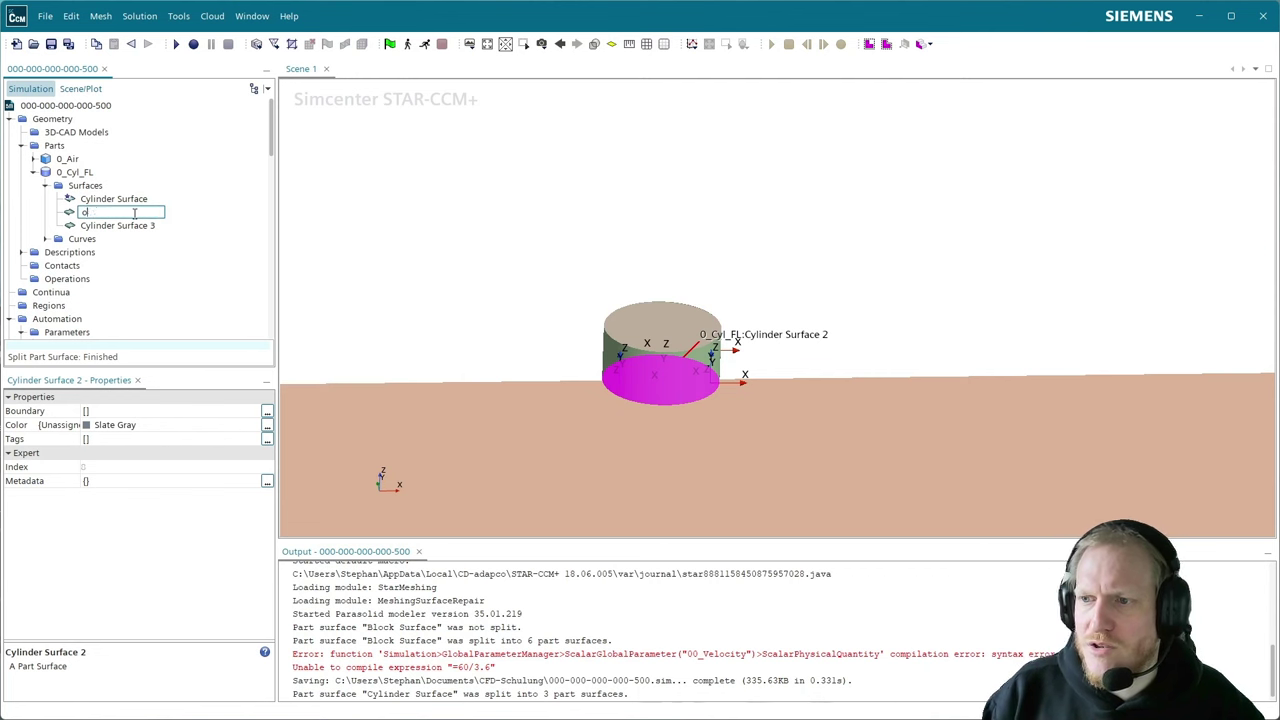
pyautogui.press('Return')
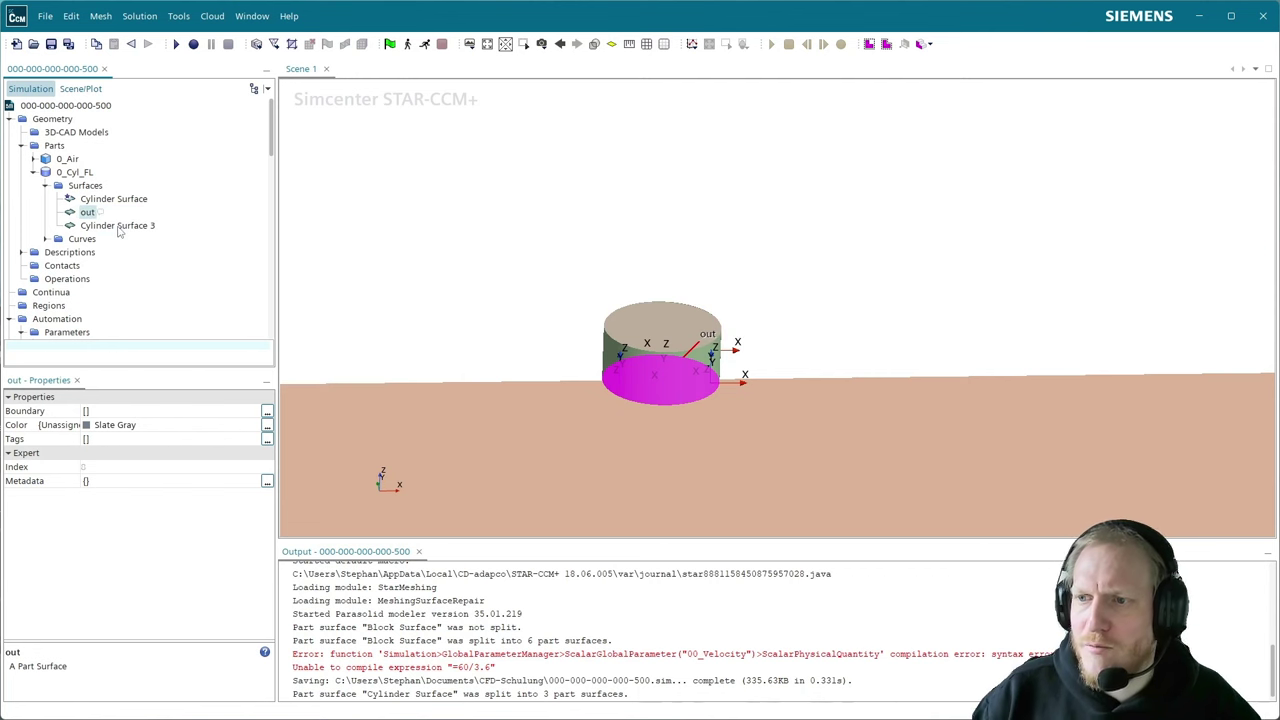
pyautogui.click(118, 226)
pyautogui.press('F2')
pyautogui.write('in')
pyautogui.press('Return')
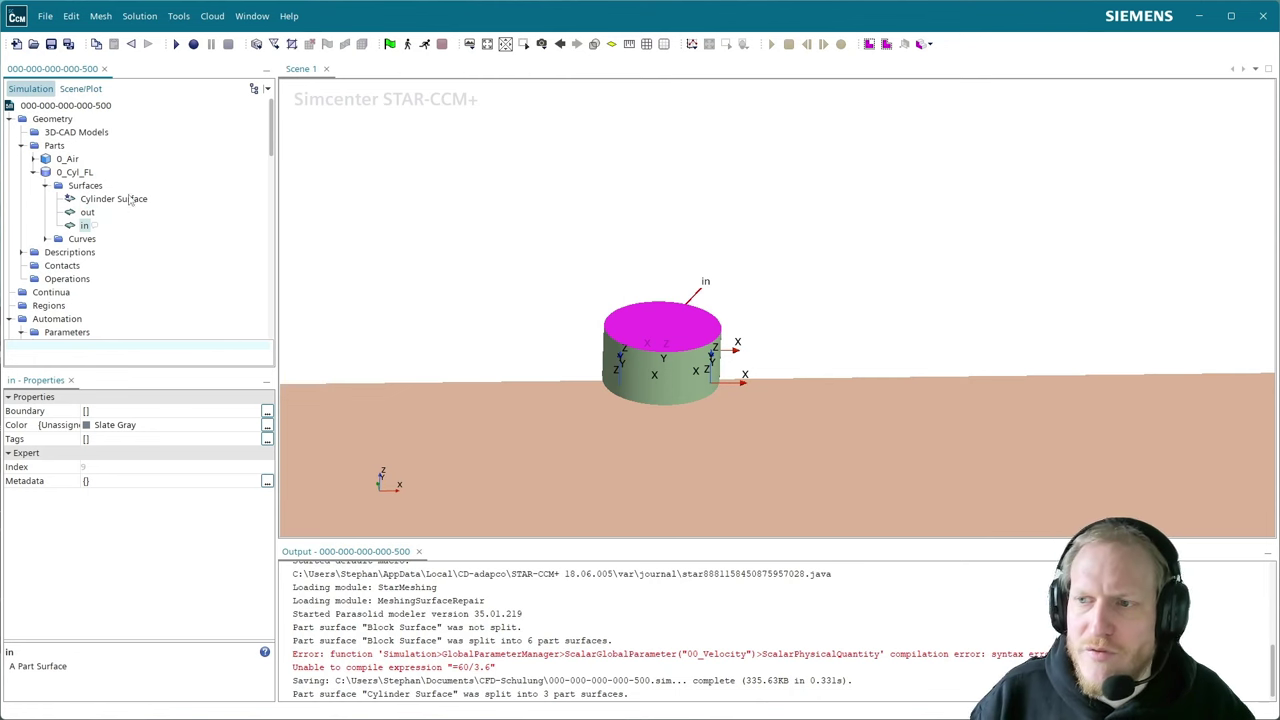
# - Set the radius of the 0_Cyl_FL cylinder part to 170 mm
pyautogui.click(76, 172)
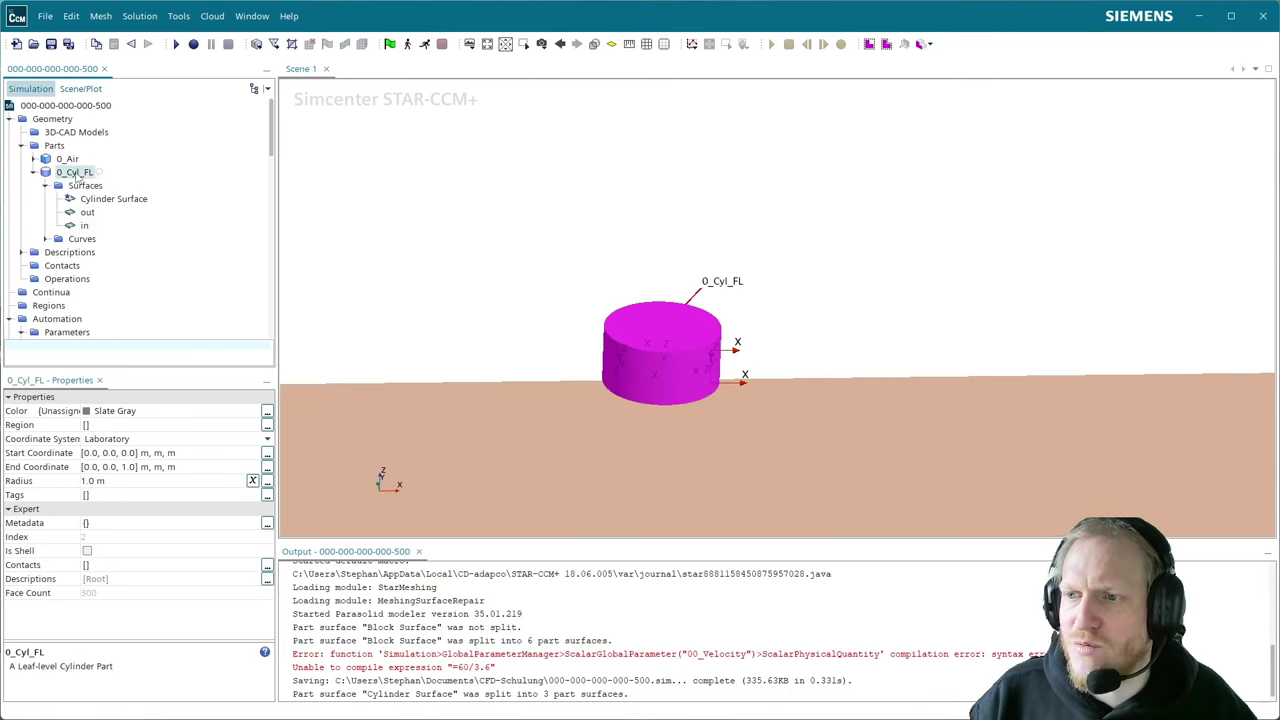
pyautogui.scroll(-2, 445, 272)
pyautogui.moveTo(440, 272); pyautogui.dragTo(509, 289)
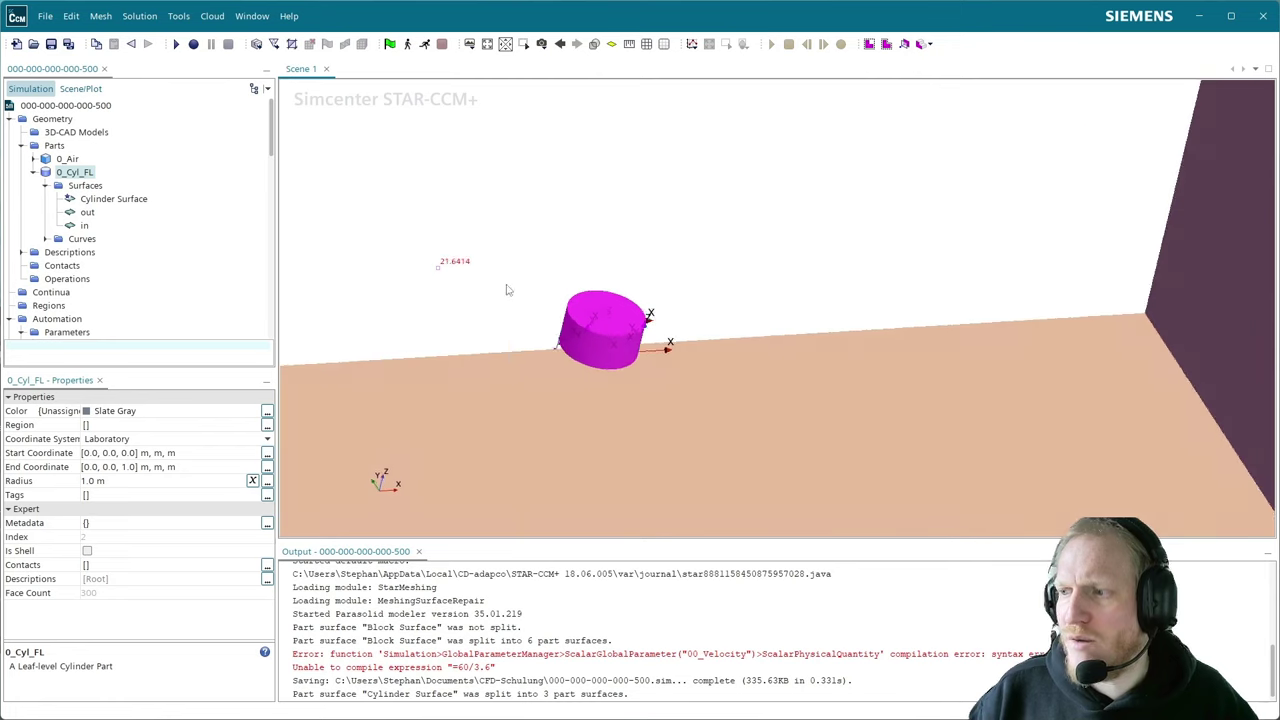
pyautogui.moveTo(777, 346); pyautogui.dragTo(607, 384)
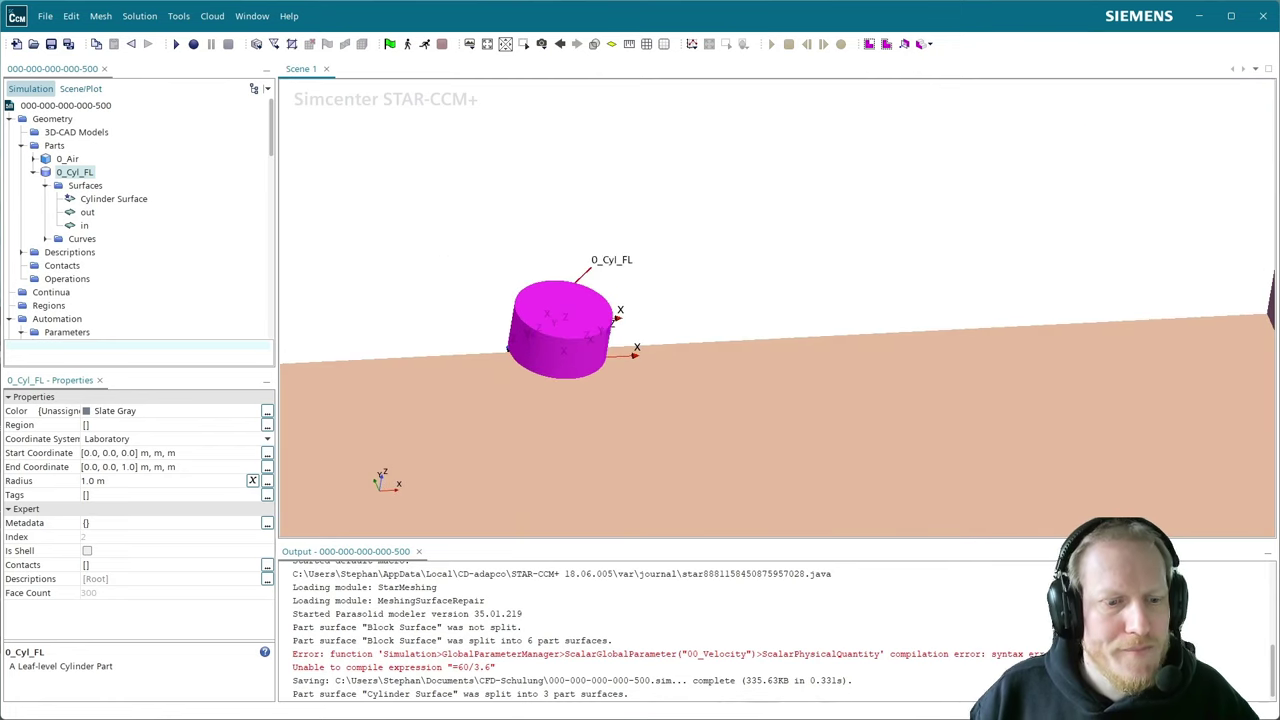
pyautogui.scroll(2, 580, 322)
pyautogui.moveTo(580, 322); pyautogui.dragTo(603, 333)
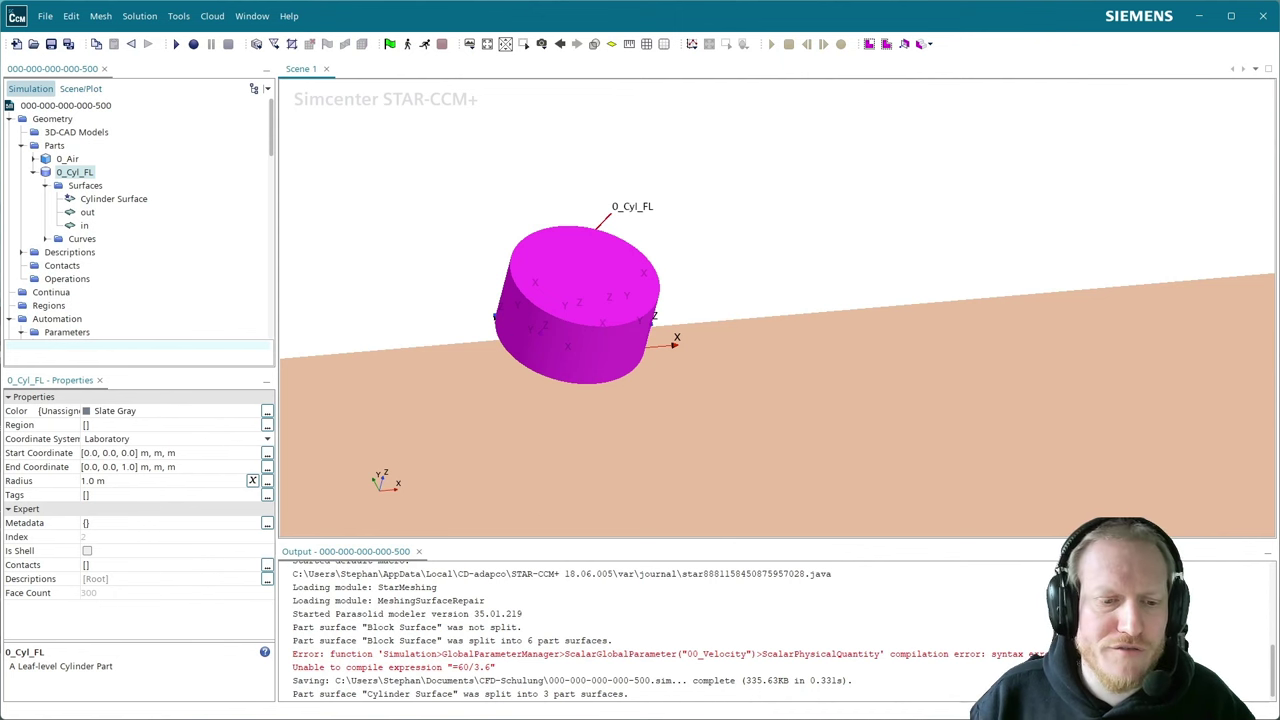
pyautogui.click(113, 482)
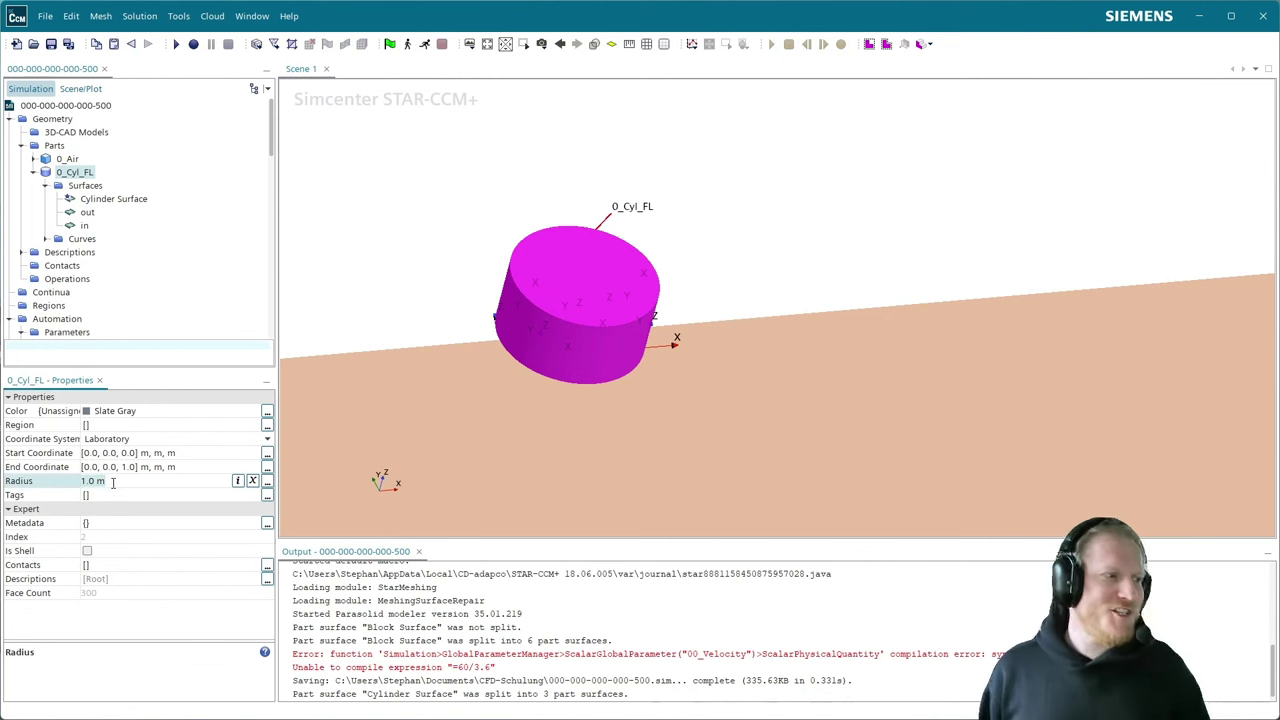
pyautogui.press('BackSpace')
pyautogui.press('BackSpace')
pyautogui.press('BackSpace')
pyautogui.press('BackSpace')
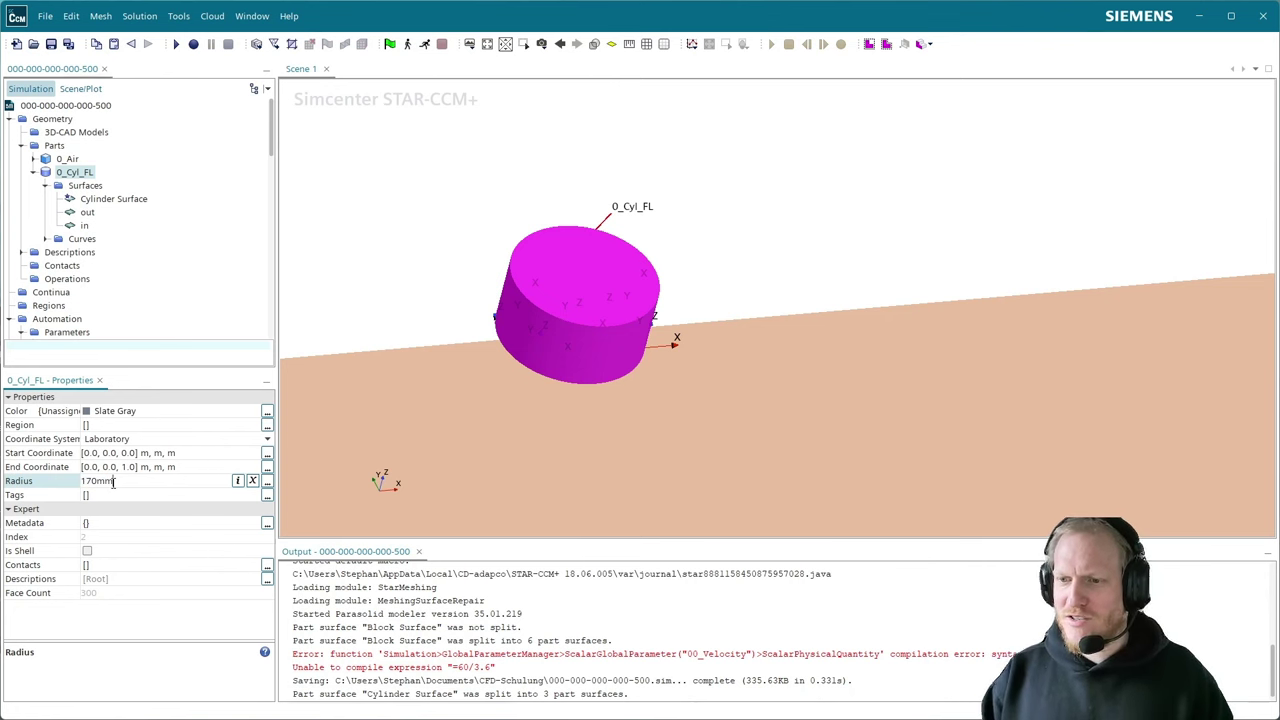
pyautogui.press('Return')
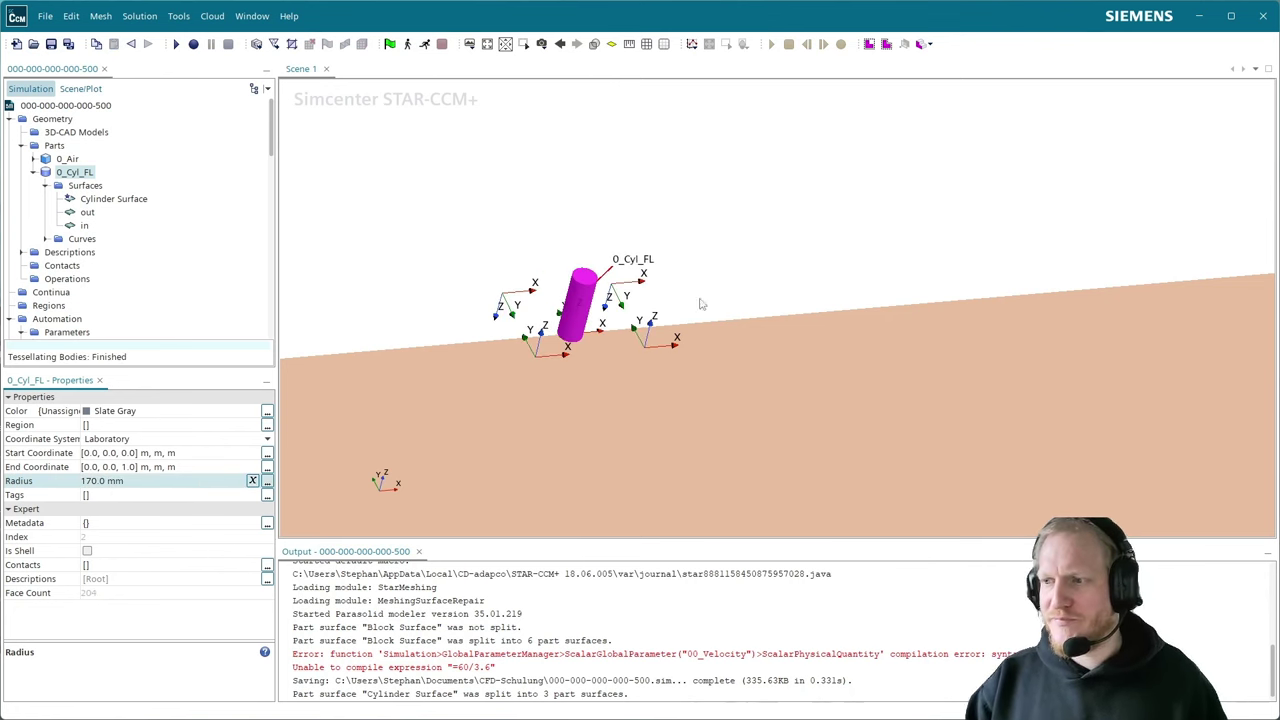
# - Assign the Laboratory->12_FL coordinate system to the 0_Cyl_FL part
pyautogui.moveTo(700, 300); pyautogui.dragTo(546, 277)
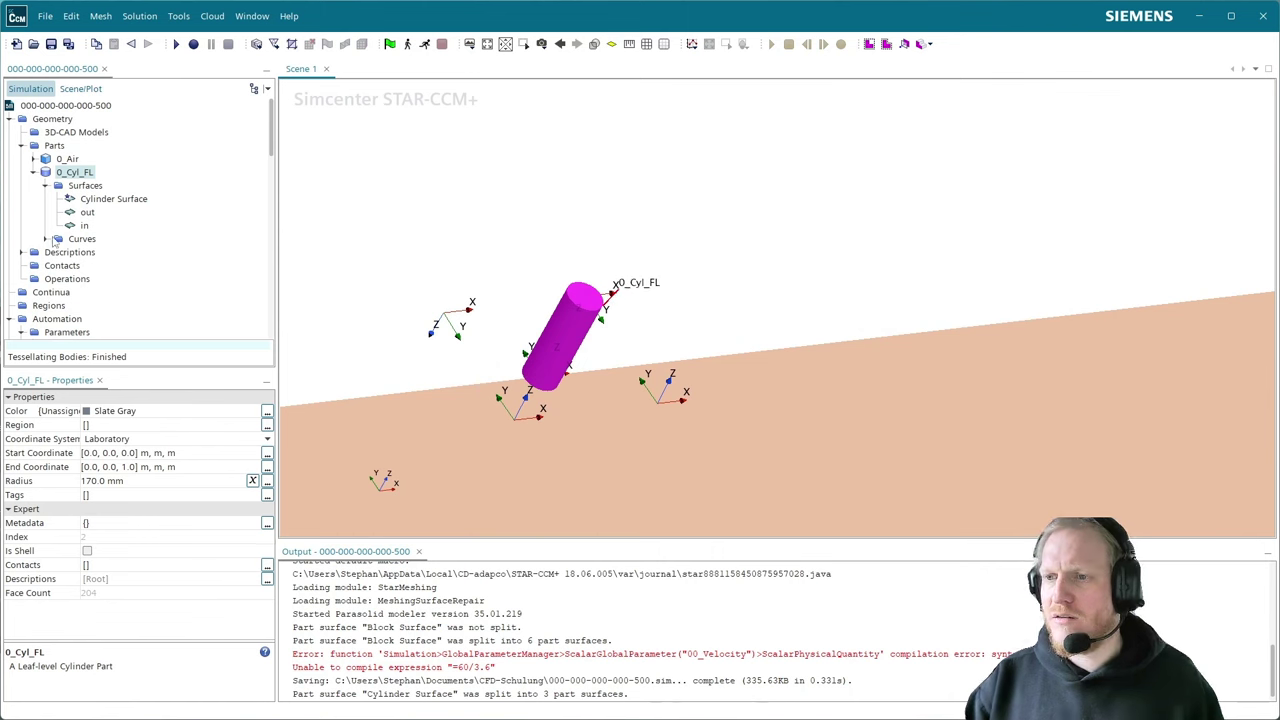
pyautogui.moveTo(727, 361); pyautogui.dragTo(594, 410)
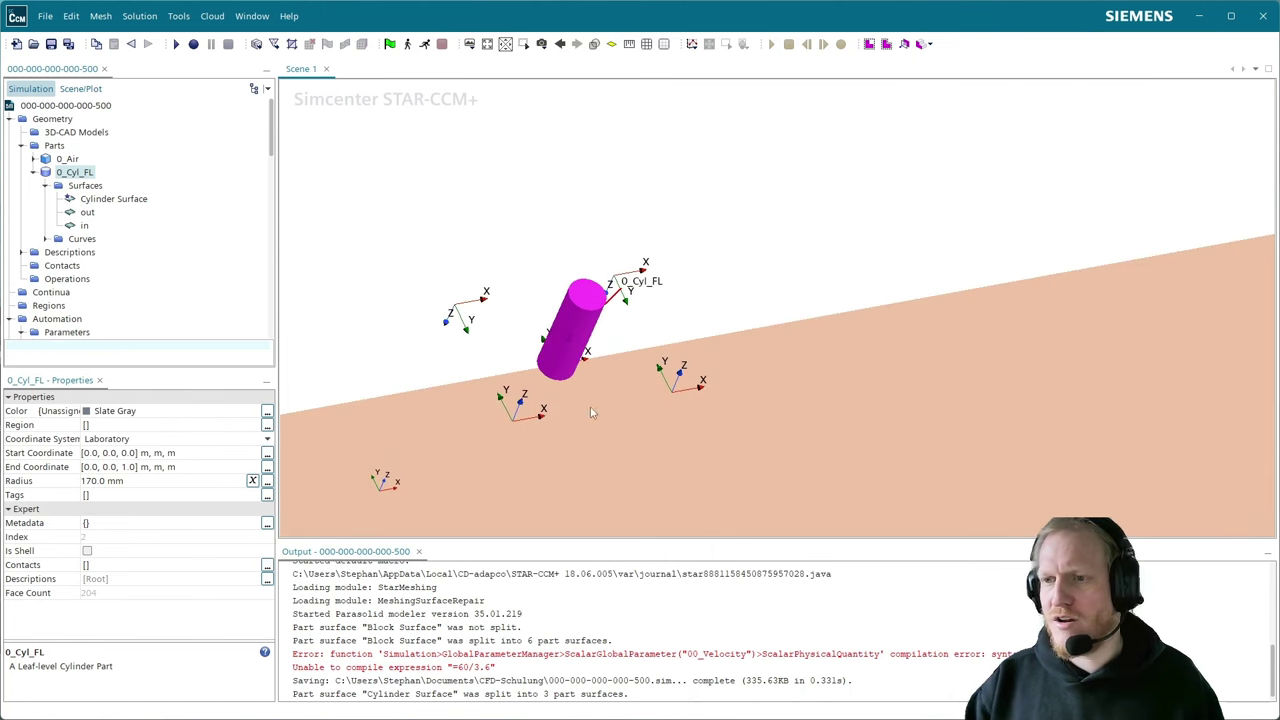
pyautogui.click(147, 441)
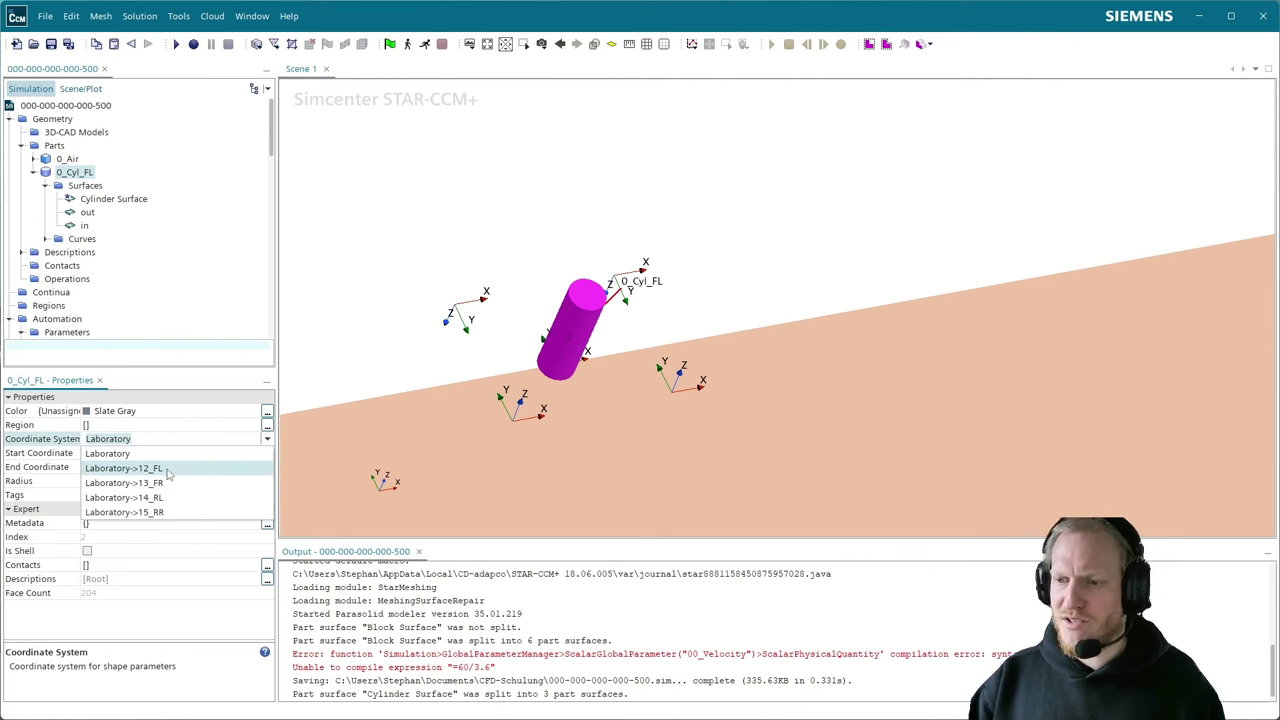
pyautogui.click(168, 469)
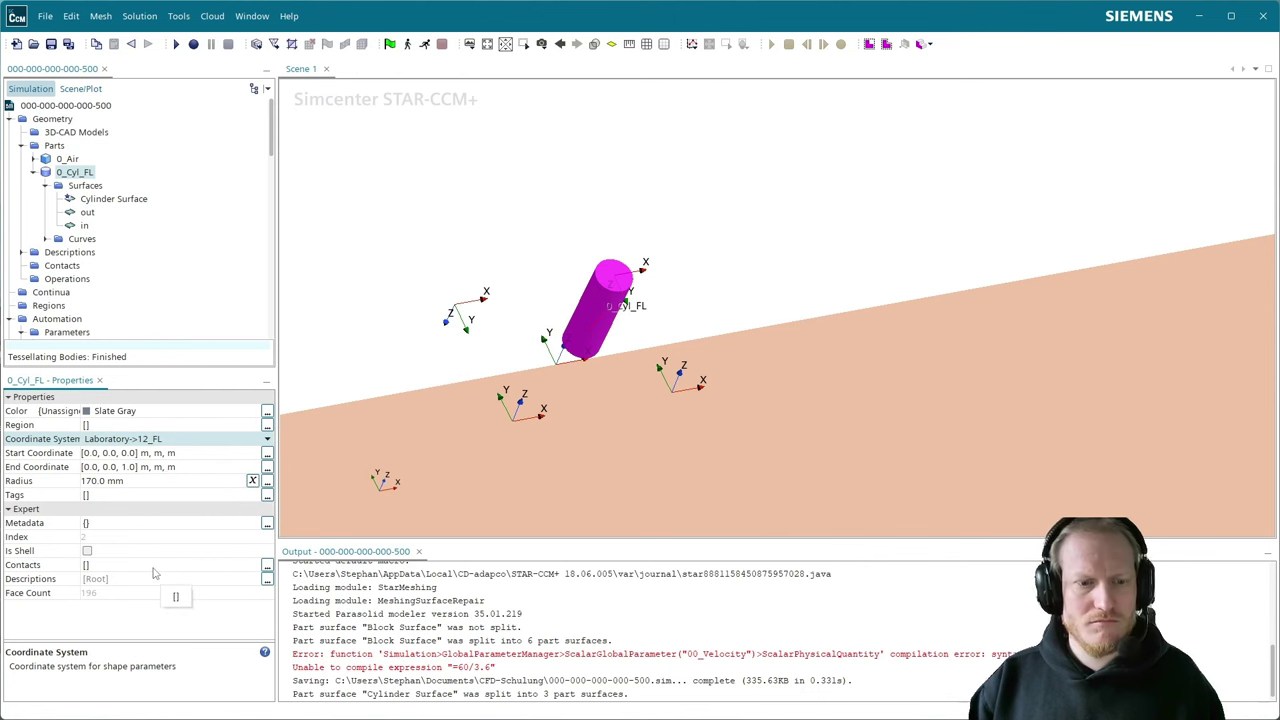
# - Set the start coordinate of 0_Cyl_FL to [0, 0.08, 0] m
pyautogui.click(168, 454)
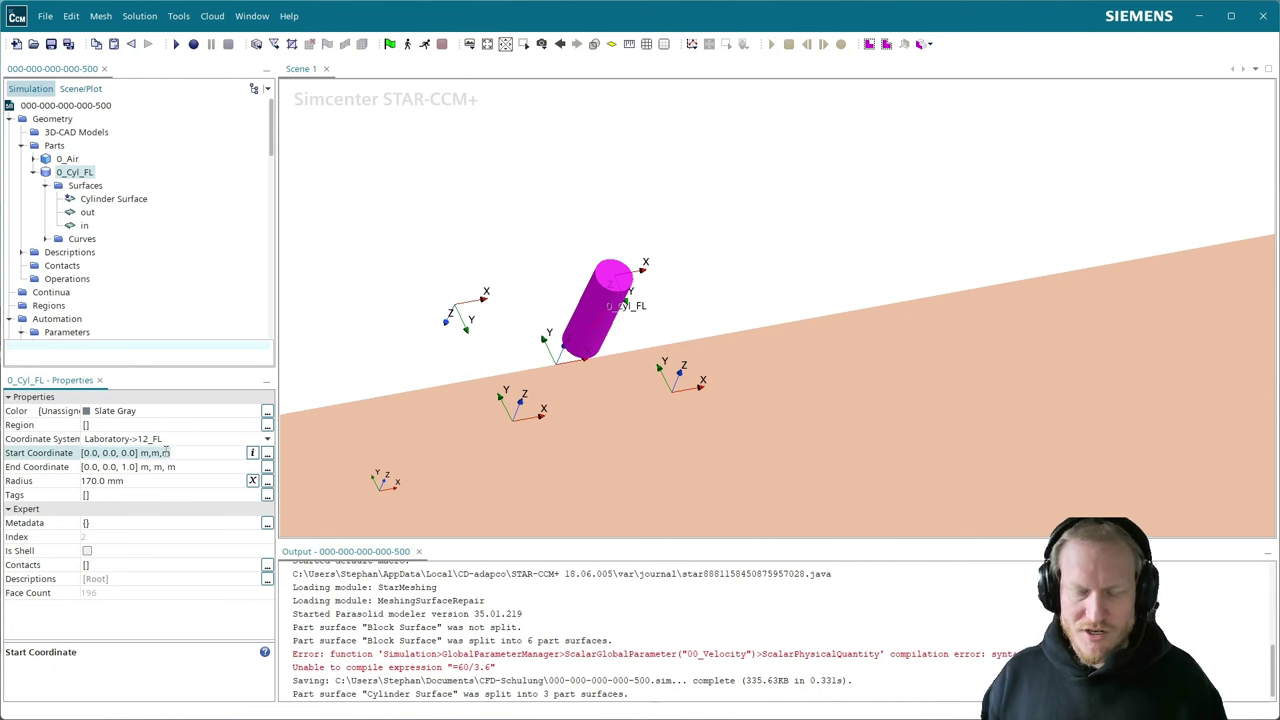
pyautogui.hotkey('ctrl', 'a')
pyautogui.write('0')
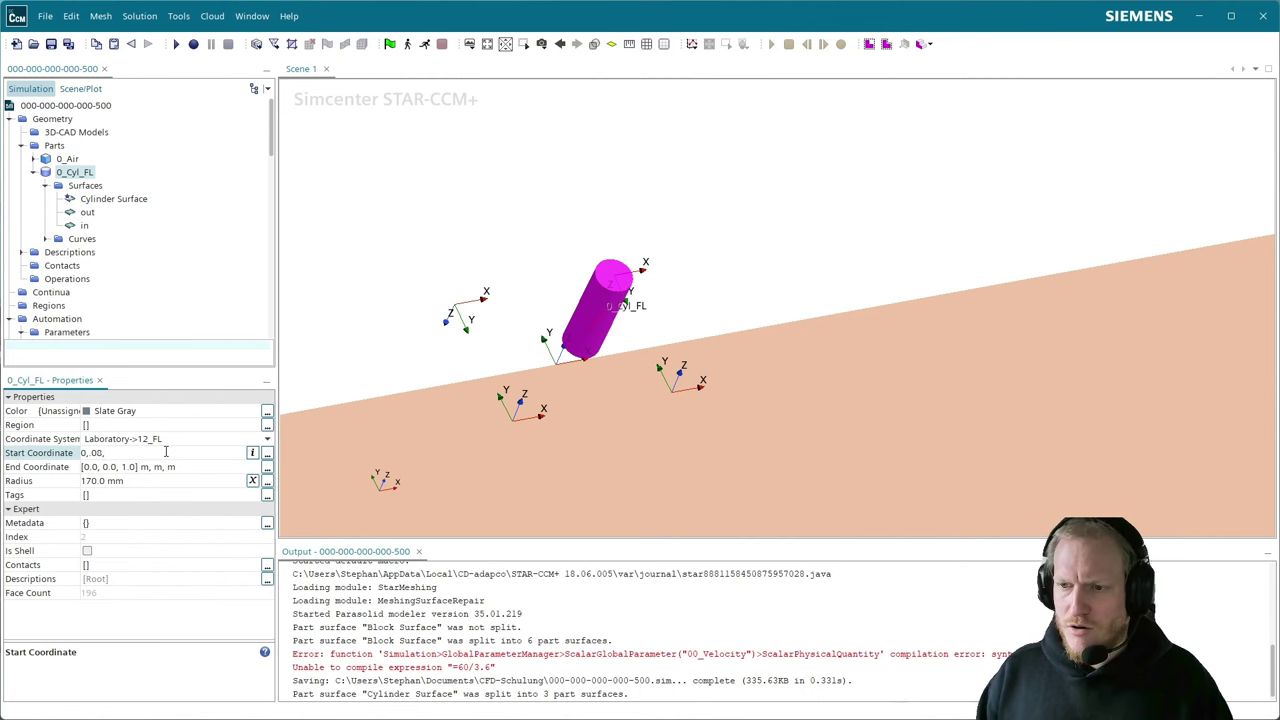
pyautogui.press('Return')
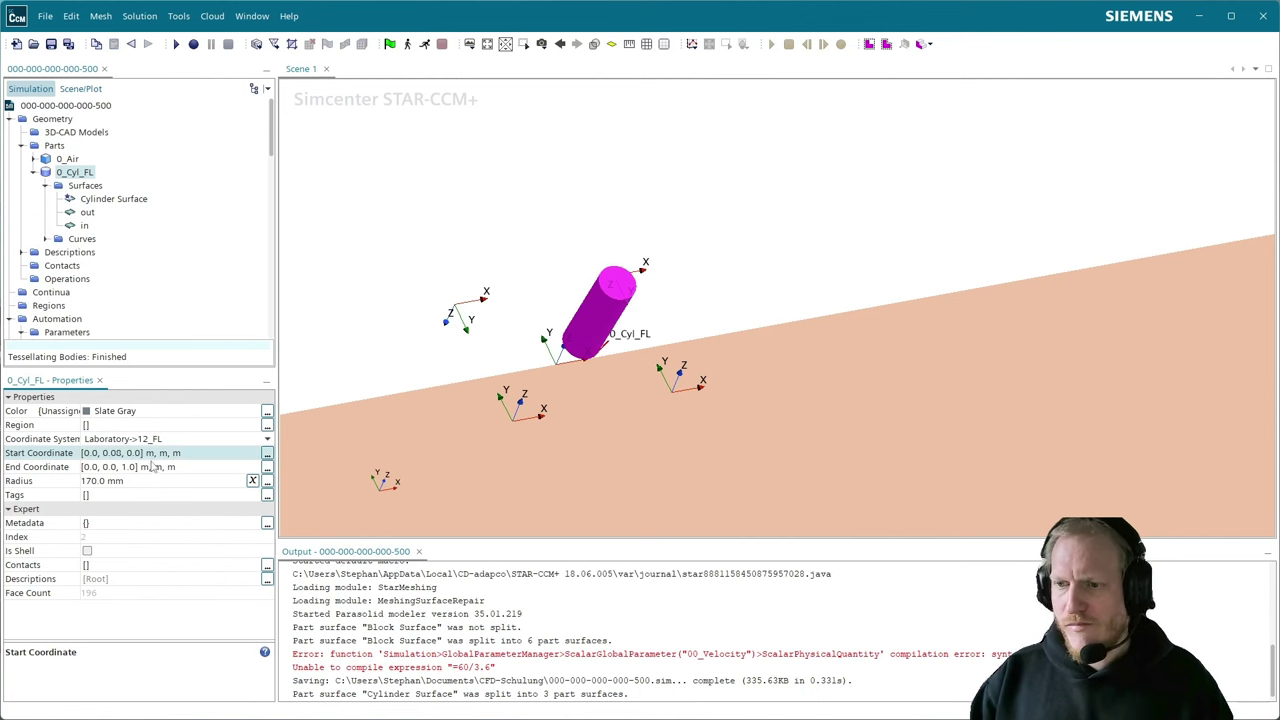
# - Set the end coordinate of 0_Cyl_FL to [0, -0.06, 0] m and inspect the cylinder from another angle
pyautogui.click(155, 467)
pyautogui.write('0, ')
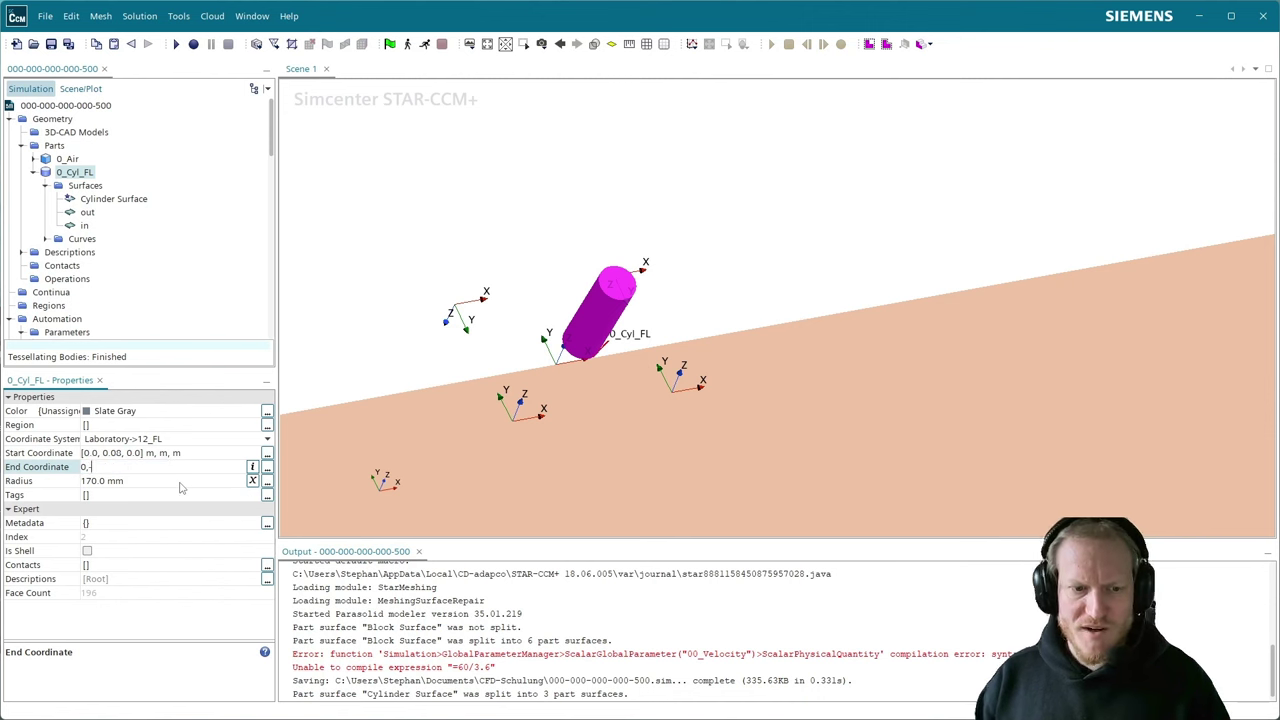
pyautogui.write('-06,0')
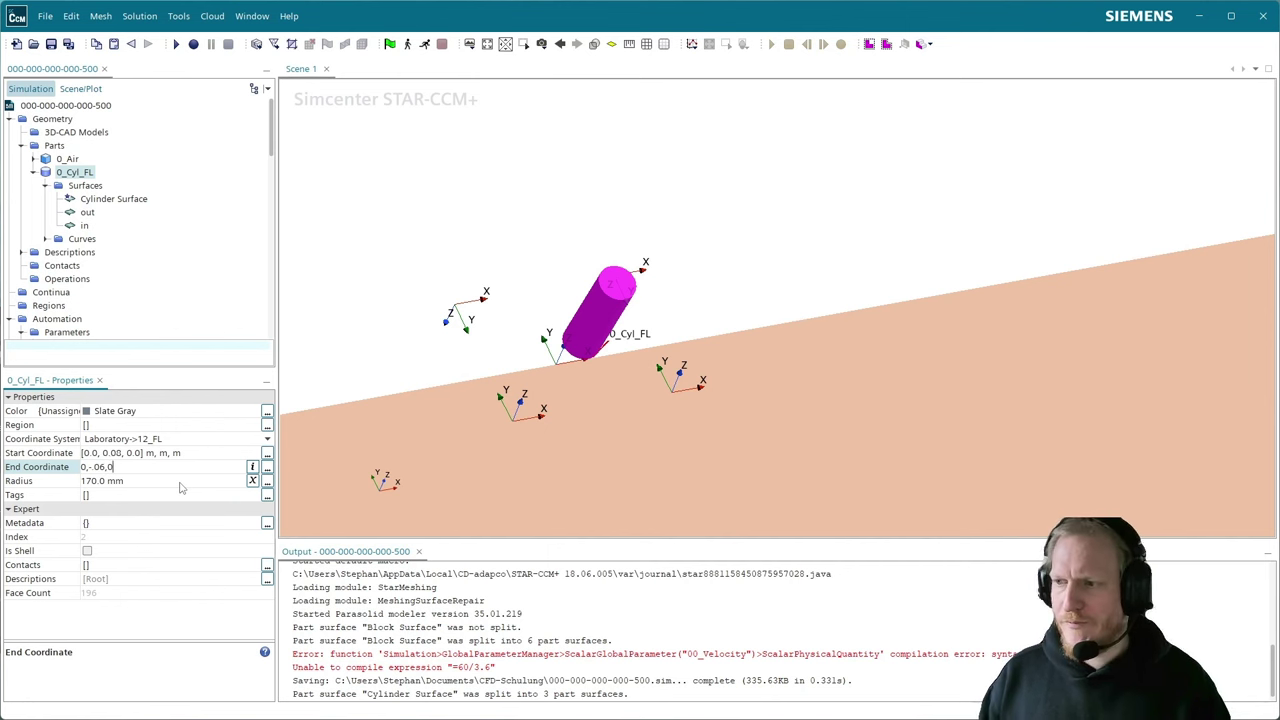
pyautogui.write('.06, 0')
pyautogui.press('Return')
pyautogui.scroll(3, 686, 271)
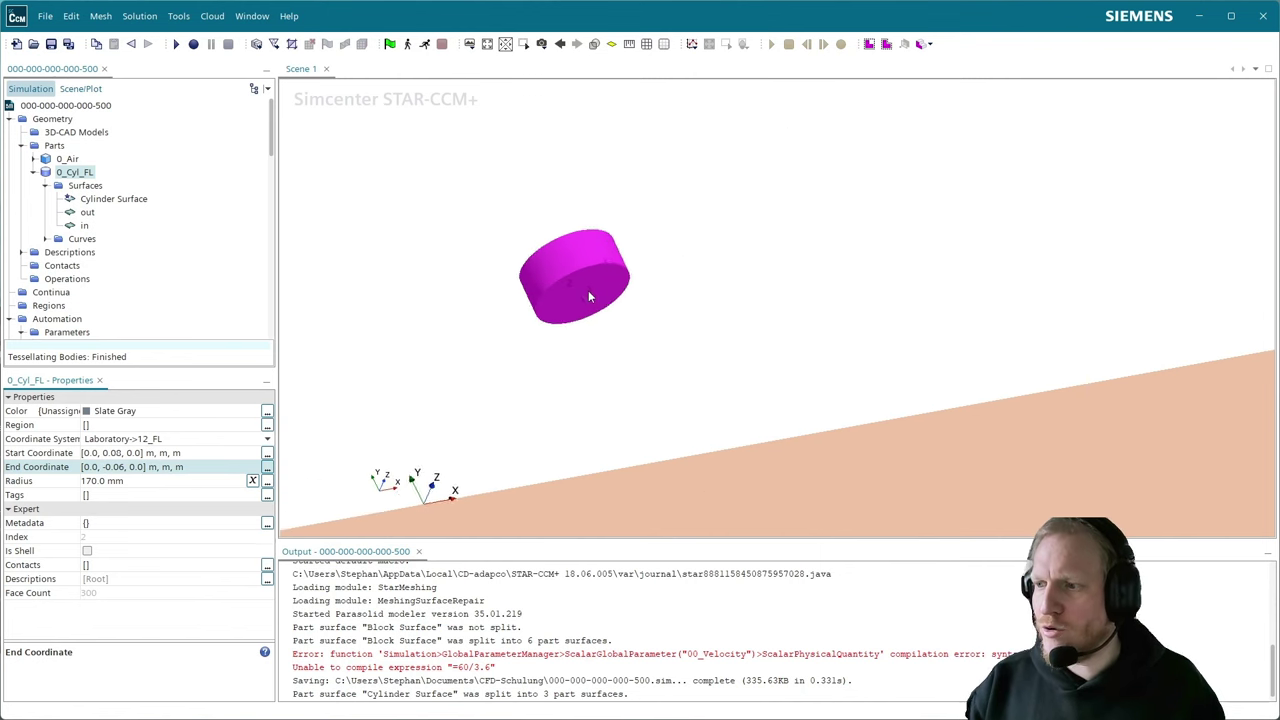
pyautogui.moveTo(588, 296); pyautogui.dragTo(677, 274)
pyautogui.scroll(-5, 666, 314)
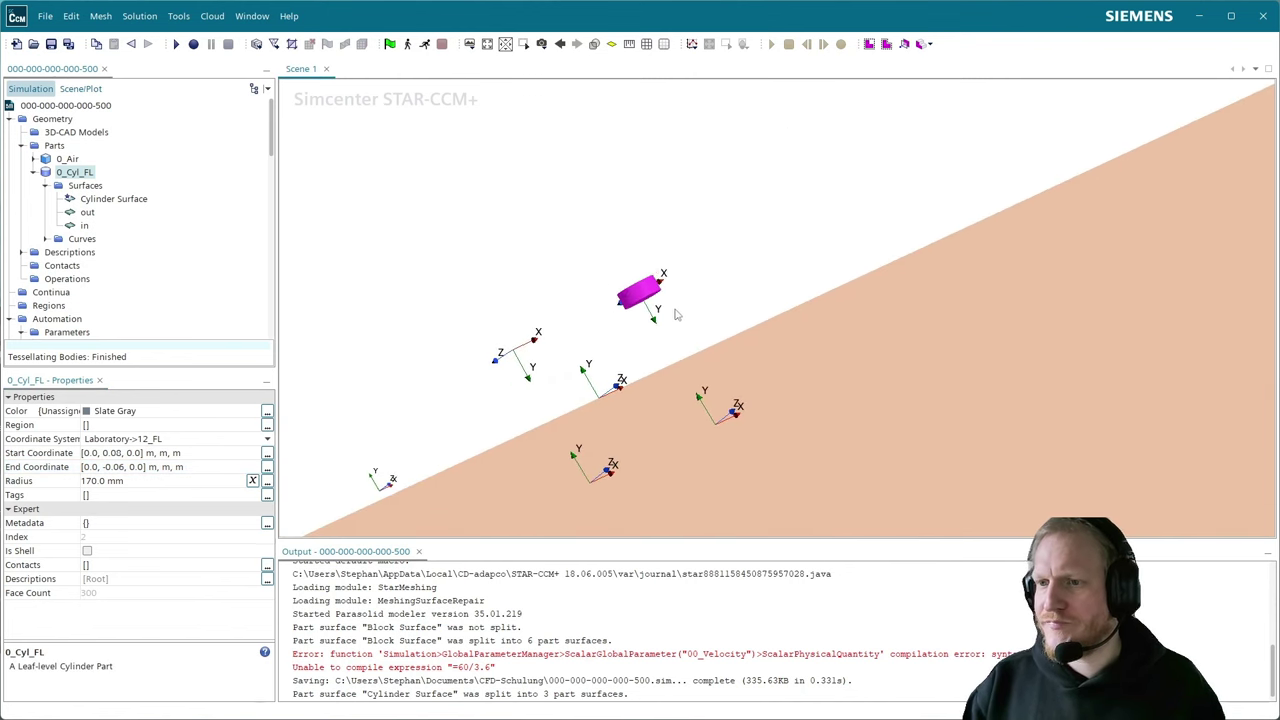
# - Rename the 0_Cyl_FL part surface in as outside and the surface out as inside
pyautogui.click(86, 213)
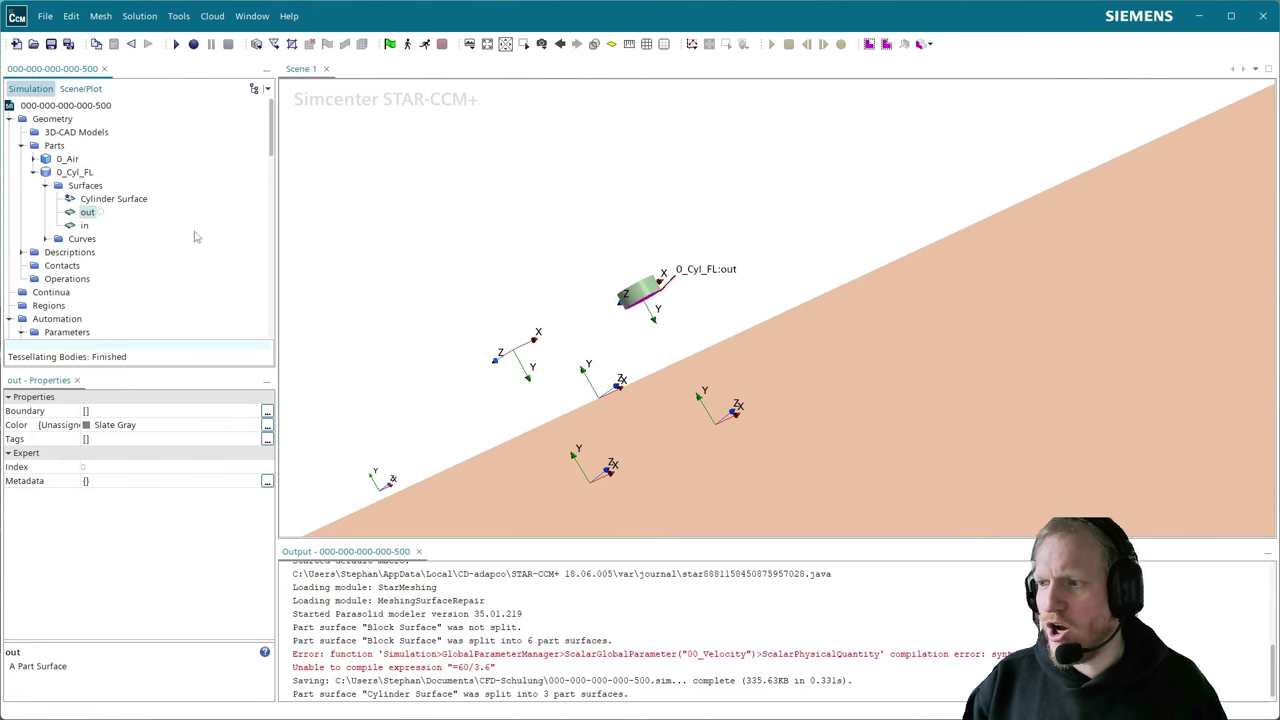
pyautogui.click(84, 225)
pyautogui.click(84, 225)
pyautogui.write('out')
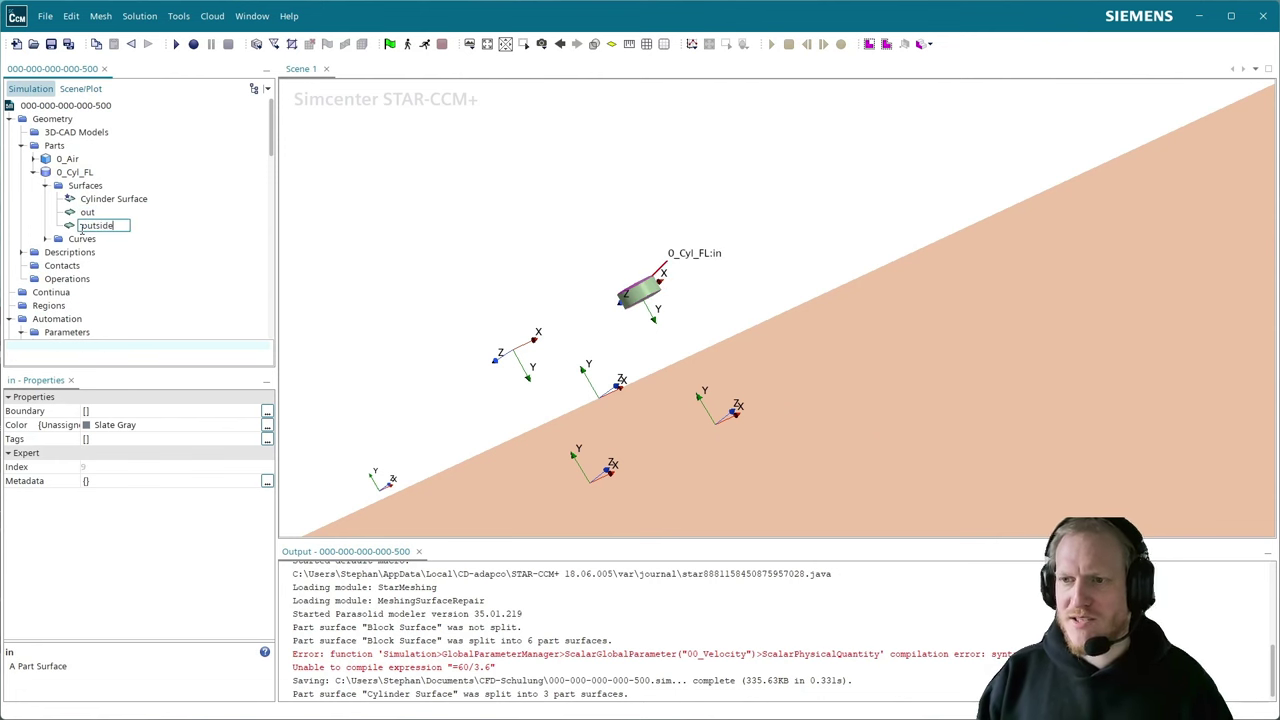
pyautogui.write('side')
pyautogui.press('Return')
pyautogui.click(86, 212)
pyautogui.click(86, 212)
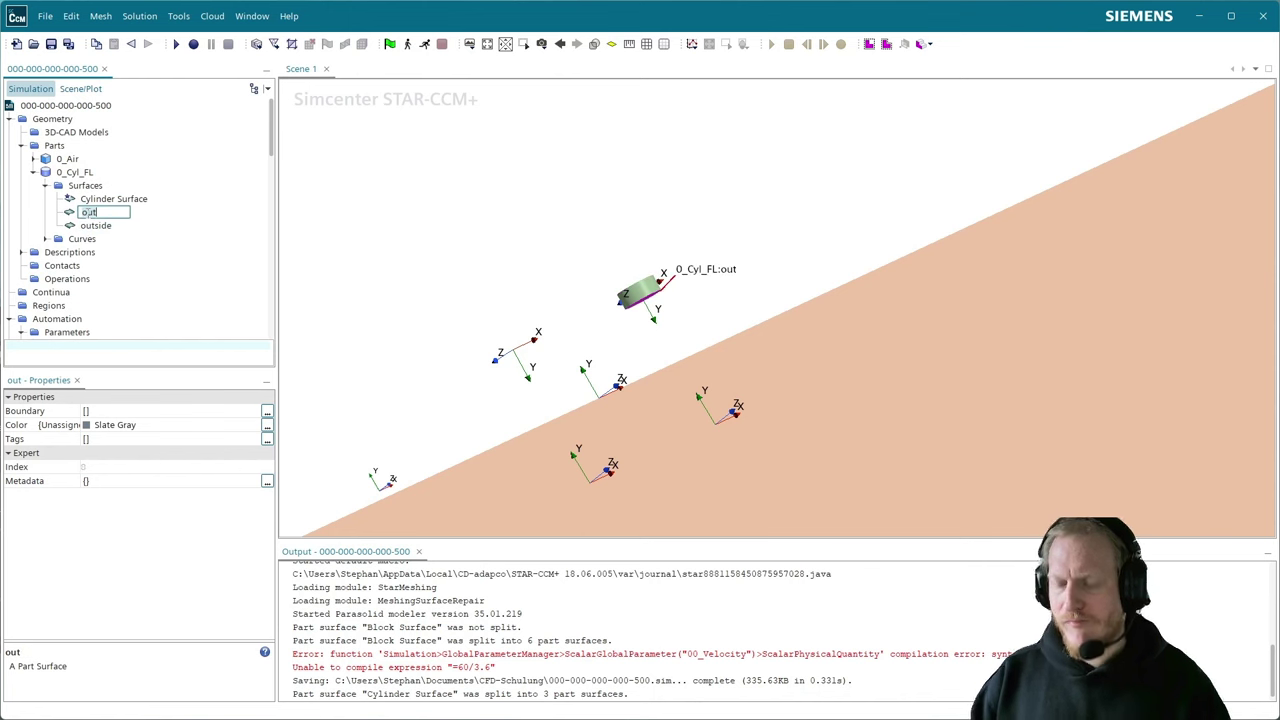
pyautogui.write('inside')
pyautogui.press('Return')
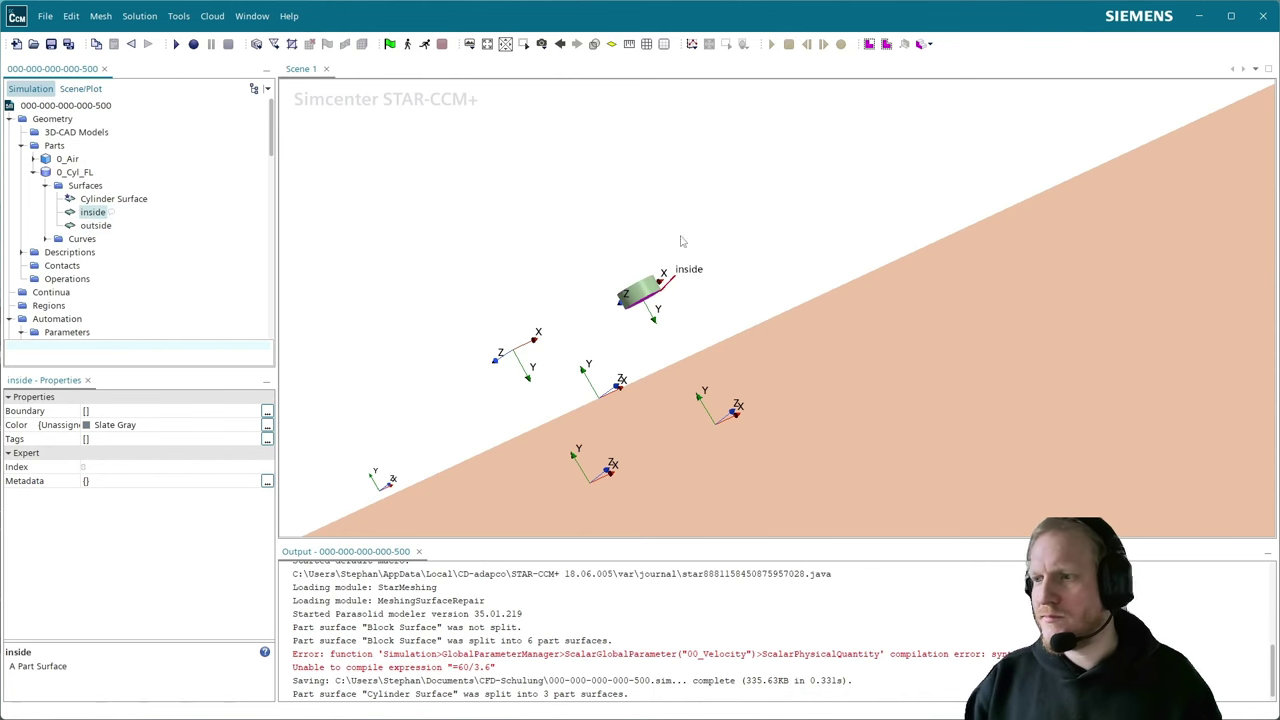
# - Collapse the 0_Cyl_FL part in the tree and duplicate it
pyautogui.moveTo(708, 305)
pyautogui.mouseDown()
pyautogui.moveTo(657, 287)
pyautogui.moveTo(737, 343)
pyautogui.moveTo(690, 315)
pyautogui.mouseUp()
pyautogui.click(88, 172)
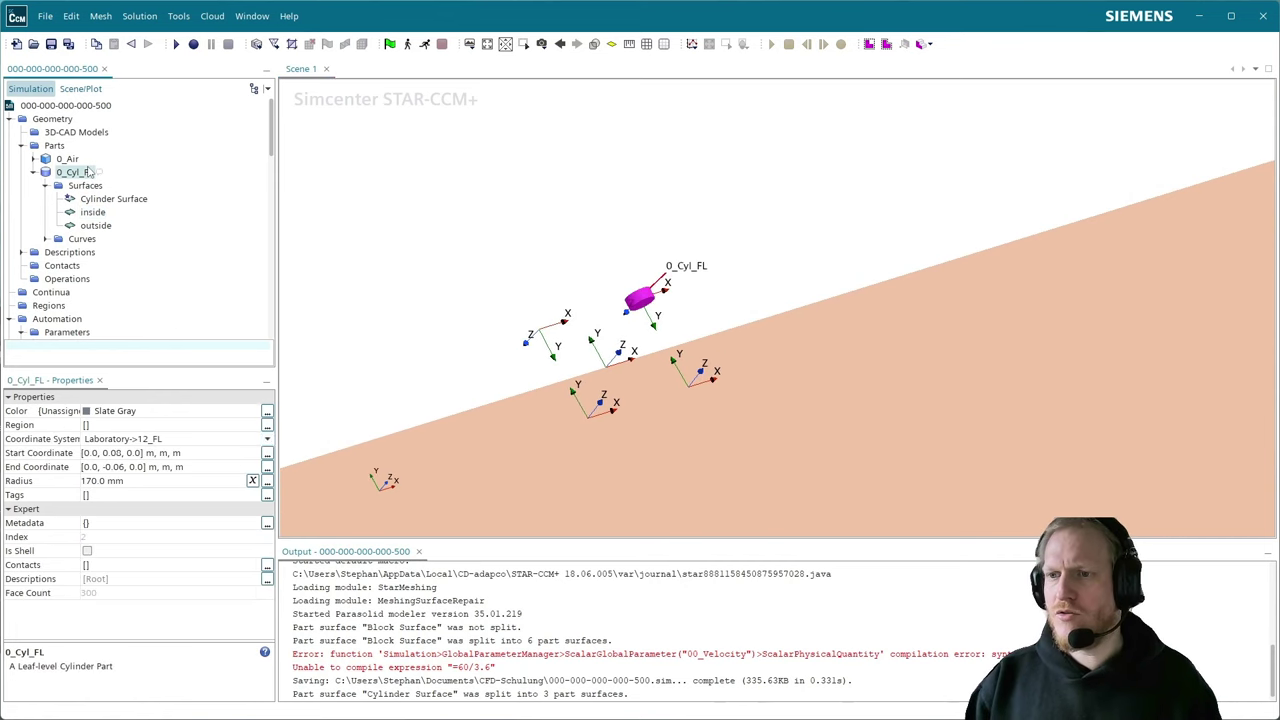
pyautogui.click(45, 172)
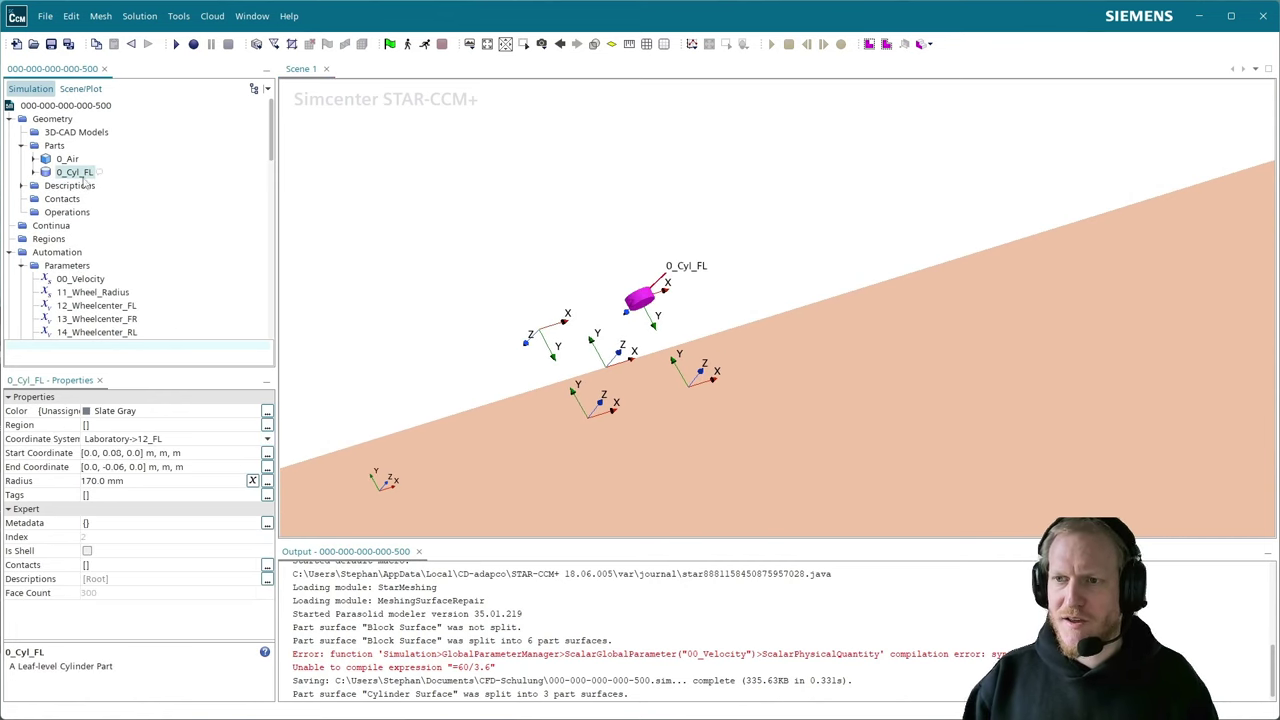
pyautogui.rightClick(76, 177)
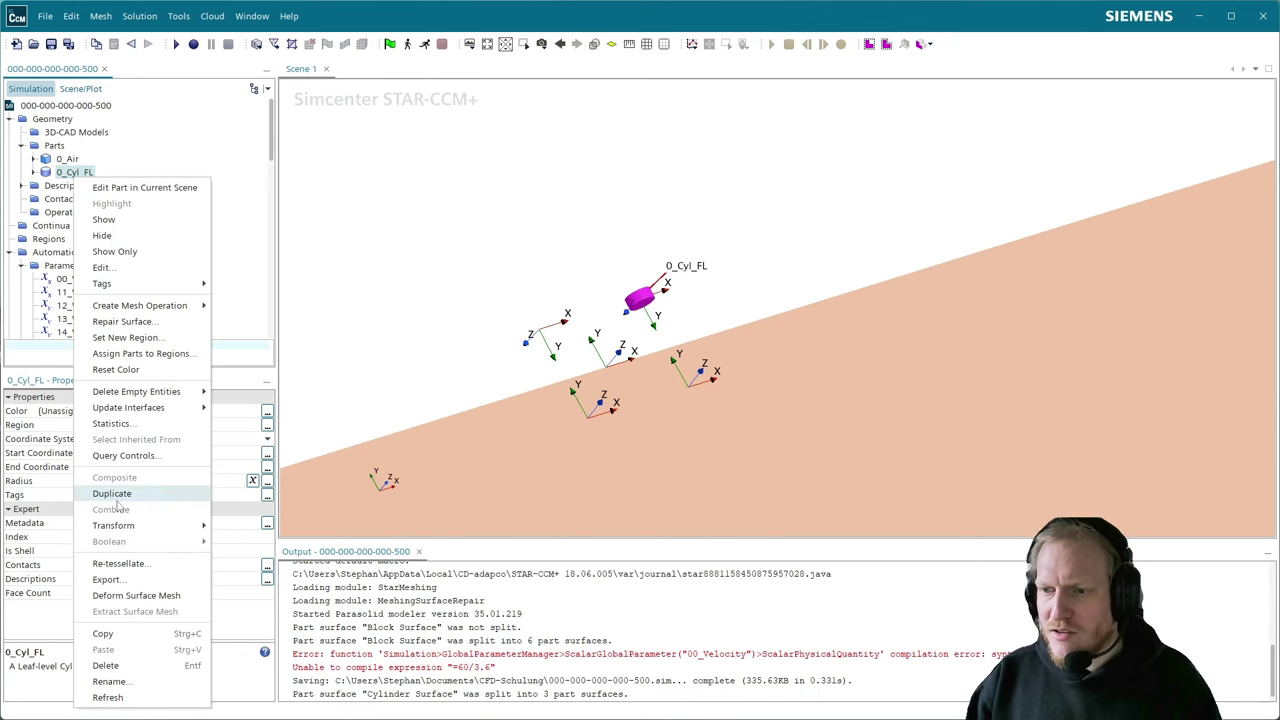
pyautogui.moveTo(130, 522)
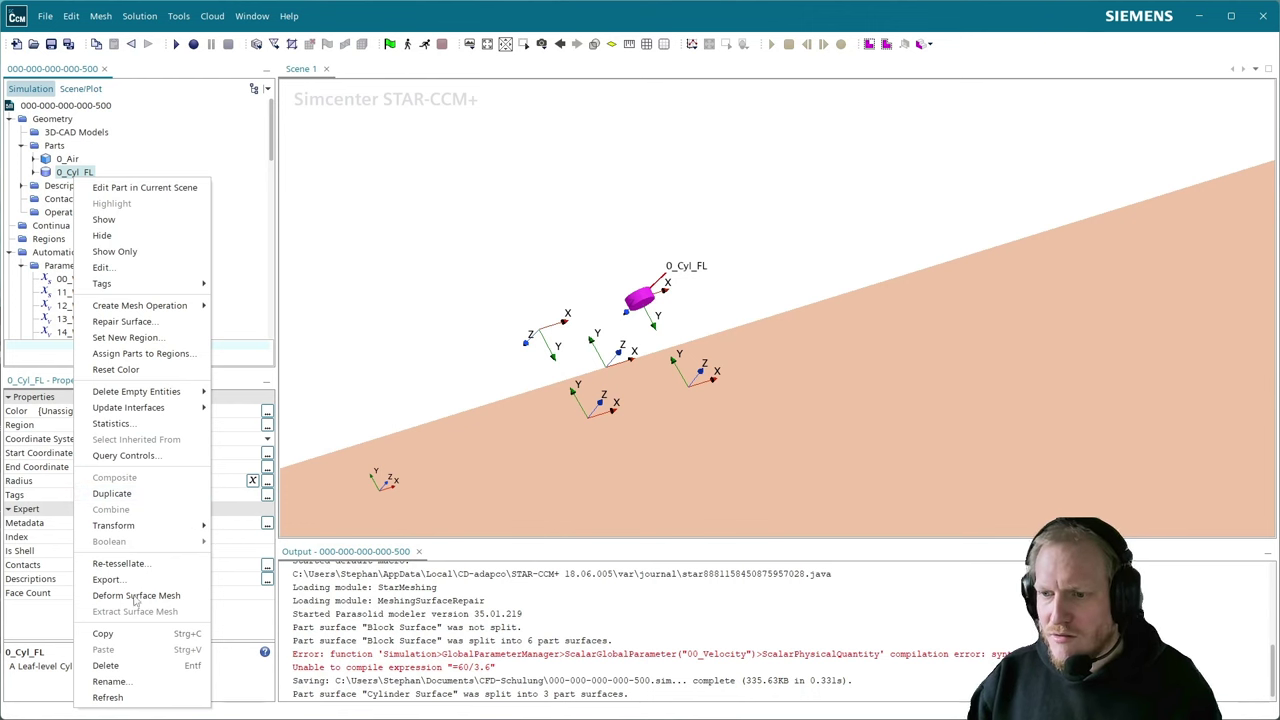
pyautogui.click(112, 494)
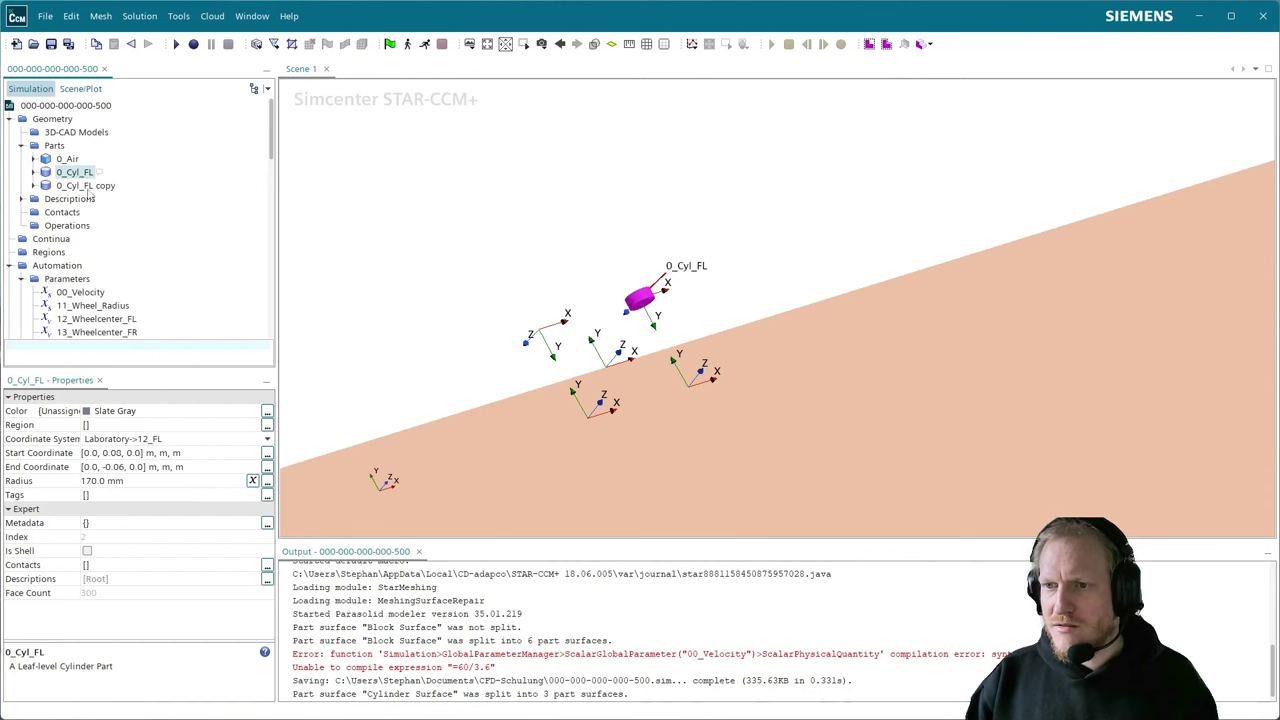
# - Duplicate 0_Cyl_FL and its copy together to get four wheel cylinder parts
pyautogui.keyDown('ctrl'); pyautogui.click(95, 187); pyautogui.keyUp('ctrl')
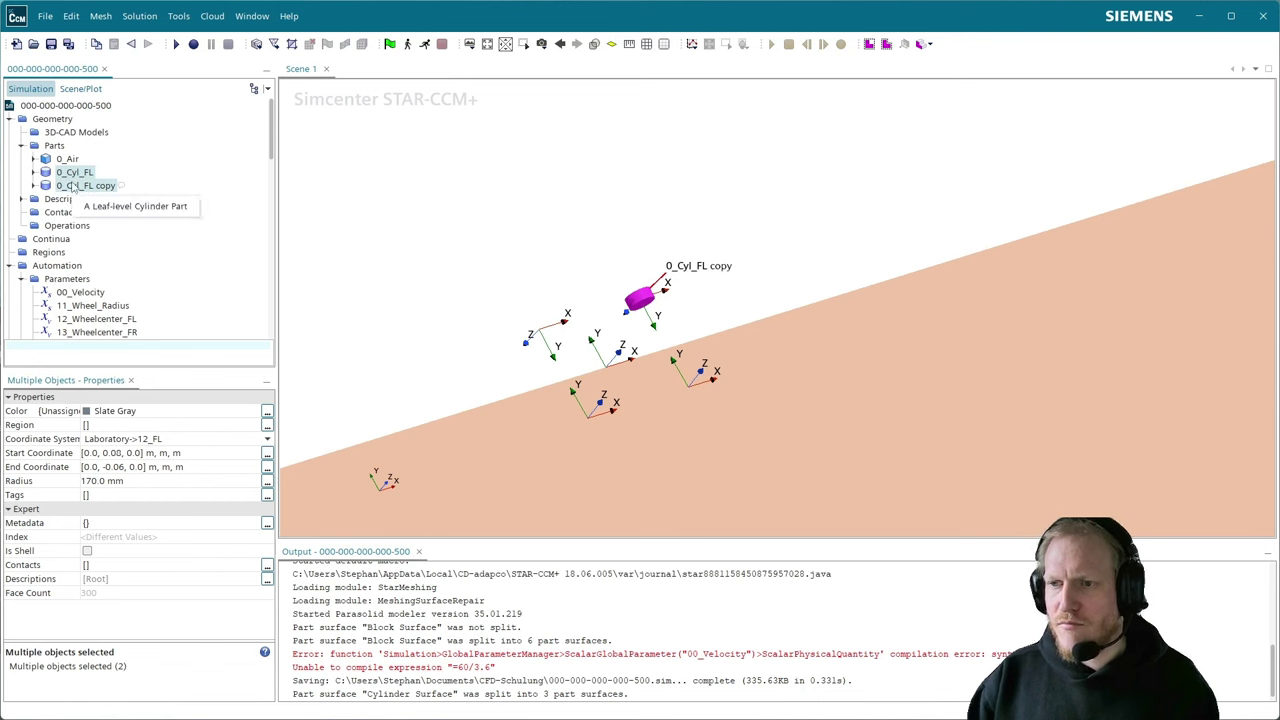
pyautogui.rightClick(73, 187)
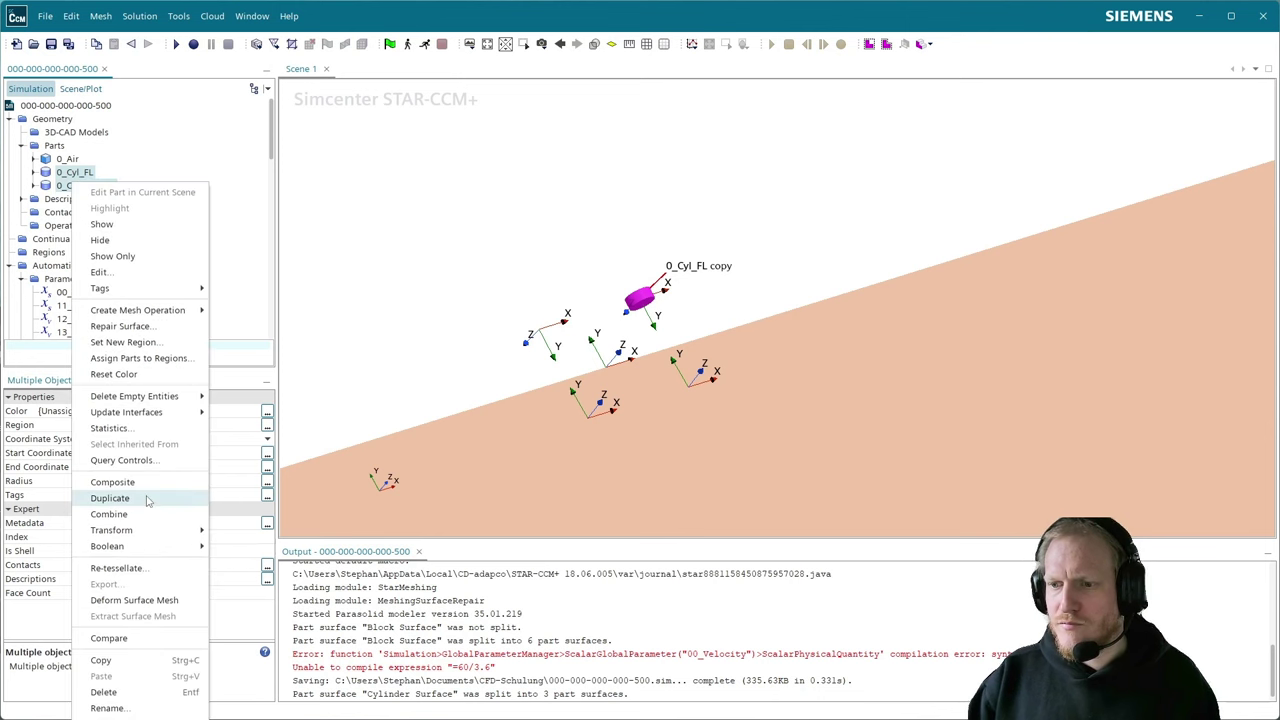
pyautogui.click(146, 488)
# - Rename 0_Cyl_FL copy as 0_Cyl_FR and assign it the Laboratory->13_FR coordinate system
pyautogui.click(80, 186)
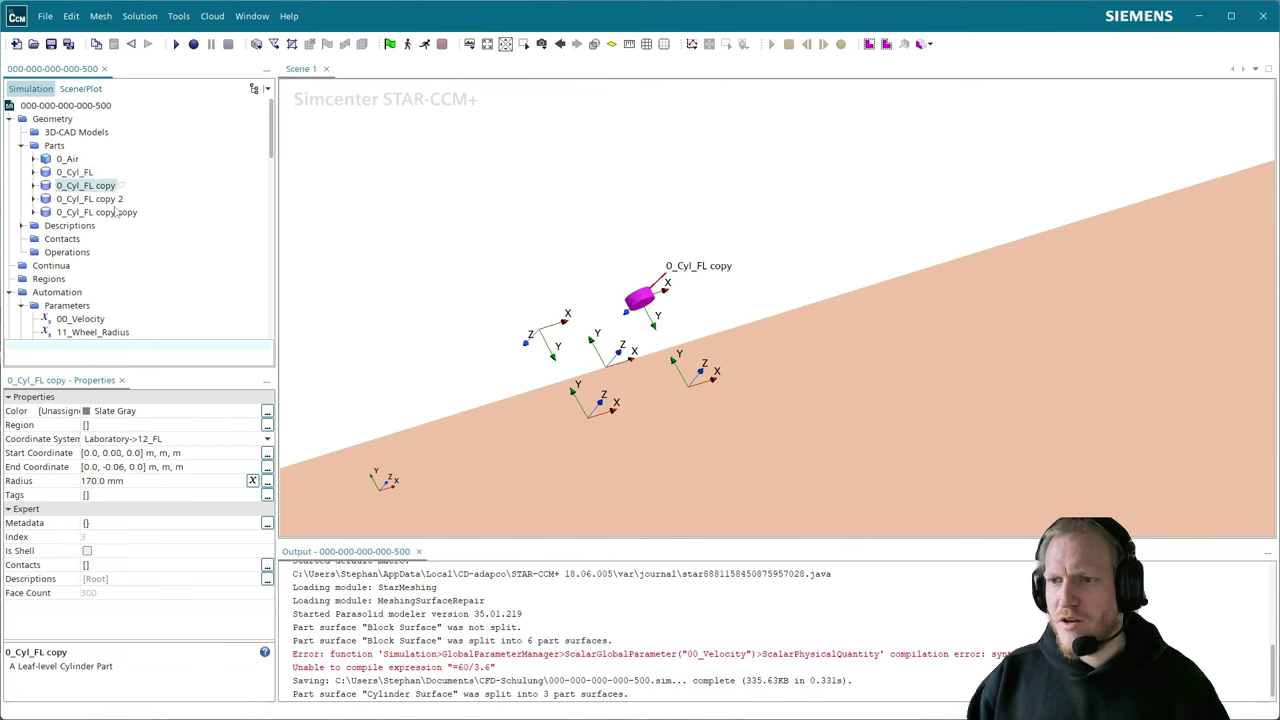
pyautogui.click(98, 188)
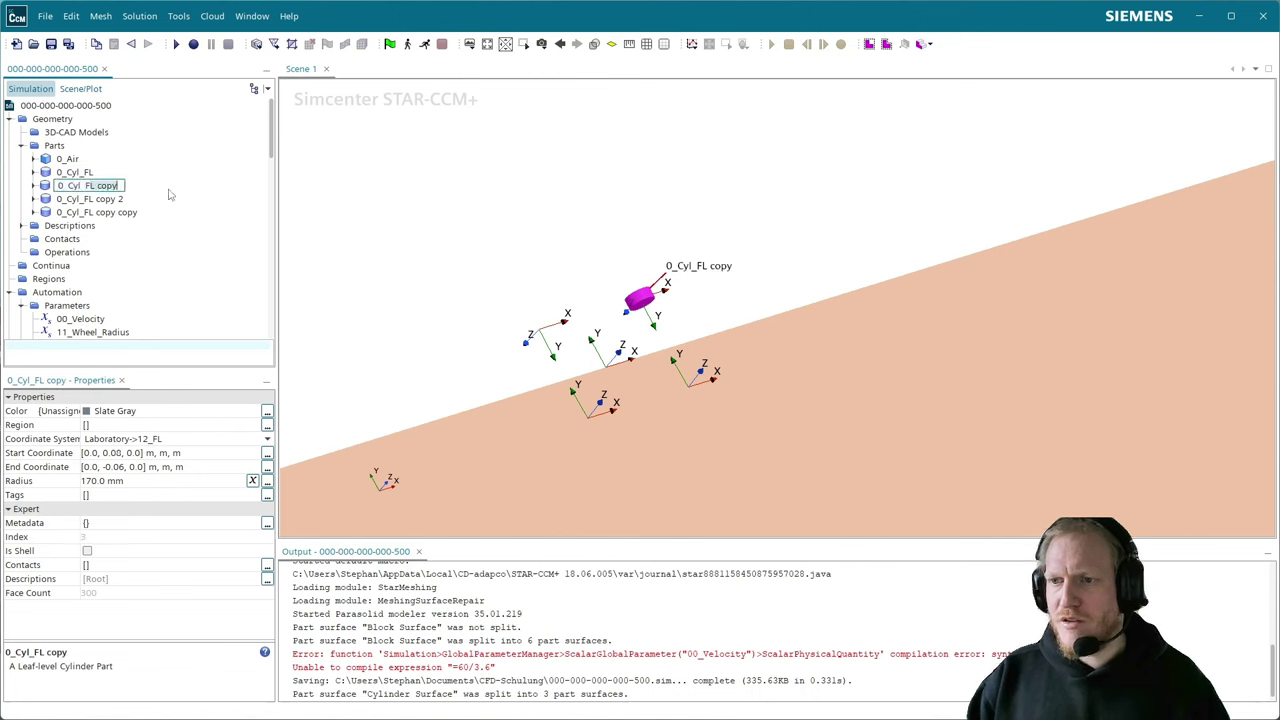
pyautogui.write('0_Cyl_FR')
pyautogui.press('Return')
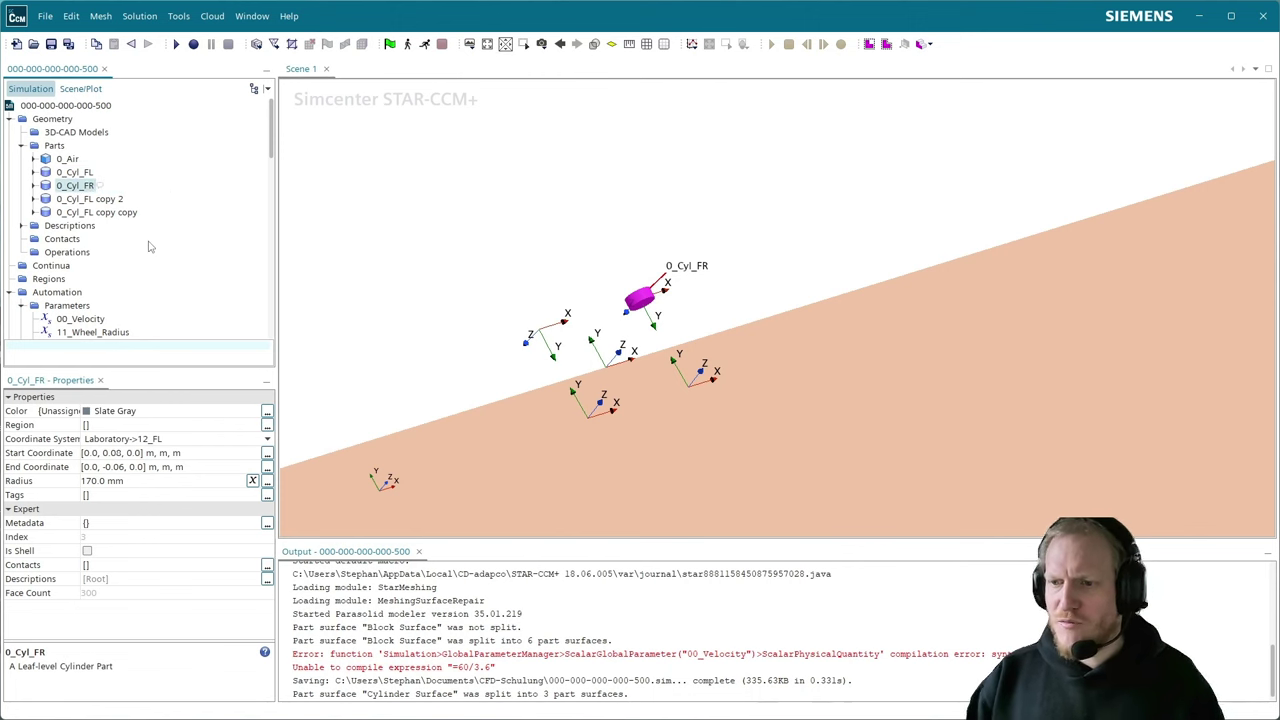
pyautogui.click(146, 440)
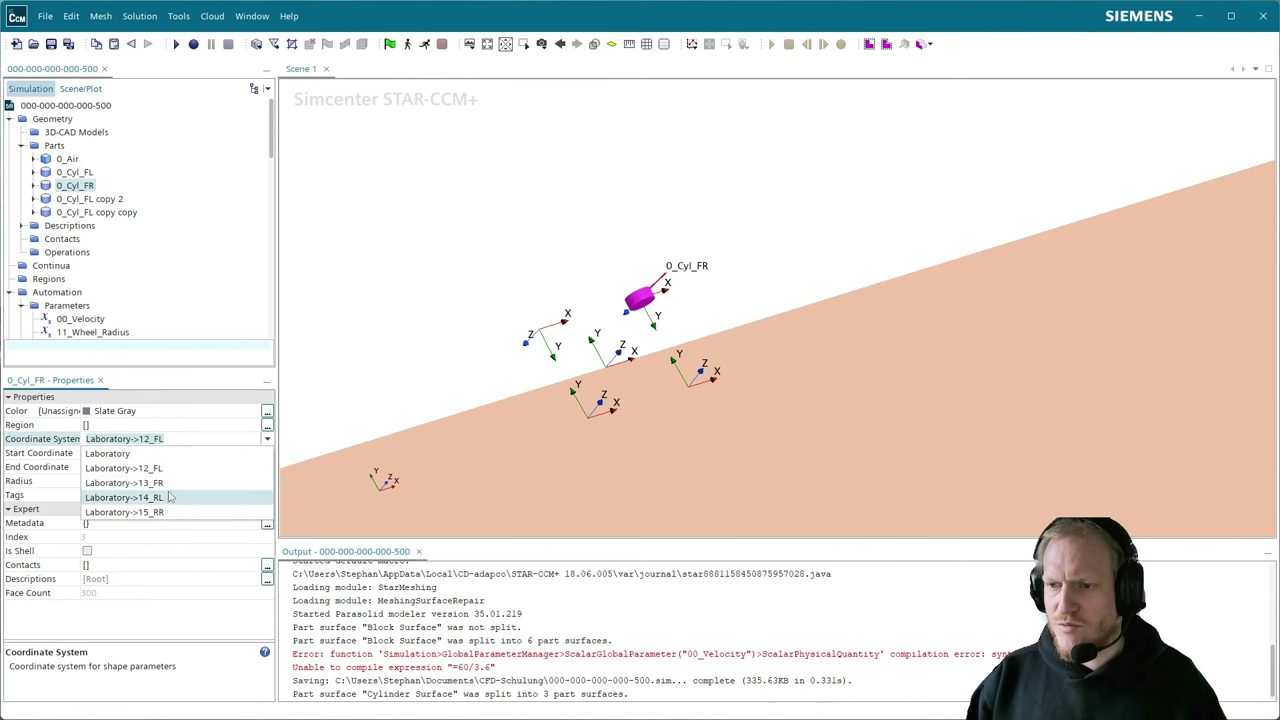
pyautogui.click(124, 483)
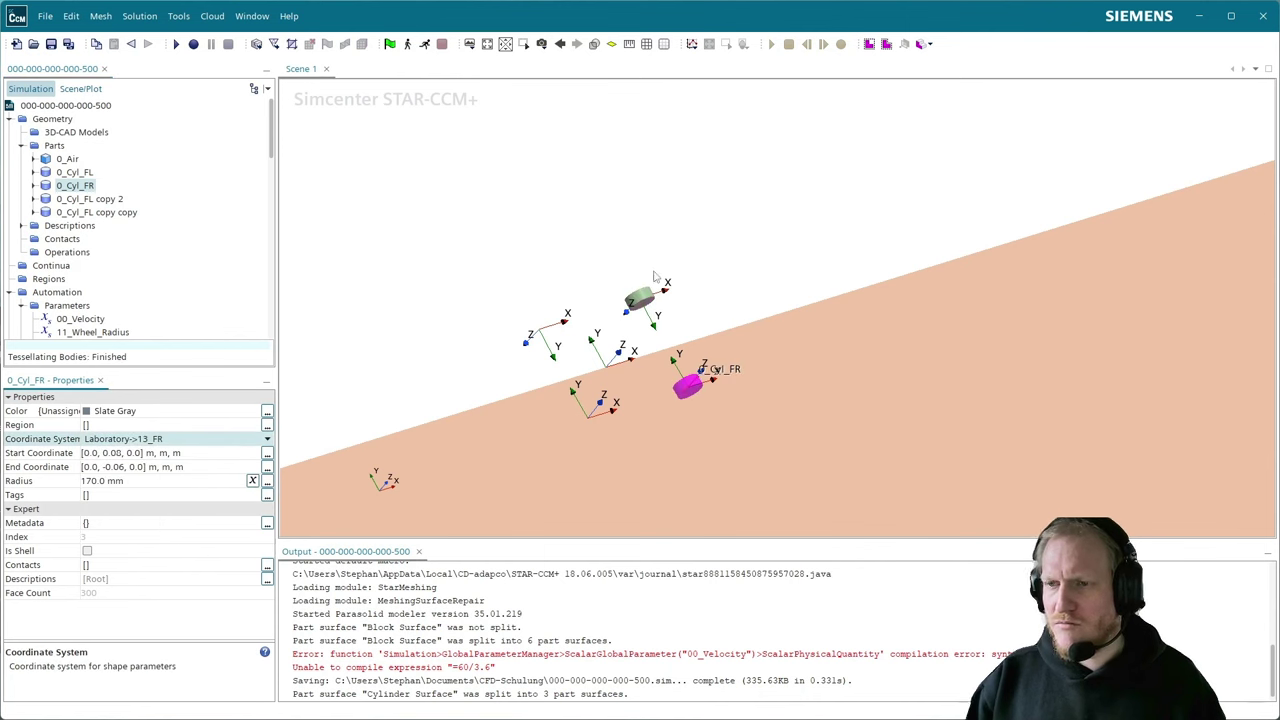
# - Assign 0_Cyl_FL copy 2 the Laboratory->14_RL coordinate system and 0_Cyl_FL copy copy the Laboratory->15_RR coordinate system
pyautogui.click(86, 199)
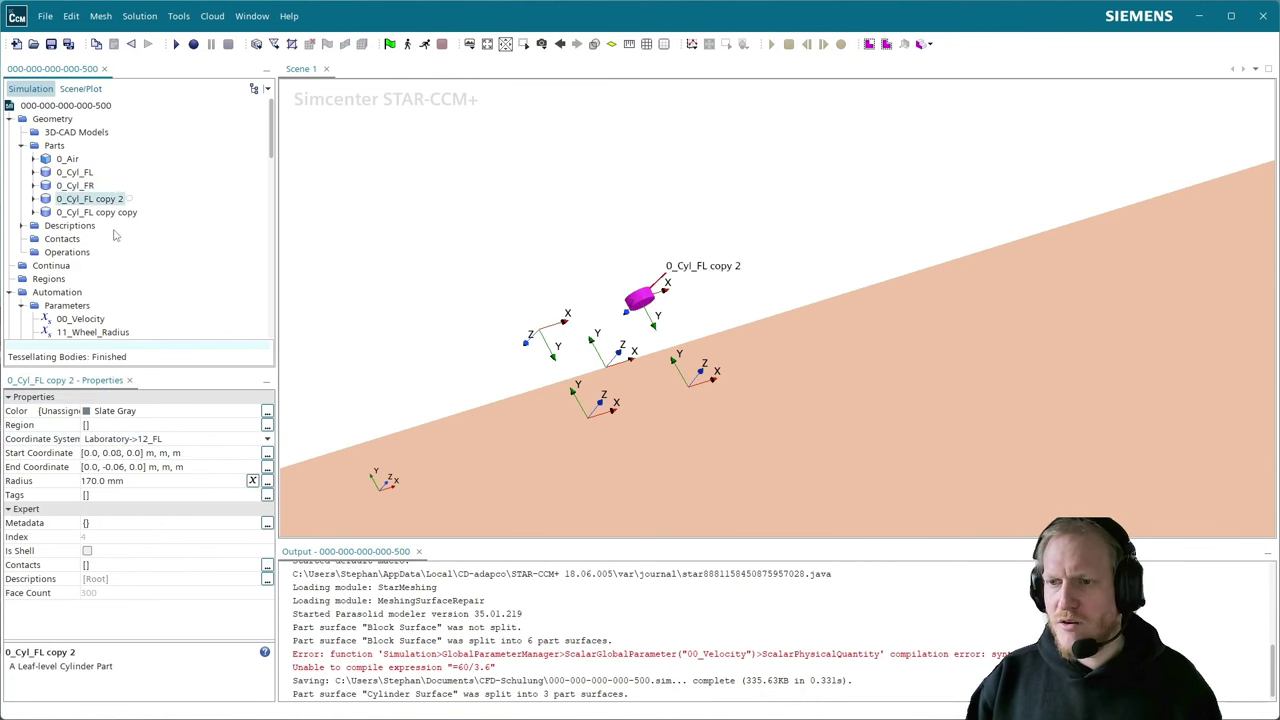
pyautogui.click(151, 441)
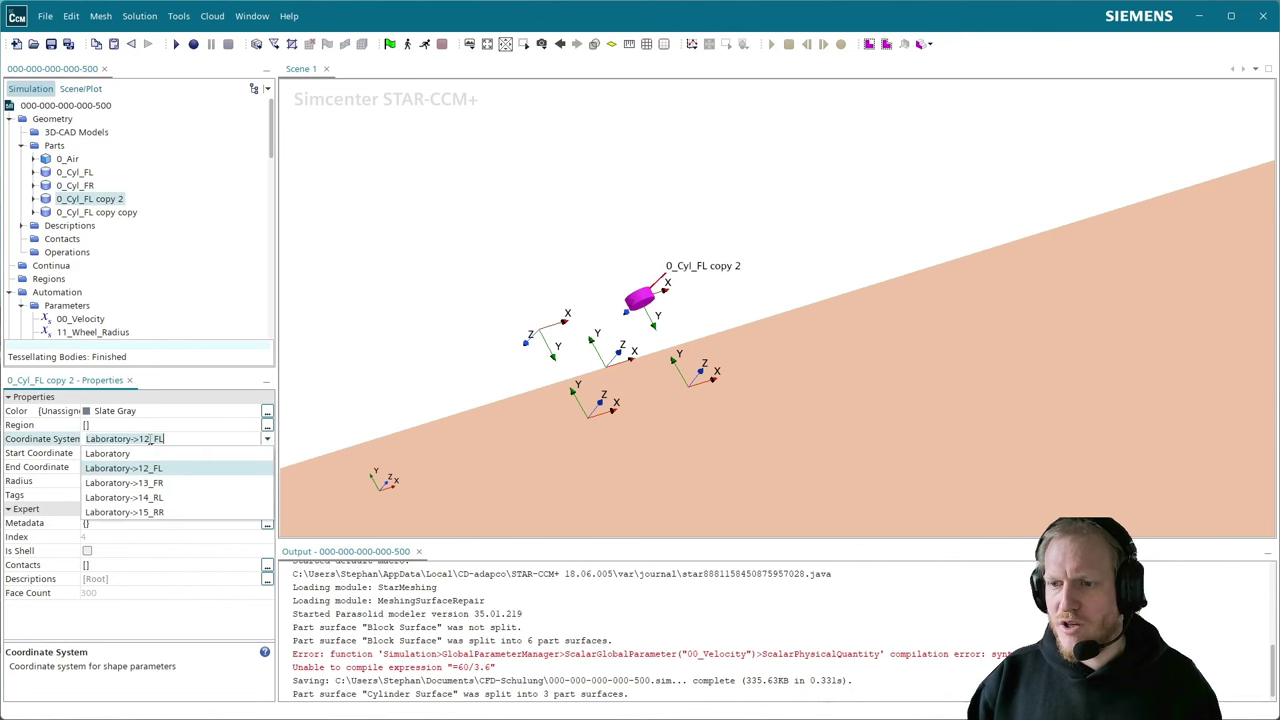
pyautogui.click(163, 498)
pyautogui.click(100, 213)
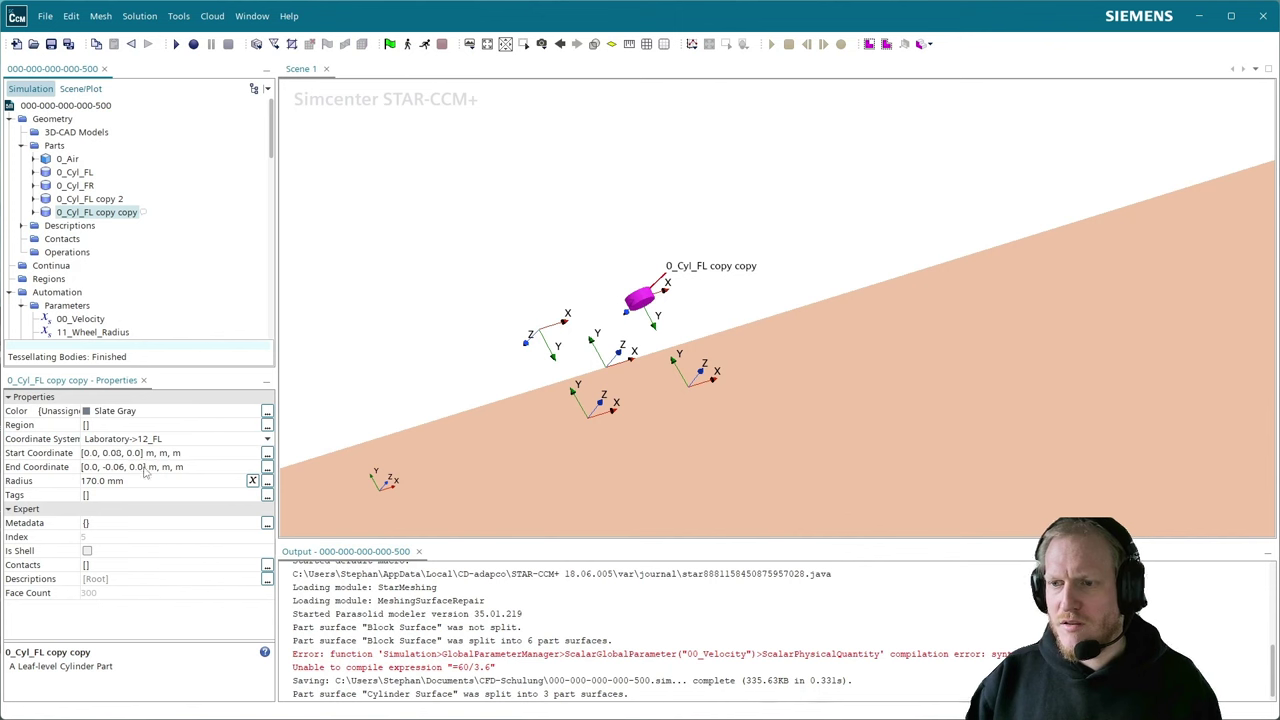
pyautogui.click(160, 439)
pyautogui.click(140, 512)
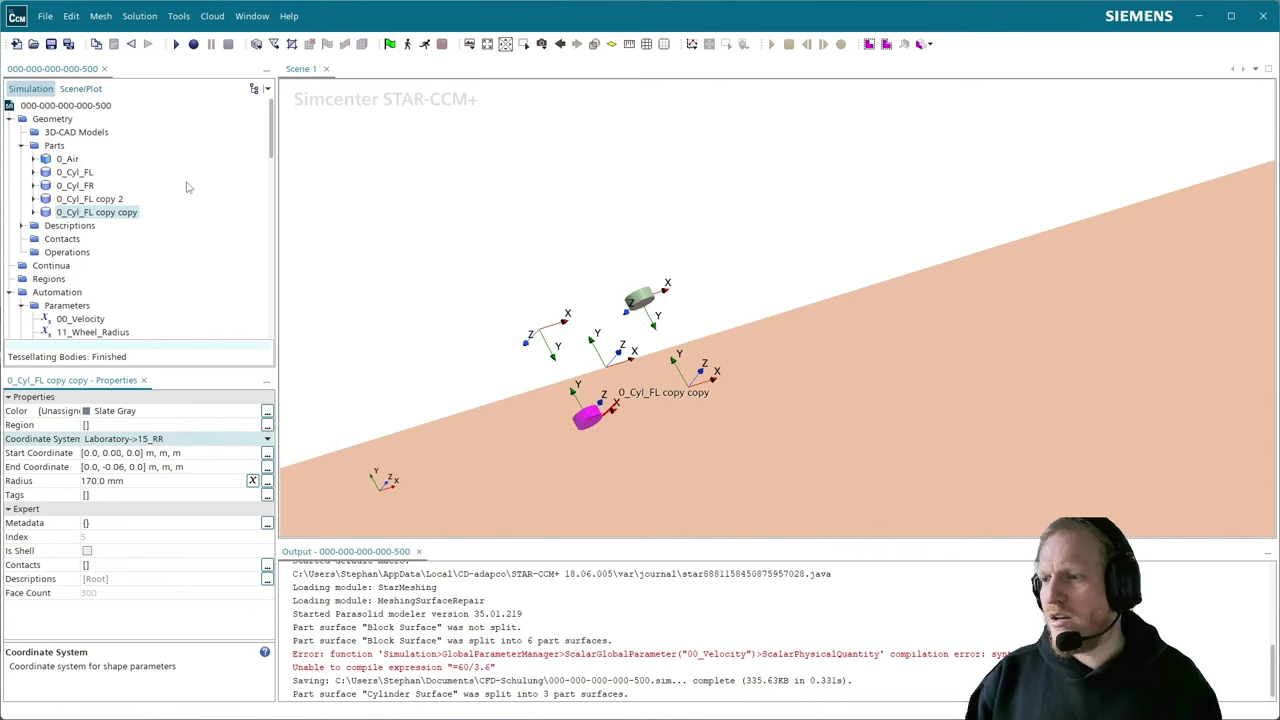
# - Add all four wheel cylinder parts to the existing cylinders displayer in Scene 1
pyautogui.keyDown('shift'); pyautogui.click(70, 174); pyautogui.keyUp('shift')
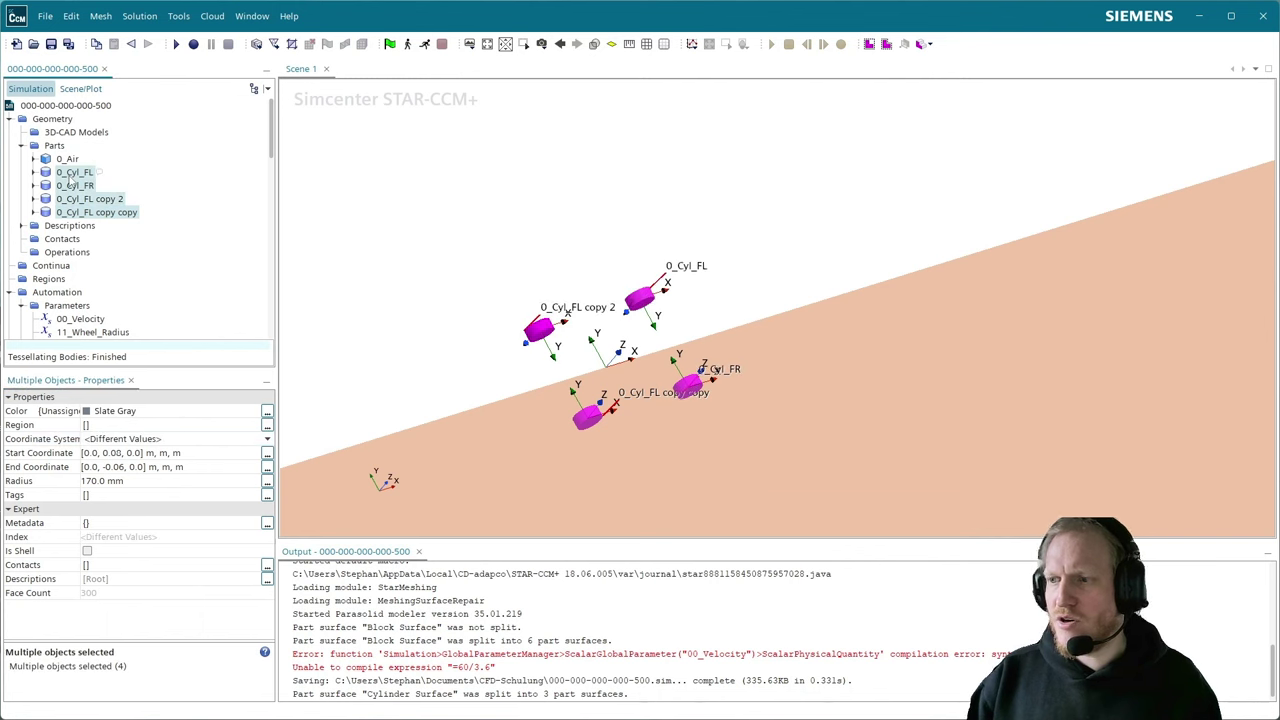
pyautogui.moveTo(70, 178); pyautogui.dragTo(622, 311)
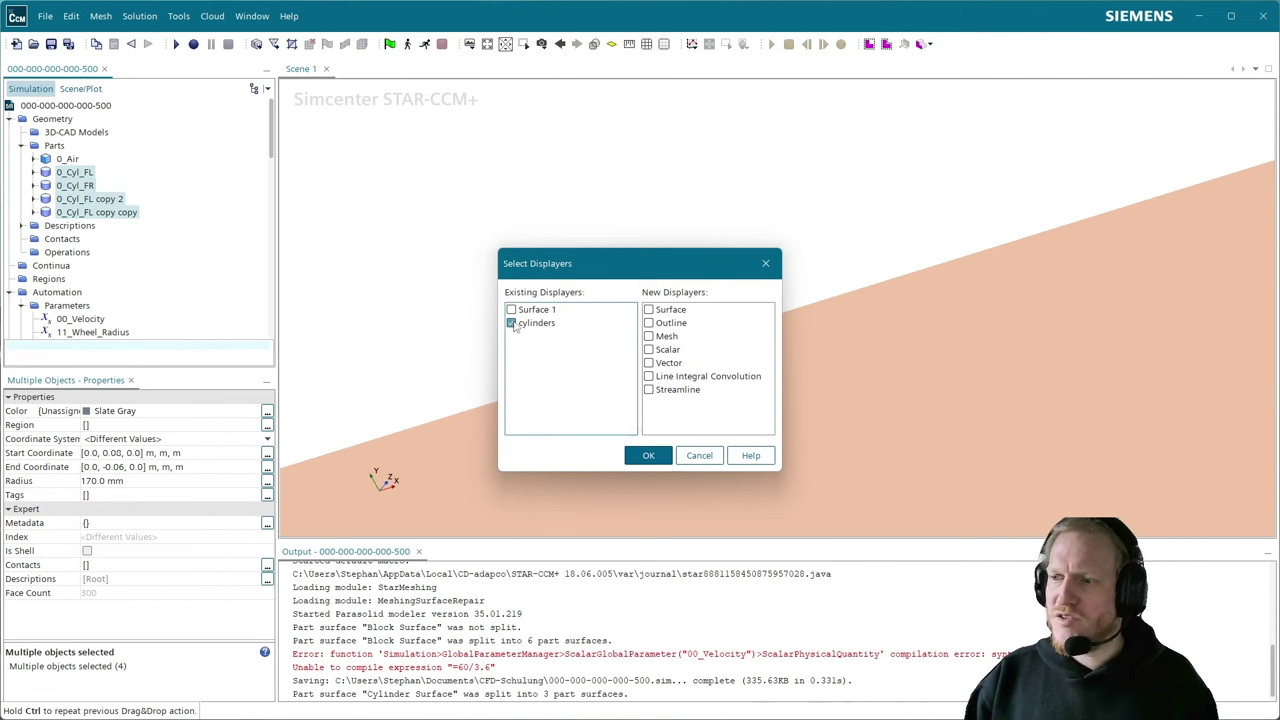
pyautogui.click(515, 330)
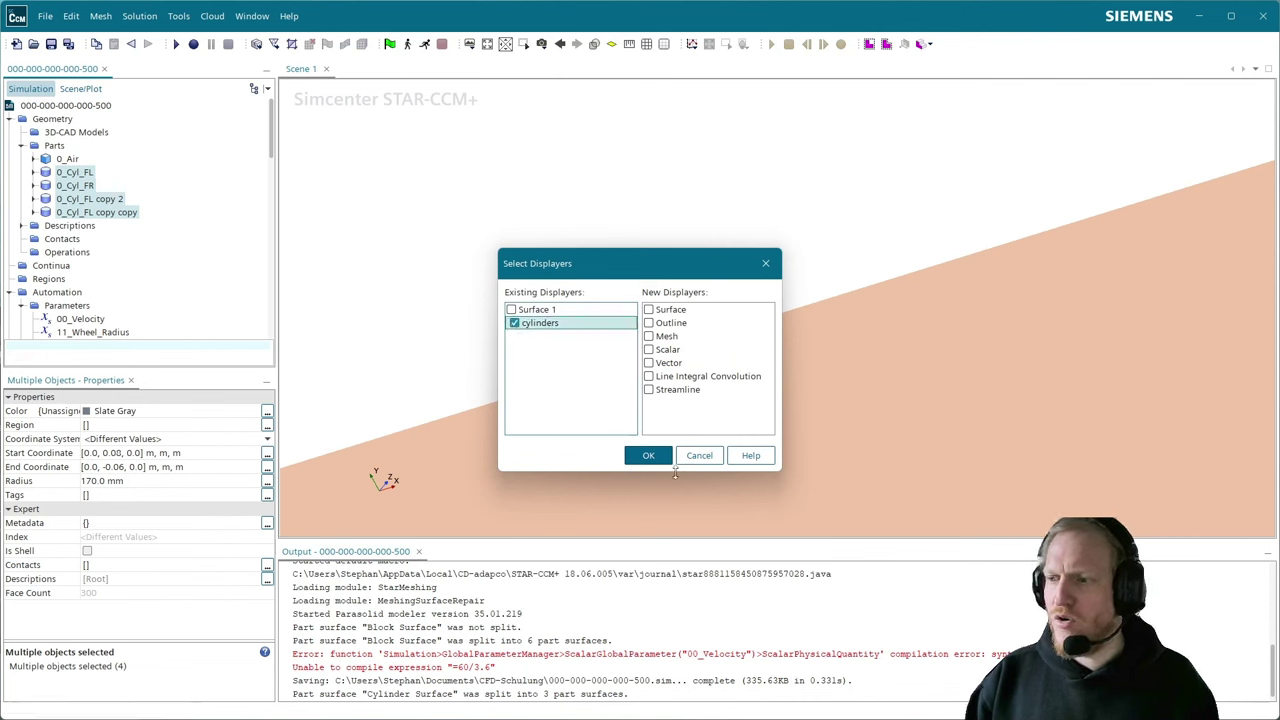
pyautogui.click(648, 455)
pyautogui.moveTo(567, 215)
pyautogui.mouseDown()
pyautogui.moveTo(680, 222)
pyautogui.moveTo(549, 214)
pyautogui.moveTo(590, 187)
pyautogui.moveTo(560, 196)
pyautogui.mouseUp()
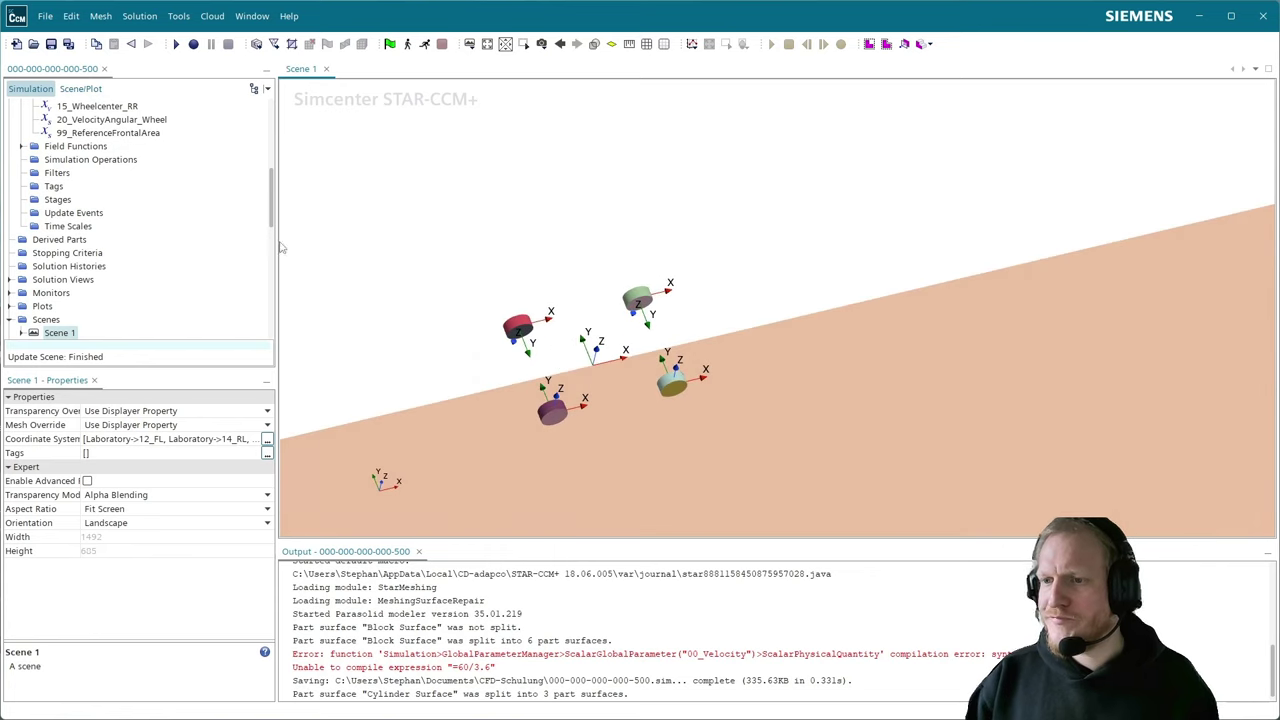
# - Rename 0_Cyl_FL copy 2 as 0_Cyl_RL and 0_Cyl_FL copy copy as 0_Cyl_RR
pyautogui.scroll(5, 160, 265)
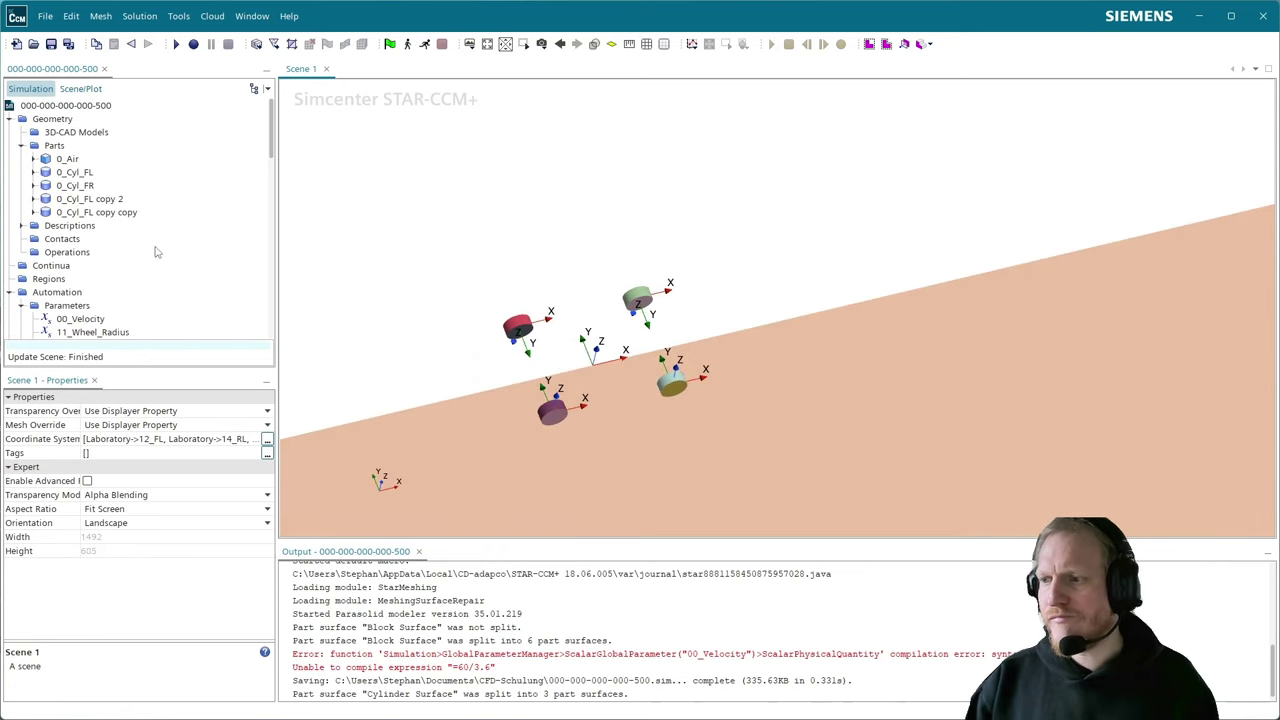
pyautogui.click(92, 200)
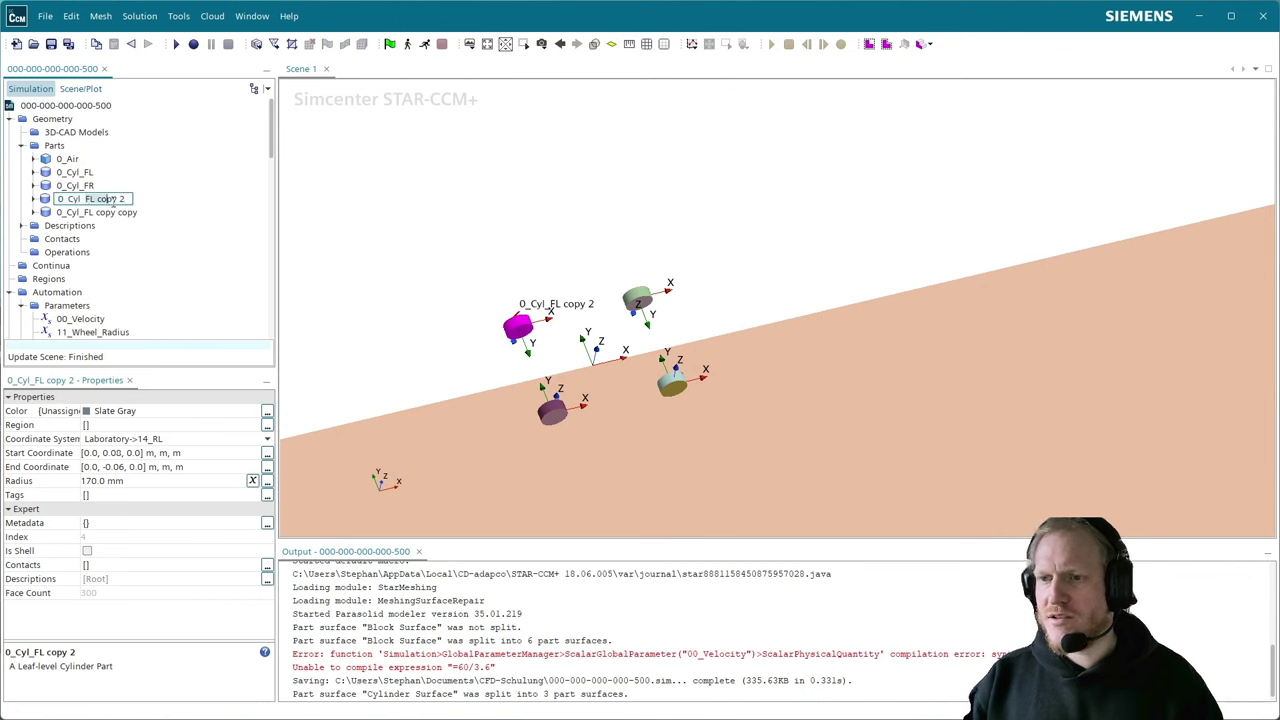
pyautogui.write('0_Cyl_RL')
pyautogui.press('Return')
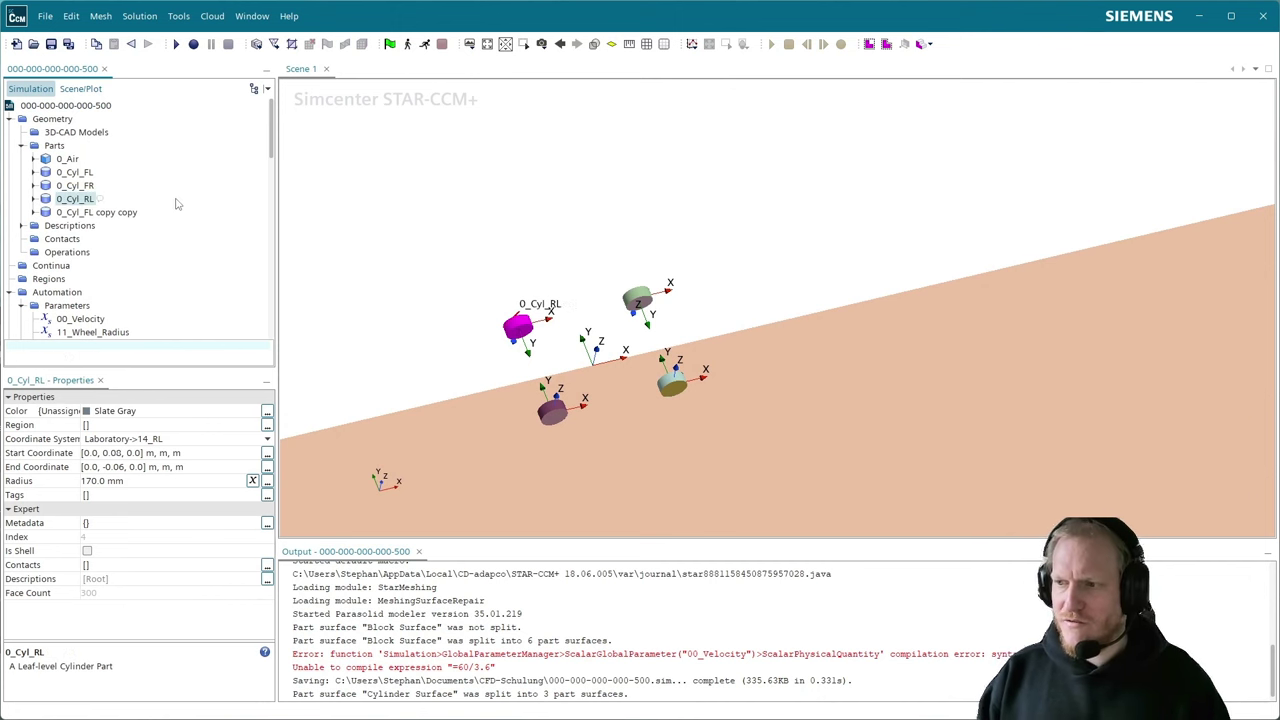
pyautogui.click(100, 212)
pyautogui.press('F2')
pyautogui.moveTo(84, 212); pyautogui.dragTo(228, 222)
pyautogui.write('RR')
pyautogui.press('Return')
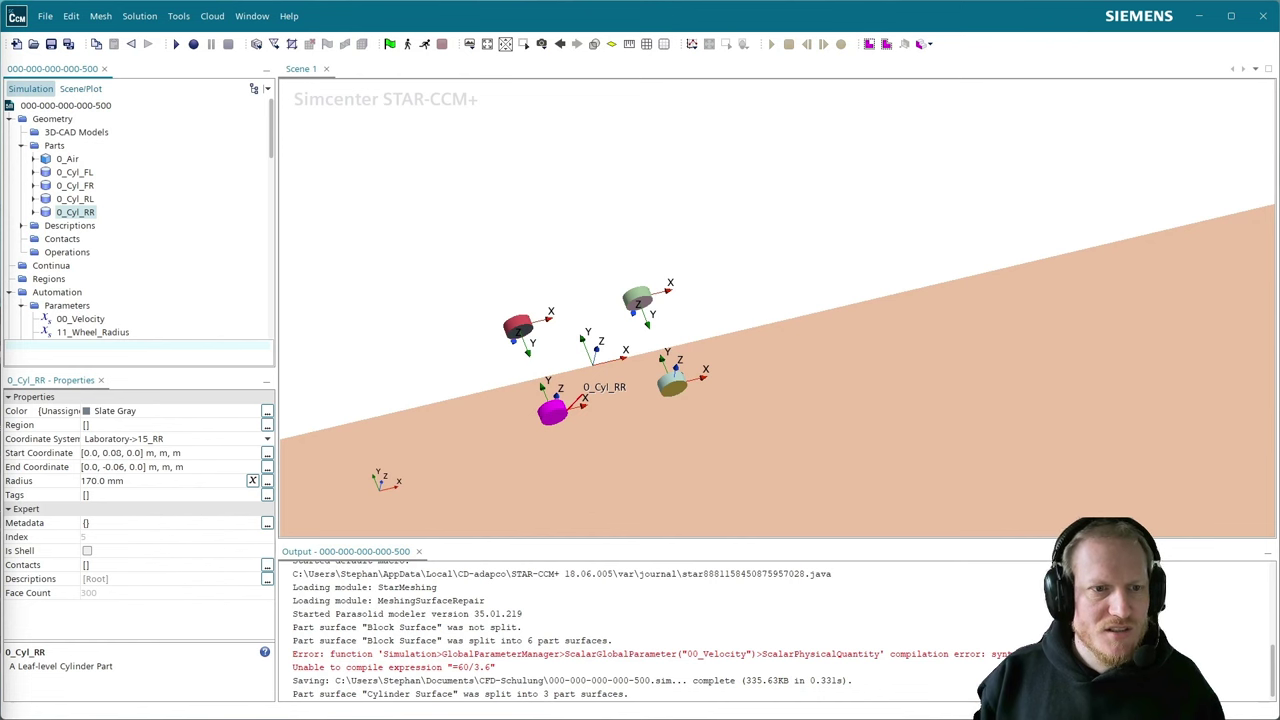
# - Set the start coordinate of 0_Cyl_RL and 0_Cyl_RR together to [0.0, 0.003, 0.0] m
pyautogui.click(76, 199)
pyautogui.keyDown('ctrl'); pyautogui.click(76, 212); pyautogui.keyUp('ctrl')
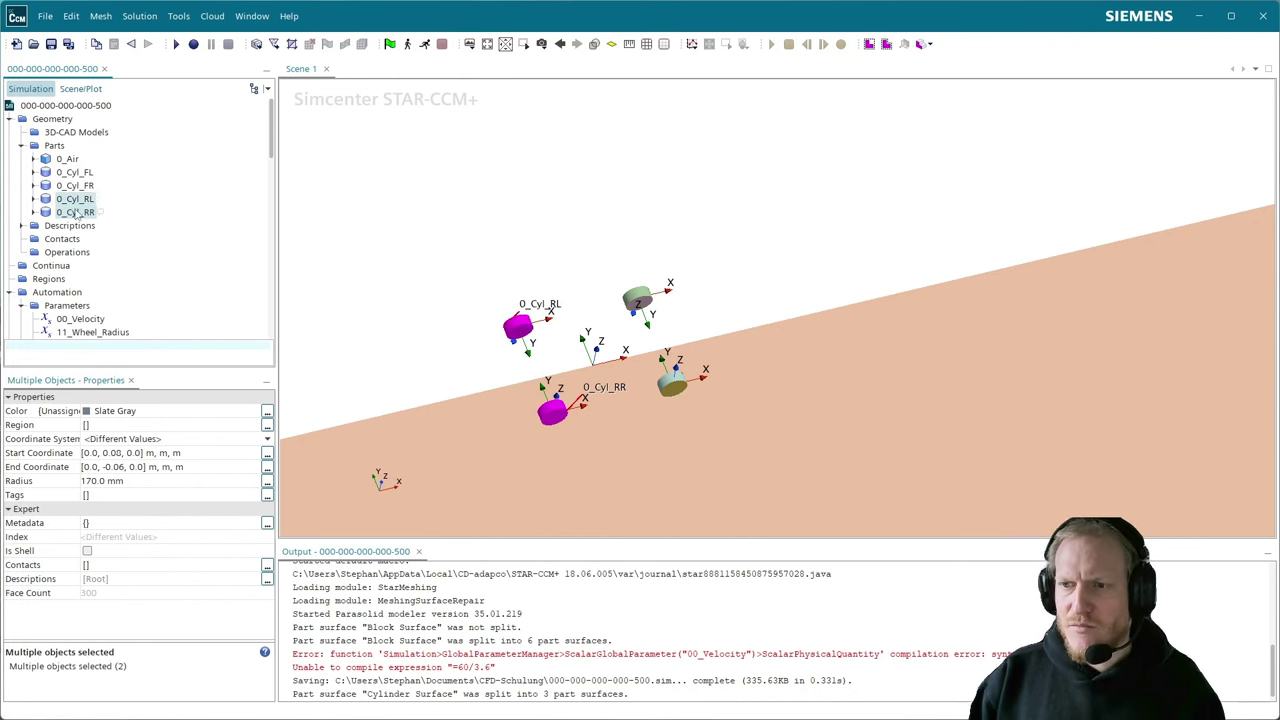
pyautogui.click(153, 452)
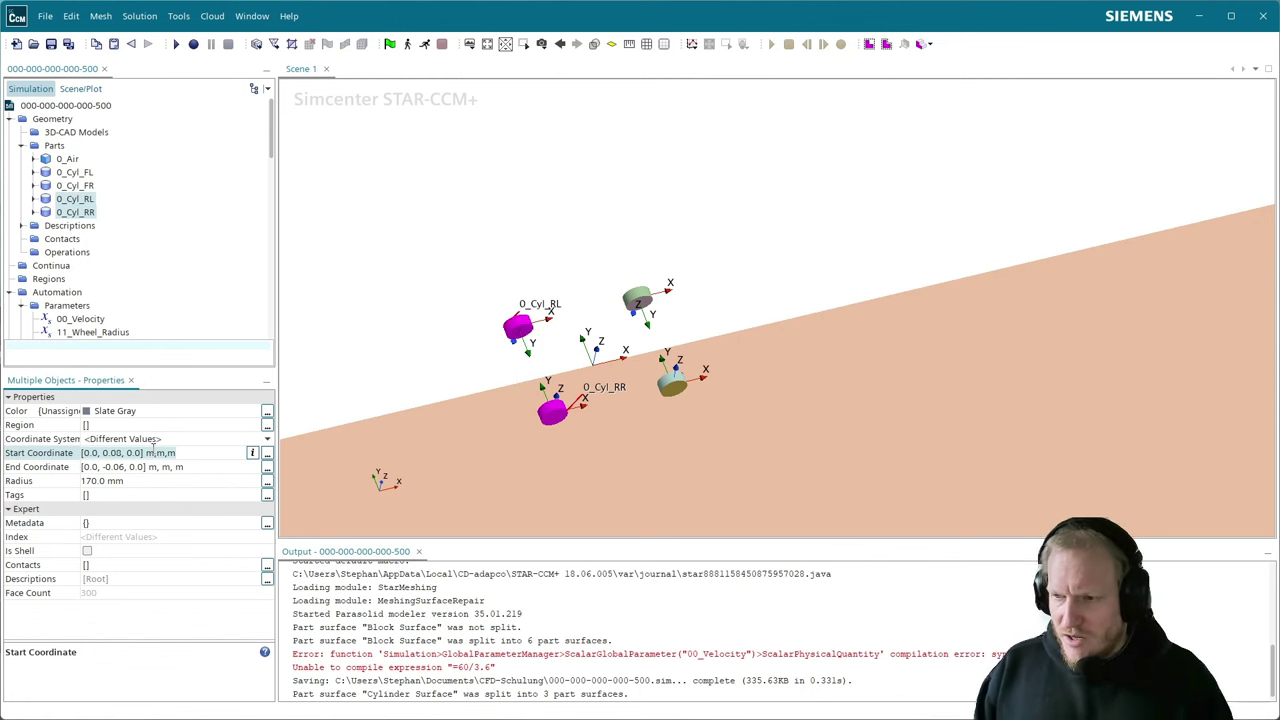
pyautogui.hotkey('ctrl', 'a')
pyautogui.write('0')
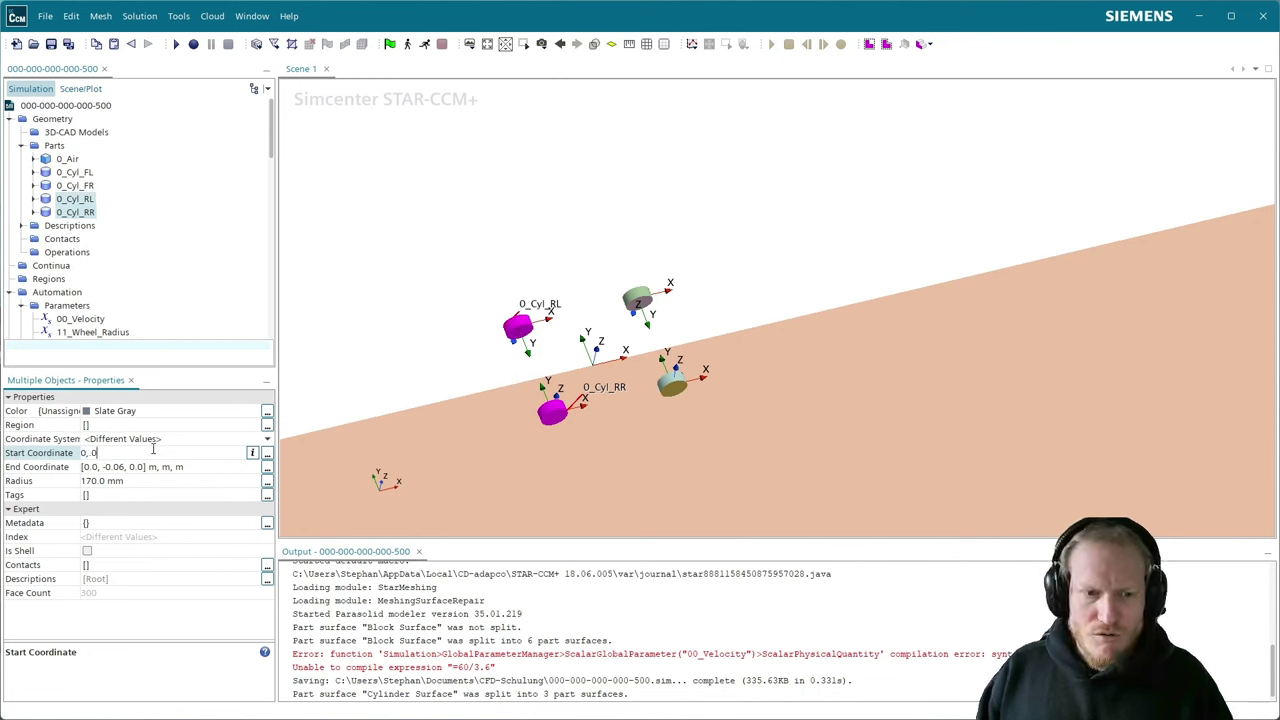
pyautogui.write(', 003,0')
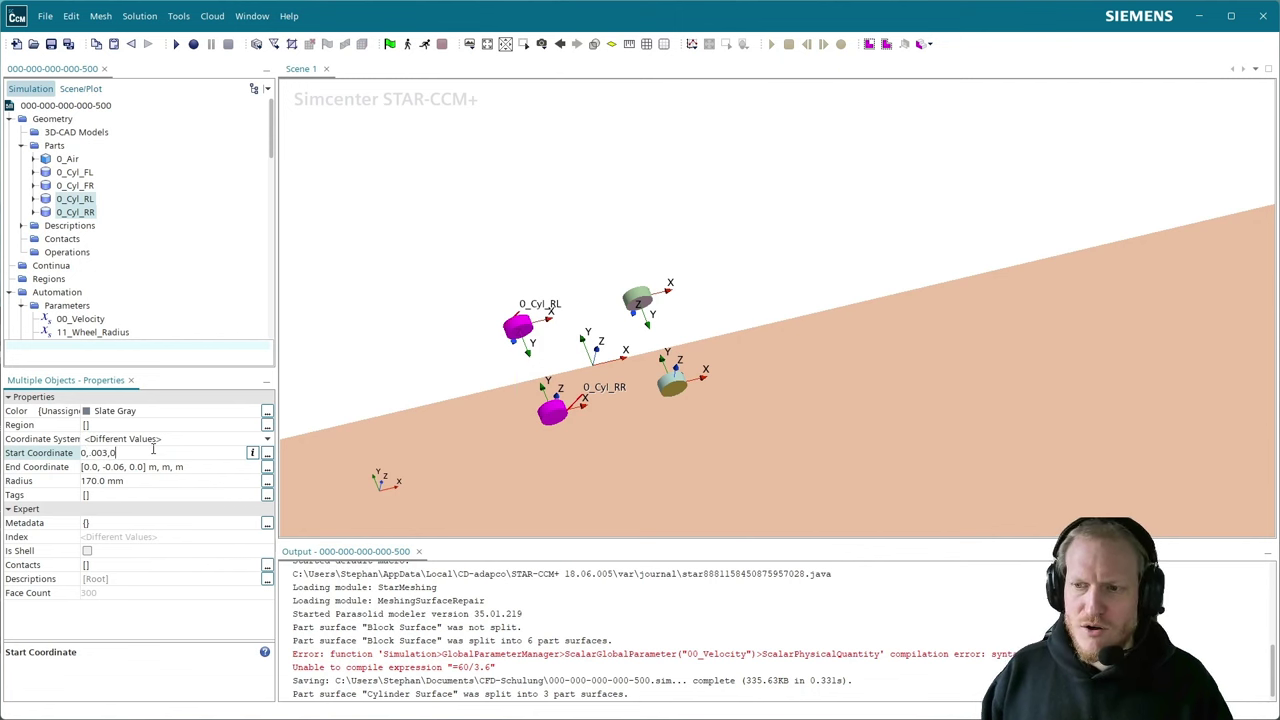
pyautogui.press('Return')
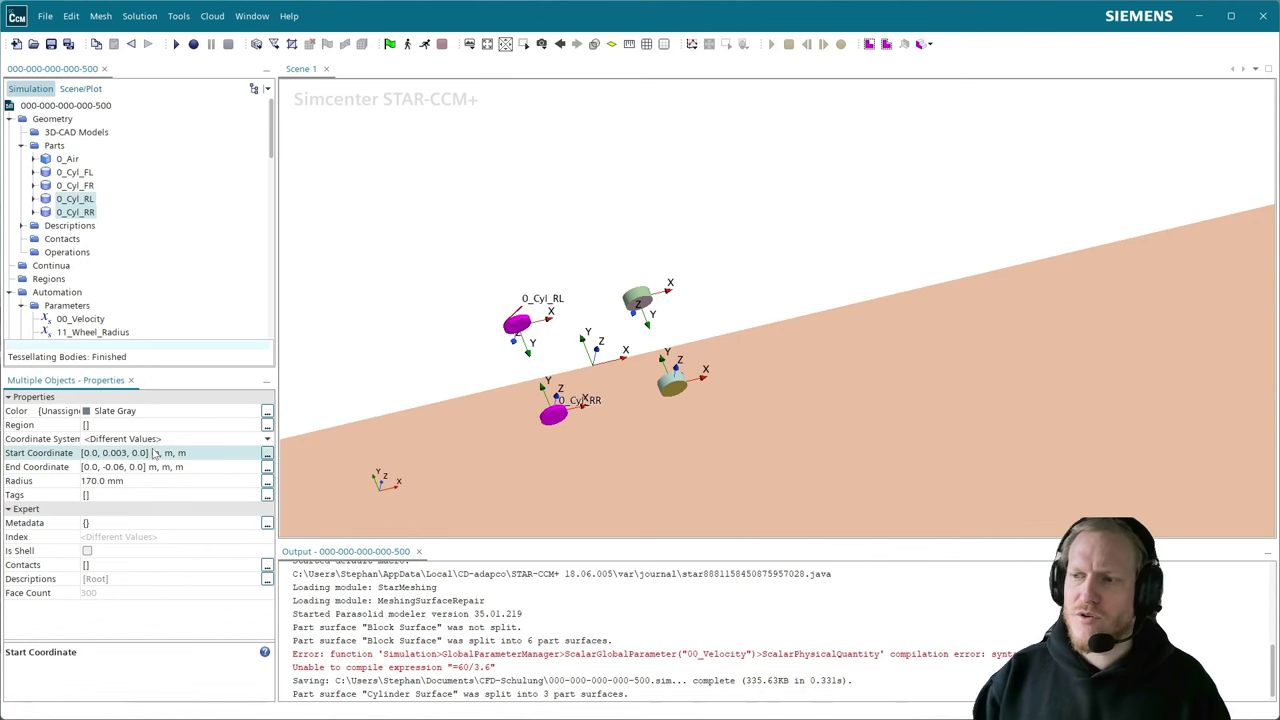
# - Set the end coordinate of both rear wheel cylinders to [0.0, -0.062, 0.0] m
pyautogui.click(151, 467)
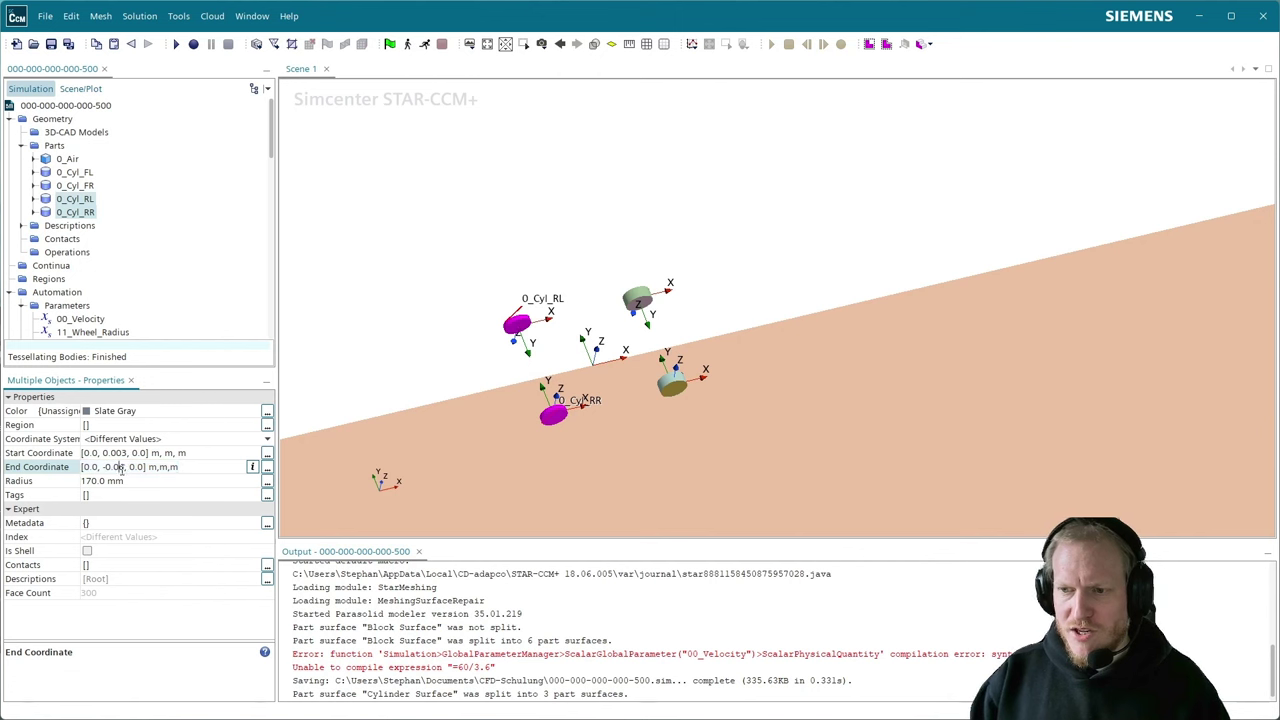
pyautogui.press('Return')
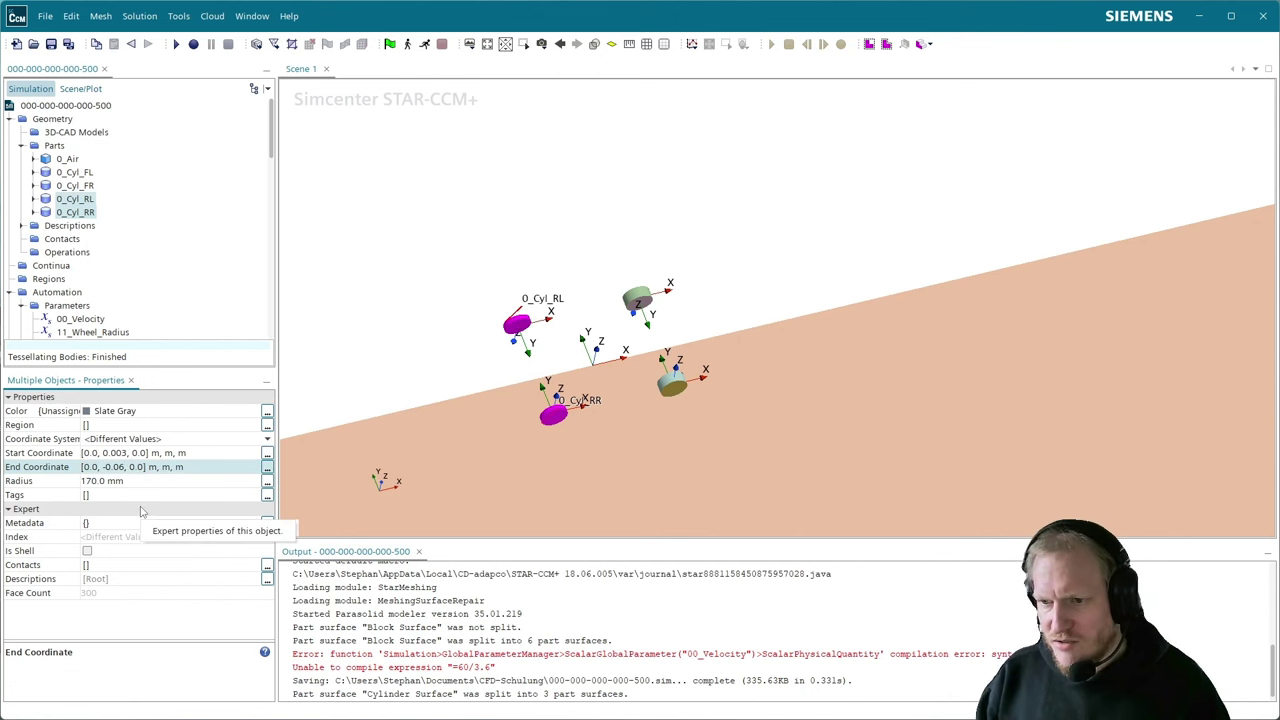
pyautogui.click(127, 467)
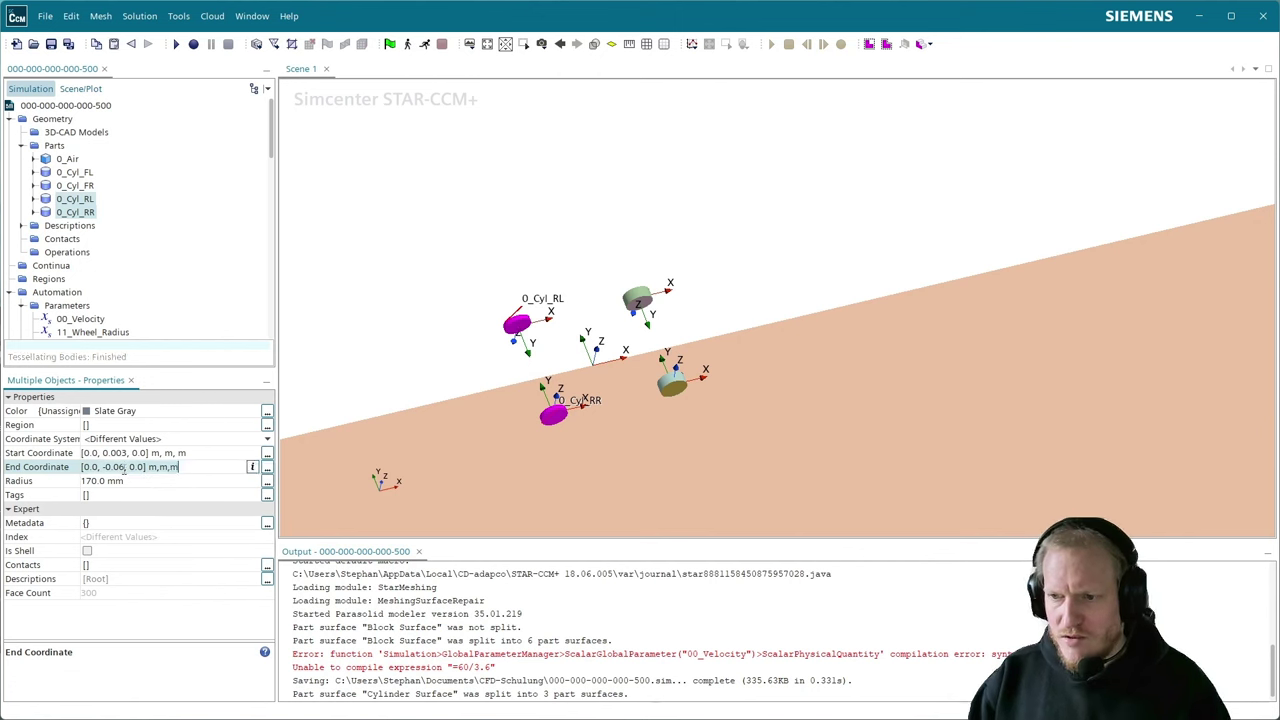
pyautogui.write('2')
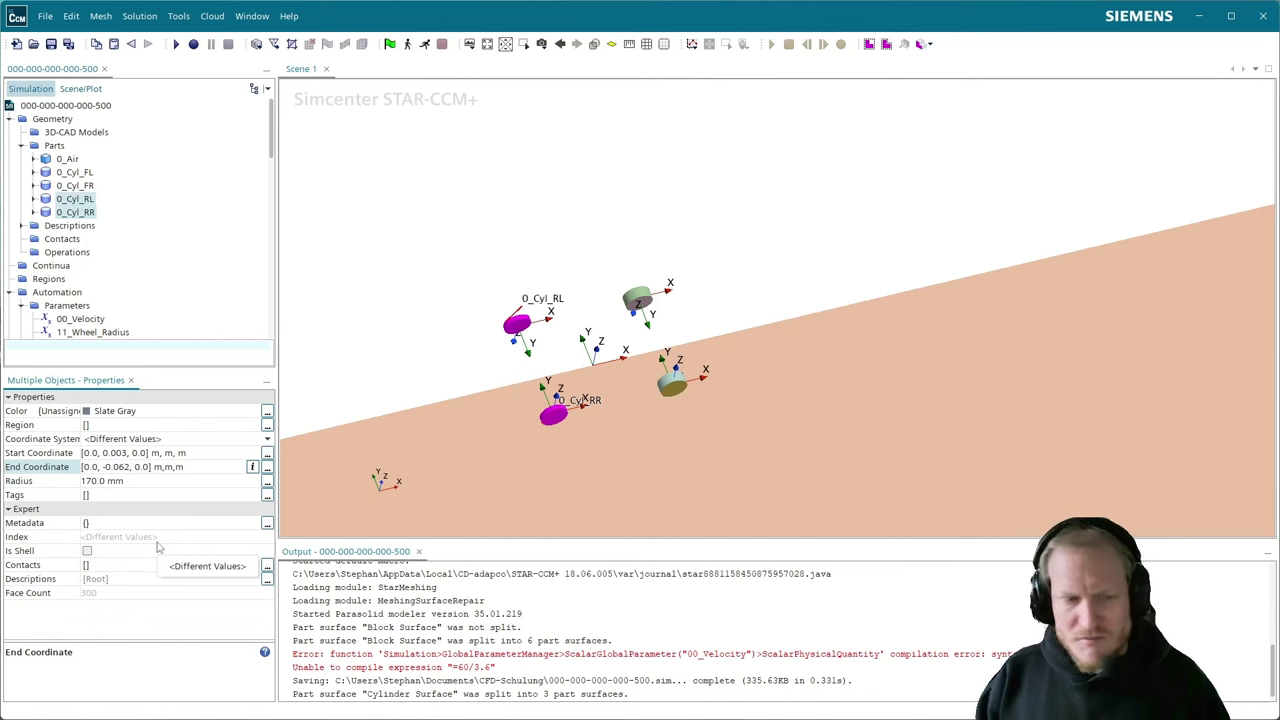
pyautogui.press('Return')
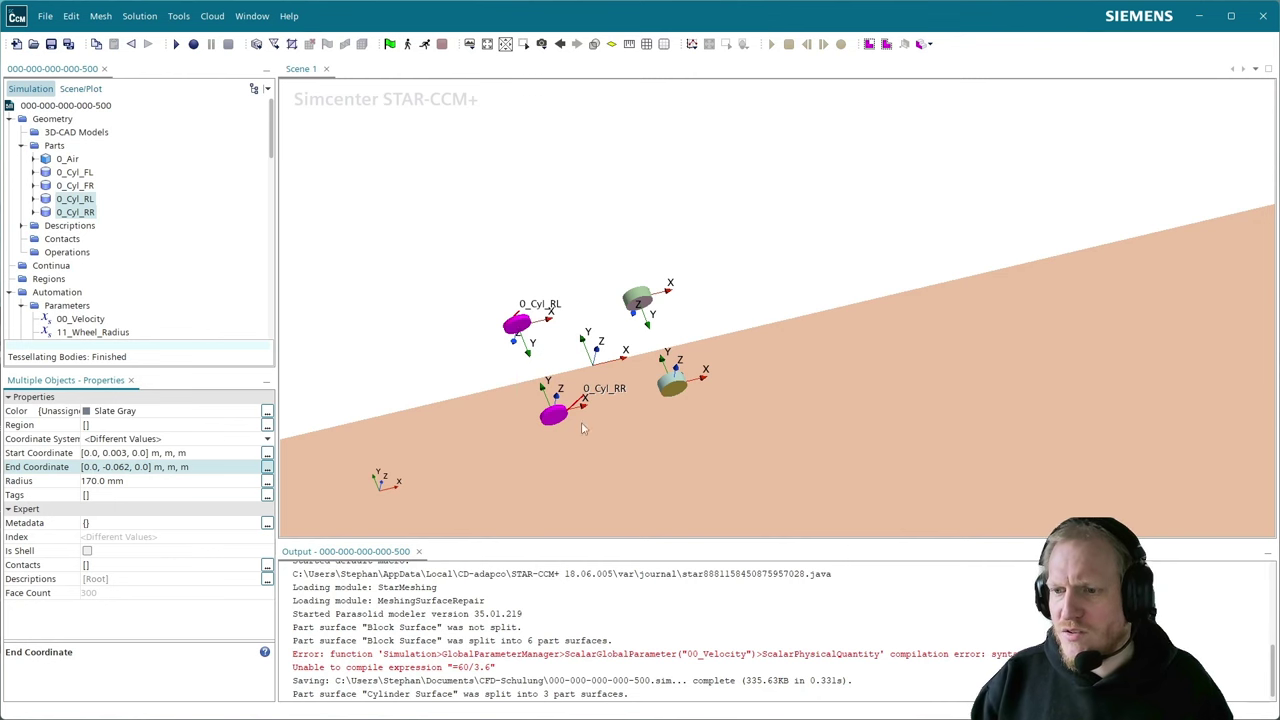
# - Check the four wheel cylinders in the scene and save the simulation
pyautogui.moveTo(717, 407); pyautogui.dragTo(430, 281)
pyautogui.click(526, 300)
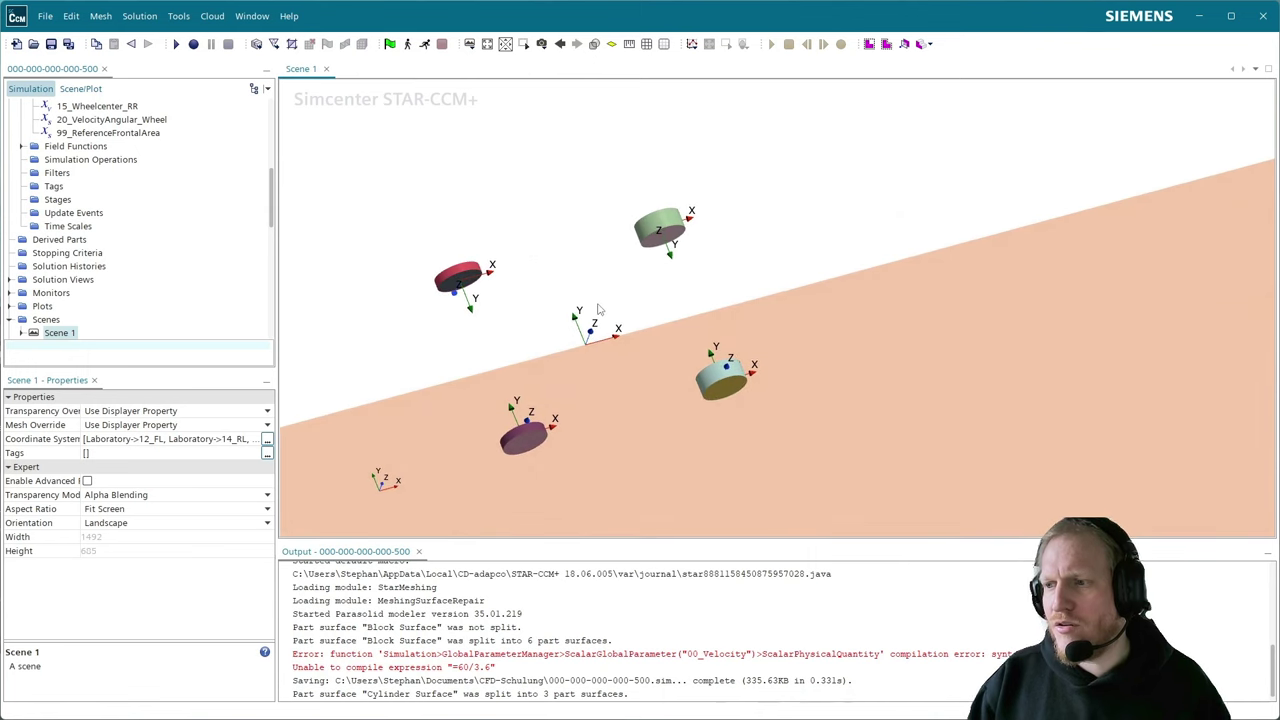
pyautogui.moveTo(598, 310); pyautogui.dragTo(523, 323)
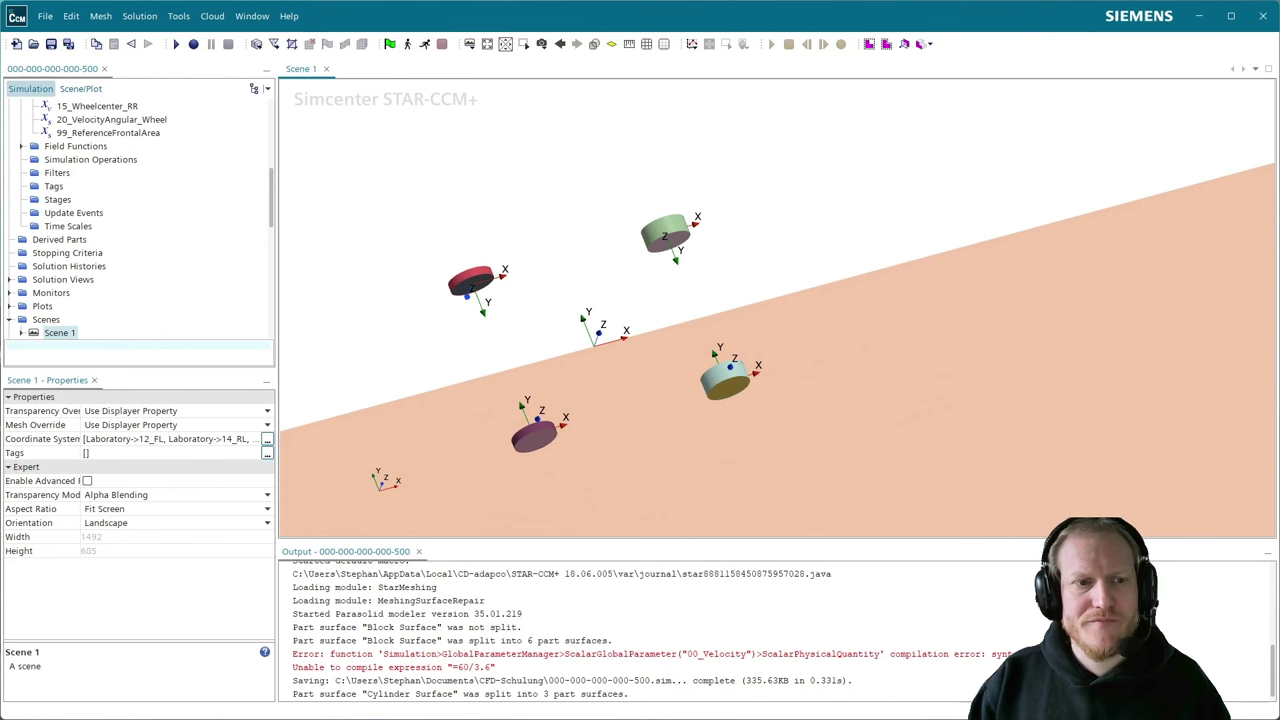
pyautogui.scroll(-3, 770, 420)
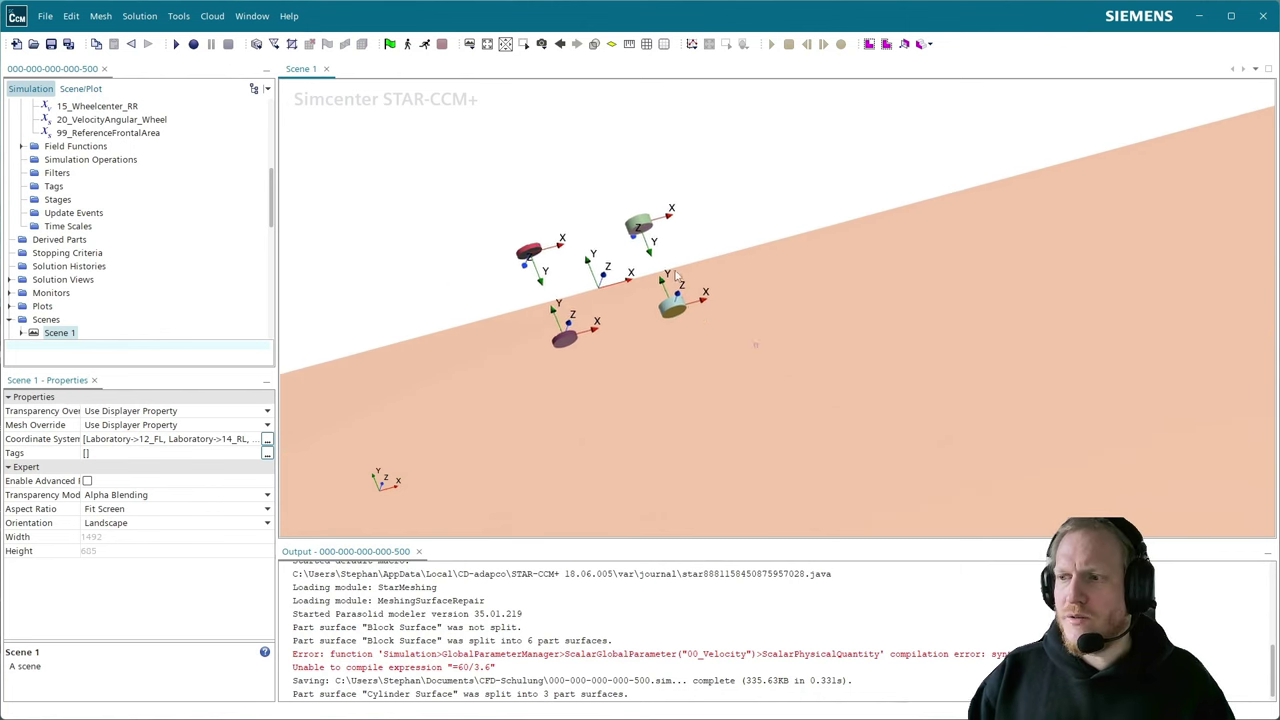
pyautogui.click(54, 46)
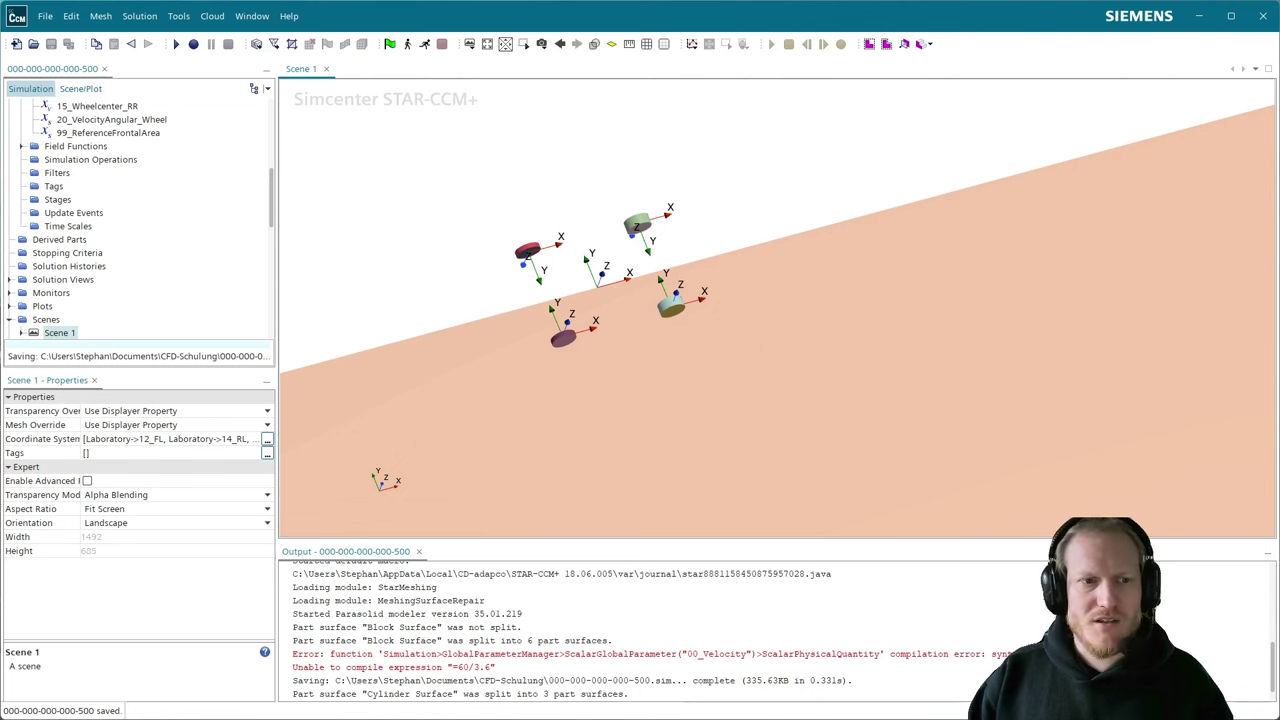
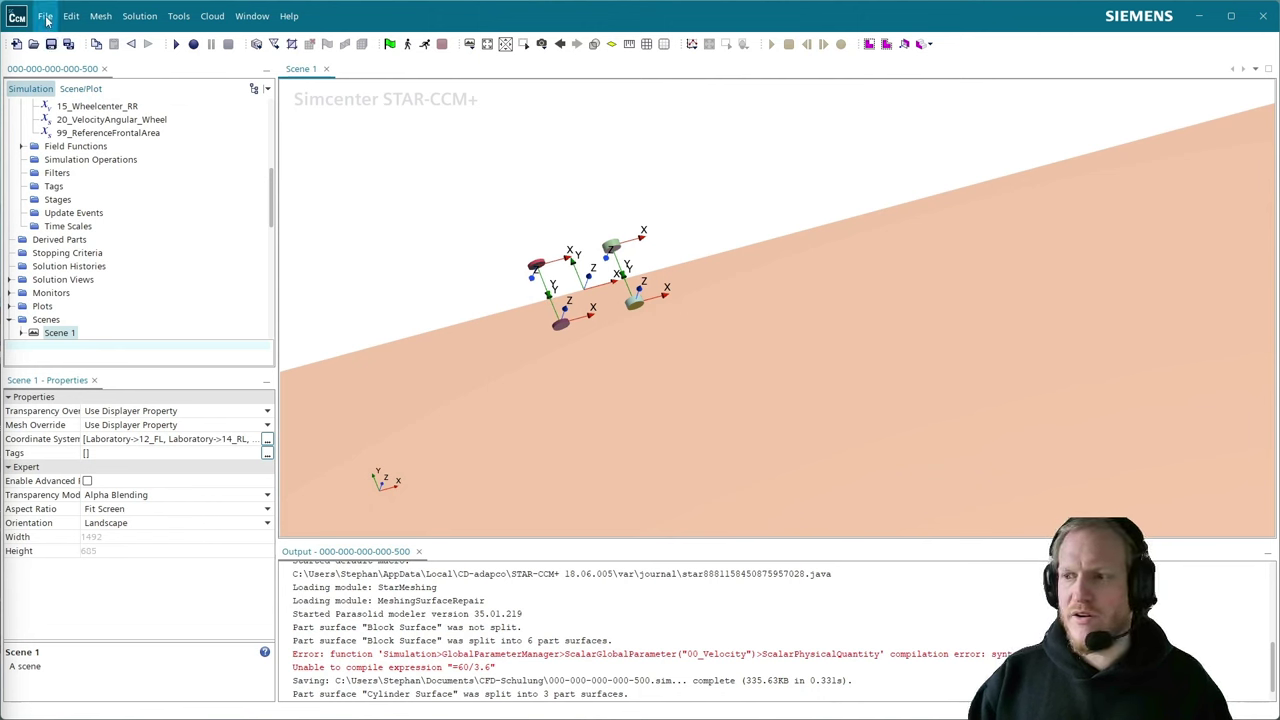
pyautogui.hotkey('ctrl', 's')
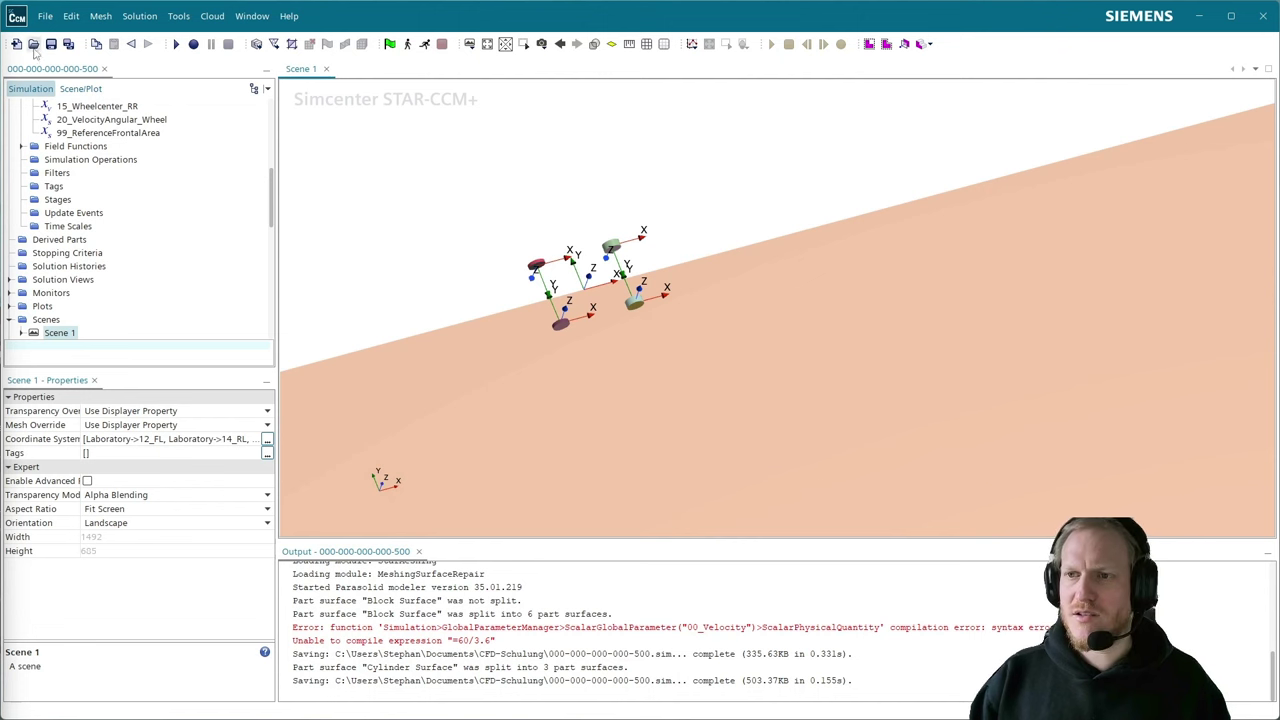
# - Choose Simbody_227_withoutHead.x_t from the CFD-Schulung folder for a surface mesh import
pyautogui.scroll(7, 101, 222)
pyautogui.click(45, 16)
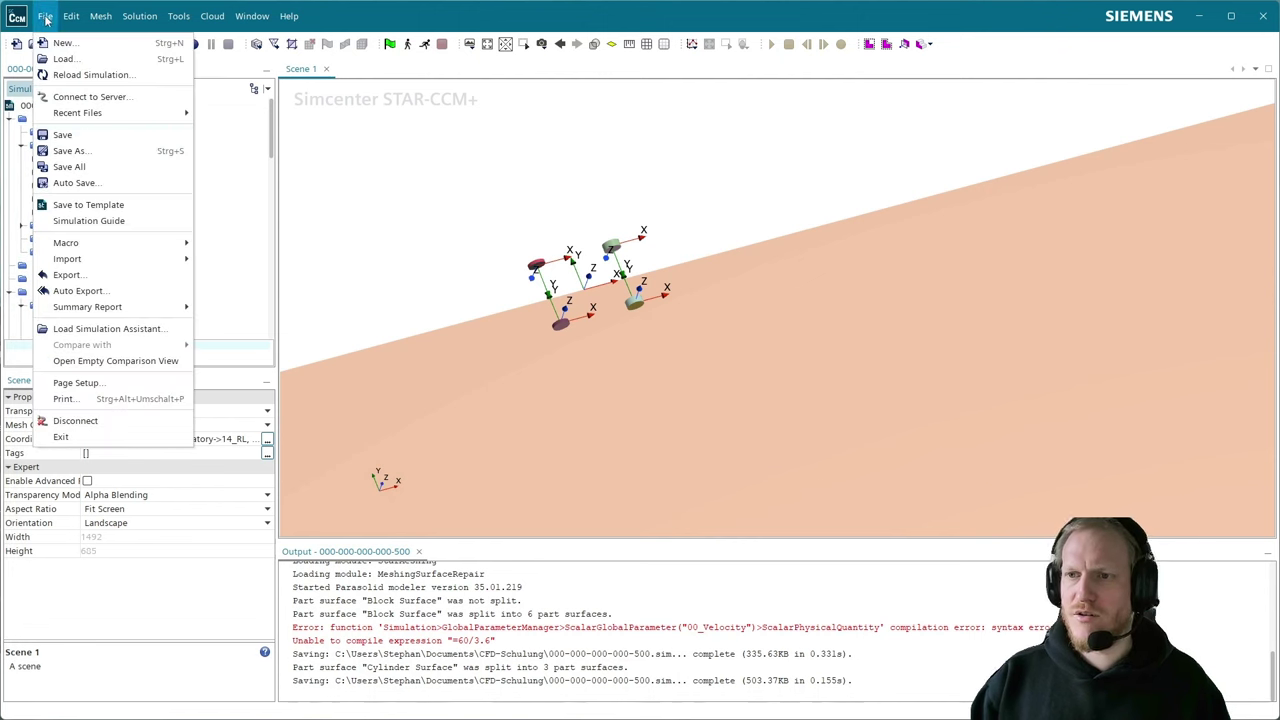
pyautogui.moveTo(117, 253)
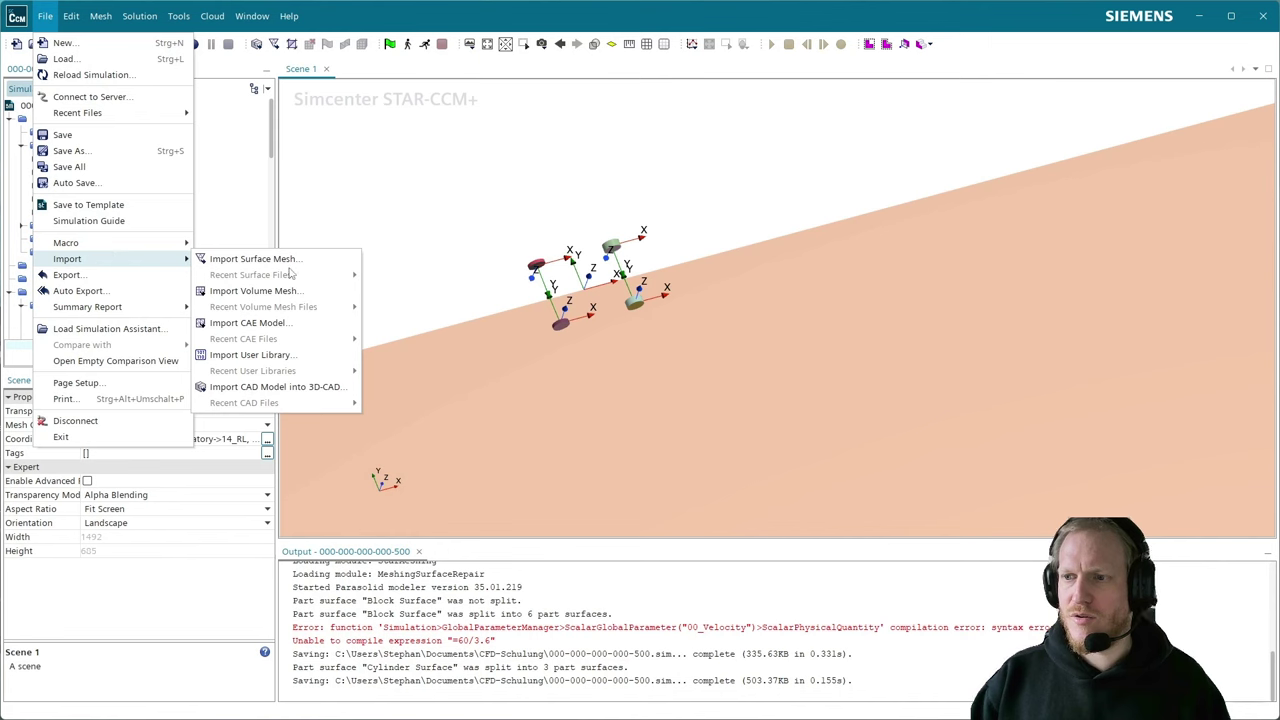
pyautogui.click(292, 272)
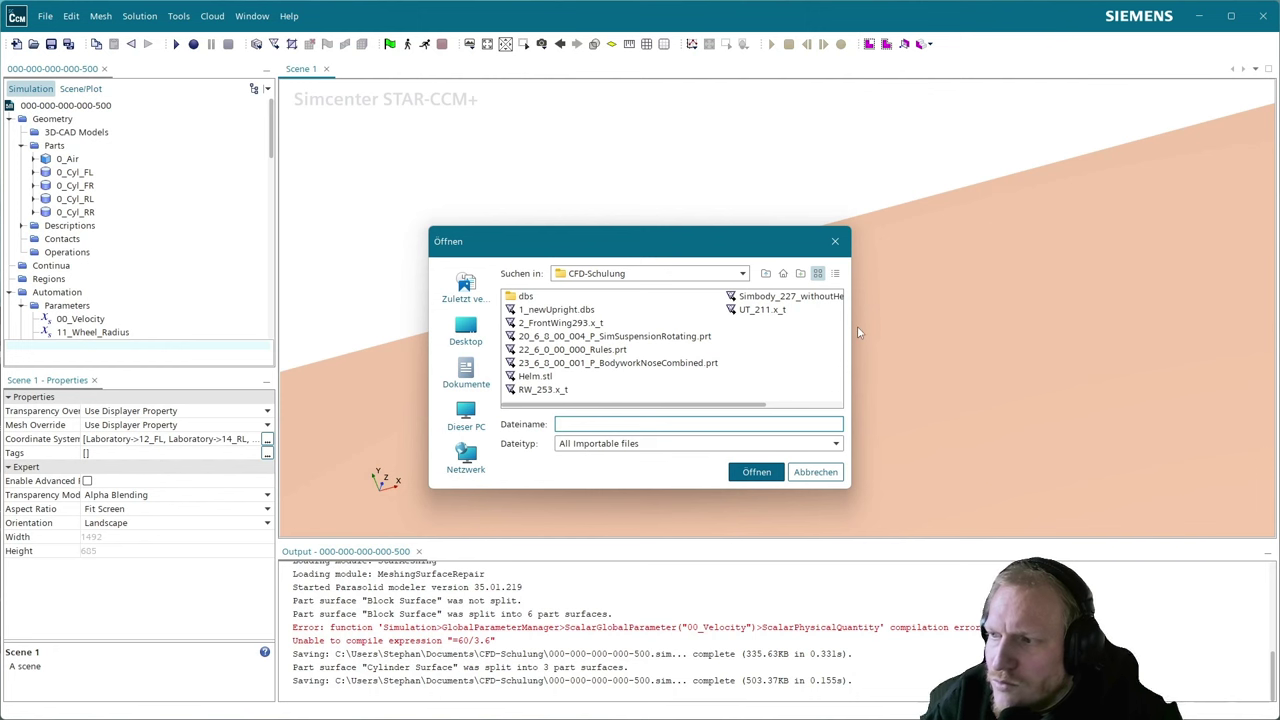
pyautogui.moveTo(850, 328); pyautogui.dragTo(970, 328)
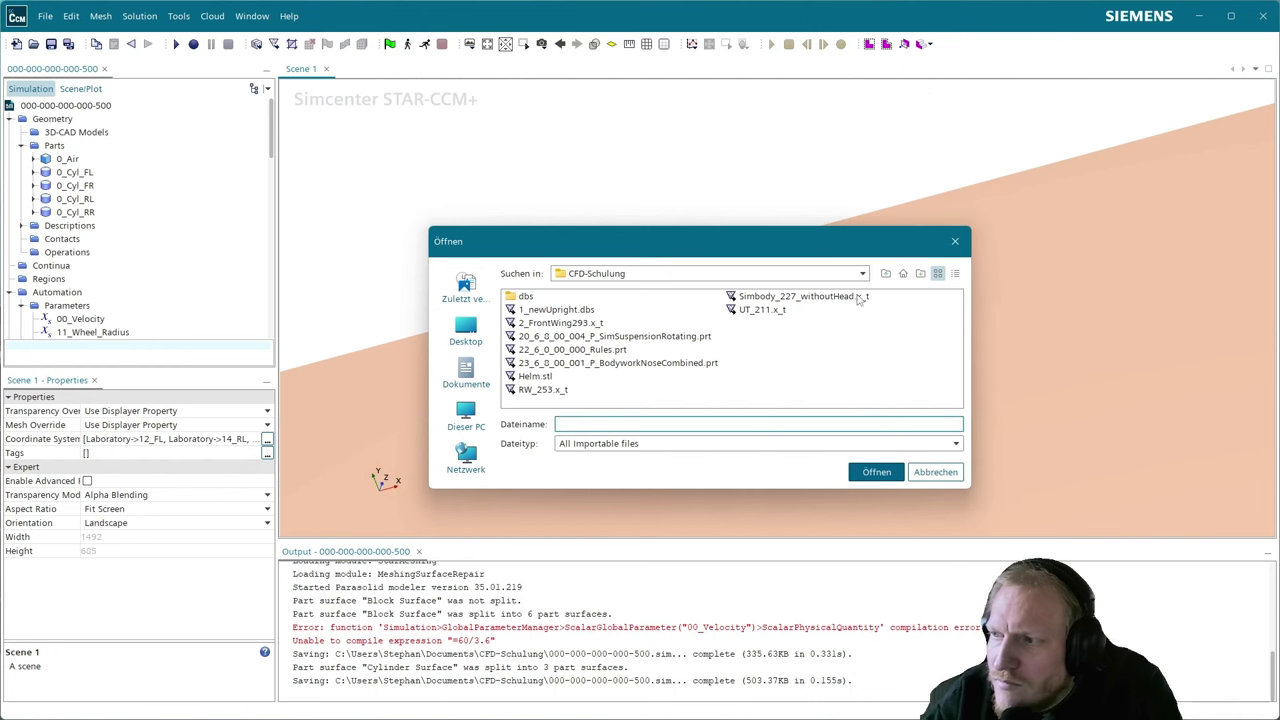
pyautogui.click(856, 297)
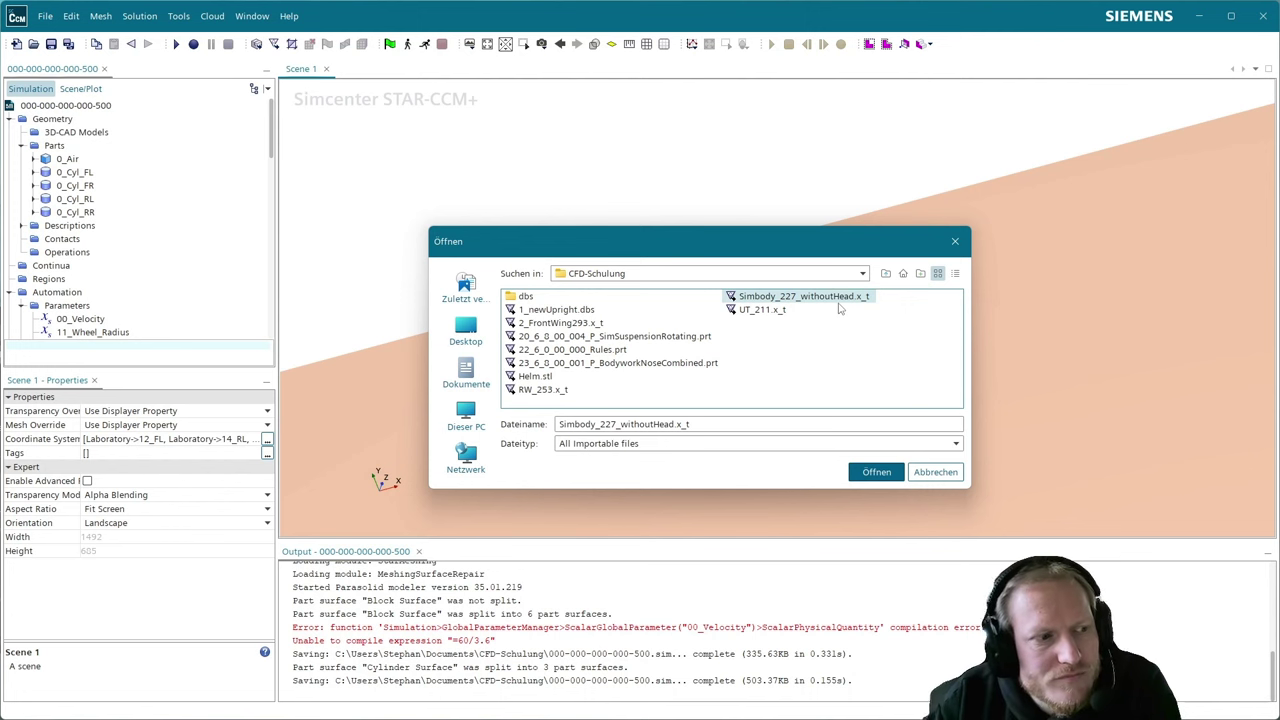
pyautogui.click(878, 474)
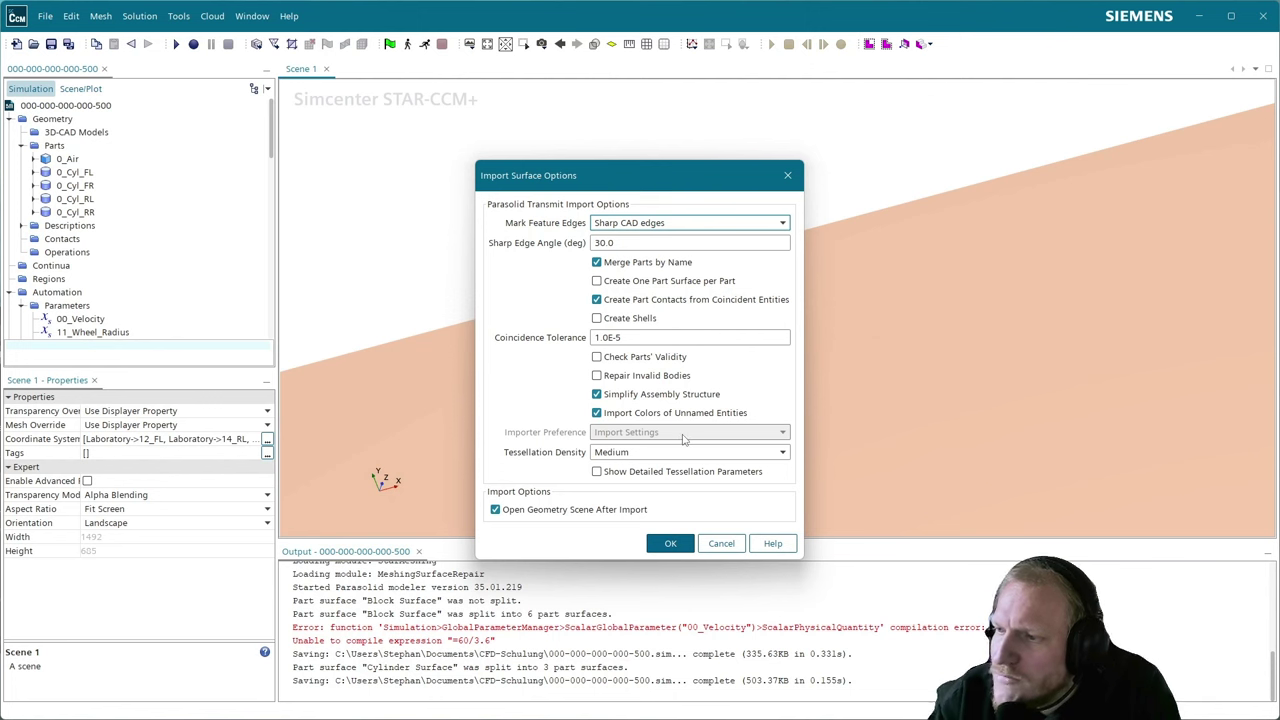
# - Import the body with Sharp CAD edges, without part contacts from coincident entities and without opening a geometry scene
pyautogui.click(663, 224)
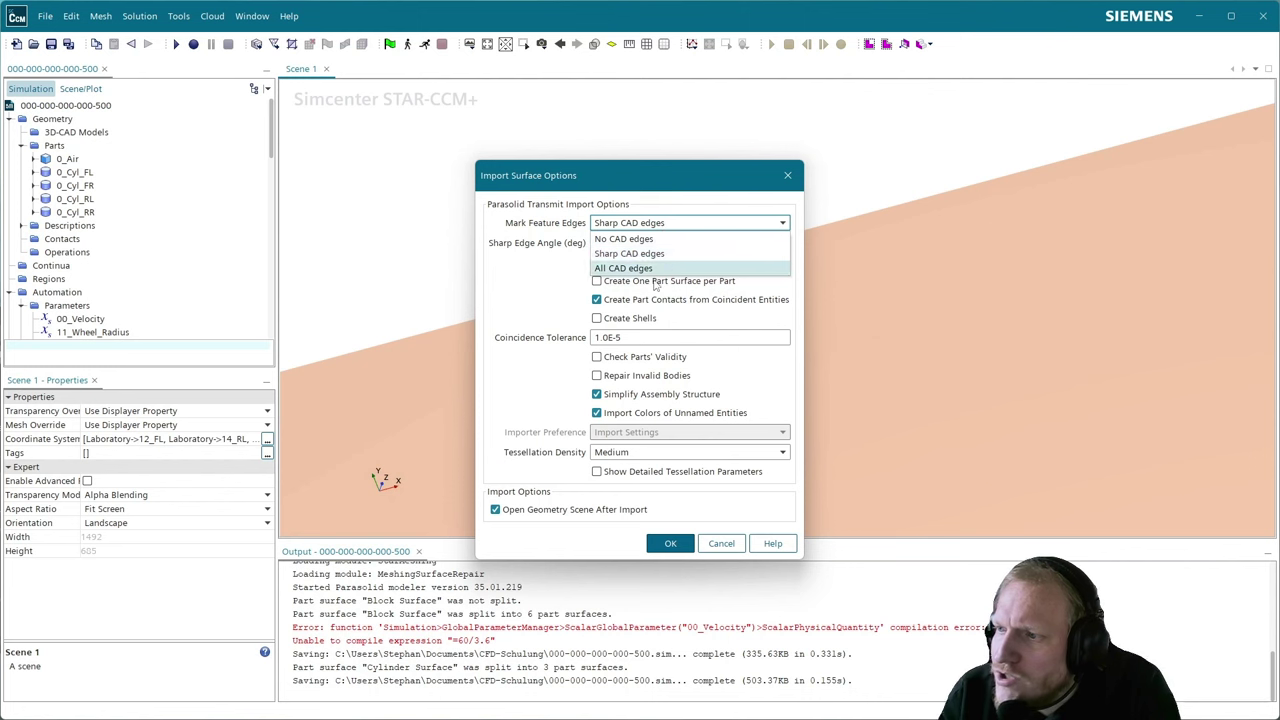
pyautogui.click(640, 254)
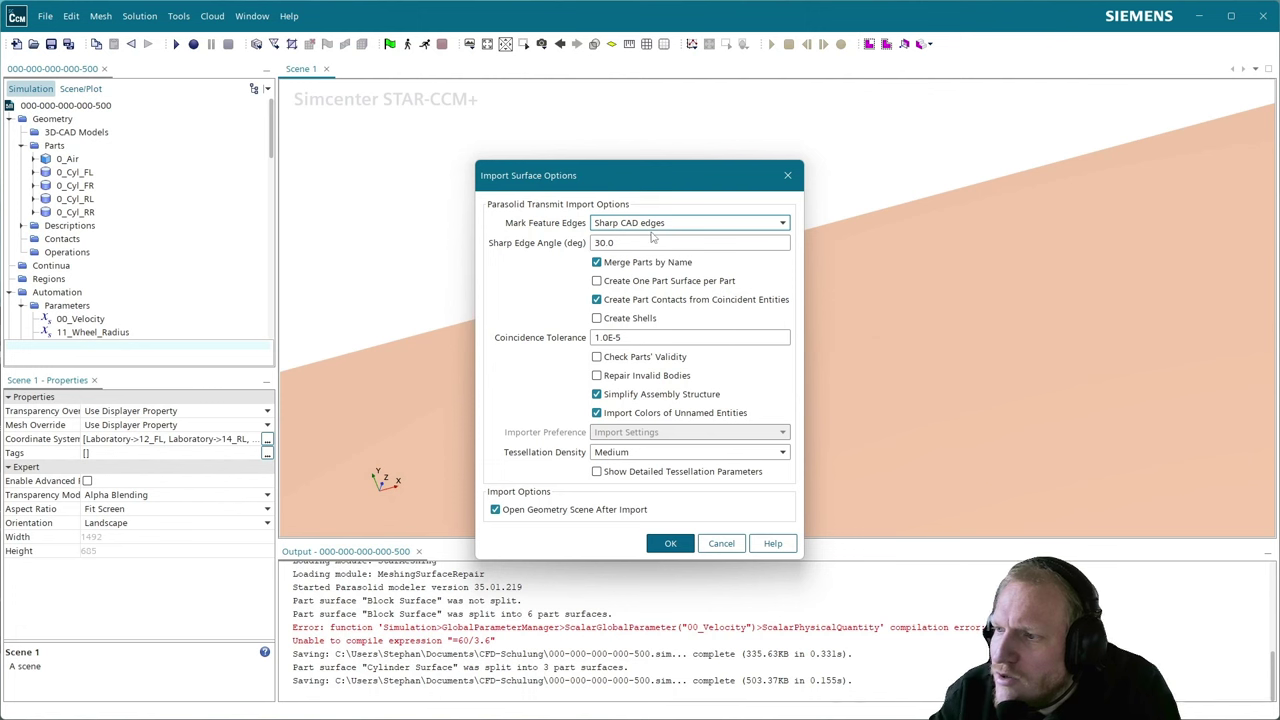
pyautogui.click(680, 304)
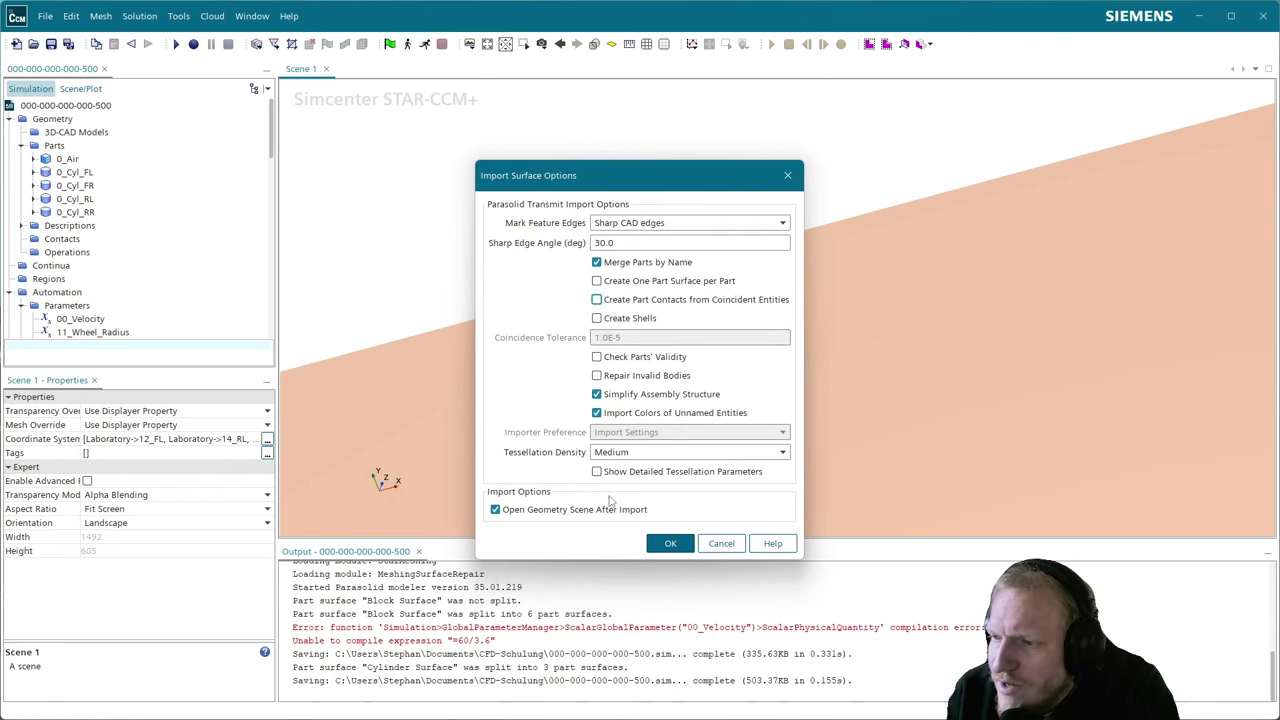
pyautogui.click(567, 515)
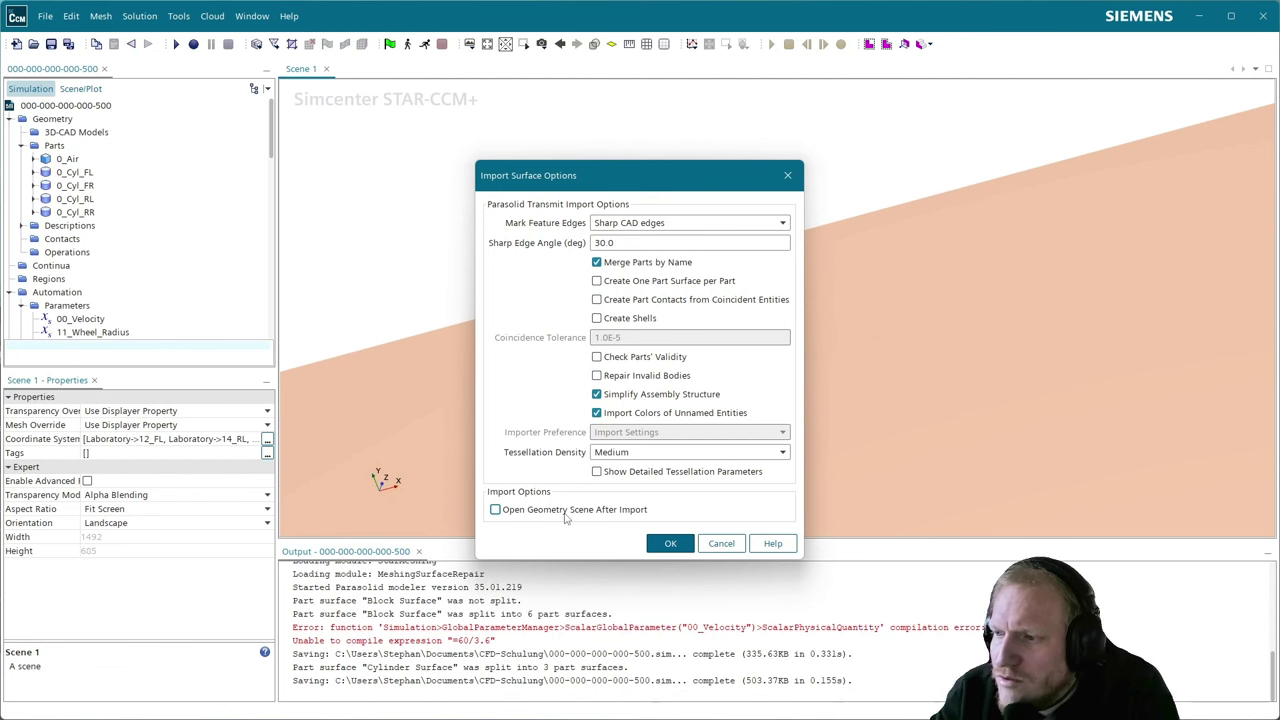
pyautogui.click(670, 544)
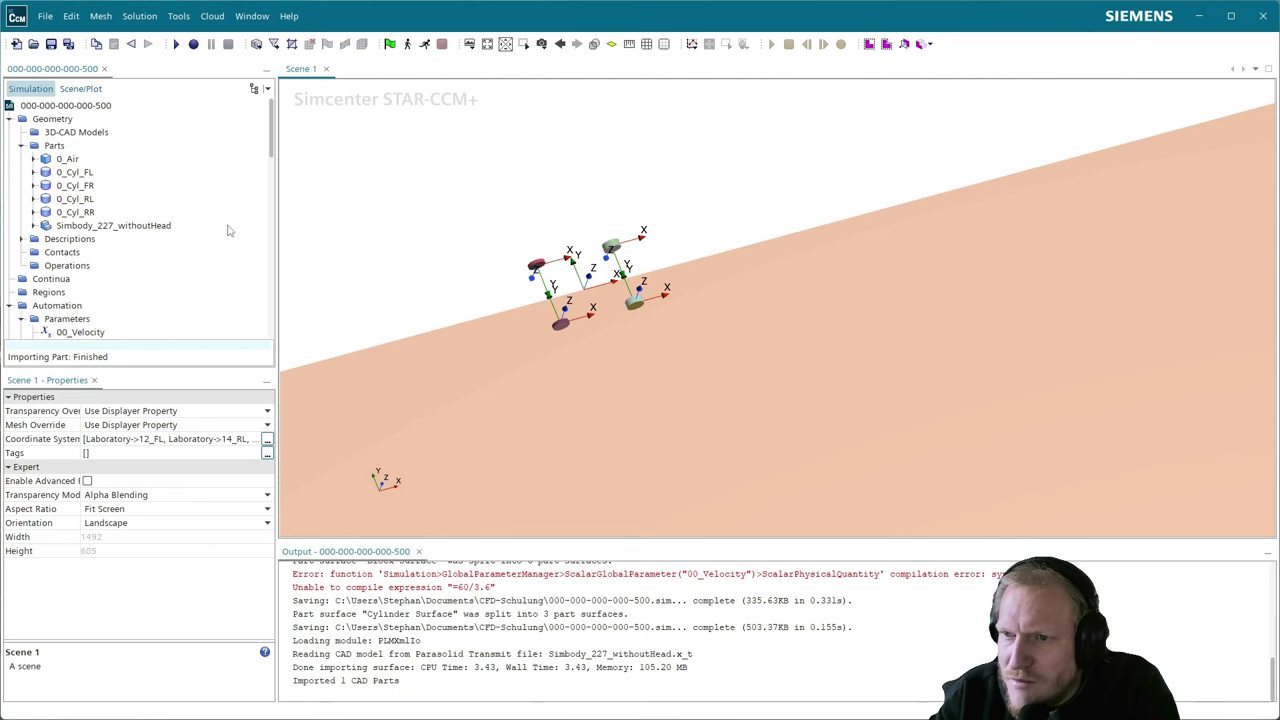
# - Add the imported Simbody_227_withoutHead part to Scene 1 in a new Surface displayer
pyautogui.click(148, 225)
pyautogui.scroll(8, 538, 320)
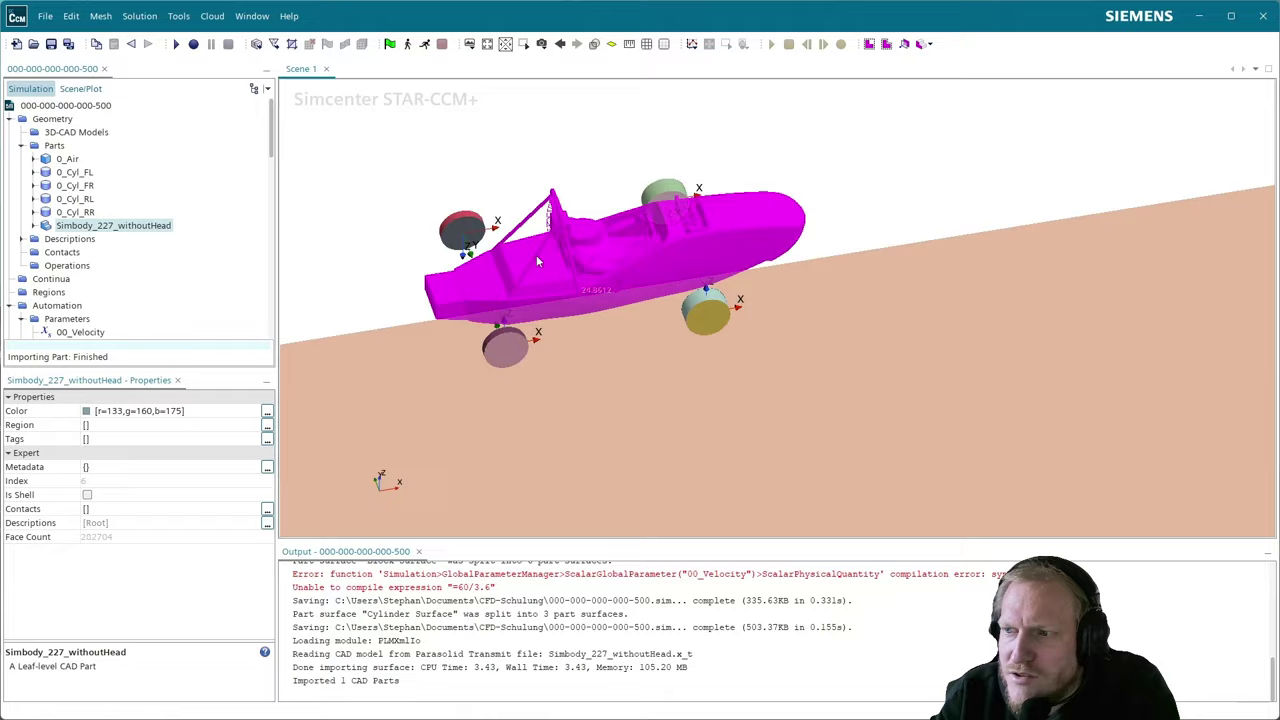
pyautogui.moveTo(536, 260); pyautogui.dragTo(497, 265)
pyautogui.scroll(2, 409, 226)
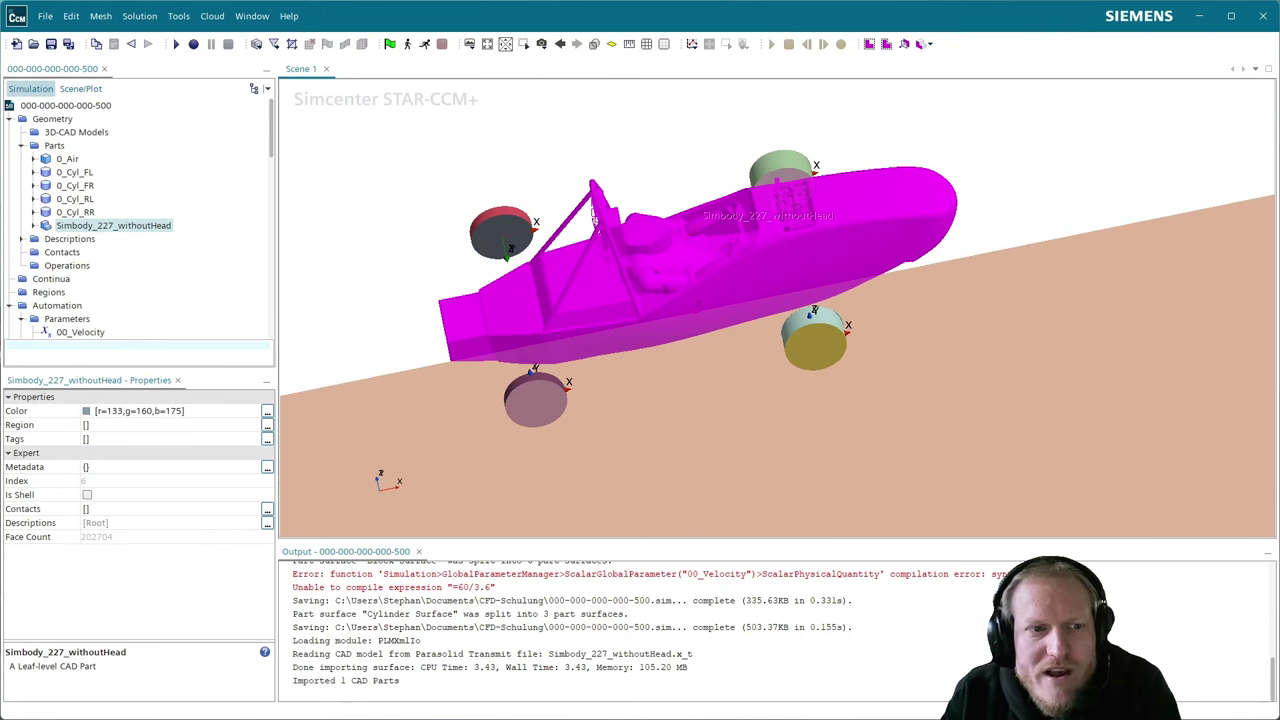
pyautogui.moveTo(342, 294); pyautogui.dragTo(632, 245)
pyautogui.click(750, 245)
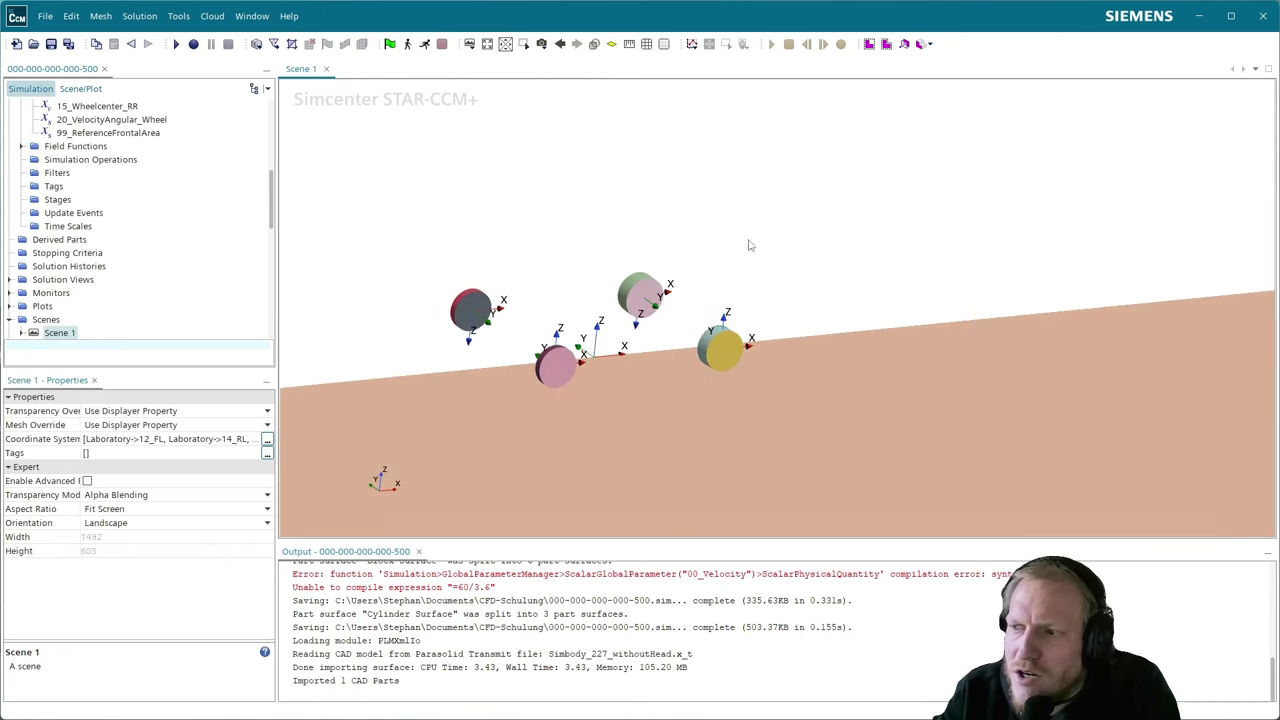
pyautogui.scroll(5, 98, 212)
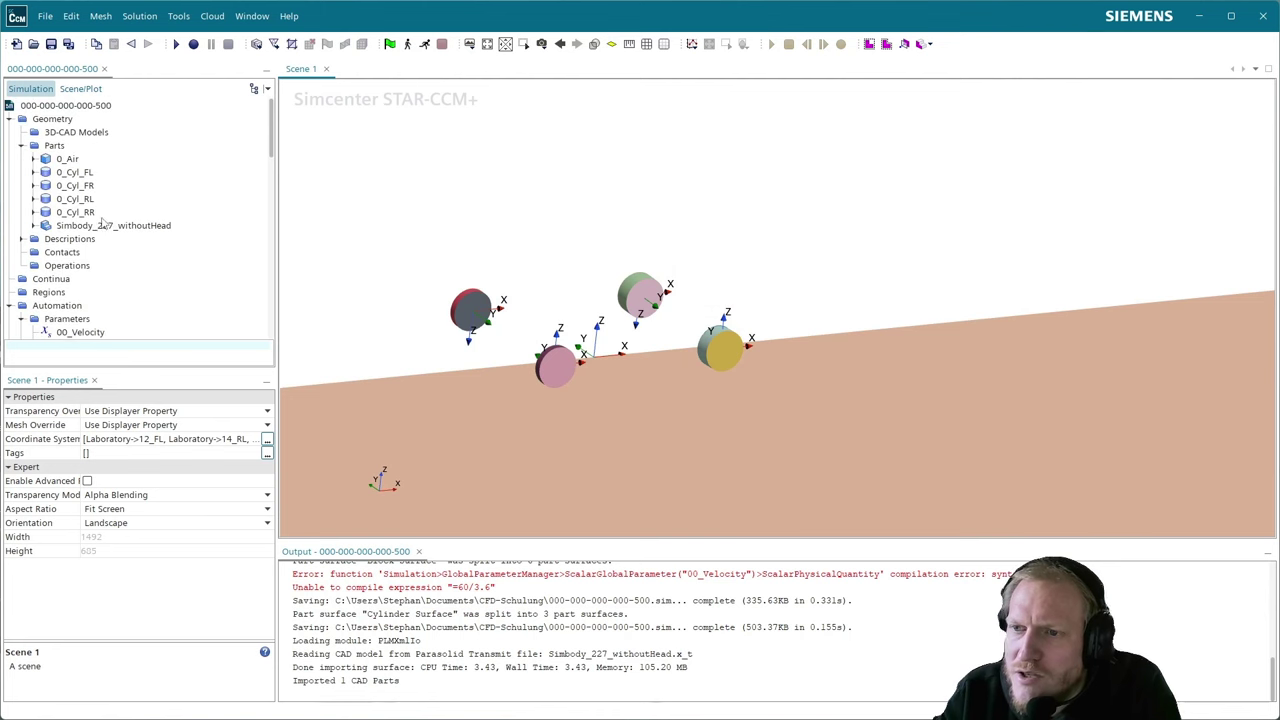
pyautogui.click(100, 225)
pyautogui.moveTo(93, 228); pyautogui.dragTo(770, 278)
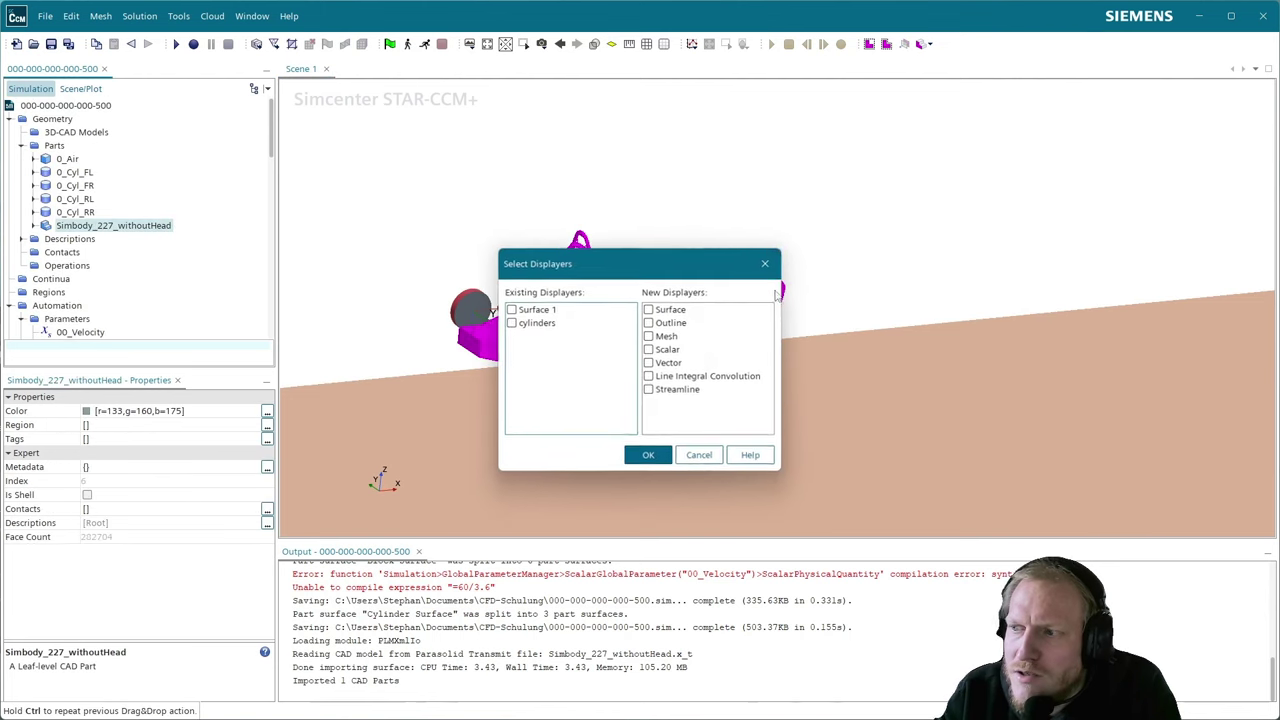
pyautogui.click(648, 455)
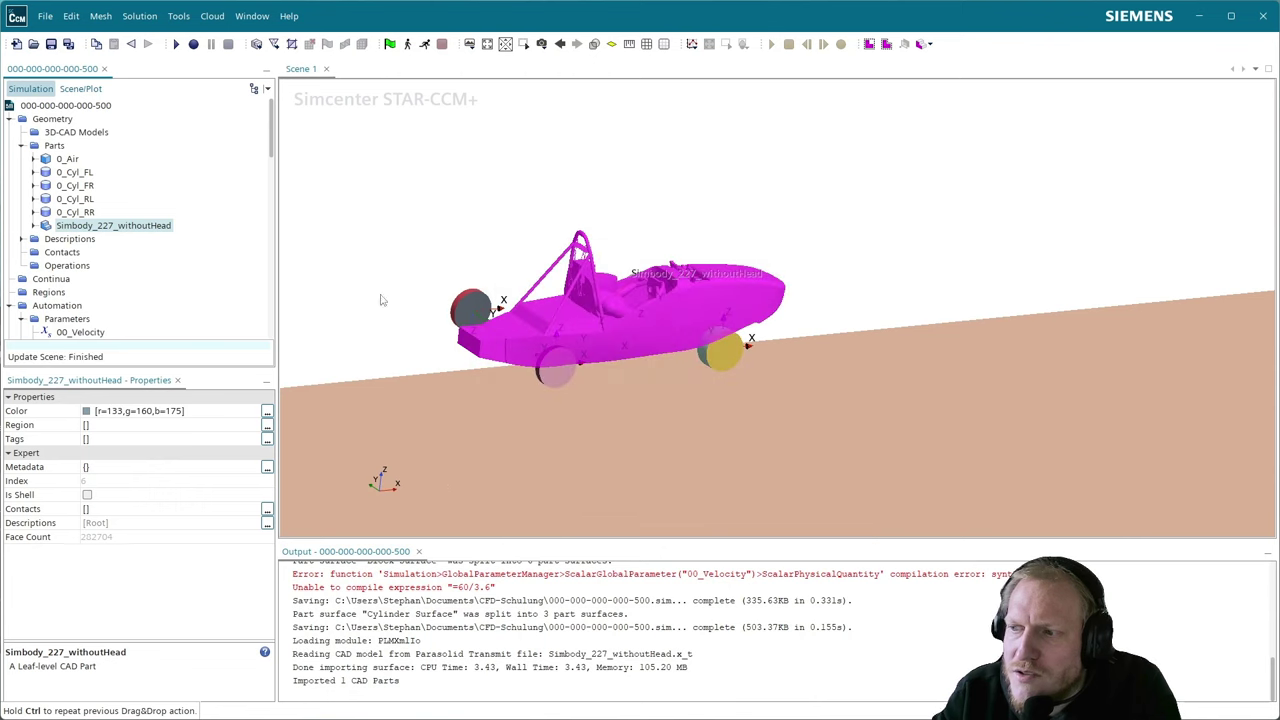
# - Set the color mode of the Surface 2 displayer to Distinguish Inputs
pyautogui.click(80, 88)
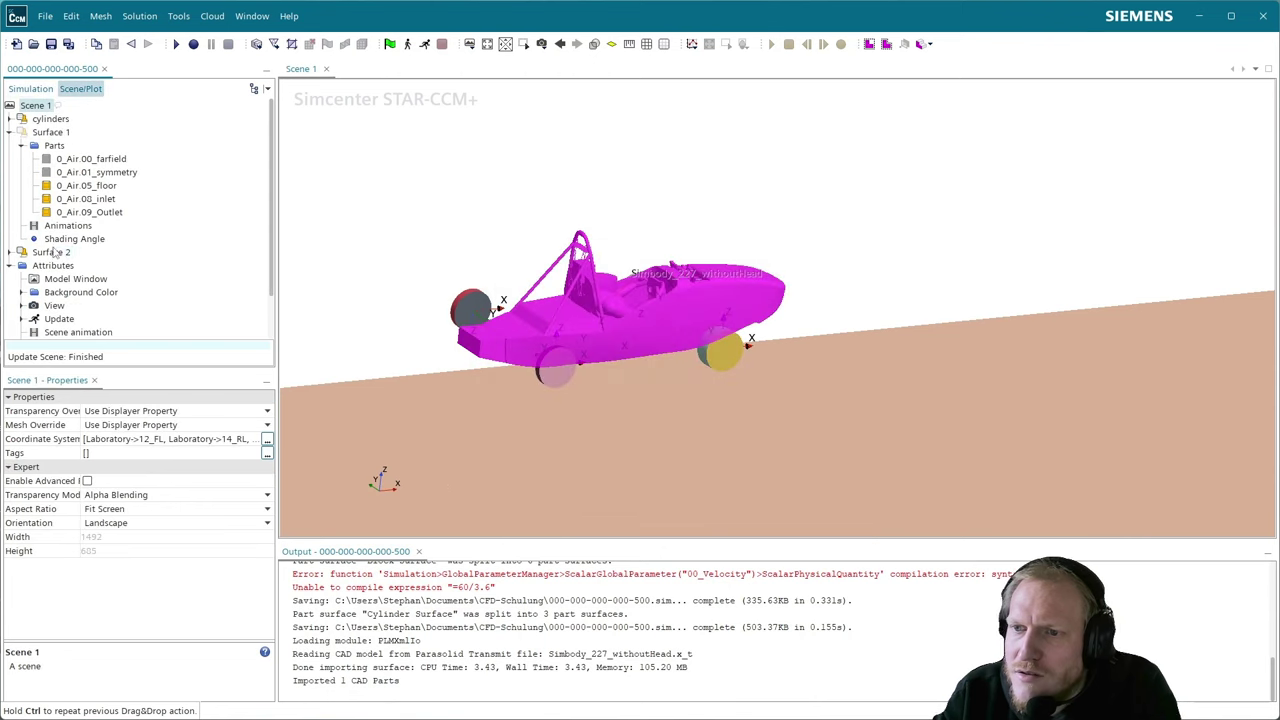
pyautogui.click(54, 252)
pyautogui.click(124, 494)
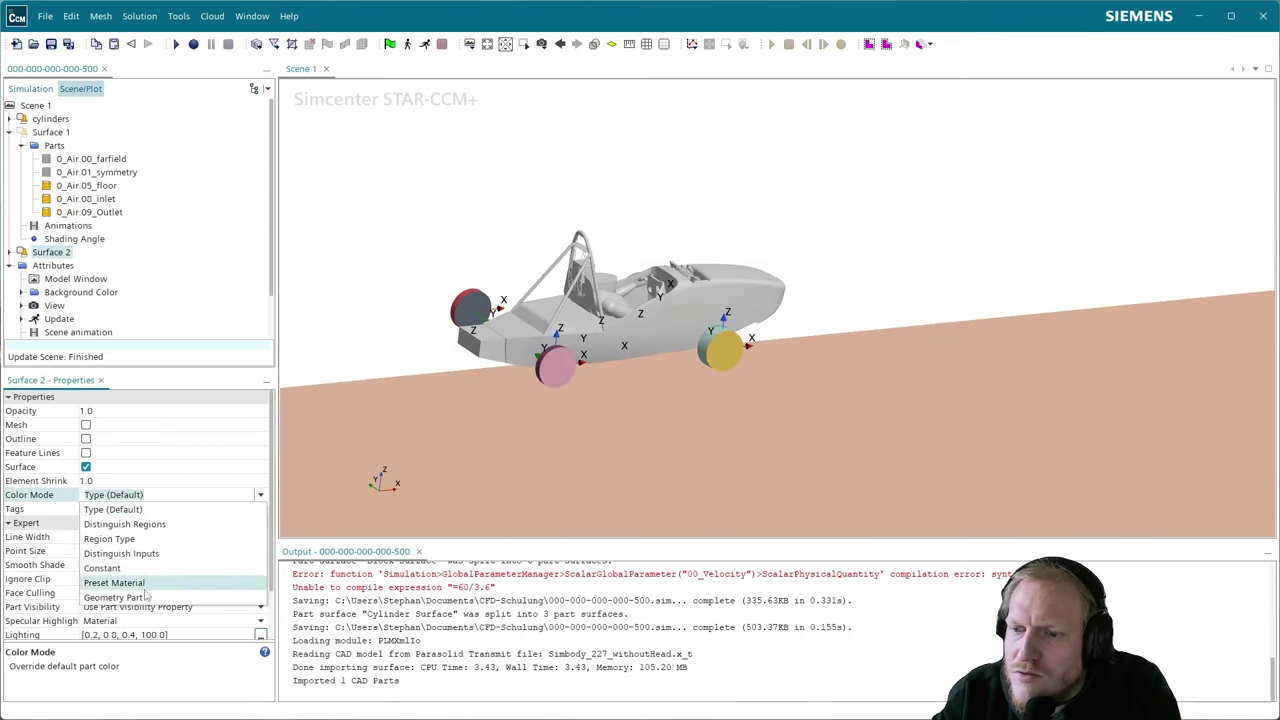
pyautogui.click(121, 553)
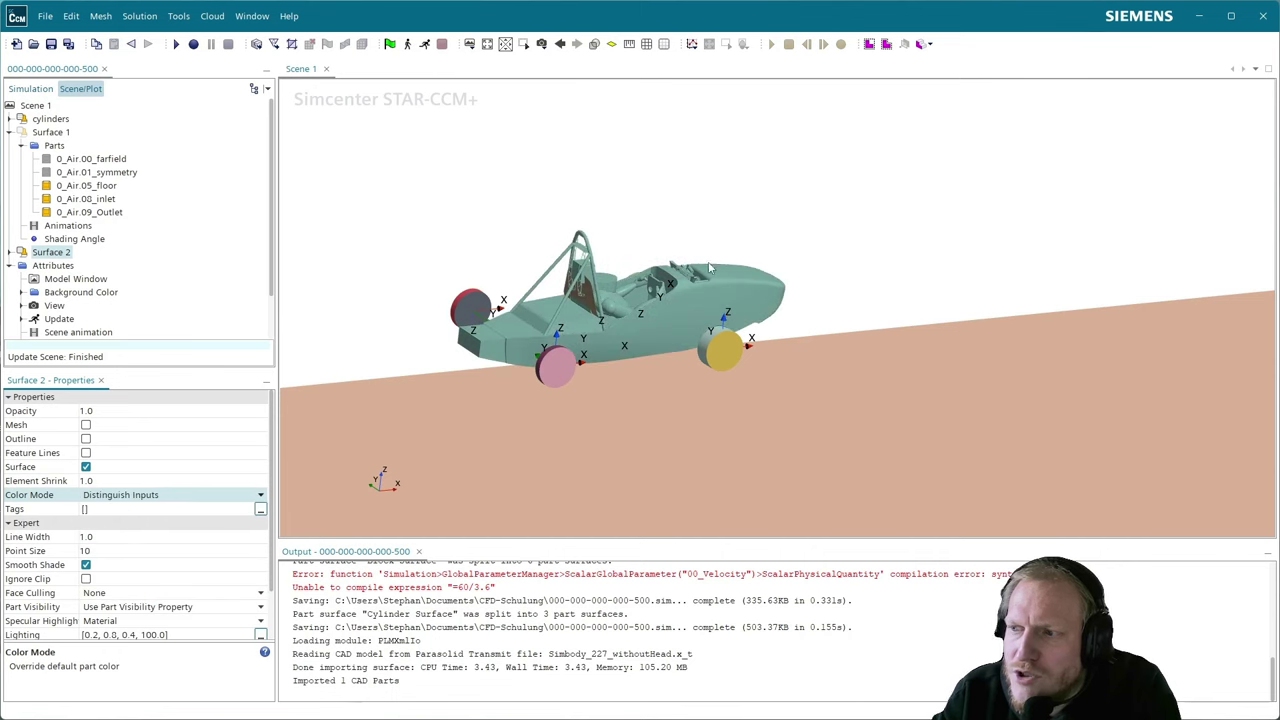
# - Examine the imported body's cockpit, driver figure, damper recess and nose from several angles and distances
pyautogui.moveTo(709, 268); pyautogui.dragTo(688, 326)
pyautogui.scroll(5, 380, 477)
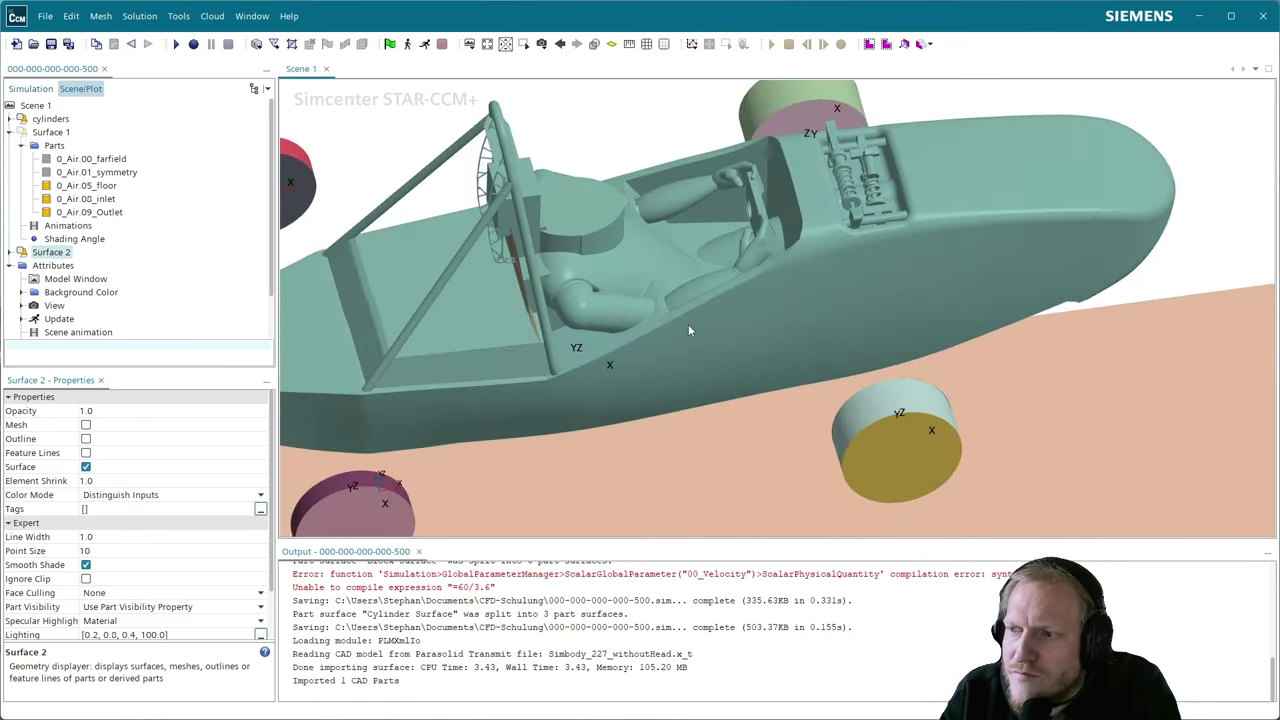
pyautogui.scroll(-3, 688, 324)
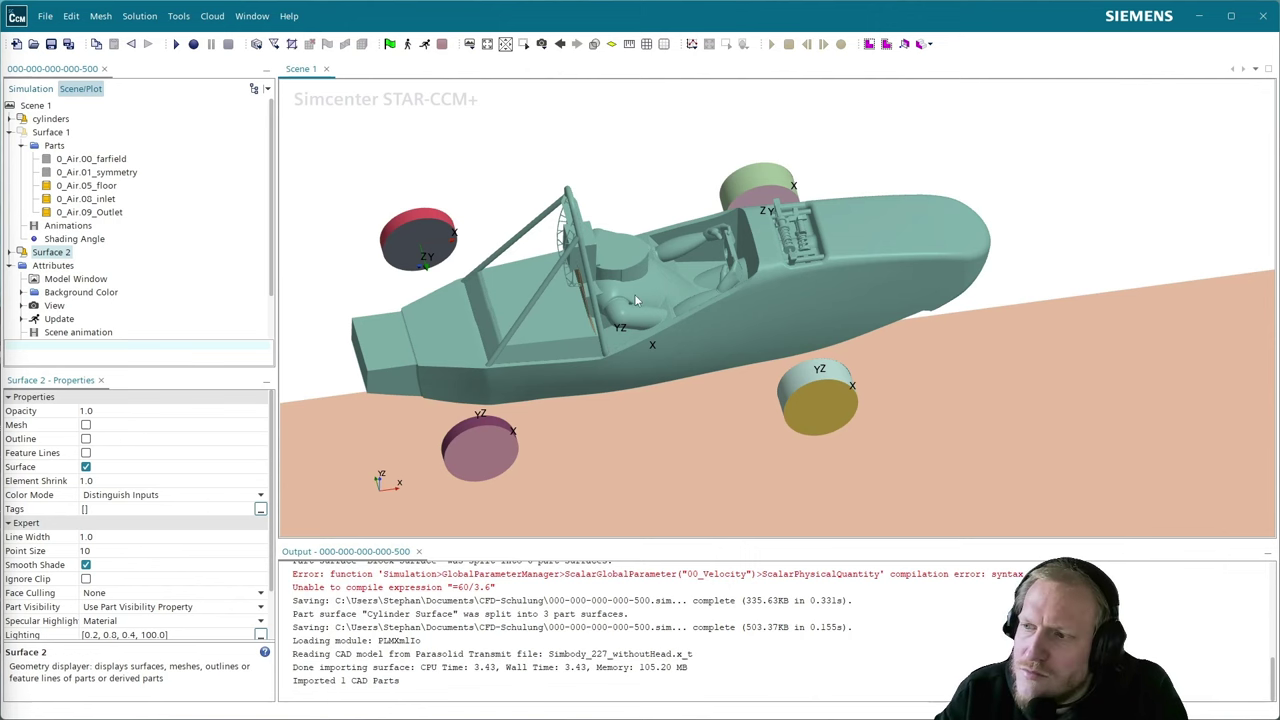
pyautogui.moveTo(634, 300); pyautogui.dragTo(872, 242)
pyautogui.scroll(6, 807, 248)
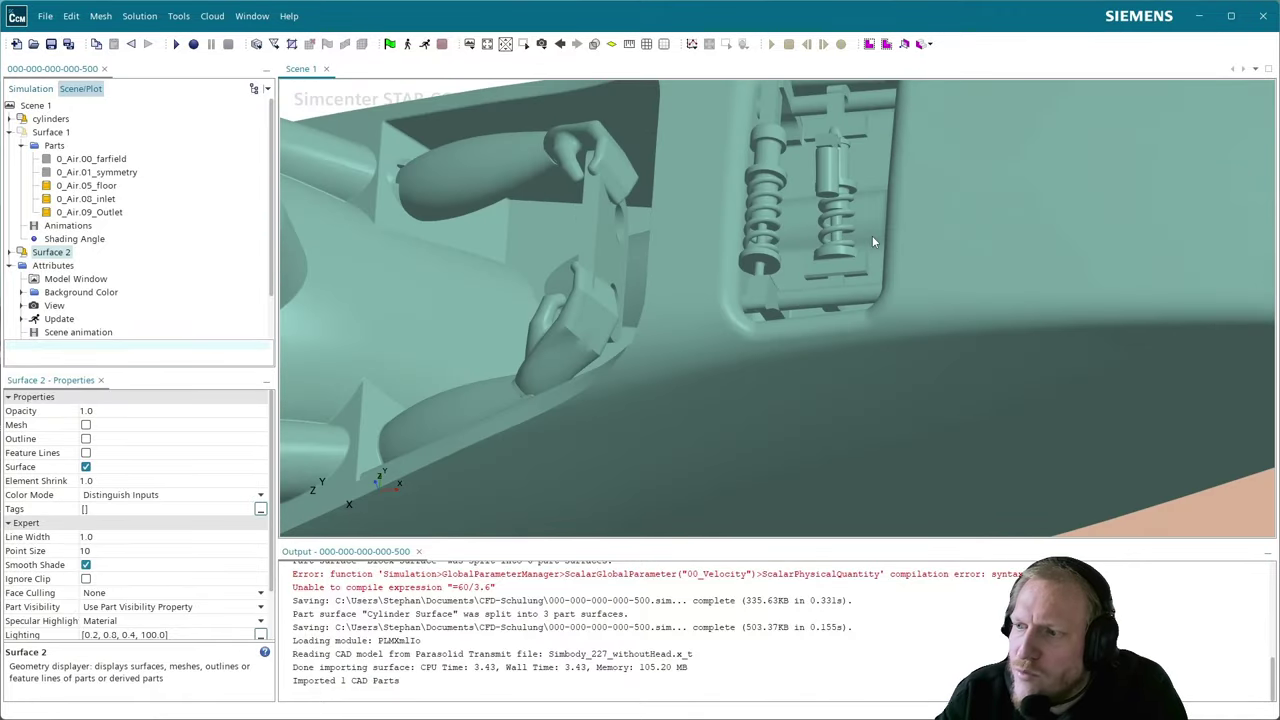
pyautogui.scroll(-4, 872, 242)
pyautogui.scroll(2, 810, 190)
pyautogui.moveTo(806, 348); pyautogui.dragTo(806, 296)
pyautogui.moveTo(584, 265); pyautogui.dragTo(994, 317)
pyautogui.scroll(10, 755, 310)
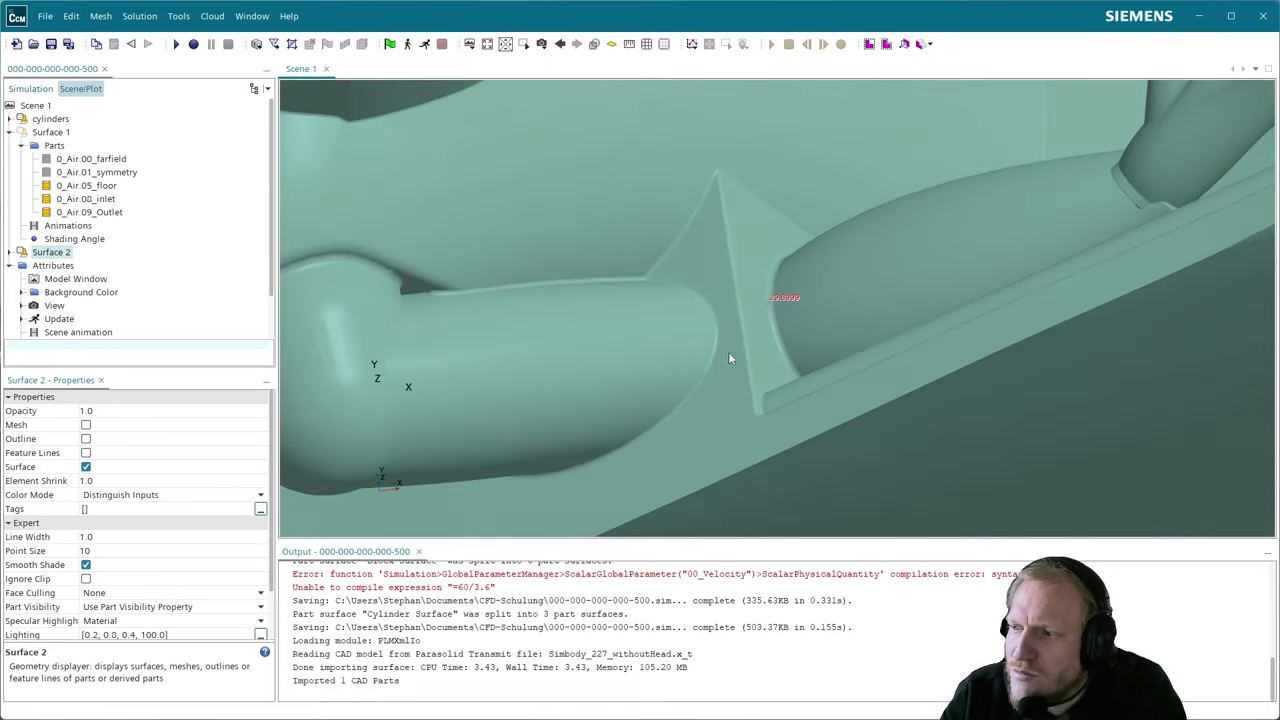
pyautogui.moveTo(729, 358); pyautogui.dragTo(400, 286)
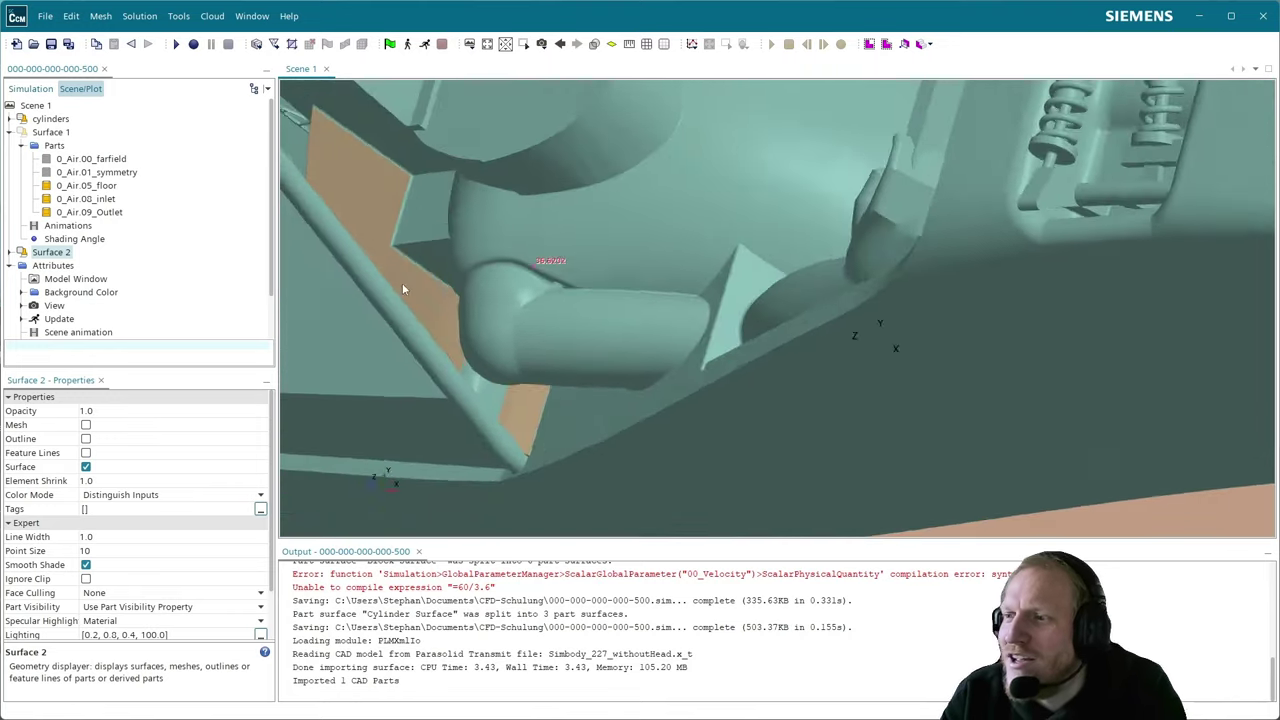
pyautogui.moveTo(591, 323); pyautogui.dragTo(608, 259)
pyautogui.scroll(3, 523, 305)
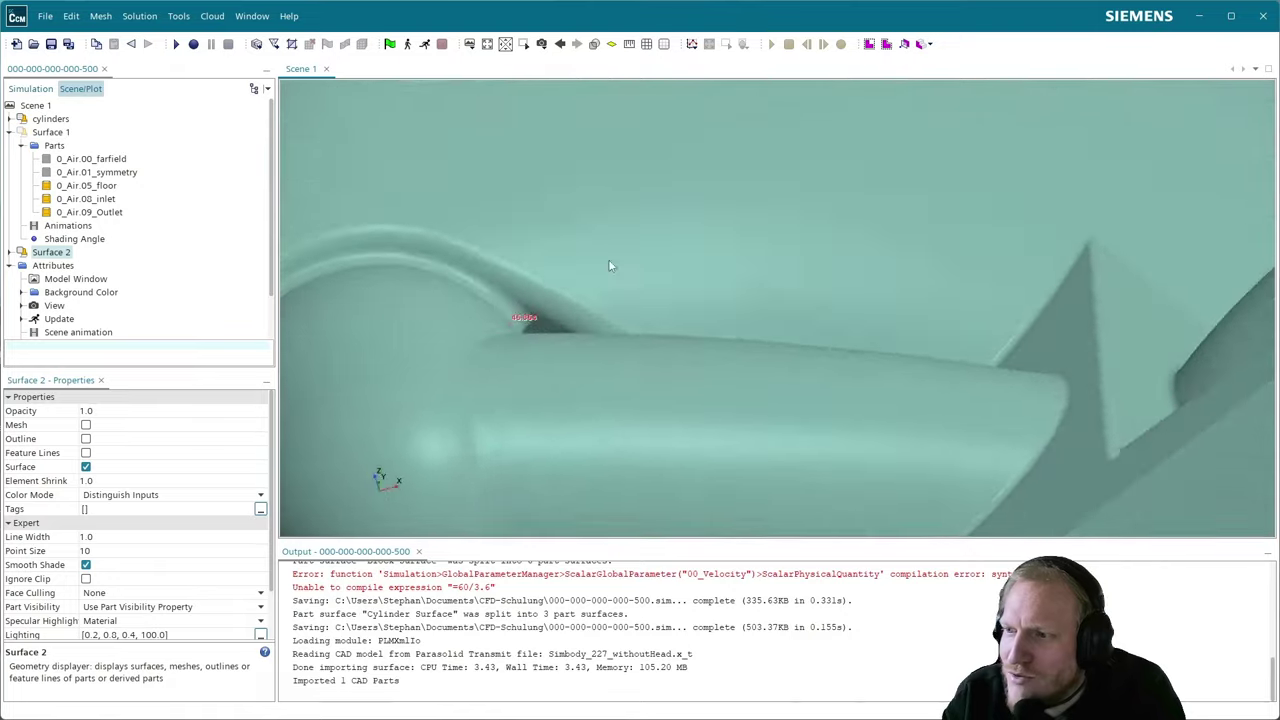
pyautogui.scroll(-5, 584, 339)
pyautogui.moveTo(590, 343); pyautogui.dragTo(770, 332)
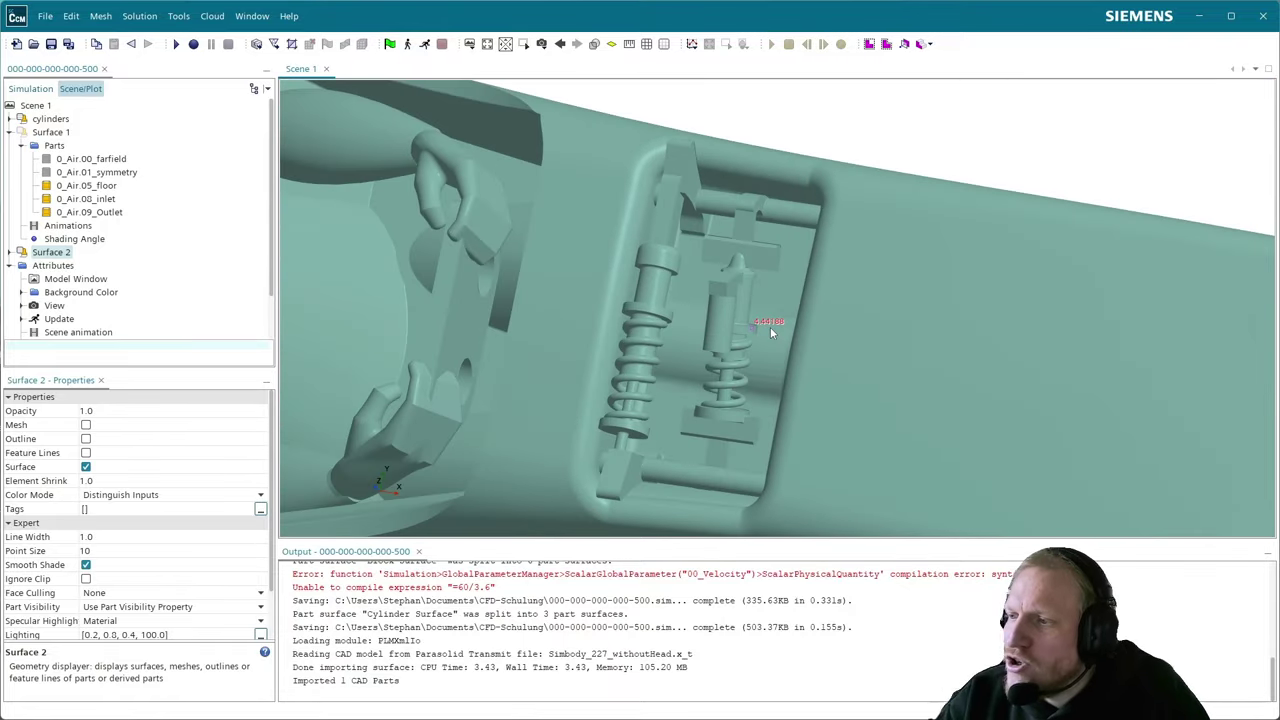
pyautogui.scroll(-5, 770, 327)
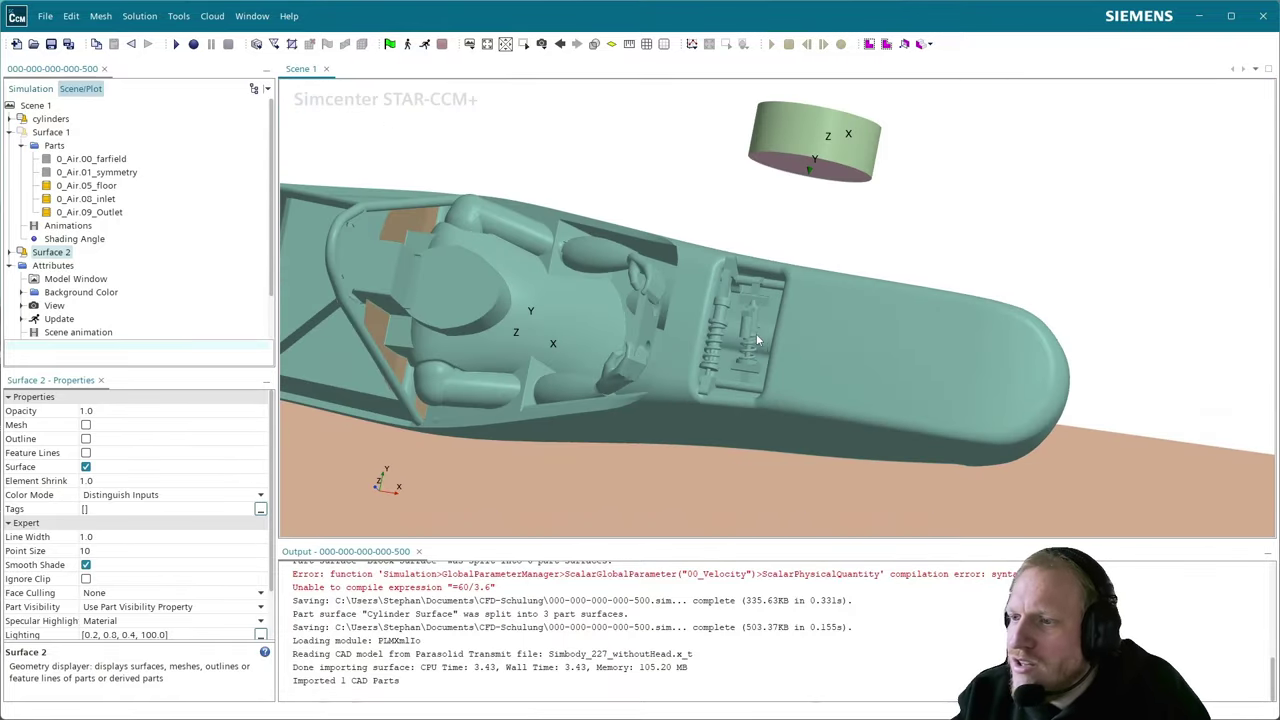
pyautogui.moveTo(758, 339); pyautogui.dragTo(677, 259)
pyautogui.scroll(6, 677, 259)
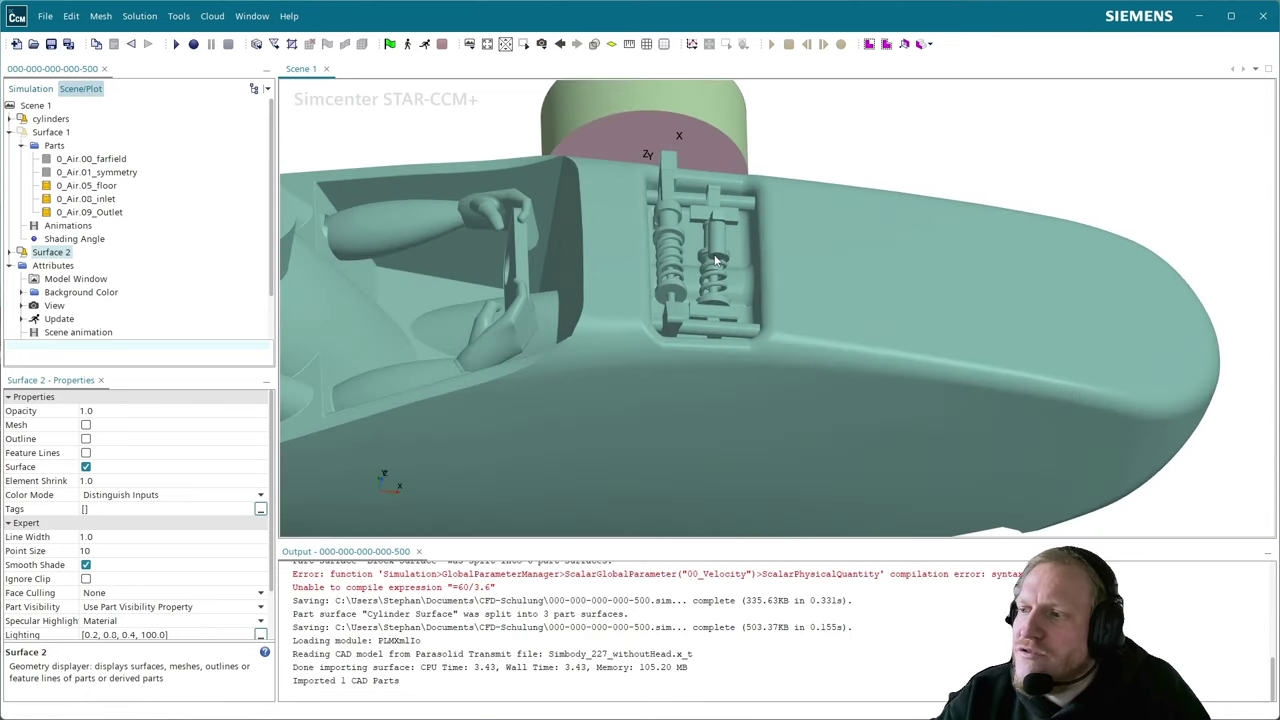
pyautogui.scroll(-5, 713, 268)
pyautogui.scroll(-3, 713, 268)
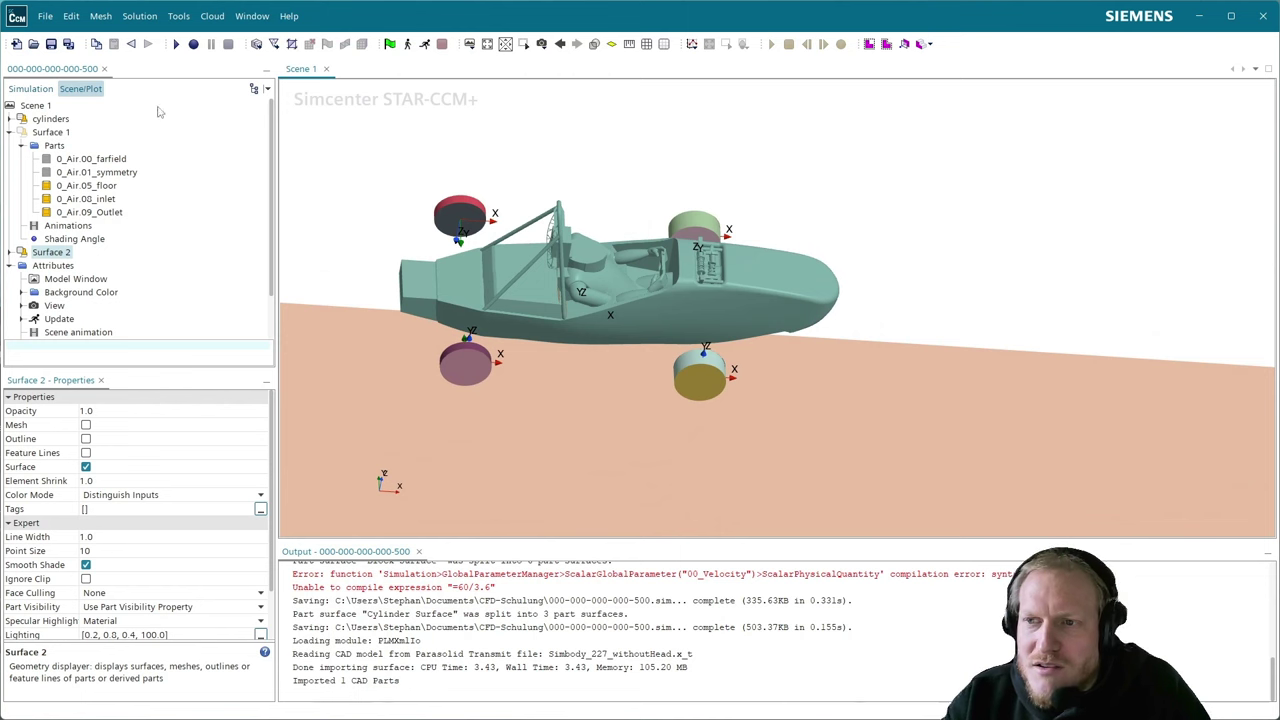
# - Review the geometry files available for surface import in the CFD-Schulung folder, without importing any
pyautogui.click(30, 88)
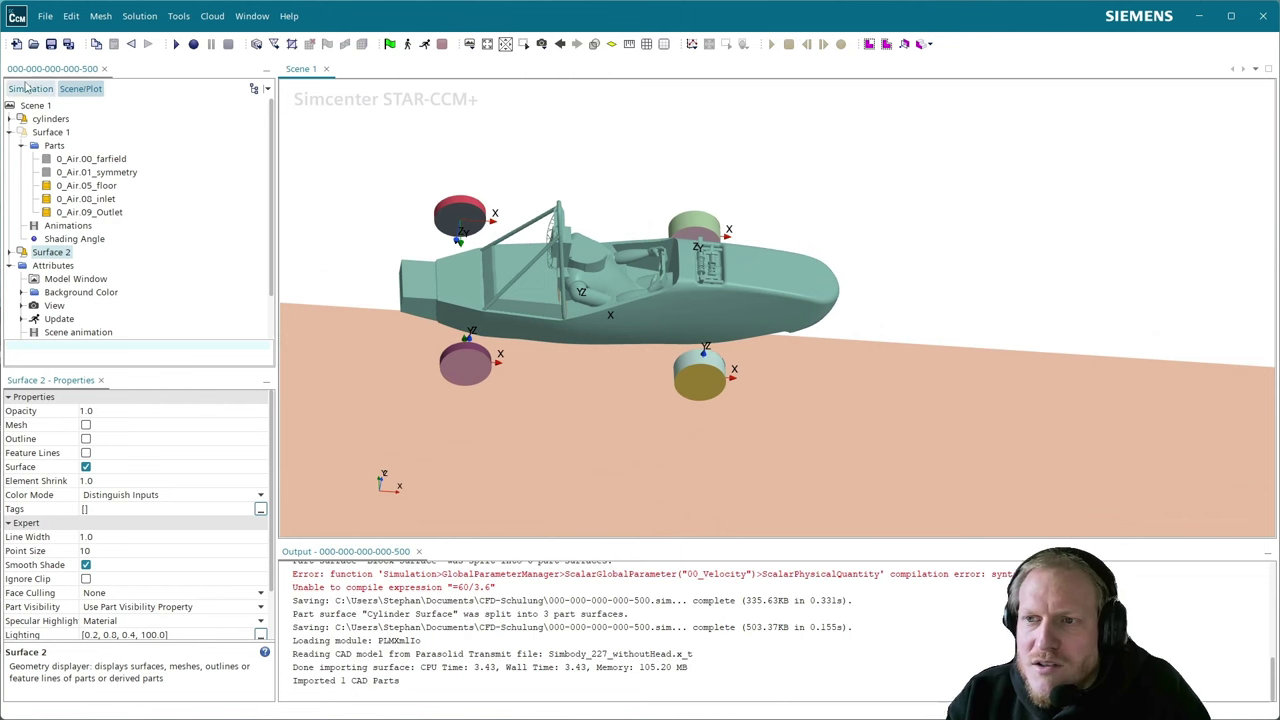
pyautogui.click(45, 16)
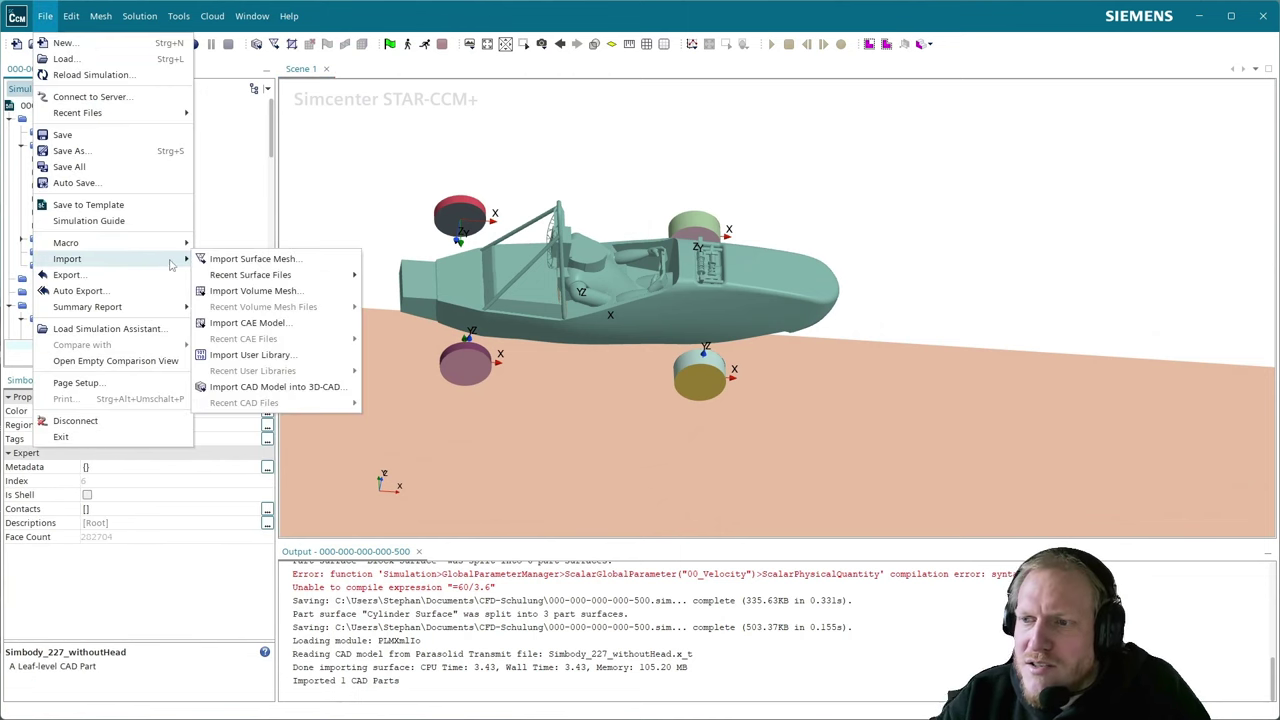
pyautogui.click(245, 260)
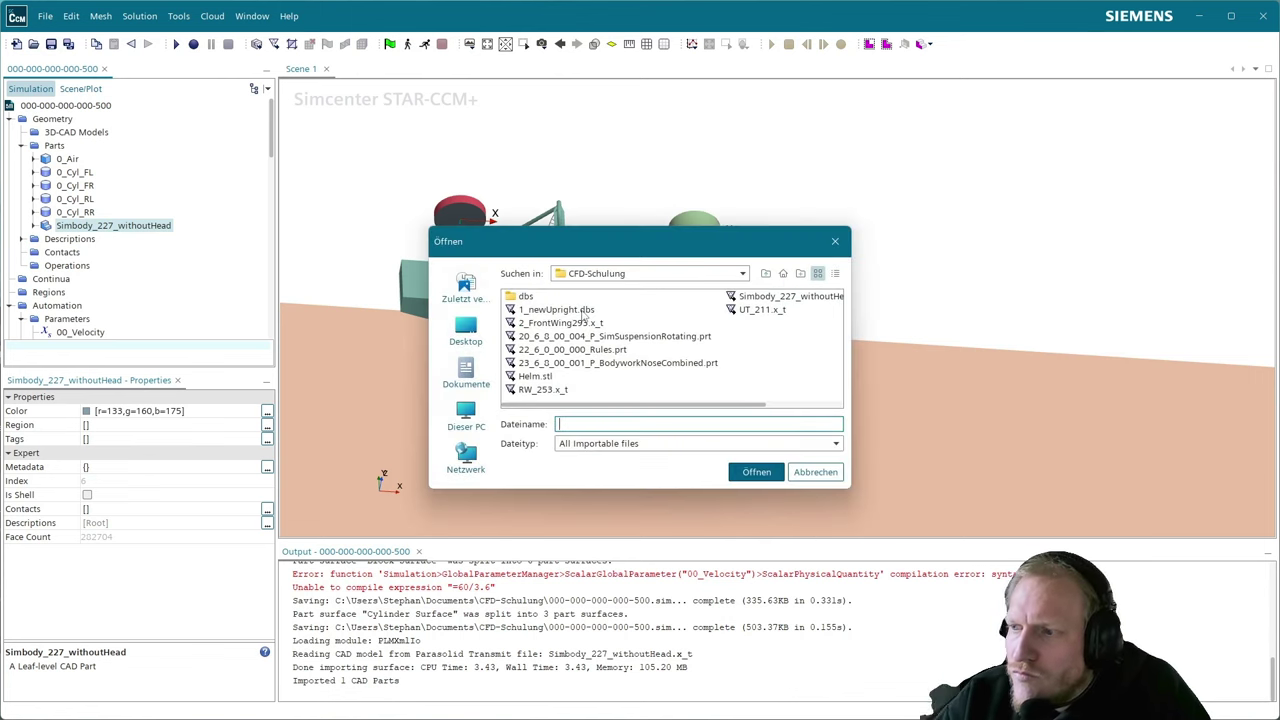
pyautogui.click(586, 311)
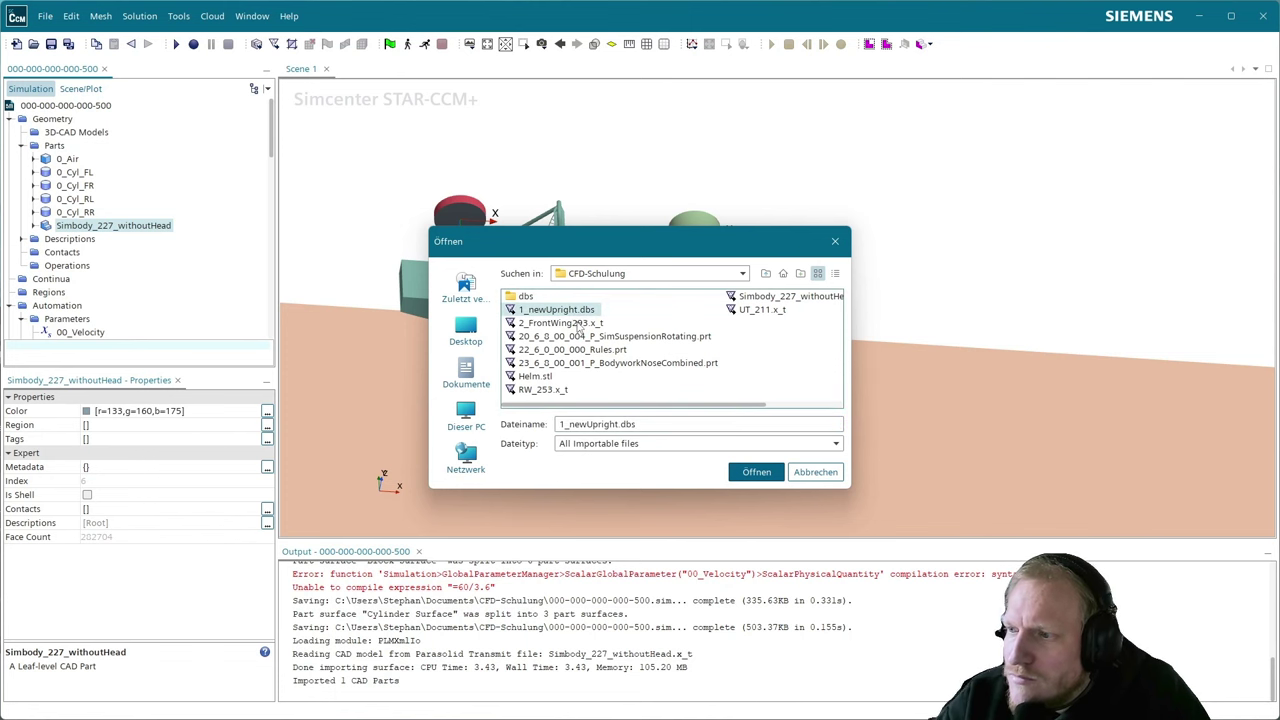
pyautogui.click(586, 324)
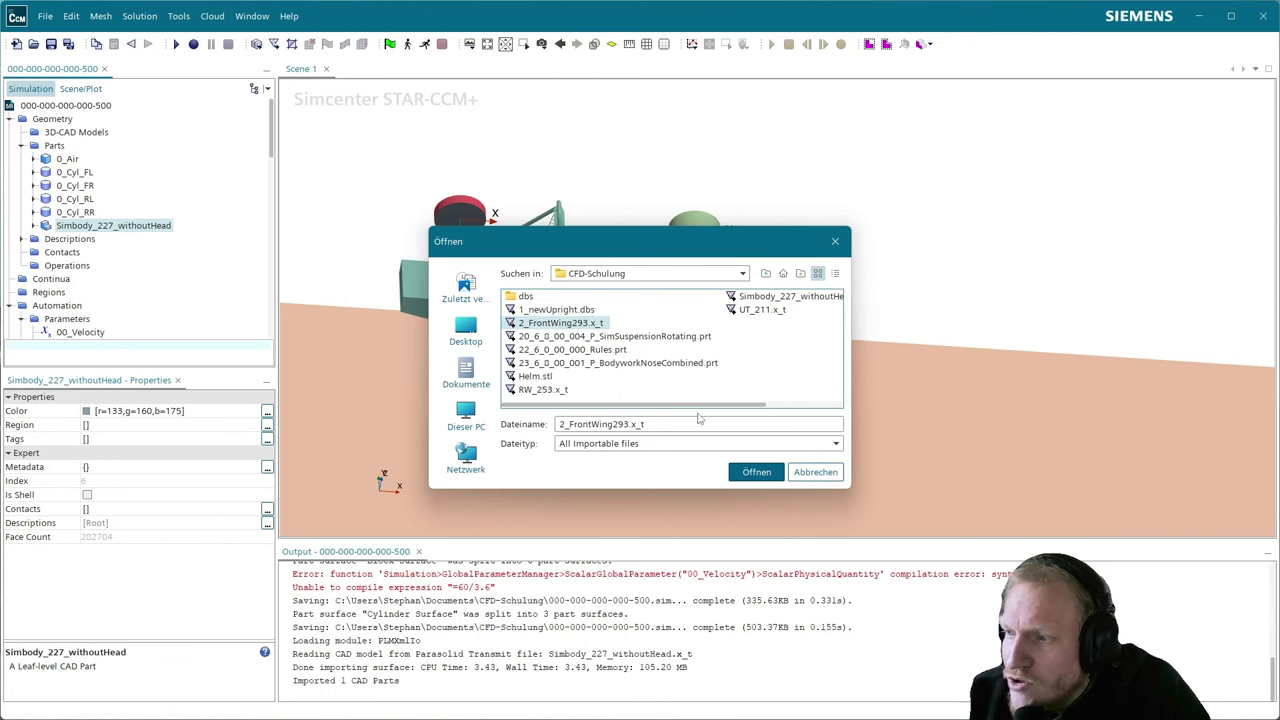
pyautogui.click(630, 337)
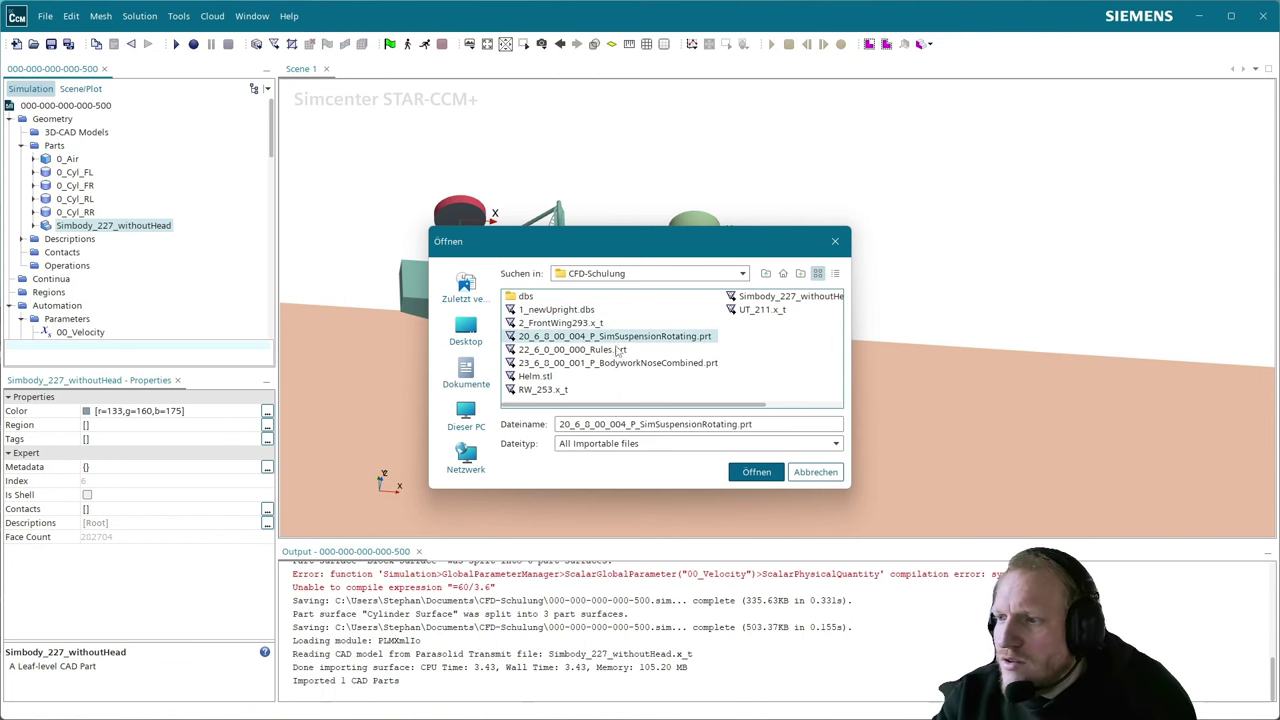
pyautogui.click(614, 350)
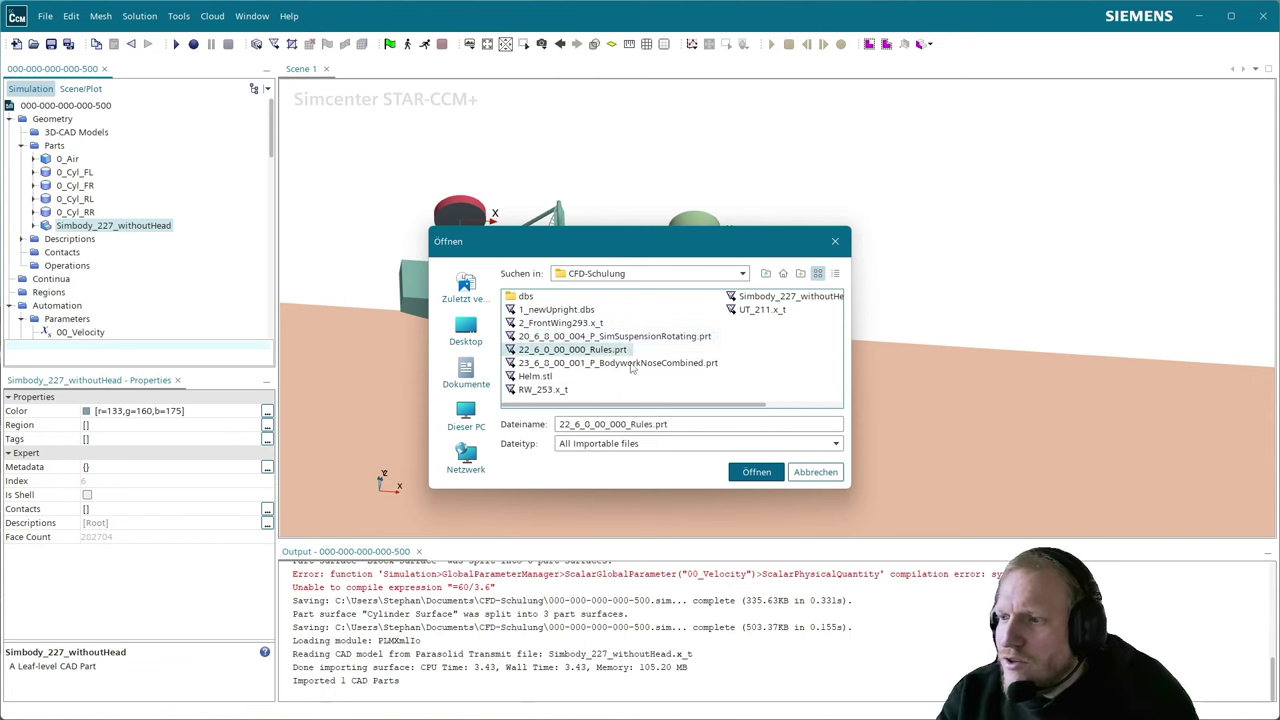
pyautogui.click(630, 364)
pyautogui.click(560, 377)
pyautogui.click(543, 390)
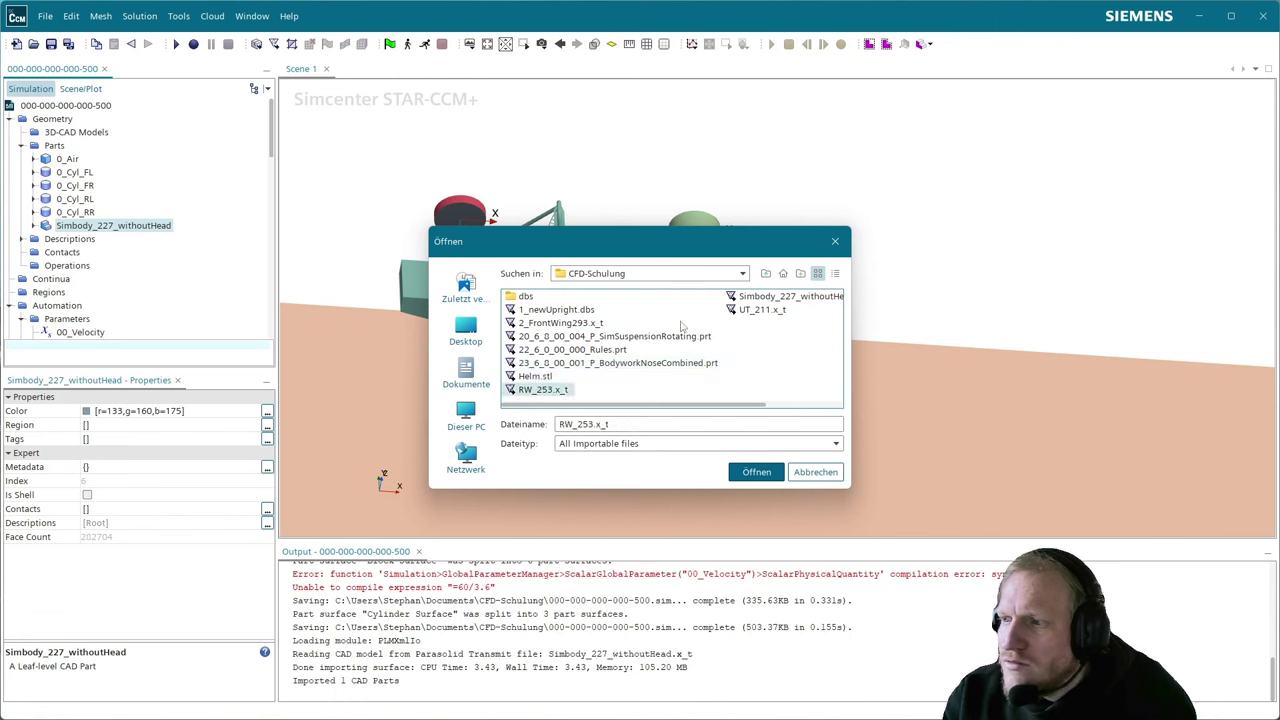
pyautogui.click(746, 299)
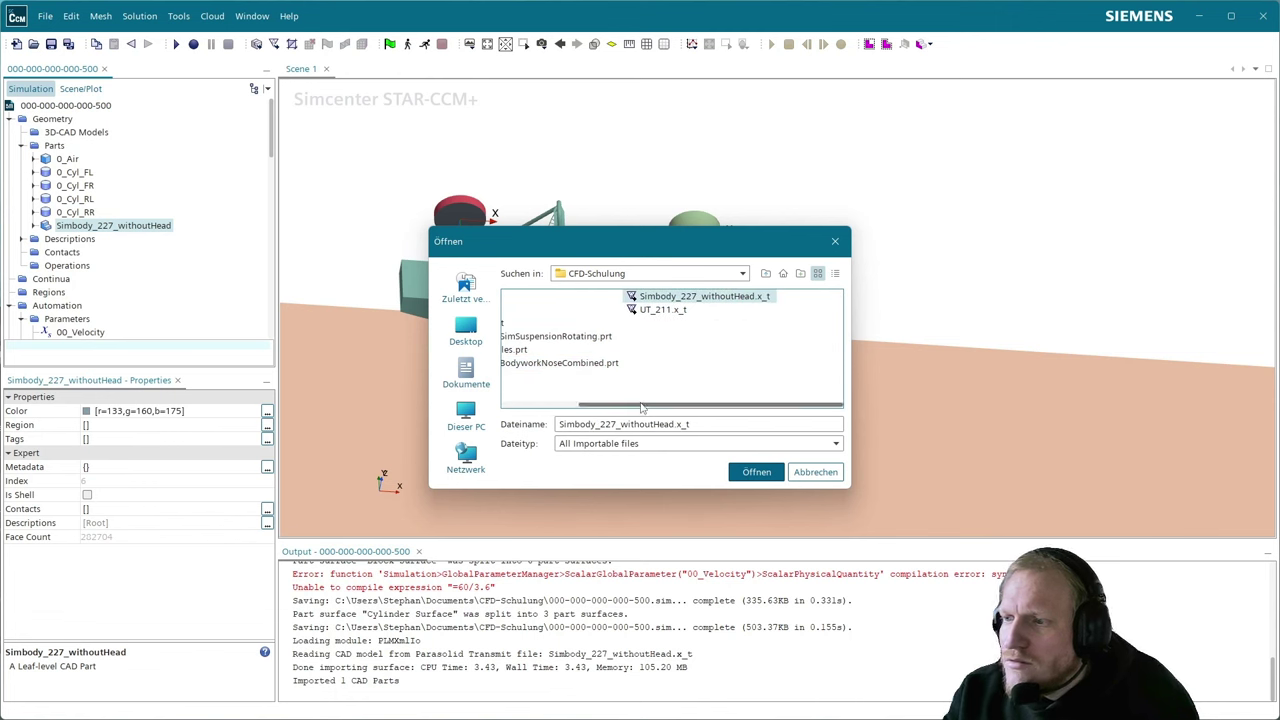
pyautogui.click(818, 476)
# - Save the simulation and choose the 2_FrontWing293, SimSuspensionRotating, Rules, BodyworkNoseCombined, RW_253 and UT_211 CAD files for surface import
pyautogui.click(51, 43)
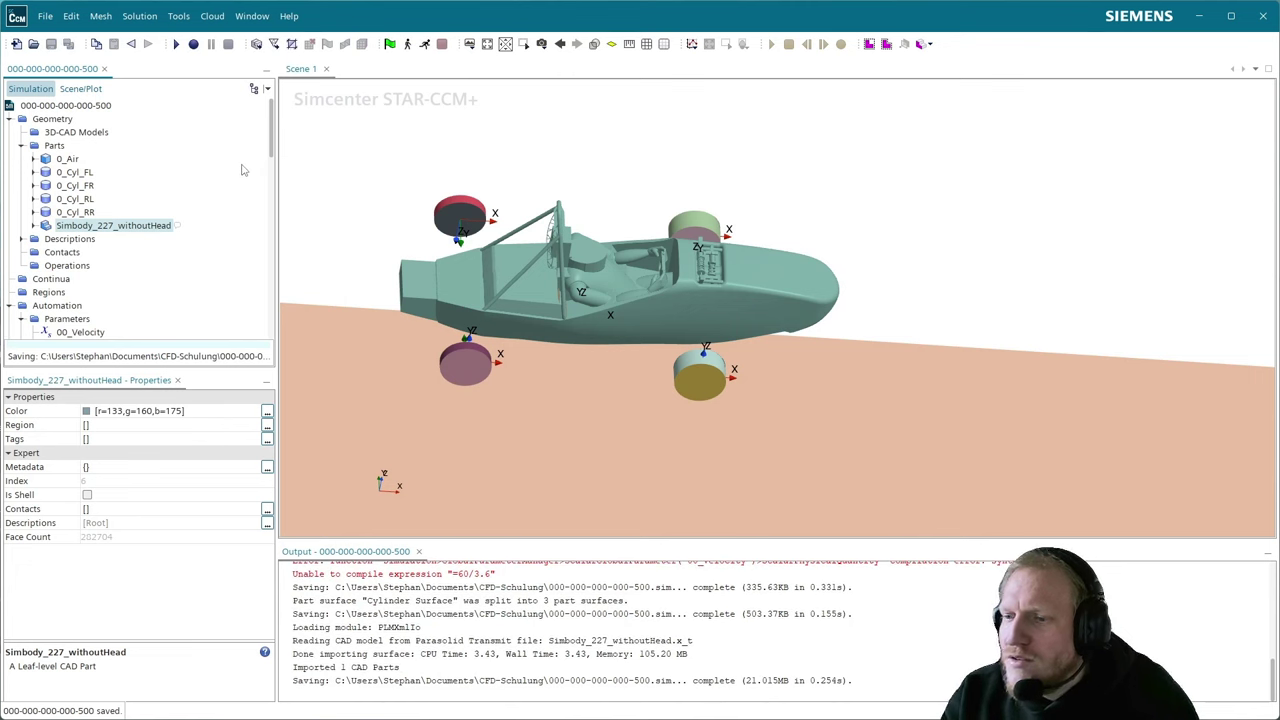
pyautogui.click(48, 17)
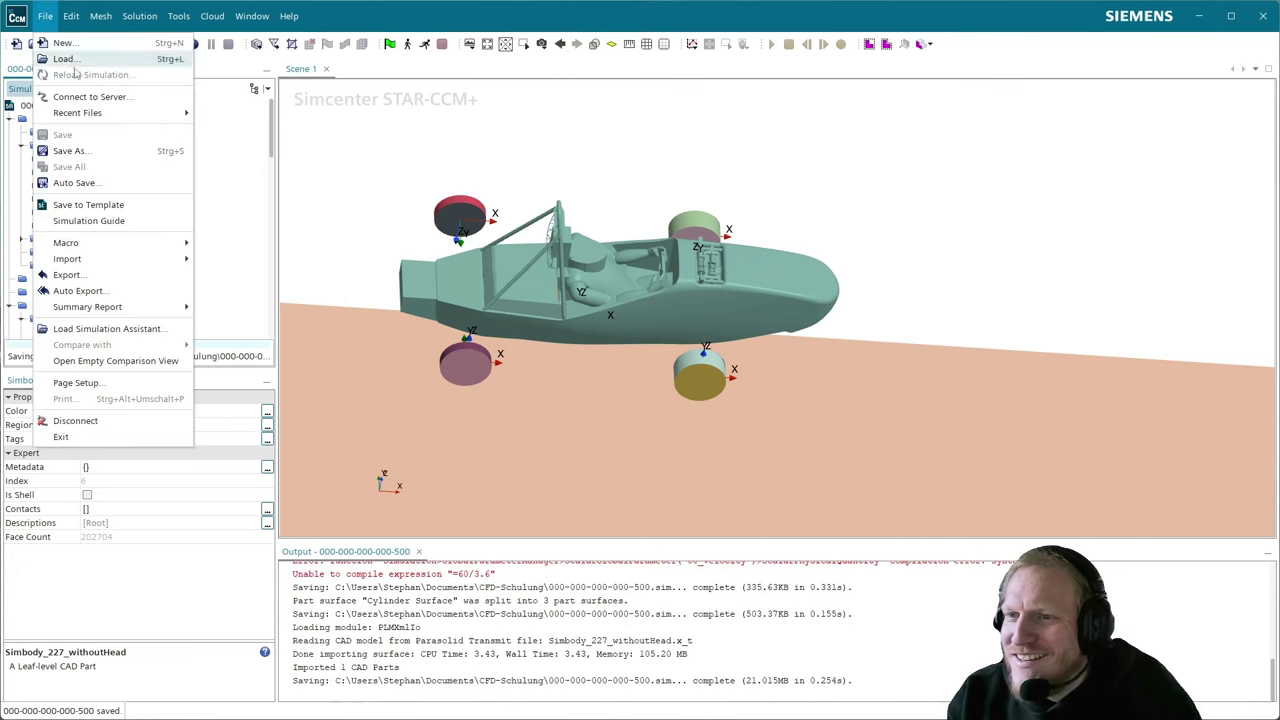
pyautogui.moveTo(67, 258)
pyautogui.click(250, 256)
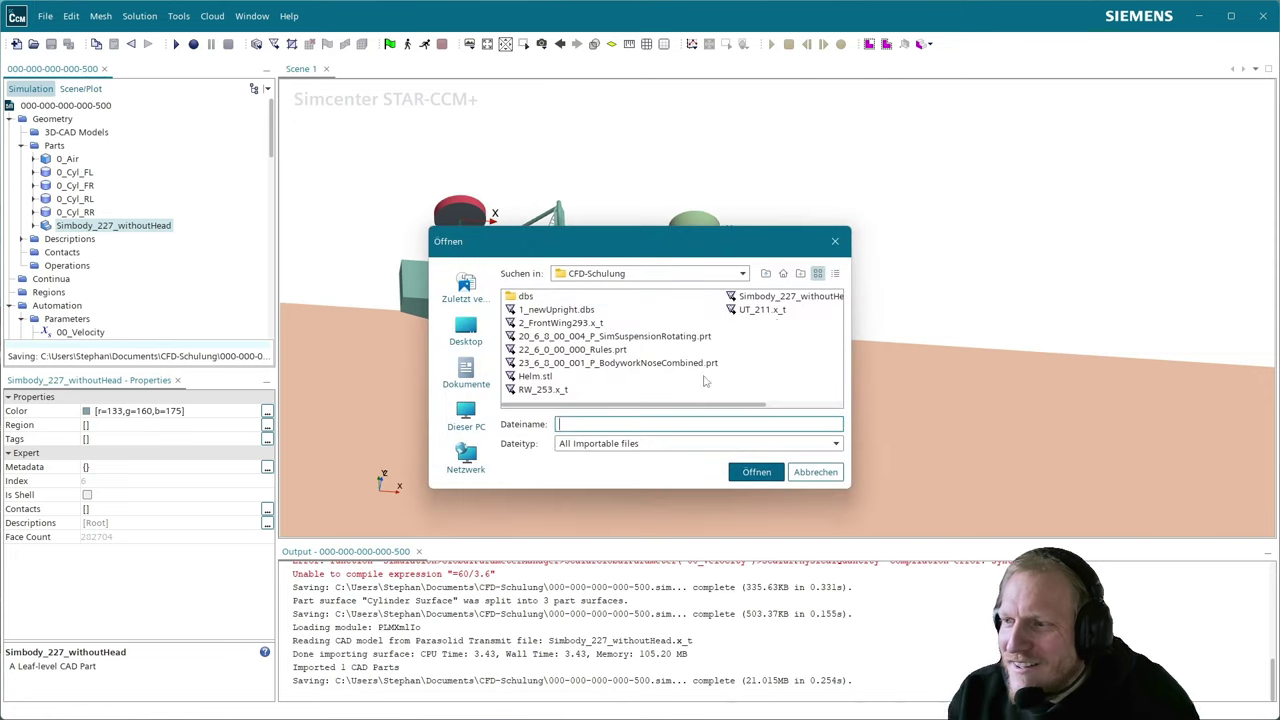
pyautogui.click(760, 311)
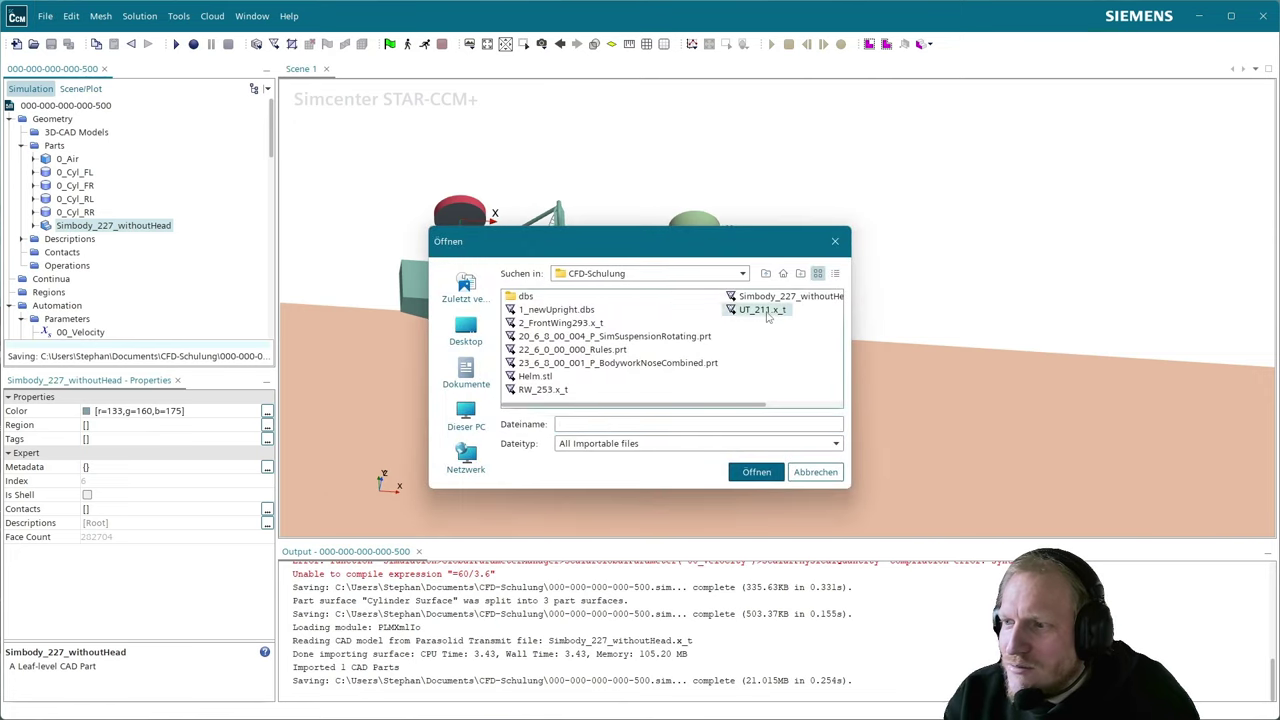
pyautogui.keyDown('shift'); pyautogui.click(563, 323); pyautogui.keyUp('shift')
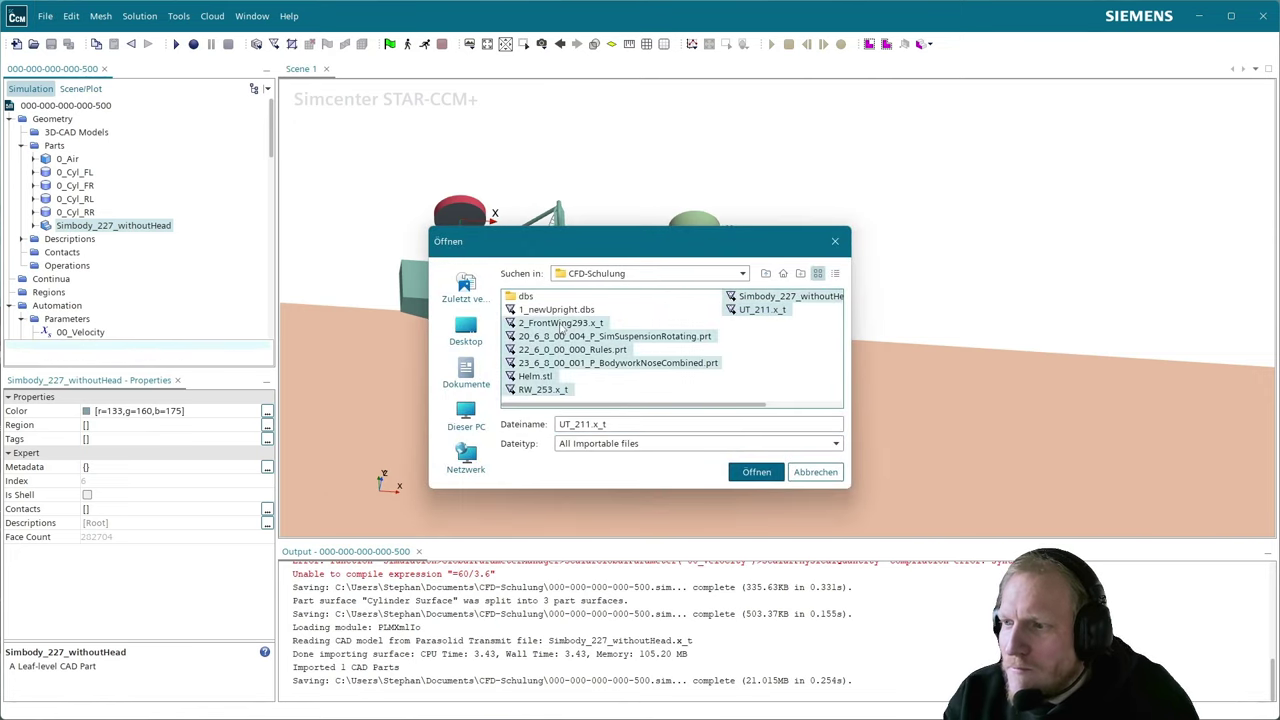
pyautogui.keyDown('ctrl'); pyautogui.click(778, 298); pyautogui.keyUp('ctrl')
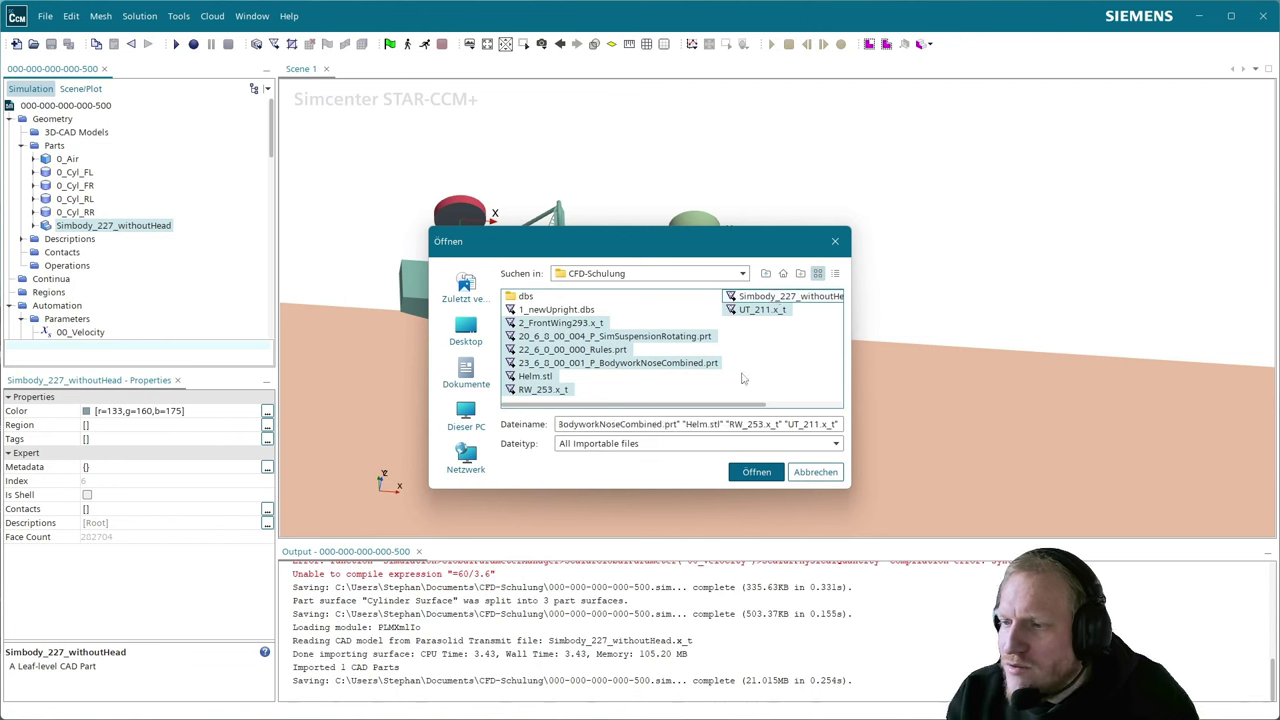
pyautogui.keyDown('ctrl'); pyautogui.click(538, 377); pyautogui.keyUp('ctrl')
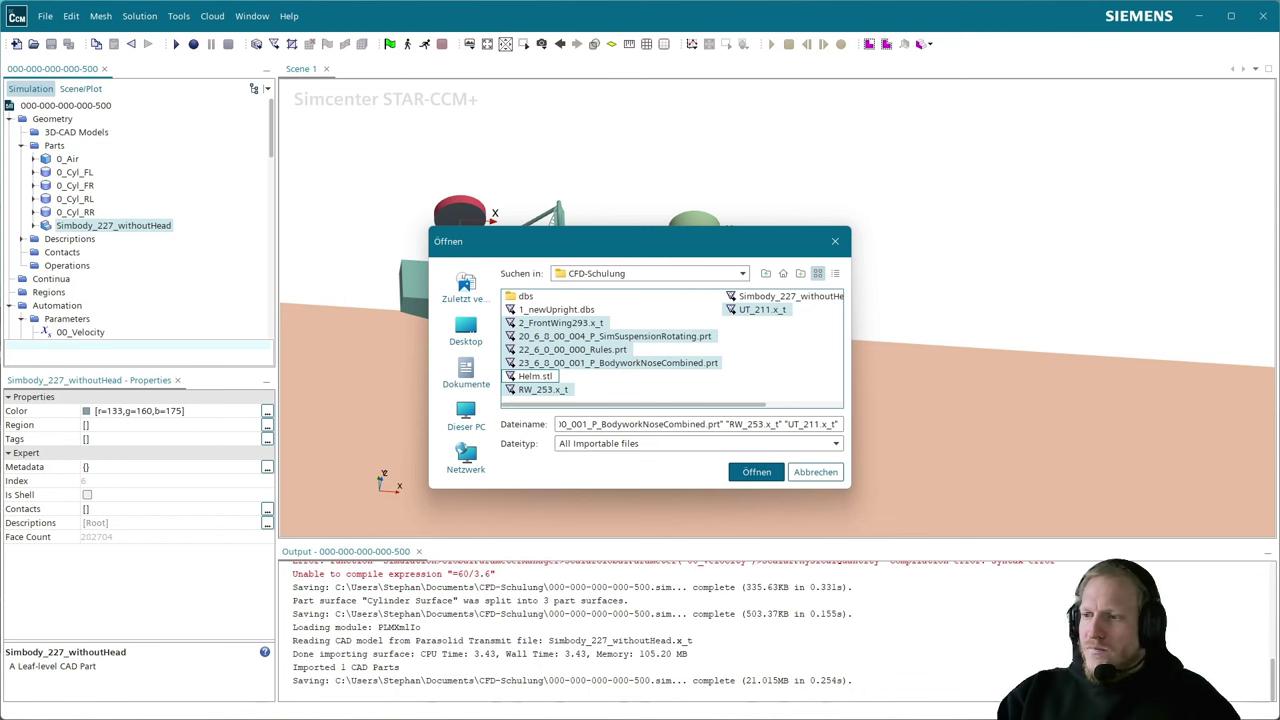
pyautogui.click(752, 476)
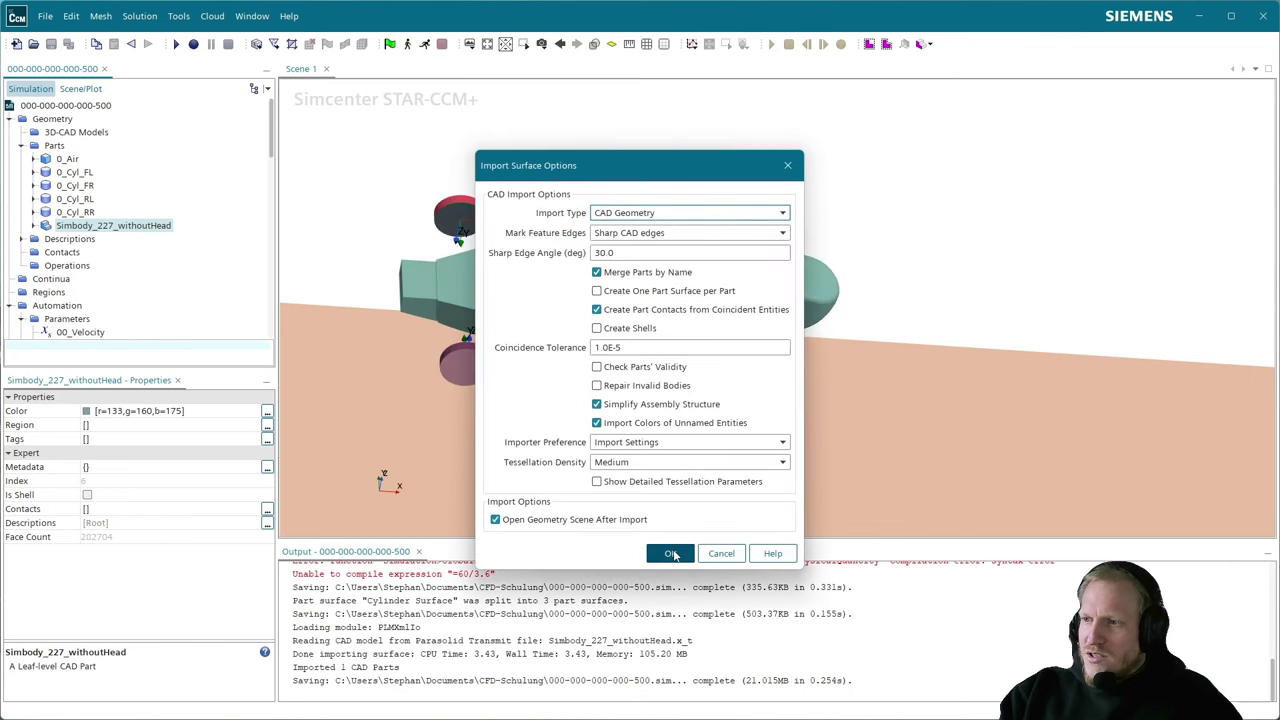
# - Import the chosen CAD files with Sharp CAD edges and Medium tessellation density, without opening a geometry scene
pyautogui.click(630, 517)
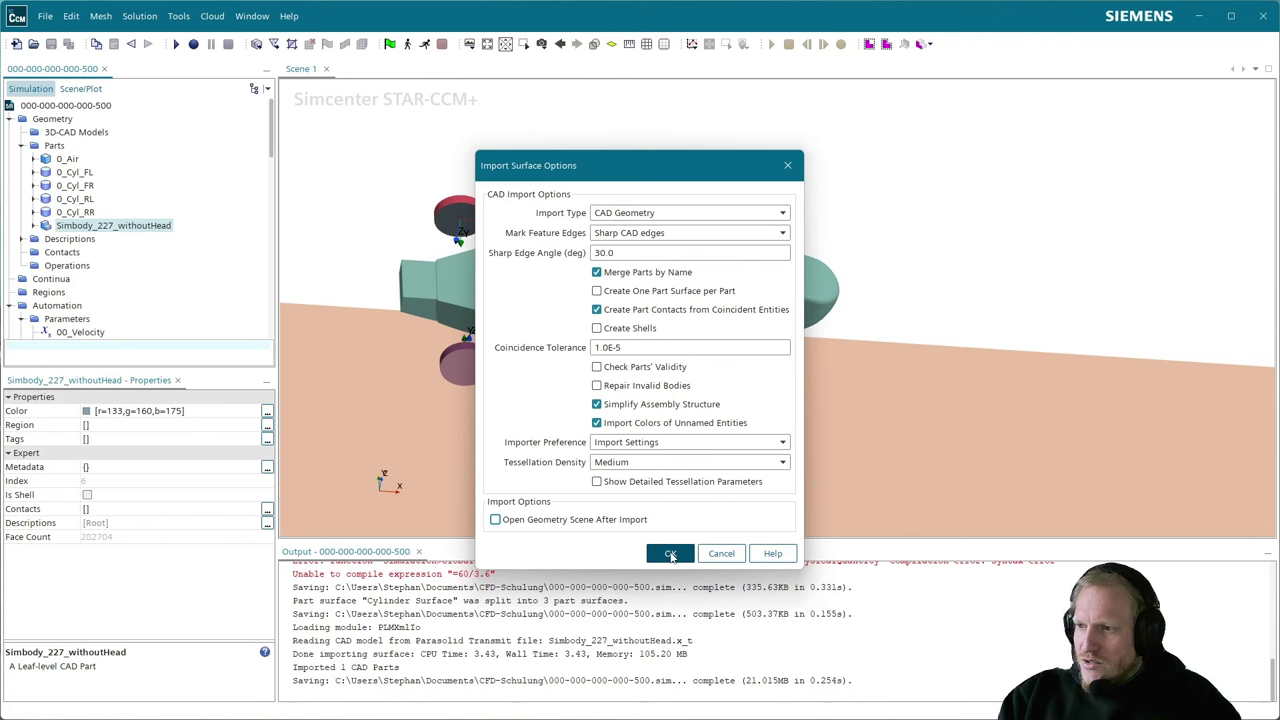
pyautogui.click(692, 446)
pyautogui.click(693, 457)
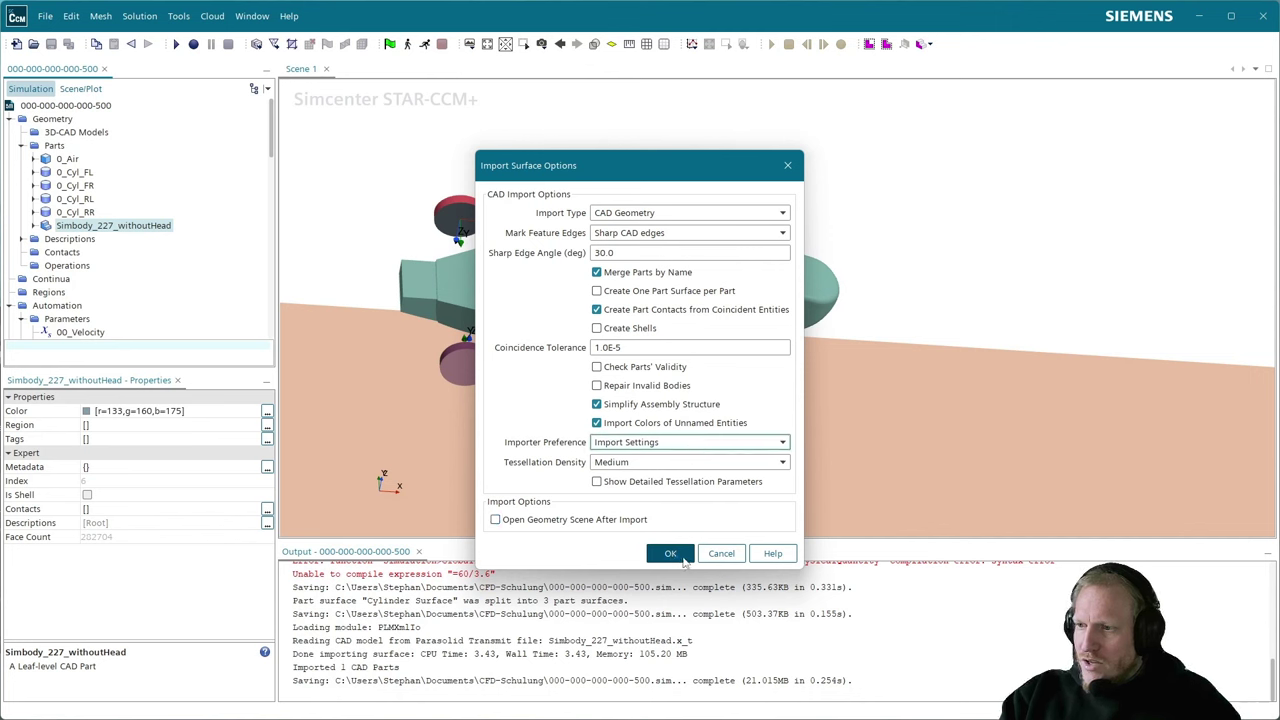
pyautogui.click(683, 559)
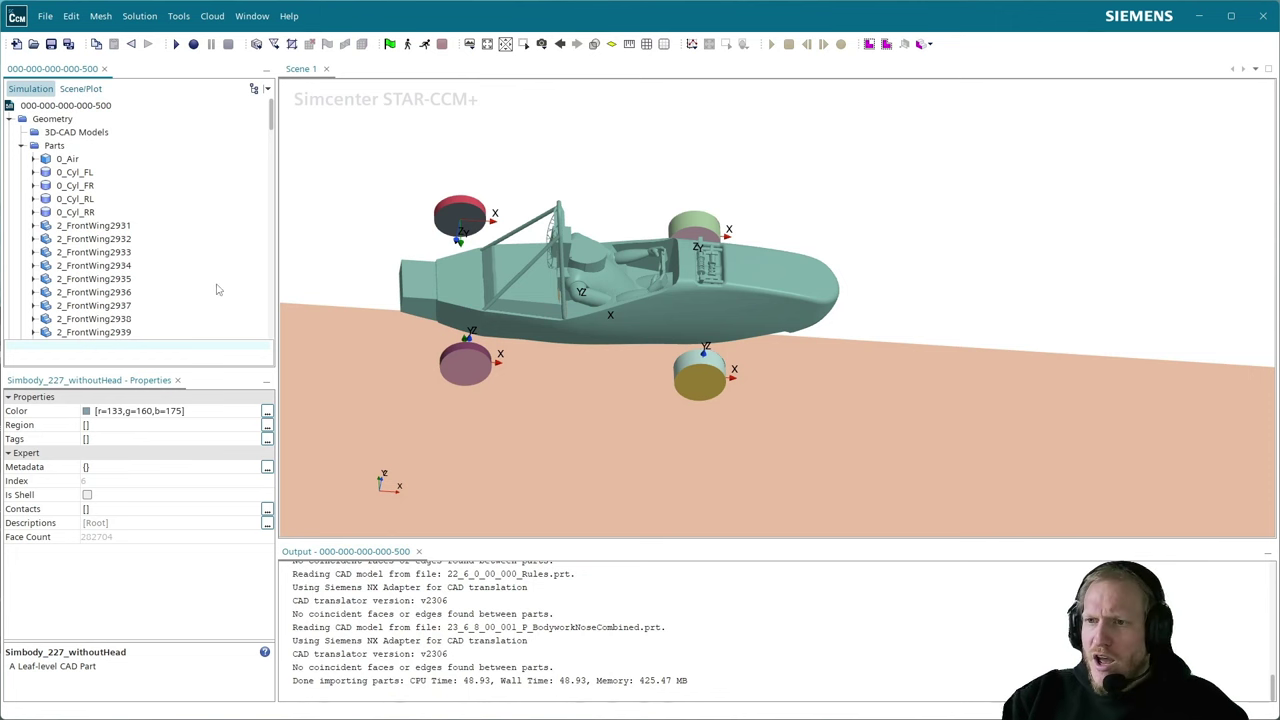
# - Review the imported front wing, suspension, rules, nose bodywork and RW parts in the geometry parts list
pyautogui.scroll(-2, 172, 273)
pyautogui.scroll(-3, 172, 273)
pyautogui.scroll(2, 172, 273)
pyautogui.scroll(-3, 172, 273)
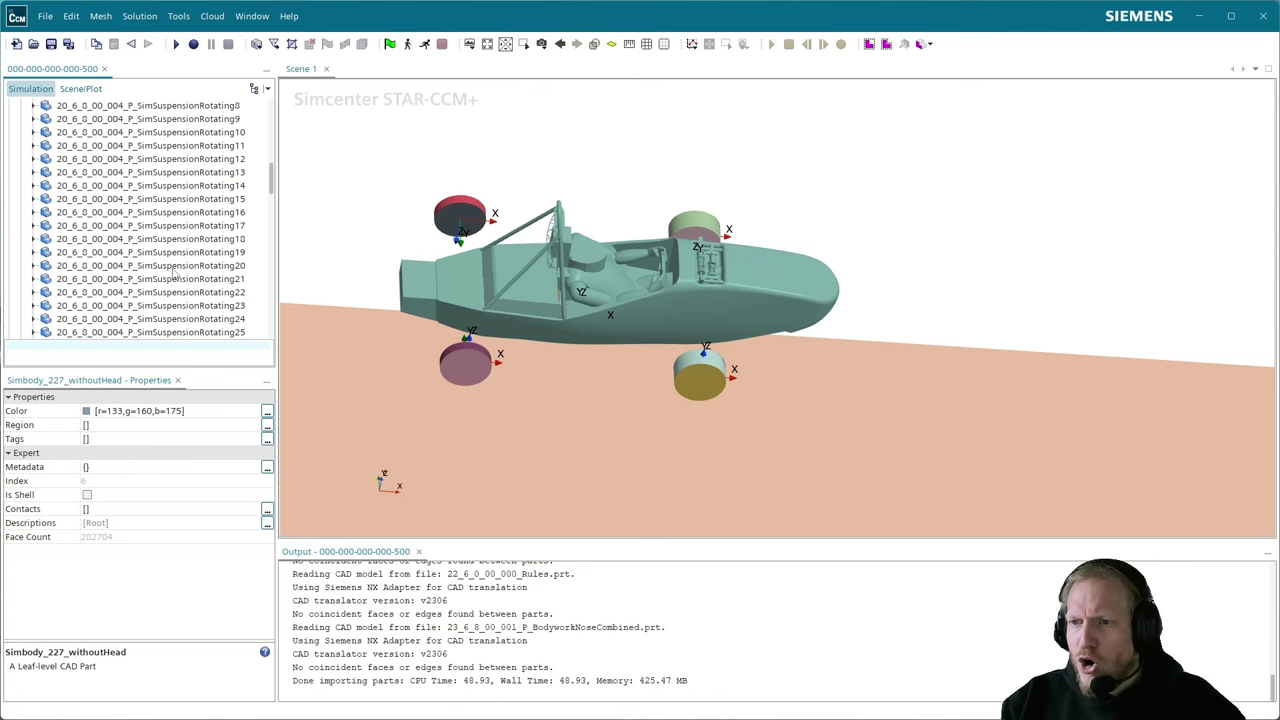
pyautogui.scroll(-3, 172, 273)
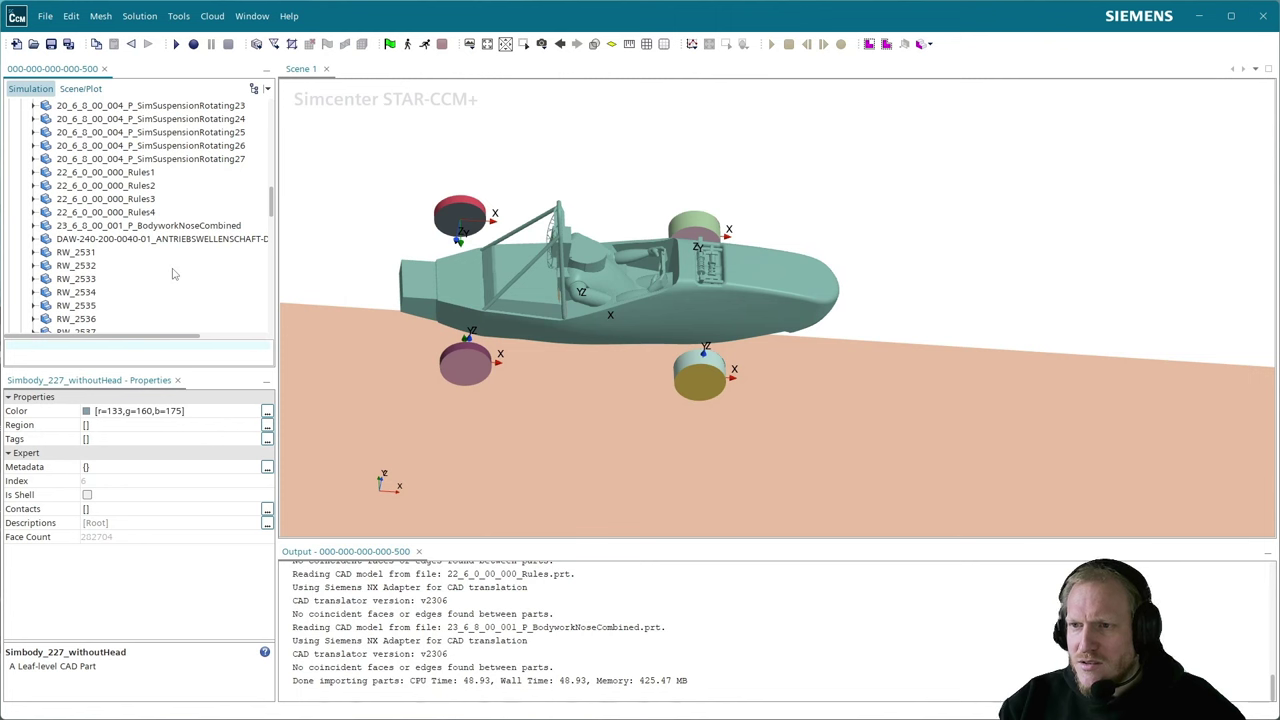
pyautogui.scroll(-4, 172, 273)
pyautogui.scroll(15, 172, 273)
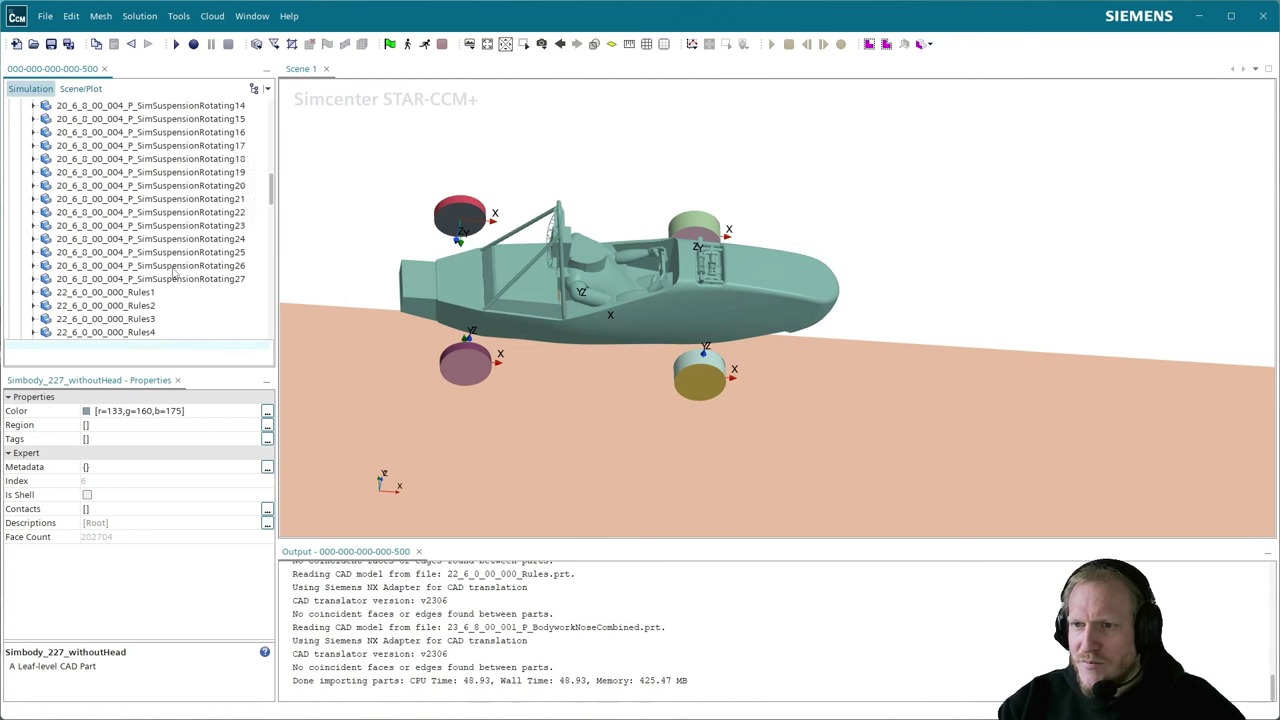
pyautogui.scroll(3, 155, 252)
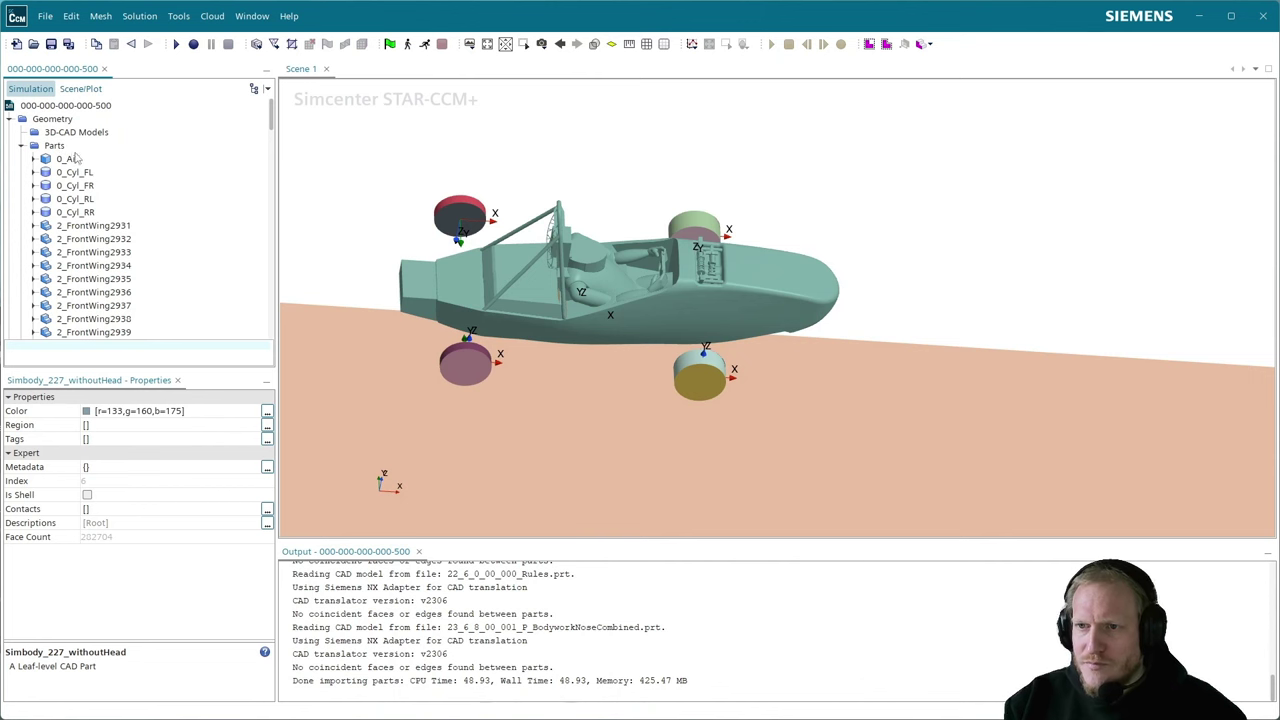
# - Group the 0_Air block and the four wheel cylinders 0_Cyl_FL, 0_Cyl_FR, 0_Cyl_RL and 0_Cyl_RR into a composite part
pyautogui.click(70, 160)
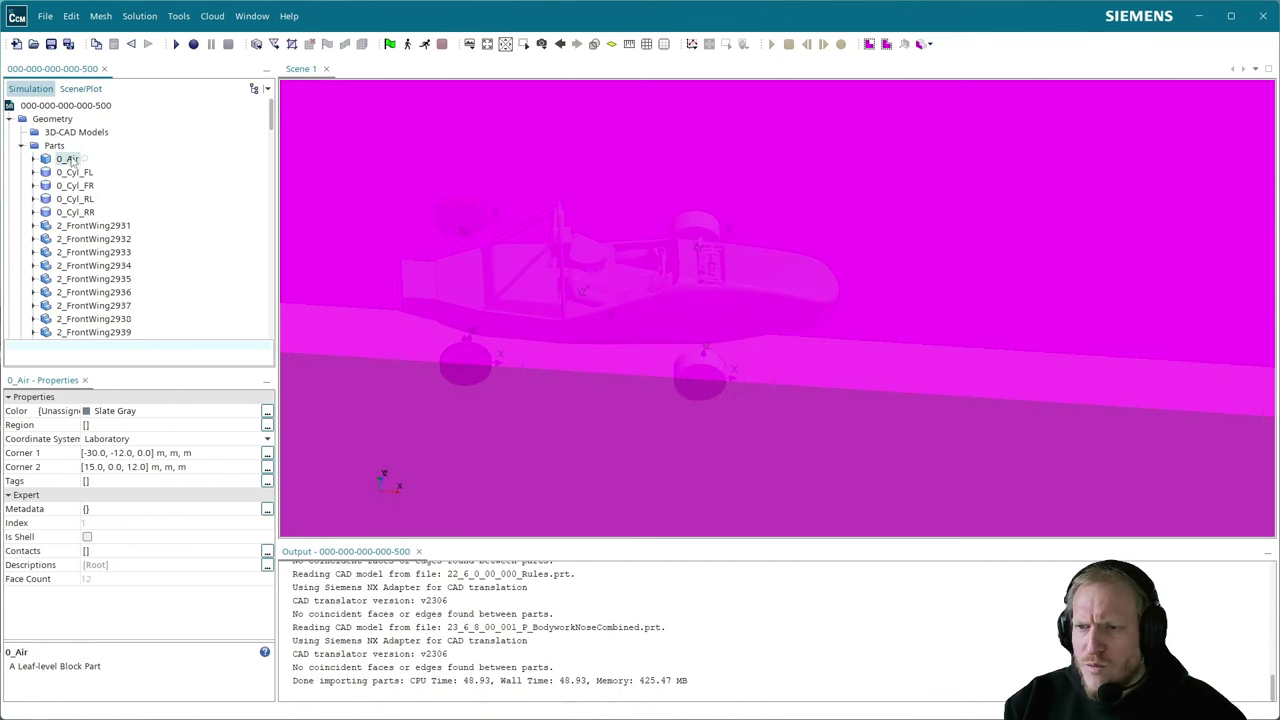
pyautogui.keyDown('shift'); pyautogui.click(82, 212); pyautogui.keyUp('shift')
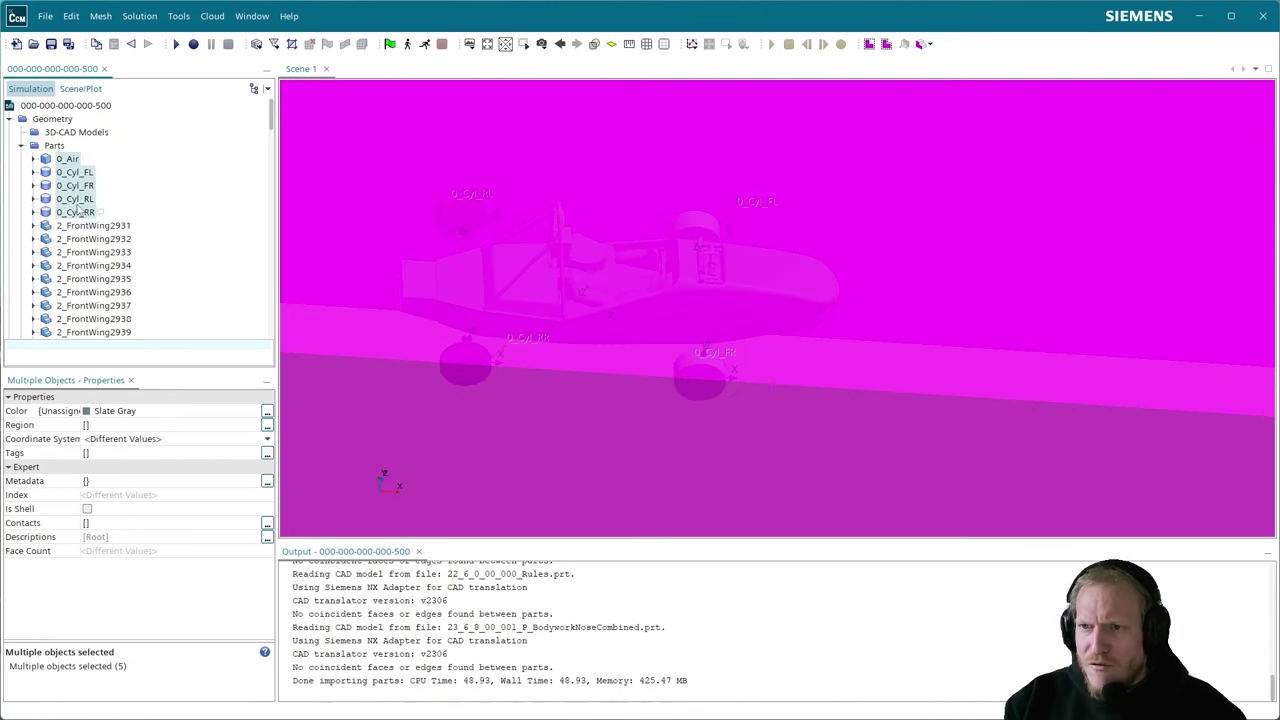
pyautogui.rightClick(80, 211)
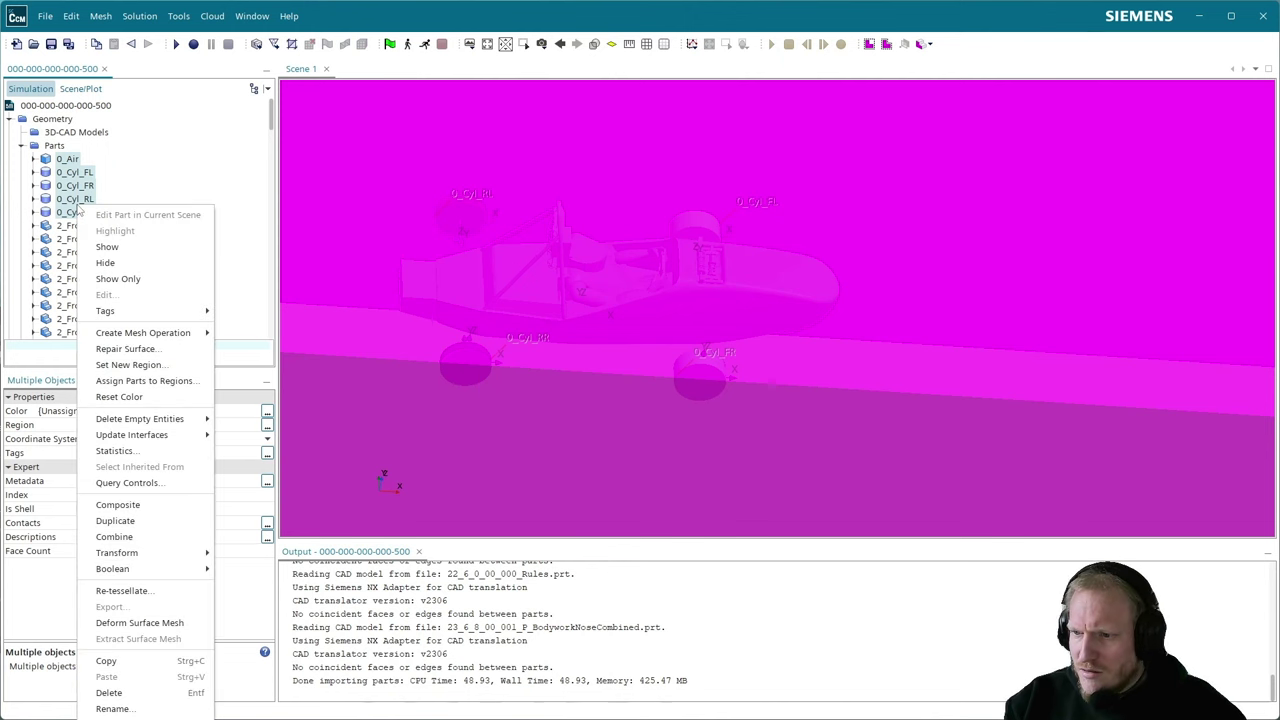
pyautogui.click(145, 512)
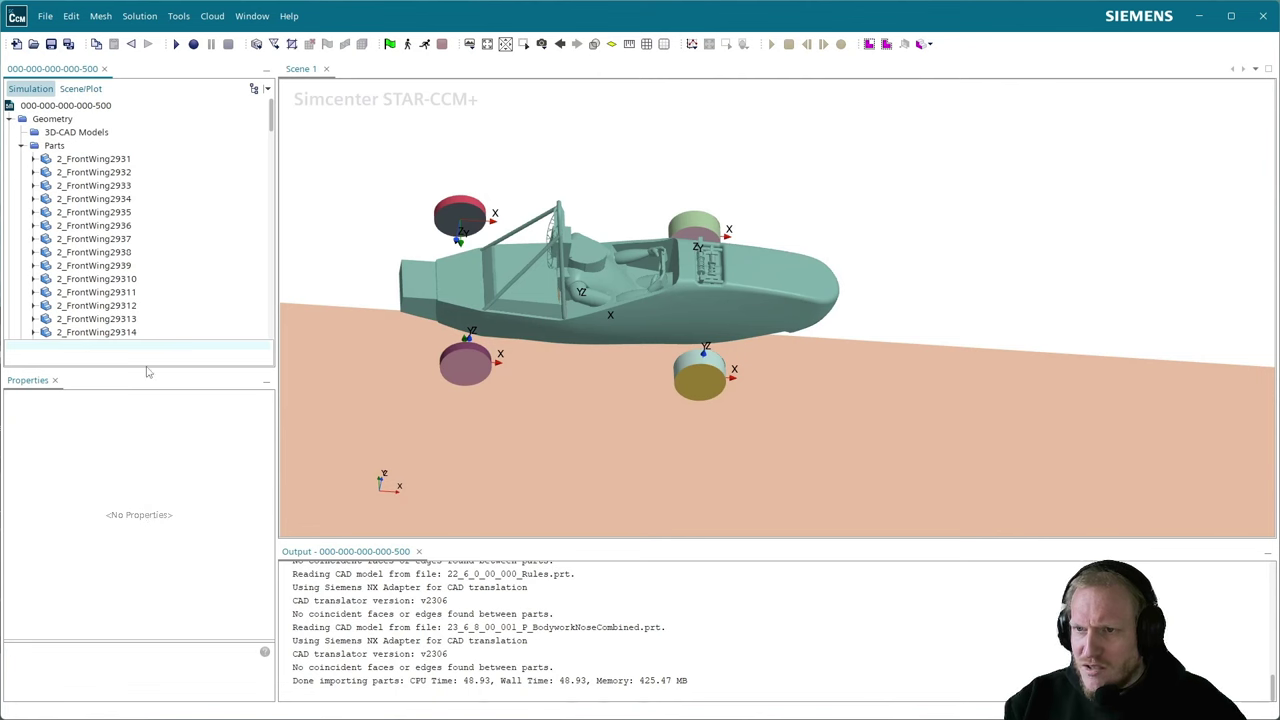
# - Rename the new composite part to 0_Air and refresh the geometry parts list
pyautogui.scroll(-5, 148, 292)
pyautogui.scroll(-5, 148, 292)
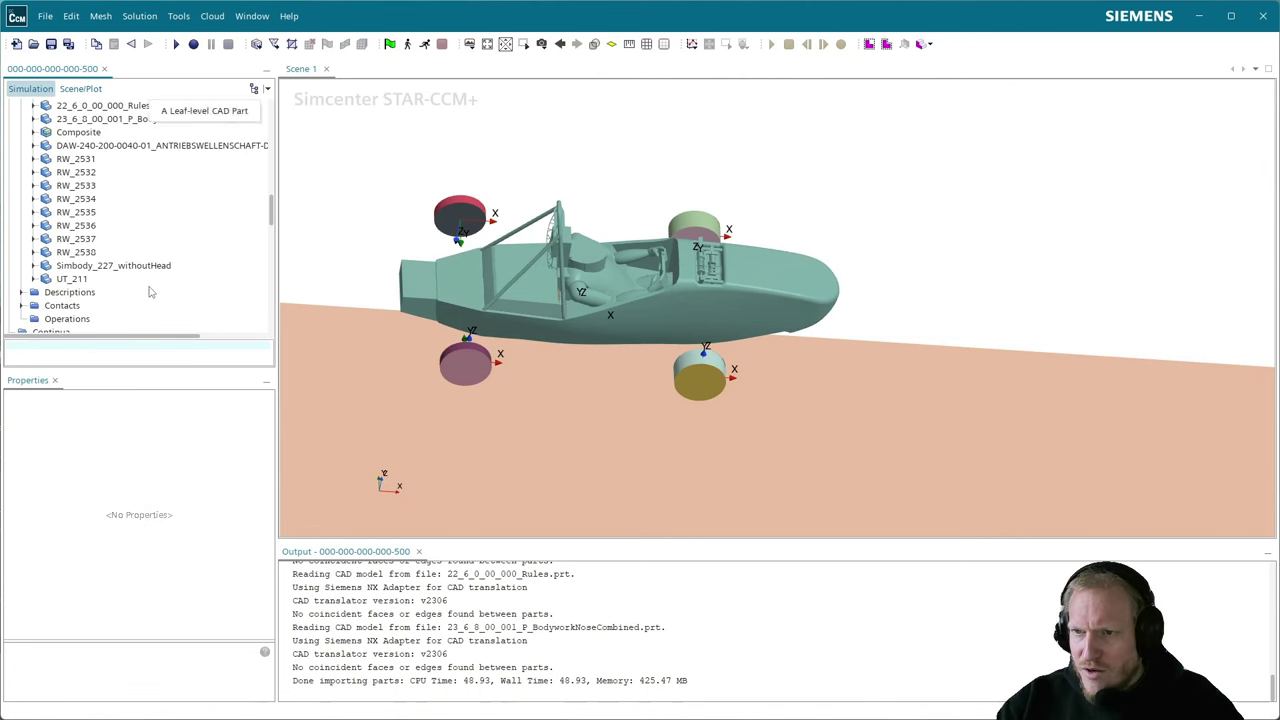
pyautogui.scroll(1, 133, 292)
pyautogui.click(86, 173)
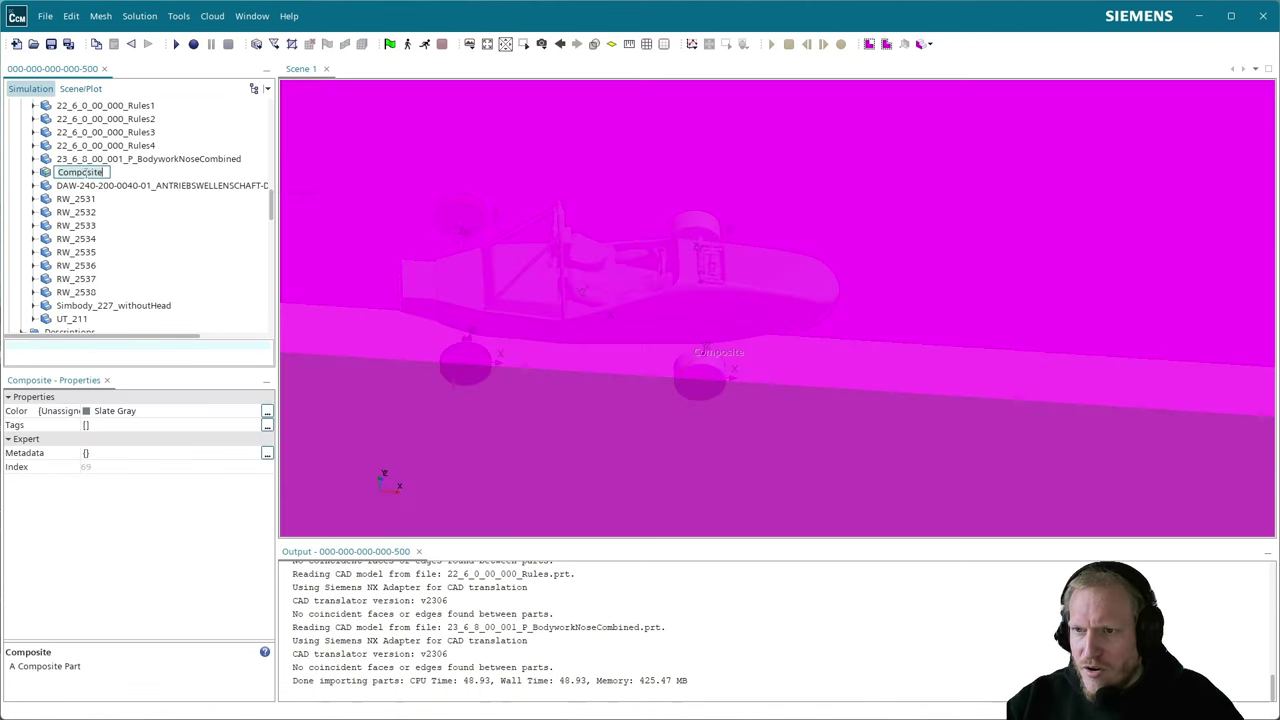
pyautogui.write('0_Air')
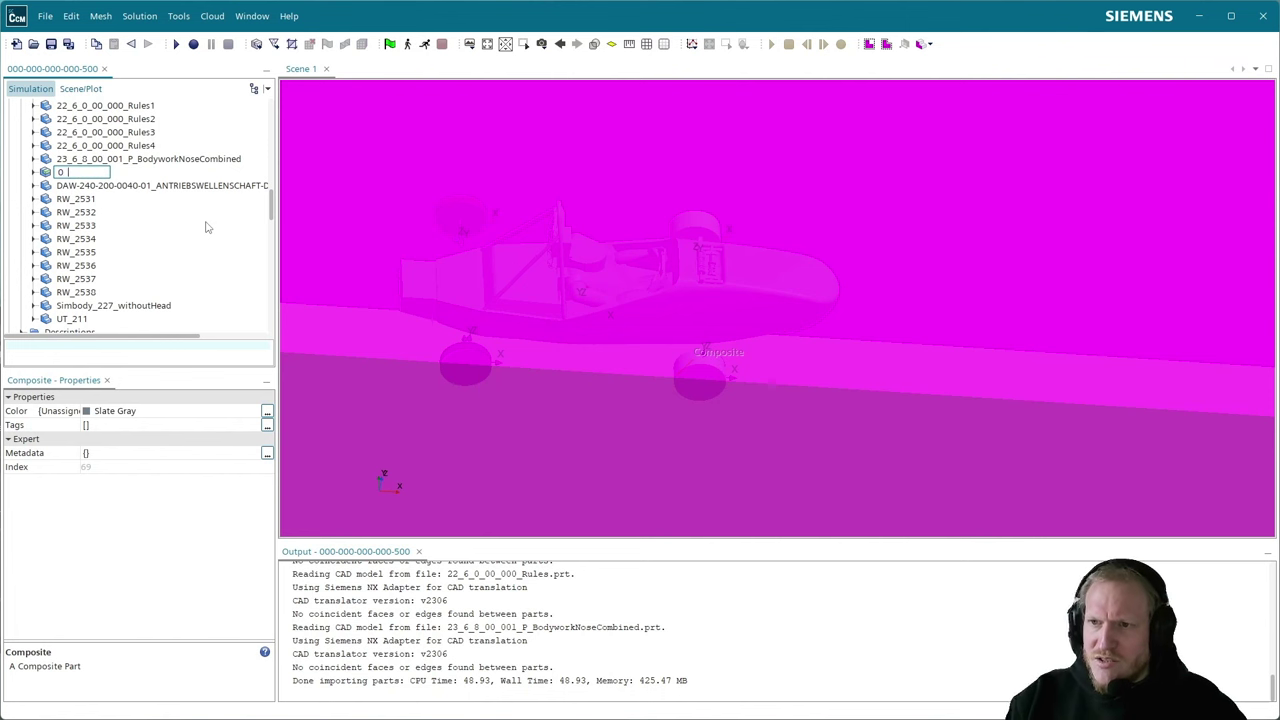
pyautogui.press('Return')
pyautogui.scroll(10, 205, 227)
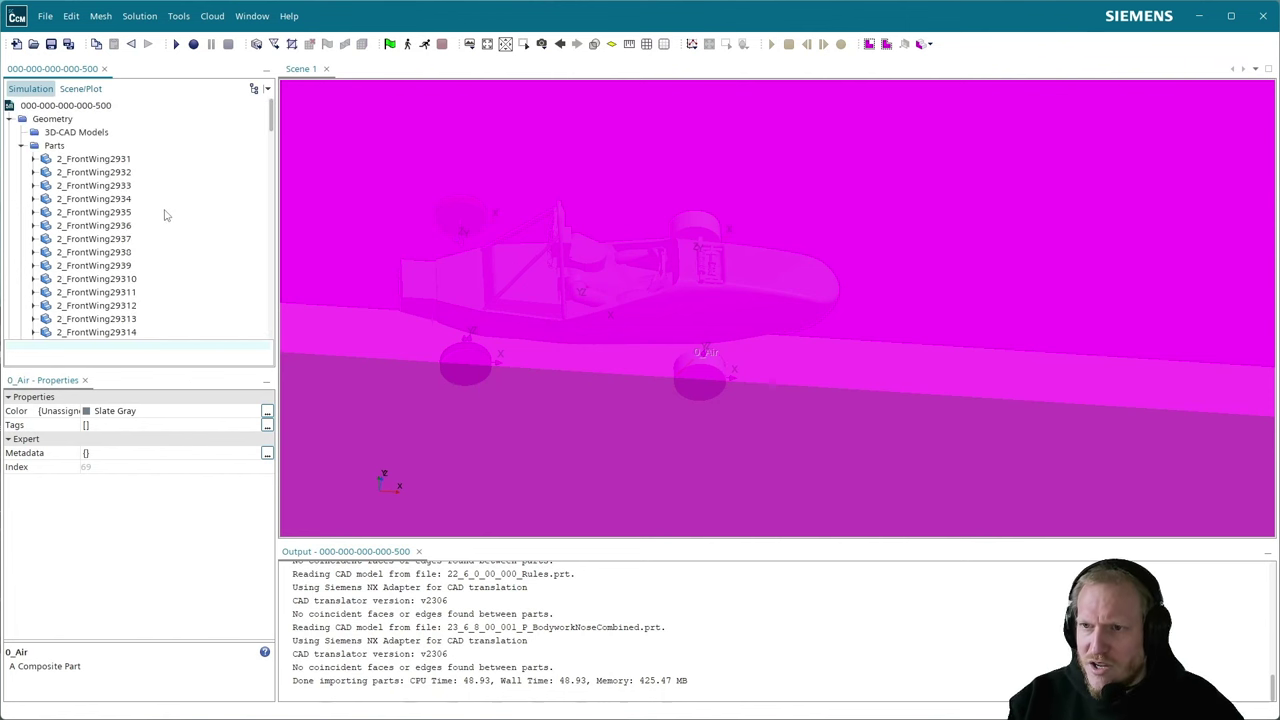
pyautogui.rightClick(56, 147)
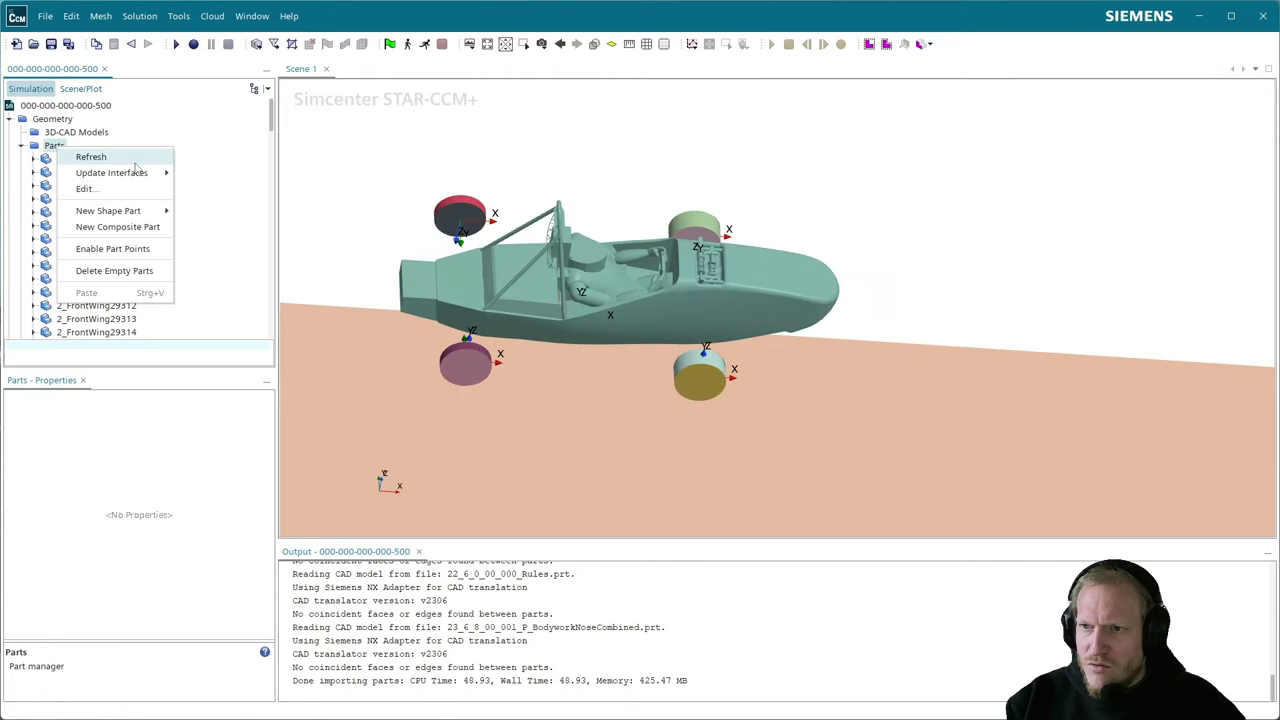
pyautogui.click(90, 157)
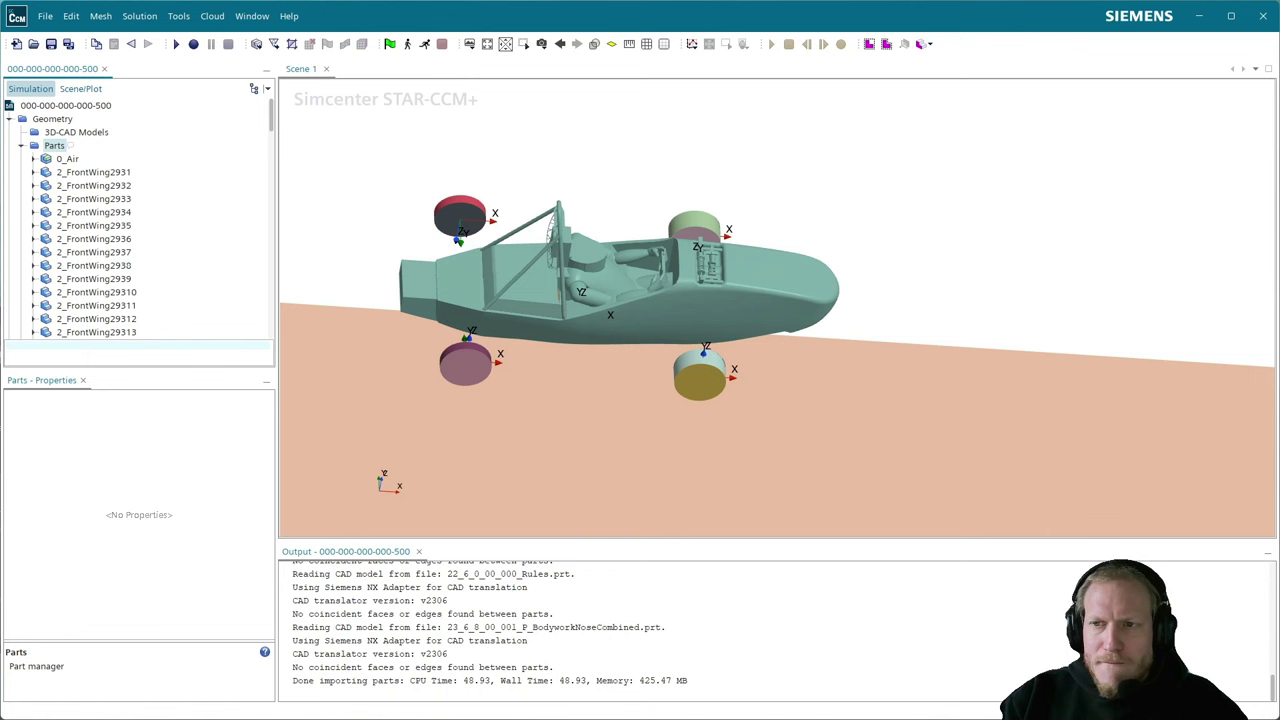
# - Create a new empty composite part under the geometry parts and name it 1_CarInputGeometry
pyautogui.rightClick(54, 146)
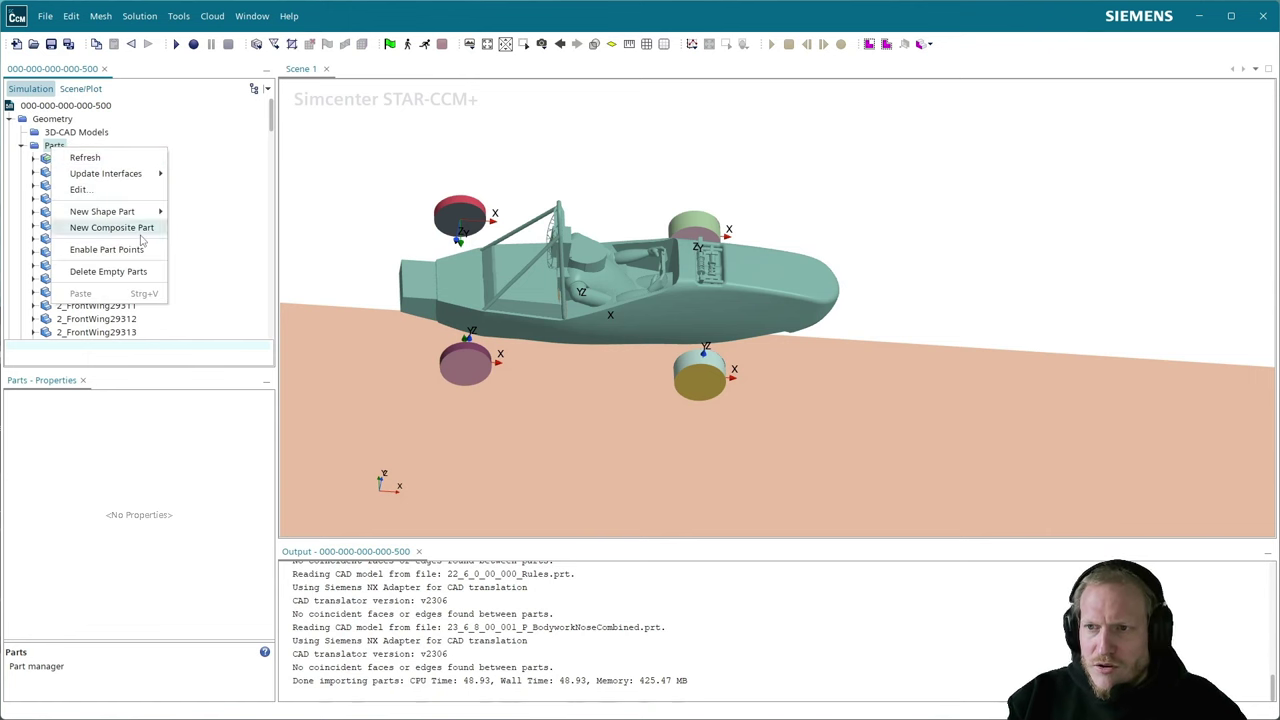
pyautogui.click(130, 228)
pyautogui.press('F2')
pyautogui.write('1_')
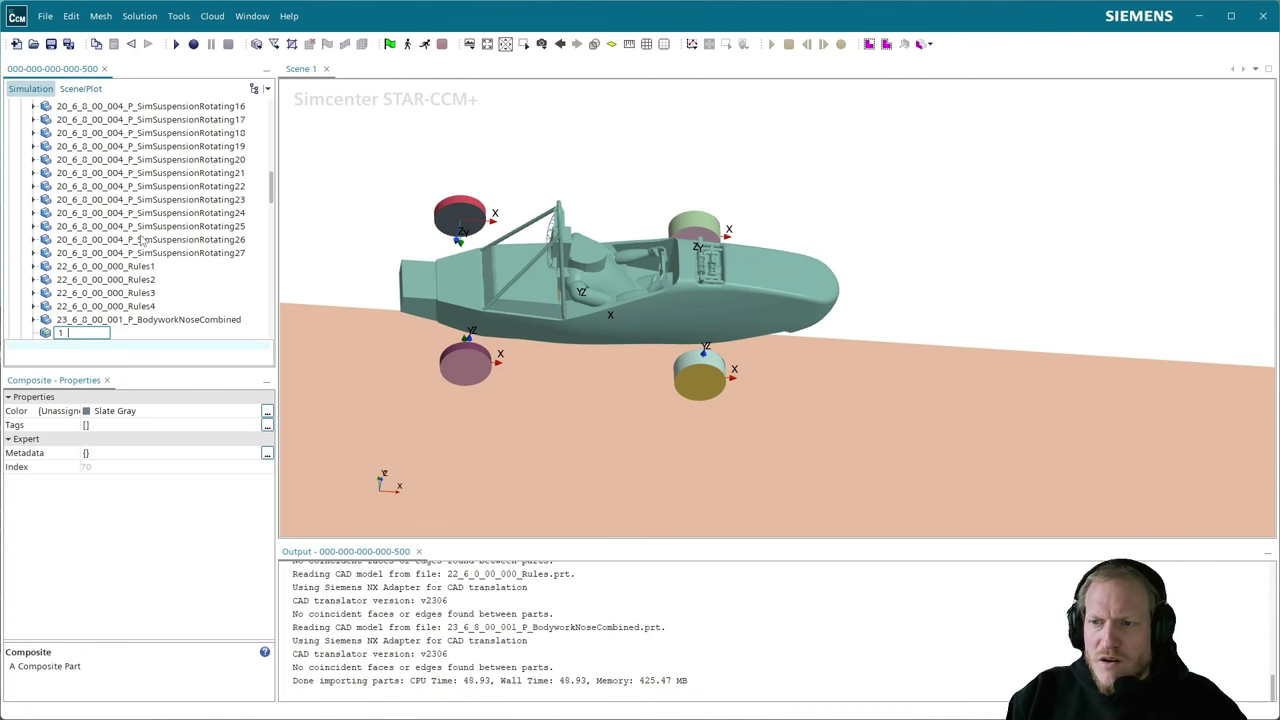
pyautogui.write('CarInputGe')
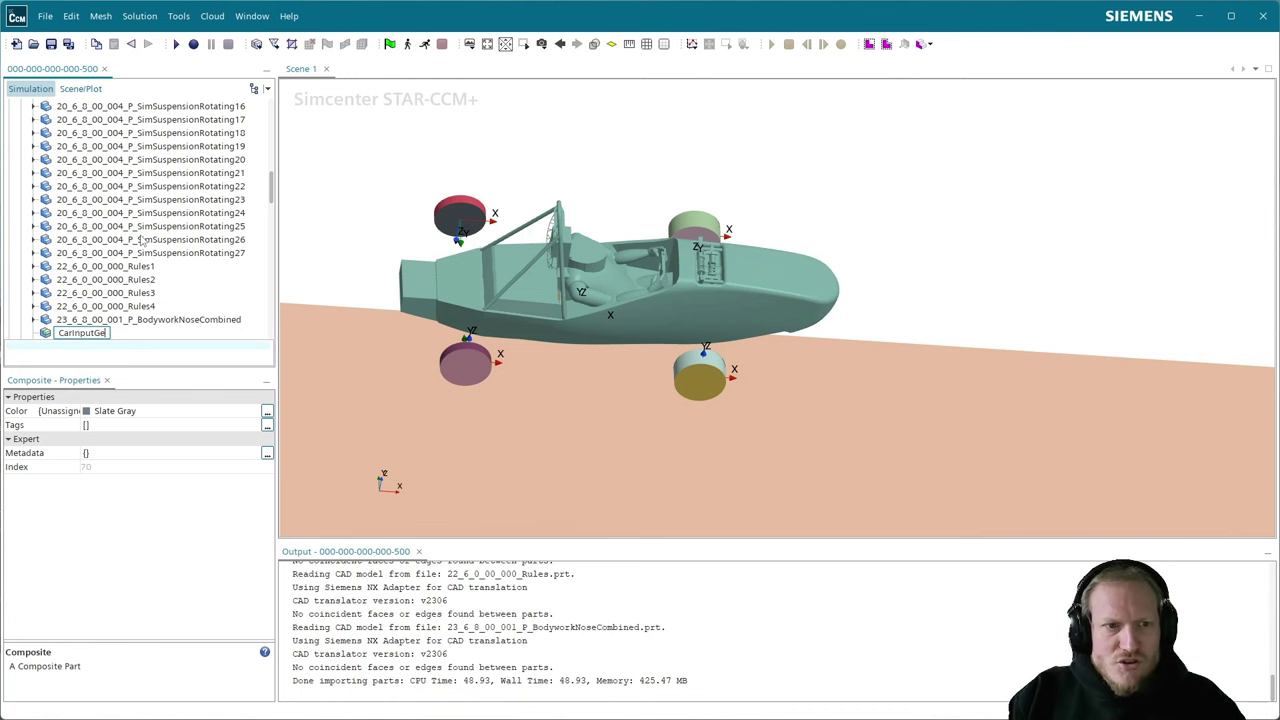
pyautogui.write('ometry')
pyautogui.press('Return')
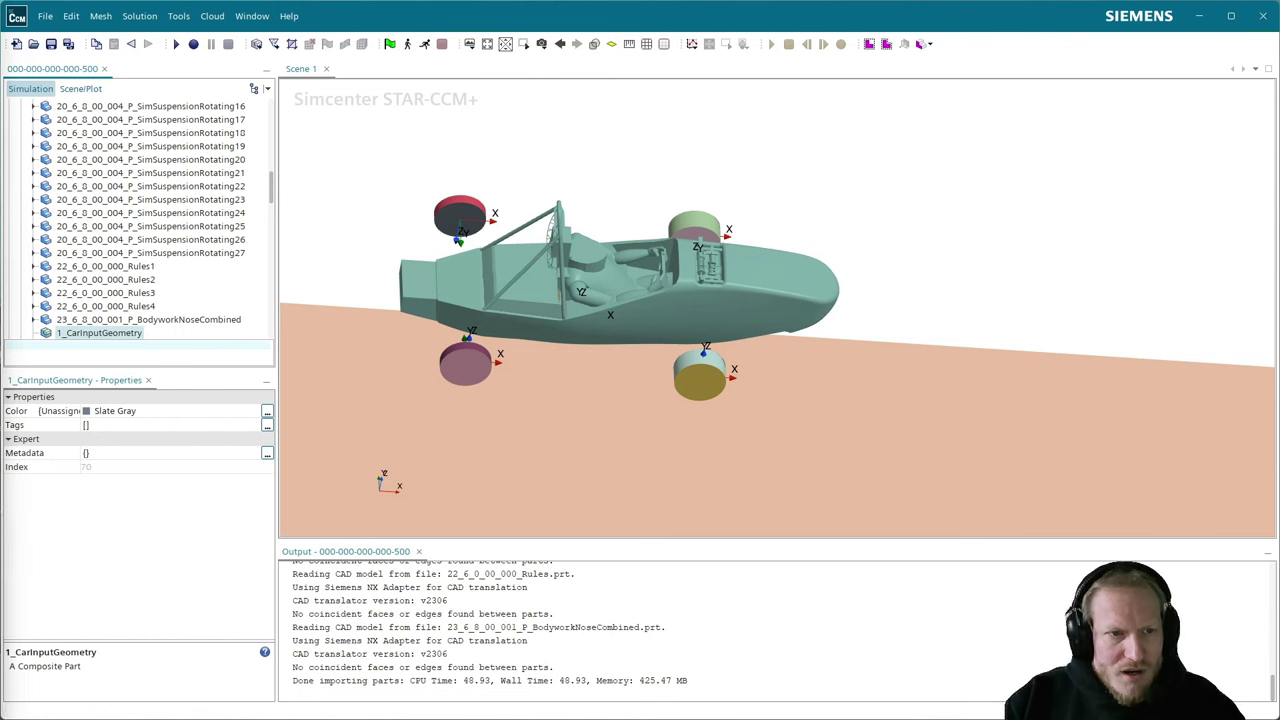
# - Group all front wing parts from 2_FrontWing2931 through 2_FrontWing29320 into a composite part
pyautogui.scroll(10, 203, 247)
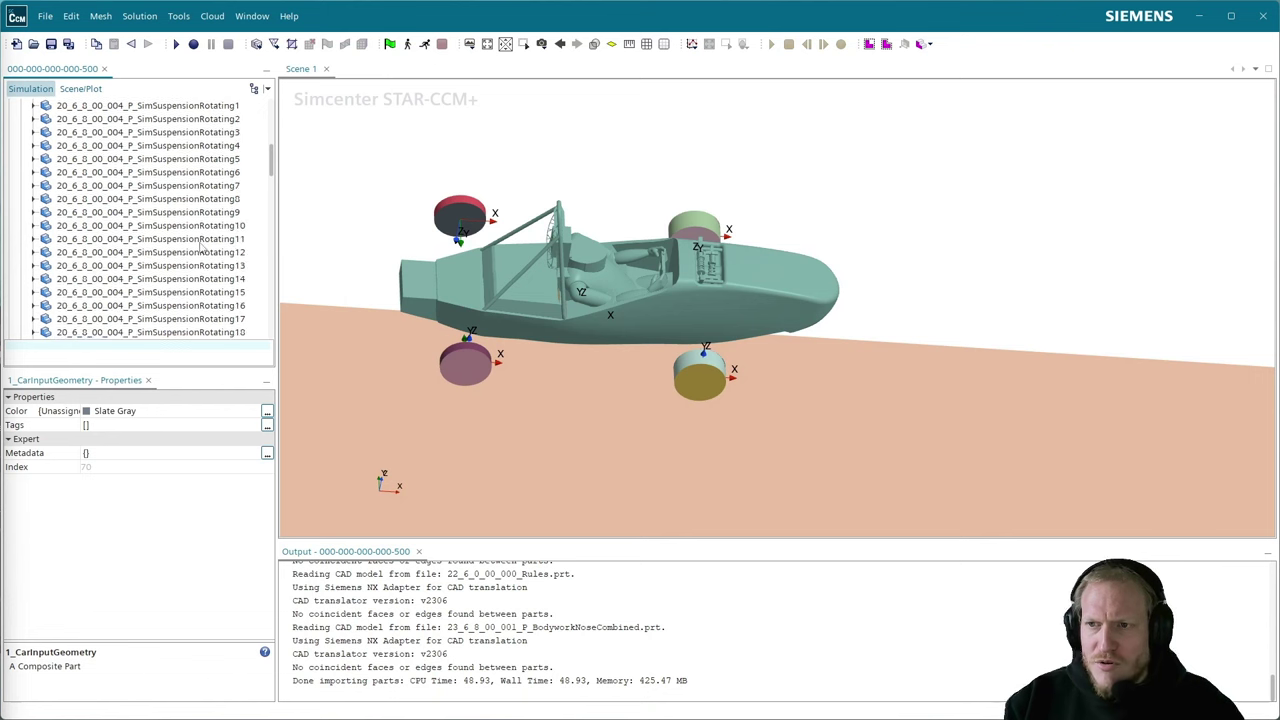
pyautogui.scroll(2, 203, 247)
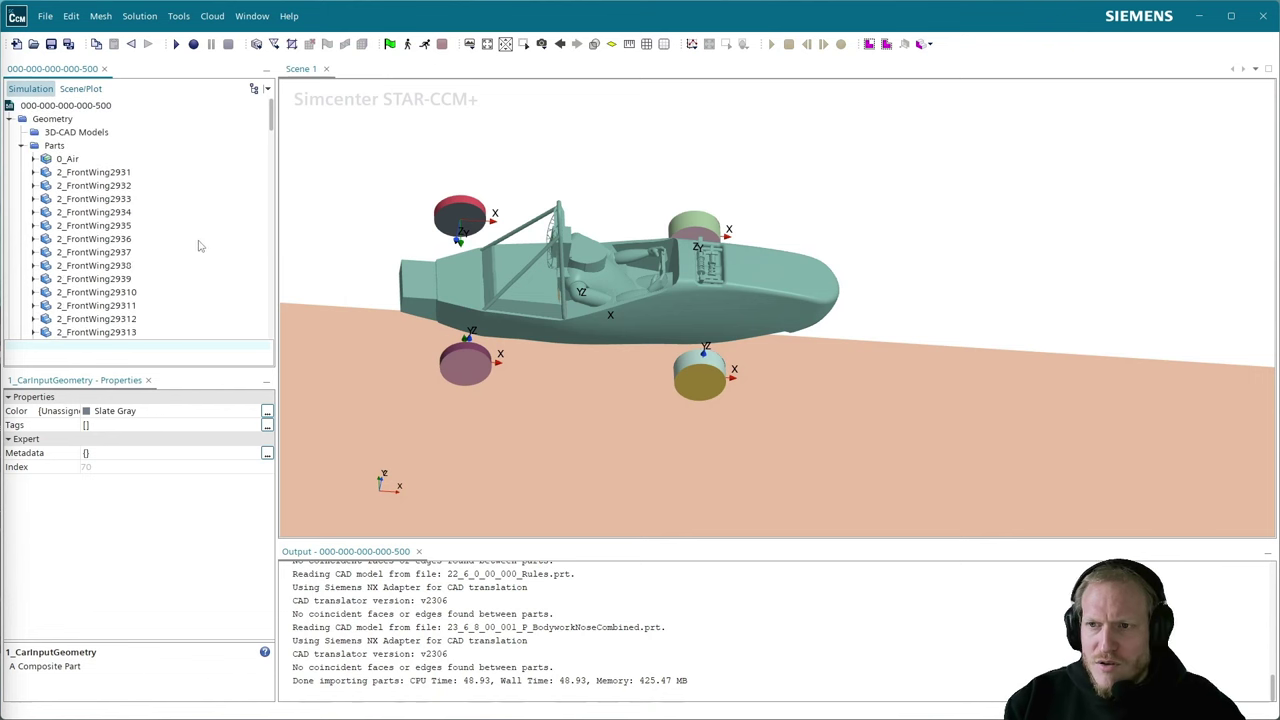
pyautogui.click(97, 173)
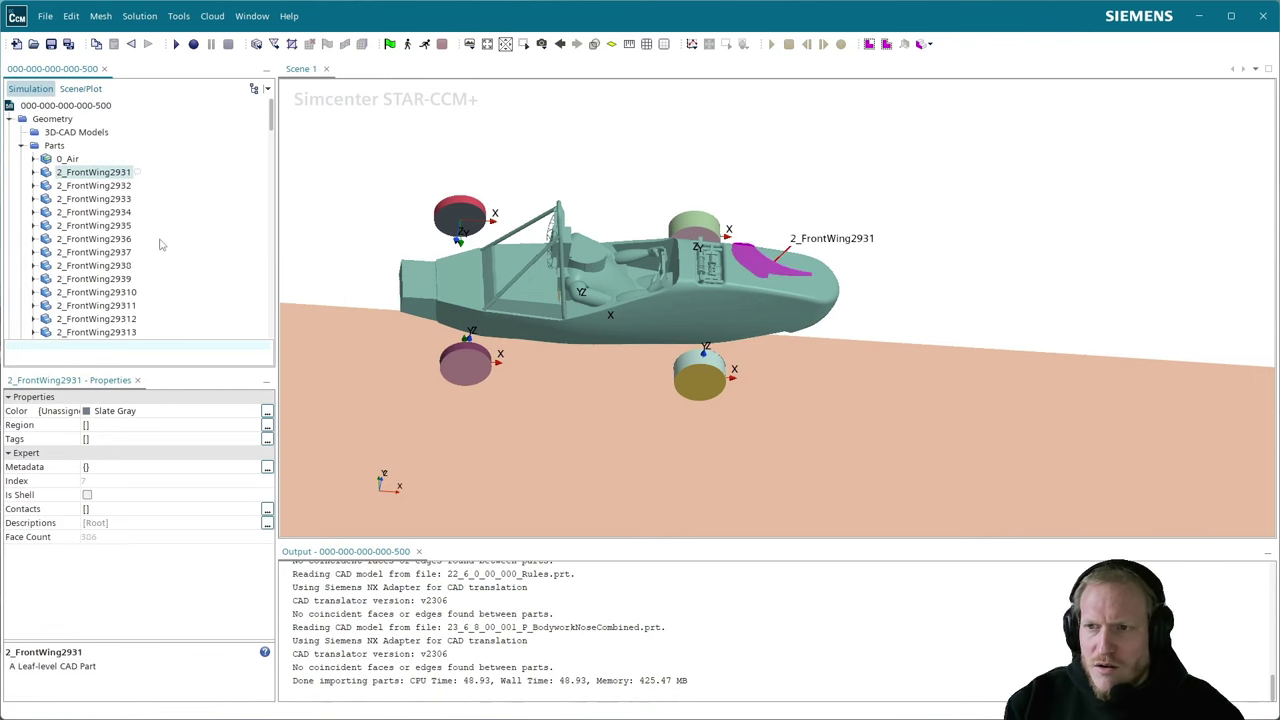
pyautogui.scroll(-5, 158, 240)
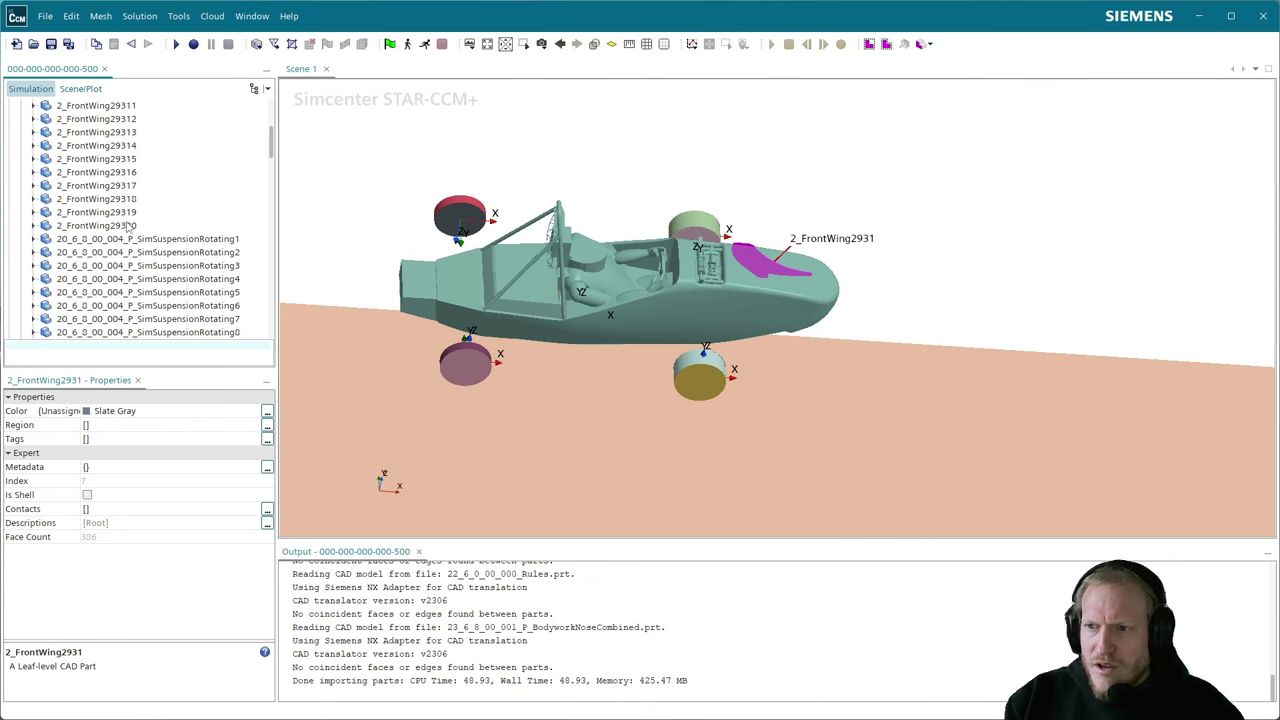
pyautogui.keyDown('shift'); pyautogui.click(130, 225); pyautogui.keyUp('shift')
pyautogui.scroll(4, 128, 228)
pyautogui.scroll(1, 128, 228)
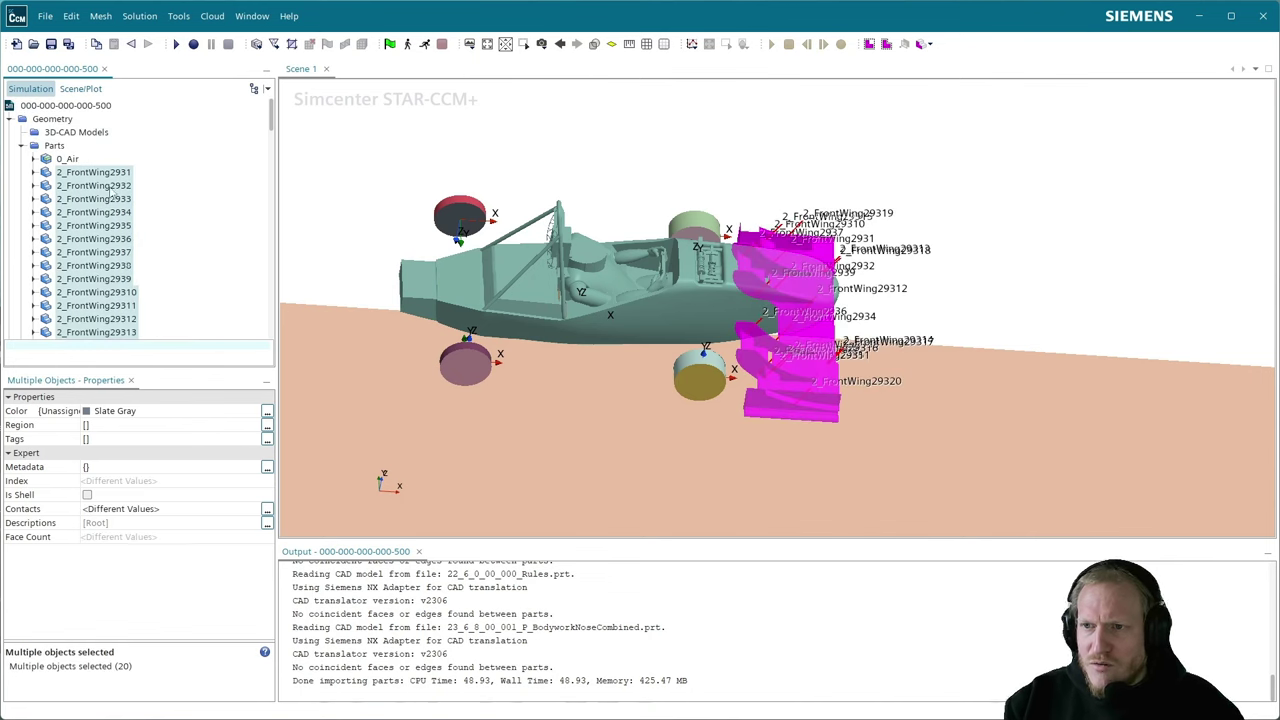
pyautogui.rightClick(112, 188)
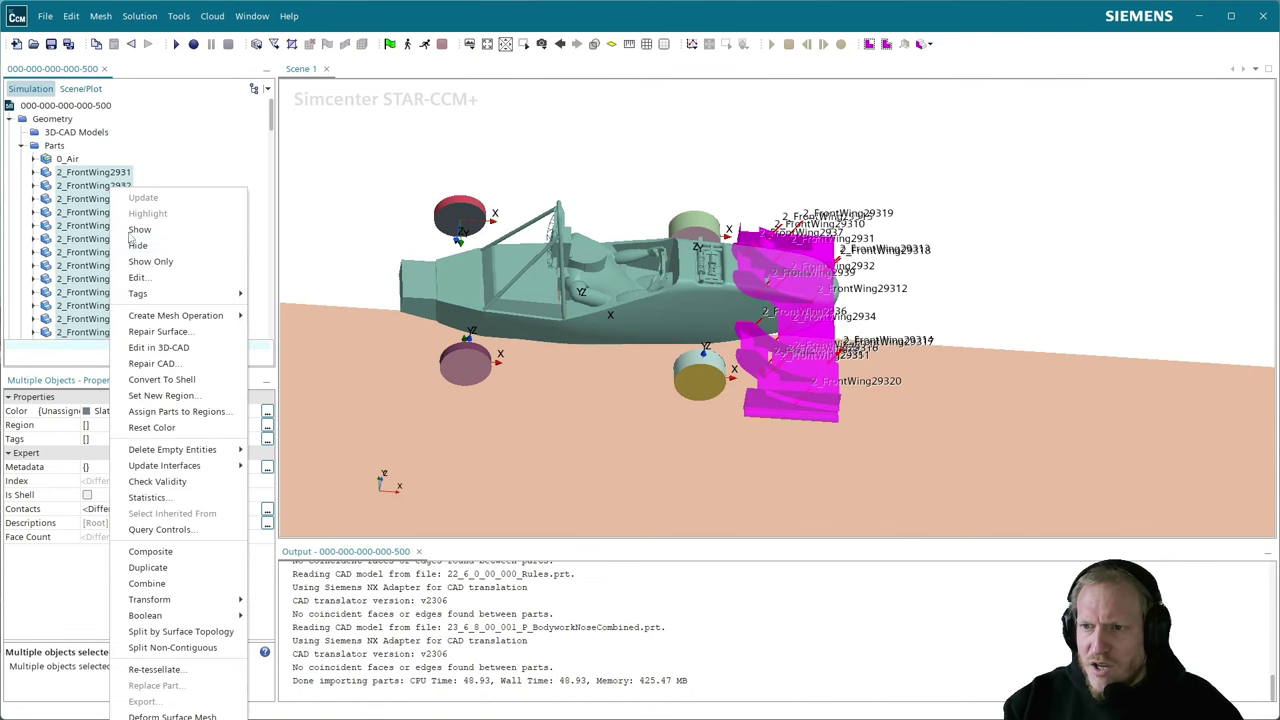
pyautogui.click(181, 558)
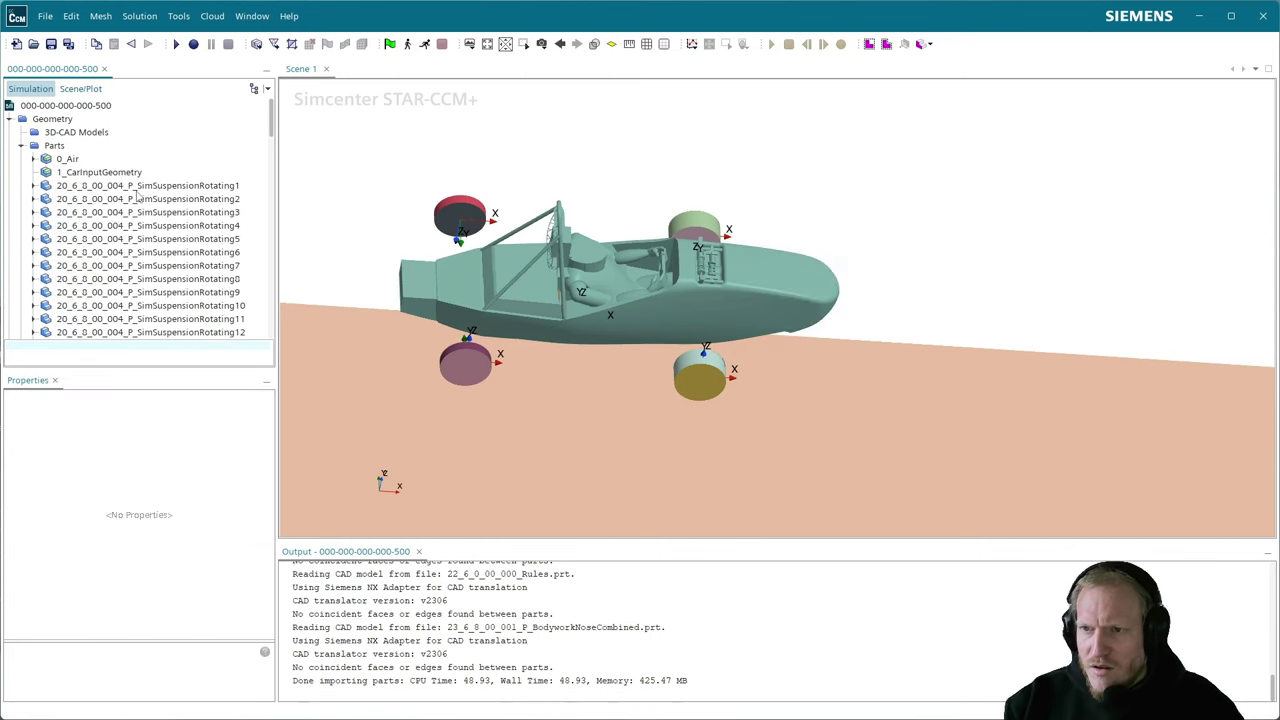
# - Group the rotating suspension parts 20_6_8_00_004_P_SimSuspensionRotating1 through 27 into a composite part
pyautogui.click(140, 188)
pyautogui.scroll(-9, 175, 270)
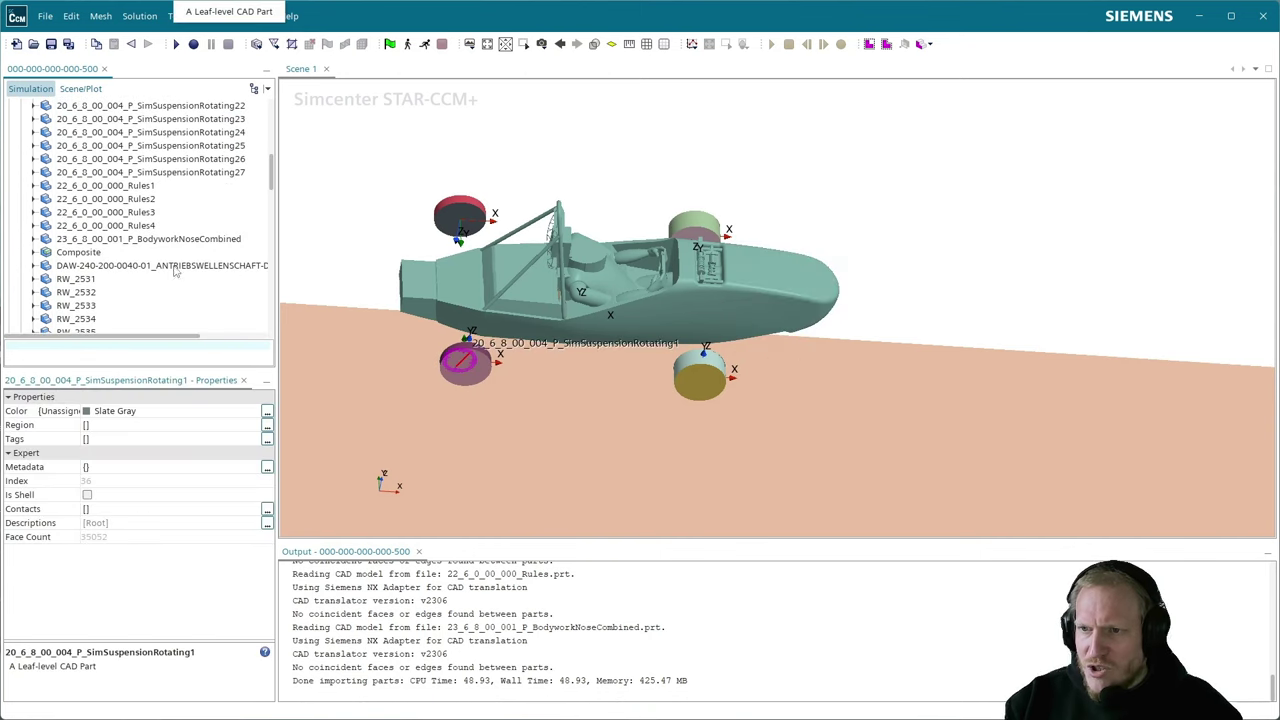
pyautogui.keyDown('shift'); pyautogui.click(175, 172); pyautogui.keyUp('shift')
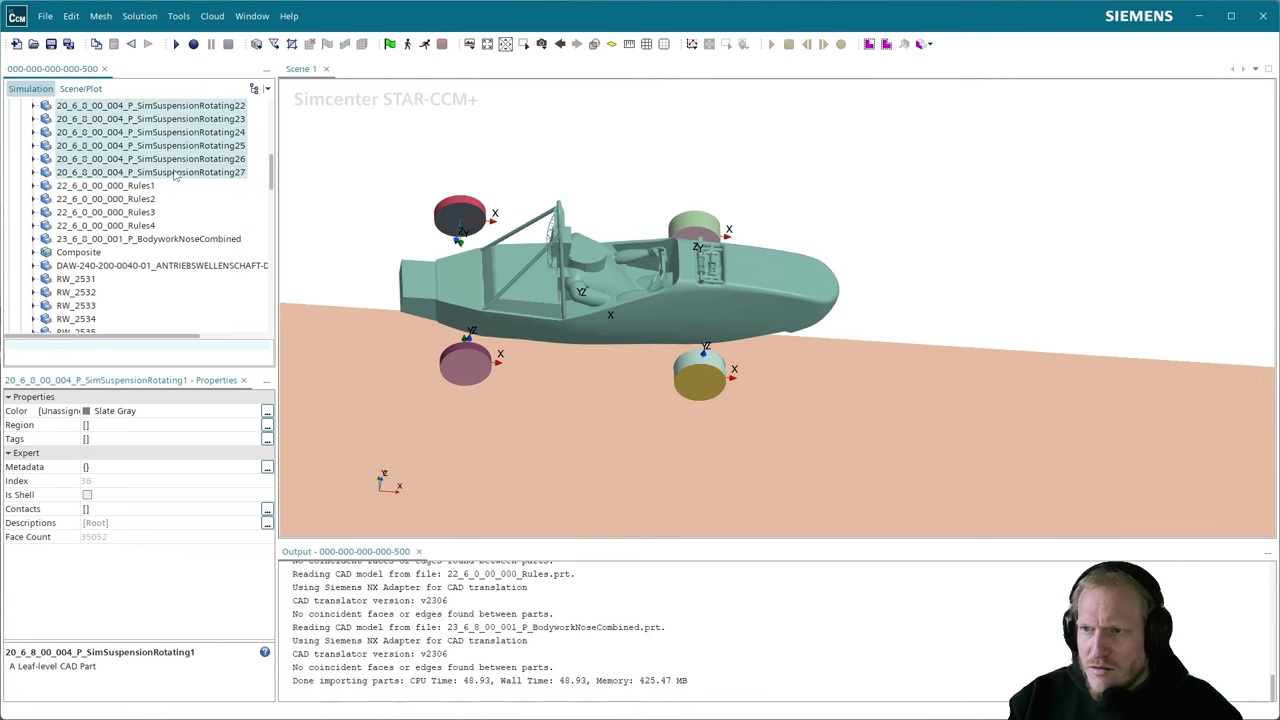
pyautogui.rightClick(175, 172)
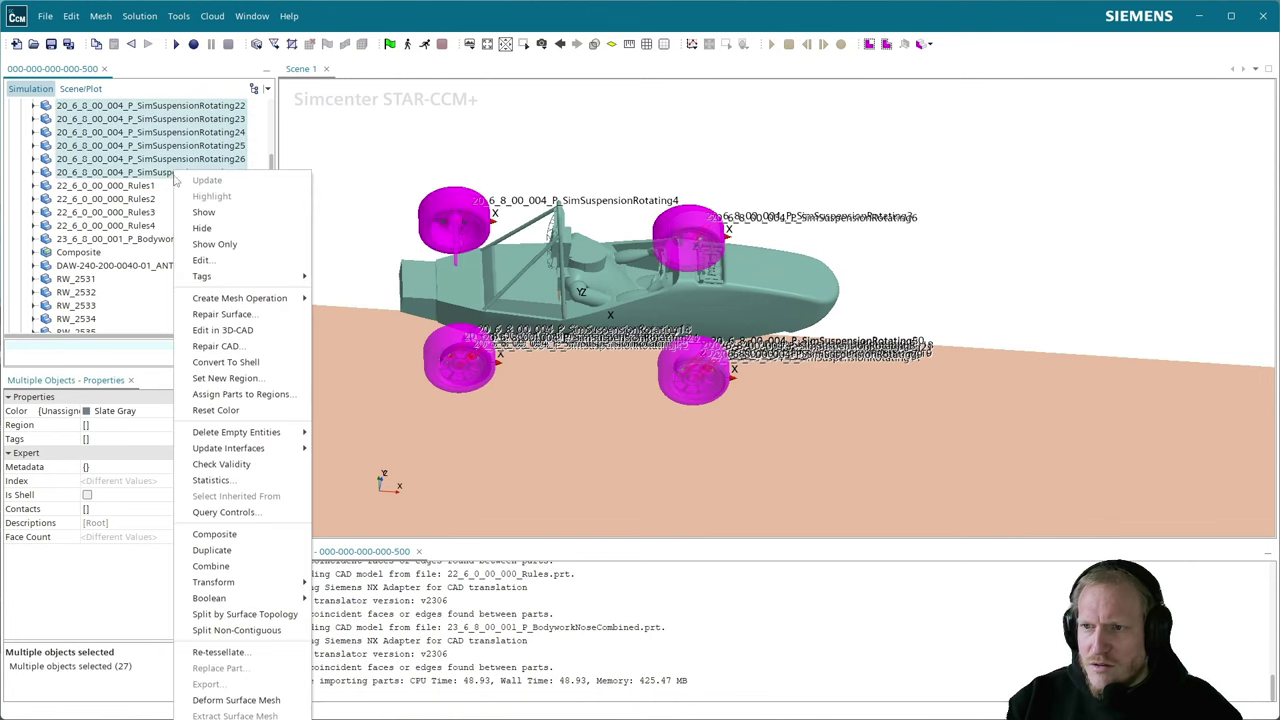
pyautogui.click(258, 542)
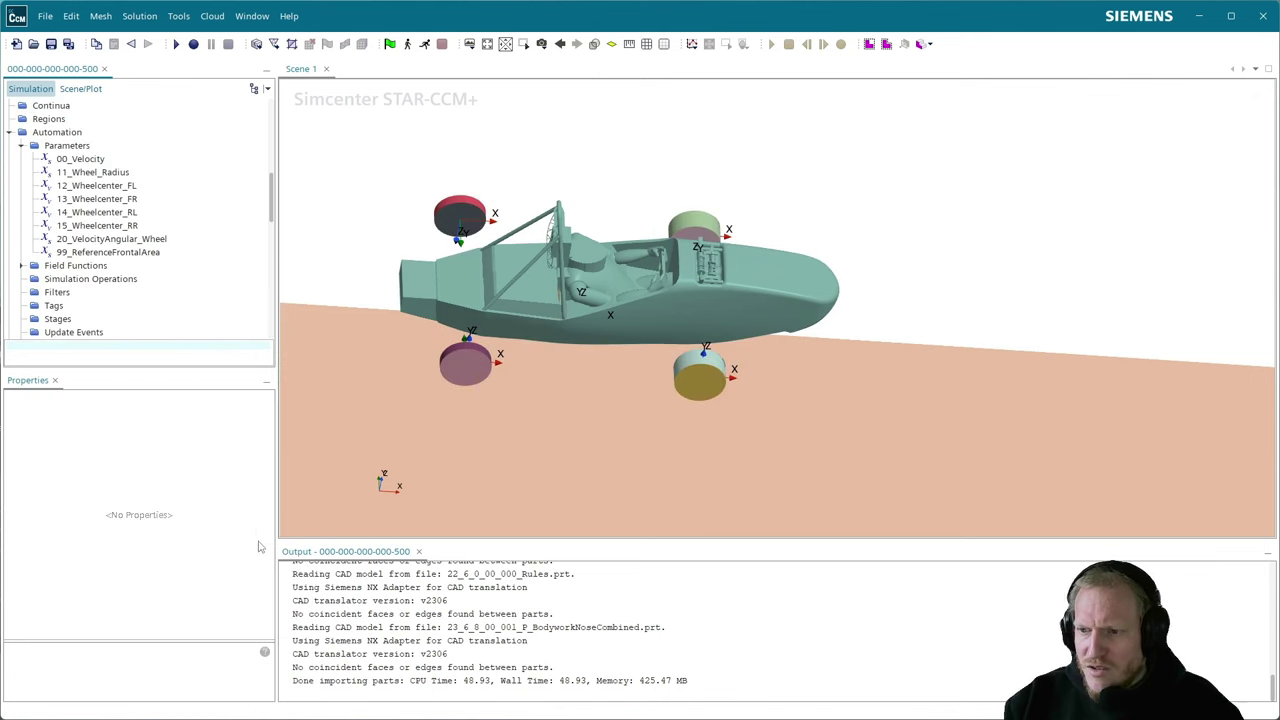
# - Group the four rules volumes 22_6_0_00_000_Rules1 through Rules4 into a composite part
pyautogui.scroll(10, 191, 319)
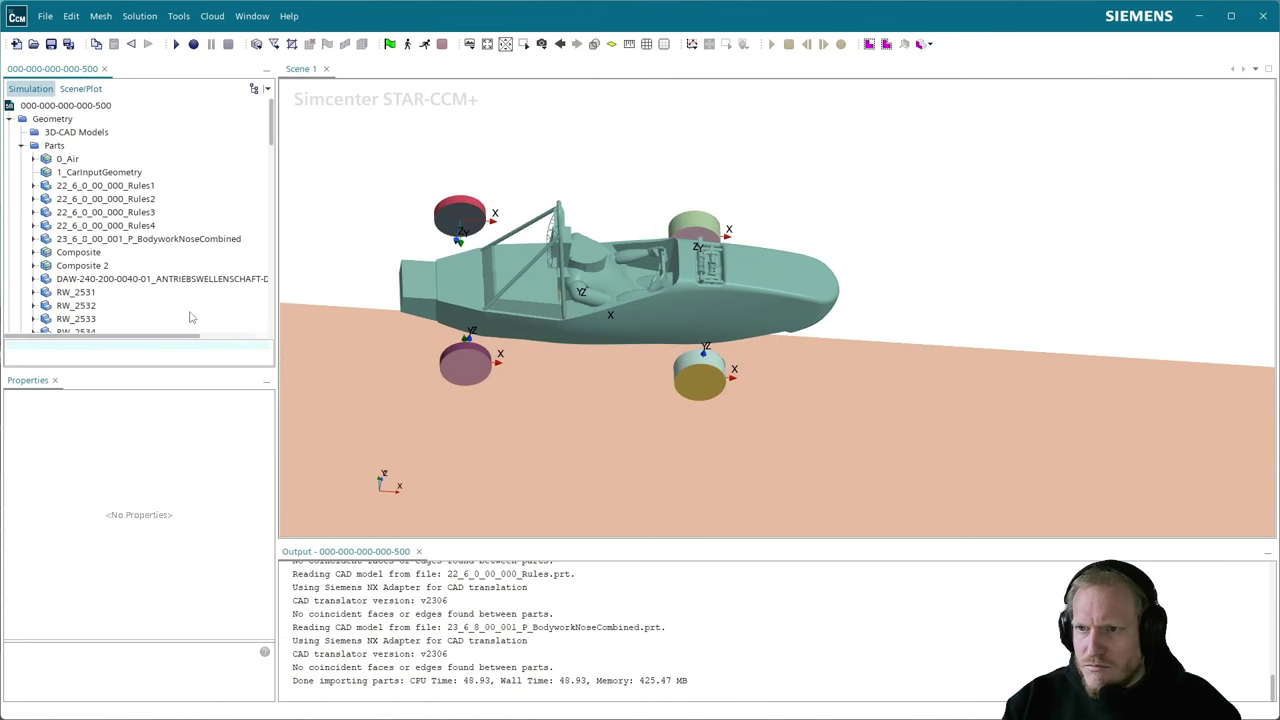
pyautogui.click(101, 279)
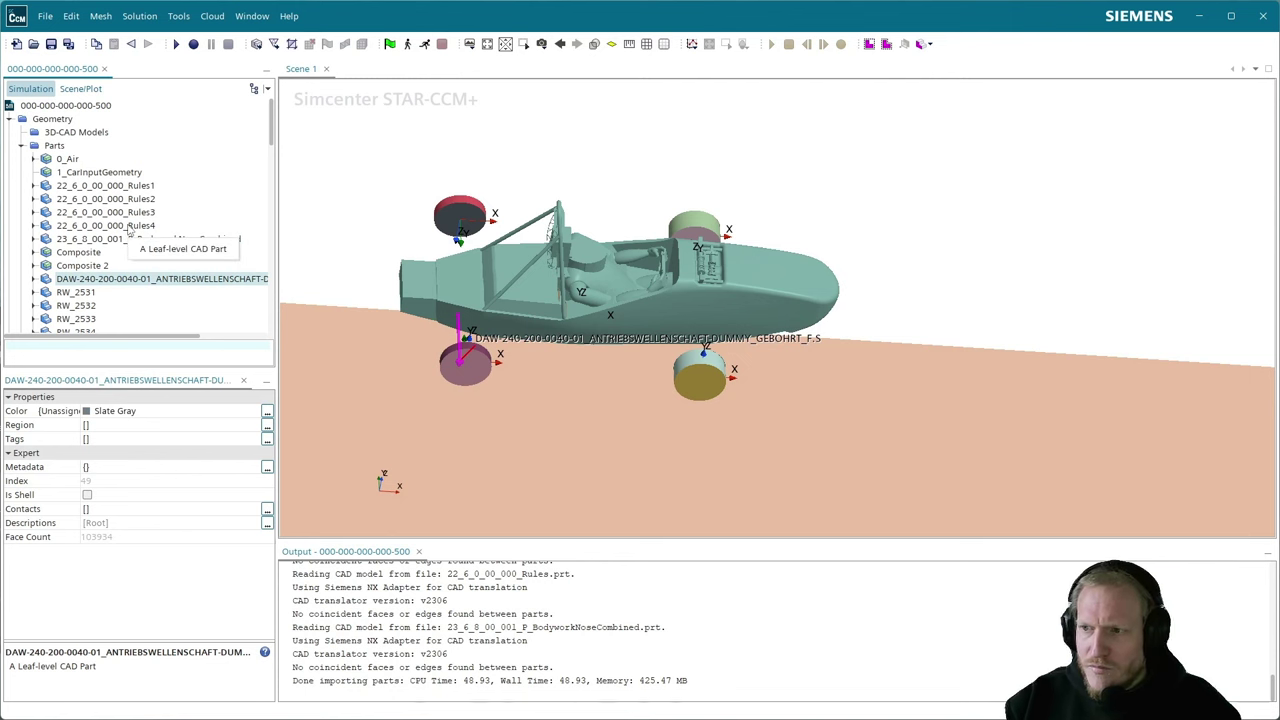
pyautogui.click(140, 186)
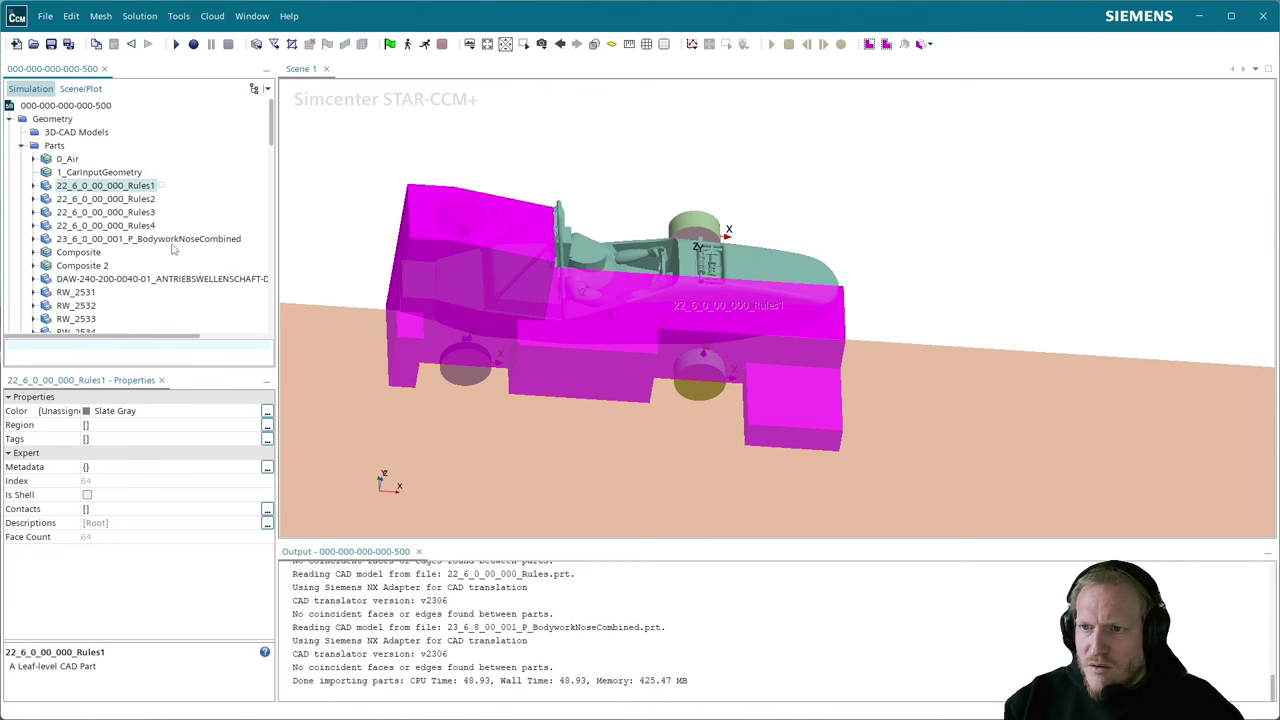
pyautogui.keyDown('shift'); pyautogui.click(140, 226); pyautogui.keyUp('shift')
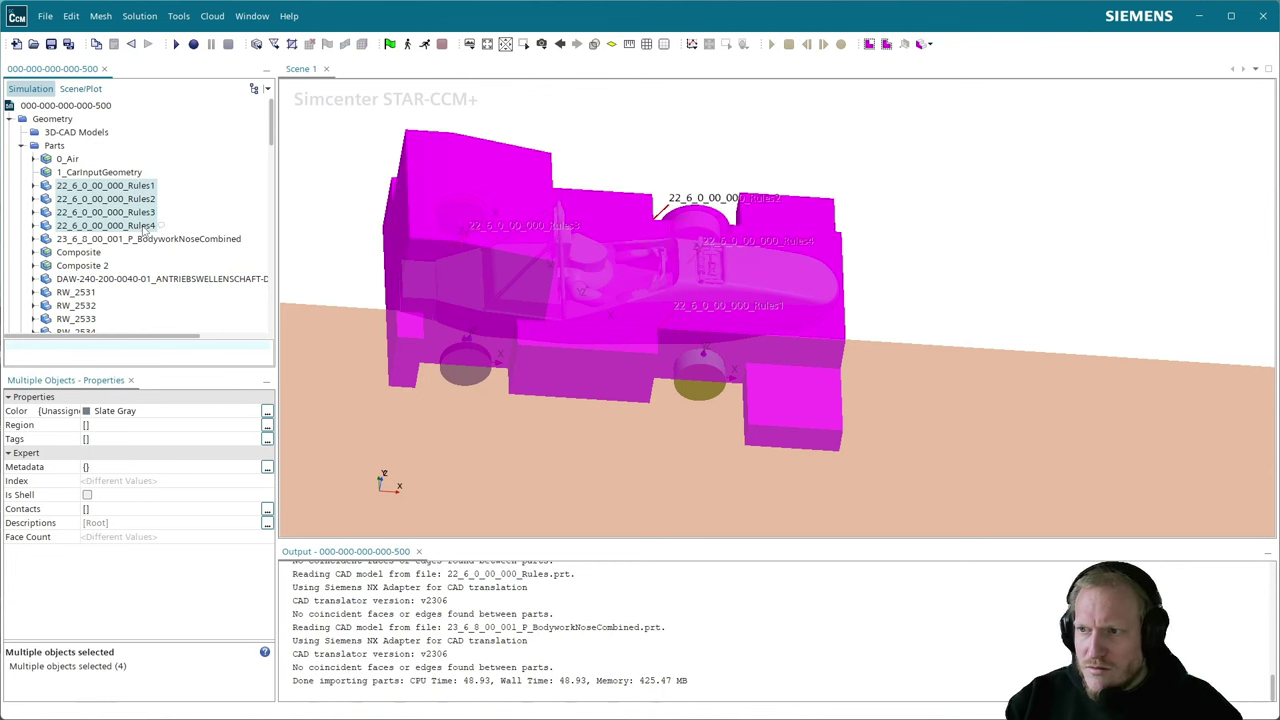
pyautogui.rightClick(144, 229)
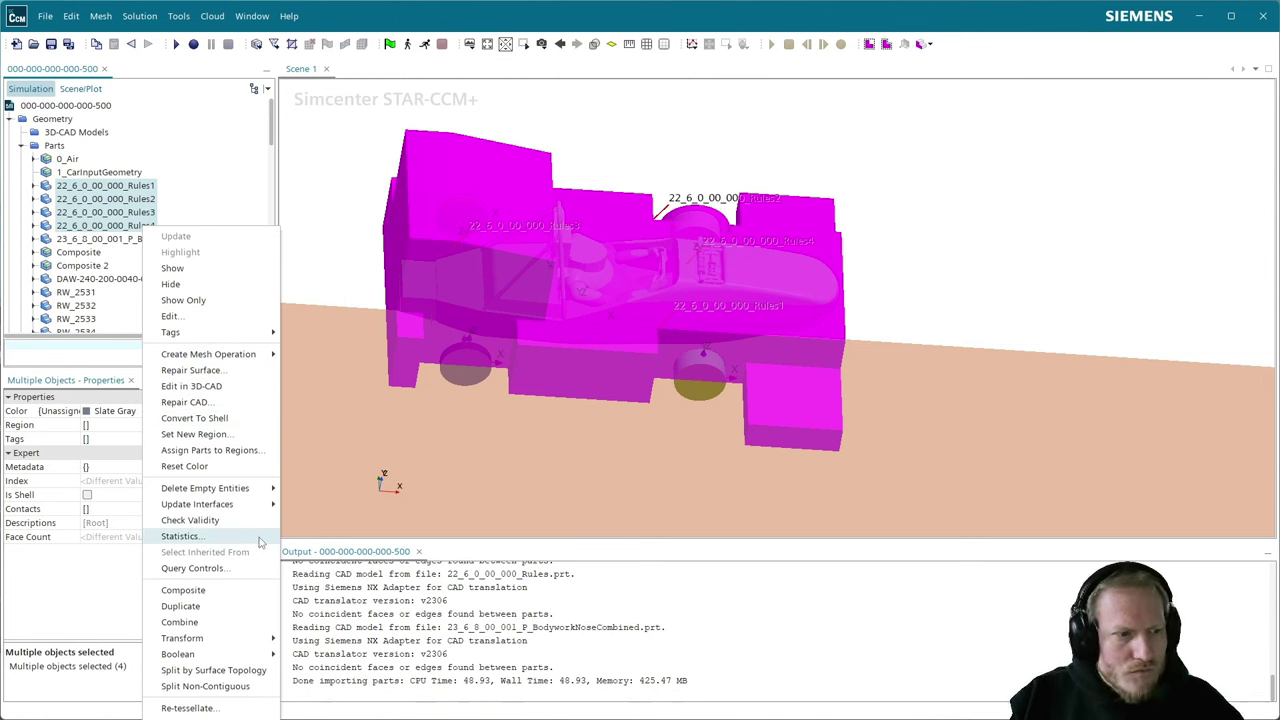
pyautogui.click(219, 592)
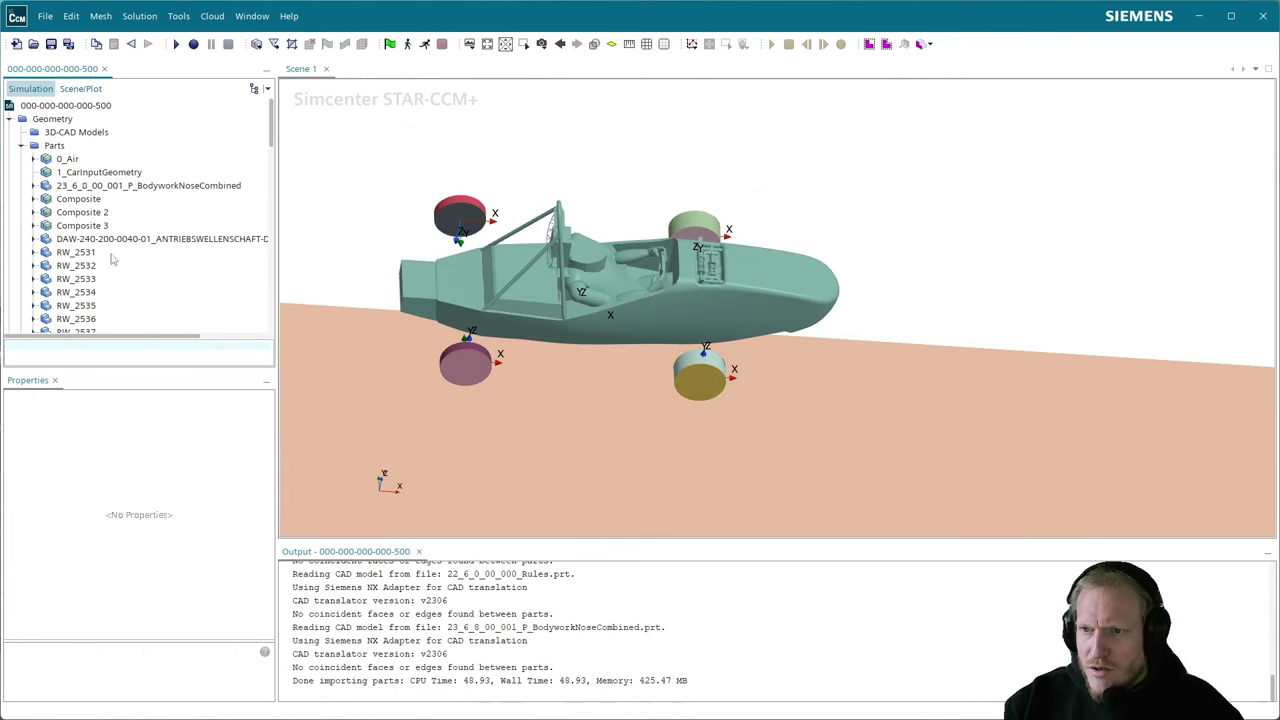
# - Group the rear wing parts RW_2531 through RW_2538 into a composite part
pyautogui.click(78, 252)
pyautogui.scroll(-1, 172, 305)
pyautogui.scroll(-4, 172, 305)
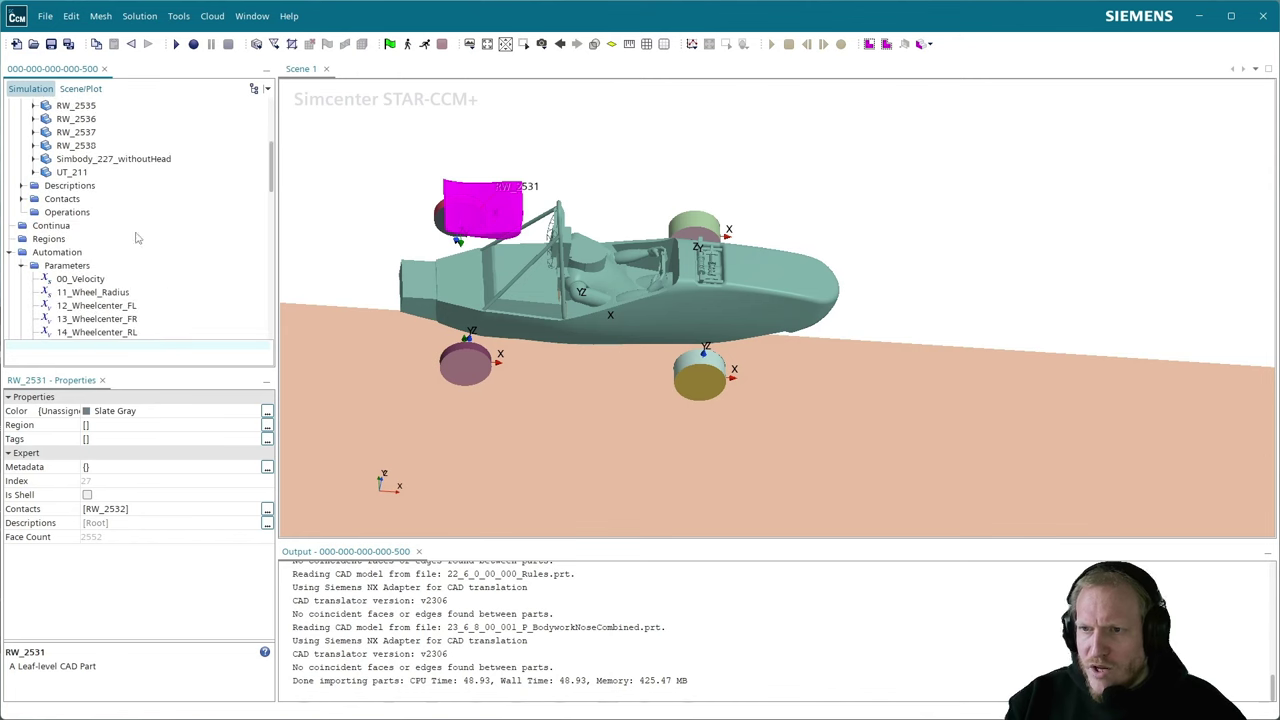
pyautogui.keyDown('shift'); pyautogui.click(93, 146); pyautogui.keyUp('shift')
pyautogui.rightClick(93, 146)
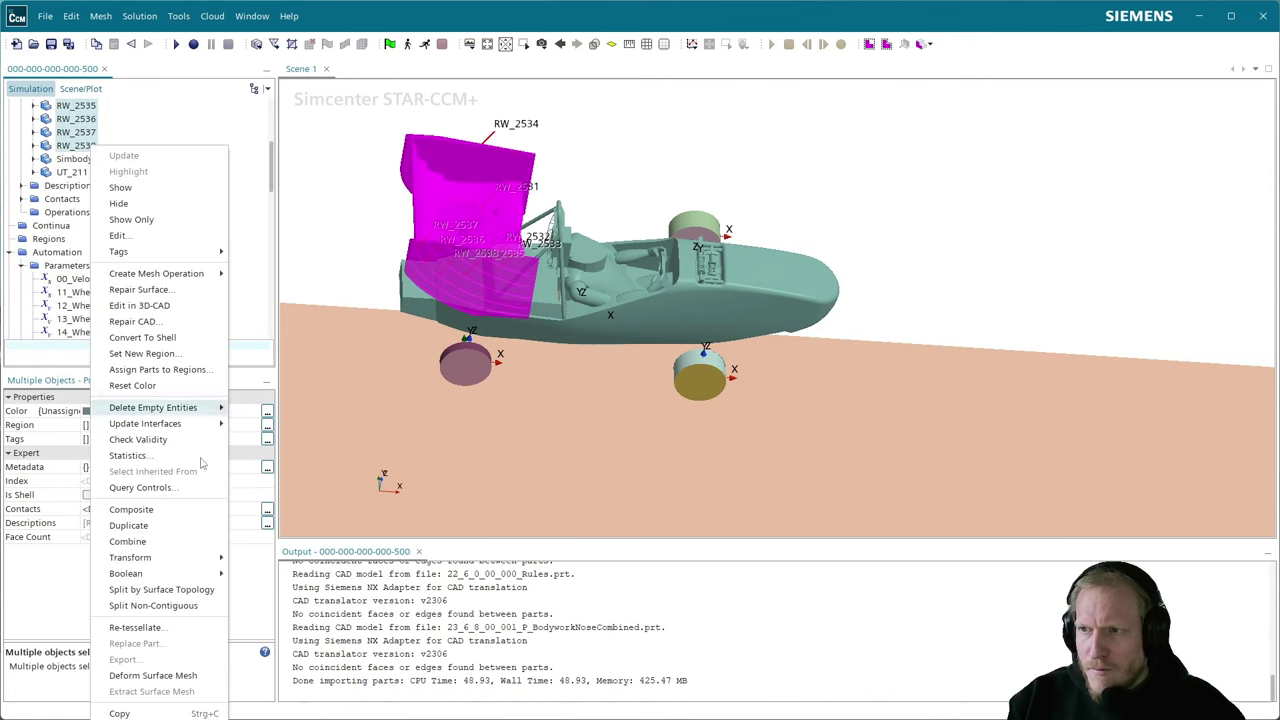
pyautogui.click(131, 509)
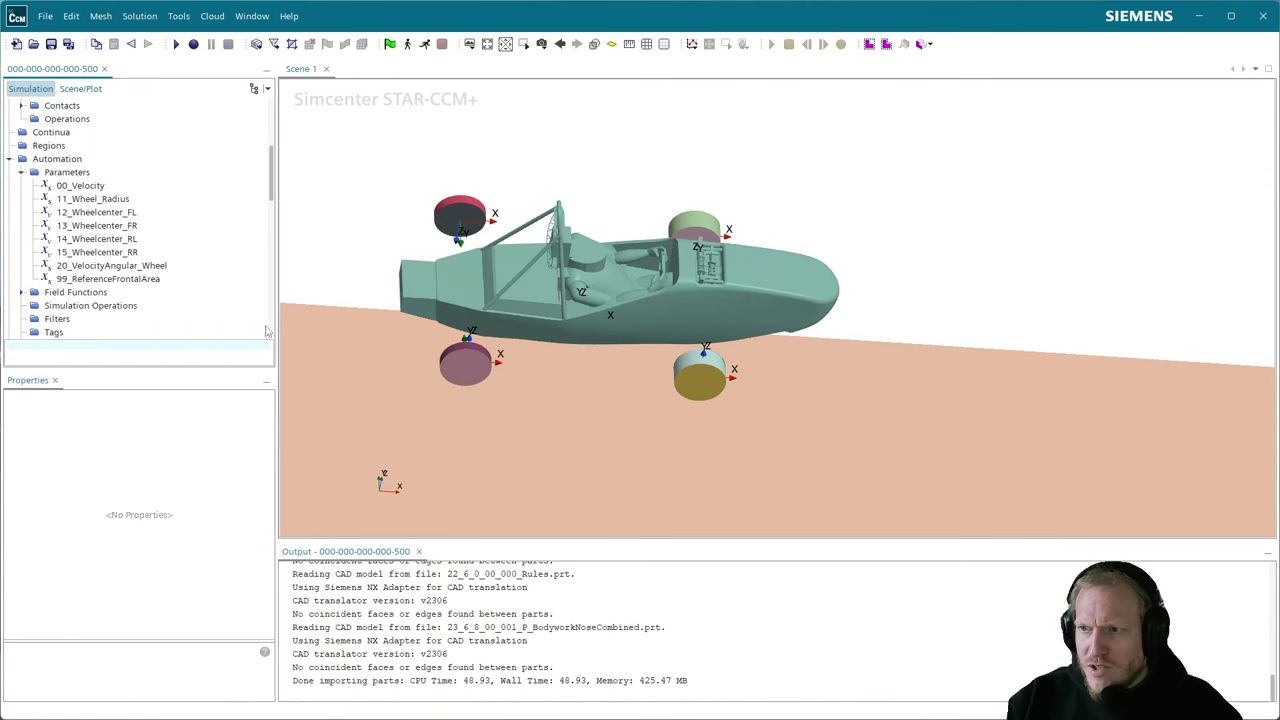
# - Group Simbody_227_withoutHead and 23_6_8_00_001_P_BodyworkNoseCombined into a composite part
pyautogui.scroll(5, 150, 230)
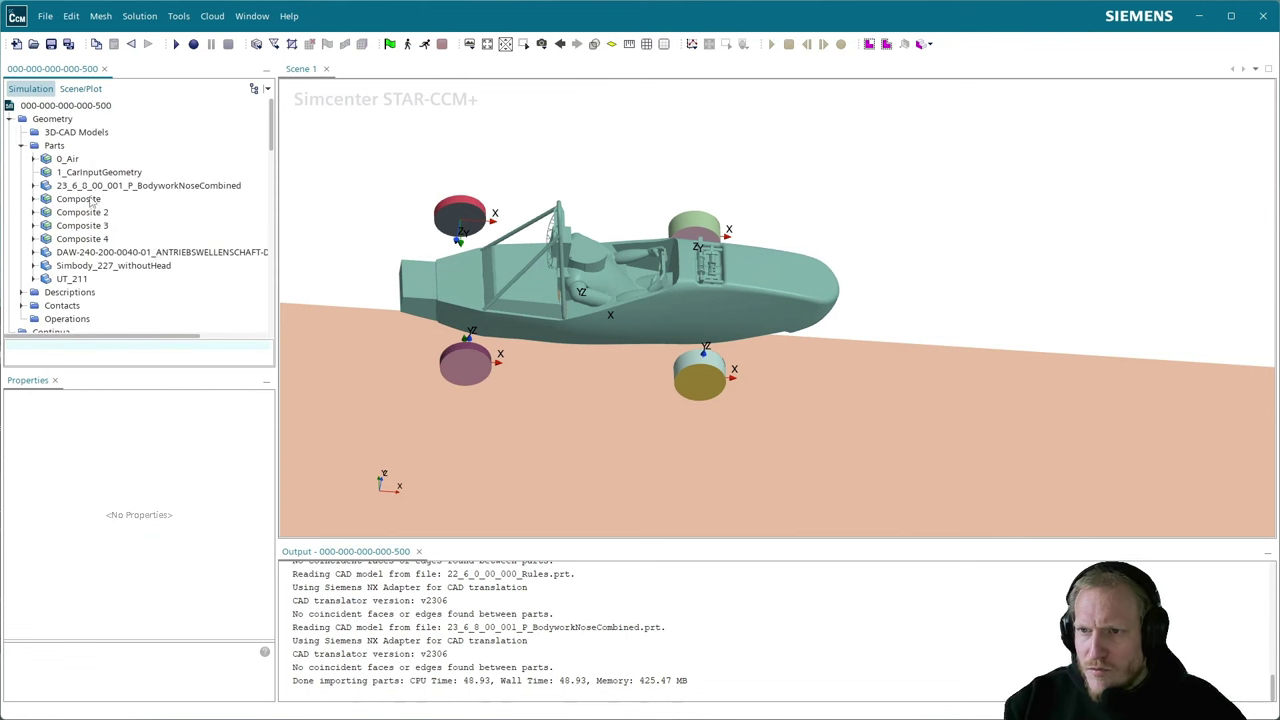
pyautogui.click(110, 266)
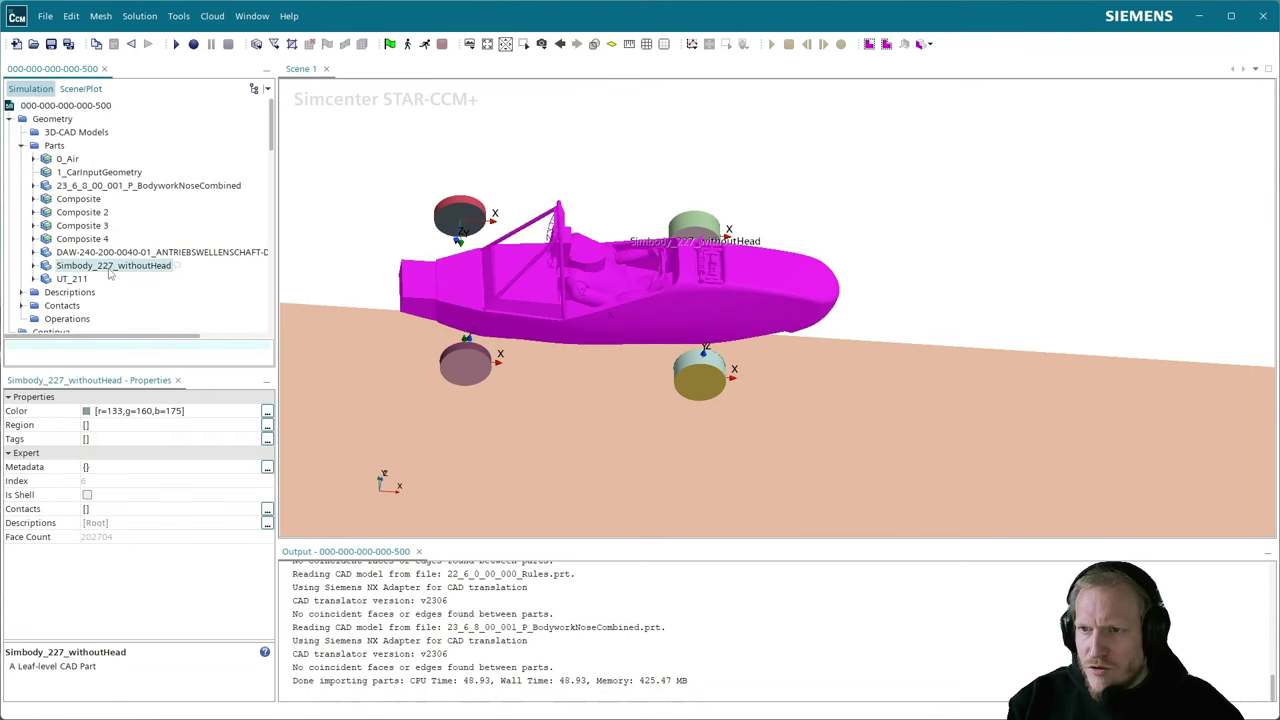
pyautogui.click(148, 187)
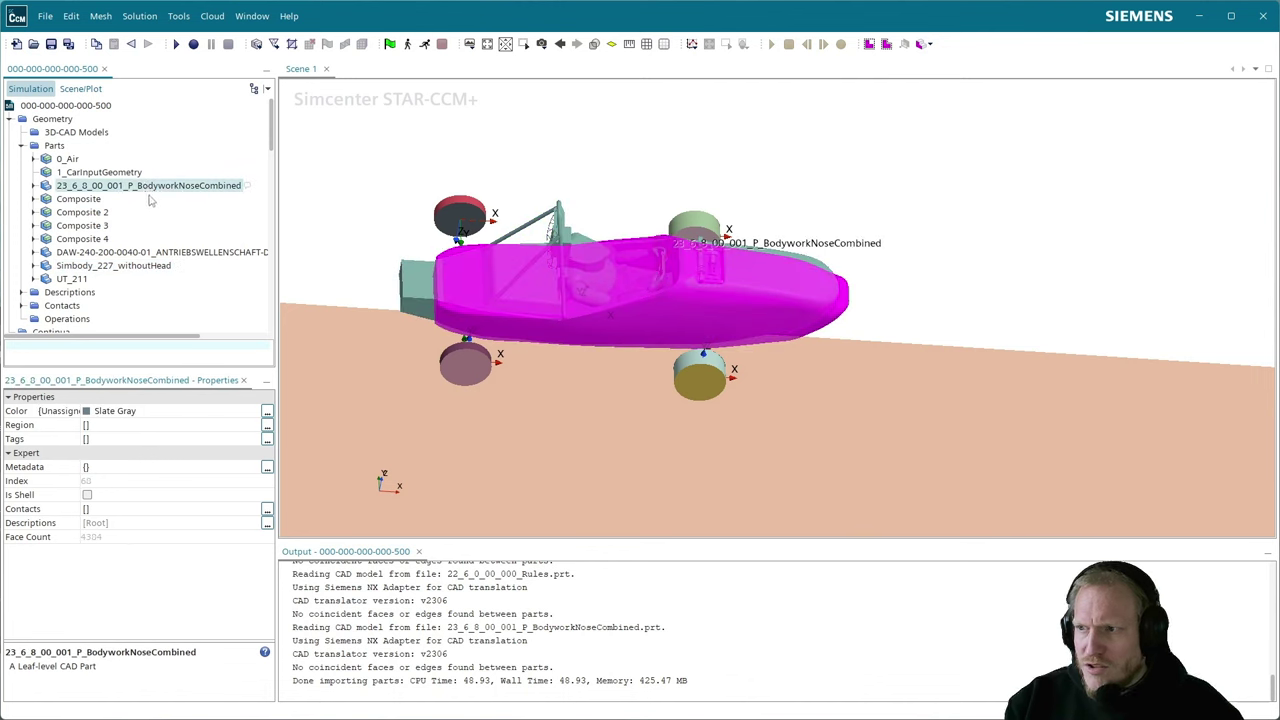
pyautogui.click(121, 269)
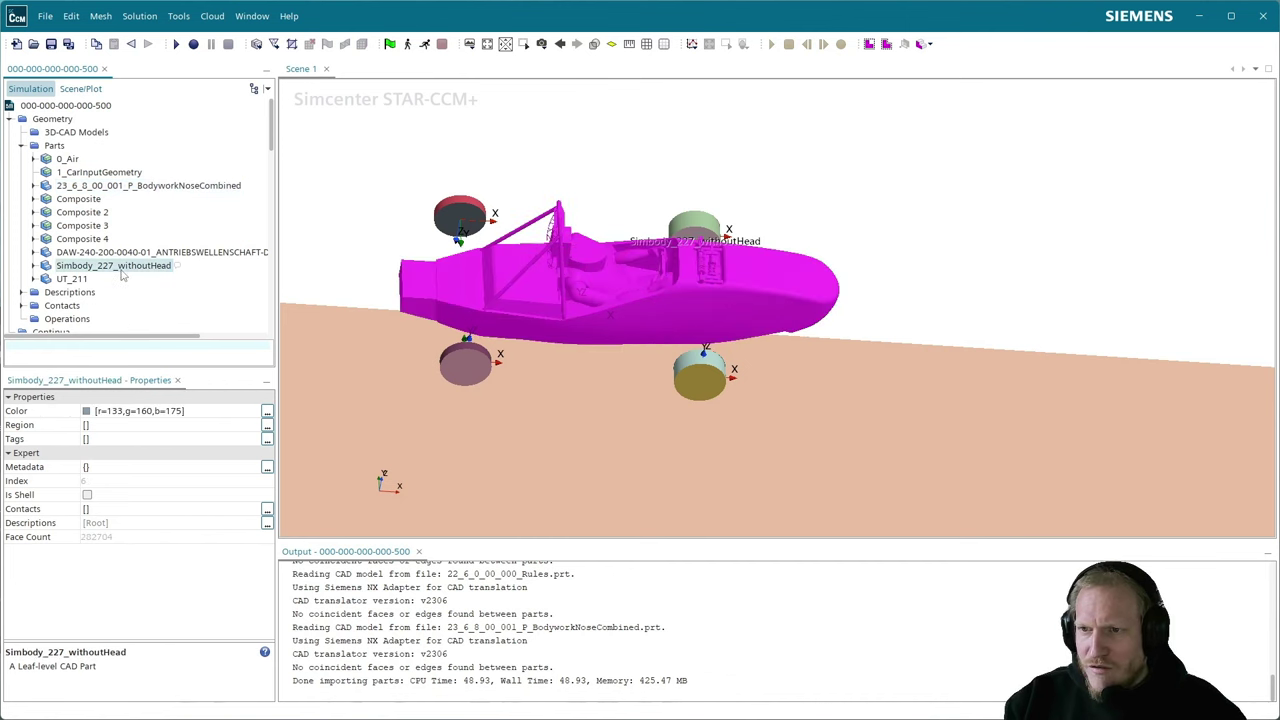
pyautogui.keyDown('ctrl'); pyautogui.click(112, 187); pyautogui.keyUp('ctrl')
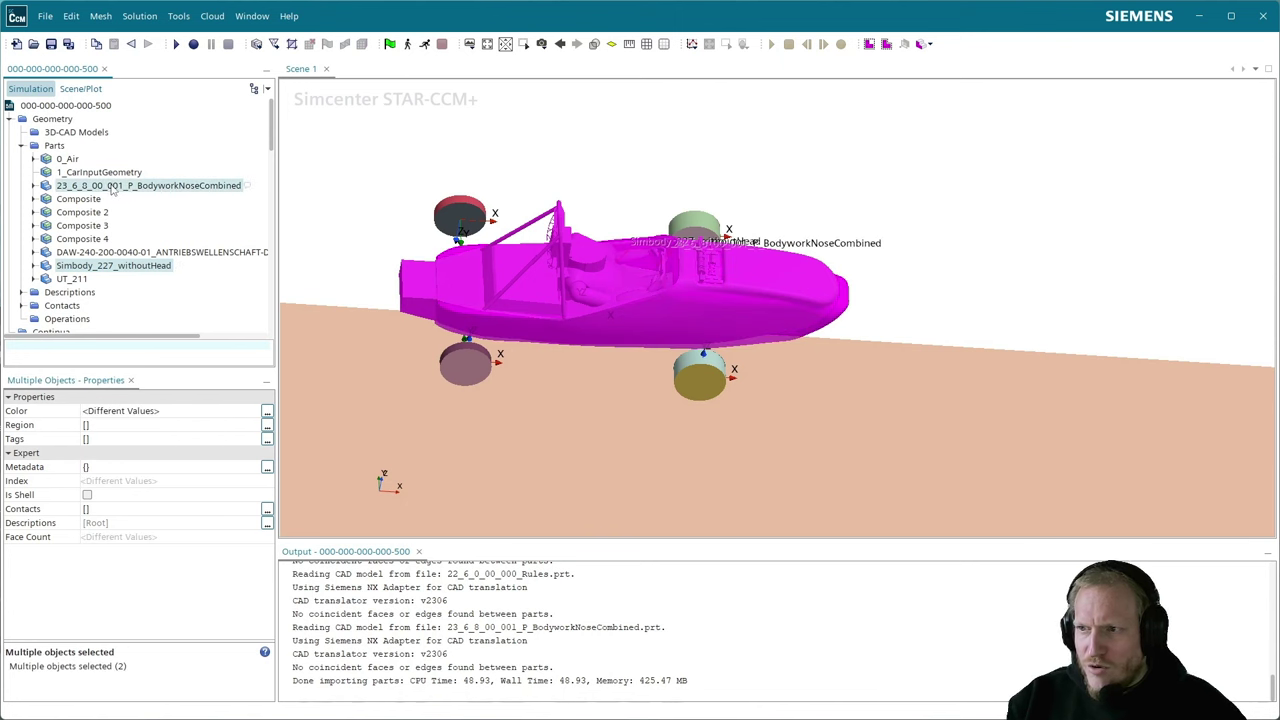
pyautogui.rightClick(112, 190)
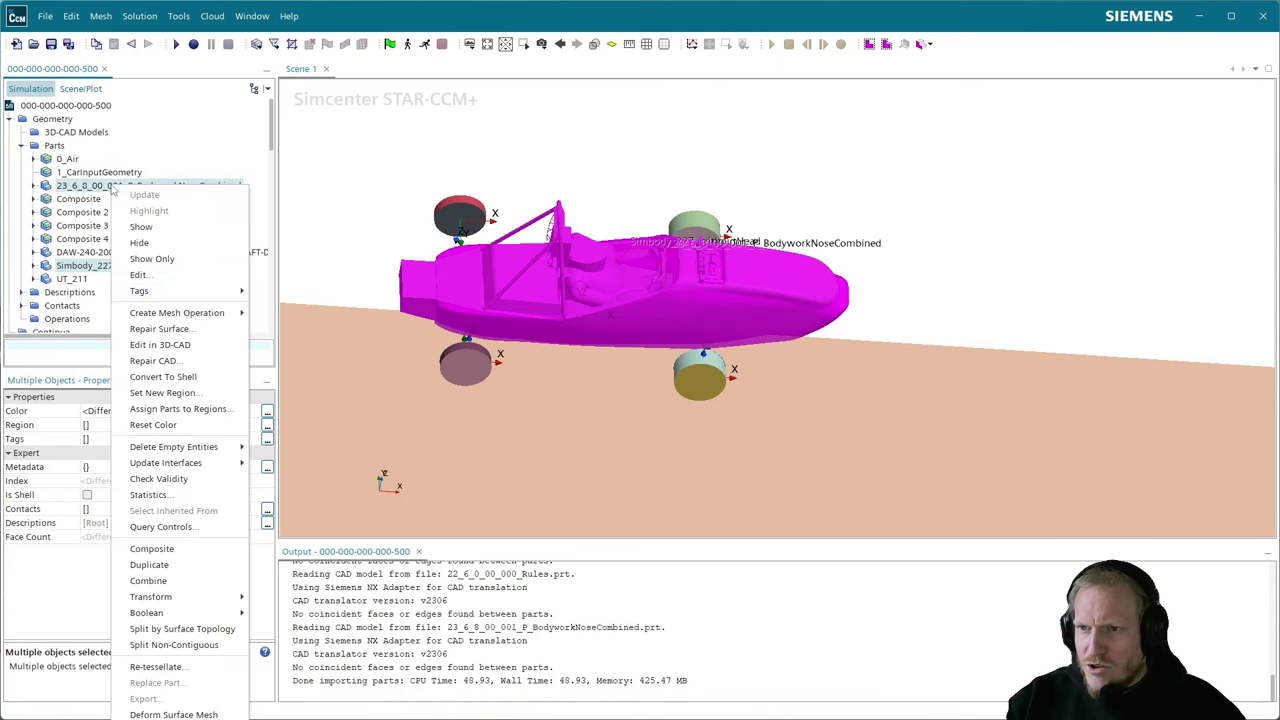
pyautogui.click(205, 552)
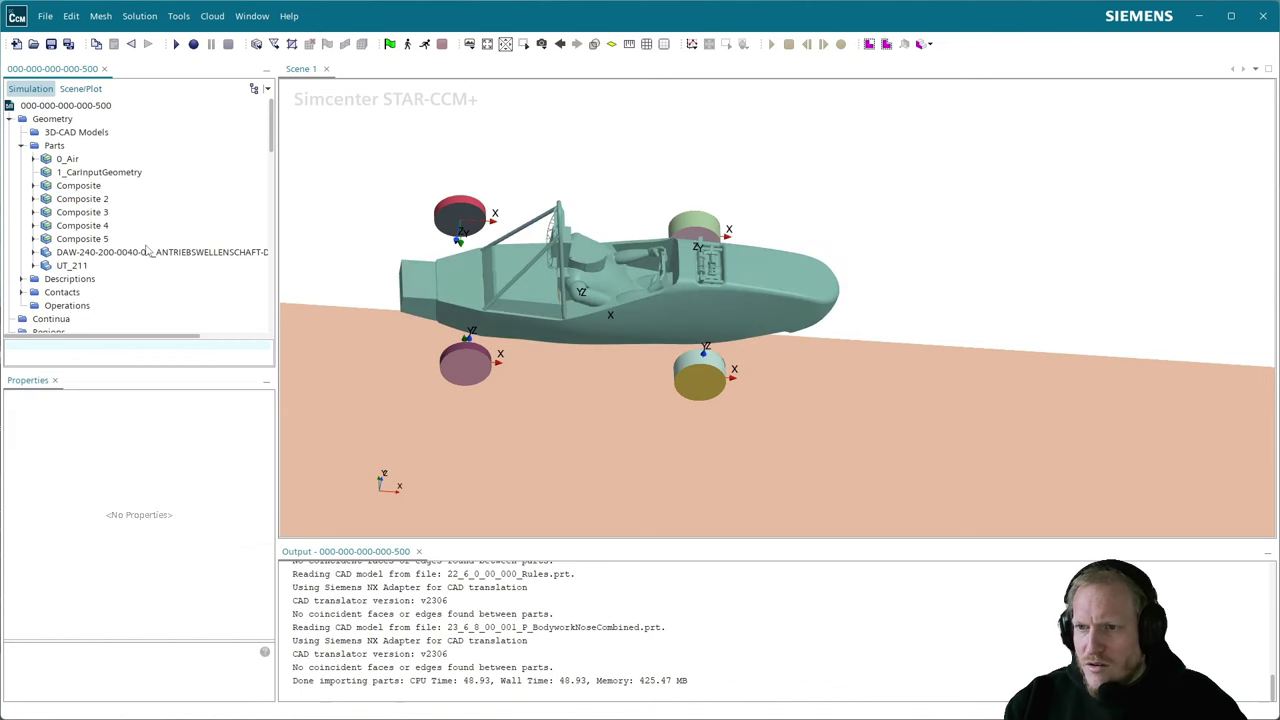
# - Rename the front wing composite part as 2_FW_293 and move it into 1_CarInputGeometry
pyautogui.click(145, 253)
pyautogui.click(78, 266)
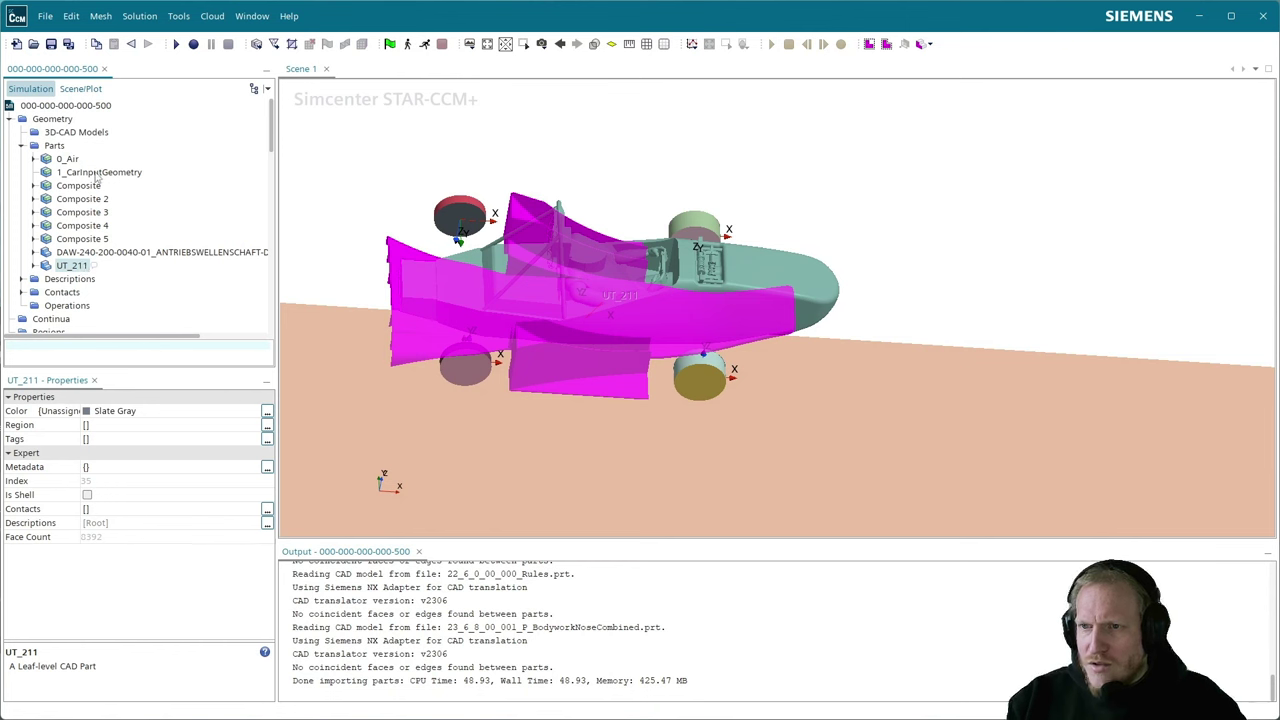
pyautogui.click(89, 186)
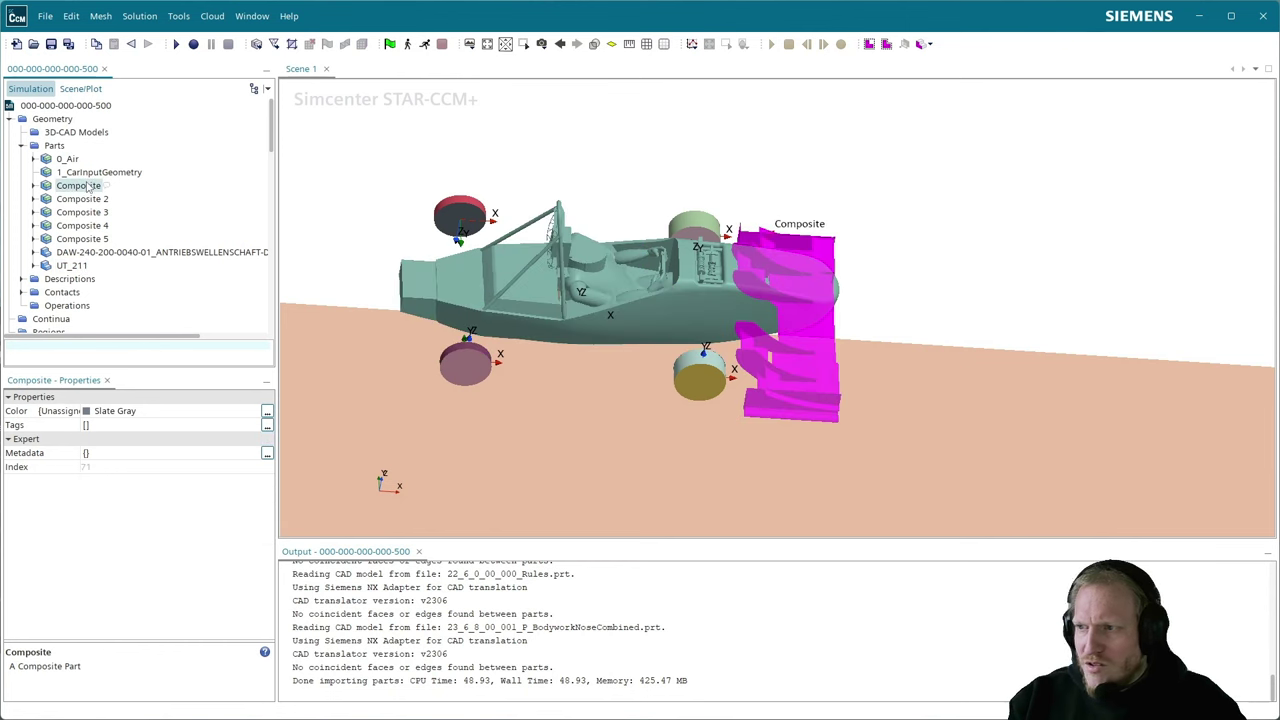
pyautogui.click(89, 186)
pyautogui.write('2_')
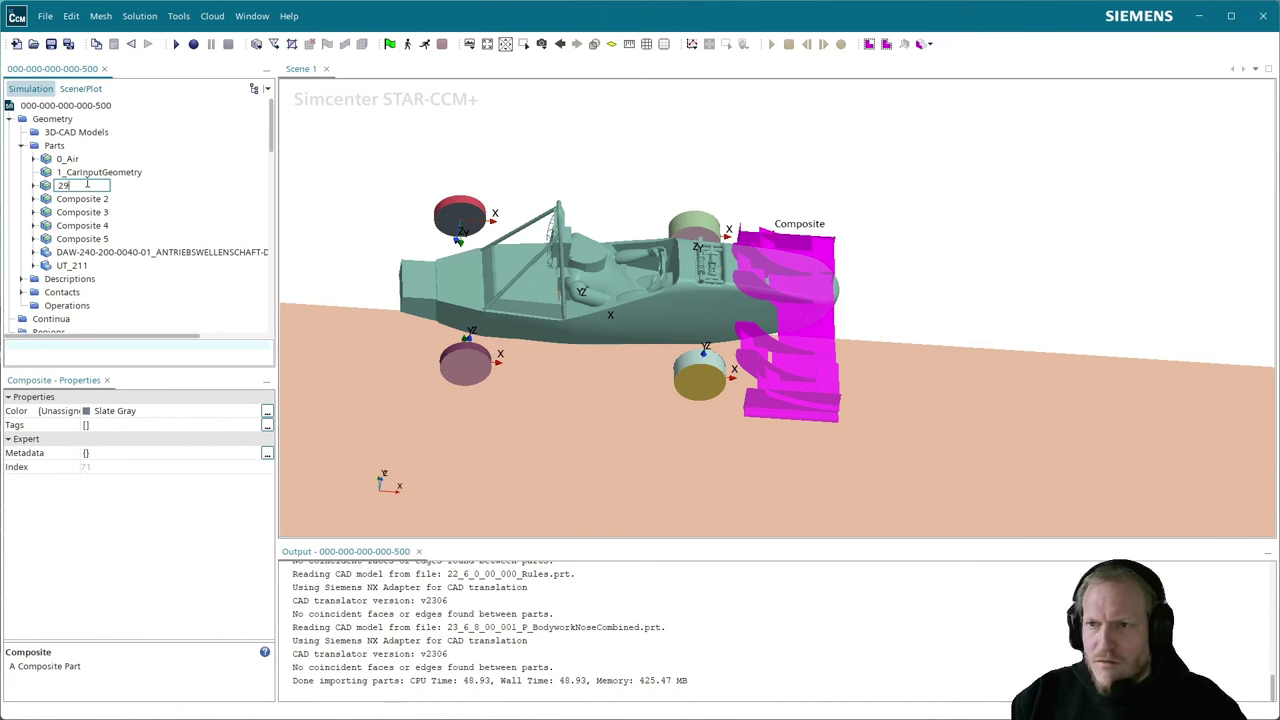
pyautogui.write(' FW')
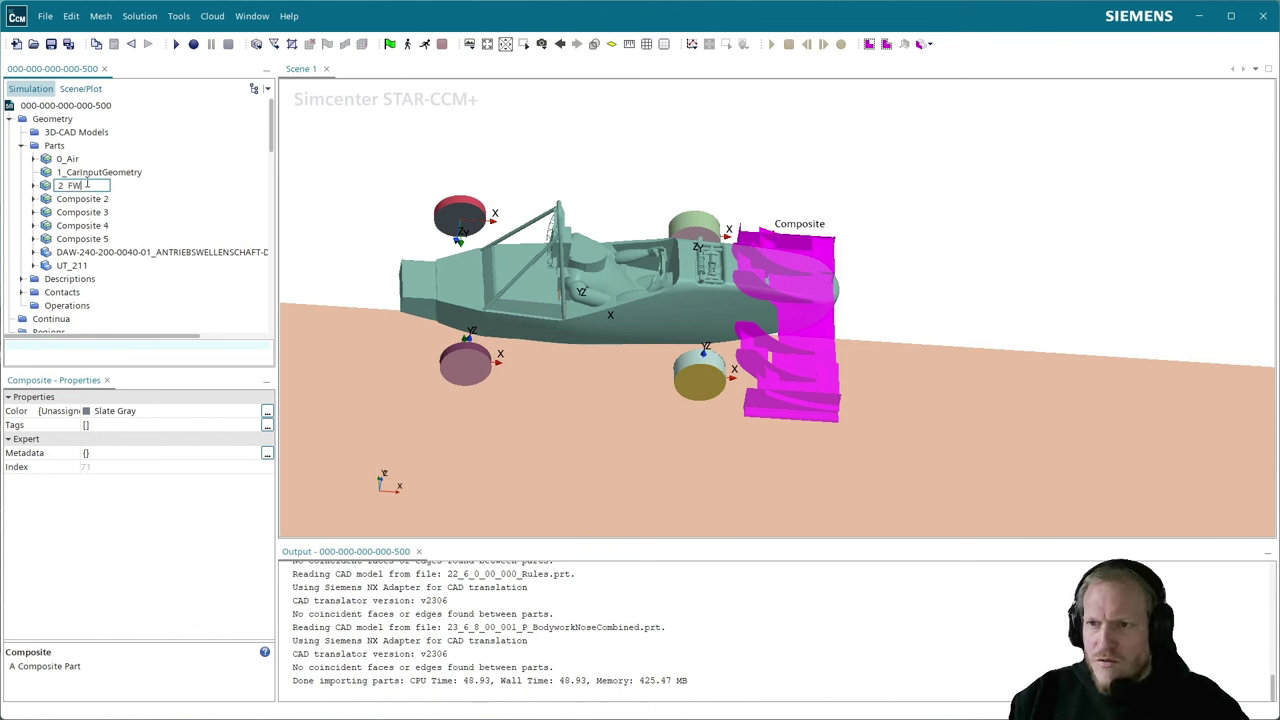
pyautogui.write(' 393')
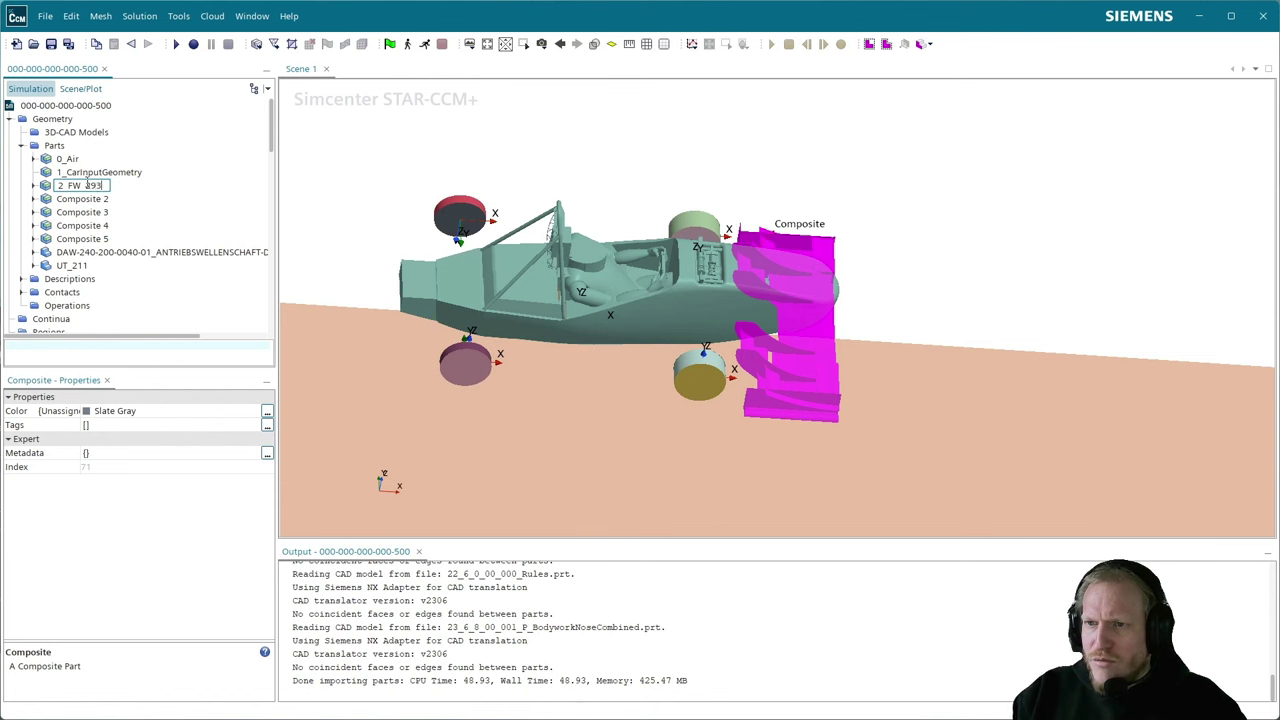
pyautogui.press('Return')
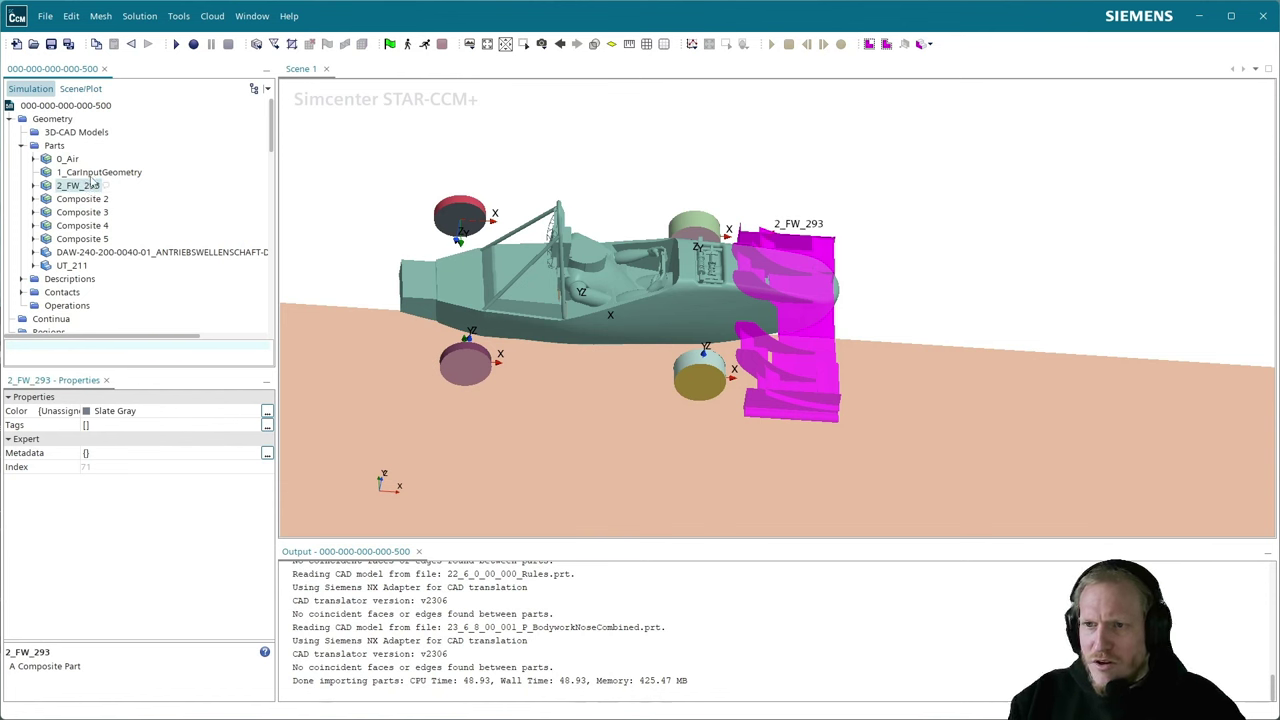
pyautogui.press('Delete')
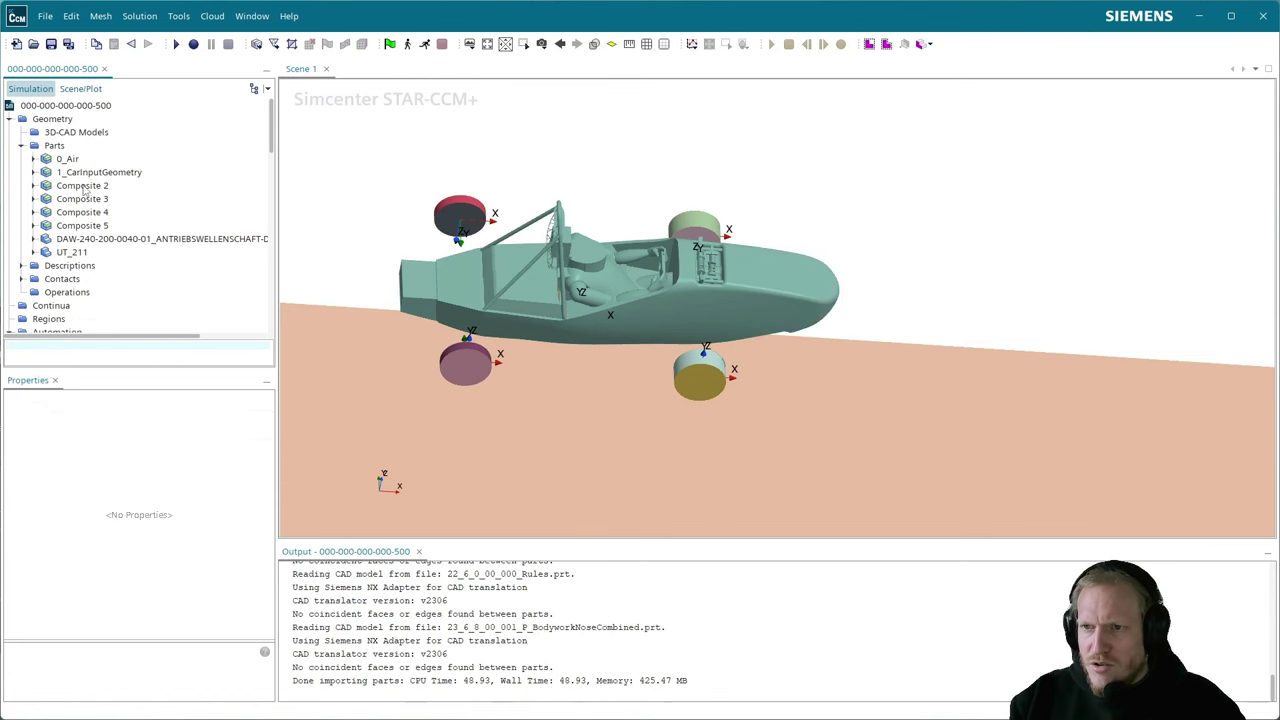
# - Check the contents of Composite 2 with the rotating suspension parts and rename it as 9_SuspRot
pyautogui.click(83, 186)
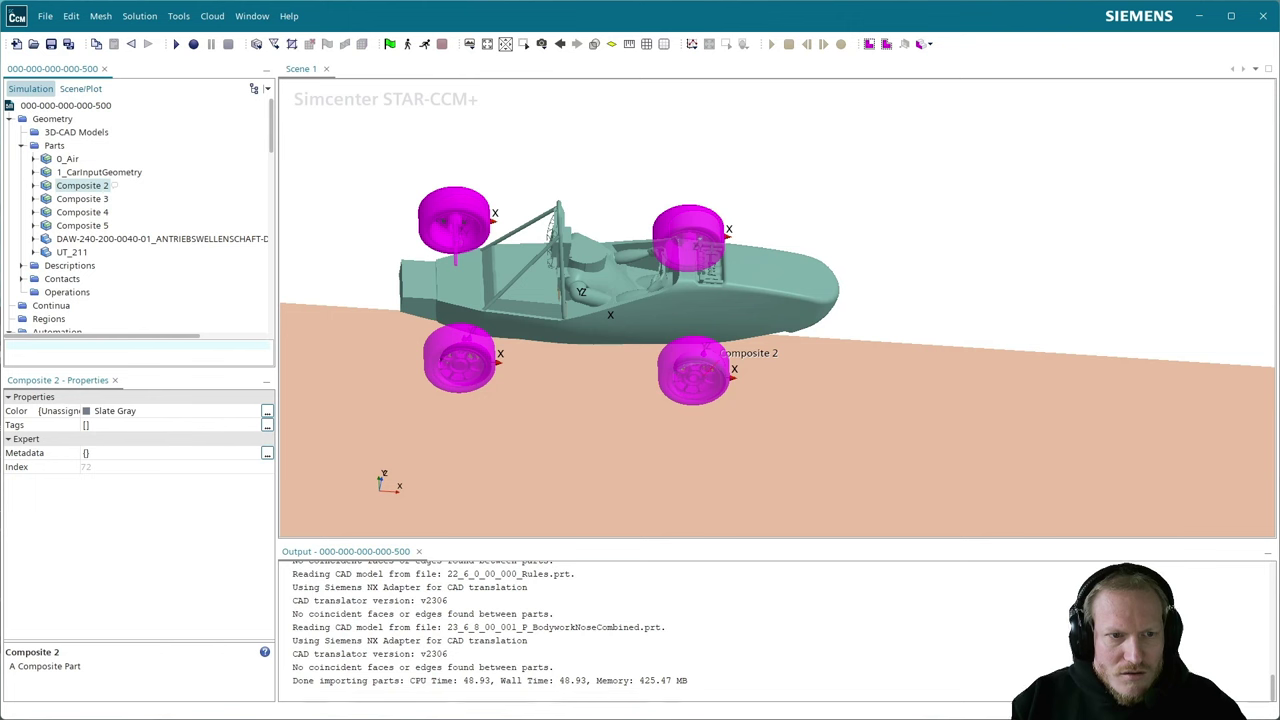
pyautogui.click(33, 185)
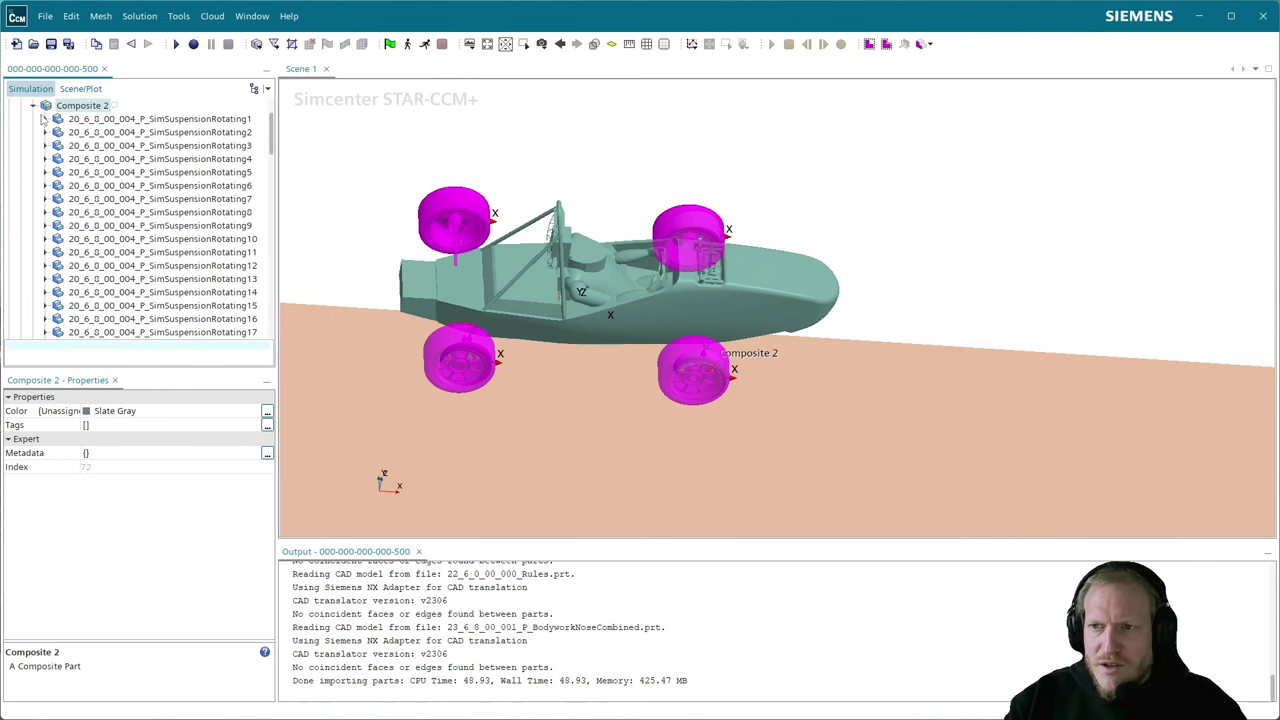
pyautogui.click(34, 106)
pyautogui.scroll(3, 41, 145)
pyautogui.click(95, 188)
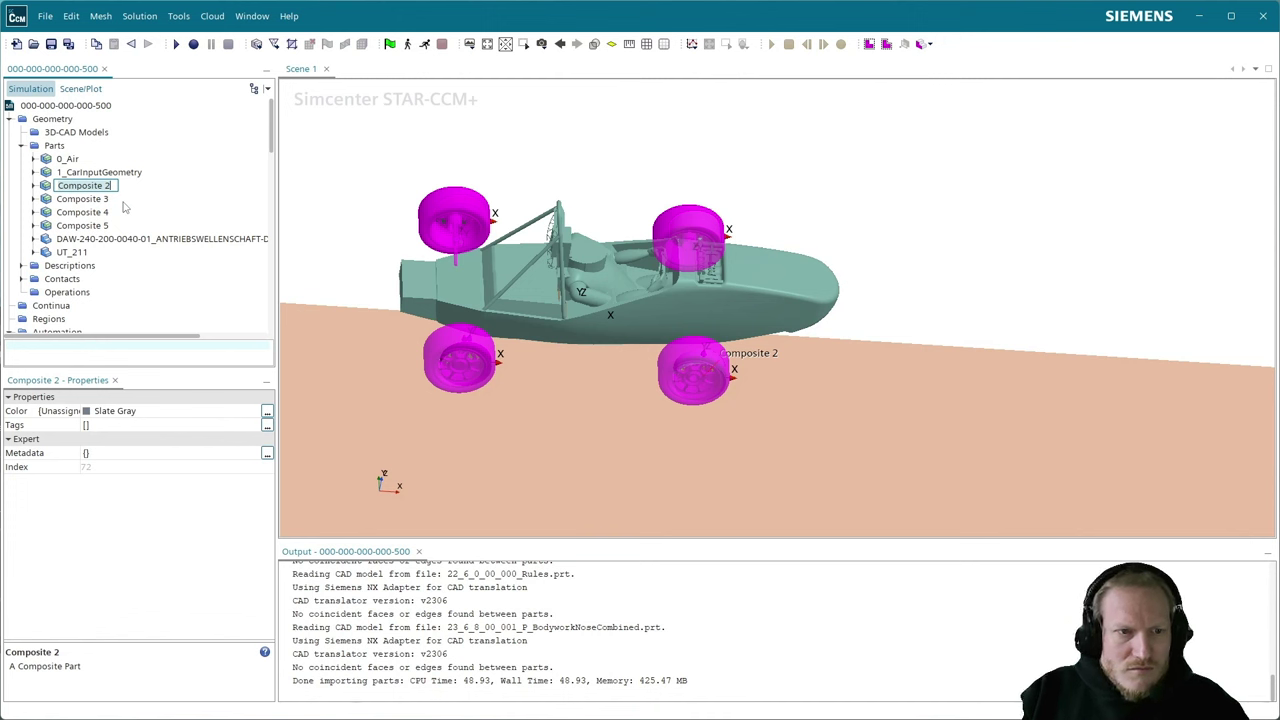
pyautogui.write('9_')
pyautogui.write(' Susp')
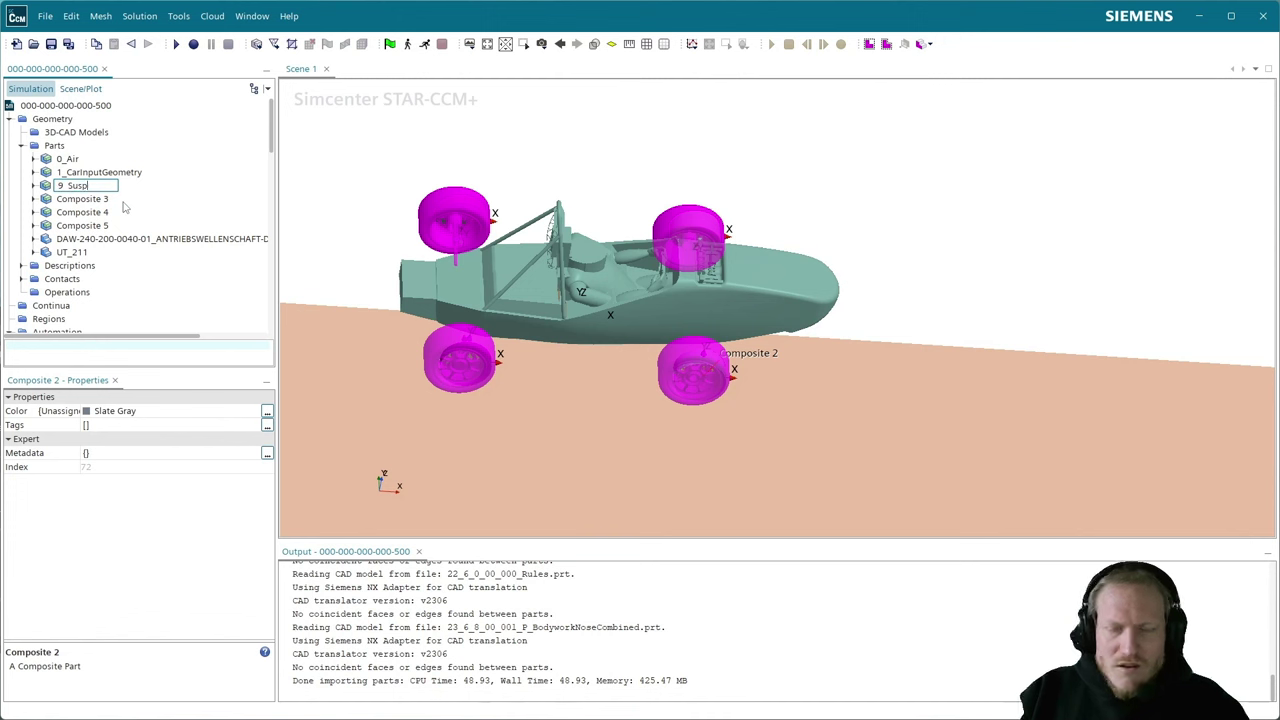
pyautogui.write('Rot')
pyautogui.press('Return')
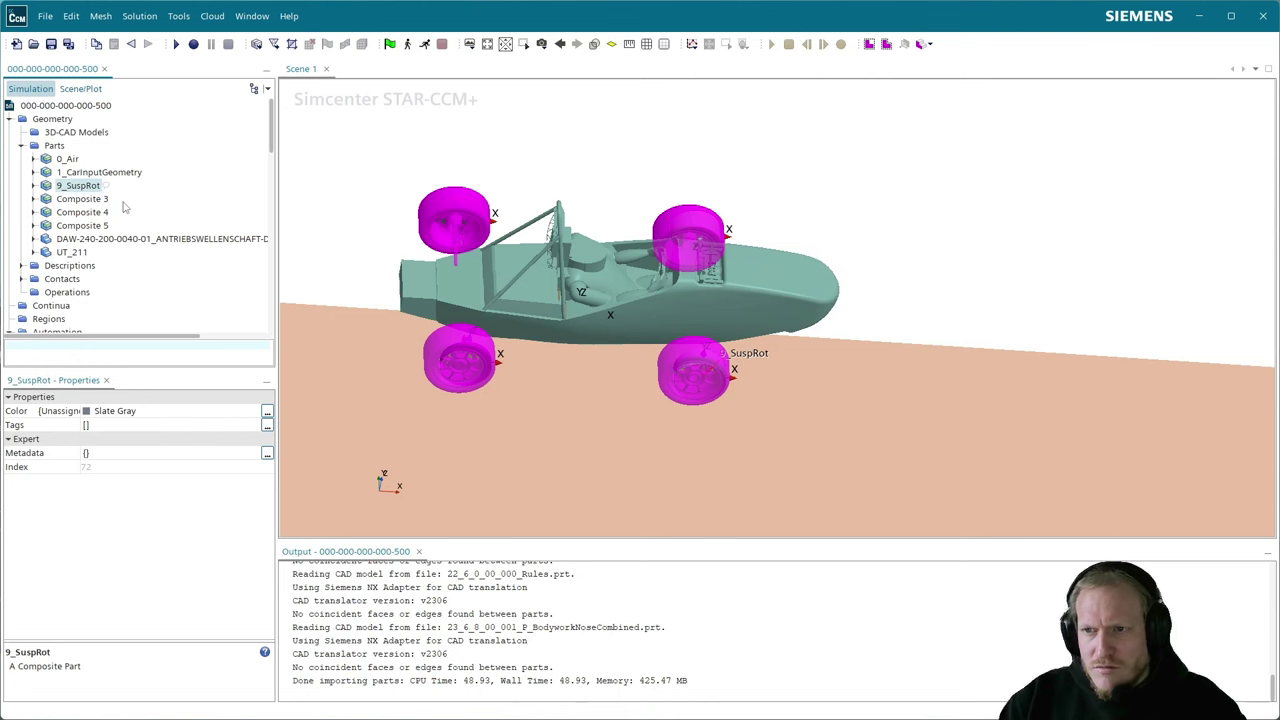
# - Rename the composite part containing the rules volumes as 9_Rules
pyautogui.click(106, 200)
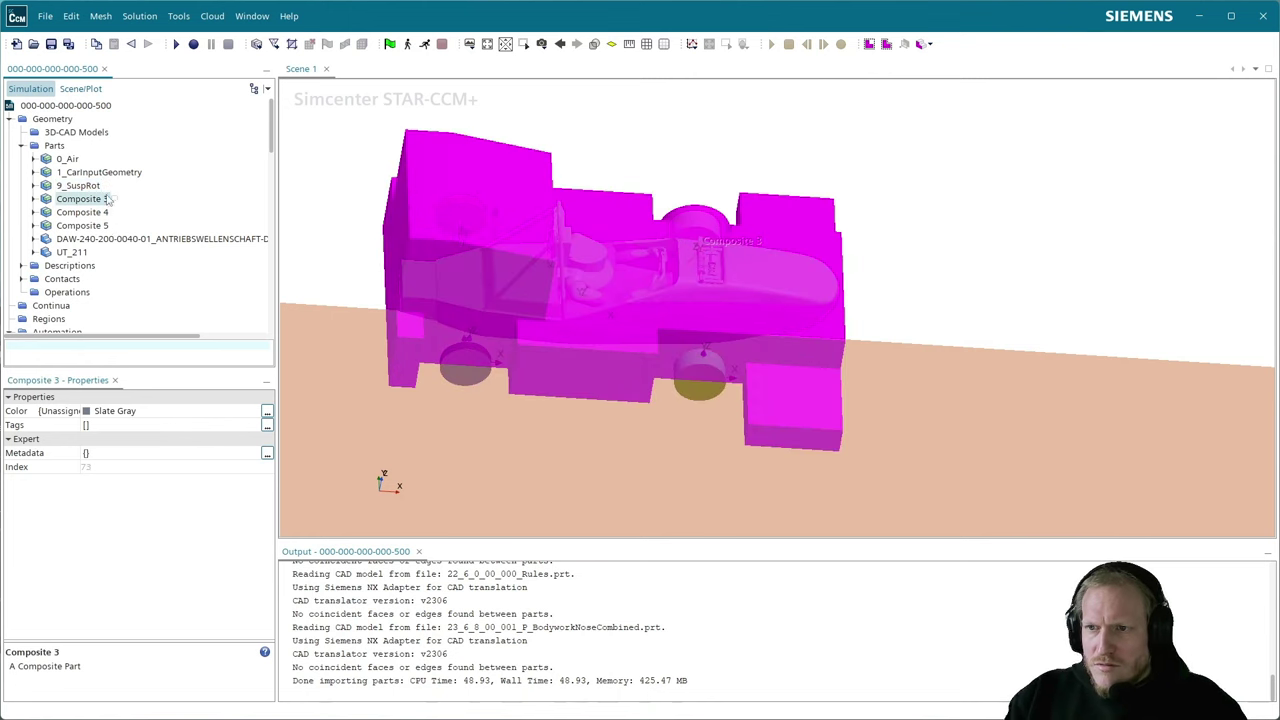
pyautogui.click(107, 199)
pyautogui.write('9_')
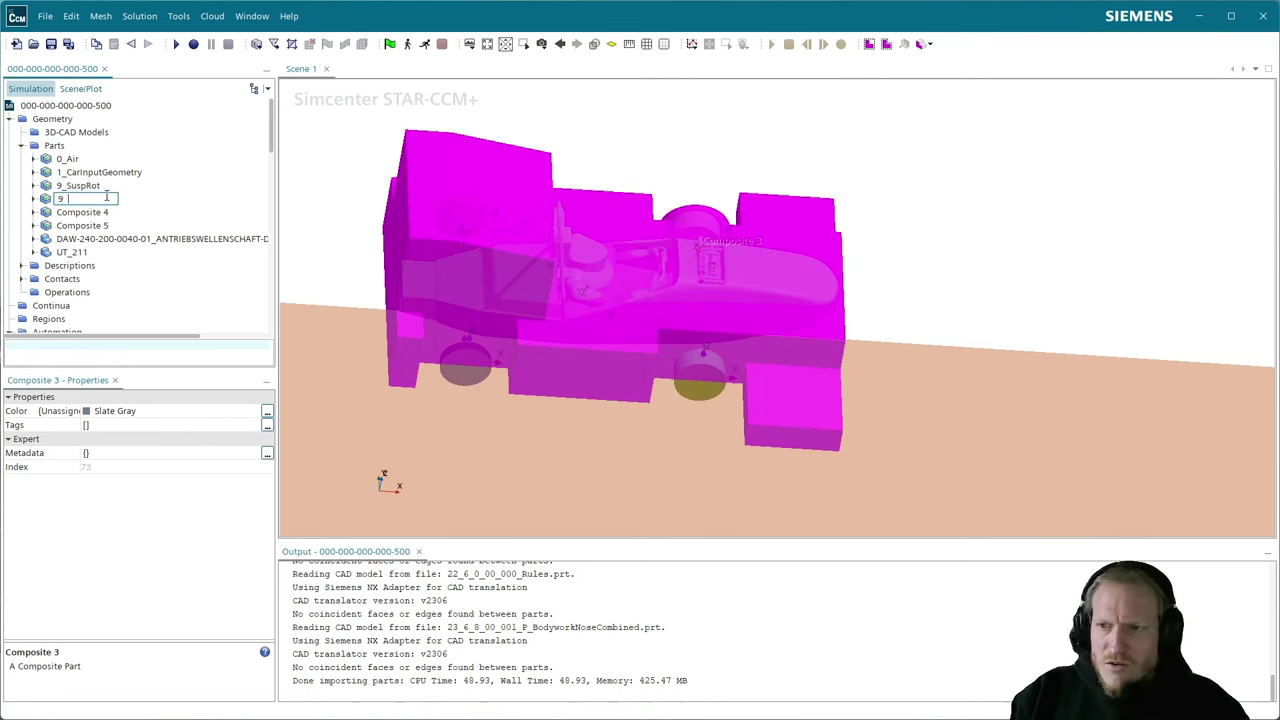
pyautogui.write('Rules')
pyautogui.press('Return')
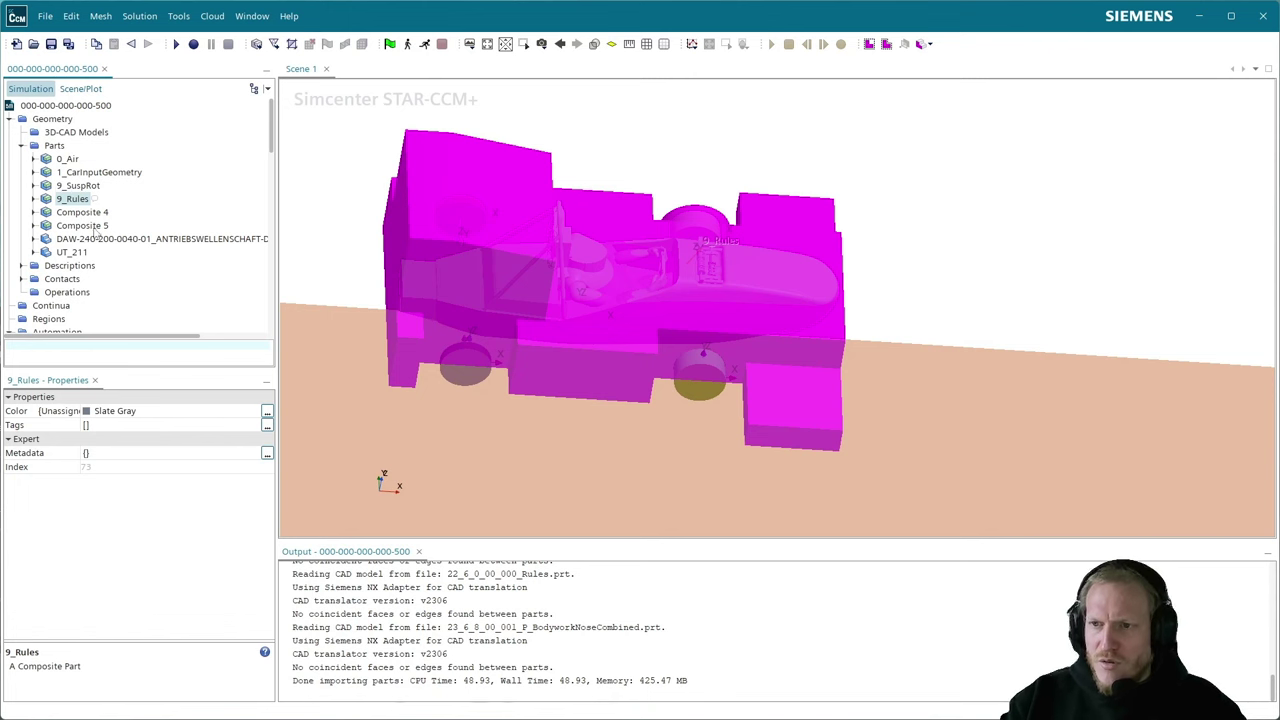
# - Rename the rear wing composite part as 3_RW_253 and move it together with 9_SuspRot into 1_CarInputGeometry
pyautogui.click(83, 212)
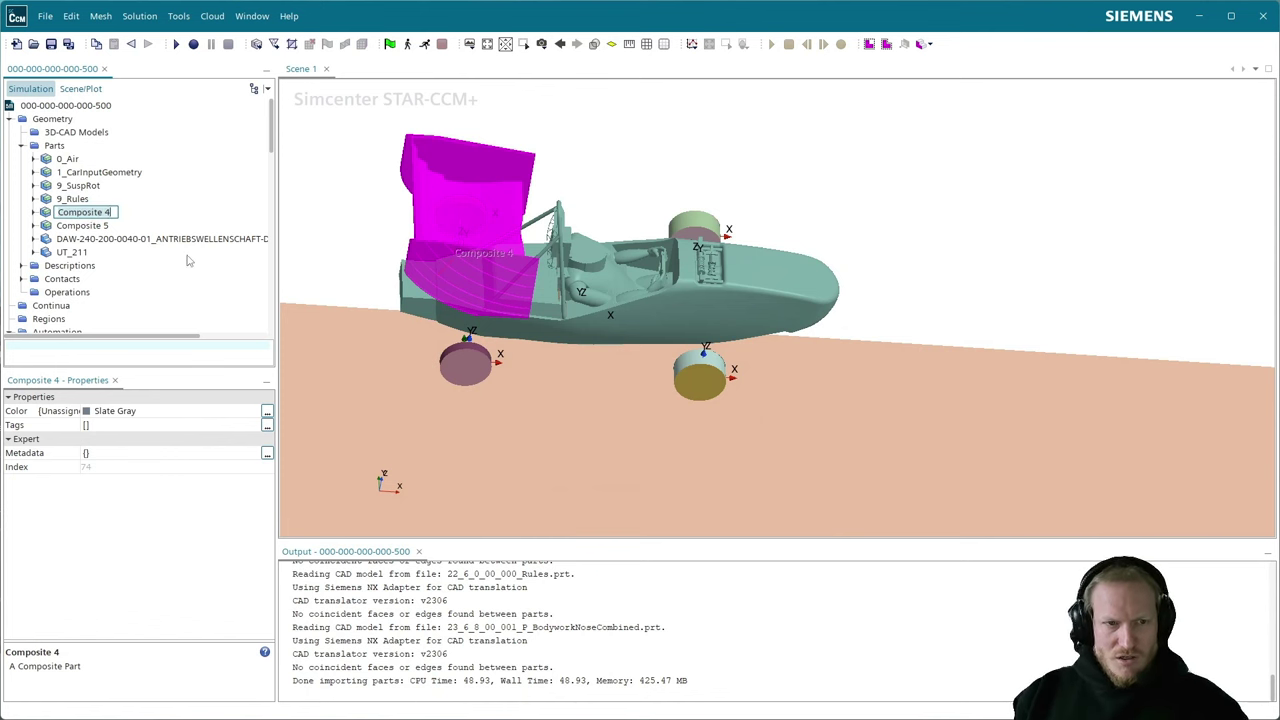
pyautogui.write('3_RW')
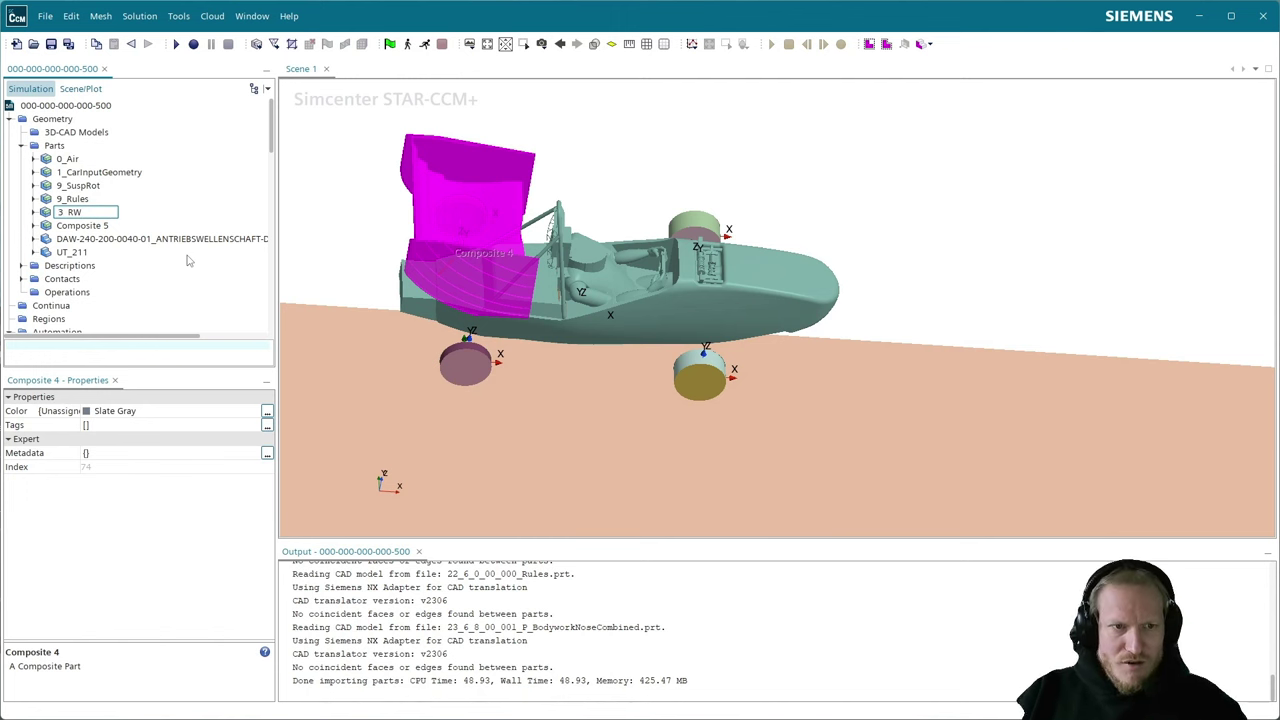
pyautogui.write(' 253')
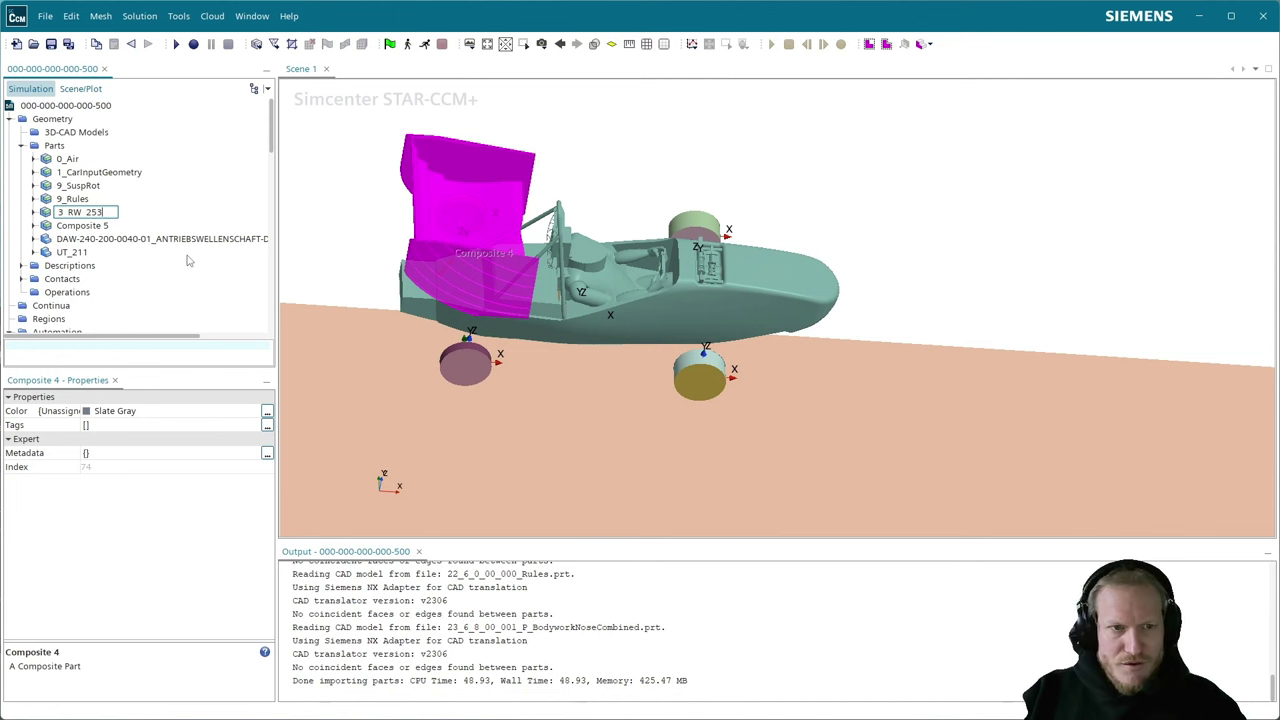
pyautogui.press('Return')
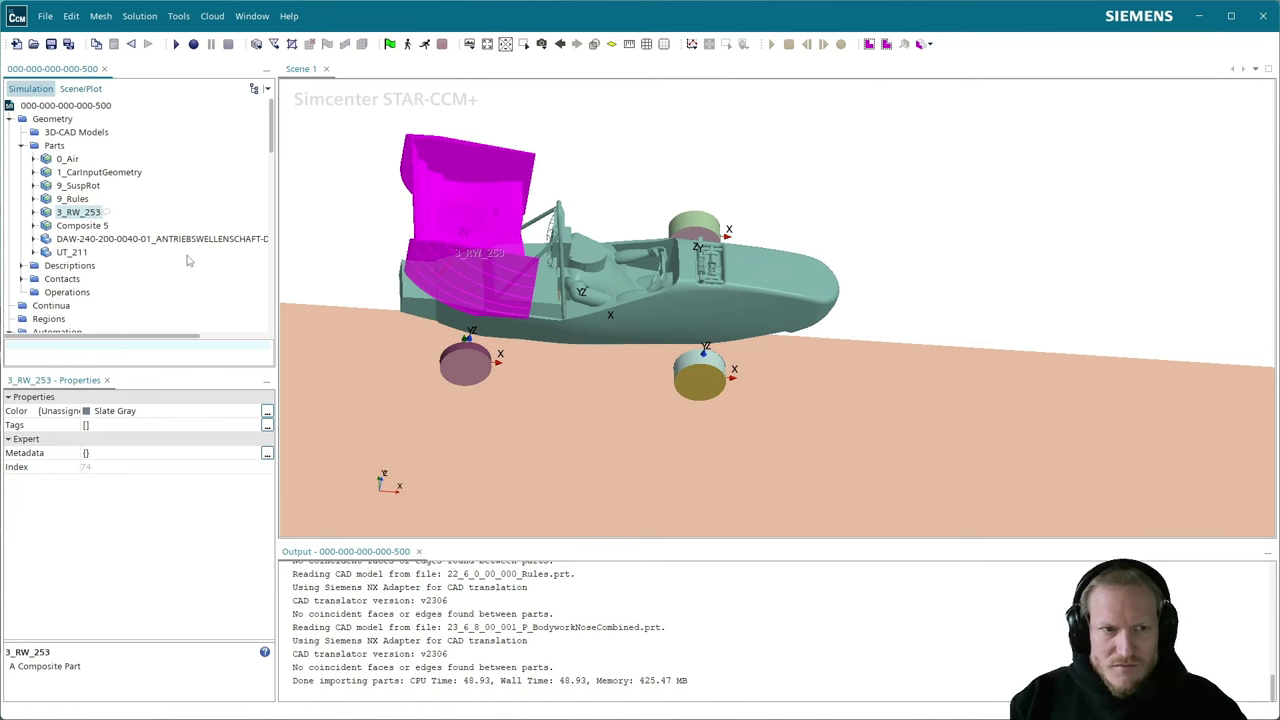
pyautogui.keyDown('ctrl'); pyautogui.click(90, 188); pyautogui.keyUp('ctrl')
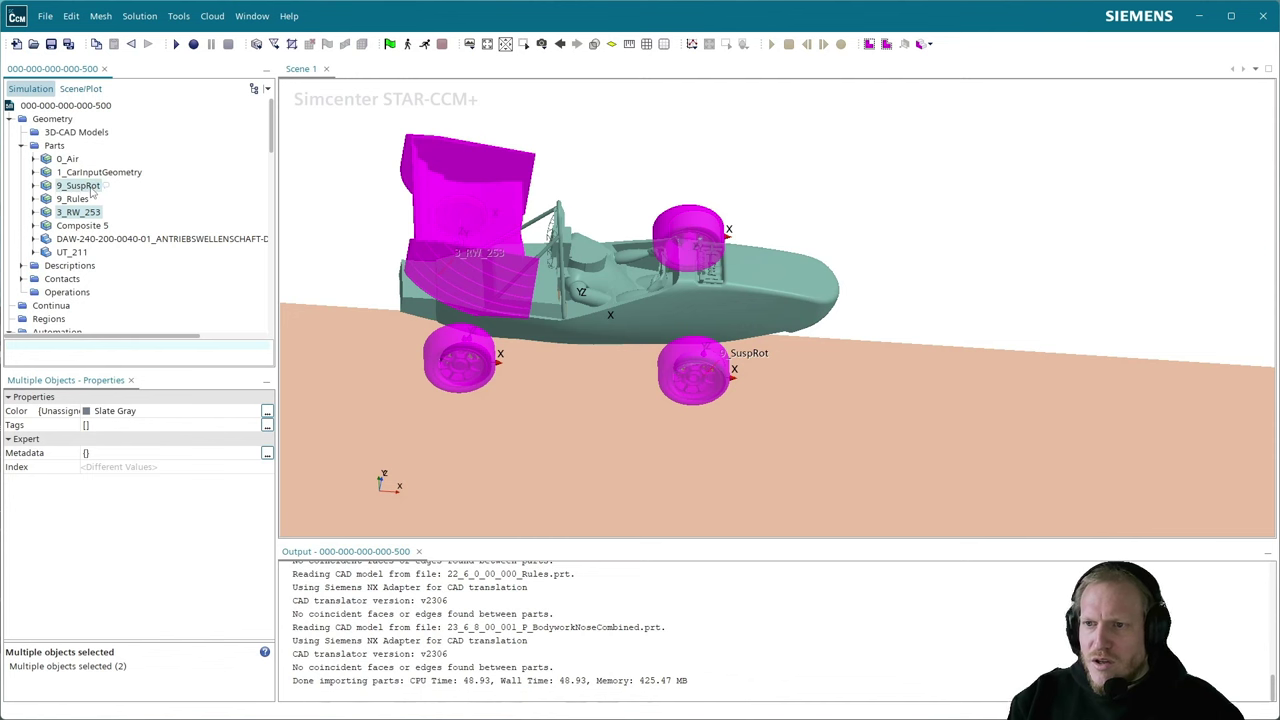
pyautogui.press('Delete')
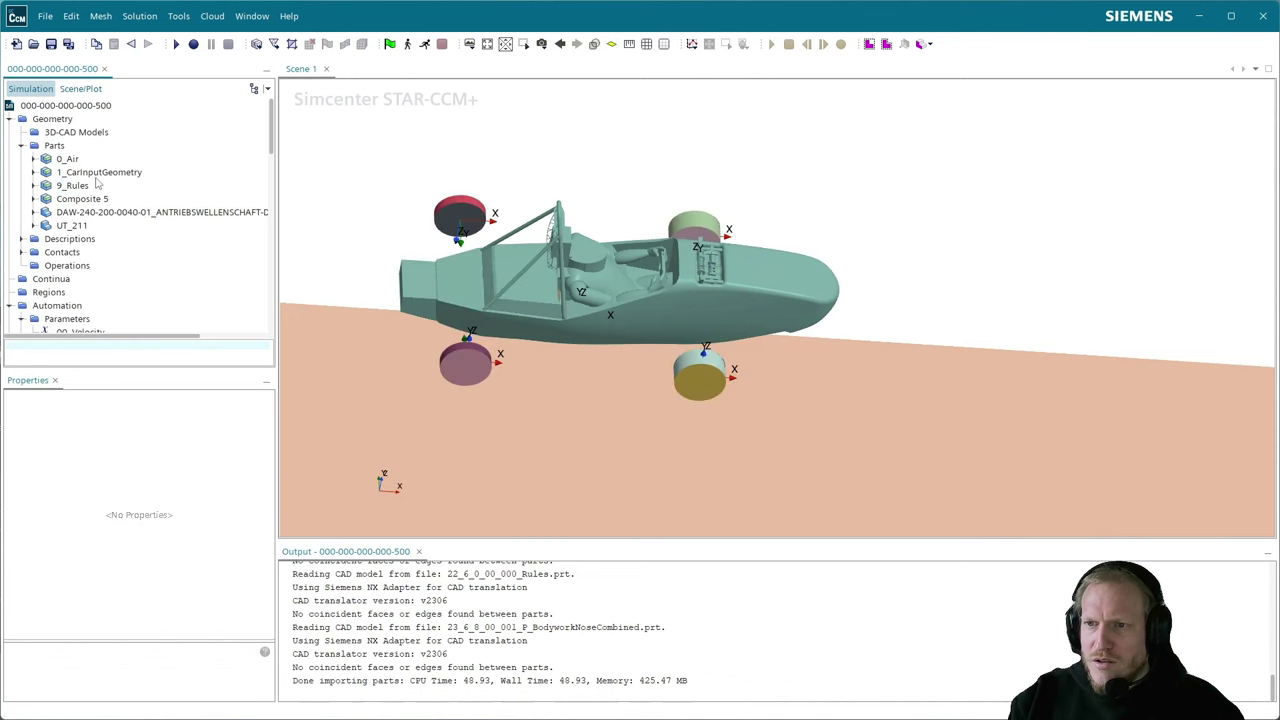
# - Rename the bodywork composite part Composite 5 as 0_Body and move it into 1_CarInputGeometry
pyautogui.click(86, 200)
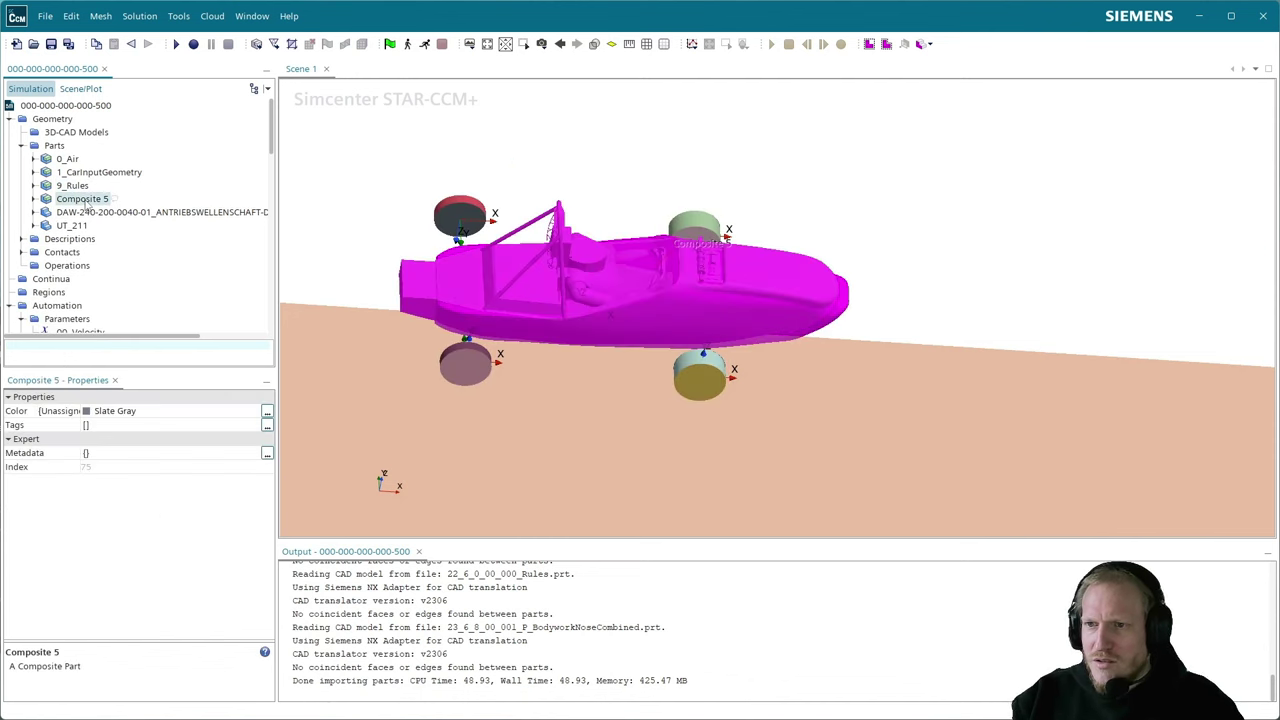
pyautogui.click(86, 201)
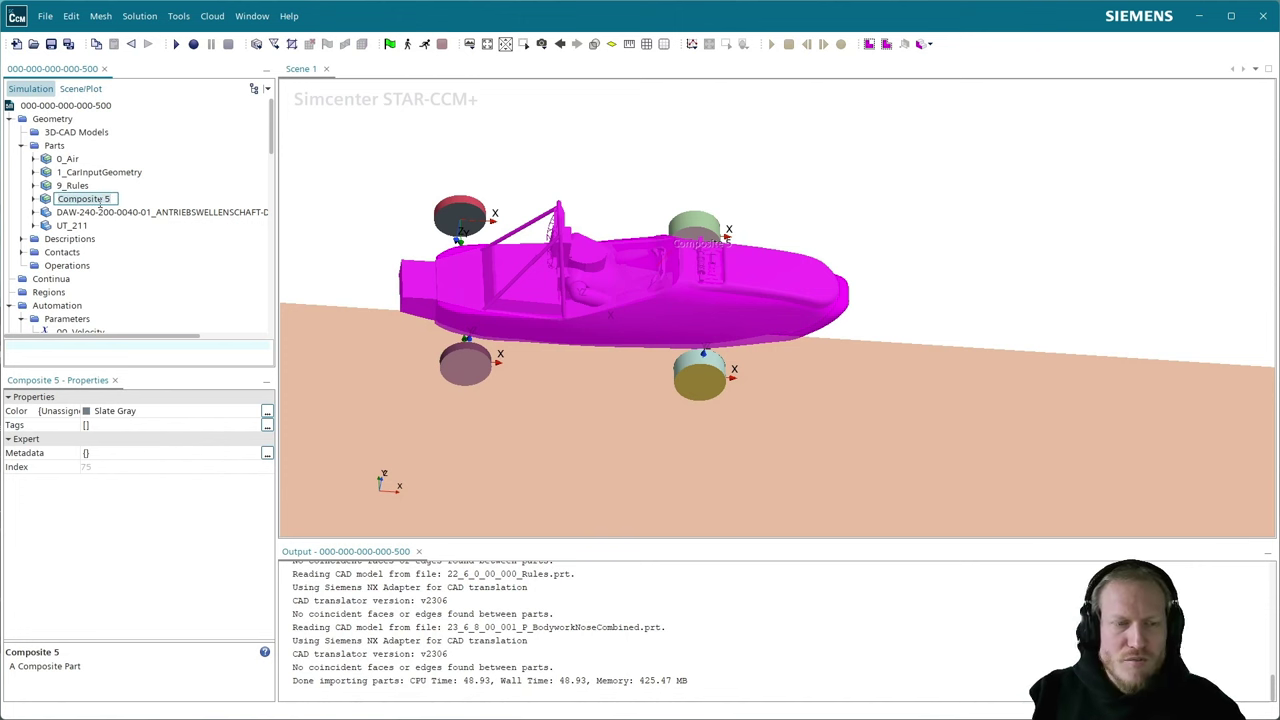
pyautogui.write('0_Body')
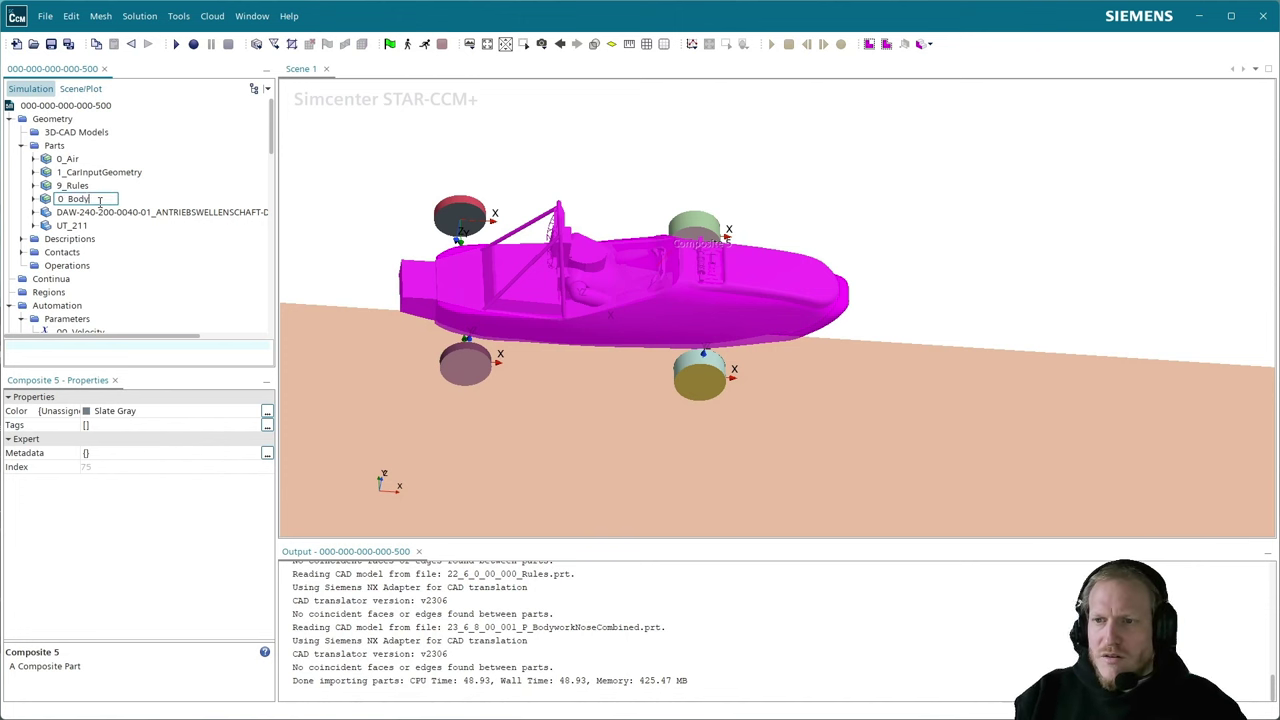
pyautogui.press('Return')
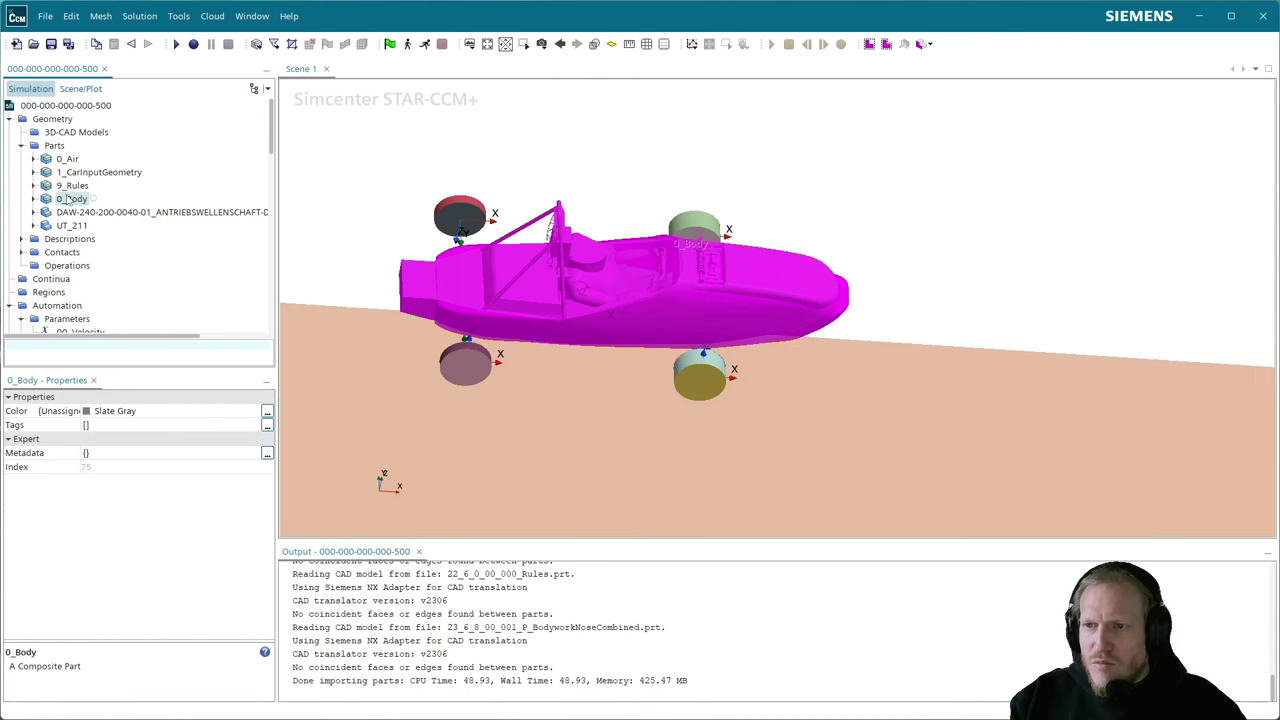
pyautogui.click(95, 199)
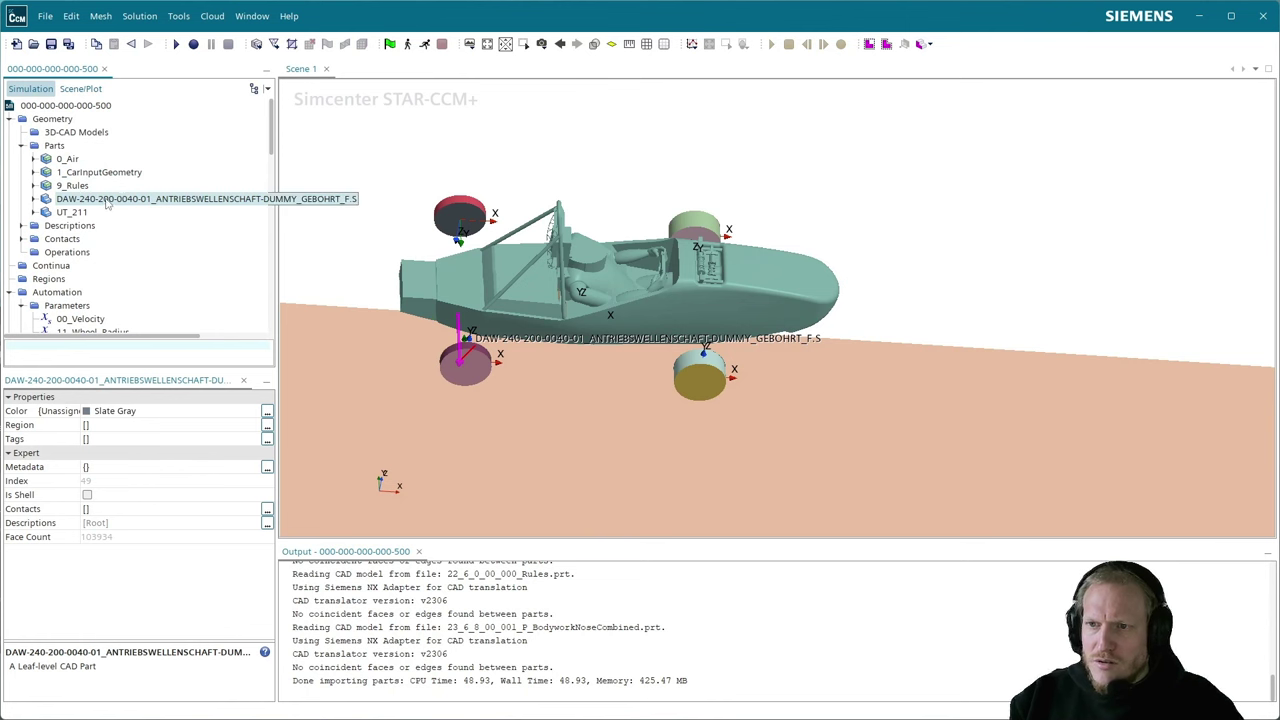
pyautogui.click(105, 199)
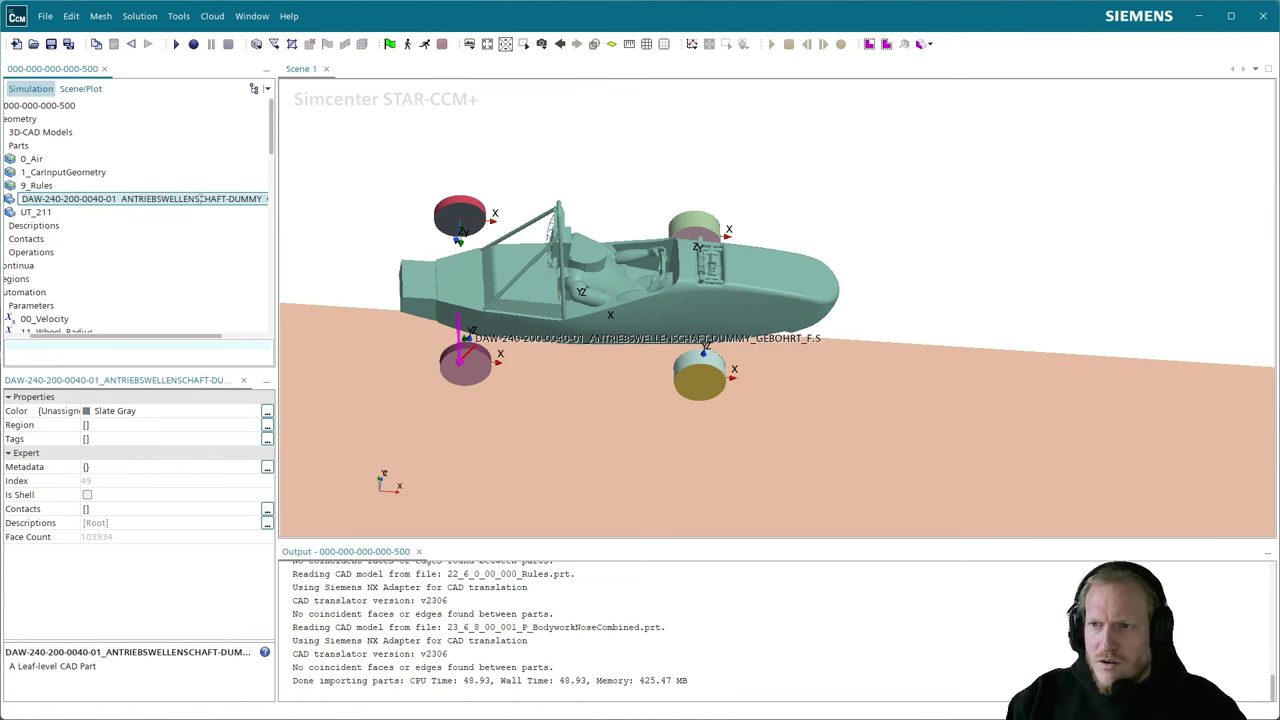
# - Rename the ANTRIEBSWELLENSCHAFT-DUMMY part to DriveShaft and move it into the 1_CarInputGeometry composite part
pyautogui.write('DriveShaft')
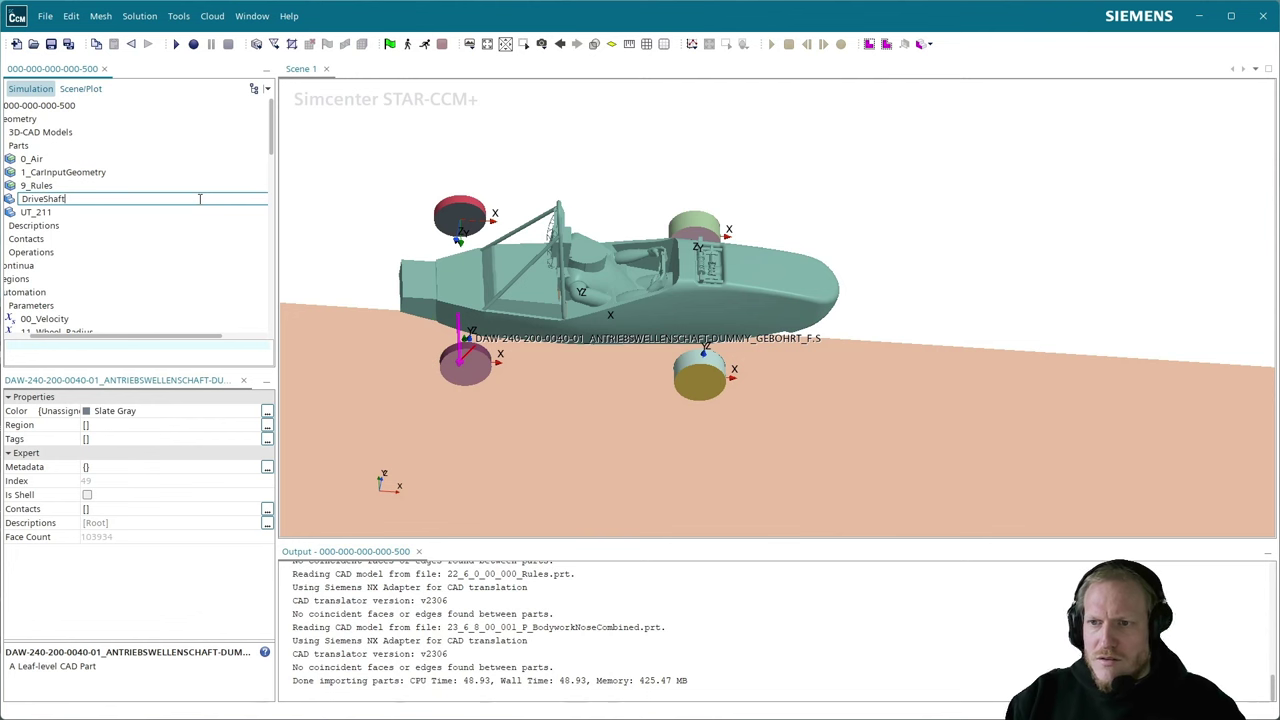
pyautogui.press('Return')
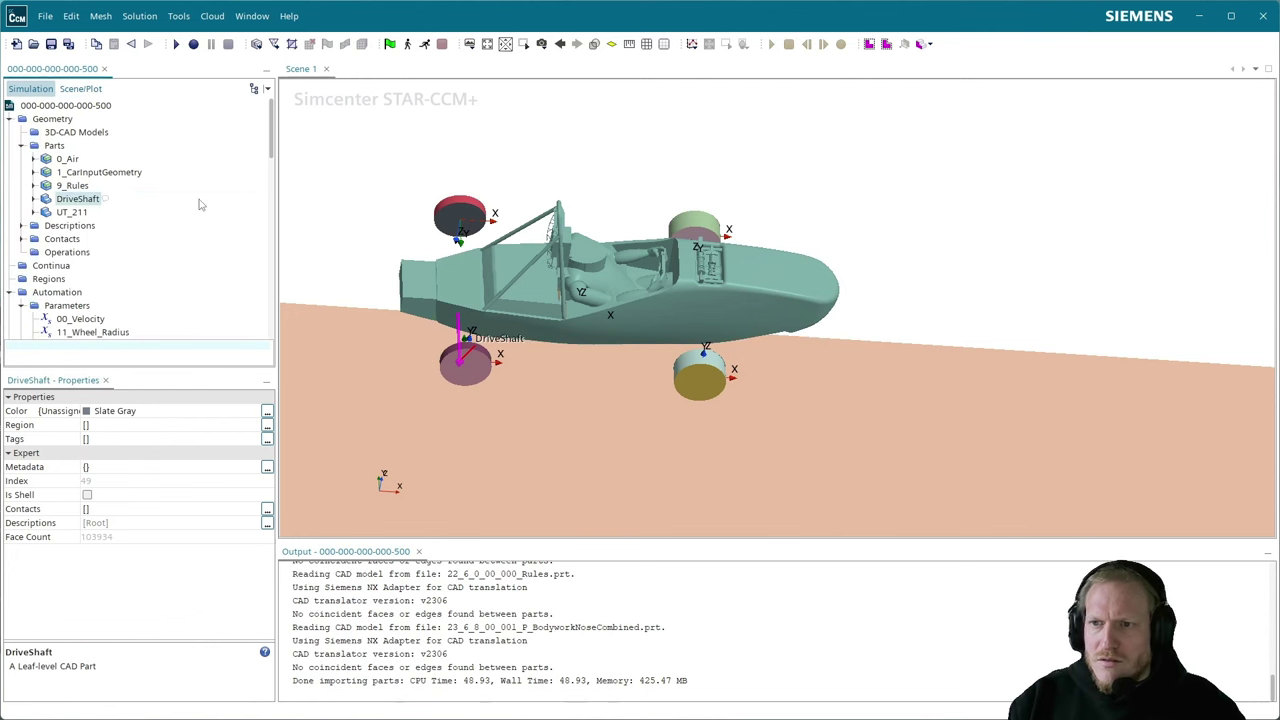
pyautogui.moveTo(72, 204); pyautogui.dragTo(88, 176)
# - Rename the part UT_211 to 4_UT_211 and move it into the 1_CarInputGeometry composite part
pyautogui.click(72, 199)
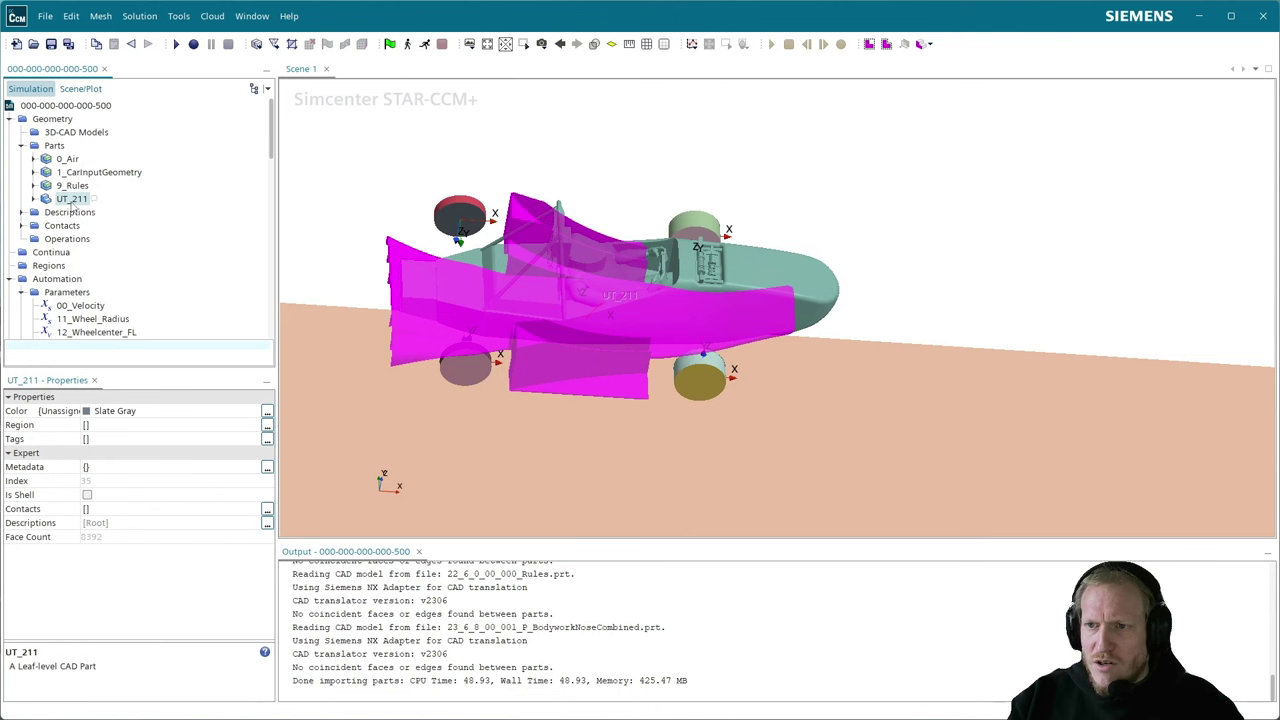
pyautogui.click(70, 199)
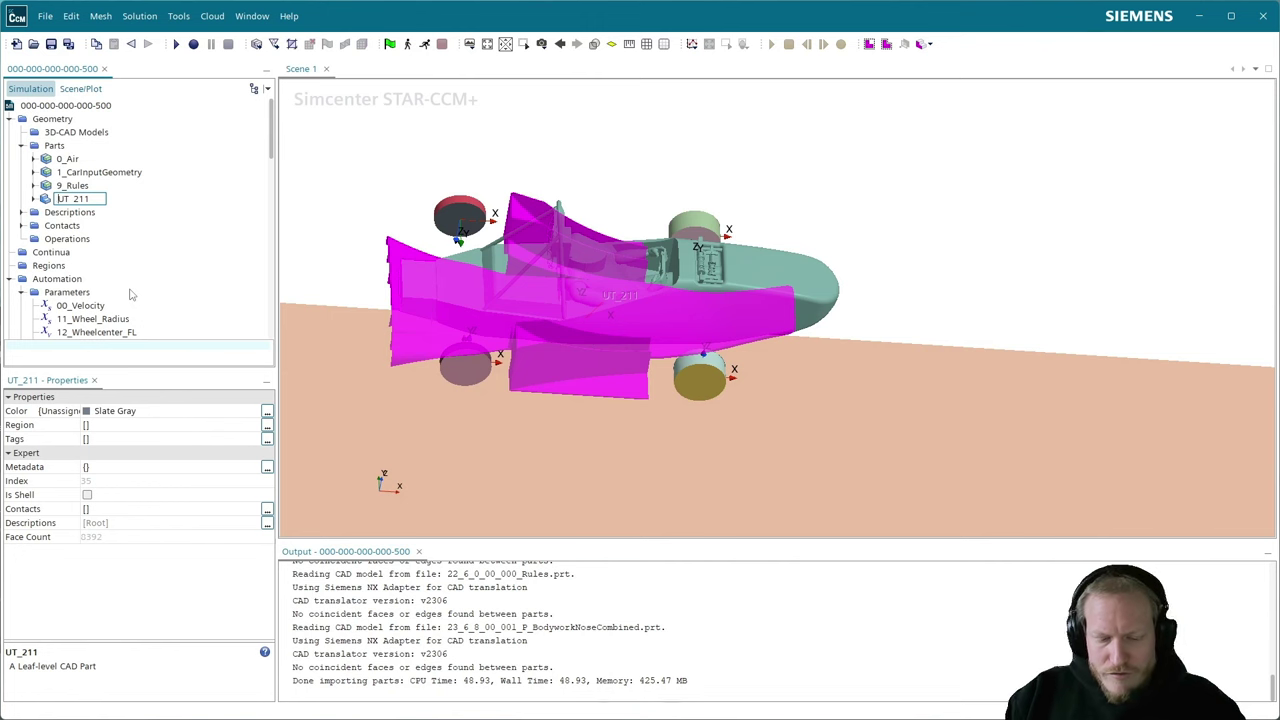
pyautogui.write('4_')
pyautogui.press('Return')
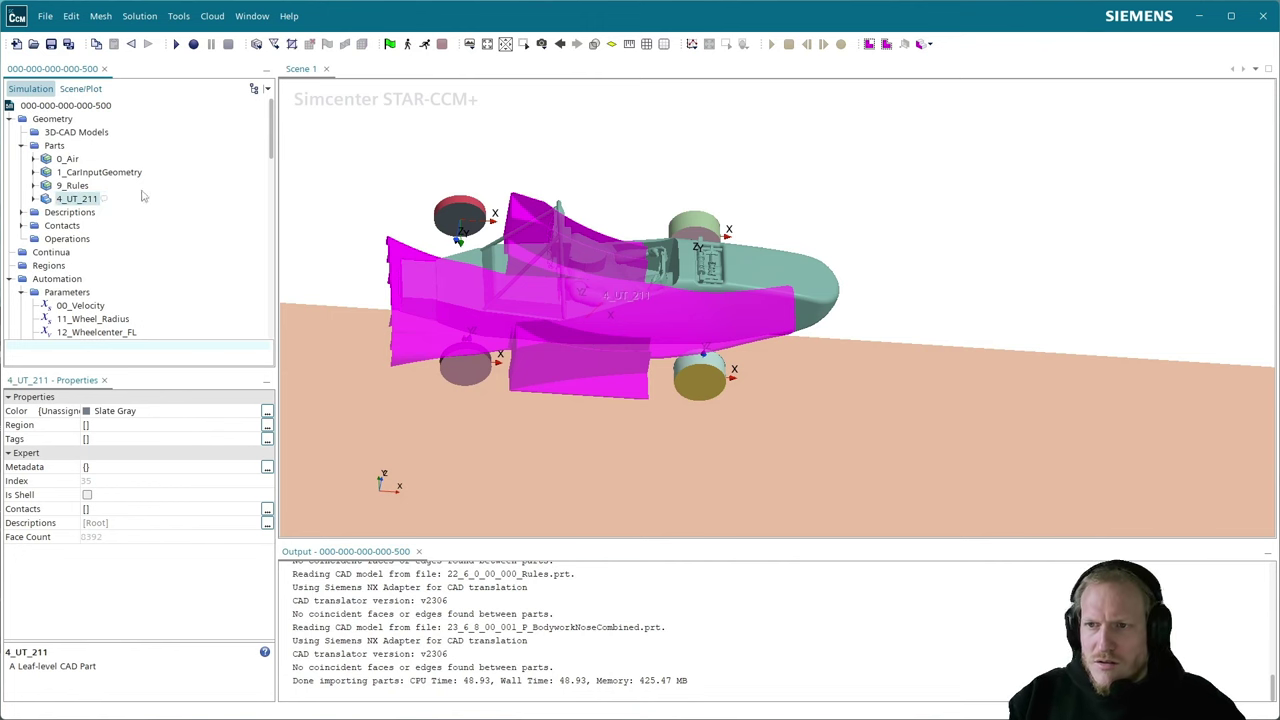
pyautogui.moveTo(62, 199); pyautogui.dragTo(80, 174)
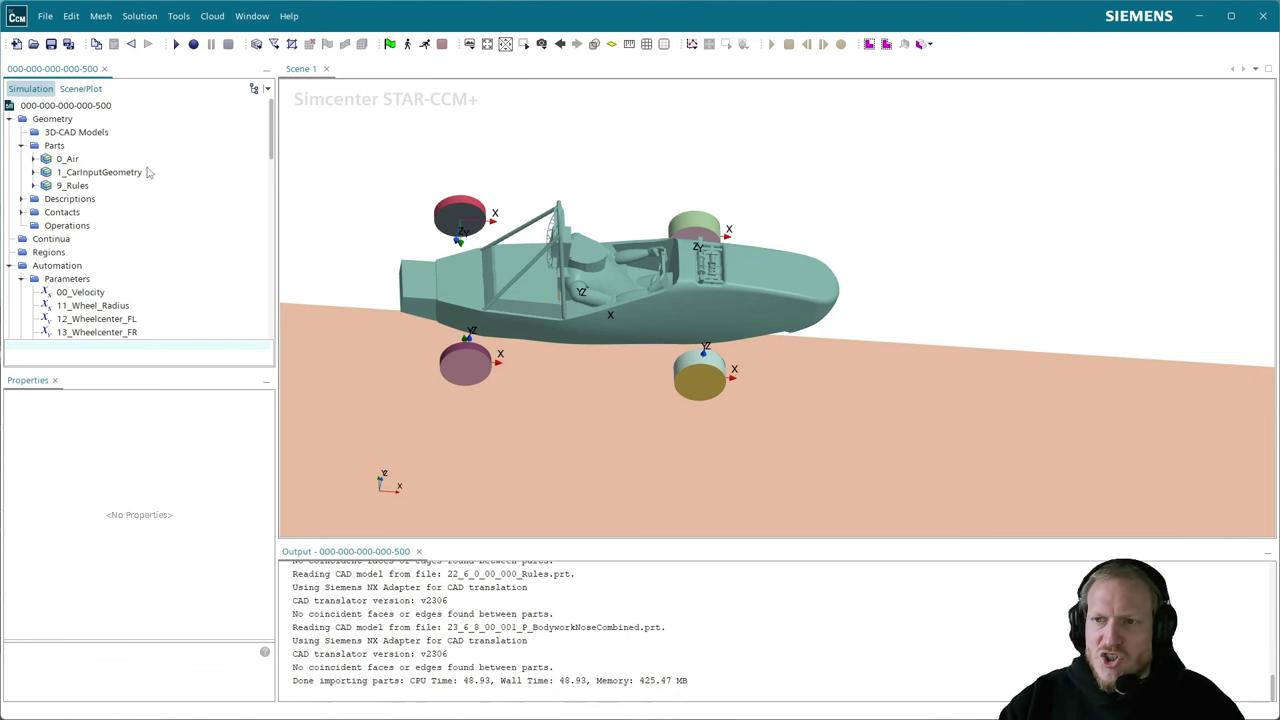
# - Delete the DriveShaft part from the 1_CarInputGeometry composite part
pyautogui.click(33, 172)
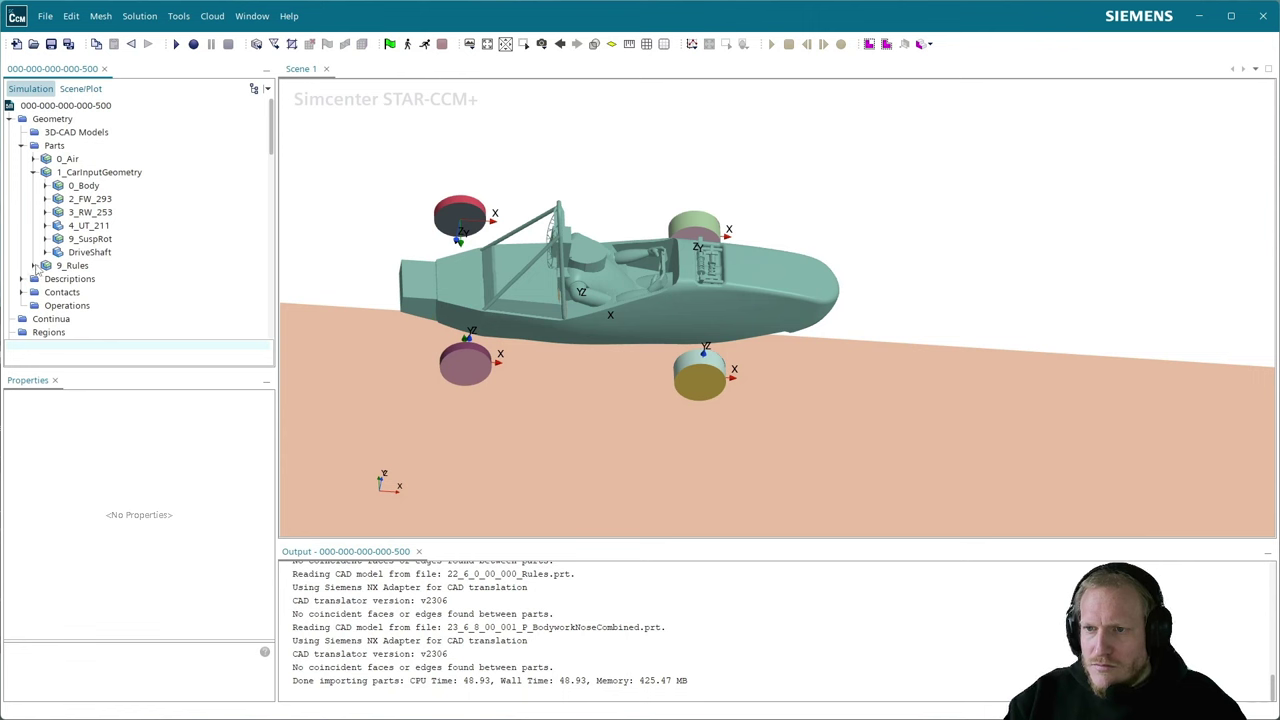
pyautogui.click(98, 253)
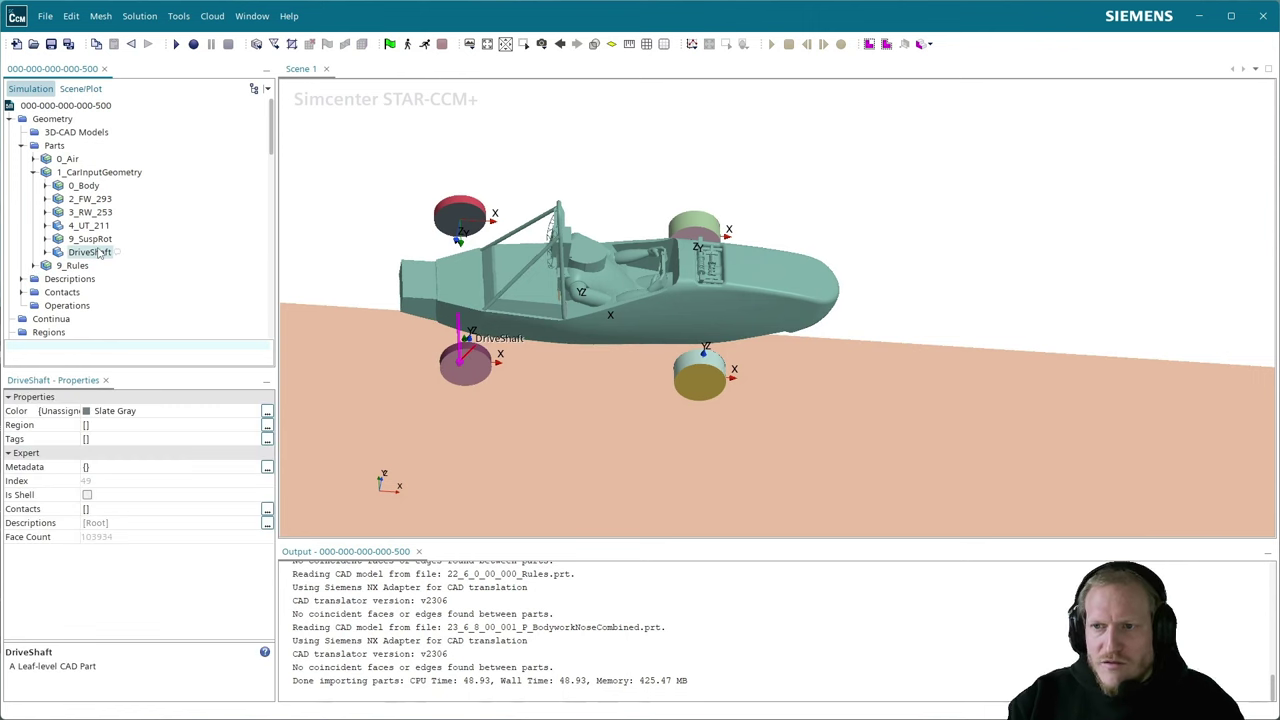
pyautogui.press('Delete')
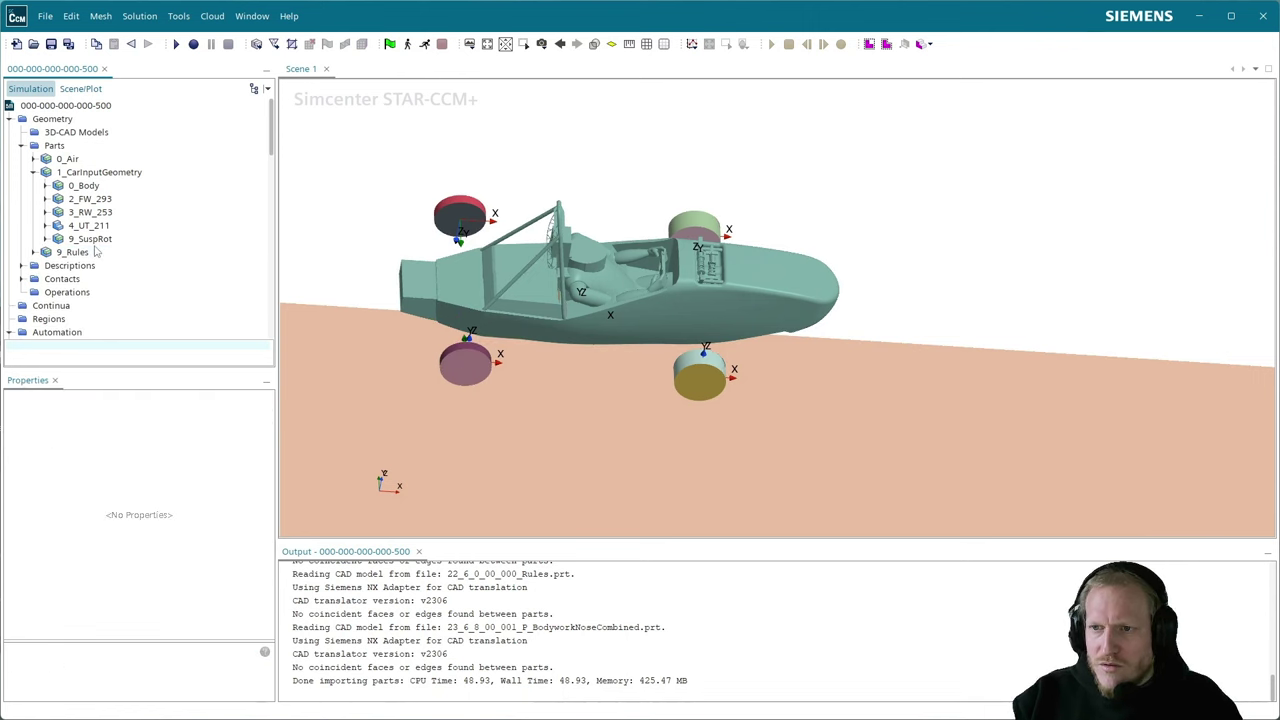
# - Examine the 9_SuspRot composite part and its individual suspension parts, and collapse its part list
pyautogui.click(80, 243)
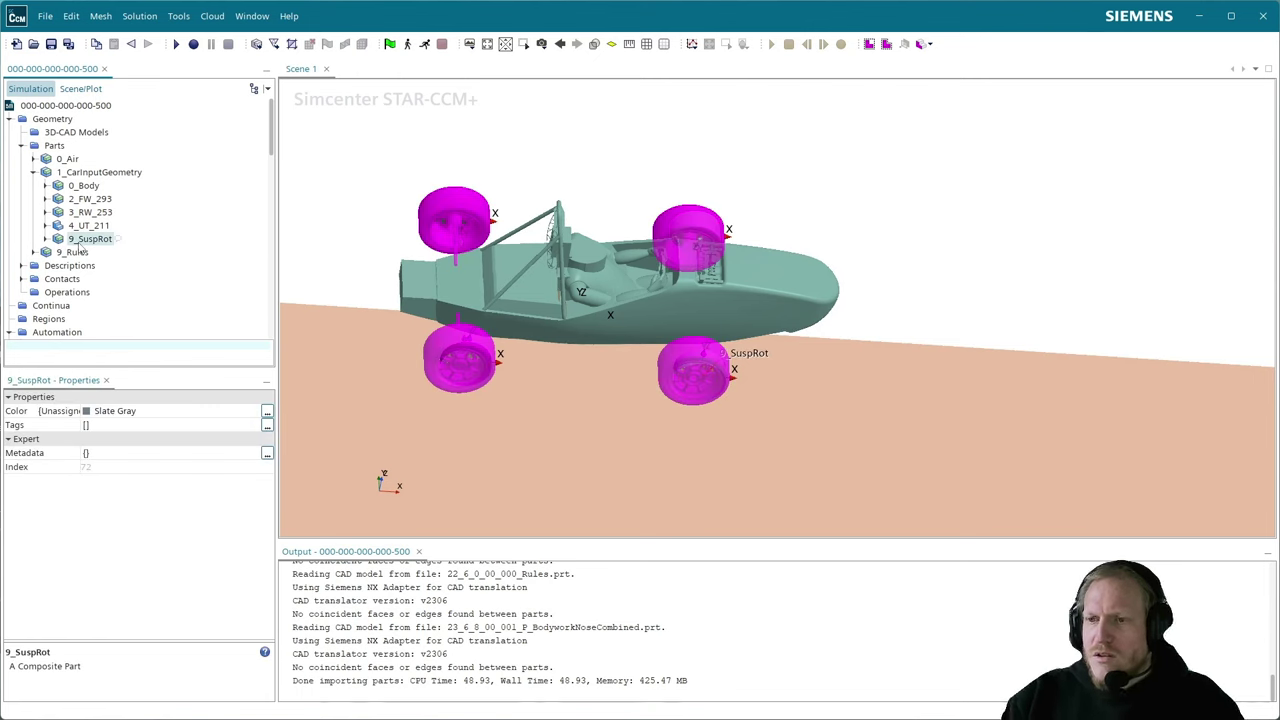
pyautogui.click(46, 240)
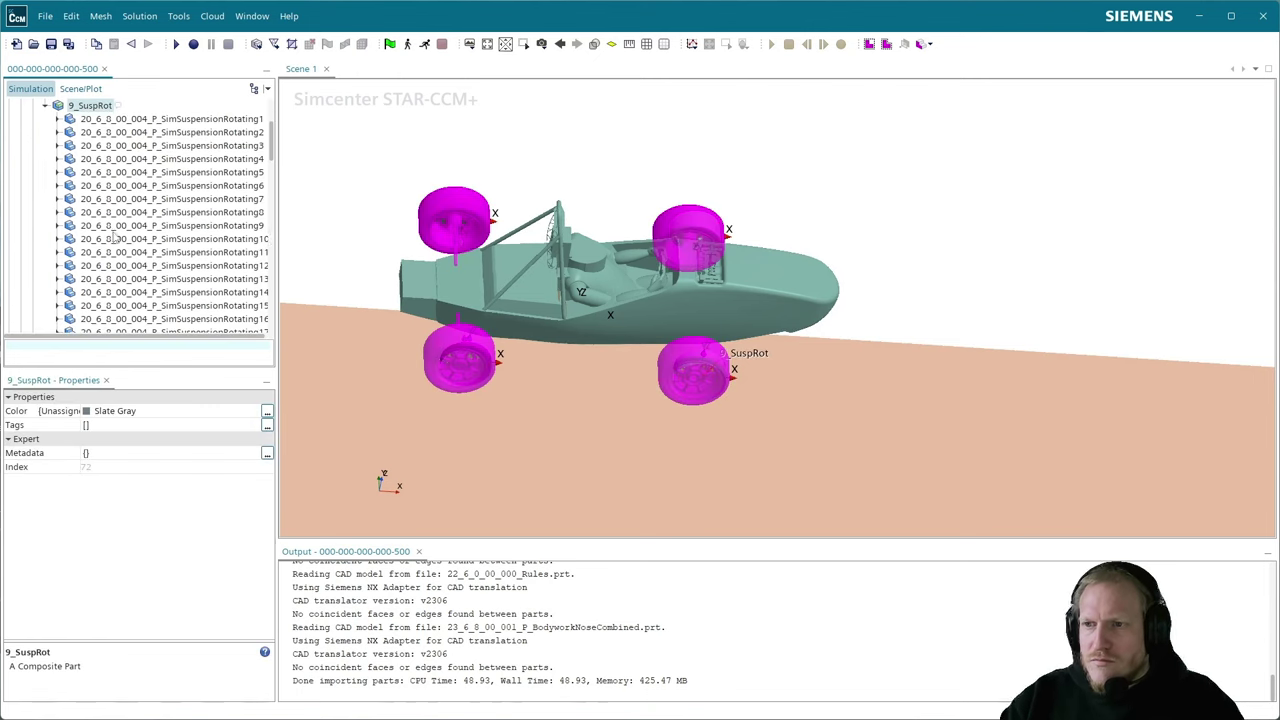
pyautogui.scroll(3, 116, 237)
pyautogui.scroll(-2, 107, 283)
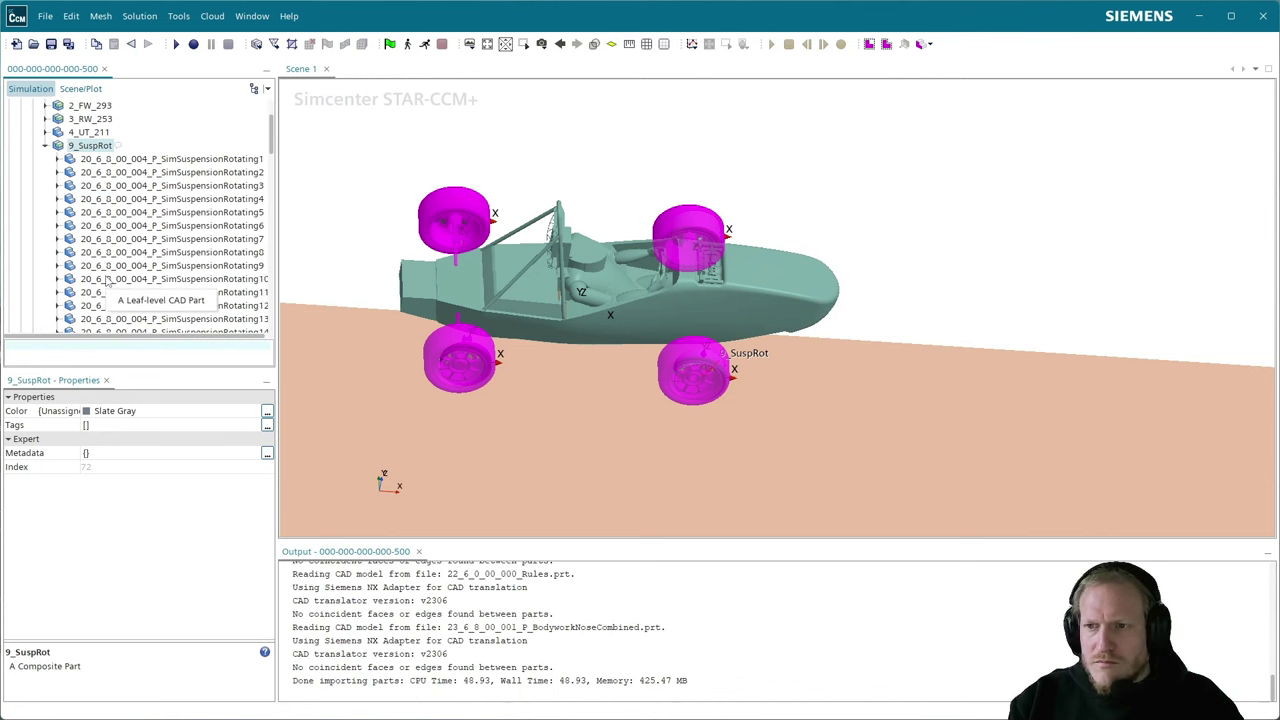
pyautogui.scroll(3, 107, 283)
pyautogui.click(45, 239)
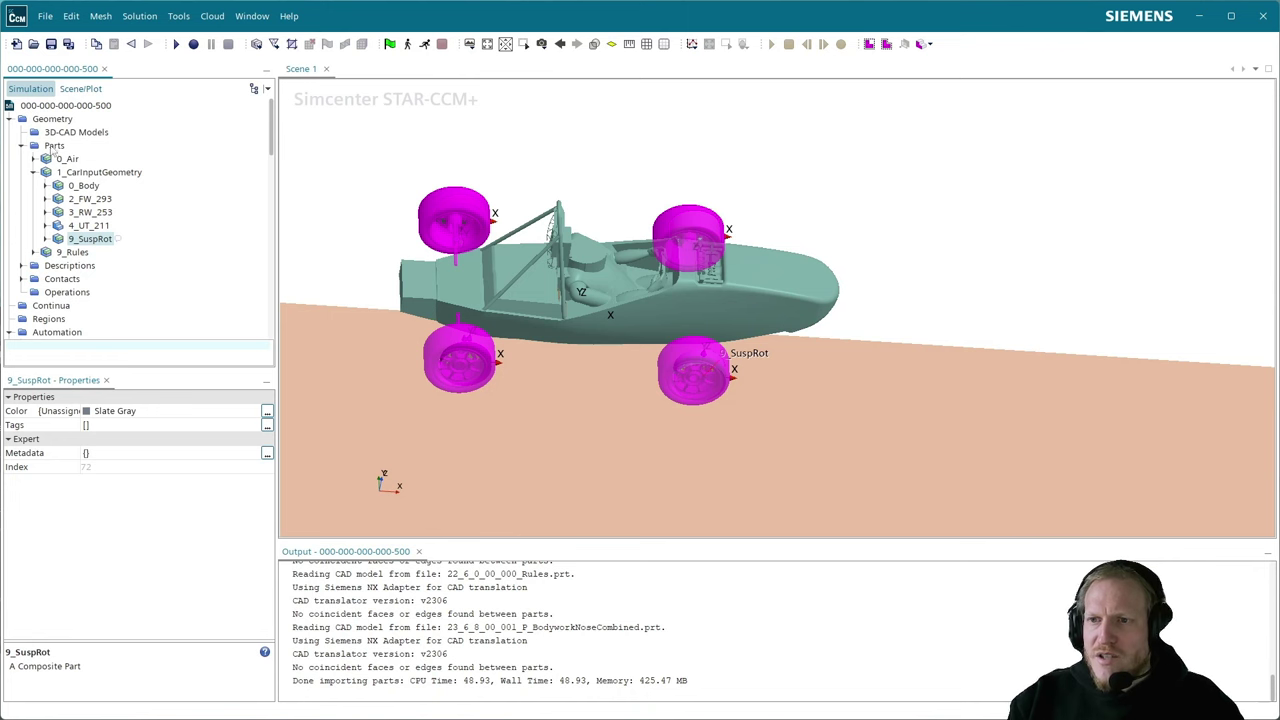
# - Import the surface mesh Helm.stl in metres with merged vertices, without opening a geometry scene after import
pyautogui.click(45, 17)
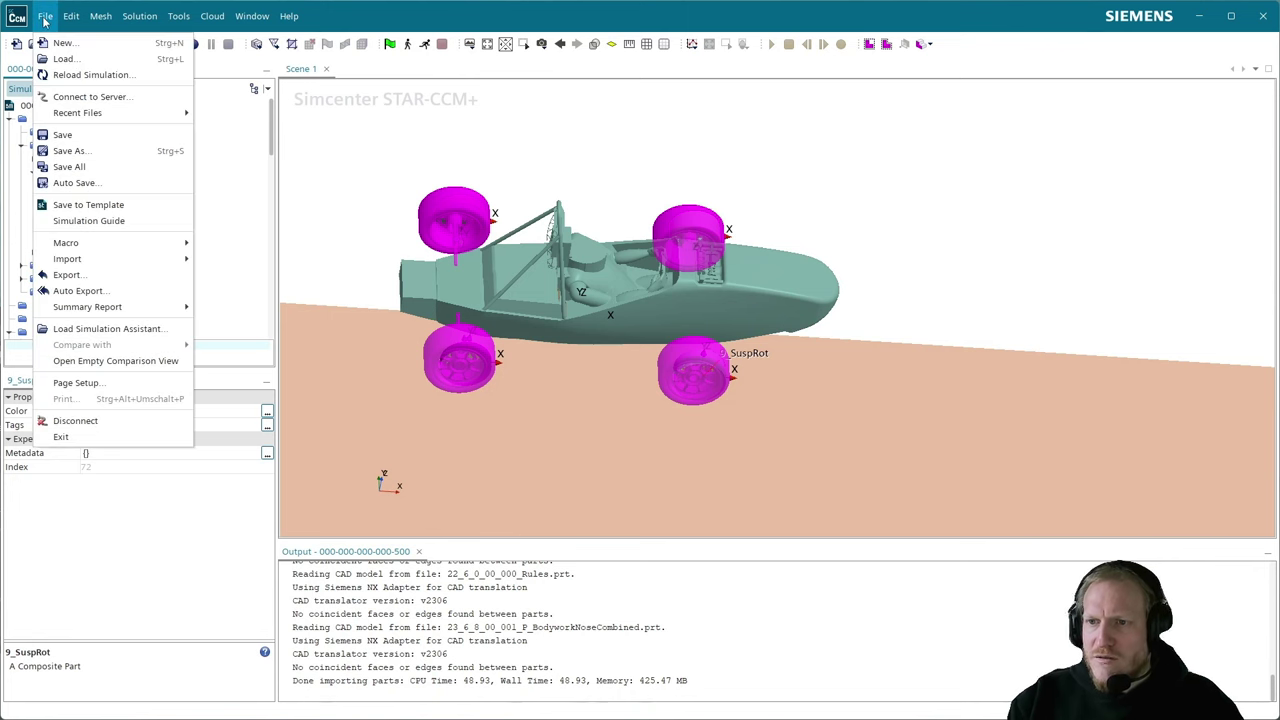
pyautogui.moveTo(112, 259)
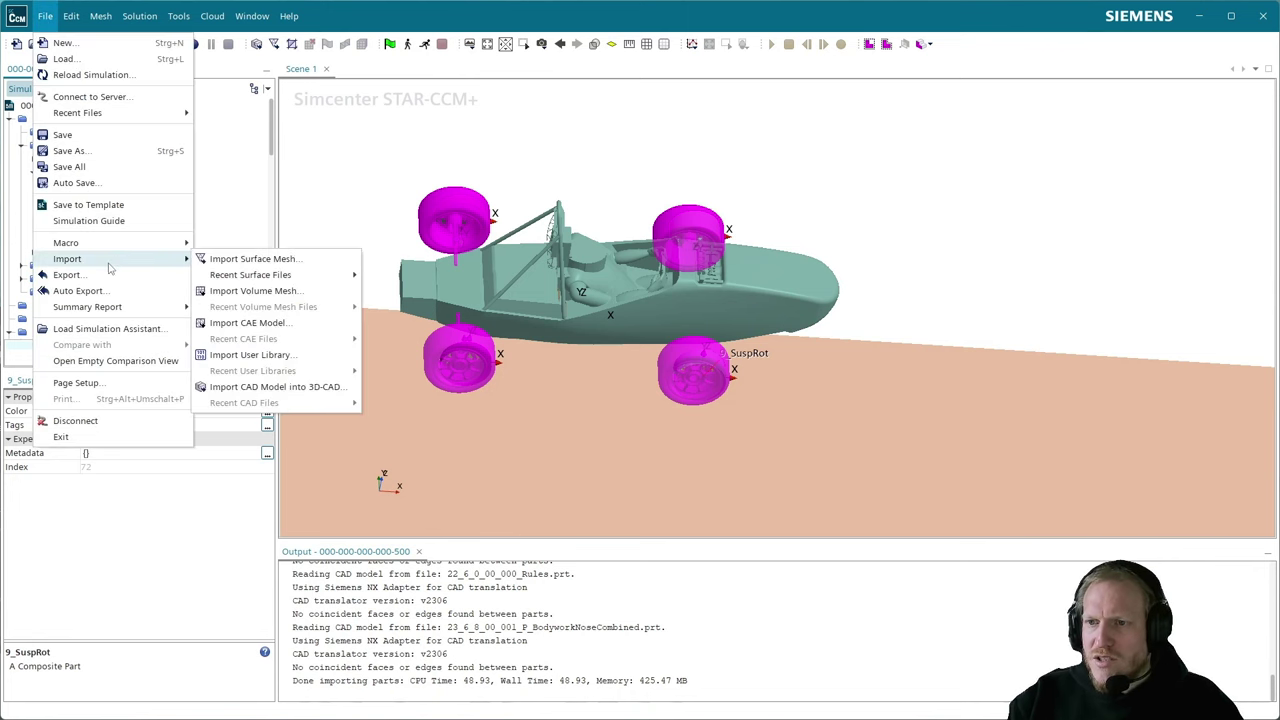
pyautogui.click(252, 264)
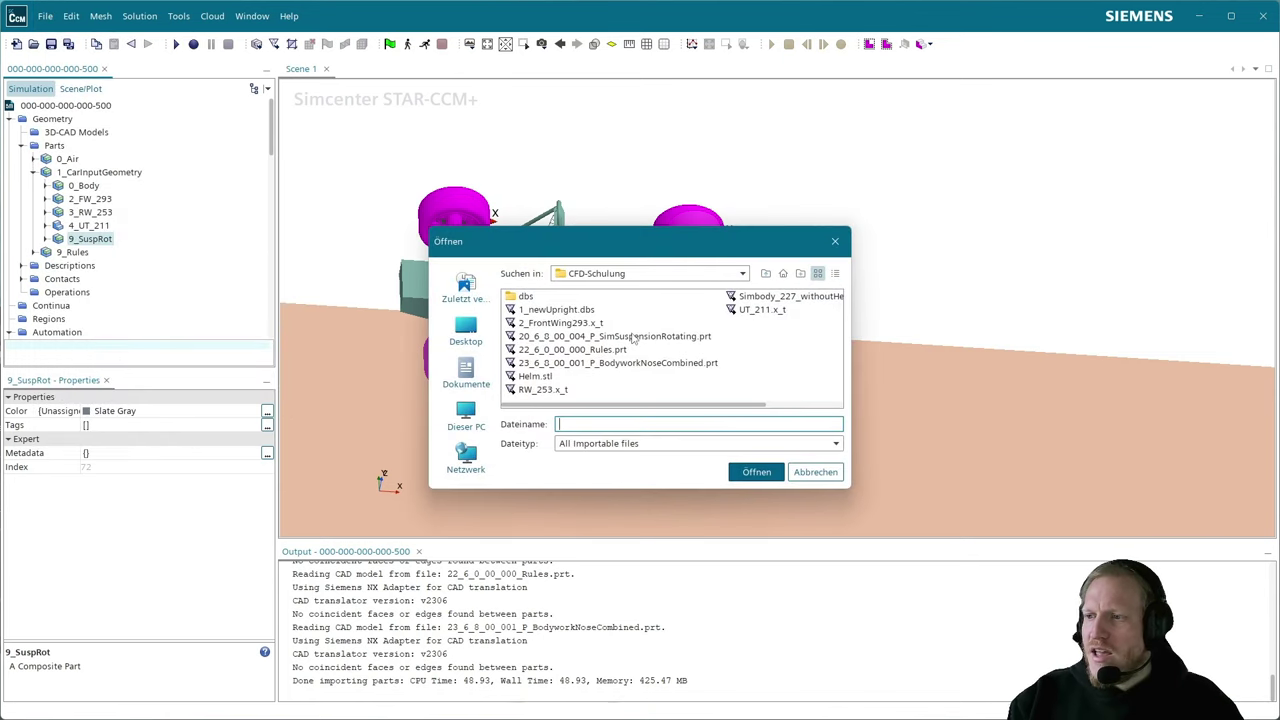
pyautogui.click(535, 377)
pyautogui.click(756, 472)
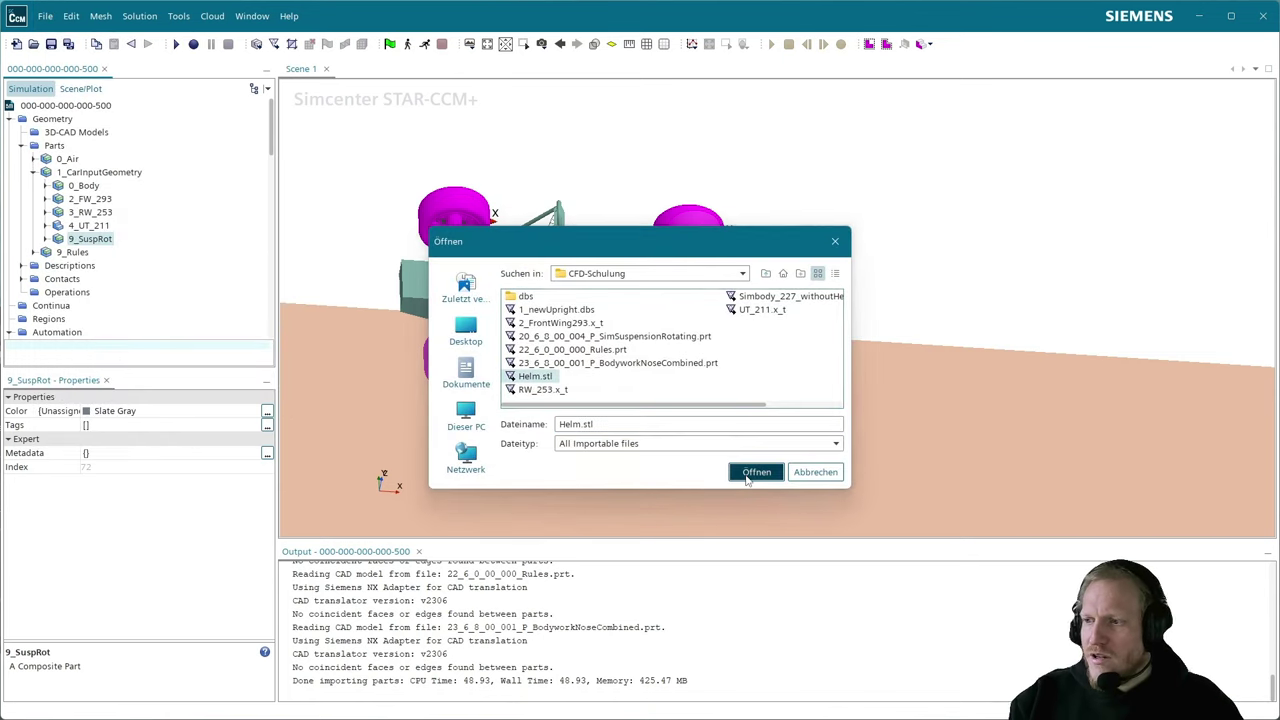
pyautogui.click(568, 446)
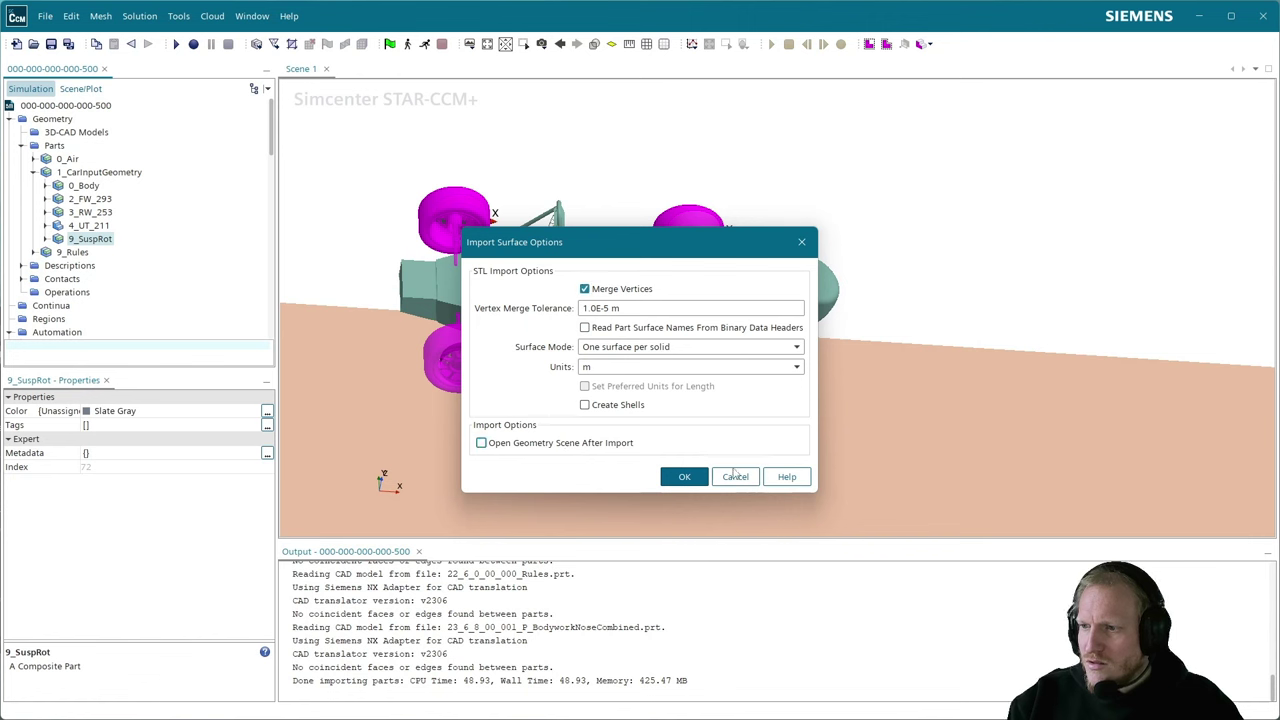
pyautogui.click(691, 478)
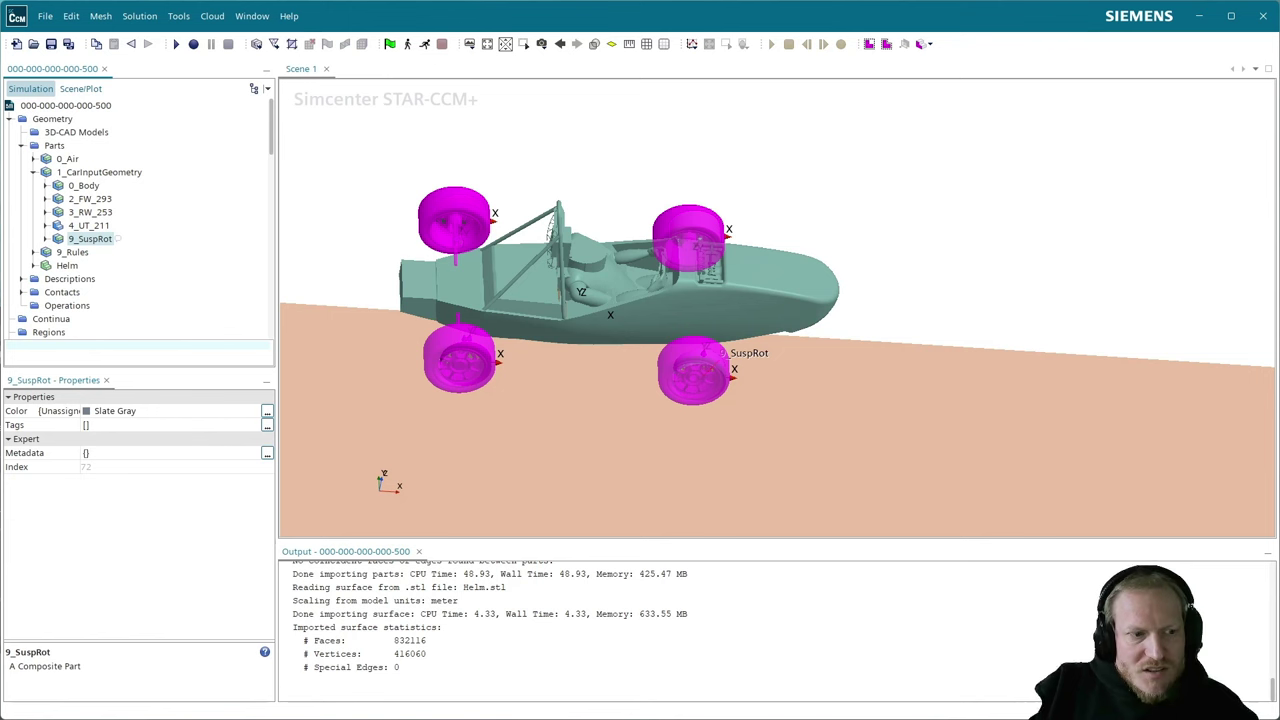
pyautogui.click(45, 17)
pyautogui.click(86, 153)
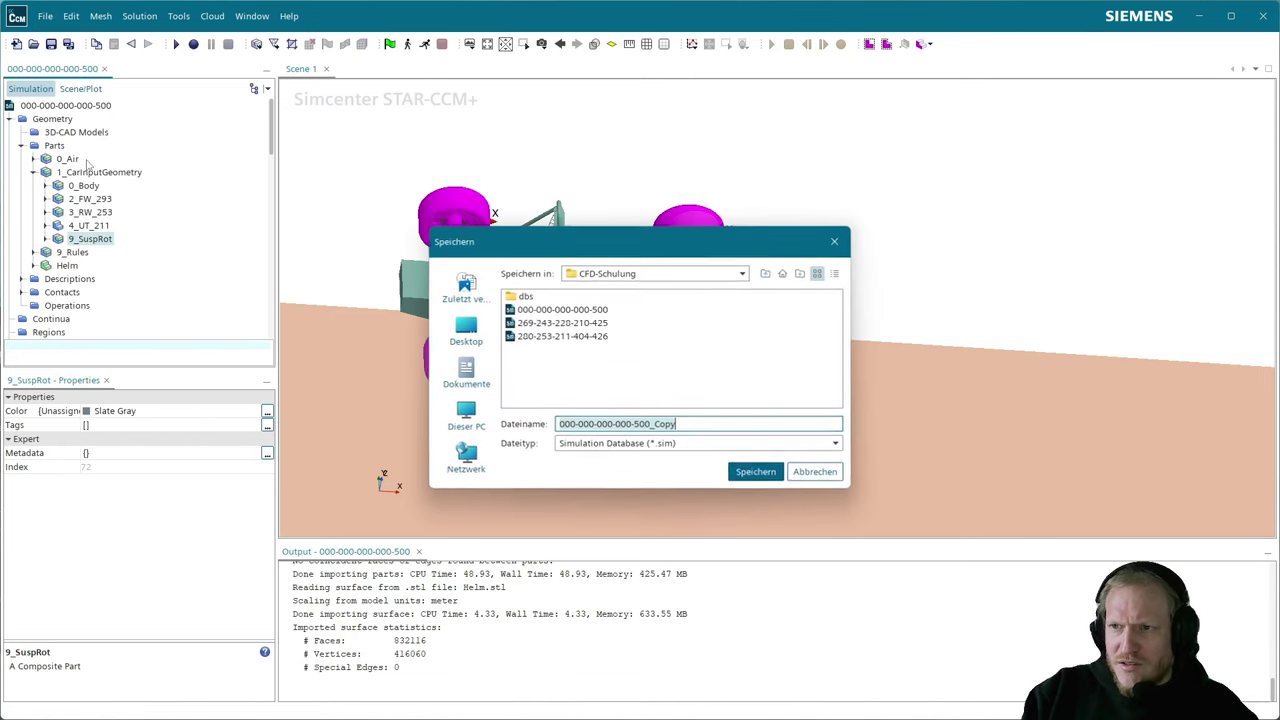
pyautogui.press('Escape')
pyautogui.click(45, 17)
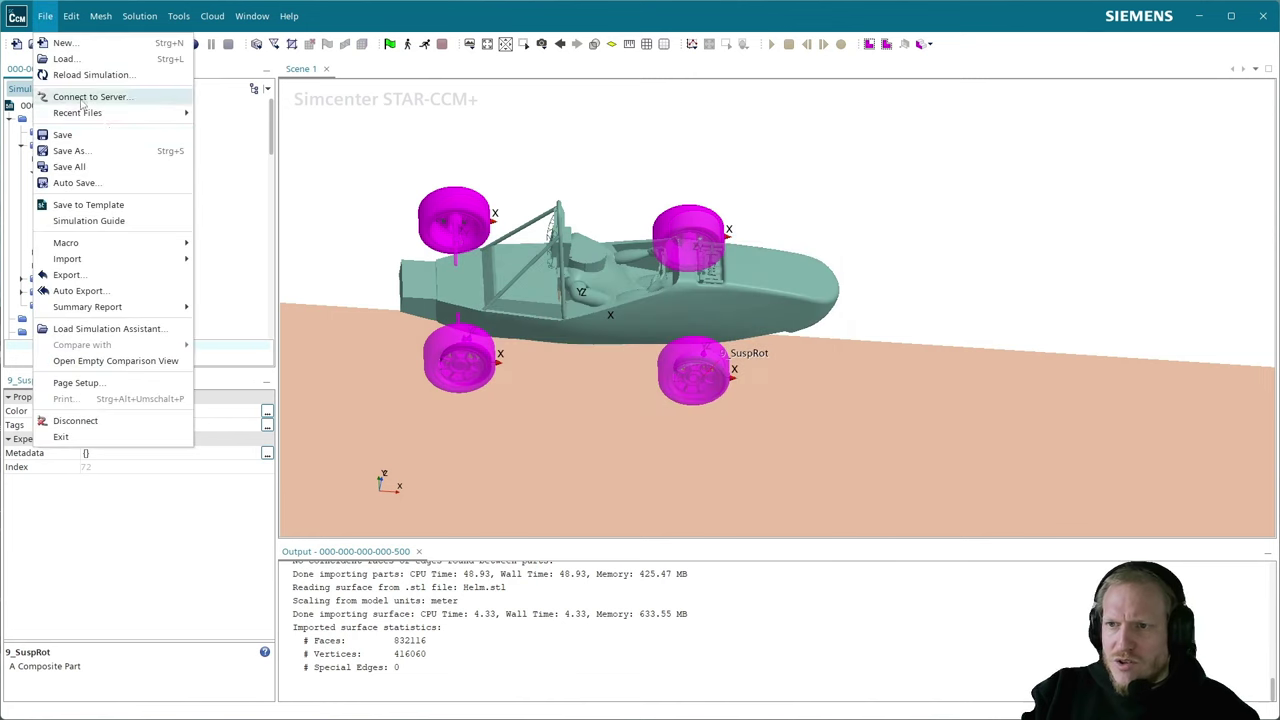
pyautogui.click(161, 151)
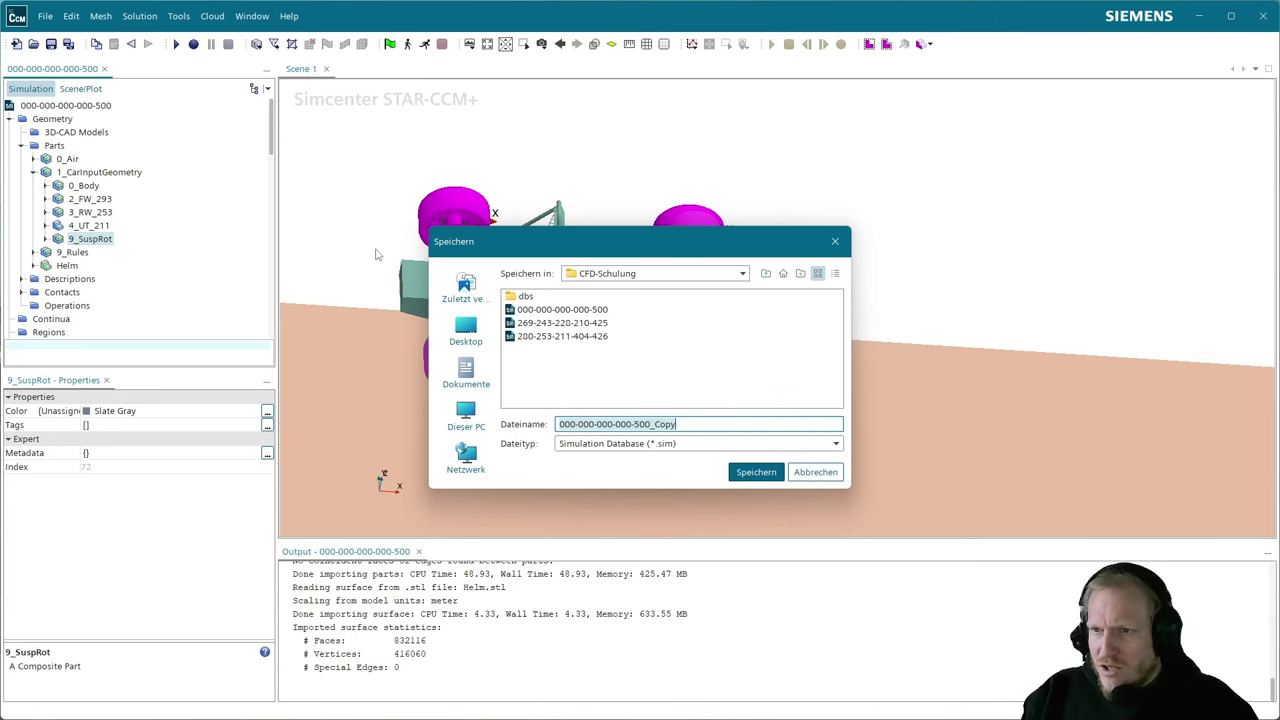
pyautogui.write('293-253-211-000-')
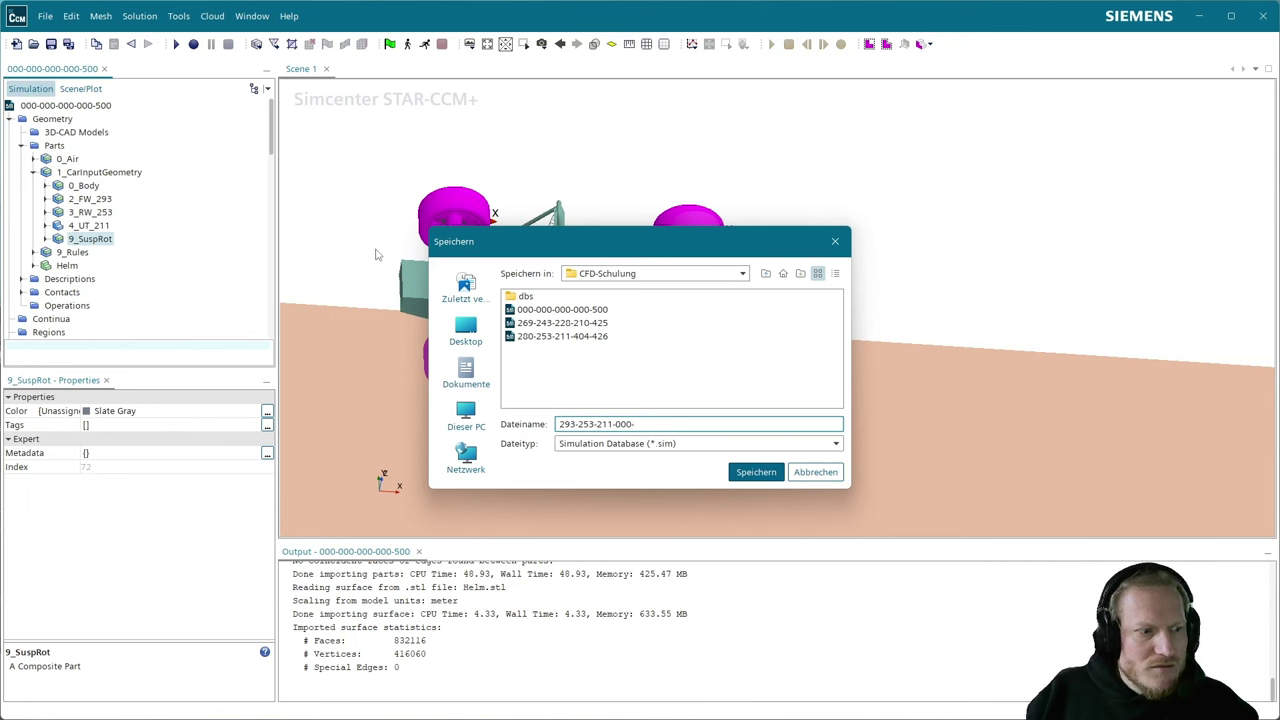
pyautogui.write('500')
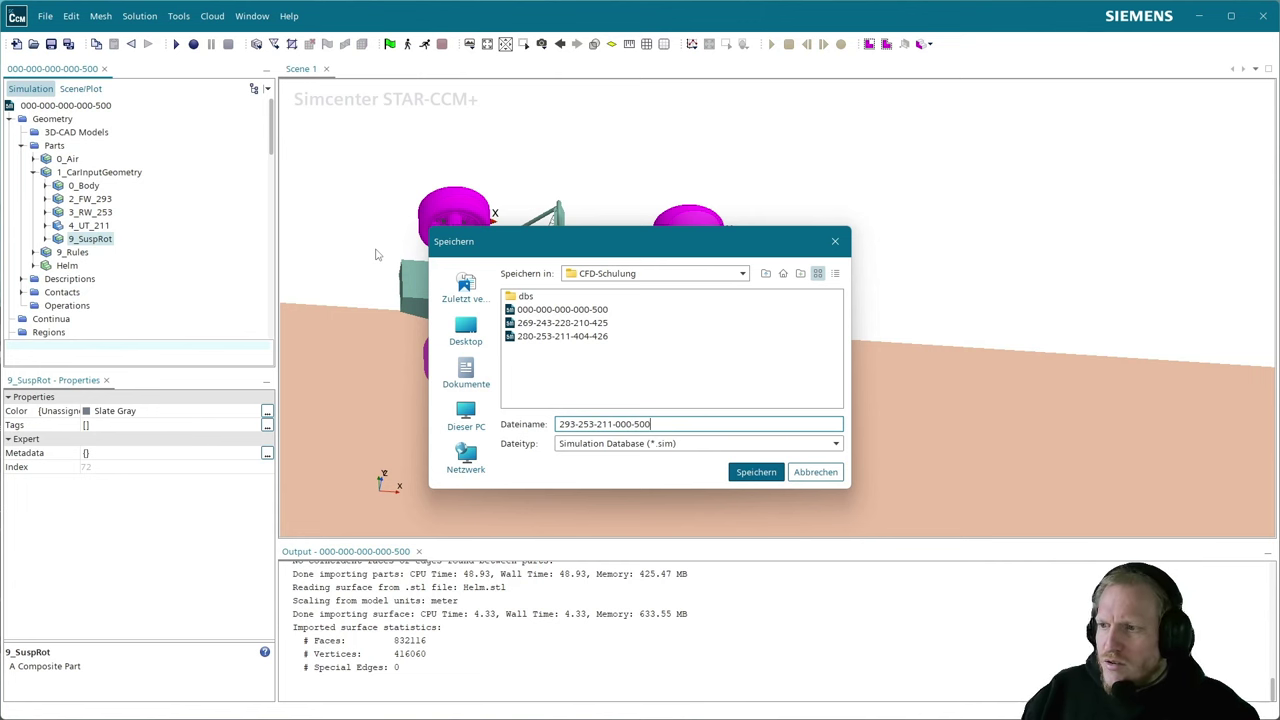
pyautogui.press('Return')
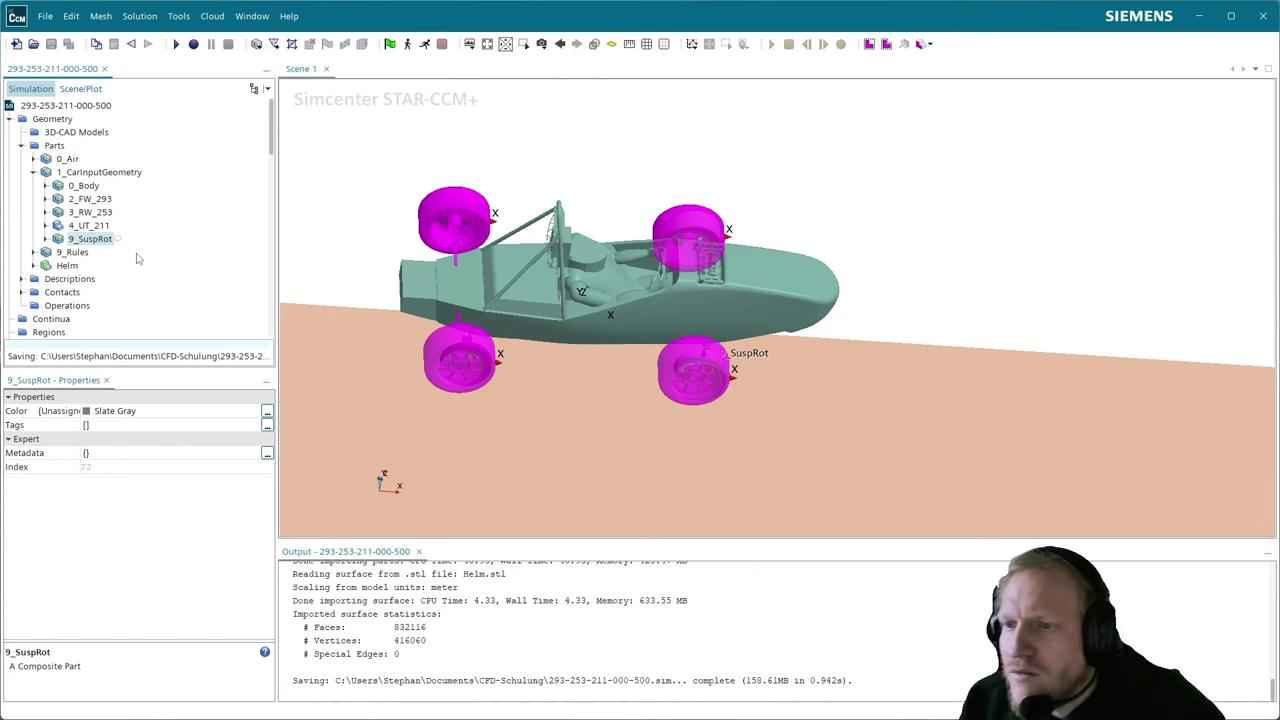
# - Examine the scene around the car to locate the imported Helm part, comparing it with 9_Rules
pyautogui.click(55, 267)
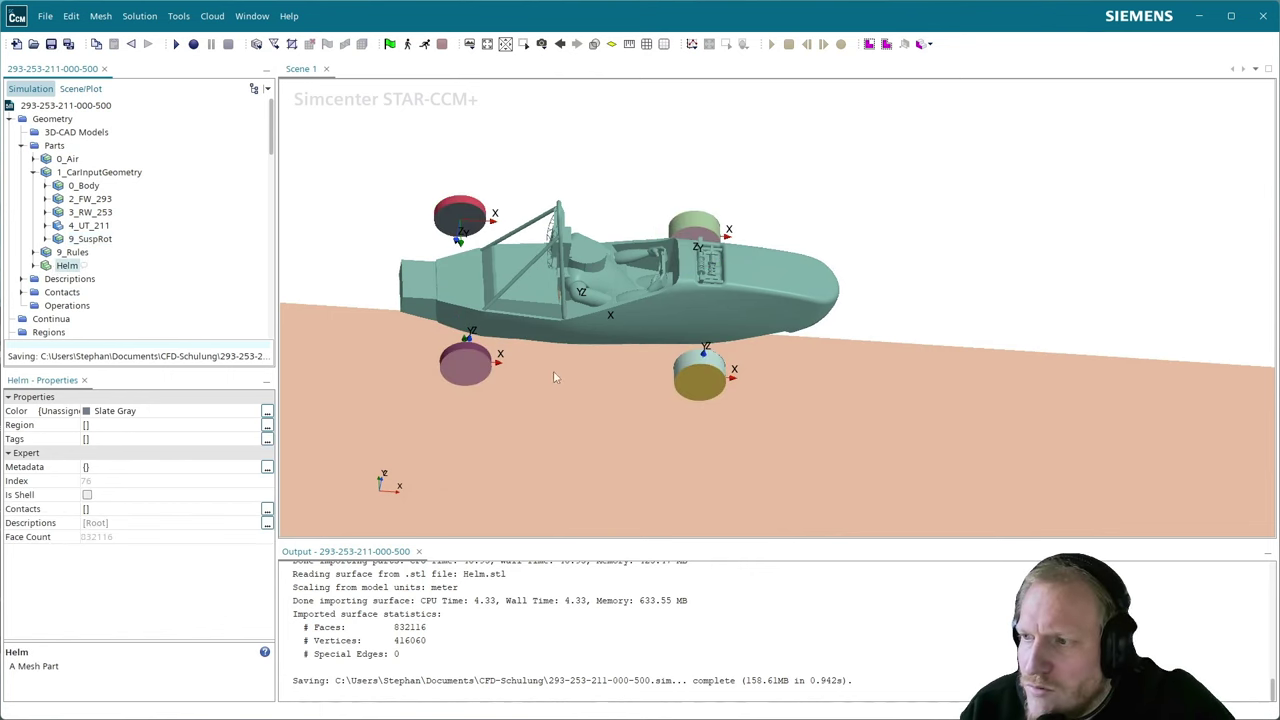
pyautogui.scroll(-5, 558, 374)
pyautogui.scroll(-5, 569, 375)
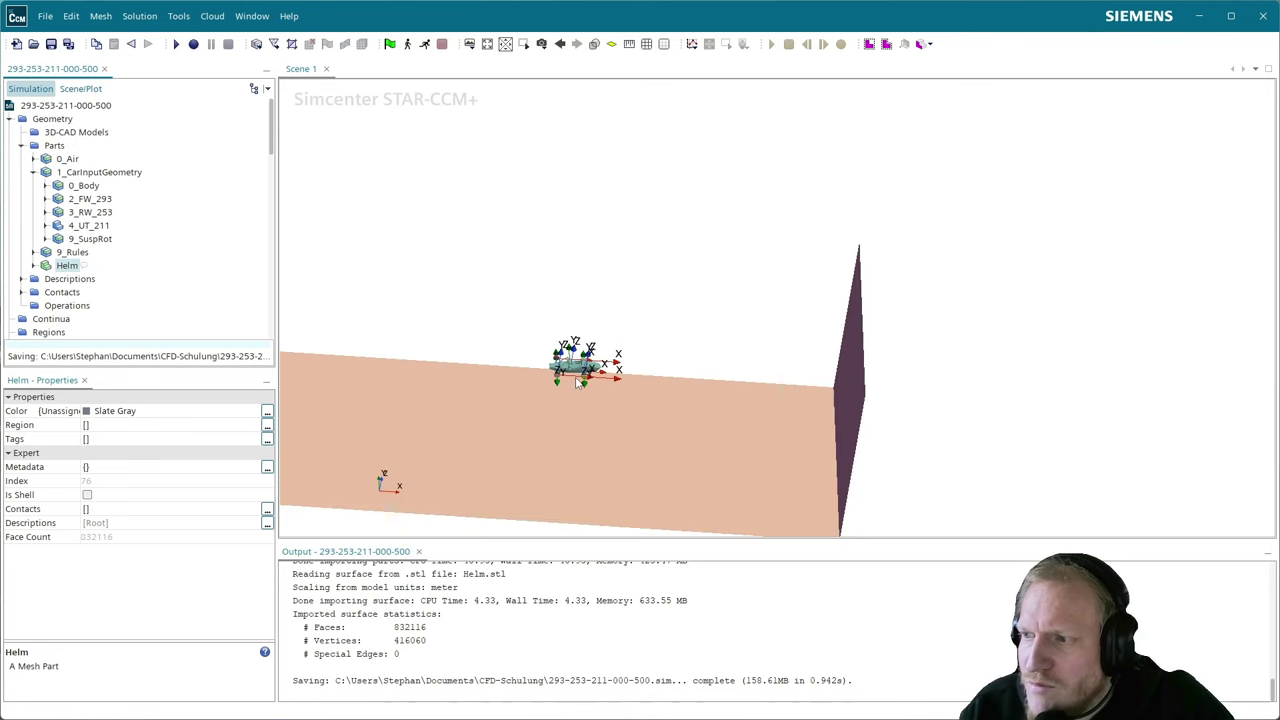
pyautogui.click(86, 255)
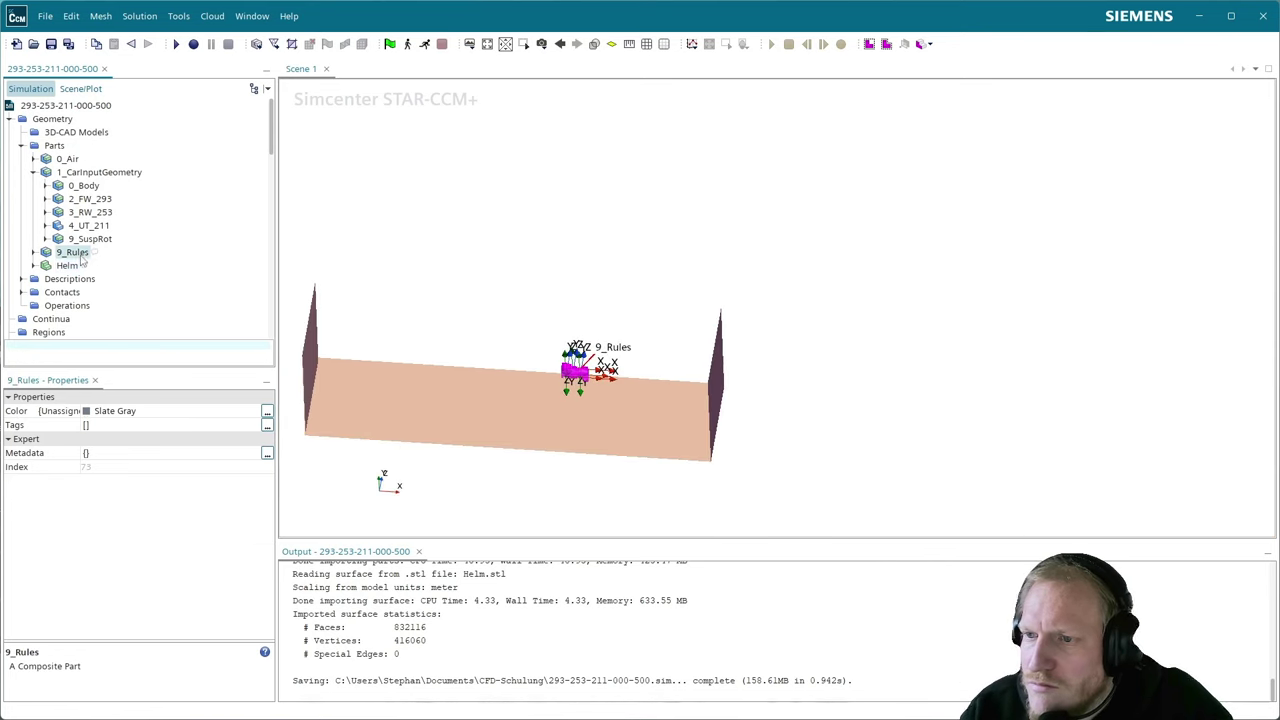
pyautogui.click(69, 264)
pyautogui.scroll(3, 540, 408)
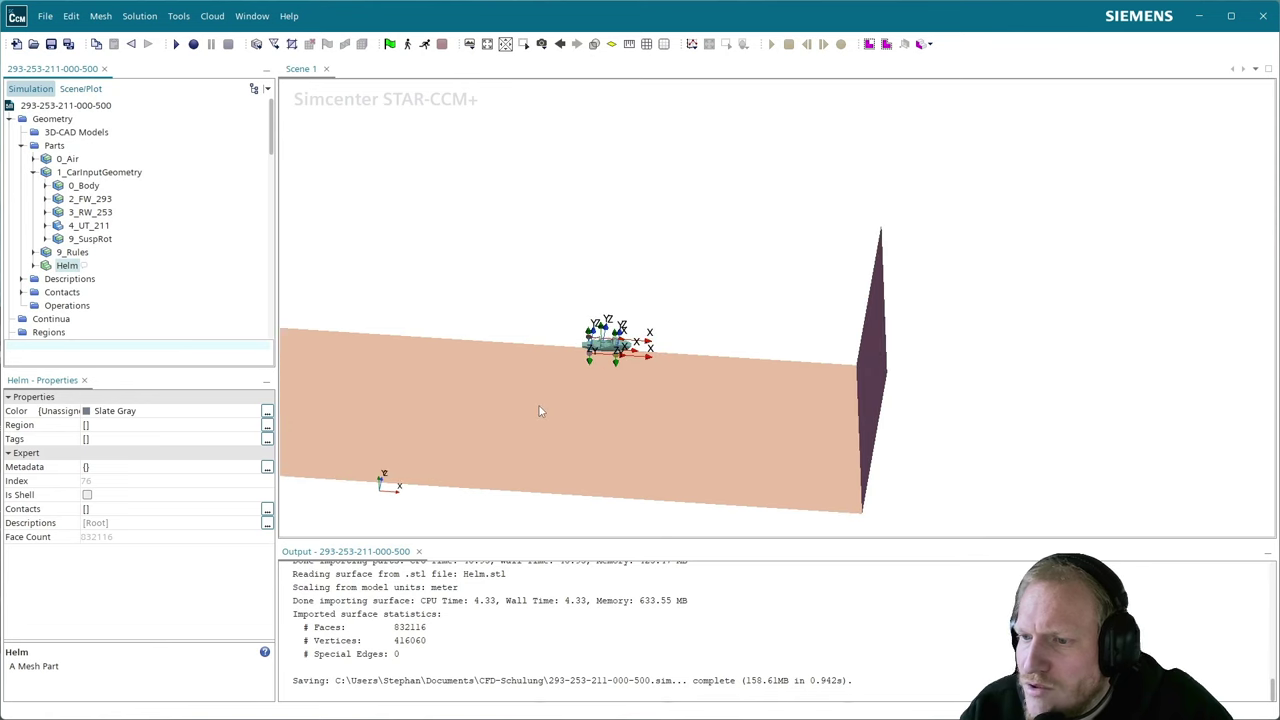
pyautogui.scroll(10, 540, 410)
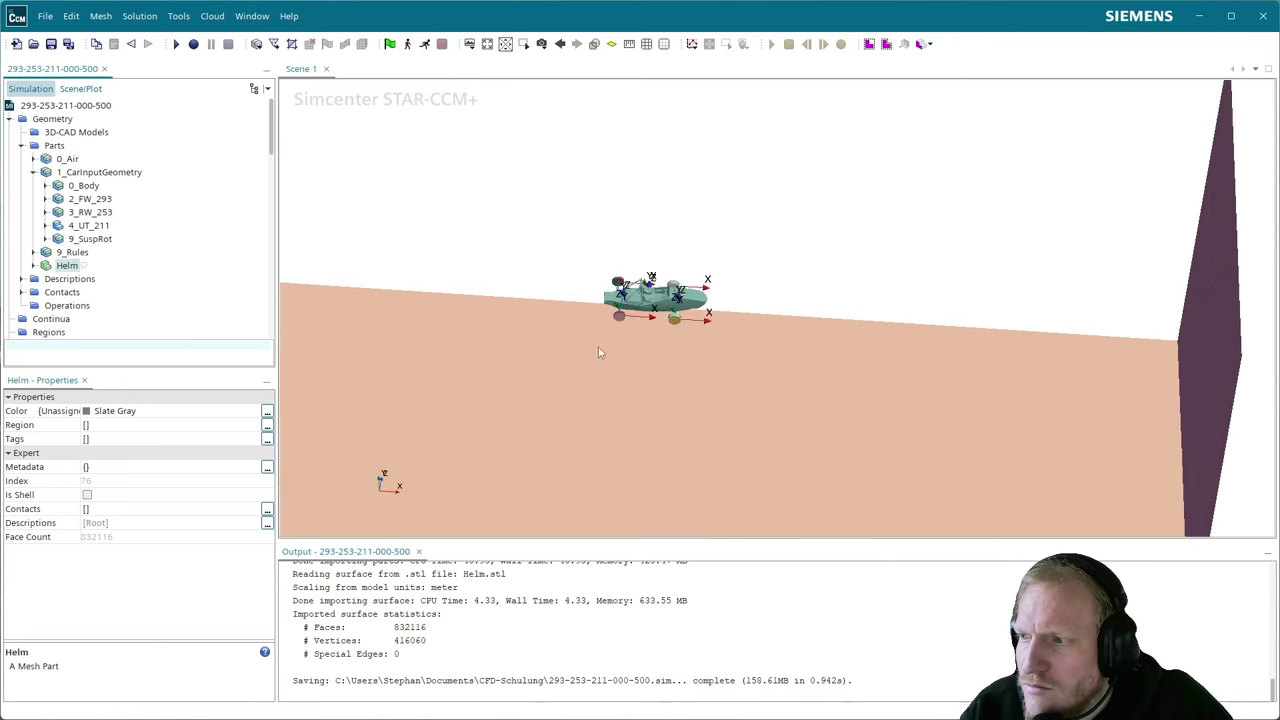
pyautogui.scroll(2, 600, 330)
pyautogui.scroll(-5, 572, 338)
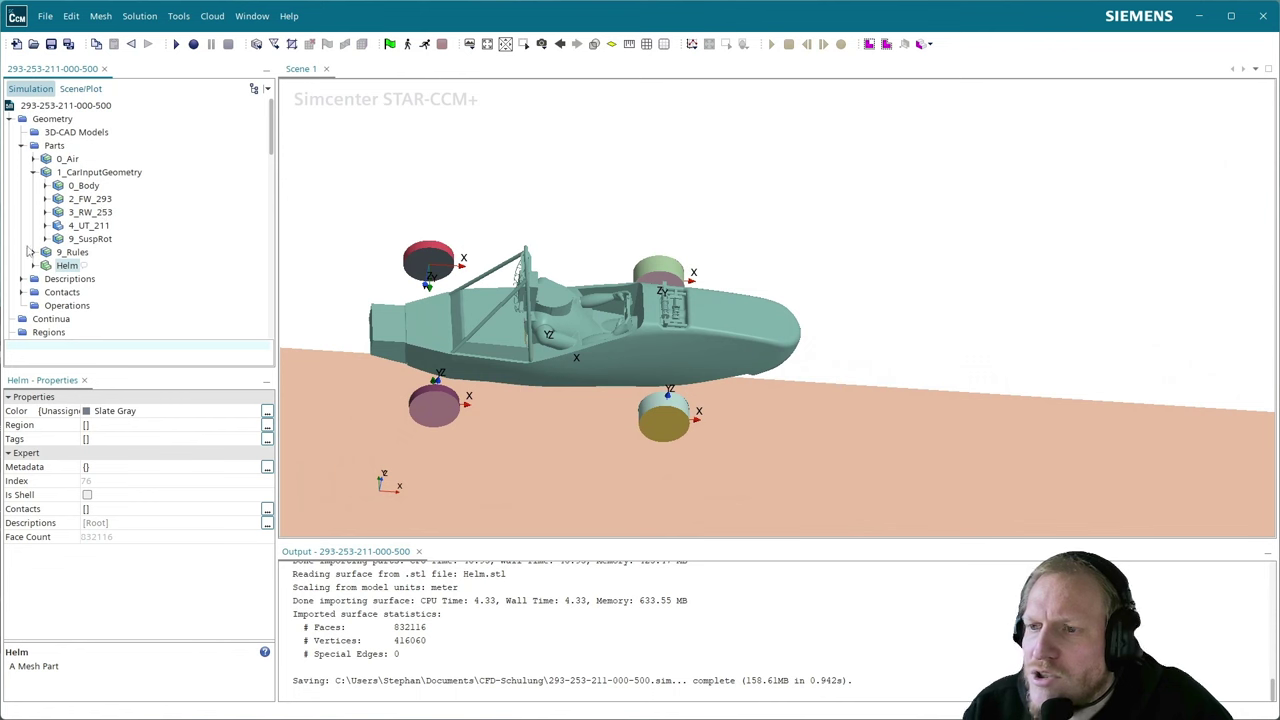
# - Add the Helm part to Scene 1 with a new Surface displayer
pyautogui.moveTo(63, 270); pyautogui.dragTo(464, 216)
pyautogui.click(649, 310)
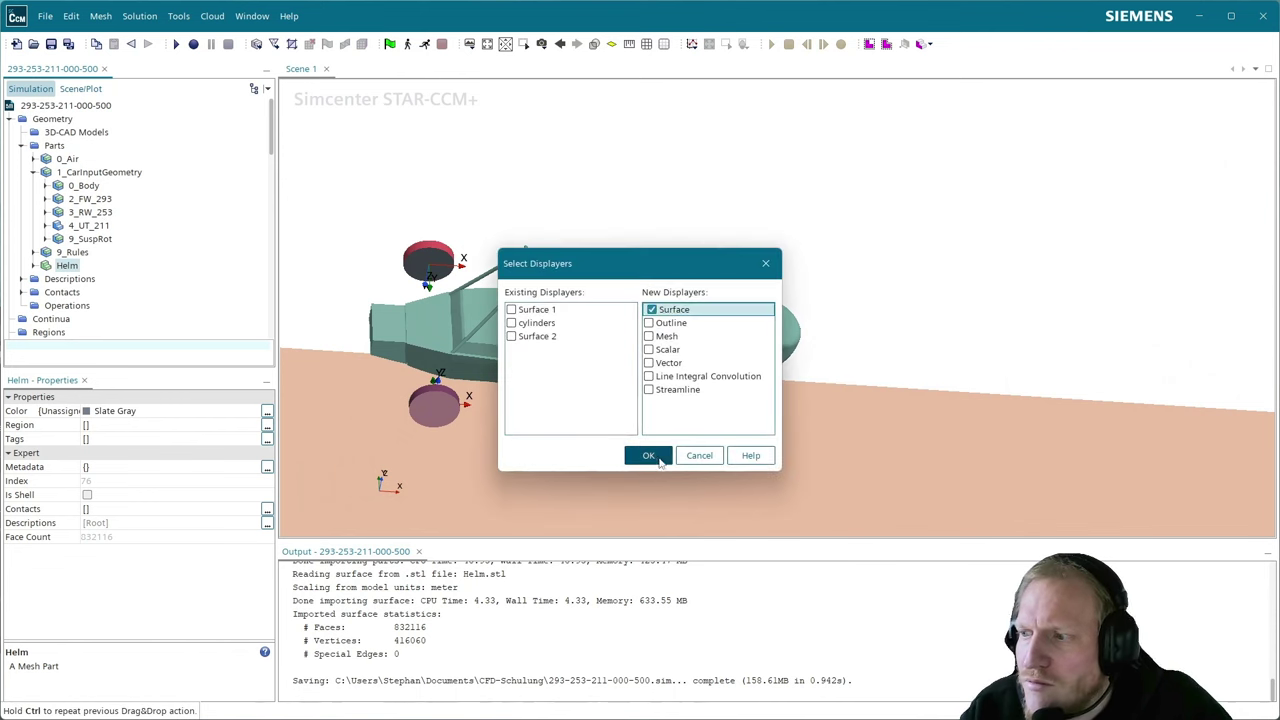
pyautogui.click(648, 455)
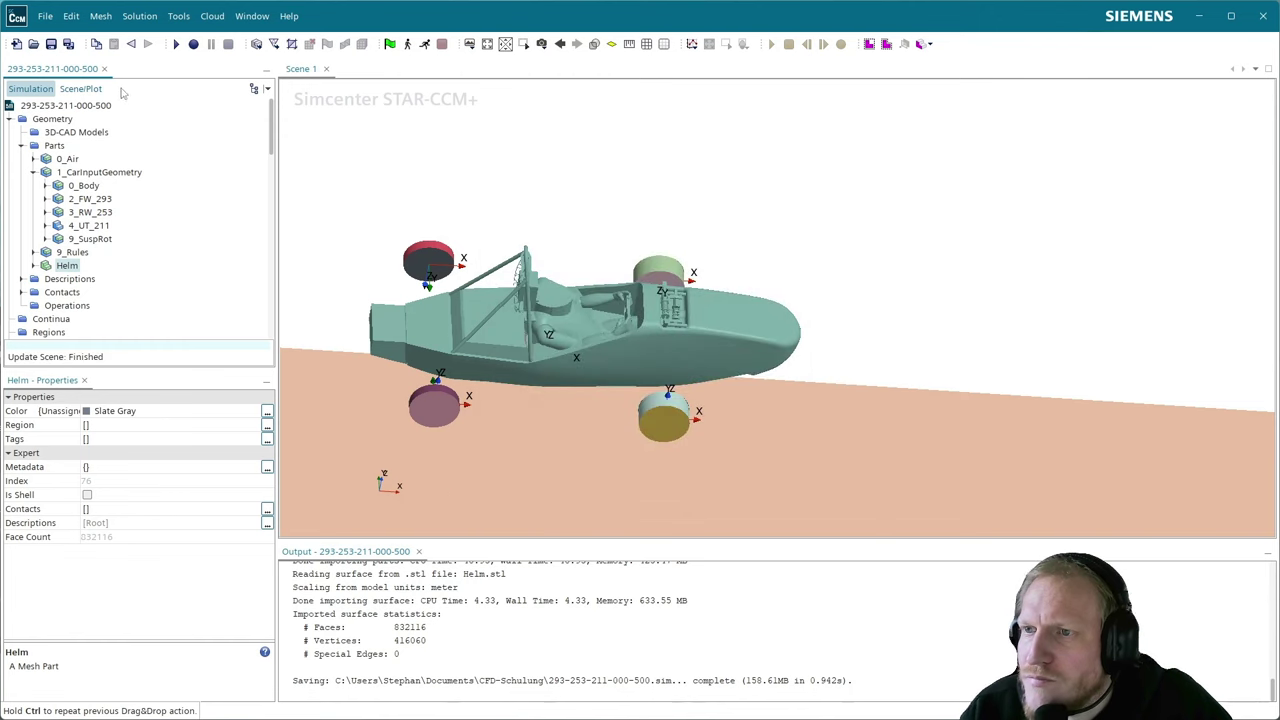
# - Hide the cylinders and Surface 1 displayers in Scene 1
pyautogui.click(79, 105)
pyautogui.click(82, 90)
pyautogui.click(52, 119)
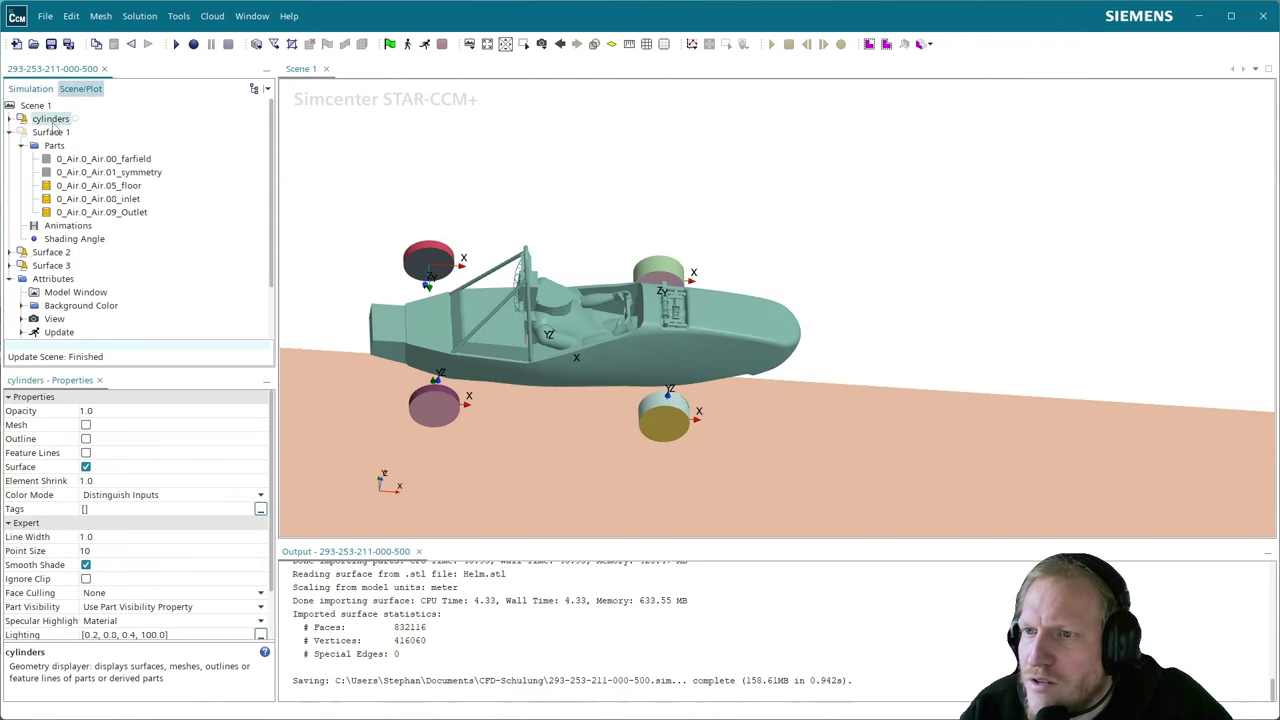
pyautogui.click(50, 132)
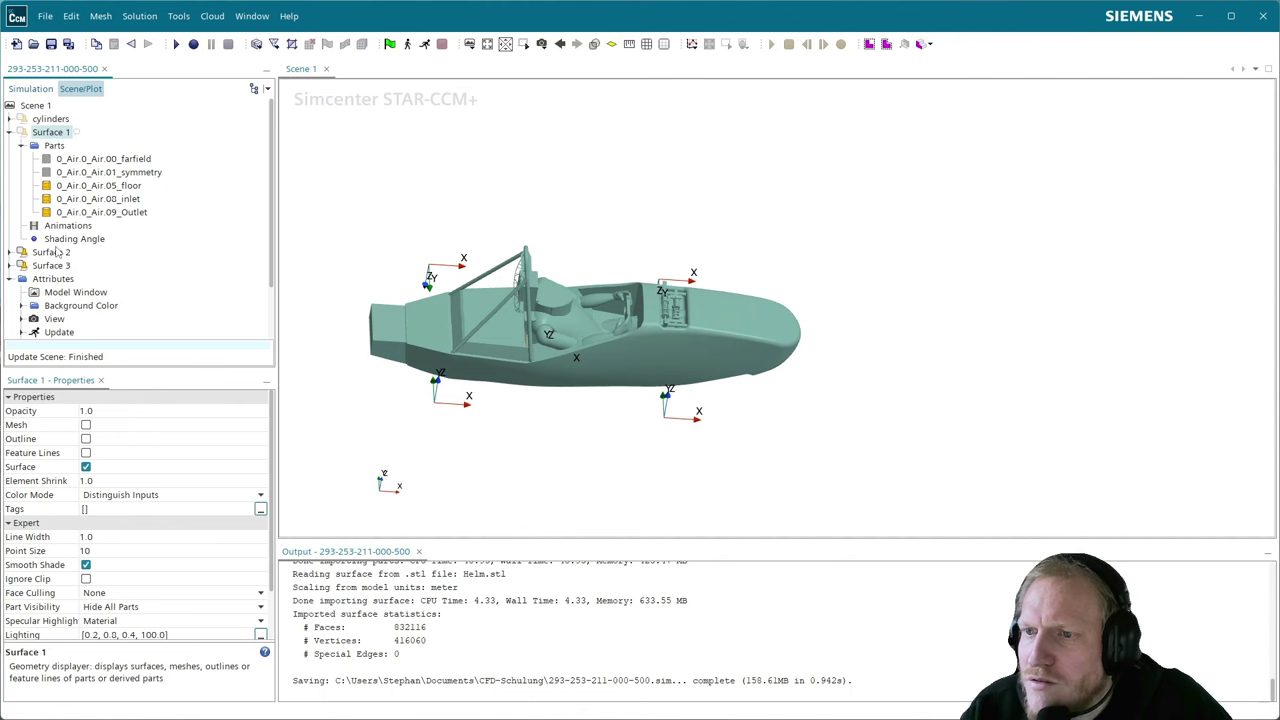
# - Hide the Surface 2 displayer so that only the helmet is displayed in Scene 1, and look at its shape
pyautogui.click(56, 252)
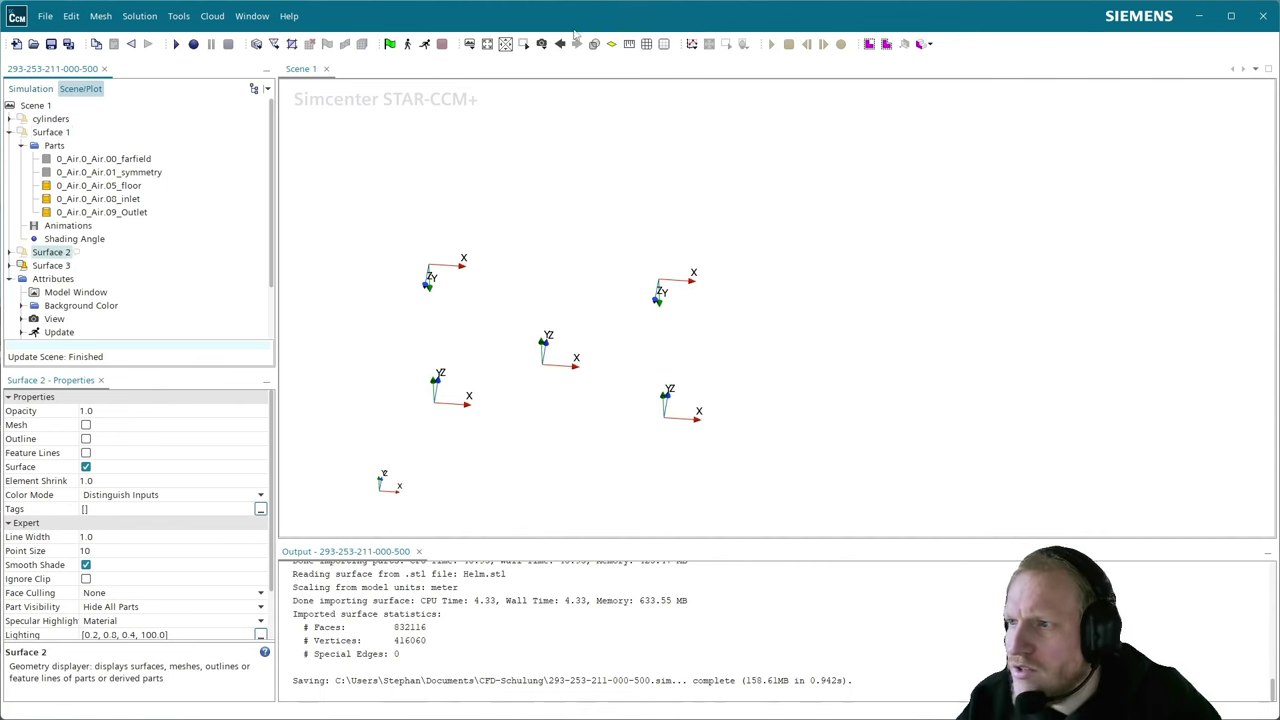
pyautogui.click(487, 44)
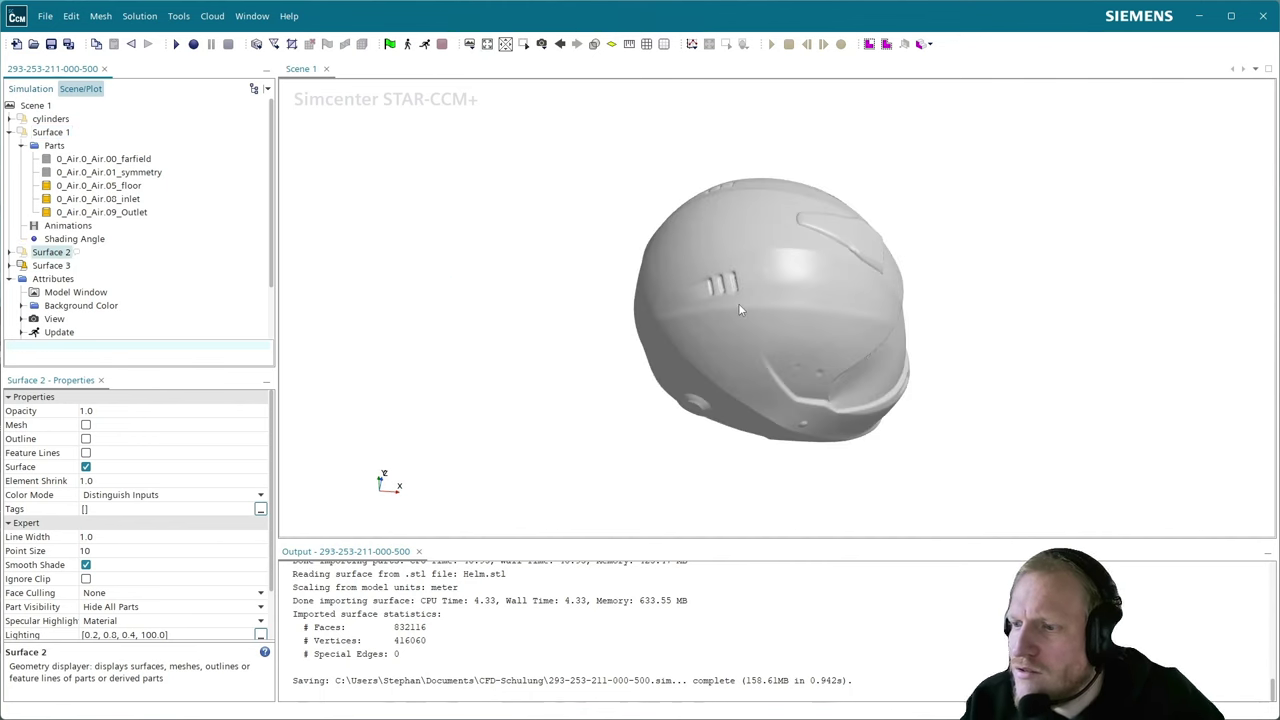
pyautogui.moveTo(740, 310); pyautogui.dragTo(754, 284)
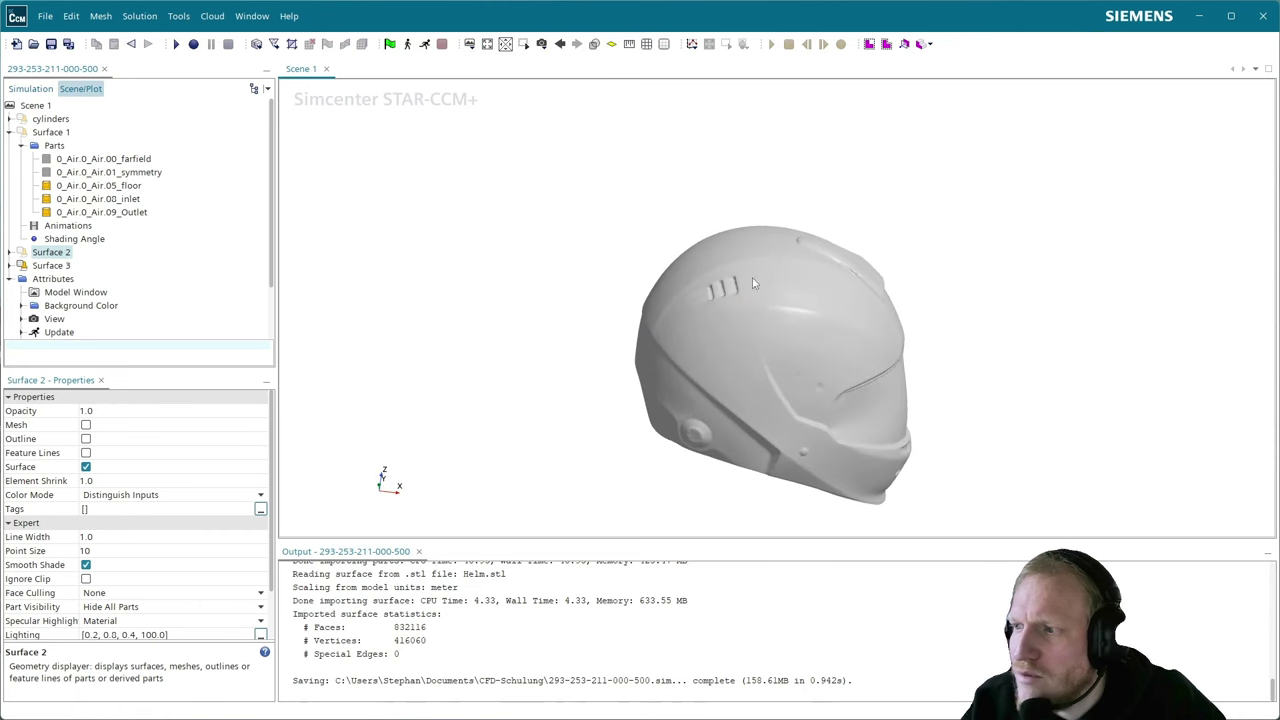
# - Examine the helmet's scale and position from several angles against the 0_Air and 1_CarInputGeometry parts
pyautogui.click(48, 89)
pyautogui.click(68, 159)
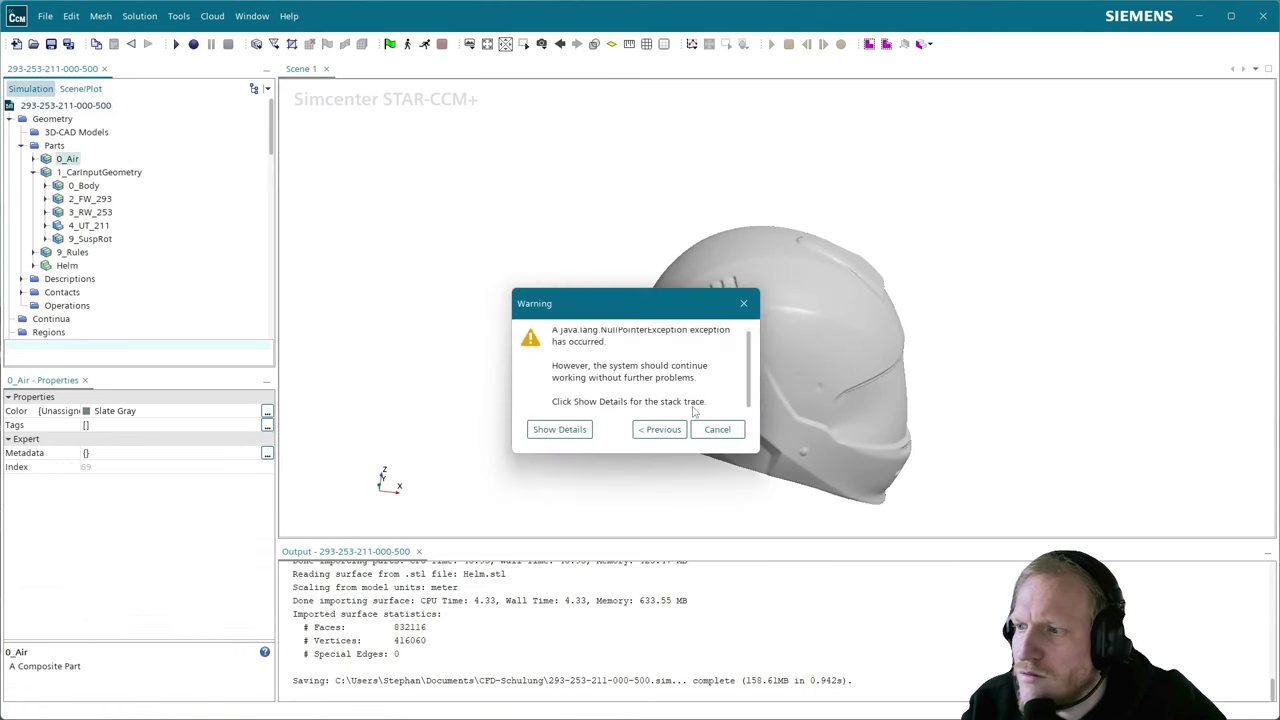
pyautogui.click(717, 429)
pyautogui.moveTo(647, 413); pyautogui.dragTo(646, 352)
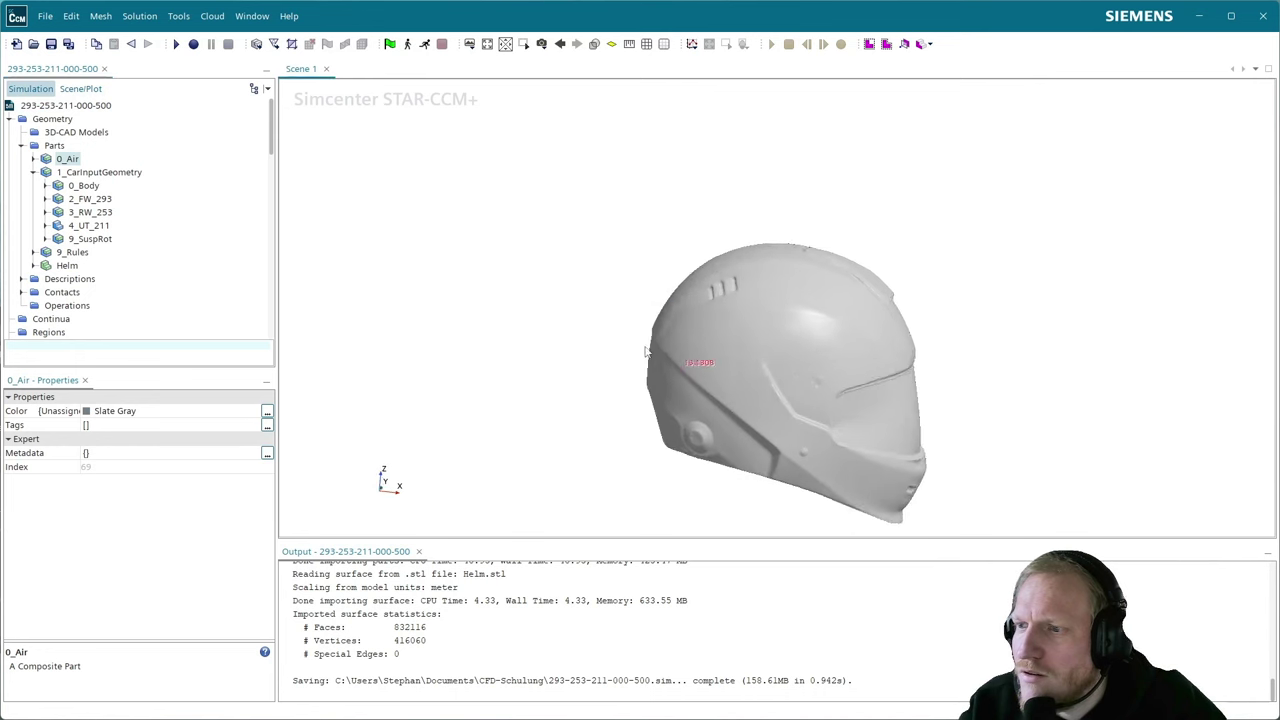
pyautogui.scroll(-5, 640, 368)
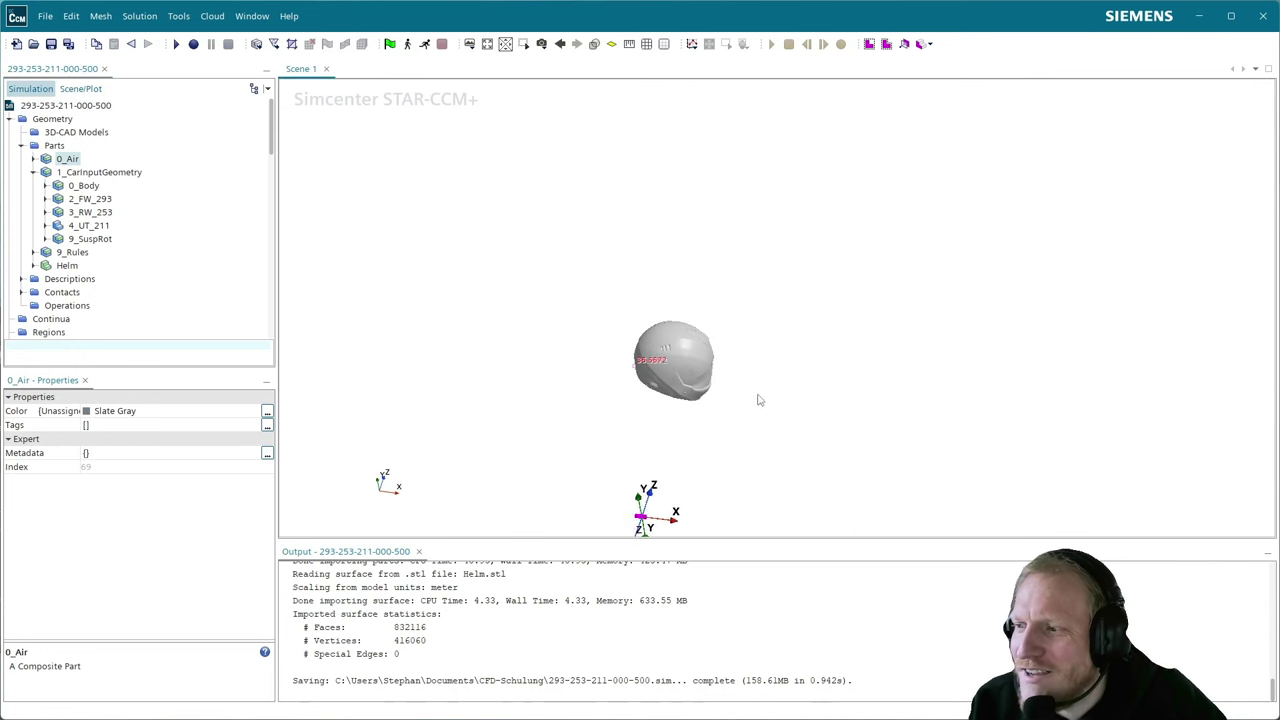
pyautogui.moveTo(758, 400); pyautogui.dragTo(714, 449)
pyautogui.scroll(3, 714, 449)
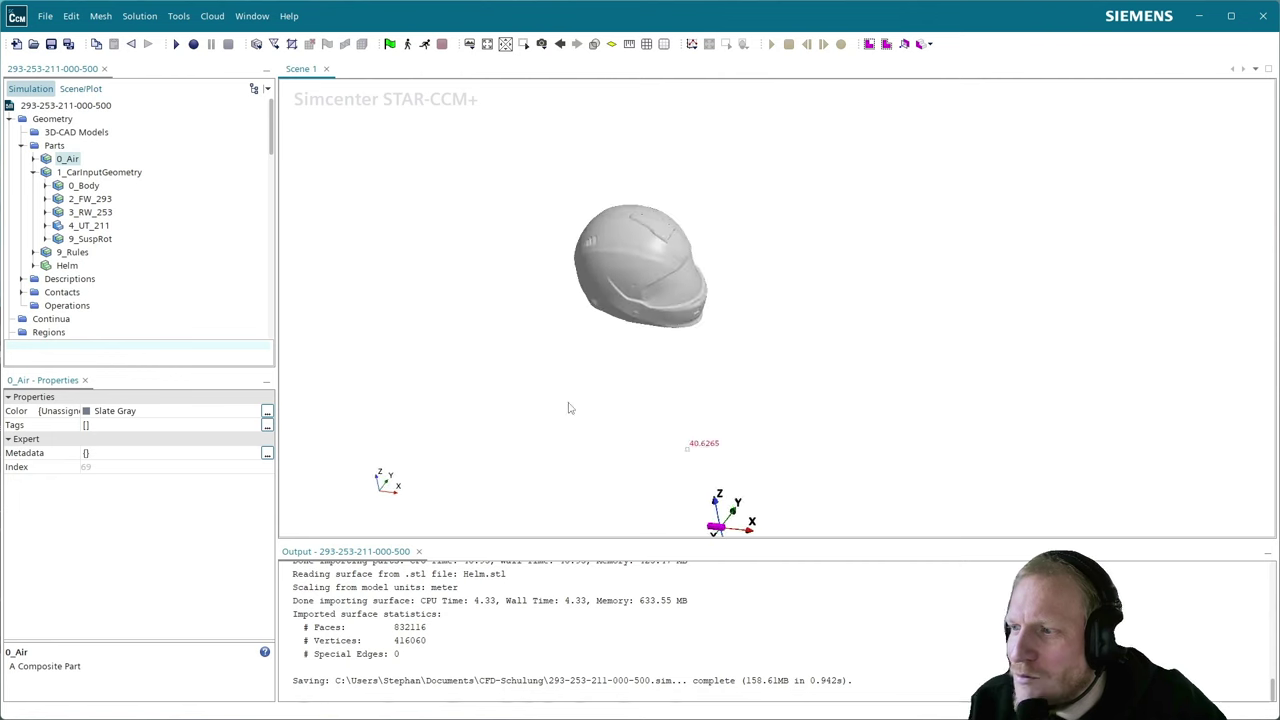
pyautogui.moveTo(570, 408); pyautogui.dragTo(662, 444)
pyautogui.scroll(3, 662, 444)
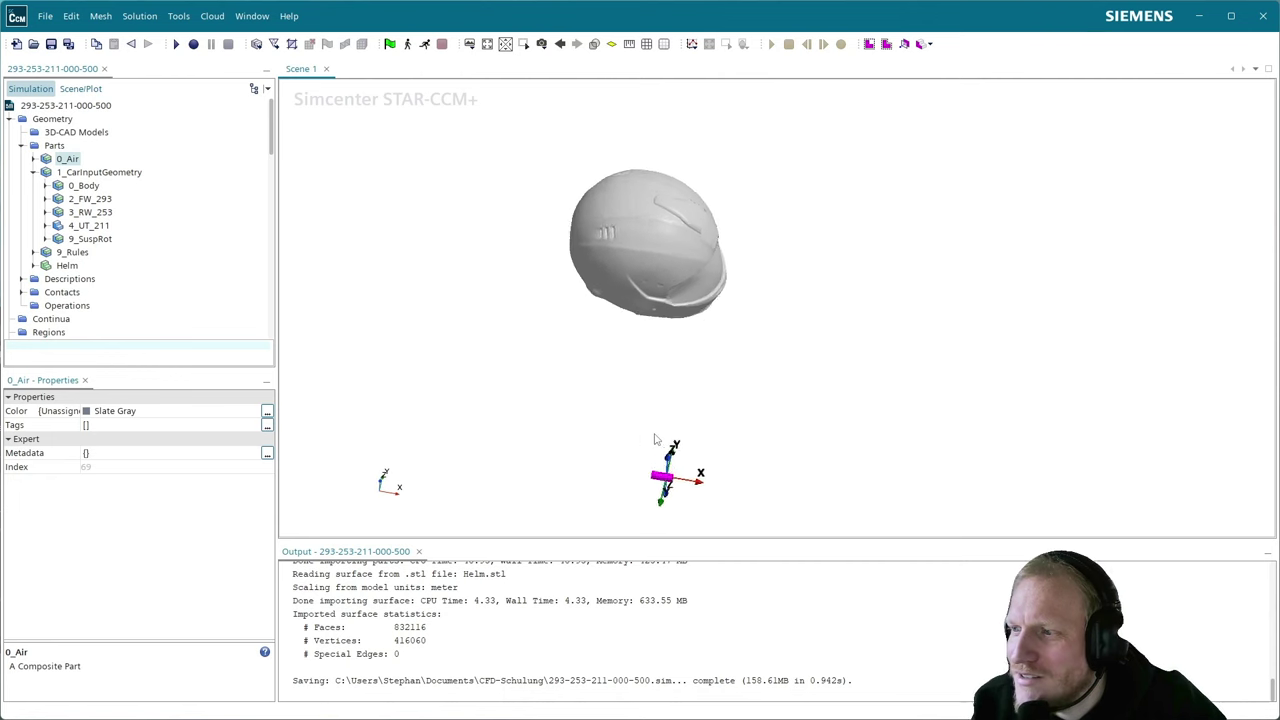
pyautogui.click(103, 173)
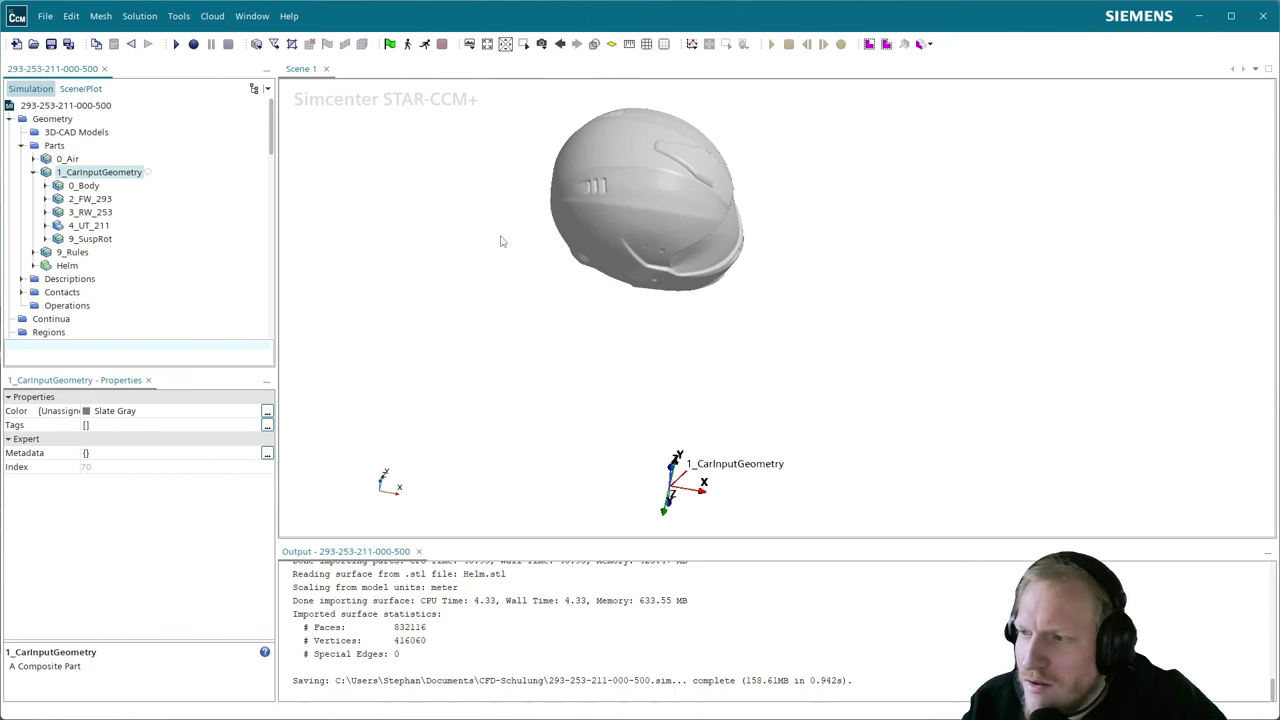
pyautogui.scroll(-2, 677, 300)
pyautogui.moveTo(677, 297); pyautogui.dragTo(690, 240)
pyautogui.scroll(4, 723, 243)
pyautogui.moveTo(527, 203); pyautogui.dragTo(638, 225)
pyautogui.click(616, 230)
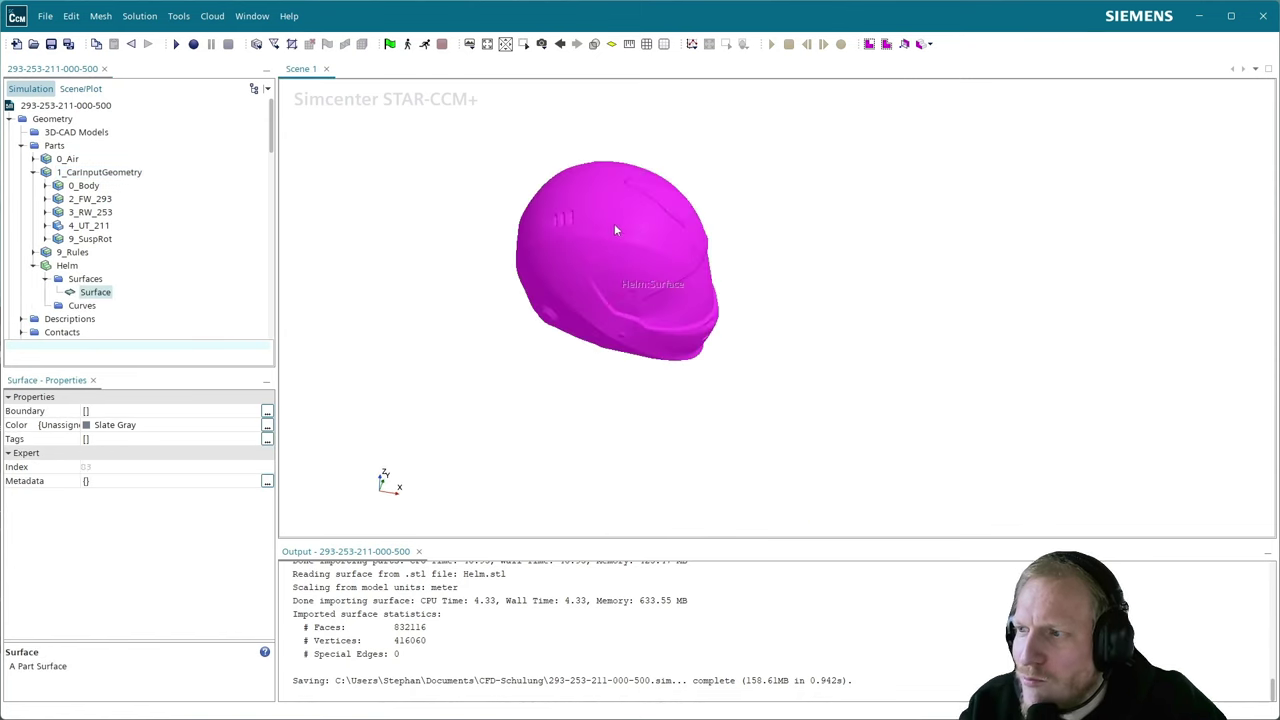
# - Delete the imported Helm part from the geometry parts
pyautogui.rightClick(61, 267)
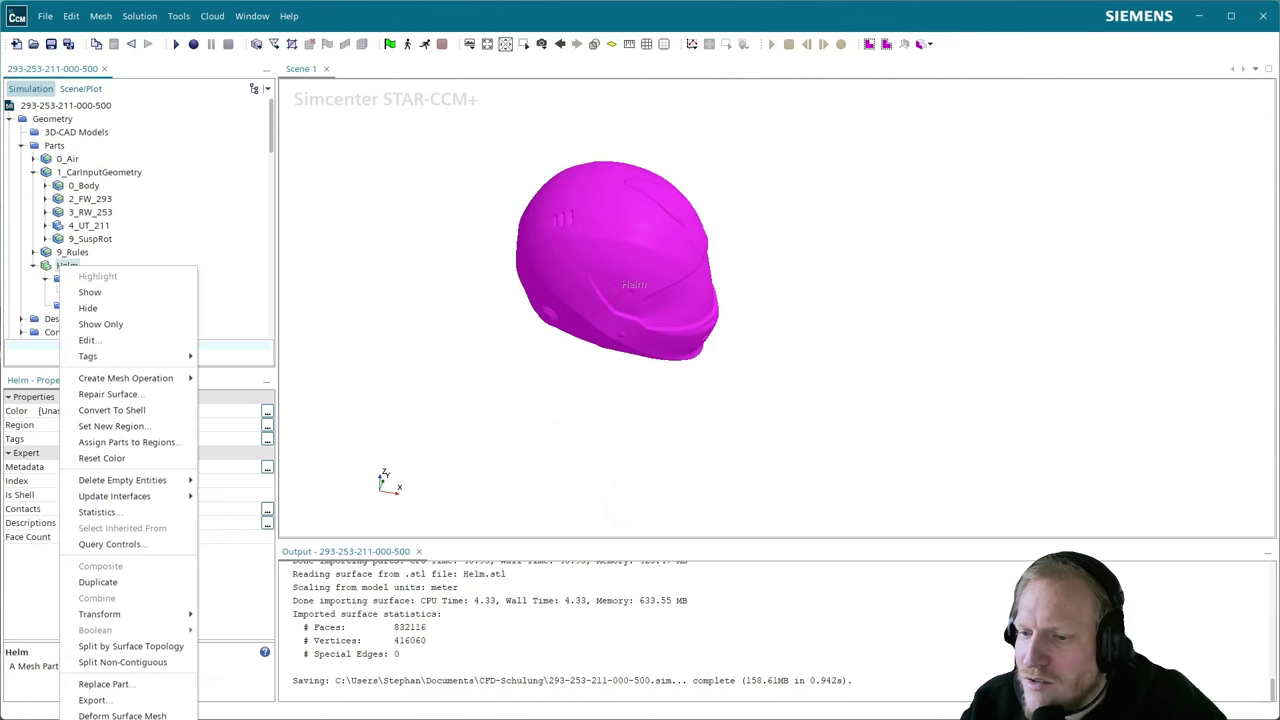
pyautogui.press('Escape')
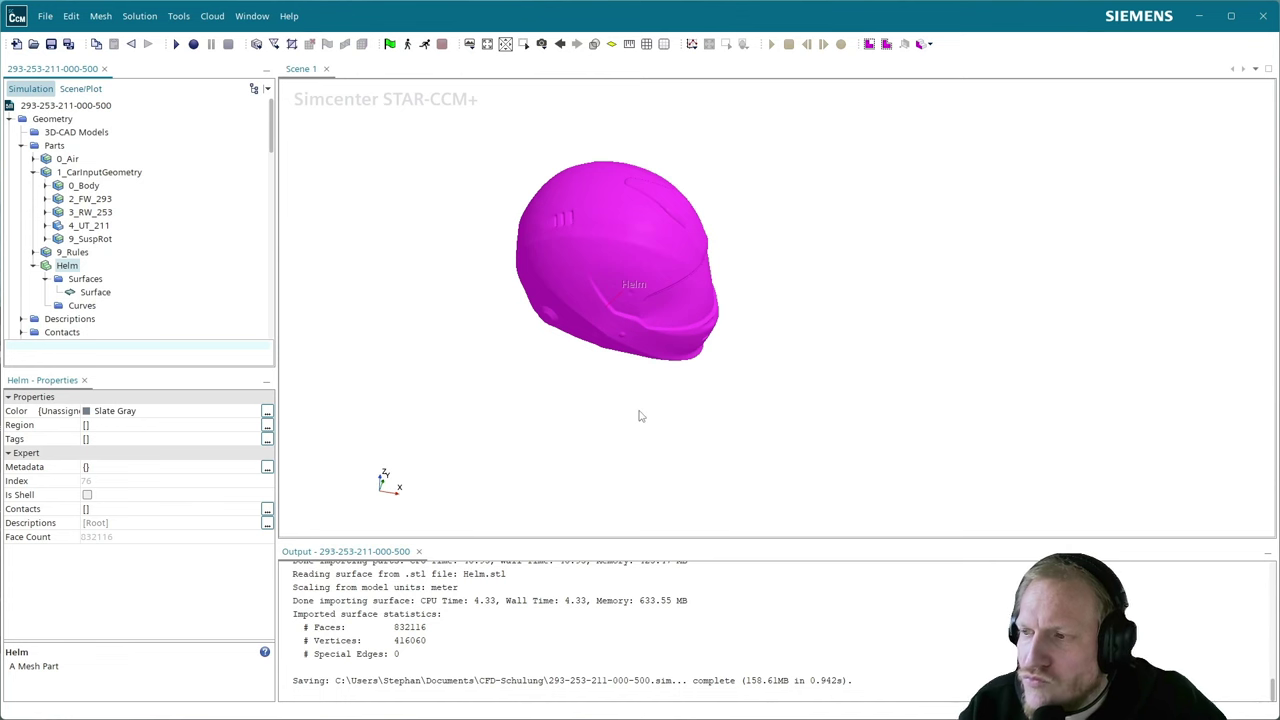
pyautogui.press('Delete')
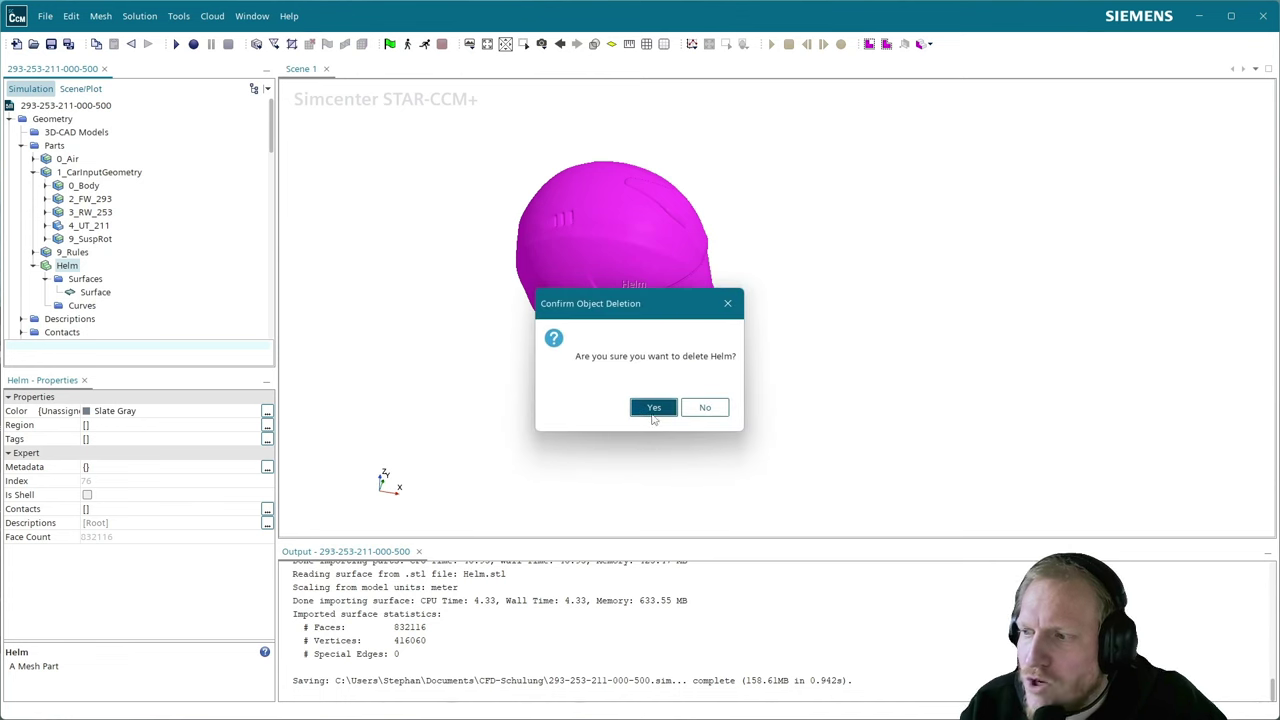
pyautogui.click(651, 412)
# - Choose Helm.stl from the CFD-Schulung folder for a new surface mesh import
pyautogui.click(42, 16)
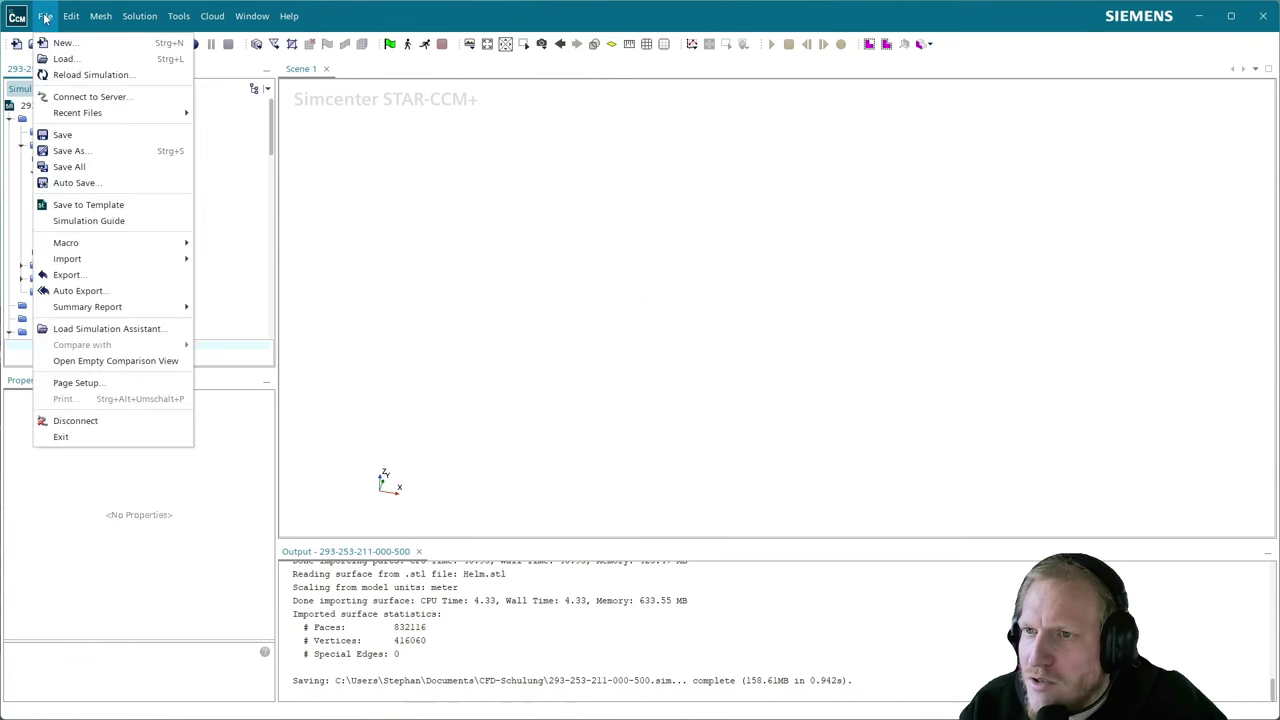
pyautogui.moveTo(143, 259)
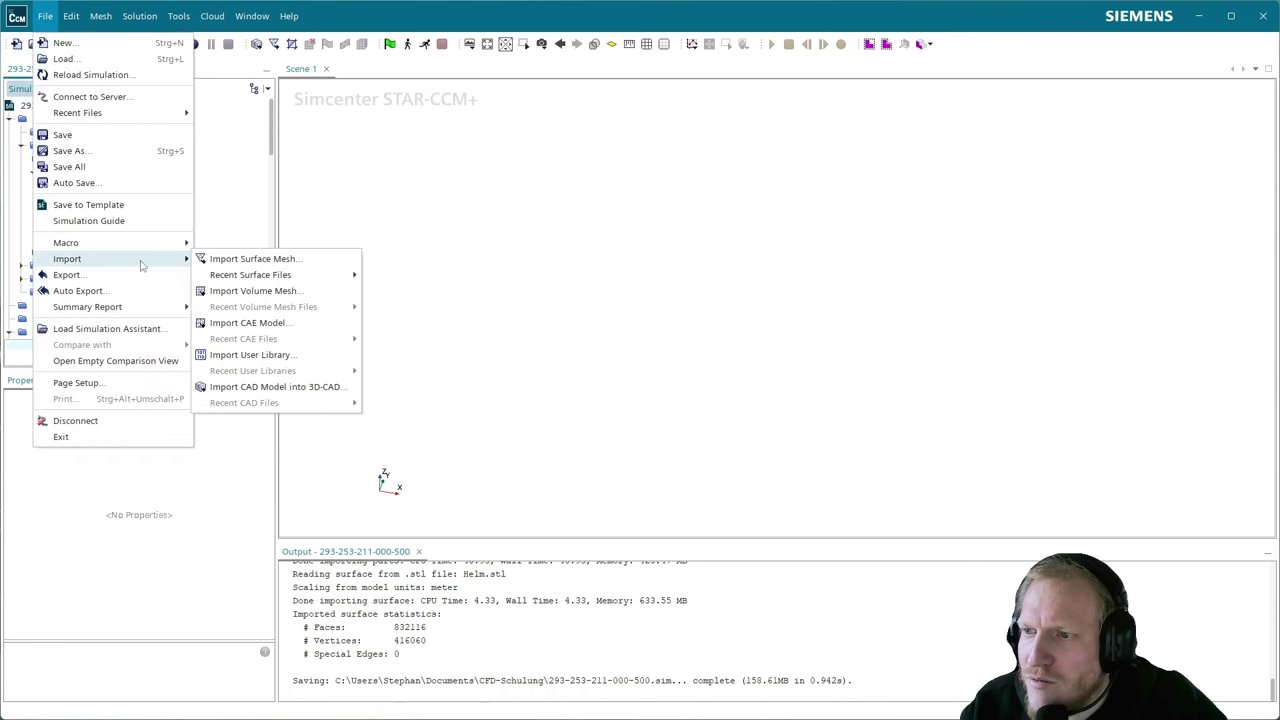
pyautogui.click(243, 262)
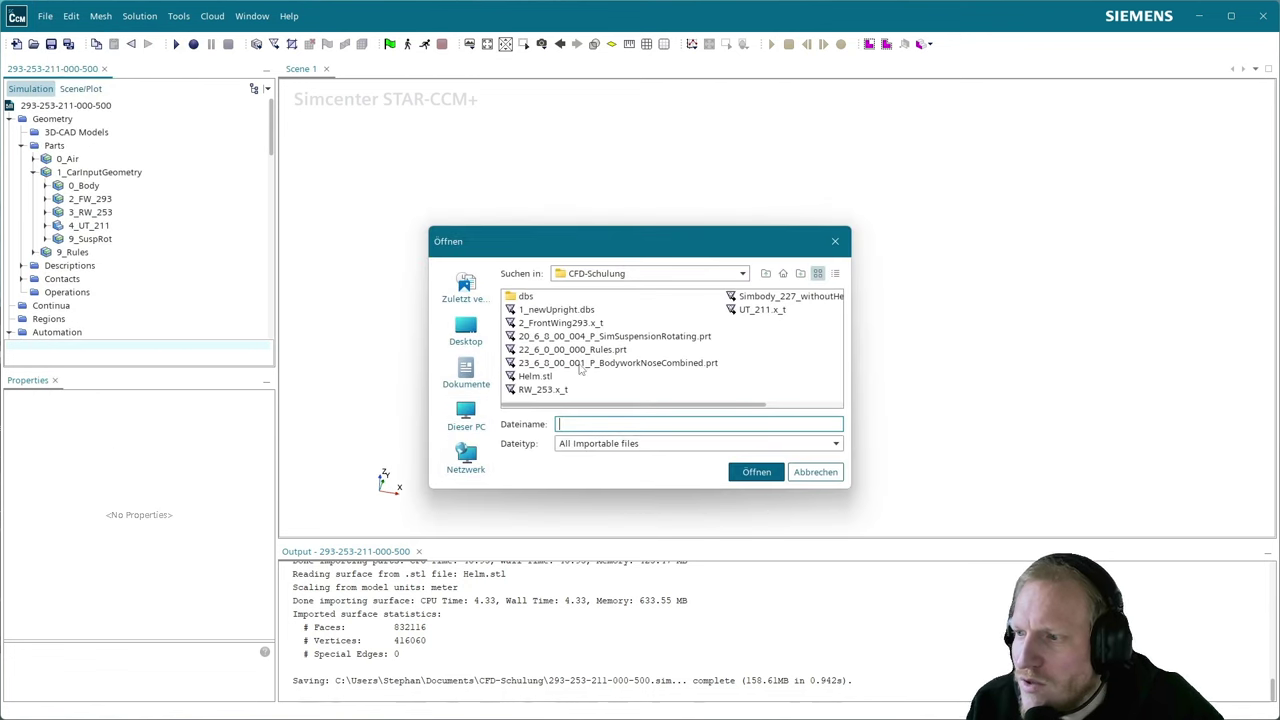
pyautogui.click(540, 376)
pyautogui.click(748, 472)
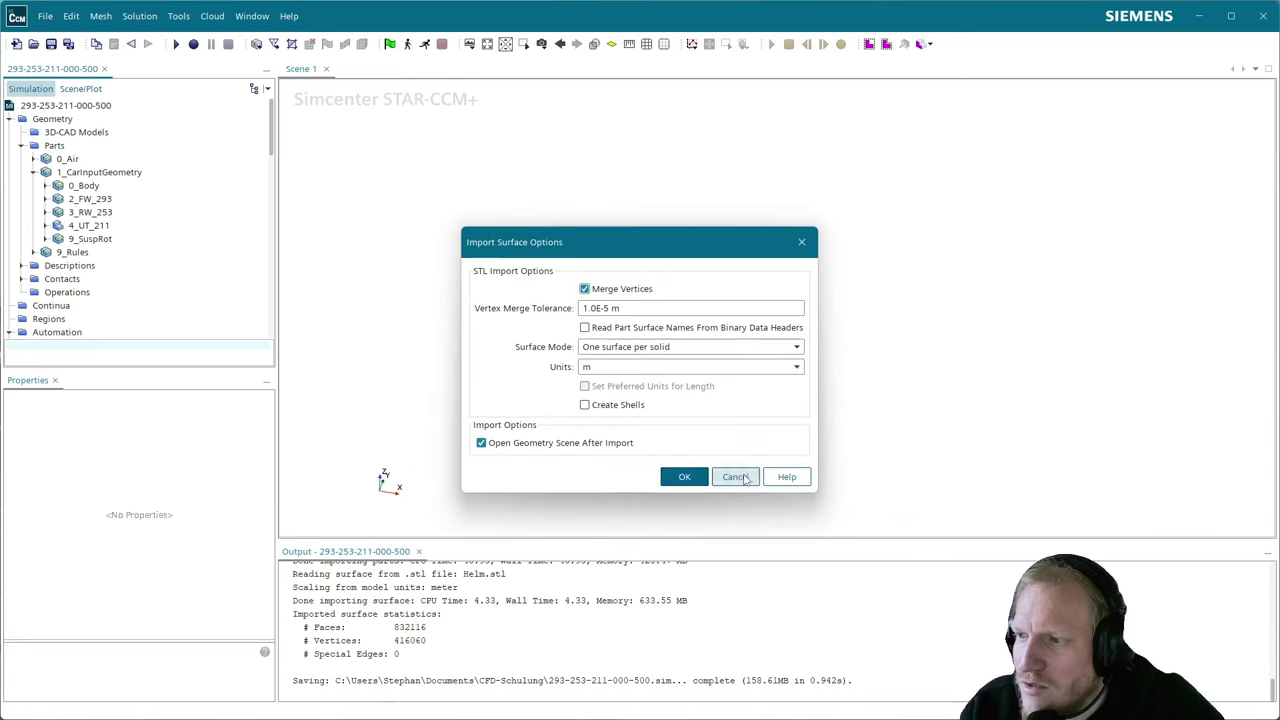
# - Import the helmet in mm with a vertex merge tolerance of 0.01 mm and without opening a geometry scene
pyautogui.click(604, 368)
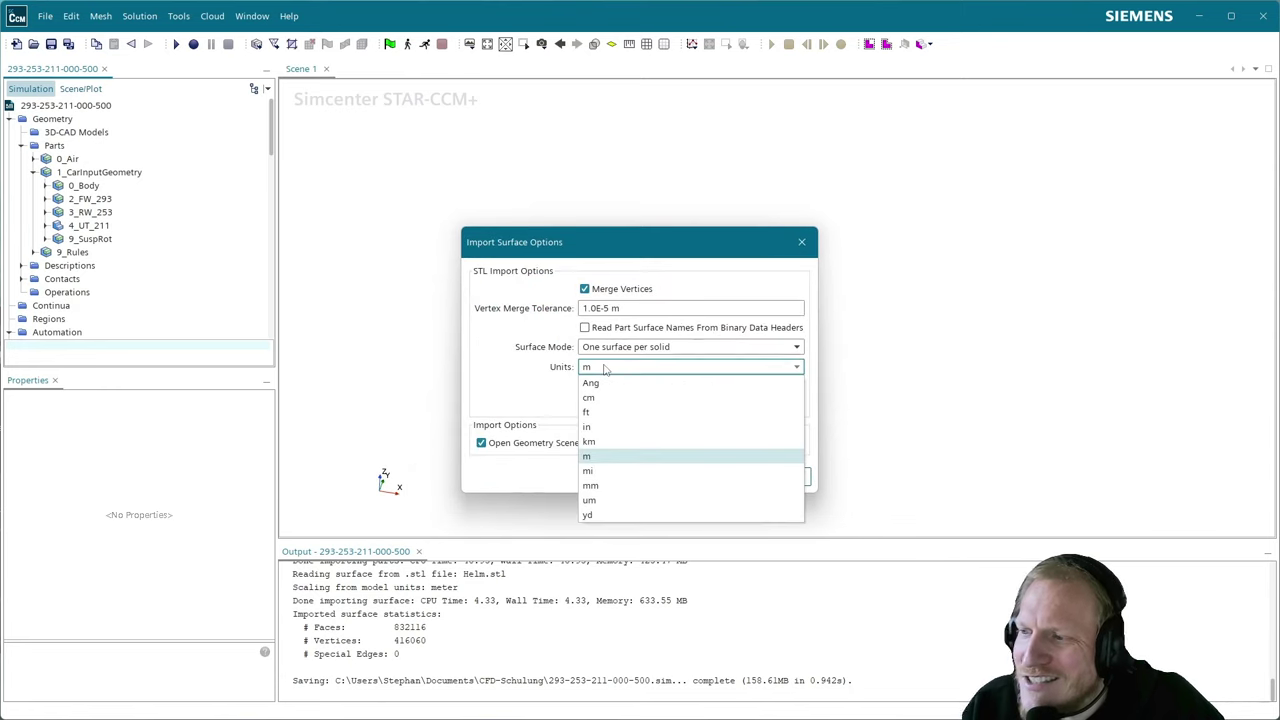
pyautogui.click(592, 485)
pyautogui.click(600, 308)
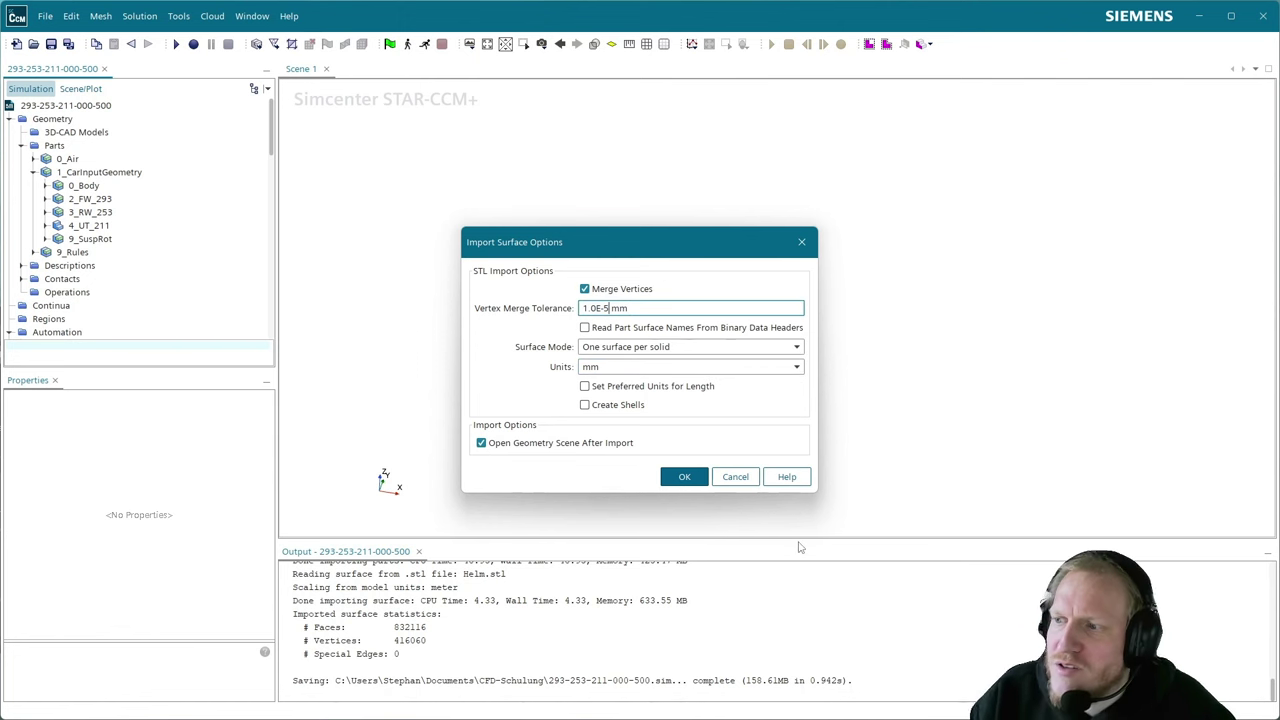
pyautogui.press('Tab')
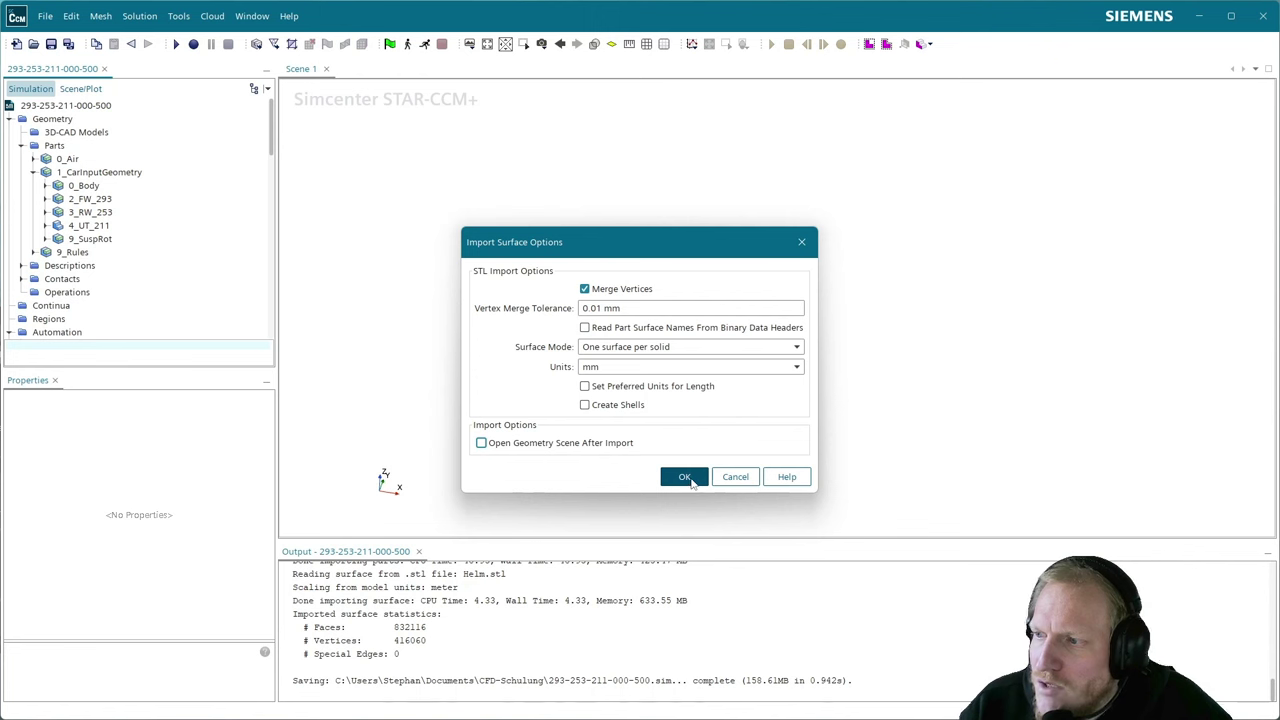
pyautogui.click(686, 478)
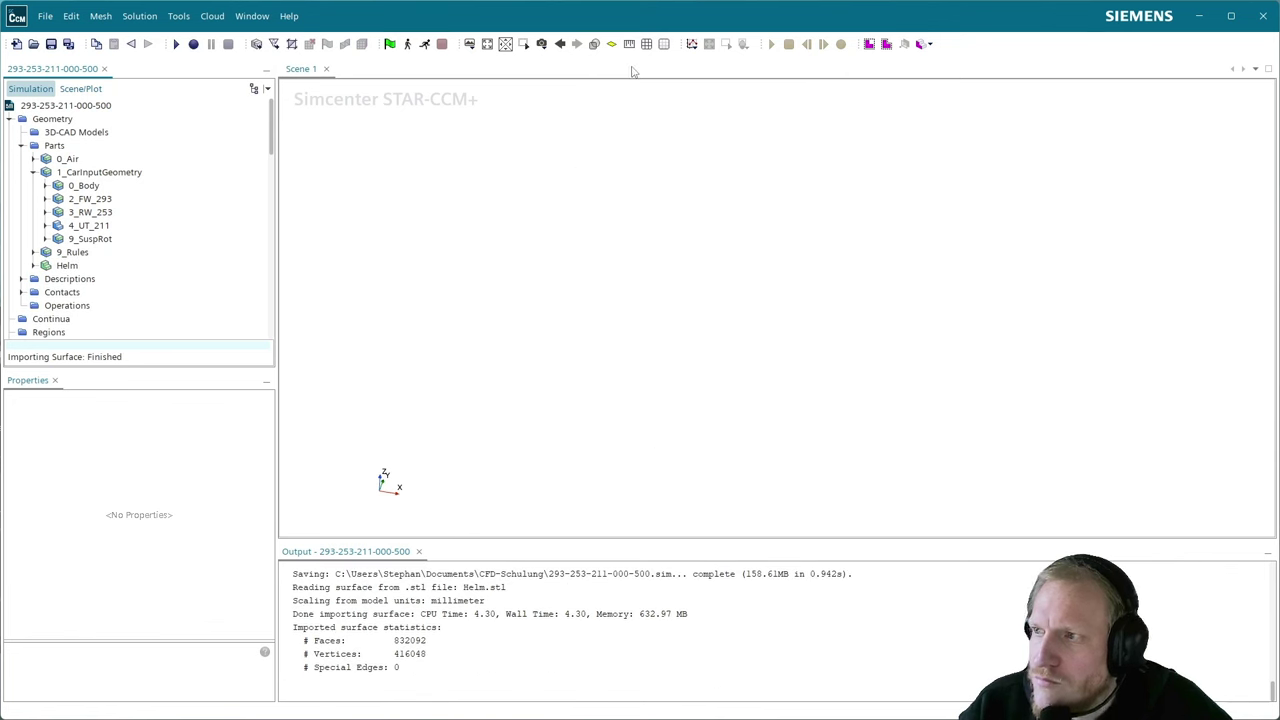
# - Show the cylinders, Surface 1 and Surface 2 displayers again in Scene 1
pyautogui.click(86, 89)
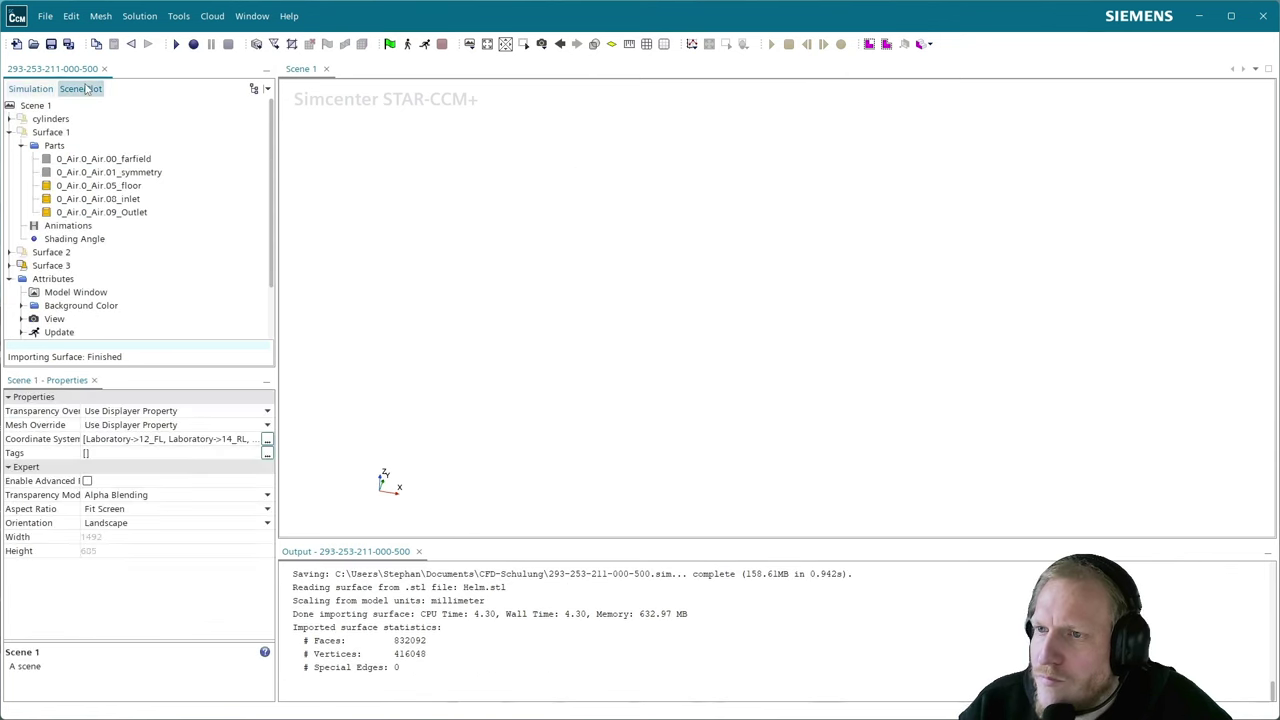
pyautogui.click(46, 131)
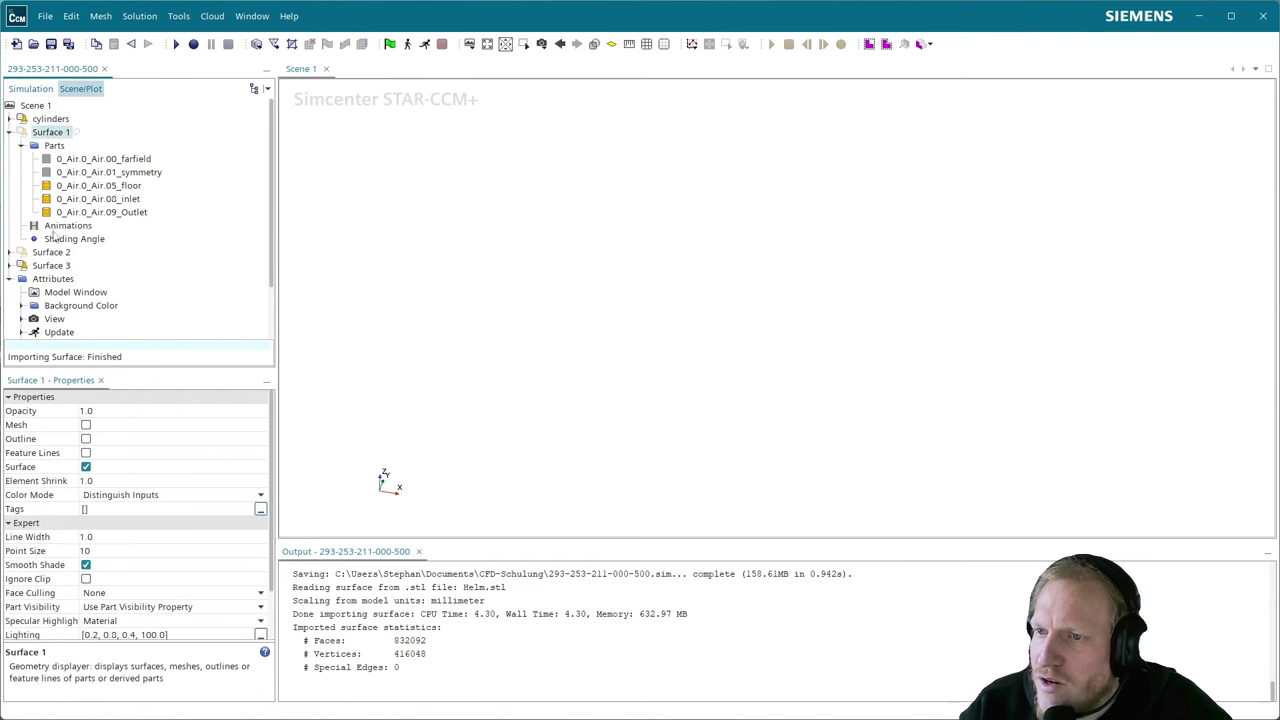
pyautogui.click(52, 253)
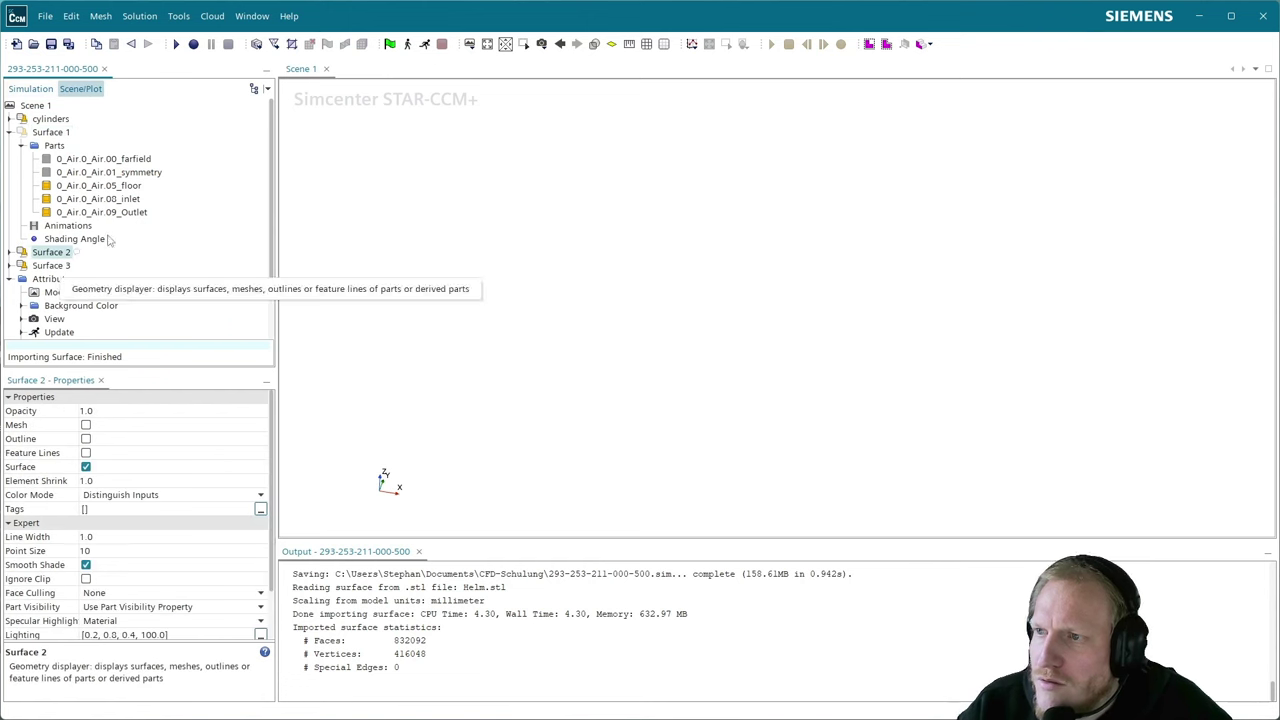
pyautogui.click(488, 46)
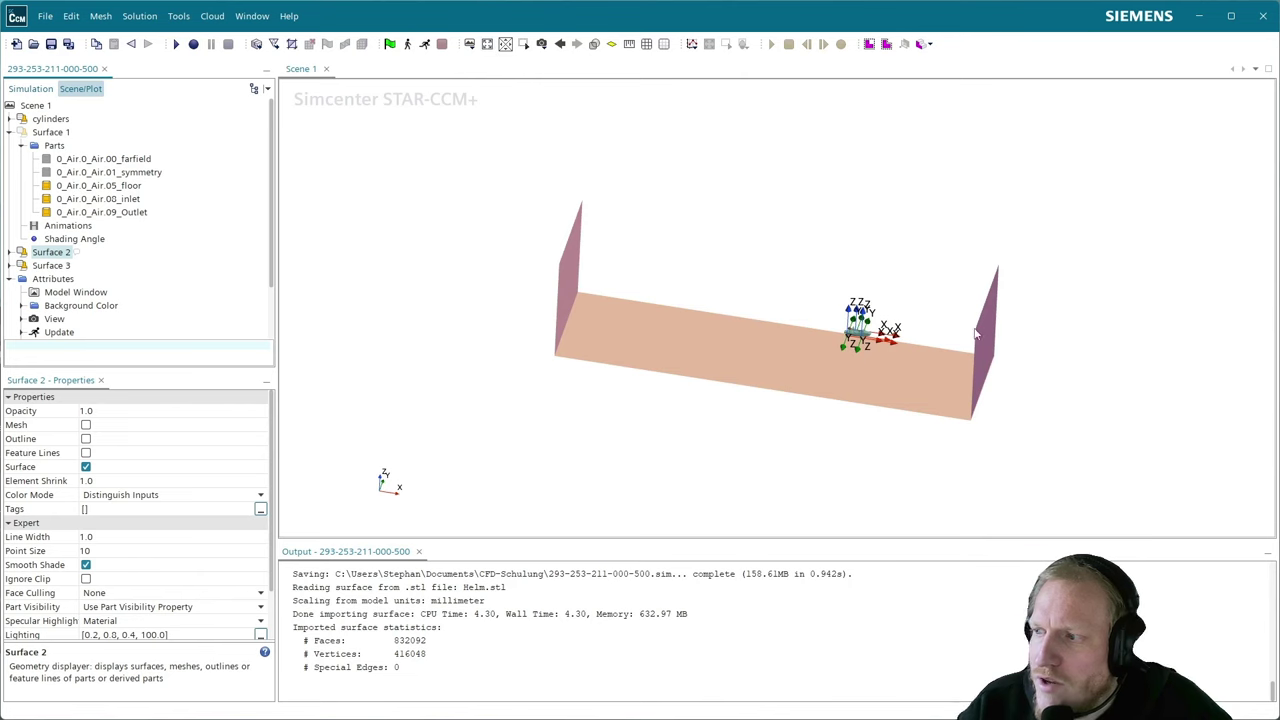
pyautogui.scroll(5, 977, 335)
# - Check the Helm part's position on the driver and add it to Scene 1 with the existing Surface 3 displayer
pyautogui.click(34, 89)
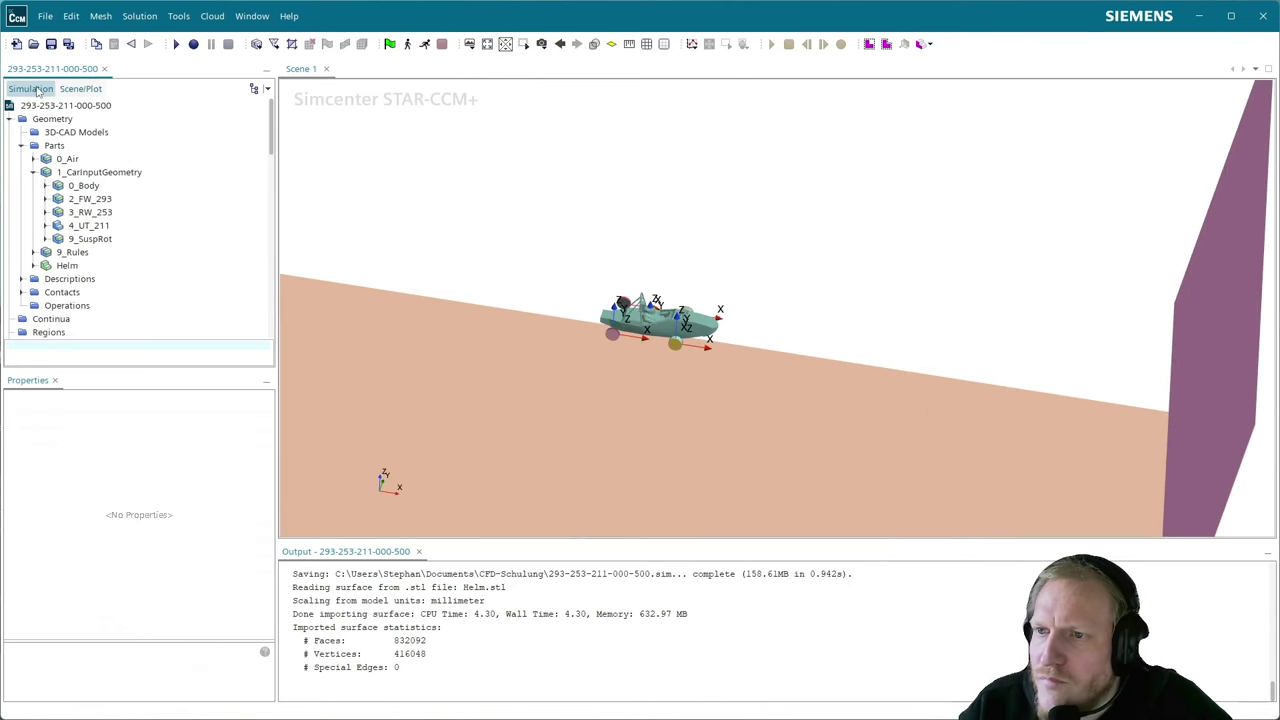
pyautogui.click(68, 266)
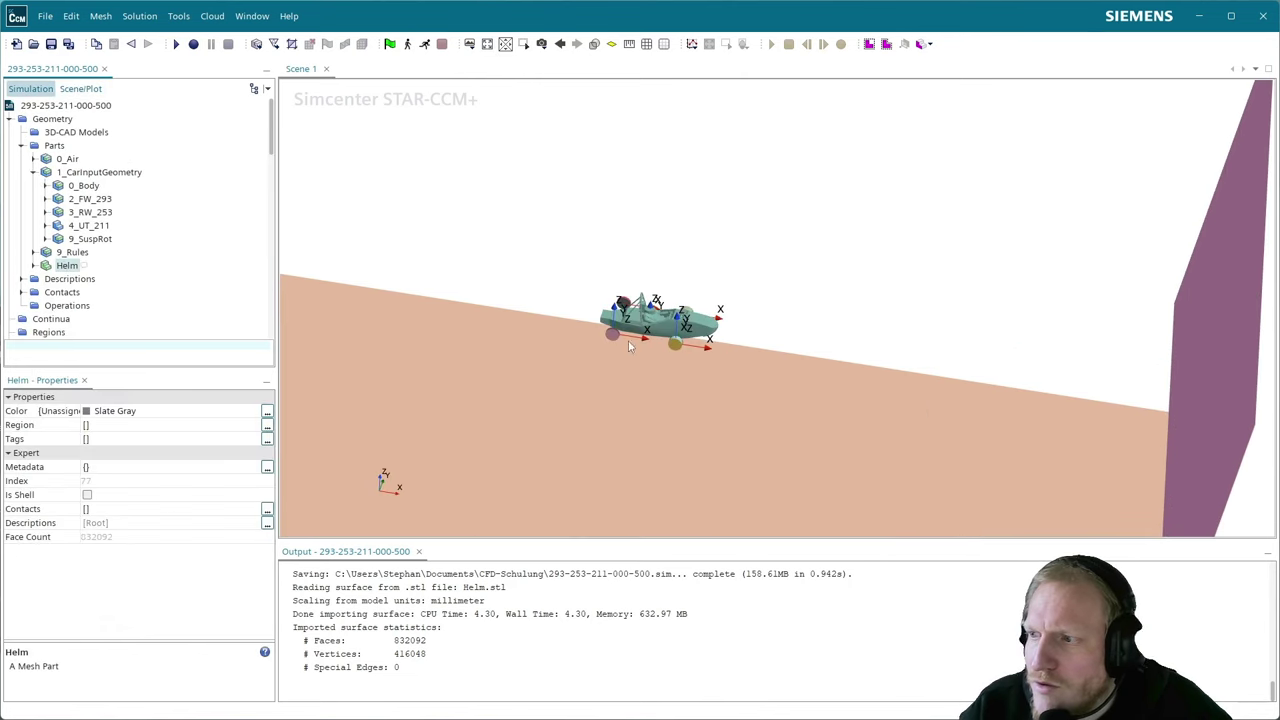
pyautogui.scroll(8, 660, 312)
pyautogui.scroll(3, 688, 268)
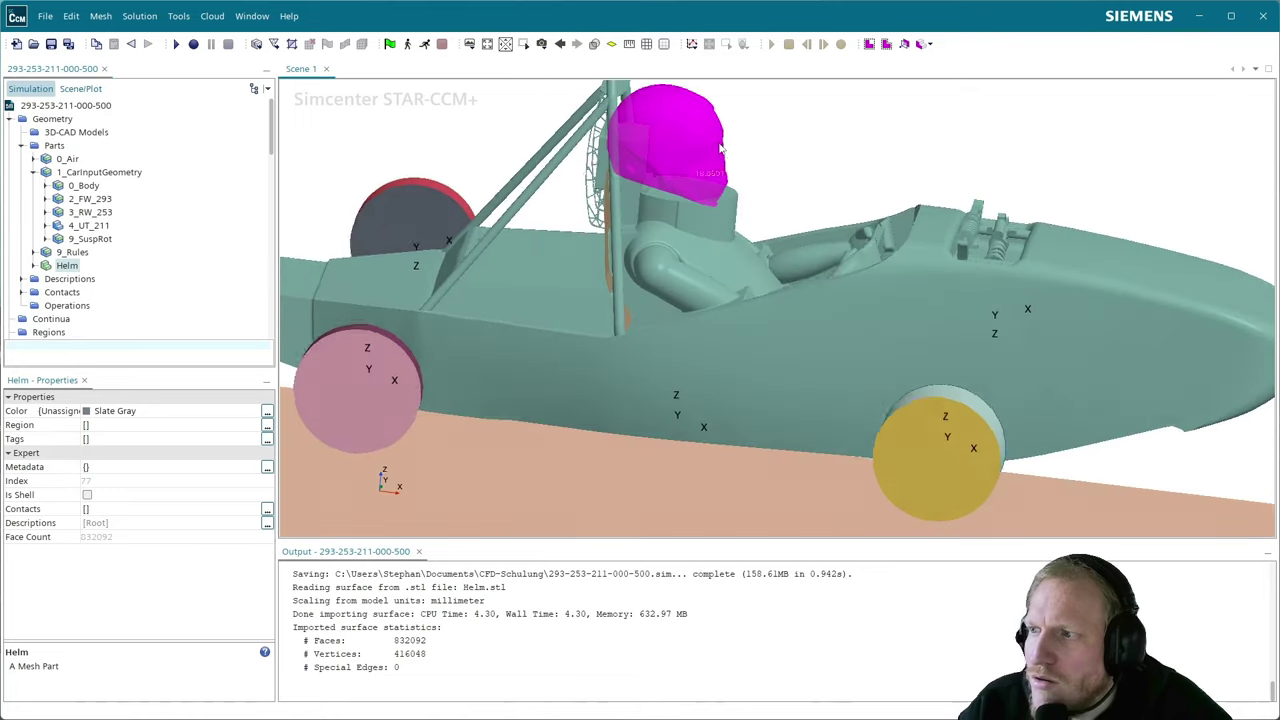
pyautogui.moveTo(709, 158); pyautogui.dragTo(660, 215)
pyautogui.moveTo(50, 268); pyautogui.dragTo(726, 250)
pyautogui.click(538, 346)
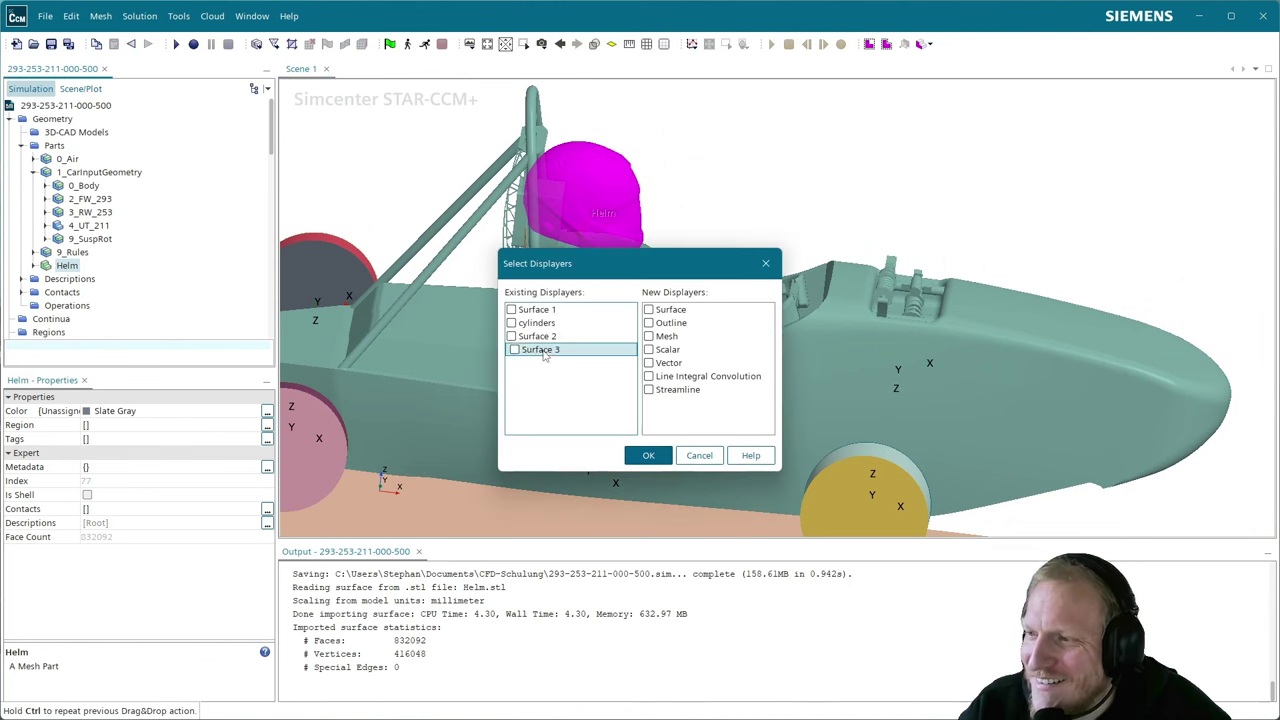
pyautogui.click(650, 456)
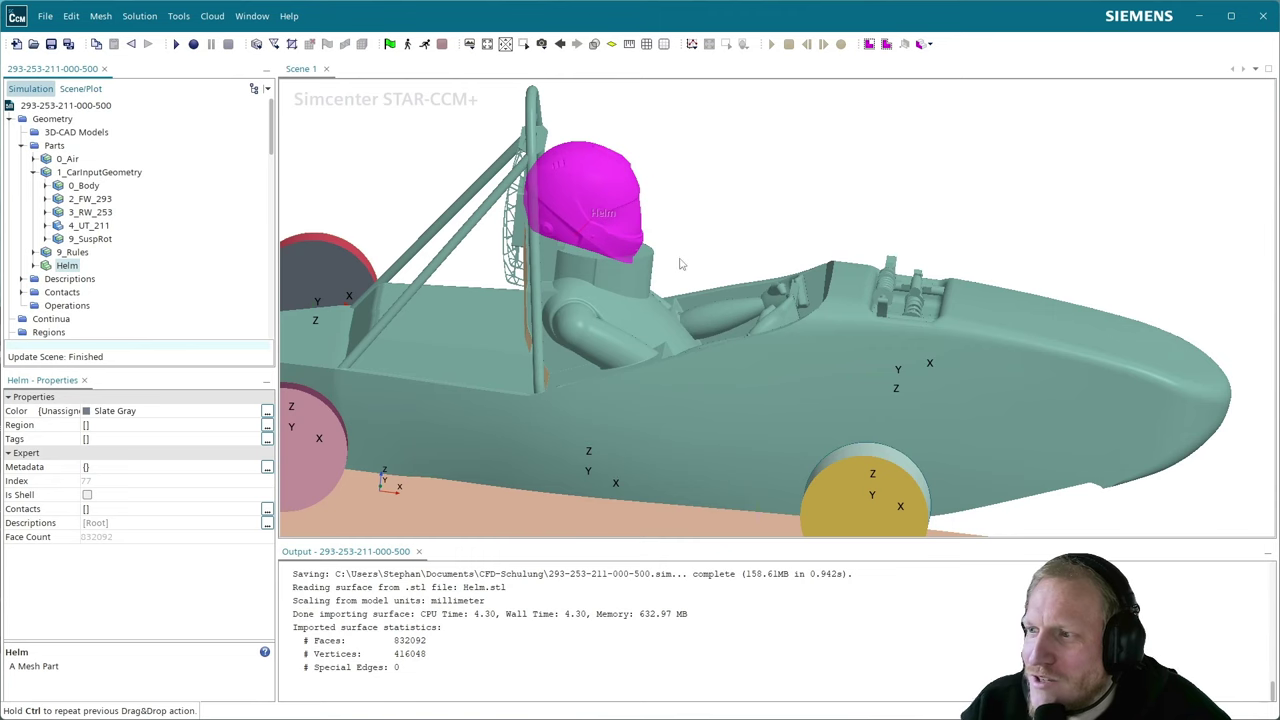
# - Move the Helm part into the 1_CarInputGeometry composite and highlight 9_SuspRot to check it
pyautogui.scroll(-5, 679, 264)
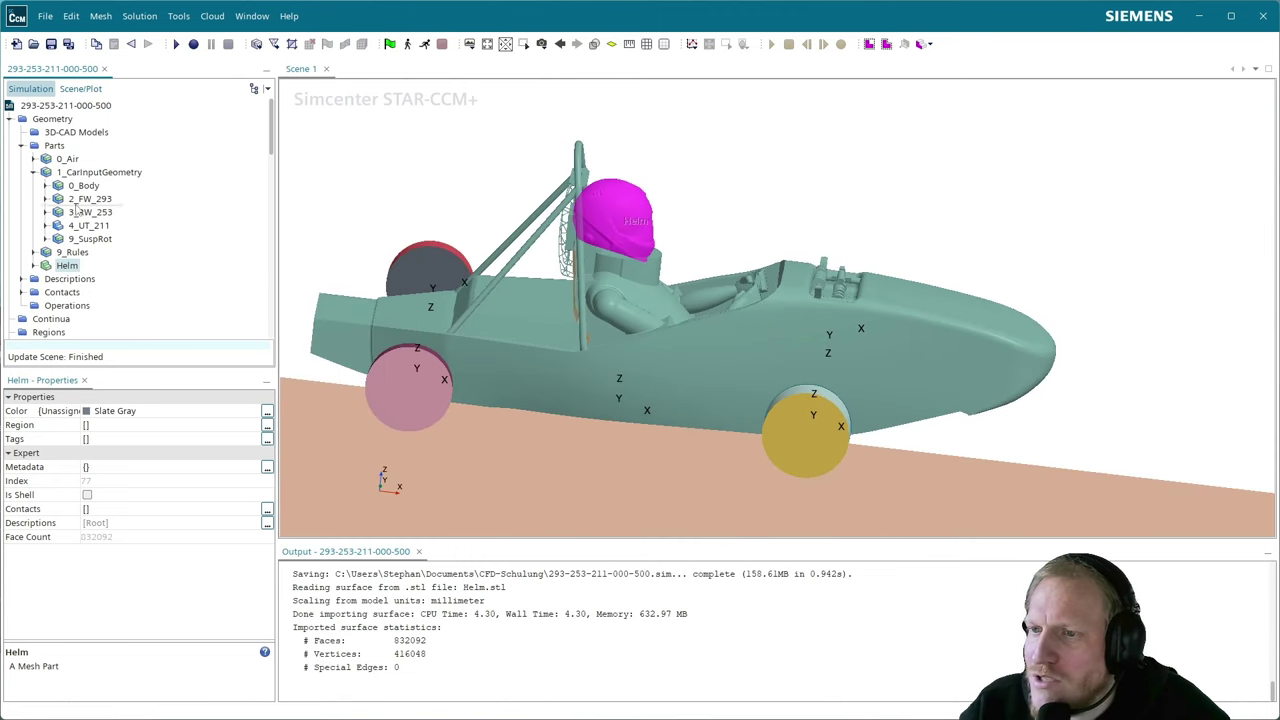
pyautogui.moveTo(75, 210); pyautogui.dragTo(83, 175)
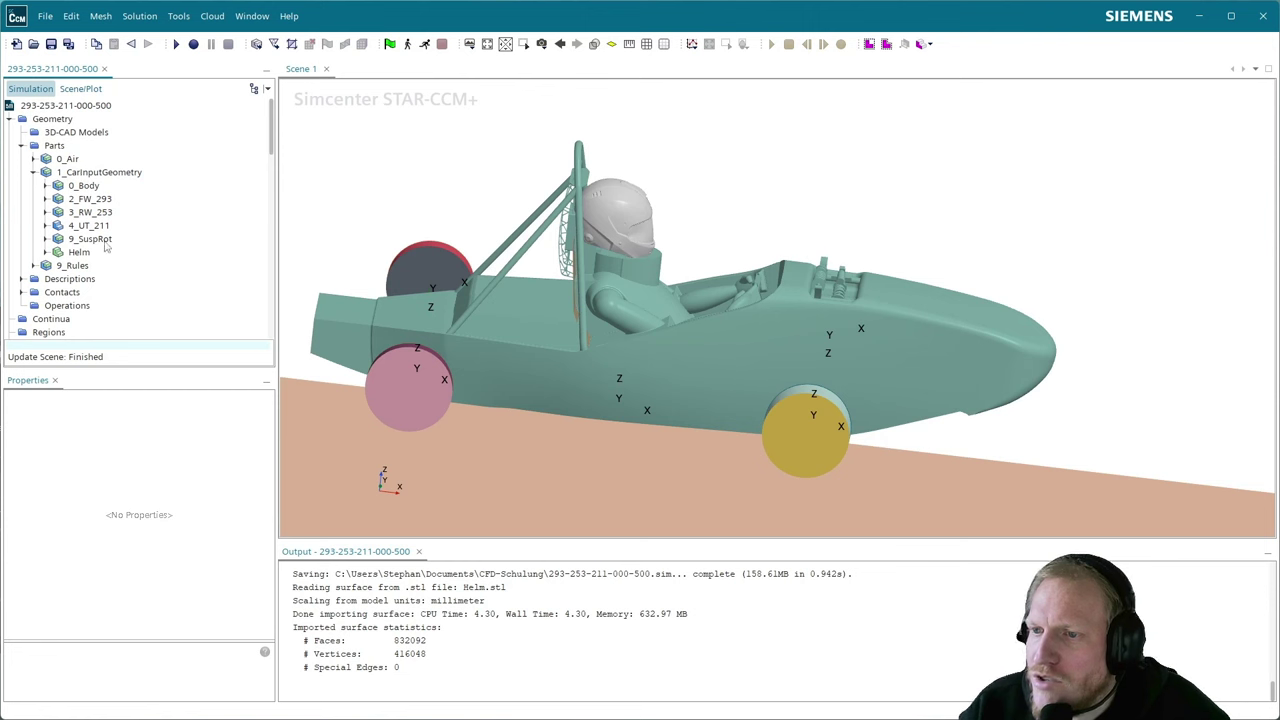
pyautogui.click(92, 239)
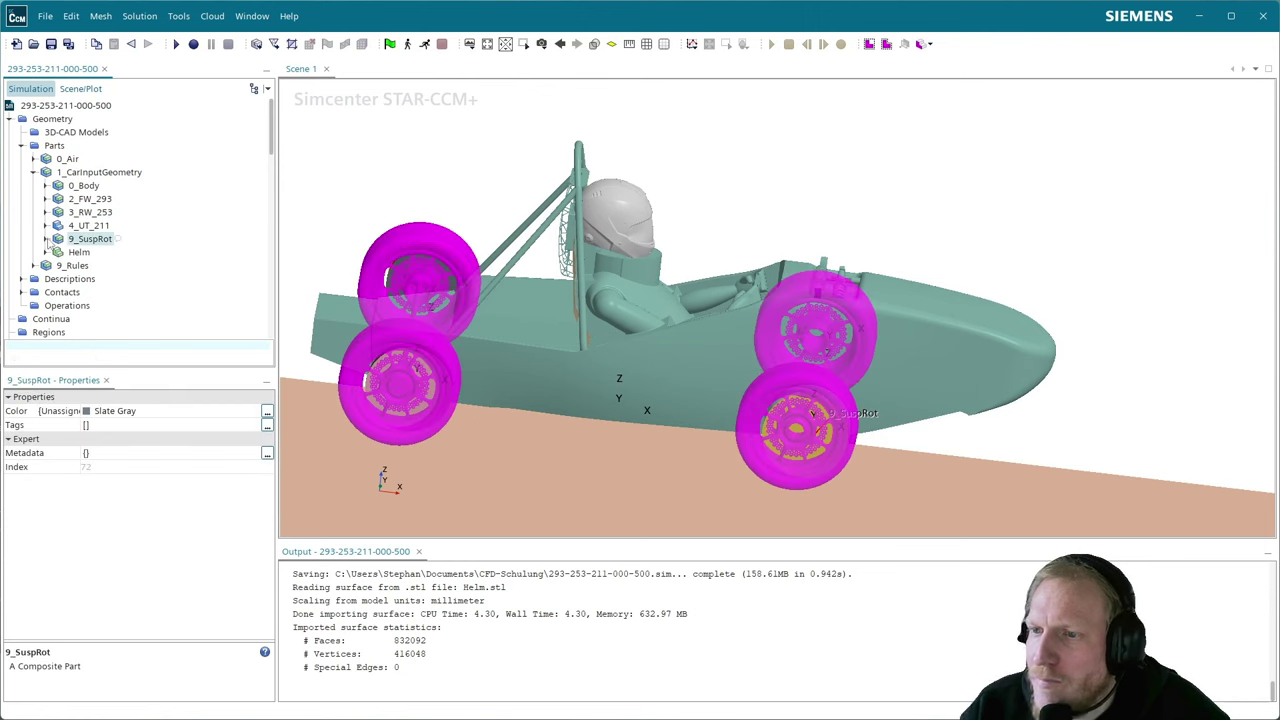
# - Add the whole 1_CarInputGeometry composite to Scene 1 with the existing Surface 2 displayer
pyautogui.click(108, 173)
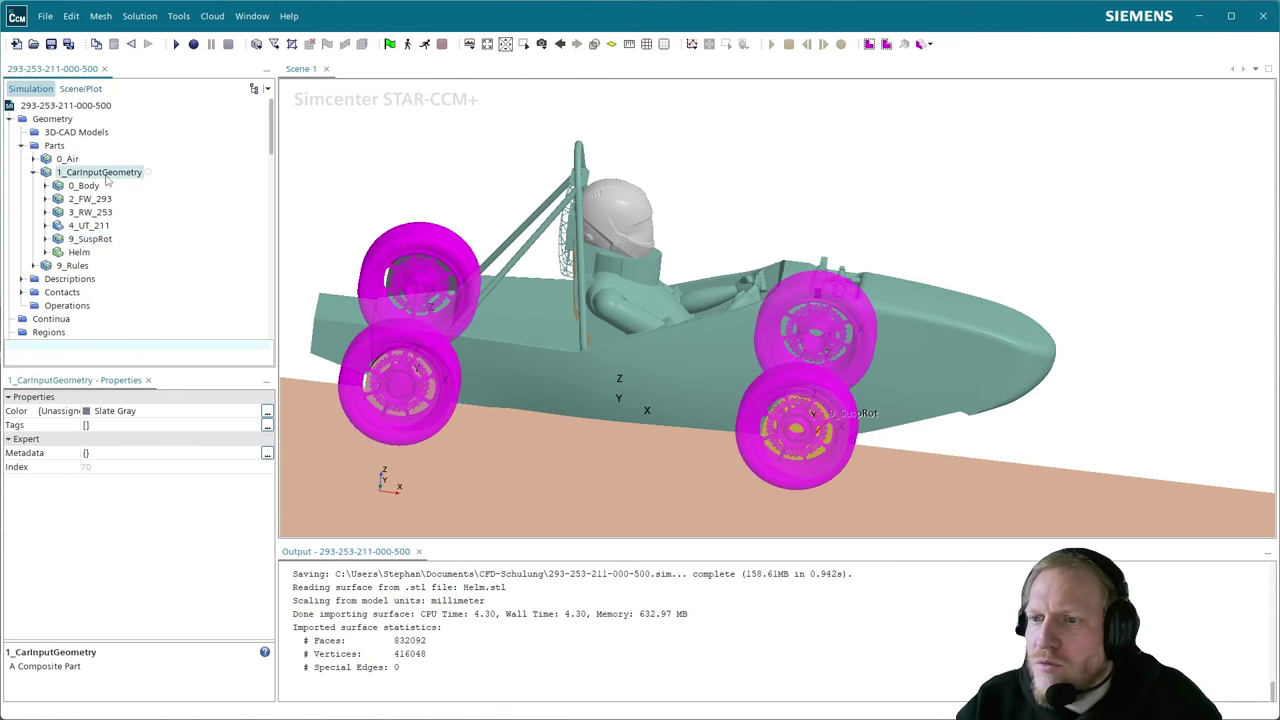
pyautogui.moveTo(300, 172); pyautogui.dragTo(680, 190)
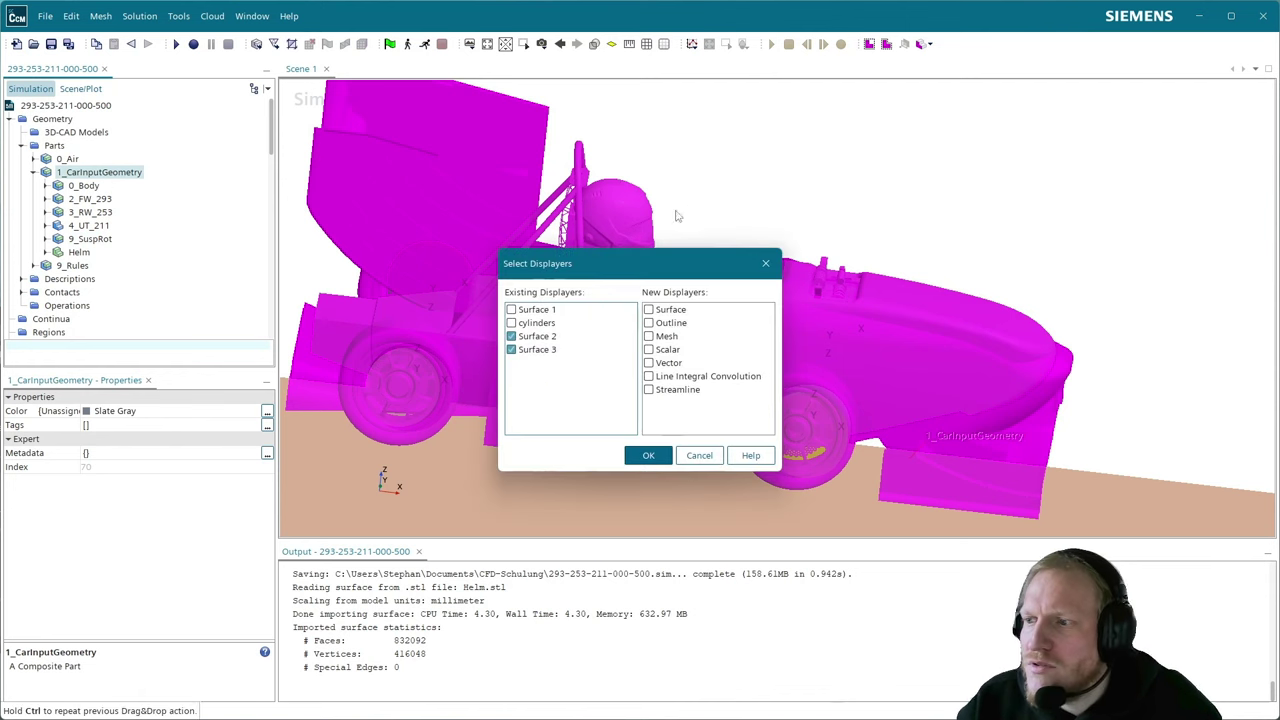
pyautogui.click(535, 338)
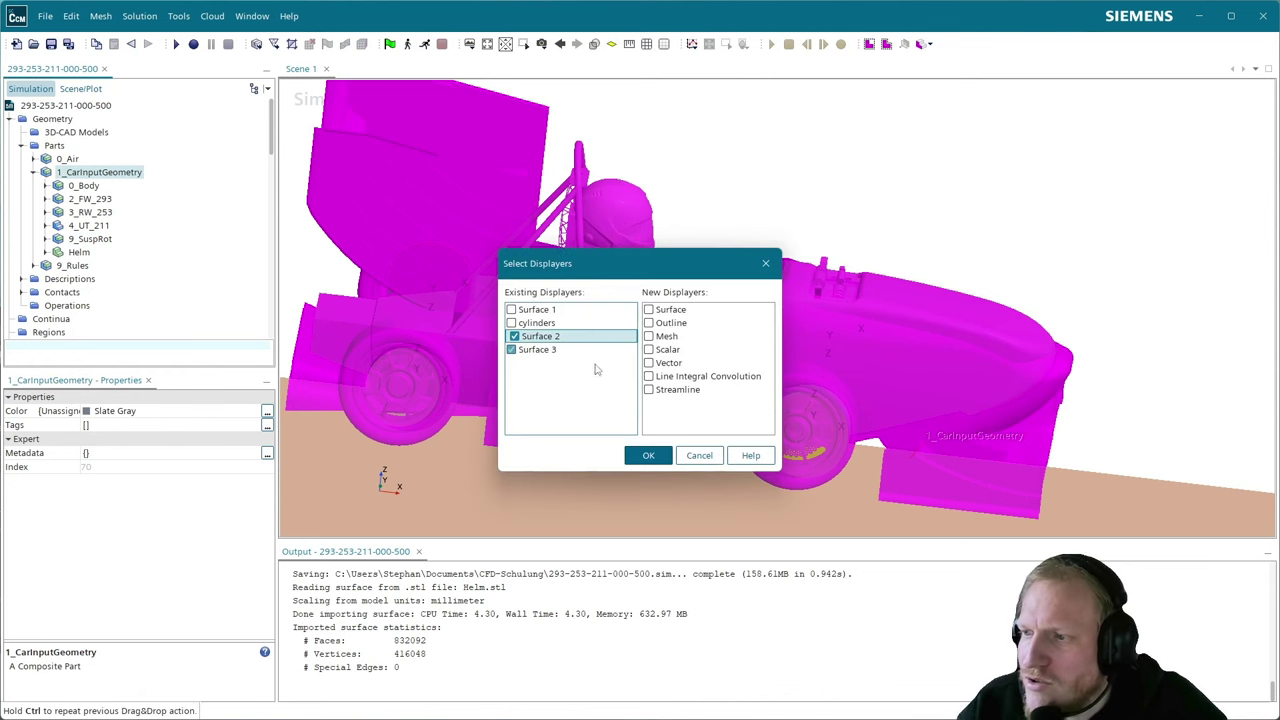
pyautogui.click(648, 456)
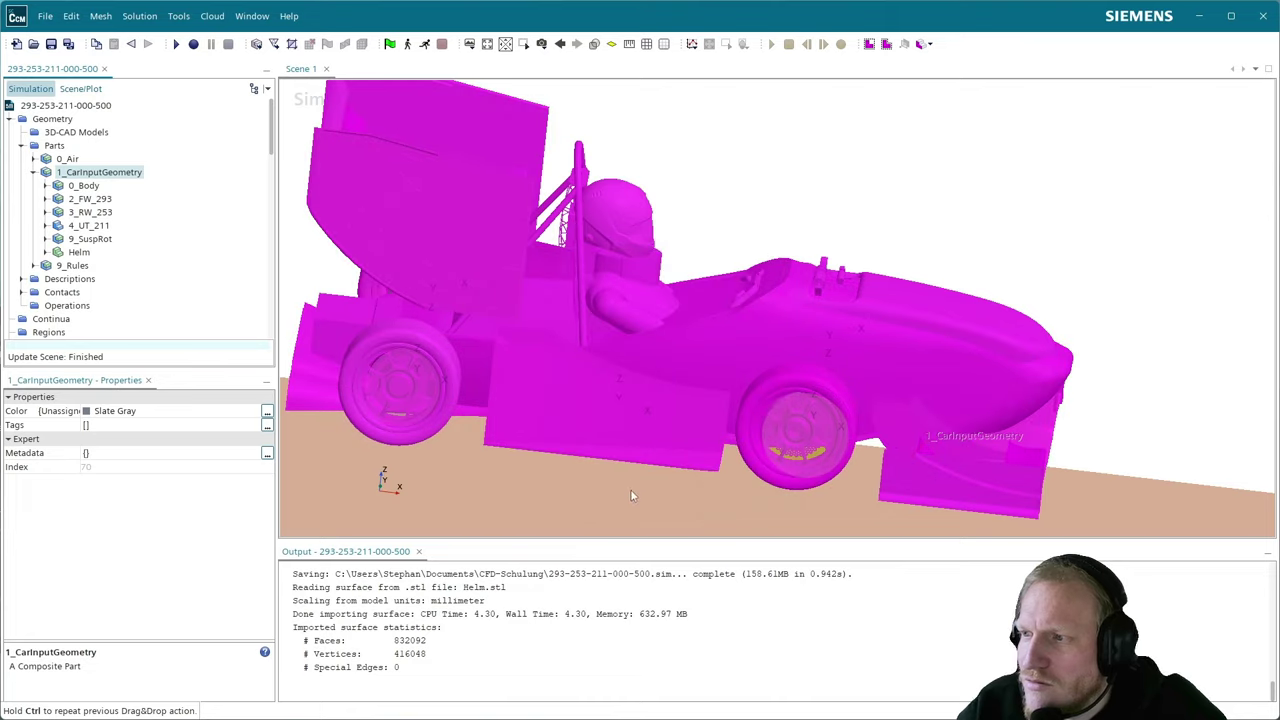
# - Remove the 23_6_8_00_001_P_BodyworkNoseCombined part from the Surface 2 displayer in Scene 1
pyautogui.moveTo(733, 197); pyautogui.dragTo(658, 325)
pyautogui.scroll(-10, 660, 329)
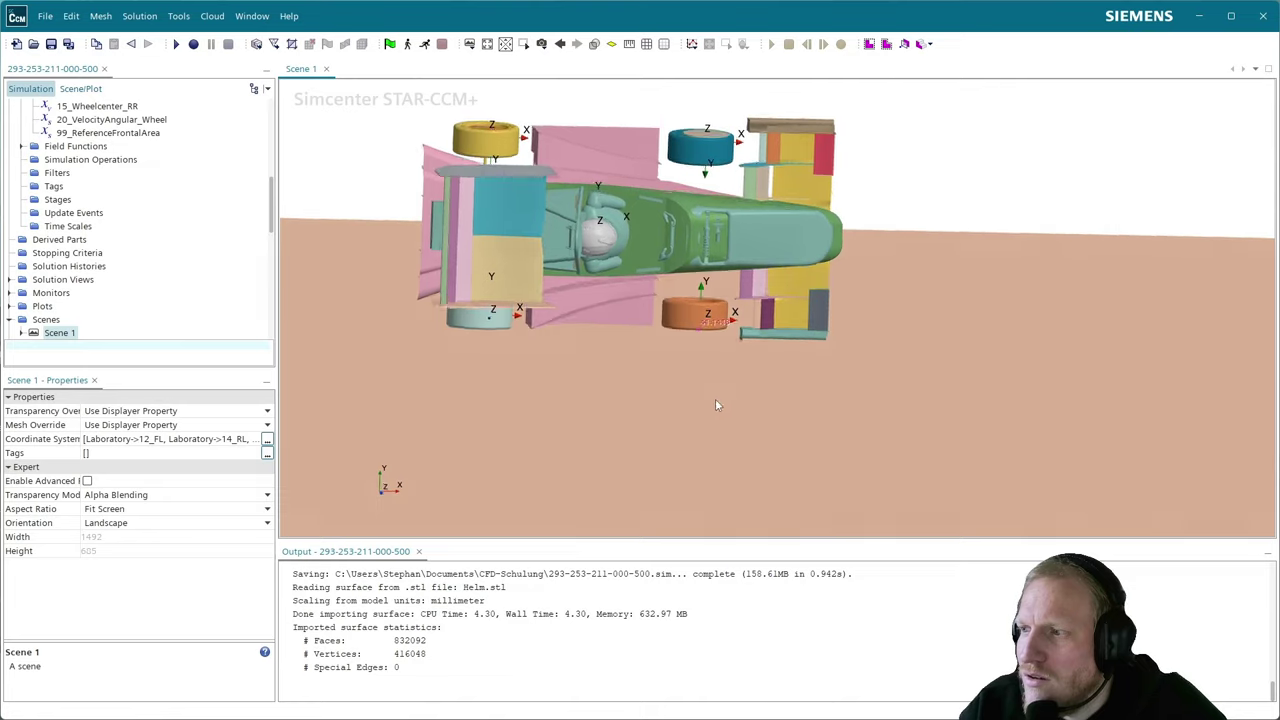
pyautogui.moveTo(715, 404); pyautogui.dragTo(671, 343)
pyautogui.scroll(8, 690, 320)
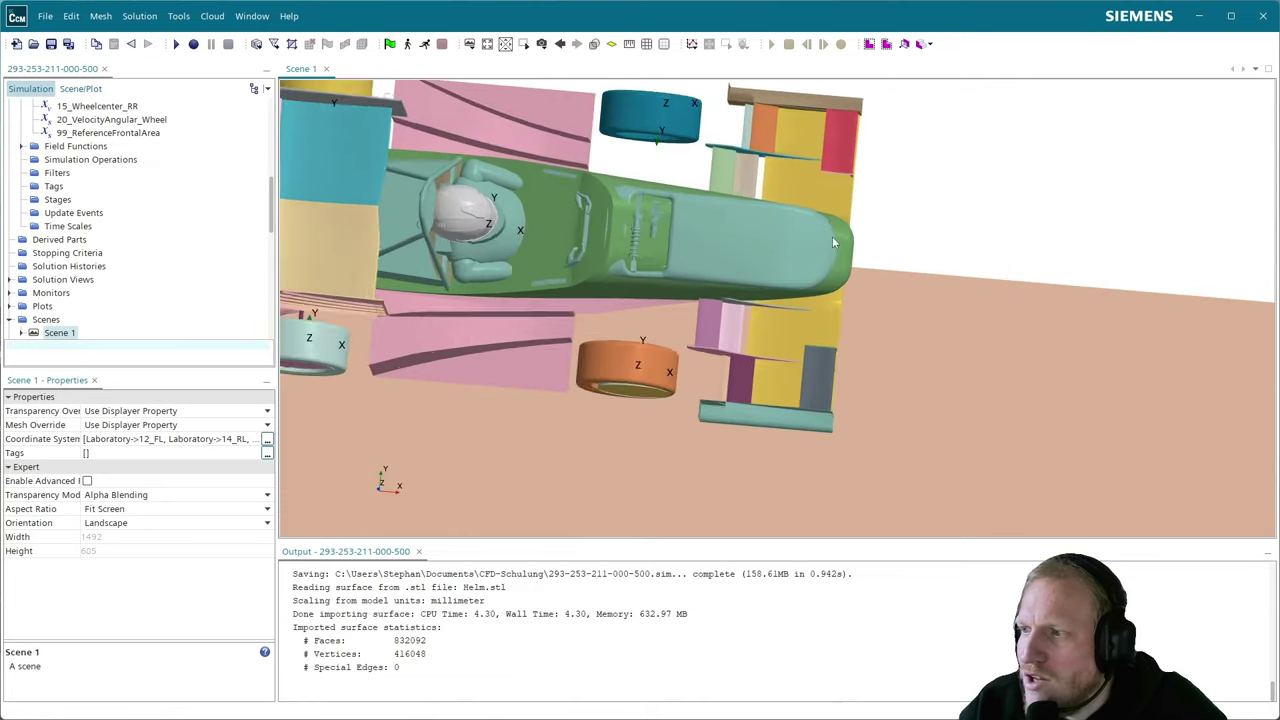
pyautogui.moveTo(704, 297); pyautogui.dragTo(653, 249)
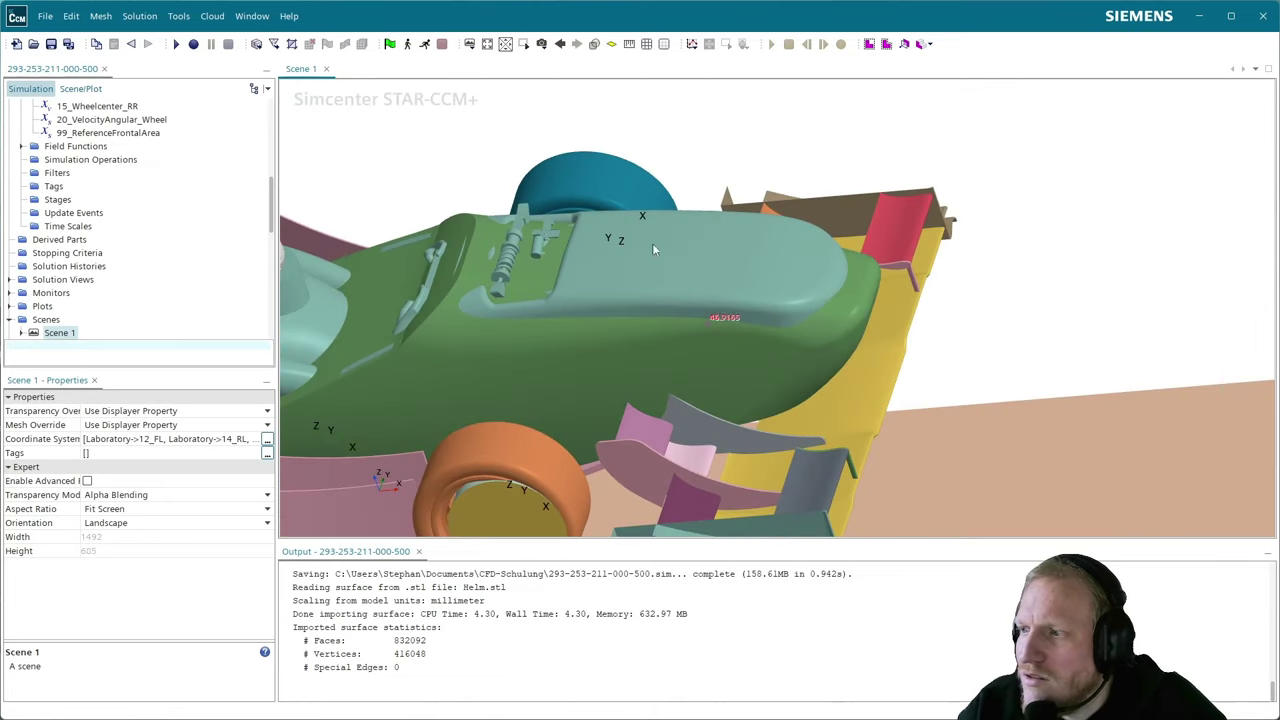
pyautogui.click(851, 333)
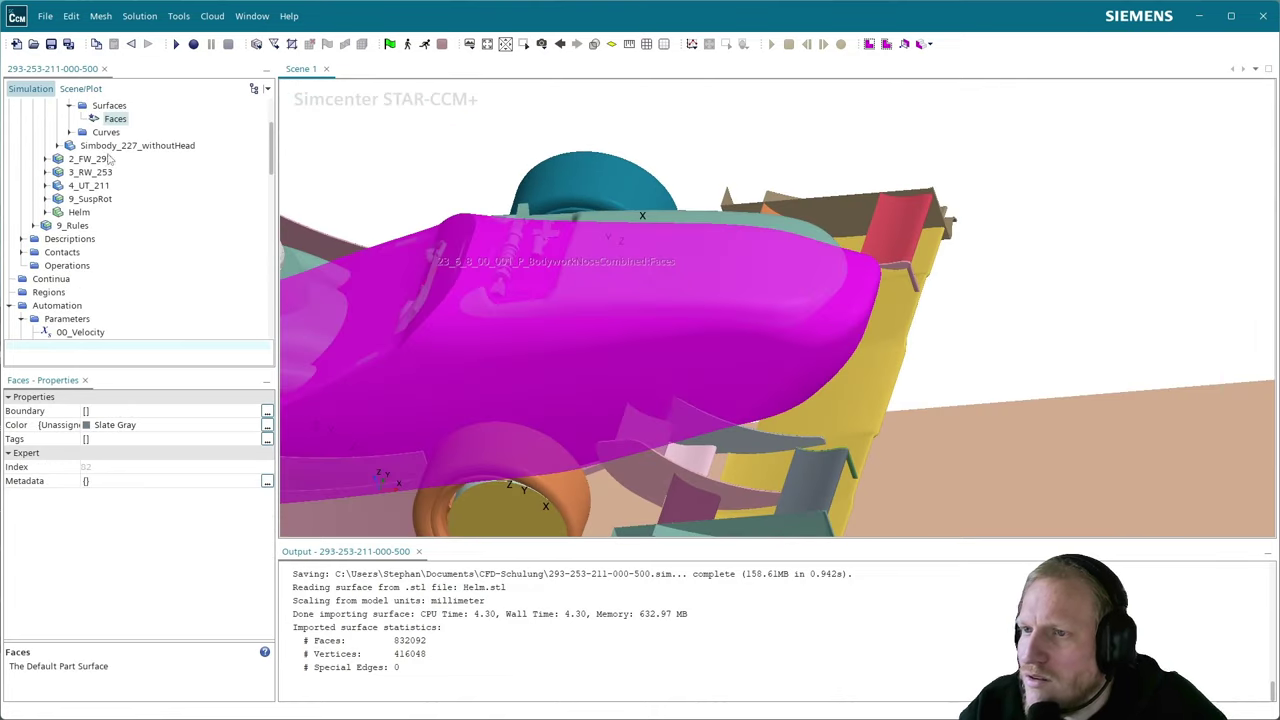
pyautogui.scroll(2, 112, 158)
pyautogui.click(122, 173)
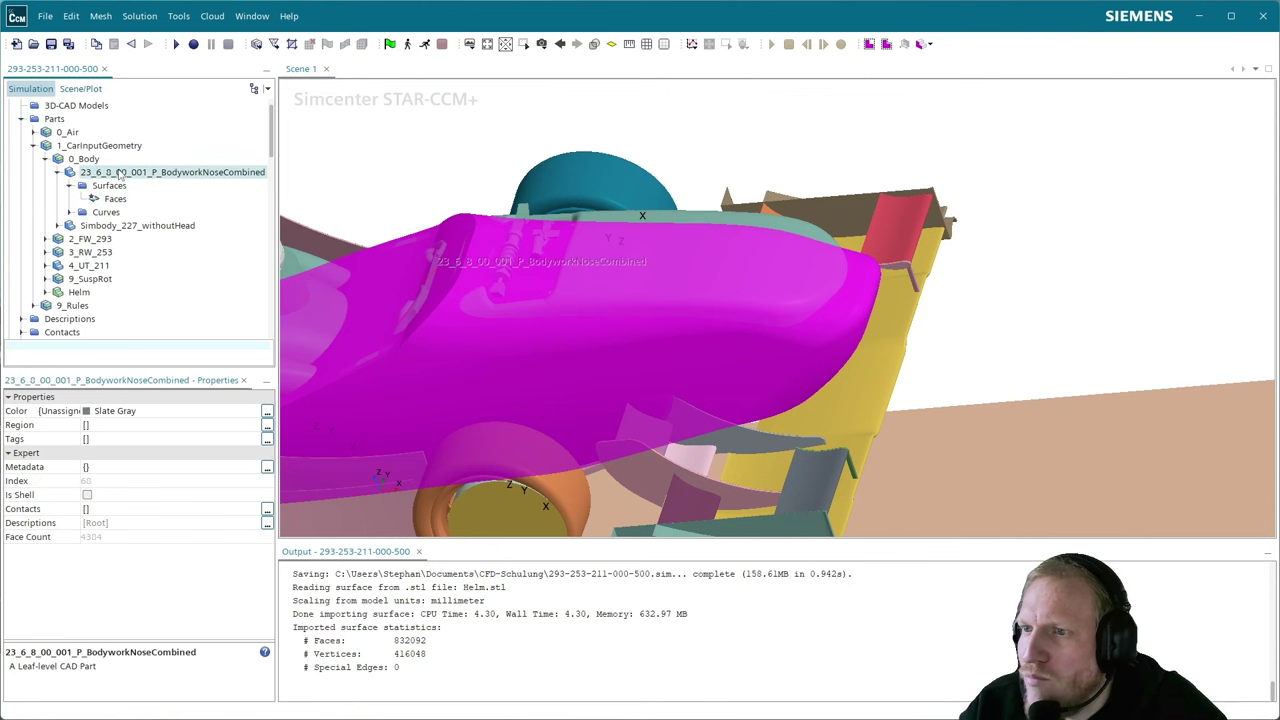
pyautogui.moveTo(118, 173); pyautogui.dragTo(810, 182)
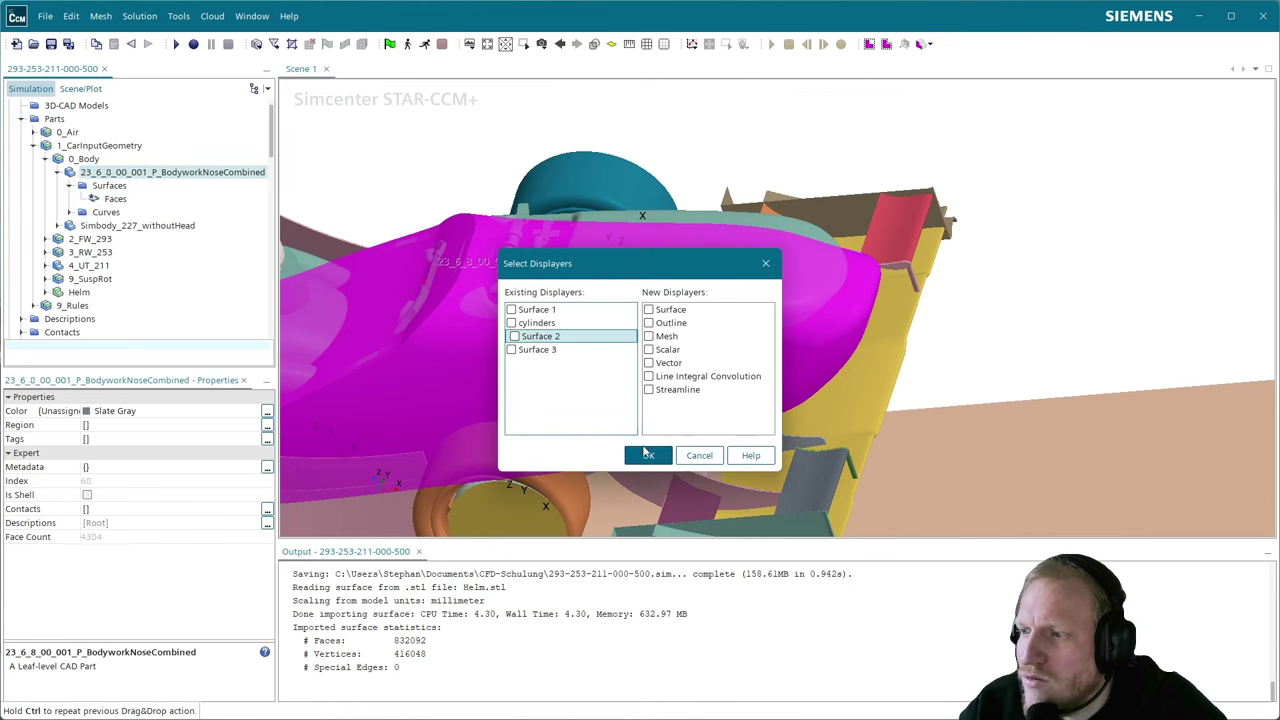
pyautogui.click(647, 455)
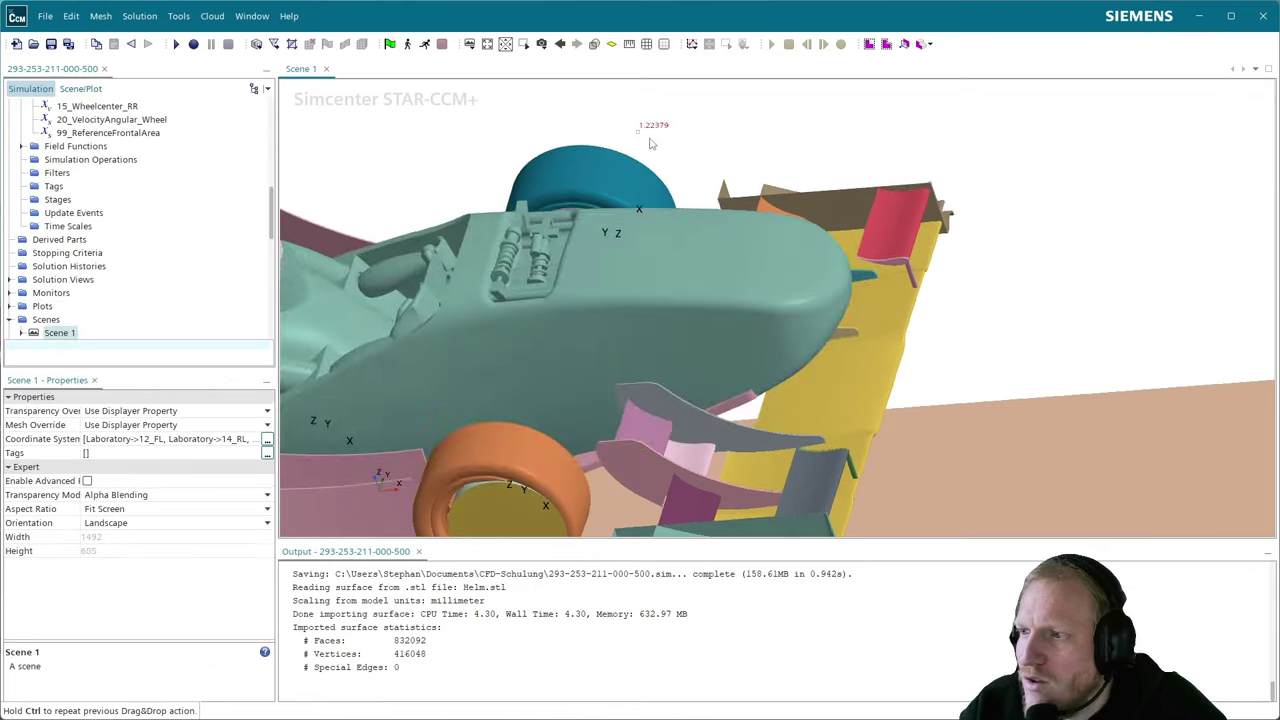
# - Examine the displayed car from above and along the Y axis, with a close look at the front wheel and its cover
pyautogui.moveTo(650, 143); pyautogui.dragTo(777, 433)
pyautogui.scroll(-5, 779, 433)
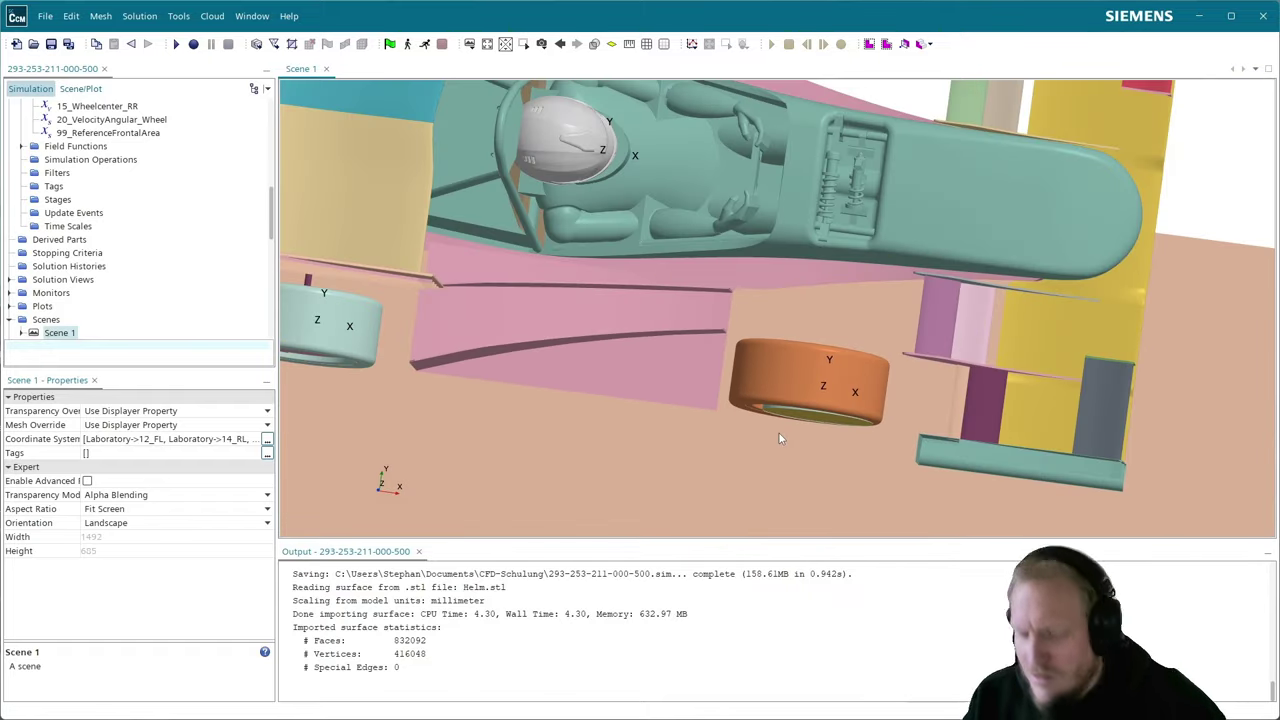
pyautogui.hotkey('ctrl', 'r')
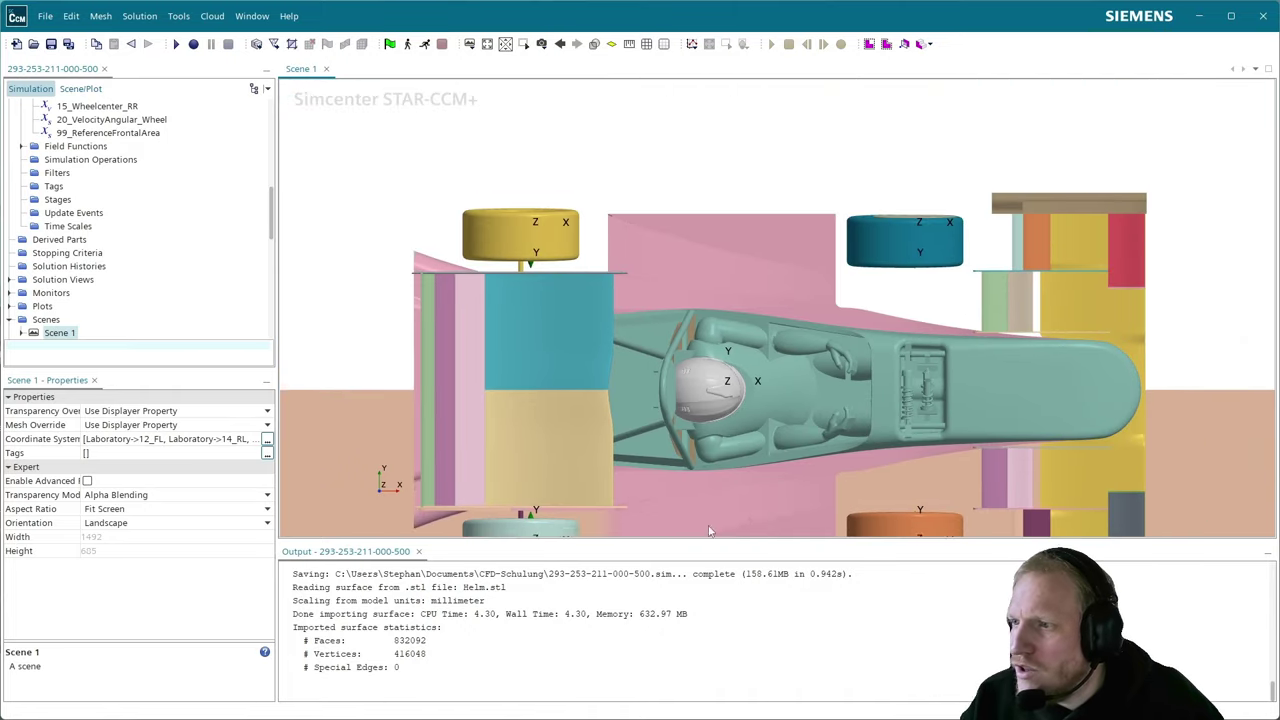
pyautogui.moveTo(709, 530); pyautogui.dragTo(756, 258)
pyautogui.scroll(5, 553, 261)
pyautogui.scroll(3, 553, 261)
pyautogui.scroll(-3, 756, 258)
pyautogui.scroll(5, 956, 351)
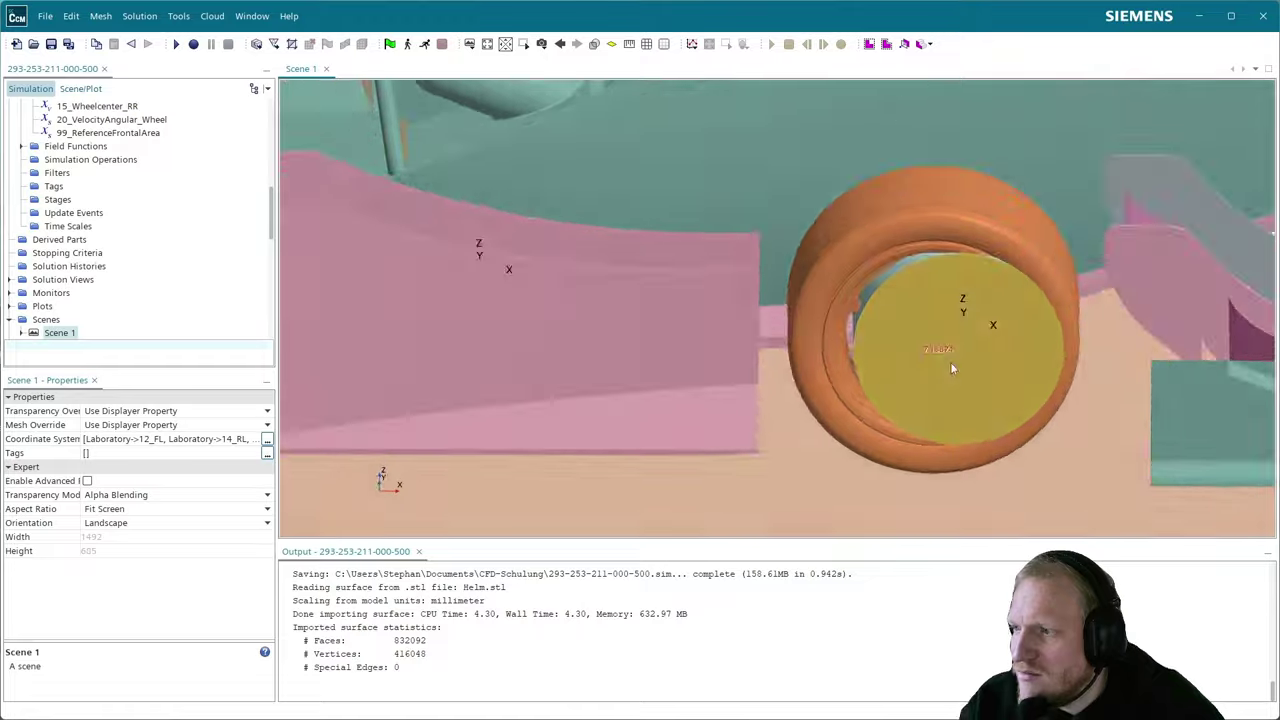
pyautogui.moveTo(952, 369); pyautogui.dragTo(893, 355)
pyautogui.scroll(-3, 860, 457)
pyautogui.scroll(2, 893, 355)
pyautogui.hotkey('ctrl', 'r')
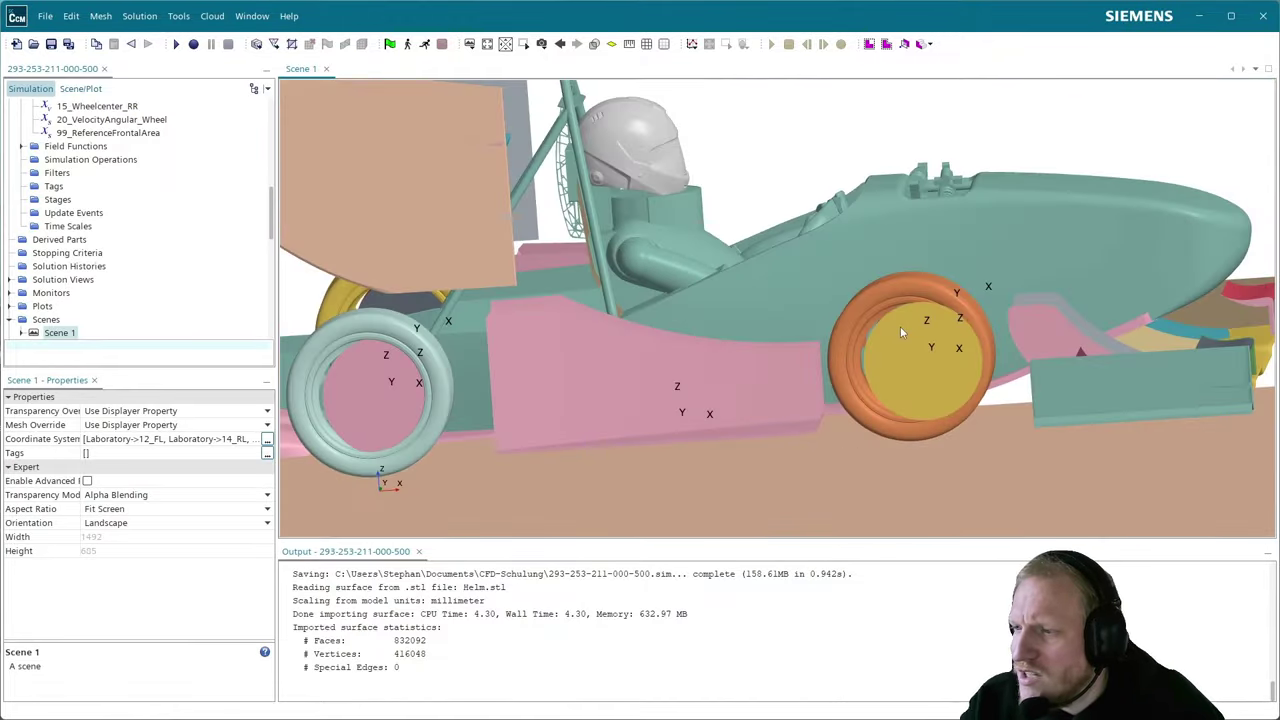
pyautogui.hotkey('ctrl', 'shift', 'y')
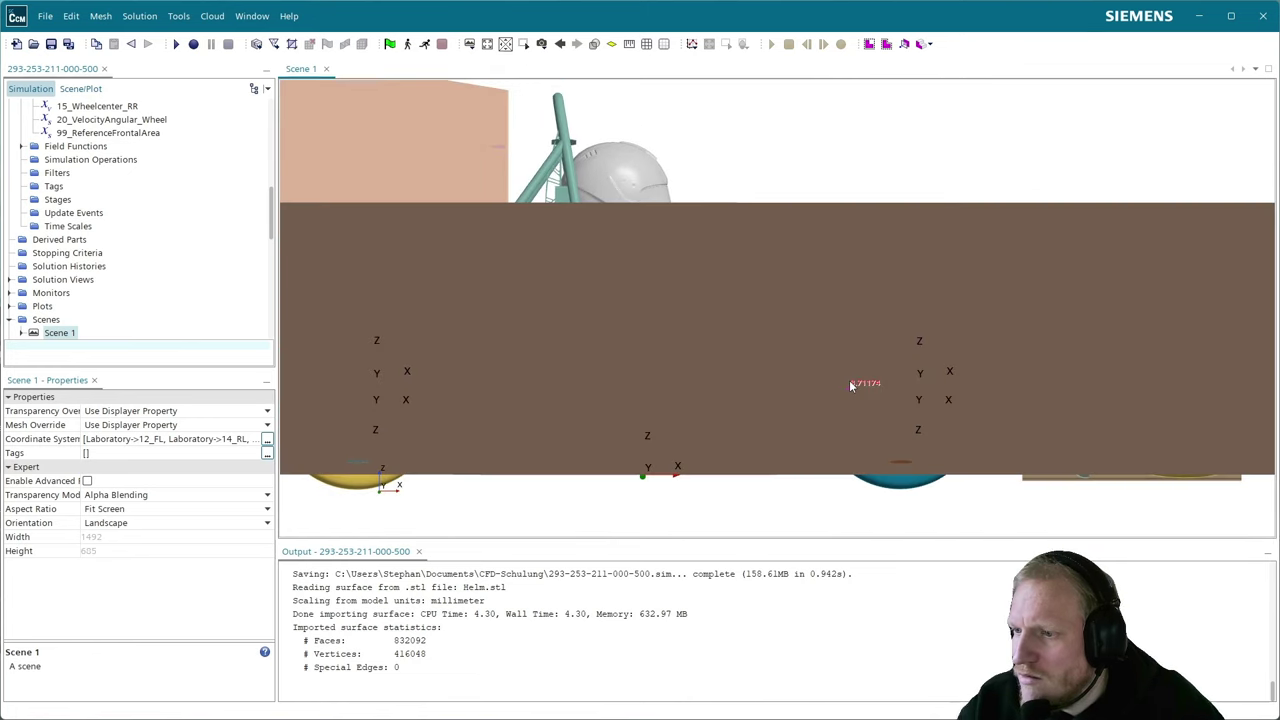
pyautogui.moveTo(849, 380); pyautogui.dragTo(603, 397)
pyautogui.press('r')
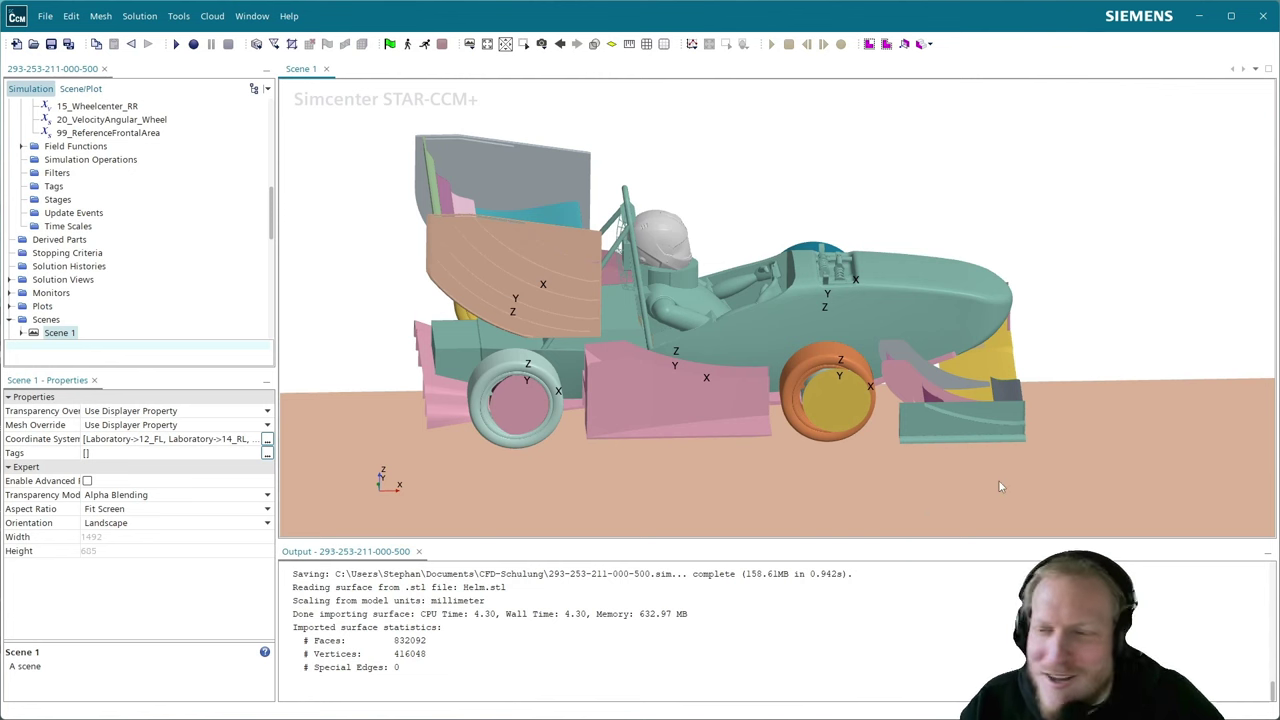
# - Examine the nose, front wheel and front wing closely from above and from the side
pyautogui.moveTo(708, 378); pyautogui.dragTo(645, 294)
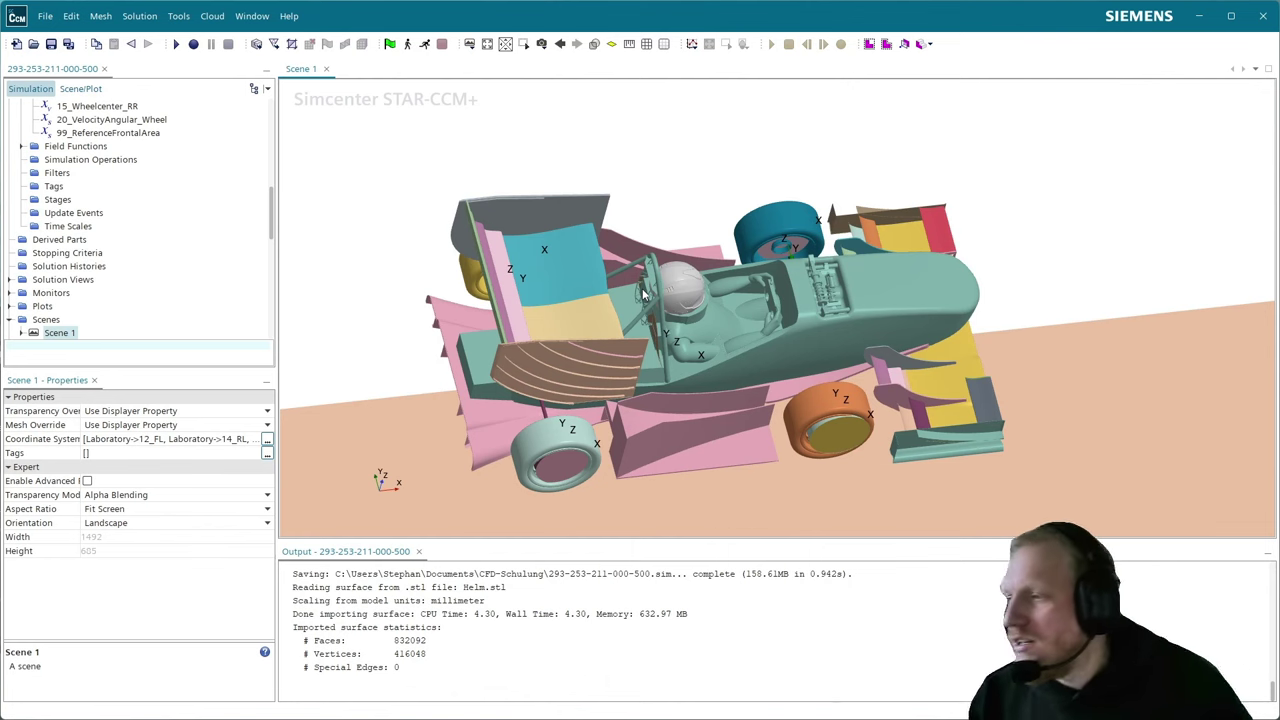
pyautogui.scroll(5, 838, 397)
pyautogui.moveTo(838, 397); pyautogui.dragTo(684, 299)
pyautogui.moveTo(744, 130); pyautogui.dragTo(646, 296)
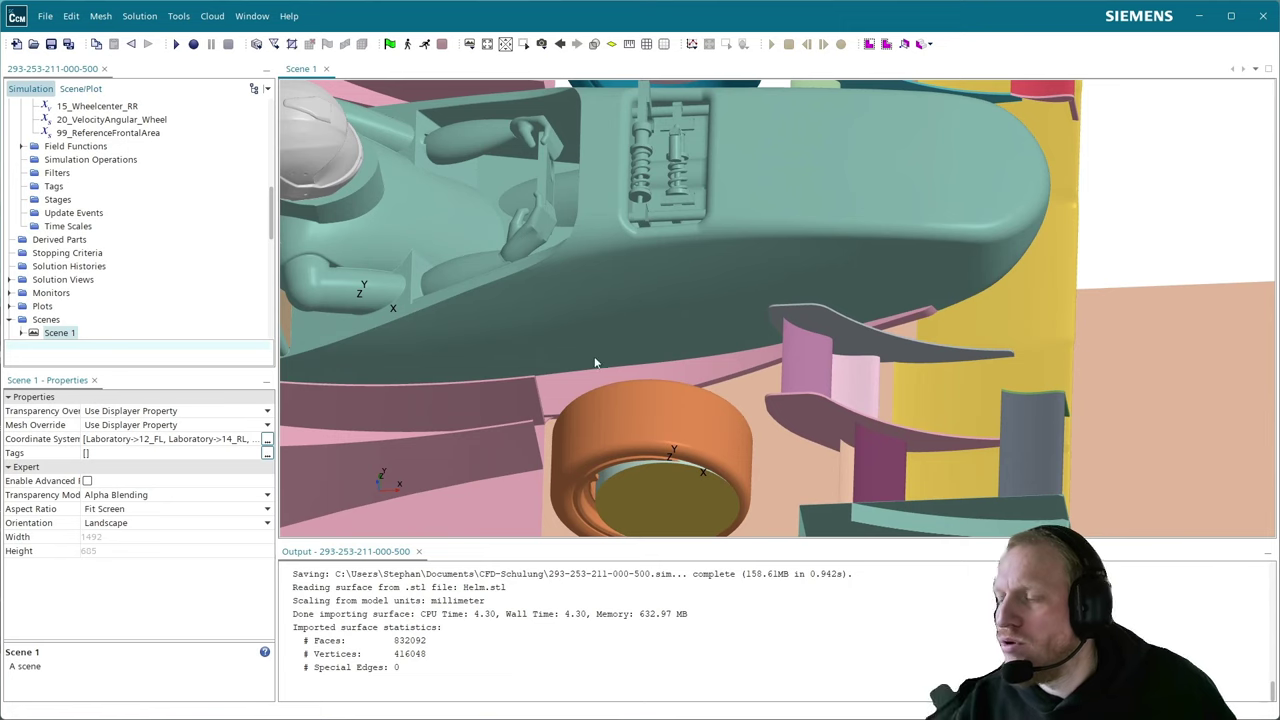
pyautogui.moveTo(594, 362); pyautogui.dragTo(638, 188)
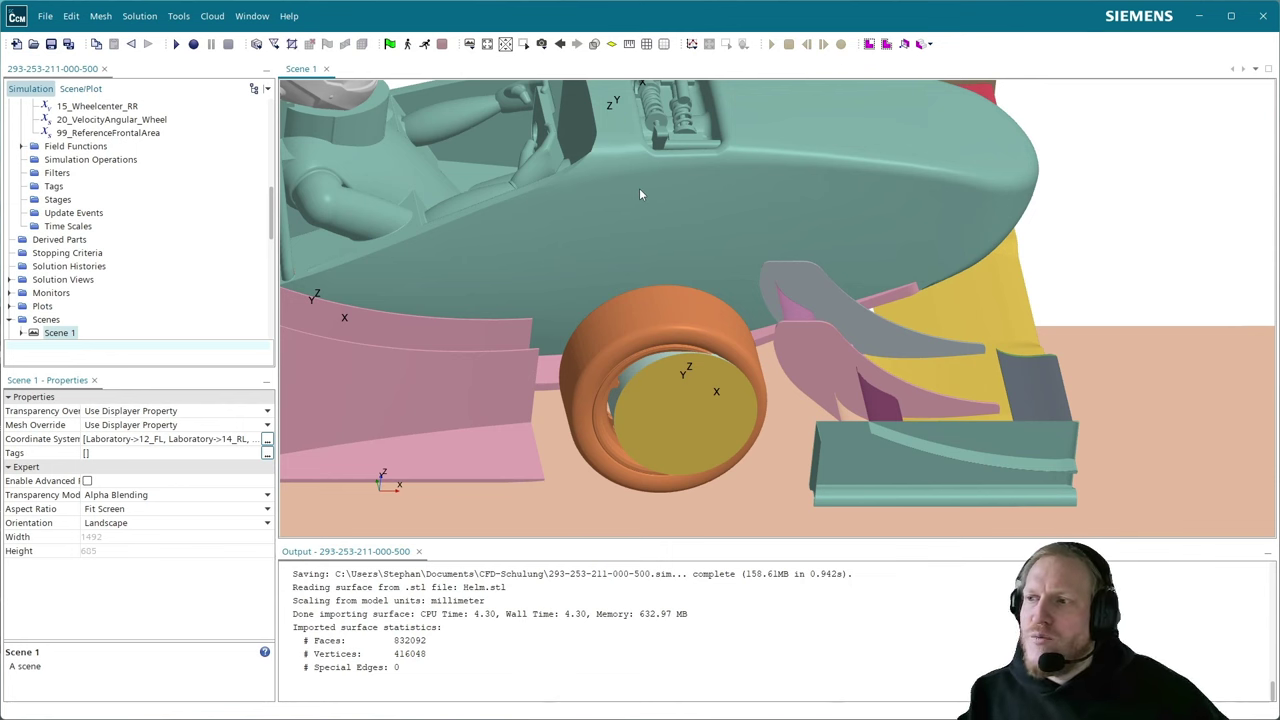
pyautogui.moveTo(641, 194); pyautogui.dragTo(667, 203)
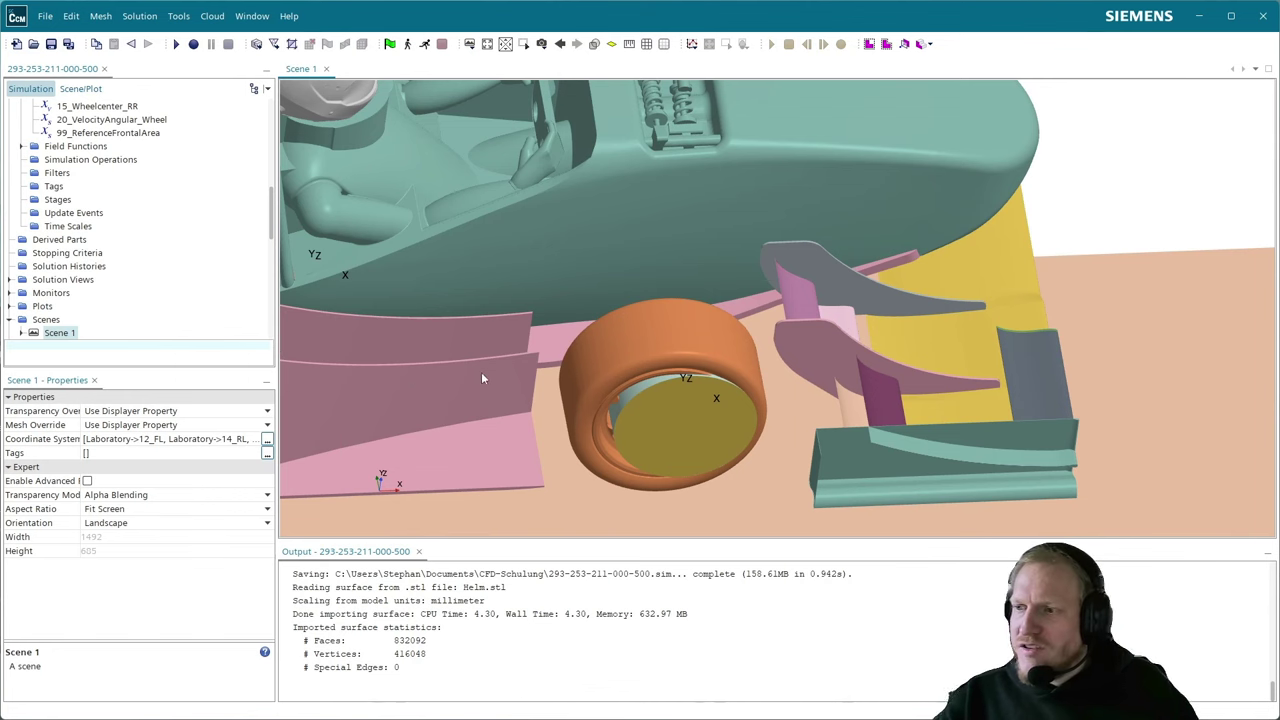
# - Examine the complete car from several angles, including the rear wing, the underbody, the helmet and the rear wheels
pyautogui.scroll(-5, 500, 348)
pyautogui.moveTo(500, 348); pyautogui.dragTo(669, 295)
pyautogui.moveTo(588, 322); pyautogui.dragTo(707, 291, button='middle')
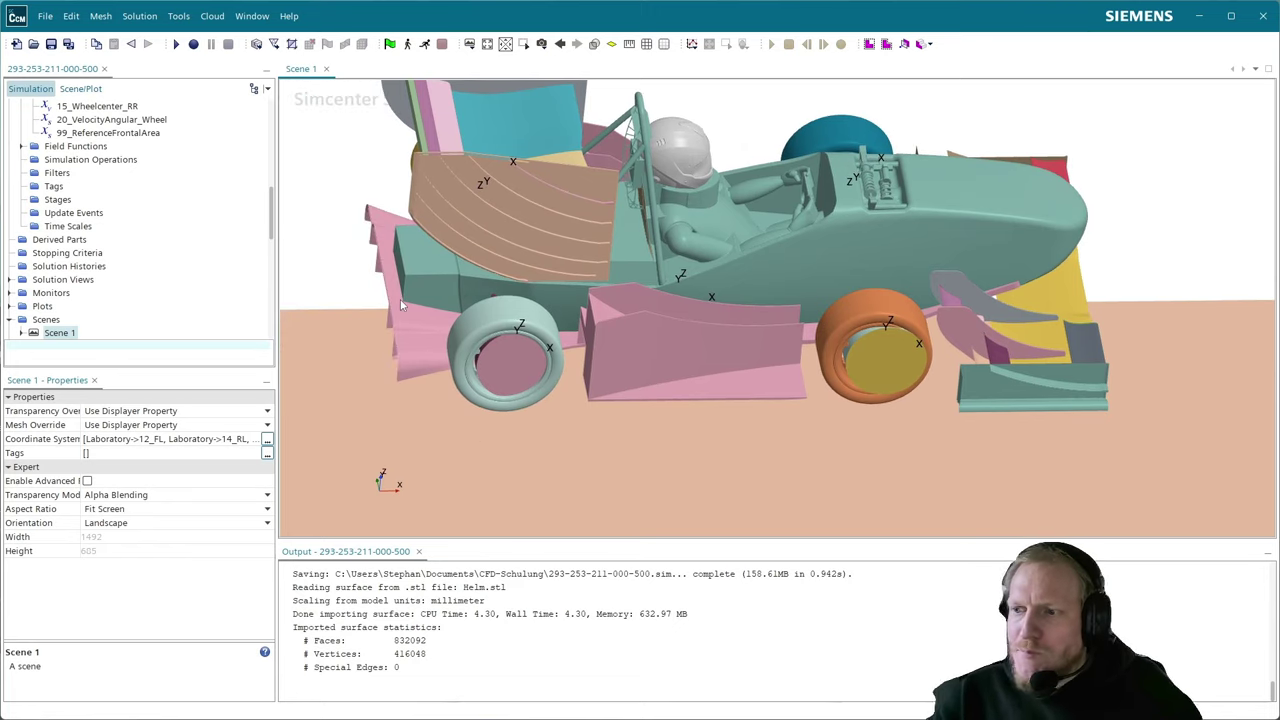
pyautogui.scroll(2, 501, 382)
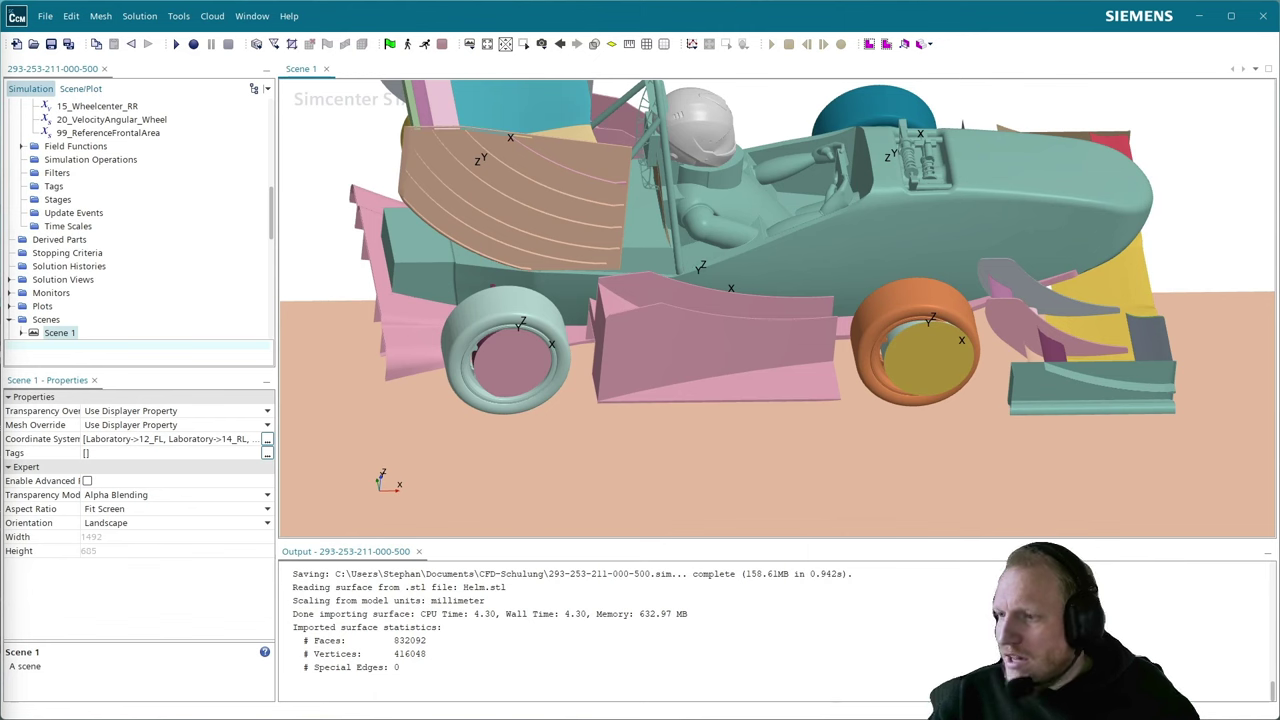
pyautogui.scroll(-5, 627, 362)
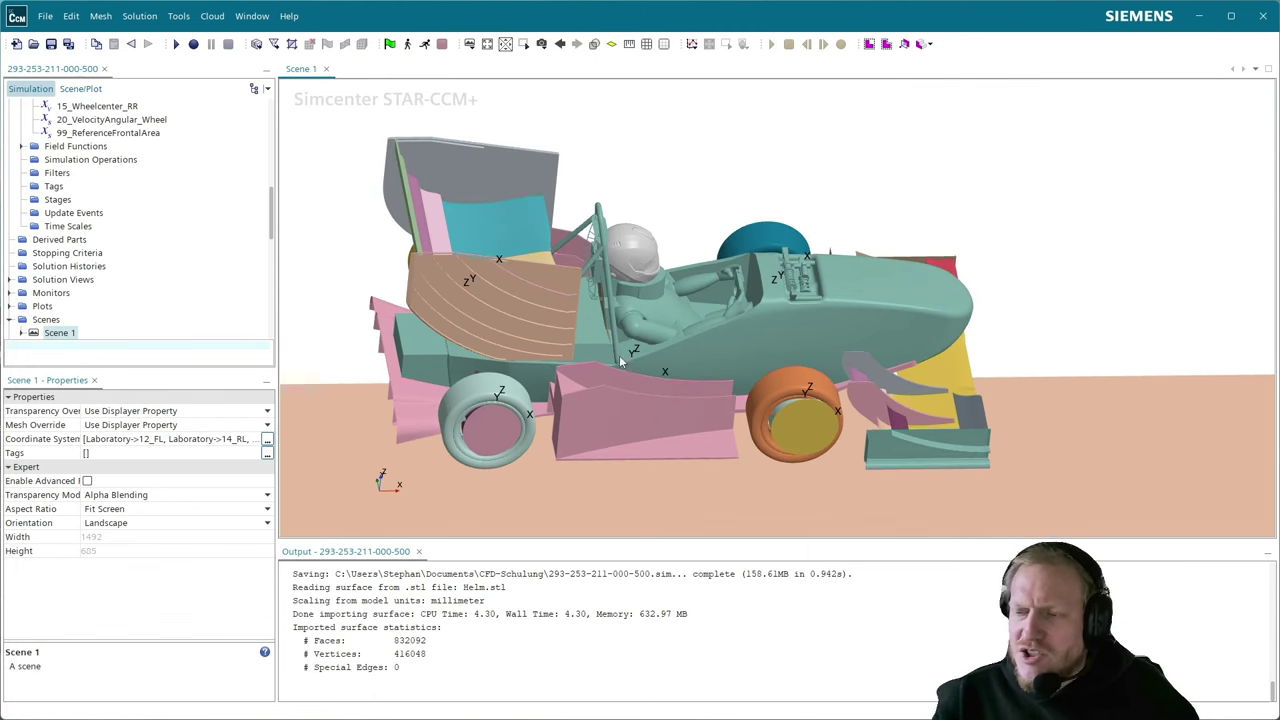
pyautogui.moveTo(620, 362); pyautogui.dragTo(620, 390)
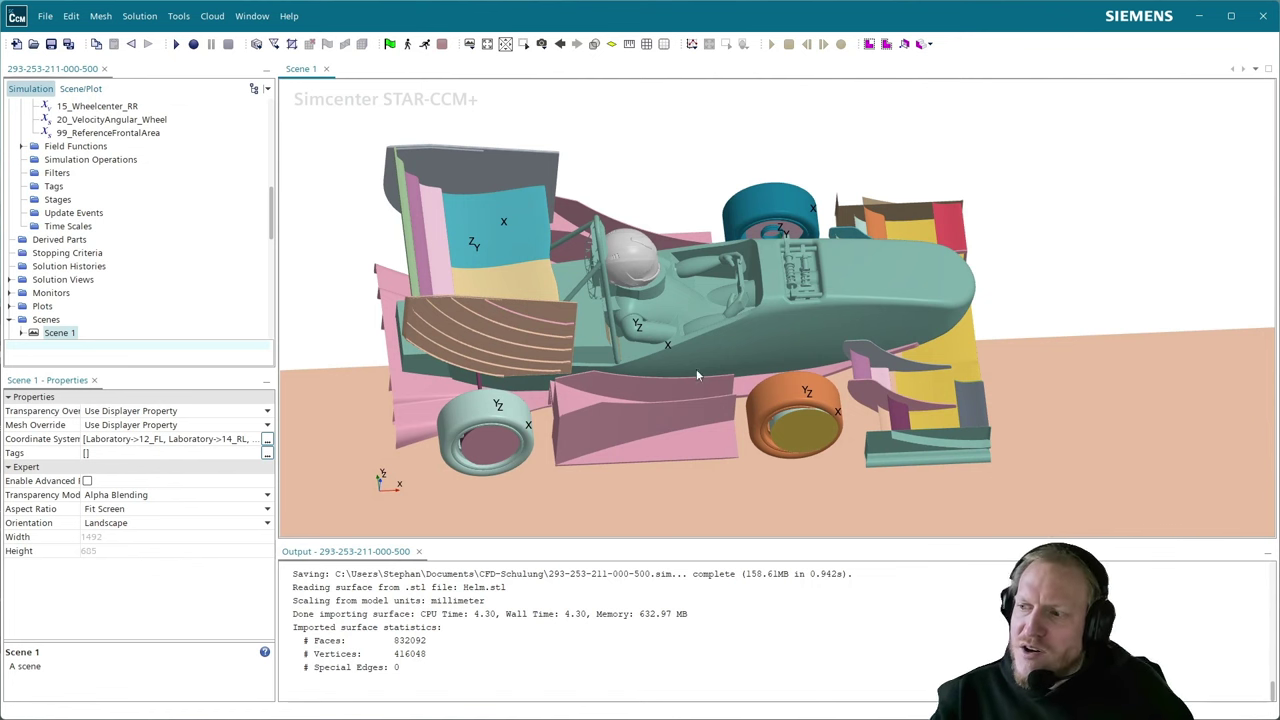
pyautogui.moveTo(833, 385); pyautogui.dragTo(676, 369)
pyautogui.scroll(3, 676, 369)
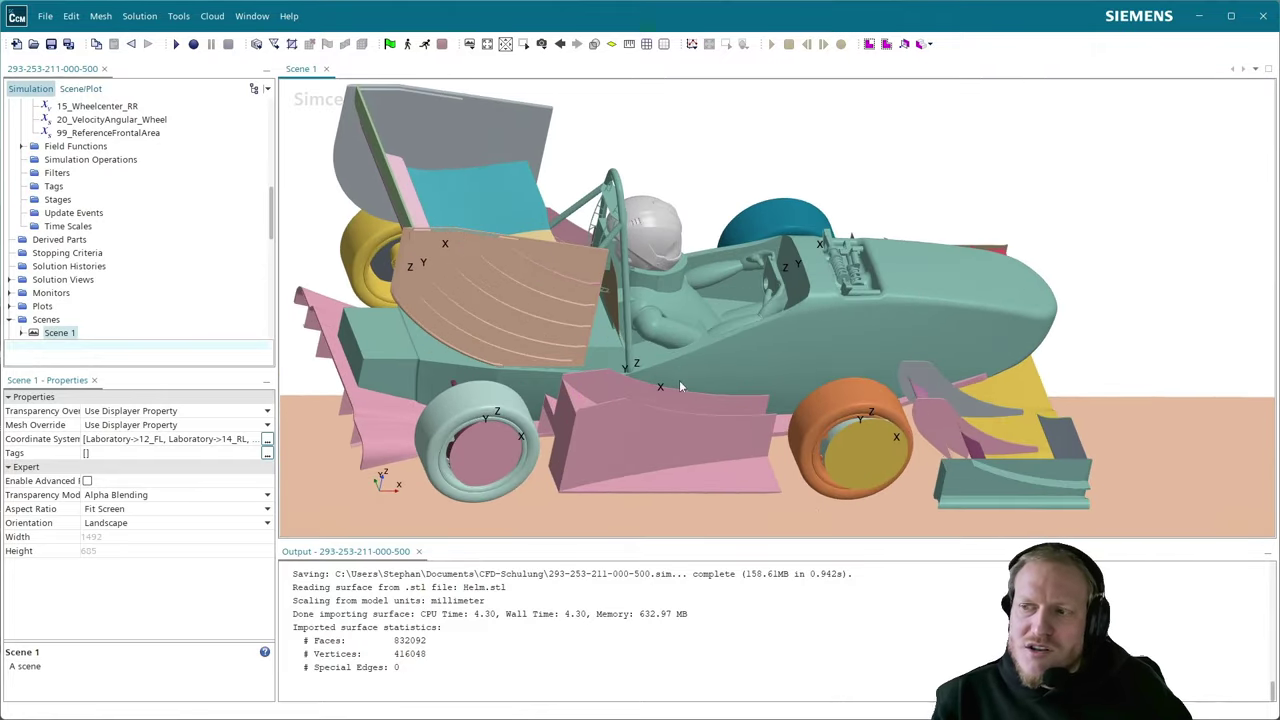
pyautogui.moveTo(750, 407); pyautogui.dragTo(650, 375)
pyautogui.scroll(3, 553, 392)
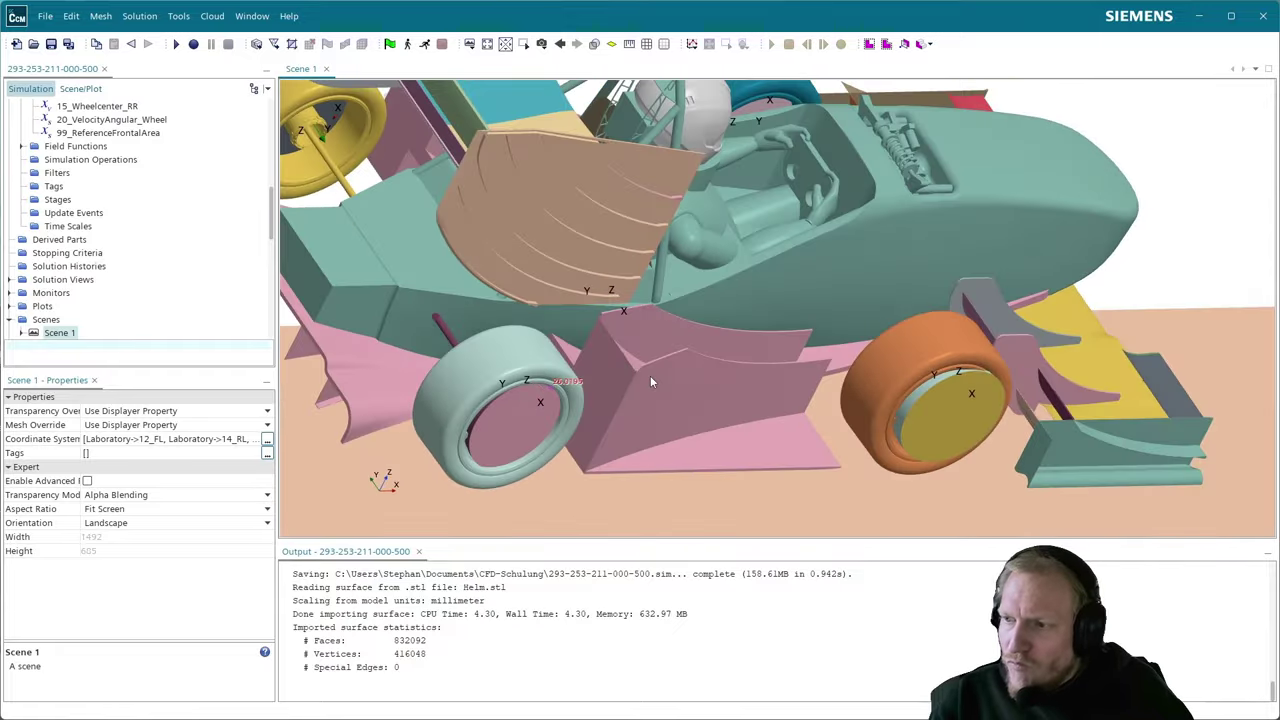
pyautogui.scroll(-3, 760, 370)
pyautogui.moveTo(746, 302); pyautogui.dragTo(676, 283)
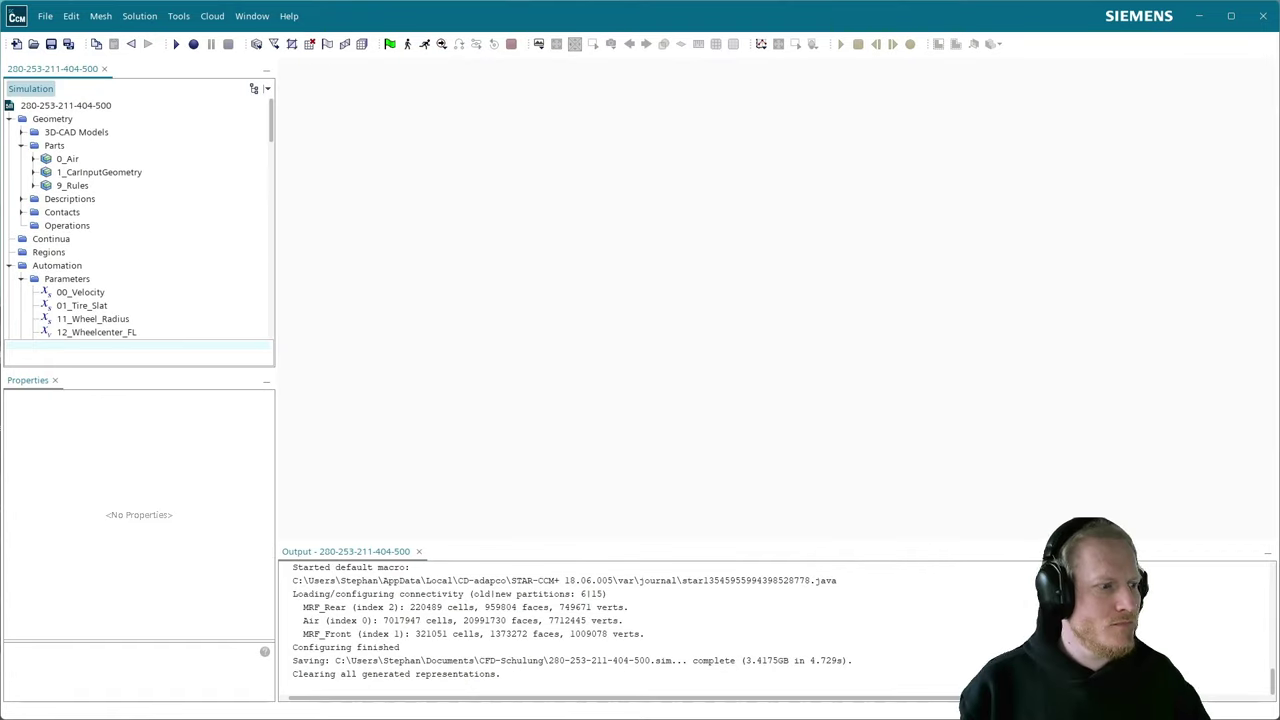
pyautogui.click(33, 172)
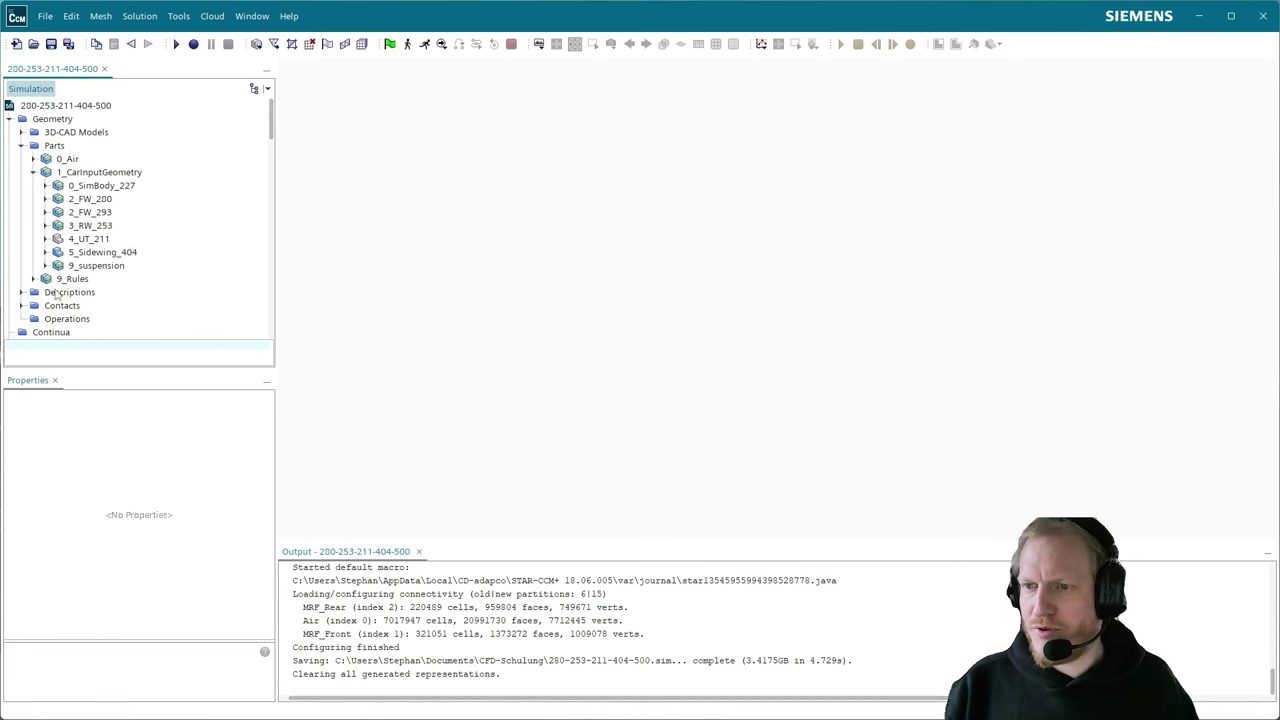
pyautogui.scroll(-5, 70, 232)
pyautogui.scroll(-6, 70, 232)
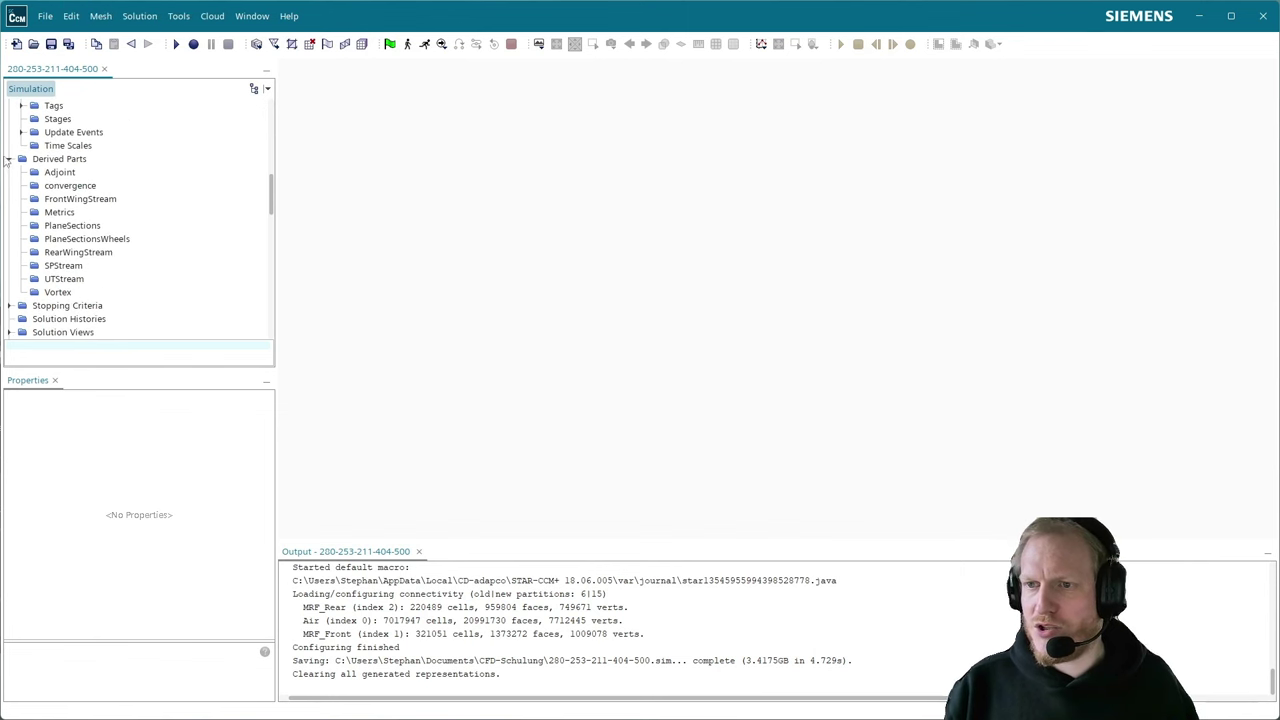
pyautogui.click(9, 159)
pyautogui.scroll(4, 40, 246)
pyautogui.scroll(4, 40, 246)
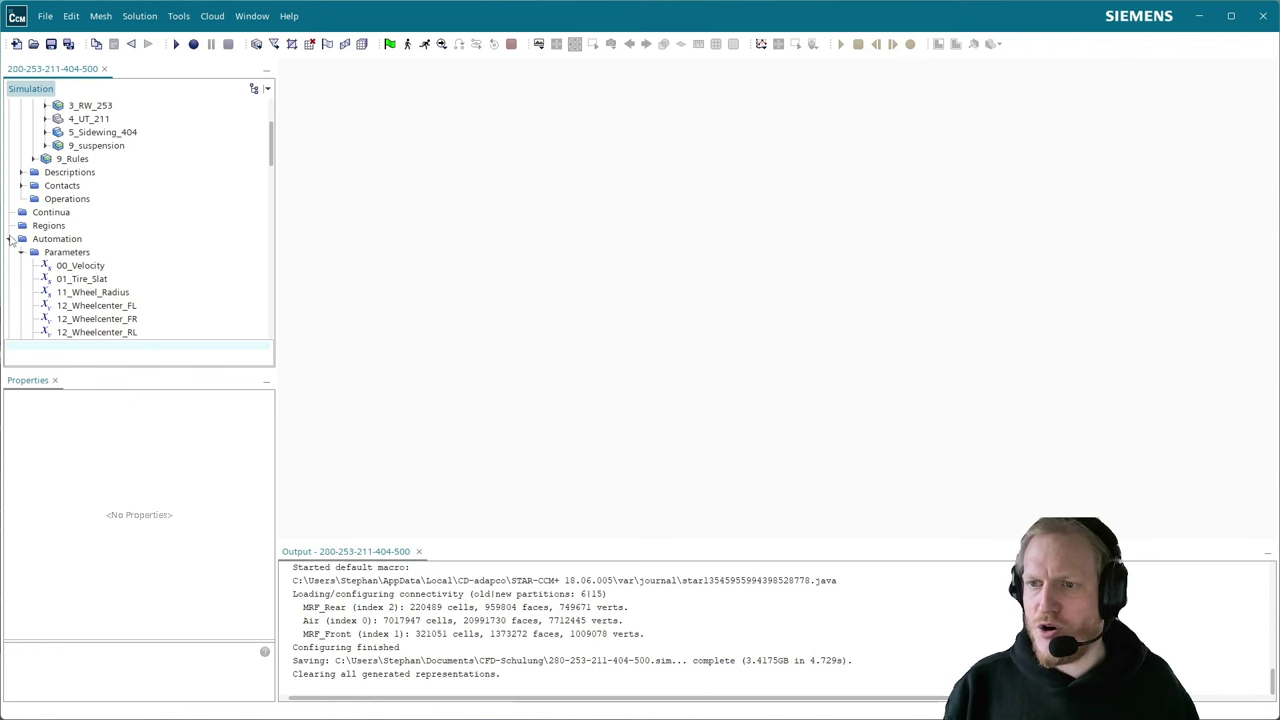
# - Collapse the Automation, Monitors and Plots folders and review the contents of the Tools folder
pyautogui.click(9, 239)
pyautogui.scroll(-3, 12, 240)
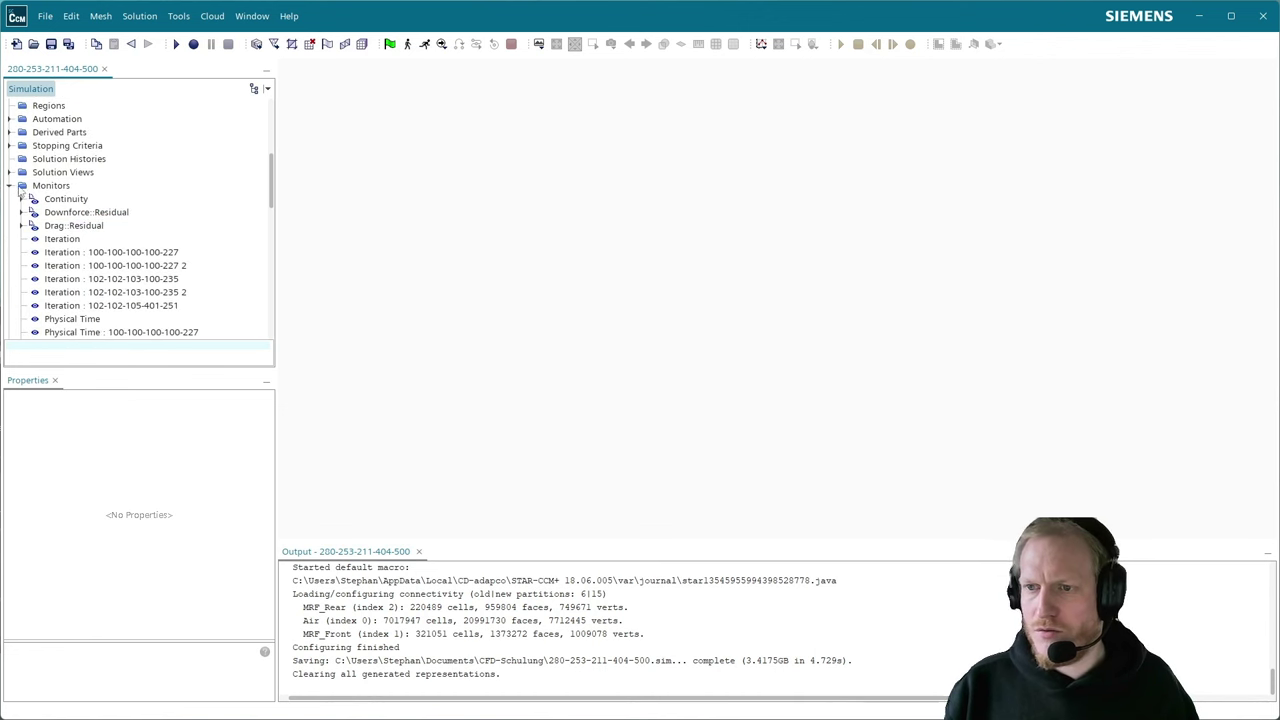
pyautogui.click(9, 186)
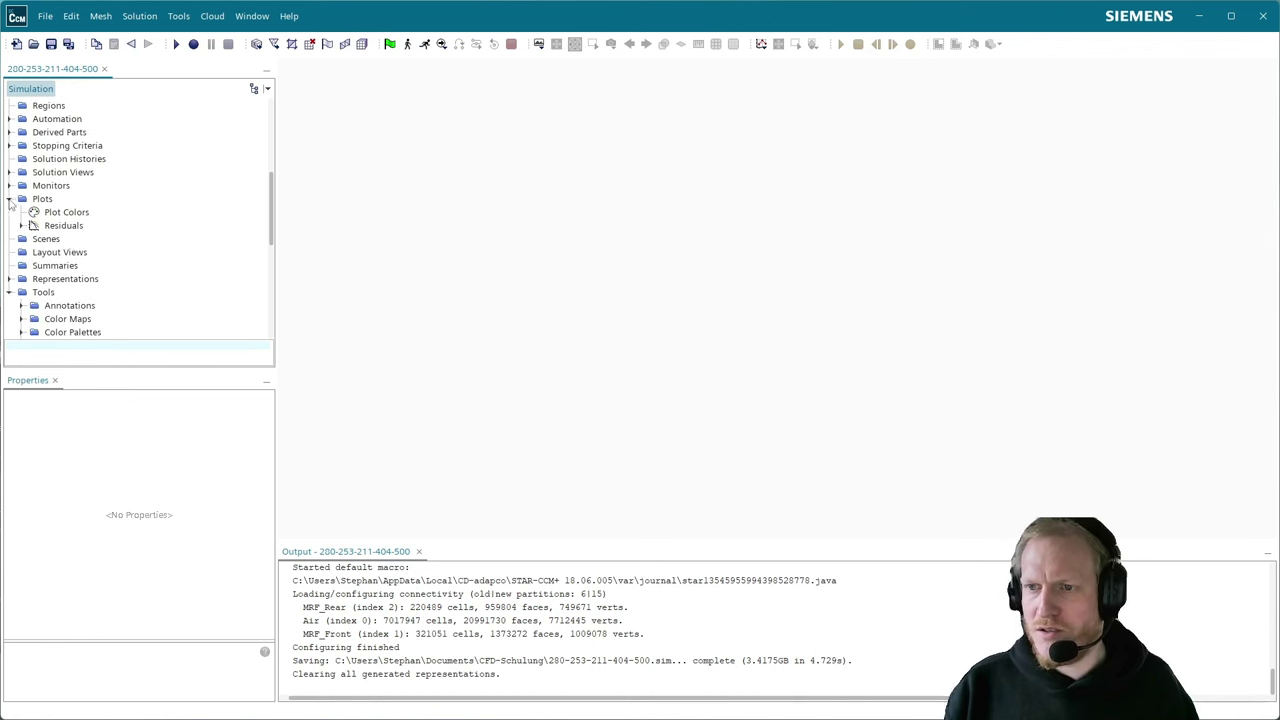
pyautogui.click(9, 199)
pyautogui.scroll(4, 12, 200)
pyautogui.scroll(-7, 55, 298)
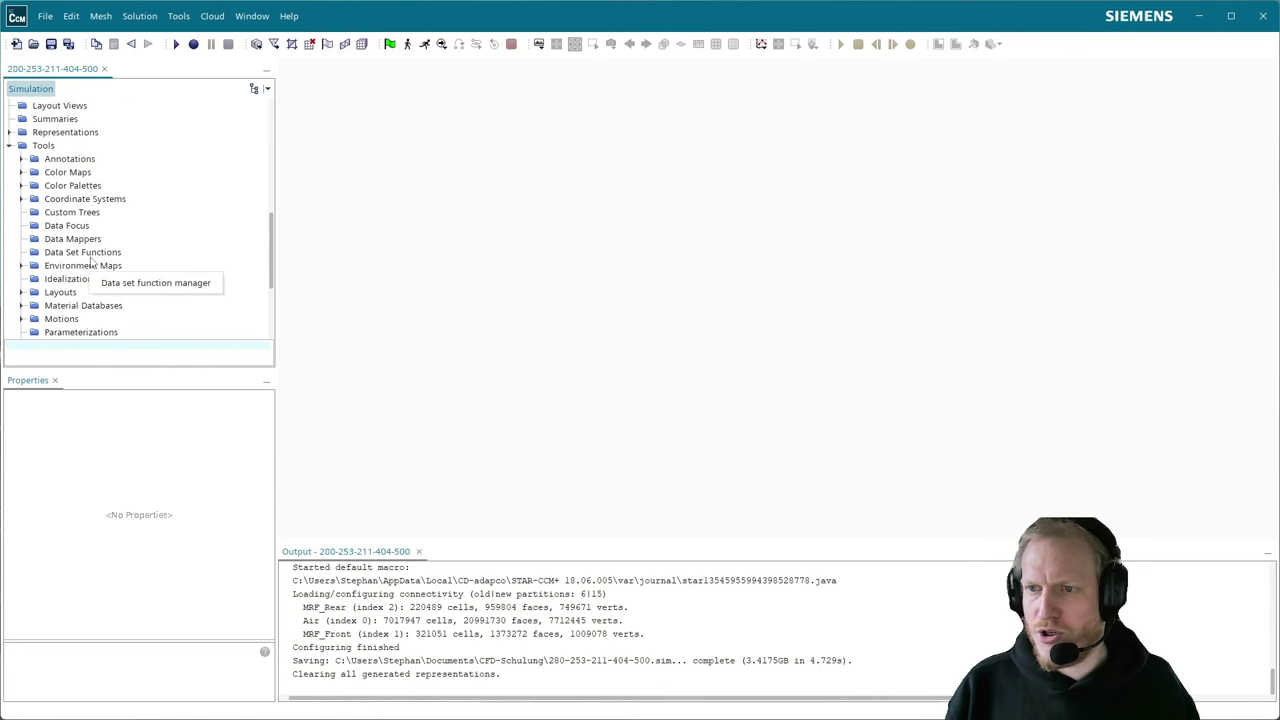
pyautogui.scroll(-3, 100, 265)
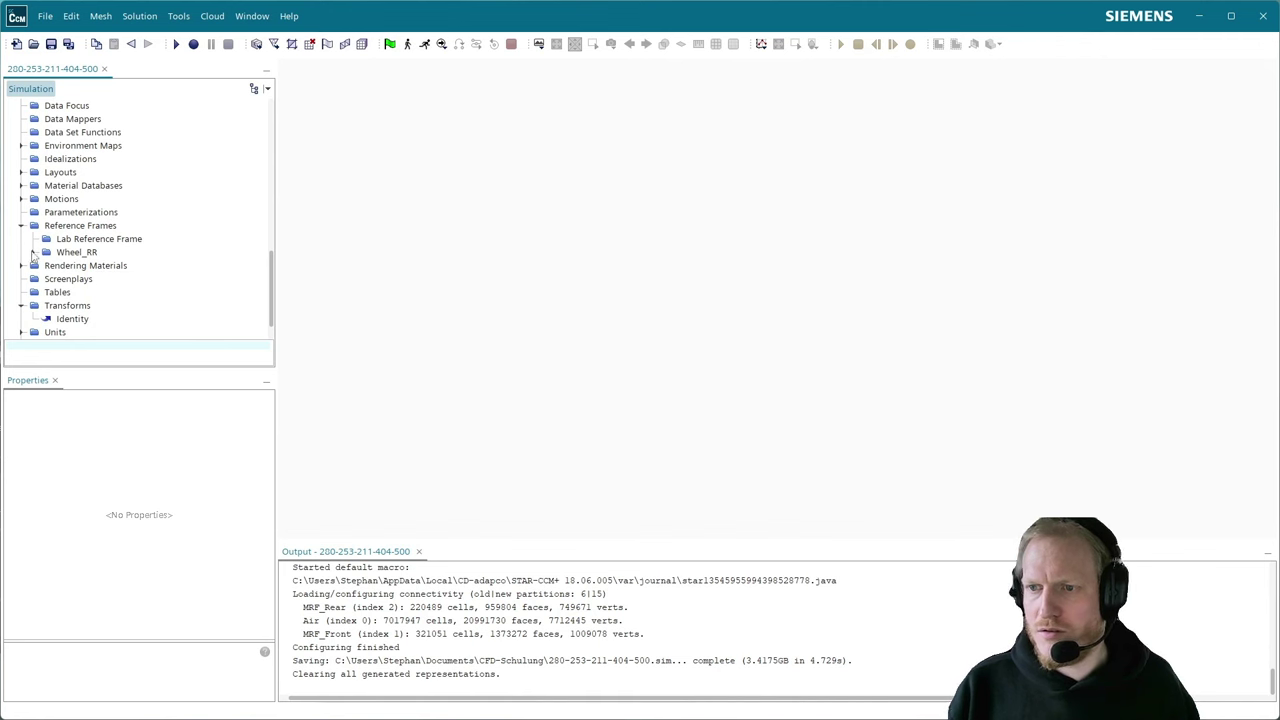
# - Try to delete the Wheel_RR reference frame and review the objects that depend on it
pyautogui.click(70, 253)
pyautogui.press('Delete')
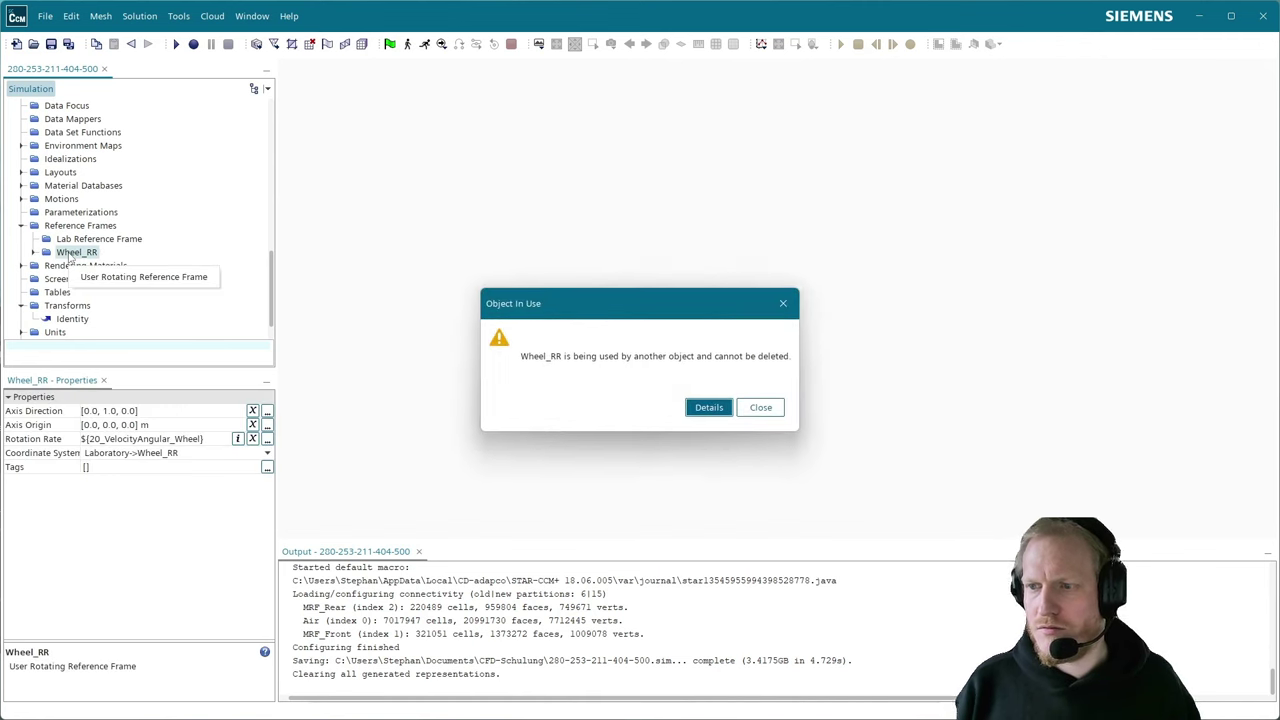
pyautogui.press('Return')
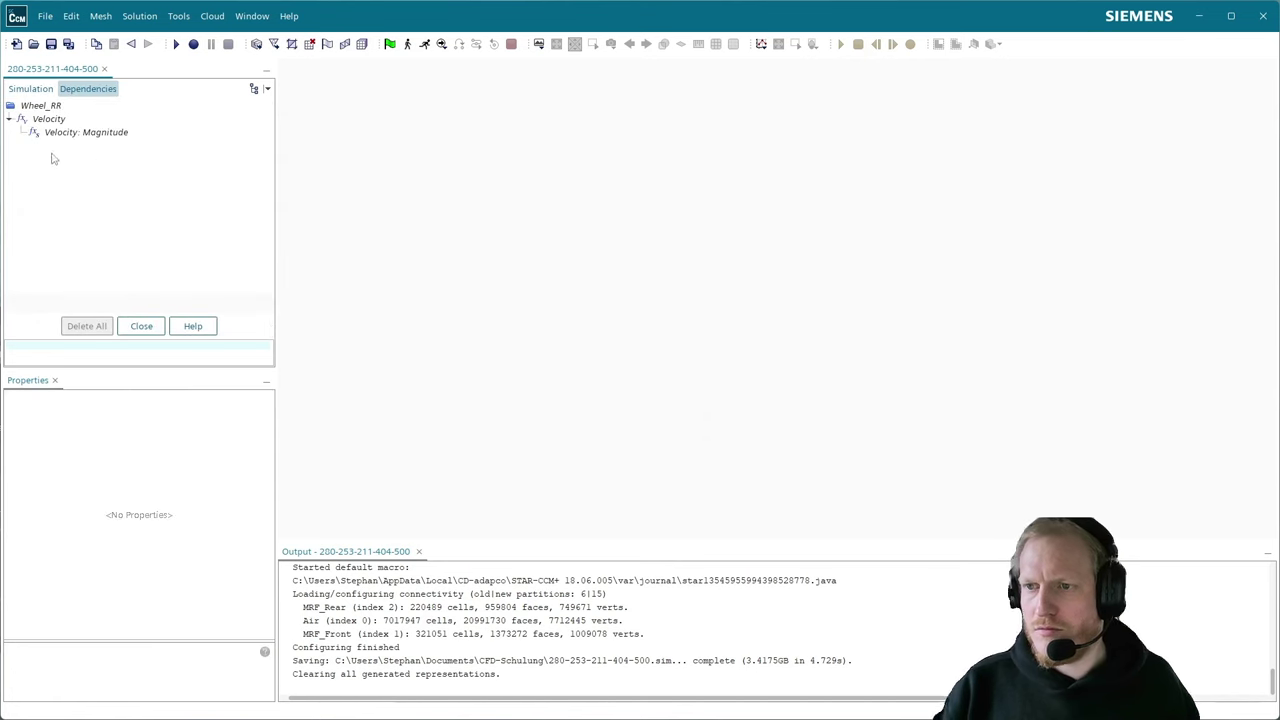
pyautogui.click(85, 133)
pyautogui.press('Up')
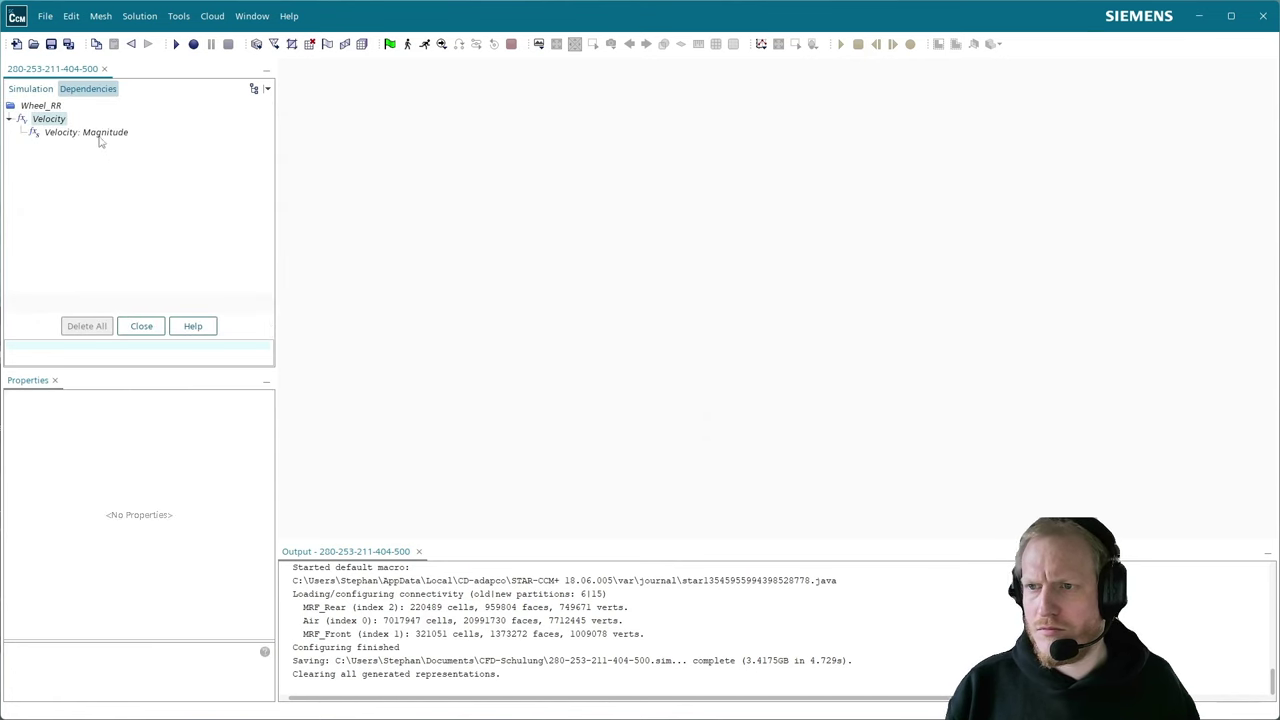
pyautogui.click(98, 138)
pyautogui.click(125, 326)
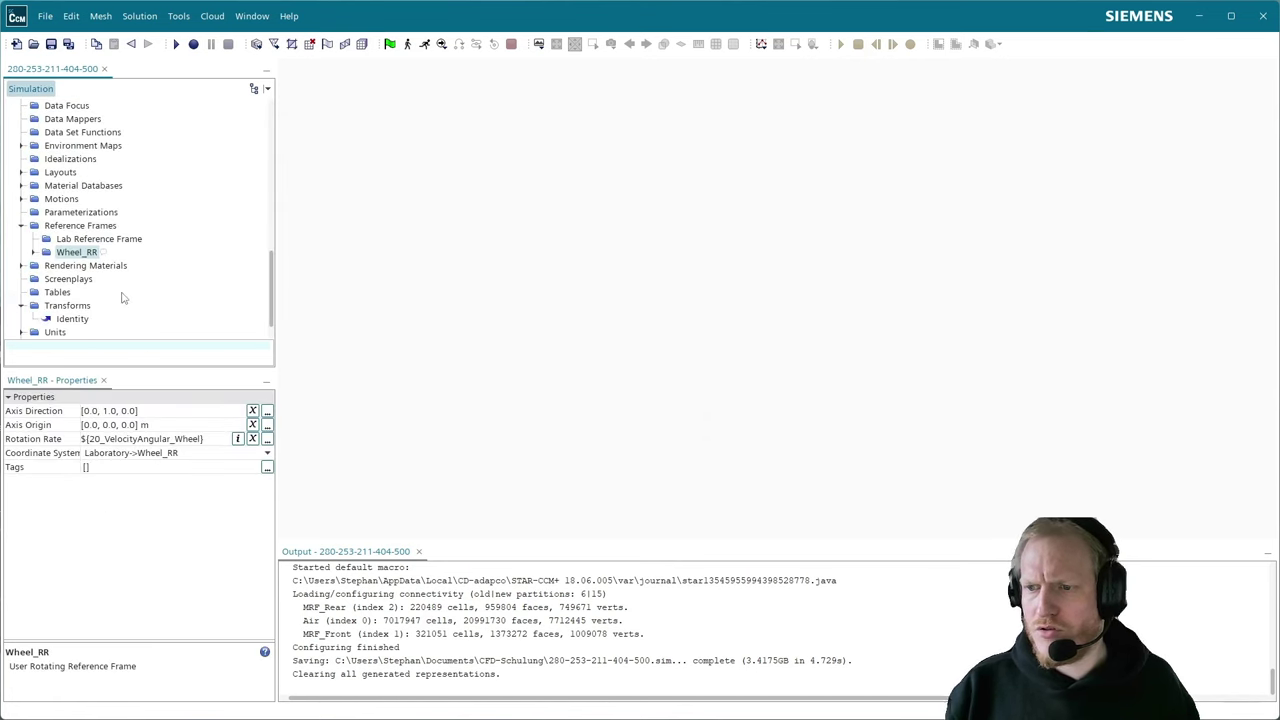
pyautogui.scroll(6, 123, 297)
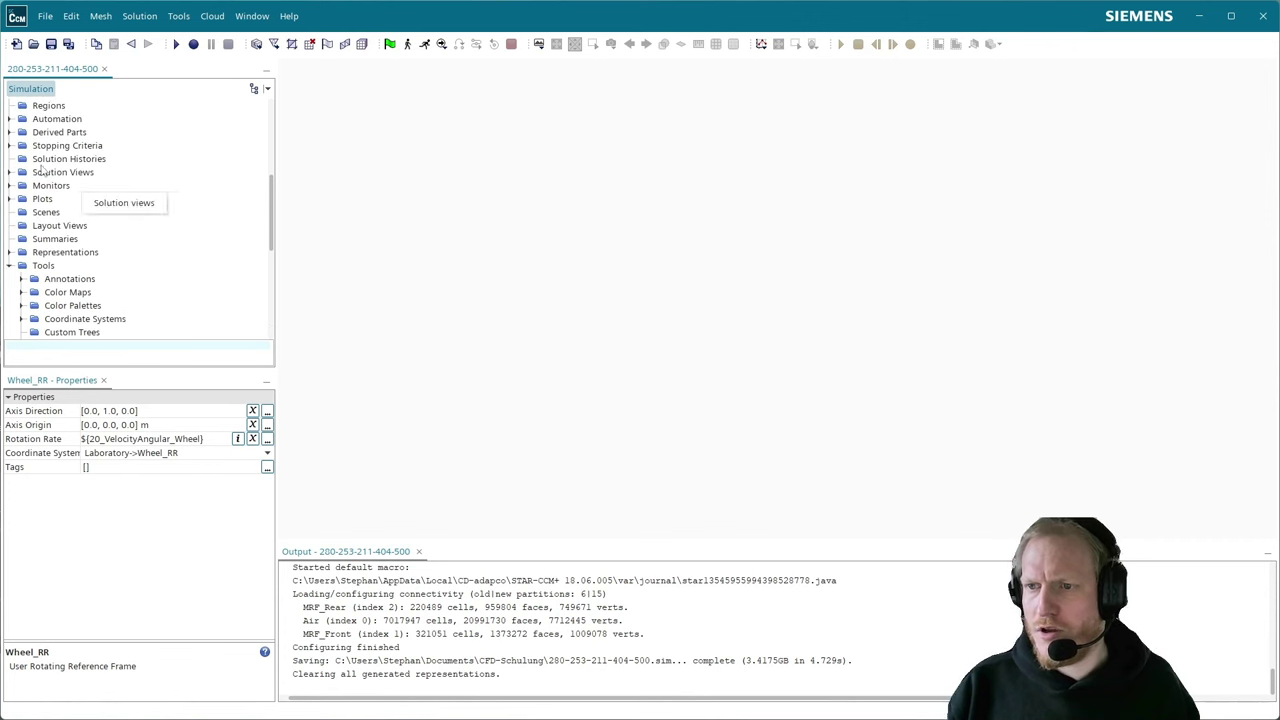
pyautogui.rightClick(42, 212)
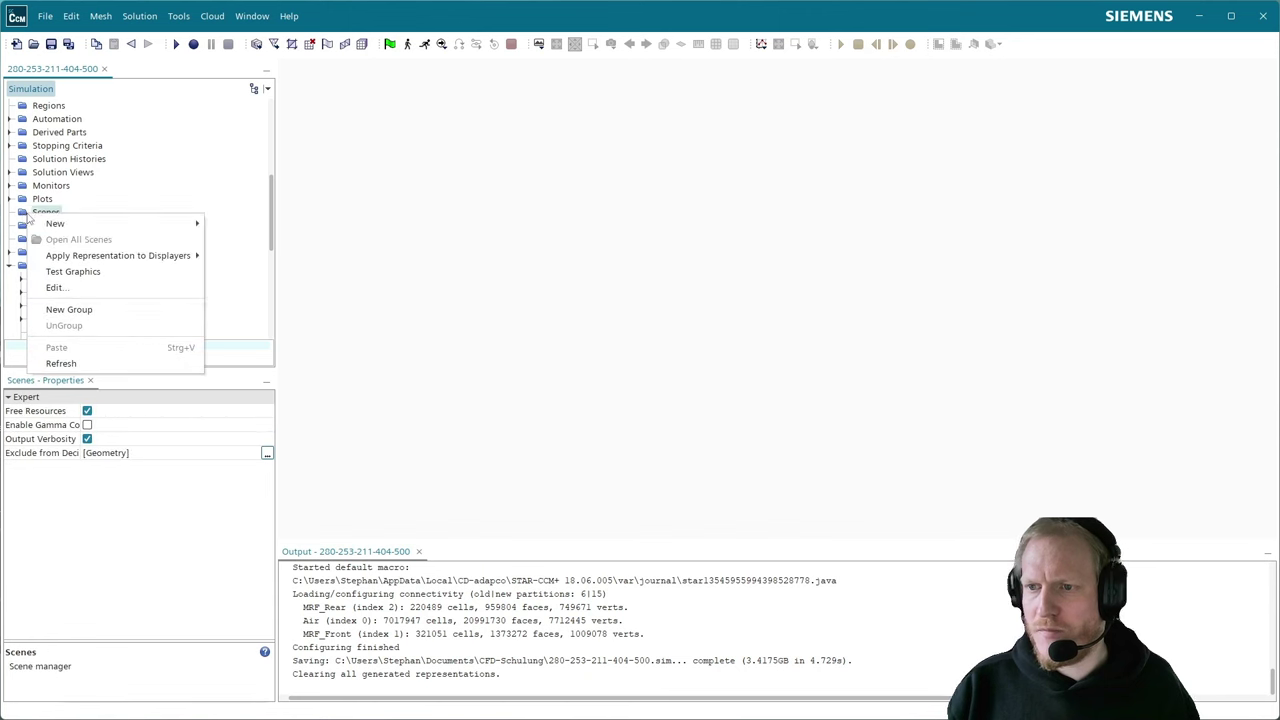
pyautogui.moveTo(95, 224)
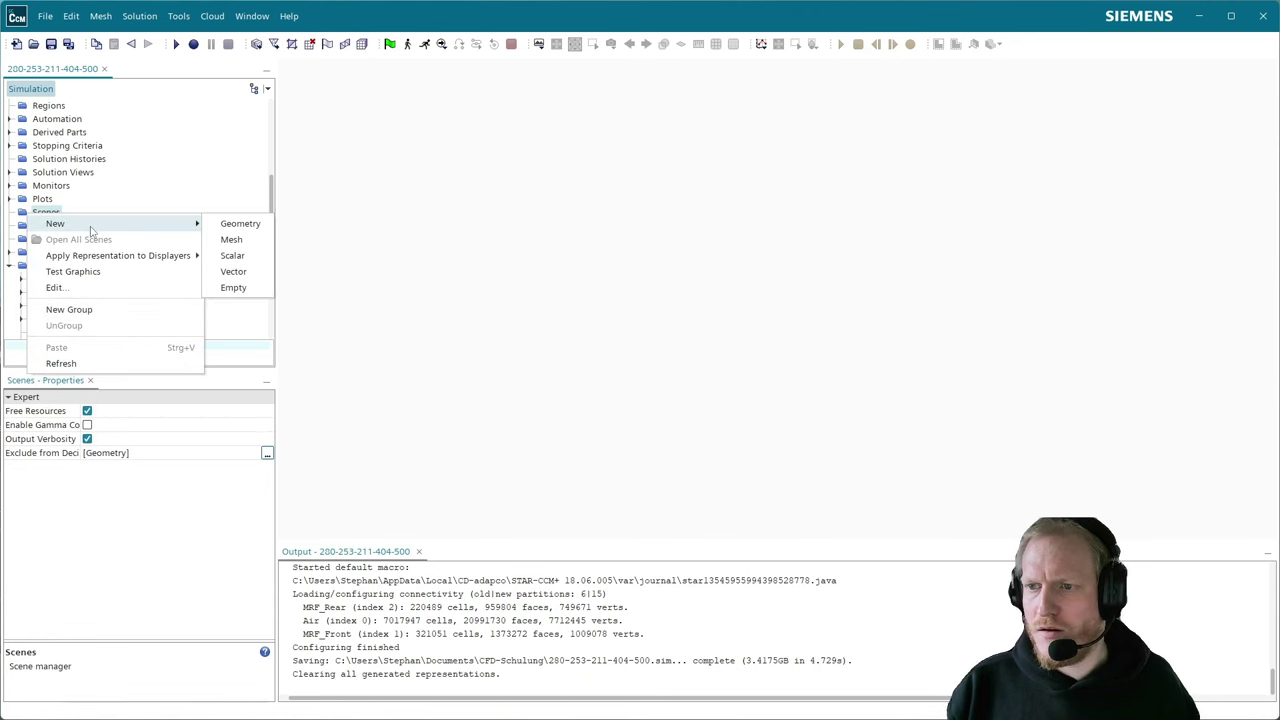
pyautogui.click(245, 287)
pyautogui.scroll(2, 190, 213)
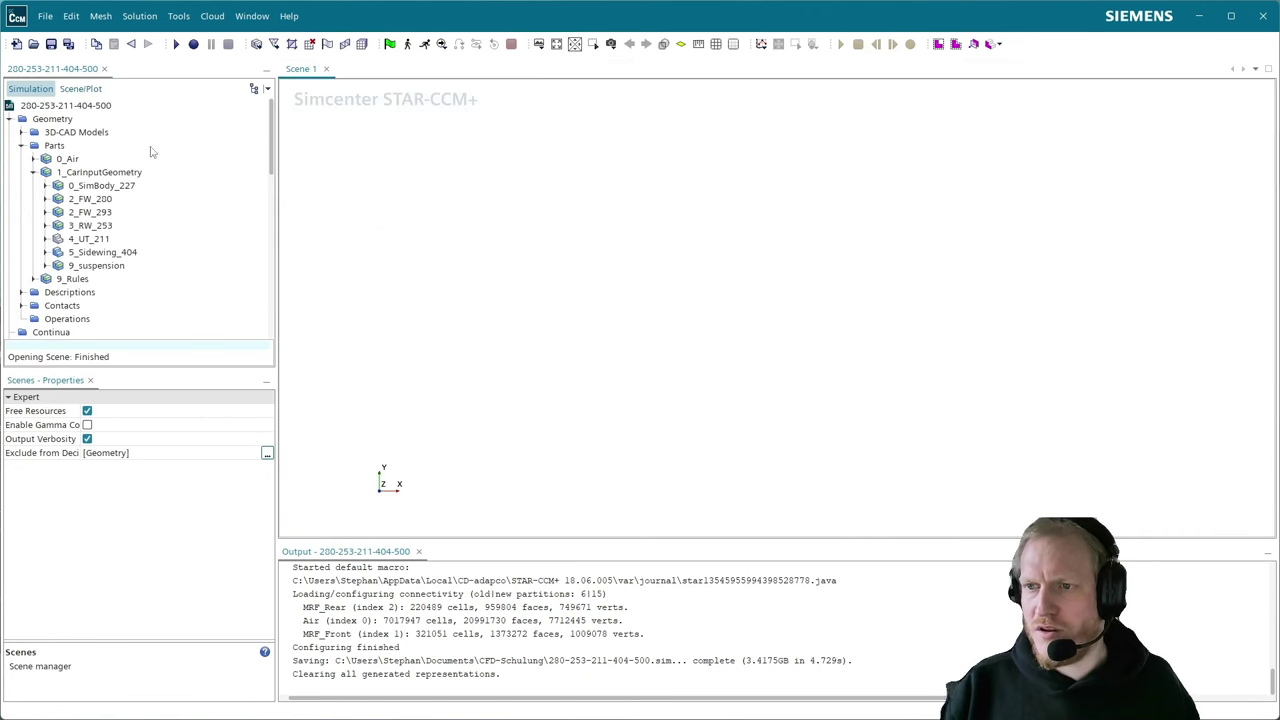
# - Add the 0_Air part to the new scene with a new Surface displayer
pyautogui.click(68, 160)
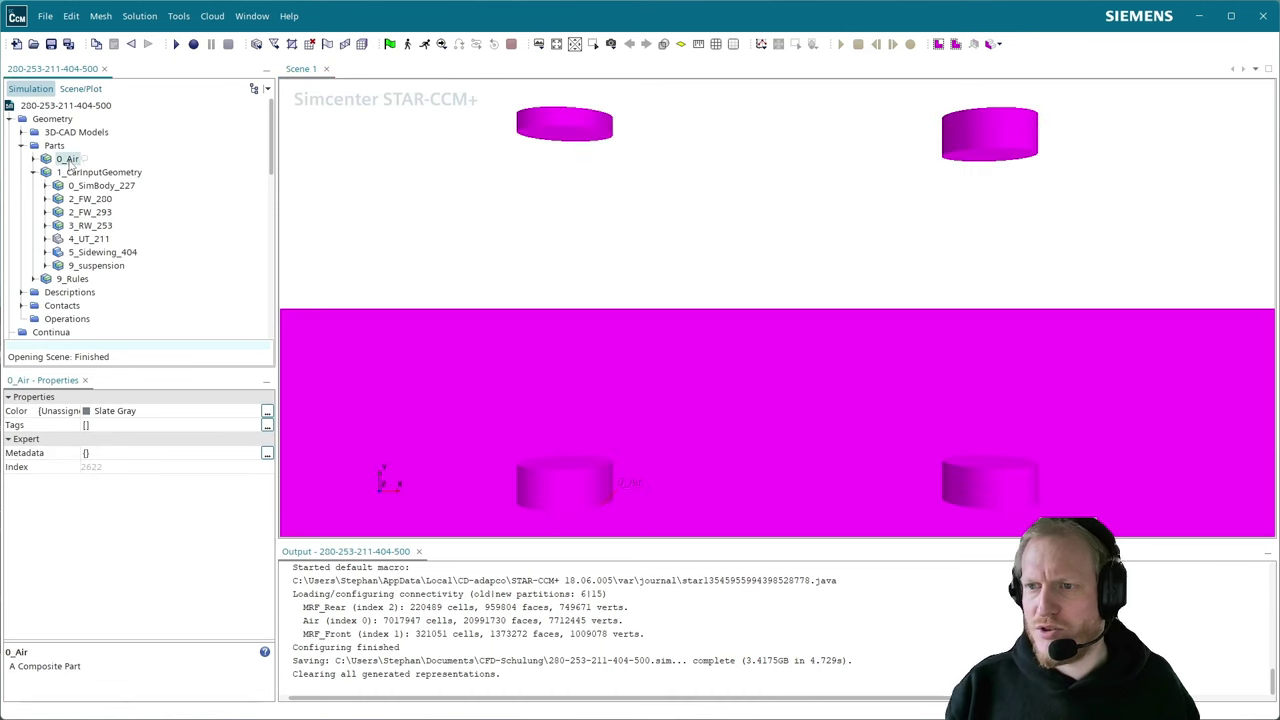
pyautogui.moveTo(66, 165); pyautogui.dragTo(678, 305)
pyautogui.click(660, 311)
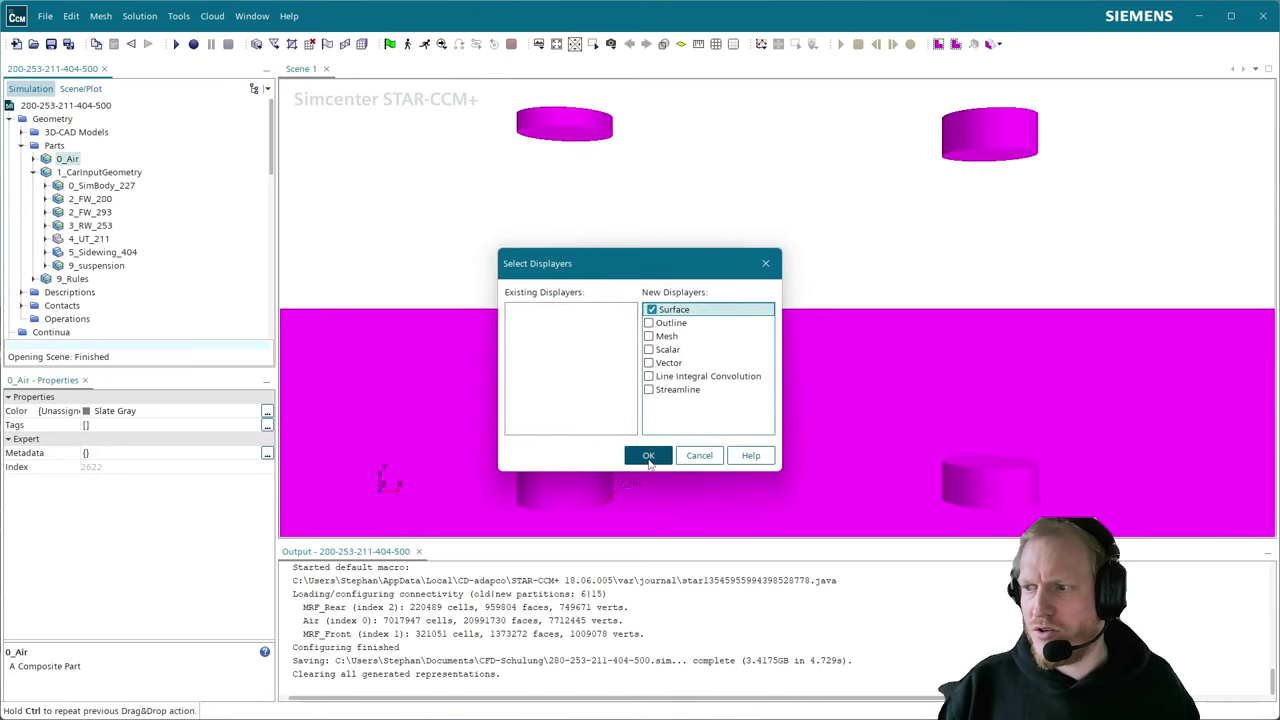
pyautogui.click(648, 456)
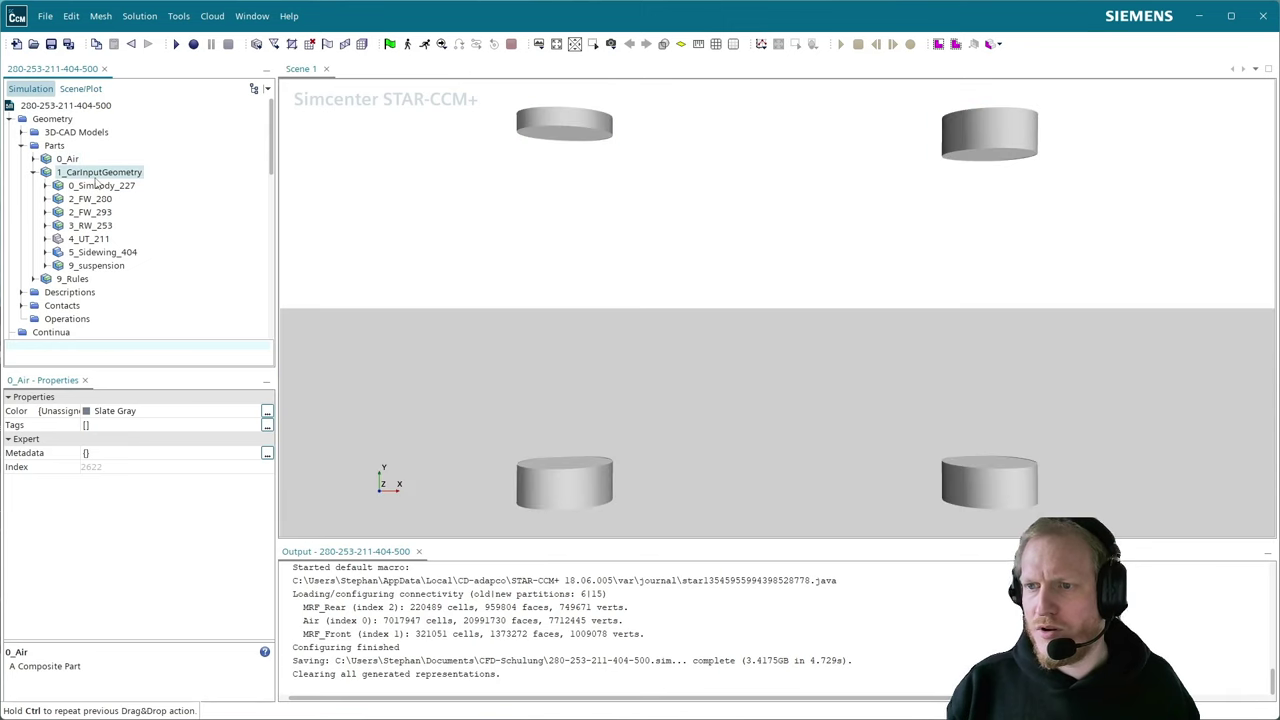
# - Add the 1_CarInputGeometry part to the scene with its own new Surface displayer
pyautogui.moveTo(100, 176); pyautogui.dragTo(576, 376)
pyautogui.click(679, 312)
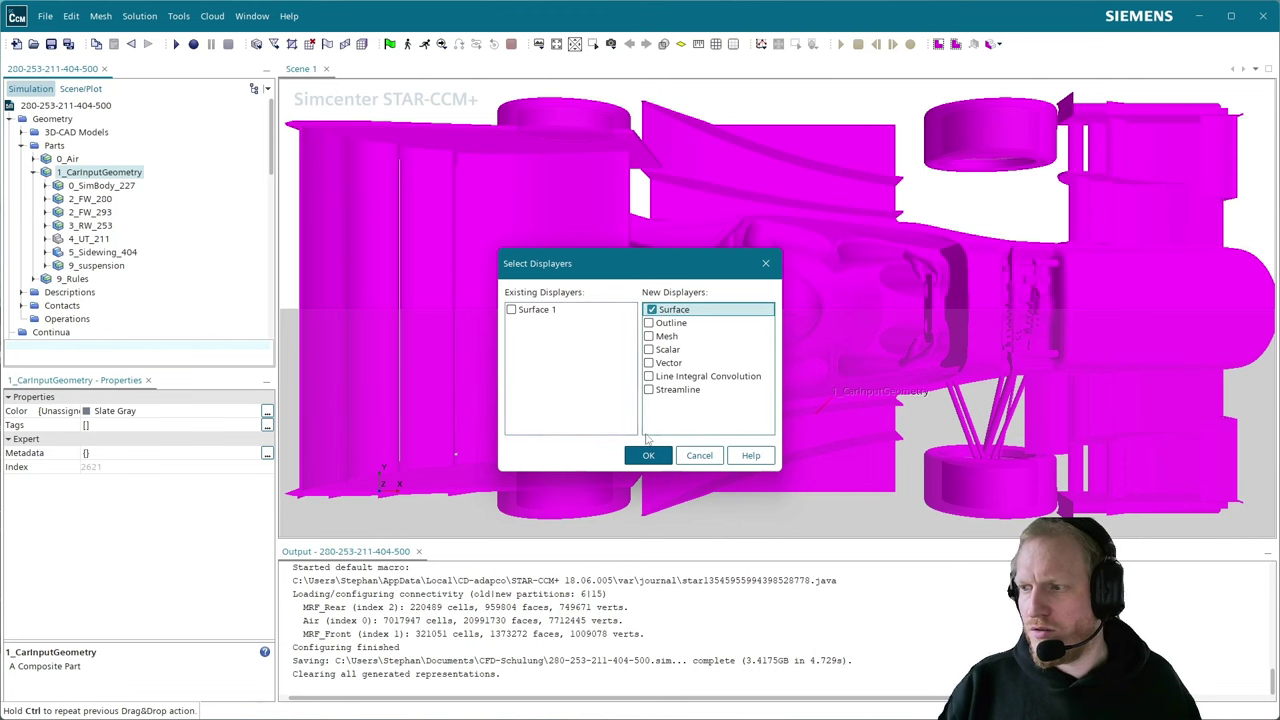
pyautogui.click(648, 456)
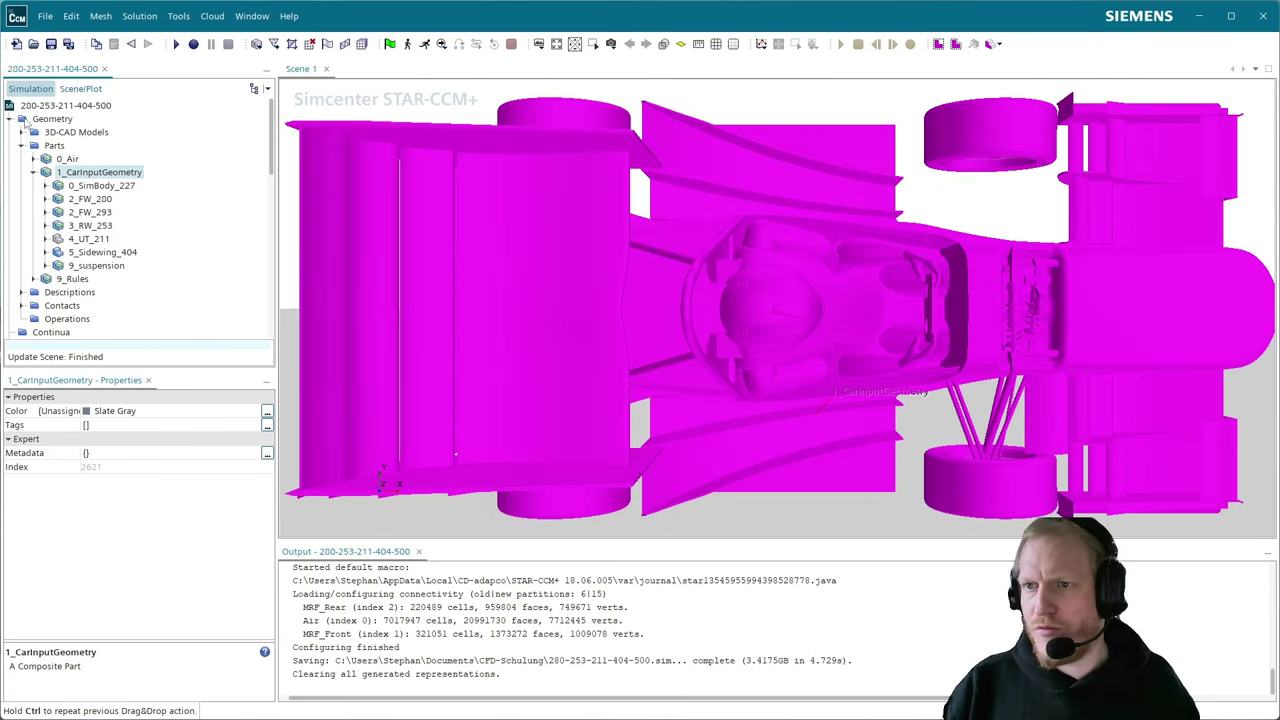
# - Set the color mode of the Surface 1 and Surface 2 displayers to Distinguish Inputs
pyautogui.click(79, 93)
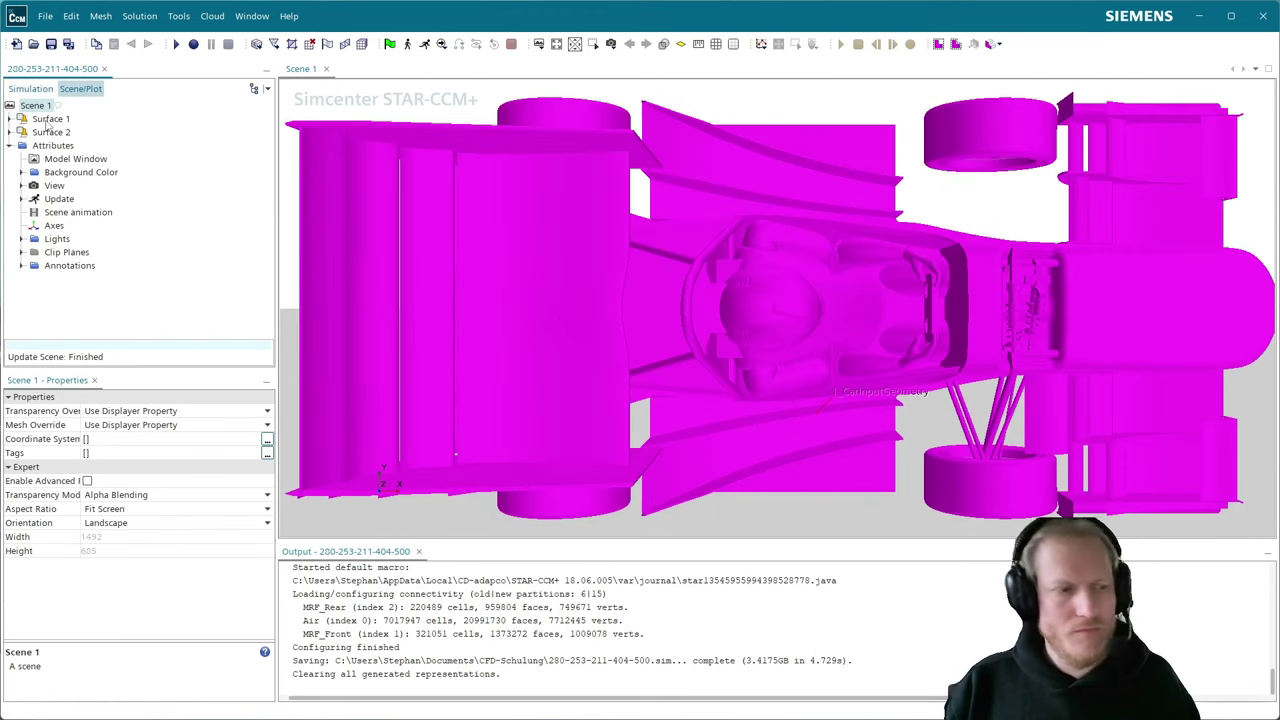
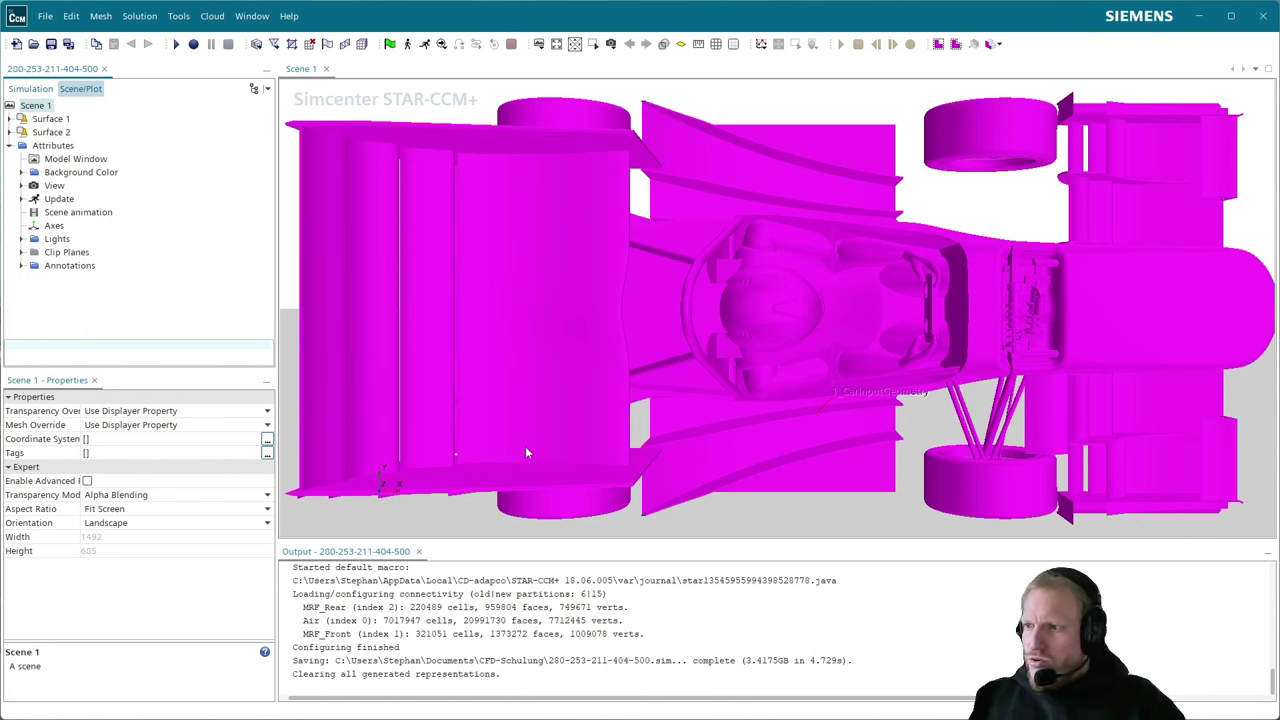
pyautogui.moveTo(536, 434); pyautogui.dragTo(600, 352)
pyautogui.click(580, 395)
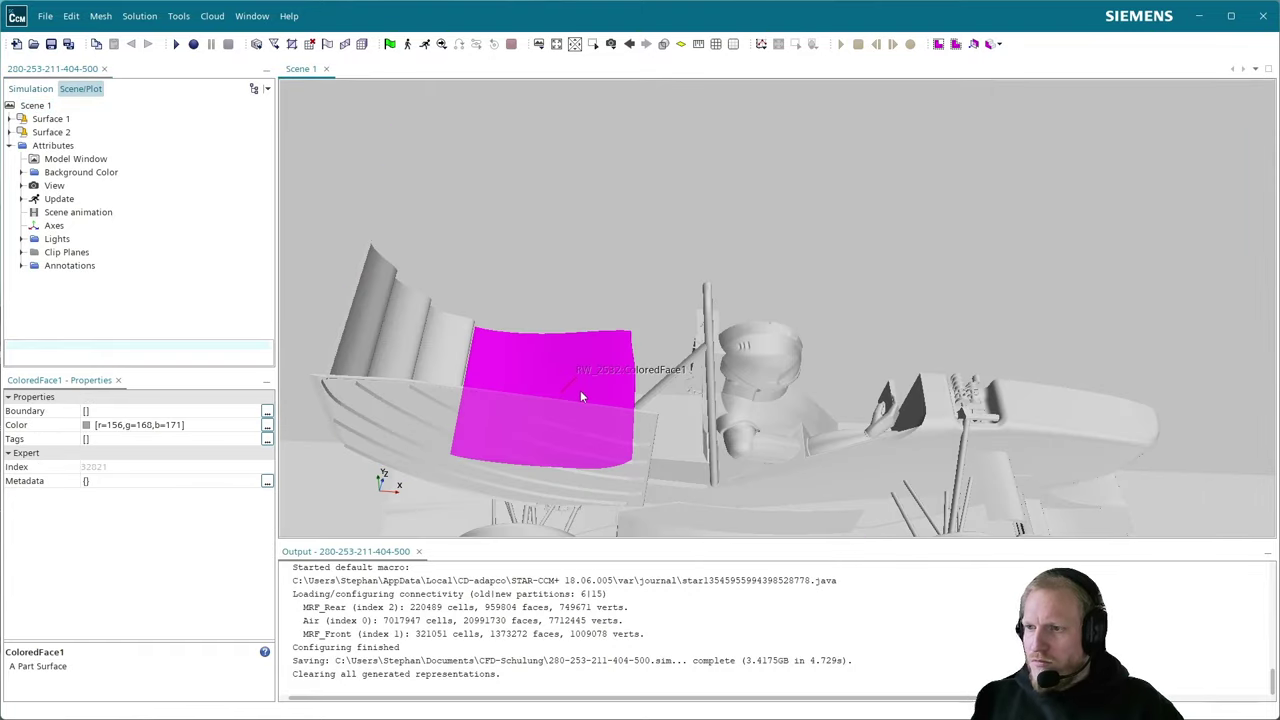
pyautogui.click(61, 121)
pyautogui.keyDown('ctrl'); pyautogui.click(58, 133); pyautogui.keyUp('ctrl')
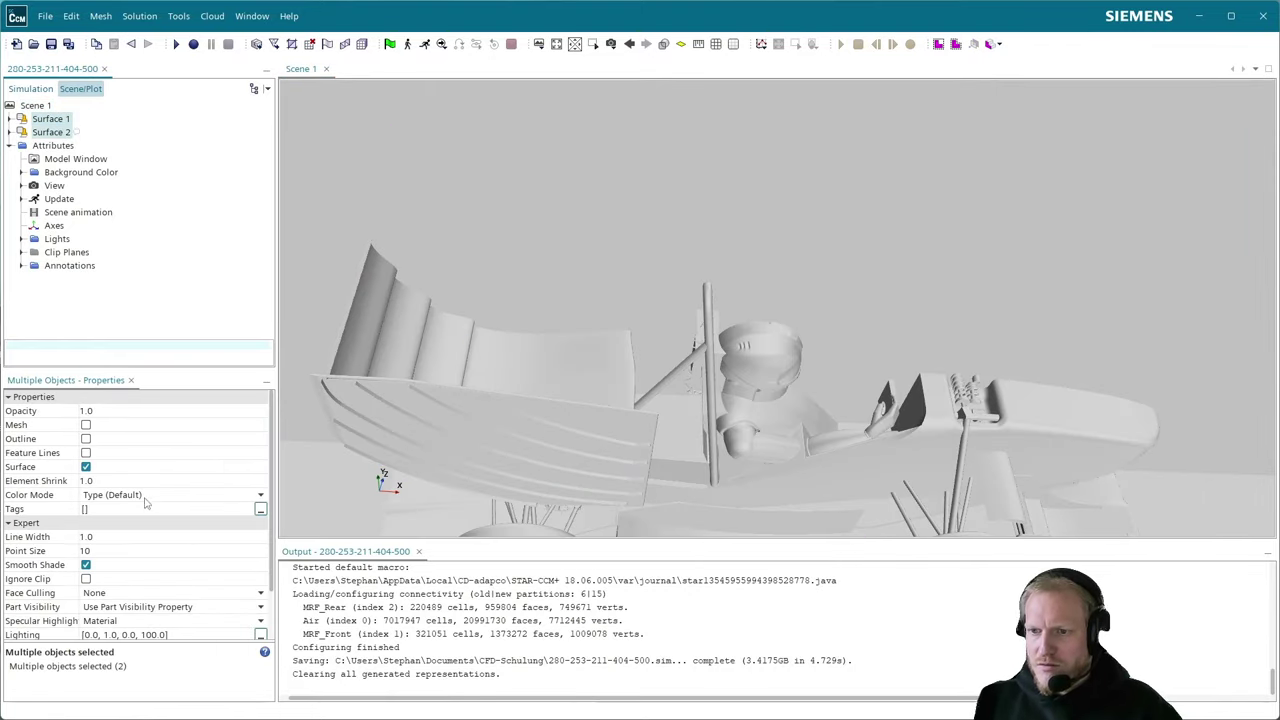
pyautogui.click(152, 494)
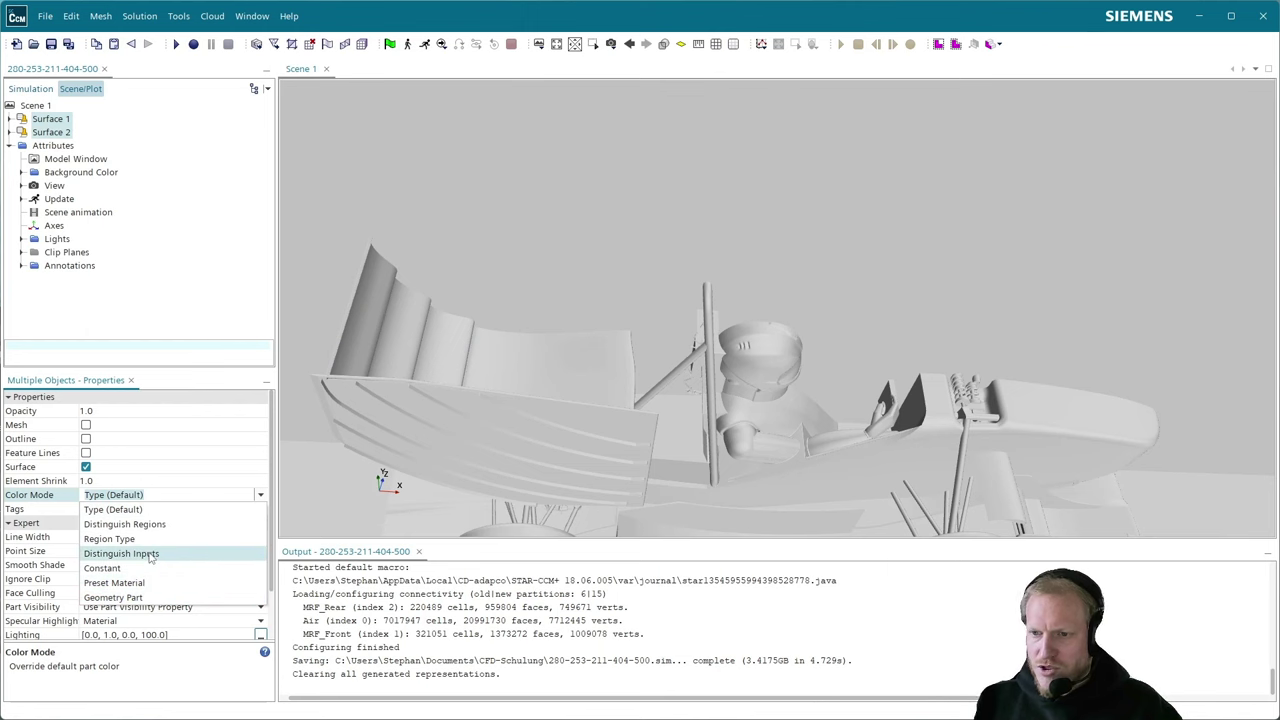
pyautogui.click(121, 553)
# - Examine the colored car from several angles, with close looks at the driver's helmet and the front wheel with its cover
pyautogui.moveTo(449, 414); pyautogui.dragTo(530, 431)
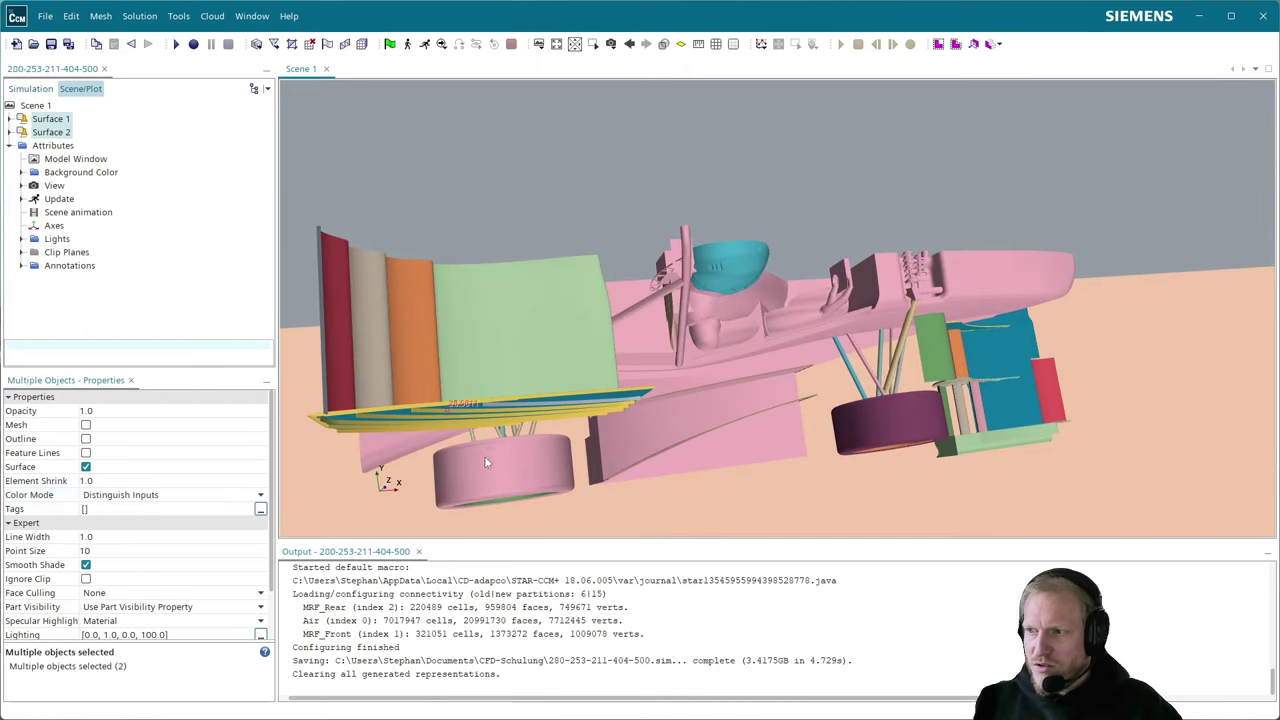
pyautogui.moveTo(460, 406); pyautogui.dragTo(428, 325)
pyautogui.scroll(8, 651, 350)
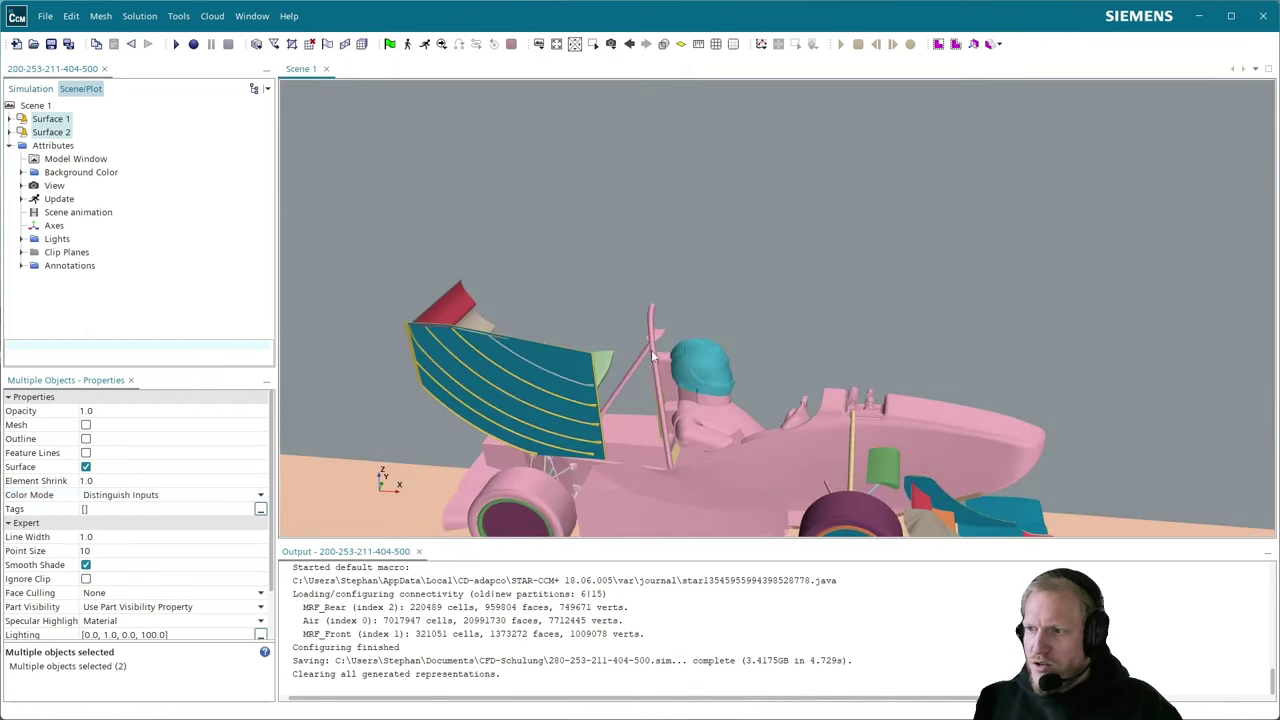
pyautogui.scroll(5, 603, 374)
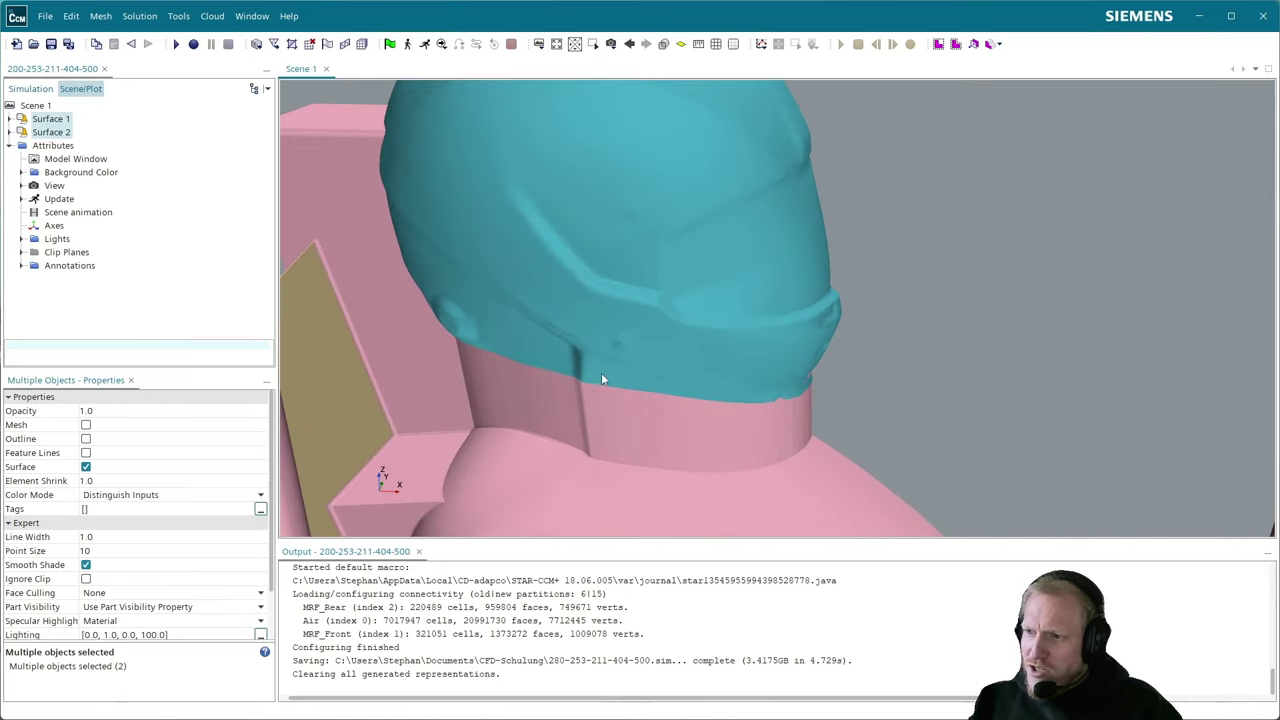
pyautogui.moveTo(600, 374); pyautogui.dragTo(468, 356)
pyautogui.scroll(-8, 553, 346)
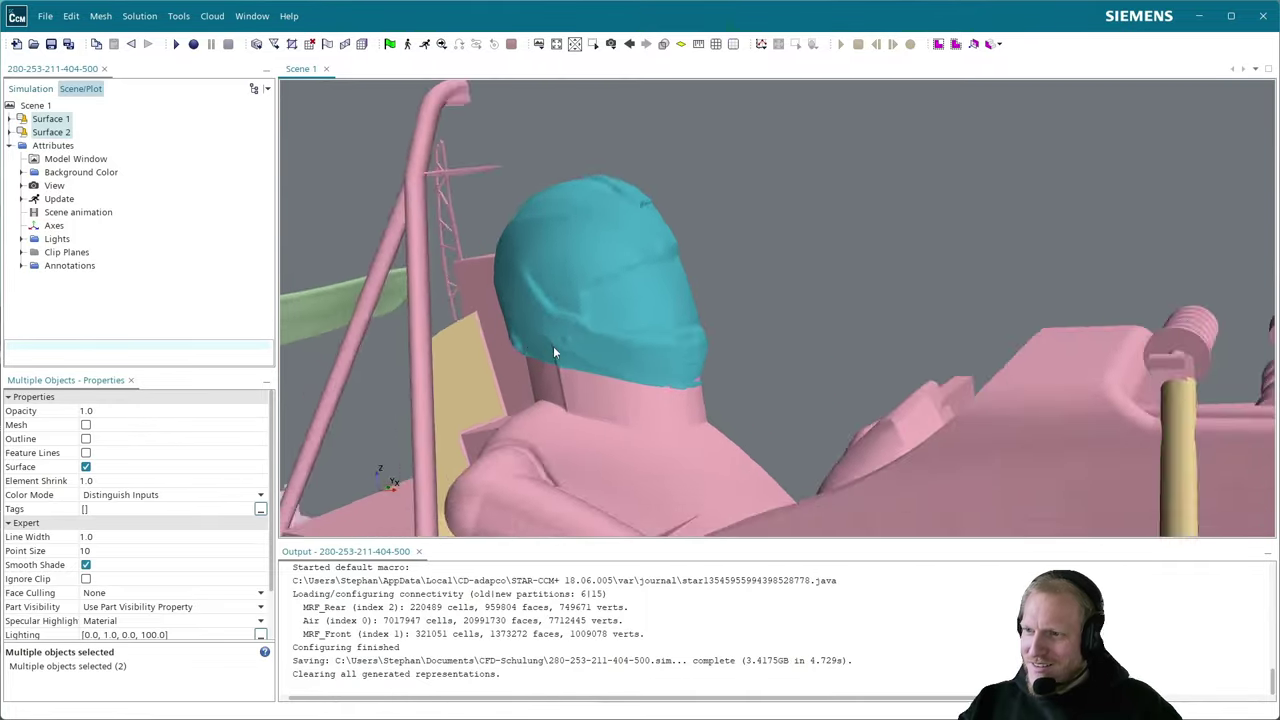
pyautogui.moveTo(633, 394); pyautogui.dragTo(627, 340)
pyautogui.scroll(10, 614, 335)
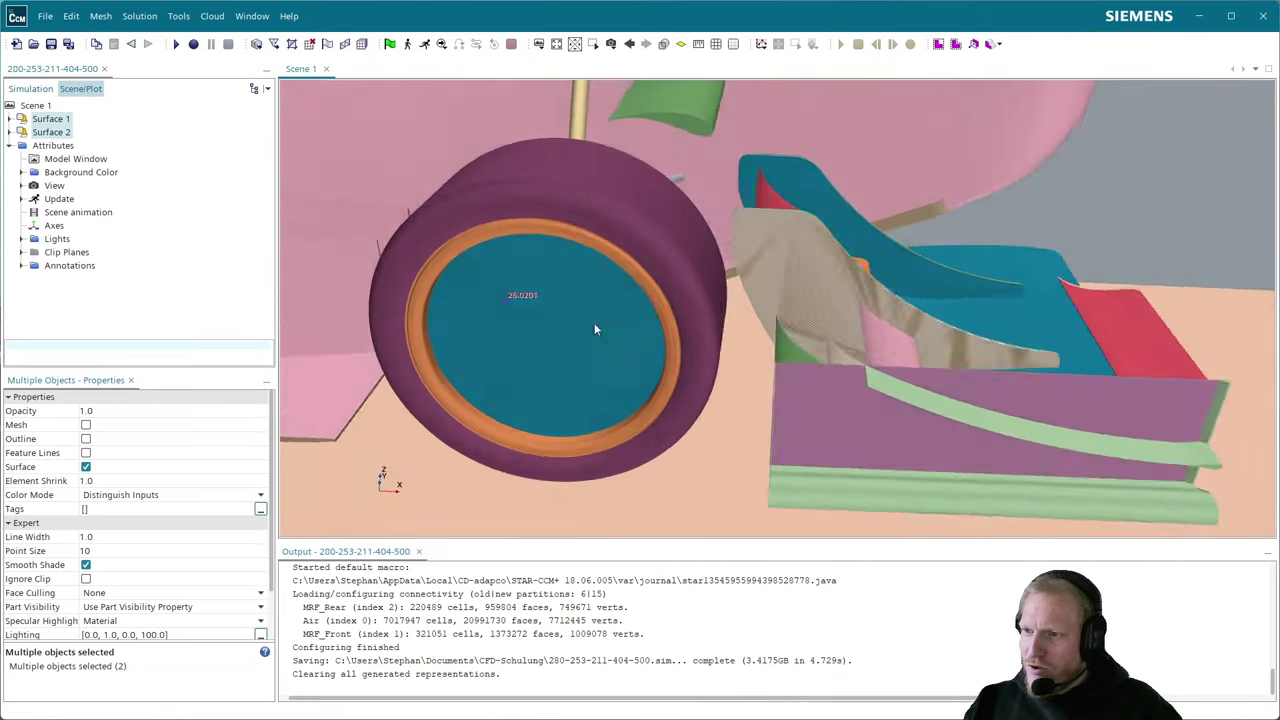
pyautogui.scroll(-5, 472, 276)
pyautogui.scroll(6, 519, 314)
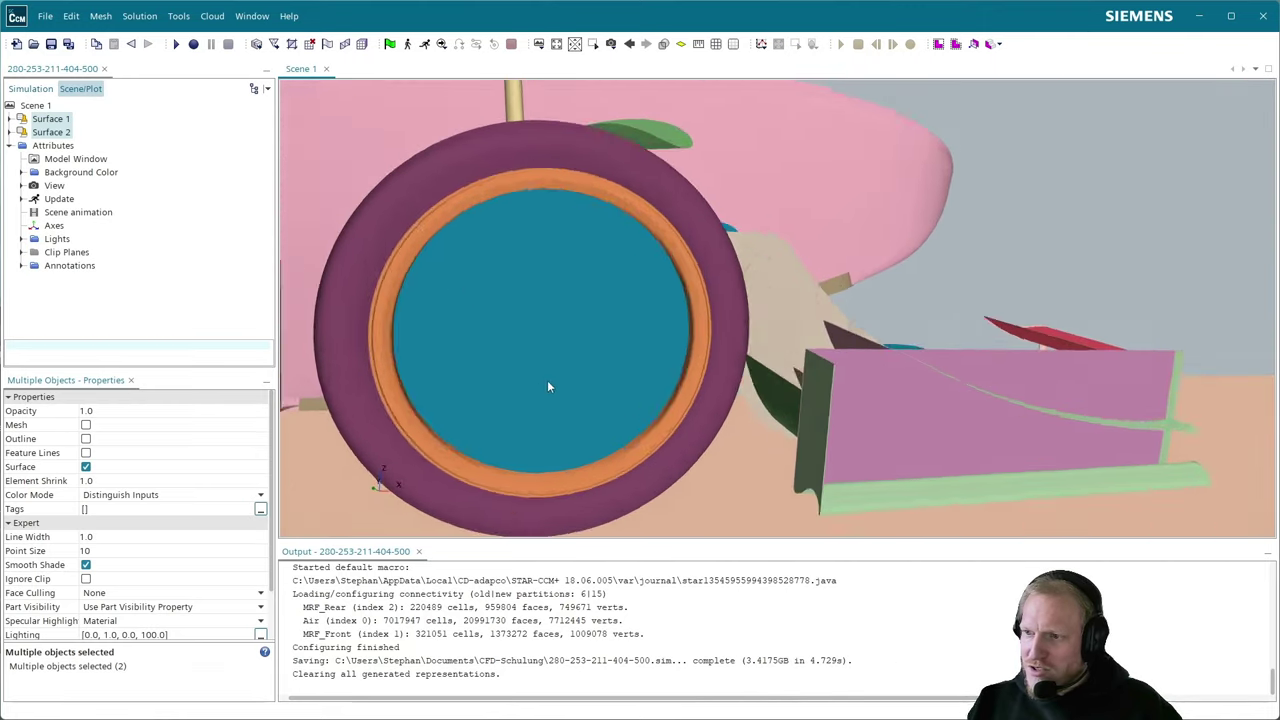
pyautogui.moveTo(680, 389); pyautogui.dragTo(596, 181)
# - Switch the scene's projection mode to Parallel
pyautogui.click(611, 44)
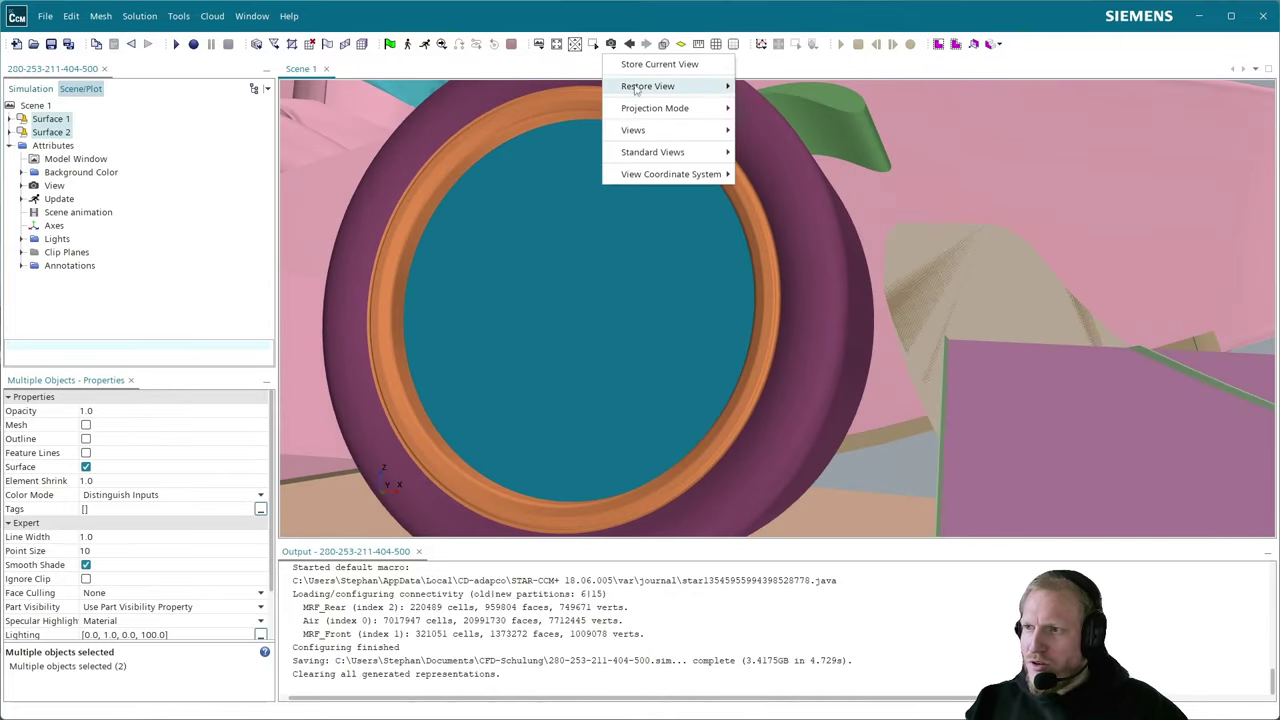
pyautogui.moveTo(668, 114)
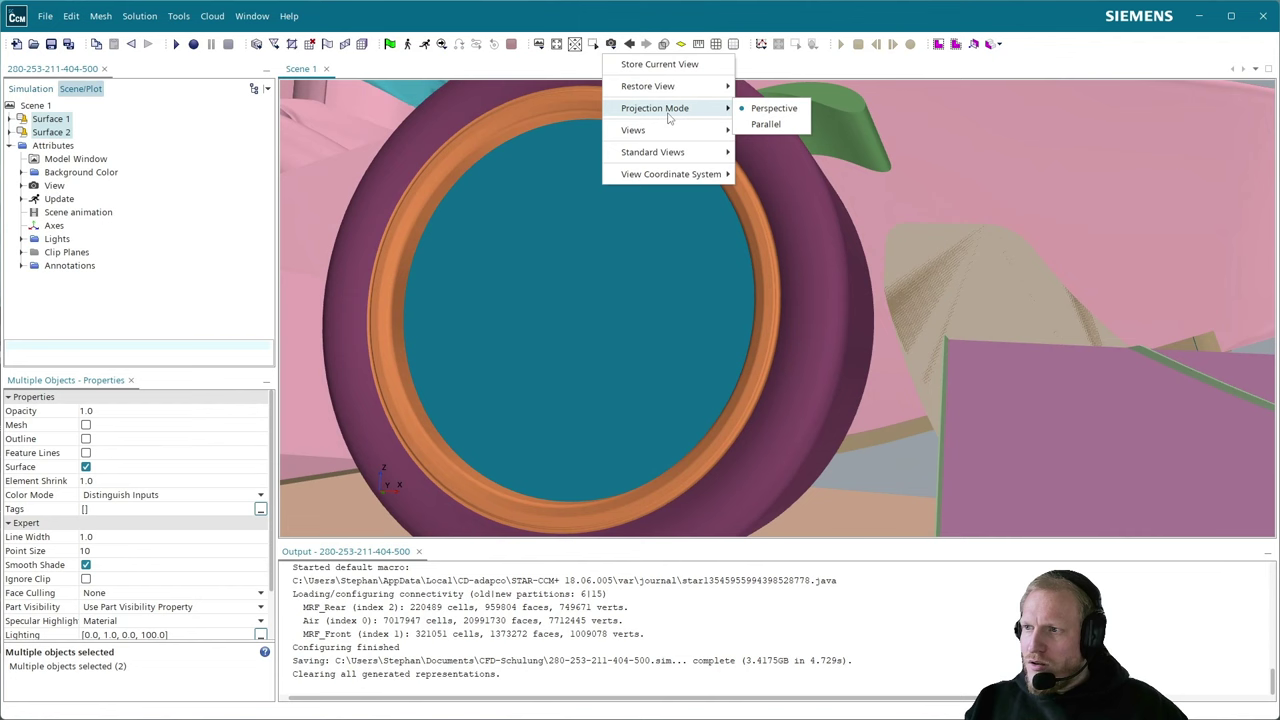
pyautogui.click(767, 124)
pyautogui.moveTo(782, 147); pyautogui.dragTo(669, 323)
# - Hide the 00_farfield surface of 0_Air in the scene
pyautogui.click(667, 318)
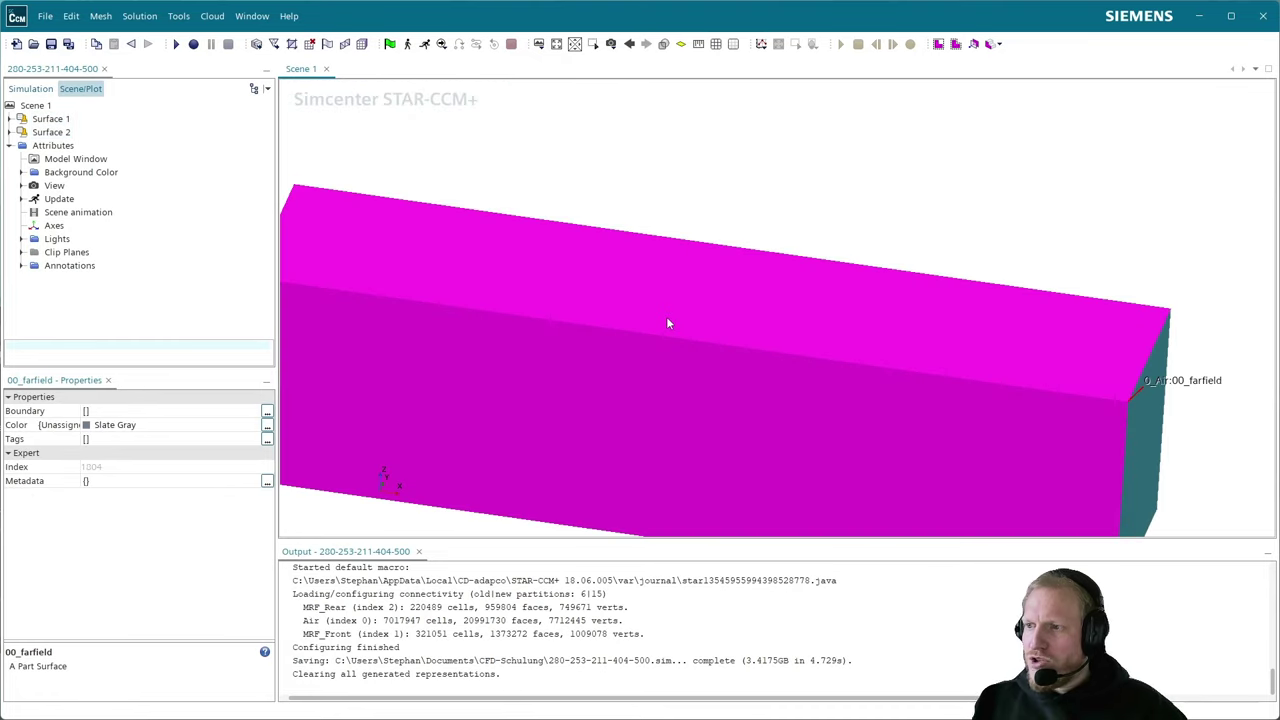
pyautogui.rightClick(667, 318)
pyautogui.click(740, 374)
pyautogui.scroll(10, 870, 460)
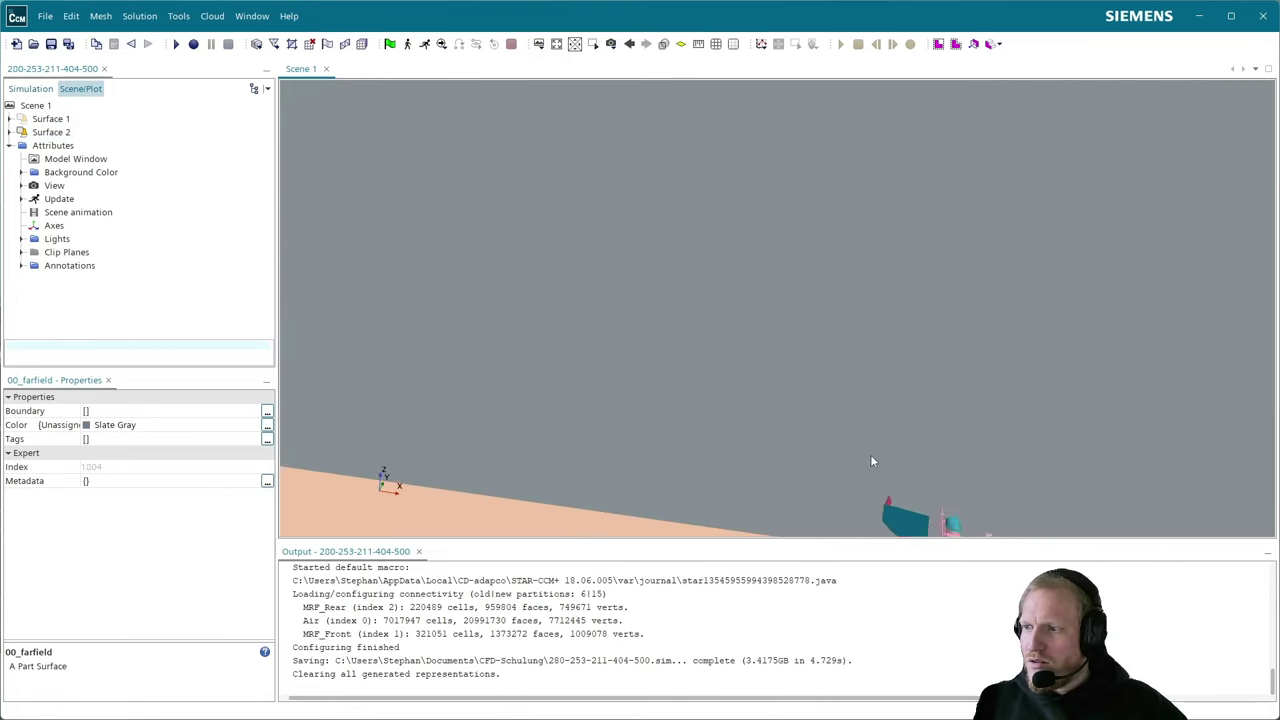
# - Examine the front wing endplate and flaps closely, and the front suspension arms beside the nose
pyautogui.moveTo(802, 330)
pyautogui.mouseDown()
pyautogui.moveTo(832, 280)
pyautogui.moveTo(778, 257)
pyautogui.moveTo(705, 330)
pyautogui.moveTo(787, 447)
pyautogui.moveTo(671, 382)
pyautogui.moveTo(922, 341)
pyautogui.moveTo(902, 315)
pyautogui.moveTo(934, 318)
pyautogui.moveTo(943, 290)
pyautogui.moveTo(996, 290)
pyautogui.moveTo(789, 176)
pyautogui.moveTo(781, 286)
pyautogui.moveTo(878, 289)
pyautogui.moveTo(800, 340)
pyautogui.mouseUp()
pyautogui.scroll(3, 925, 335)
pyautogui.scroll(6, 772, 358)
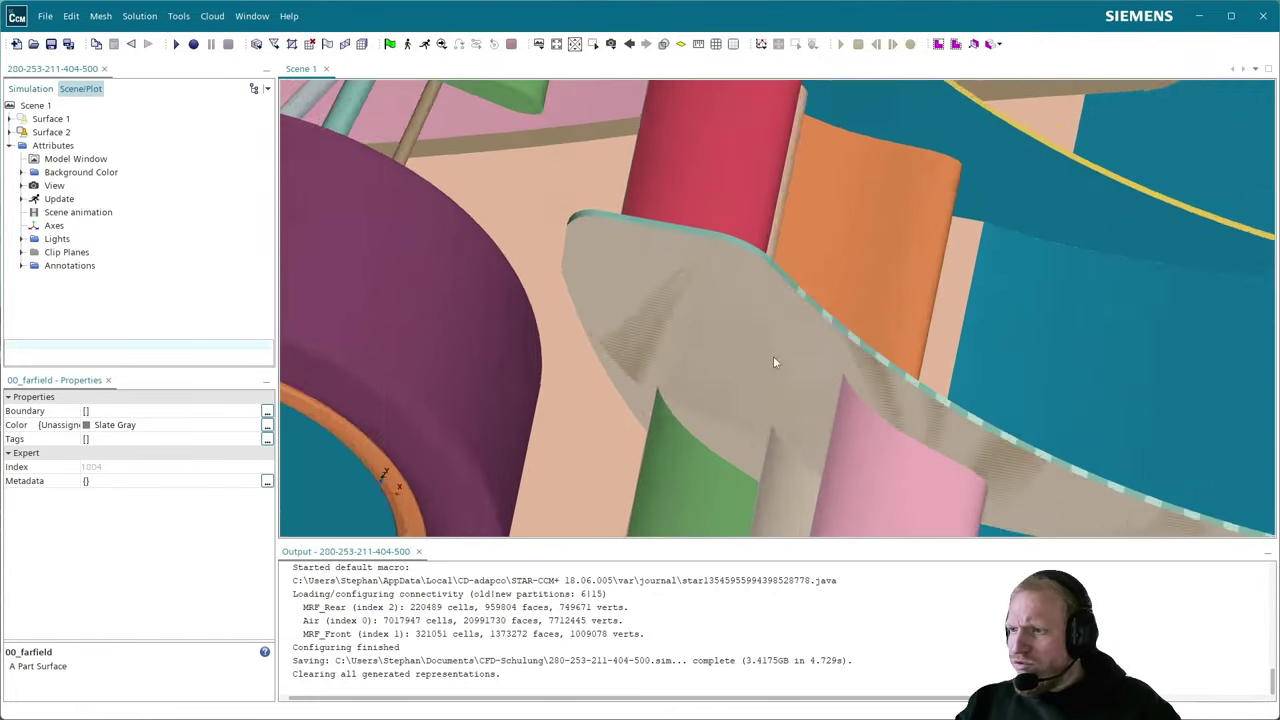
pyautogui.moveTo(695, 345); pyautogui.dragTo(820, 347)
pyautogui.scroll(-6, 724, 342)
pyautogui.scroll(-3, 820, 347)
pyautogui.moveTo(634, 318); pyautogui.dragTo(629, 374)
pyautogui.scroll(8, 776, 205)
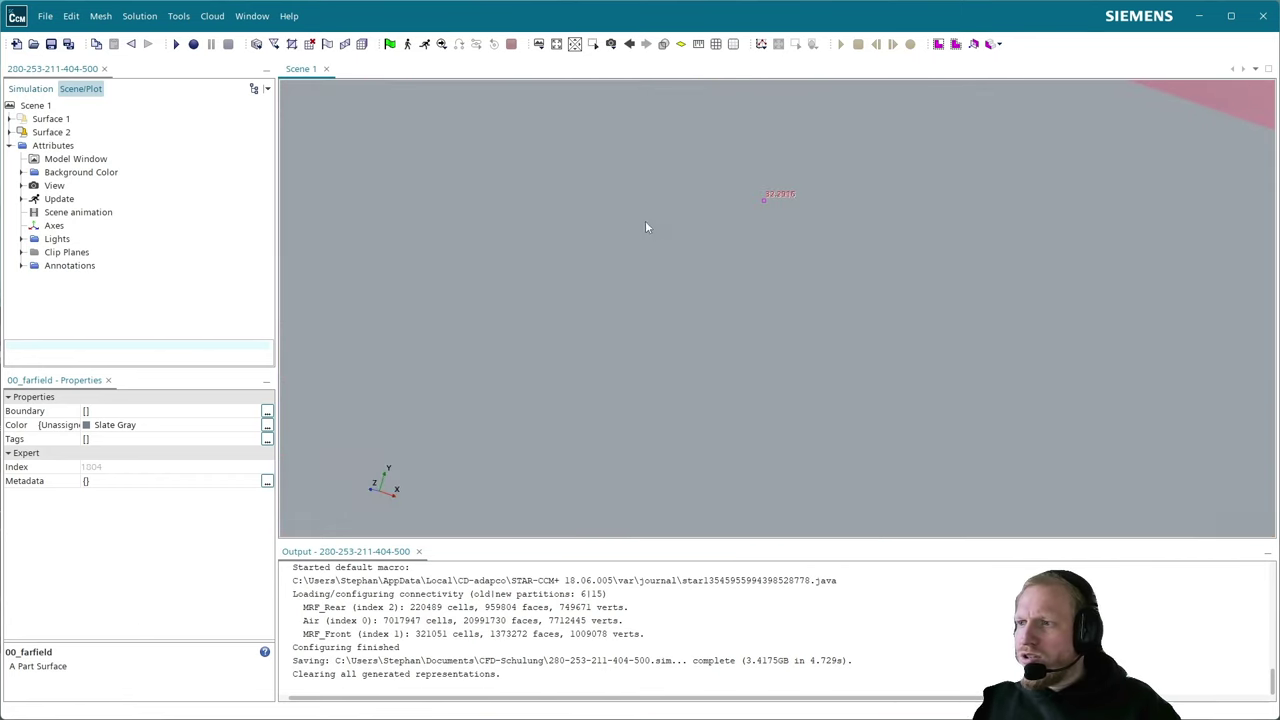
pyautogui.moveTo(646, 226); pyautogui.dragTo(857, 210)
pyautogui.scroll(-3, 841, 288)
pyautogui.scroll(10, 784, 326)
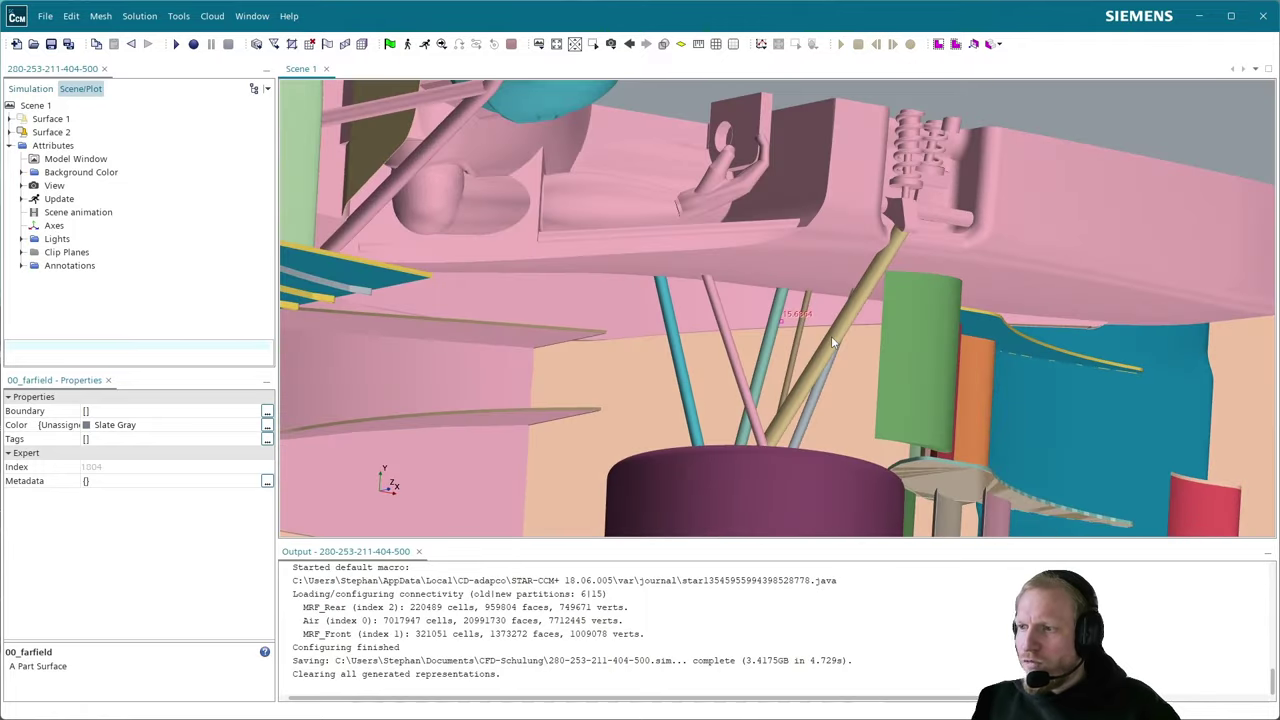
# - Examine the whole colored car from the side, covering the rear wing, sidepod, front wheel and front wing
pyautogui.scroll(-15, 812, 288)
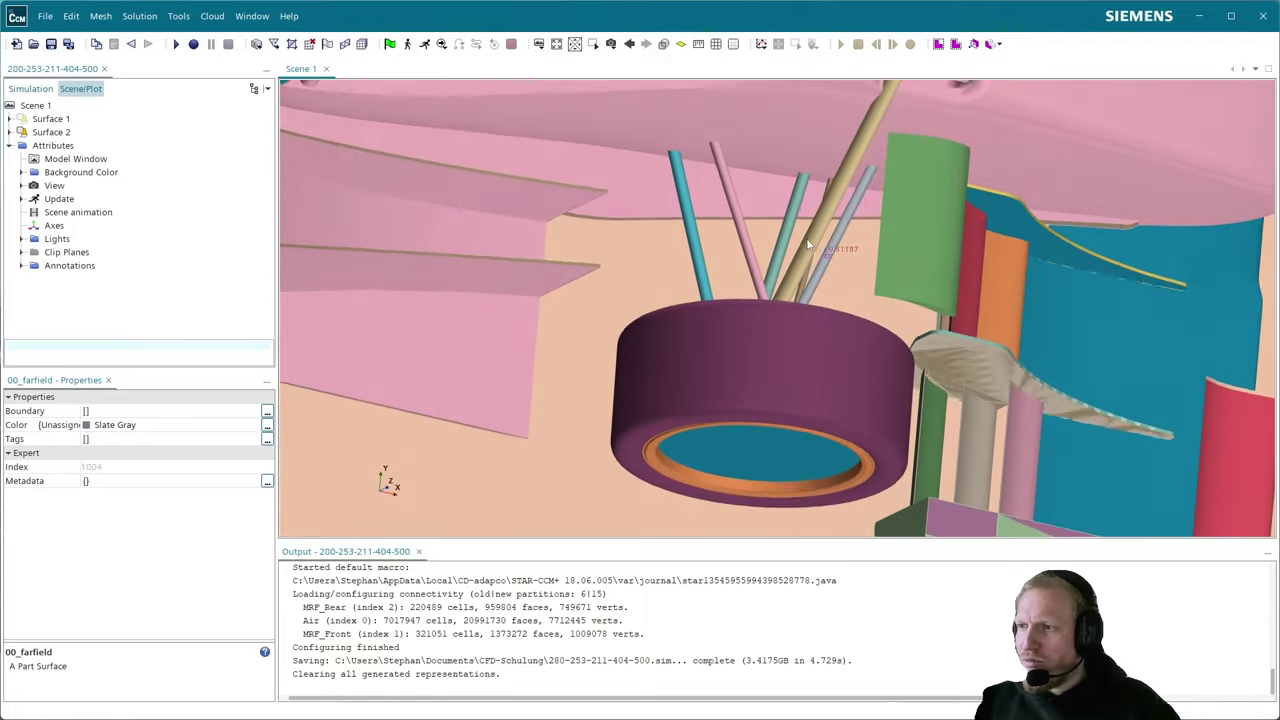
pyautogui.scroll(-3, 857, 252)
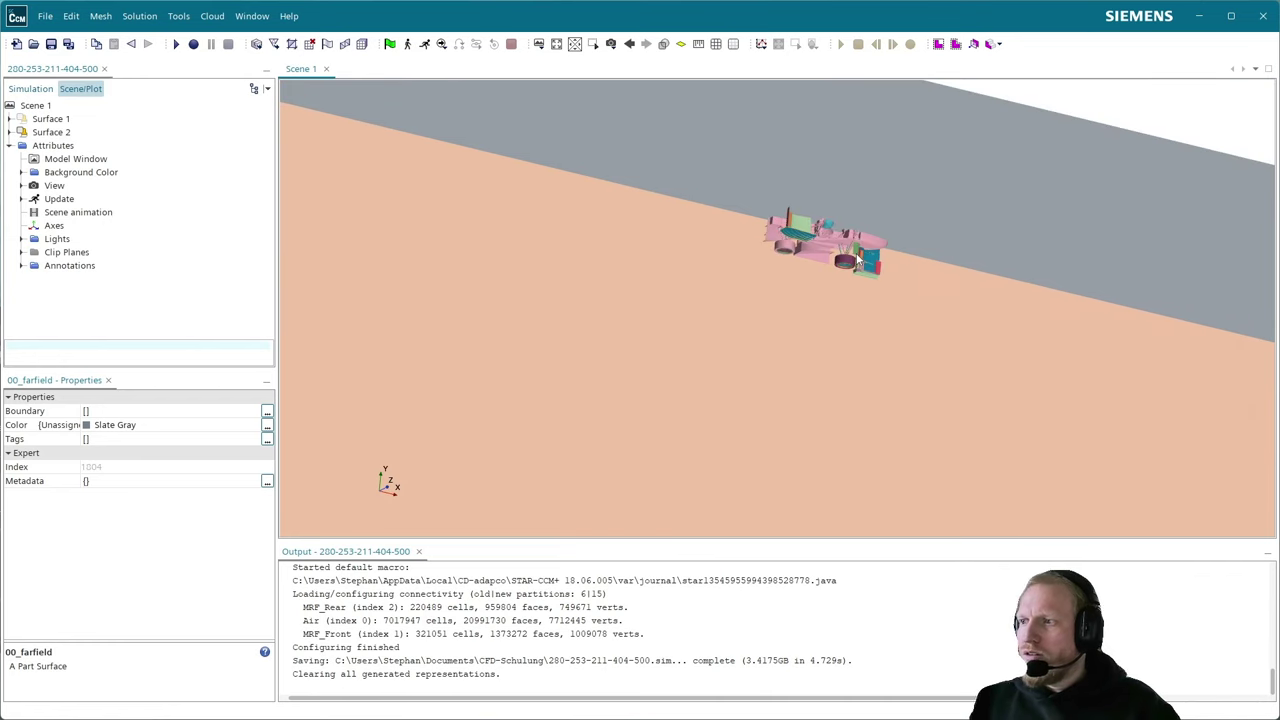
pyautogui.scroll(6, 832, 237)
pyautogui.moveTo(821, 245); pyautogui.dragTo(760, 300)
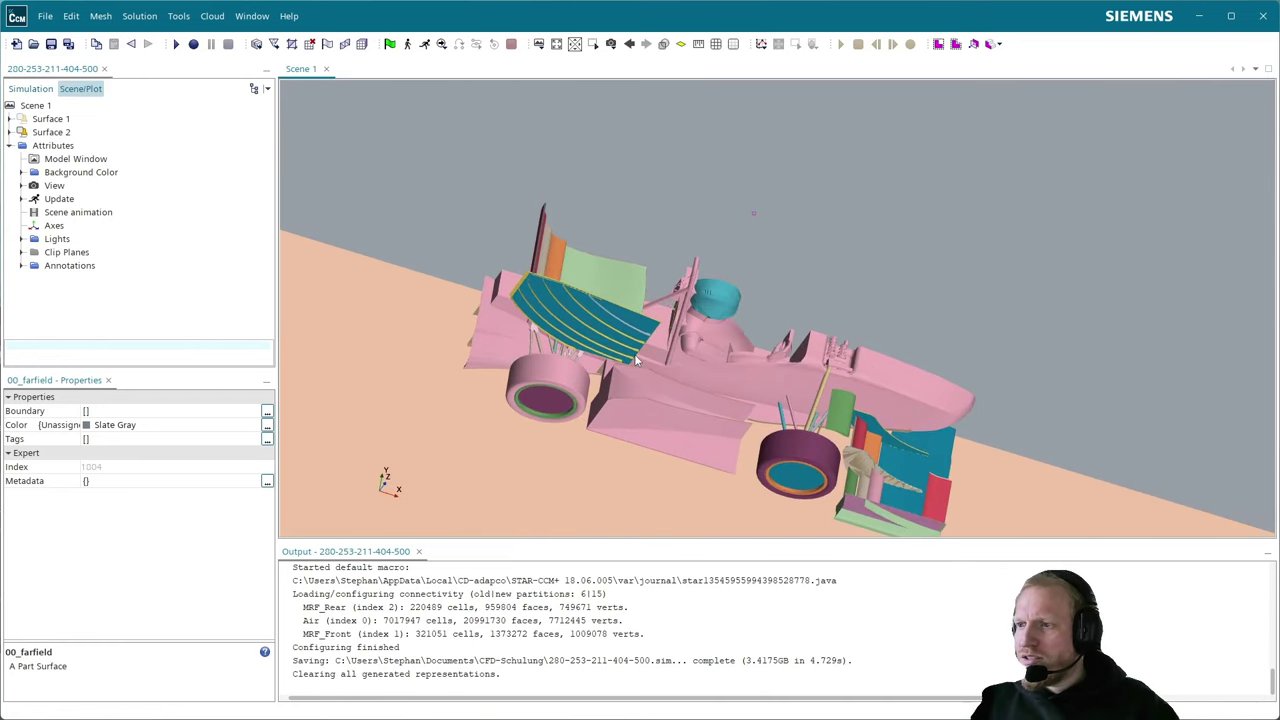
pyautogui.scroll(6, 700, 360)
pyautogui.moveTo(716, 397); pyautogui.dragTo(1006, 198)
pyautogui.moveTo(959, 245); pyautogui.dragTo(782, 341)
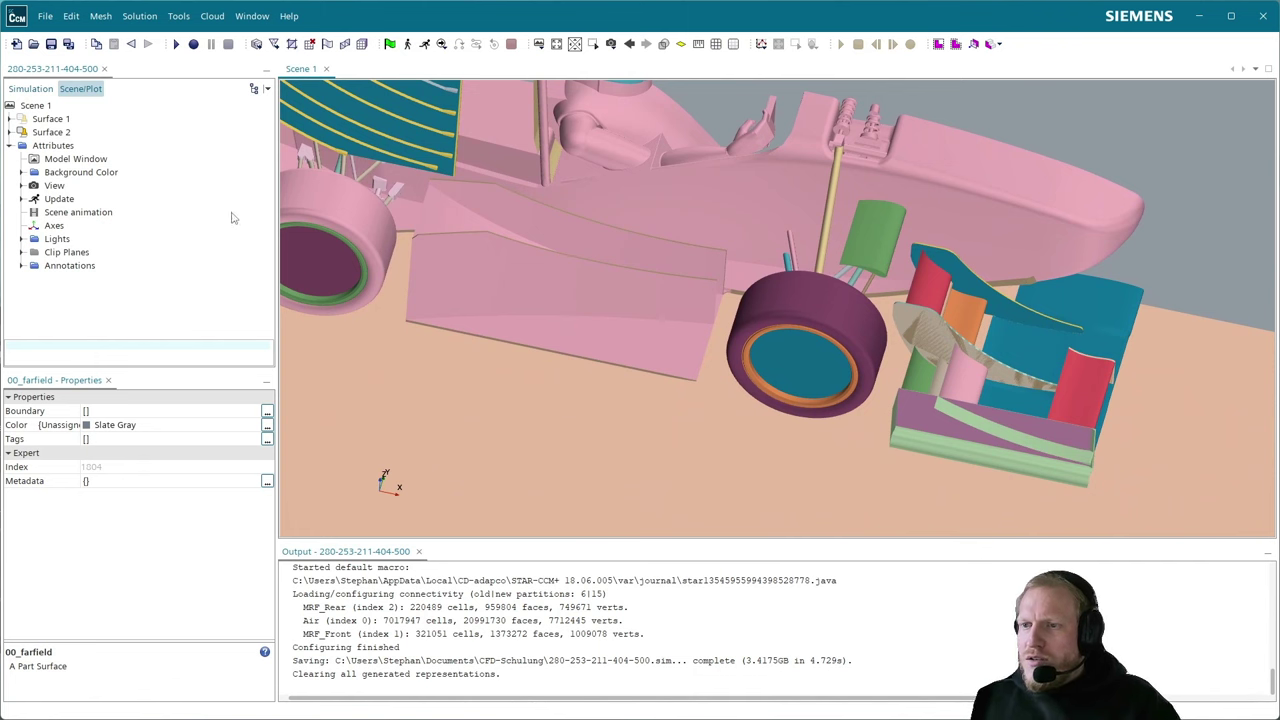
pyautogui.moveTo(476, 253); pyautogui.dragTo(530, 282)
# - Try the Type (Default) color mode on Surface 2 and return it to Distinguish Inputs
pyautogui.click(55, 132)
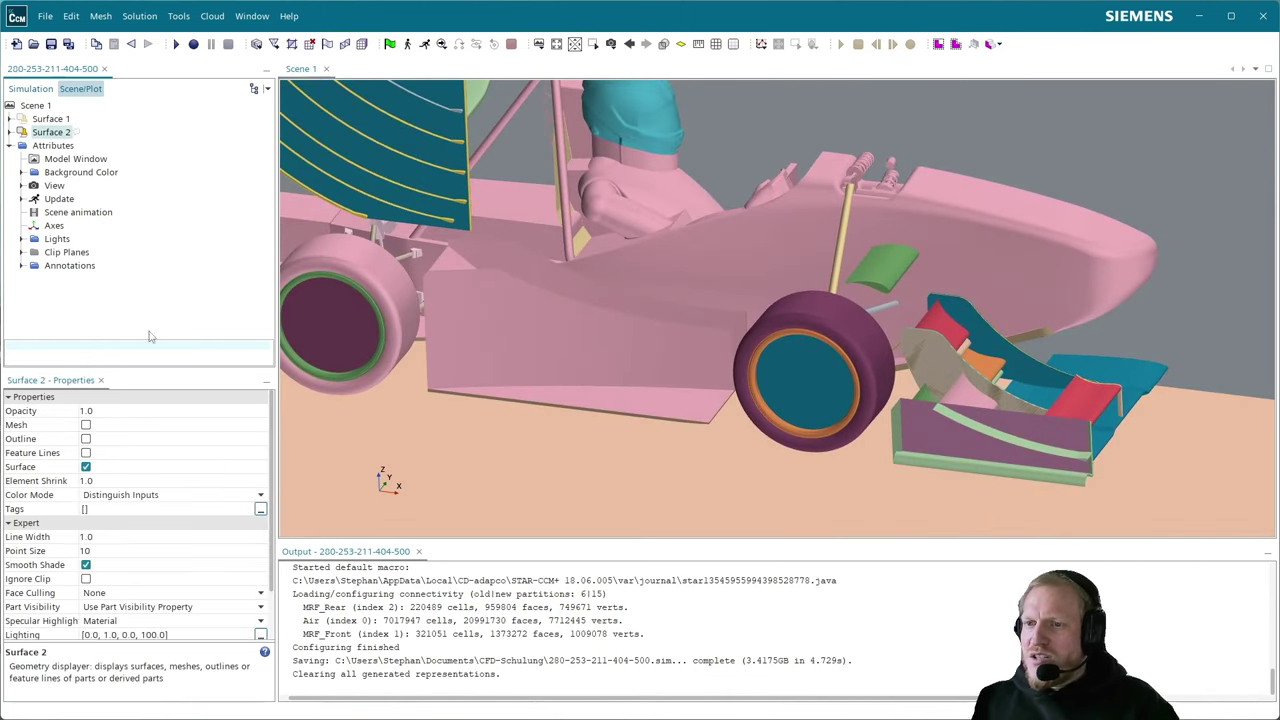
pyautogui.click(158, 495)
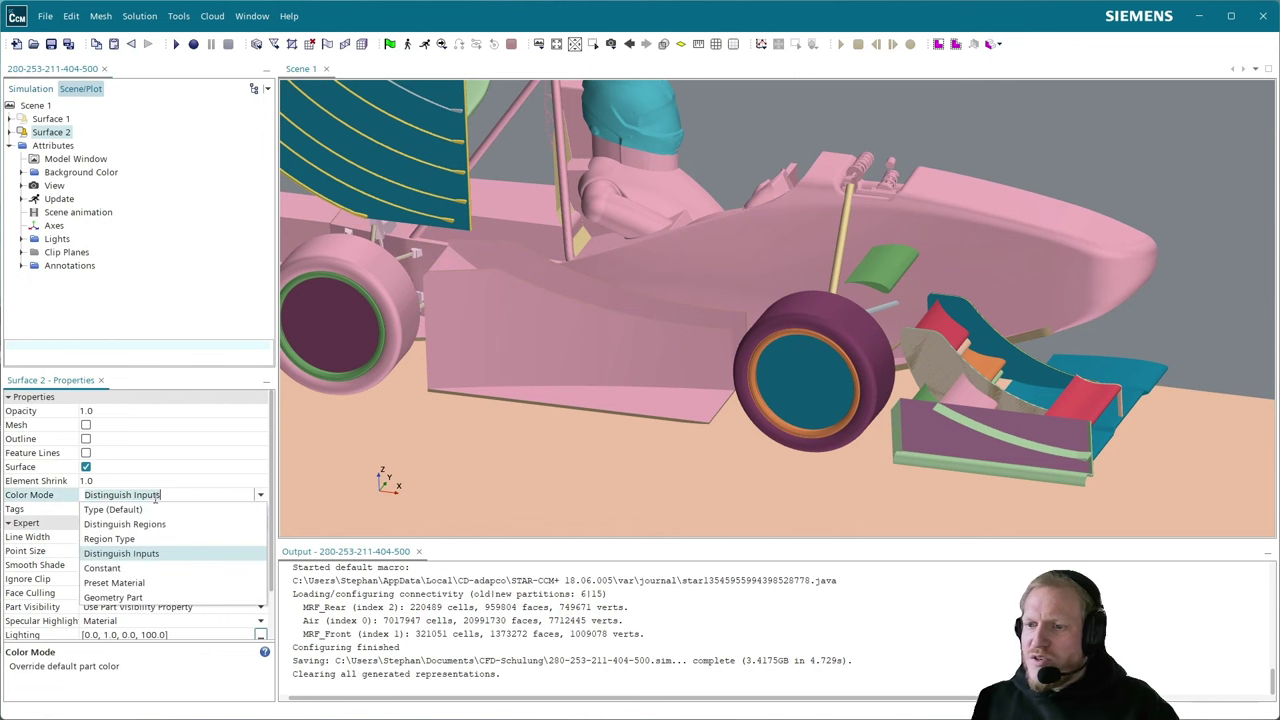
pyautogui.click(143, 510)
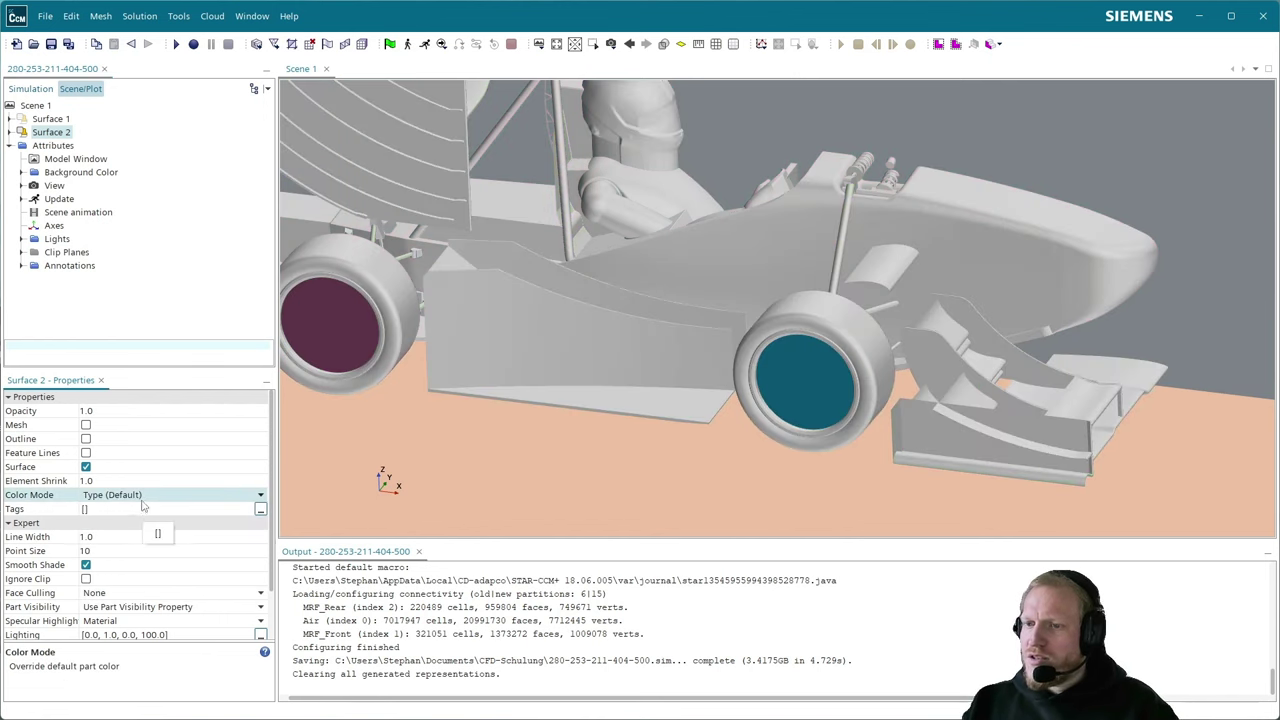
pyautogui.click(138, 497)
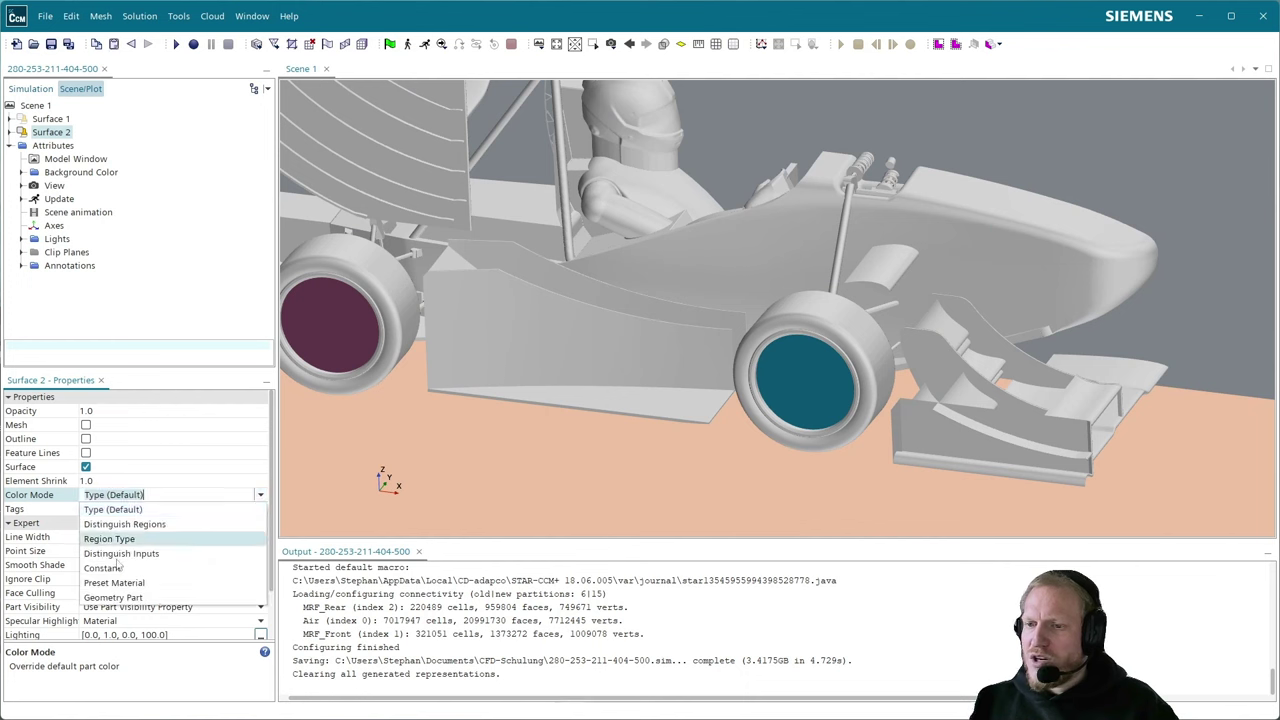
pyautogui.click(127, 551)
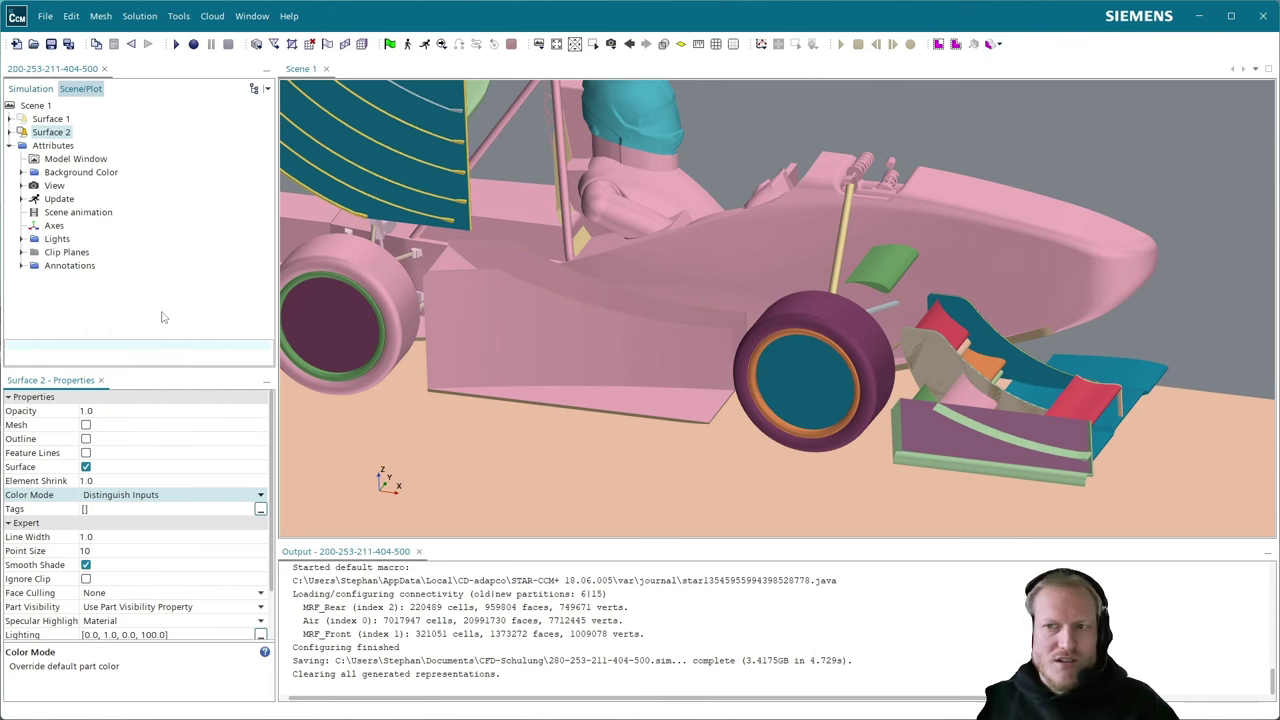
# - Collapse the inner 0_Air part in the simulation tree and select the Parts node
pyautogui.click(30, 88)
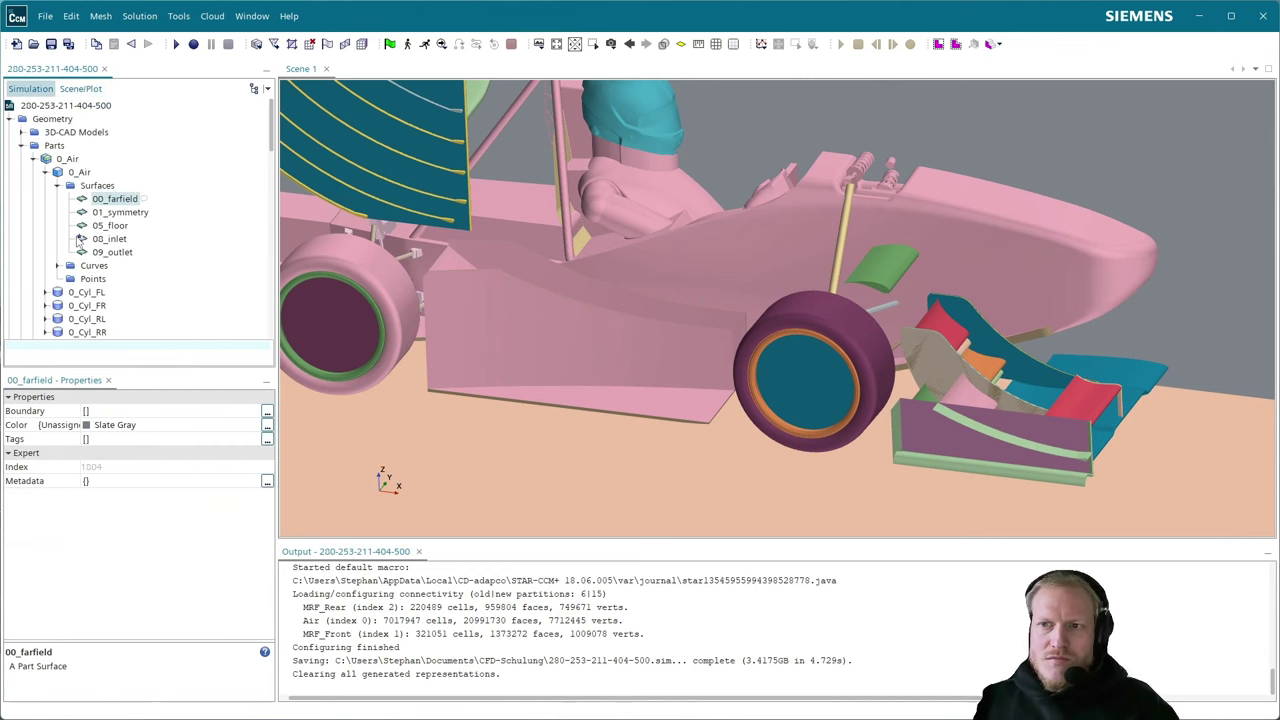
pyautogui.click(45, 173)
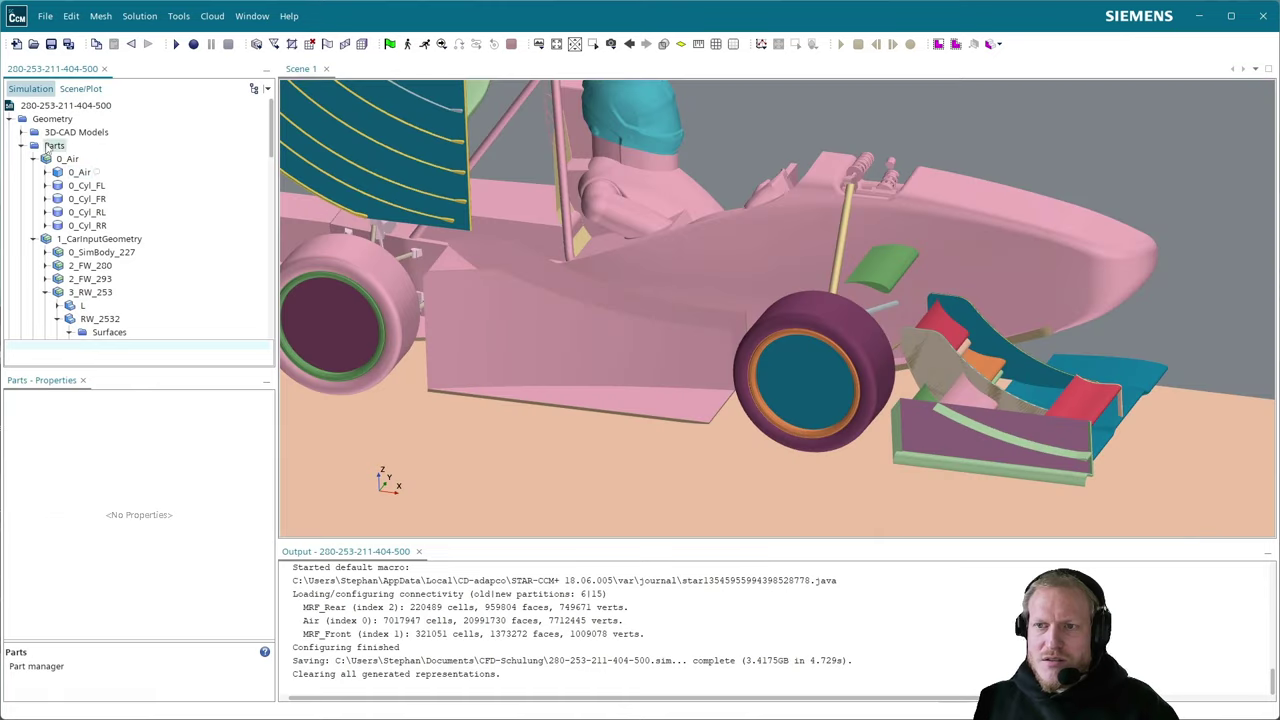
pyautogui.click(50, 147)
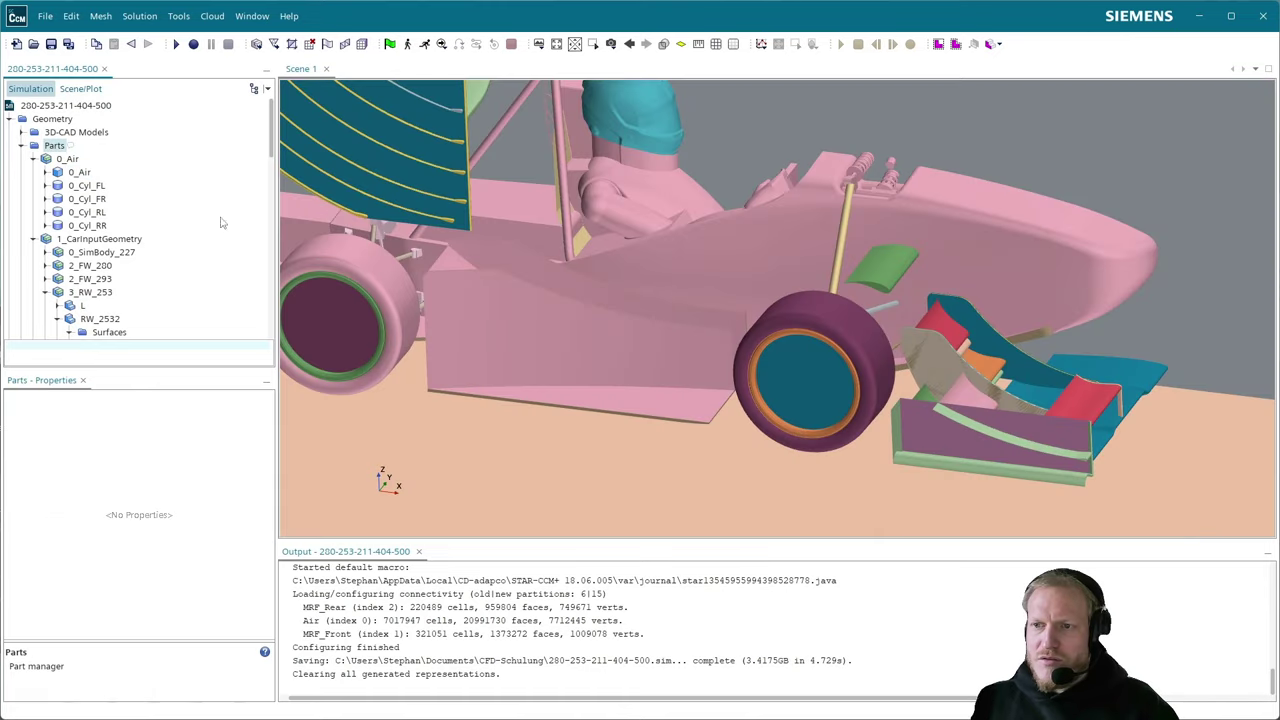
# - Display the Laboratory, Wheel_FL, Wheel_FR, Wheel_RL and Wheel_RR coordinate system triads in Scene 1
pyautogui.click(80, 88)
pyautogui.click(33, 90)
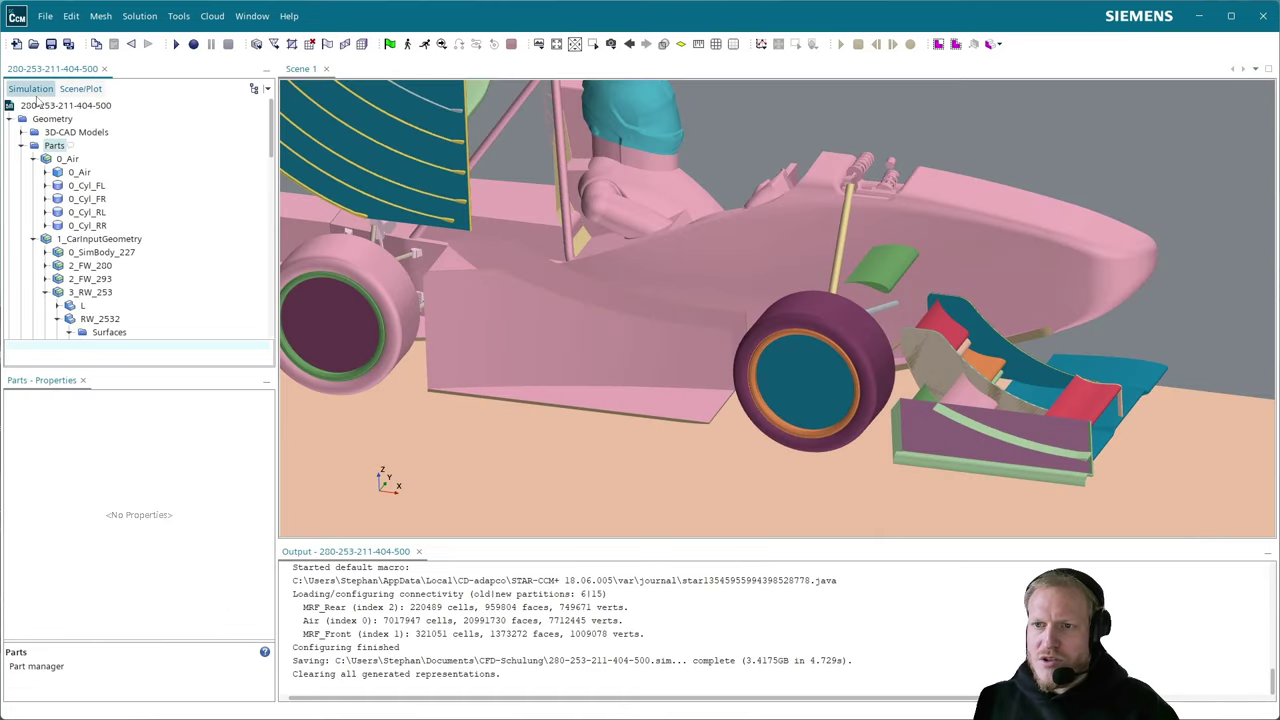
pyautogui.click(80, 88)
pyautogui.click(36, 105)
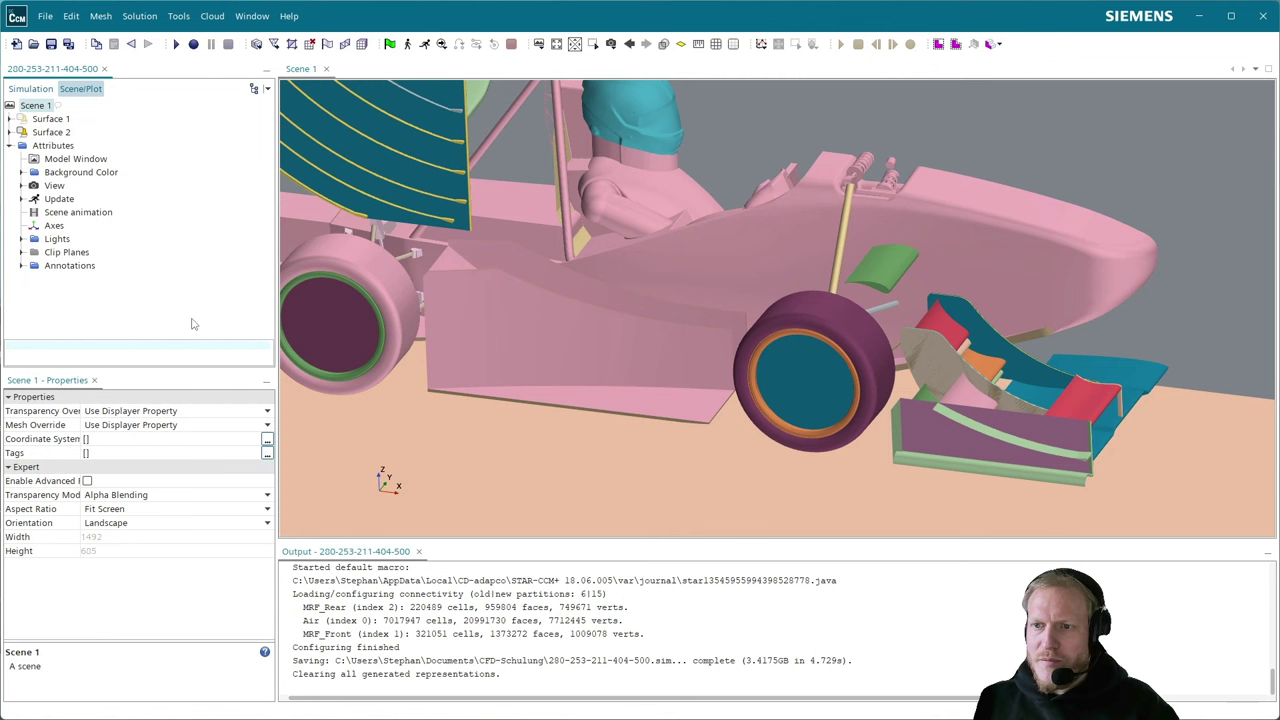
pyautogui.click(171, 440)
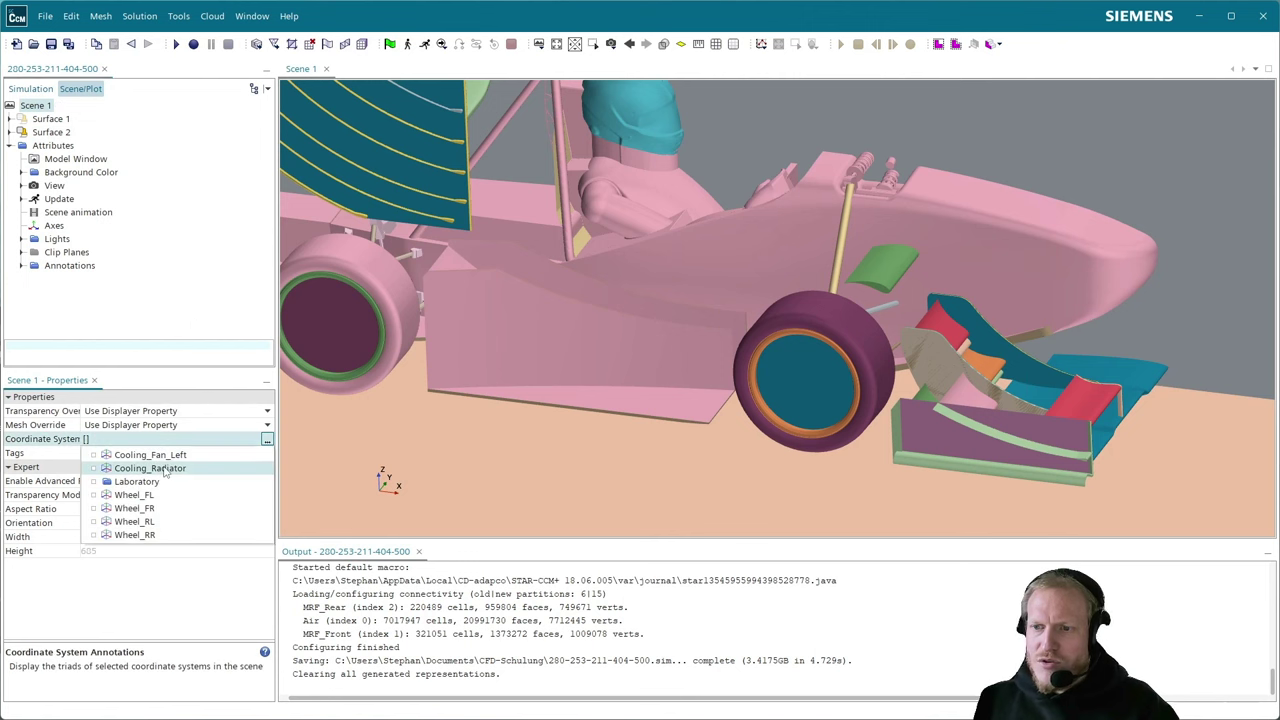
pyautogui.click(140, 495)
pyautogui.click(140, 508)
pyautogui.click(140, 521)
pyautogui.click(140, 535)
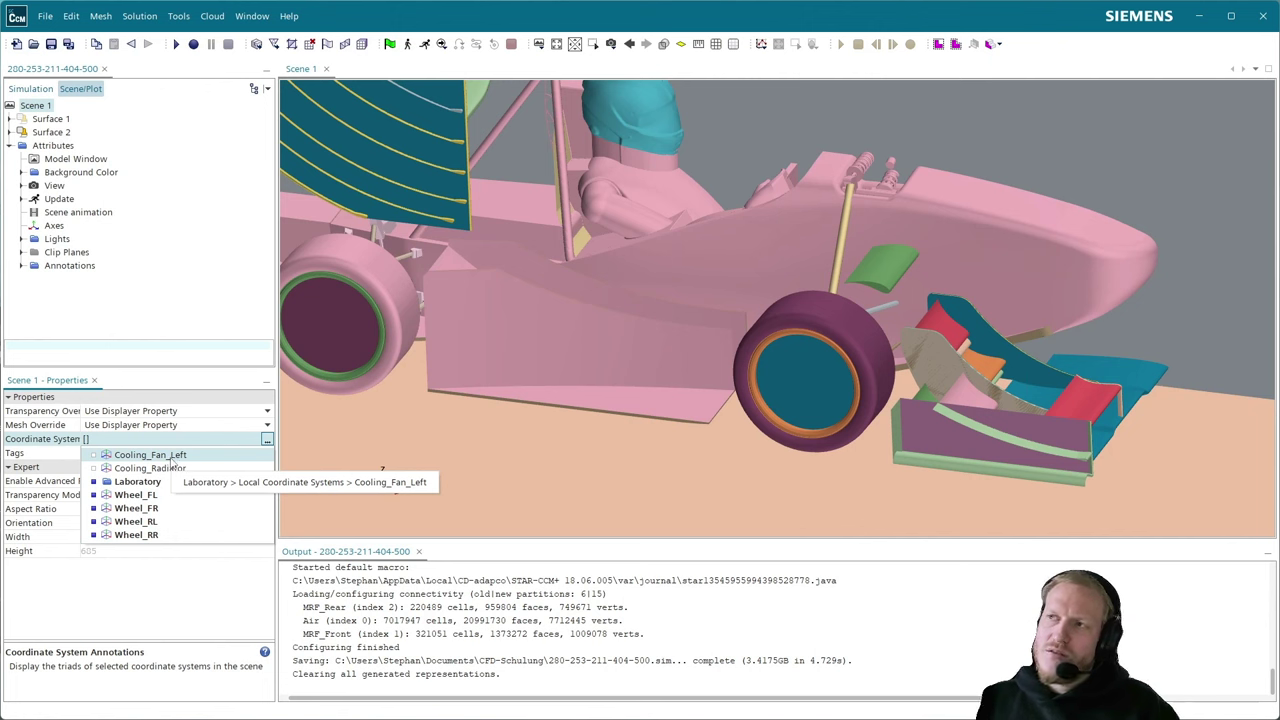
pyautogui.click(30, 88)
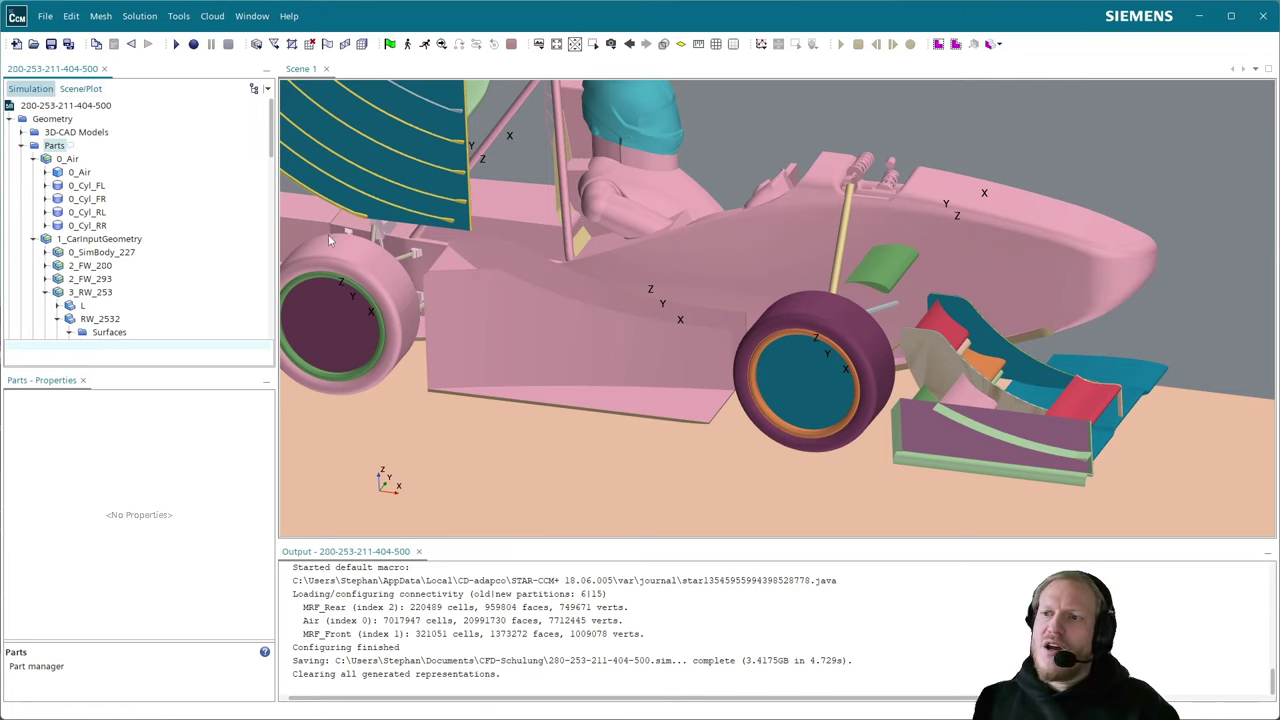
# - Examine the coordinate system triads around the car, and collapse RW_2532 under 3_RW_253 in the part tree
pyautogui.moveTo(330, 240); pyautogui.dragTo(664, 382)
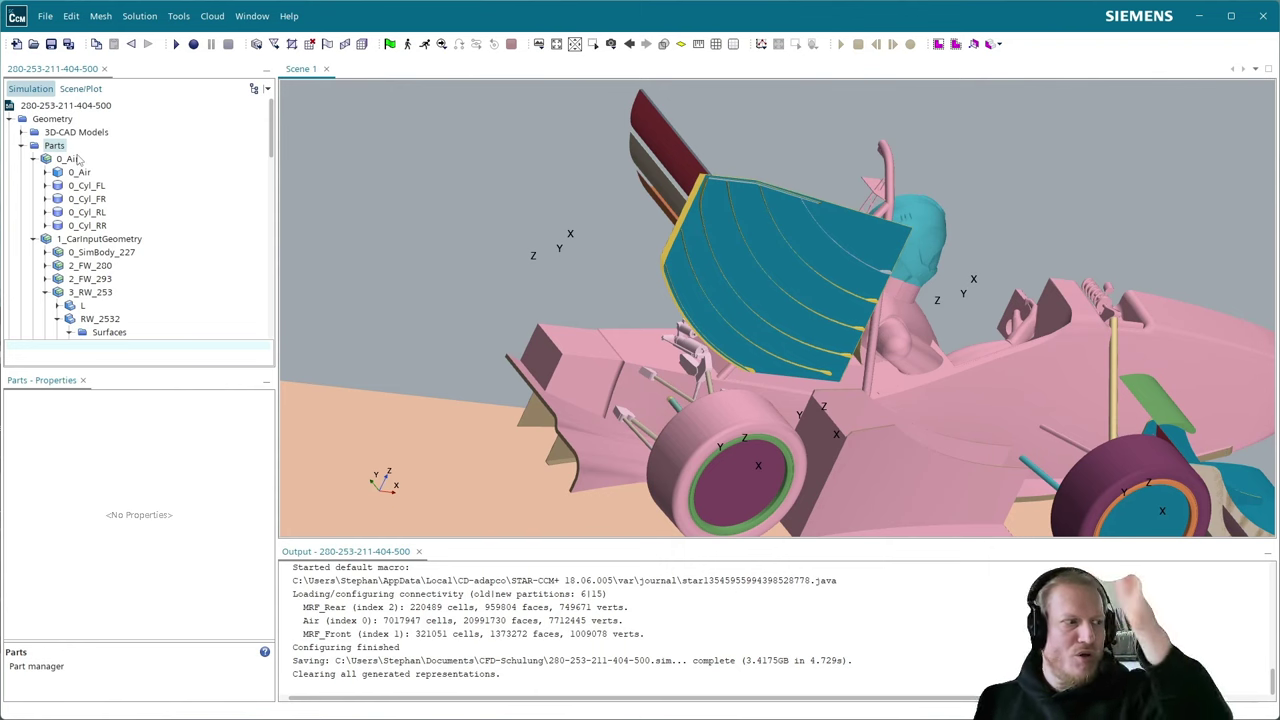
pyautogui.moveTo(408, 229); pyautogui.dragTo(406, 390)
pyautogui.moveTo(749, 396); pyautogui.dragTo(700, 360)
pyautogui.scroll(-2, 42, 252)
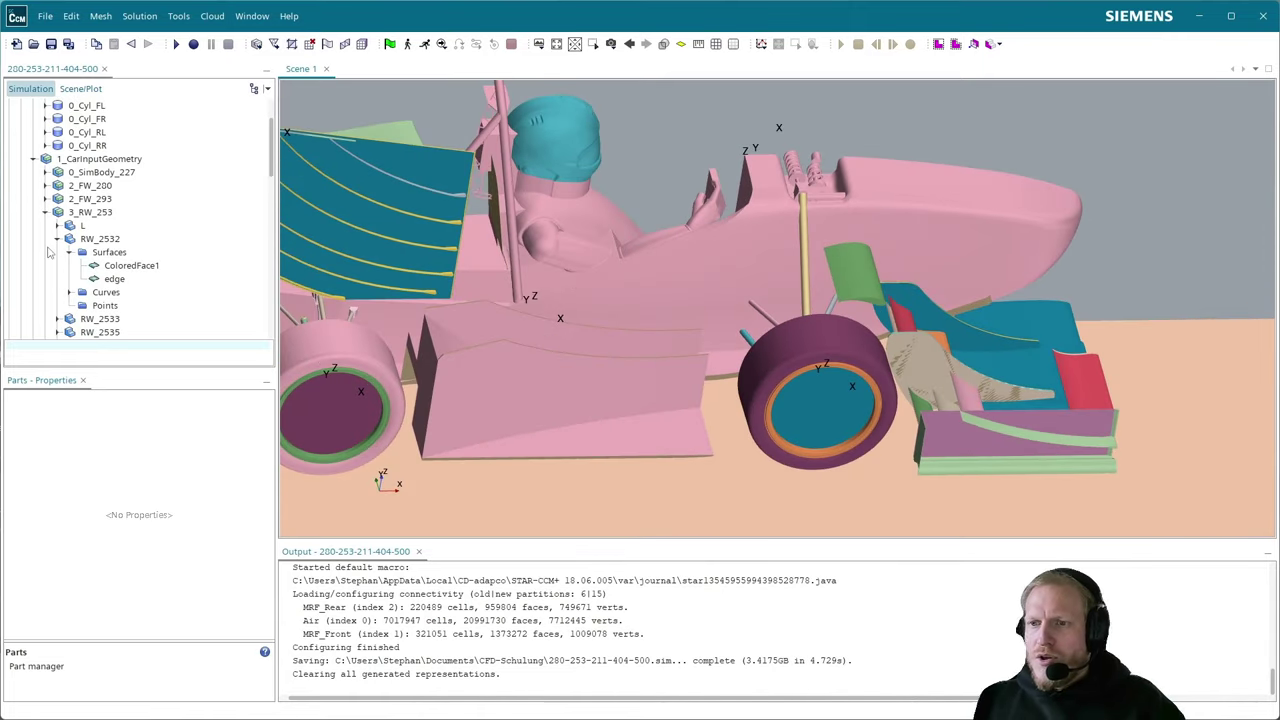
pyautogui.click(56, 238)
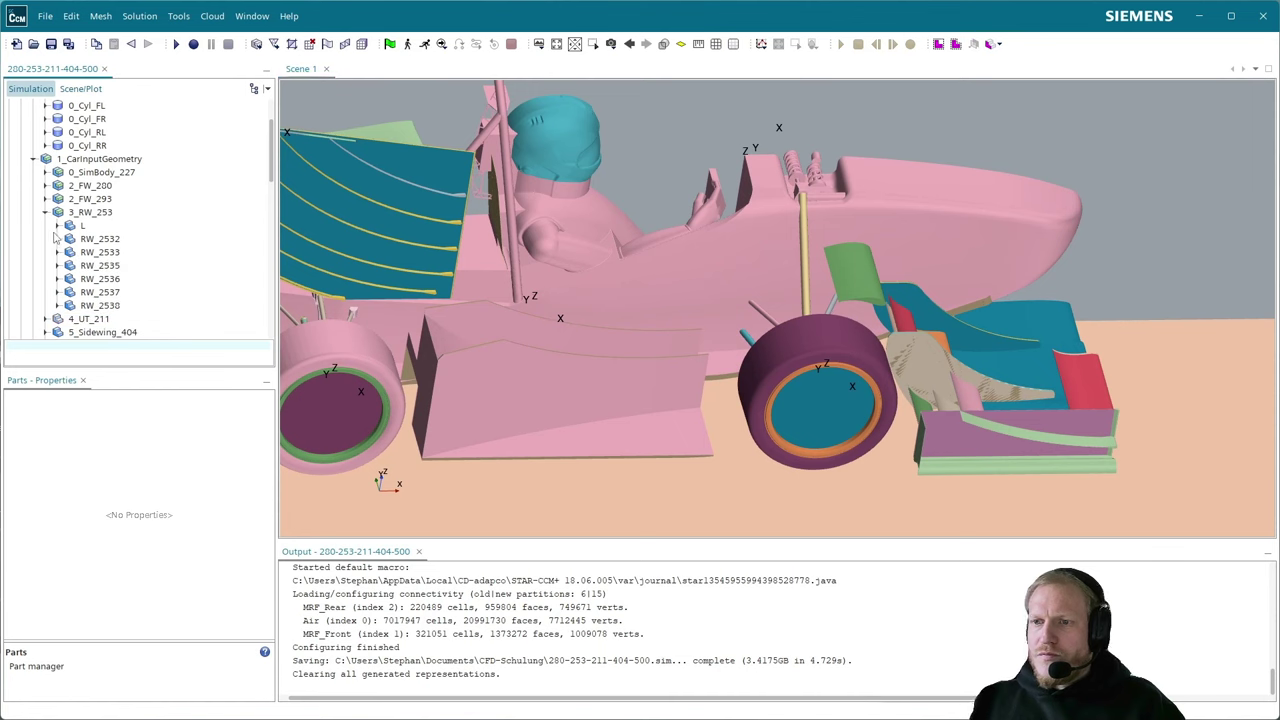
# - Examine the trailing edges of the front wing flaps and the endplate elements beside the front wheel up close
pyautogui.moveTo(891, 268); pyautogui.dragTo(803, 266)
pyautogui.scroll(8, 893, 300)
pyautogui.scroll(5, 753, 238)
pyautogui.scroll(5, 753, 238)
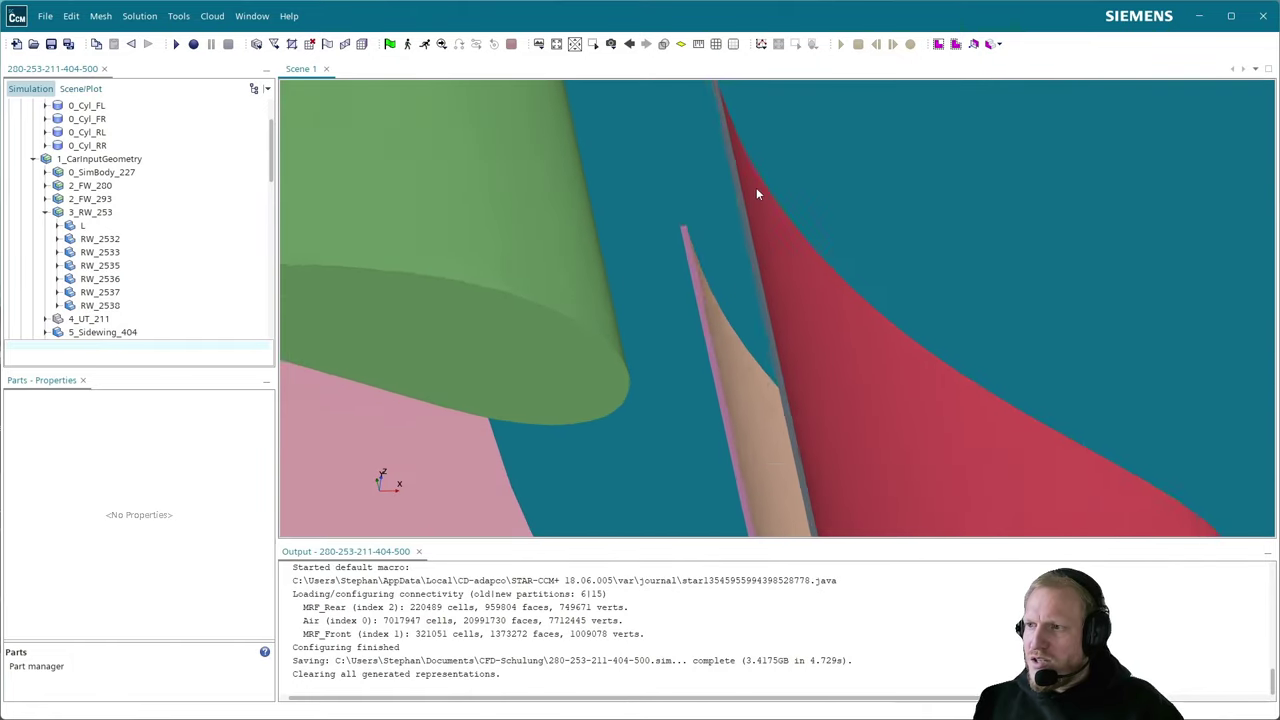
pyautogui.moveTo(716, 160); pyautogui.dragTo(726, 177)
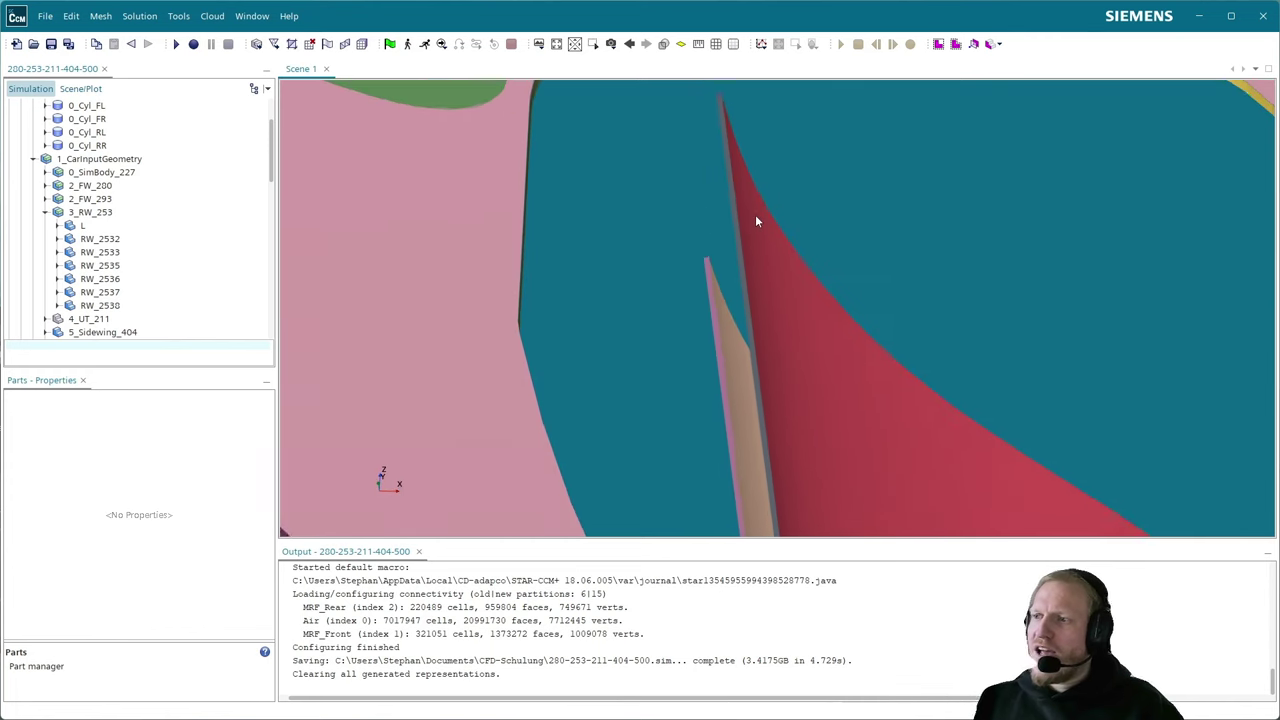
pyautogui.scroll(-3, 752, 214)
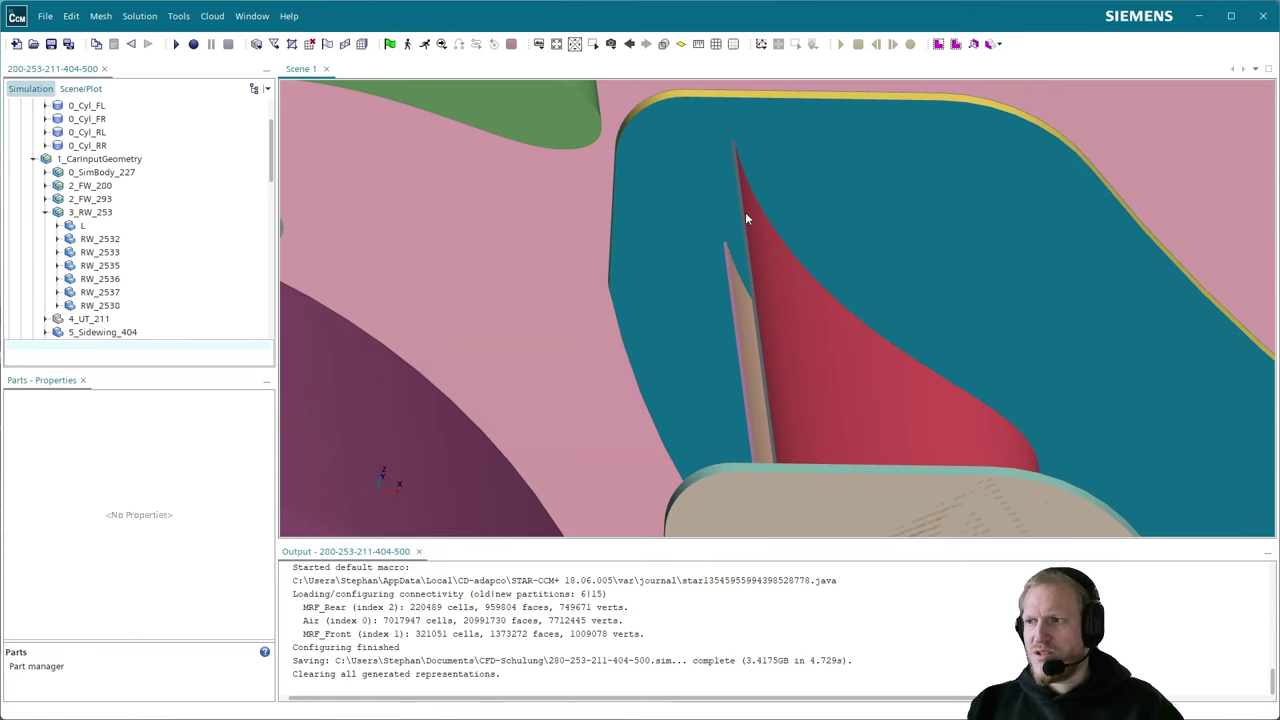
pyautogui.scroll(-4, 745, 212)
pyautogui.moveTo(712, 200); pyautogui.dragTo(589, 115, button='middle')
pyautogui.moveTo(589, 115); pyautogui.dragTo(765, 325)
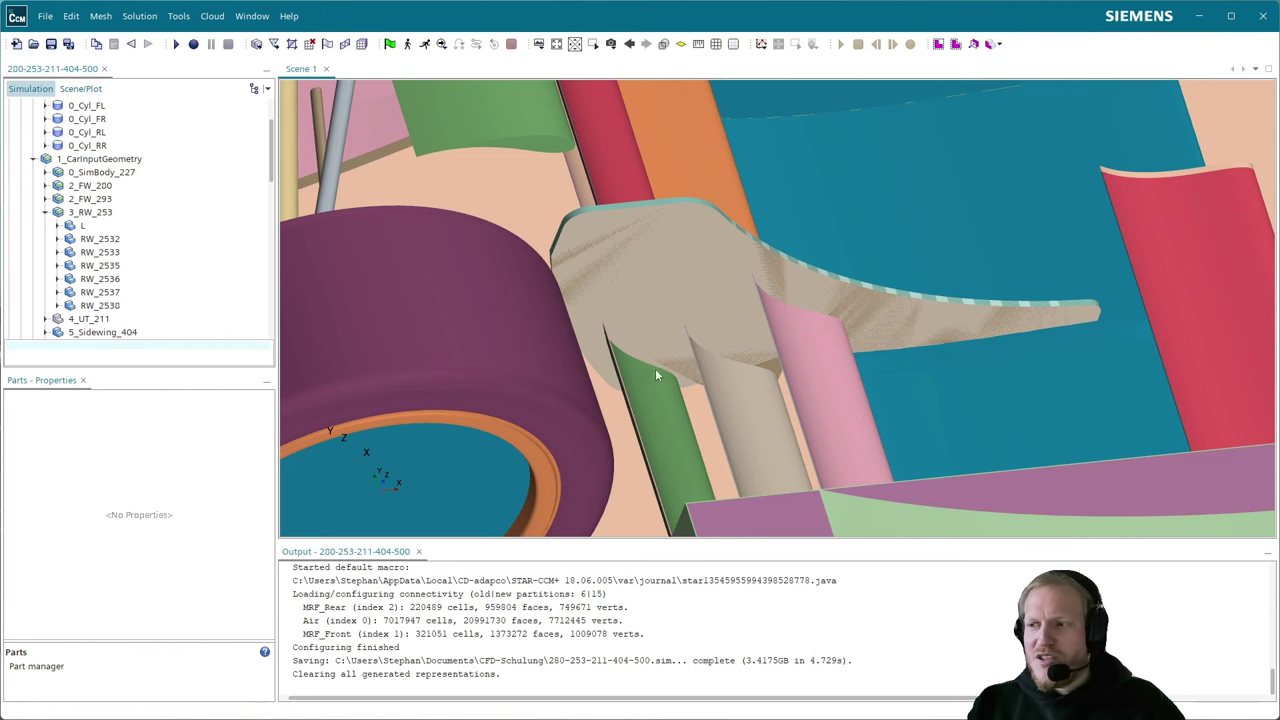
# - Identify the edge and ColoredFace1 surfaces of the 2_FrontWing29316 flap by highlighting each in the scene
pyautogui.scroll(5, 890, 315)
pyautogui.scroll(5, 493, 225)
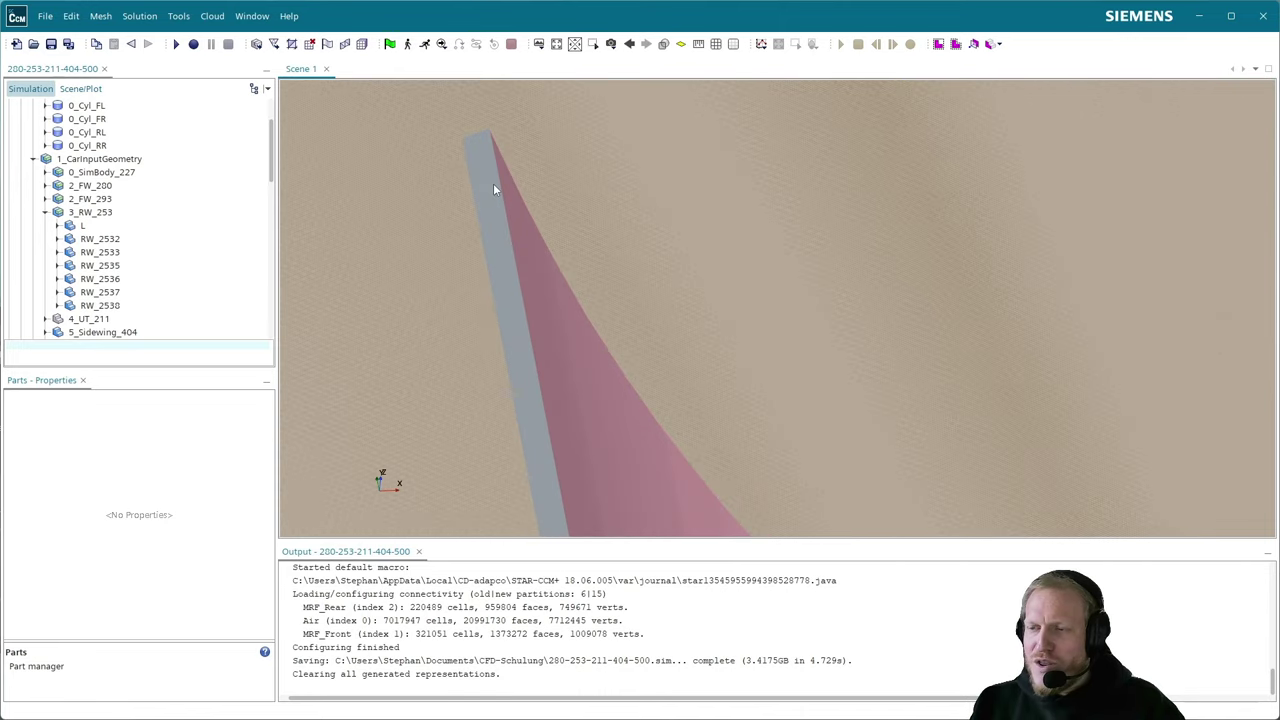
pyautogui.click(480, 175)
pyautogui.moveTo(481, 179); pyautogui.dragTo(502, 158)
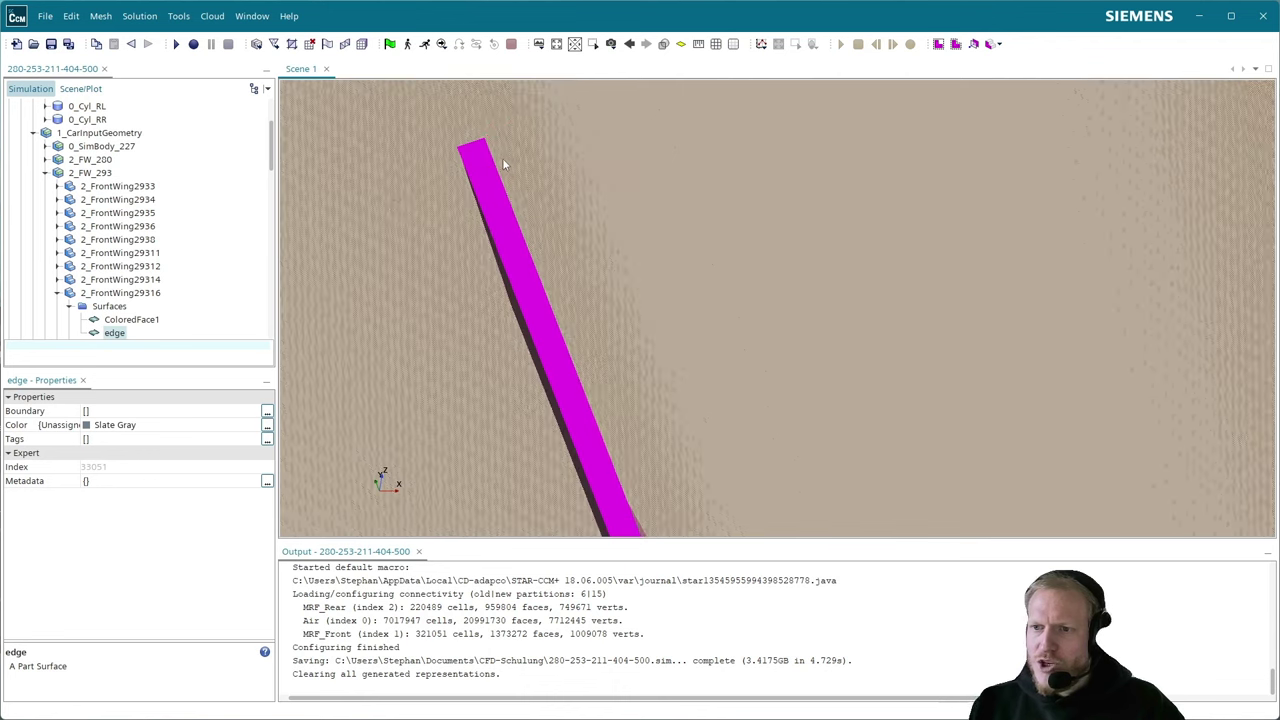
pyautogui.rightClick(143, 319)
pyautogui.click(687, 288)
pyautogui.moveTo(687, 288); pyautogui.dragTo(550, 185)
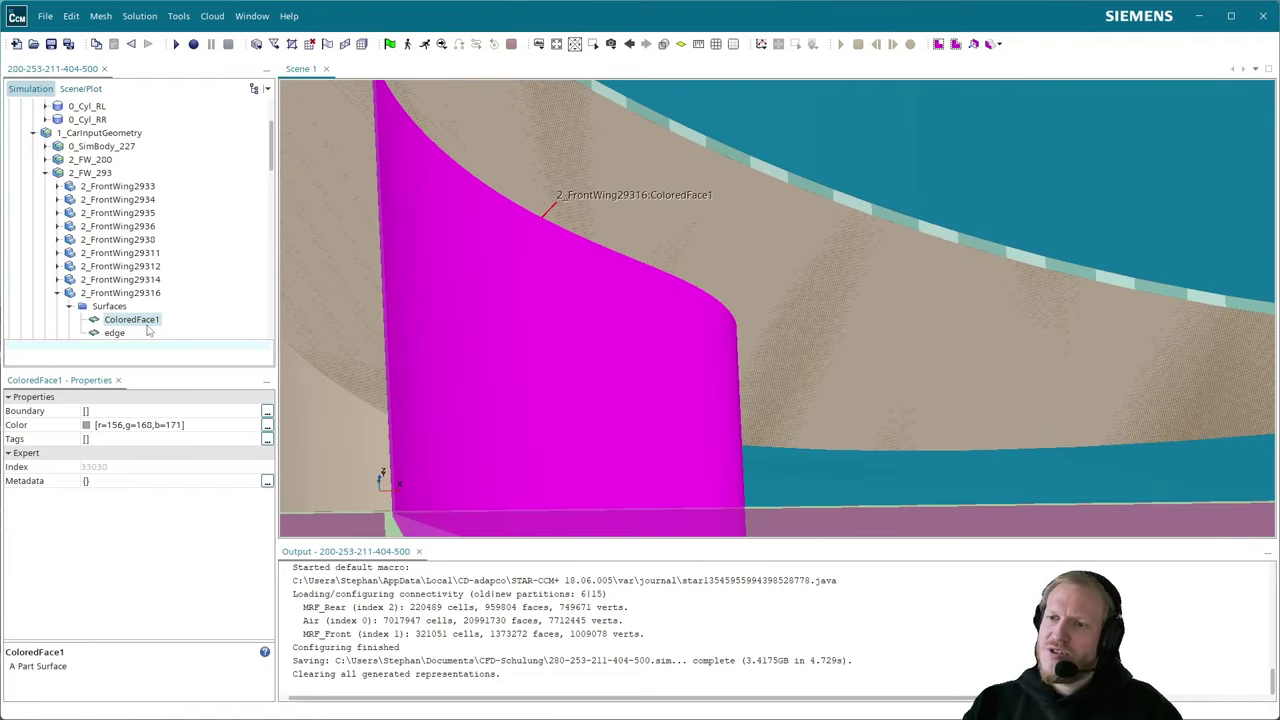
# - Inspect the patches of the flap's ColoredFace1 surface in Split by Patch, without creating a split
pyautogui.rightClick(148, 328)
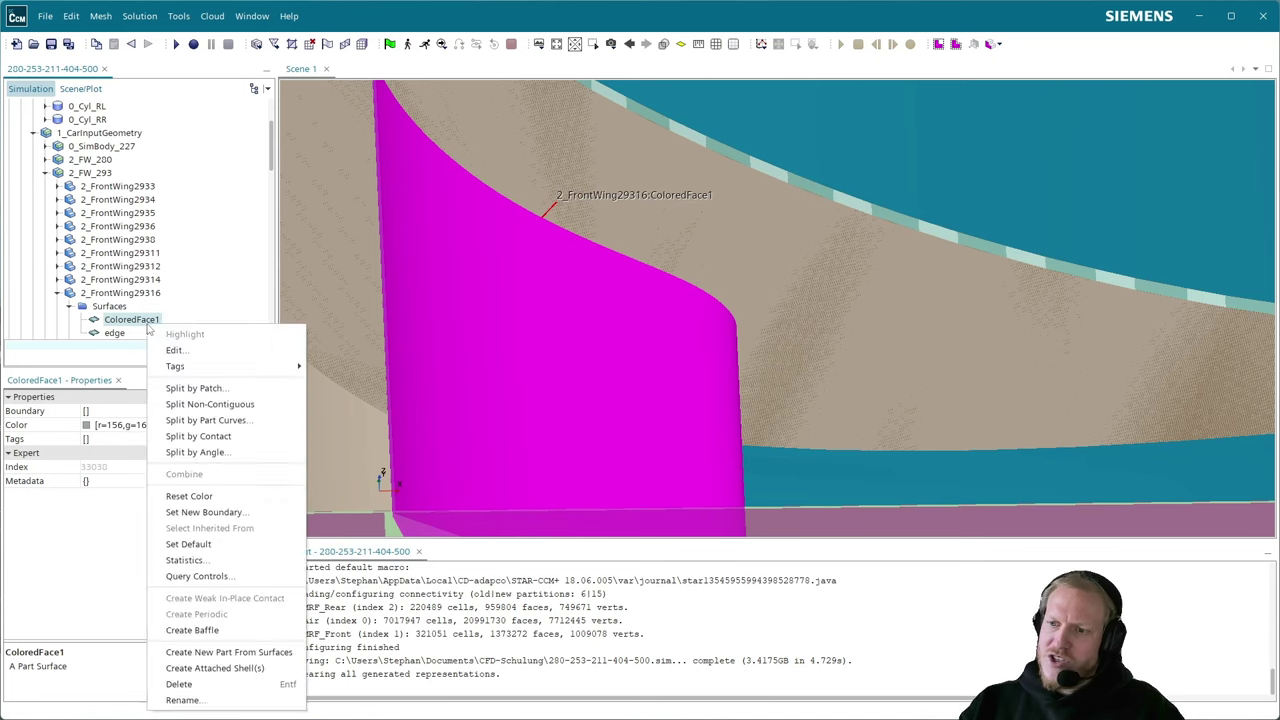
pyautogui.click(252, 390)
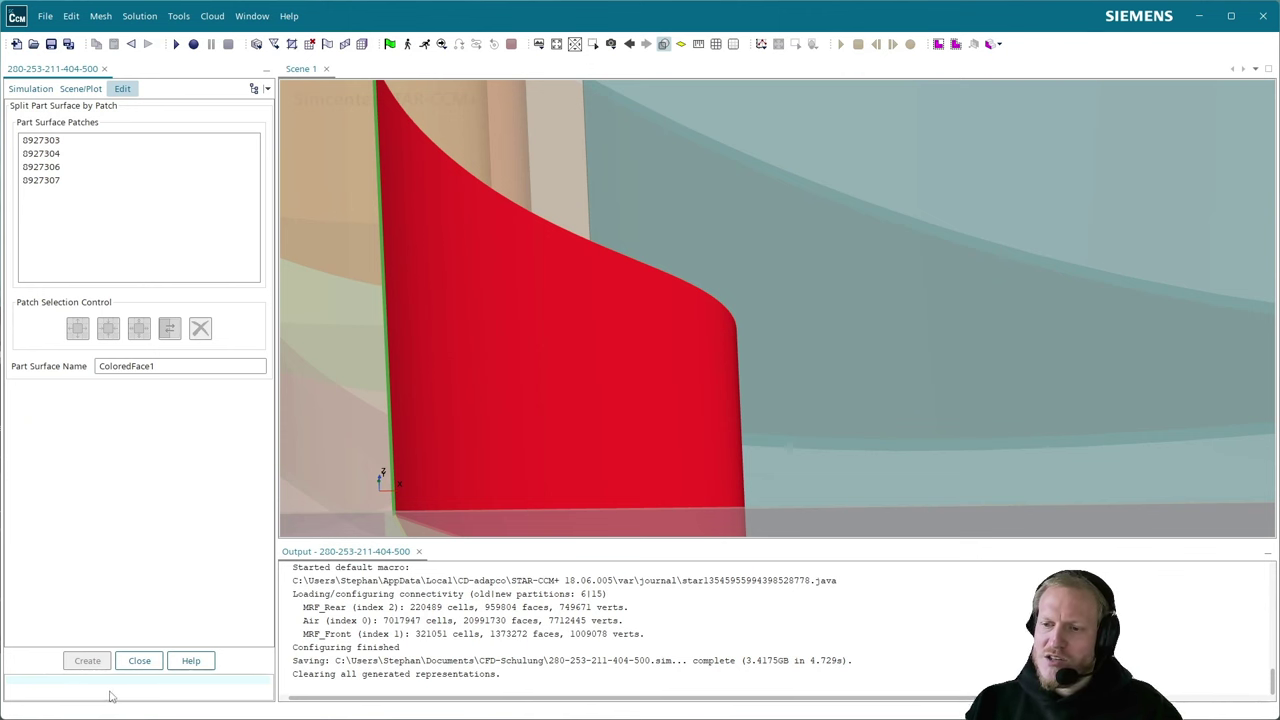
pyautogui.click(139, 661)
# - Highlight the edge surface of 2_FrontWing29316 and examine where it lies on the front wing
pyautogui.click(114, 333)
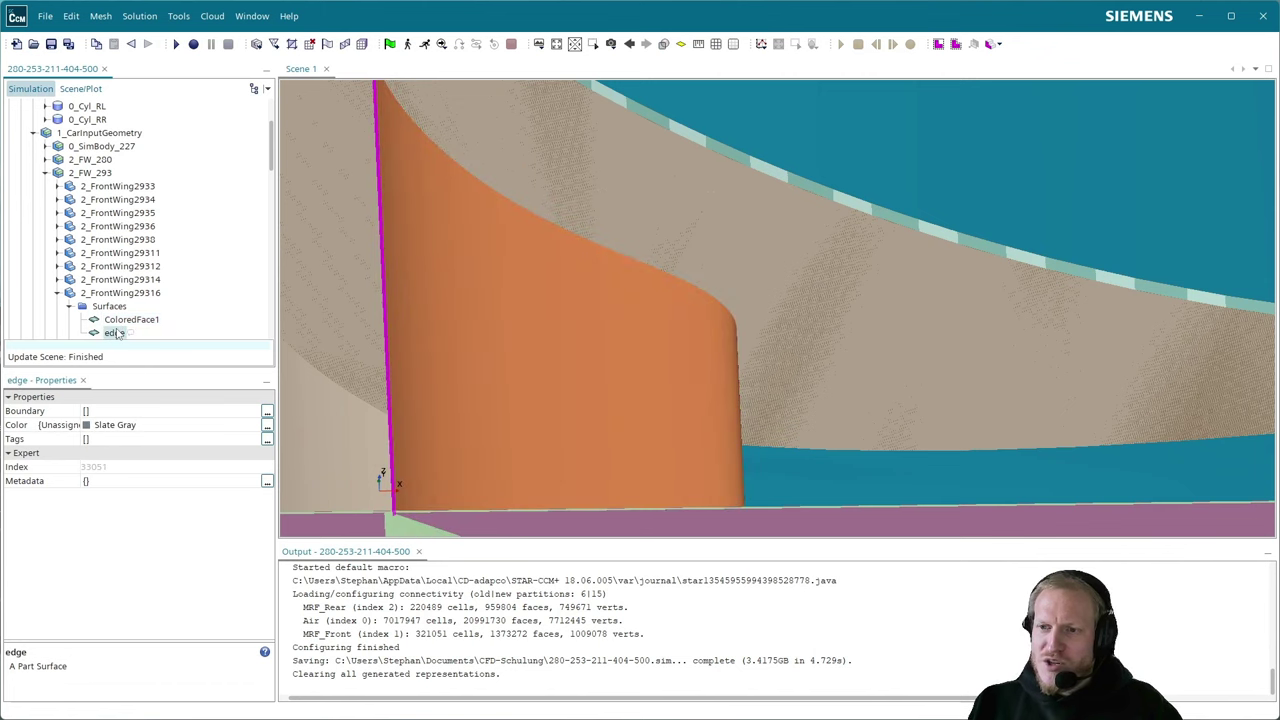
pyautogui.scroll(2, 395, 258)
pyautogui.scroll(-5, 445, 284)
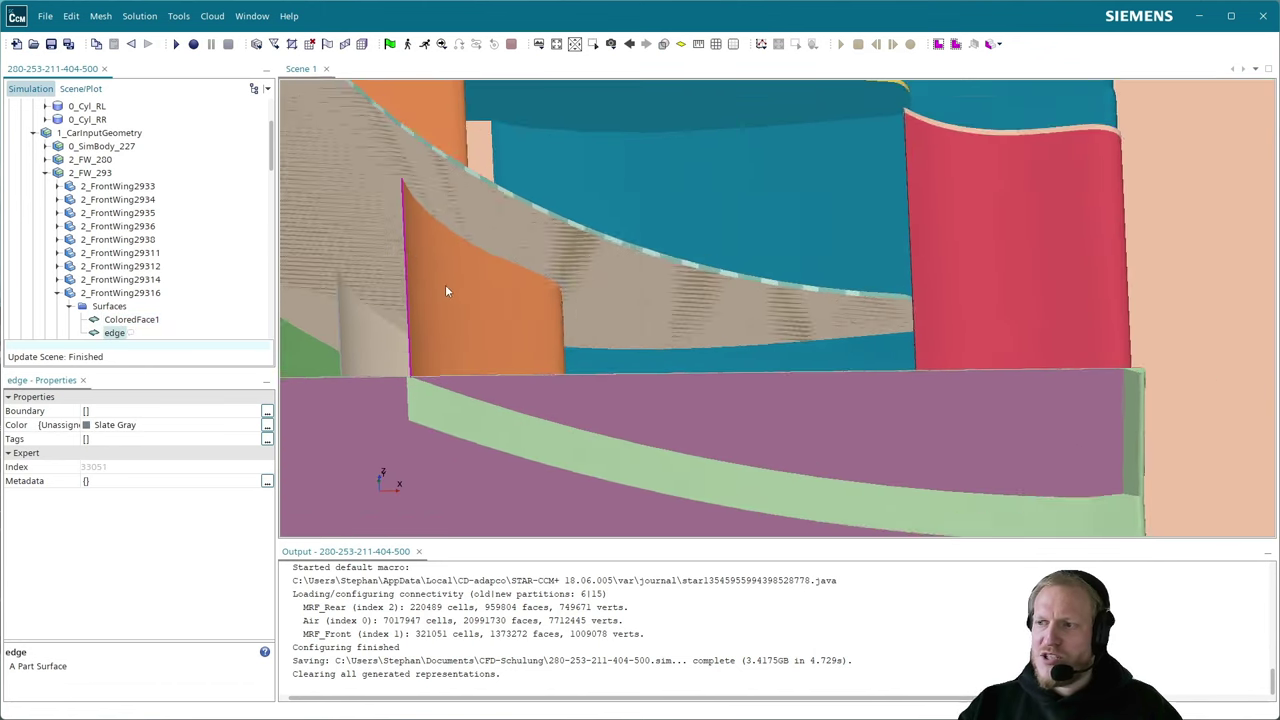
pyautogui.moveTo(449, 282); pyautogui.dragTo(752, 338, button='middle')
pyautogui.scroll(-2, 752, 338)
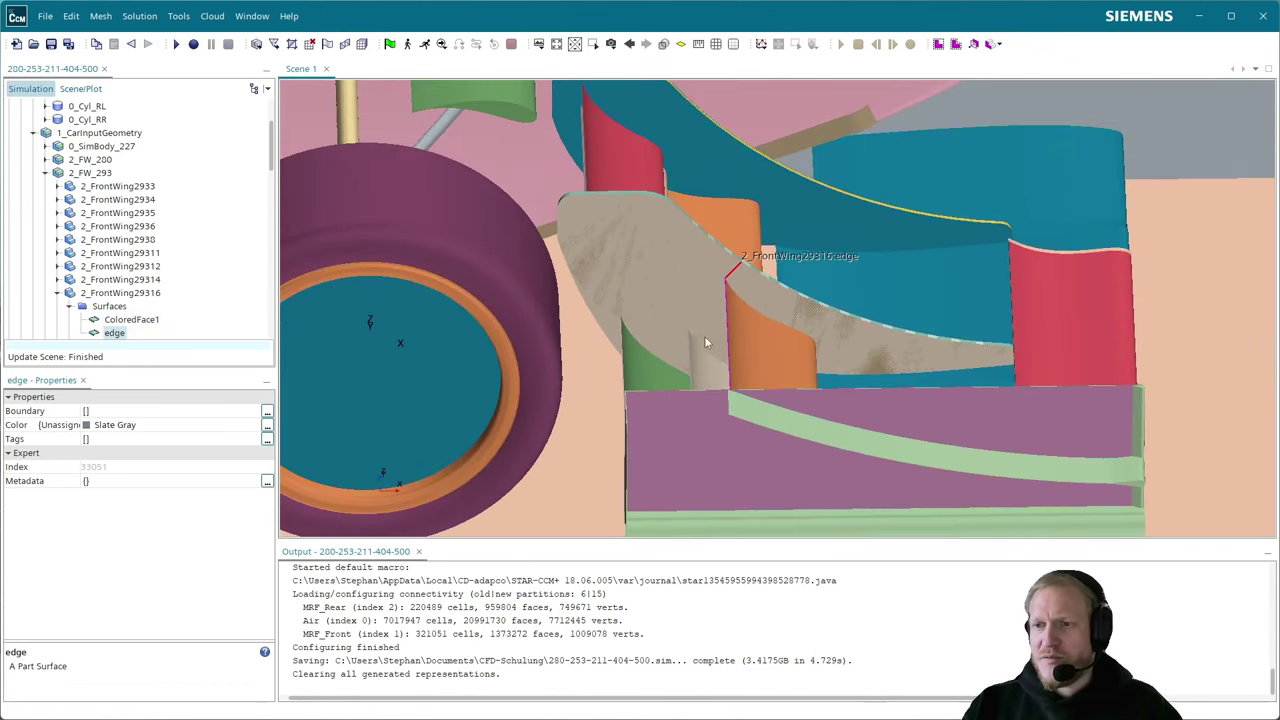
# - Collapse the 2_FW_293 composite part in the tree and examine the highlighted front wing on the car
pyautogui.doubleClick(52, 172)
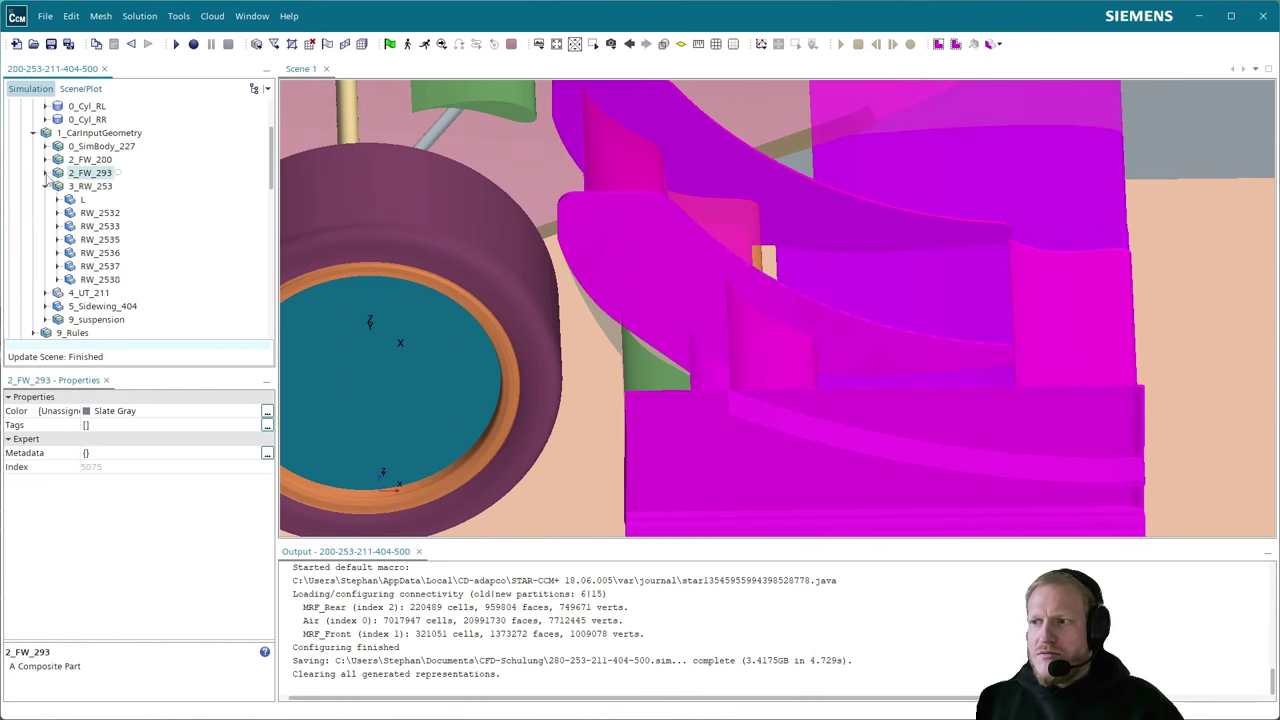
pyautogui.moveTo(657, 287); pyautogui.dragTo(654, 323)
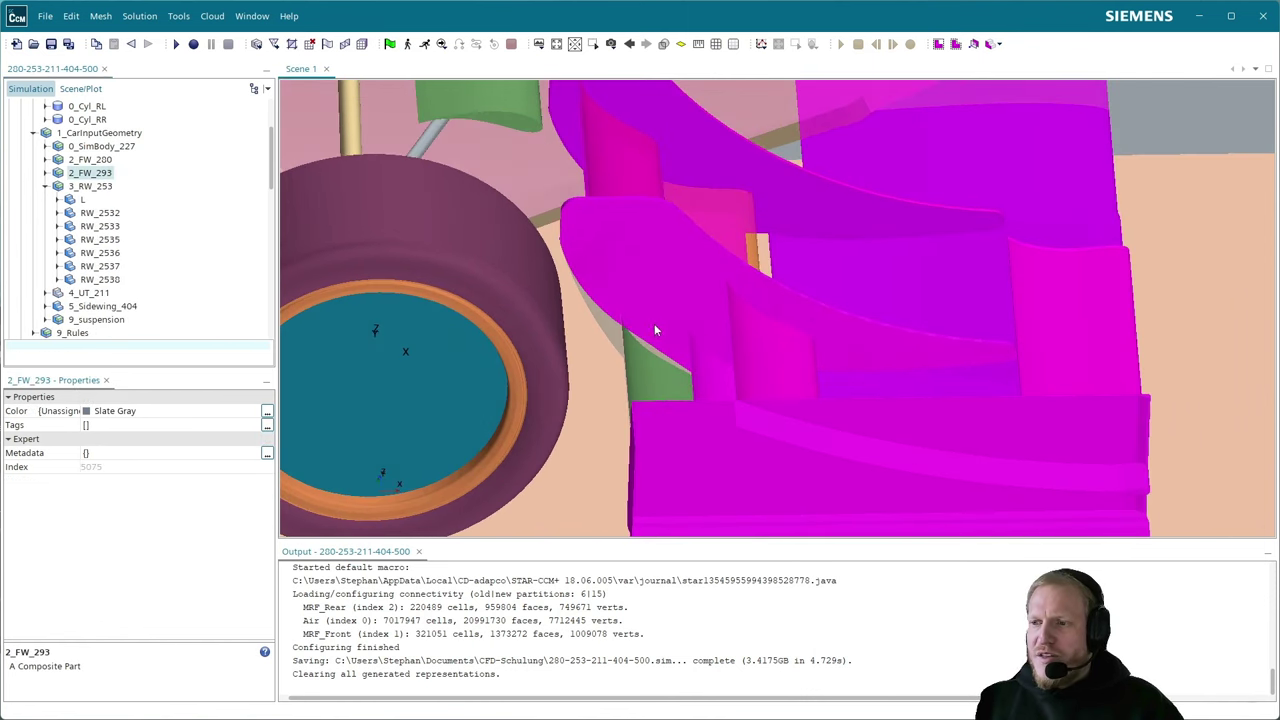
pyautogui.moveTo(654, 323); pyautogui.dragTo(884, 347, button='middle')
pyautogui.scroll(-3, 884, 347)
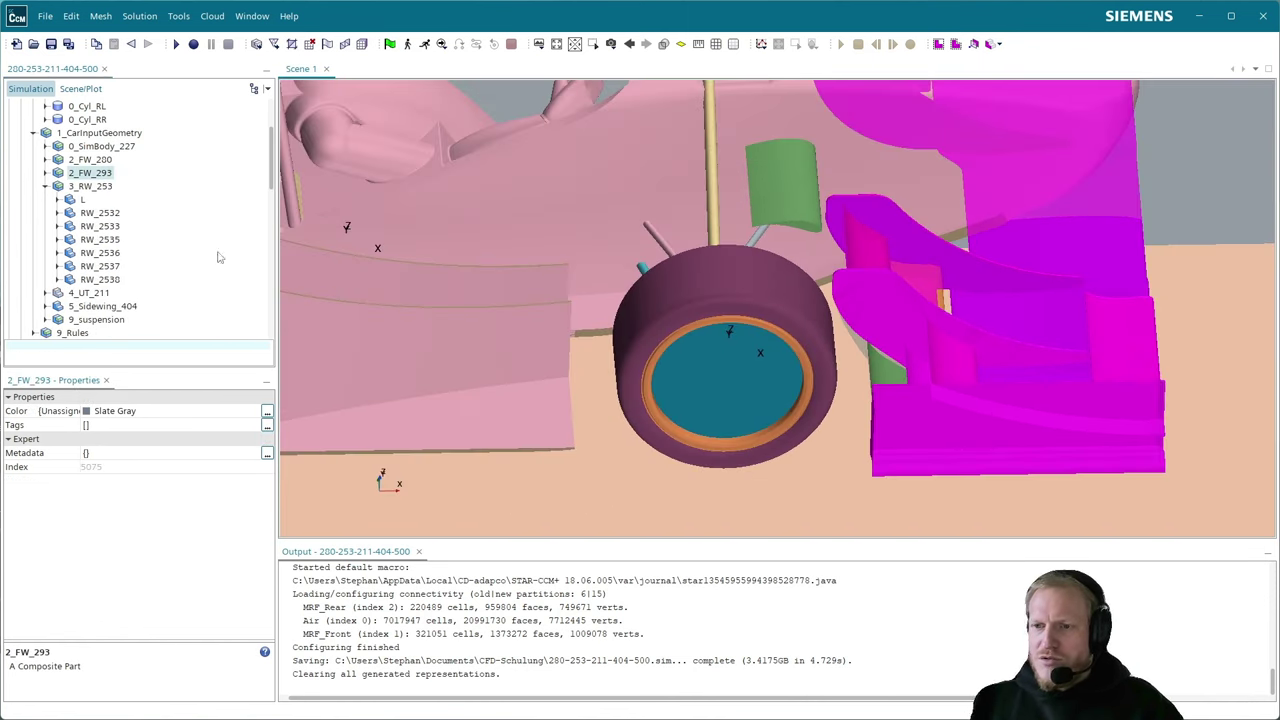
# - Highlight the Edge surface of 4_UT_211 and examine where it runs along the car's side and rear
pyautogui.moveTo(318, 312); pyautogui.dragTo(640, 407, button='middle')
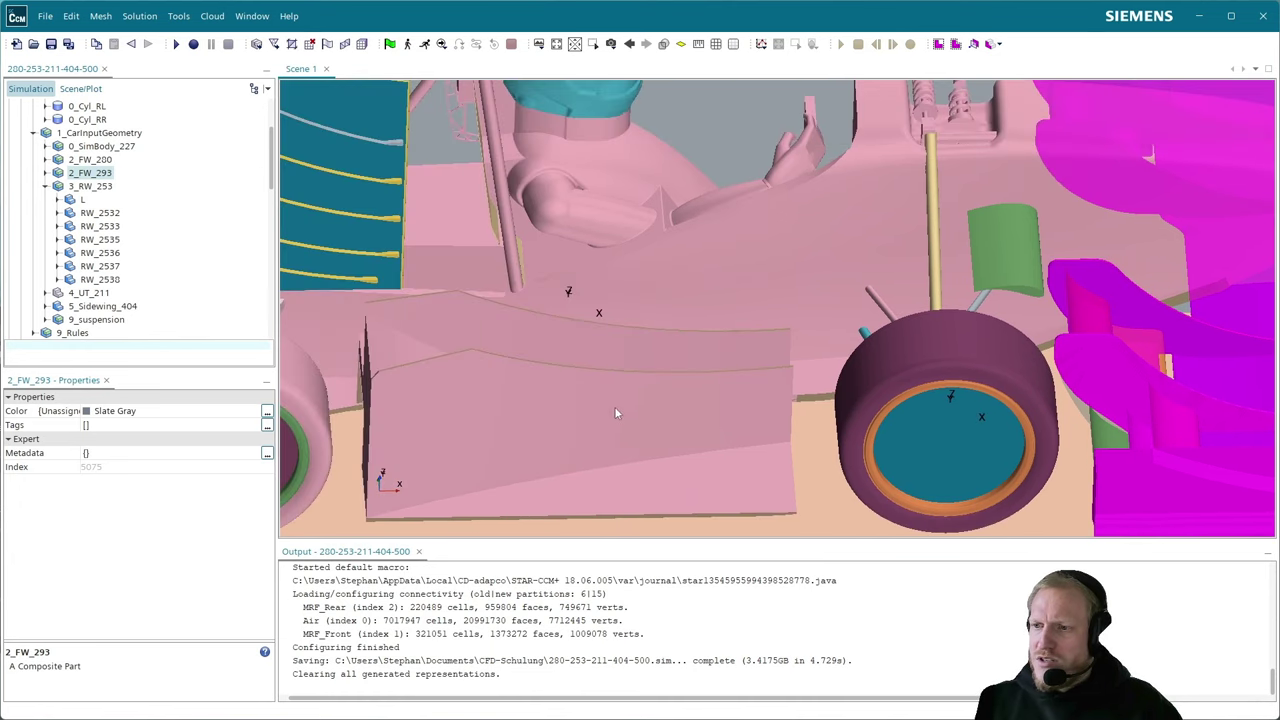
pyautogui.scroll(6, 510, 399)
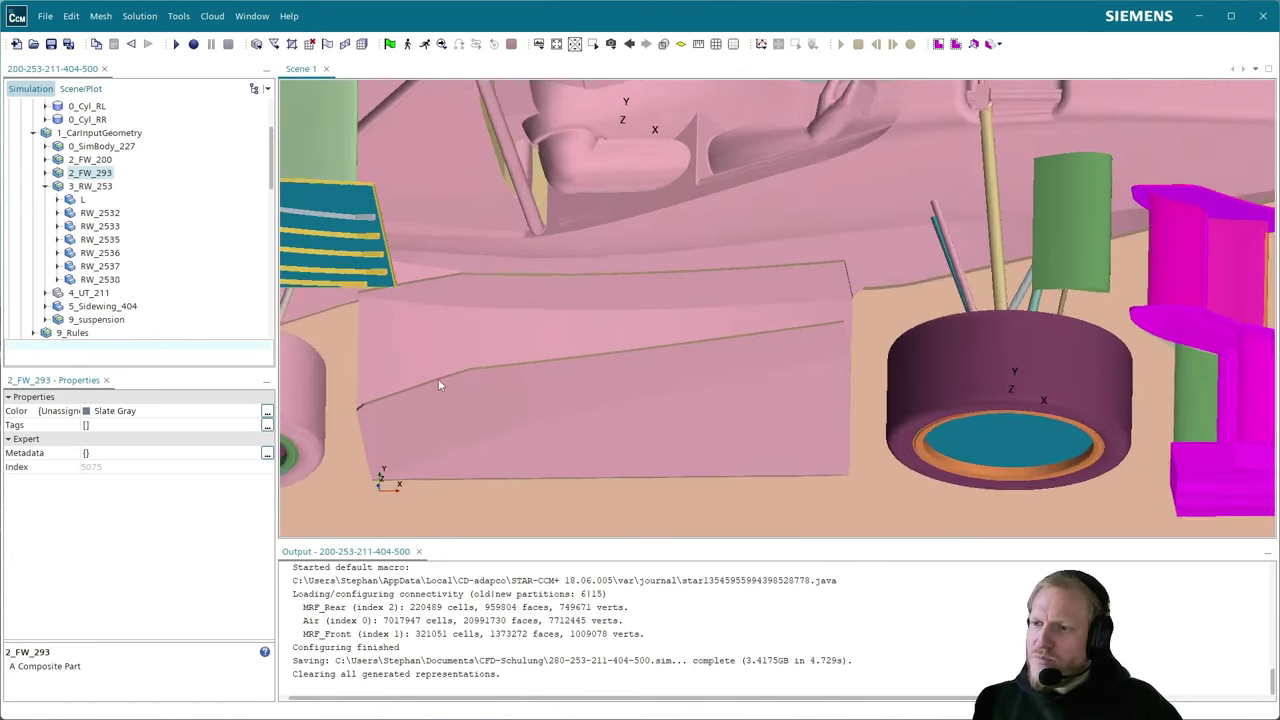
pyautogui.scroll(-4, 537, 343)
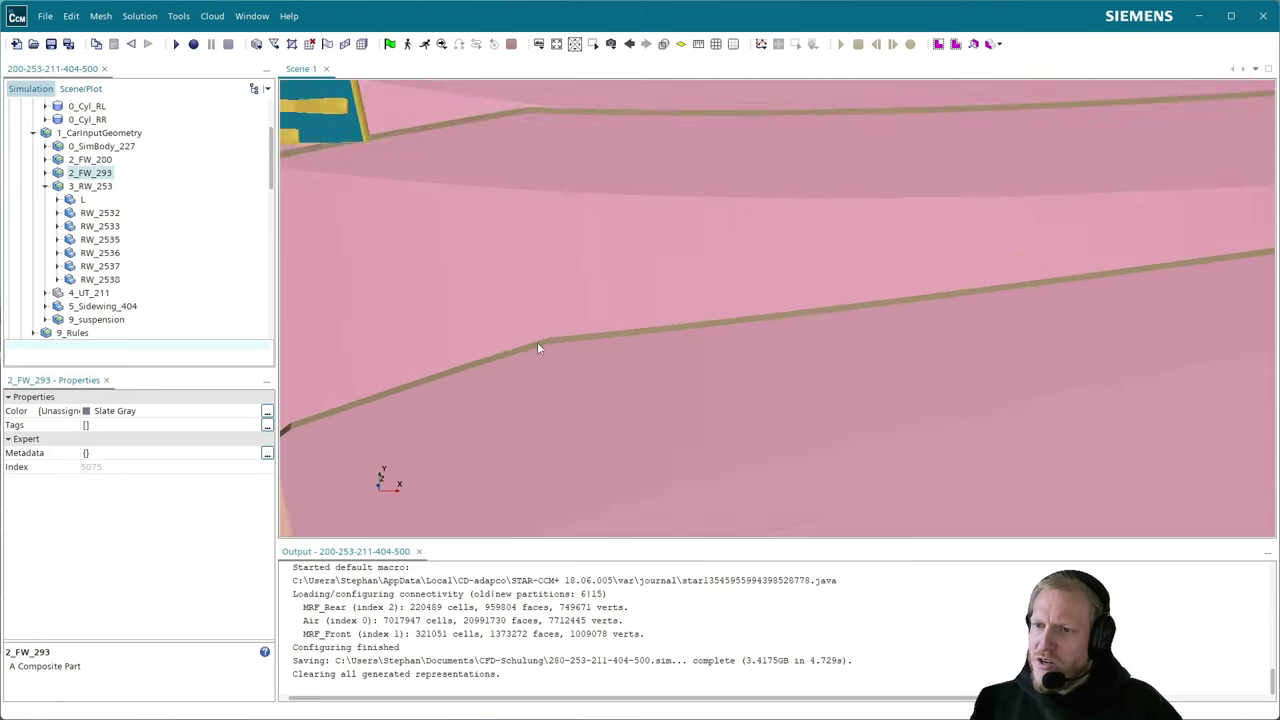
pyautogui.scroll(4, 410, 392)
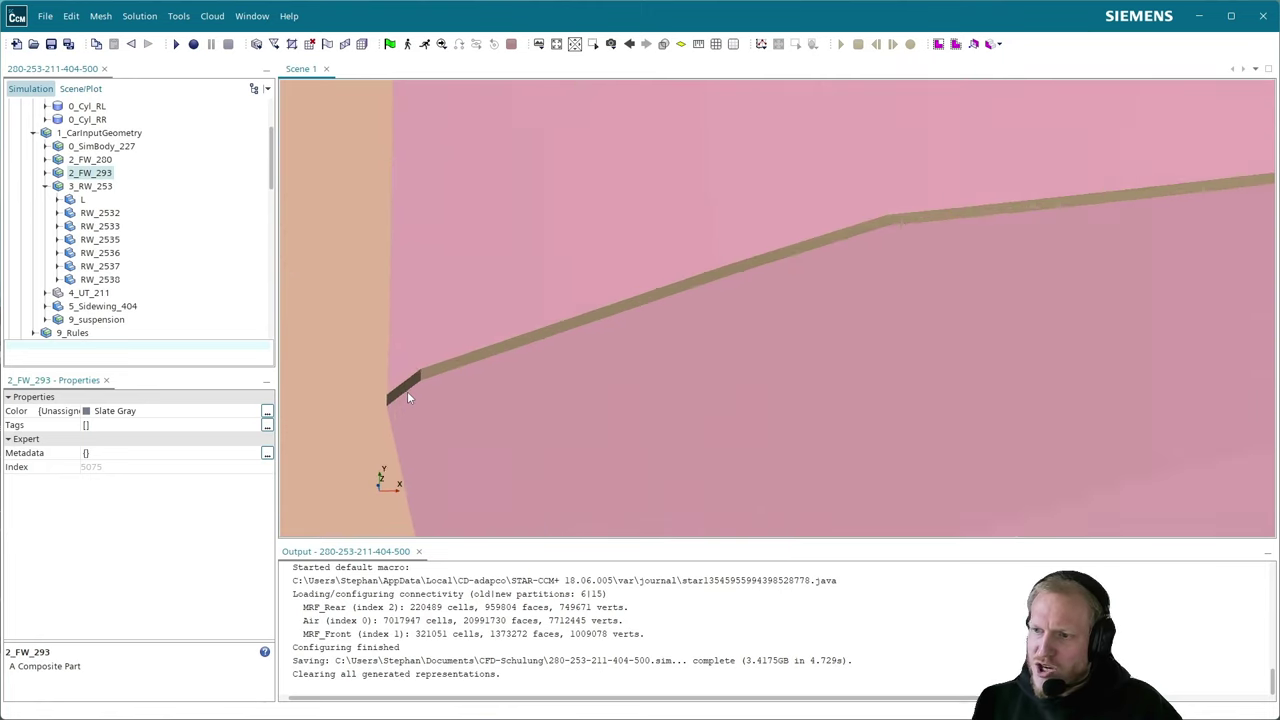
pyautogui.click(410, 376)
pyautogui.scroll(-6, 542, 345)
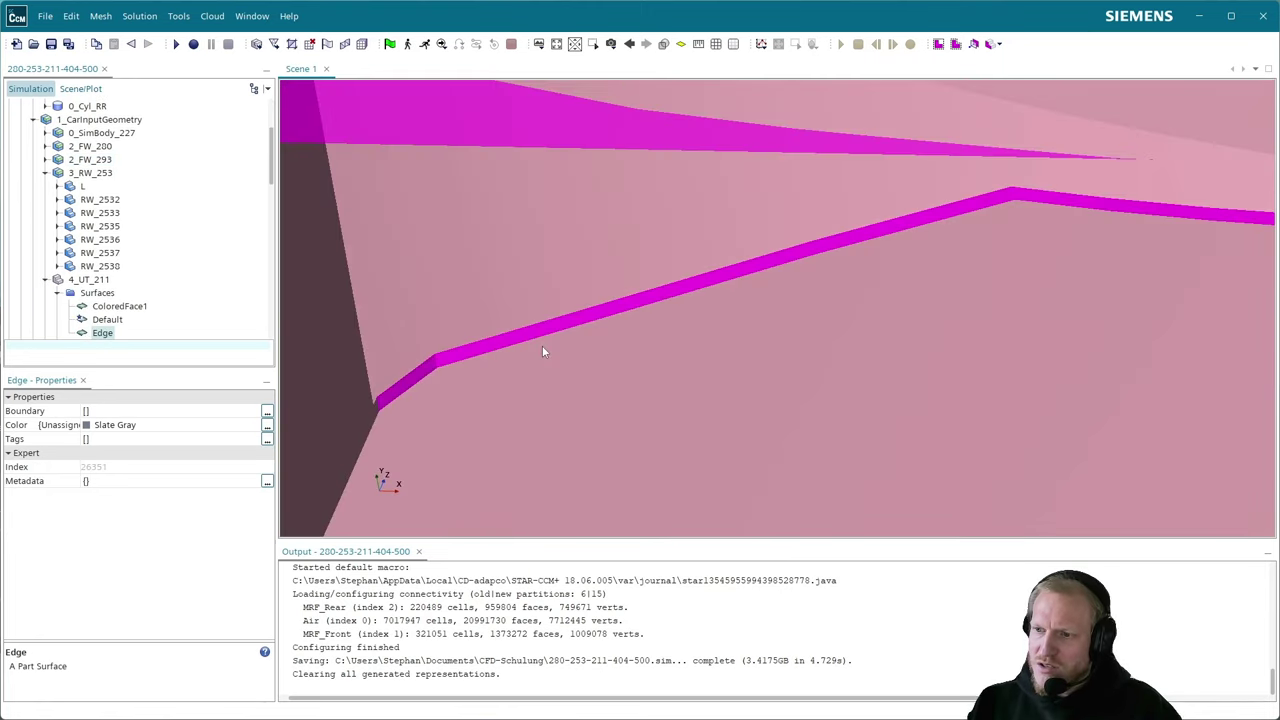
pyautogui.moveTo(561, 326); pyautogui.dragTo(1050, 320)
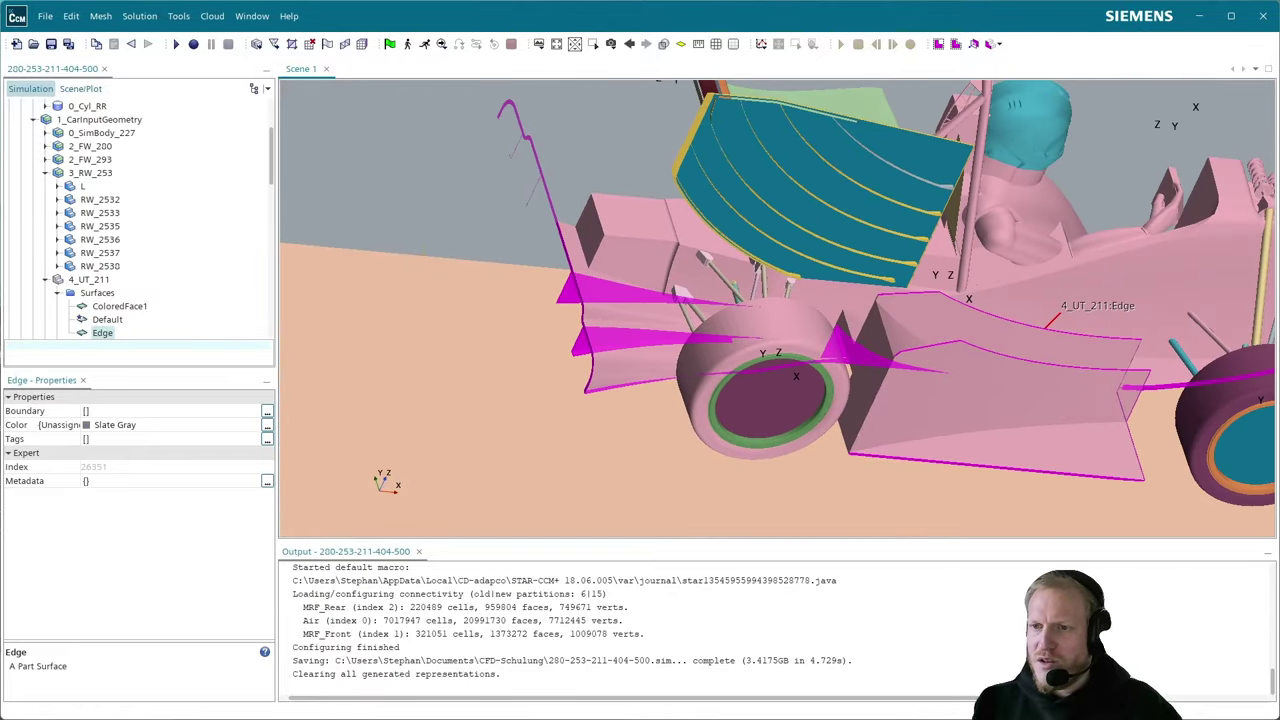
# - Collapse 4_UT_211 in the tree, examine the highlighted part within the surrounding air domain, and clear the selection
pyautogui.click(46, 281)
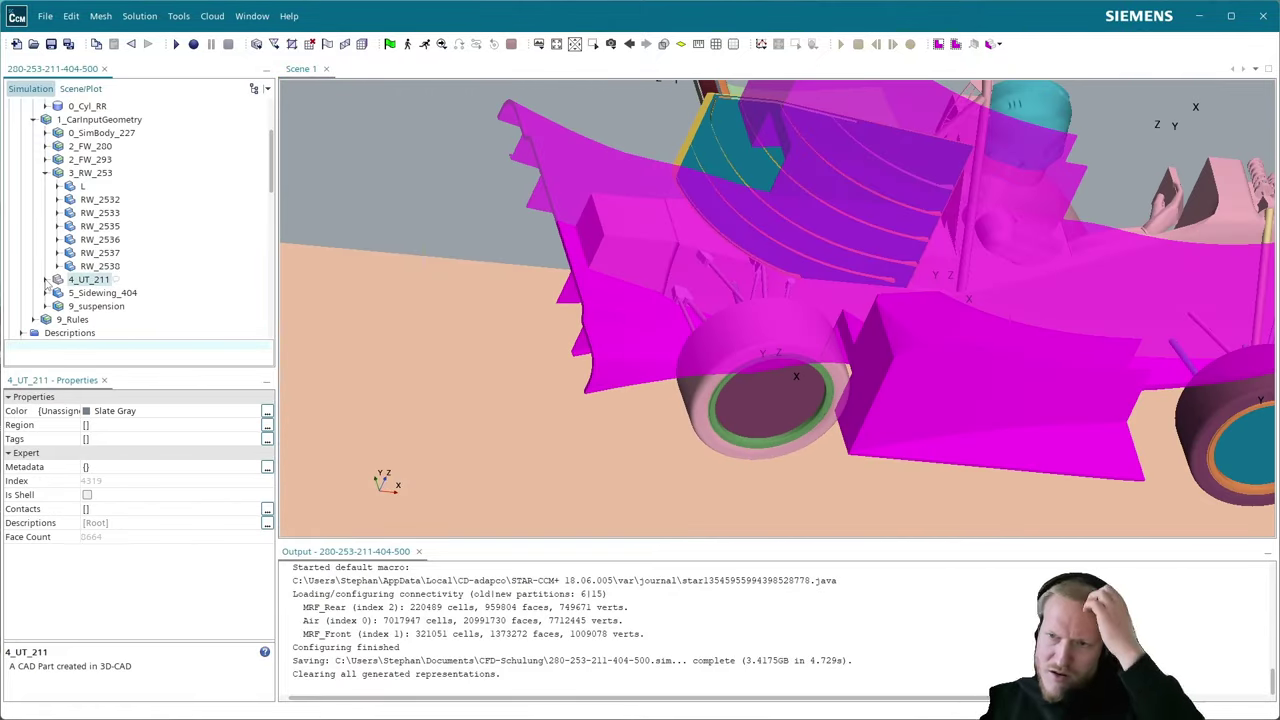
pyautogui.scroll(-5, 658, 336)
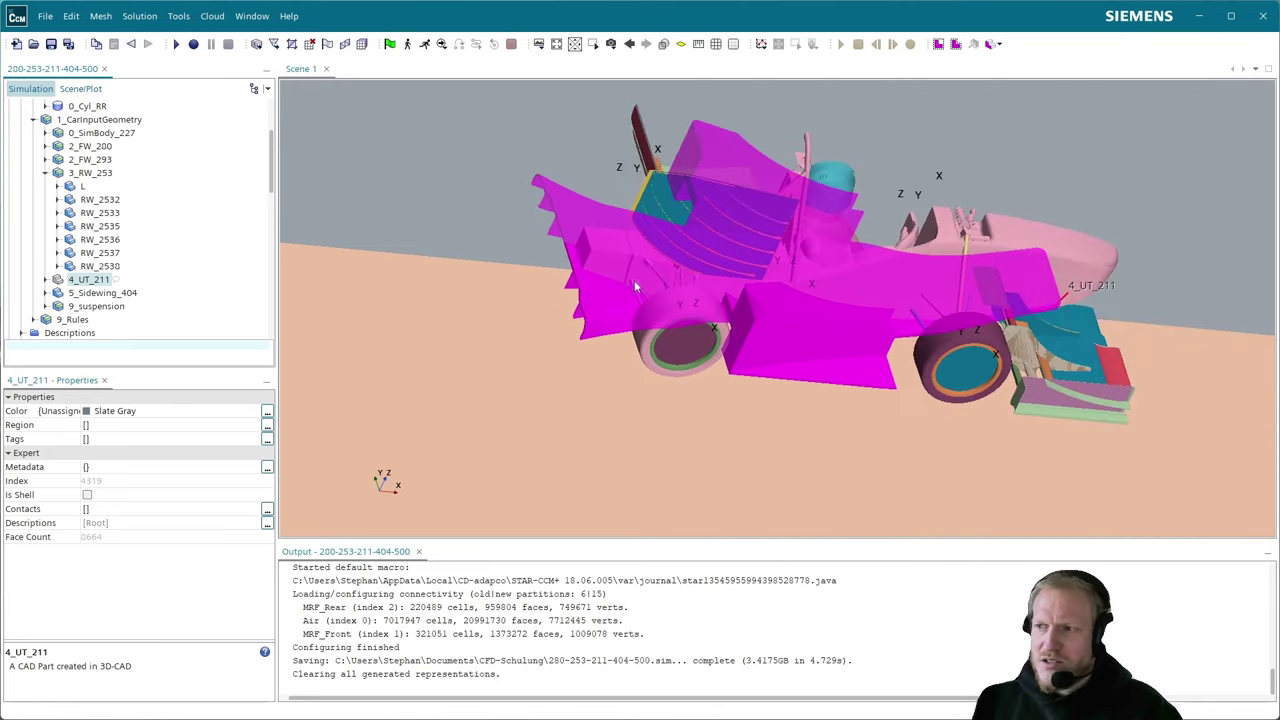
pyautogui.moveTo(658, 336); pyautogui.dragTo(555, 337)
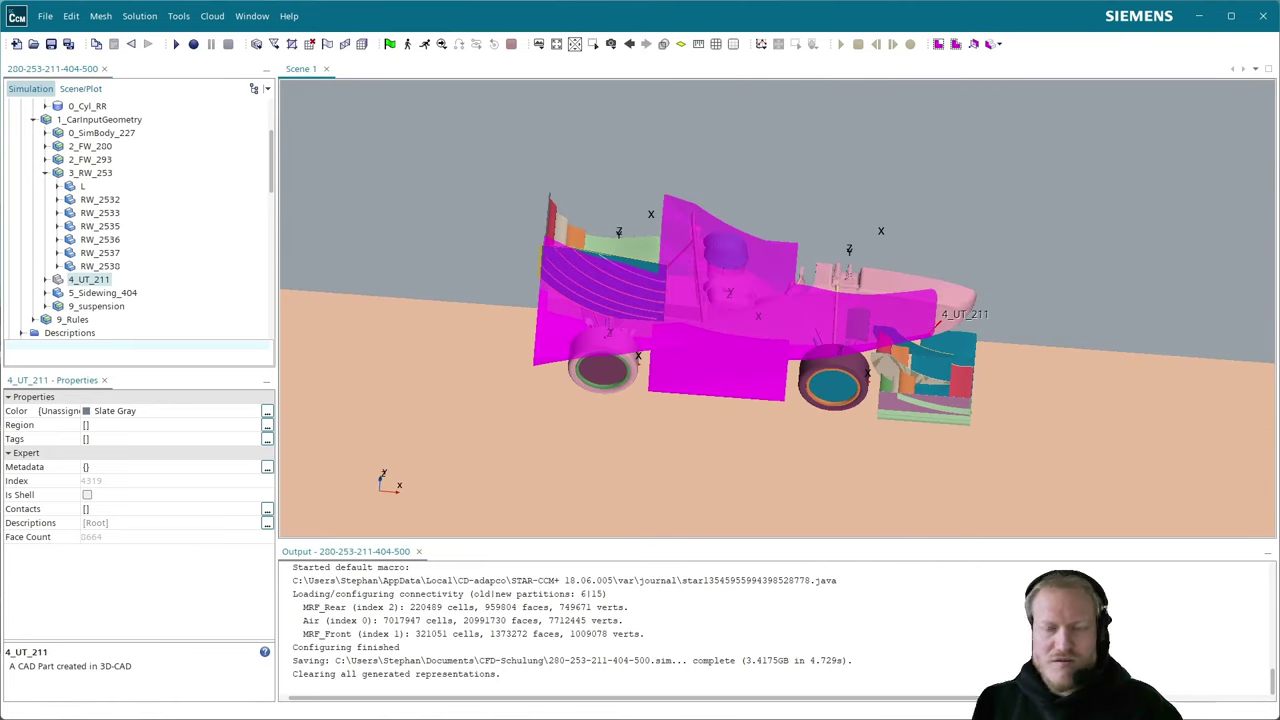
pyautogui.scroll(-10, 591, 285)
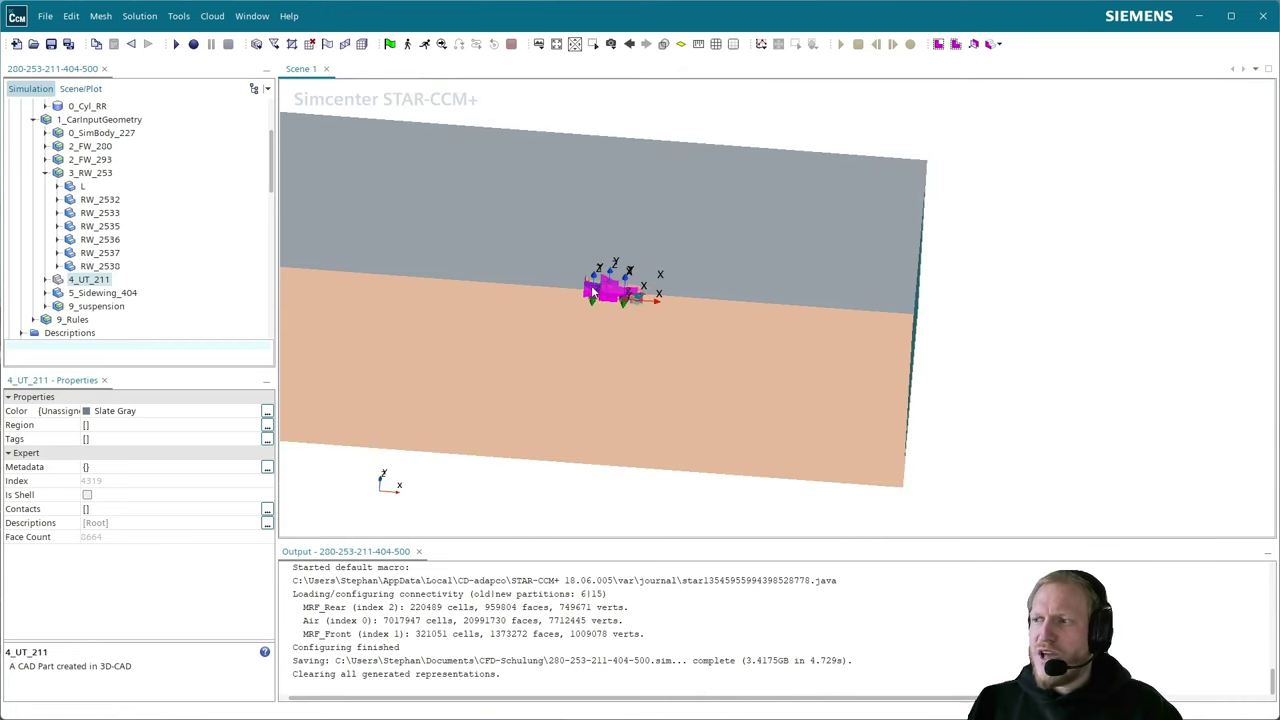
pyautogui.moveTo(807, 338); pyautogui.dragTo(843, 343)
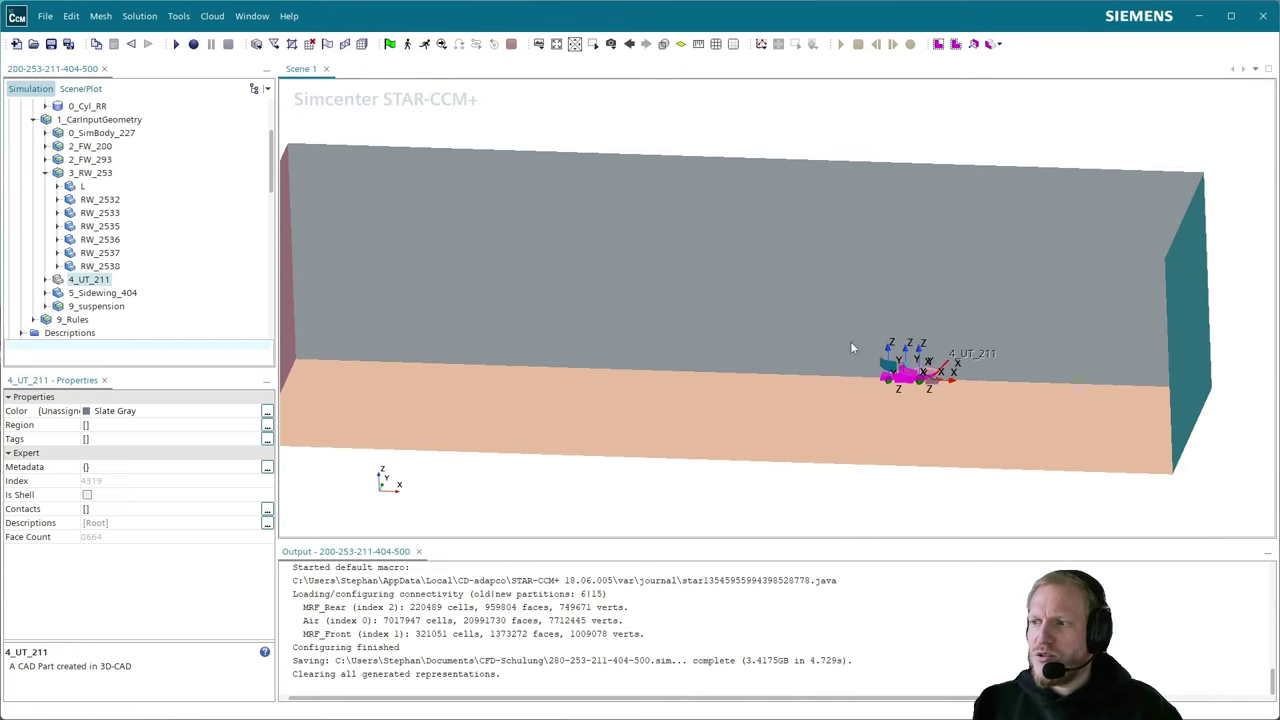
pyautogui.click(427, 352)
# - Review the surface preparation operations available under the geometry Operations, without creating one
pyautogui.scroll(6, 124, 268)
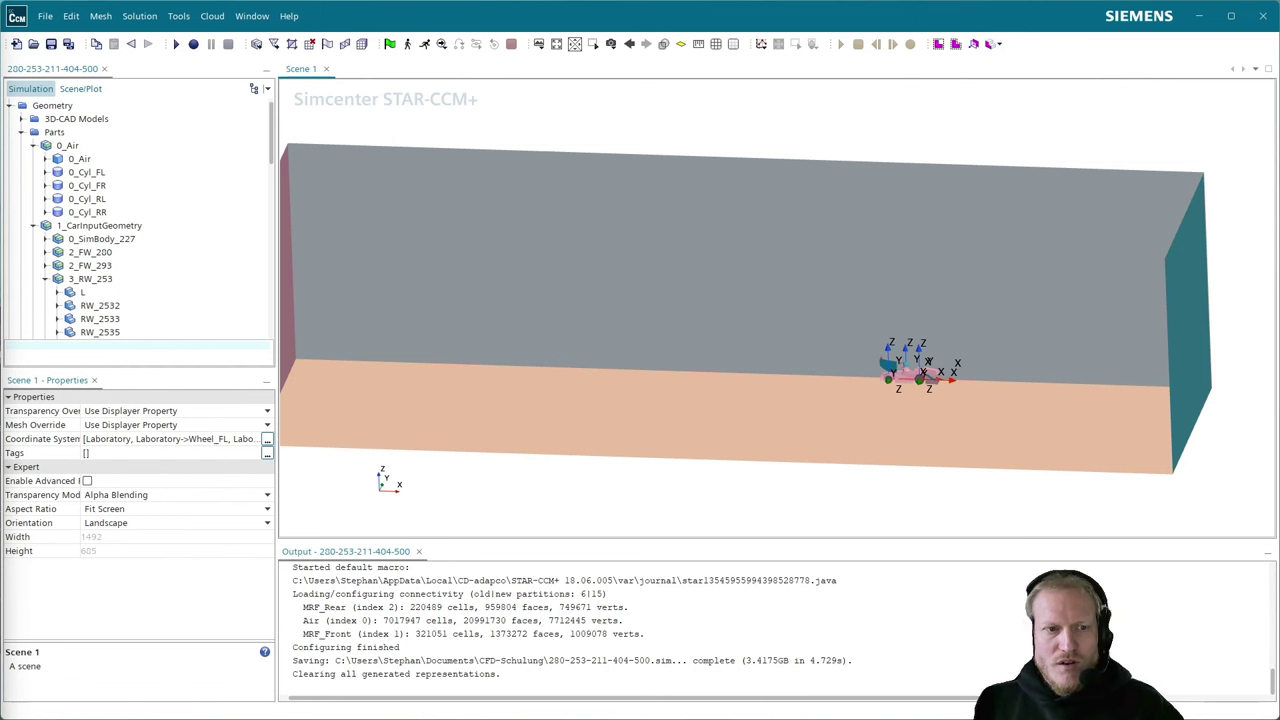
pyautogui.scroll(-4, 31, 313)
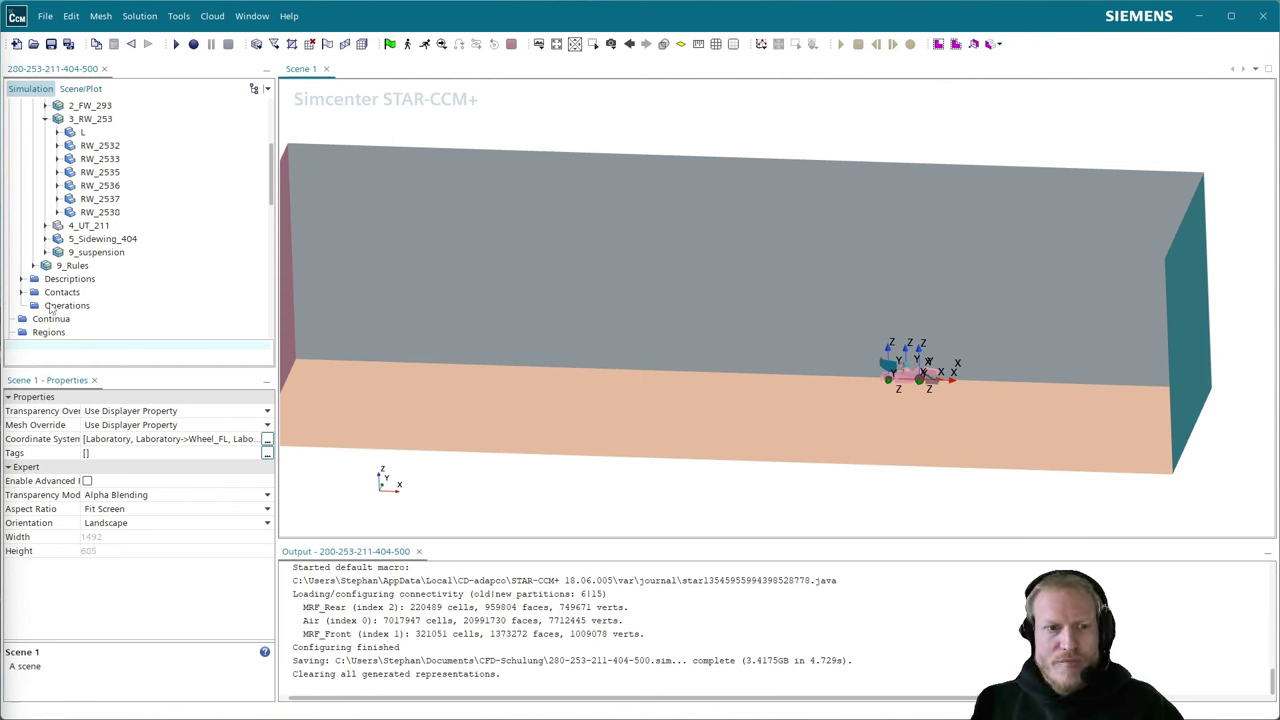
pyautogui.rightClick(51, 309)
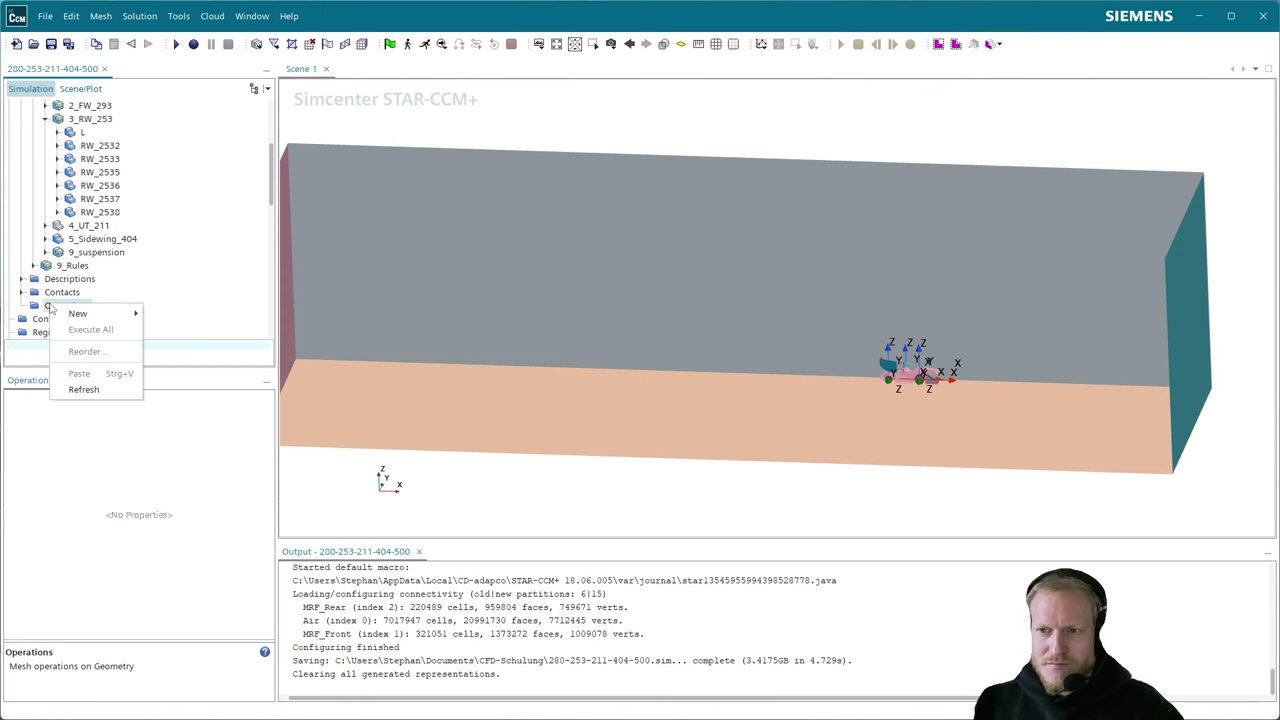
pyautogui.moveTo(100, 316)
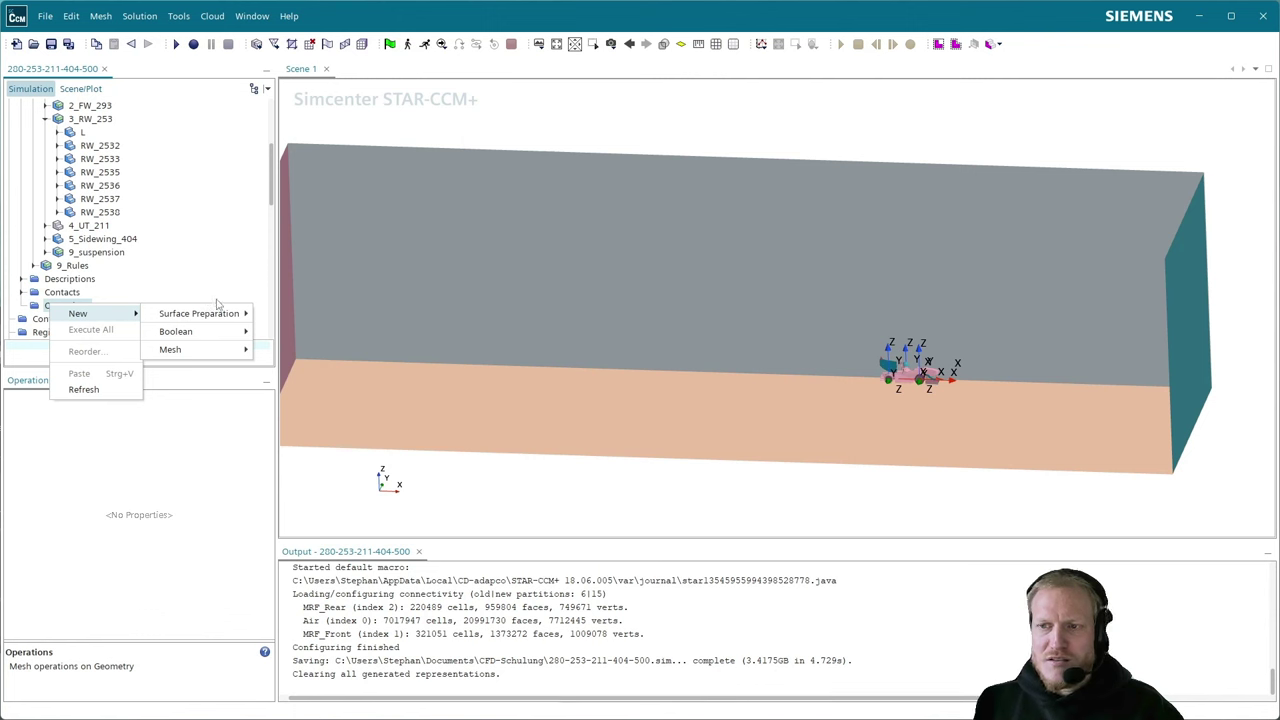
pyautogui.moveTo(218, 313)
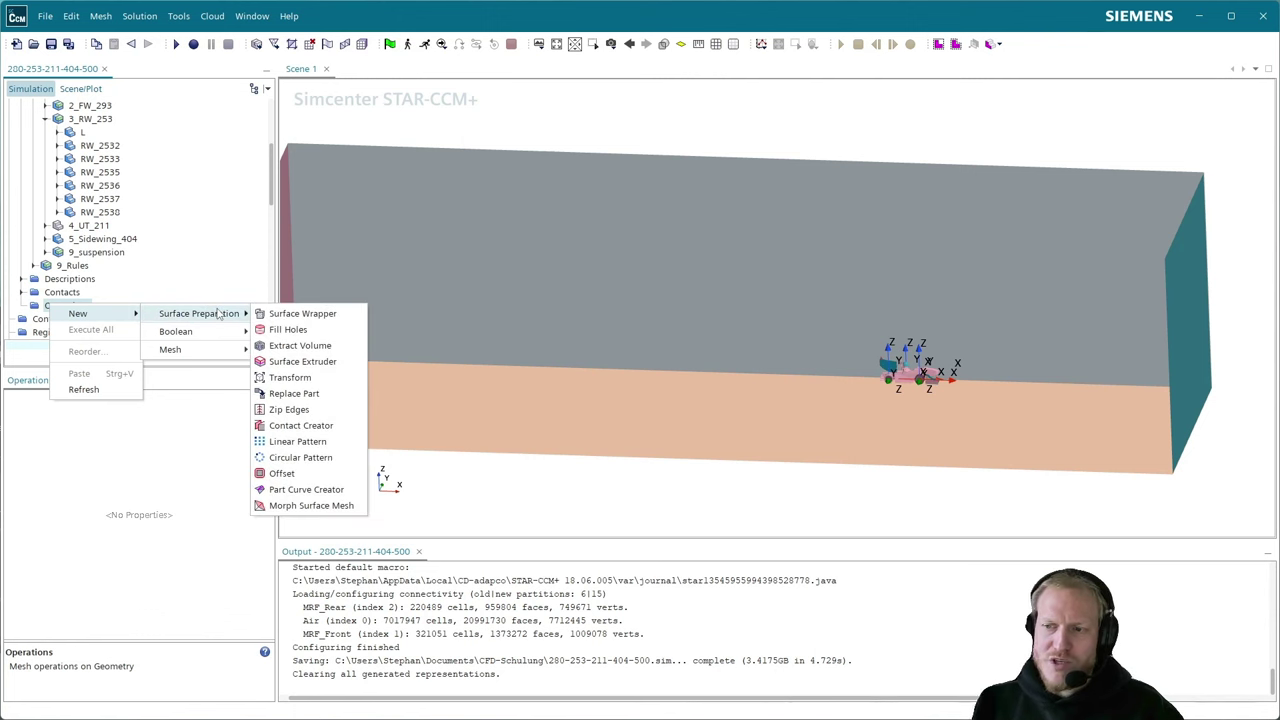
pyautogui.click(145, 285)
# - Start a new Boolean Subtract operation under the geometry Operations and enable Perform CAD Boolean
pyautogui.rightClick(71, 312)
pyautogui.moveTo(100, 318)
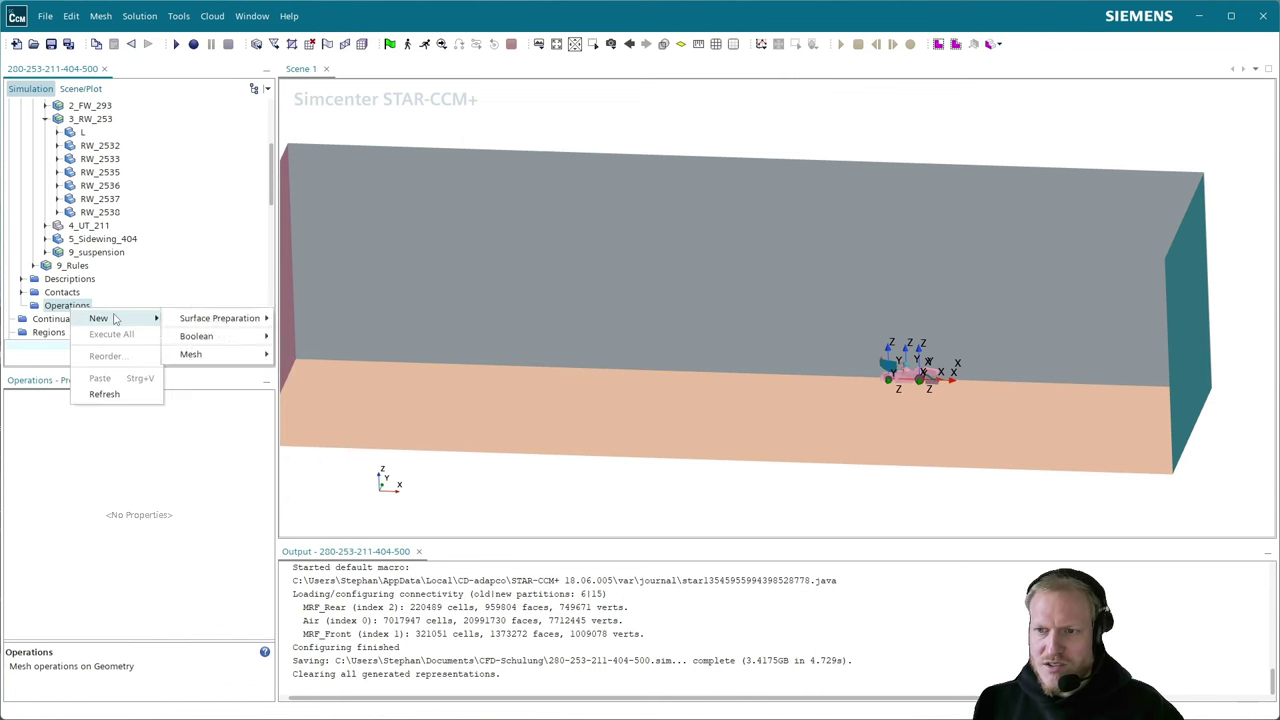
pyautogui.moveTo(213, 340)
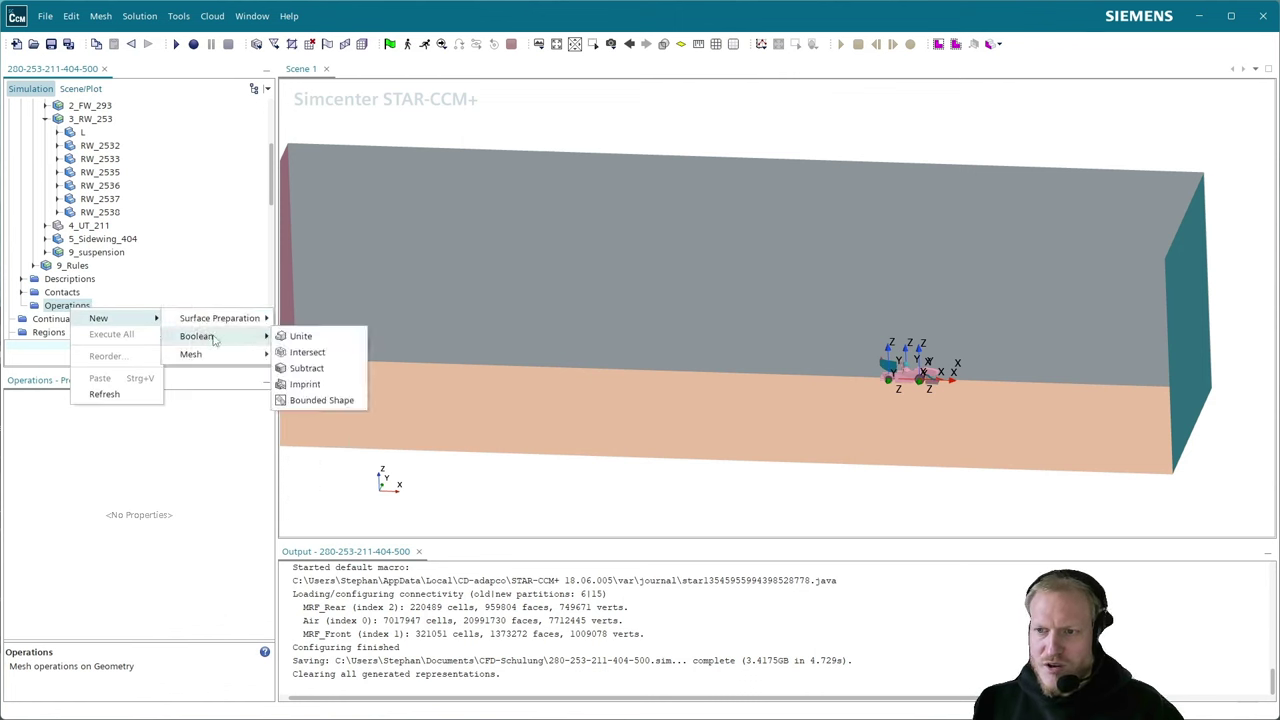
pyautogui.click(322, 372)
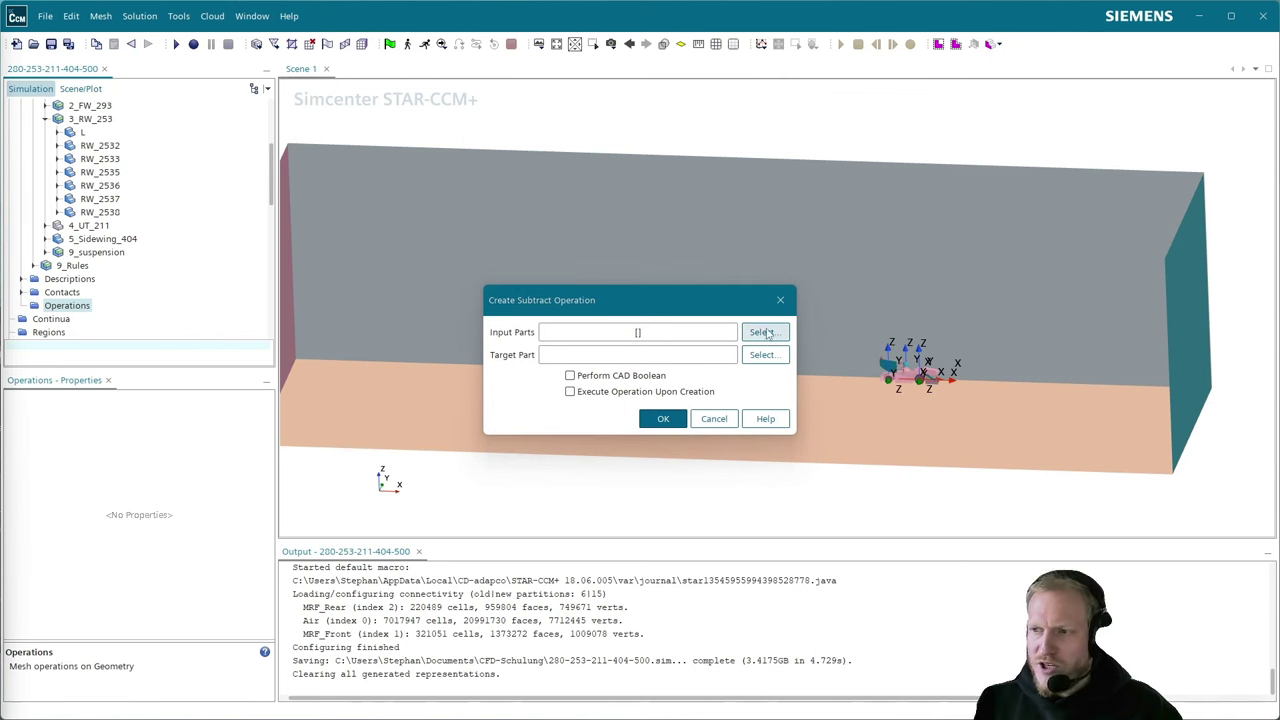
pyautogui.click(606, 377)
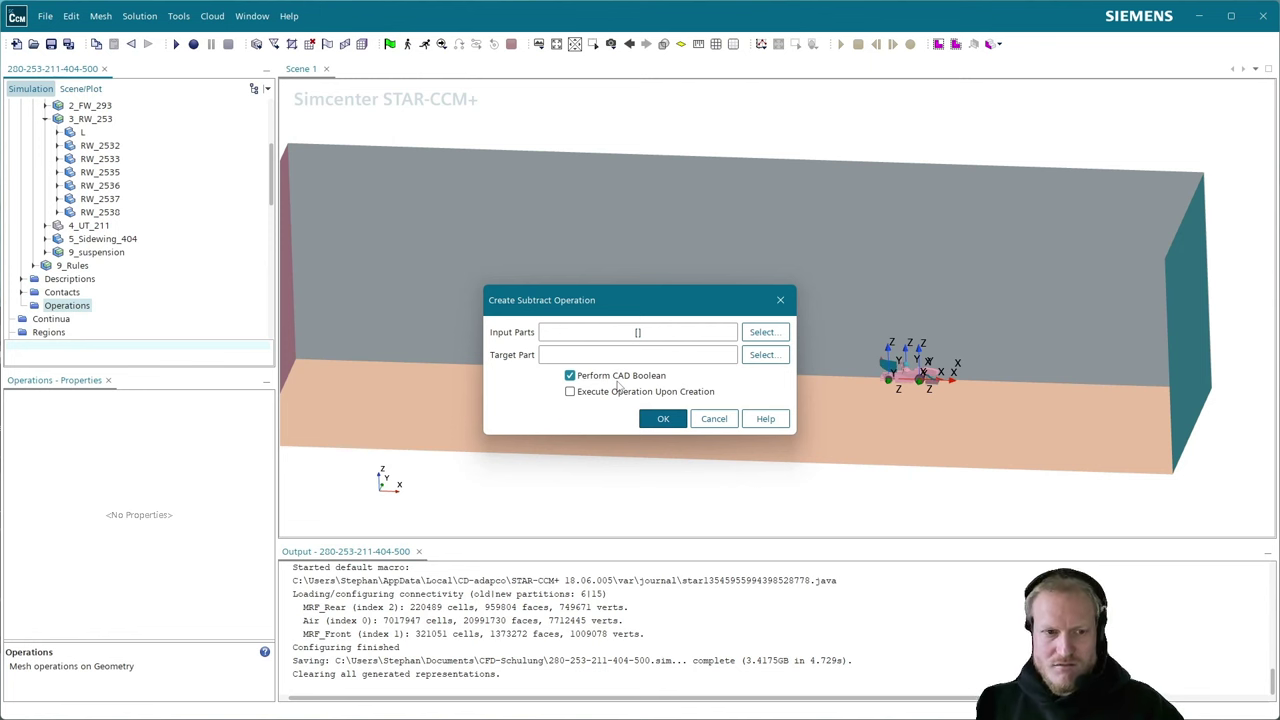
# - Choose 0_Cyl_FL from 0_Air as an input part of the subtract operation
pyautogui.click(757, 333)
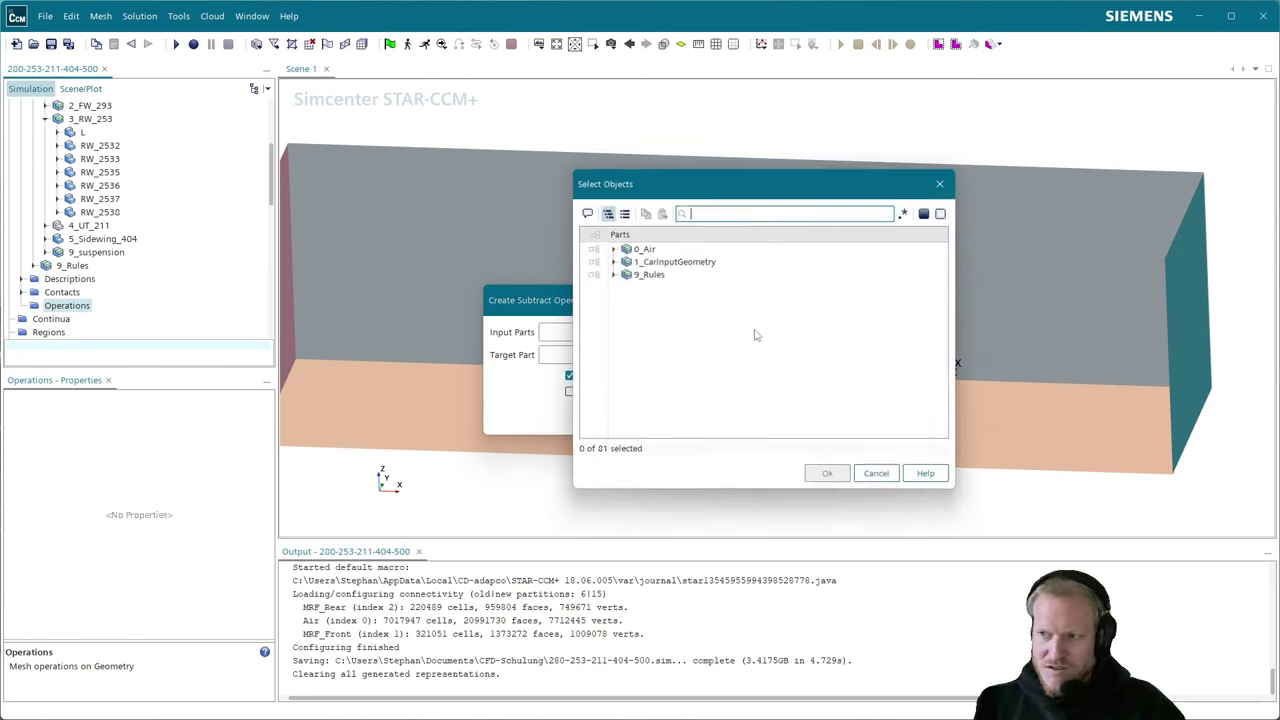
pyautogui.click(608, 247)
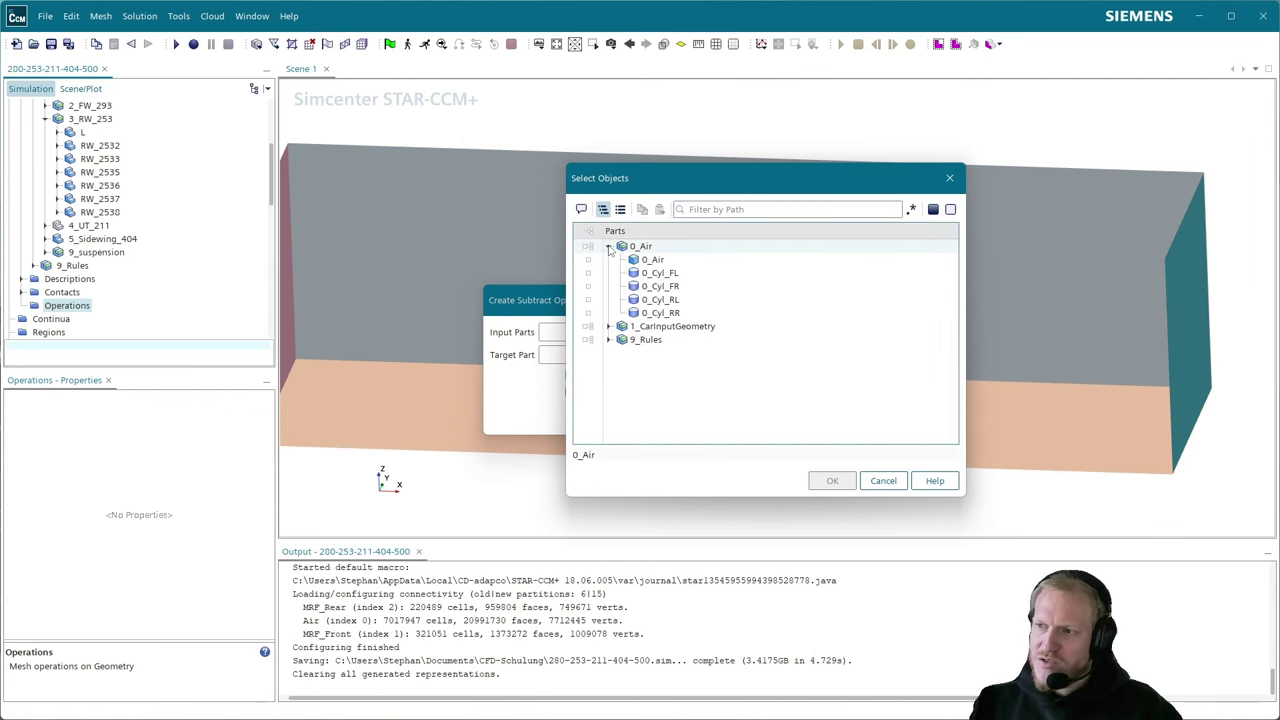
pyautogui.click(680, 276)
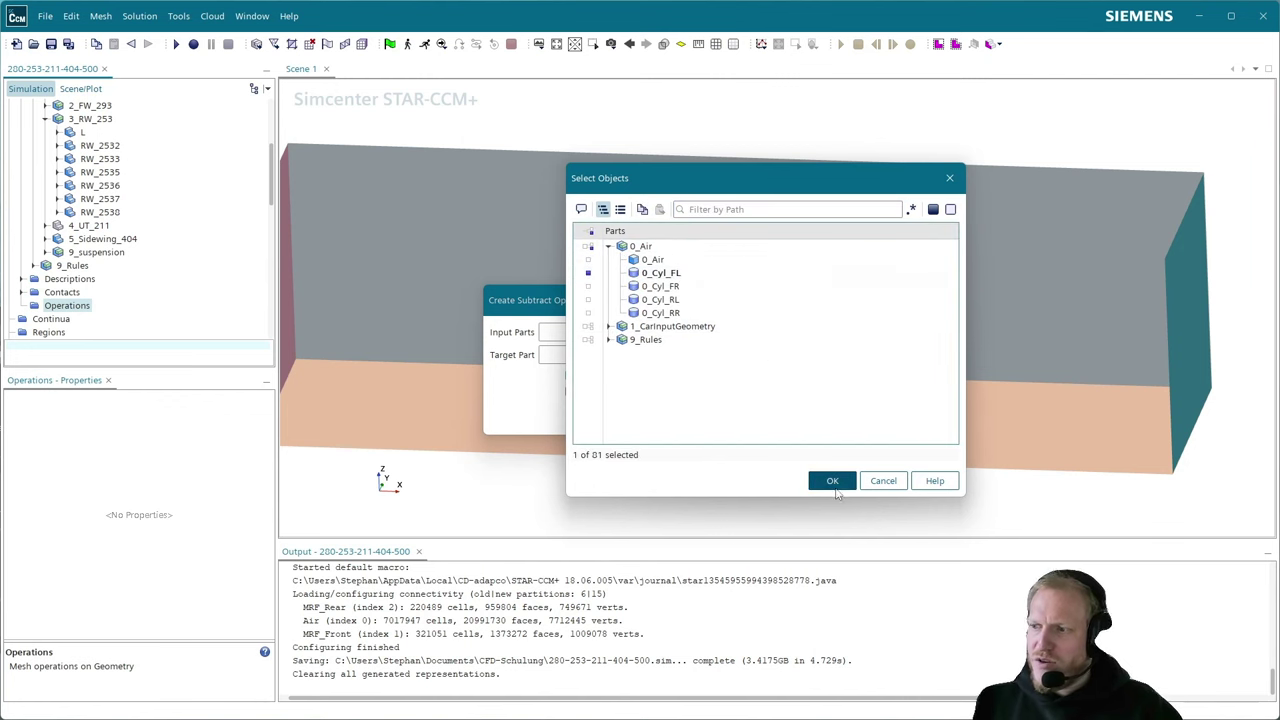
pyautogui.click(833, 481)
# - Add 6_BrakeFL and 6_Wheel_FL from 1_CarInputGeometry's 9_suspension to the subtract operation's input parts
pyautogui.click(762, 336)
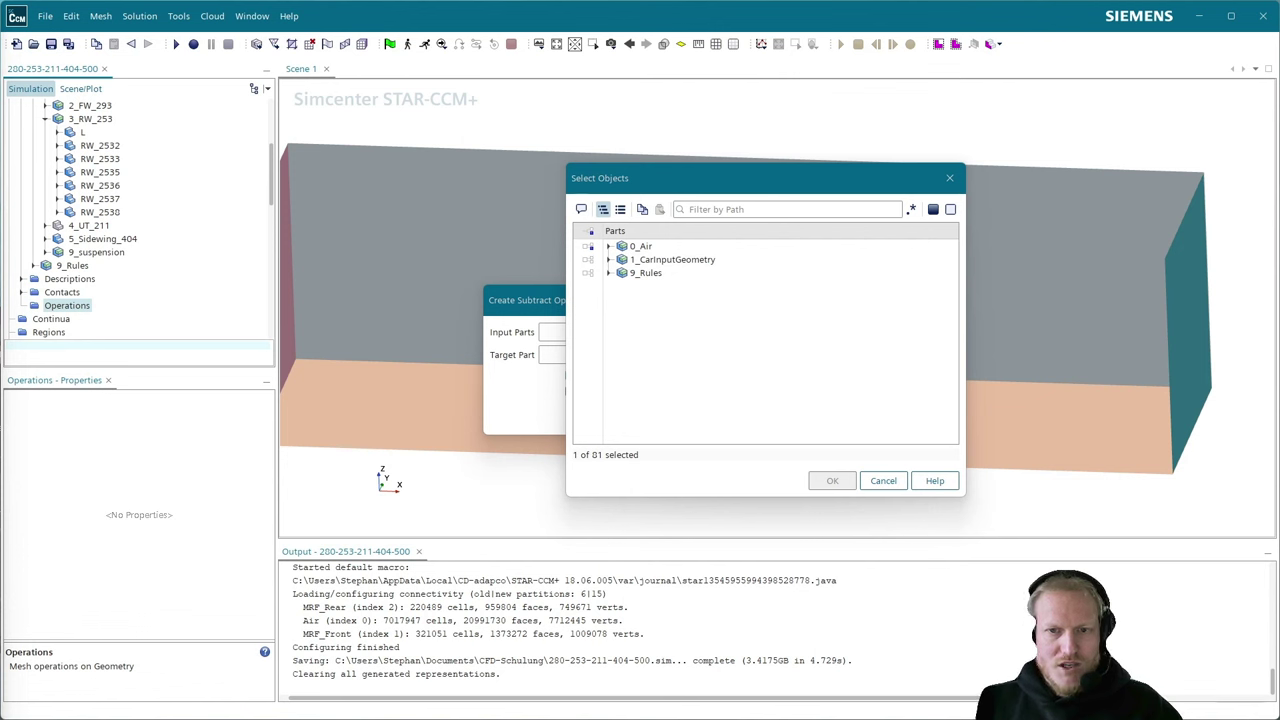
pyautogui.click(608, 246)
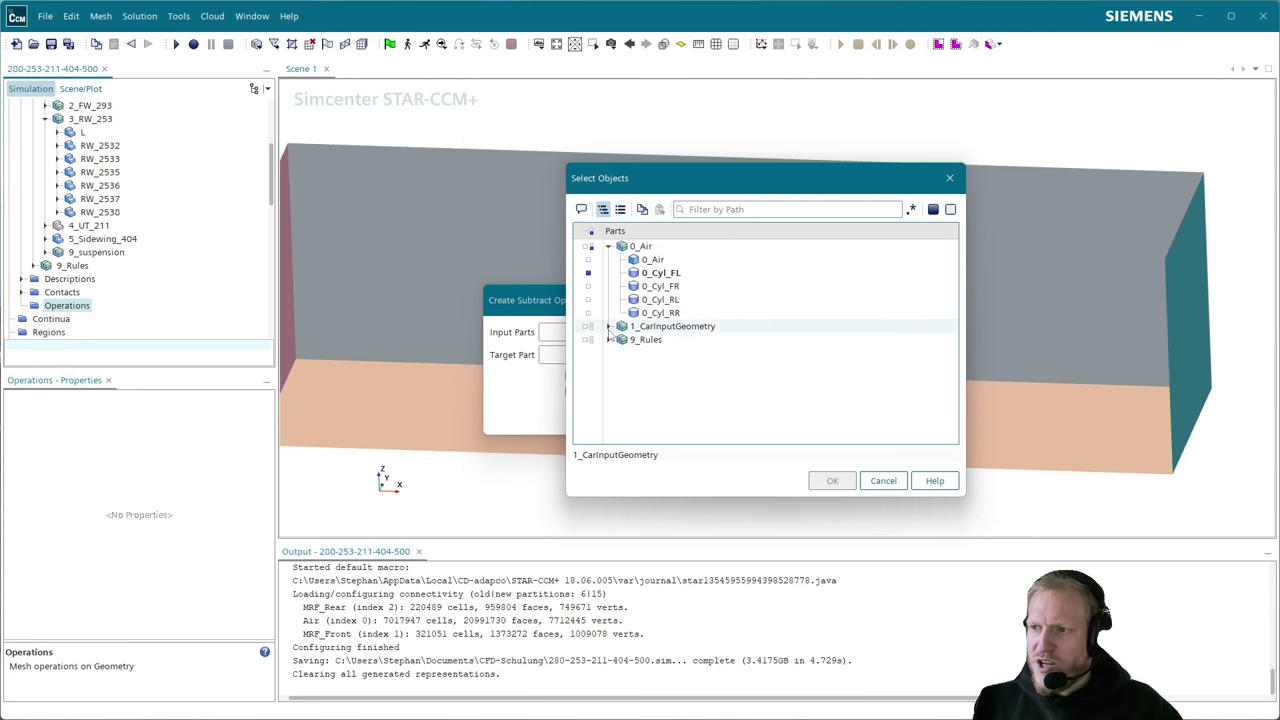
pyautogui.click(608, 327)
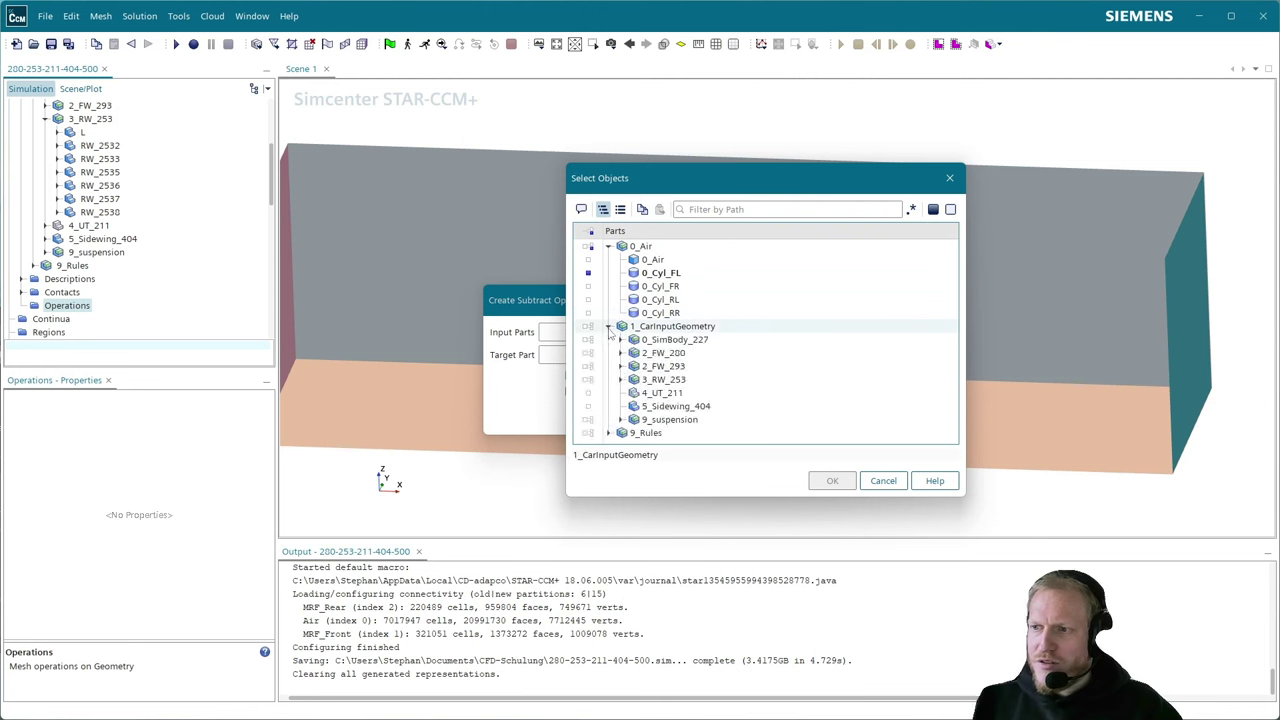
pyautogui.click(620, 419)
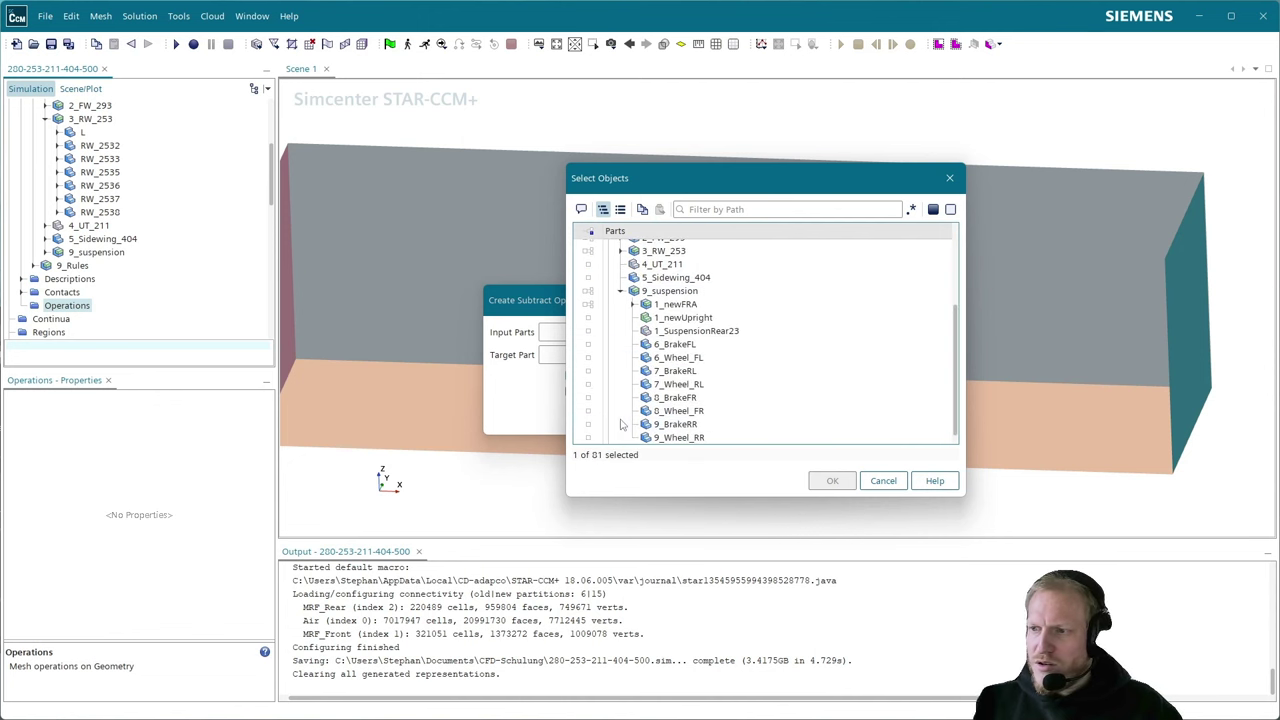
pyautogui.click(695, 344)
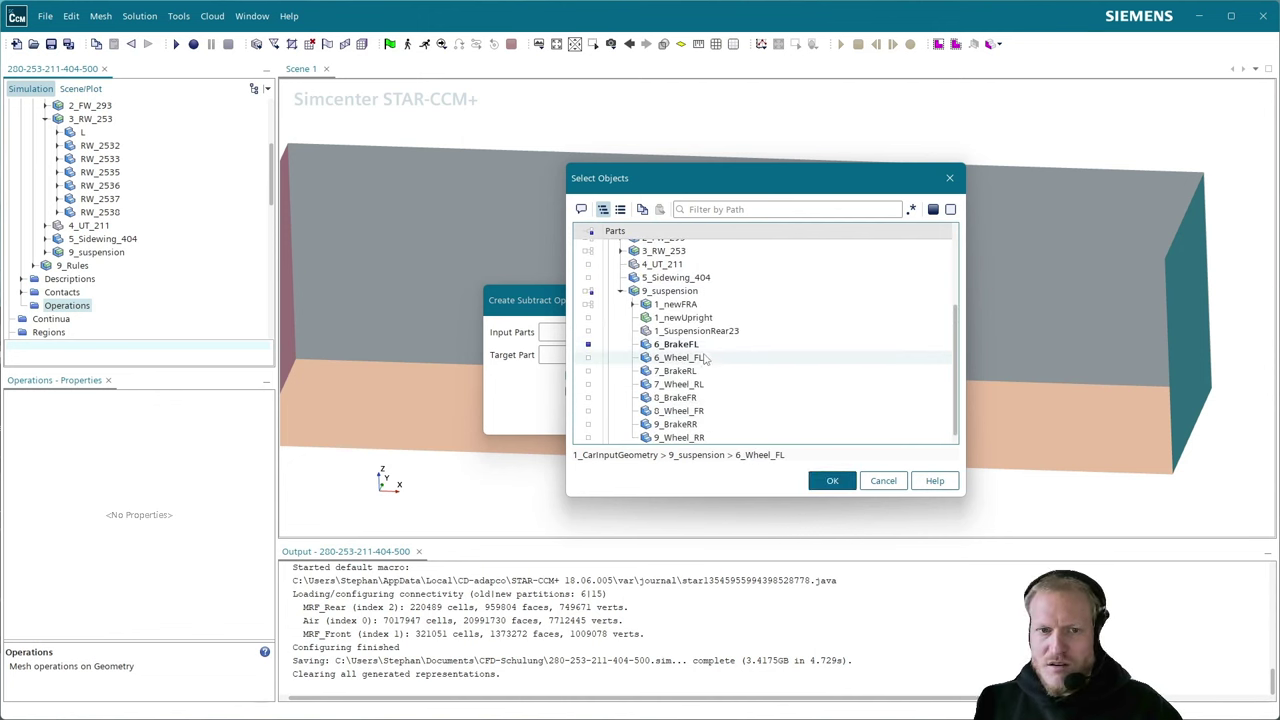
pyautogui.click(690, 357)
# - Filter the flat parts list by FL to check the selection, and accept the three input parts
pyautogui.click(754, 206)
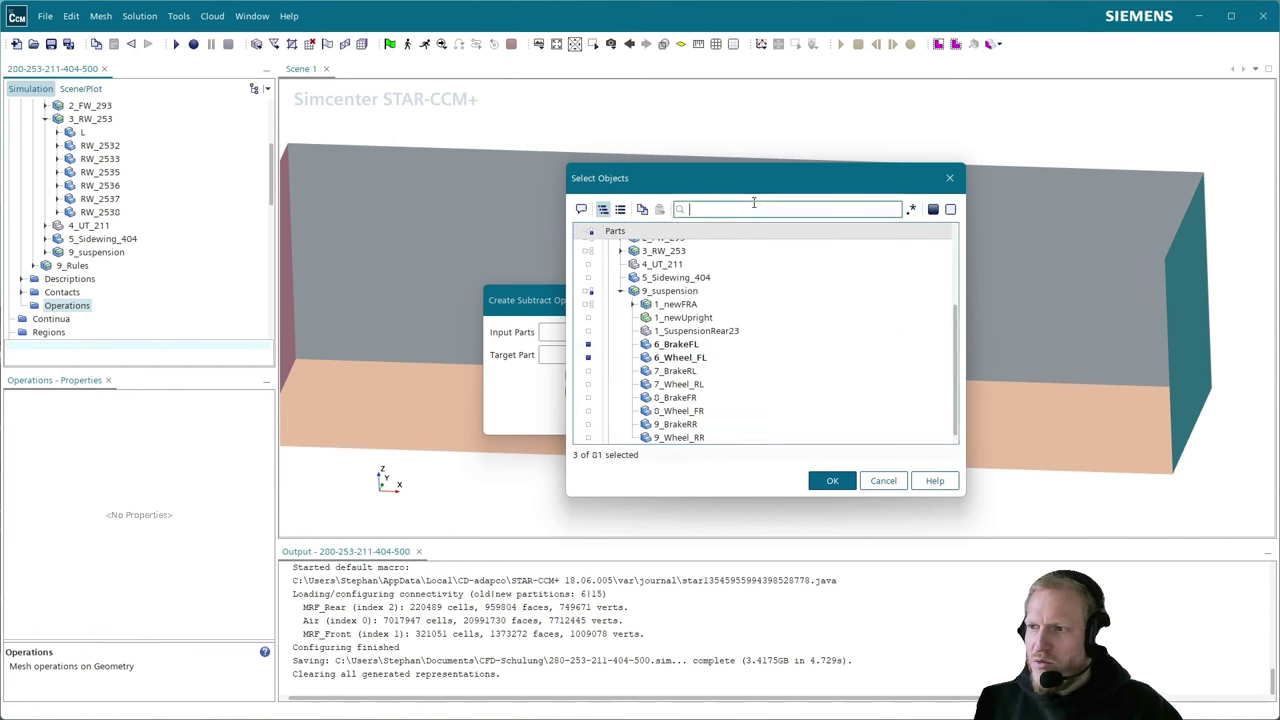
pyautogui.scroll(3, 680, 300)
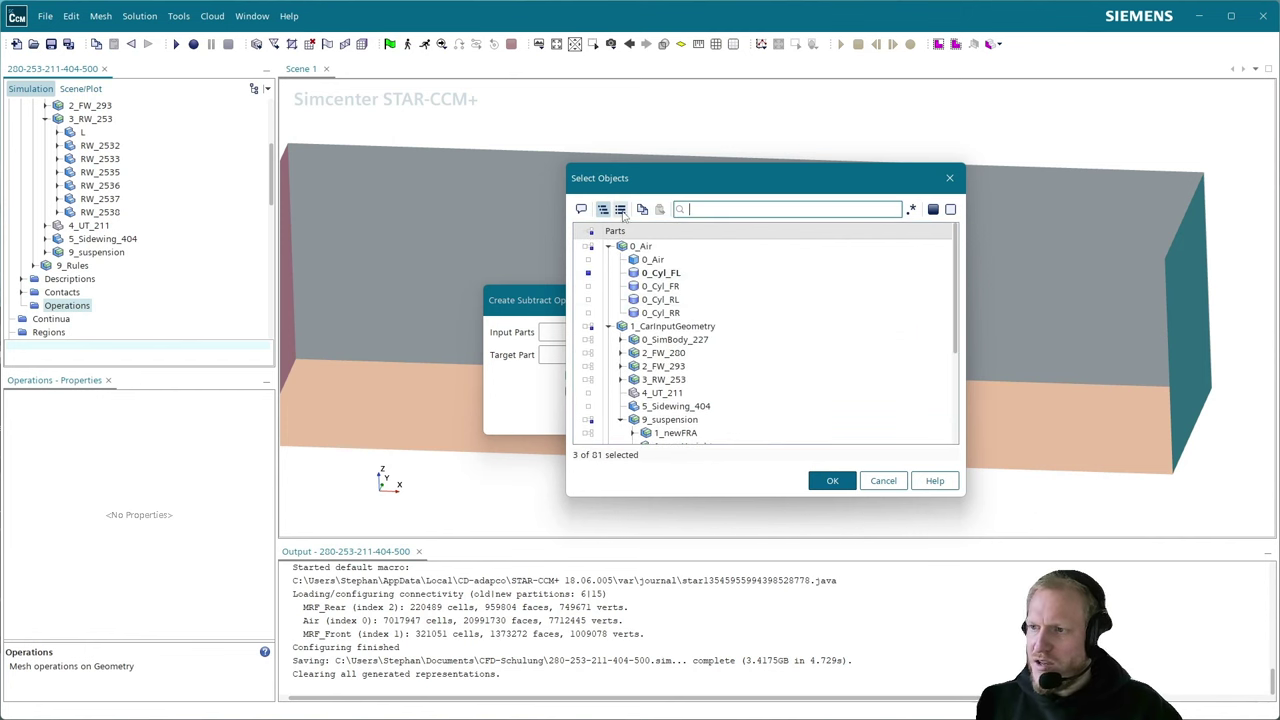
pyautogui.click(620, 209)
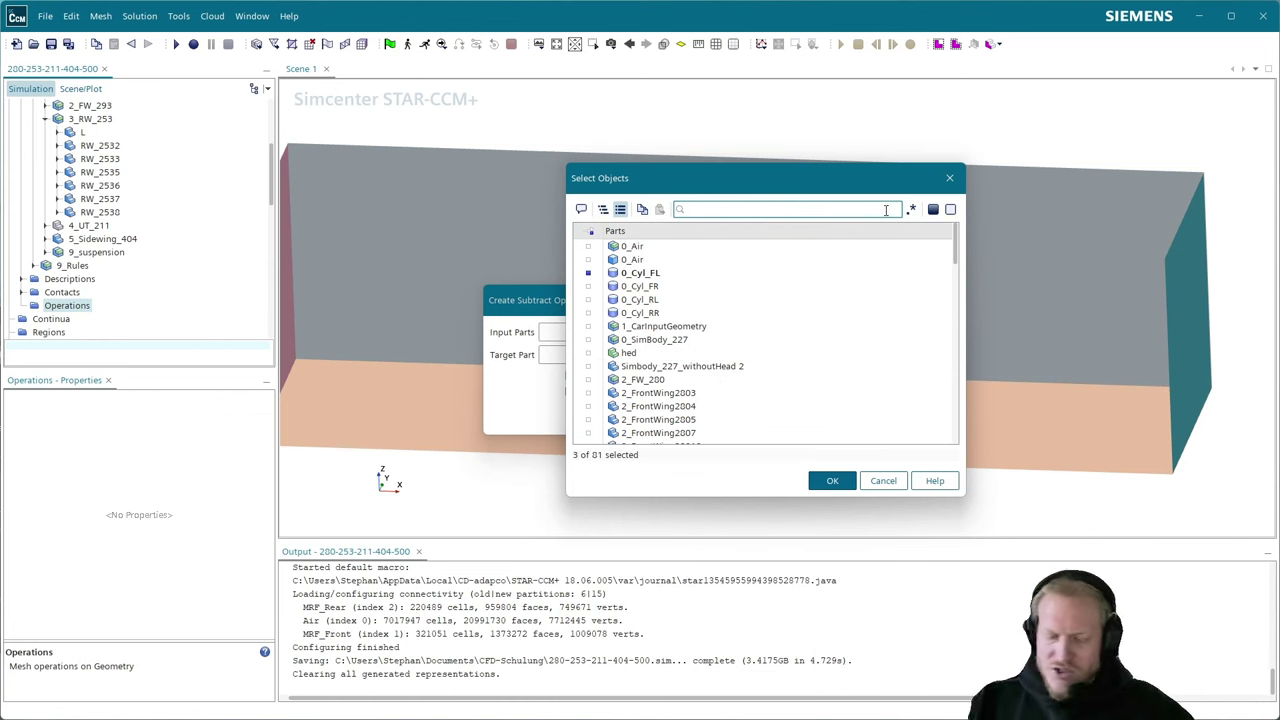
pyautogui.write('FL')
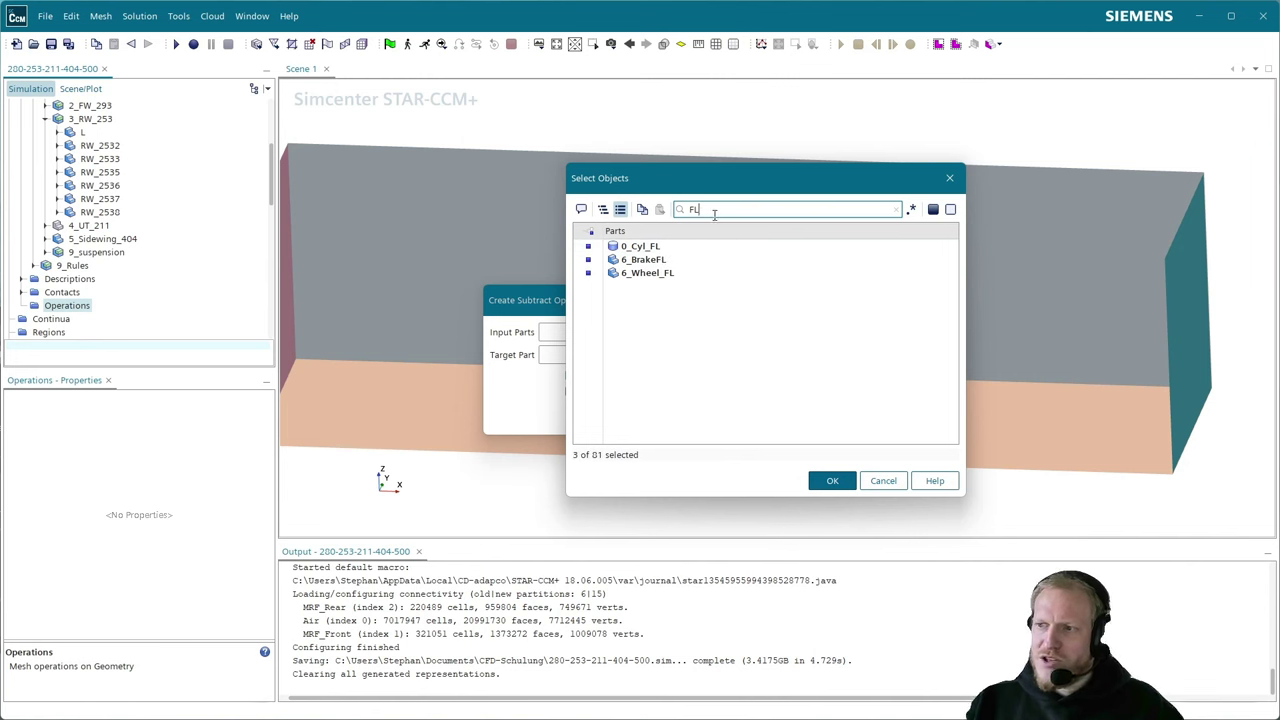
pyautogui.click(832, 481)
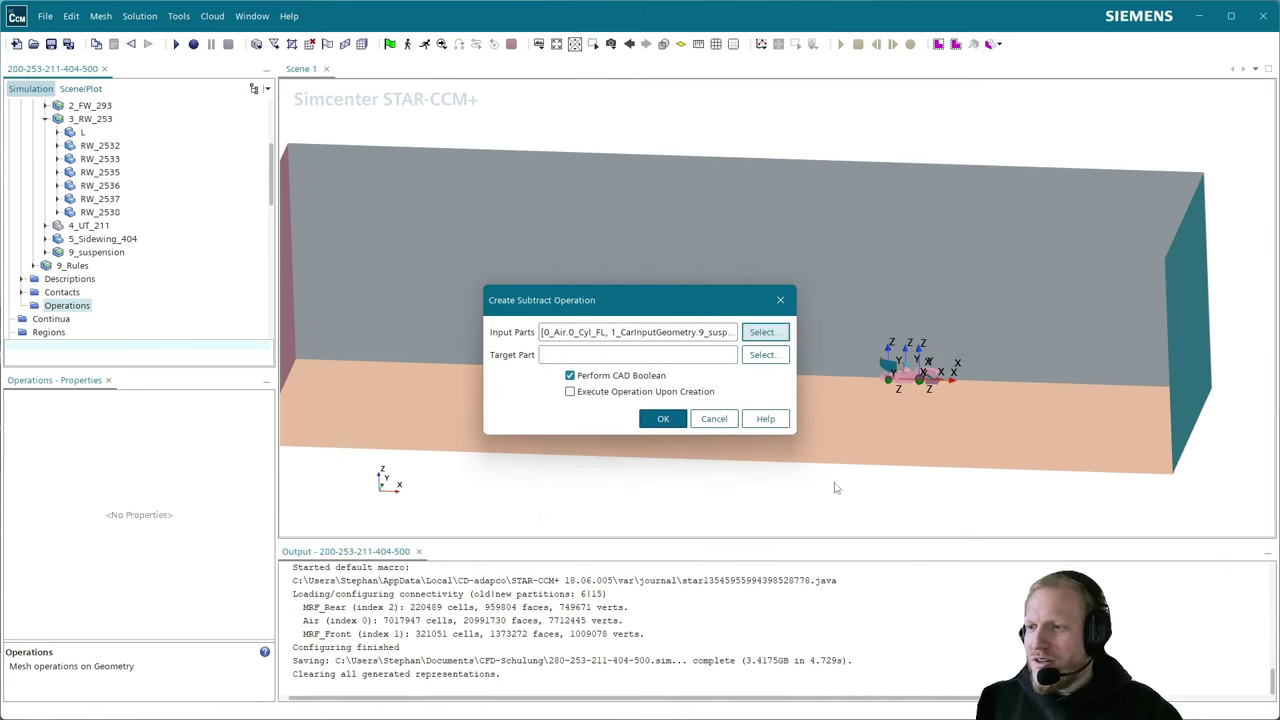
# - Set 0_Cyl_FL as the target part, enable Execute Operation Upon Creation, and create the subtract operation
pyautogui.click(763, 355)
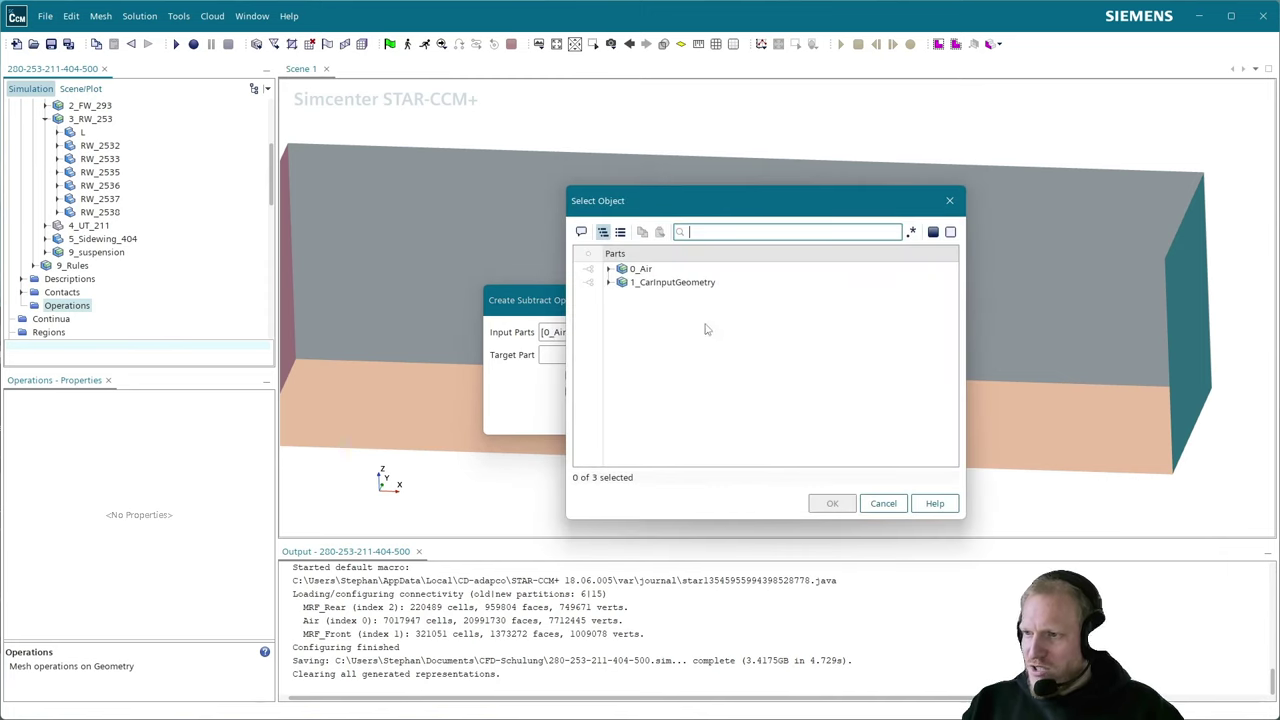
pyautogui.click(620, 231)
pyautogui.click(645, 268)
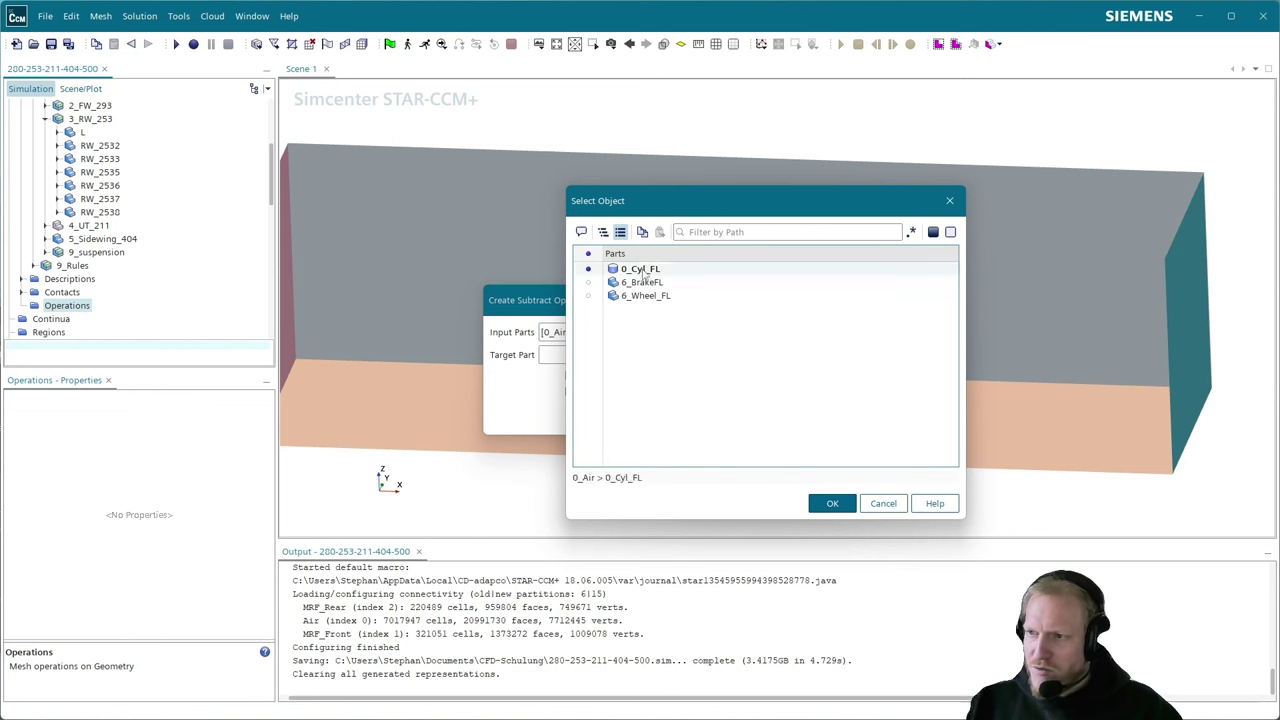
pyautogui.click(829, 505)
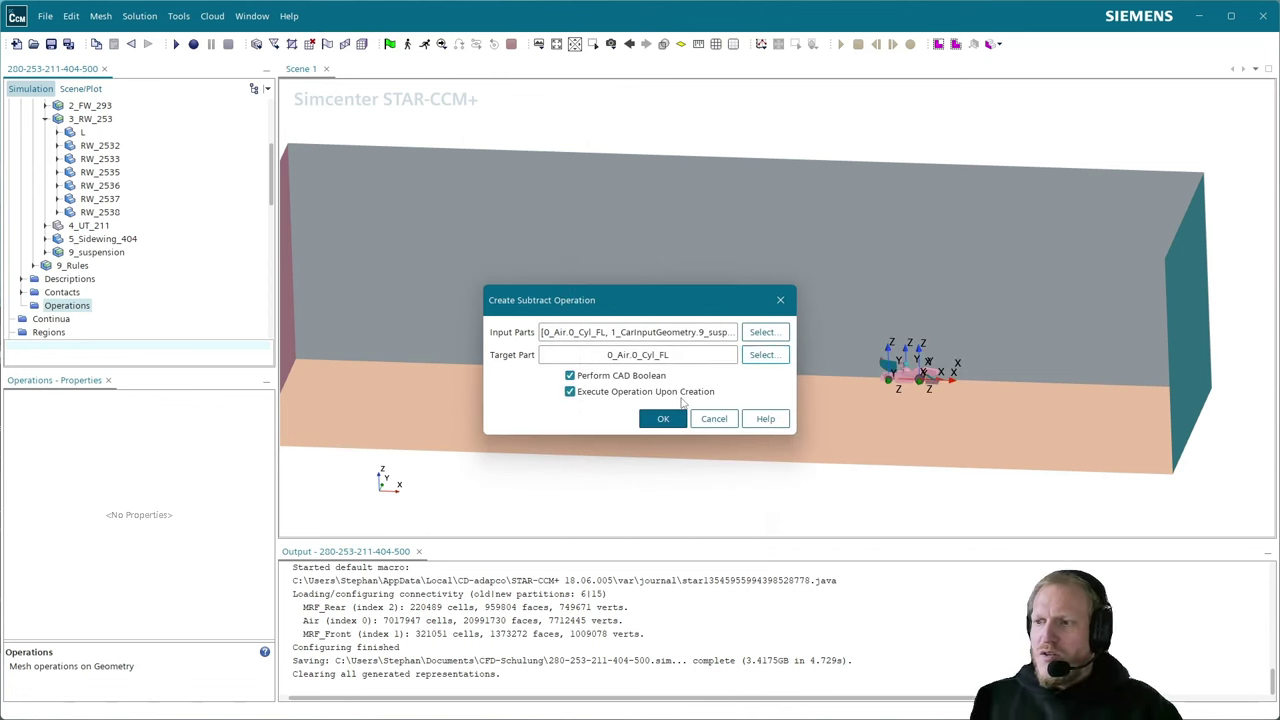
pyautogui.click(663, 393)
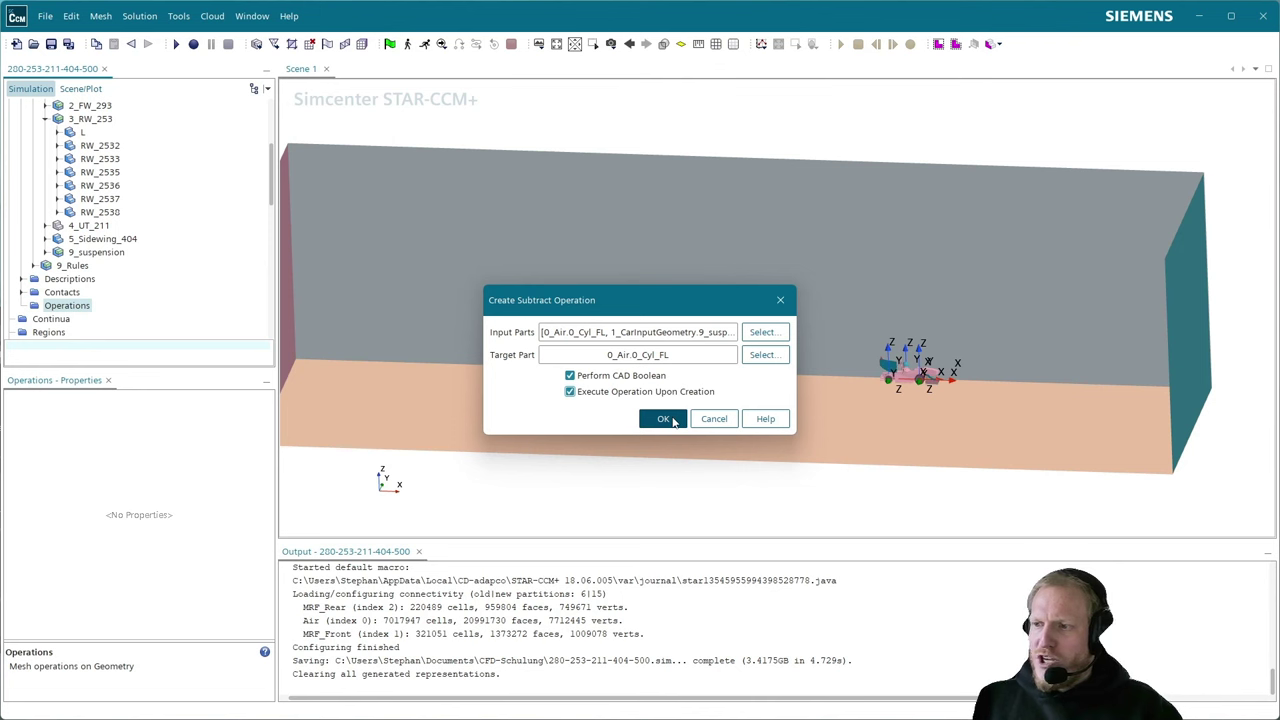
pyautogui.click(663, 419)
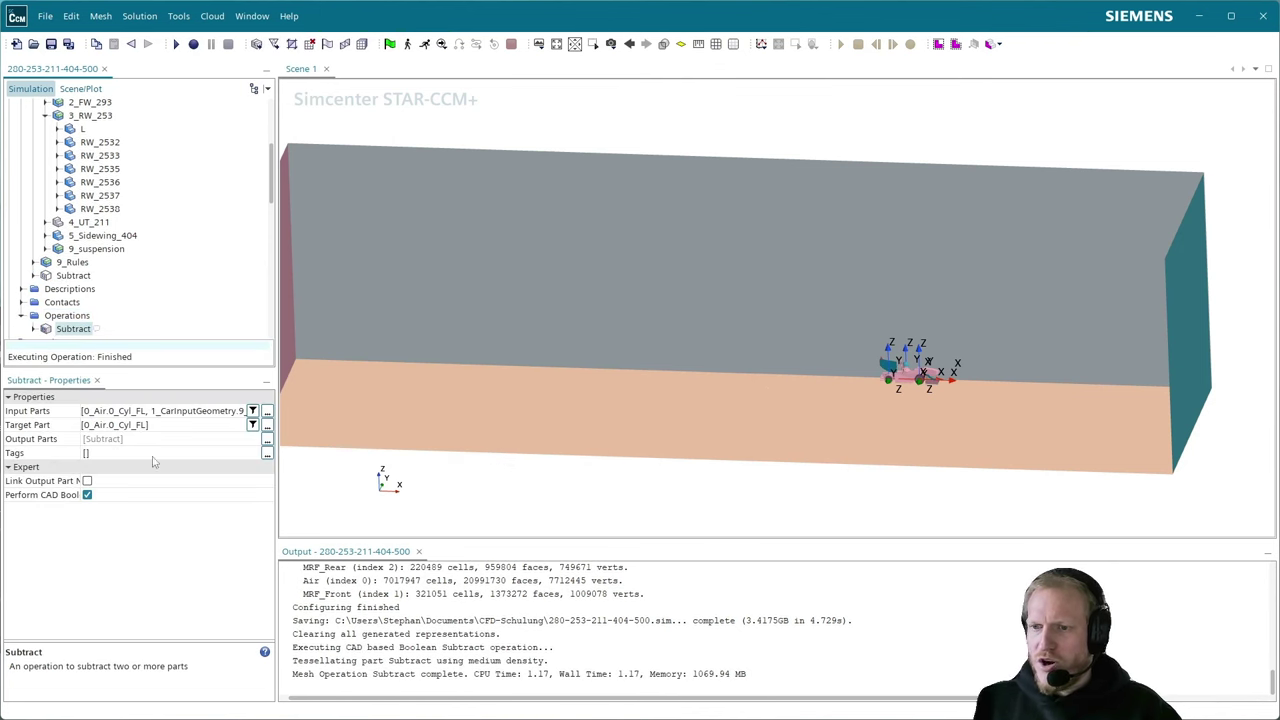
# - Link the output part name to the subtract operation and rename the operation FL, checking the output part
pyautogui.click(87, 481)
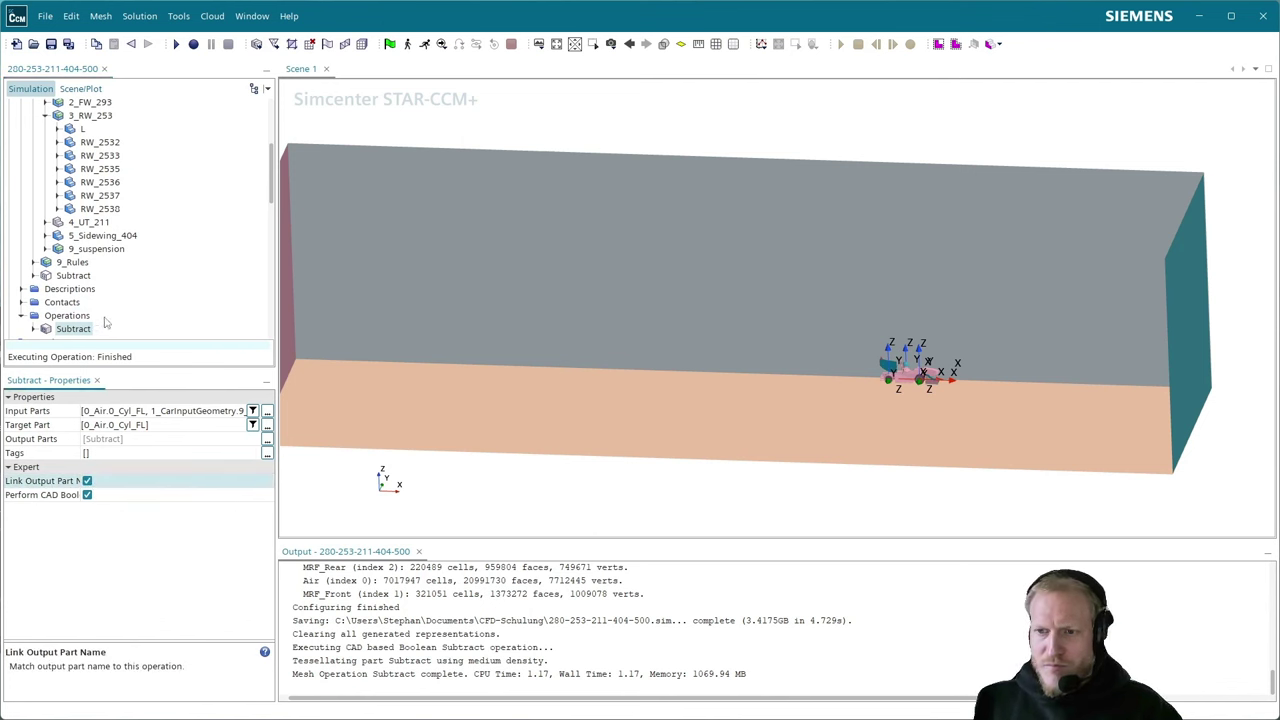
pyautogui.click(80, 328)
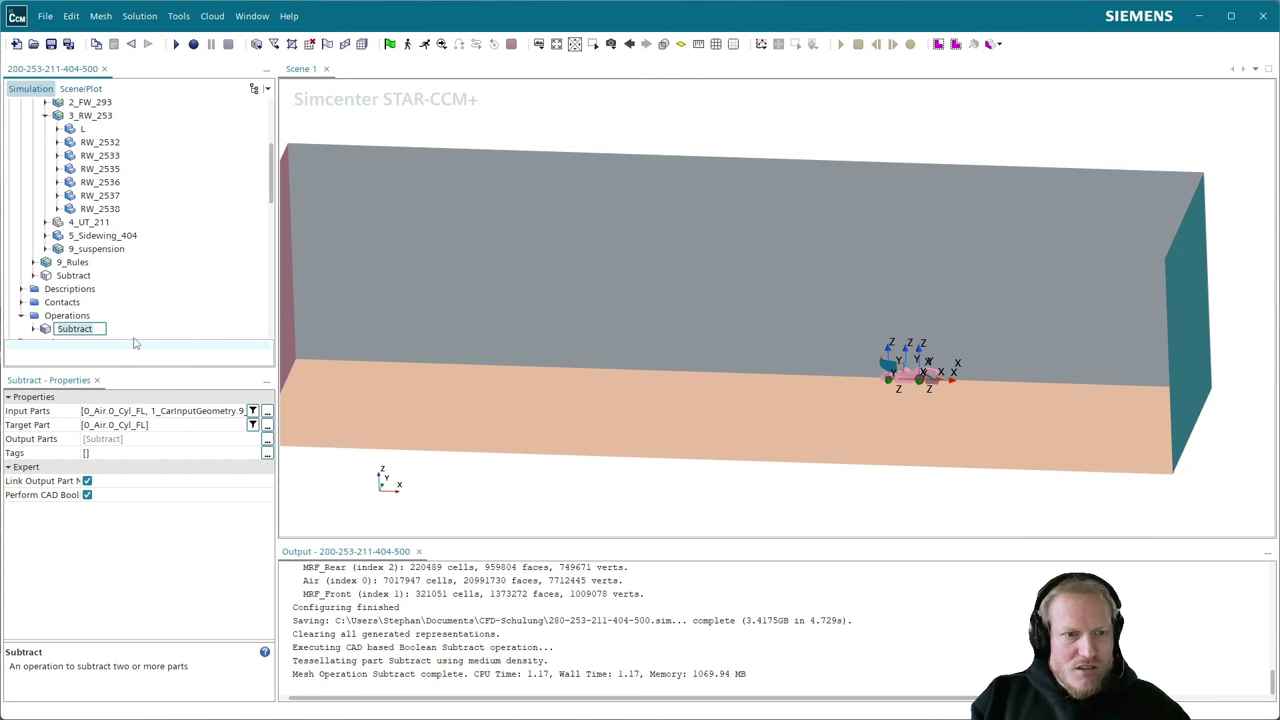
pyautogui.write('MR')
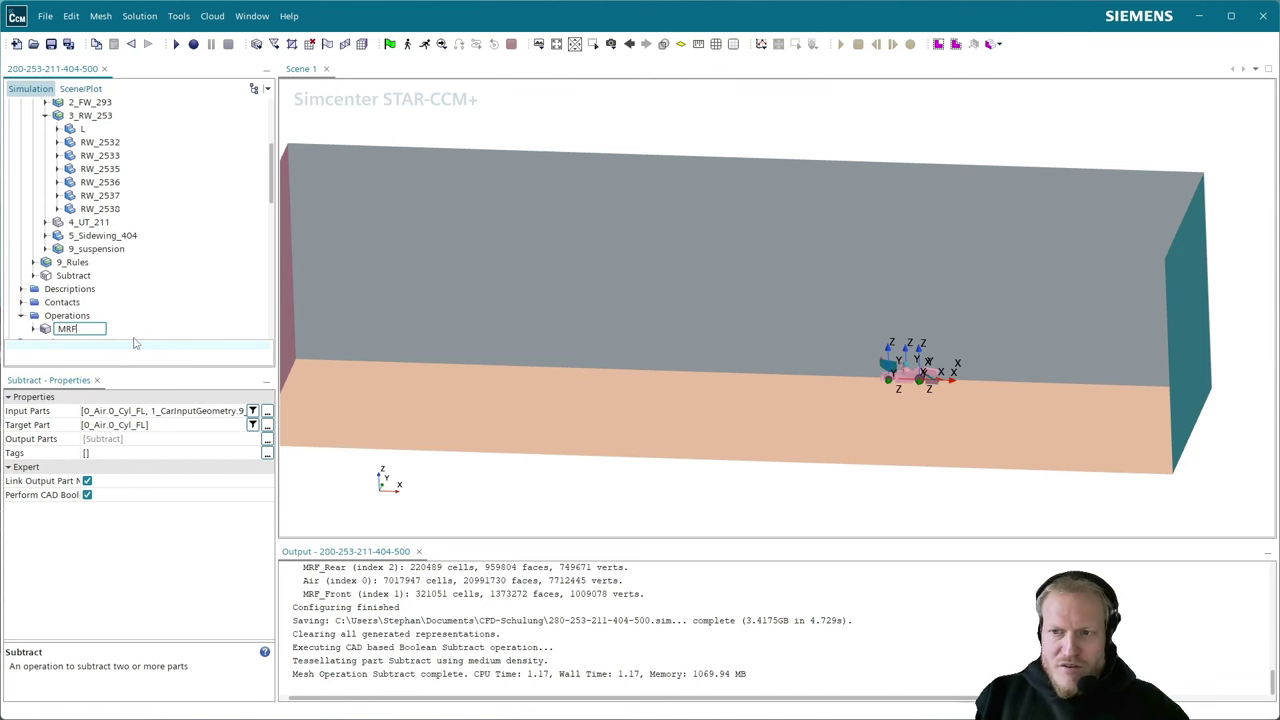
pyautogui.write('F')
pyautogui.press('BackSpace')
pyautogui.press('BackSpace')
pyautogui.press('BackSpace')
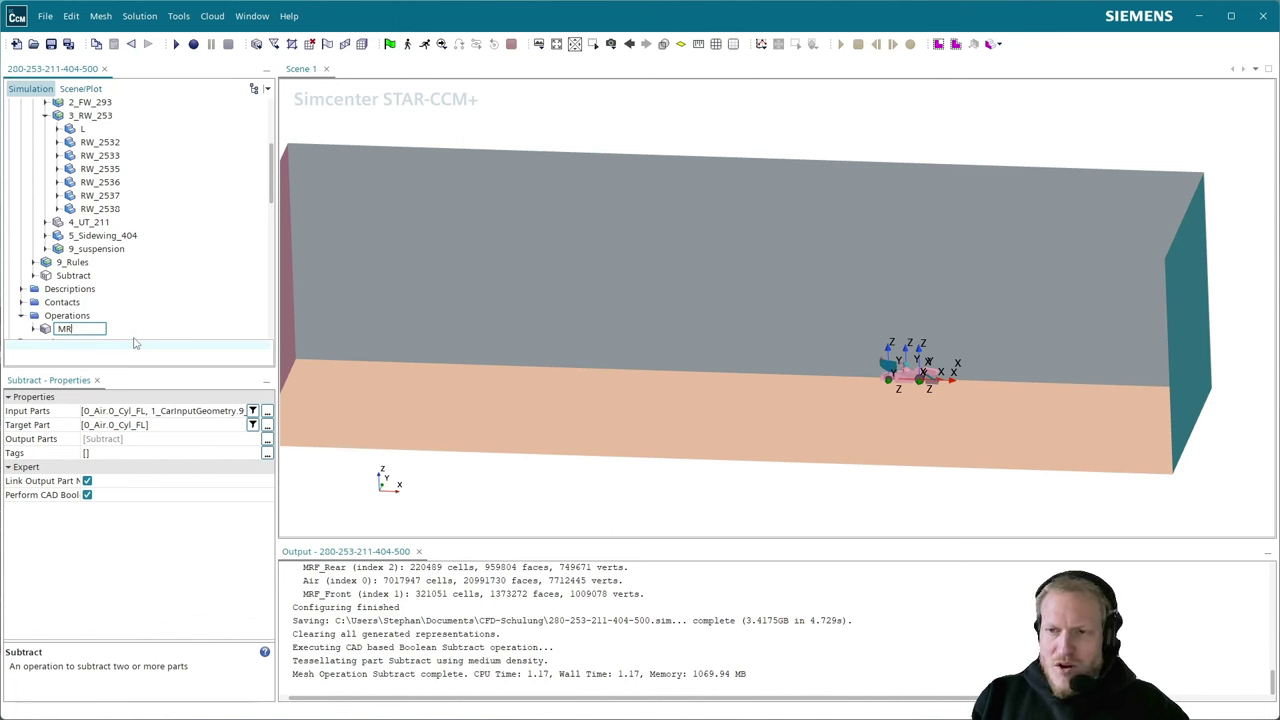
pyautogui.write('FL')
pyautogui.press('Return')
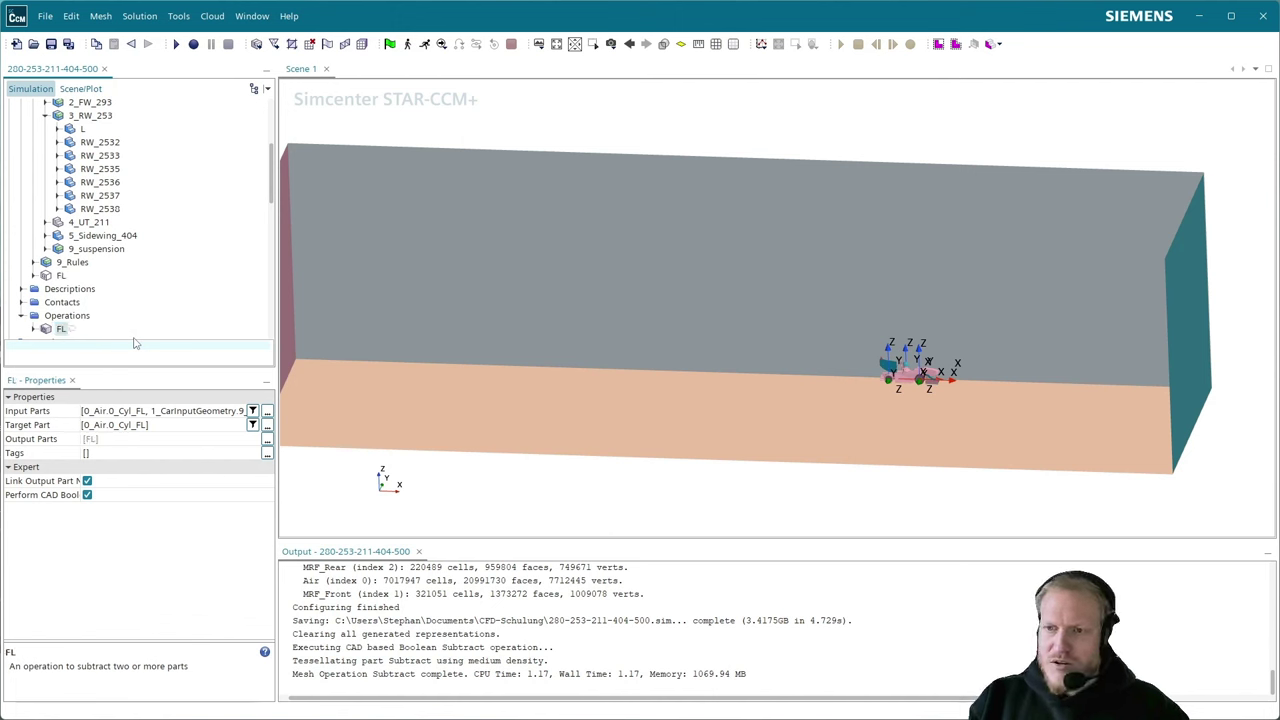
pyautogui.click(61, 276)
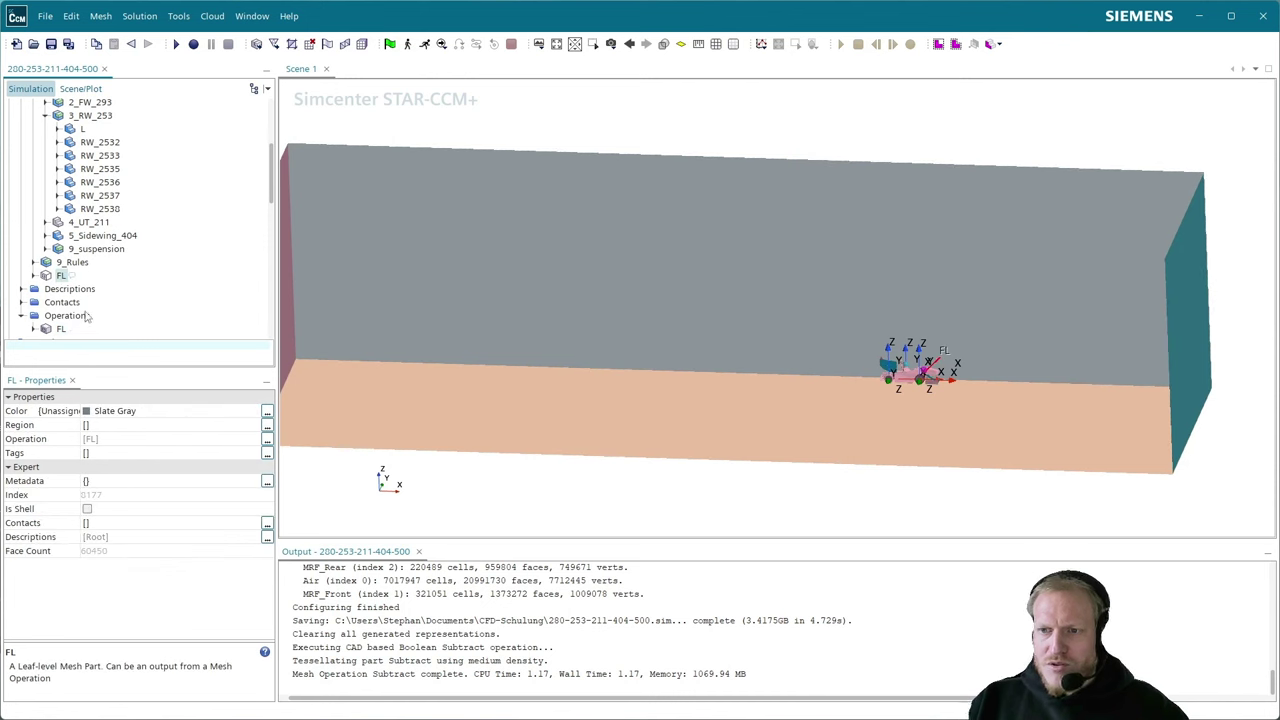
# - Copy the FL subtract operation and paste it three times under Operations
pyautogui.scroll(-1, 87, 317)
pyautogui.click(61, 292)
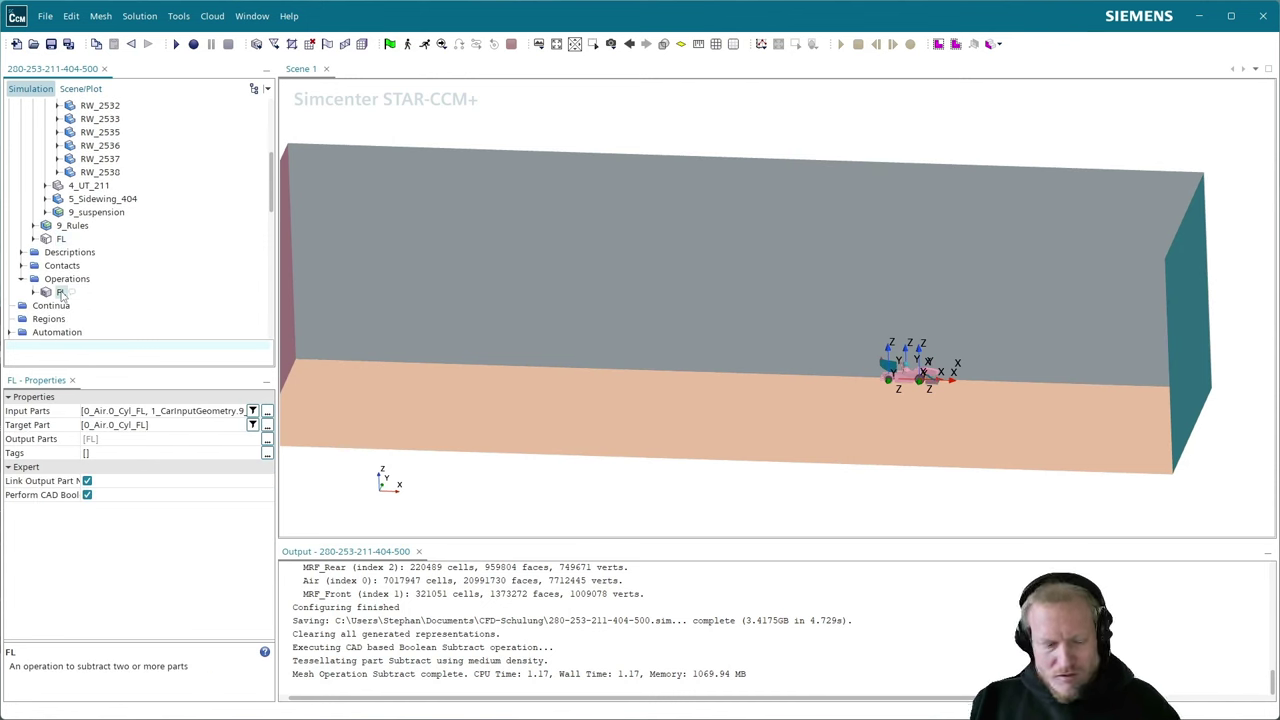
pyautogui.hotkey('ctrl', 'c')
pyautogui.click(76, 280)
pyautogui.hotkey('ctrl', 'v')
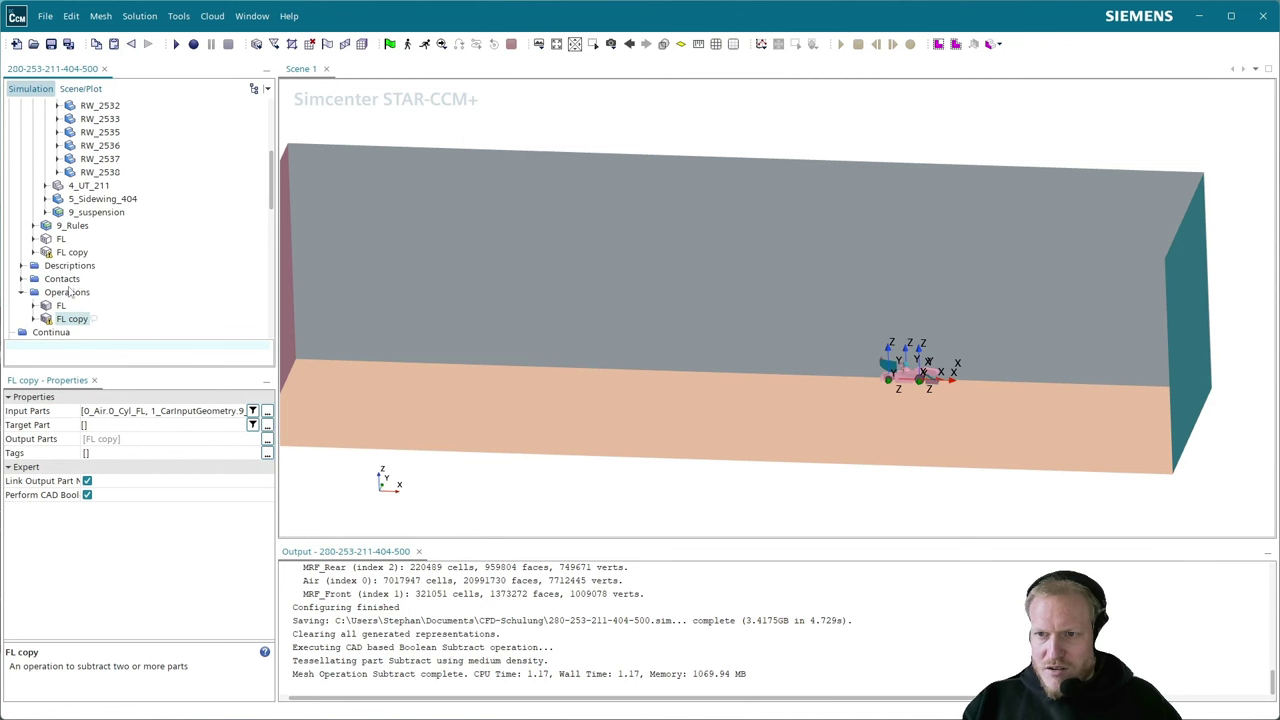
pyautogui.click(70, 291)
pyautogui.hotkey('ctrl', 'v')
pyautogui.hotkey('ctrl', 'v')
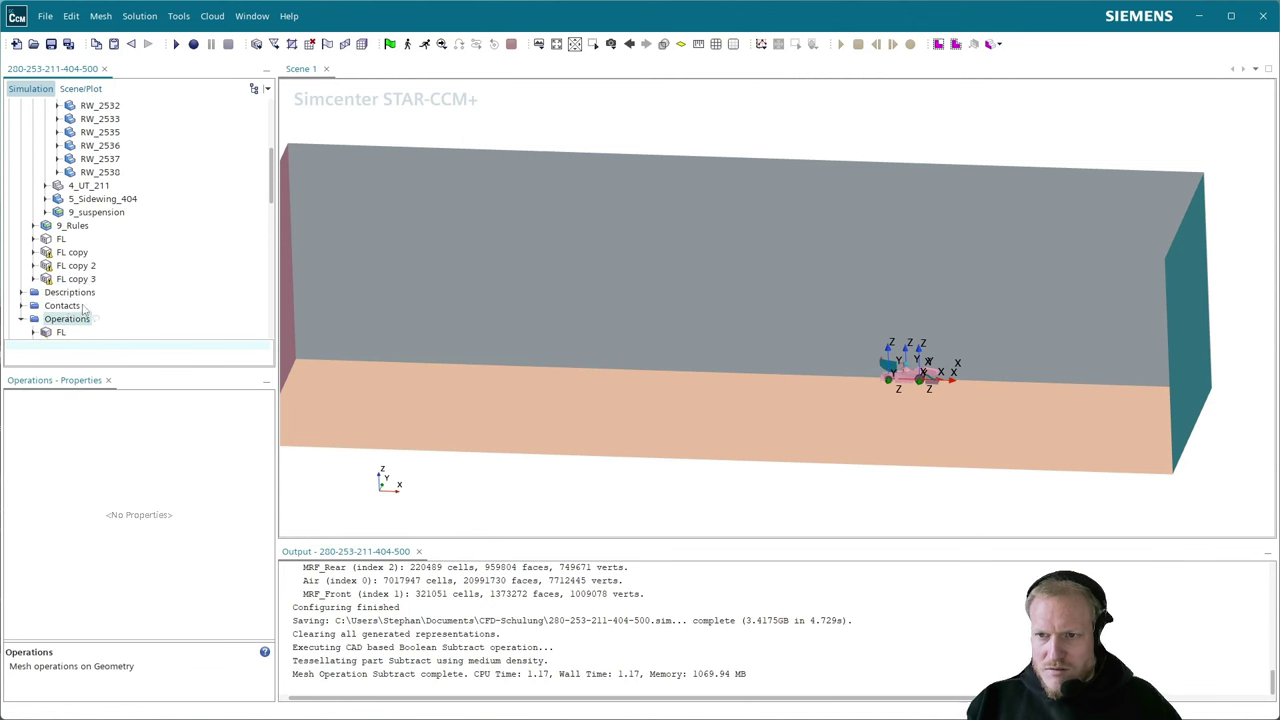
# - Rename the first copy of the FL operation as FR
pyautogui.scroll(-2, 84, 311)
pyautogui.click(76, 266)
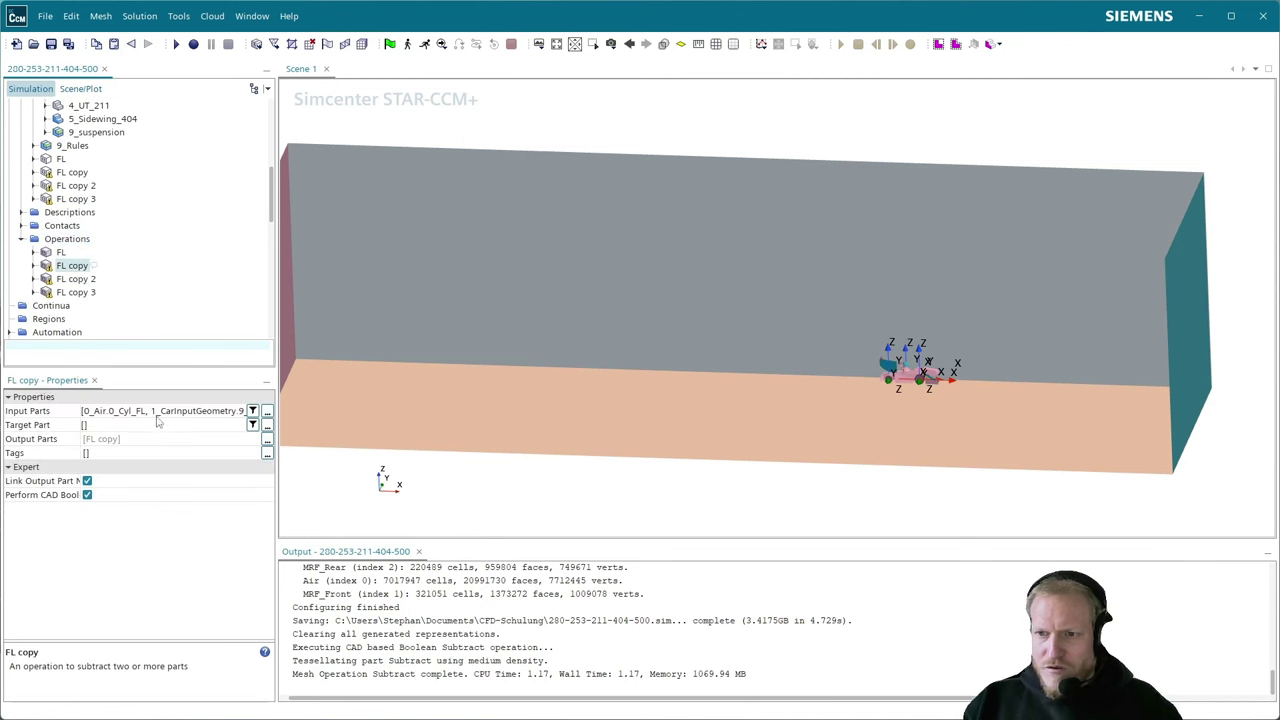
pyautogui.press('F2')
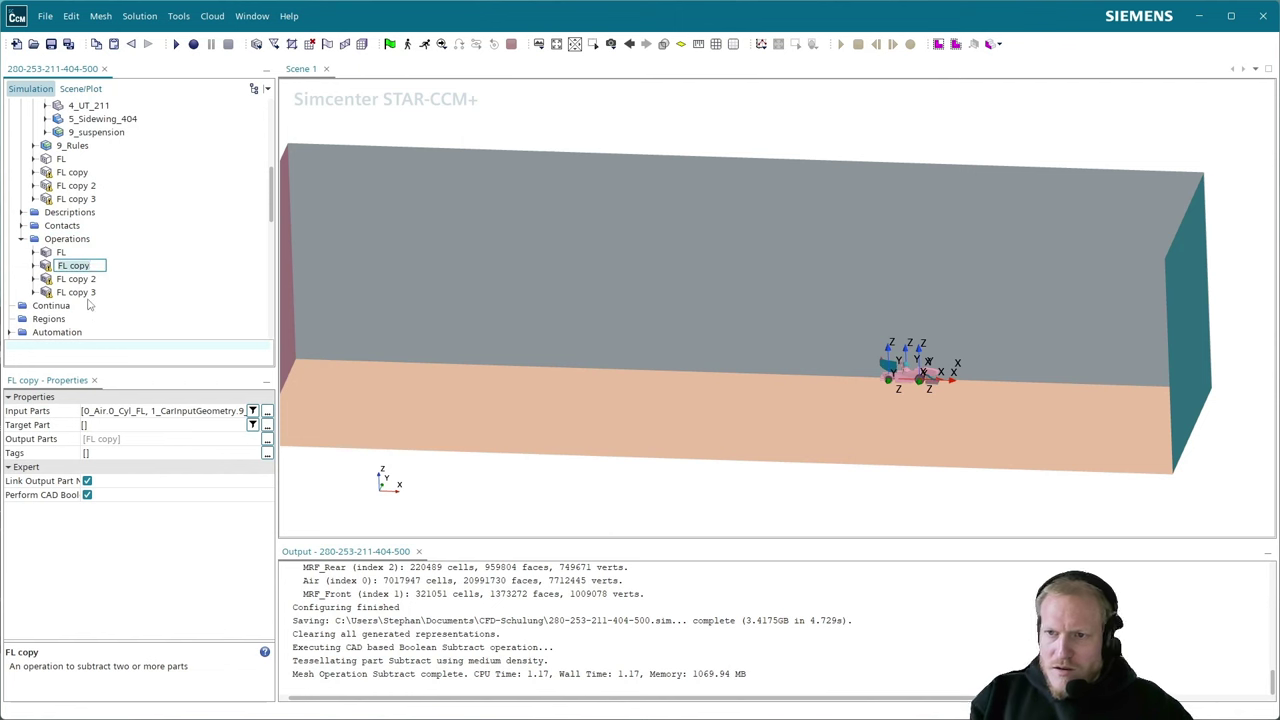
pyautogui.write('RF')
pyautogui.press('Return')
pyautogui.press('F2')
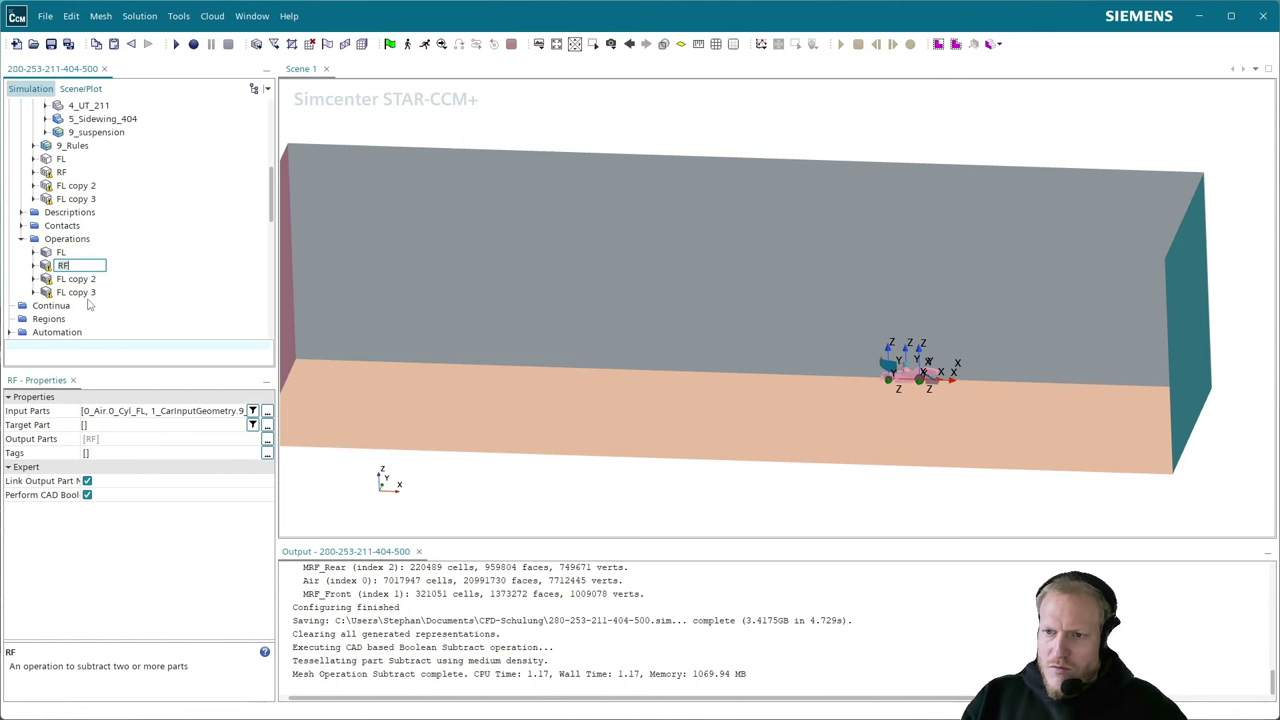
pyautogui.write('FR')
pyautogui.press('Return')
# - Rename the second copy of the FL operation as RL
pyautogui.press('Down')
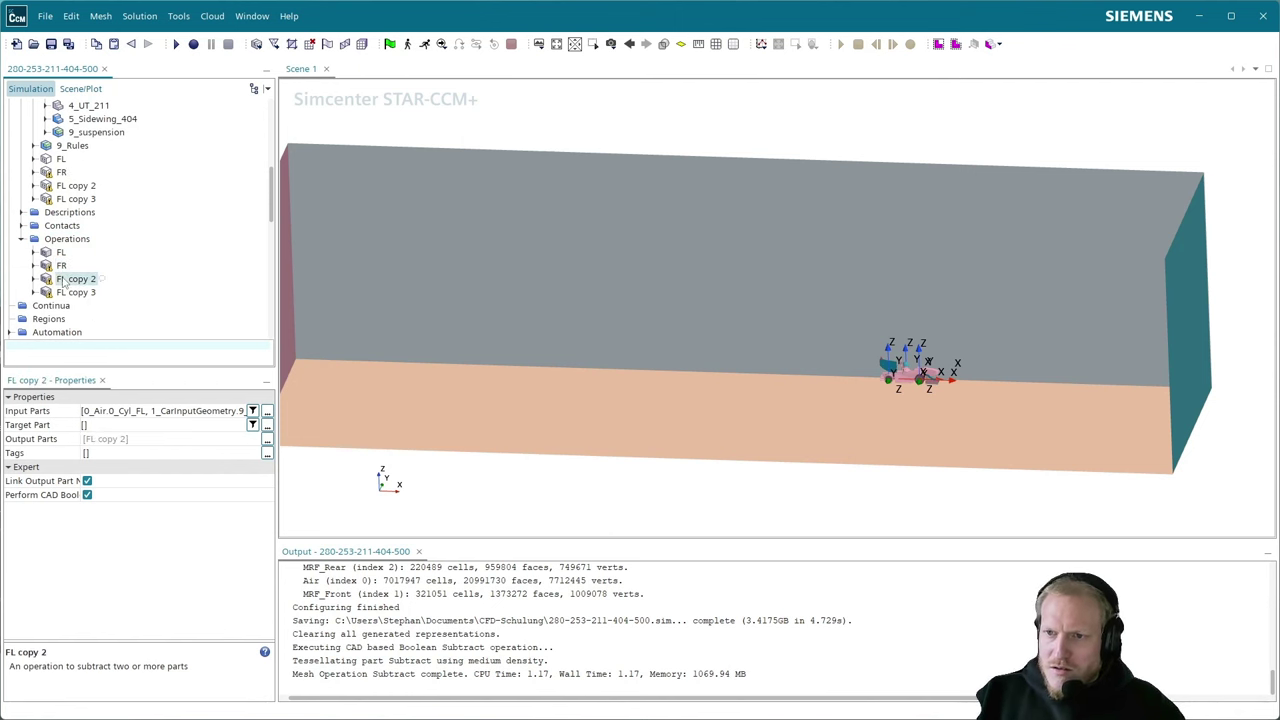
pyautogui.press('F2')
pyautogui.press('Left')
pyautogui.press('BackSpace')
pyautogui.press('BackSpace')
pyautogui.press('BackSpace')
pyautogui.press('BackSpace')
pyautogui.press('BackSpace')
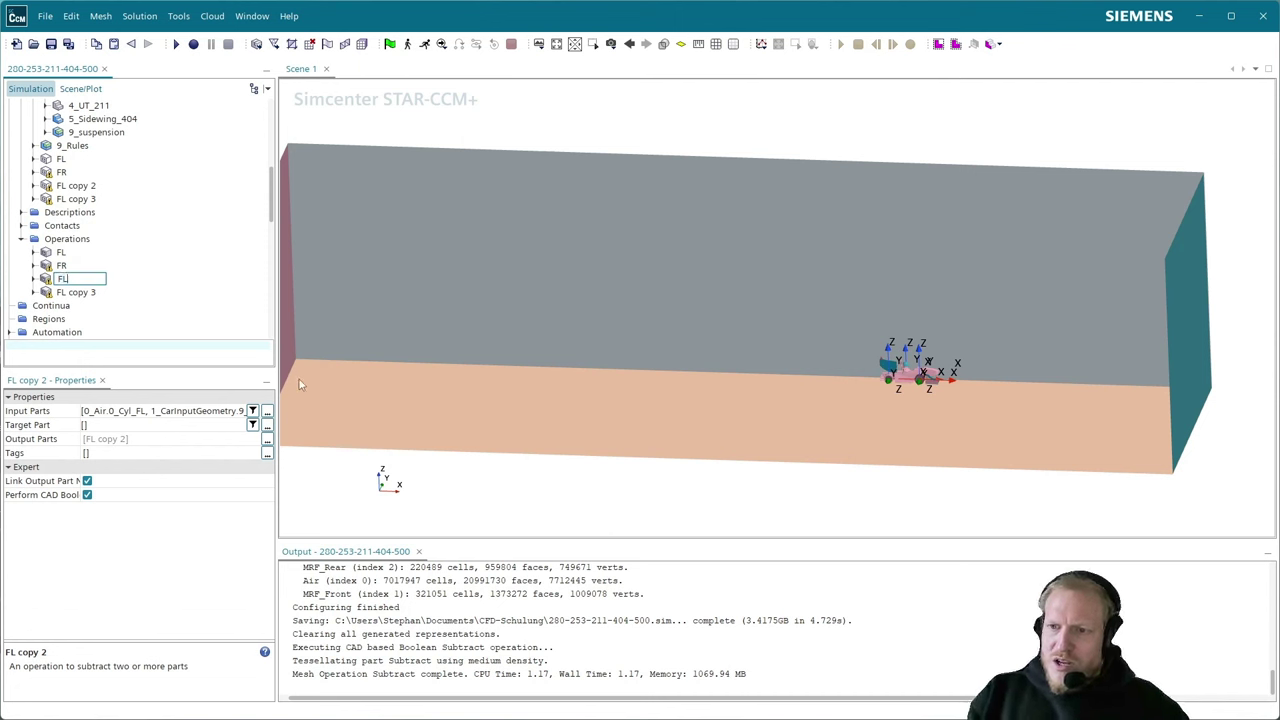
pyautogui.press('Return')
pyautogui.press('F2')
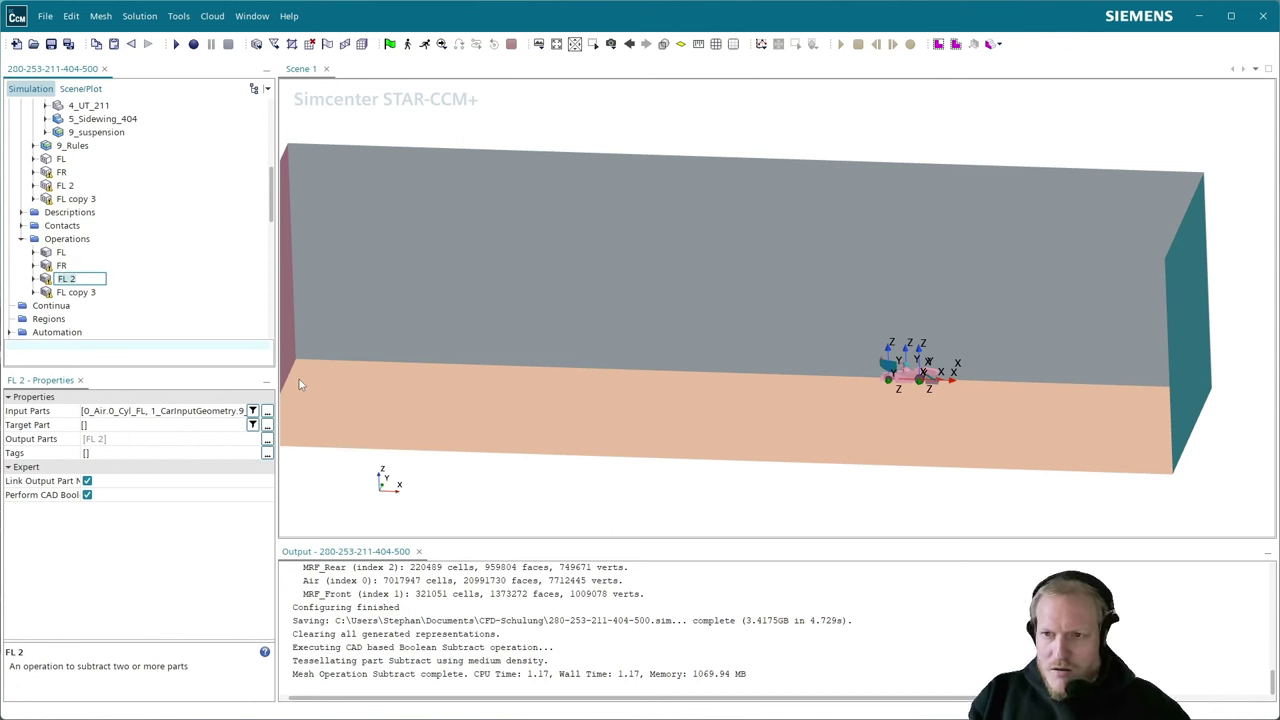
pyautogui.write('RL')
pyautogui.press('Return')
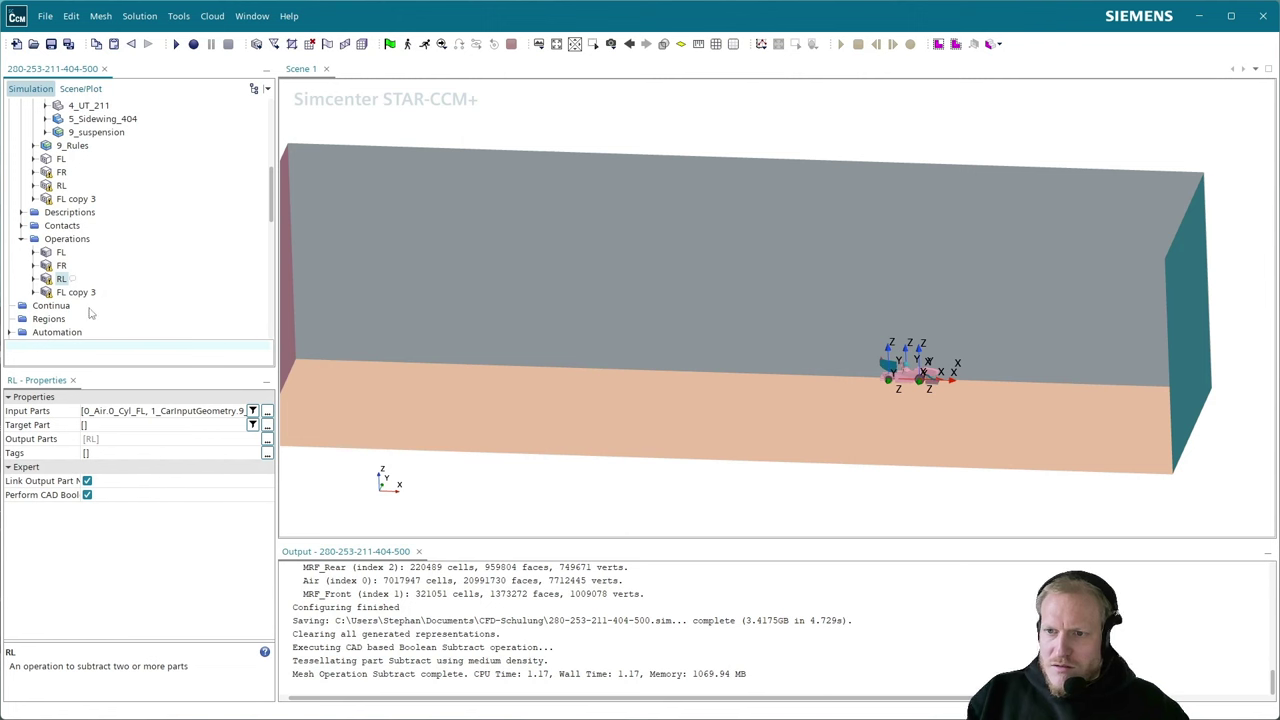
# - Rename the third copy of the FL operation as RR
pyautogui.click(82, 294)
pyautogui.press('F2')
pyautogui.write('RR')
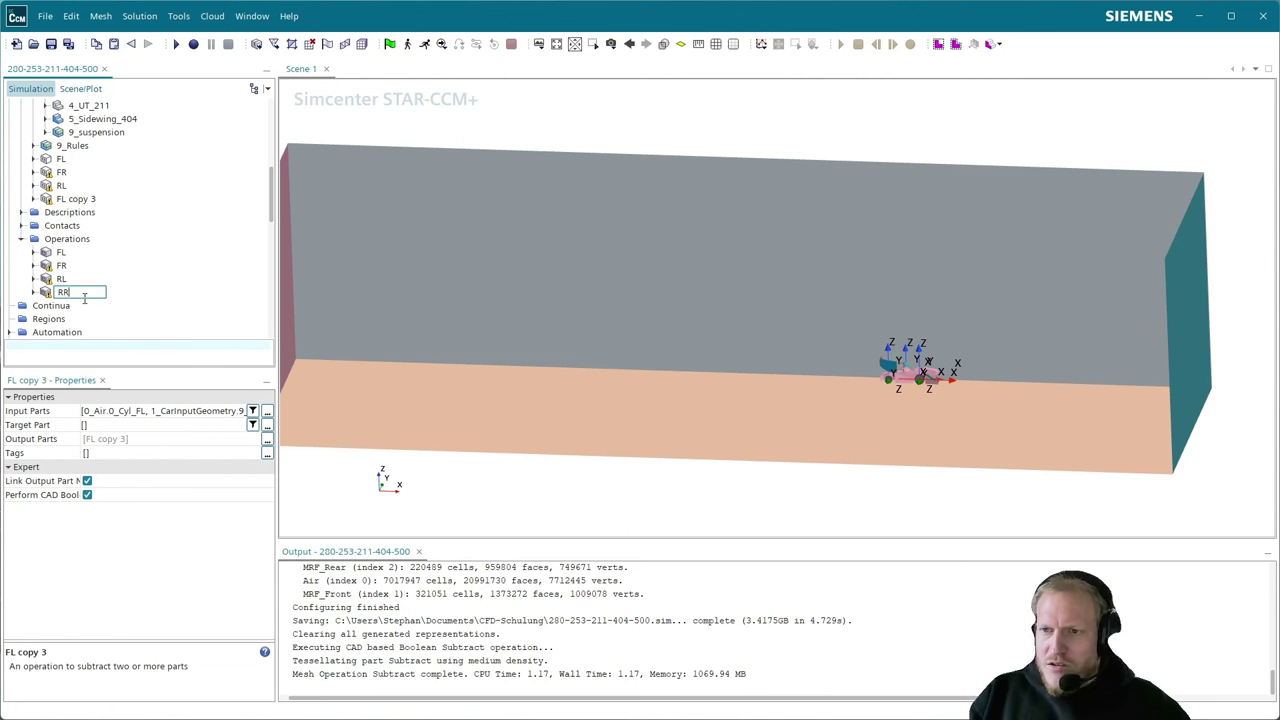
pyautogui.press('Return')
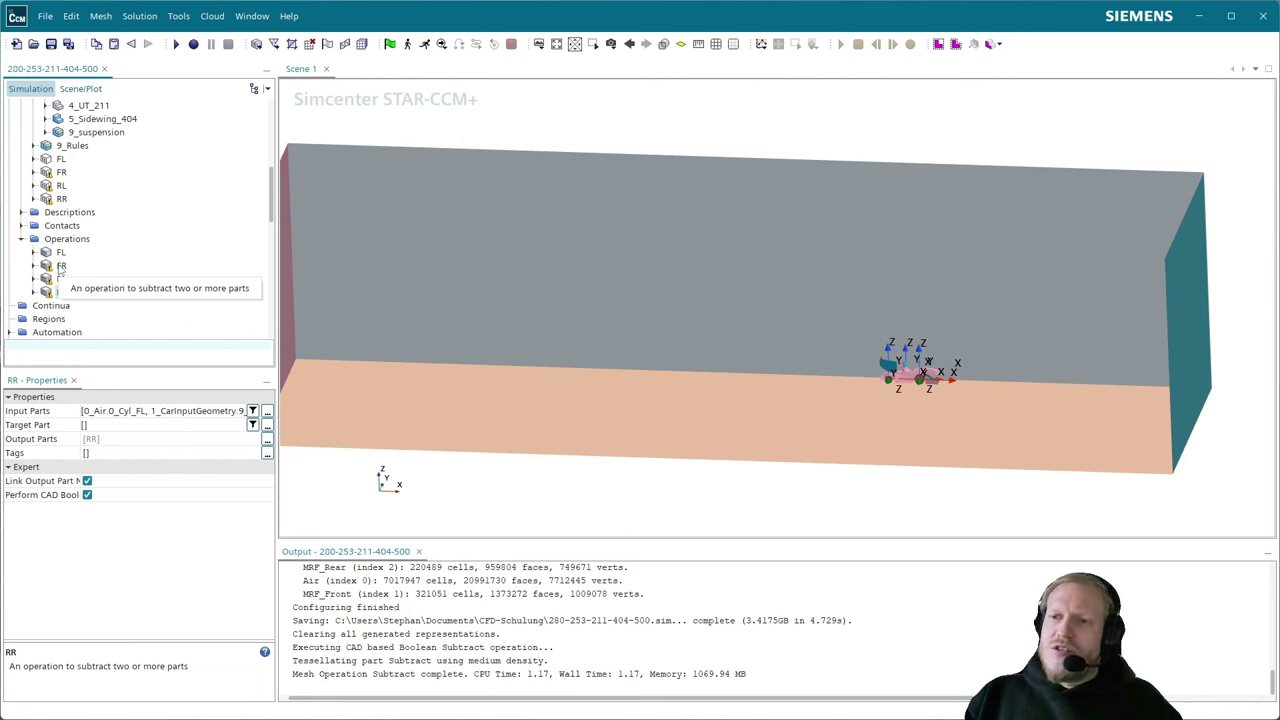
# - Open the FR operation's input parts as a flat list and clear the inherited front-left selection
pyautogui.click(61, 265)
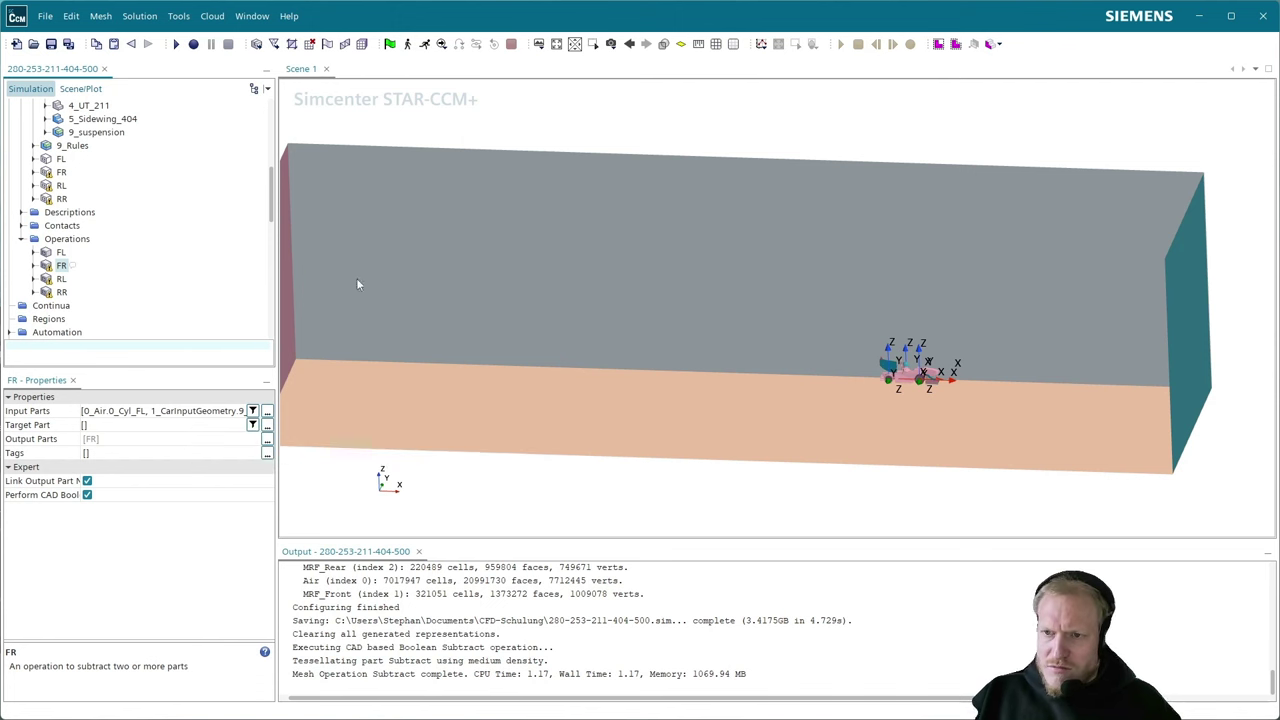
pyautogui.moveTo(358, 285); pyautogui.dragTo(655, 356)
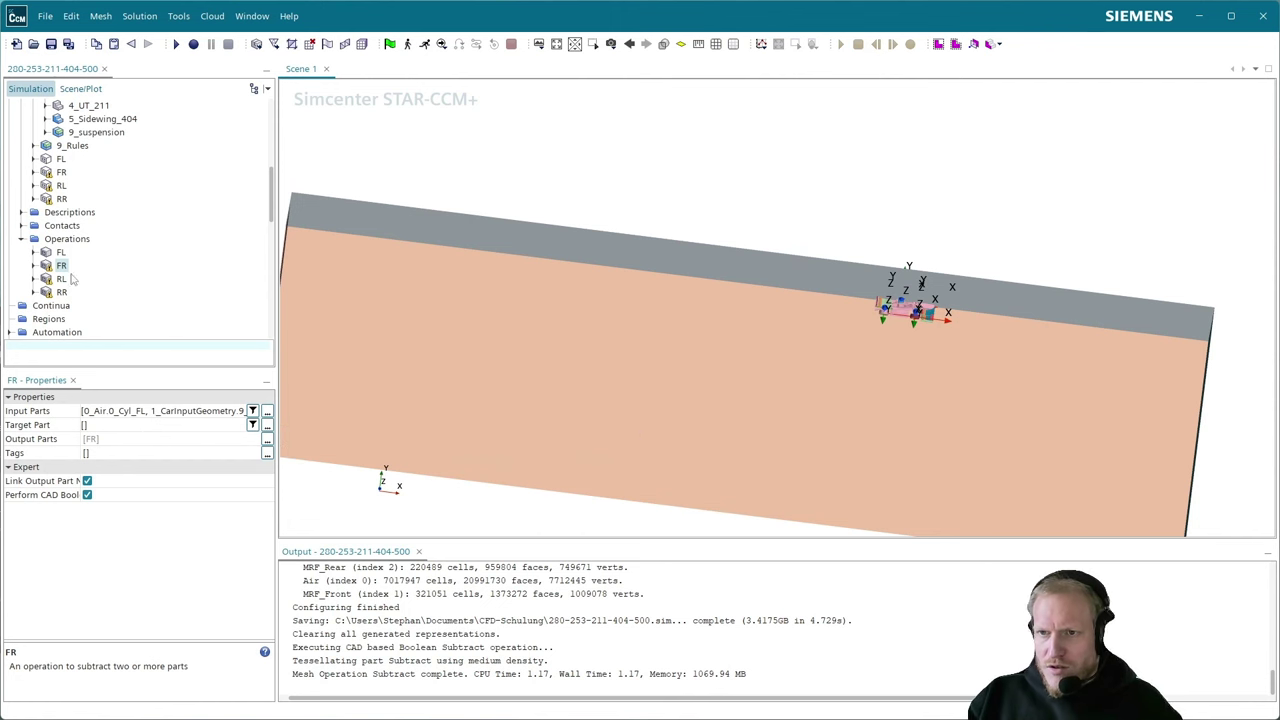
pyautogui.click(126, 416)
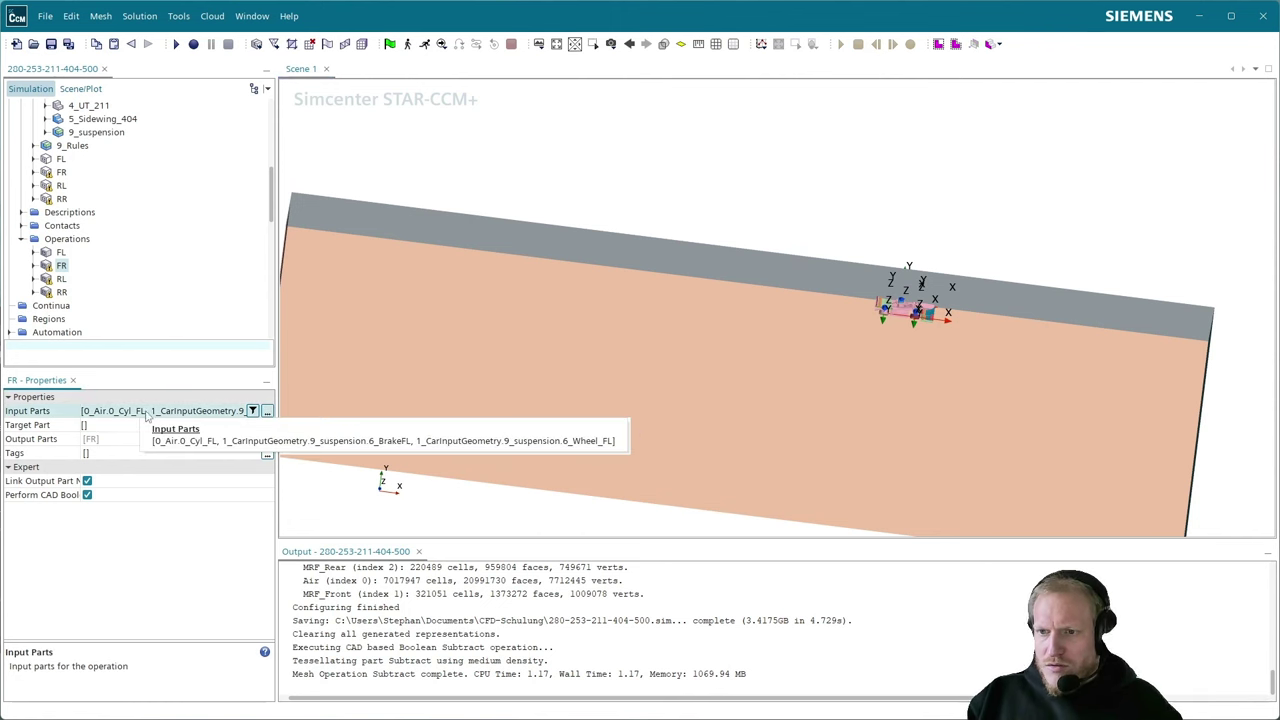
pyautogui.click(267, 411)
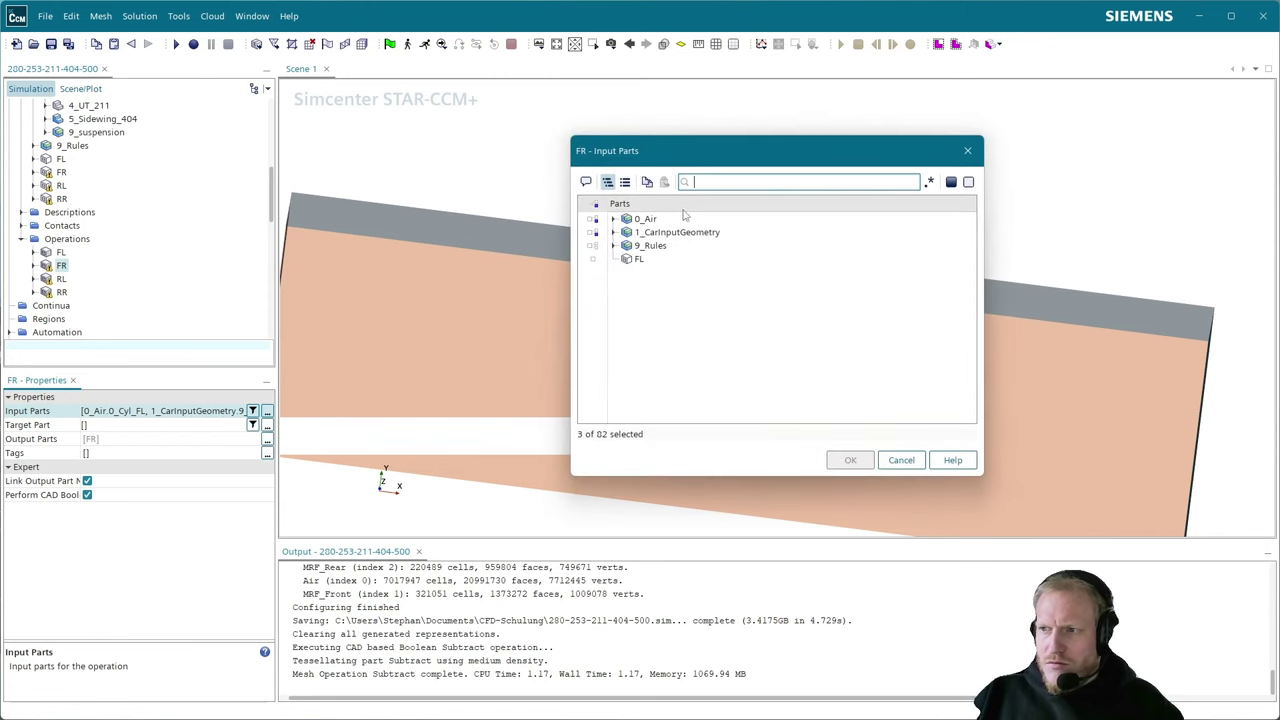
pyautogui.click(624, 181)
pyautogui.click(596, 204)
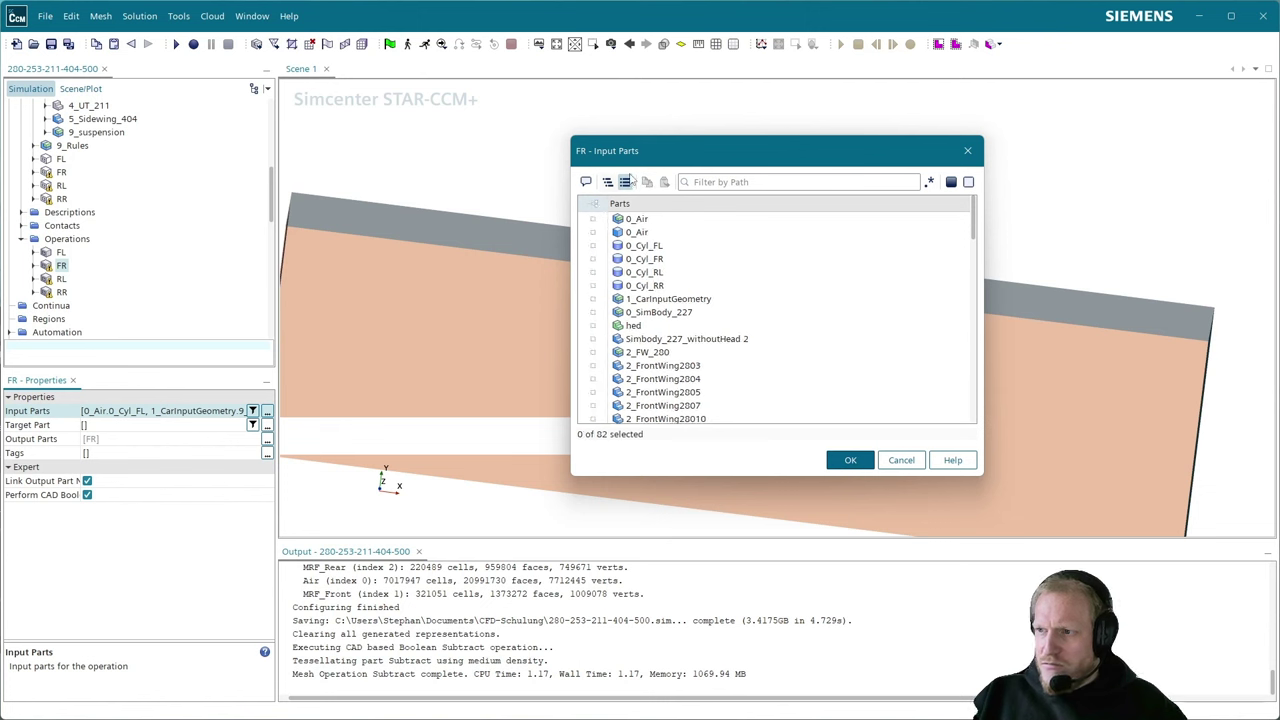
pyautogui.click(625, 182)
pyautogui.click(596, 204)
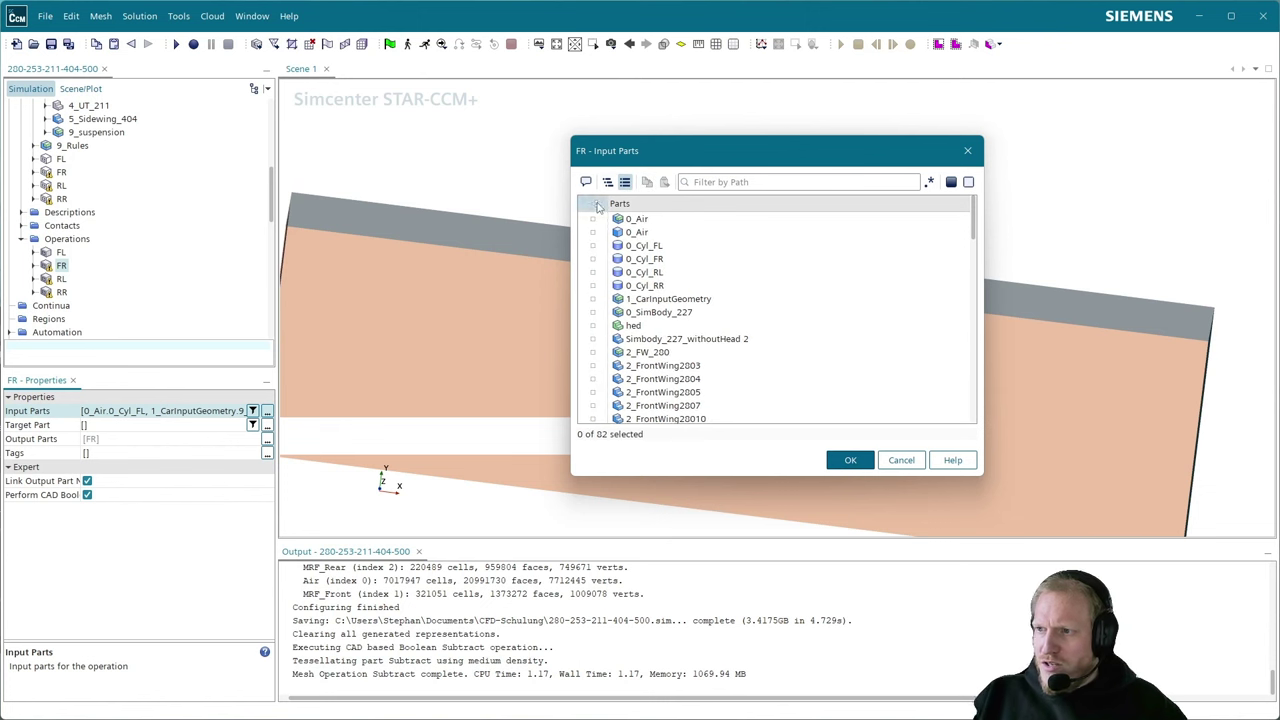
pyautogui.click(596, 204)
# - Select 0_Cyl_FR and 8_Wheel_FR as the input parts of the FR operation
pyautogui.click(746, 182)
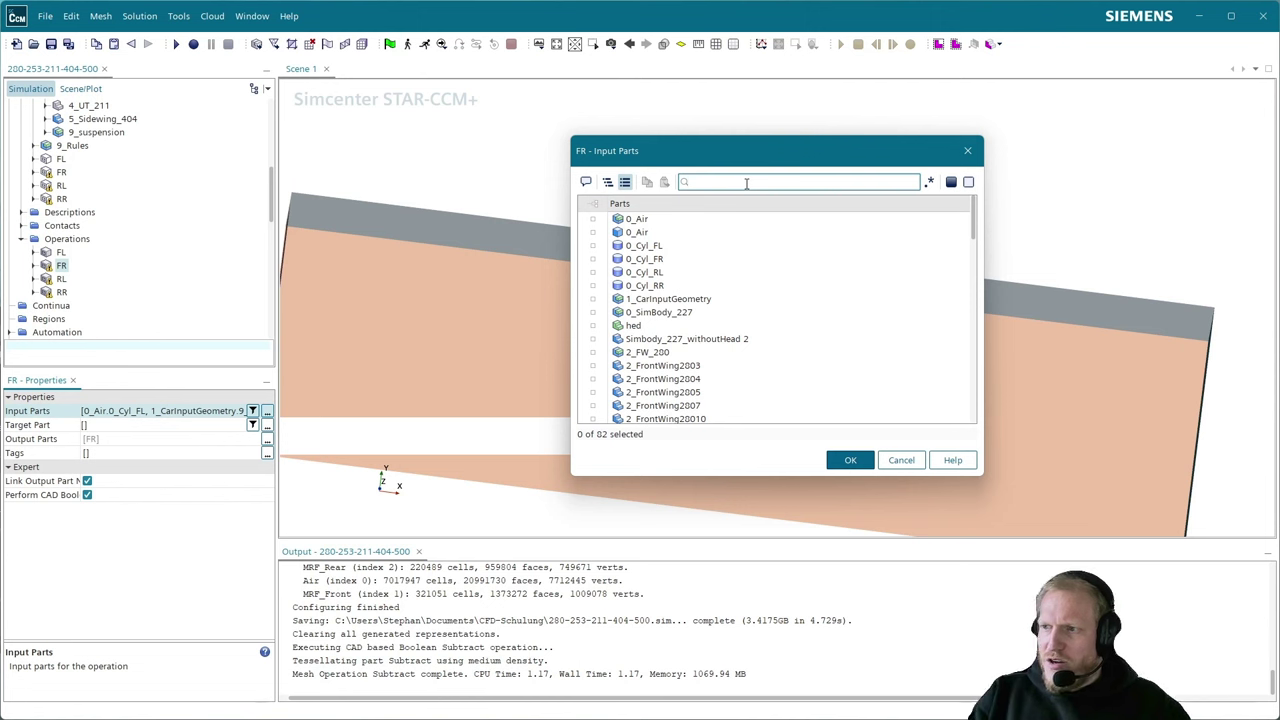
pyautogui.write('FR')
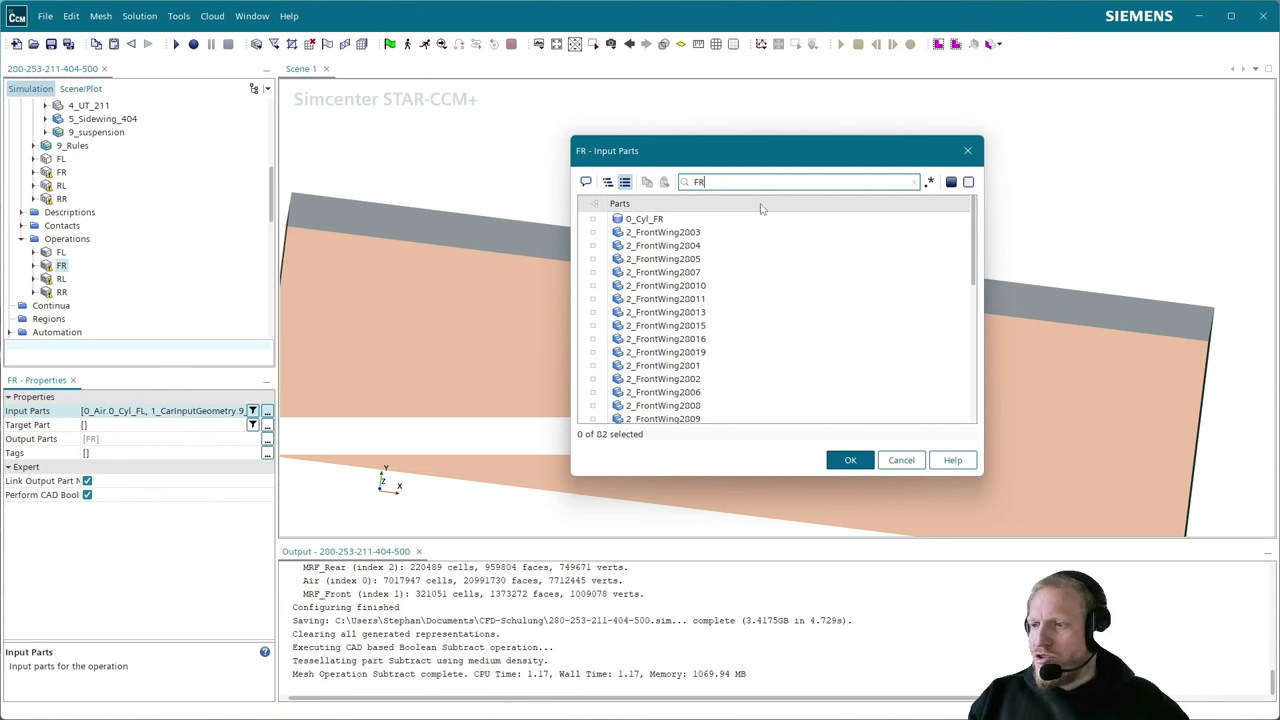
pyautogui.press('BackSpace')
pyautogui.press('BackSpace')
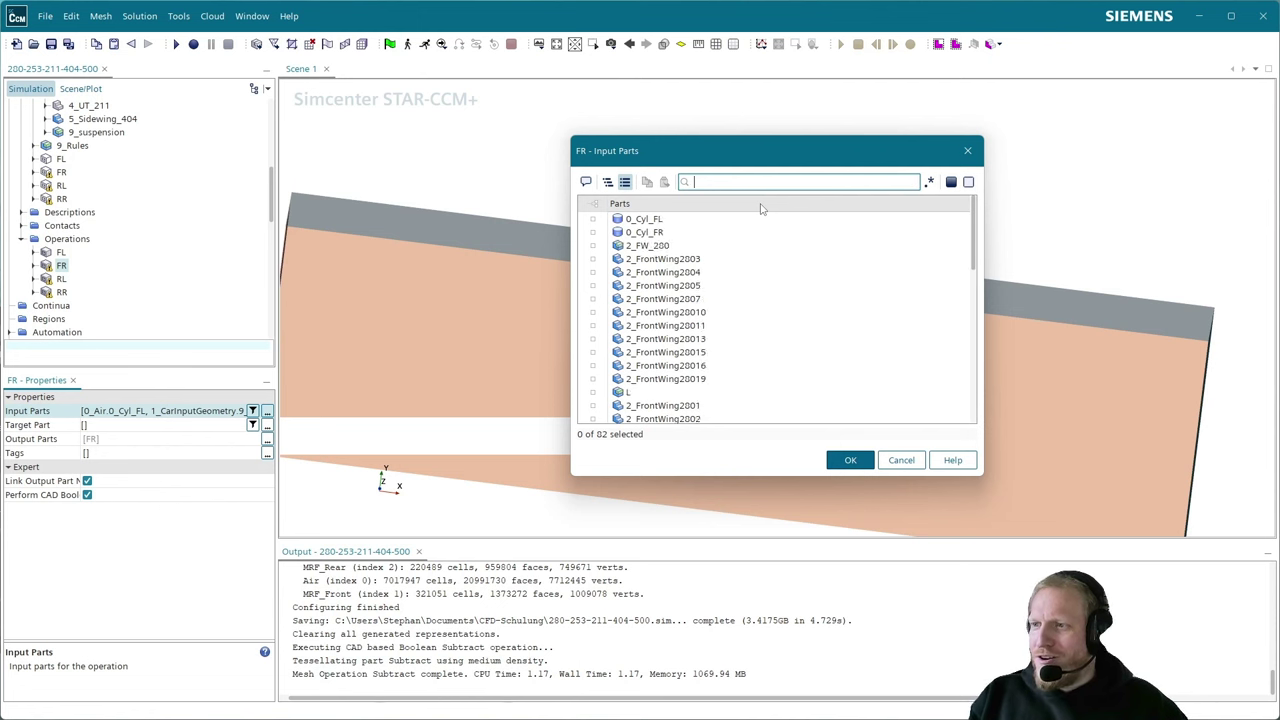
pyautogui.write('FR')
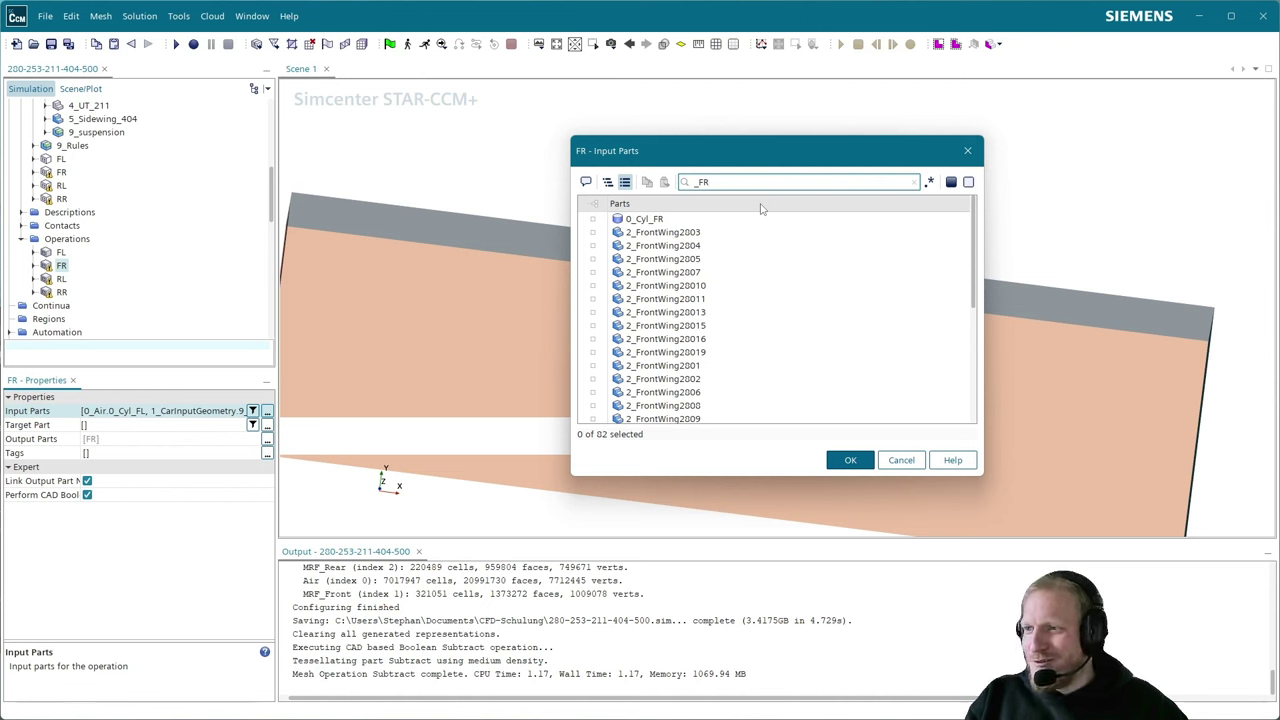
pyautogui.click(670, 218)
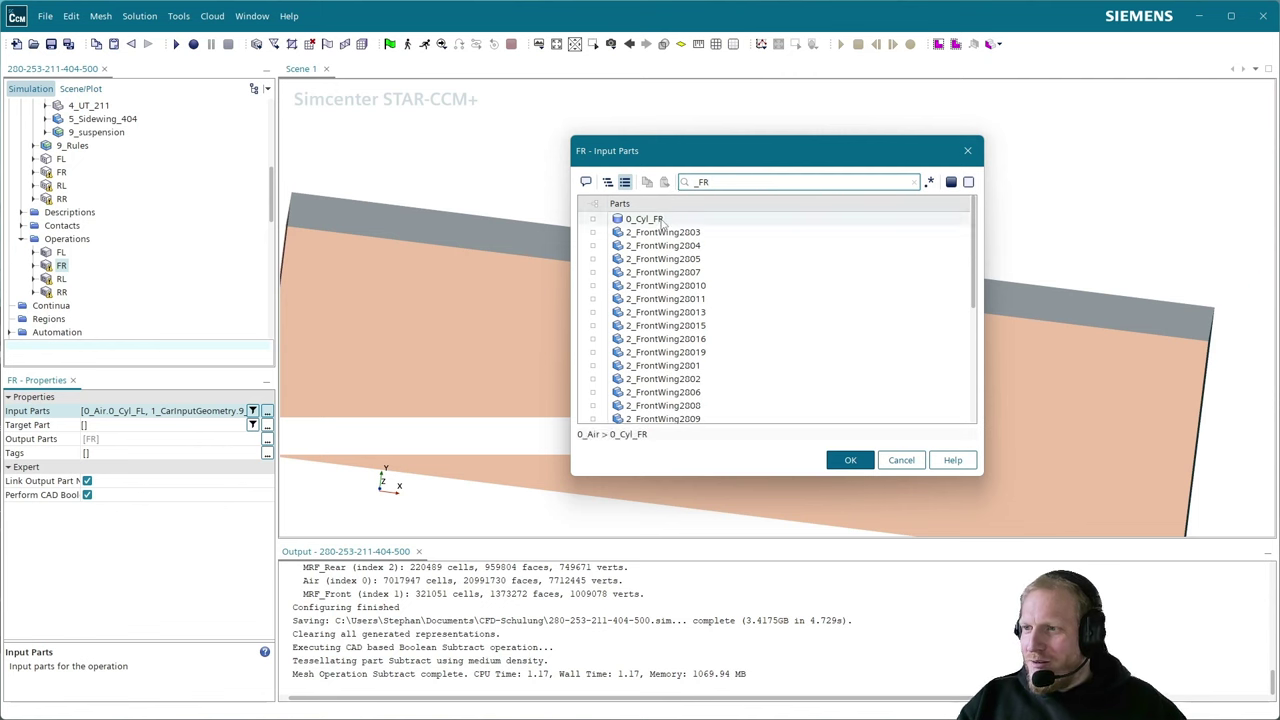
pyautogui.scroll(-3, 729, 313)
pyautogui.scroll(-2, 729, 313)
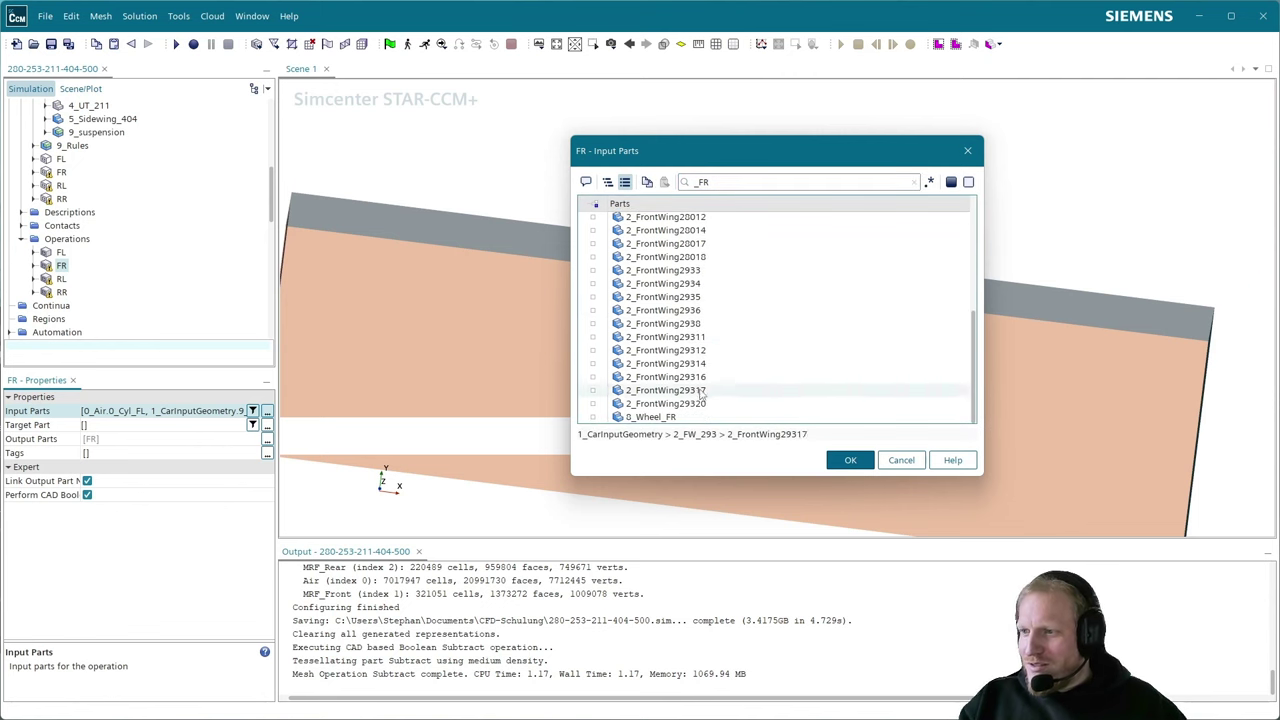
pyautogui.scroll(5, 717, 355)
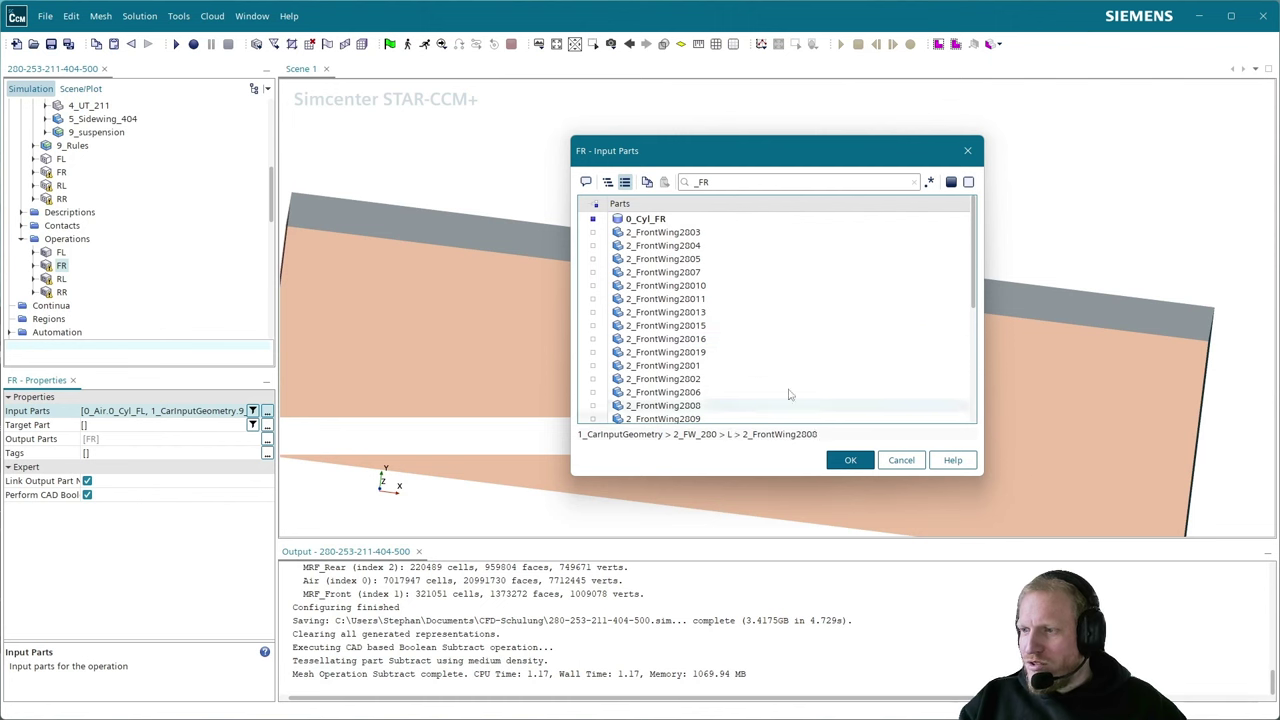
pyautogui.scroll(-5, 693, 347)
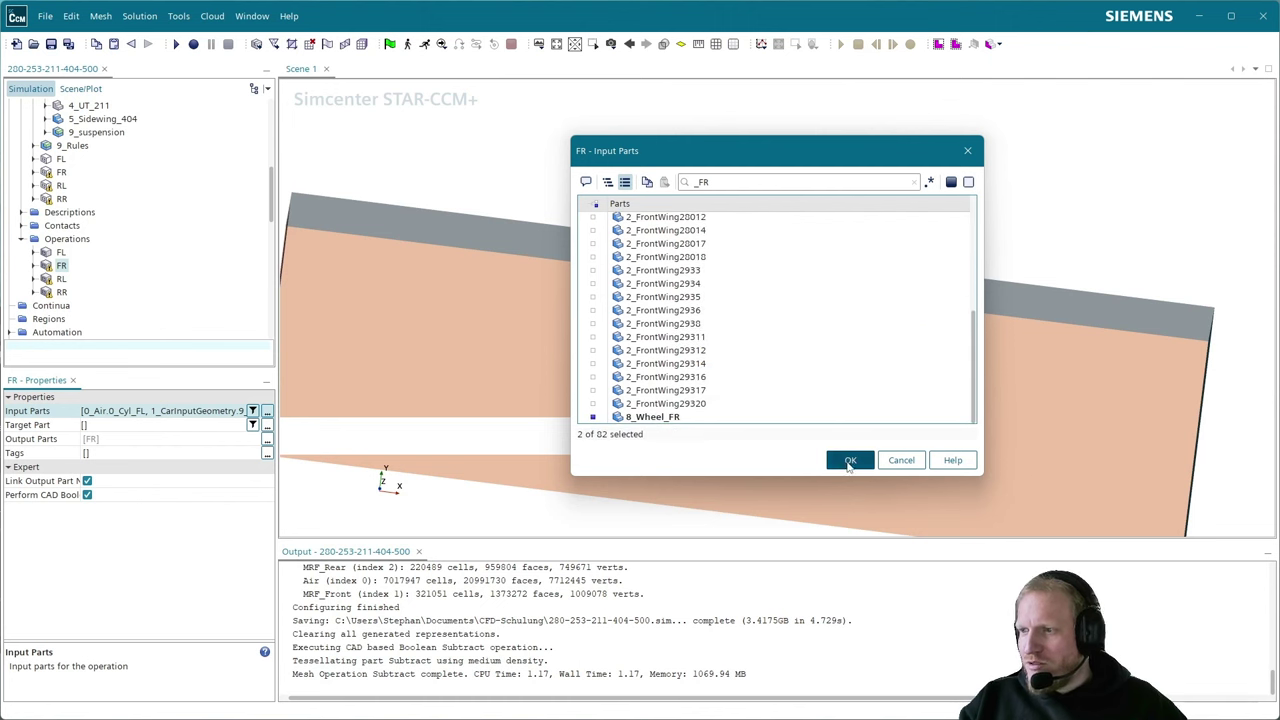
pyautogui.click(850, 460)
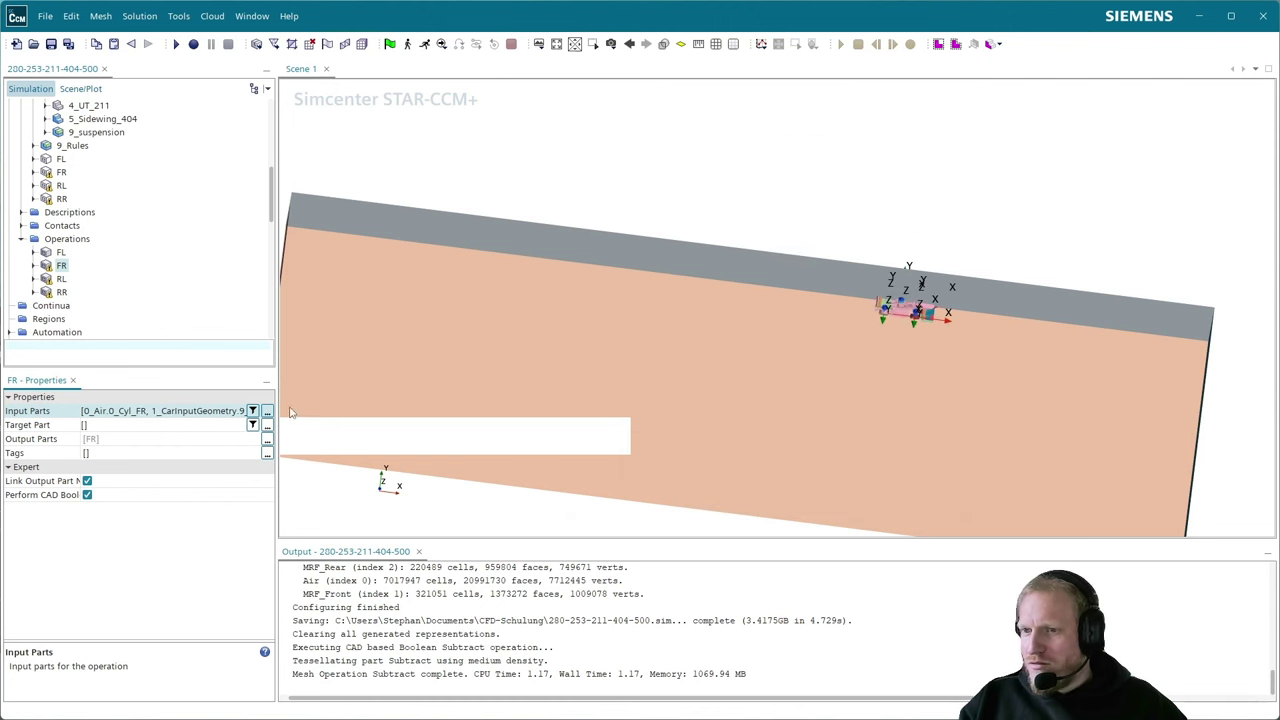
# - Add 8_BrakeFR to the FR operation's input parts and set 0_Cyl_FR as its target part
pyautogui.click(267, 411)
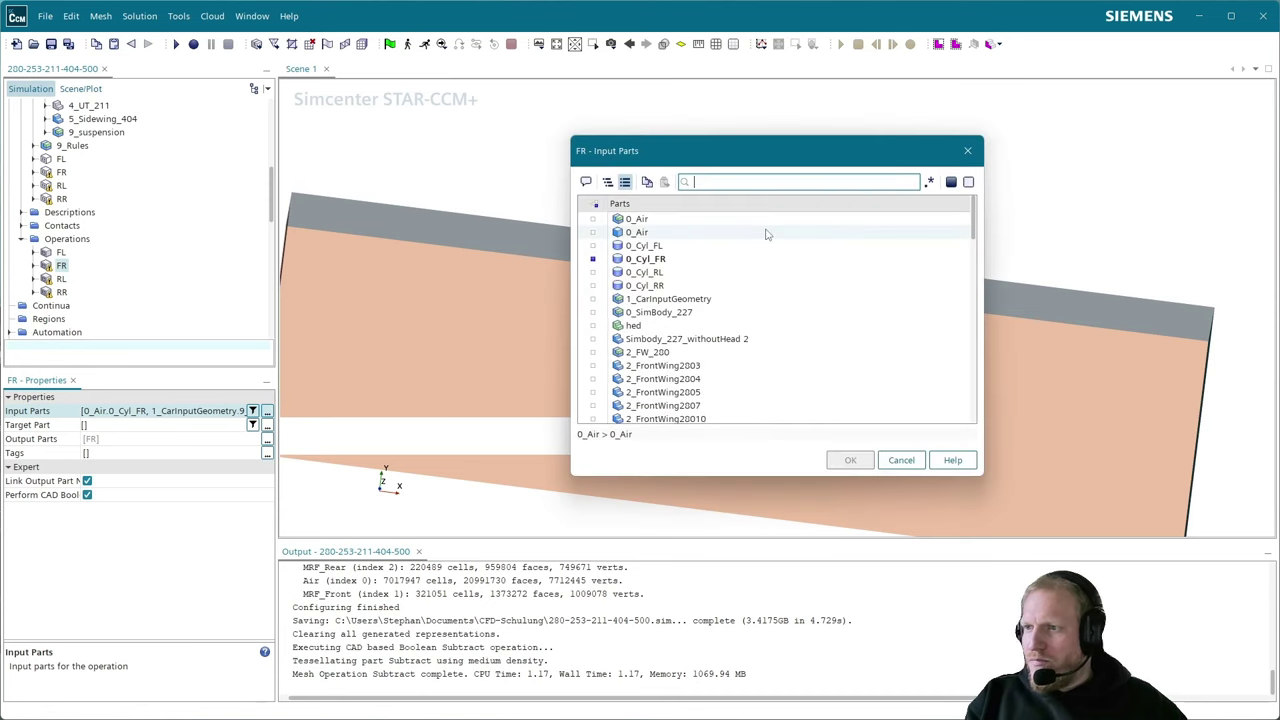
pyautogui.write('FR')
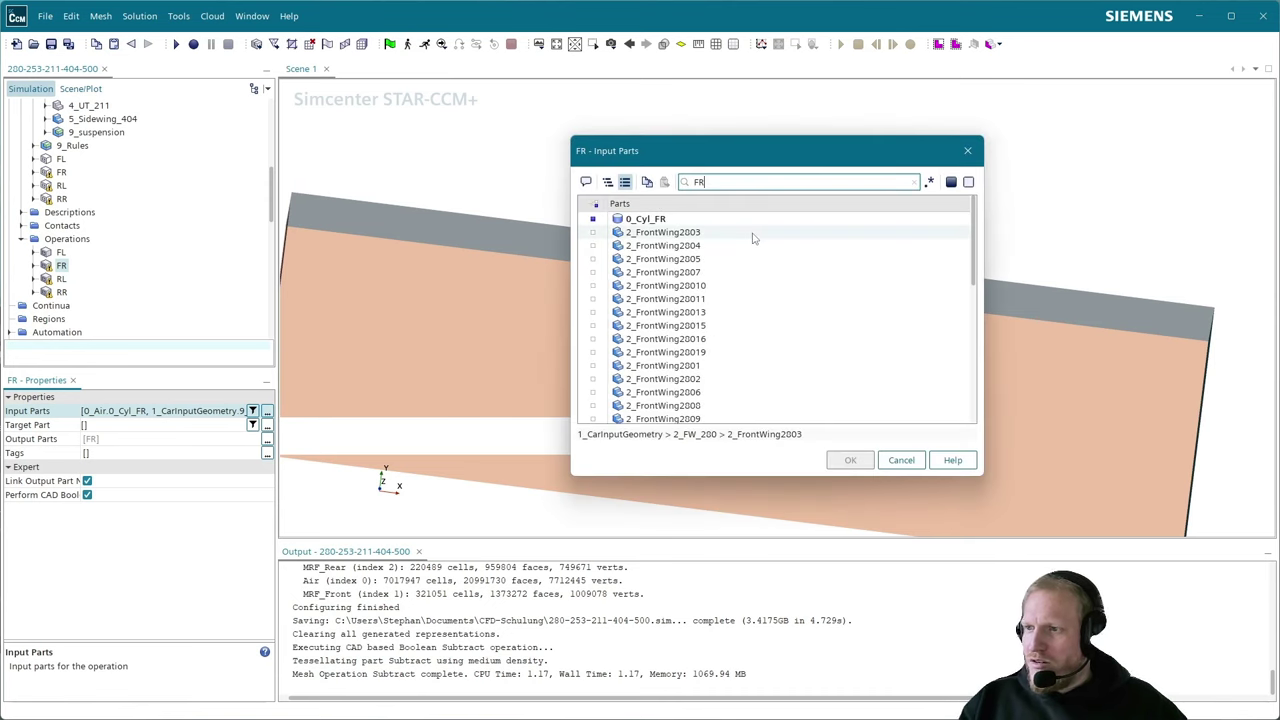
pyautogui.scroll(-15, 760, 240)
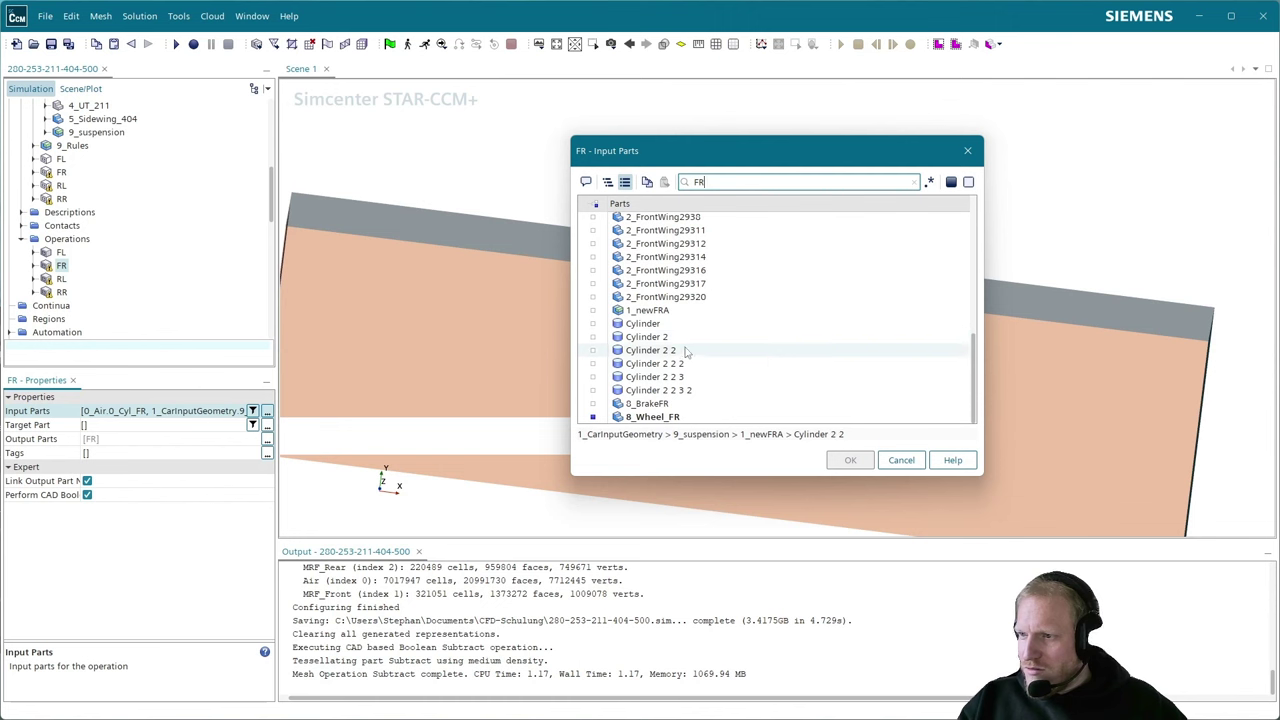
pyautogui.click(690, 406)
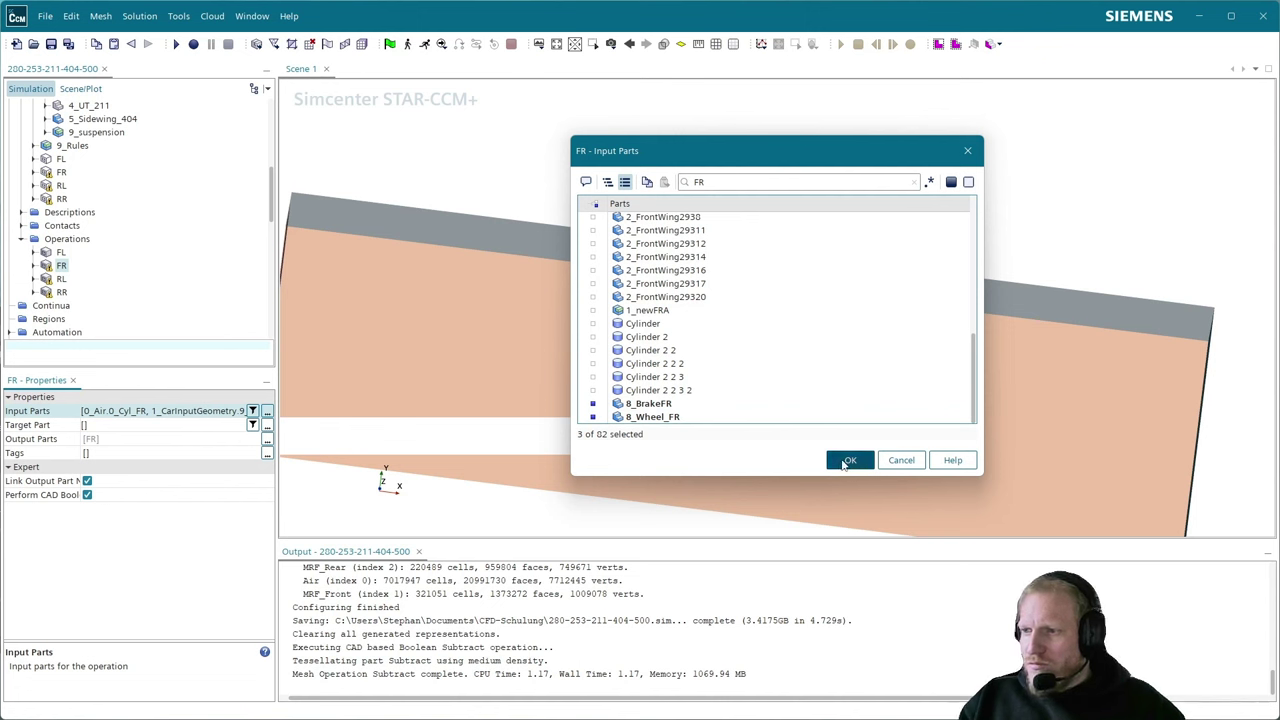
pyautogui.scroll(5, 751, 334)
pyautogui.scroll(-5, 751, 334)
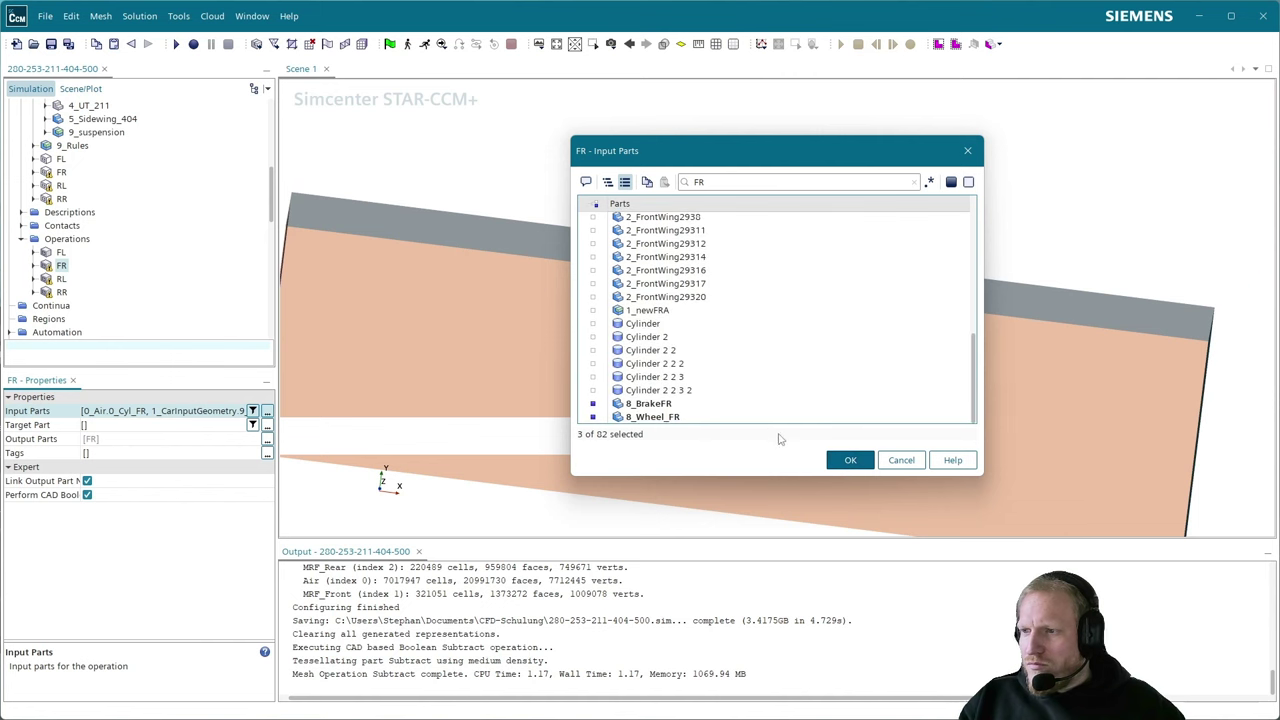
pyautogui.click(848, 459)
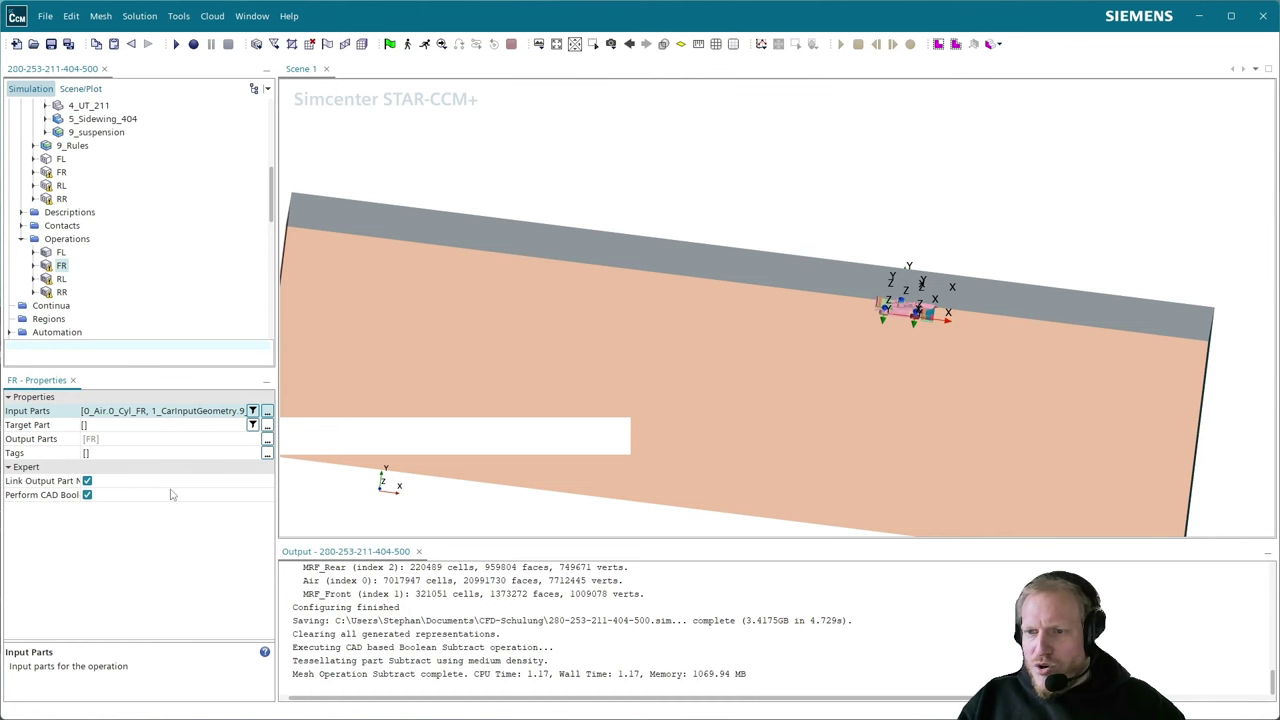
pyautogui.click(227, 430)
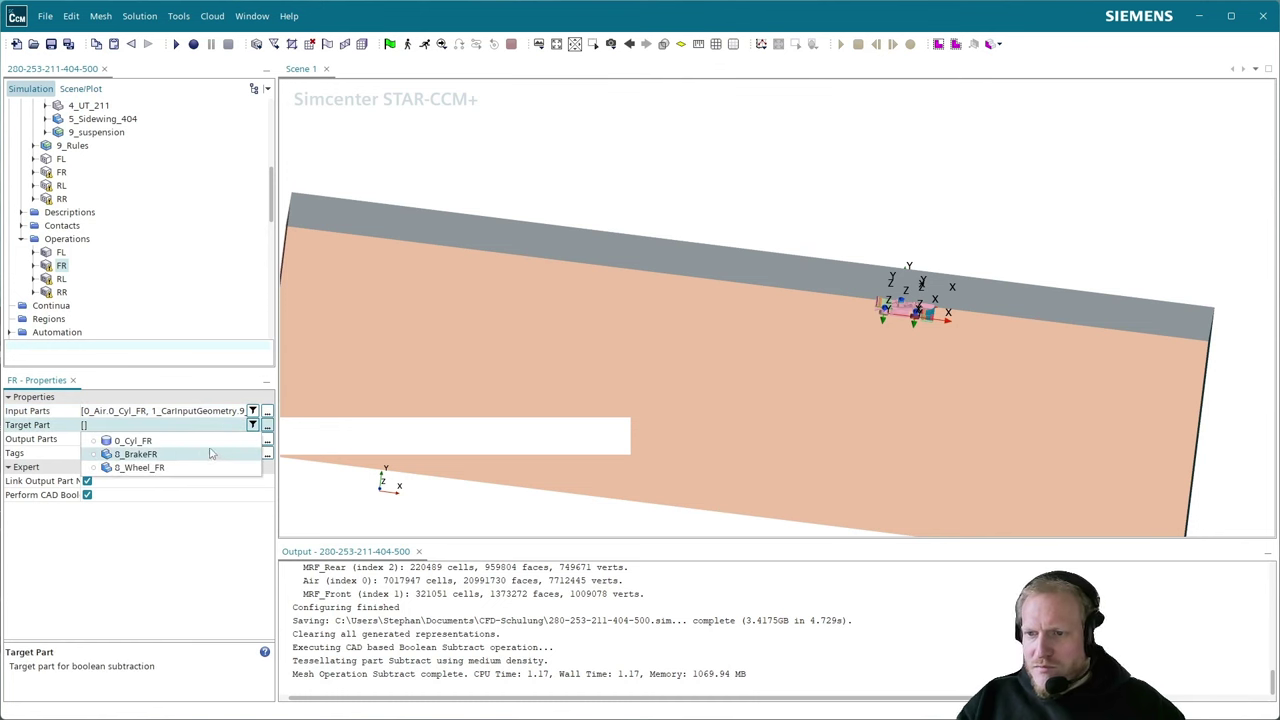
pyautogui.click(217, 456)
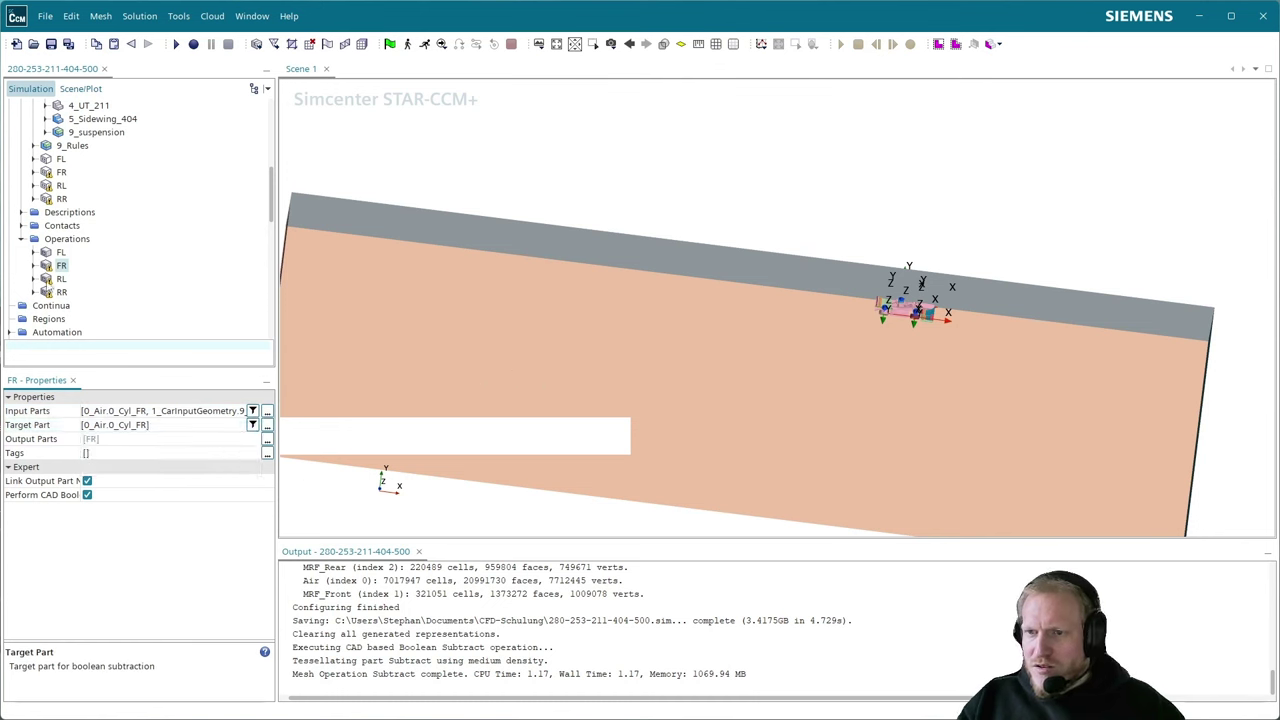
# - Replace the RL operation's inherited input parts with 0_Cyl_RL, 7_BrakeRL and 7_Wheel_RL
pyautogui.click(56, 280)
pyautogui.click(267, 411)
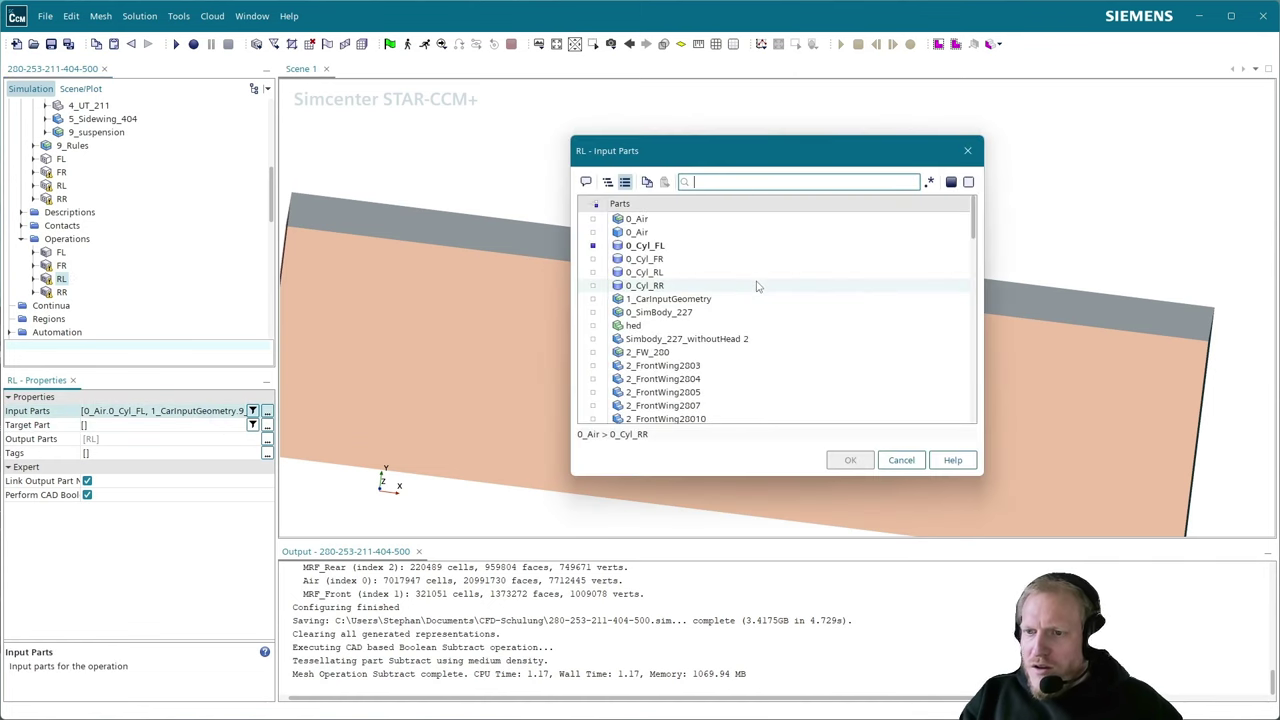
pyautogui.write('RL')
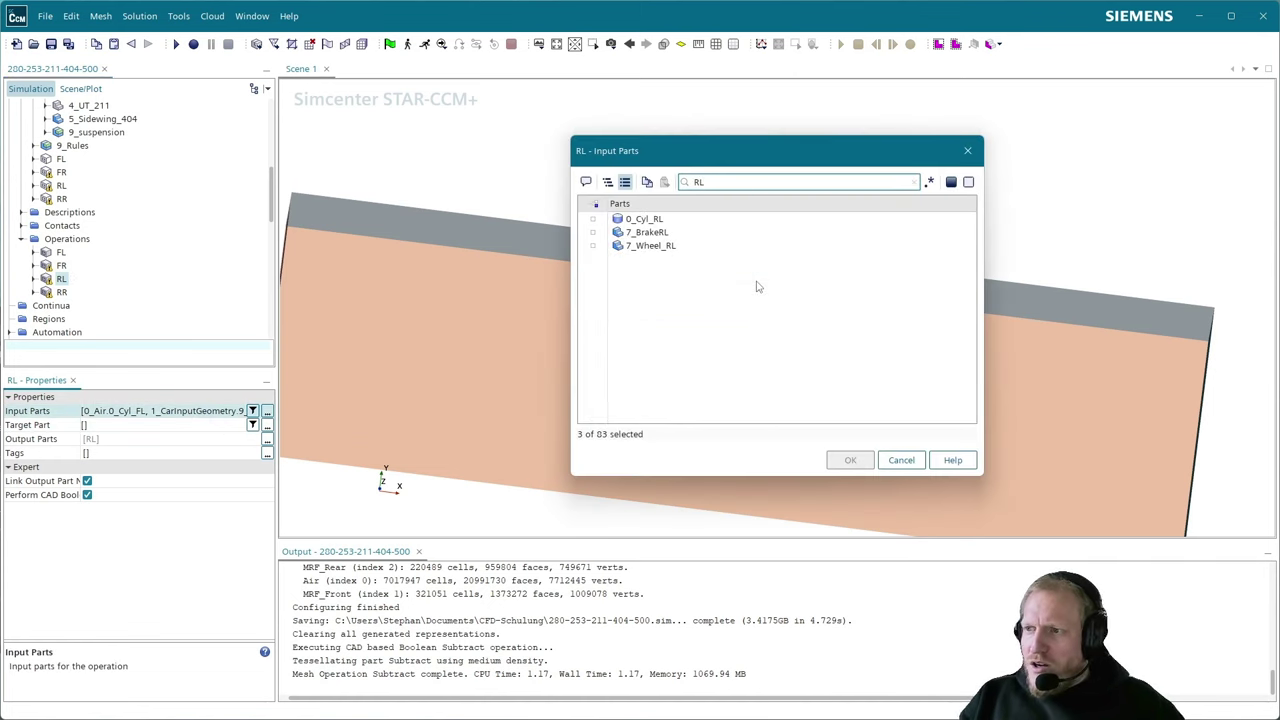
pyautogui.press('BackSpace')
pyautogui.press('BackSpace')
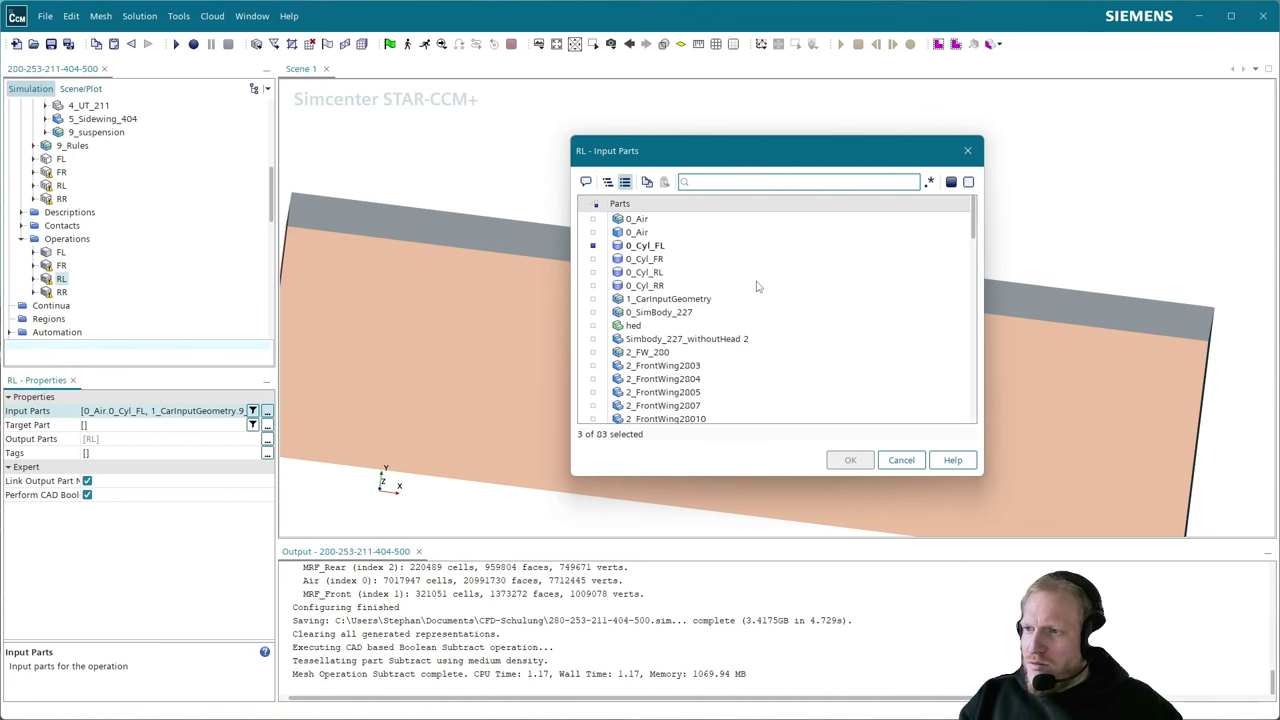
pyautogui.click(596, 203)
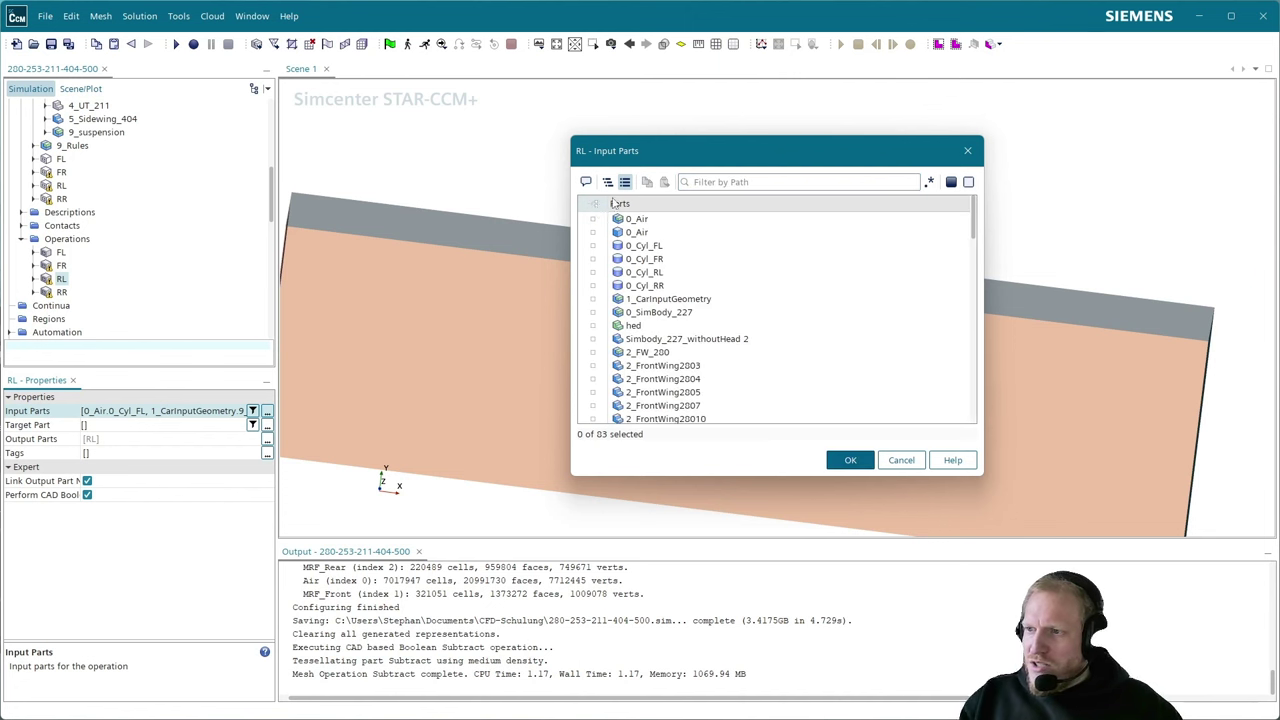
pyautogui.click(715, 179)
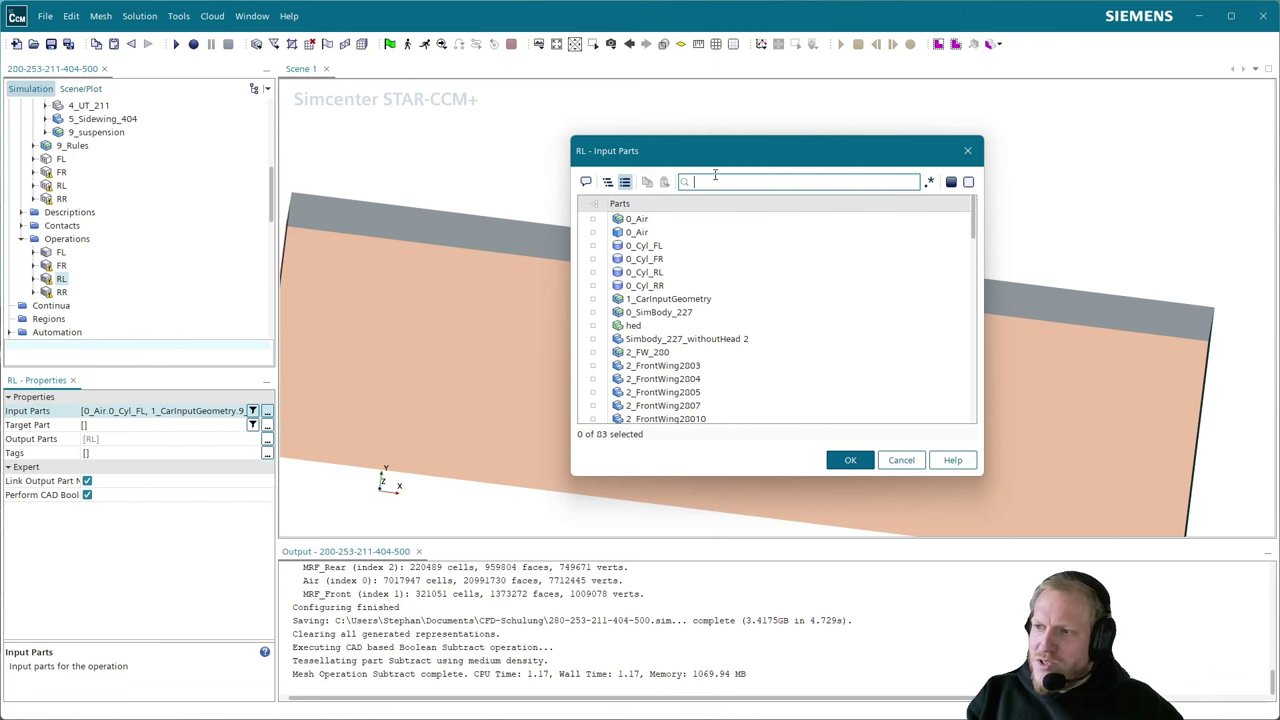
pyautogui.write('RL')
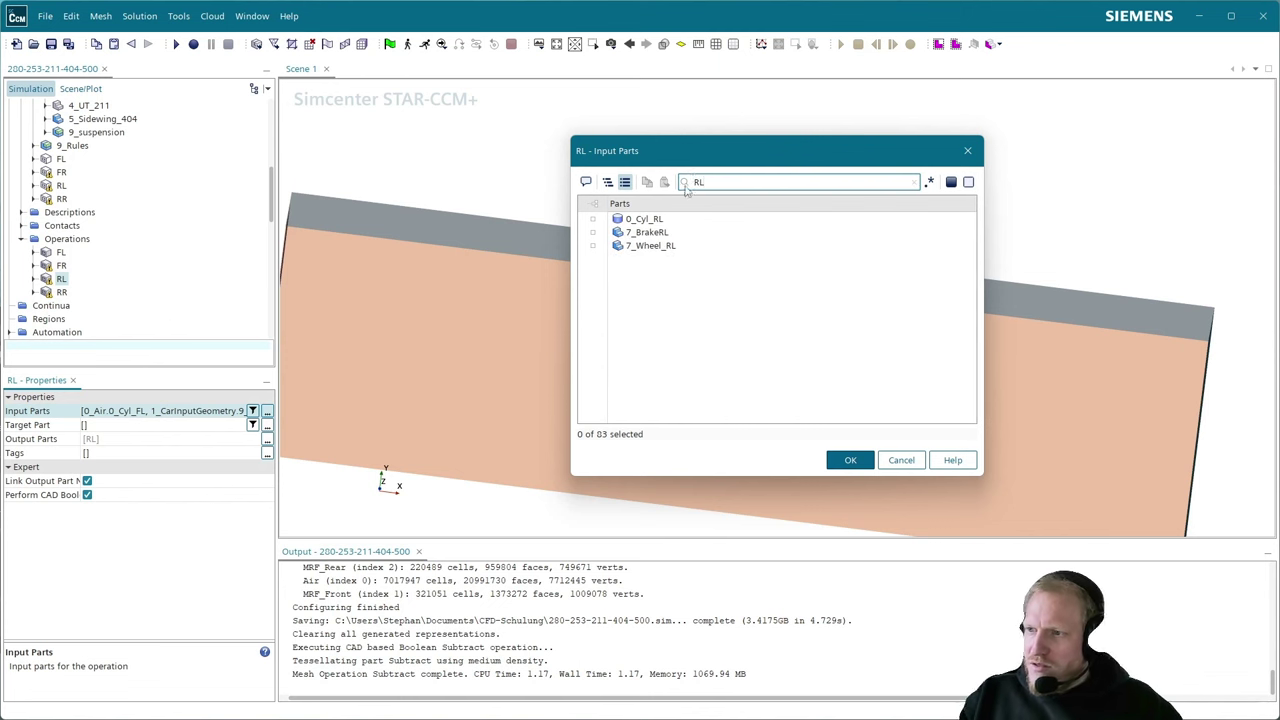
pyautogui.click(596, 204)
pyautogui.click(849, 460)
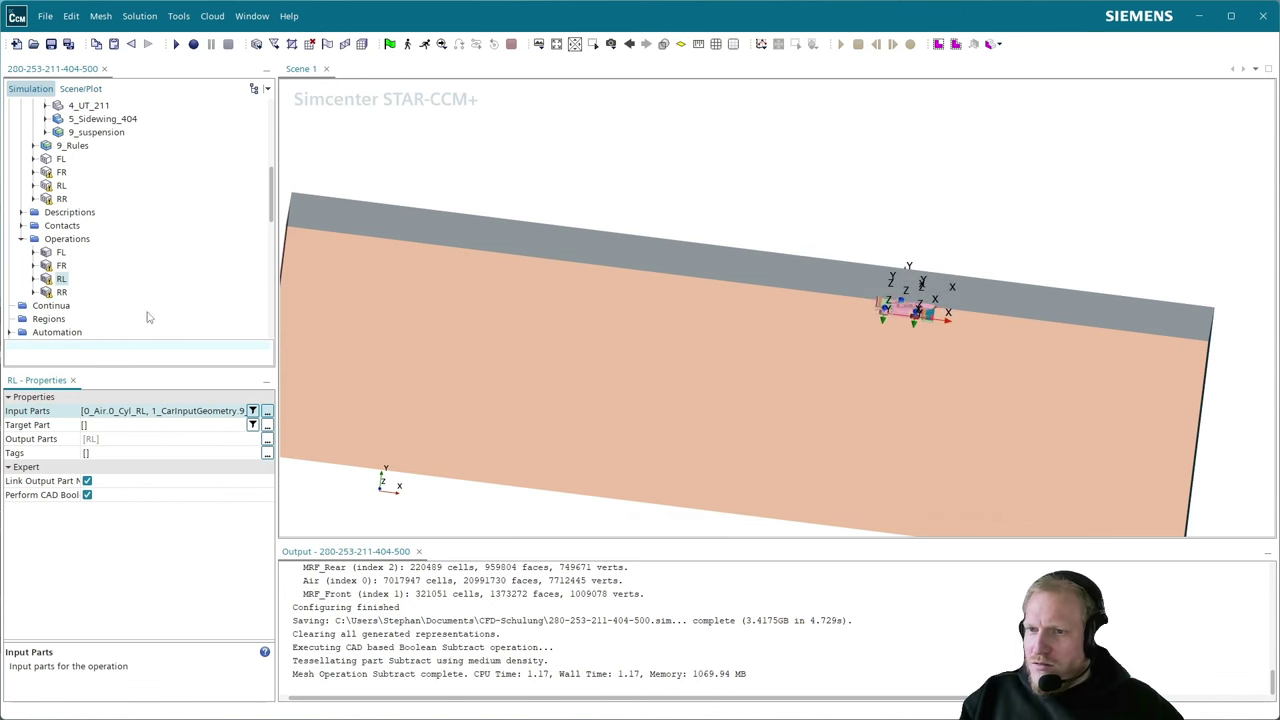
# - Replace the RR operation's inherited input parts with 0_Cyl_RR, 9_BrakeRR and 9_Wheel_RR
pyautogui.click(62, 292)
pyautogui.click(267, 411)
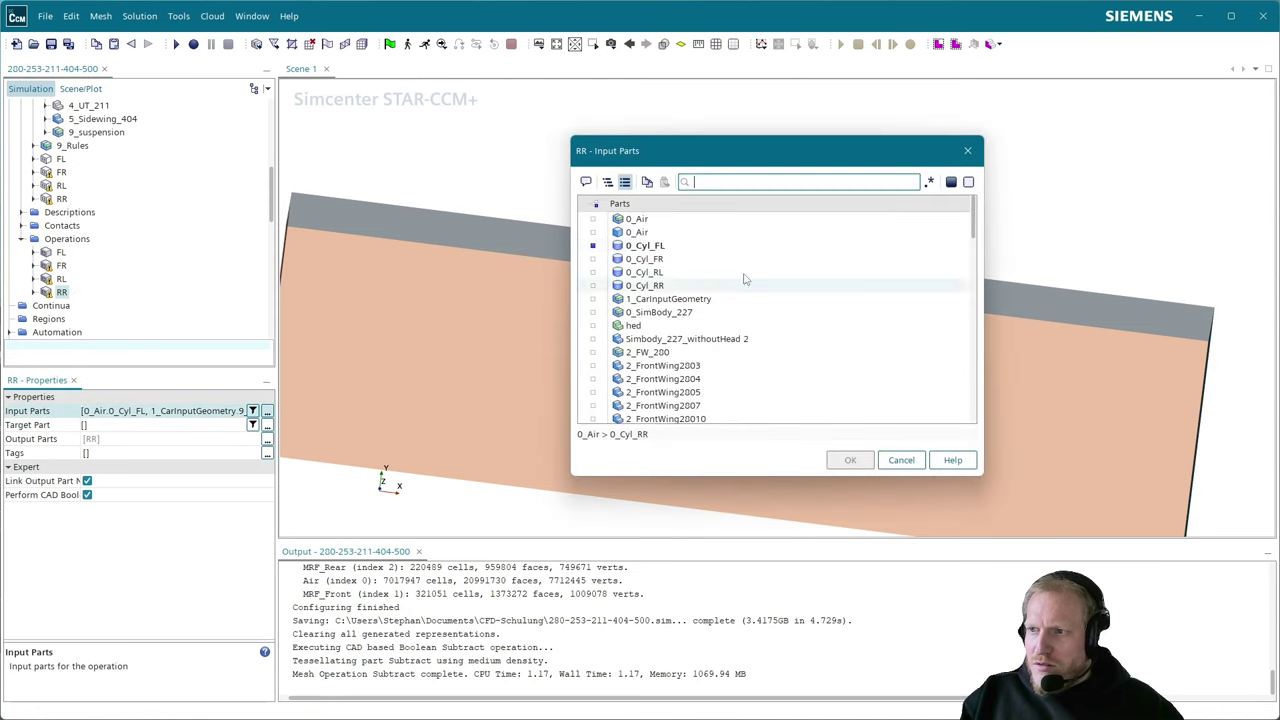
pyautogui.write('RR')
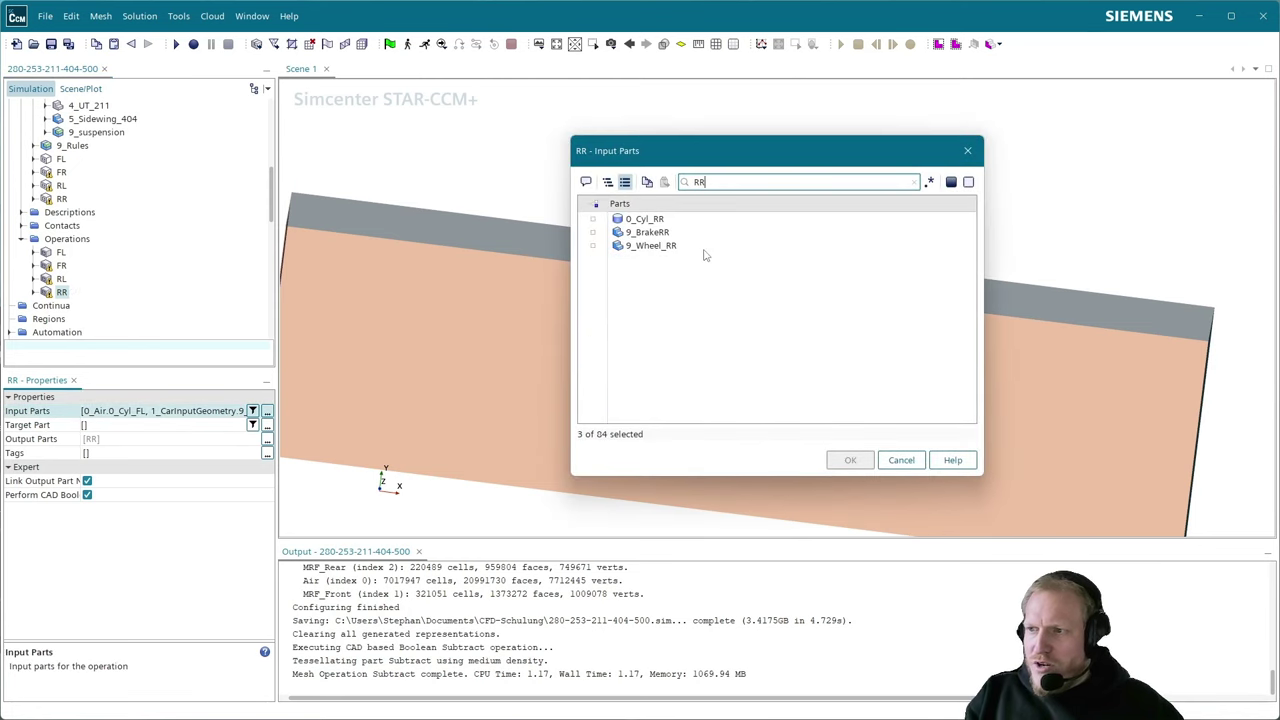
pyautogui.click(596, 205)
pyautogui.click(596, 205)
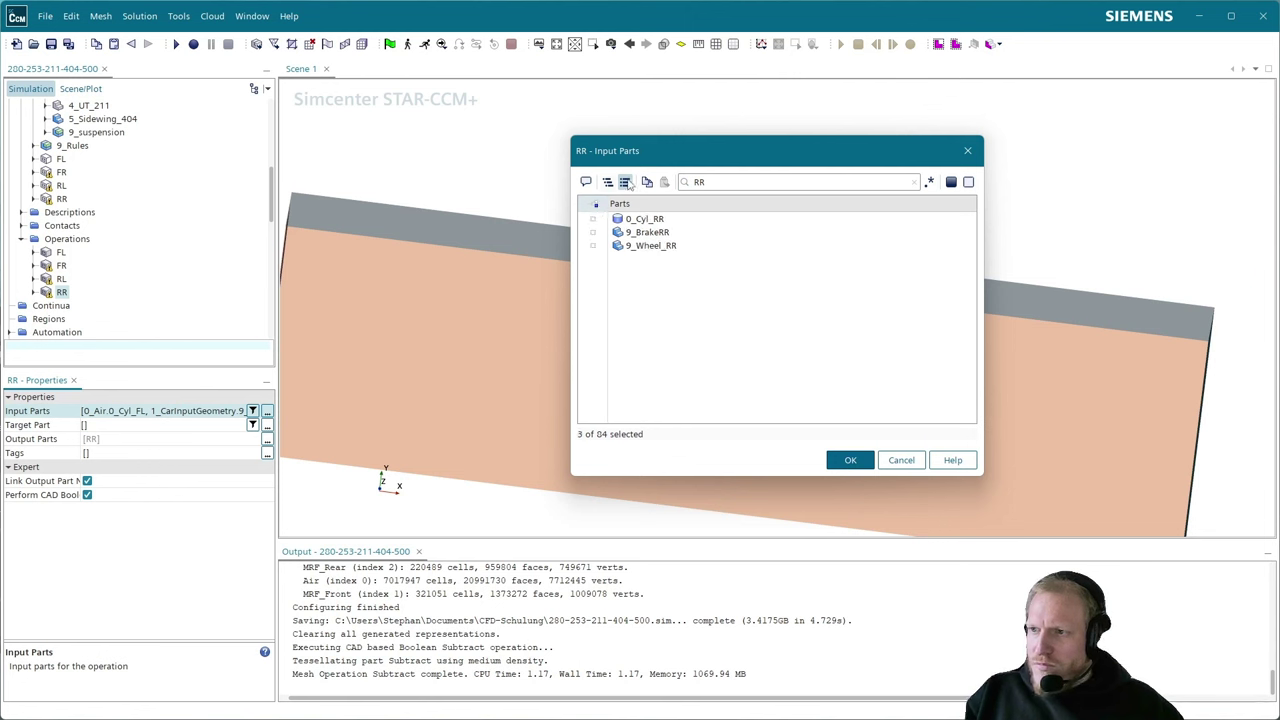
pyautogui.doubleClick(697, 182)
pyautogui.press('BackSpace')
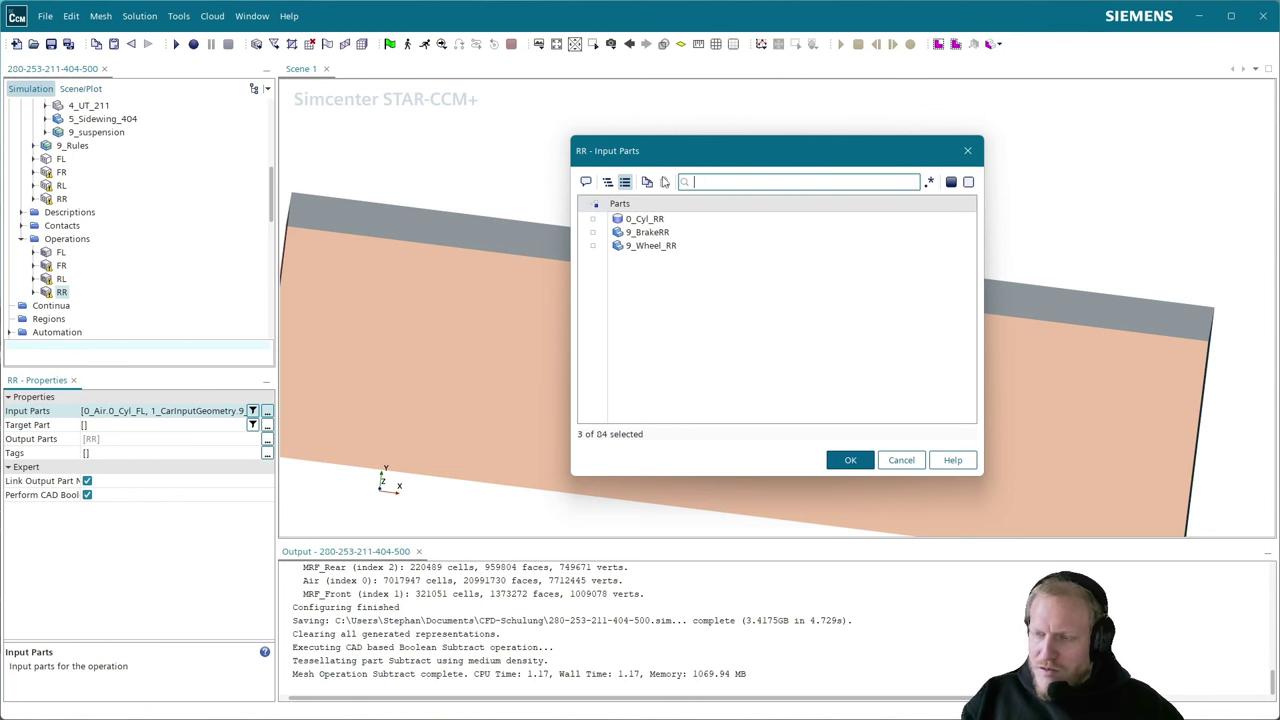
pyautogui.click(596, 205)
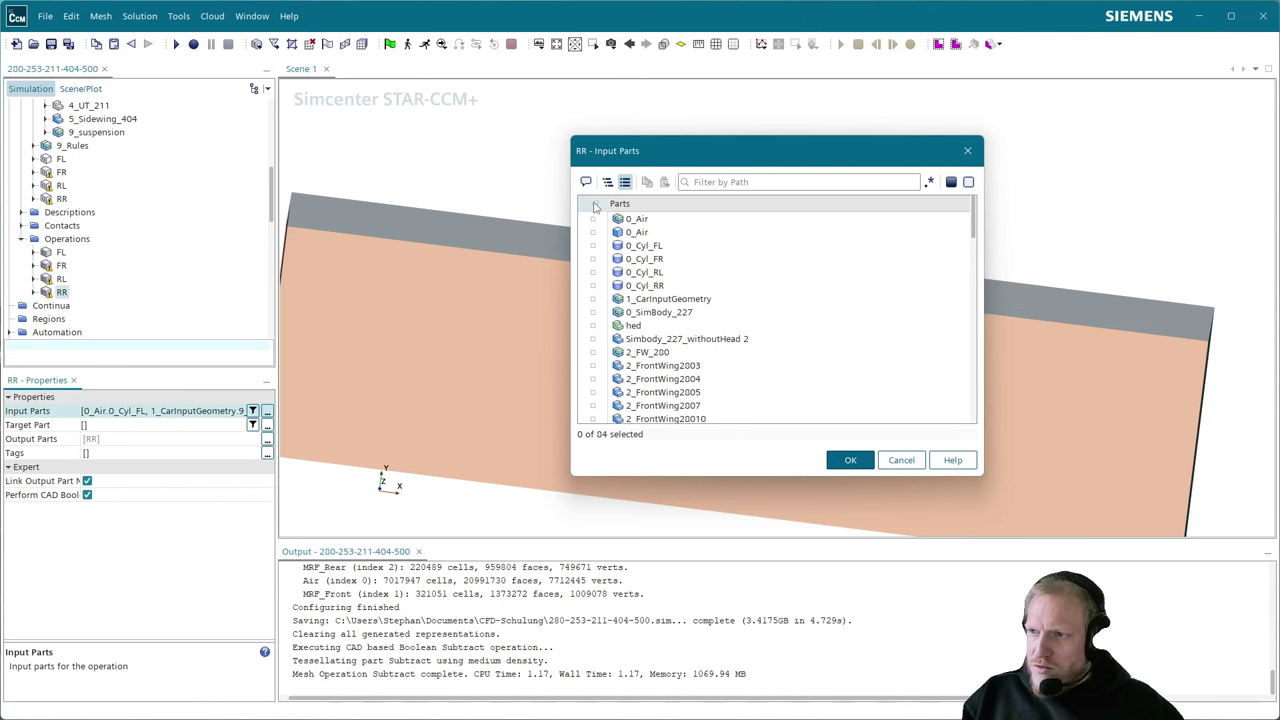
pyautogui.click(747, 183)
pyautogui.write('RR')
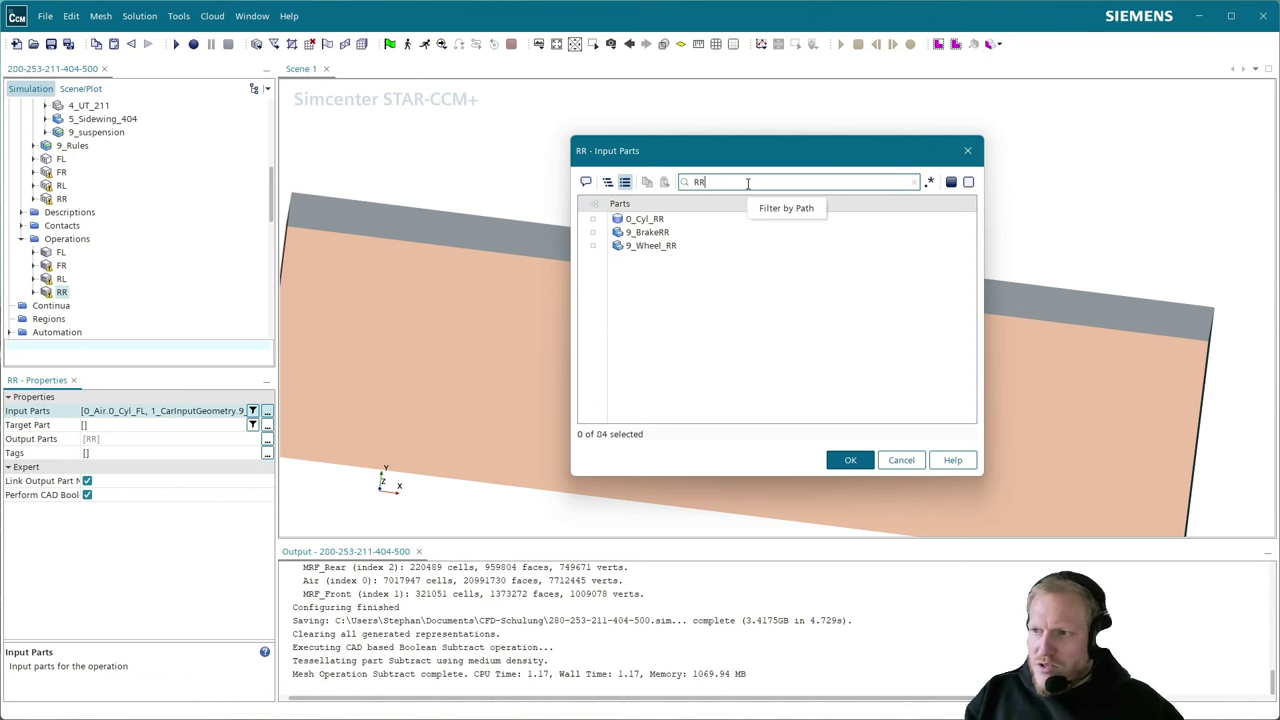
pyautogui.click(596, 204)
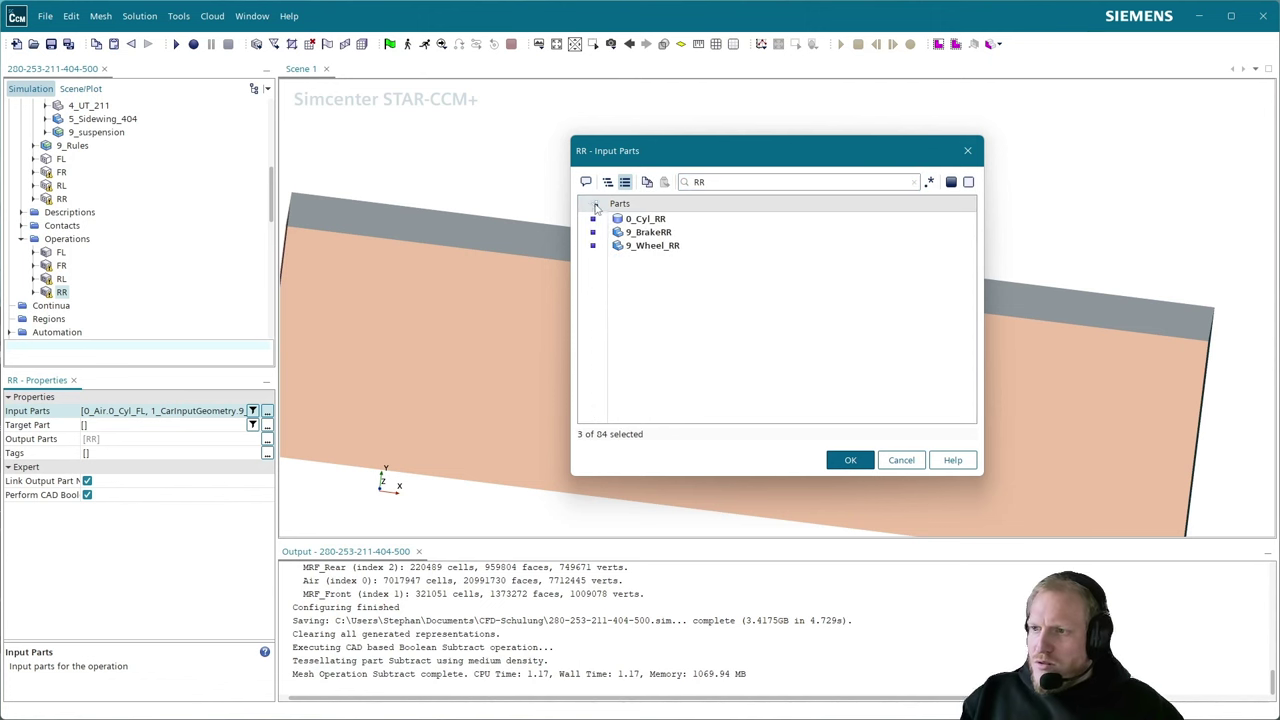
pyautogui.click(845, 459)
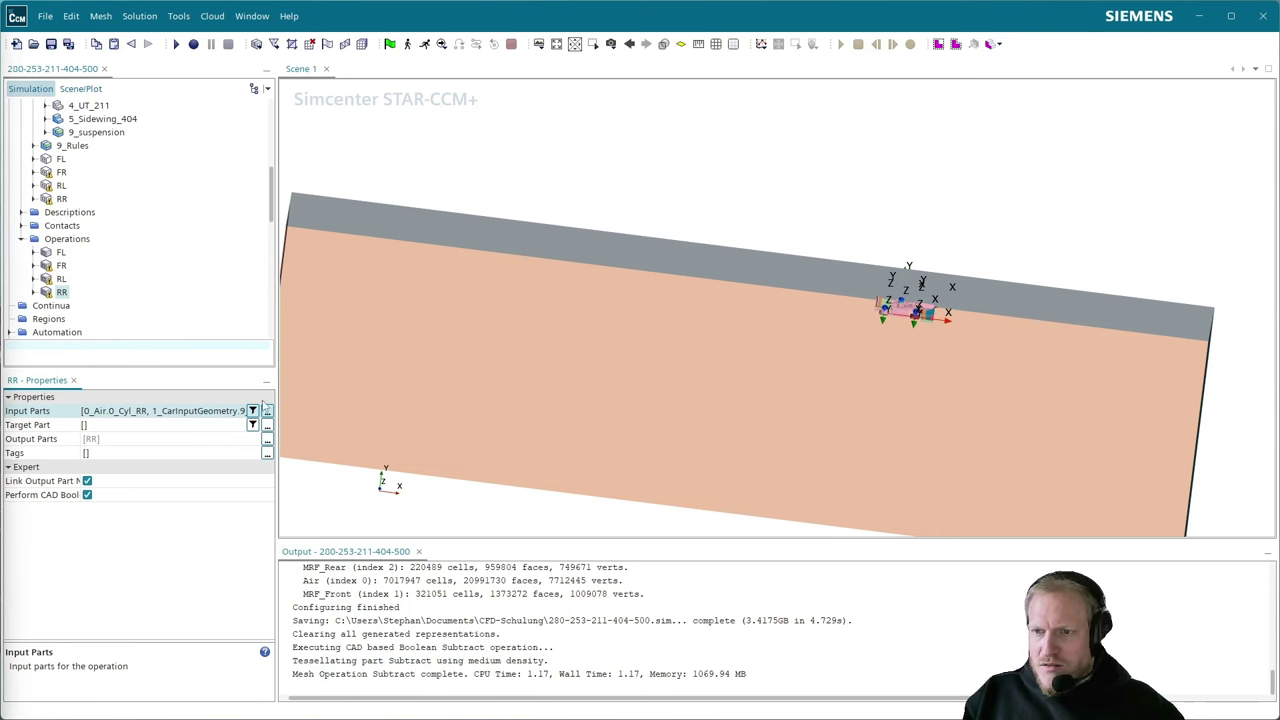
# - Add 1_SuspensionRear23 to the RR operation's input parts
pyautogui.click(267, 411)
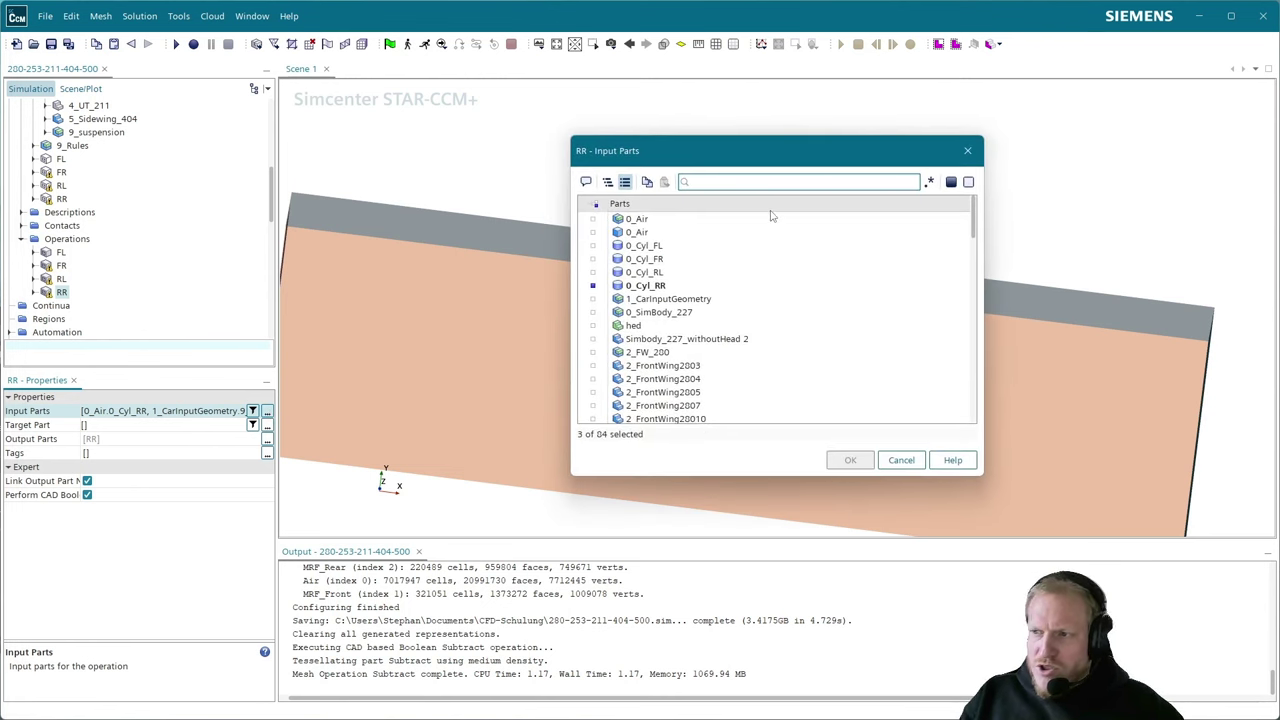
pyautogui.write('su')
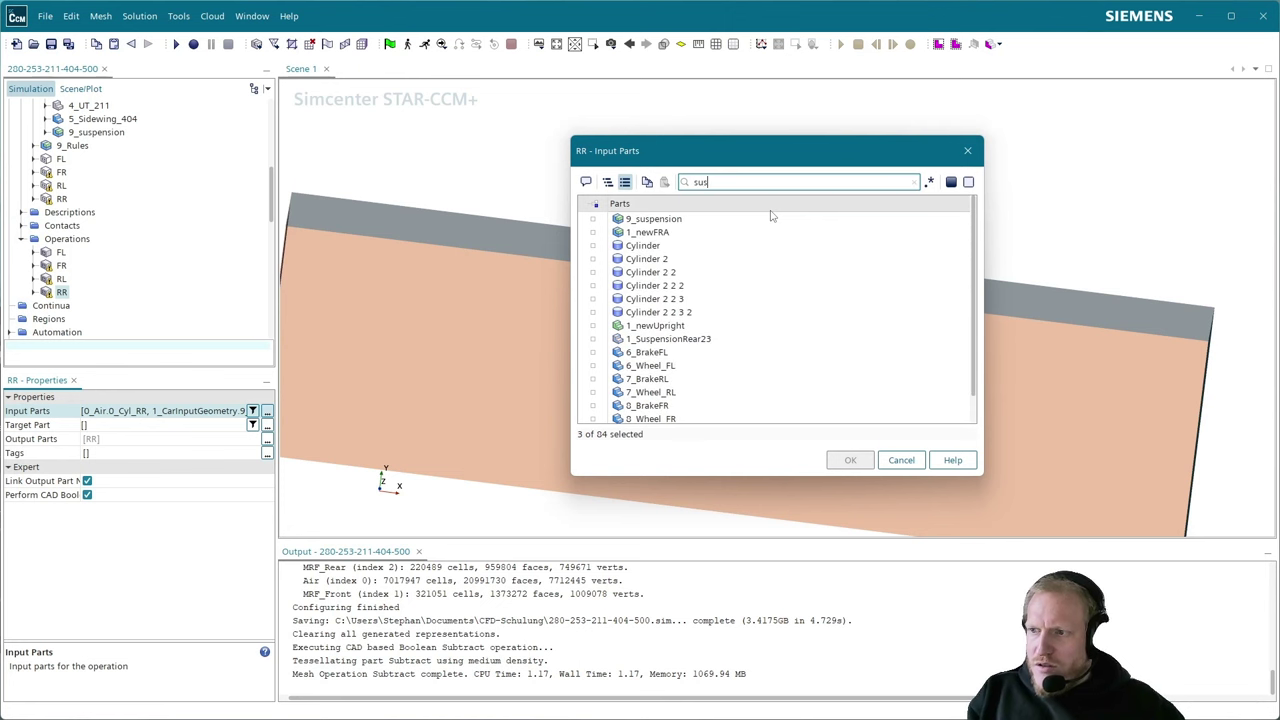
pyautogui.write('s')
pyautogui.click(700, 339)
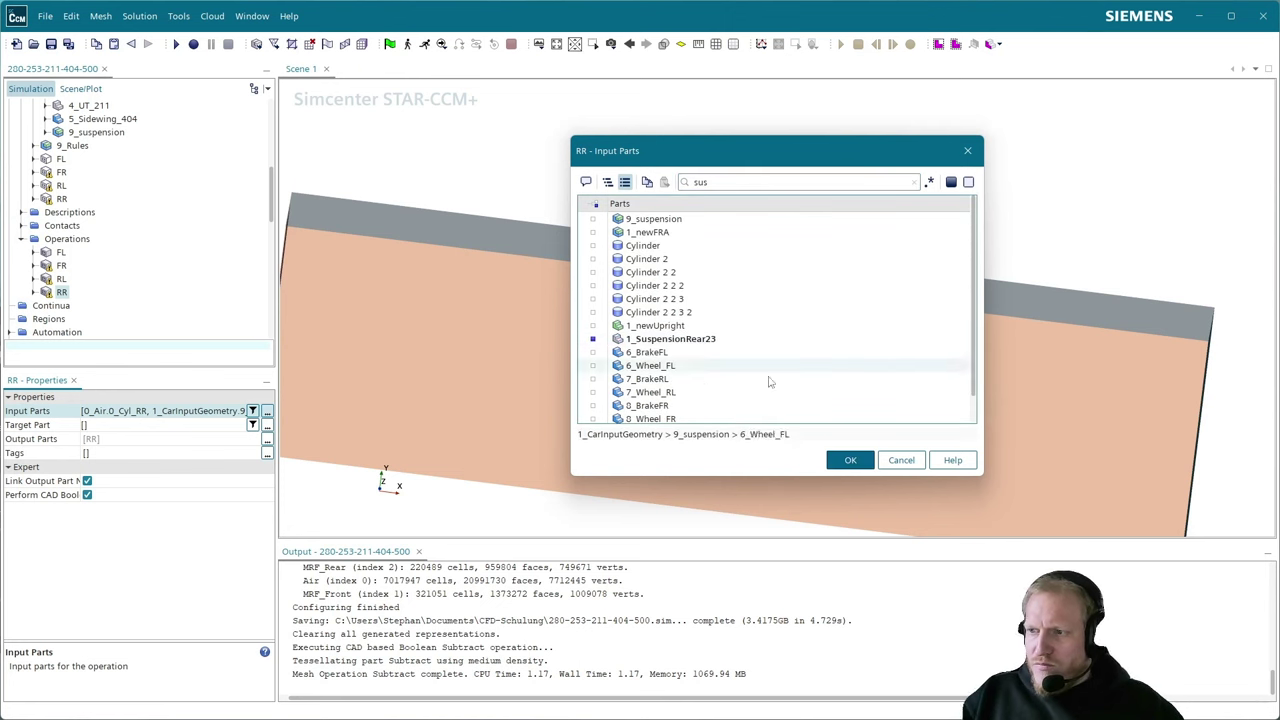
pyautogui.click(850, 460)
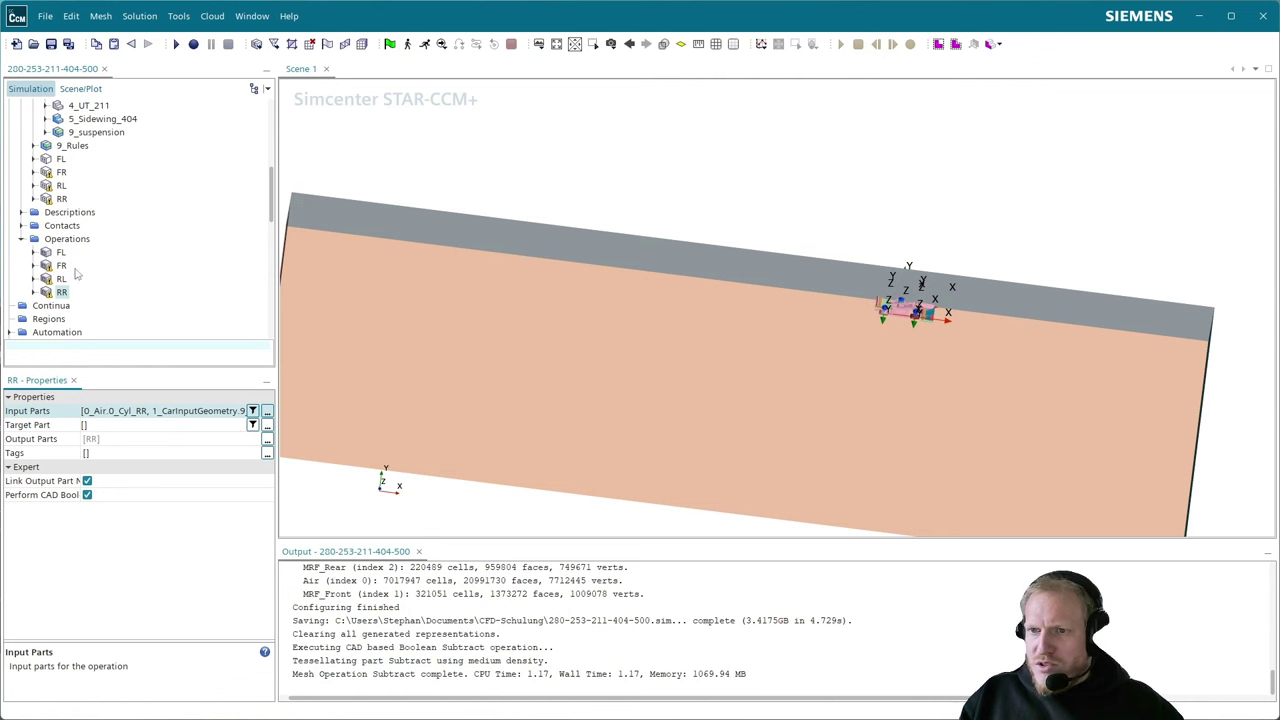
# - Add 1_SuspensionRear23 to the RL operation's input parts
pyautogui.click(61, 279)
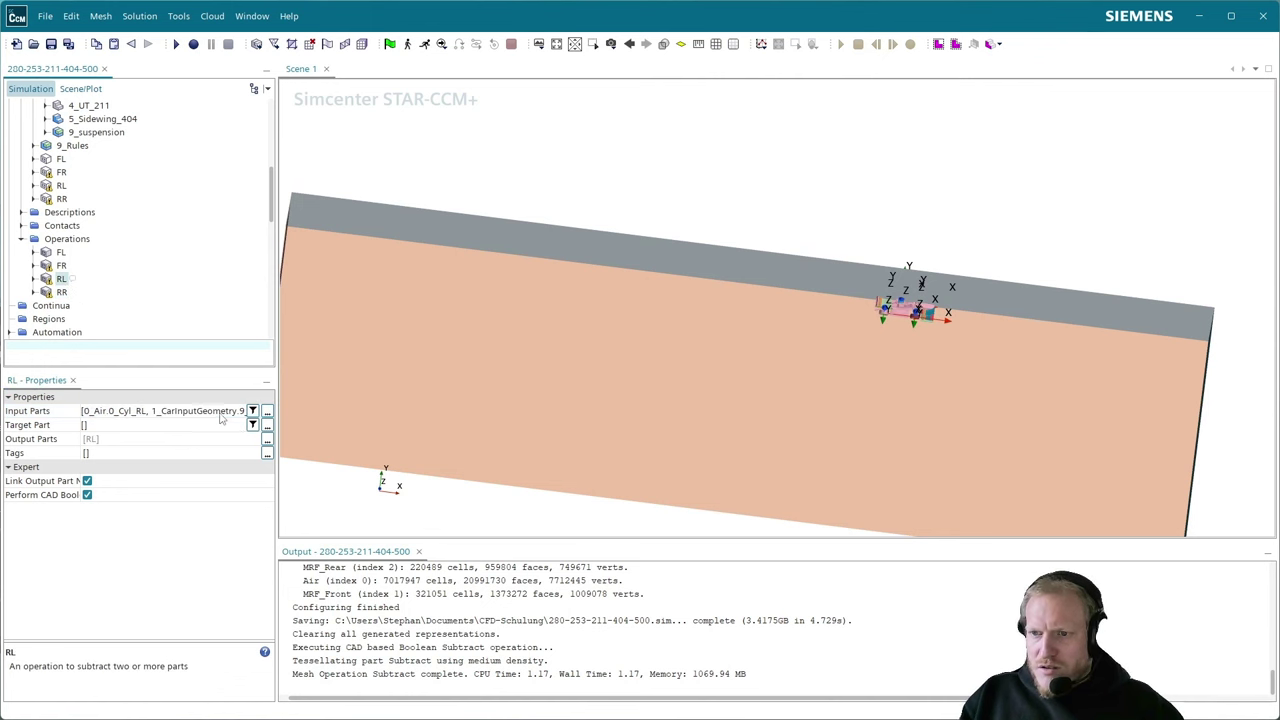
pyautogui.click(267, 411)
pyautogui.write('sus')
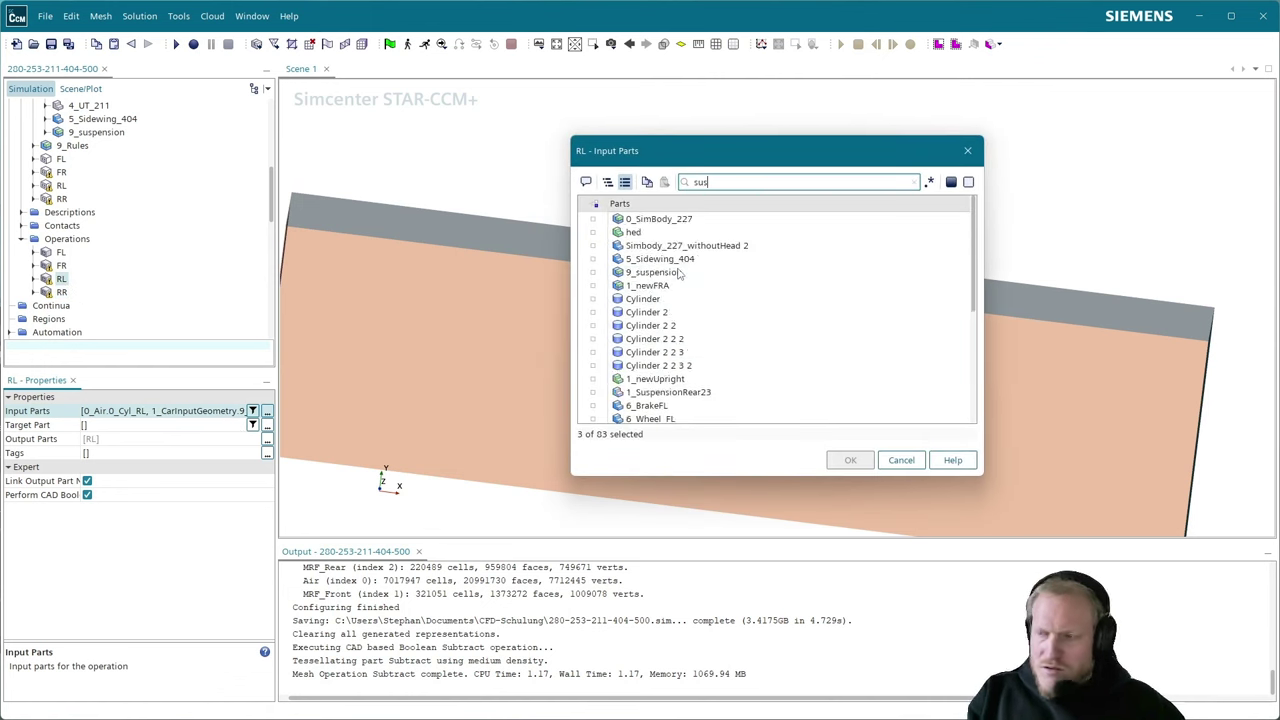
pyautogui.click(688, 339)
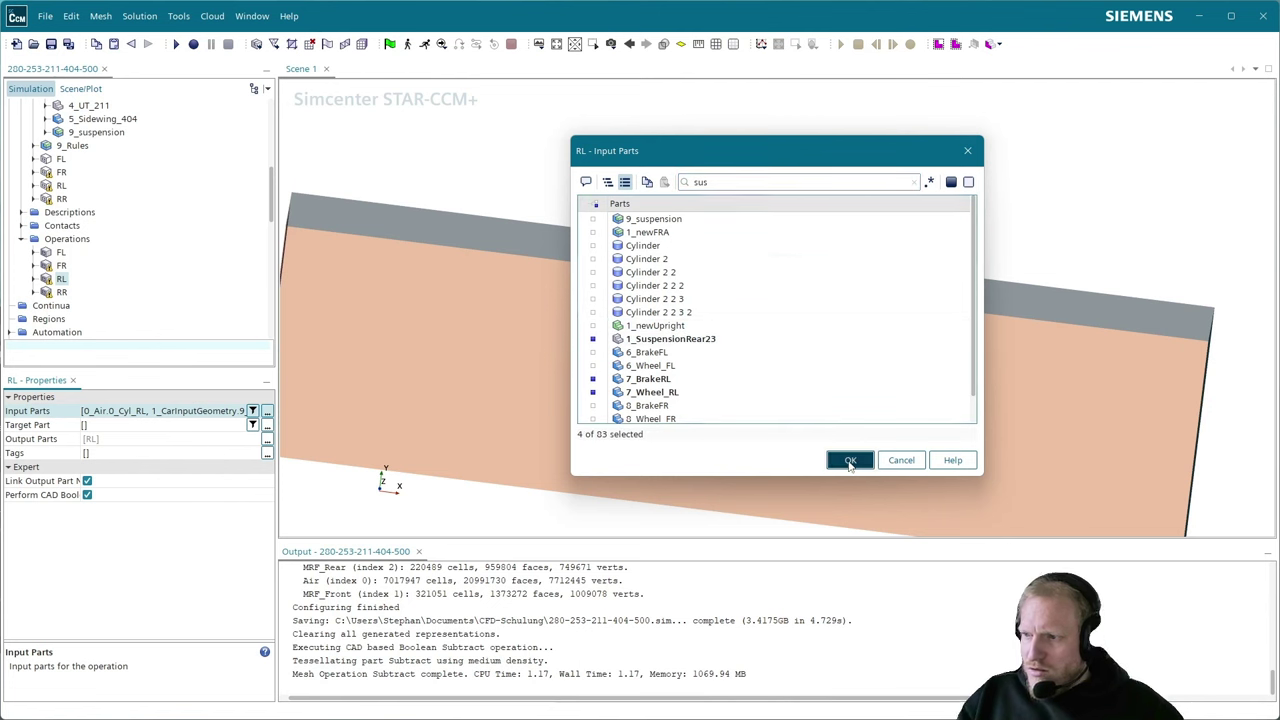
pyautogui.click(850, 460)
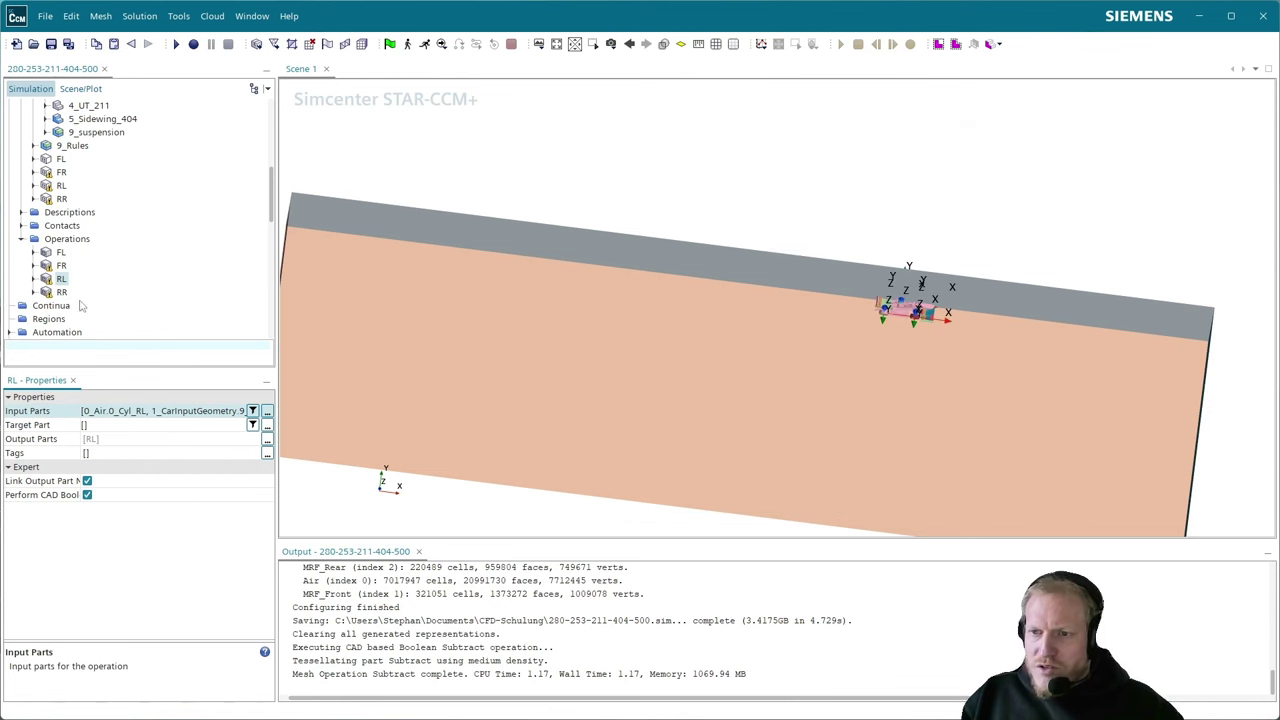
# - Set 0_Cyl_RL as the RL target part and 0_Cyl_RR as the RR target part, and generate the volume mesh to execute the operations
pyautogui.click(62, 265)
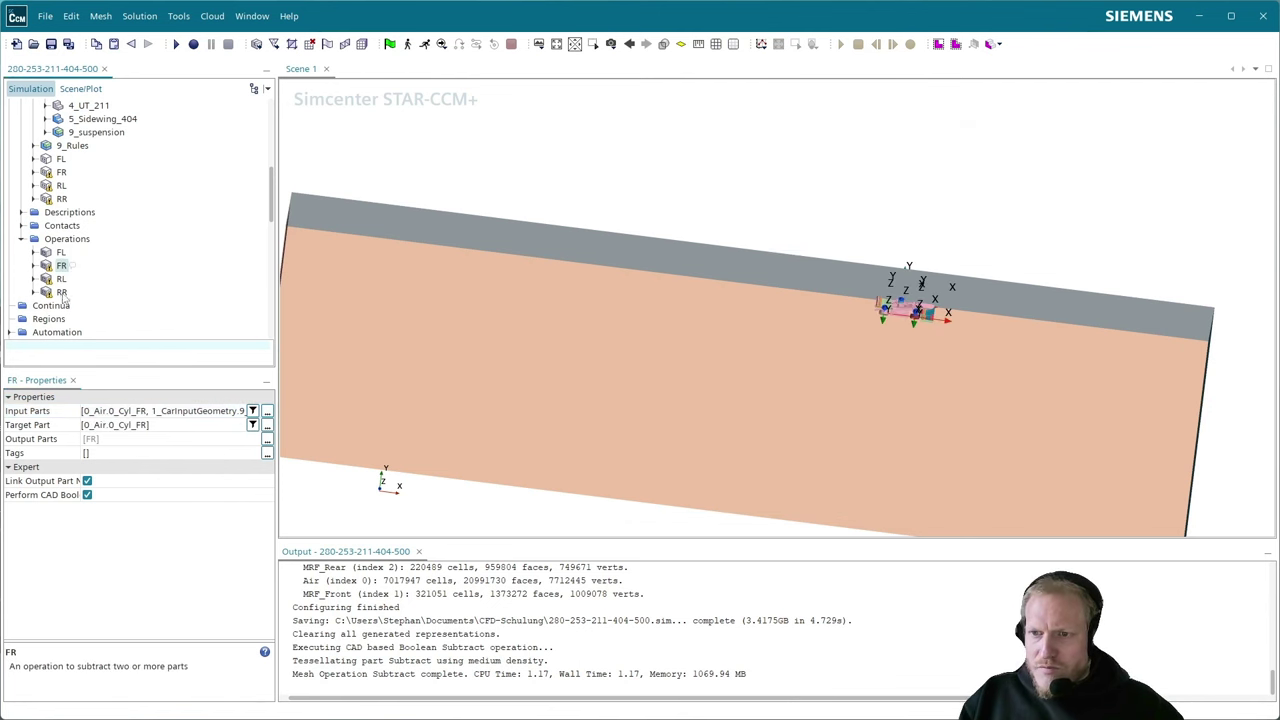
pyautogui.click(62, 279)
pyautogui.click(132, 426)
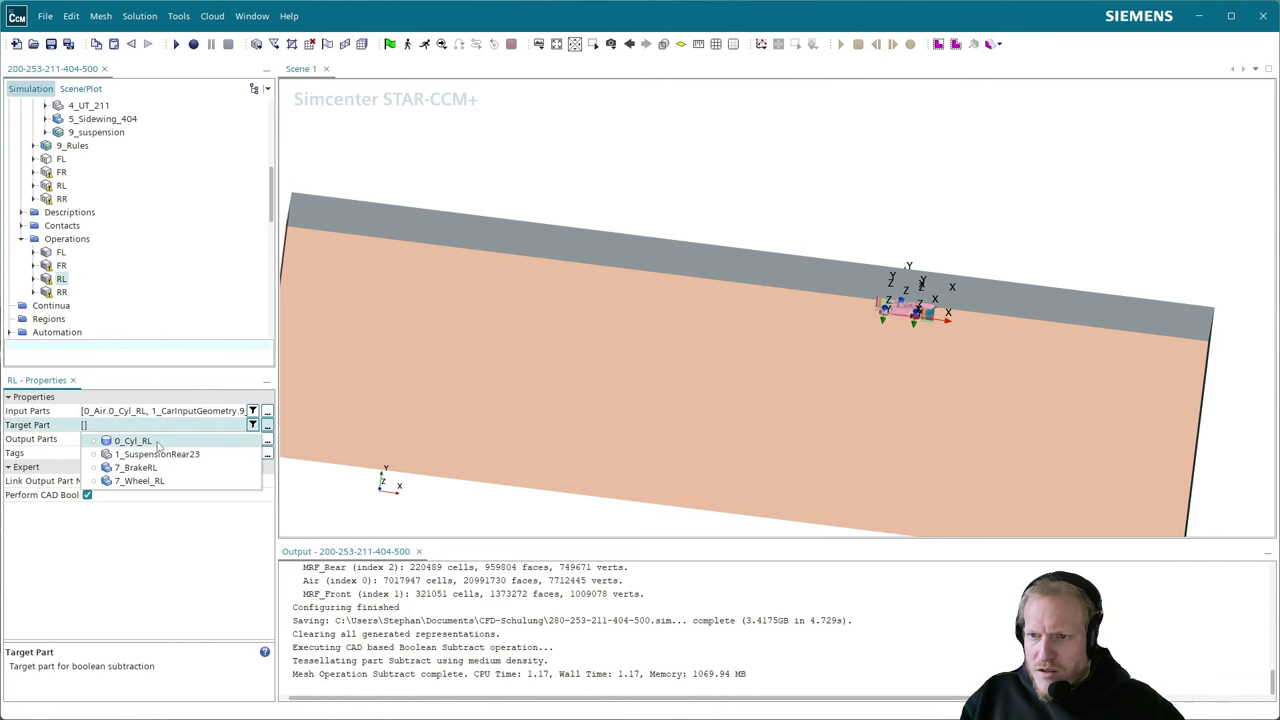
pyautogui.click(133, 440)
pyautogui.click(60, 294)
pyautogui.click(132, 426)
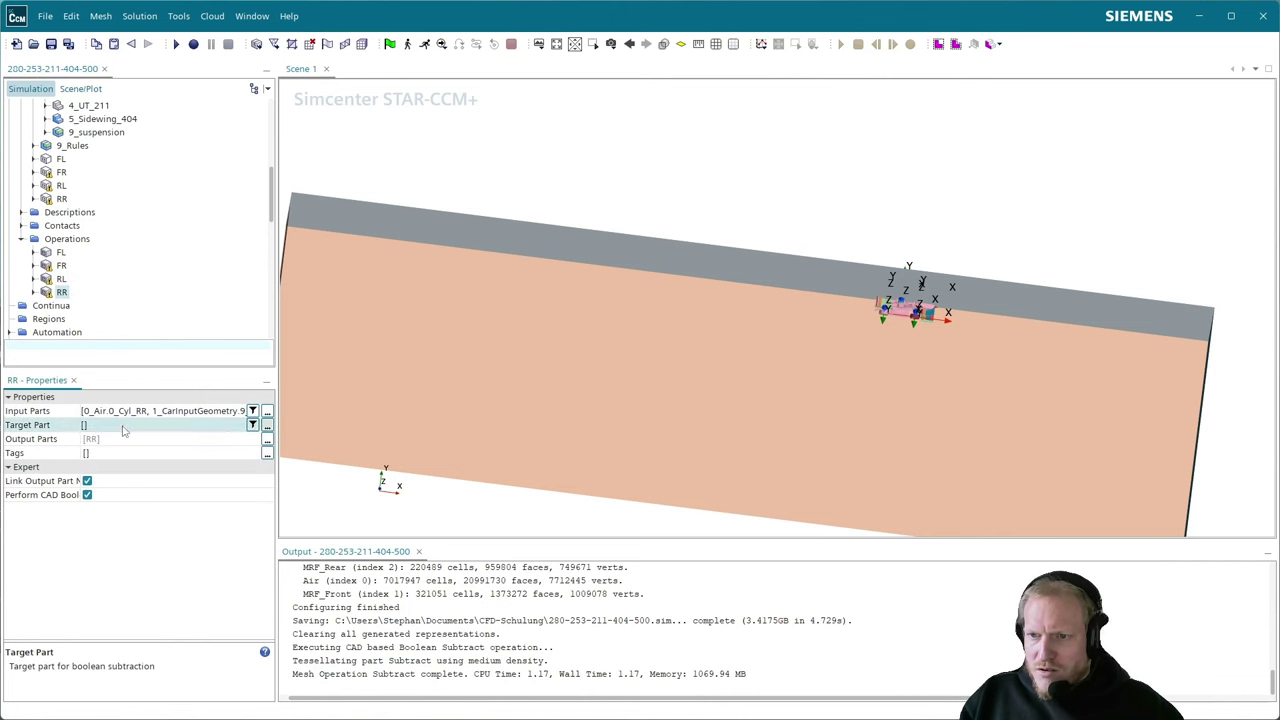
pyautogui.click(133, 440)
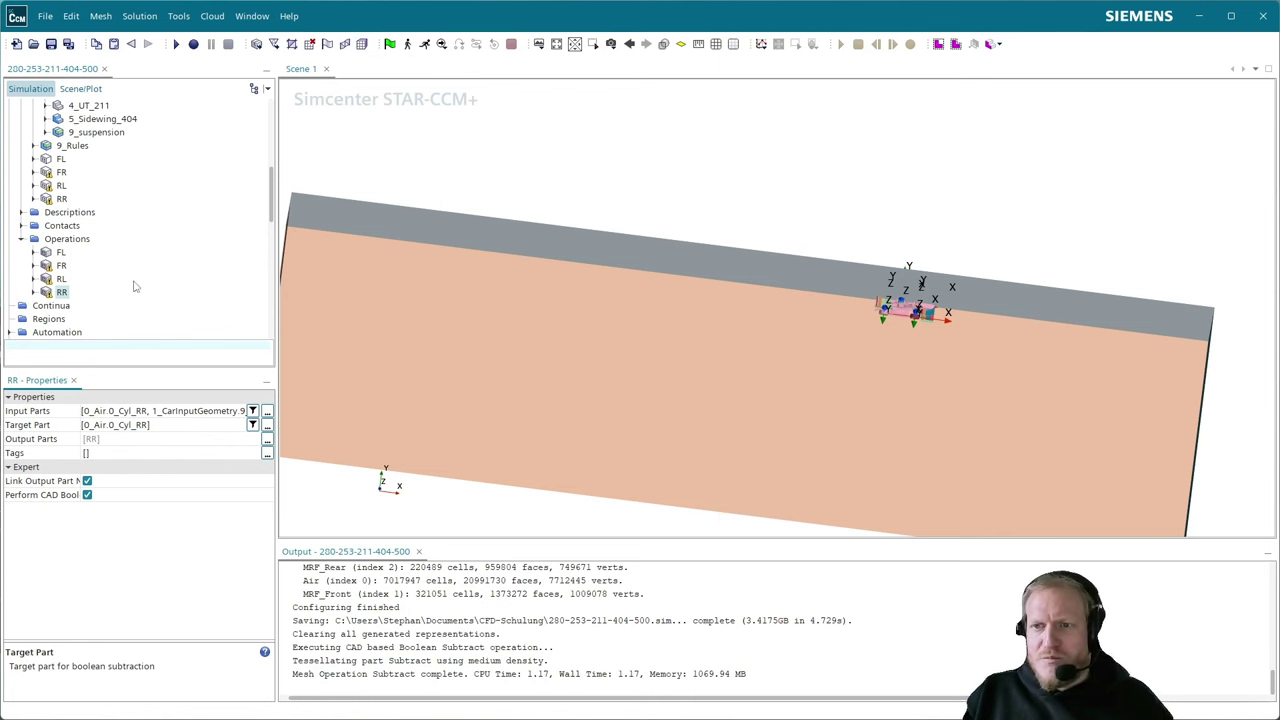
pyautogui.click(361, 44)
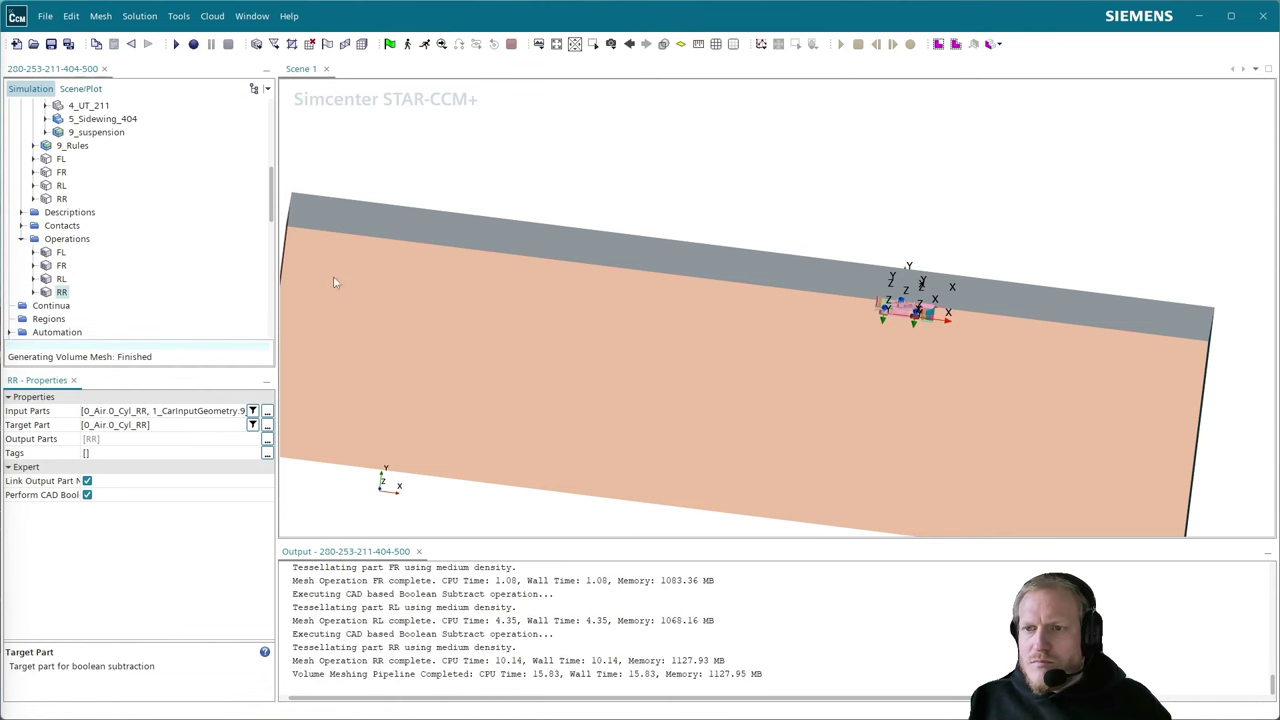
# - Expand the FL, FR, RL and RR operations and select their four Tessellation Options nodes together
pyautogui.click(33, 253)
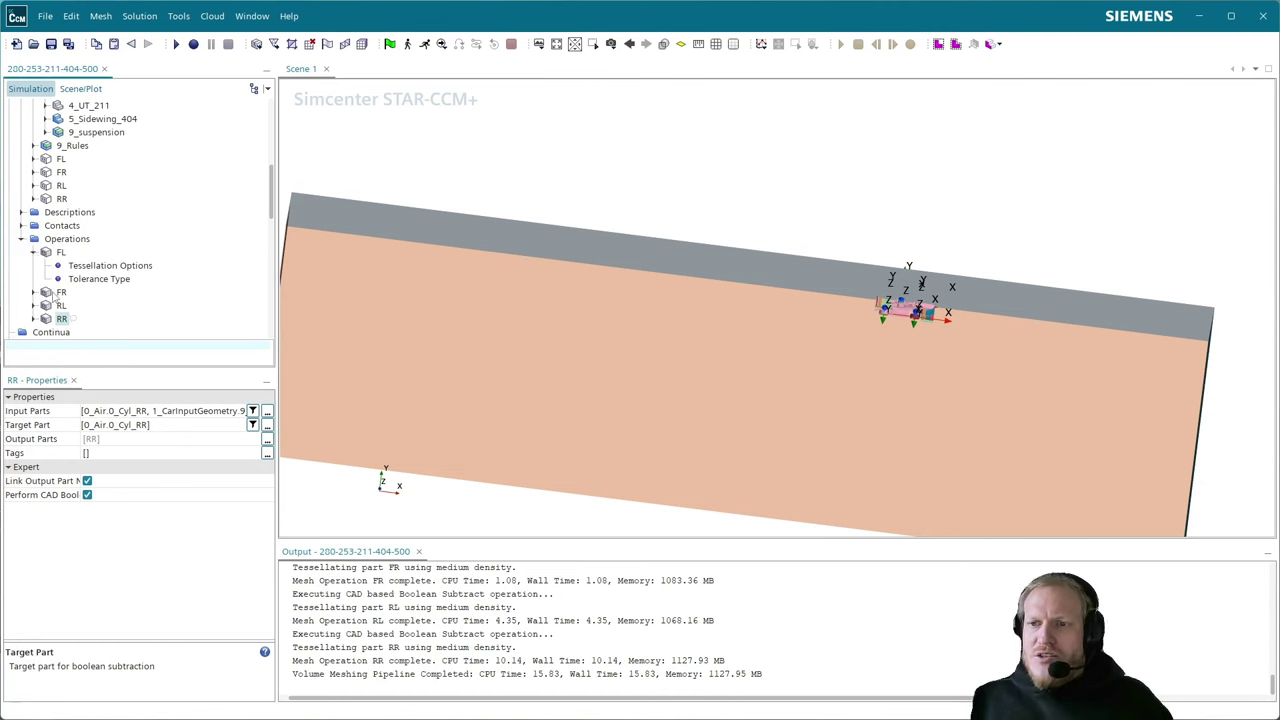
pyautogui.click(80, 266)
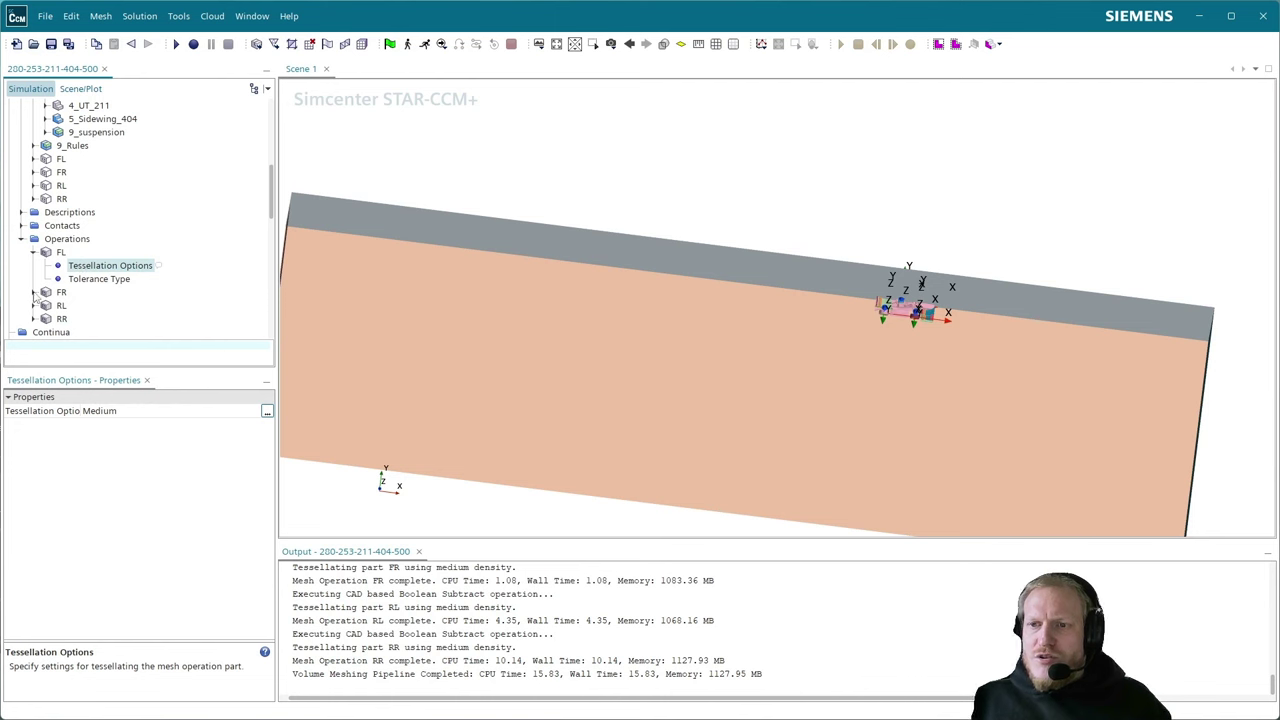
pyautogui.click(34, 293)
pyautogui.scroll(-2, 90, 280)
pyautogui.click(33, 252)
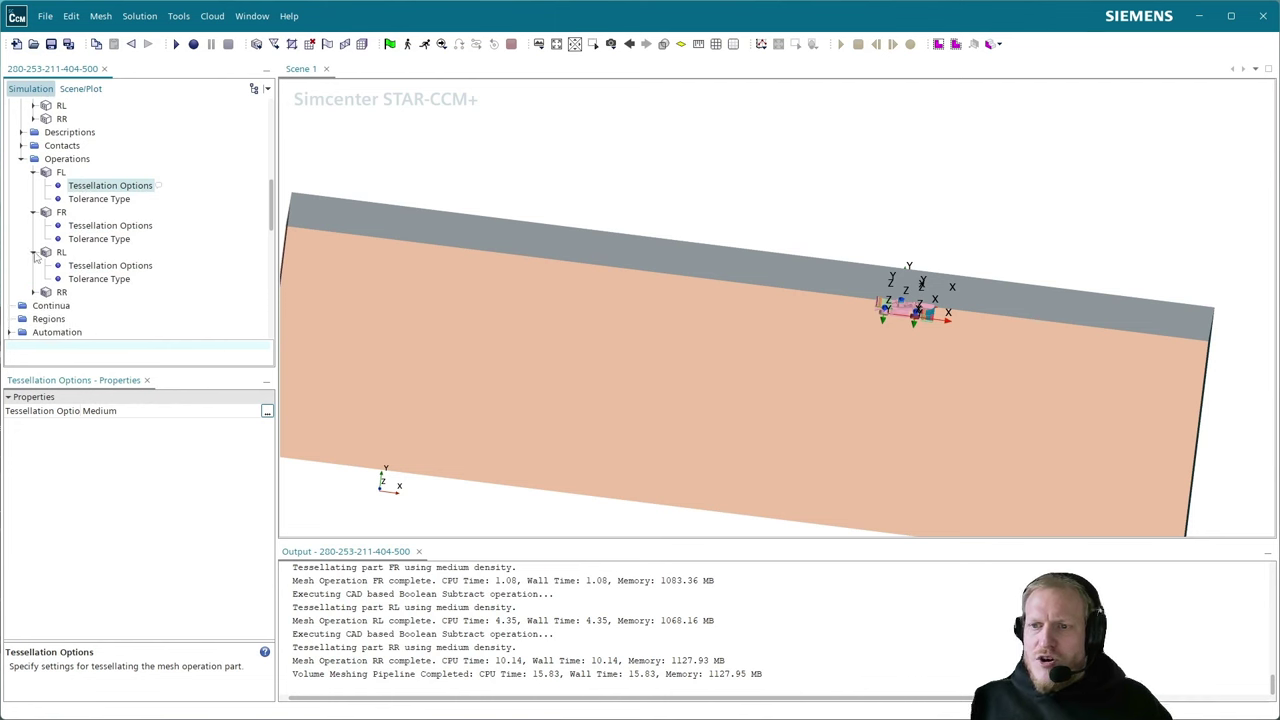
pyautogui.click(33, 292)
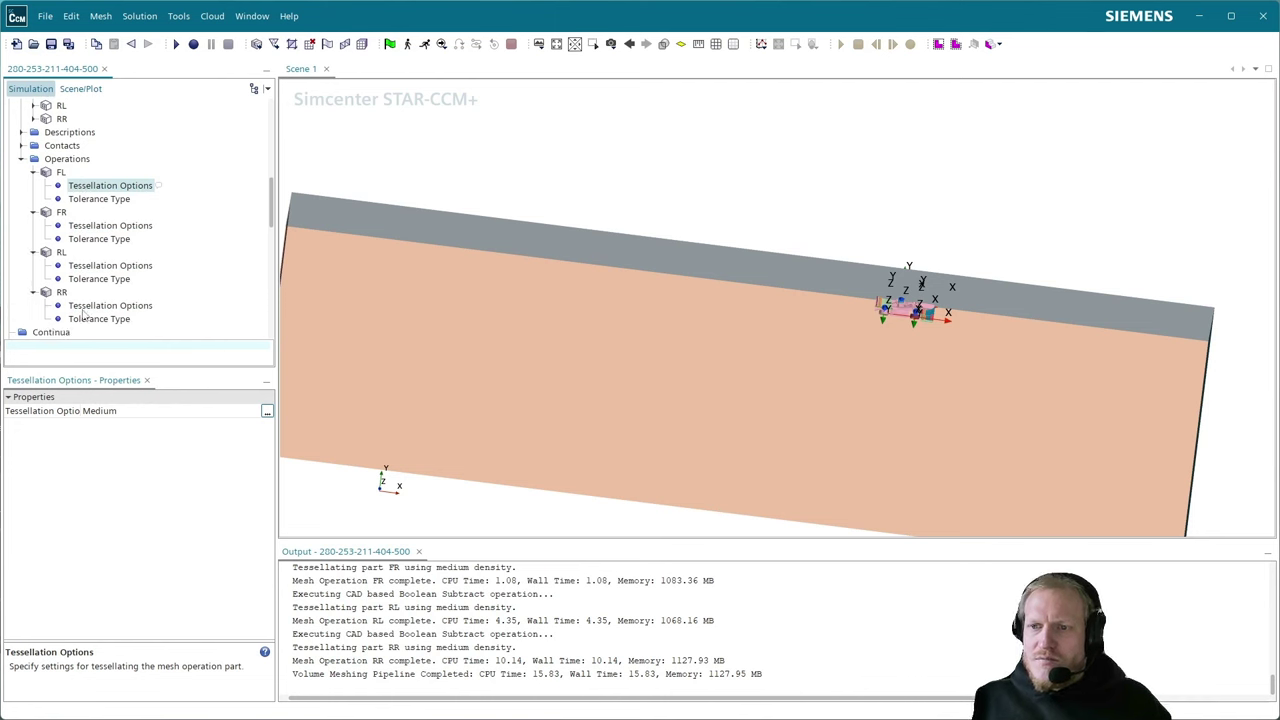
pyautogui.keyDown('ctrl'); pyautogui.click(125, 226); pyautogui.keyUp('ctrl')
pyautogui.keyDown('ctrl'); pyautogui.click(114, 266); pyautogui.keyUp('ctrl')
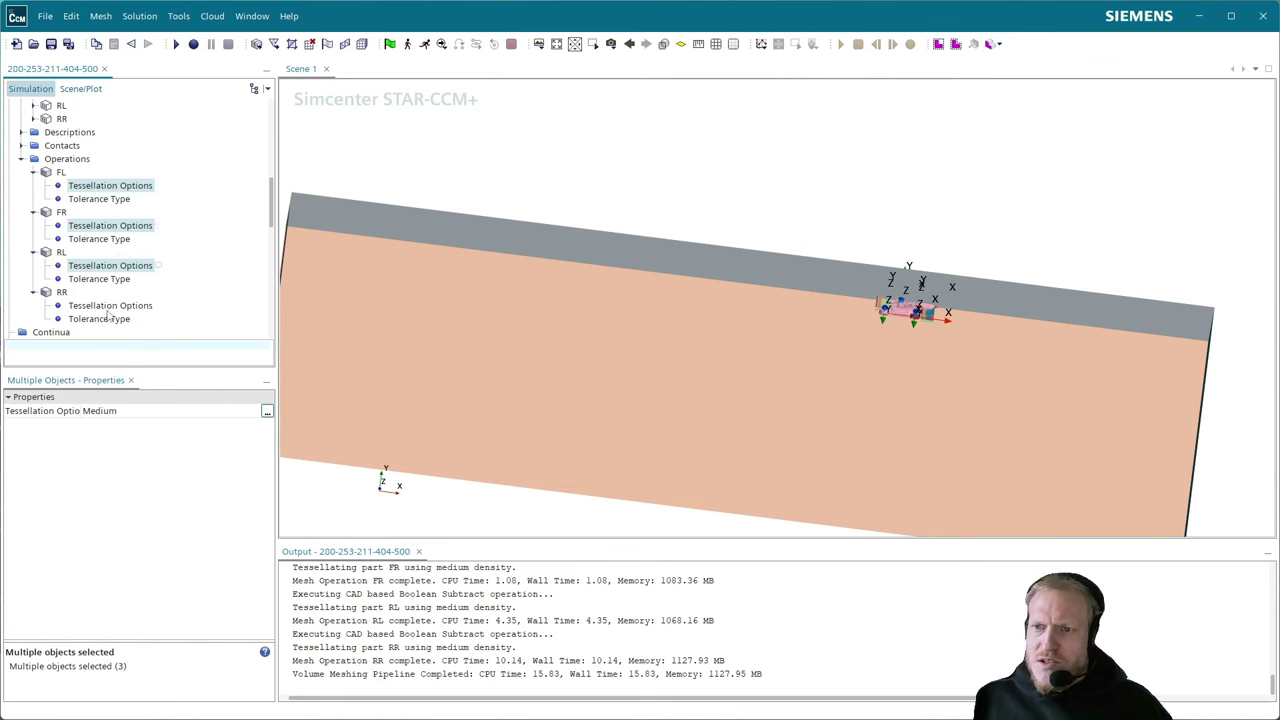
pyautogui.keyDown('ctrl'); pyautogui.click(110, 306); pyautogui.keyUp('ctrl')
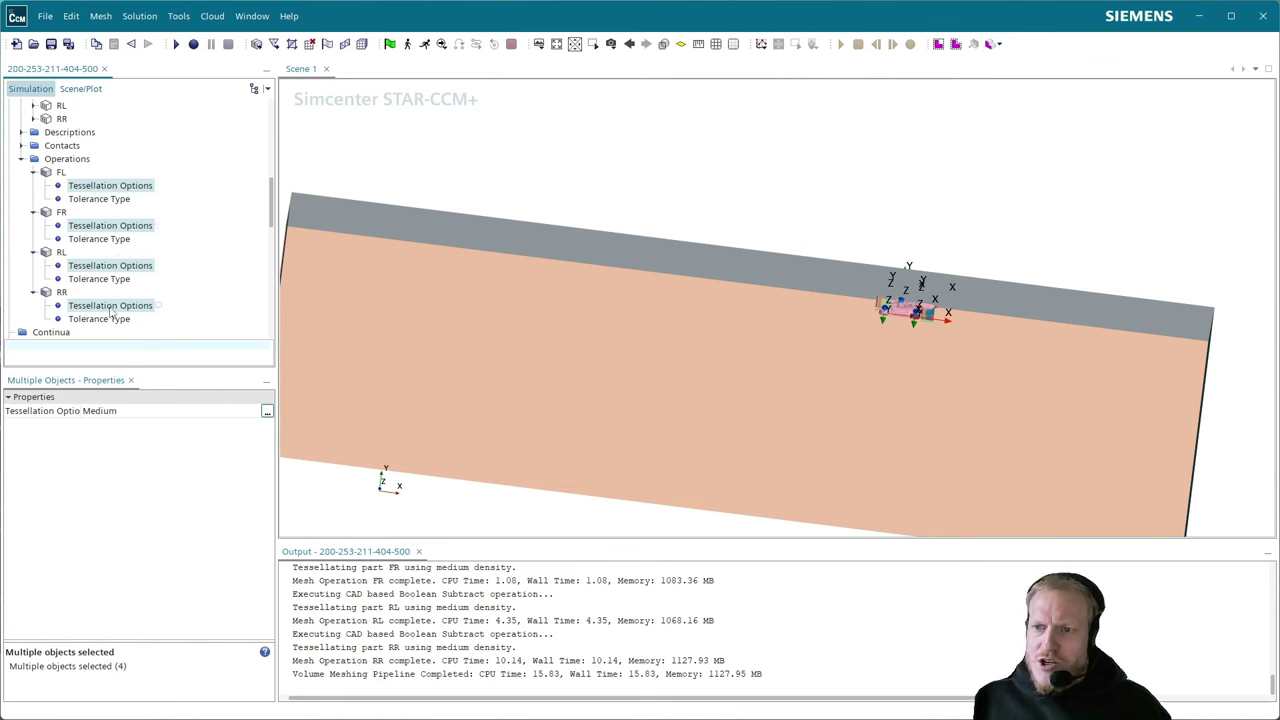
# - Set the Tessellation Density of all four selected operations to User-Defined
pyautogui.doubleClick(131, 414)
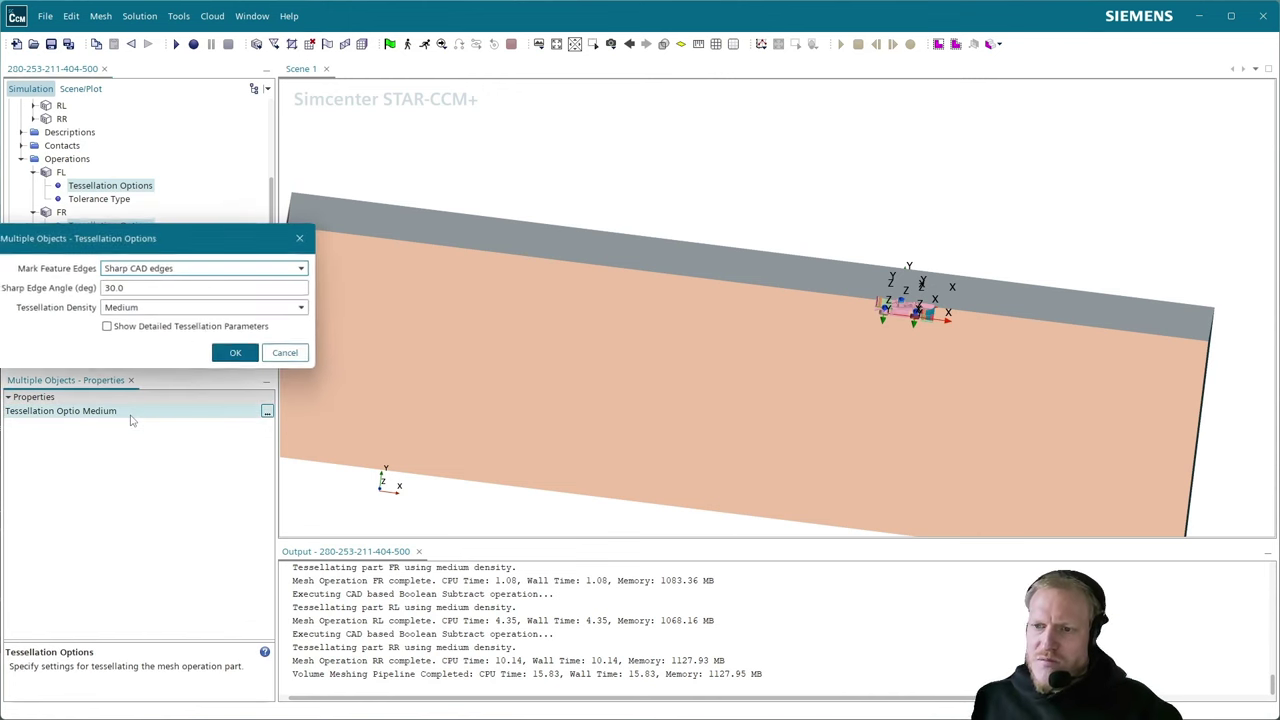
pyautogui.moveTo(182, 232); pyautogui.dragTo(716, 163)
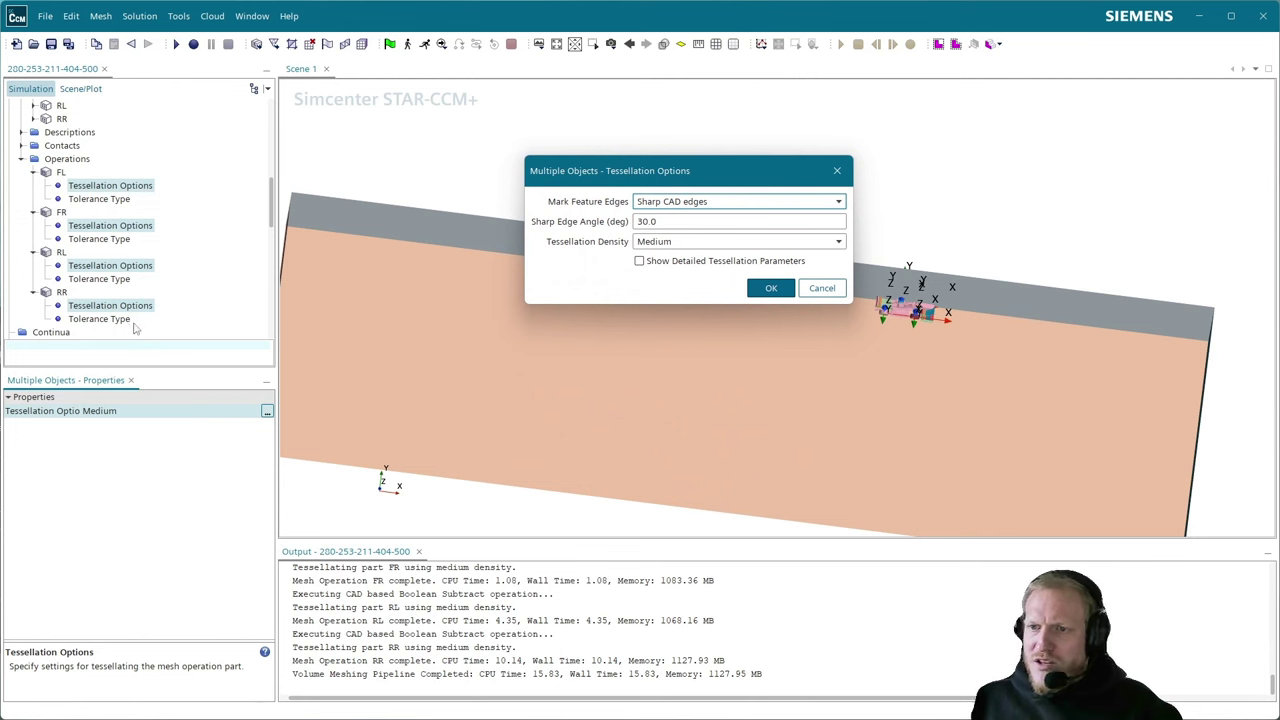
pyautogui.click(686, 243)
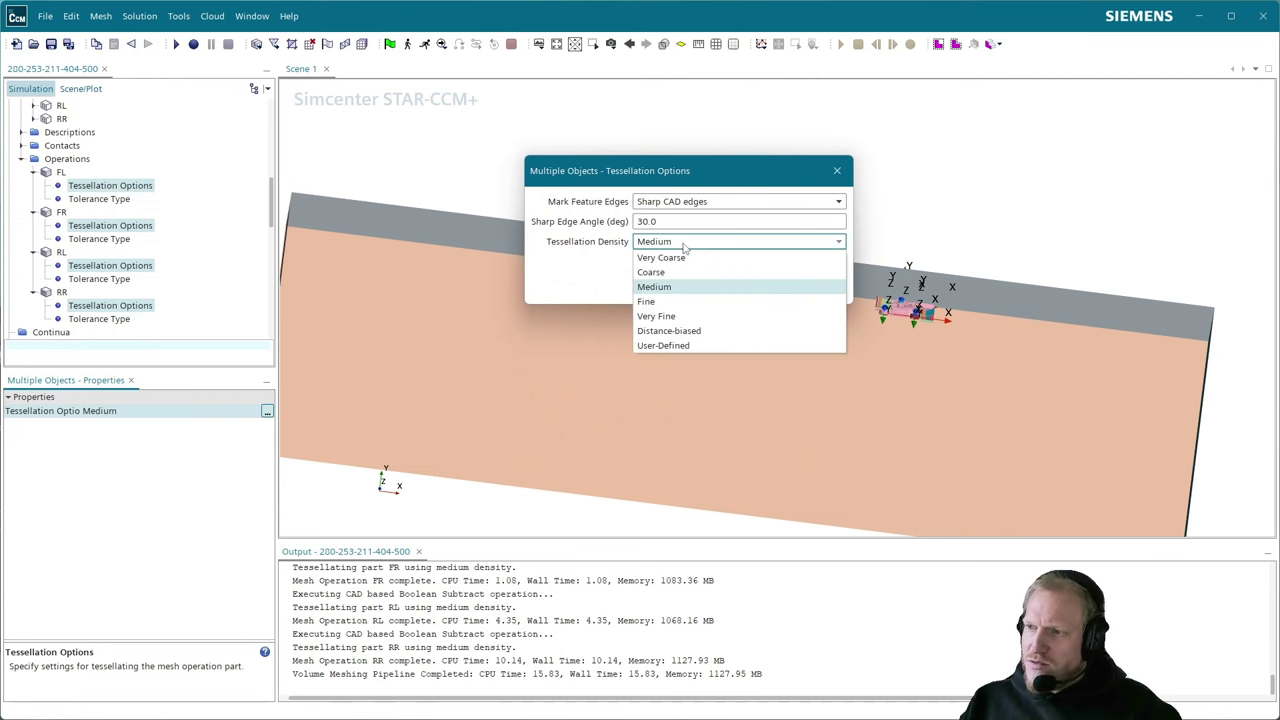
pyautogui.click(663, 345)
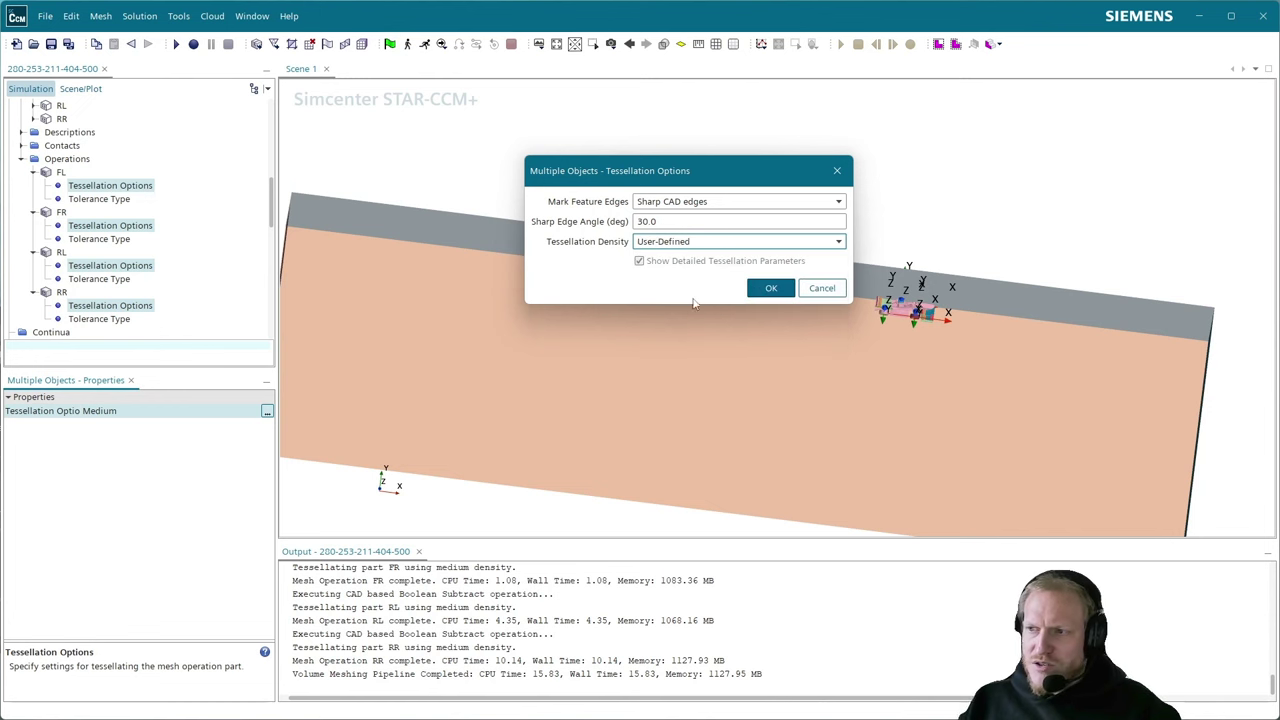
pyautogui.click(701, 247)
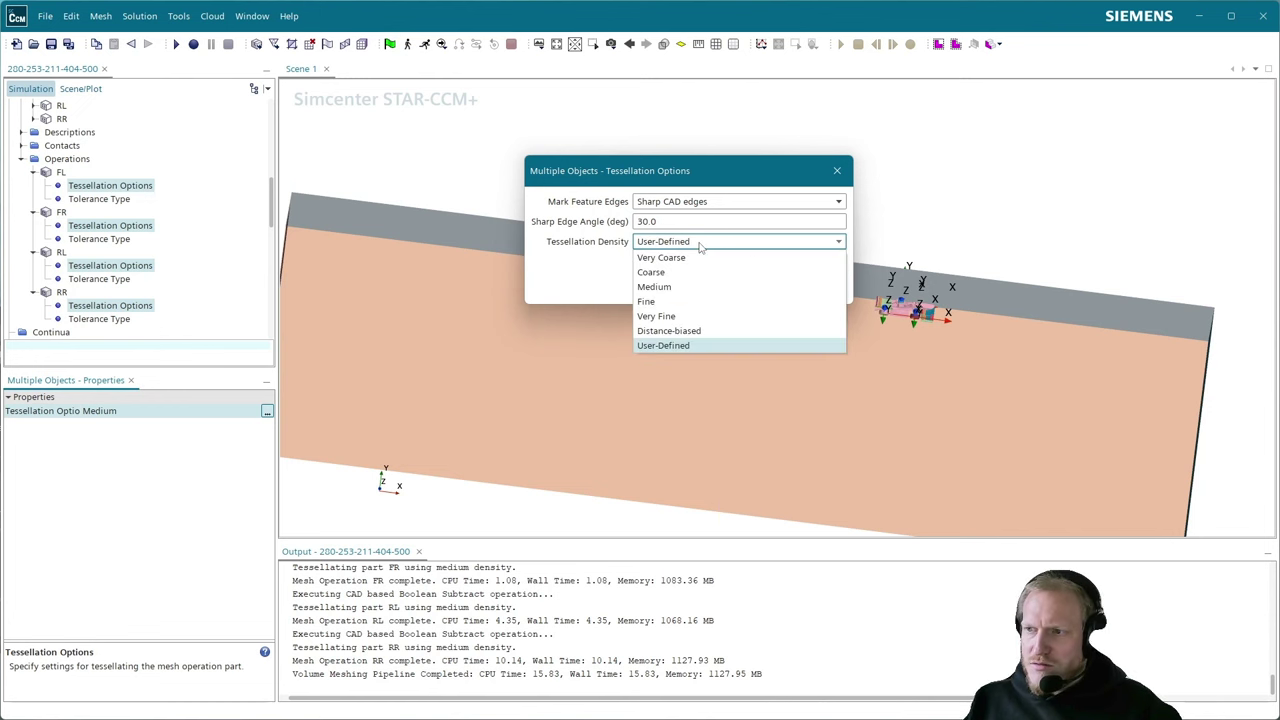
pyautogui.click(689, 343)
pyautogui.click(714, 245)
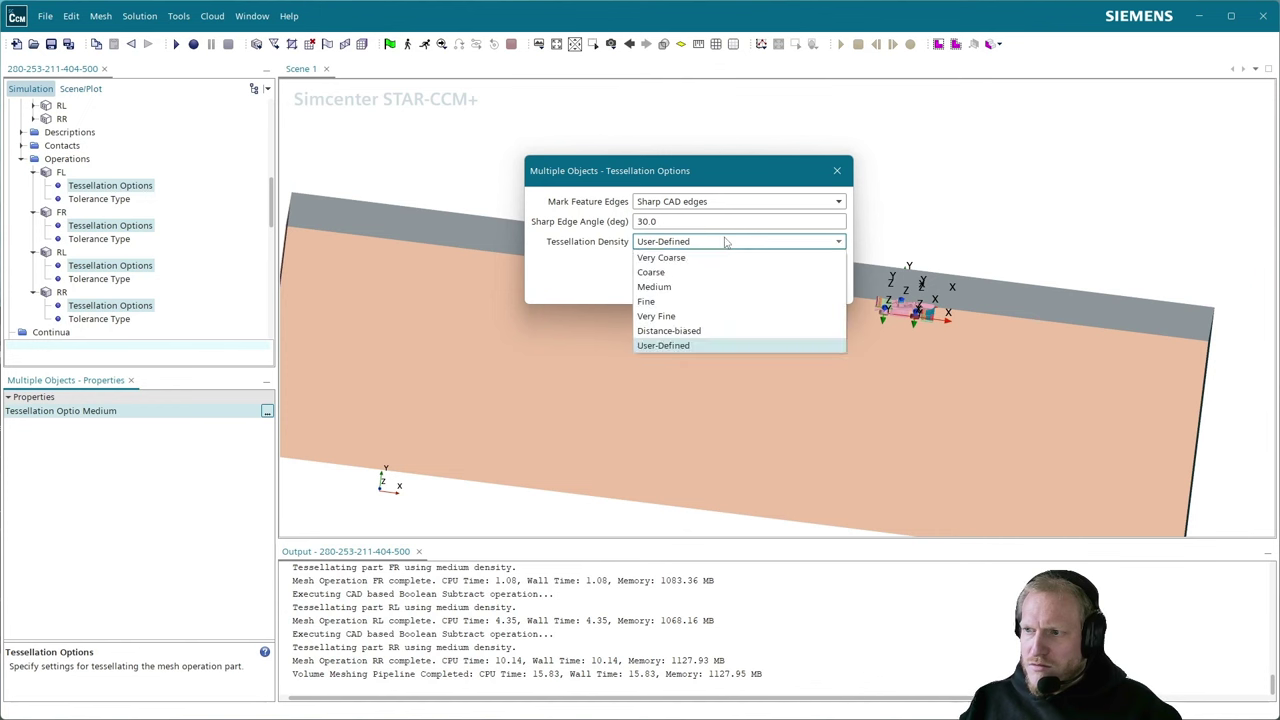
pyautogui.click(705, 301)
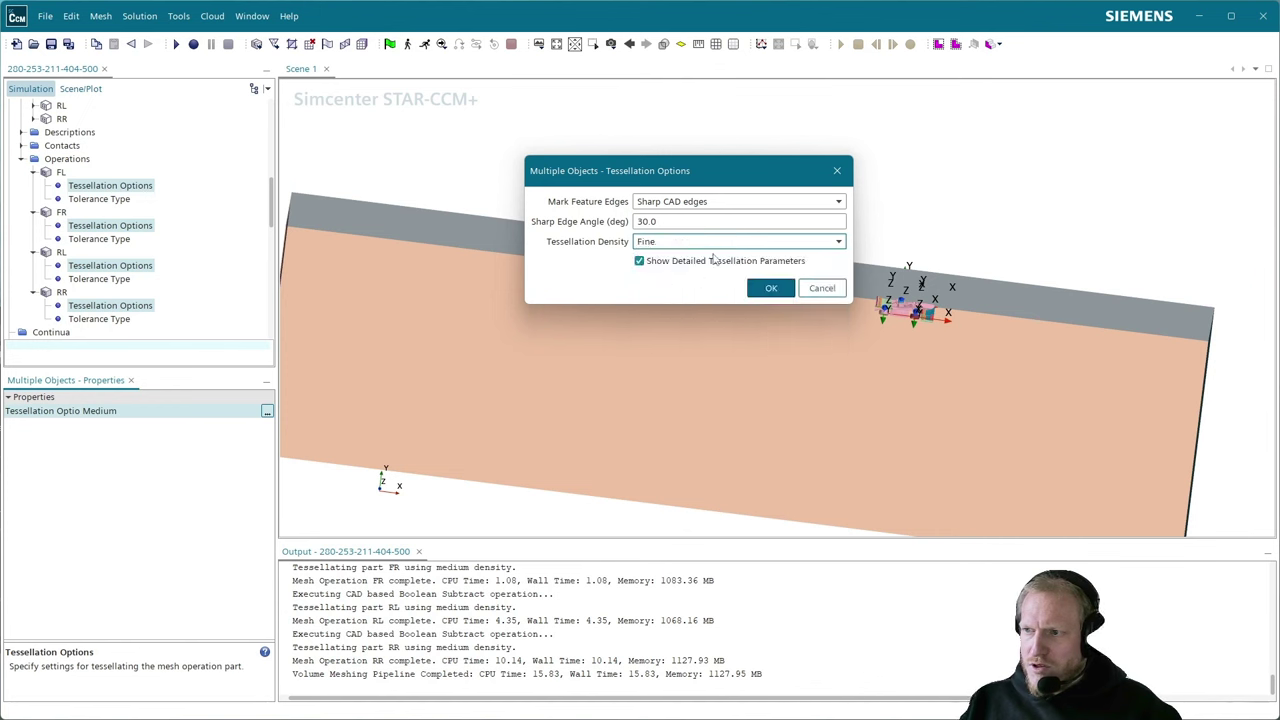
pyautogui.click(708, 263)
pyautogui.click(733, 246)
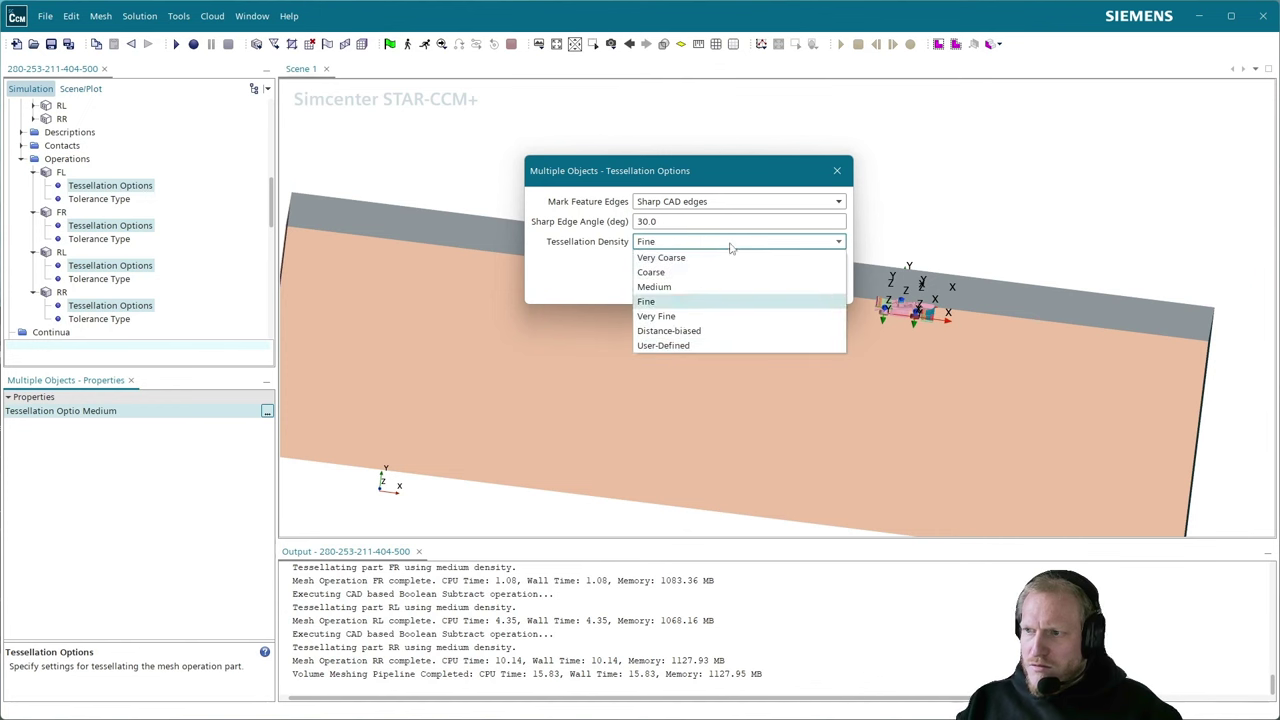
pyautogui.click(710, 344)
pyautogui.click(766, 287)
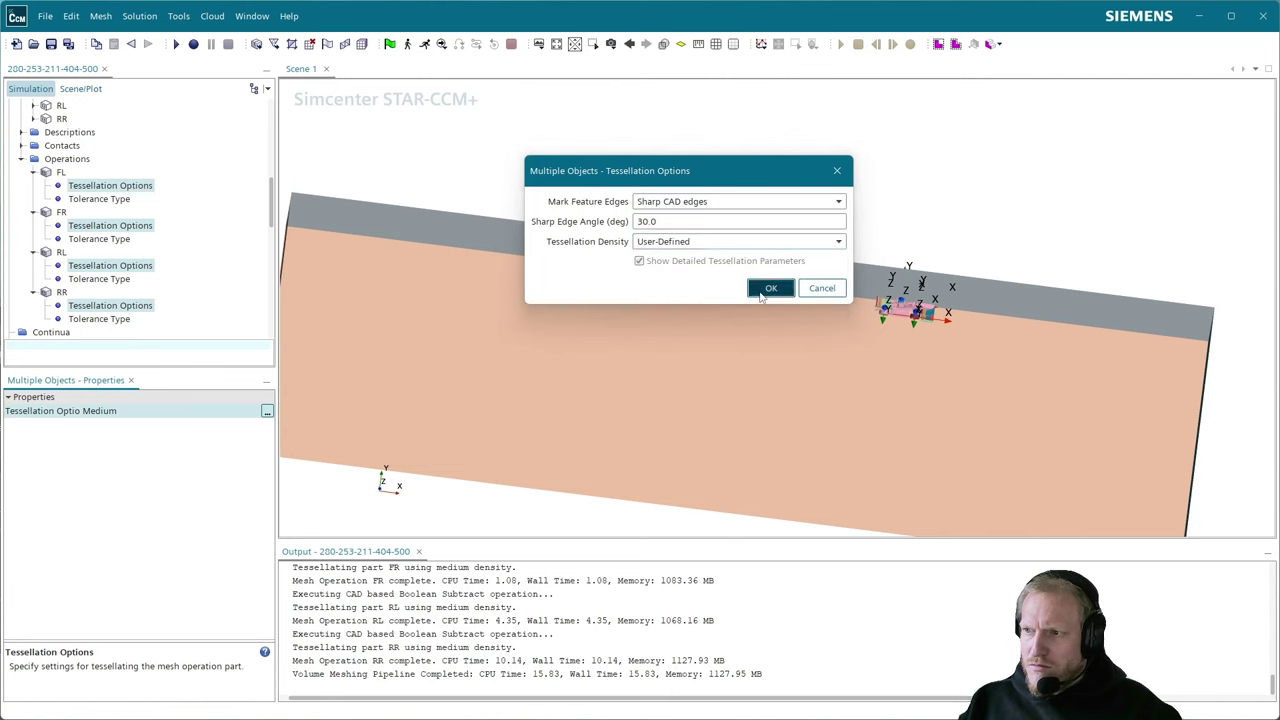
# - Reopen the shared tessellation options and switch Curve Chord Tolerance and Surface Plane Tolerance to Absolute (m)
pyautogui.click(164, 413)
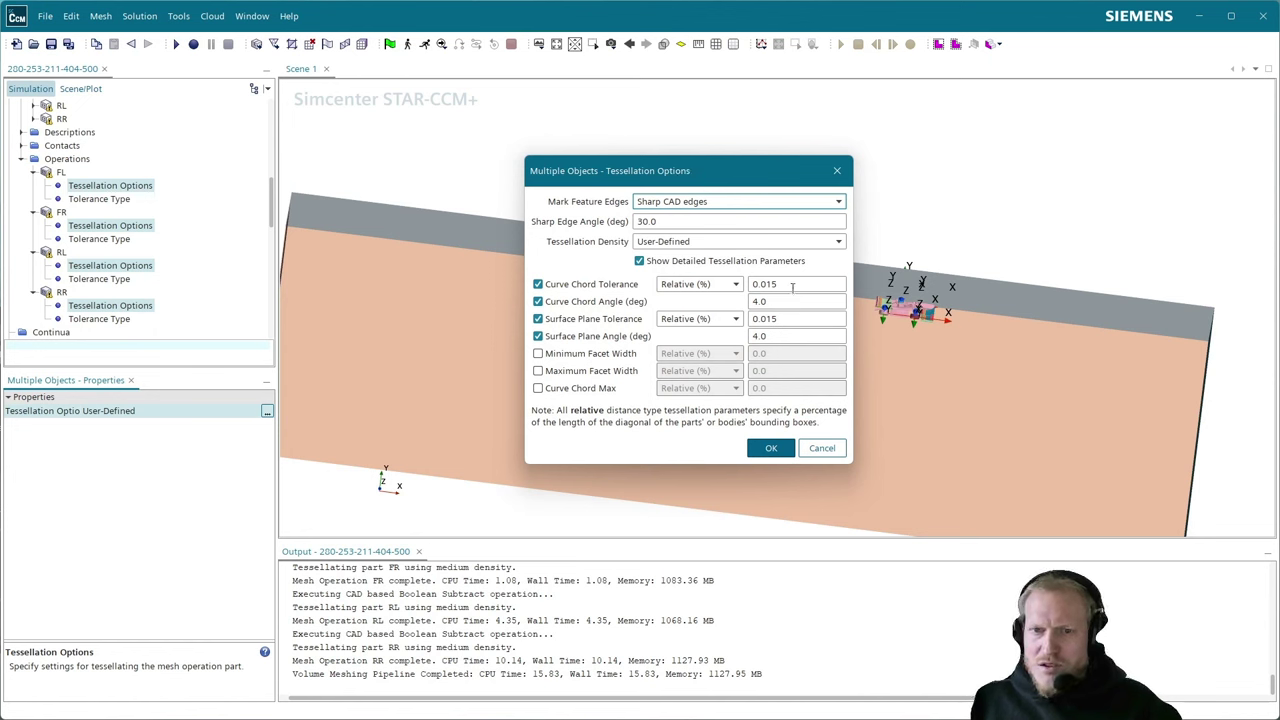
pyautogui.click(712, 287)
pyautogui.click(714, 316)
pyautogui.click(714, 318)
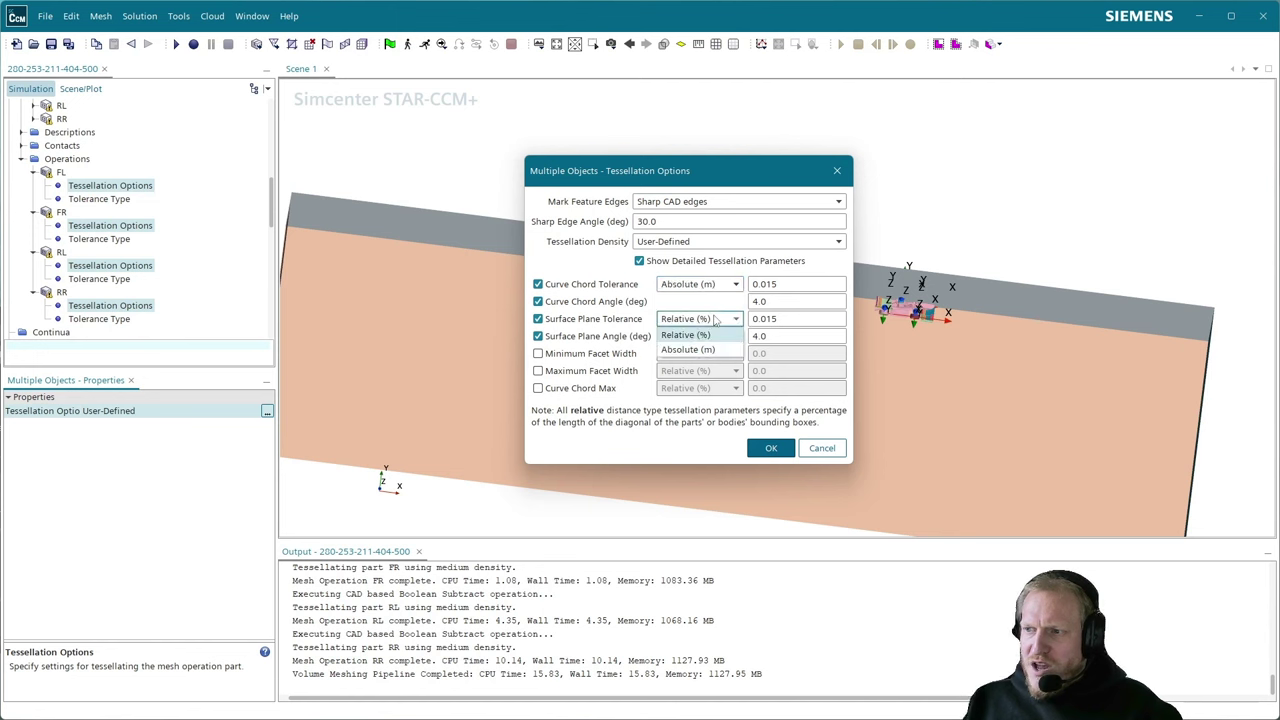
pyautogui.click(717, 349)
# - Set the Curve Chord Tolerance of the four selected operations to 5e-6 m
pyautogui.click(794, 296)
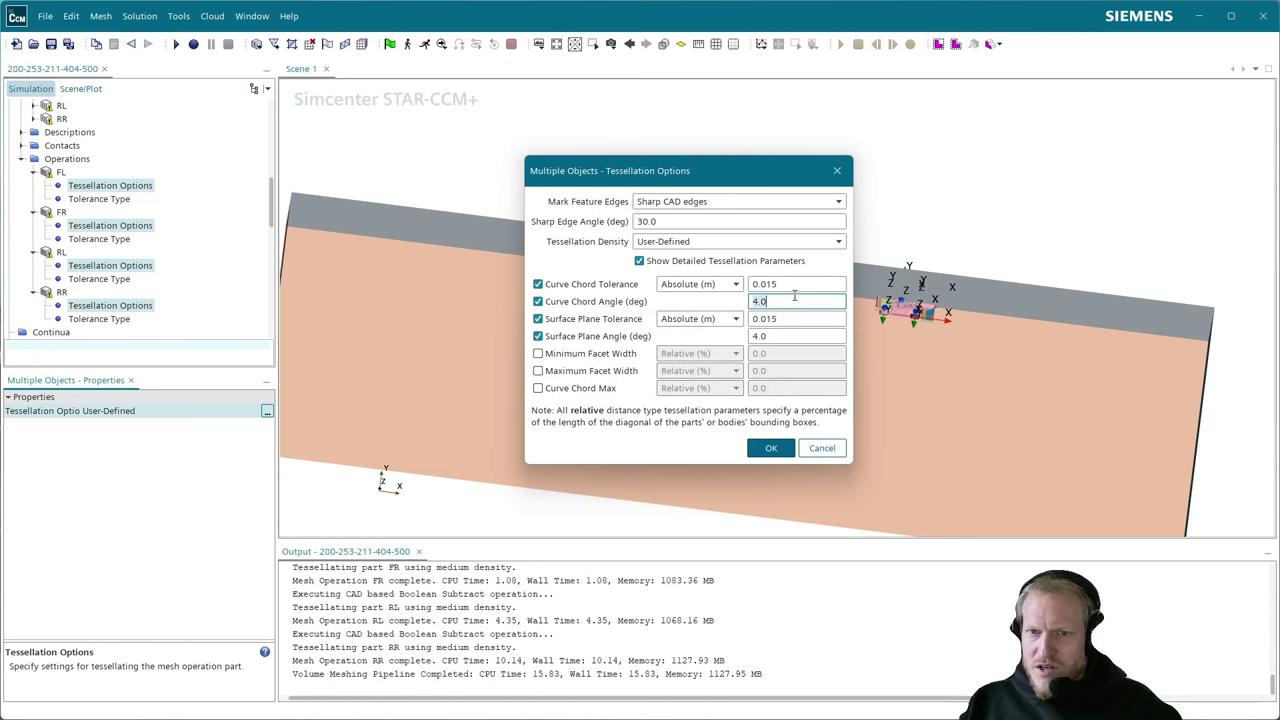
pyautogui.click(793, 287)
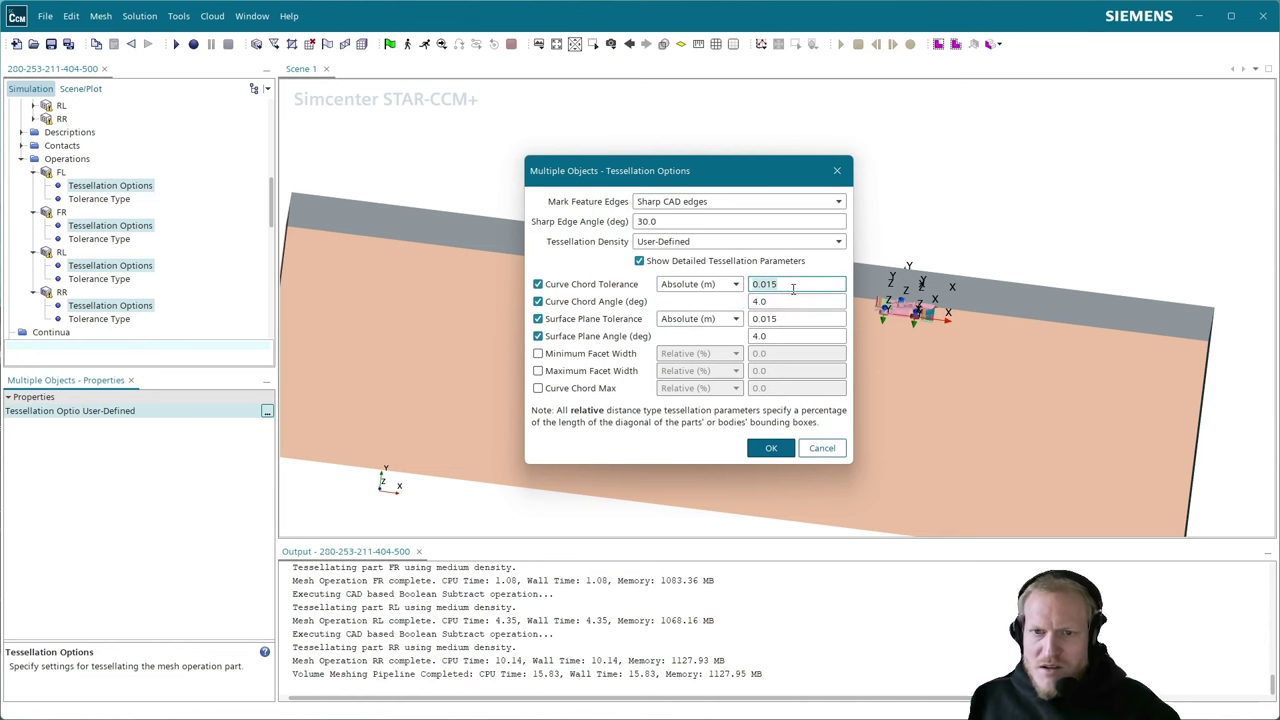
pyautogui.write('5e')
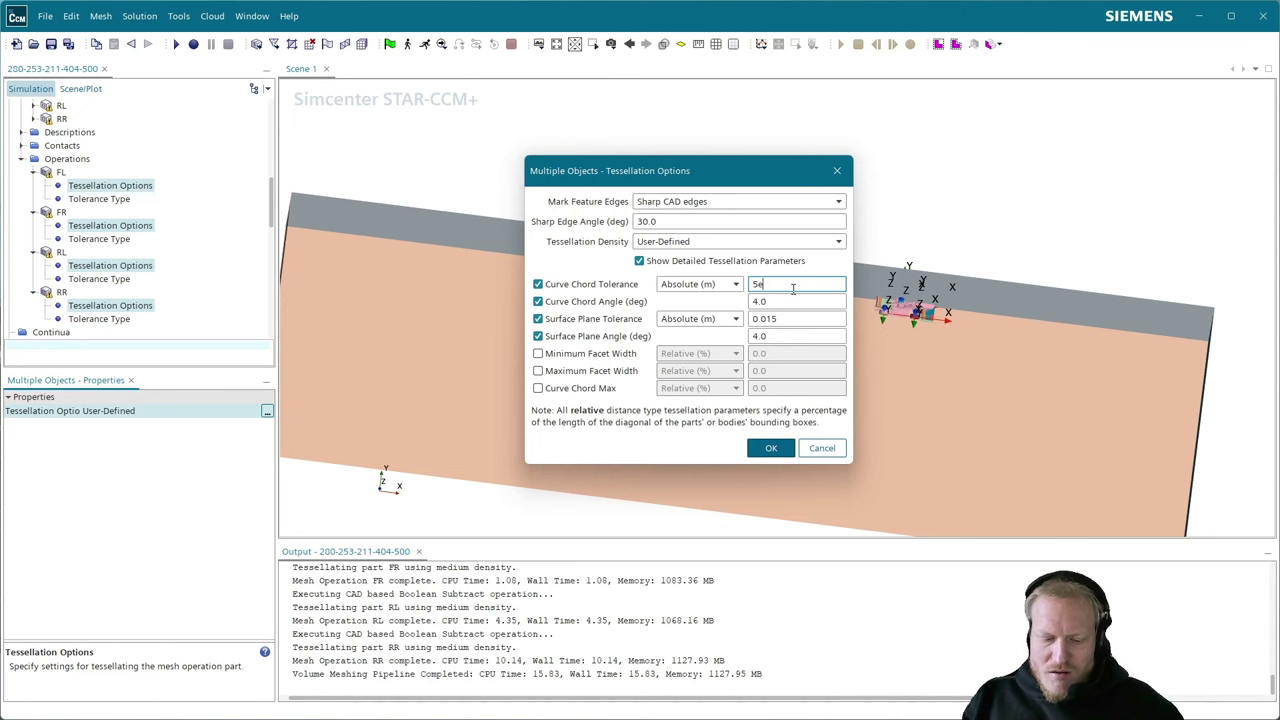
pyautogui.write('-6')
pyautogui.press('Tab')
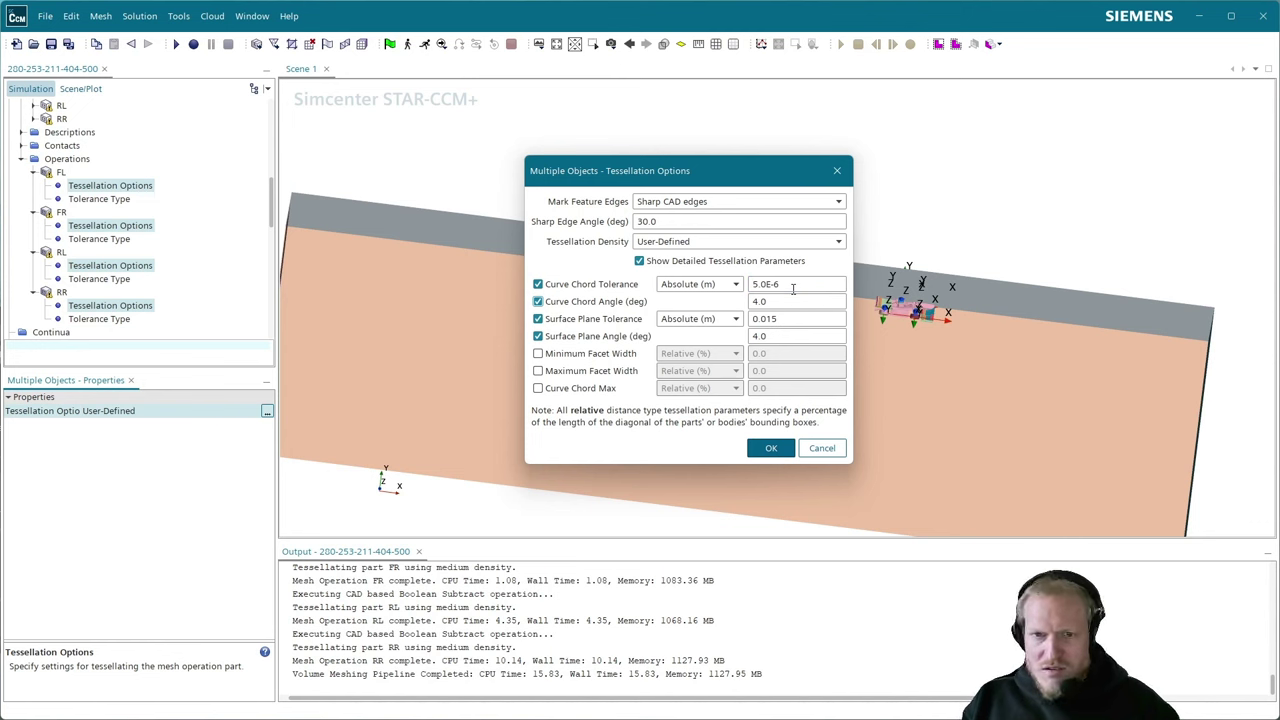
# - Set the Surface Plane Tolerance to 5e-6 m and apply the shared tessellation options
pyautogui.press('Tab')
pyautogui.press('Tab')
pyautogui.press('Tab')
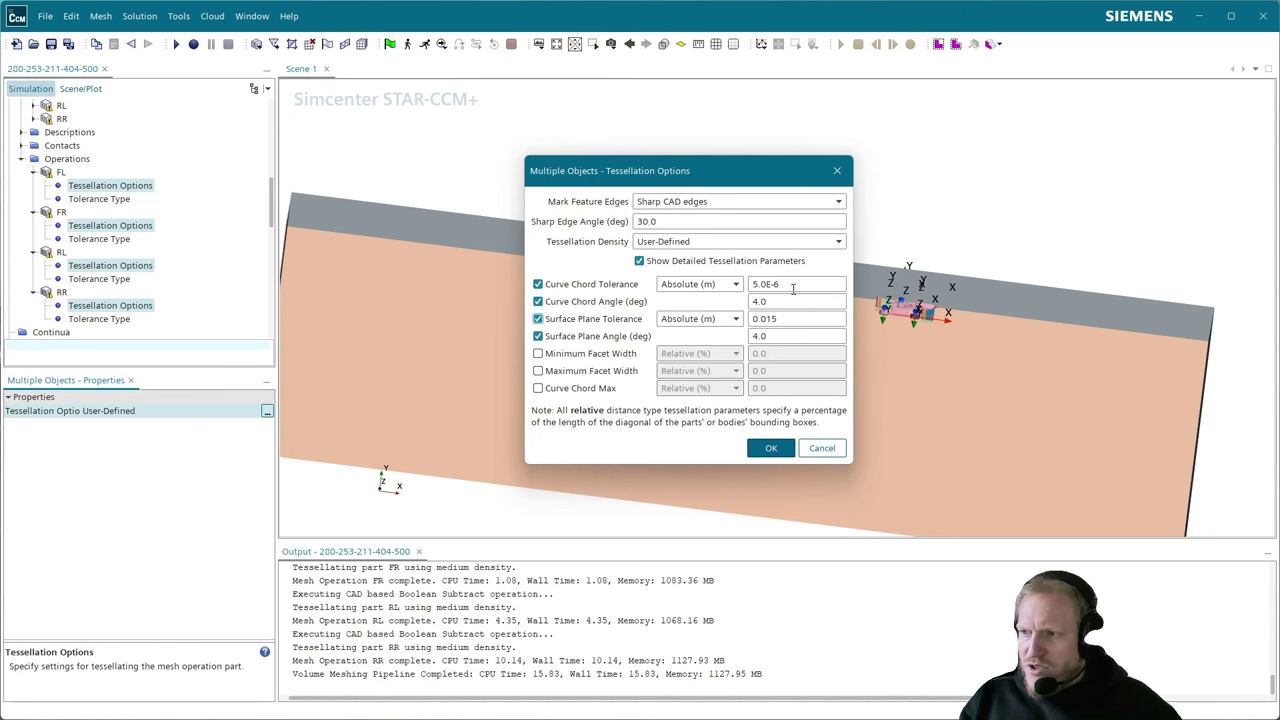
pyautogui.press('Tab')
pyautogui.write('5e')
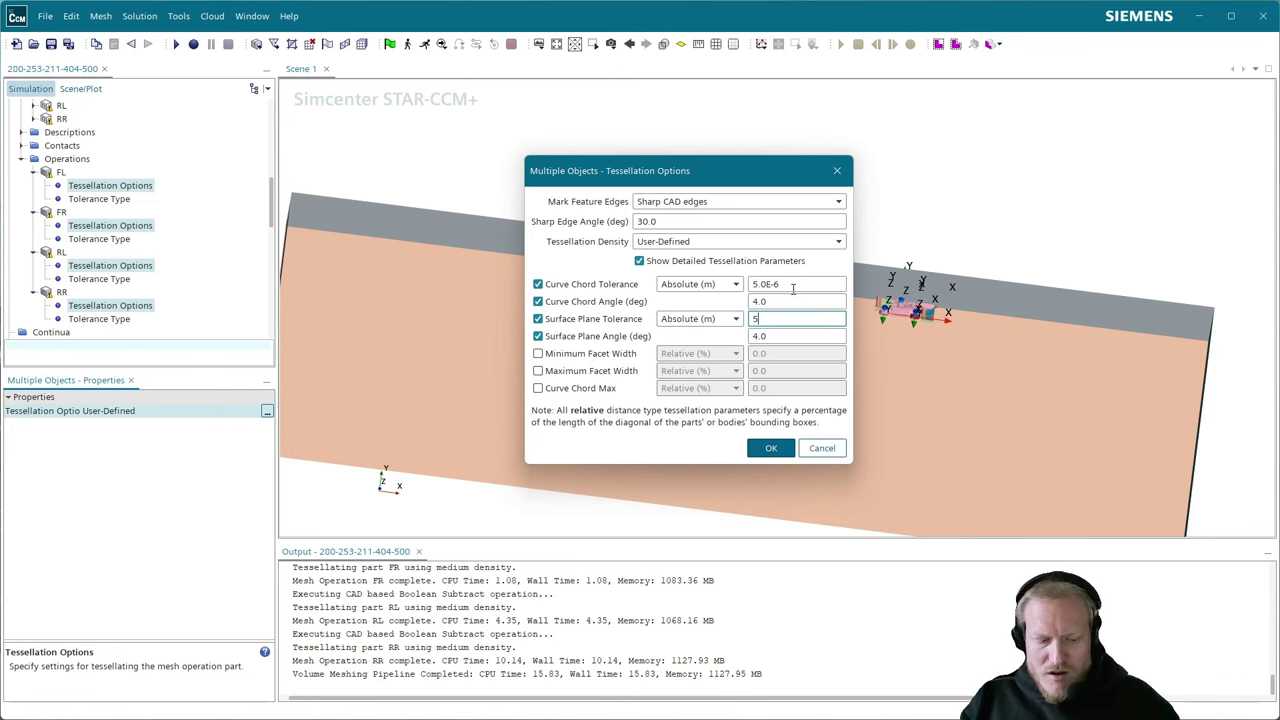
pyautogui.write('-6')
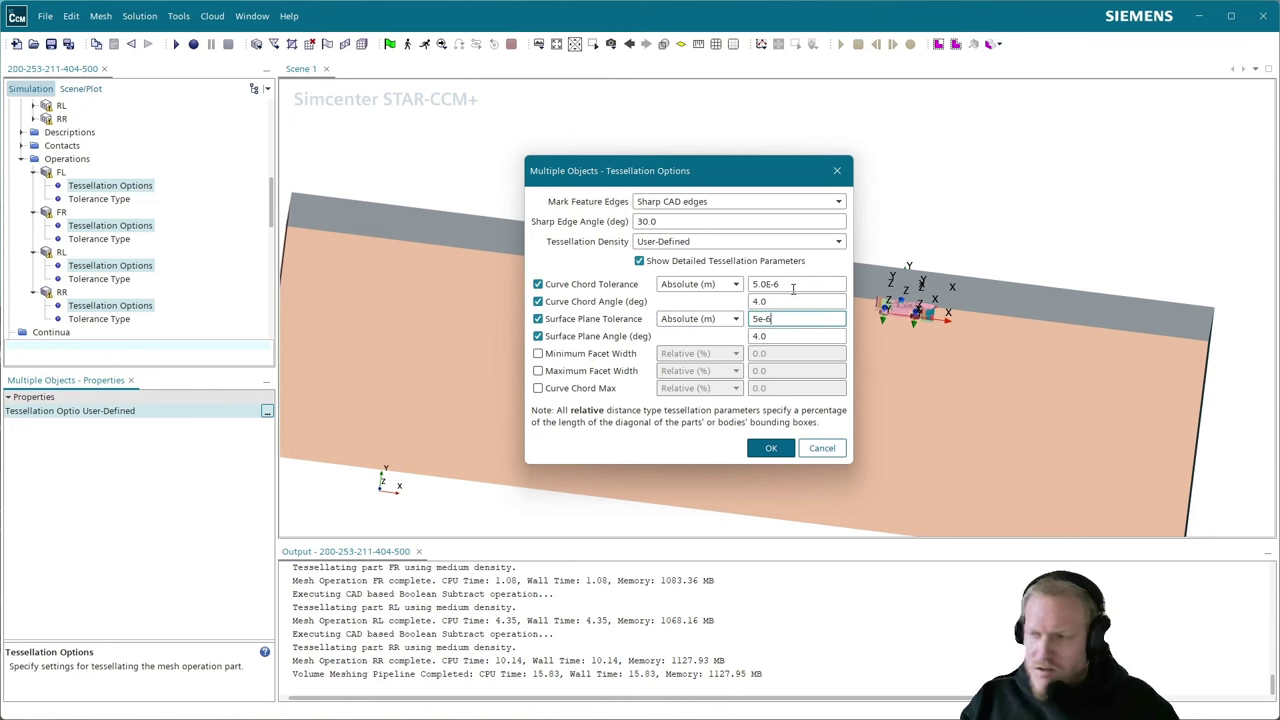
pyautogui.press('Tab')
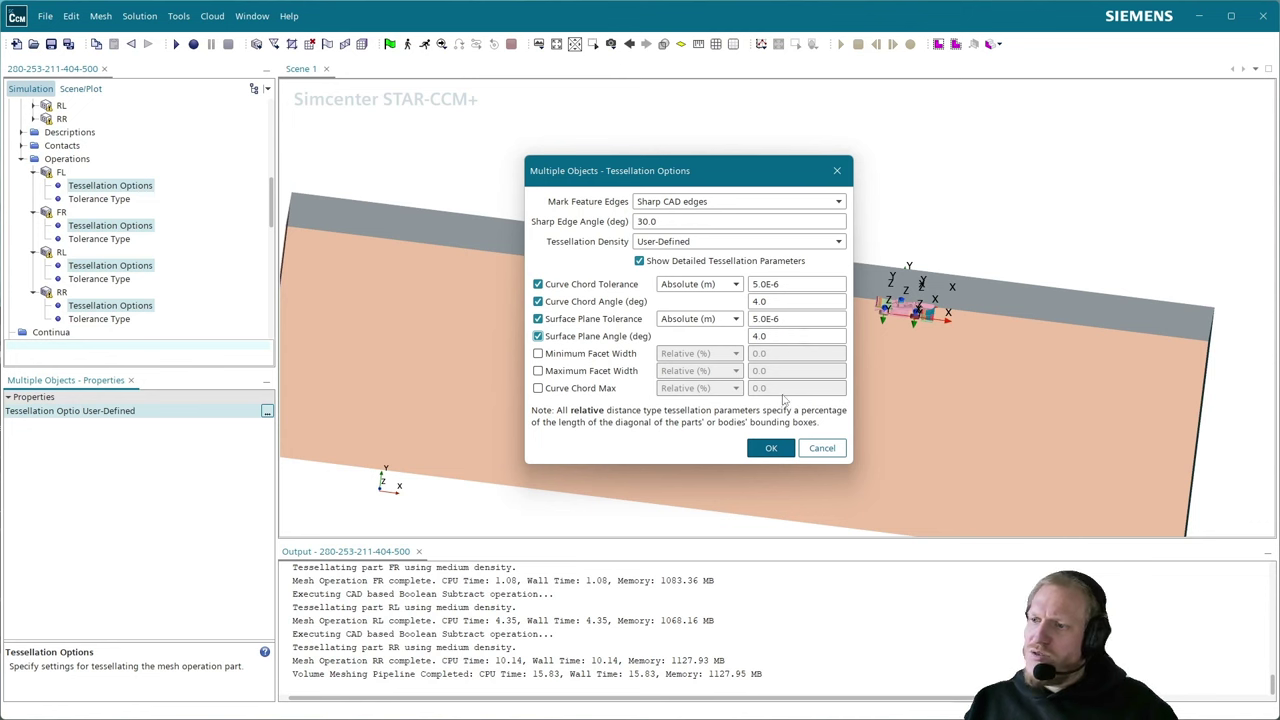
pyautogui.click(775, 446)
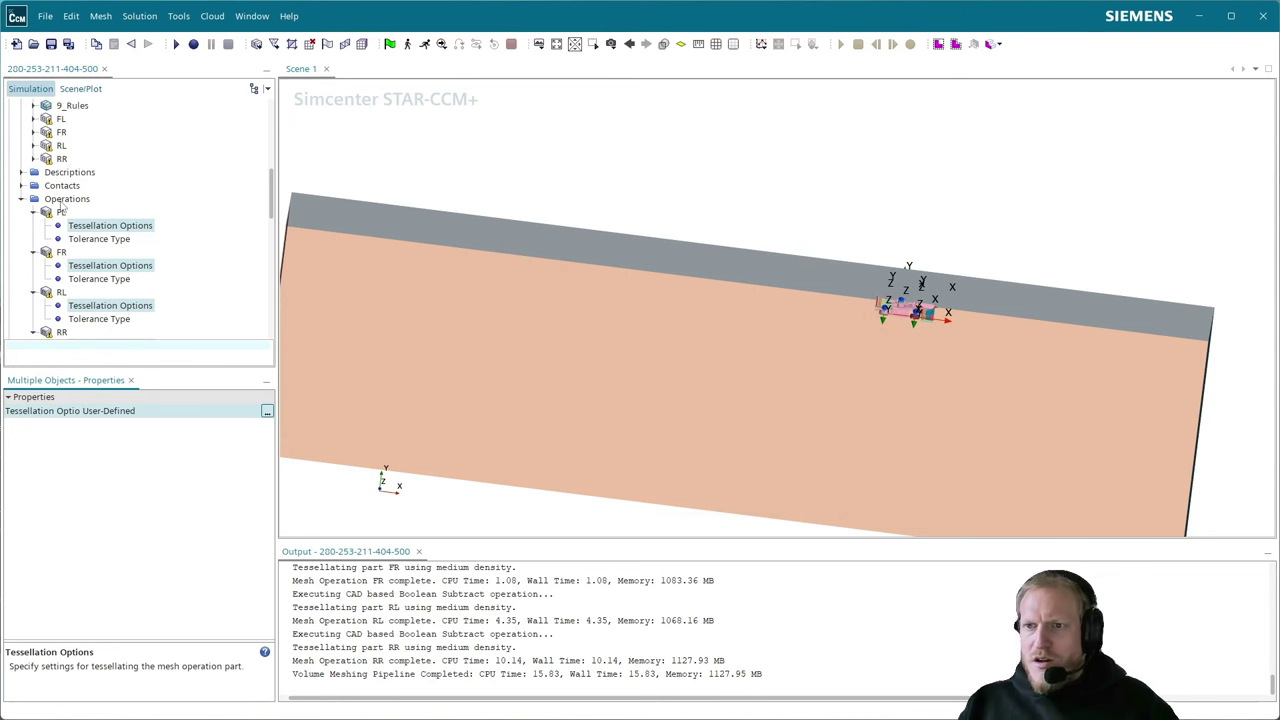
# - Generate the volume mesh to re-execute the FL, FR, RL and RR subtract operations with the user-defined tessellation
pyautogui.scroll(2, 160, 240)
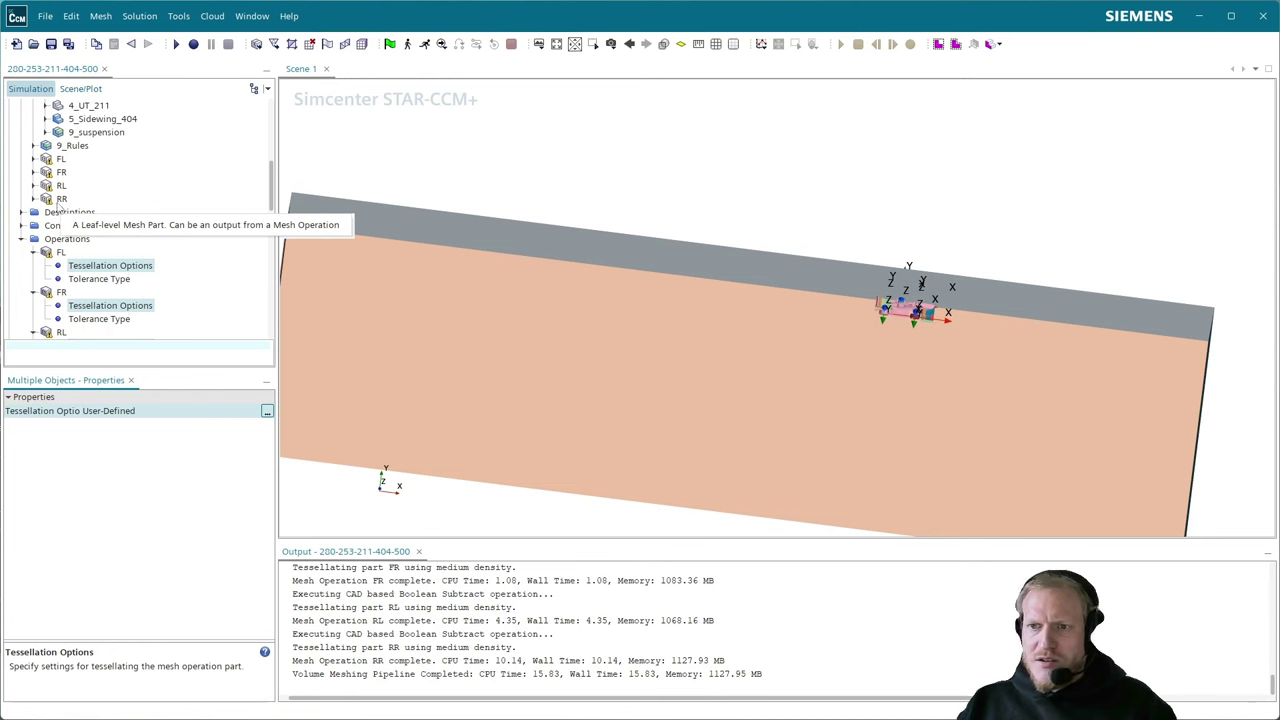
pyautogui.scroll(-3, 160, 240)
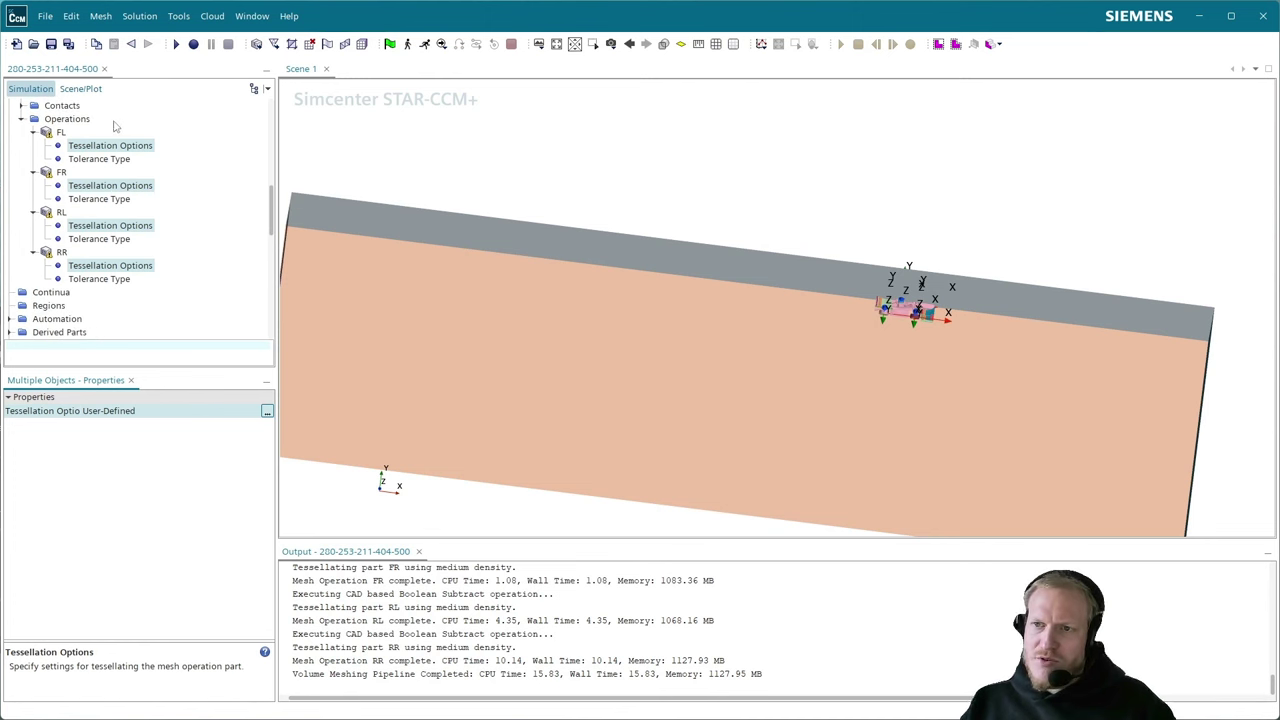
pyautogui.rightClick(79, 121)
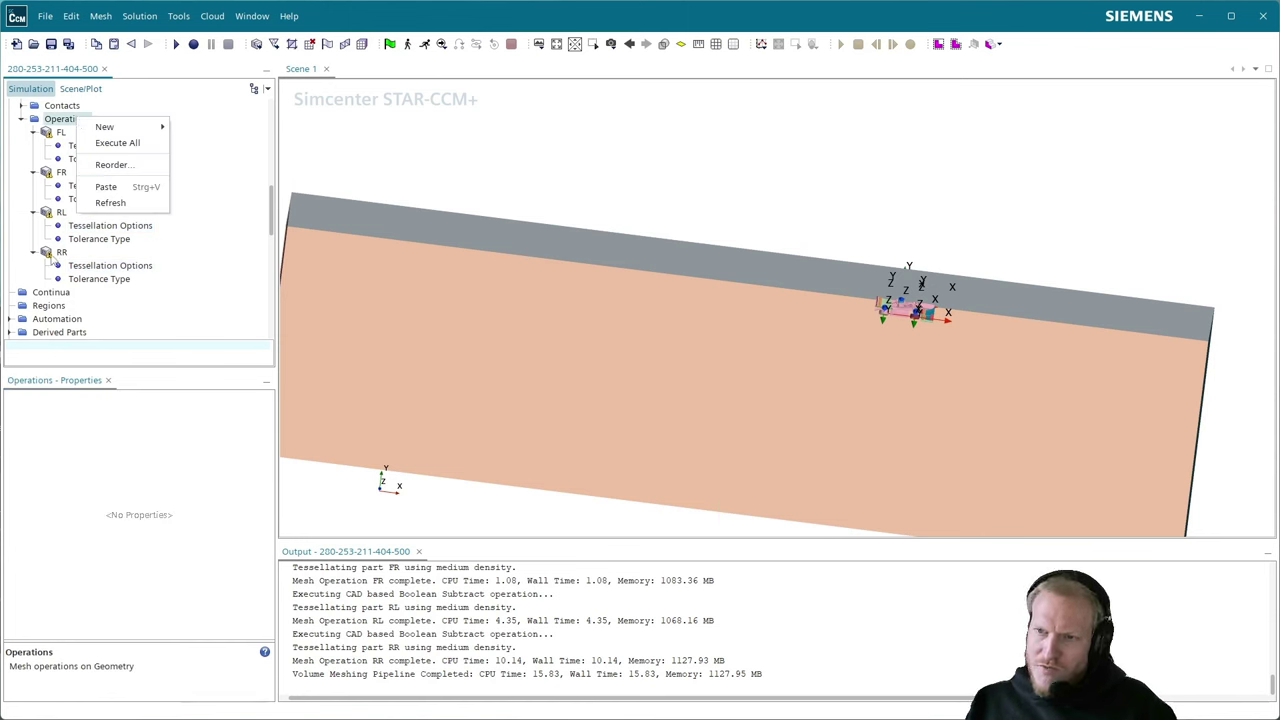
pyautogui.click(62, 137)
pyautogui.rightClick(62, 137)
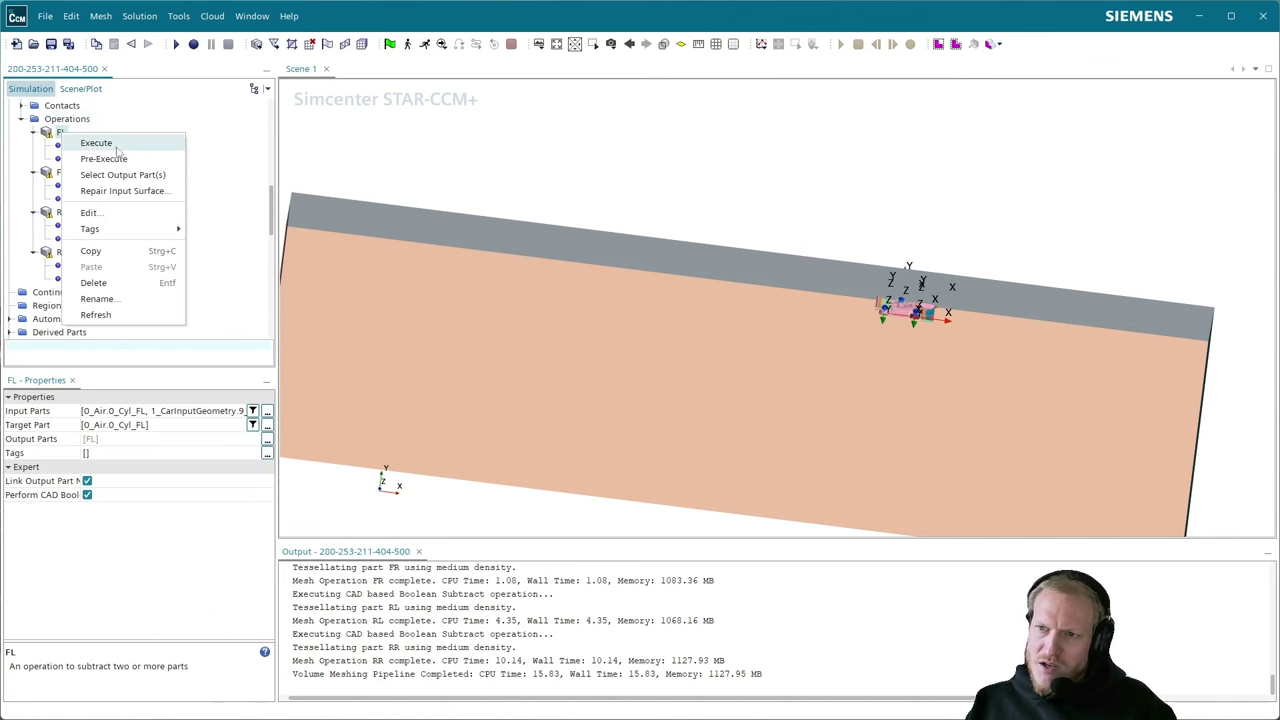
pyautogui.click(191, 94)
pyautogui.click(389, 44)
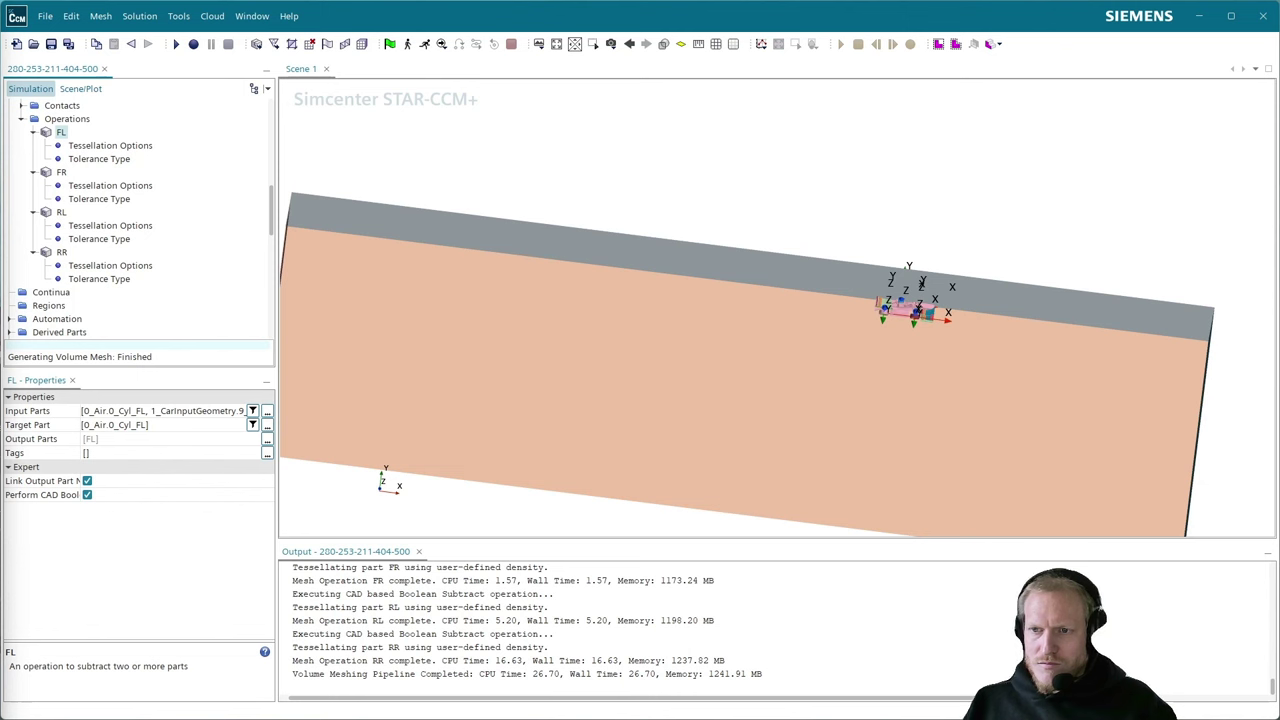
# - Collapse the FL, FR, RL and RR operations and the 1_CarInputGeometry and 0_Air parts in the simulation tree
pyautogui.click(34, 133)
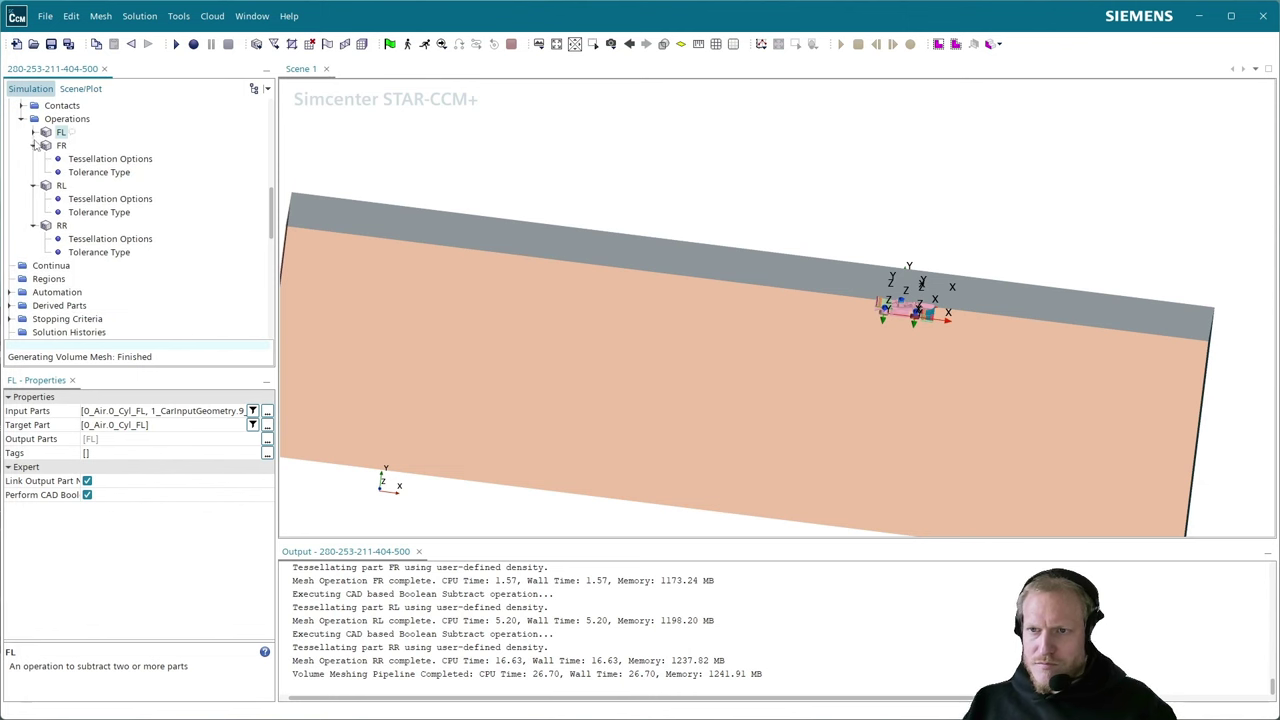
pyautogui.click(34, 146)
pyautogui.click(34, 159)
pyautogui.click(34, 172)
pyautogui.scroll(3, 86, 241)
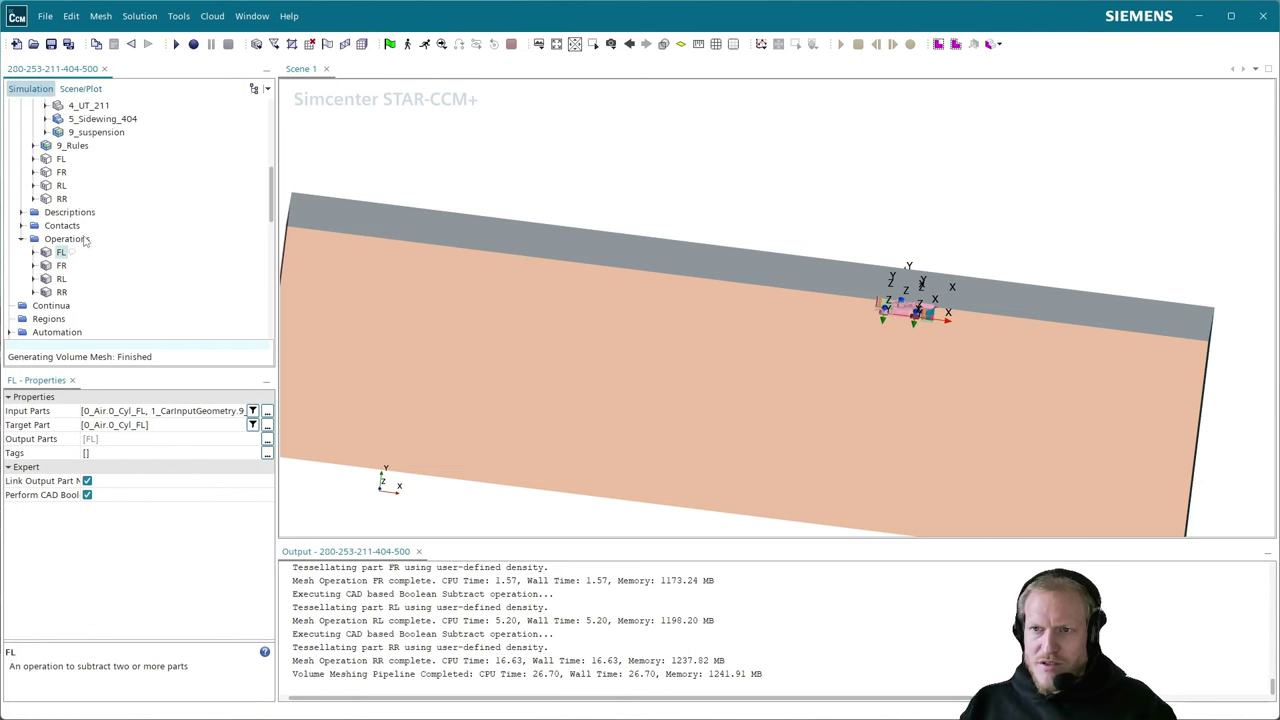
pyautogui.scroll(5, 88, 242)
pyautogui.click(34, 145)
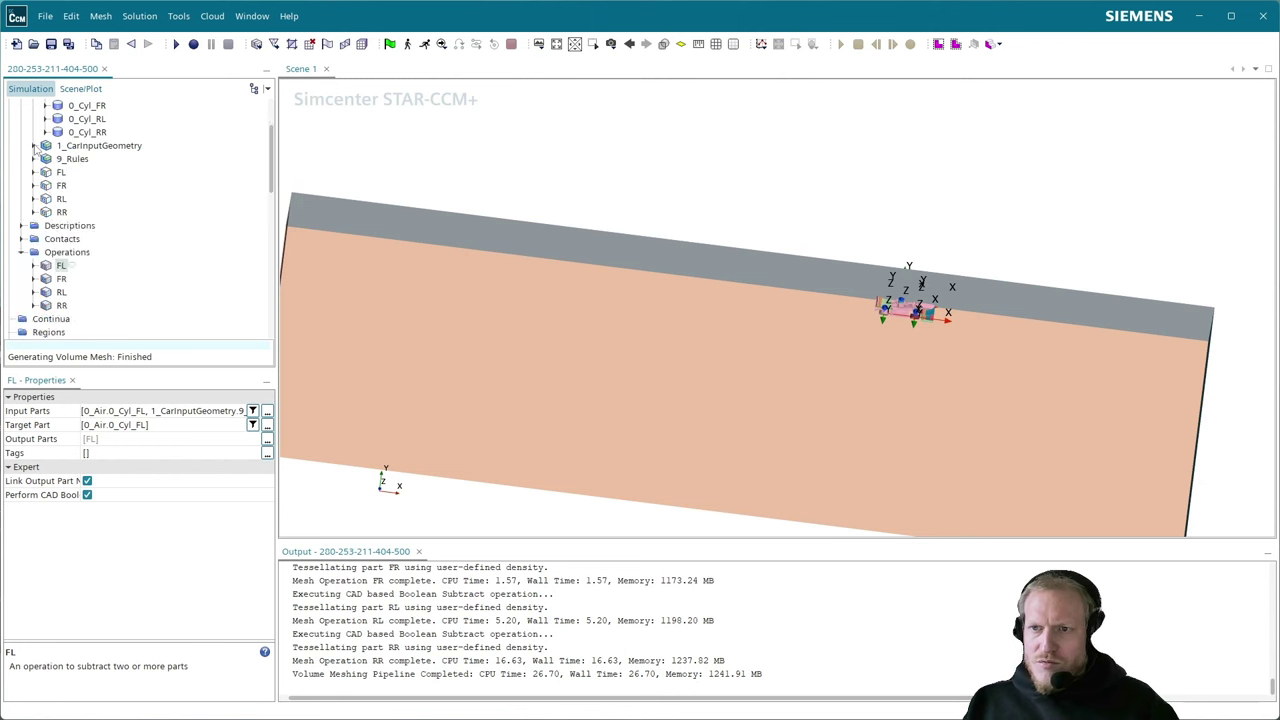
pyautogui.scroll(3, 34, 150)
pyautogui.click(34, 159)
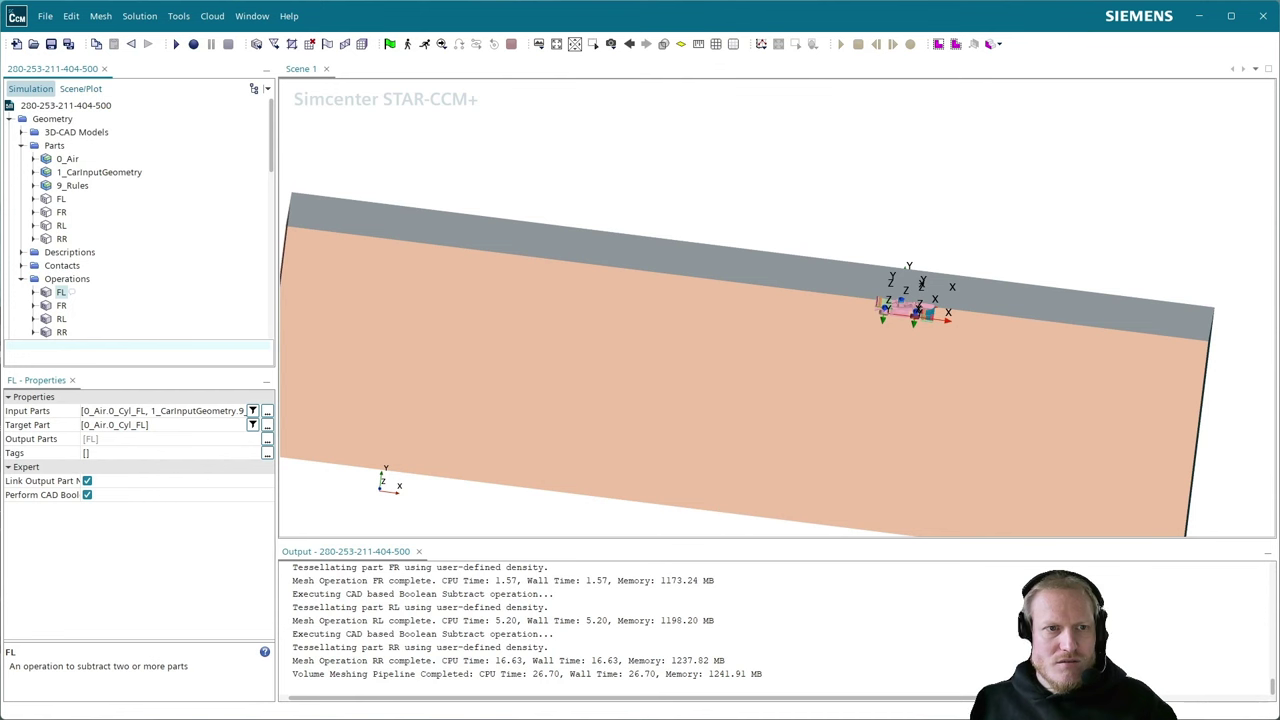
# - Create a new composite part under Parts and name it 3_Subtracts
pyautogui.rightClick(55, 147)
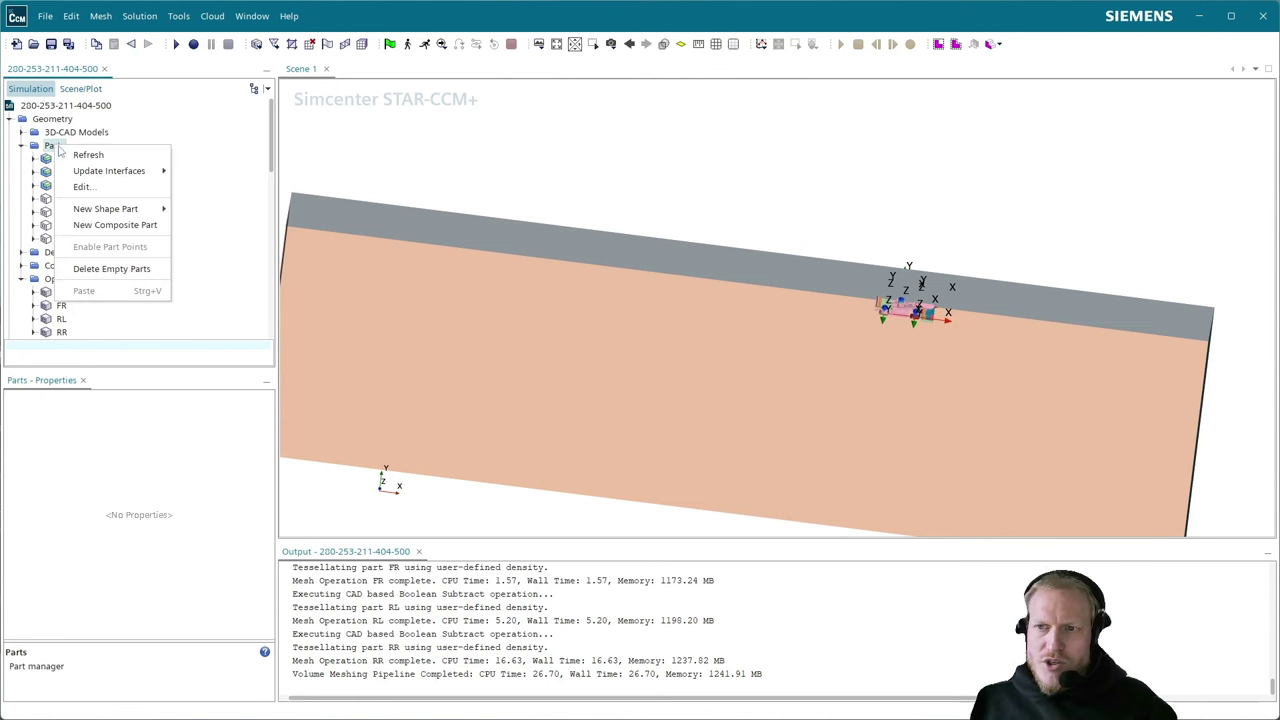
pyautogui.click(146, 226)
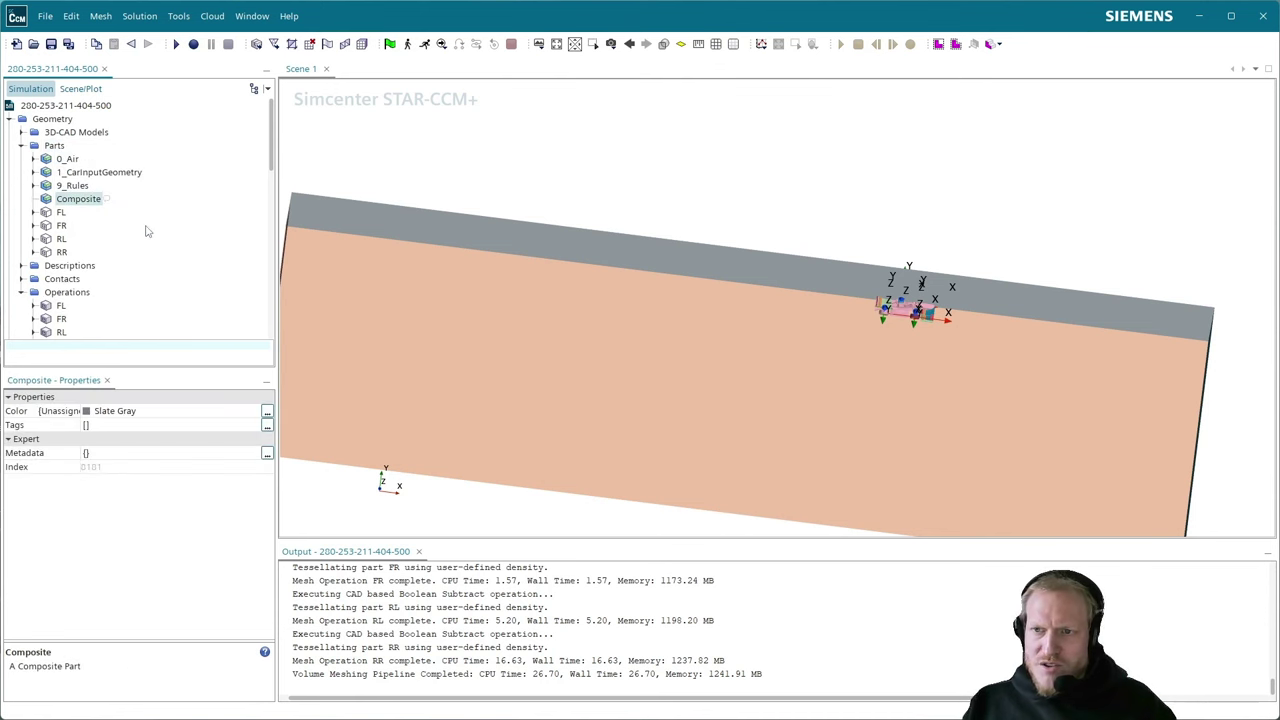
pyautogui.write('3')
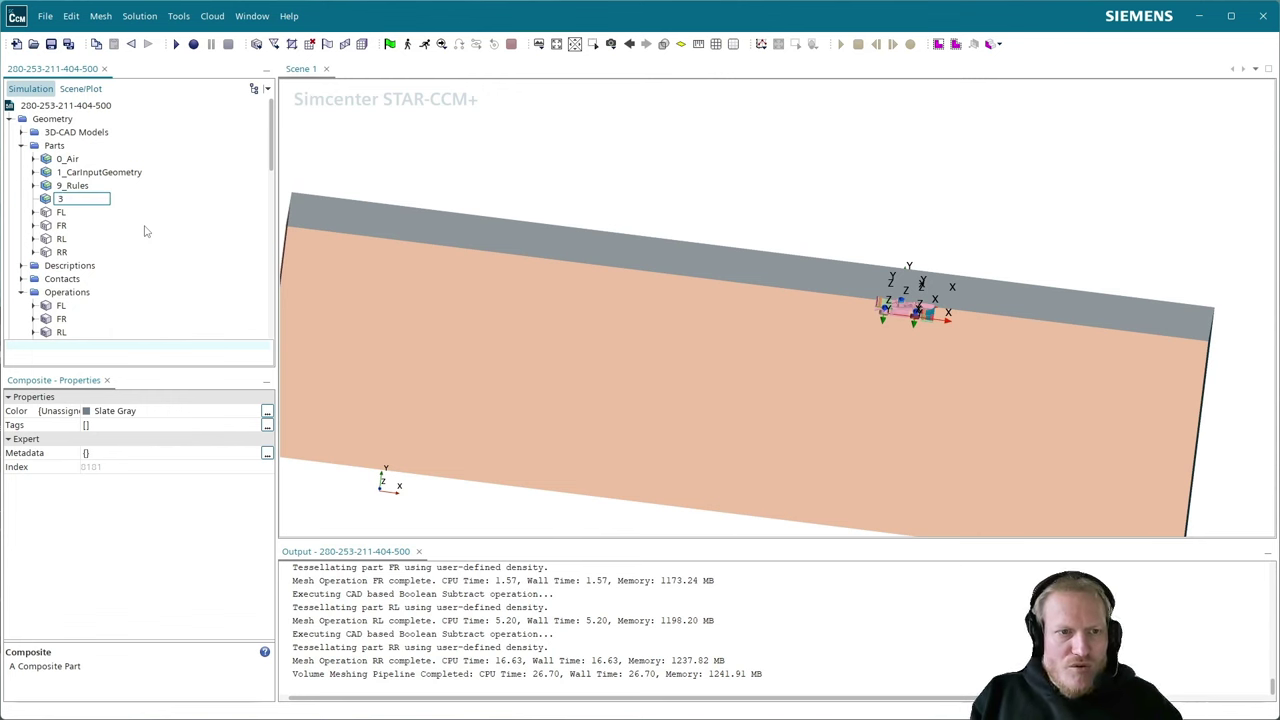
pyautogui.write('_Sub')
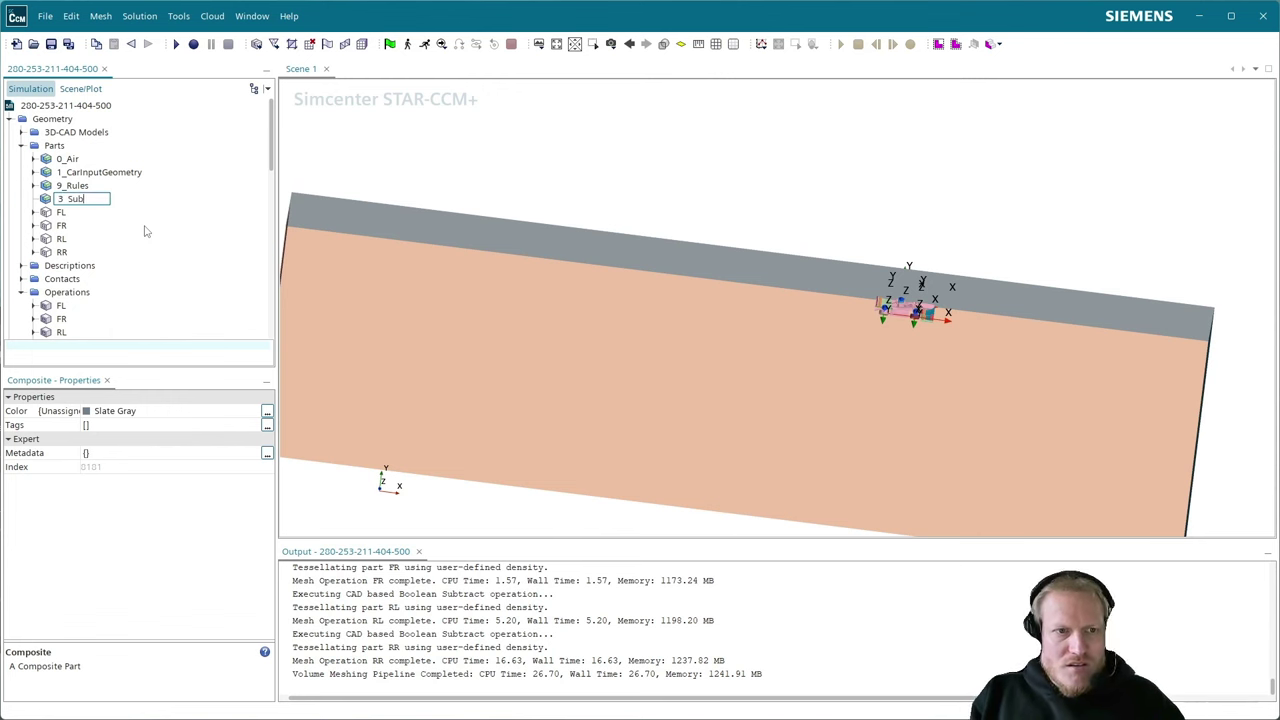
pyautogui.write('tracts')
pyautogui.press('Return')
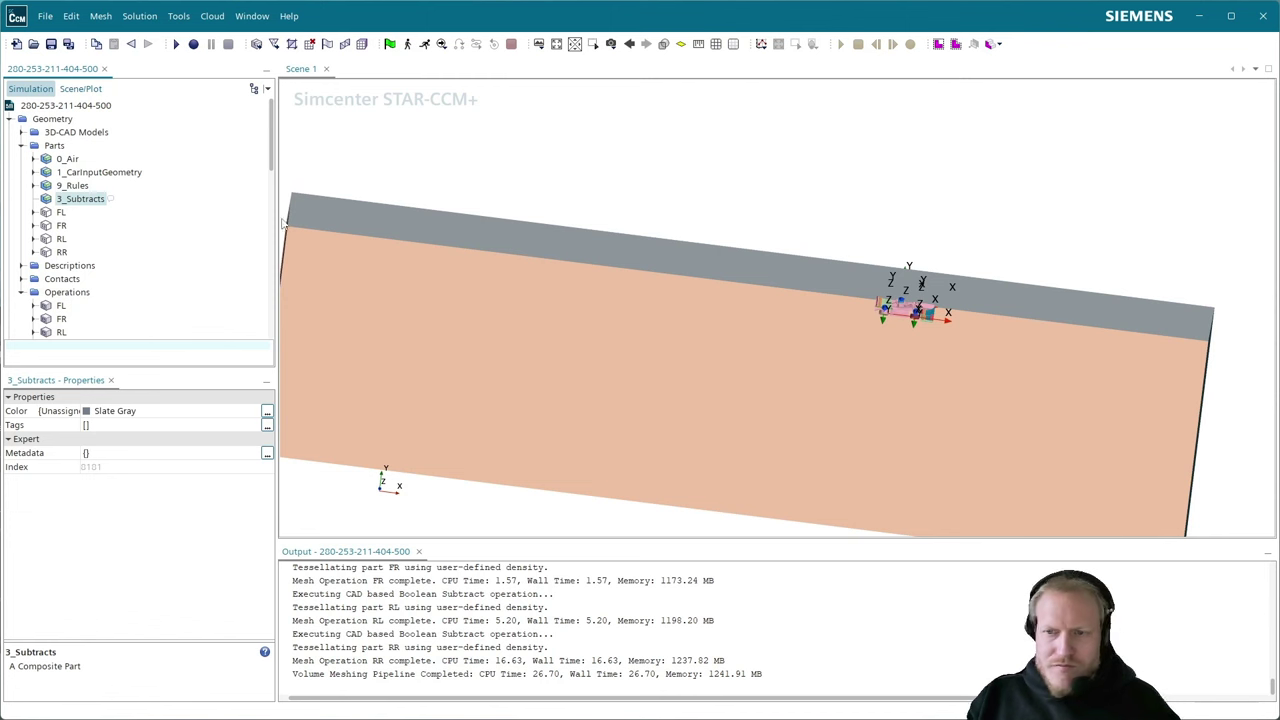
# - Move the FL, FR, RL and RR parts into the 3_Subtracts composite and save the simulation
pyautogui.click(60, 212)
pyautogui.keyDown('shift'); pyautogui.click(62, 252); pyautogui.keyUp('shift')
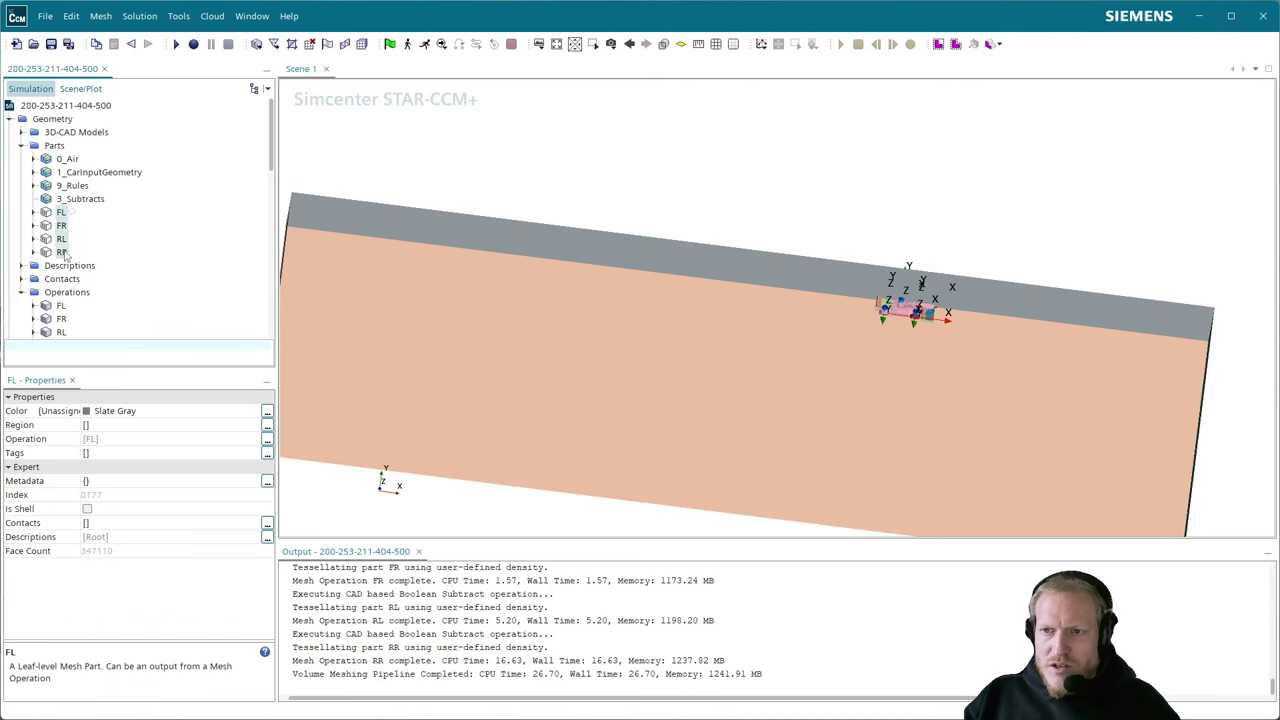
pyautogui.moveTo(62, 252); pyautogui.dragTo(88, 201)
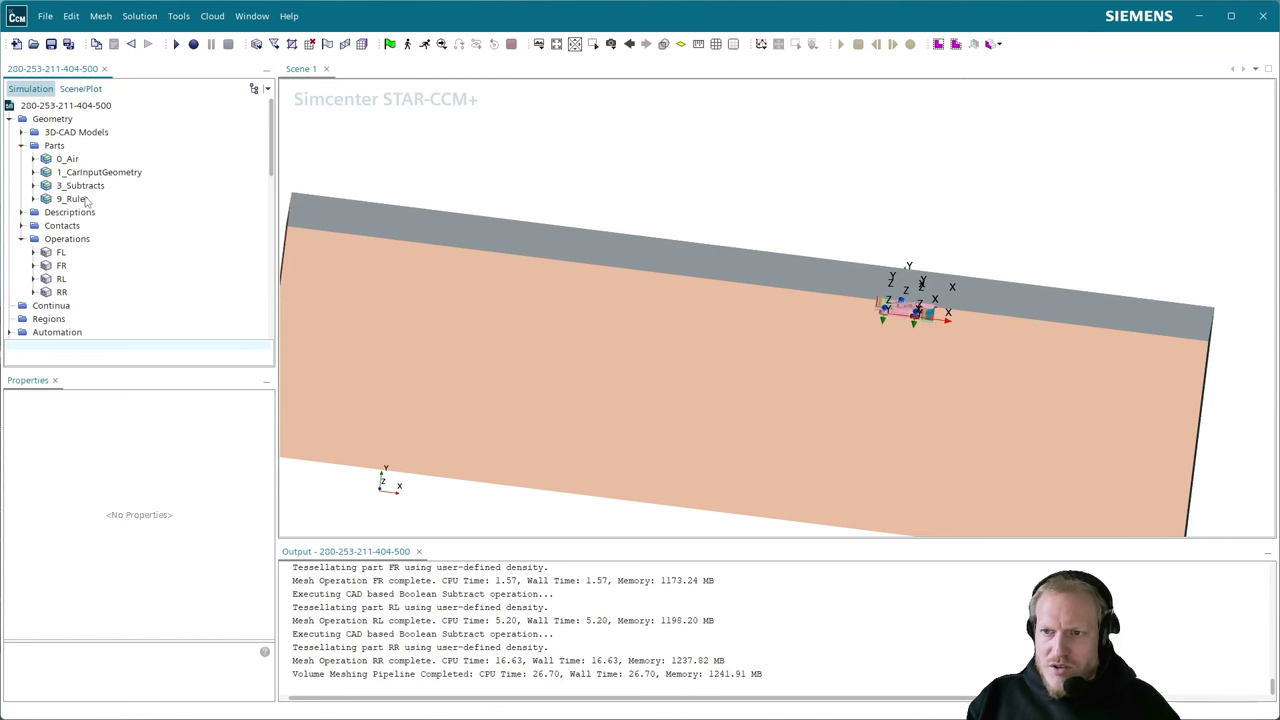
pyautogui.click(34, 186)
pyautogui.scroll(-3, 132, 284)
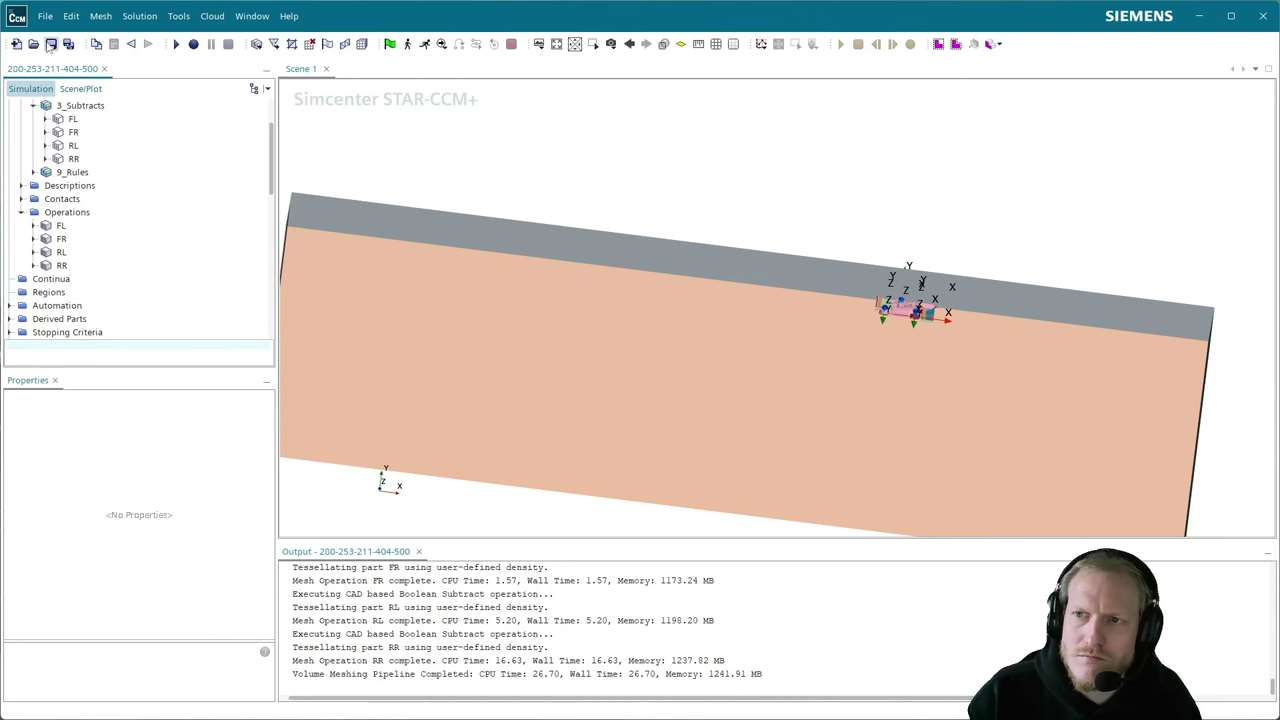
pyautogui.click(51, 44)
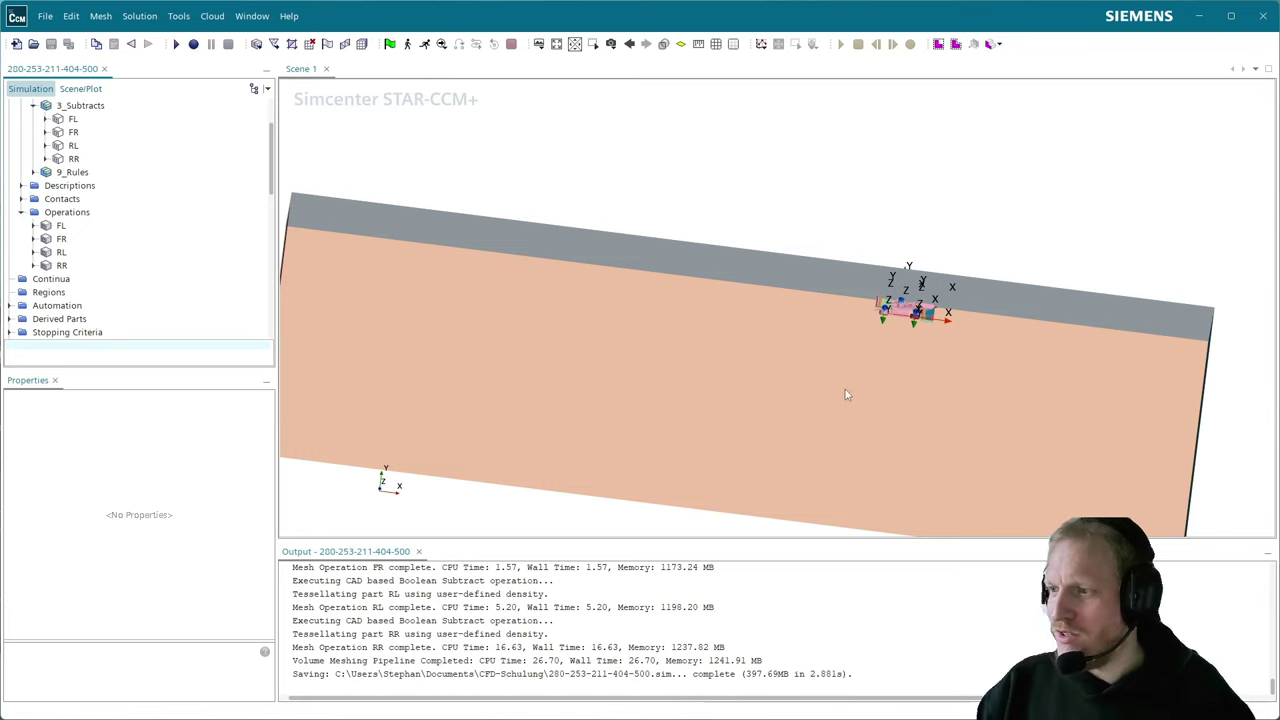
# - Examine the complete race car with its wings, body and wheels from the side in the scene
pyautogui.moveTo(845, 394); pyautogui.dragTo(716, 337)
pyautogui.scroll(3, 716, 337)
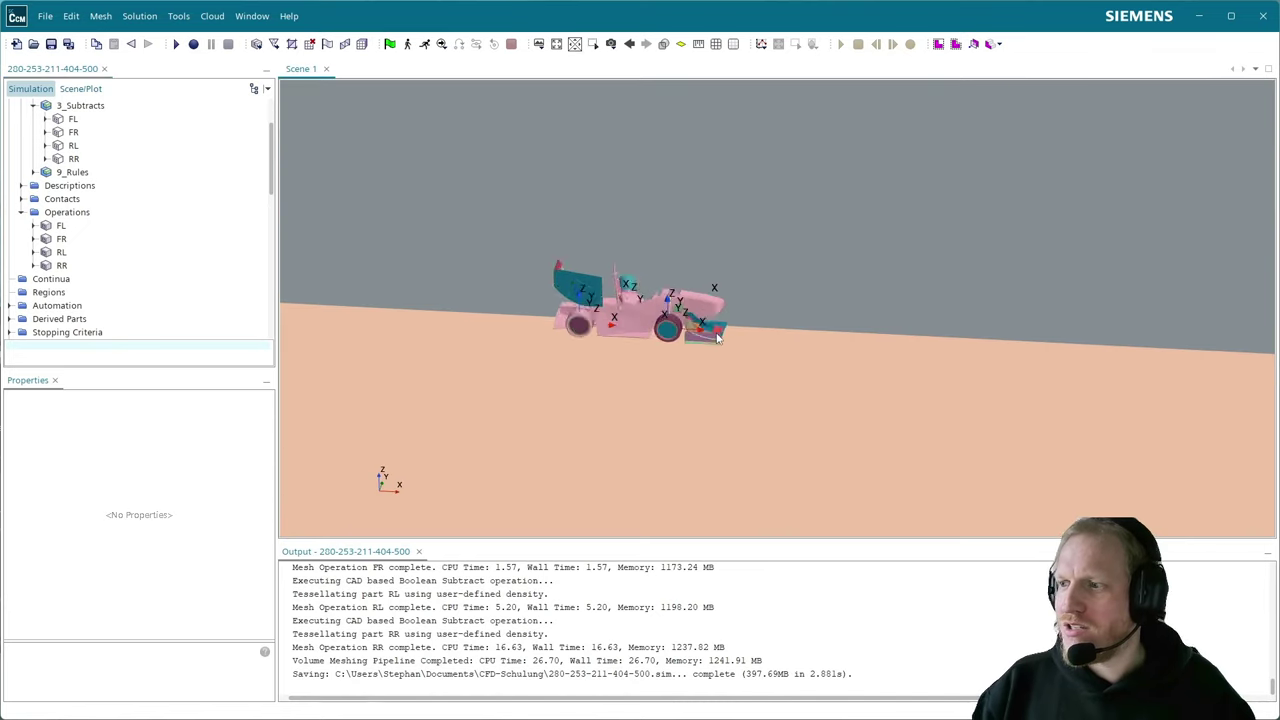
pyautogui.scroll(3, 716, 337)
pyautogui.moveTo(427, 262); pyautogui.dragTo(611, 361)
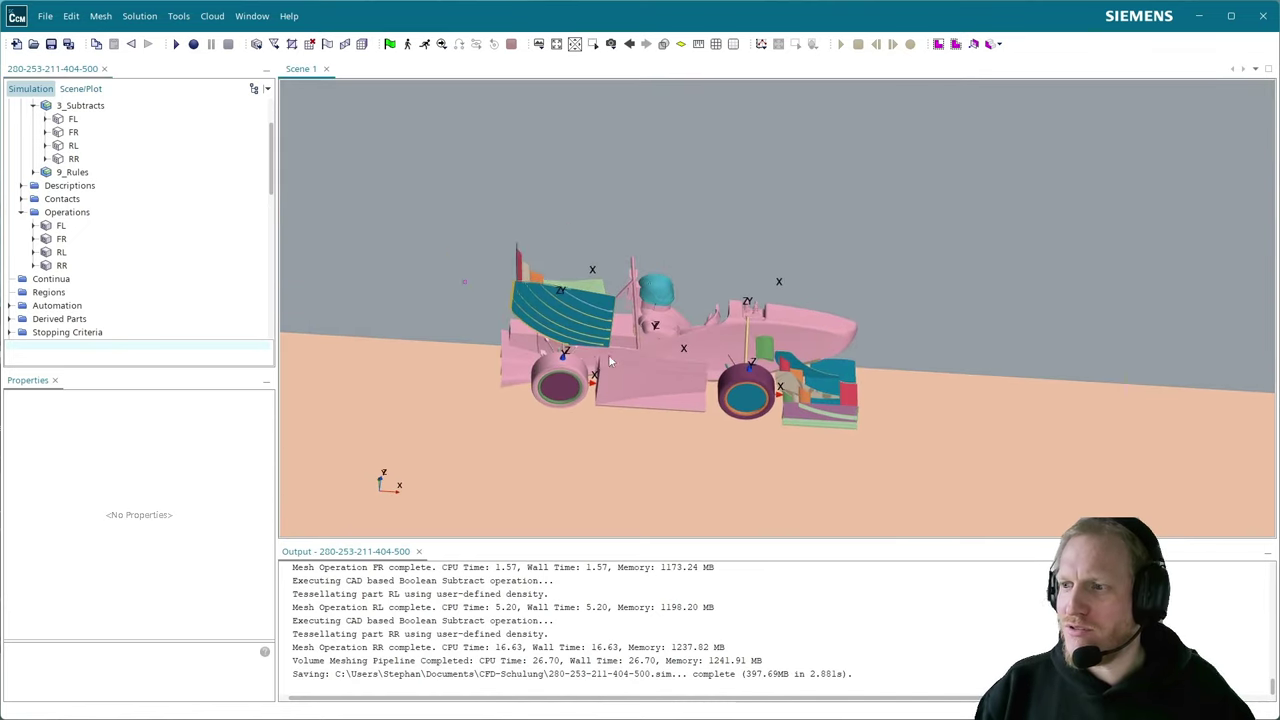
pyautogui.scroll(2, 463, 311)
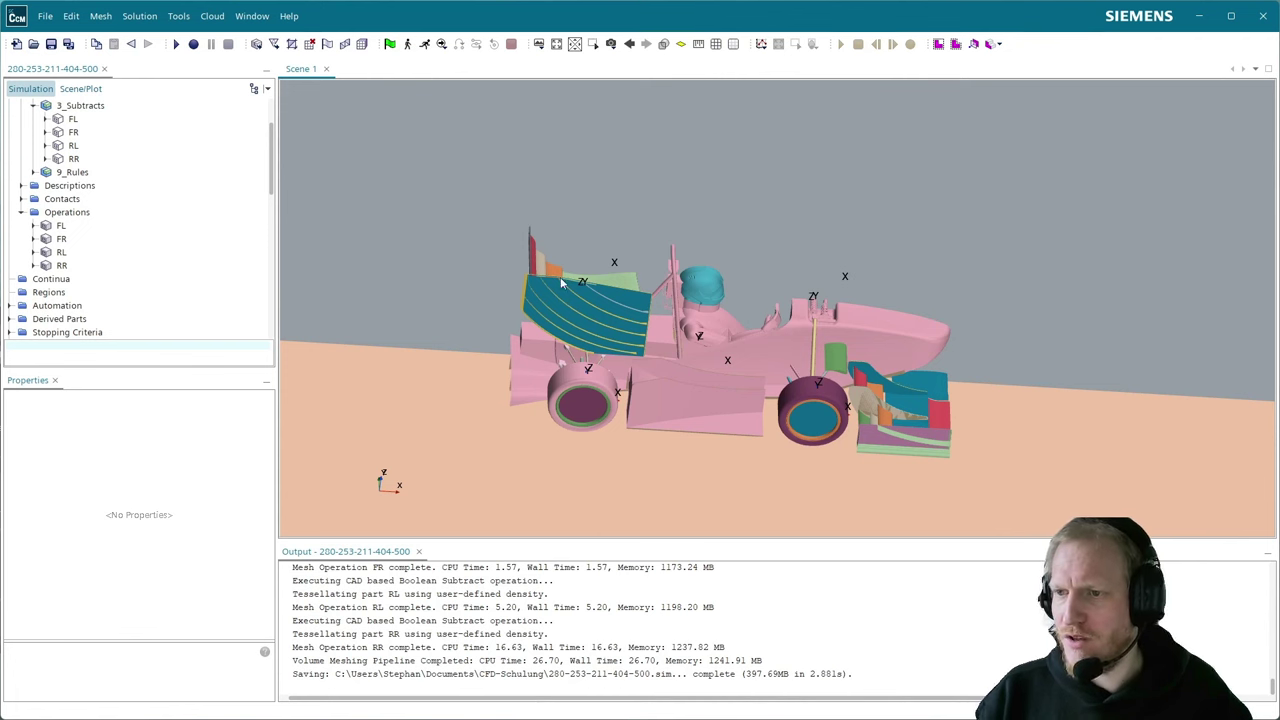
pyautogui.scroll(-3, 577, 315)
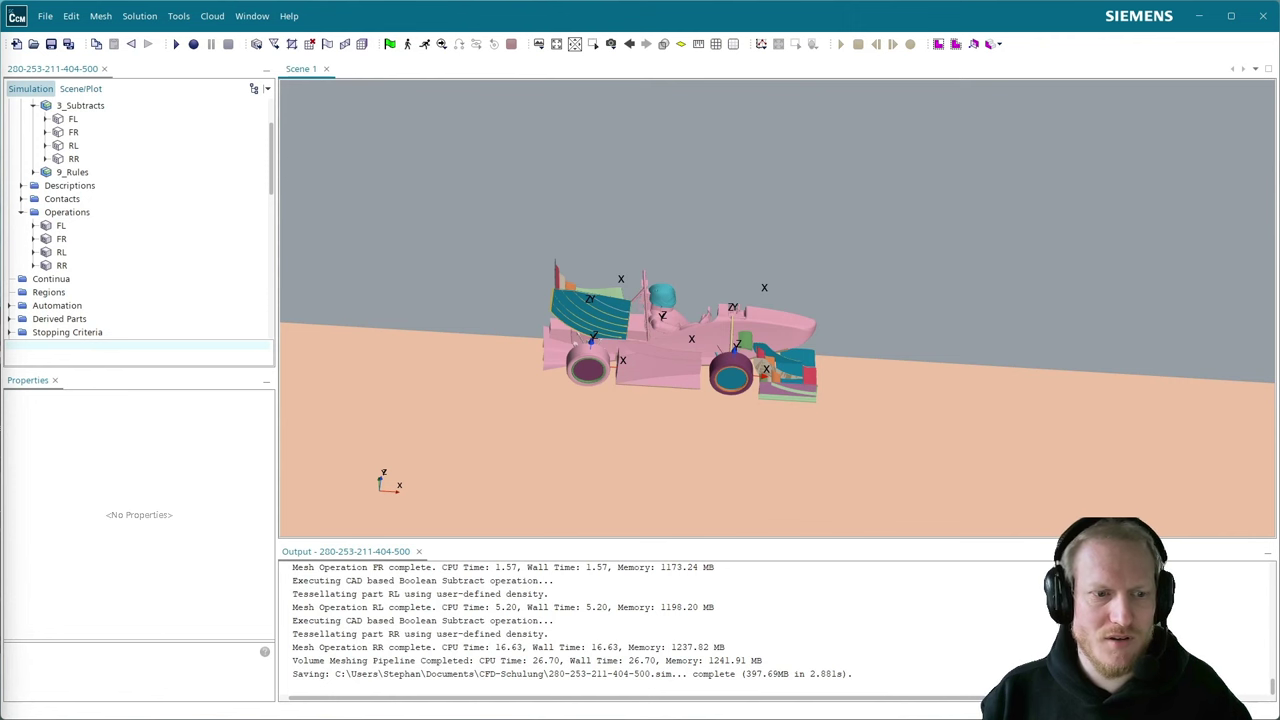
# - Start a new Boolean Subtract operation and select 0_Air, 0_Cyl_FL, 0_Cyl_FR, 0_Cyl_RL and 0_Cyl_RR as input parts
pyautogui.rightClick(63, 213)
pyautogui.moveTo(90, 221)
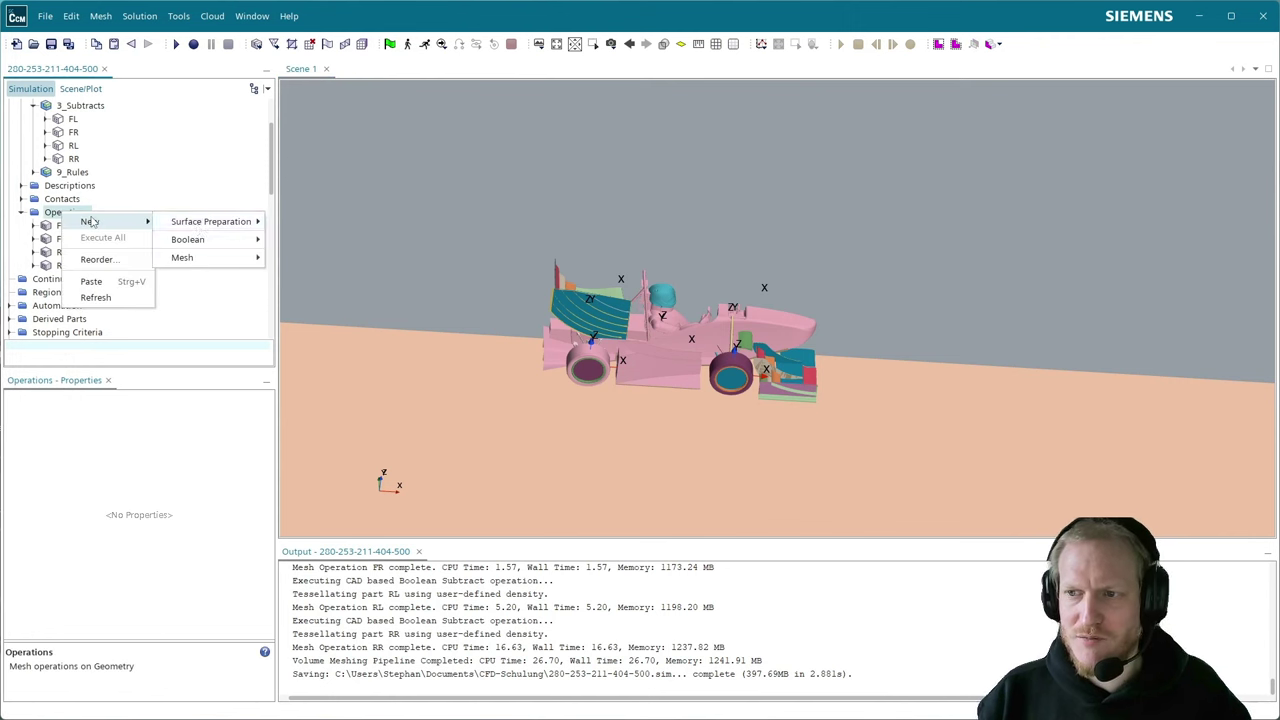
pyautogui.moveTo(223, 244)
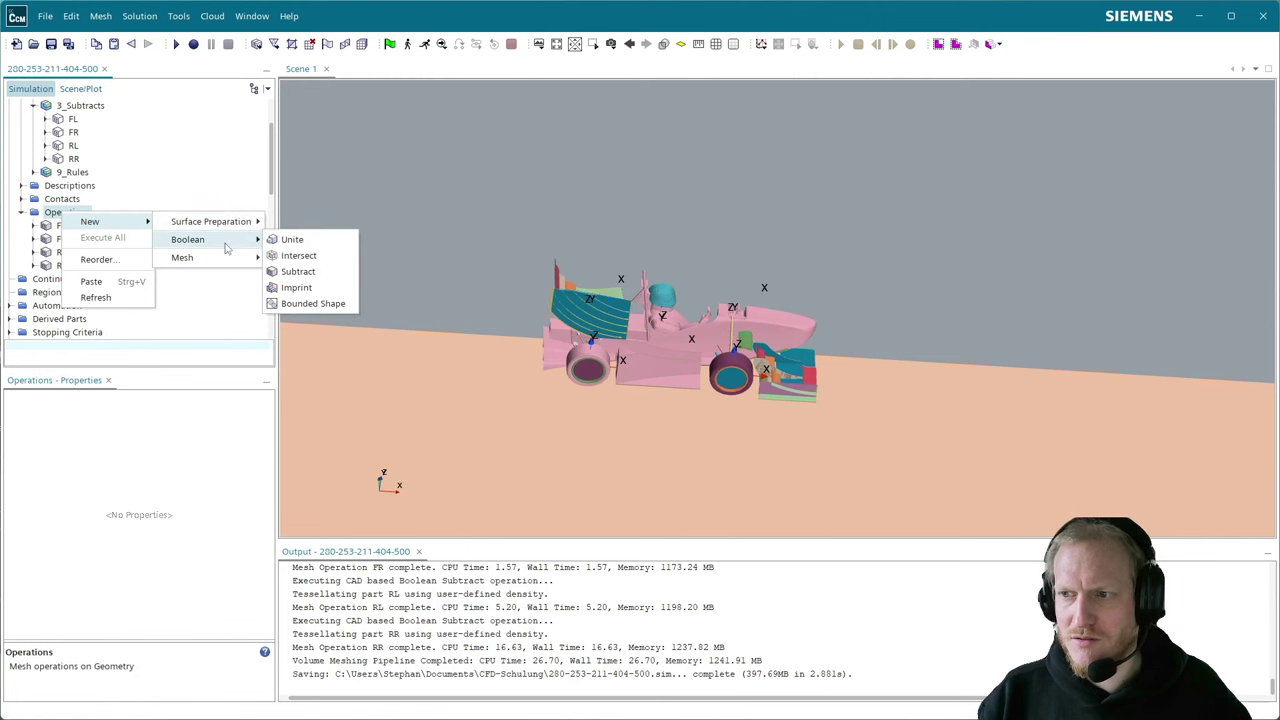
pyautogui.click(297, 271)
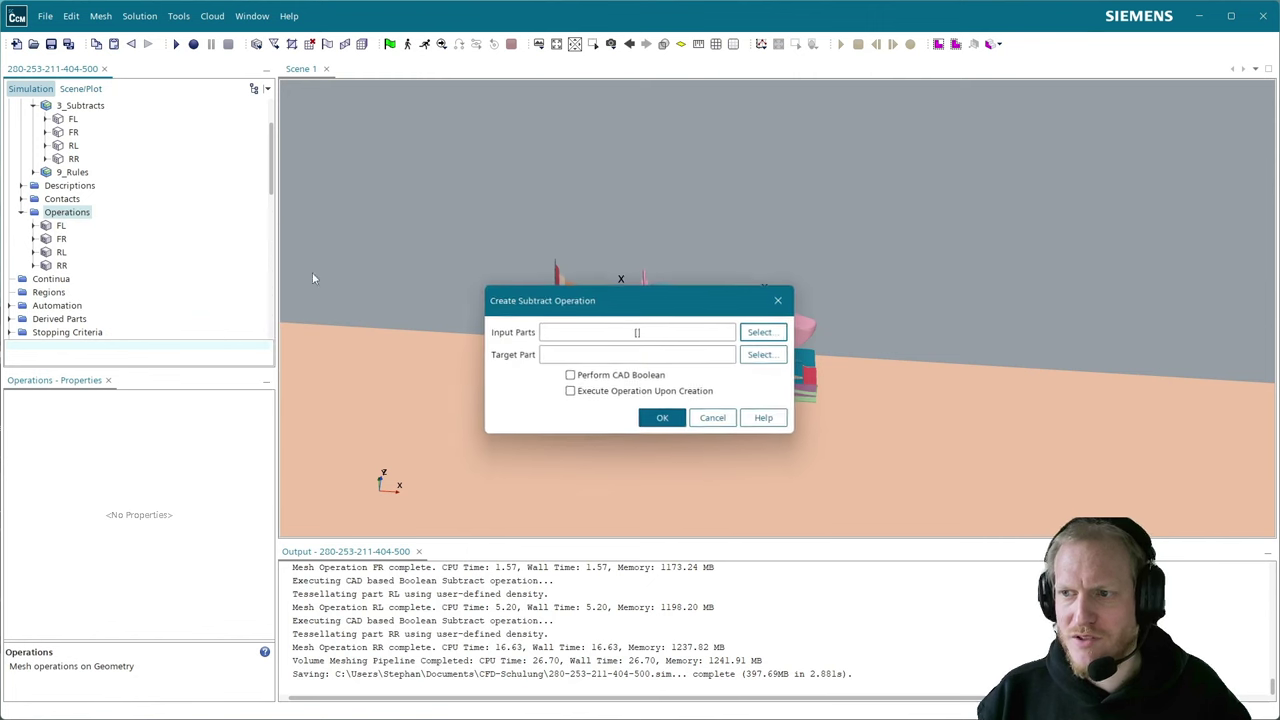
pyautogui.click(760, 333)
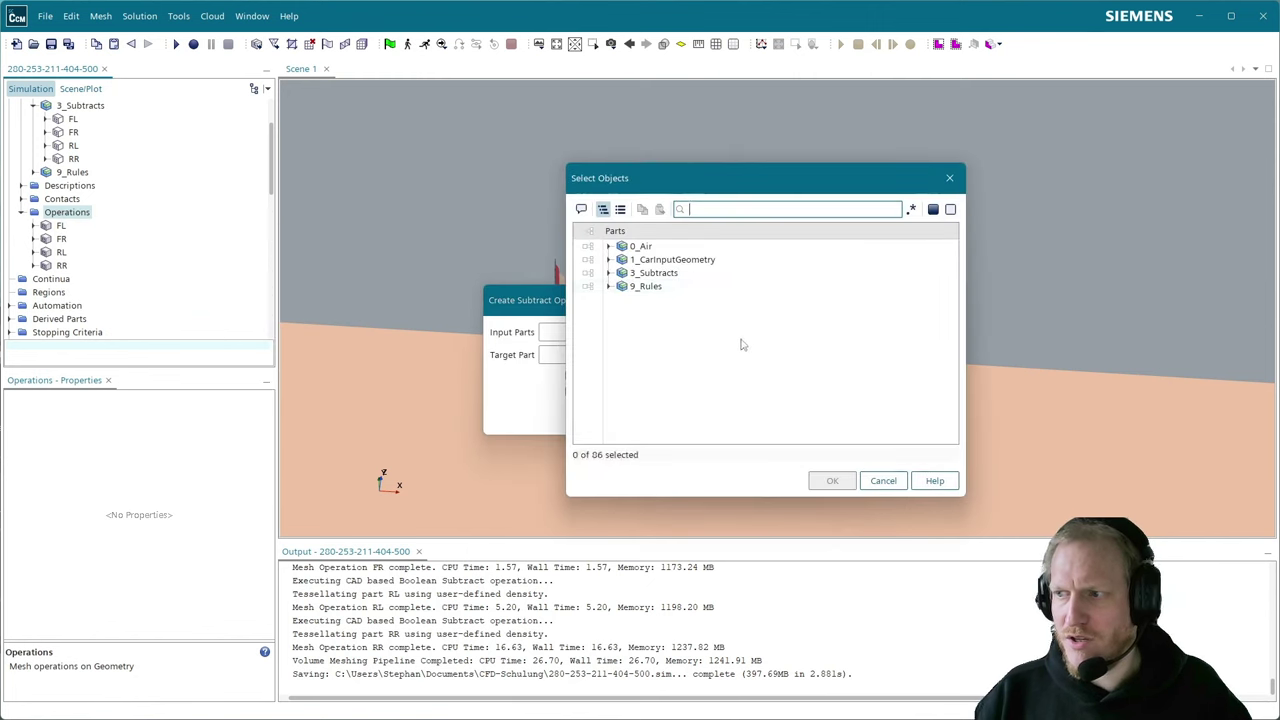
pyautogui.click(608, 246)
pyautogui.click(655, 259)
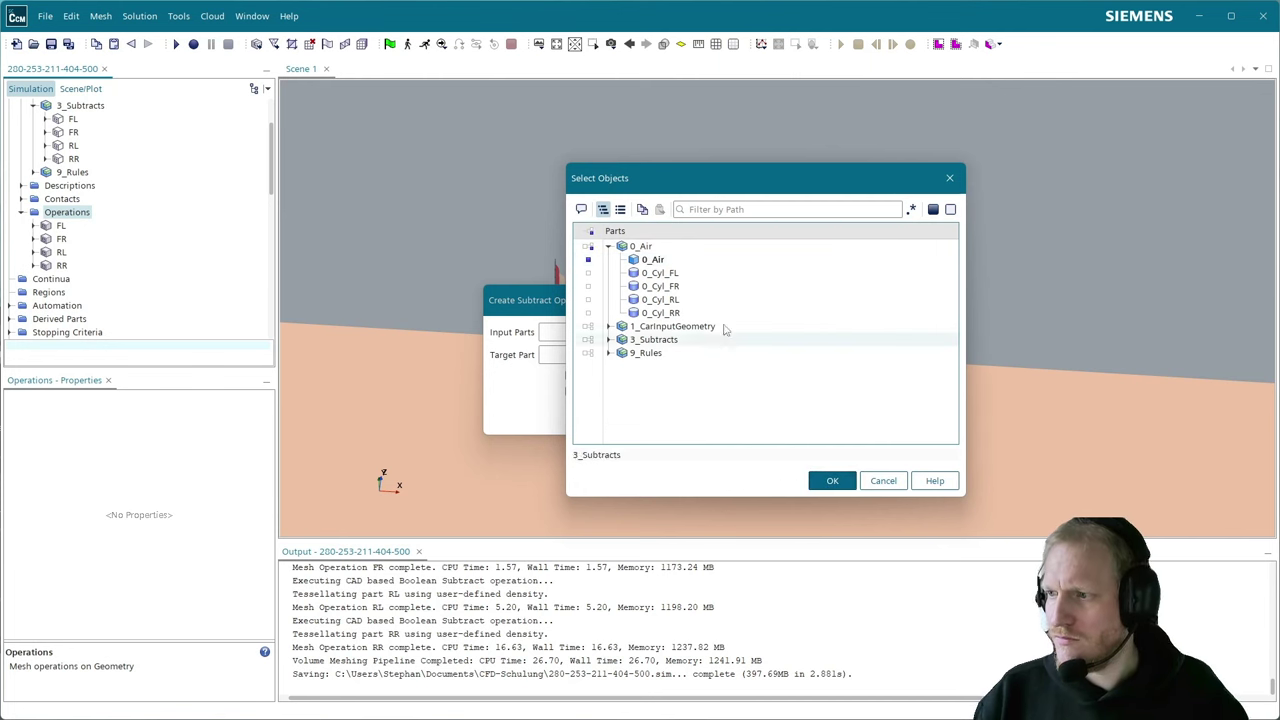
pyautogui.click(660, 272)
pyautogui.click(661, 286)
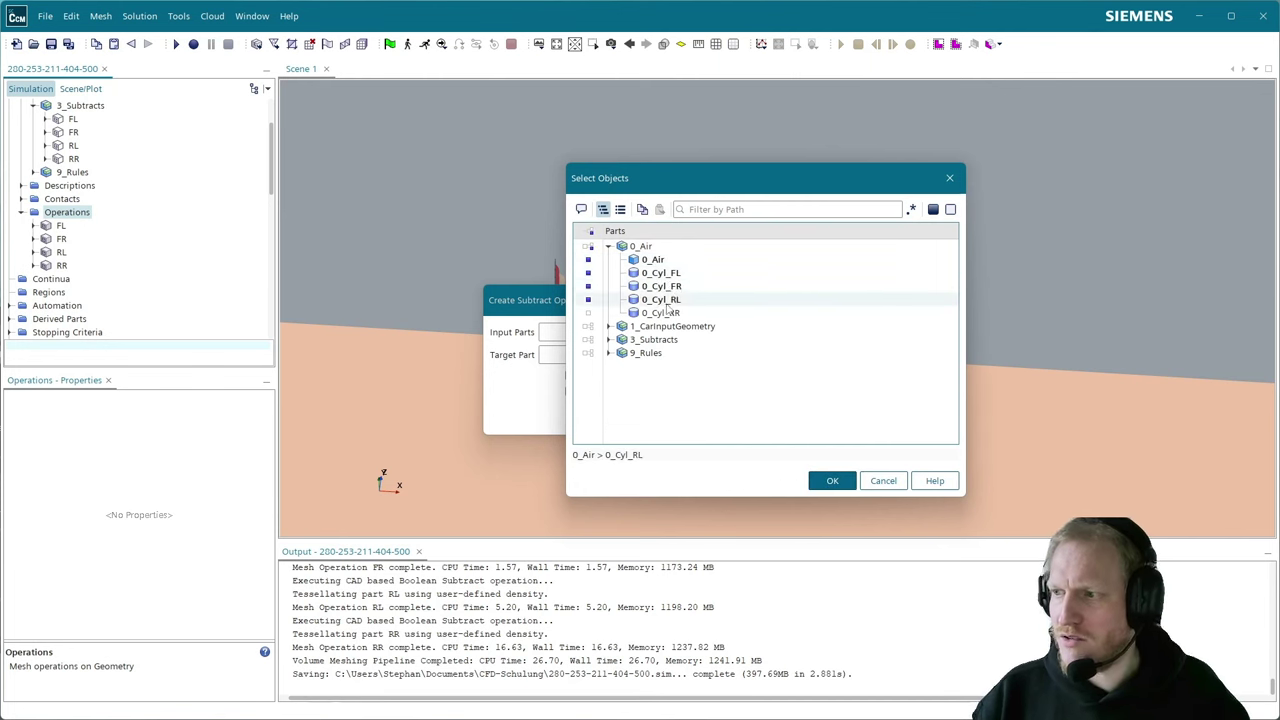
pyautogui.click(661, 299)
pyautogui.click(661, 312)
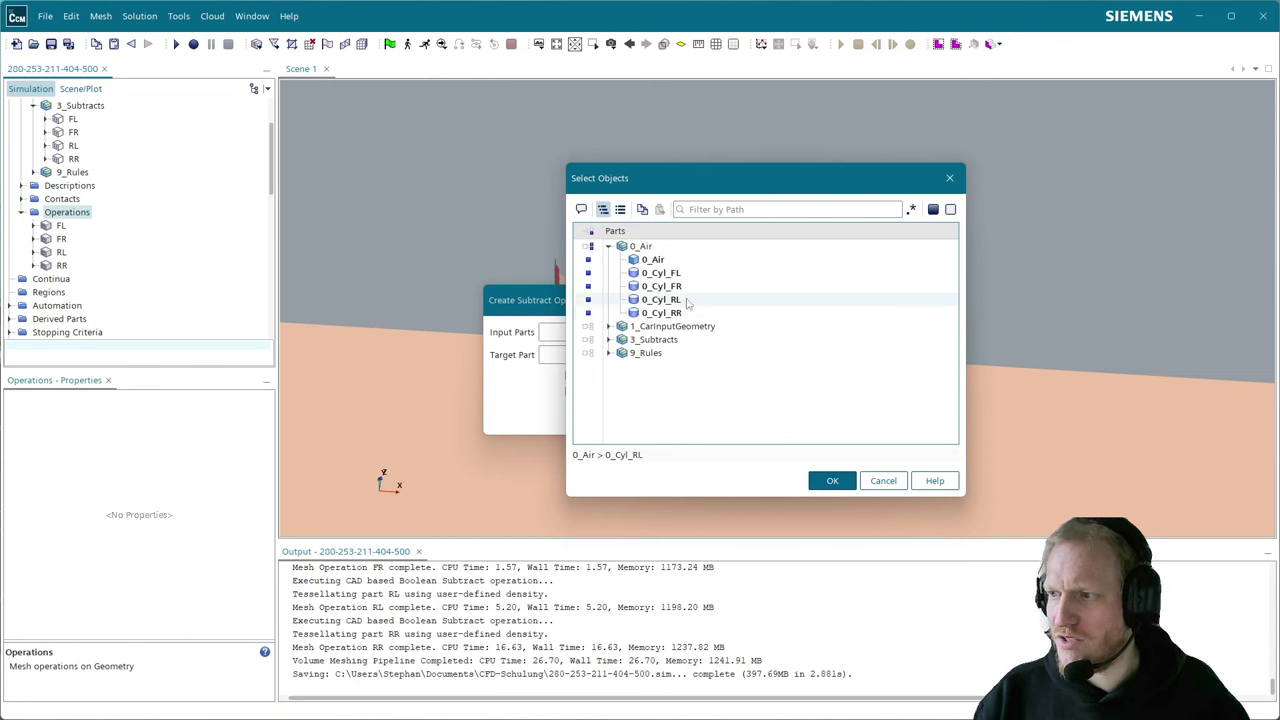
# - Add the whole 1_CarInputGeometry composite to the input parts, check its body, wing and suspension subparts, and accept the selection
pyautogui.click(609, 327)
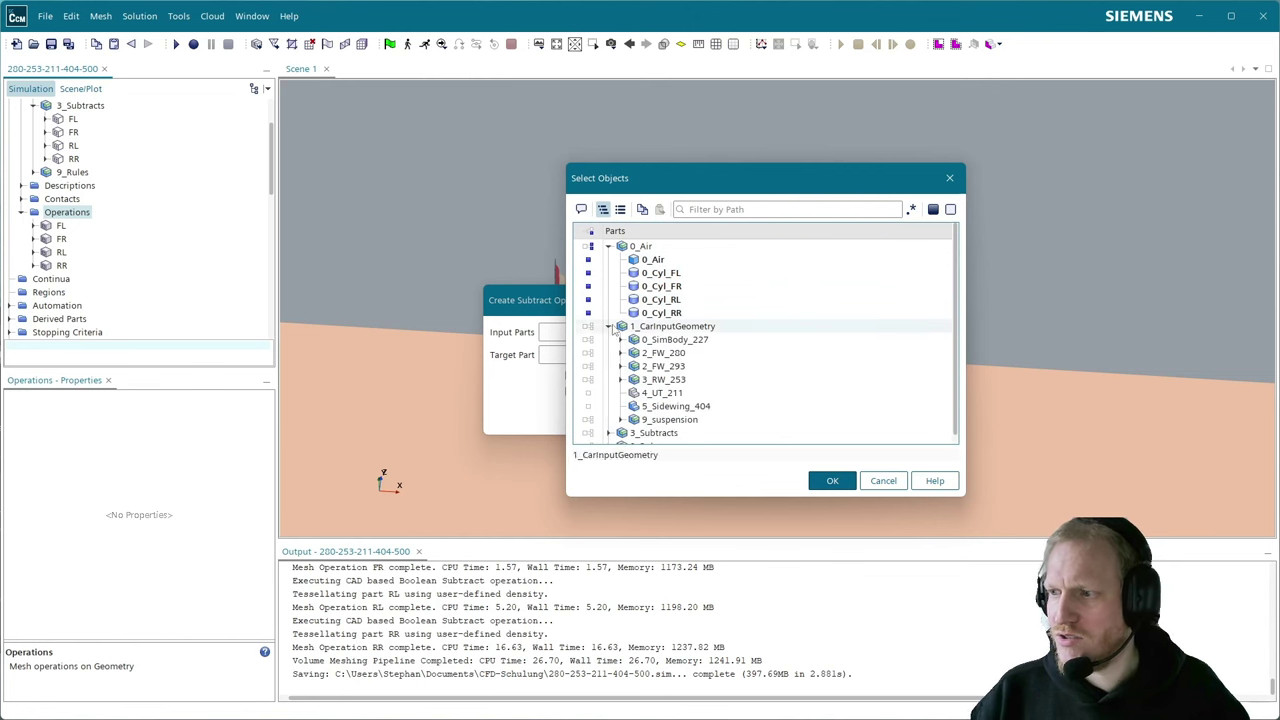
pyautogui.click(672, 328)
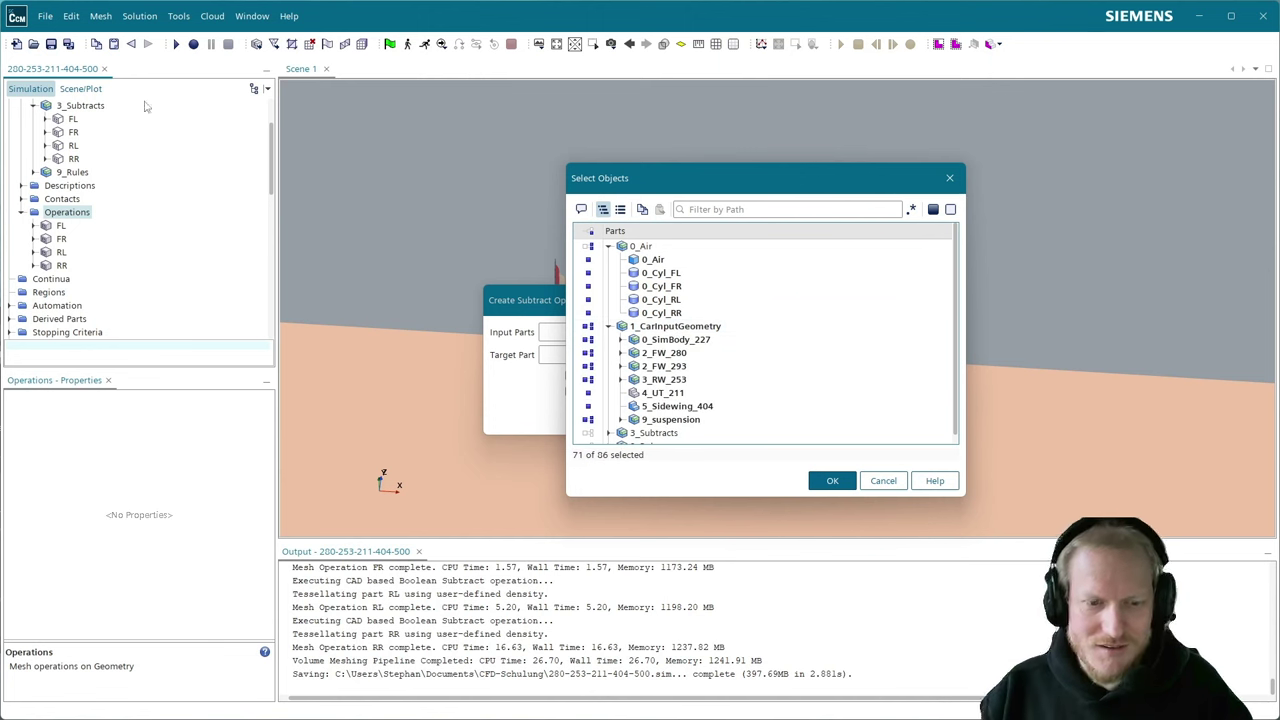
pyautogui.click(621, 340)
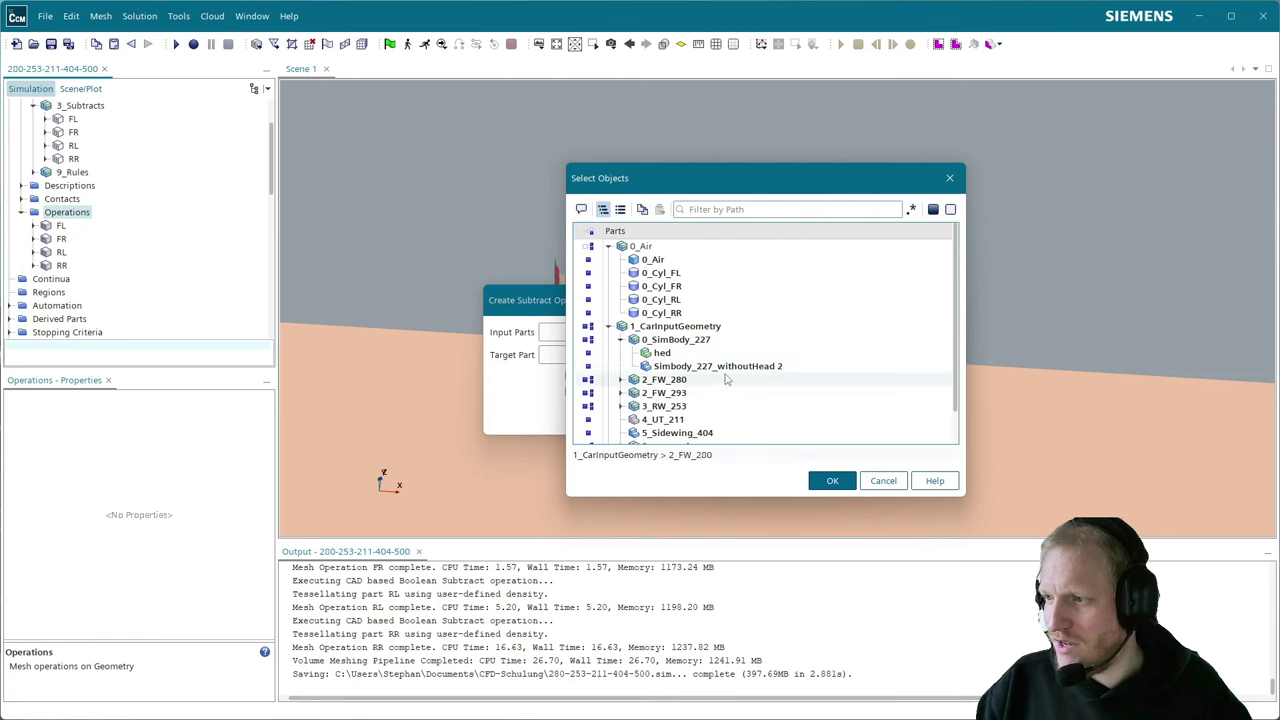
pyautogui.click(621, 380)
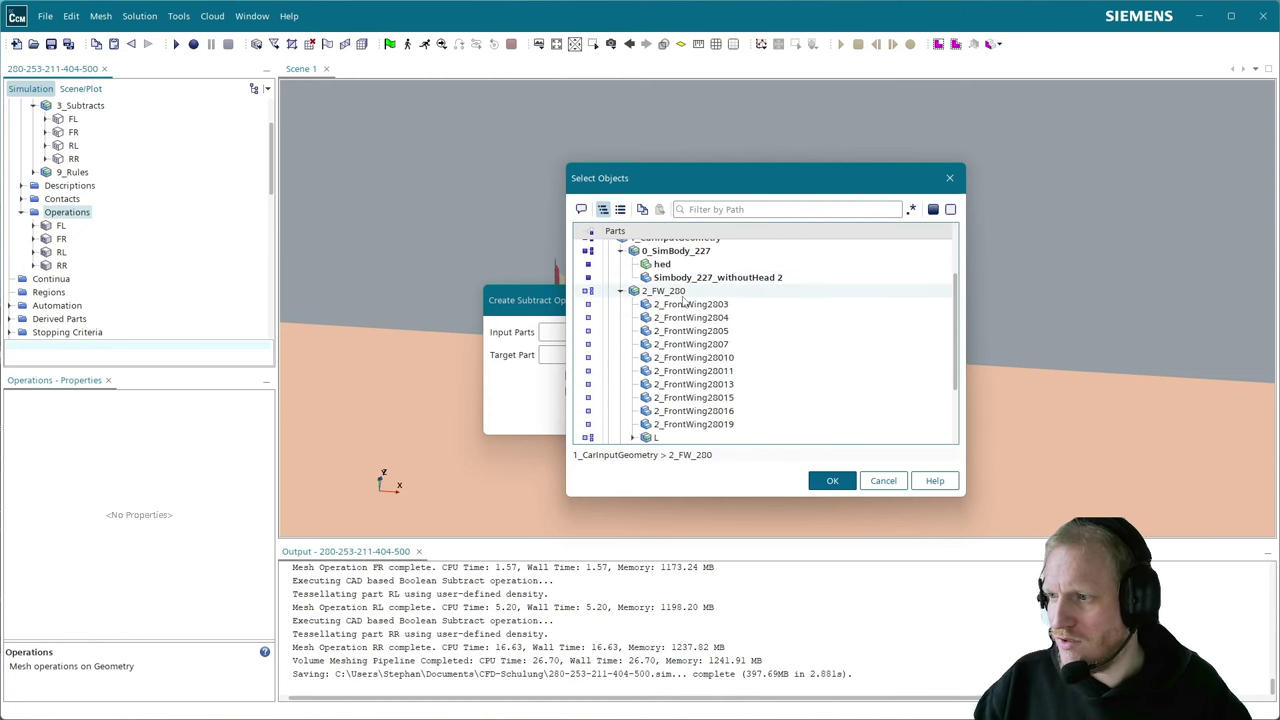
pyautogui.moveTo(687, 302); pyautogui.dragTo(687, 404)
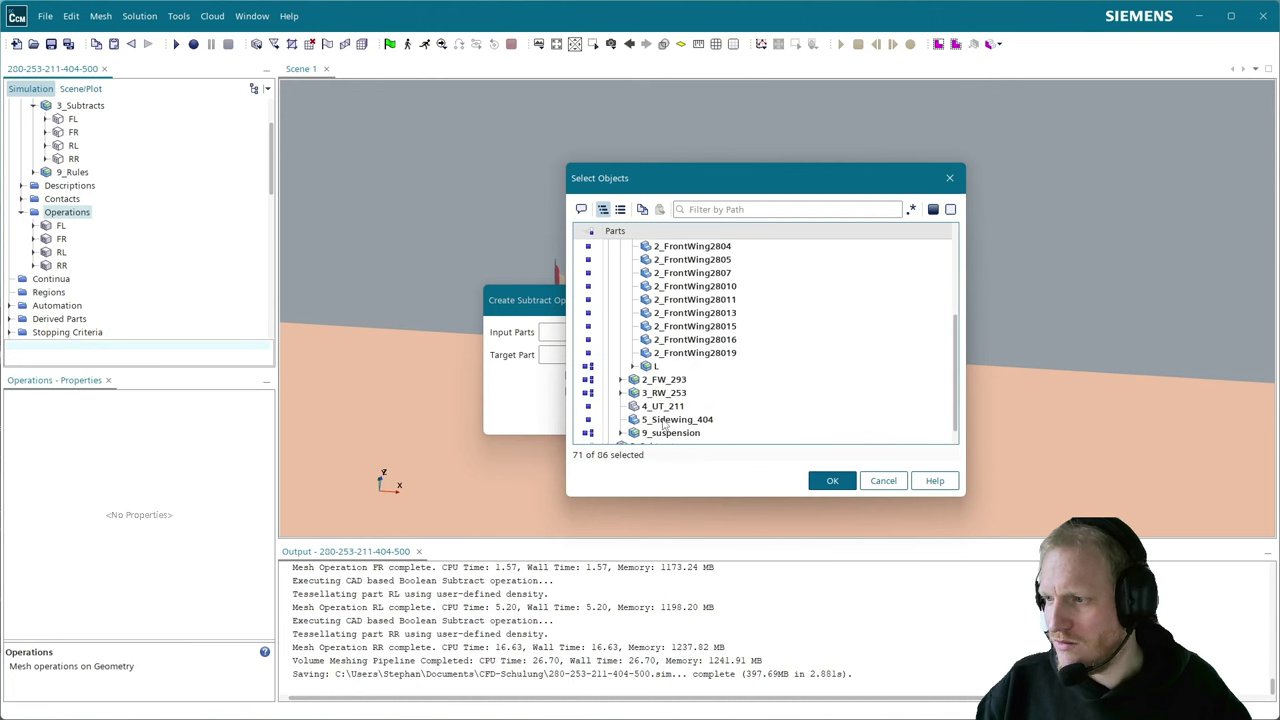
pyautogui.click(620, 387)
pyautogui.scroll(-2, 620, 385)
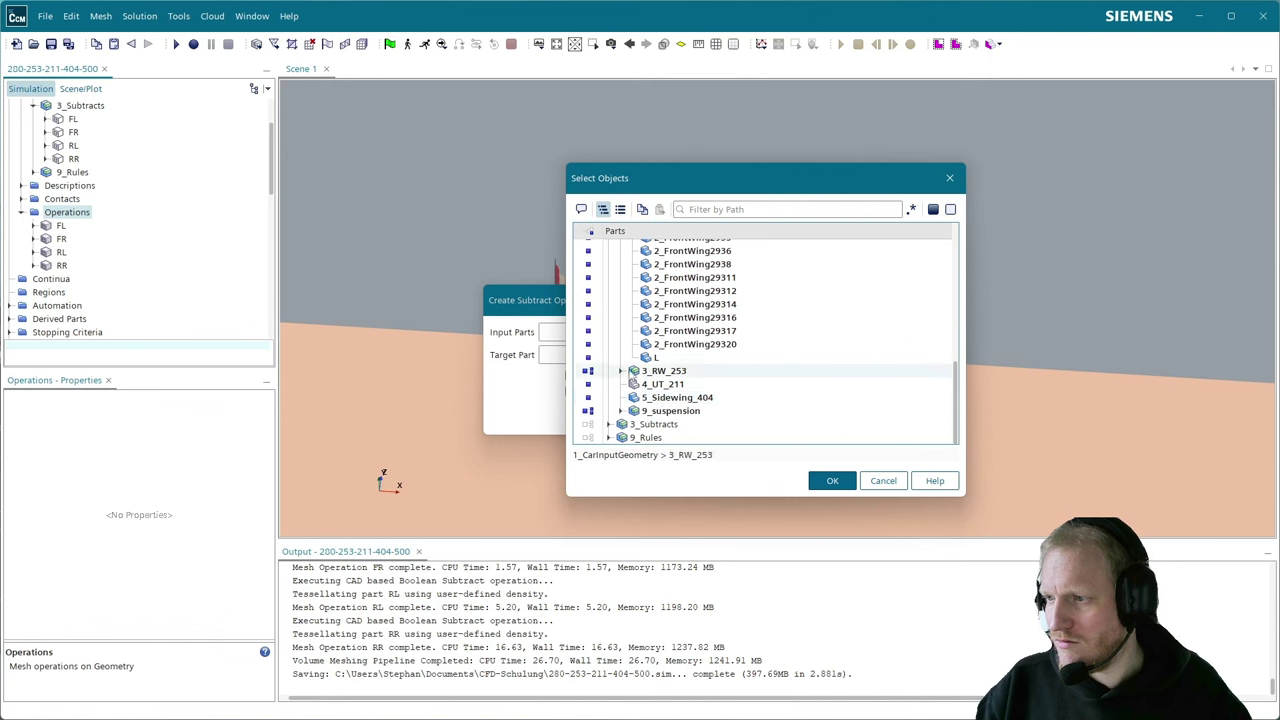
pyautogui.click(621, 371)
pyautogui.scroll(-2, 640, 400)
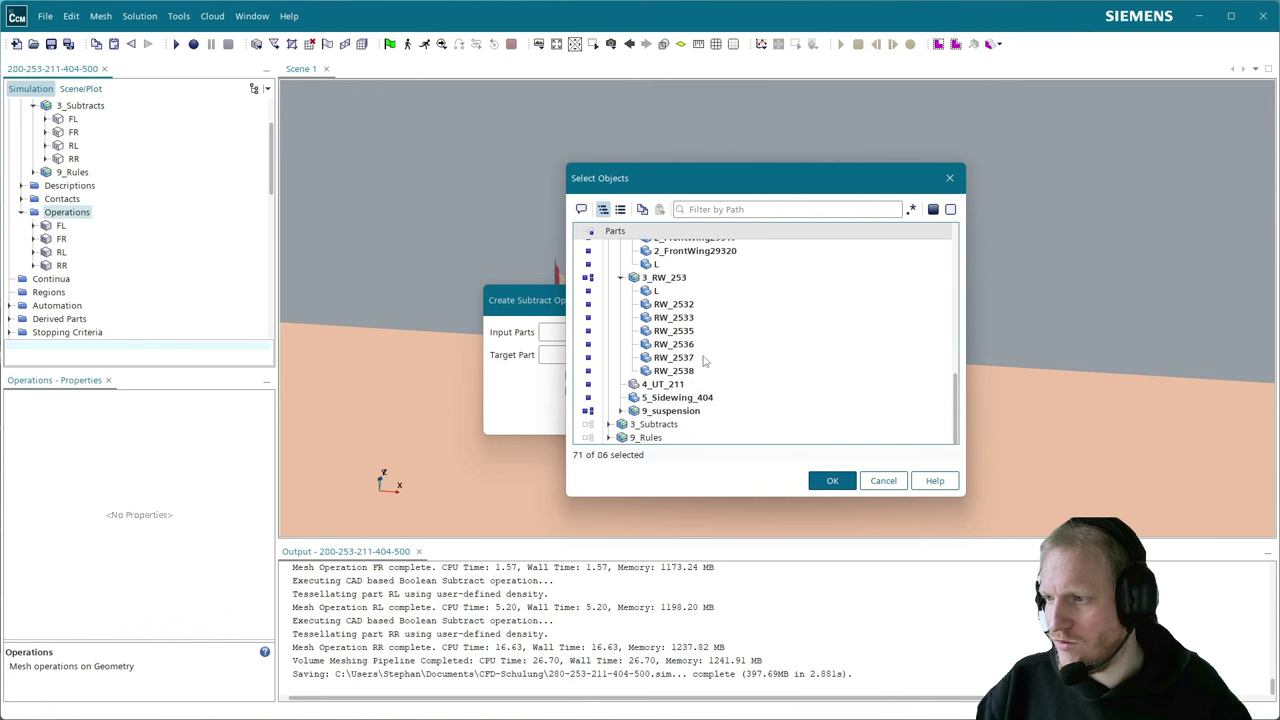
pyautogui.click(620, 411)
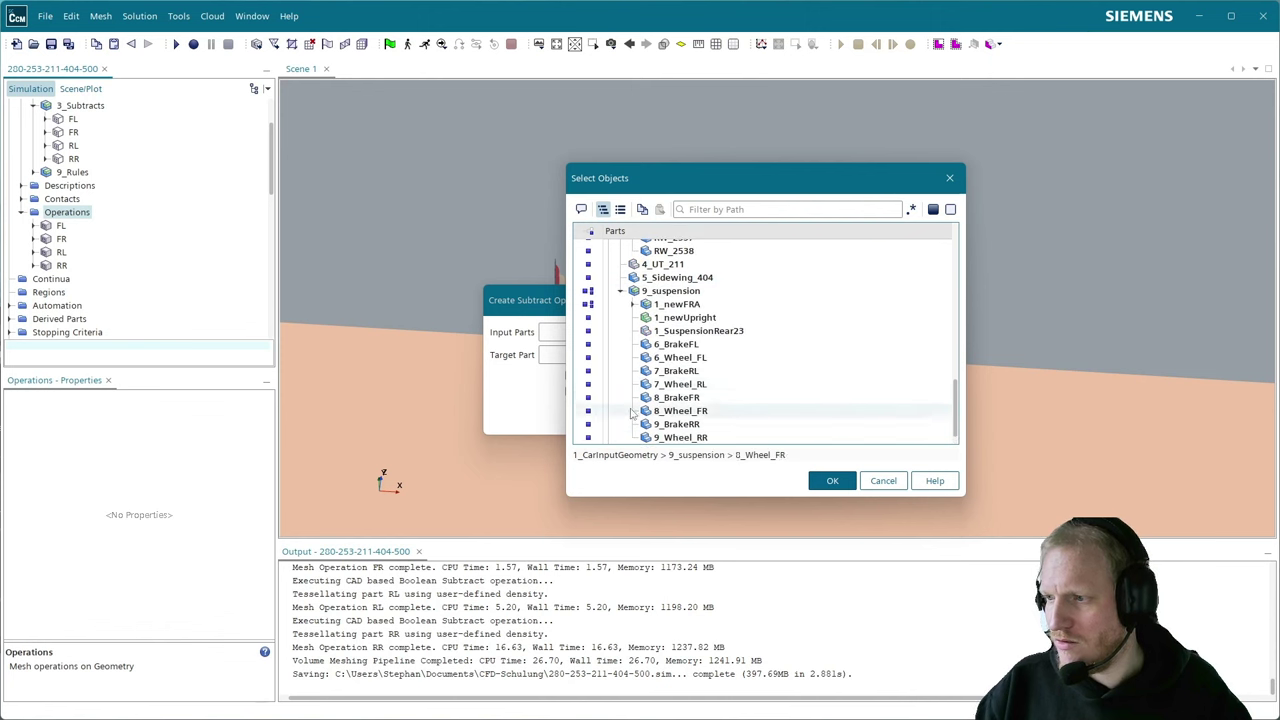
pyautogui.scroll(-1, 765, 390)
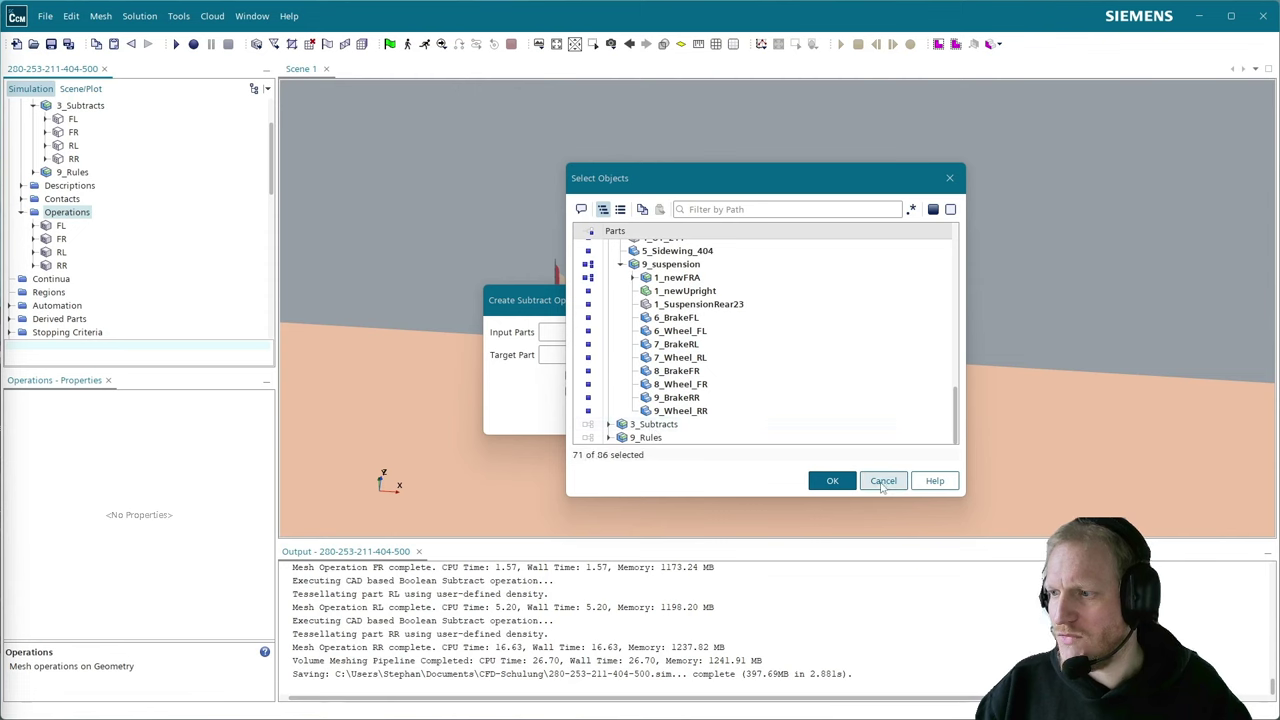
pyautogui.click(831, 481)
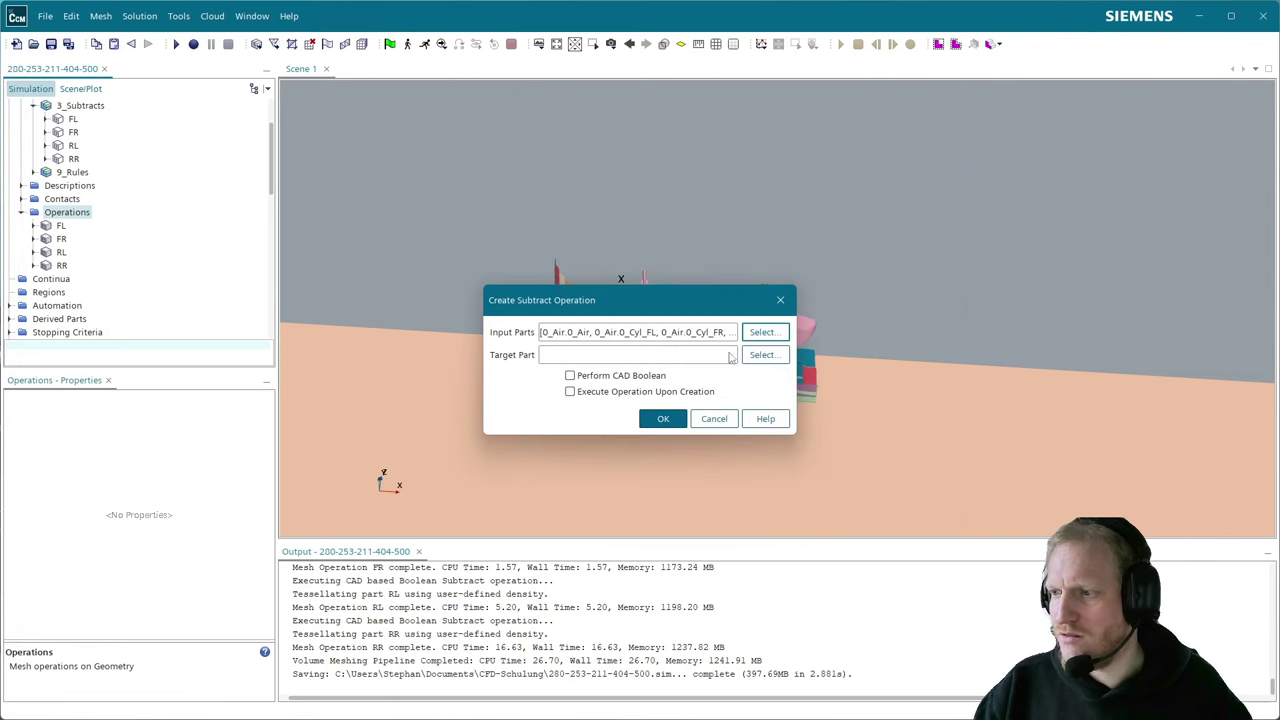
# - Open the target part selection for the subtract operation and expand the 0_Air composite
pyautogui.click(760, 355)
pyautogui.click(609, 271)
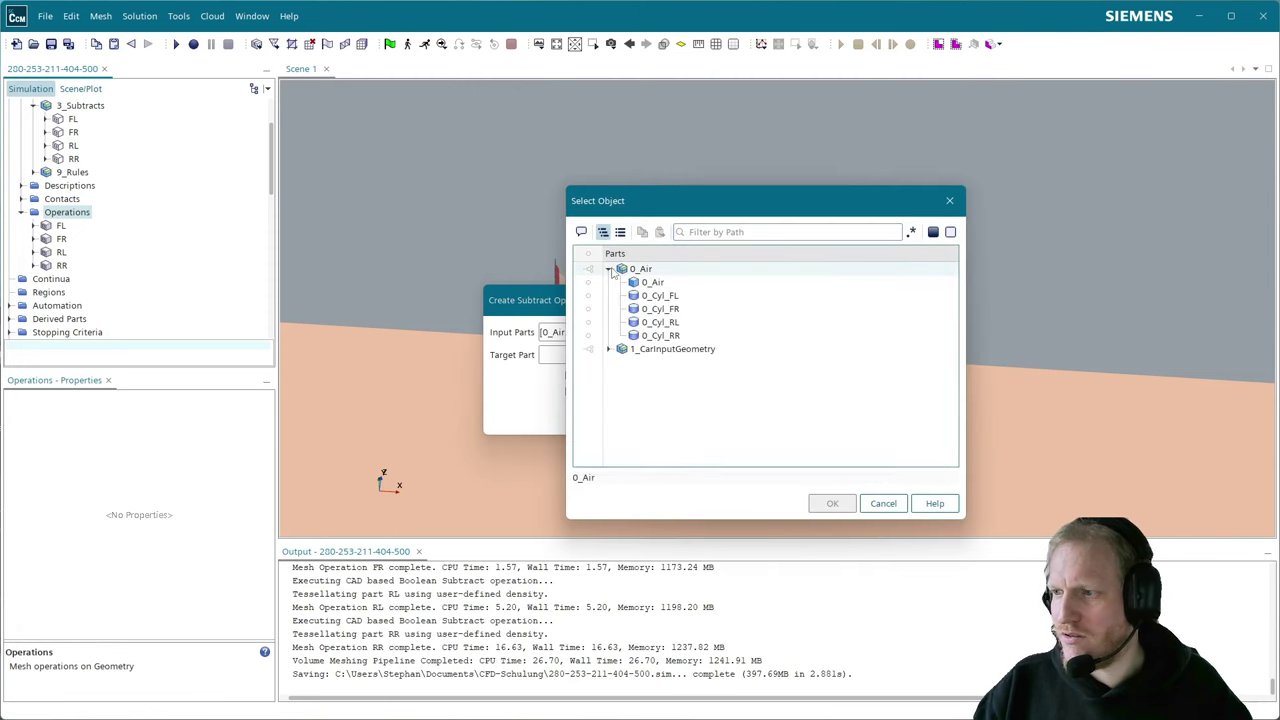
# - Create the Subtract operation with 0_Air as target part and Perform CAD Boolean enabled, and save the simulation
pyautogui.click(651, 283)
pyautogui.click(831, 503)
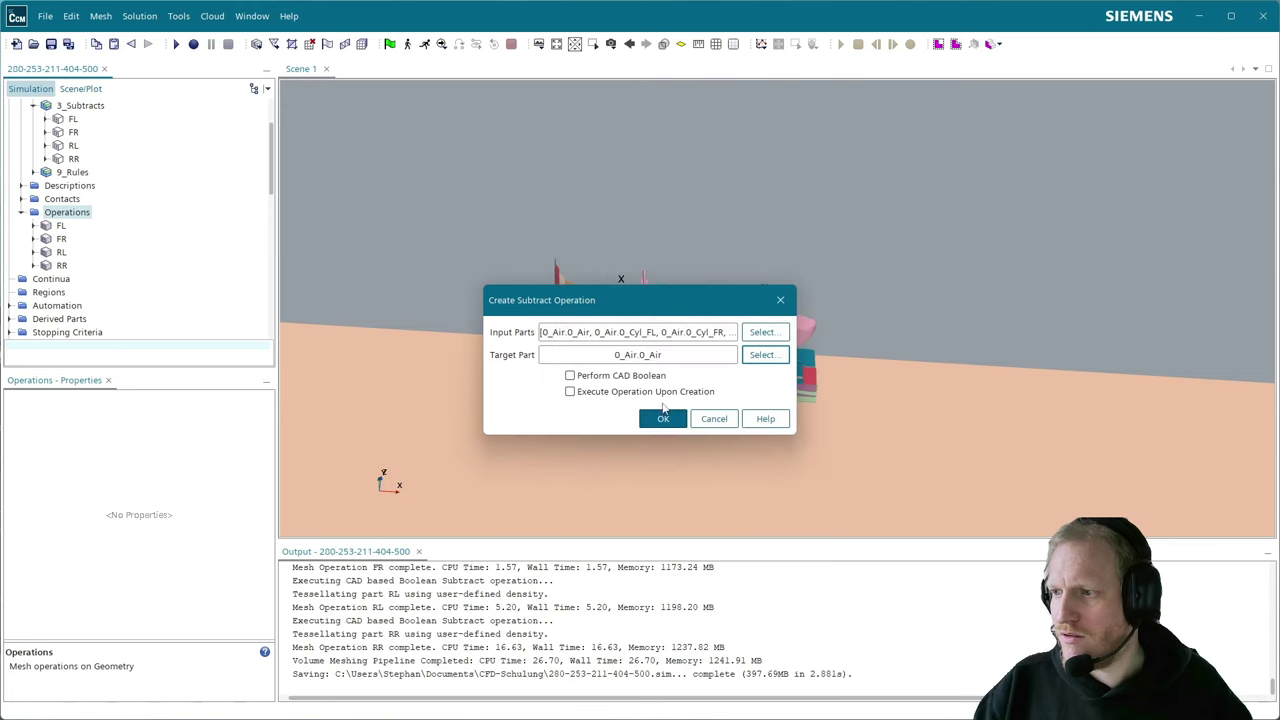
pyautogui.click(570, 375)
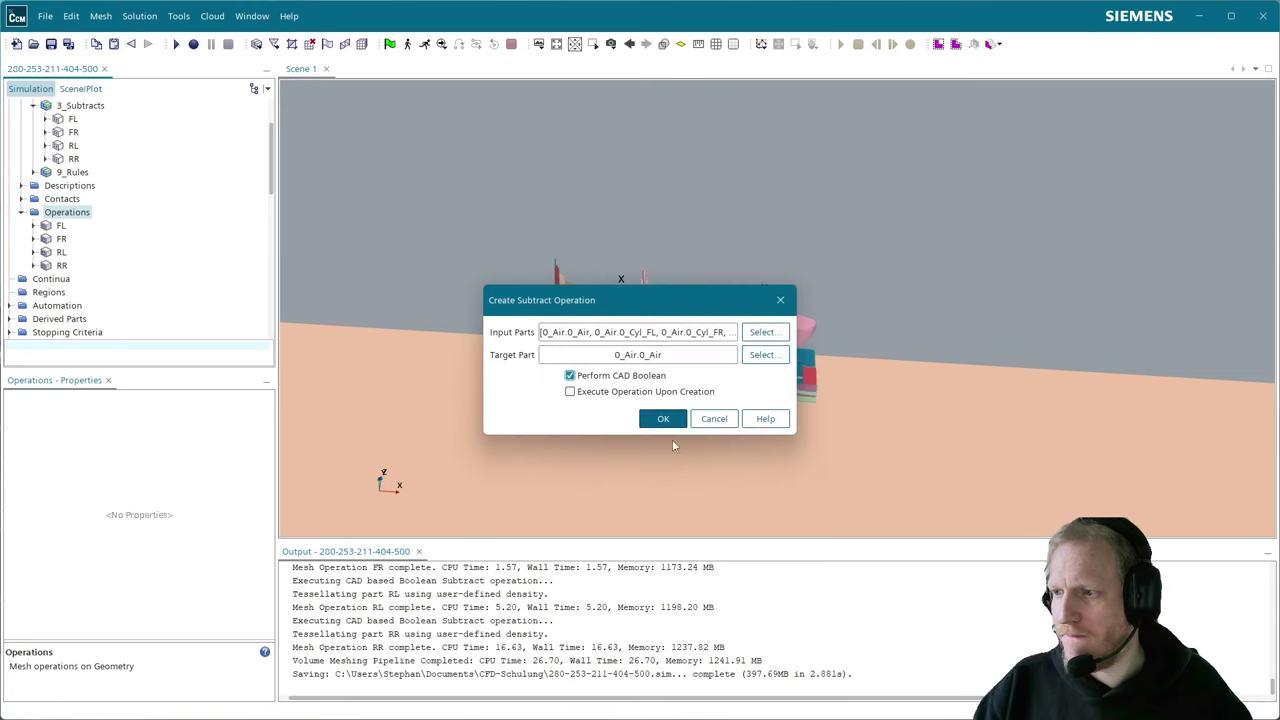
pyautogui.click(663, 418)
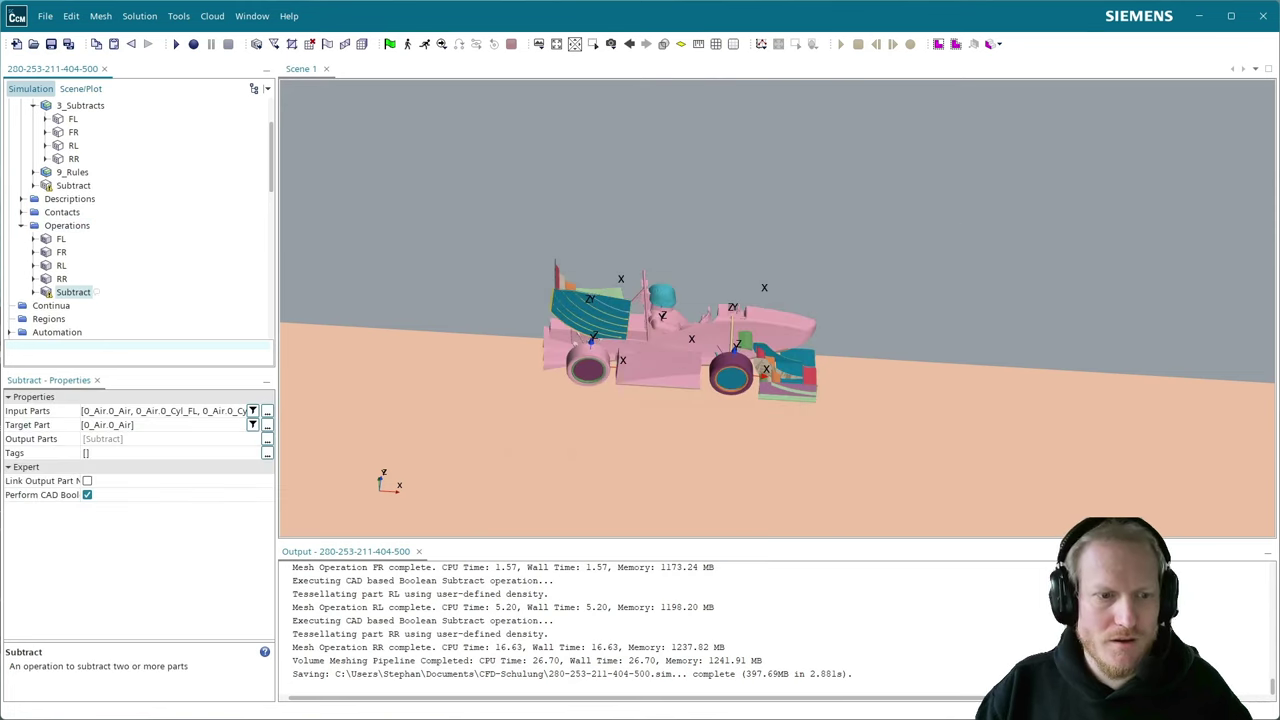
pyautogui.click(51, 44)
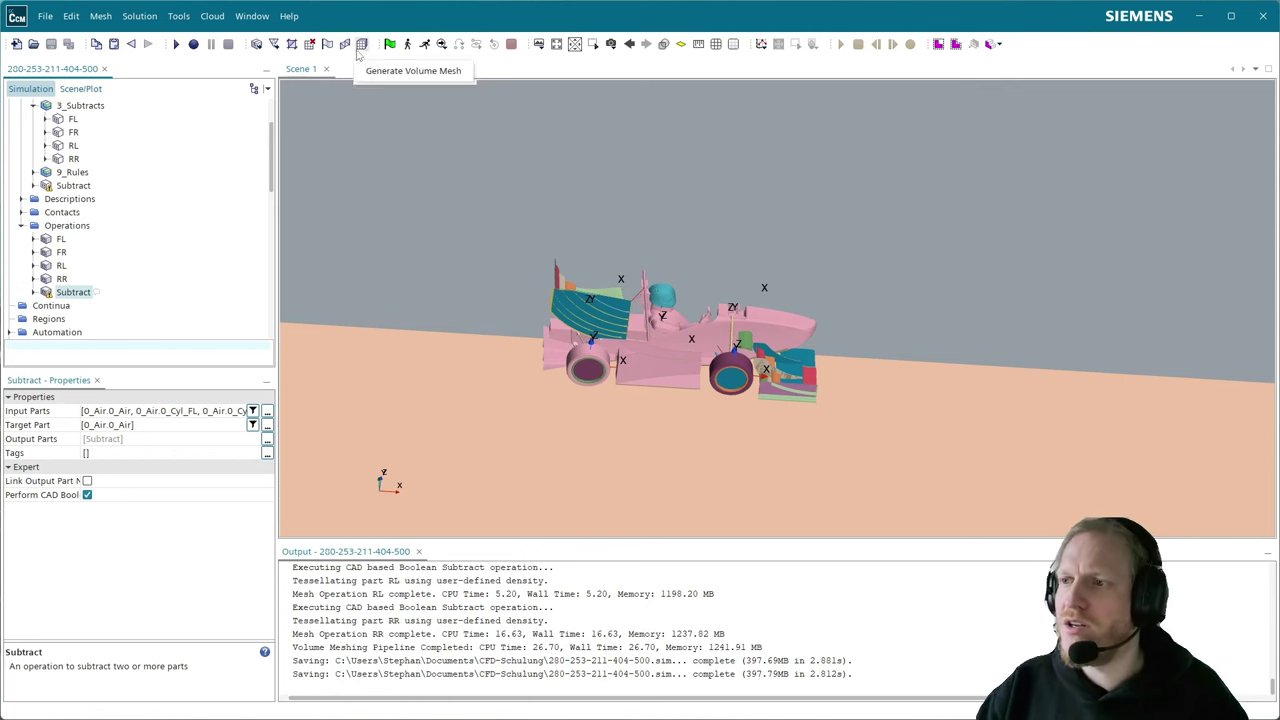
# - Try to execute the new Subtract operation, abort the run, and examine the CAD-based subtract warning in the output log
pyautogui.rightClick(76, 293)
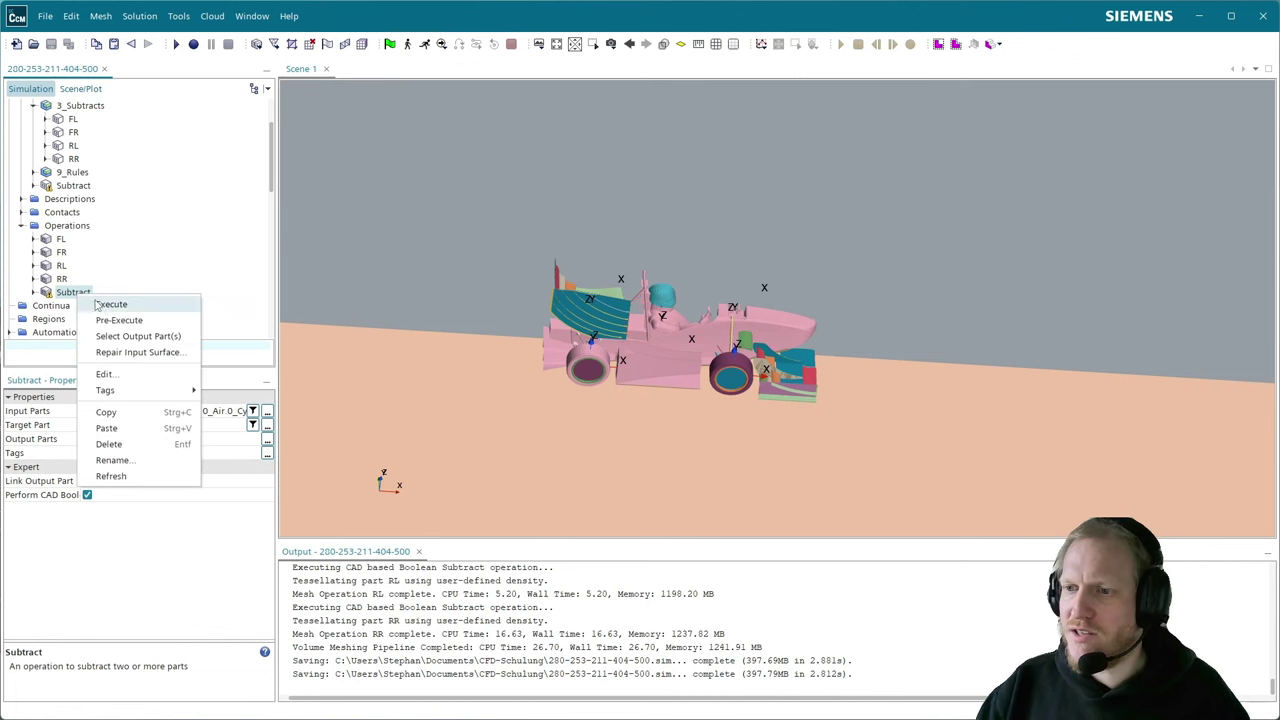
pyautogui.click(112, 305)
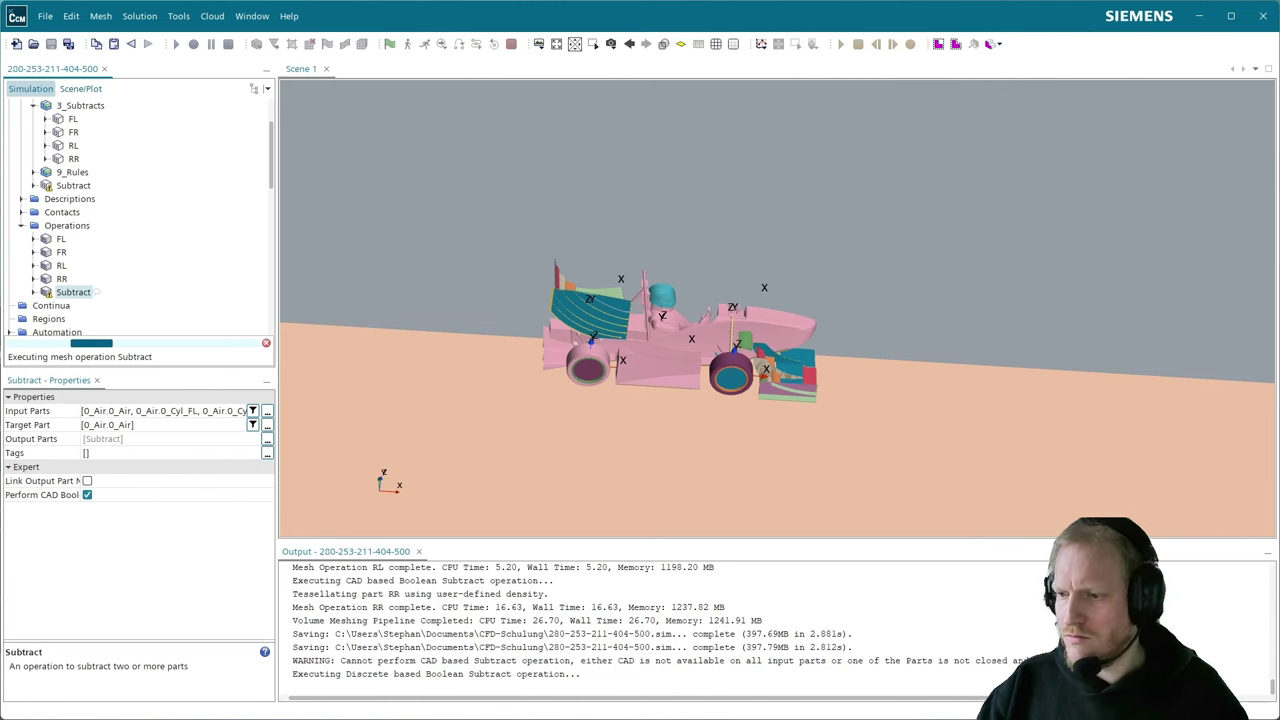
pyautogui.click(266, 343)
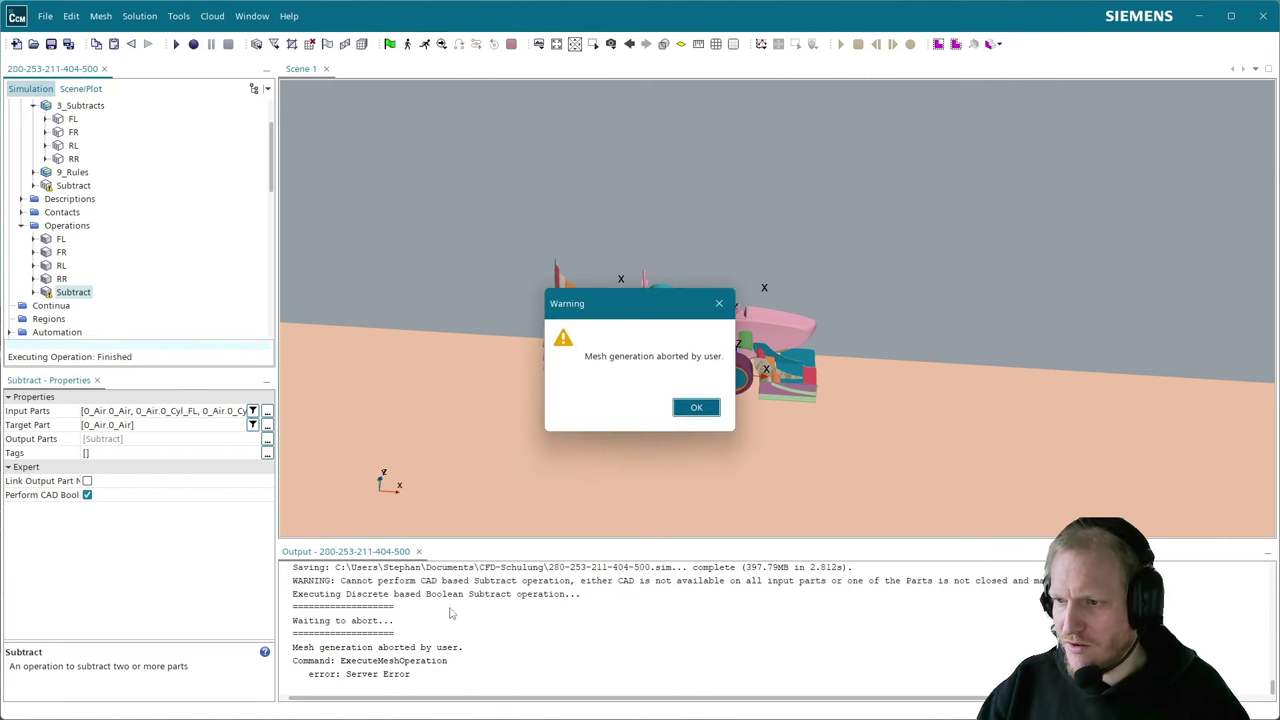
pyautogui.click(703, 407)
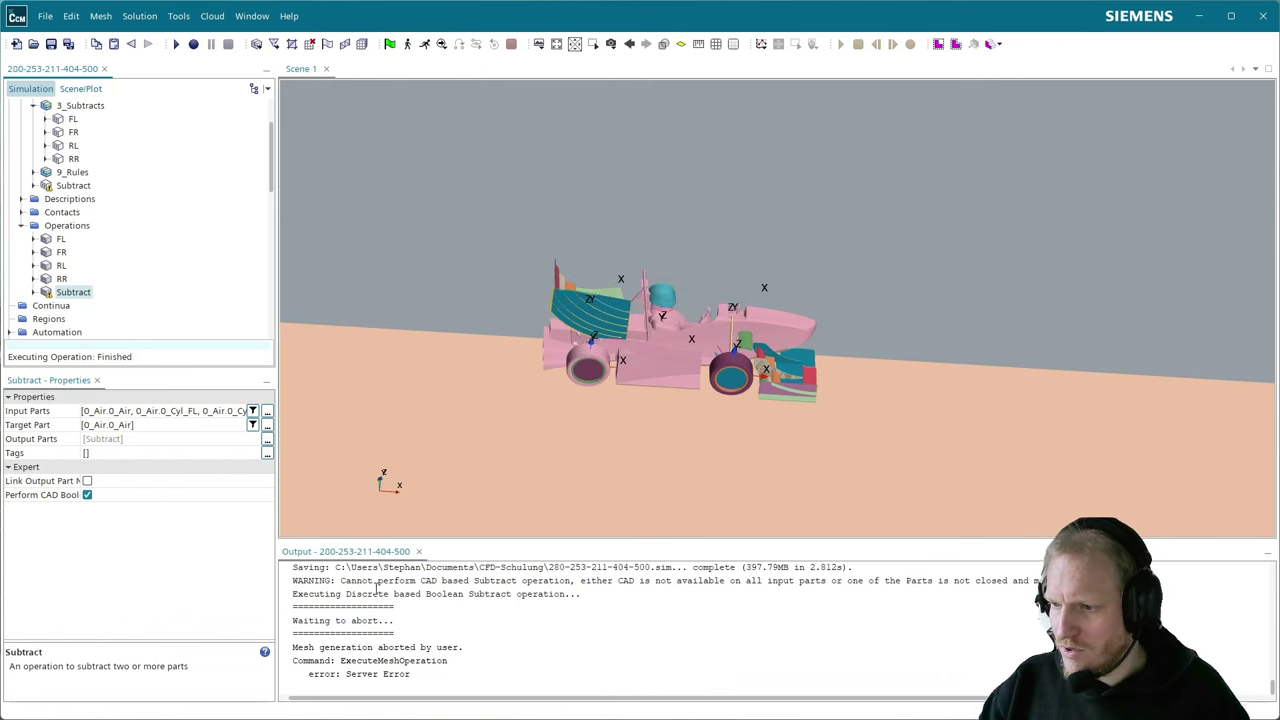
pyautogui.moveTo(344, 580); pyautogui.dragTo(444, 580)
pyautogui.click(453, 595)
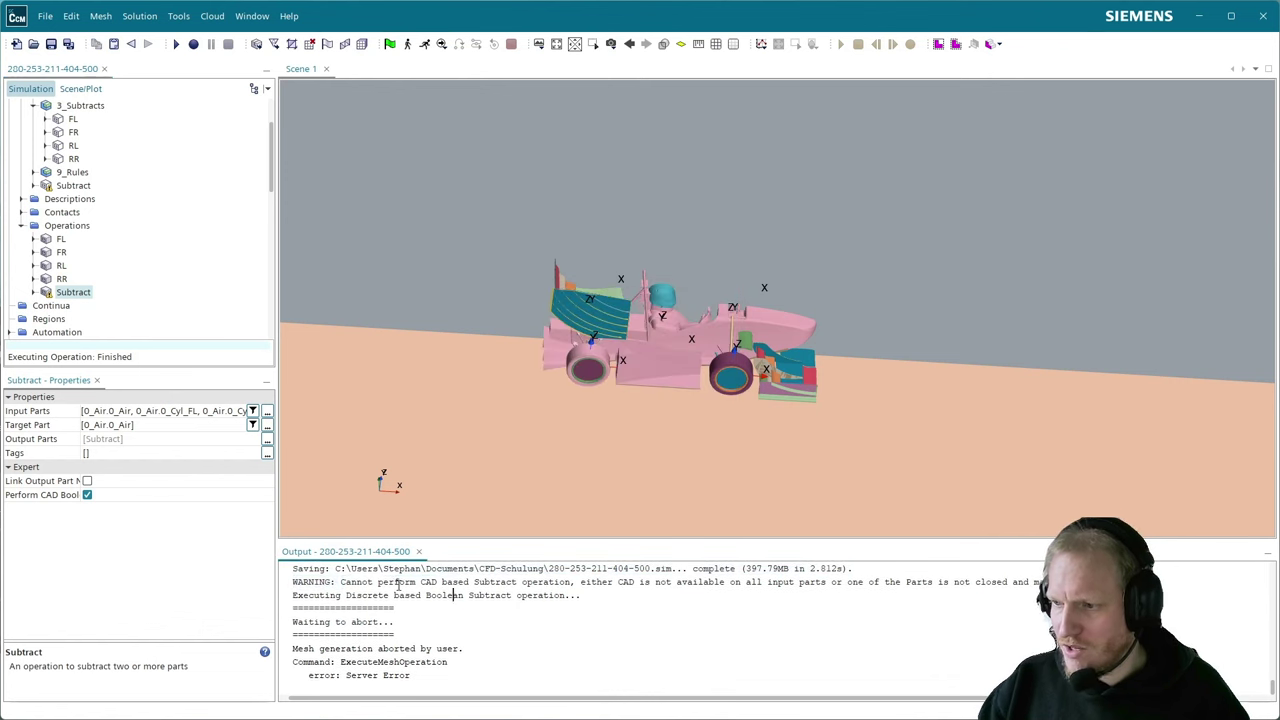
pyautogui.moveTo(344, 581); pyautogui.dragTo(810, 583)
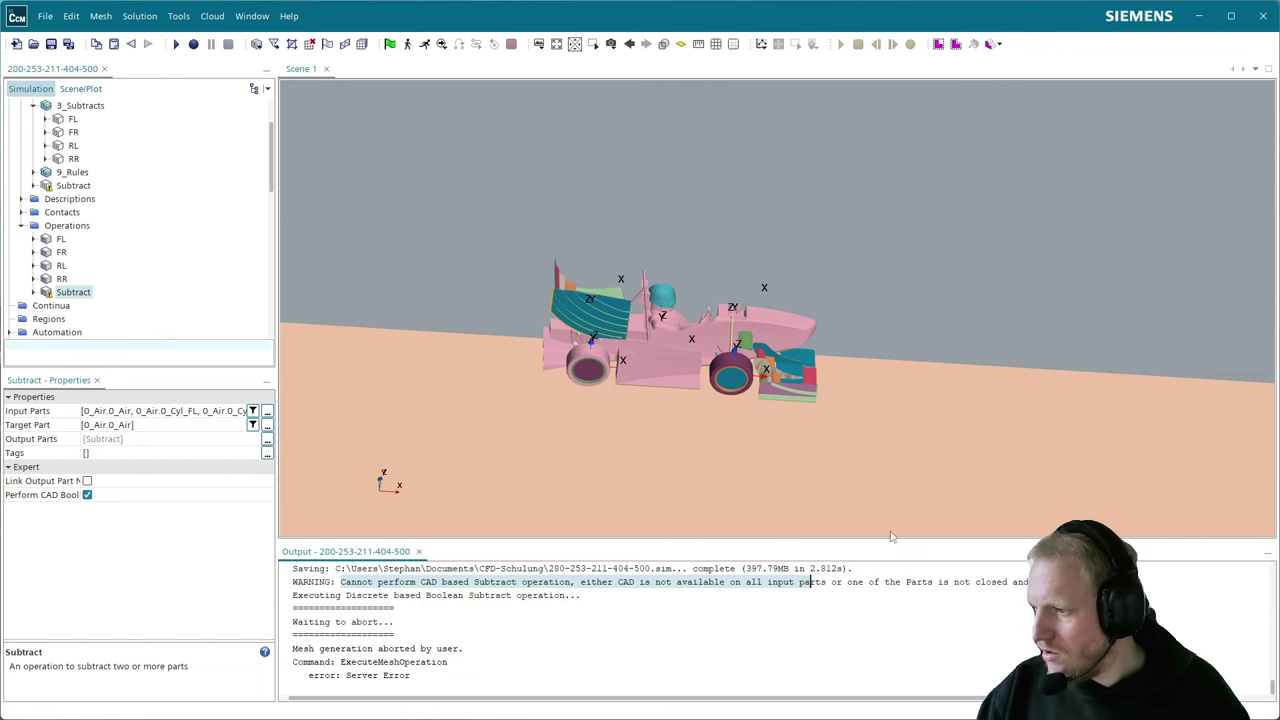
pyautogui.moveTo(891, 537); pyautogui.dragTo(826, 582)
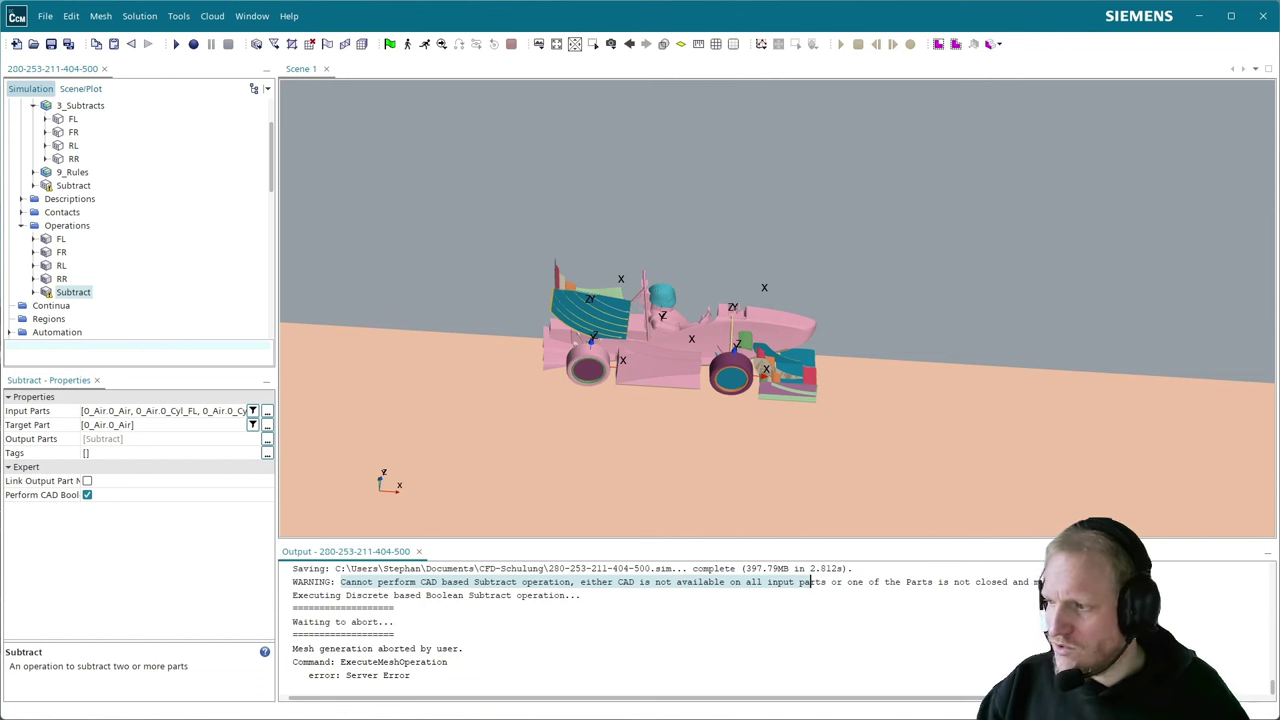
pyautogui.click(357, 606)
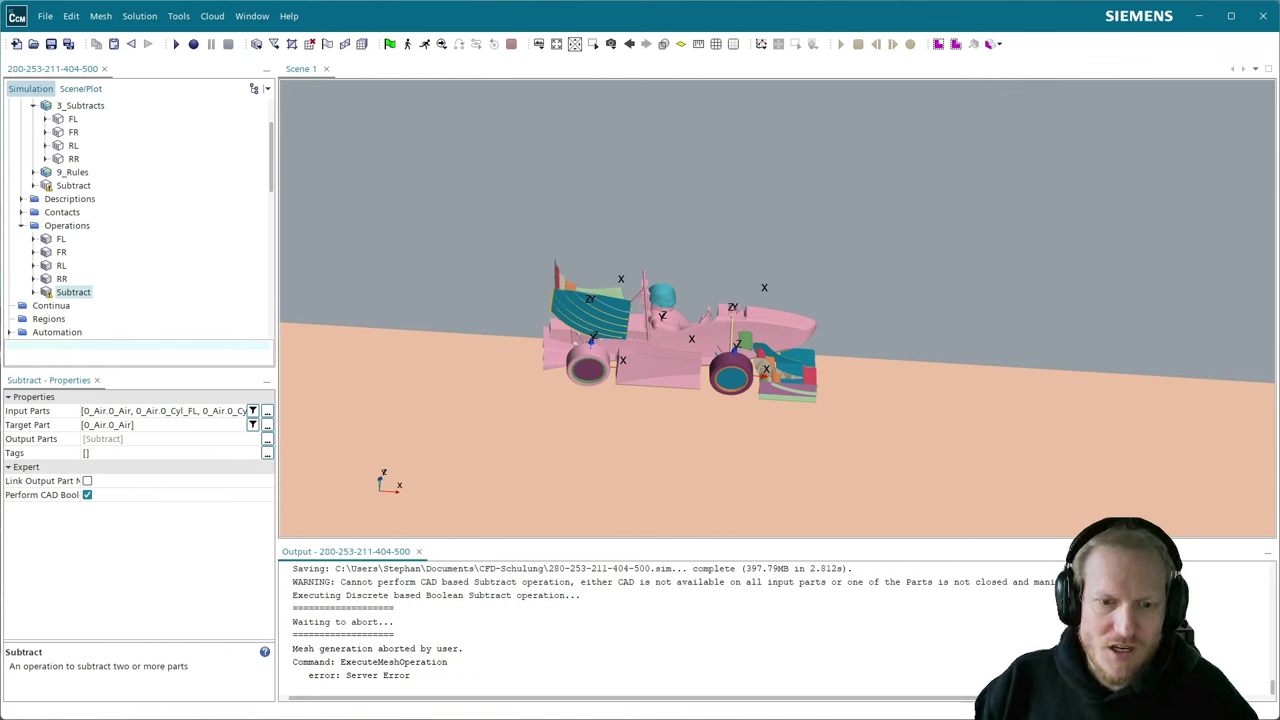
# - Exclude the hed and 1_newUpright parts under 1_CarInputGeometry from the Subtract operation's input parts
pyautogui.click(266, 412)
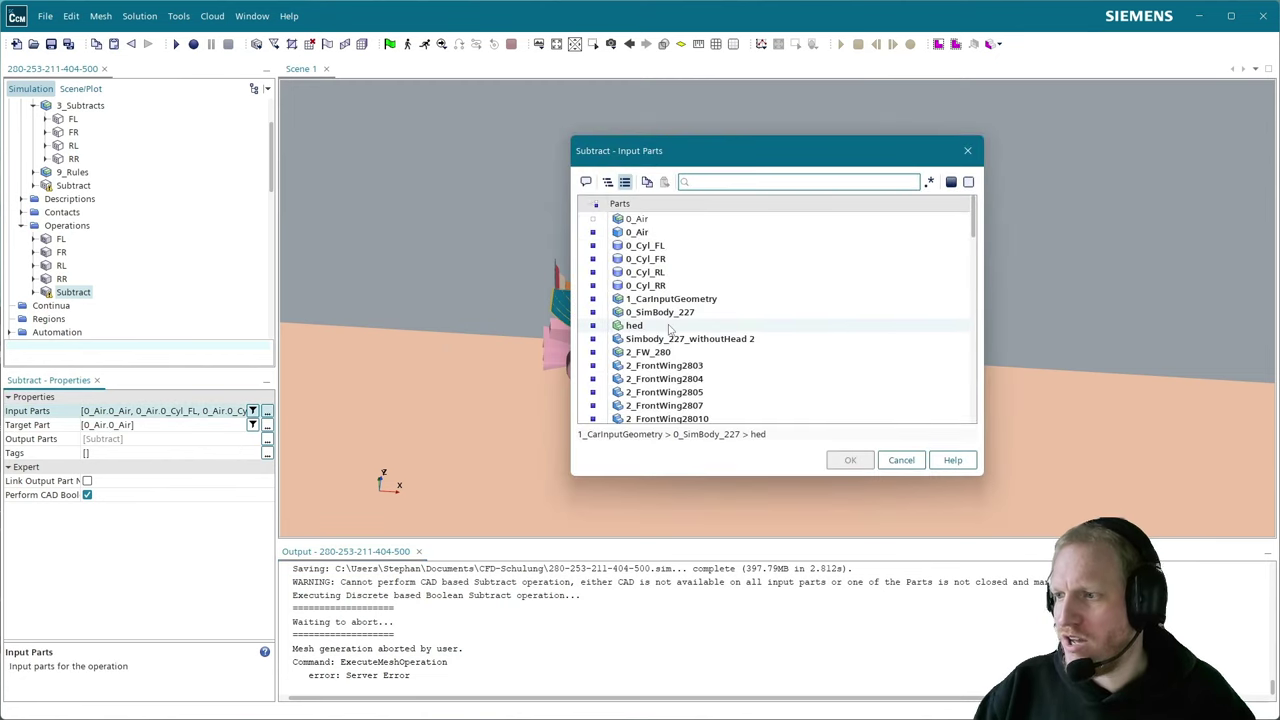
pyautogui.click(607, 181)
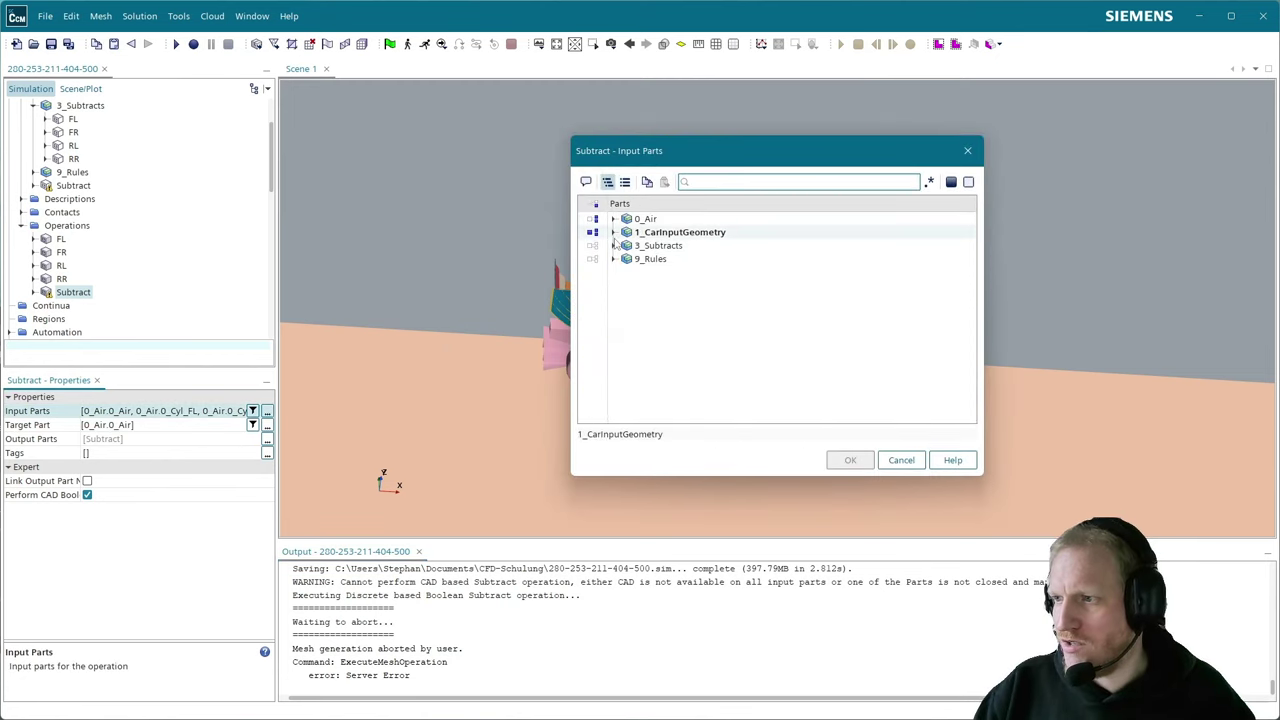
pyautogui.click(613, 232)
pyautogui.click(705, 236)
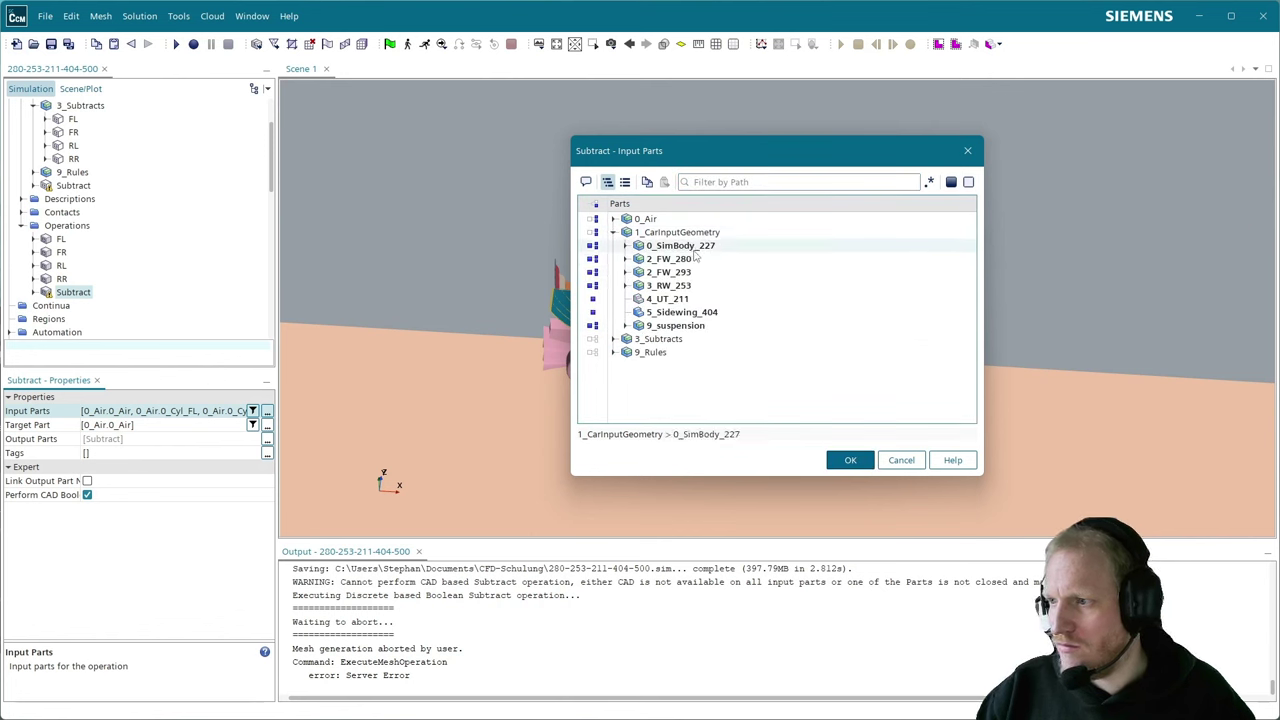
pyautogui.click(625, 245)
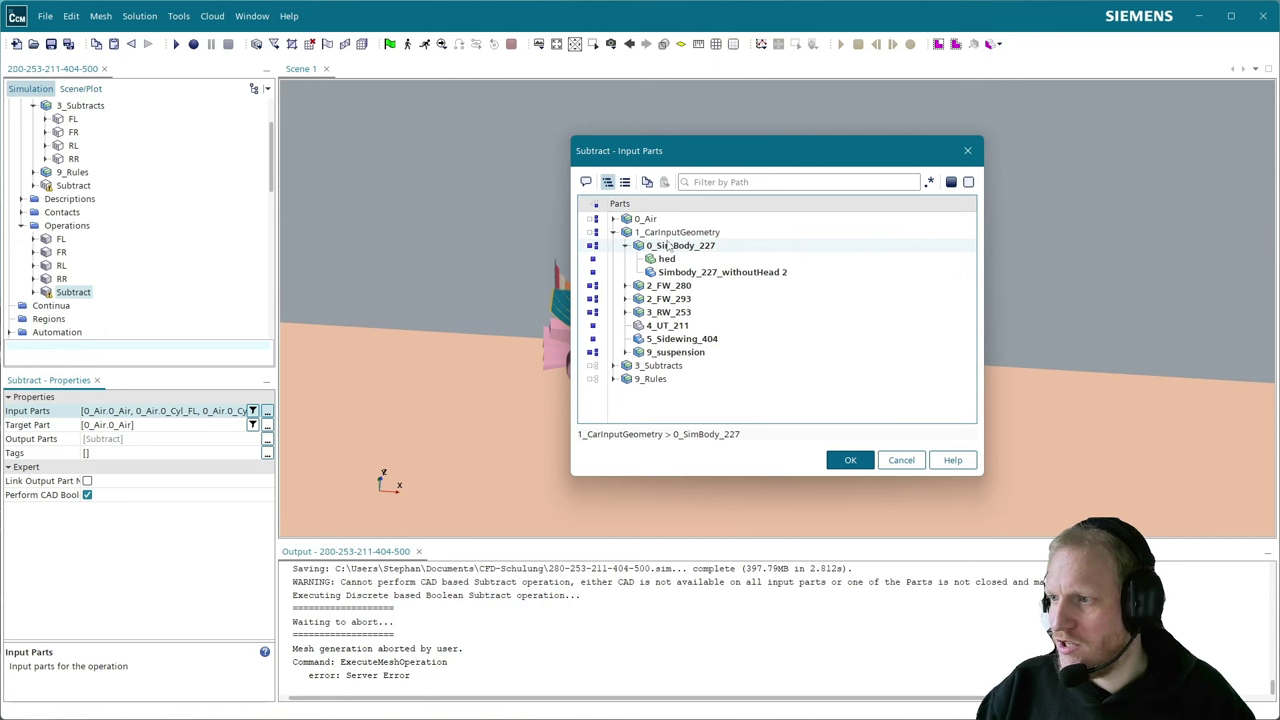
pyautogui.click(665, 259)
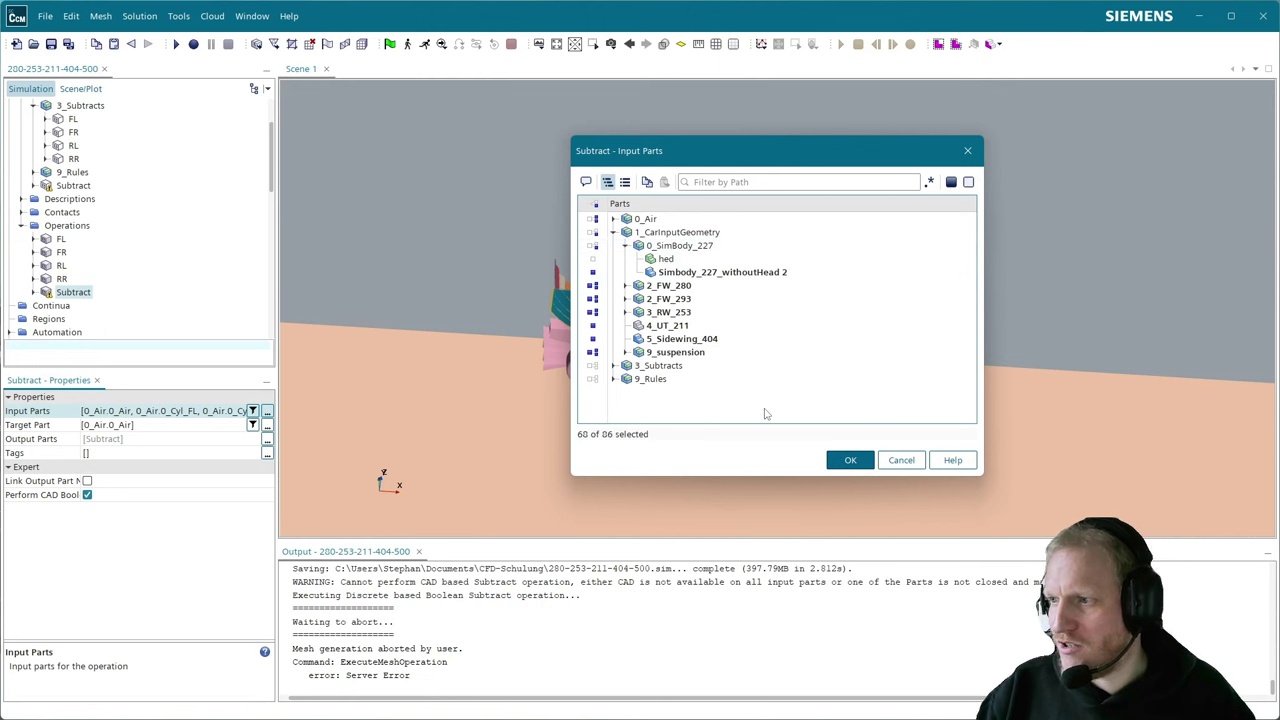
pyautogui.click(625, 286)
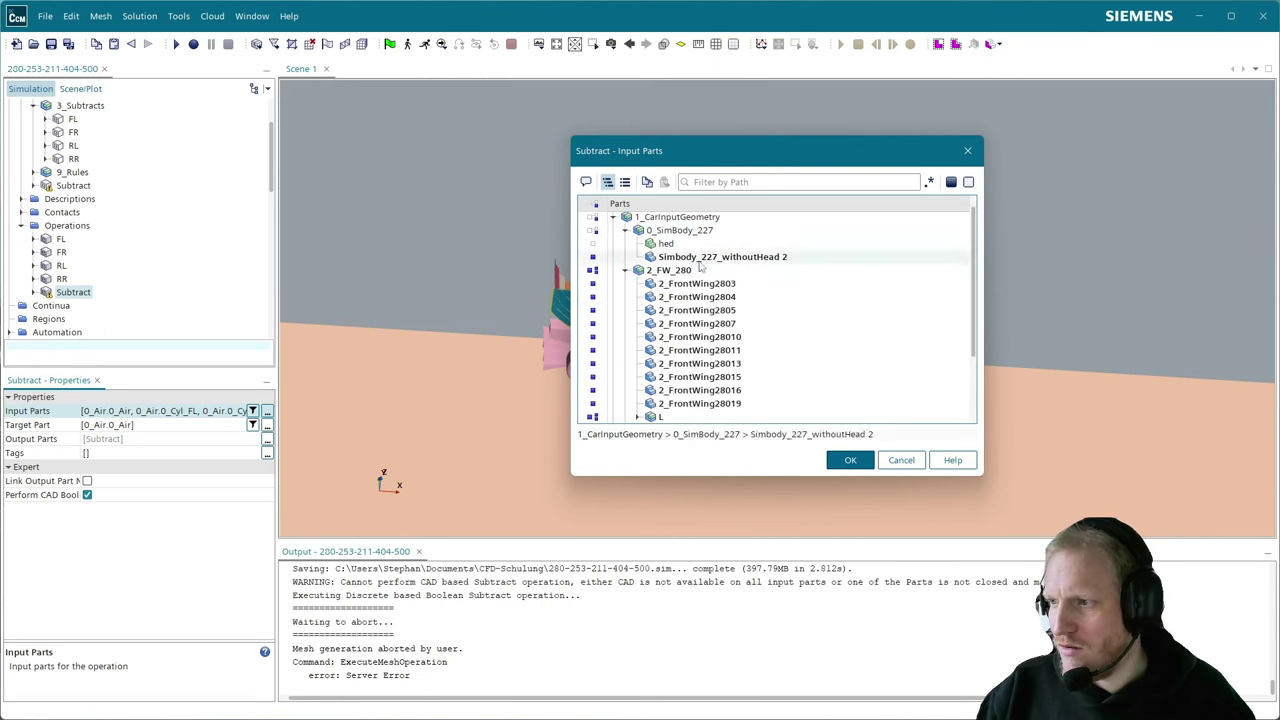
pyautogui.scroll(-3, 665, 355)
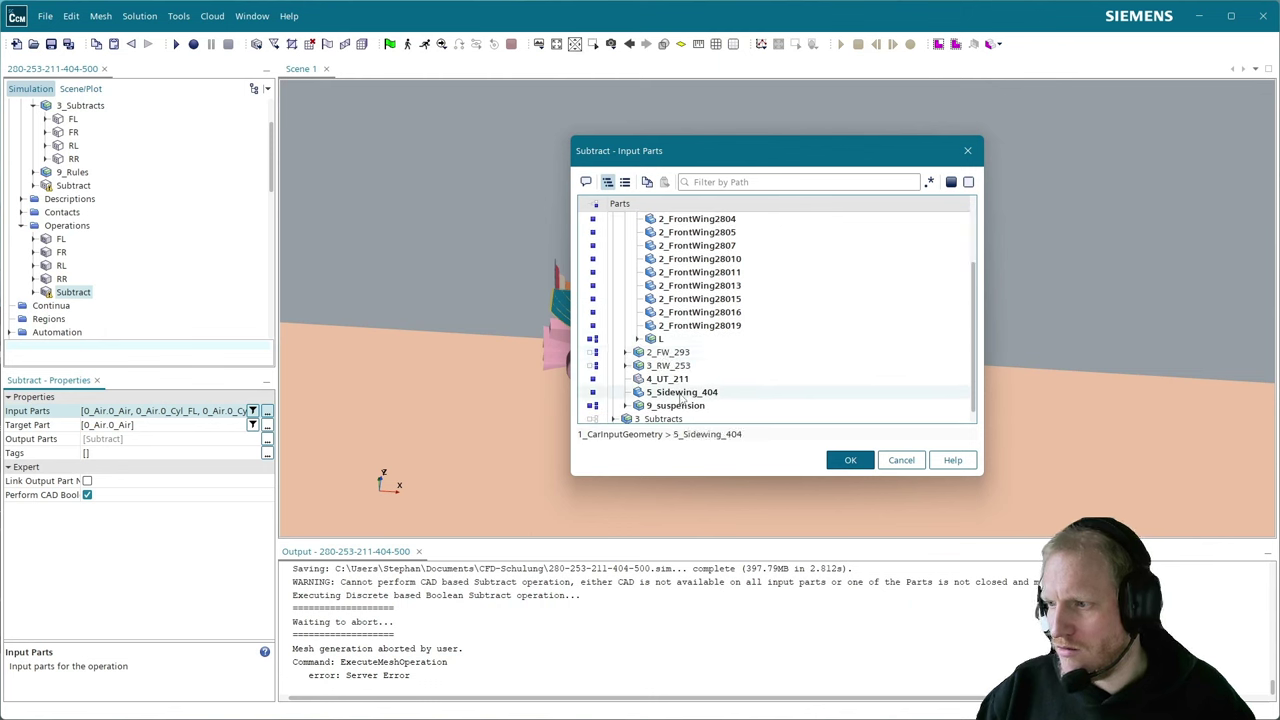
pyautogui.click(625, 405)
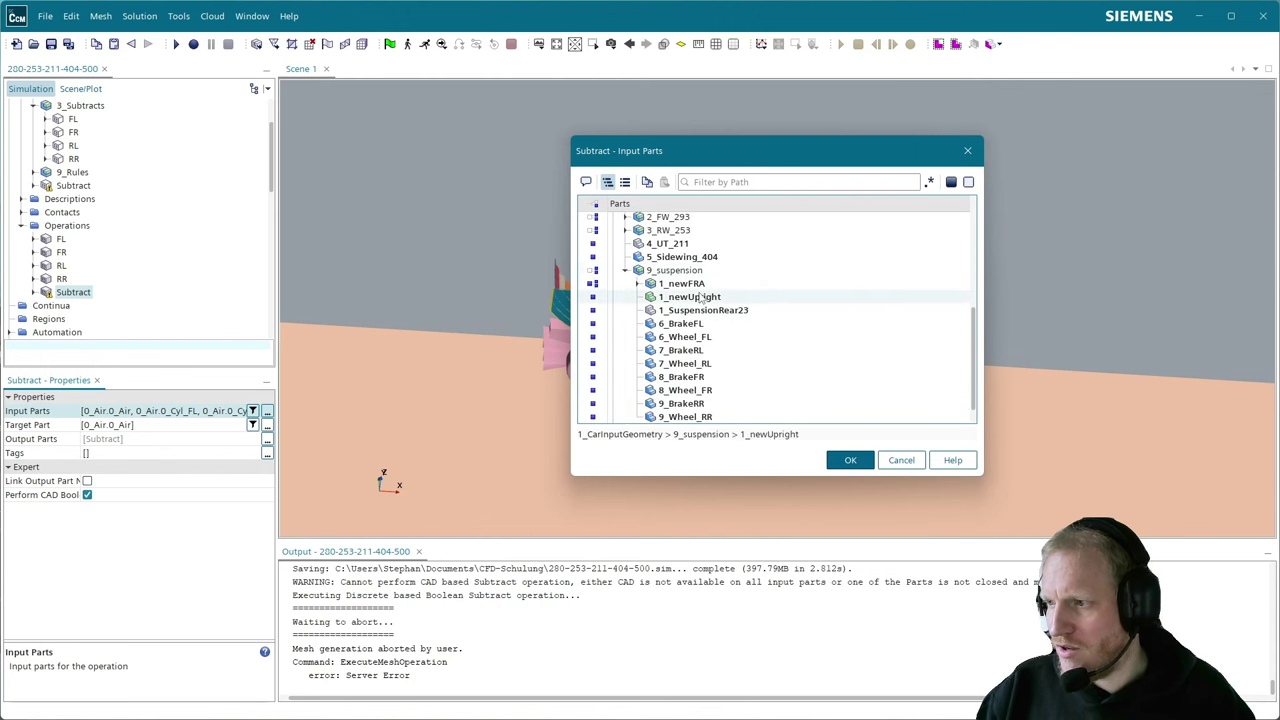
pyautogui.scroll(-1, 700, 340)
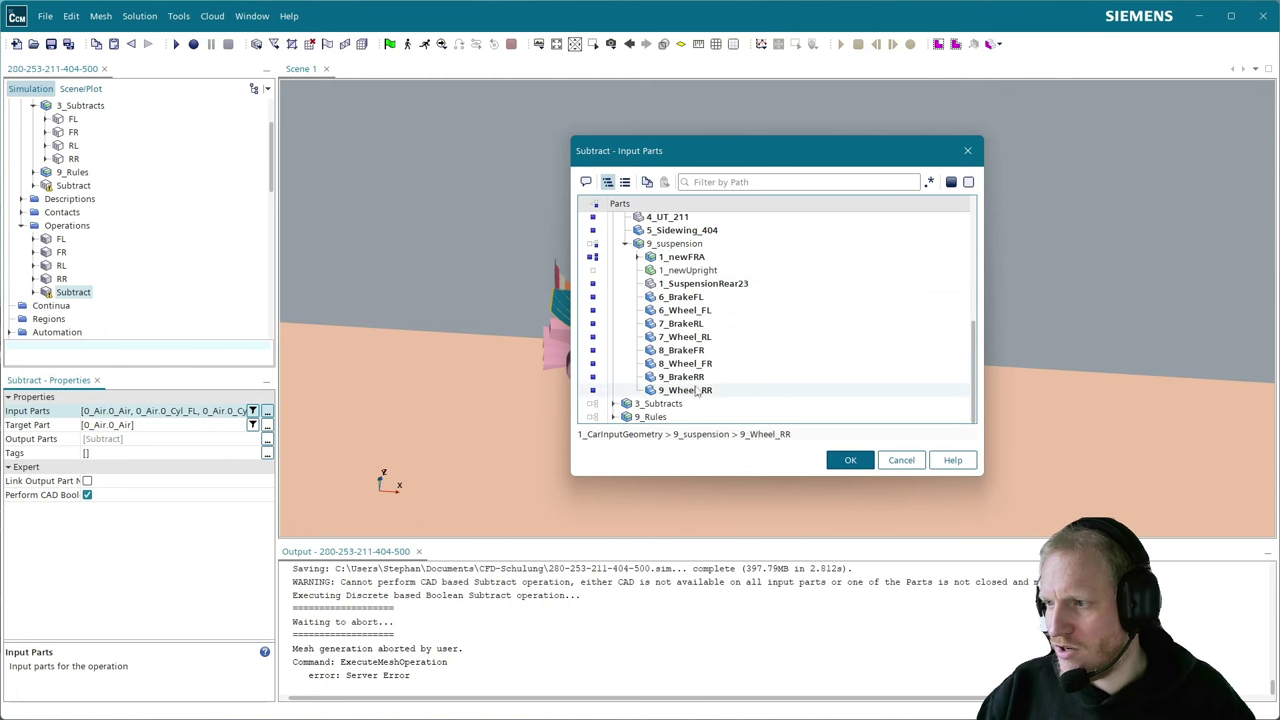
pyautogui.click(850, 460)
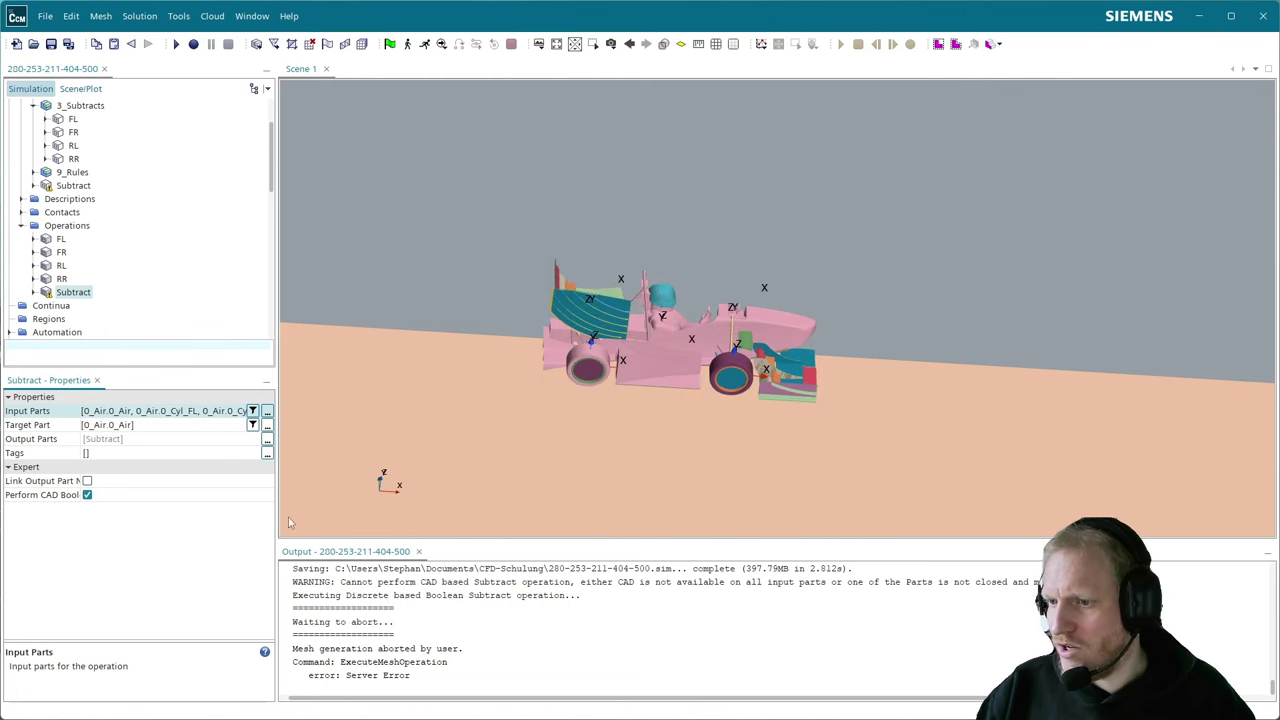
# - Execute the Subtract operation with the reduced set of input parts
pyautogui.click(88, 294)
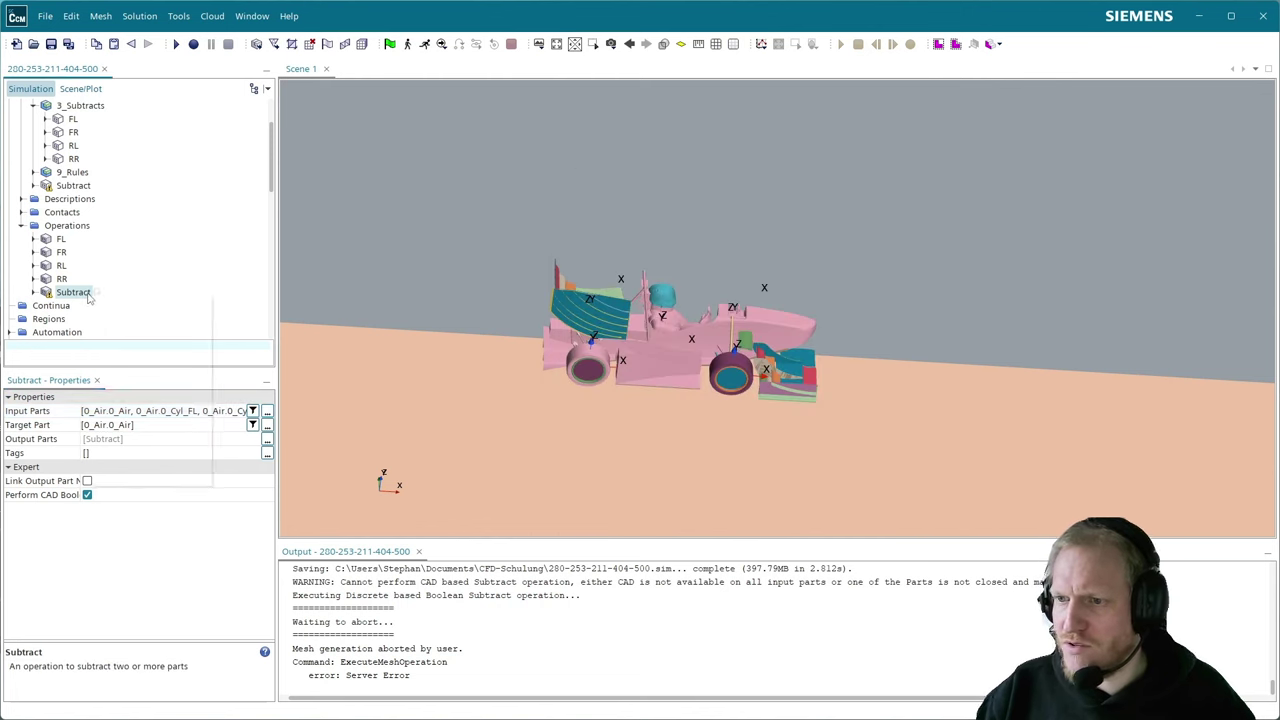
pyautogui.rightClick(88, 296)
pyautogui.click(120, 303)
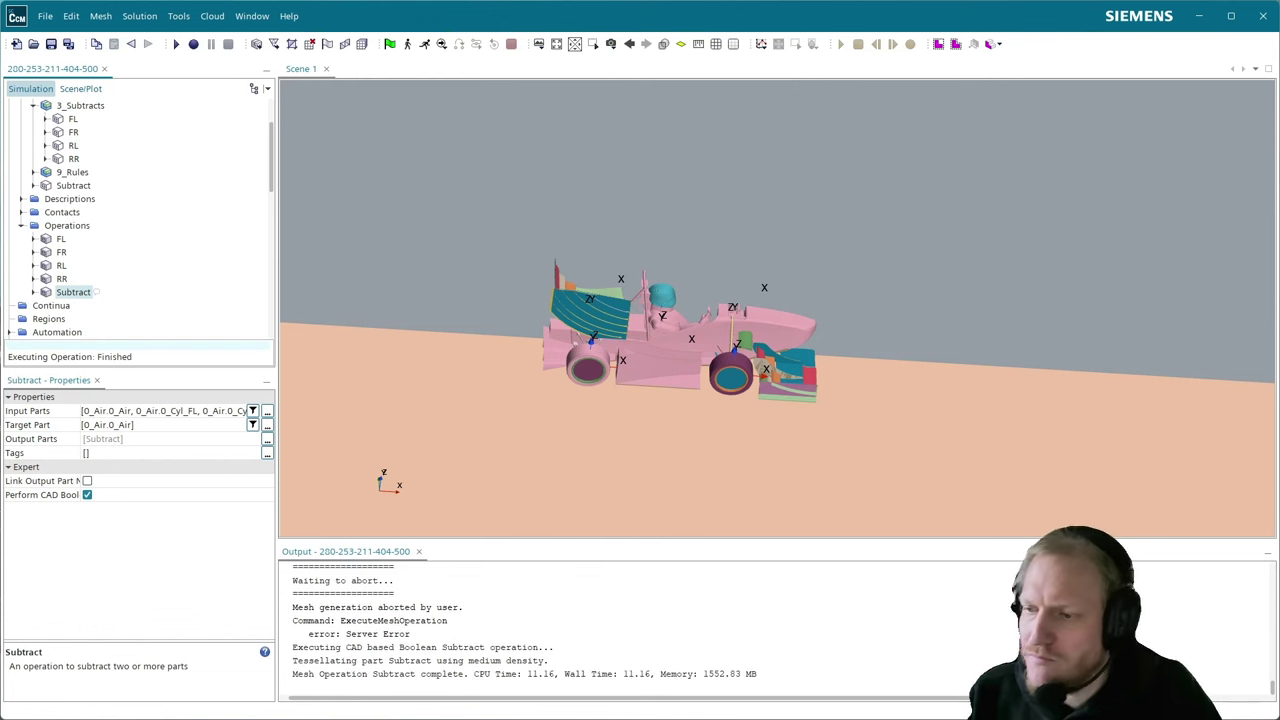
# - Check the Subtract operation's tolerance type and set its tessellation density to User-Defined
pyautogui.click(33, 292)
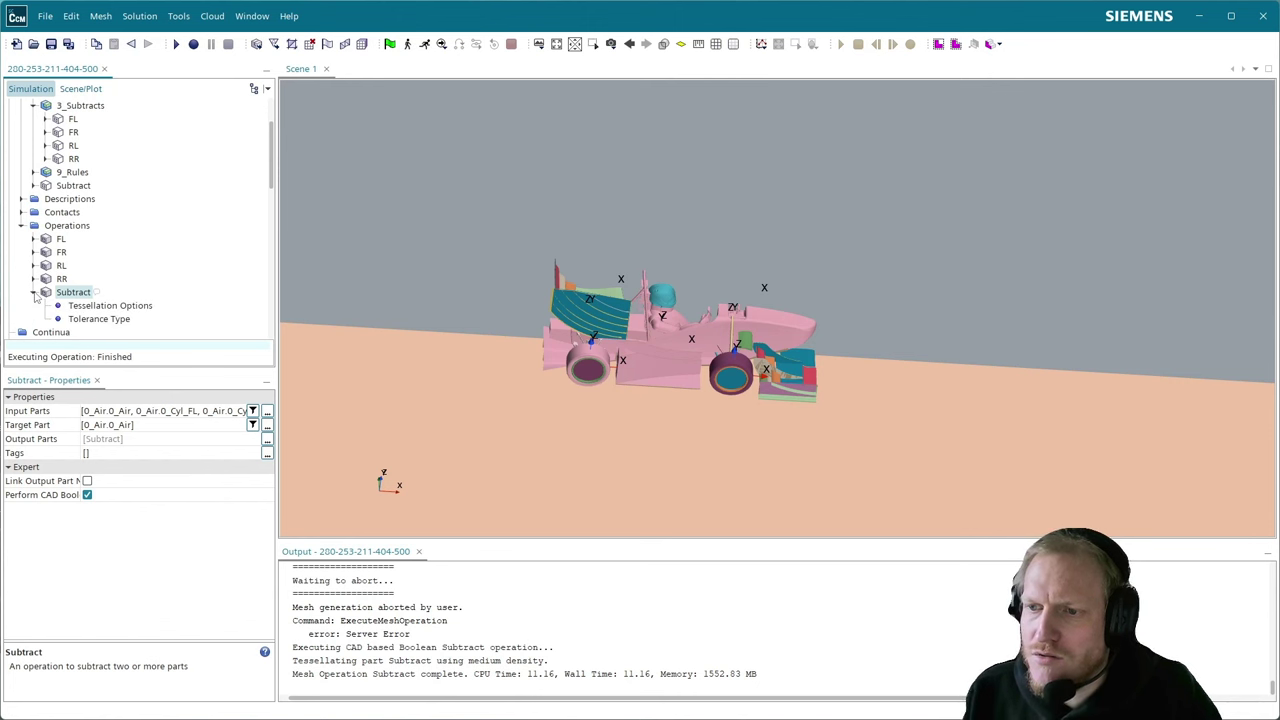
pyautogui.click(80, 306)
pyautogui.click(88, 319)
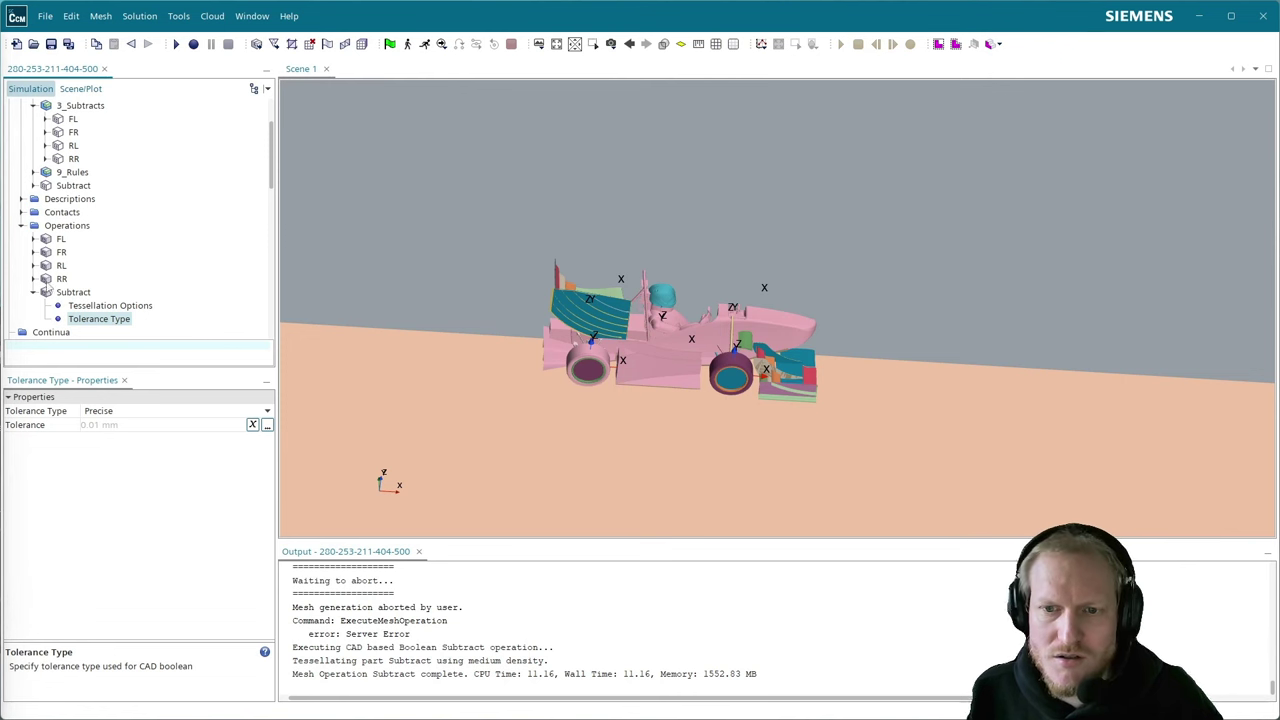
pyautogui.click(120, 310)
pyautogui.click(267, 411)
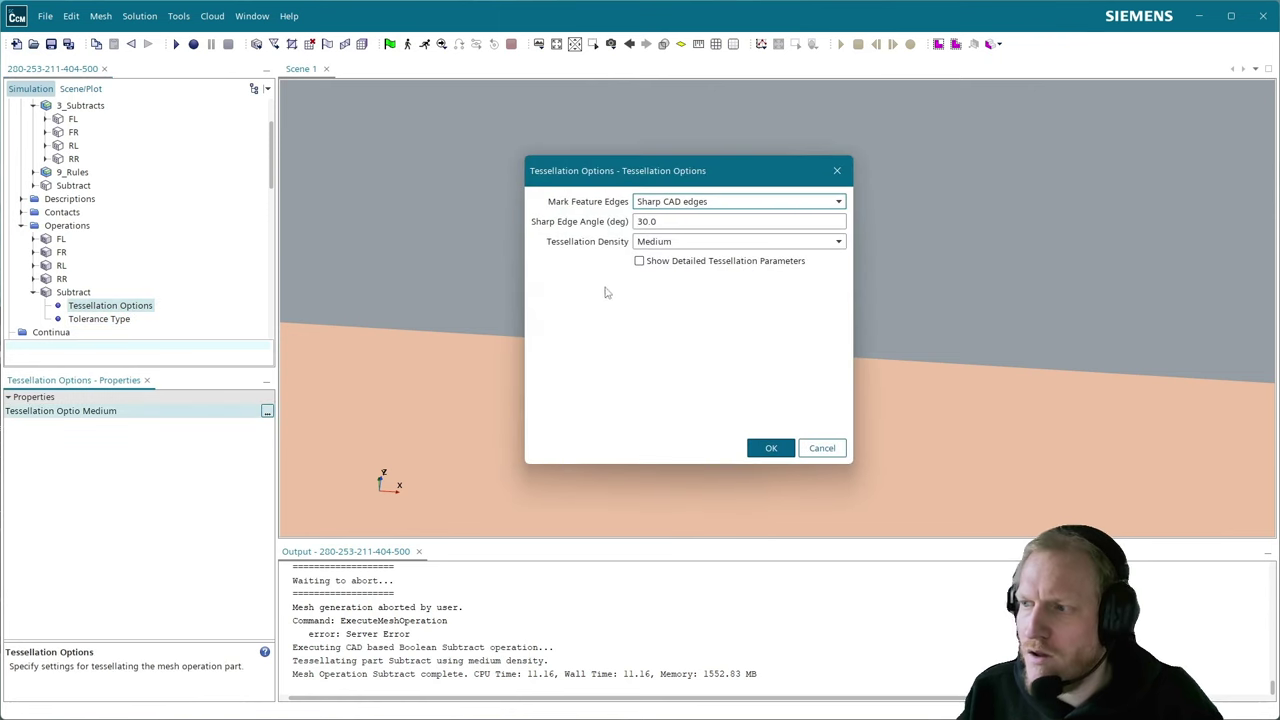
pyautogui.click(685, 244)
pyautogui.click(692, 348)
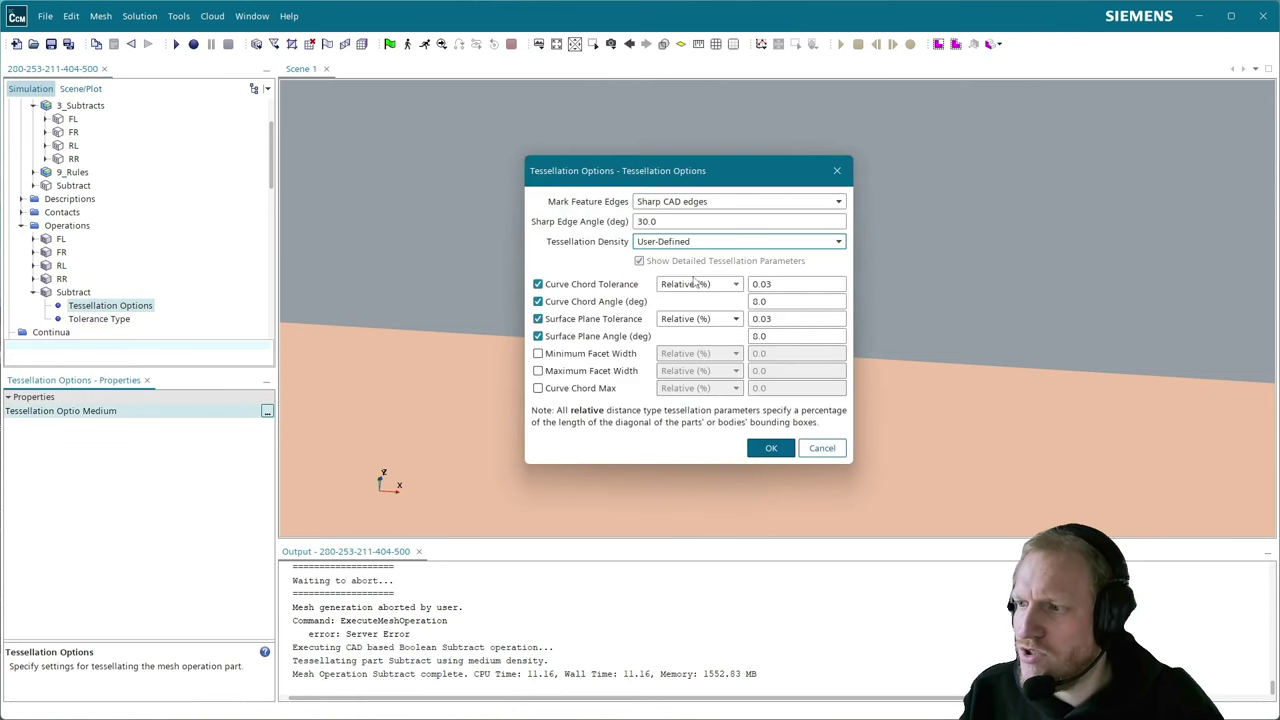
# - Set the curve chord tolerance to 0.0075 % and the curve chord angle to 2.0 degrees
pyautogui.click(799, 289)
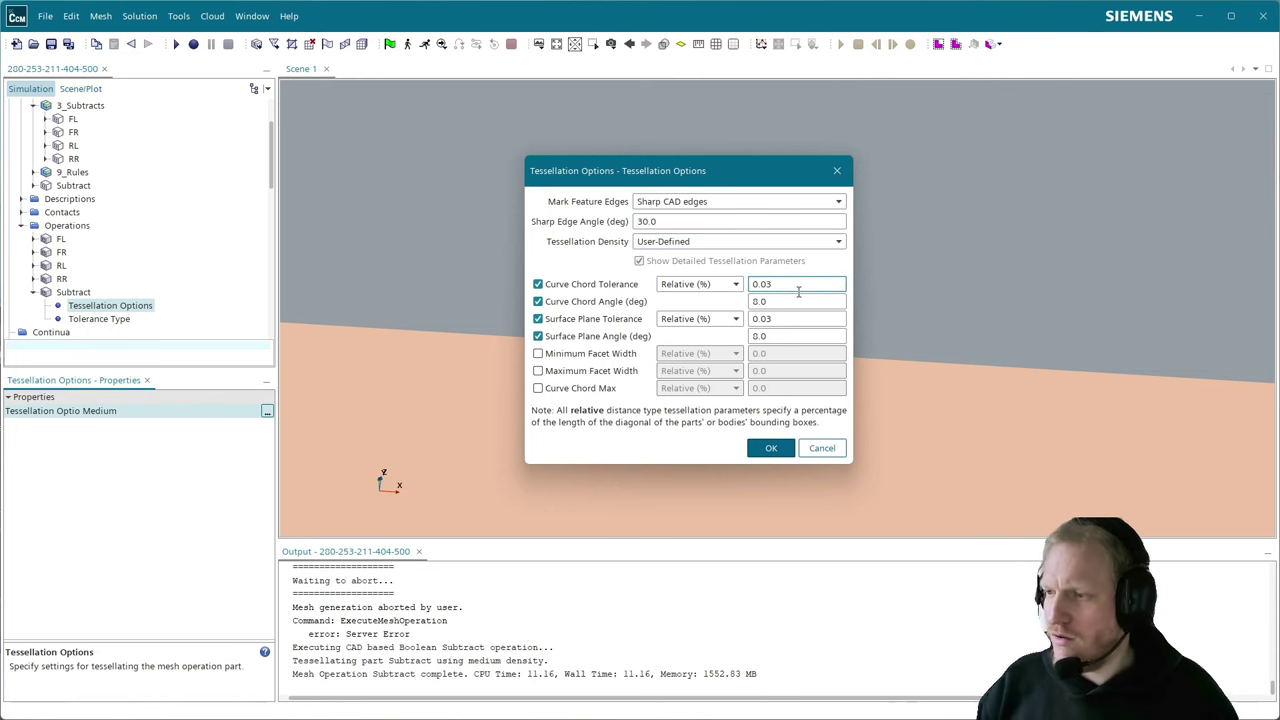
pyautogui.press('BackSpace')
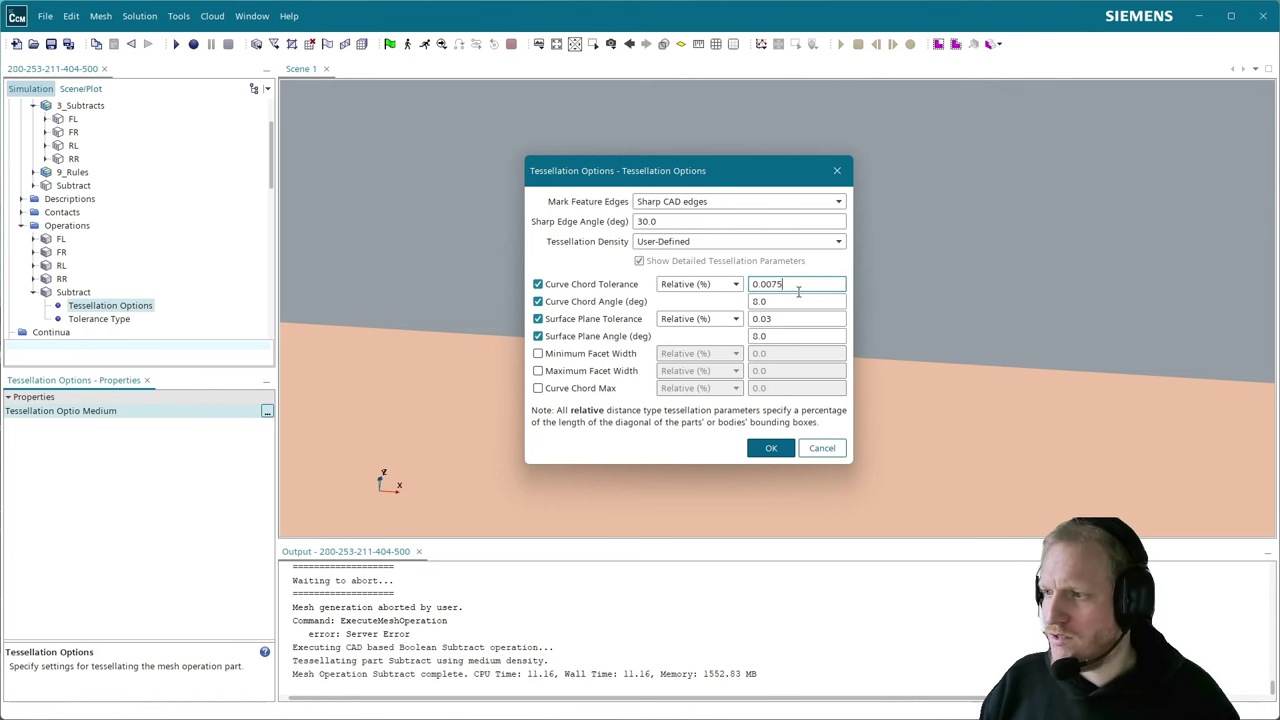
pyautogui.press('Tab')
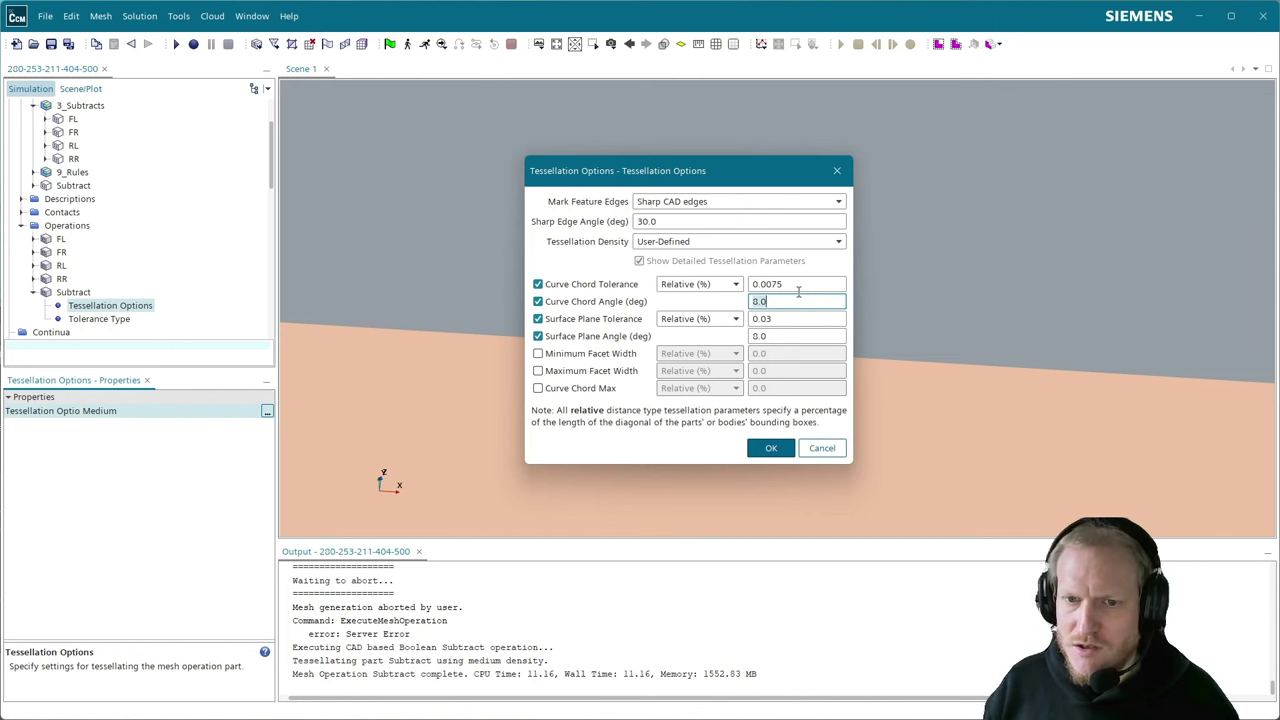
pyautogui.write('2.0')
pyautogui.press('Tab')
# - Set the surface plane tolerance to 0.0075 % and the surface plane angle to 2.0 degrees, and execute the Subtract operation
pyautogui.press('Tab')
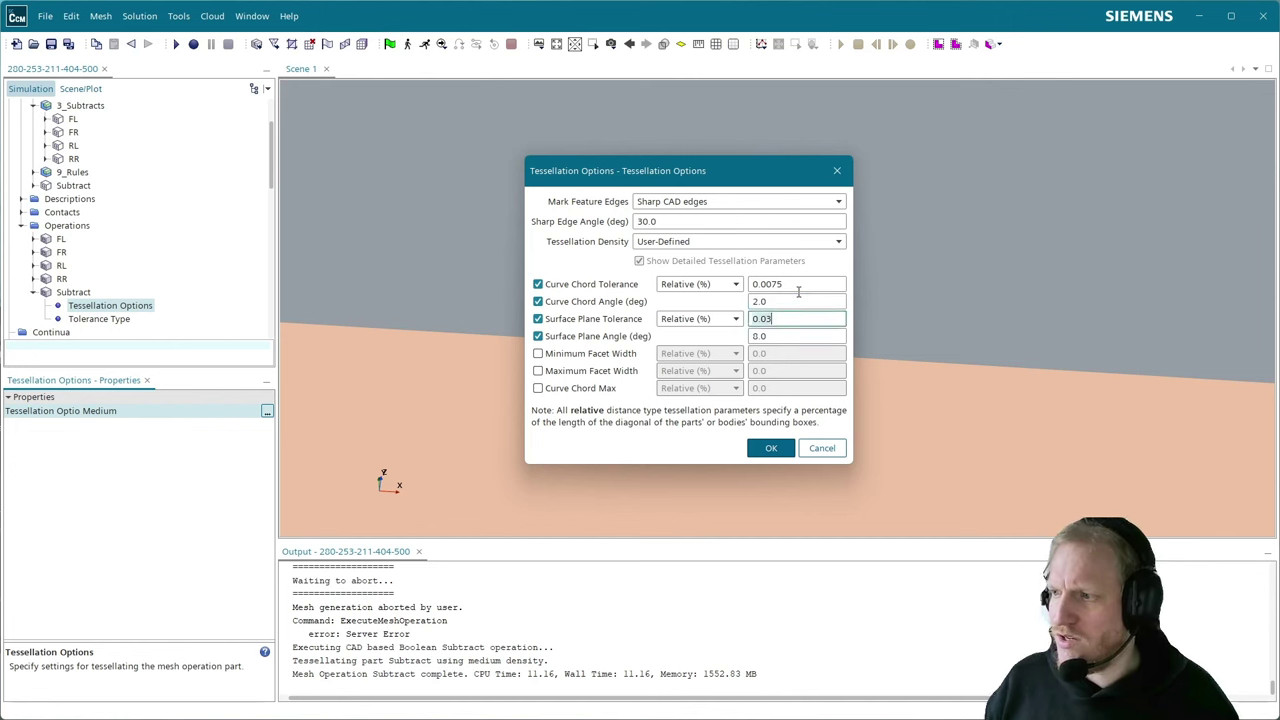
pyautogui.write('0.007')
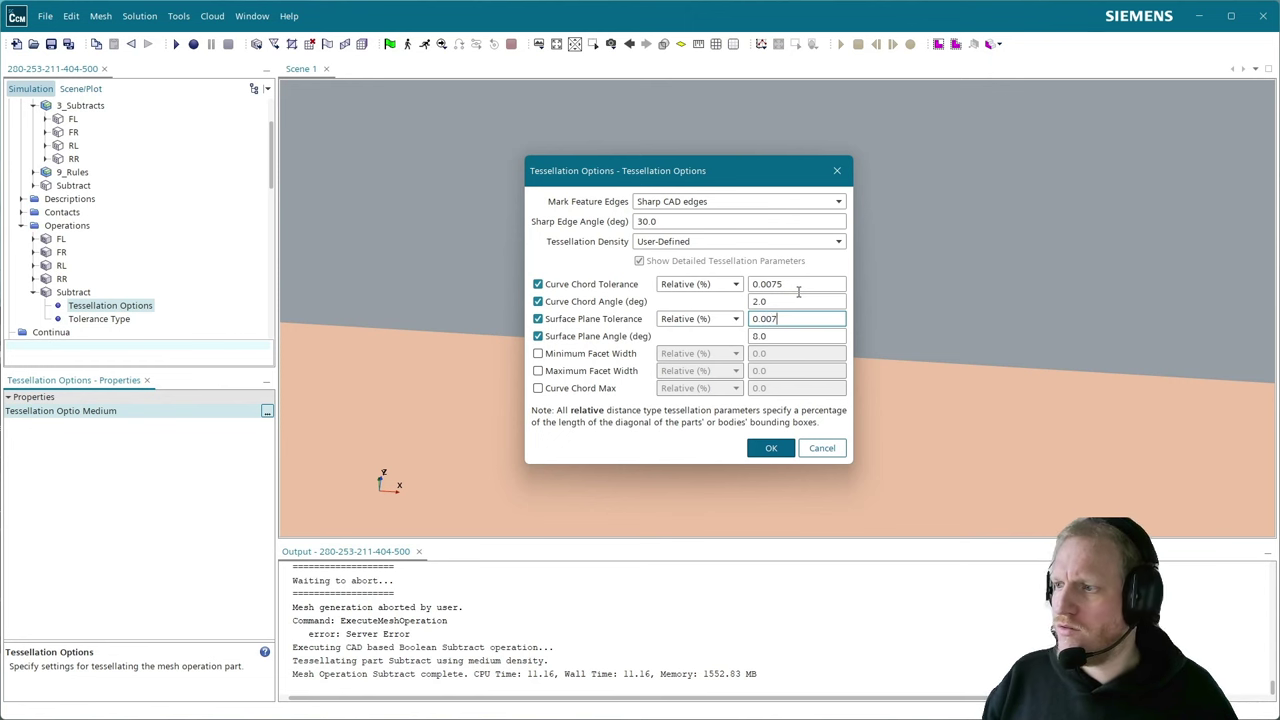
pyautogui.press('Tab')
pyautogui.press('Tab')
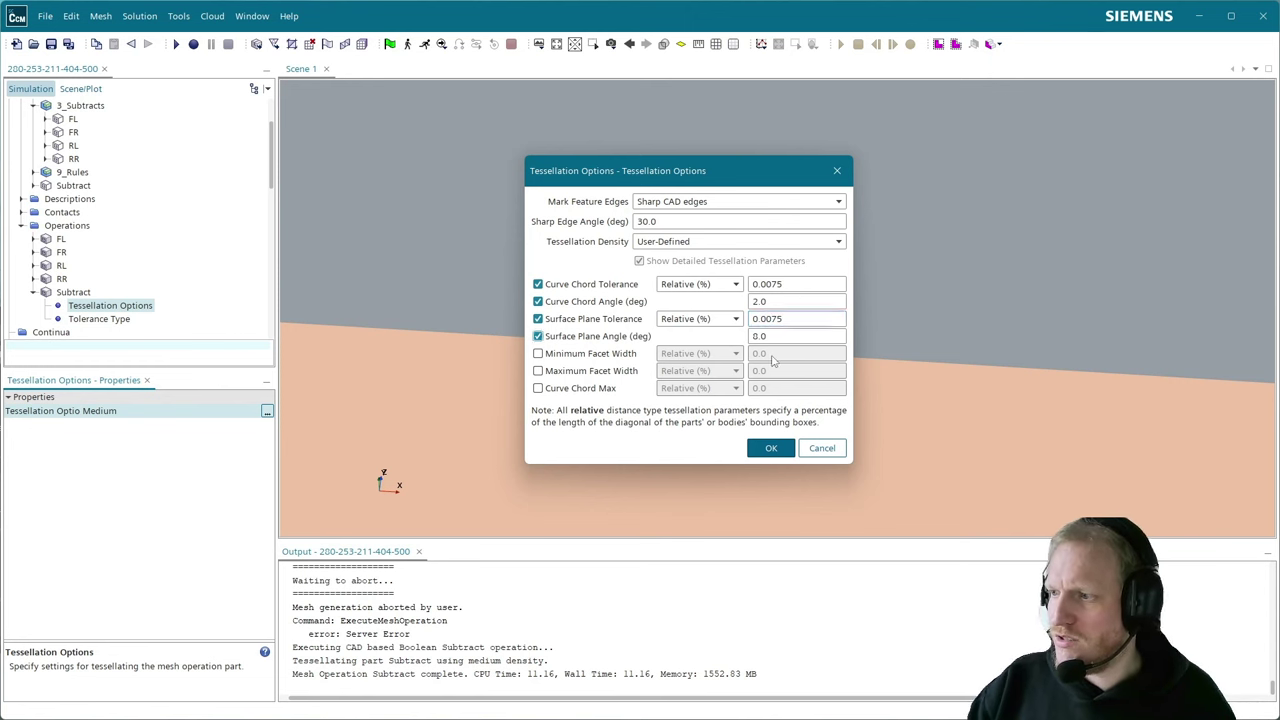
pyautogui.write('8.0')
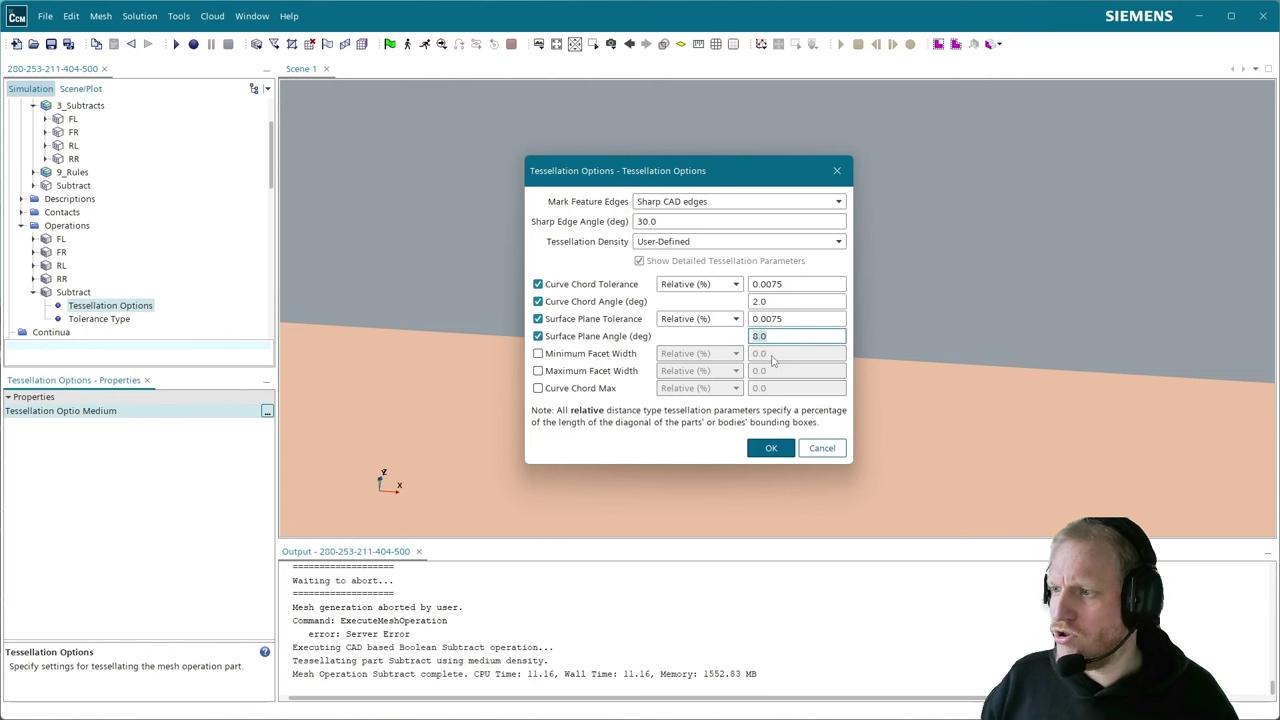
pyautogui.write('2.0')
pyautogui.press('Tab')
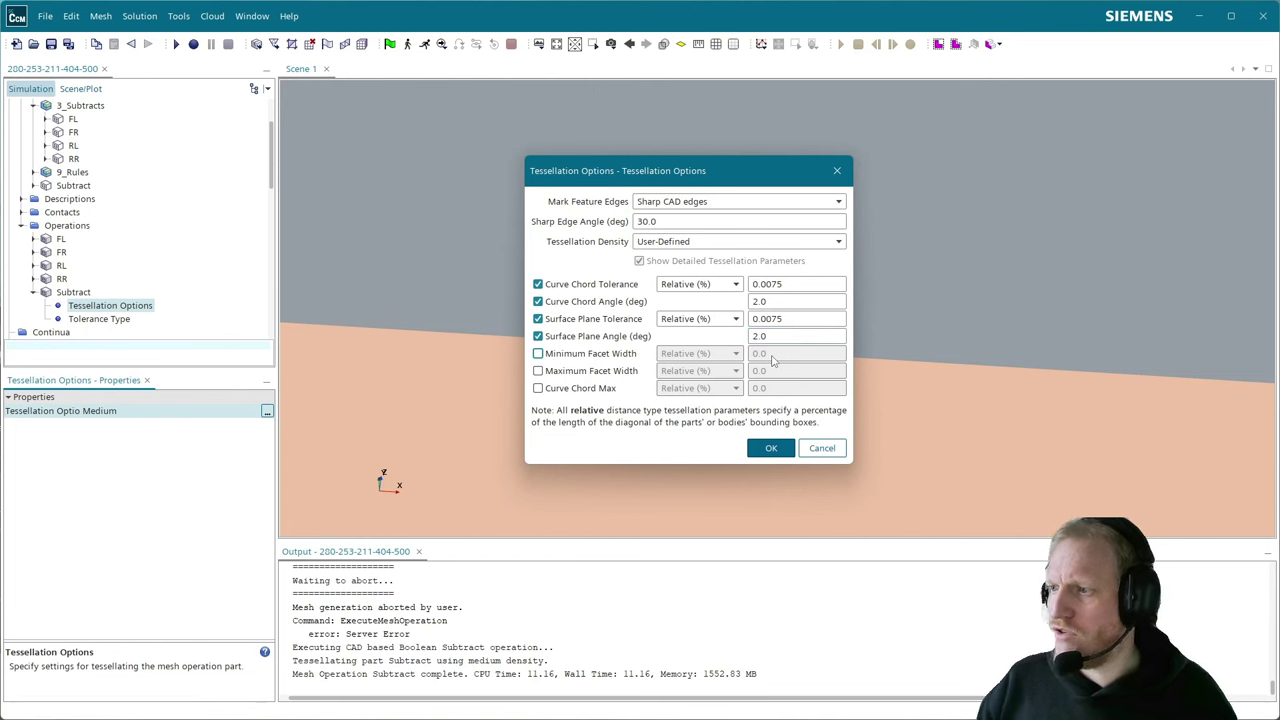
pyautogui.click(767, 448)
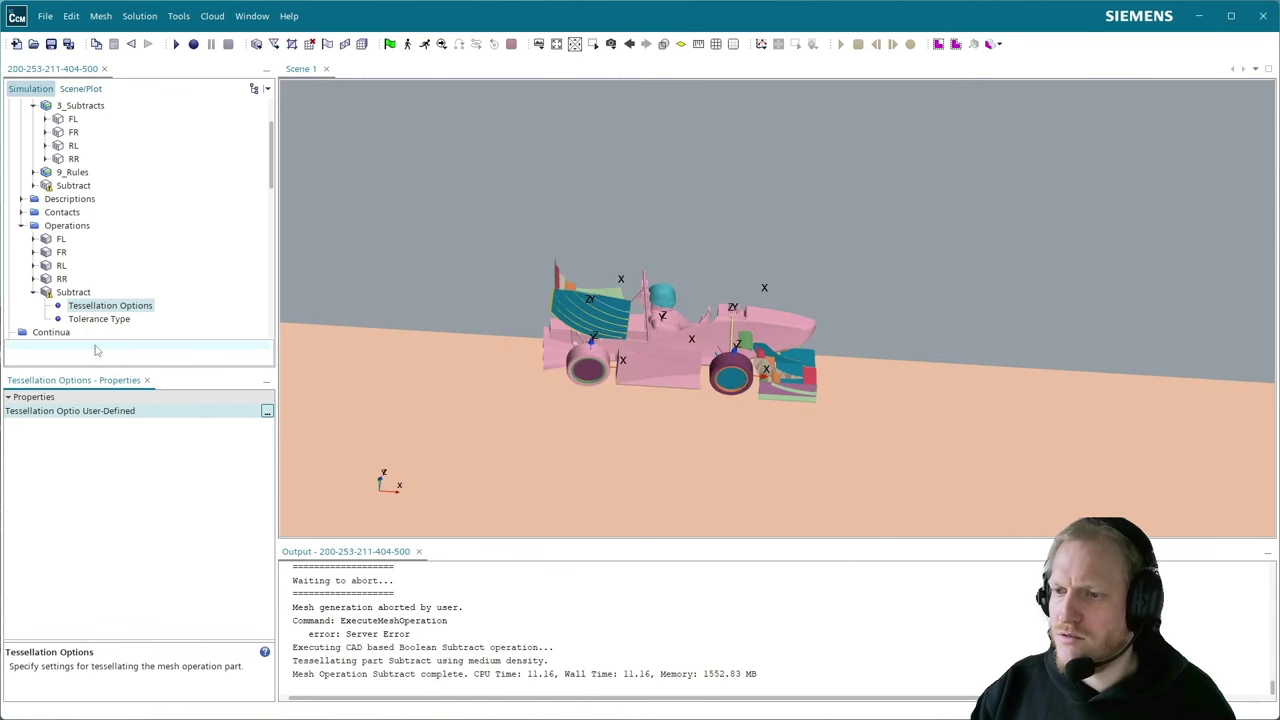
pyautogui.rightClick(90, 293)
pyautogui.click(114, 299)
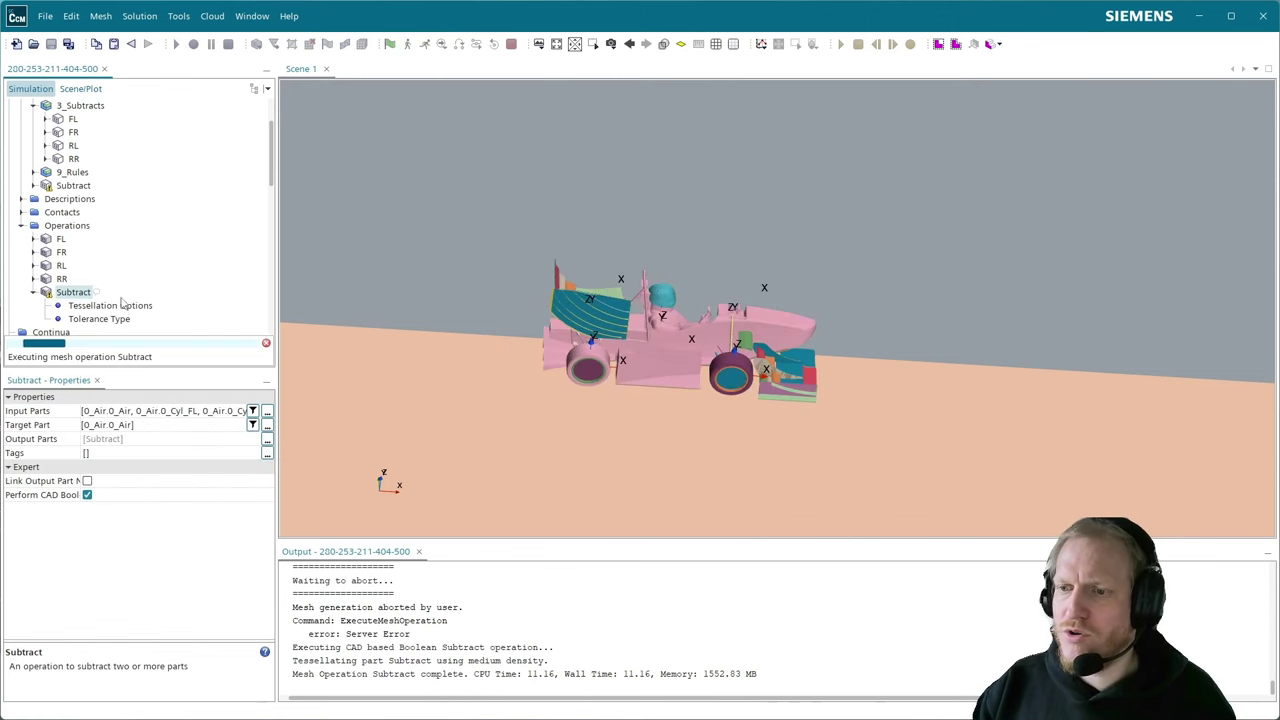
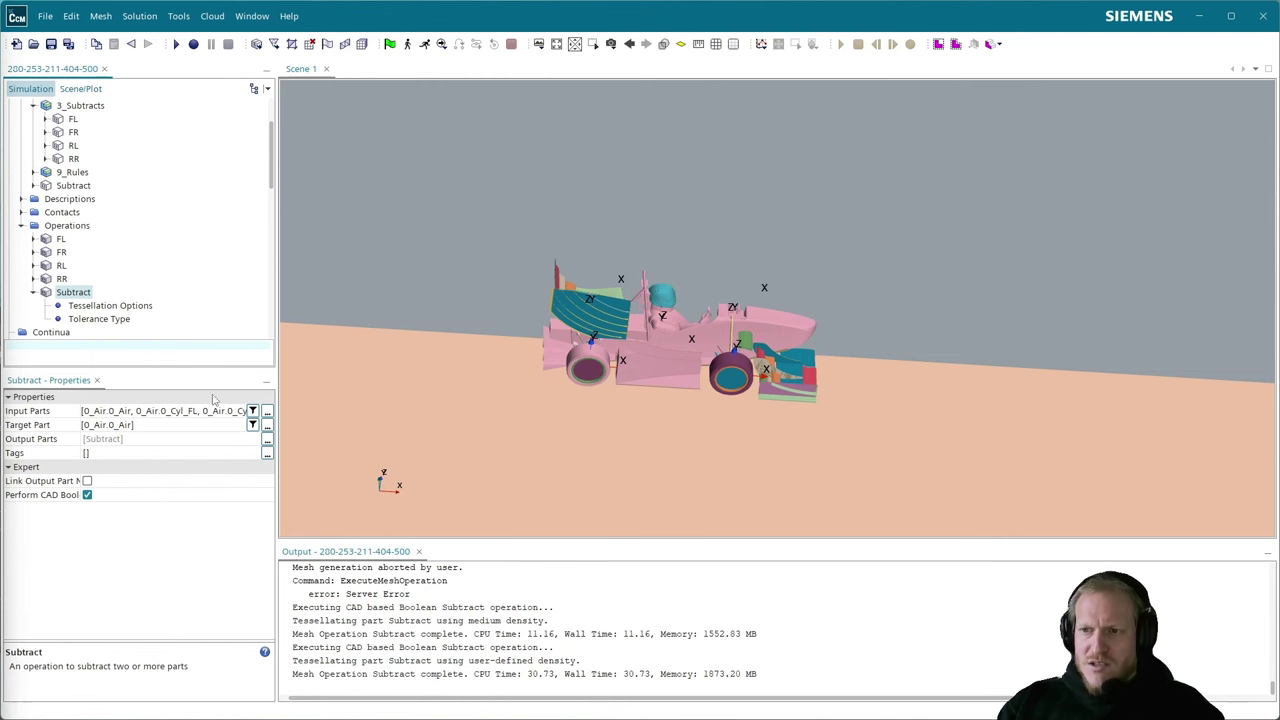
# - Exclude the front wing groups, 3_RW_253, 4_UT_211 and 5_Sidewing_404 under 1_CarInputGeometry from the Subtract operation's input parts
pyautogui.click(267, 411)
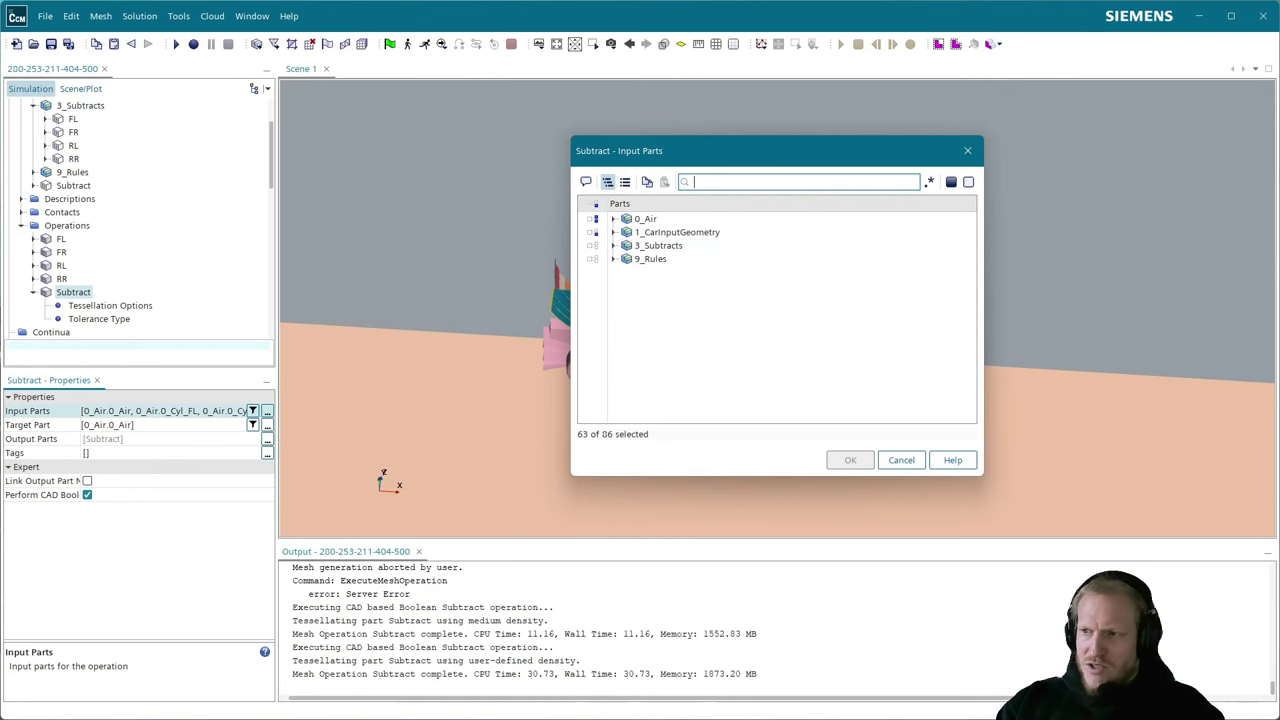
pyautogui.press('Escape')
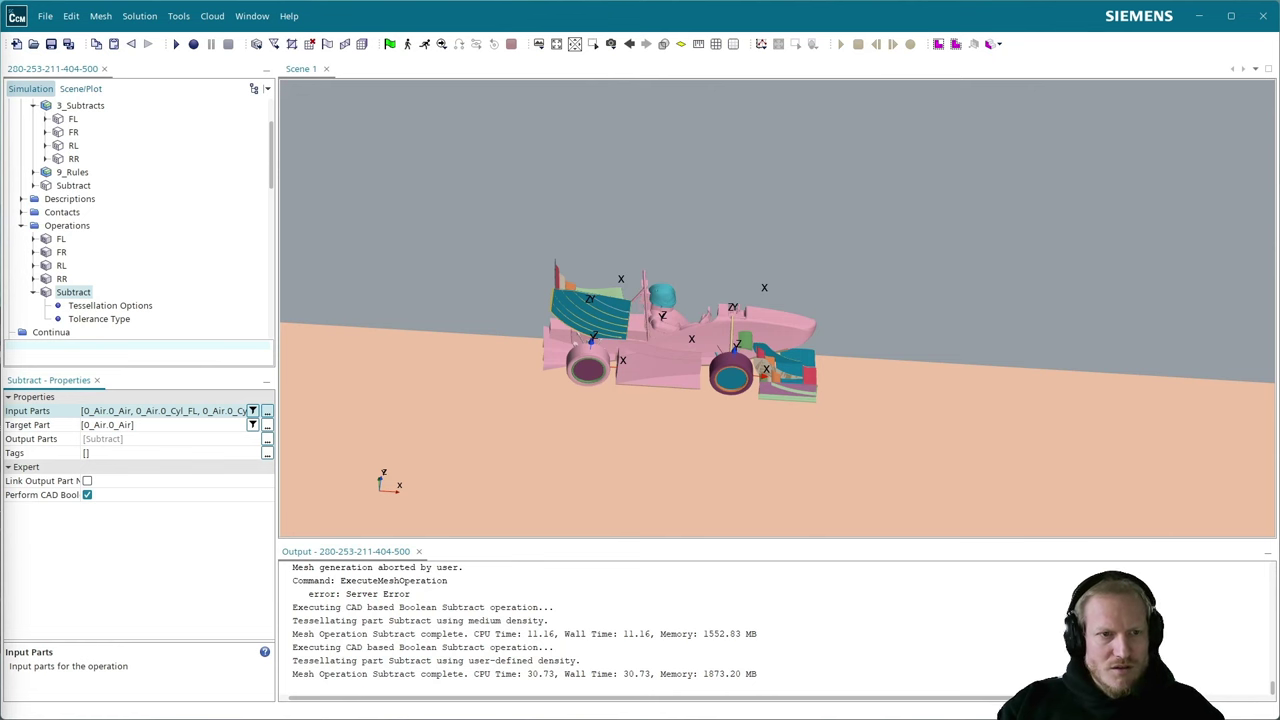
pyautogui.click(267, 411)
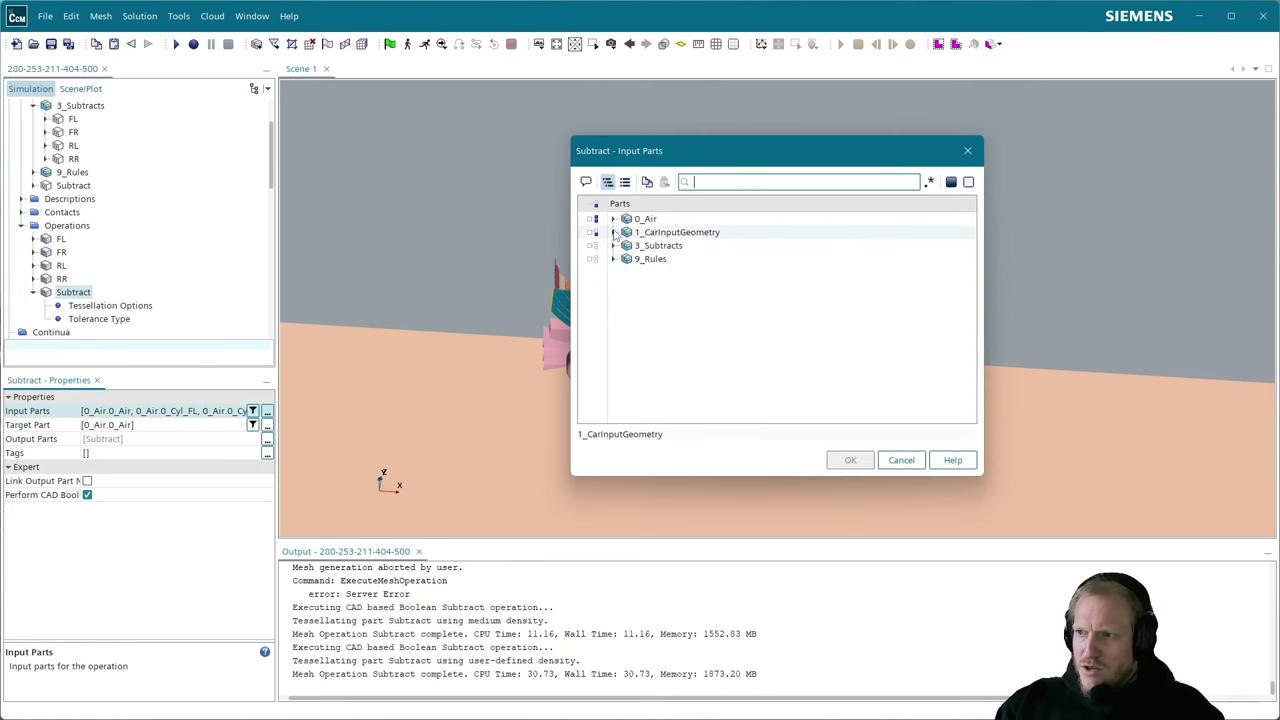
pyautogui.click(613, 232)
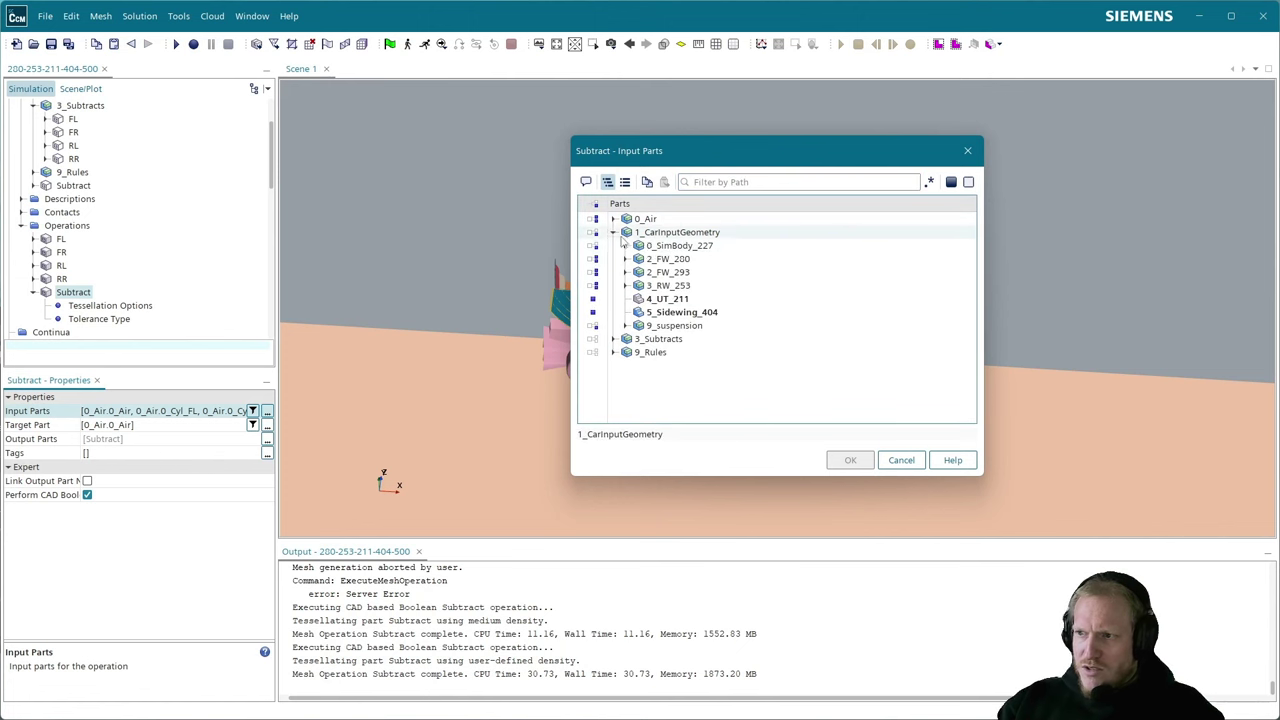
pyautogui.click(680, 299)
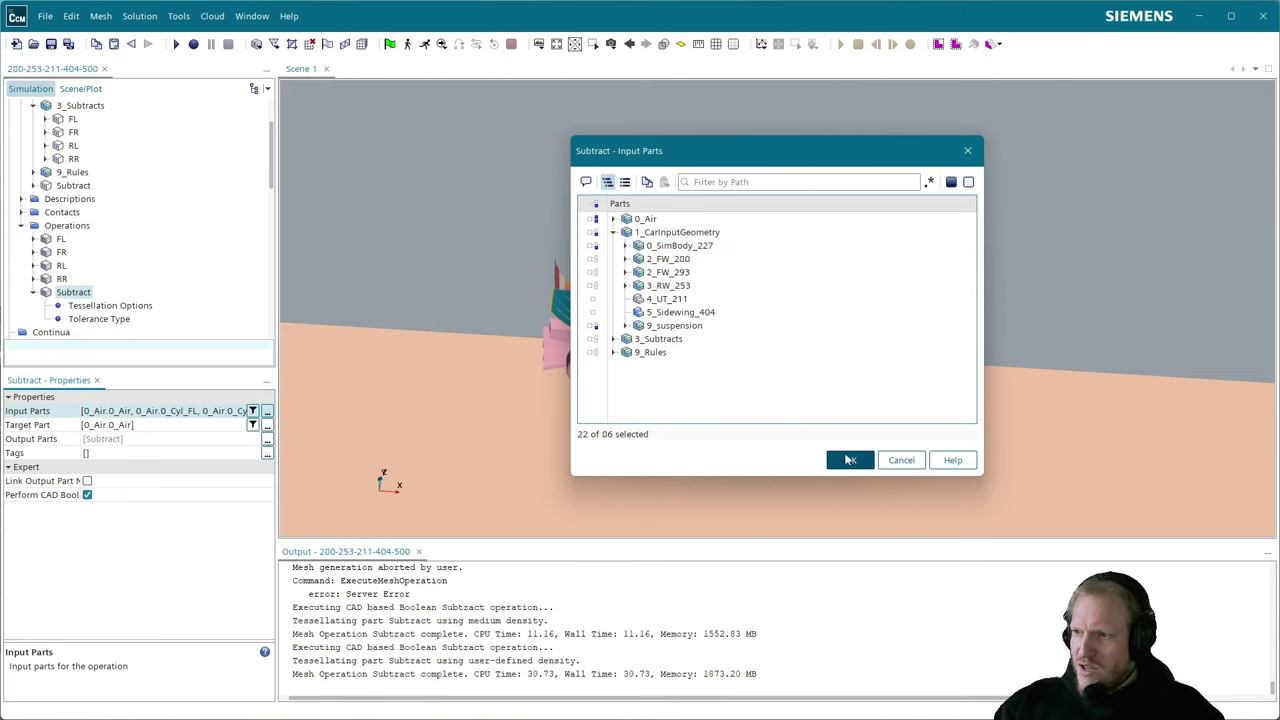
pyautogui.click(854, 462)
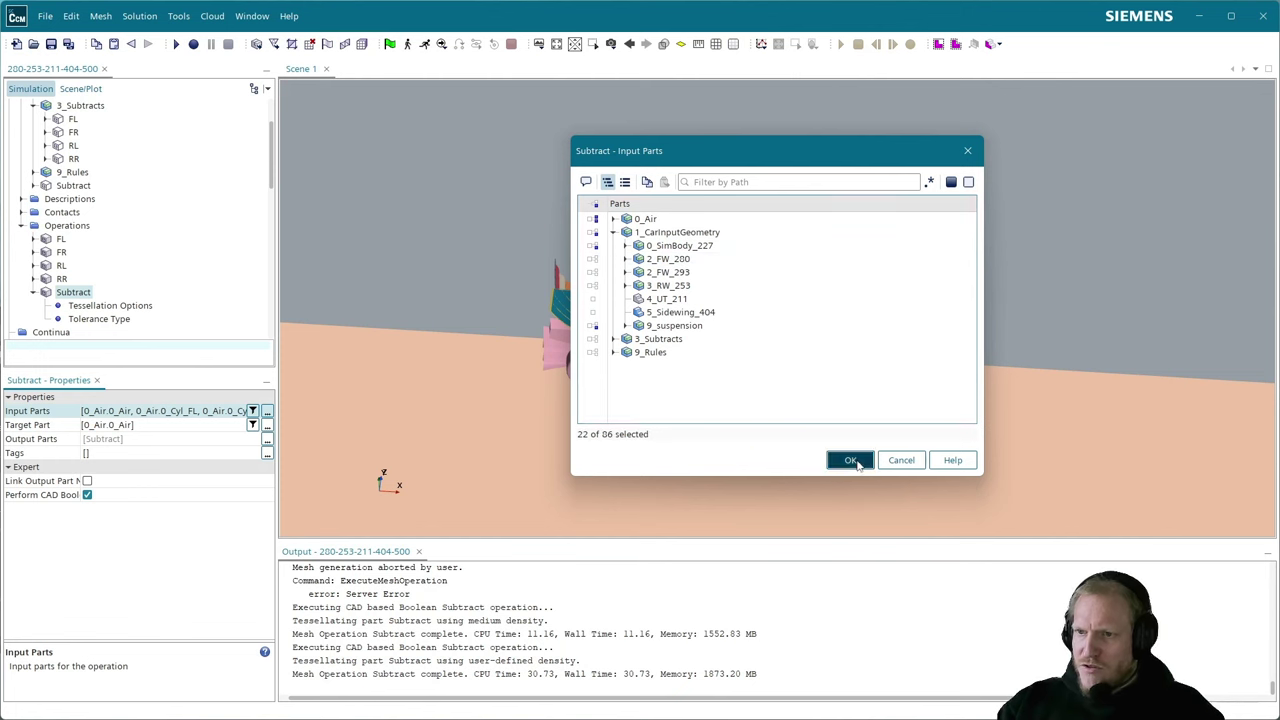
# - Set the Subtract operation's tessellation density to Medium
pyautogui.click(118, 306)
pyautogui.doubleClick(131, 415)
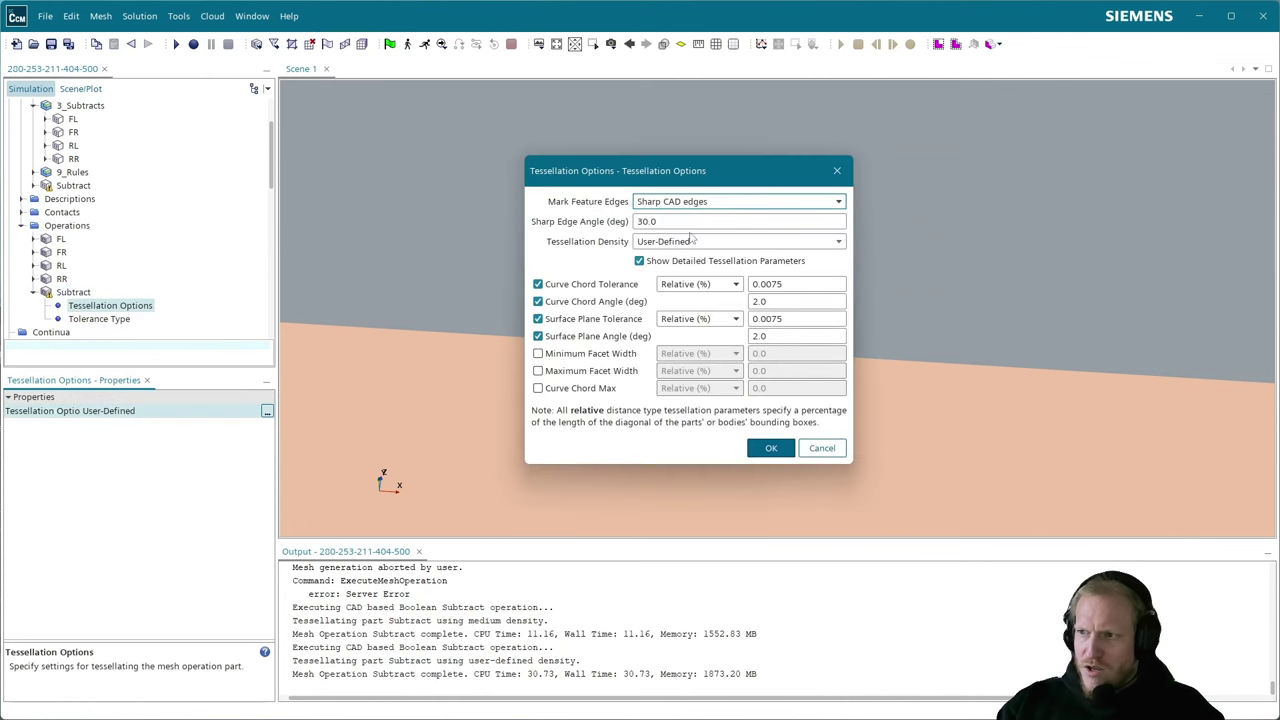
pyautogui.click(672, 248)
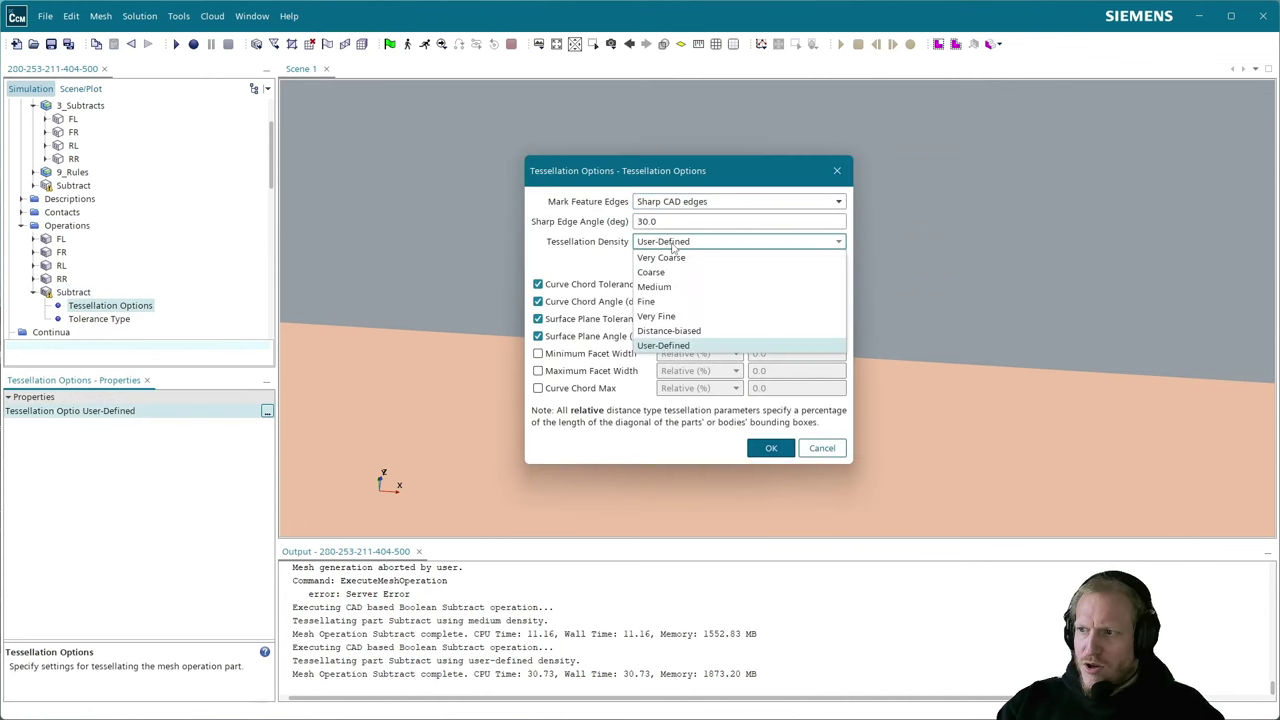
pyautogui.click(686, 286)
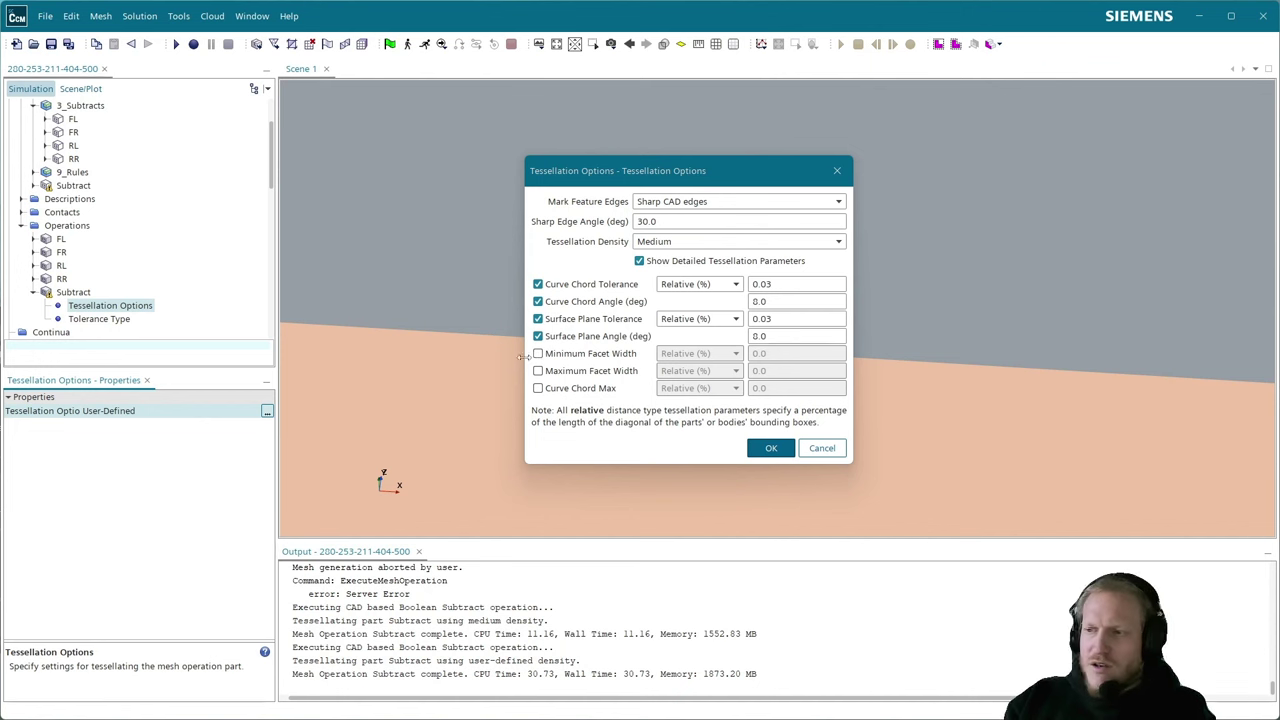
pyautogui.click(771, 448)
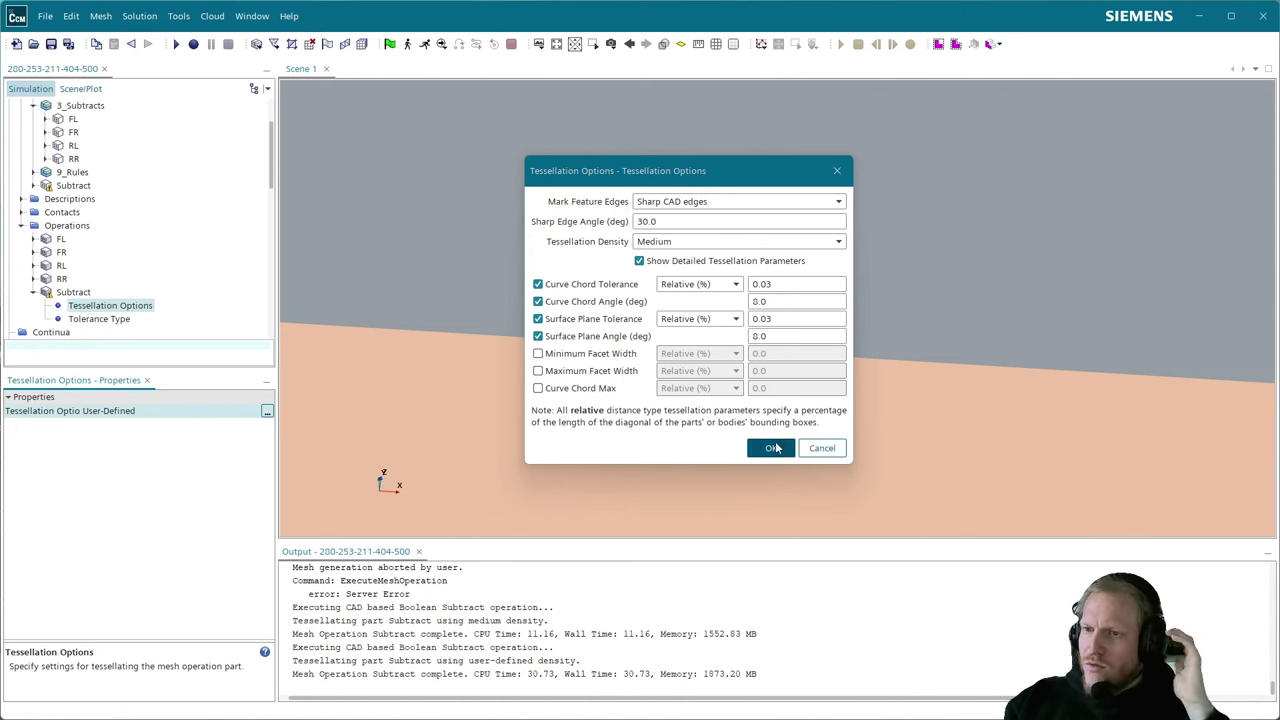
# - Rename the Subtract operation as SubtractBasic
pyautogui.click(86, 291)
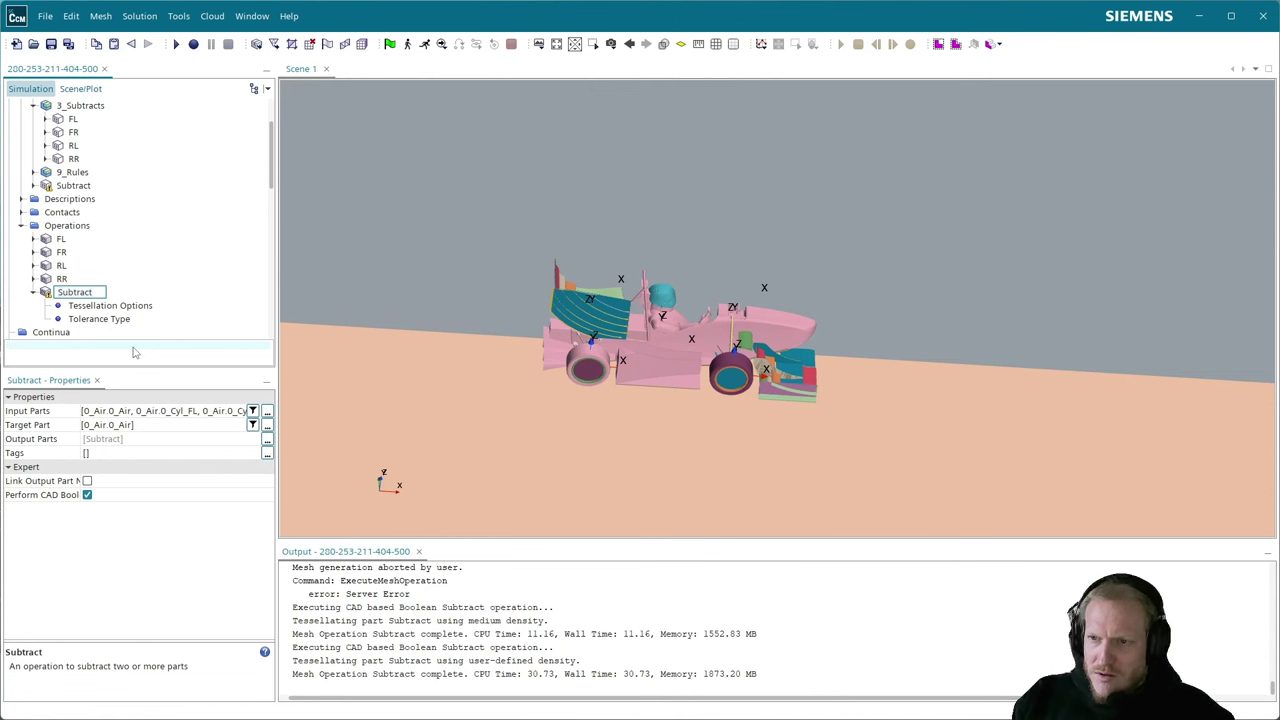
pyautogui.write('Basic')
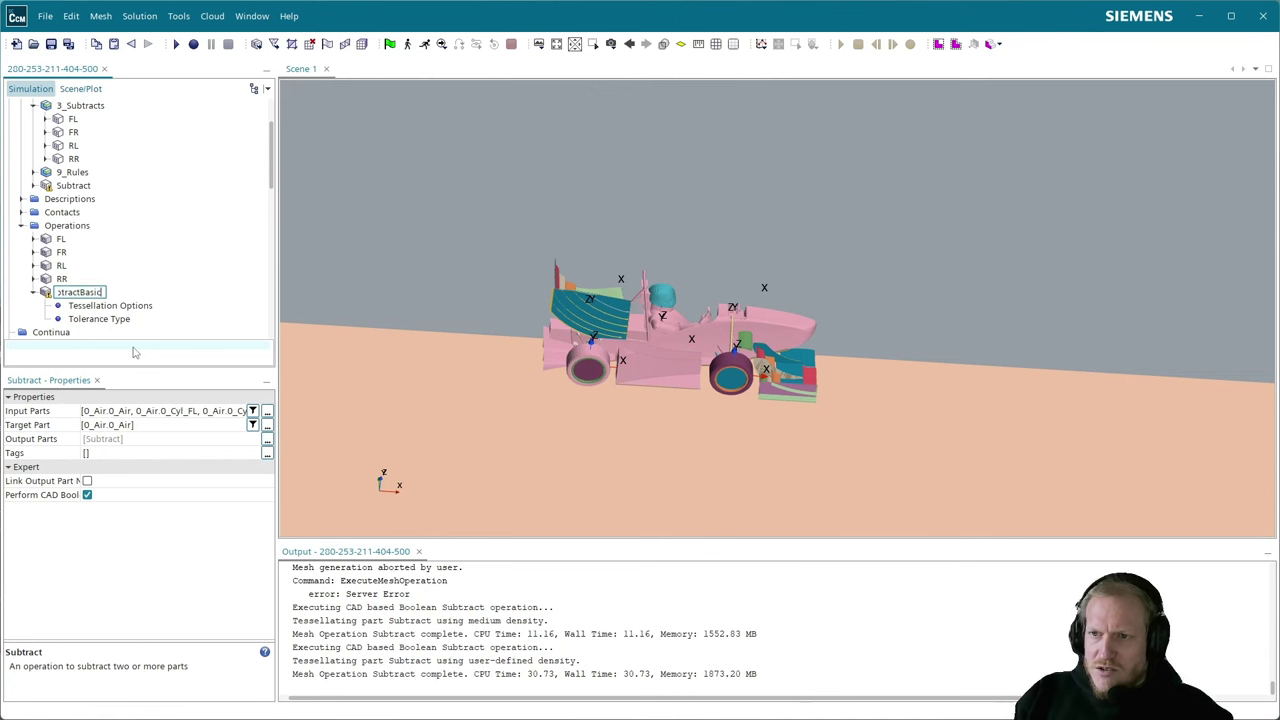
pyautogui.press('Return')
# - Execute the SubtractBasic operation and link its output part name to the operation name
pyautogui.rightClick(103, 291)
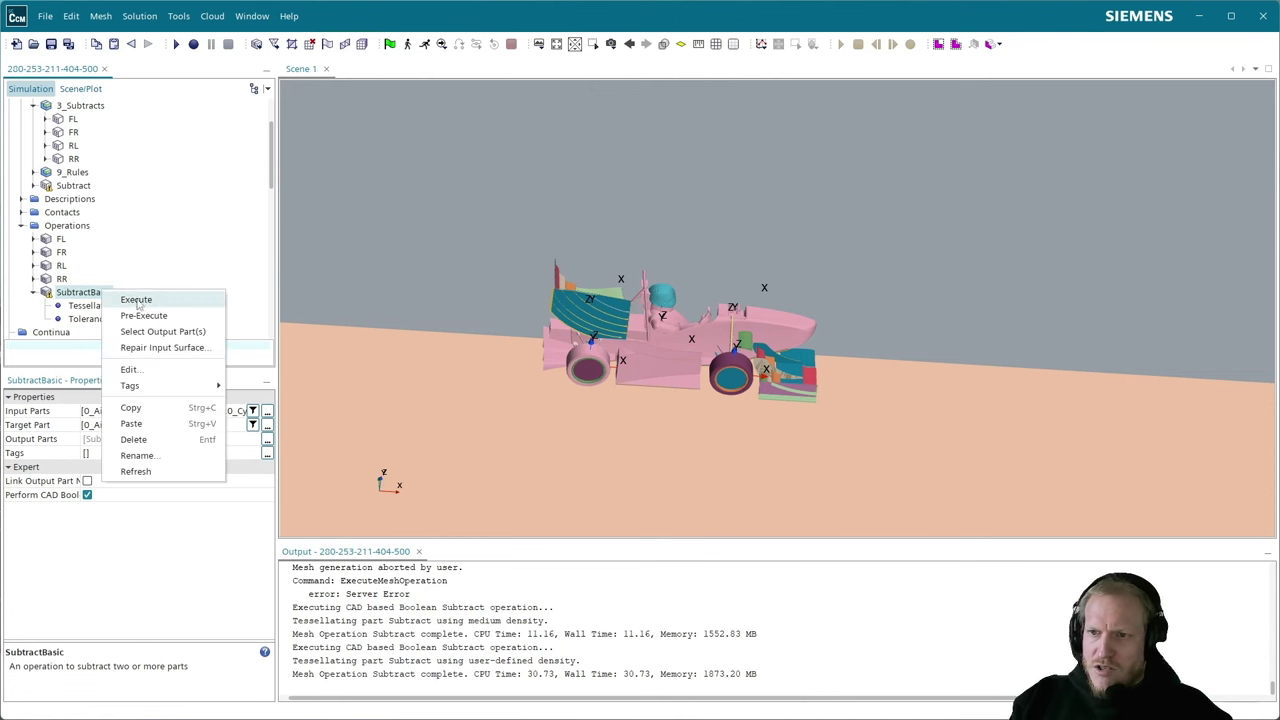
pyautogui.click(140, 298)
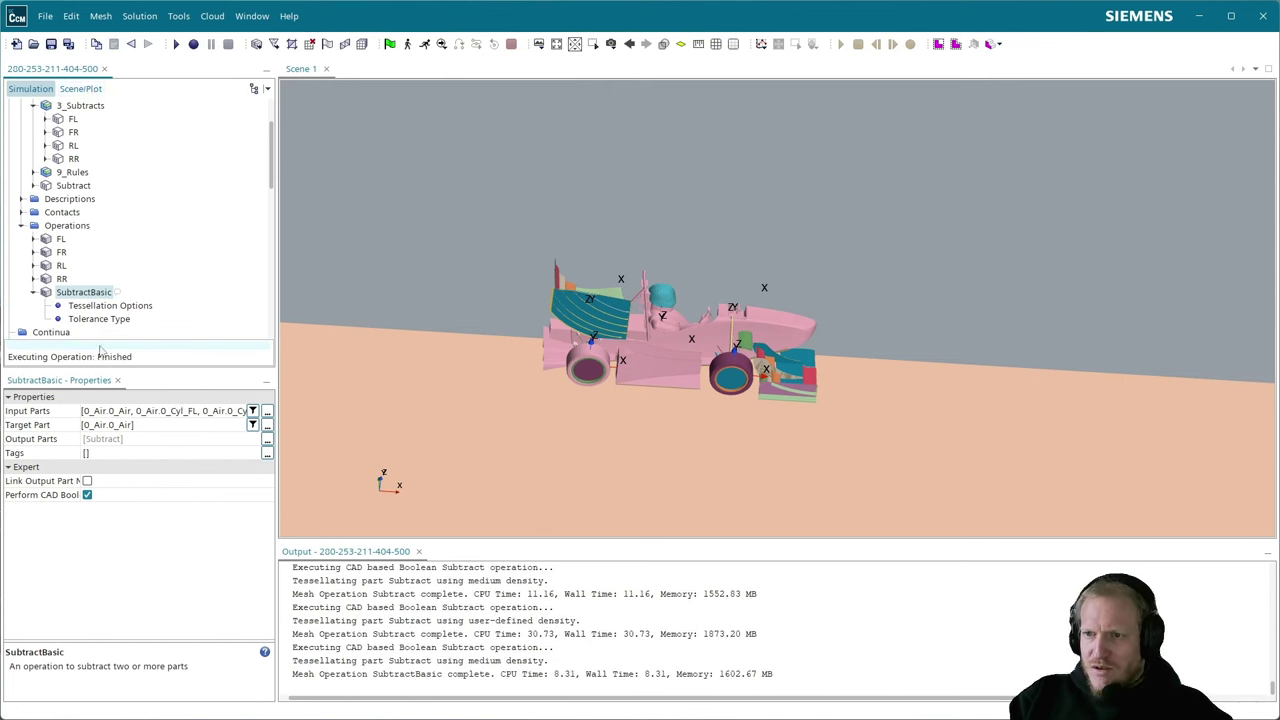
pyautogui.click(87, 481)
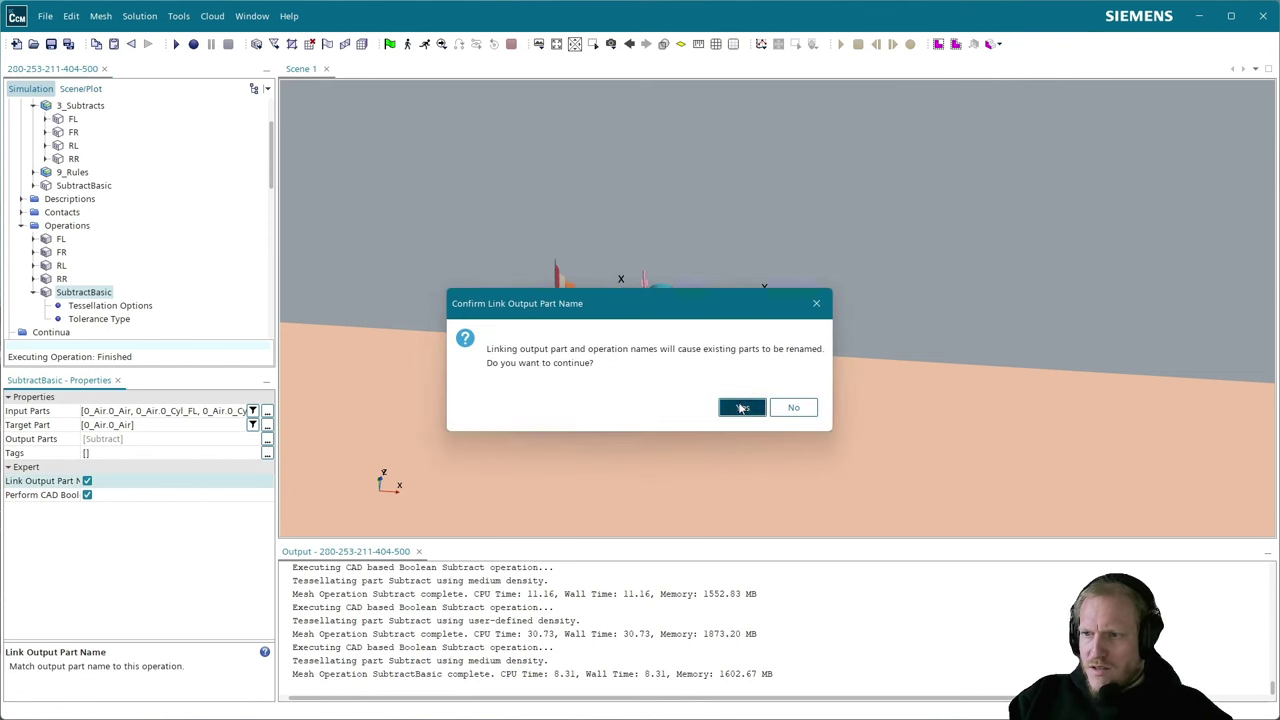
pyautogui.click(741, 408)
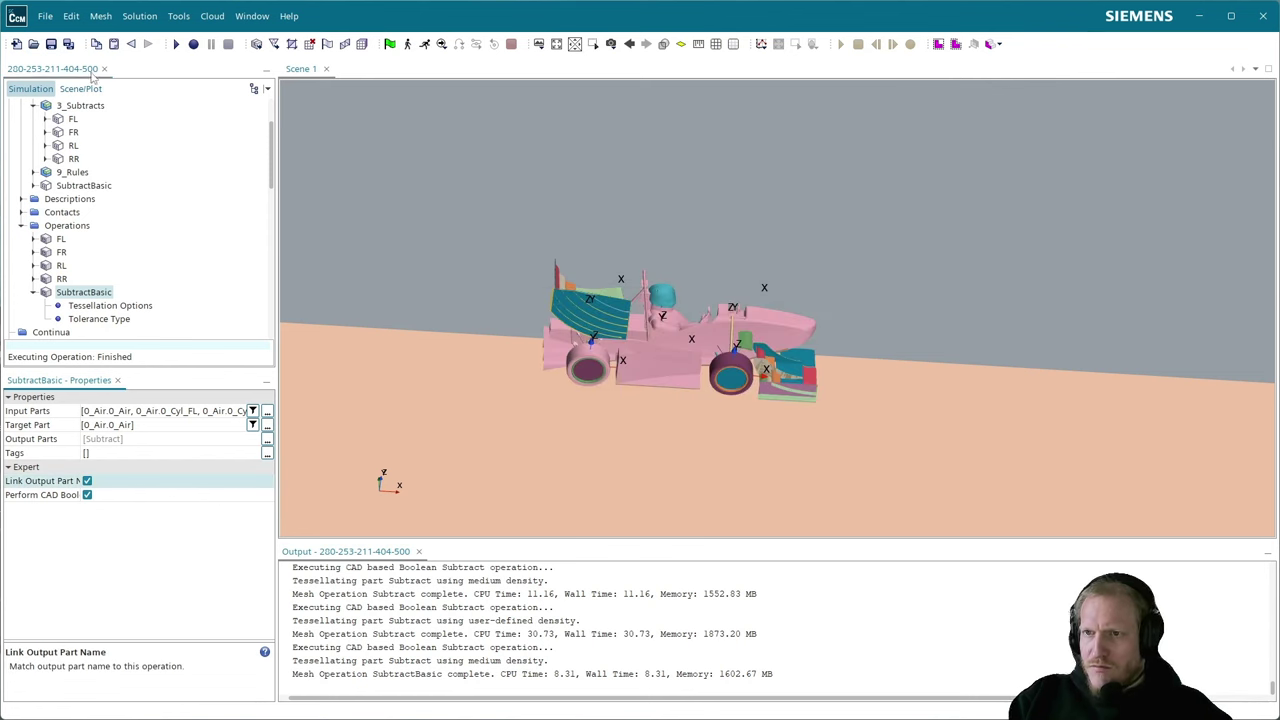
# - Hide the Surface 2 and Surface 1 displayers in Scene 1
pyautogui.click(72, 89)
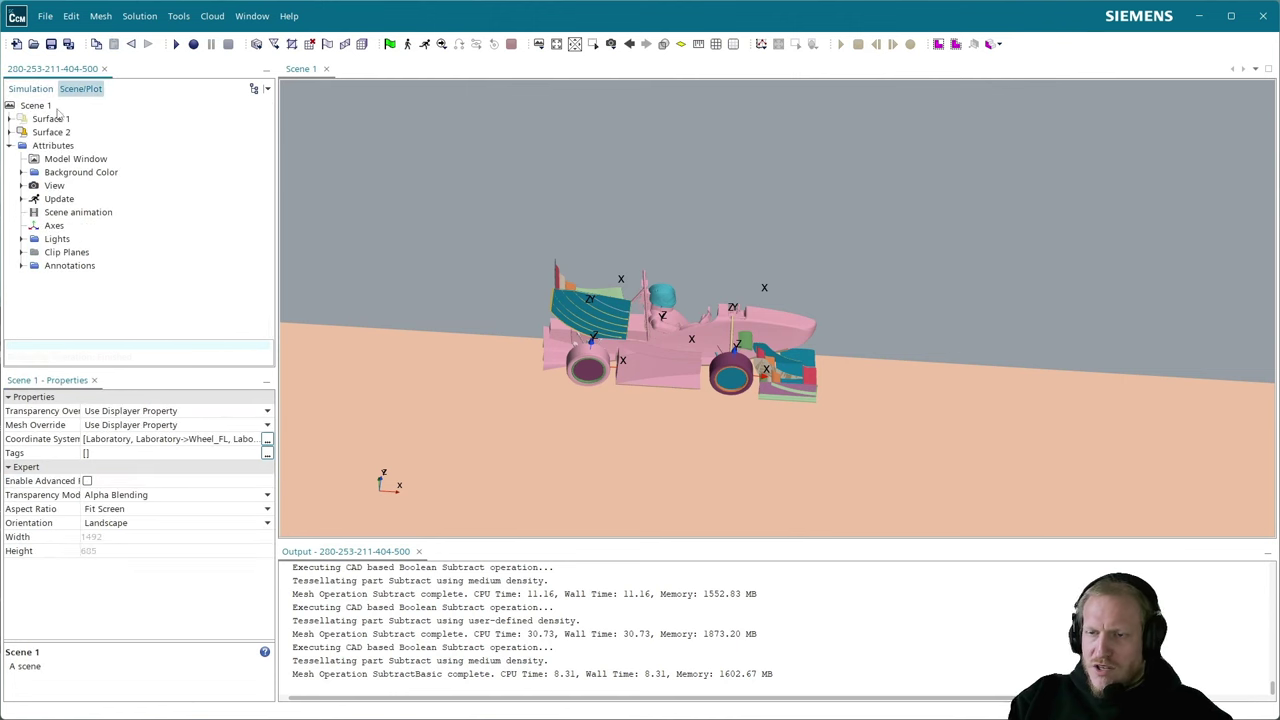
pyautogui.click(60, 133)
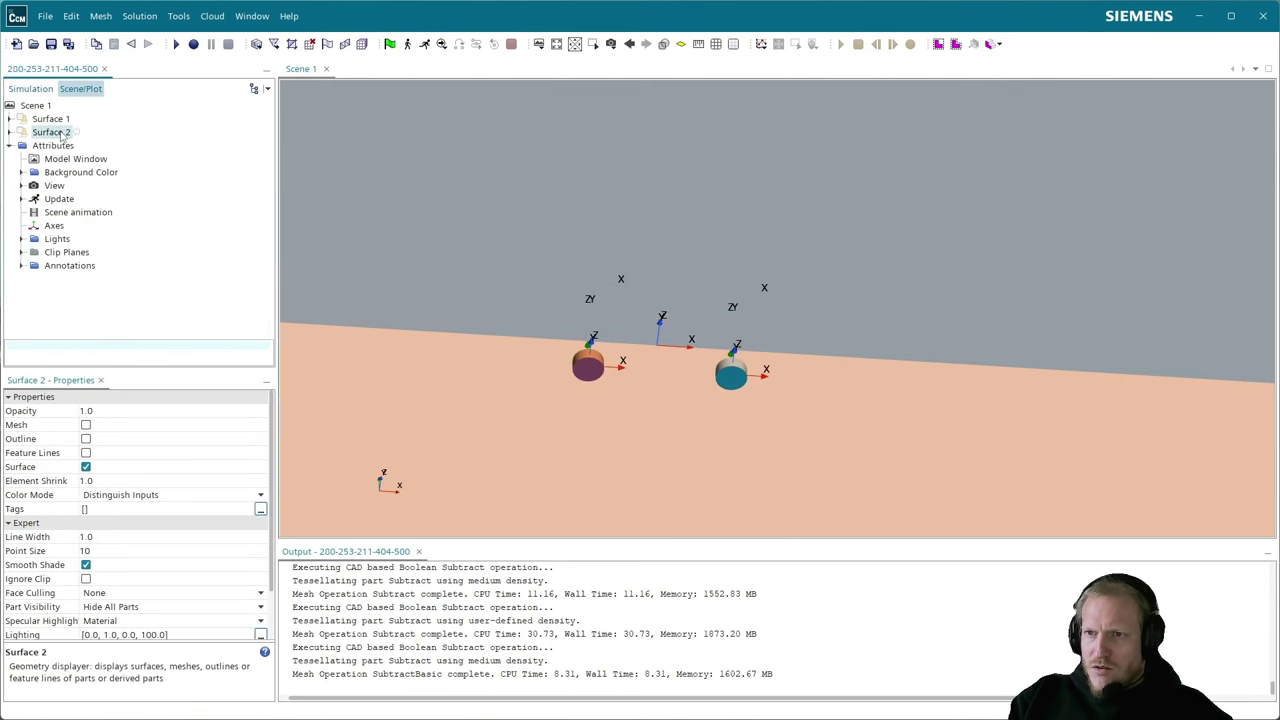
pyautogui.click(46, 119)
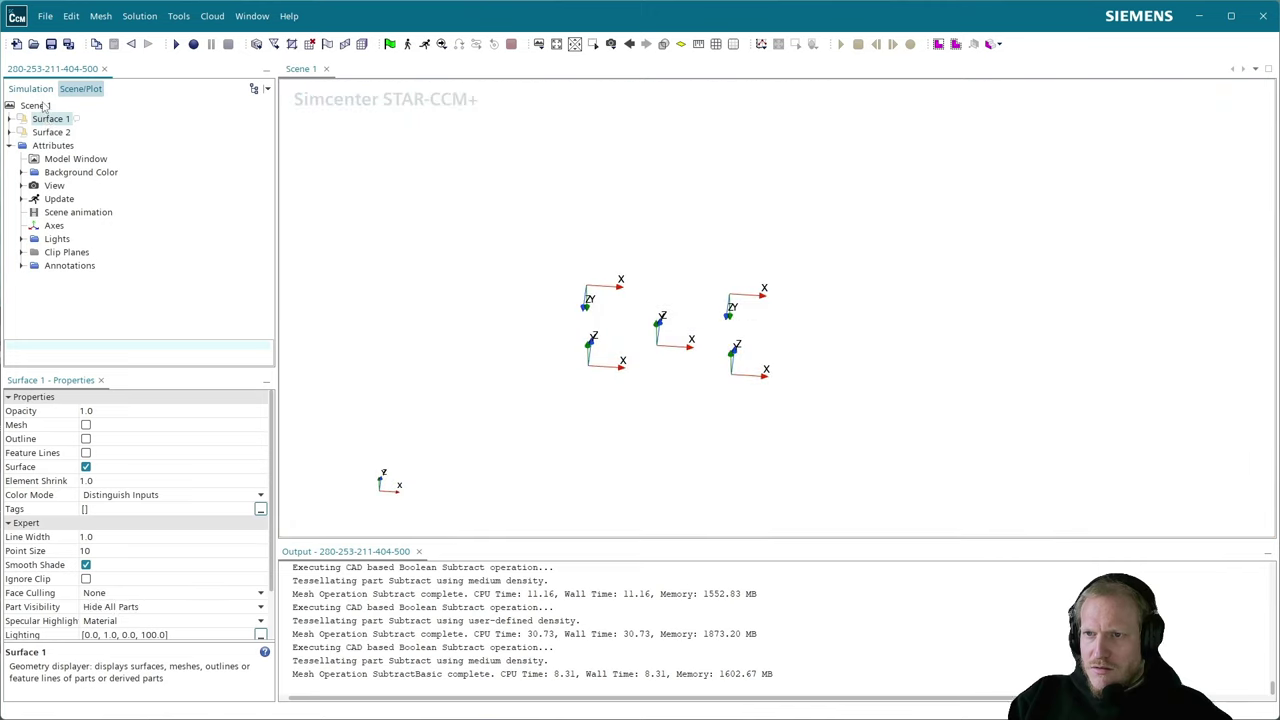
# - Add the SubtractBasic output part to Scene 1 in a new Surface displayer
pyautogui.click(30, 89)
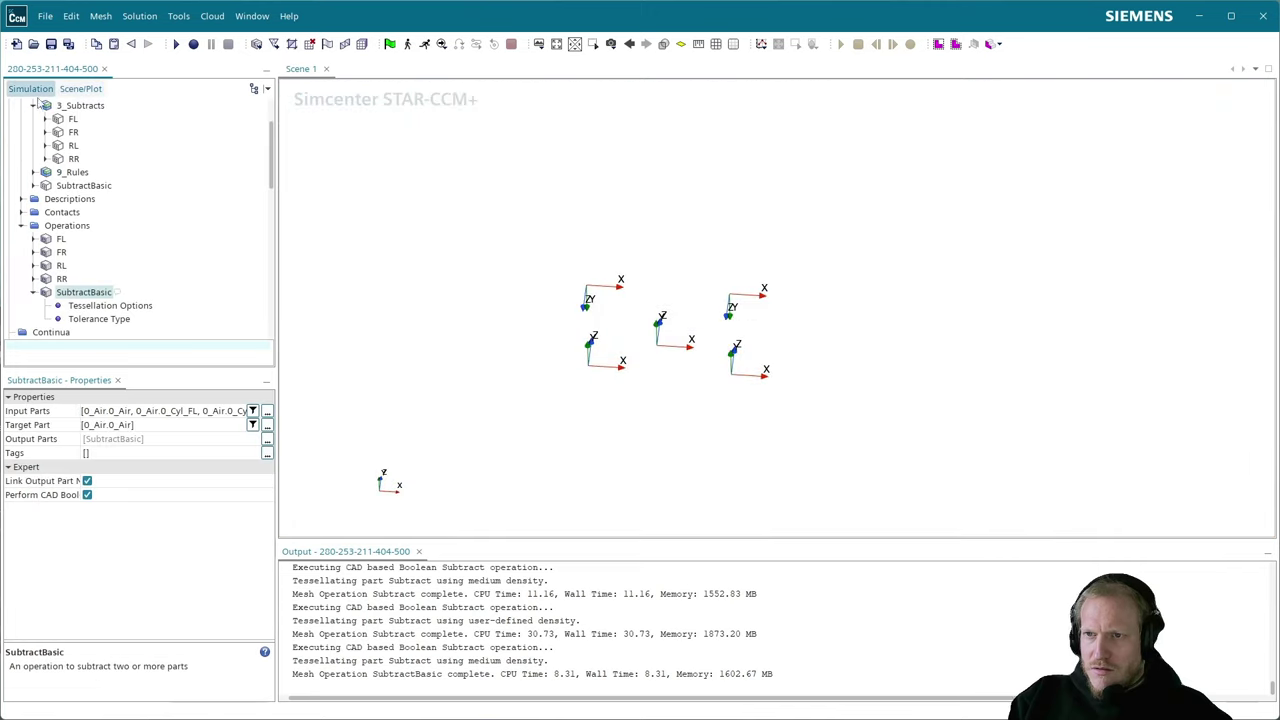
pyautogui.click(84, 185)
pyautogui.moveTo(324, 247); pyautogui.dragTo(326, 248)
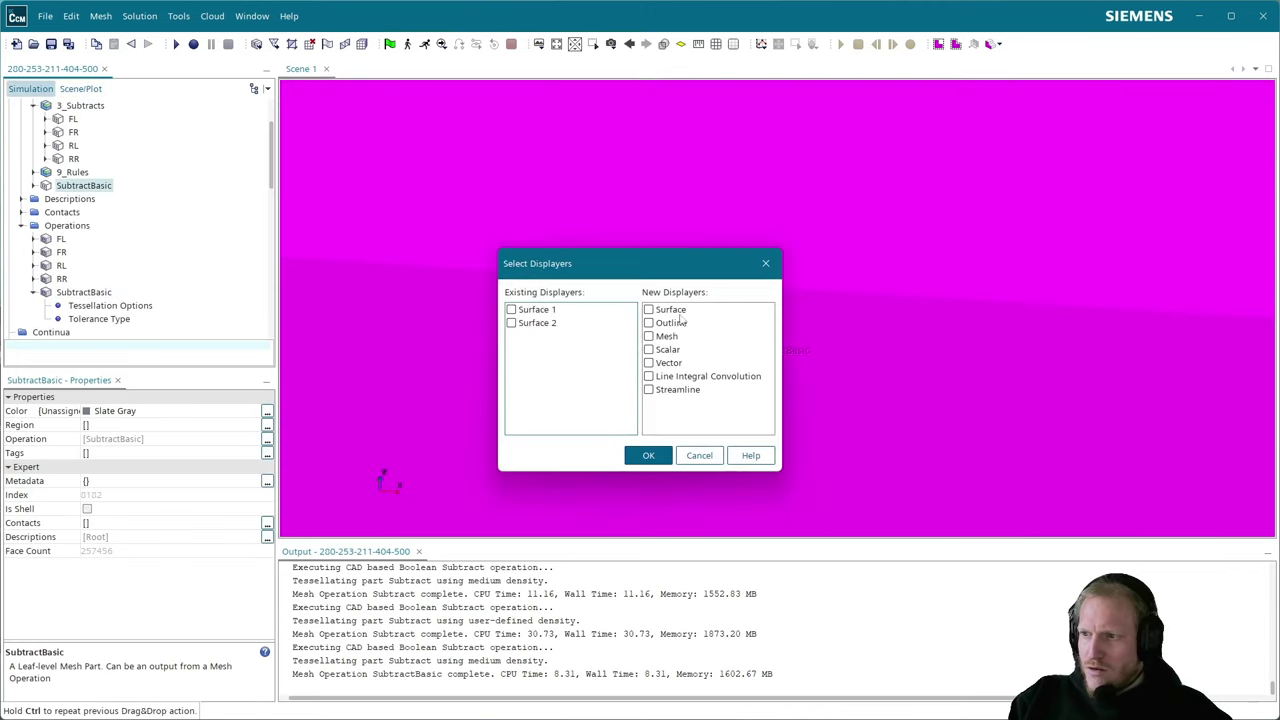
pyautogui.click(651, 309)
pyautogui.click(647, 453)
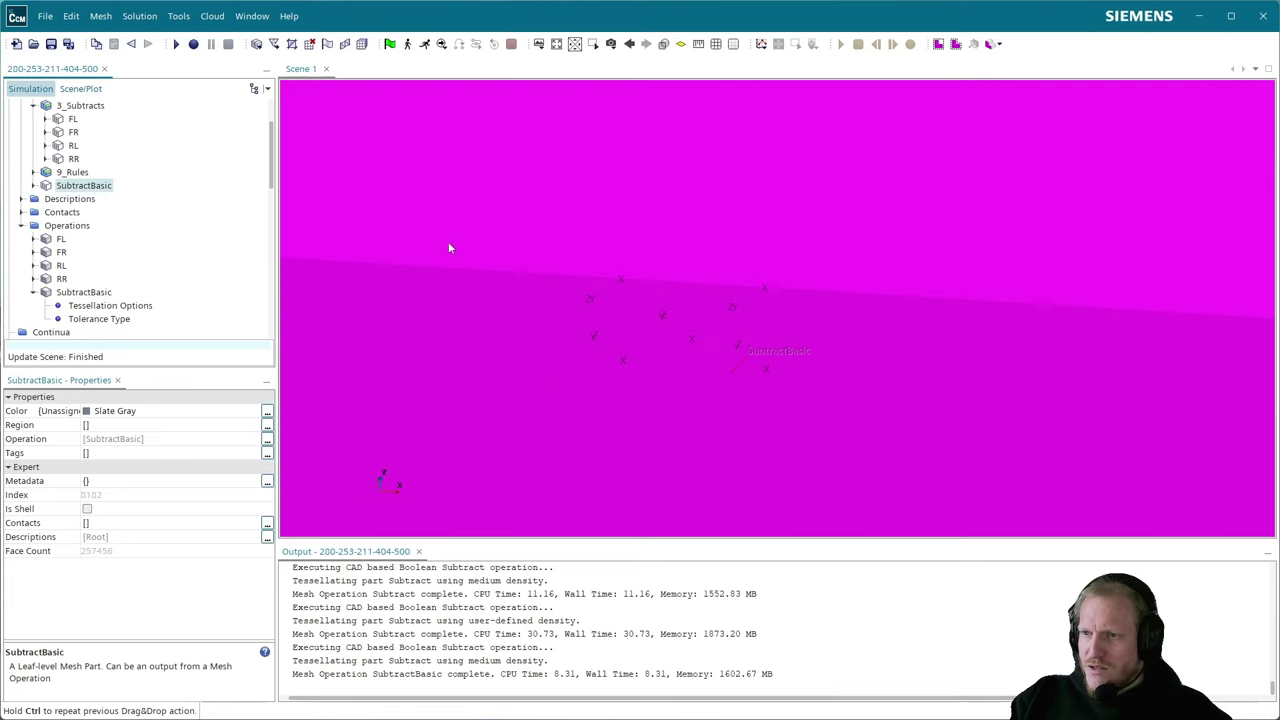
# - Set the Surface 3 displayer's color mode to Distinguish Inputs
pyautogui.click(96, 89)
pyautogui.click(50, 145)
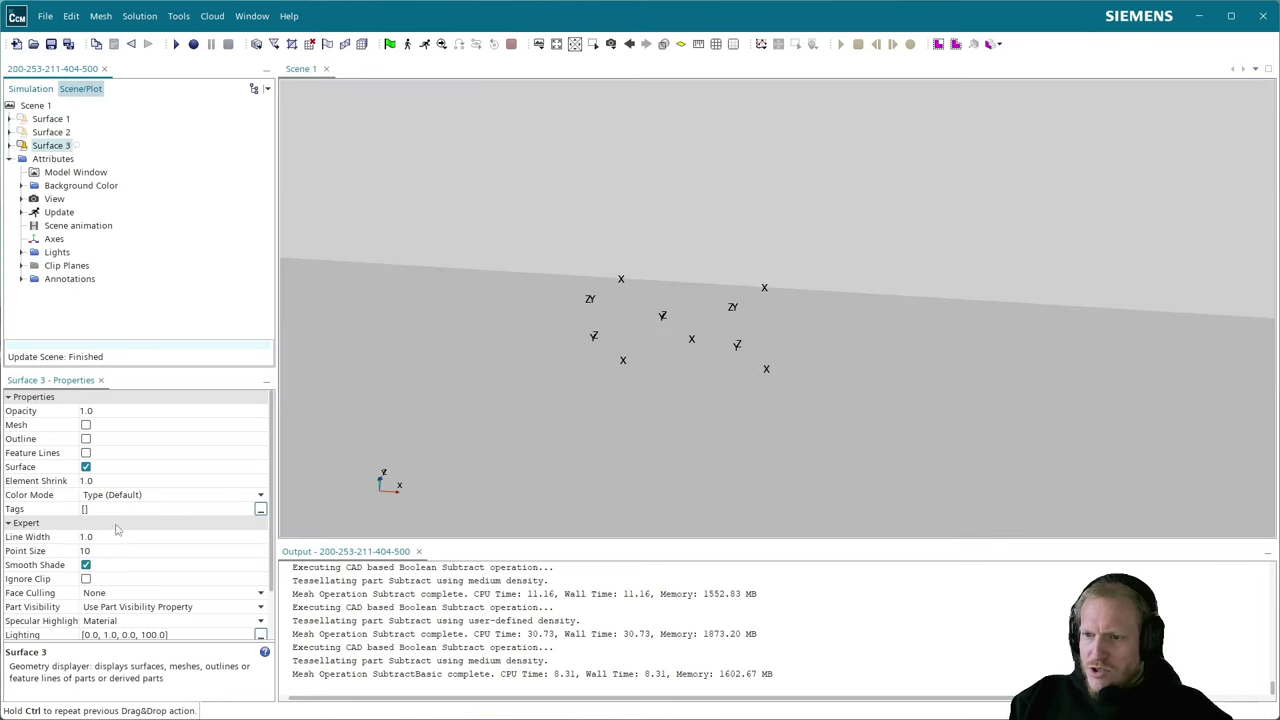
pyautogui.click(150, 494)
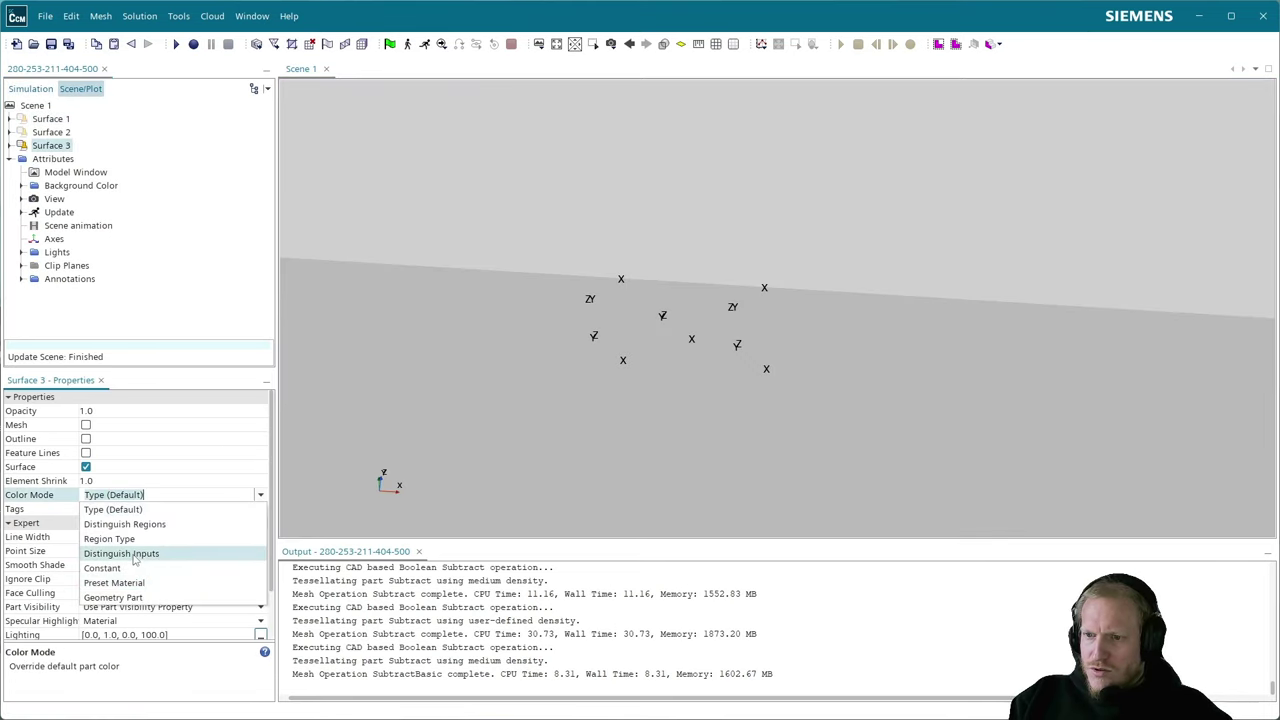
pyautogui.click(135, 553)
# - Hide the 00_farfield surface of the SubtractBasic part to look at the subtracted car inside the air domain
pyautogui.scroll(-10, 666, 318)
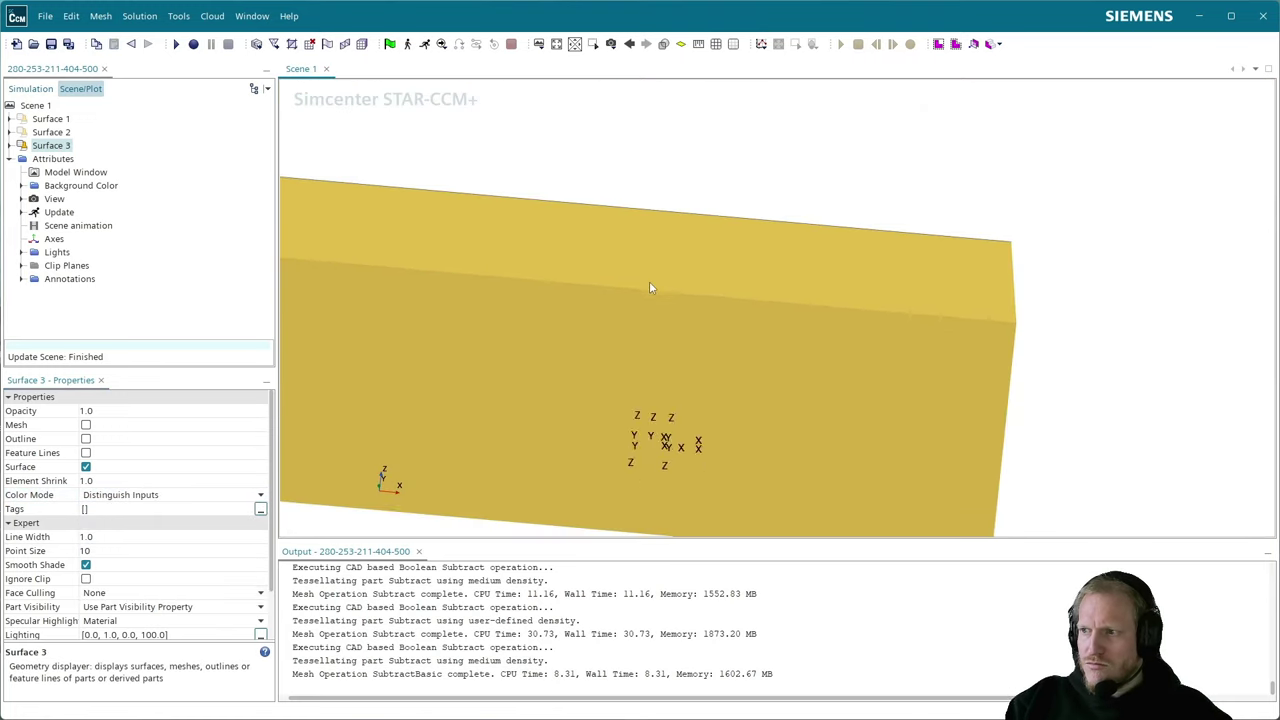
pyautogui.click(578, 328)
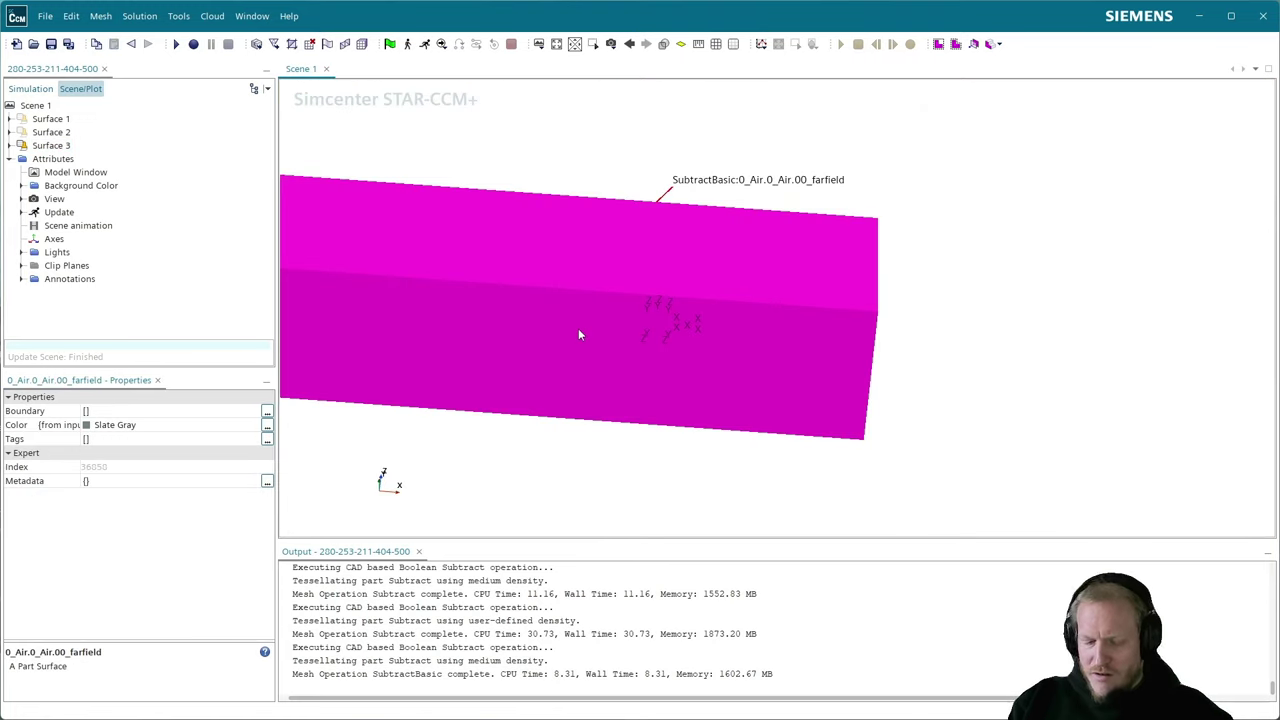
pyautogui.rightClick(578, 328)
pyautogui.click(627, 389)
pyautogui.scroll(10, 644, 318)
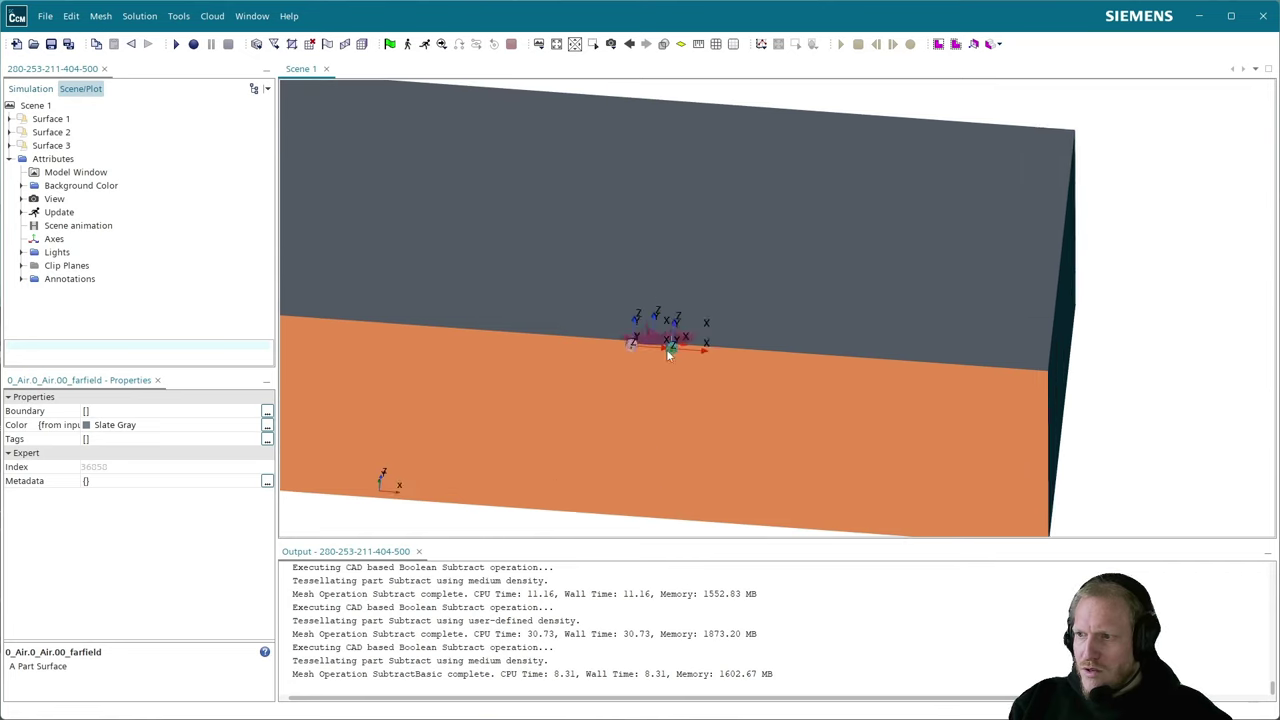
# - Examine the subtracted car body, wheels and suspension close up in Scene 1
pyautogui.scroll(5, 637, 323)
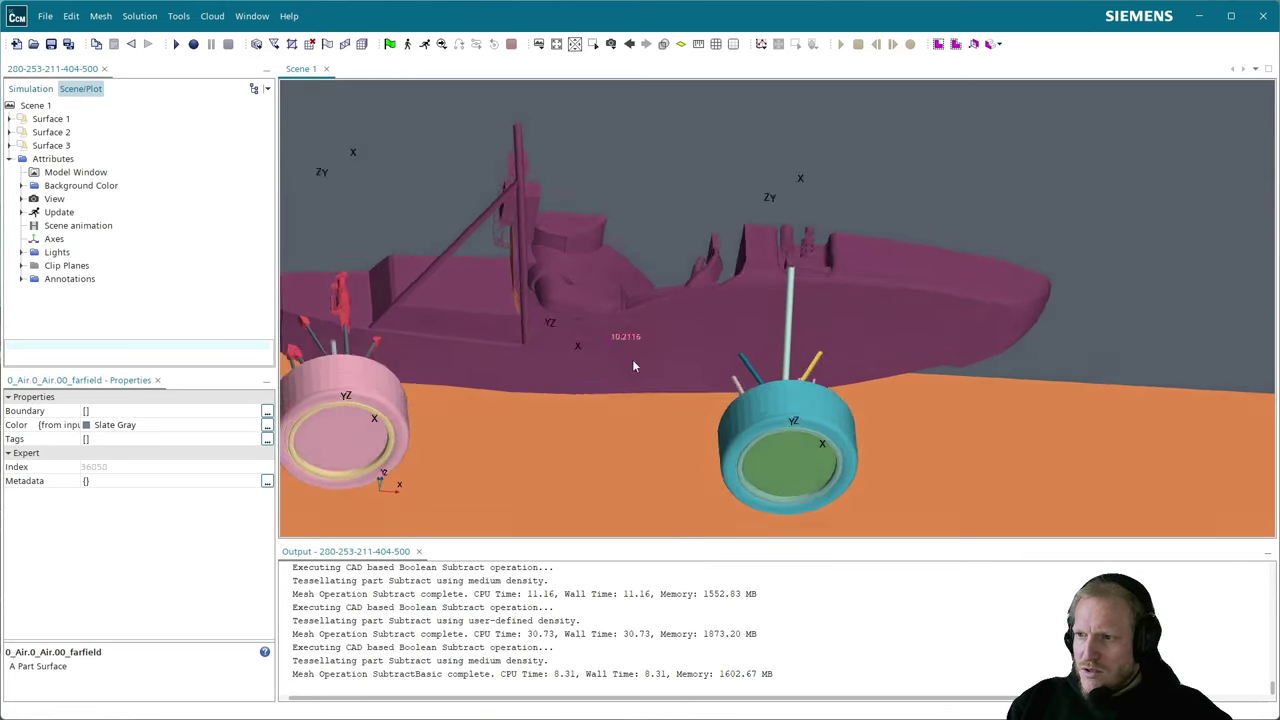
pyautogui.moveTo(632, 359); pyautogui.dragTo(851, 371)
pyautogui.scroll(3, 659, 306)
pyautogui.scroll(2, 660, 306)
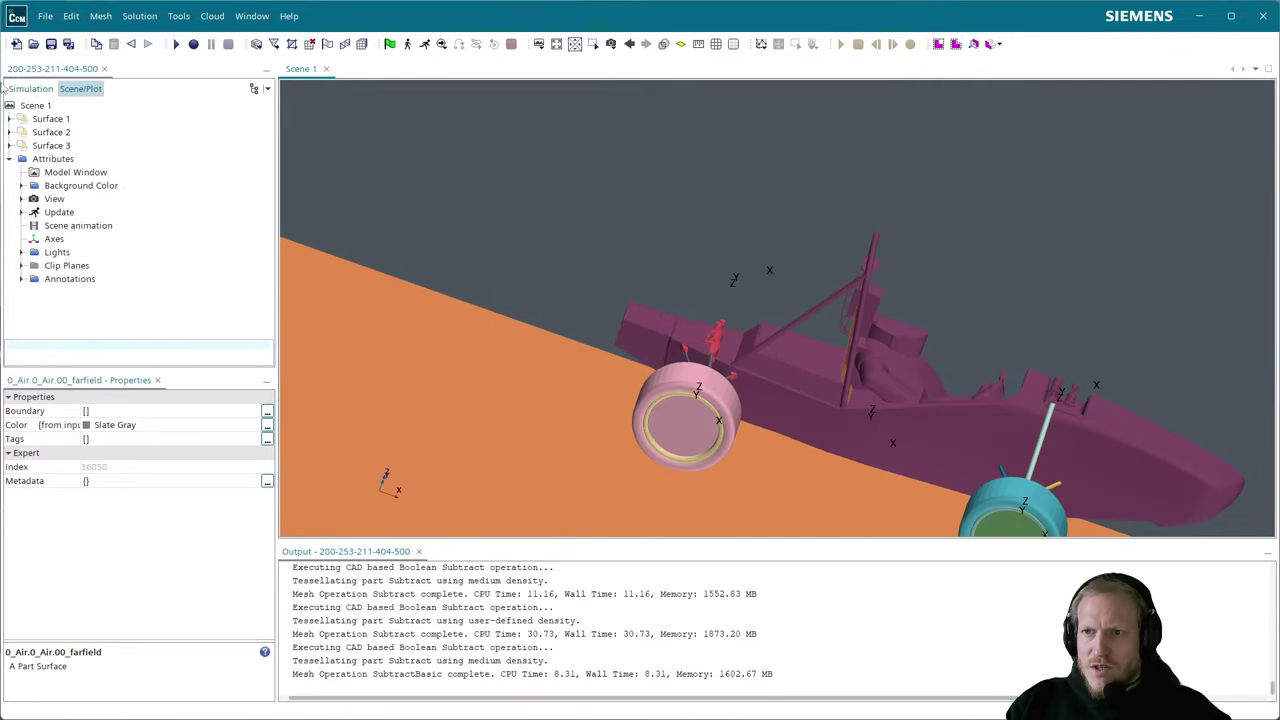
# - Start a new boolean Subtract operation and select SubtractBasic as an input part
pyautogui.click(30, 88)
pyautogui.scroll(-6, 130, 275)
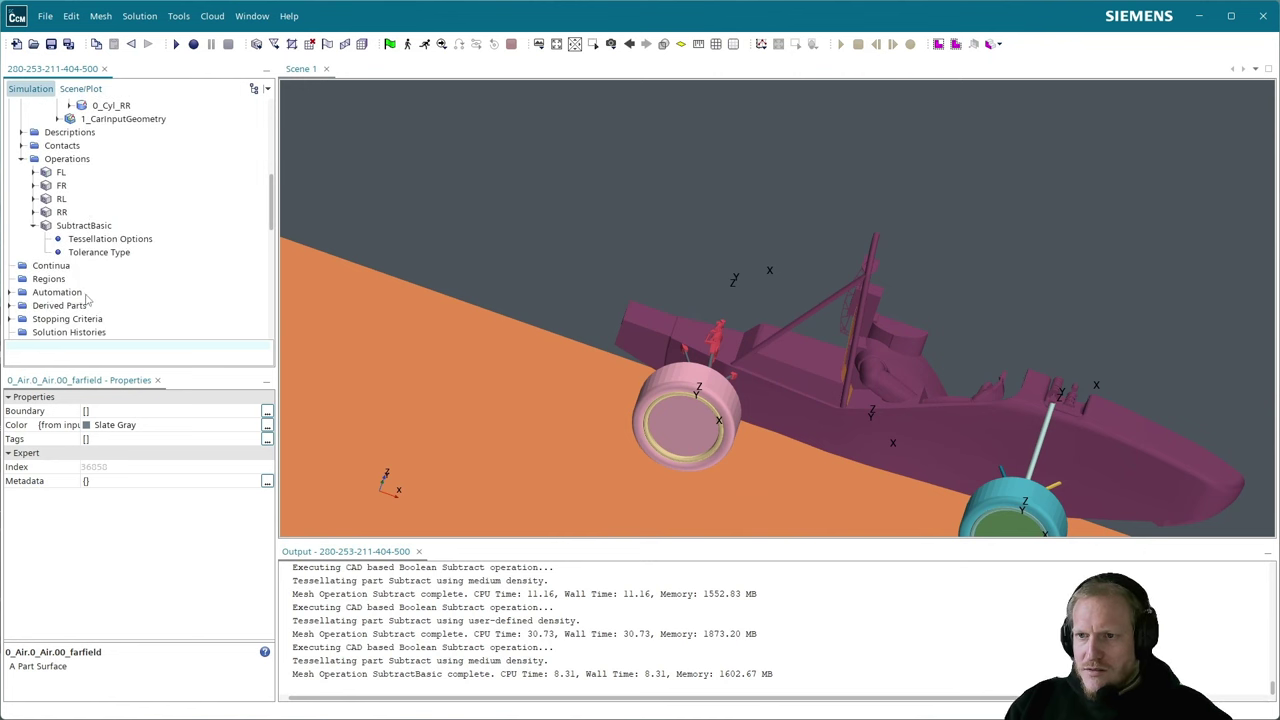
pyautogui.rightClick(75, 160)
pyautogui.moveTo(104, 171)
pyautogui.moveTo(228, 174)
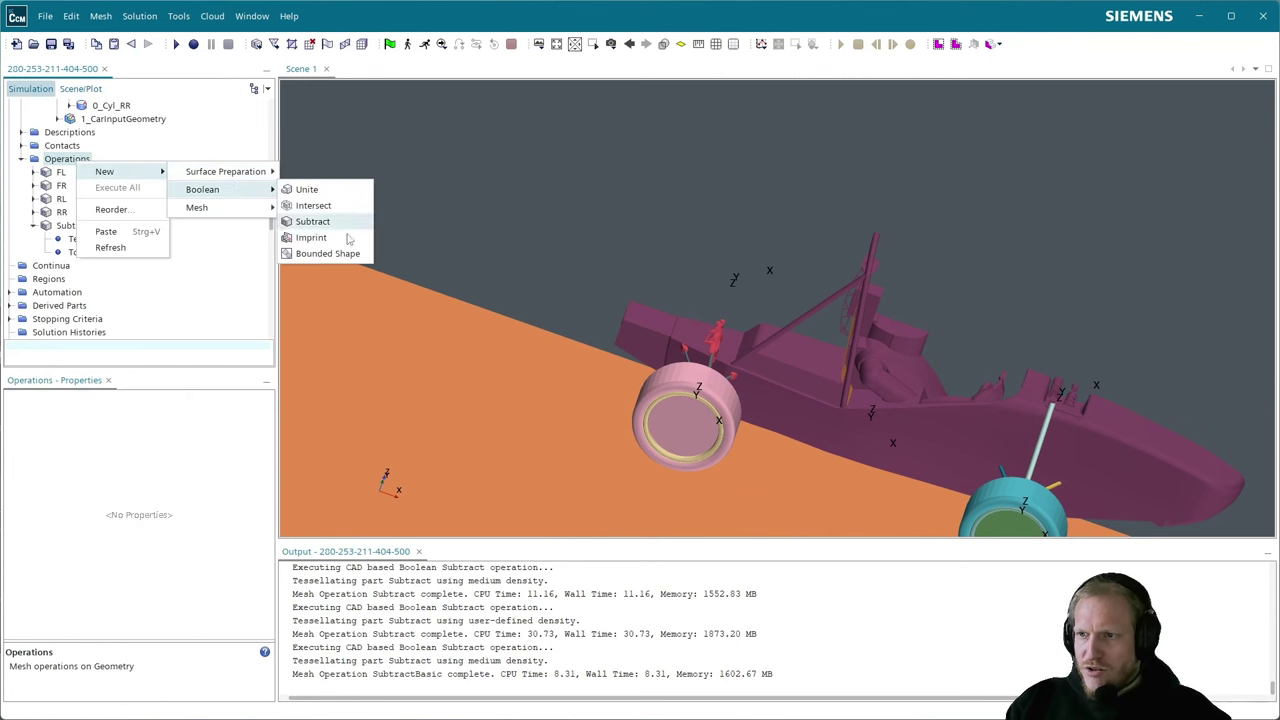
pyautogui.click(347, 224)
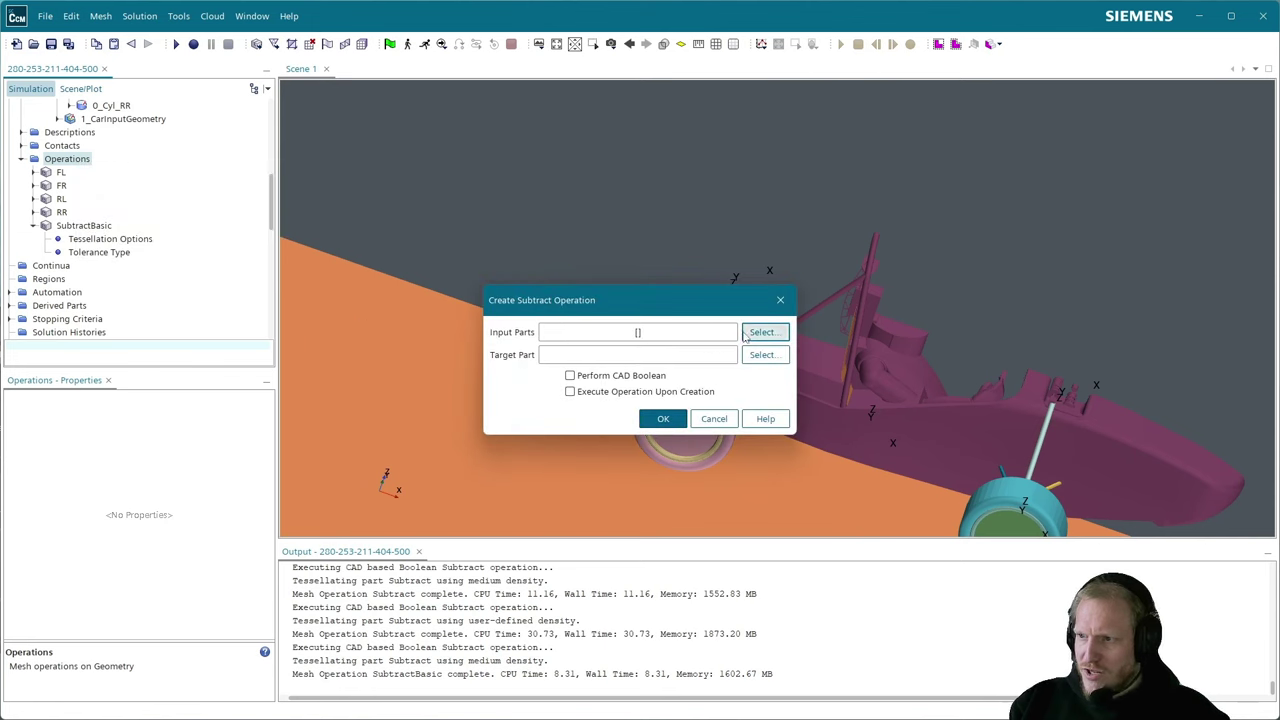
pyautogui.click(766, 333)
pyautogui.click(657, 300)
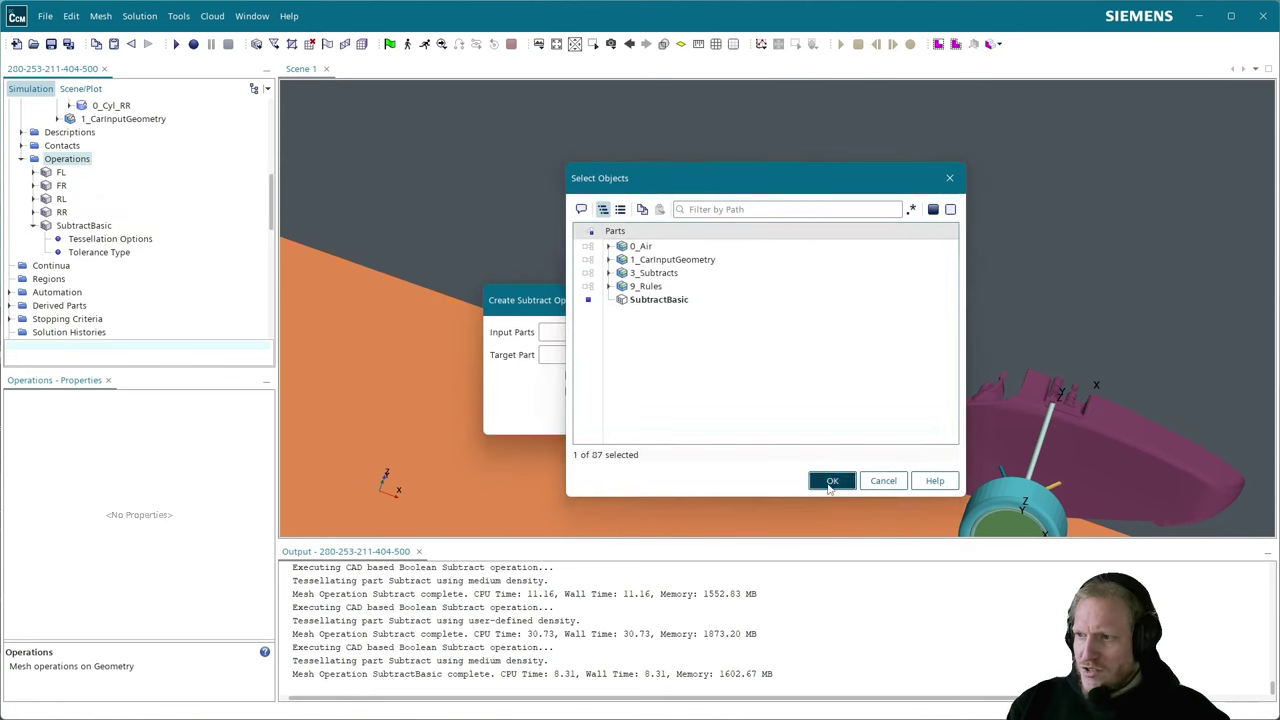
pyautogui.click(831, 480)
# - Add the front wing groups 2_FW_280 and 2_FW_293 from 1_CarInputGeometry to the operation's input parts
pyautogui.click(760, 355)
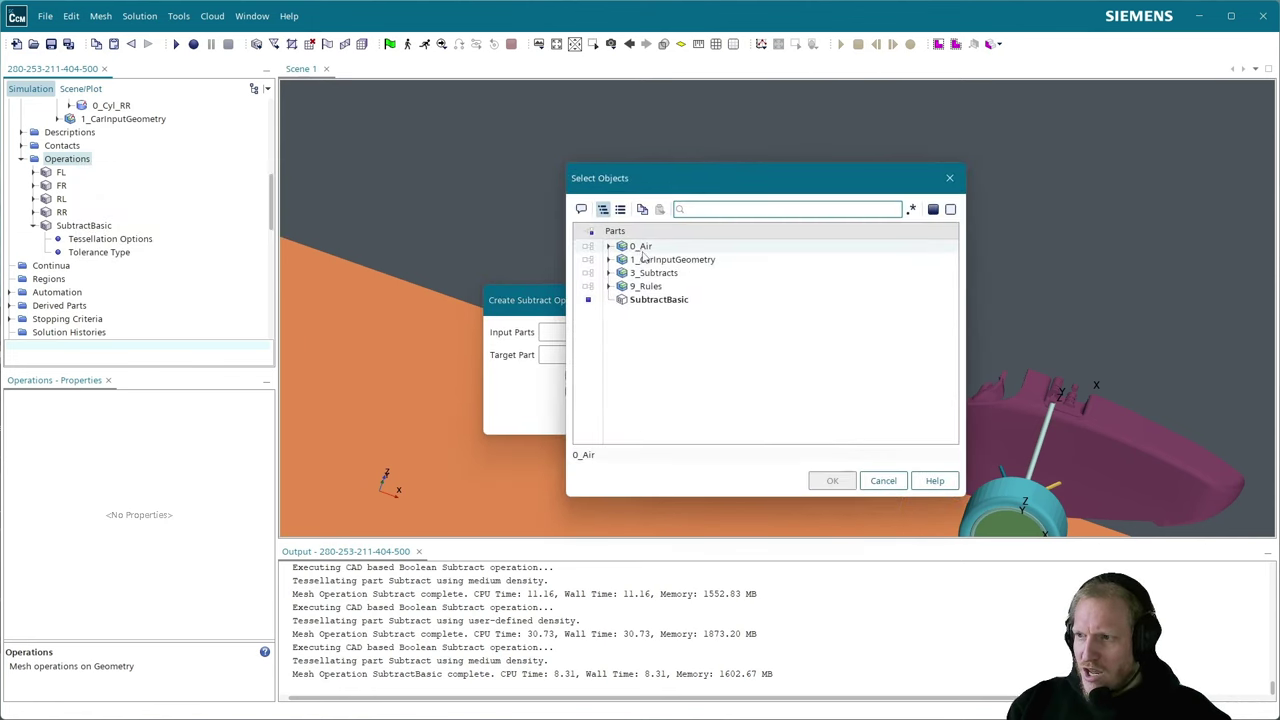
pyautogui.click(608, 259)
pyautogui.click(664, 286)
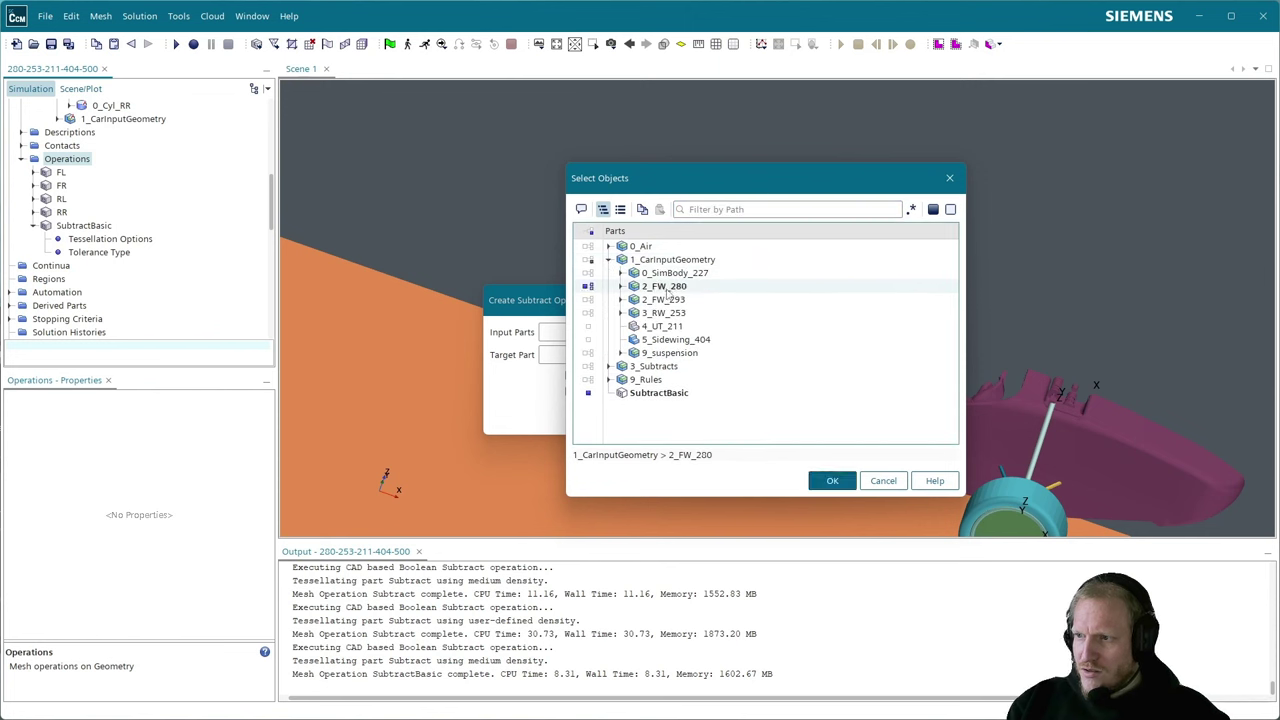
pyautogui.click(621, 287)
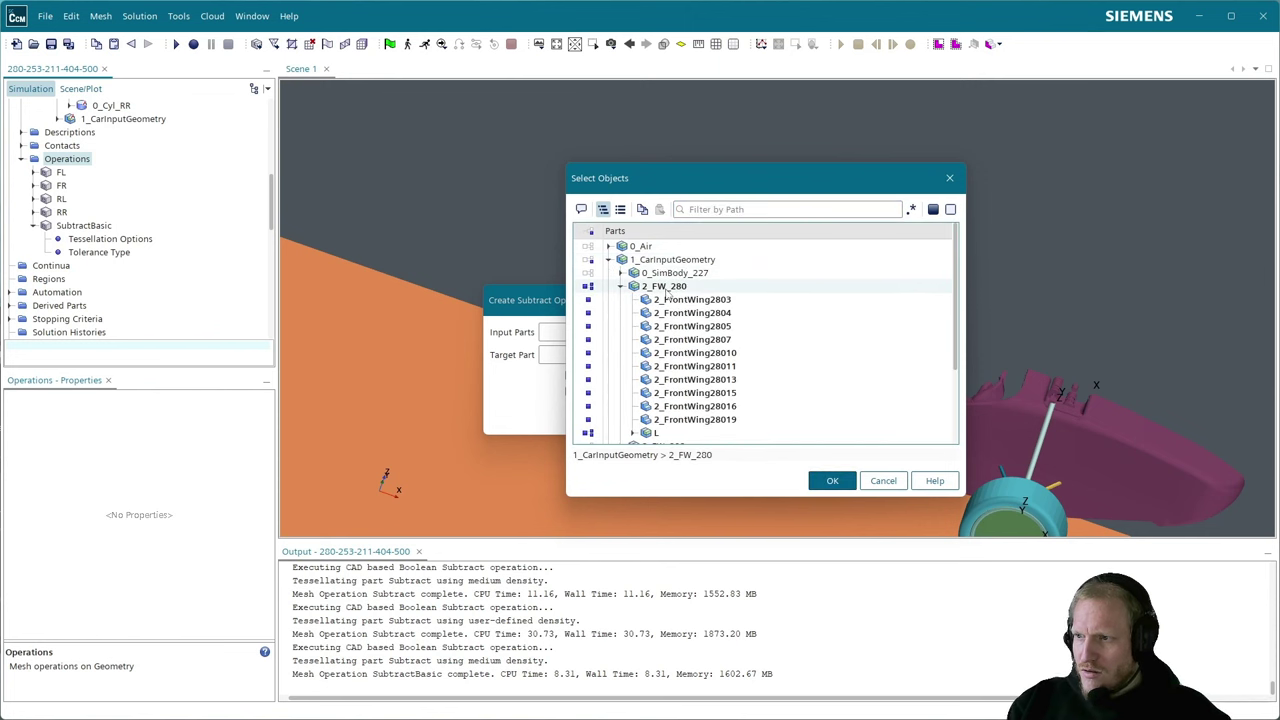
pyautogui.click(621, 287)
pyautogui.click(664, 299)
pyautogui.doubleClick(665, 300)
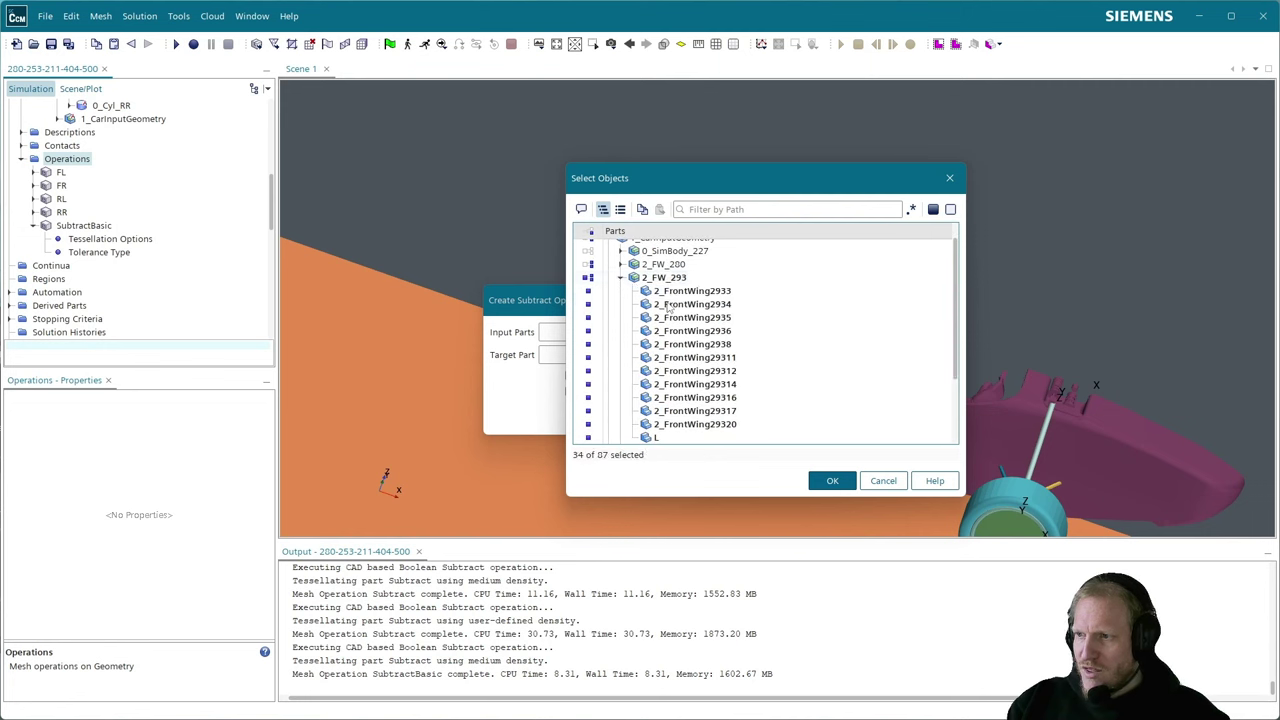
pyautogui.click(621, 277)
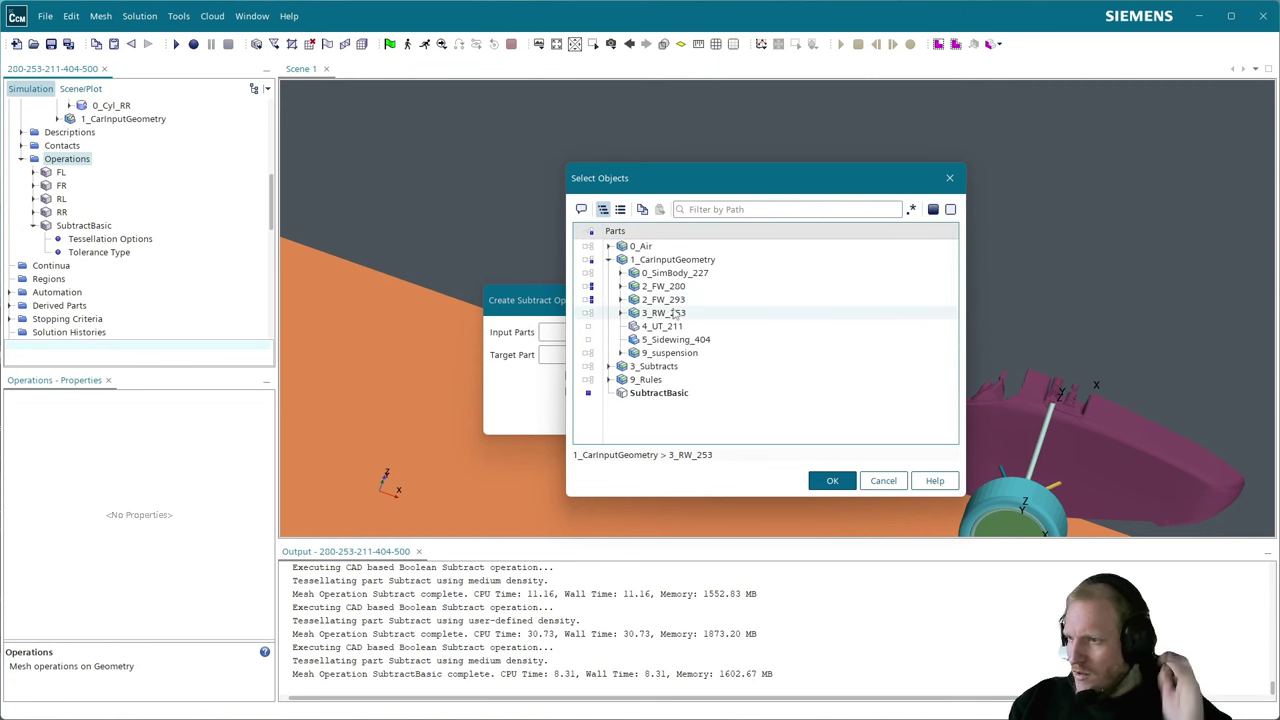
# - Add 3_RW_253, 4_UT_211 and 5_Sidewing_404 to the input parts and remove 2_FW_293 from the selection
pyautogui.click(673, 316)
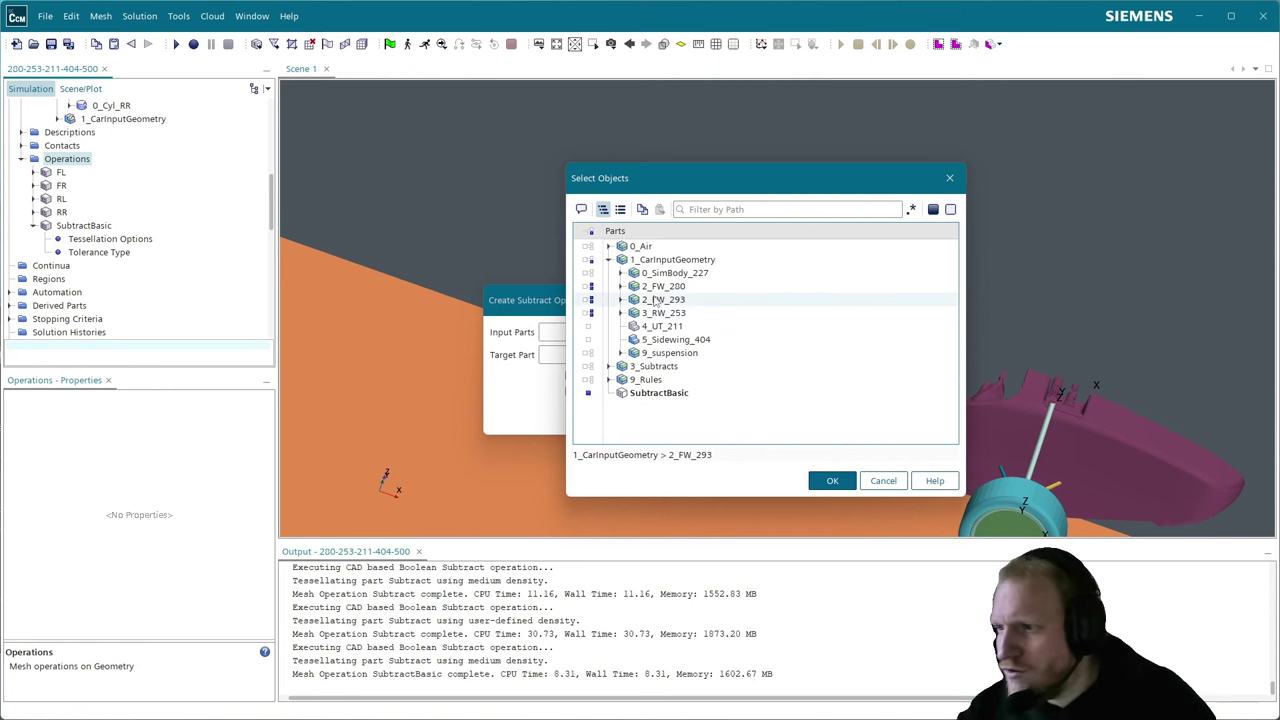
pyautogui.click(676, 288)
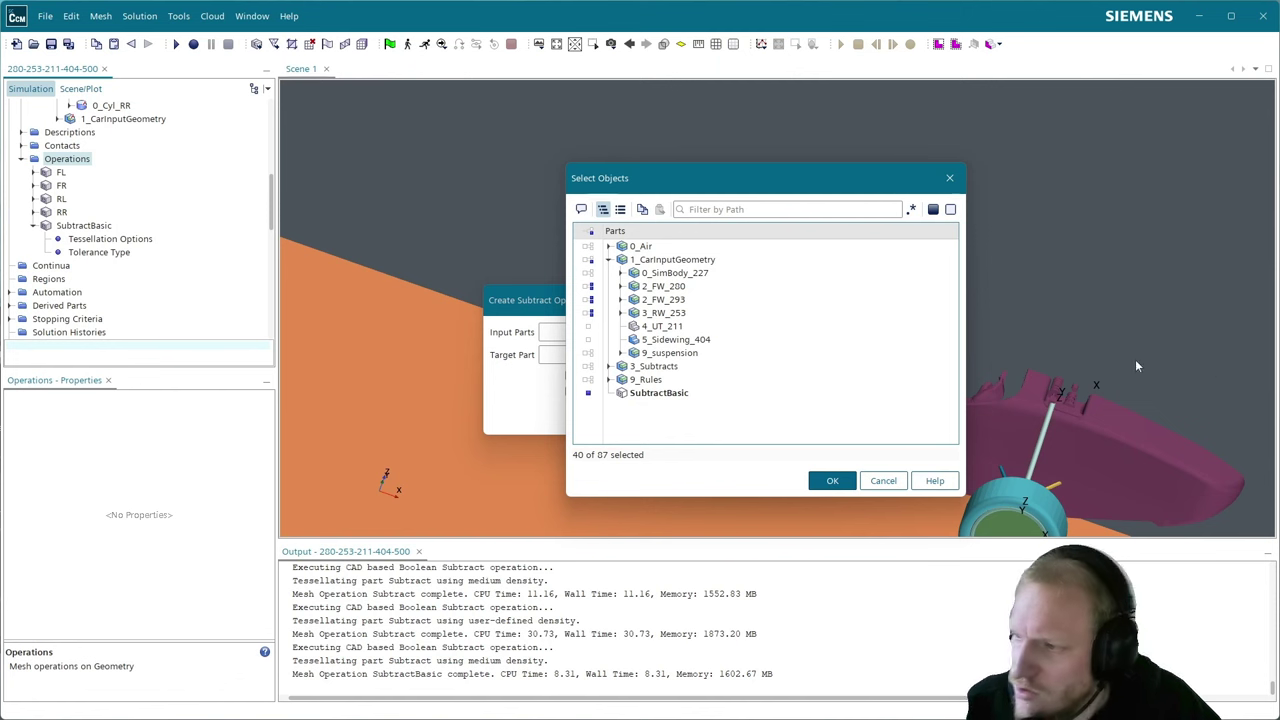
pyautogui.click(688, 326)
pyautogui.click(690, 339)
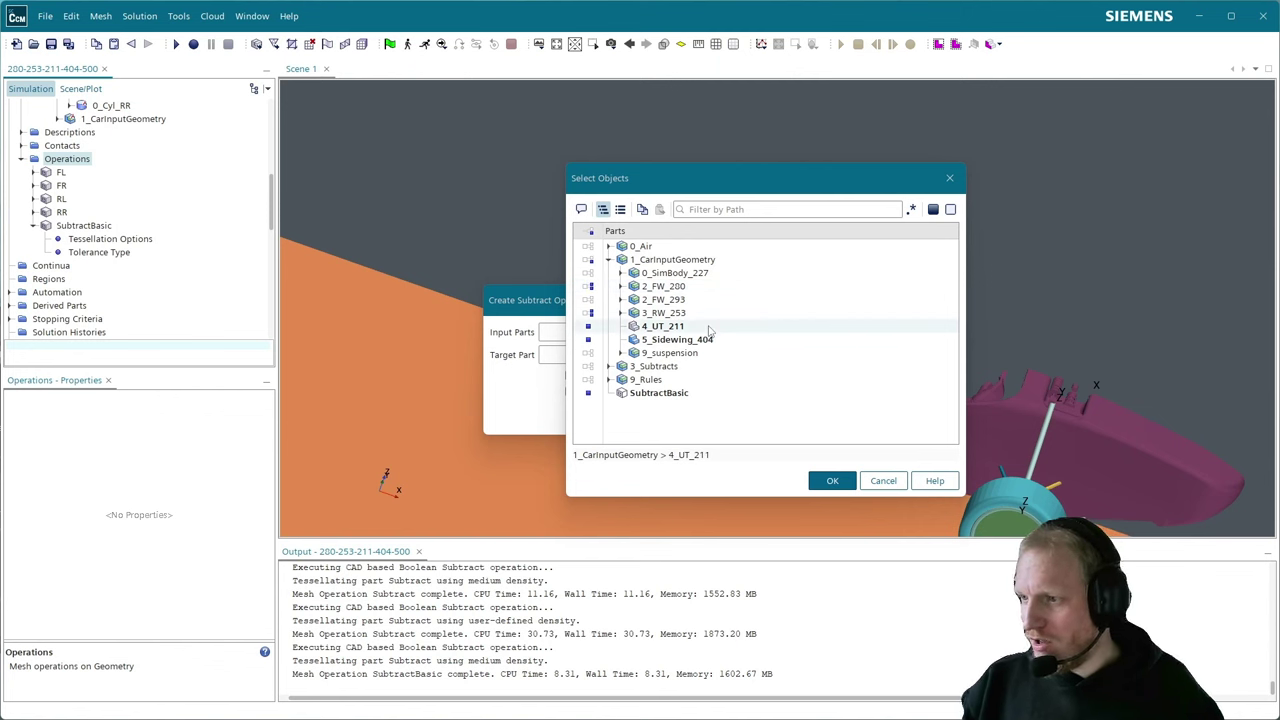
pyautogui.click(834, 482)
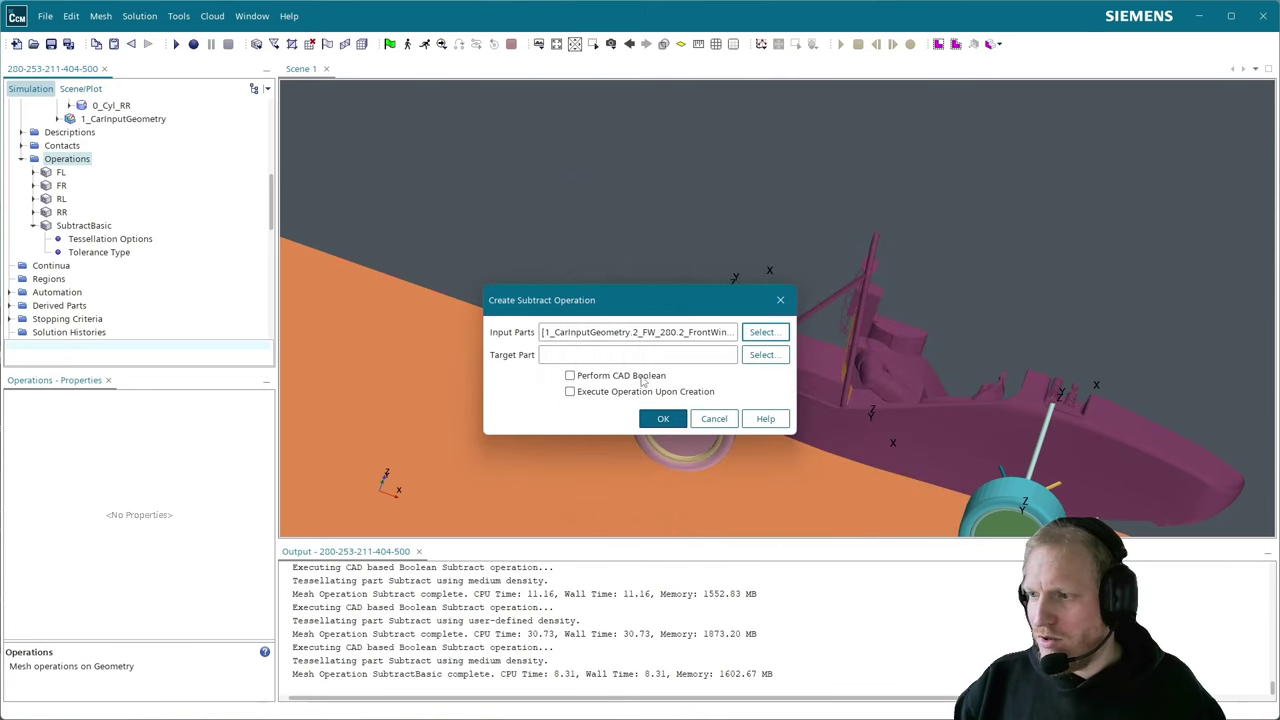
# - Create the Subtract operation as a CAD boolean with SubtractBasic as target part, leaving execution upon creation off
pyautogui.click(641, 377)
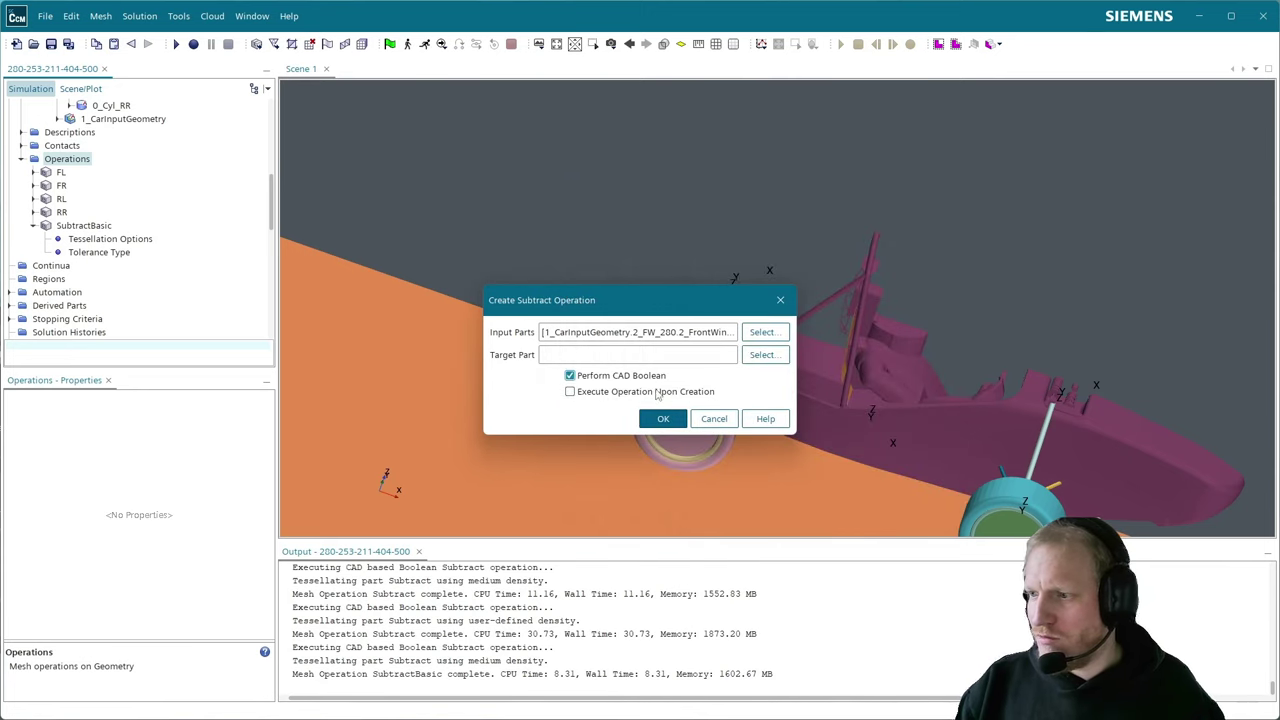
pyautogui.click(659, 393)
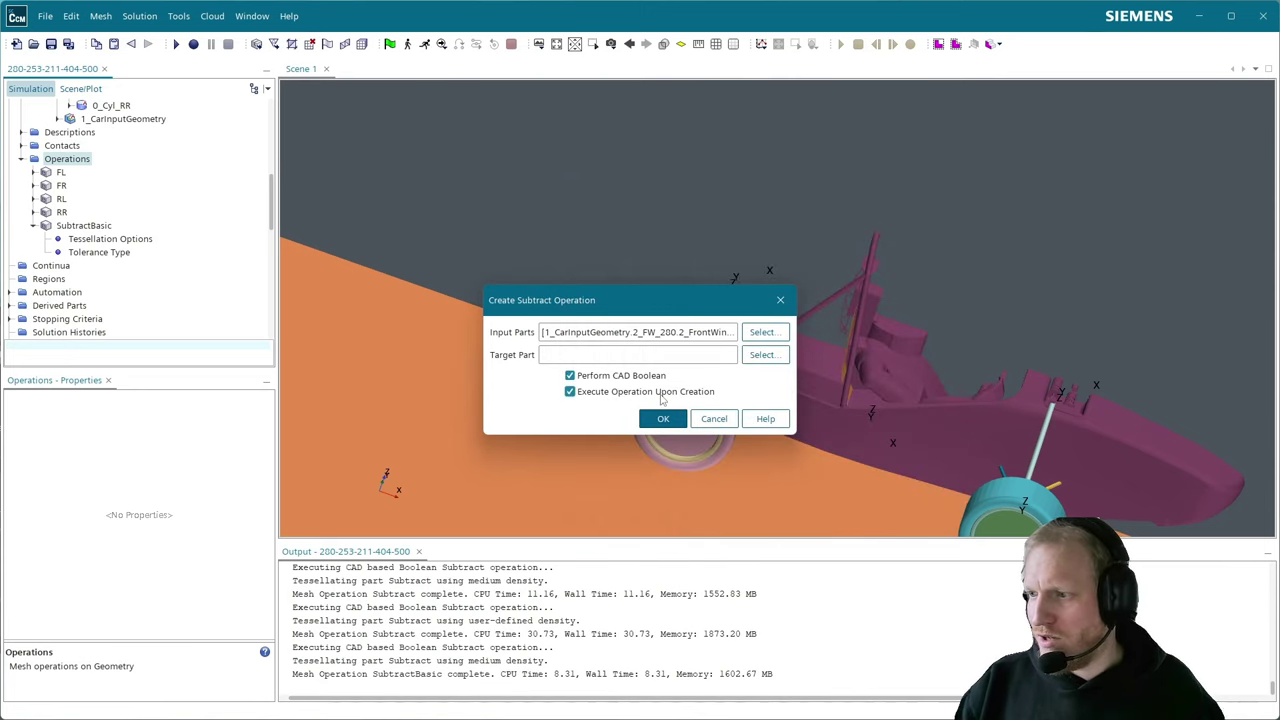
pyautogui.click(765, 354)
pyautogui.click(659, 283)
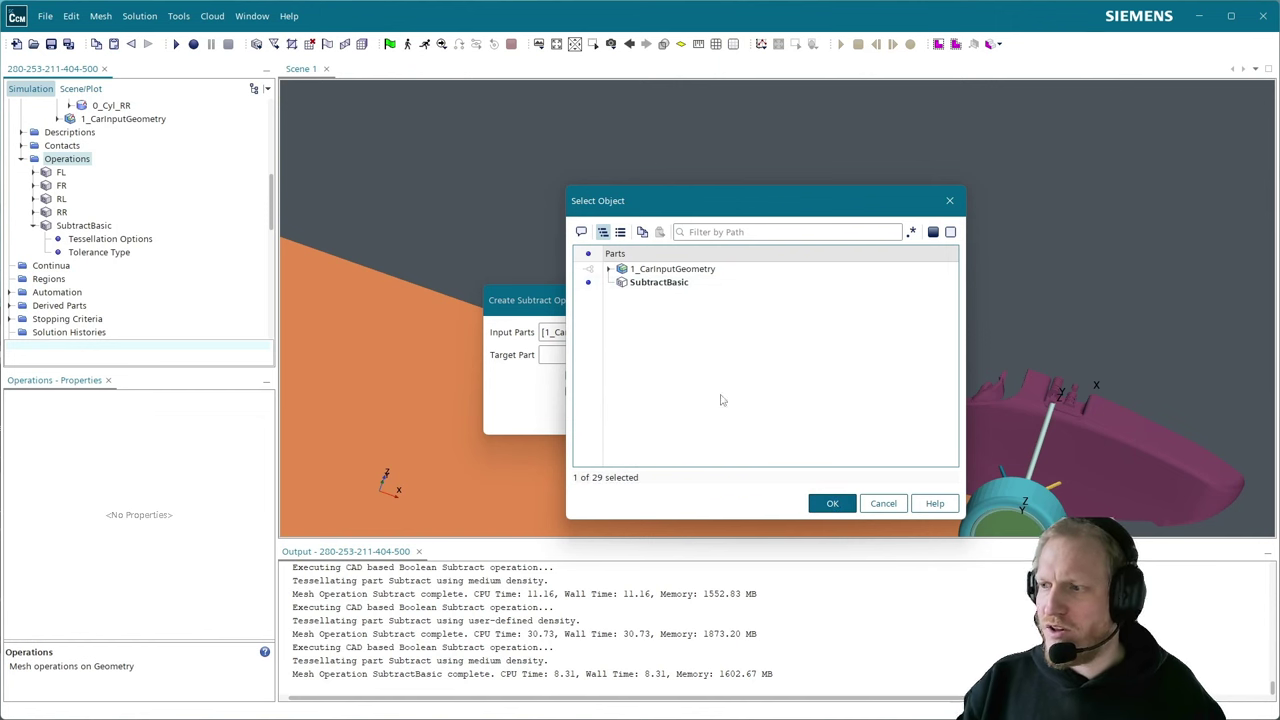
pyautogui.click(832, 503)
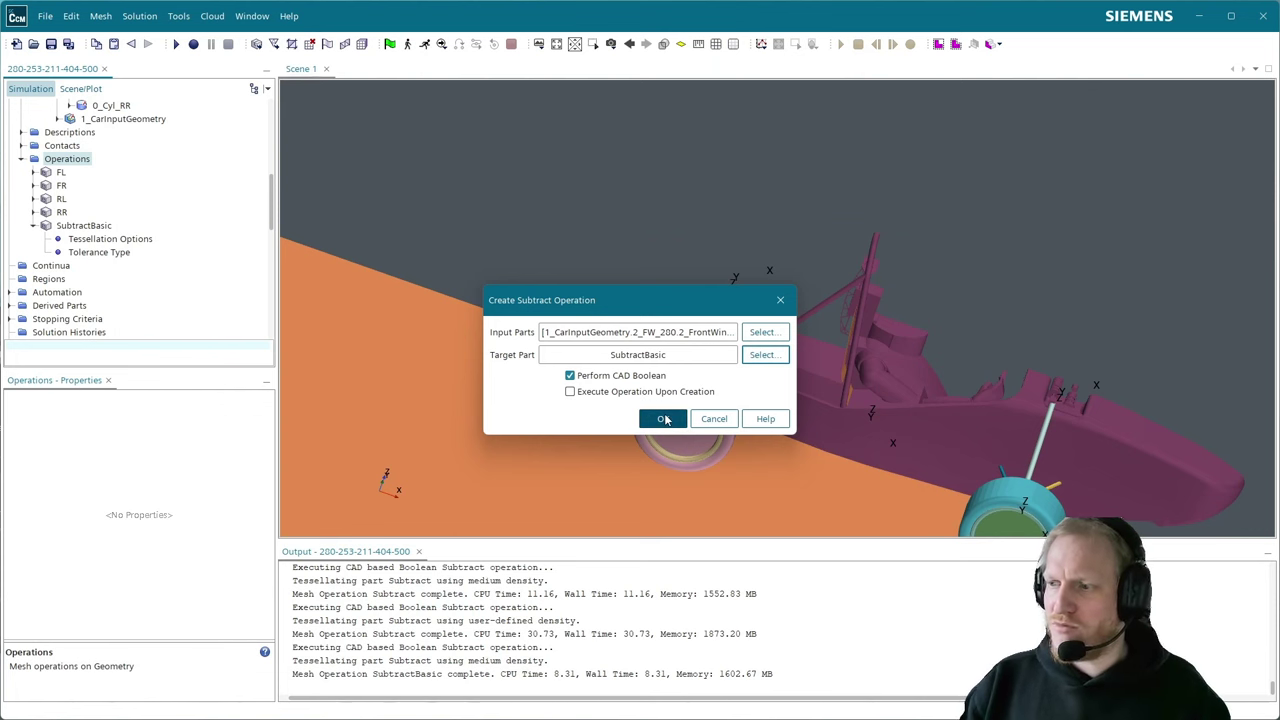
pyautogui.click(665, 419)
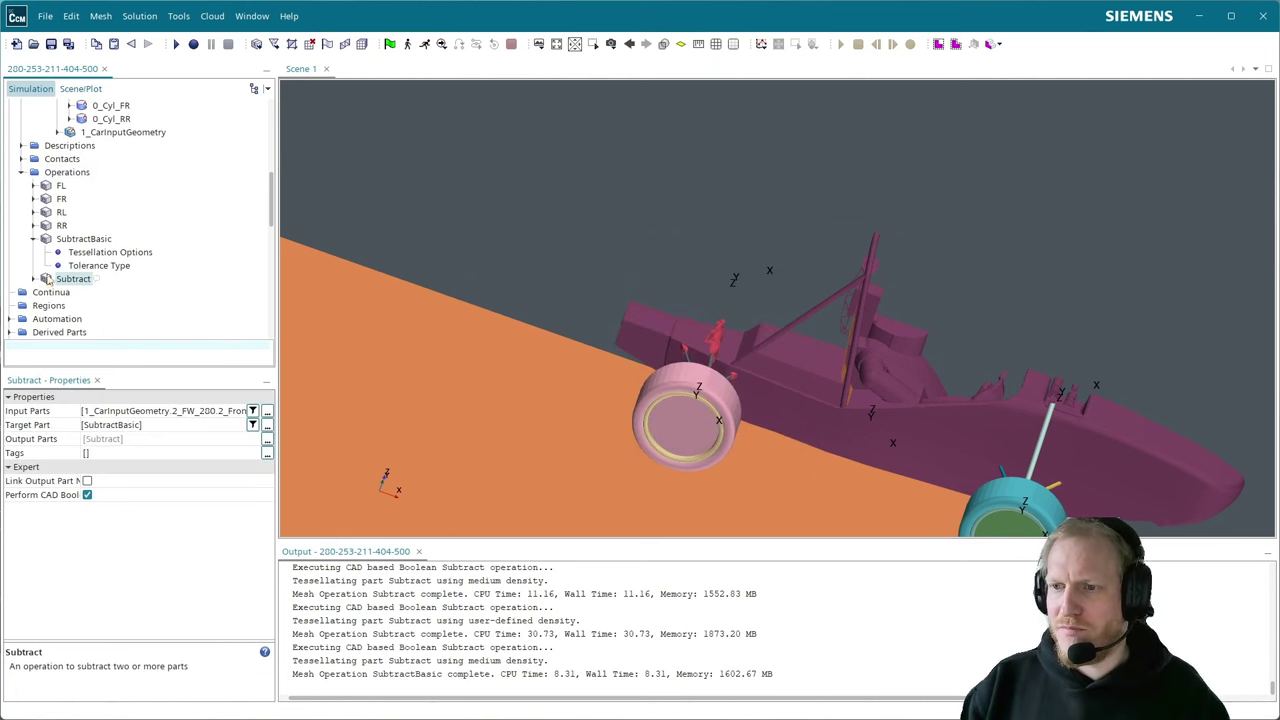
# - Rename the new Subtract operation as SubtractWings
pyautogui.click(47, 281)
pyautogui.write('Subtr')
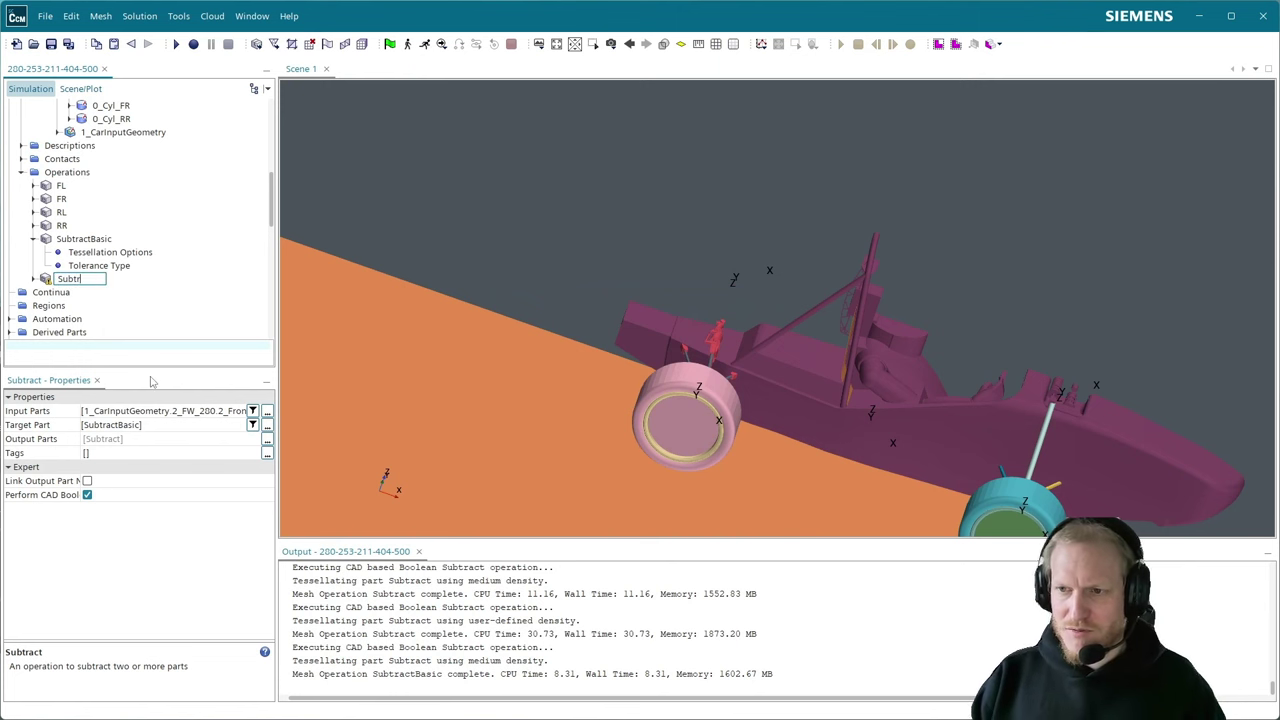
pyautogui.write('actWings')
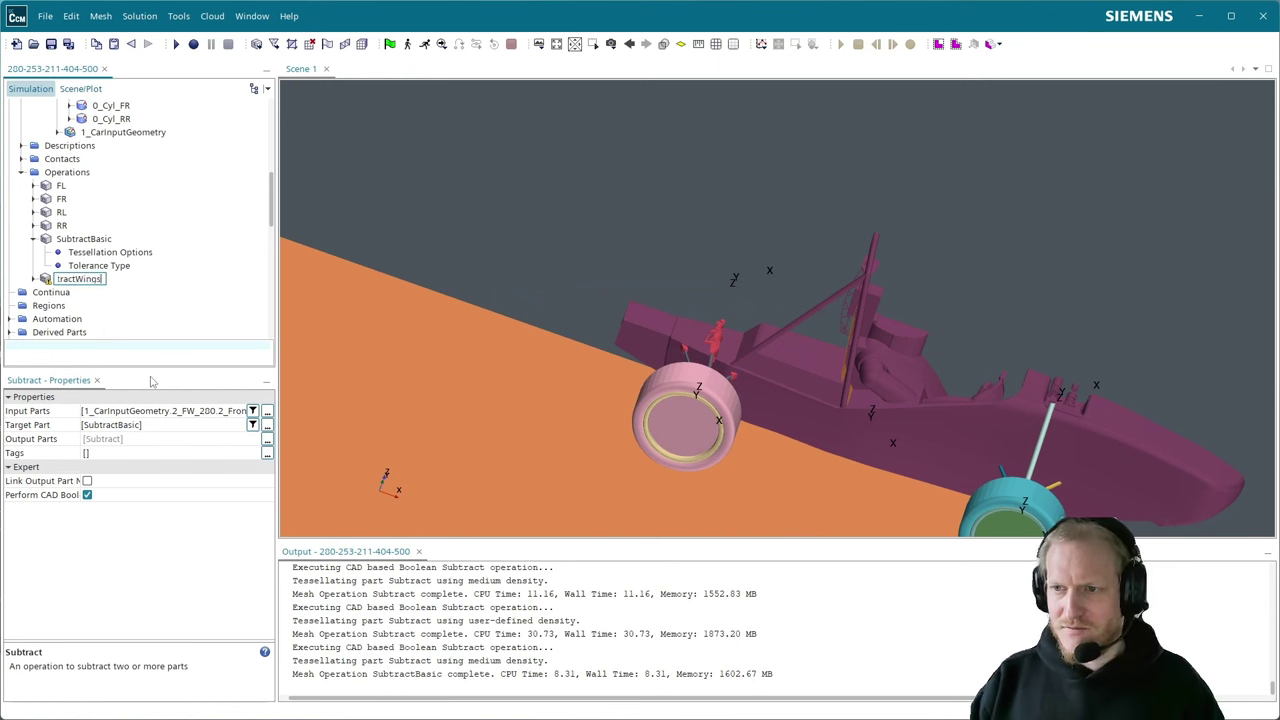
pyautogui.press('Return')
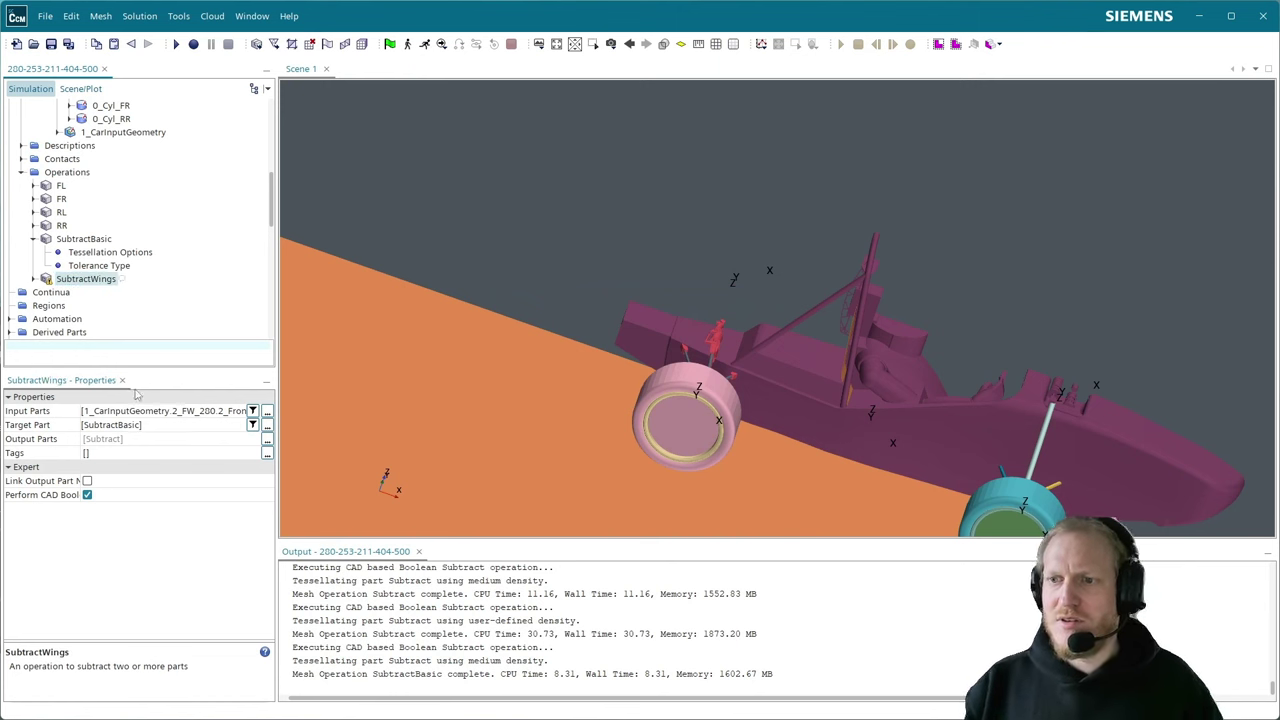
# - Set SubtractWings' tessellation density to User-Defined, with a relative curve chord tolerance of 0.0075 and a curve chord angle of 2 degrees
pyautogui.click(34, 279)
pyautogui.click(88, 306)
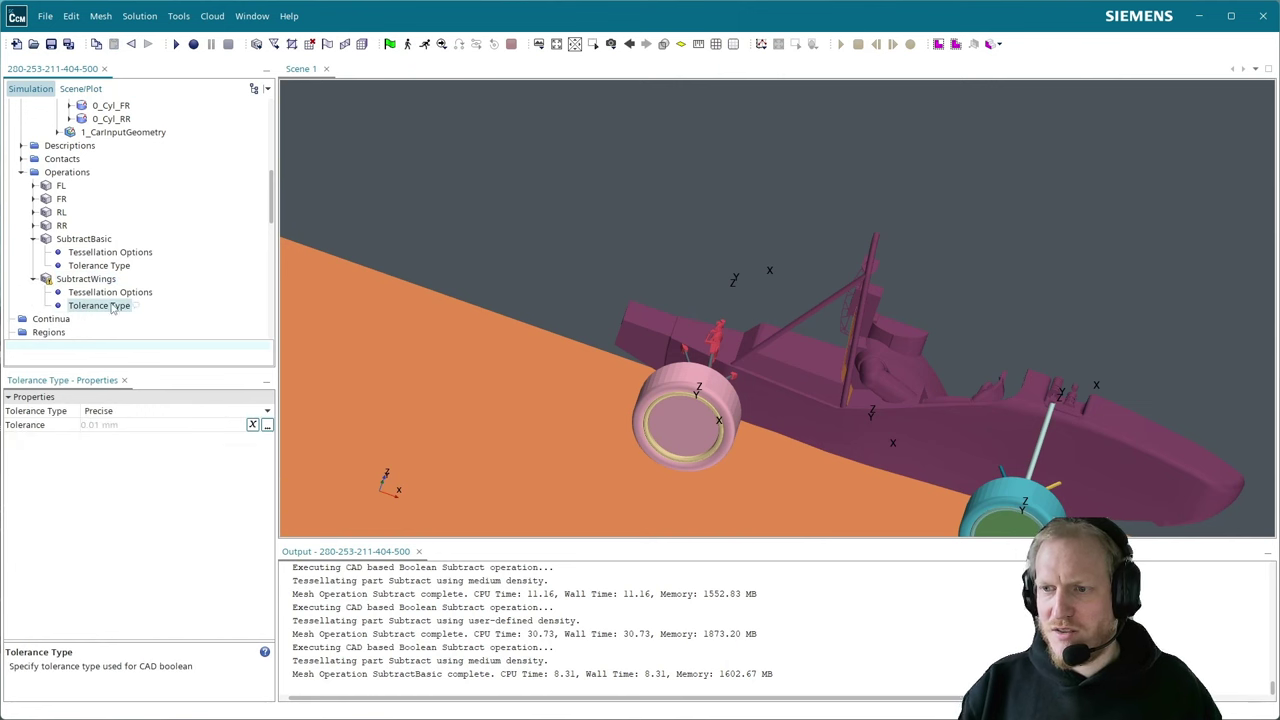
pyautogui.click(118, 292)
pyautogui.doubleClick(120, 413)
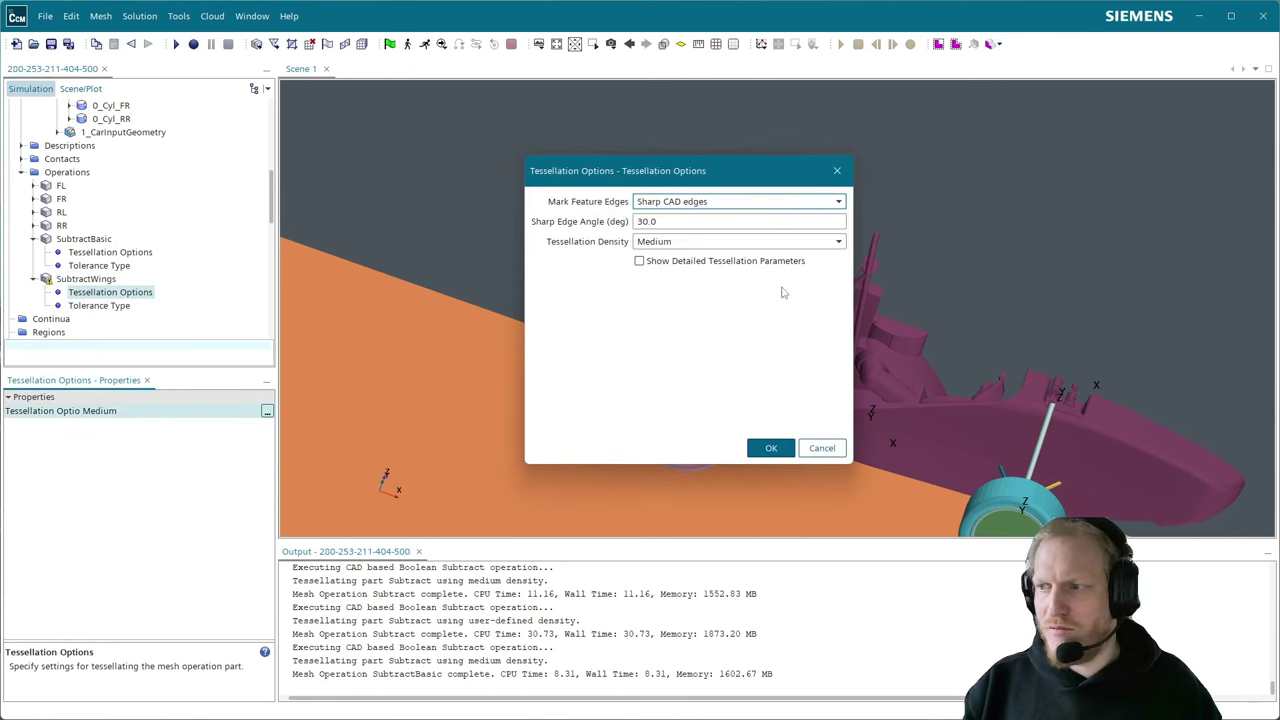
pyautogui.click(686, 243)
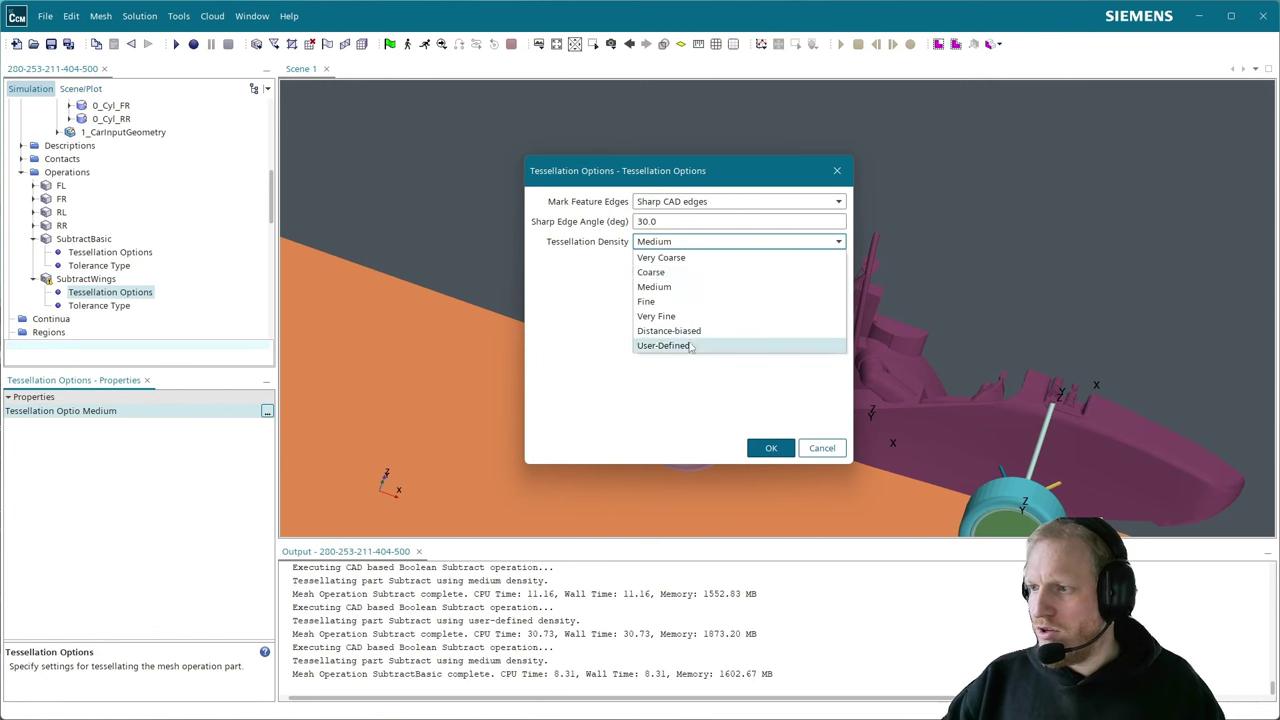
pyautogui.click(665, 345)
pyautogui.click(775, 284)
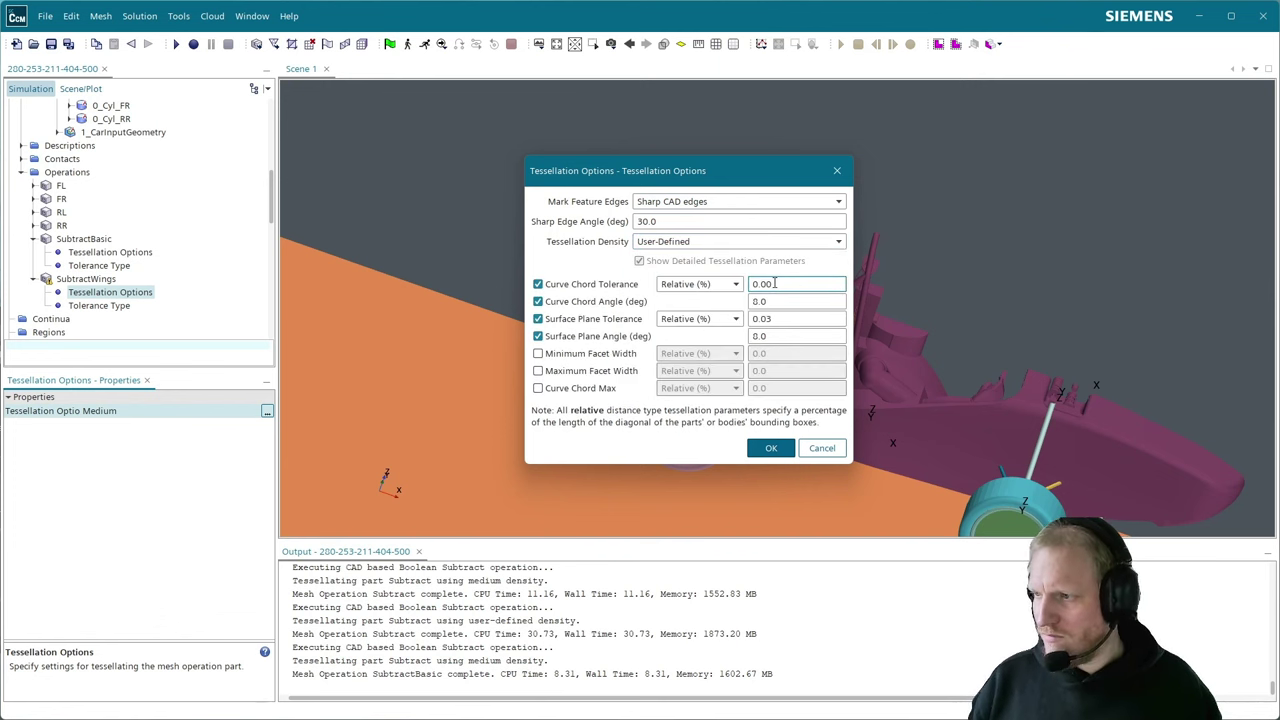
pyautogui.press('Tab')
pyautogui.write('2')
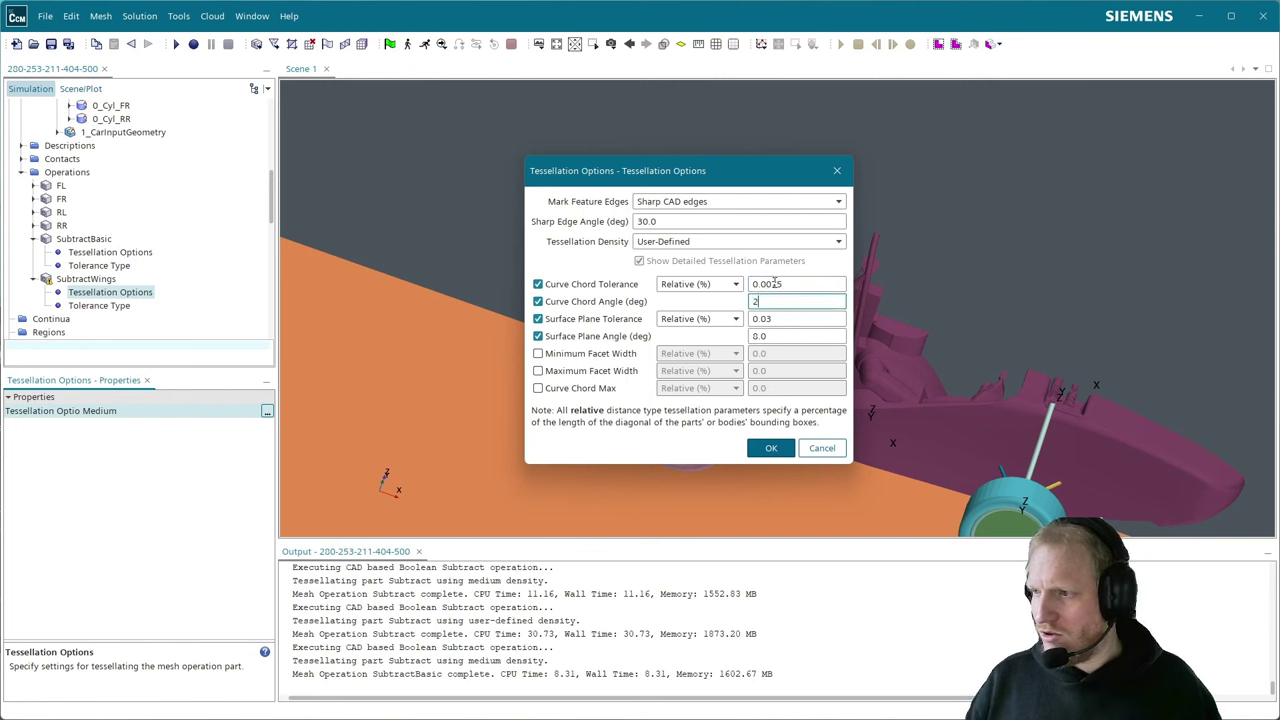
# - Set SubtractWings' relative surface plane tolerance to 0.0075 and its surface plane angle to 2 degrees
pyautogui.press('Tab')
pyautogui.press('Tab')
pyautogui.press('Tab')
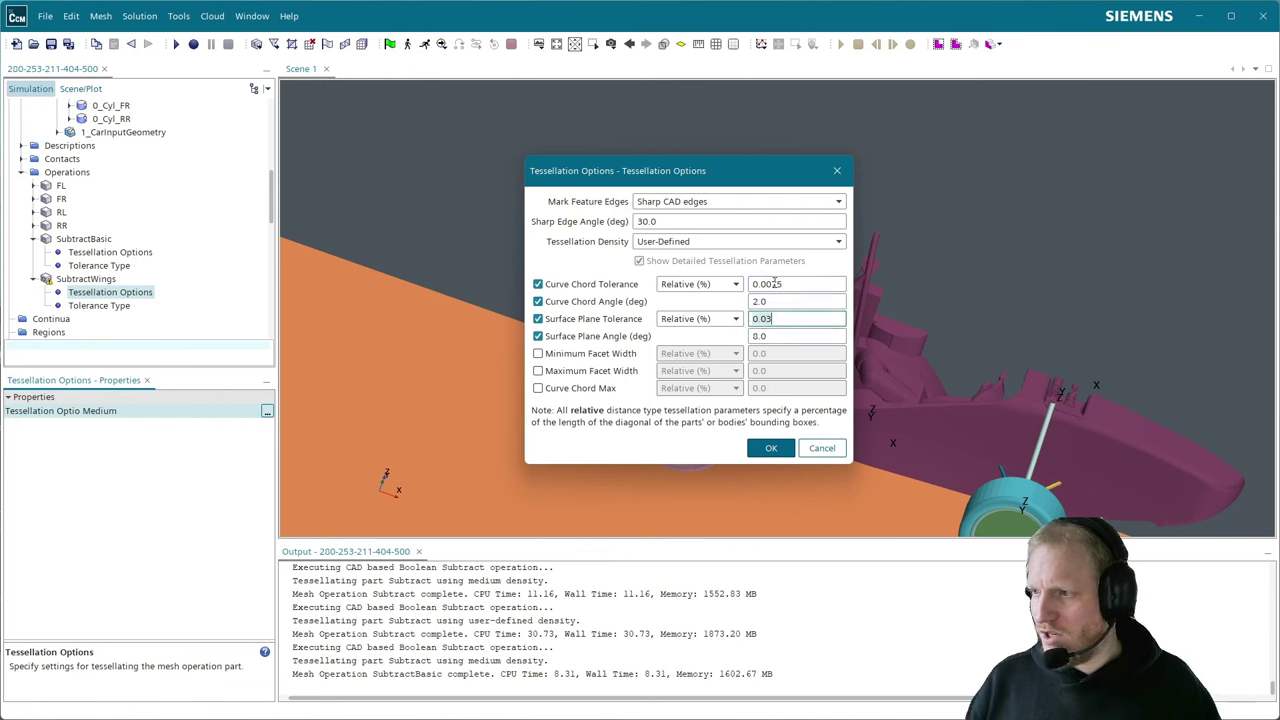
pyautogui.press('End')
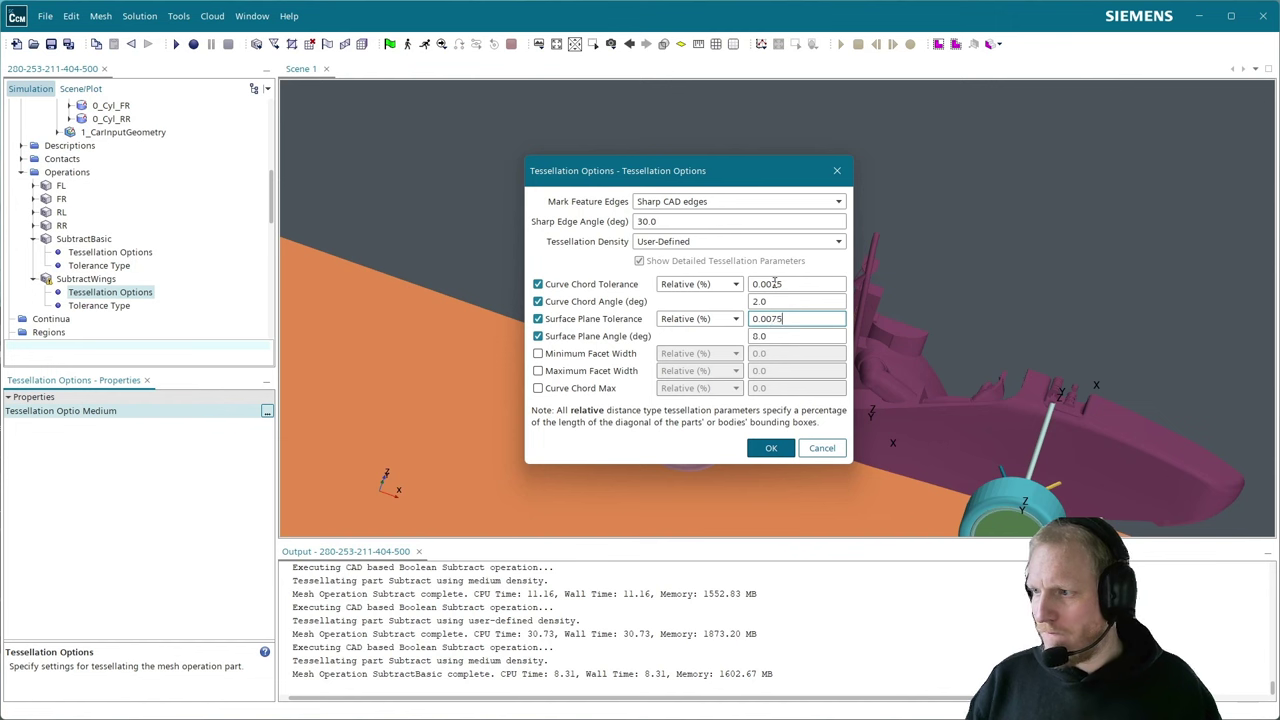
pyautogui.press('Tab')
pyautogui.press('Tab')
pyautogui.write('2')
pyautogui.press('Tab')
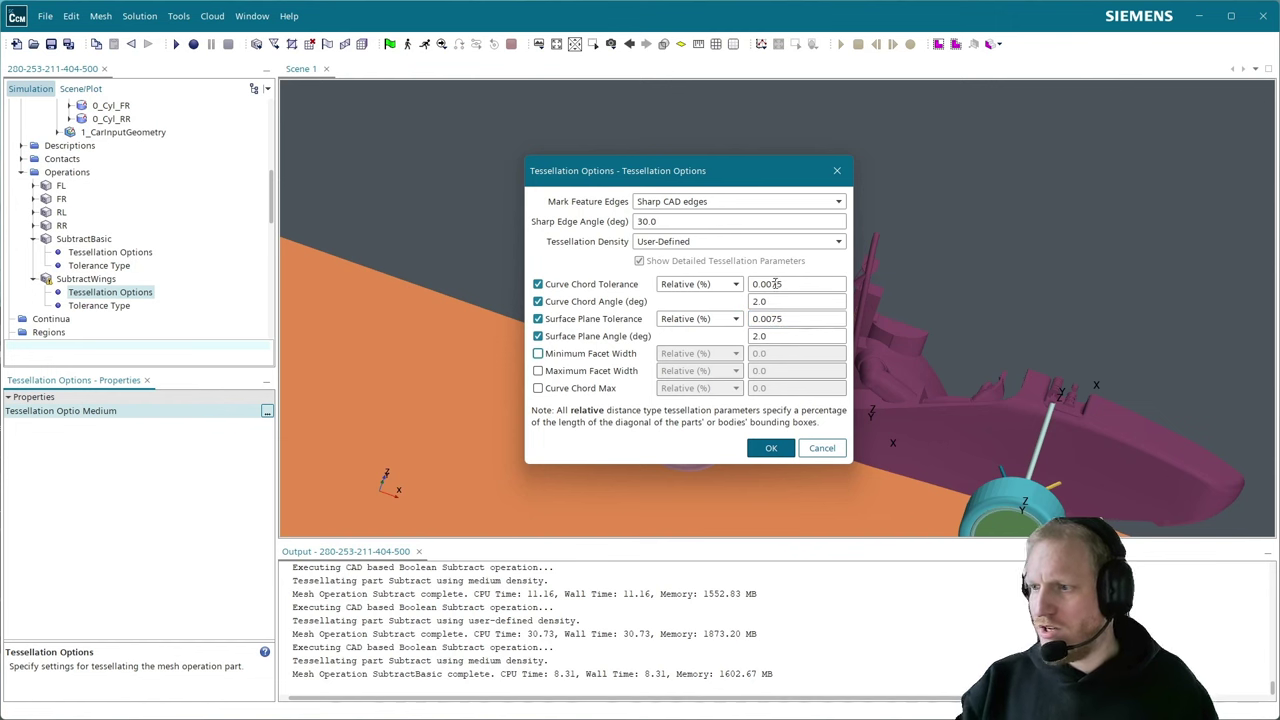
pyautogui.click(769, 447)
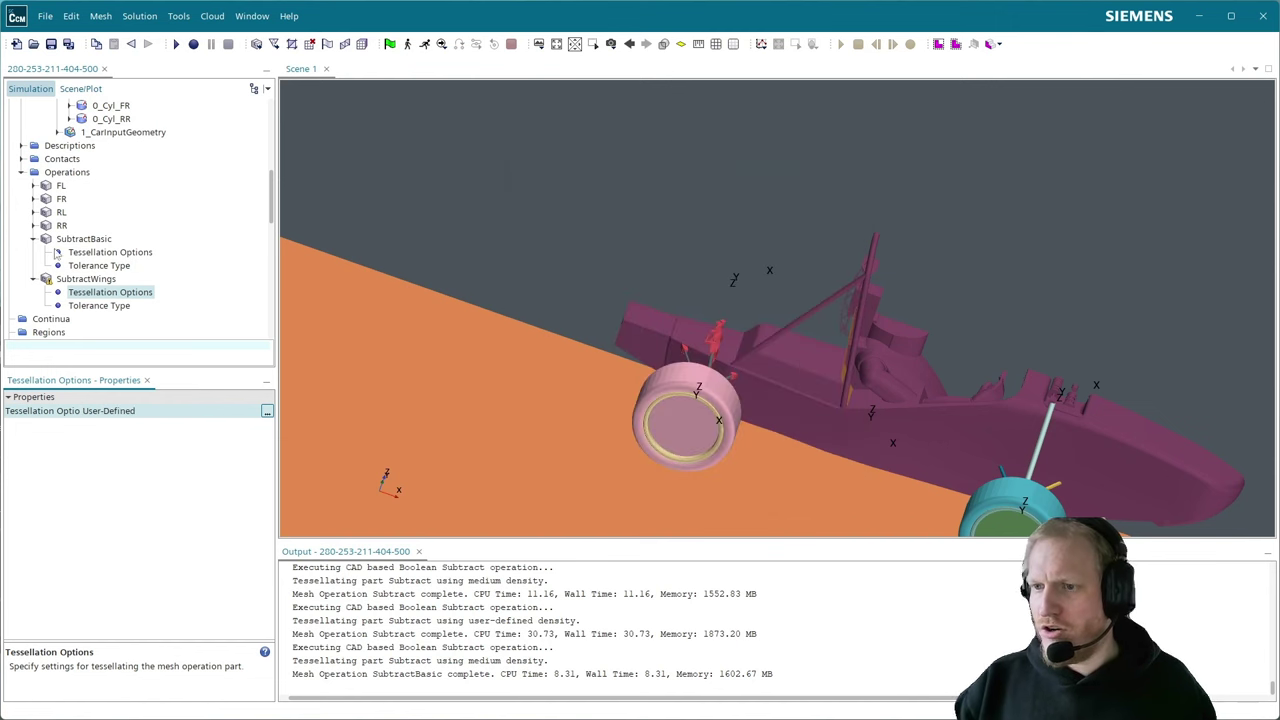
pyautogui.scroll(4, 140, 262)
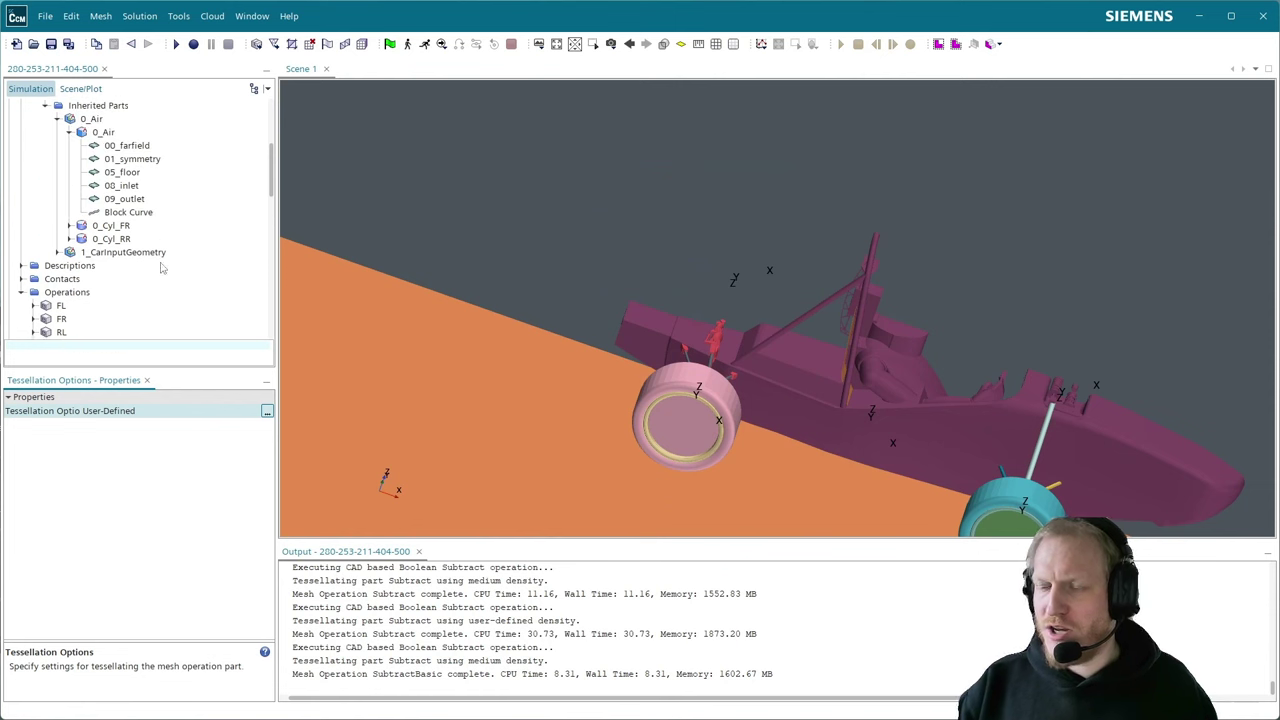
pyautogui.scroll(-4, 160, 285)
pyautogui.scroll(6, 160, 285)
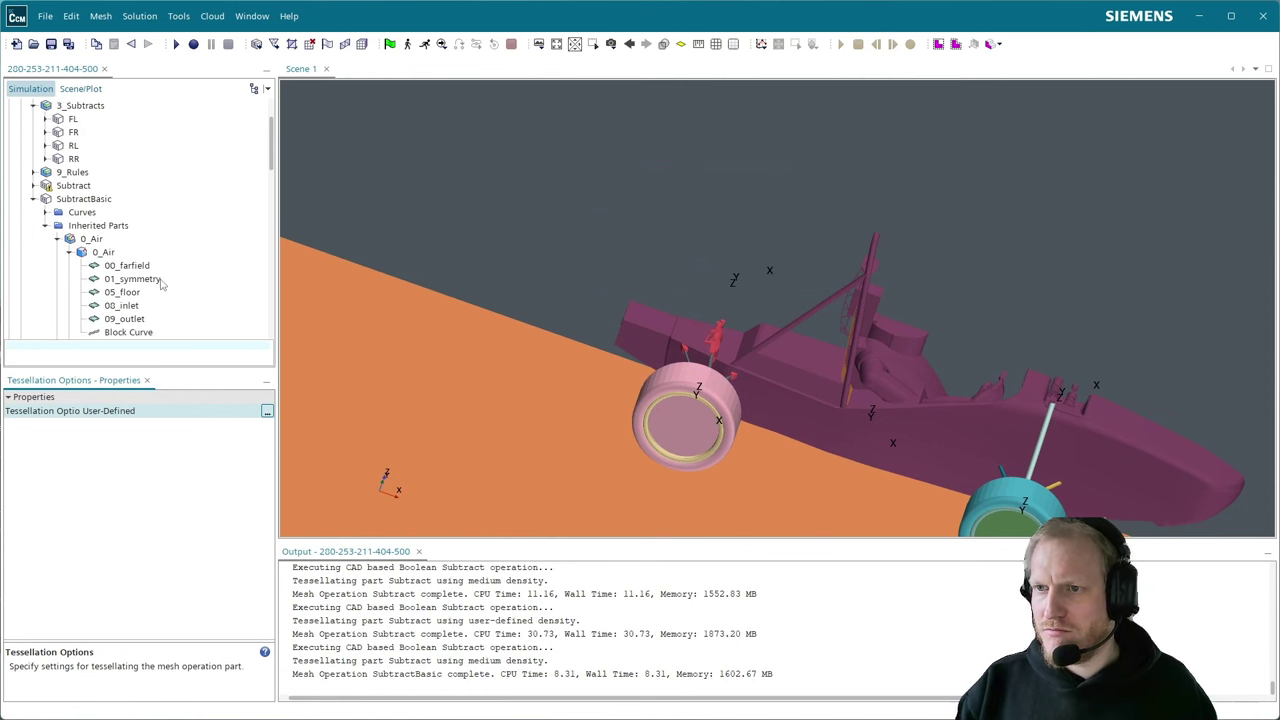
pyautogui.scroll(-6, 160, 285)
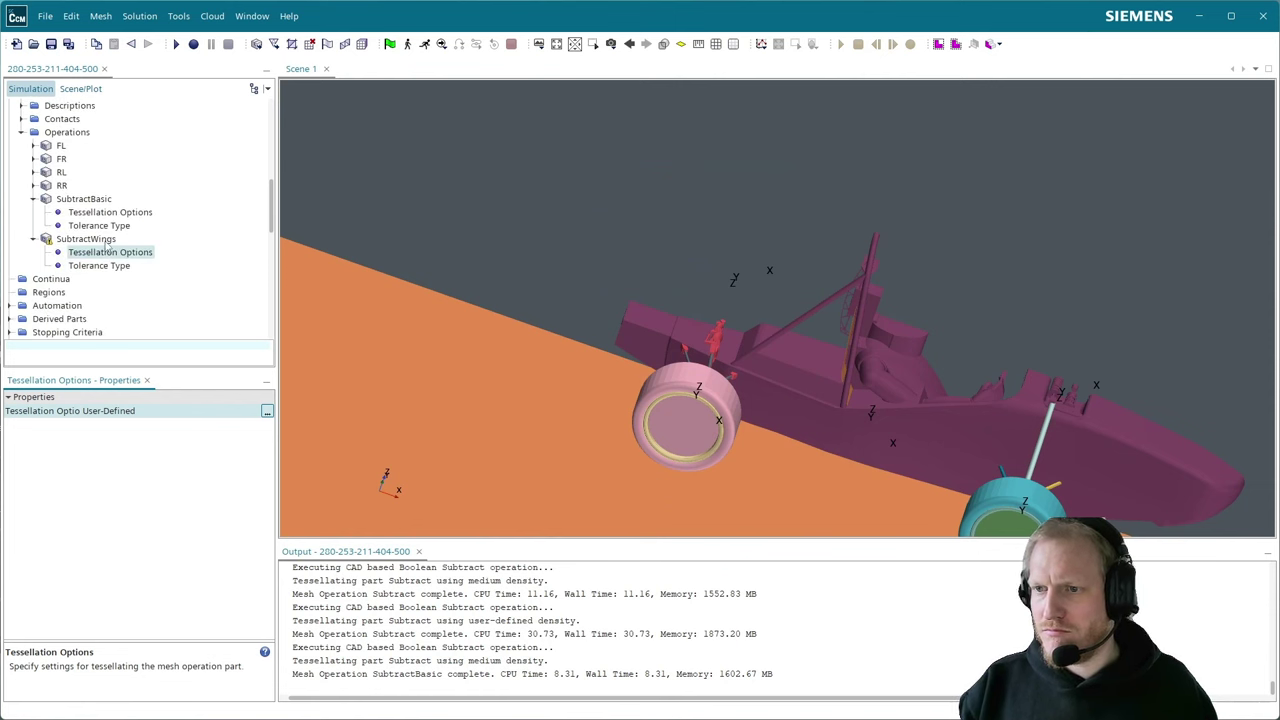
# - Link SubtractWings' output part name to the operation name and accept the renaming of existing parts
pyautogui.click(105, 240)
pyautogui.click(88, 481)
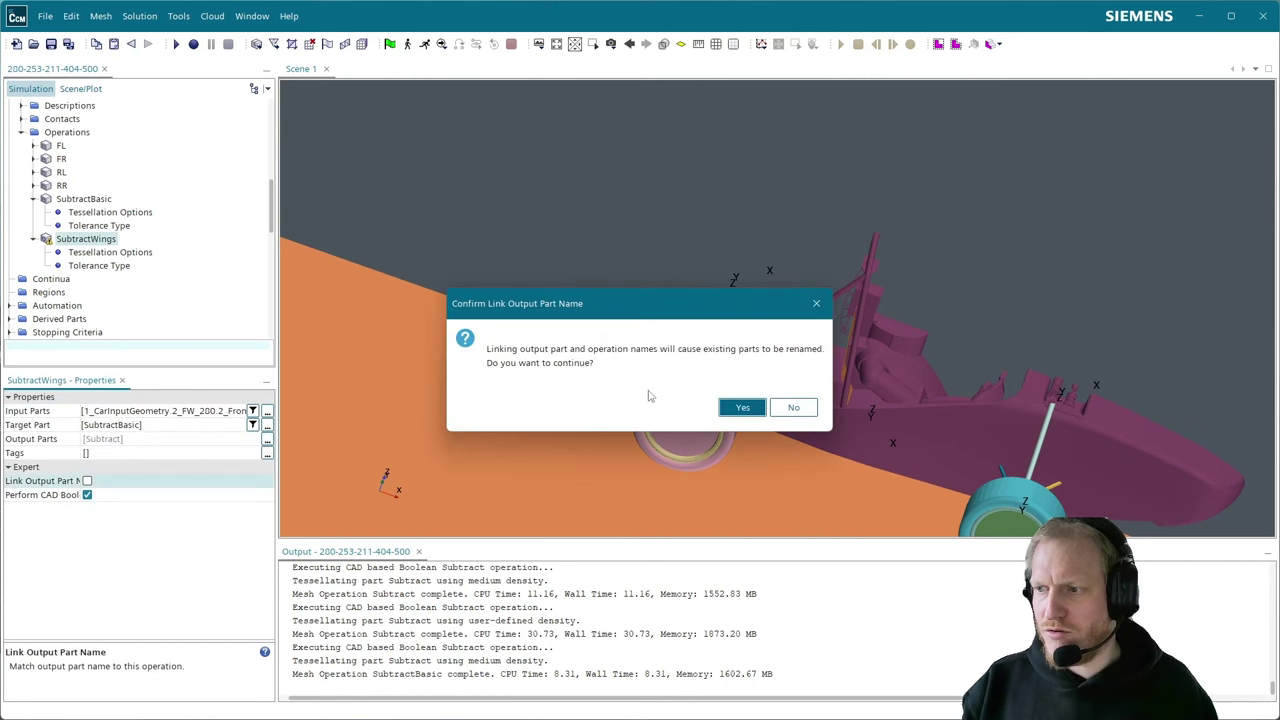
pyautogui.click(742, 408)
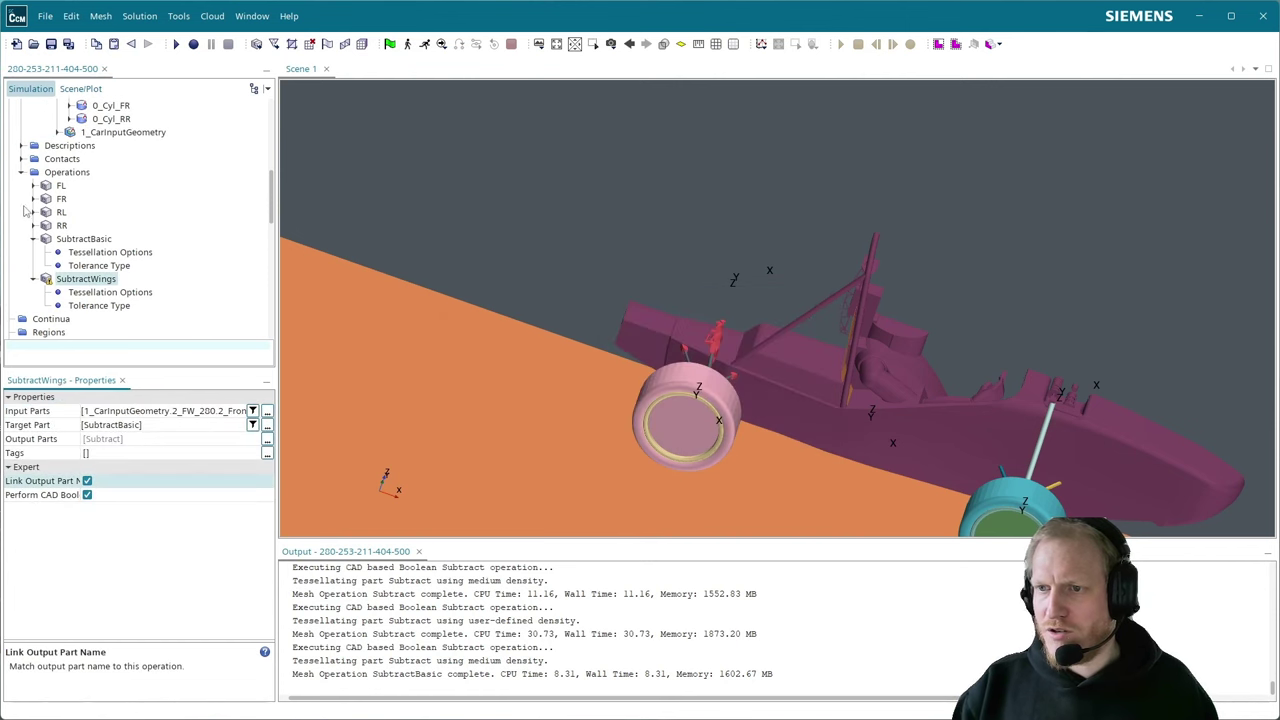
# - Start a new Boolean Subtract operation with SubtractWings and the hed part of 0_SimBody_227 as input parts
pyautogui.rightClick(80, 178)
pyautogui.moveTo(145, 186)
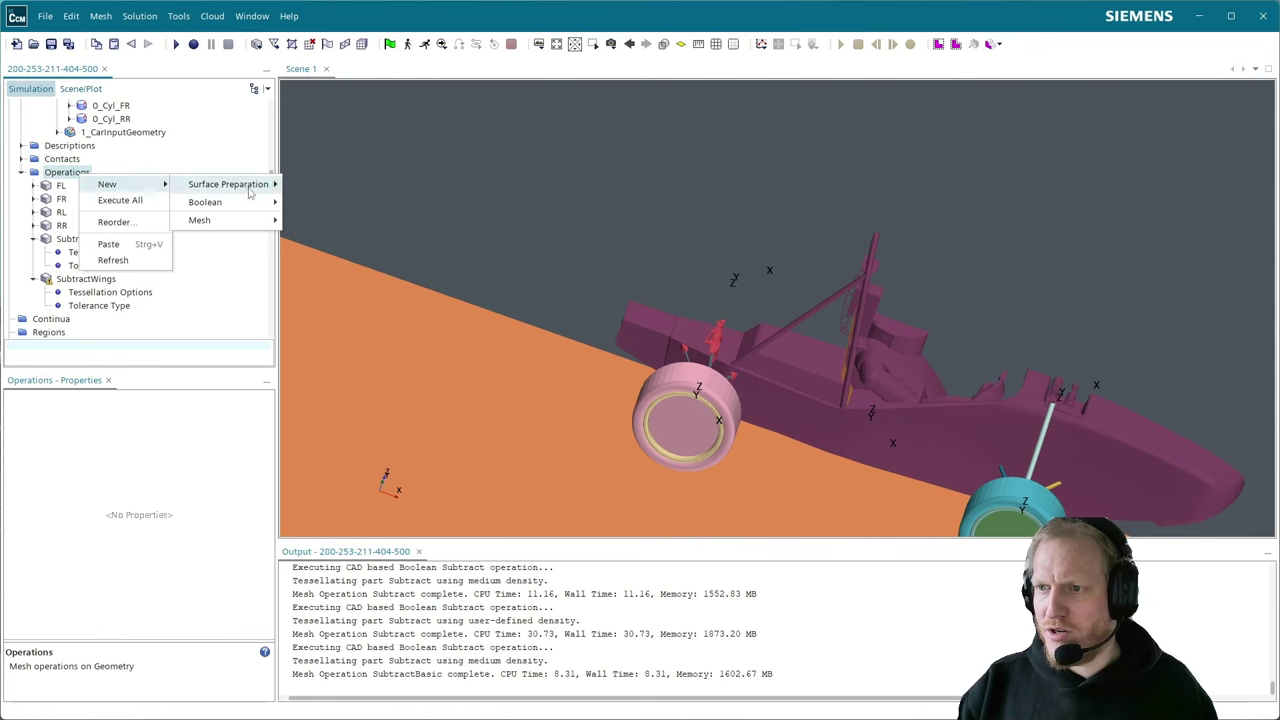
pyautogui.moveTo(249, 202)
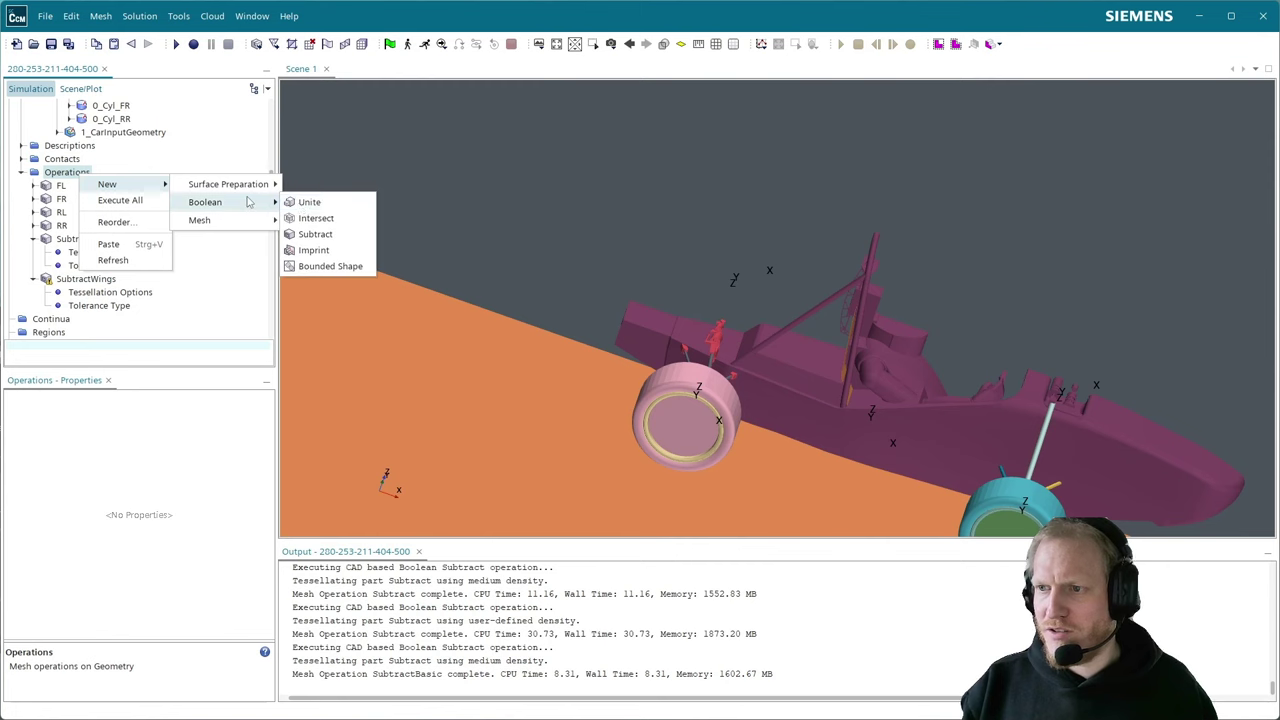
pyautogui.click(314, 234)
pyautogui.click(752, 332)
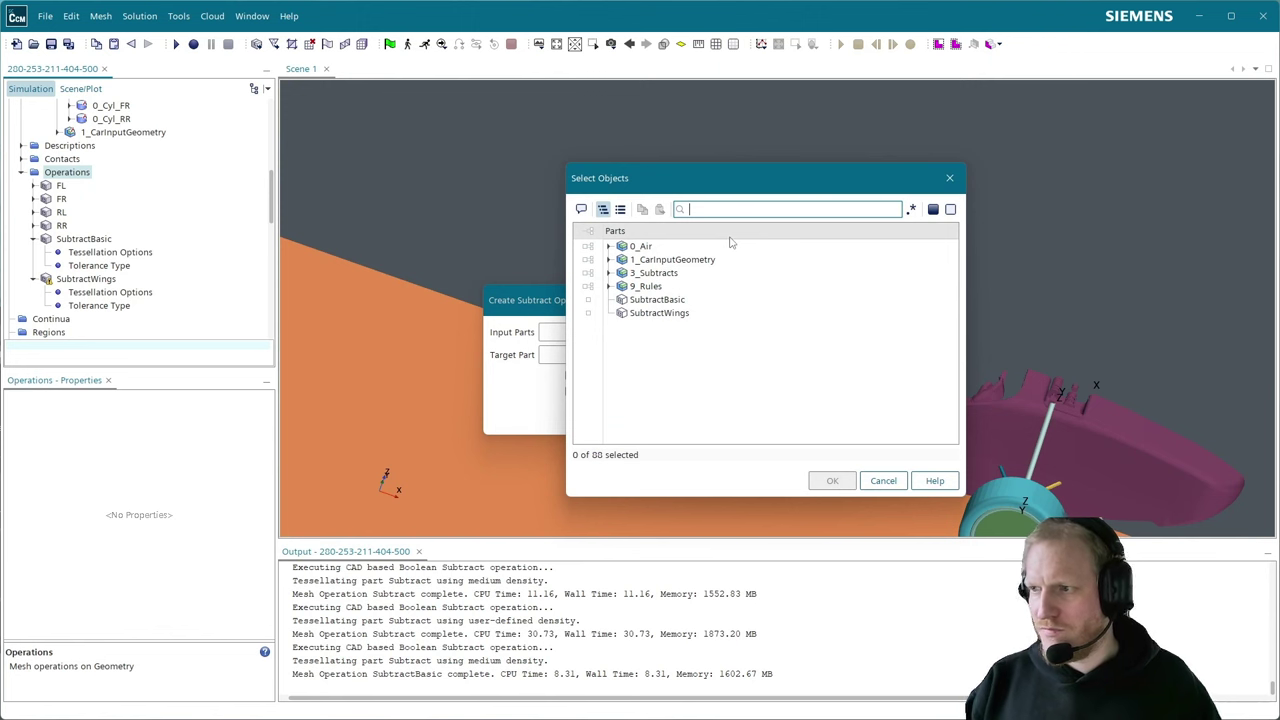
pyautogui.click(588, 313)
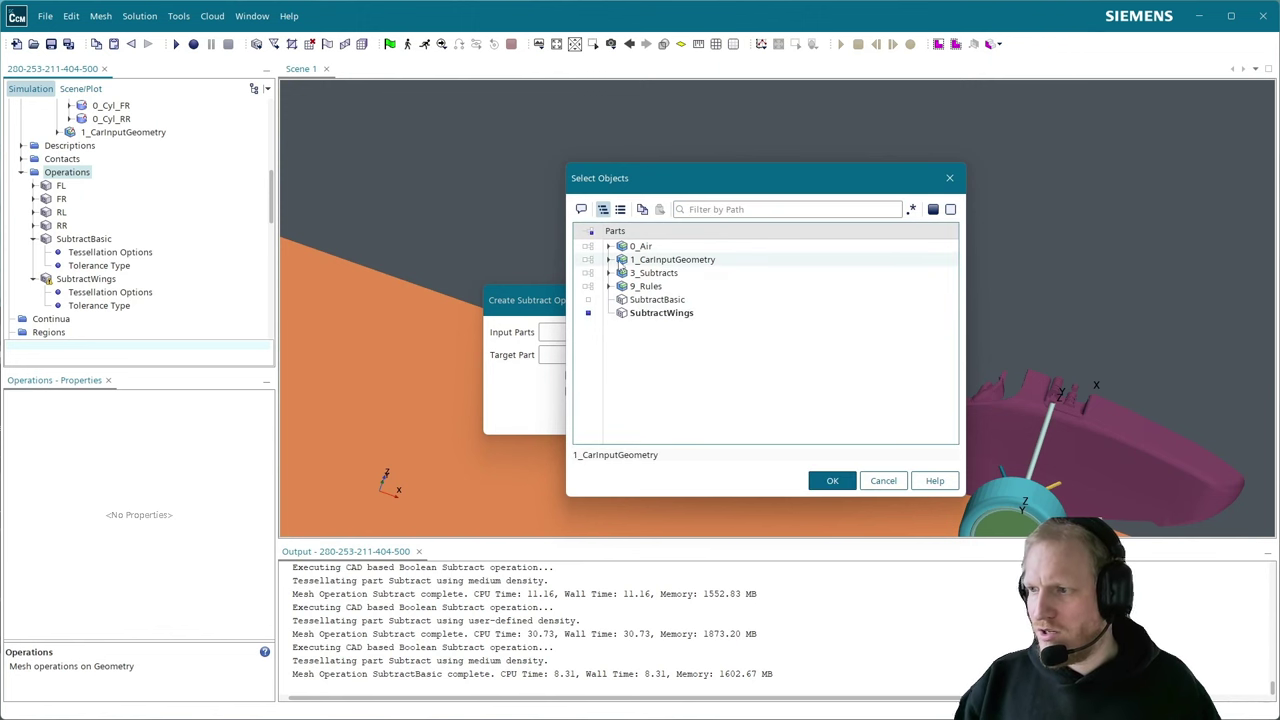
pyautogui.click(608, 259)
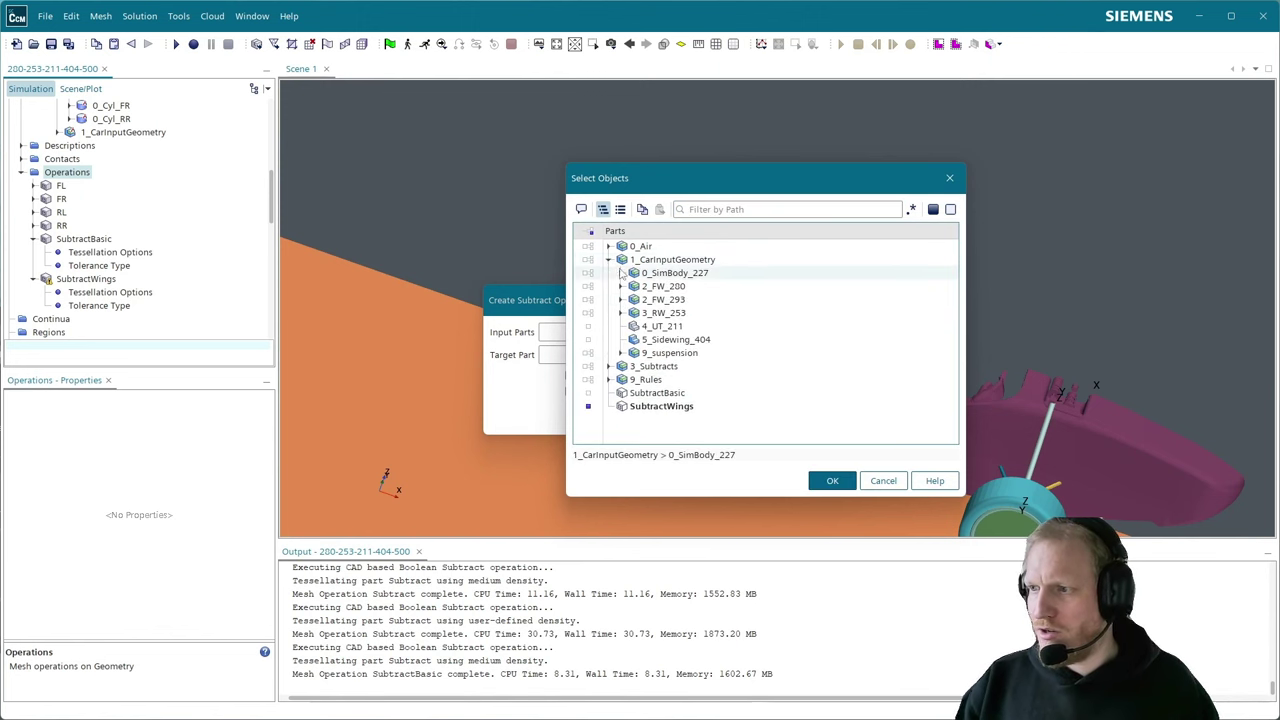
pyautogui.click(620, 273)
pyautogui.click(588, 286)
pyautogui.click(832, 481)
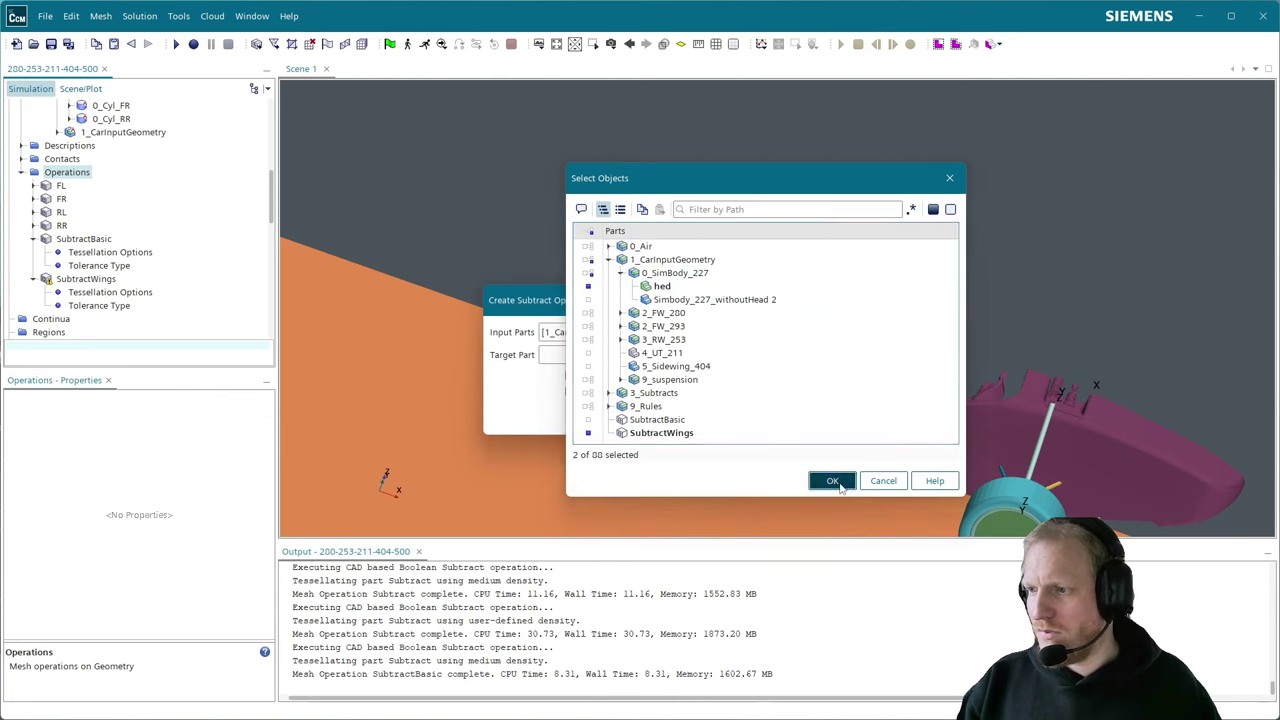
# - Create the Subtract operation with SubtractWings as target part, CAD boolean off and execution upon creation on
pyautogui.click(762, 355)
pyautogui.click(660, 284)
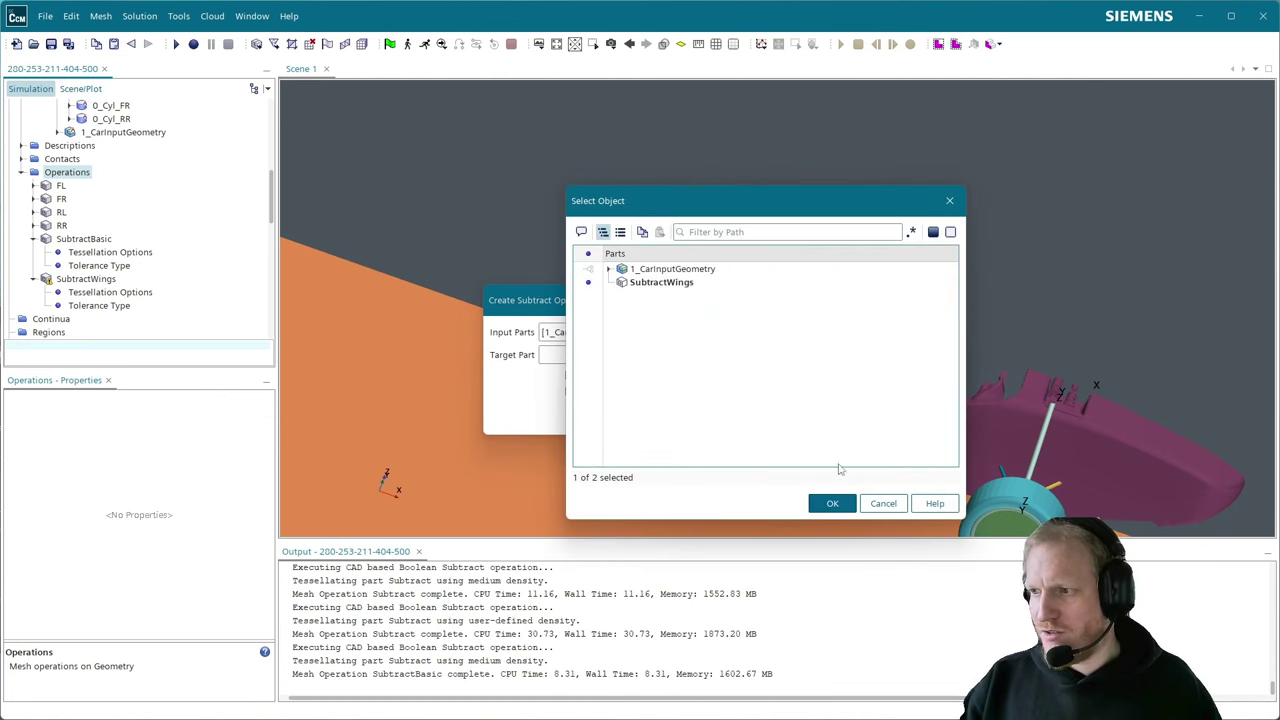
pyautogui.click(830, 504)
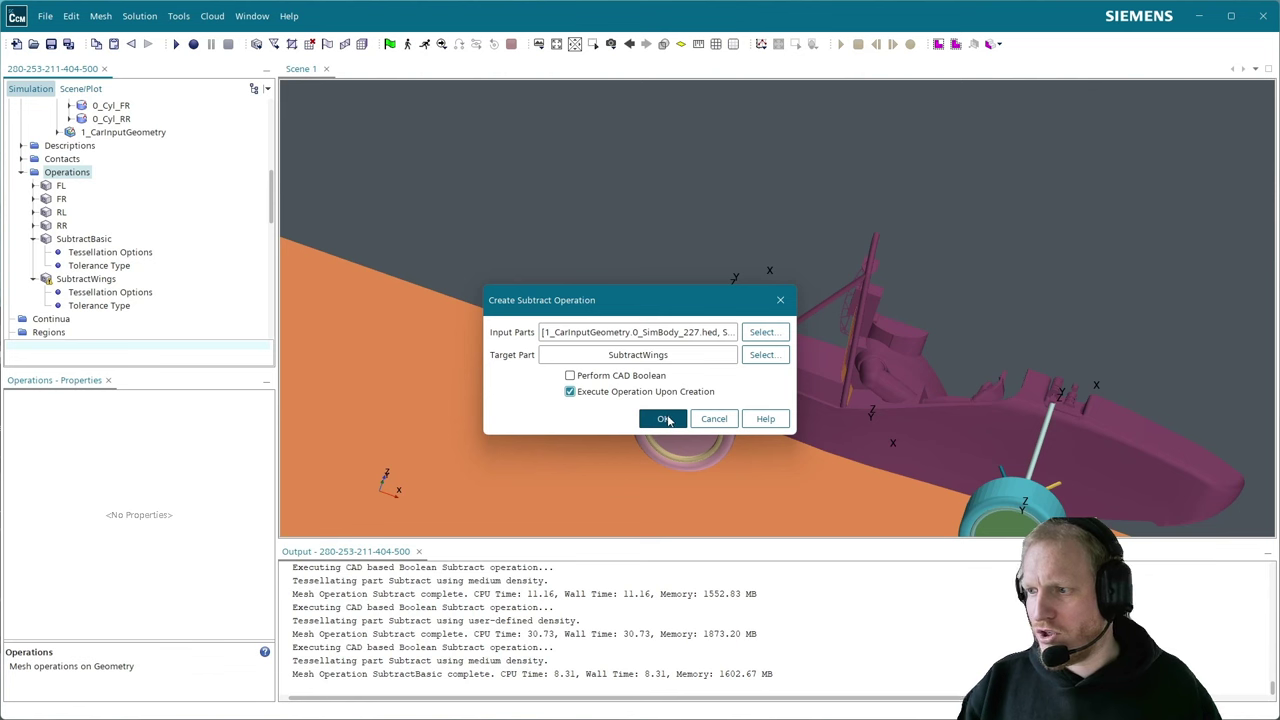
pyautogui.click(666, 419)
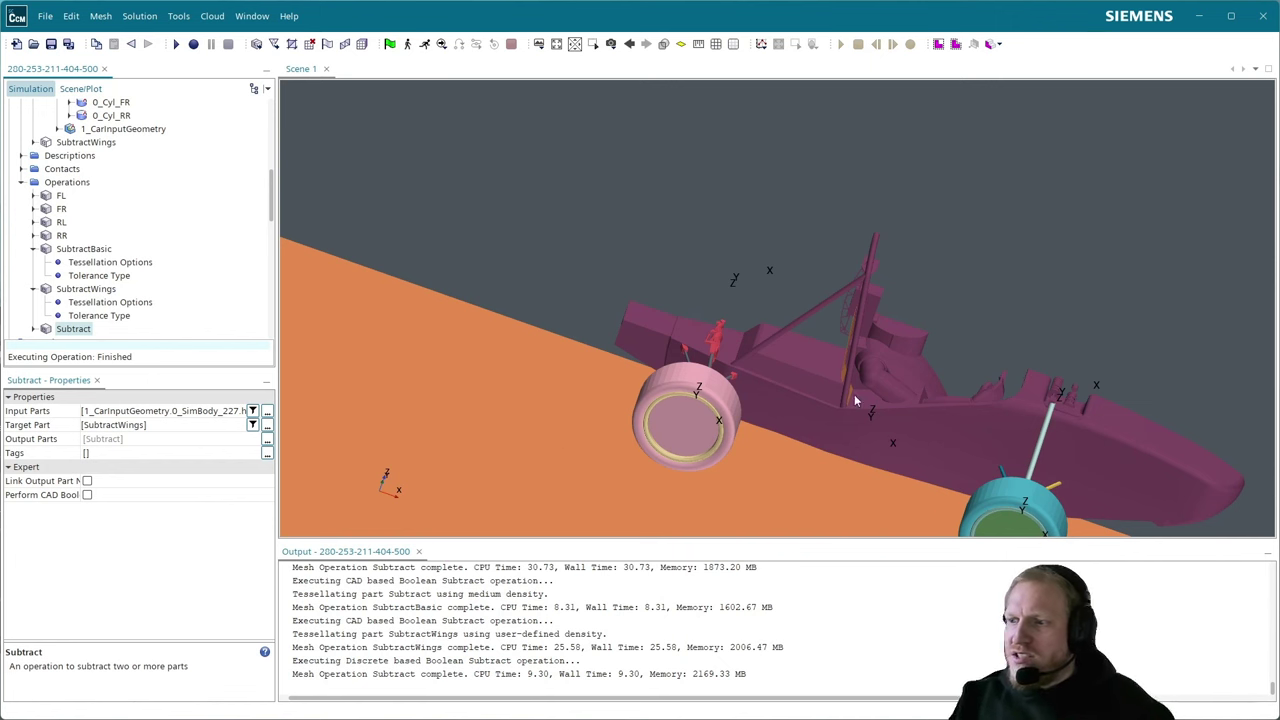
# - Add the Subtract part to Scene 1 in a new Surface displayer
pyautogui.scroll(5, 683, 421)
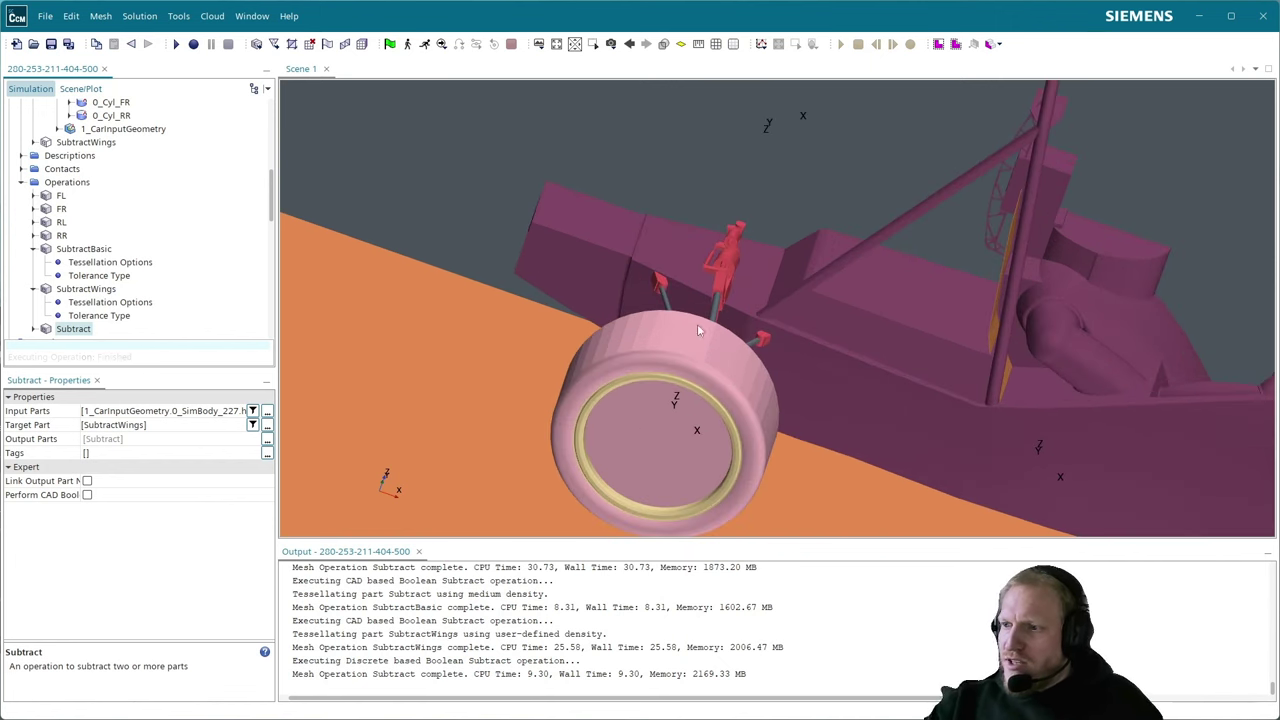
pyautogui.scroll(6, 620, 356)
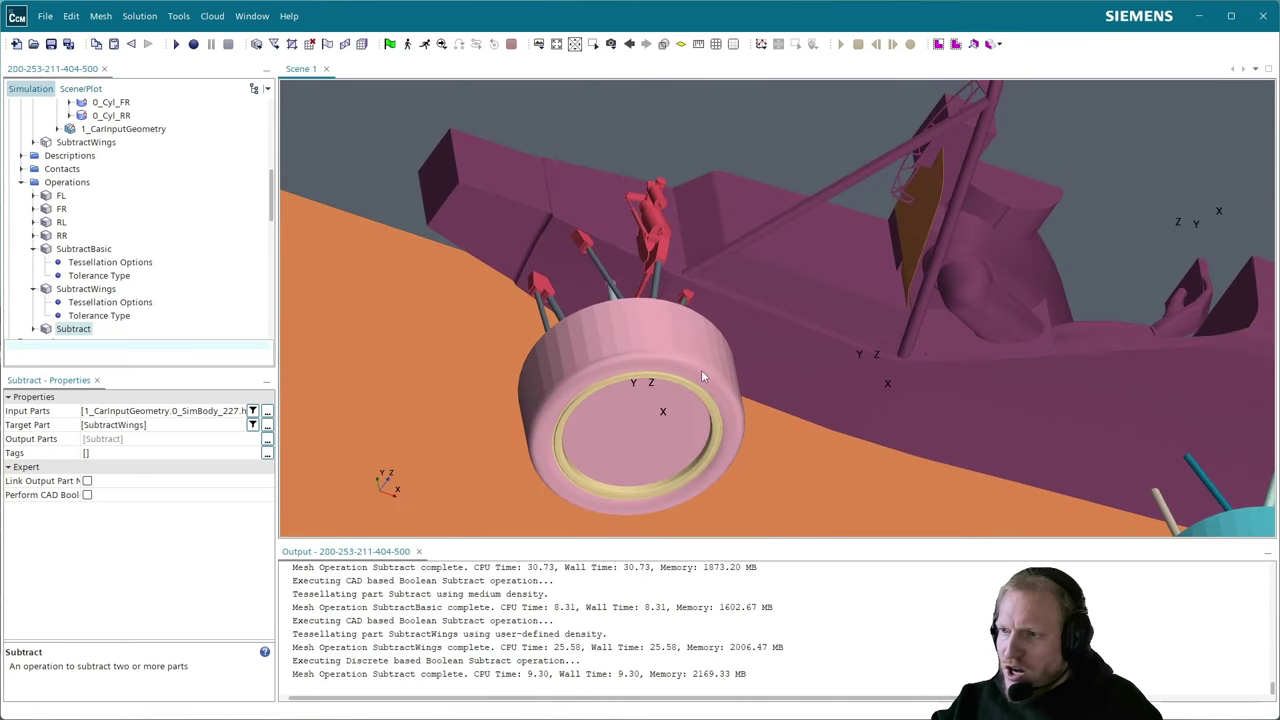
pyautogui.moveTo(603, 362); pyautogui.dragTo(546, 357)
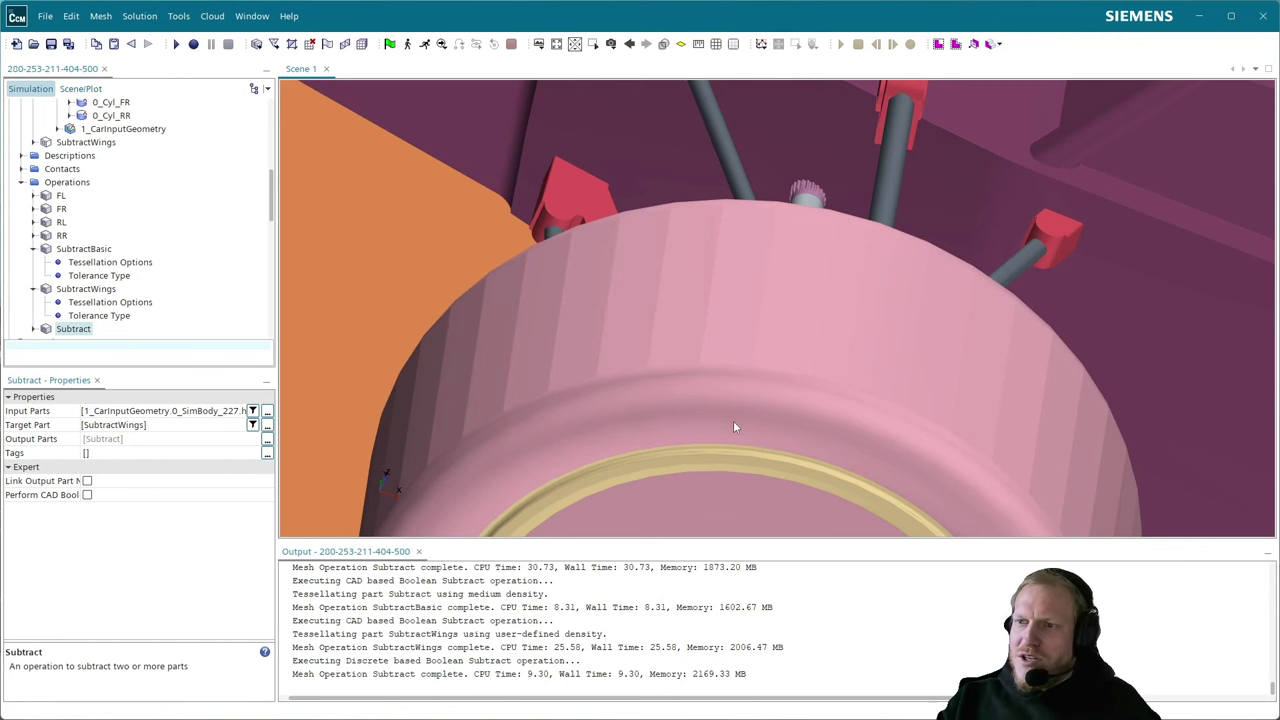
pyautogui.scroll(-10, 733, 427)
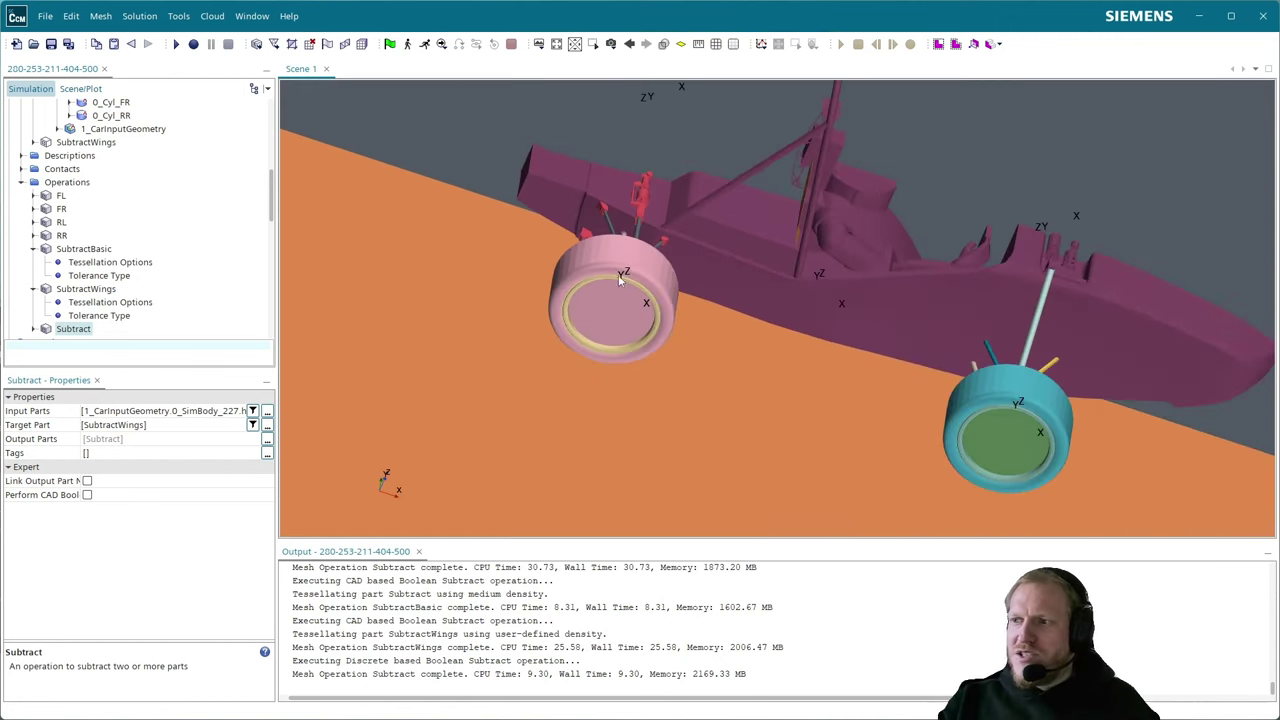
pyautogui.scroll(4, 140, 250)
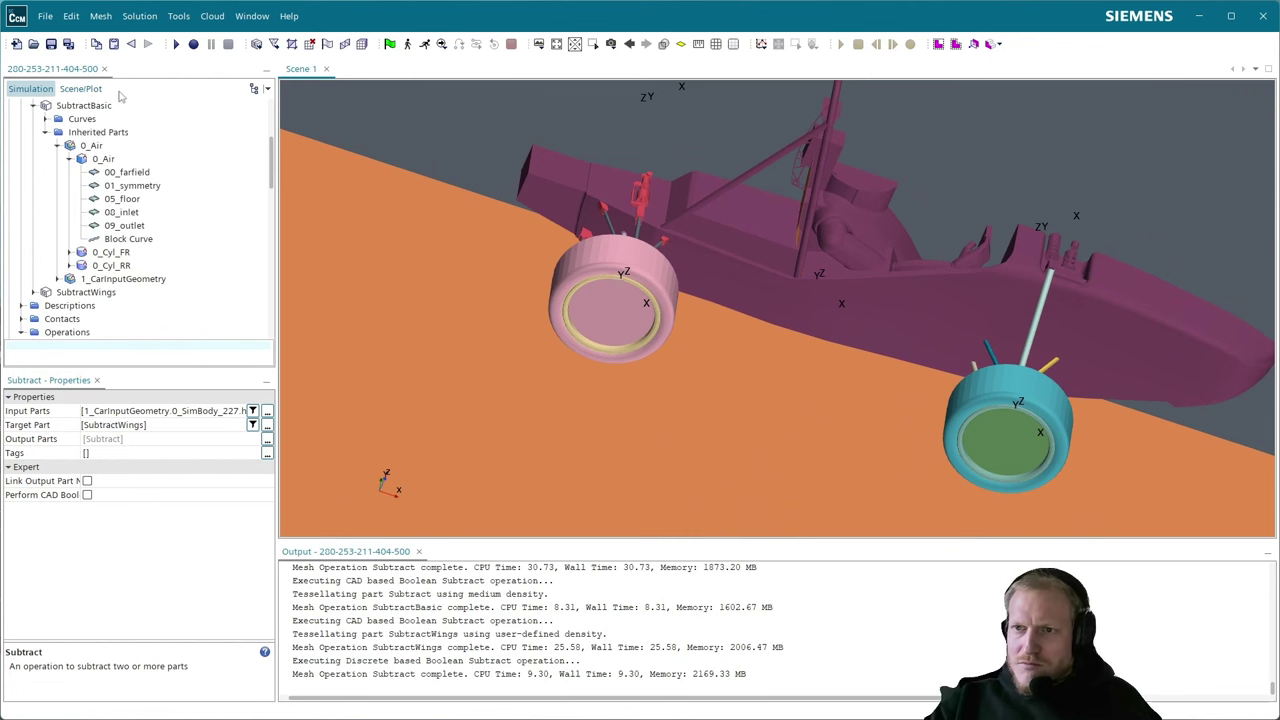
pyautogui.scroll(3, 100, 257)
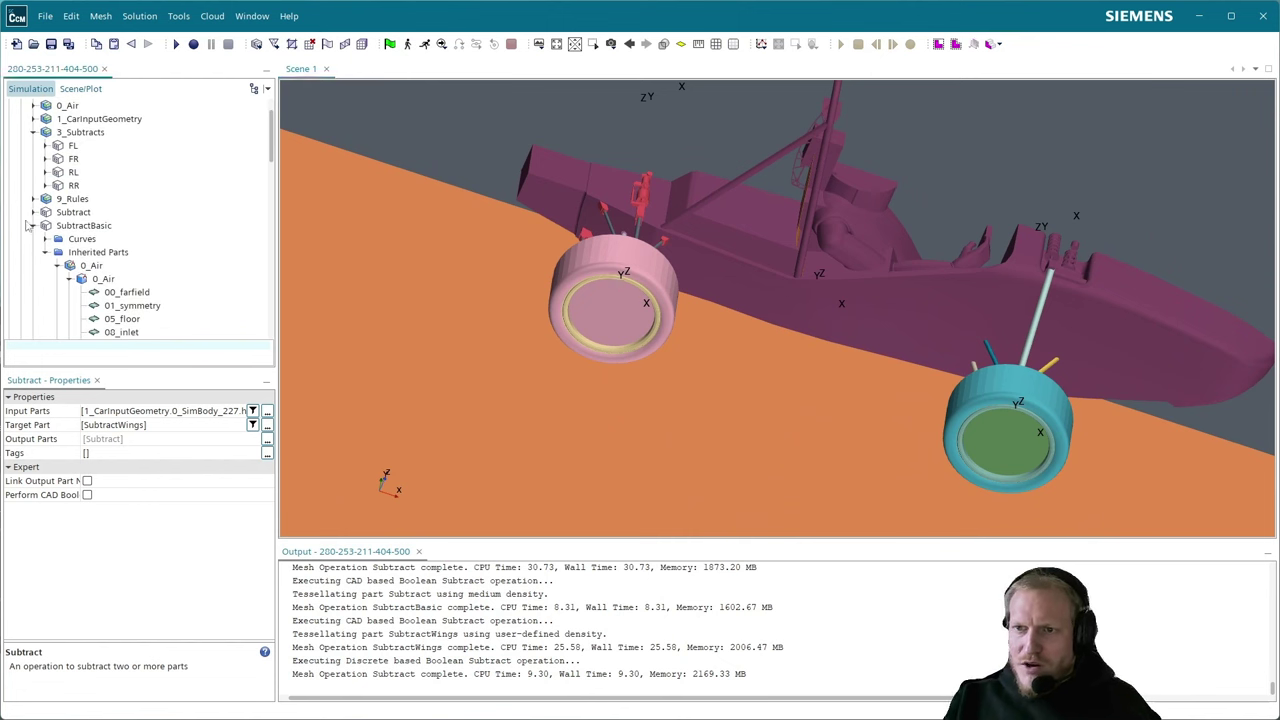
pyautogui.click(33, 225)
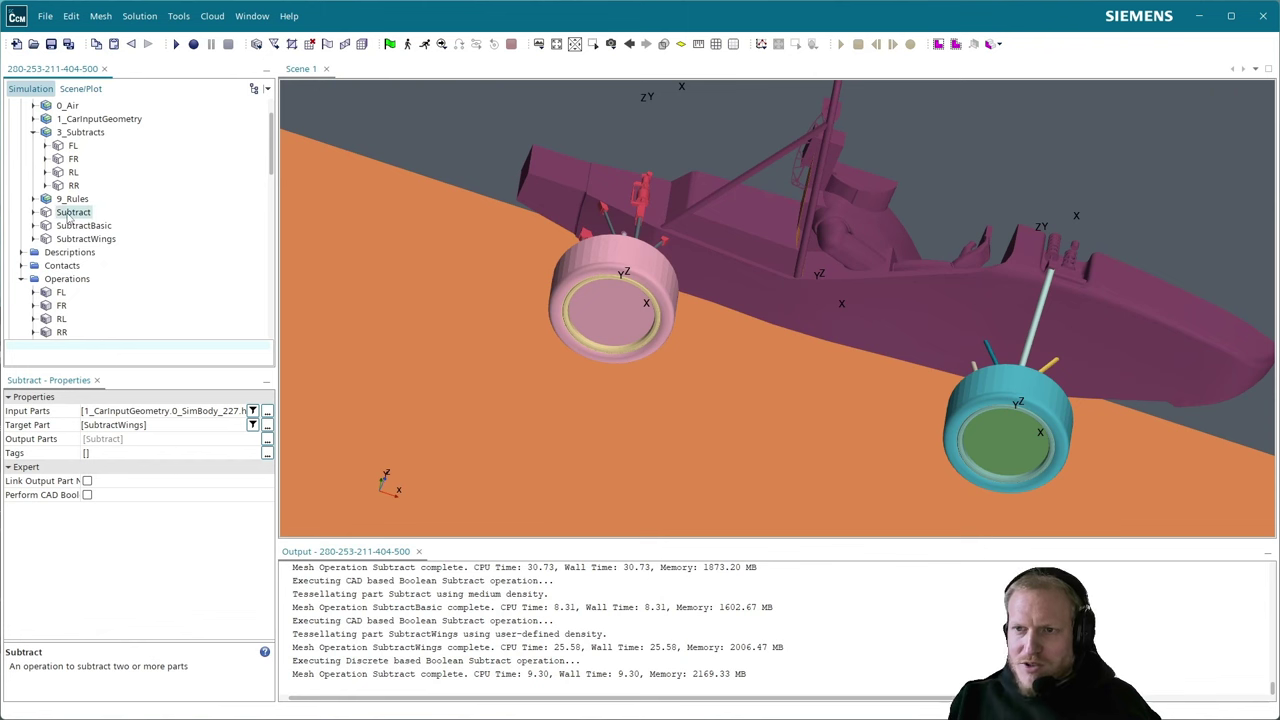
pyautogui.click(72, 212)
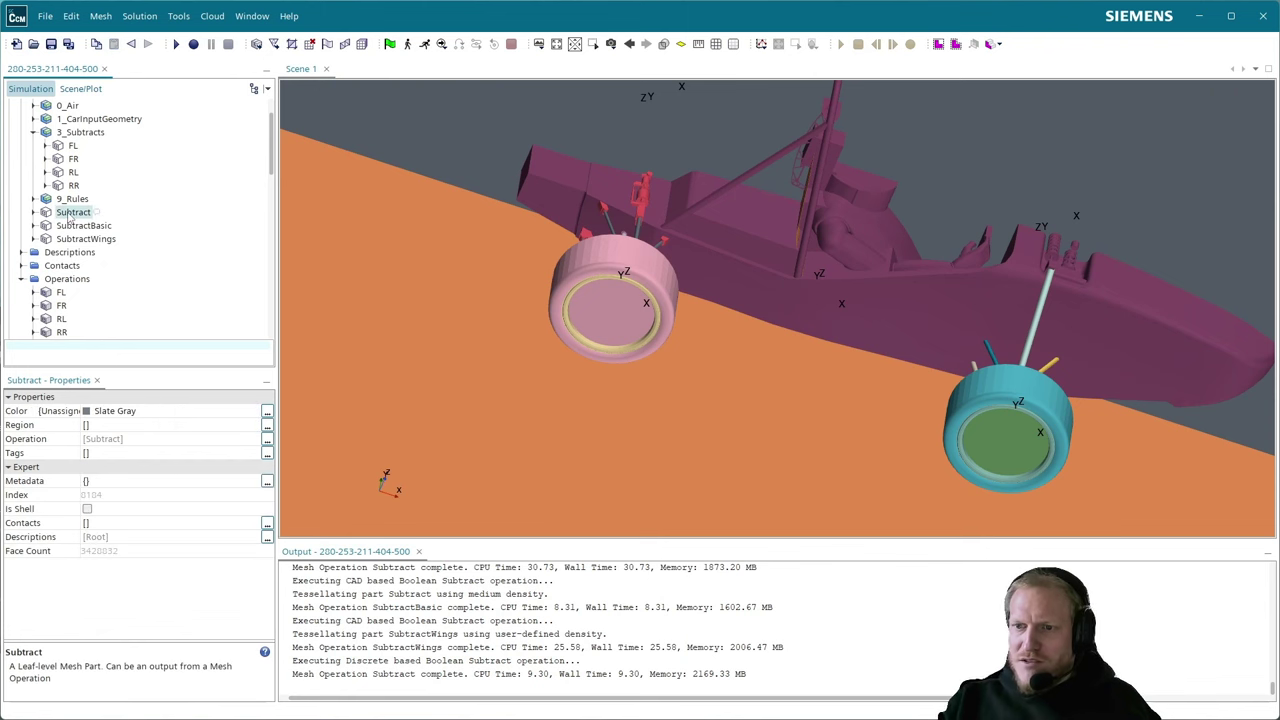
pyautogui.moveTo(70, 218); pyautogui.dragTo(600, 260)
pyautogui.click(692, 312)
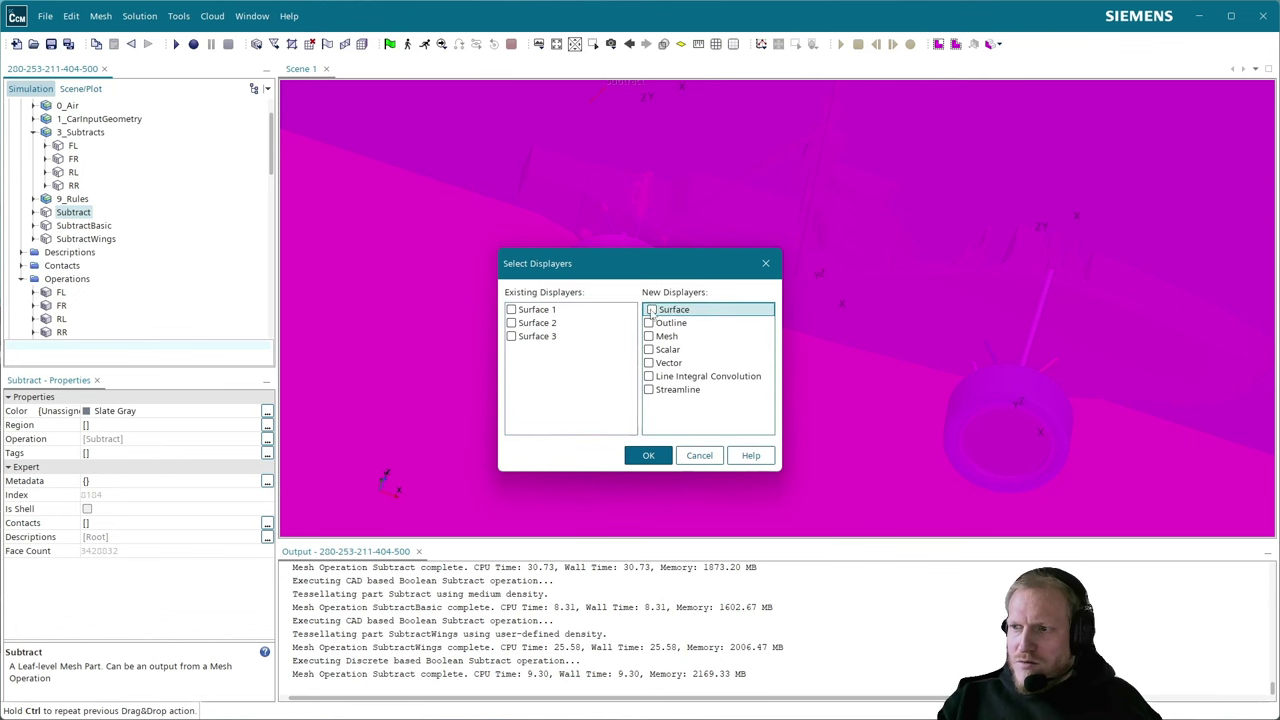
pyautogui.click(645, 455)
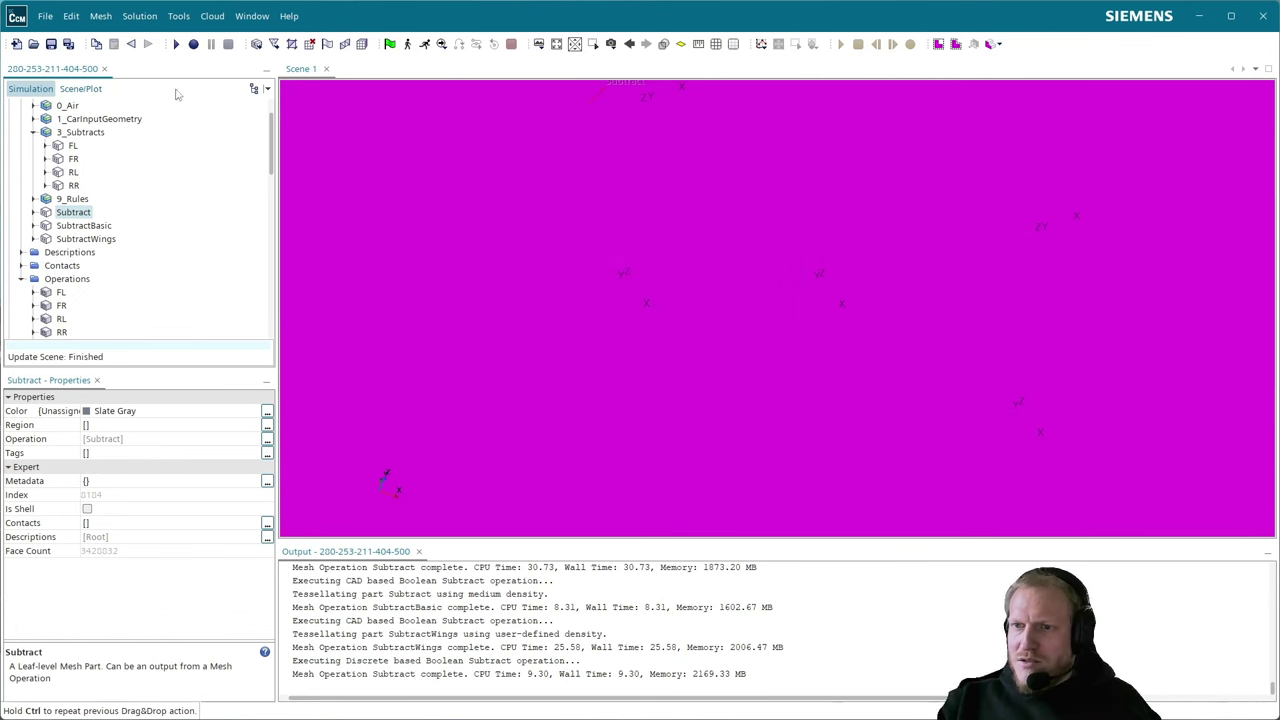
# - Set the Surface 4 displayer's color mode to Distinguish Inputs
pyautogui.click(80, 88)
pyautogui.click(52, 145)
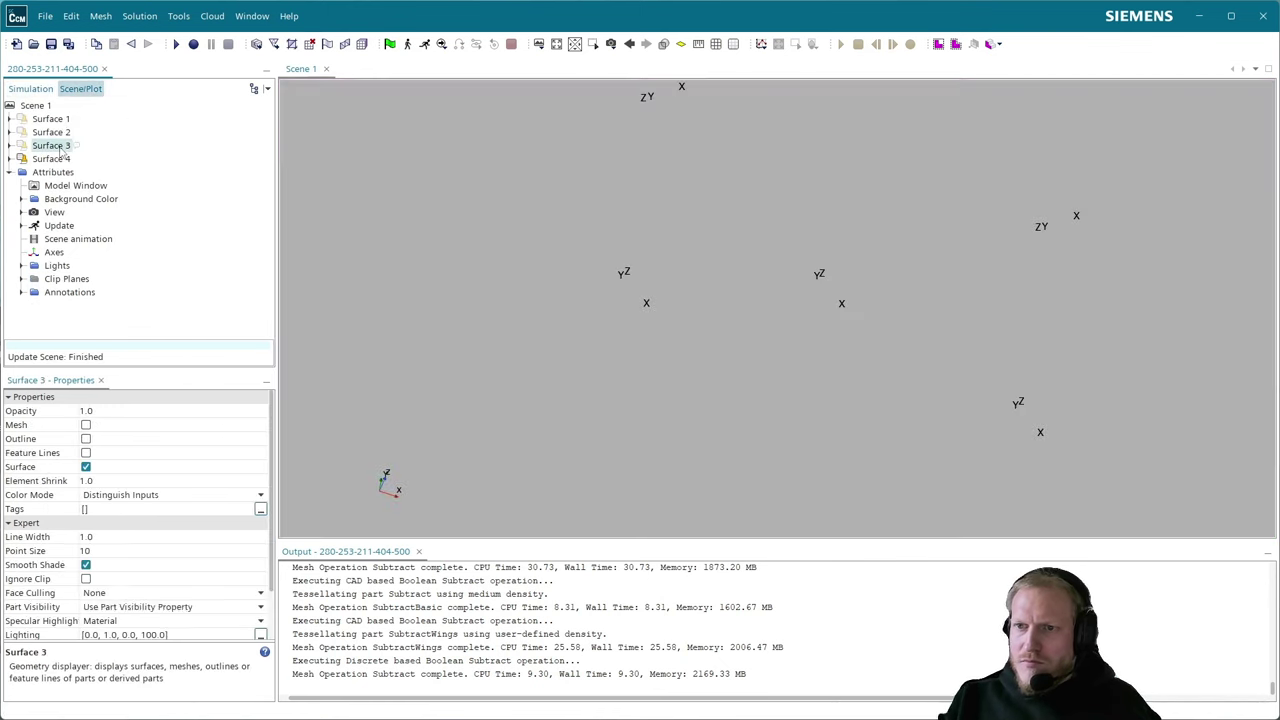
pyautogui.click(50, 158)
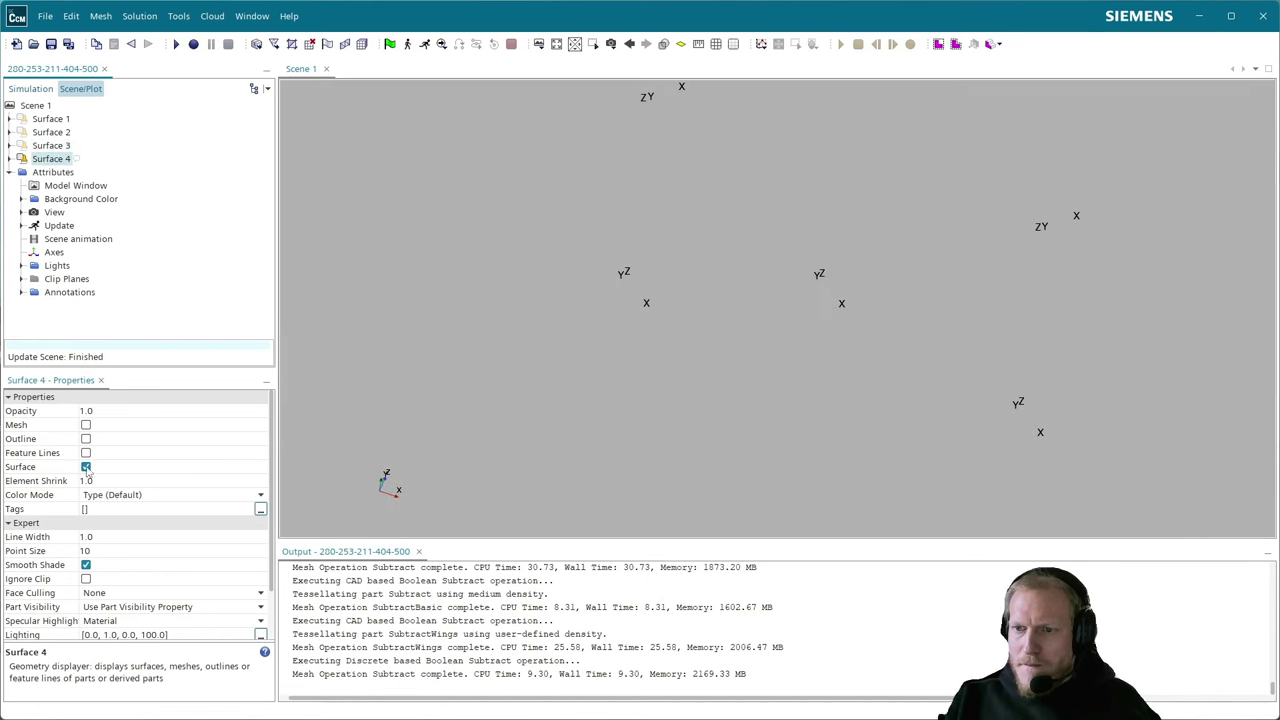
pyautogui.click(110, 495)
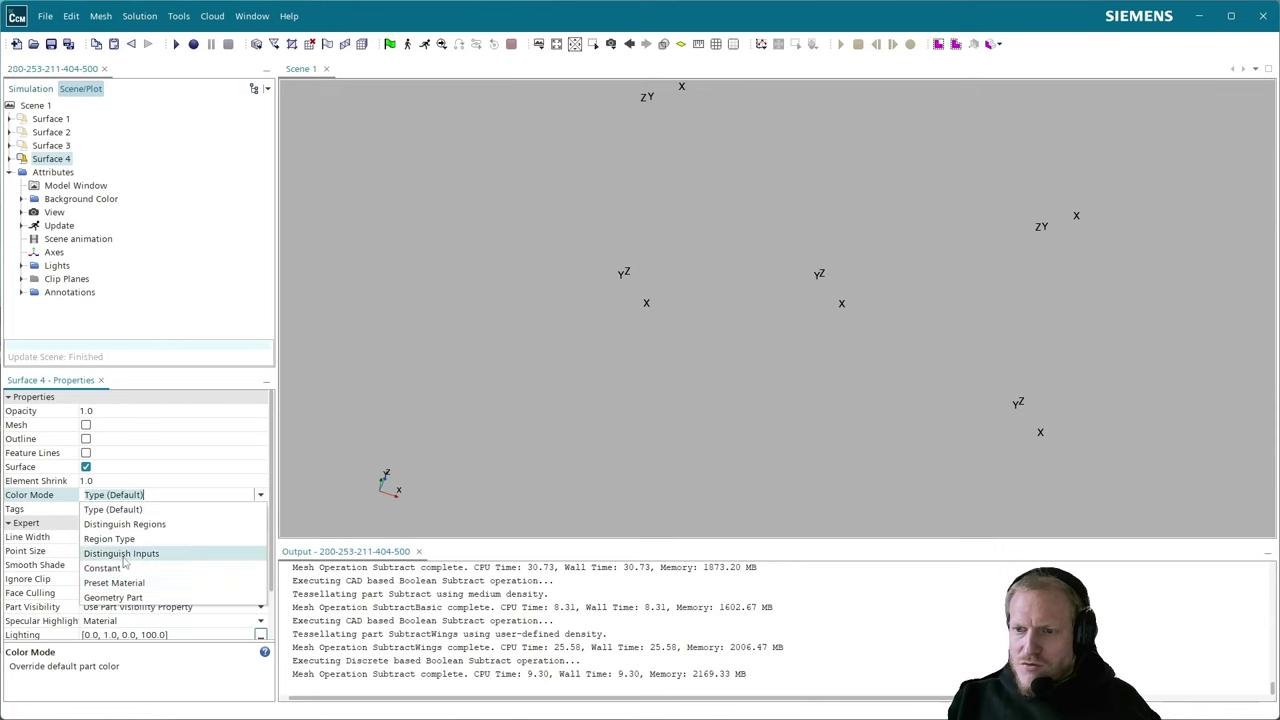
pyautogui.click(121, 553)
# - Hide the 00_farfield surface that covers the car in the scene
pyautogui.scroll(-2, 617, 358)
pyautogui.scroll(-2, 617, 356)
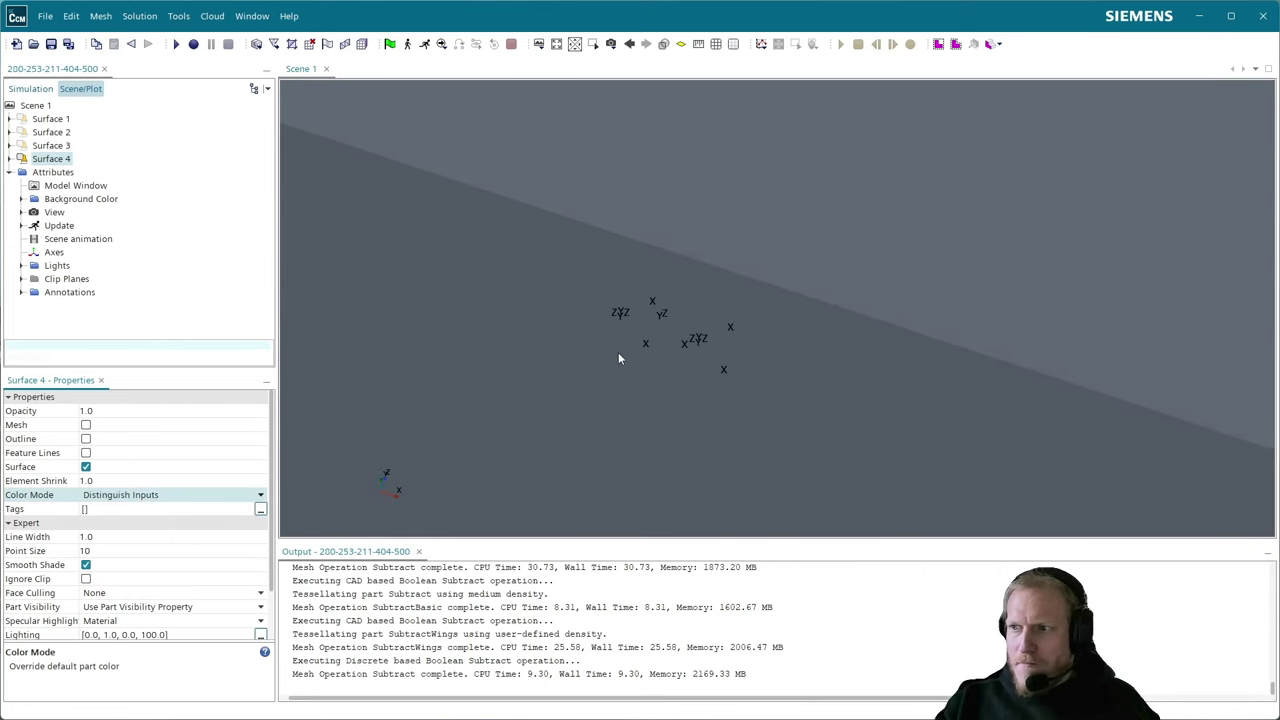
pyautogui.click(617, 352)
pyautogui.rightClick(589, 355)
pyautogui.click(645, 413)
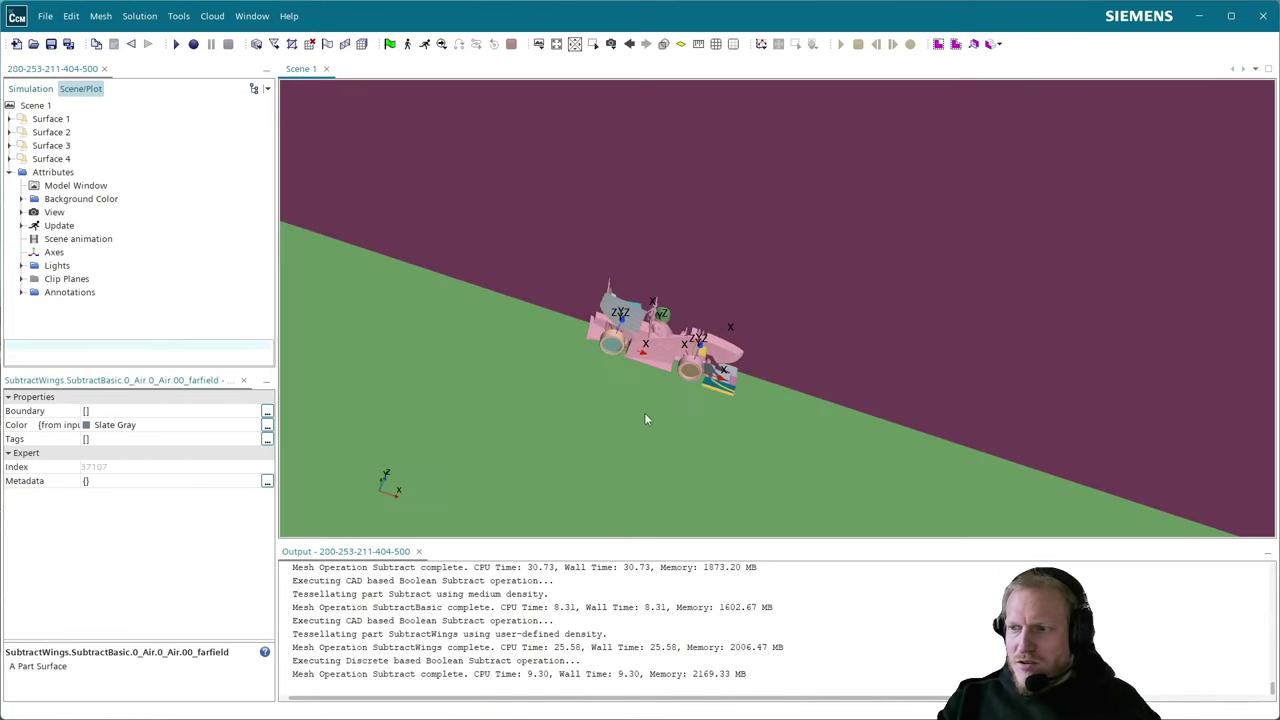
# - Examine the surface quality of the subtracted car's wheels, sidewing and front wing in the scene
pyautogui.scroll(6, 612, 360)
pyautogui.scroll(5, 601, 284)
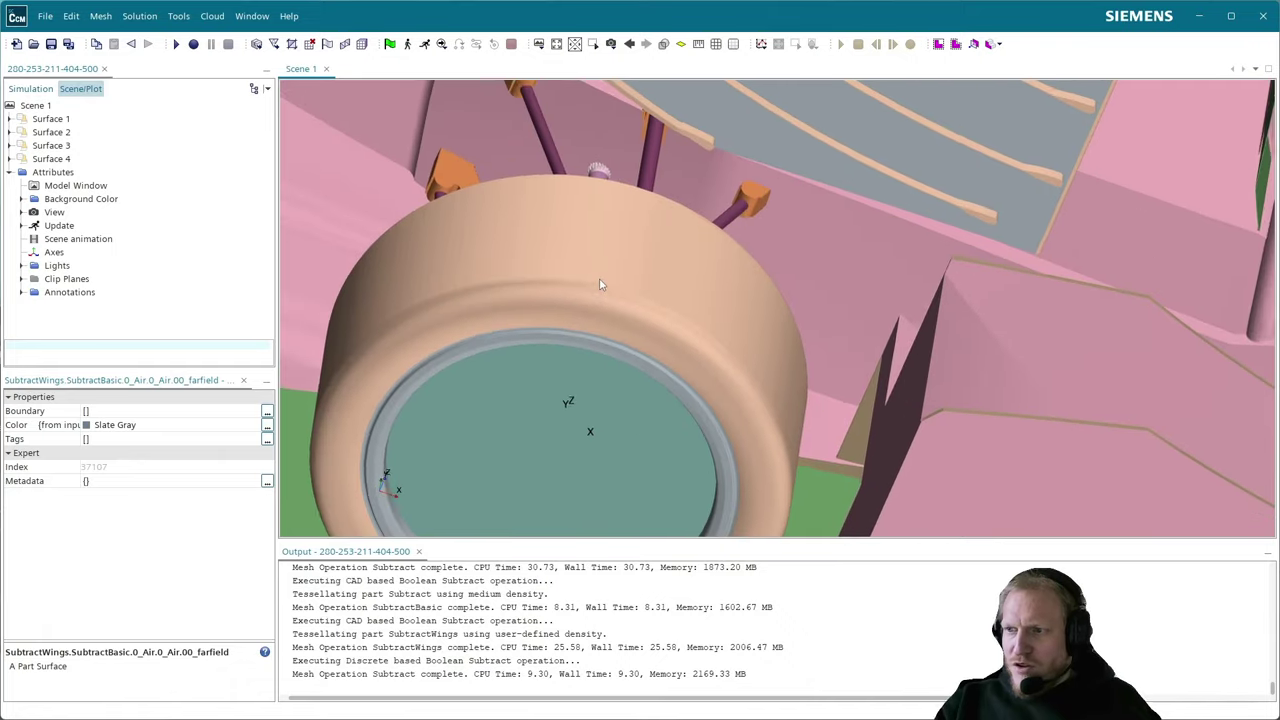
pyautogui.scroll(2, 651, 214)
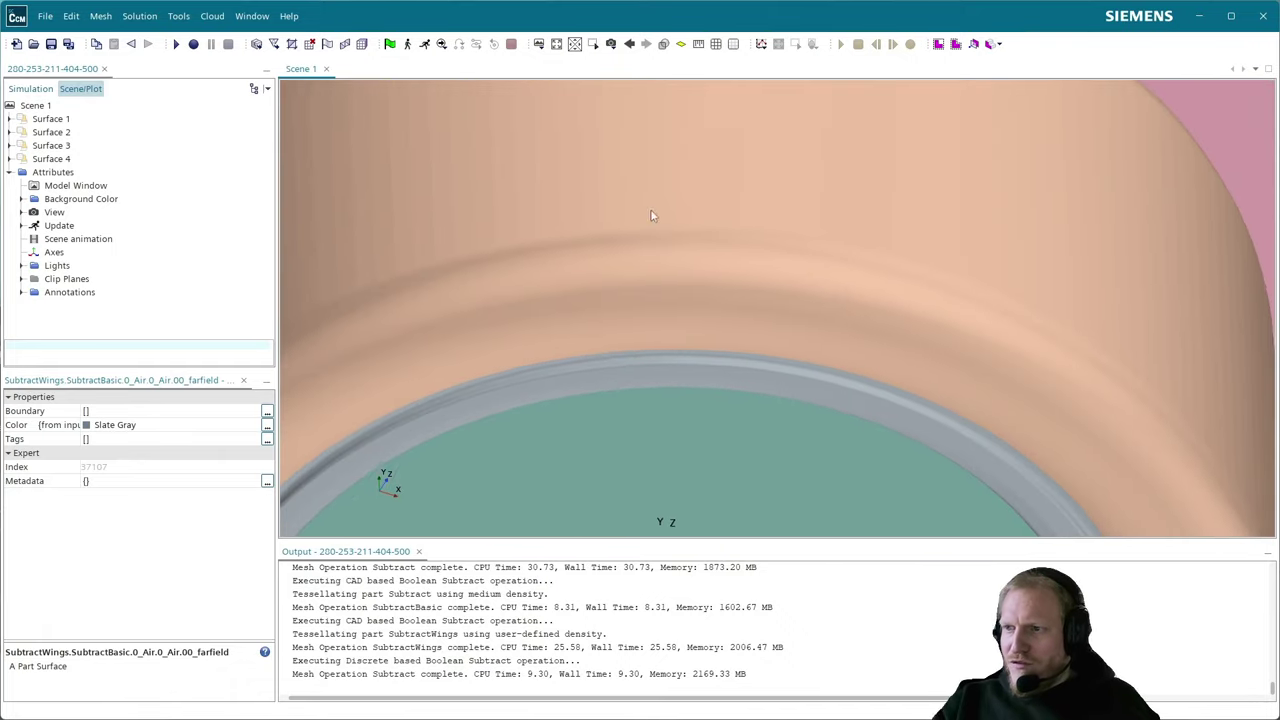
pyautogui.moveTo(651, 214); pyautogui.dragTo(510, 209, button='middle')
pyautogui.scroll(-5, 906, 343)
pyautogui.scroll(-3, 601, 223)
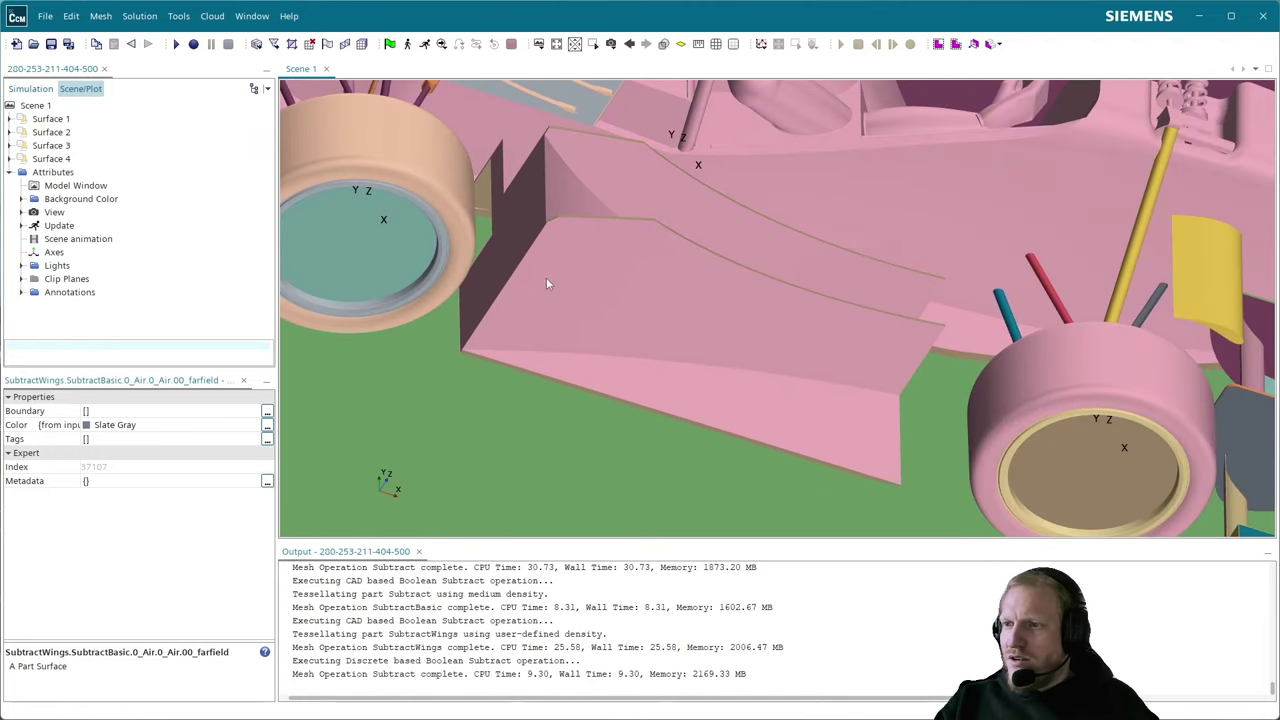
pyautogui.scroll(-2, 546, 277)
pyautogui.moveTo(930, 364); pyautogui.dragTo(712, 334, button='middle')
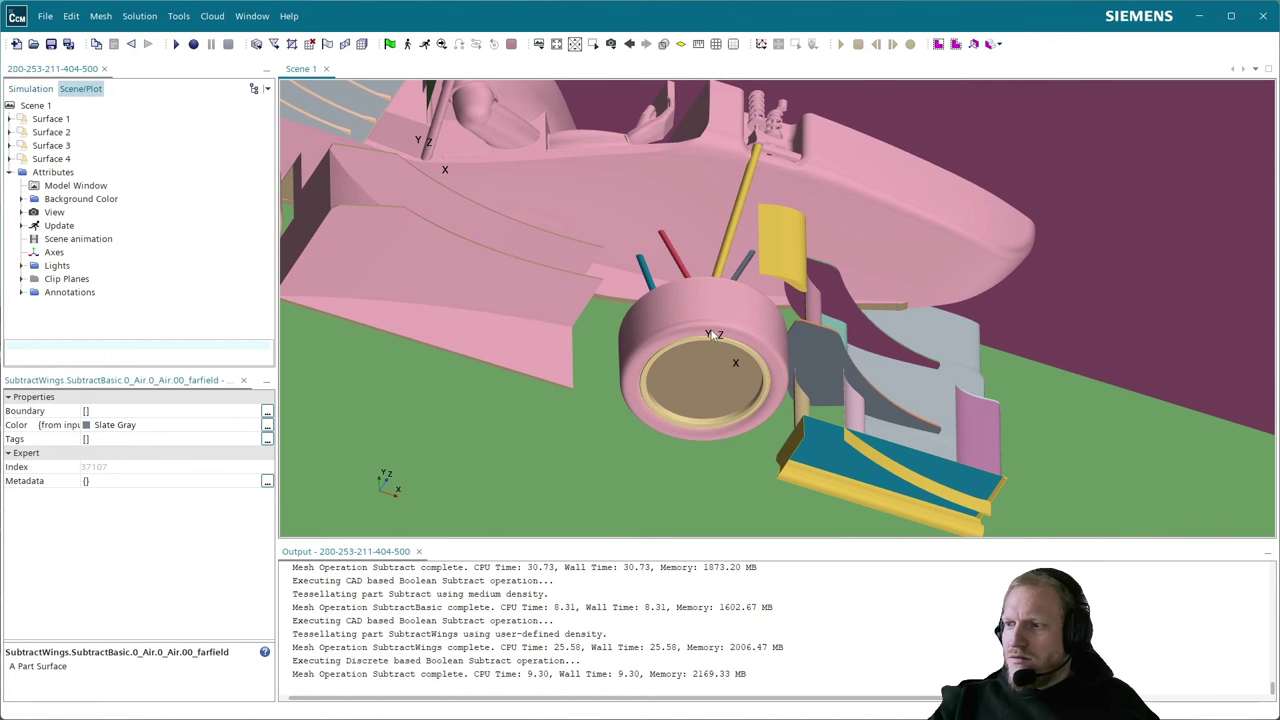
pyautogui.moveTo(526, 279); pyautogui.dragTo(608, 296, button='middle')
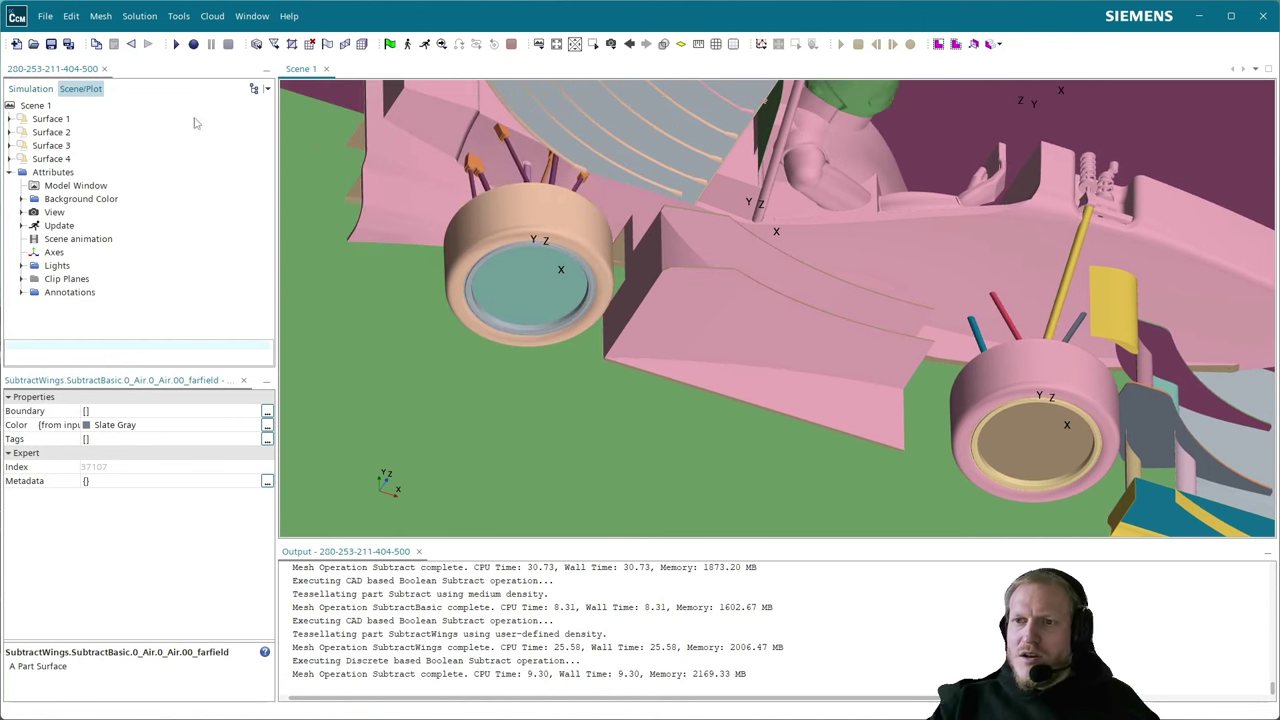
# - Return to the simulation tree, bring the whole car into view and save the simulation
pyautogui.click(30, 89)
pyautogui.scroll(-3, 150, 260)
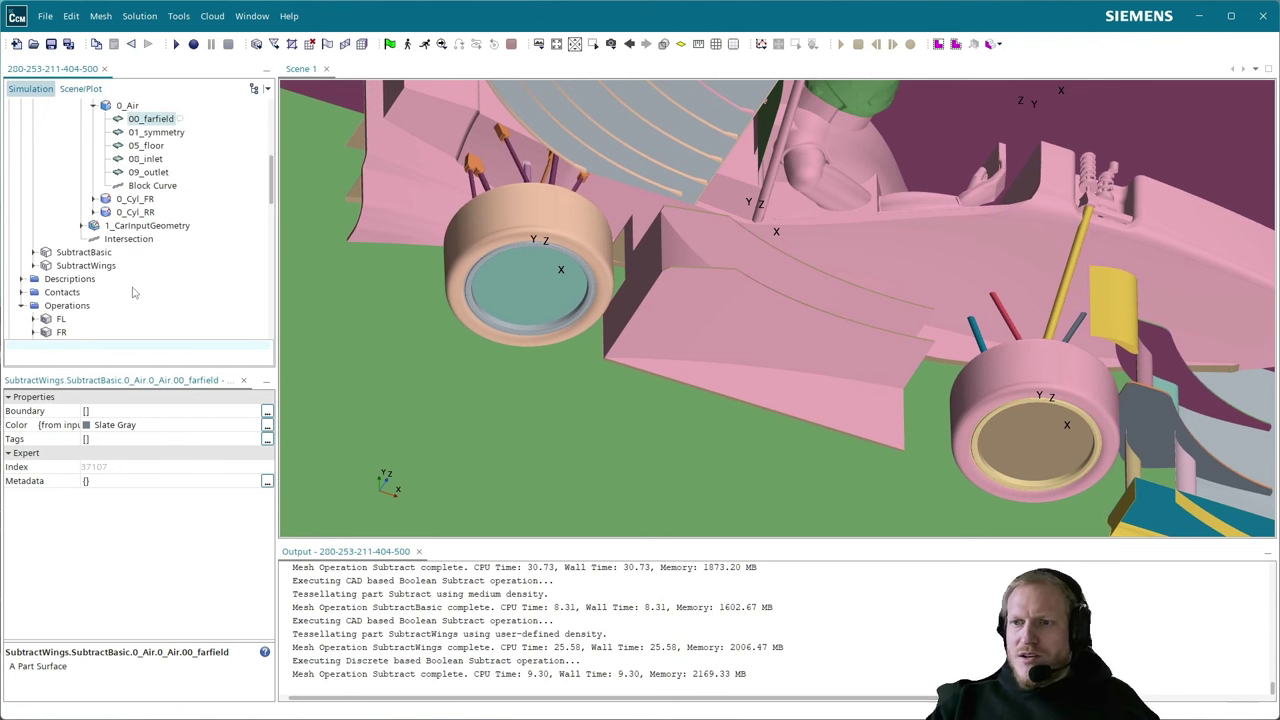
pyautogui.scroll(5, 133, 292)
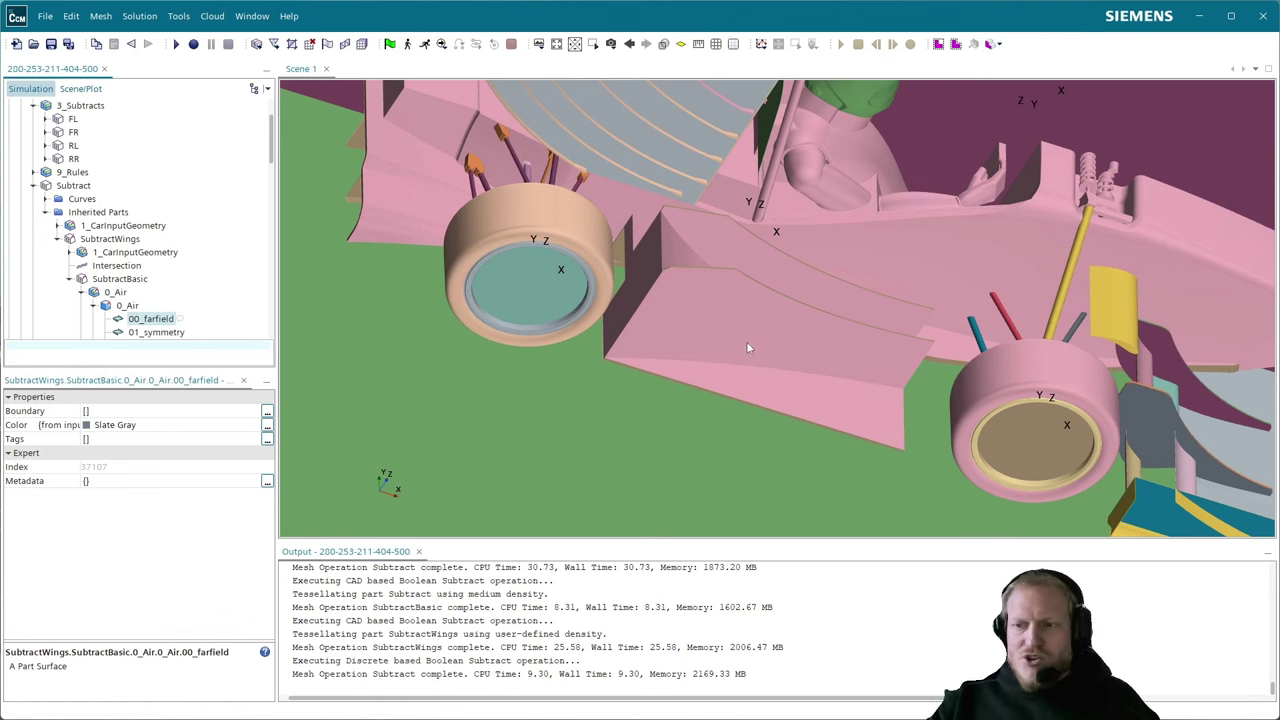
pyautogui.scroll(-3, 750, 322)
pyautogui.moveTo(750, 322); pyautogui.dragTo(658, 333, button='middle')
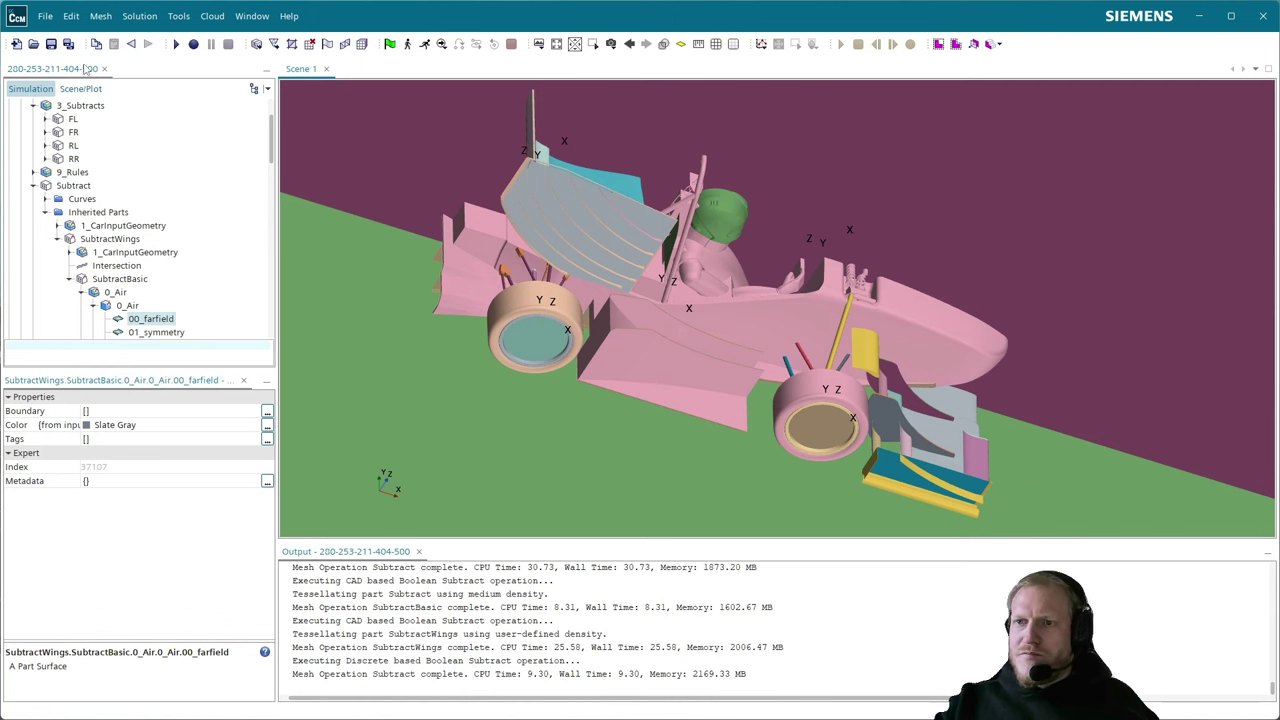
pyautogui.click(51, 45)
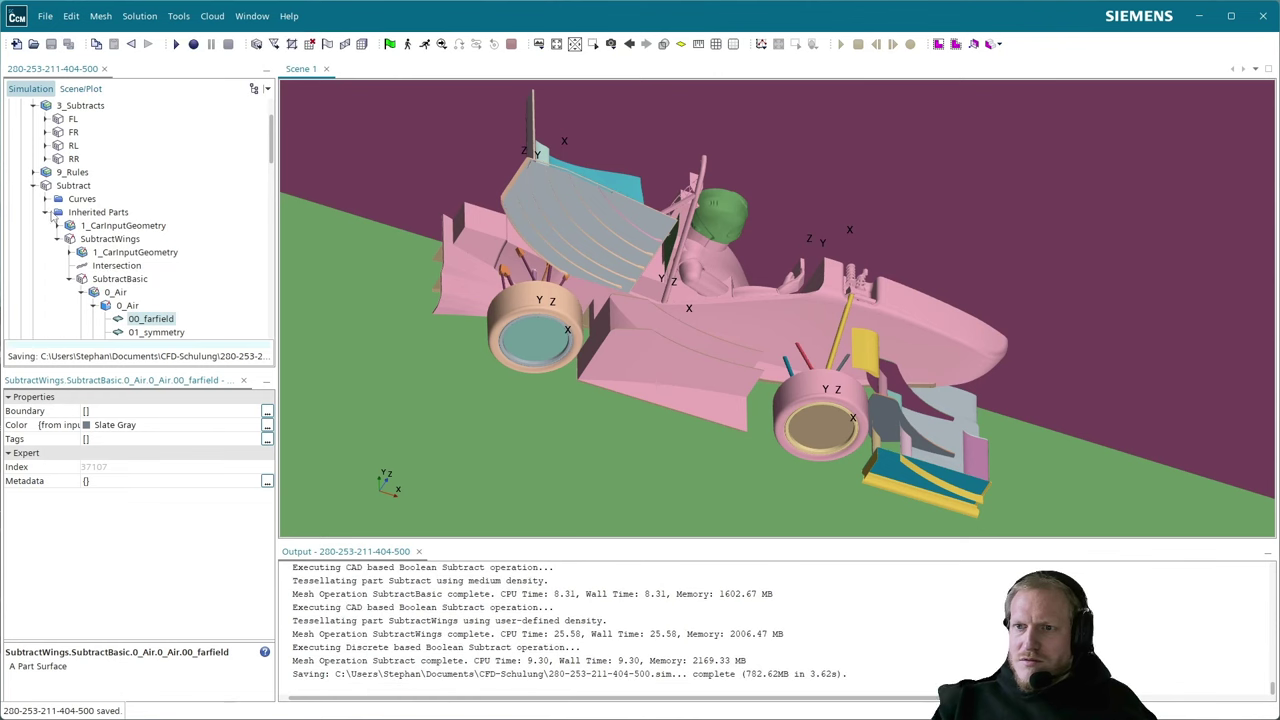
# - Move the Subtract, SubtractBasic and SubtractWings parts into the 3_Subtracts composite part
pyautogui.scroll(2, 32, 190)
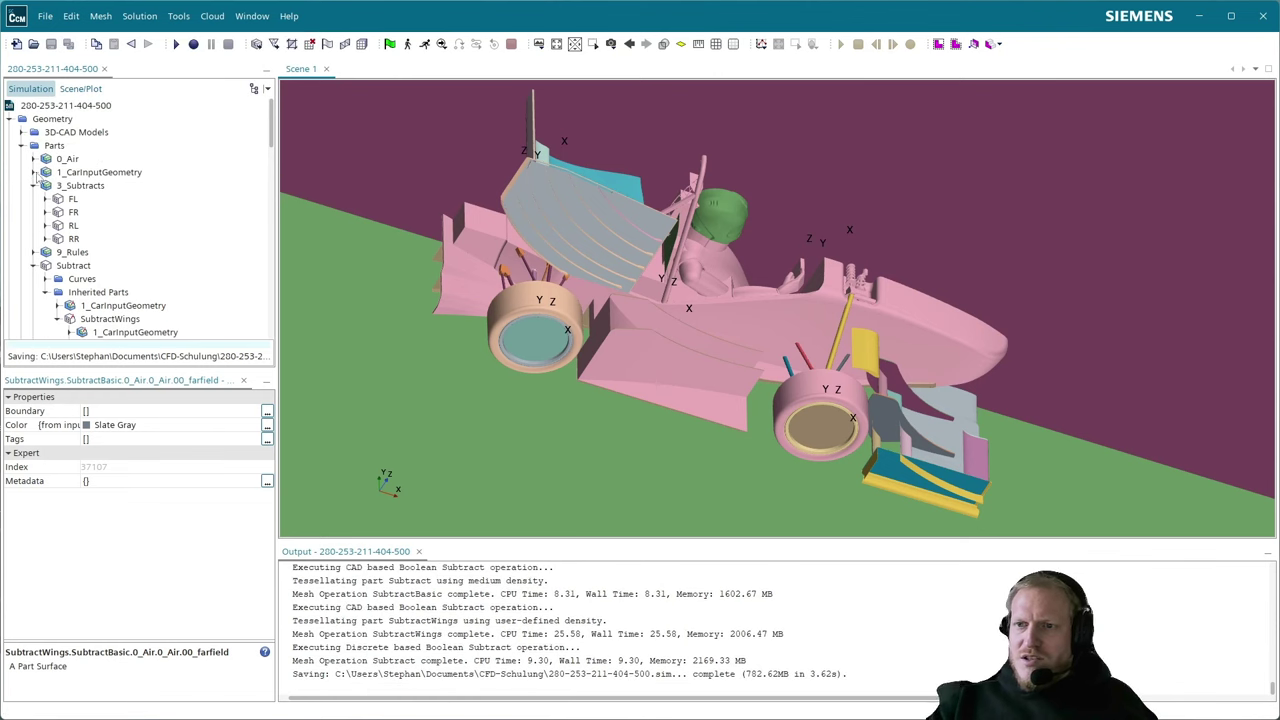
pyautogui.click(35, 265)
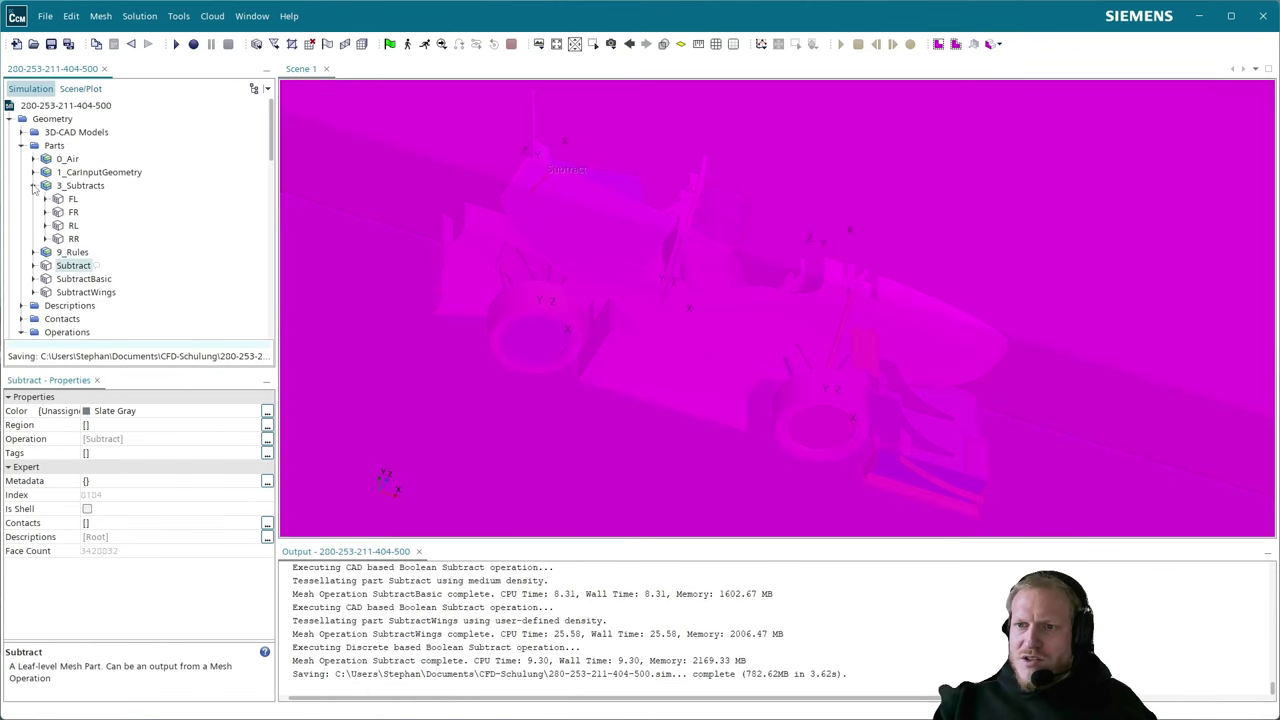
pyautogui.keyDown('shift'); pyautogui.click(86, 292); pyautogui.keyUp('shift')
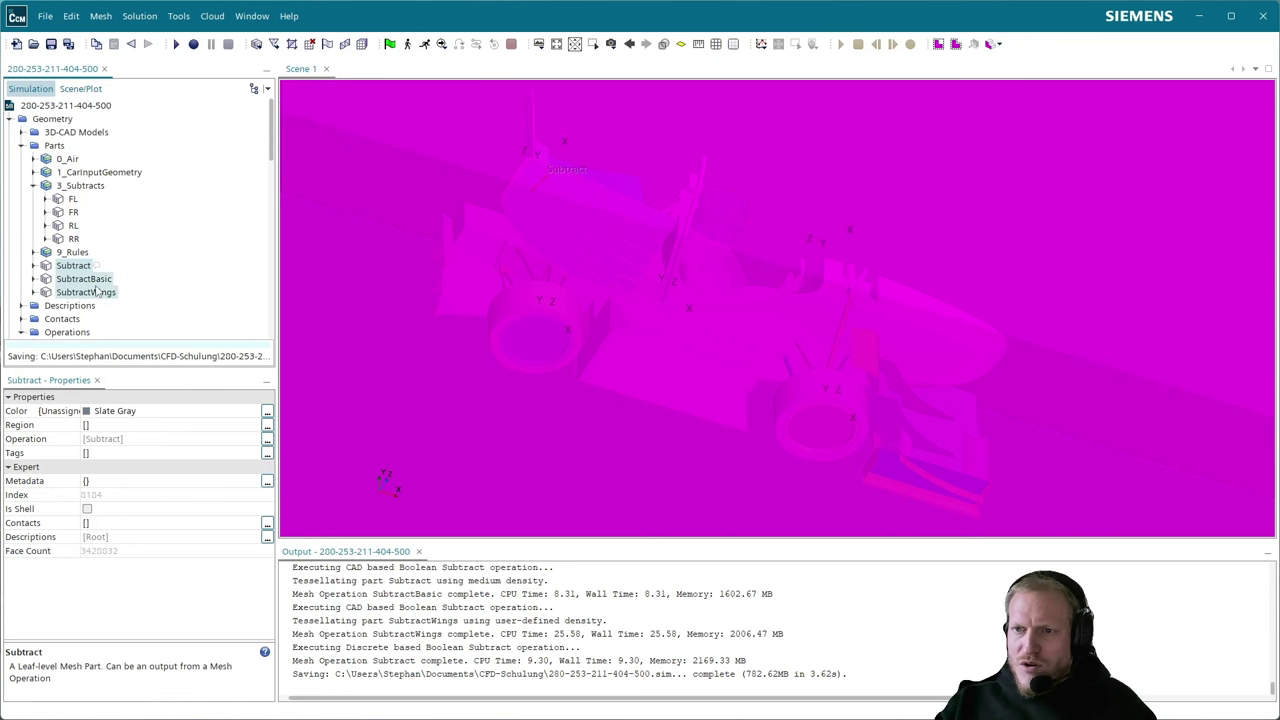
pyautogui.moveTo(74, 265); pyautogui.dragTo(101, 204)
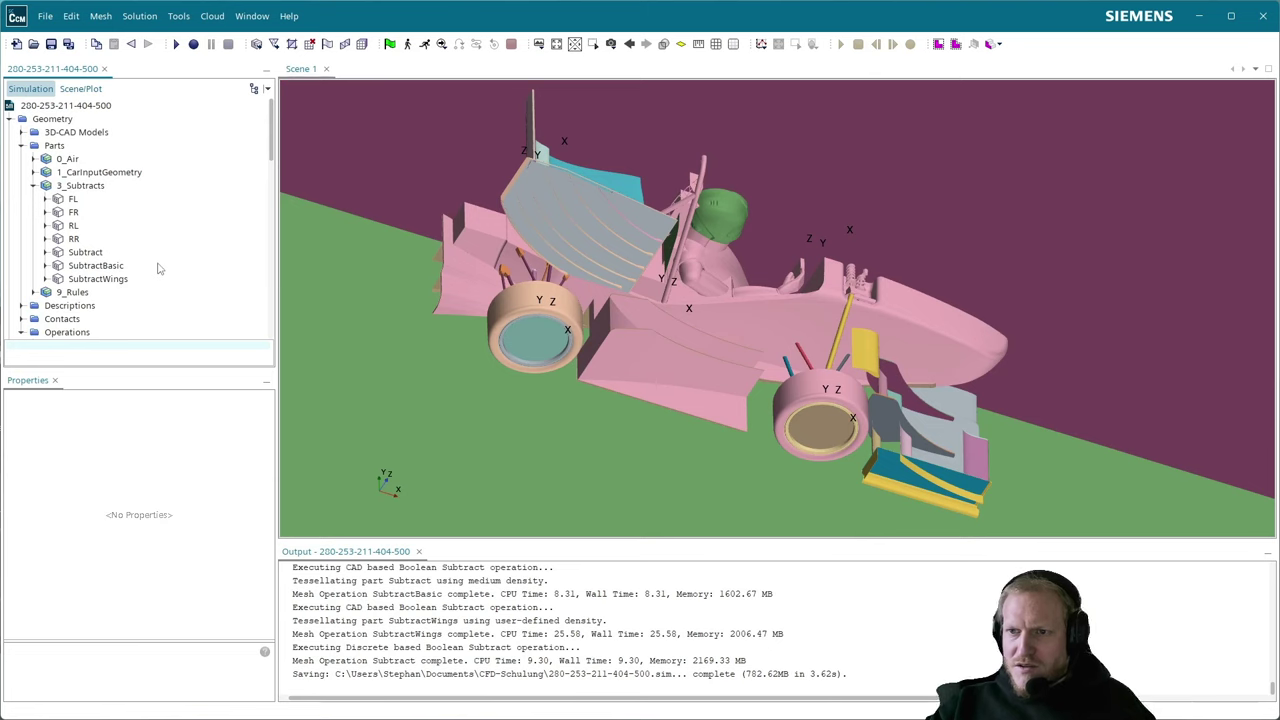
# - Create a new physics continuum in the simulation
pyautogui.scroll(-3, 110, 297)
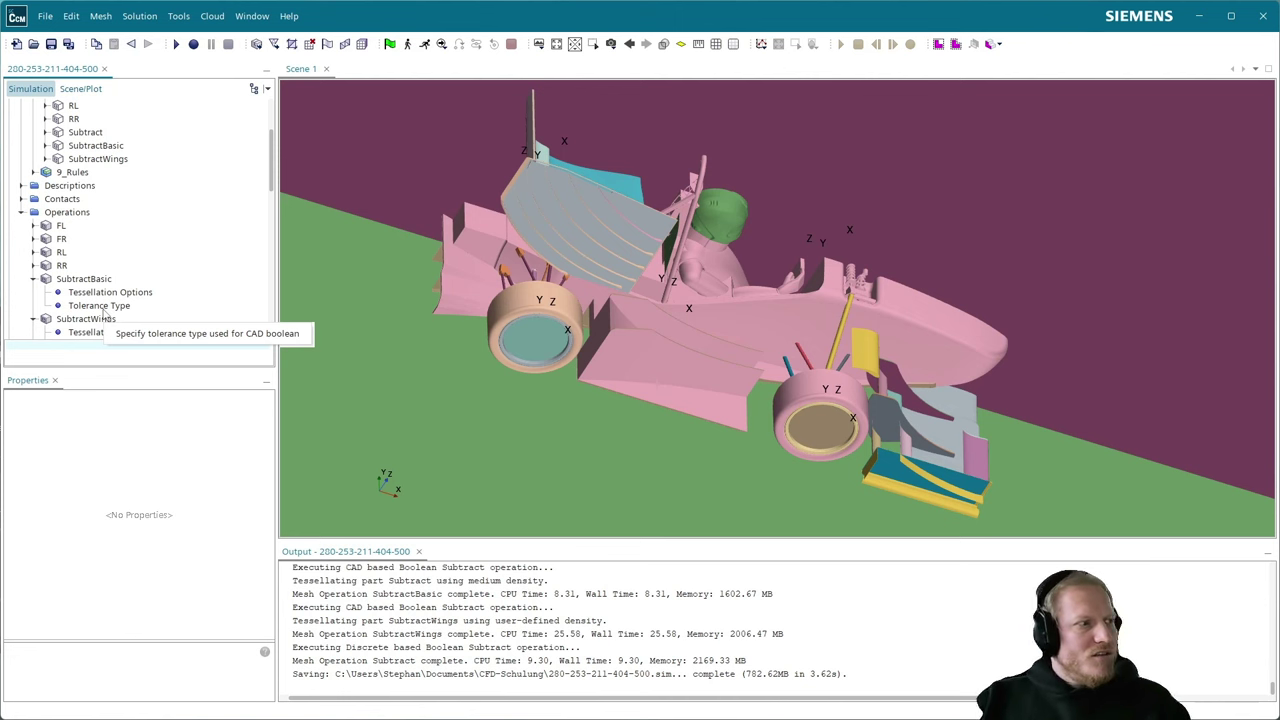
pyautogui.scroll(-3, 135, 252)
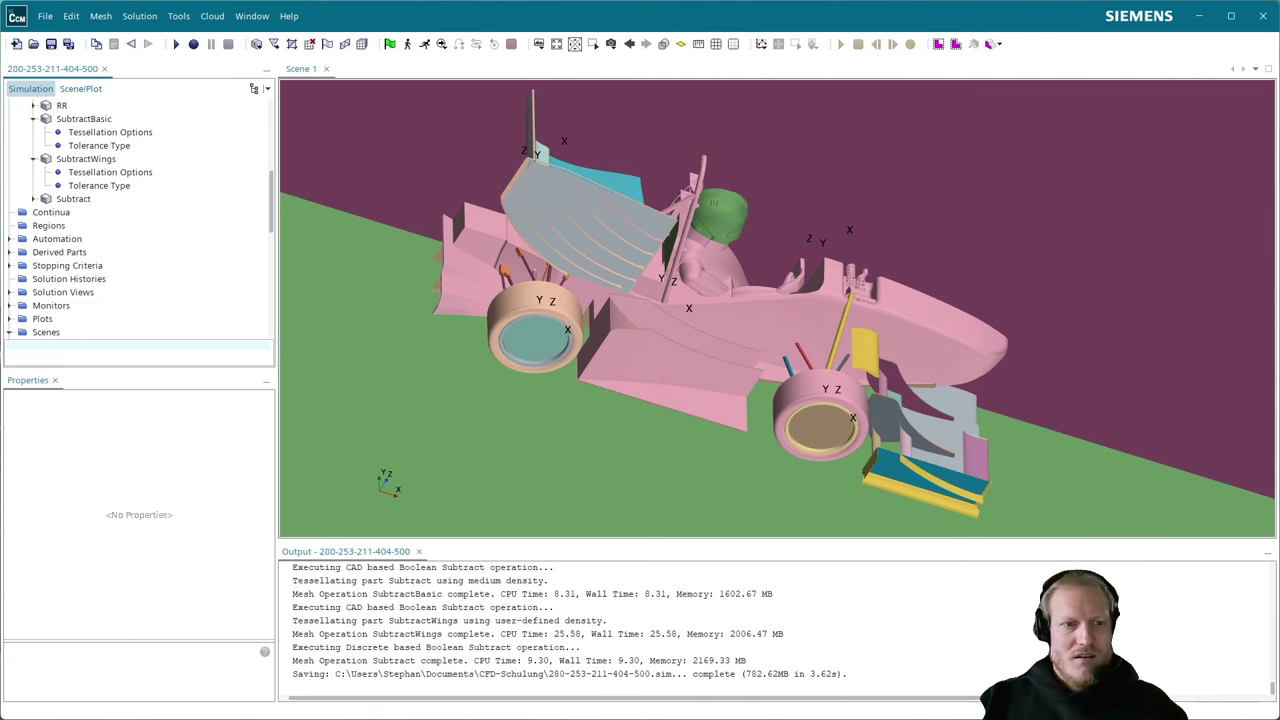
pyautogui.rightClick(59, 213)
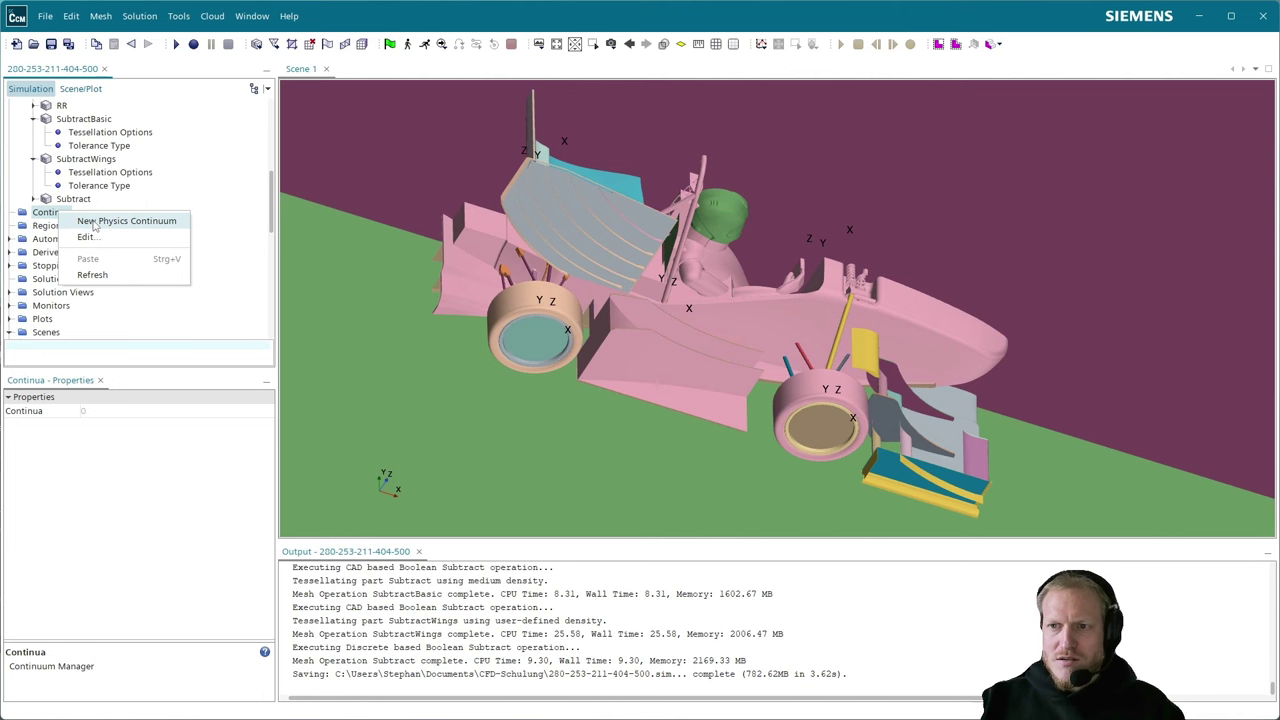
pyautogui.click(166, 198)
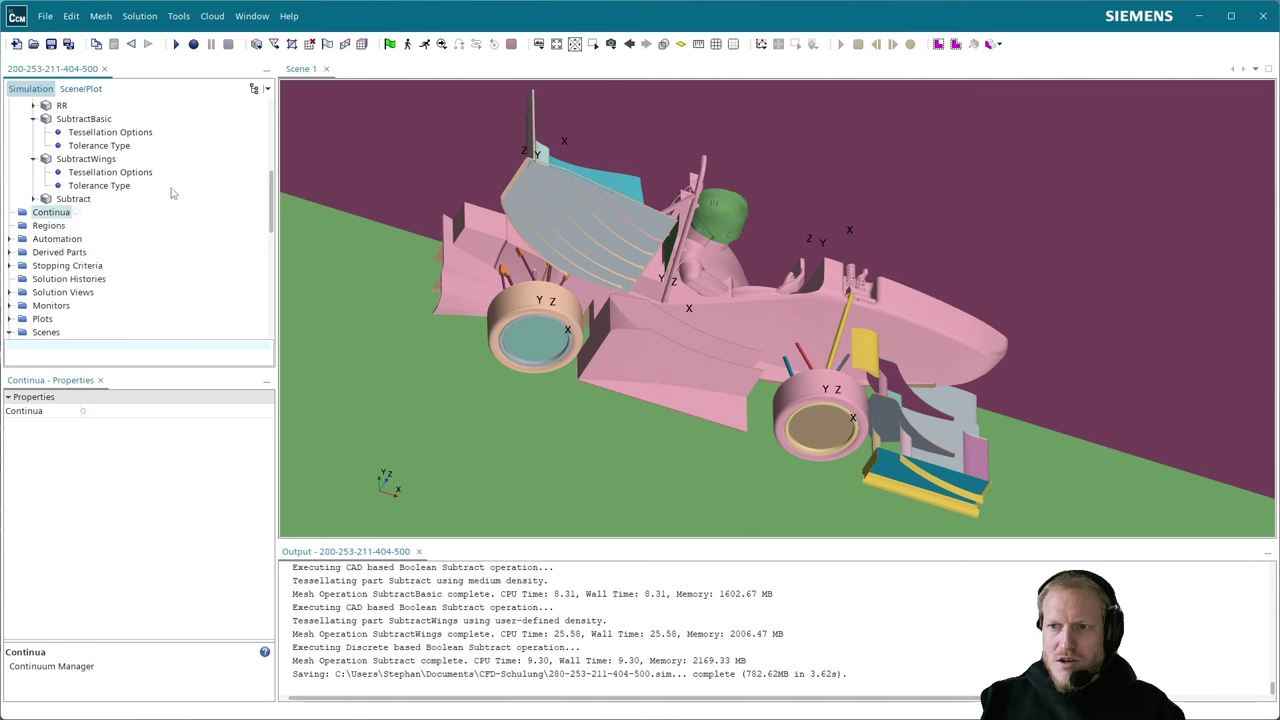
pyautogui.rightClick(57, 215)
pyautogui.click(105, 224)
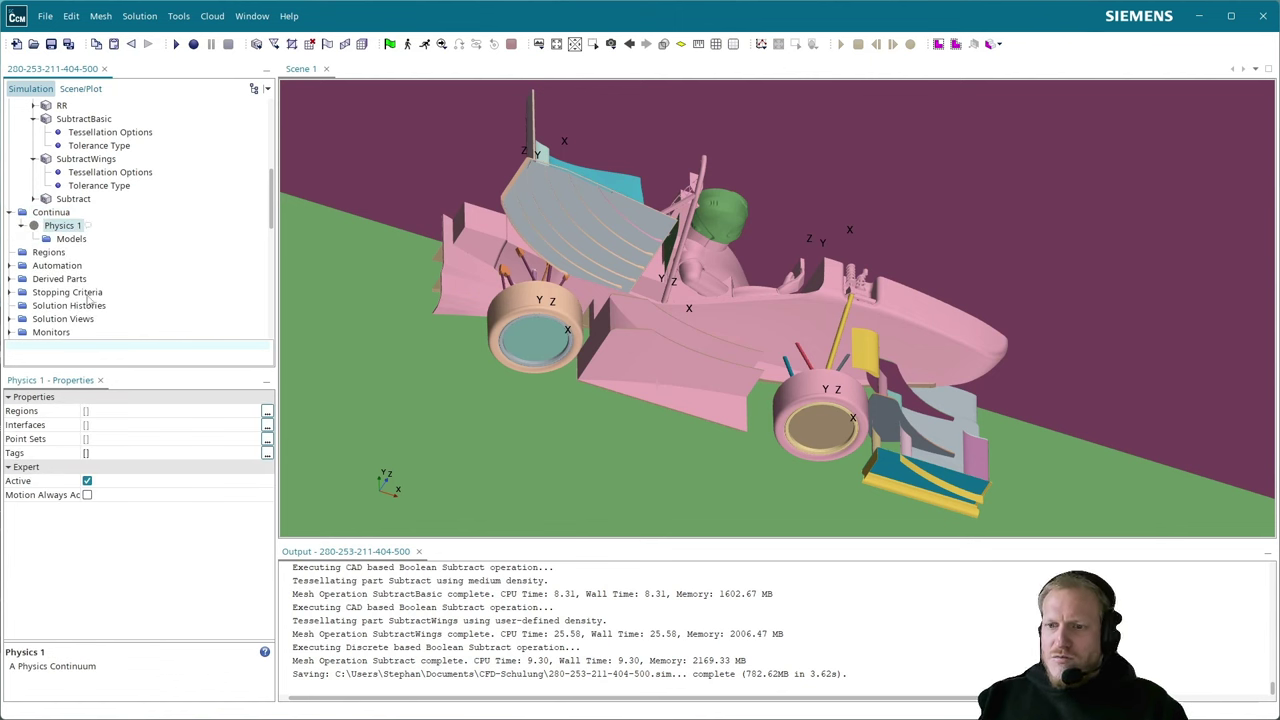
# - Open the model selection of Physics 1 and enable the Three Dimensional, Gas and Steady models
pyautogui.doubleClick(64, 226)
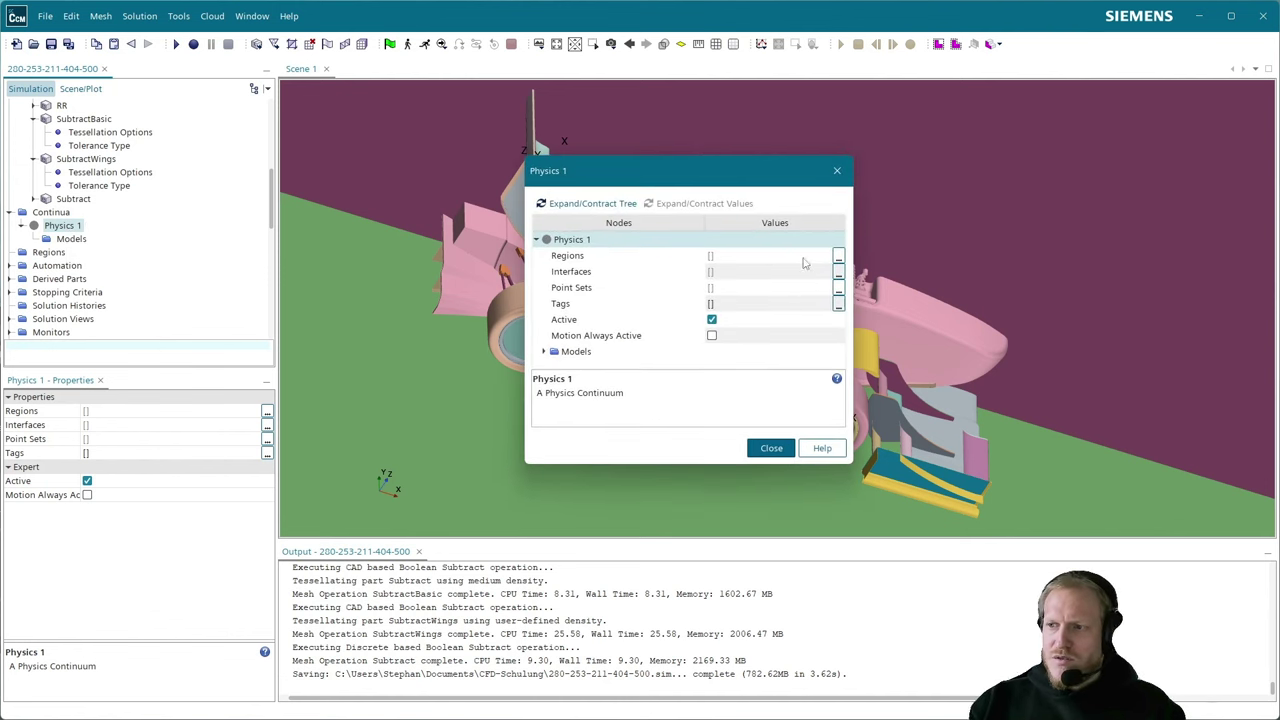
pyautogui.press('Escape')
pyautogui.click(72, 239)
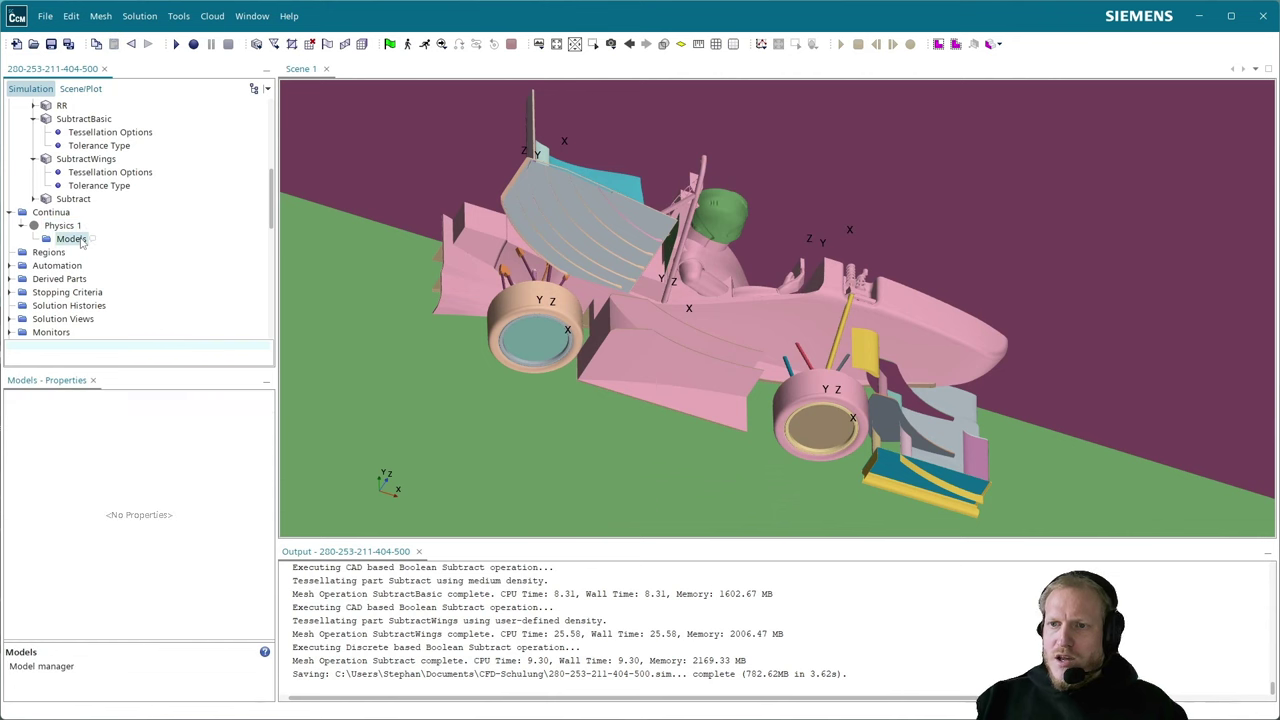
pyautogui.doubleClick(82, 242)
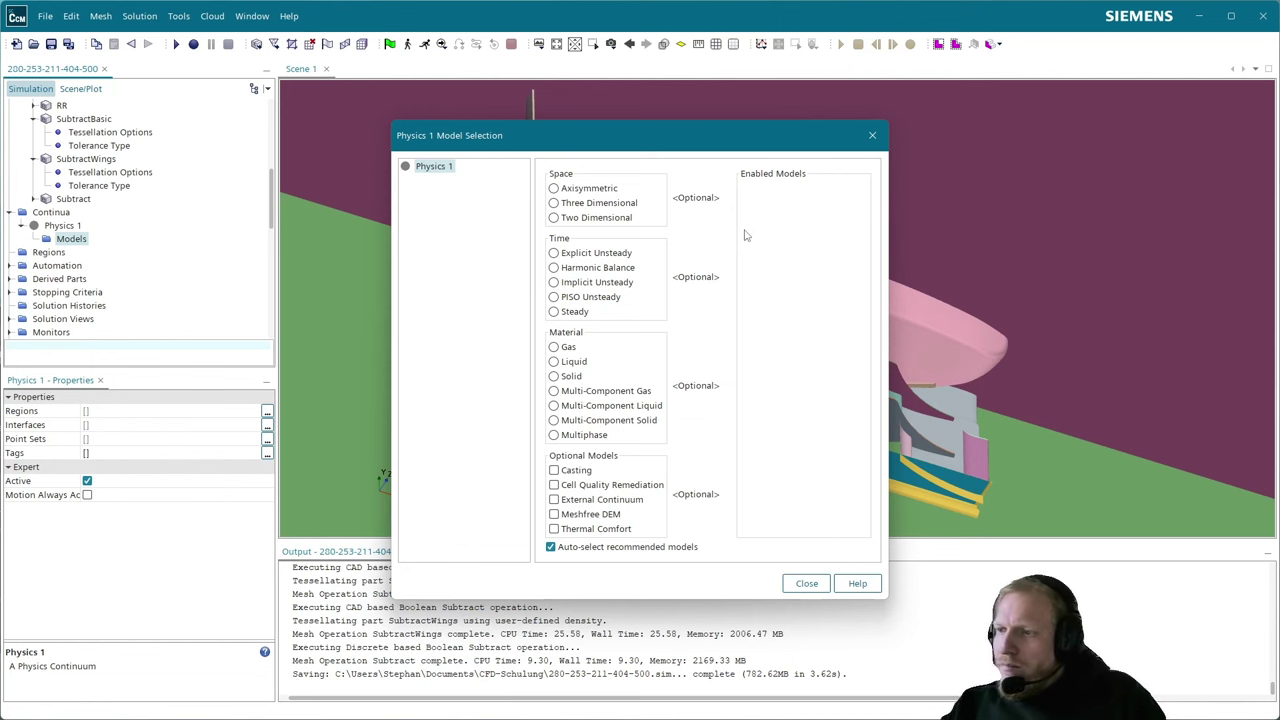
pyautogui.click(597, 203)
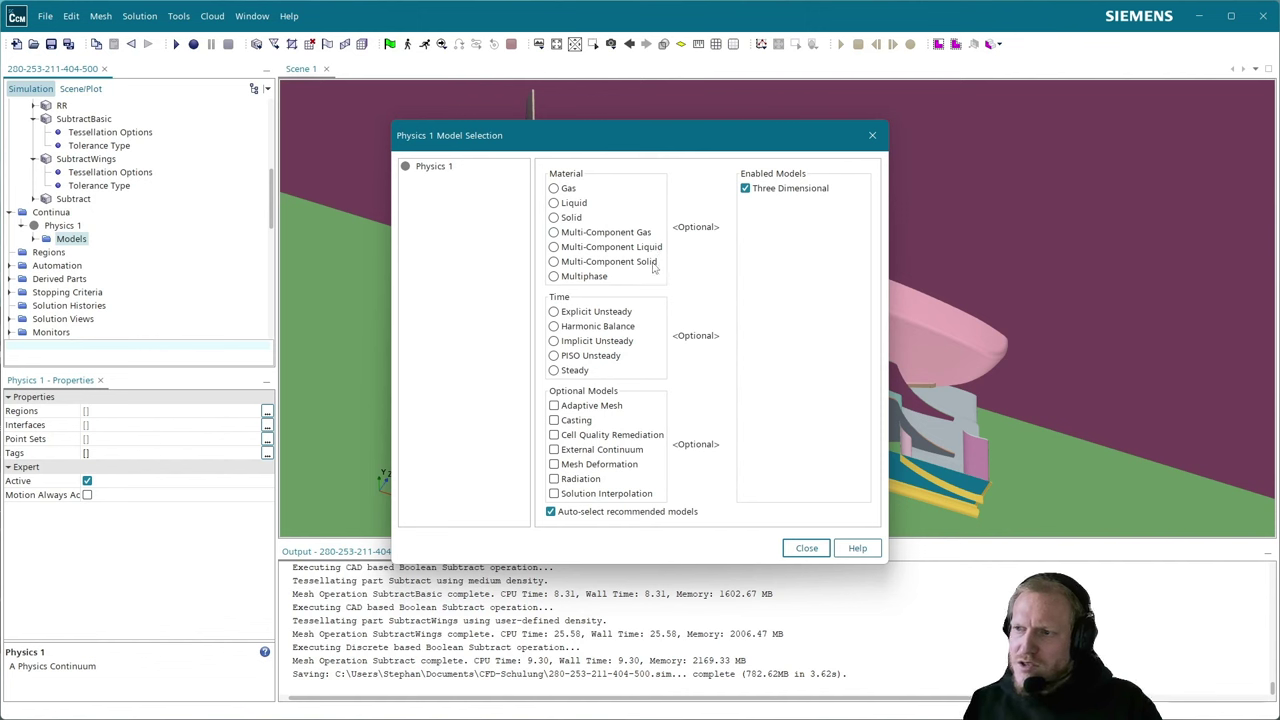
pyautogui.click(568, 189)
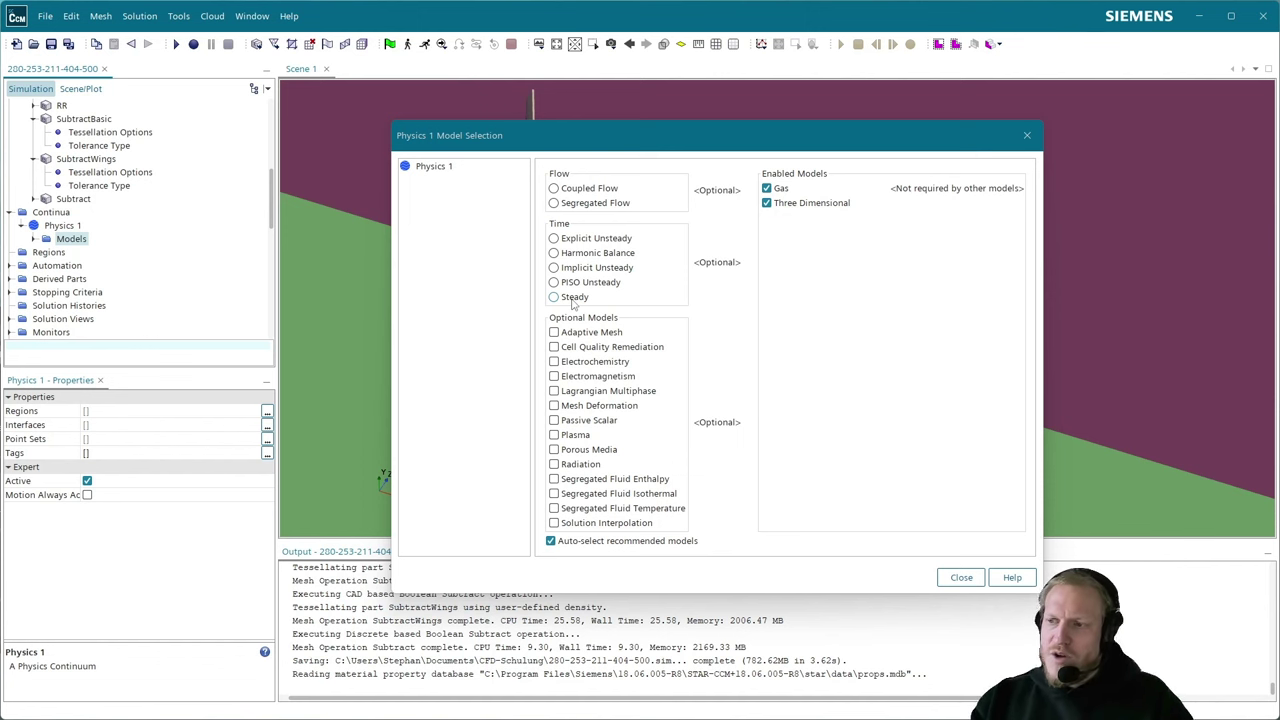
pyautogui.click(556, 297)
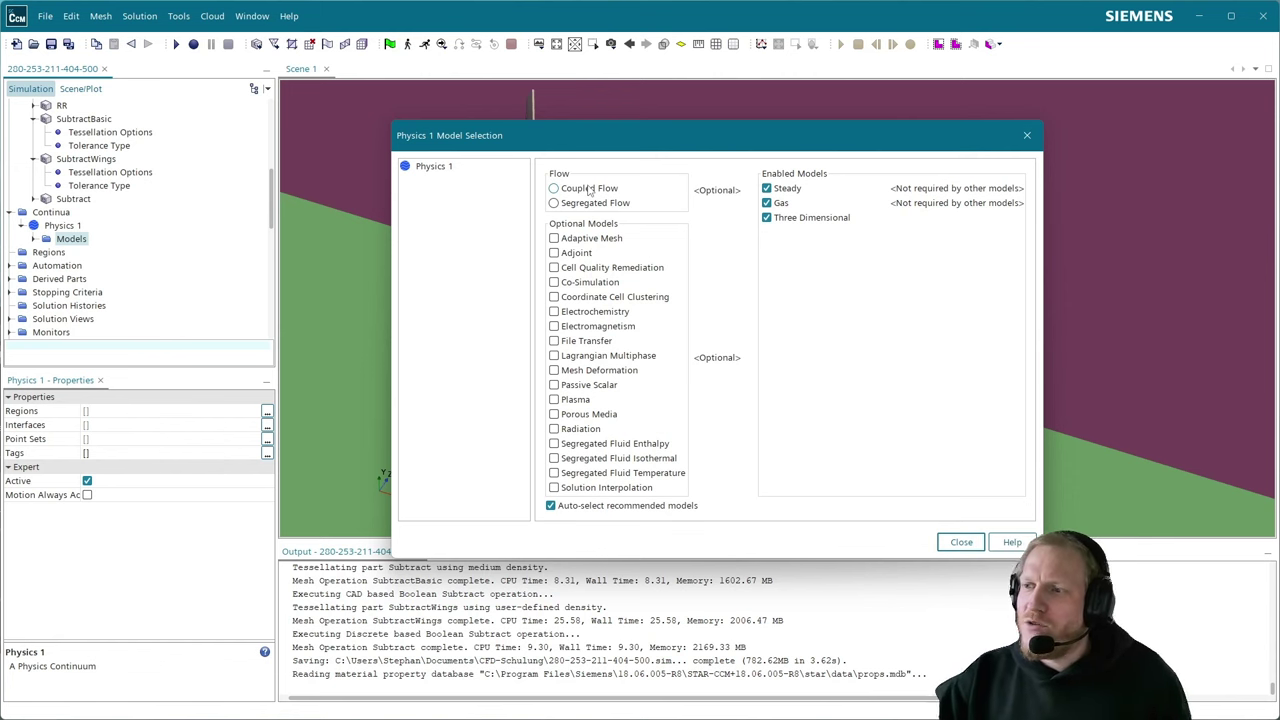
# - Enable Coupled Flow, Constant Density and the Turbulent viscous regime for Physics 1, and close the model selection
pyautogui.click(590, 188)
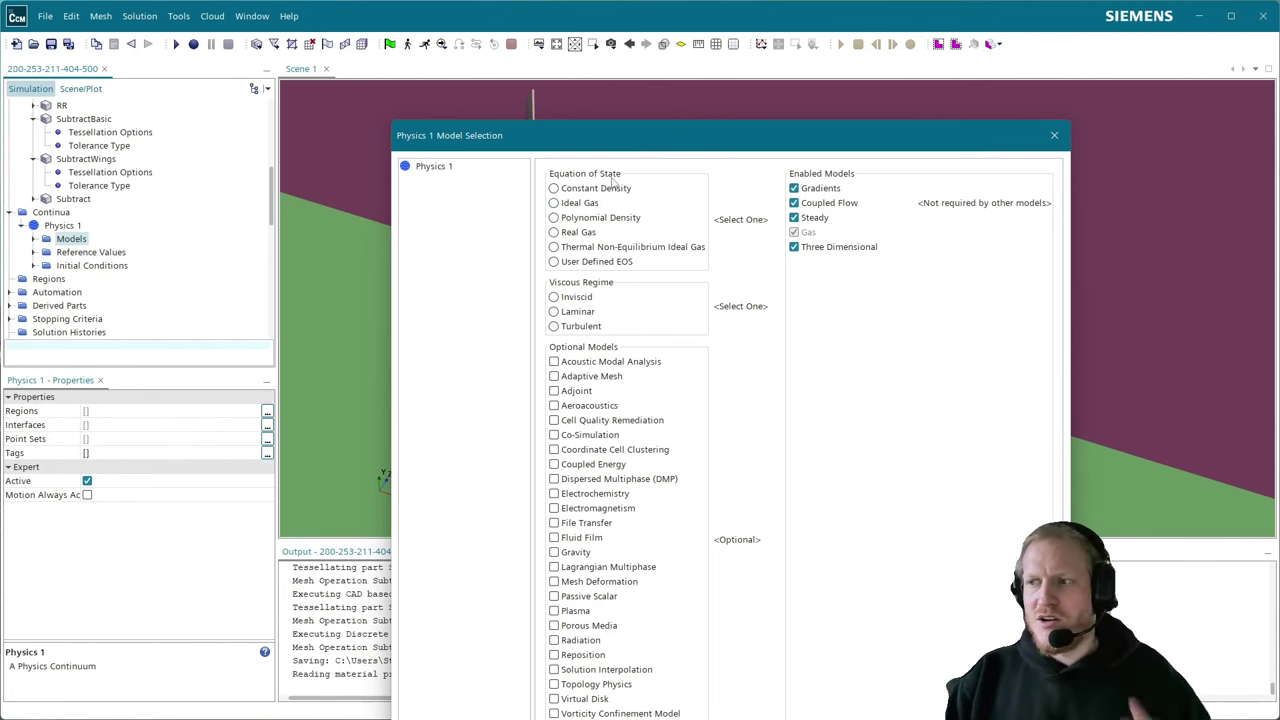
pyautogui.click(620, 192)
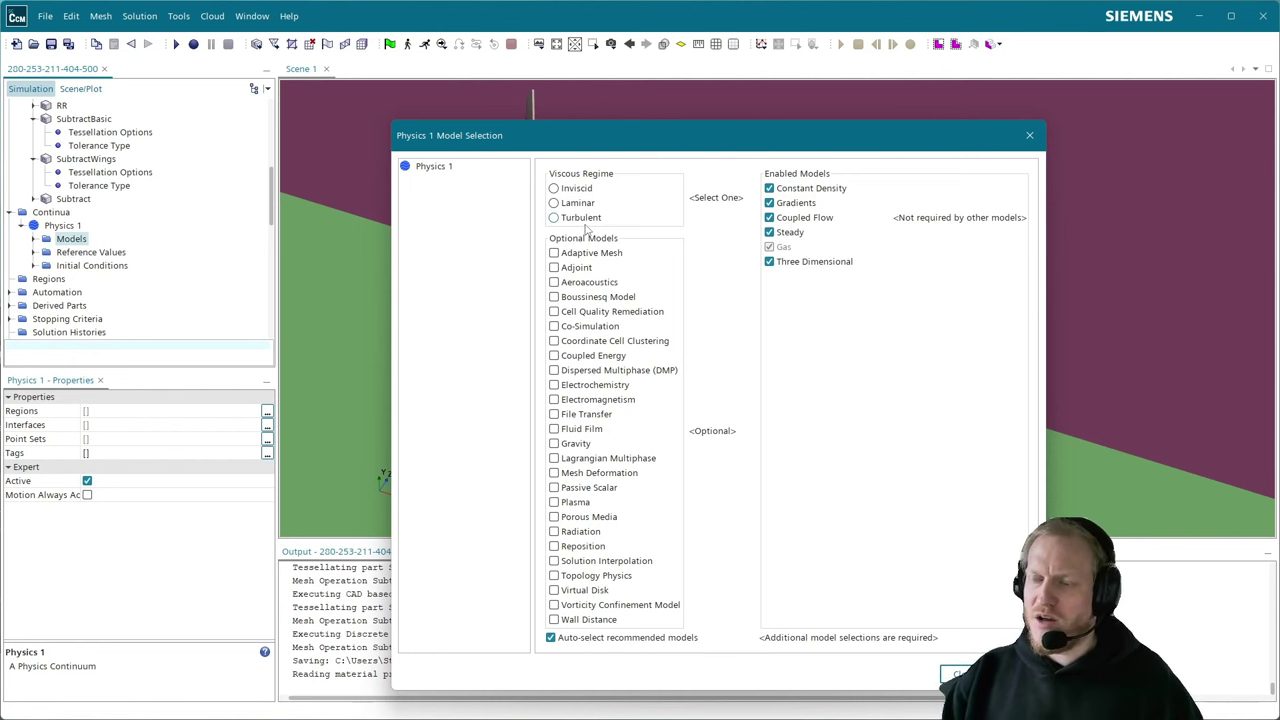
pyautogui.click(591, 220)
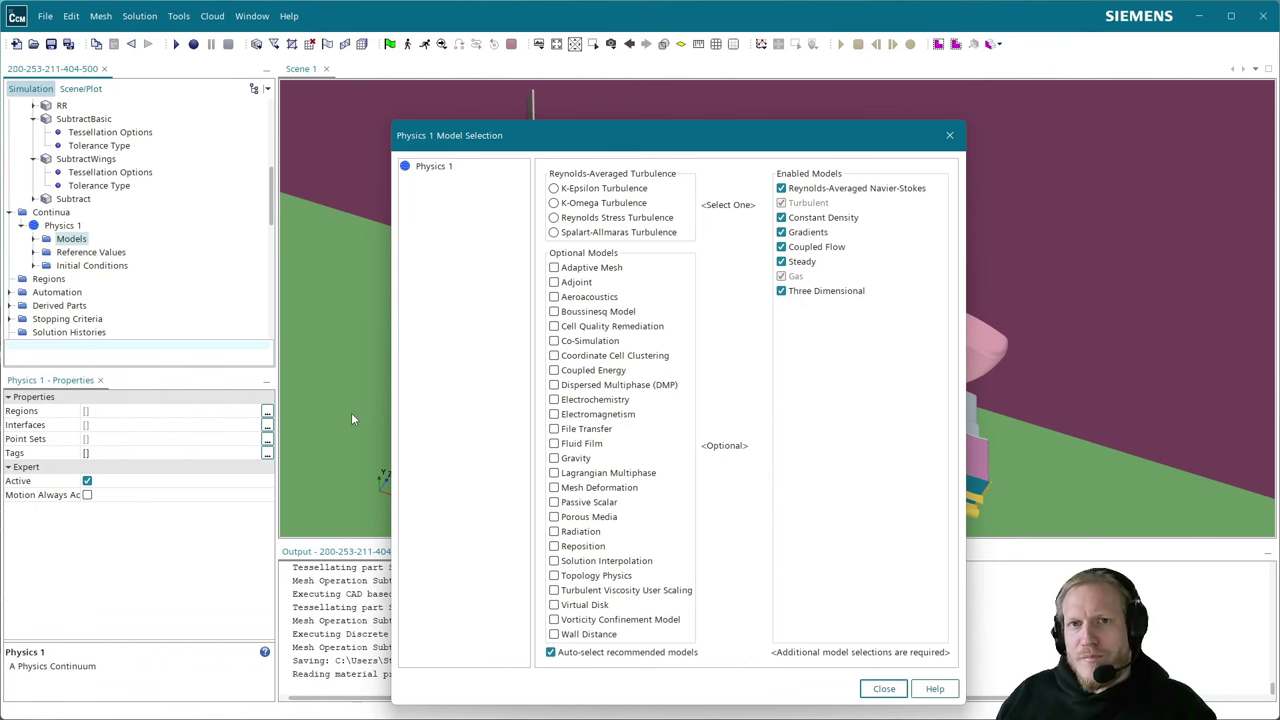
pyautogui.press('Escape')
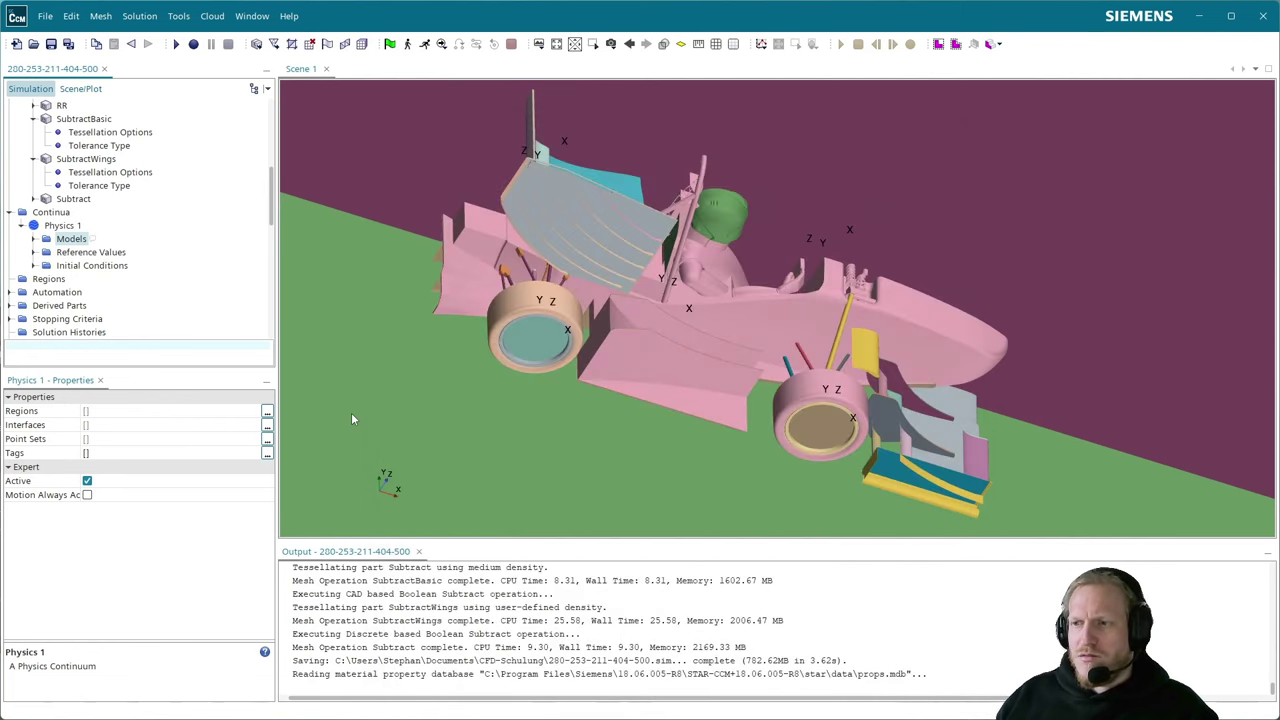
# - Reopen the Physics 1 model selection, choose K-Omega Turbulence and turn off the automatic selection of recommended models
pyautogui.click(34, 239)
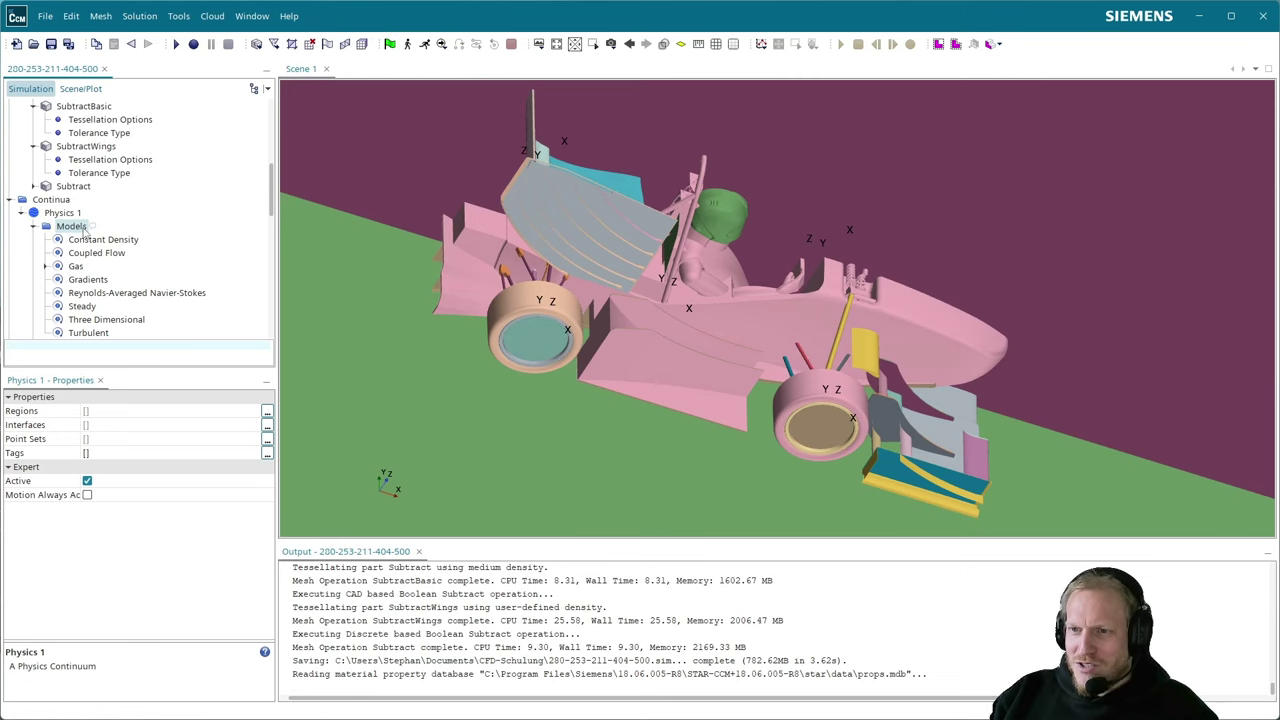
pyautogui.doubleClick(76, 226)
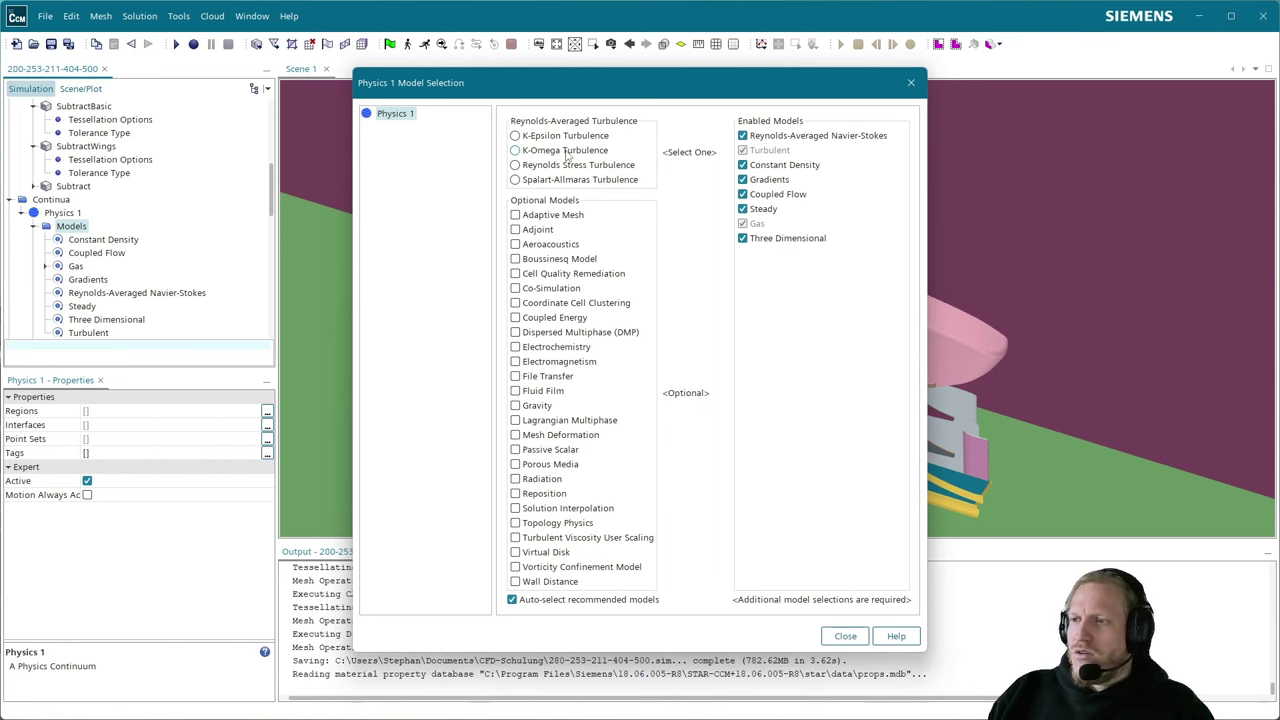
pyautogui.click(567, 152)
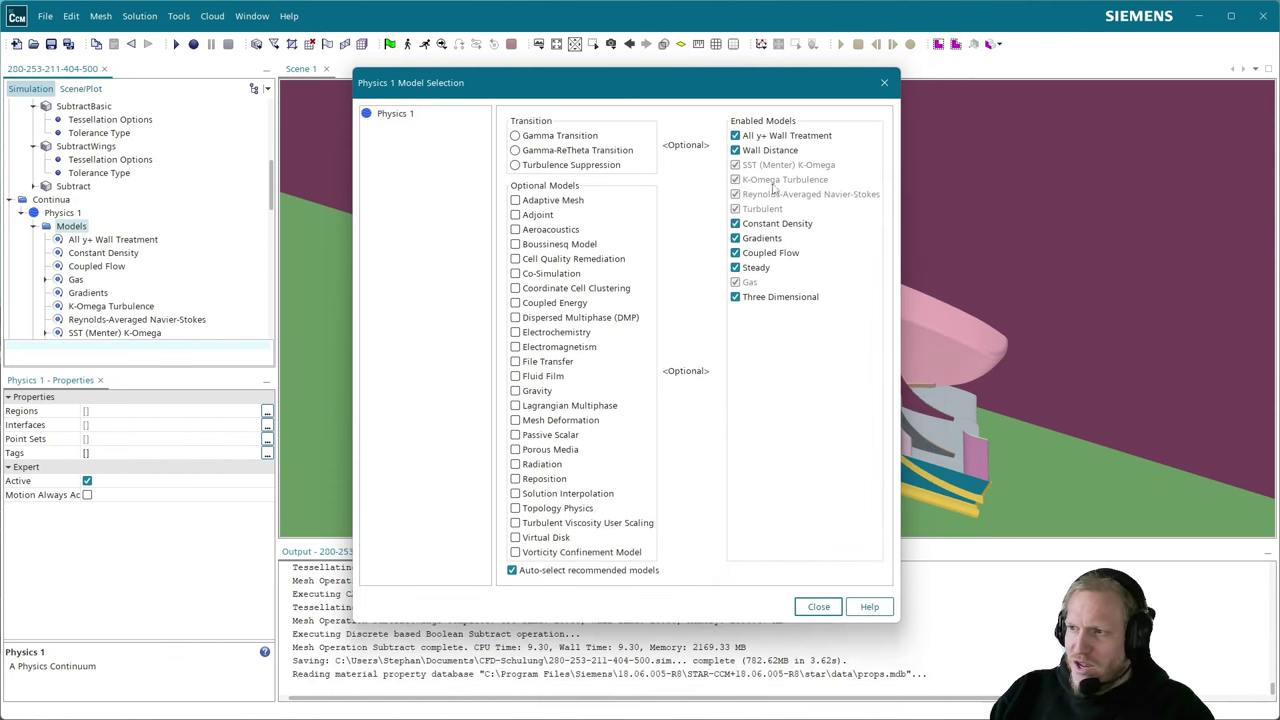
pyautogui.click(580, 571)
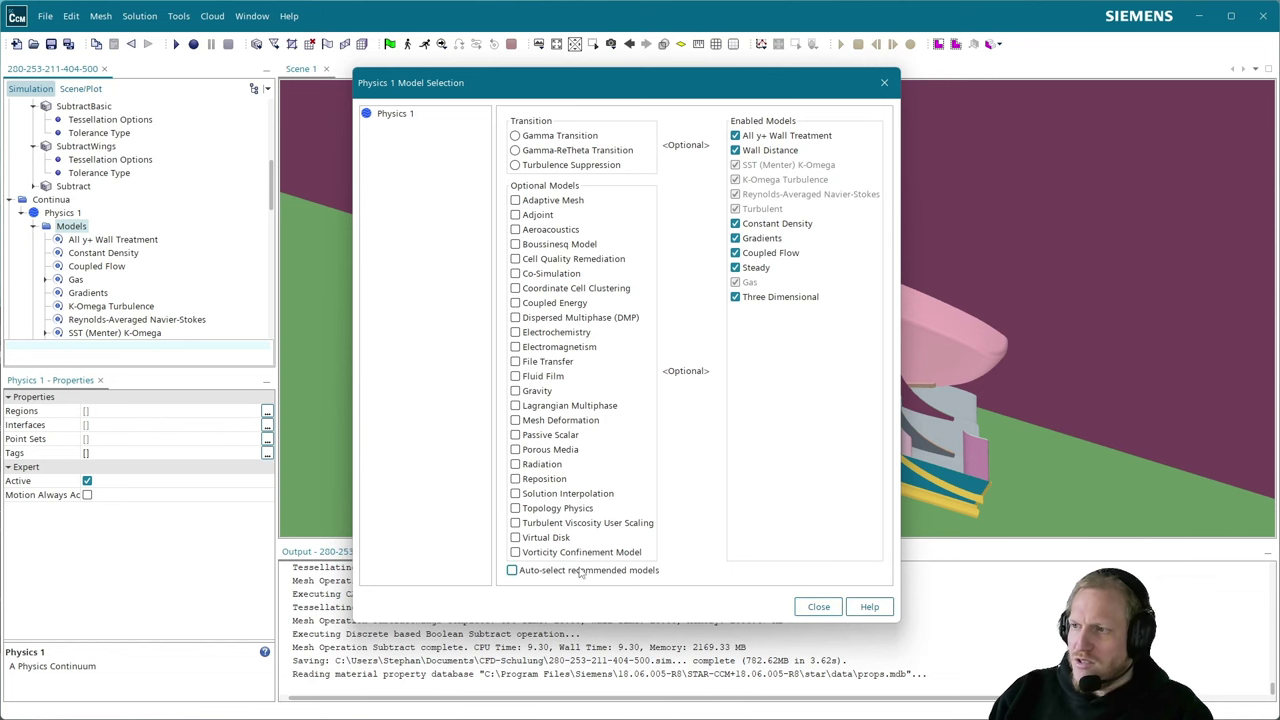
# - Clear the All y+ Wall Treatment, Wall Distance and SST (Menter) K-Omega models and reselect SST (Menter) K-Omega
pyautogui.click(815, 137)
pyautogui.click(796, 137)
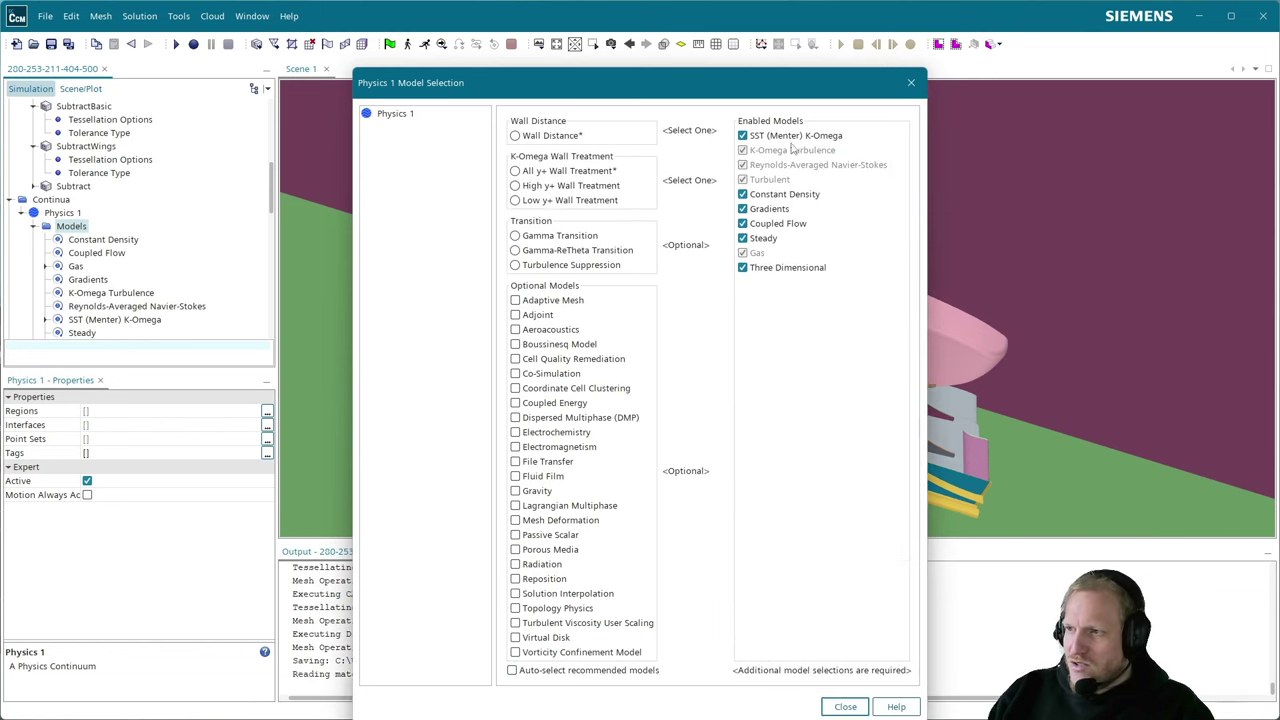
pyautogui.click(804, 138)
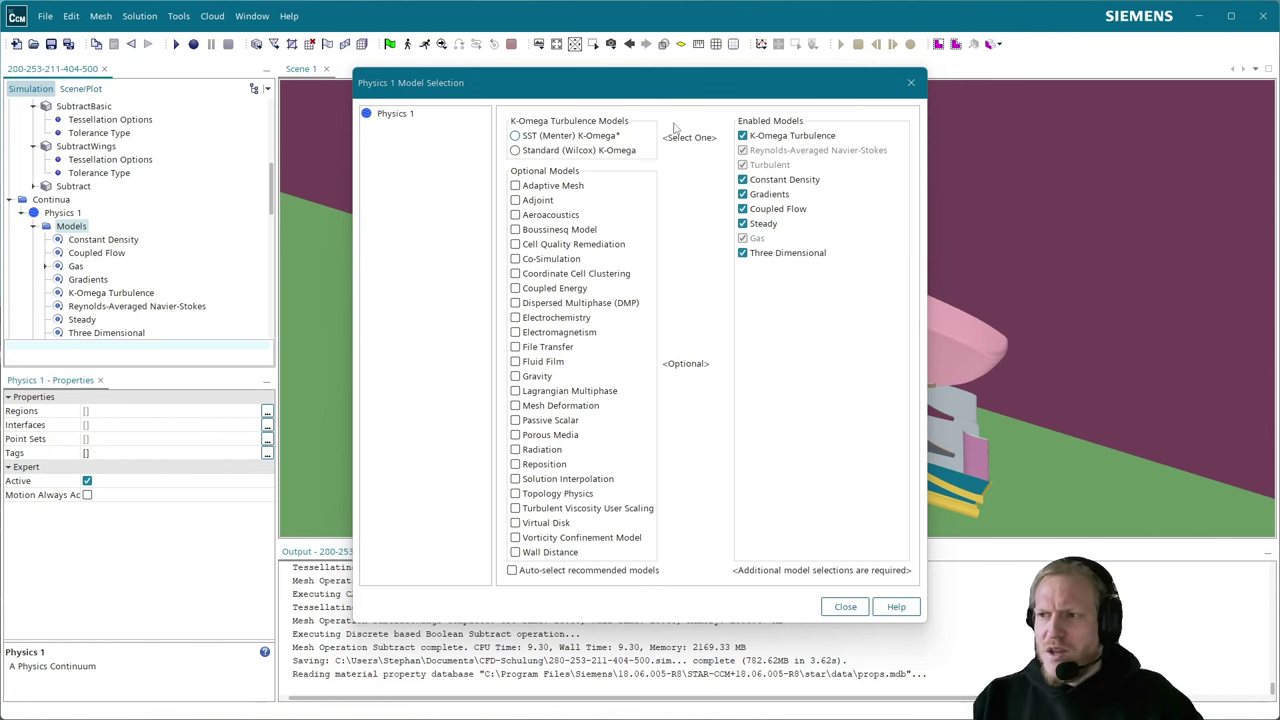
pyautogui.click(568, 136)
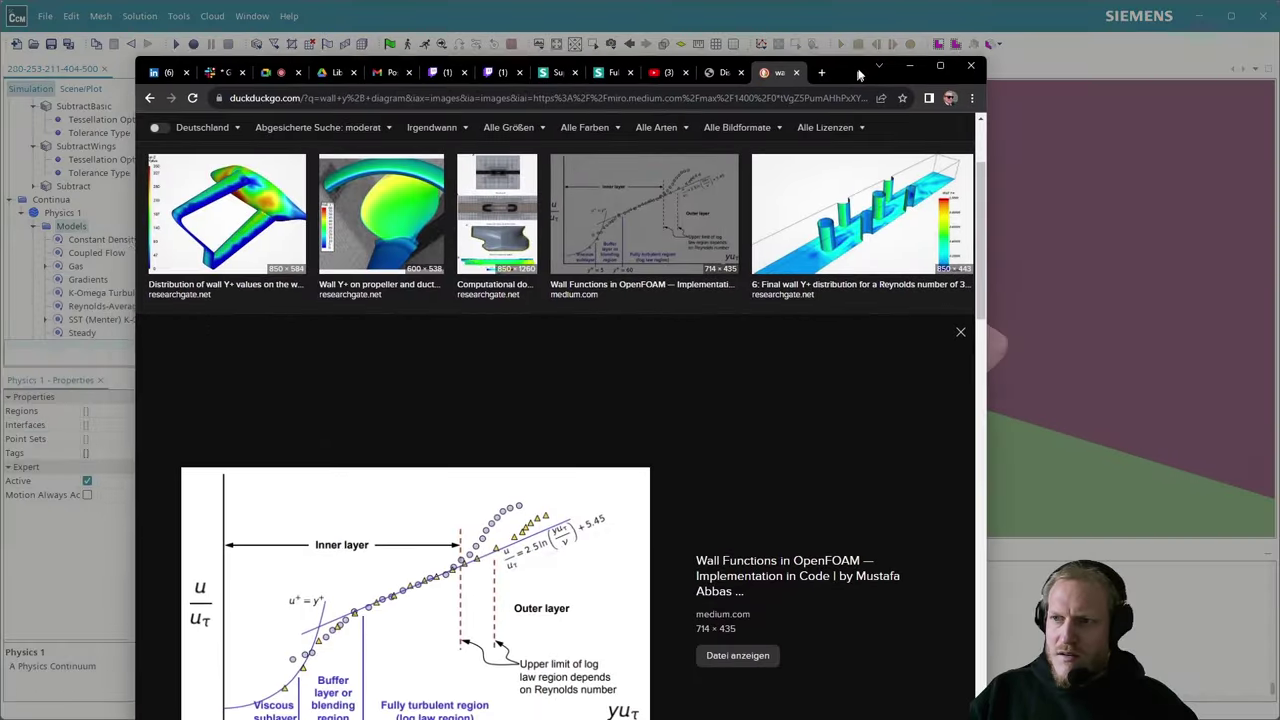
# - Open the wall y+ diagram as a separate image in the browser and examine it at 200% zoom
pyautogui.doubleClick(860, 70)
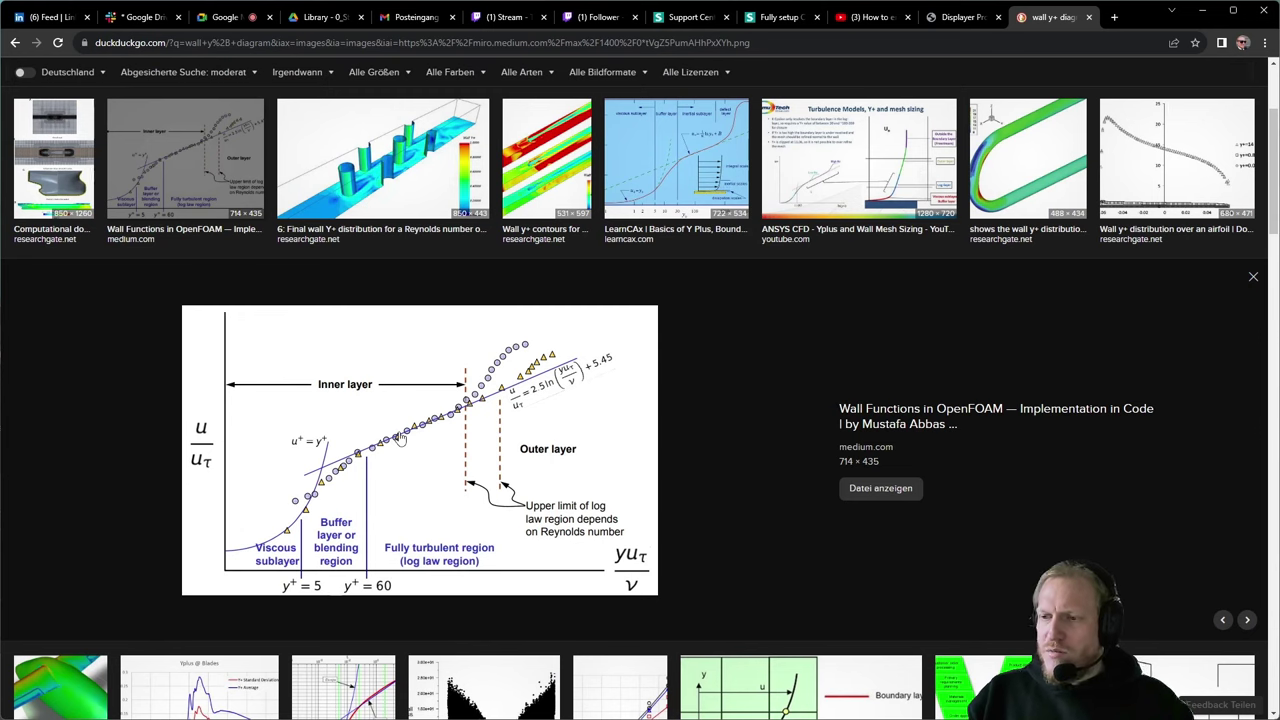
pyautogui.click(398, 437)
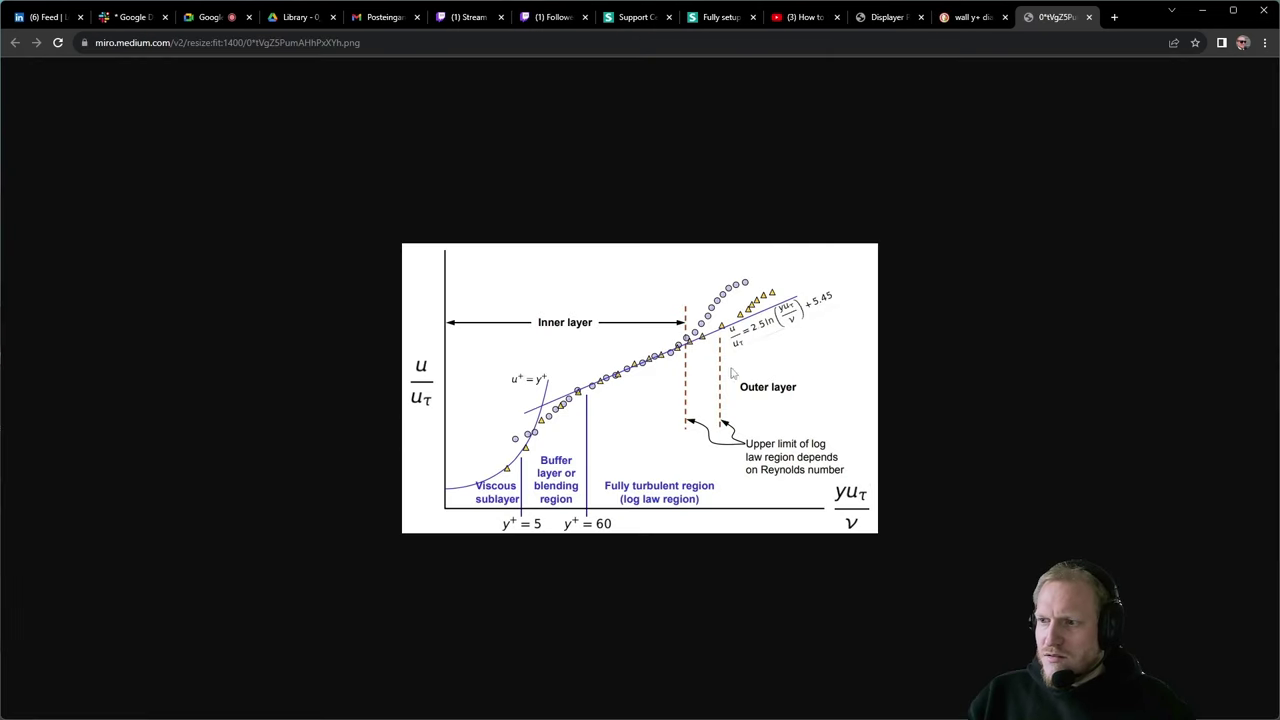
pyautogui.keyDown('ctrl'); pyautogui.scroll(5, 803, 359); pyautogui.keyUp('ctrl')
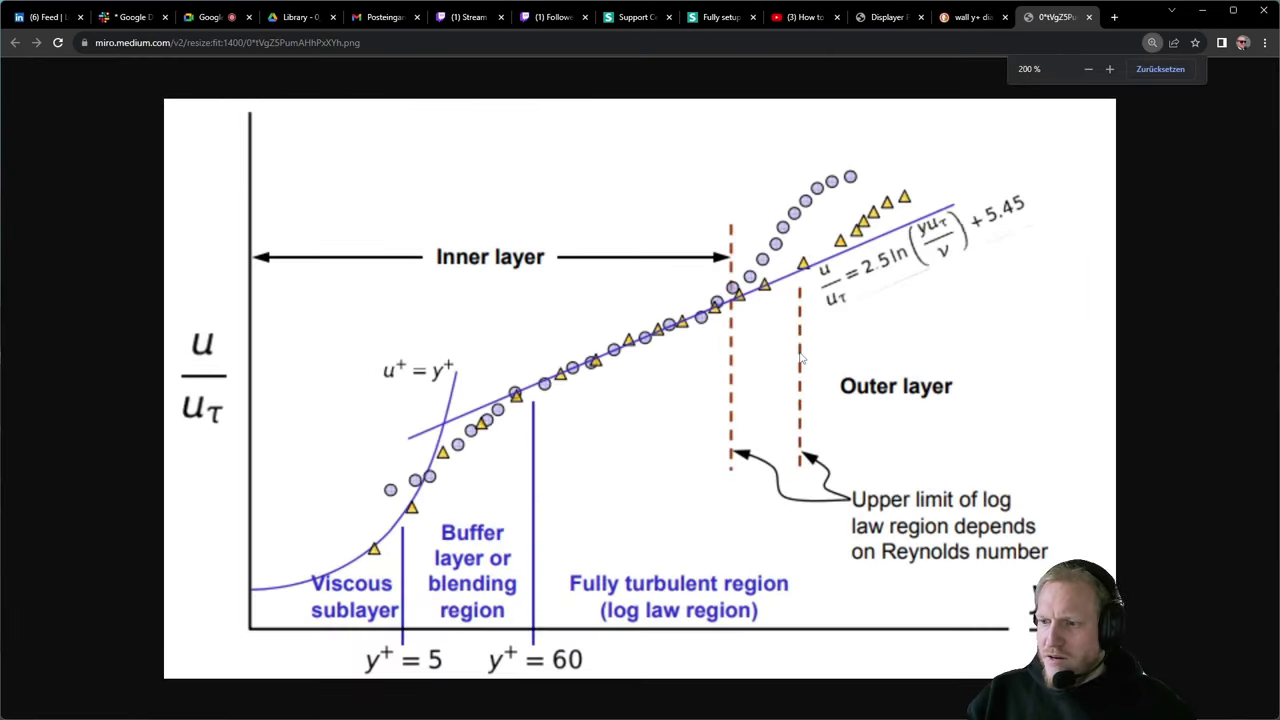
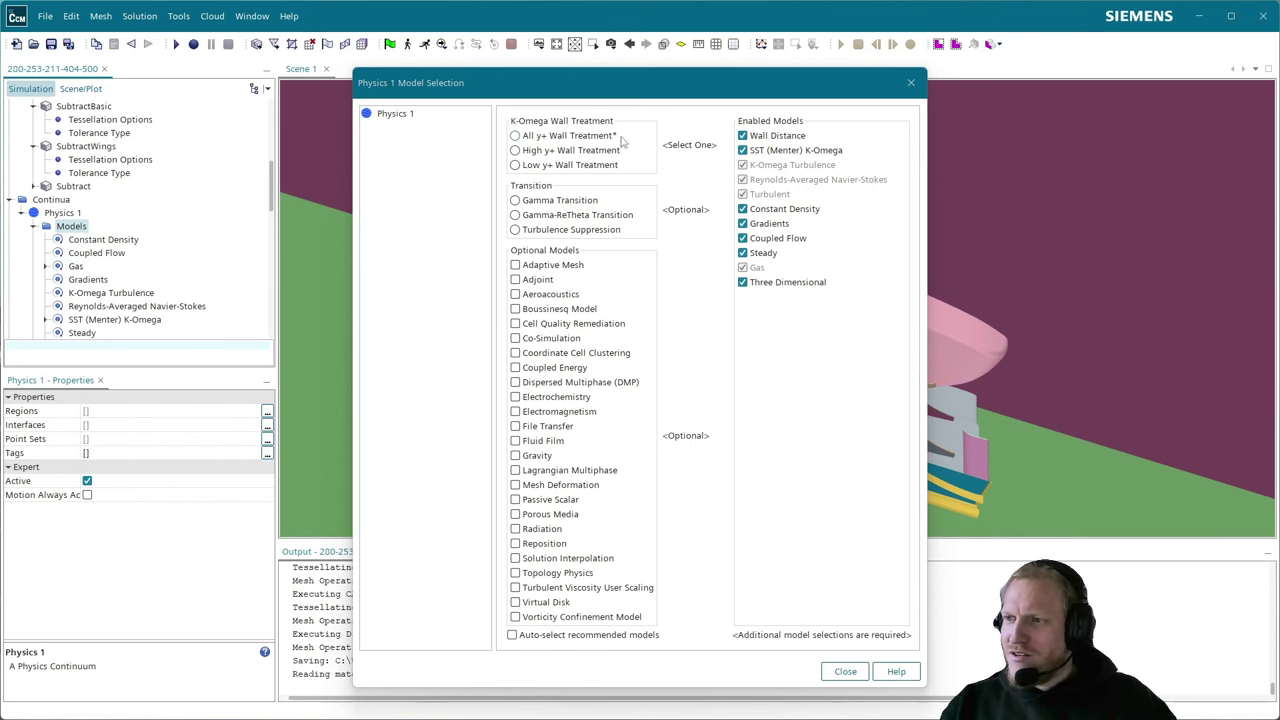
# - Choose All y+ Wall Treatment as the K-Omega wall treatment, finish the model selection and collapse Physics 1 in the tree
pyautogui.click(594, 137)
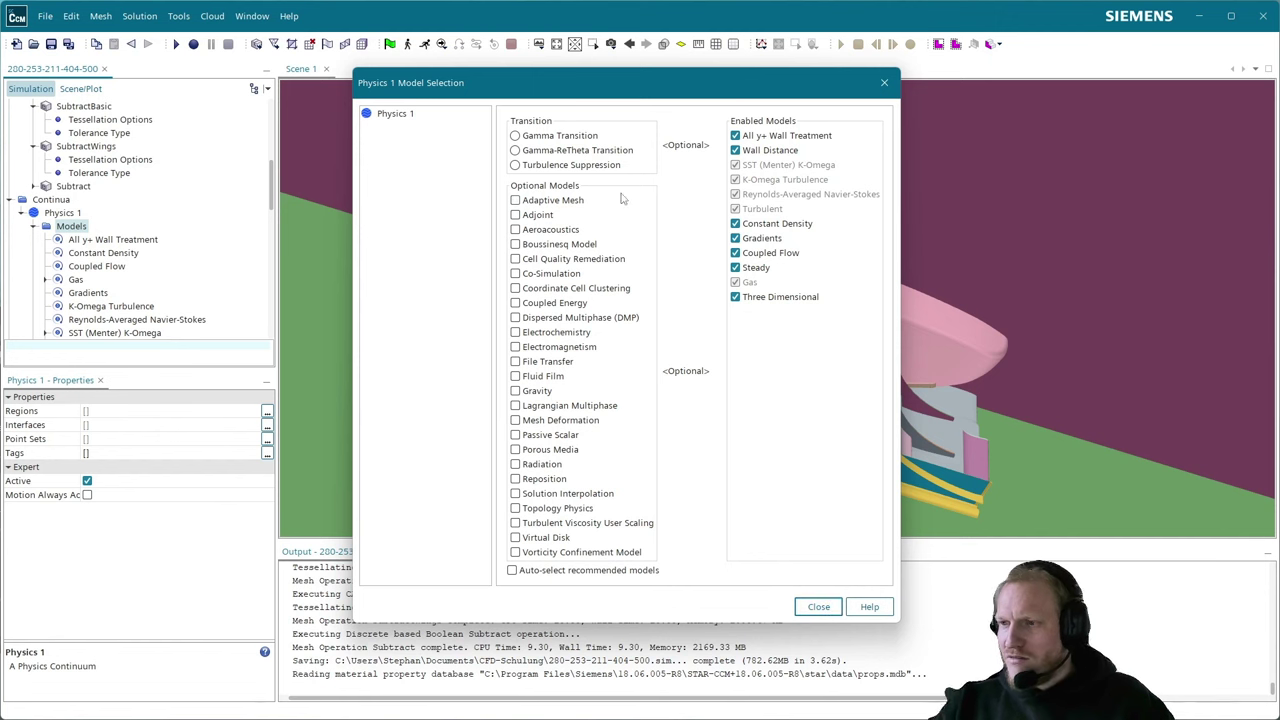
pyautogui.click(818, 607)
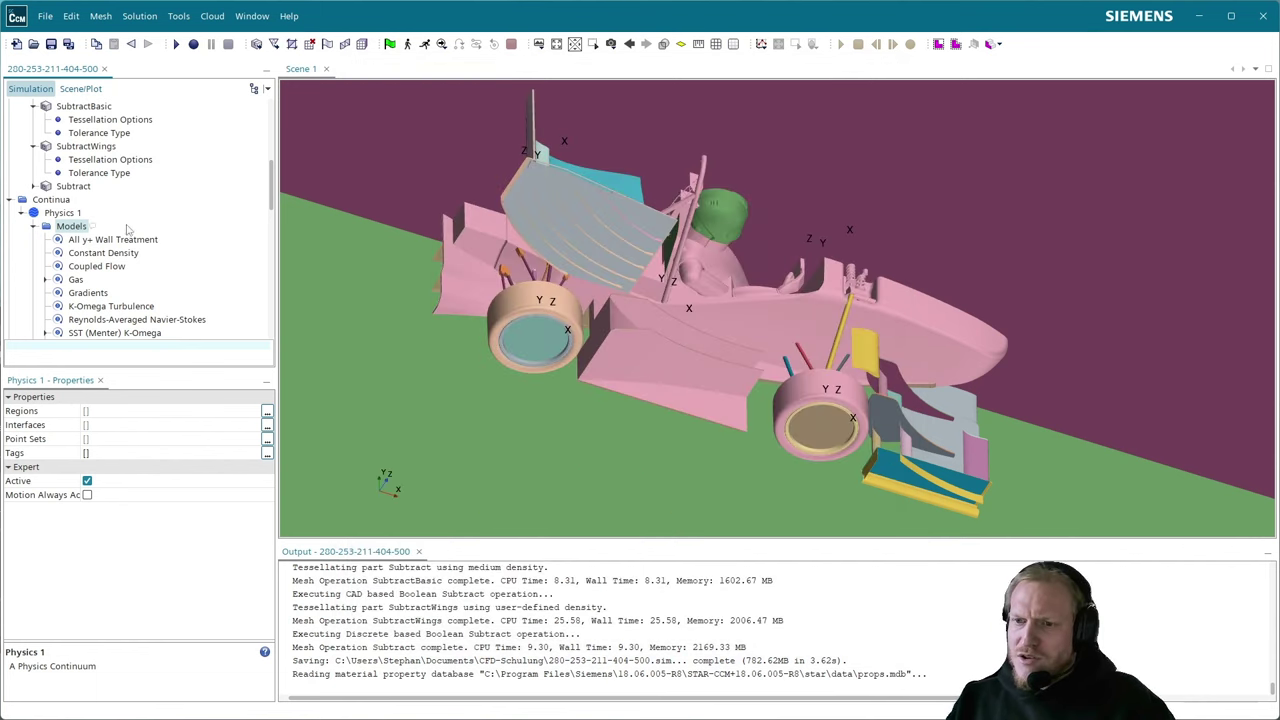
pyautogui.scroll(-2, 126, 234)
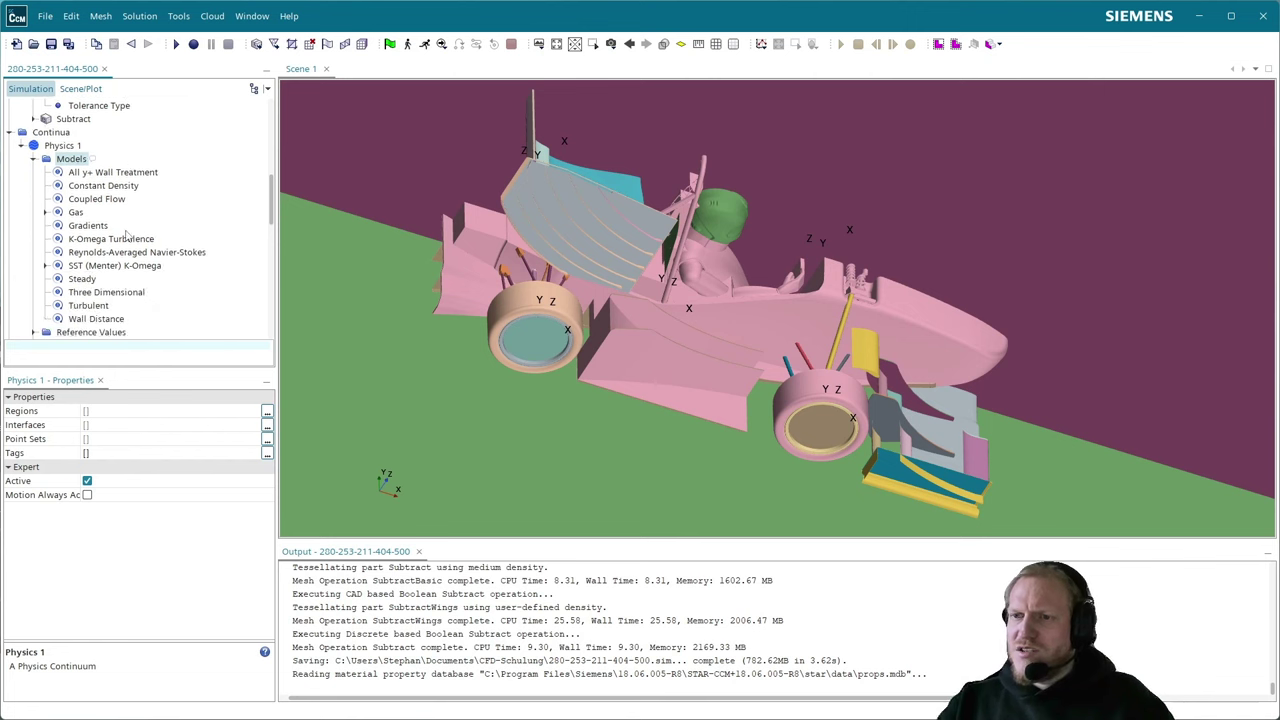
pyautogui.click(21, 145)
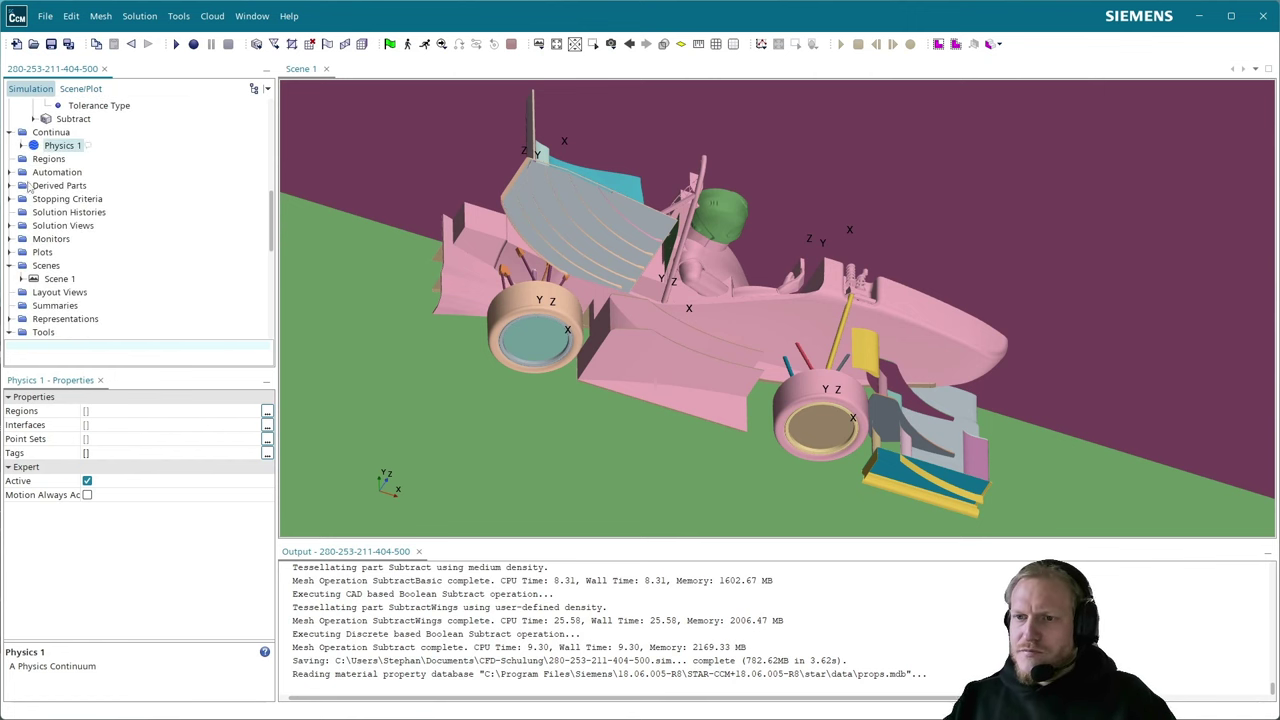
pyautogui.moveTo(784, 307); pyautogui.dragTo(579, 245)
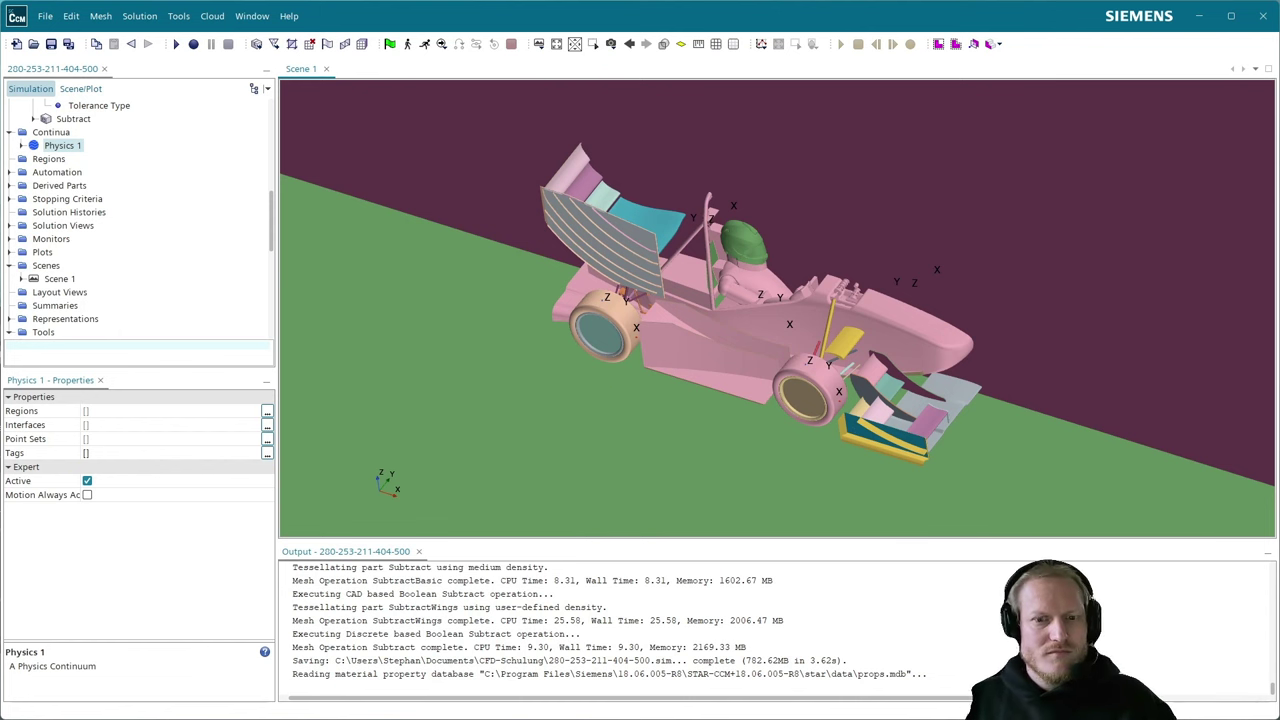
pyautogui.moveTo(668, 360); pyautogui.dragTo(644, 280)
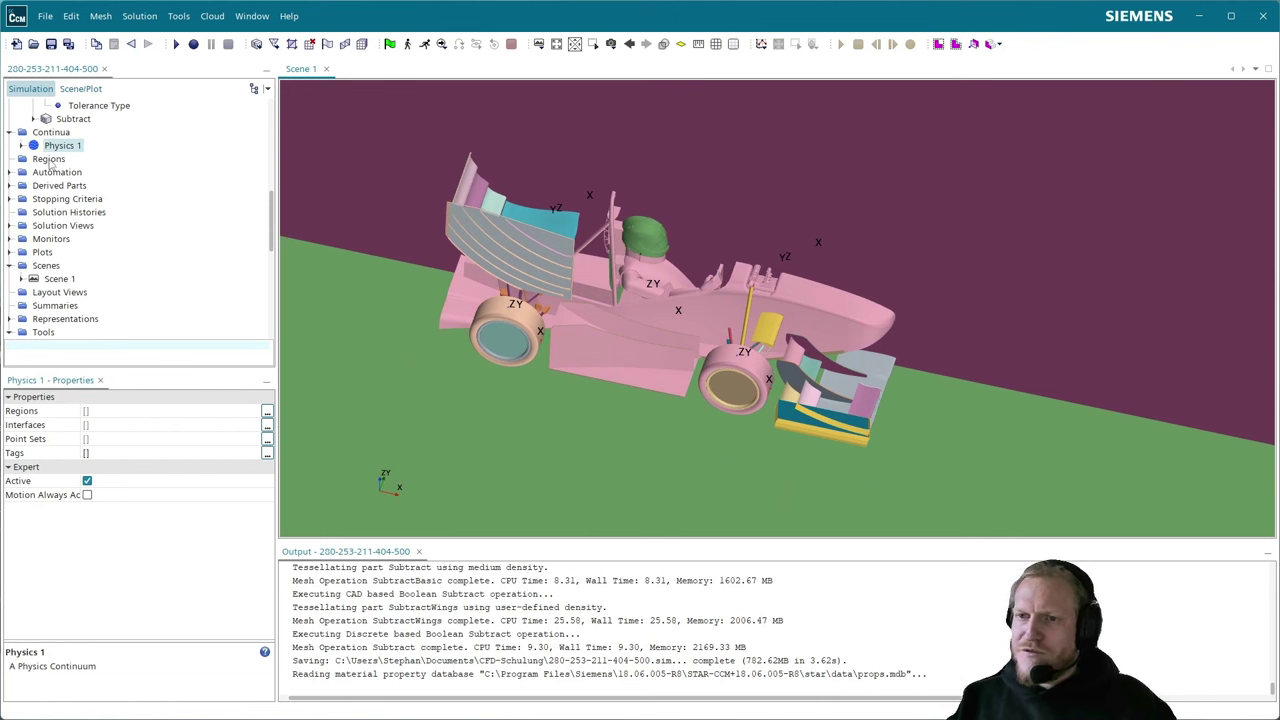
pyautogui.rightClick(48, 160)
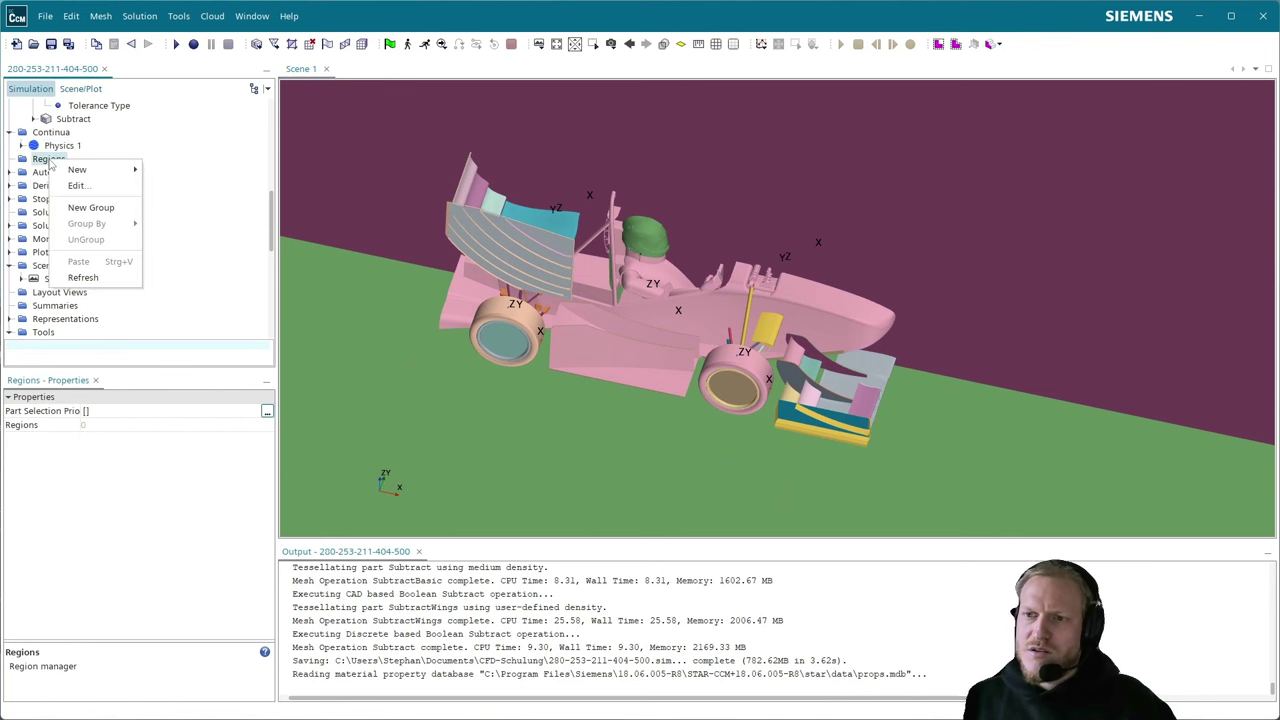
pyautogui.moveTo(90, 170)
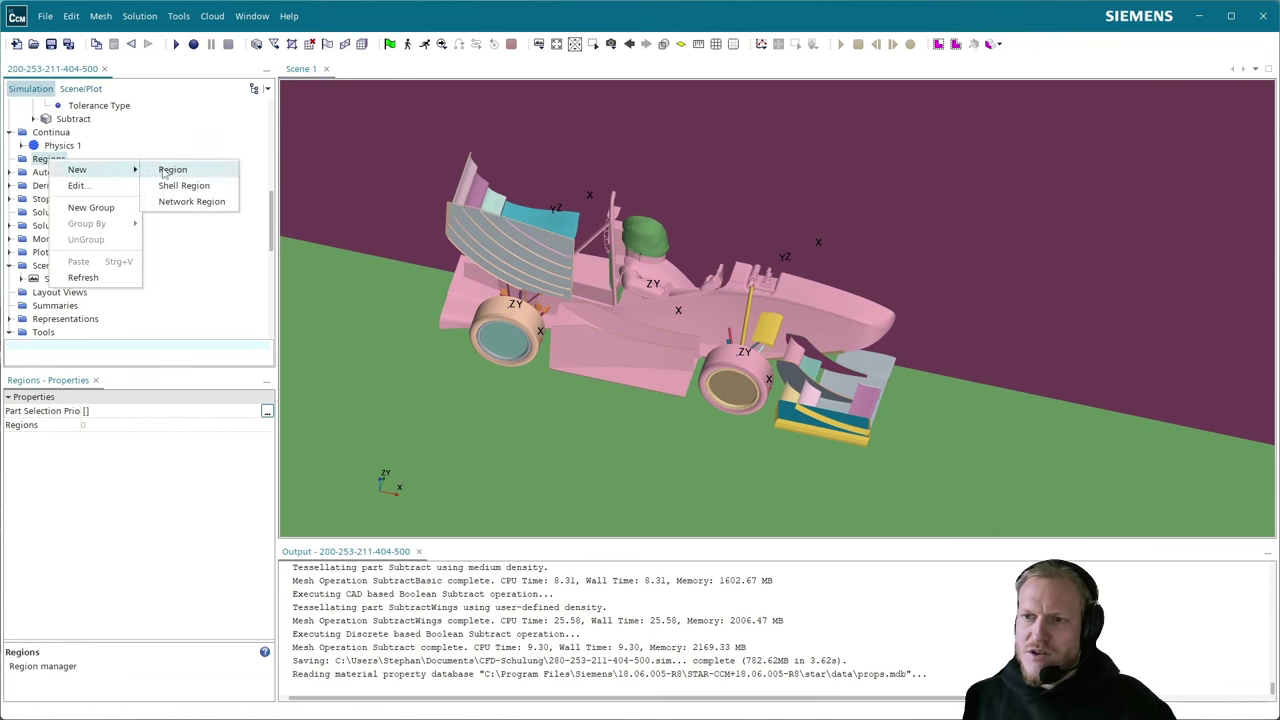
pyautogui.click(200, 135)
# - Assign the Subtract part in 3_Subtracts to a new region named Air and expand Regions in the tree
pyautogui.scroll(10, 177, 166)
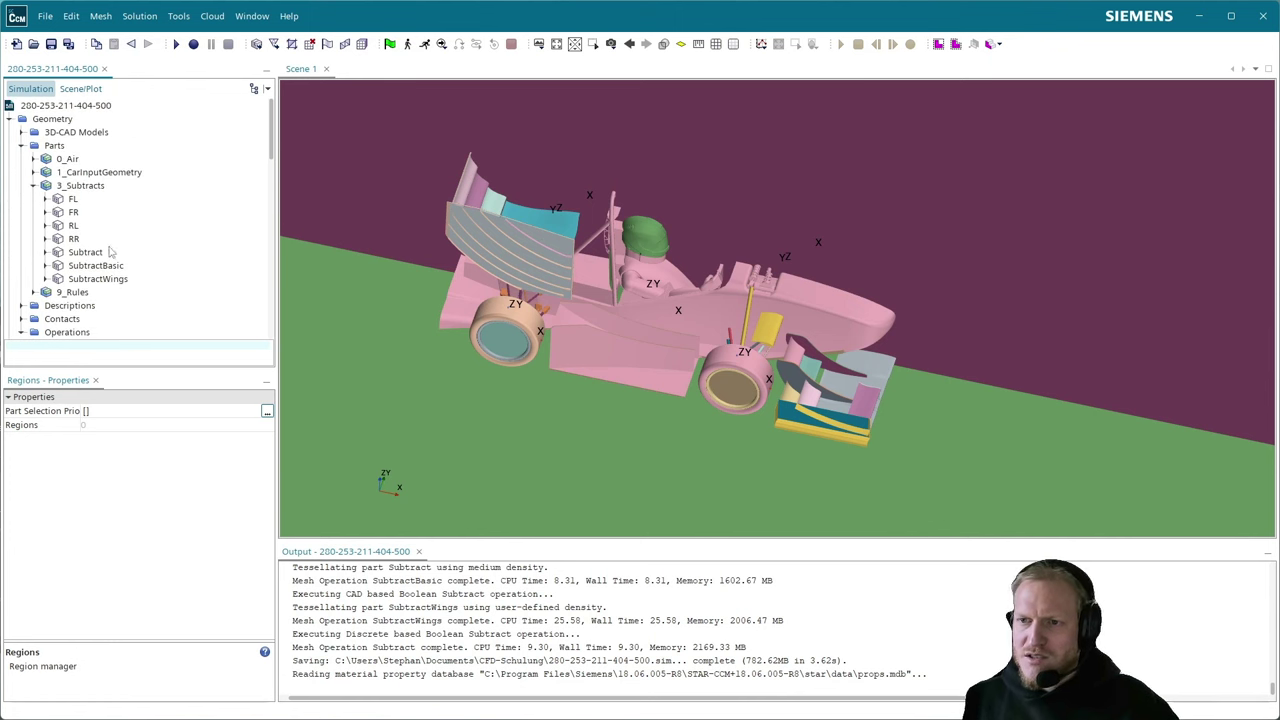
pyautogui.scroll(-1, 78, 238)
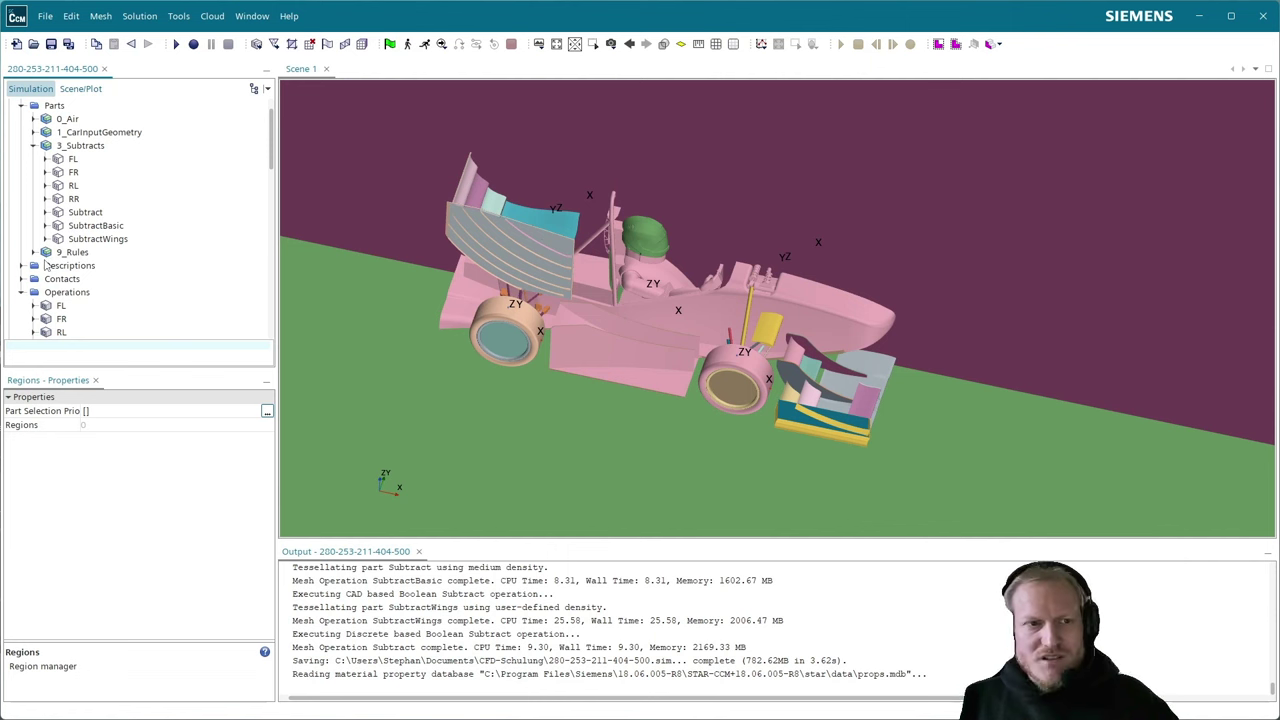
pyautogui.rightClick(97, 213)
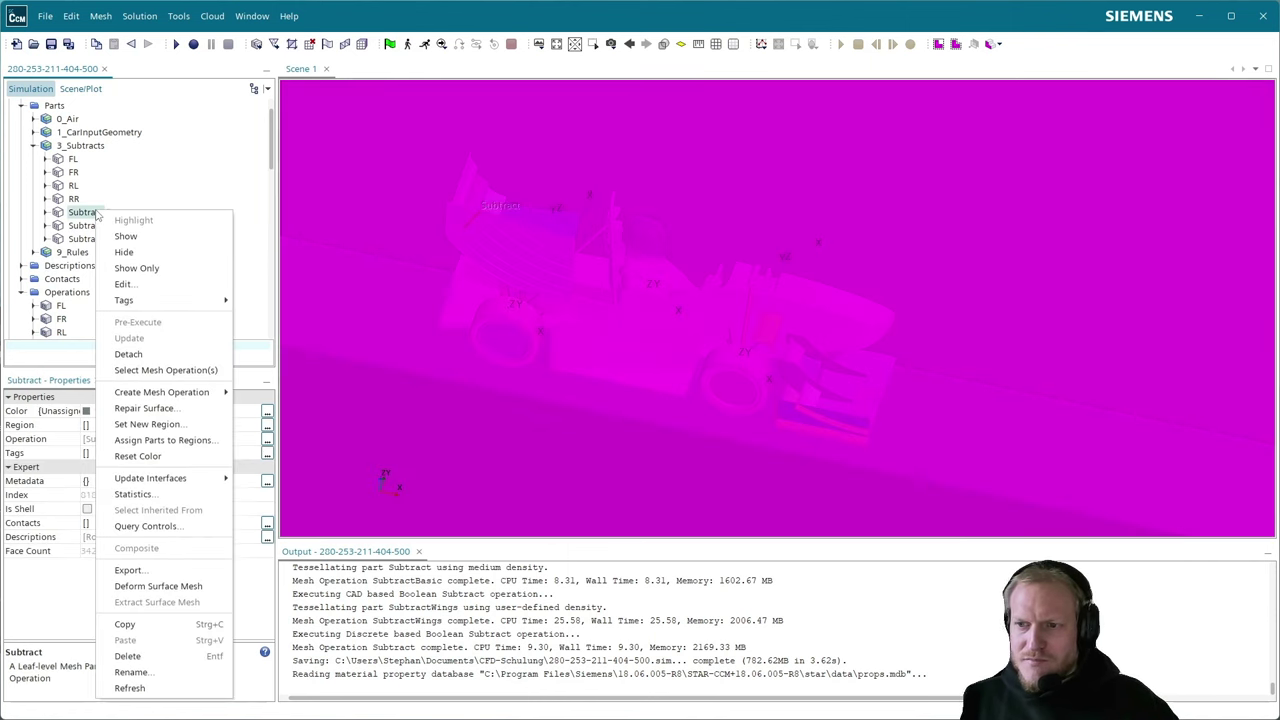
pyautogui.click(180, 424)
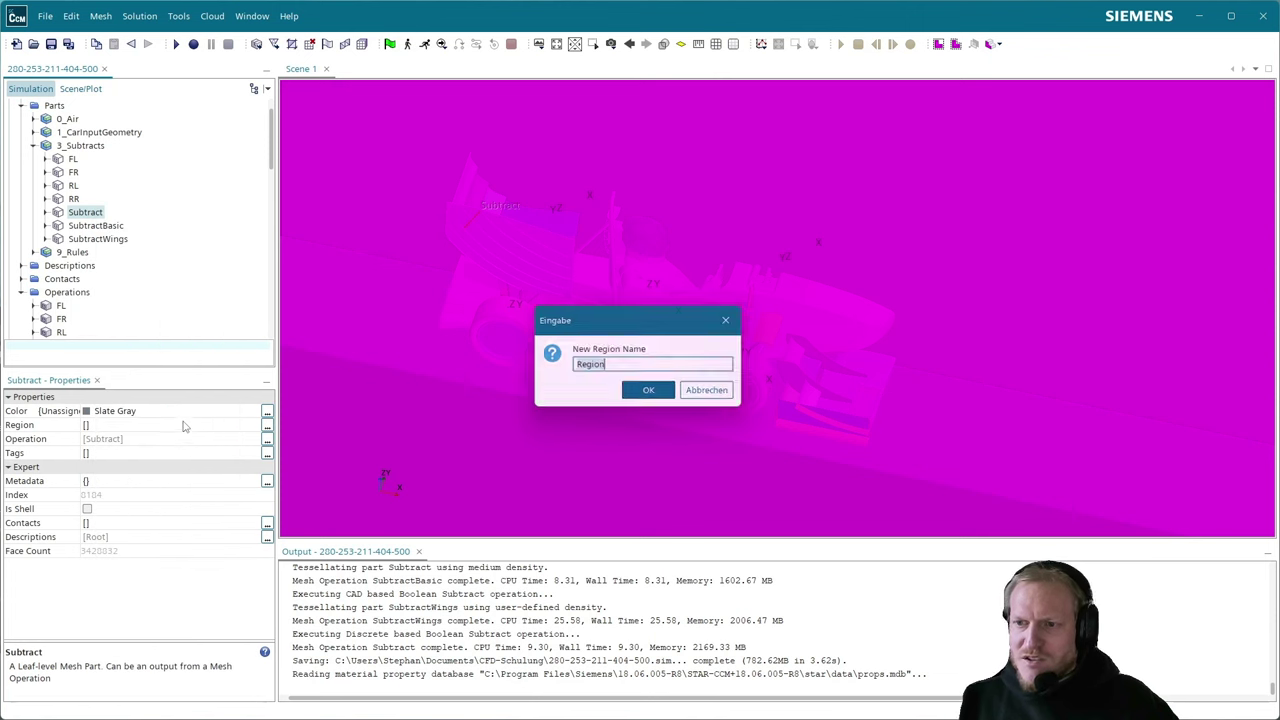
pyautogui.write('Air')
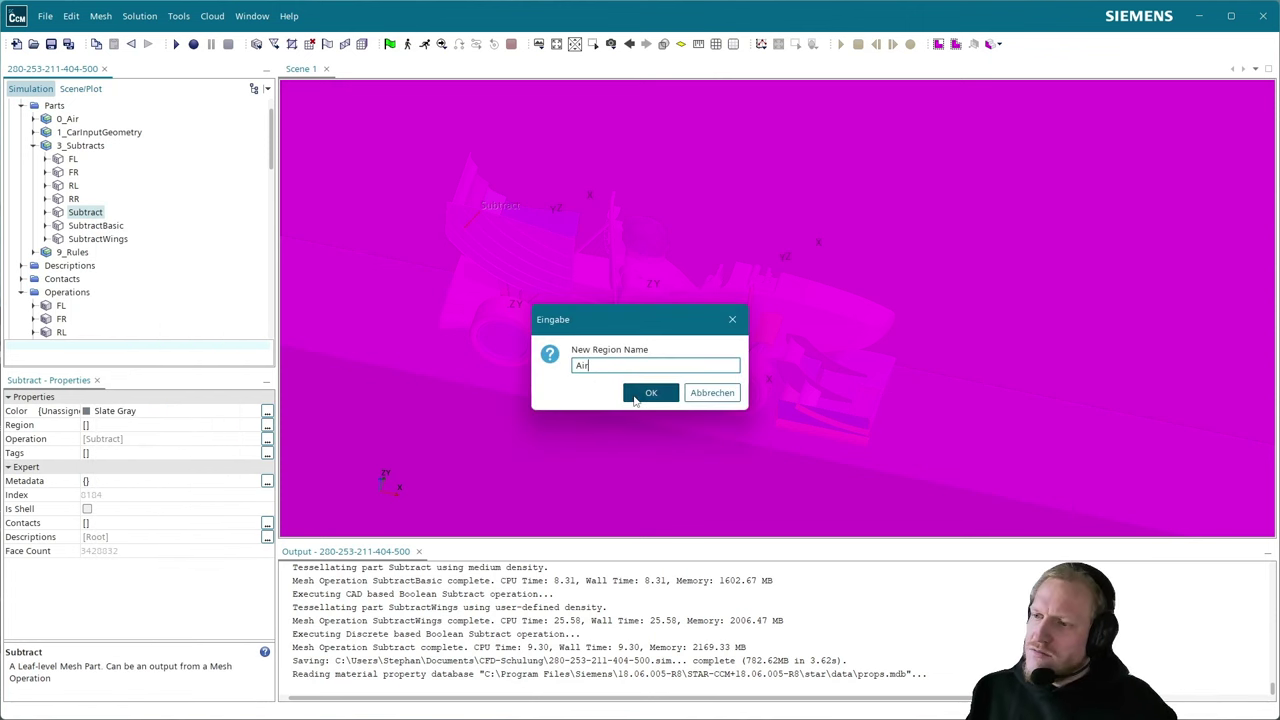
pyautogui.click(650, 393)
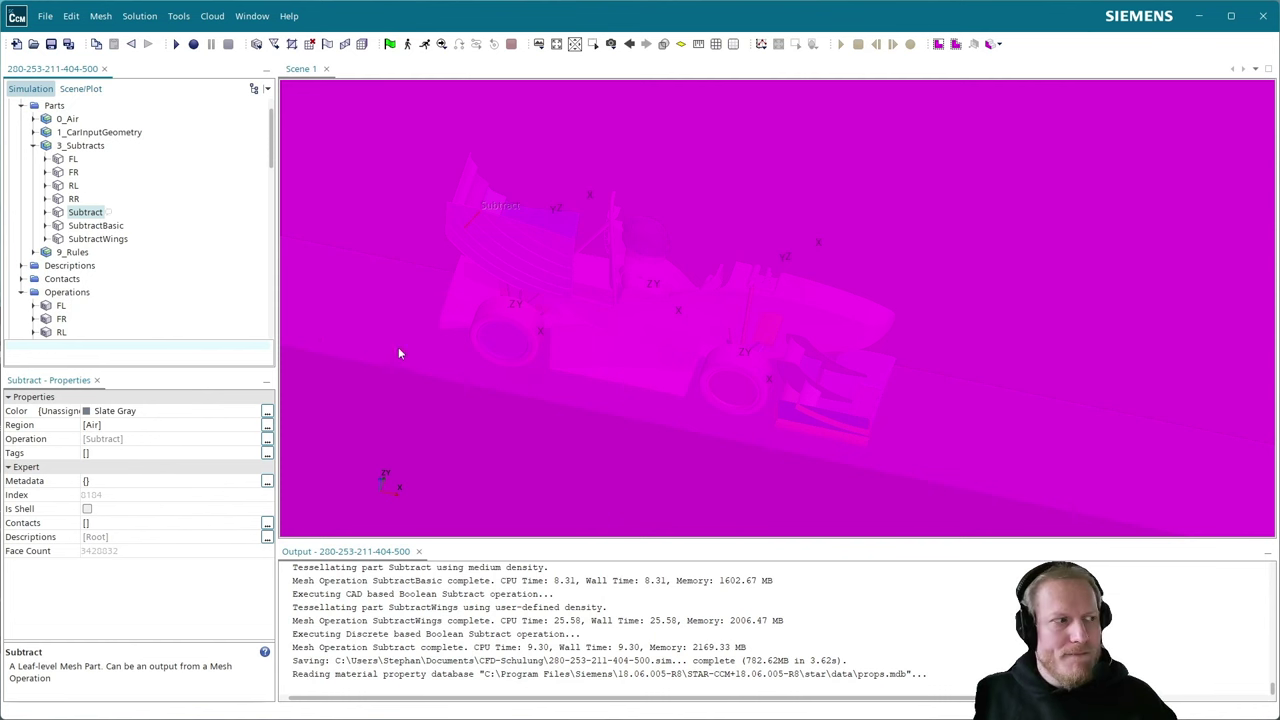
pyautogui.scroll(-3, 605, 366)
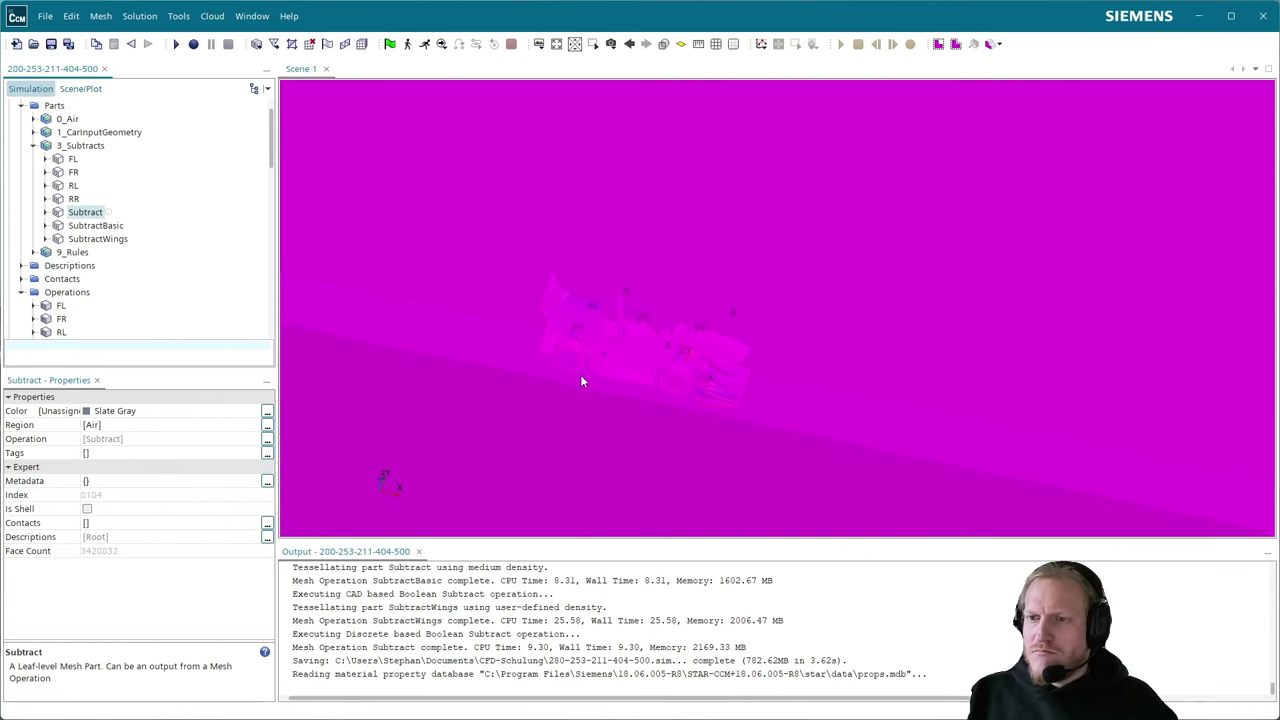
pyautogui.scroll(-3, 36, 272)
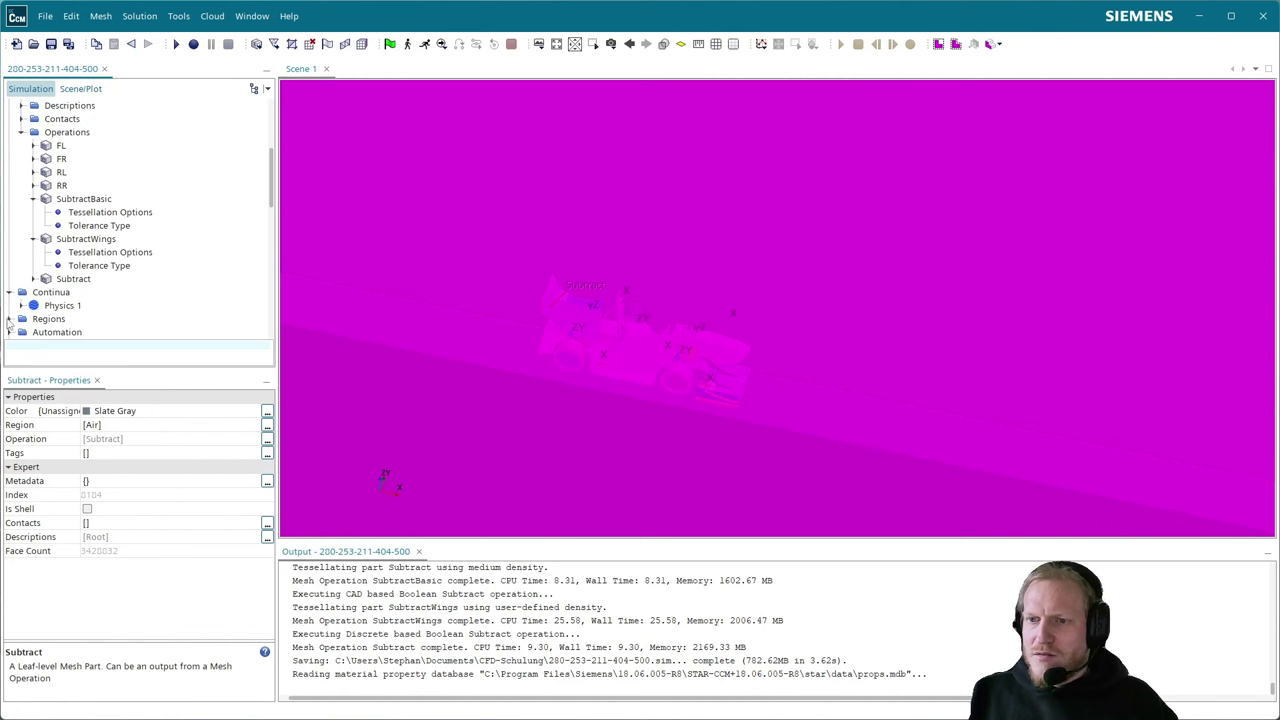
pyautogui.scroll(-2, 8, 322)
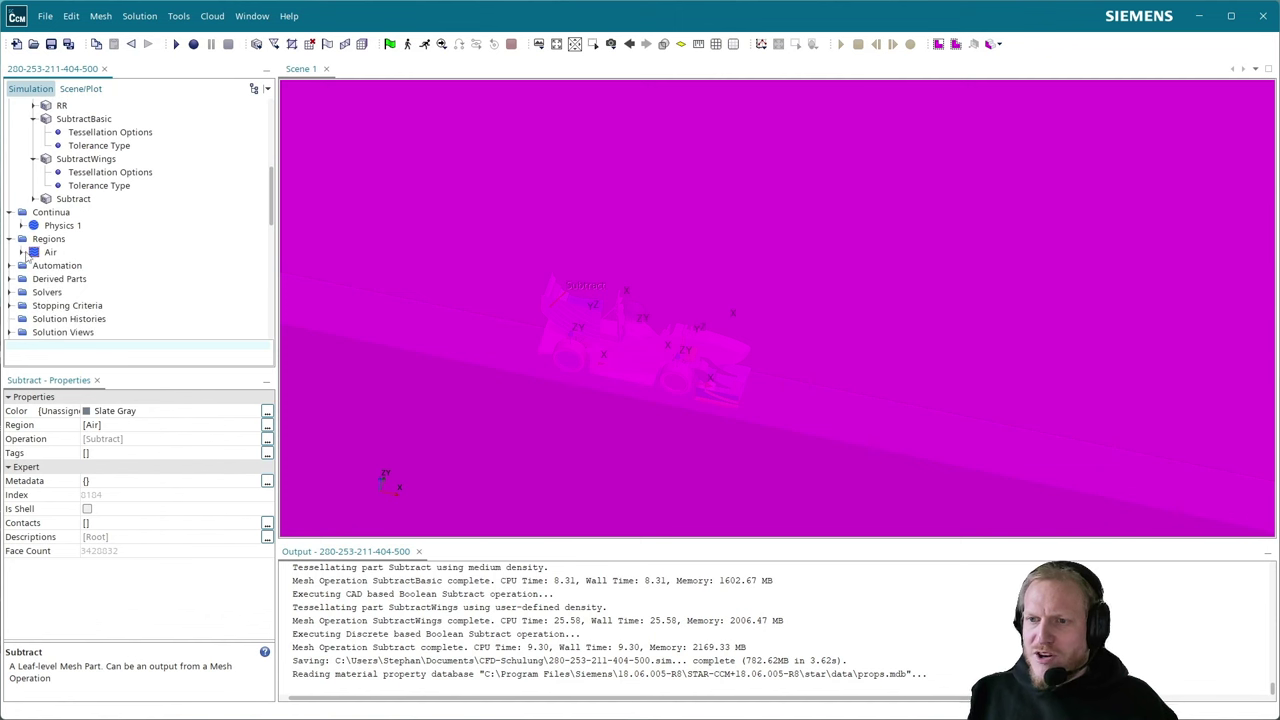
# - Assign the RR wheel part in 3_Subtracts to a new region named RR
pyautogui.scroll(4, 80, 257)
pyautogui.scroll(-2, 111, 260)
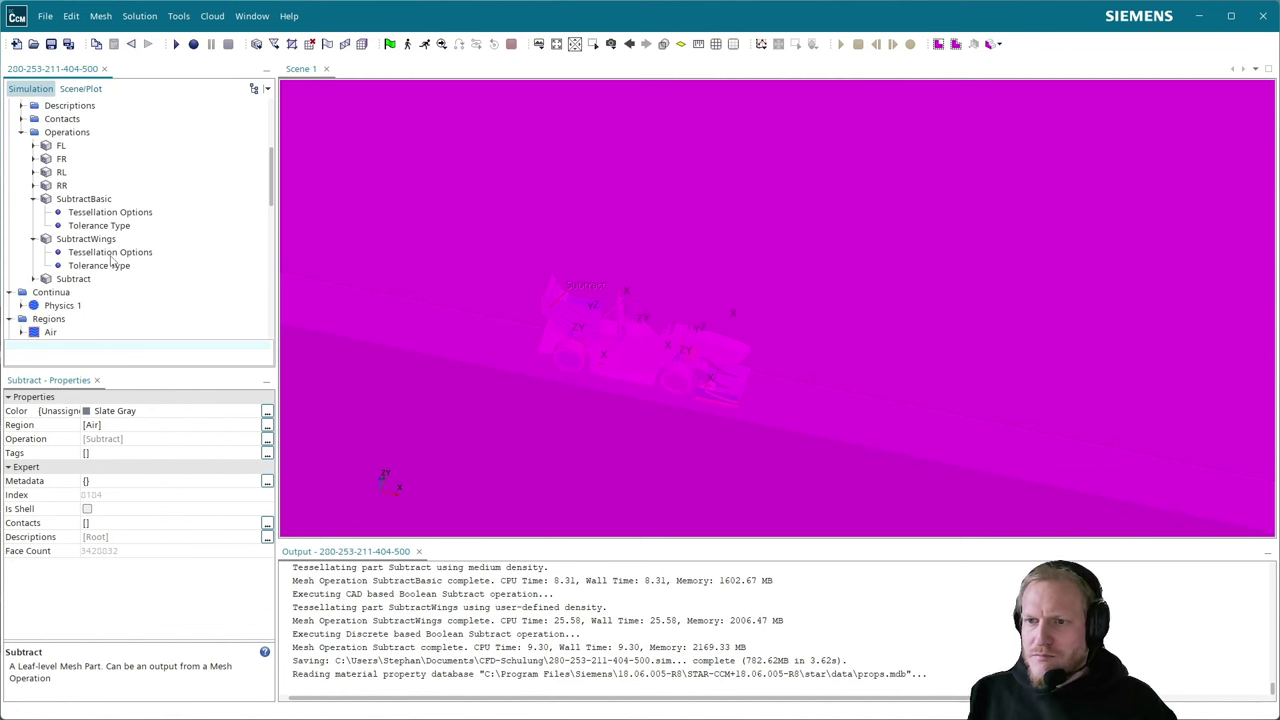
pyautogui.scroll(-3, 111, 260)
pyautogui.scroll(8, 111, 260)
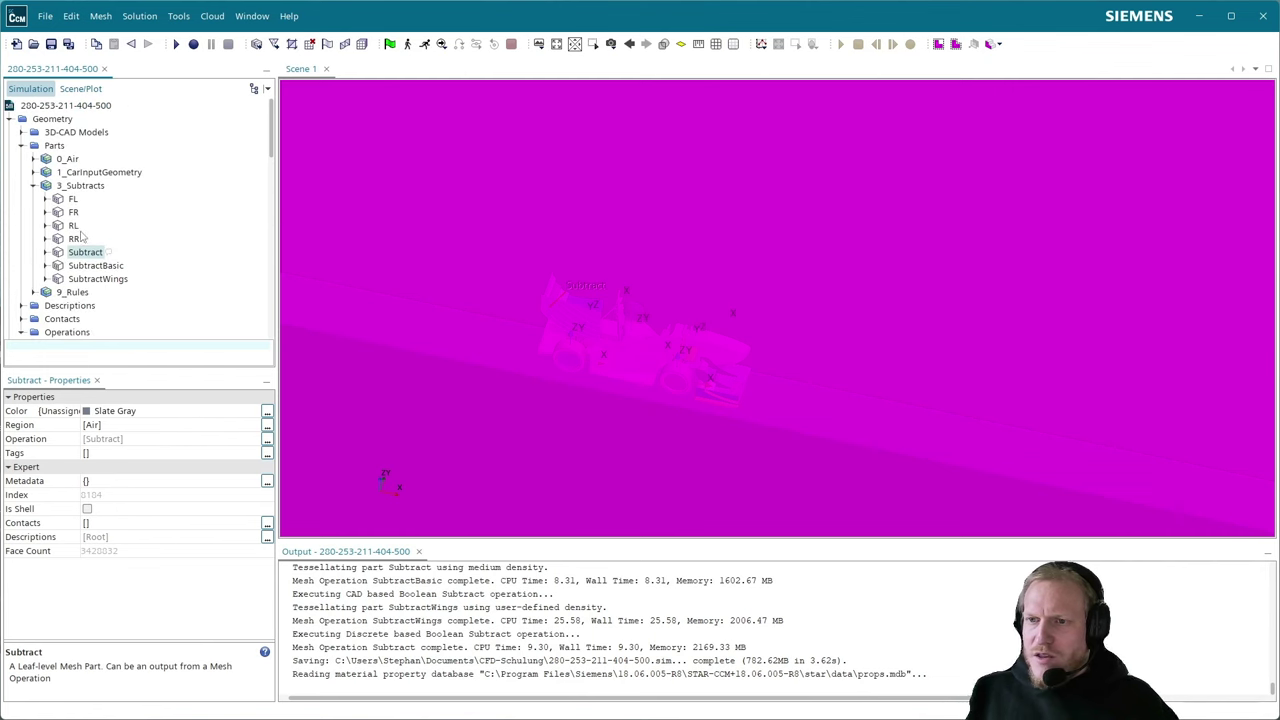
pyautogui.click(76, 239)
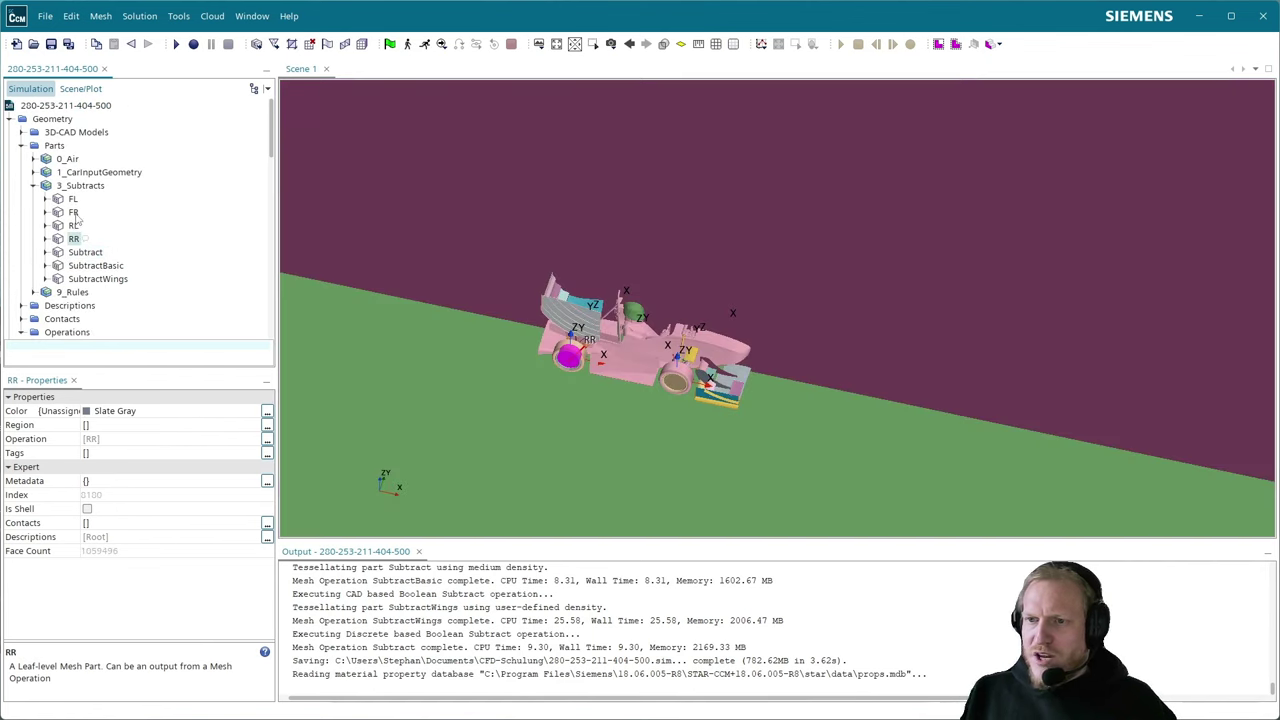
pyautogui.rightClick(76, 241)
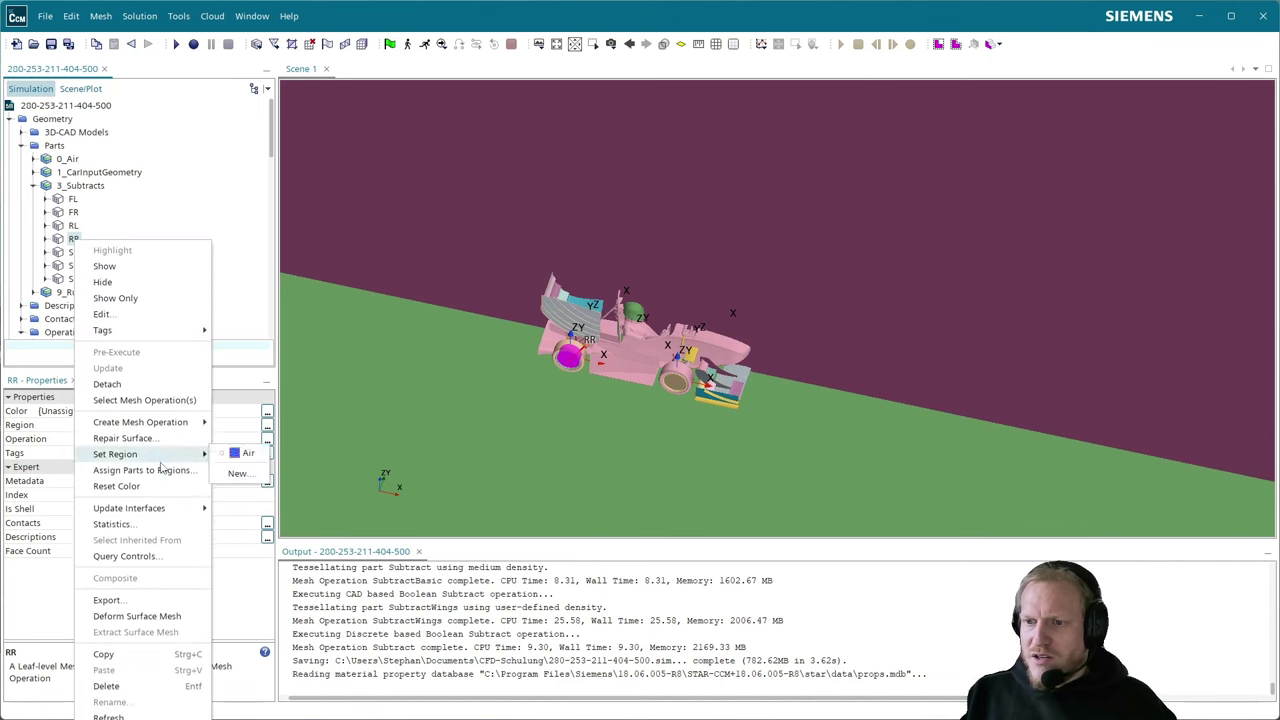
pyautogui.click(229, 476)
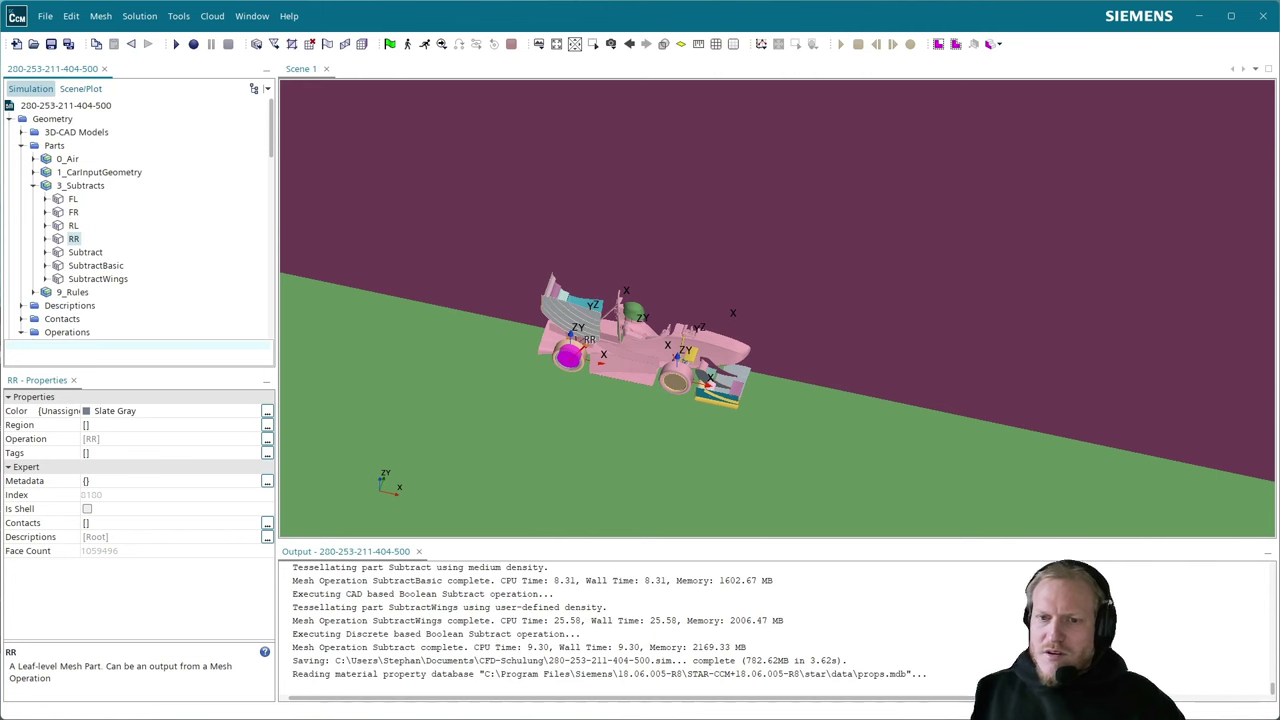
pyautogui.moveTo(476, 324); pyautogui.dragTo(512, 294)
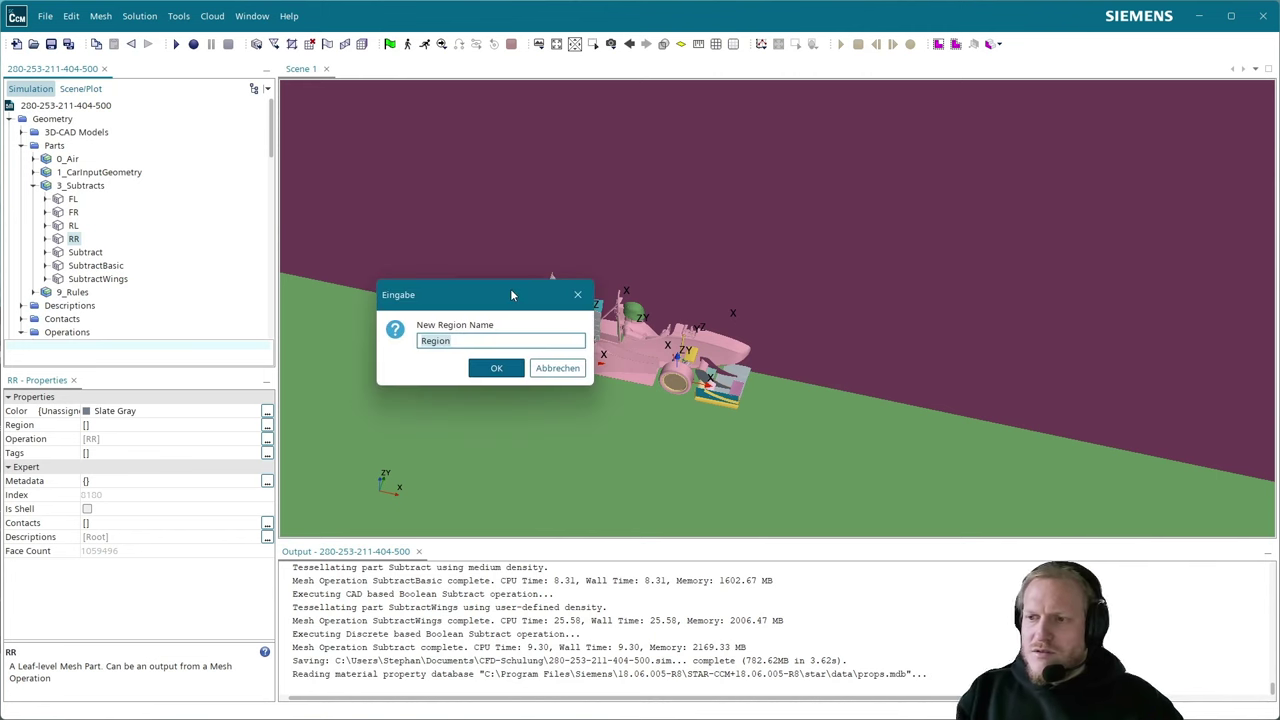
pyautogui.write('RR')
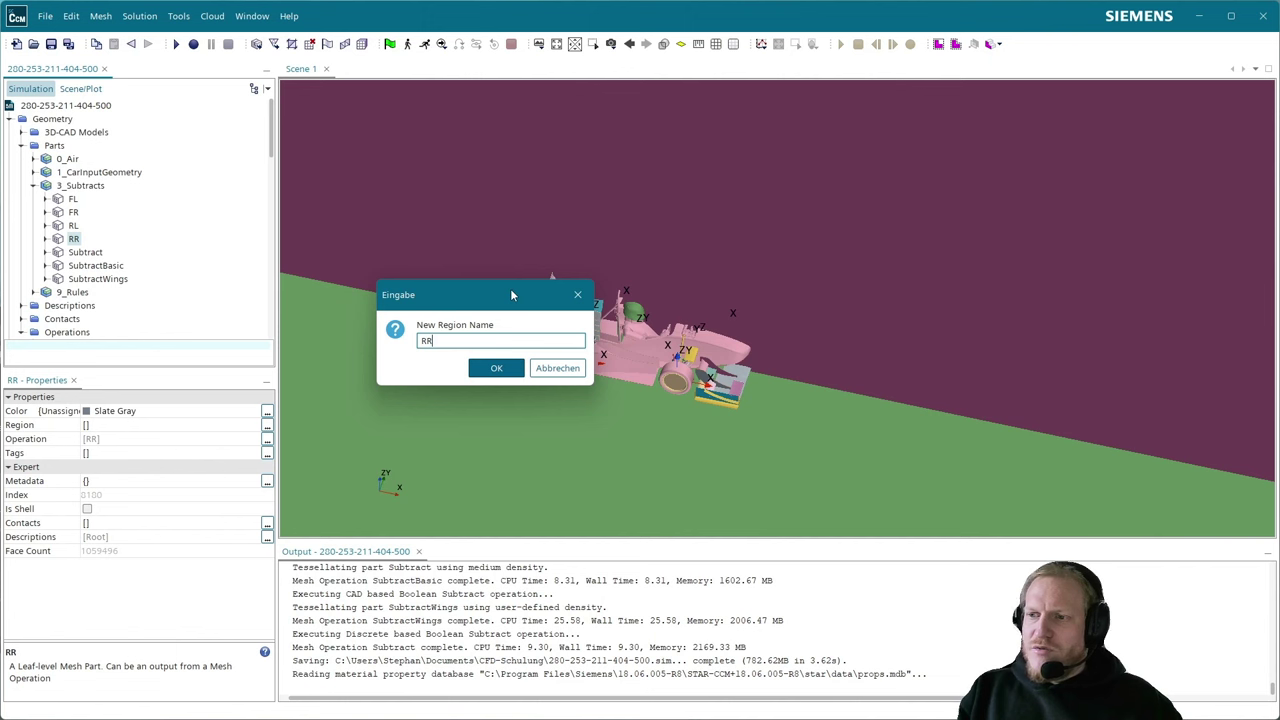
pyautogui.click(505, 369)
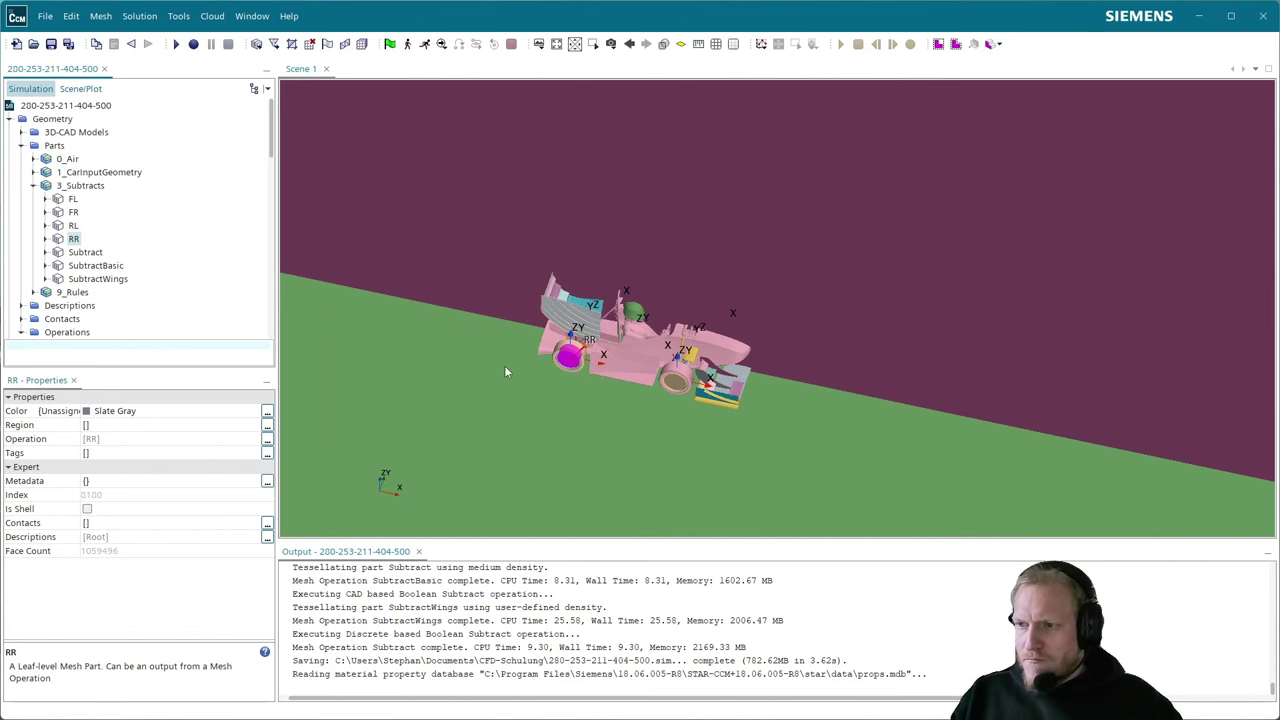
# - Assign the FR wheel part in 3_Subtracts to a new region named FR
pyautogui.click(74, 213)
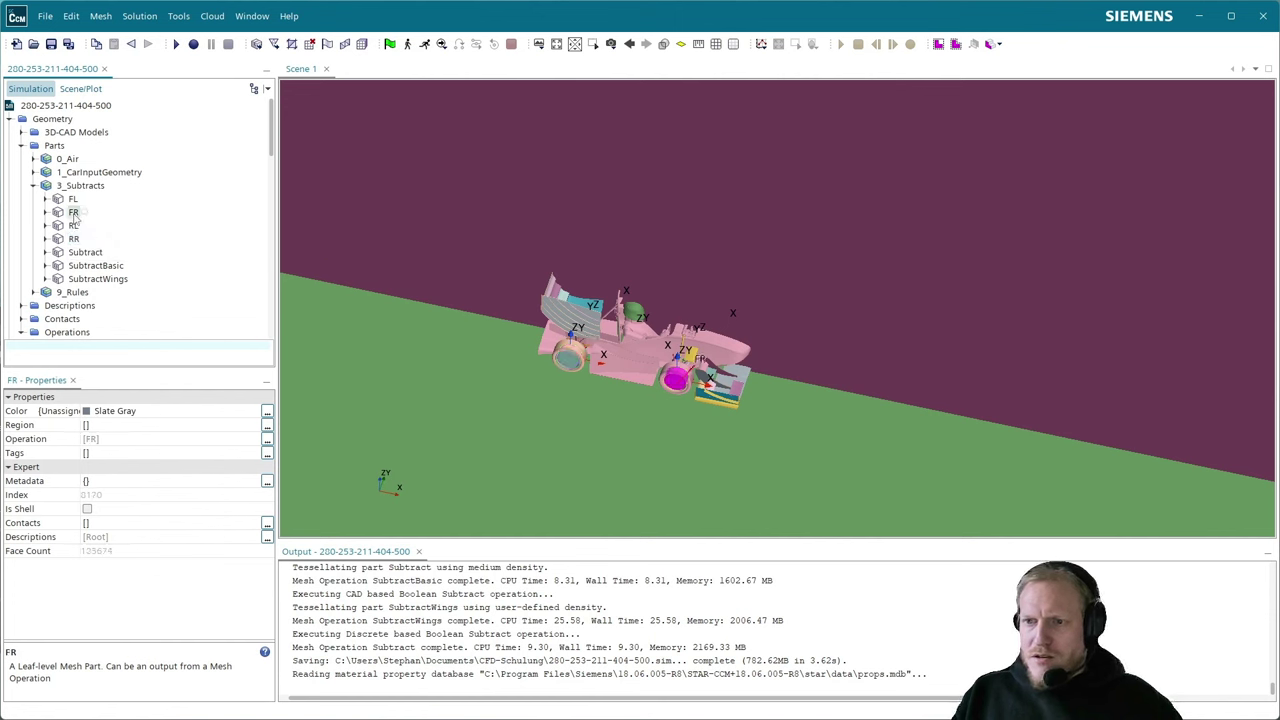
pyautogui.rightClick(74, 213)
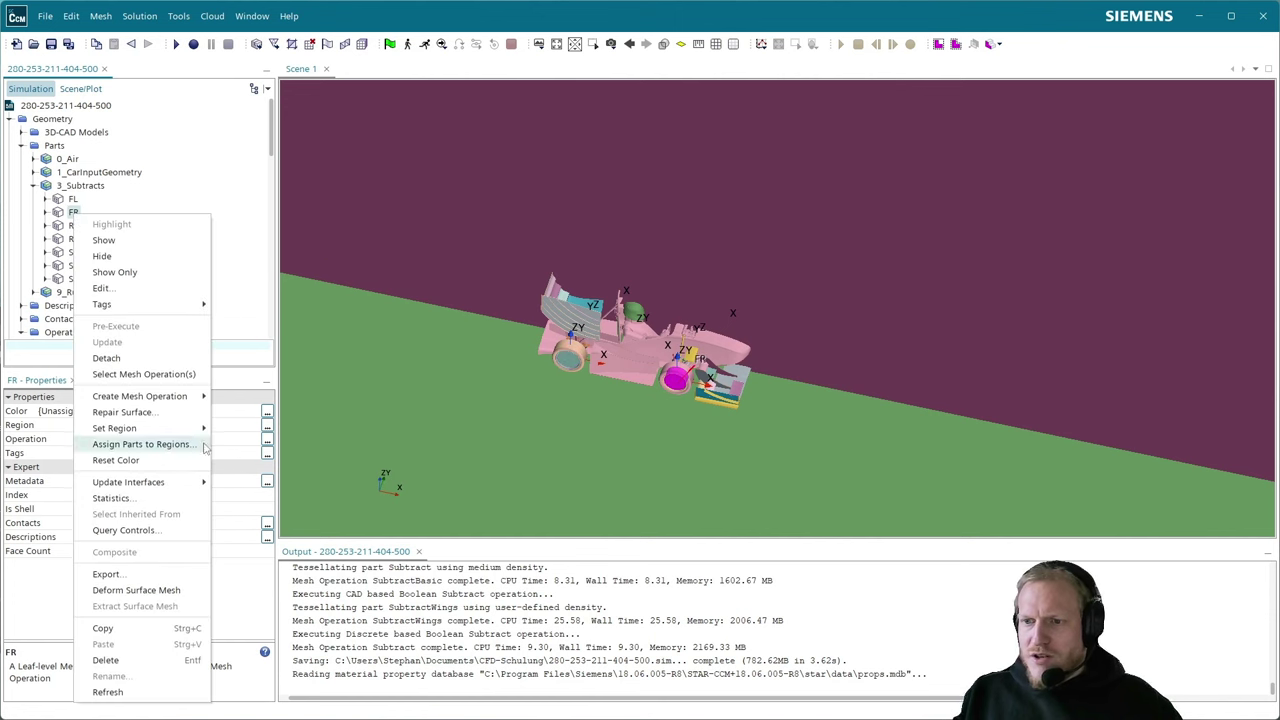
pyautogui.moveTo(176, 430)
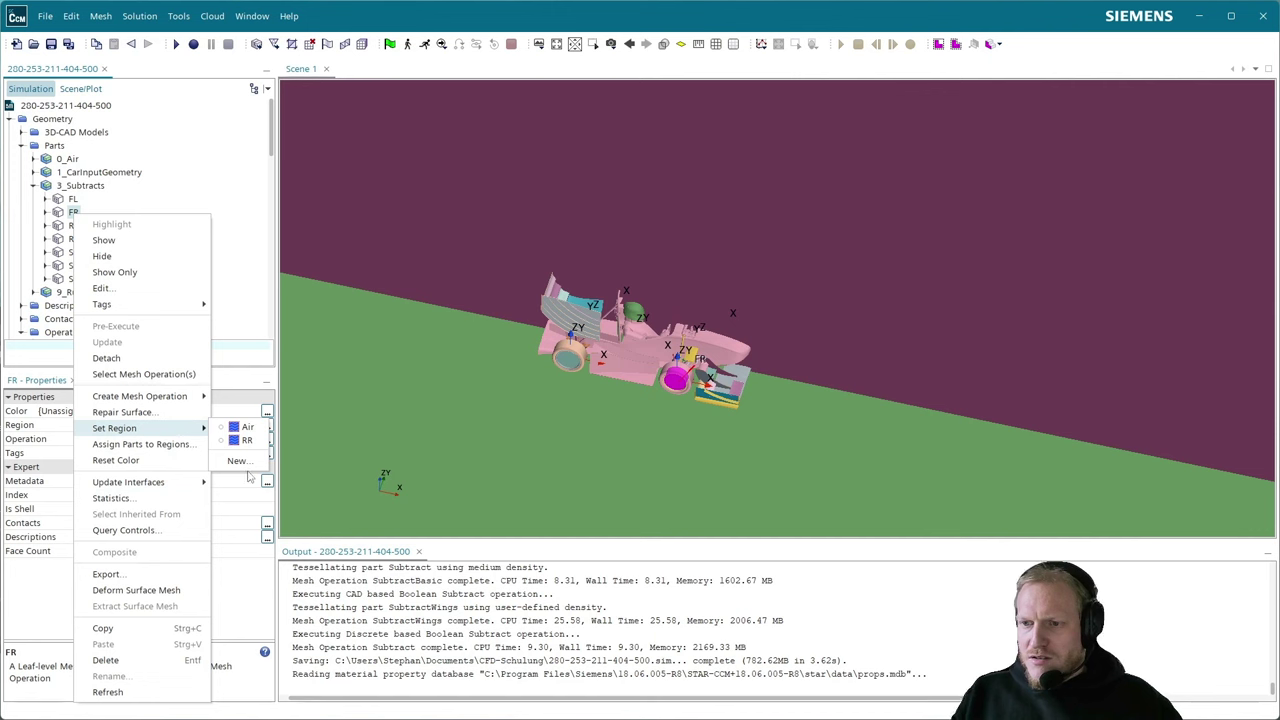
pyautogui.click(240, 460)
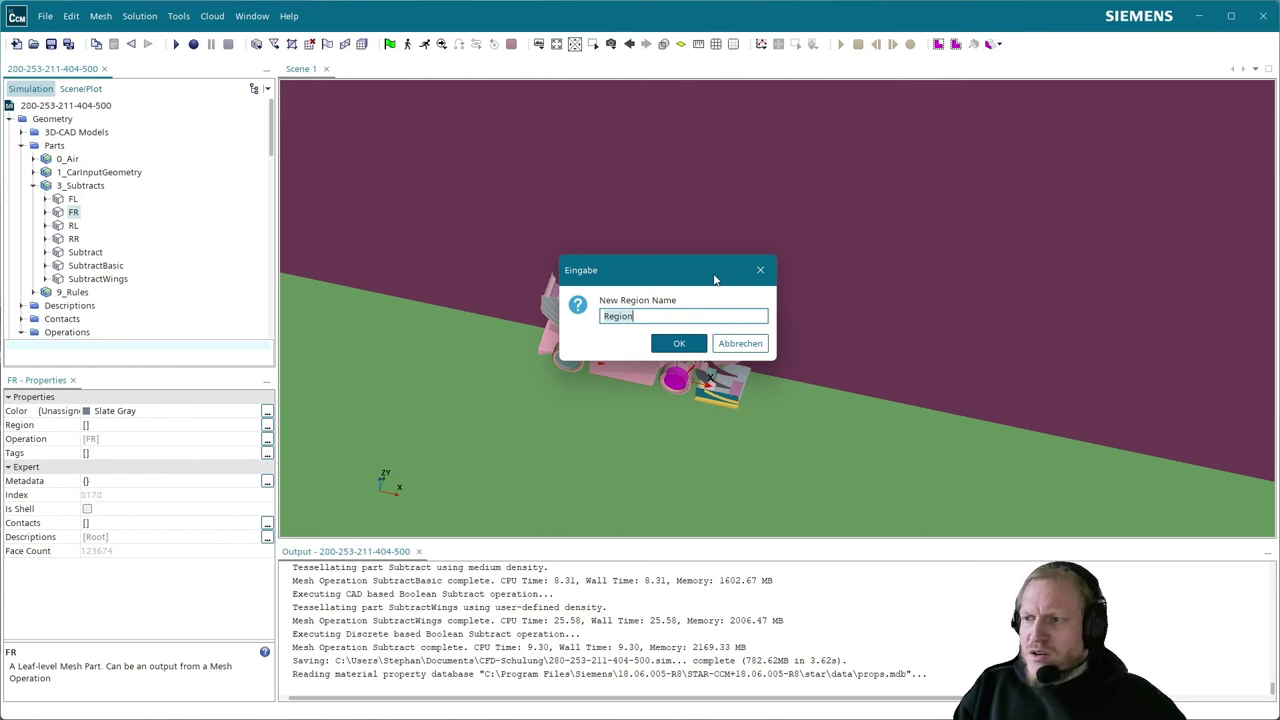
pyautogui.write('FR')
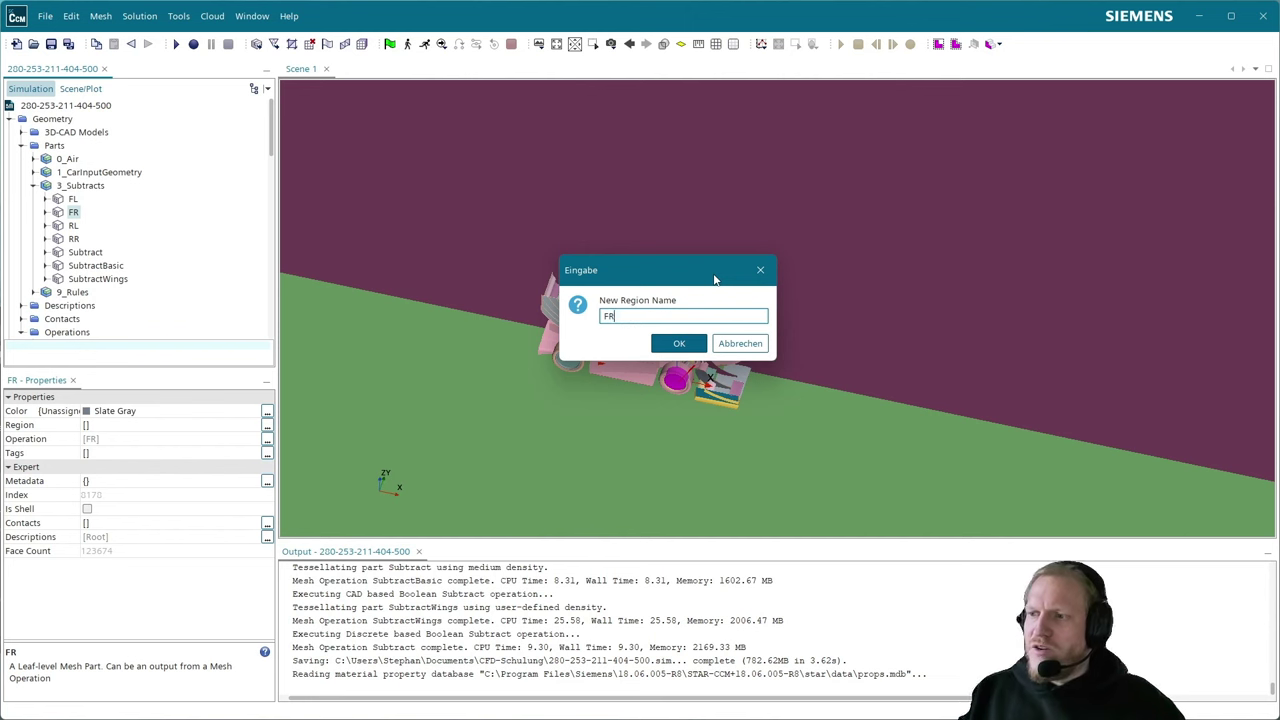
pyautogui.click(679, 345)
# - Expand the Air region's boundaries, add a new boundary and name it 00_farfield
pyautogui.scroll(-6, 68, 296)
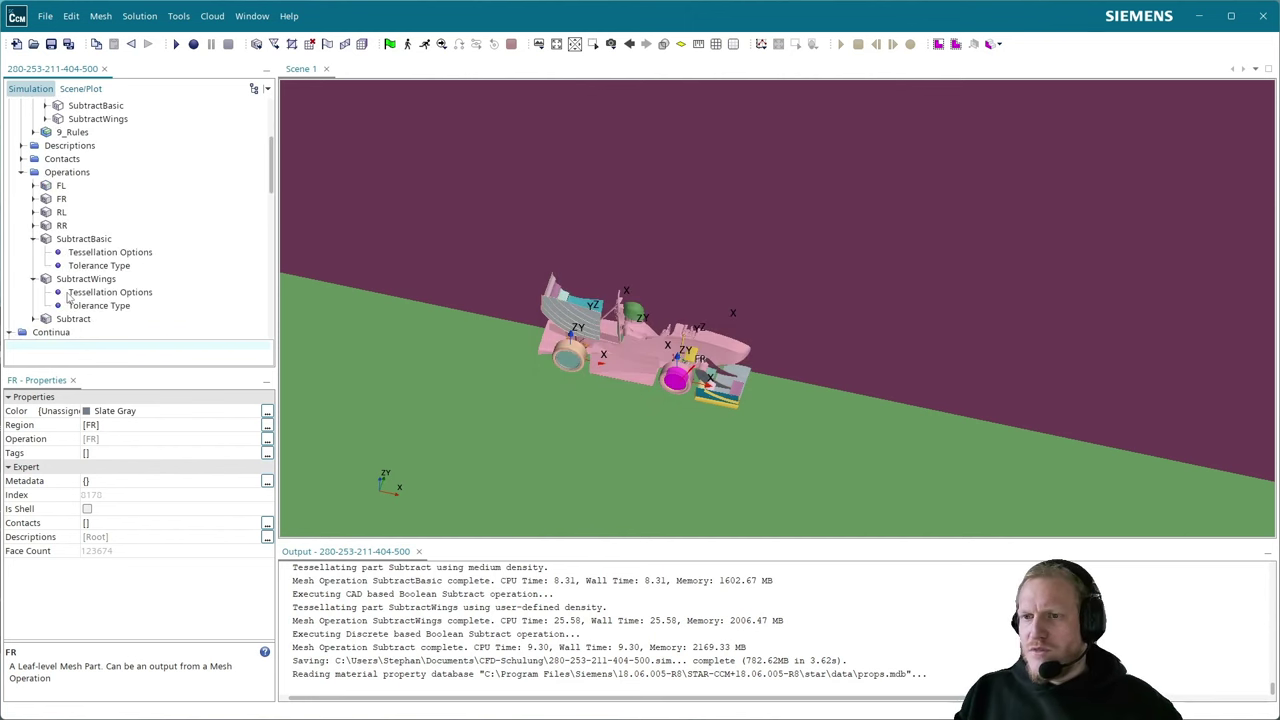
pyautogui.click(21, 212)
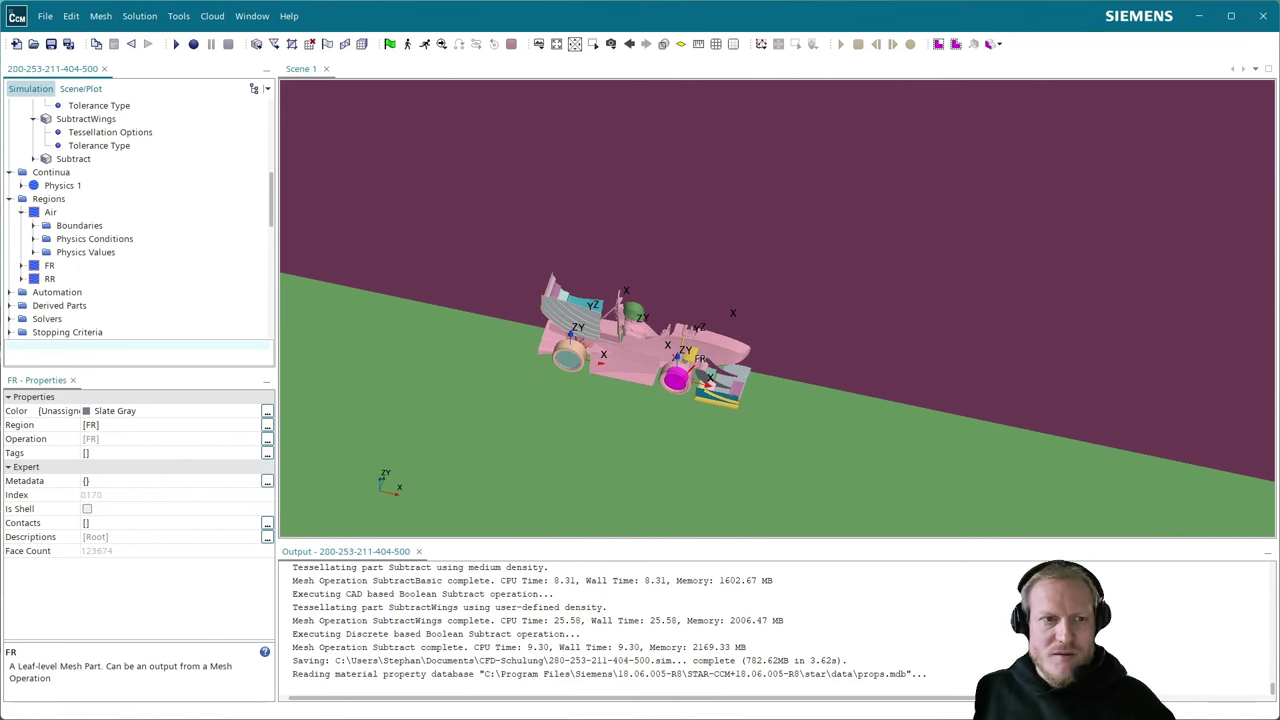
pyautogui.click(33, 226)
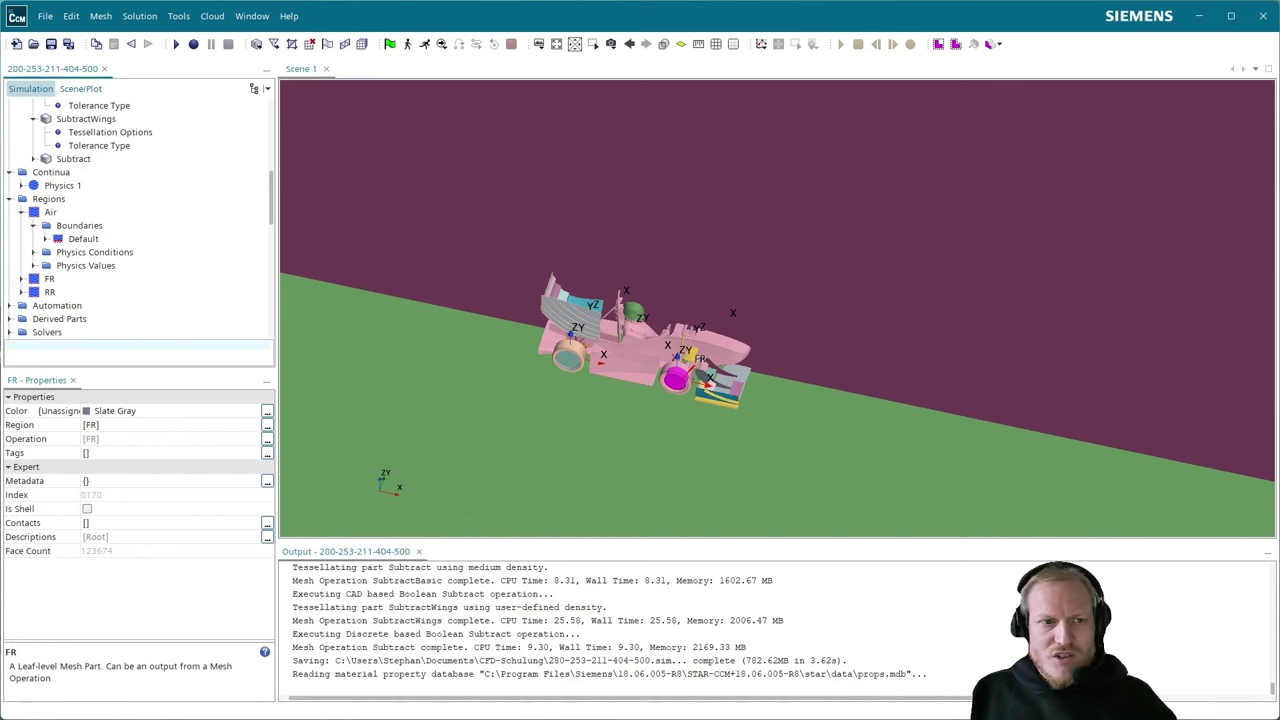
pyautogui.click(46, 239)
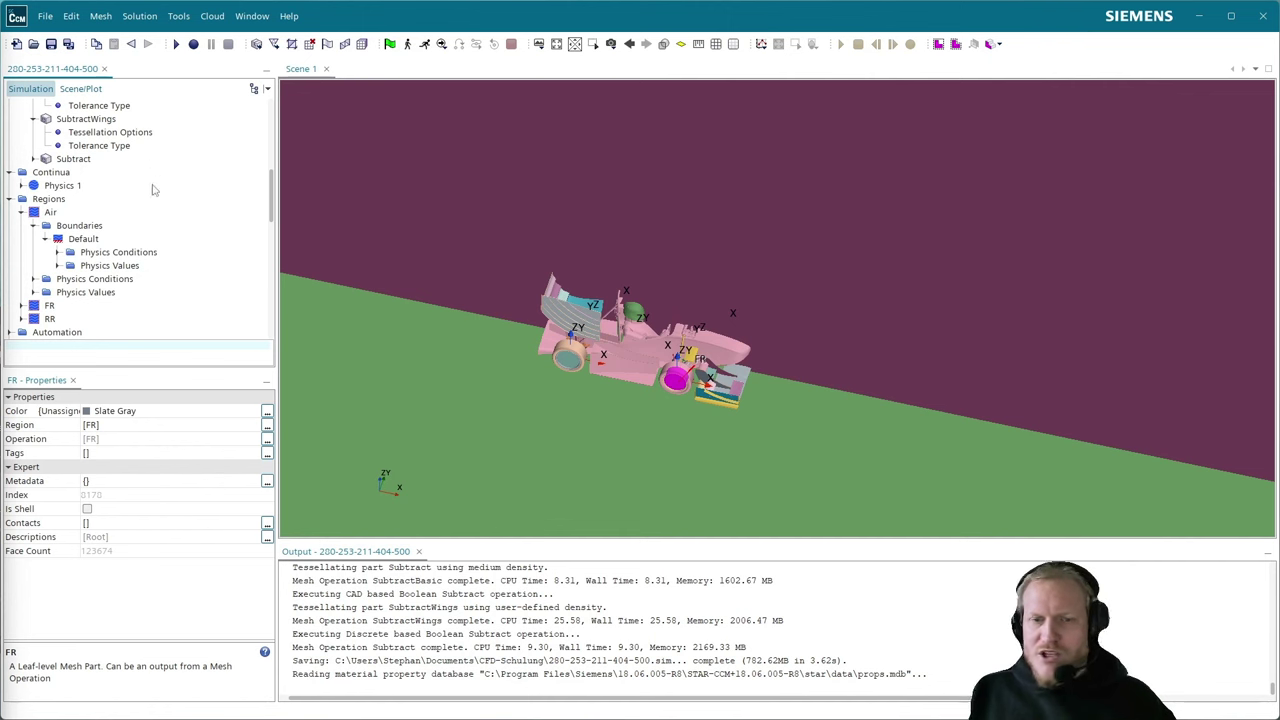
pyautogui.click(80, 226)
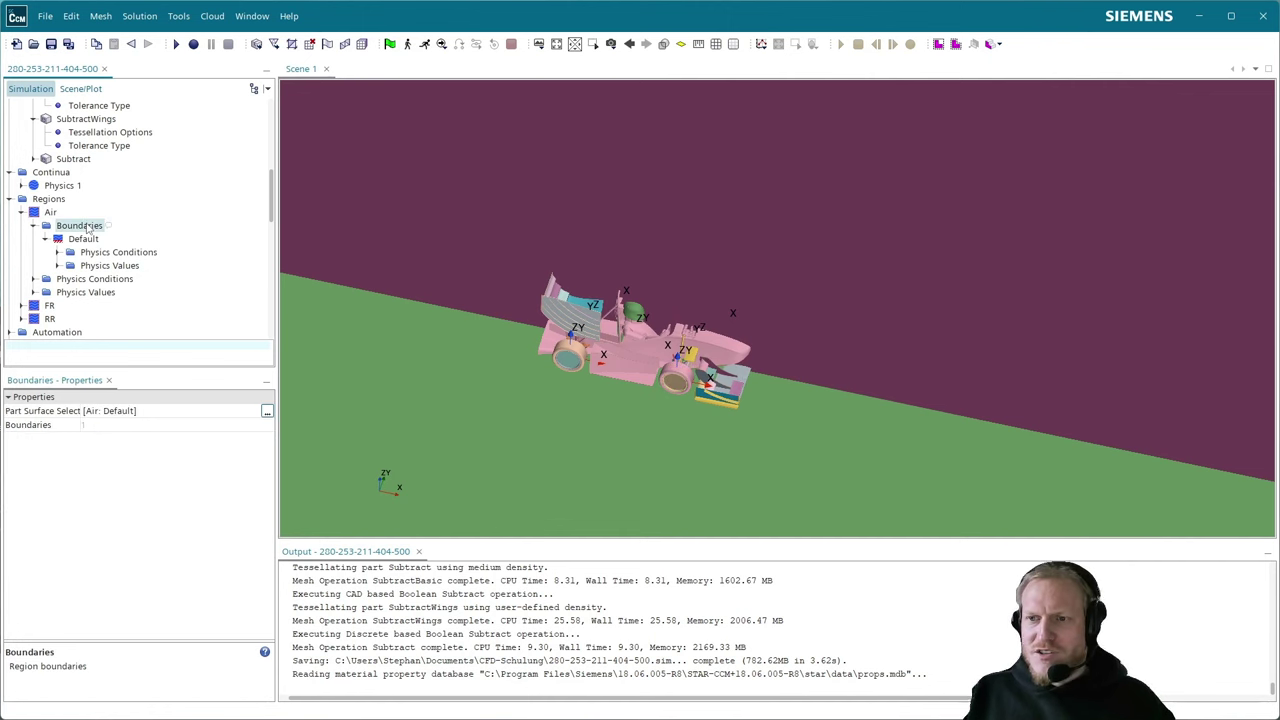
pyautogui.rightClick(88, 227)
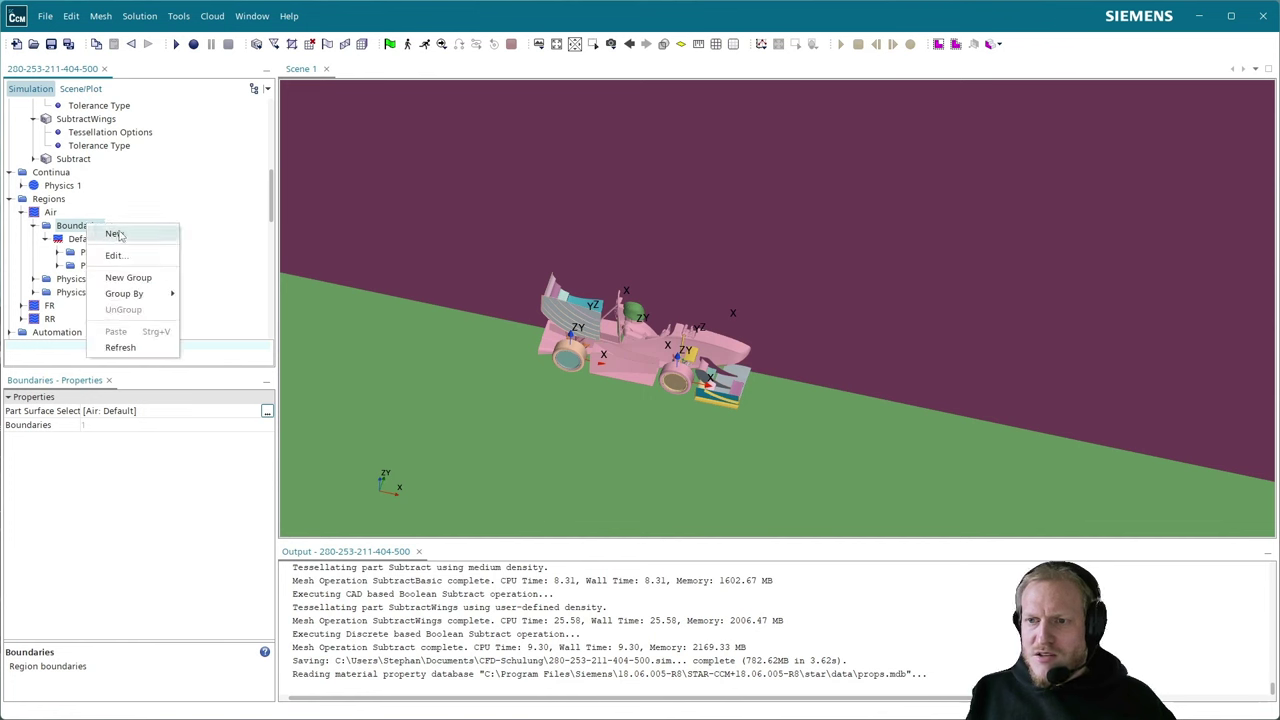
pyautogui.click(118, 236)
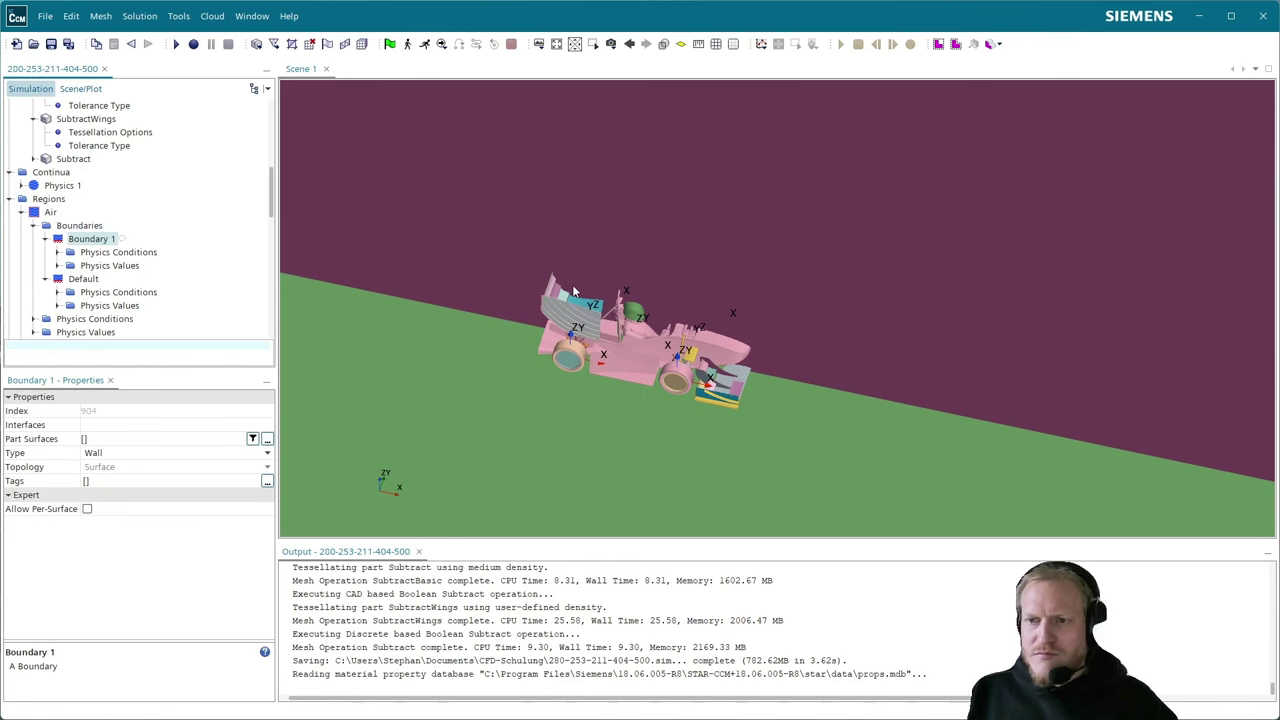
pyautogui.press('F2')
pyautogui.write('O')
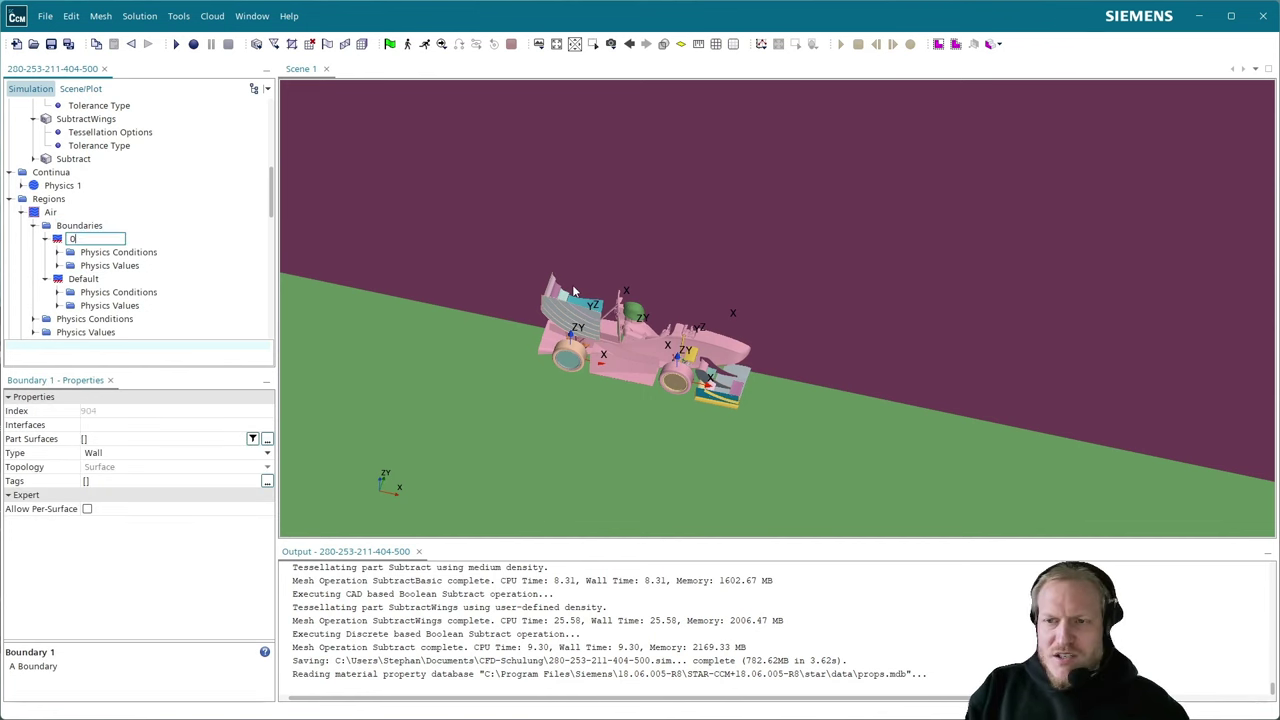
pyautogui.write('0_farfield')
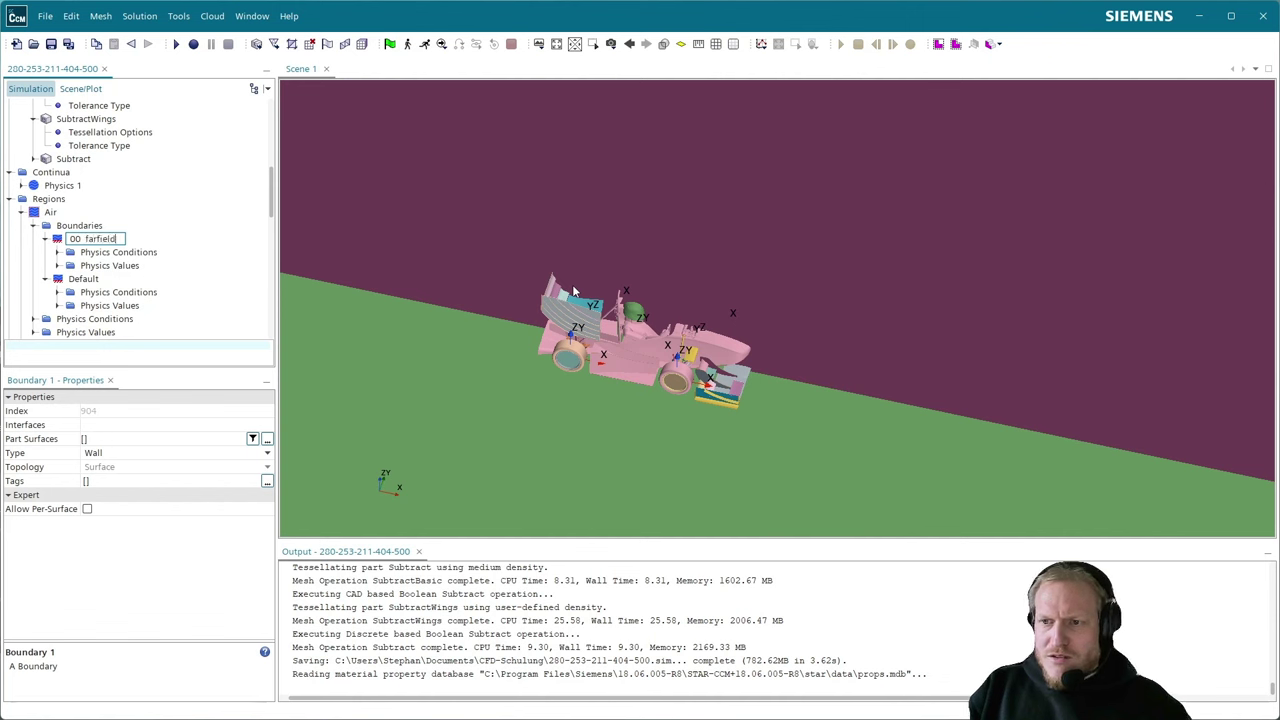
pyautogui.press('Return')
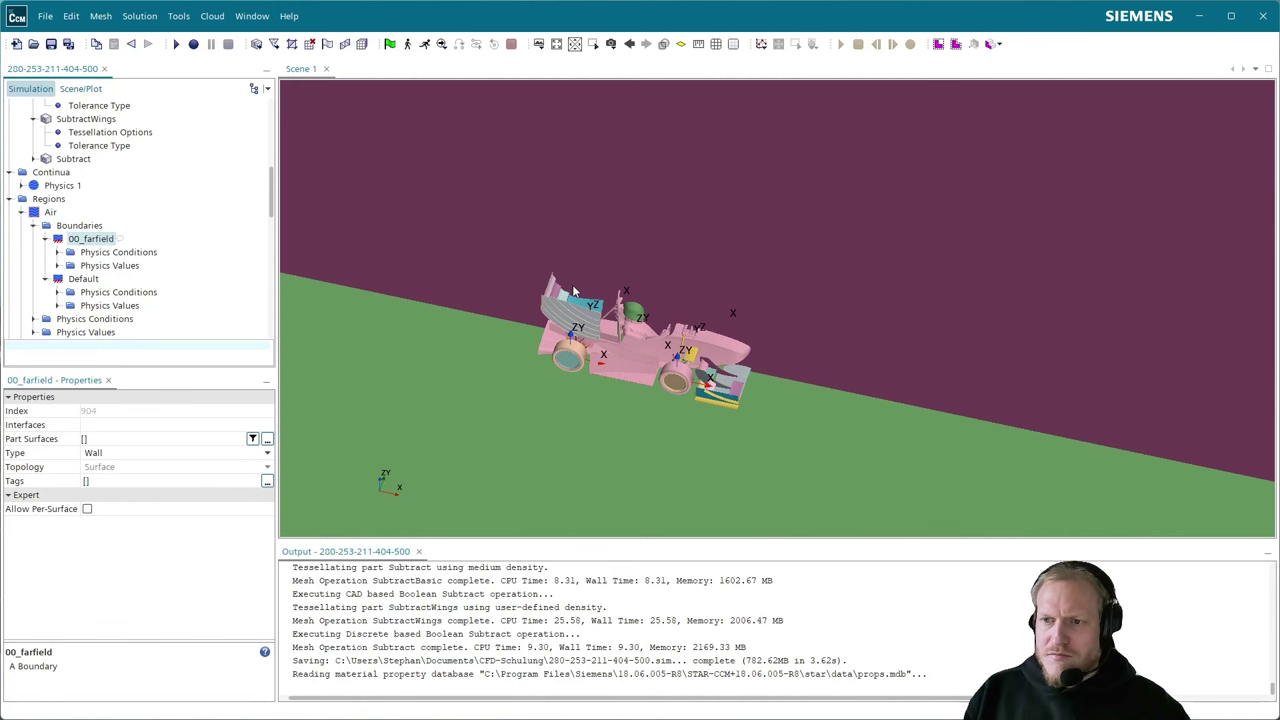
# - Assign the subtracted air domain's 00_farfield part surface to the 00_farfield boundary and set the boundary type to Symmetry Plane
pyautogui.click(267, 440)
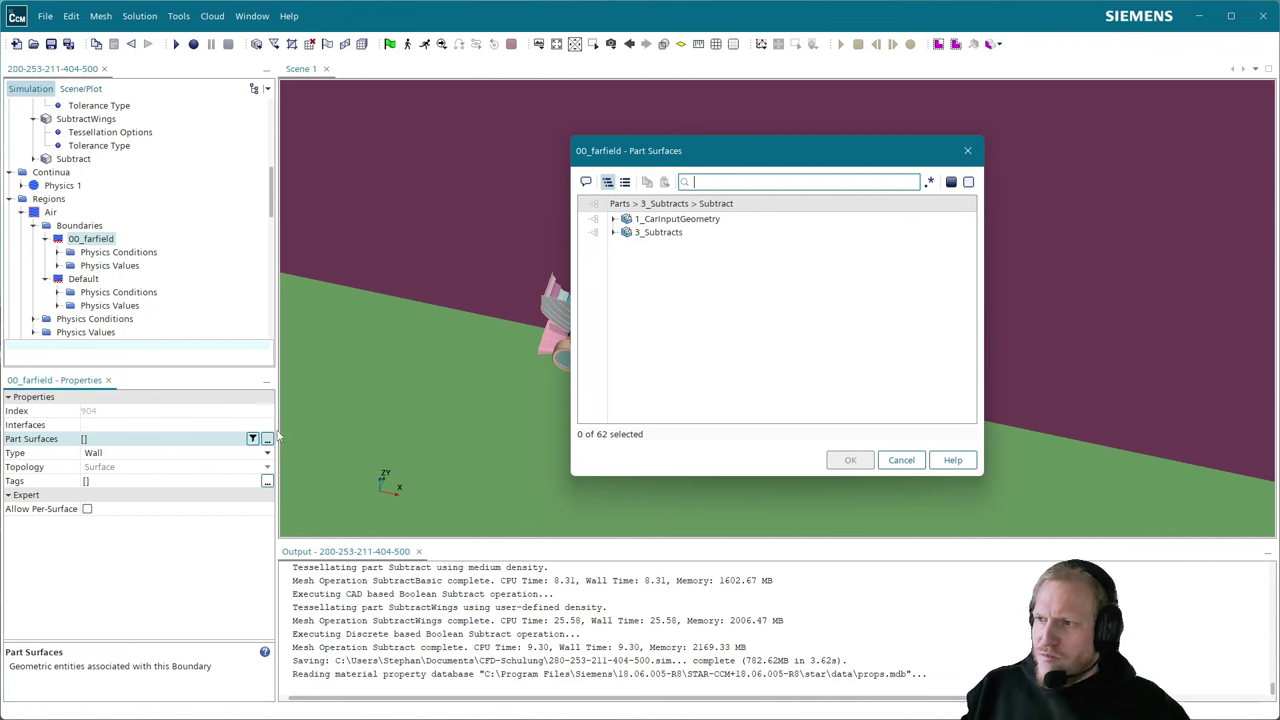
pyautogui.click(624, 181)
pyautogui.write('f')
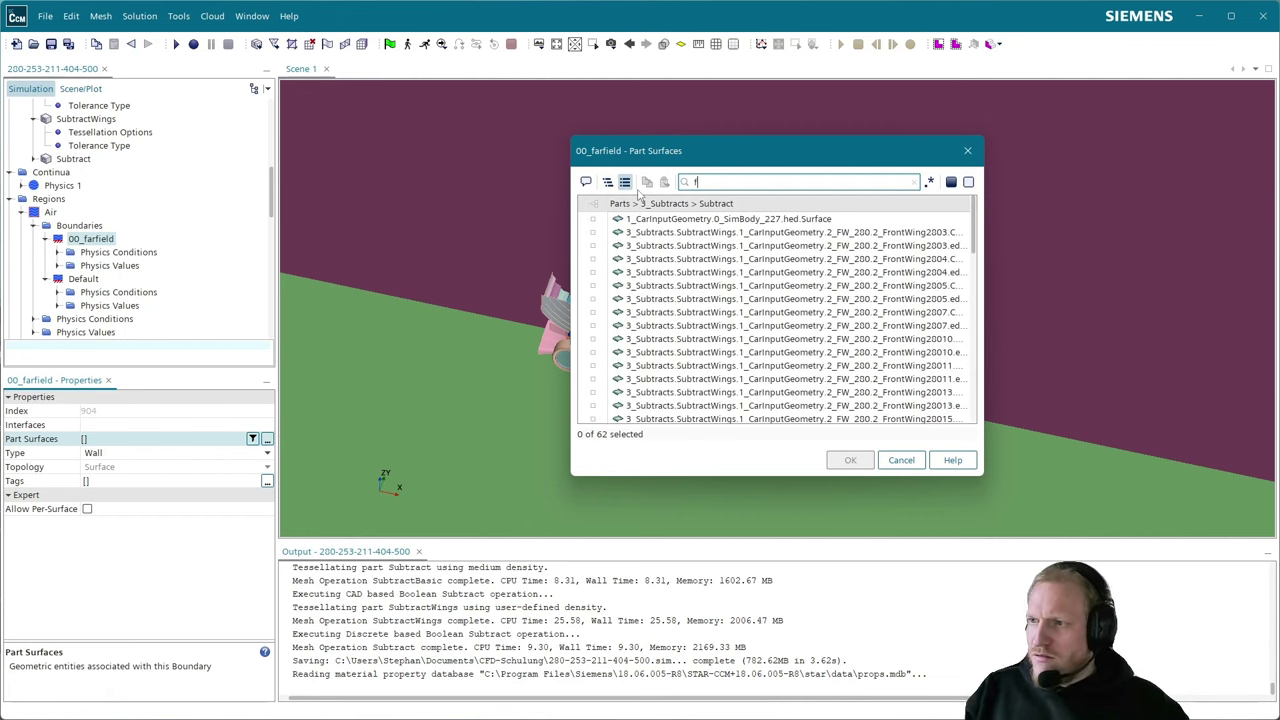
pyautogui.write('ar')
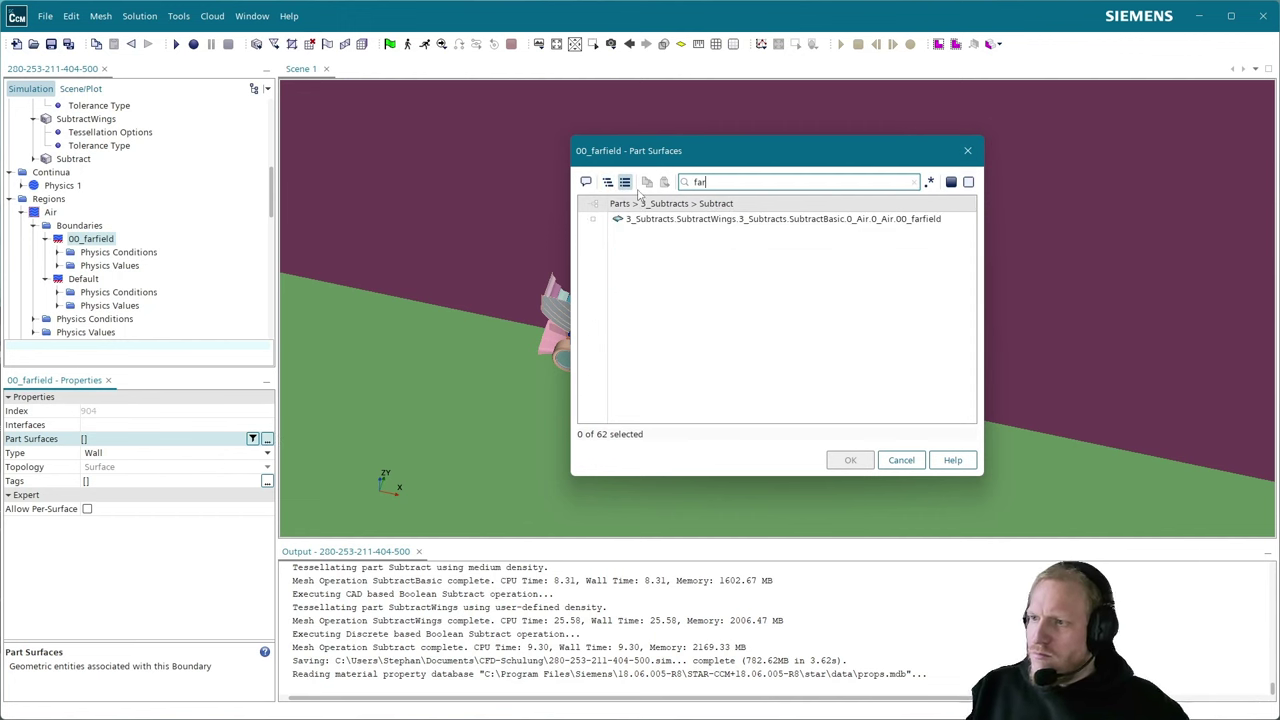
pyautogui.click(700, 219)
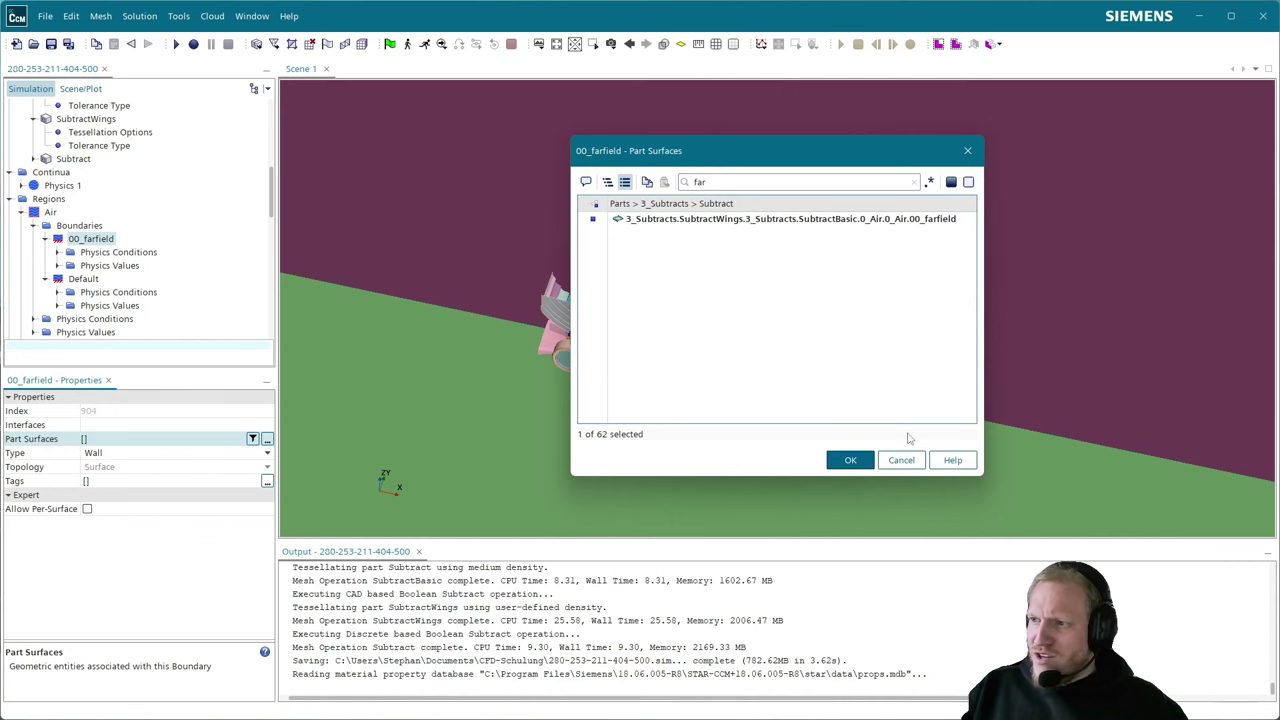
pyautogui.click(852, 460)
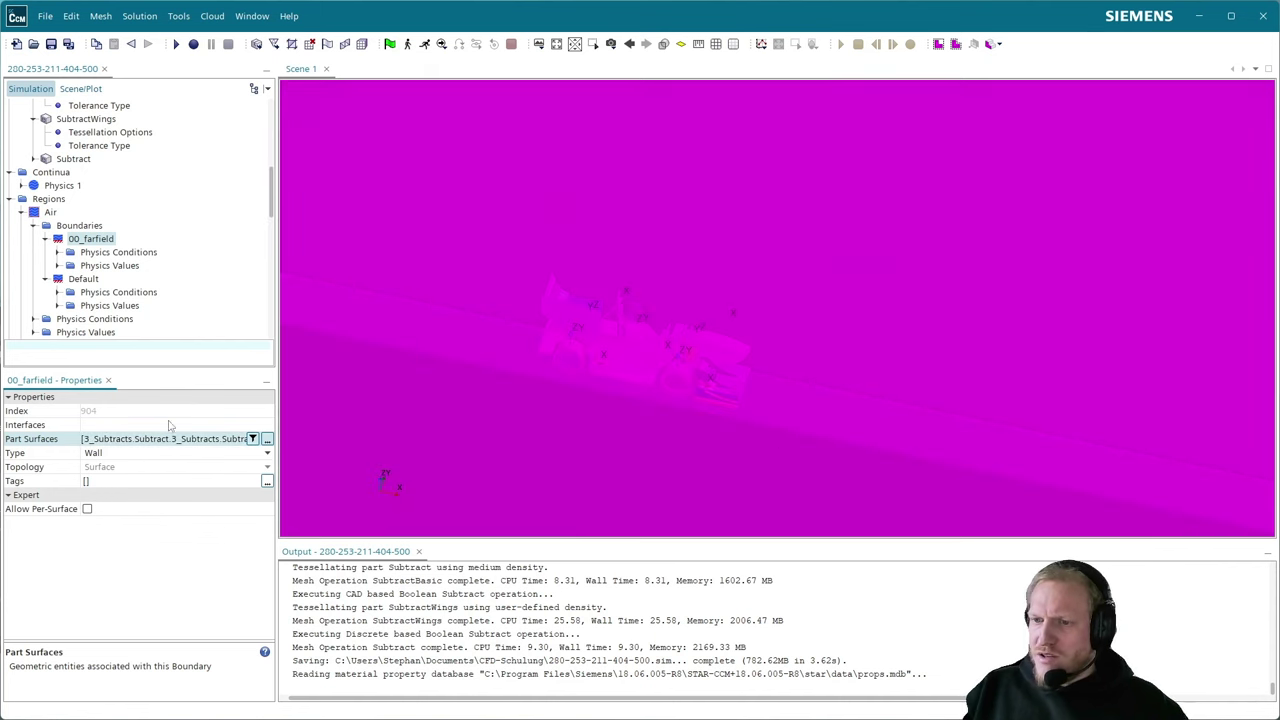
pyautogui.click(148, 453)
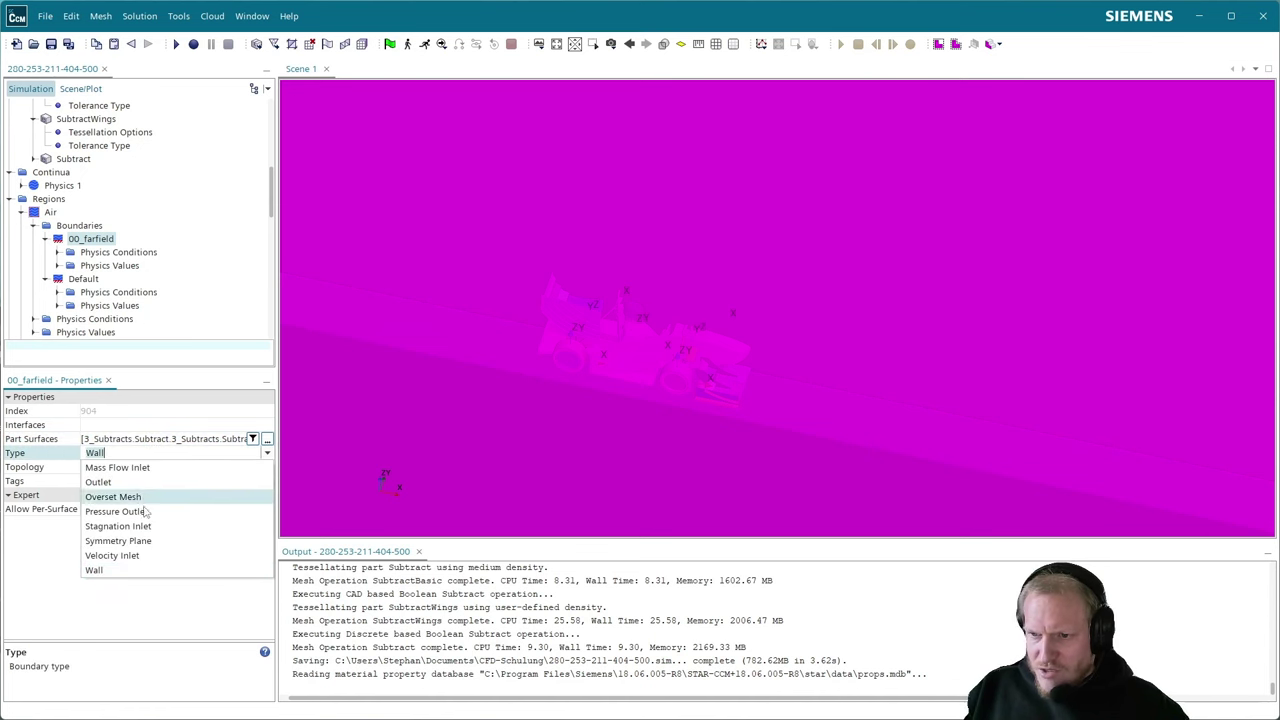
pyautogui.click(147, 541)
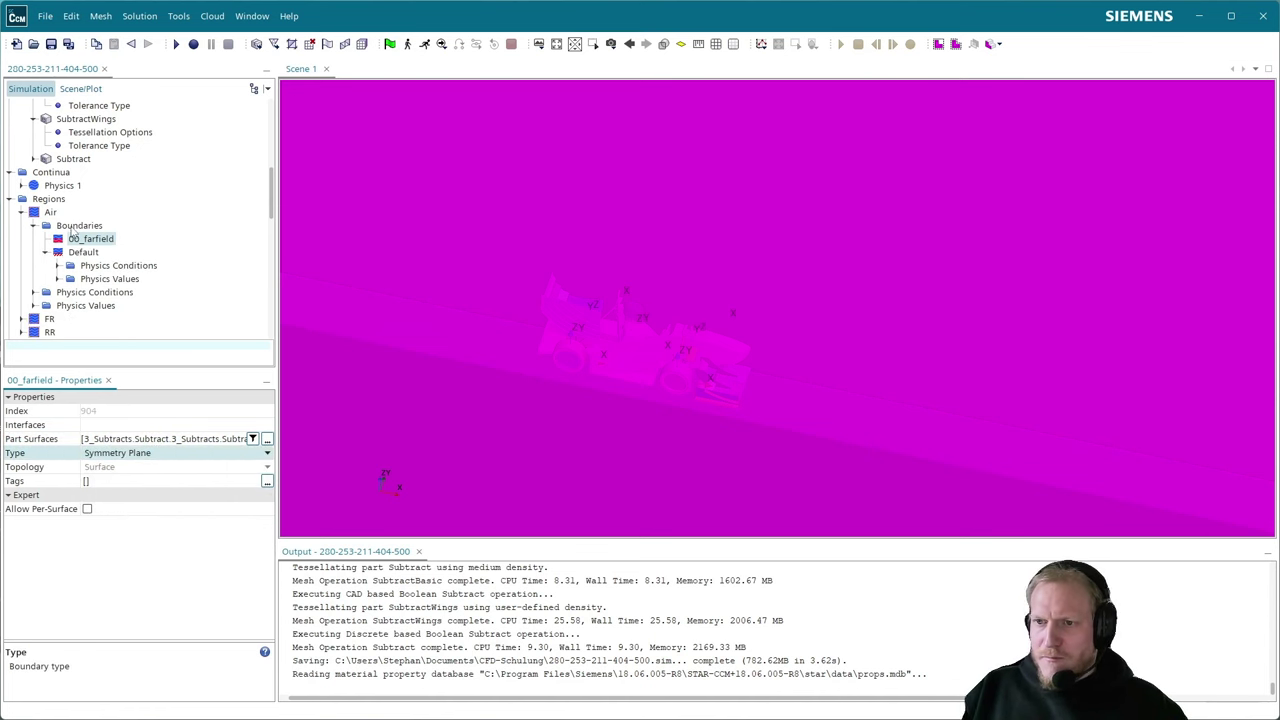
# - Add a new boundary to the Air region and name it 01_symmetry
pyautogui.rightClick(76, 226)
pyautogui.click(100, 238)
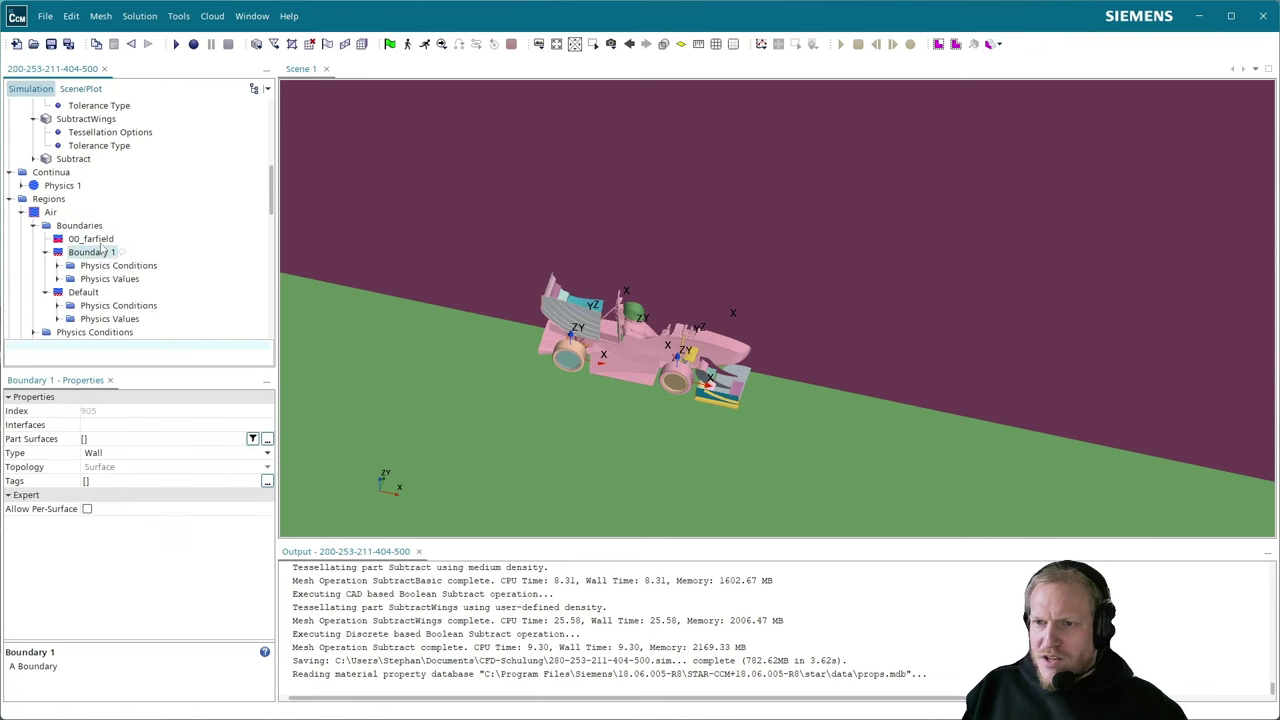
pyautogui.click(101, 251)
pyautogui.write('01')
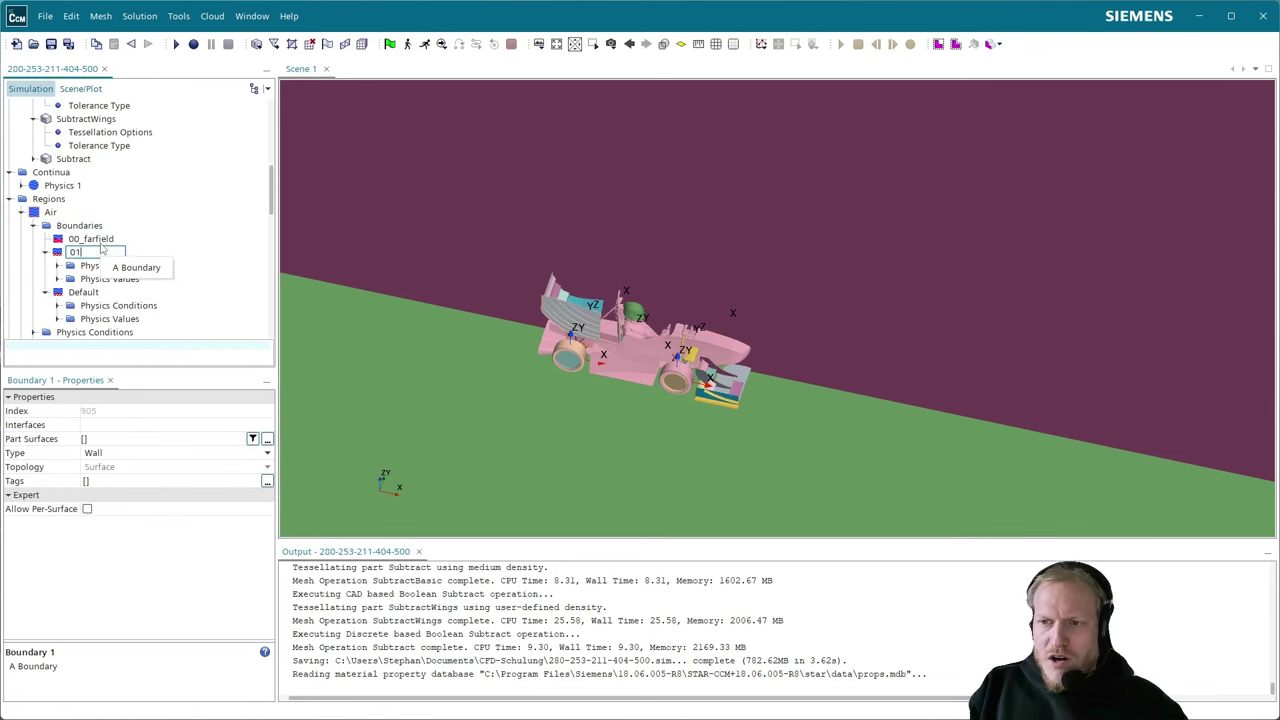
pyautogui.write('_symmet')
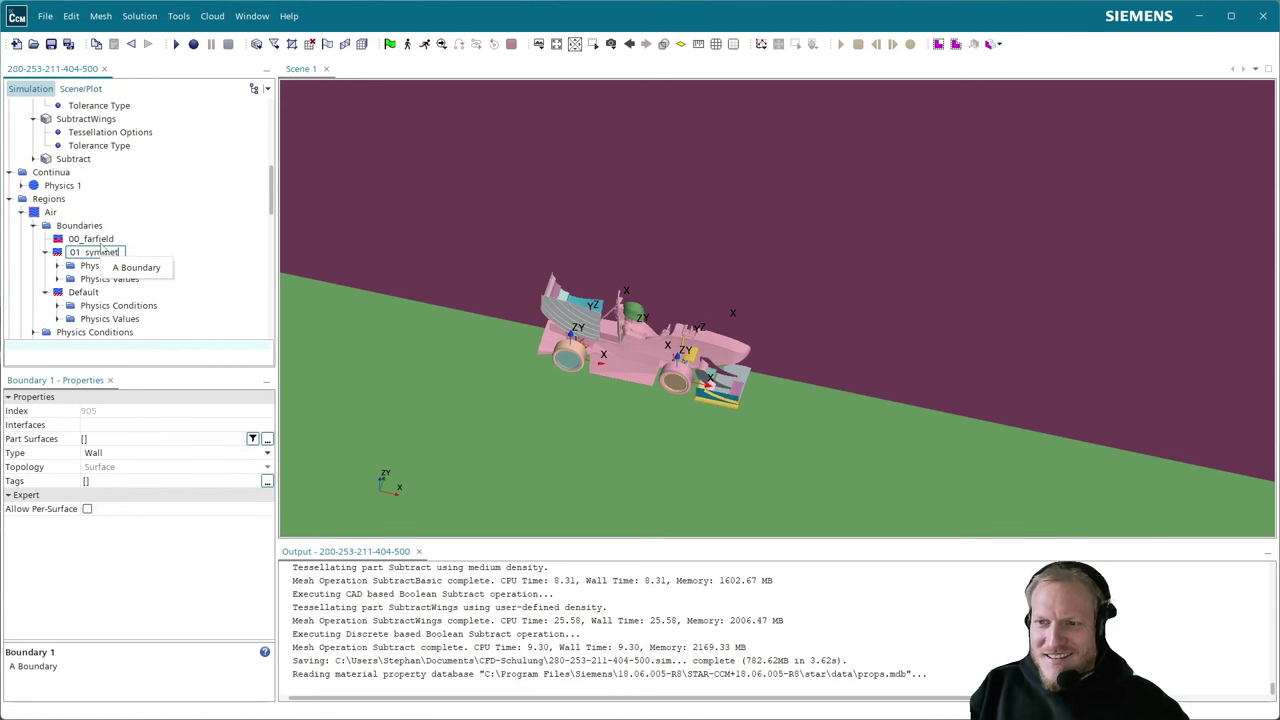
pyautogui.write('ry')
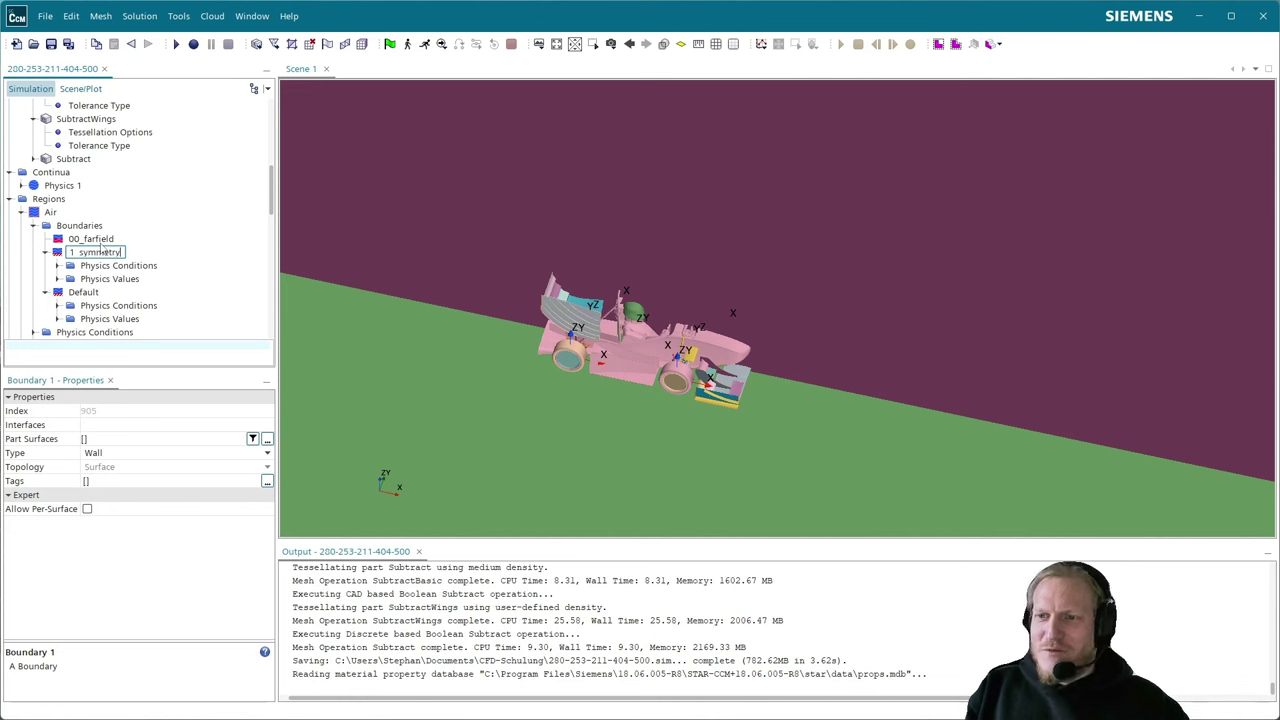
pyautogui.press('Return')
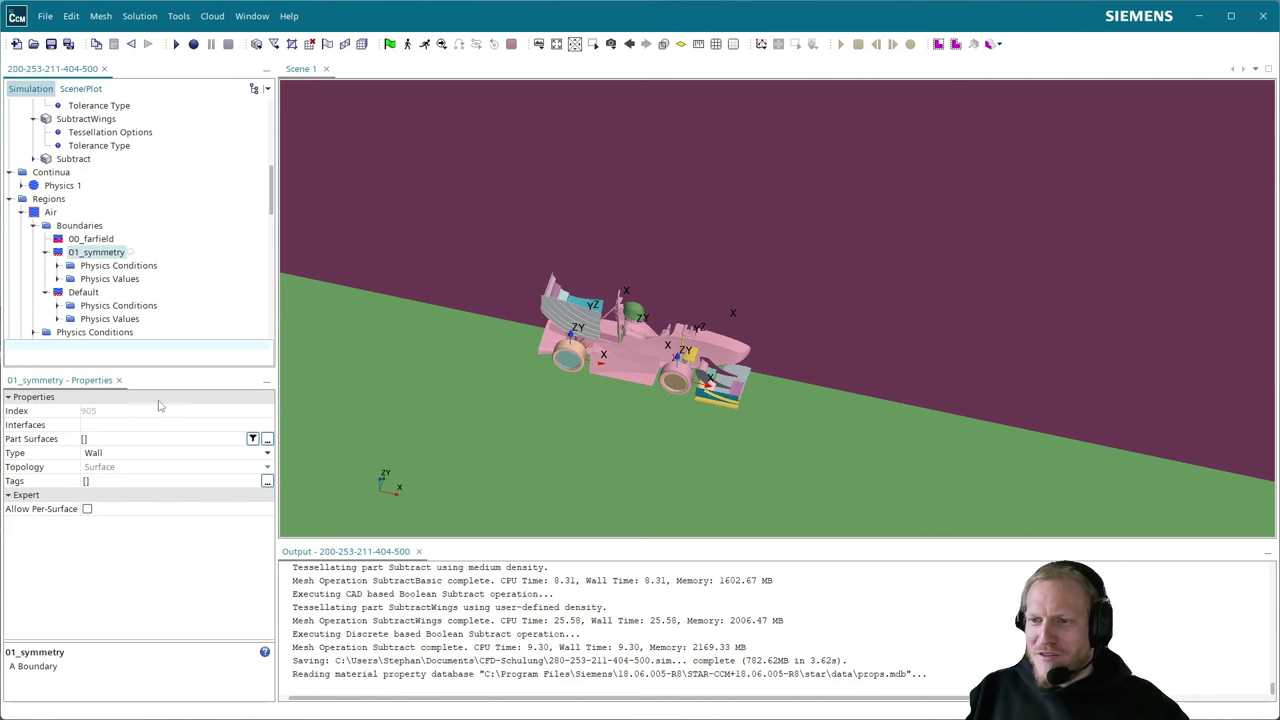
# - Assign the 01_symmetry part surface to the 01_symmetry boundary and set its type to Symmetry Plane
pyautogui.click(165, 441)
pyautogui.click(267, 440)
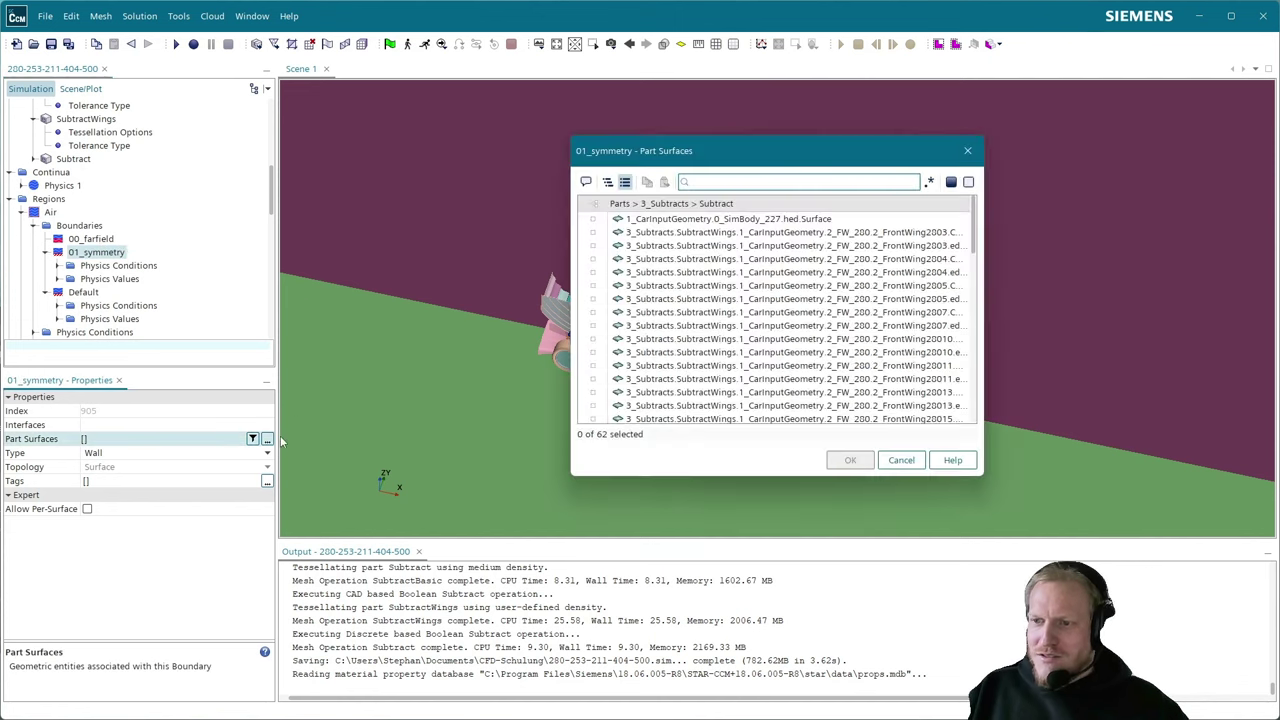
pyautogui.write('sym')
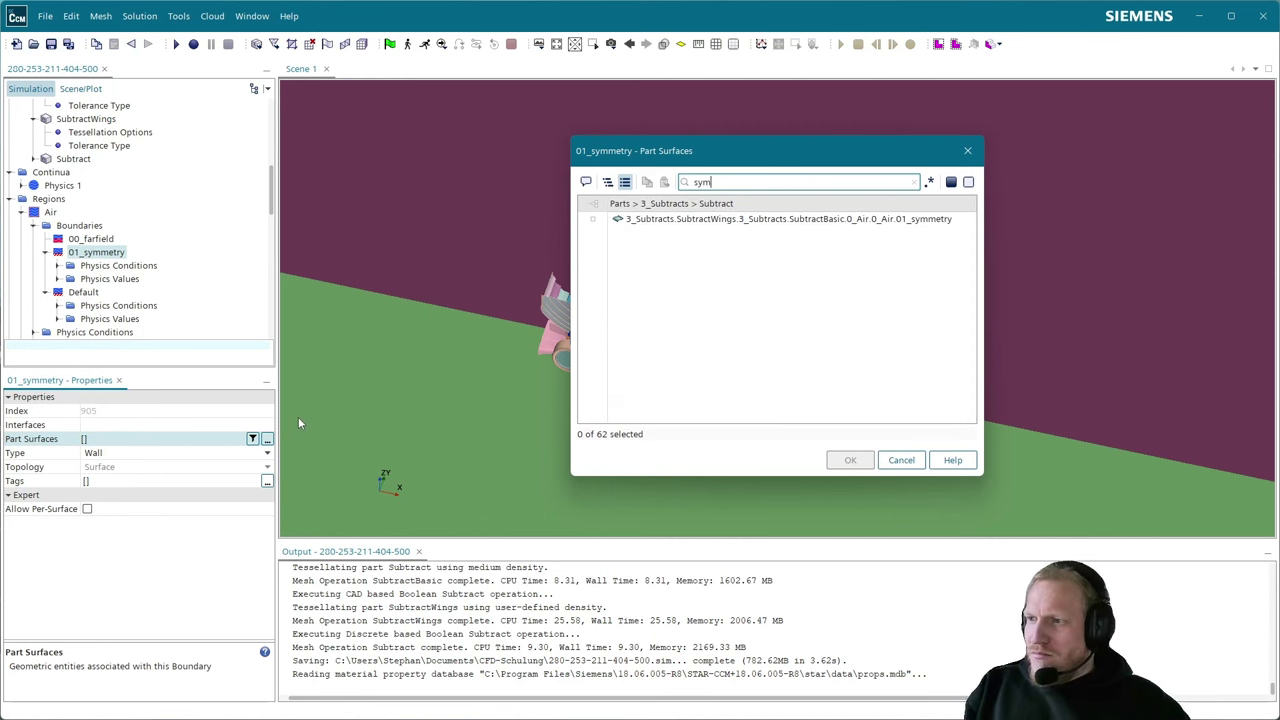
pyautogui.click(865, 222)
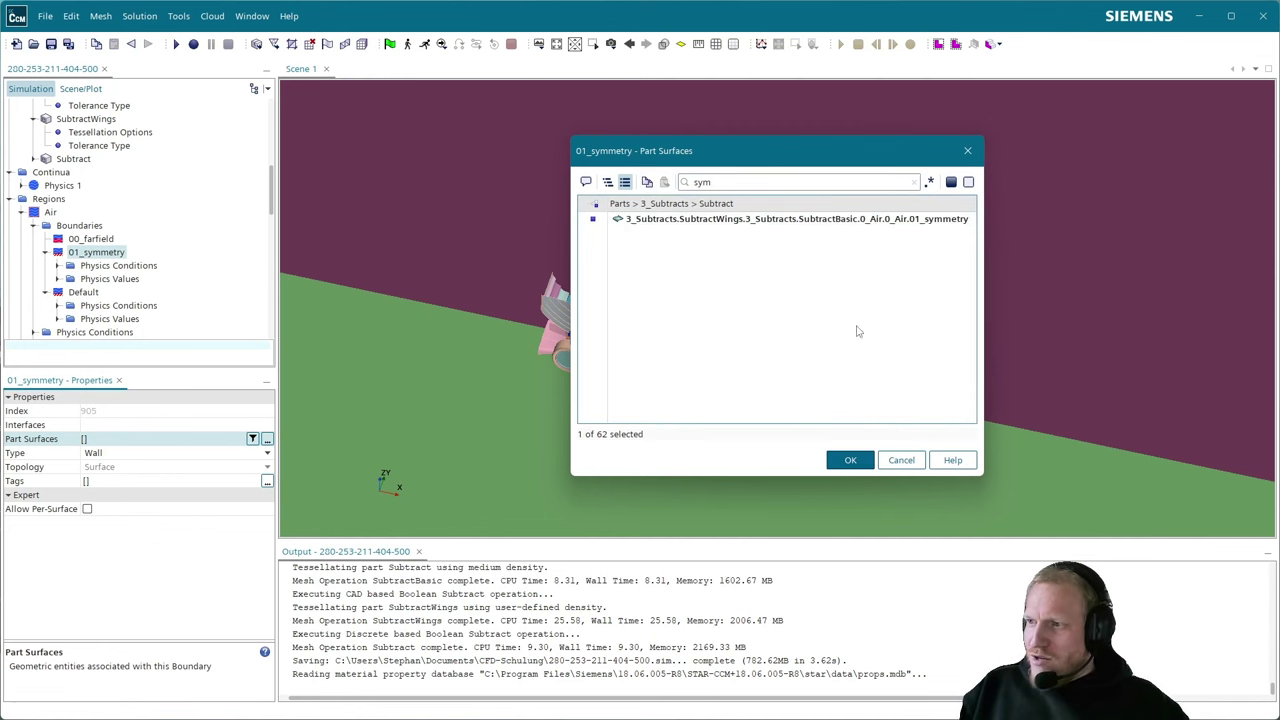
pyautogui.click(849, 459)
pyautogui.click(178, 455)
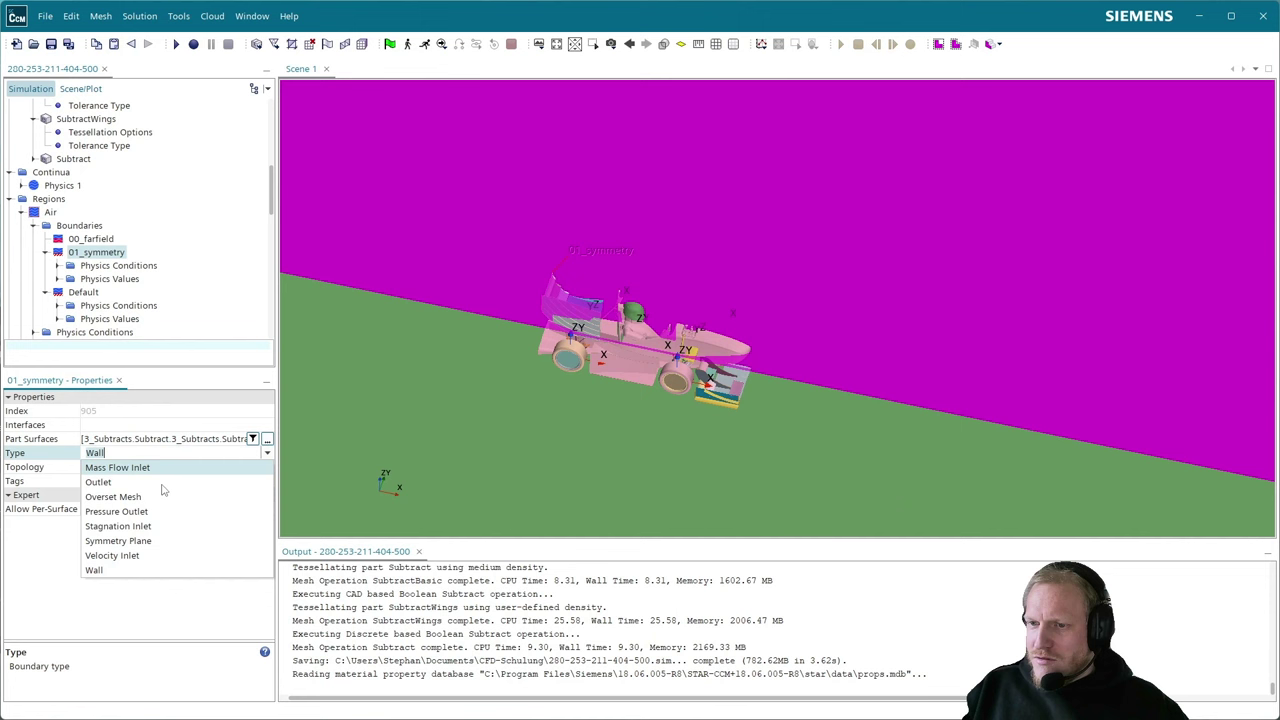
pyautogui.click(155, 541)
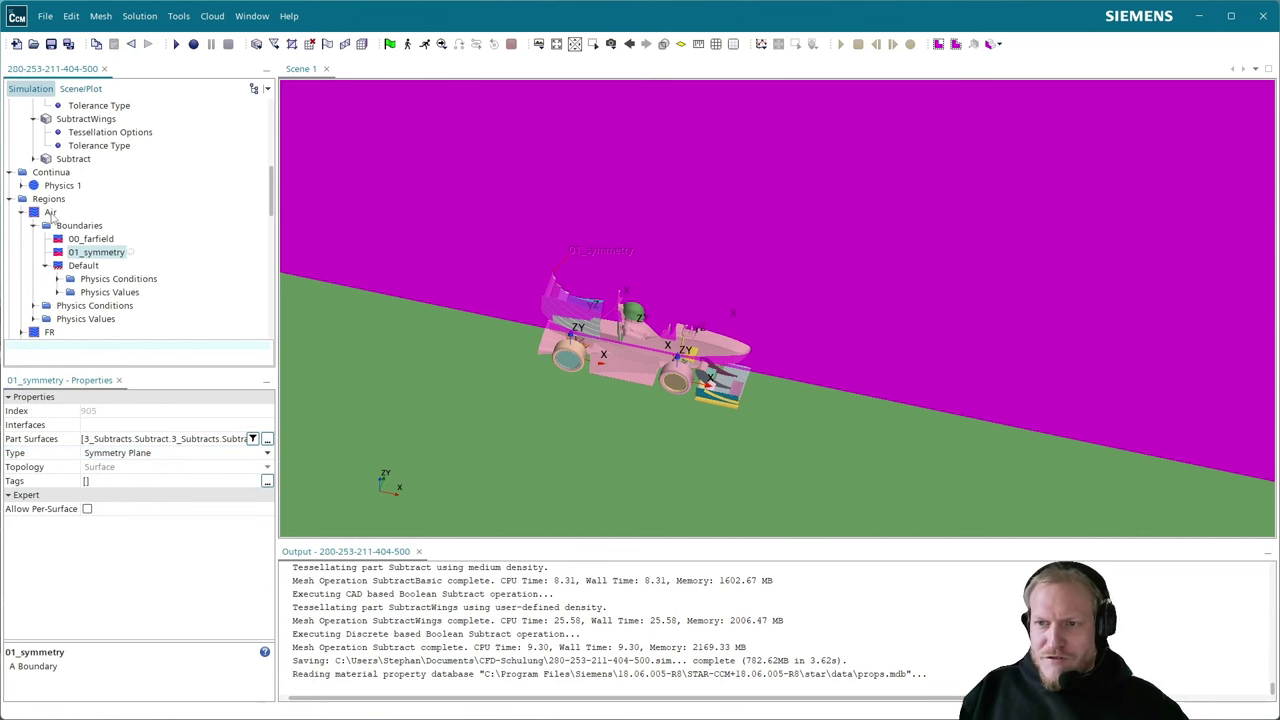
# - Add a new boundary to the Air region and name it 05_floor
pyautogui.rightClick(88, 224)
pyautogui.click(104, 230)
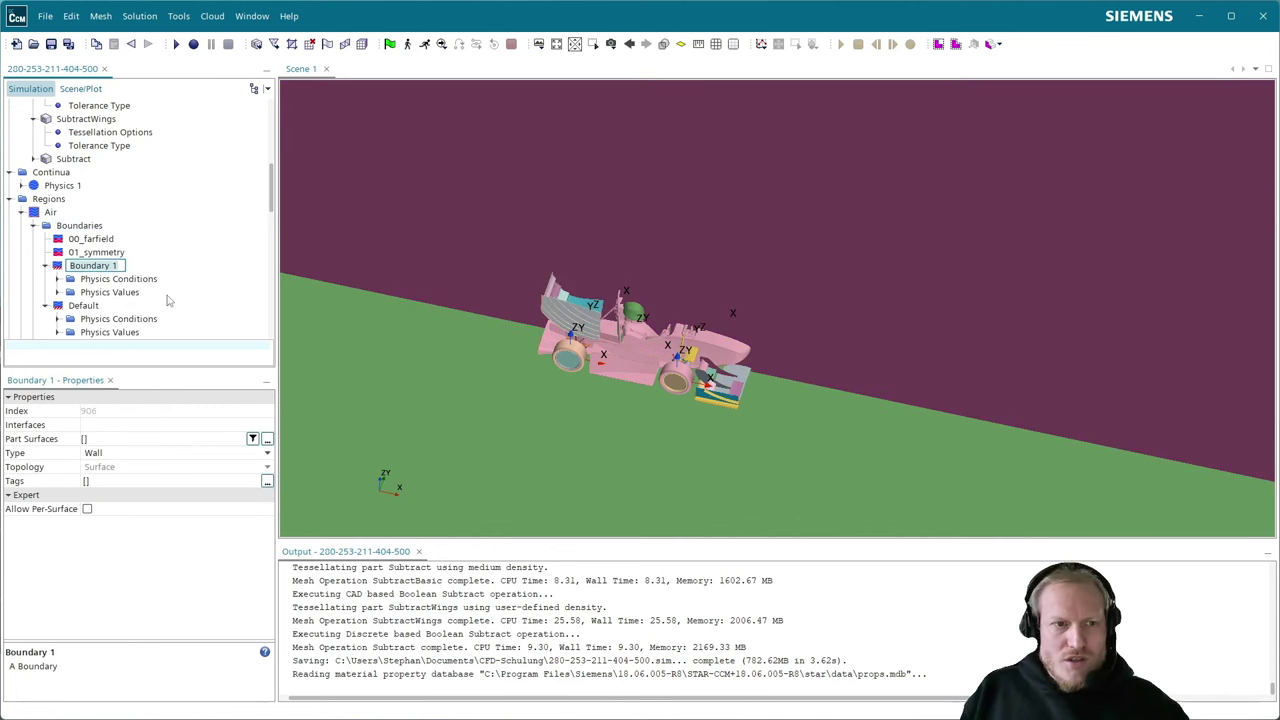
pyautogui.write('0')
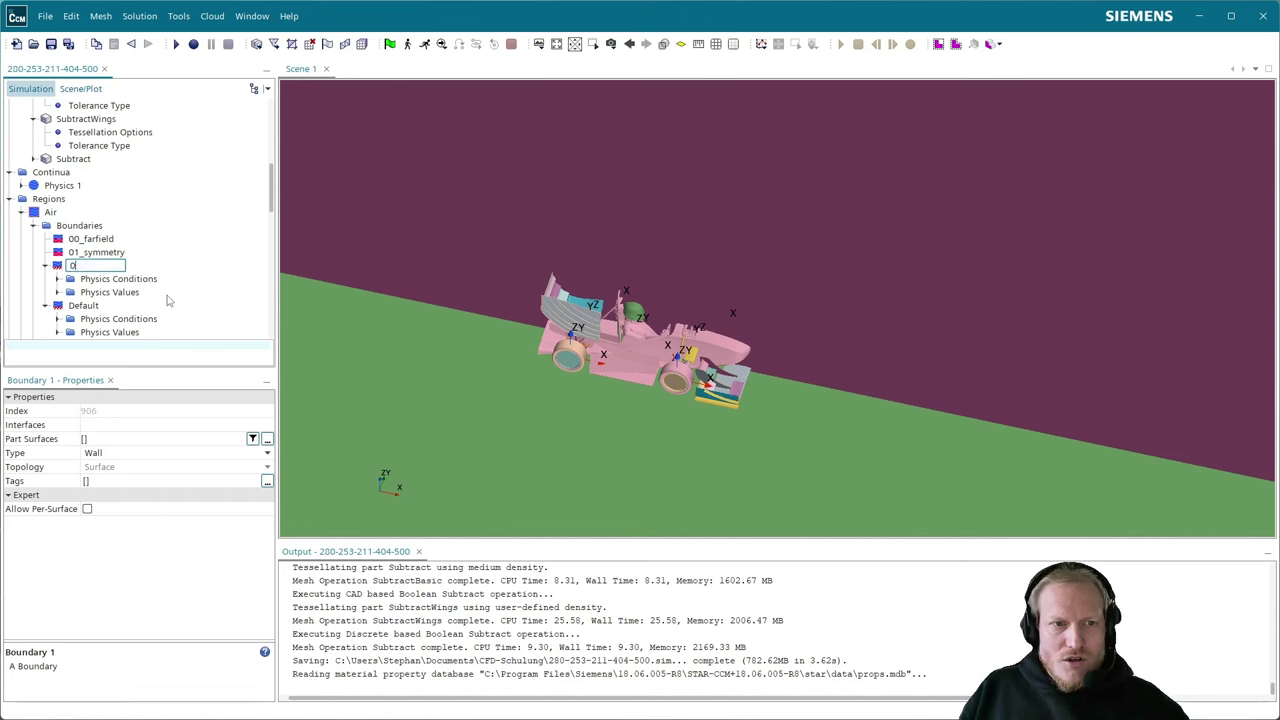
pyautogui.write('5 fl')
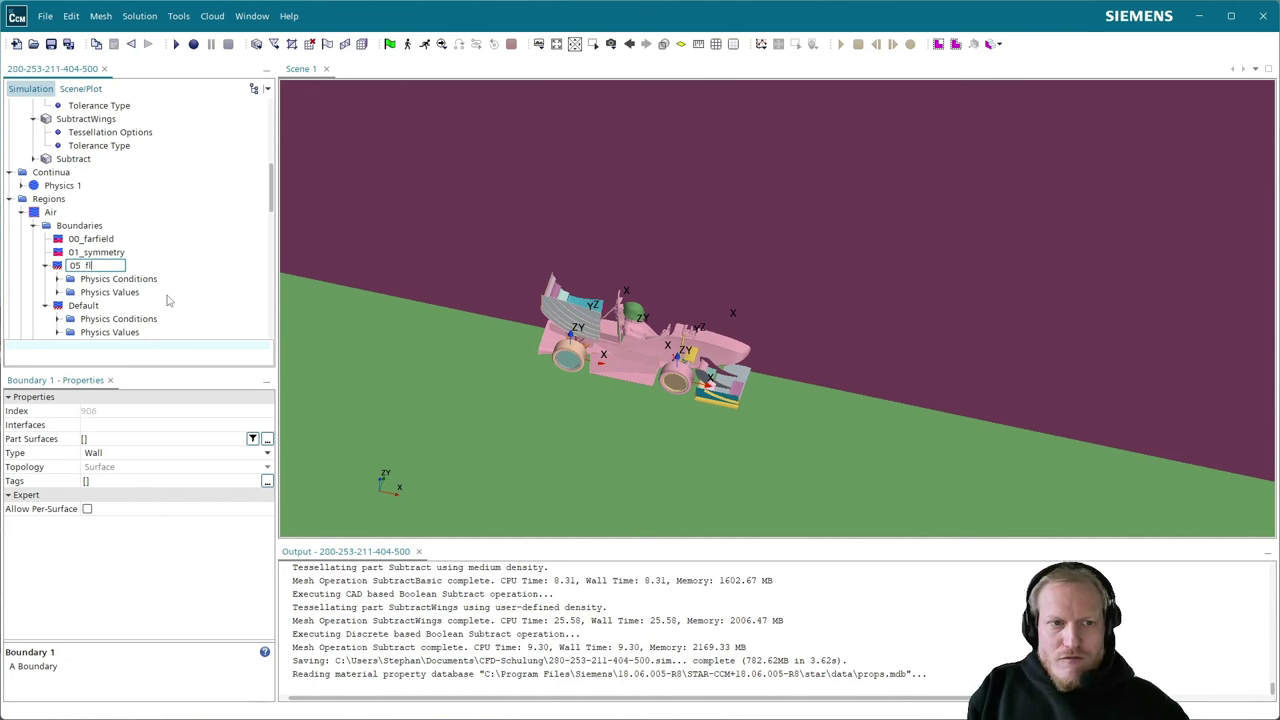
pyautogui.write('oor')
pyautogui.press('Return')
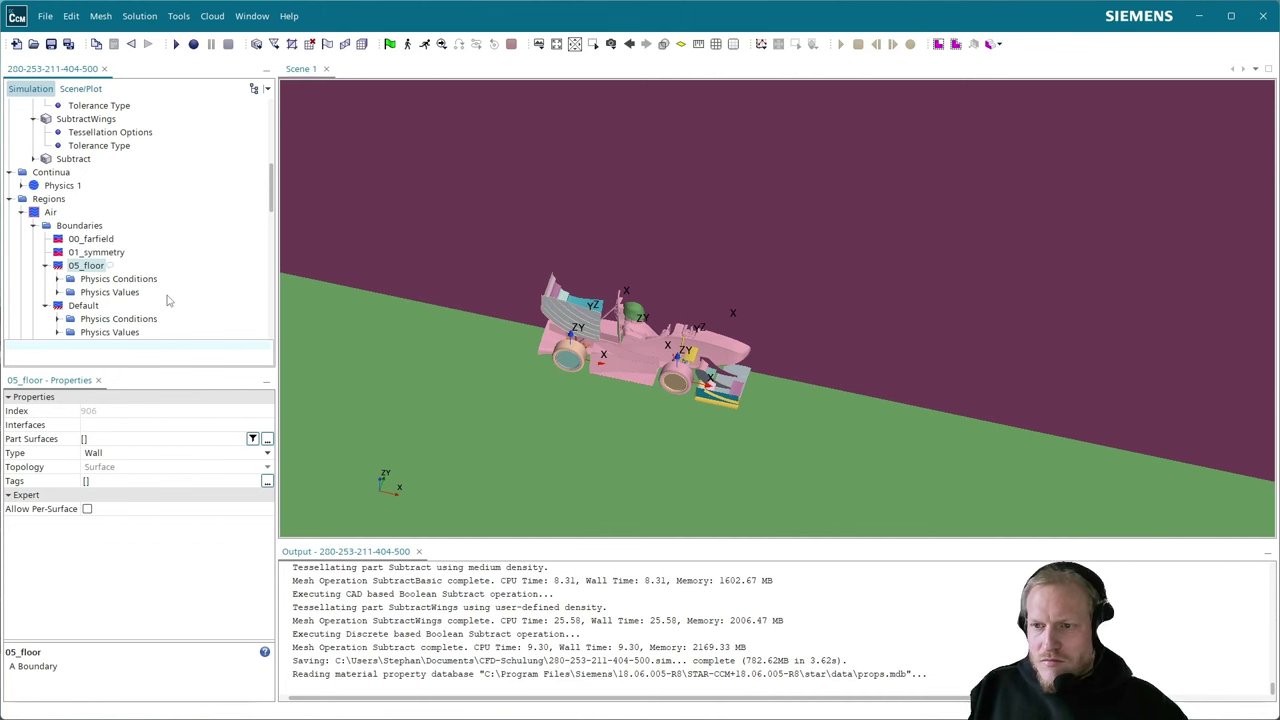
# - Assign the 05_floor part surface of the subtracted air domain to the 05_floor boundary
pyautogui.click(267, 438)
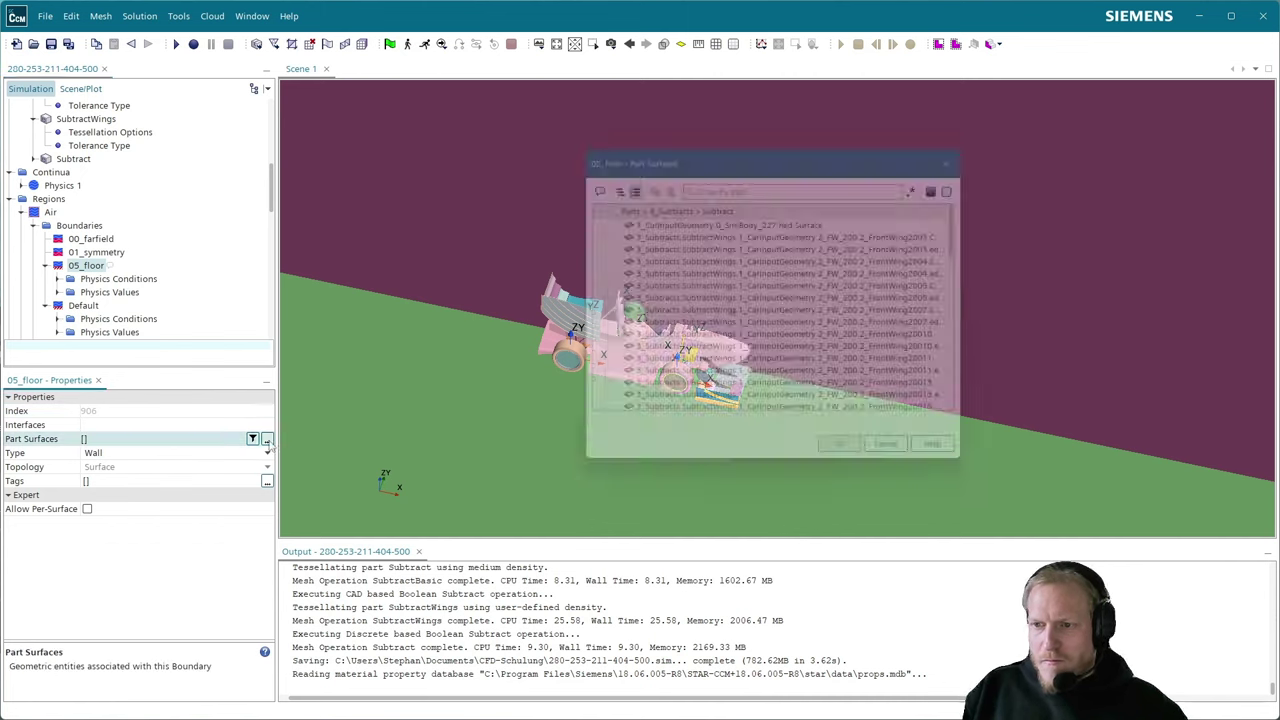
pyautogui.write('flo')
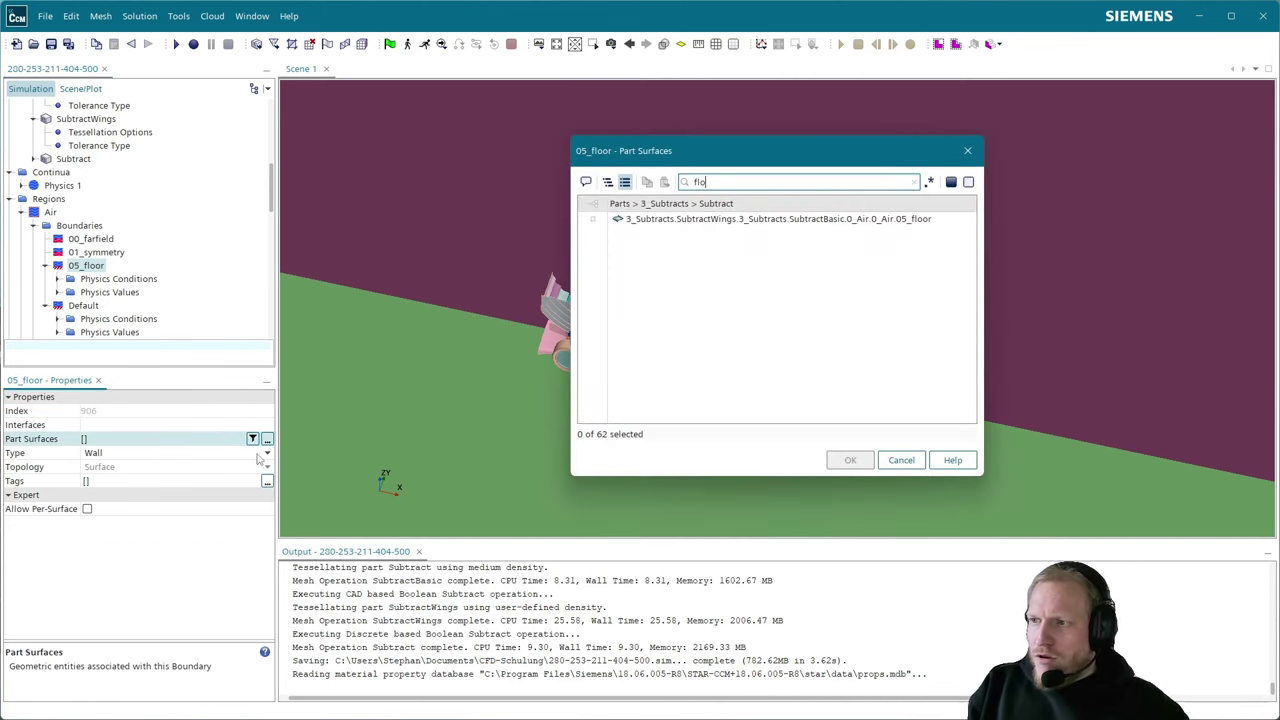
pyautogui.click(780, 218)
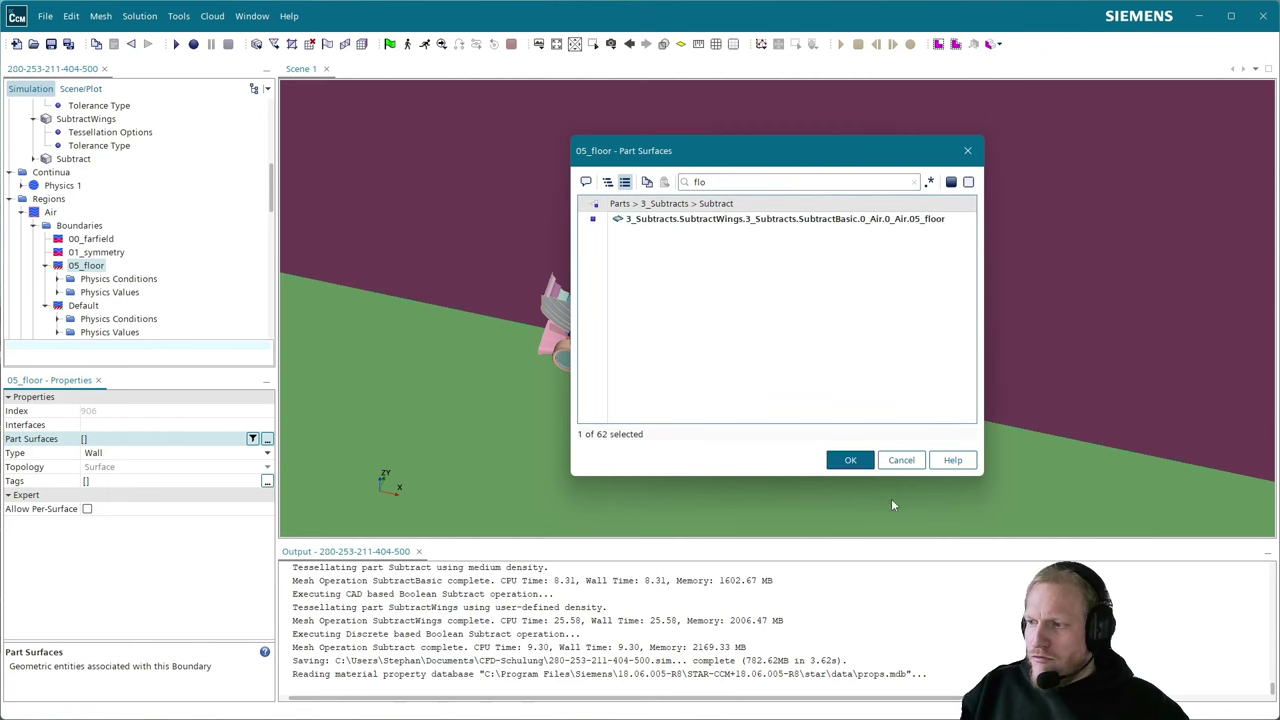
pyautogui.click(850, 460)
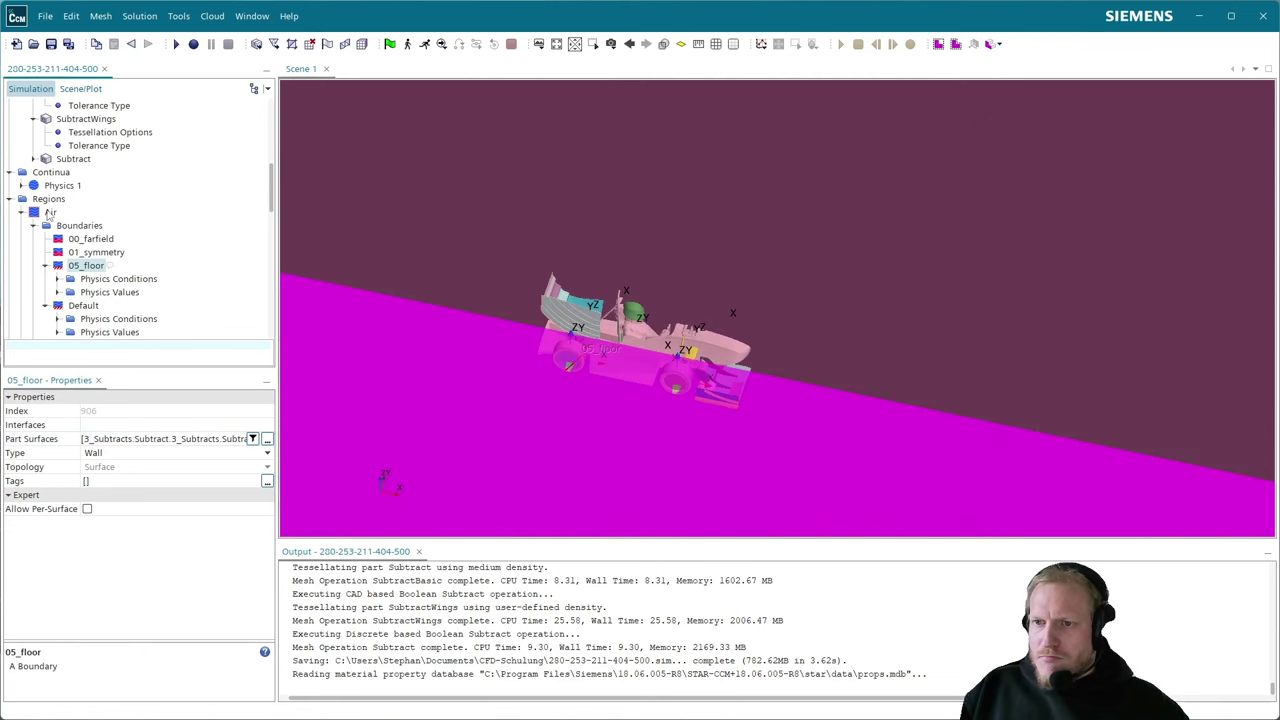
pyautogui.rightClick(50, 213)
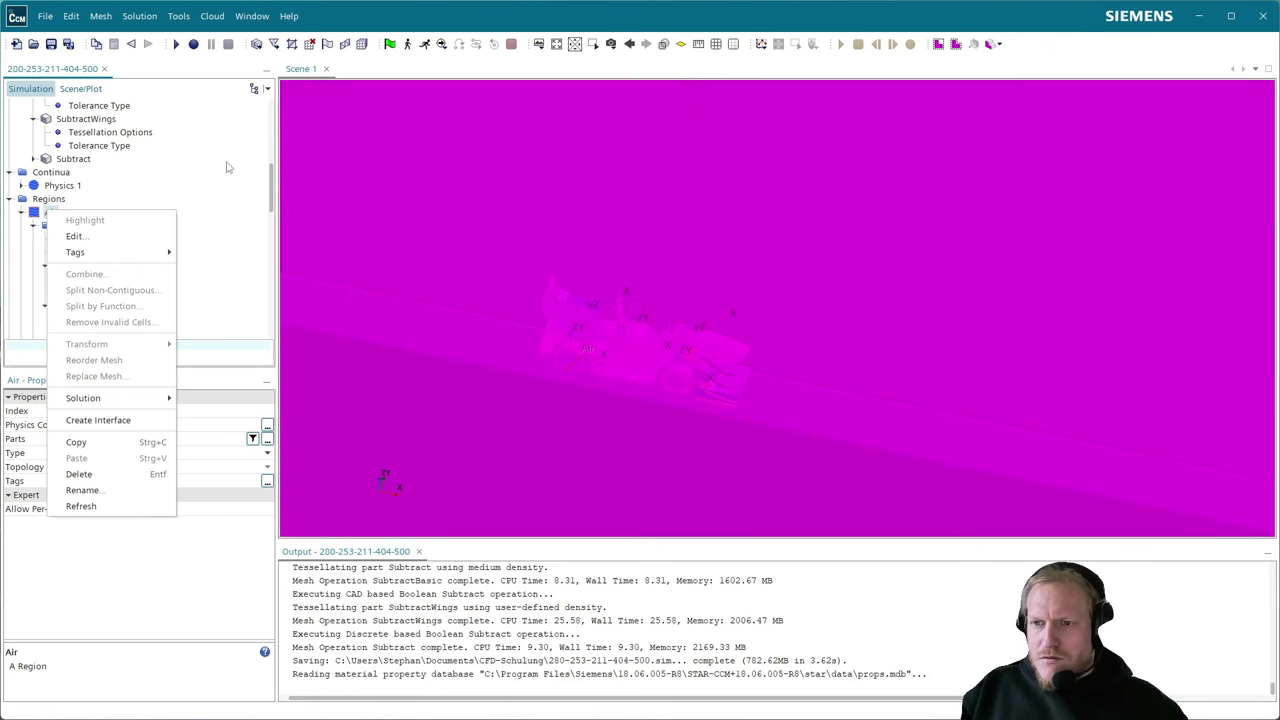
pyautogui.click(201, 192)
# - Add a new boundary to the Air region and name it 08_inlet
pyautogui.rightClick(97, 227)
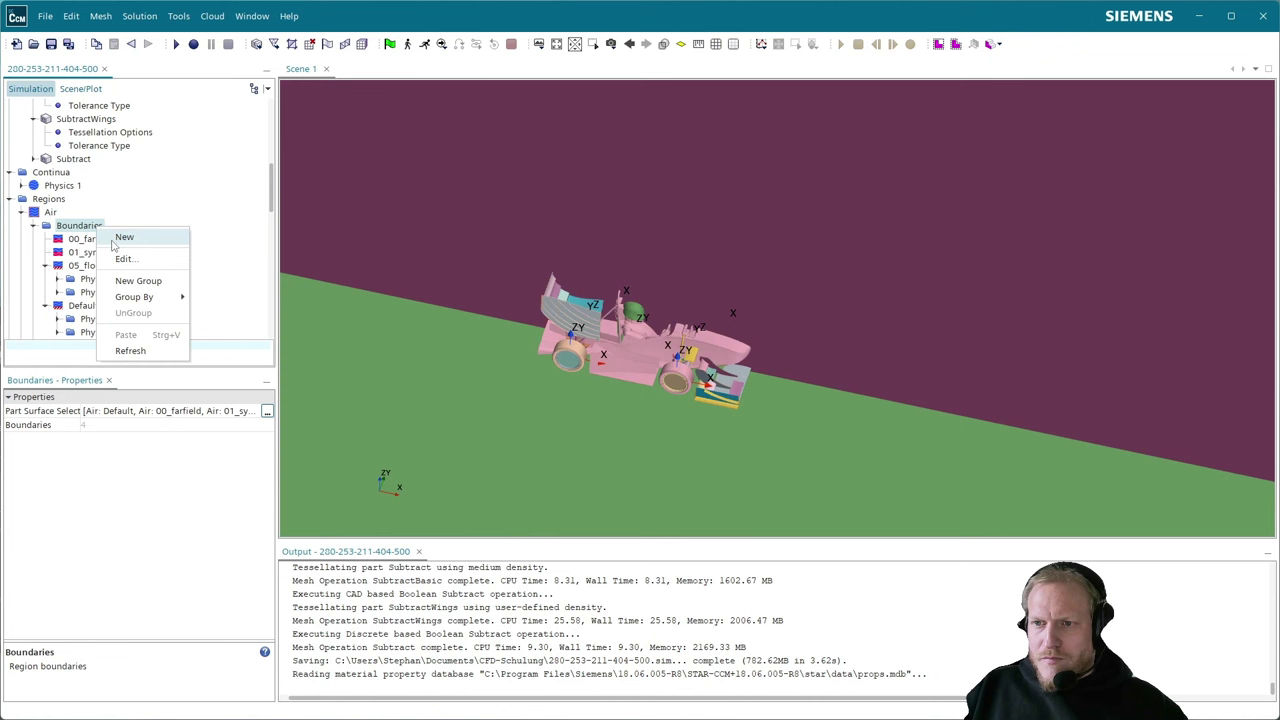
pyautogui.click(135, 240)
pyautogui.press('F2')
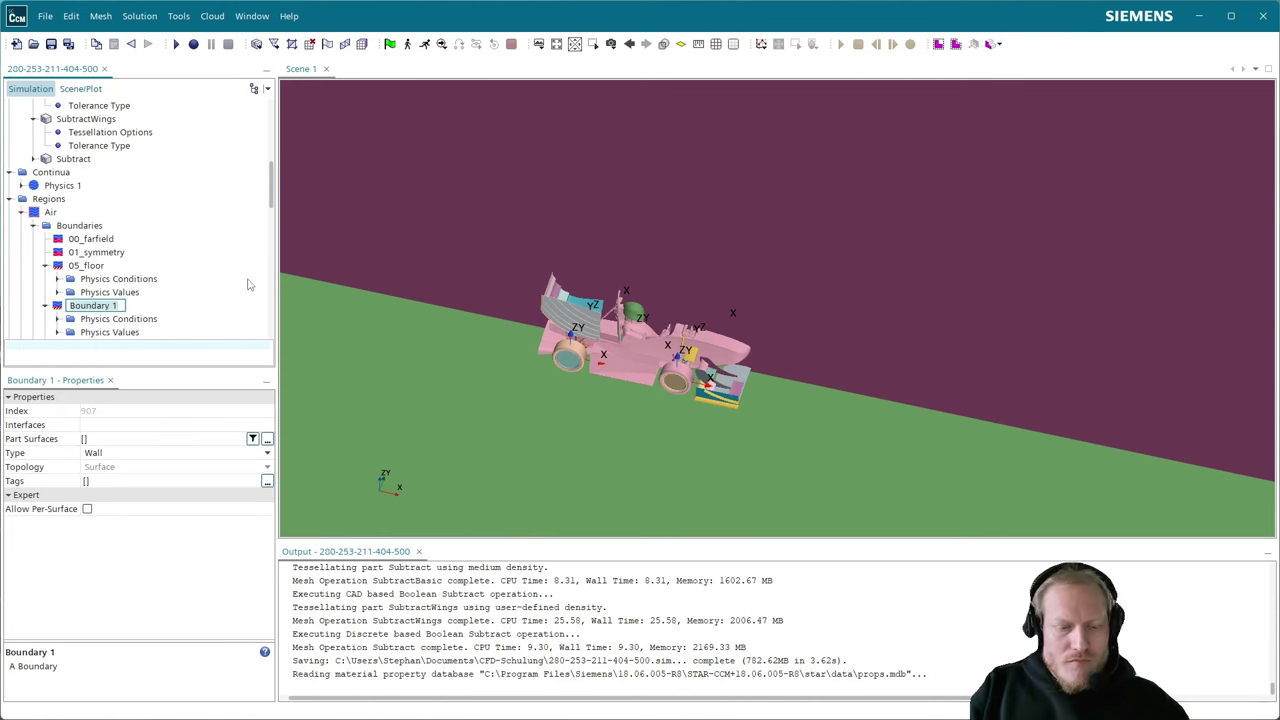
pyautogui.write('0')
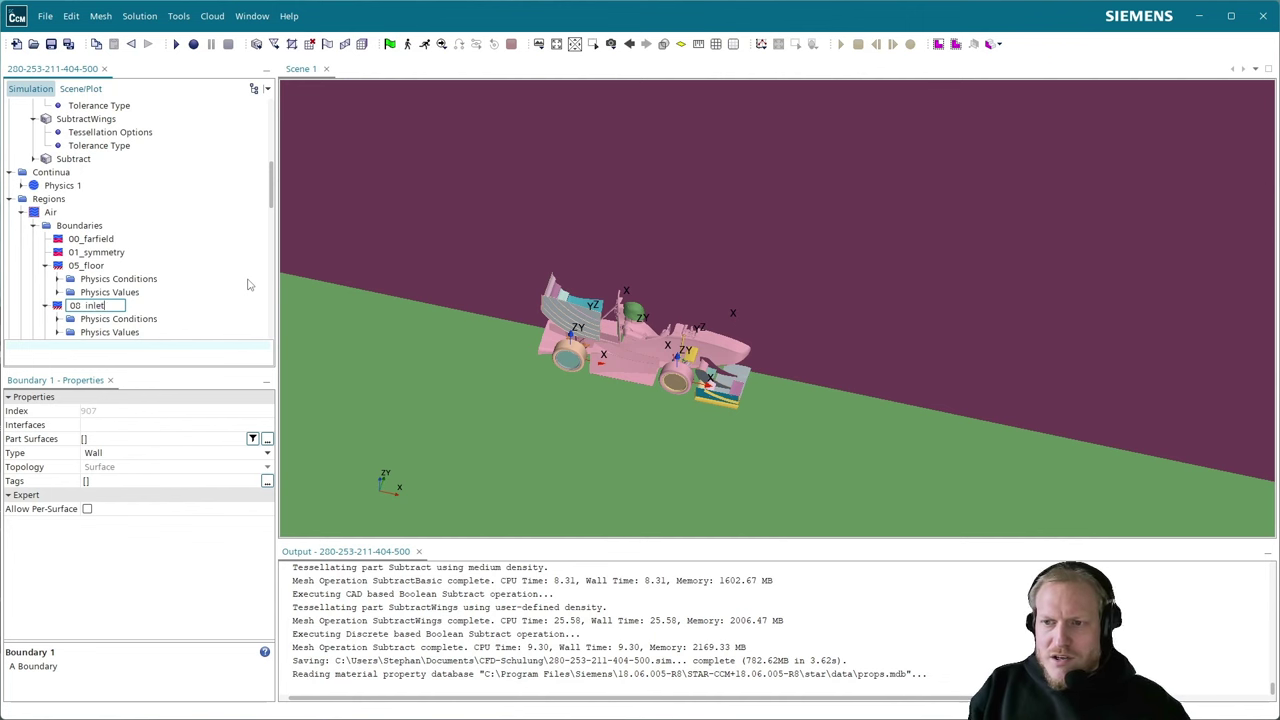
pyautogui.write('0_inlet')
pyautogui.press('Return')
pyautogui.rightClick(52, 213)
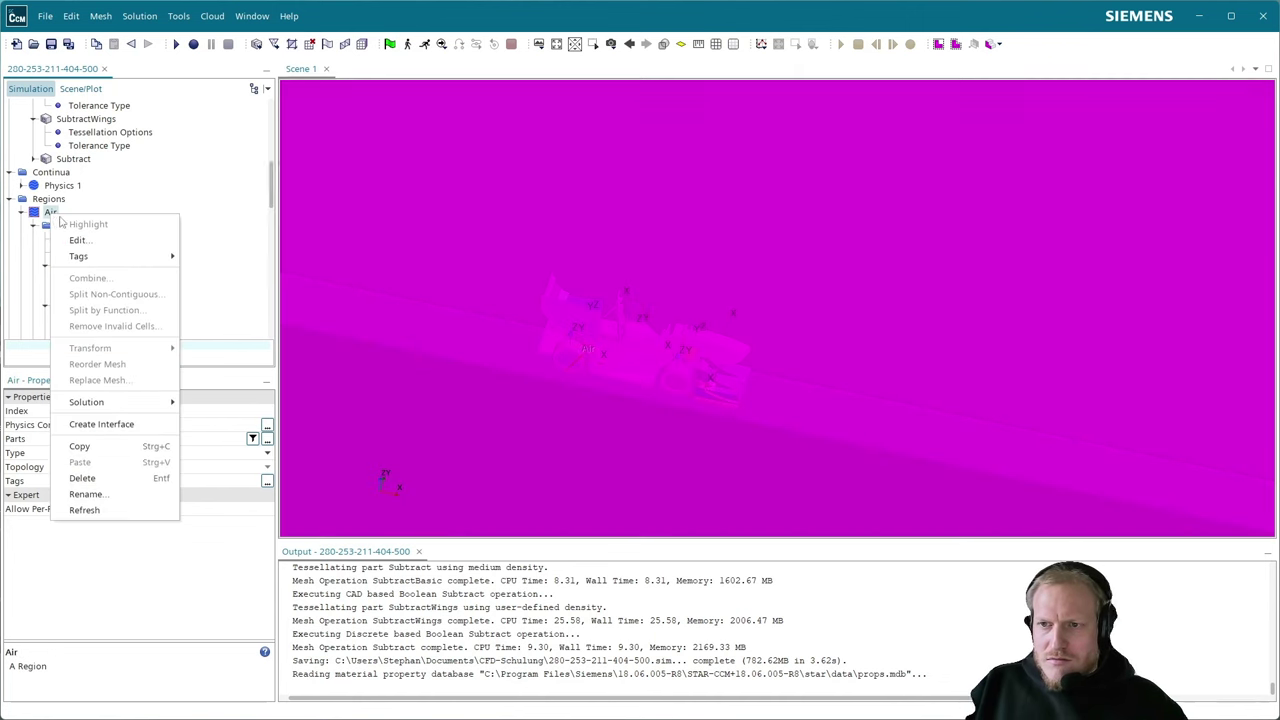
pyautogui.press('Escape')
# - Assign the 08_inlet part surface of the subtracted air domain to the 08_inlet boundary
pyautogui.scroll(-1, 100, 288)
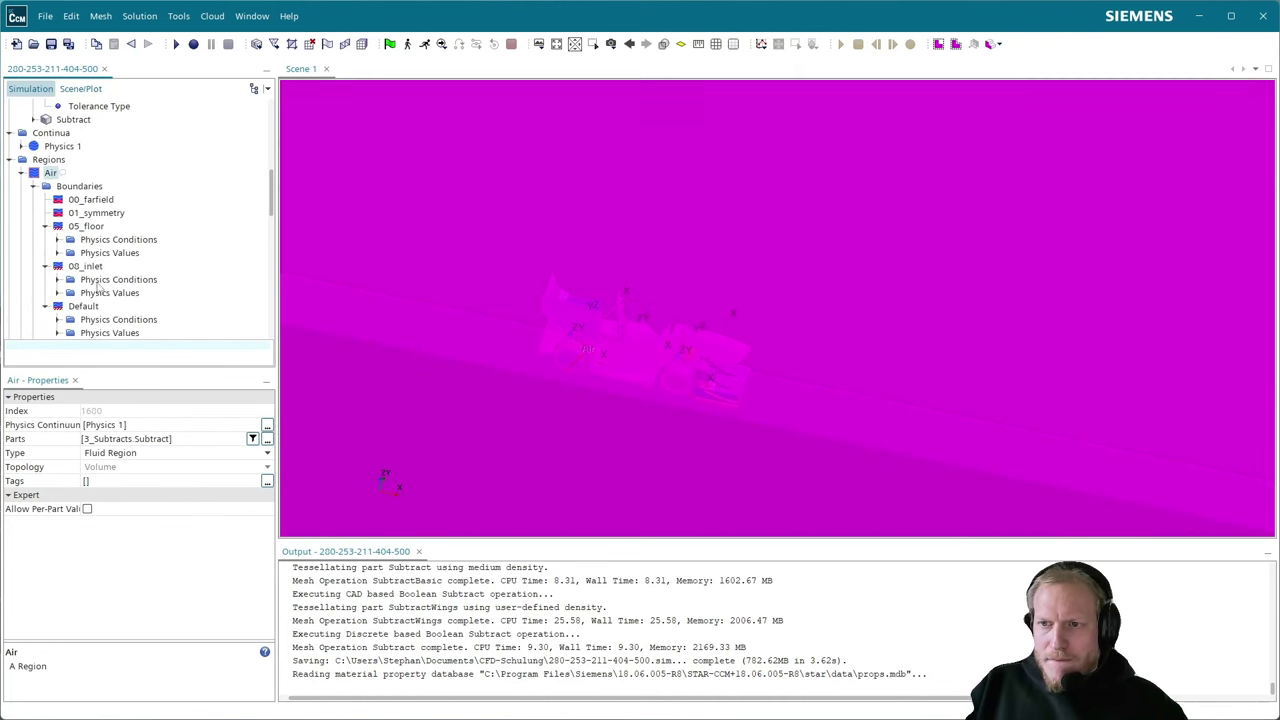
pyautogui.click(86, 266)
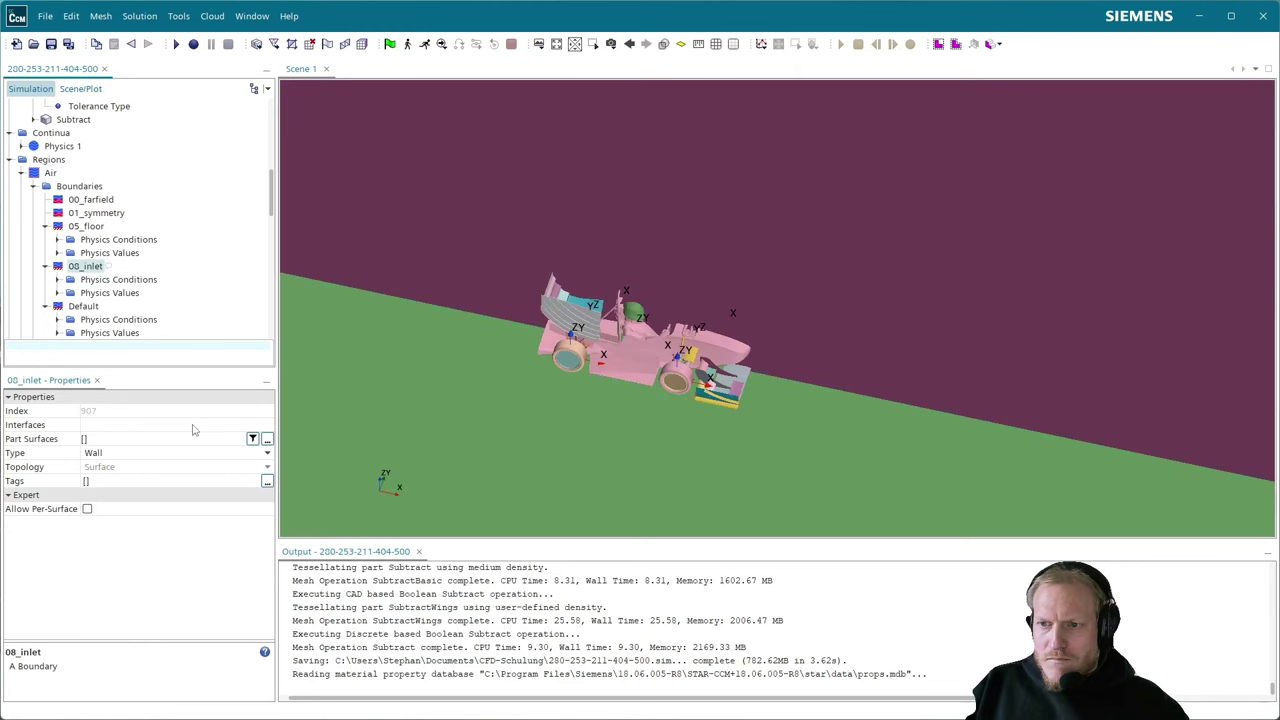
pyautogui.click(267, 441)
pyautogui.write('inl')
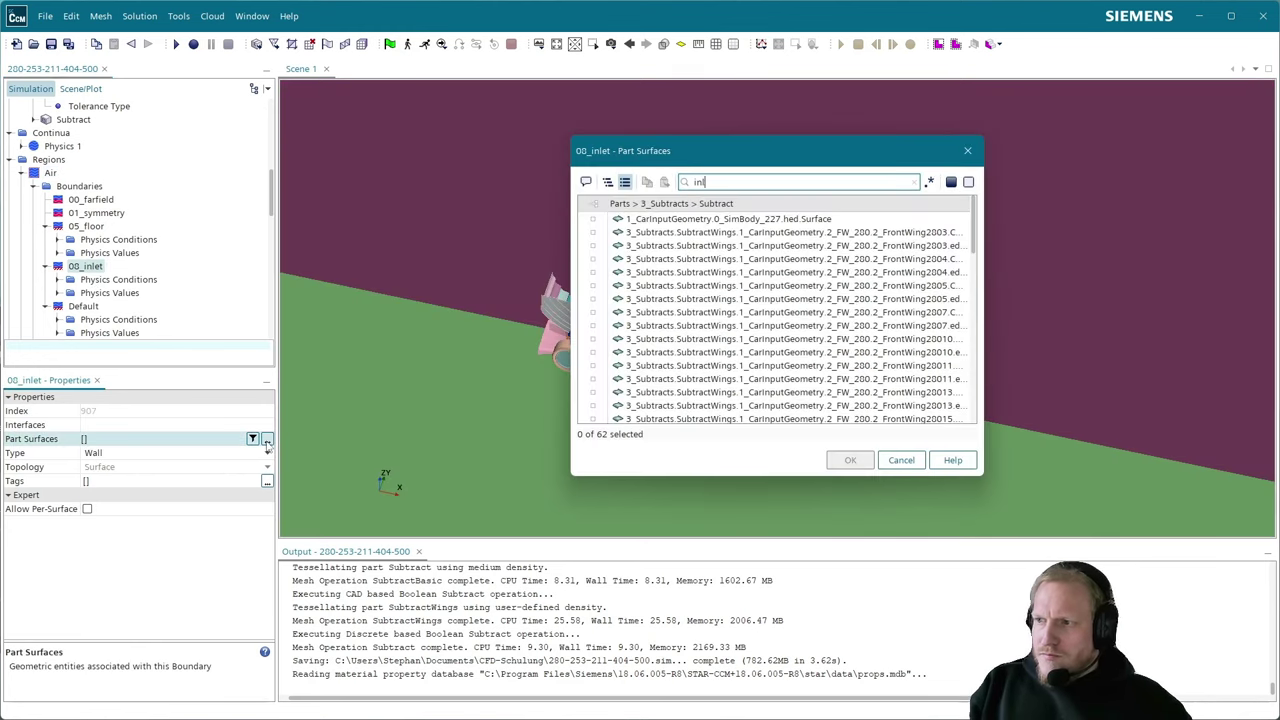
pyautogui.write('et')
pyautogui.click(876, 220)
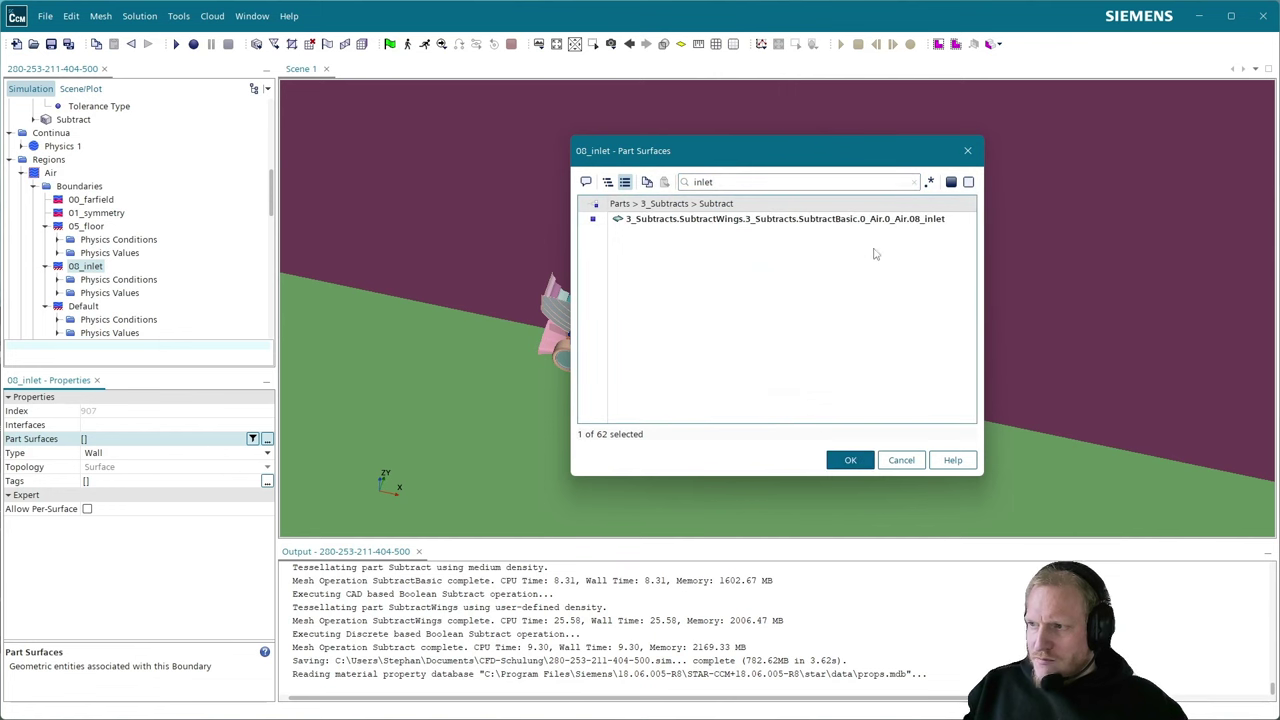
pyautogui.click(850, 460)
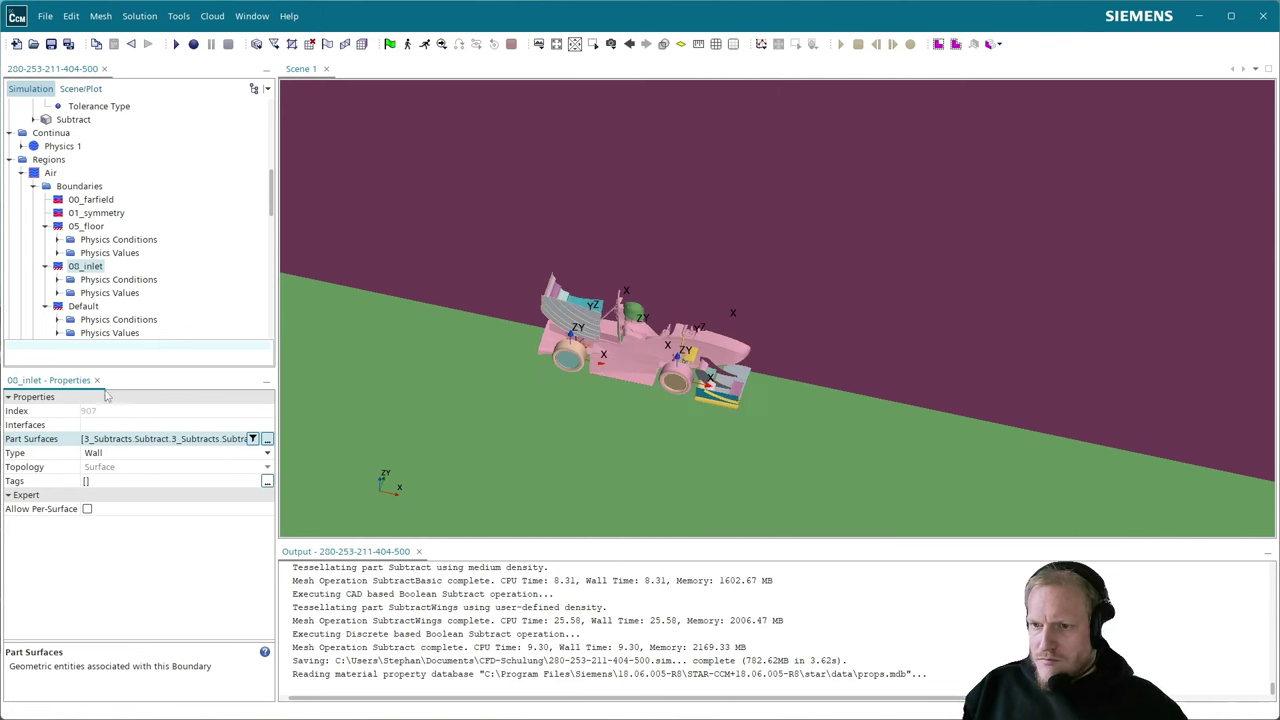
# - Set the 08_inlet boundary's type to Velocity Inlet
pyautogui.click(123, 455)
pyautogui.click(123, 455)
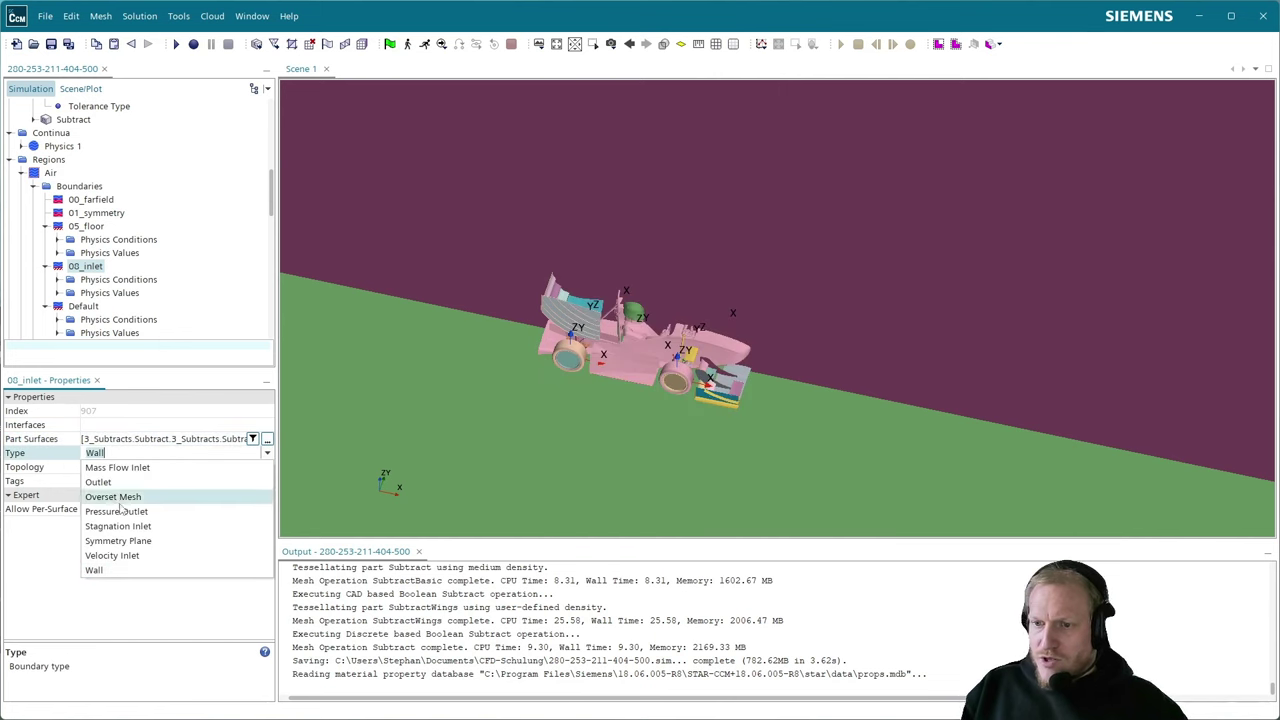
pyautogui.click(122, 553)
# - Add a new boundary to the Air region and name it 09_outlet
pyautogui.scroll(-2, 121, 338)
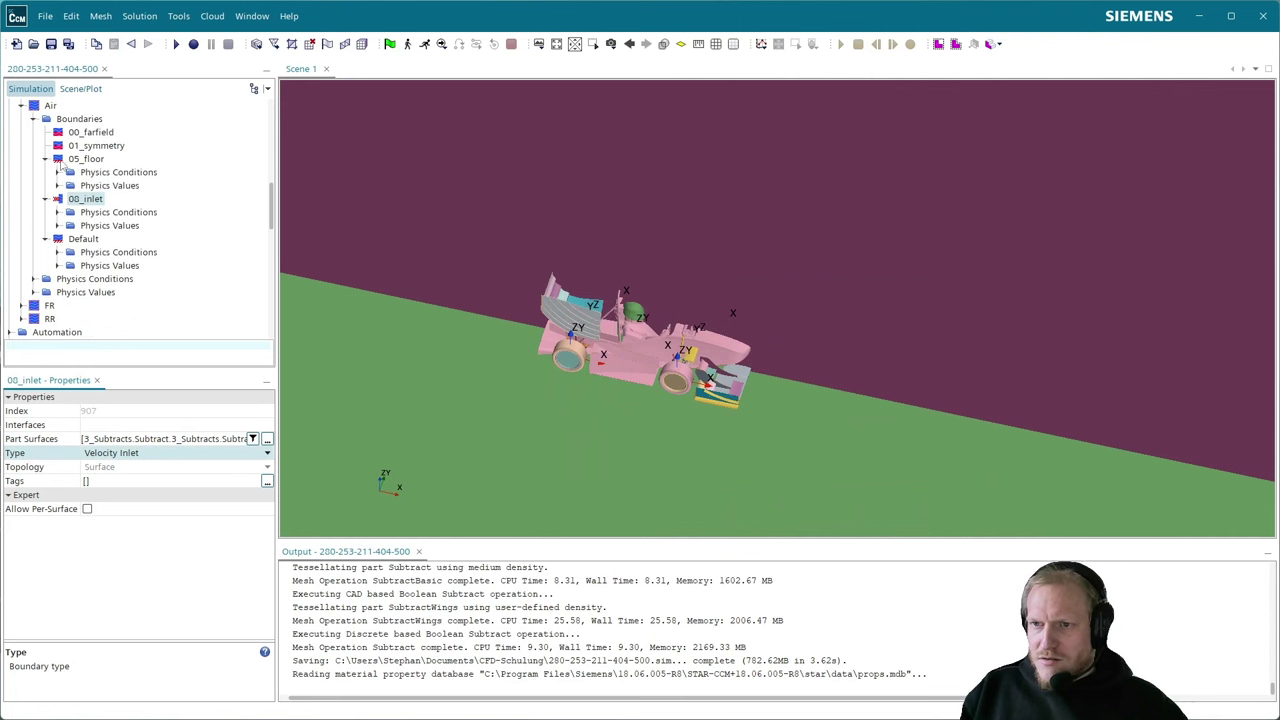
pyautogui.rightClick(76, 124)
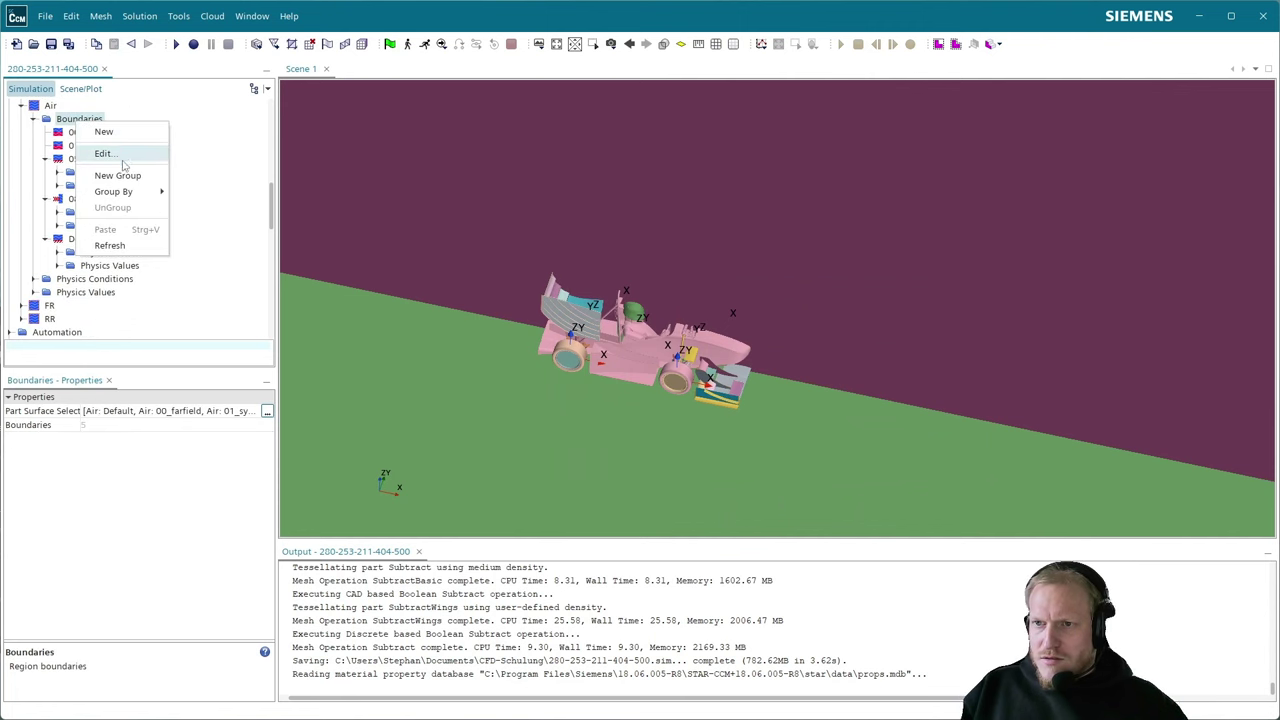
pyautogui.click(102, 131)
pyautogui.press('F2')
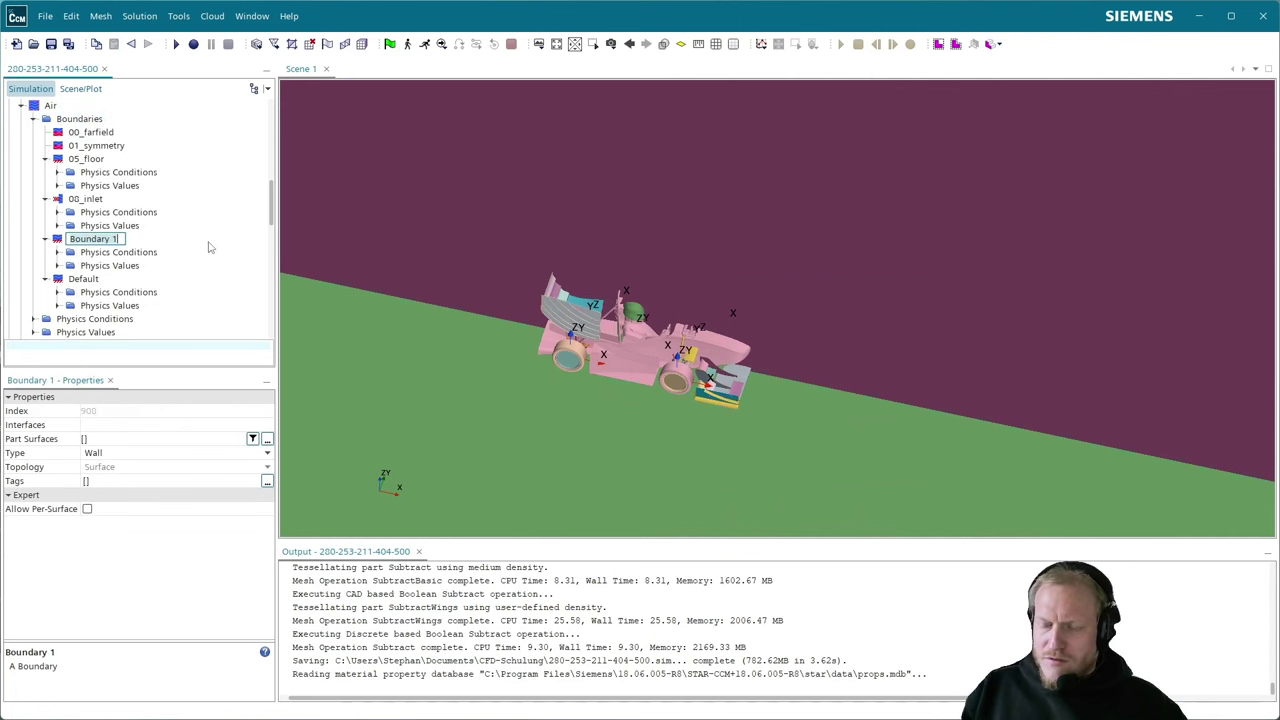
pyautogui.write('09_outlet')
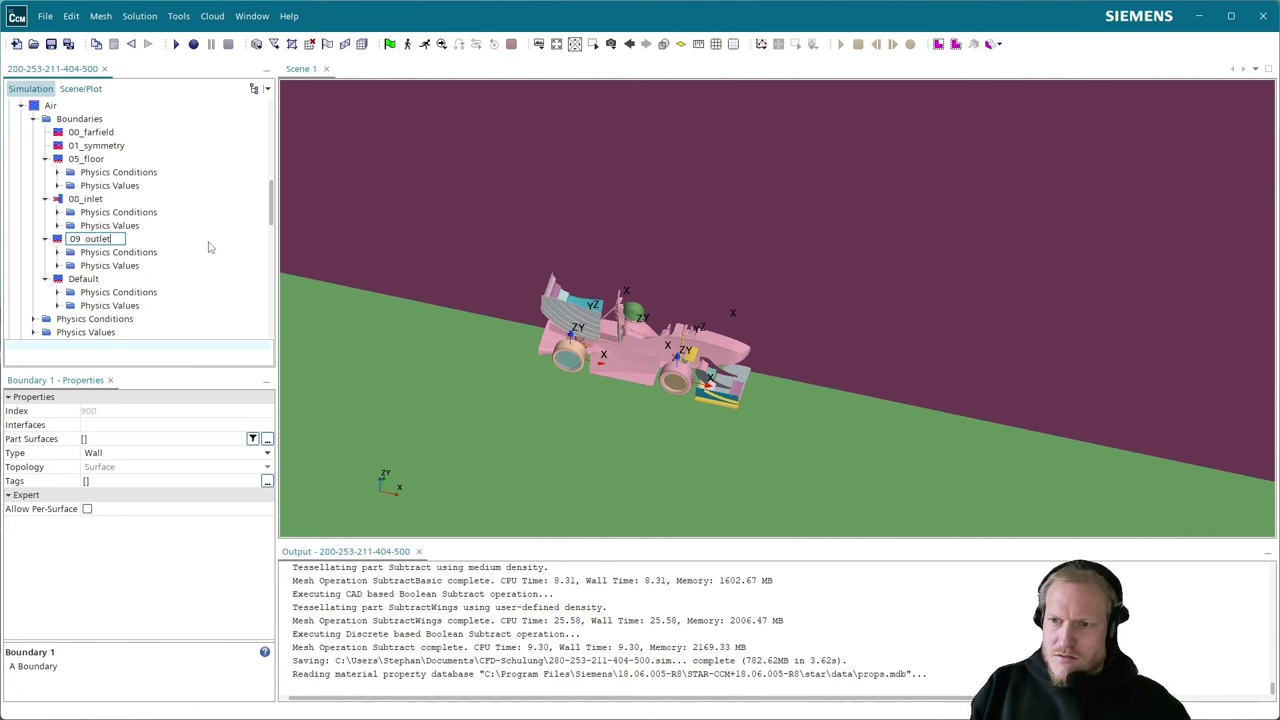
pyautogui.press('Return')
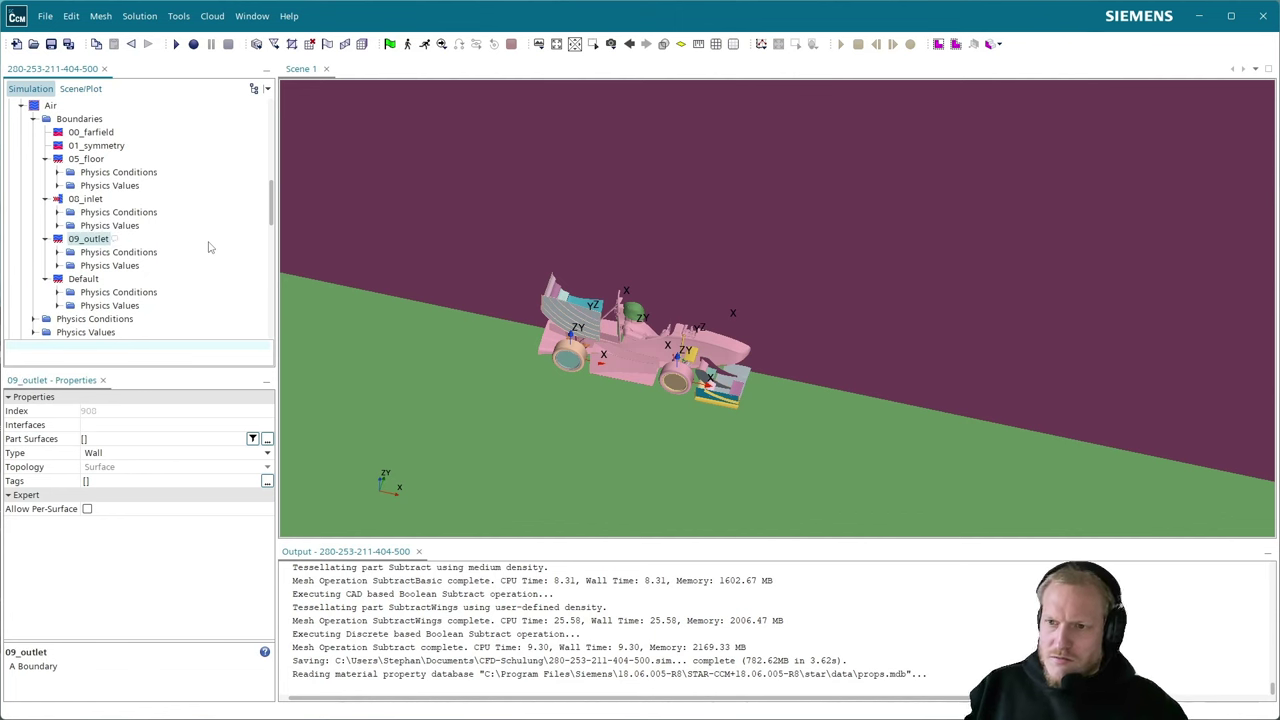
# - Assign the outlet part surface of the subtracted air domain to the 09_outlet boundary
pyautogui.click(134, 440)
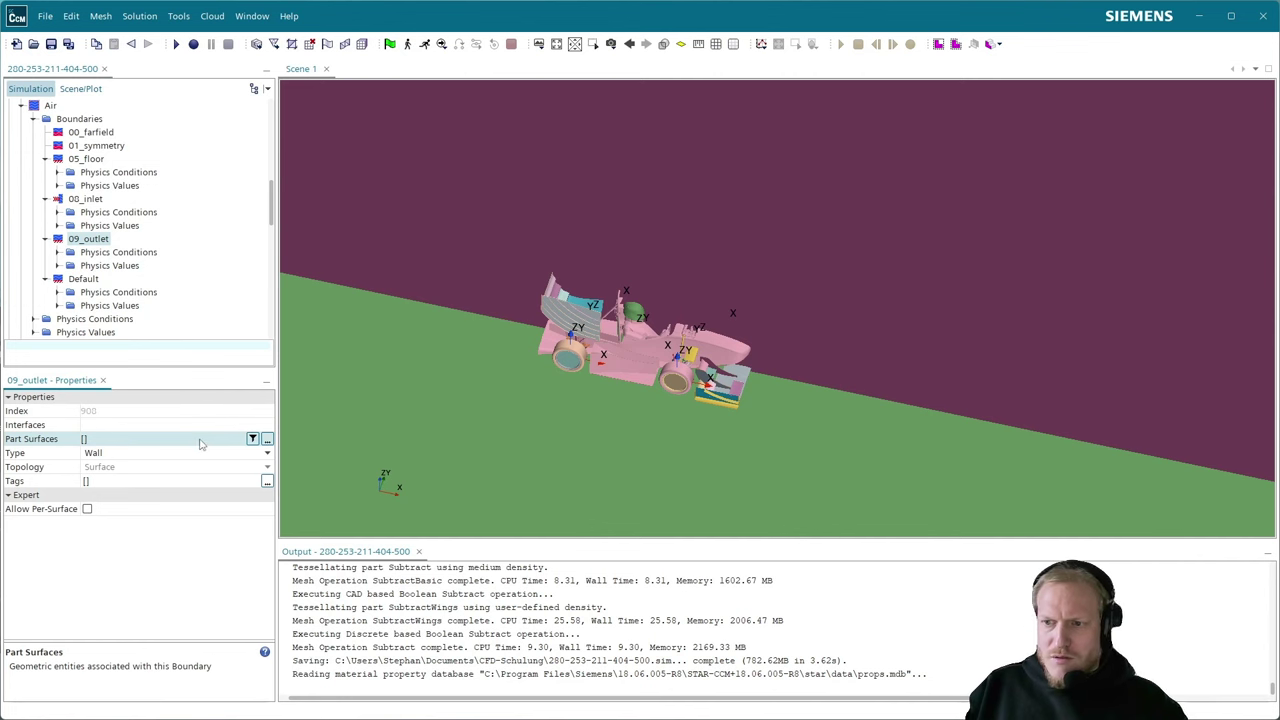
pyautogui.click(267, 440)
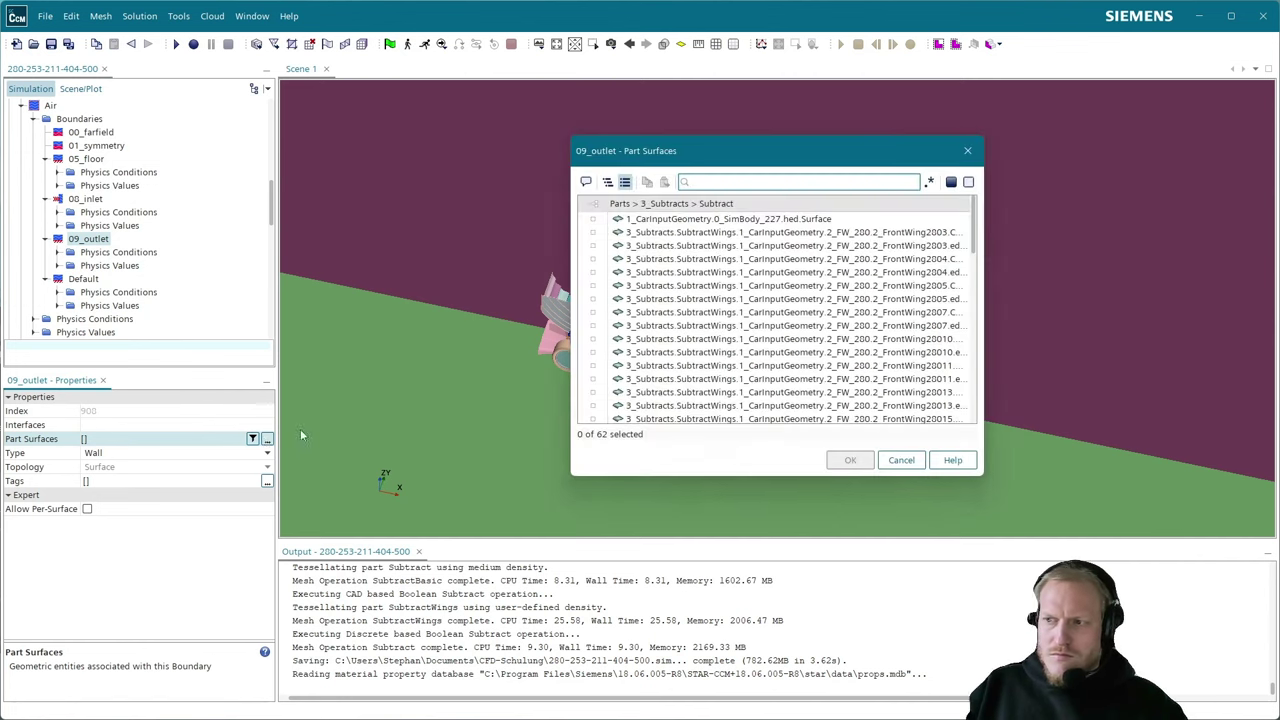
pyautogui.write('outlet')
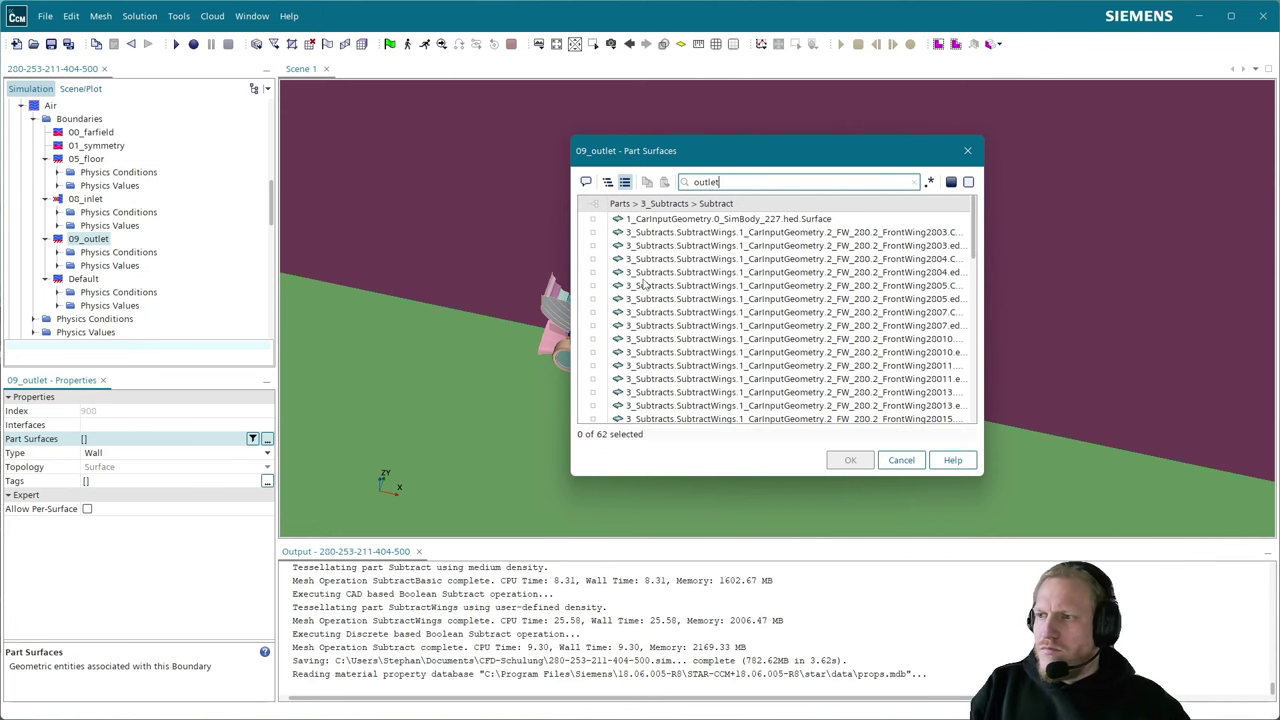
pyautogui.click(760, 219)
pyautogui.click(852, 459)
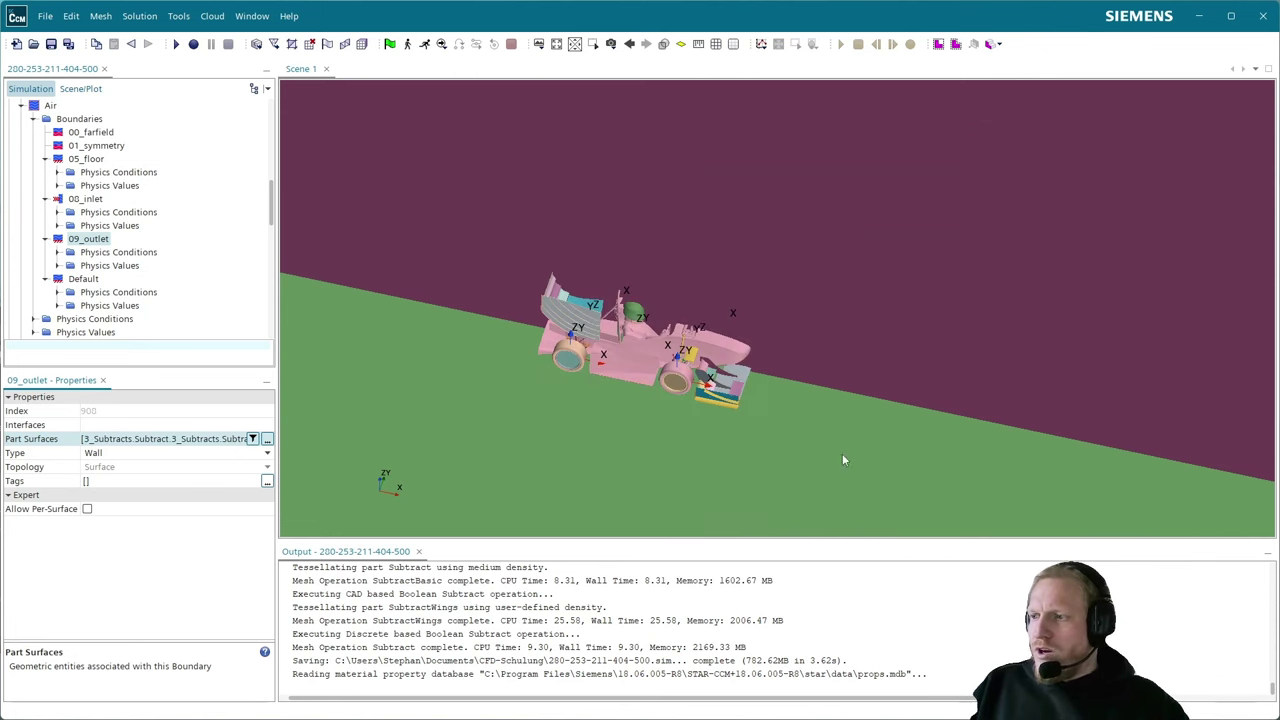
# - Set the 09_outlet boundary's type to Pressure Outlet
pyautogui.click(101, 452)
pyautogui.click(136, 512)
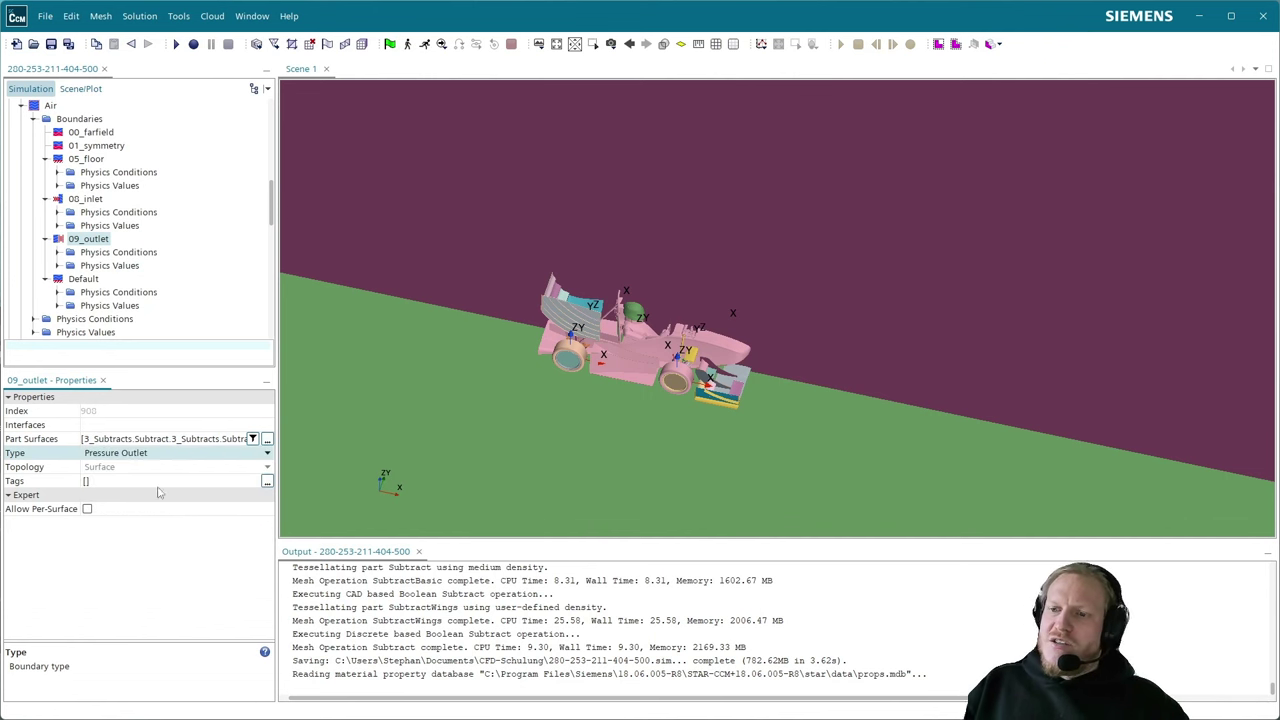
pyautogui.click(142, 455)
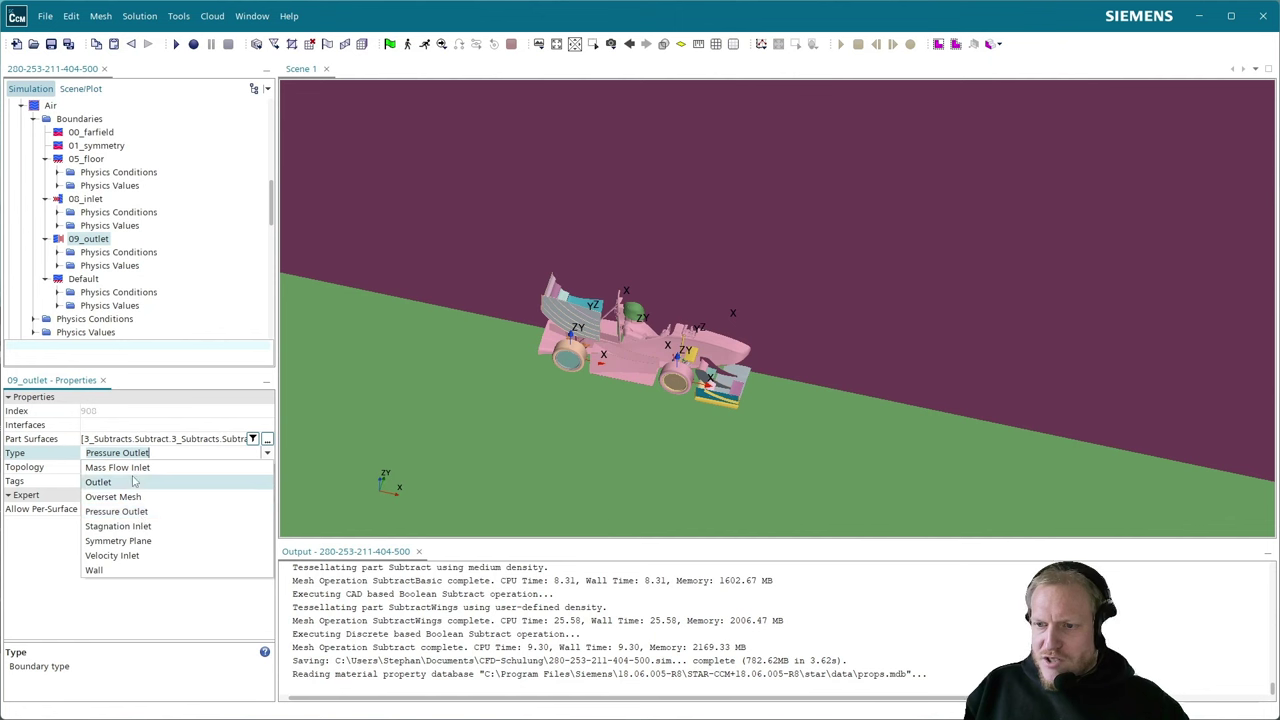
pyautogui.click(146, 651)
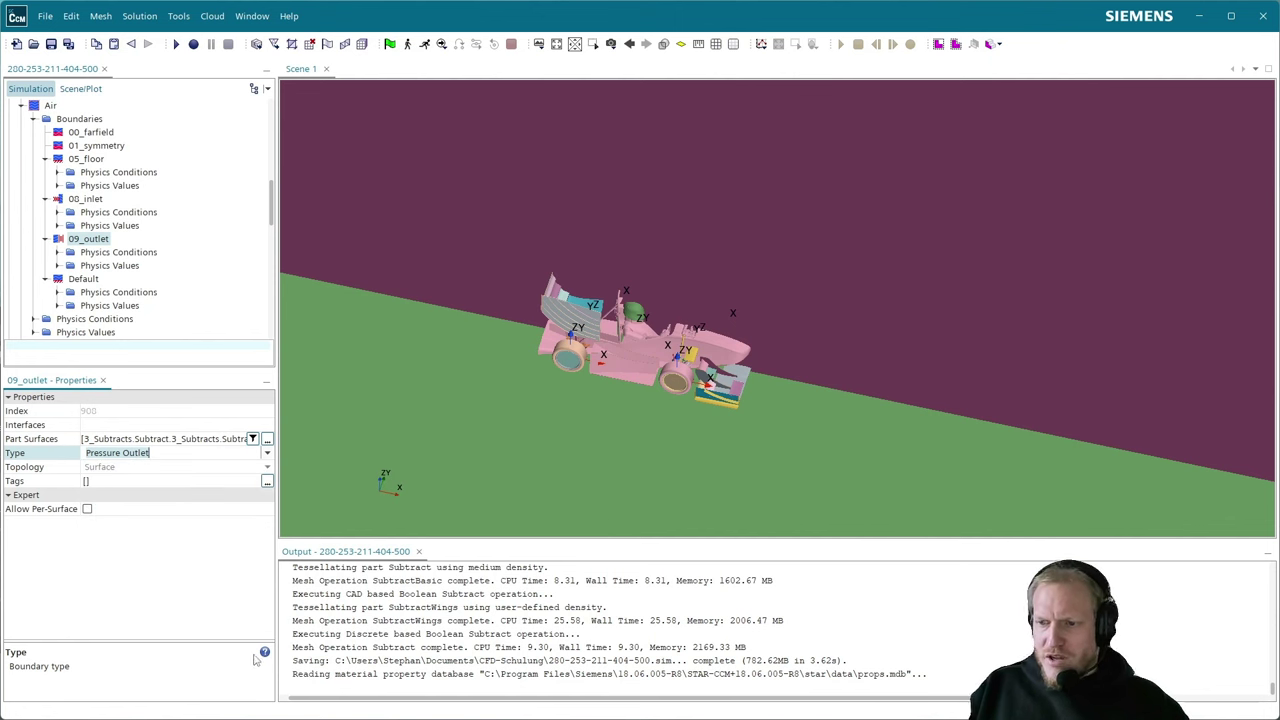
# - Rename the Air region's Default boundary to 10_body
pyautogui.click(88, 279)
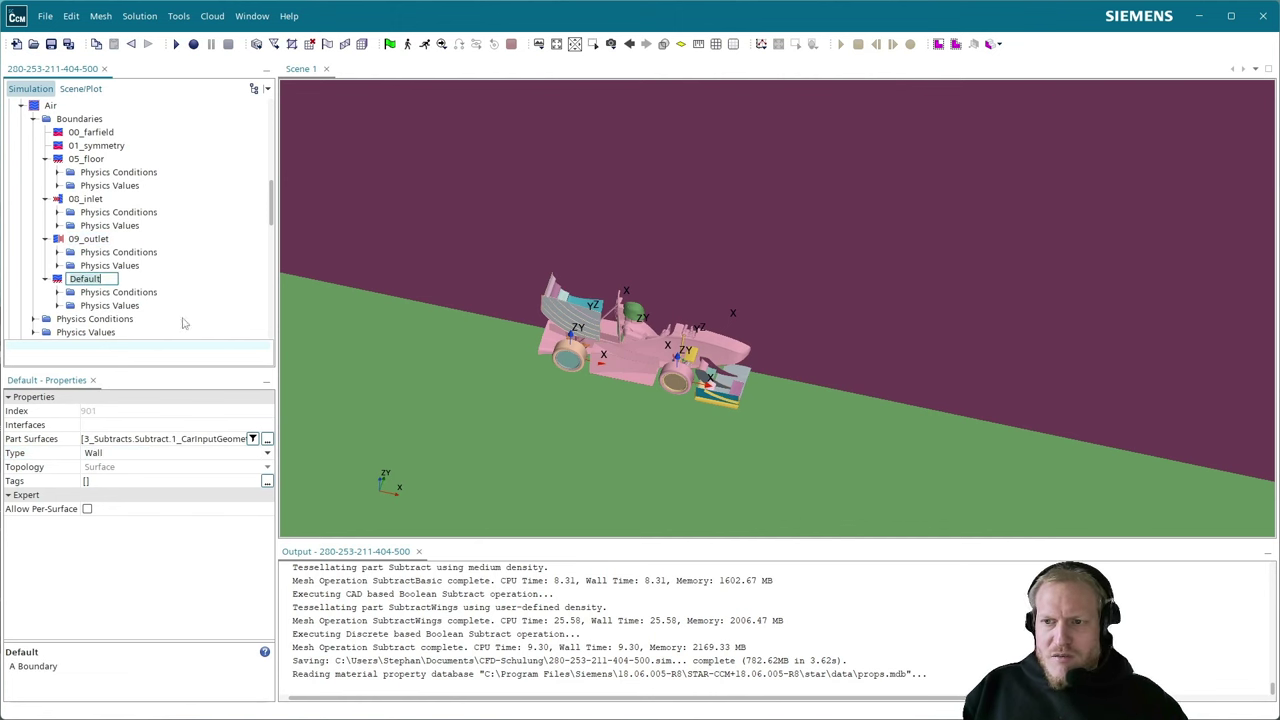
pyautogui.press('F2')
pyautogui.write('10')
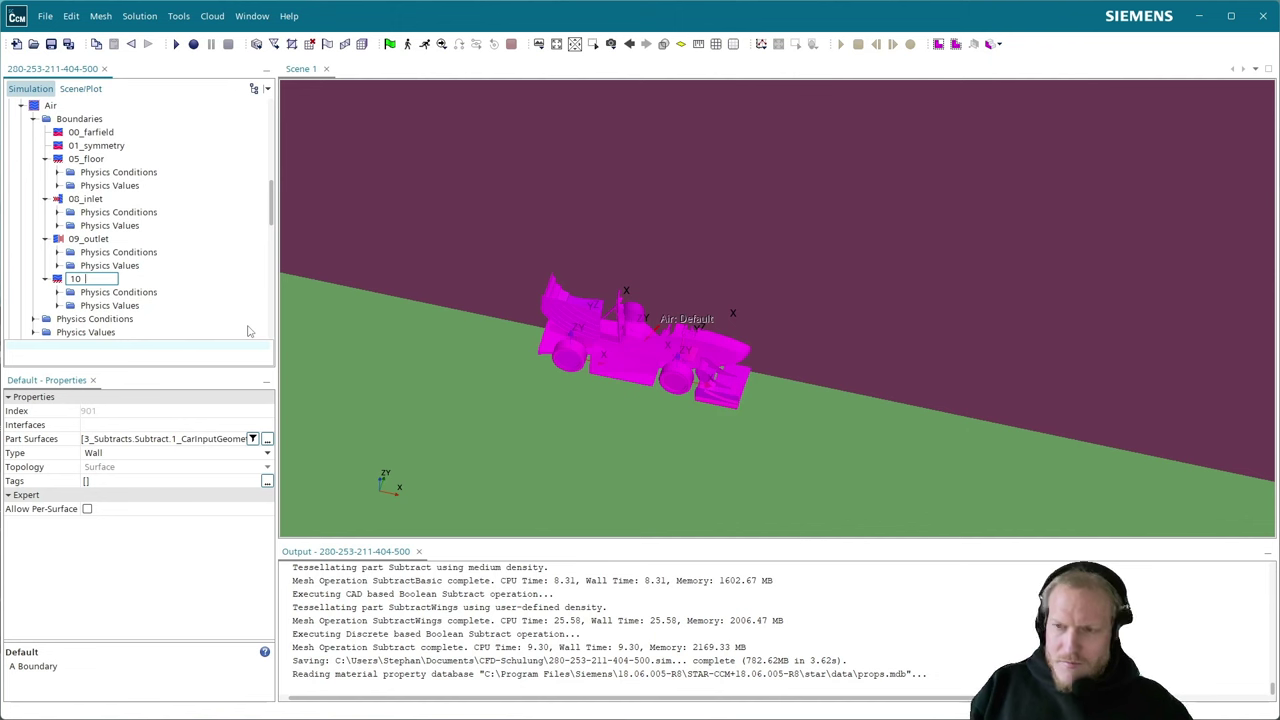
pyautogui.write('_body')
pyautogui.press('Return')
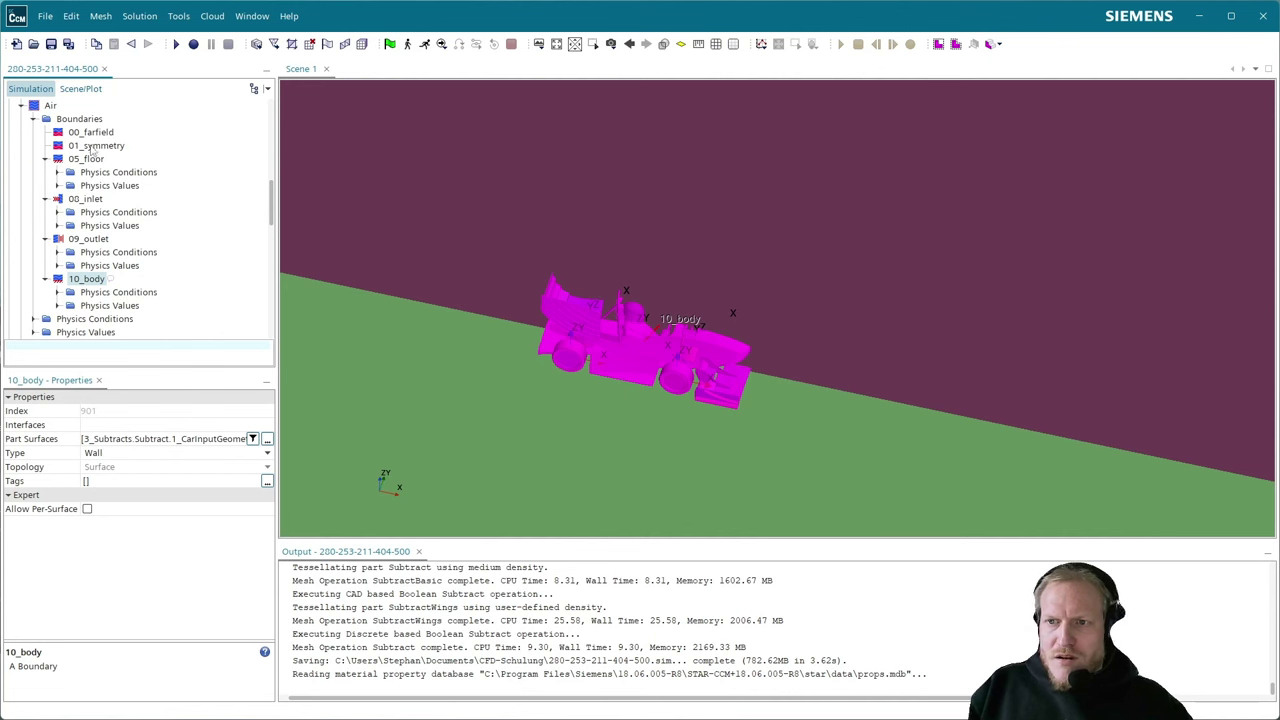
# - Add a new boundary to the Air region and name it 20_frontwing
pyautogui.rightClick(78, 119)
pyautogui.click(148, 145)
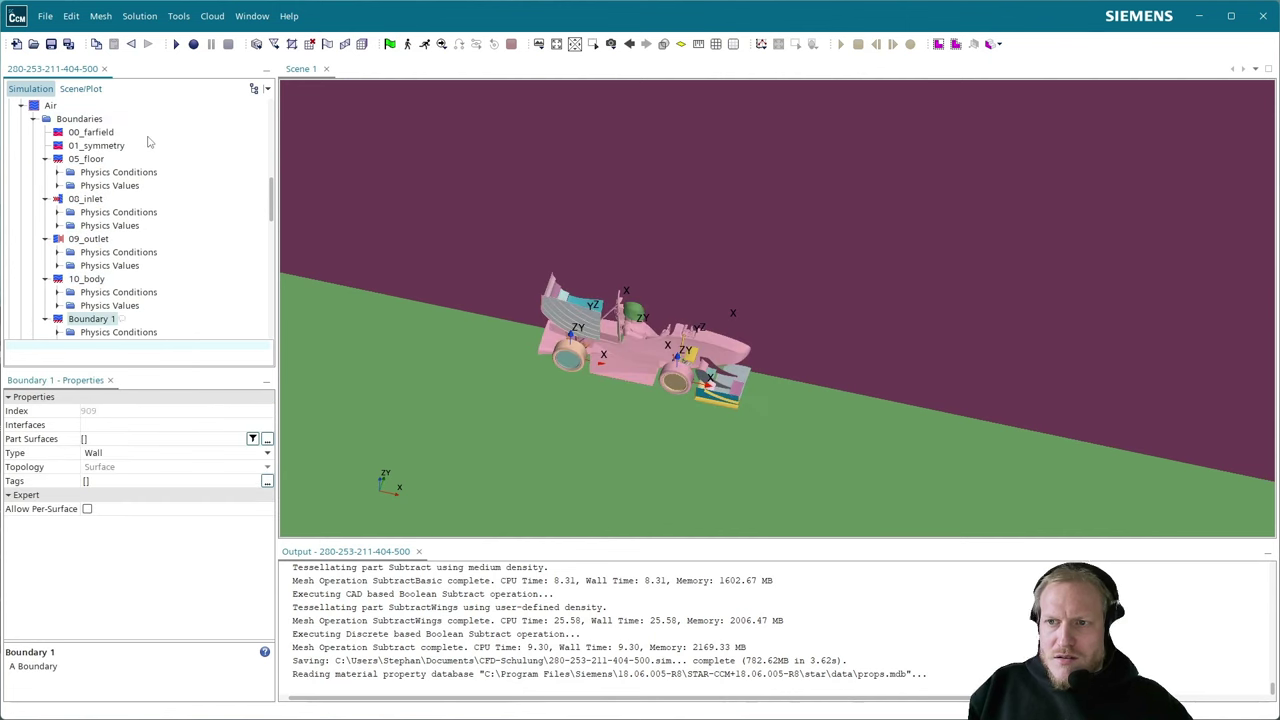
pyautogui.press('F2')
pyautogui.write('20')
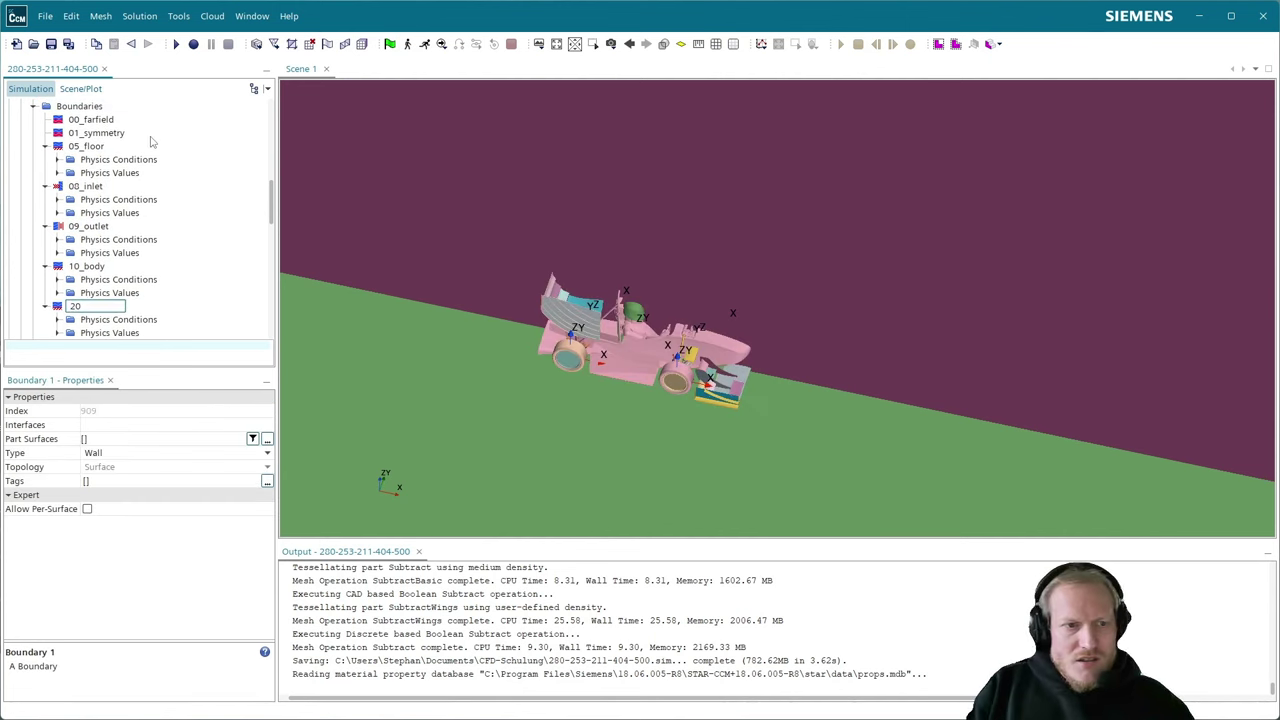
pyautogui.write('_front')
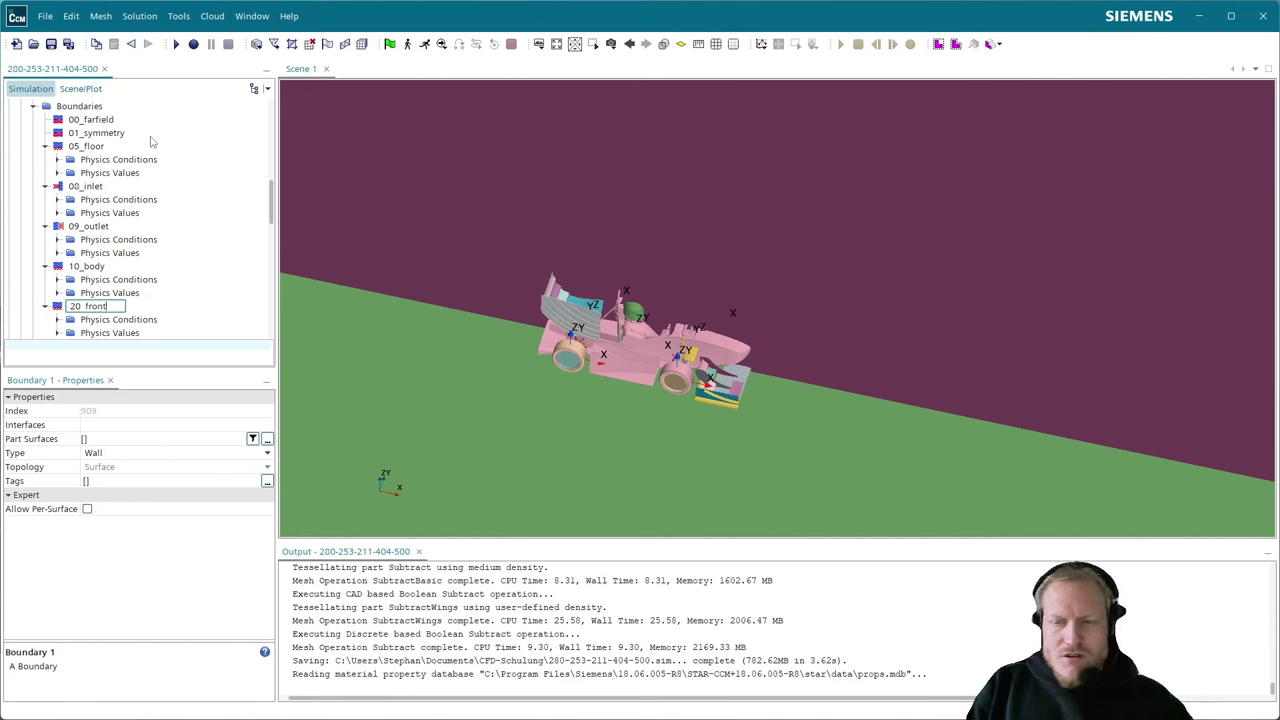
pyautogui.write('wing')
pyautogui.press('Return')
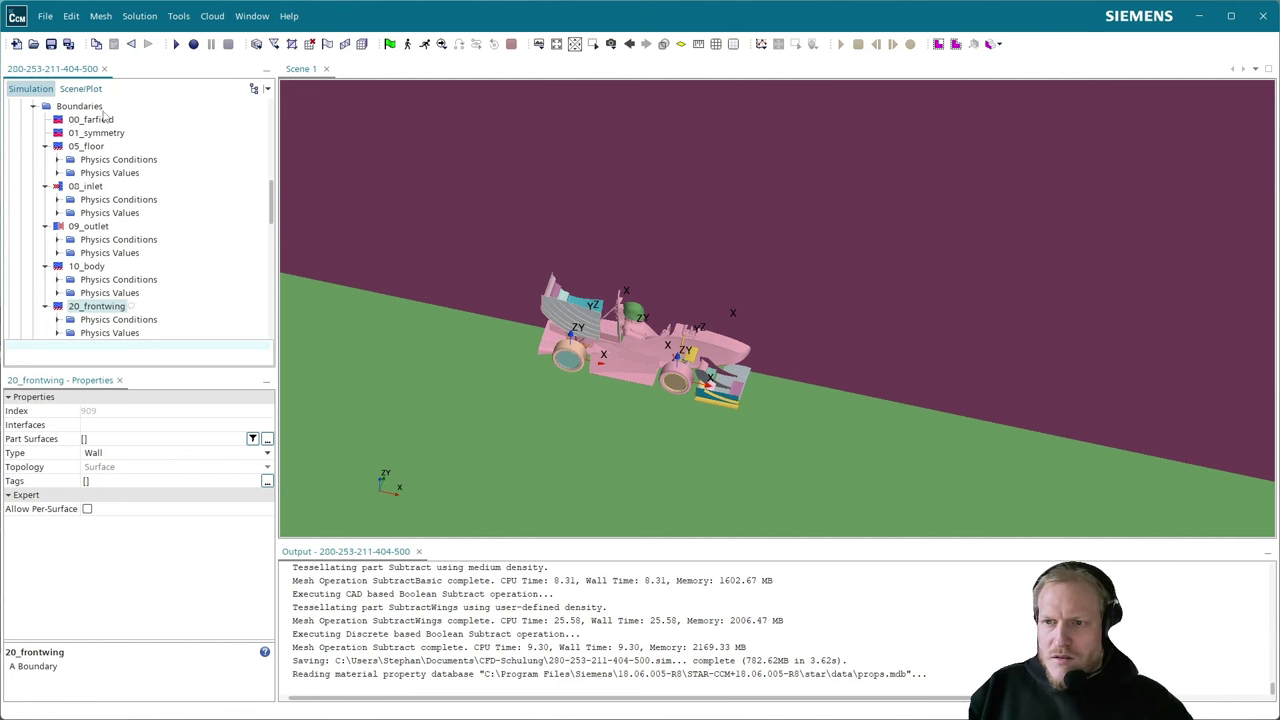
# - Filter the part surfaces by "front" and assign all matching front wing surfaces to the 20_frontwing boundary
pyautogui.click(268, 439)
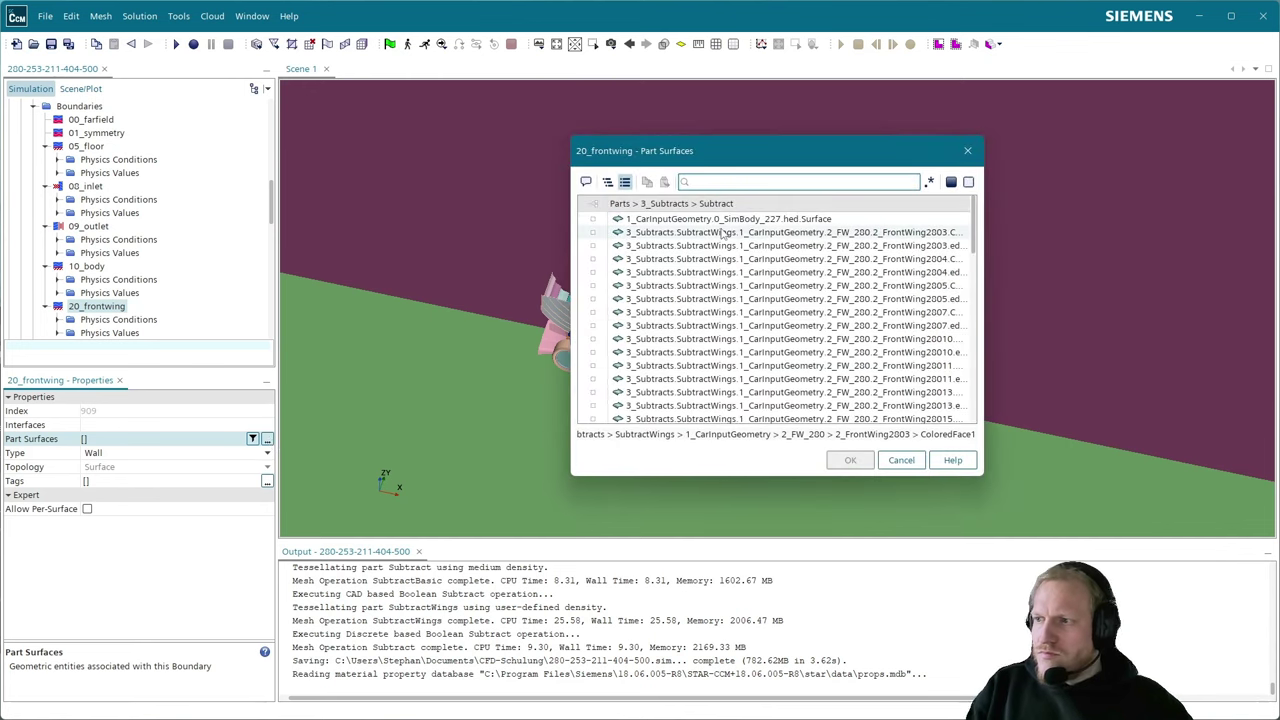
pyautogui.write('front')
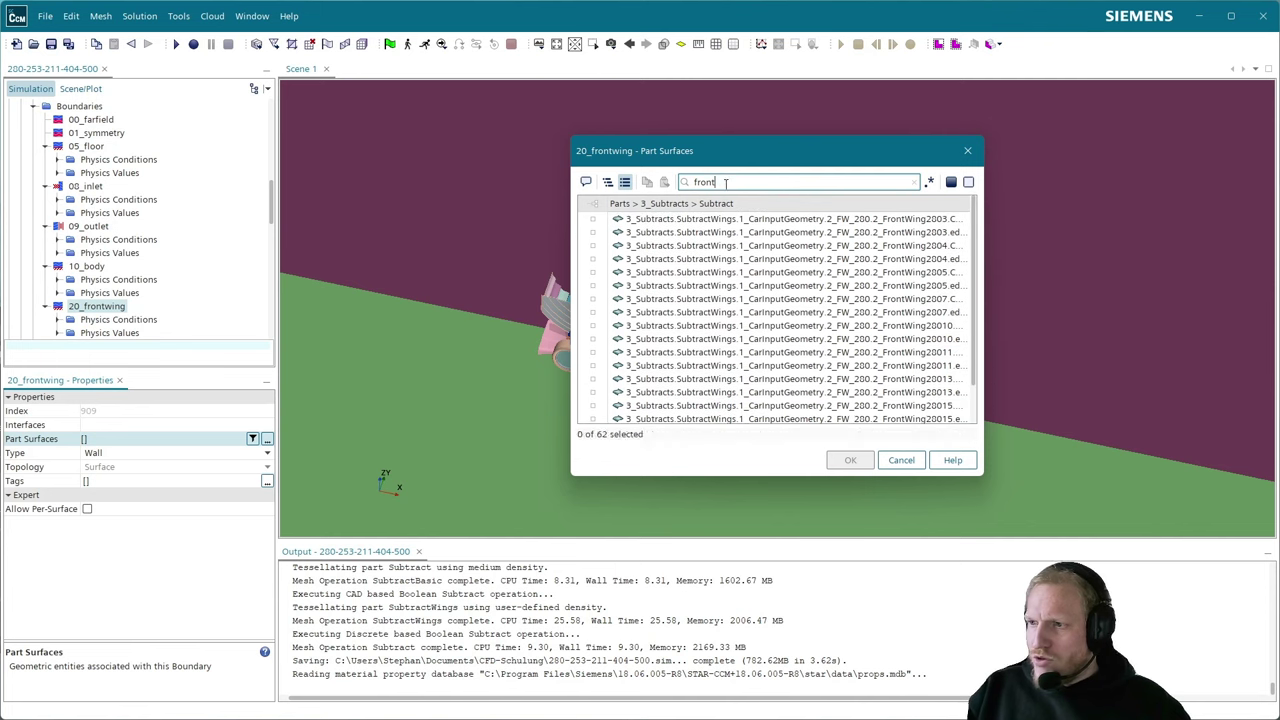
pyautogui.hotkey('ctrl', 'a')
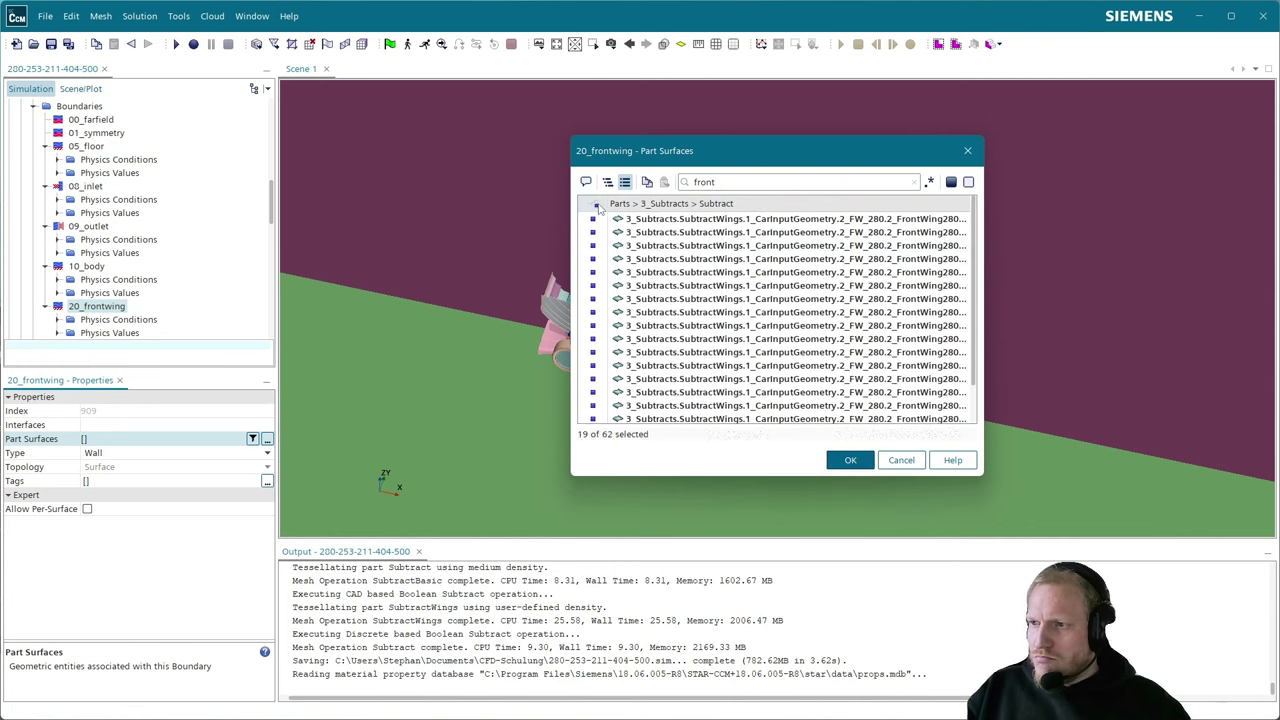
pyautogui.click(850, 460)
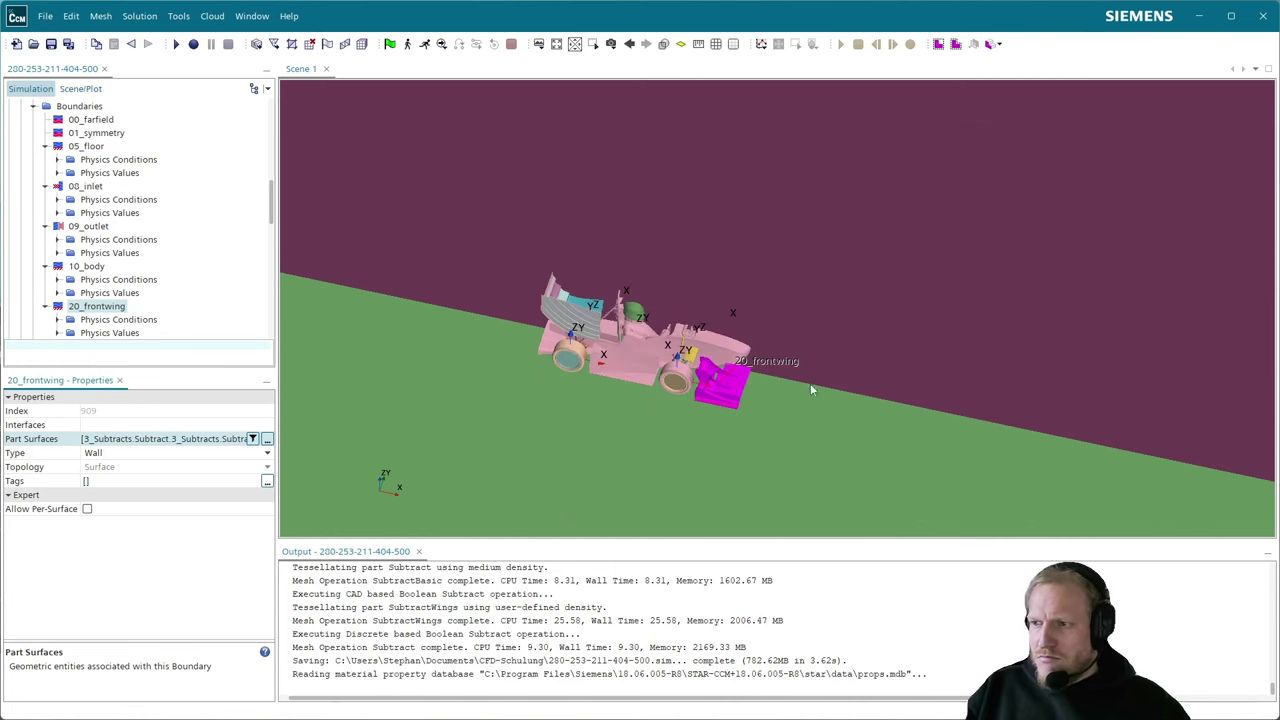
pyautogui.scroll(6, 810, 383)
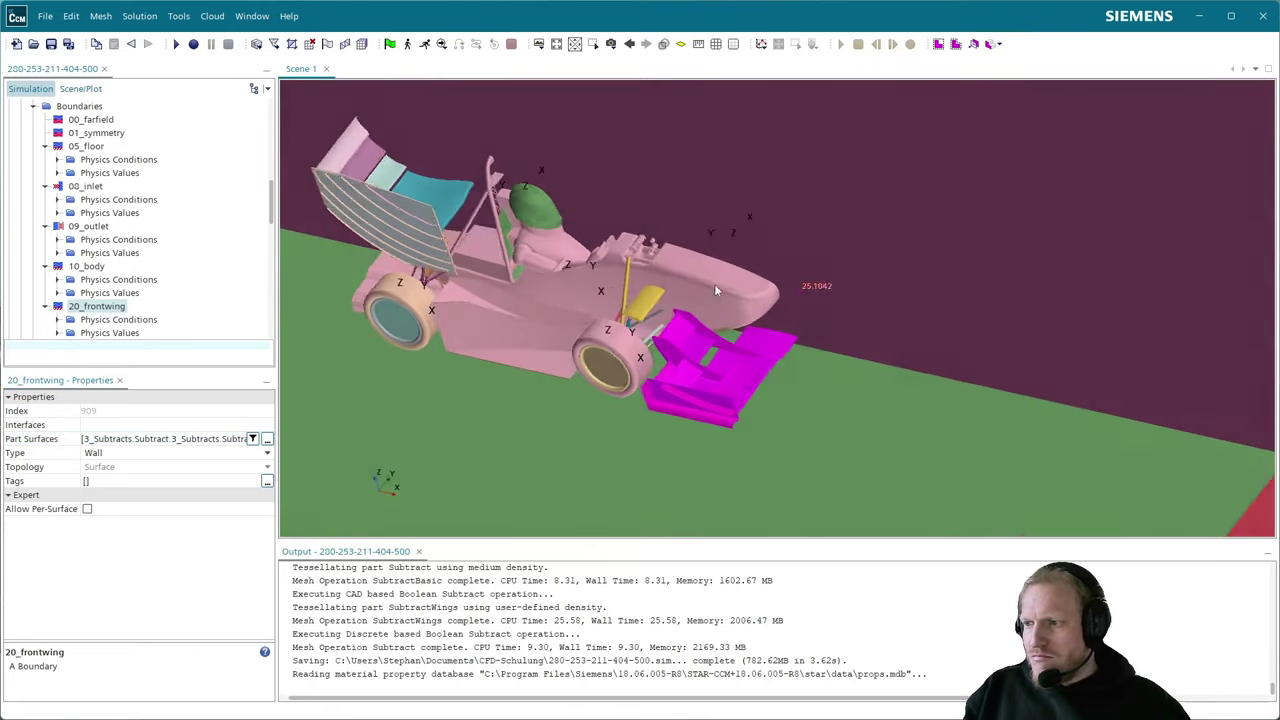
pyautogui.scroll(2, 714, 290)
pyautogui.scroll(3, 130, 268)
pyautogui.scroll(-2, 130, 268)
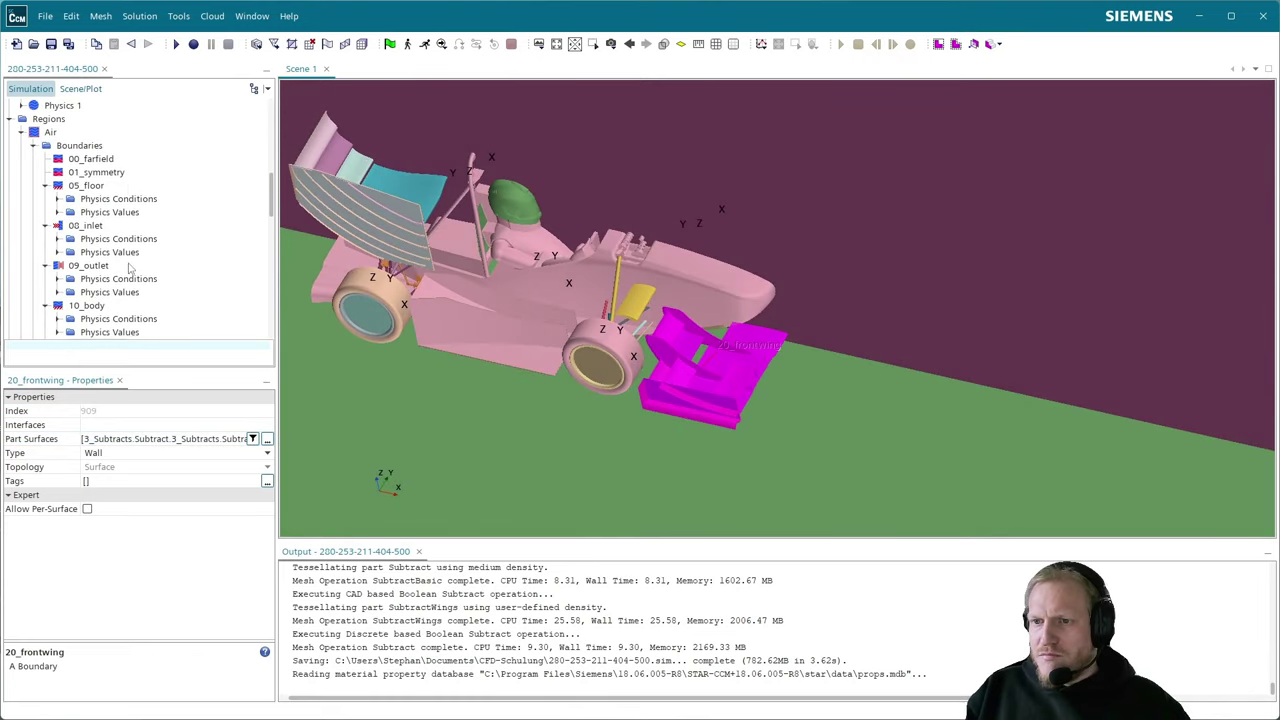
# - Add a new boundary to the Air region and name it 30_RearWing
pyautogui.scroll(3, 130, 268)
pyautogui.rightClick(80, 267)
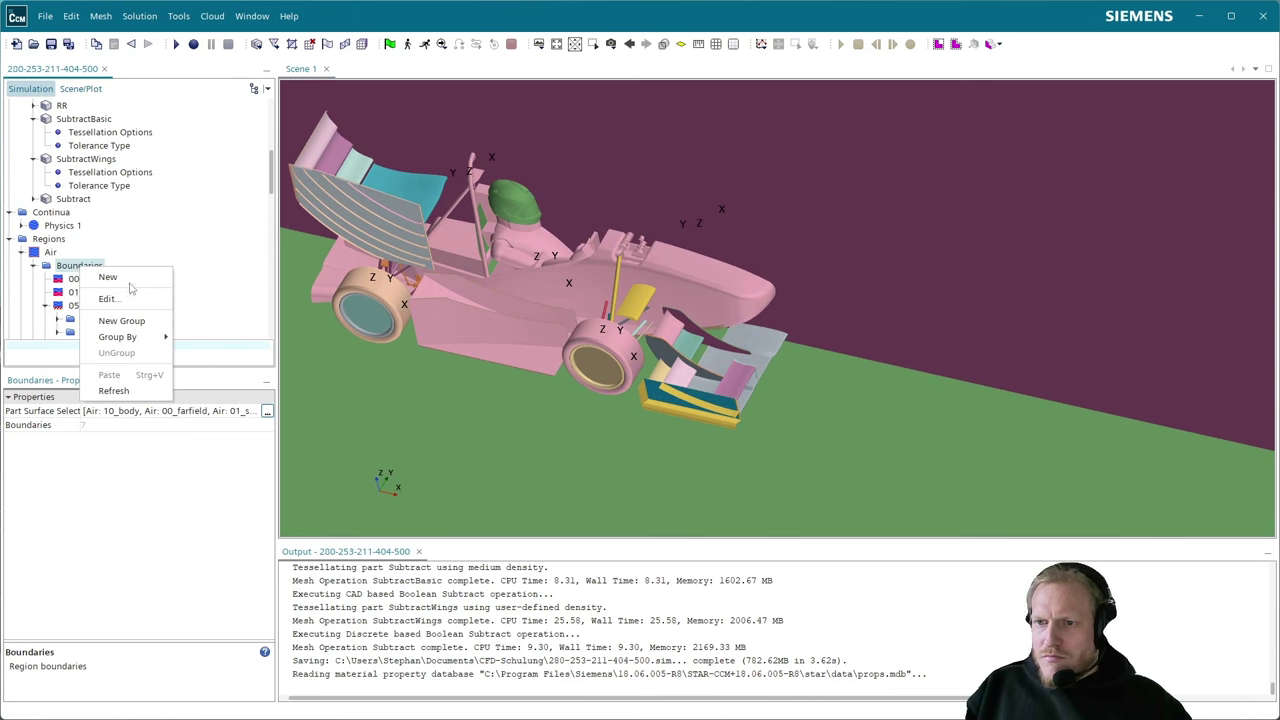
pyautogui.click(128, 284)
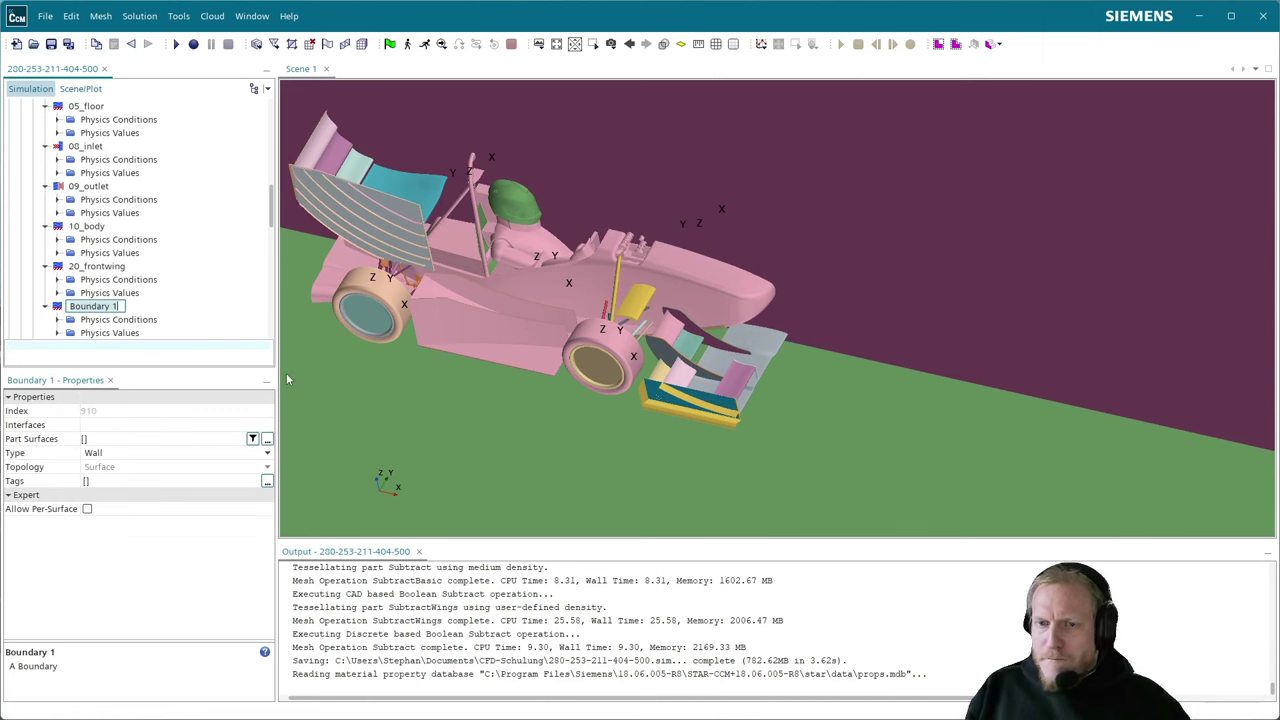
pyautogui.write('30')
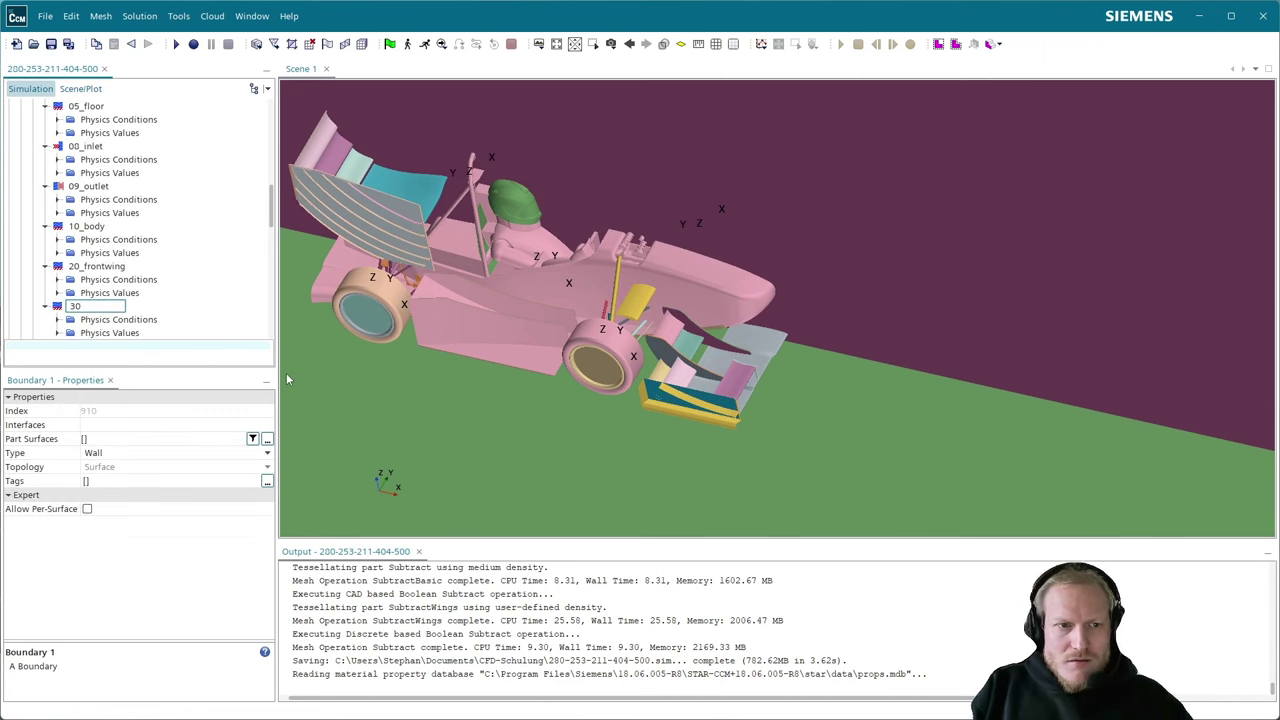
pyautogui.write('_RearWing')
pyautogui.press('Return')
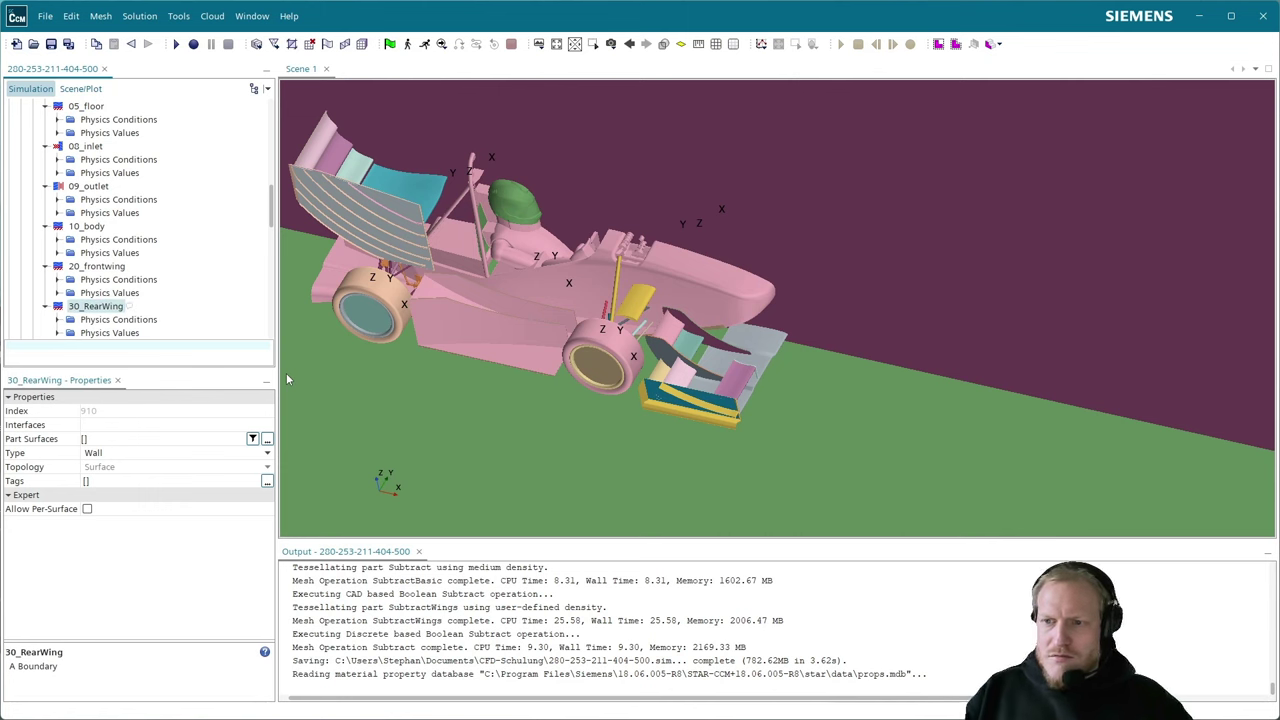
# - Filter the part surfaces by "rw" and assign all matching rear wing surfaces to the 30_RearWing boundary
pyautogui.click(267, 439)
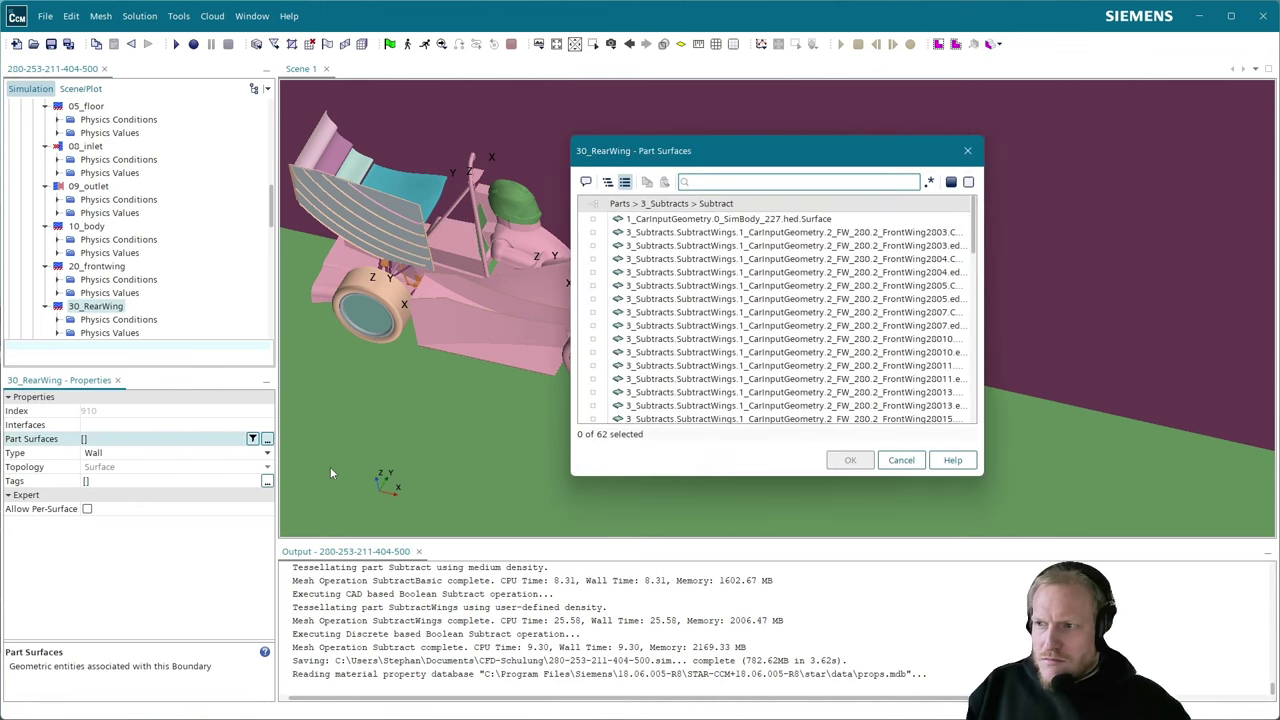
pyautogui.write('rear')
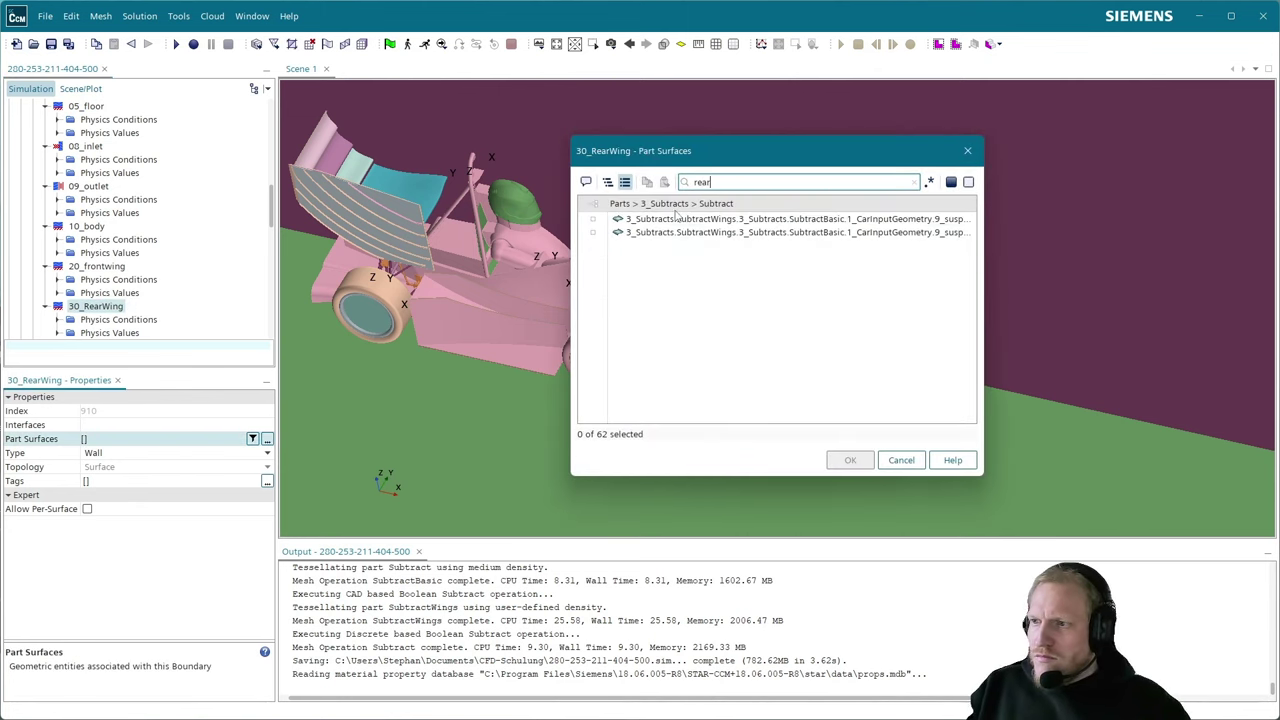
pyautogui.press('BackSpace')
pyautogui.press('BackSpace')
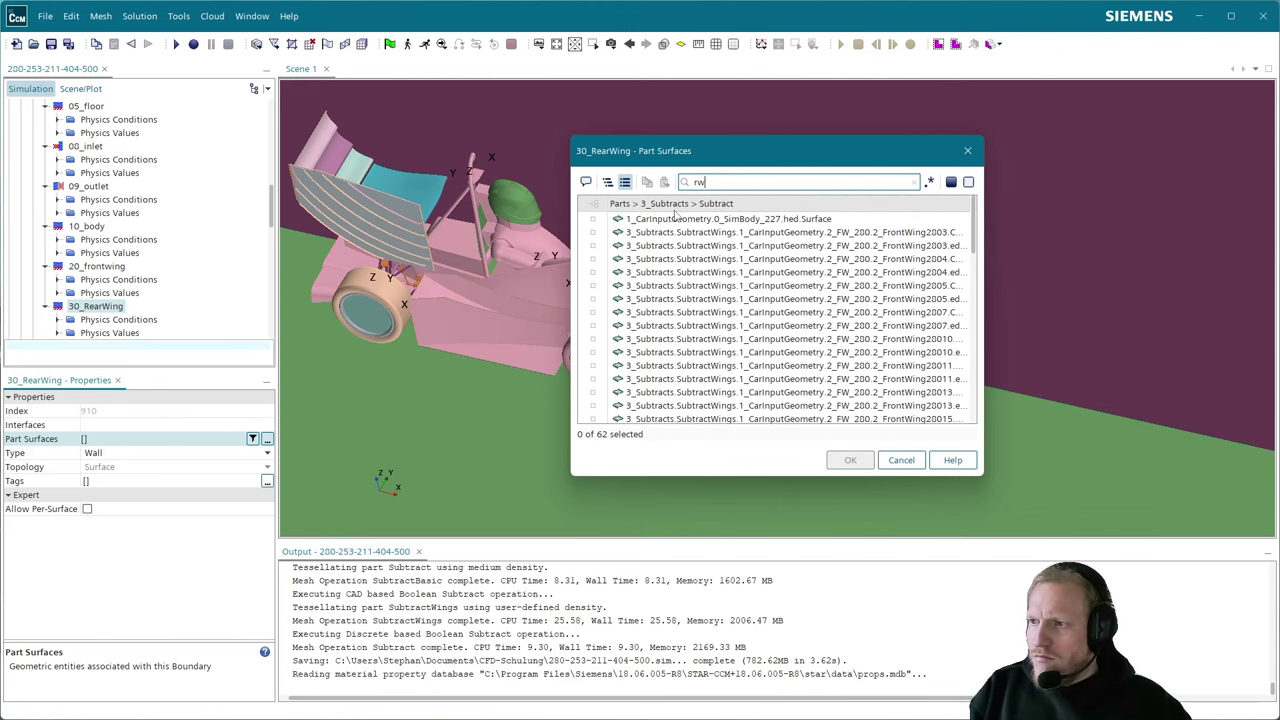
pyautogui.click(593, 204)
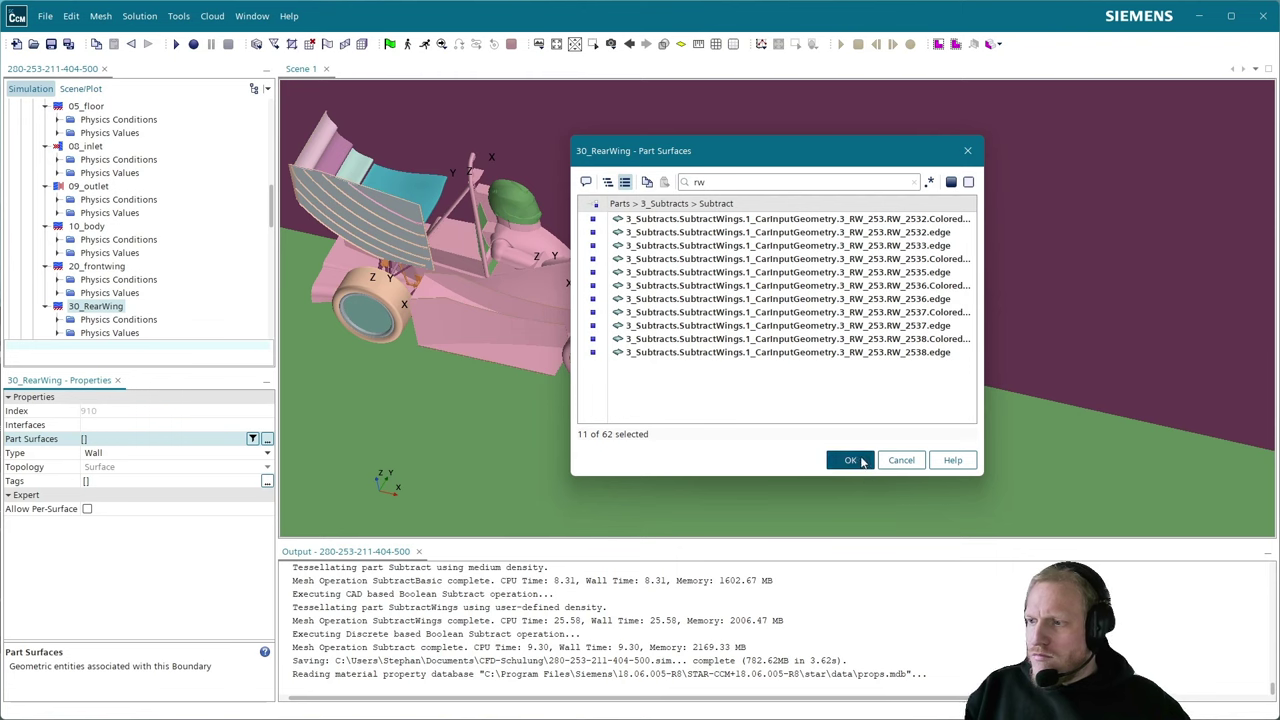
pyautogui.click(852, 460)
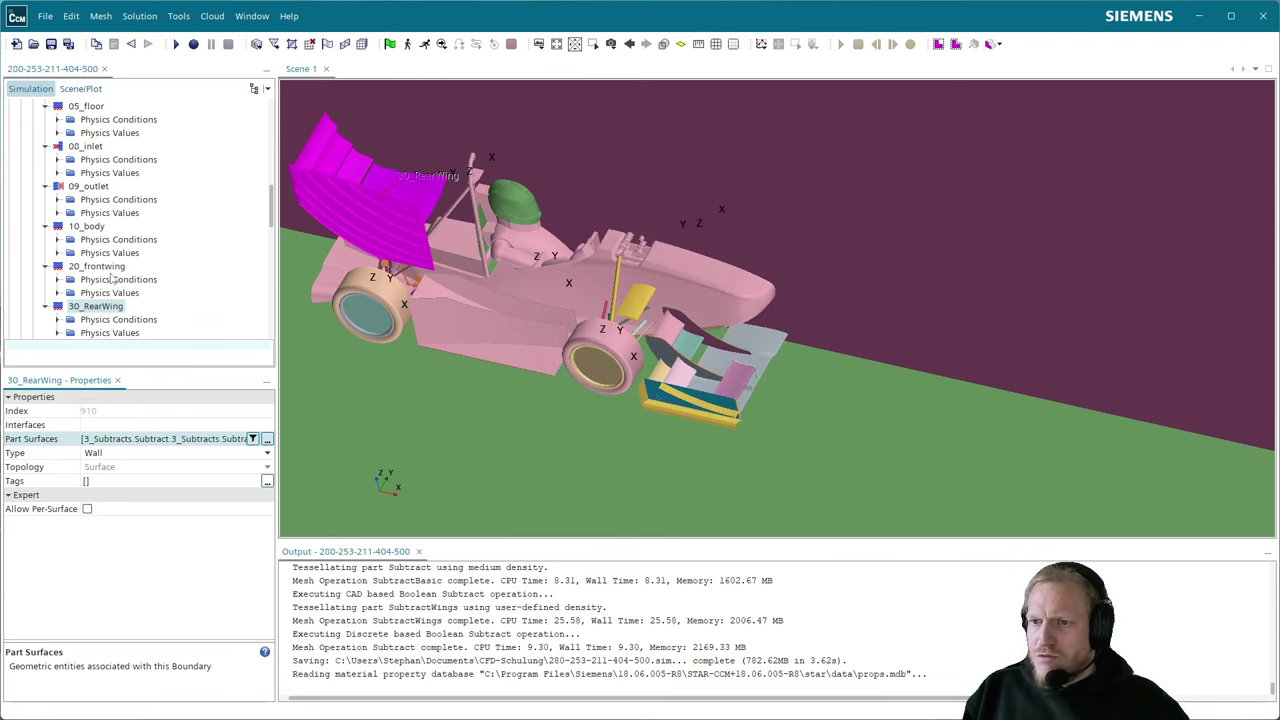
# - Add a new boundary to the Air region and name it 40_Undertray
pyautogui.scroll(4, 110, 292)
pyautogui.rightClick(63, 228)
pyautogui.click(86, 236)
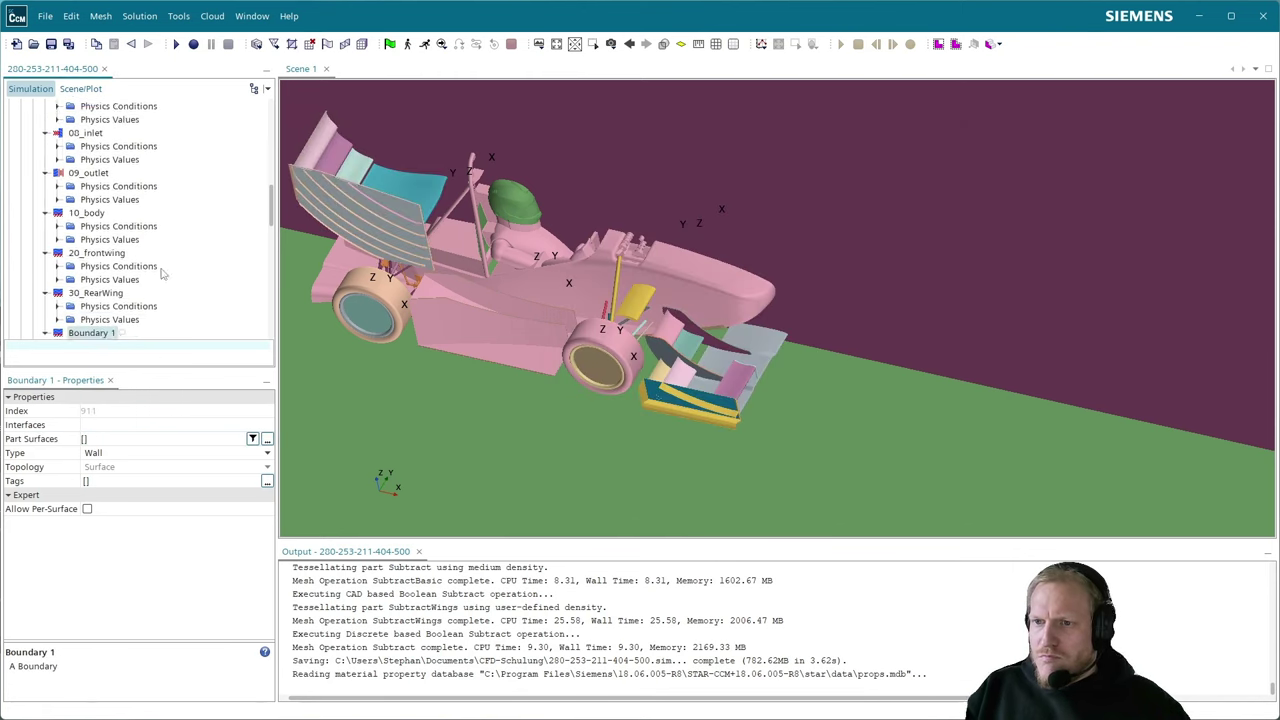
pyautogui.write('40_U')
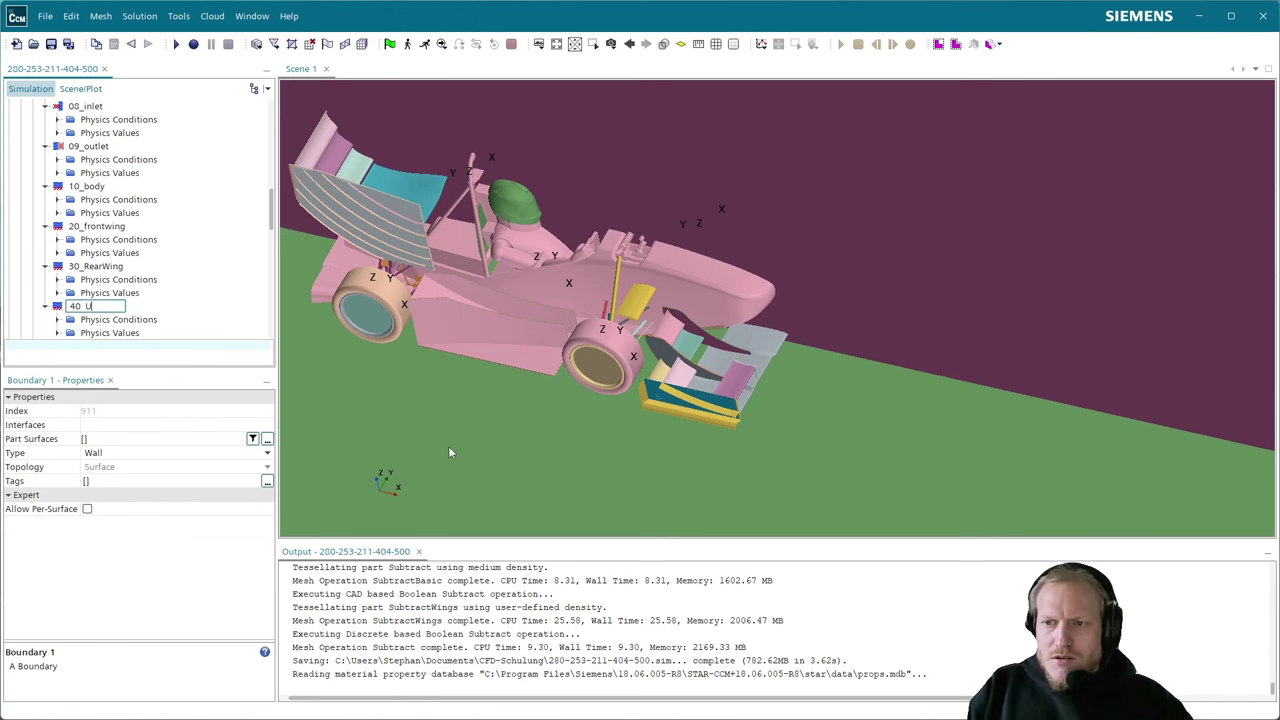
pyautogui.write('ndertray')
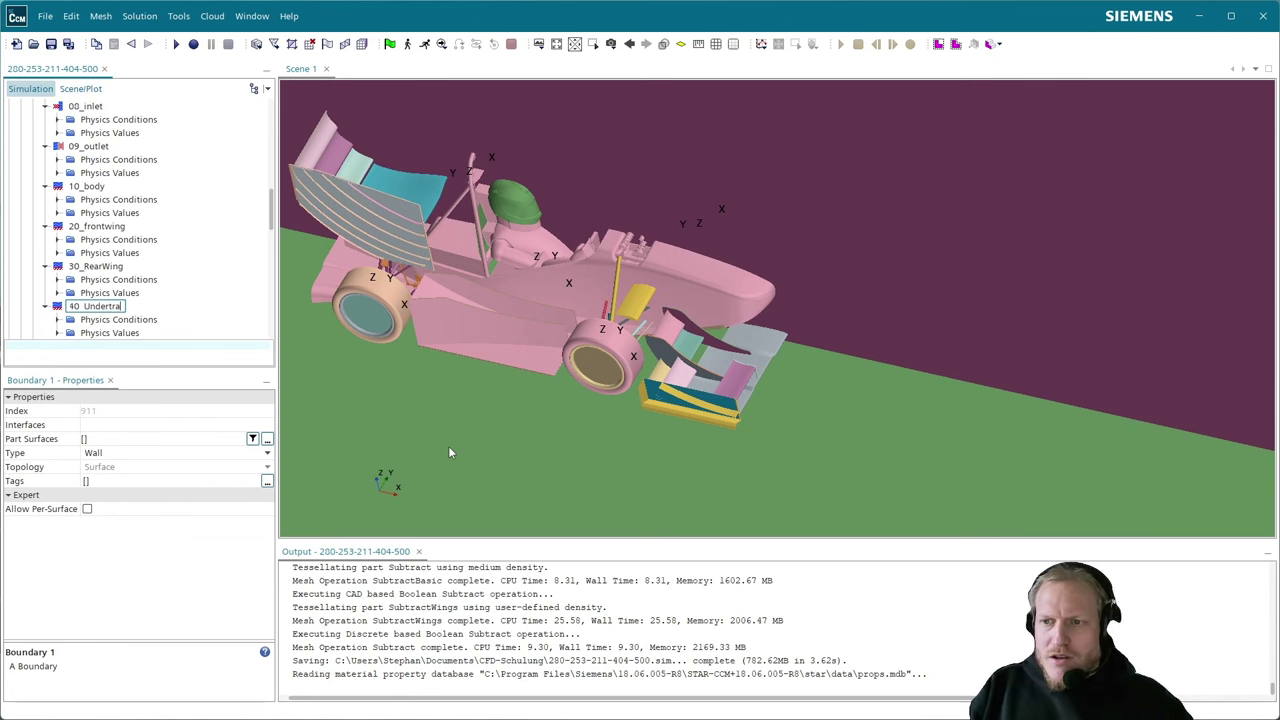
pyautogui.press('Return')
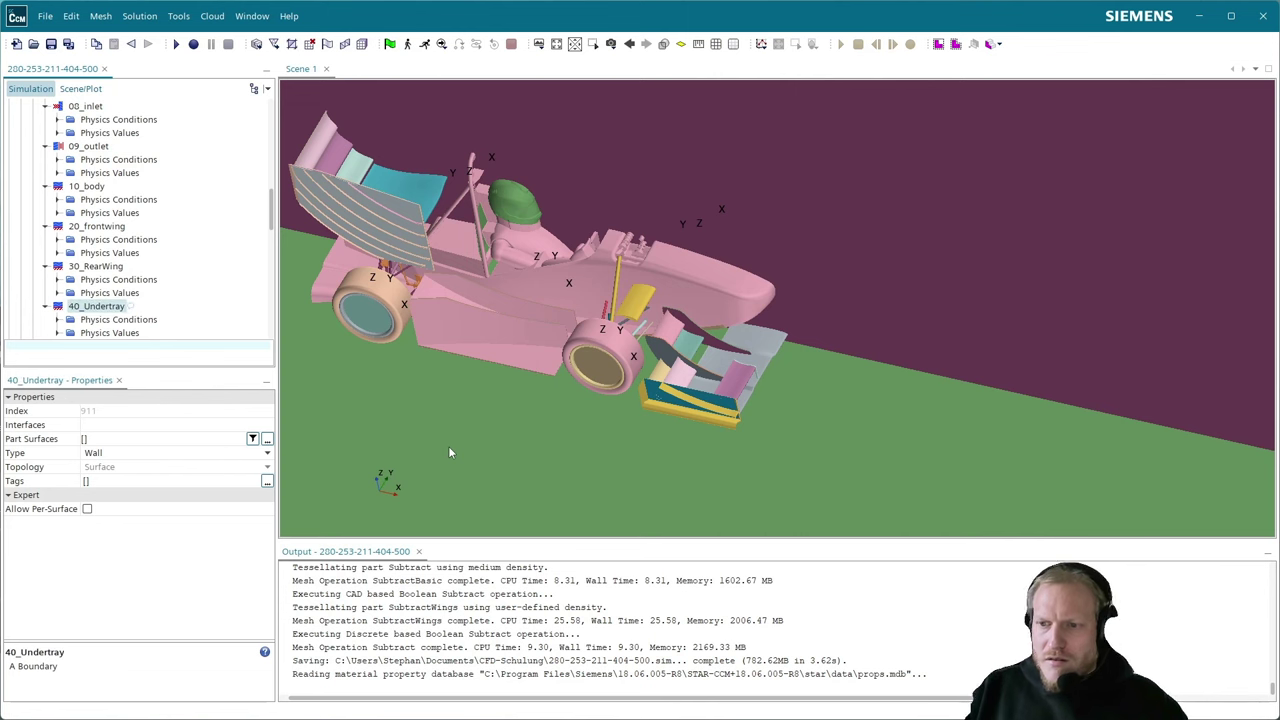
# - Filter the part surfaces by "UT_211" and assign all matching undertray surfaces to the 40_Undertray boundary
pyautogui.click(268, 440)
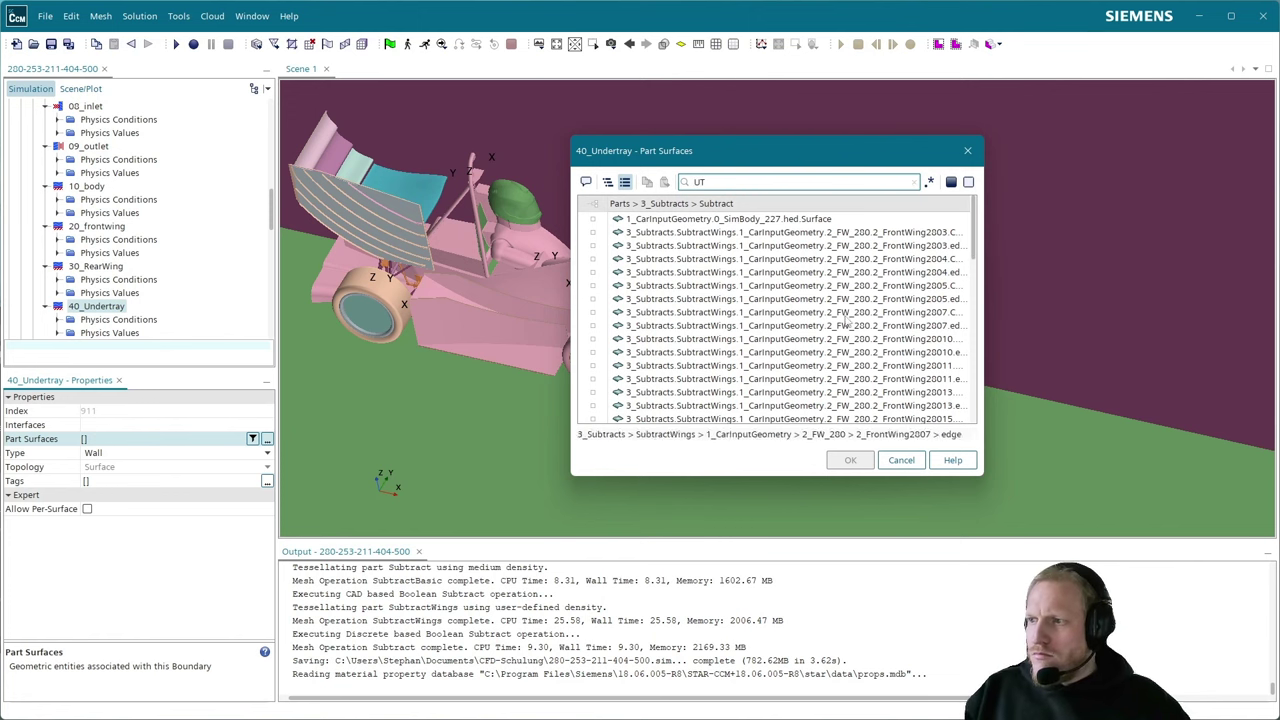
pyautogui.scroll(-10, 850, 313)
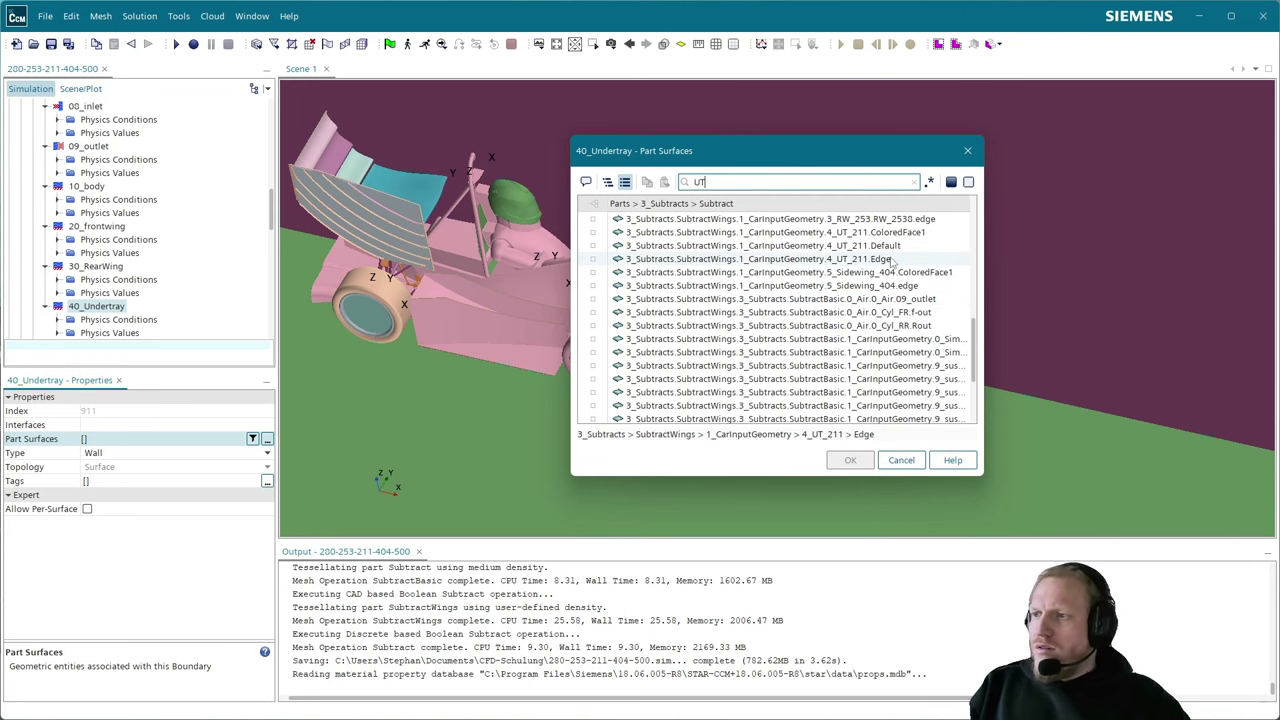
pyautogui.write('UT_211')
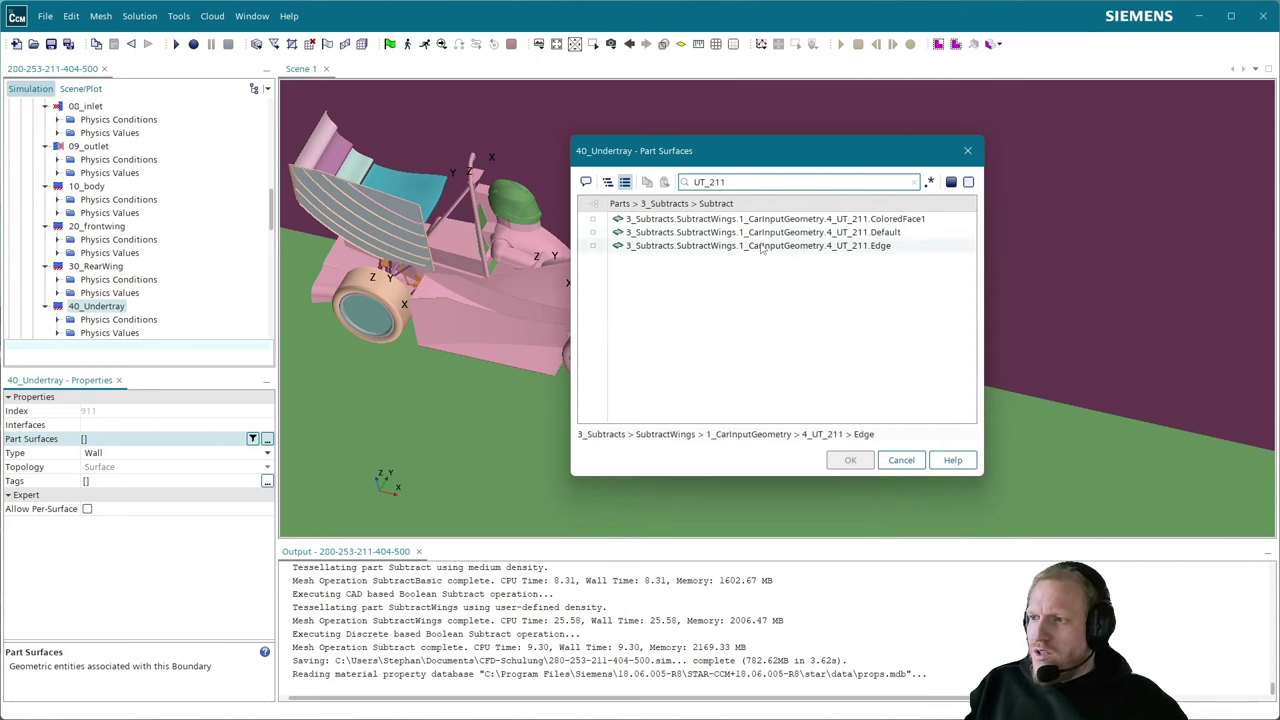
pyautogui.click(595, 204)
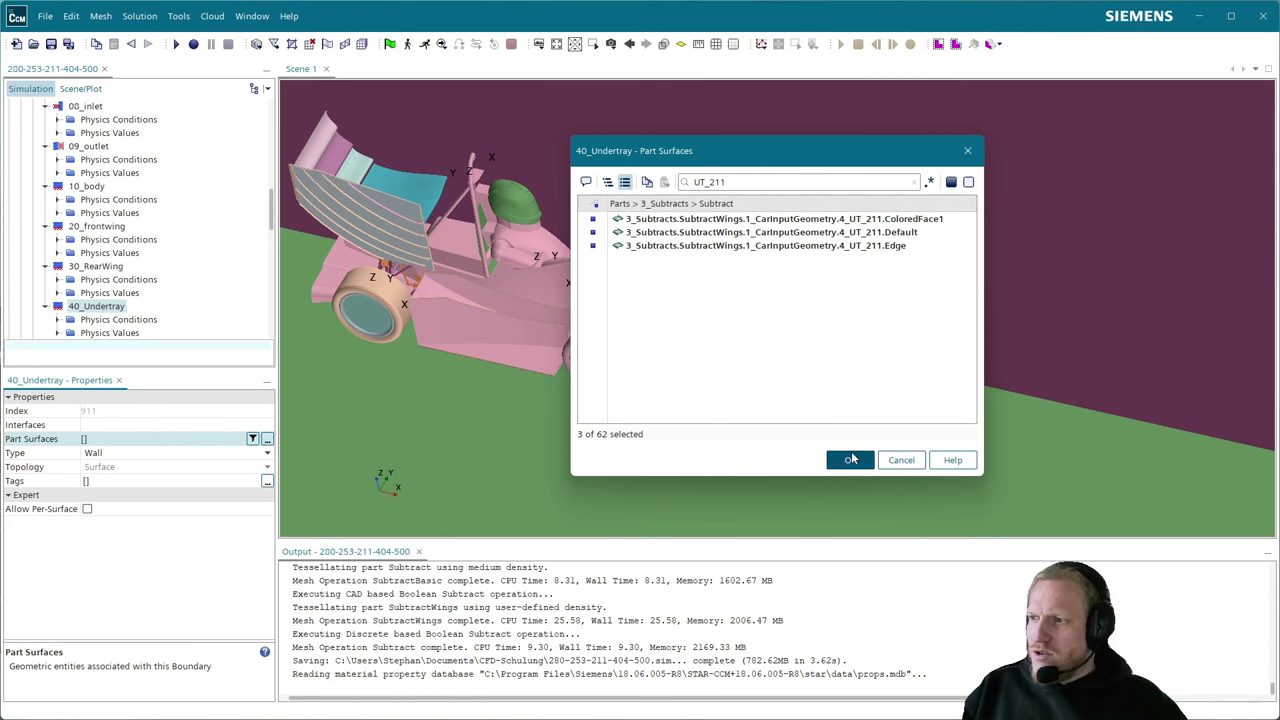
pyautogui.click(850, 460)
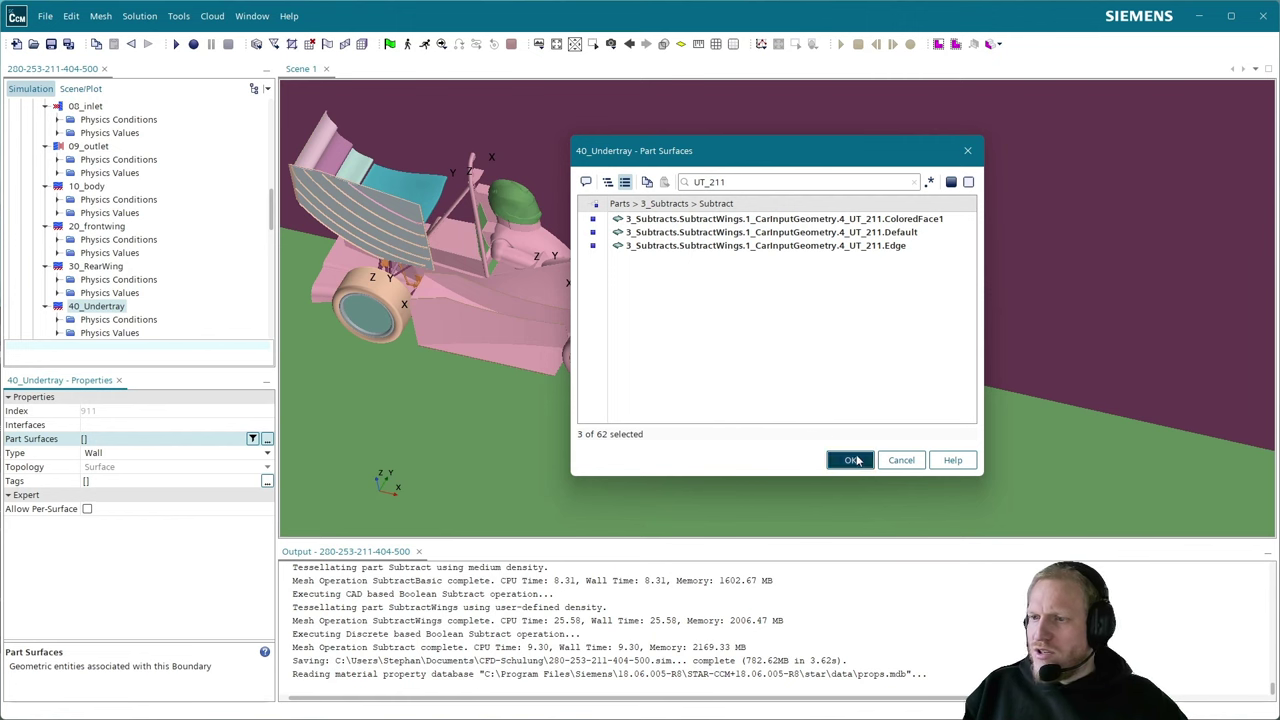
# - Add a new boundary to the Air region and name it 50_Sidepods
pyautogui.scroll(5, 77, 230)
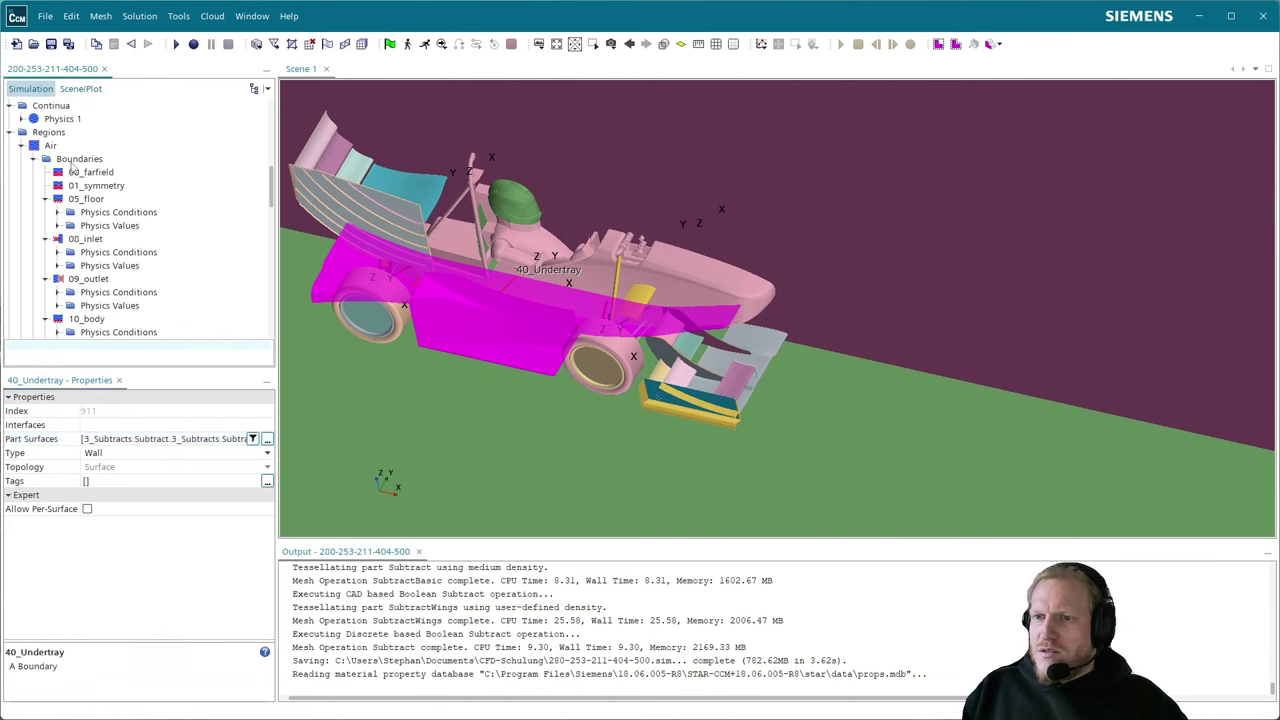
pyautogui.click(95, 161)
pyautogui.rightClick(95, 163)
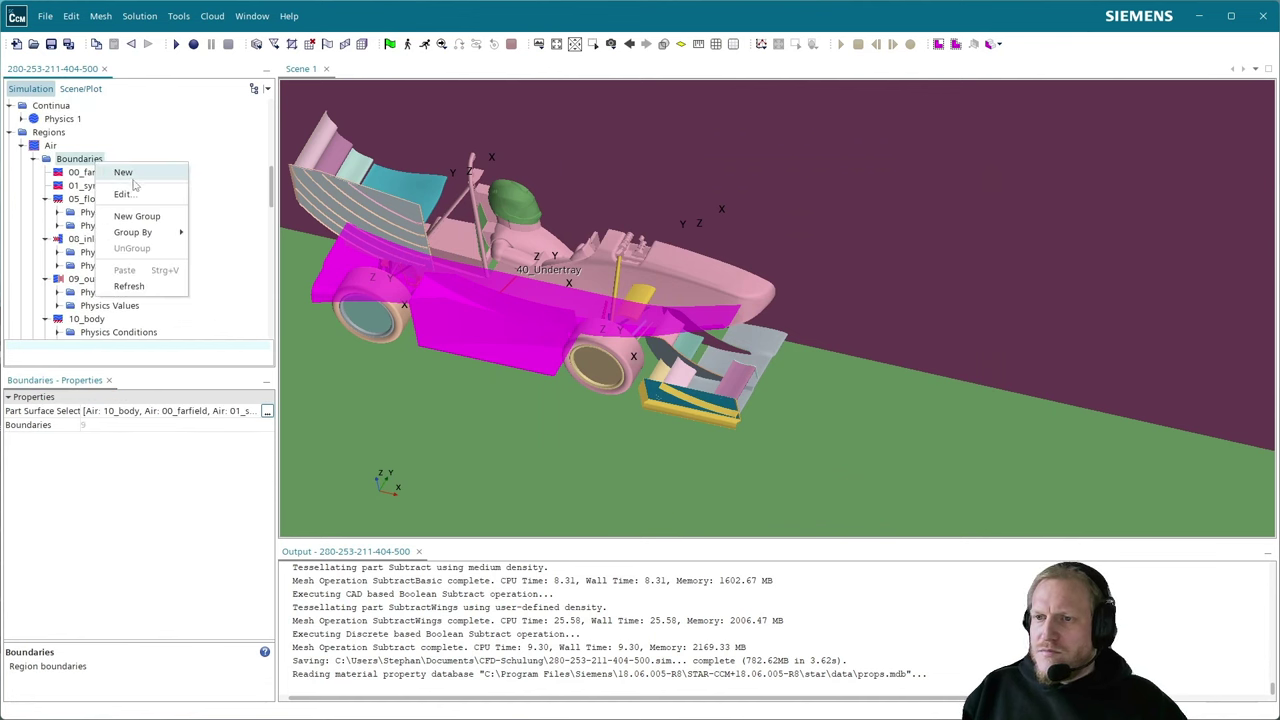
pyautogui.click(122, 172)
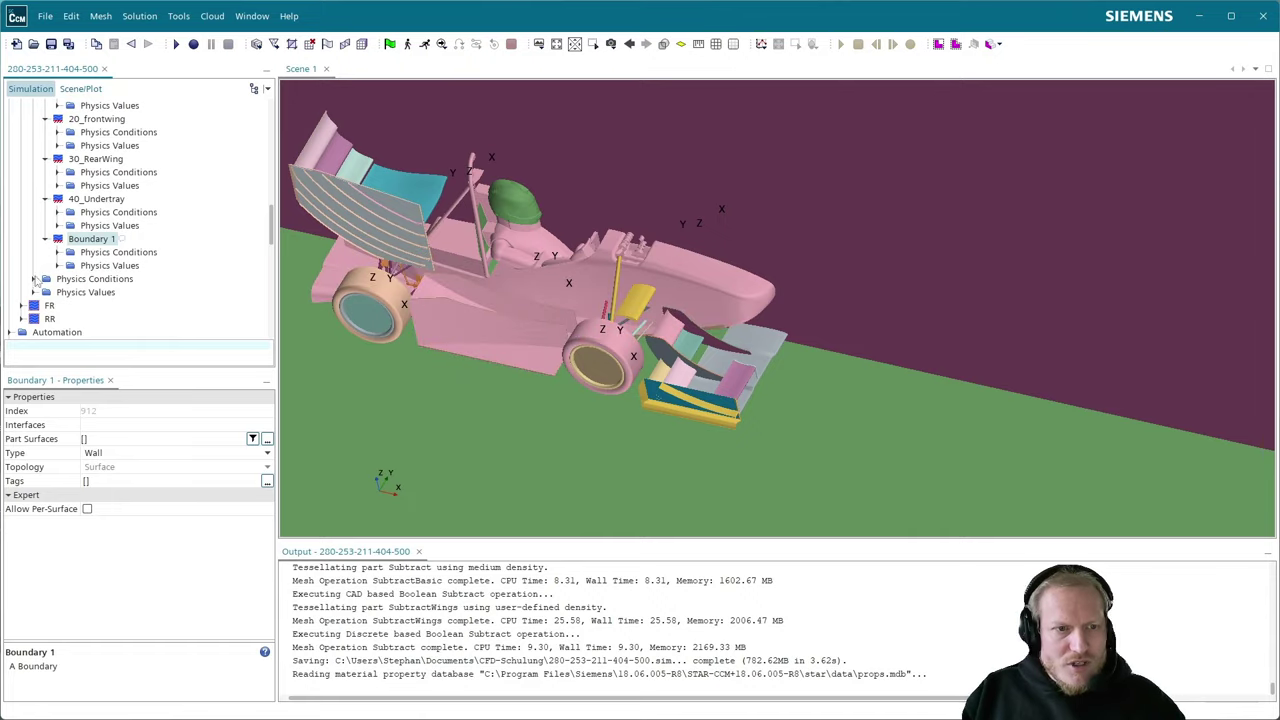
pyautogui.press('F2')
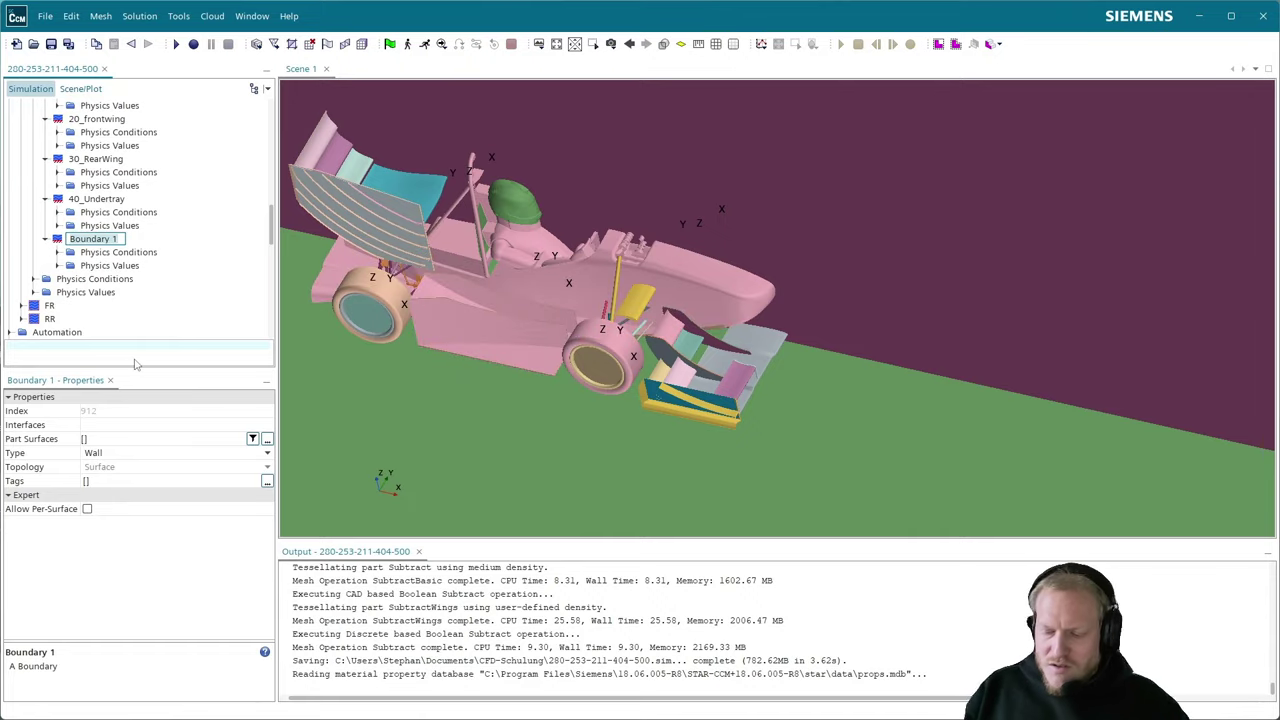
pyautogui.write('50')
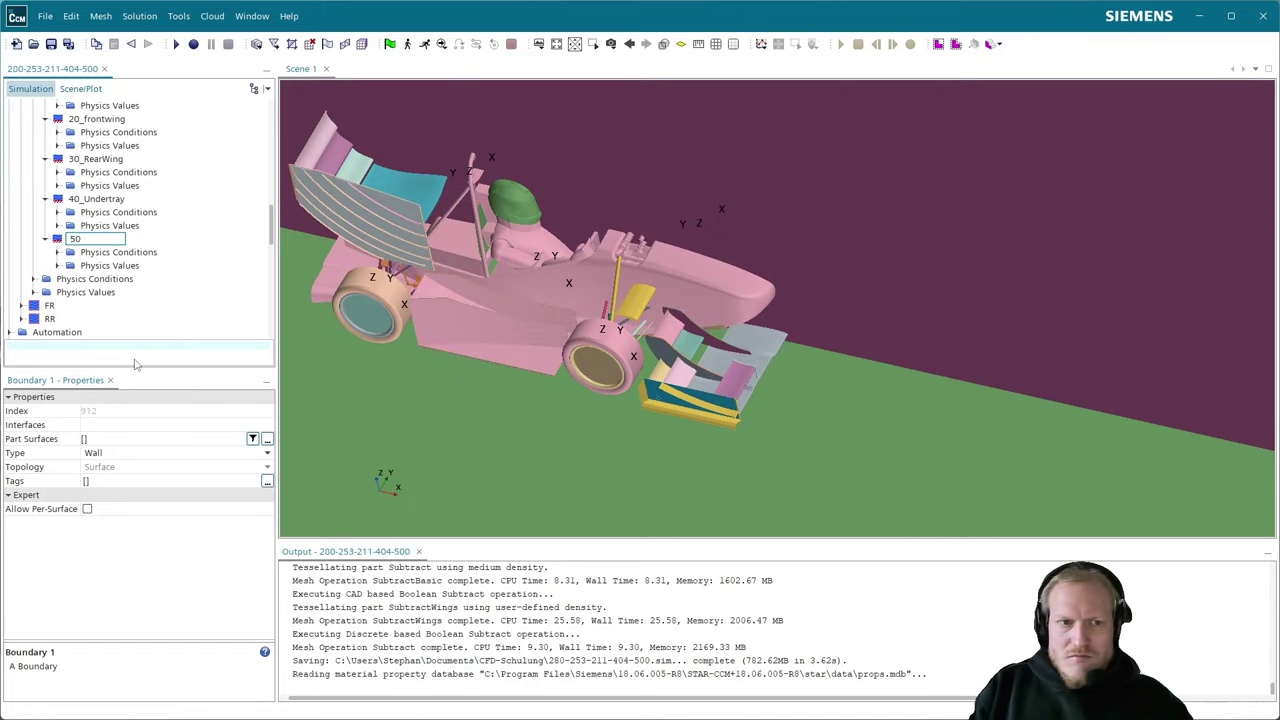
pyautogui.write('_Sidepods')
pyautogui.press('Return')
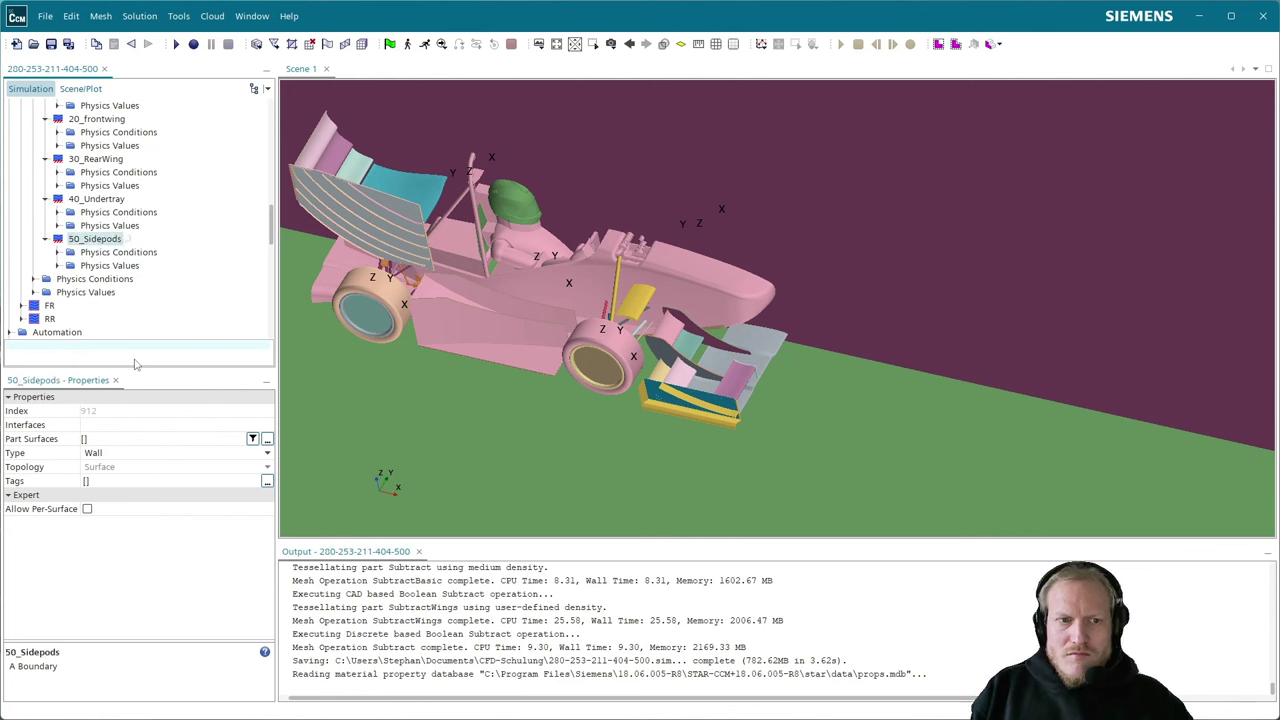
# - Add a new boundary to the Air region for the front wheel and name it 80_FR
pyautogui.scroll(5, 115, 232)
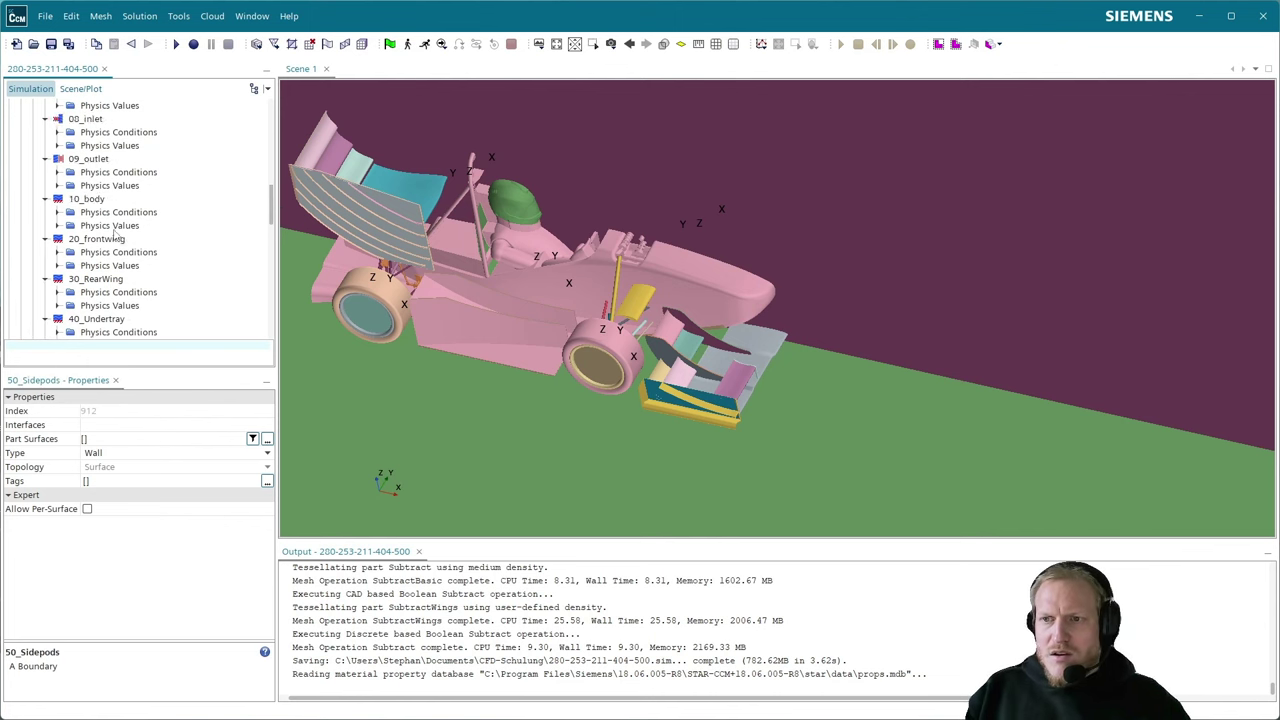
pyautogui.click(150, 207)
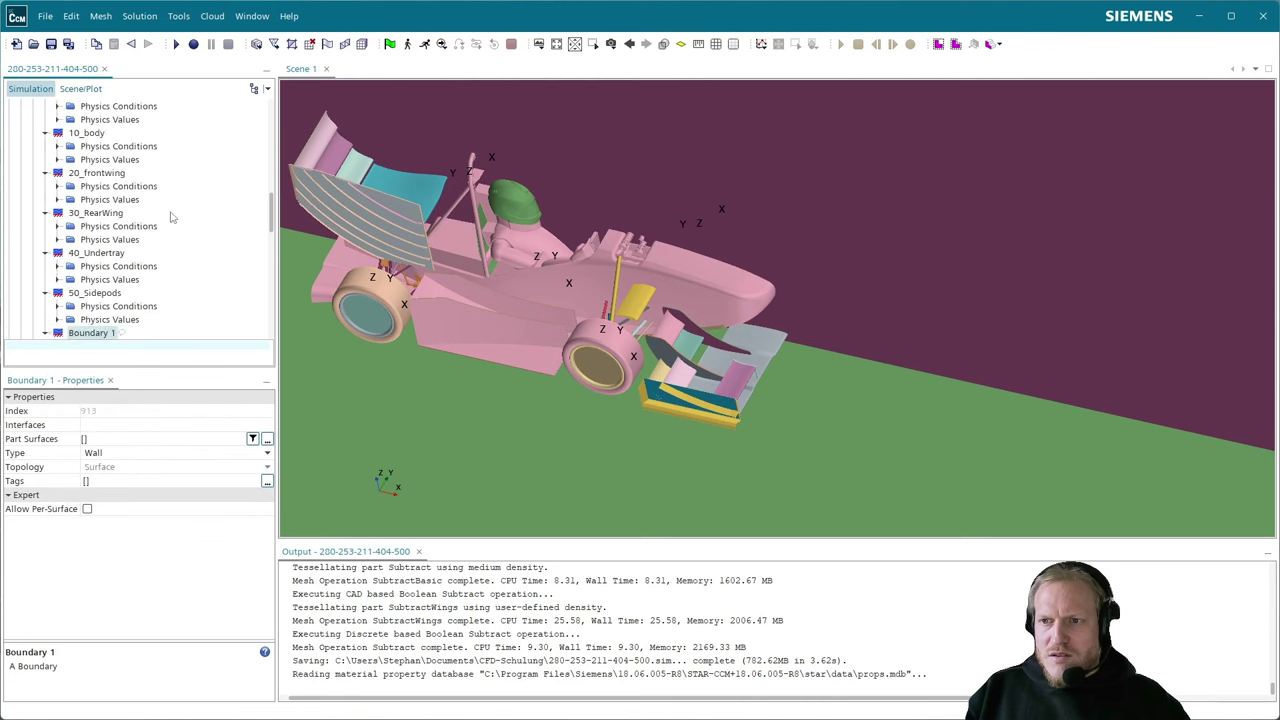
pyautogui.press('F2')
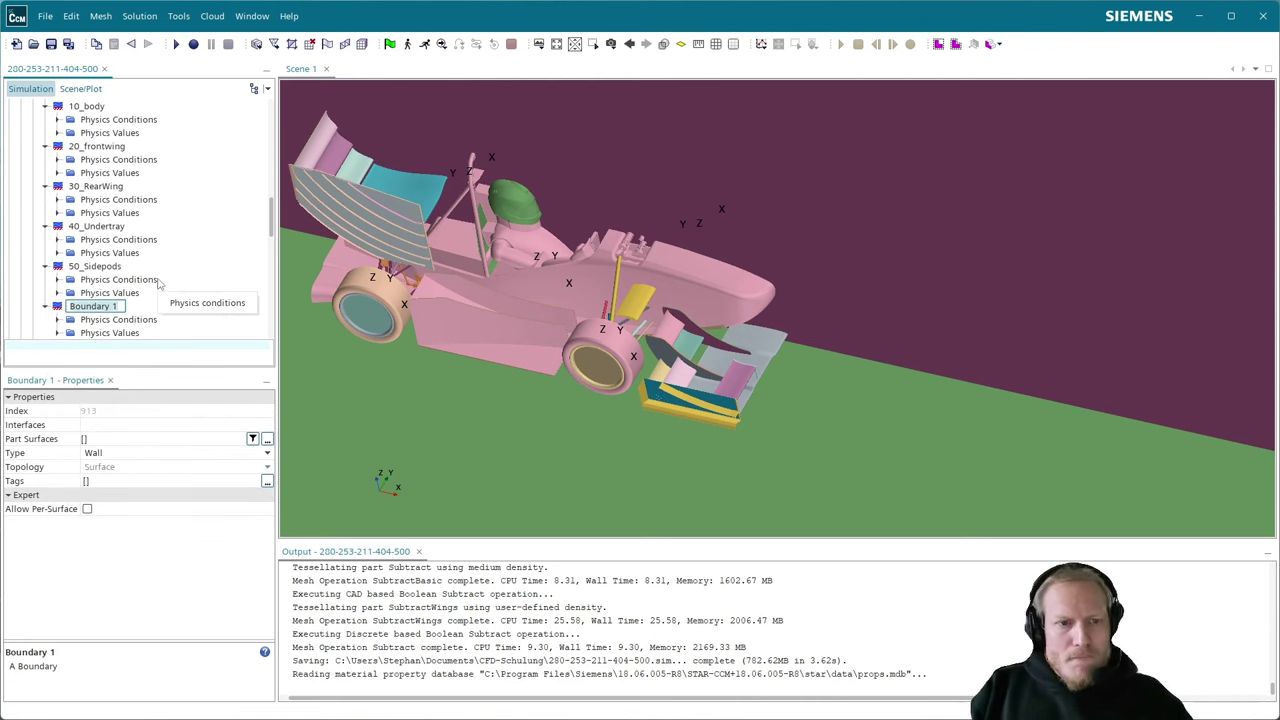
pyautogui.write('6')
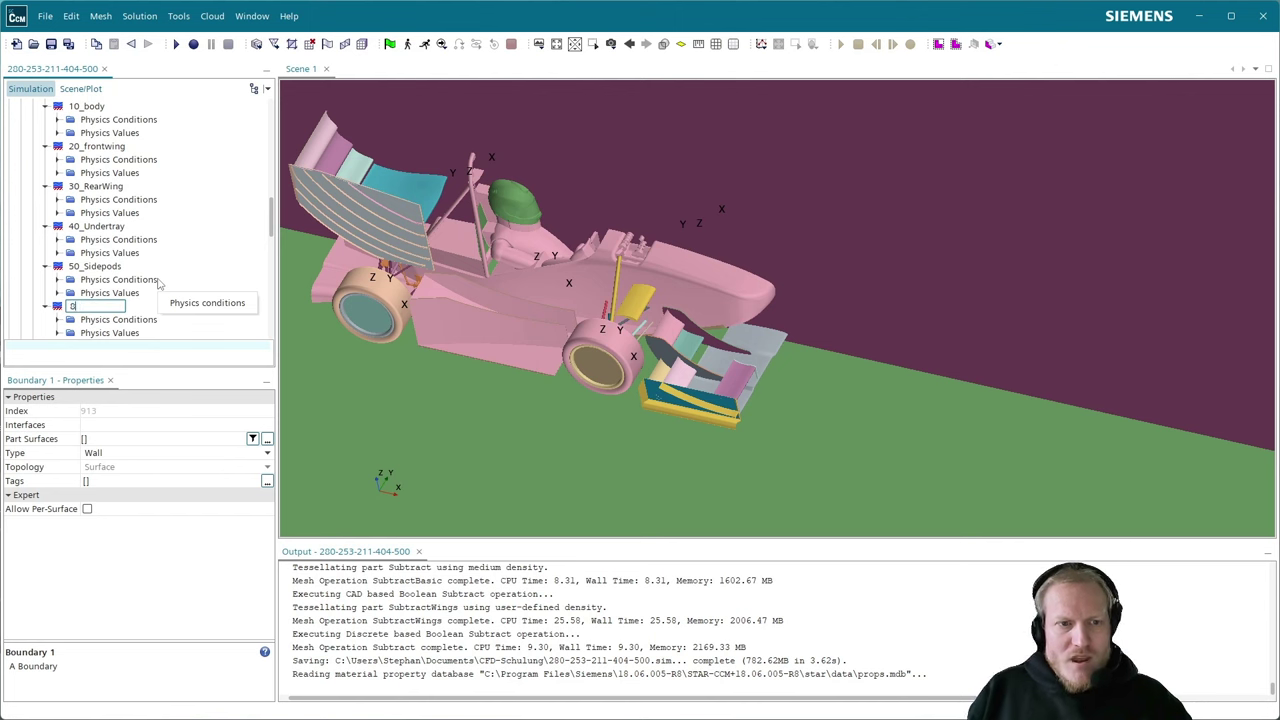
pyautogui.write('0_FWO')
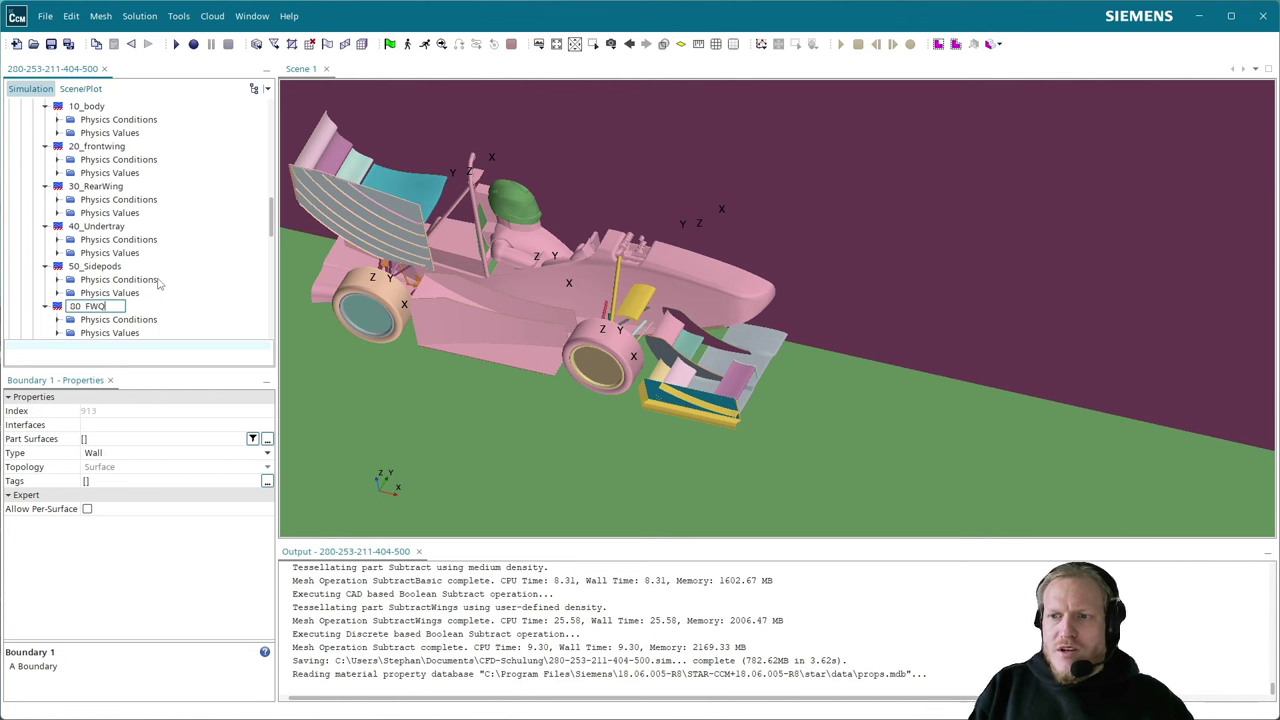
pyautogui.press('Return')
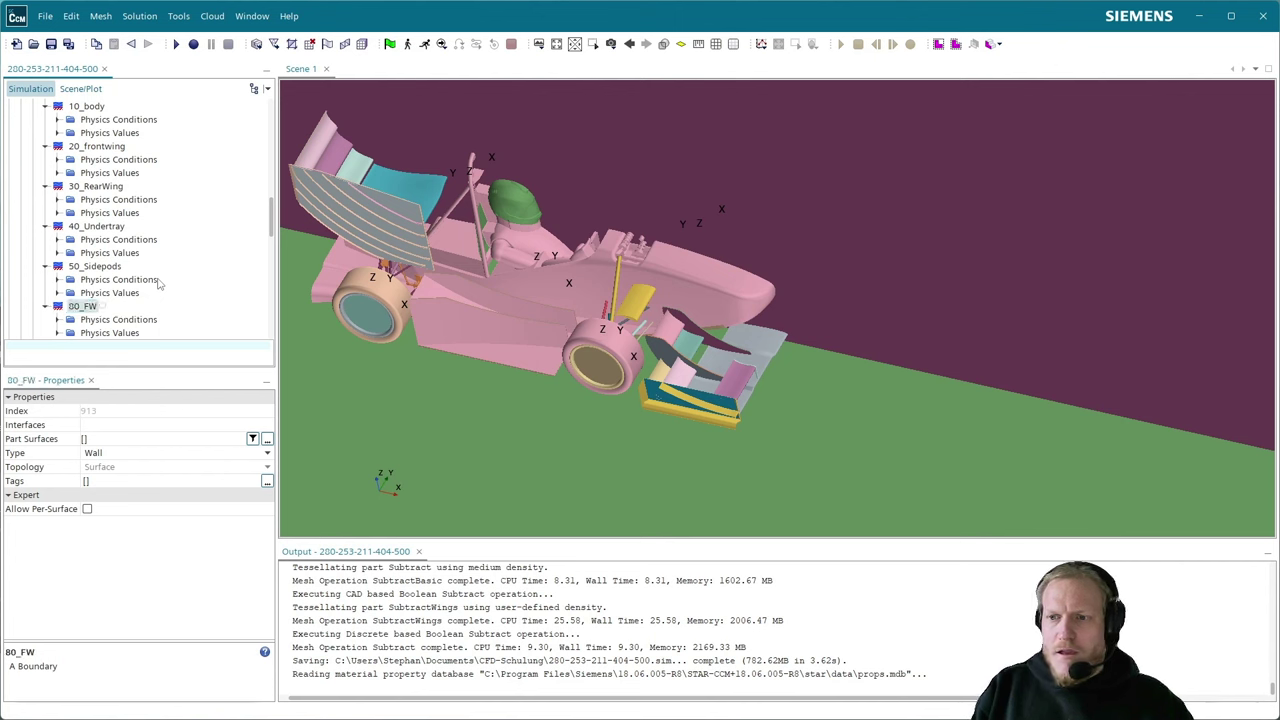
pyautogui.press('F2')
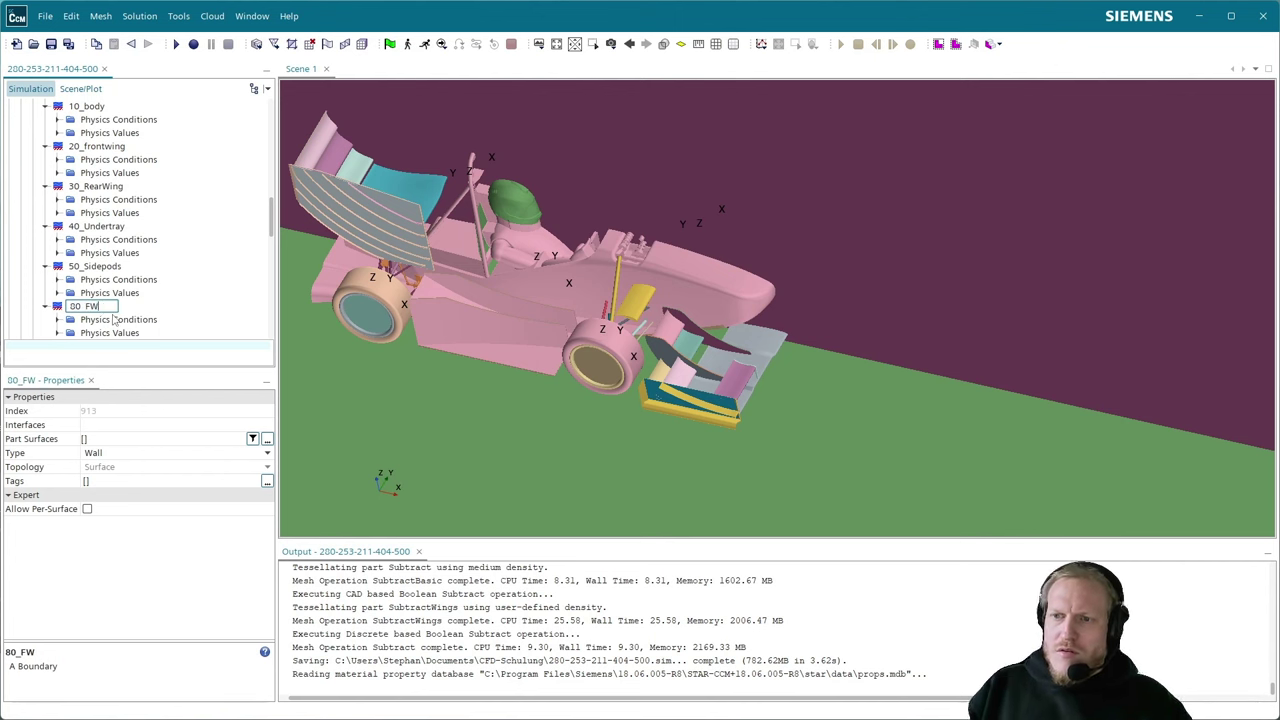
pyautogui.press('Return')
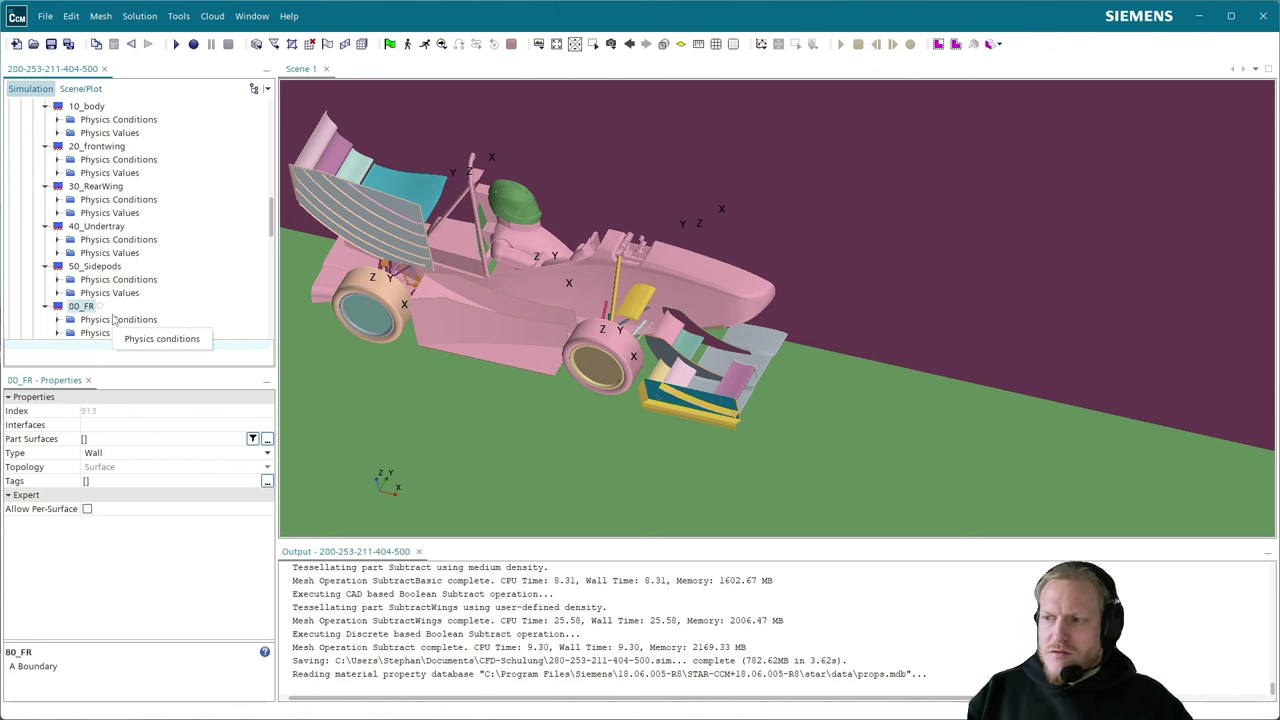
# - Add a new boundary to the Air region for the rear wheel and name it 90_RR
pyautogui.scroll(5, 113, 319)
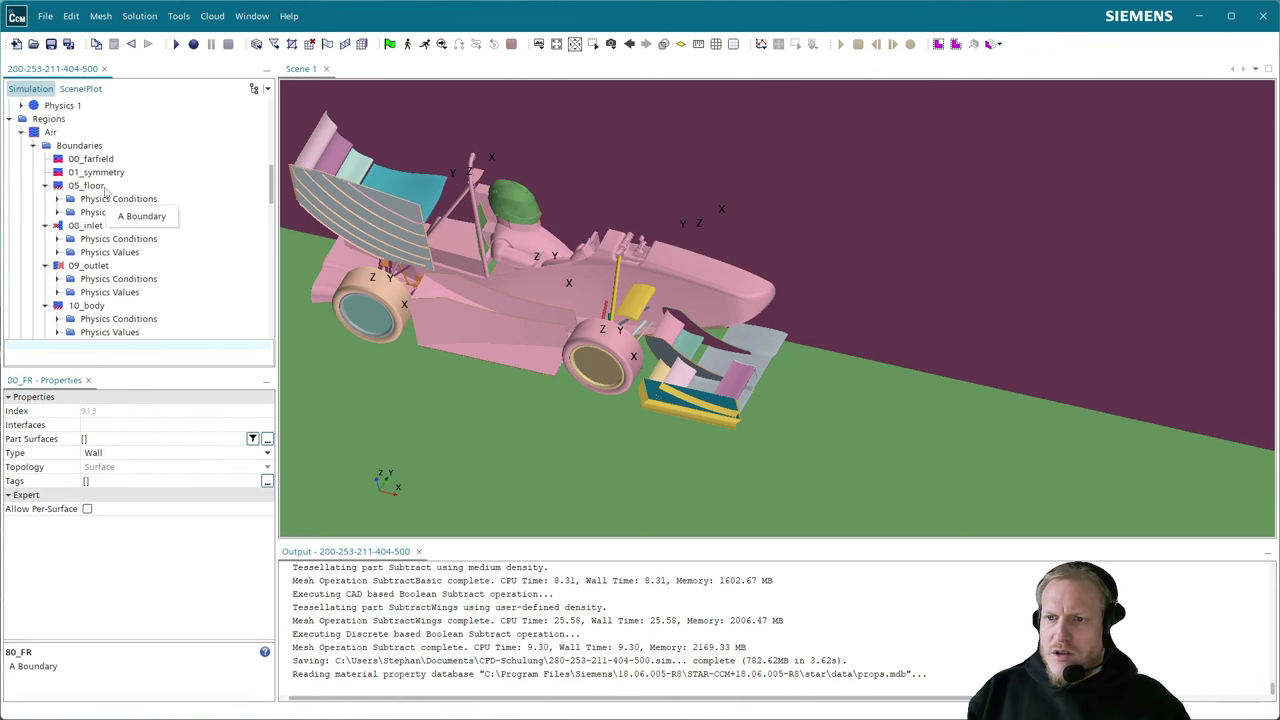
pyautogui.rightClick(92, 147)
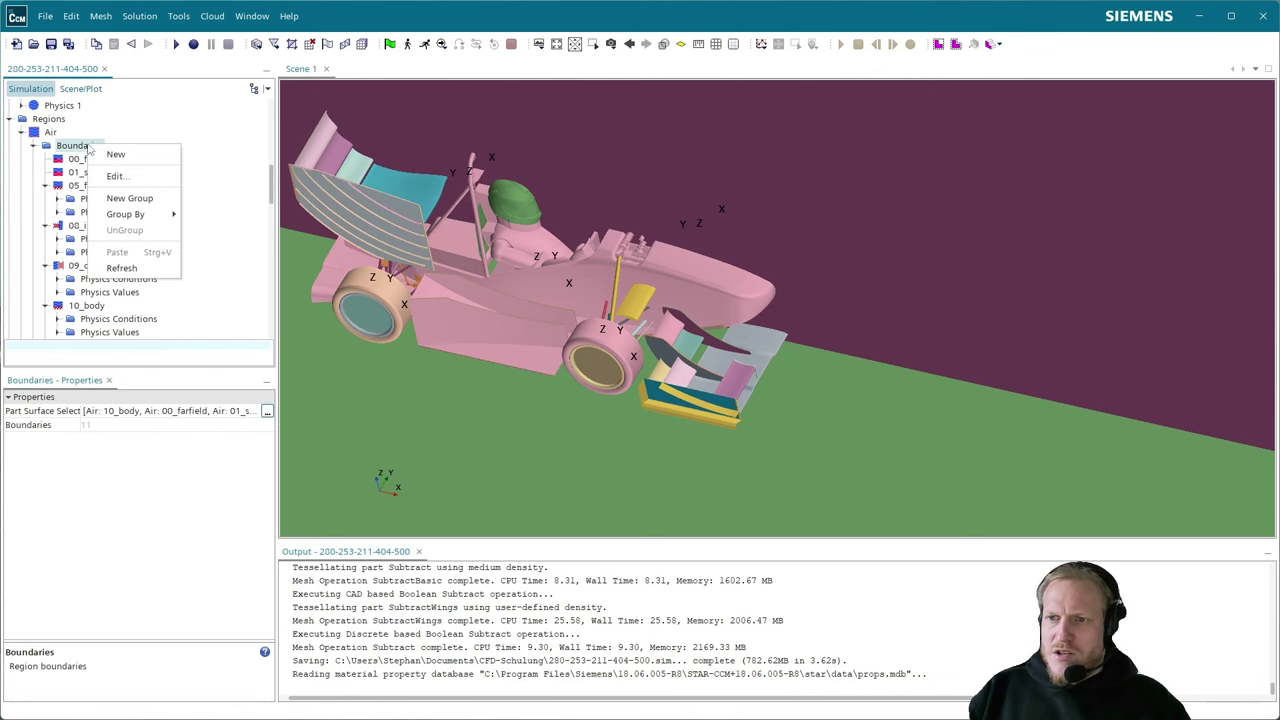
pyautogui.click(139, 154)
pyautogui.write('9')
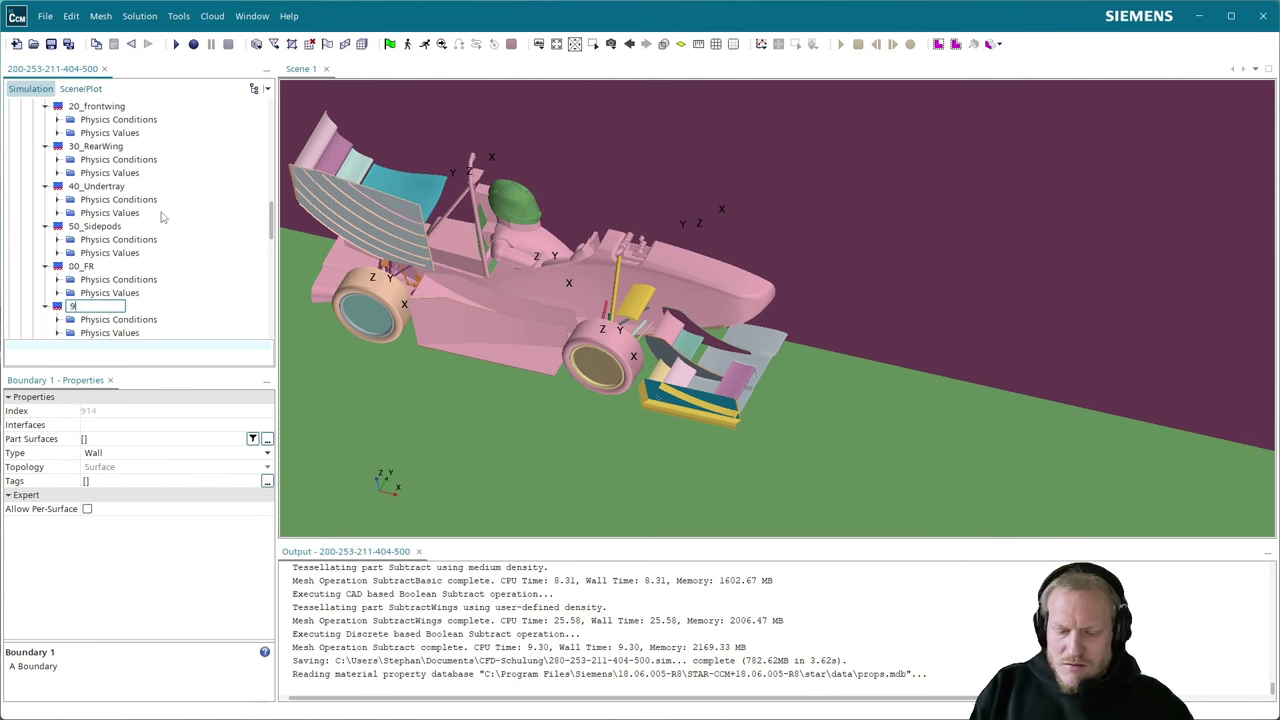
pyautogui.write('0_RR')
pyautogui.press('Return')
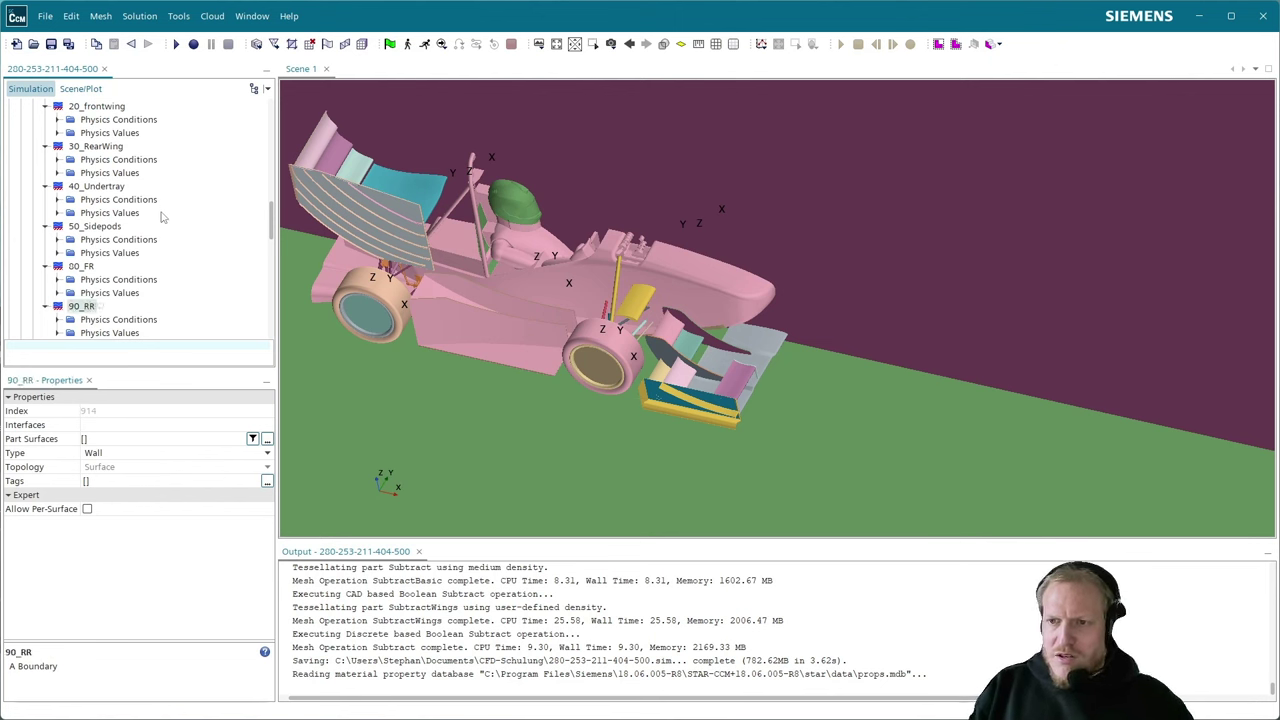
# - Filter the part surfaces by "Wheel_FR" and assign the matching Faces and tyre surfaces to the 80_FR boundary
pyautogui.click(90, 267)
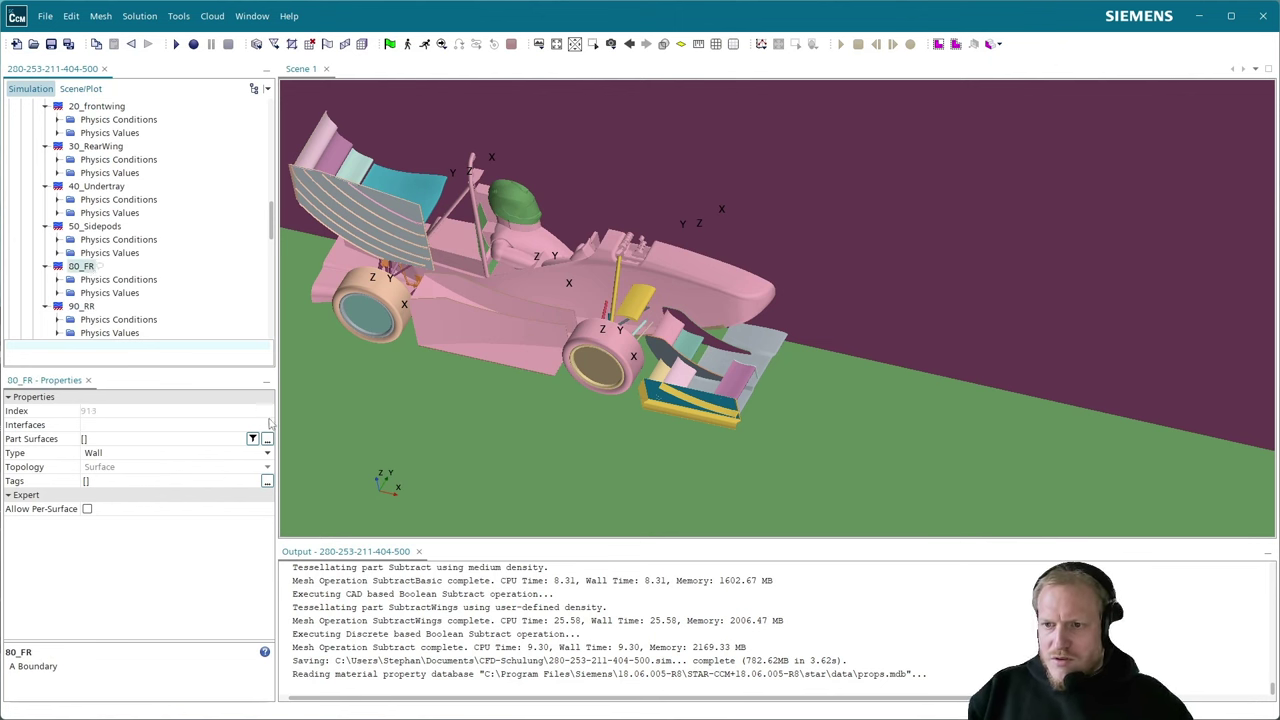
pyautogui.click(267, 440)
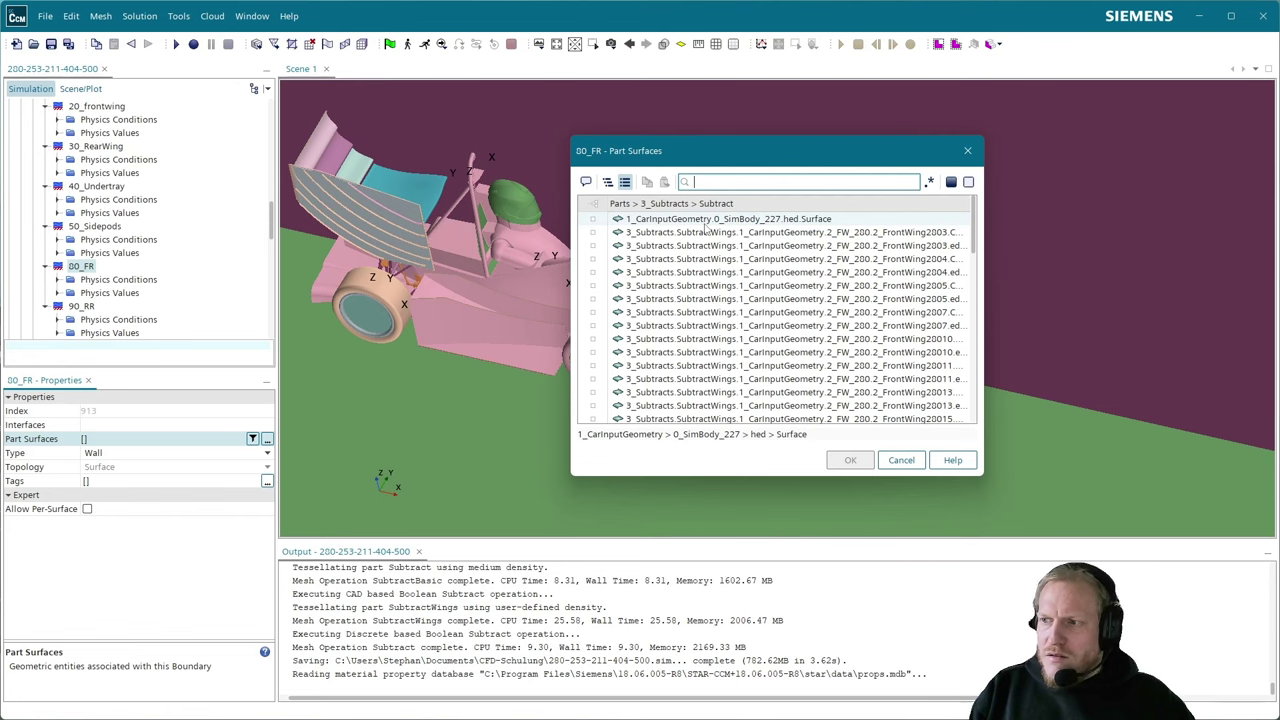
pyautogui.write('Wheel')
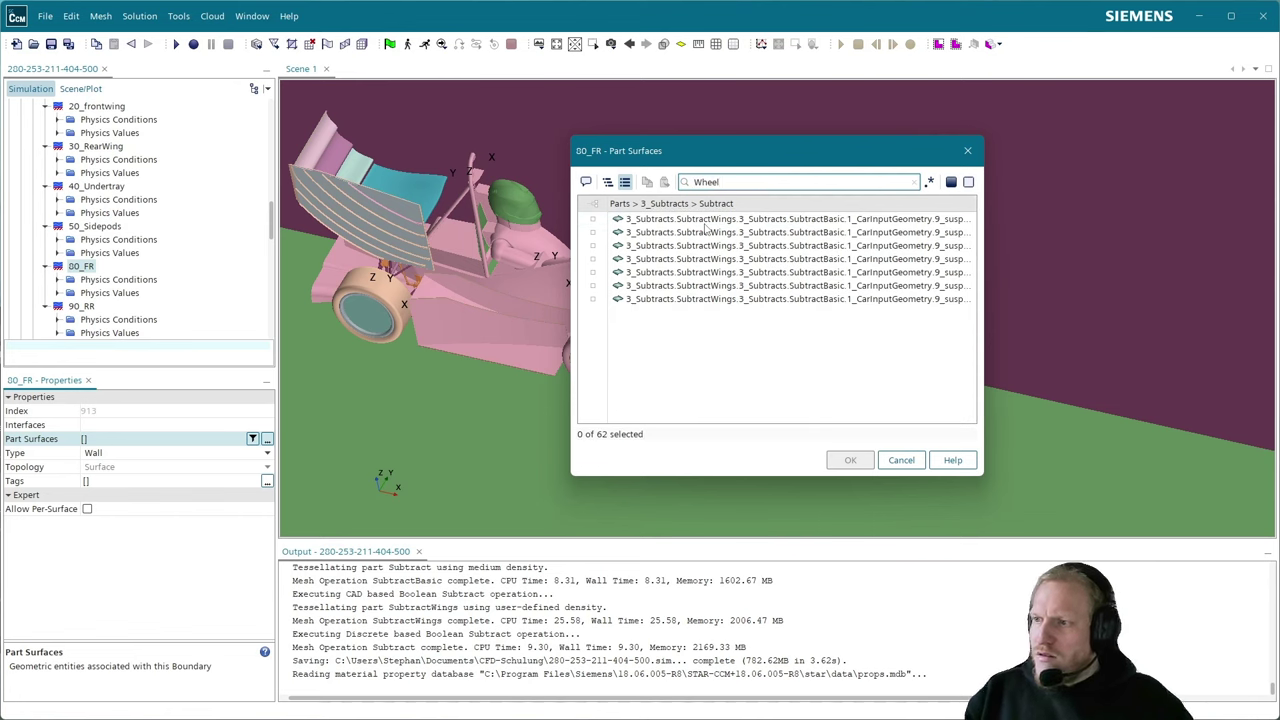
pyautogui.moveTo(983, 232); pyautogui.dragTo(1197, 236)
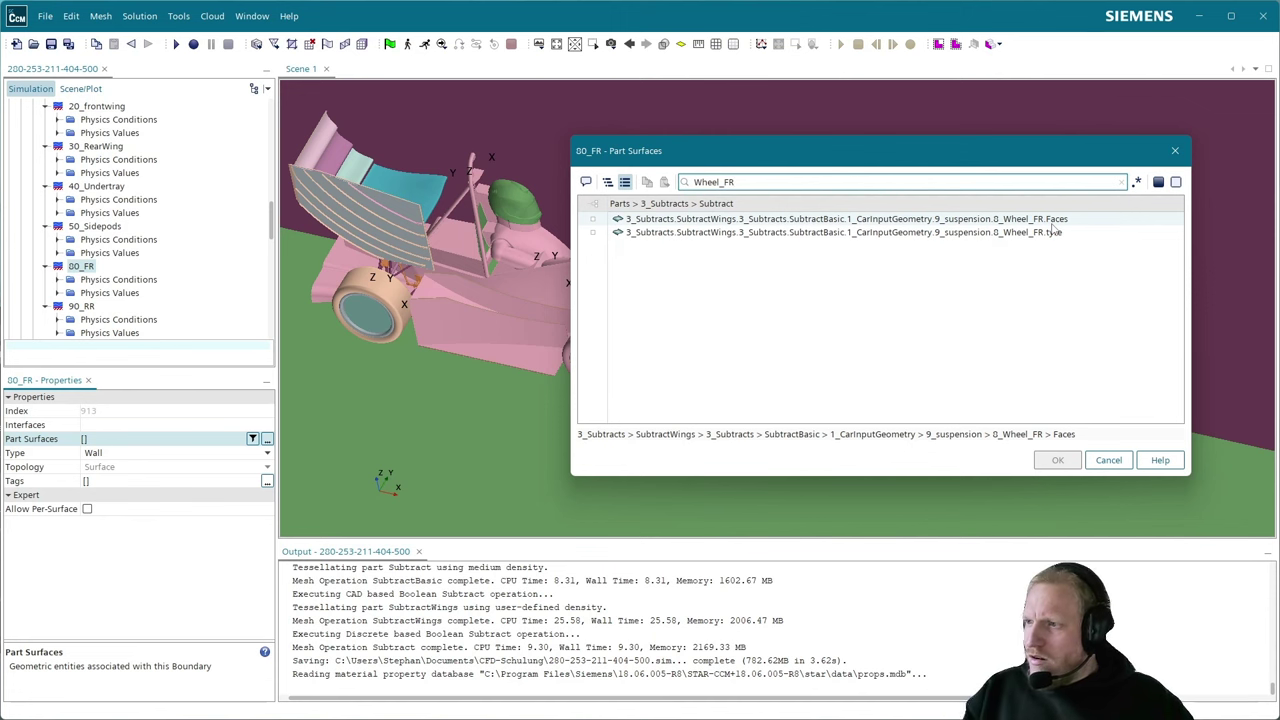
pyautogui.moveTo(1050, 219); pyautogui.dragTo(1048, 233)
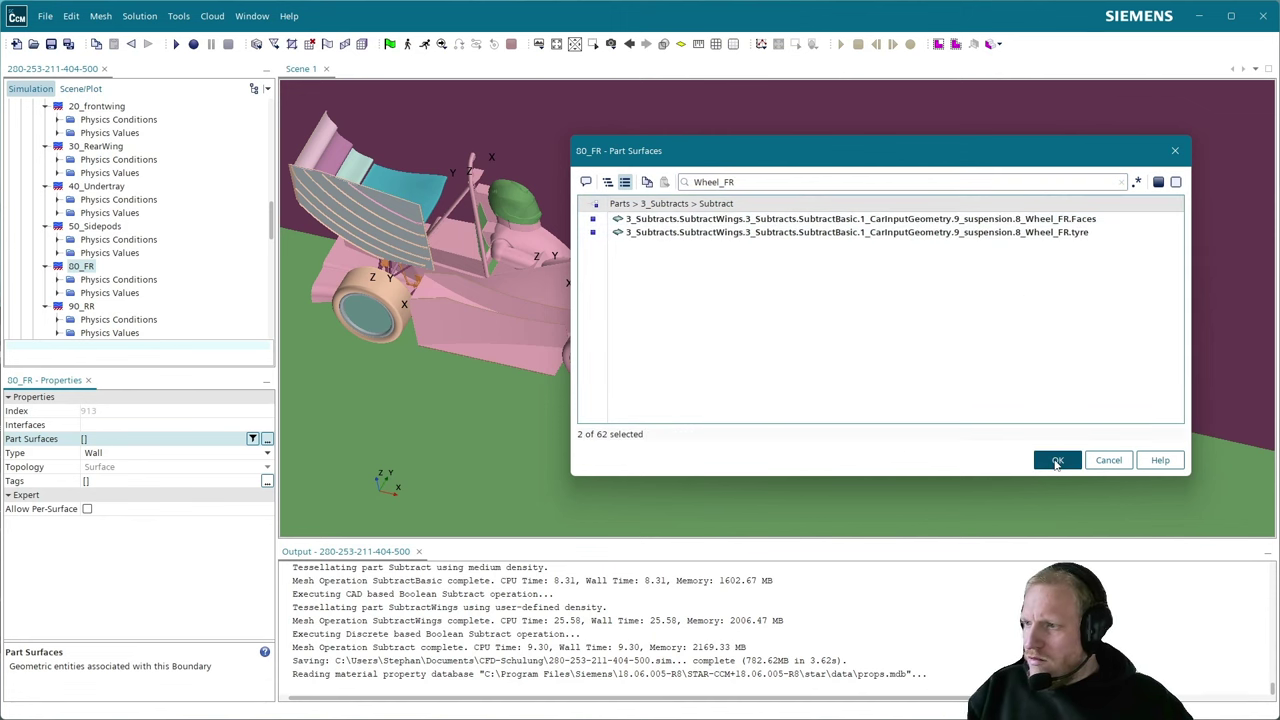
pyautogui.click(1057, 461)
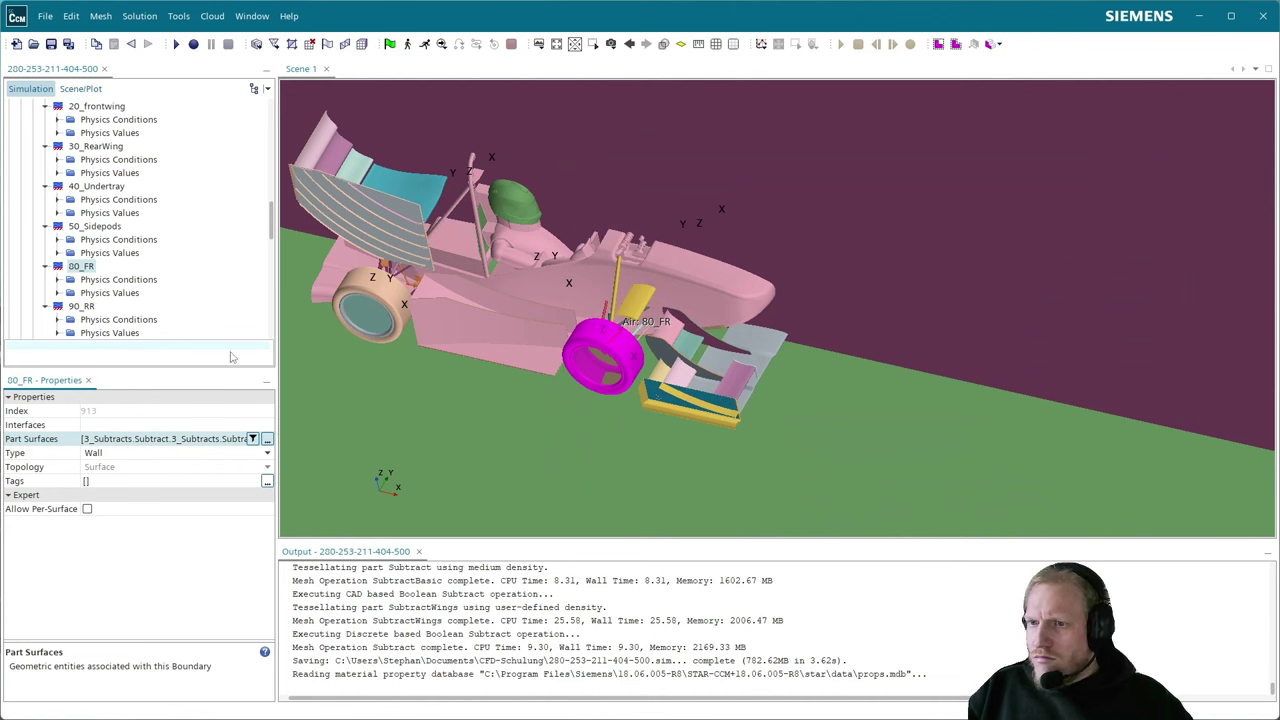
# - Filter the part surfaces by "Wheel_RR" and assign the four Faces surfaces and the Tyre surface to the 90_RR boundary
pyautogui.scroll(-1, 196, 293)
pyautogui.scroll(-1, 196, 293)
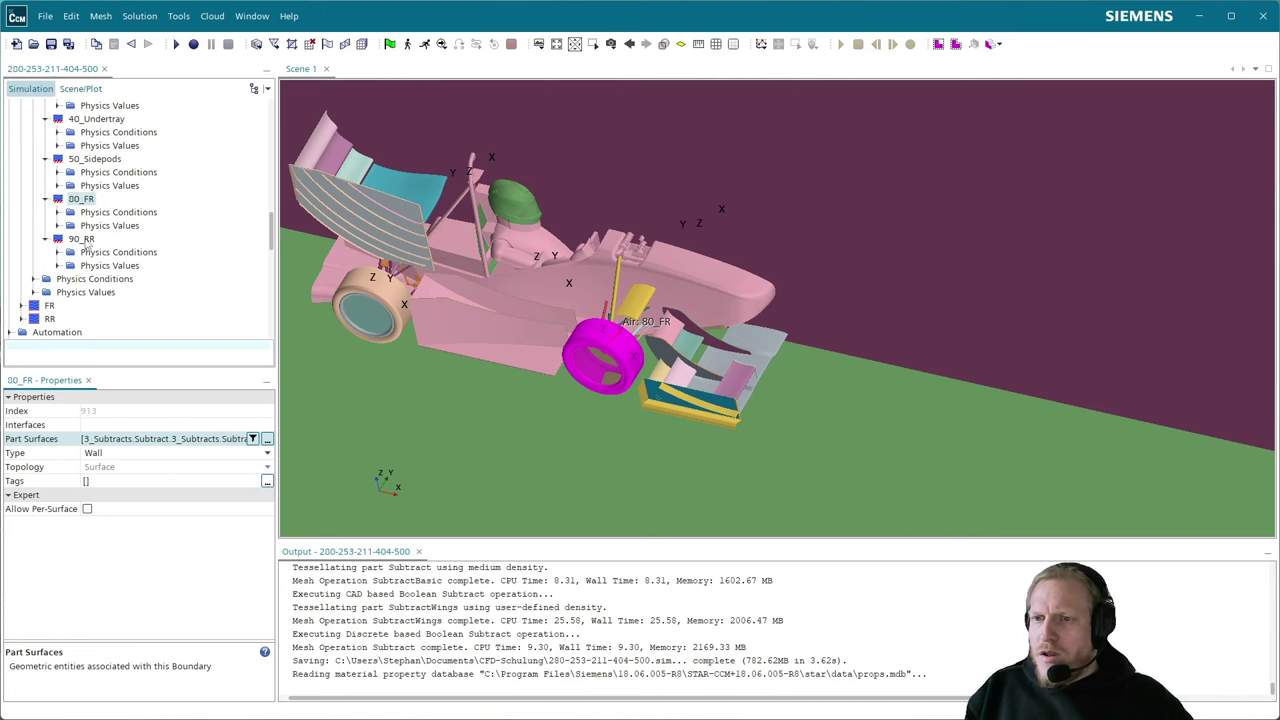
pyautogui.click(86, 243)
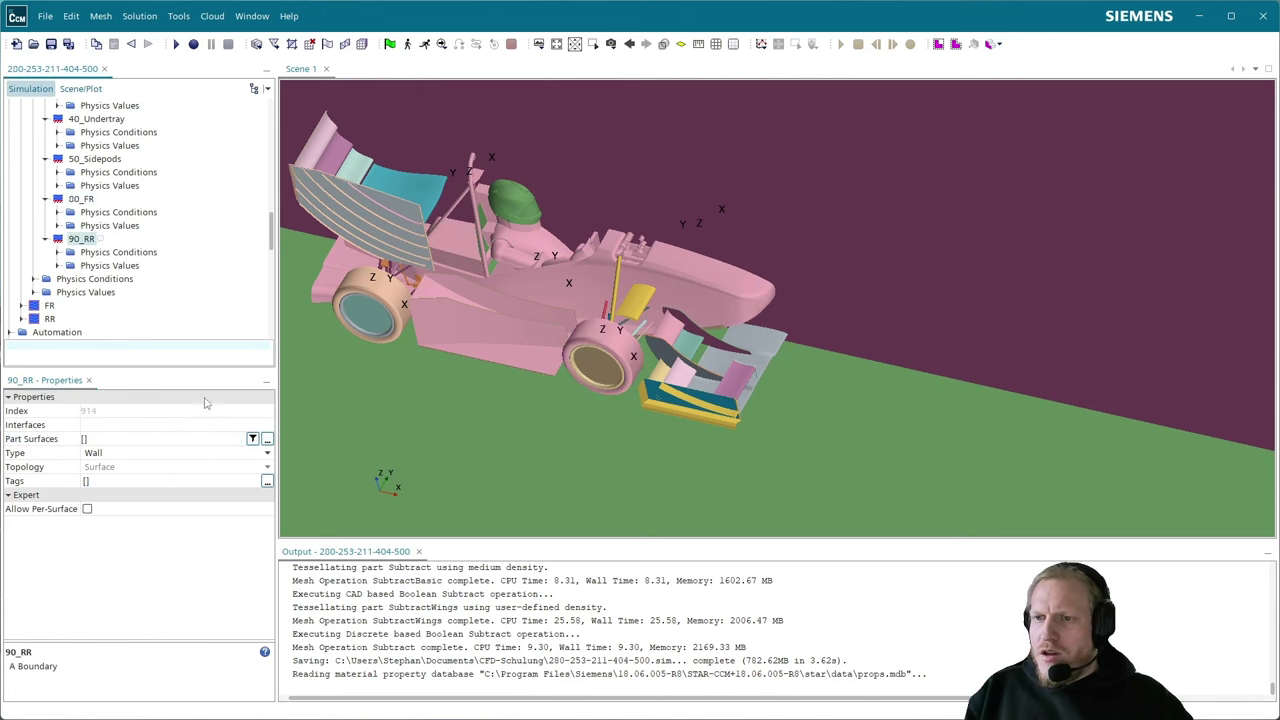
pyautogui.click(267, 440)
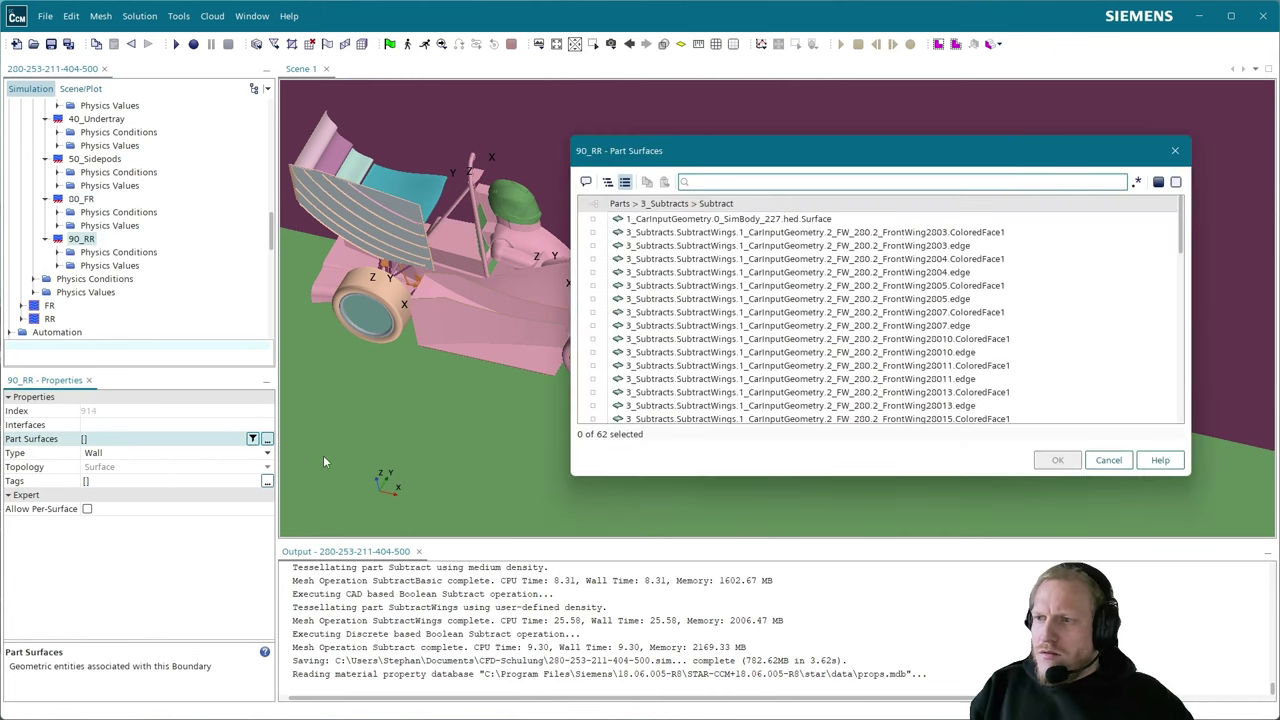
pyautogui.write('Wheel_RR')
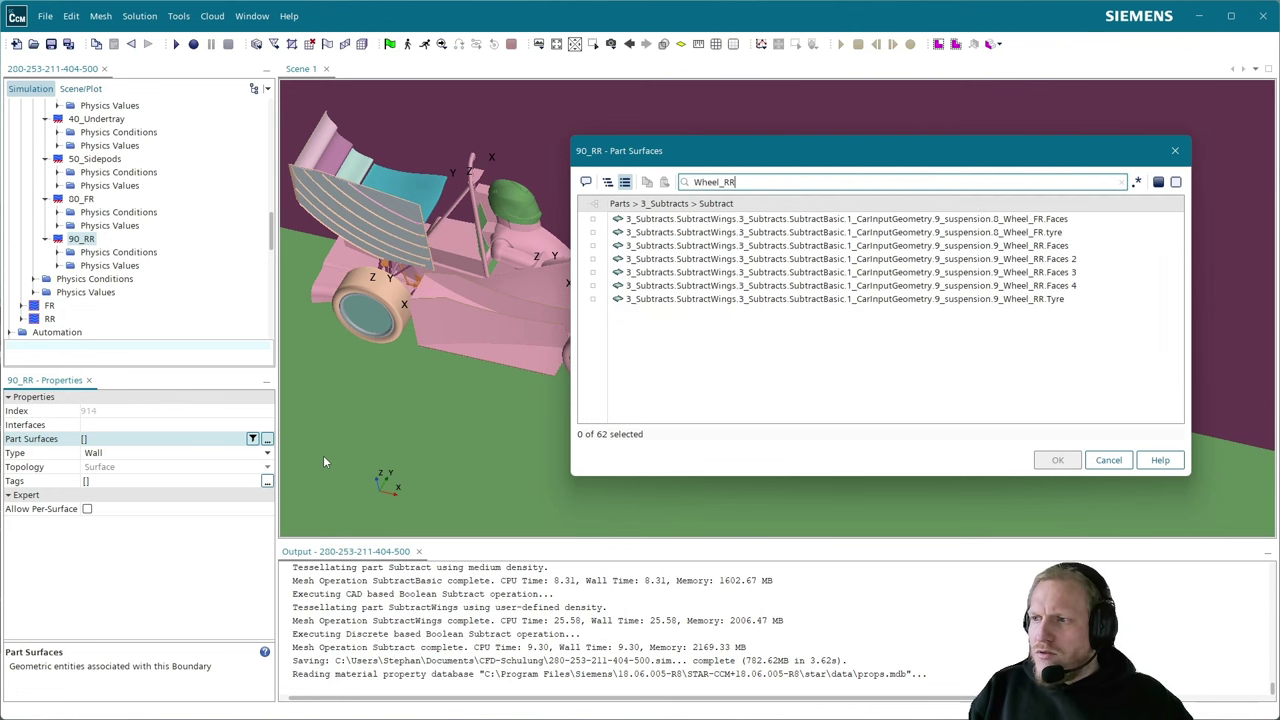
pyautogui.press('Return')
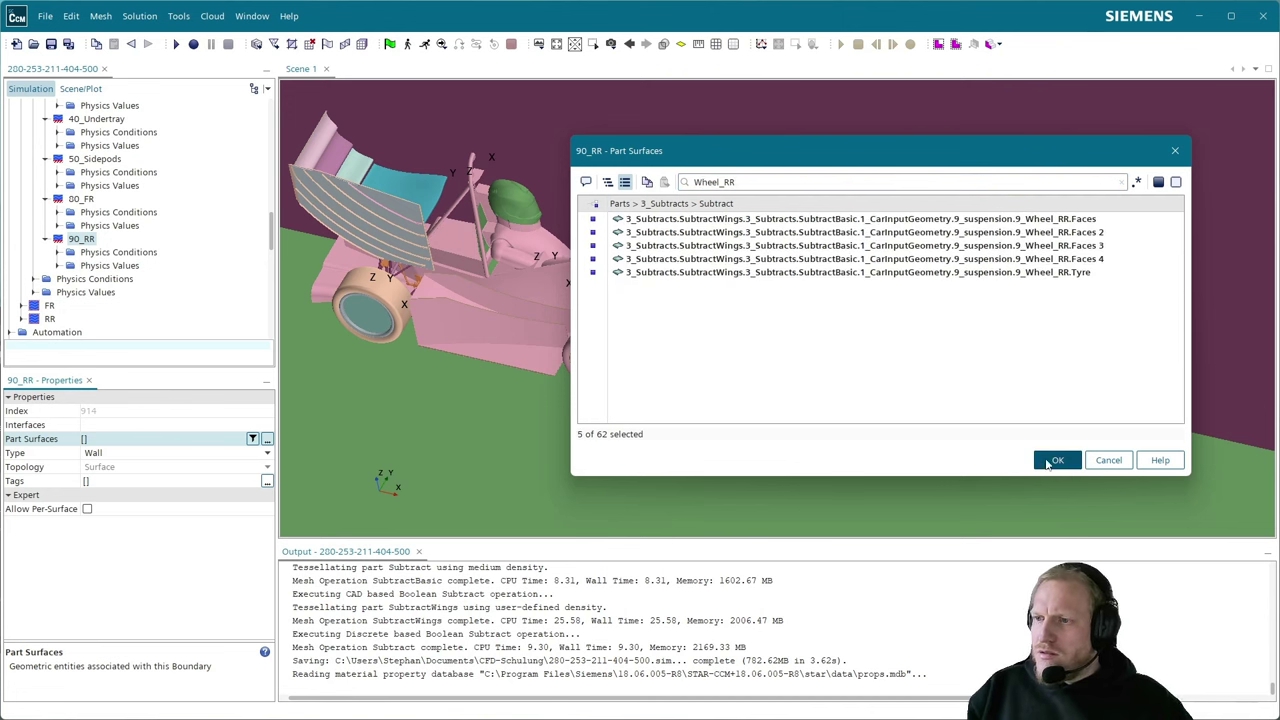
pyautogui.click(1056, 460)
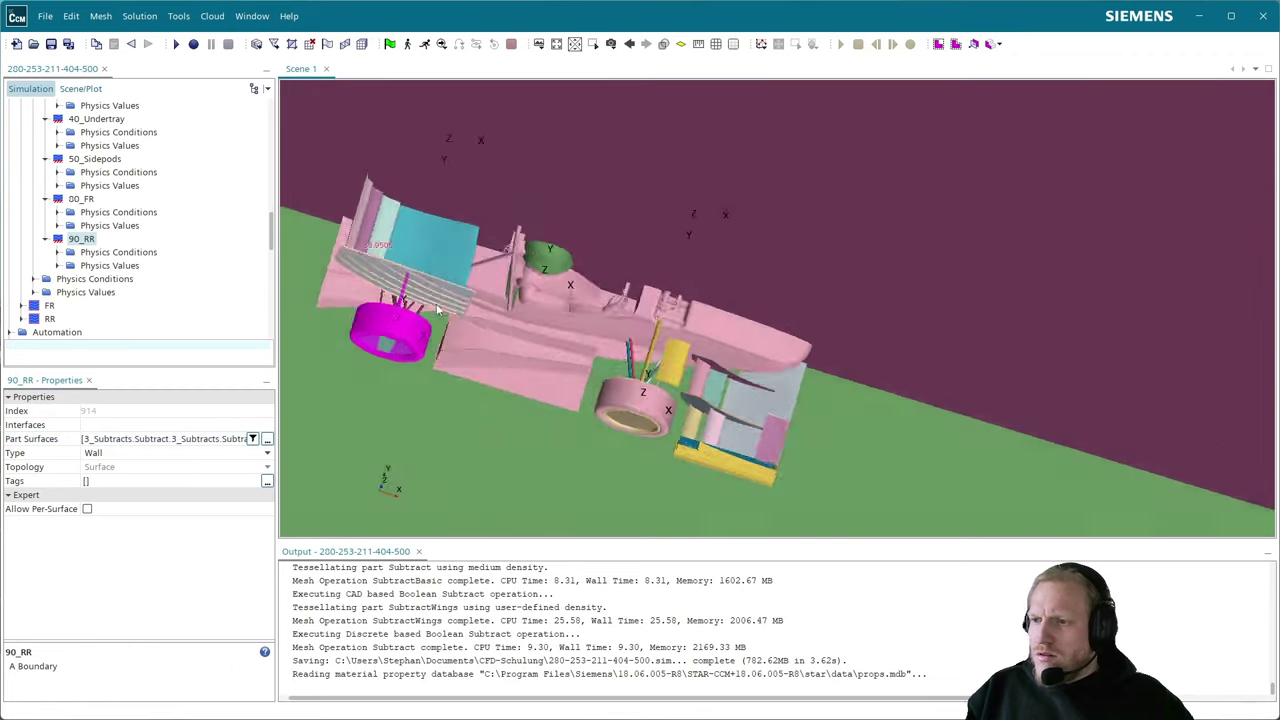
pyautogui.moveTo(436, 303); pyautogui.dragTo(363, 257)
pyautogui.scroll(5, 372, 275)
pyautogui.scroll(-2, 678, 346)
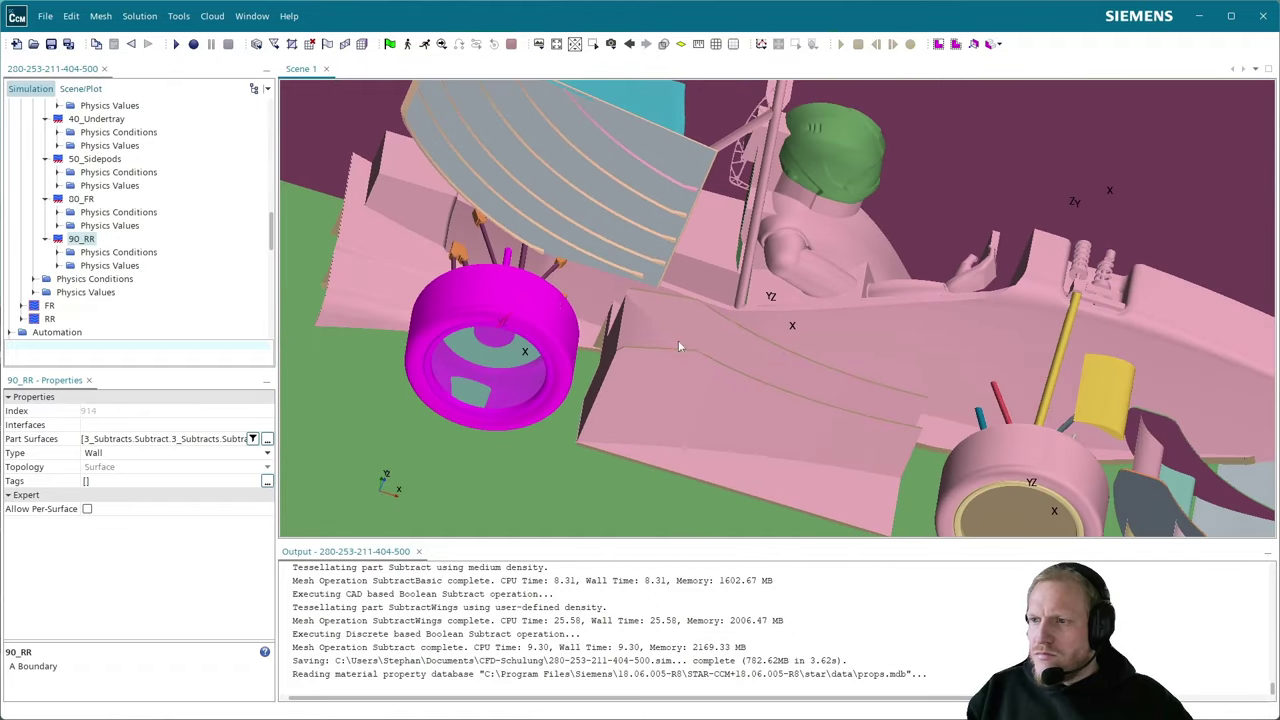
pyautogui.scroll(-3, 678, 346)
pyautogui.moveTo(770, 350); pyautogui.dragTo(636, 352)
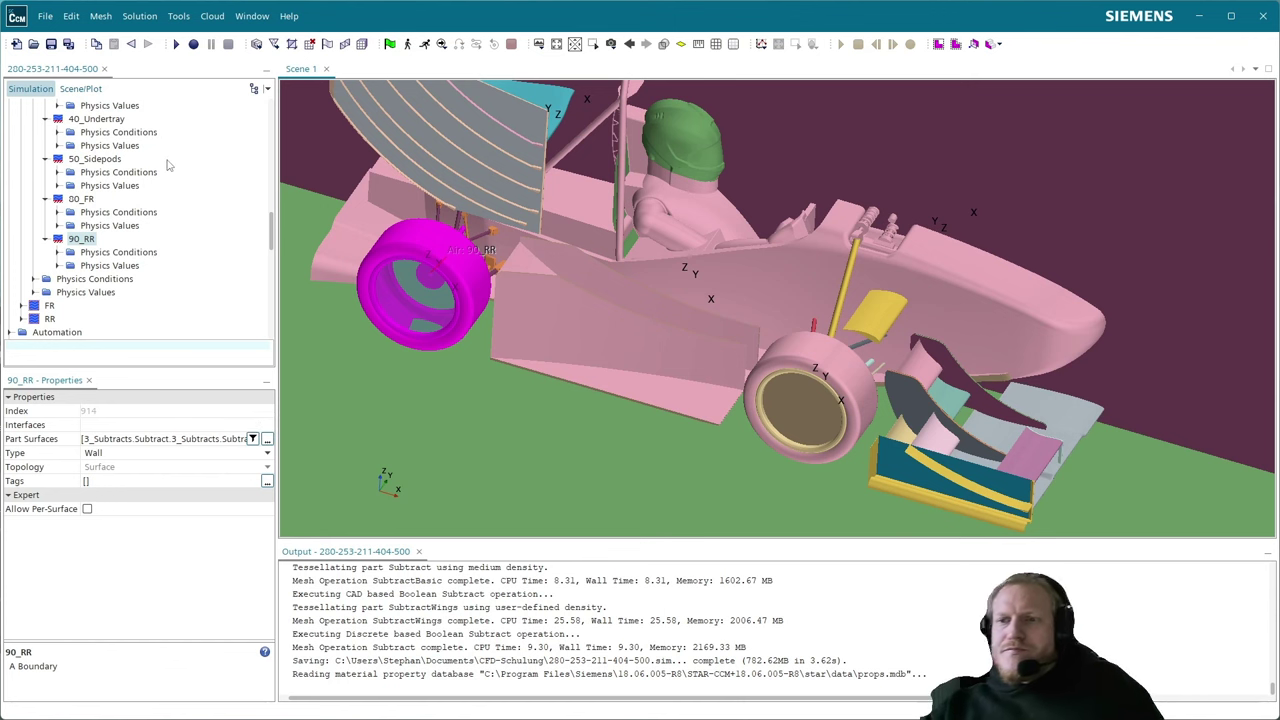
# - Collapse the Air region's boundary entries from 05_floor through 80_FR in the simulation tree
pyautogui.scroll(9, 125, 296)
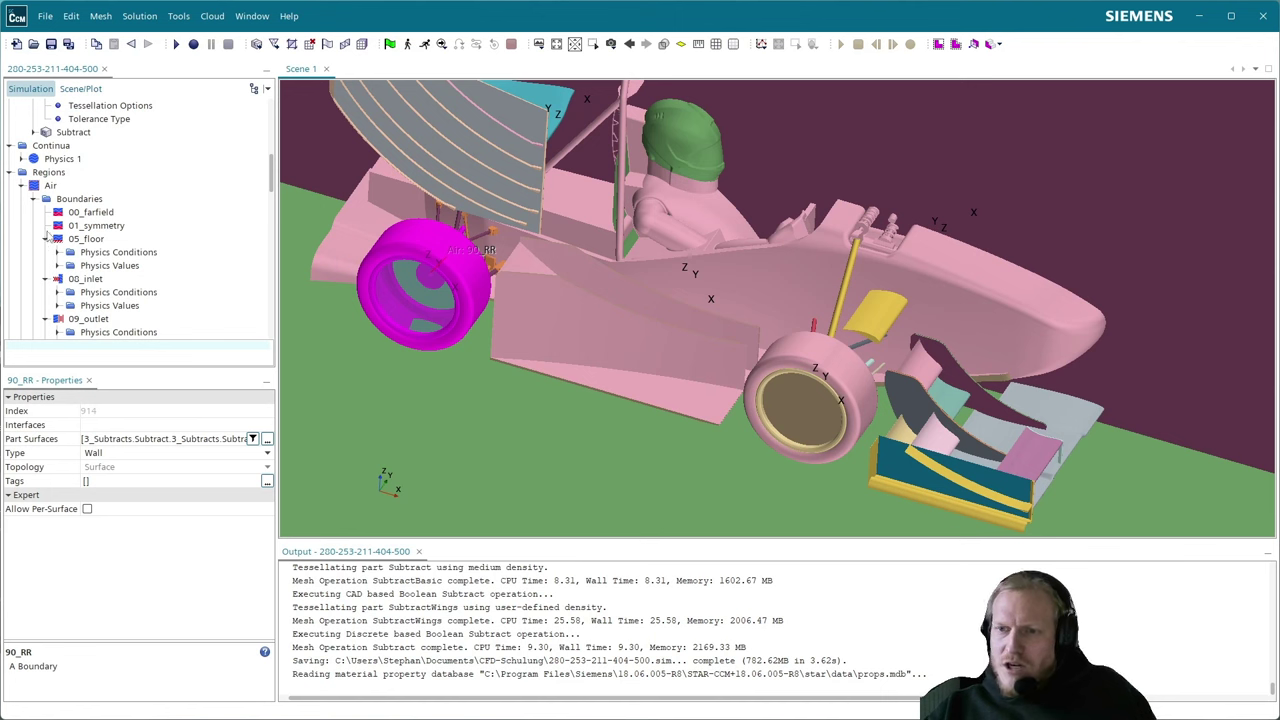
pyautogui.click(45, 239)
pyautogui.click(45, 252)
pyautogui.click(45, 265)
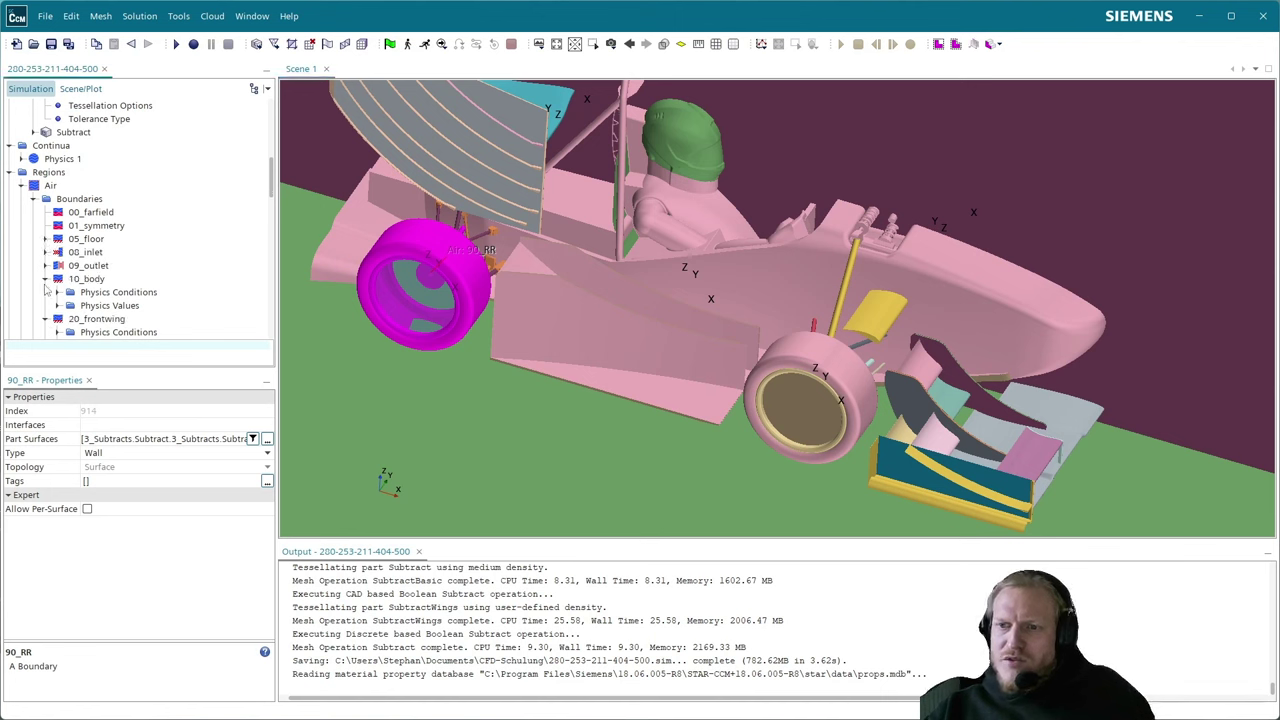
pyautogui.click(45, 278)
pyautogui.click(45, 292)
pyautogui.click(45, 305)
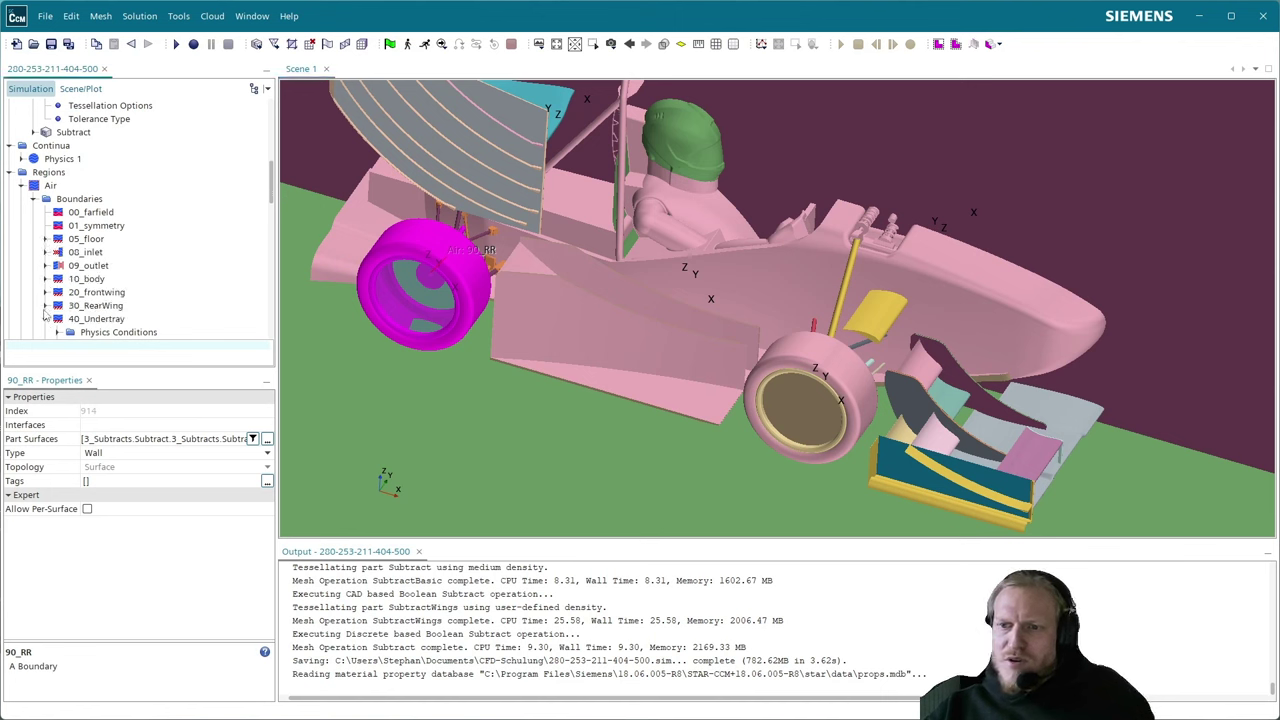
pyautogui.scroll(-1, 48, 312)
pyautogui.click(45, 278)
pyautogui.click(45, 292)
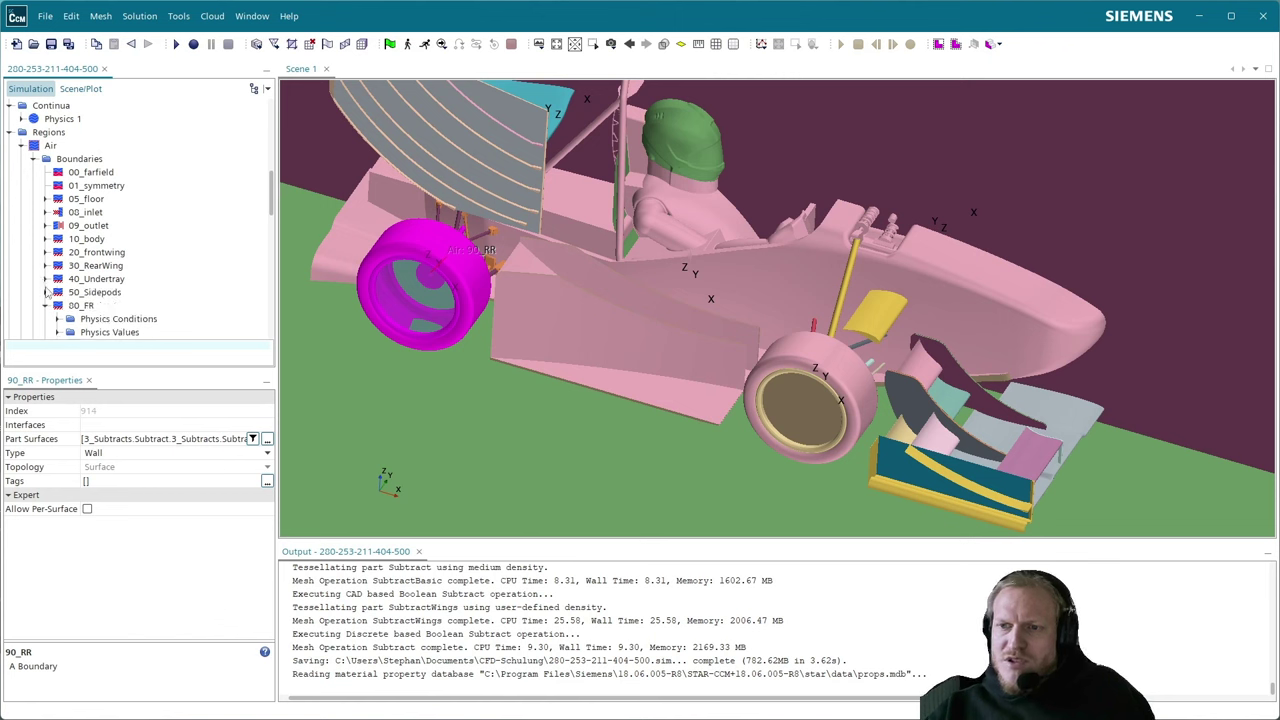
pyautogui.click(45, 305)
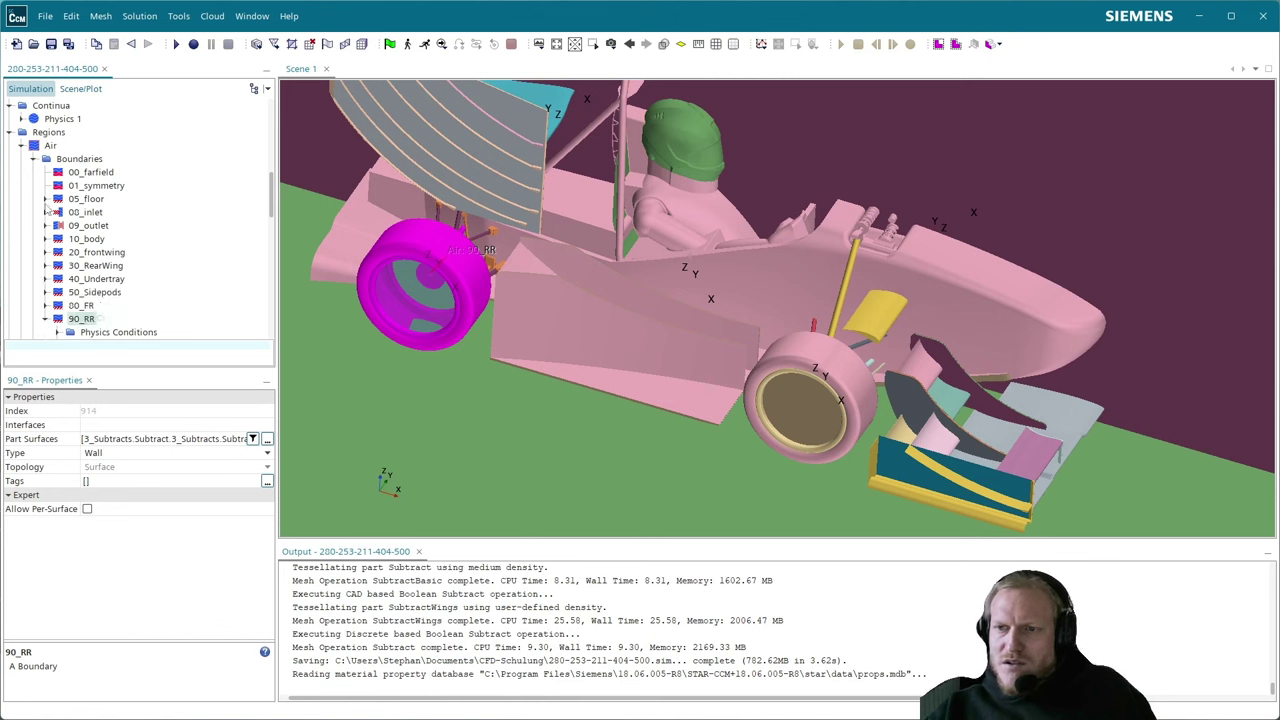
# - Expand the 08_inlet boundary's physics settings and examine its flow direction and velocity specification methods
pyautogui.click(45, 212)
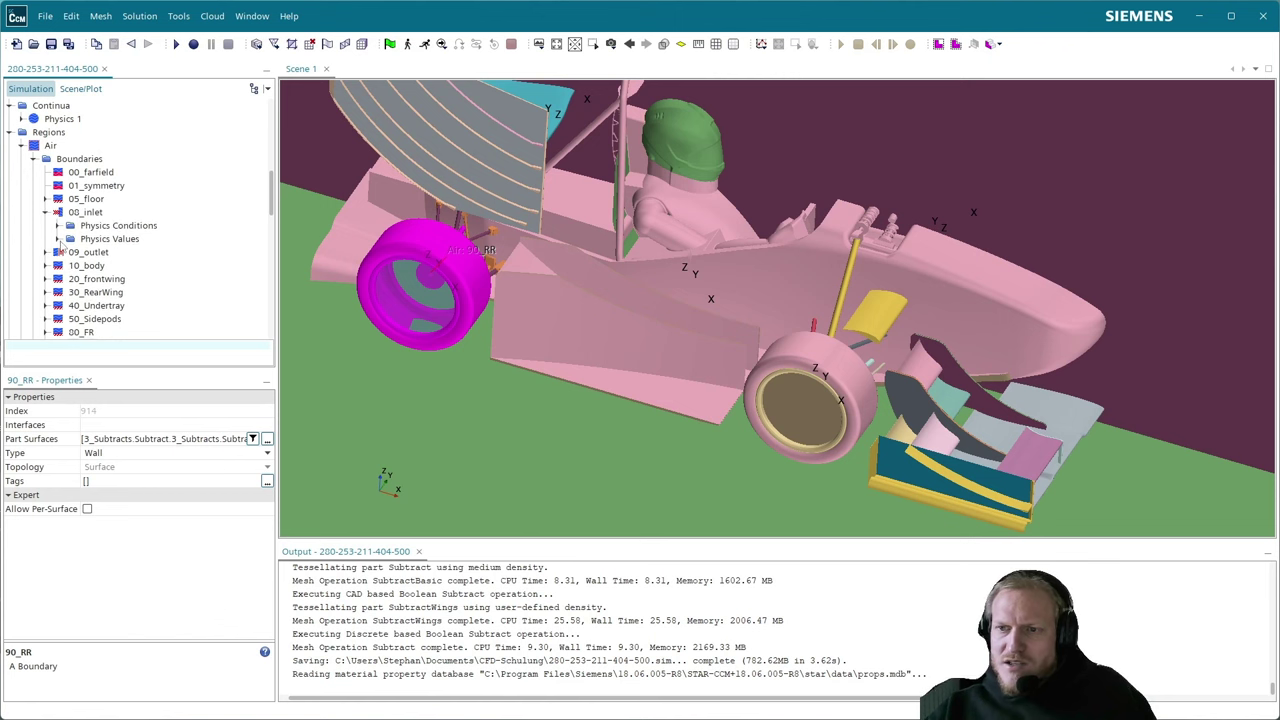
pyautogui.click(57, 239)
pyautogui.click(57, 225)
pyautogui.click(96, 238)
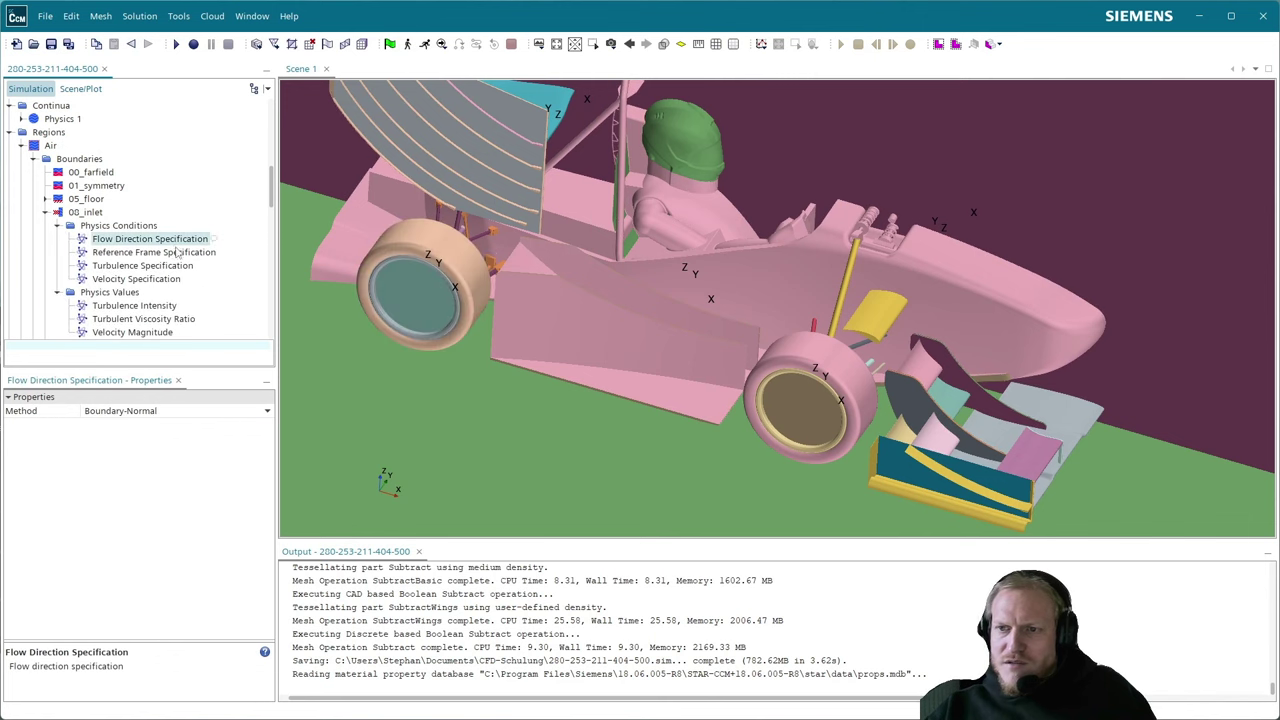
pyautogui.scroll(-10, 698, 244)
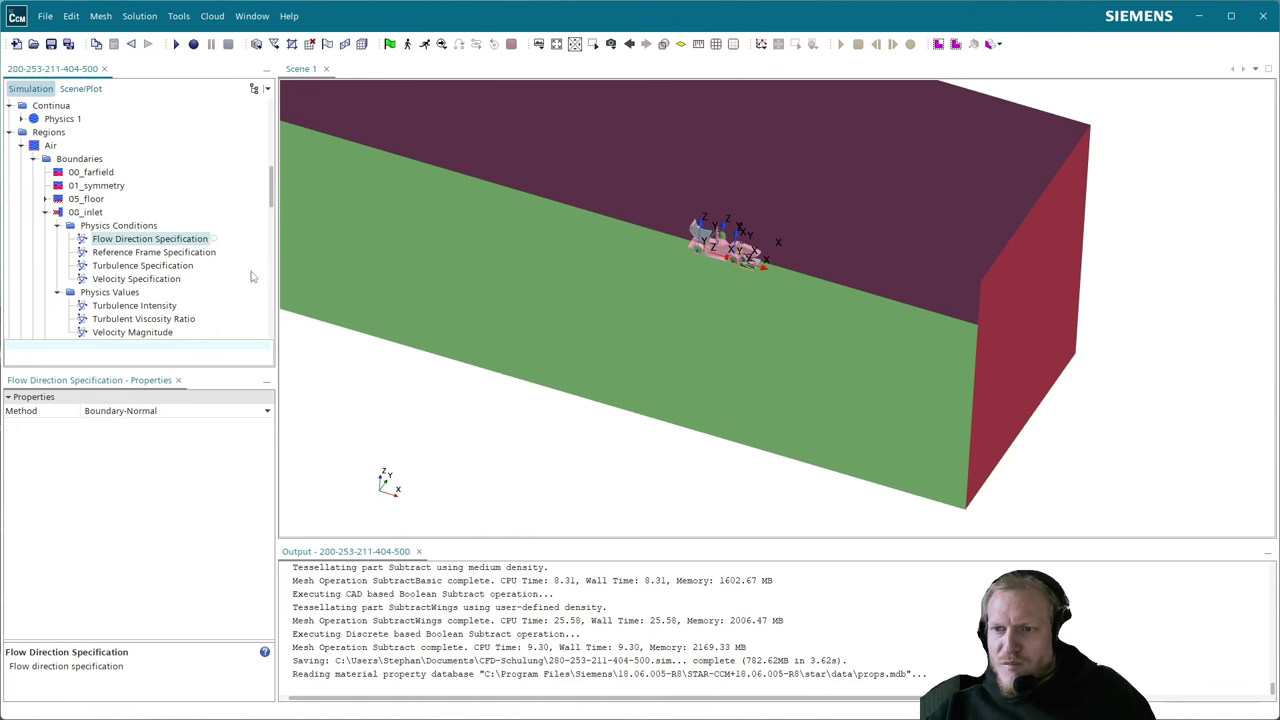
pyautogui.click(149, 282)
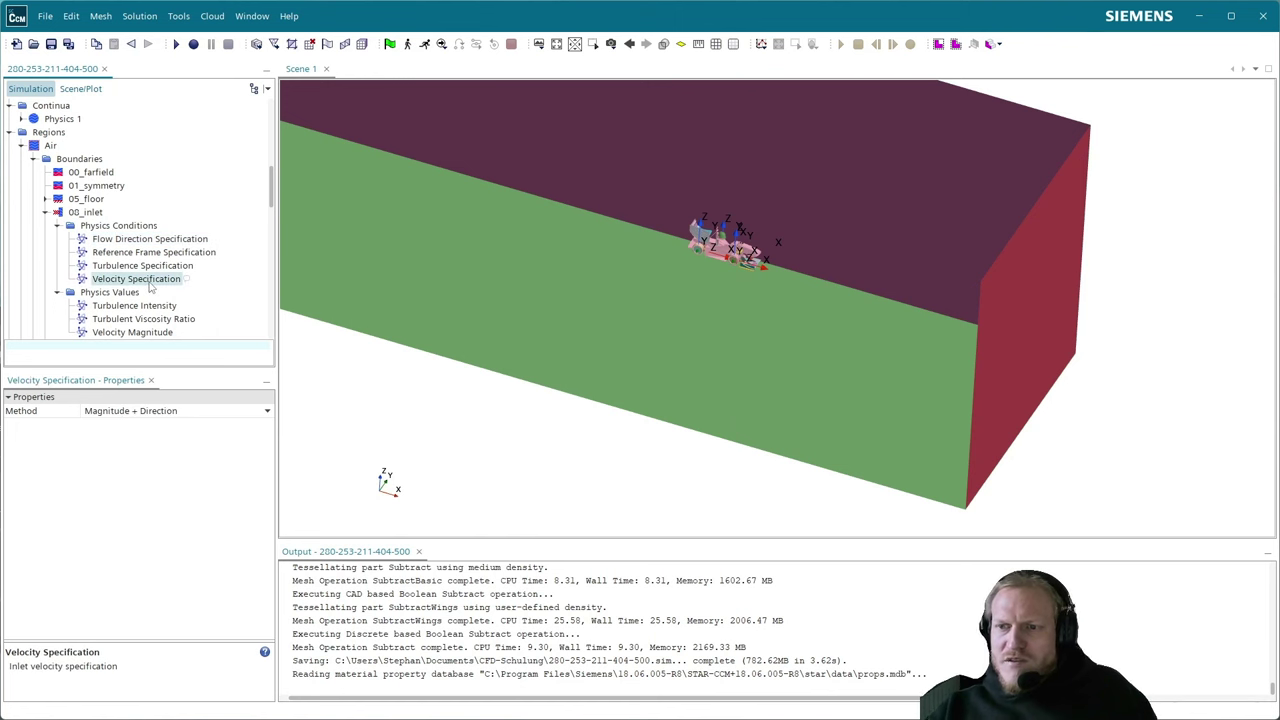
# - Set the 08_inlet boundary's velocity magnitude to the parameter ${00_Velocity}
pyautogui.click(156, 335)
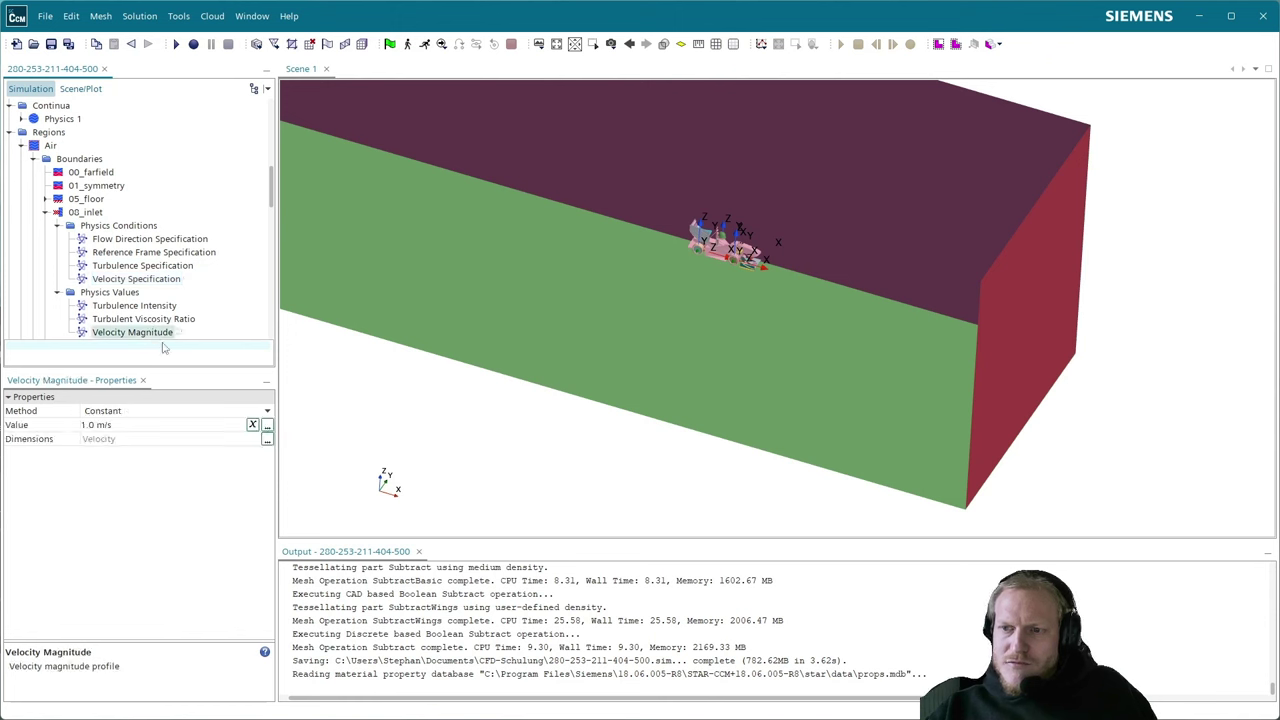
pyautogui.scroll(-1, 180, 306)
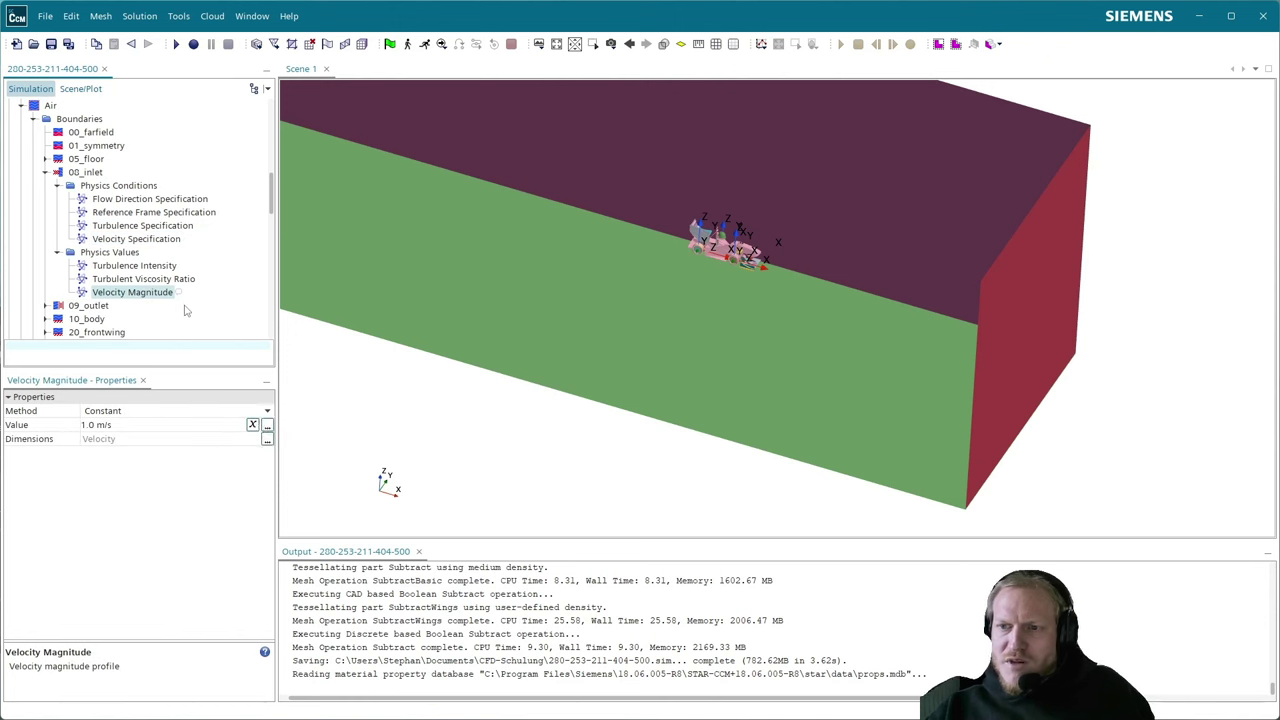
pyautogui.click(267, 427)
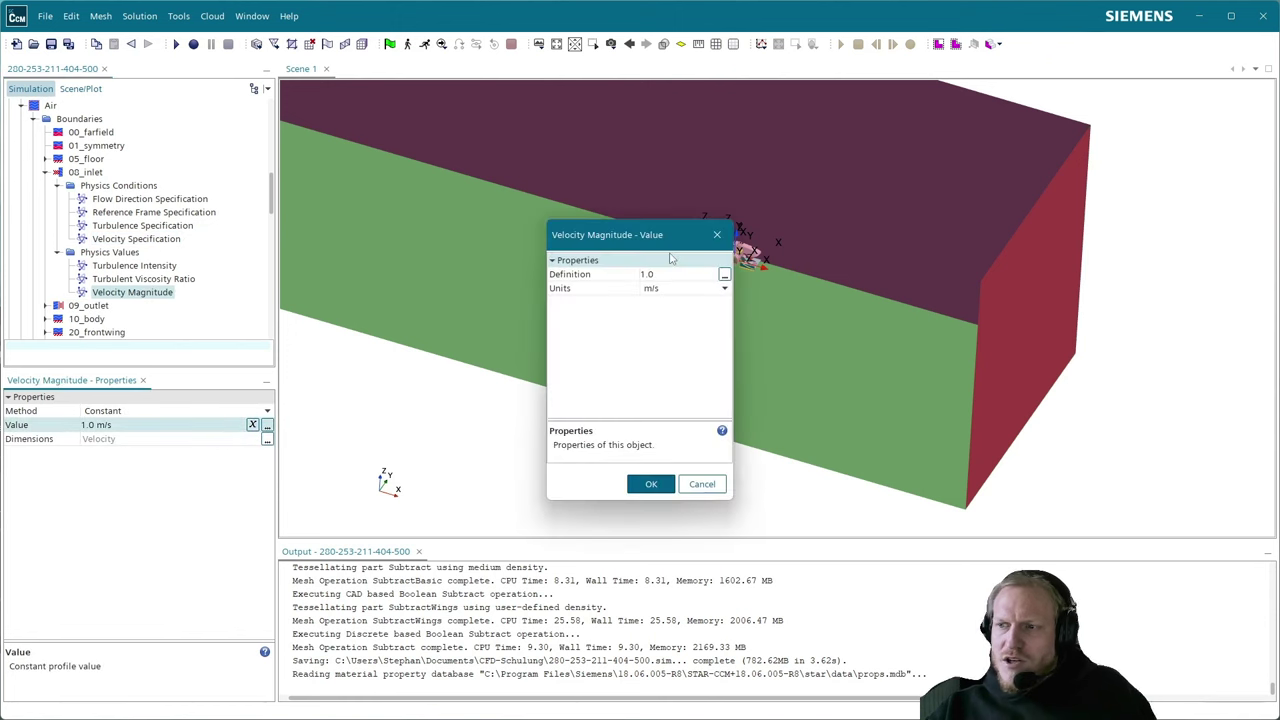
pyautogui.click(716, 280)
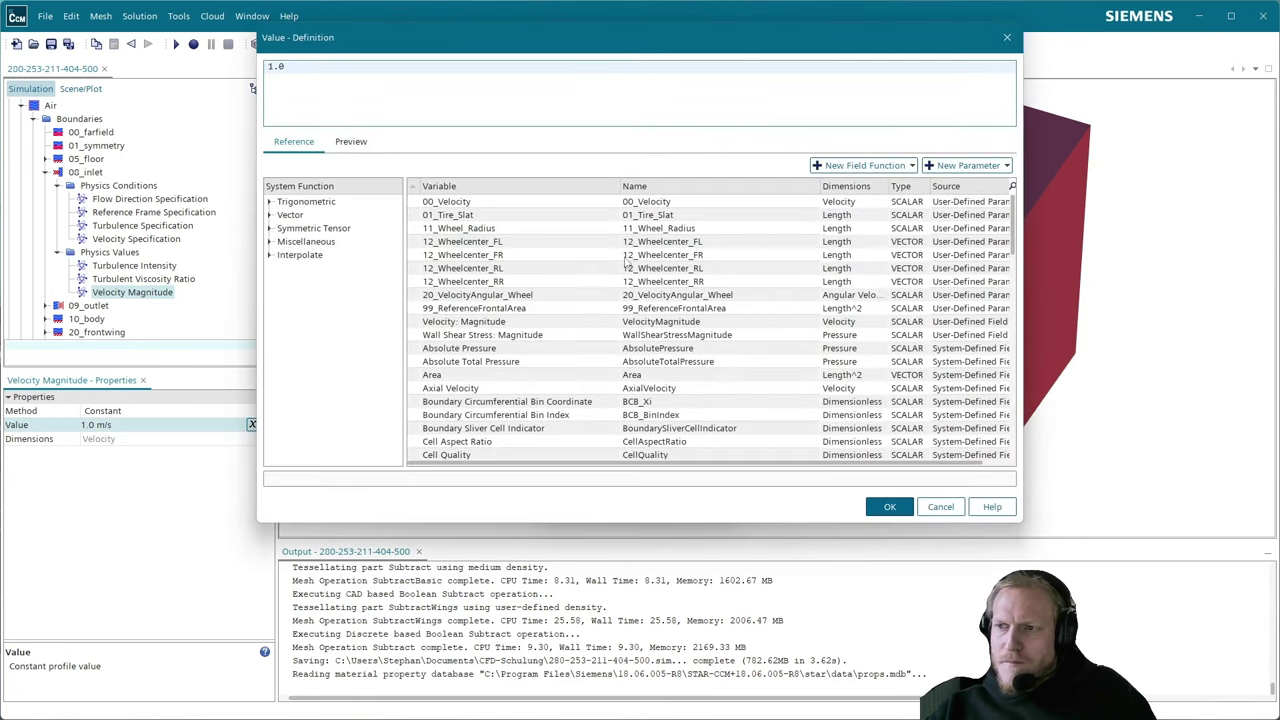
pyautogui.click(479, 205)
pyautogui.doubleClick(479, 203)
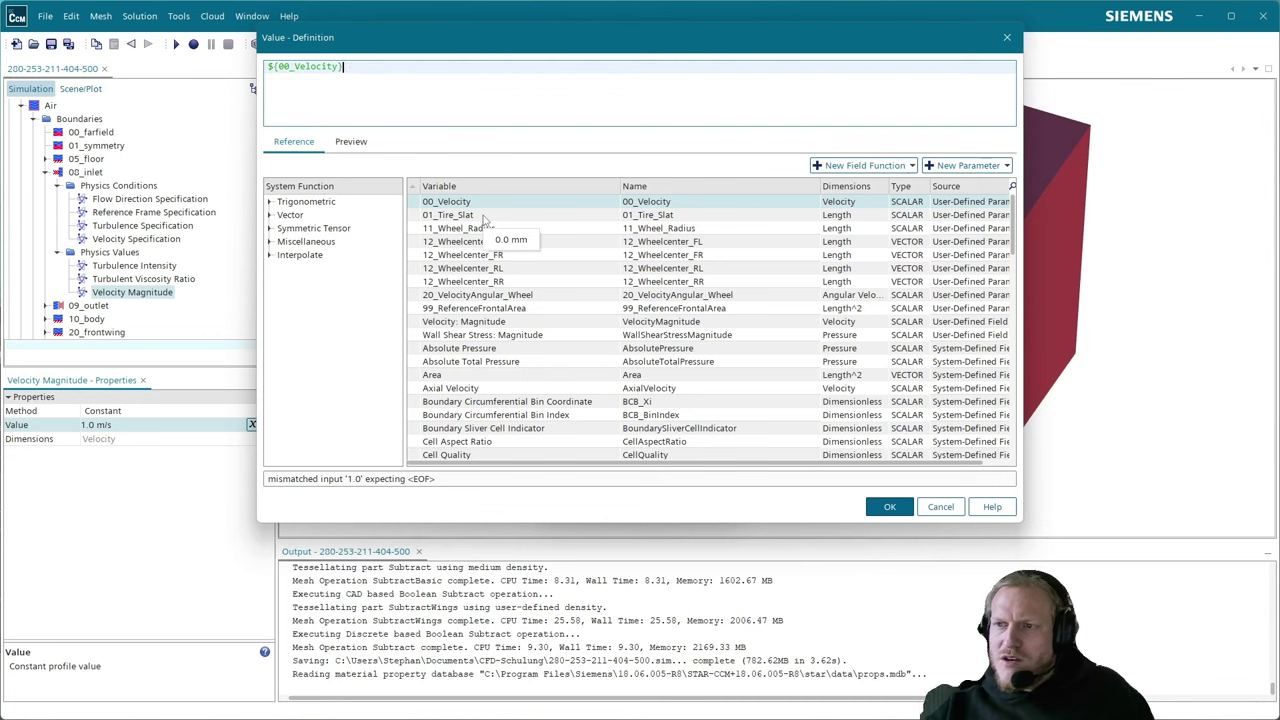
pyautogui.click(887, 507)
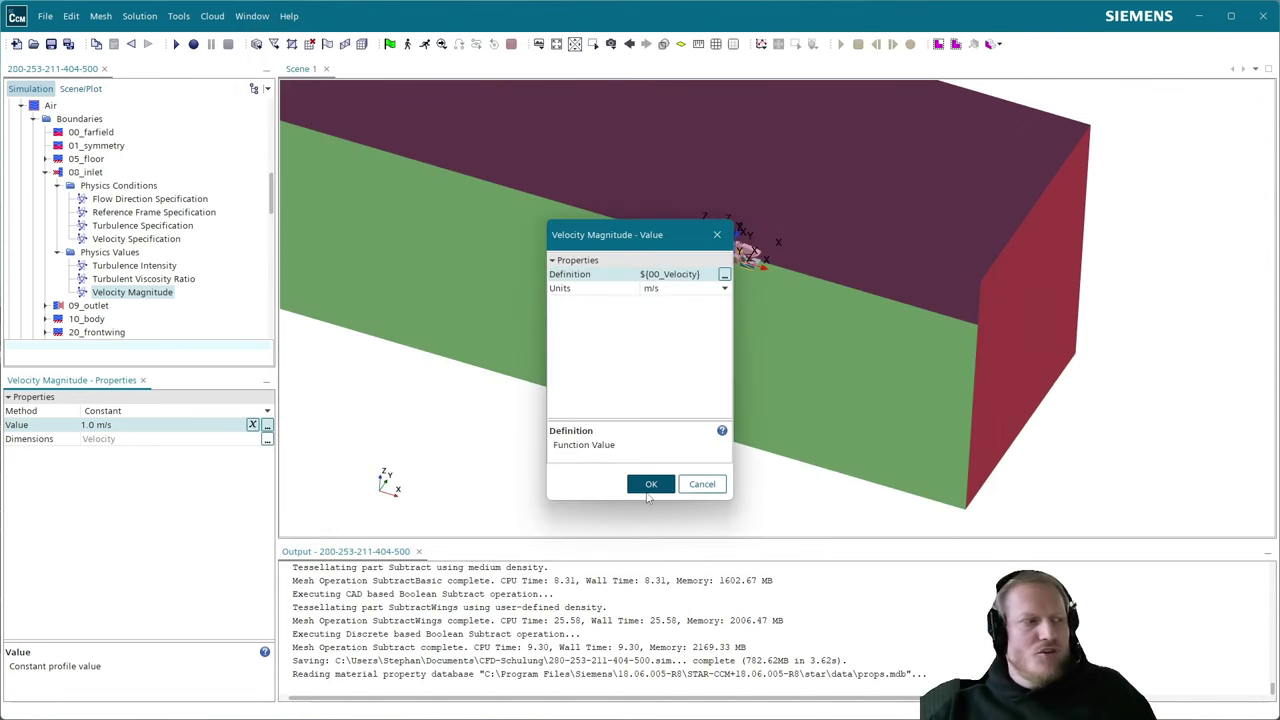
pyautogui.click(651, 484)
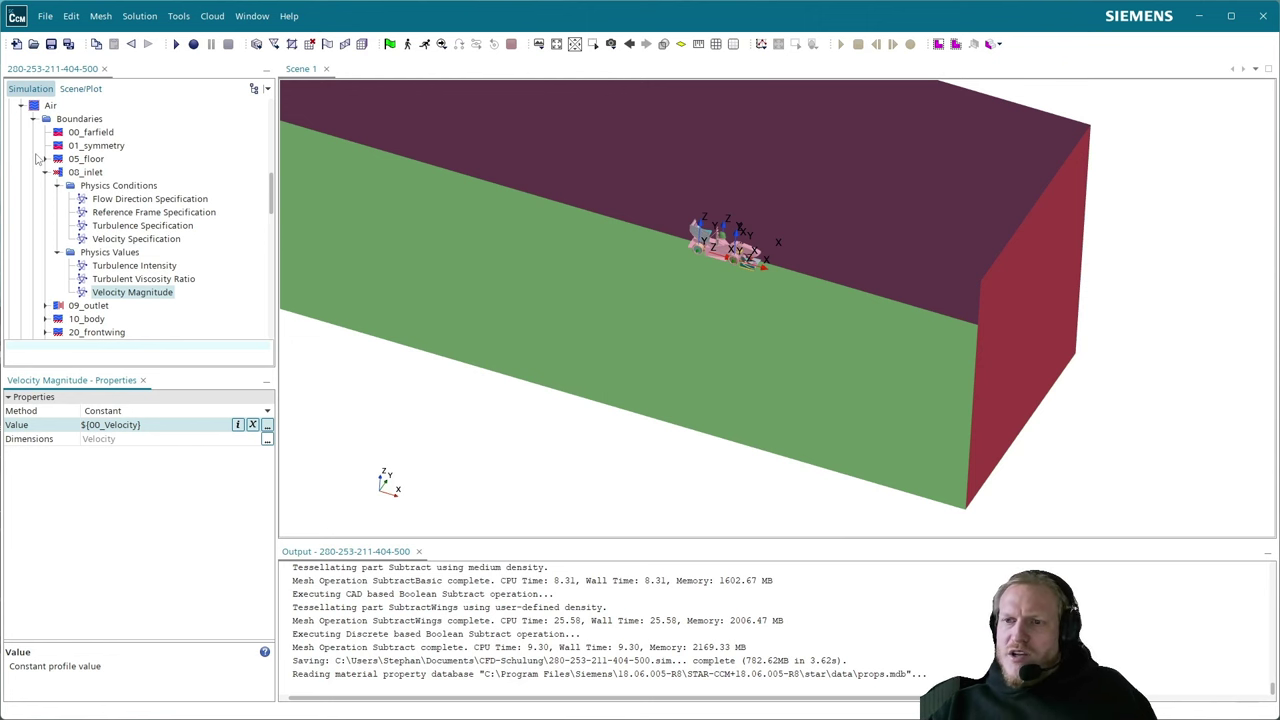
# - Set the tangential velocity specification method of the 05_floor boundary to Vector
pyautogui.click(45, 172)
pyautogui.click(45, 159)
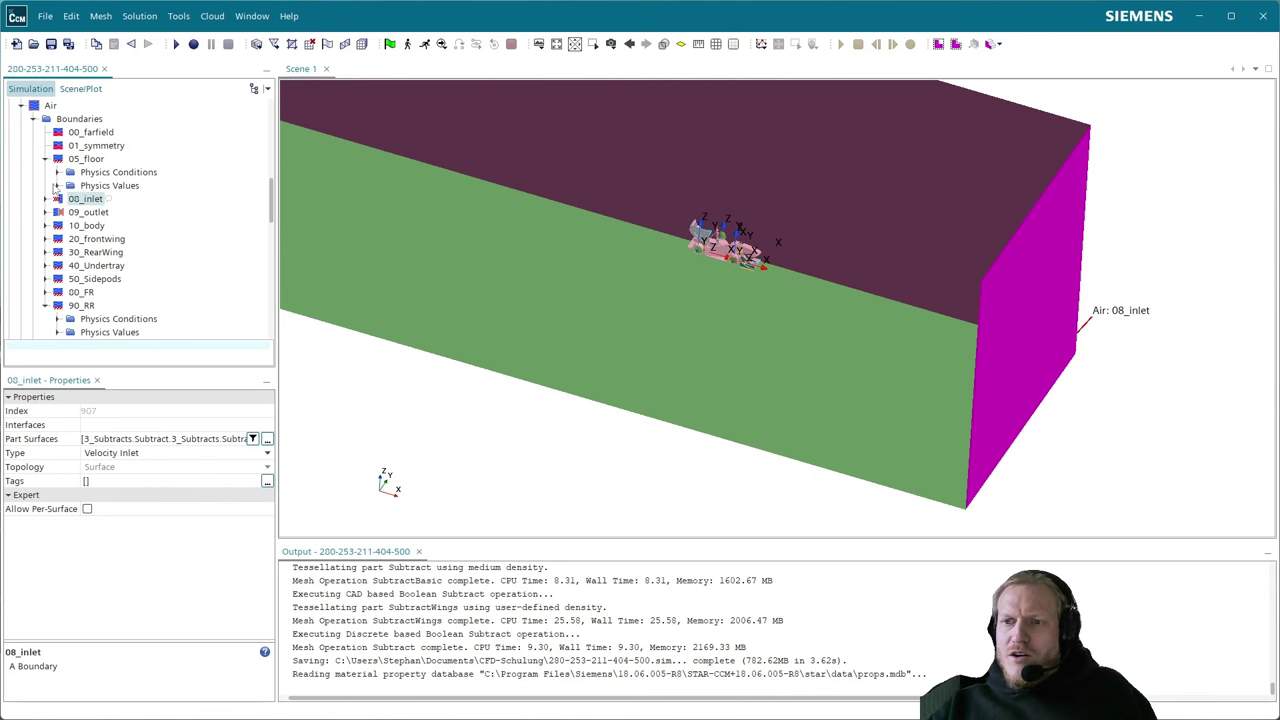
pyautogui.click(57, 186)
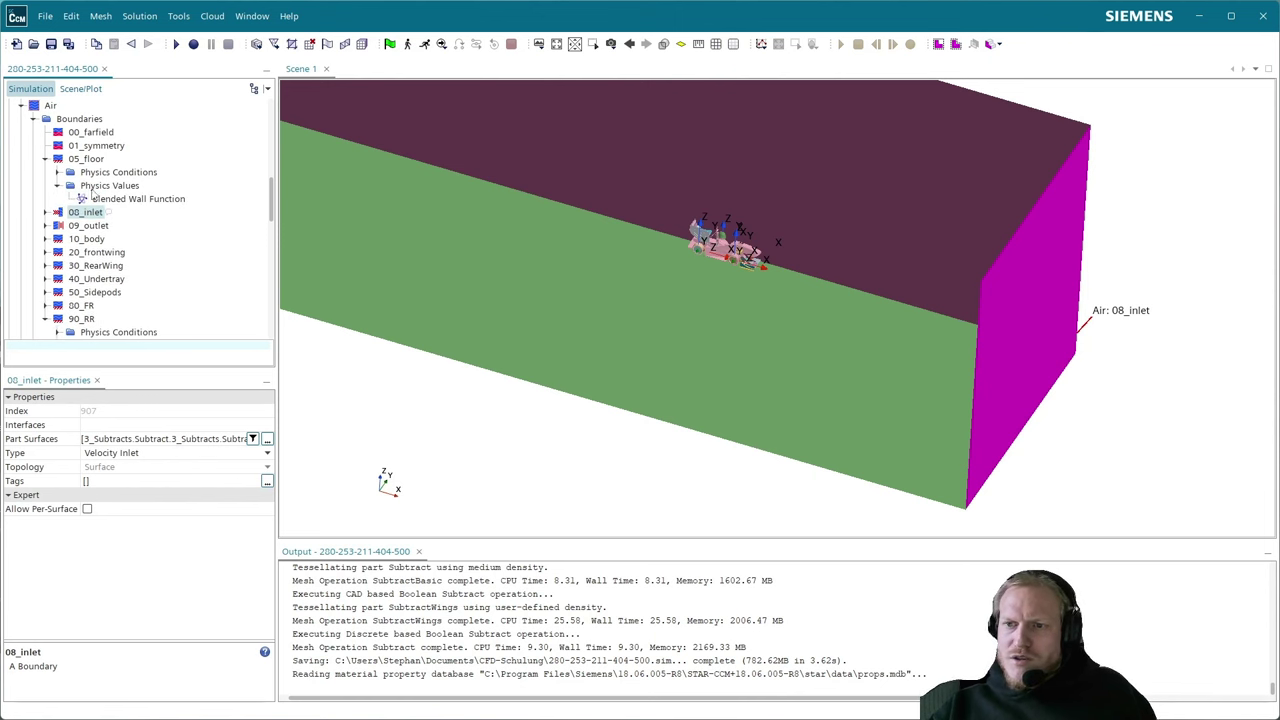
pyautogui.click(57, 186)
pyautogui.click(57, 172)
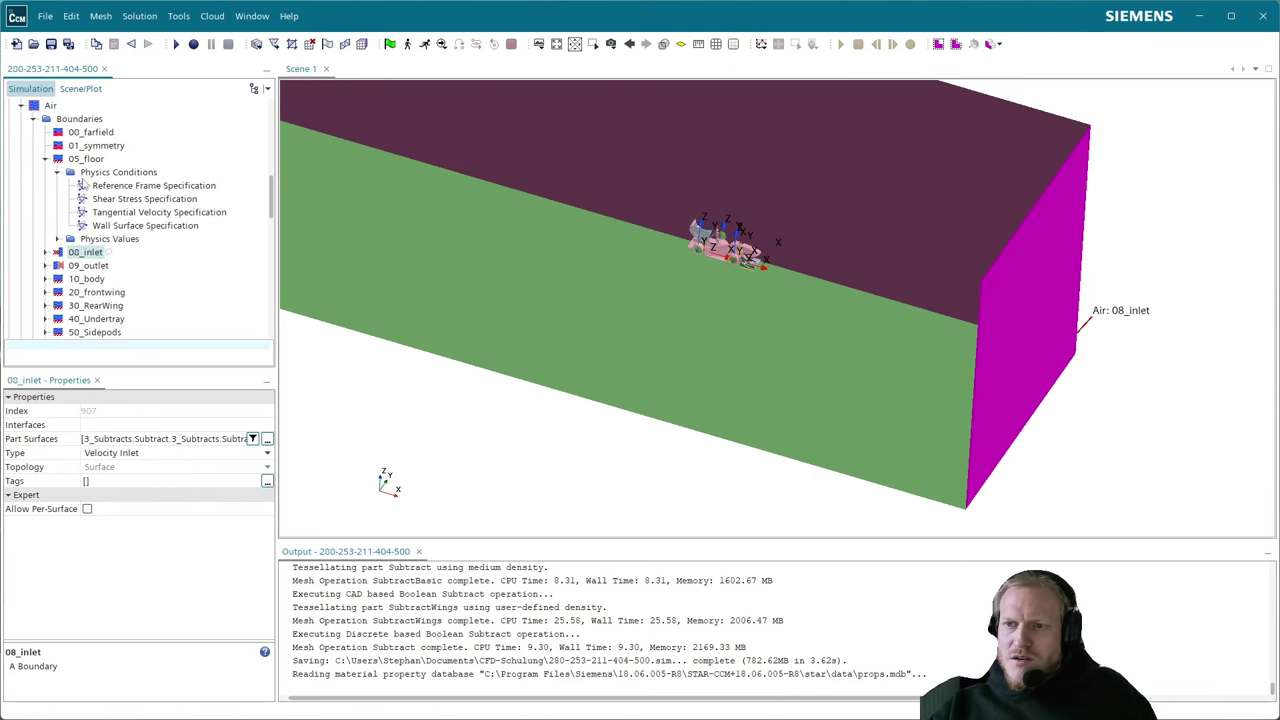
pyautogui.click(88, 160)
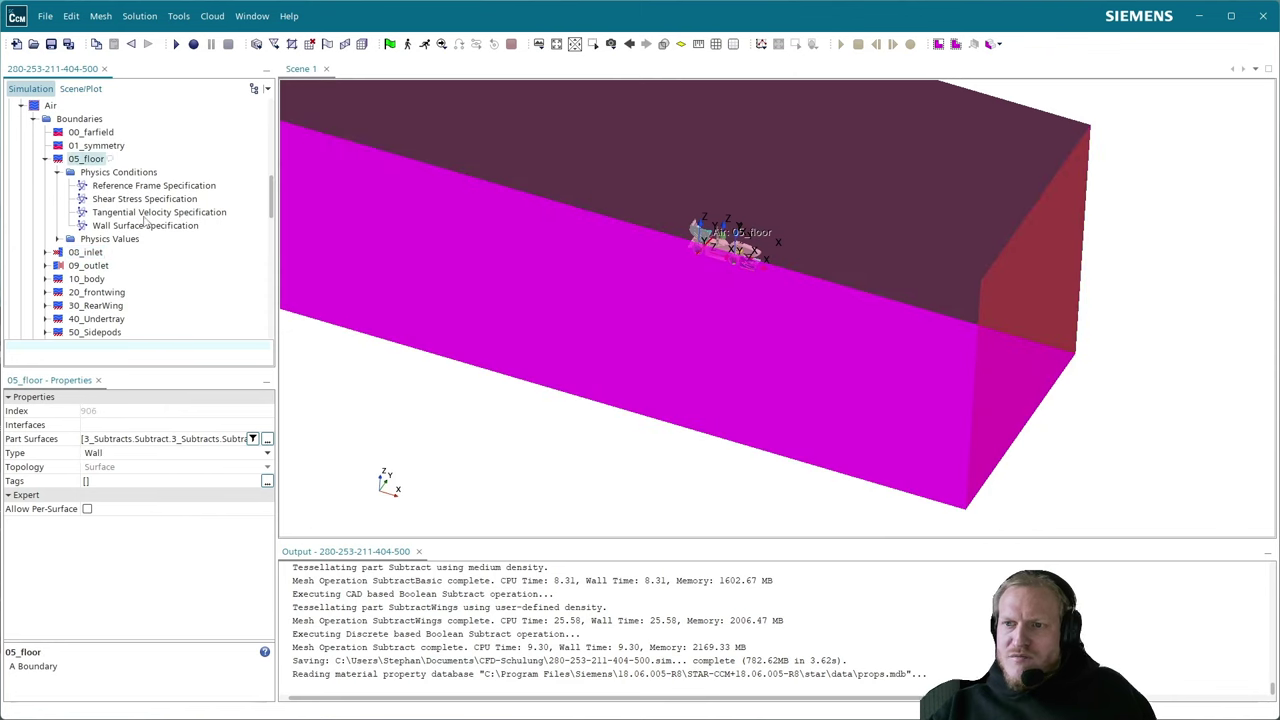
pyautogui.click(150, 213)
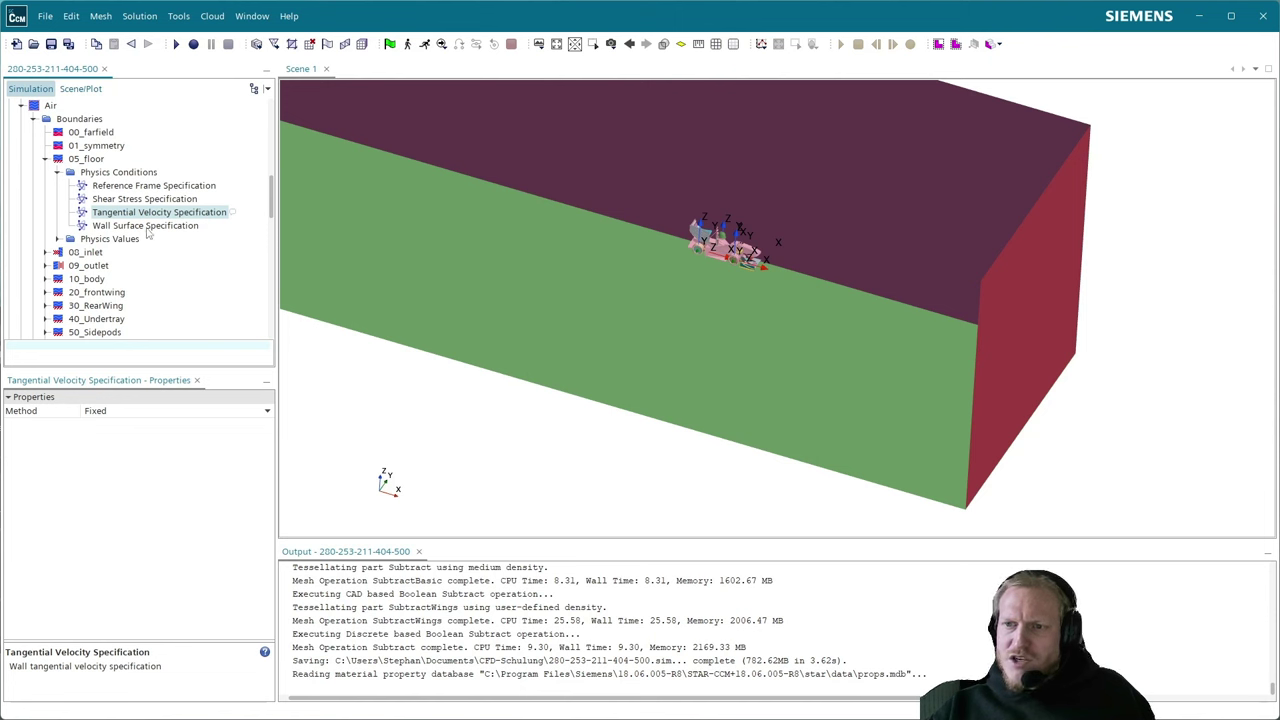
pyautogui.click(155, 413)
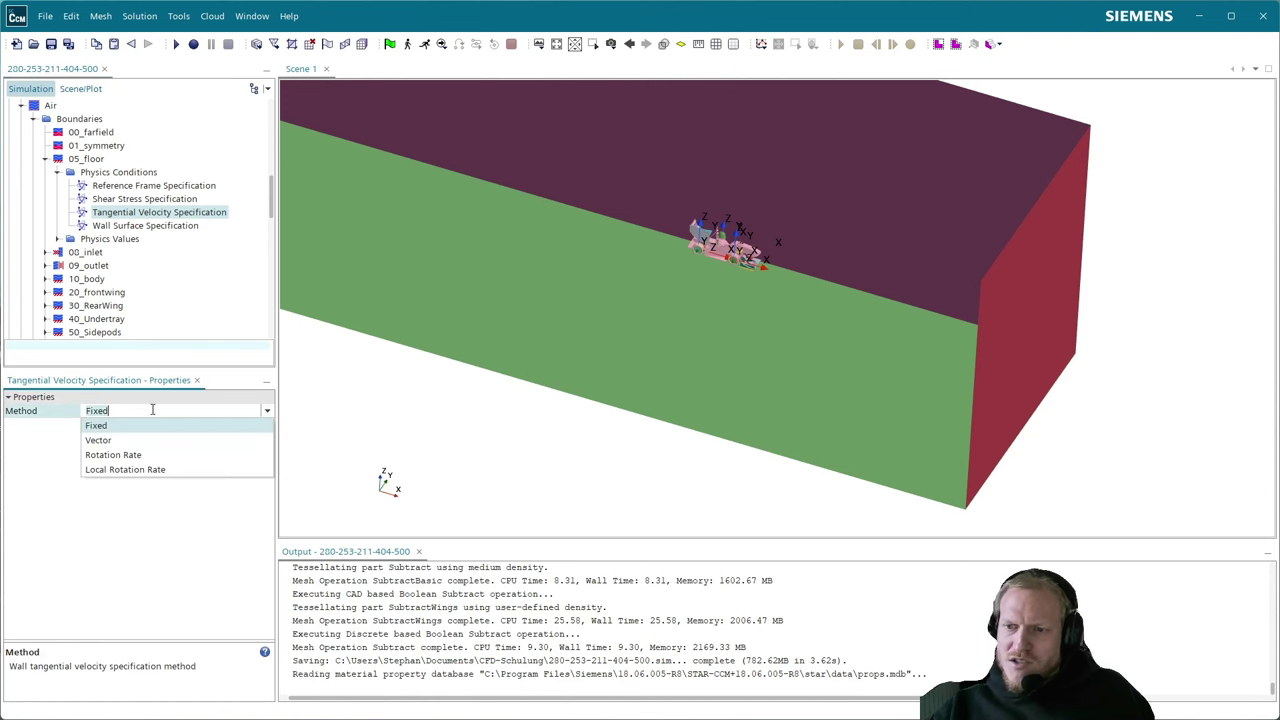
pyautogui.click(150, 442)
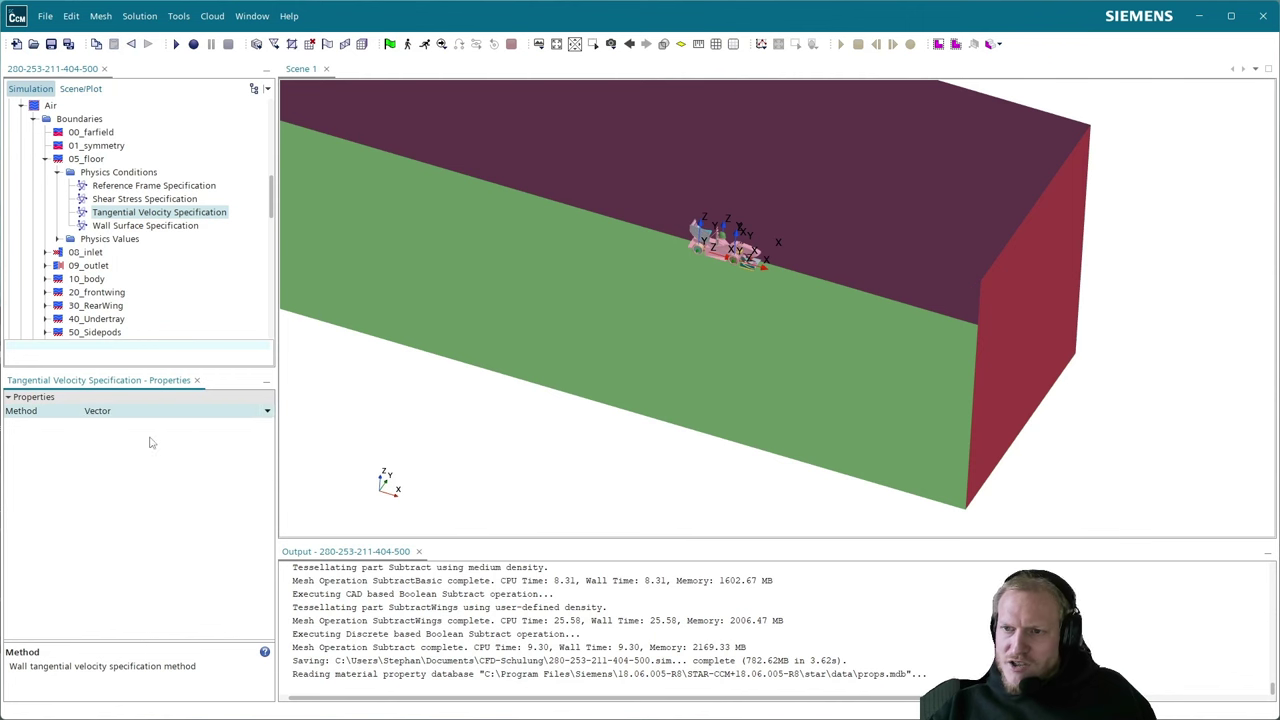
# - Open the value definition of the 05_floor boundary's relative velocity for editing
pyautogui.click(58, 239)
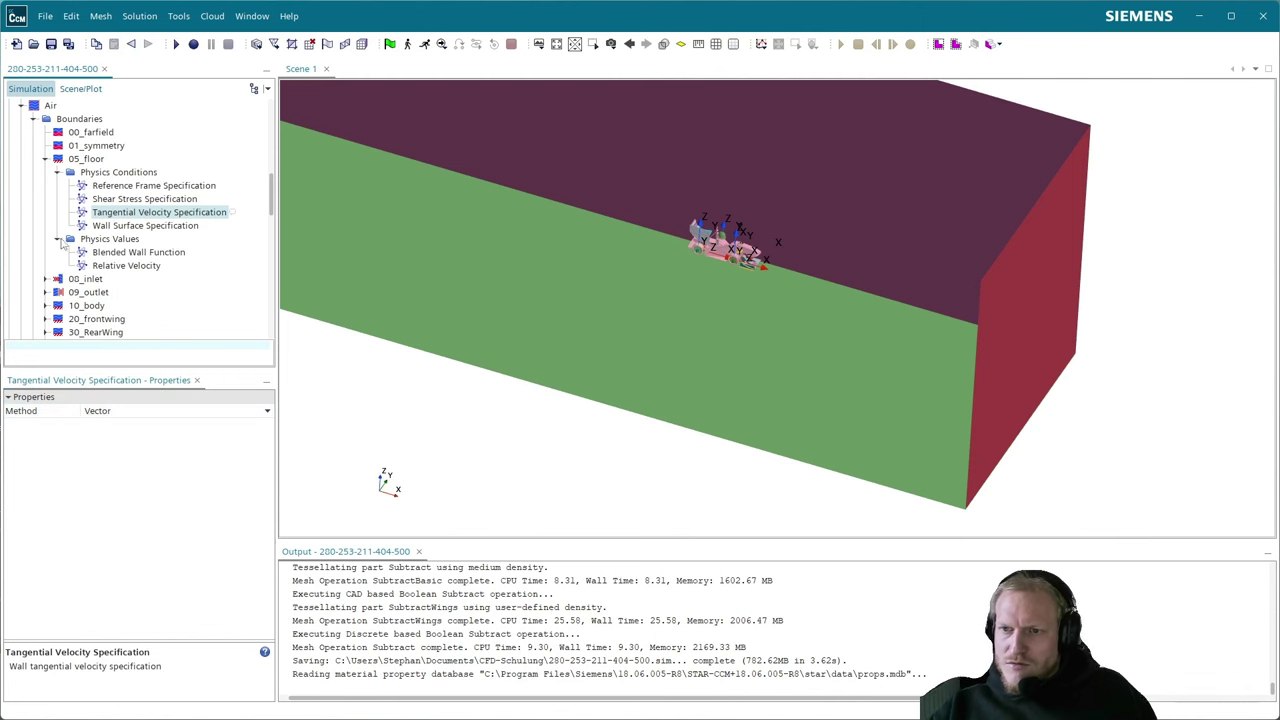
pyautogui.click(119, 266)
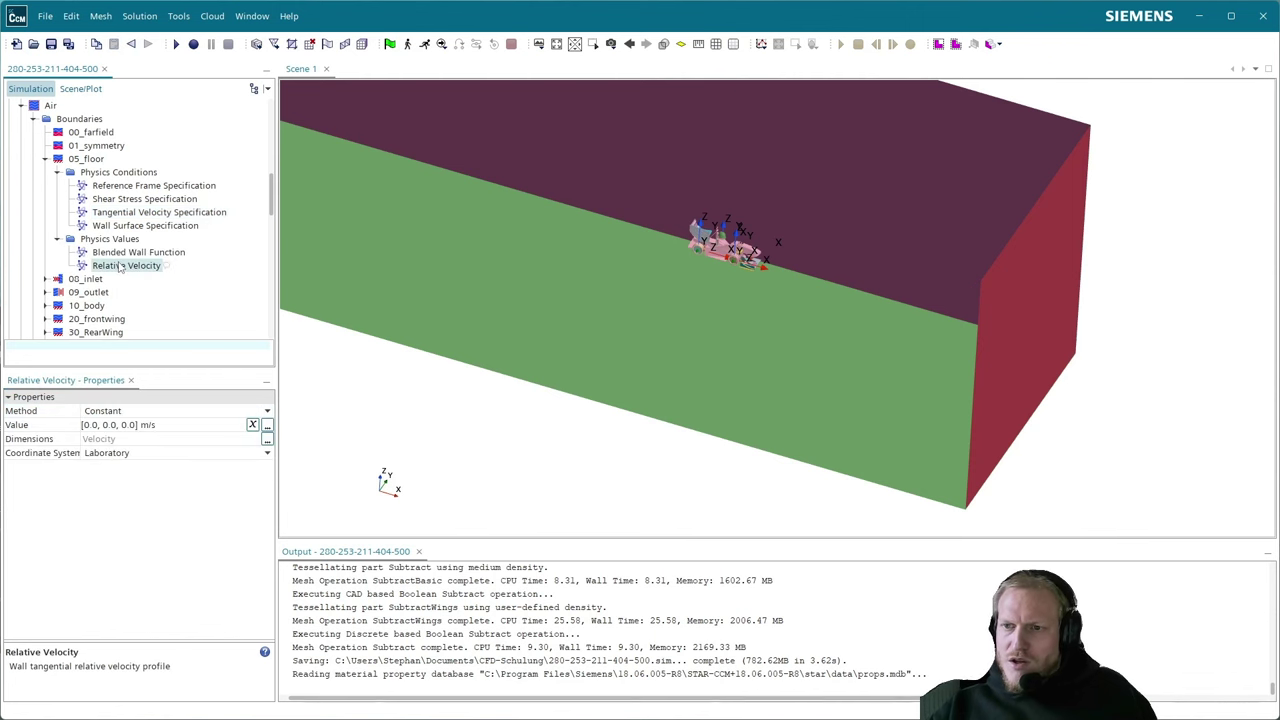
pyautogui.click(268, 425)
pyautogui.click(733, 276)
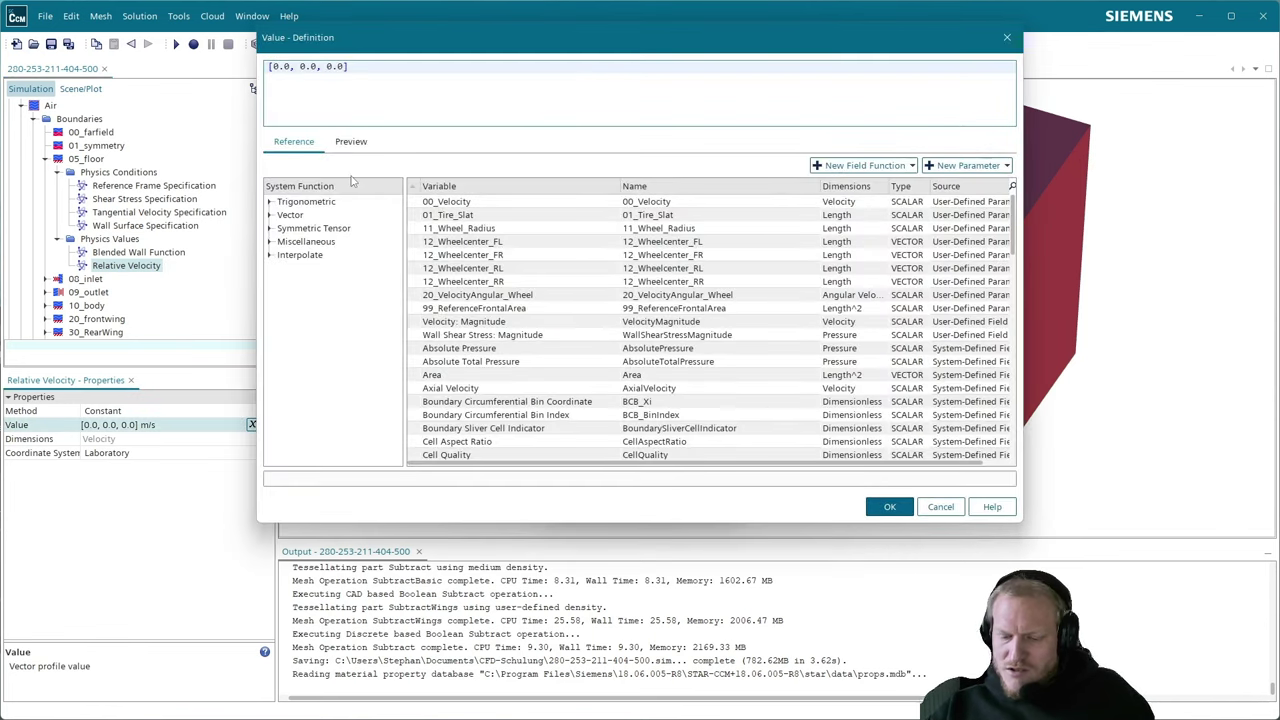
# - Set the 05_floor boundary's relative velocity to [-${00_Velocity}, 0.0, 0.0] in m/s
pyautogui.press('Delete')
pyautogui.press('Delete')
pyautogui.press('Delete')
pyautogui.write('-')
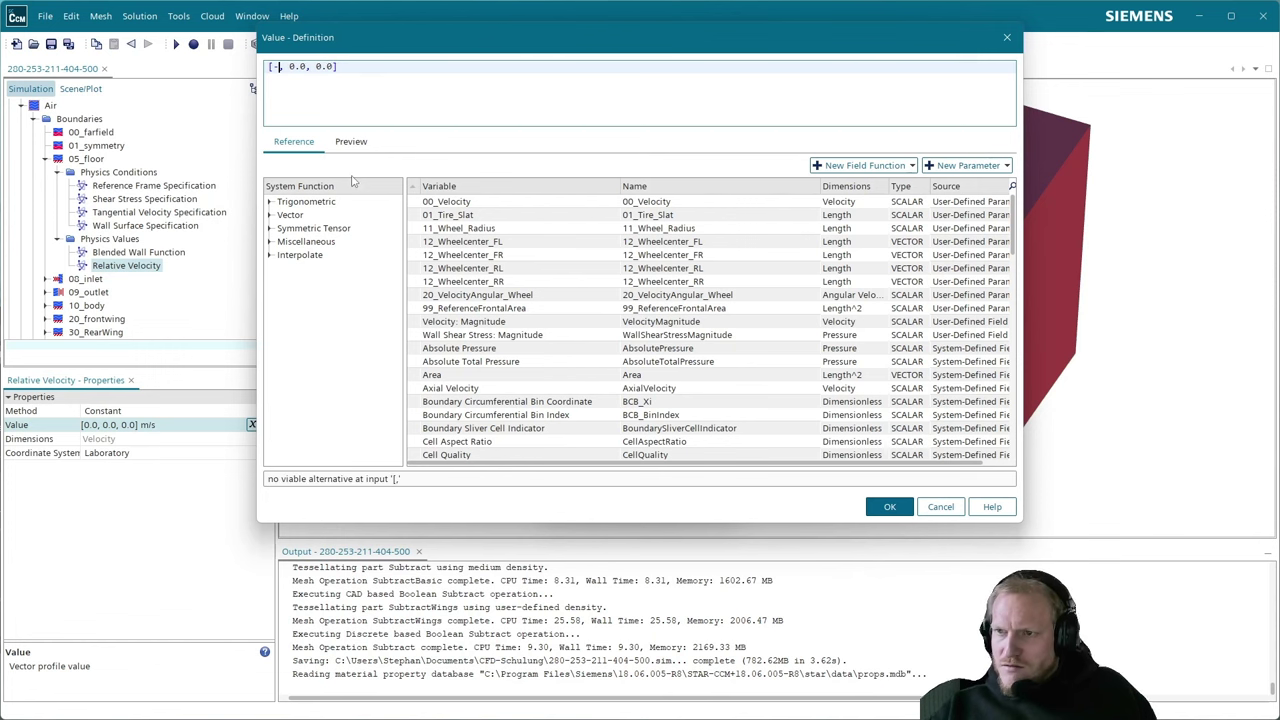
pyautogui.doubleClick(468, 201)
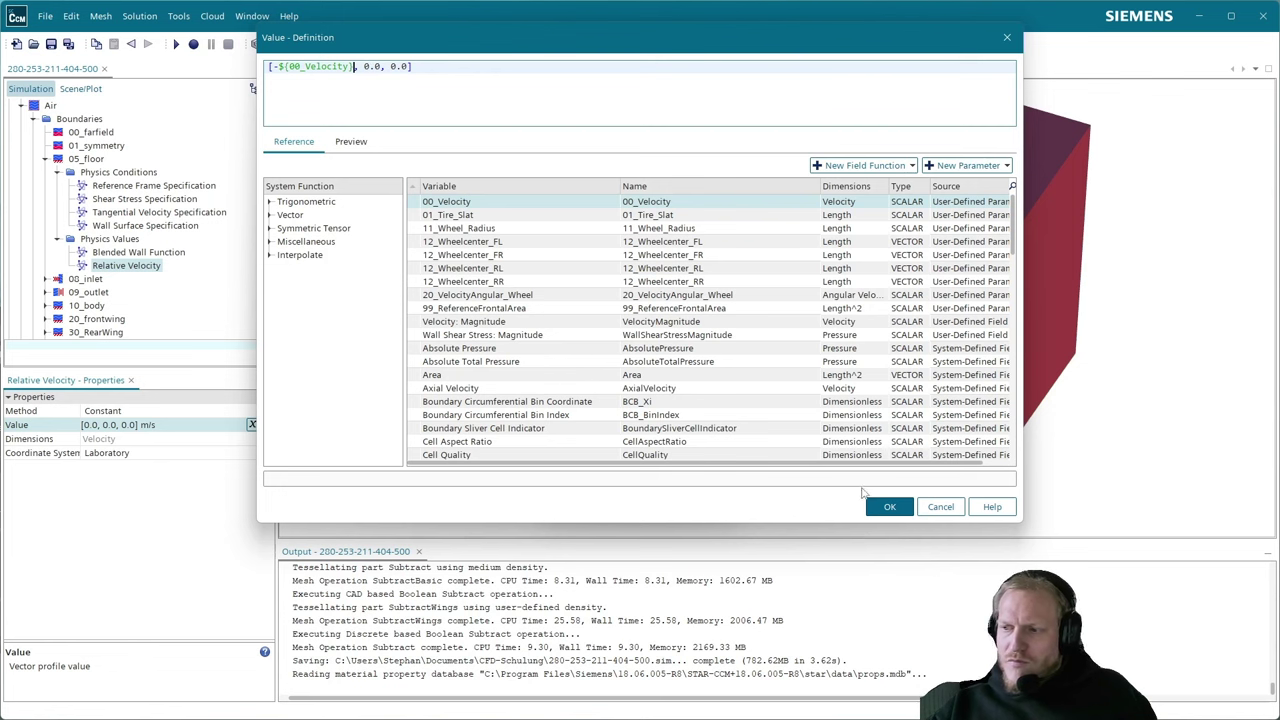
pyautogui.click(896, 506)
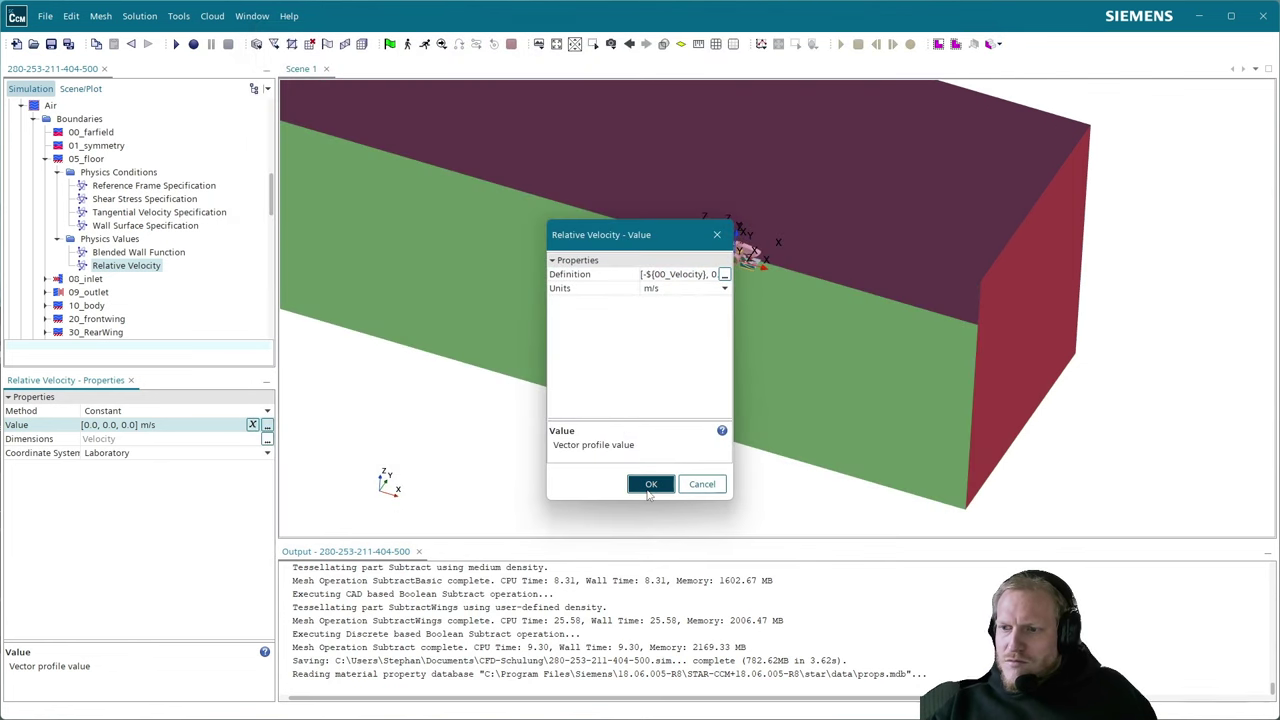
pyautogui.click(652, 484)
# - Set the tangential velocity specification of the 80_FR wheel boundary to Local Rotation Rate
pyautogui.scroll(2, 393, 503)
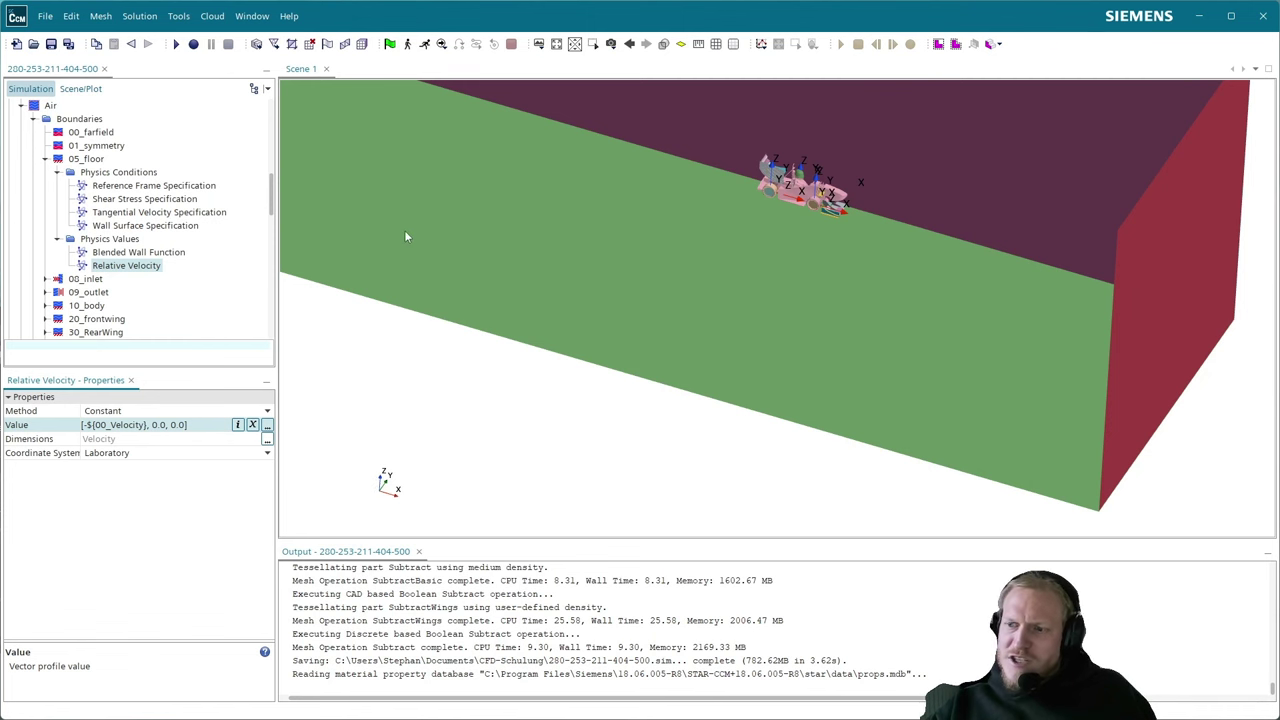
pyautogui.scroll(-3, 405, 236)
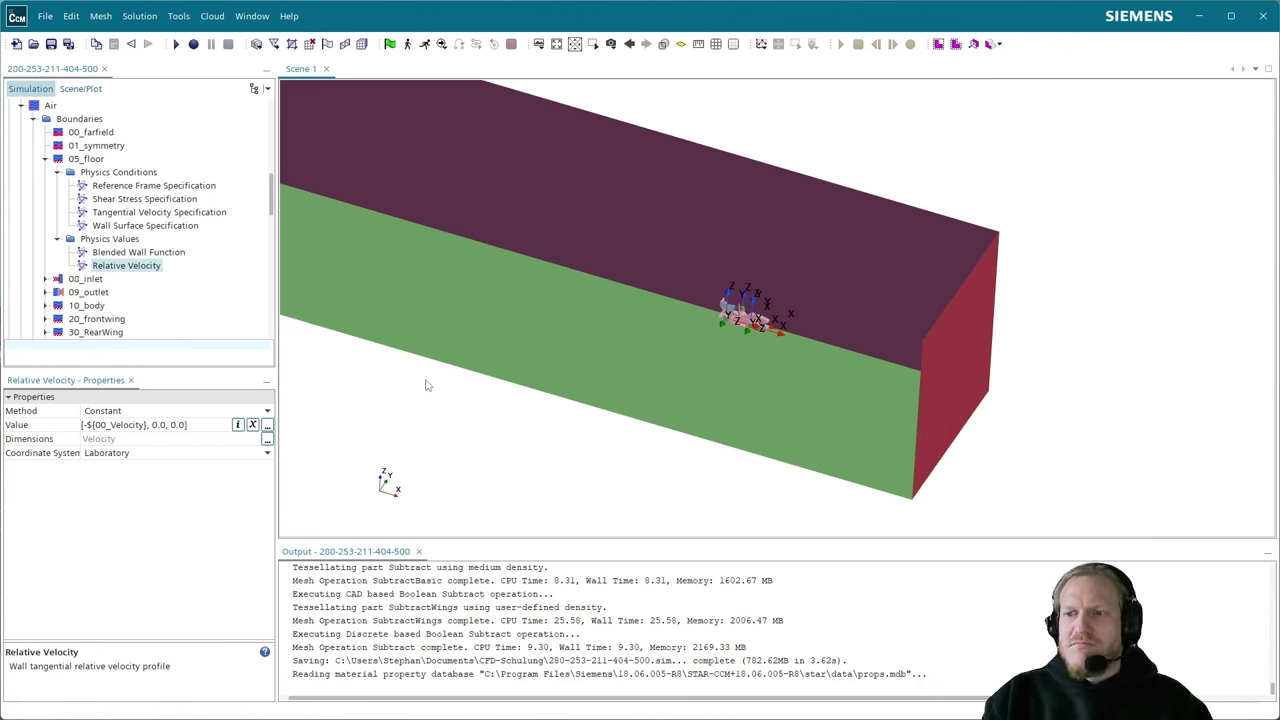
pyautogui.scroll(-1, 100, 298)
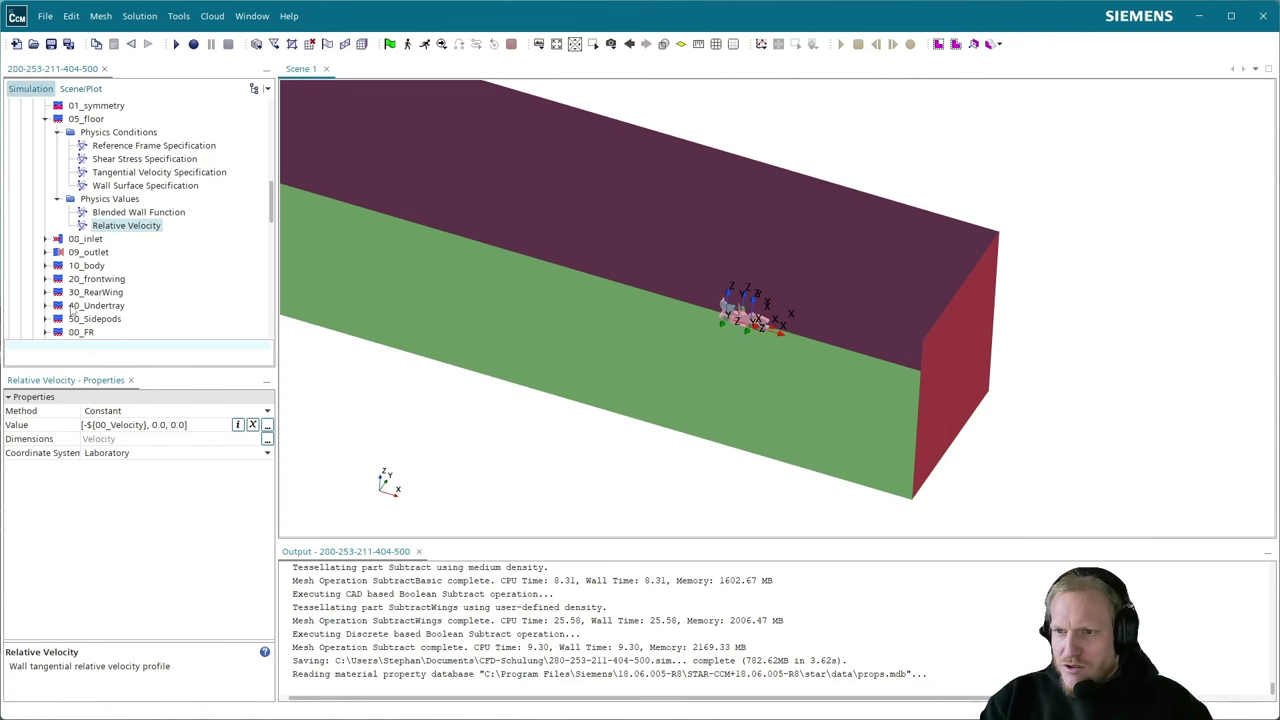
pyautogui.scroll(-1, 88, 308)
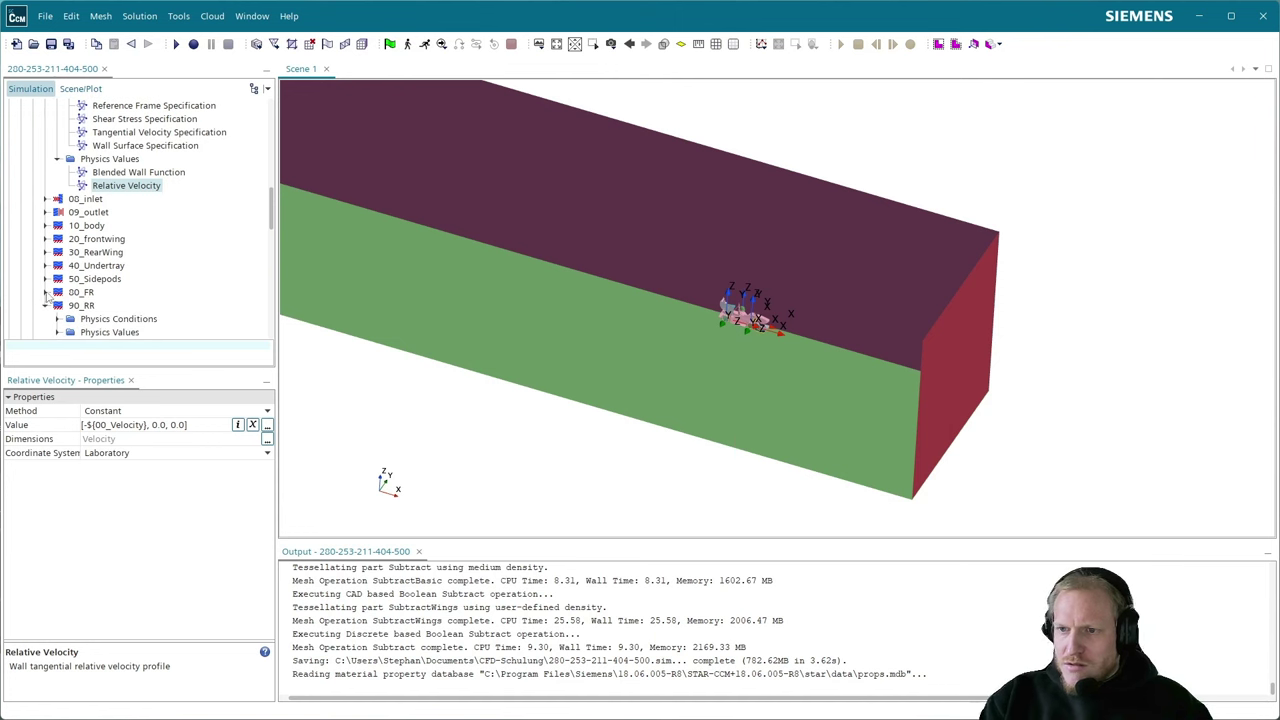
pyautogui.click(45, 292)
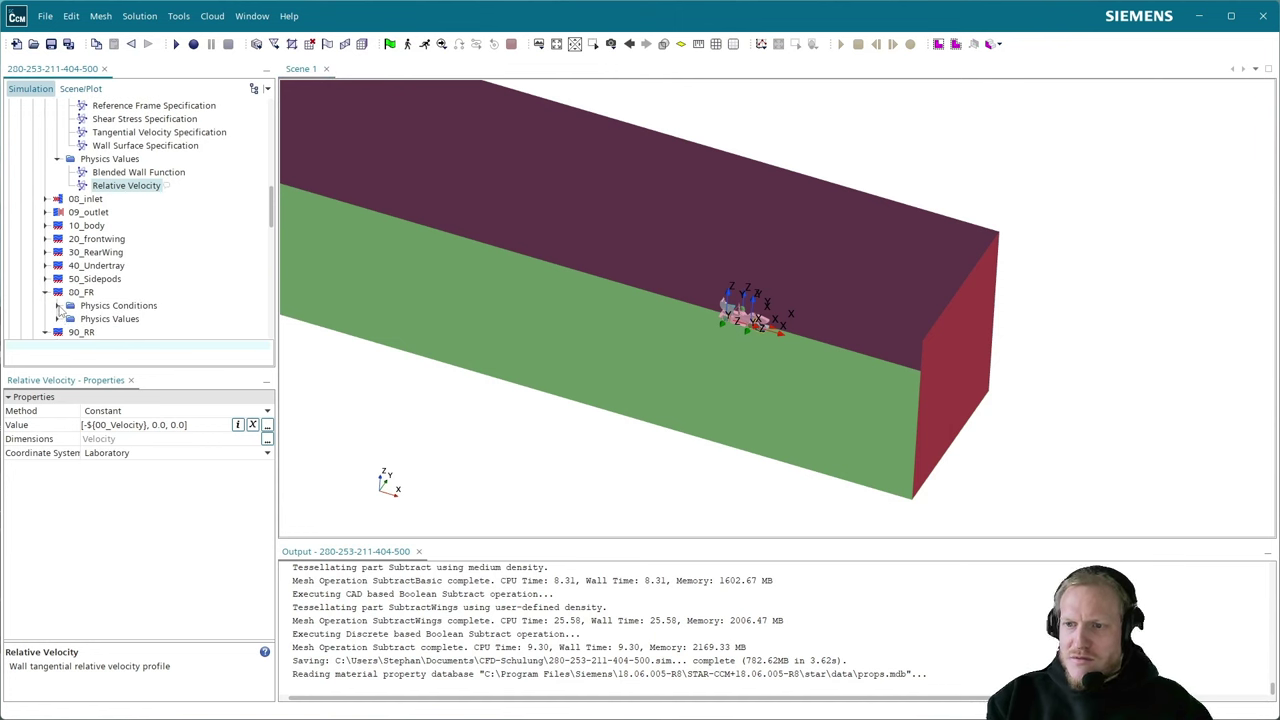
pyautogui.click(57, 305)
pyautogui.click(160, 320)
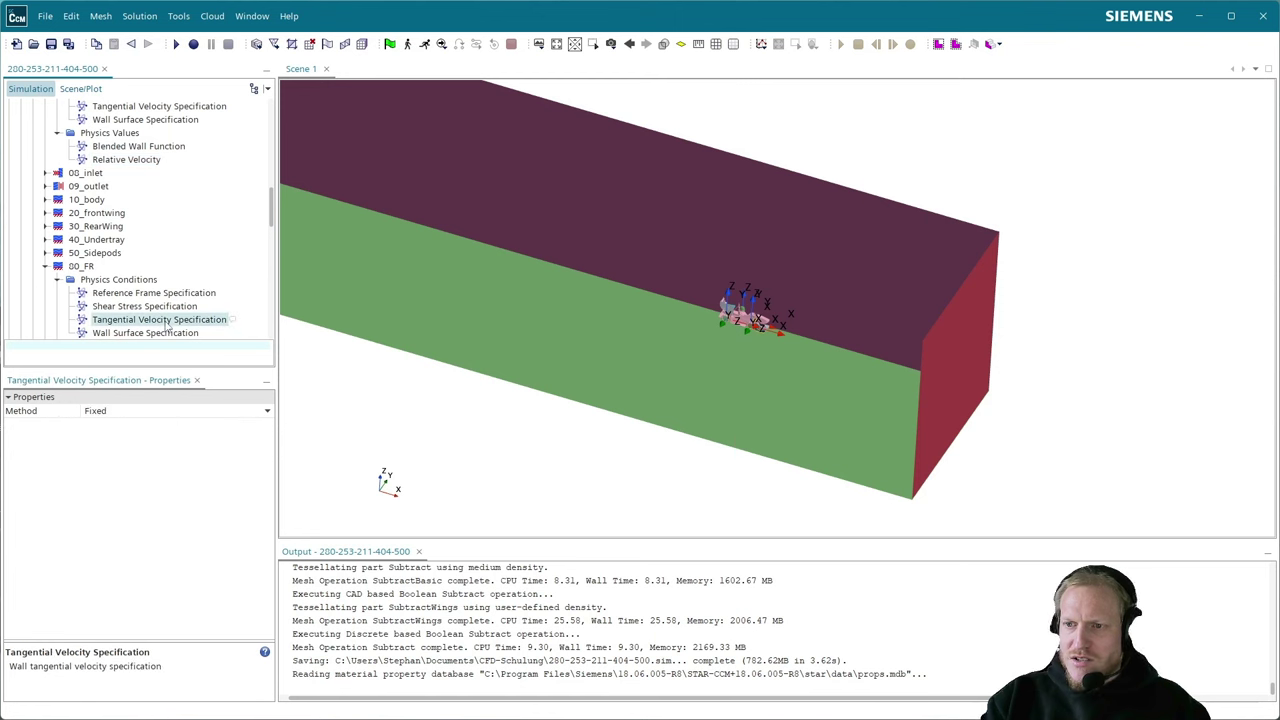
pyautogui.click(101, 412)
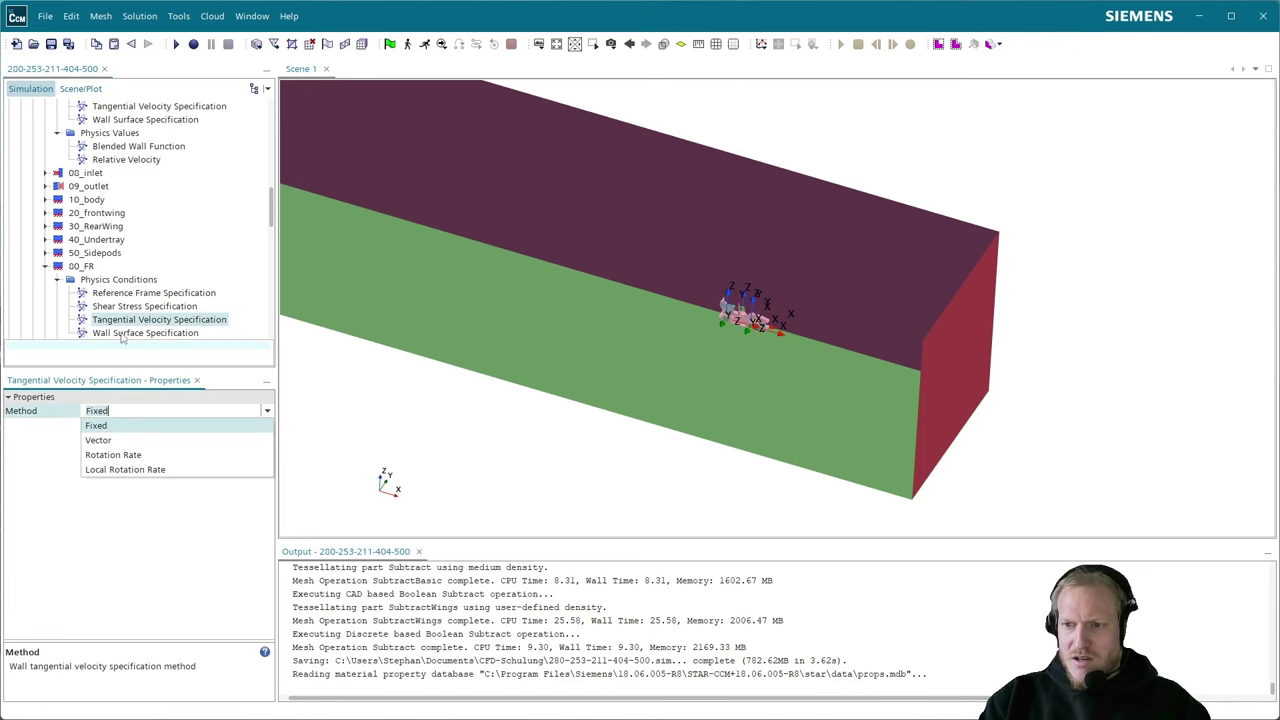
pyautogui.click(143, 474)
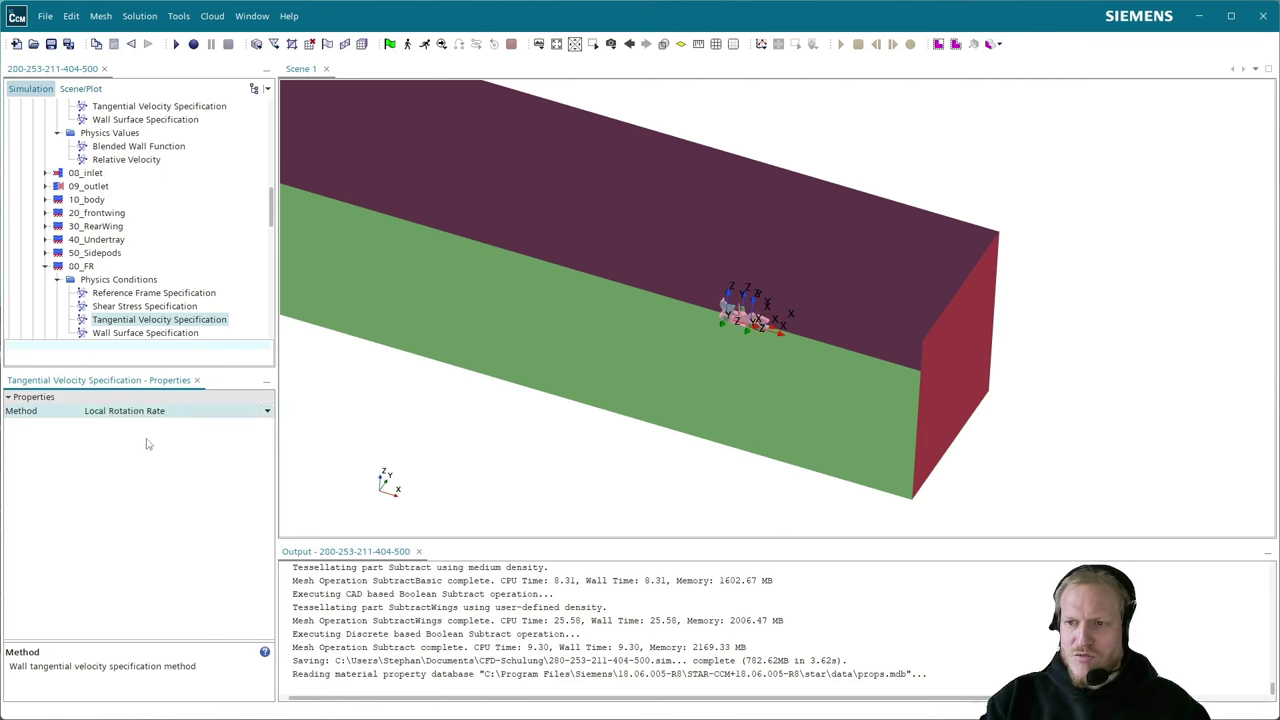
# - Assign the Laboratory->Wheel_FR coordinate system to the local axis in the 80_FR physics values
pyautogui.scroll(-1, 177, 318)
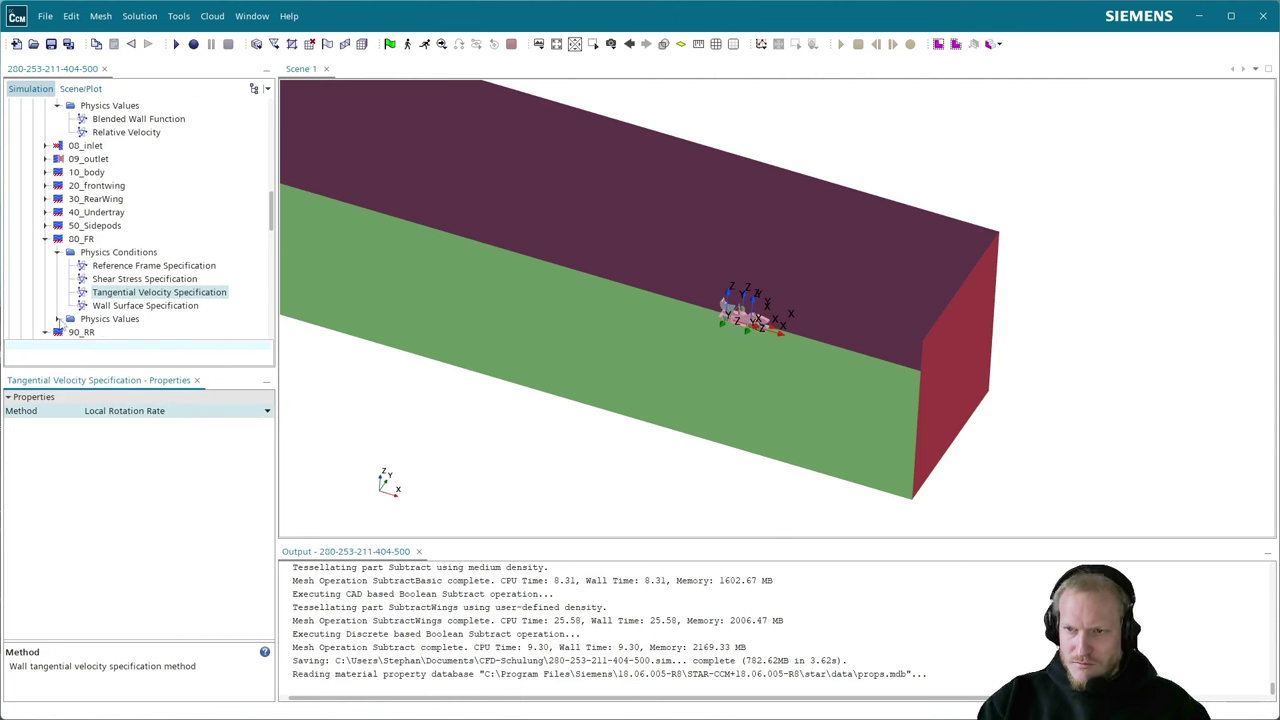
pyautogui.click(57, 318)
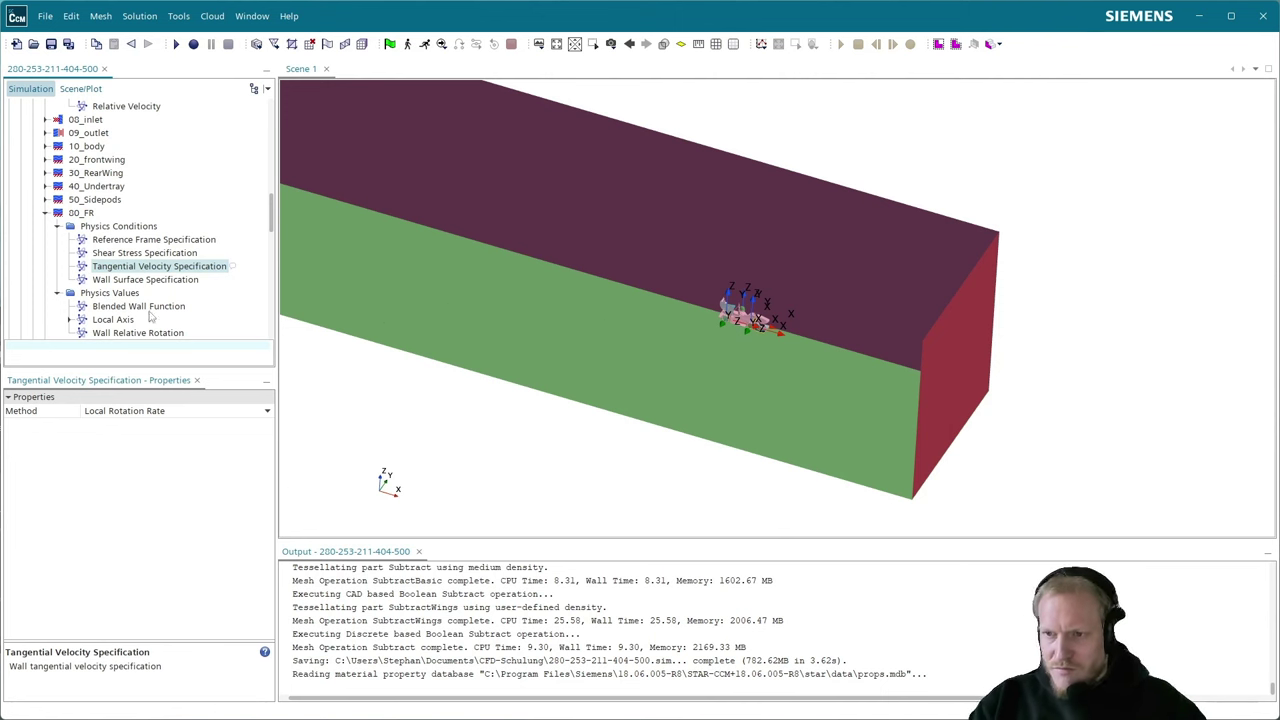
pyautogui.click(70, 320)
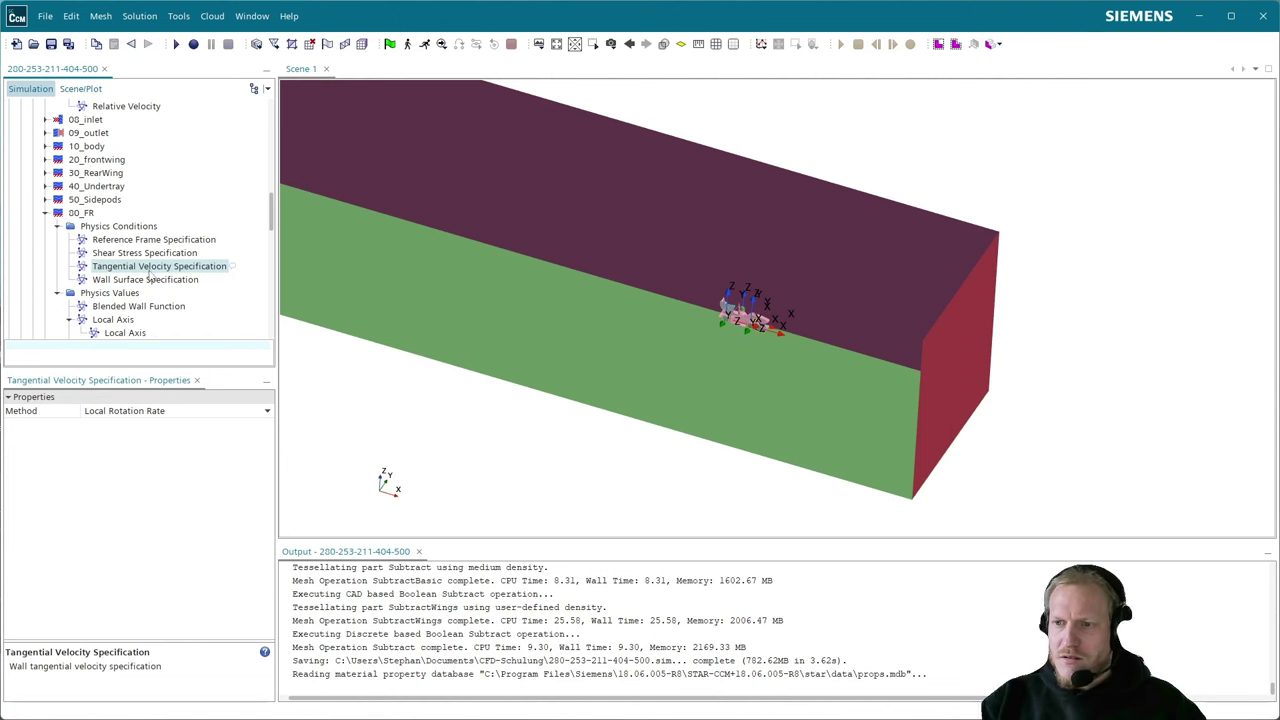
pyautogui.scroll(-2, 150, 278)
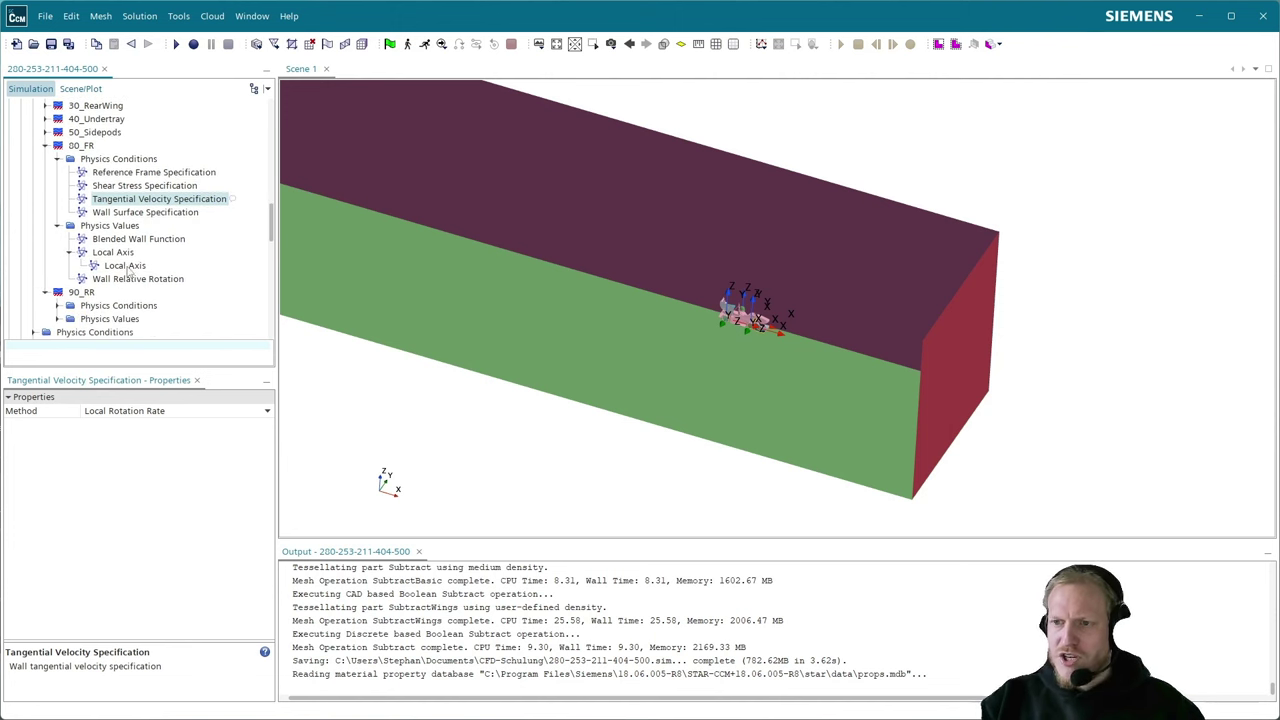
pyautogui.click(118, 254)
pyautogui.click(121, 266)
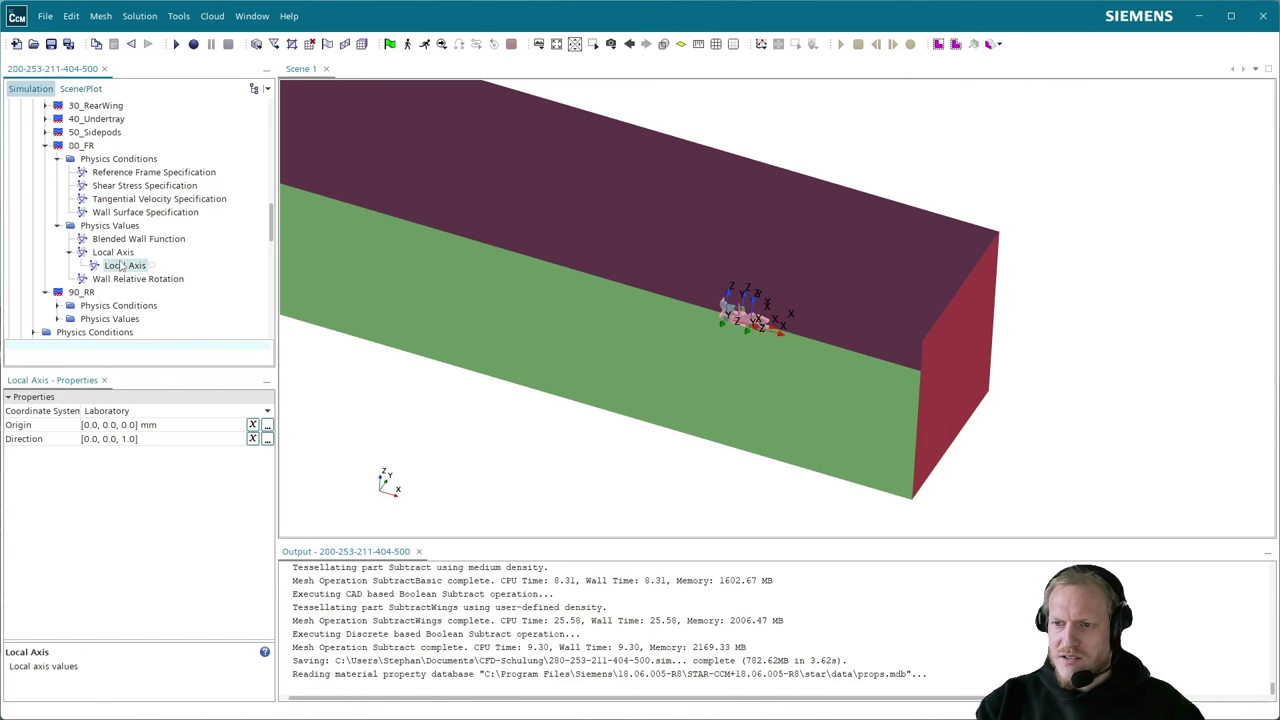
pyautogui.click(182, 409)
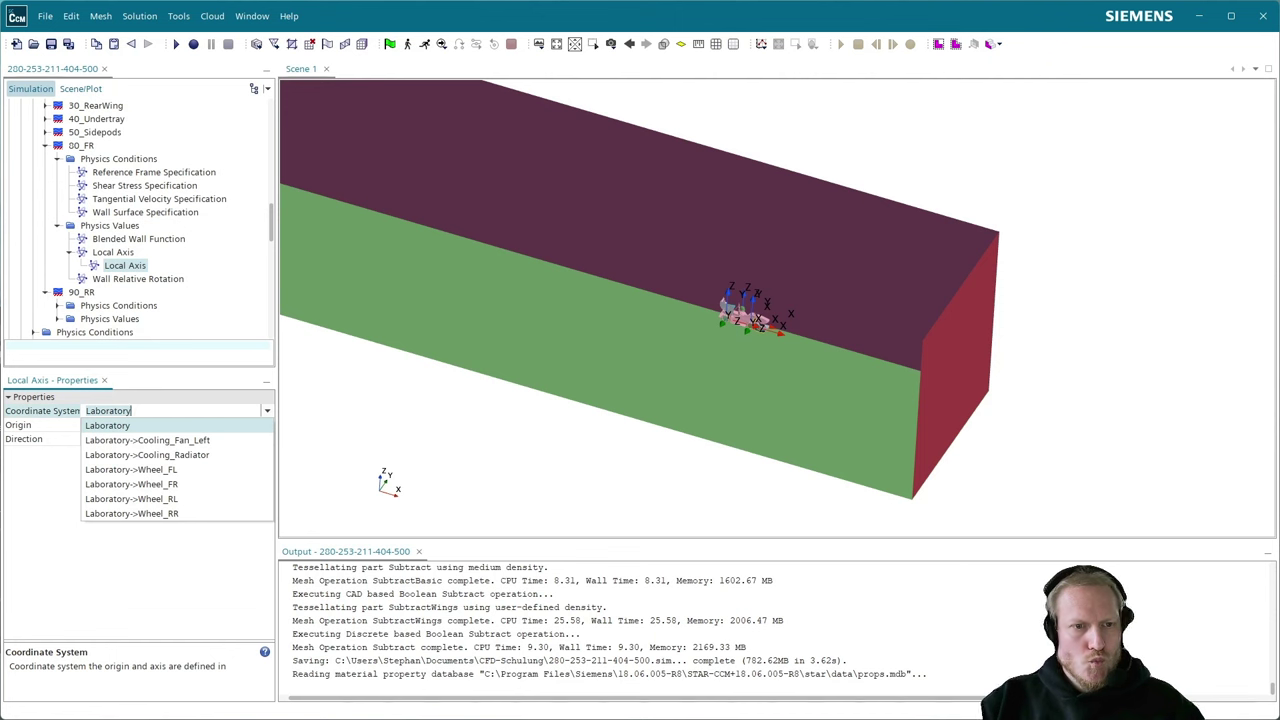
pyautogui.click(186, 486)
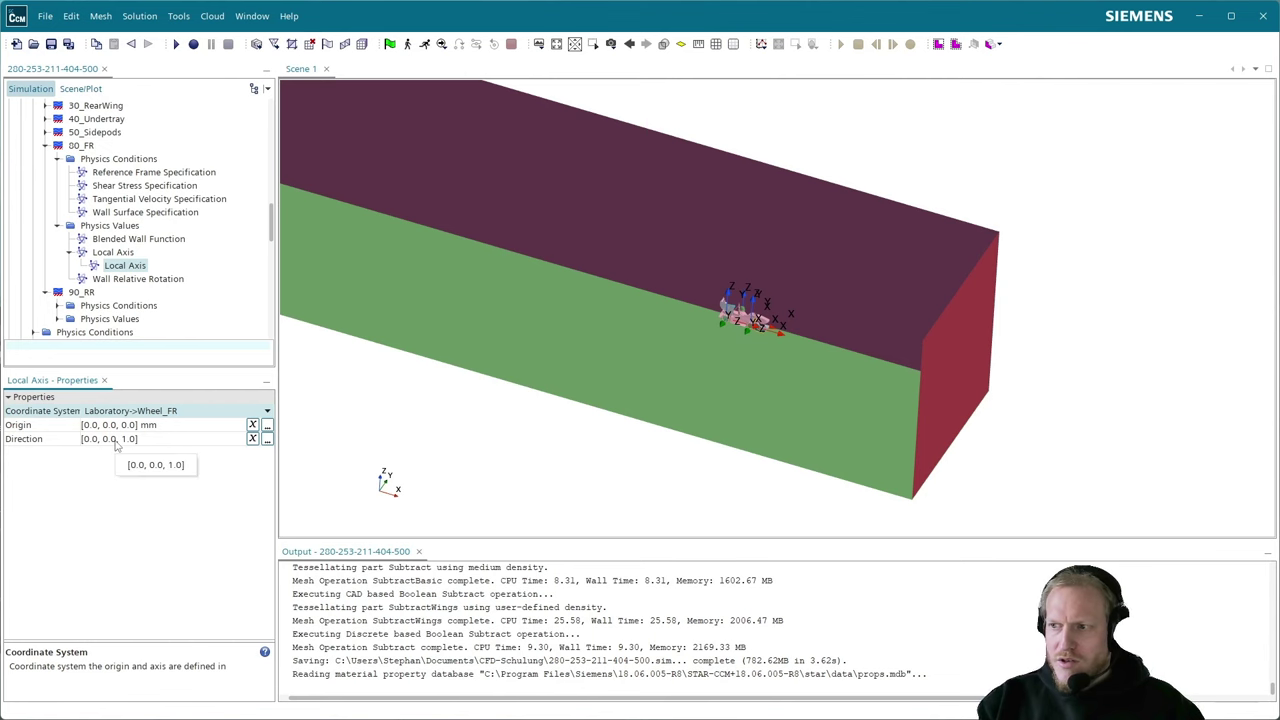
# - Set the 80_FR local axis direction to [0, 1, 0] and check it against the front wheel's axes in the scene
pyautogui.scroll(10, 765, 349)
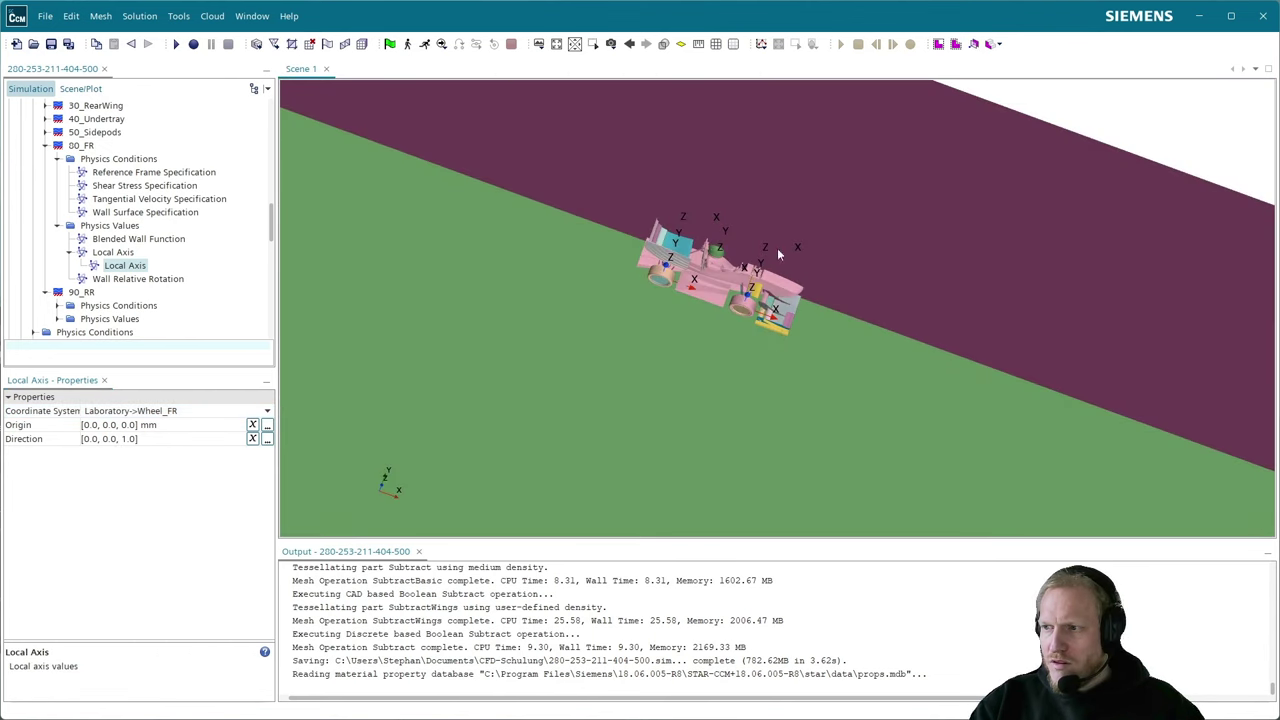
pyautogui.scroll(5, 777, 254)
pyautogui.click(147, 439)
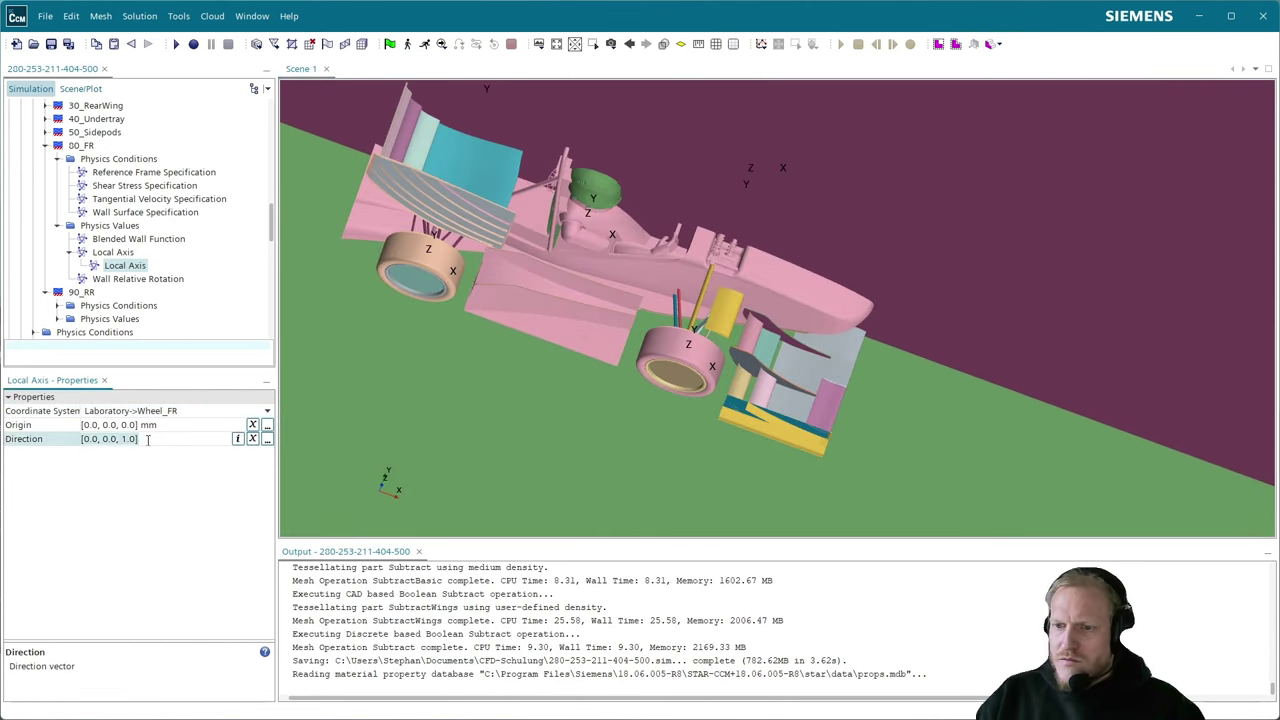
pyautogui.write('0,1,0')
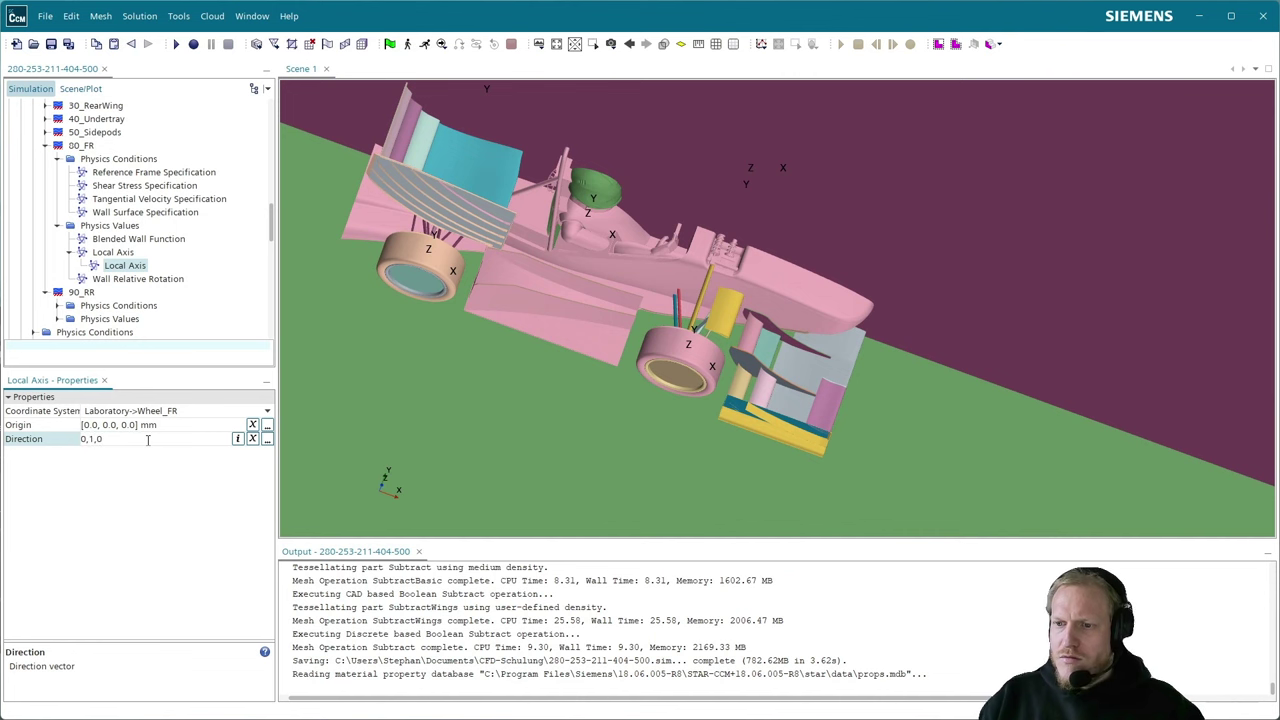
pyautogui.press('Return')
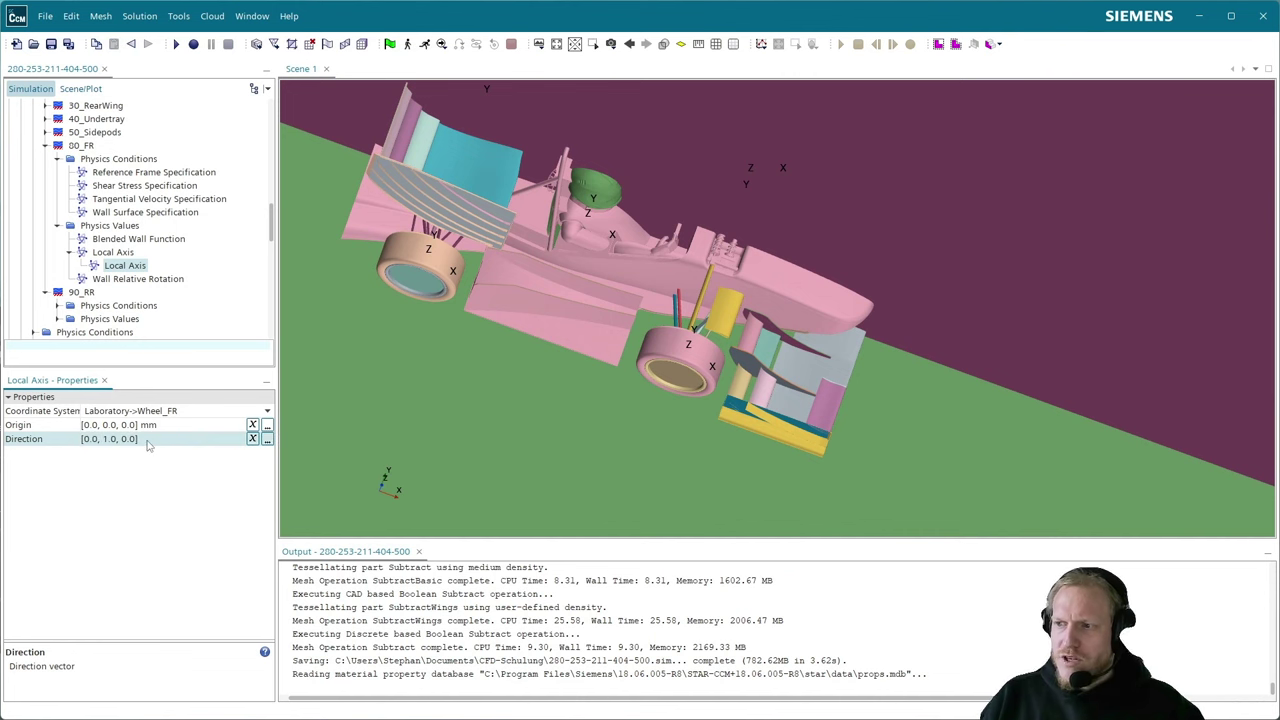
pyautogui.scroll(5, 958, 372)
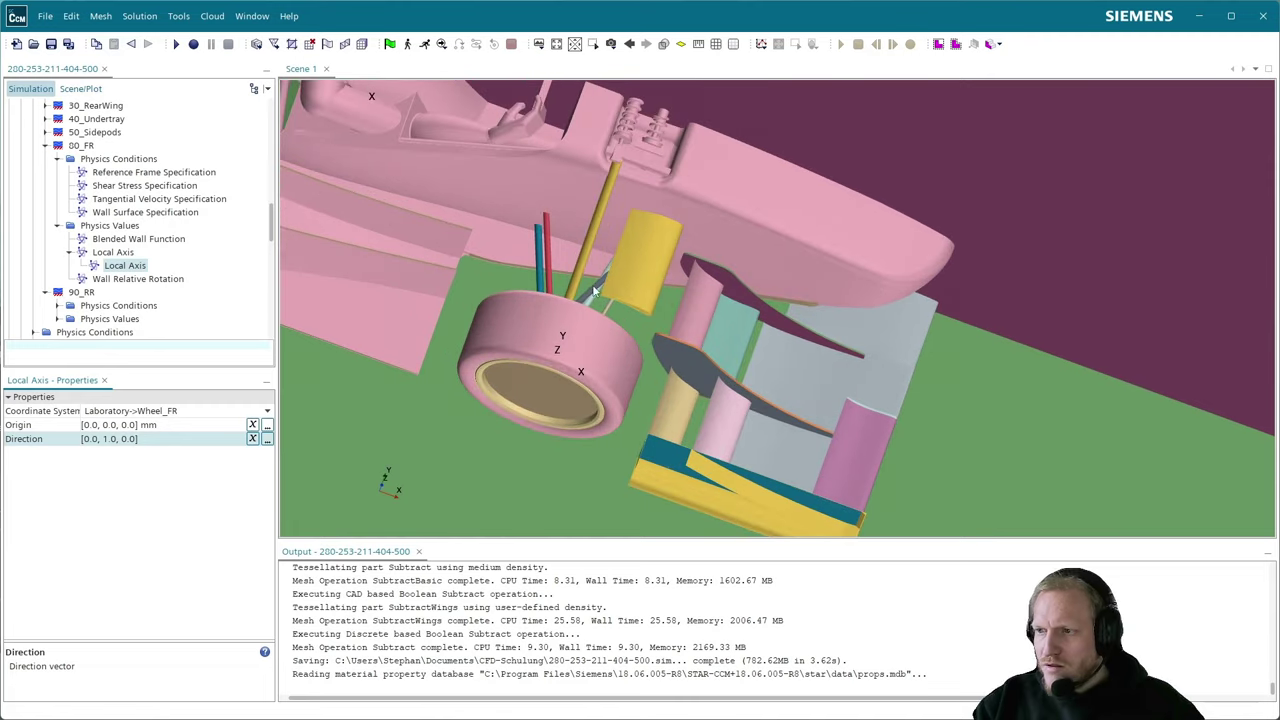
pyautogui.moveTo(572, 404); pyautogui.dragTo(476, 360)
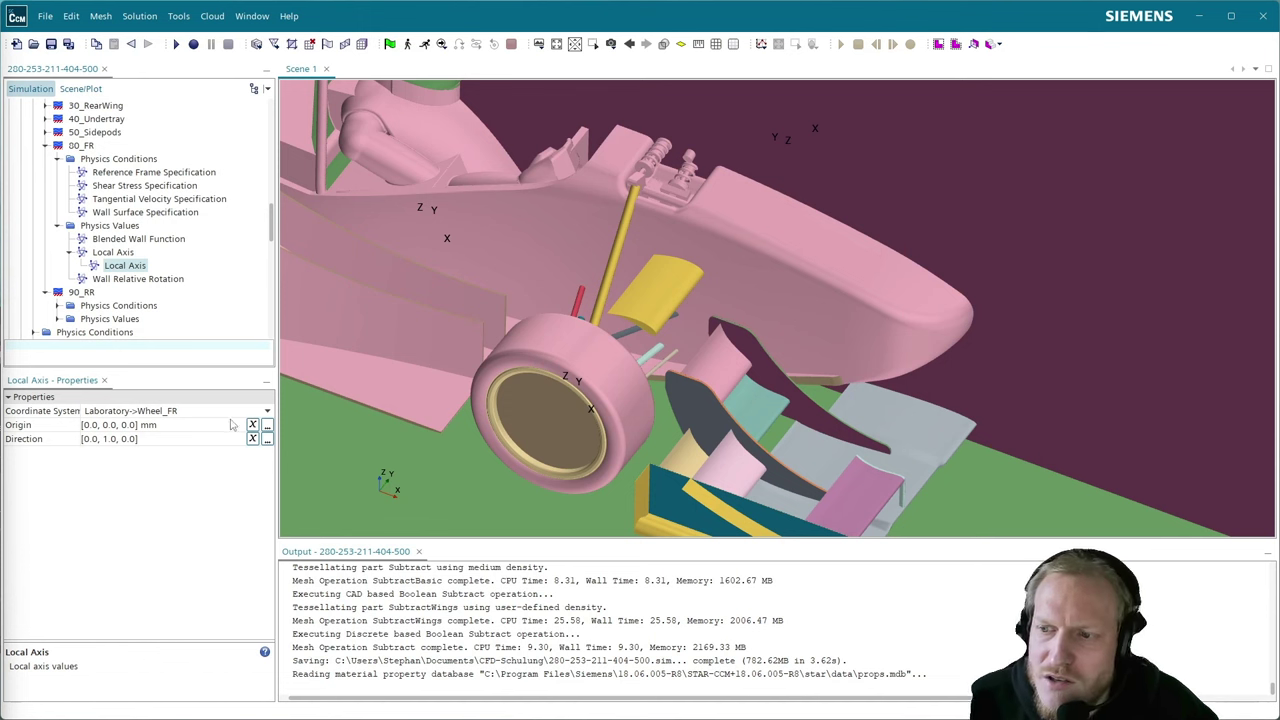
# - Define the 80_FR wall relative rotation as the parameter ${20_VelocityAngular_Wheel} in place of the constant
pyautogui.click(124, 279)
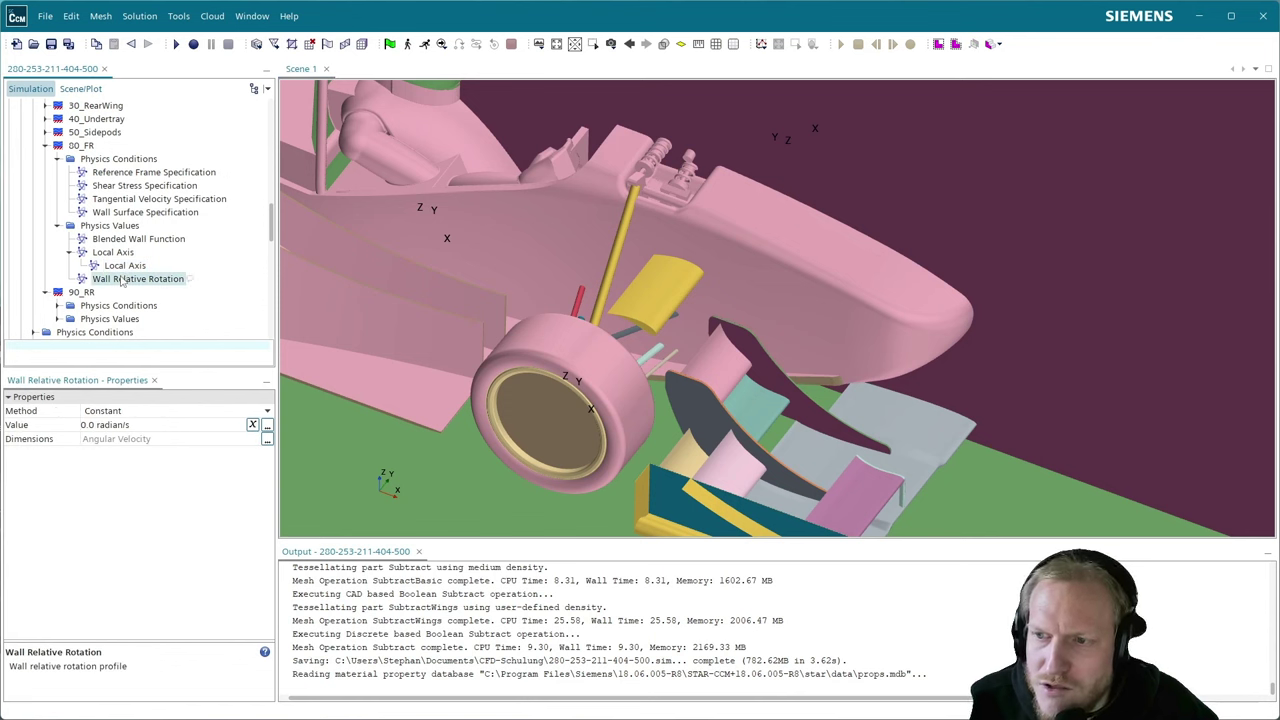
pyautogui.click(267, 432)
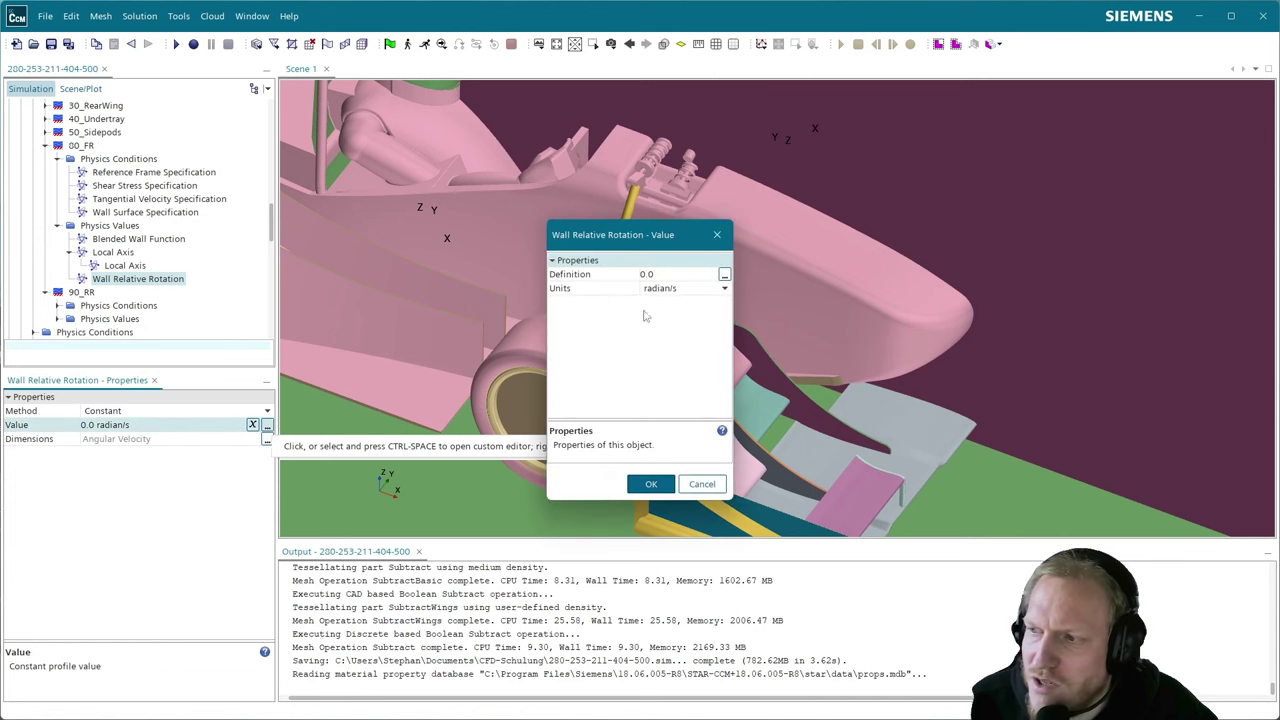
pyautogui.click(724, 277)
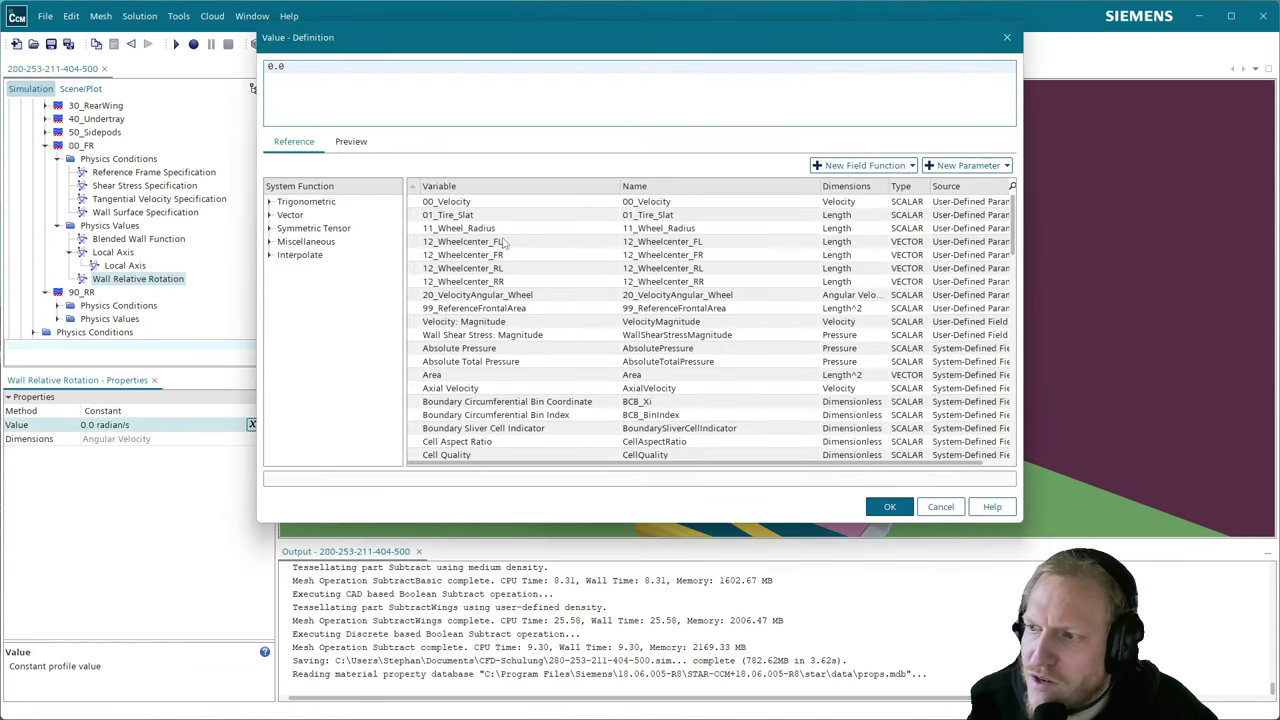
pyautogui.doubleClick(481, 296)
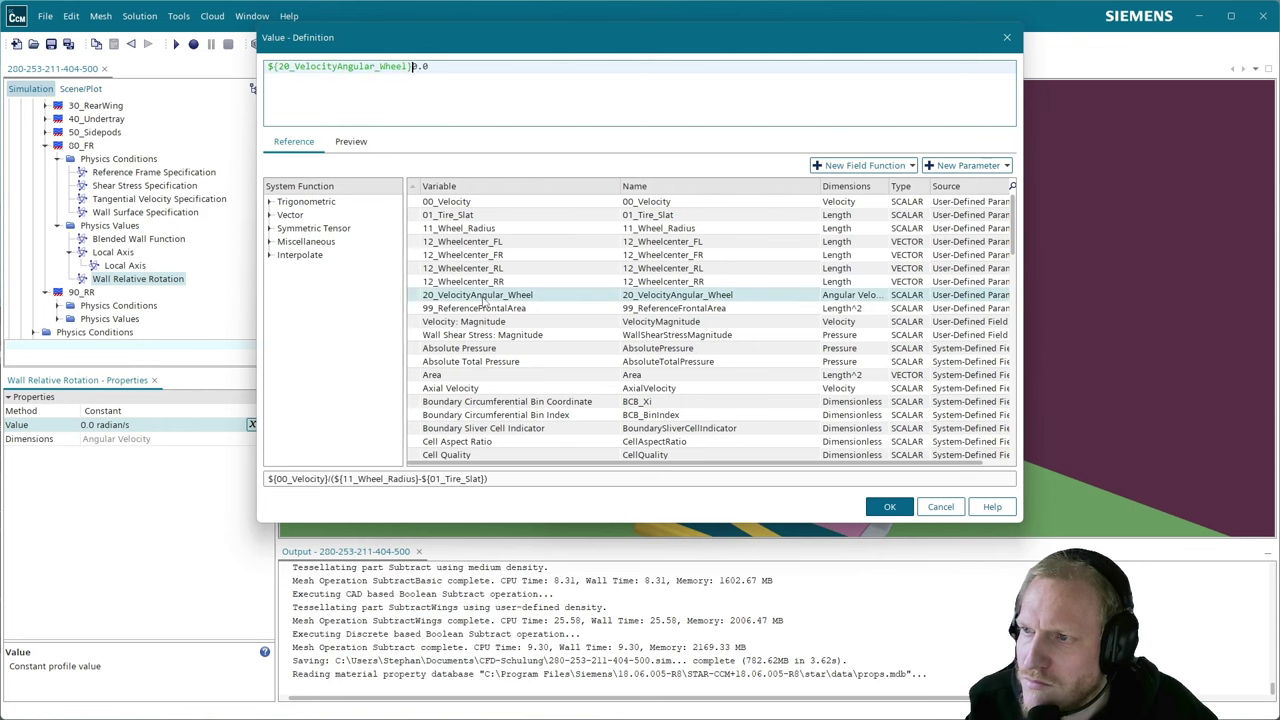
pyautogui.press('Delete')
pyautogui.press('Delete')
pyautogui.press('Delete')
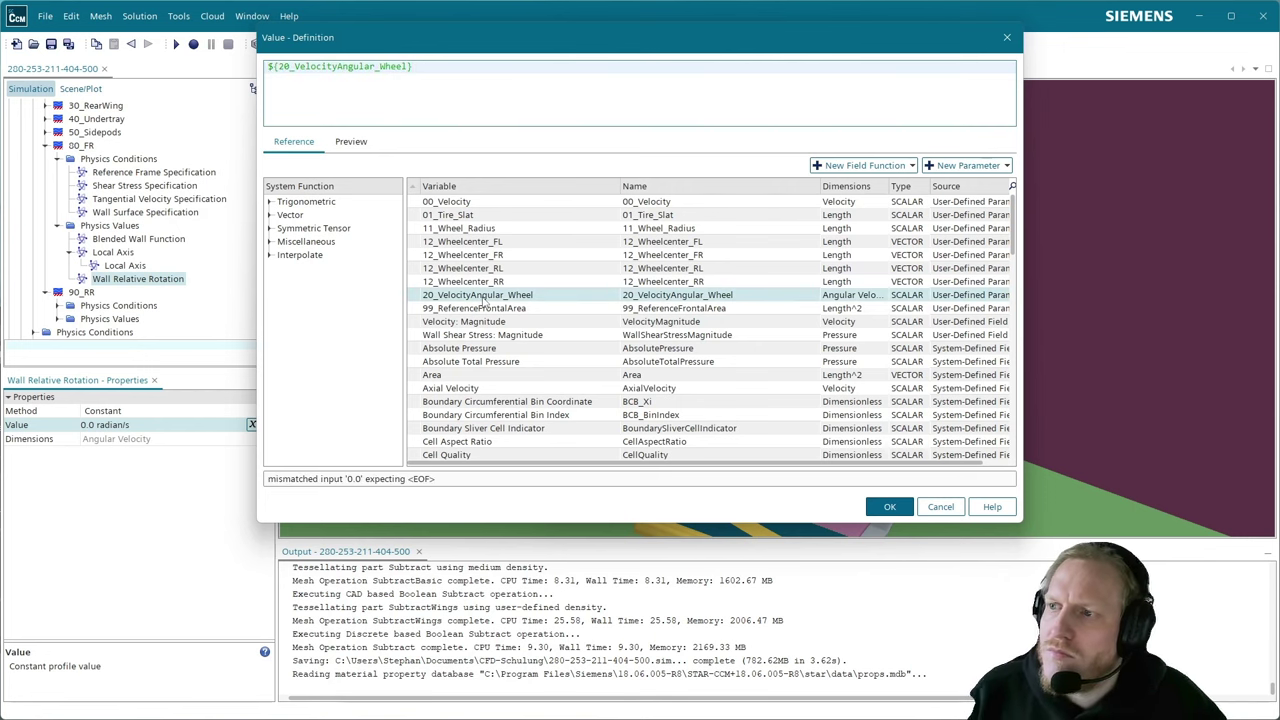
pyautogui.click(889, 508)
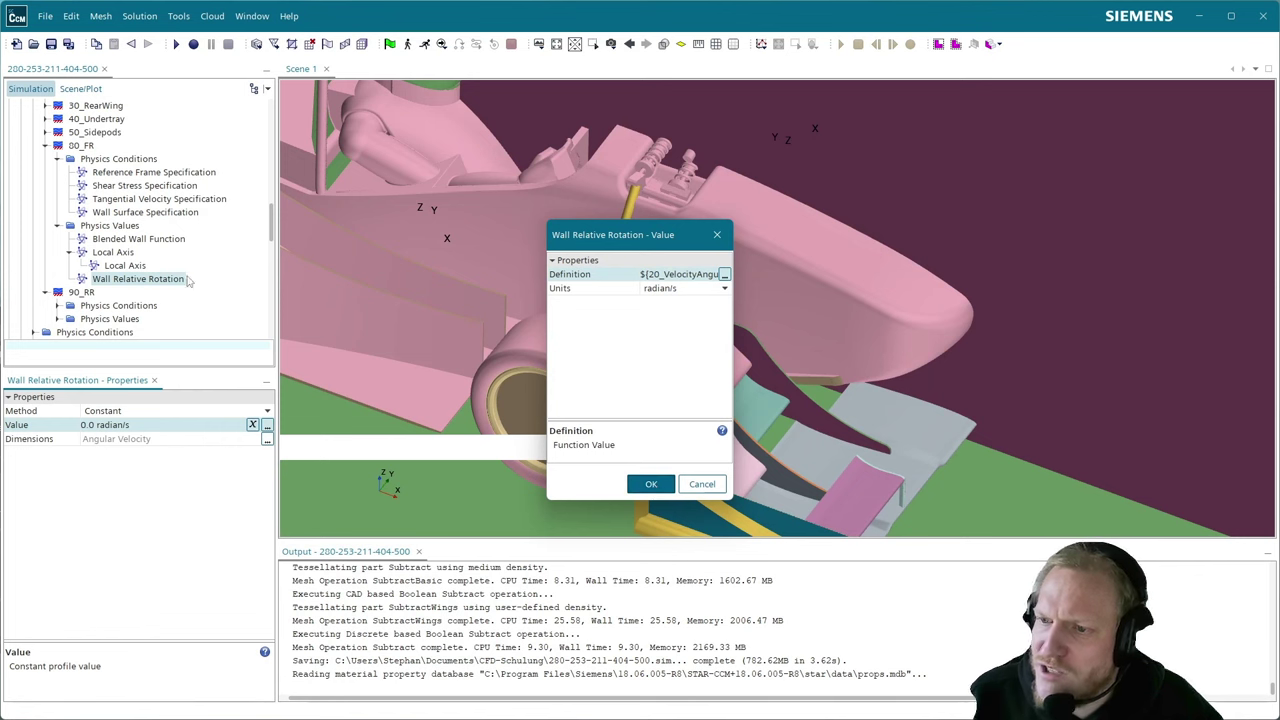
pyautogui.click(630, 483)
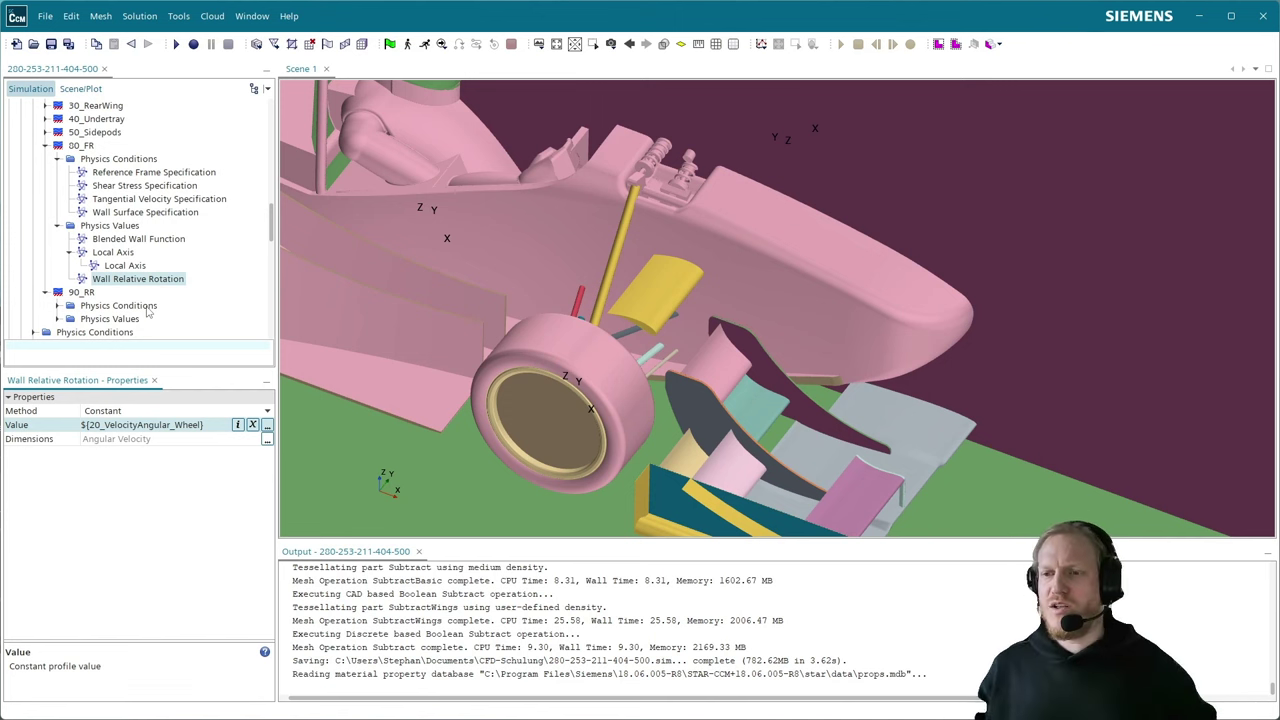
# - Set the tangential velocity specification of the 90_RR wheel boundary to Local Rotation Rate
pyautogui.scroll(-2, 147, 312)
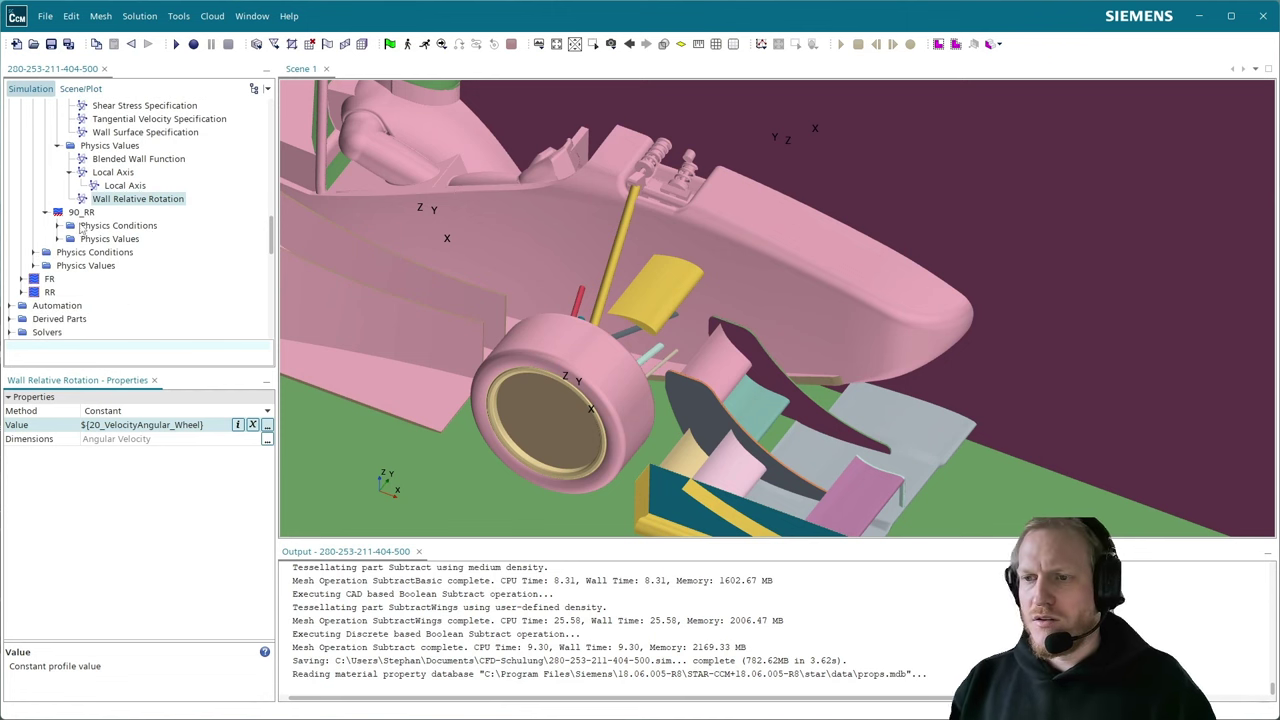
pyautogui.click(57, 226)
pyautogui.click(128, 266)
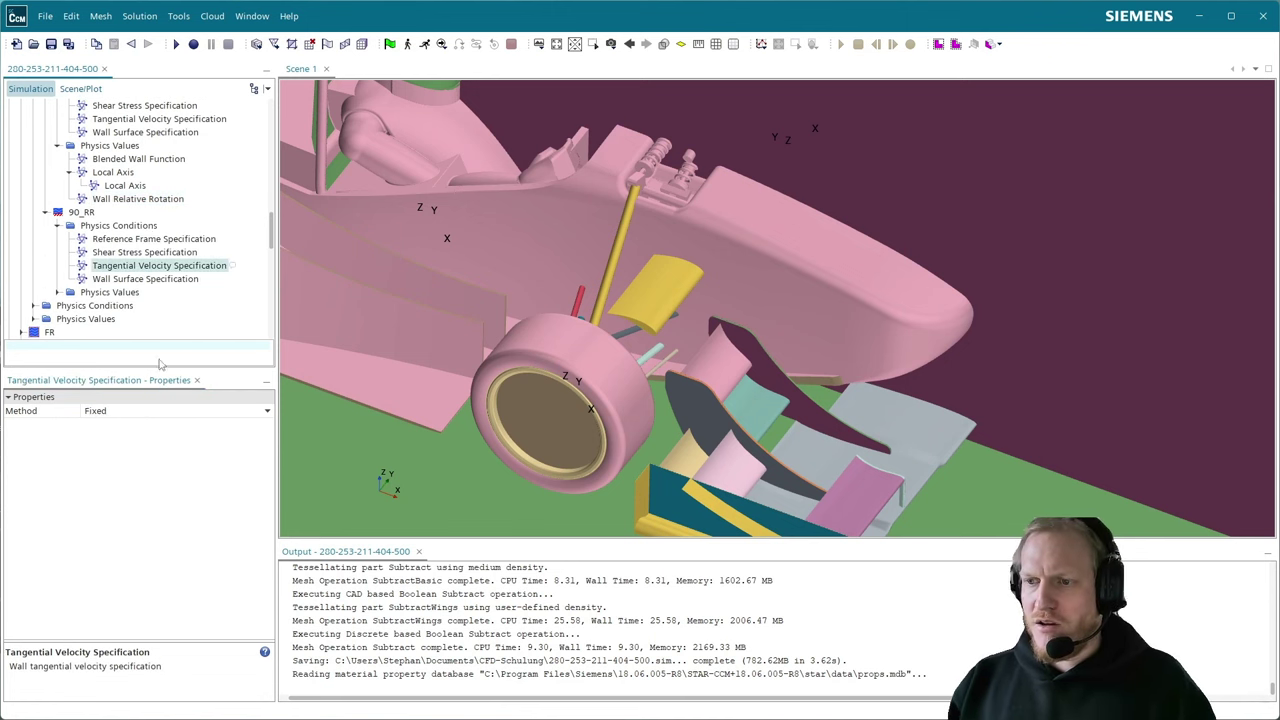
pyautogui.click(141, 411)
pyautogui.click(157, 469)
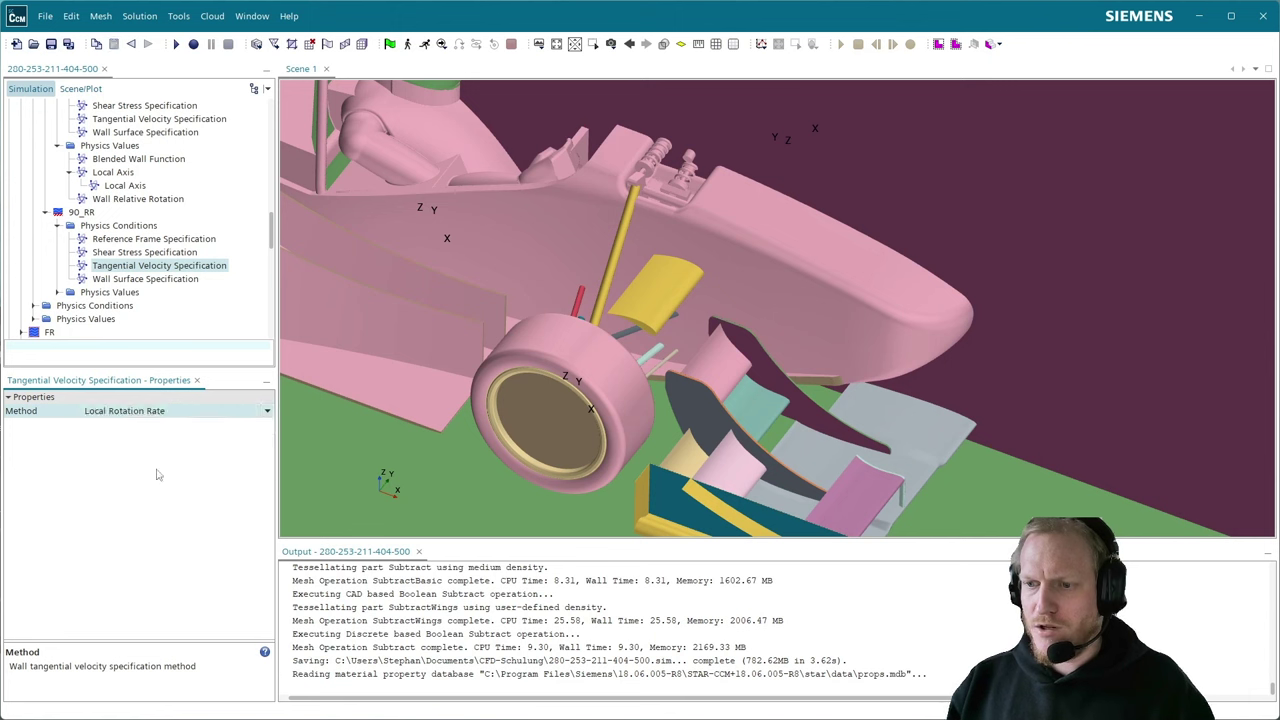
# - Assign the Laboratory->Wheel_RR coordinate system to the local axis in the 90_RR physics values
pyautogui.click(57, 292)
pyautogui.click(118, 320)
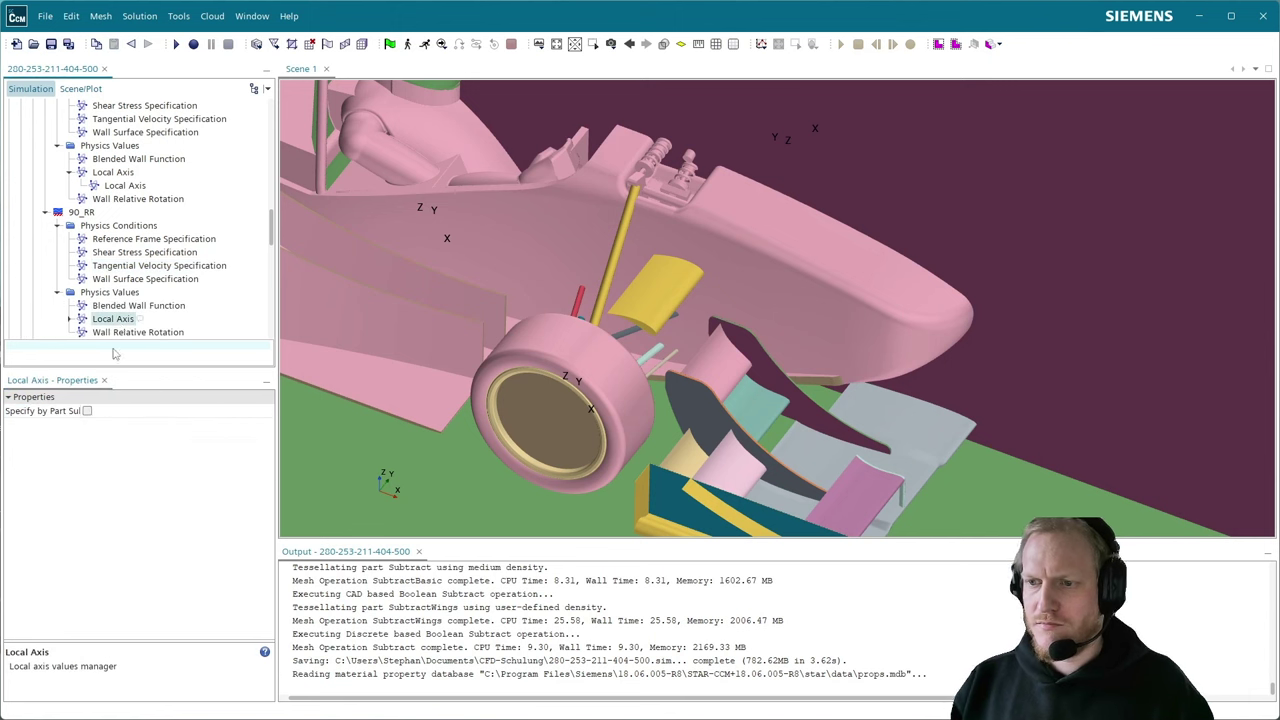
pyautogui.click(70, 319)
pyautogui.click(122, 333)
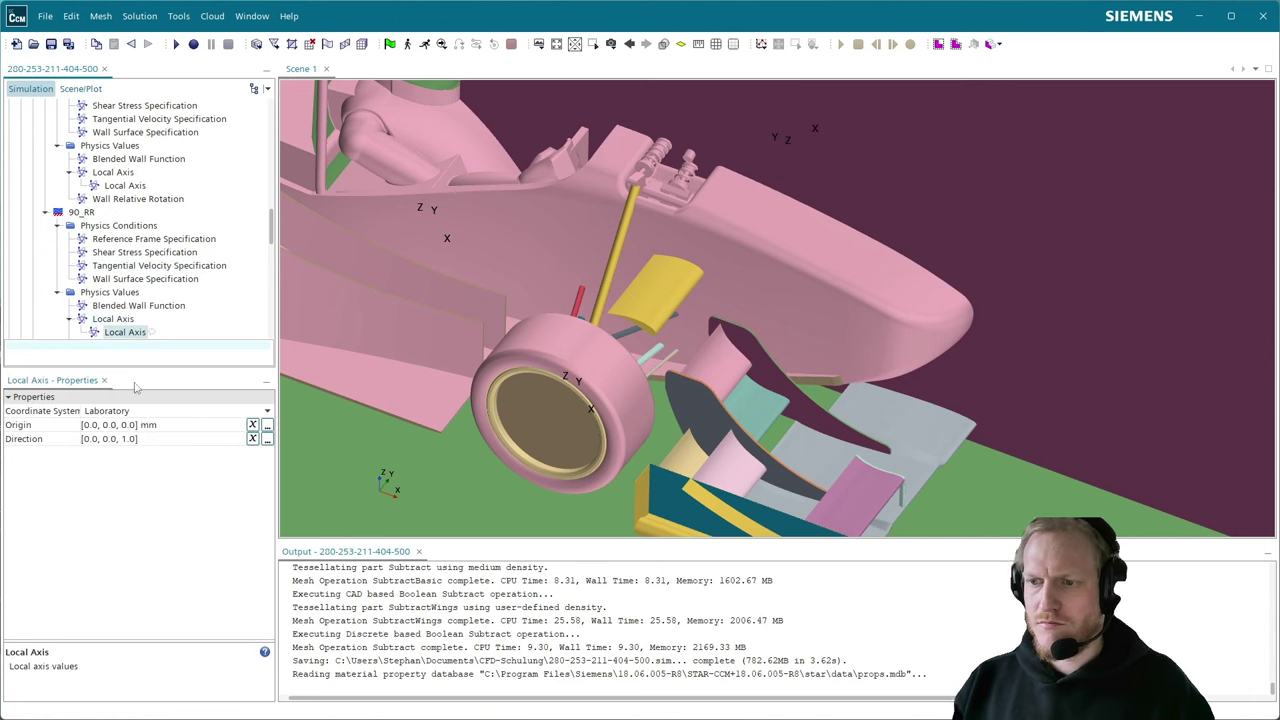
pyautogui.click(142, 411)
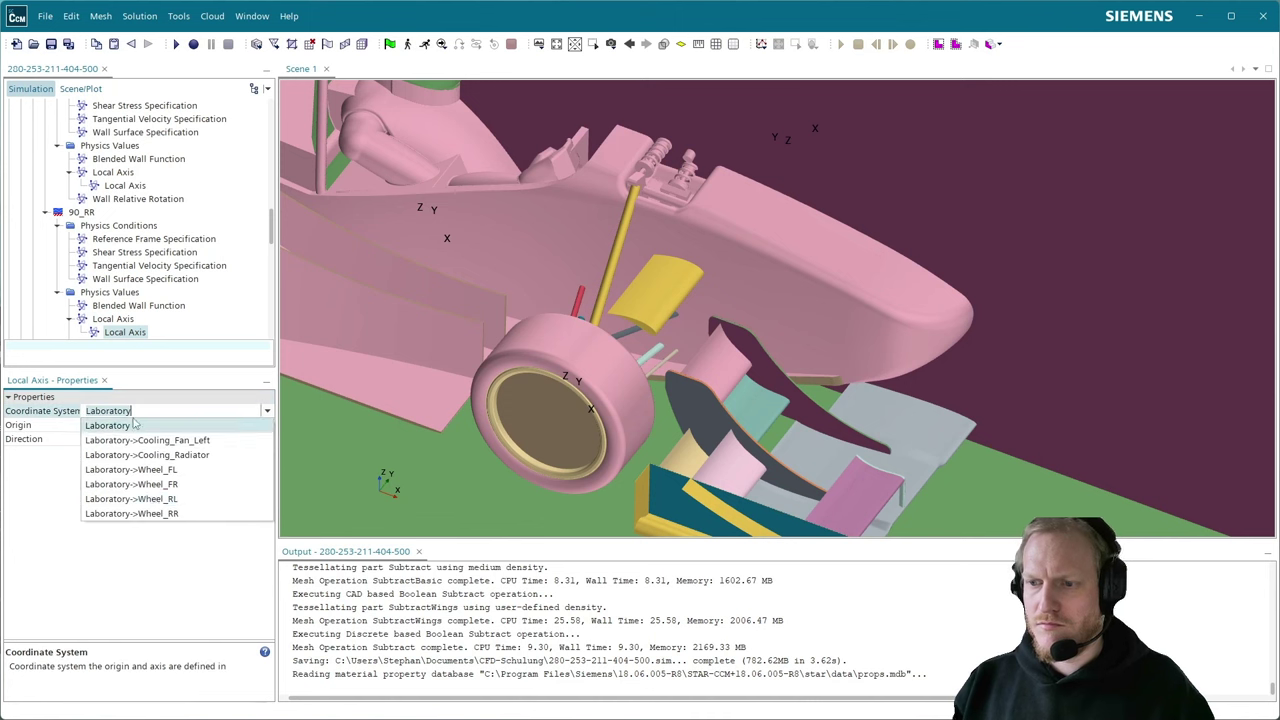
pyautogui.click(160, 513)
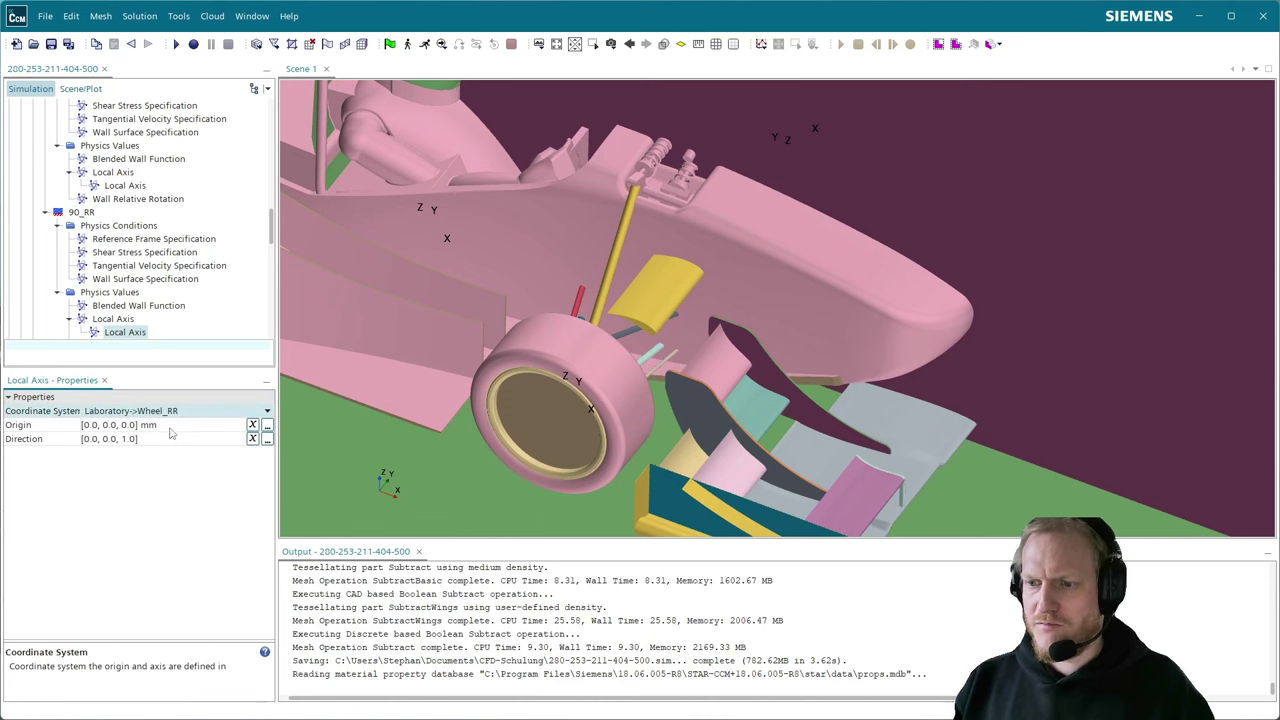
# - Set the 90_RR local axis direction to [0, 1, 0]
pyautogui.click(171, 426)
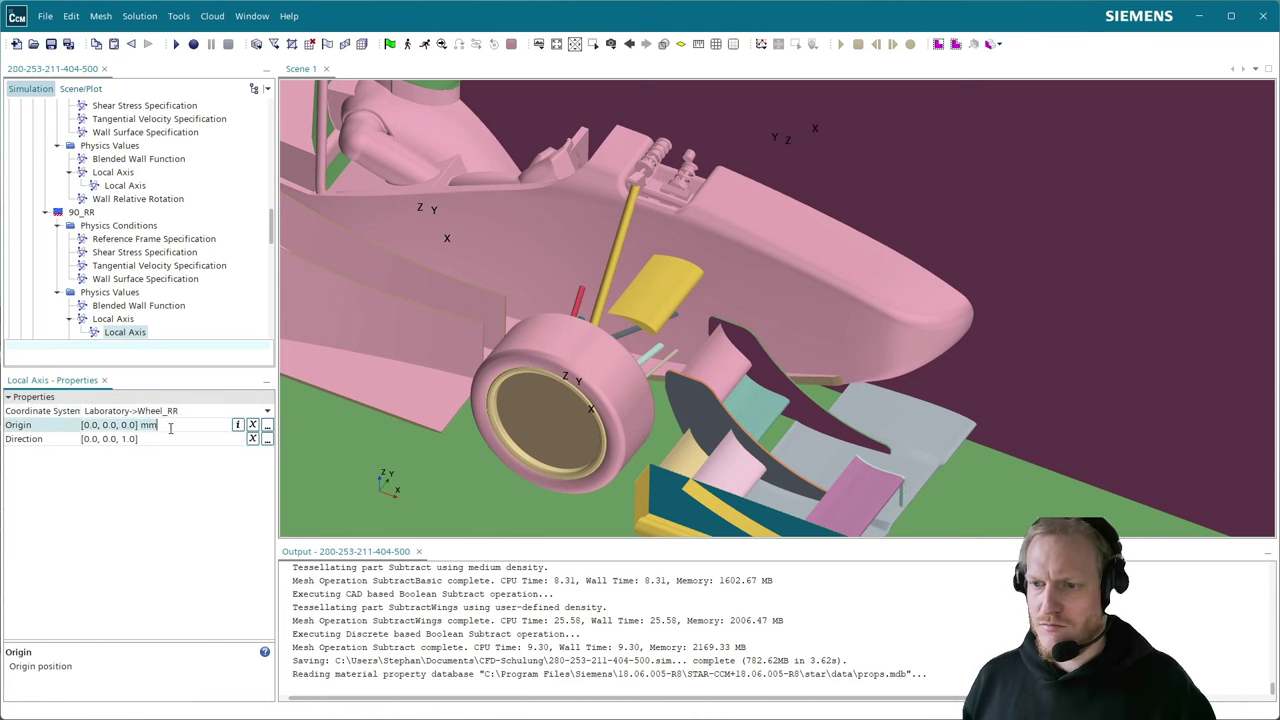
pyautogui.click(158, 438)
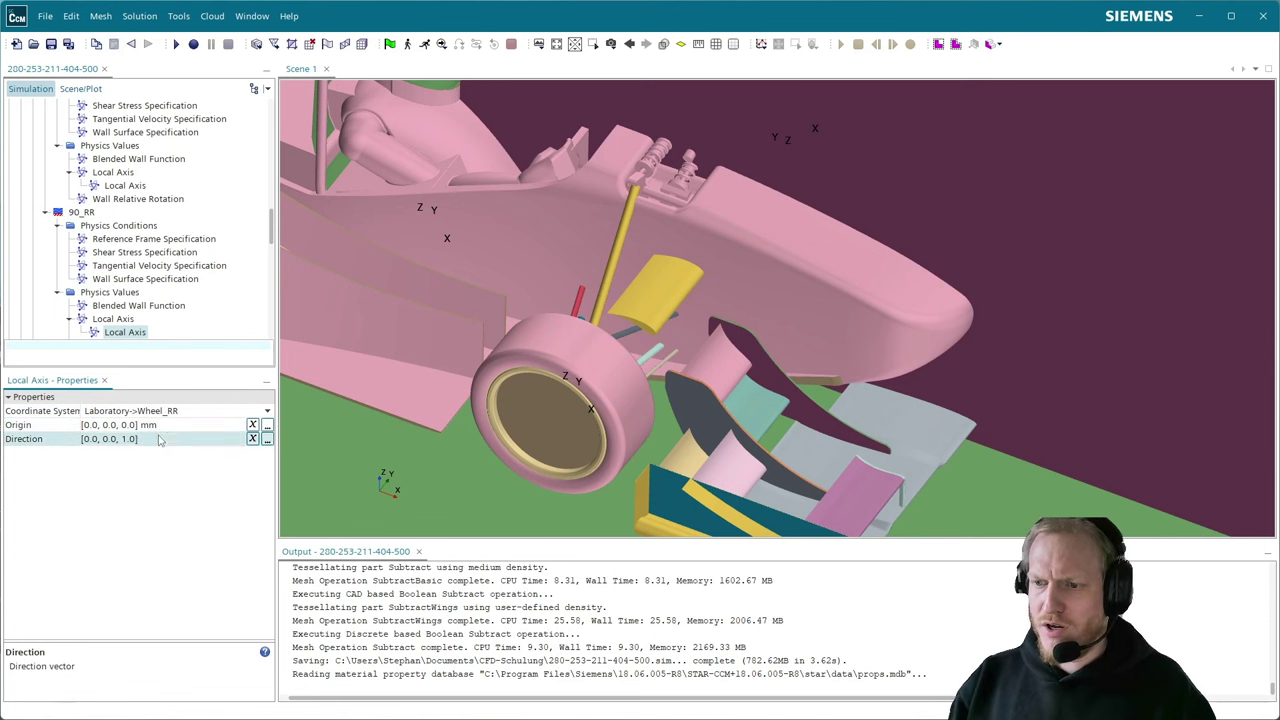
pyautogui.hotkey('ctrl', 'a')
pyautogui.write('0,1,0')
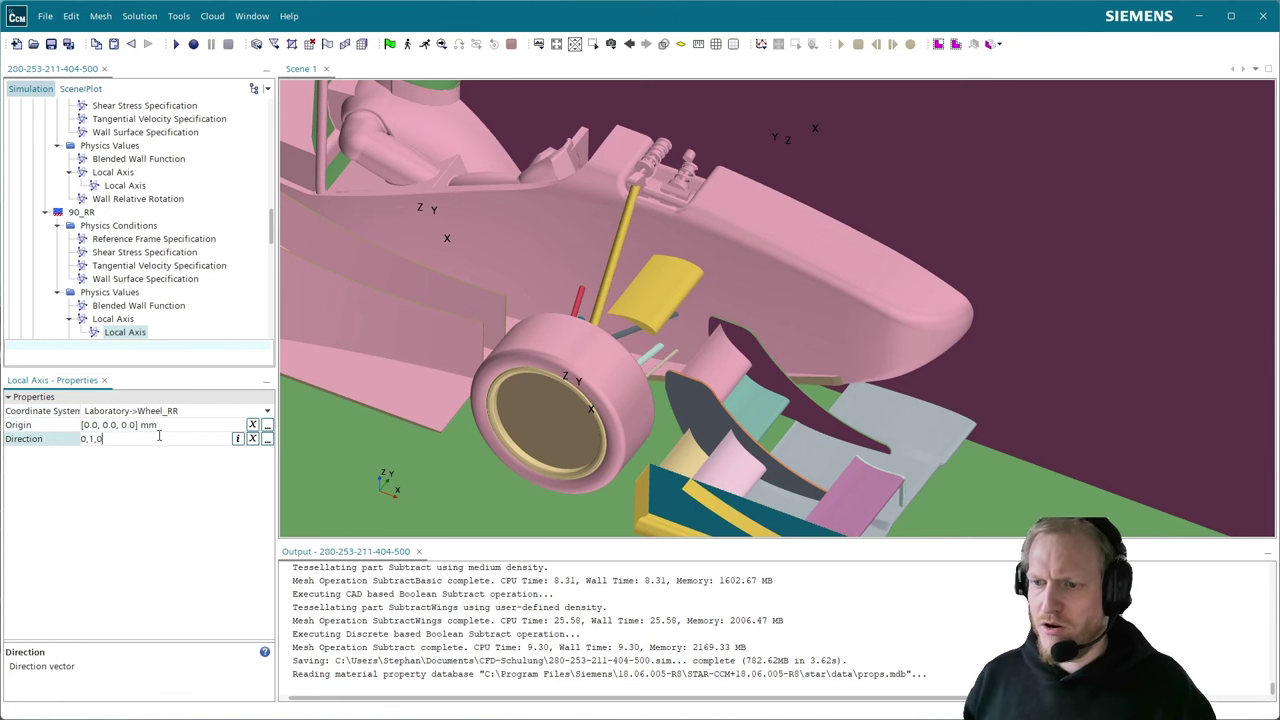
pyautogui.press('Return')
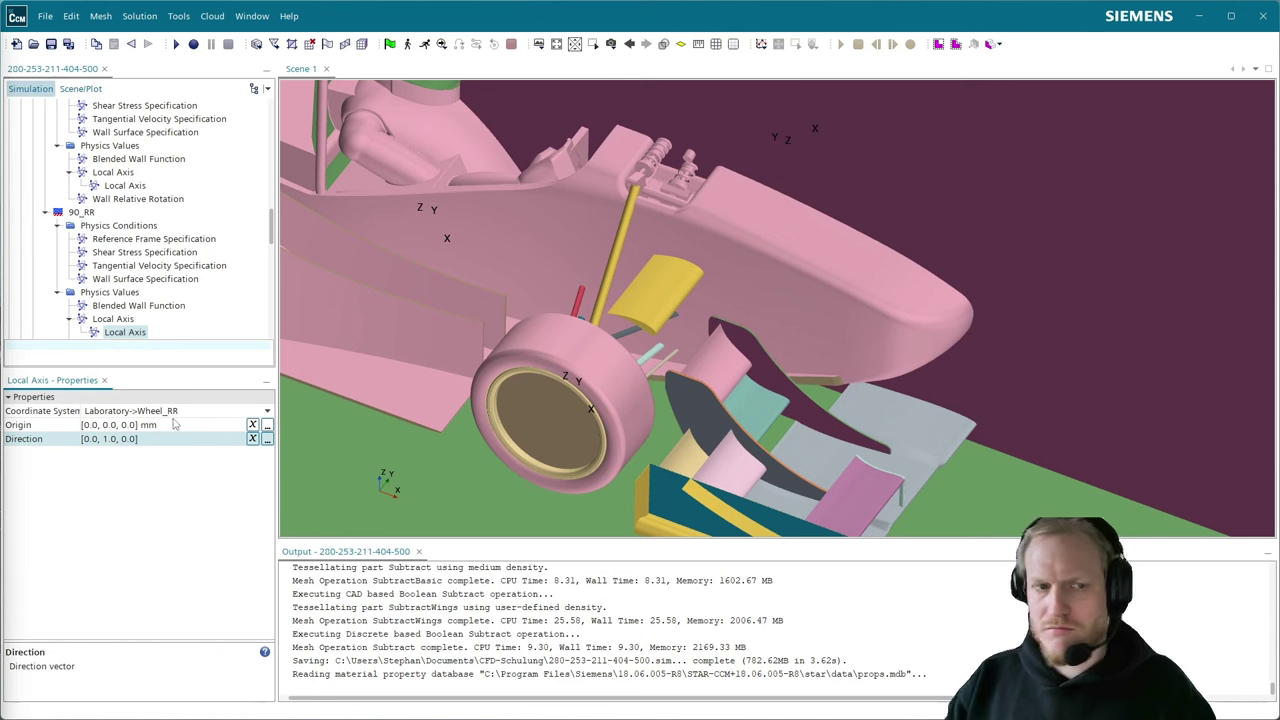
# - Define the 90_RR wall relative rotation as the parameter ${20_VelocityAngular_Wheel} in place of the constant
pyautogui.scroll(-4, 105, 312)
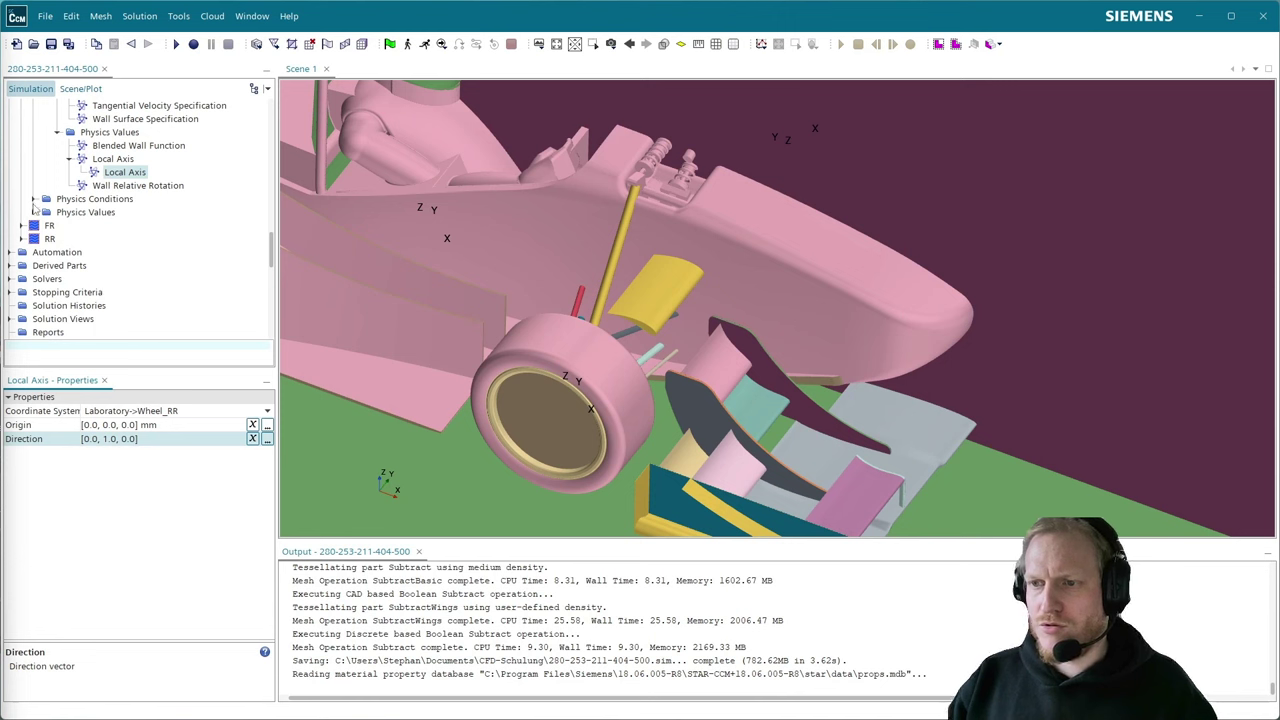
pyautogui.click(34, 199)
pyautogui.click(34, 199)
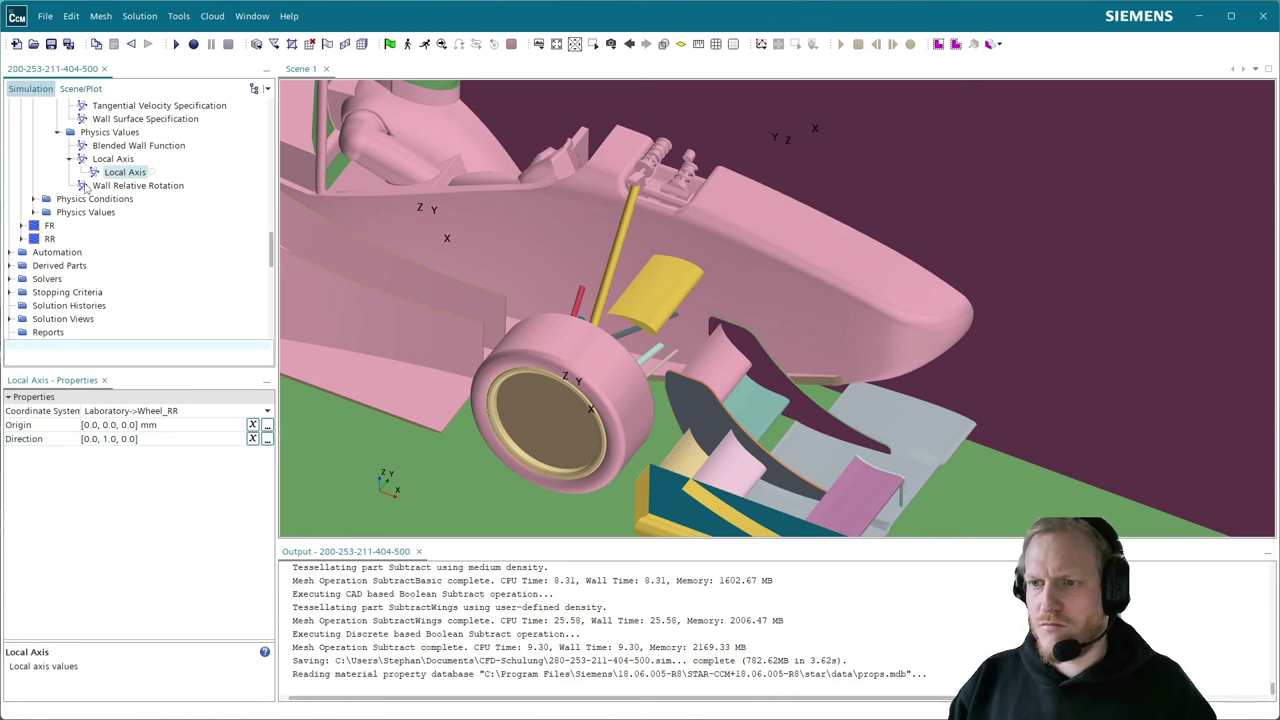
pyautogui.click(120, 186)
pyautogui.click(267, 425)
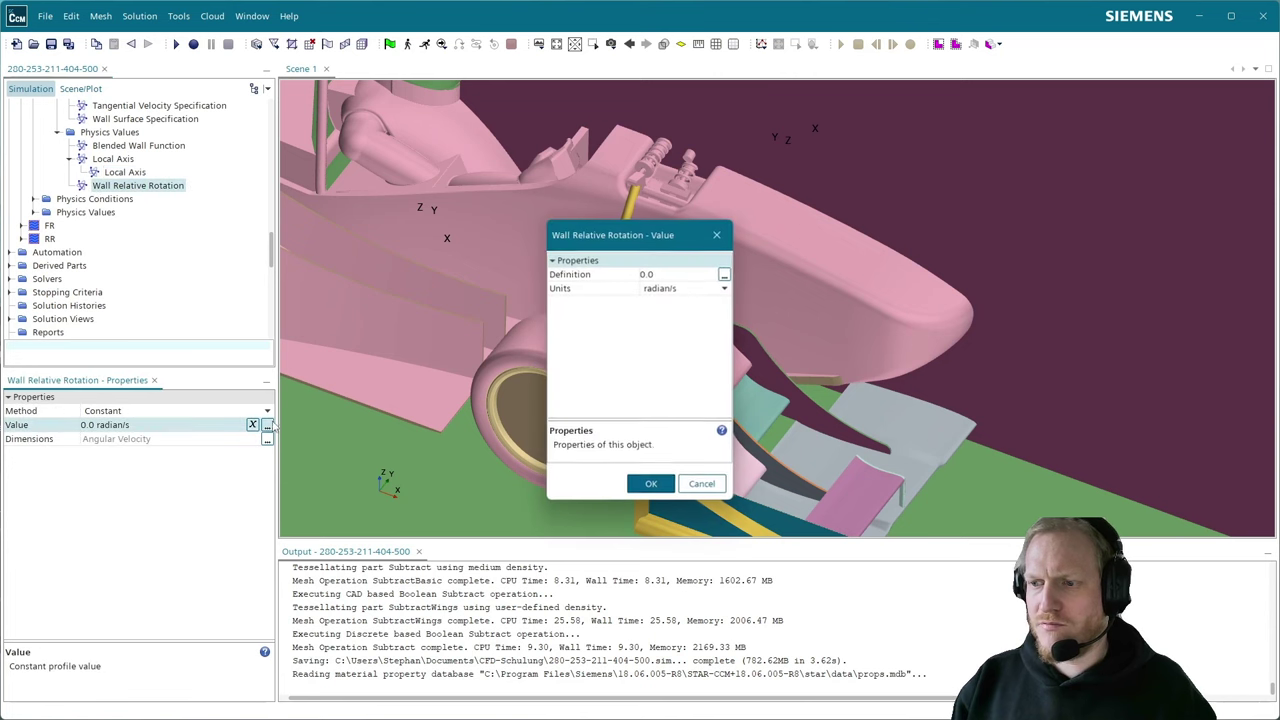
pyautogui.click(729, 273)
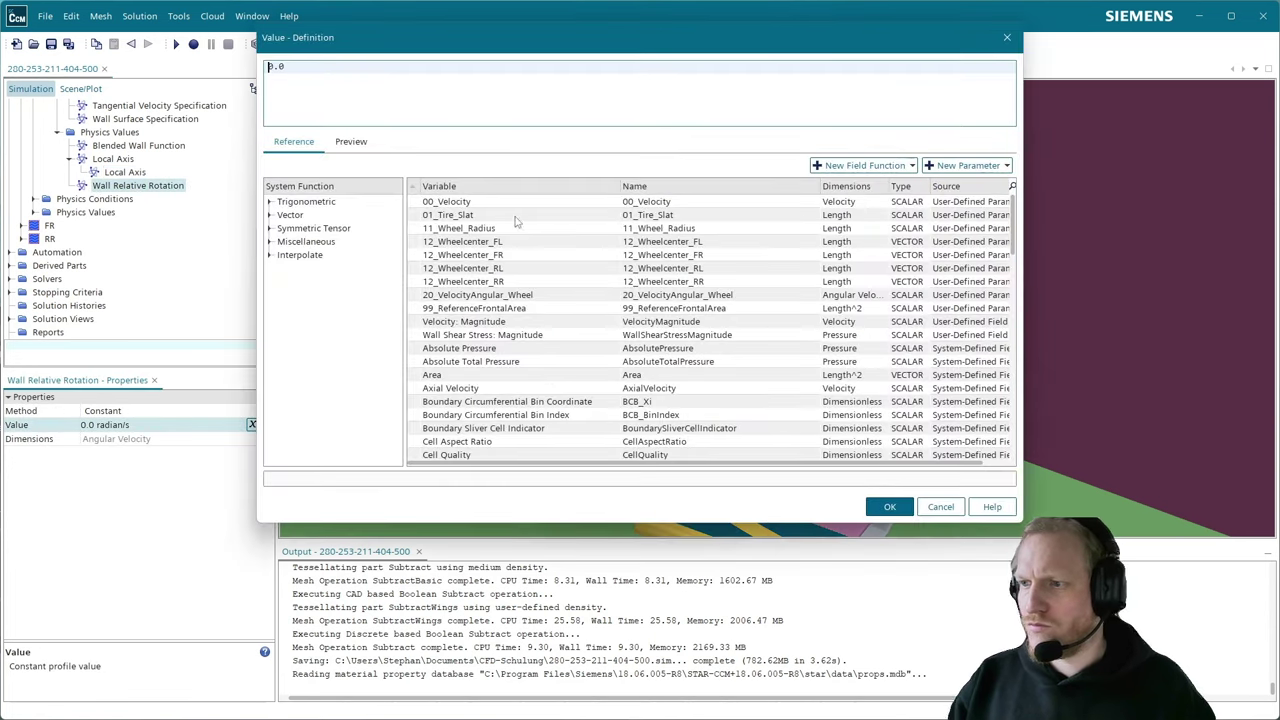
pyautogui.click(430, 86)
pyautogui.hotkey('ctrl', 'a')
pyautogui.press('BackSpace')
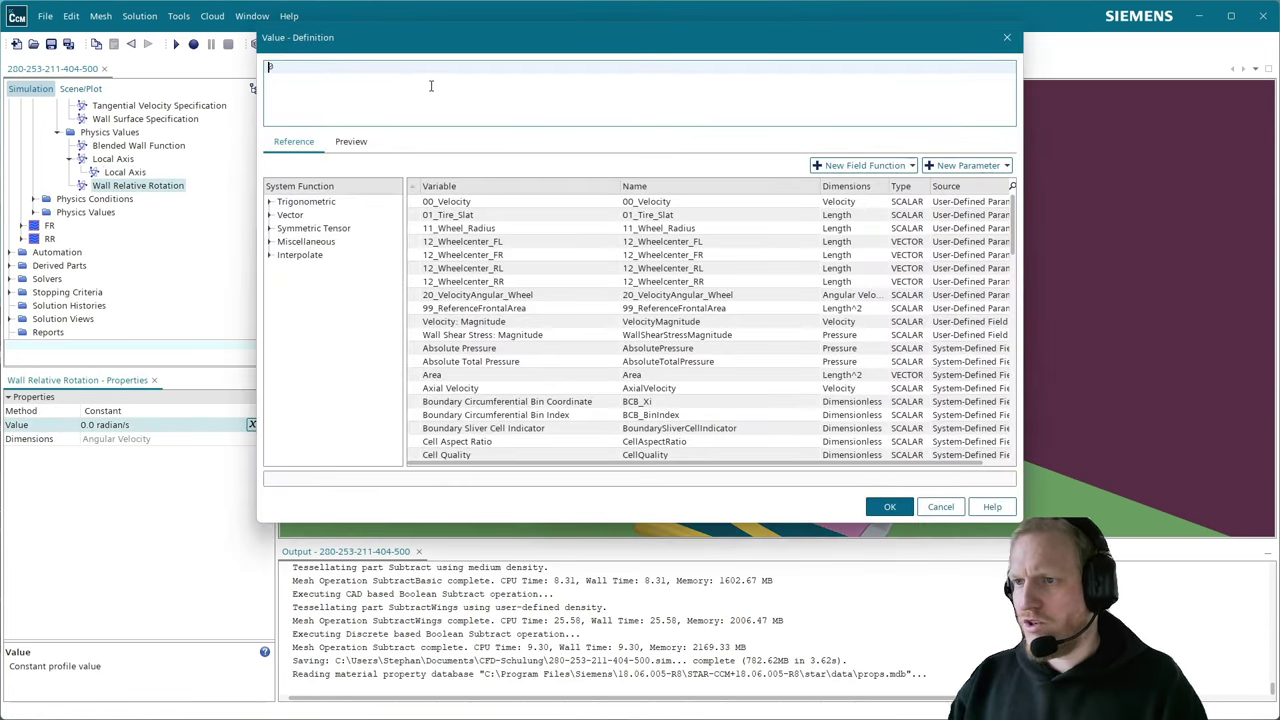
pyautogui.doubleClick(490, 295)
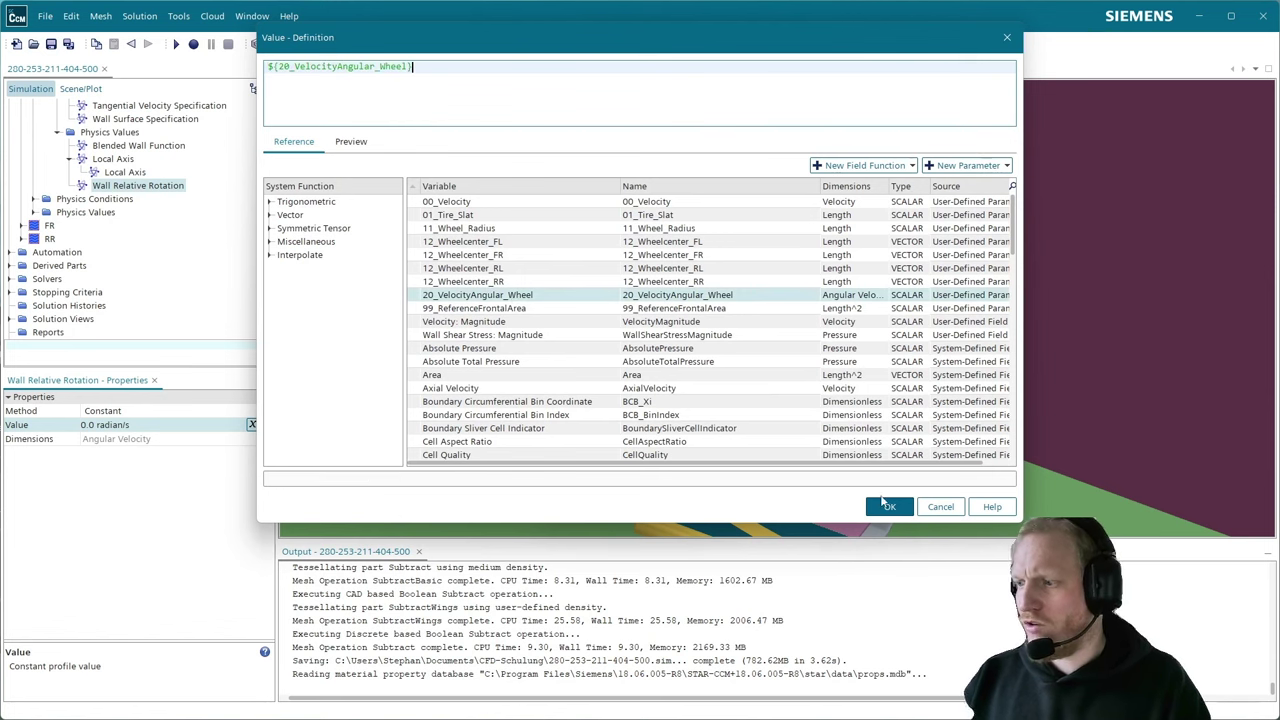
pyautogui.click(889, 507)
pyautogui.click(652, 484)
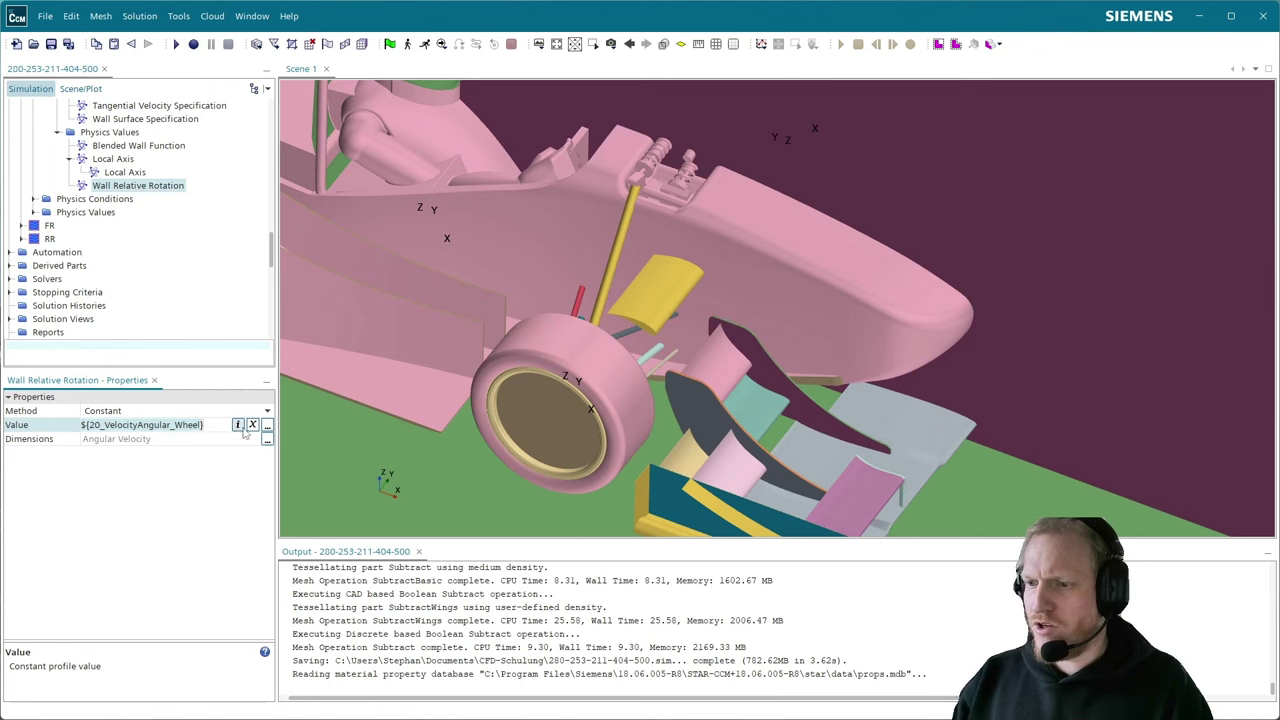
pyautogui.moveTo(238, 425)
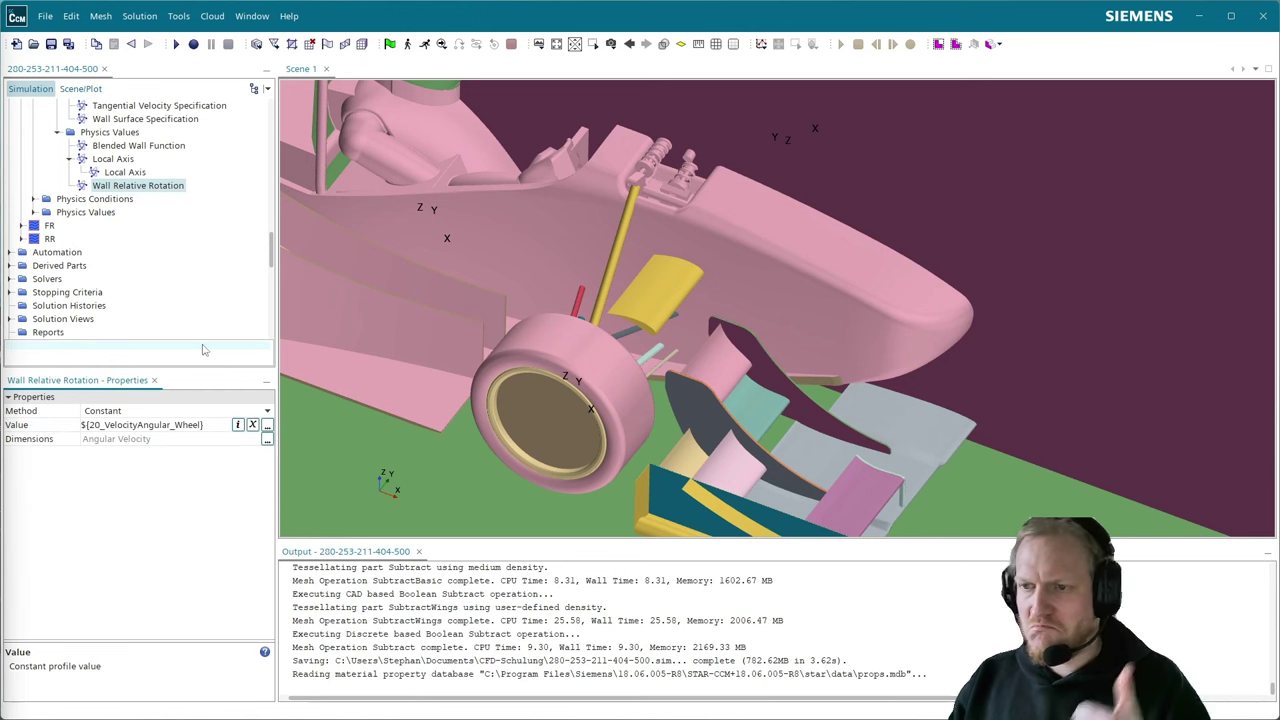
# - Save the simulation with the finished wheel boundary settings and bring the whole car into view in the scene
pyautogui.scroll(2, 120, 240)
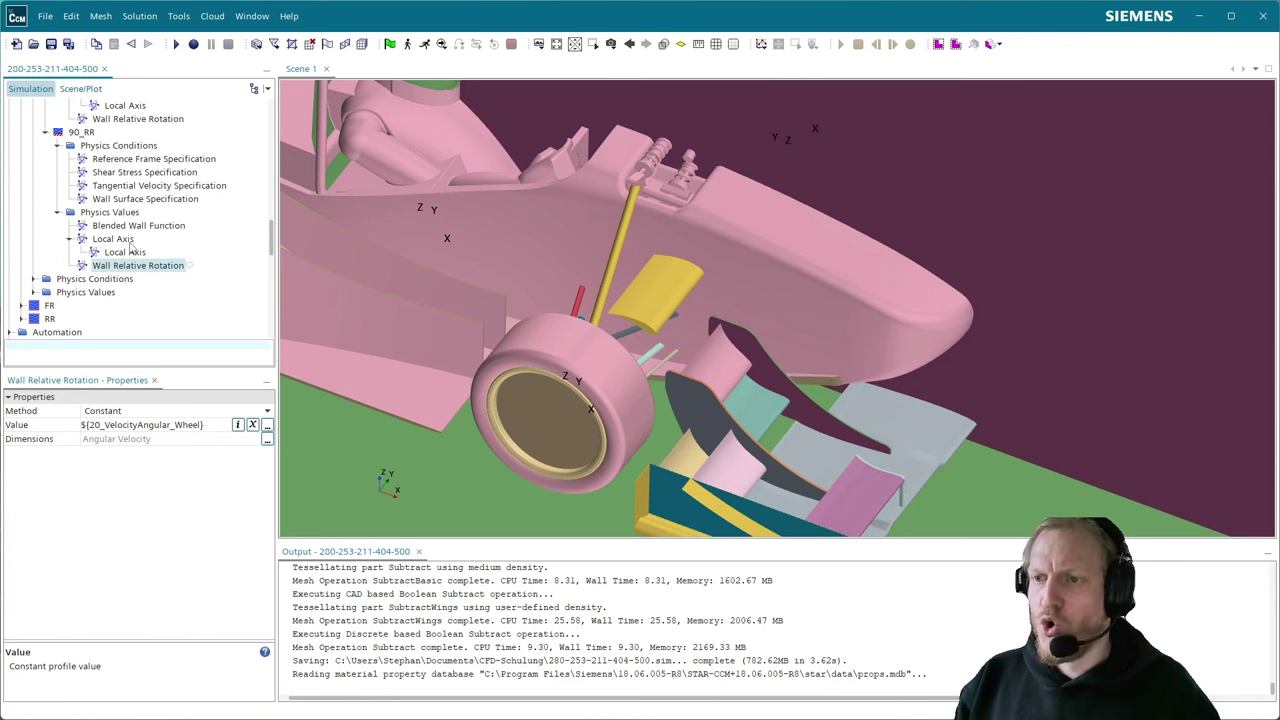
pyautogui.scroll(-5, 610, 265)
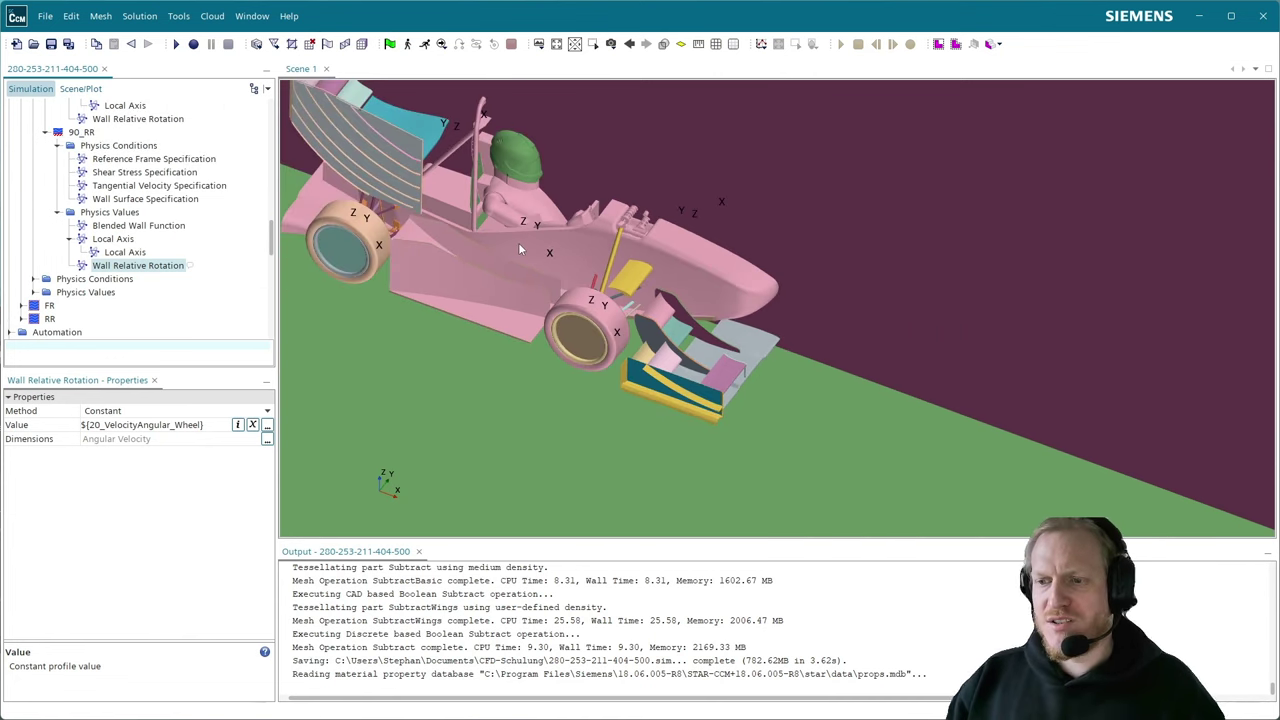
pyautogui.hotkey('ctrl', 's')
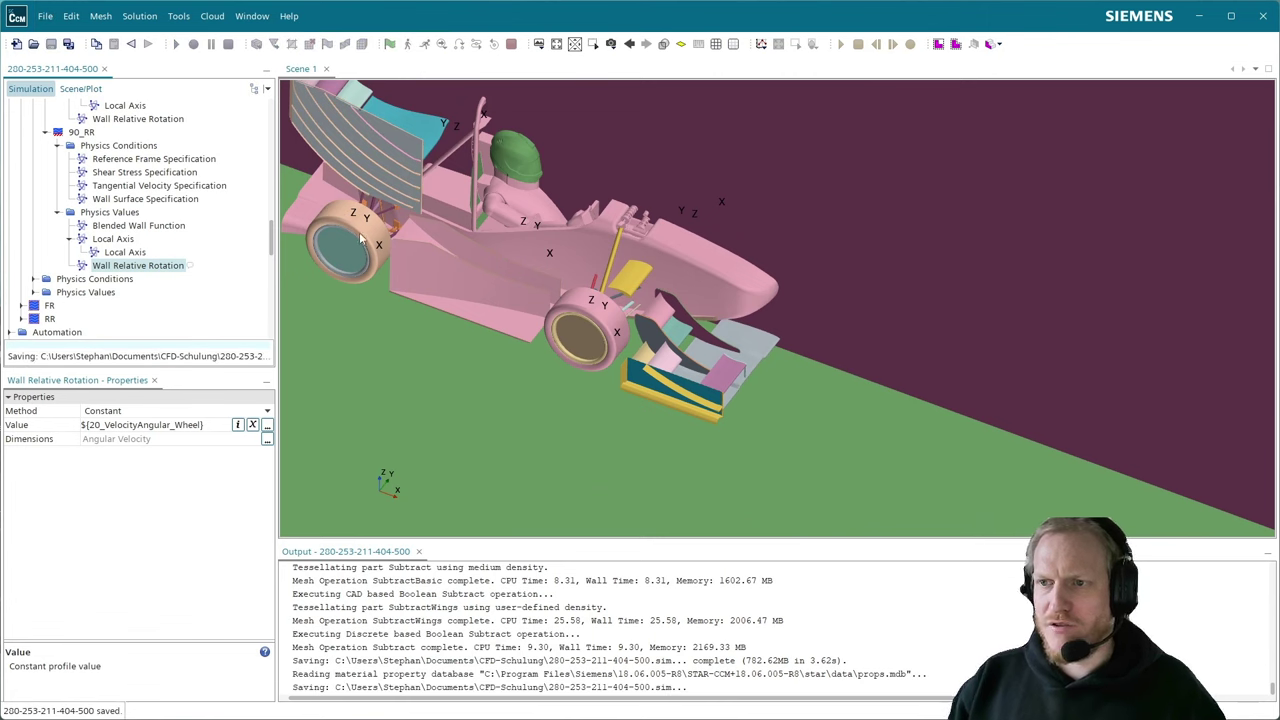
pyautogui.scroll(-1, 619, 441)
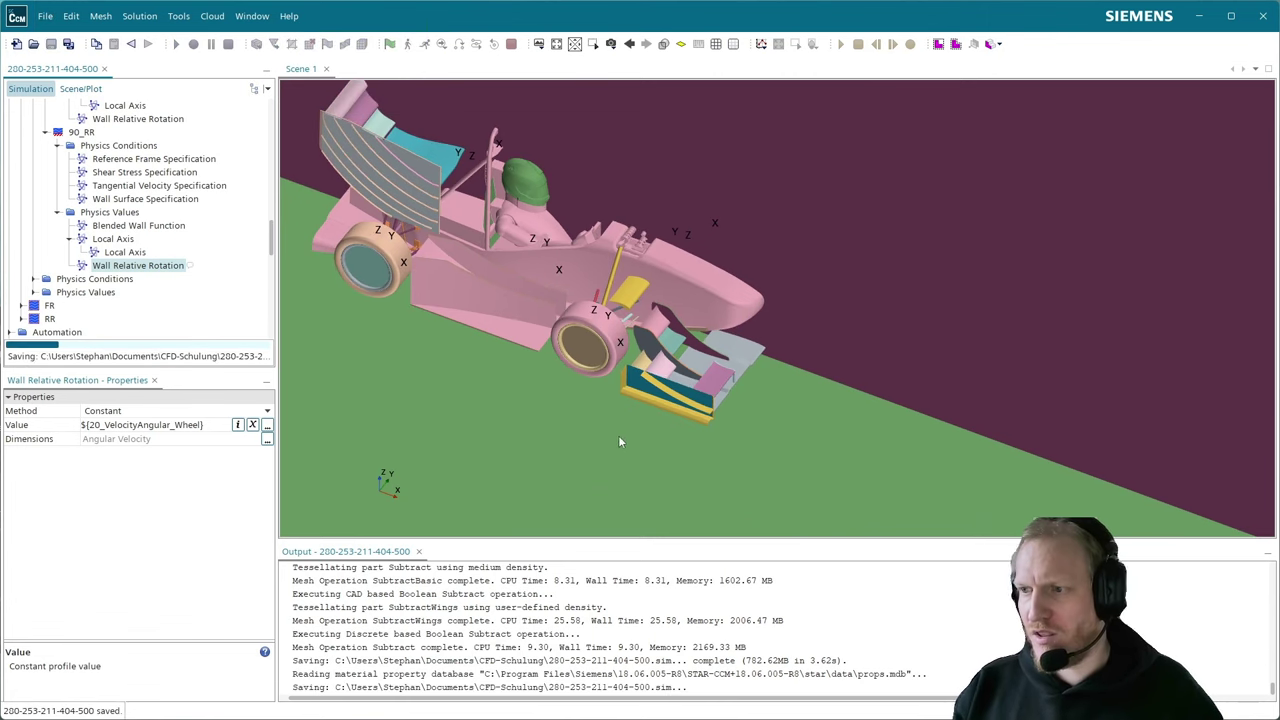
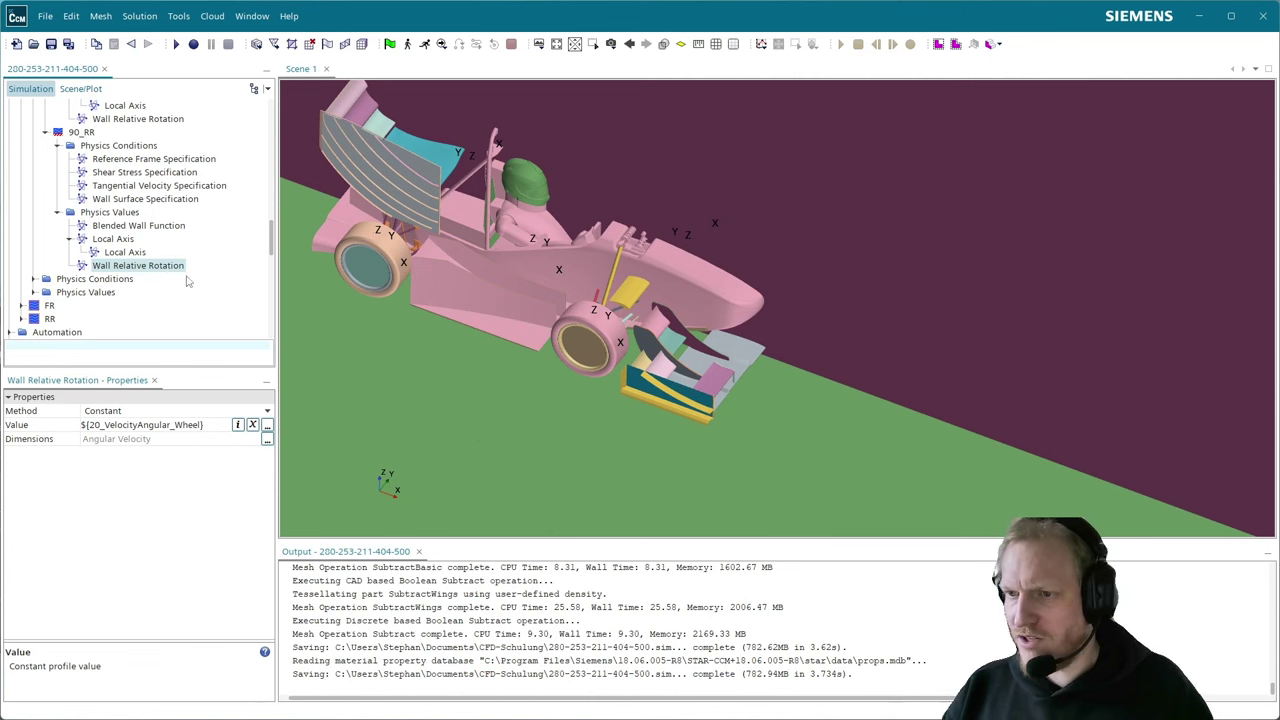
# - Collapse the Air region in the simulation tree and highlight the FR region in the scene
pyautogui.scroll(-4, 168, 305)
pyautogui.scroll(2, 168, 305)
pyautogui.scroll(5, 53, 203)
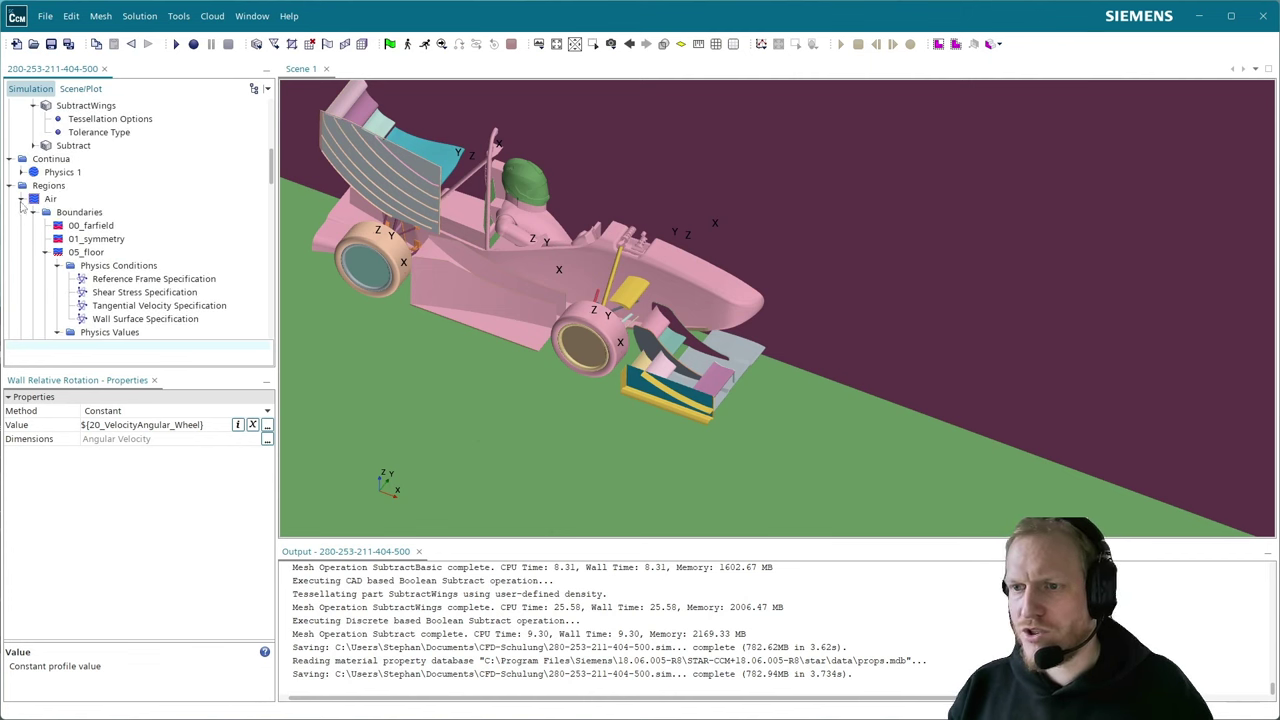
pyautogui.click(22, 199)
pyautogui.click(49, 212)
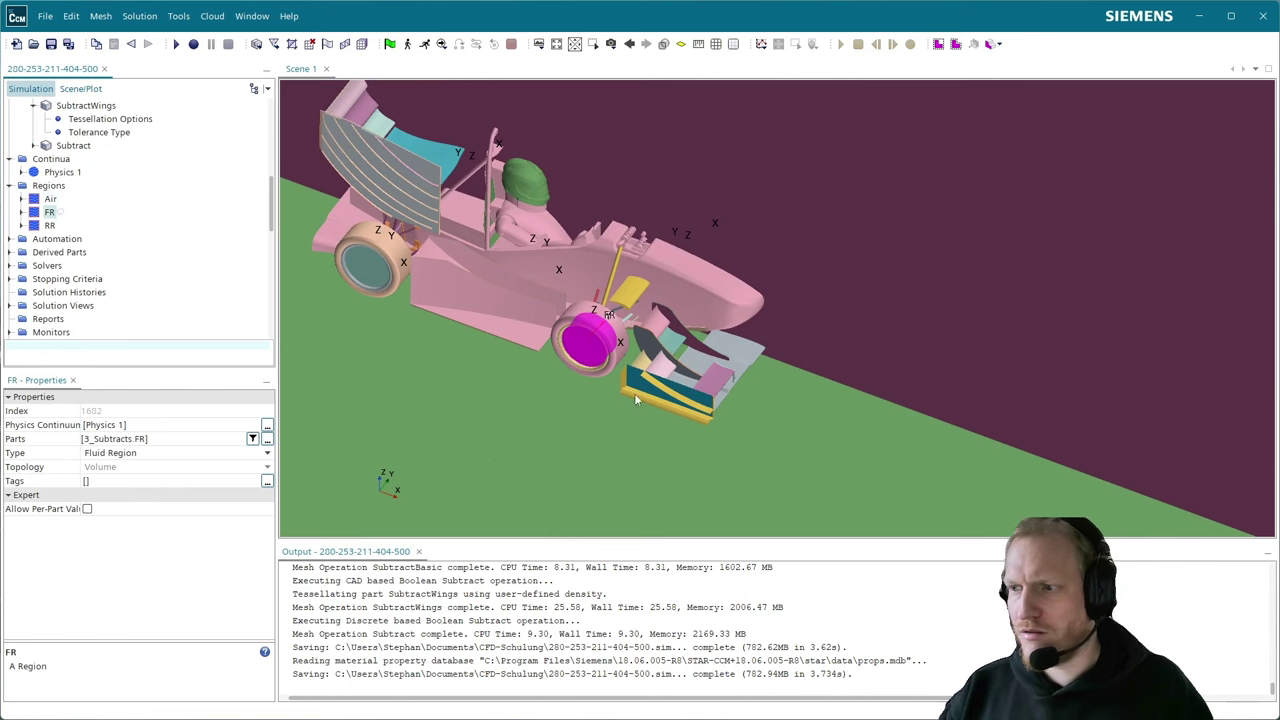
# - Hide all parts of the Surface 4 displayer in Scene 1 and check the Surface 3 and Surface 2 displayers
pyautogui.click(80, 88)
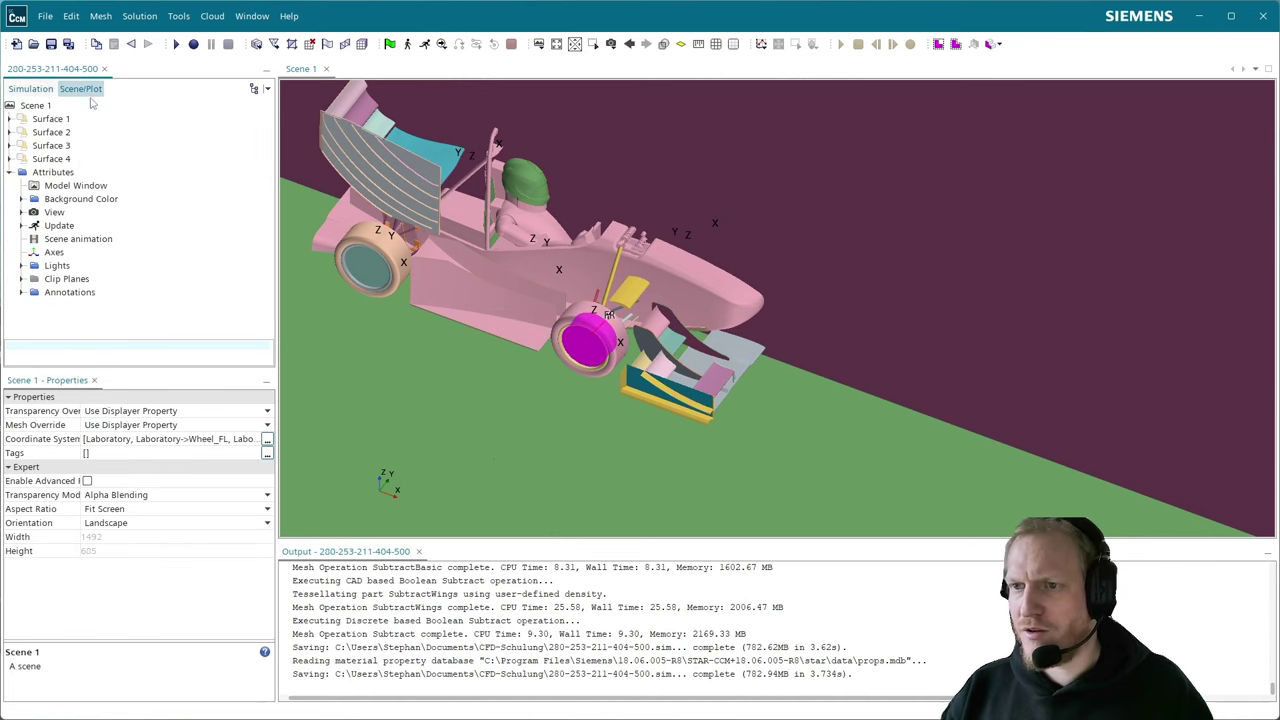
pyautogui.click(56, 160)
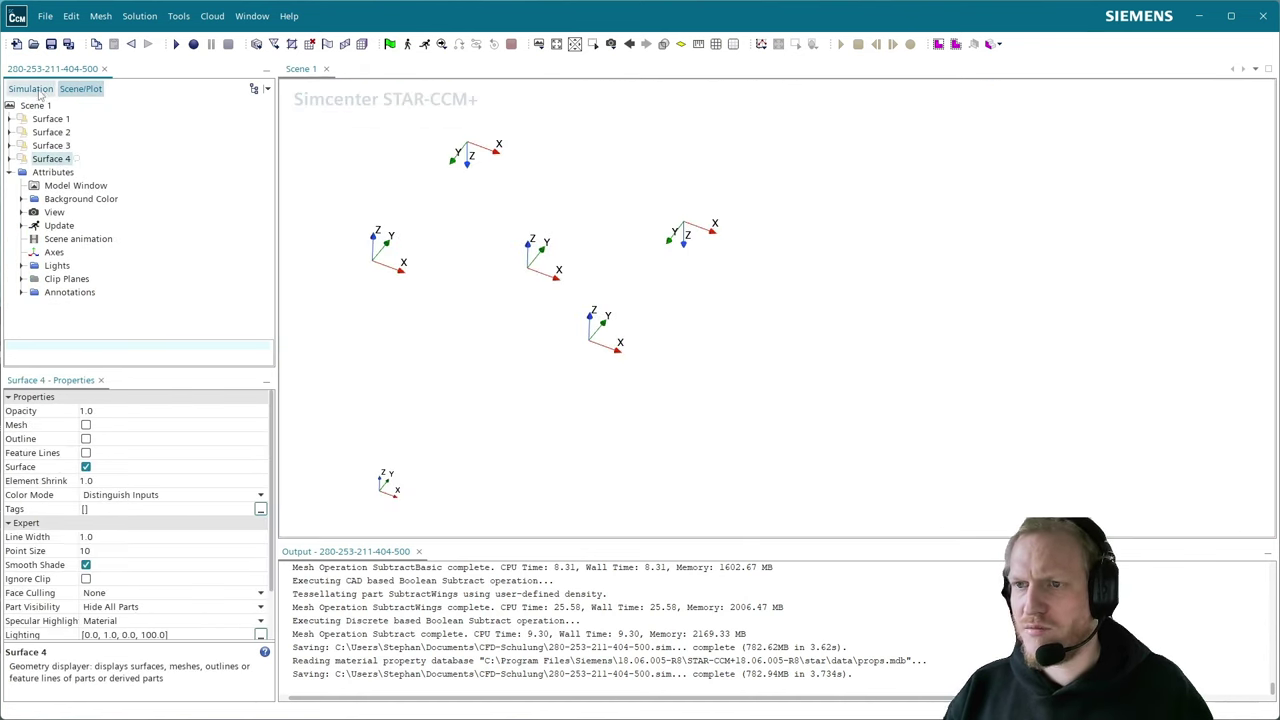
pyautogui.click(30, 88)
pyautogui.scroll(3, 57, 148)
pyautogui.scroll(2, 57, 148)
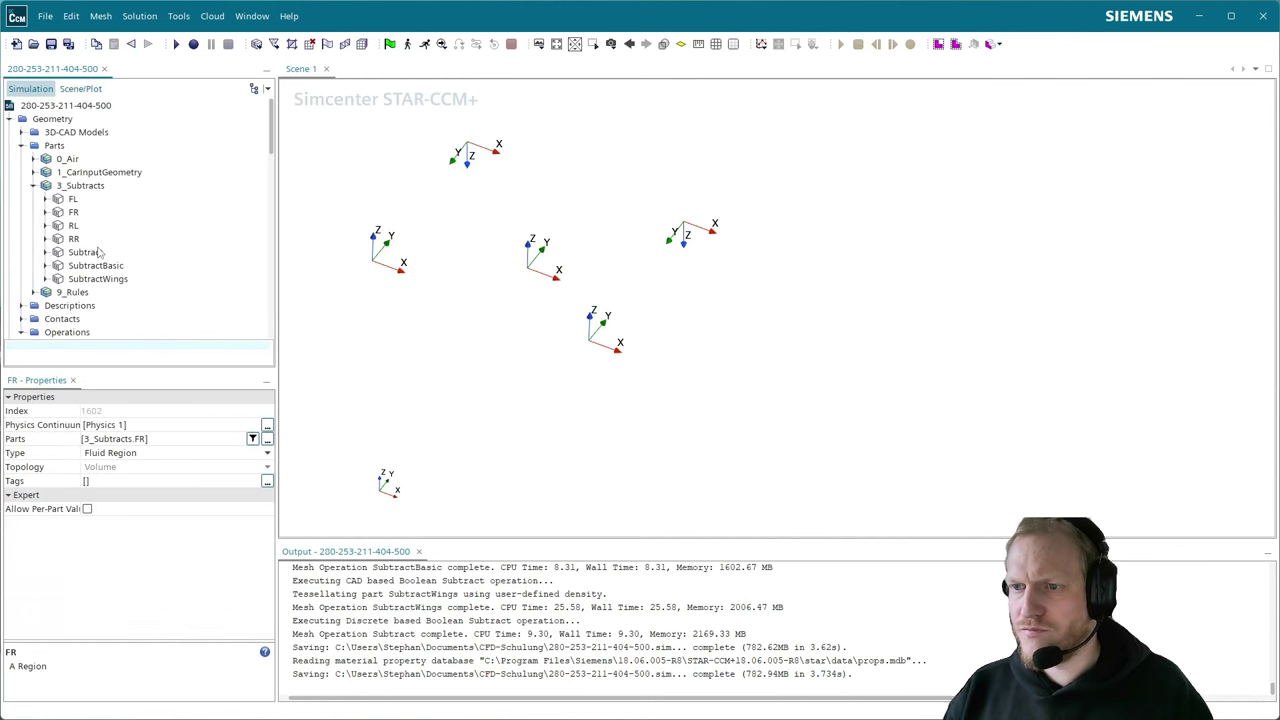
pyautogui.click(70, 87)
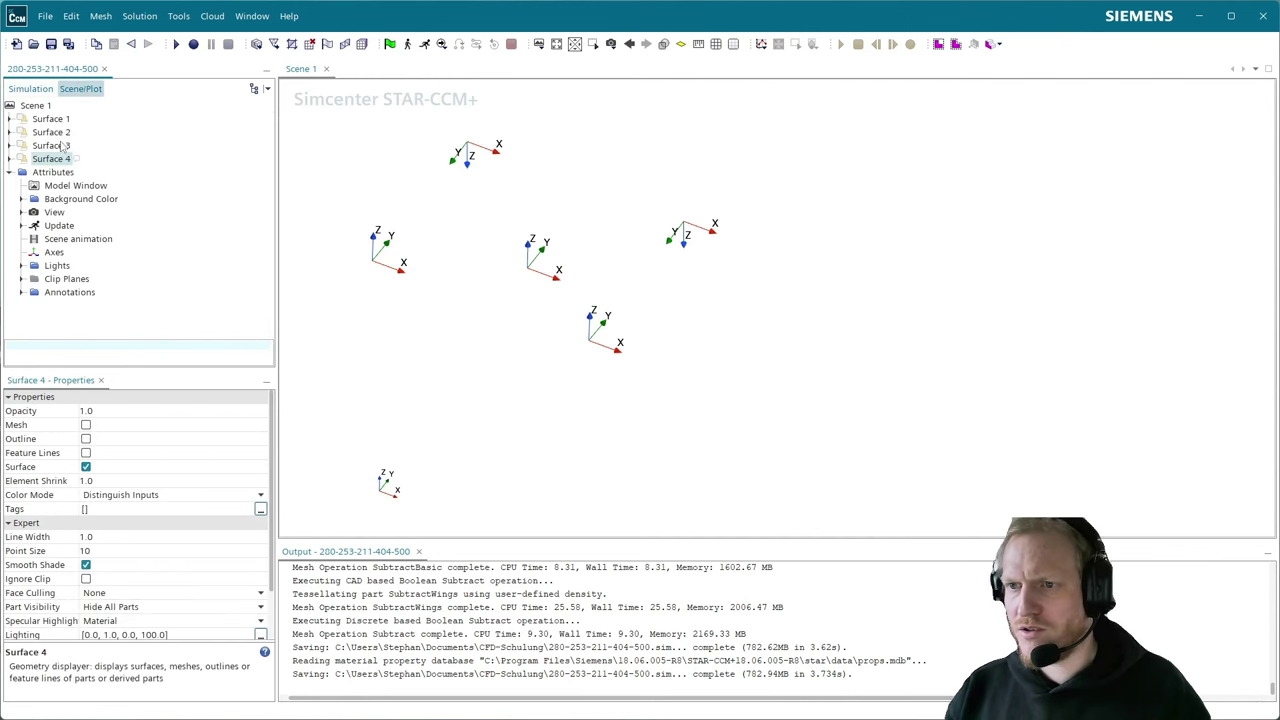
pyautogui.click(56, 146)
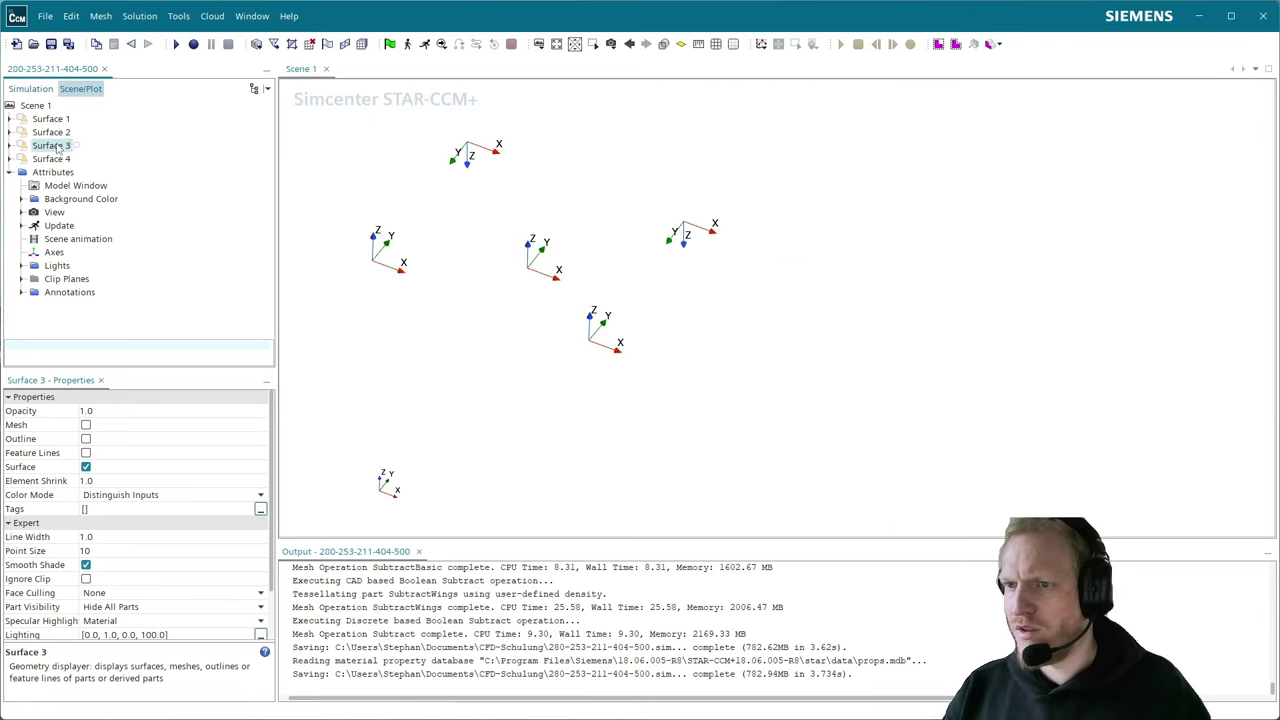
pyautogui.click(62, 132)
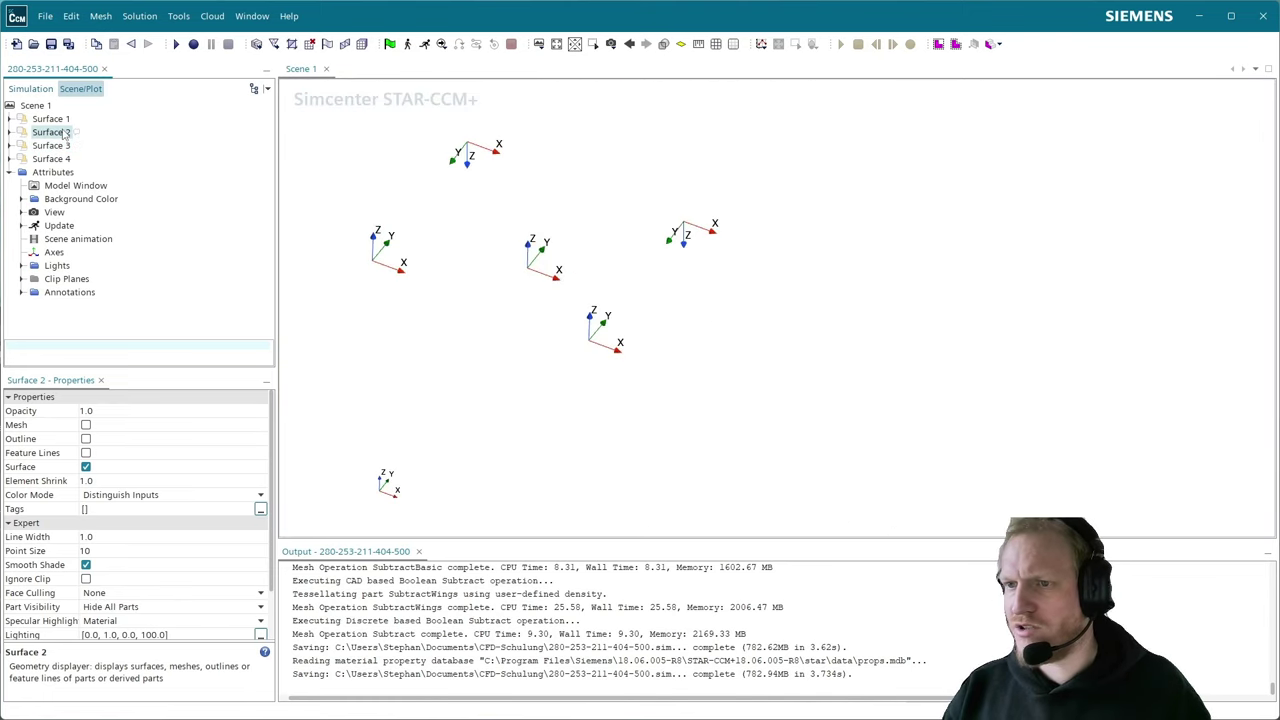
# - Add the FR and RR parts from 3_Subtracts to Scene 1 in a new Surface displayer
pyautogui.click(30, 88)
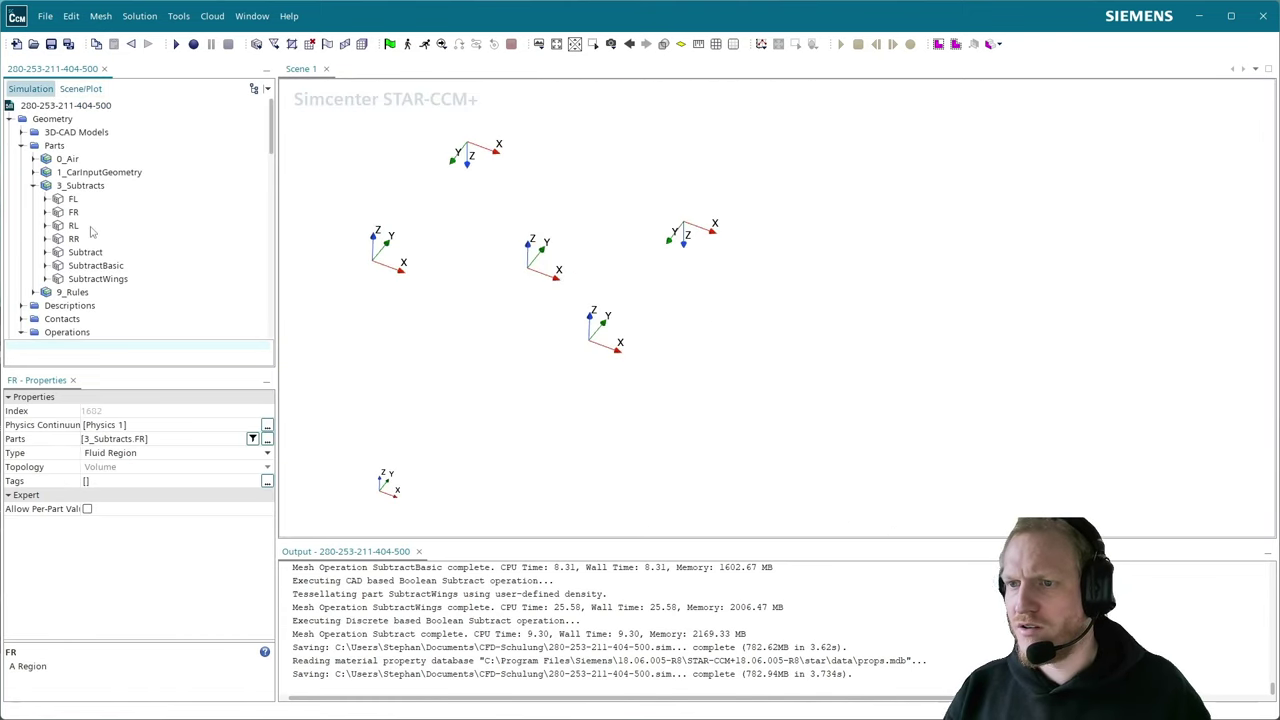
pyautogui.click(74, 238)
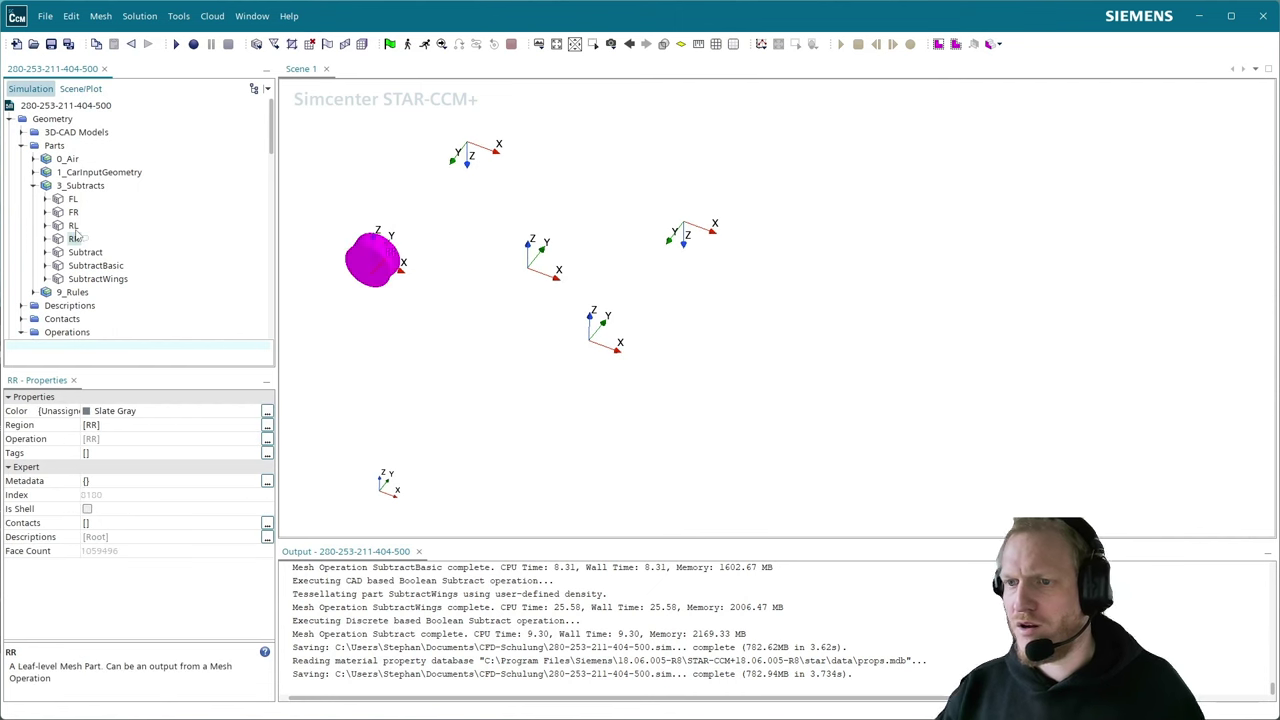
pyautogui.keyDown('ctrl'); pyautogui.click(73, 226); pyautogui.keyUp('ctrl')
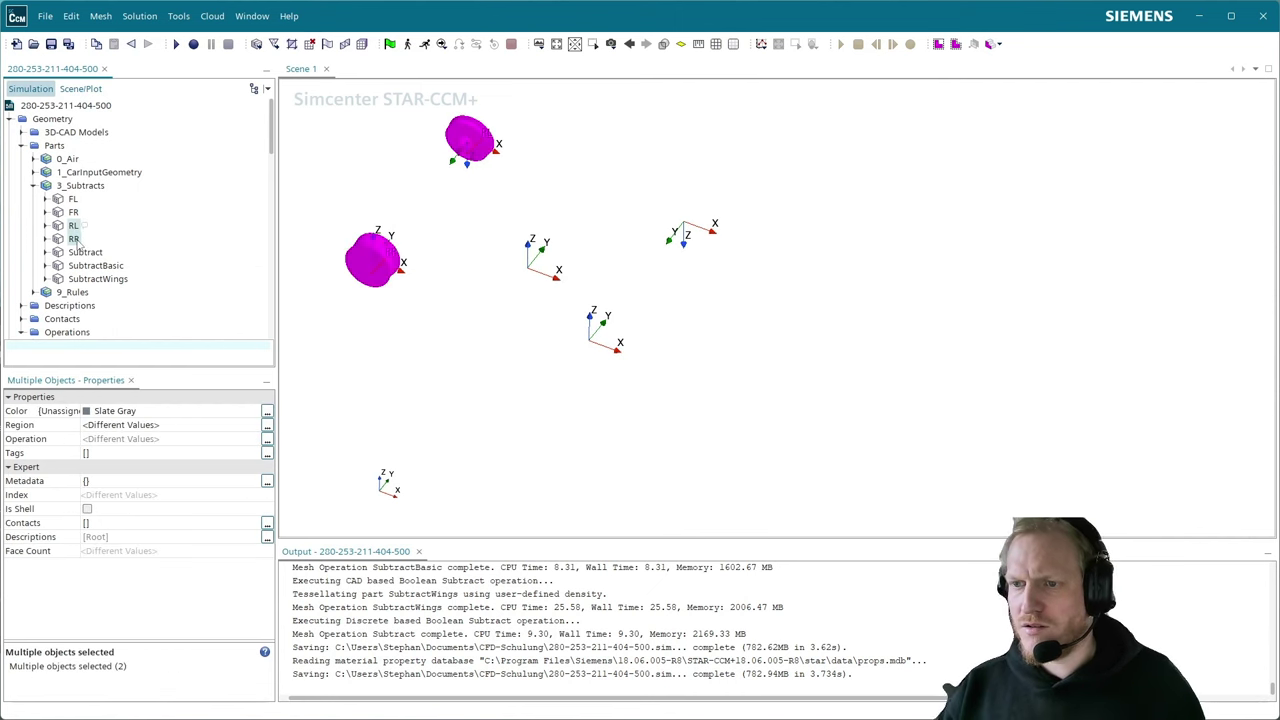
pyautogui.keyDown('ctrl'); pyautogui.click(73, 226); pyautogui.keyUp('ctrl')
pyautogui.keyDown('ctrl'); pyautogui.click(72, 201); pyautogui.keyUp('ctrl')
pyautogui.keyDown('ctrl'); pyautogui.click(72, 200); pyautogui.keyUp('ctrl')
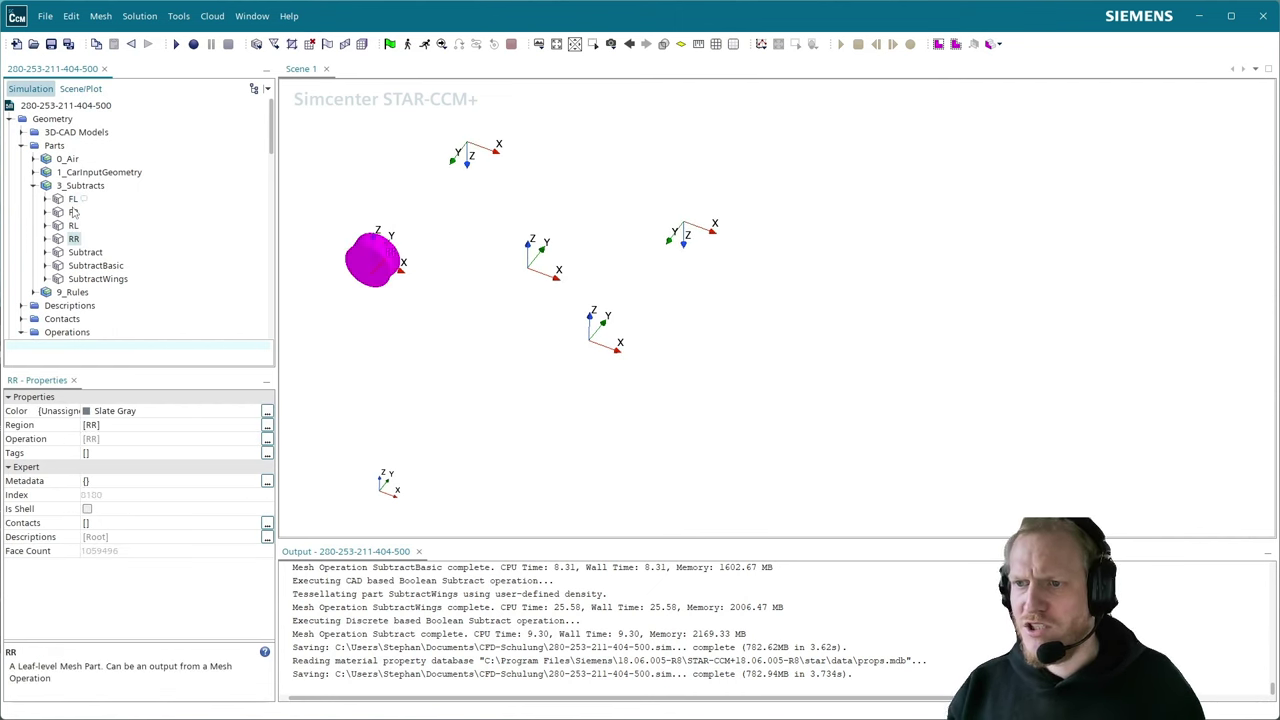
pyautogui.keyDown('ctrl'); pyautogui.click(73, 212); pyautogui.keyUp('ctrl')
pyautogui.moveTo(73, 212); pyautogui.dragTo(636, 296)
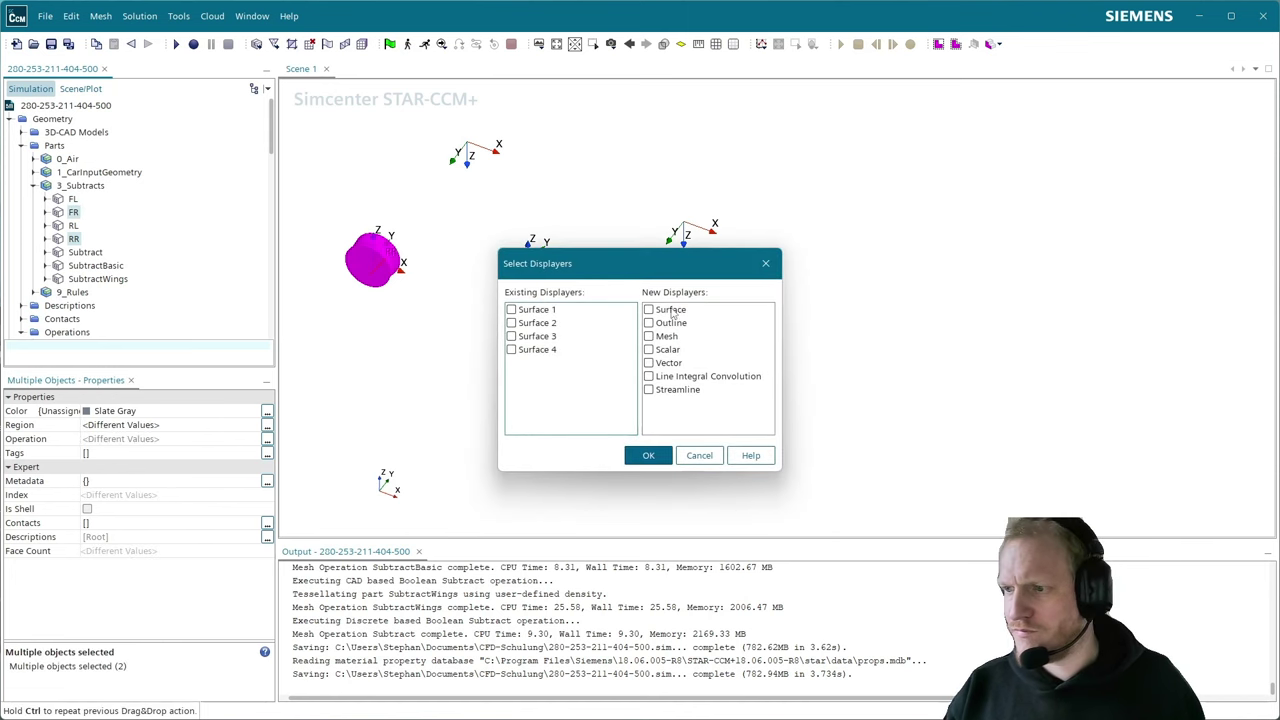
pyautogui.click(668, 312)
pyautogui.click(649, 458)
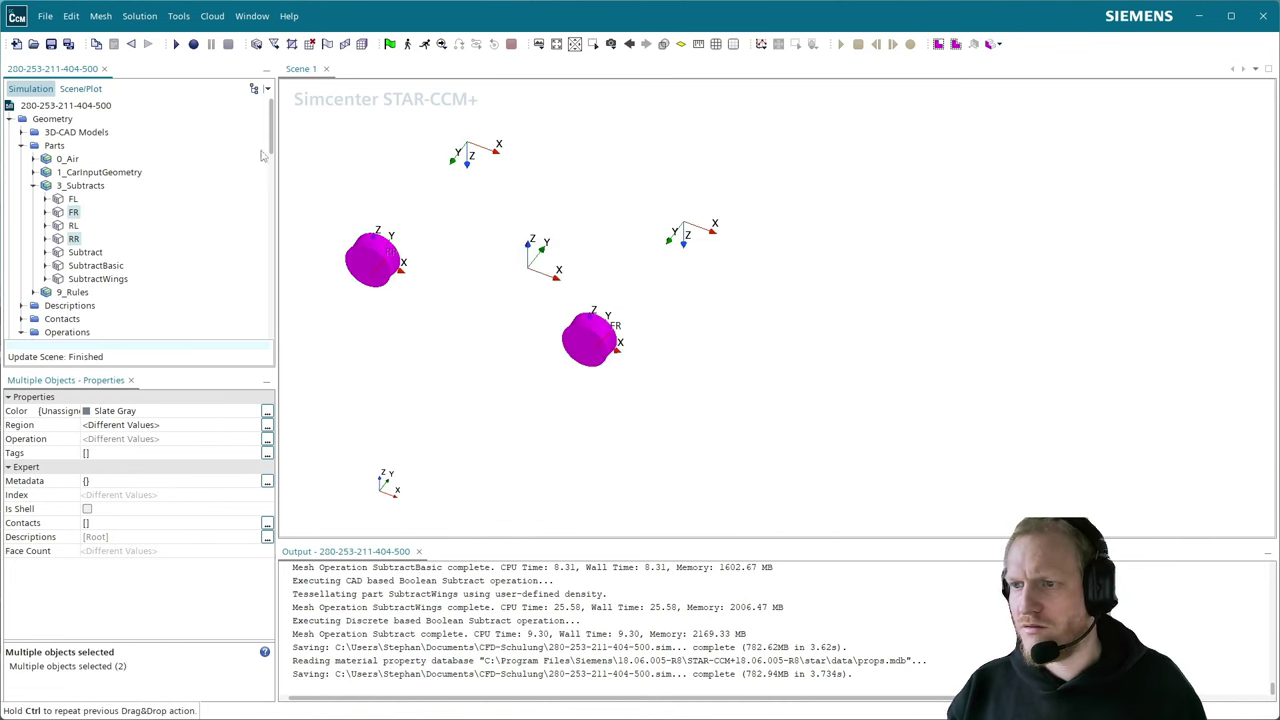
# - Set the color mode of the Surface 5 displayer to Distinguish Inputs
pyautogui.click(53, 173)
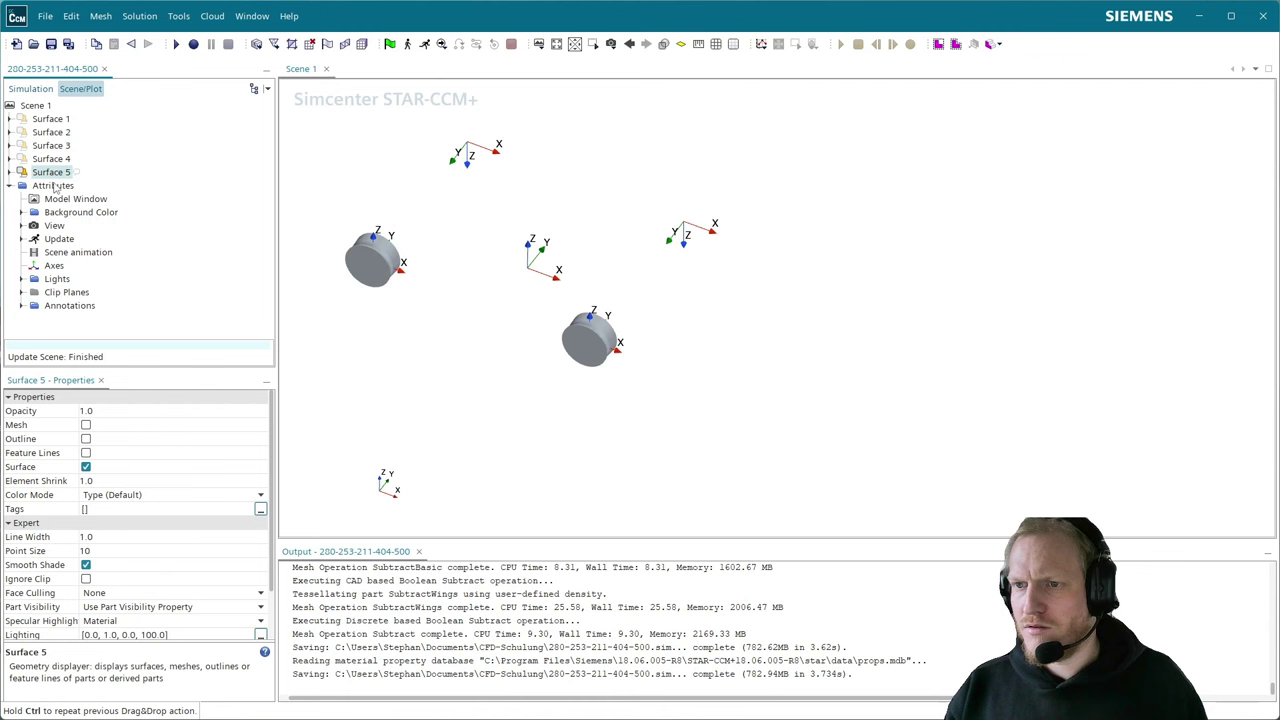
pyautogui.click(115, 494)
pyautogui.click(166, 541)
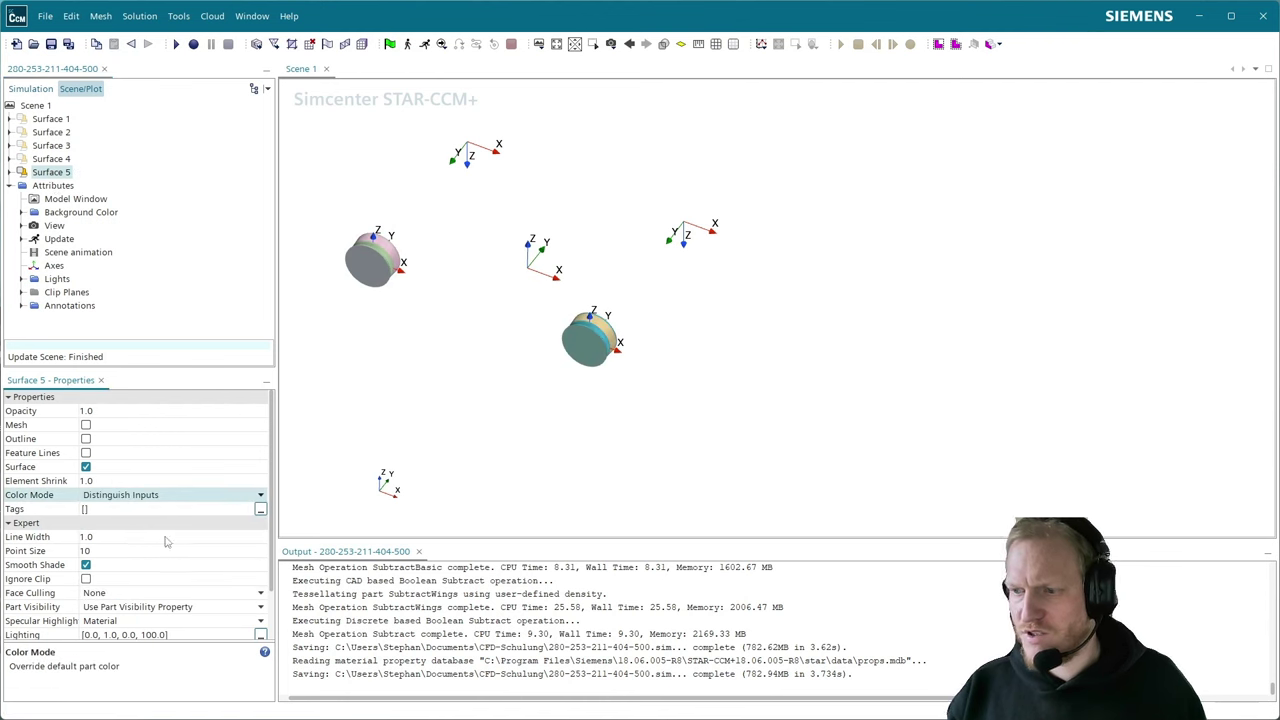
# - Hide the Rout and rin cylinder surfaces that close off the outer and inner sides of the RR wheel
pyautogui.scroll(5, 557, 329)
pyautogui.moveTo(651, 337); pyautogui.dragTo(398, 336)
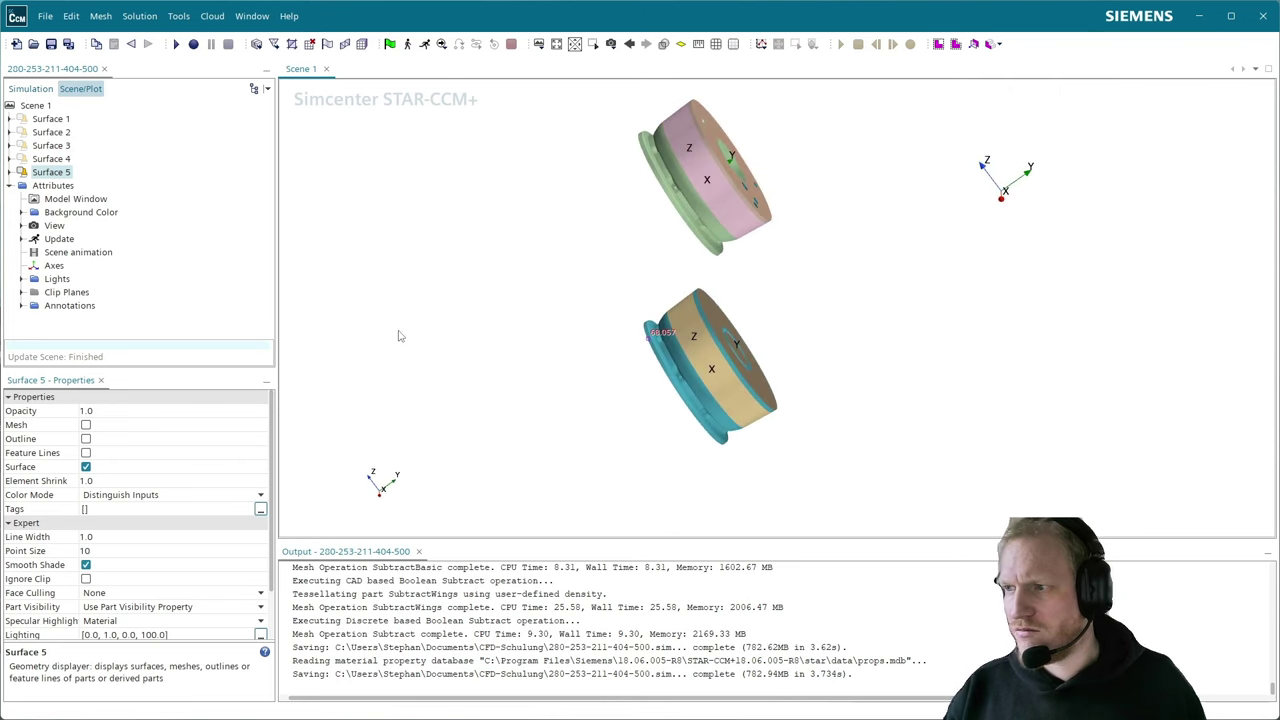
pyautogui.scroll(4, 705, 180)
pyautogui.moveTo(760, 200); pyautogui.dragTo(597, 252)
pyautogui.scroll(-3, 913, 150)
pyautogui.click(598, 258)
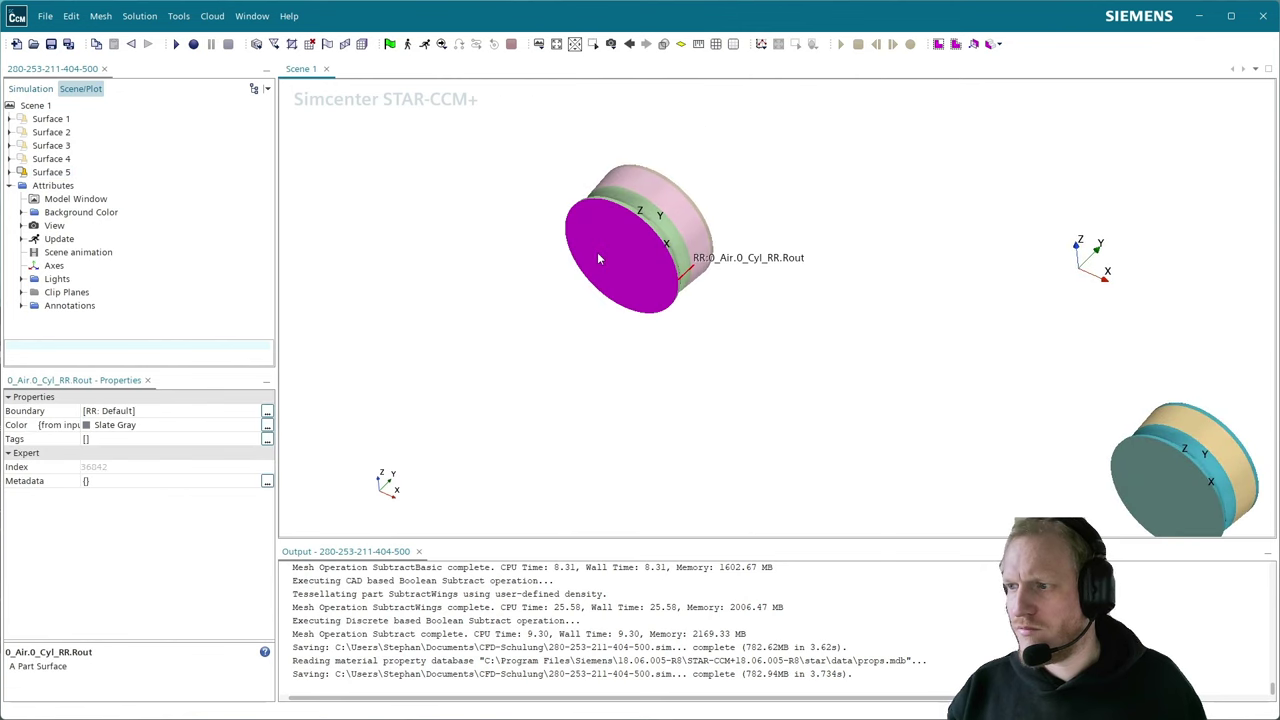
pyautogui.rightClick(598, 258)
pyautogui.click(633, 309)
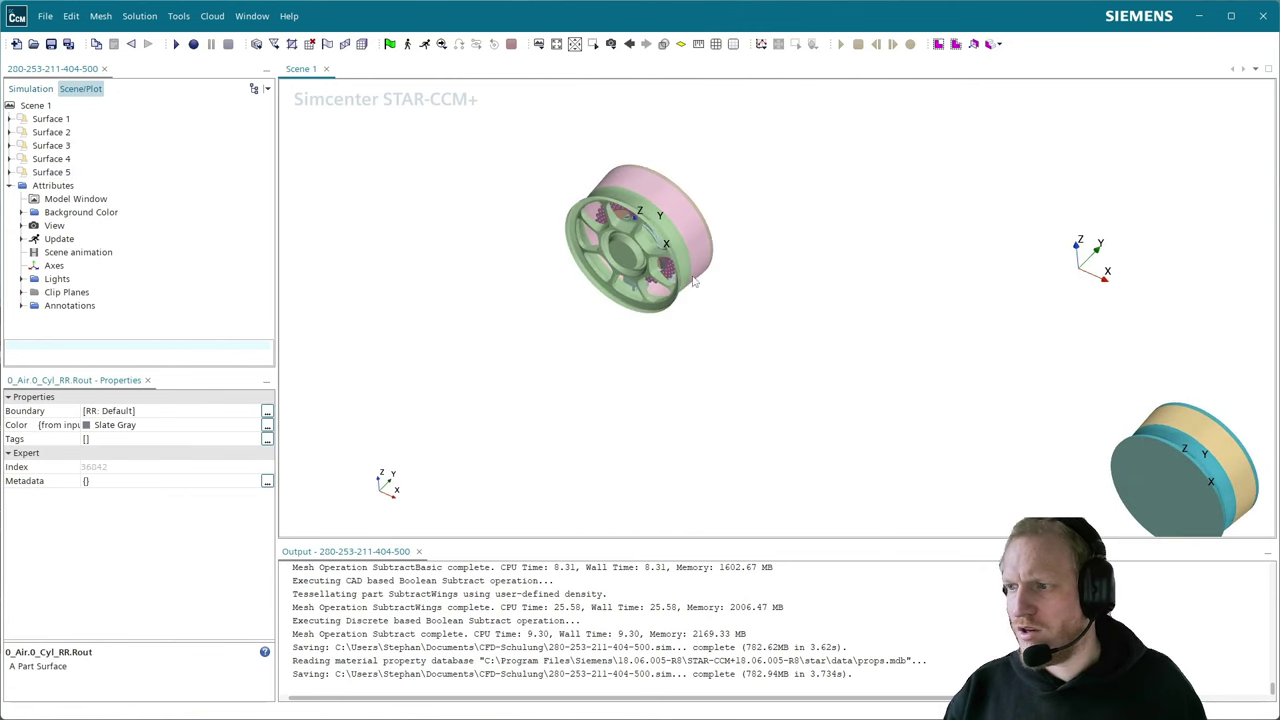
pyautogui.moveTo(694, 283); pyautogui.dragTo(542, 340)
pyautogui.click(655, 155)
pyautogui.rightClick(658, 157)
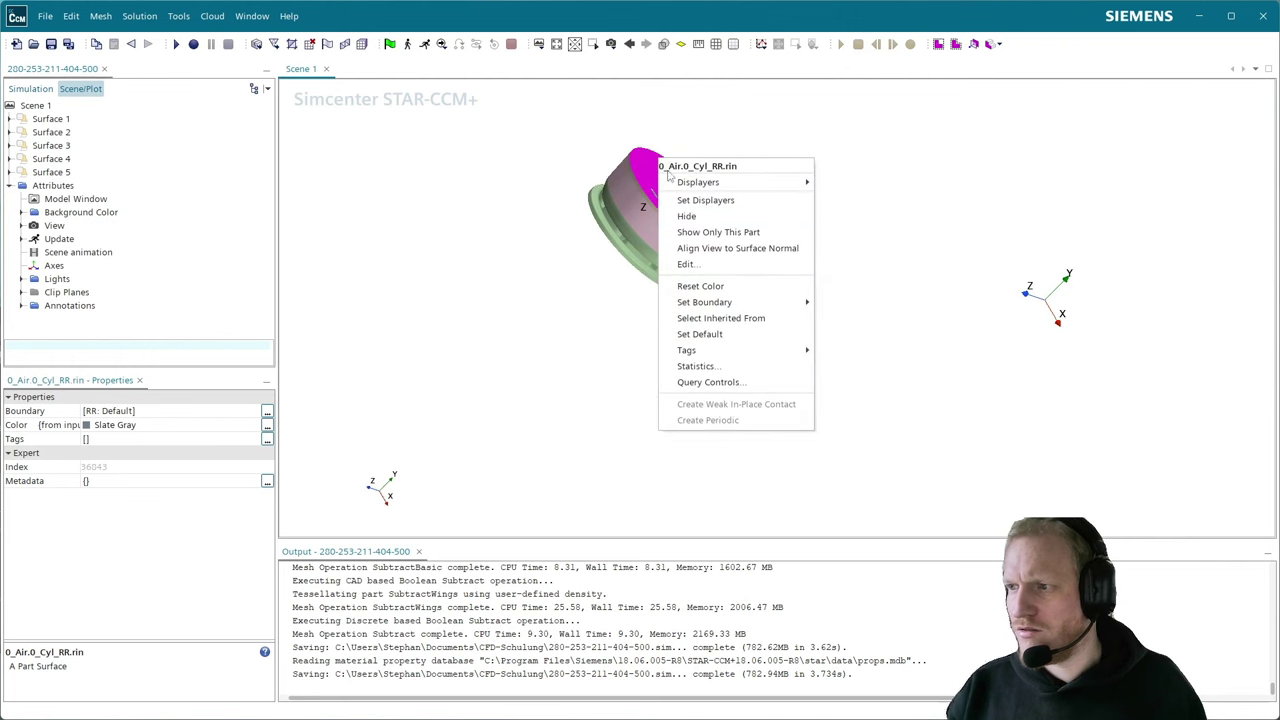
pyautogui.click(690, 214)
# - Hide the f-out and F-in cylinder surfaces that close off the outer and inner sides of the FR wheel
pyautogui.moveTo(692, 226); pyautogui.dragTo(903, 171)
pyautogui.moveTo(903, 171); pyautogui.dragTo(760, 60, button='middle')
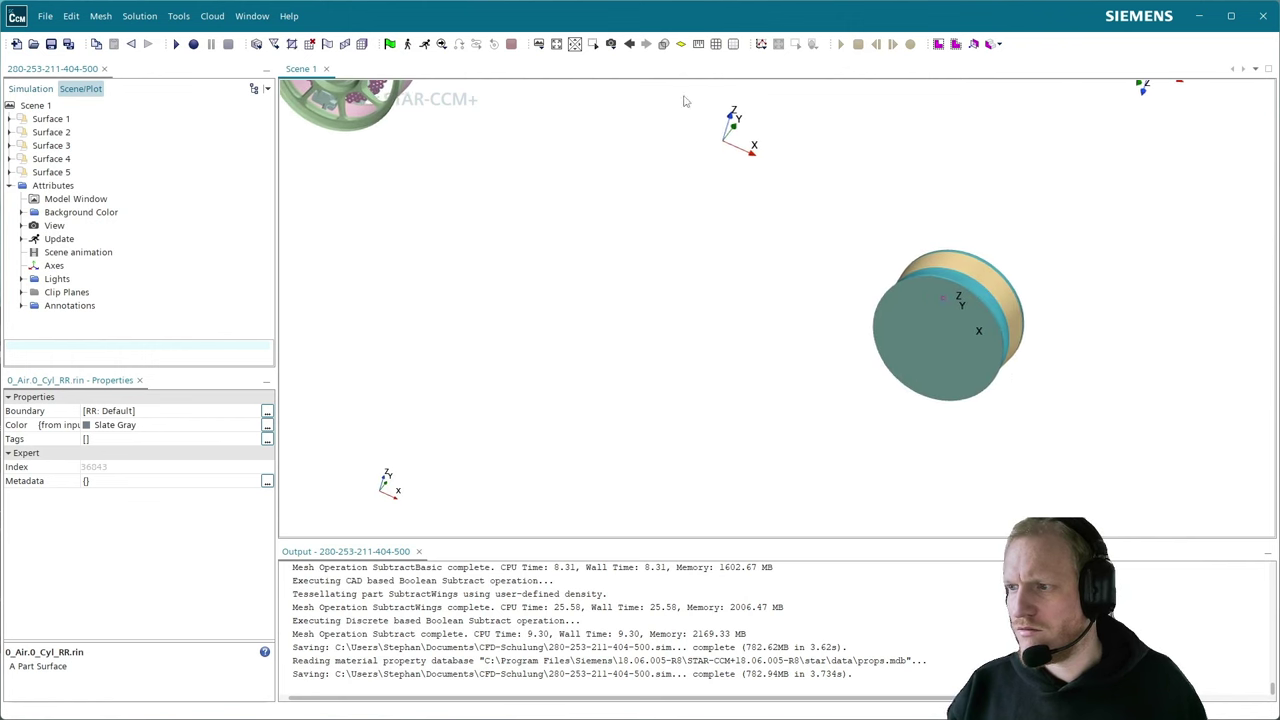
pyautogui.click(925, 343)
pyautogui.rightClick(924, 343)
pyautogui.click(958, 400)
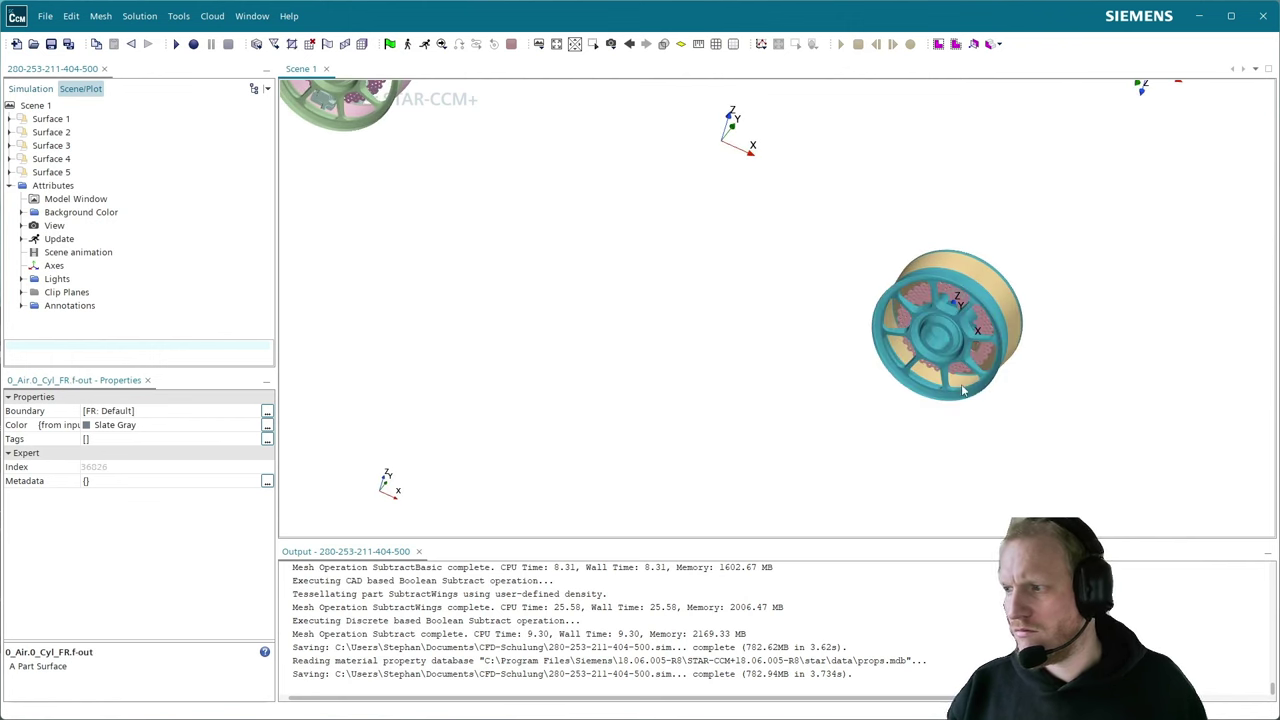
pyautogui.scroll(4, 977, 338)
pyautogui.moveTo(890, 281); pyautogui.dragTo(901, 255)
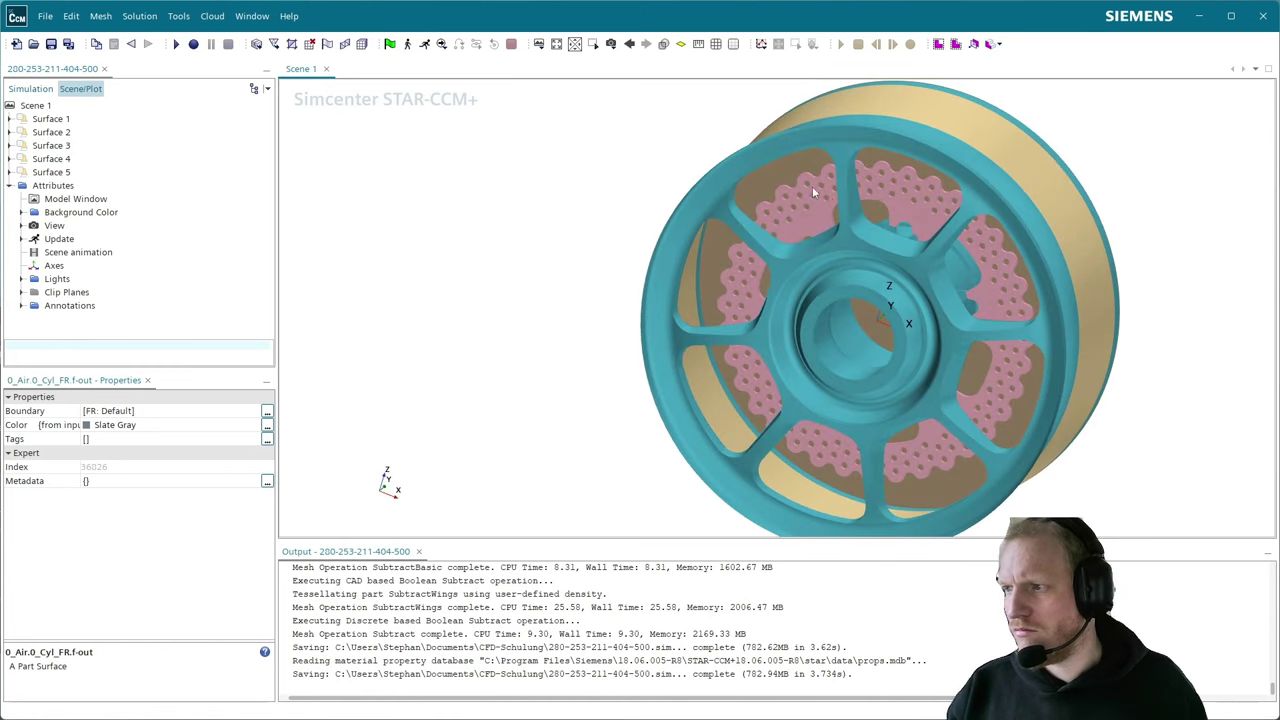
pyautogui.click(792, 166)
pyautogui.rightClick(792, 166)
pyautogui.click(829, 224)
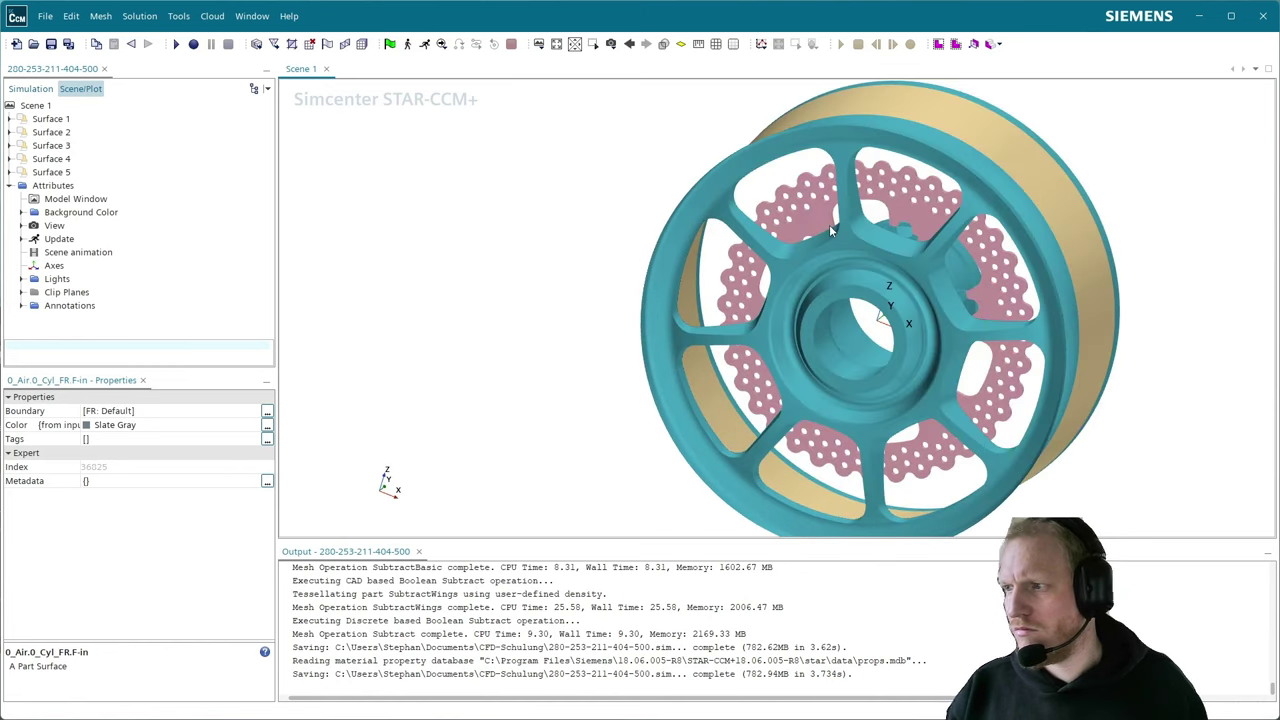
# - Examine the opened FR and RR wheels together in the scene, including their rims and brake discs
pyautogui.moveTo(829, 224); pyautogui.dragTo(801, 236)
pyautogui.scroll(-5, 801, 236)
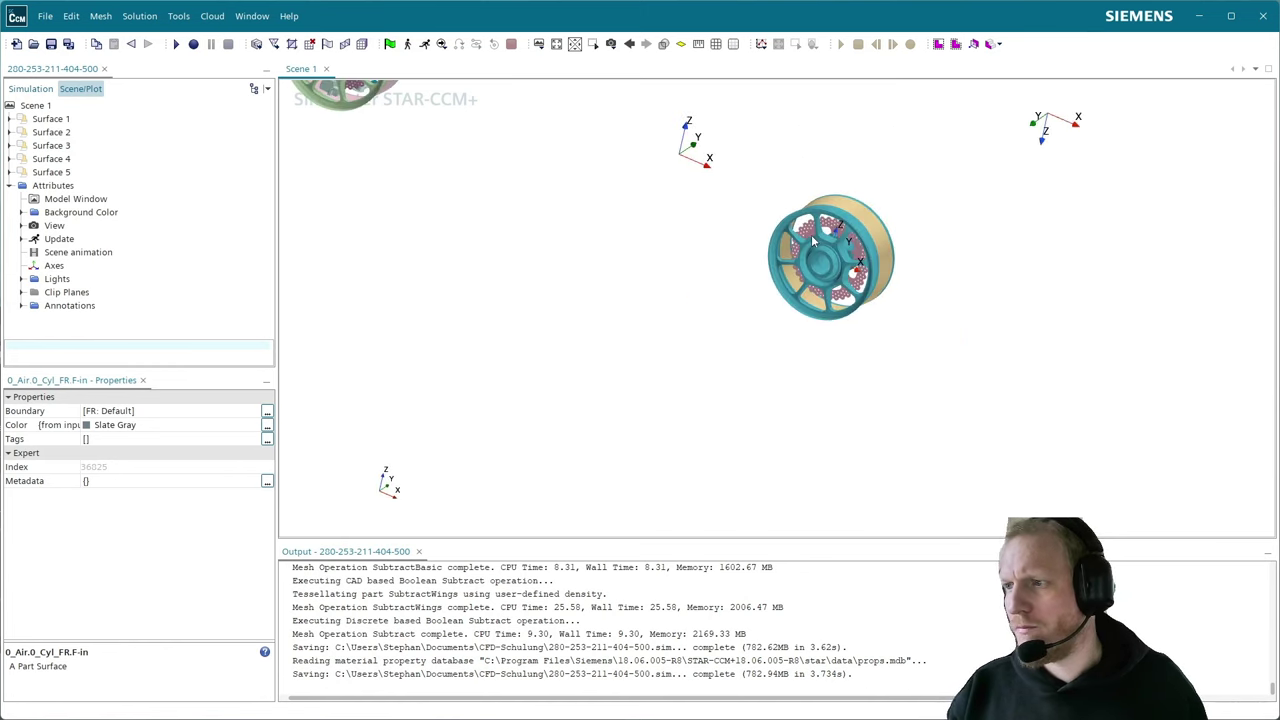
pyautogui.scroll(-3, 651, 309)
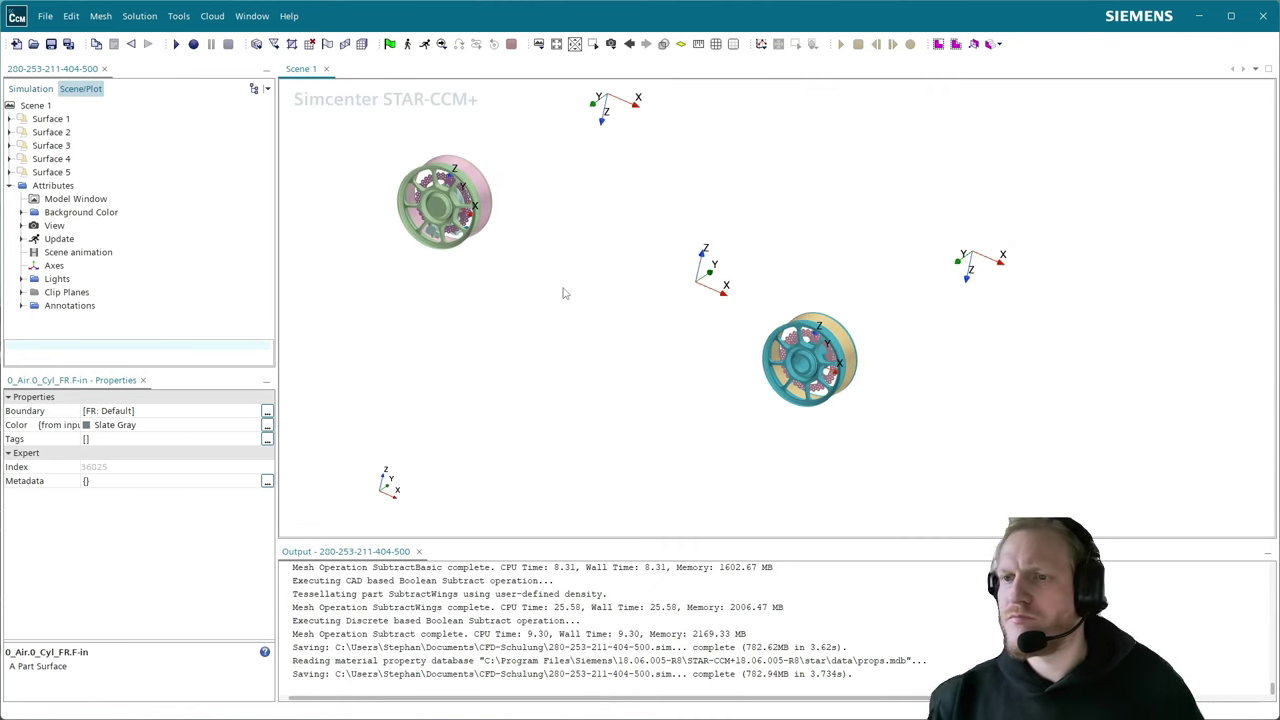
pyautogui.click(48, 89)
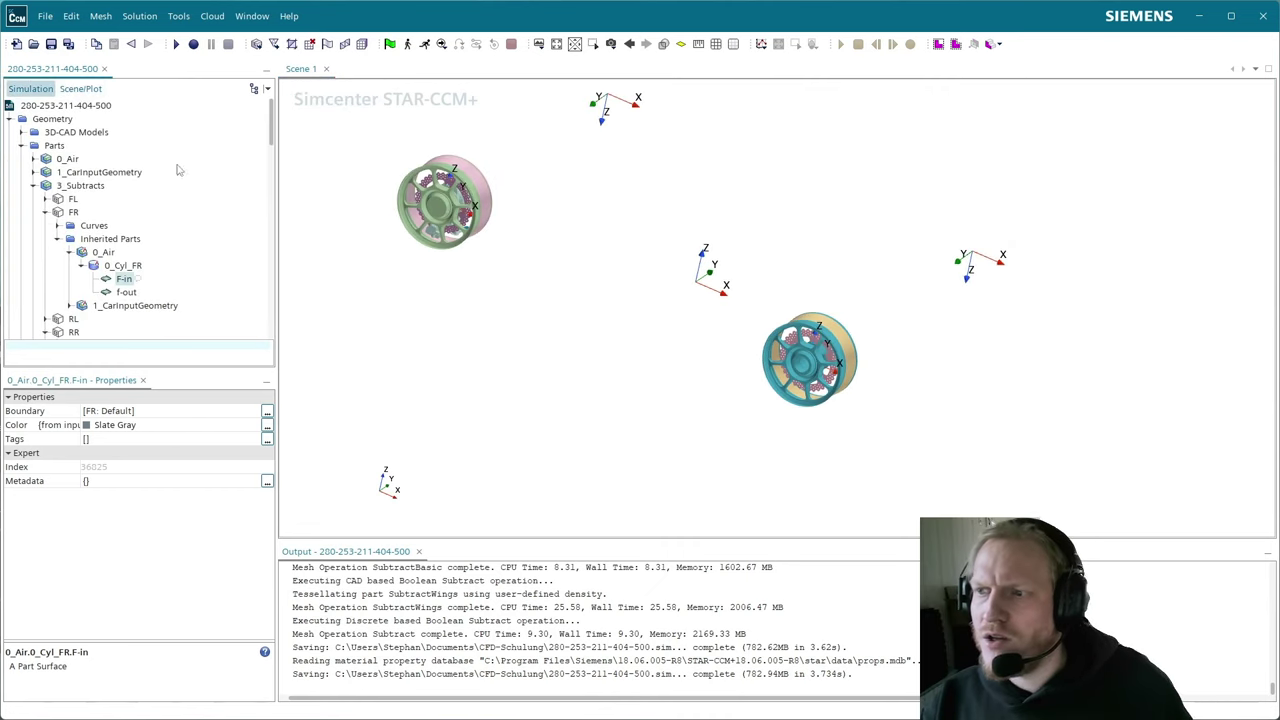
pyautogui.scroll(2, 503, 267)
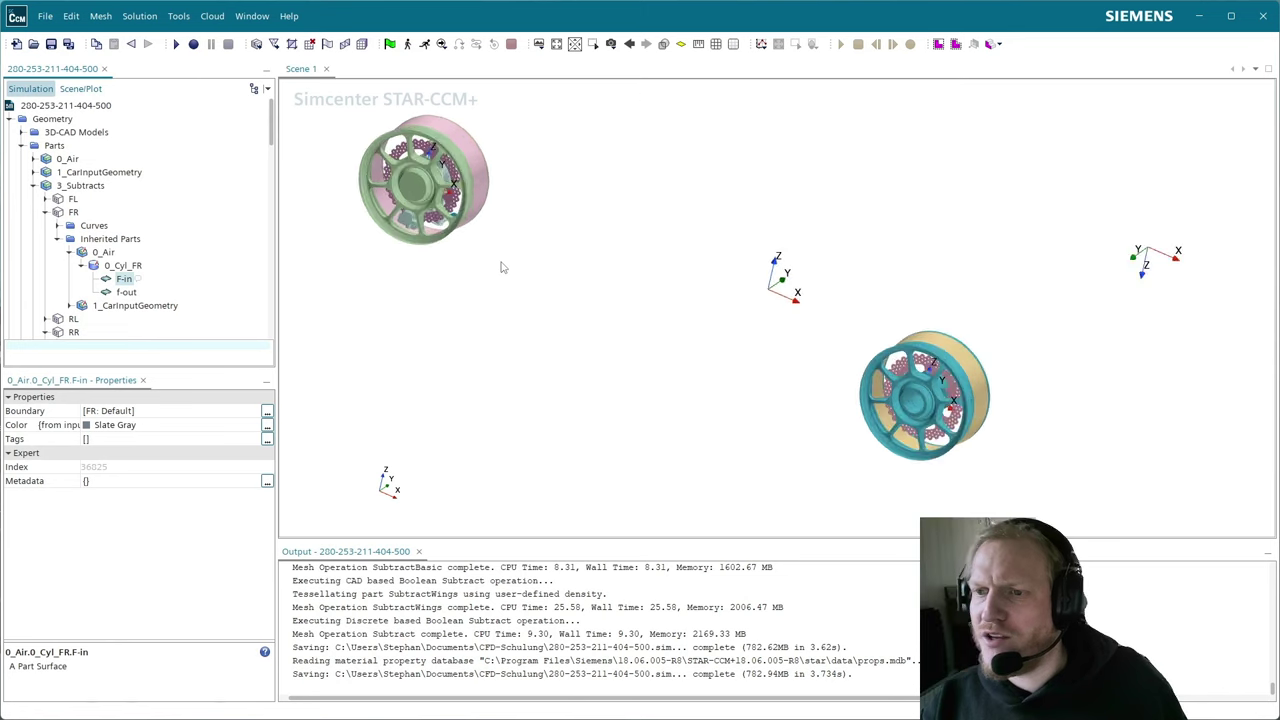
pyautogui.scroll(2, 420, 198)
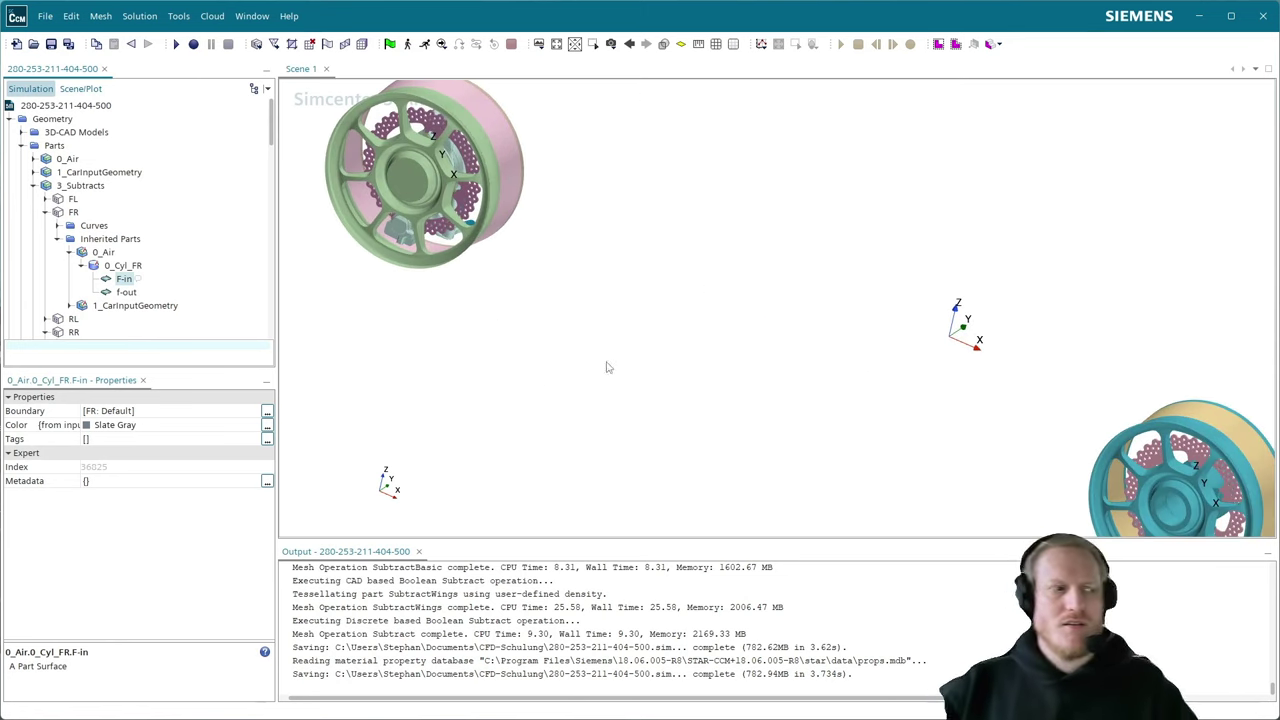
pyautogui.moveTo(593, 257); pyautogui.dragTo(580, 280, button='middle')
pyautogui.scroll(-2, 570, 254)
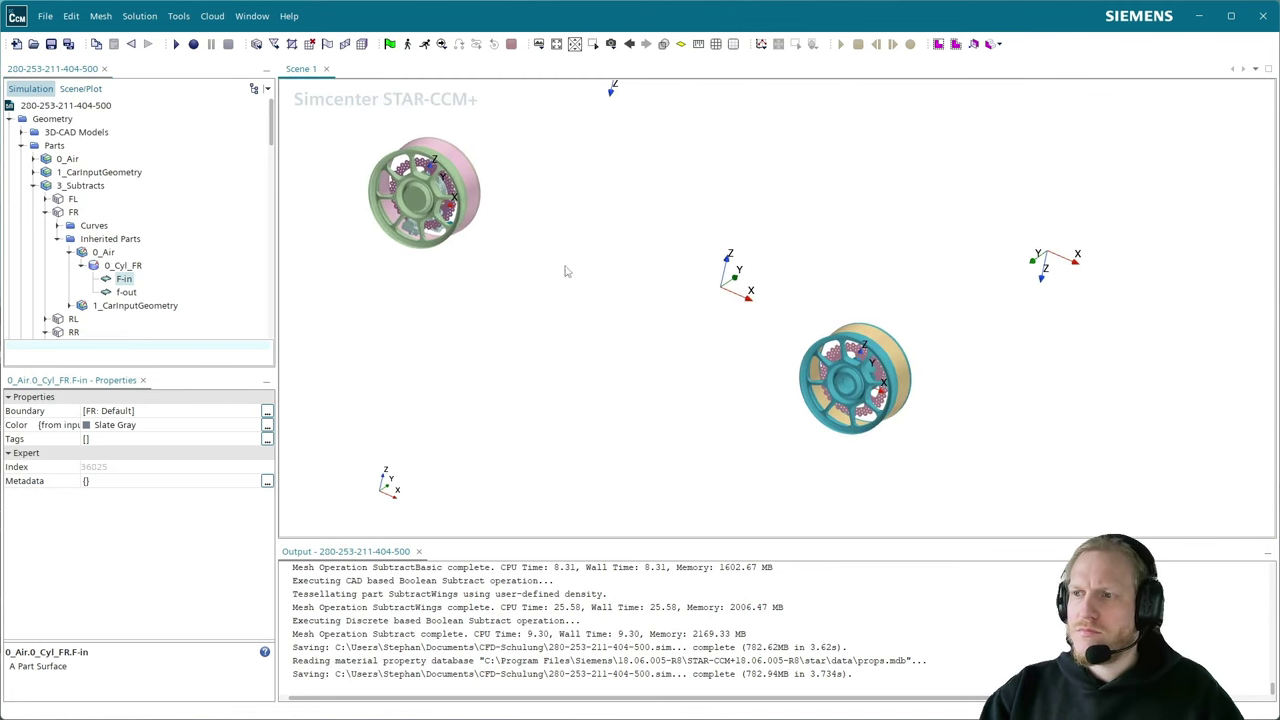
pyautogui.moveTo(565, 271); pyautogui.dragTo(525, 183)
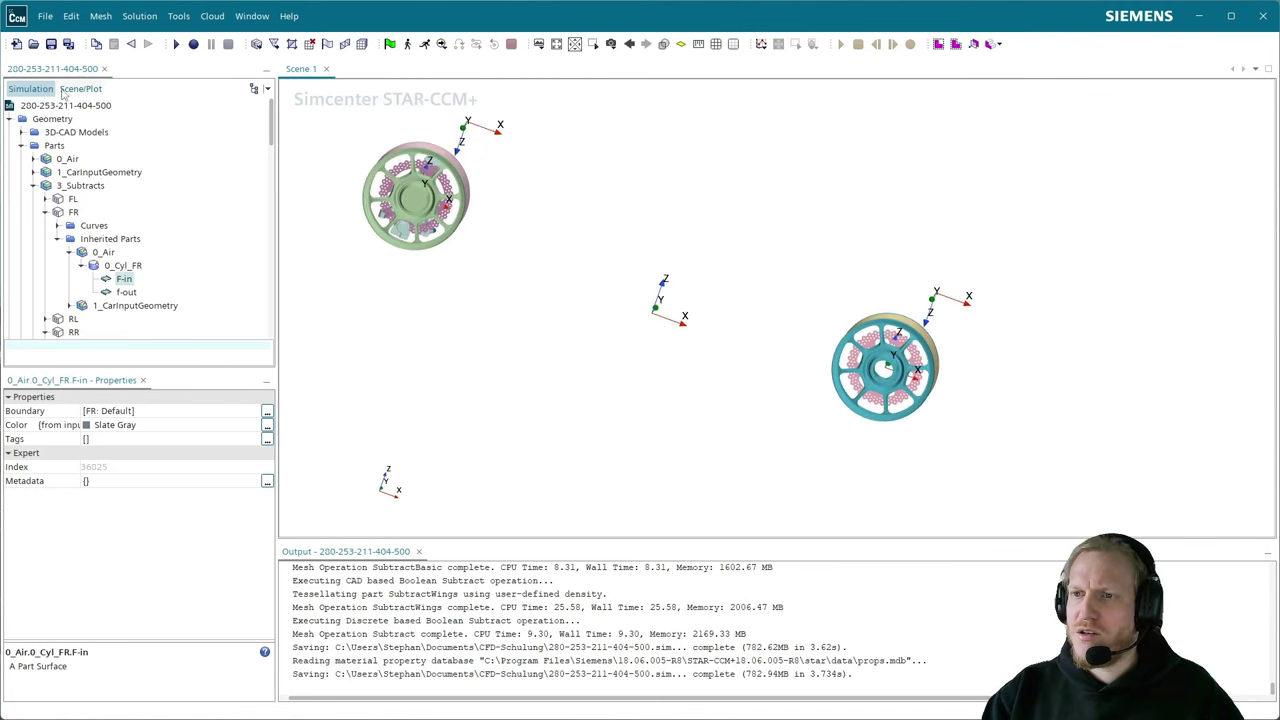
pyautogui.click(68, 89)
pyautogui.click(31, 88)
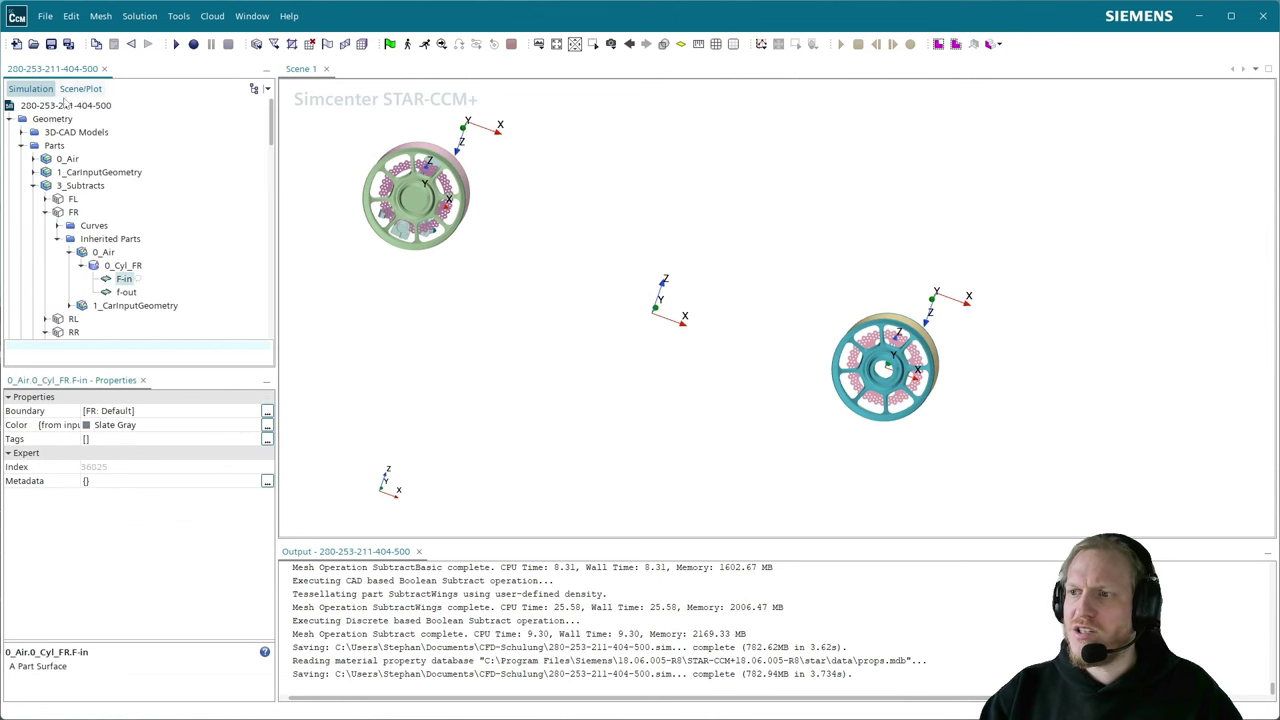
# - Look closely at the RR wheel and highlight its brake disc surface to identify it in the simulation tree
pyautogui.scroll(5, 477, 220)
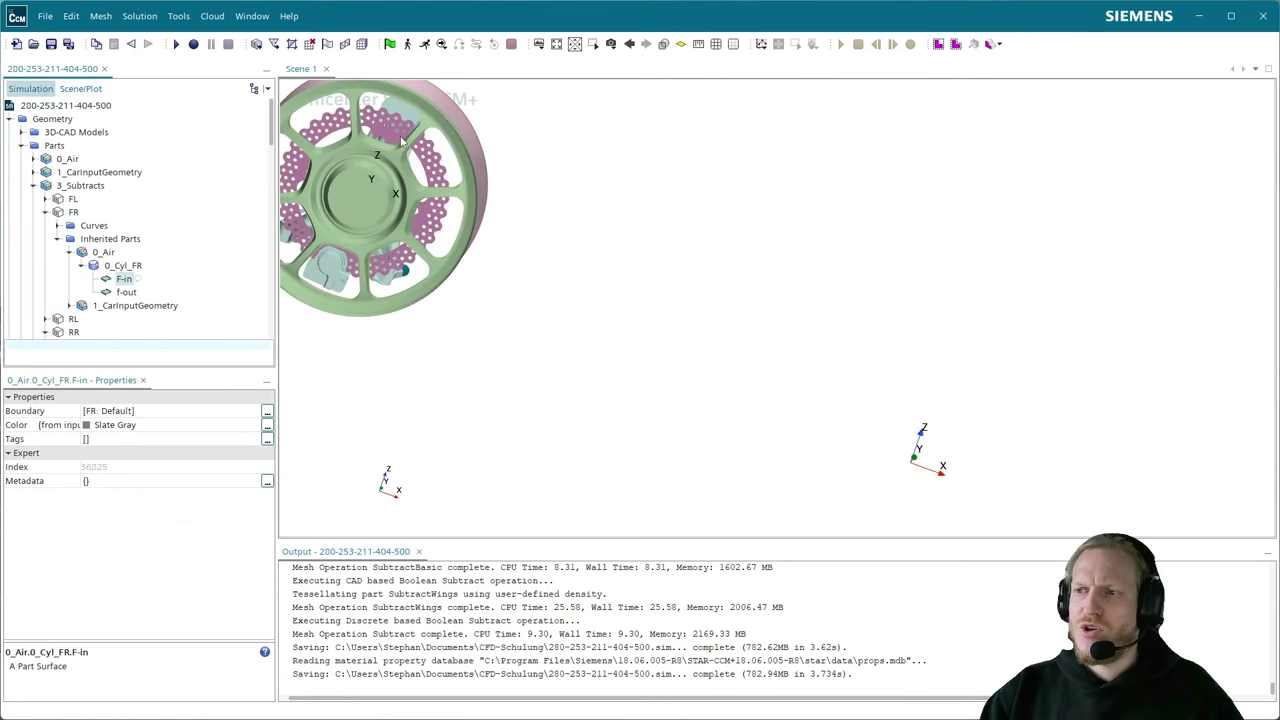
pyautogui.moveTo(429, 170); pyautogui.dragTo(499, 210, button='middle')
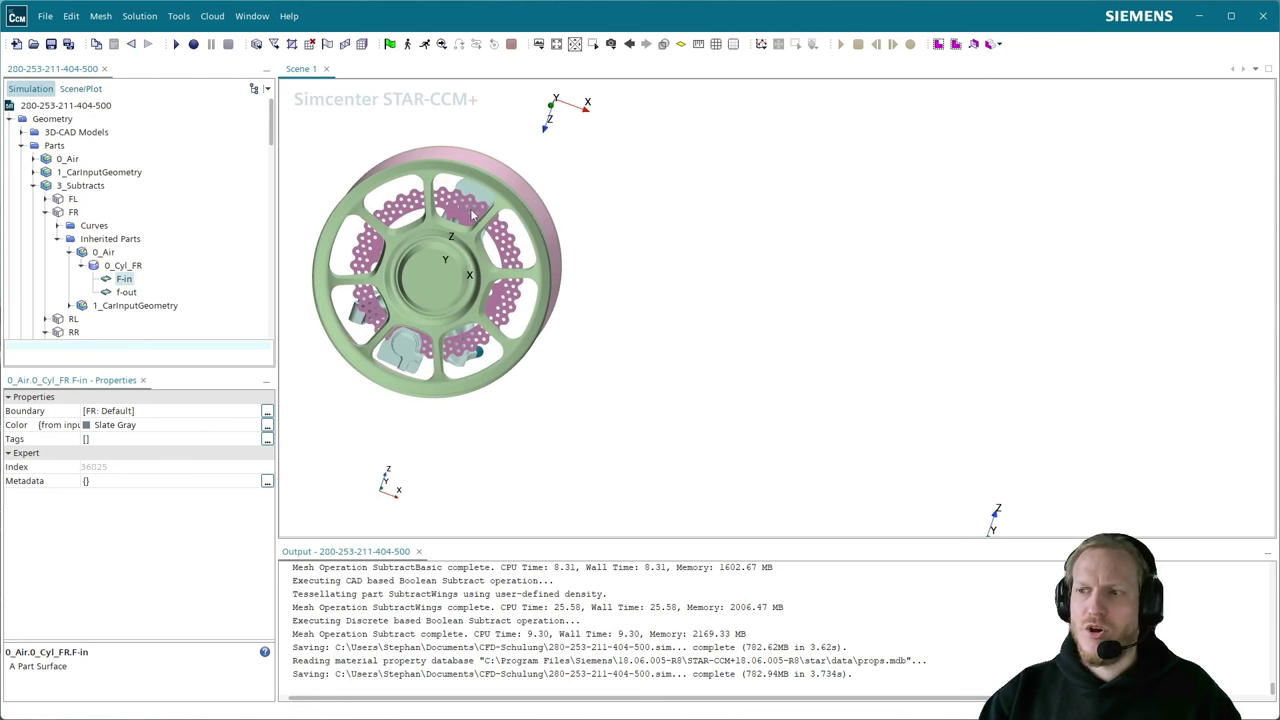
pyautogui.moveTo(475, 215); pyautogui.dragTo(535, 222)
pyautogui.scroll(3, 405, 217)
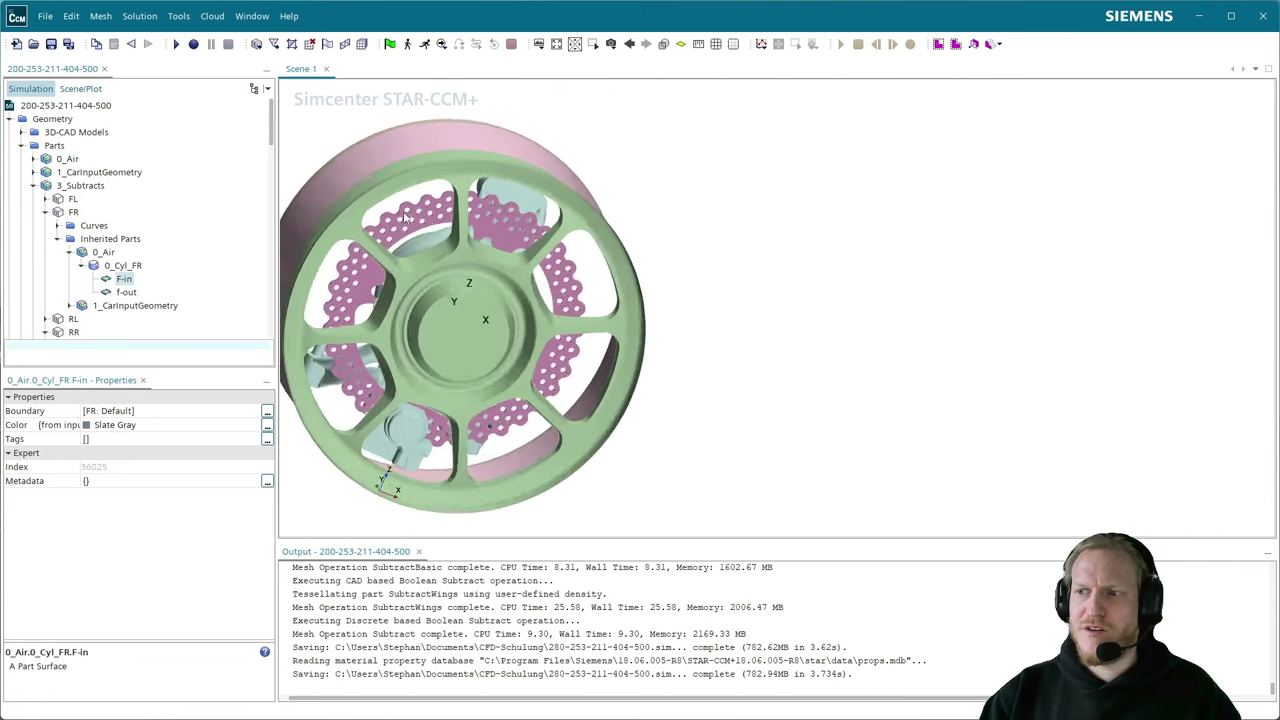
pyautogui.scroll(2, 404, 215)
pyautogui.click(421, 212)
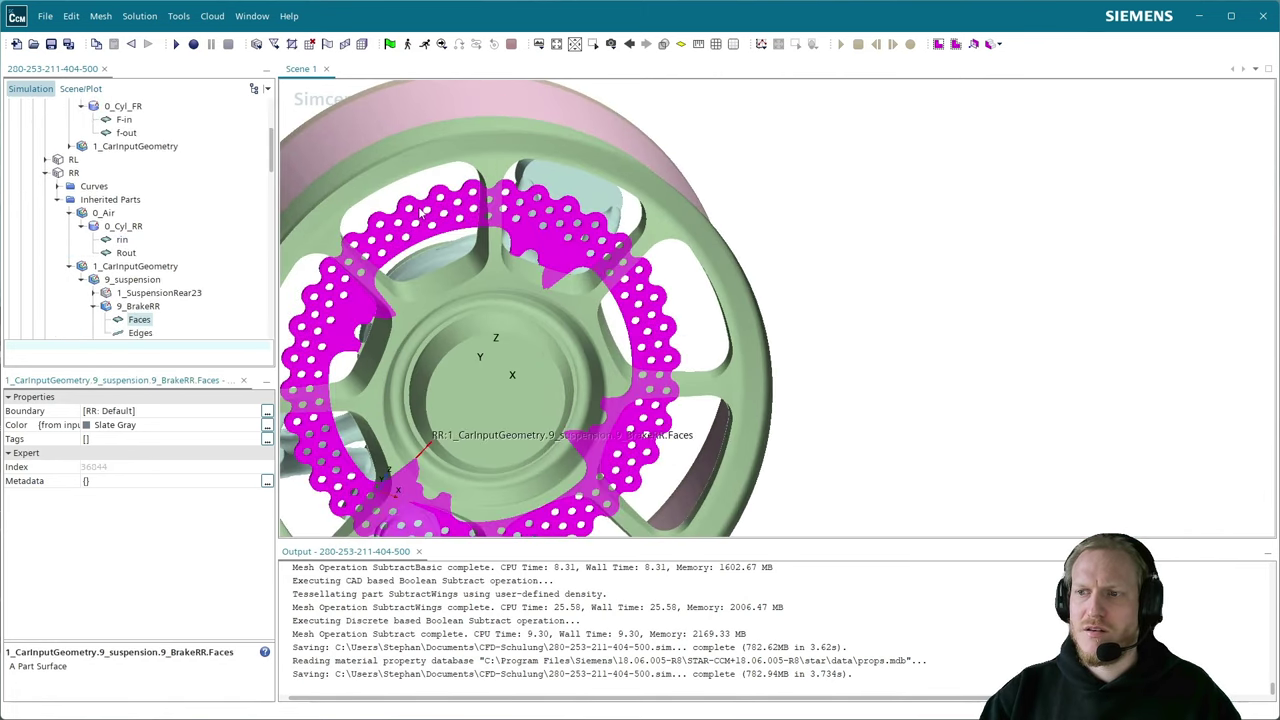
# - Examine the RR wheel from its inner and outer sides, checking the upright, brake caliper, suspension mounts and rim
pyautogui.moveTo(421, 212); pyautogui.dragTo(430, 260)
pyautogui.scroll(-3, 448, 309)
pyautogui.moveTo(448, 309); pyautogui.dragTo(539, 285)
pyautogui.moveTo(856, 297); pyautogui.dragTo(522, 223)
pyautogui.scroll(5, 500, 218)
pyautogui.scroll(-10, 522, 223)
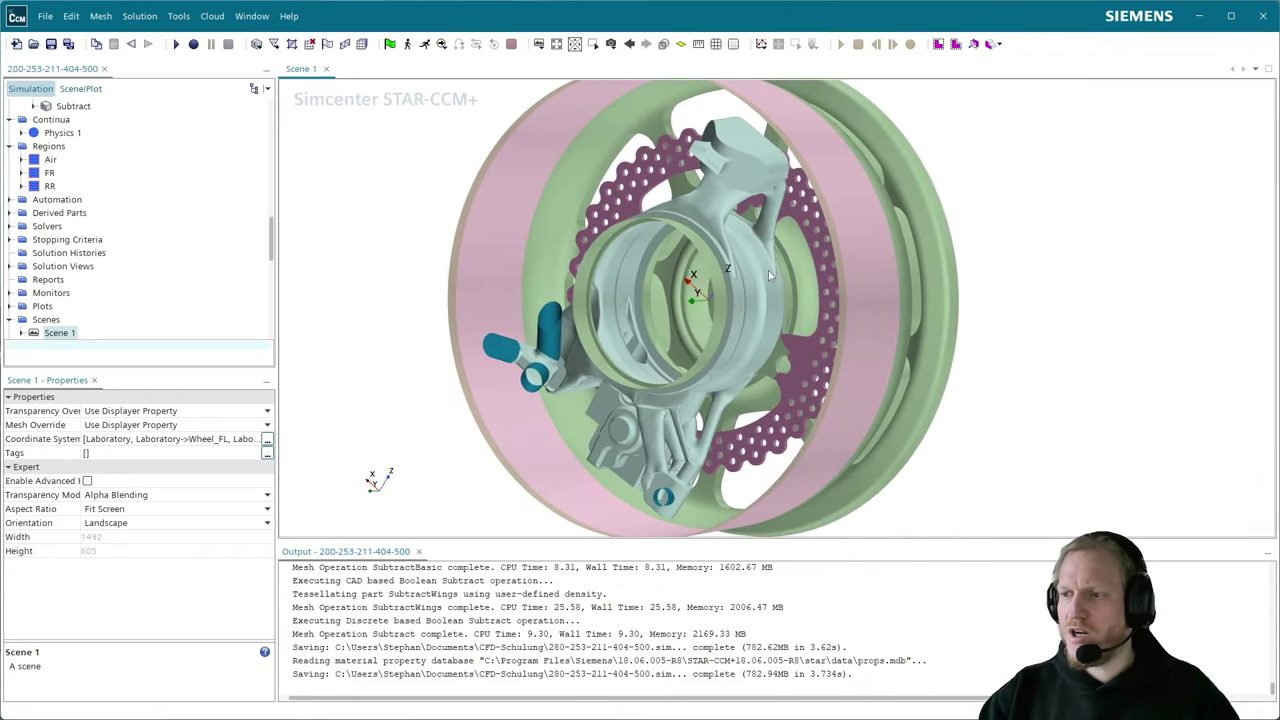
pyautogui.moveTo(893, 314); pyautogui.dragTo(843, 228)
pyautogui.scroll(10, 840, 290)
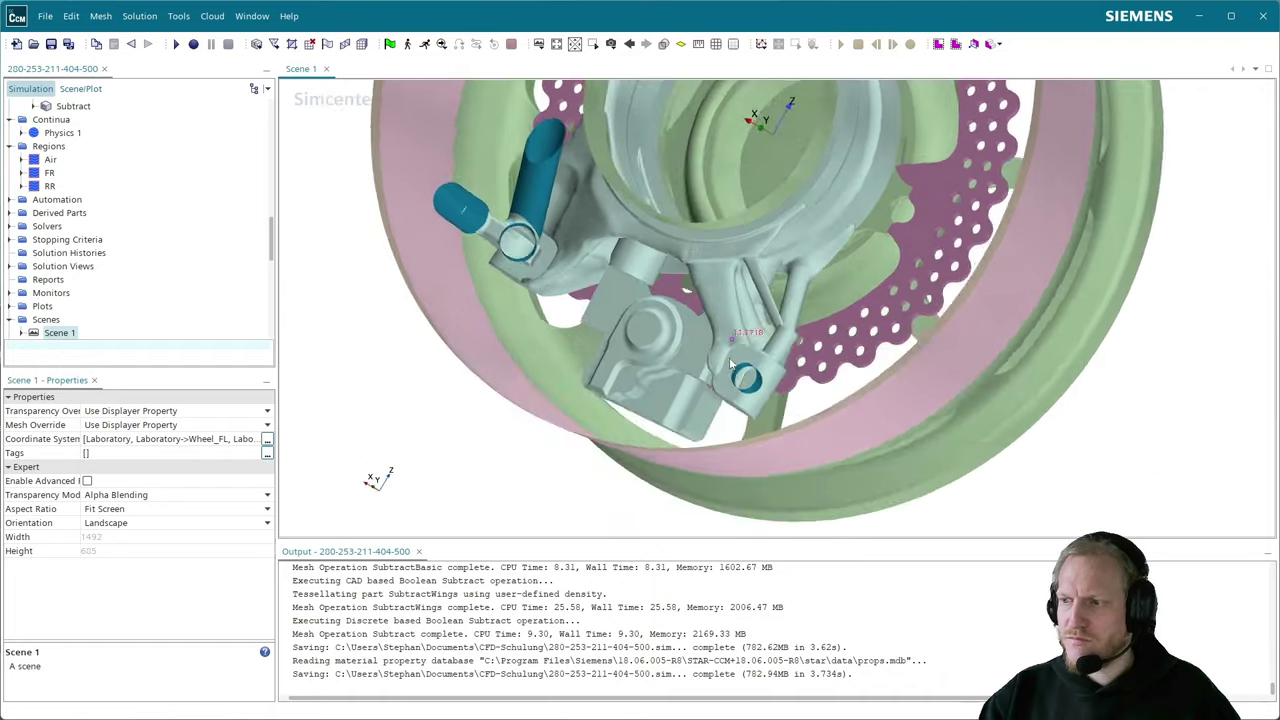
pyautogui.moveTo(827, 360); pyautogui.dragTo(643, 398)
pyautogui.scroll(-4, 643, 398)
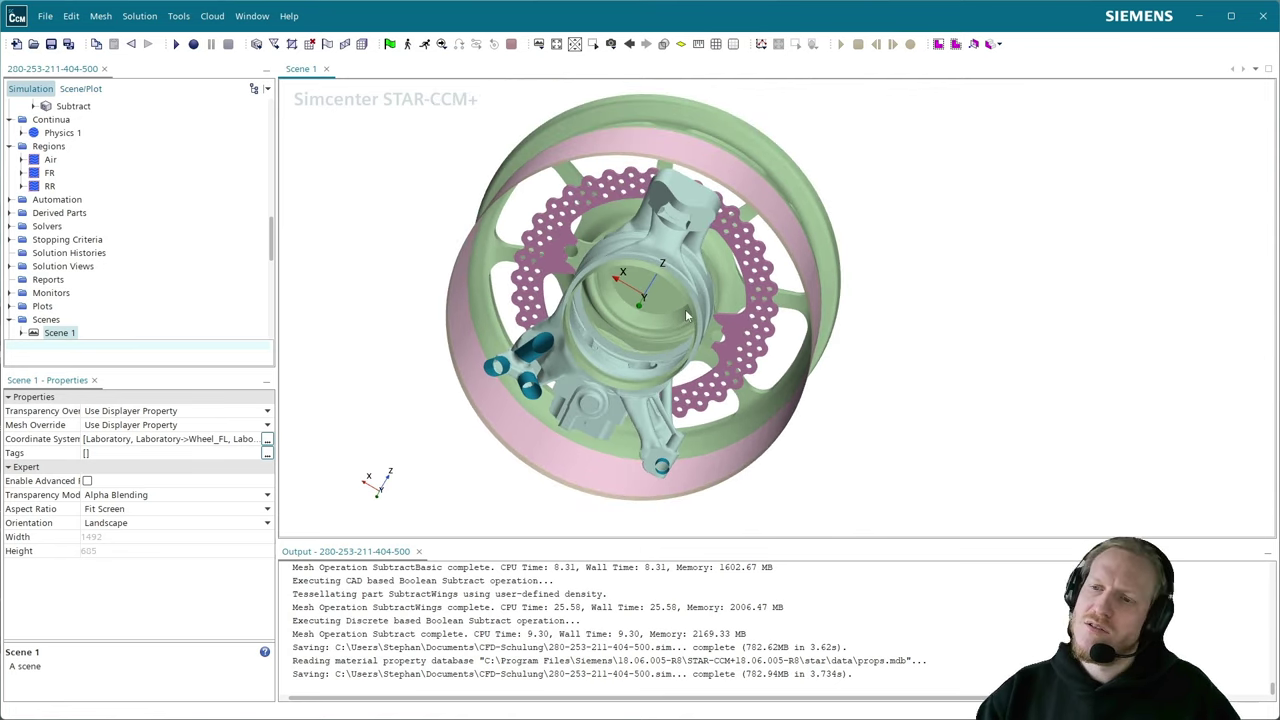
pyautogui.moveTo(476, 250); pyautogui.dragTo(475, 298)
pyautogui.moveTo(458, 292); pyautogui.dragTo(710, 366, button='middle')
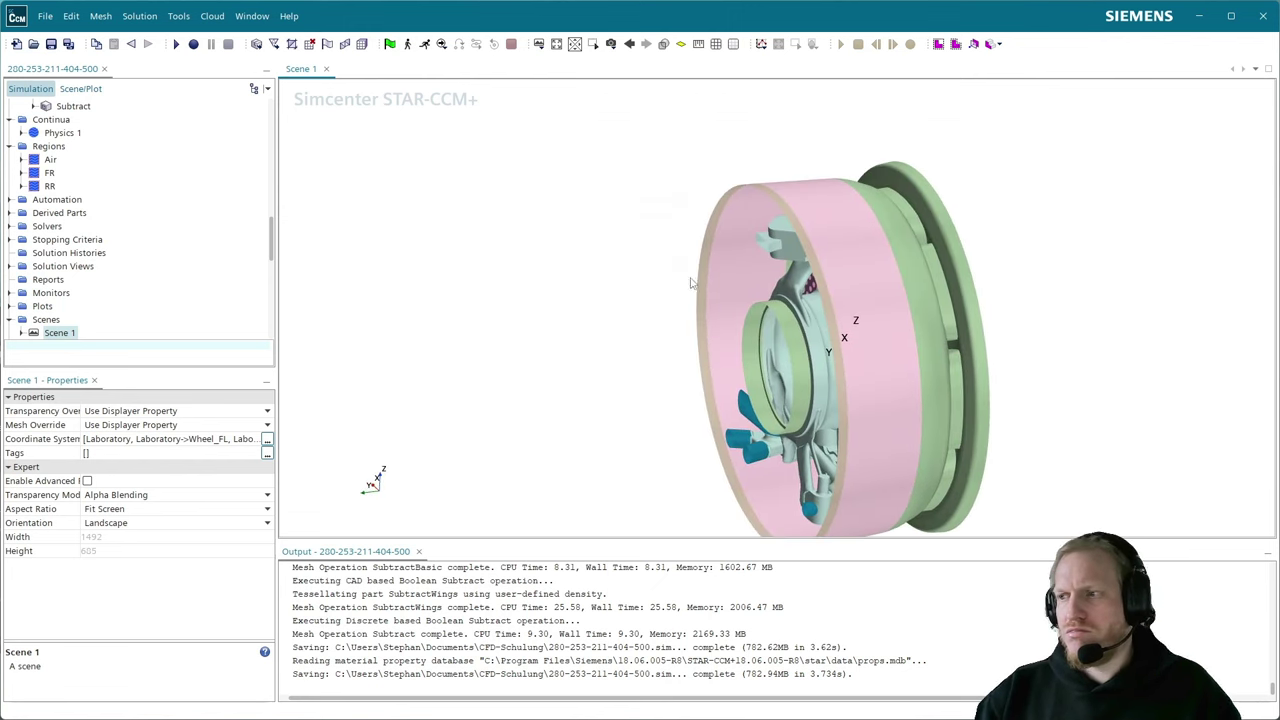
pyautogui.moveTo(842, 307); pyautogui.dragTo(167, 205)
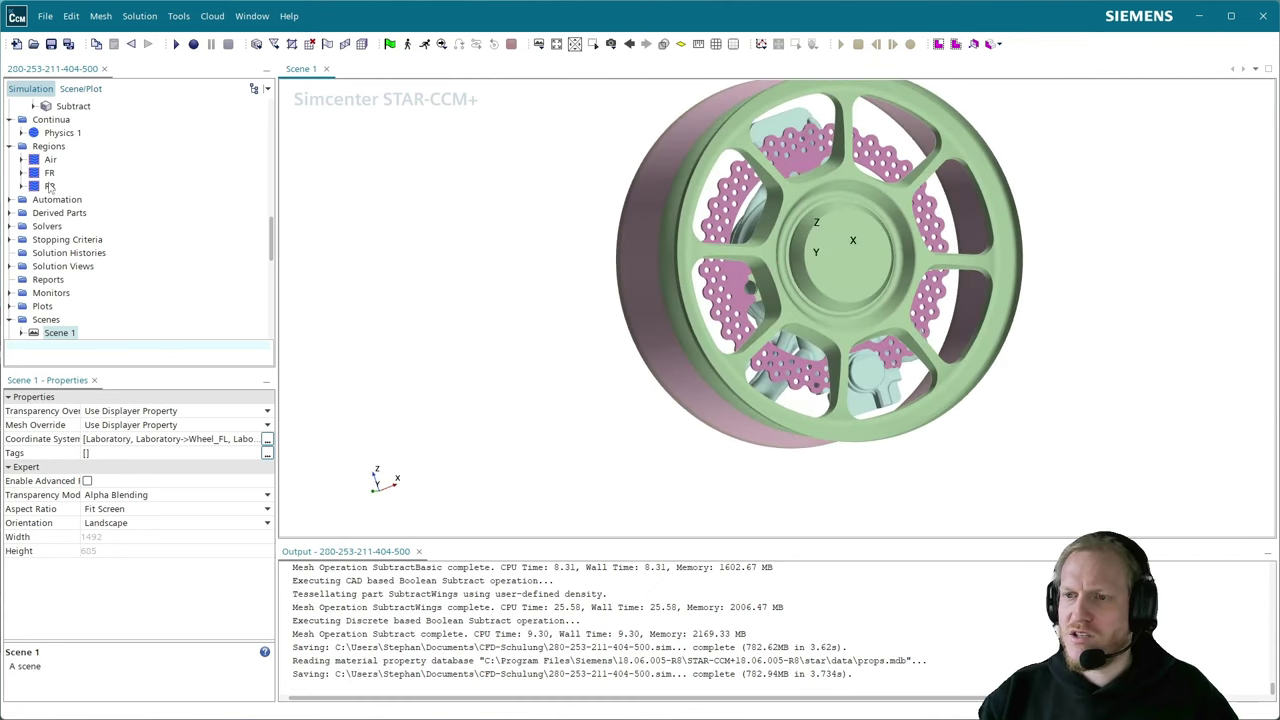
# - Rename the Default boundary of the FR region as rotating
pyautogui.click(21, 173)
pyautogui.scroll(-5, 696, 211)
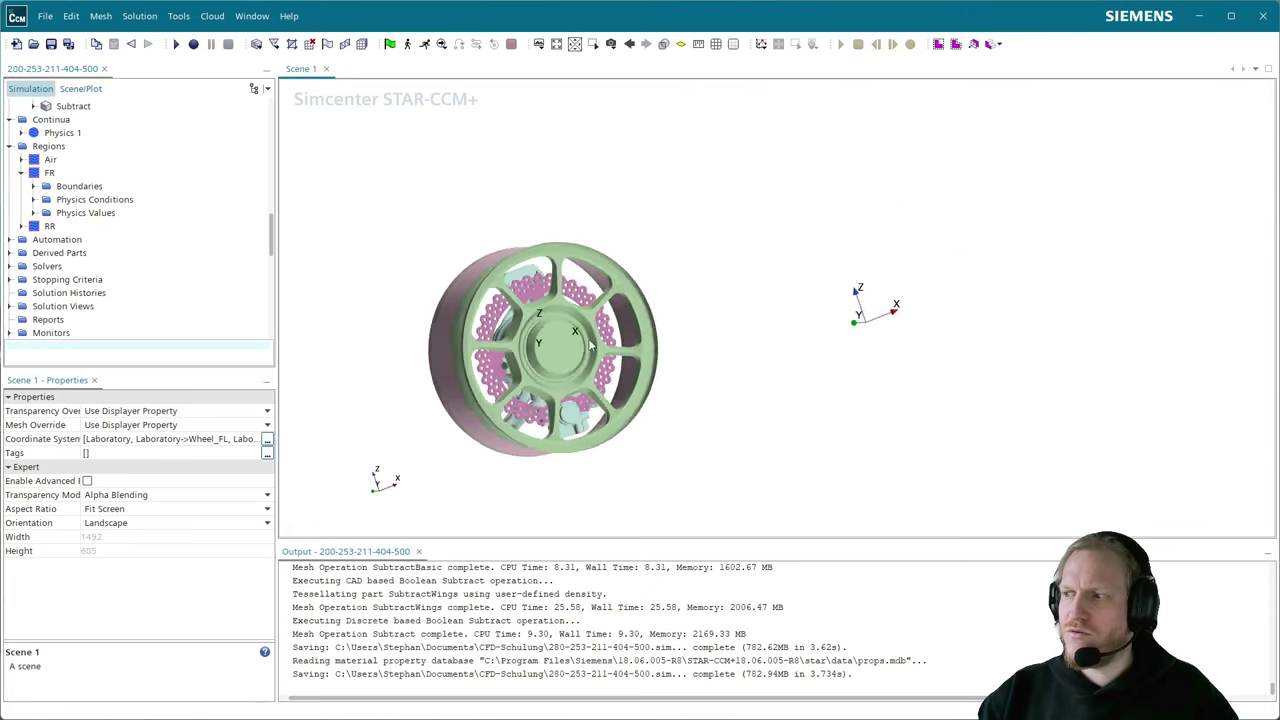
pyautogui.moveTo(730, 267); pyautogui.dragTo(482, 299, button='middle')
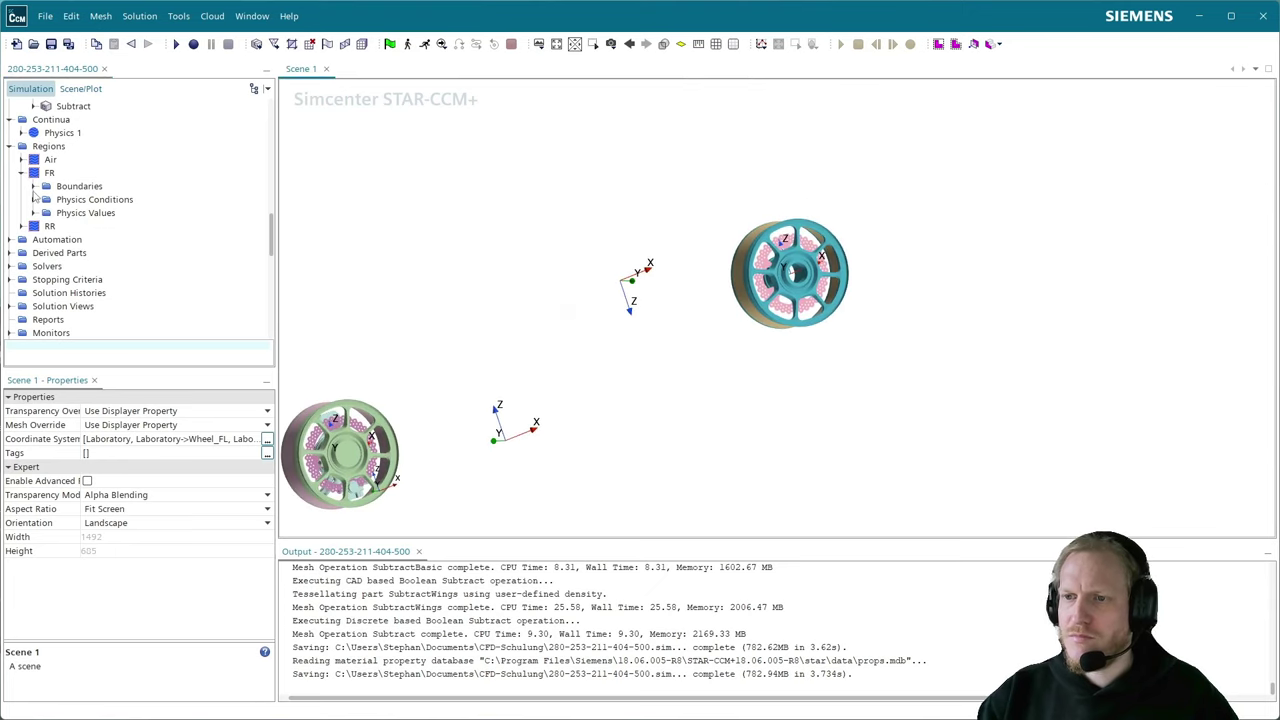
pyautogui.click(33, 187)
pyautogui.click(72, 201)
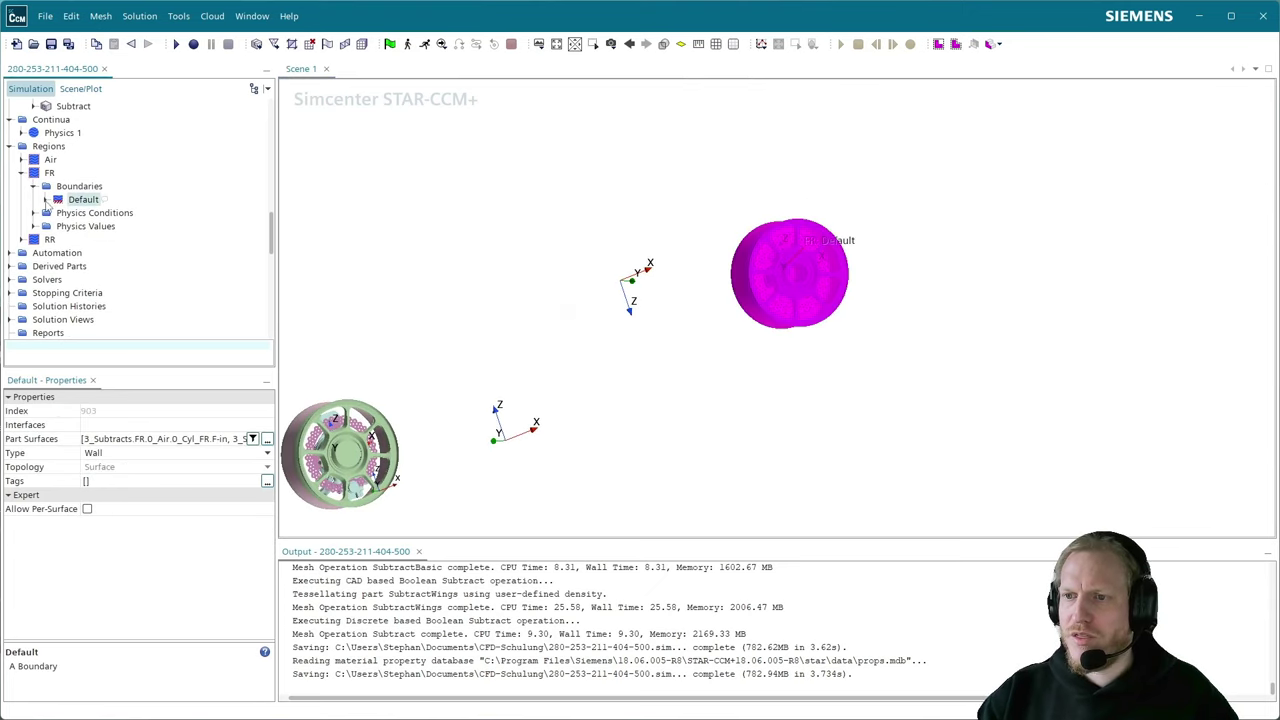
pyautogui.click(45, 200)
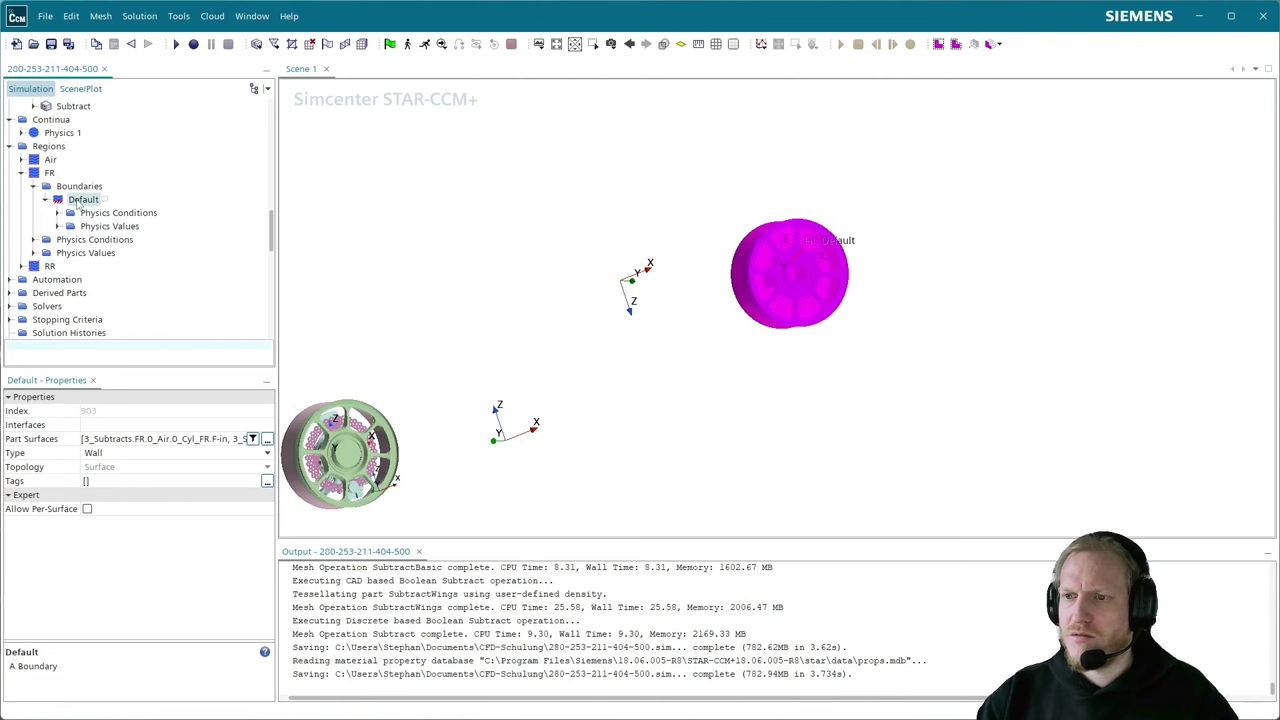
pyautogui.click(88, 200)
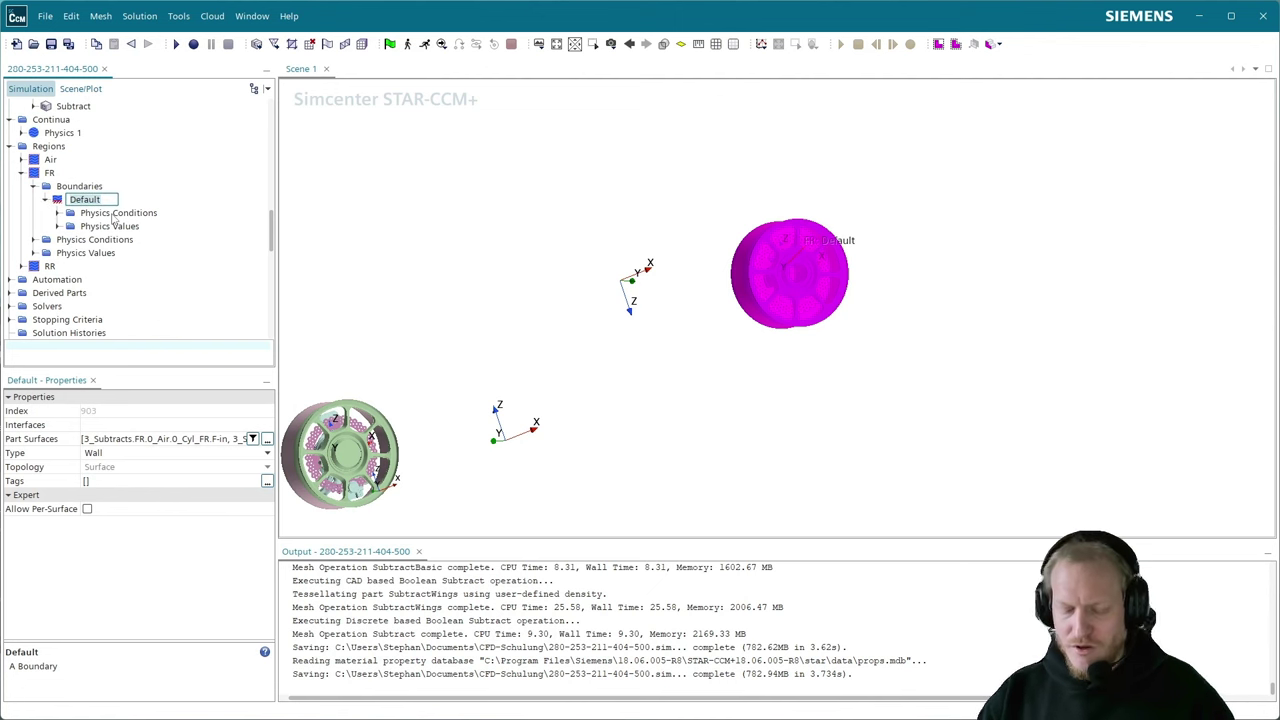
pyautogui.write('rotating')
pyautogui.press('Return')
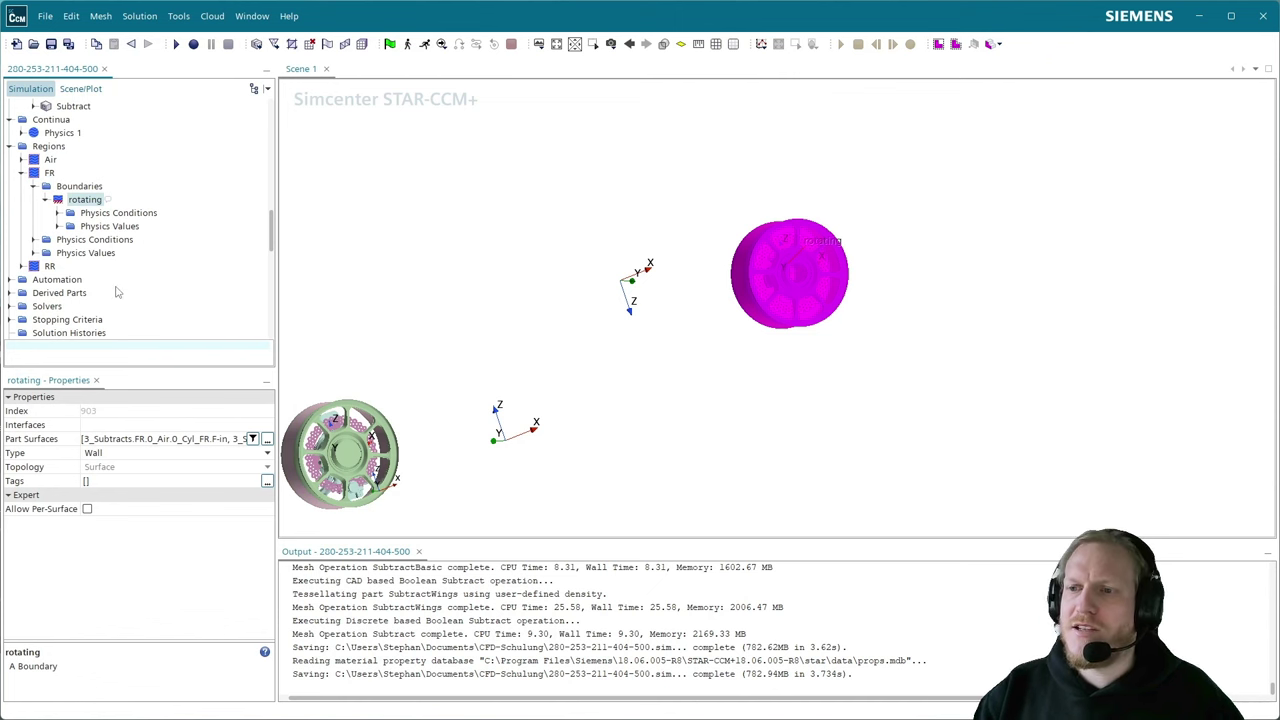
# - Create a new boundary in the FR region and name it stationary
pyautogui.rightClick(88, 188)
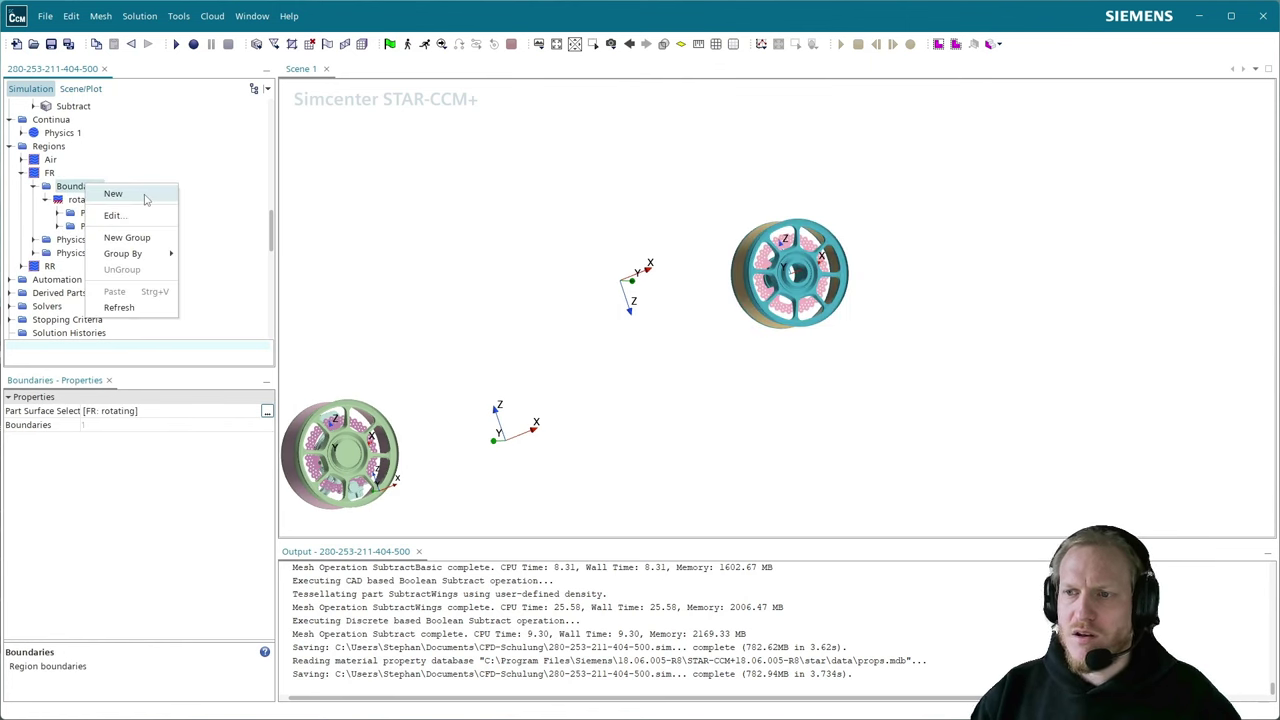
pyautogui.click(113, 194)
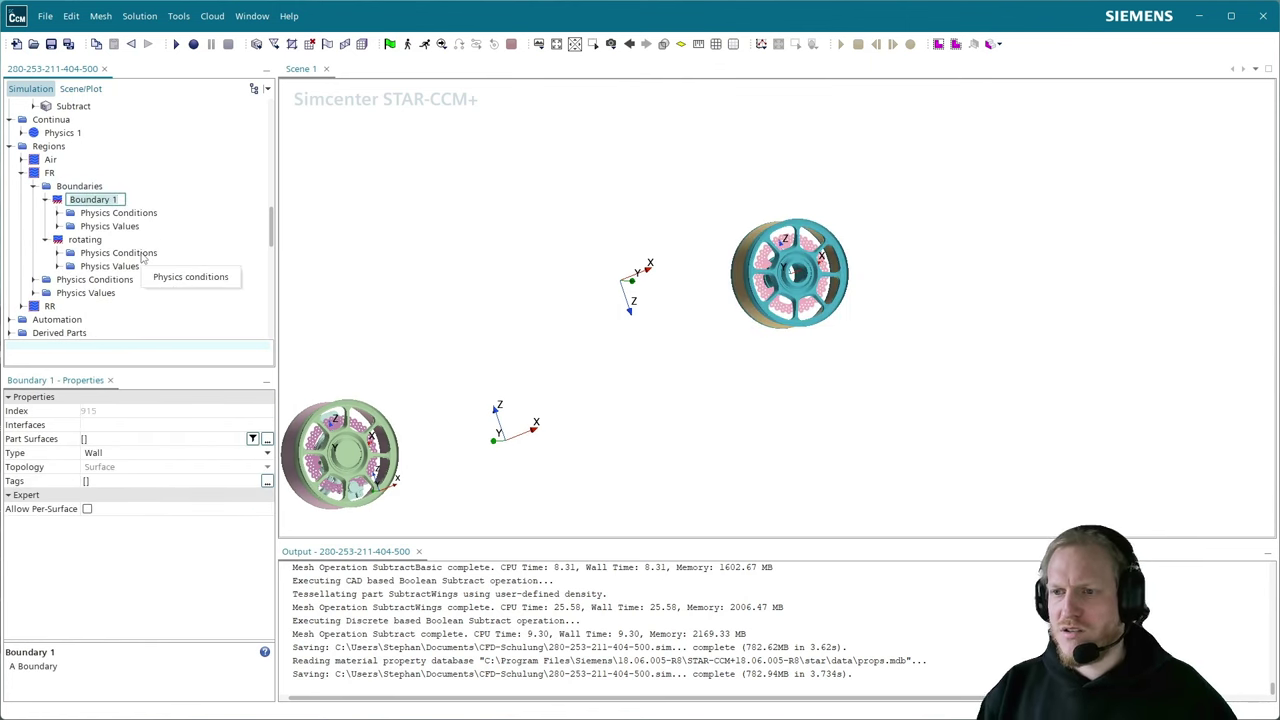
pyautogui.write('stationar')
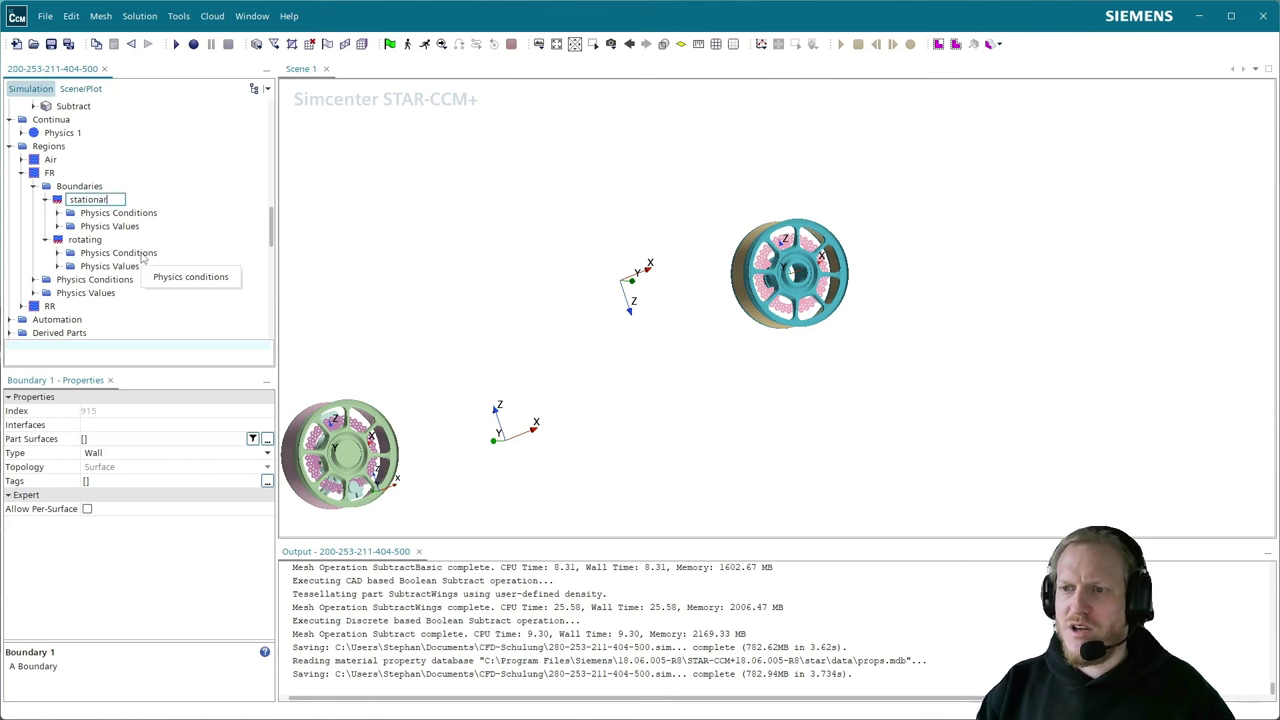
pyautogui.write('y')
pyautogui.press('Return')
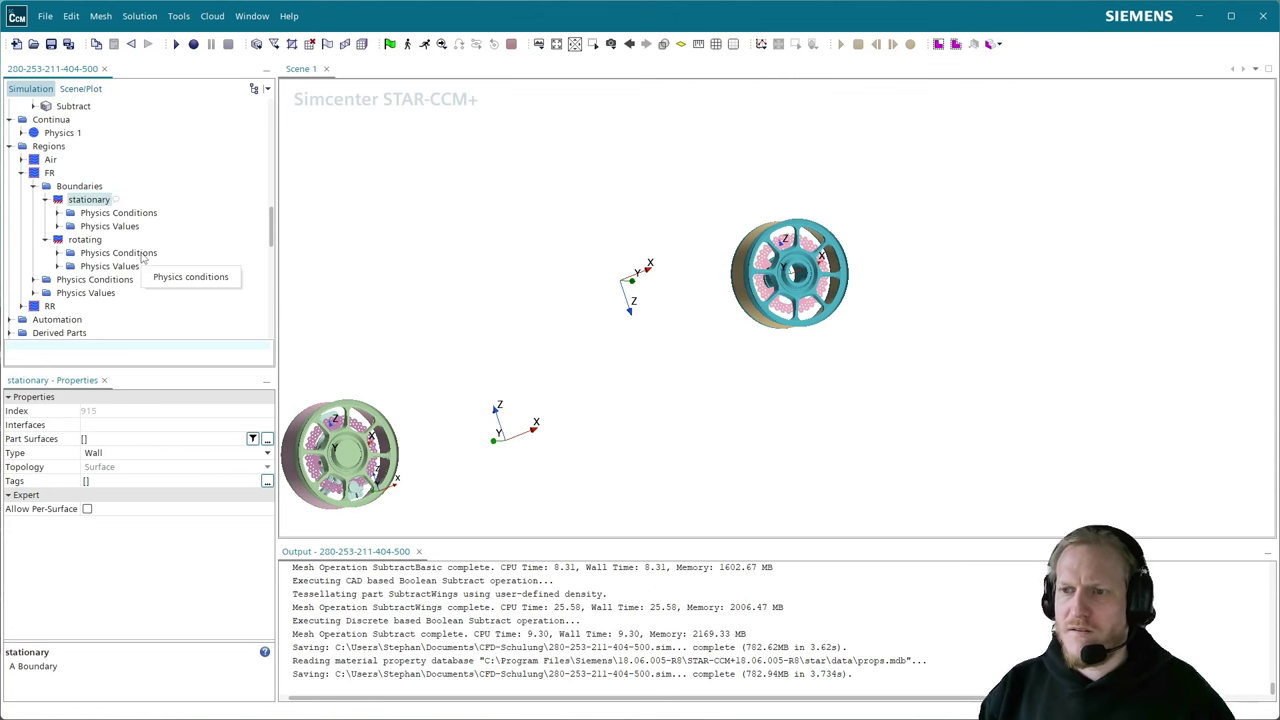
pyautogui.click(57, 227)
pyautogui.click(57, 227)
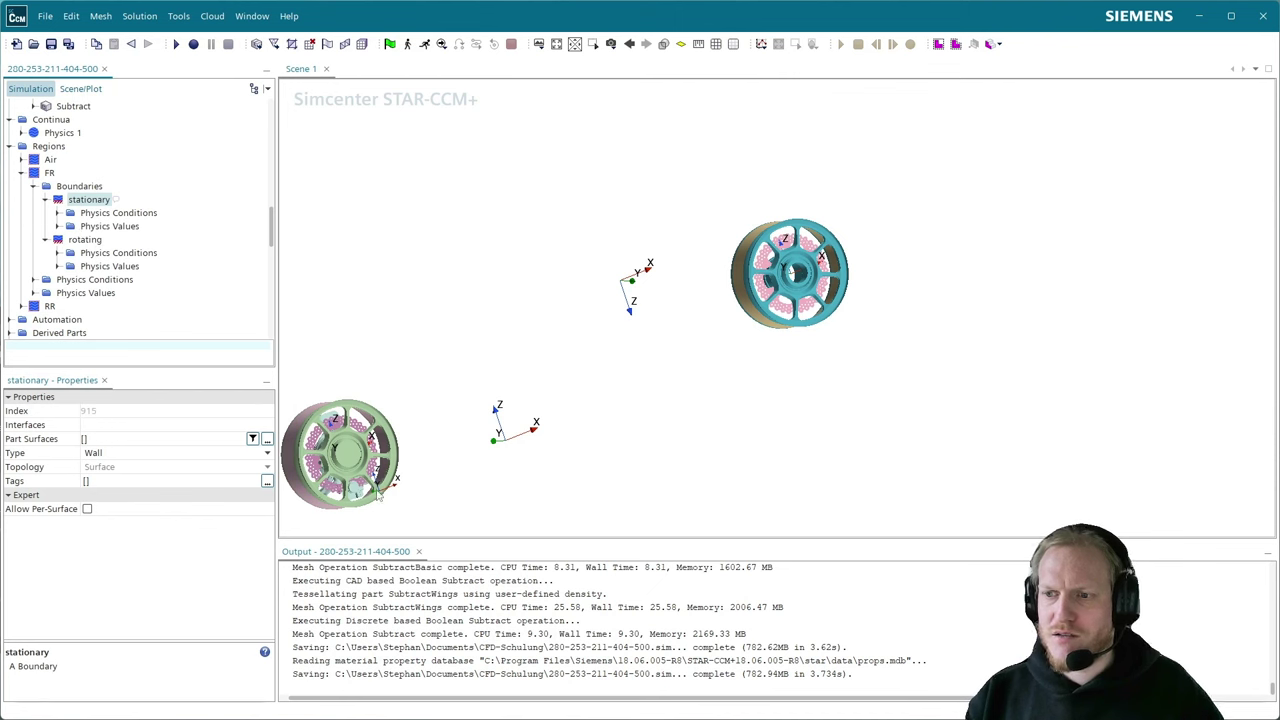
# - Try assigning the 8_Wheel_FR.Faces part surface to the FR region's stationary boundary and check which geometry it covers
pyautogui.click(267, 439)
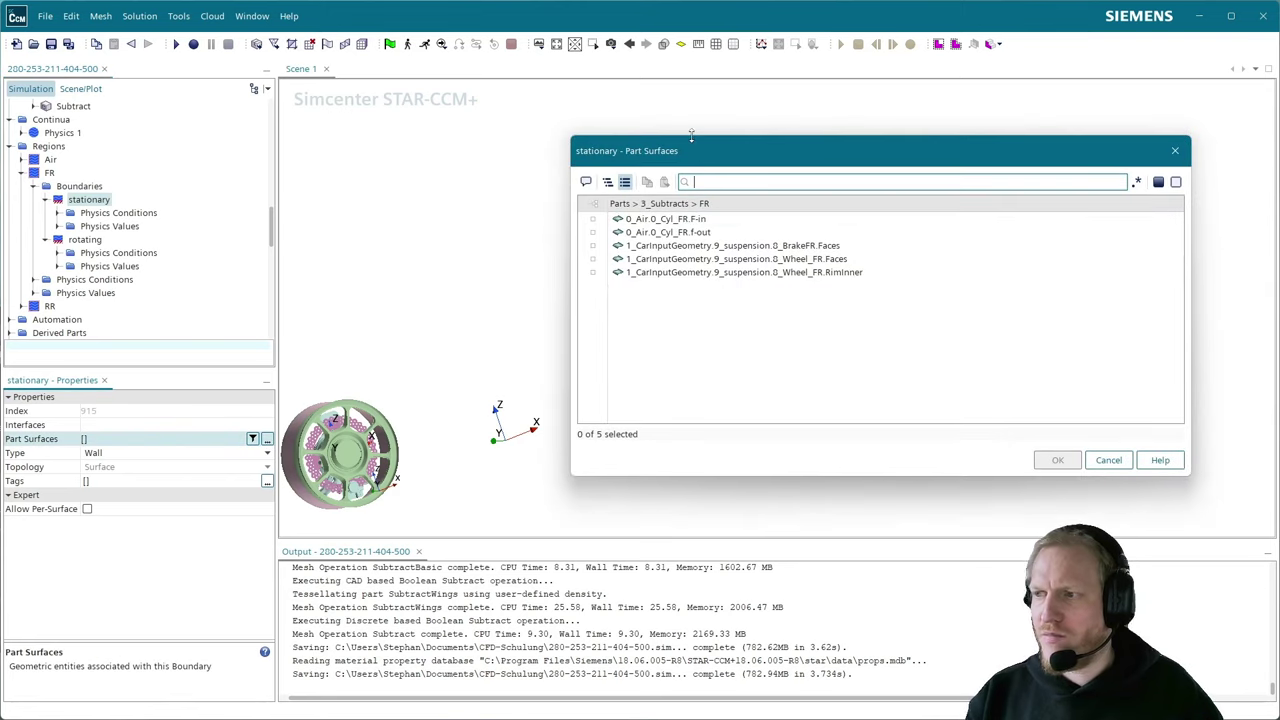
pyautogui.moveTo(690, 135); pyautogui.dragTo(263, 92)
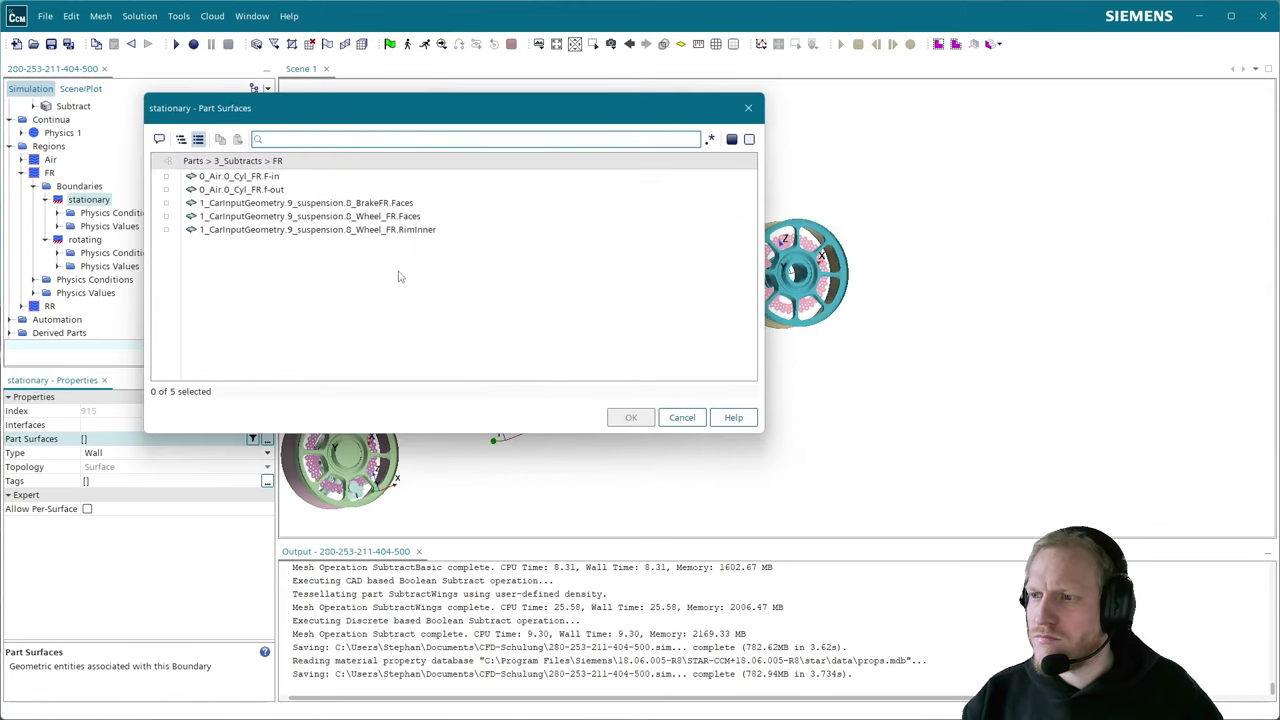
pyautogui.click(387, 217)
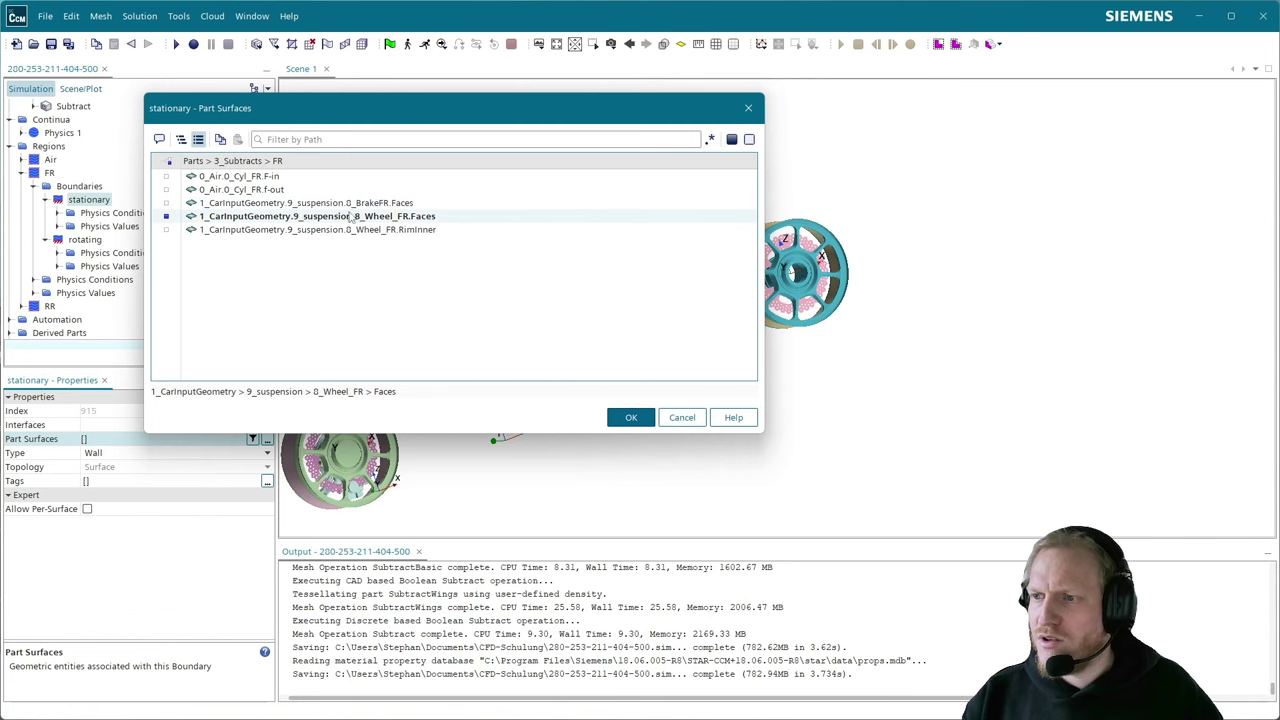
pyautogui.click(629, 417)
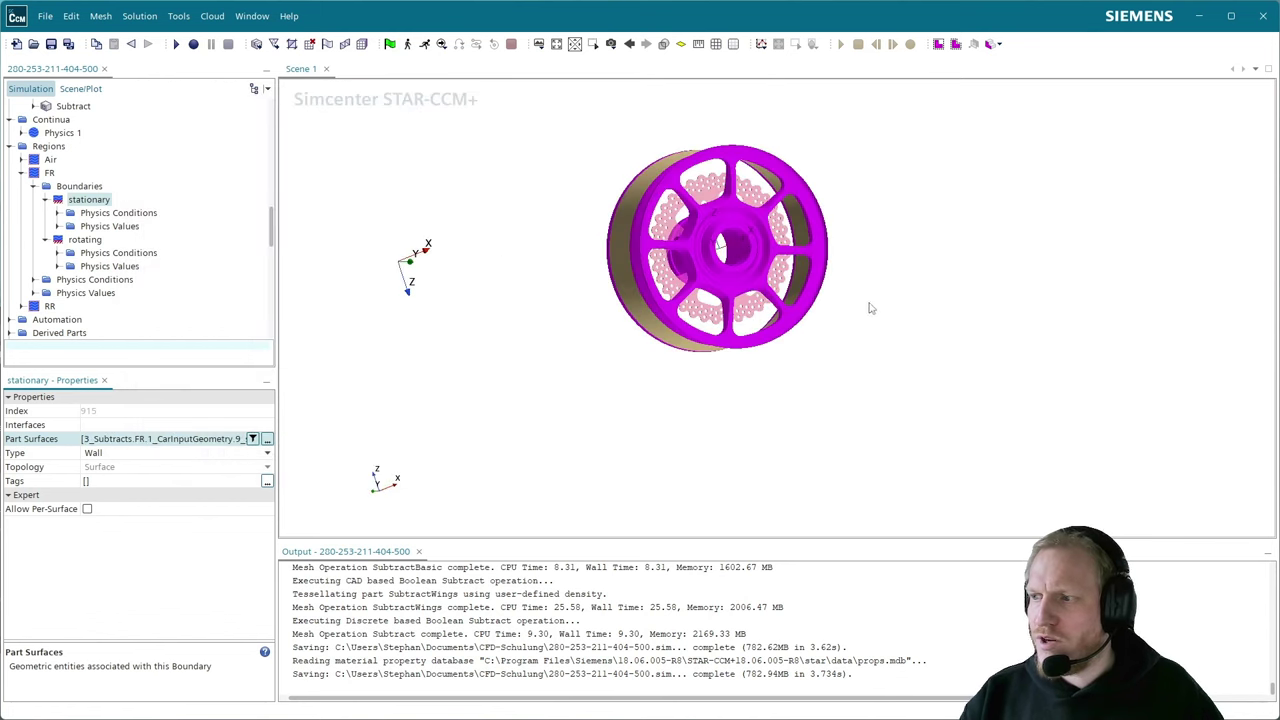
pyautogui.moveTo(870, 308); pyautogui.dragTo(493, 246)
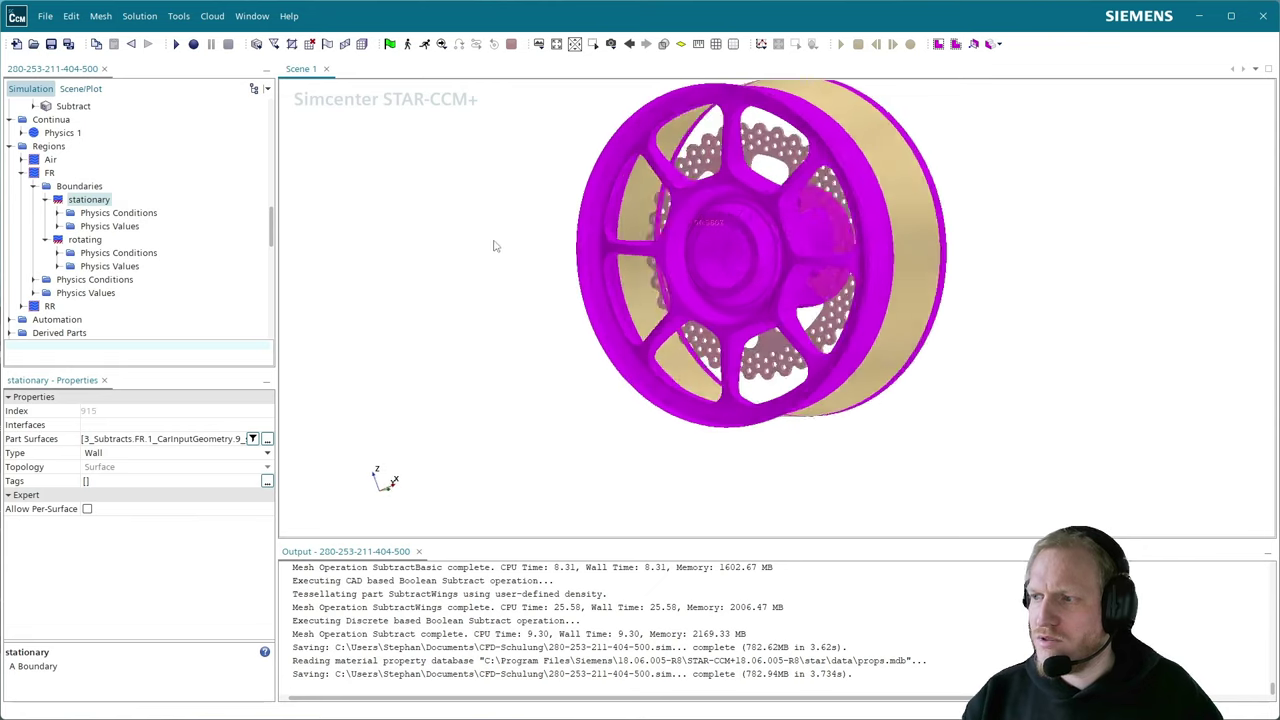
# - Change the stationary boundary's part surface selection to only 8_BrakeFR.Faces
pyautogui.click(267, 439)
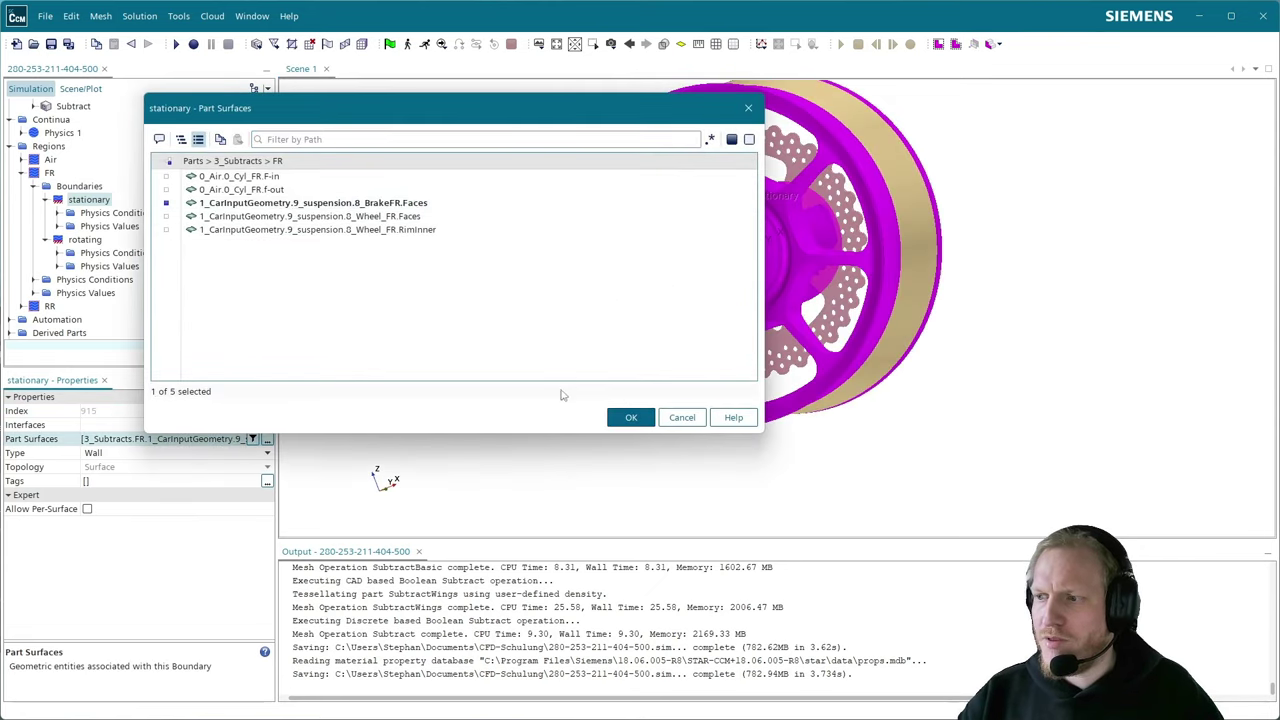
pyautogui.click(625, 417)
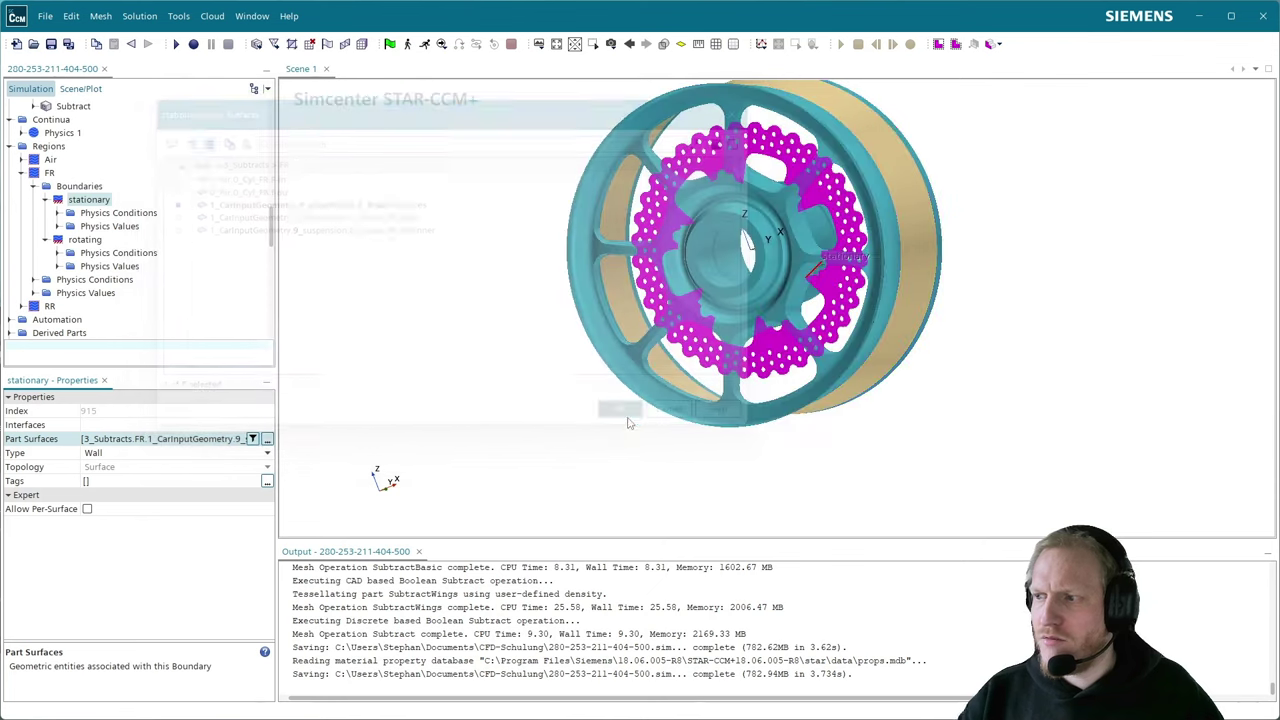
pyautogui.click(267, 439)
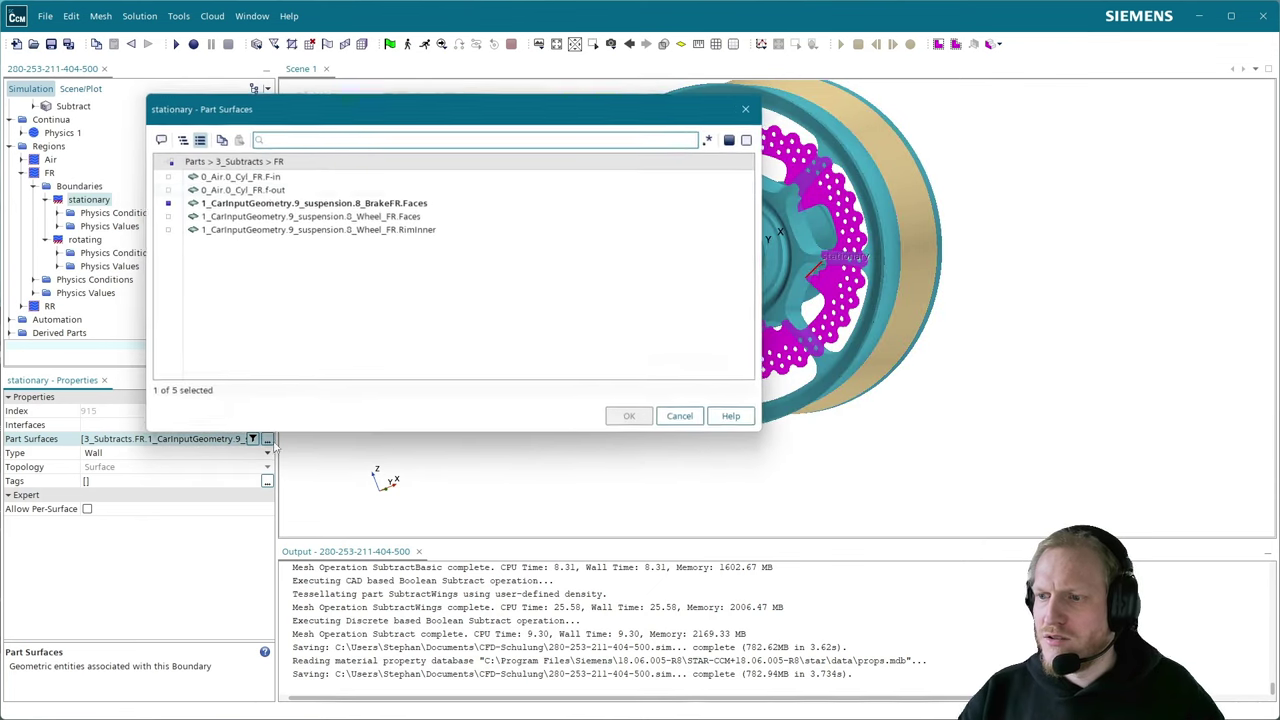
pyautogui.click(268, 205)
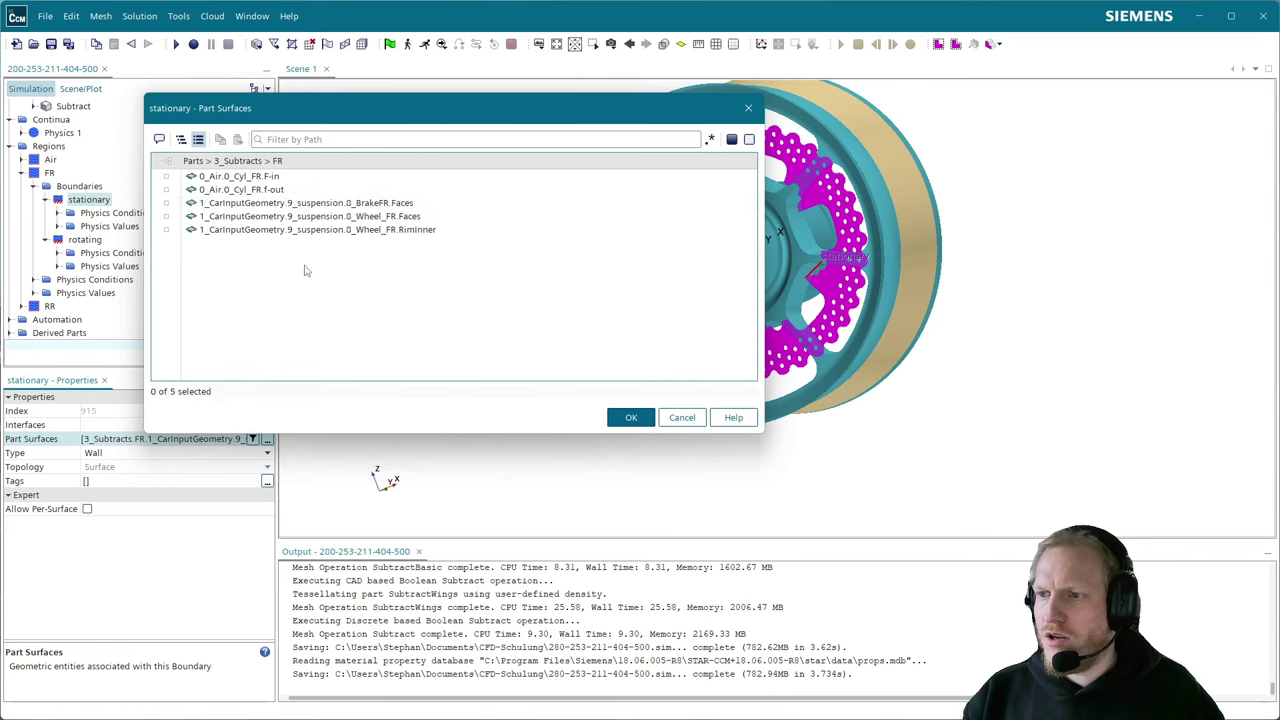
pyautogui.click(690, 417)
# - Add the 1_newFRA group from 9_suspension to the input parts of the FR subtract operation
pyautogui.moveTo(700, 290); pyautogui.dragTo(815, 272)
pyautogui.moveTo(875, 266); pyautogui.dragTo(721, 259)
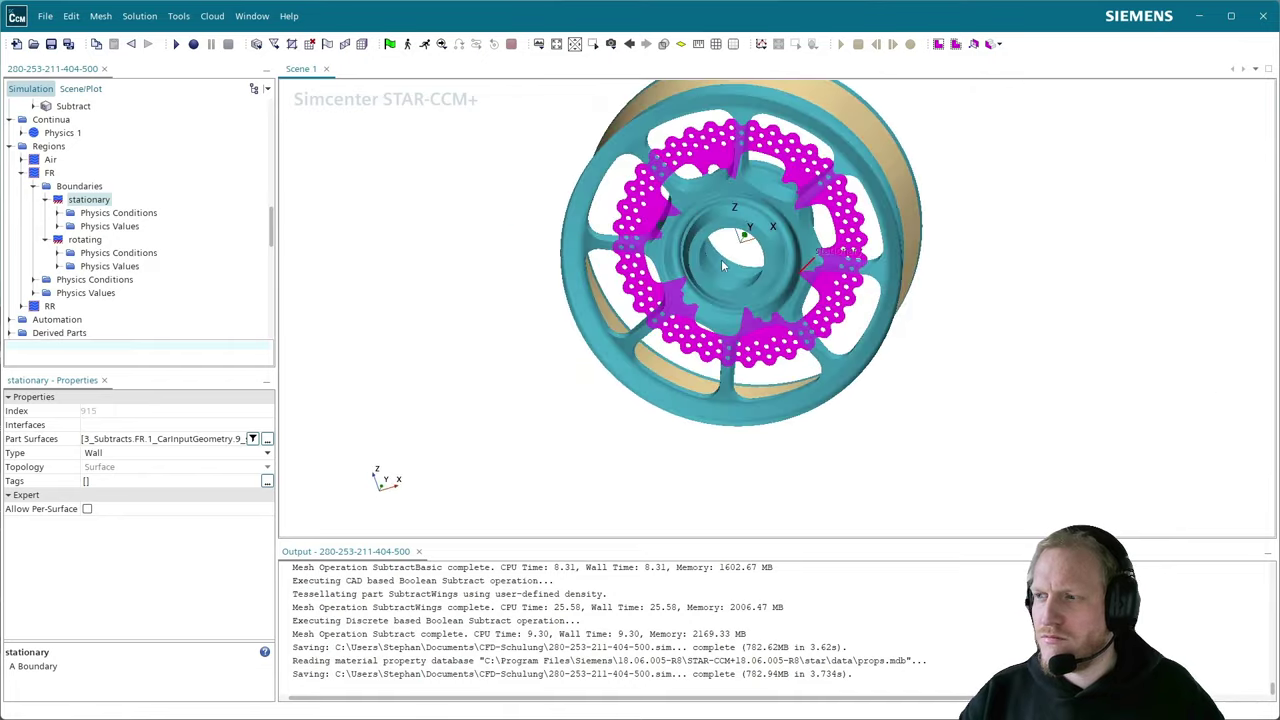
pyautogui.scroll(-6, 721, 259)
pyautogui.moveTo(644, 210); pyautogui.dragTo(480, 240)
pyautogui.scroll(5, 118, 245)
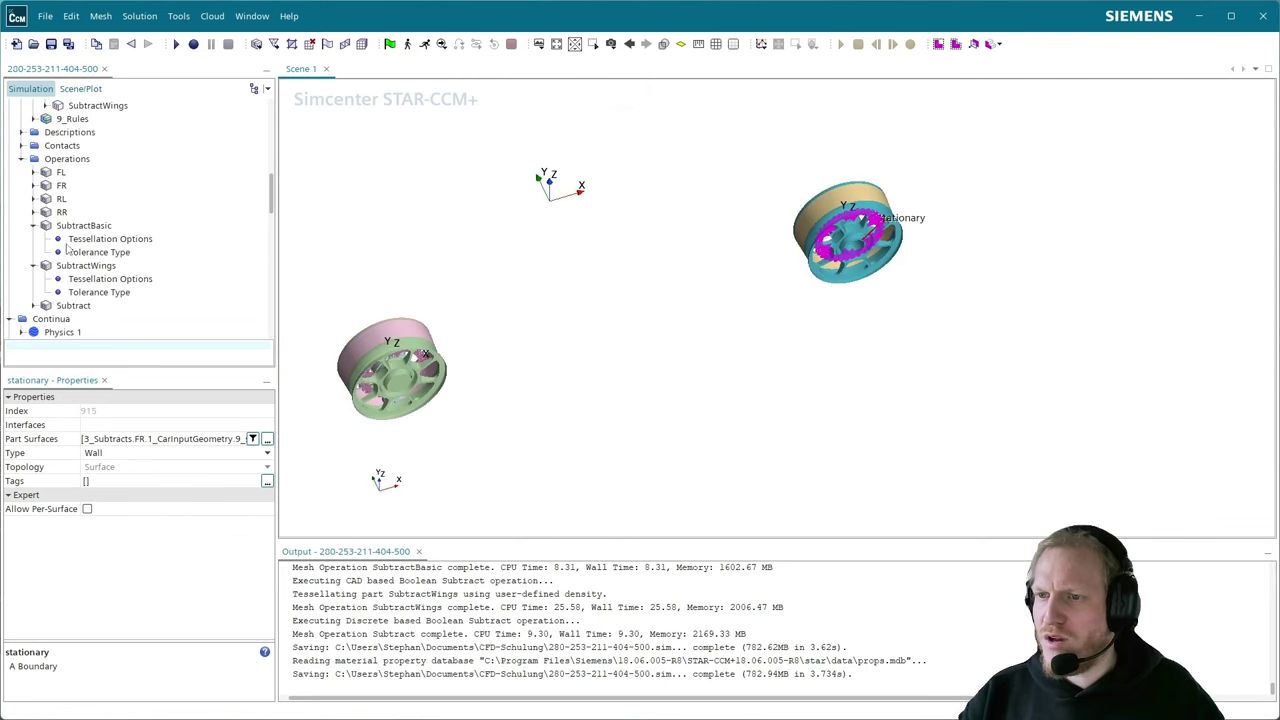
pyautogui.click(33, 185)
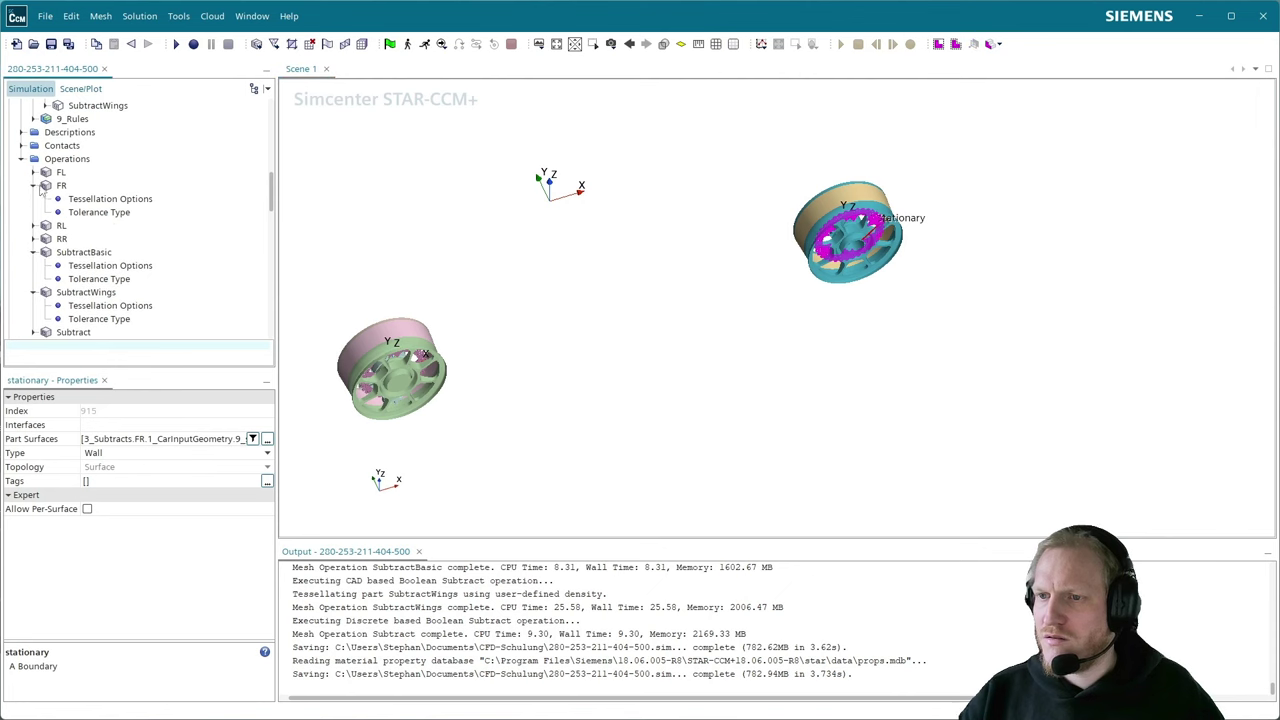
pyautogui.click(61, 186)
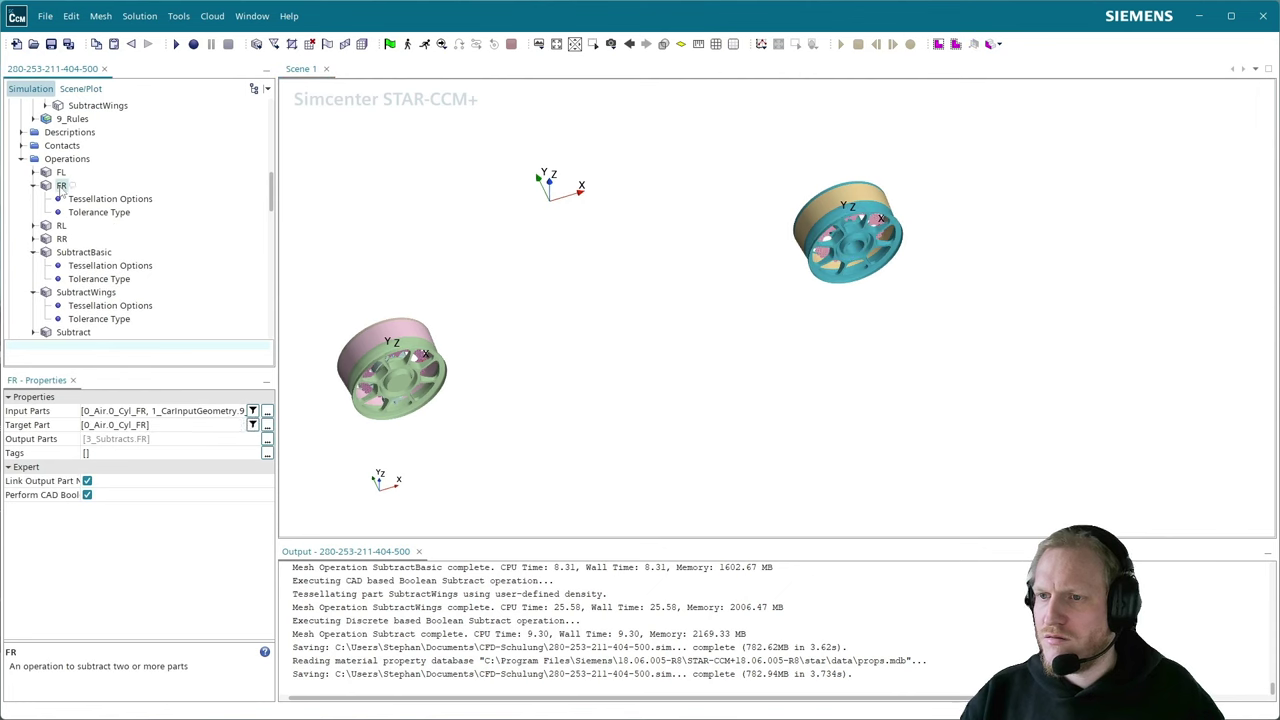
pyautogui.click(267, 412)
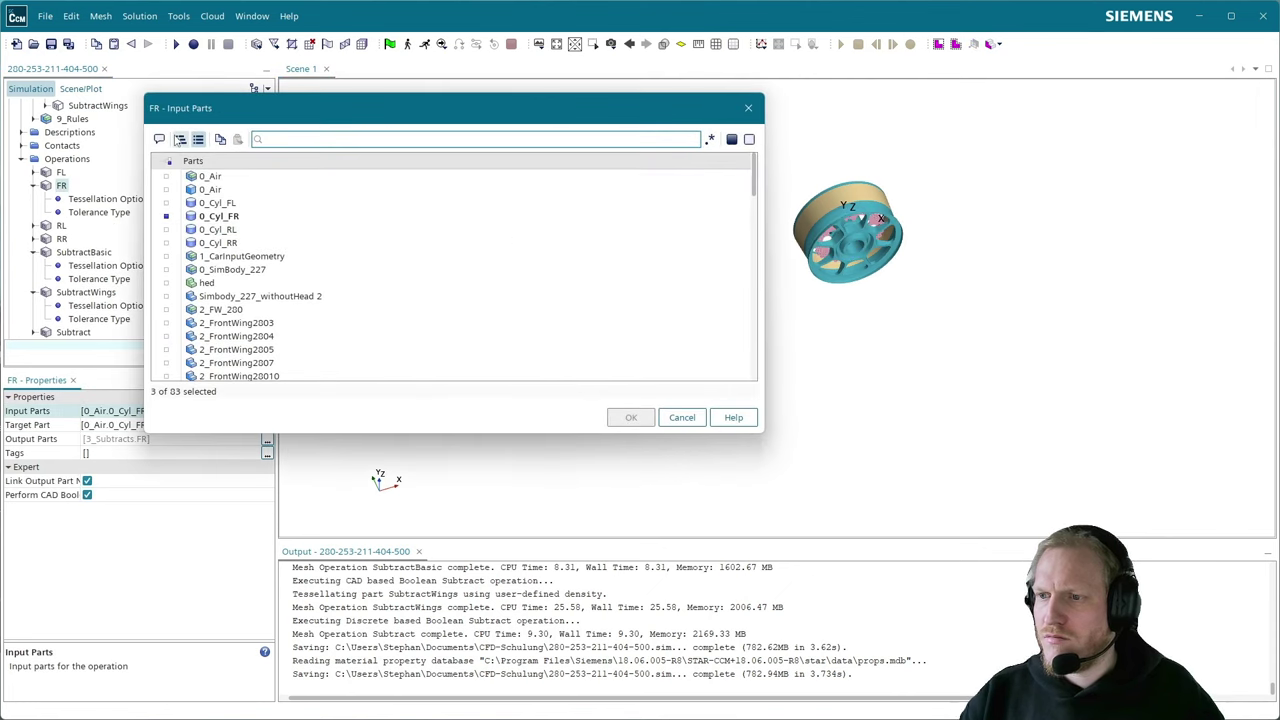
pyautogui.click(181, 139)
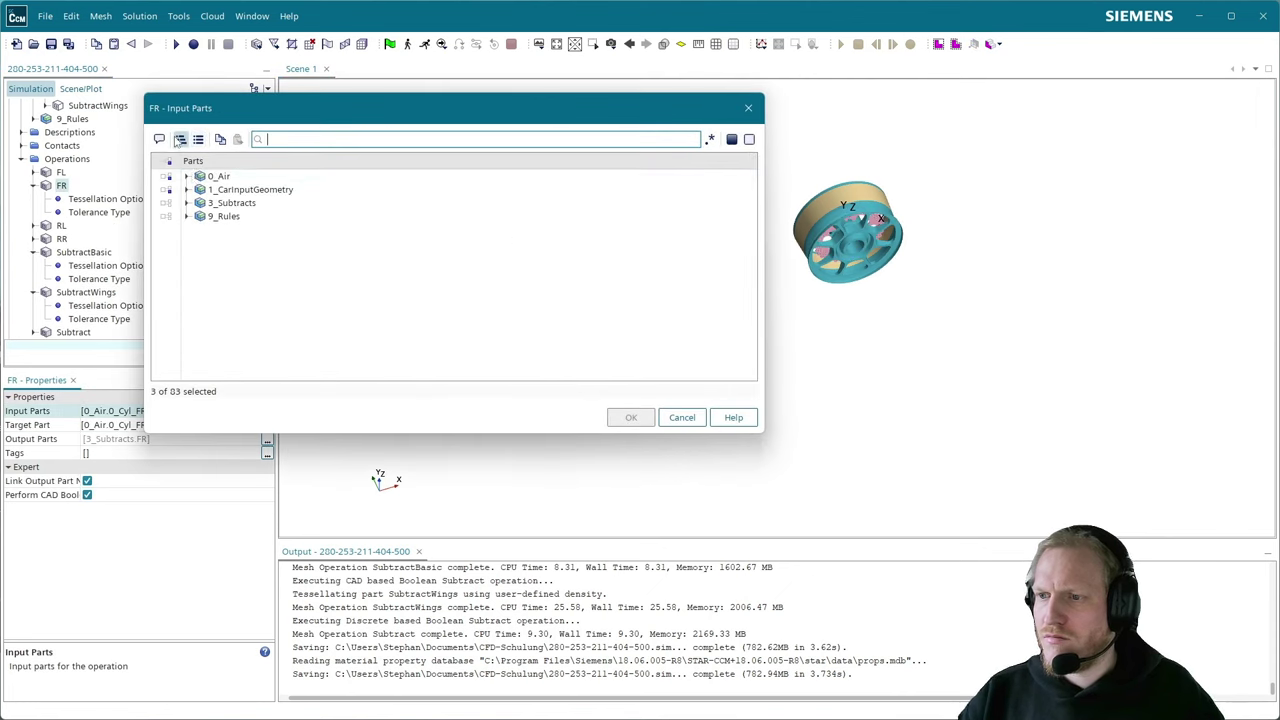
pyautogui.click(186, 190)
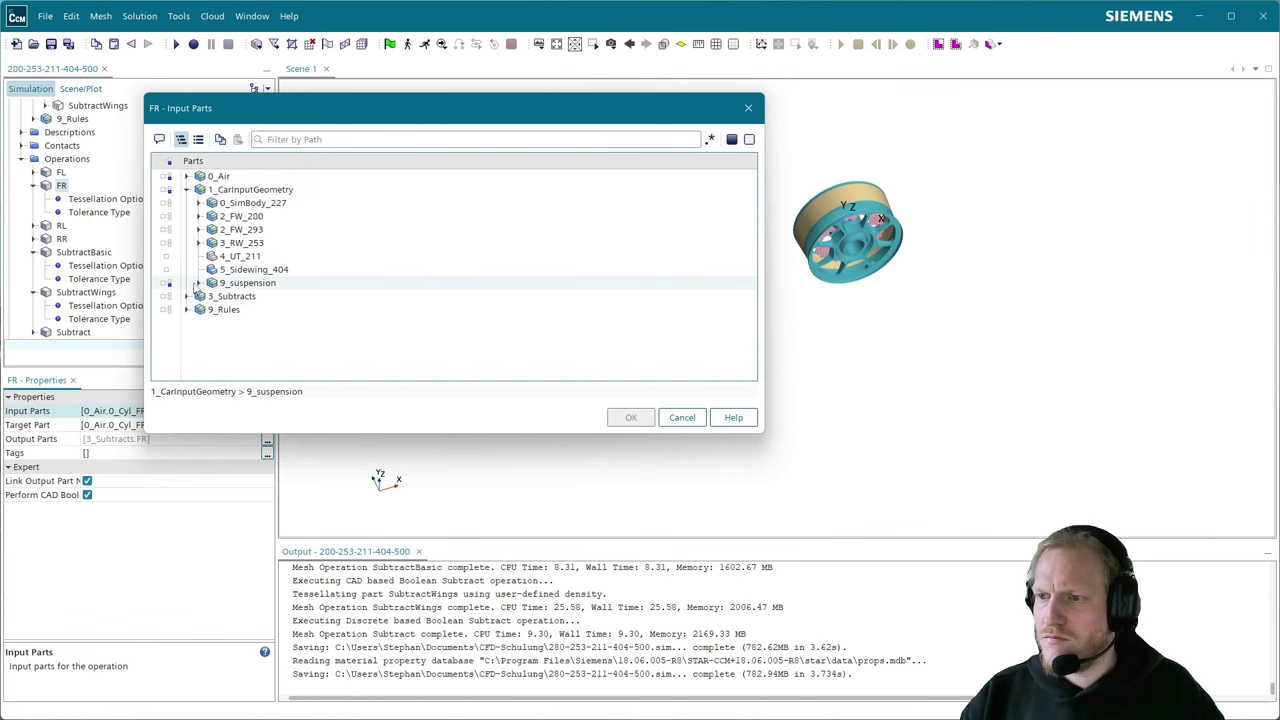
pyautogui.click(198, 283)
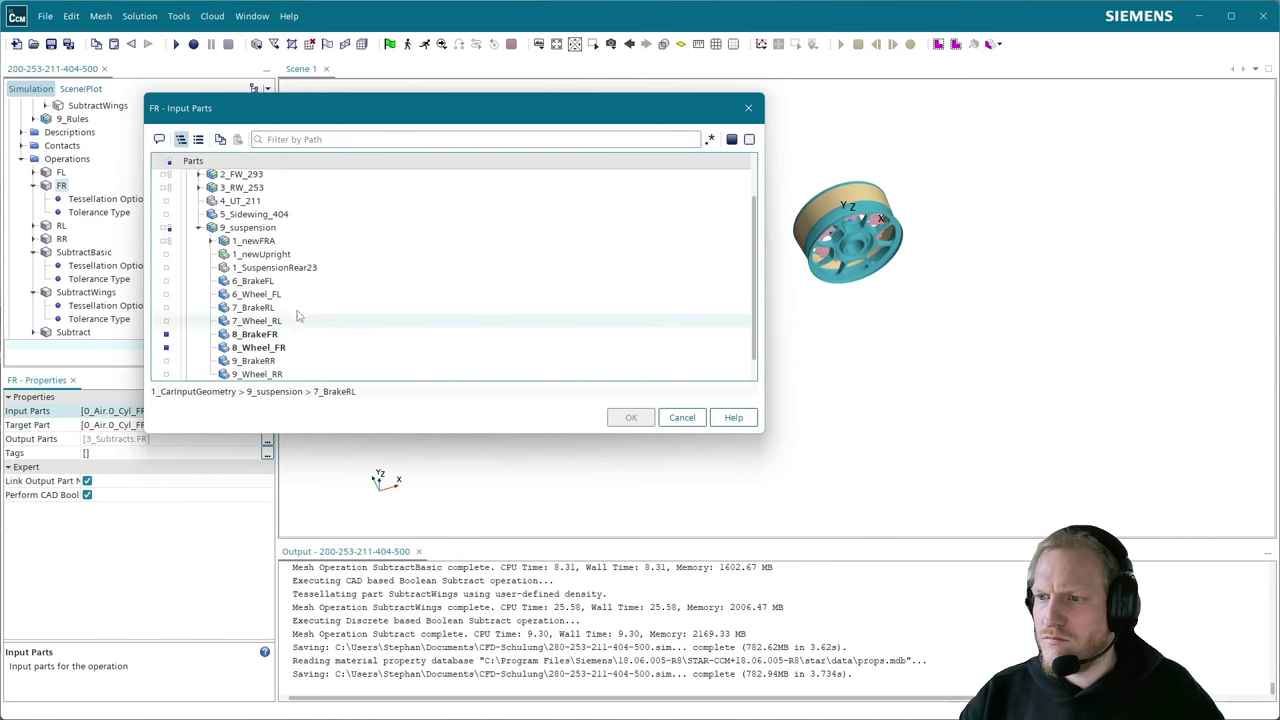
pyautogui.click(247, 243)
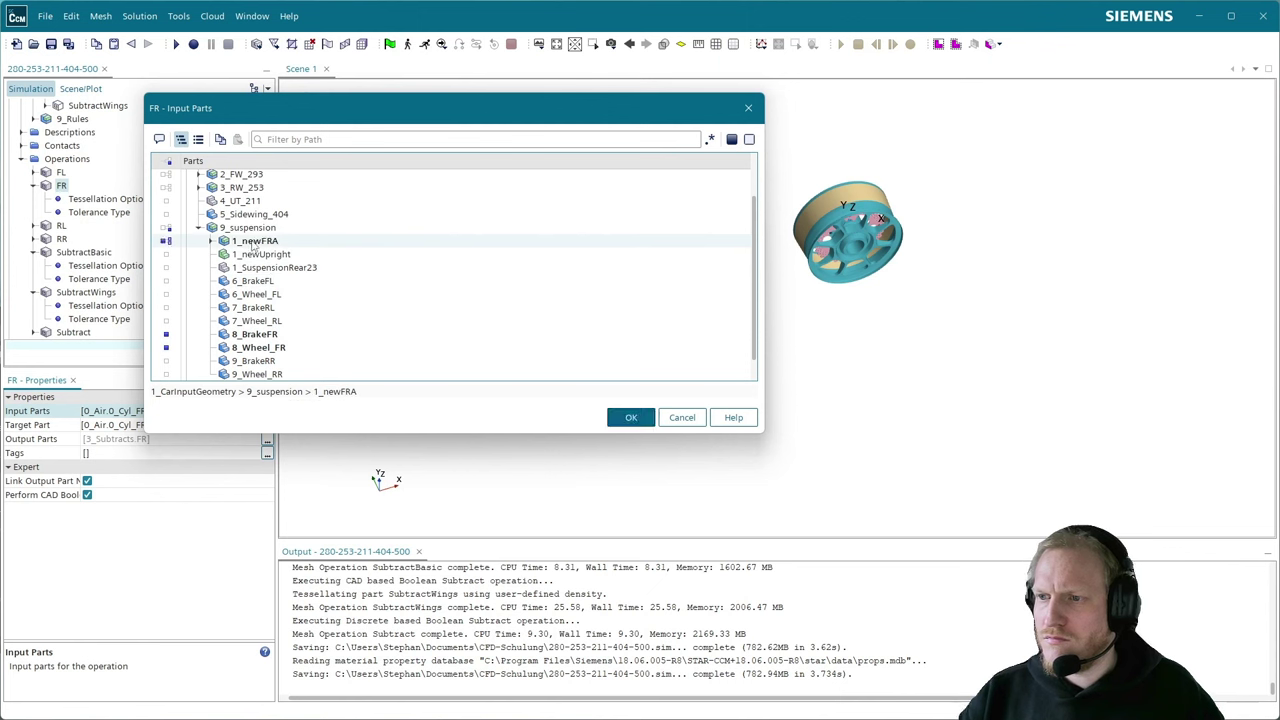
pyautogui.click(211, 241)
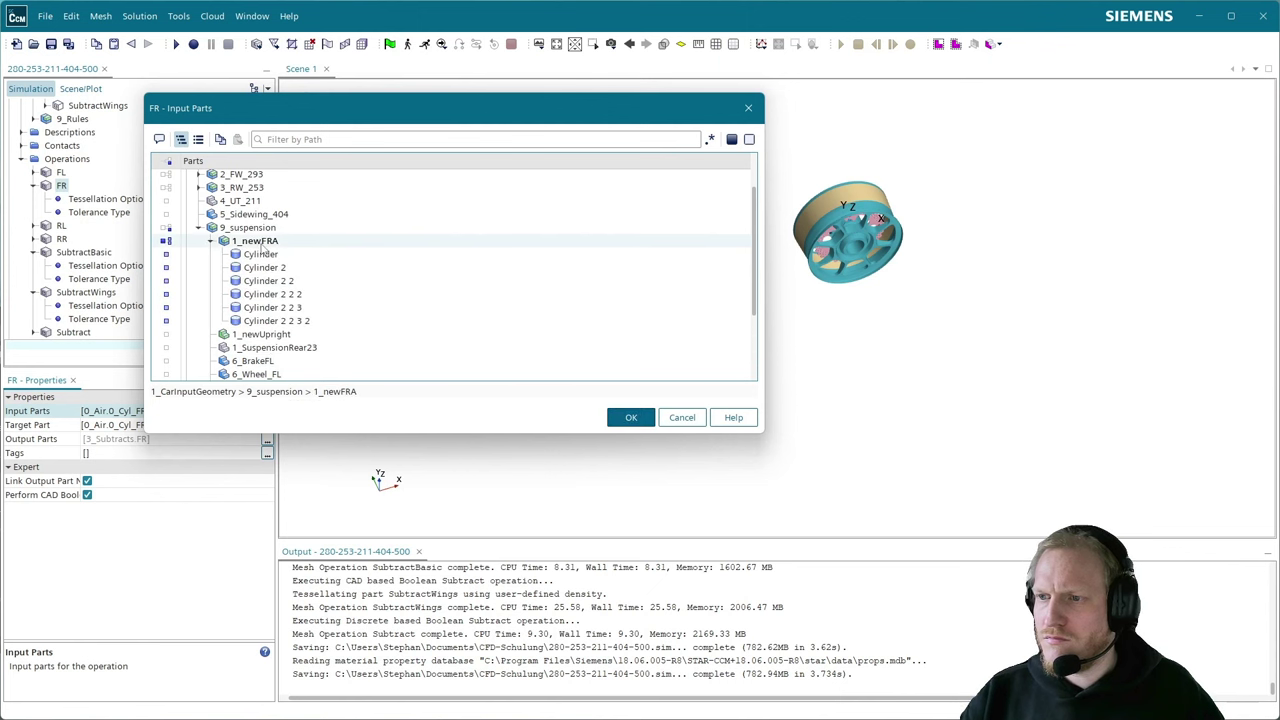
pyautogui.click(210, 242)
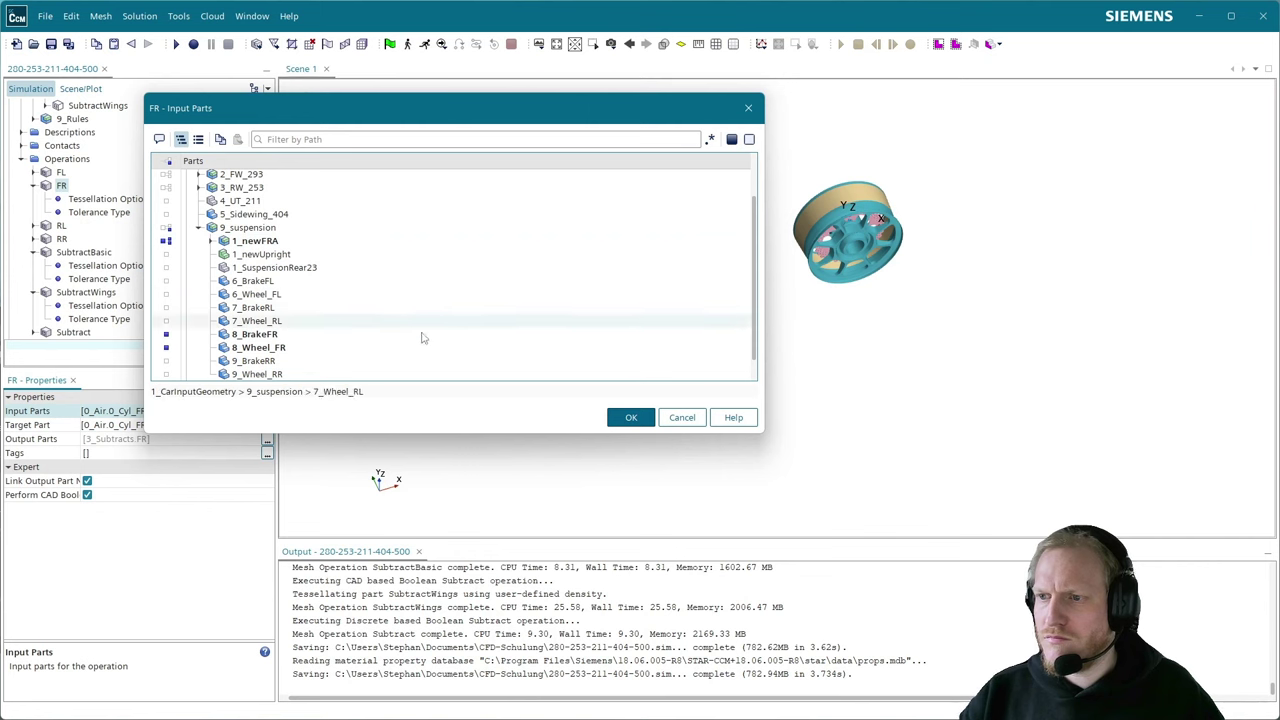
pyautogui.click(628, 420)
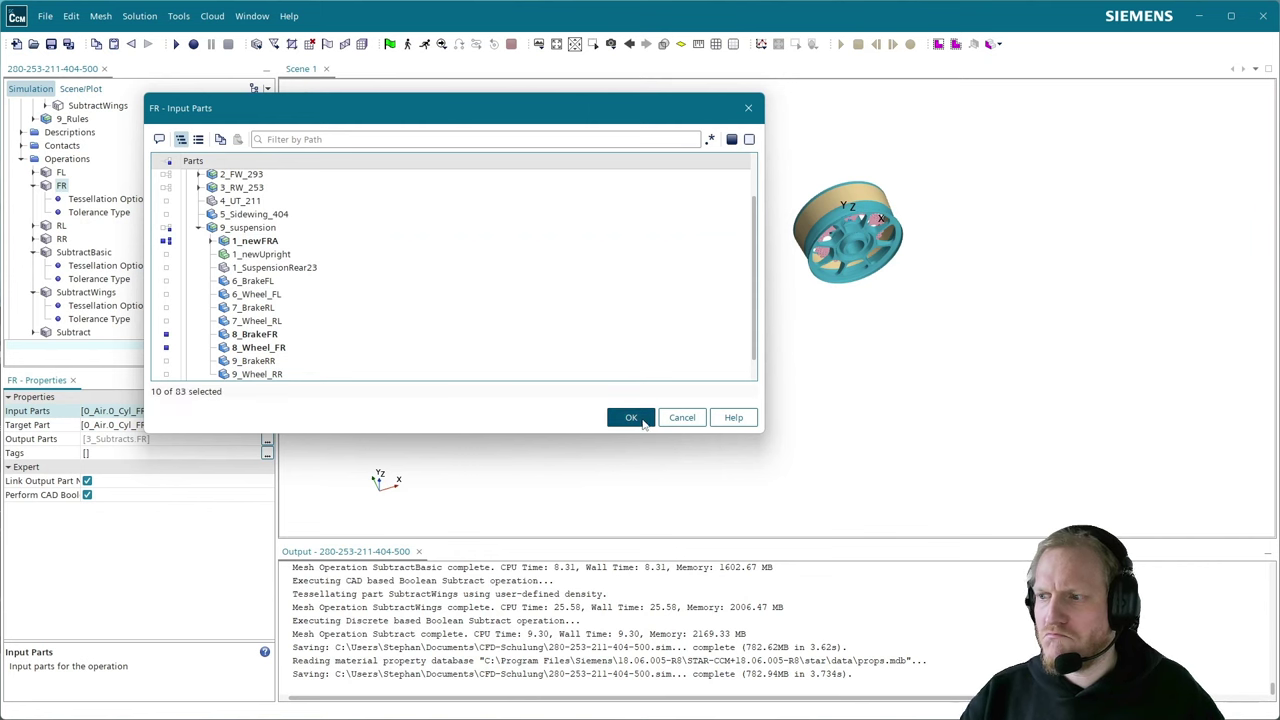
pyautogui.click(643, 420)
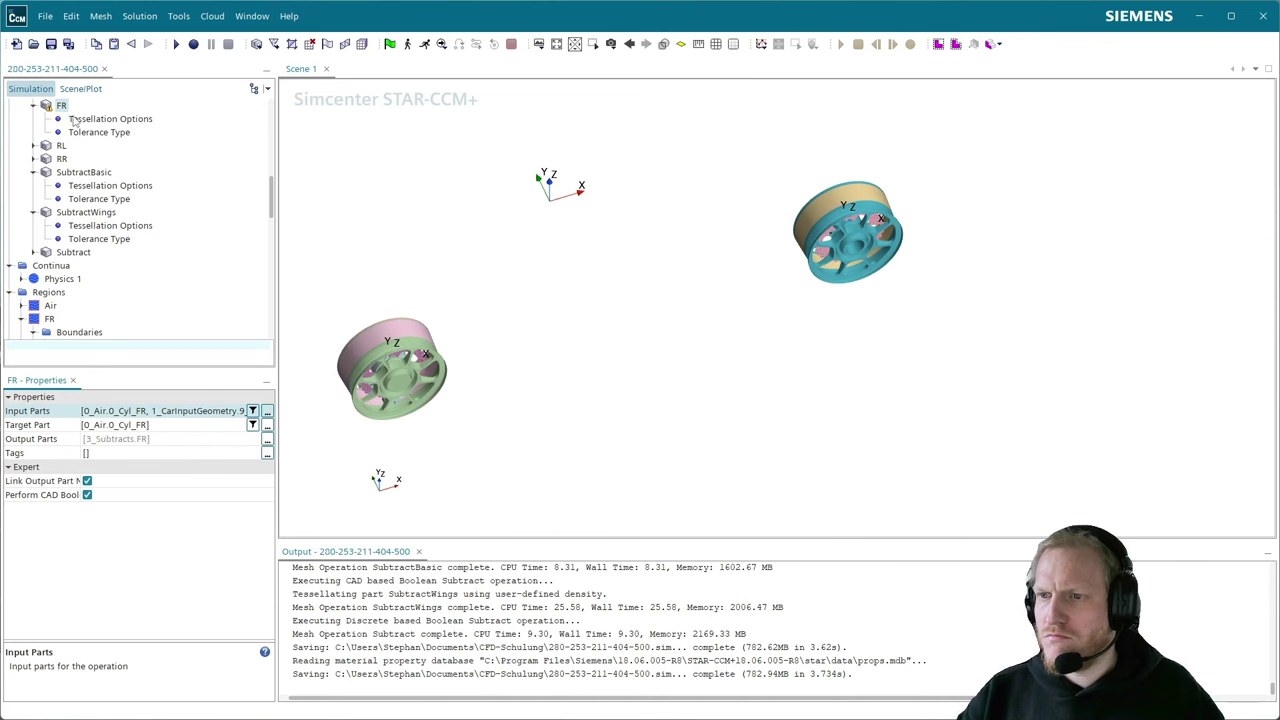
# - Execute the FR subtract operation and display the 3_Subtracts FR part in the scene using the Surface 5 displayer
pyautogui.rightClick(63, 106)
pyautogui.click(100, 118)
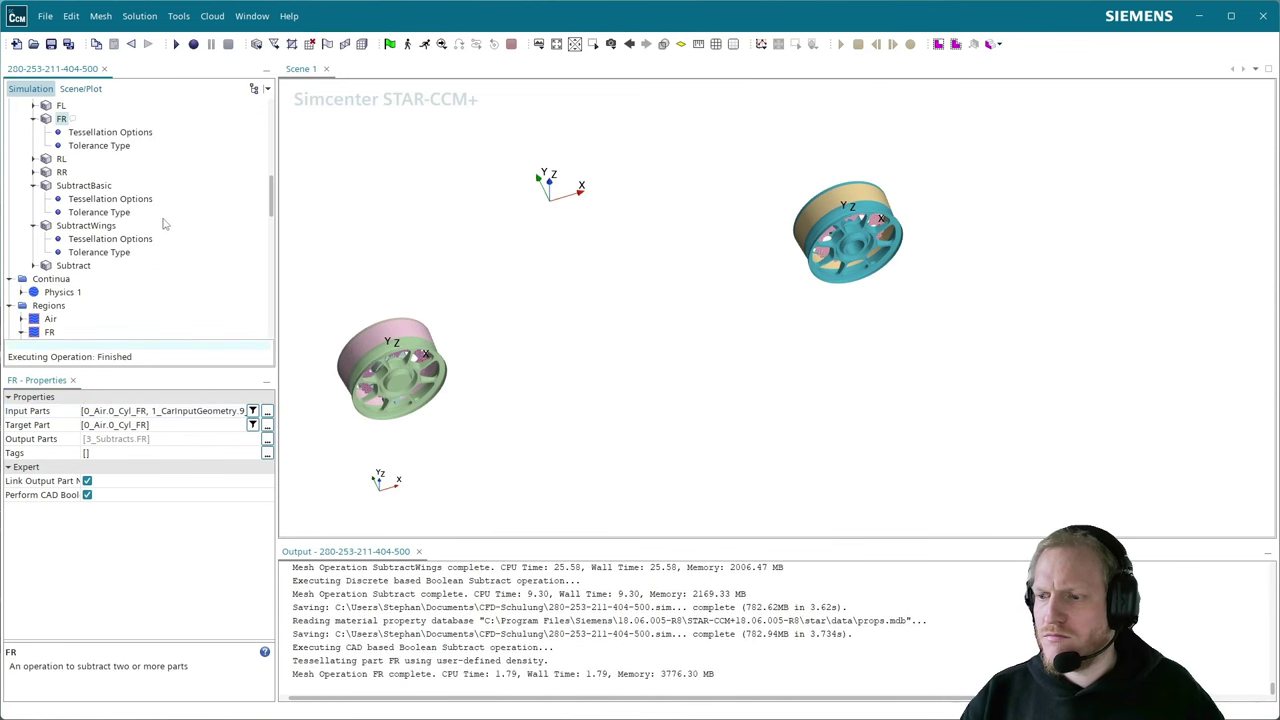
pyautogui.scroll(15, 166, 229)
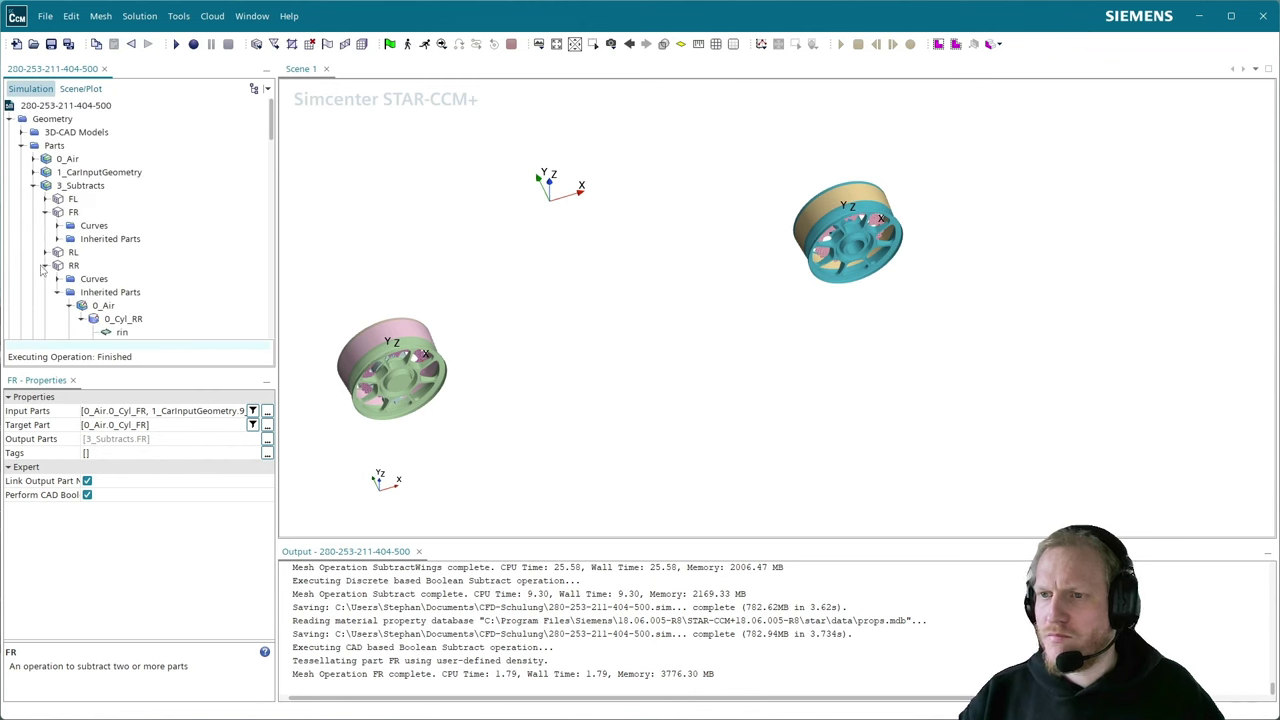
pyautogui.click(44, 265)
pyautogui.click(74, 212)
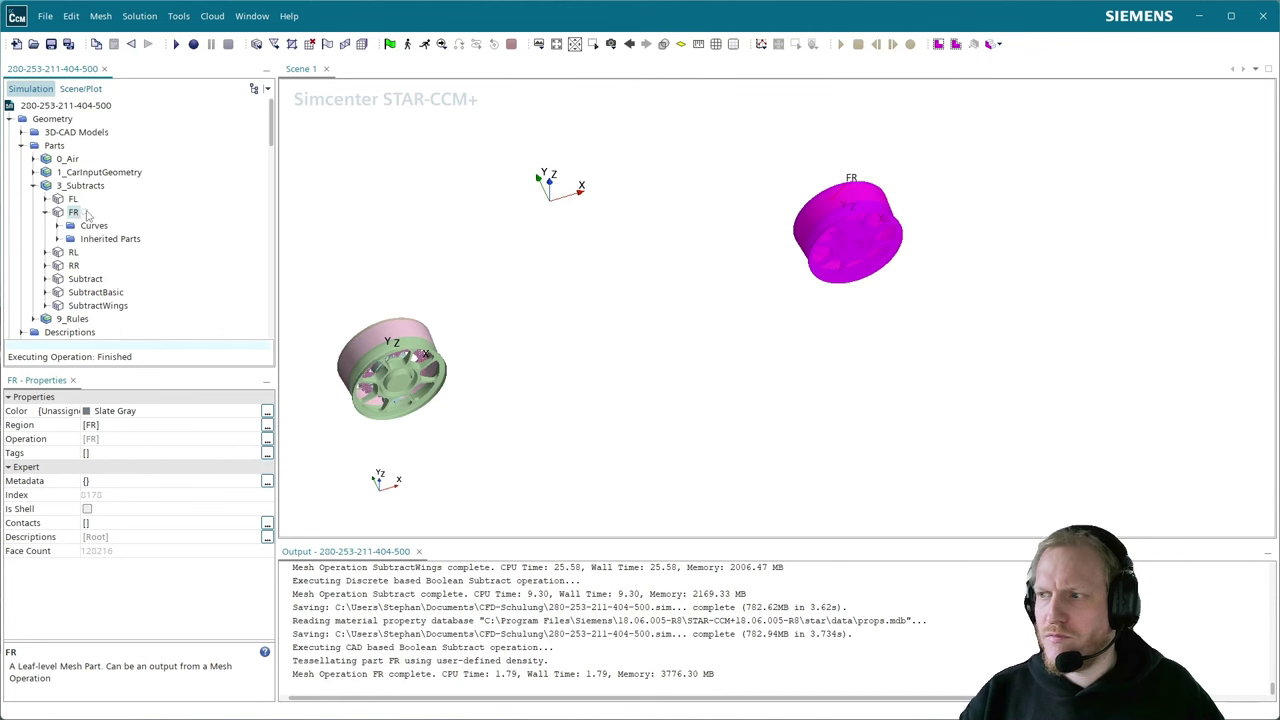
pyautogui.moveTo(87, 214); pyautogui.dragTo(666, 229)
pyautogui.click(537, 364)
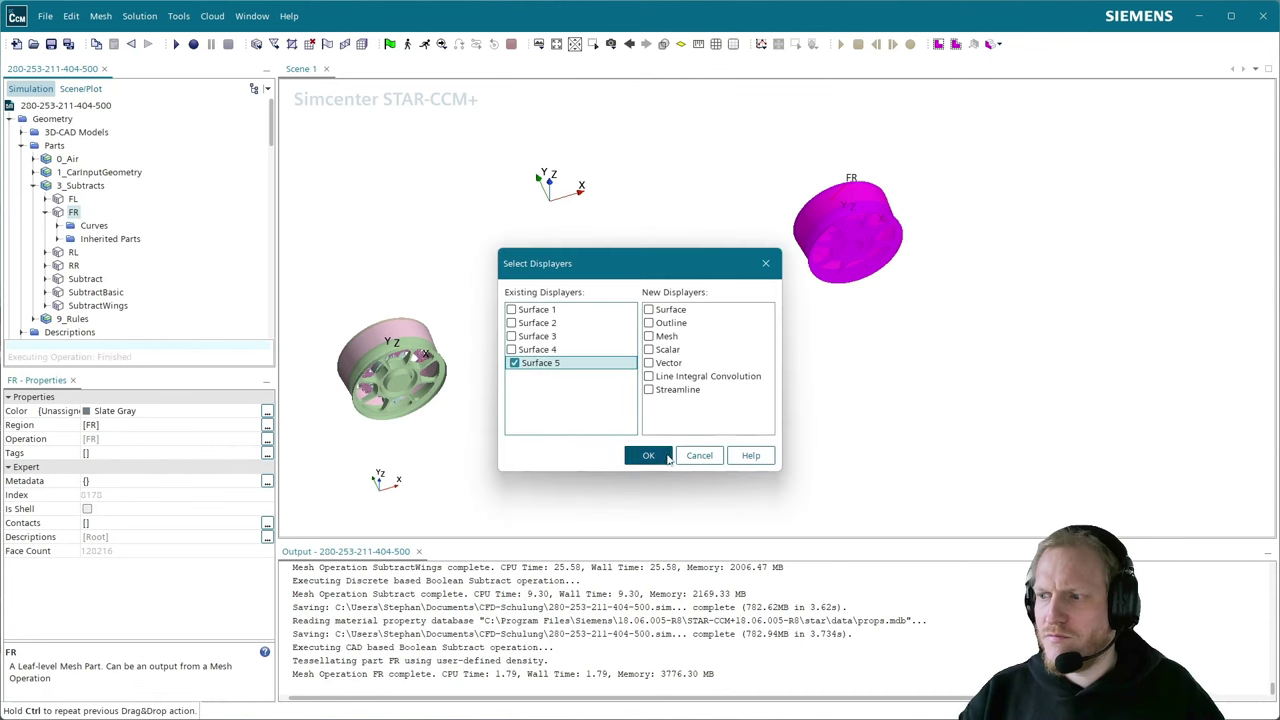
pyautogui.click(648, 455)
# - Hide the outer cap surface 0_Cyl_FR.f-out of the displayed FR subtract part in the scene
pyautogui.click(85, 89)
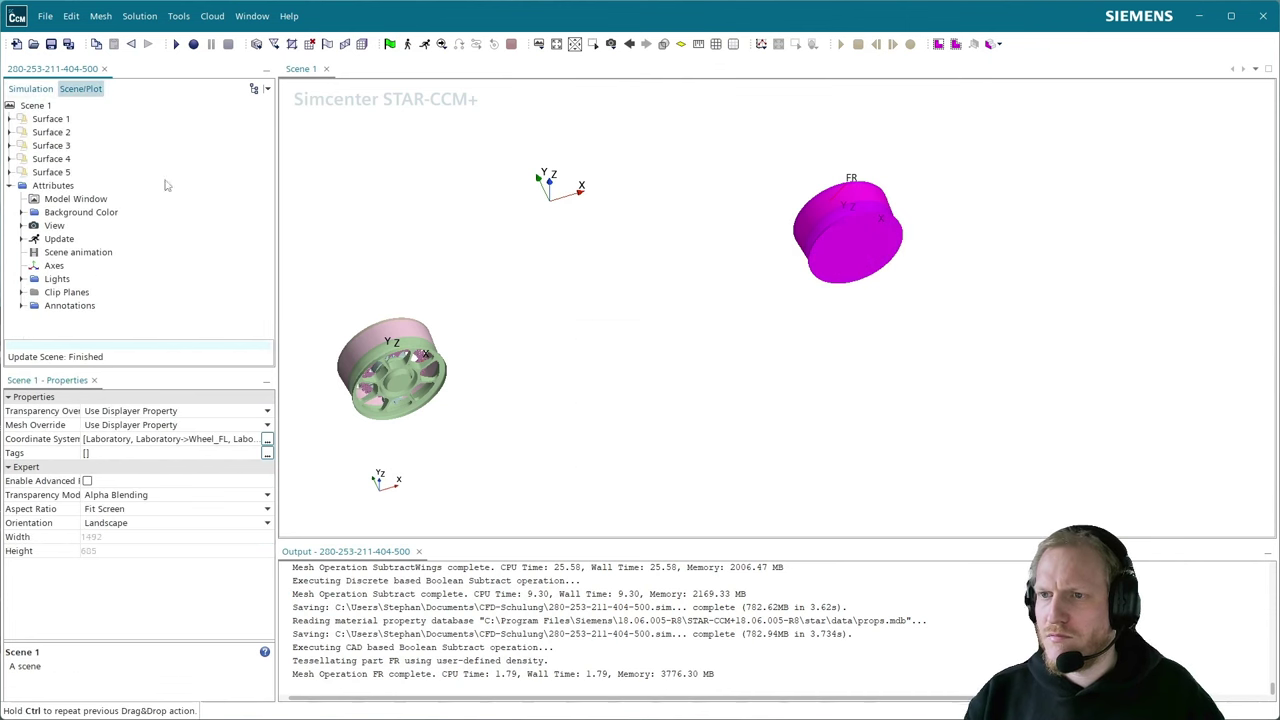
pyautogui.scroll(2, 848, 258)
pyautogui.click(868, 237)
pyautogui.rightClick(868, 237)
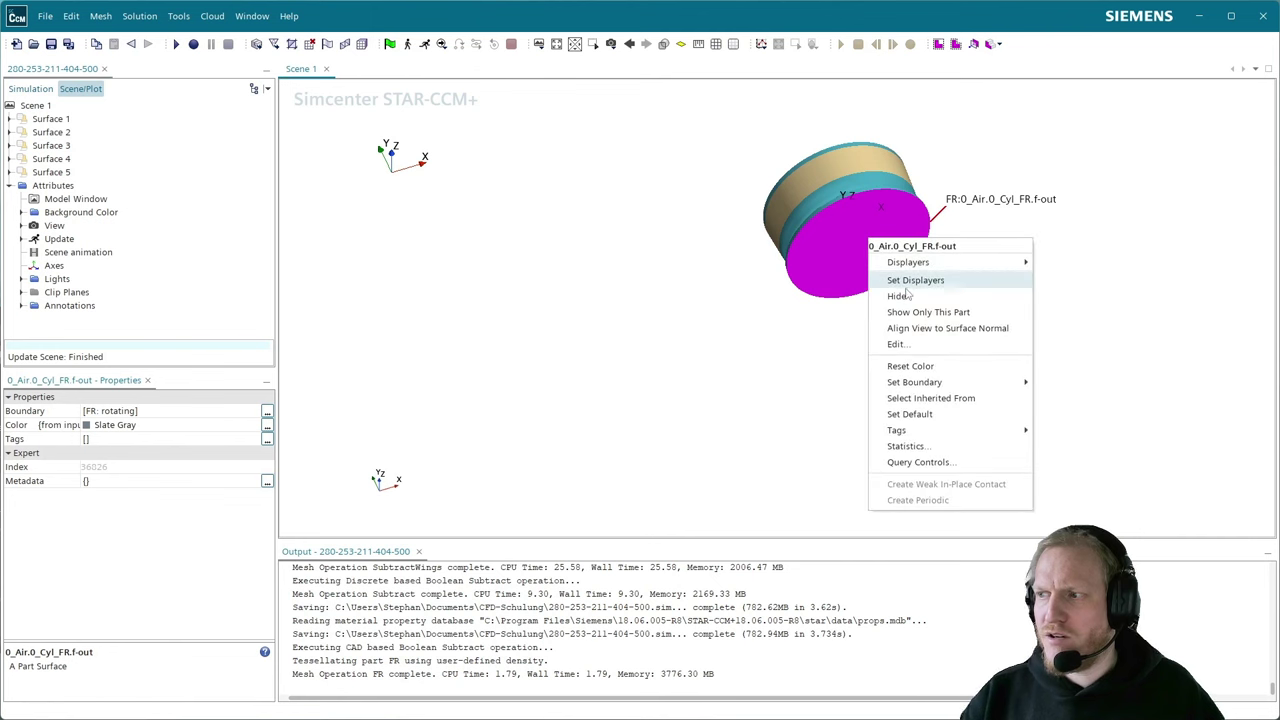
pyautogui.click(898, 296)
pyautogui.moveTo(898, 296); pyautogui.dragTo(897, 365)
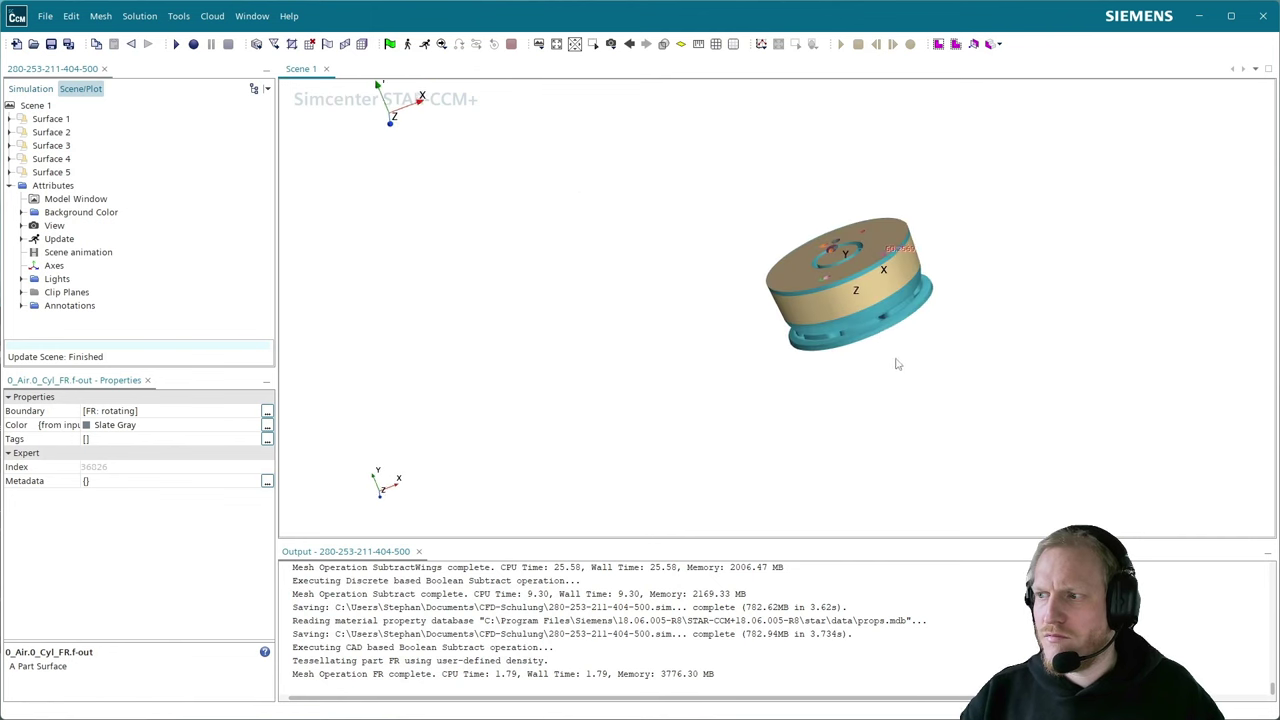
# - Hide the inner cap surface 0_Cyl_FR.F-in of the FR part and inspect the wheel interior with its suspension pieces
pyautogui.click(858, 238)
pyautogui.rightClick(884, 231)
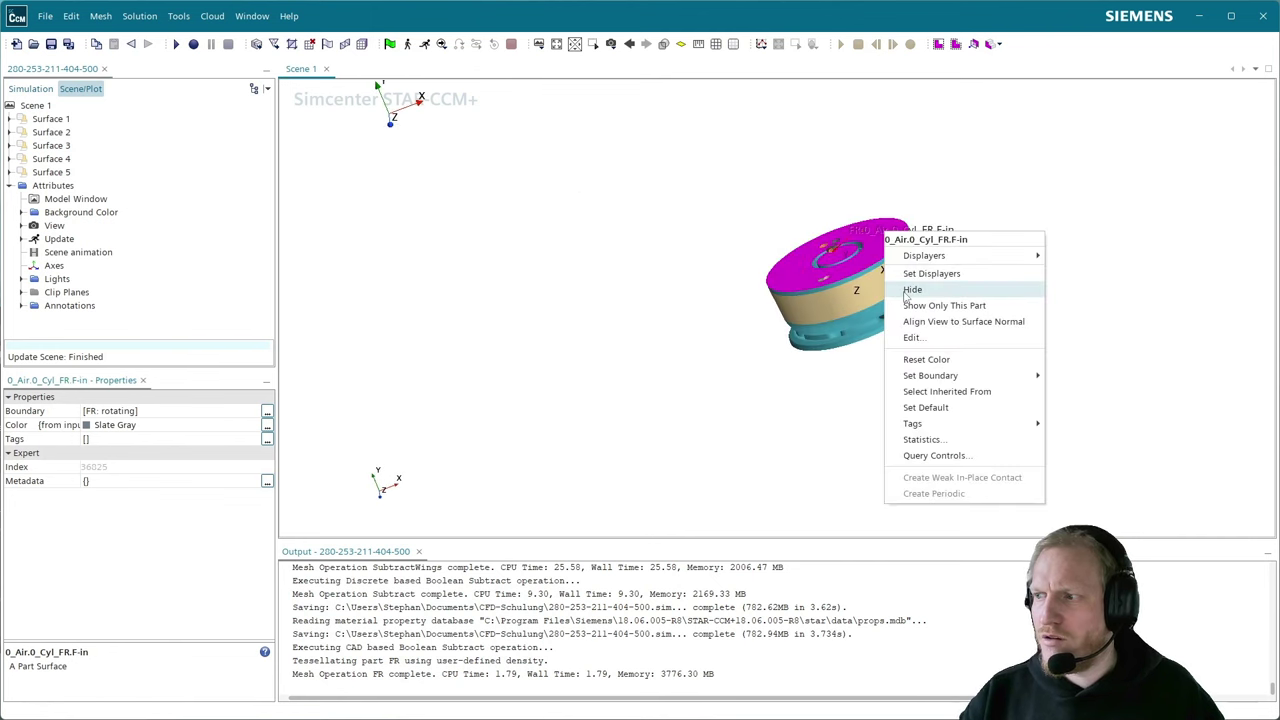
pyautogui.click(910, 290)
pyautogui.moveTo(910, 290); pyautogui.dragTo(838, 176)
pyautogui.scroll(3, 844, 279)
pyautogui.scroll(-3, 755, 180)
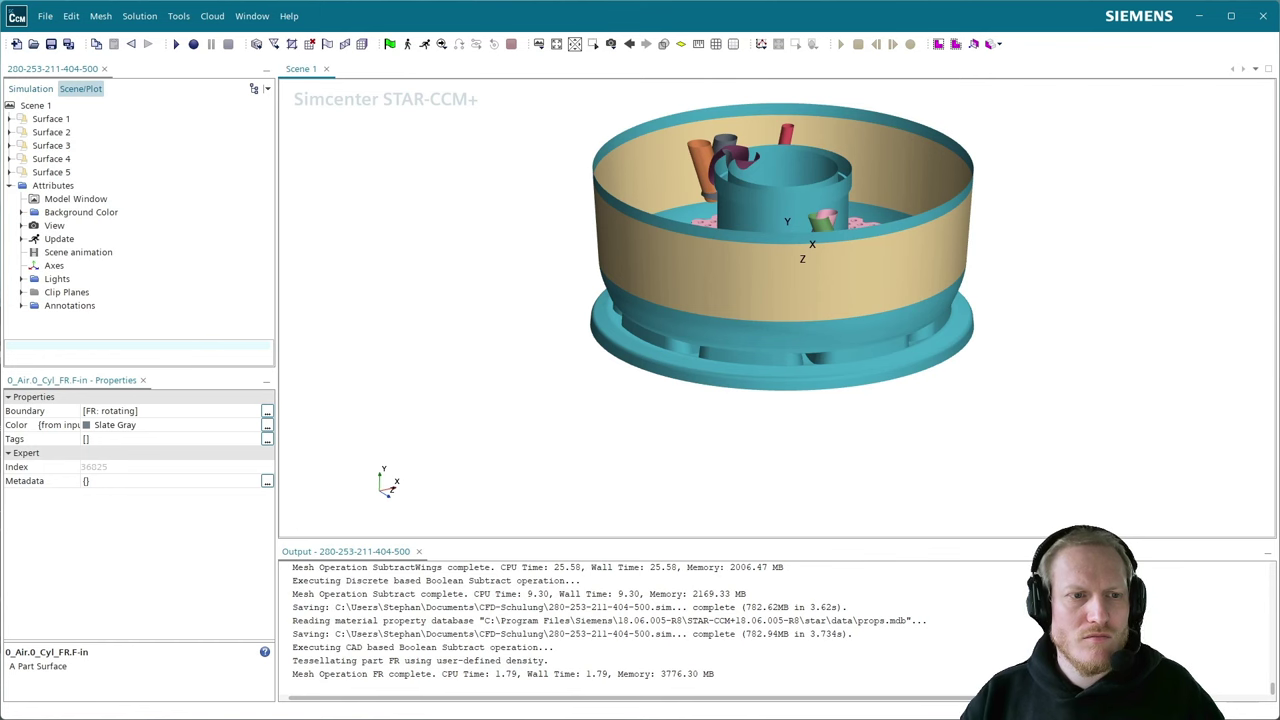
pyautogui.moveTo(381, 325); pyautogui.dragTo(651, 220)
# - Assign all 1_newFRA cylinder surfaces to the FR region's stationary boundary and remove 8_BrakeFR.Faces from its part surfaces
pyautogui.click(30, 88)
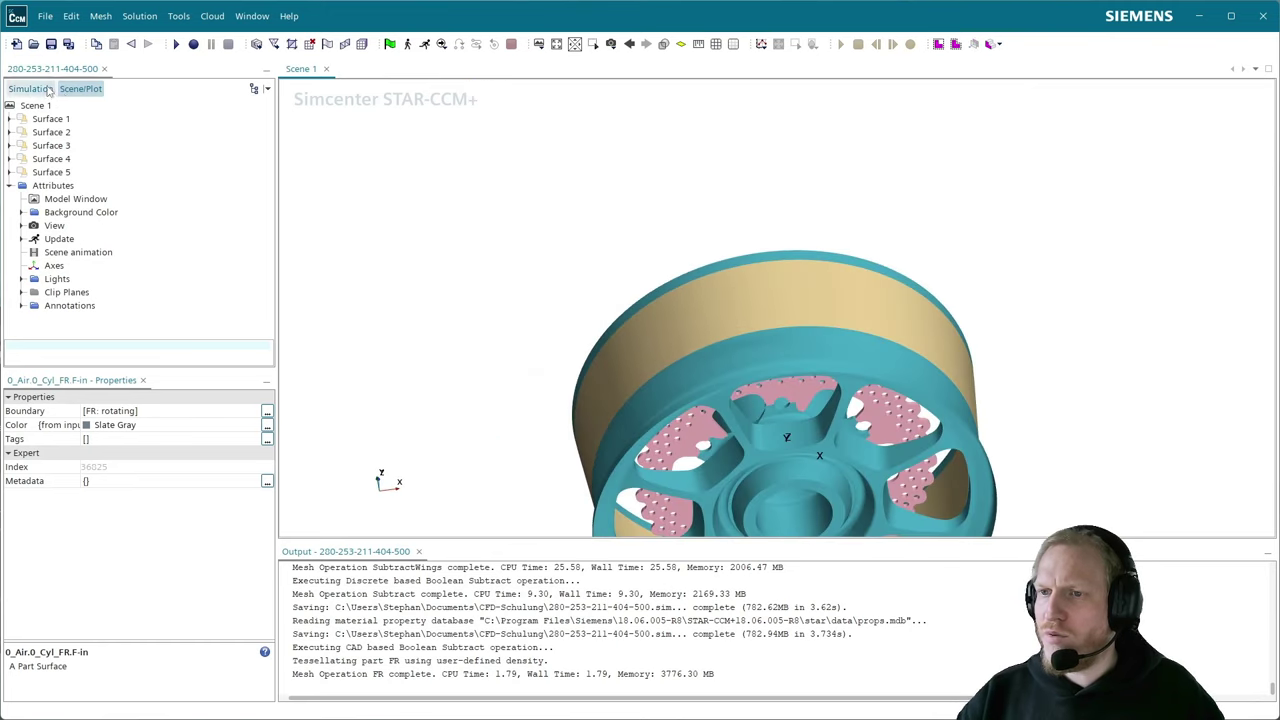
pyautogui.scroll(-5, 131, 265)
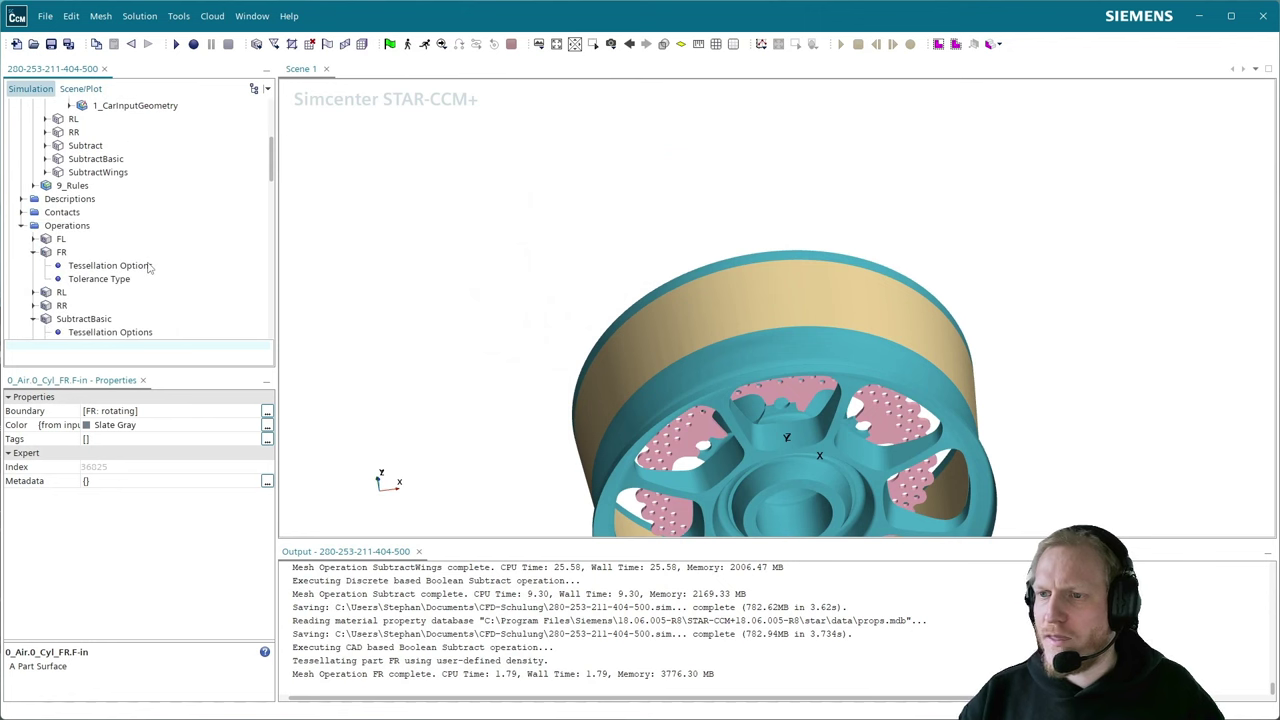
pyautogui.scroll(10, 149, 271)
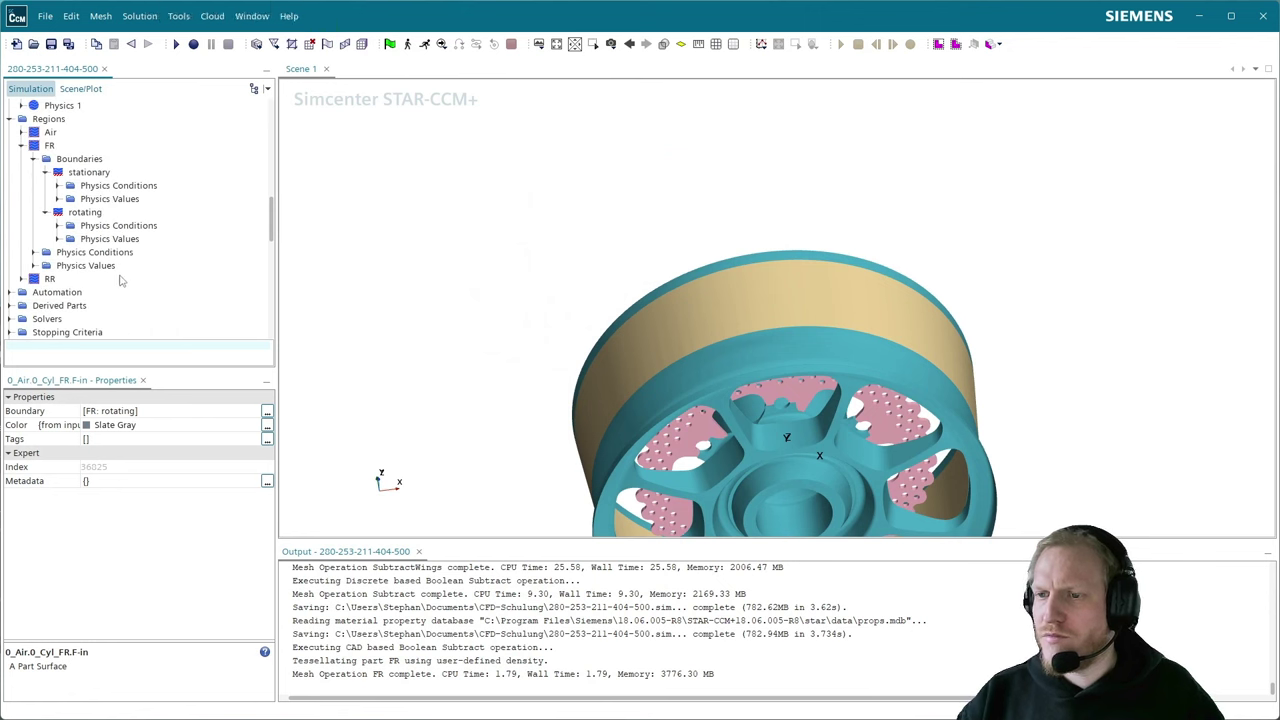
pyautogui.click(88, 174)
pyautogui.click(267, 439)
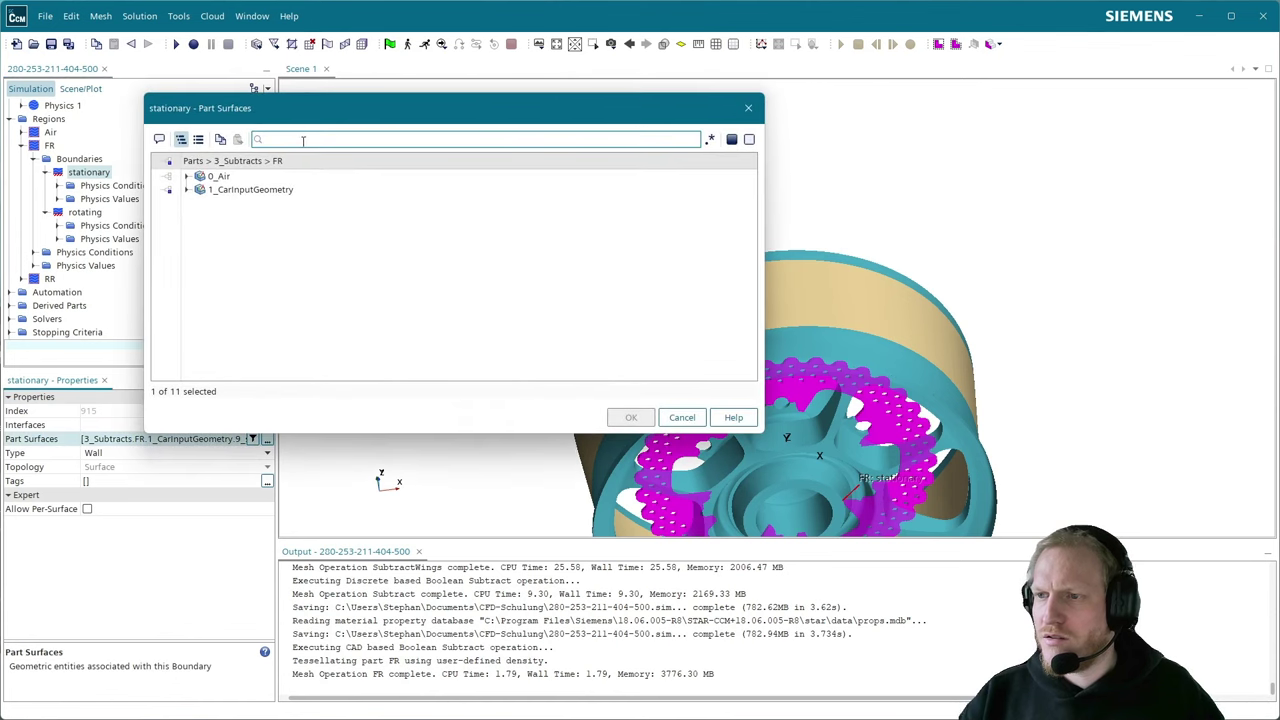
pyautogui.click(186, 190)
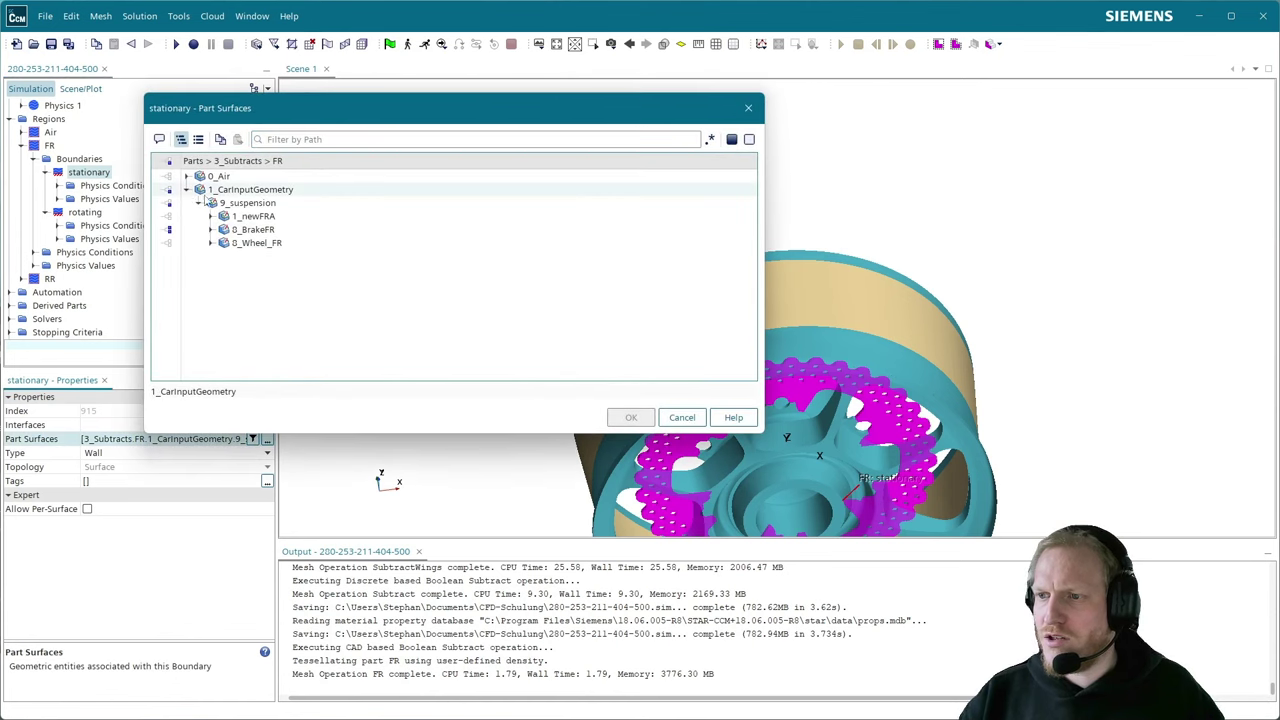
pyautogui.click(210, 229)
pyautogui.click(240, 243)
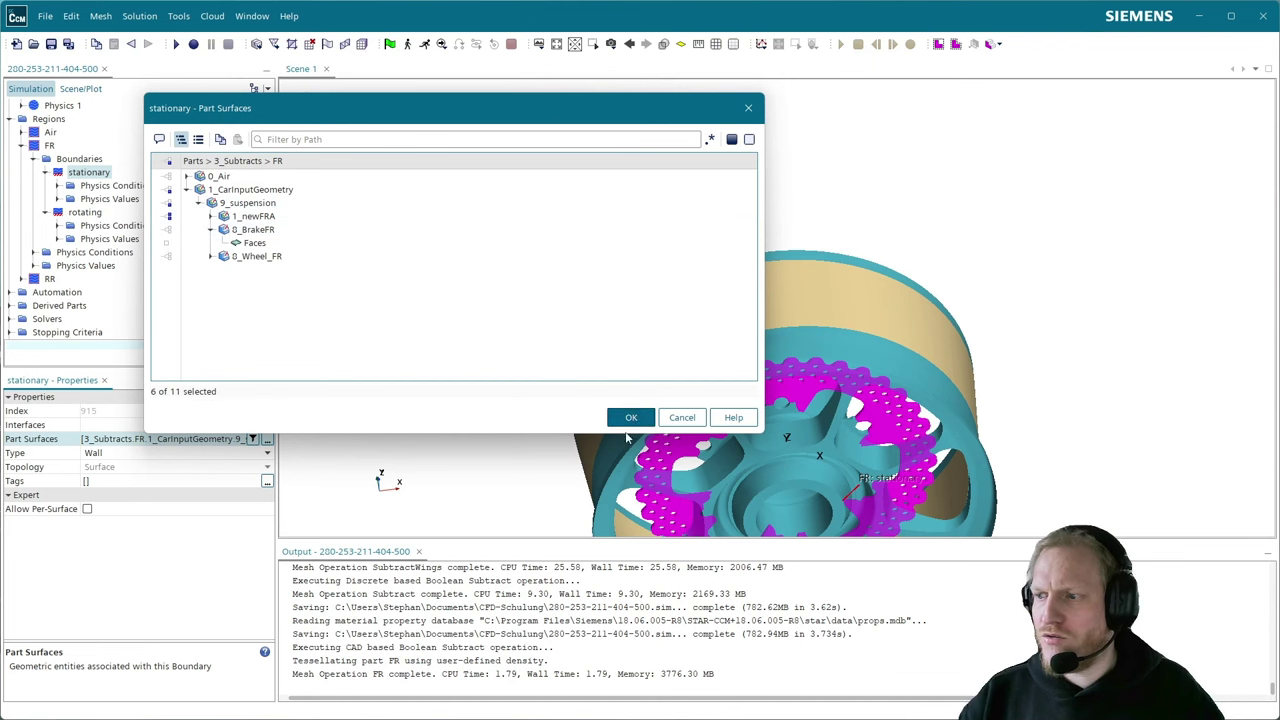
pyautogui.click(250, 229)
pyautogui.click(262, 216)
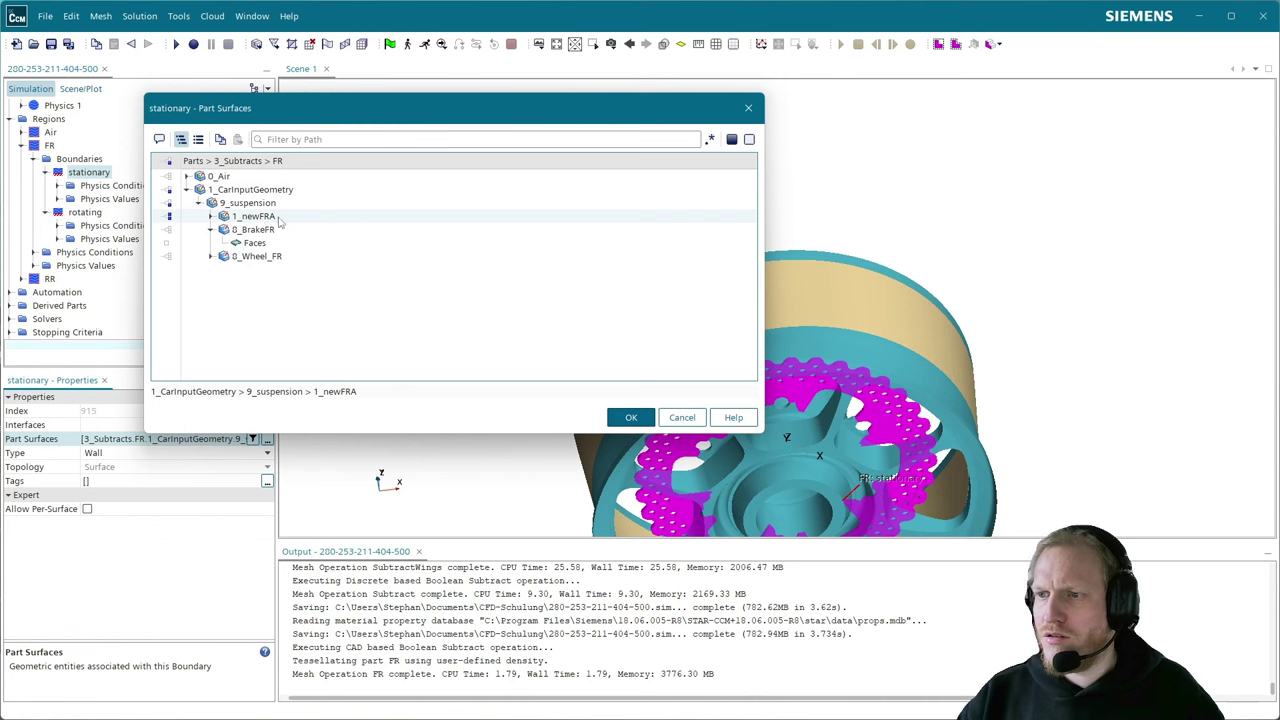
pyautogui.click(211, 216)
pyautogui.click(303, 258)
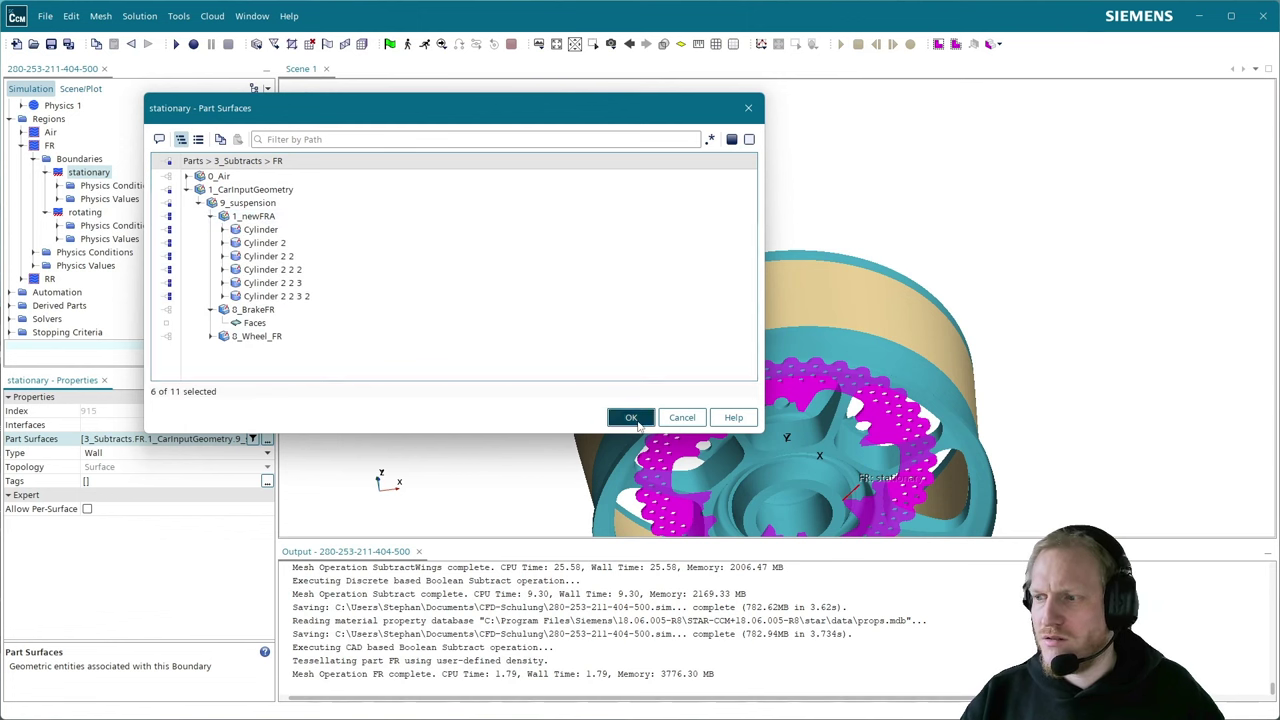
pyautogui.click(631, 417)
# - Examine on the FR wheel which surfaces the stationary boundary covers
pyautogui.moveTo(547, 240); pyautogui.dragTo(570, 288)
pyautogui.scroll(-3, 570, 288)
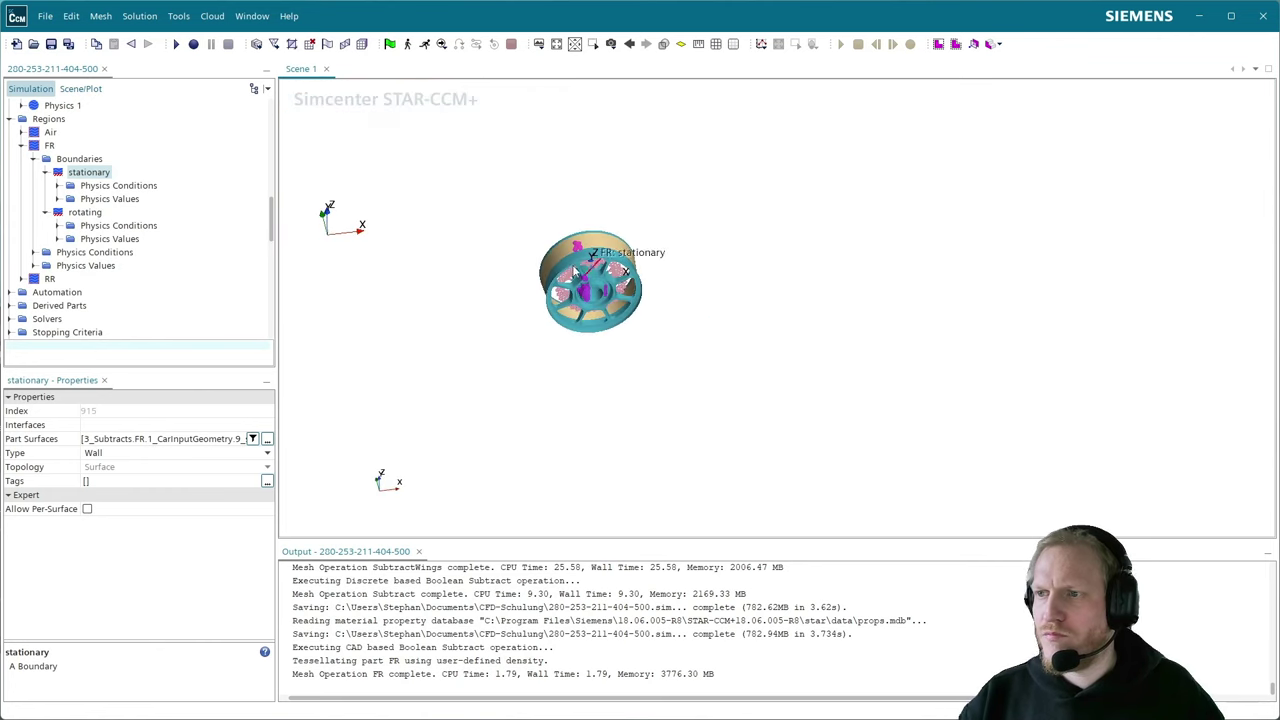
pyautogui.moveTo(615, 255); pyautogui.dragTo(738, 270, button='middle')
pyautogui.scroll(-2, 738, 270)
pyautogui.scroll(2, 700, 275)
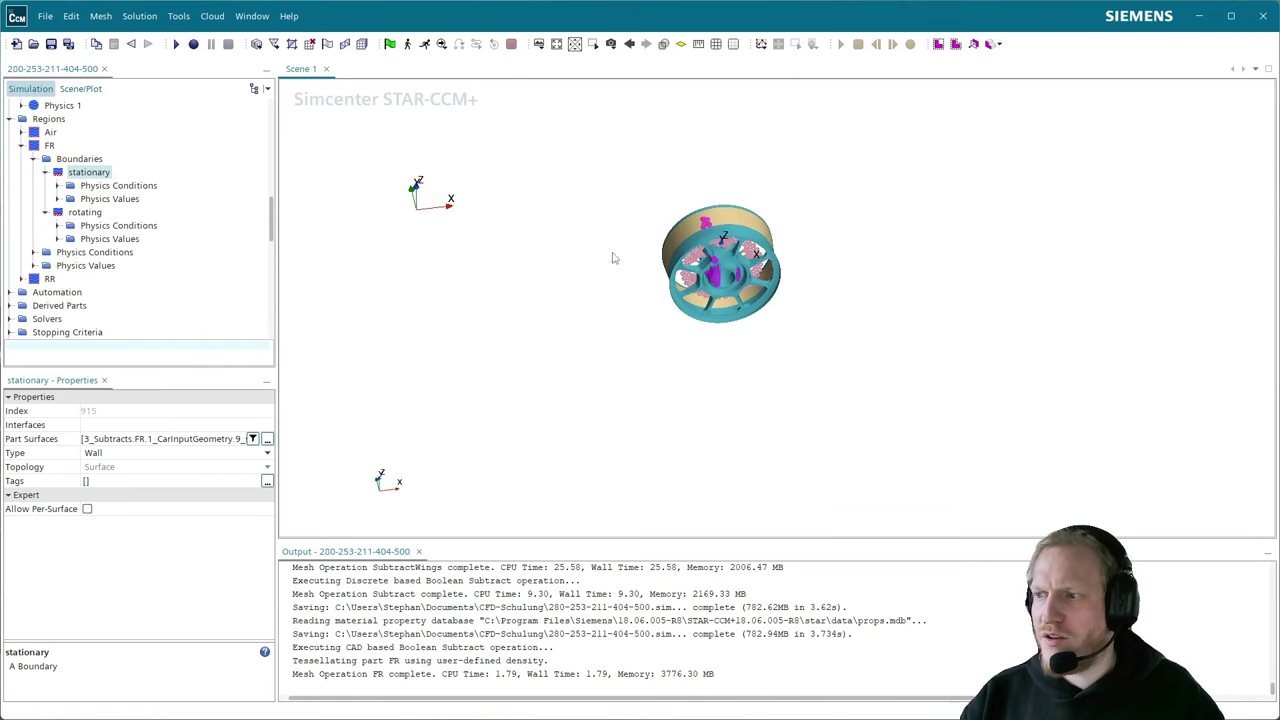
pyautogui.moveTo(605, 270); pyautogui.dragTo(715, 250, button='middle')
pyautogui.scroll(-1, 706, 249)
pyautogui.scroll(2, 690, 240)
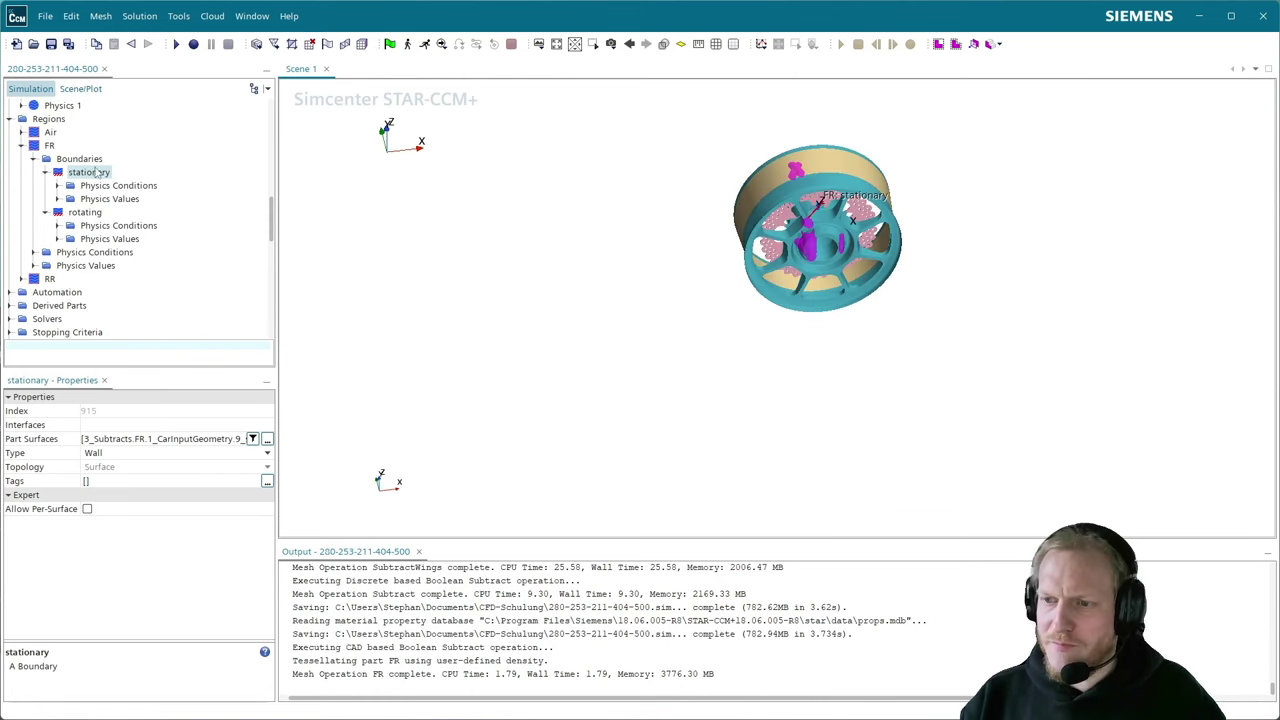
# - Set the reference frame specification of the FR region's stationary boundary to Lab Frame
pyautogui.click(58, 186)
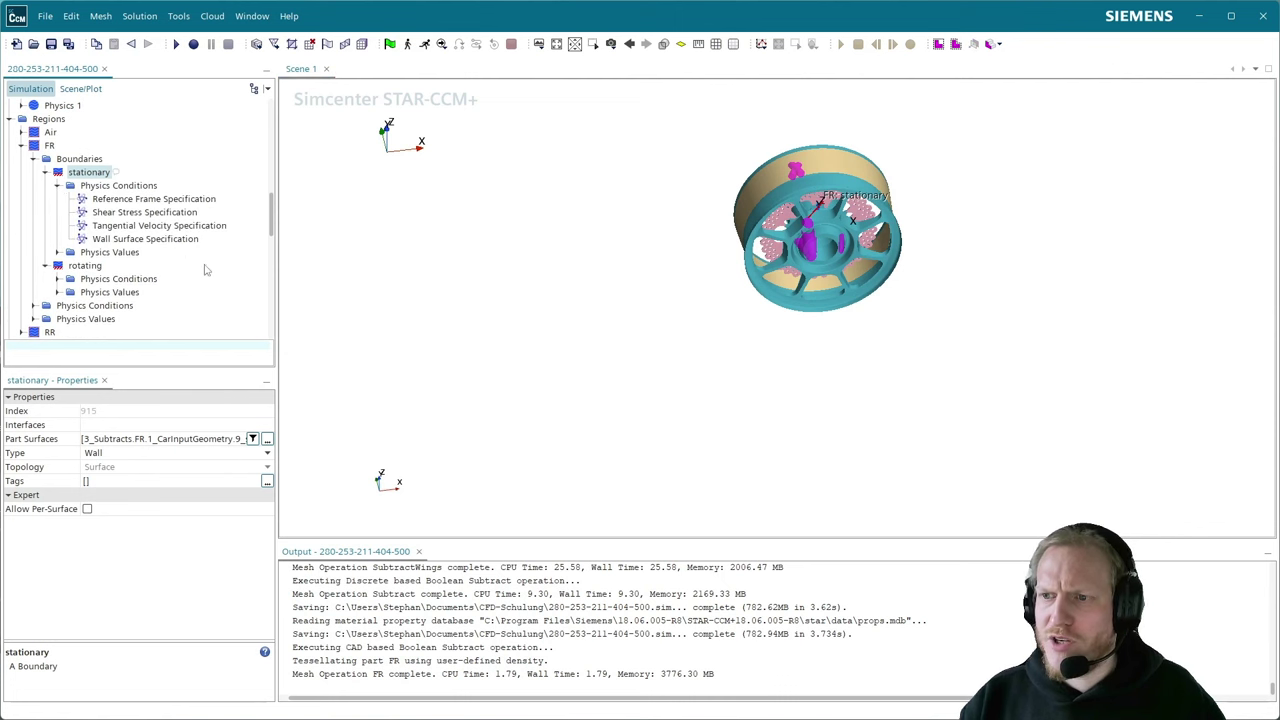
pyautogui.click(134, 201)
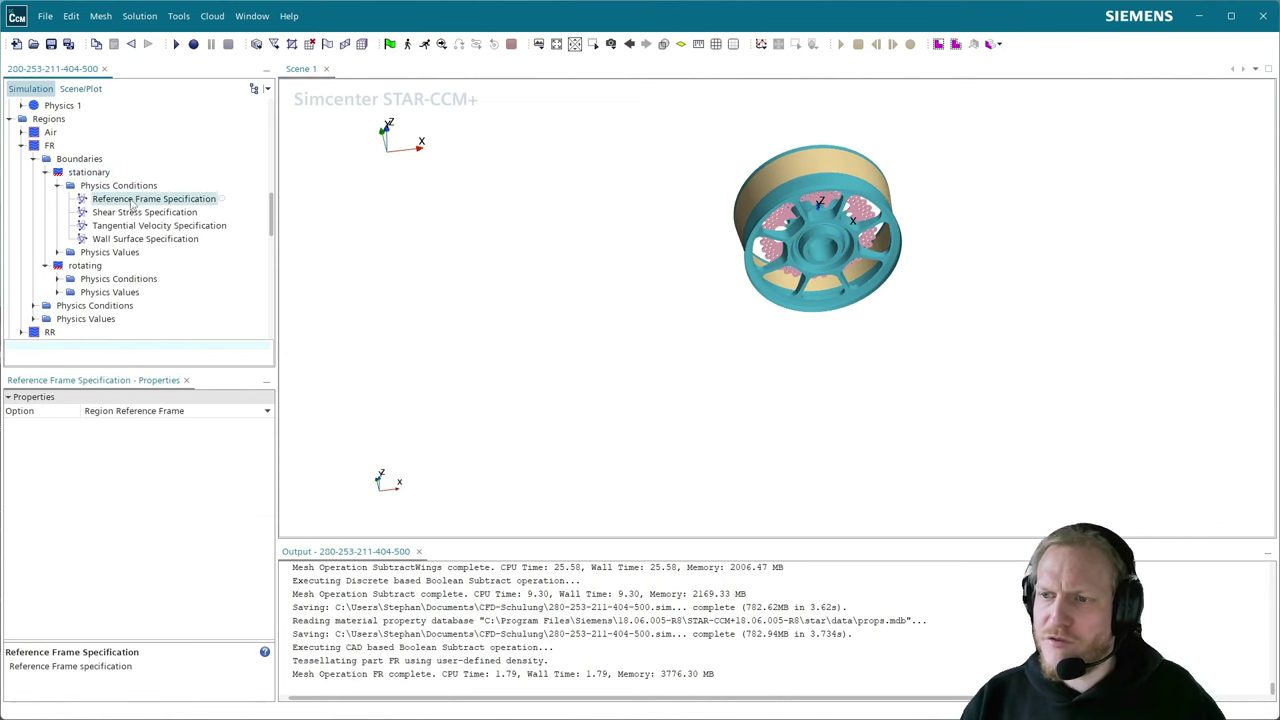
pyautogui.click(150, 416)
pyautogui.click(150, 416)
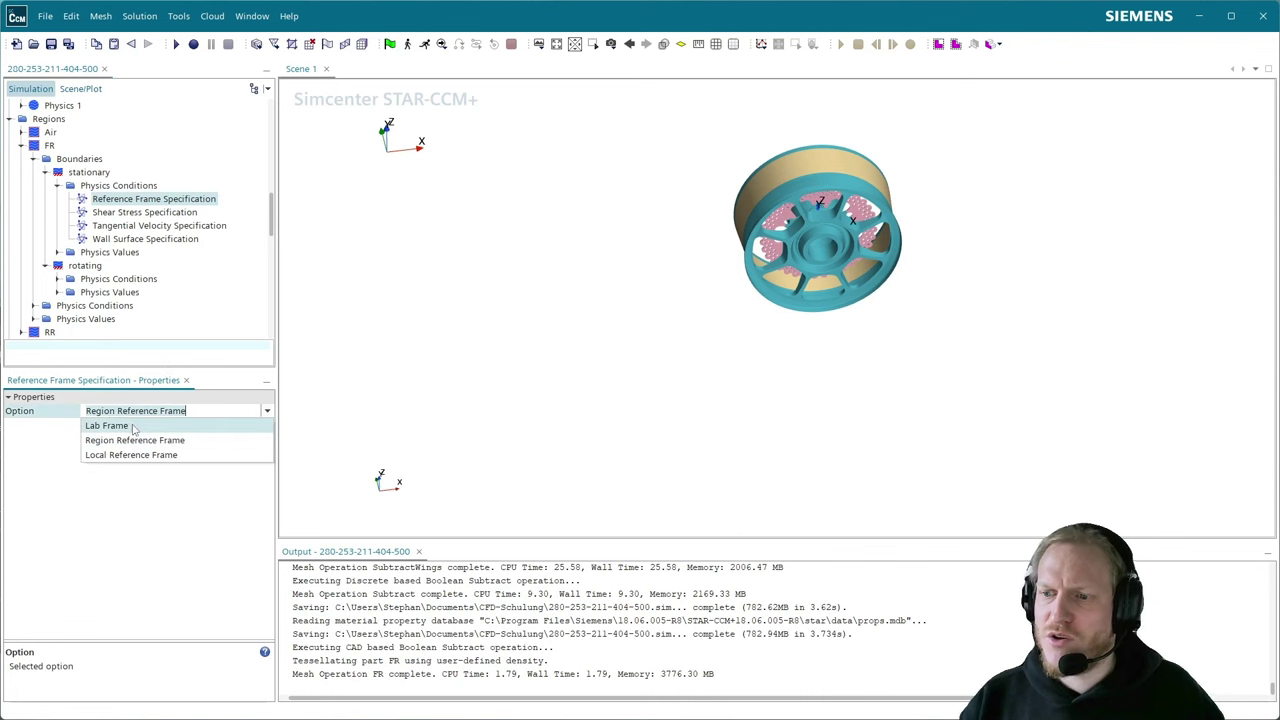
pyautogui.click(110, 426)
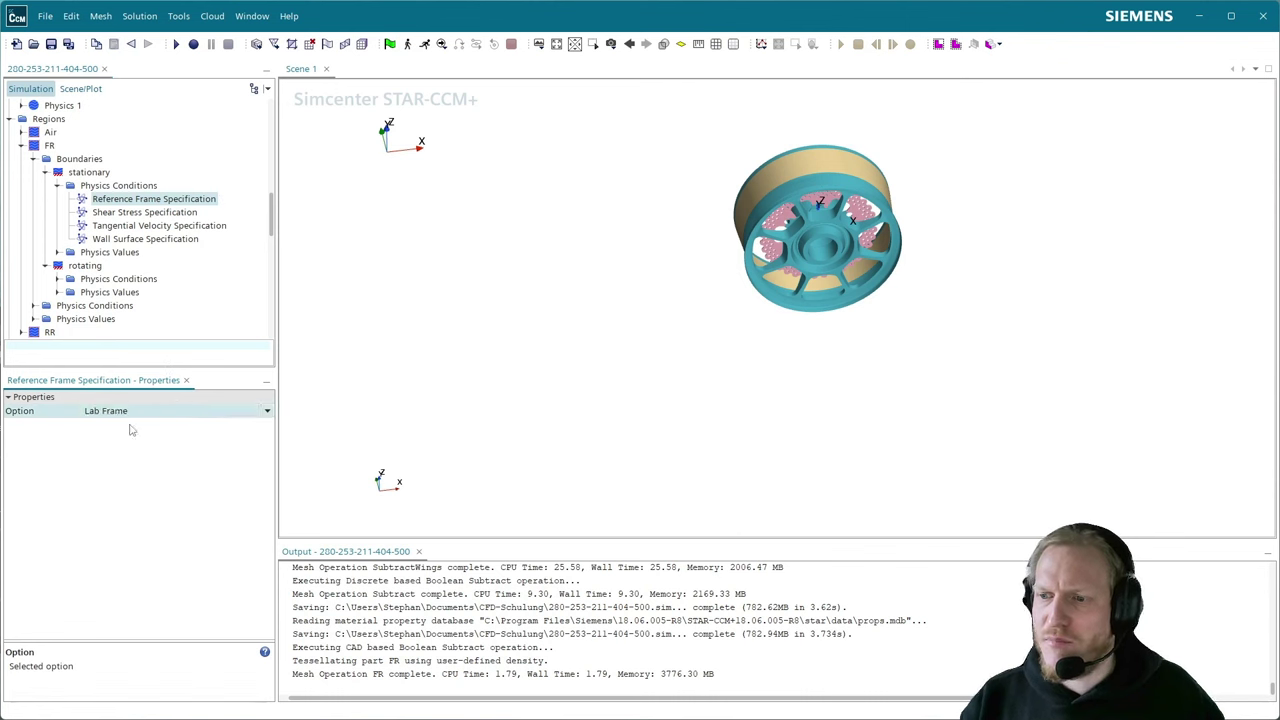
pyautogui.scroll(-3, 537, 291)
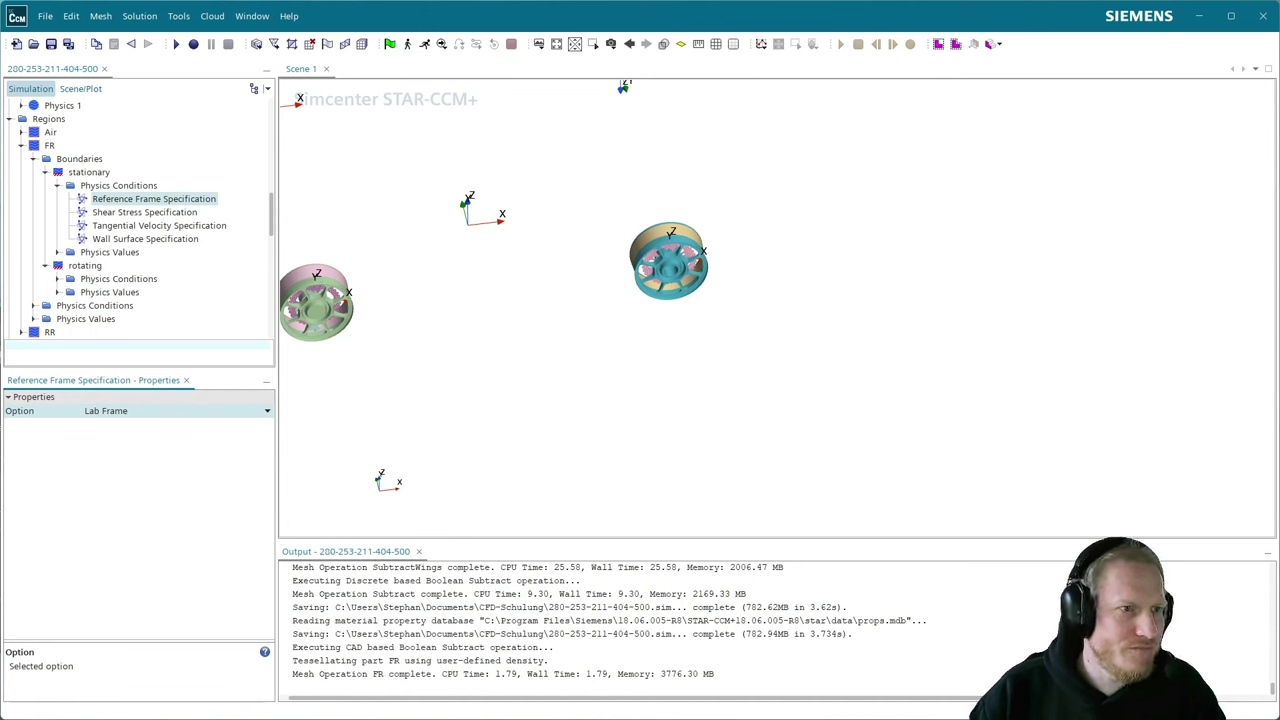
# - Switch to the web browser and examine the moving-wall schematic's C-P flow velocity profile up close
pyautogui.hotkey('alt', 'Tab')
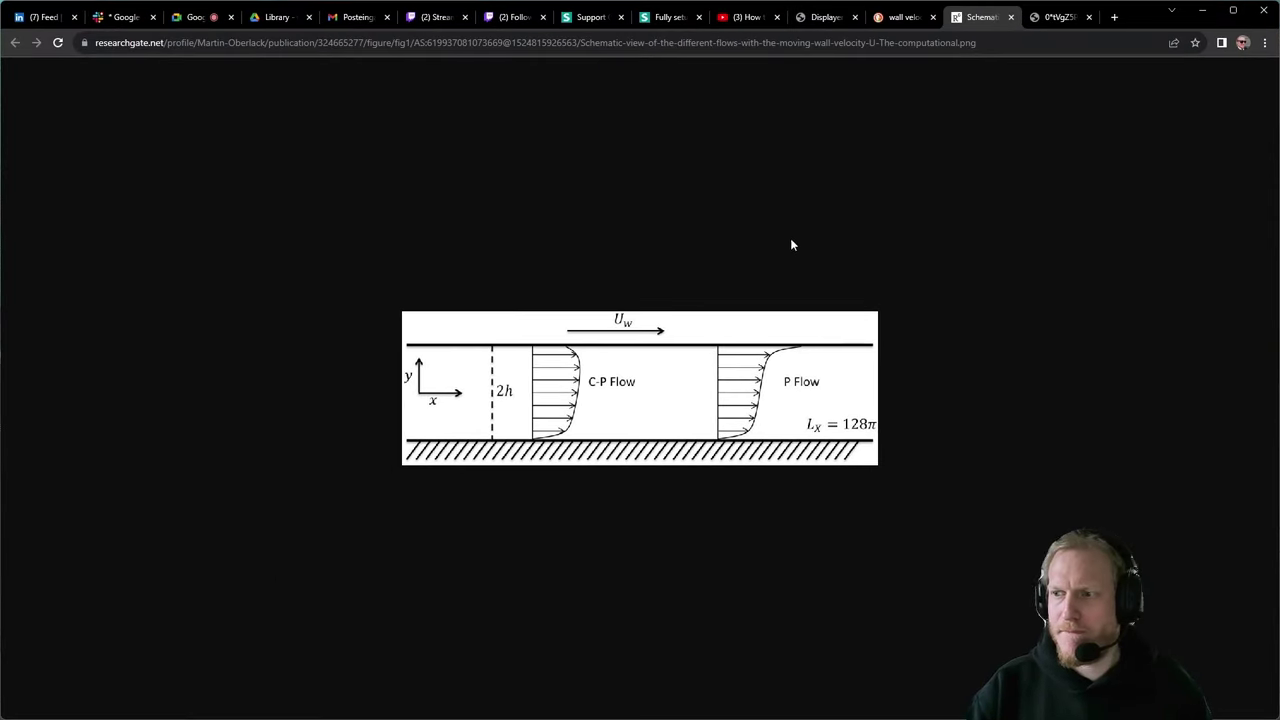
pyautogui.keyDown('ctrl'); pyautogui.scroll(6, 815, 318); pyautogui.keyUp('ctrl')
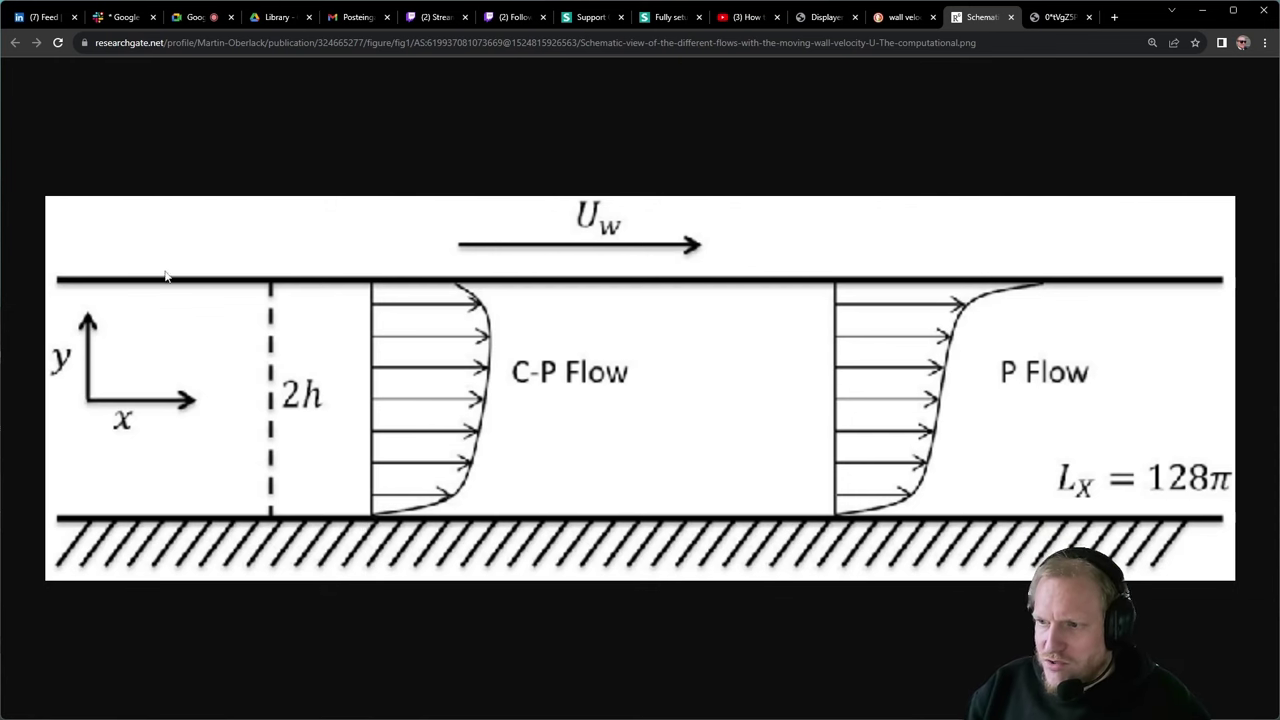
pyautogui.keyDown('ctrl'); pyautogui.scroll(9, 500, 325); pyautogui.keyUp('ctrl')
pyautogui.moveTo(506, 418); pyautogui.dragTo(737, 271)
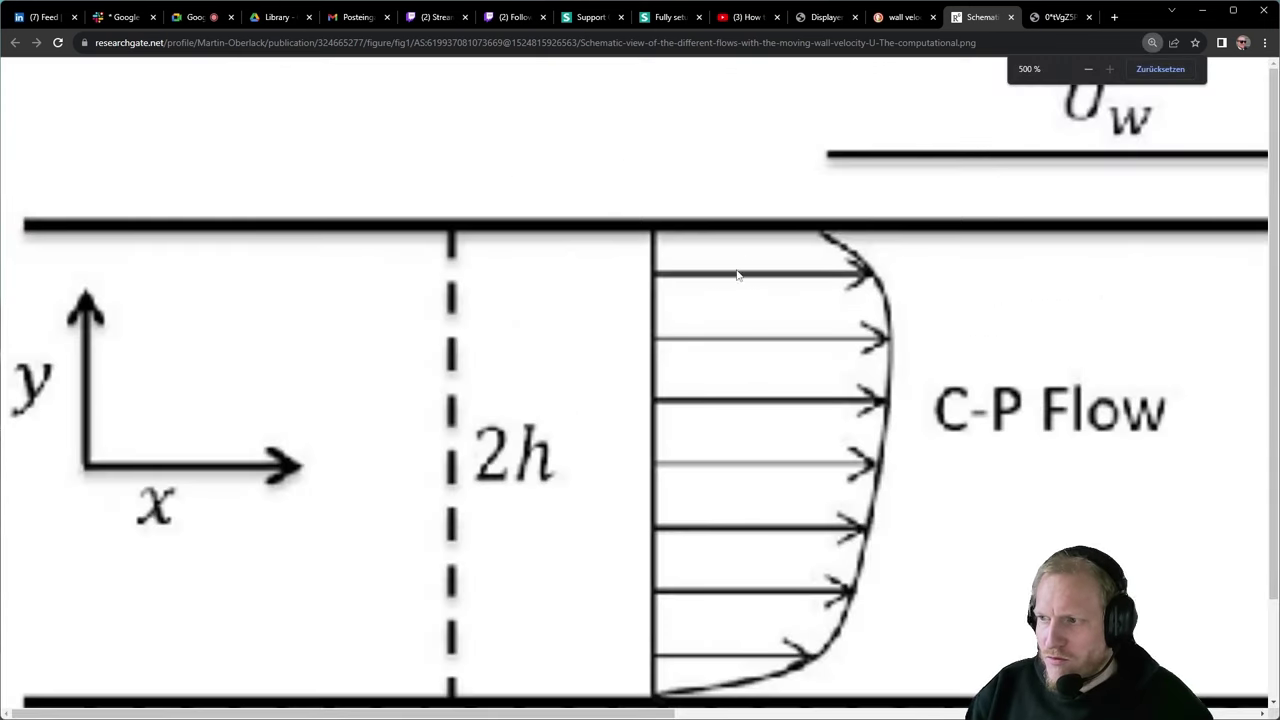
pyautogui.scroll(-1, 697, 524)
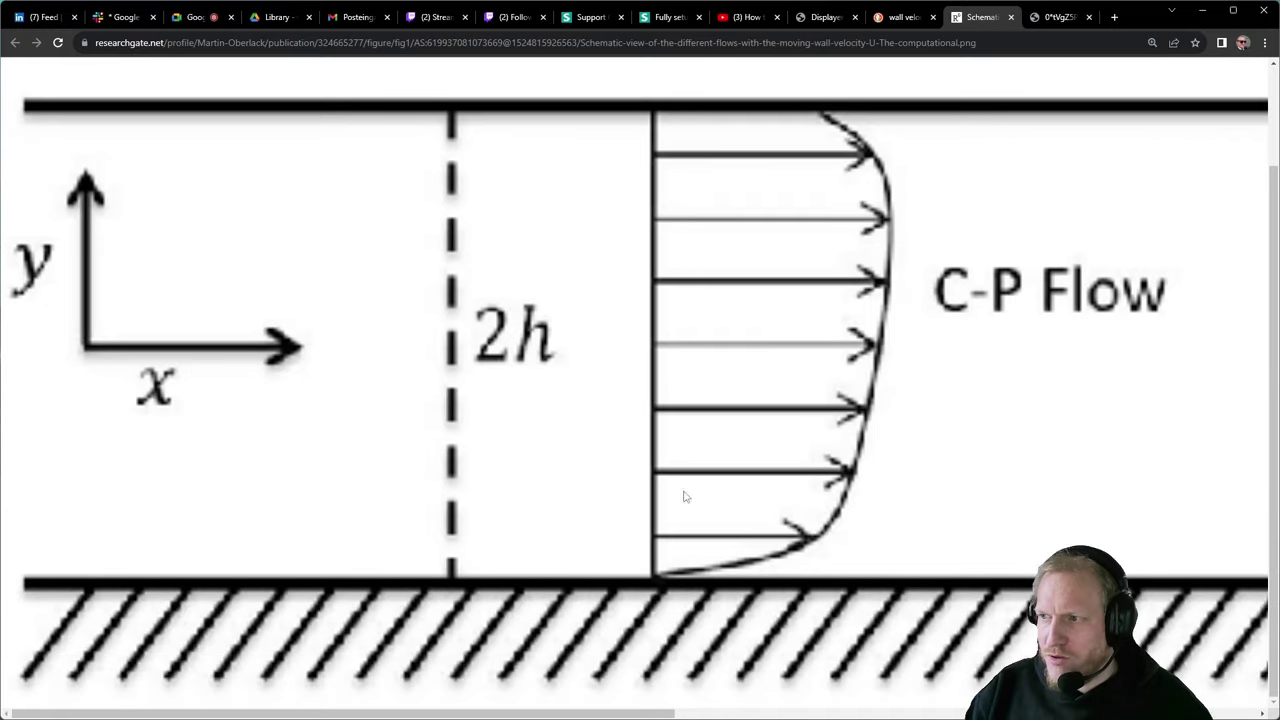
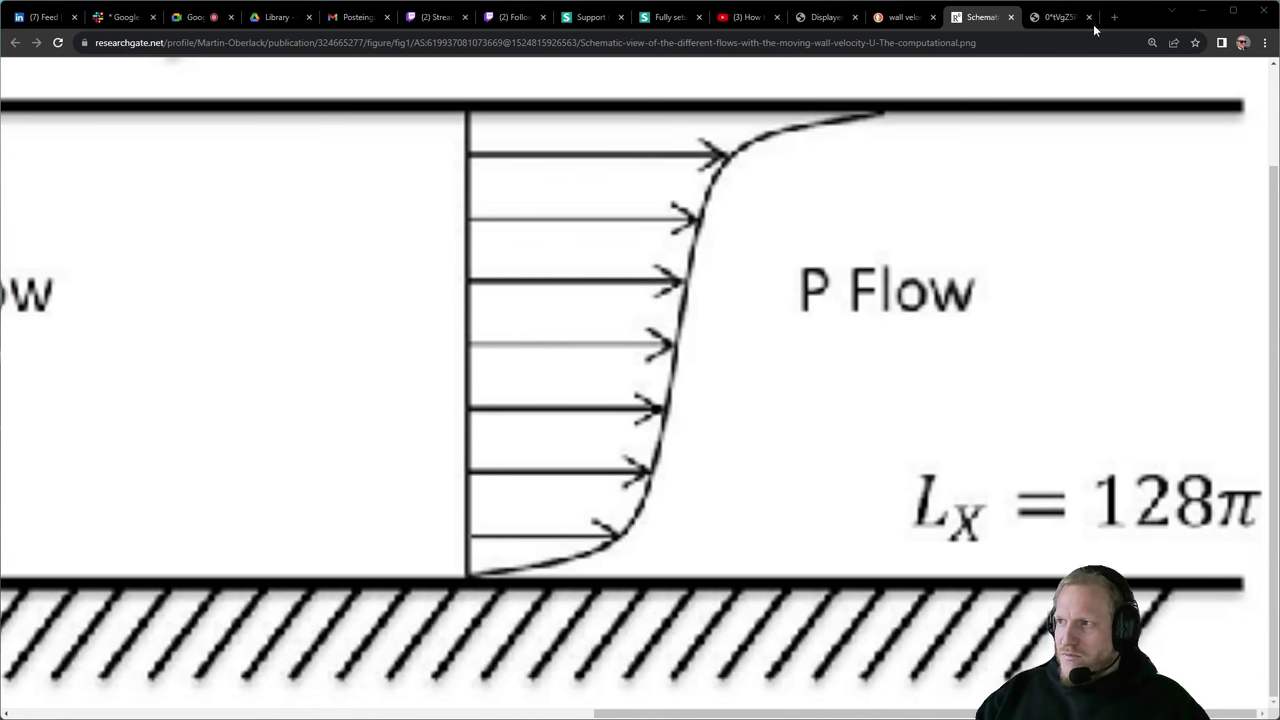
# - Switch back to Simcenter STAR-CCM+ and examine the FR wheel's rim, spokes and brake disc from several angles
pyautogui.hotkey('alt', 'Tab')
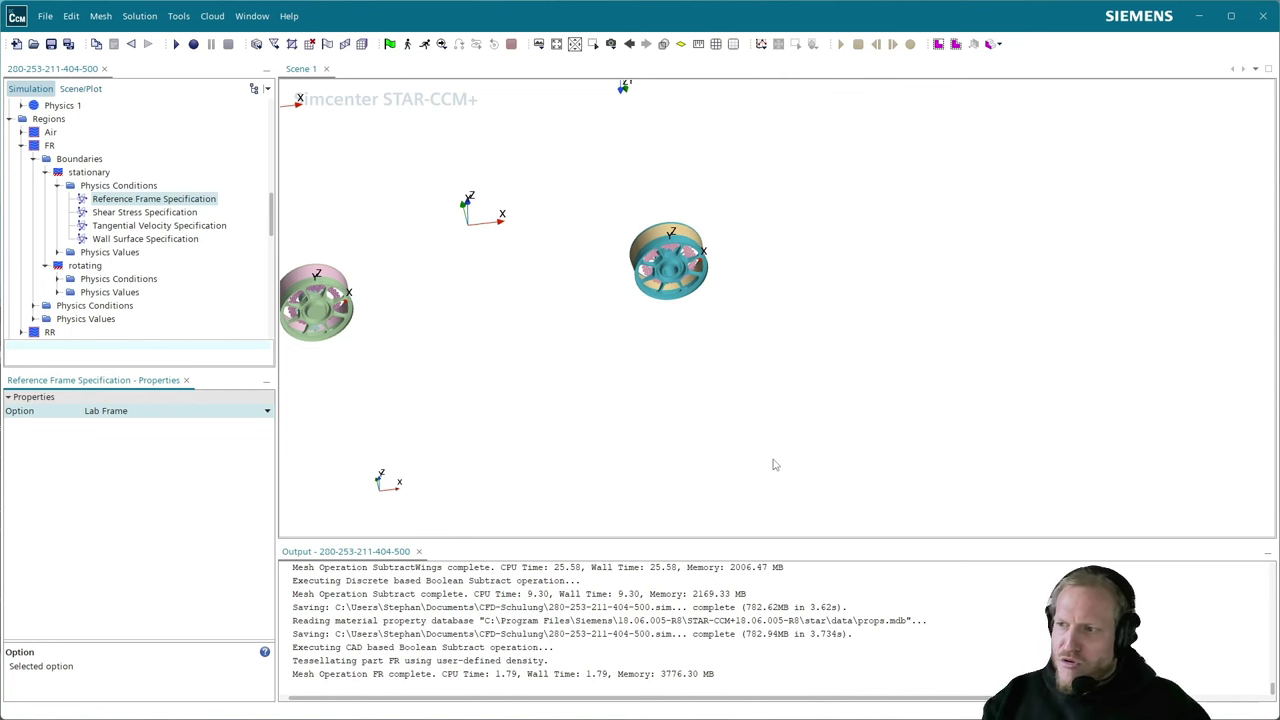
pyautogui.scroll(5, 622, 253)
pyautogui.moveTo(625, 257); pyautogui.dragTo(719, 289)
pyautogui.scroll(3, 674, 337)
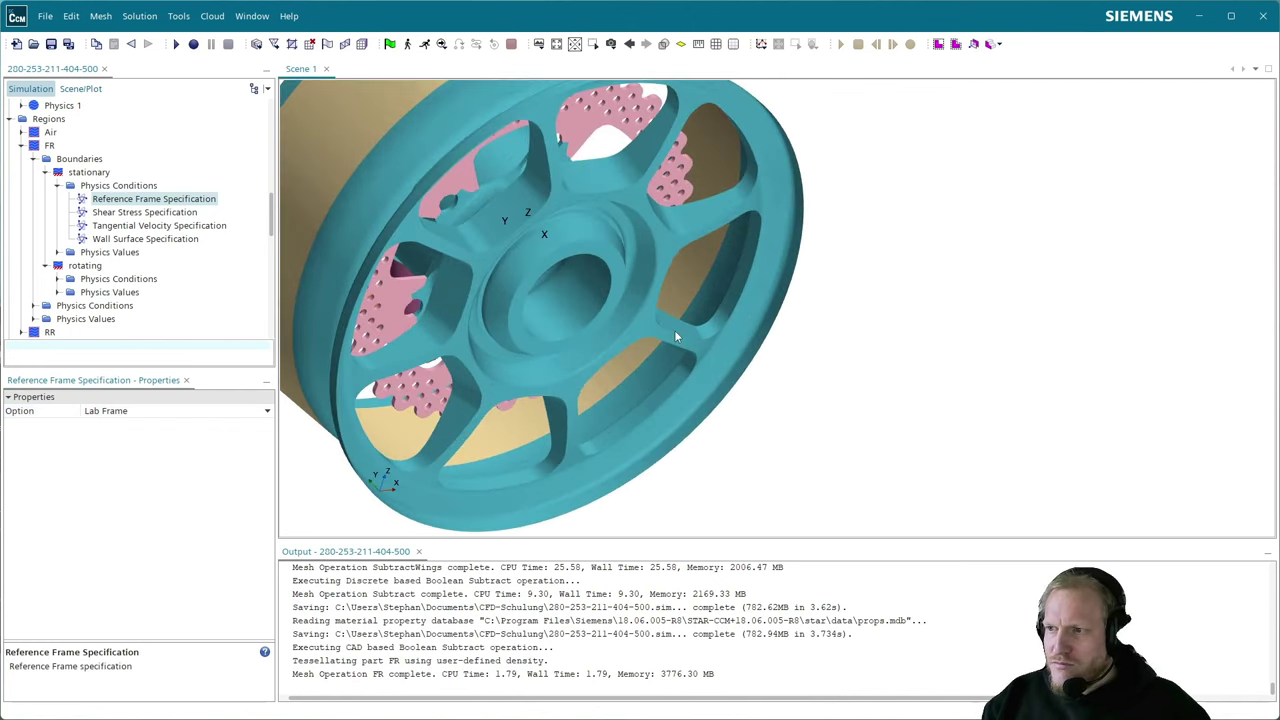
pyautogui.scroll(2, 674, 337)
pyautogui.moveTo(672, 330); pyautogui.dragTo(483, 350)
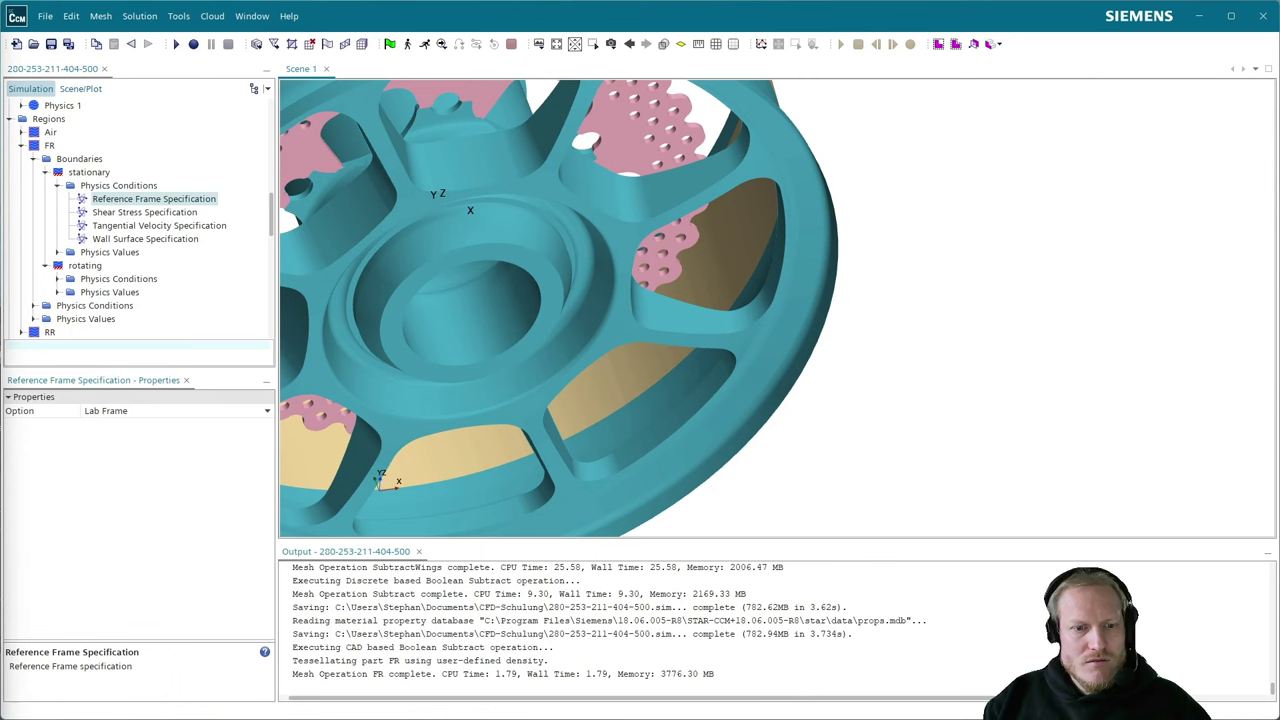
pyautogui.press('r')
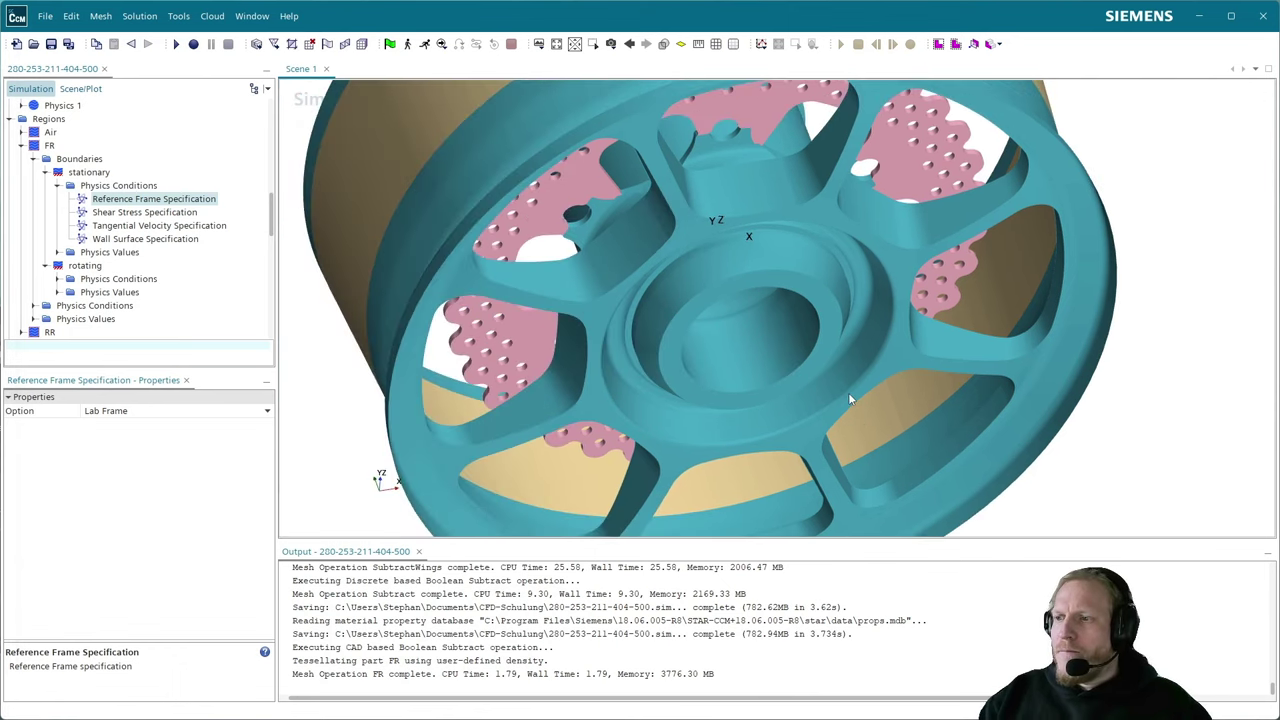
pyautogui.moveTo(838, 400); pyautogui.dragTo(765, 326)
pyautogui.scroll(-2, 765, 326)
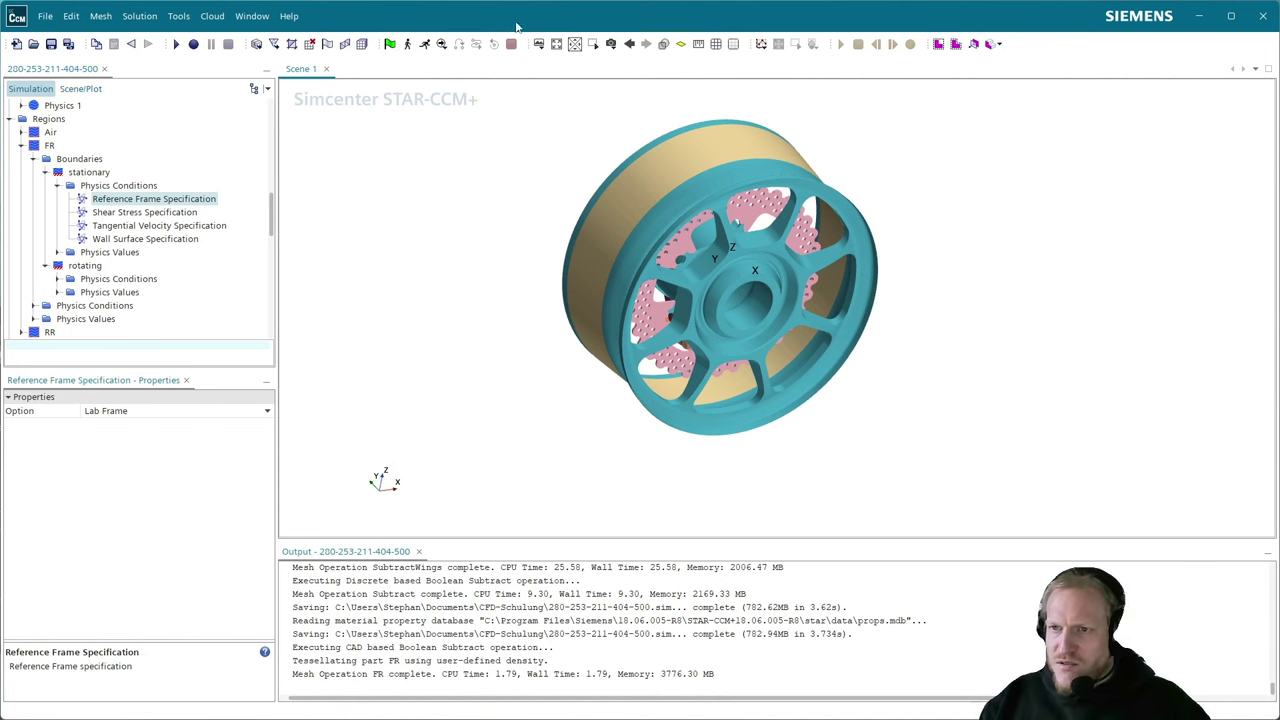
# - Review the model selection of the Physics 1 continuum, including its optional models, and close it without changes
pyautogui.scroll(4, 180, 165)
pyautogui.click(21, 266)
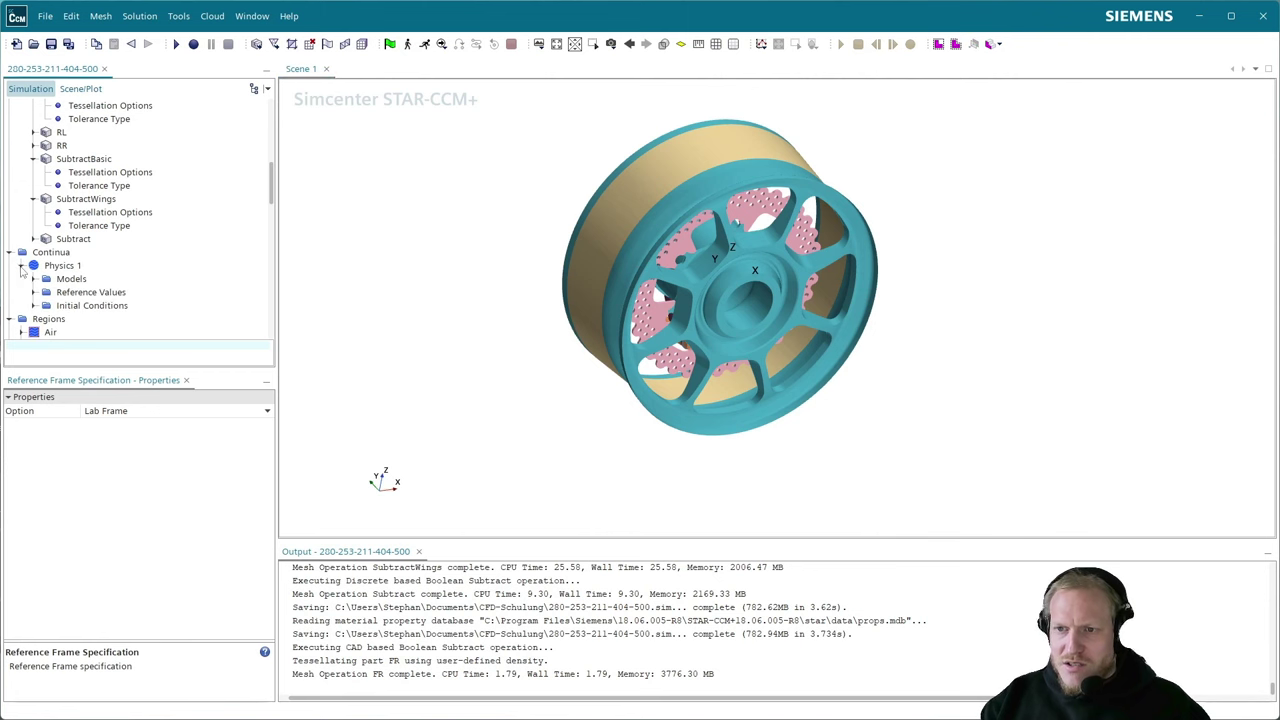
pyautogui.click(33, 279)
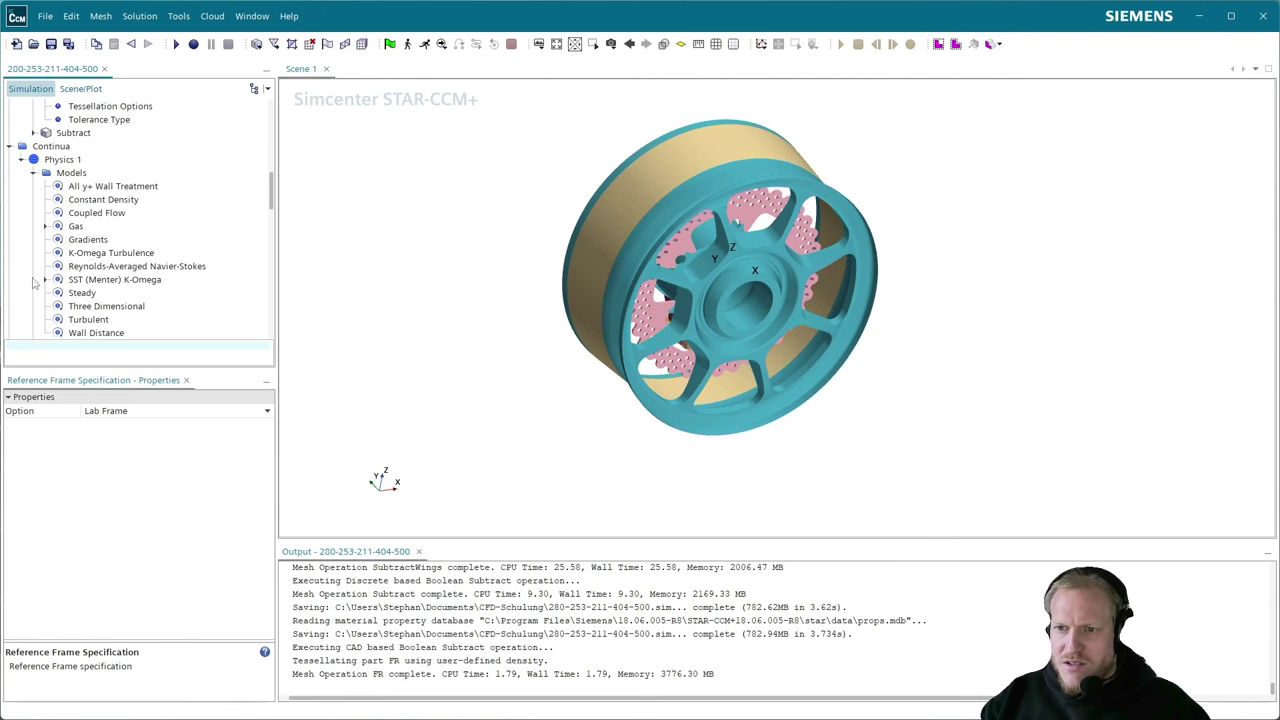
pyautogui.doubleClick(80, 175)
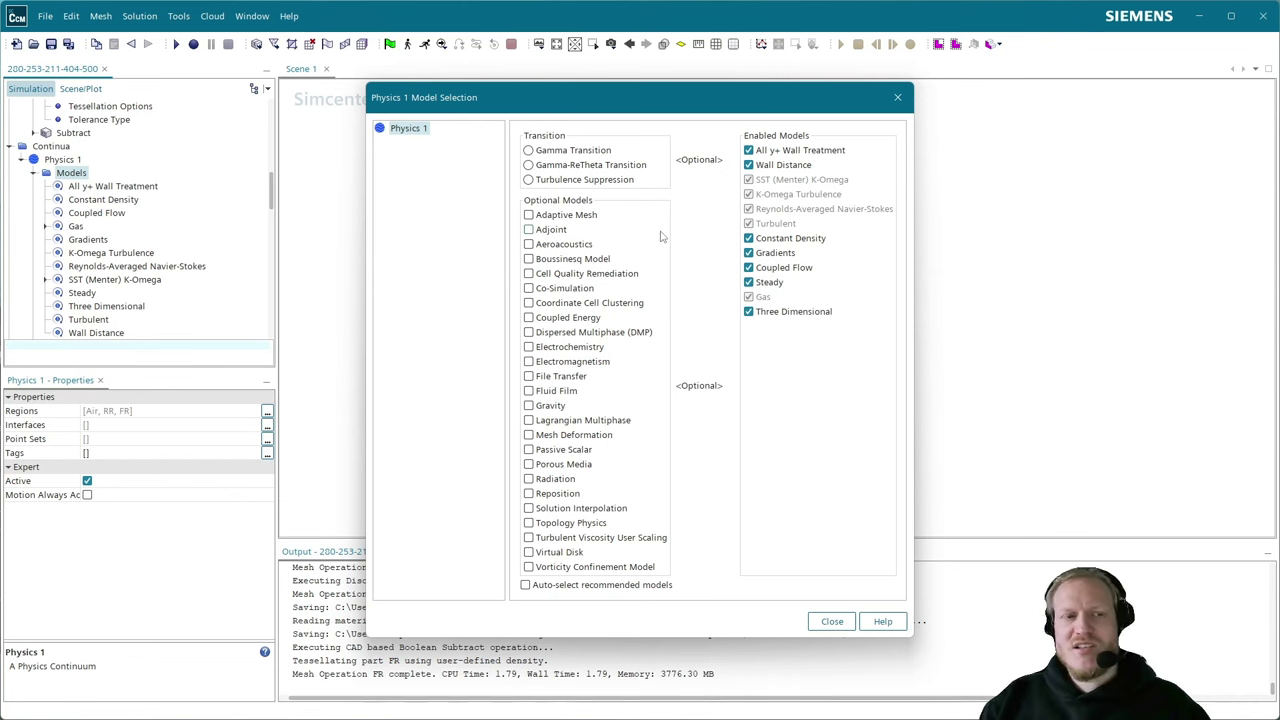
pyautogui.press('Escape')
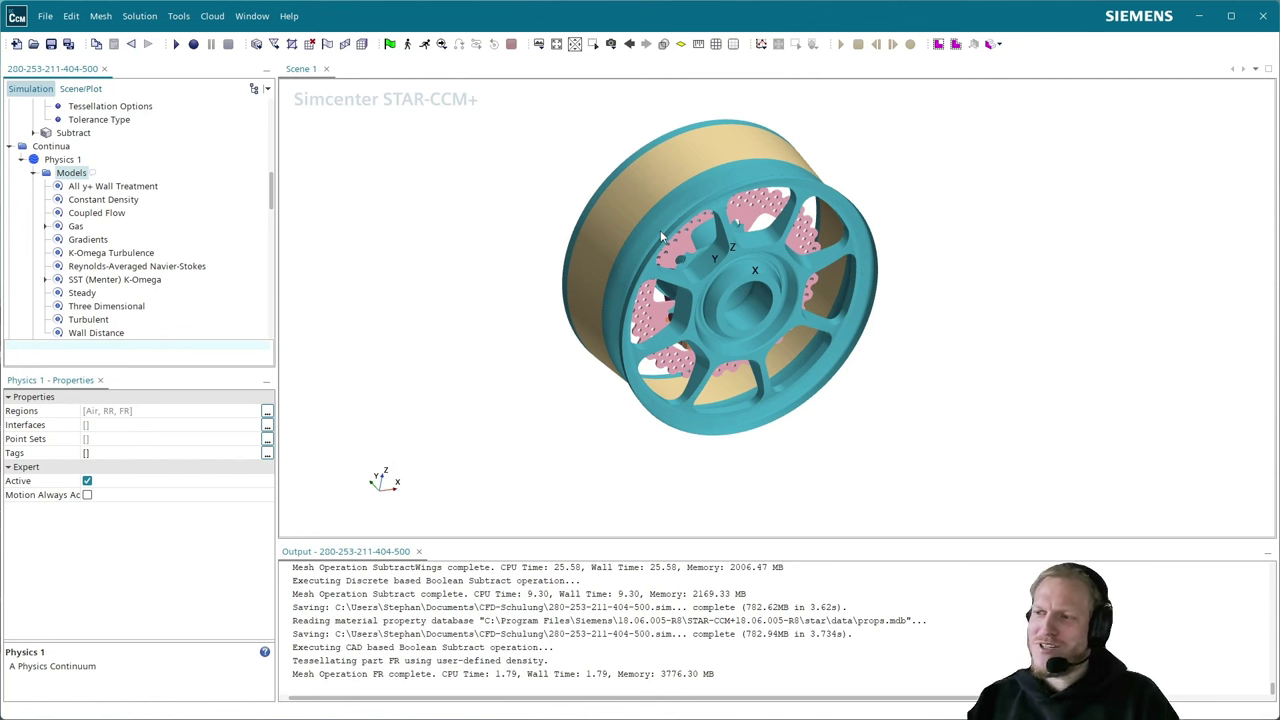
# - Add a new rotating reference frame to the simulation's reference frames
pyautogui.moveTo(940, 206); pyautogui.dragTo(614, 206)
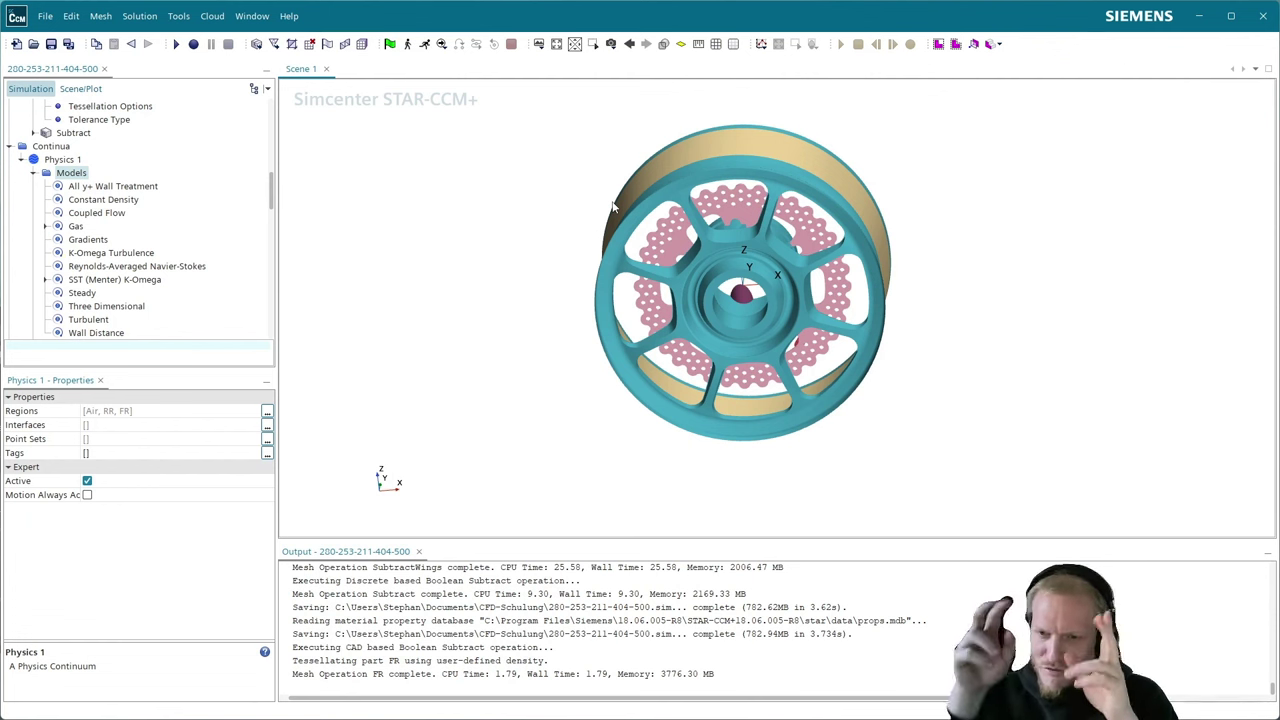
pyautogui.scroll(-2, 190, 262)
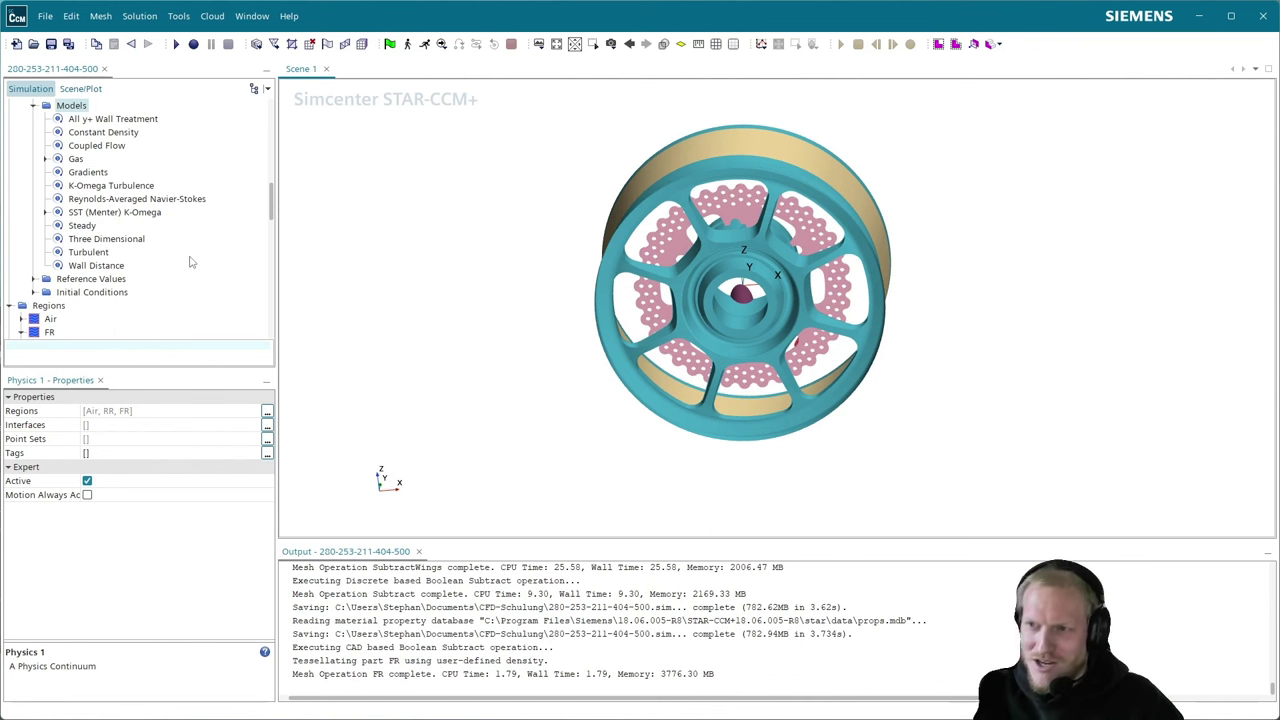
pyautogui.scroll(-15, 190, 262)
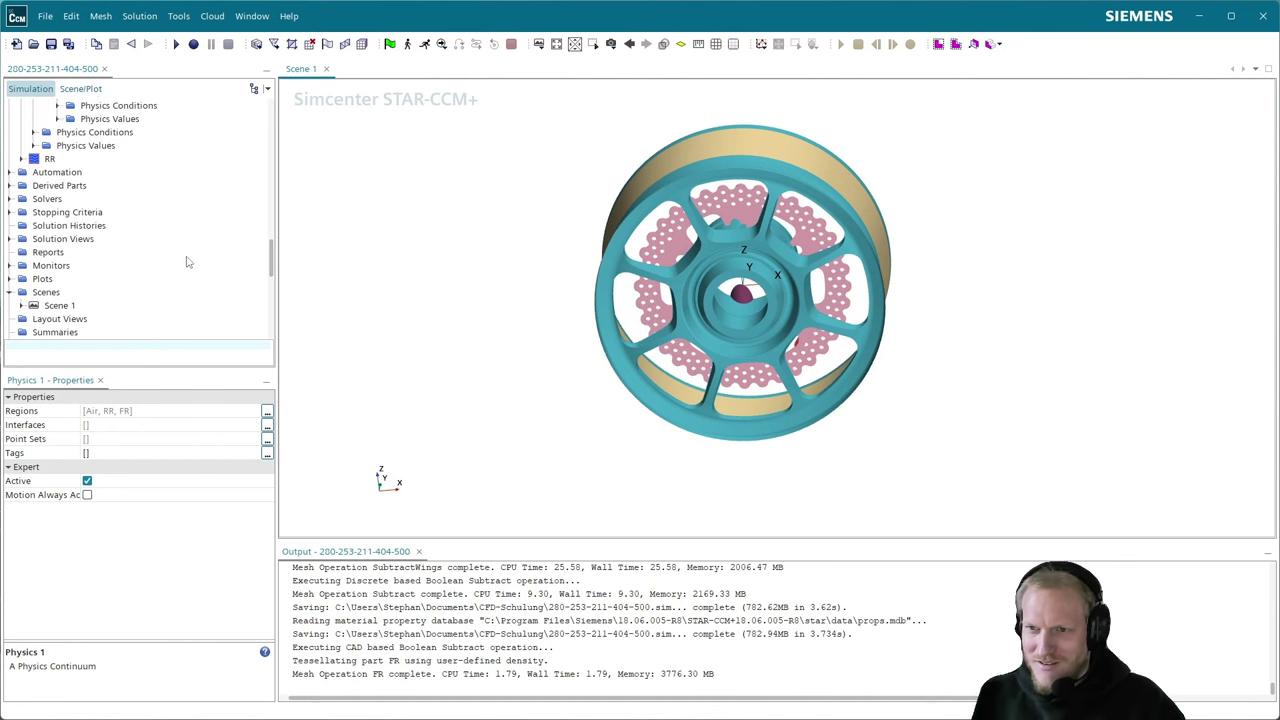
pyautogui.scroll(-3, 181, 264)
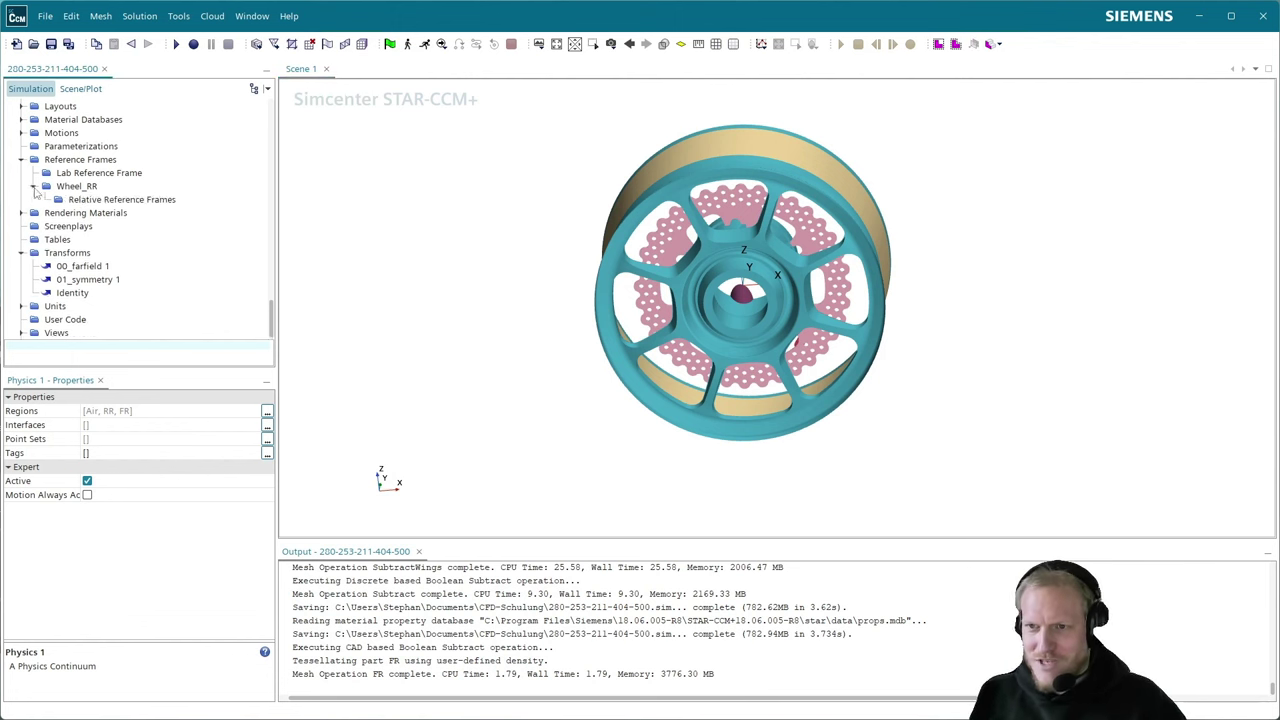
pyautogui.scroll(5, 74, 172)
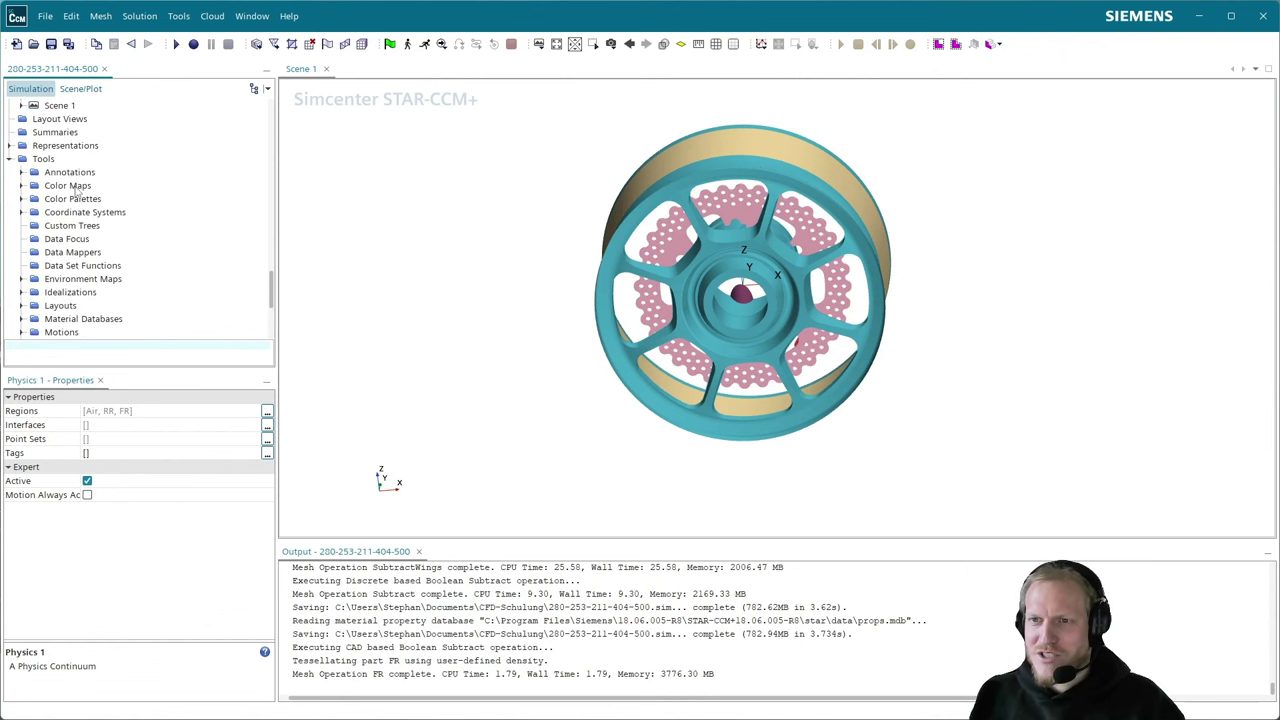
pyautogui.scroll(-3, 76, 190)
pyautogui.scroll(3, 76, 190)
pyautogui.scroll(-2, 76, 190)
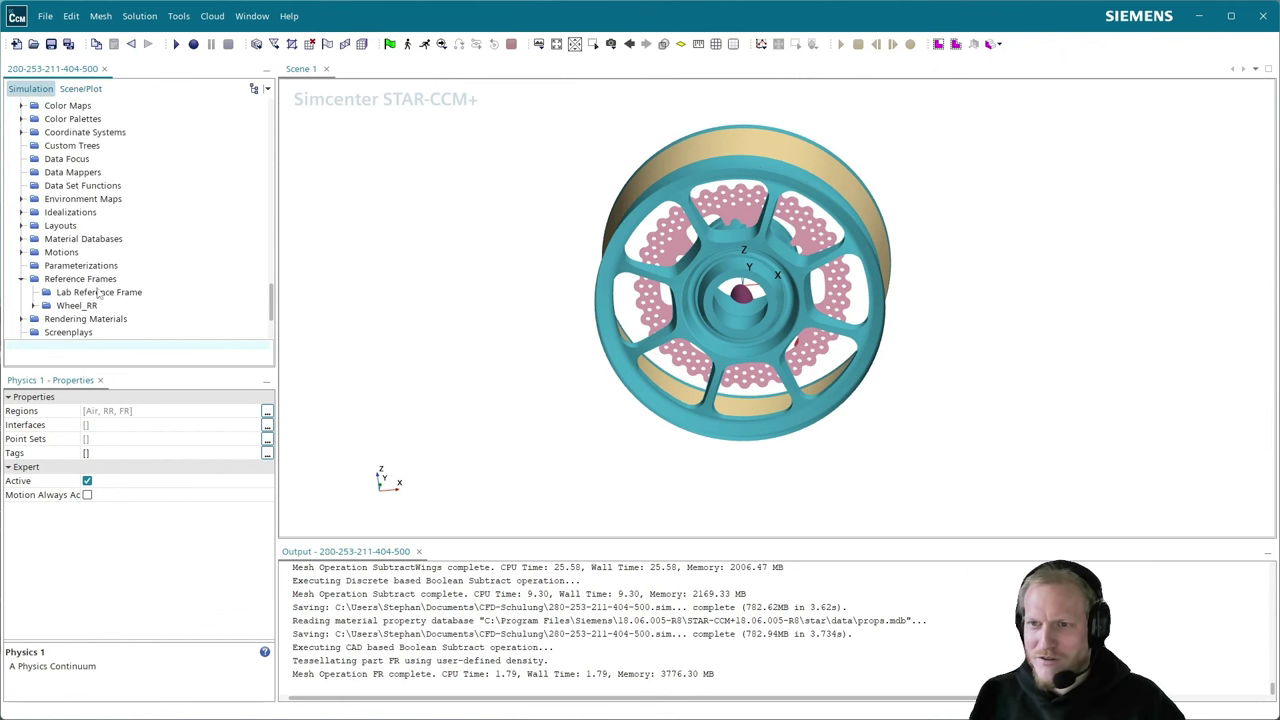
pyautogui.rightClick(79, 281)
pyautogui.moveTo(123, 285)
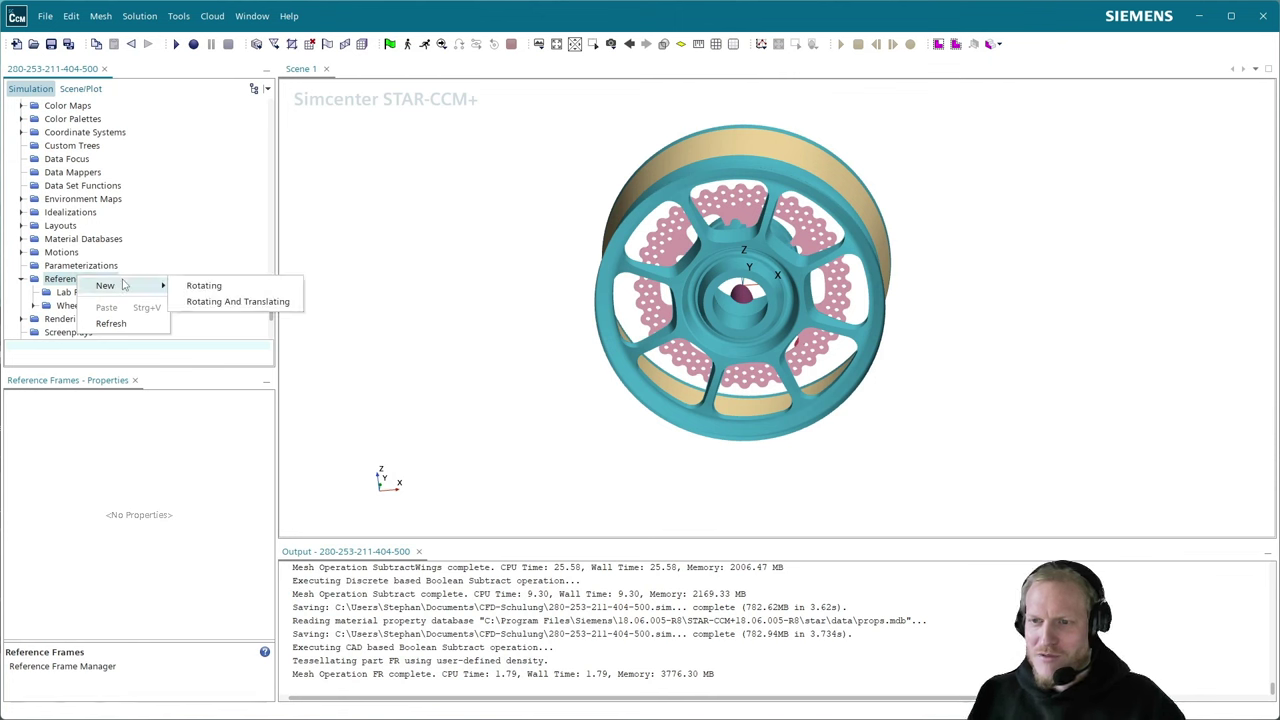
pyautogui.click(200, 287)
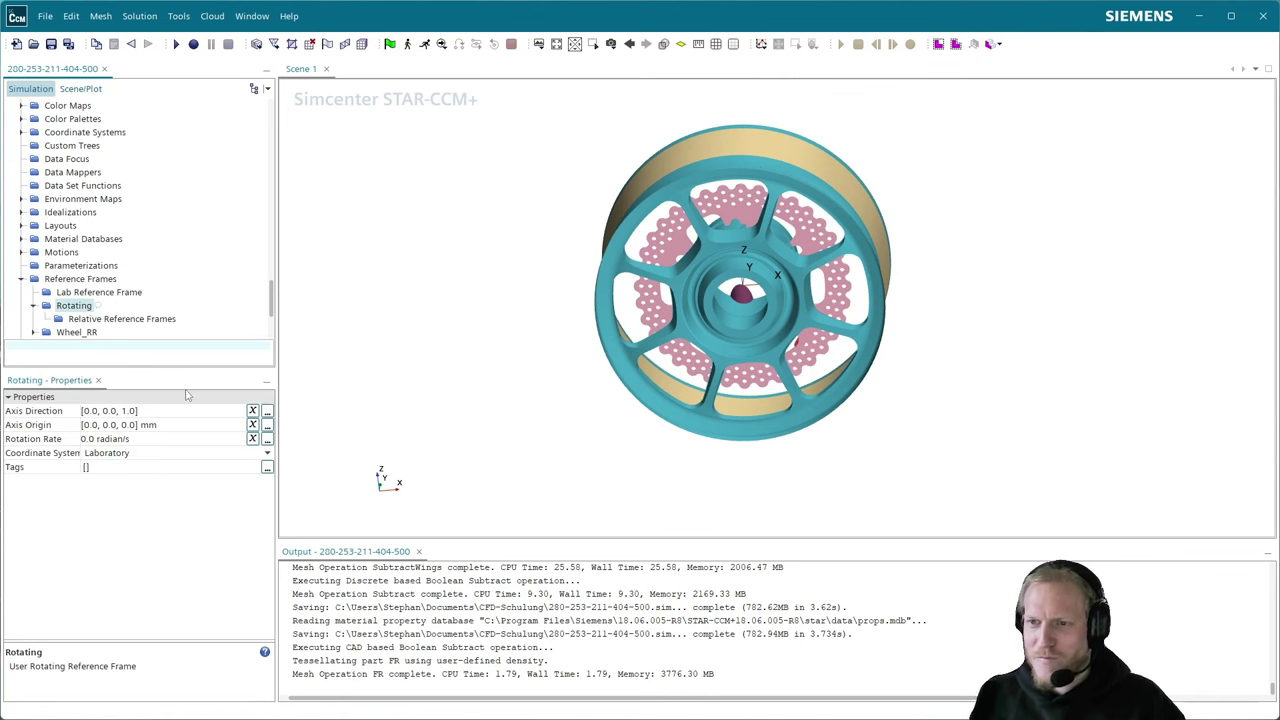
# - Set the new rotating frame's coordinate system to Laboratory->Wheel_FR and its axis direction to 0,1,0
pyautogui.click(162, 455)
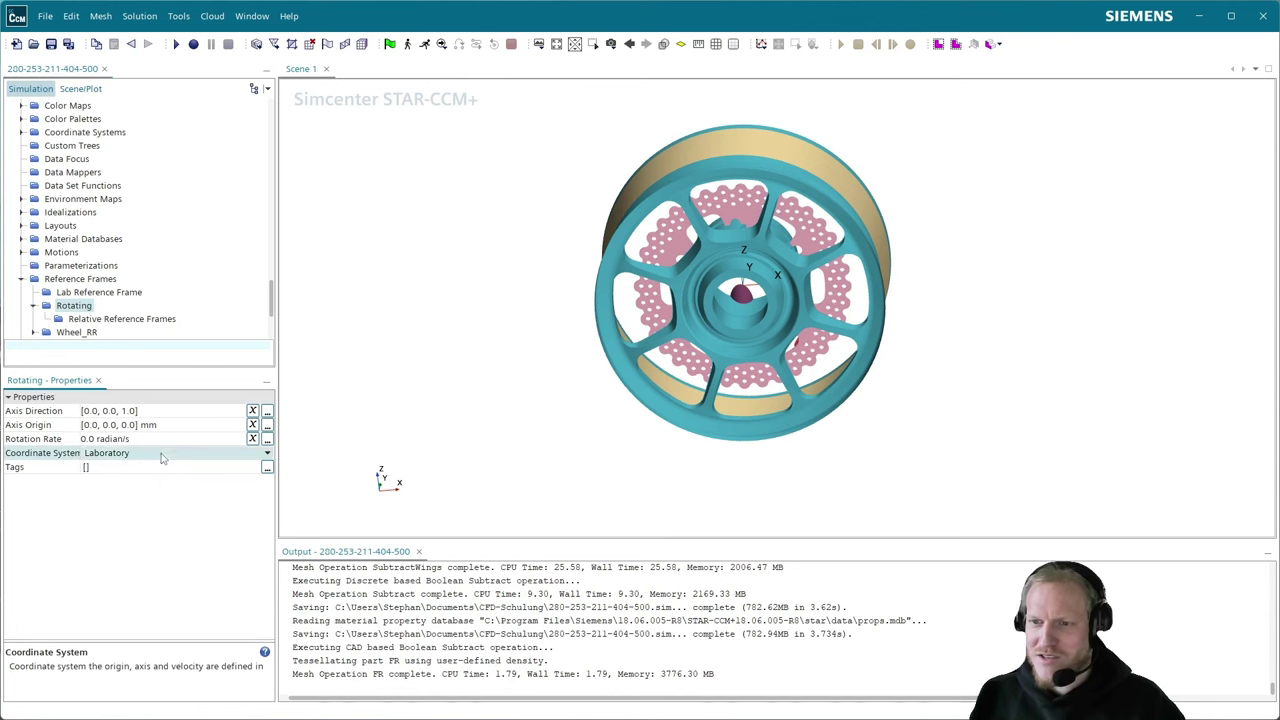
pyautogui.click(161, 453)
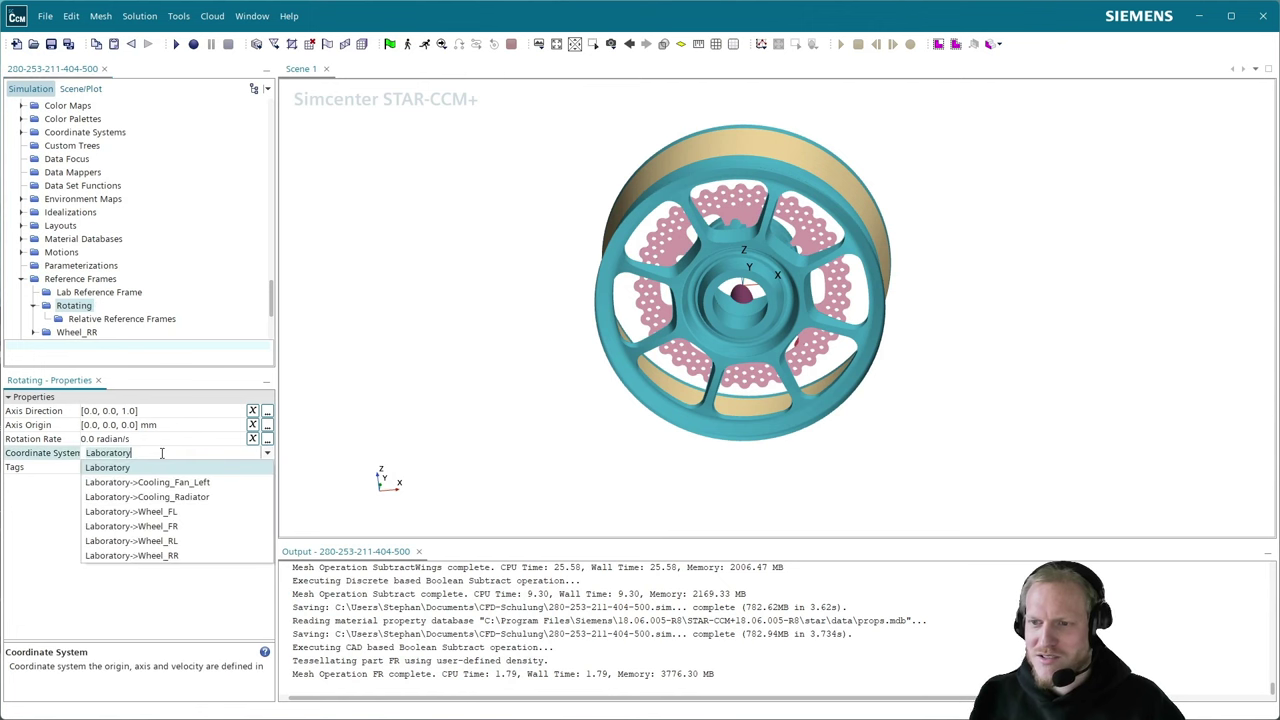
pyautogui.click(187, 527)
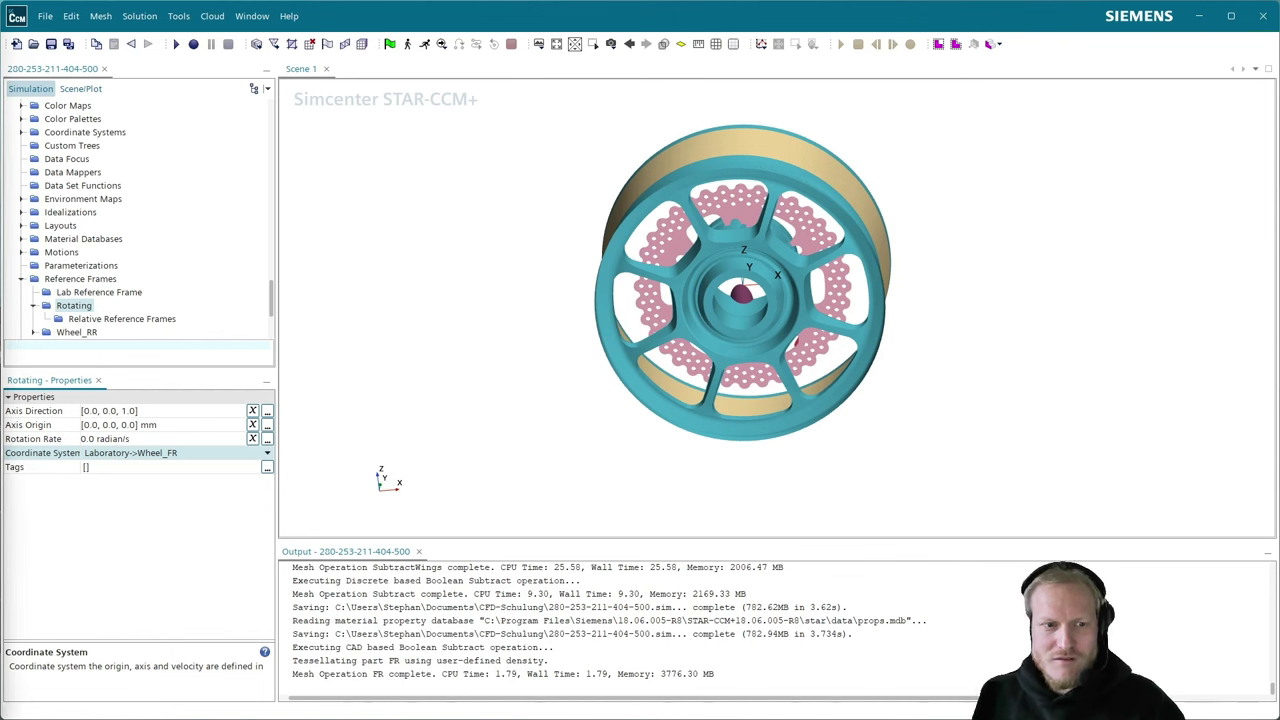
pyautogui.click(145, 411)
pyautogui.write('0,1,0')
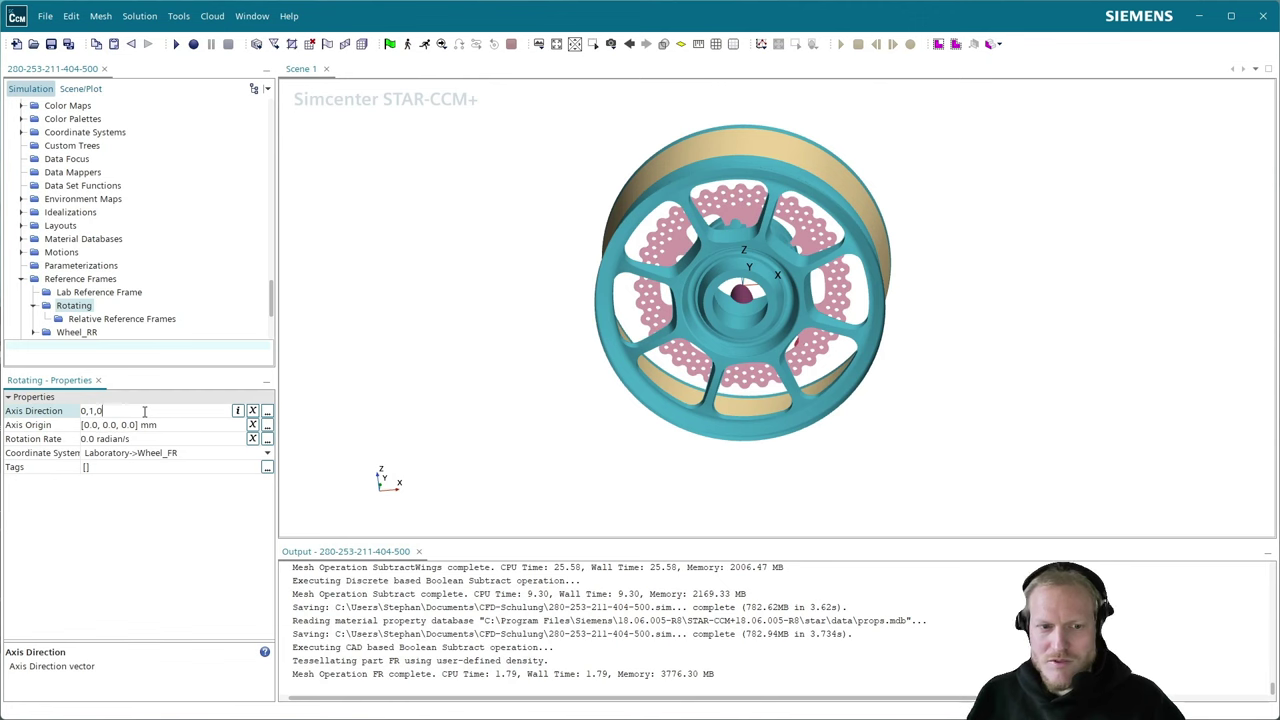
pyautogui.press('Return')
pyautogui.moveTo(732, 312); pyautogui.dragTo(600, 410)
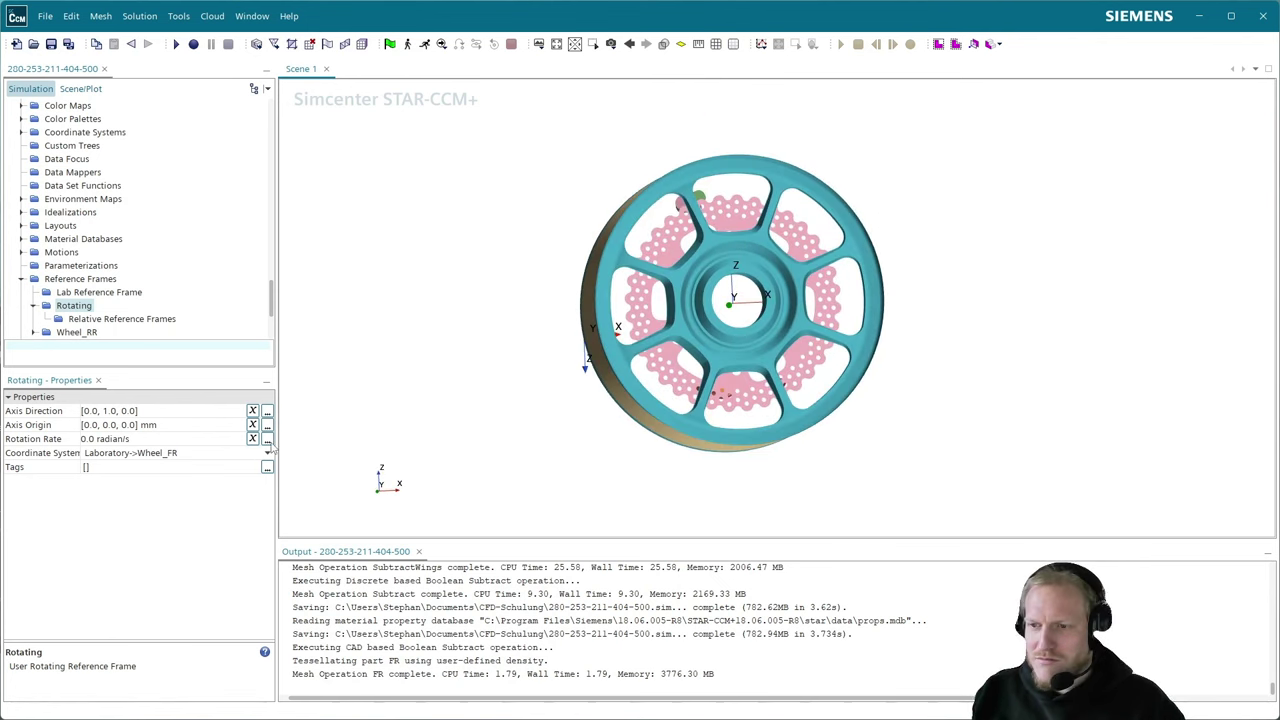
# - Define the new frame's rotation rate with the parameter ${20_VelocityAngular_Wheel} in place of the constant value
pyautogui.click(267, 440)
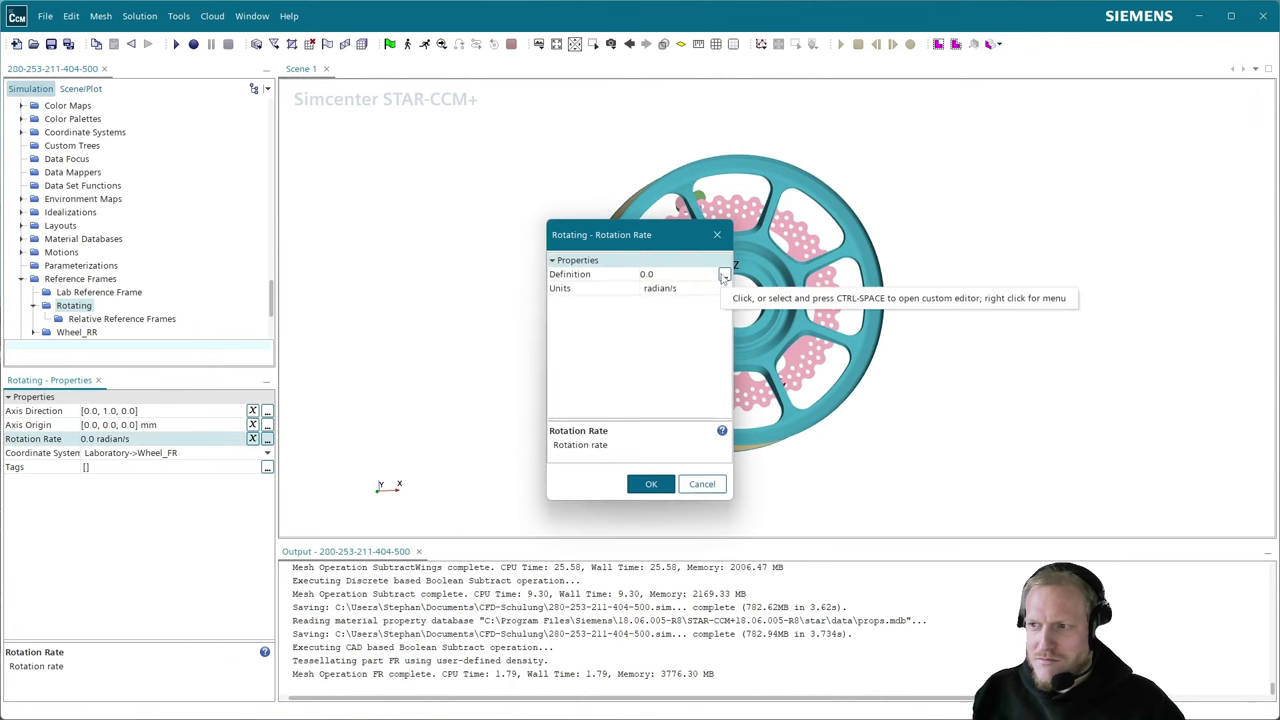
pyautogui.click(724, 274)
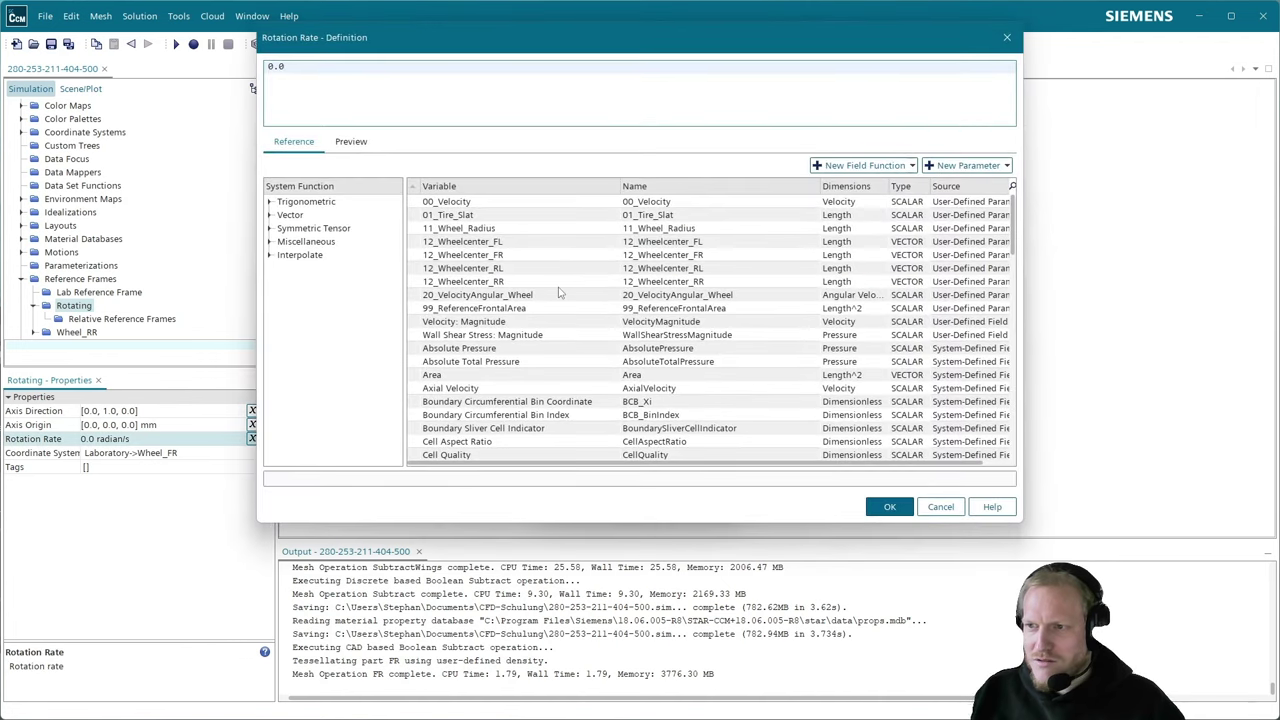
pyautogui.doubleClick(550, 295)
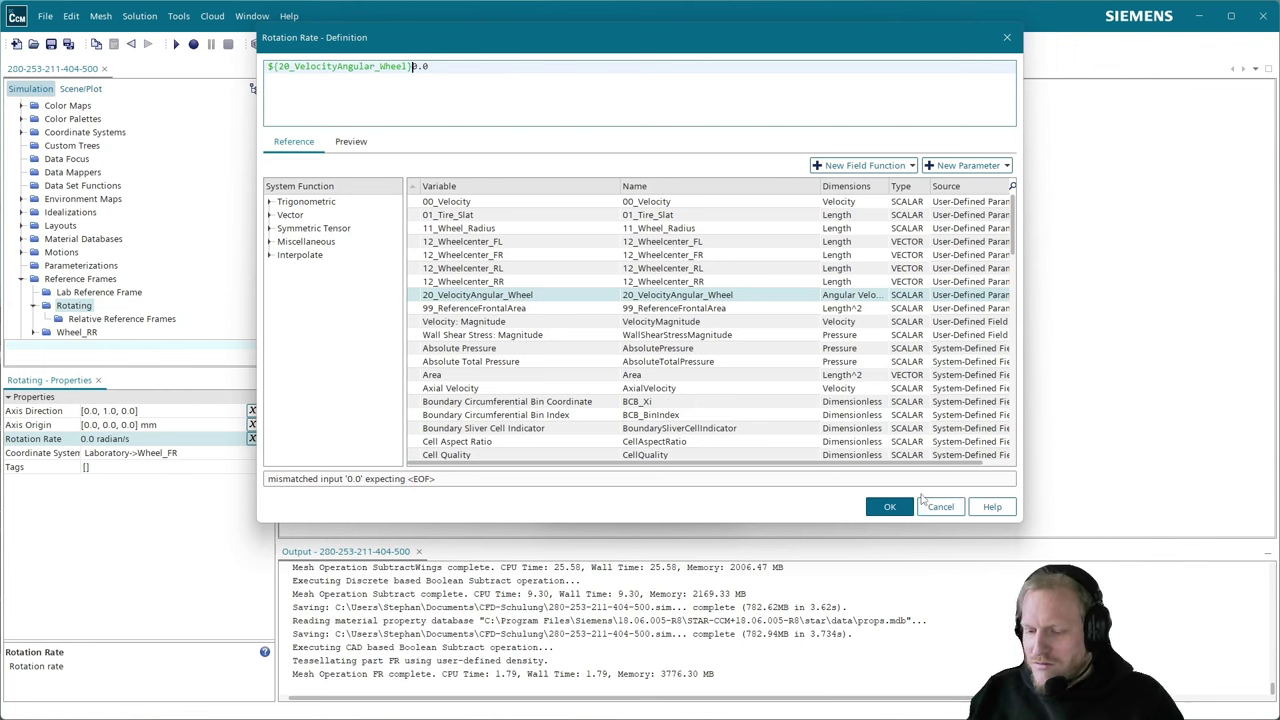
pyautogui.press('Delete')
pyautogui.press('Delete')
pyautogui.press('Delete')
pyautogui.click(890, 507)
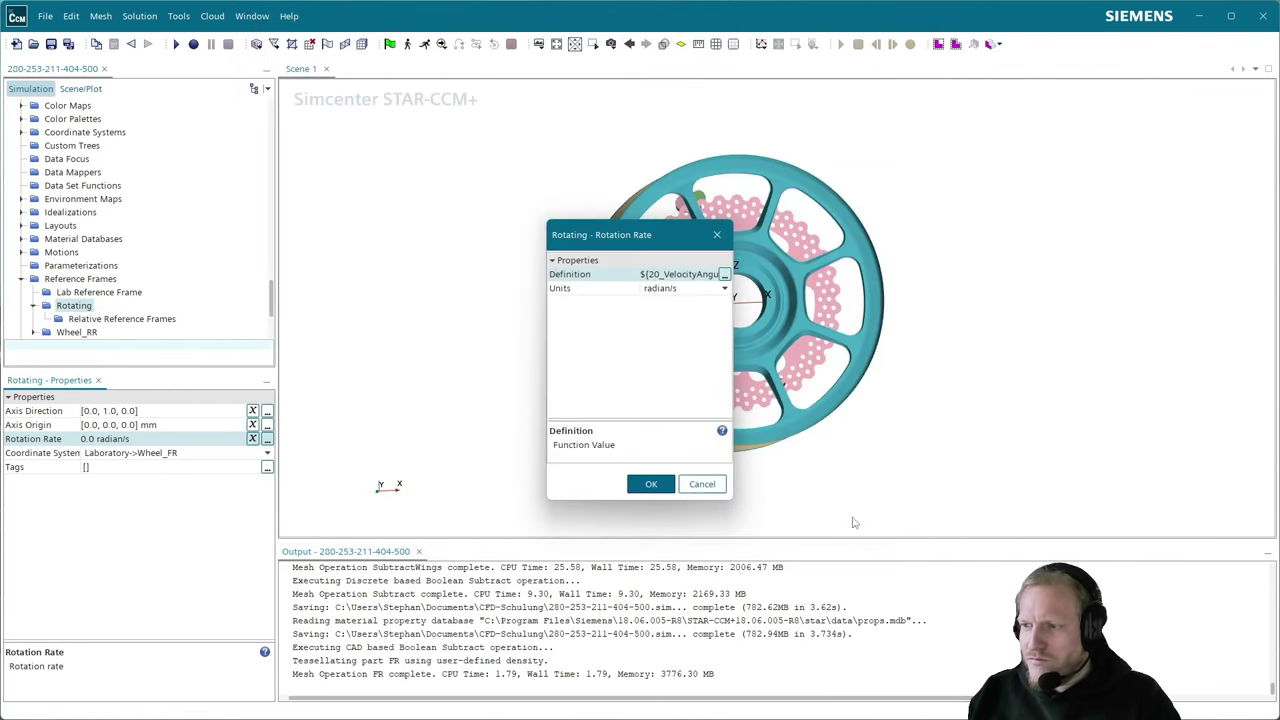
pyautogui.click(650, 486)
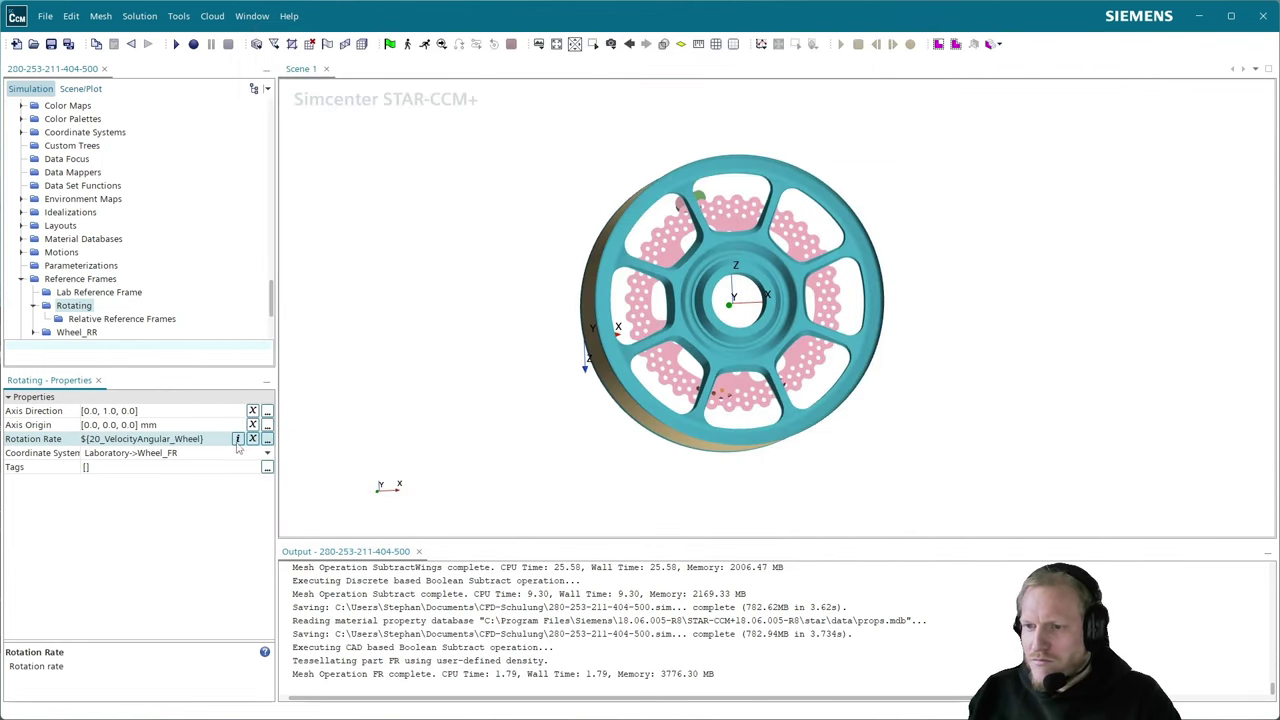
pyautogui.moveTo(240, 444)
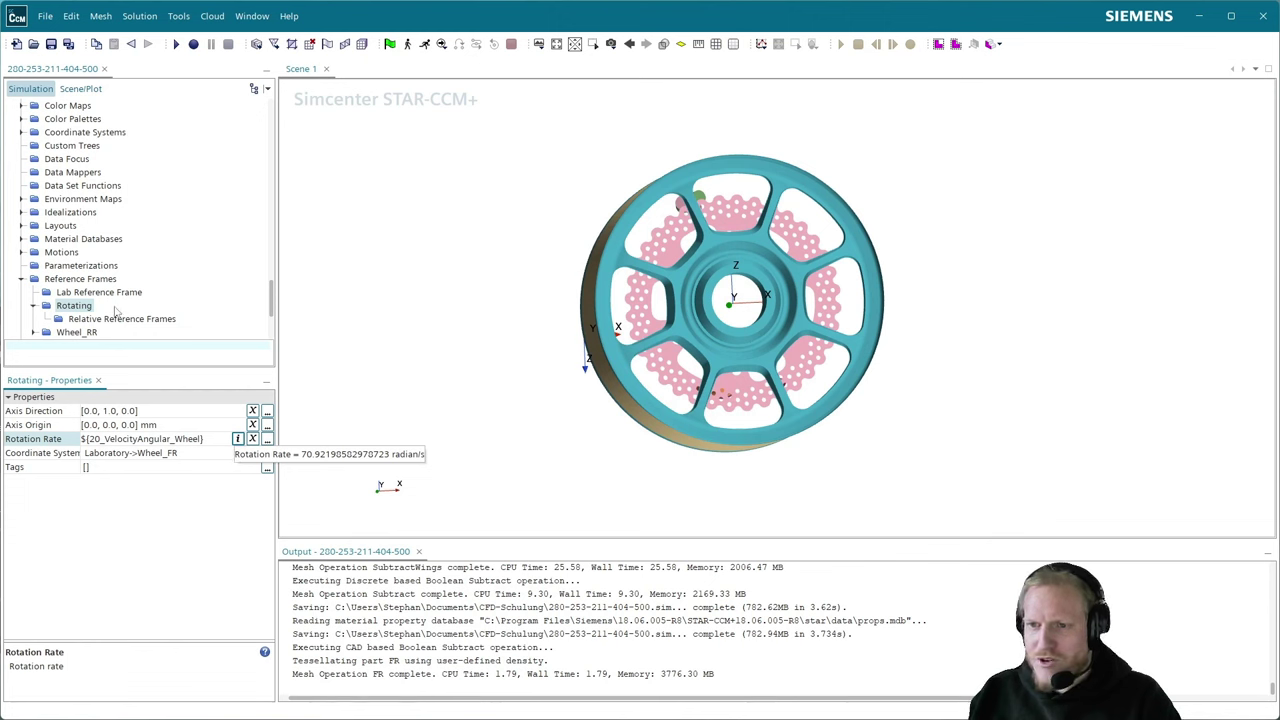
# - Rename the new rotating reference frame as FR
pyautogui.click(84, 310)
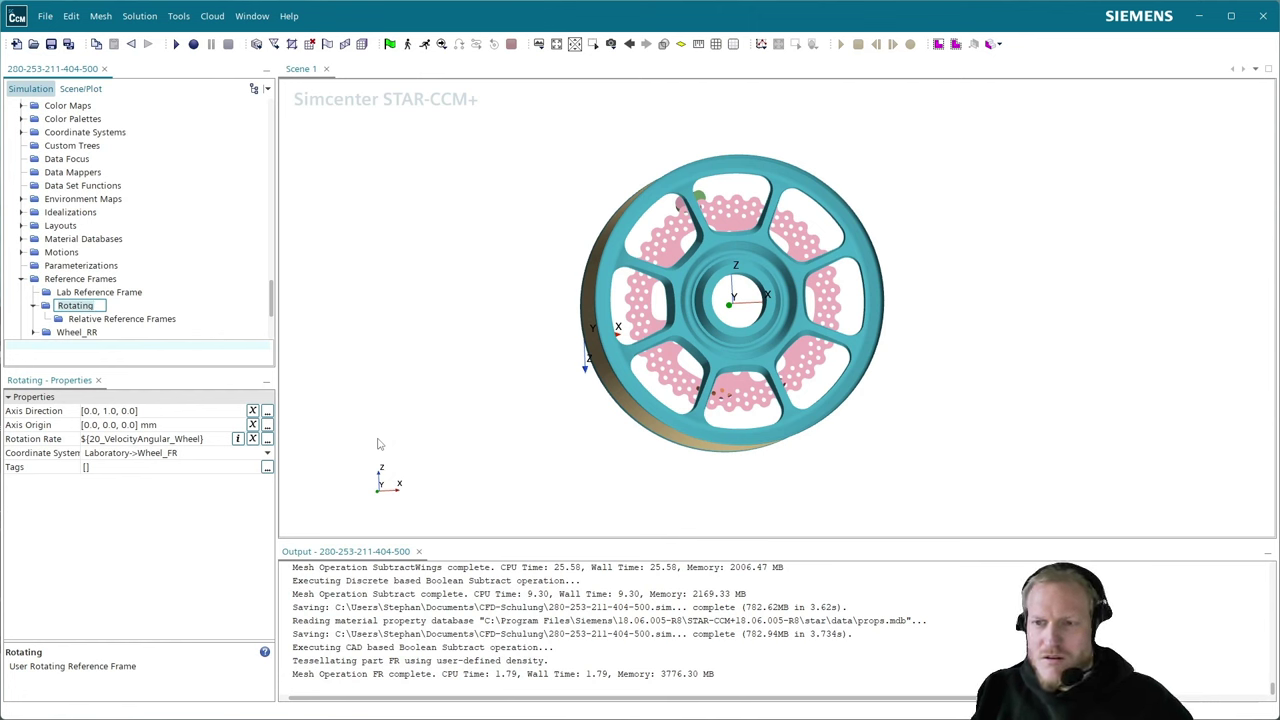
pyautogui.write('FR')
pyautogui.press('Return')
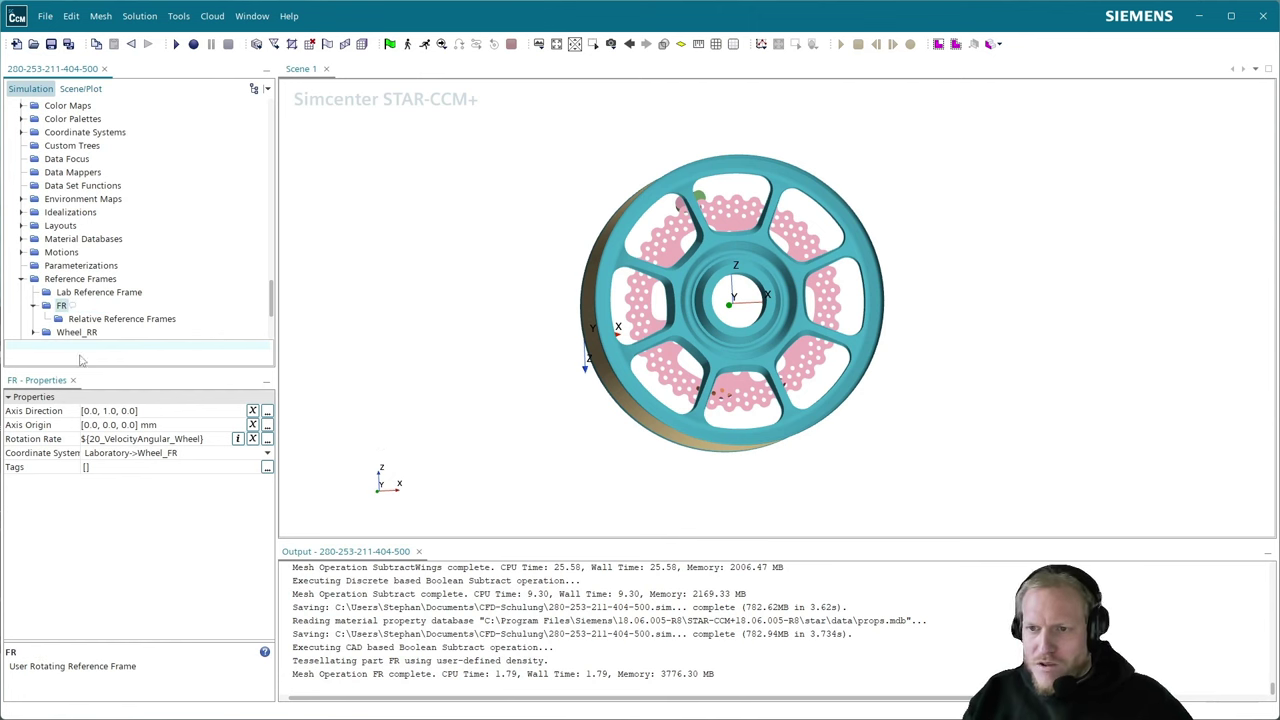
pyautogui.rightClick(89, 282)
pyautogui.moveTo(148, 289)
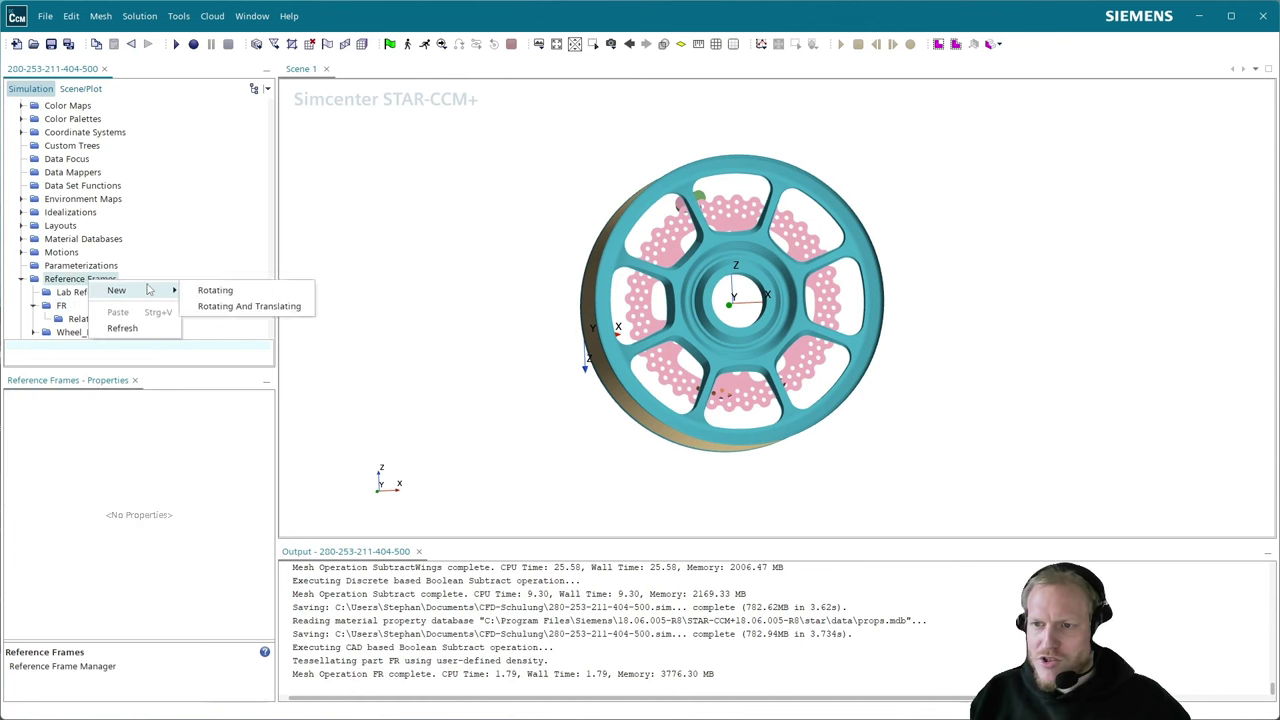
pyautogui.click(212, 290)
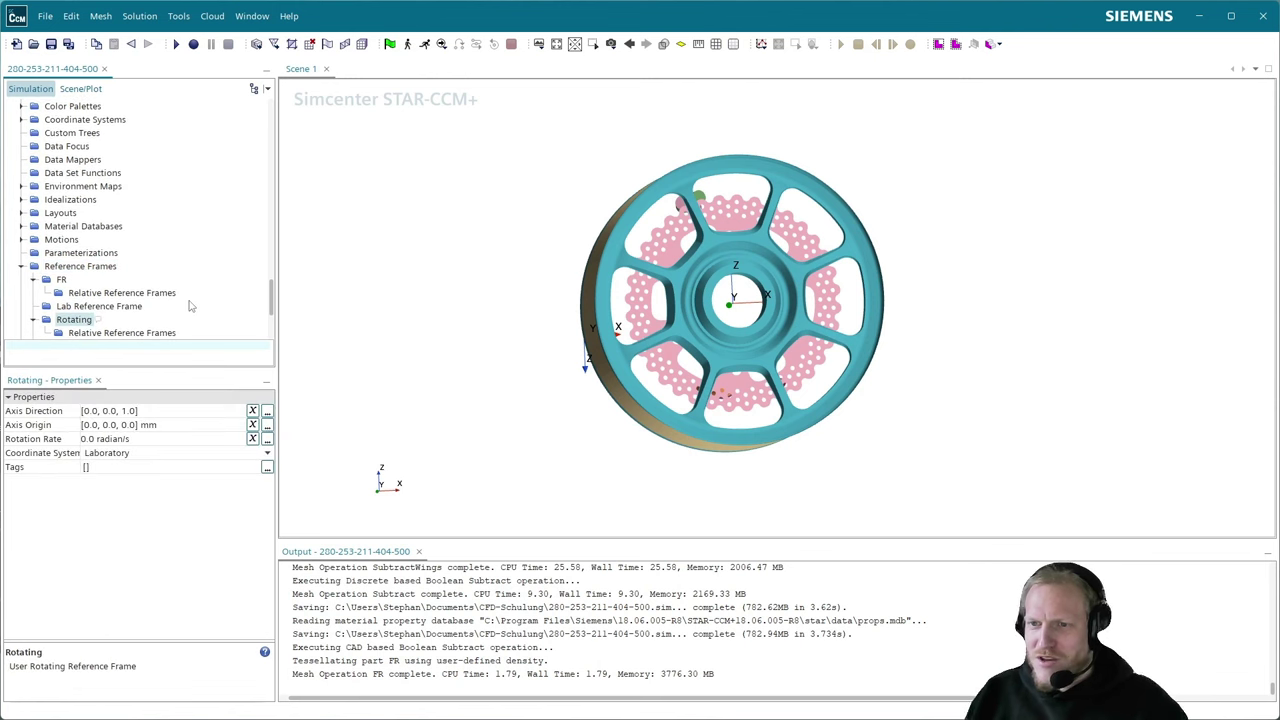
pyautogui.press('Delete')
pyautogui.press('Return')
# - Duplicate the FR reference frame within the reference frames and rename the copy as RR
pyautogui.click(61, 280)
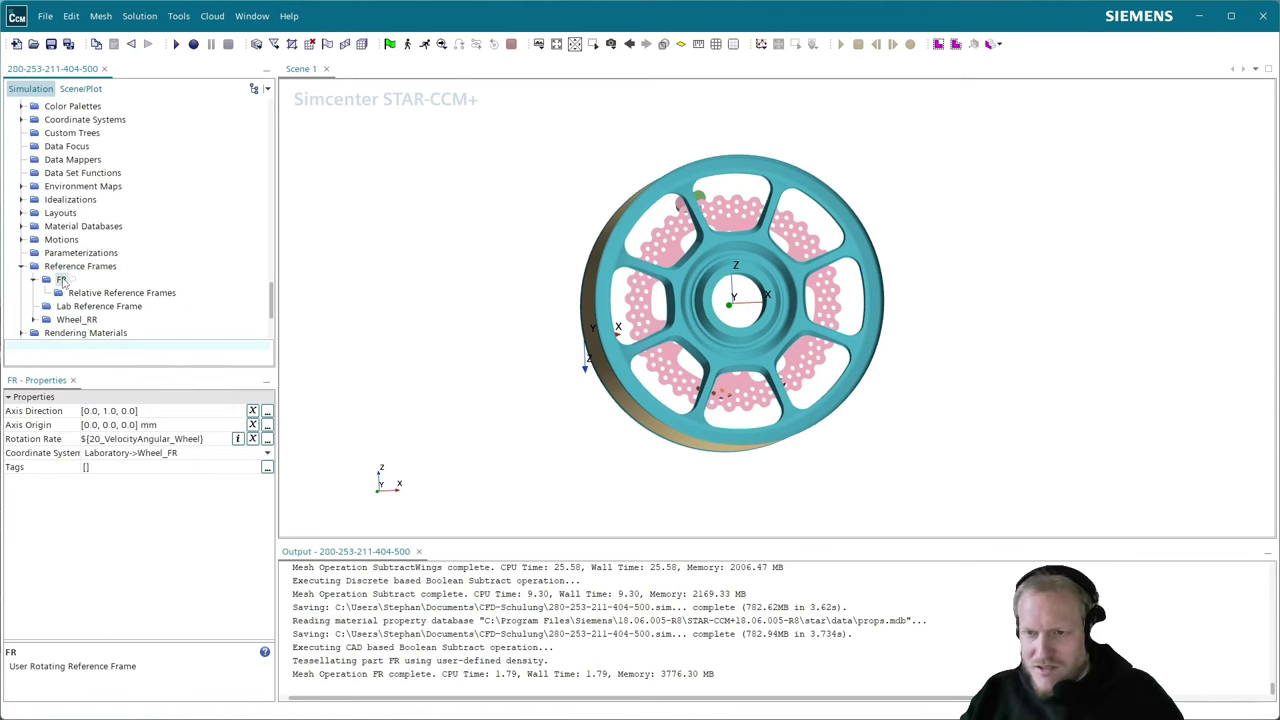
pyautogui.hotkey('ctrl', 'c')
pyautogui.click(78, 267)
pyautogui.hotkey('ctrl', 'v')
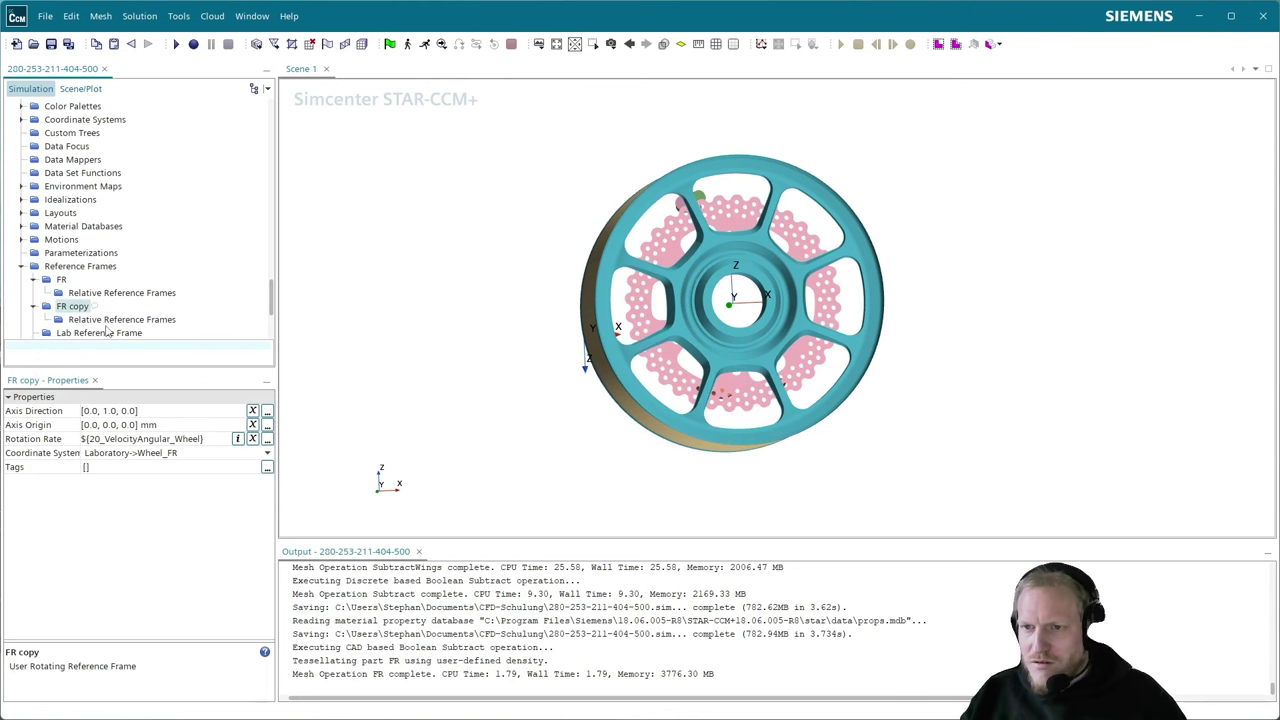
pyautogui.press('F2')
pyautogui.write('RR')
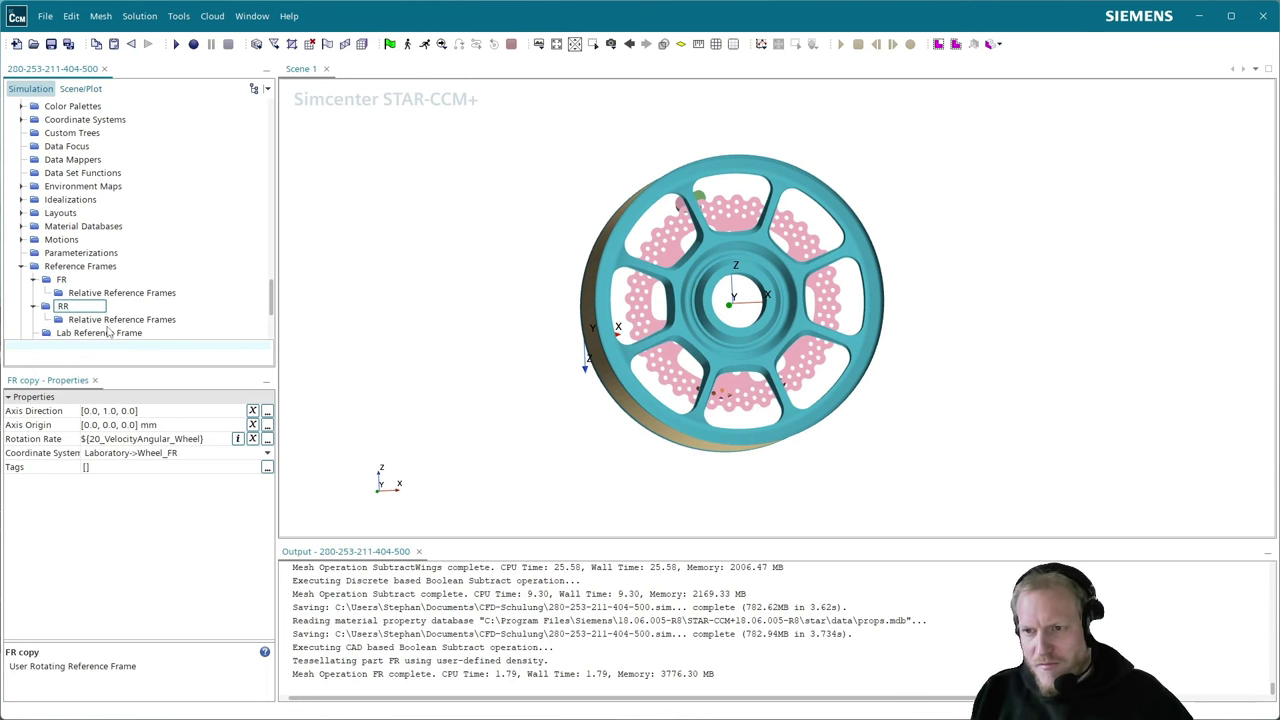
pyautogui.press('Return')
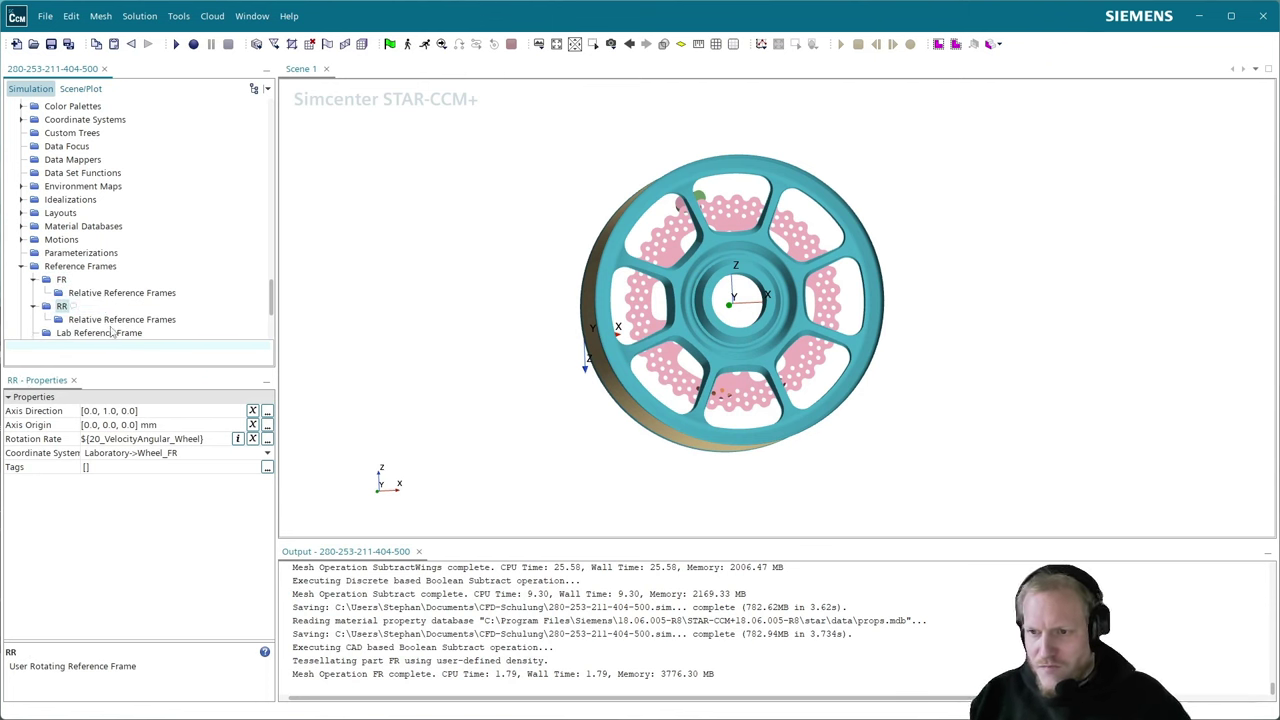
# - Set the RR reference frame's coordinate system to Laboratory->Wheel_RR
pyautogui.click(155, 453)
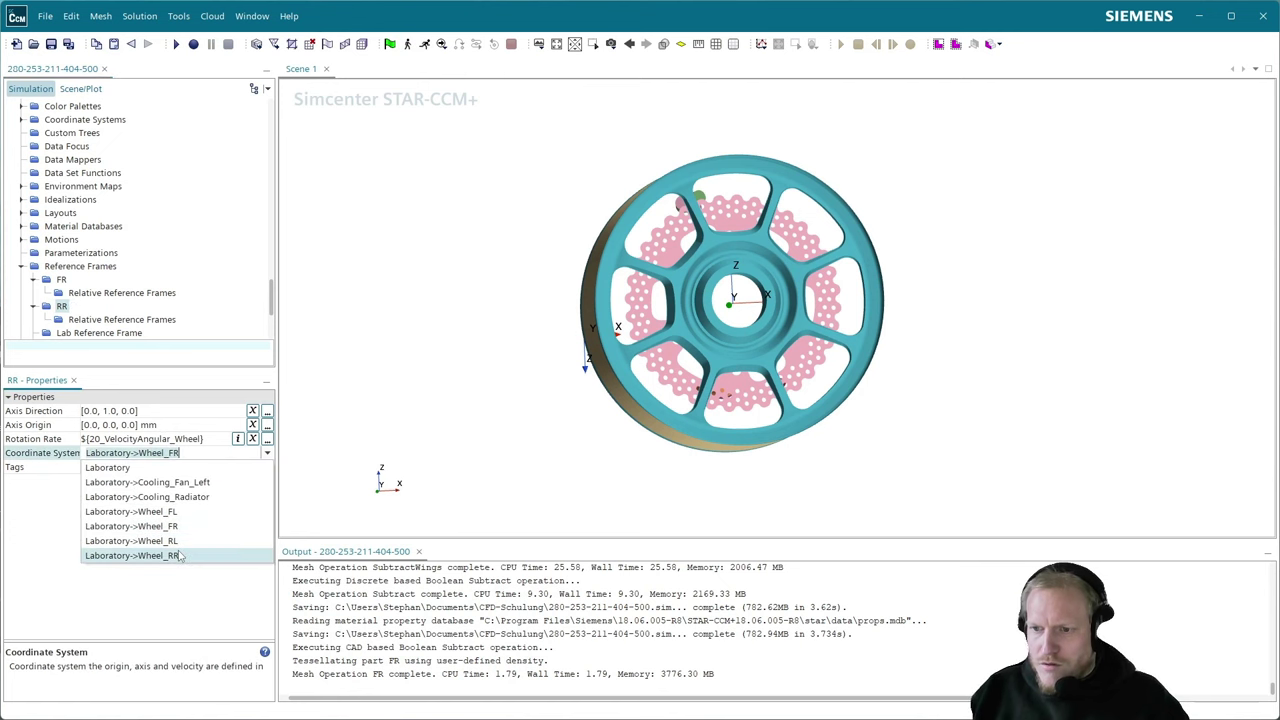
pyautogui.click(180, 556)
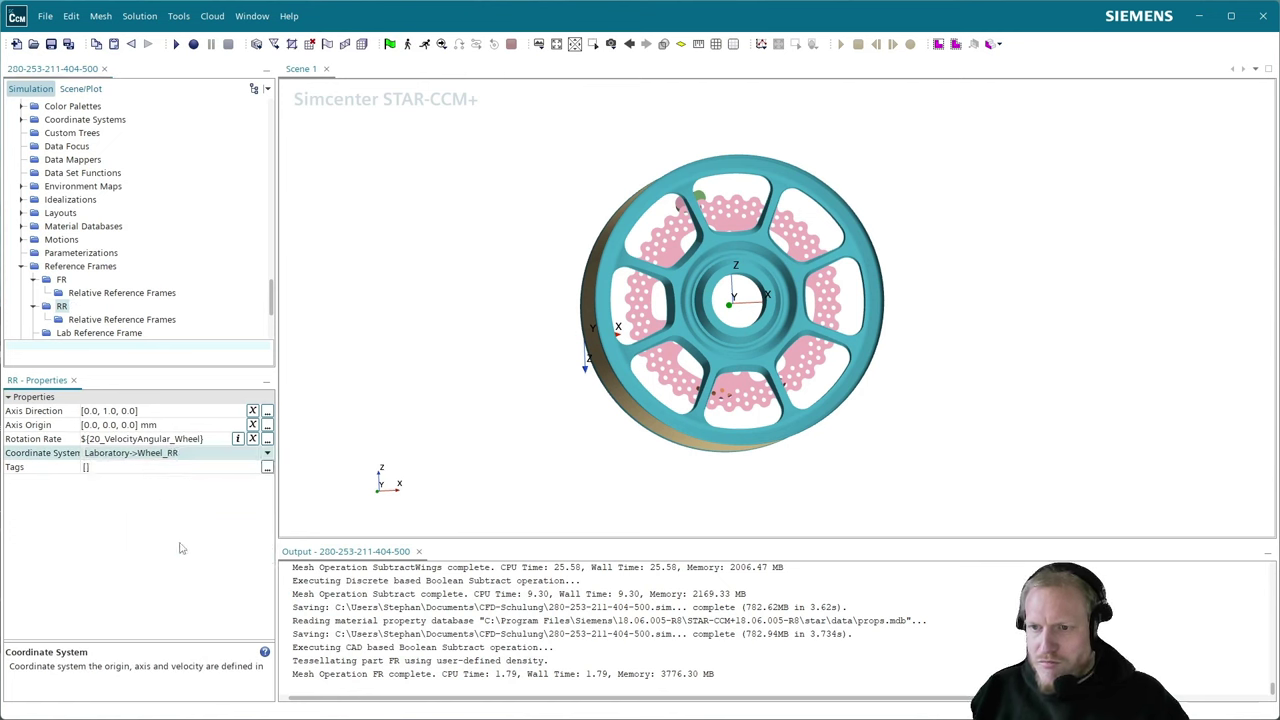
pyautogui.moveTo(562, 360); pyautogui.dragTo(671, 366)
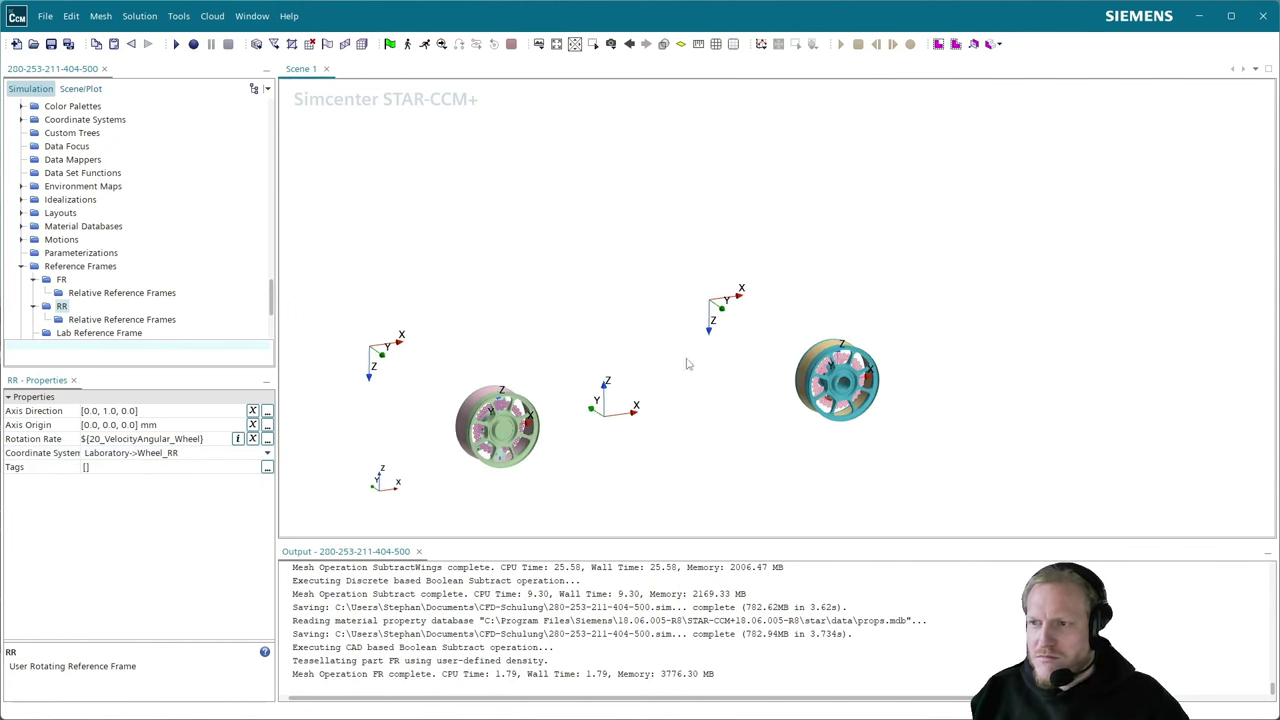
# - Set the reference frame of the FR region's motion specification to FR
pyautogui.scroll(5, 133, 228)
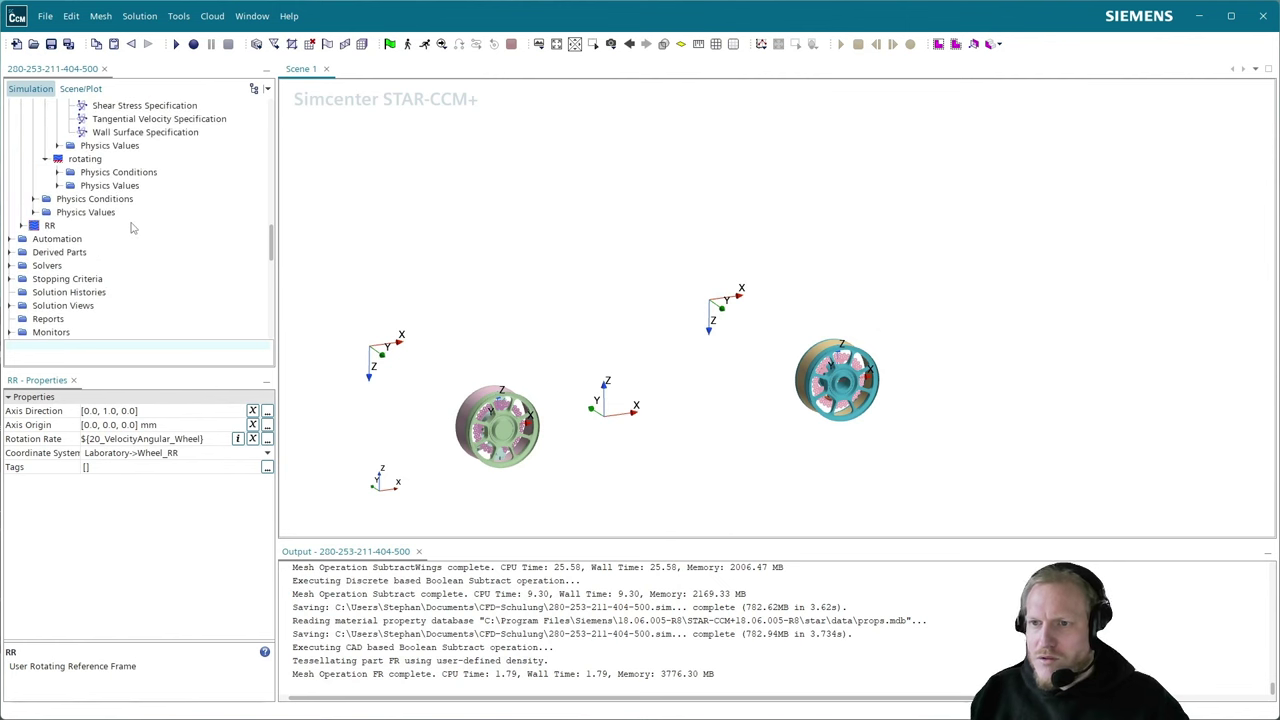
pyautogui.scroll(3, 133, 228)
pyautogui.click(21, 160)
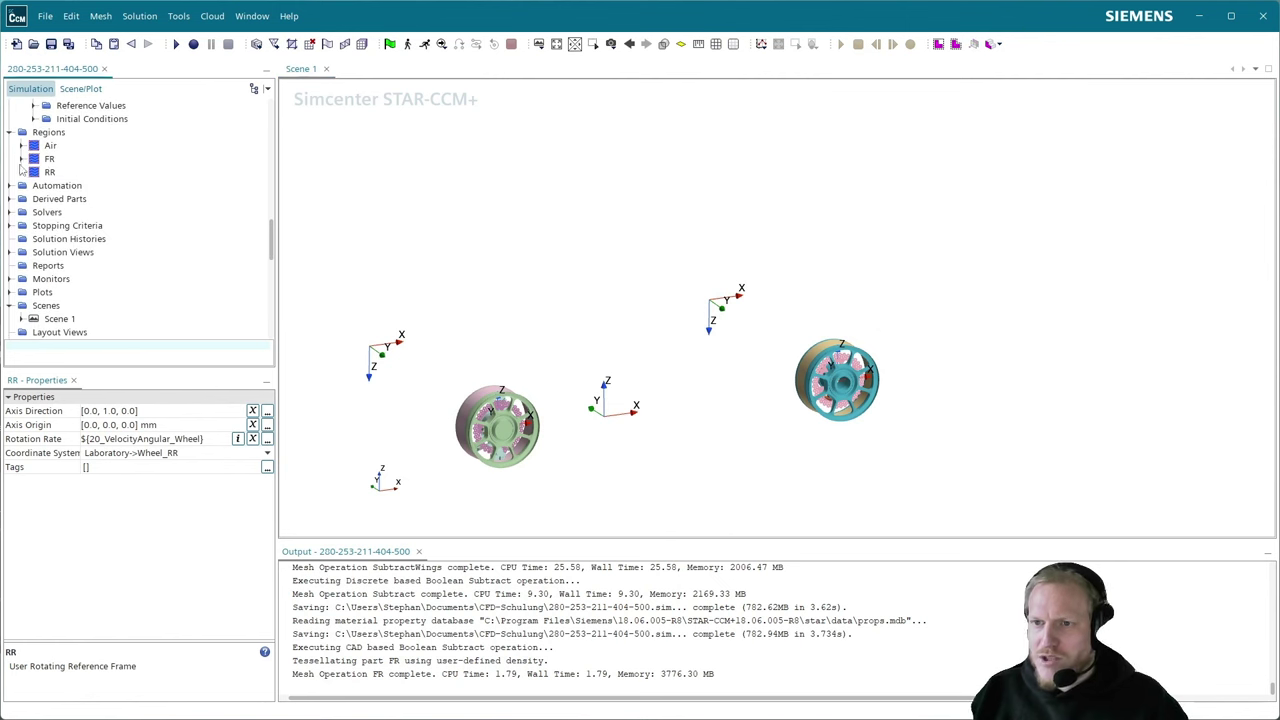
pyautogui.click(21, 159)
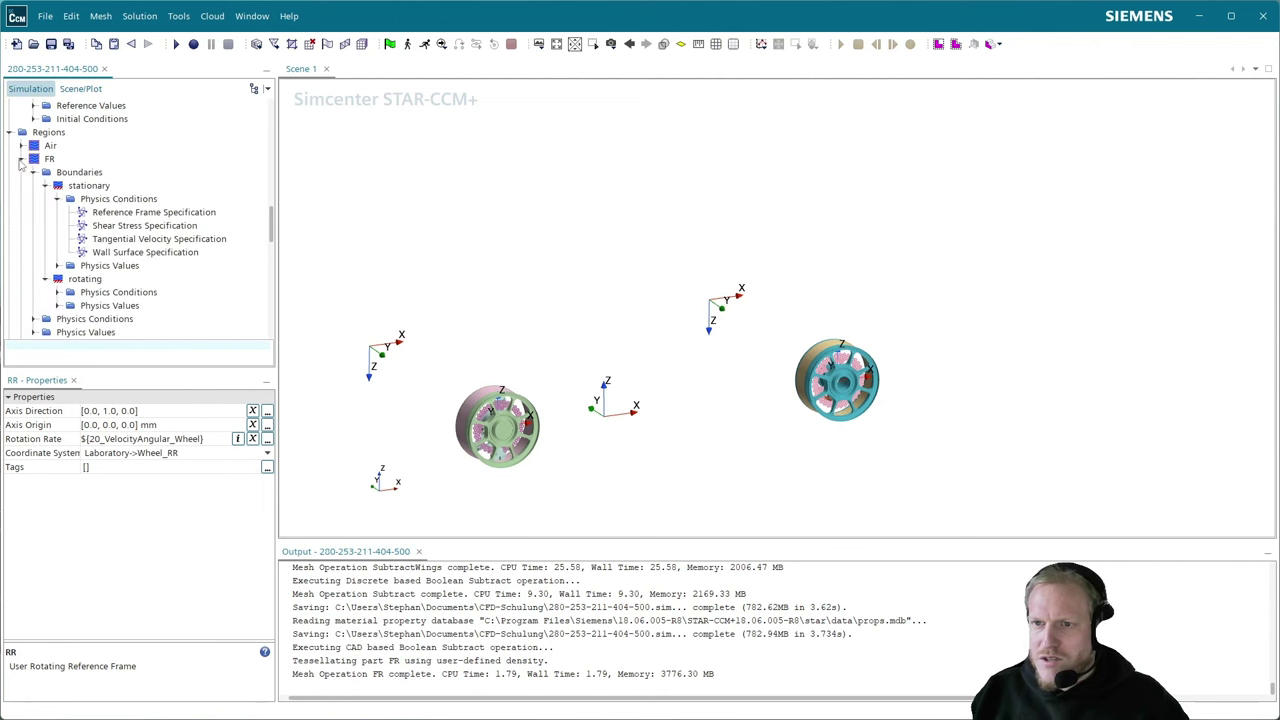
pyautogui.click(45, 185)
pyautogui.click(45, 199)
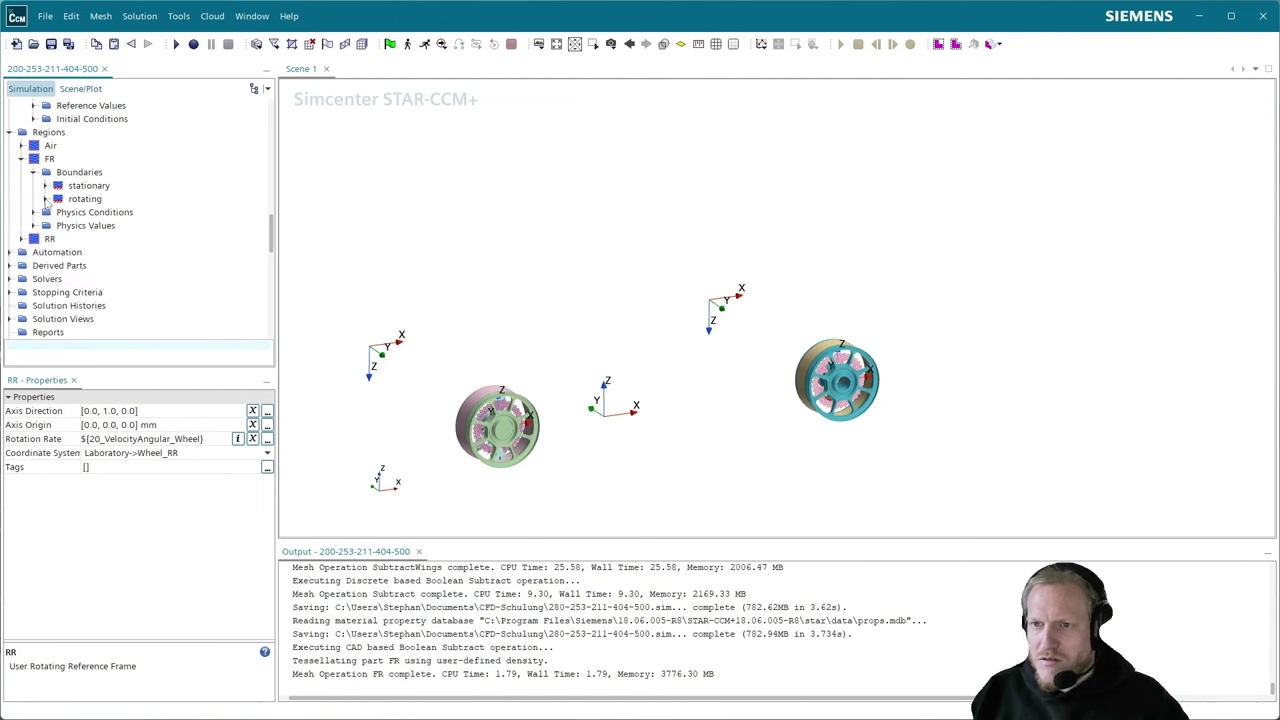
pyautogui.click(49, 160)
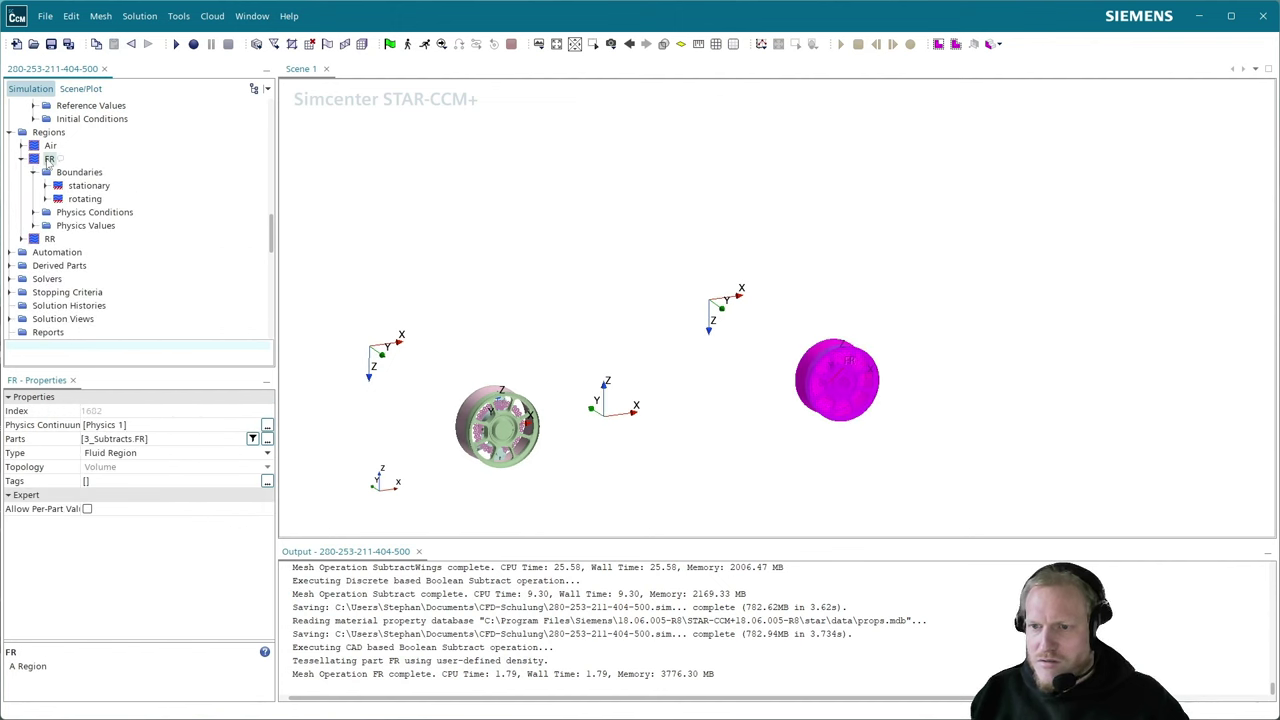
pyautogui.click(38, 213)
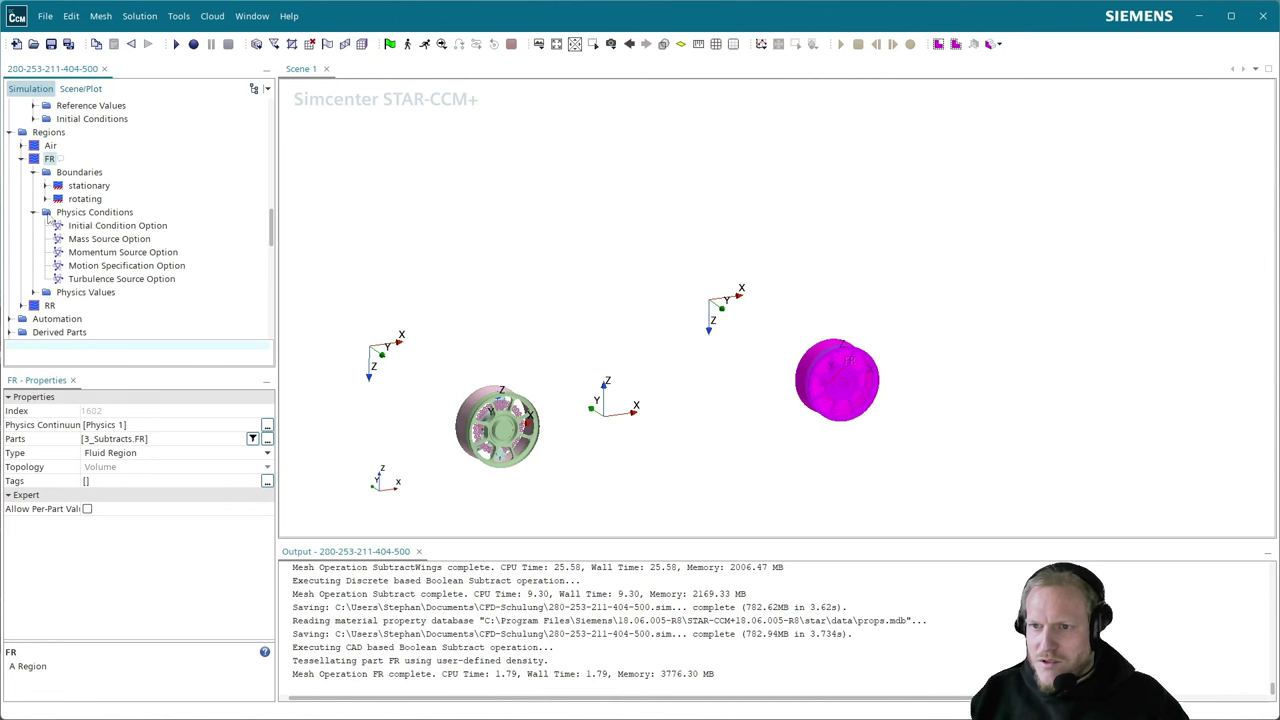
pyautogui.click(114, 267)
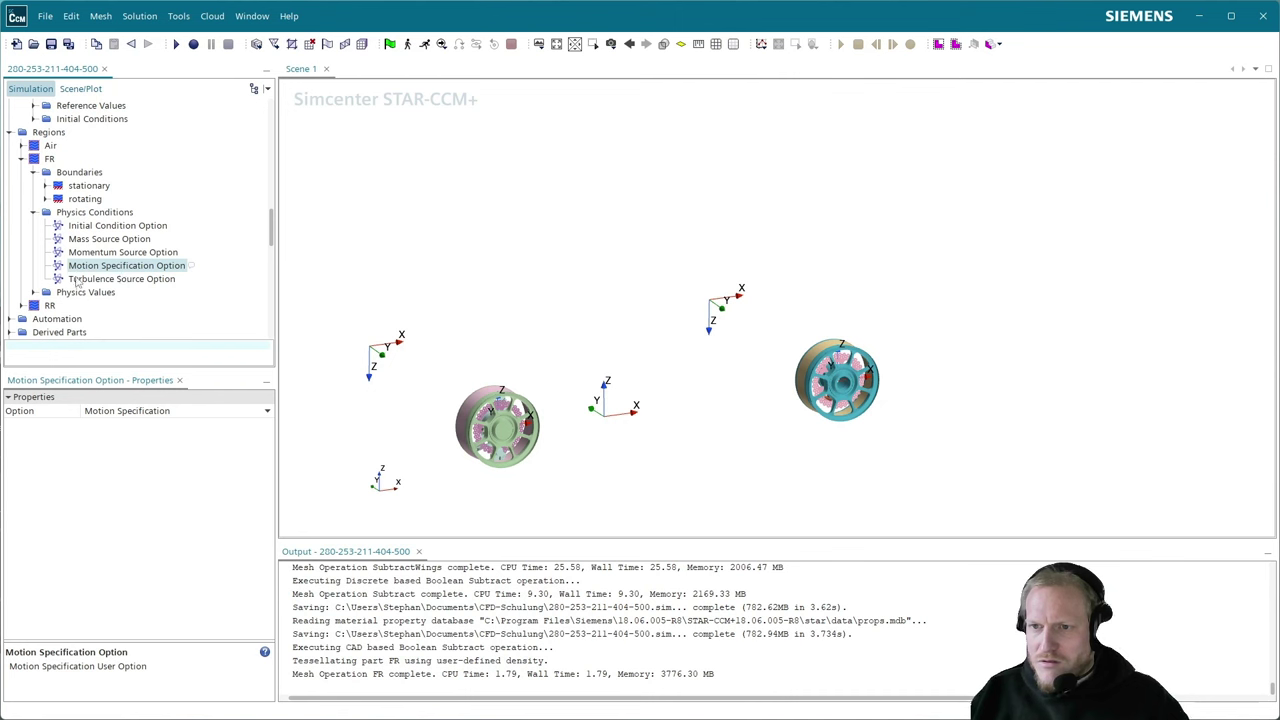
pyautogui.click(34, 292)
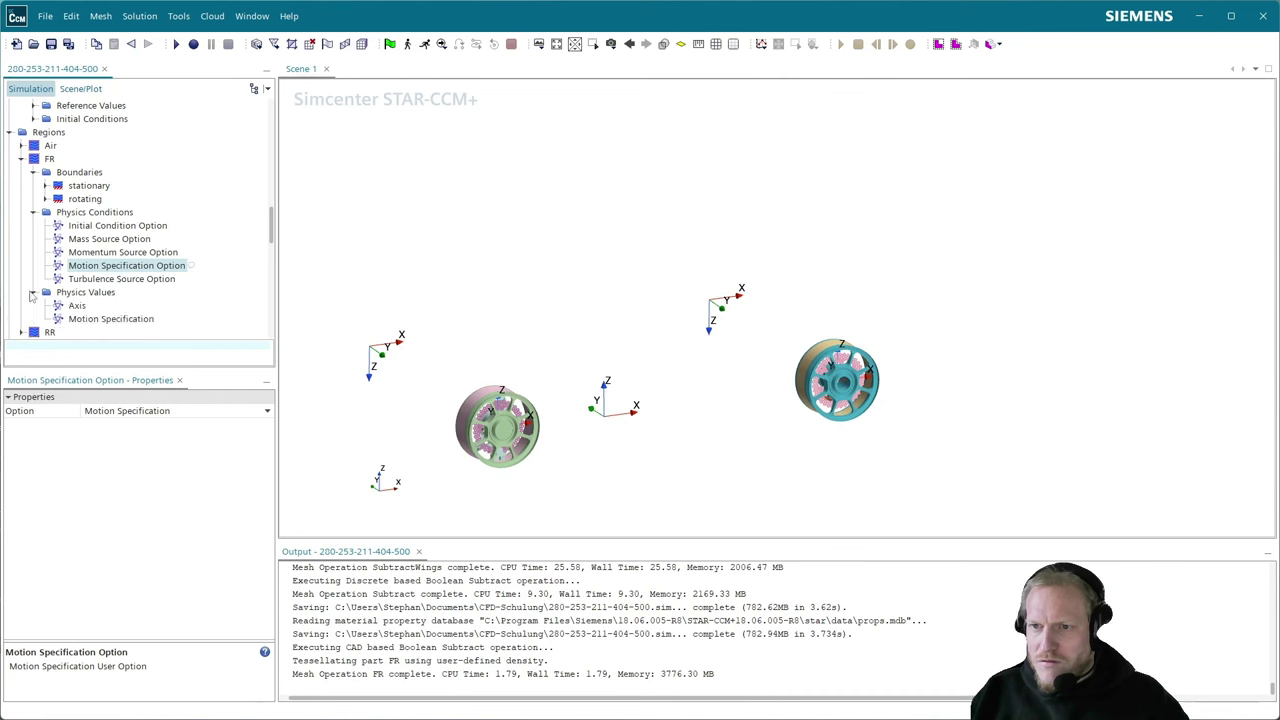
pyautogui.click(97, 319)
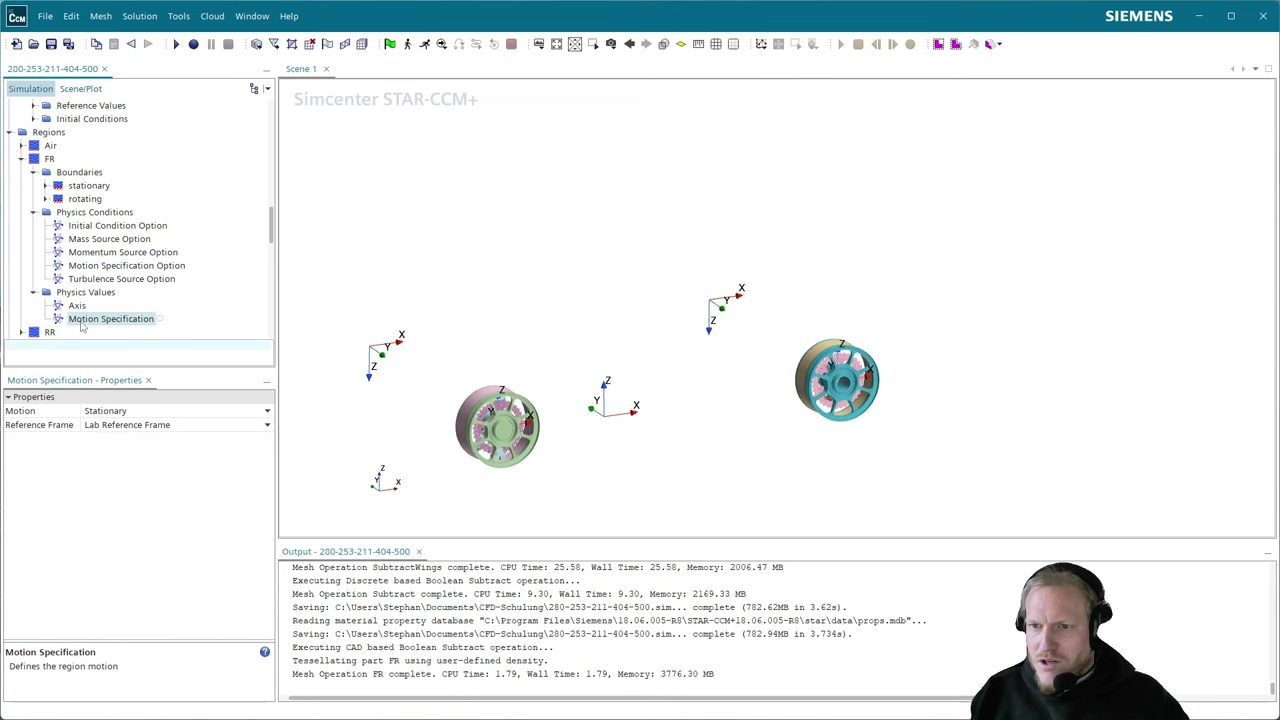
pyautogui.click(105, 425)
pyautogui.click(108, 424)
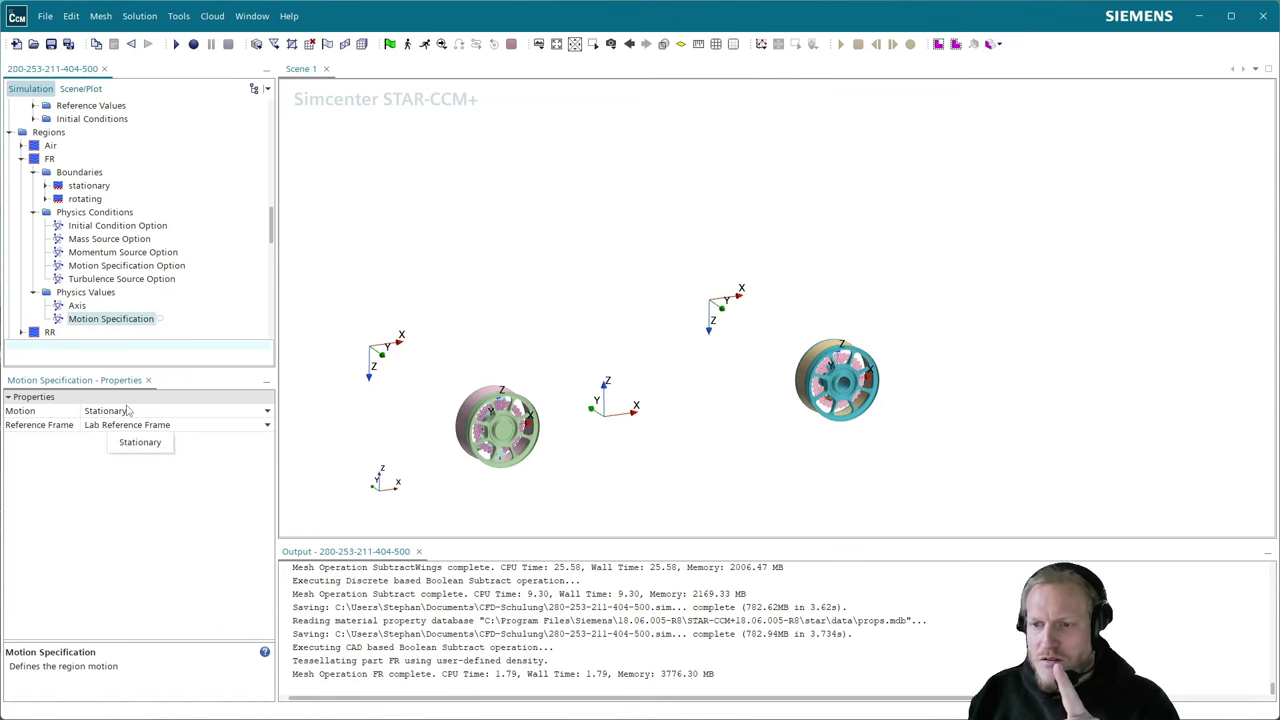
pyautogui.click(127, 410)
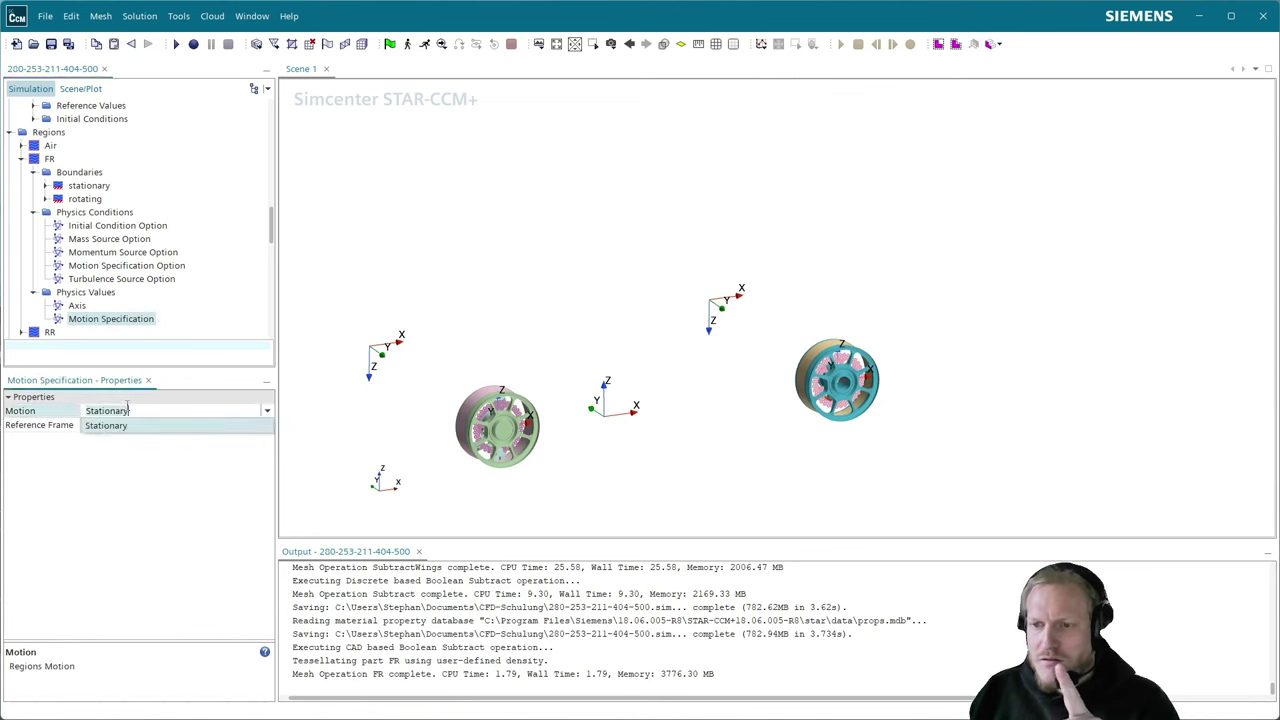
pyautogui.click(269, 418)
pyautogui.click(233, 423)
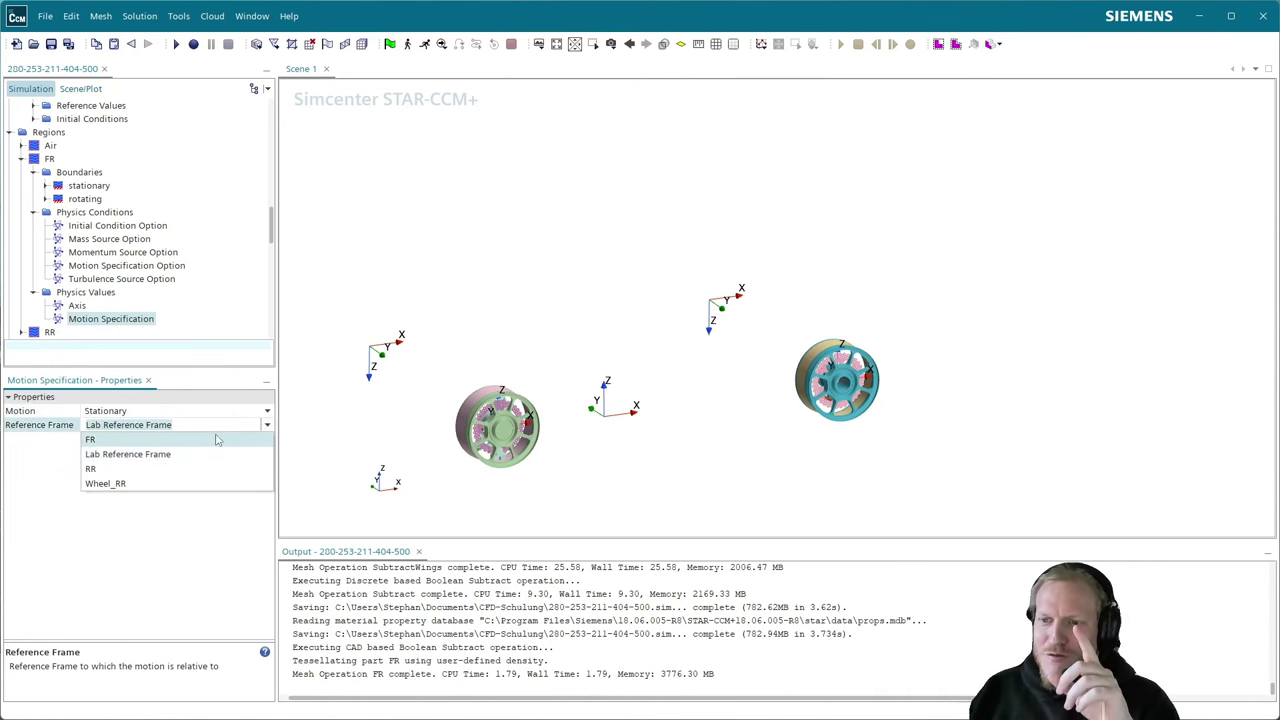
pyautogui.click(216, 440)
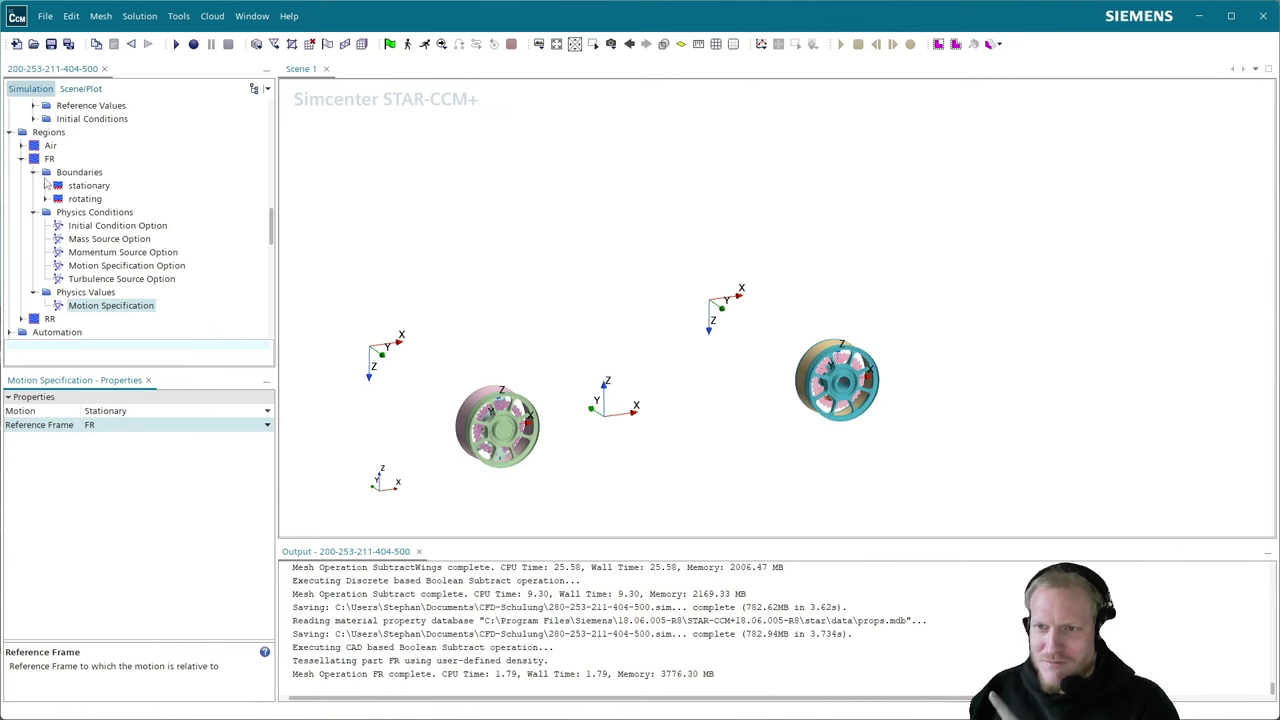
# - Check the physics values and the reference frame specification of the FR region's stationary boundary
pyautogui.click(45, 185)
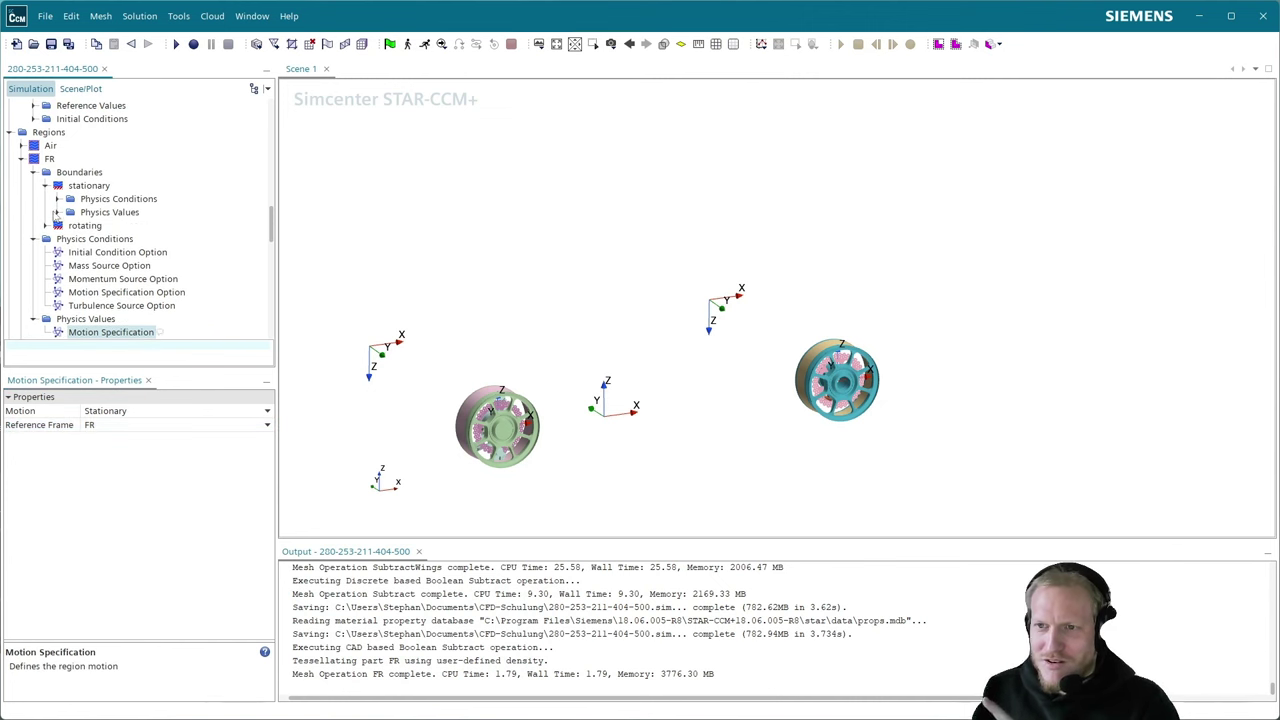
pyautogui.click(58, 212)
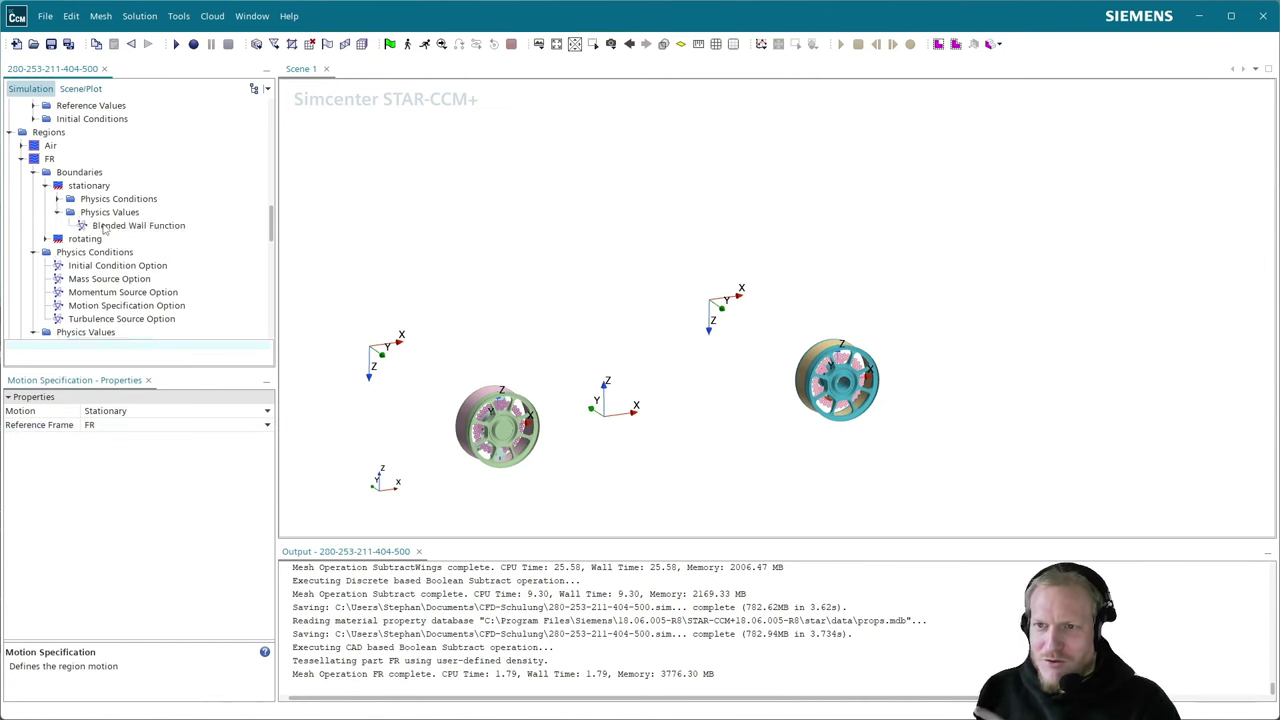
pyautogui.click(57, 212)
pyautogui.click(57, 198)
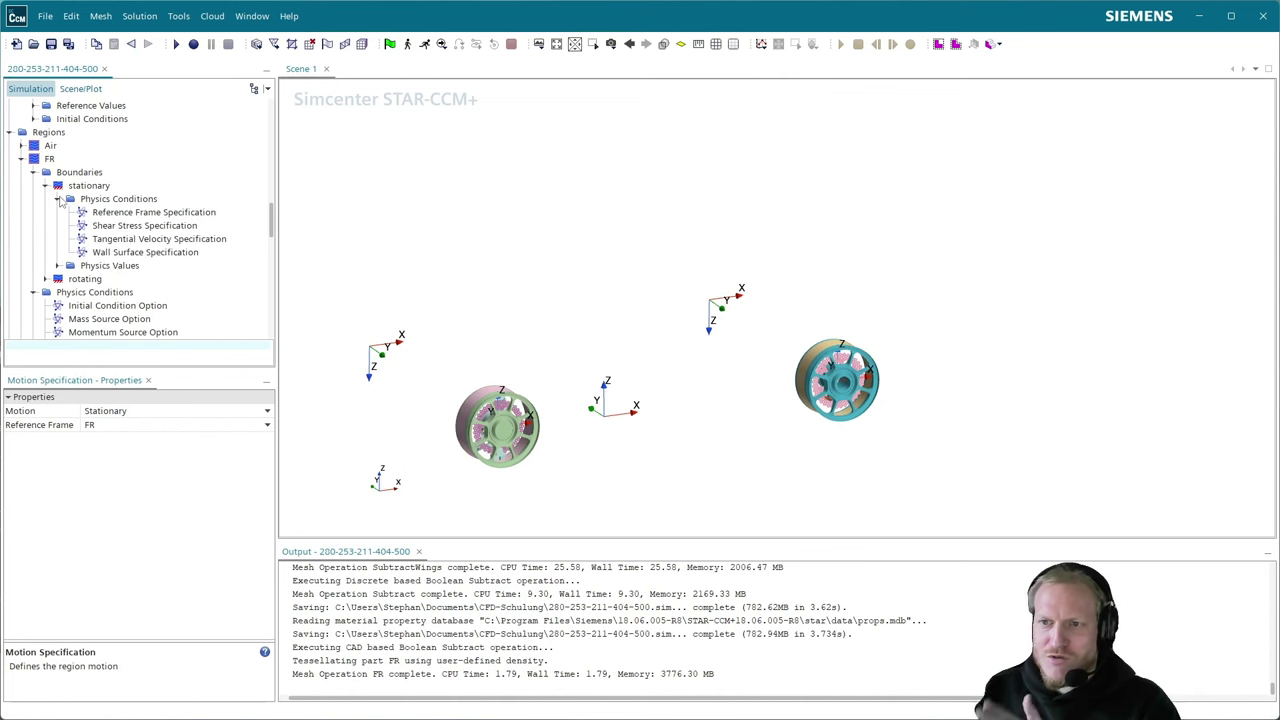
pyautogui.click(142, 213)
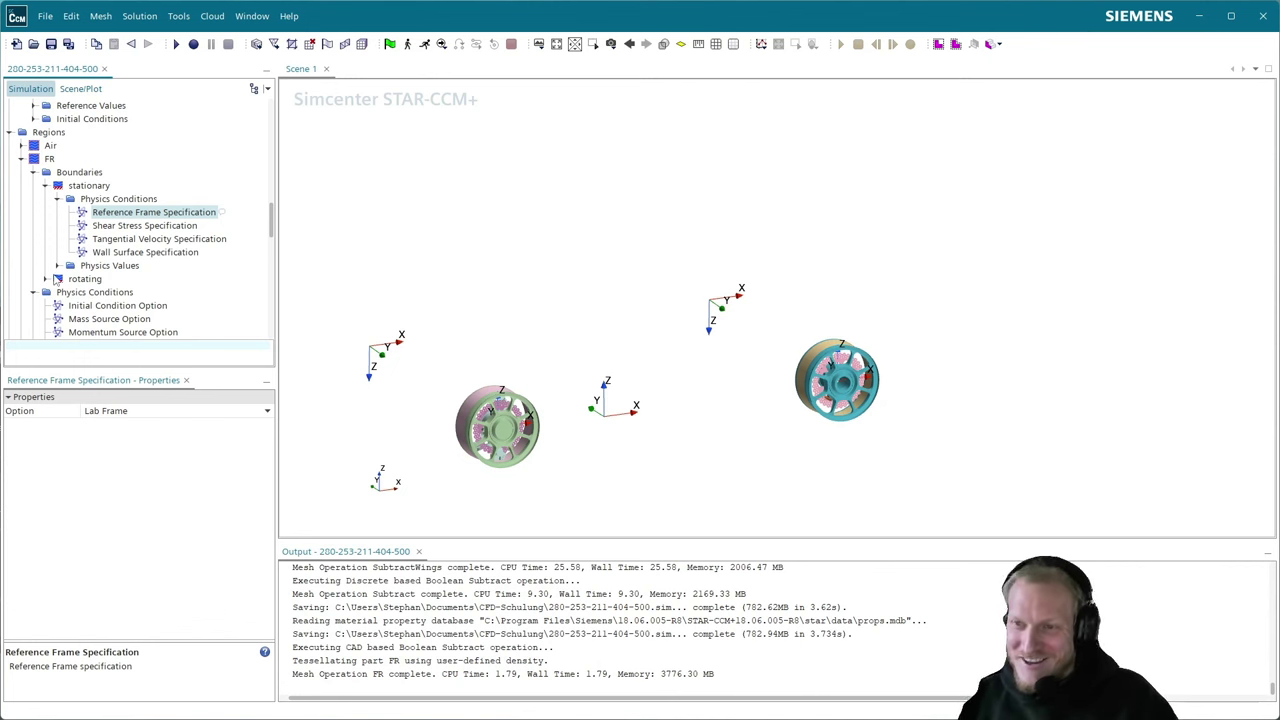
pyautogui.click(21, 159)
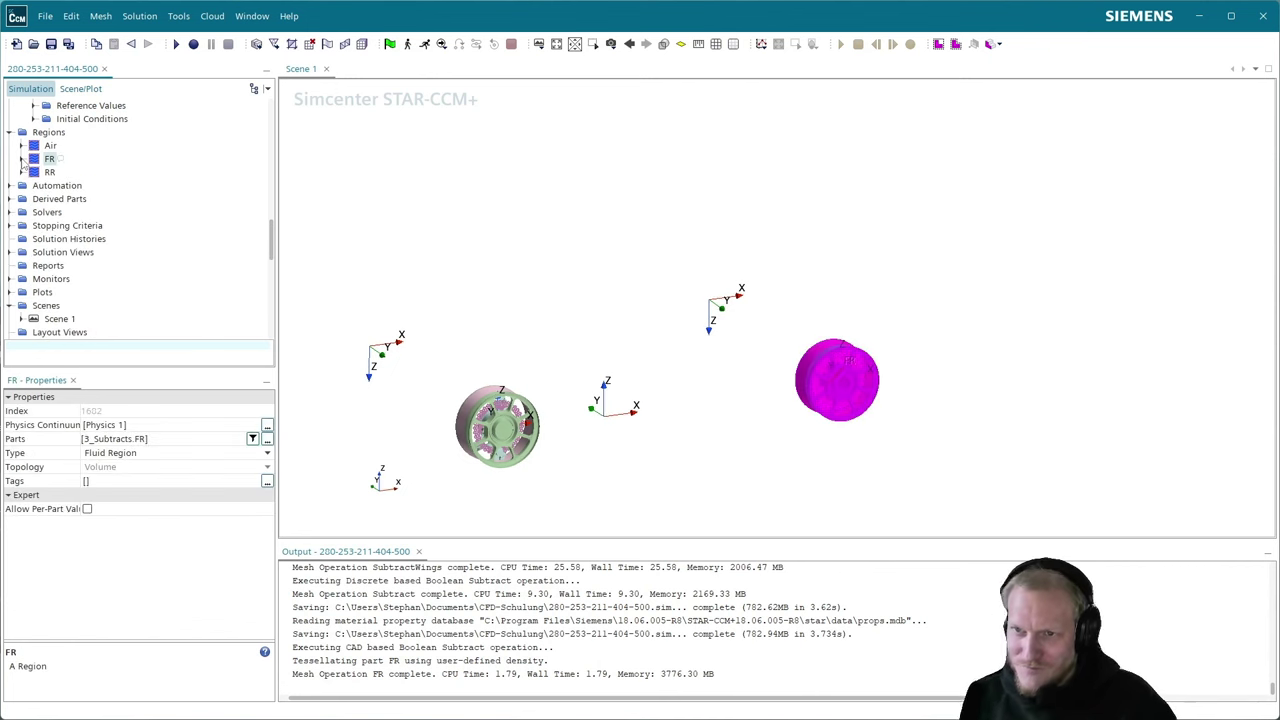
# - Rename the RR region's Default boundary as rotary
pyautogui.click(21, 172)
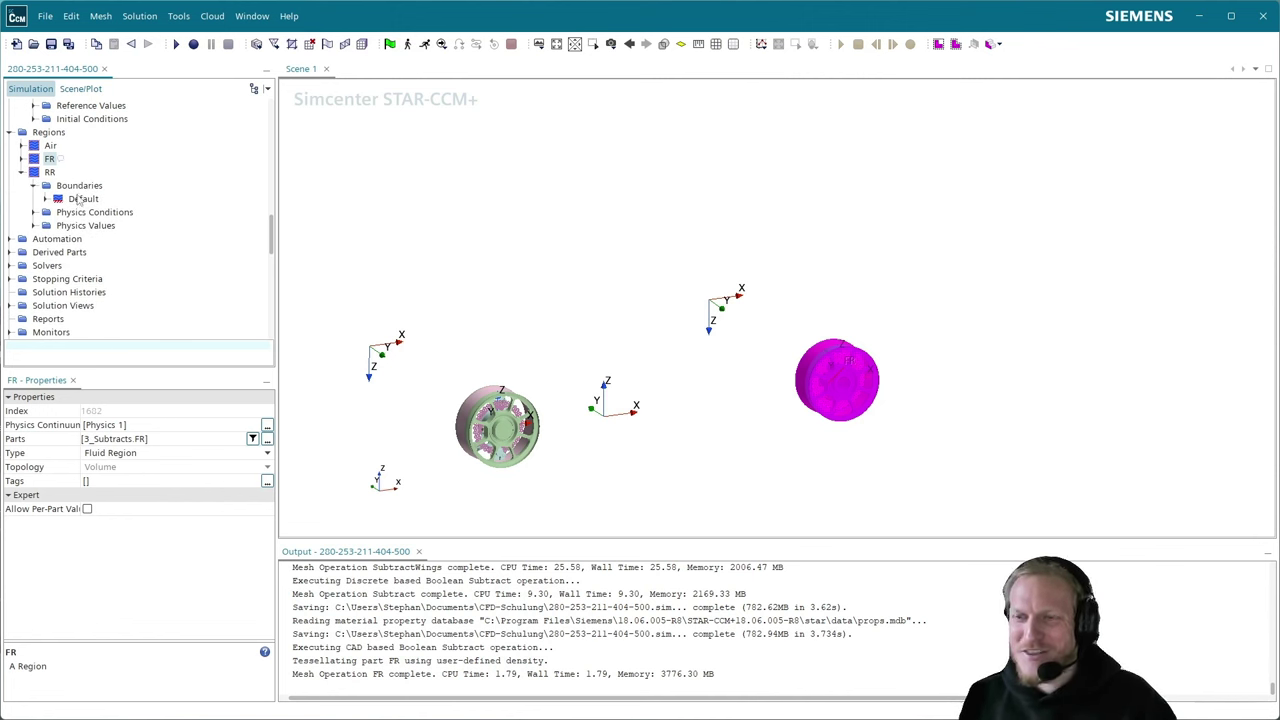
pyautogui.click(82, 199)
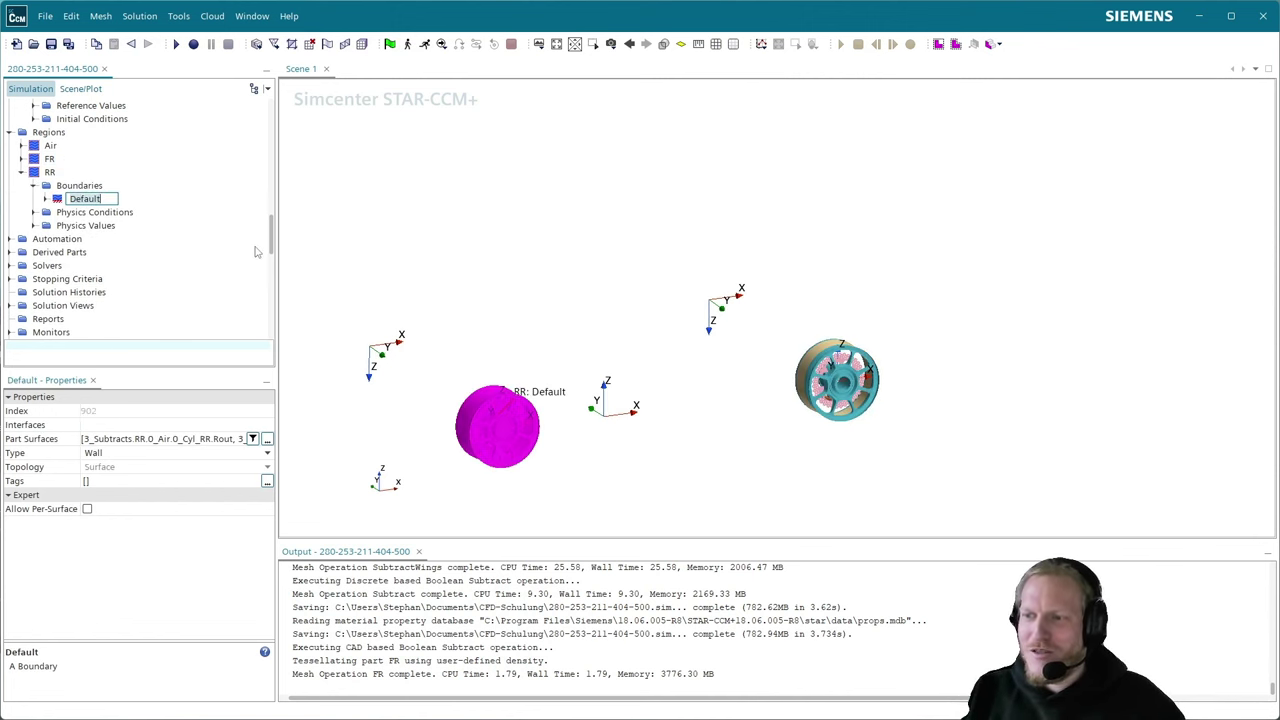
pyautogui.write('r')
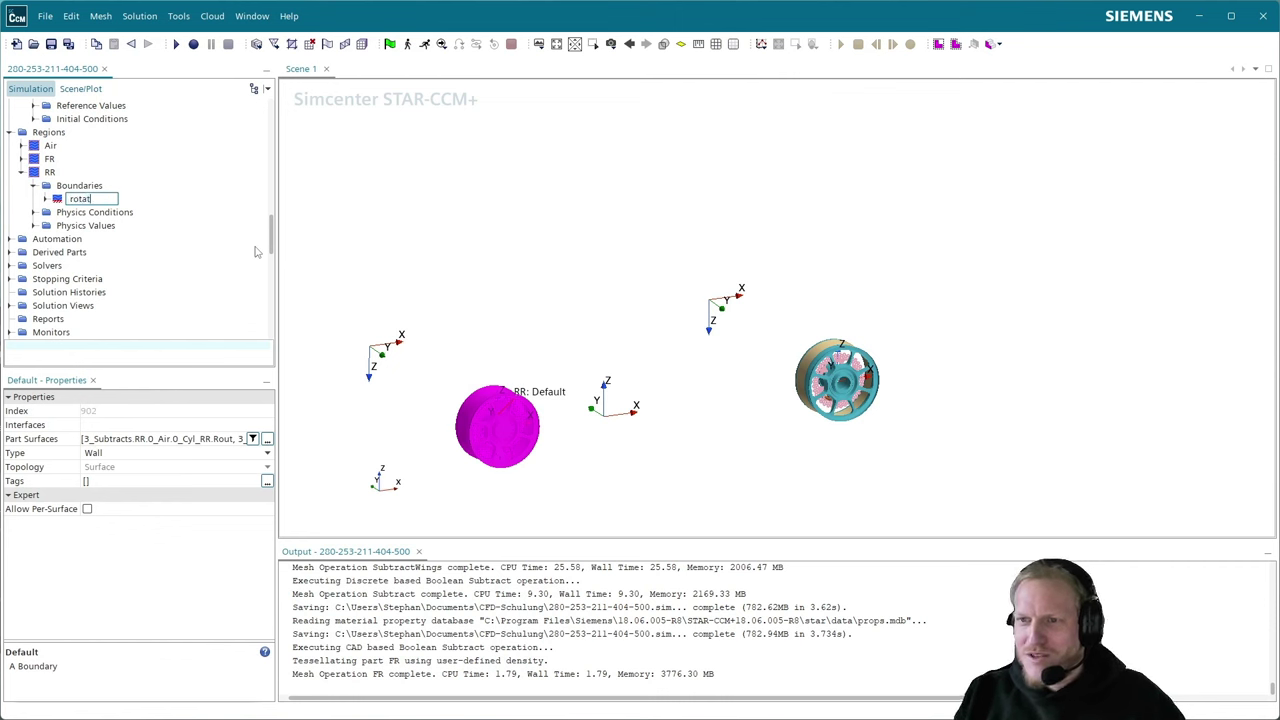
pyautogui.write('otat')
pyautogui.press('BackSpace')
pyautogui.write('ry')
pyautogui.press('Return')
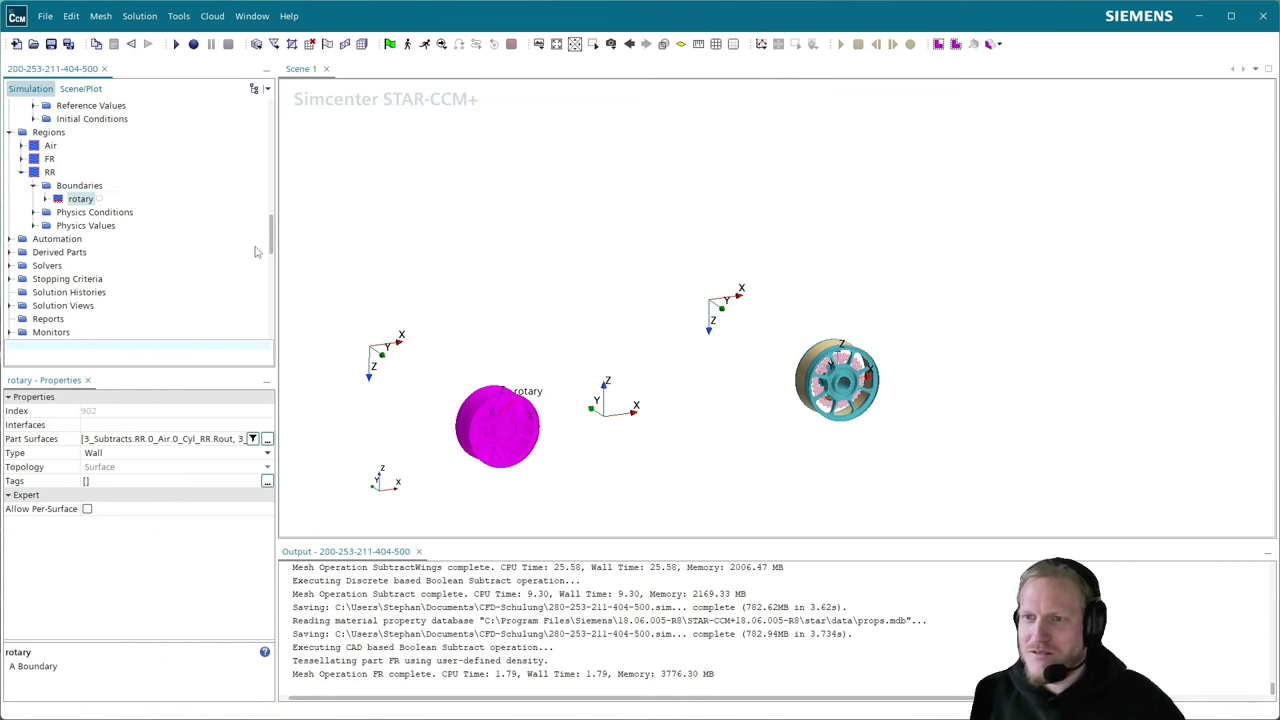
# - Create a new boundary in the RR region and name it stationary
pyautogui.rightClick(64, 192)
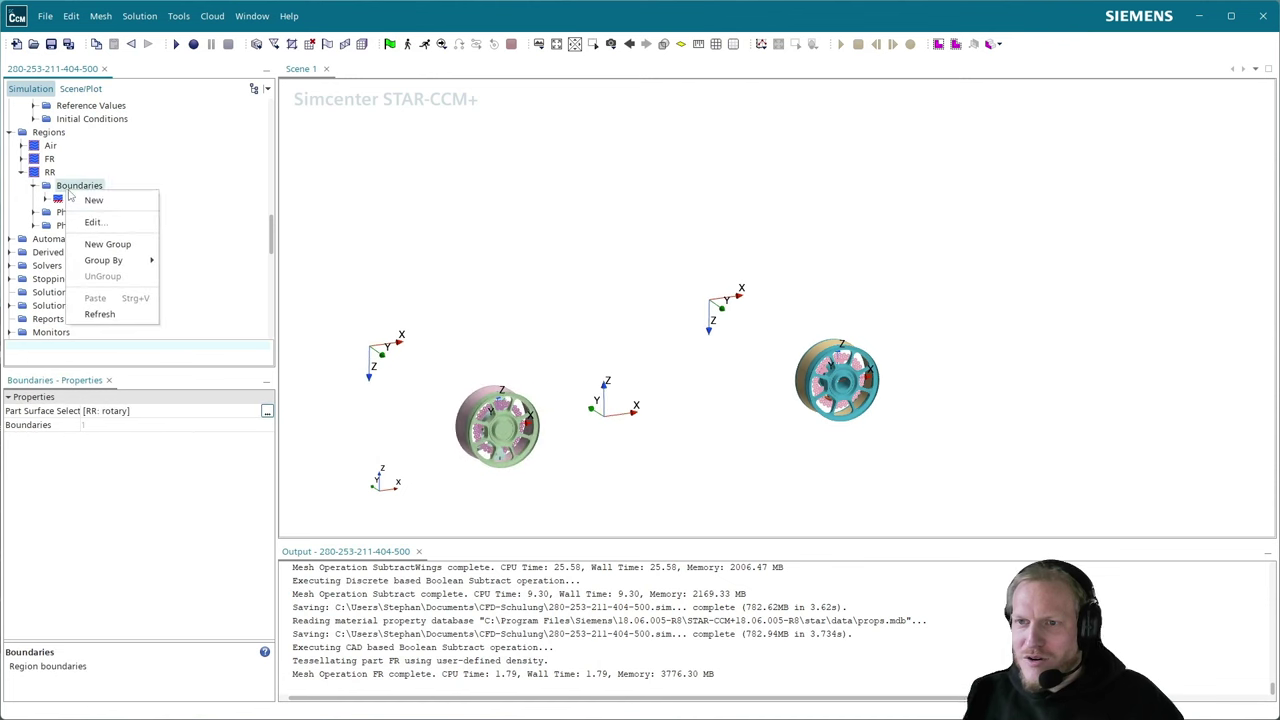
pyautogui.click(95, 198)
pyautogui.press('F2')
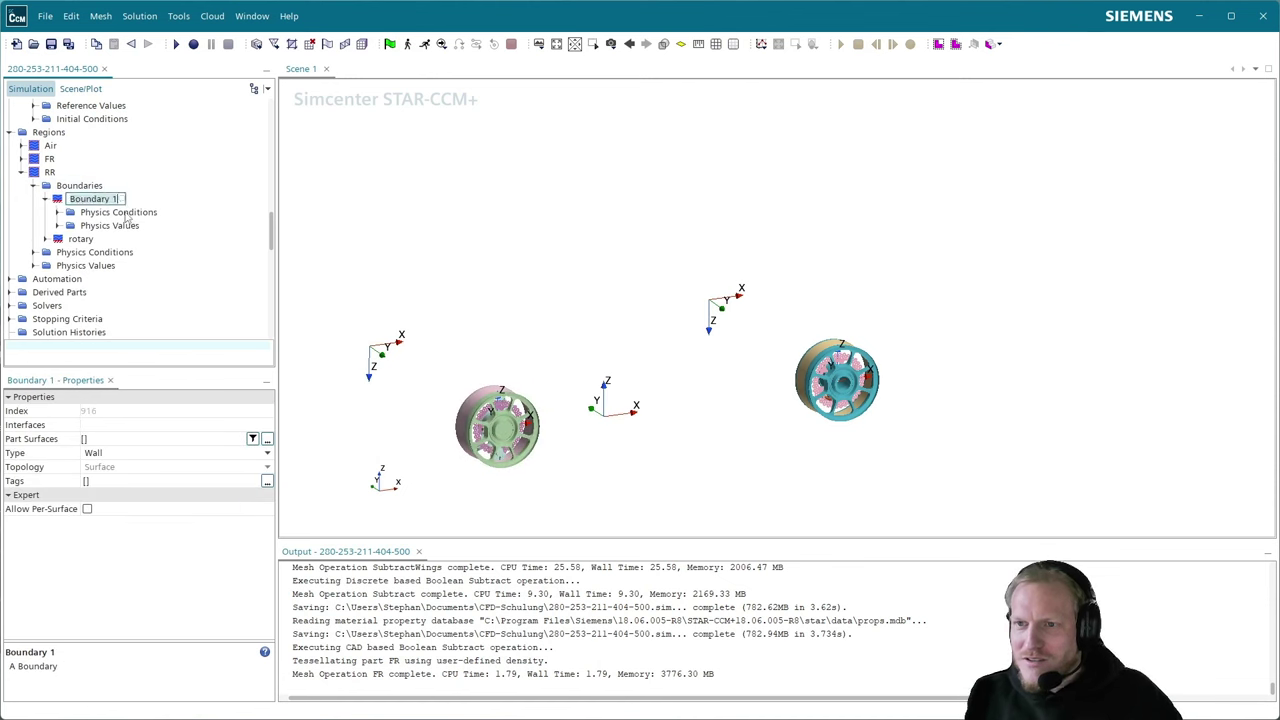
pyautogui.write('station')
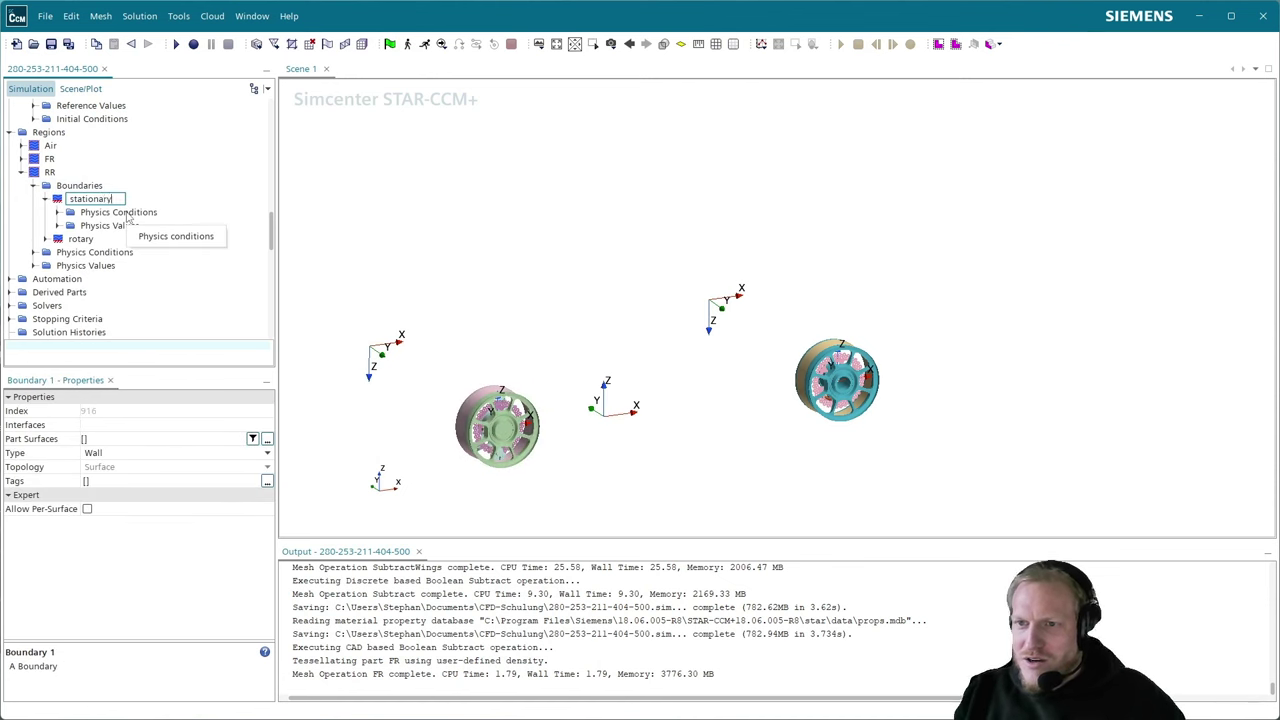
pyautogui.write('ary')
pyautogui.press('Return')
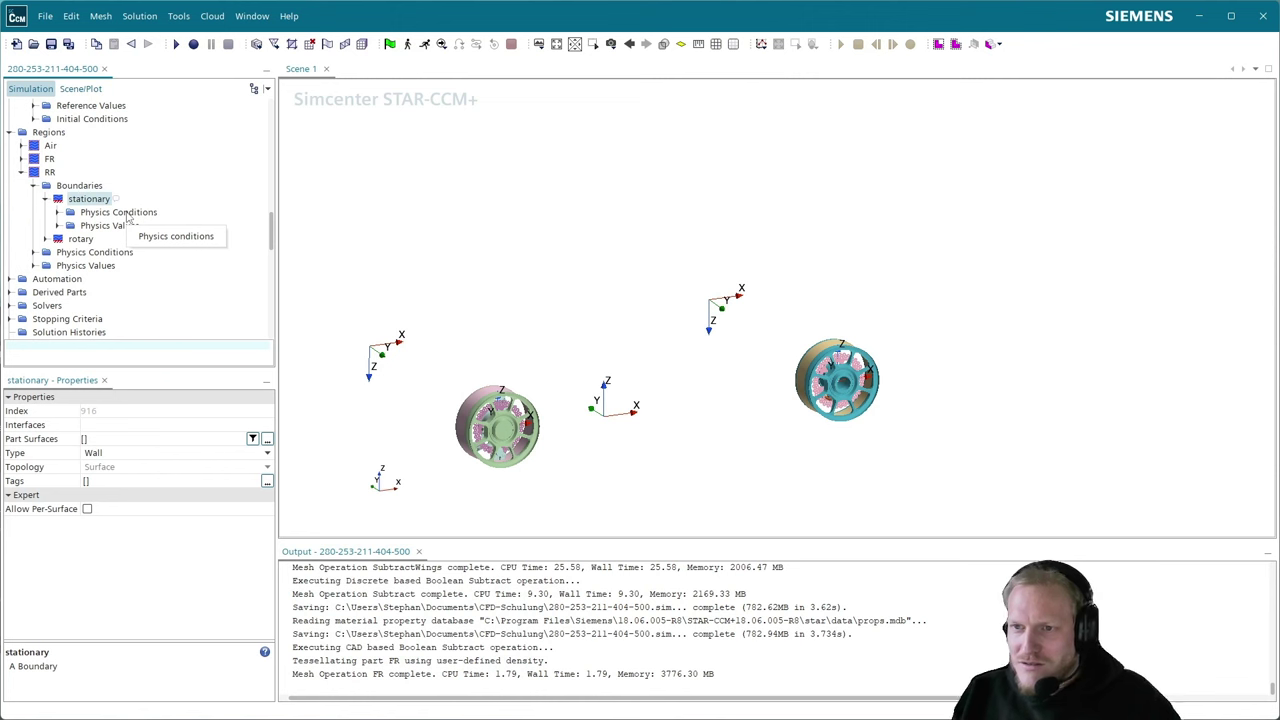
# - Assign the brakepads, Faces and rods surfaces of 1_SuspensionRear23 to the RR region's stationary boundary
pyautogui.click(57, 212)
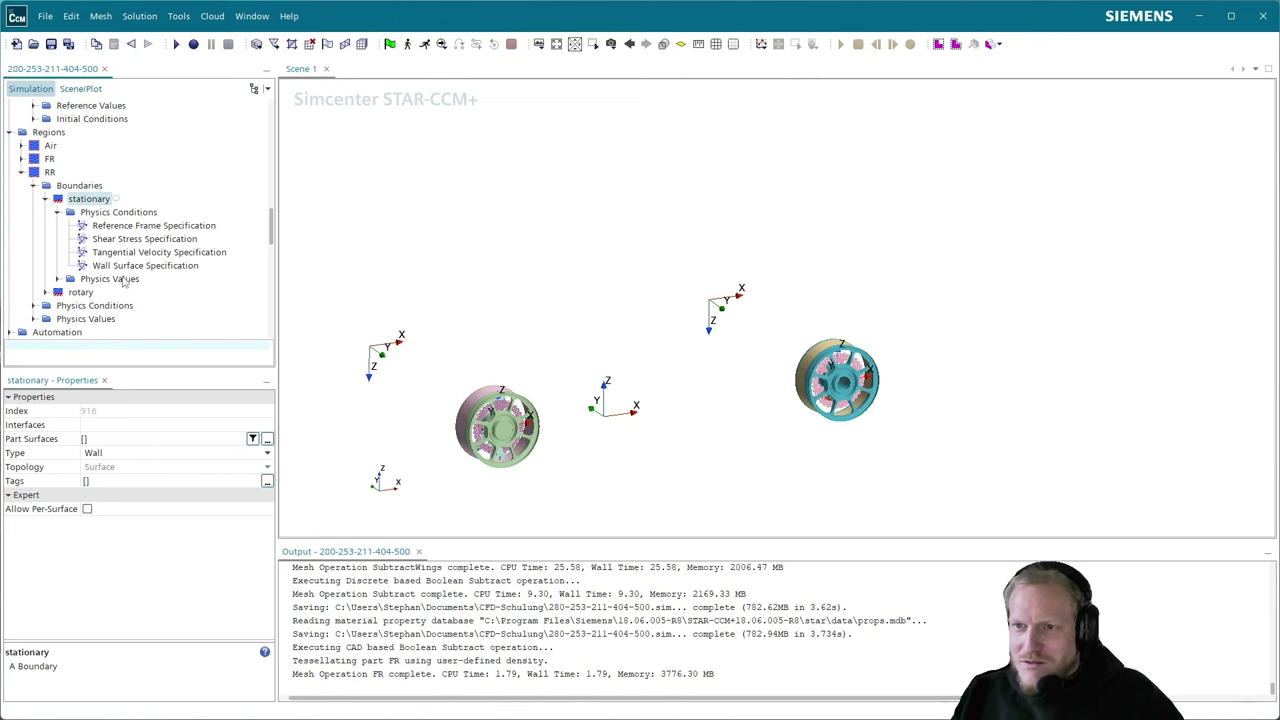
pyautogui.click(267, 440)
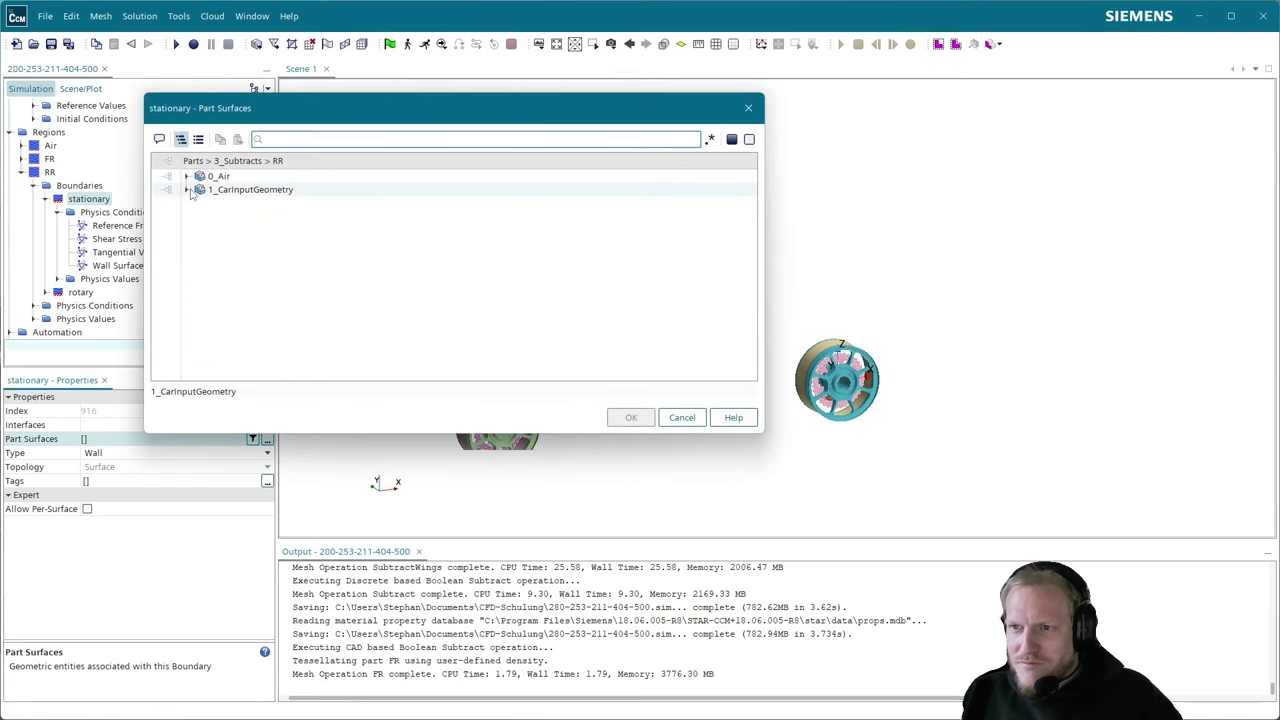
pyautogui.click(186, 189)
pyautogui.click(211, 216)
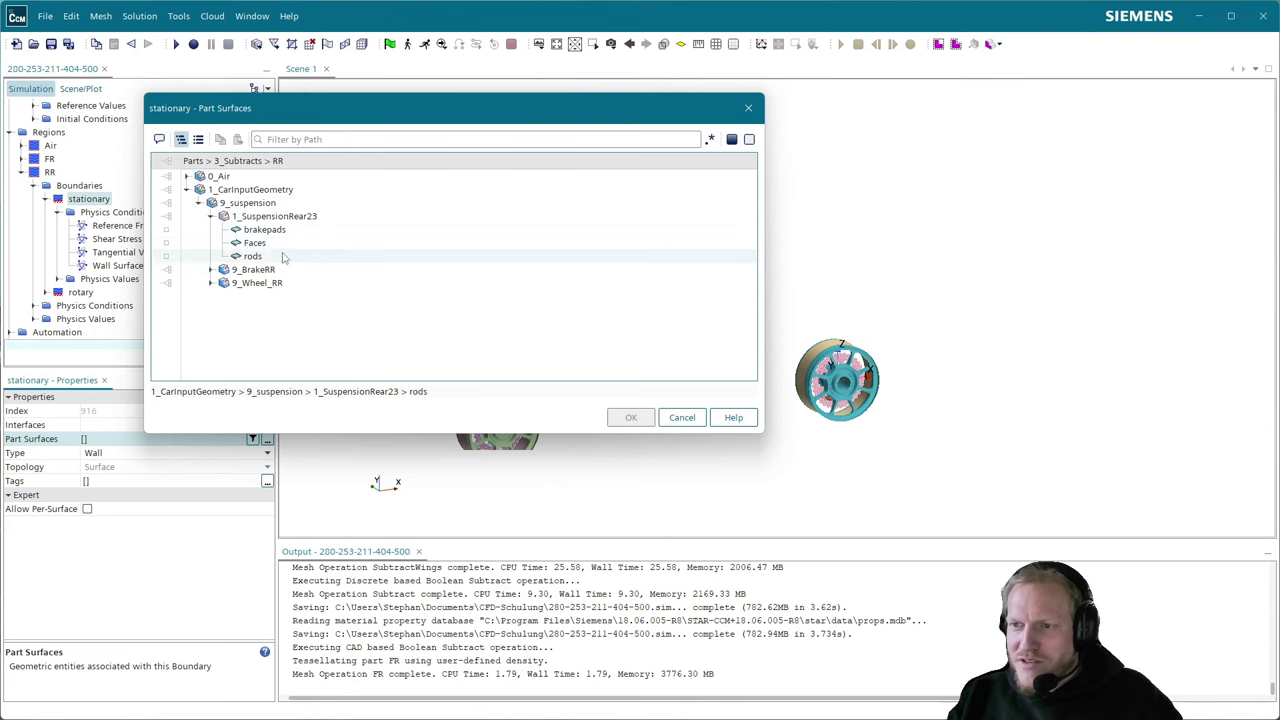
pyautogui.moveTo(283, 258); pyautogui.dragTo(285, 230)
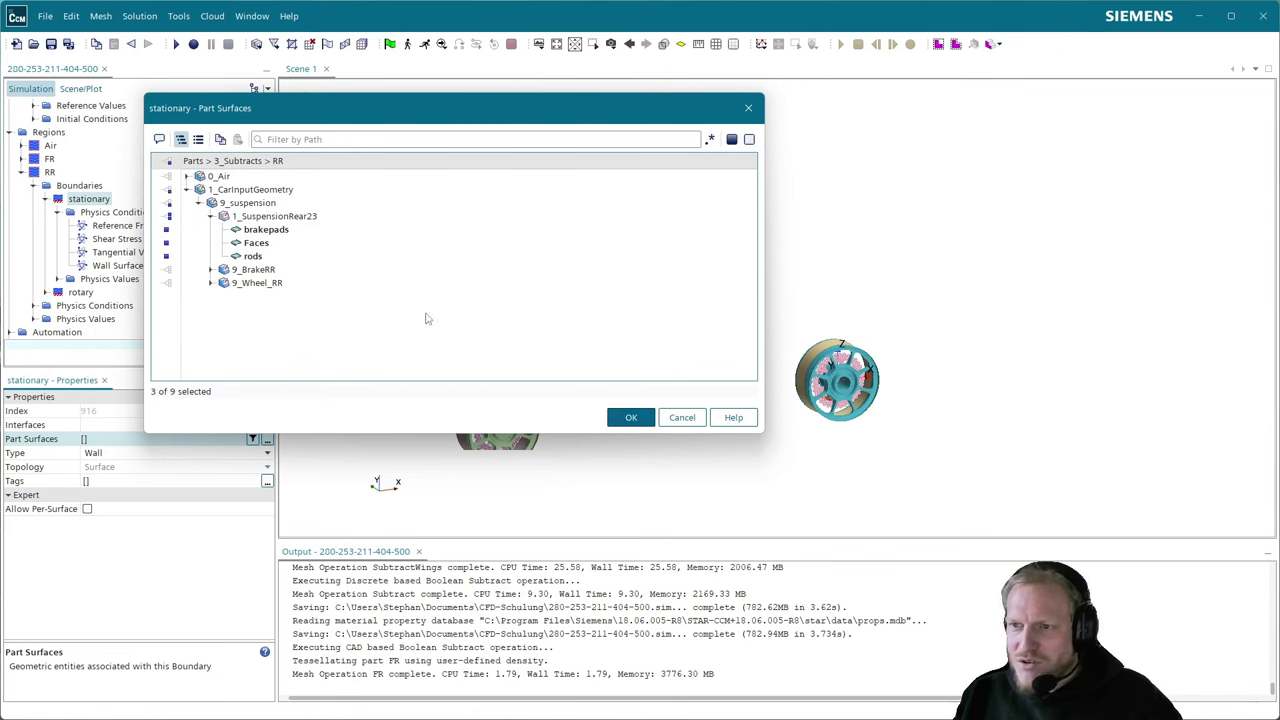
pyautogui.click(630, 417)
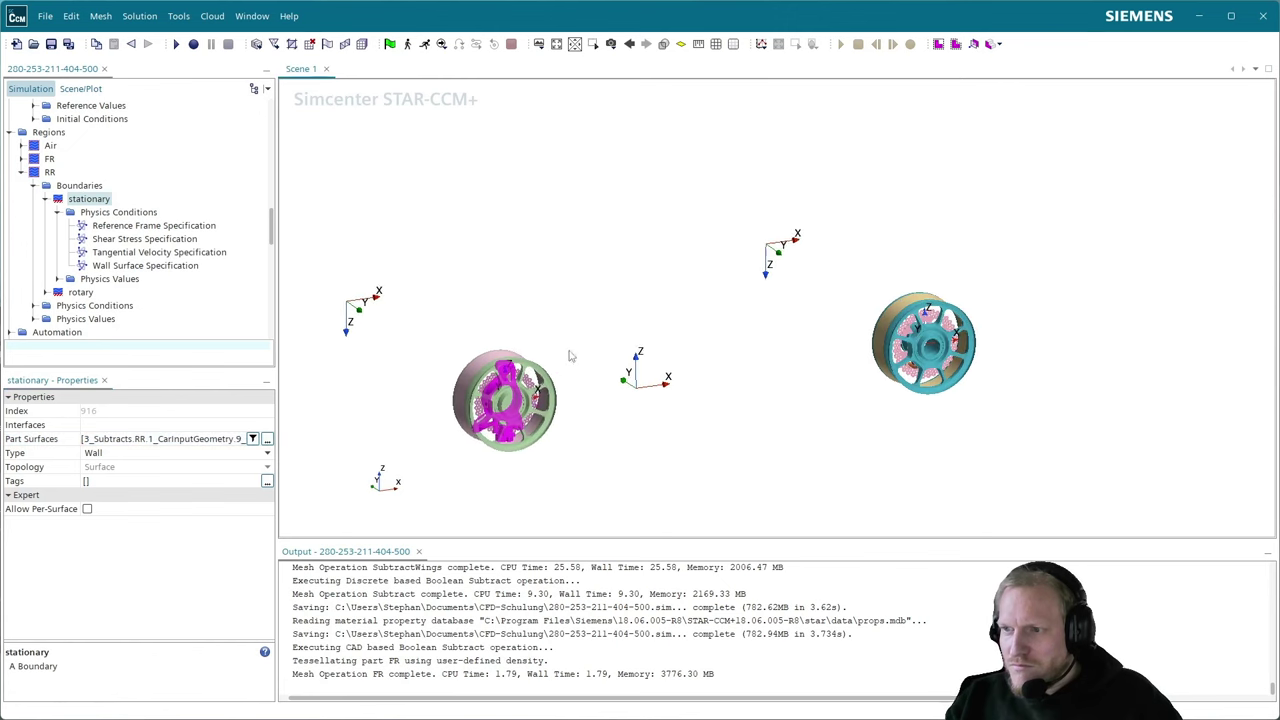
pyautogui.moveTo(440, 305); pyautogui.dragTo(530, 320)
# - Set the reference frame specification of the RR region's stationary boundary to Lab Frame
pyautogui.click(49, 199)
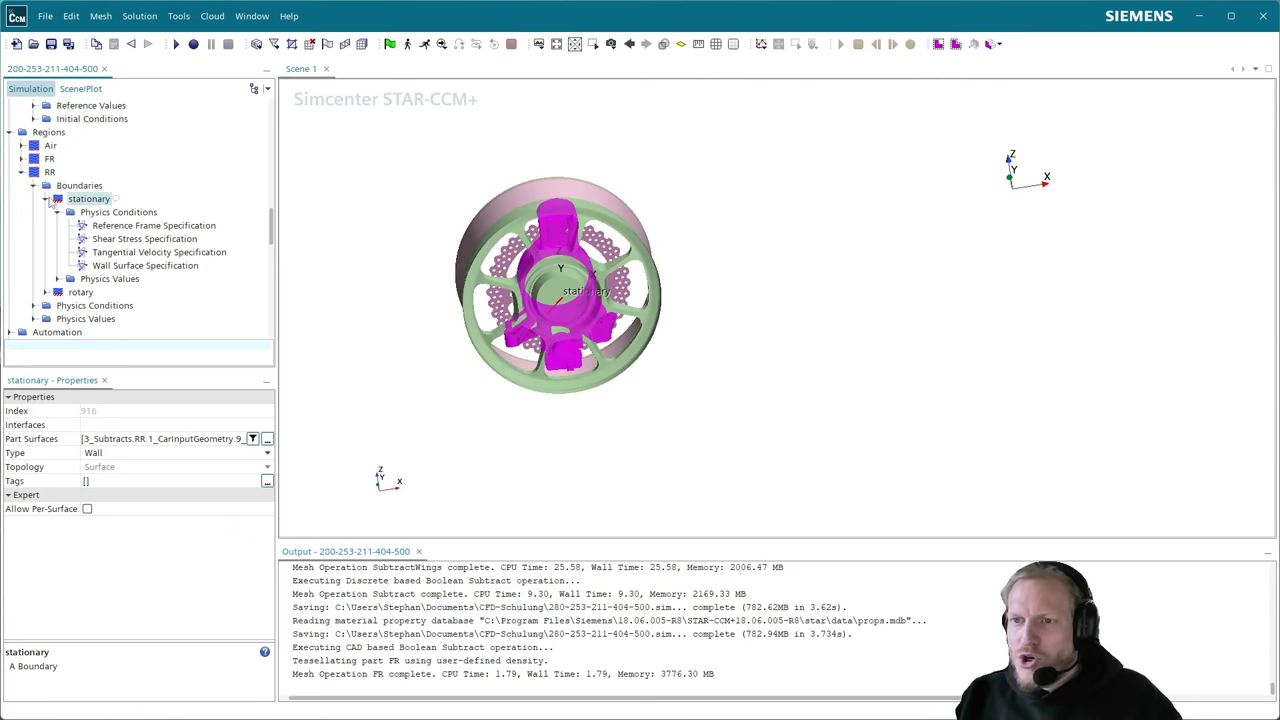
pyautogui.click(45, 199)
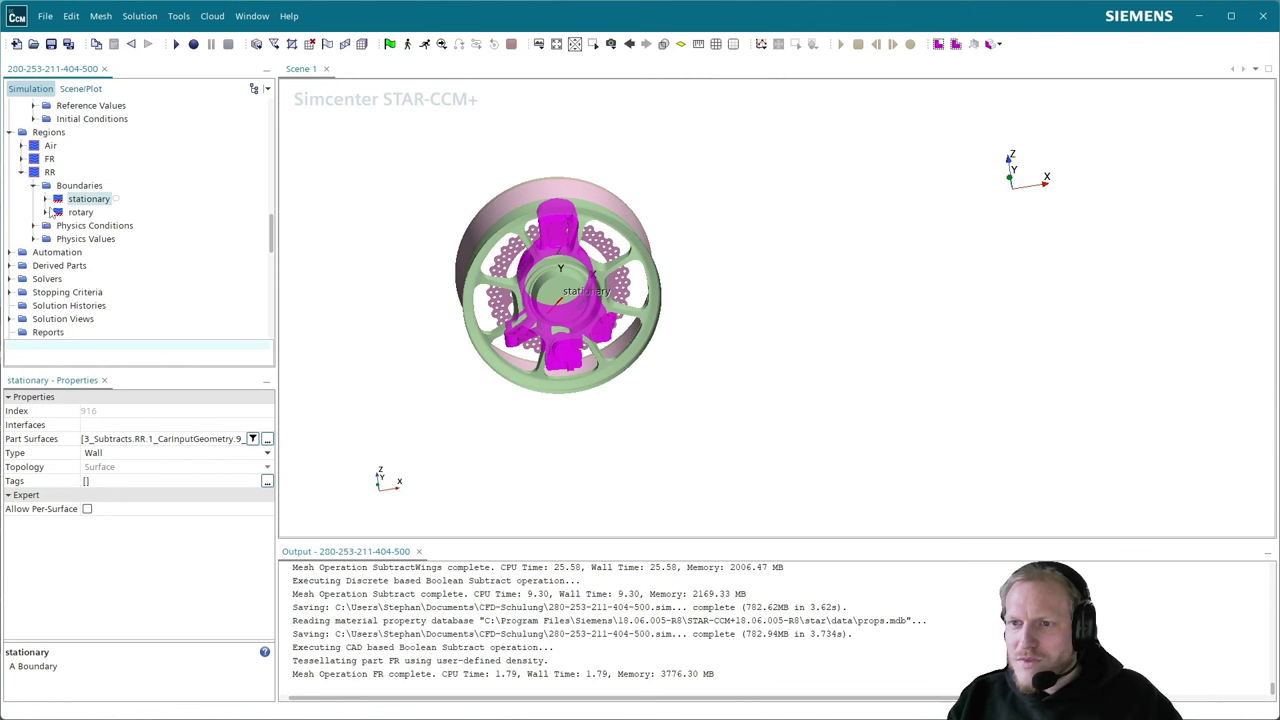
pyautogui.click(45, 199)
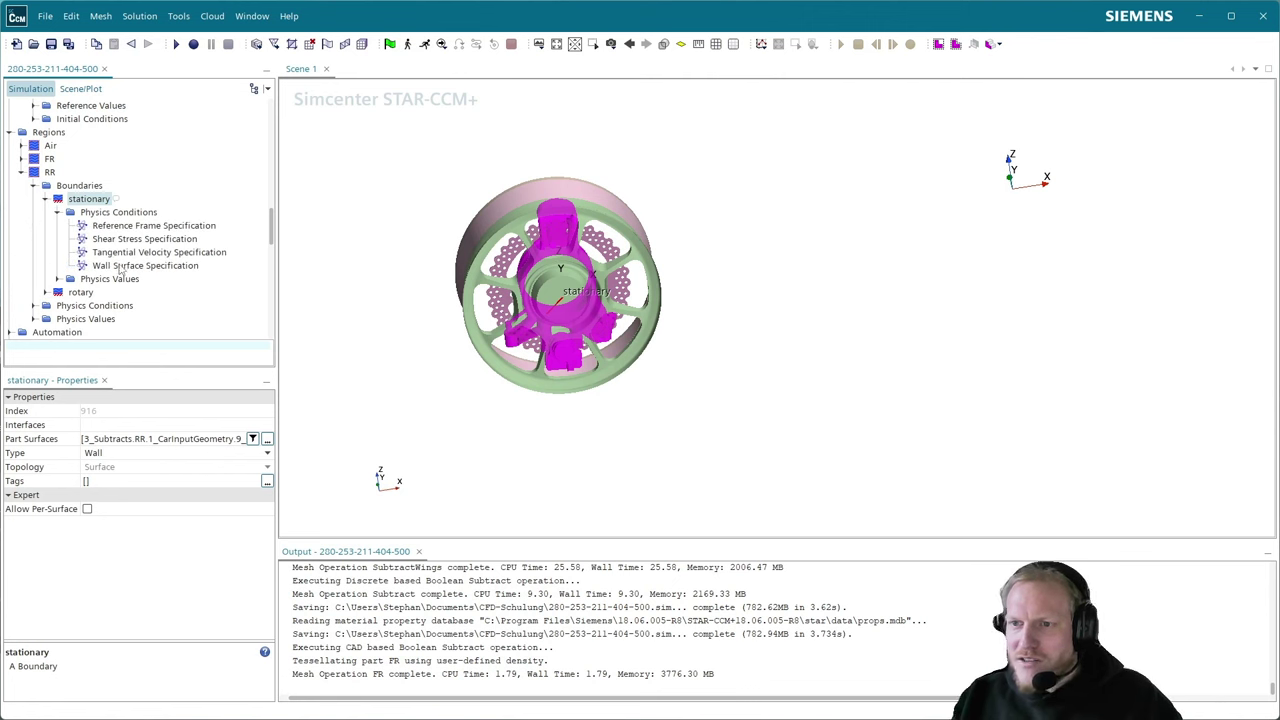
pyautogui.click(57, 279)
pyautogui.click(106, 293)
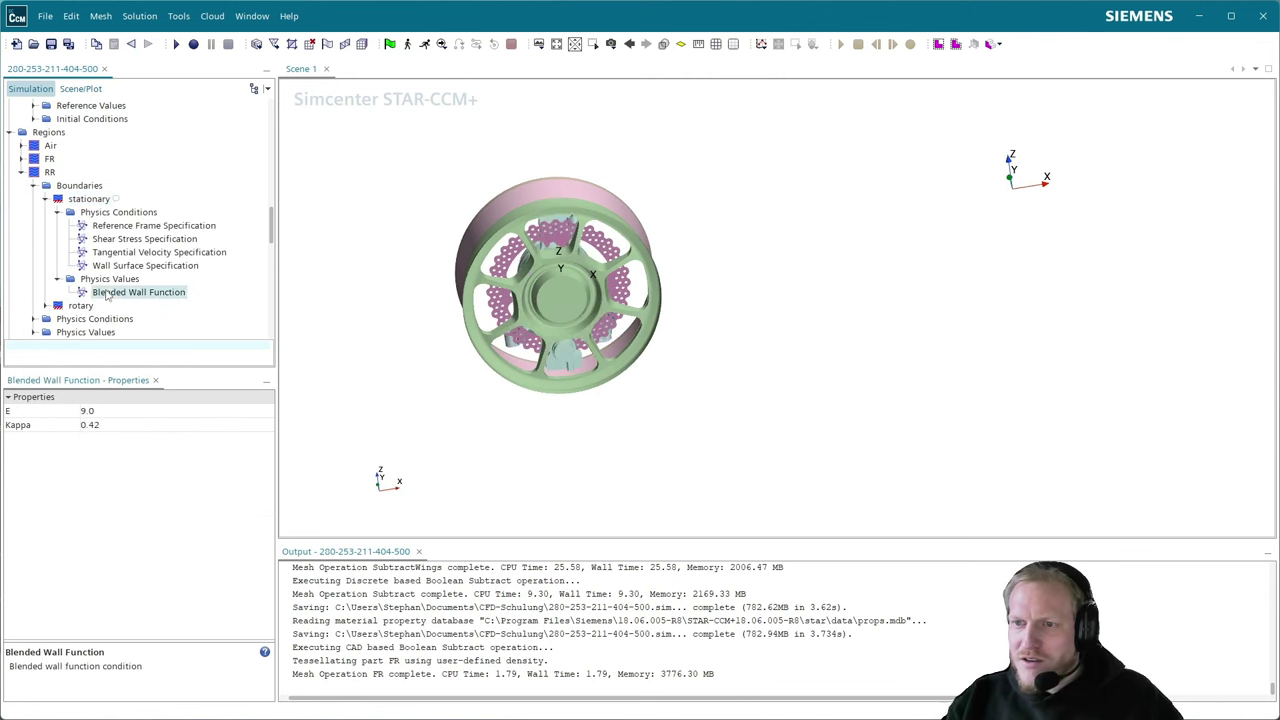
pyautogui.click(145, 266)
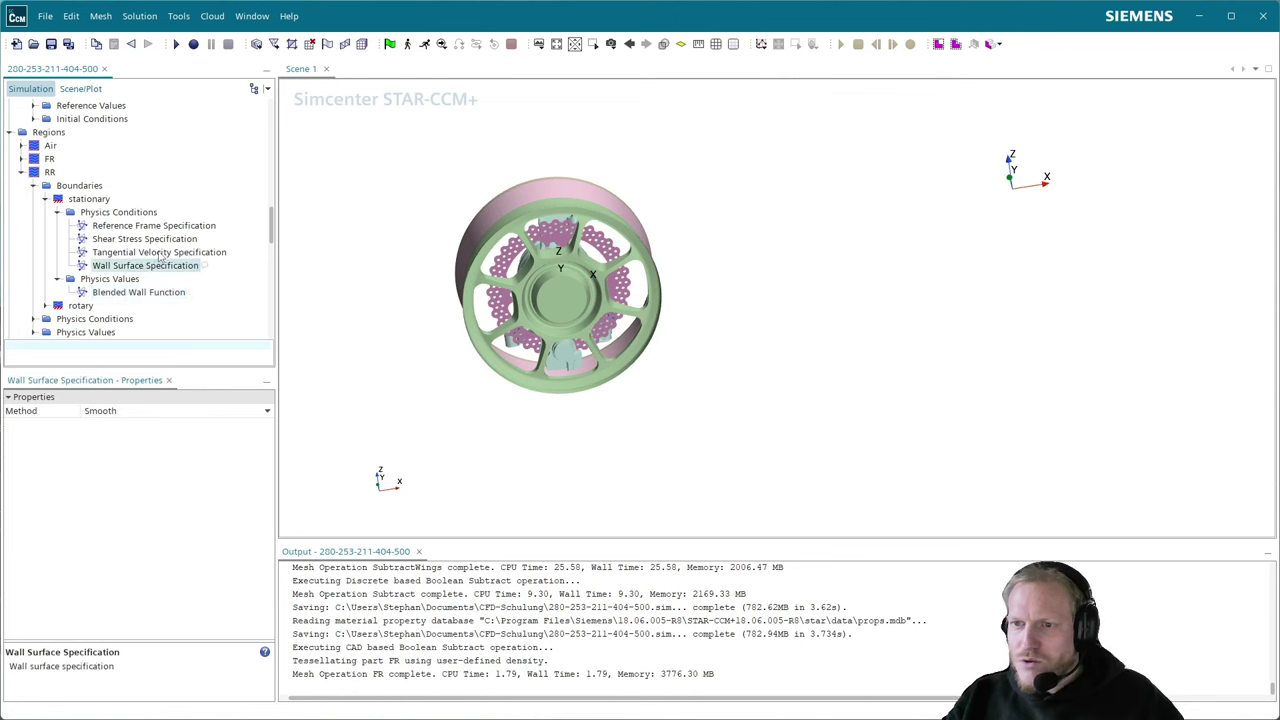
pyautogui.click(160, 254)
pyautogui.click(162, 240)
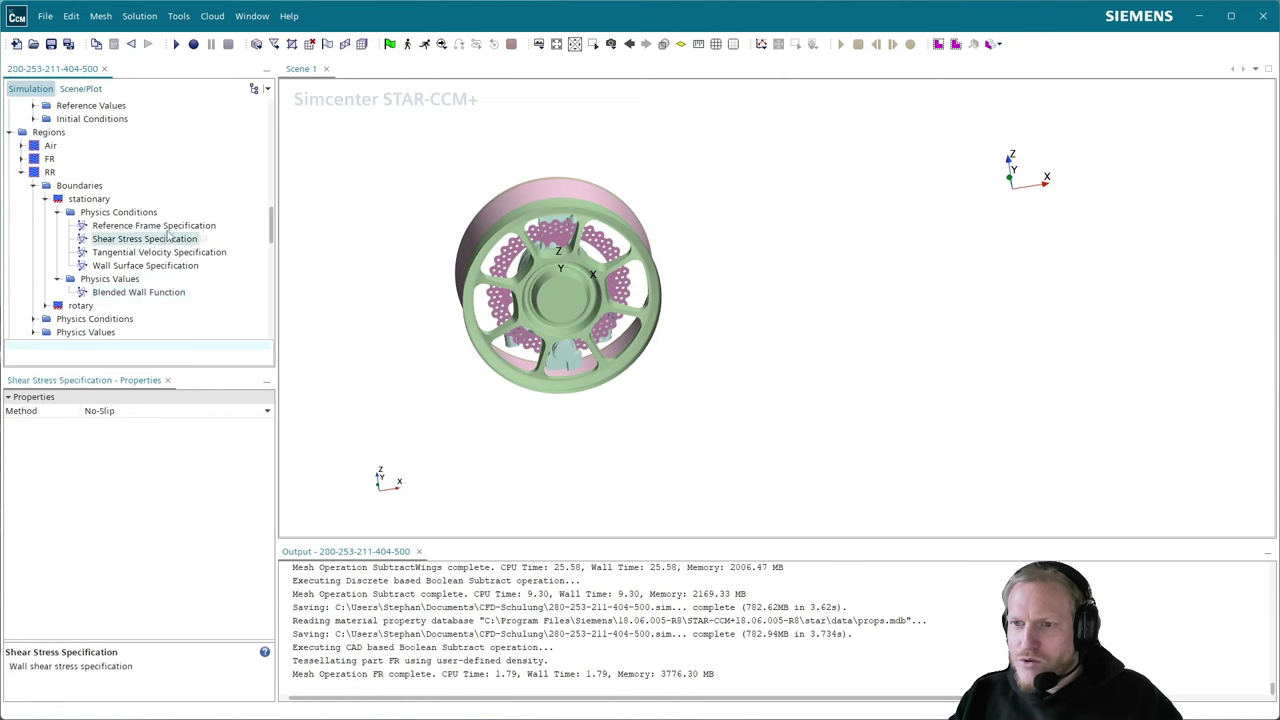
pyautogui.click(172, 227)
pyautogui.click(149, 411)
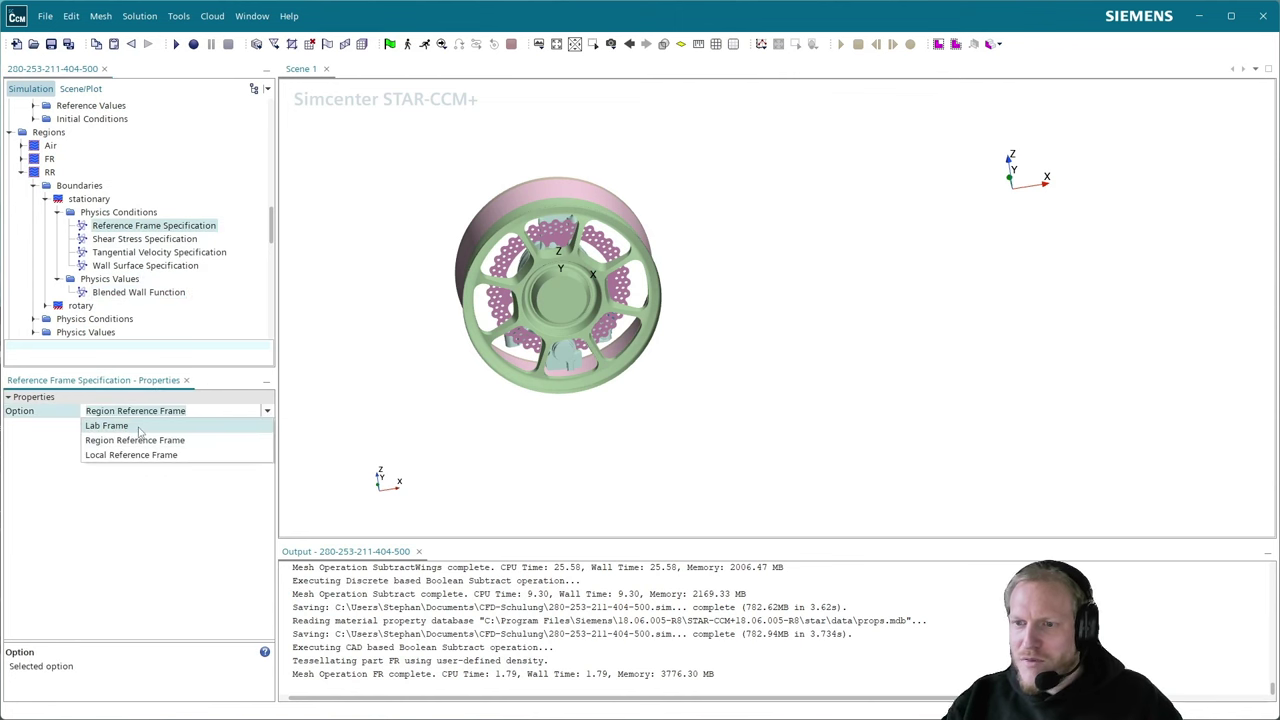
pyautogui.click(142, 427)
# - Set the reference frame in the RR region's motion specification to RR
pyautogui.click(49, 172)
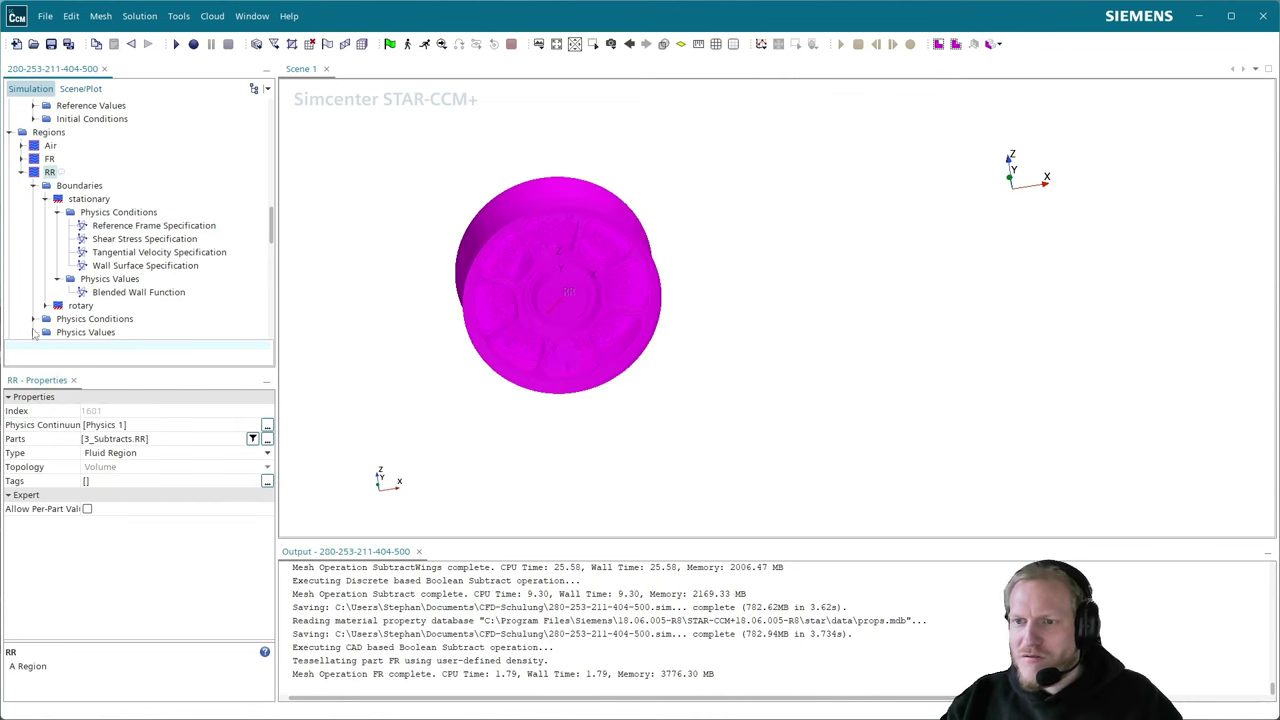
pyautogui.click(33, 332)
pyautogui.click(87, 333)
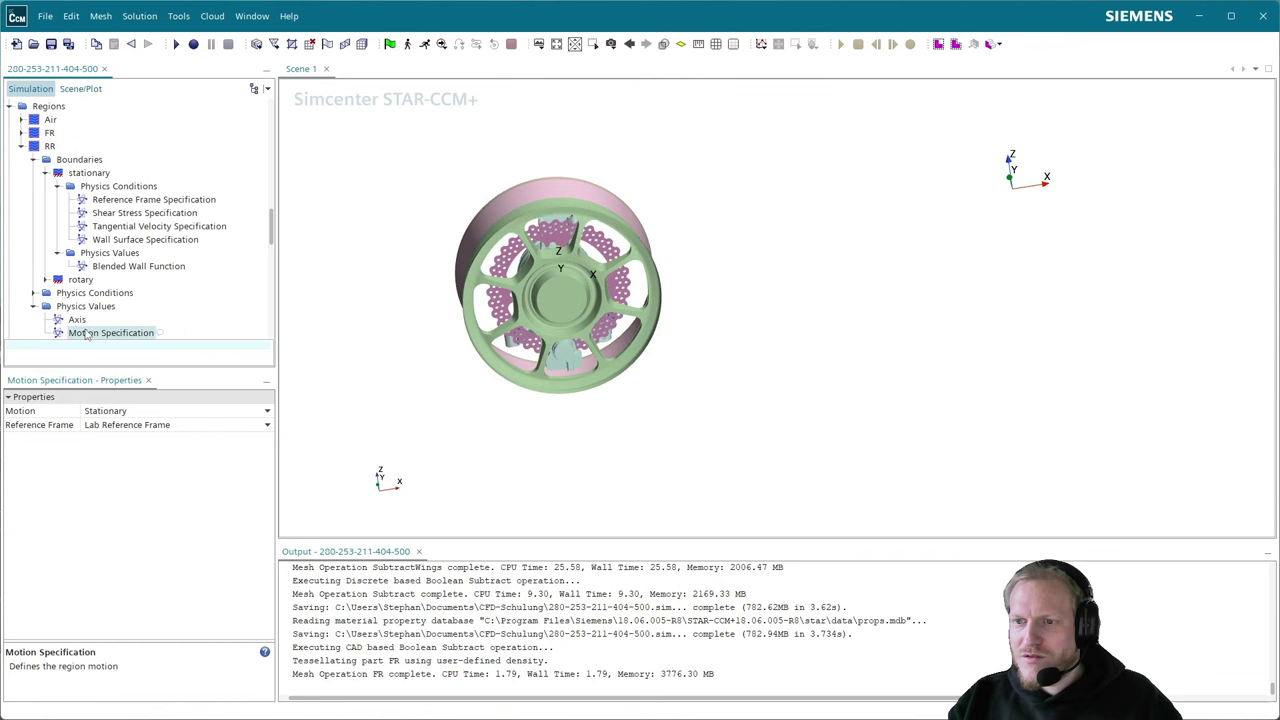
pyautogui.click(131, 426)
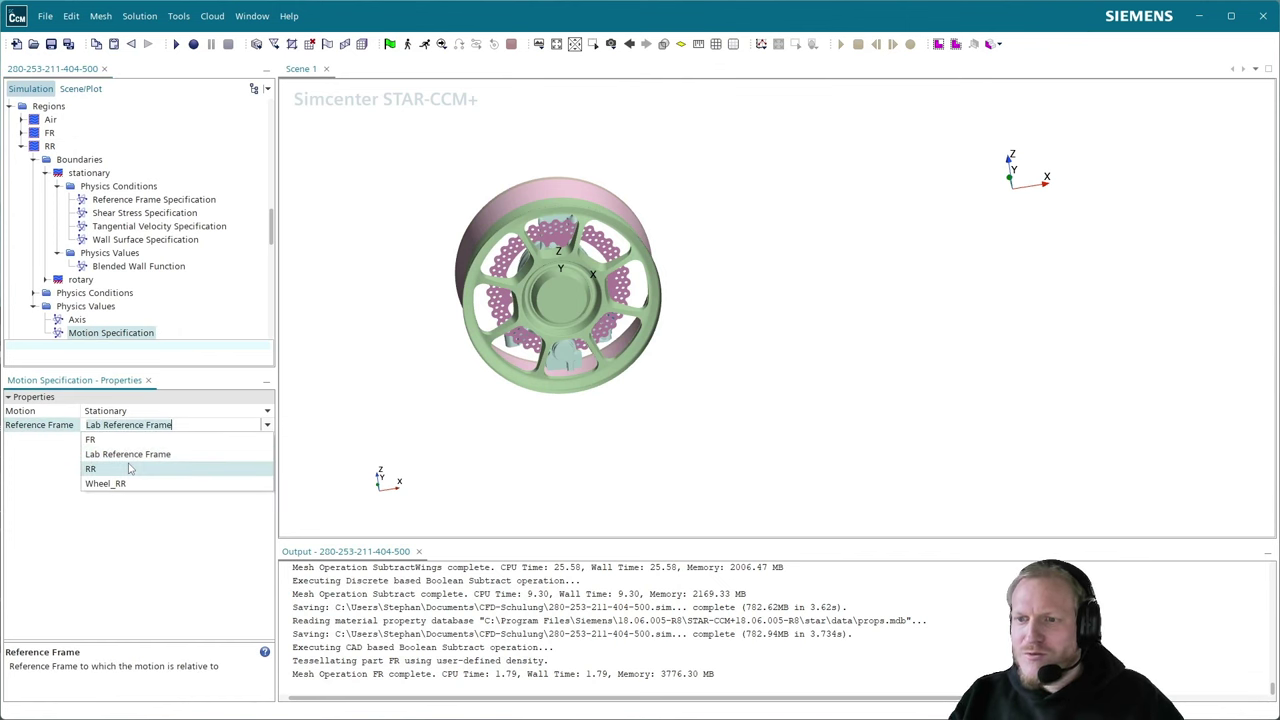
pyautogui.click(131, 468)
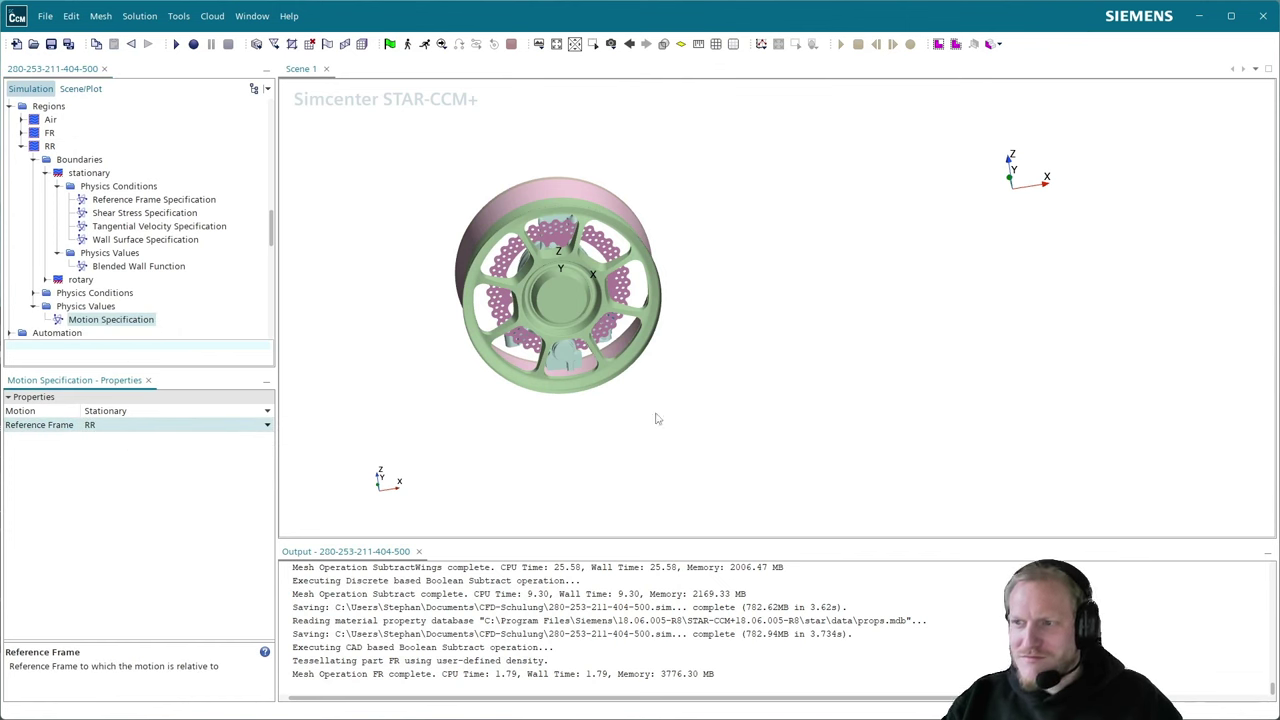
# - Collapse the RR region and save the simulation
pyautogui.scroll(-5, 634, 431)
pyautogui.moveTo(643, 393); pyautogui.dragTo(688, 383)
pyautogui.click(21, 146)
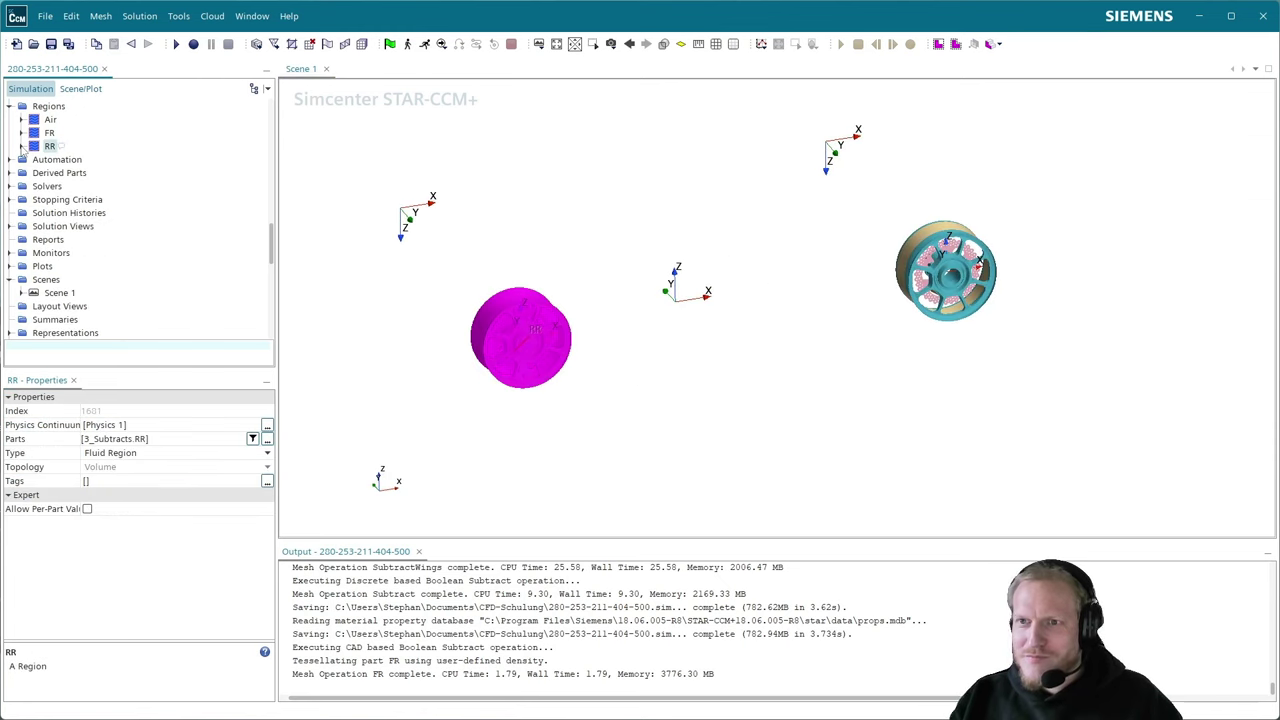
pyautogui.click(51, 44)
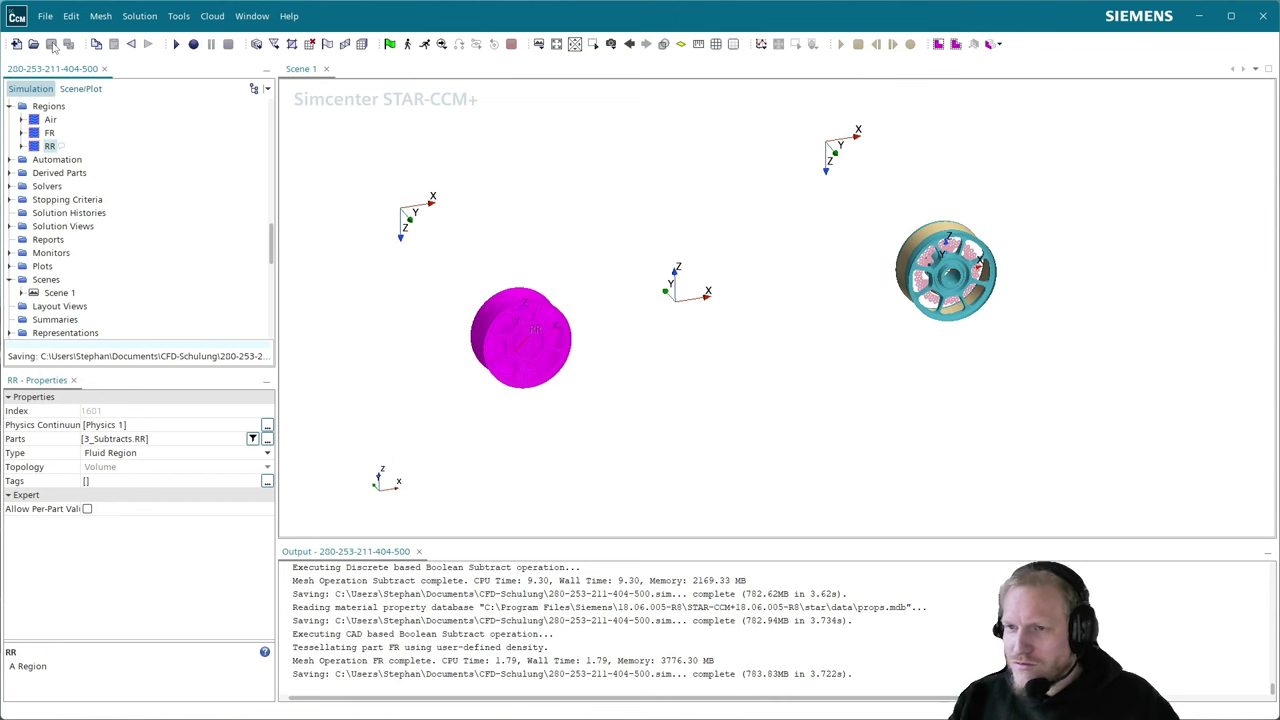
# - Consult the Steady Aerodynamics – Setup table in the best-practice PDF in Edge, and return to the Physics 1 models in STAR-CCM+
pyautogui.scroll(6, 147, 242)
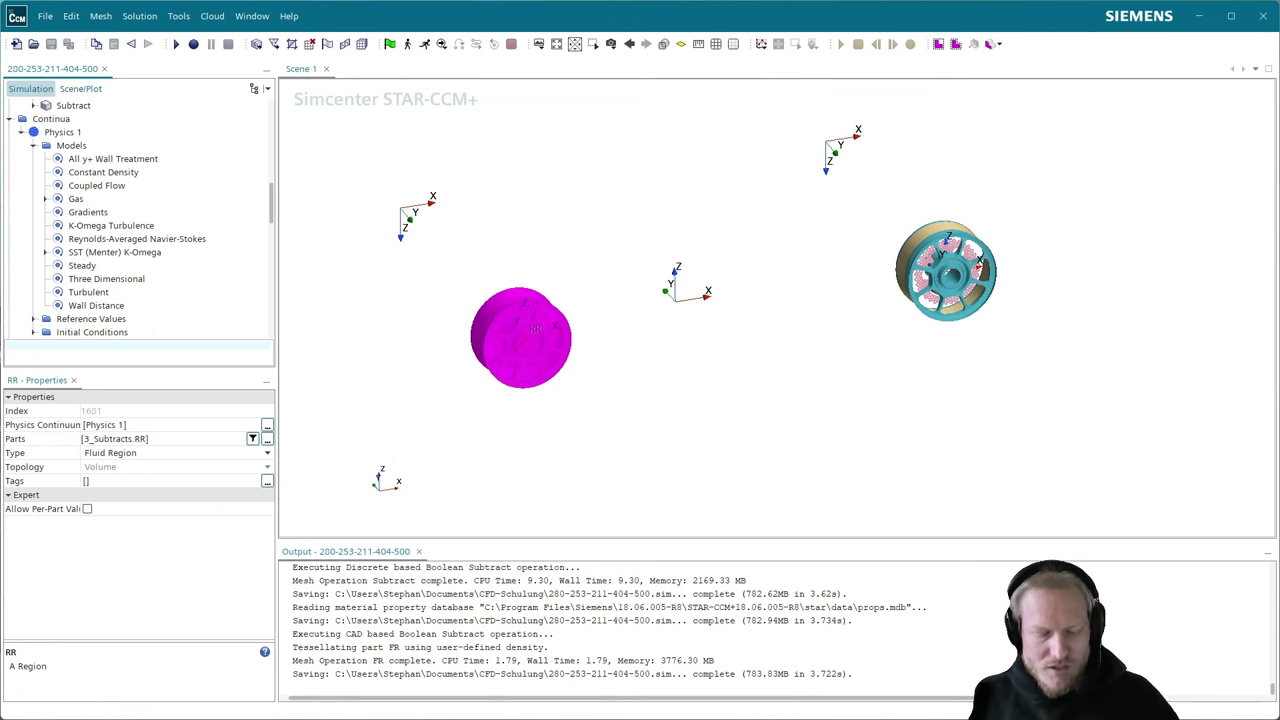
pyautogui.hotkey('alt', 'Tab')
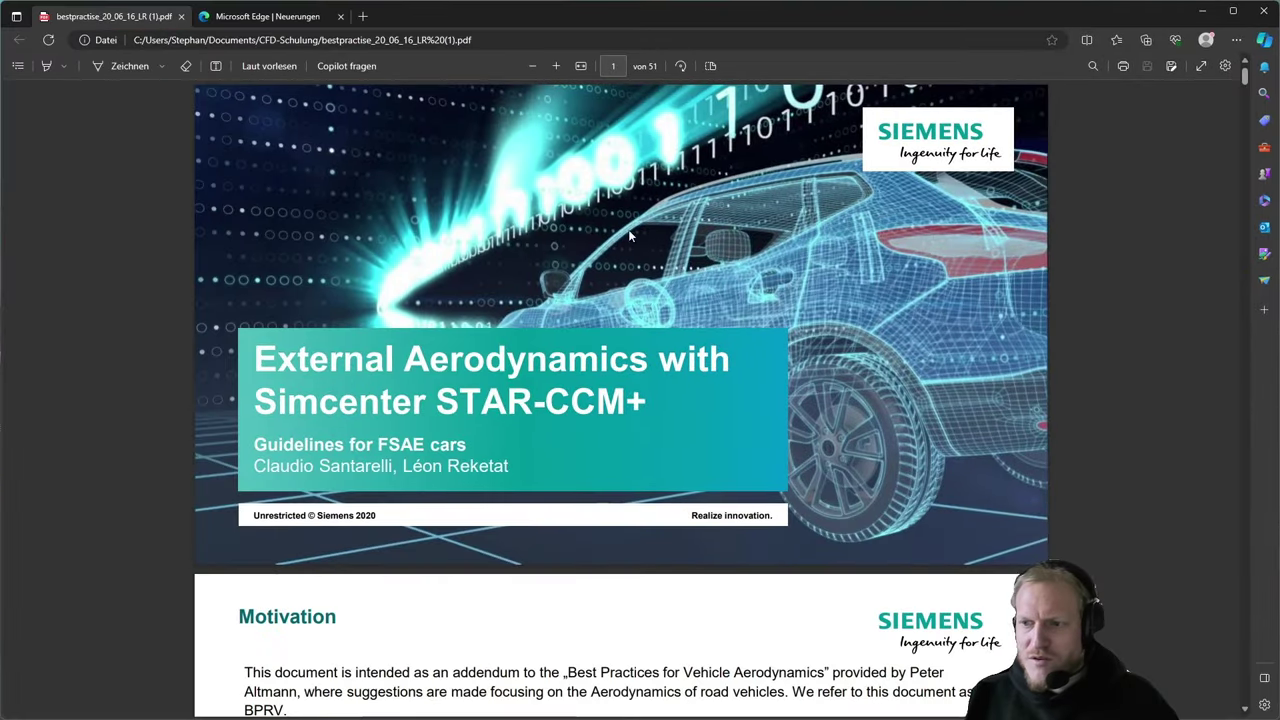
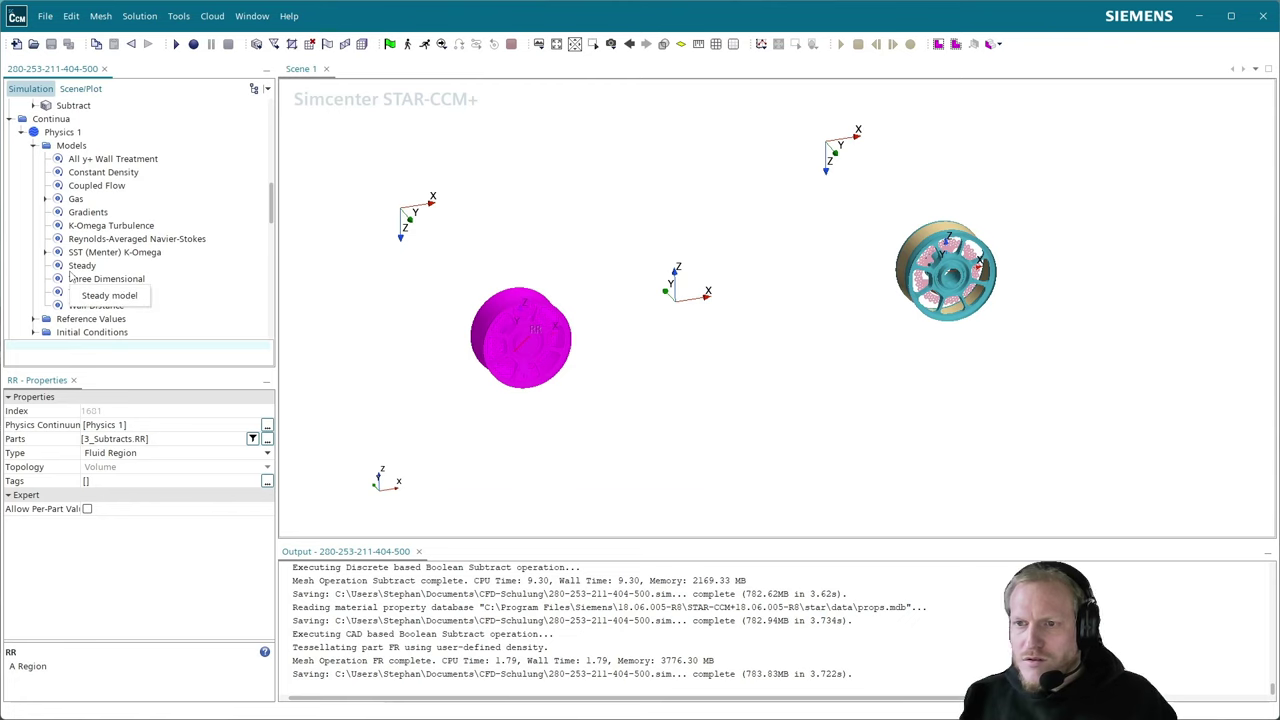
pyautogui.hotkey('alt', 'Tab')
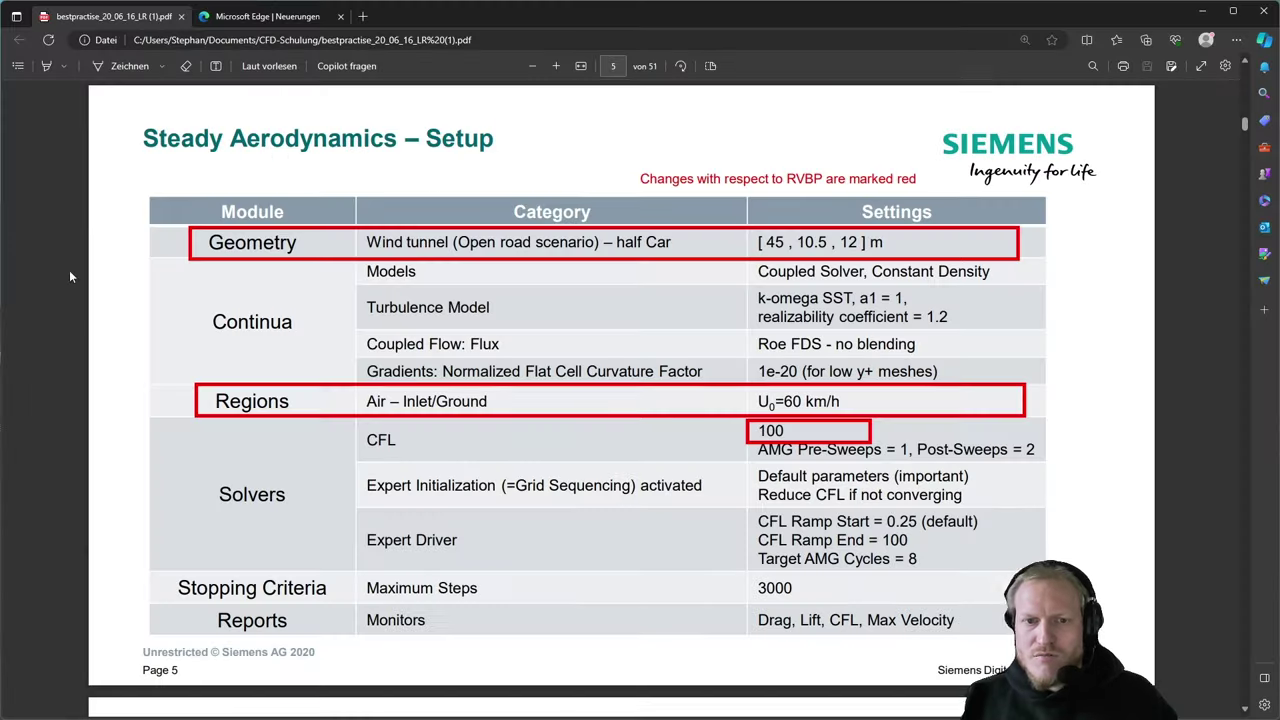
pyautogui.moveTo(400, 16); pyautogui.dragTo(20, 215)
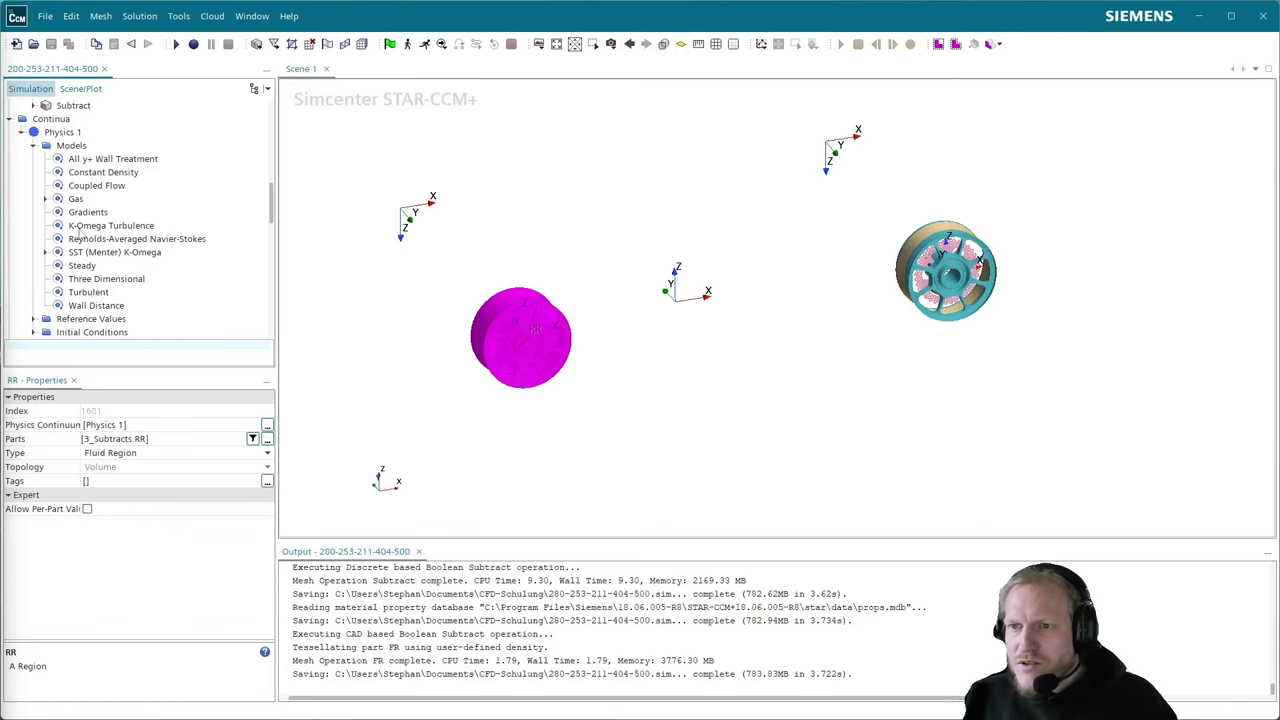
# - Set the a1 coefficient of the SST (Menter) K-Omega model to 1
pyautogui.click(78, 228)
pyautogui.click(77, 253)
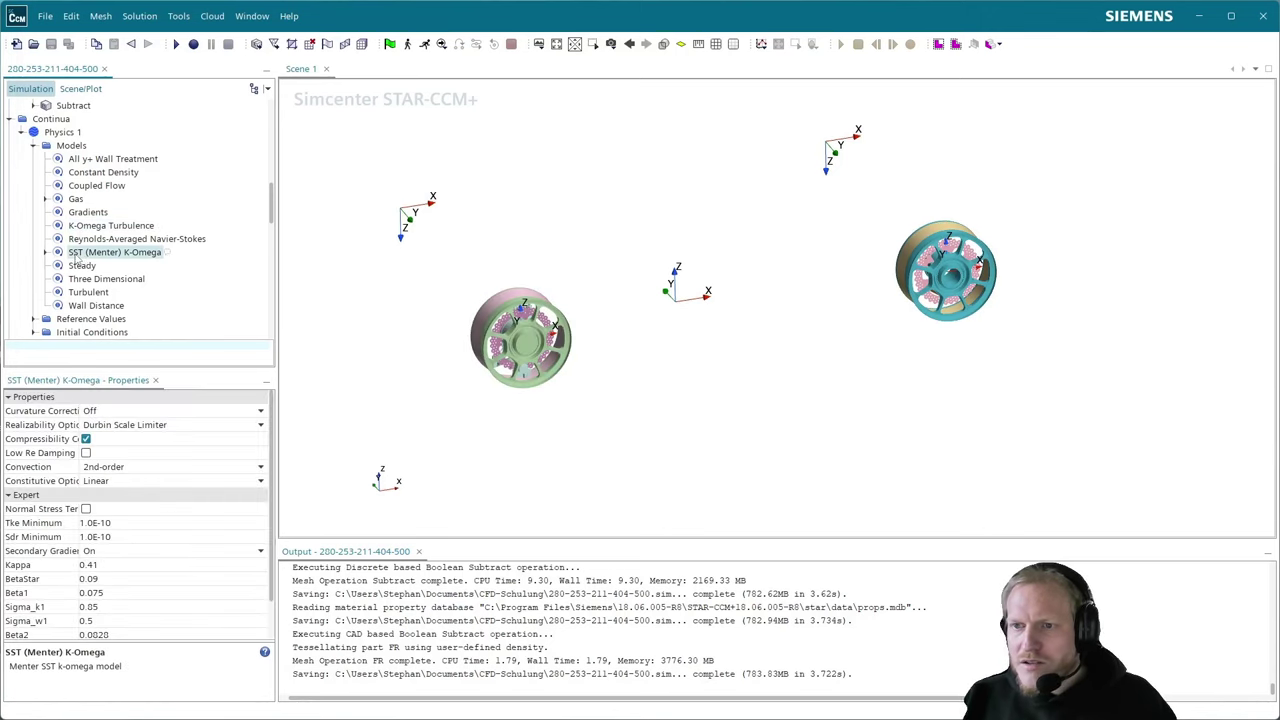
pyautogui.scroll(-1, 129, 615)
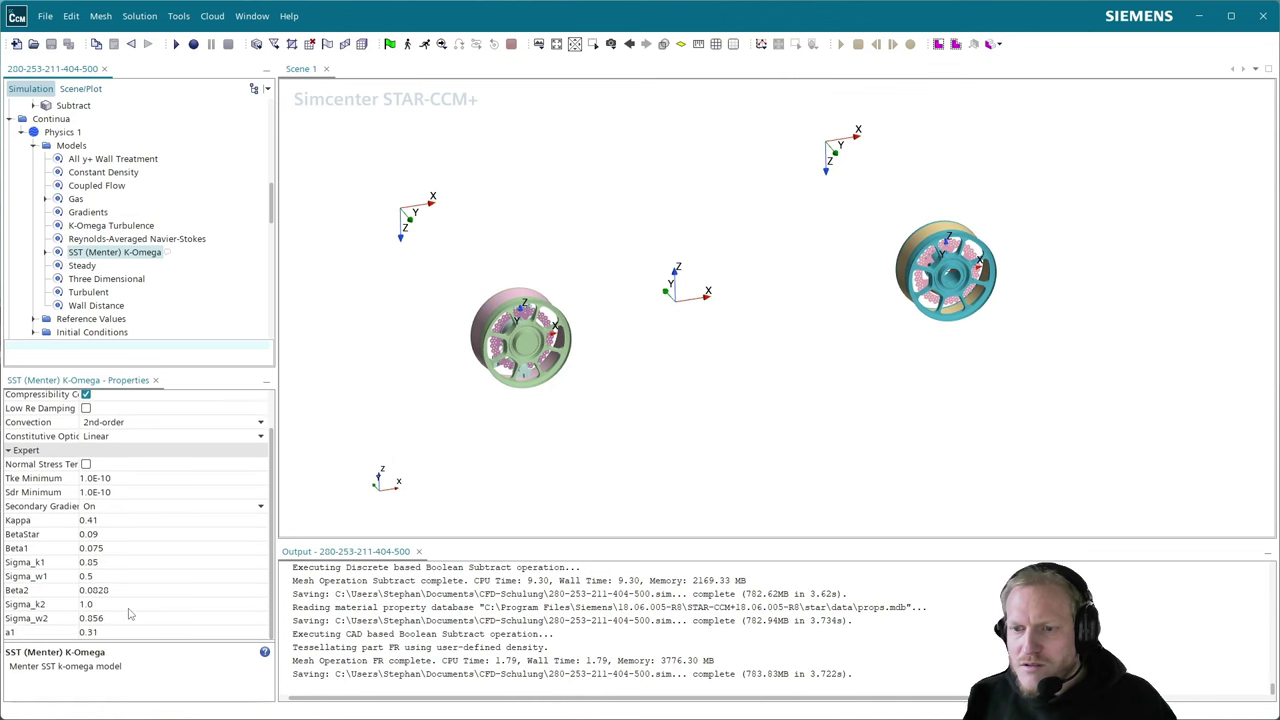
pyautogui.click(100, 632)
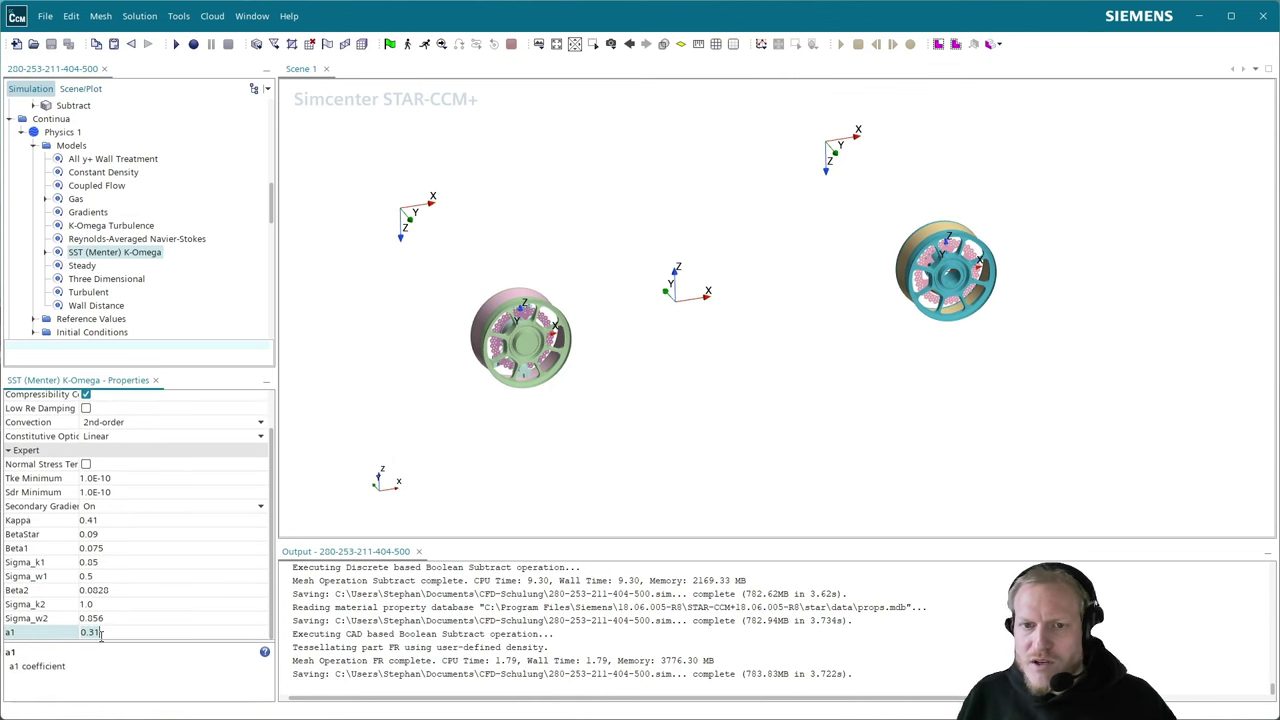
pyautogui.write('1')
pyautogui.press('Return')
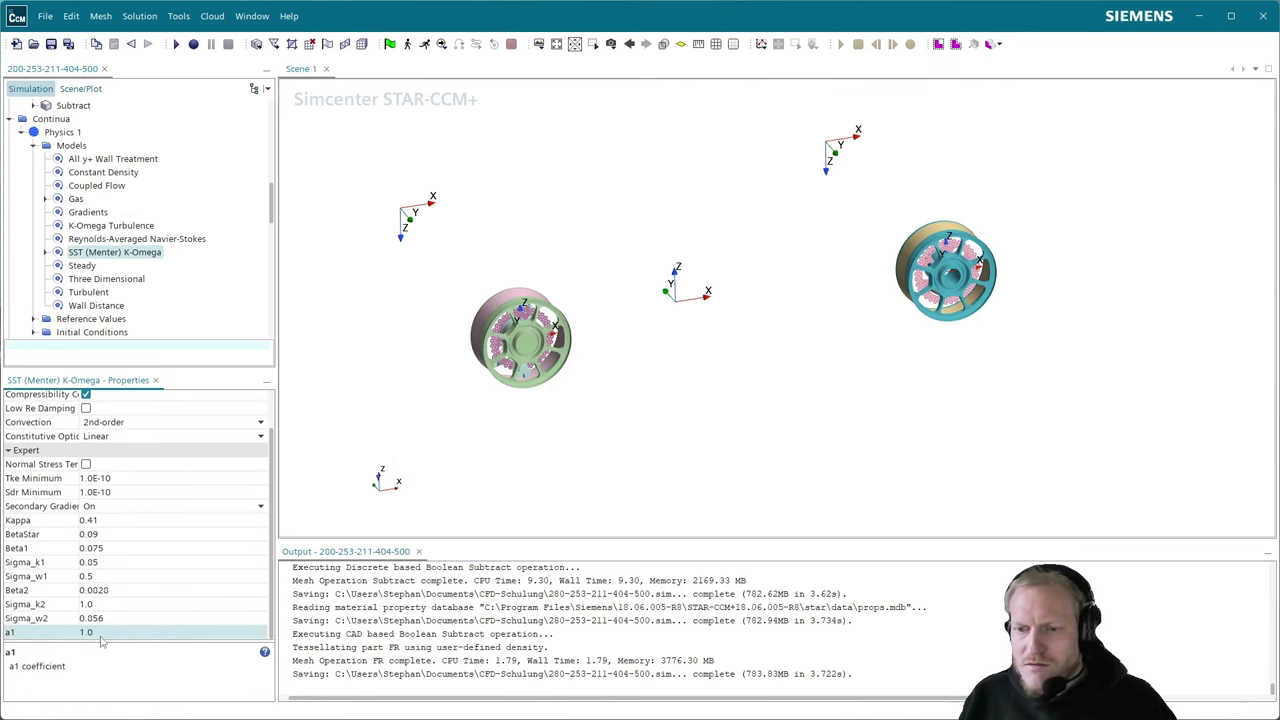
# - Set the realizability coefficient of the SST (Menter) K-Omega model to 1.2
pyautogui.click(46, 252)
pyautogui.click(115, 282)
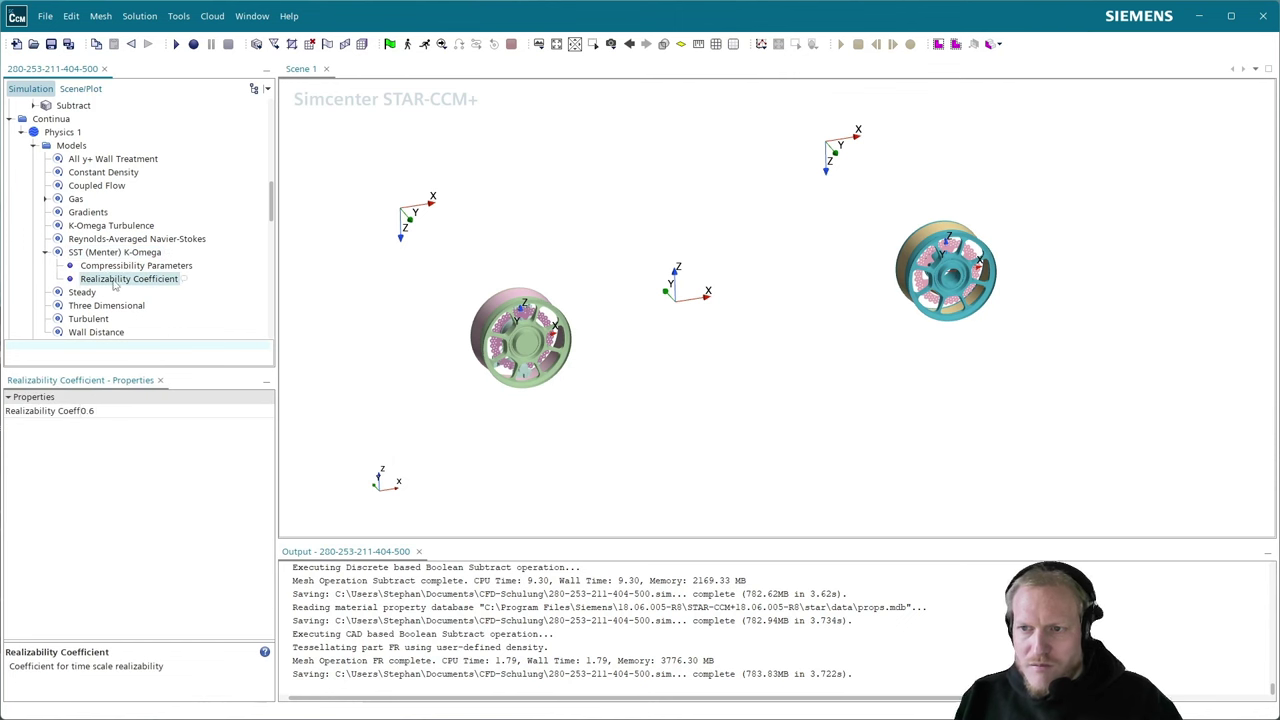
pyautogui.click(92, 410)
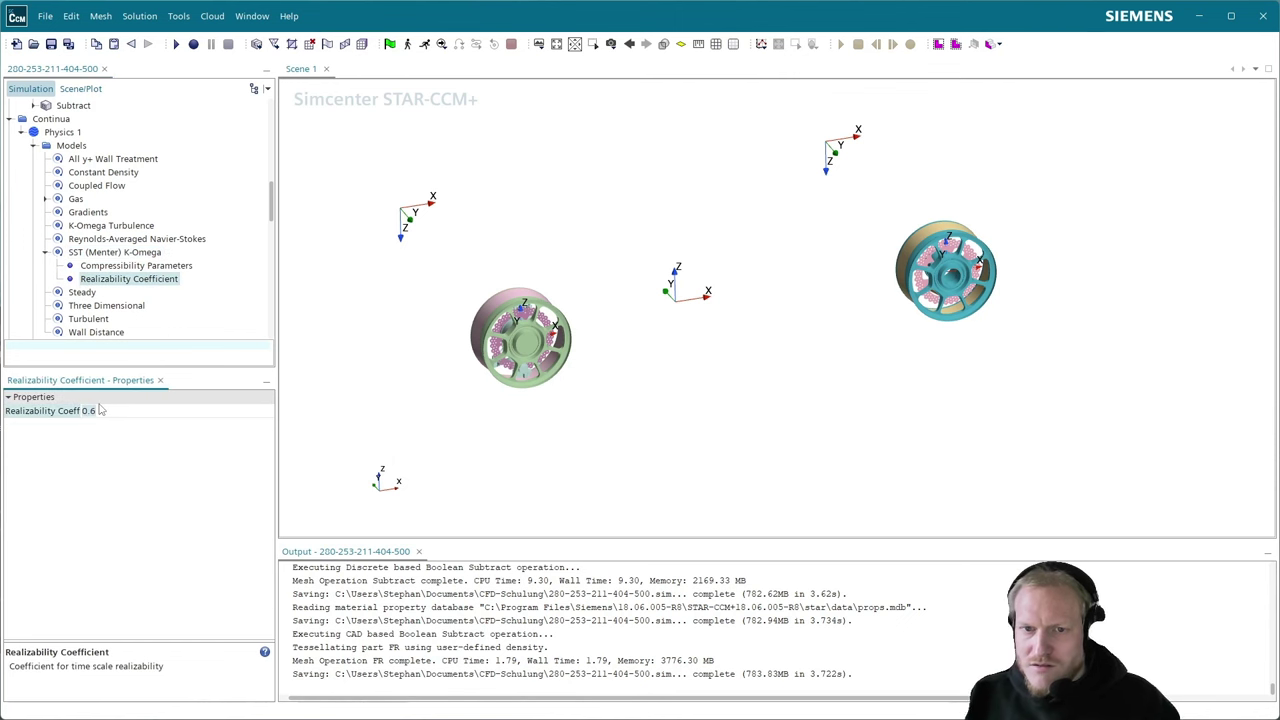
pyautogui.write('1.2')
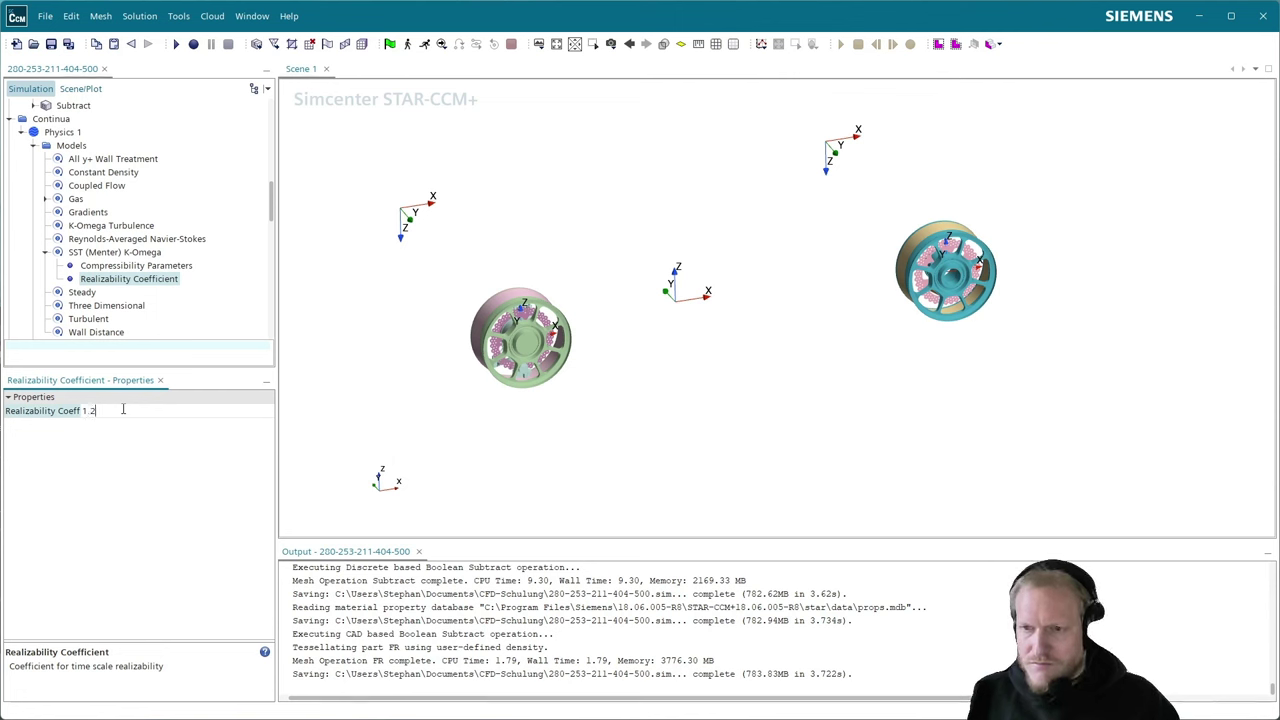
pyautogui.press('Return')
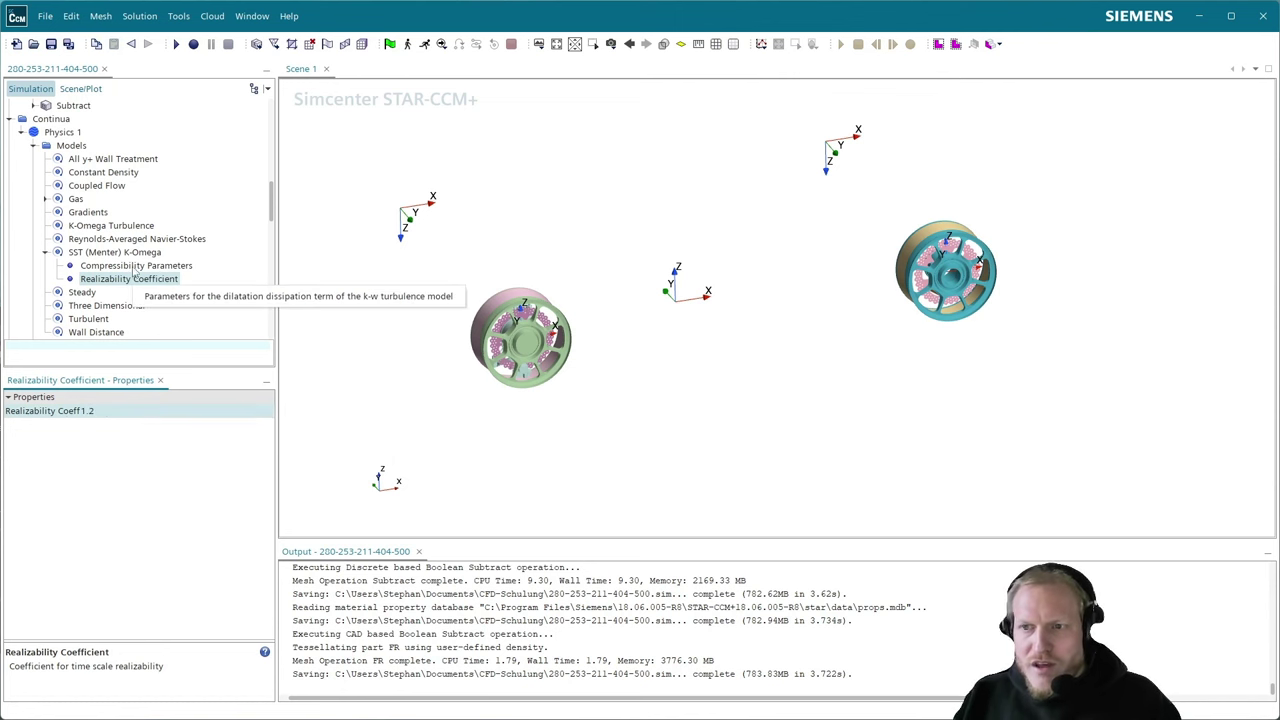
# - Set the coupled inviscid flux of the Coupled Flow model to Roe FDS - no blending
pyautogui.click(104, 186)
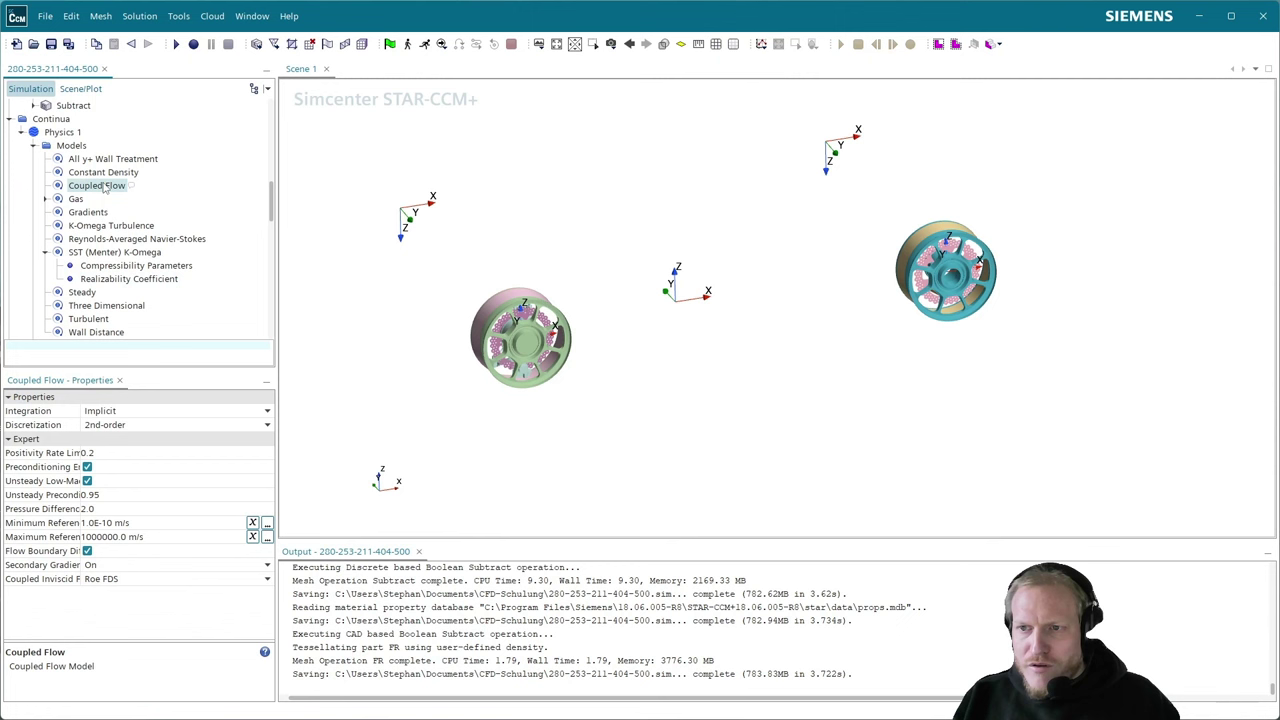
pyautogui.click(136, 586)
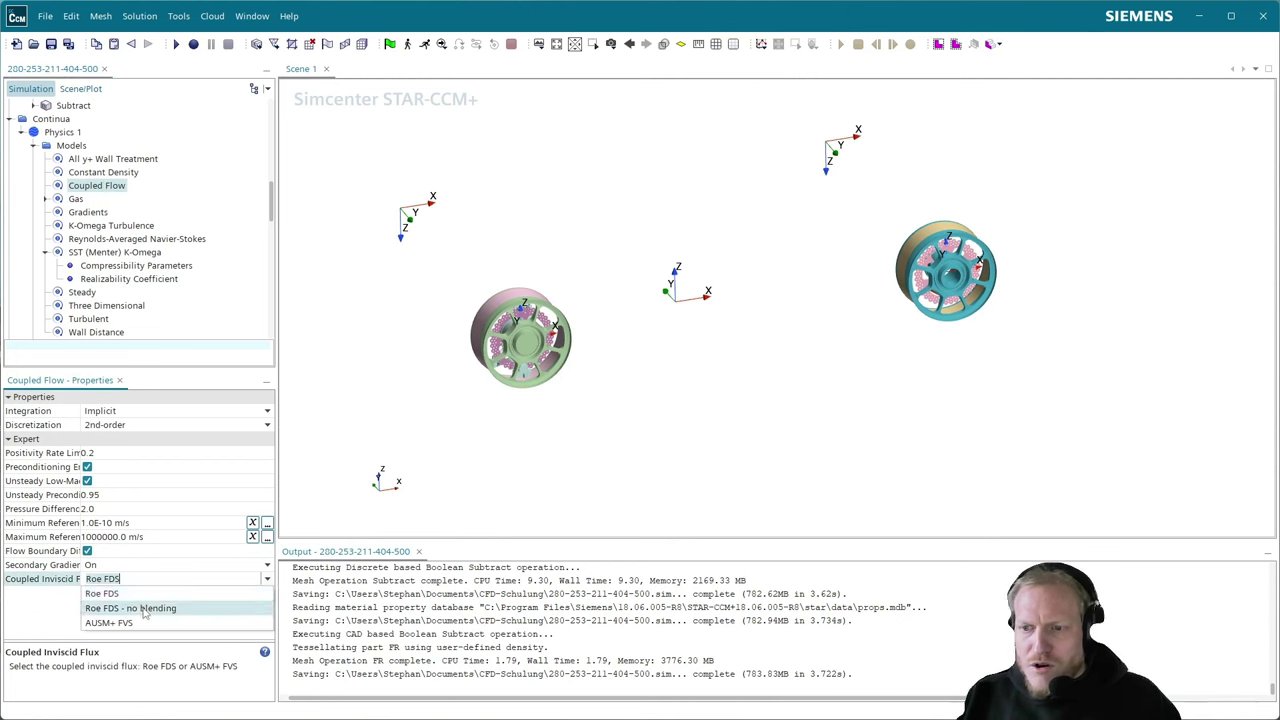
pyautogui.click(145, 609)
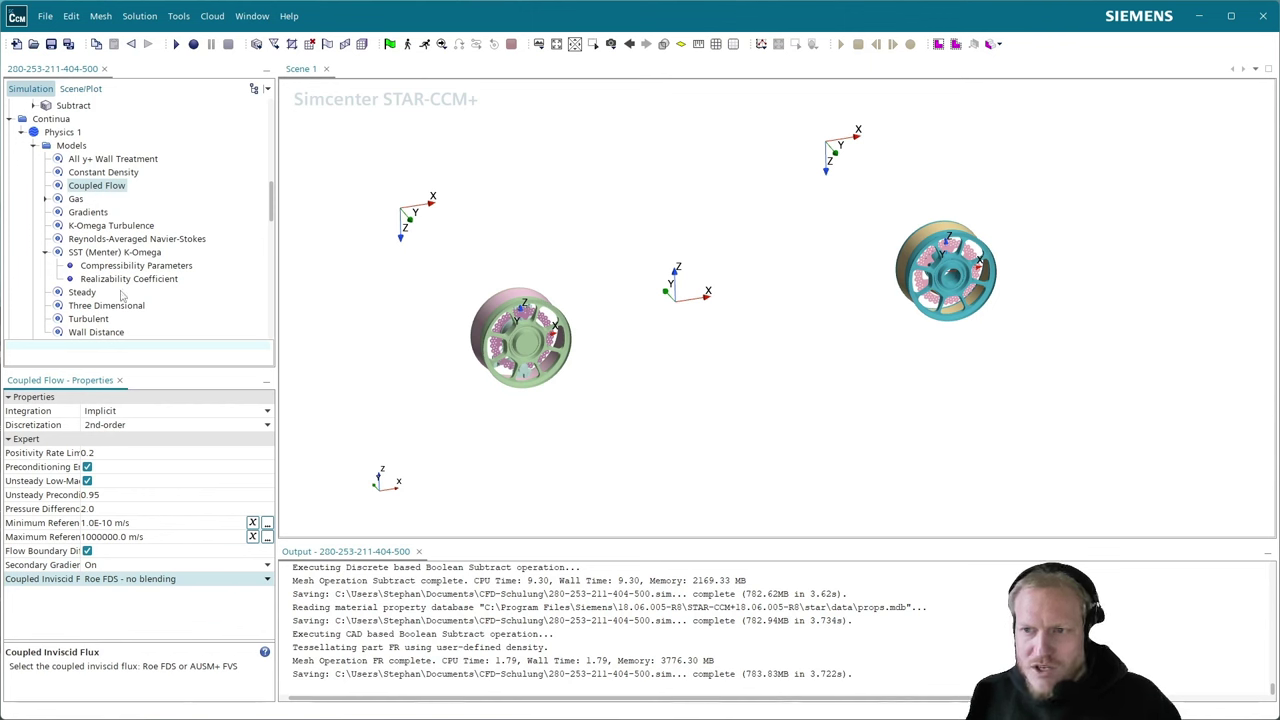
# - Review the properties of the Gradients, All y+ Wall Treatment, Constant Density and Coupled Flow models
pyautogui.click(100, 214)
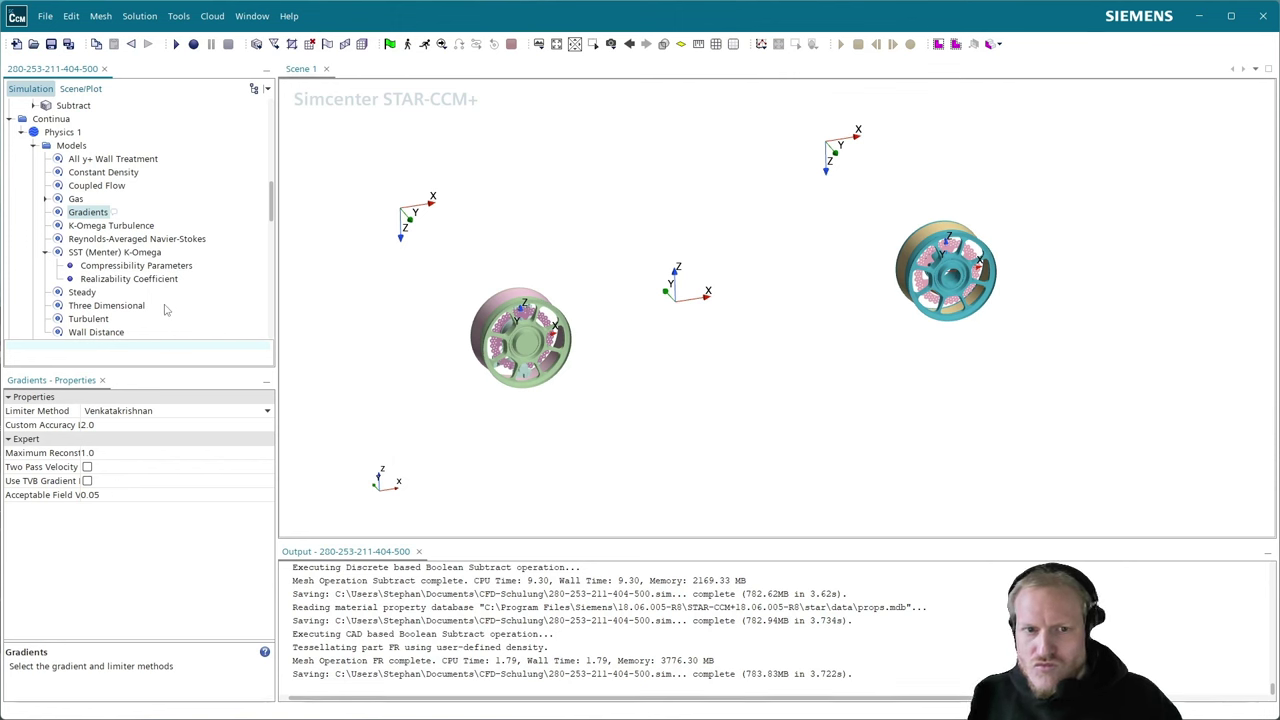
pyautogui.click(101, 162)
pyautogui.press('Down')
pyautogui.press('Down')
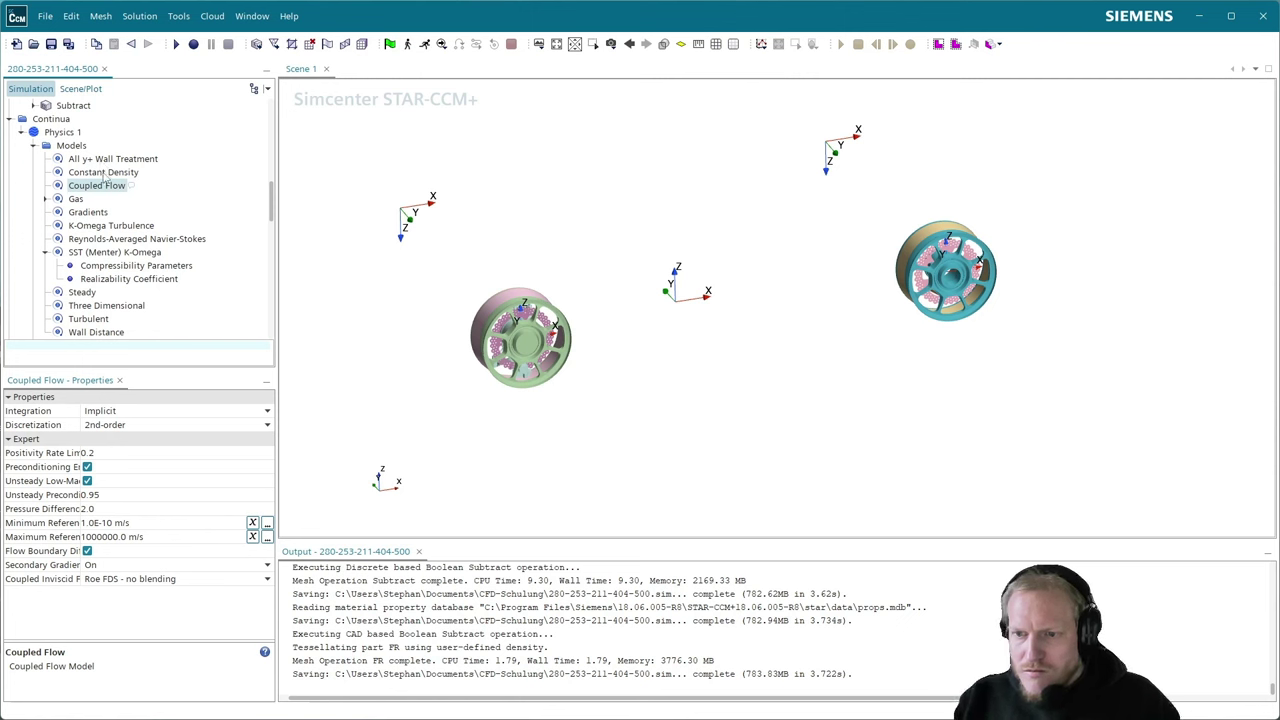
# - Check the constant density value in the material properties of Air under the Gas model
pyautogui.click(45, 199)
pyautogui.click(68, 200)
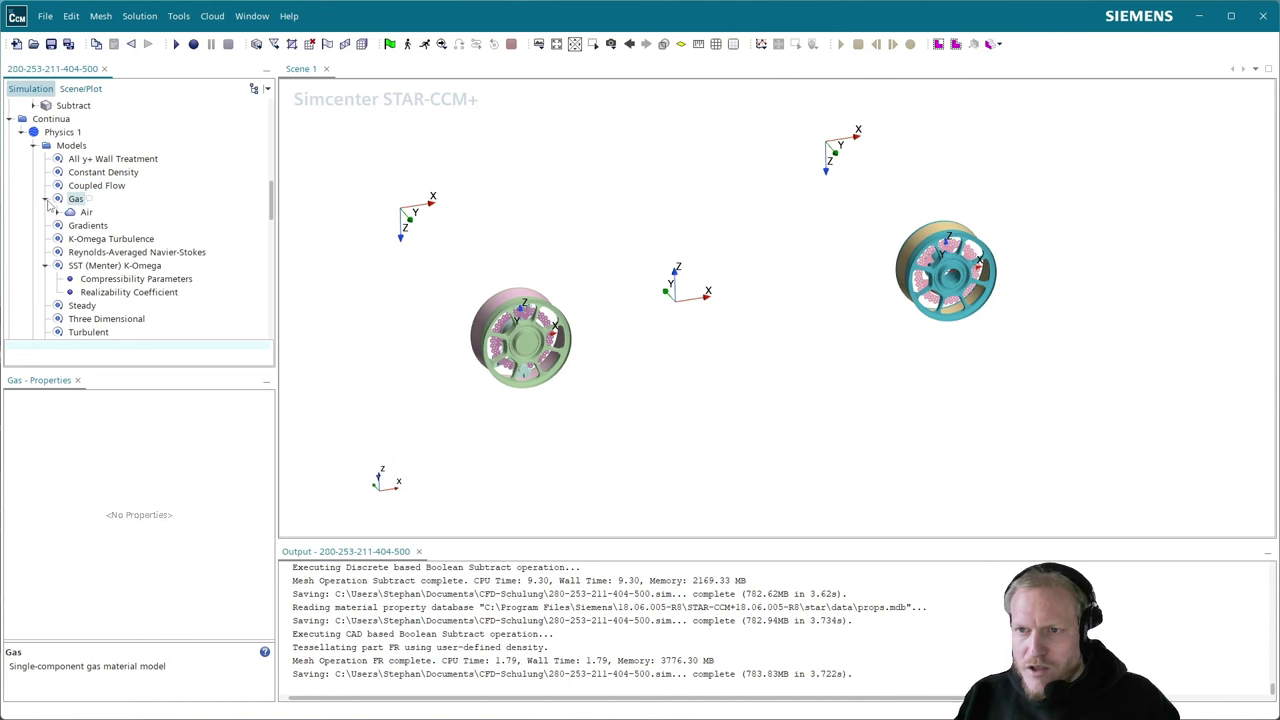
pyautogui.click(57, 212)
pyautogui.click(70, 225)
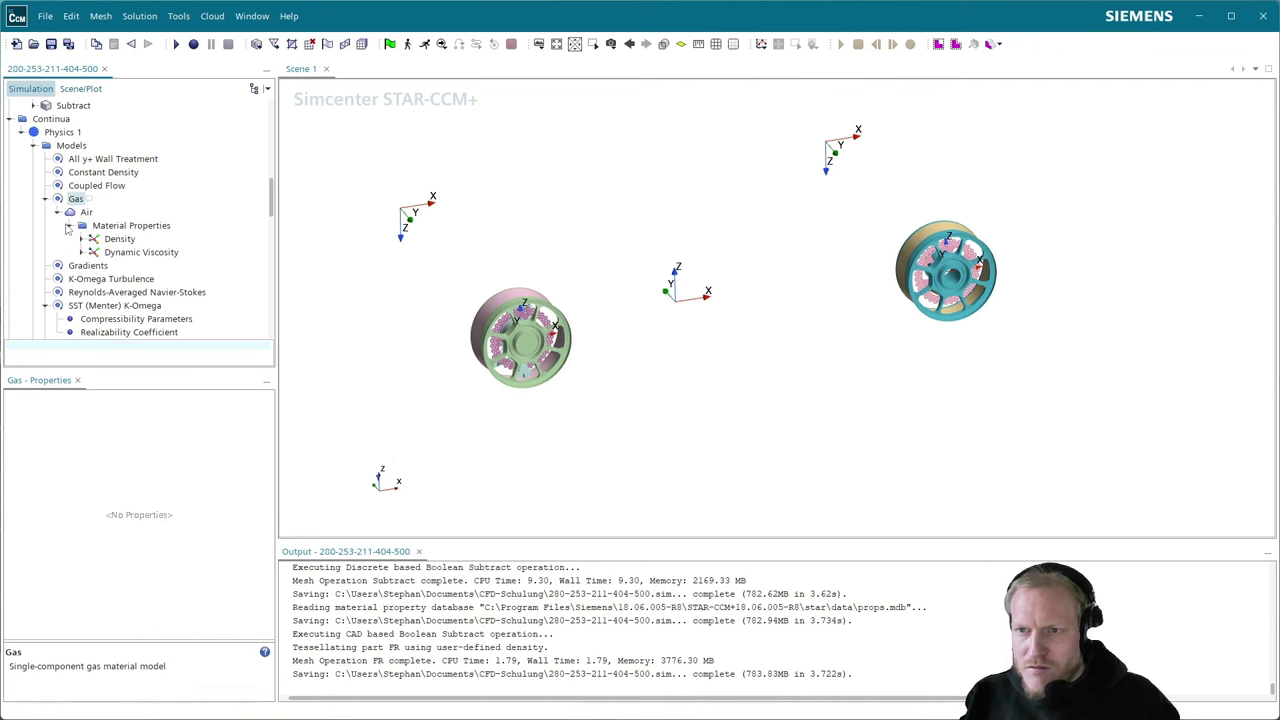
pyautogui.click(108, 240)
pyautogui.click(81, 240)
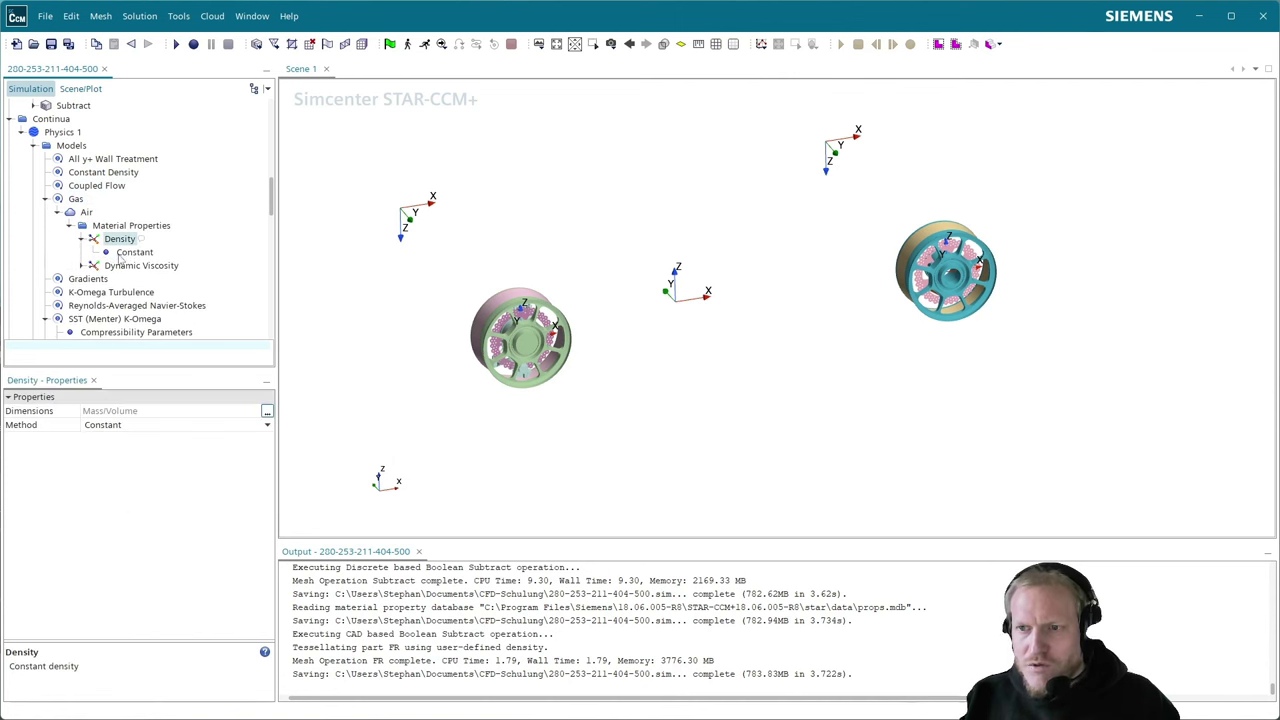
pyautogui.click(122, 254)
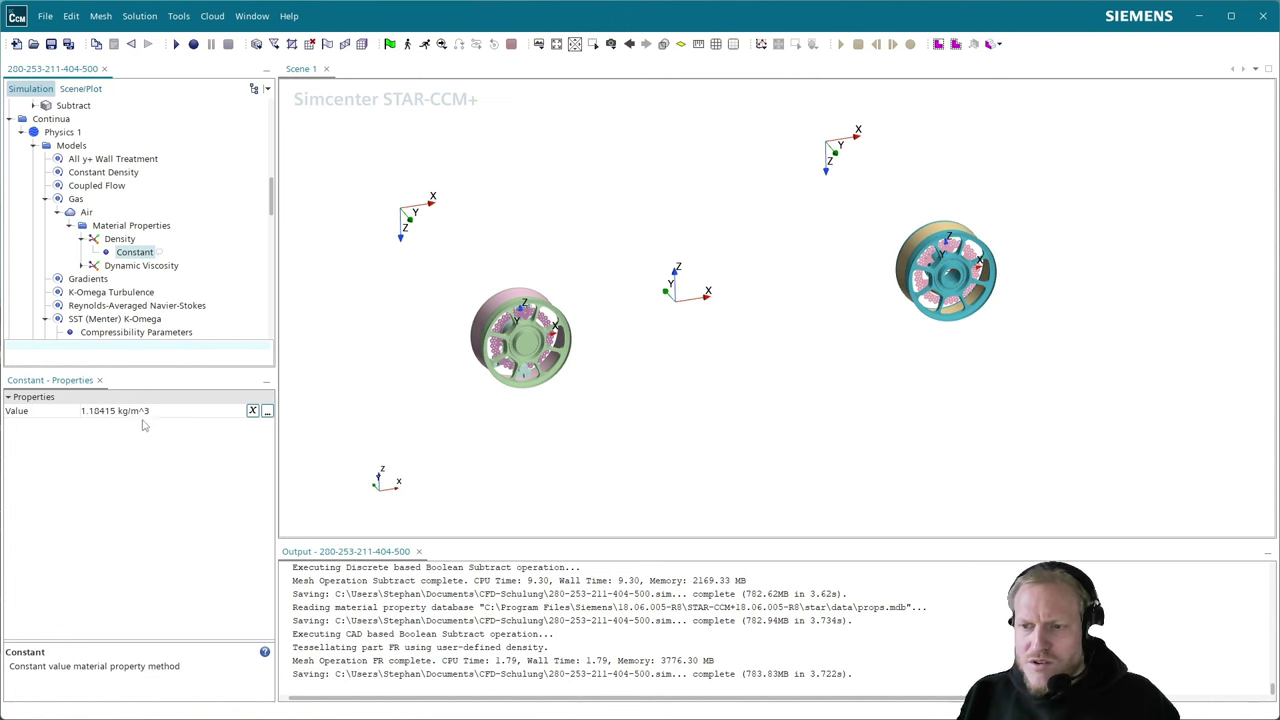
# - Review the properties of the remaining physics models from Gradients through SST (Menter) K-Omega and its compressibility parameters to Wall Distance
pyautogui.click(89, 279)
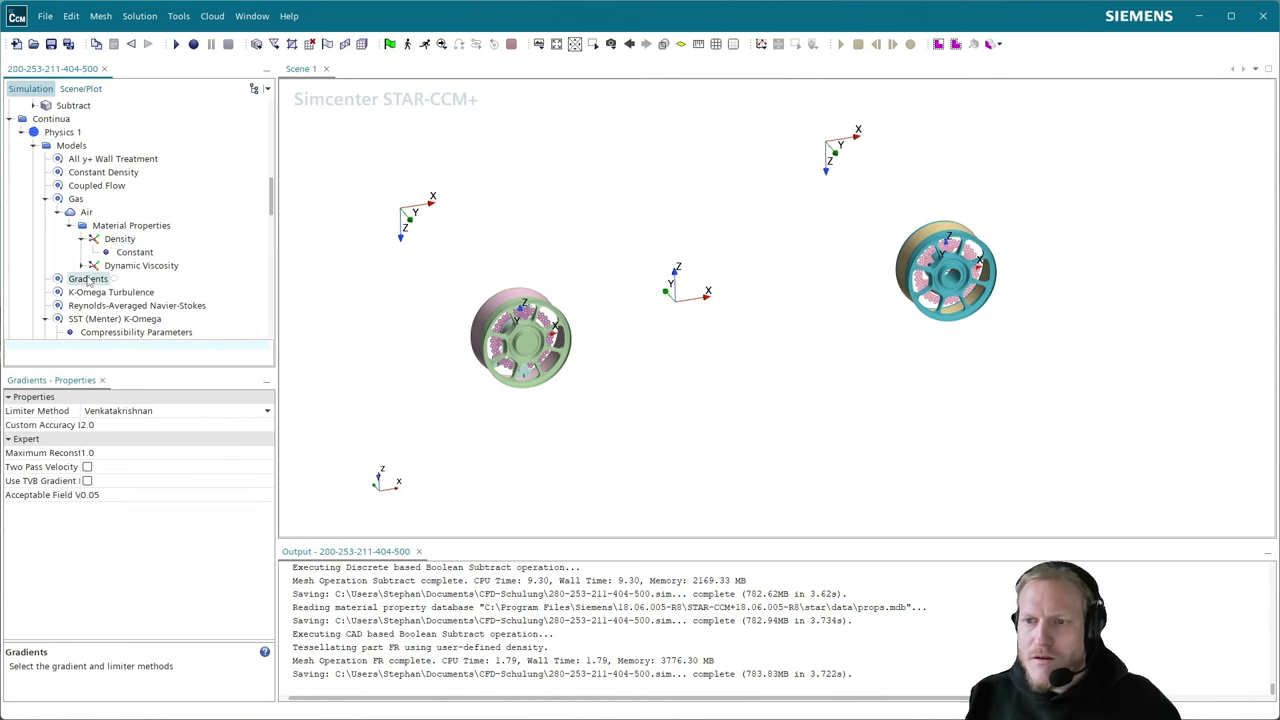
pyautogui.click(100, 292)
pyautogui.click(106, 305)
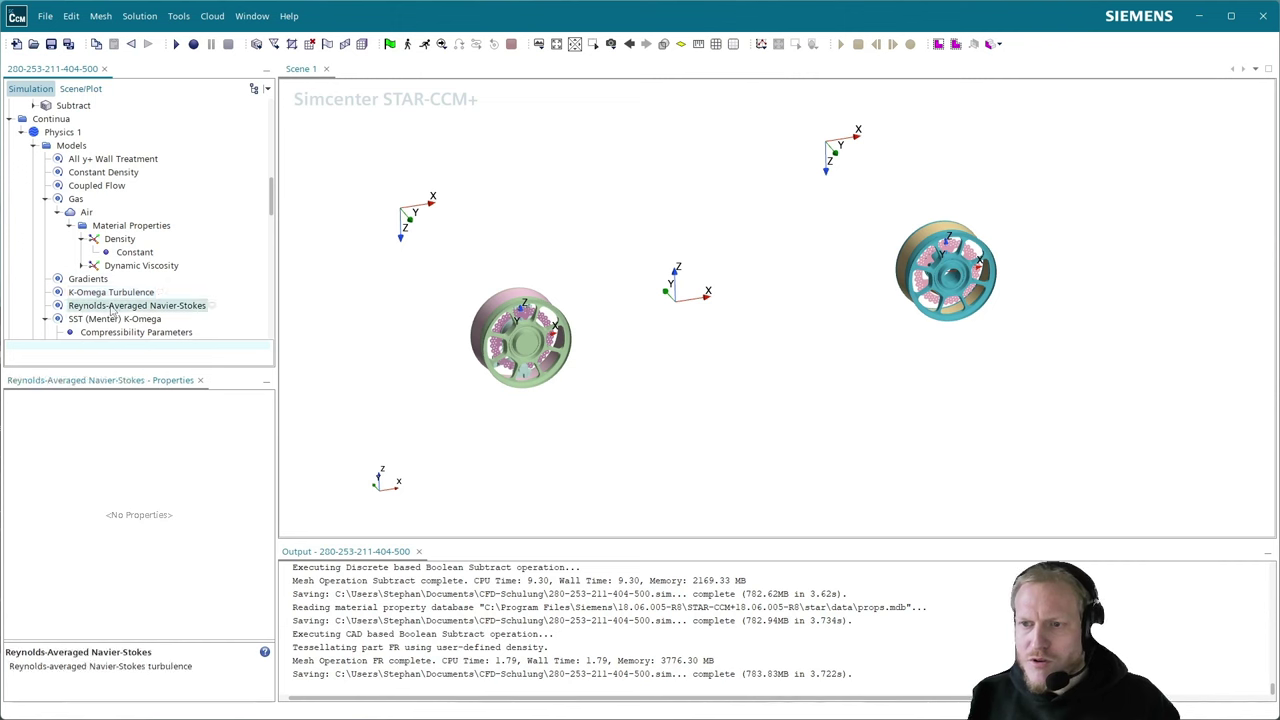
pyautogui.click(116, 319)
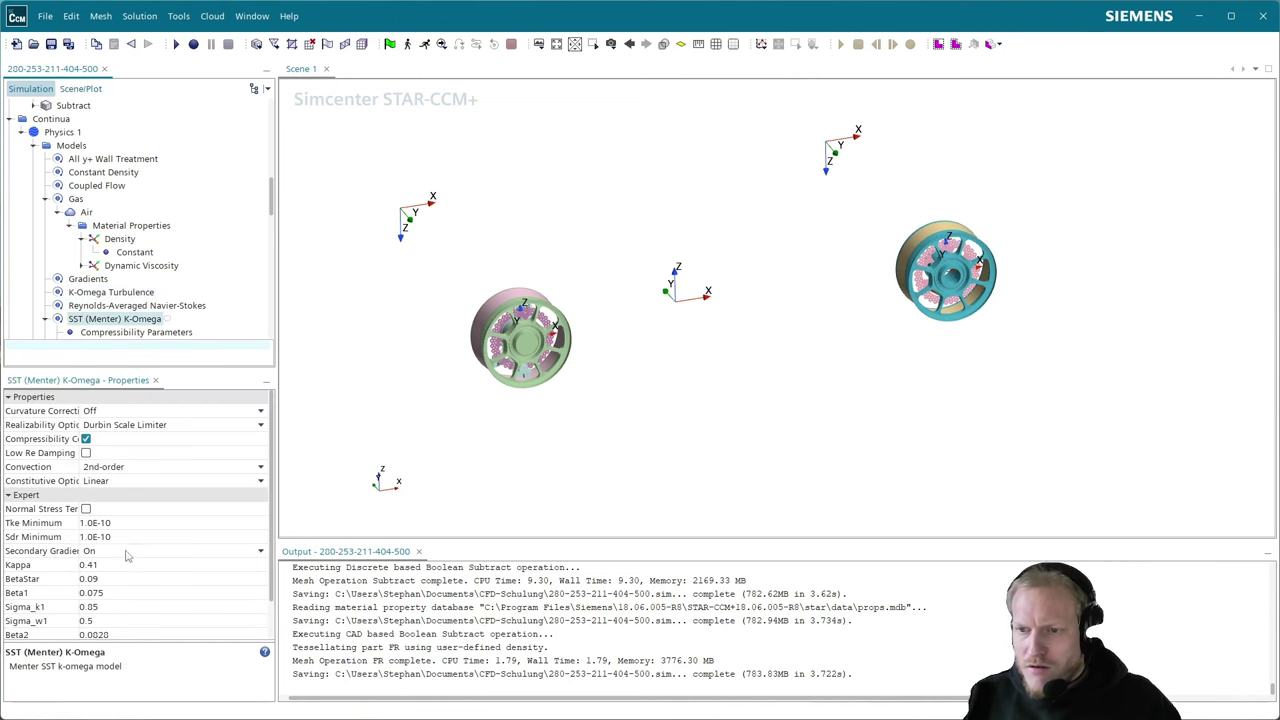
pyautogui.scroll(-2, 137, 560)
pyautogui.scroll(-1, 137, 560)
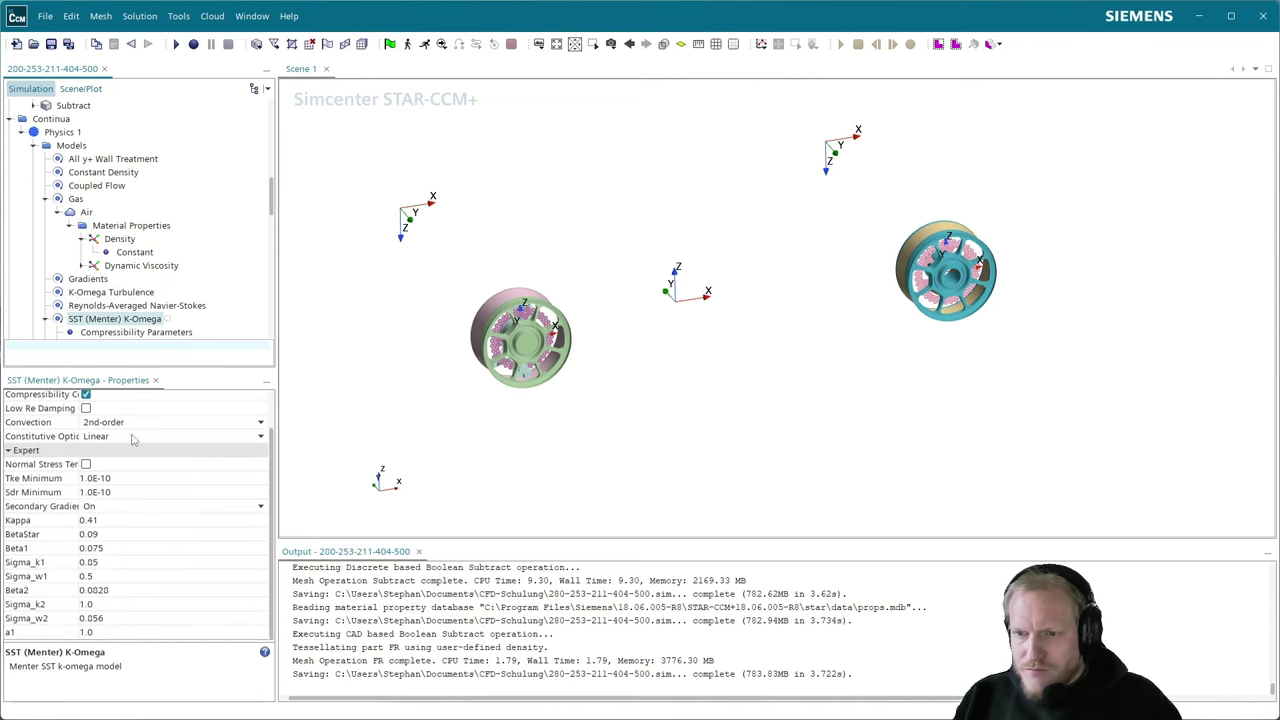
pyautogui.click(132, 333)
pyautogui.scroll(-2, 132, 335)
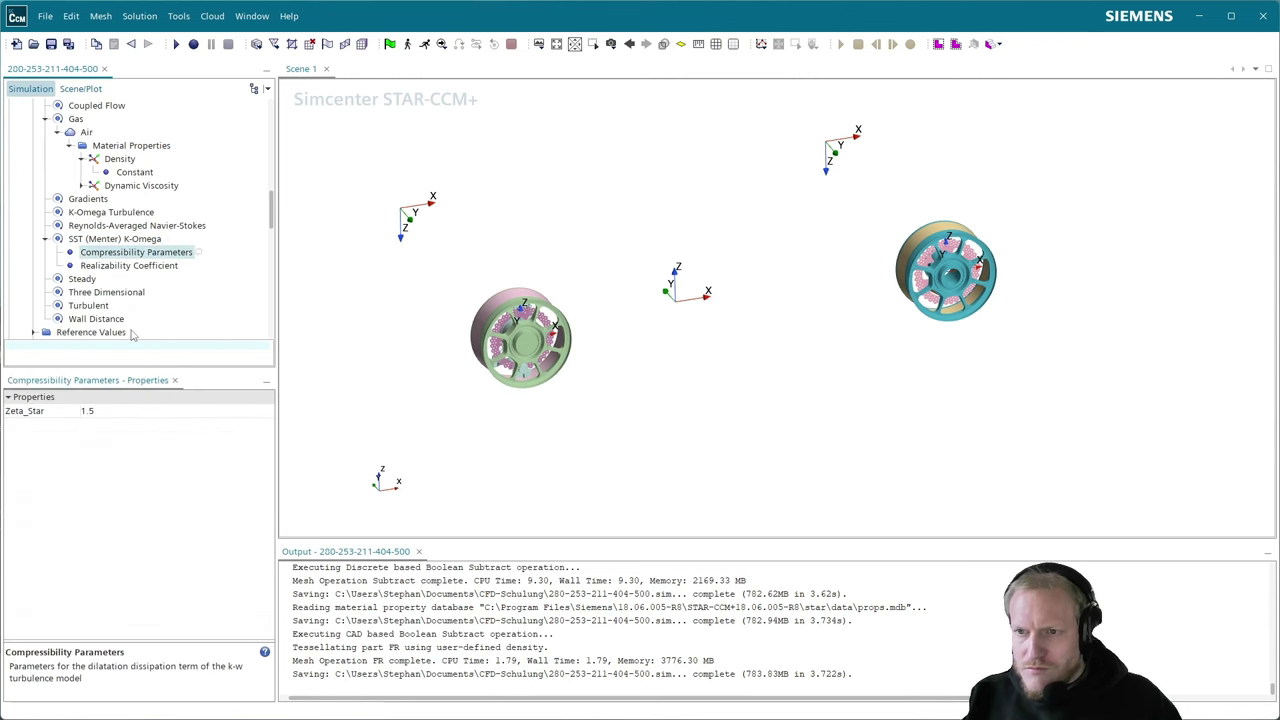
pyautogui.click(88, 280)
pyautogui.click(103, 291)
pyautogui.click(100, 305)
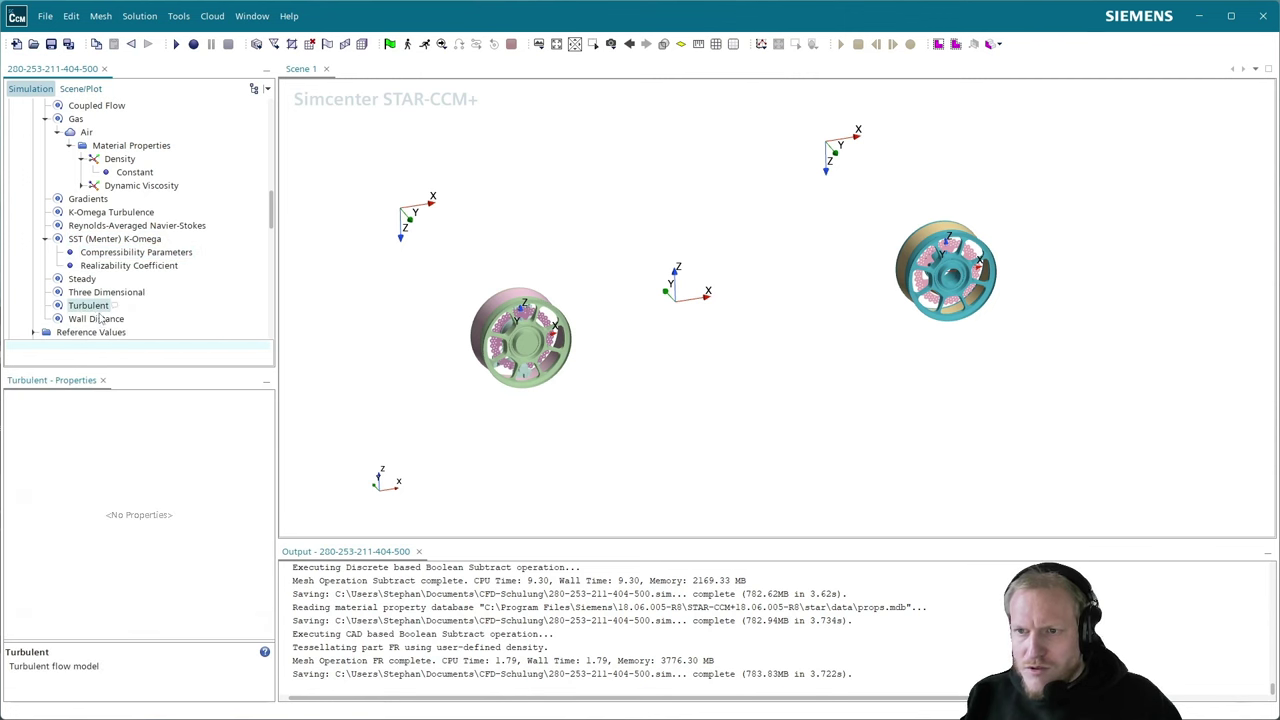
pyautogui.click(100, 318)
pyautogui.scroll(-1, 100, 323)
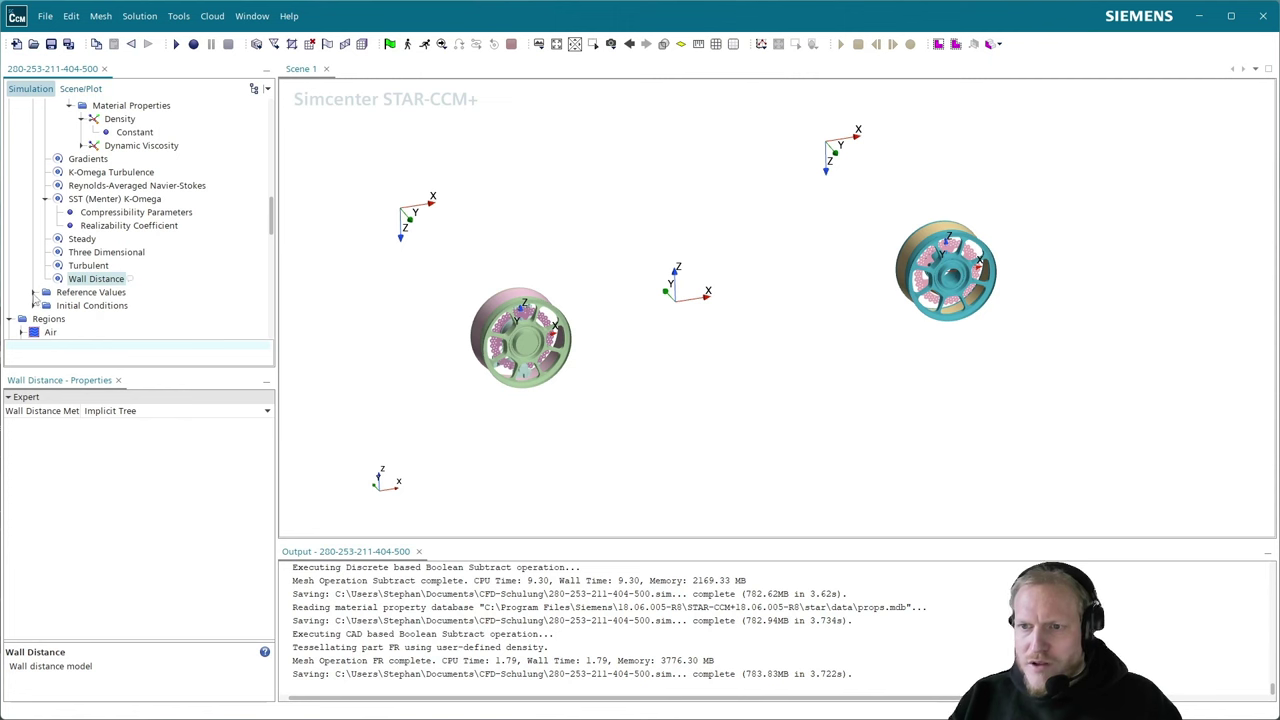
# - List the reference values and initial conditions of the Physics 1 continuum
pyautogui.click(36, 294)
pyautogui.scroll(-1, 55, 294)
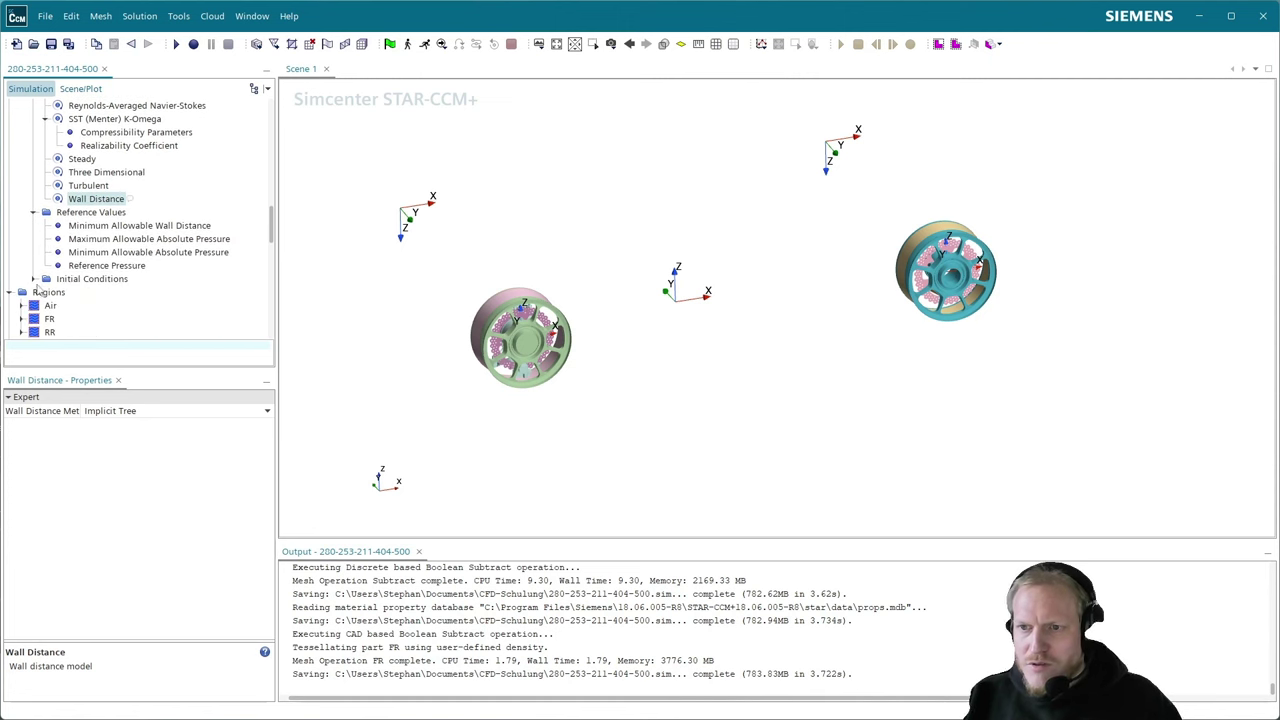
pyautogui.click(33, 279)
pyautogui.scroll(-2, 40, 290)
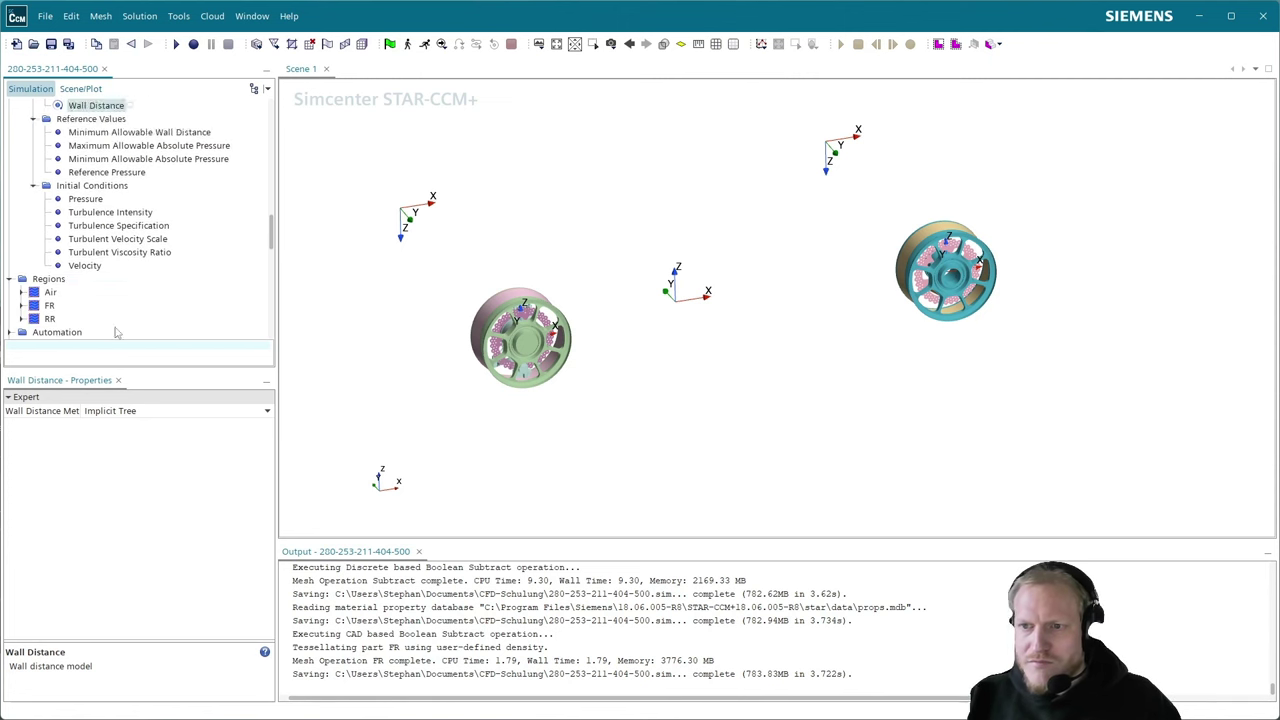
# - Collapse the Physics 1 continuum and save the simulation
pyautogui.scroll(8, 70, 282)
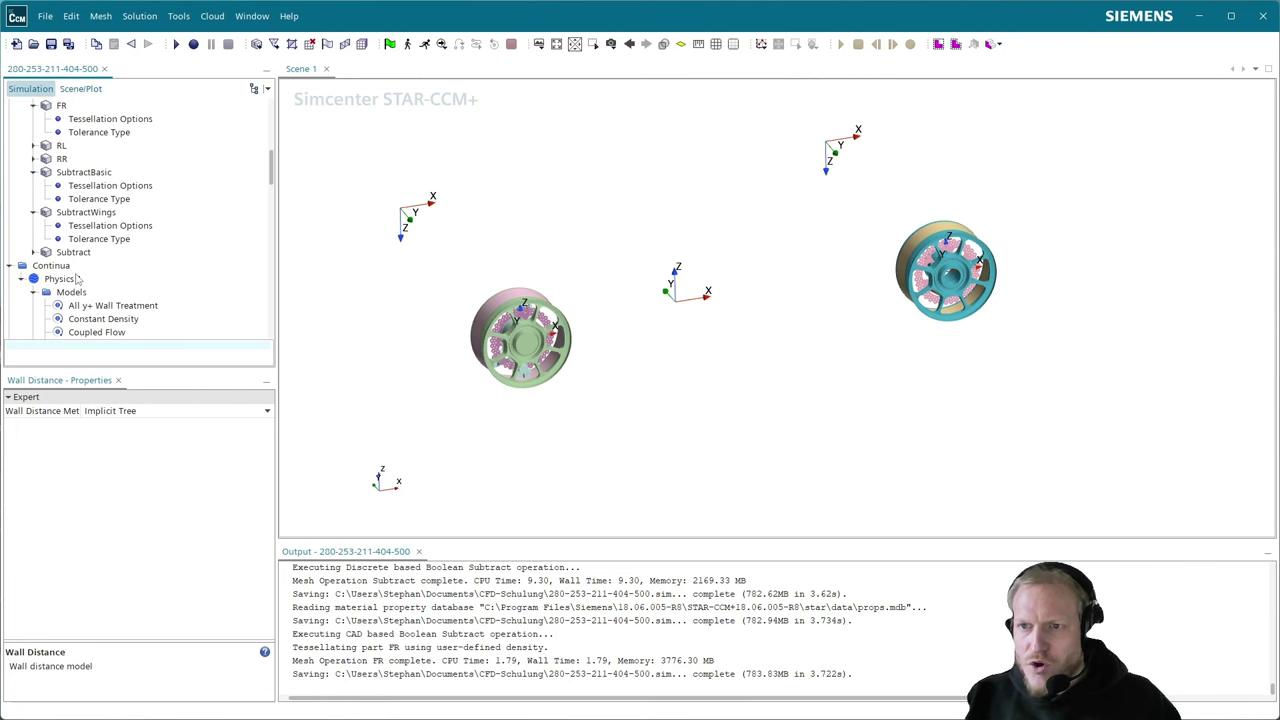
pyautogui.click(21, 279)
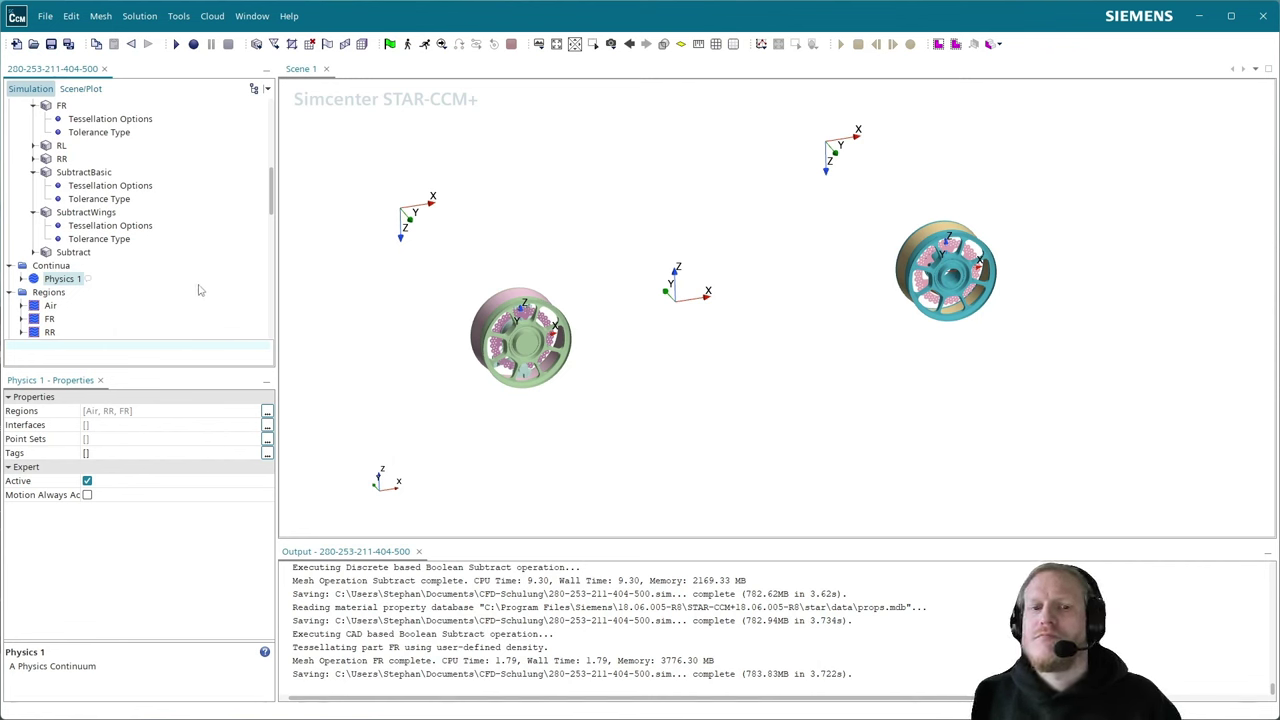
pyautogui.scroll(-1, 518, 342)
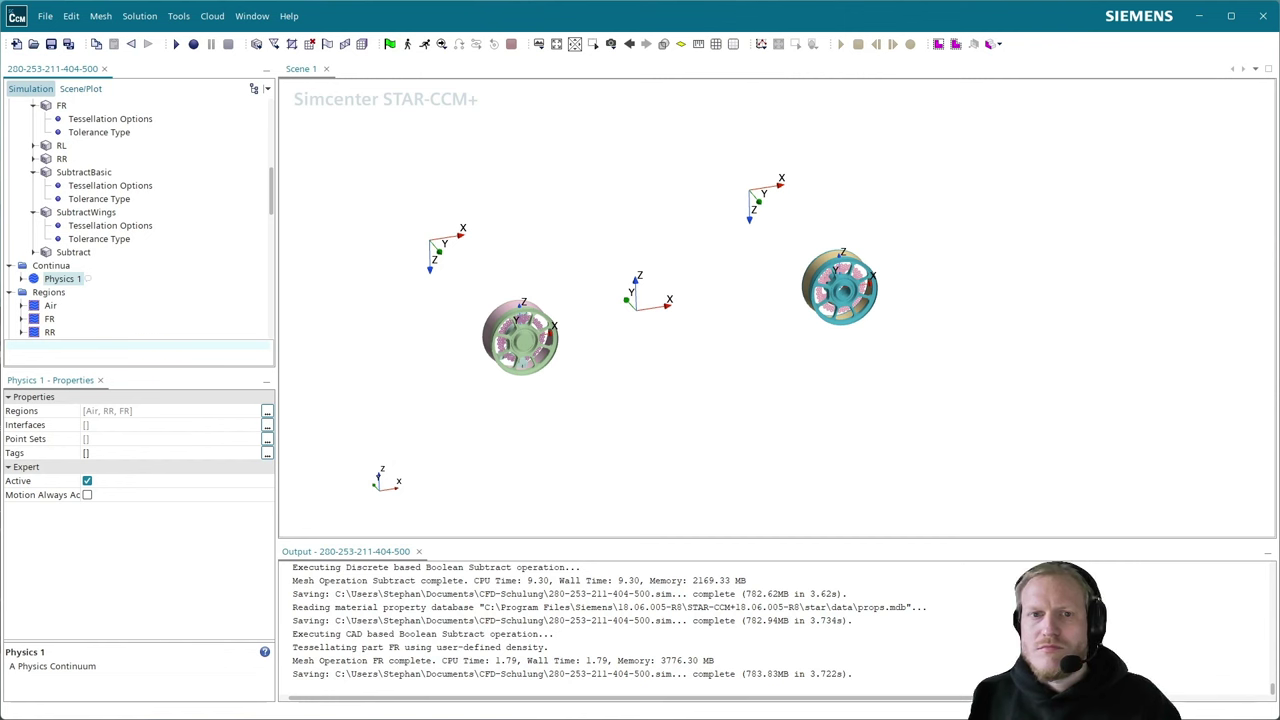
pyautogui.click(50, 45)
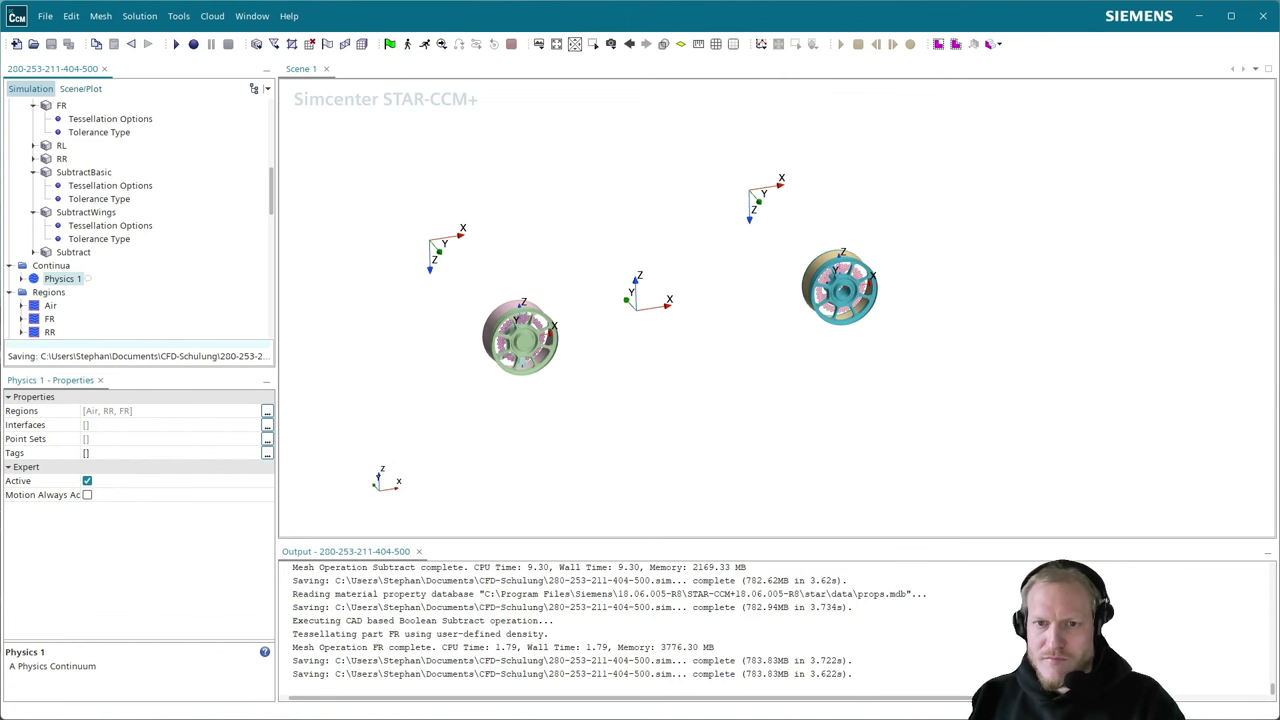
# - Collapse the FR, SubtractBasic and SubtractWings operations in the simulation tree
pyautogui.scroll(5, 146, 246)
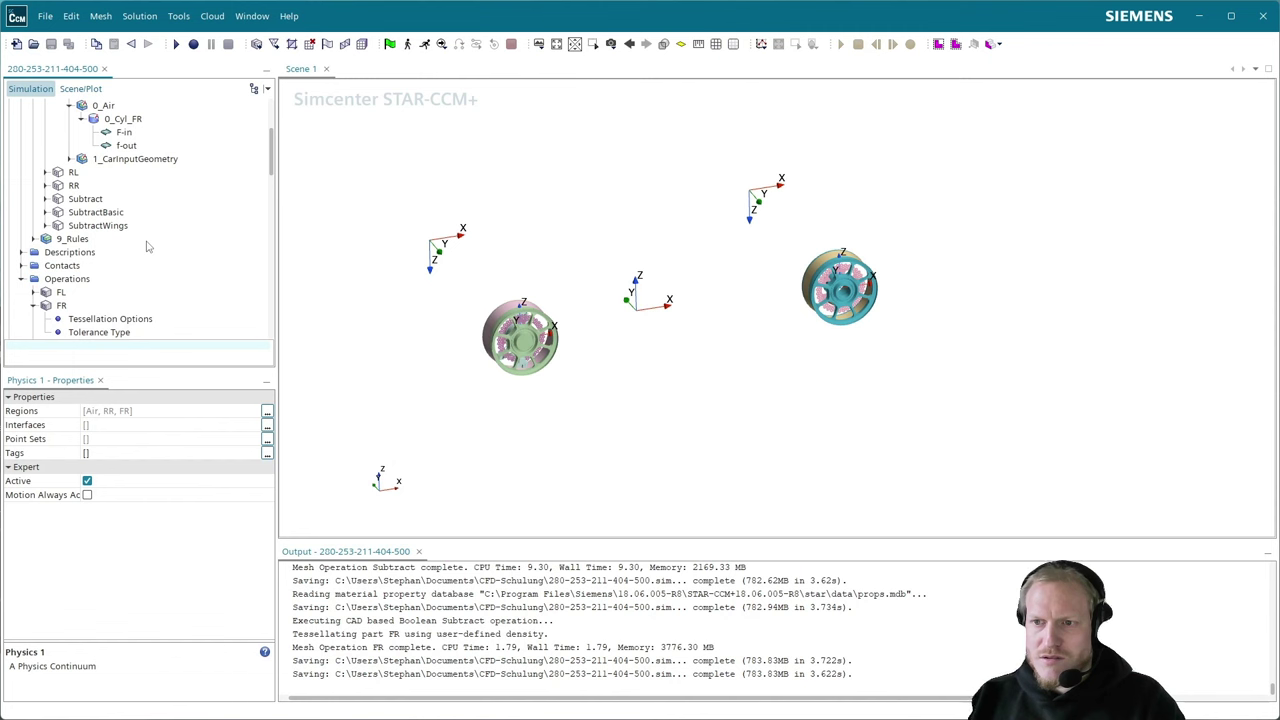
pyautogui.scroll(-2, 120, 260)
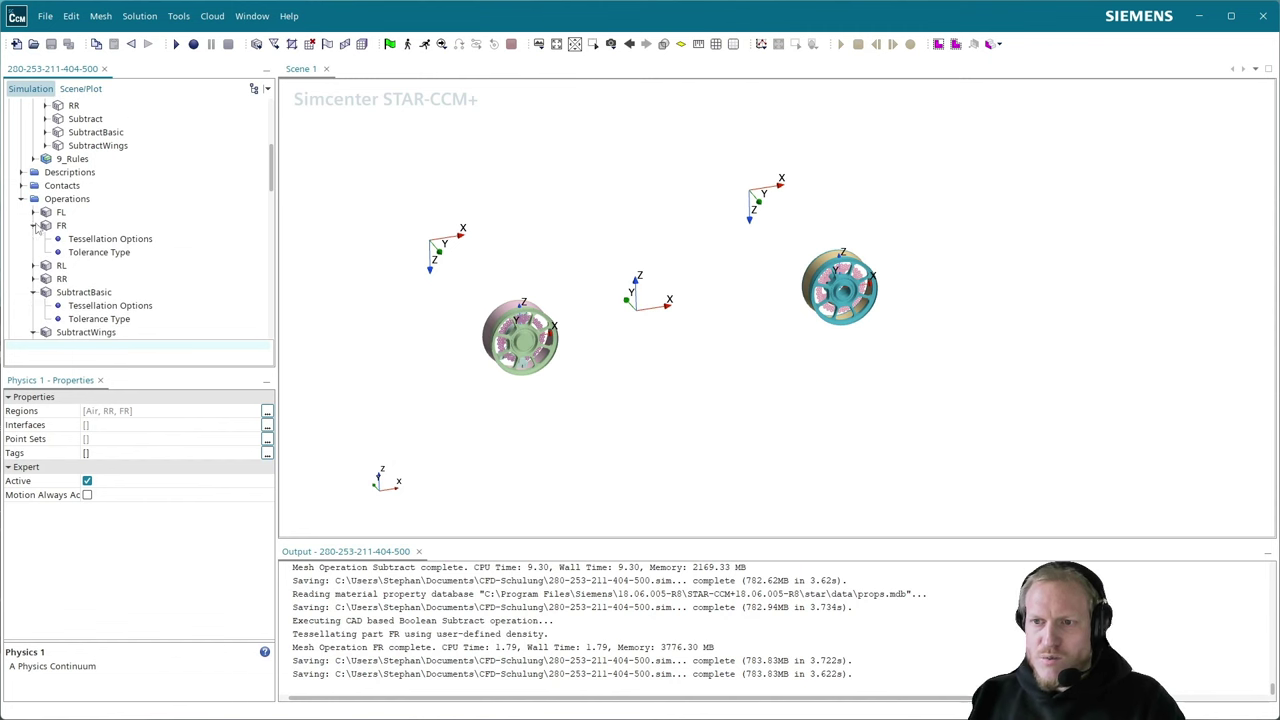
pyautogui.click(35, 226)
pyautogui.click(33, 266)
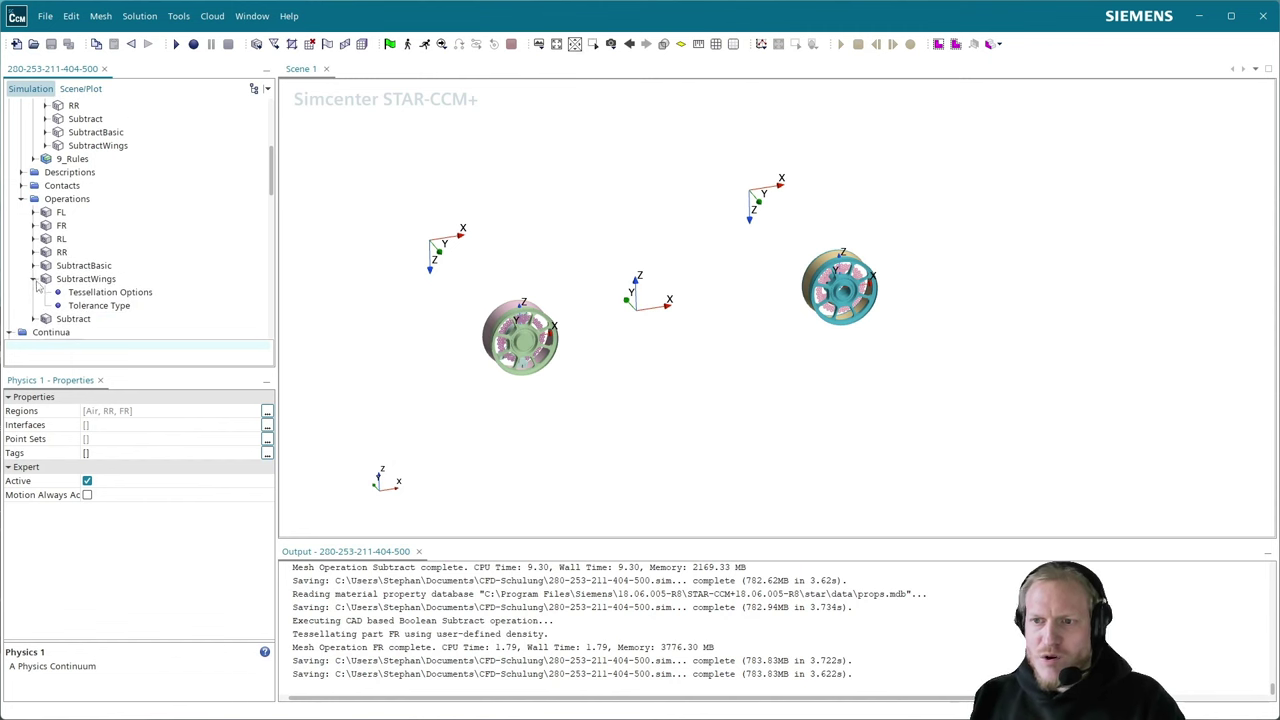
pyautogui.click(34, 279)
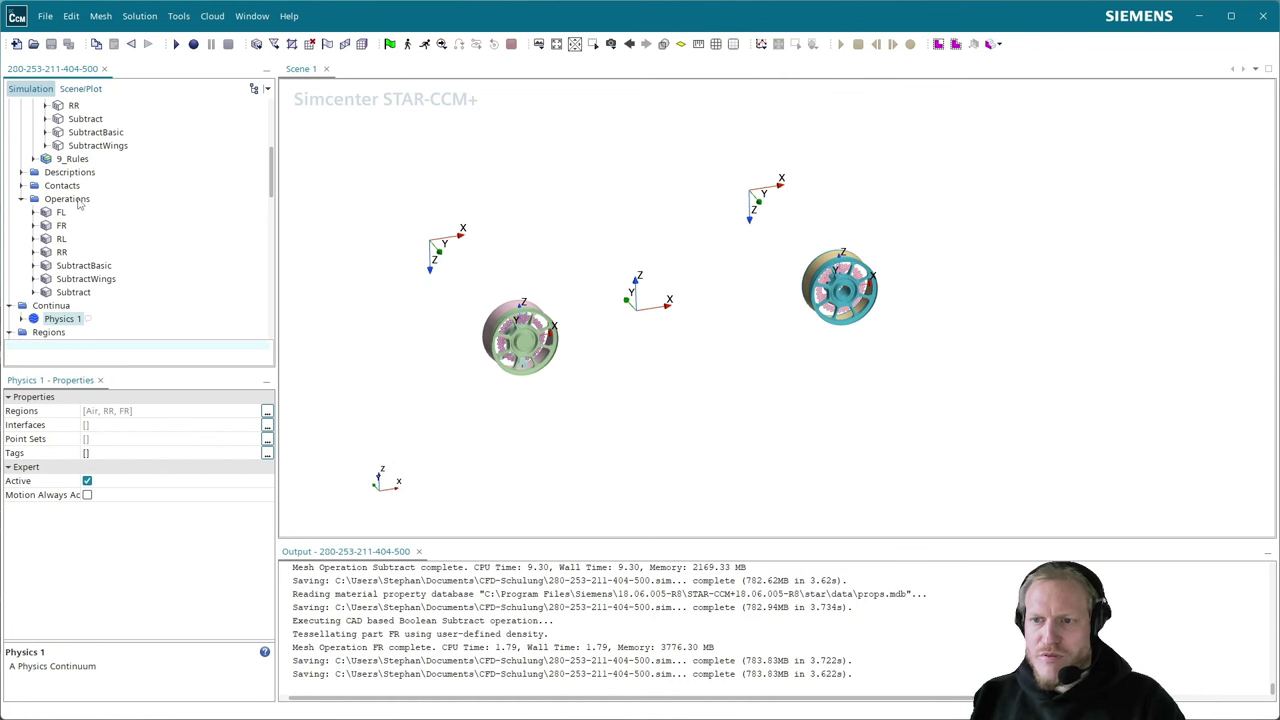
# - Create an automated mesh operation on the subtract parts FR and RR with Surface Remesher and Automatic Surface Repair
pyautogui.rightClick(79, 201)
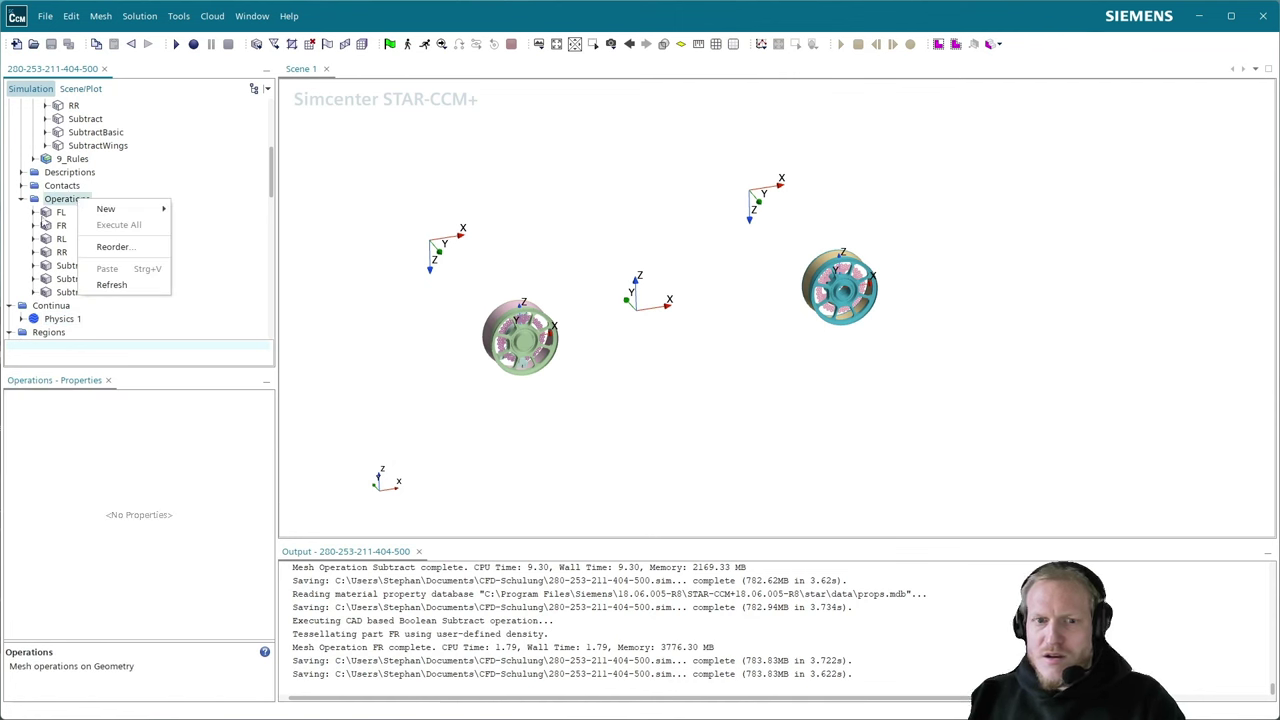
pyautogui.press('Escape')
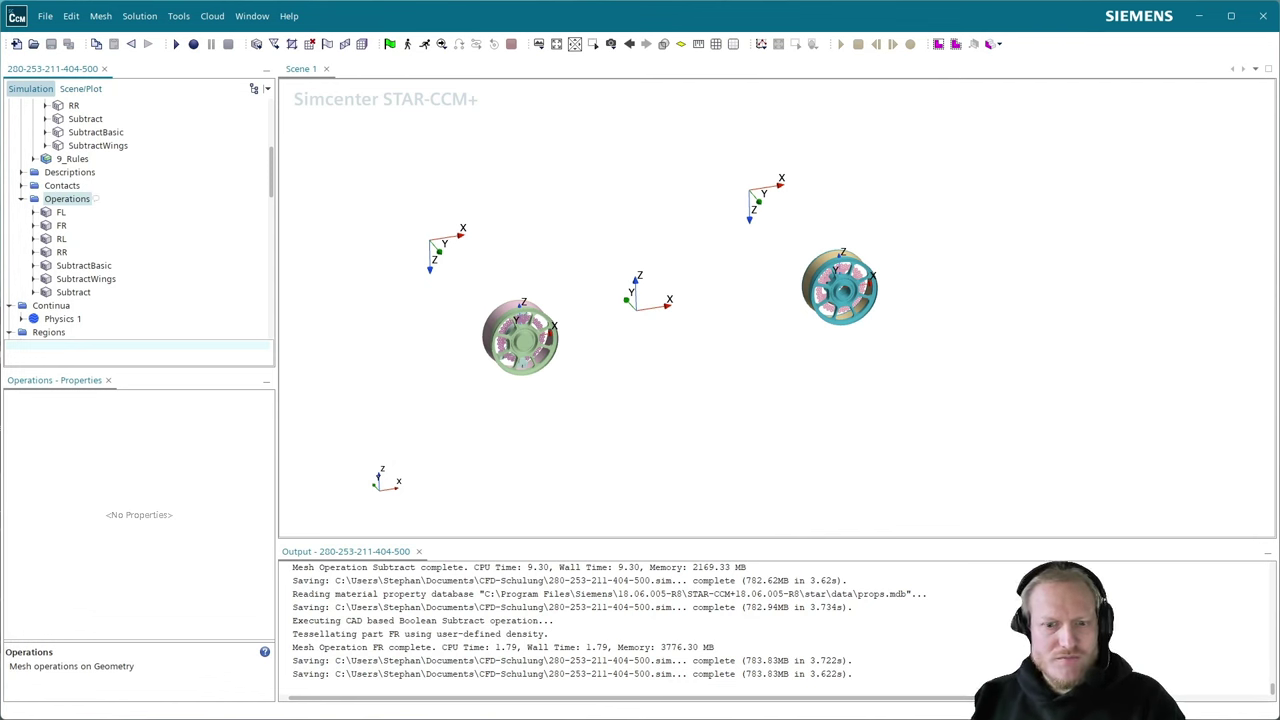
pyautogui.rightClick(68, 201)
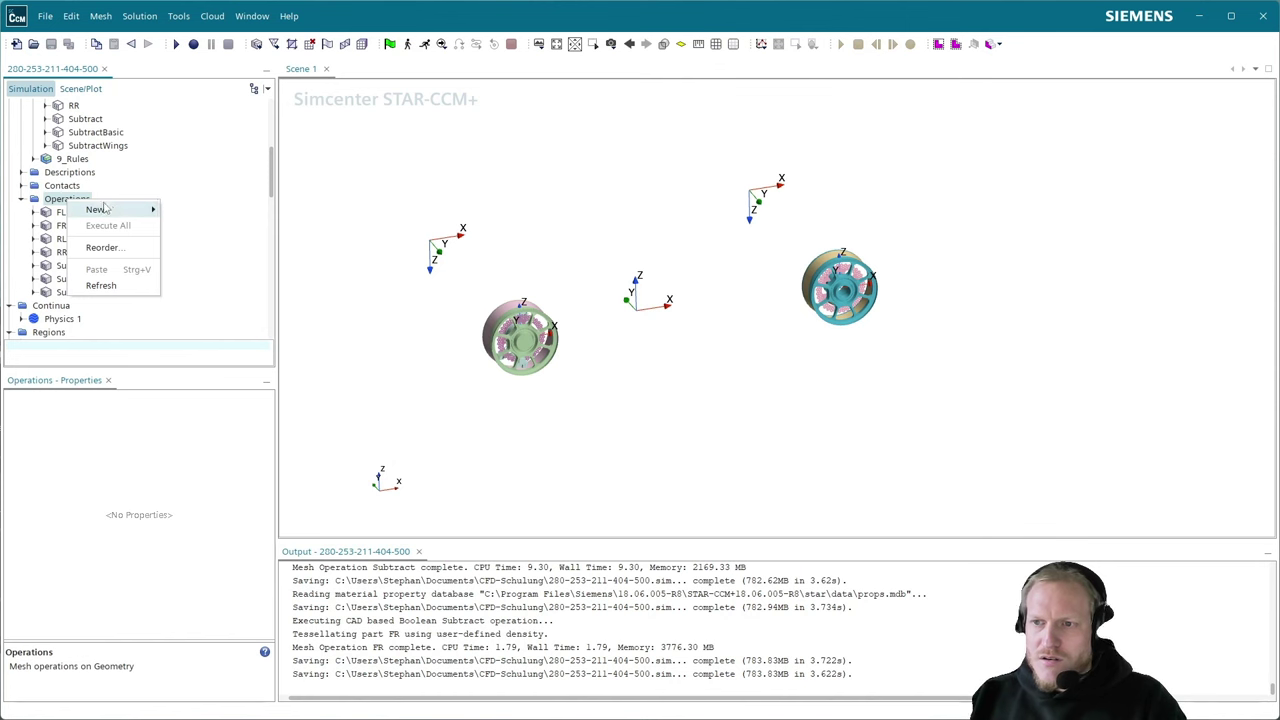
pyautogui.moveTo(106, 209)
pyautogui.moveTo(212, 249)
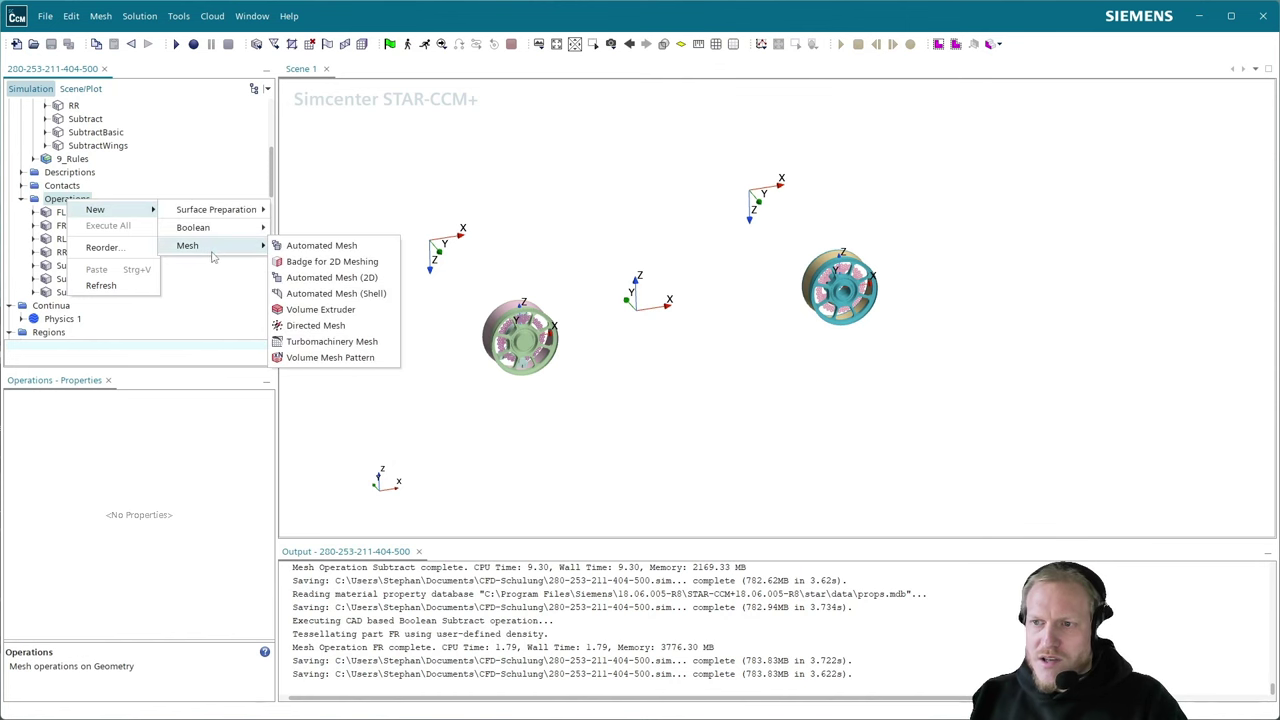
pyautogui.click(316, 247)
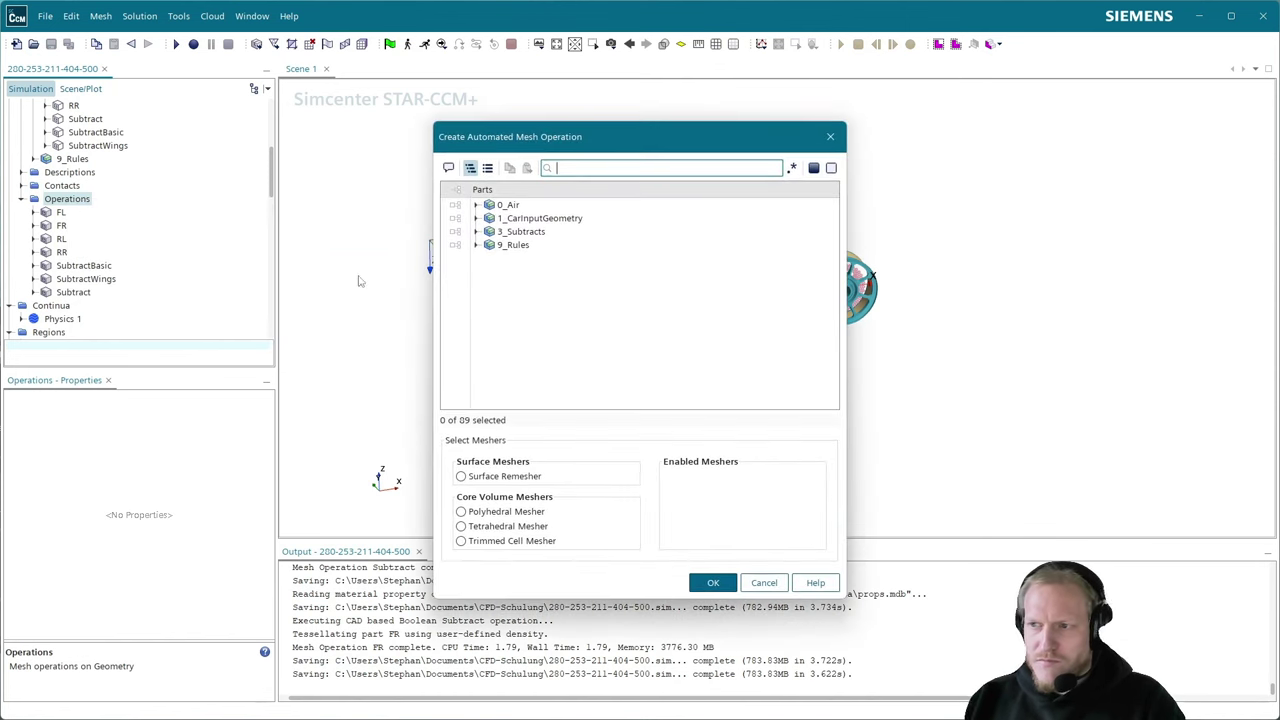
pyautogui.click(505, 476)
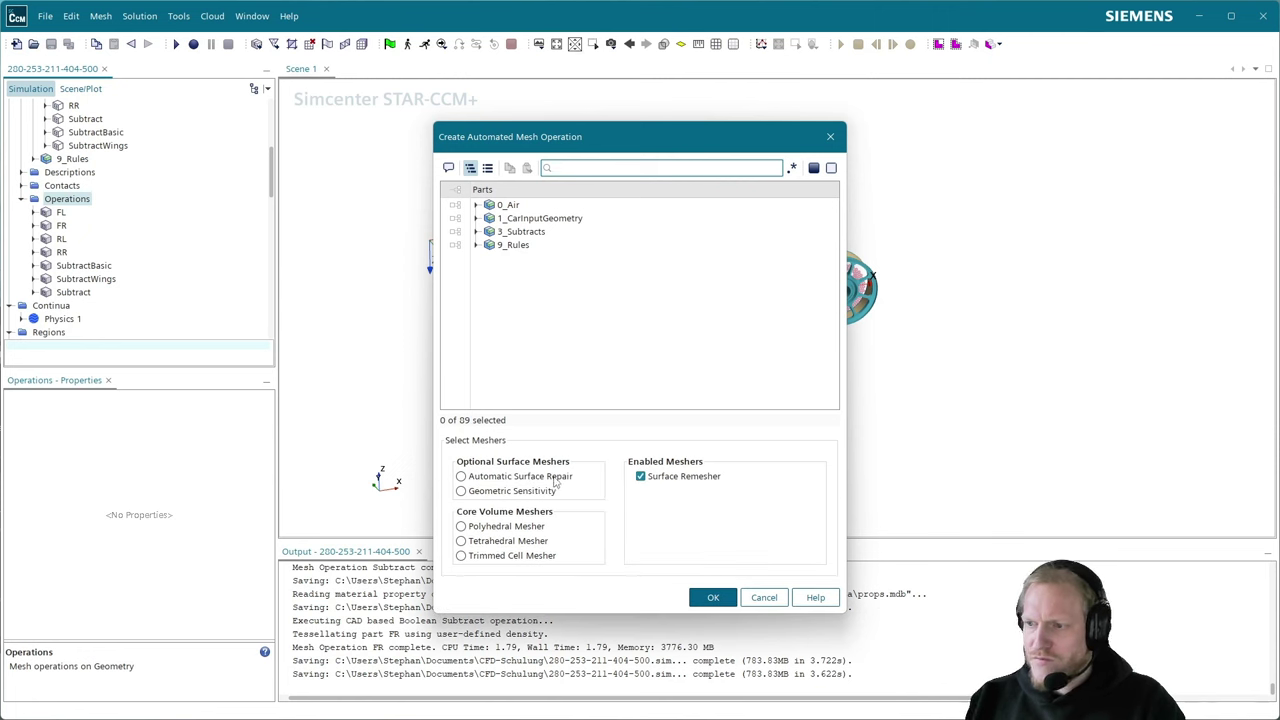
pyautogui.click(520, 476)
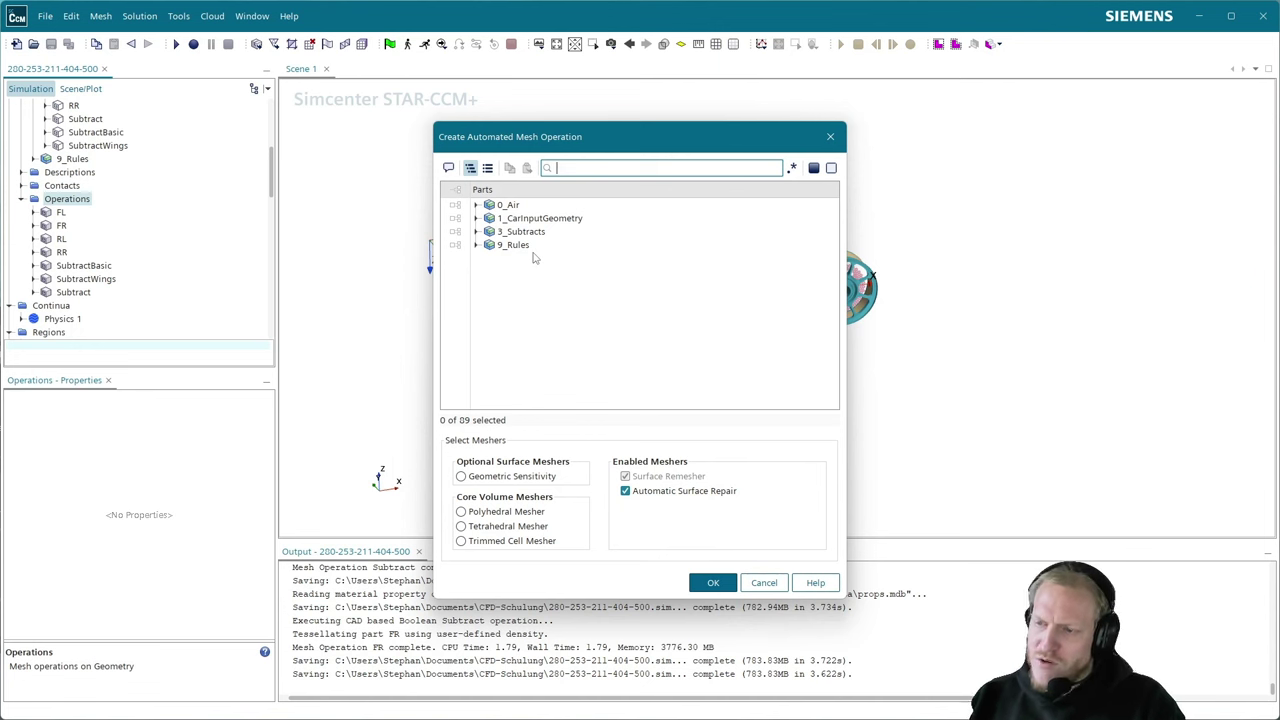
pyautogui.click(476, 231)
pyautogui.click(516, 259)
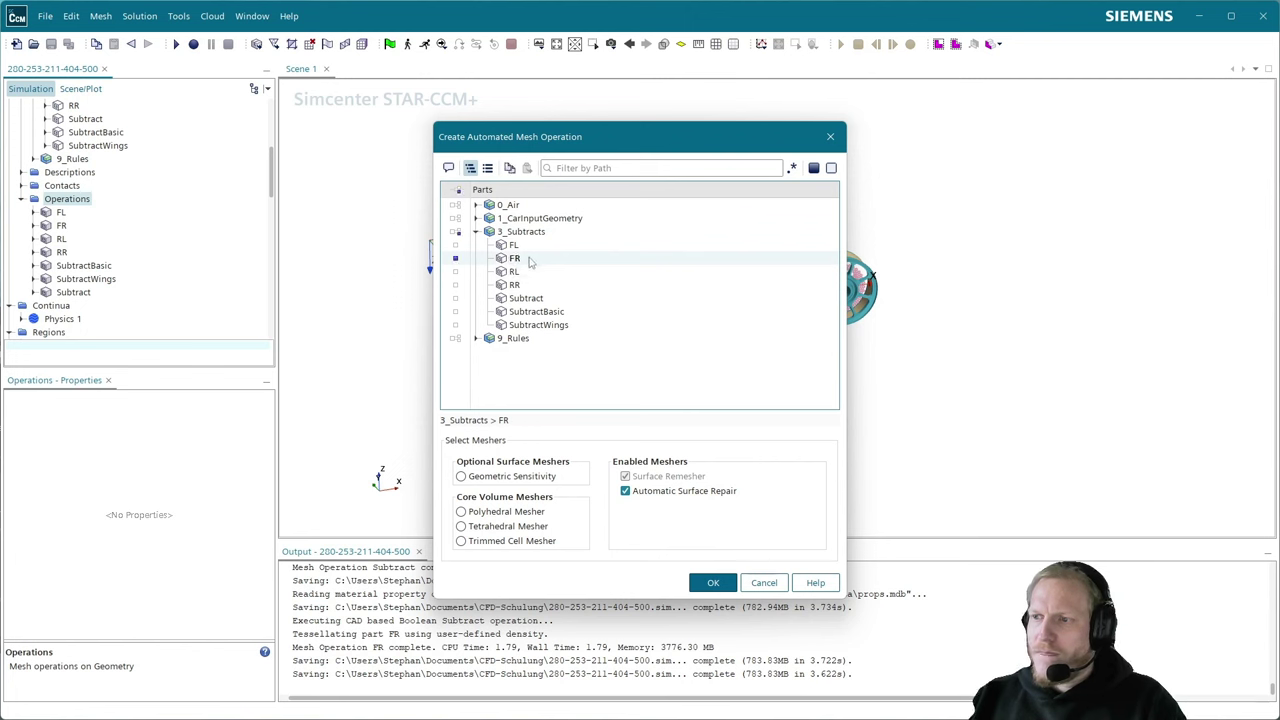
pyautogui.click(516, 285)
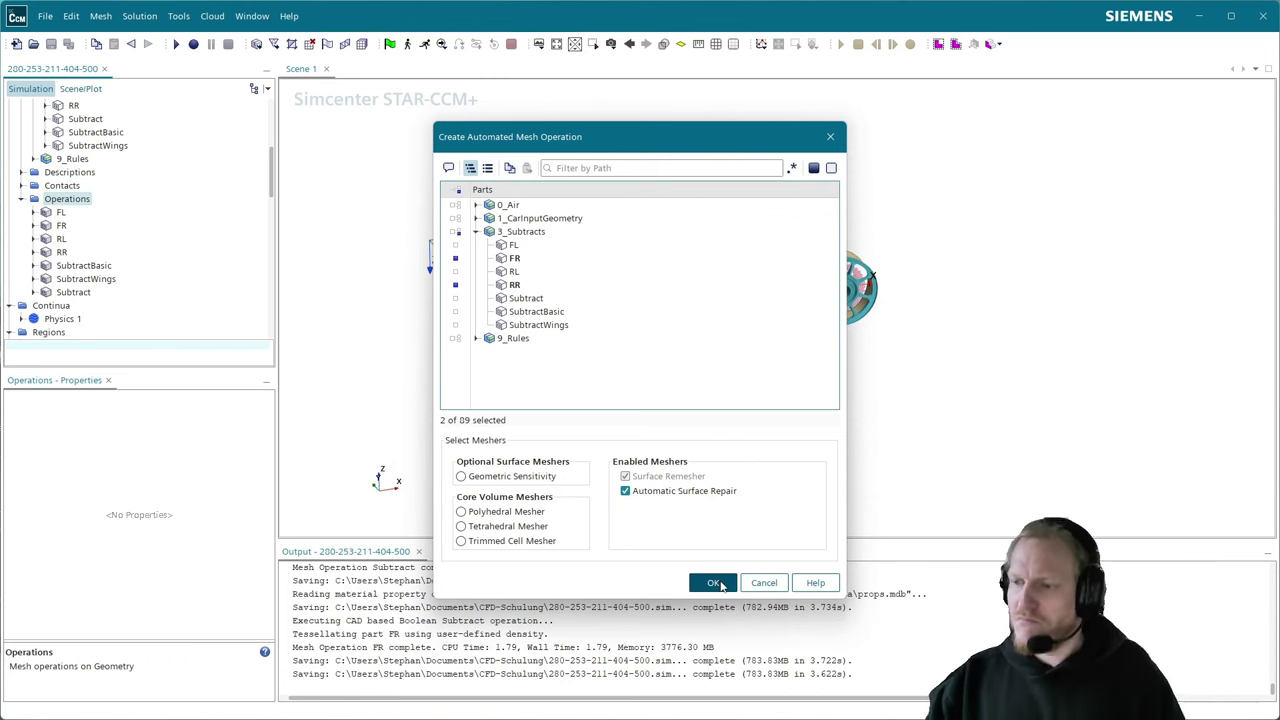
pyautogui.click(714, 583)
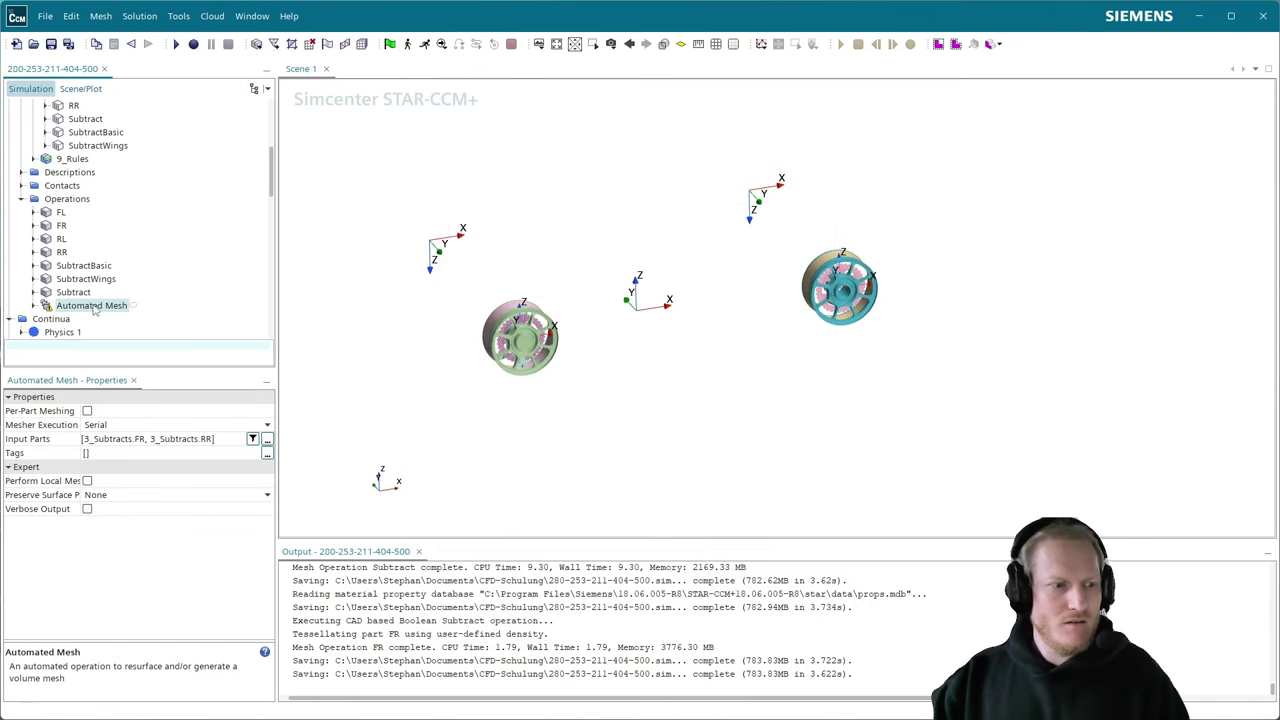
# - Rename the new automated mesh operation as WheelSurfMesh
pyautogui.click(93, 306)
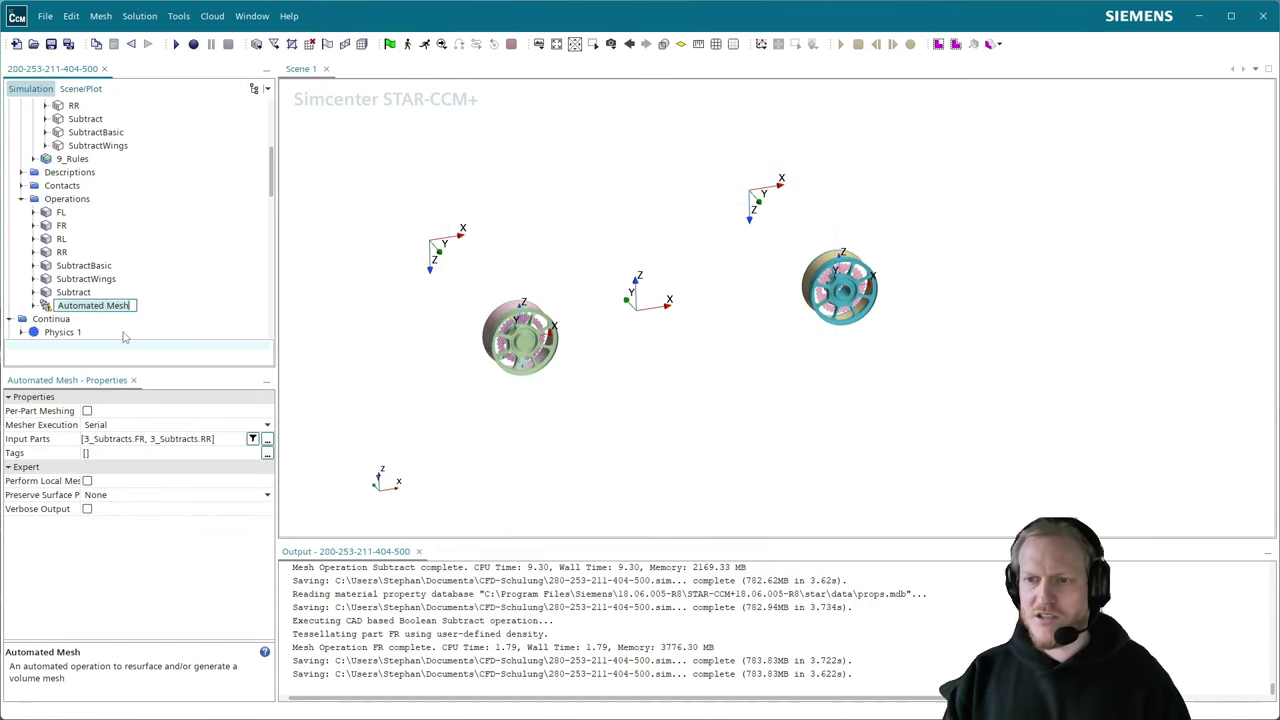
pyautogui.write('SubtMe')
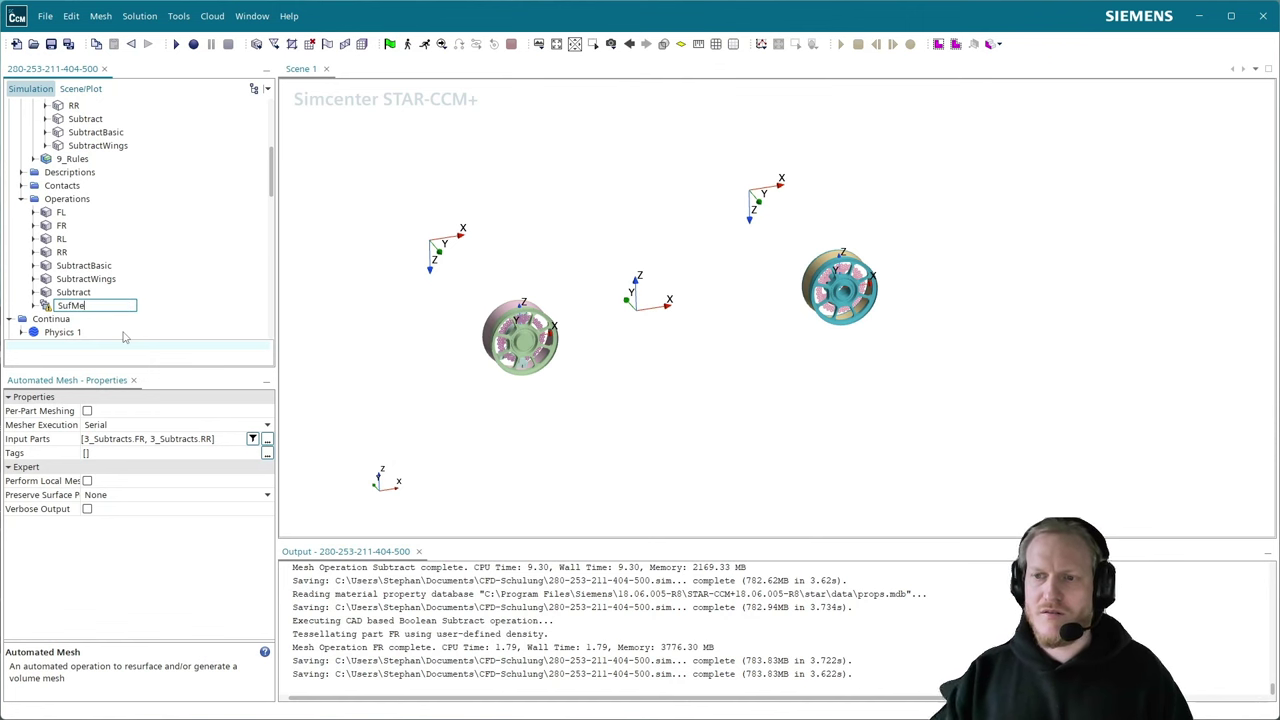
pyautogui.press('BackSpace')
pyautogui.press('BackSpace')
pyautogui.write('r')
pyautogui.press('BackSpace')
pyautogui.press('BackSpace')
pyautogui.press('BackSpace')
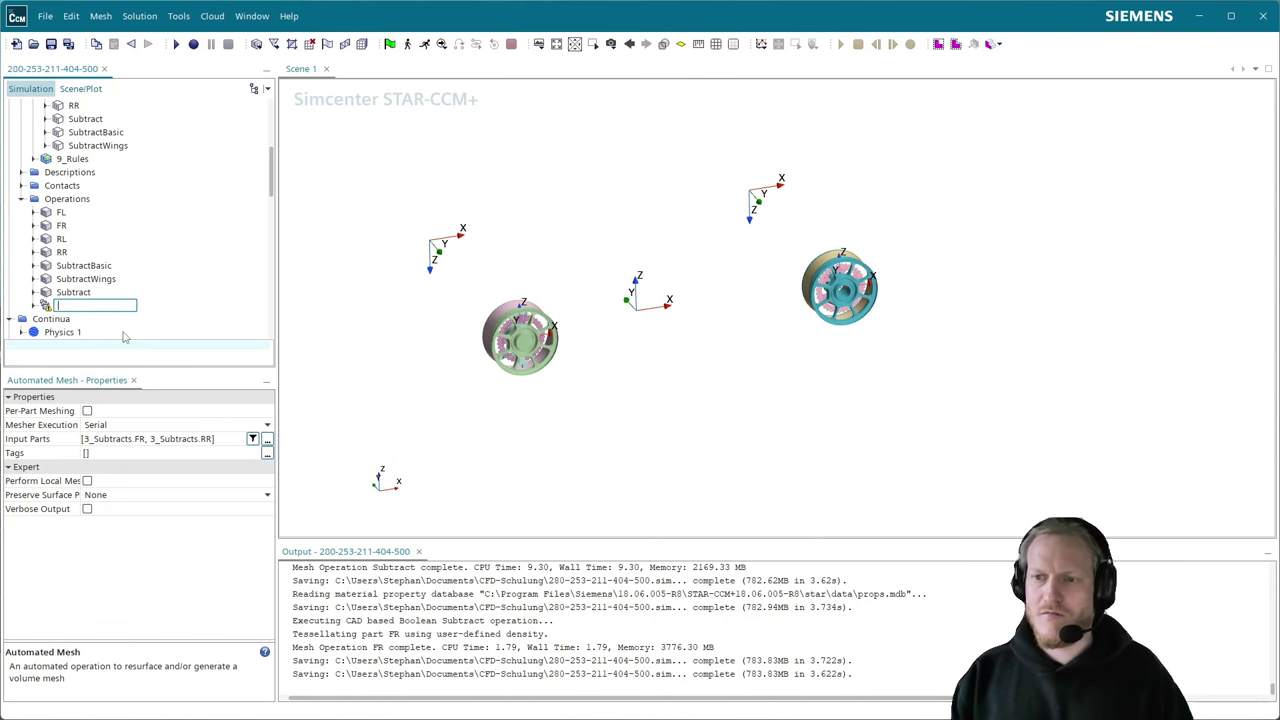
pyautogui.write('WheelSurfMesh')
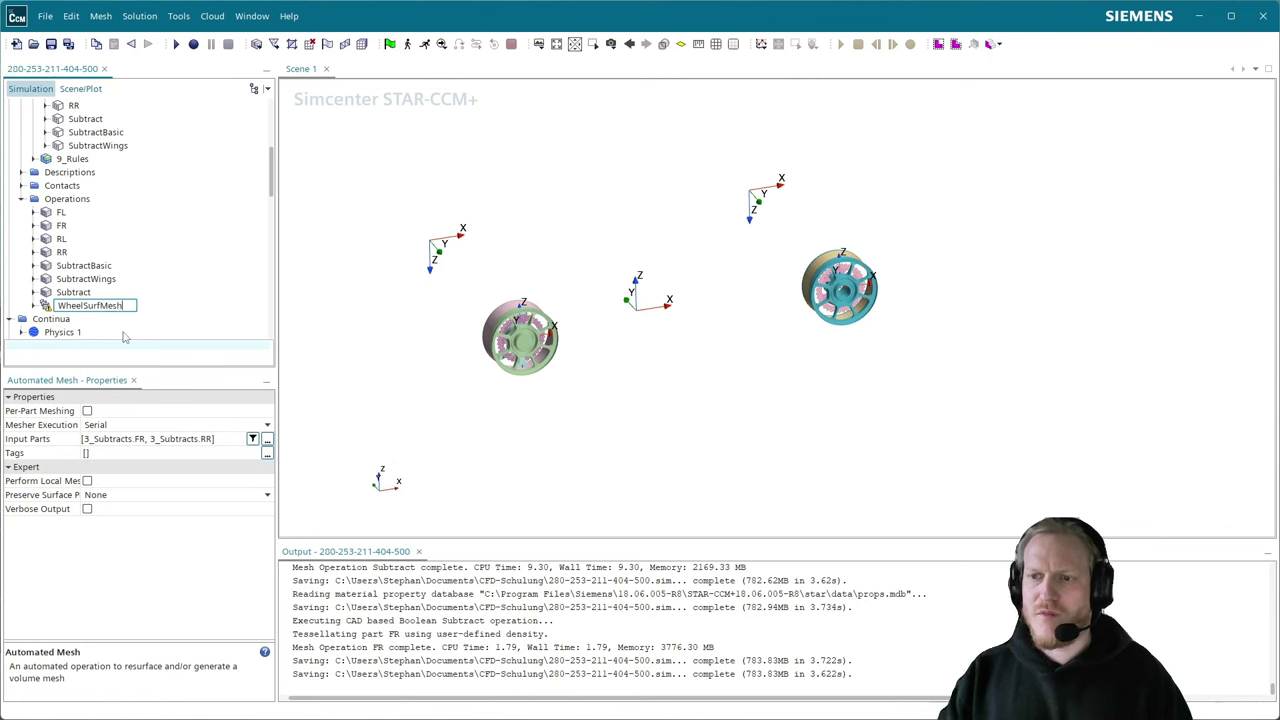
pyautogui.press('Return')
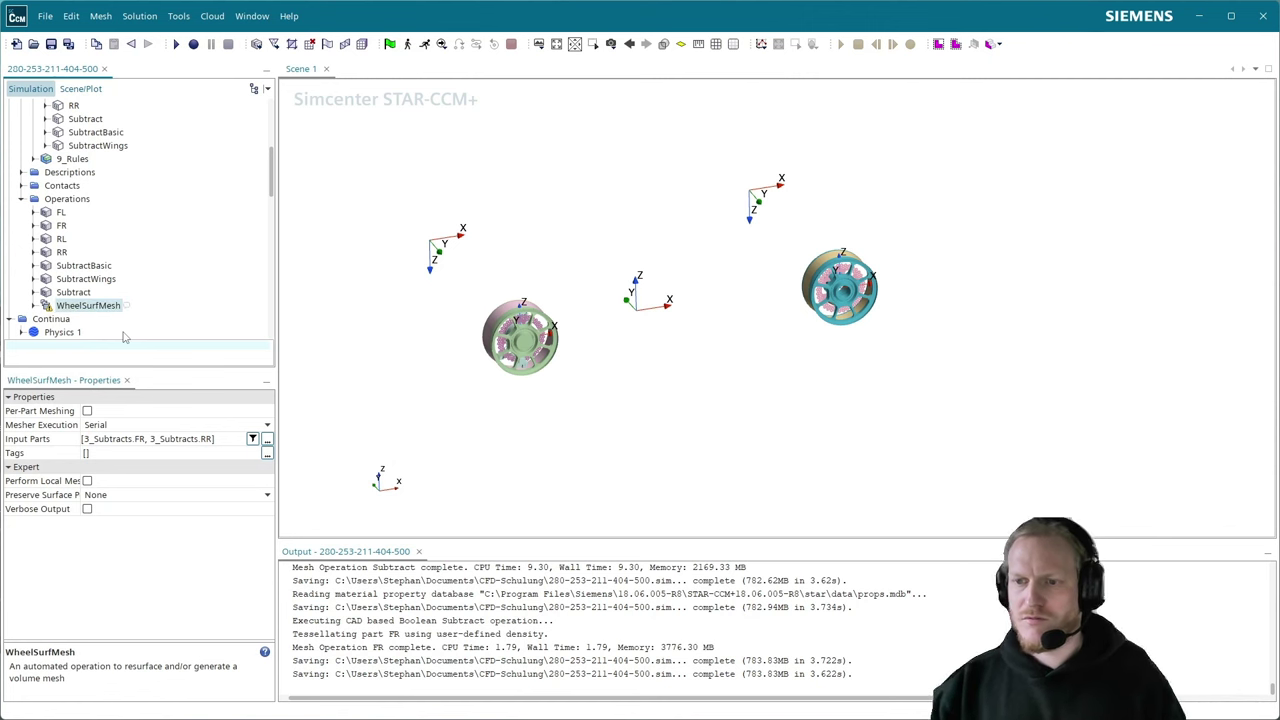
# - Set the mesher execution of WheelSurfMesh to Concurrent and enable per-part meshing
pyautogui.click(112, 425)
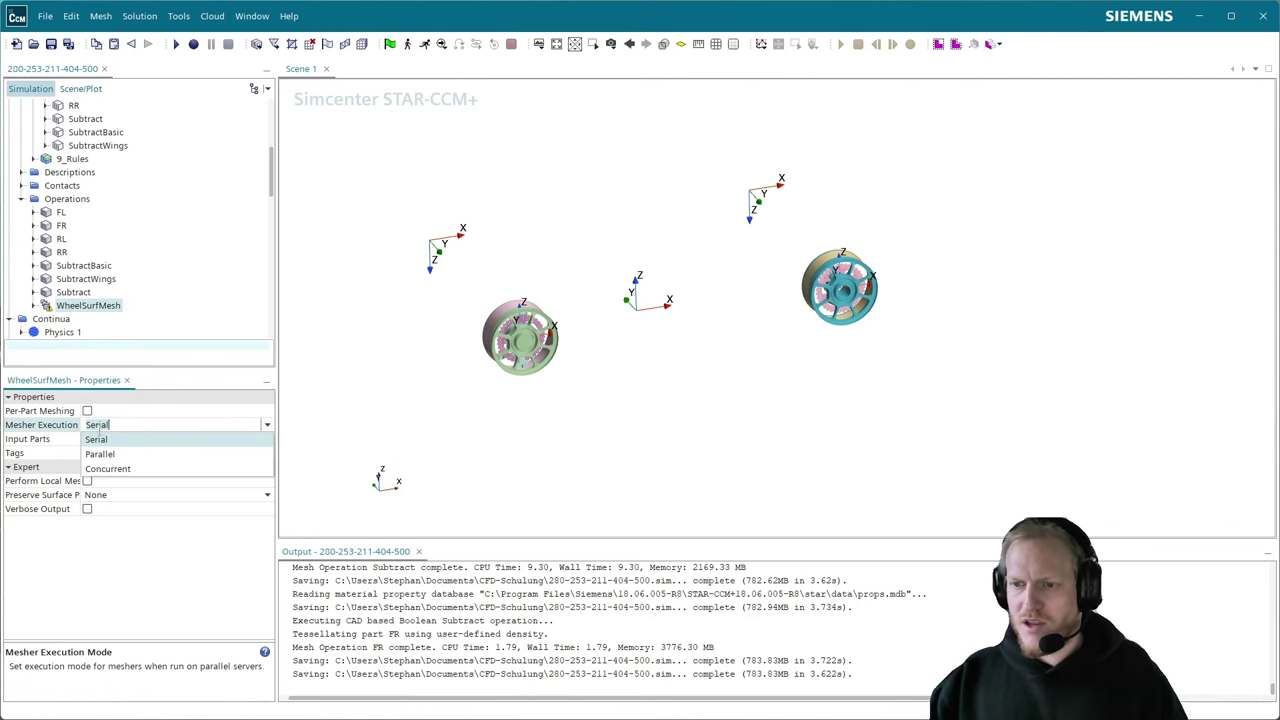
pyautogui.click(127, 470)
pyautogui.click(99, 413)
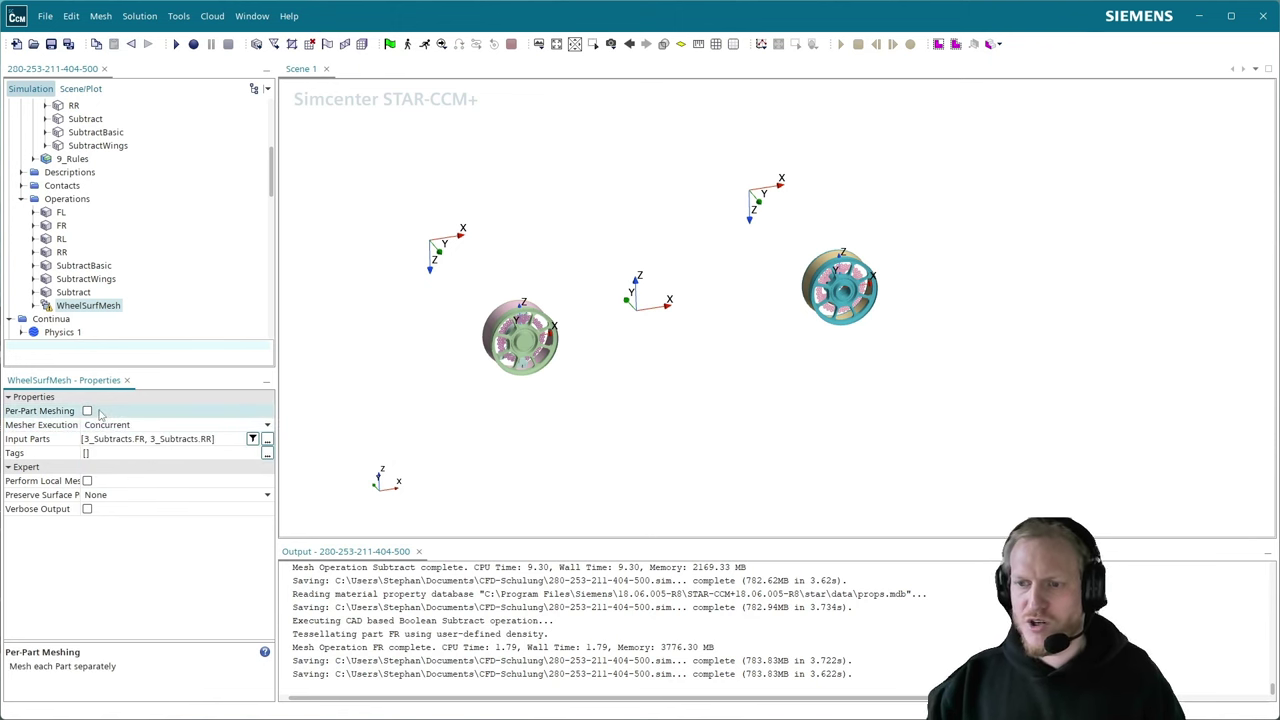
pyautogui.click(87, 412)
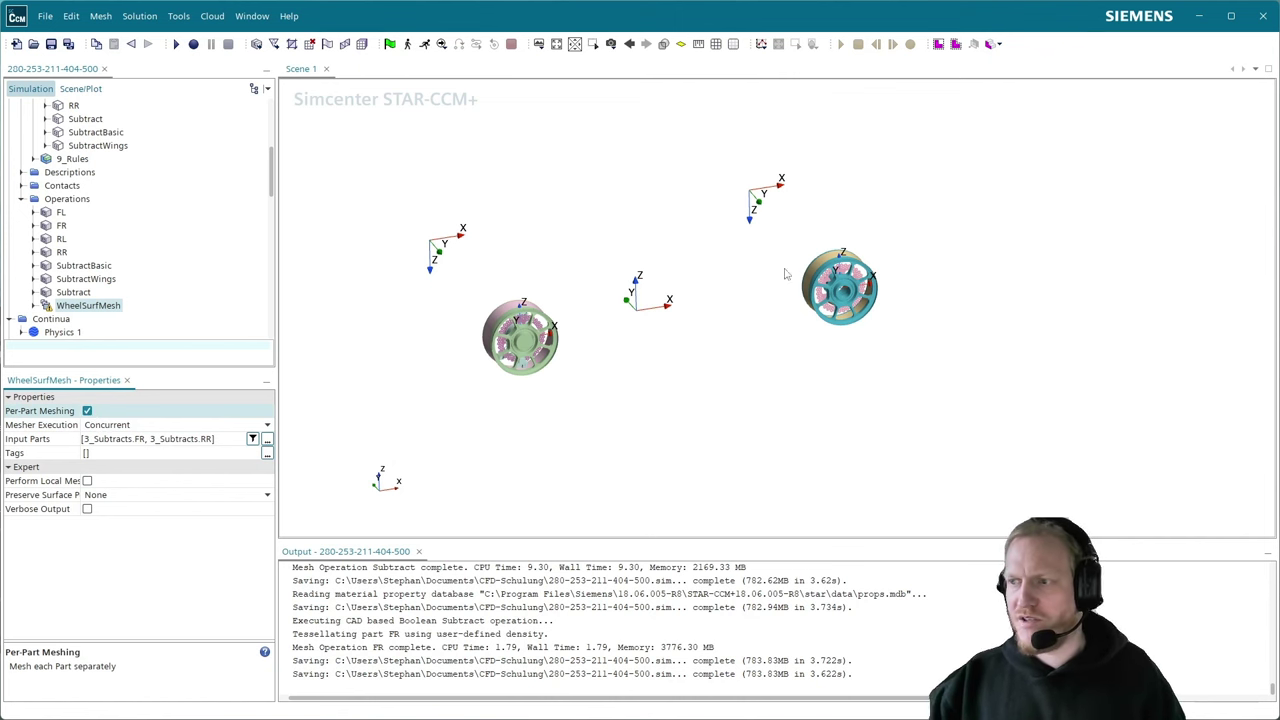
# - Set the Surface Remesher of WheelSurfMesh to the Enhanced Quality Triangle method and enable compatibility refinement
pyautogui.click(34, 306)
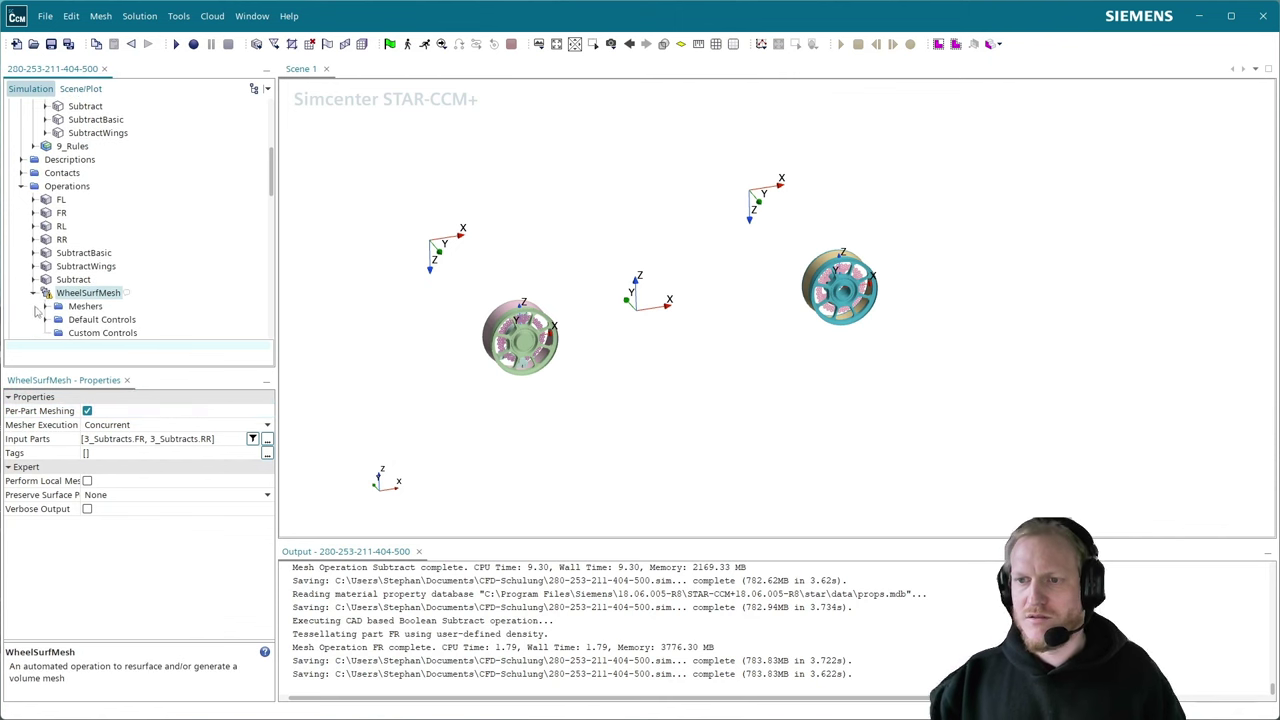
pyautogui.scroll(-2, 141, 309)
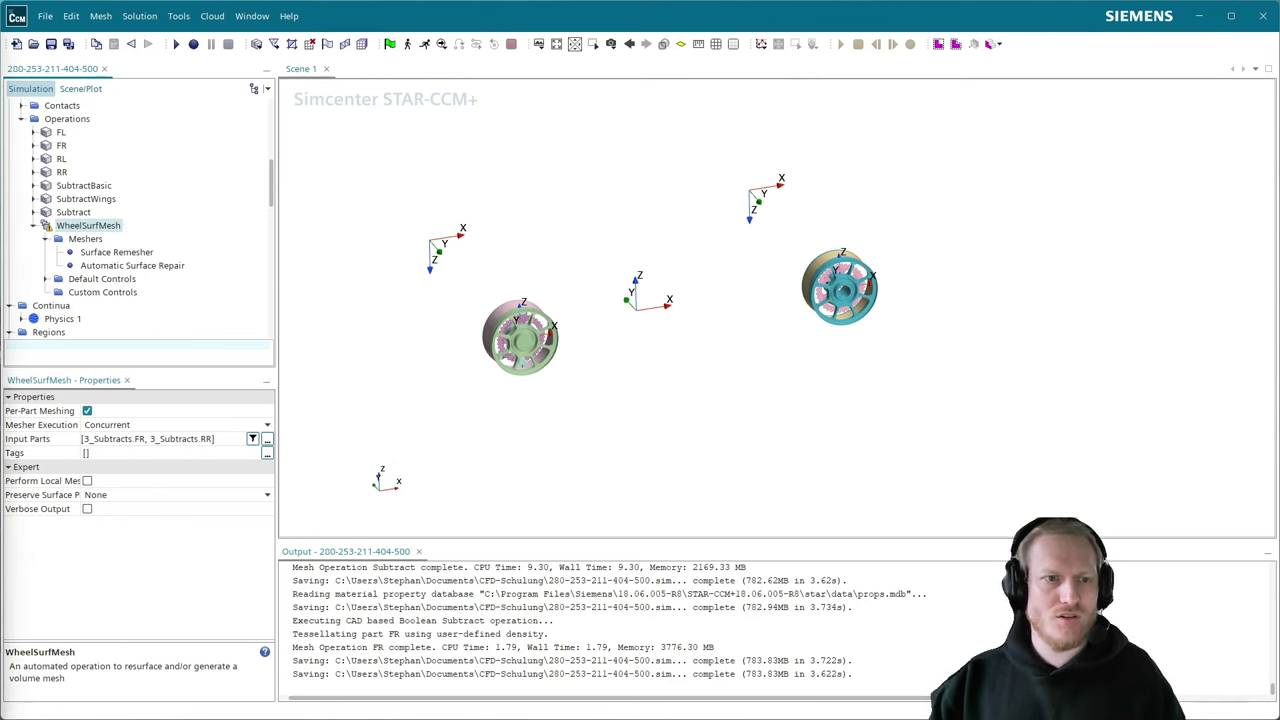
pyautogui.click(114, 253)
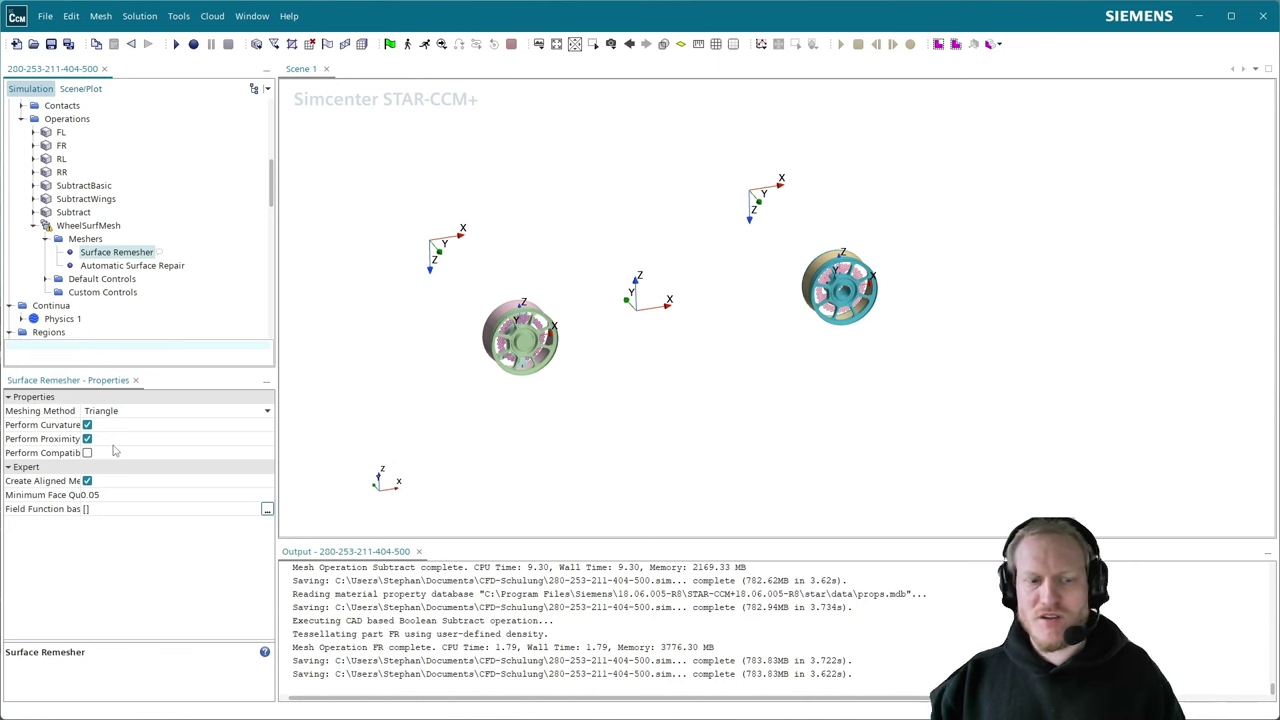
pyautogui.click(150, 410)
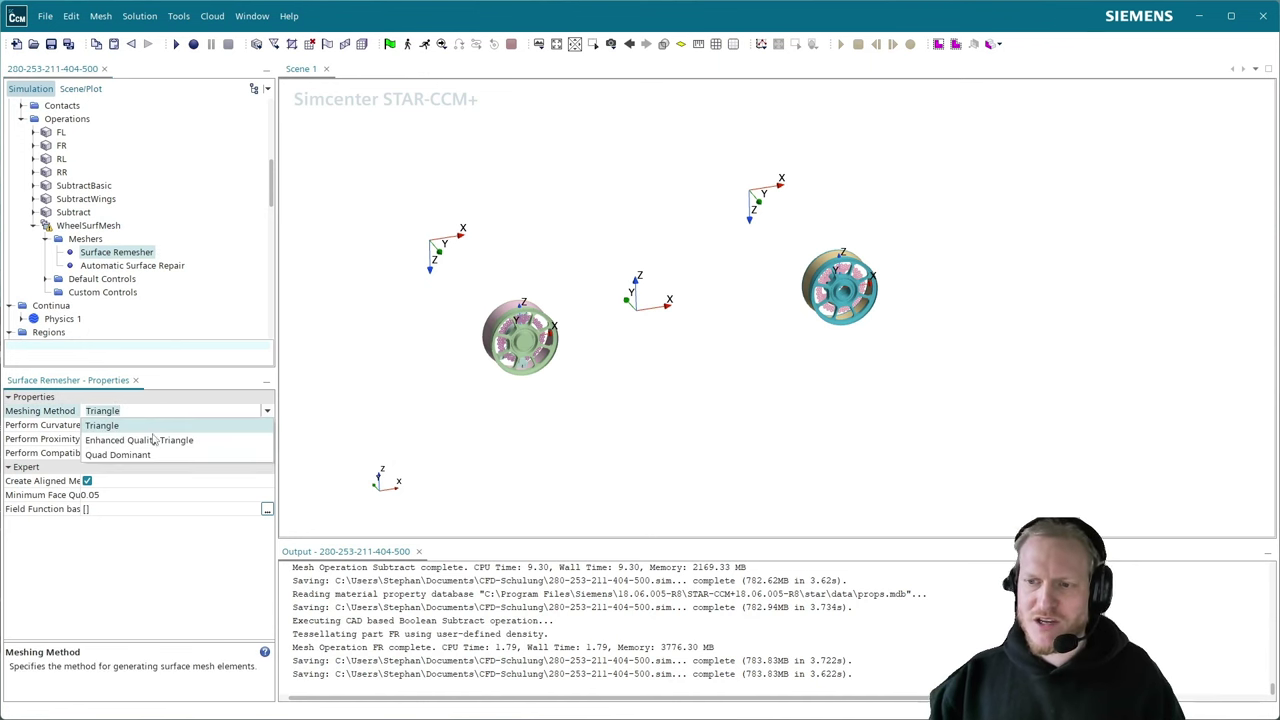
pyautogui.click(153, 441)
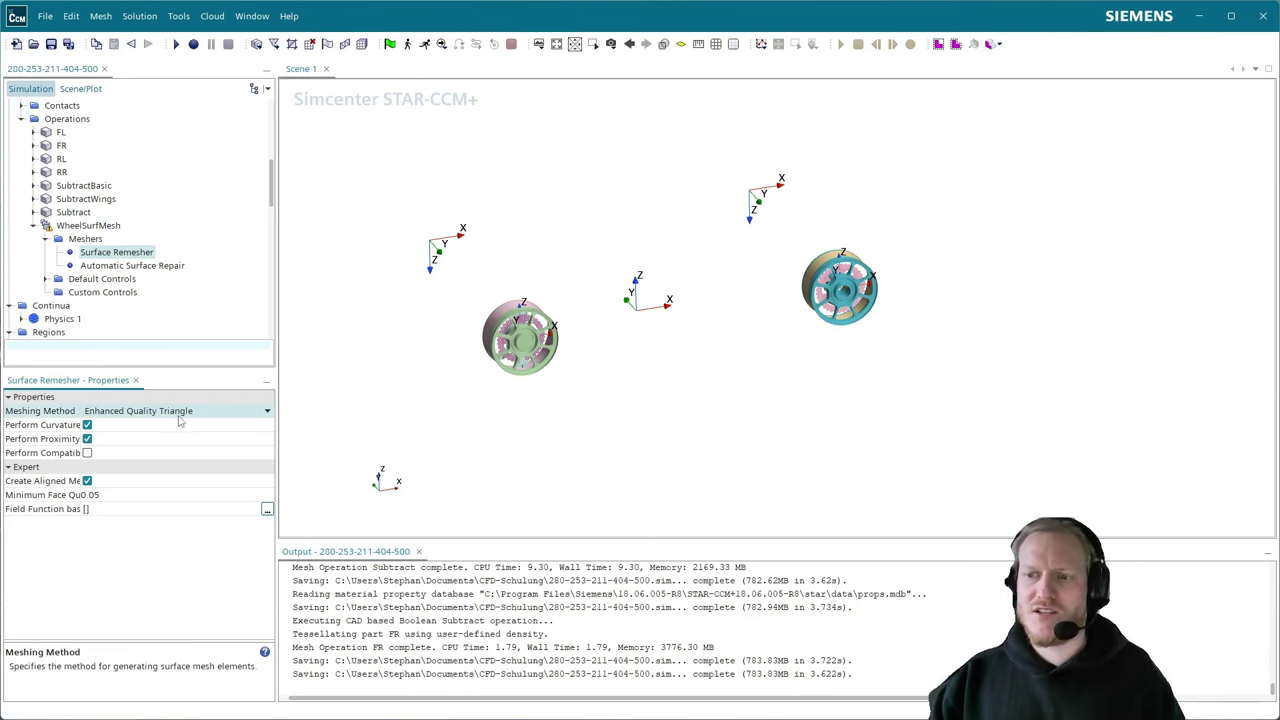
pyautogui.click(88, 453)
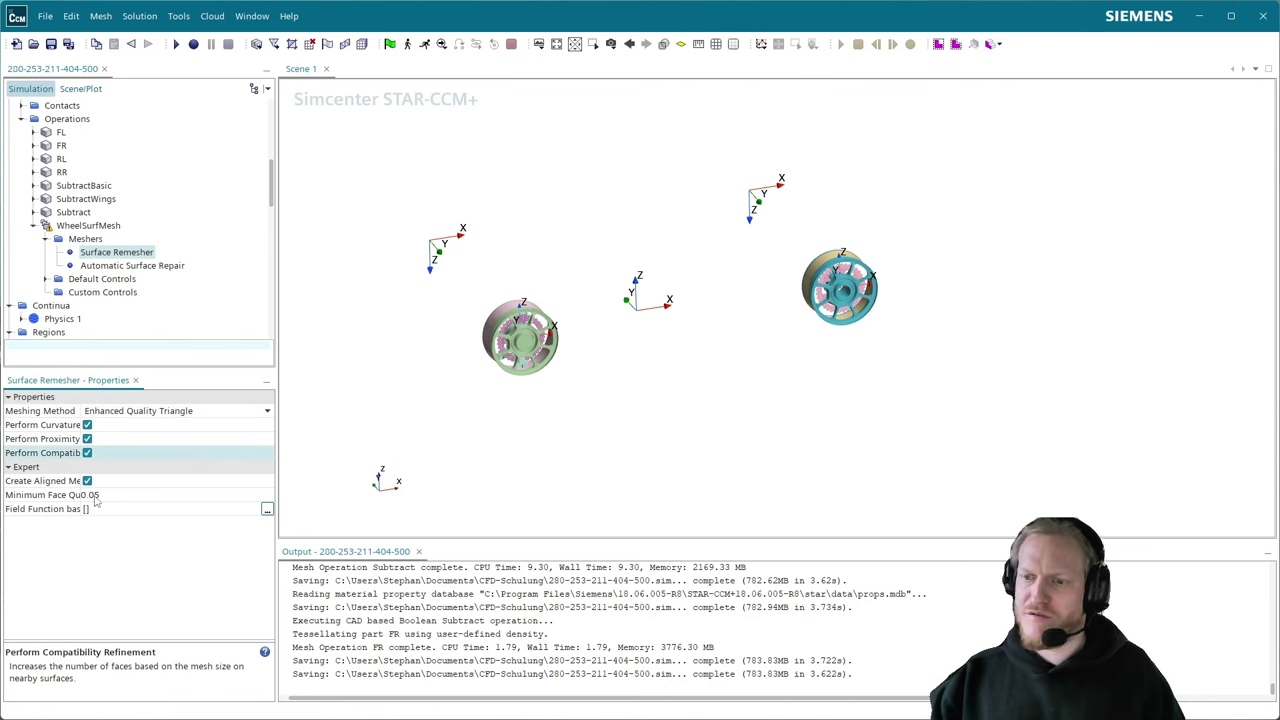
# - Set the Surface Remesher's minimum face quality to 0.2 and widen the property name column
pyautogui.click(95, 495)
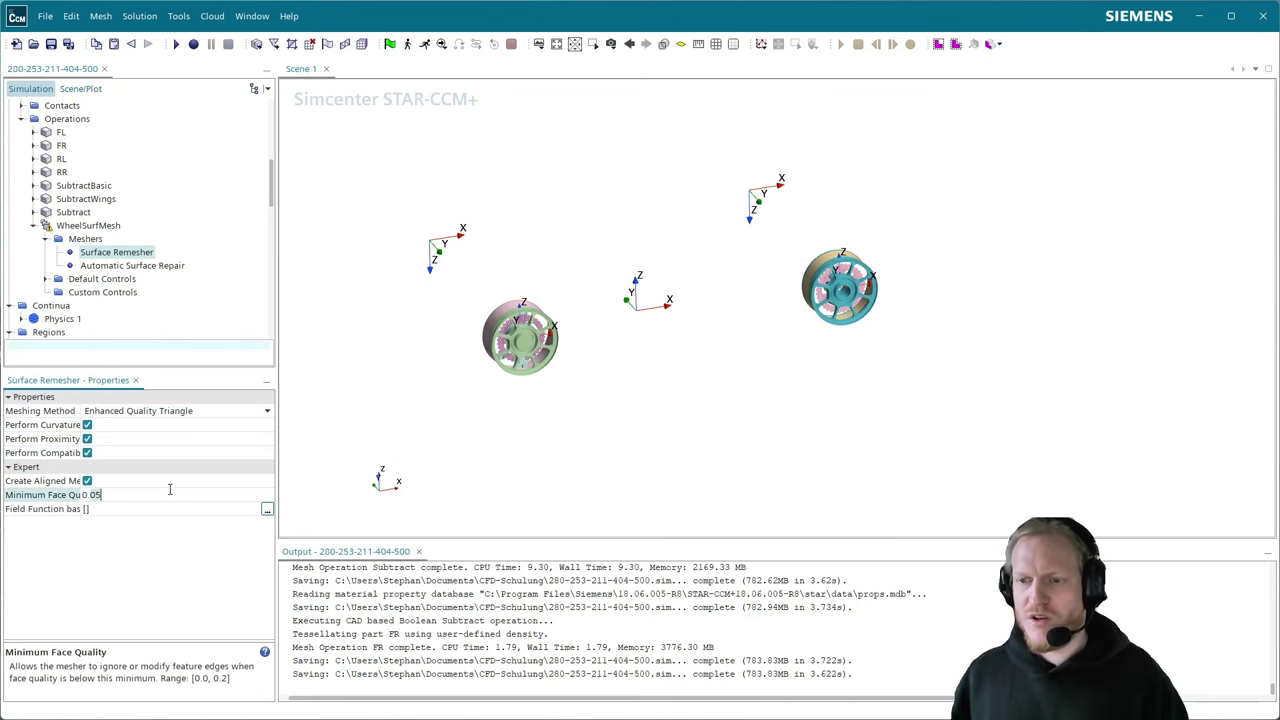
pyautogui.write('0.2')
pyautogui.press('Return')
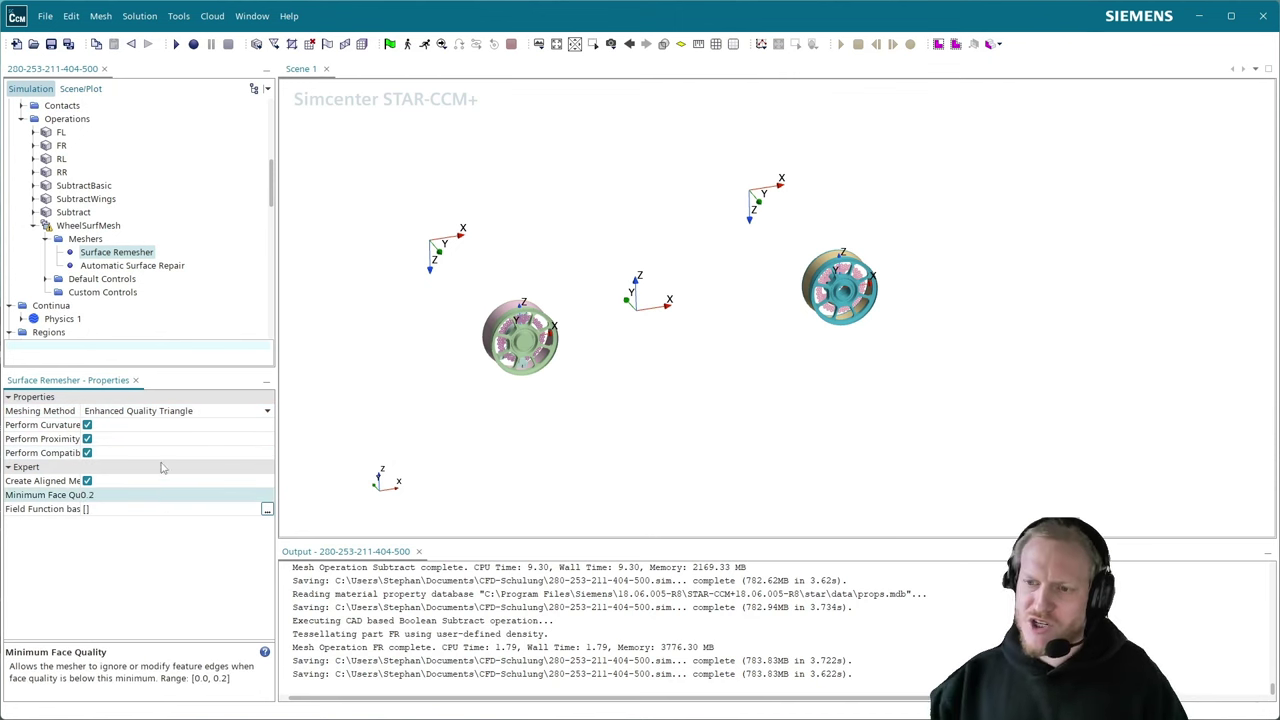
pyautogui.moveTo(82, 411); pyautogui.dragTo(113, 415)
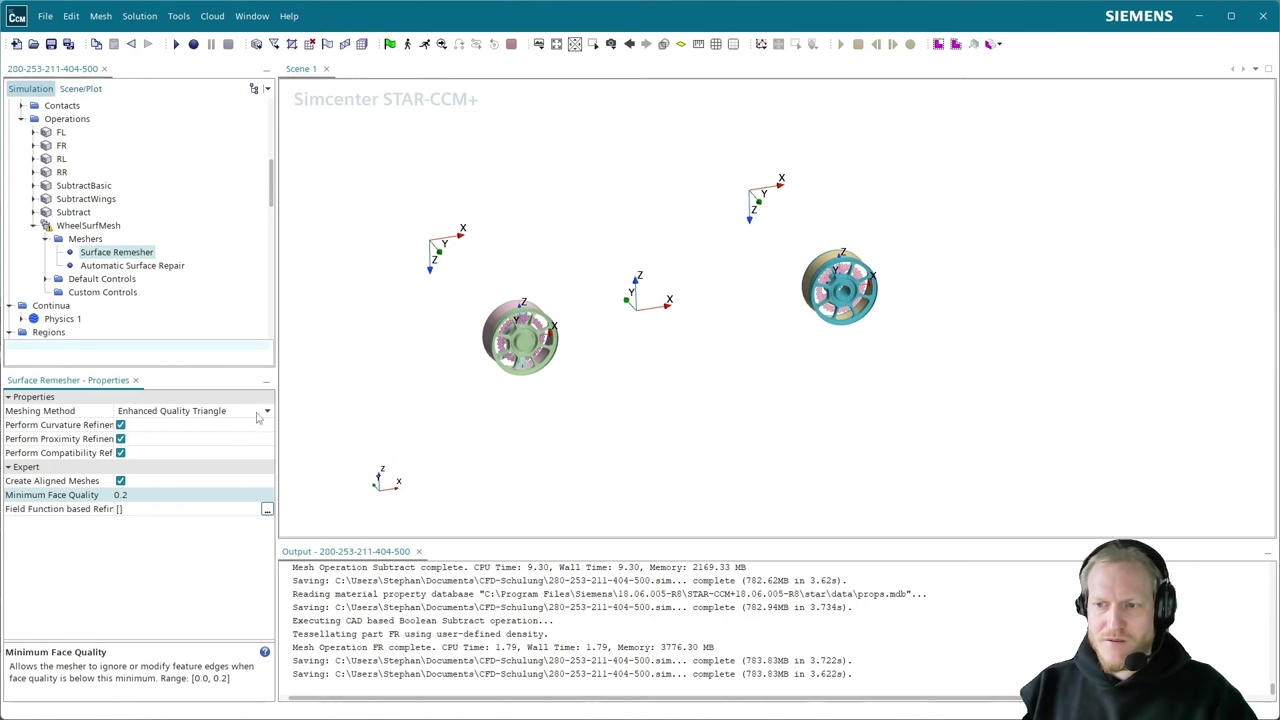
# - Configure Automatic Surface Repair with the Minimum Area and Face Count size limit and a minimum face quality of 0.2
pyautogui.click(119, 265)
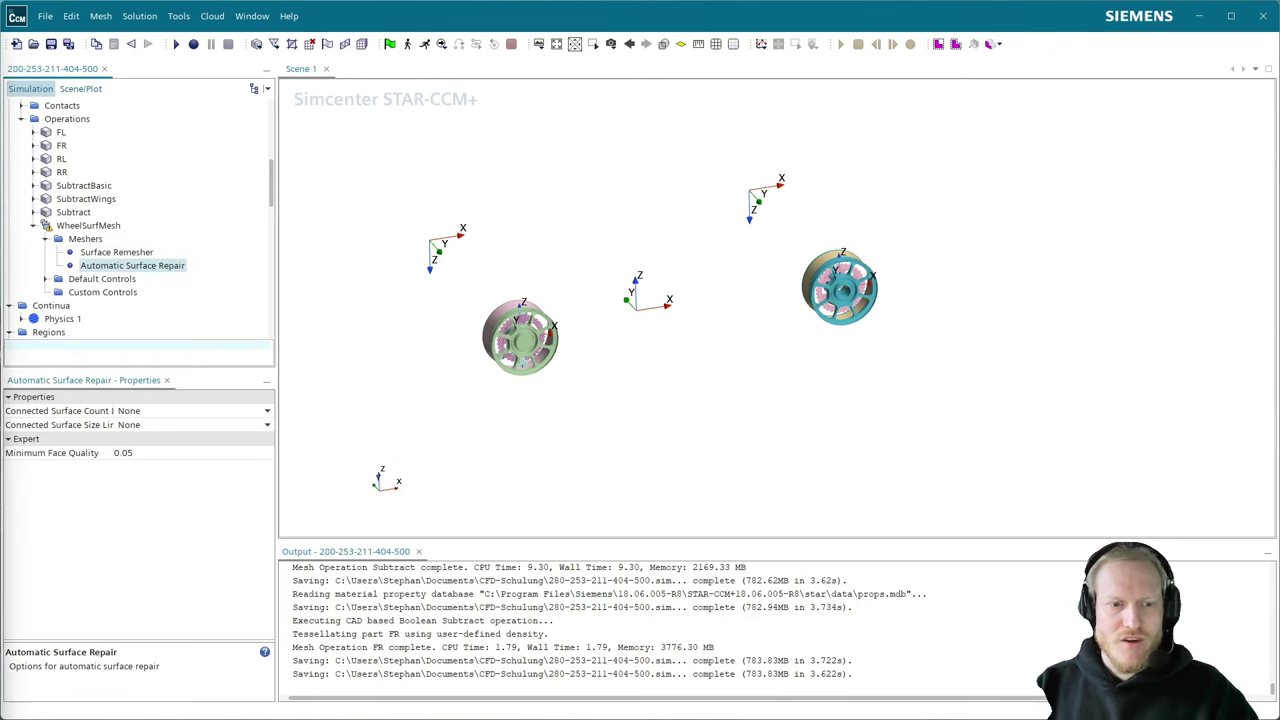
pyautogui.click(143, 424)
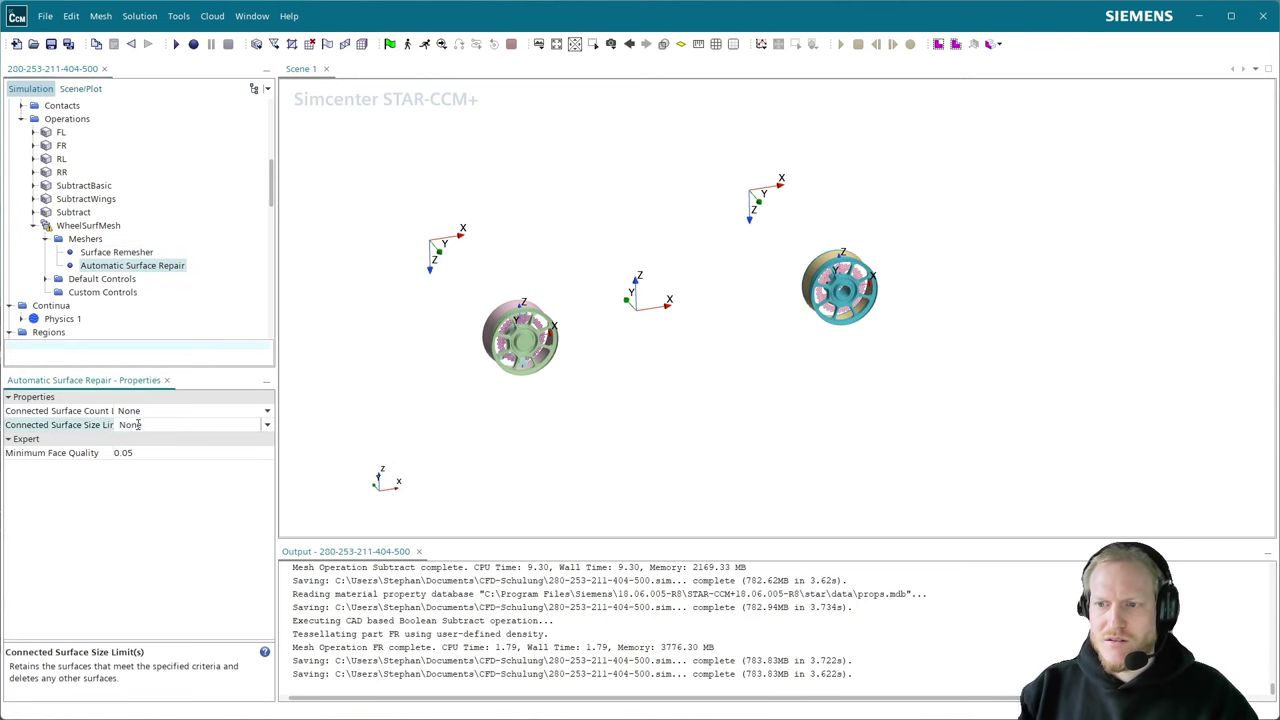
pyautogui.click(145, 425)
pyautogui.click(168, 484)
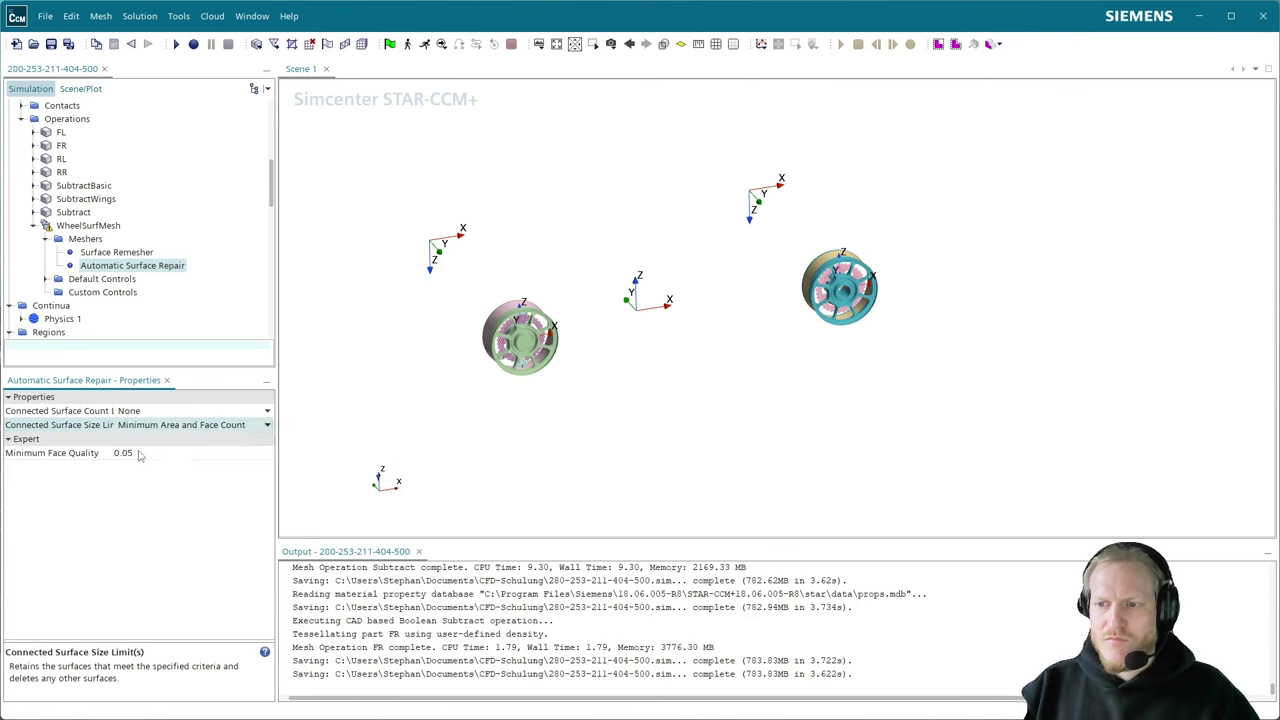
pyautogui.click(152, 453)
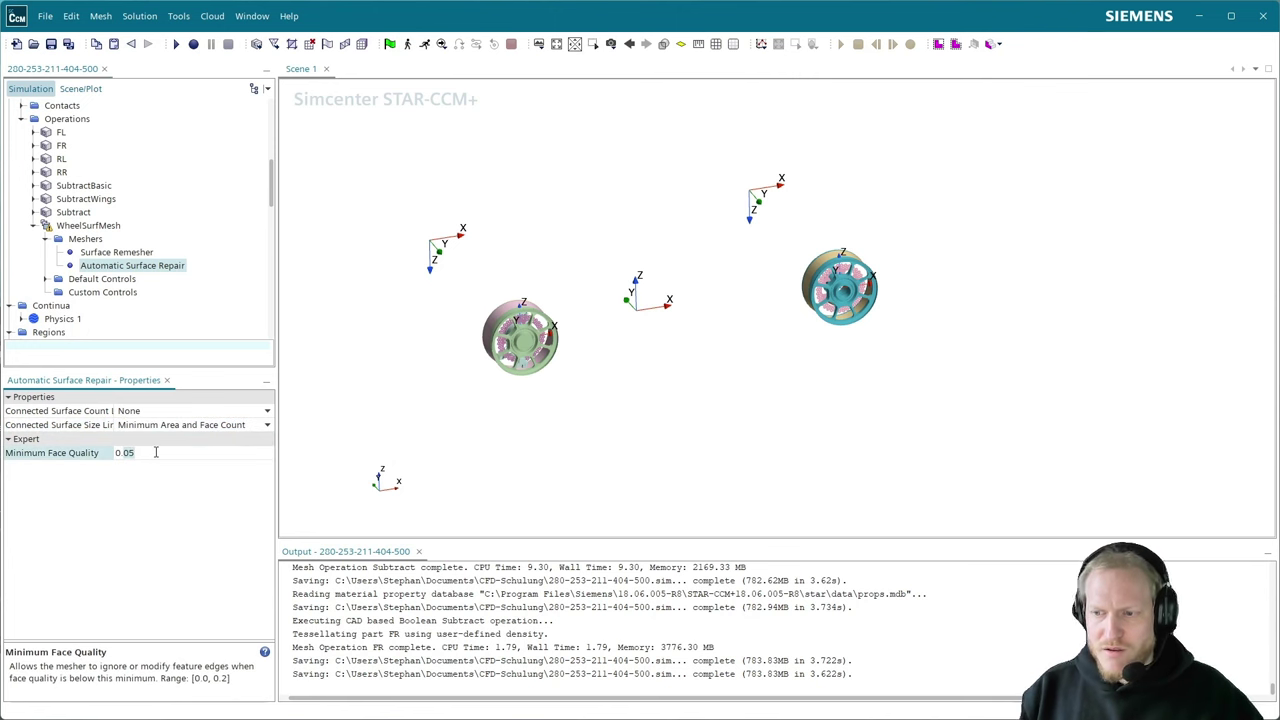
pyautogui.write('0.2')
pyautogui.press('Return')
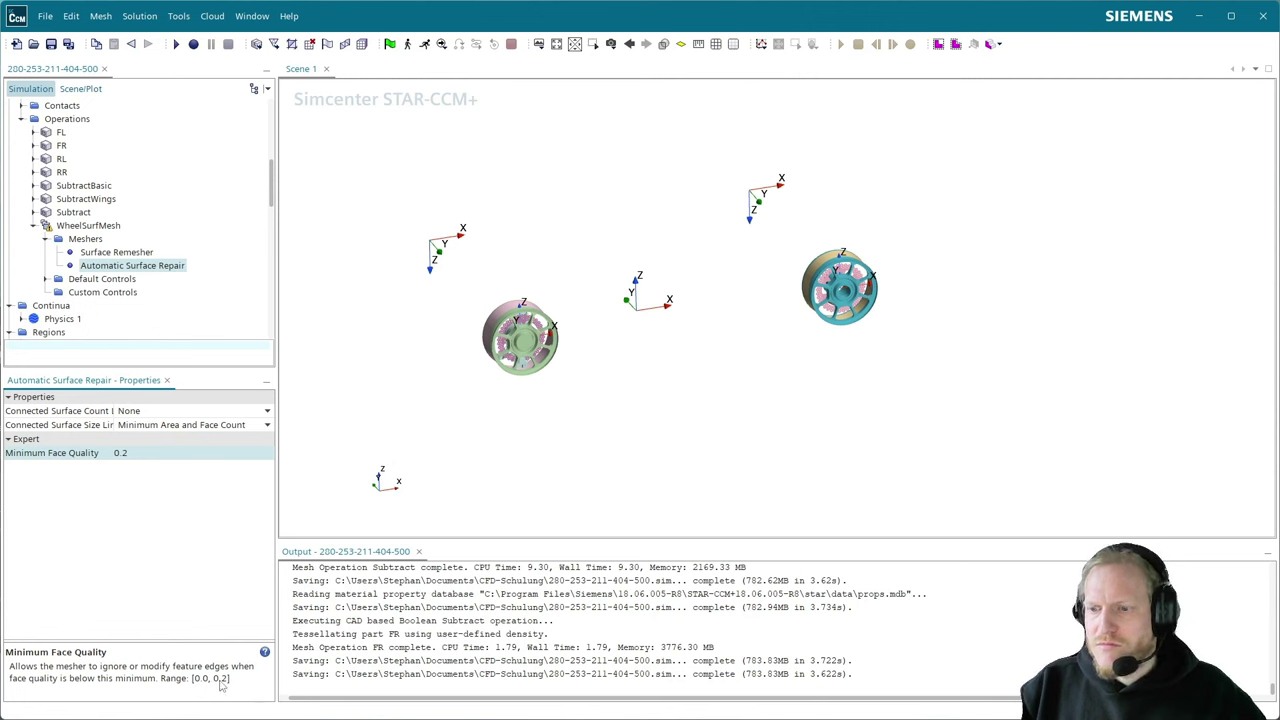
pyautogui.click(132, 253)
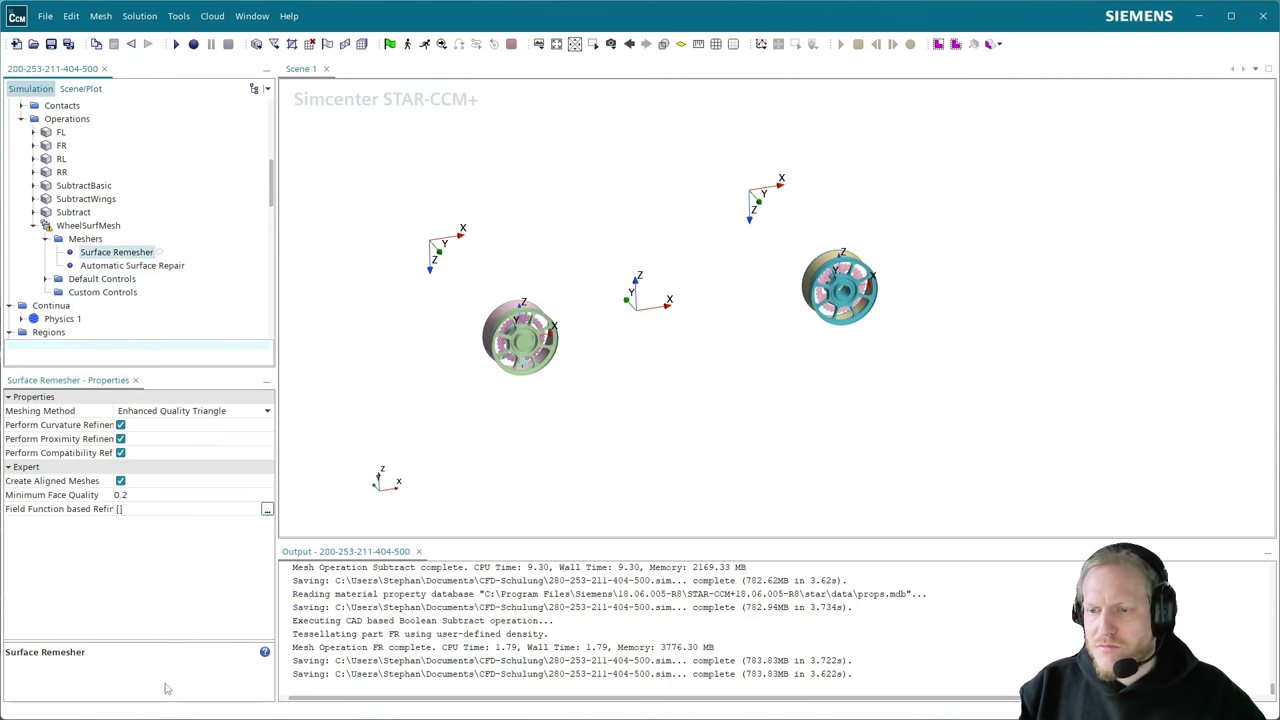
pyautogui.click(154, 497)
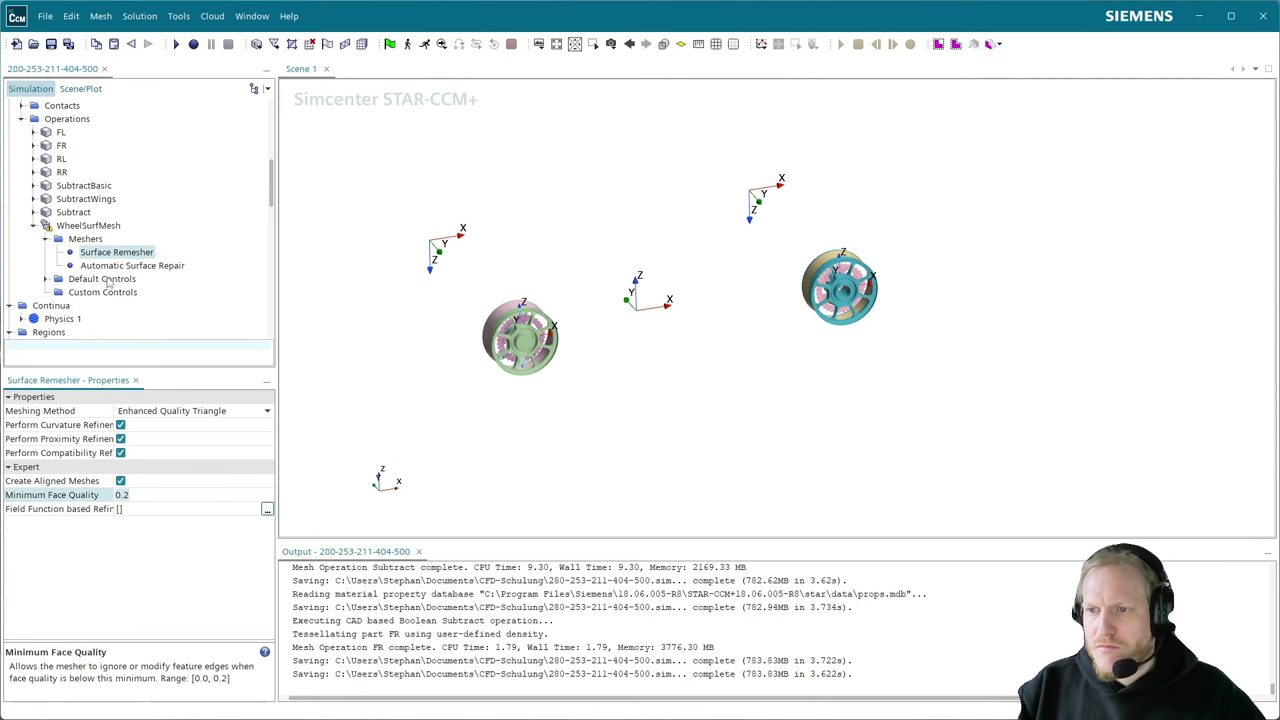
# - Set the base size in the default controls of WheelSurfMesh to 40 mm
pyautogui.click(46, 279)
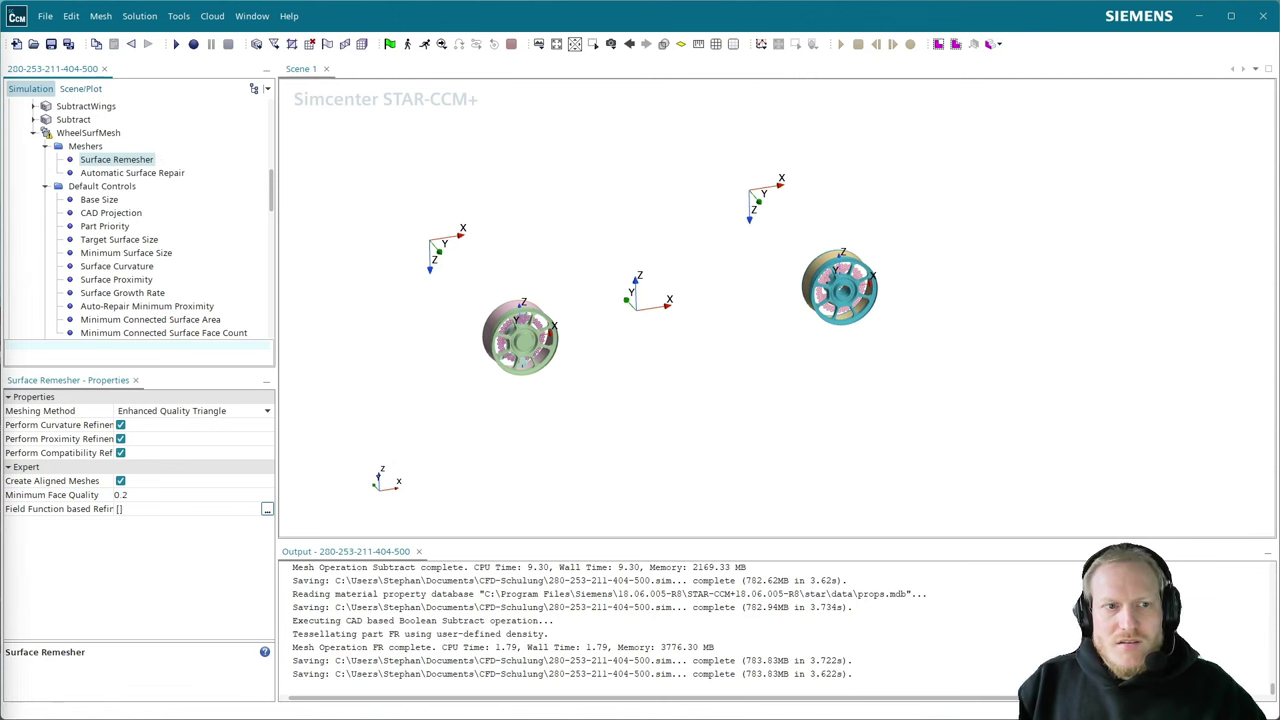
pyautogui.click(106, 201)
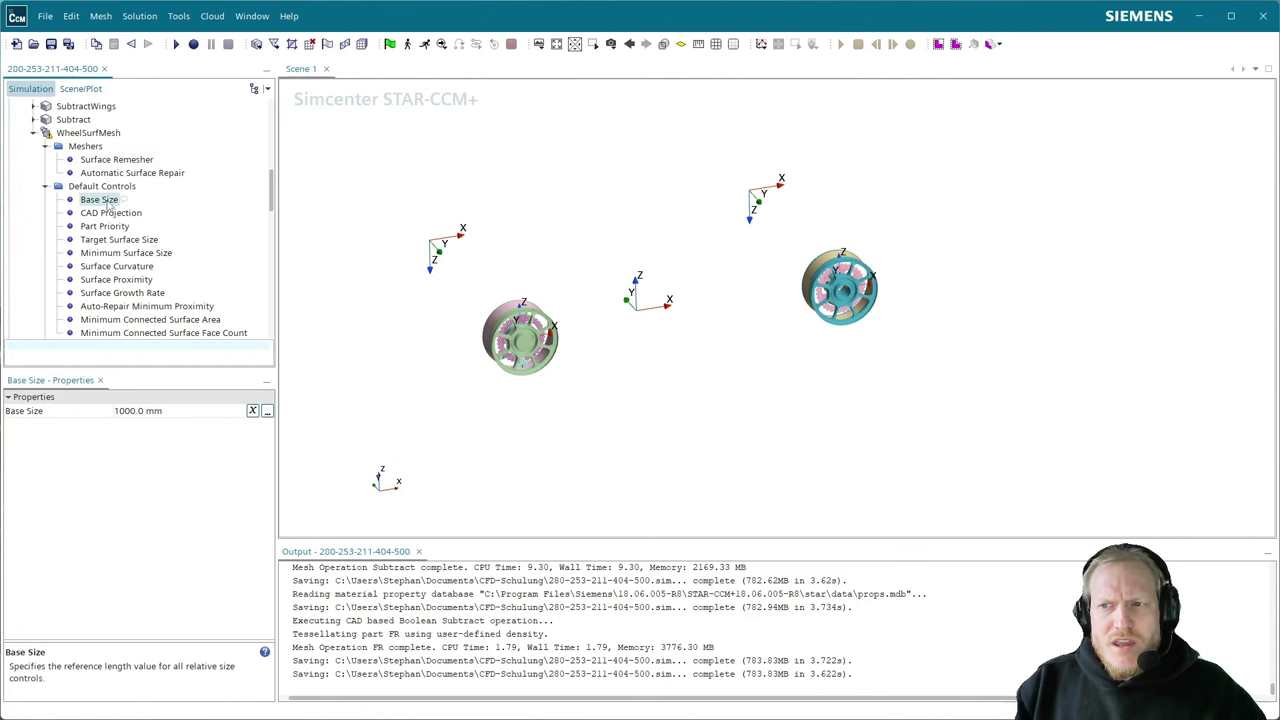
pyautogui.click(160, 411)
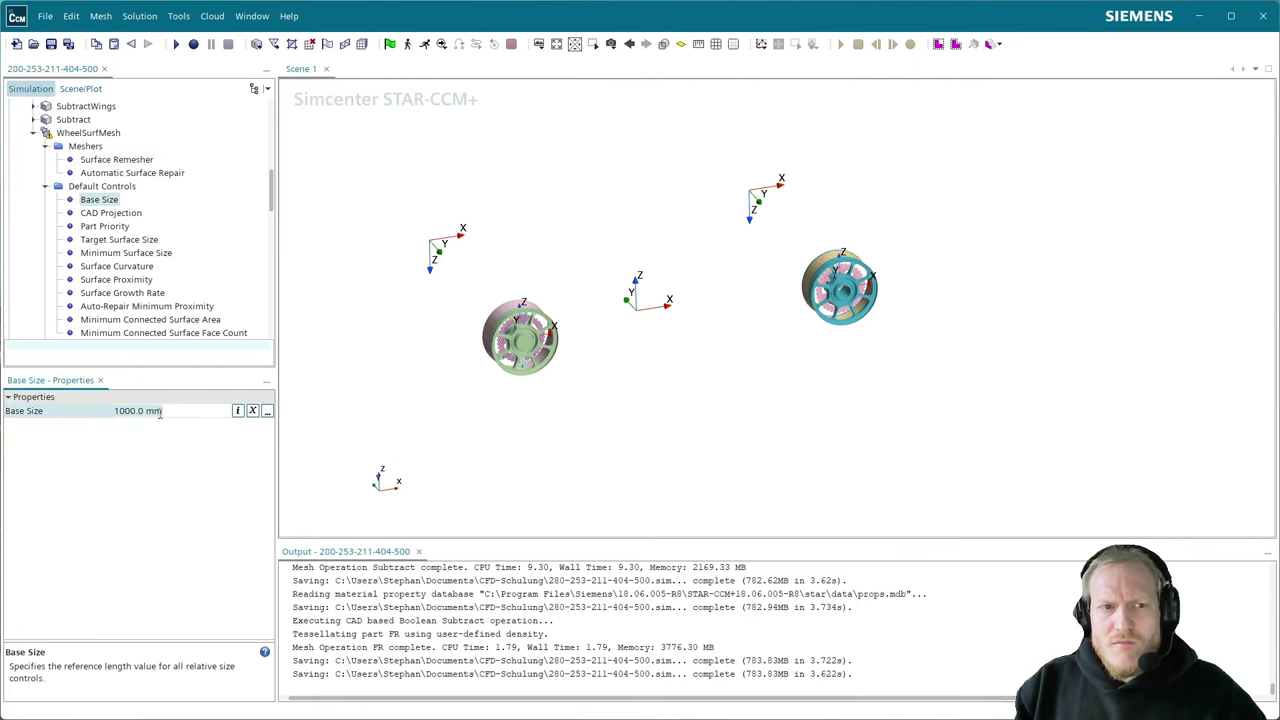
pyautogui.hotkey('ctrl', 'a')
pyautogui.write('40')
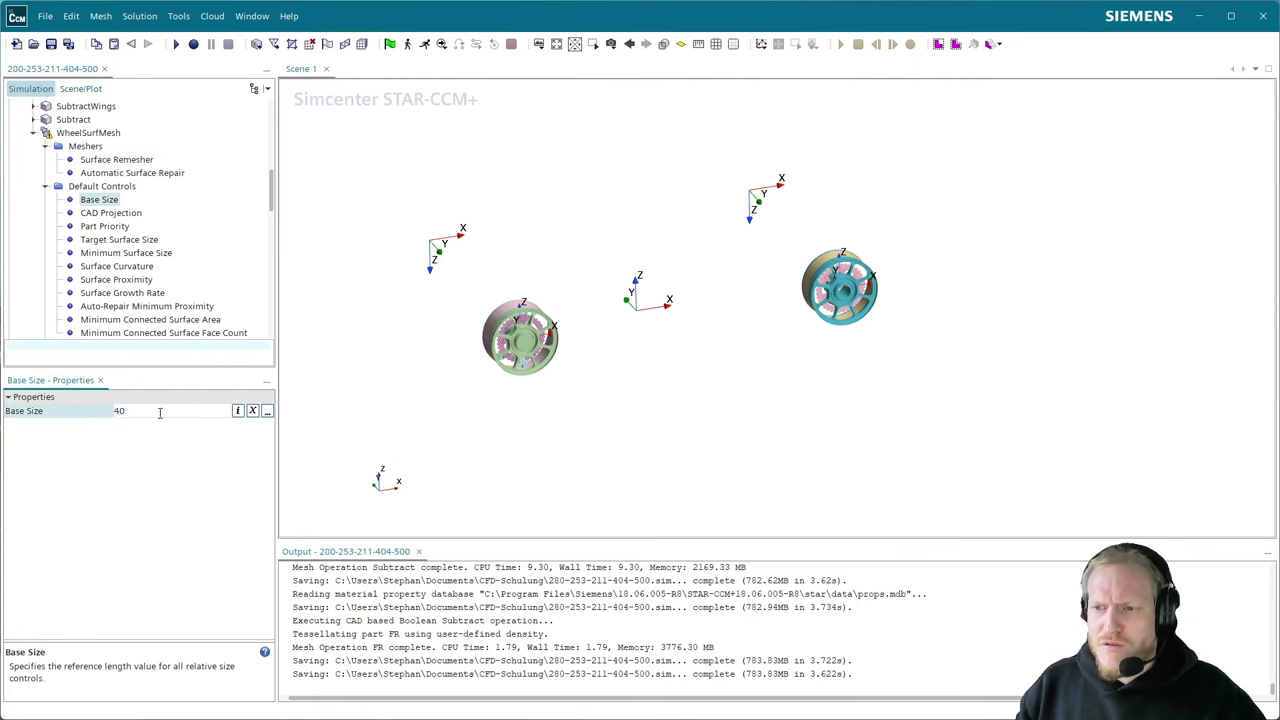
pyautogui.press('Return')
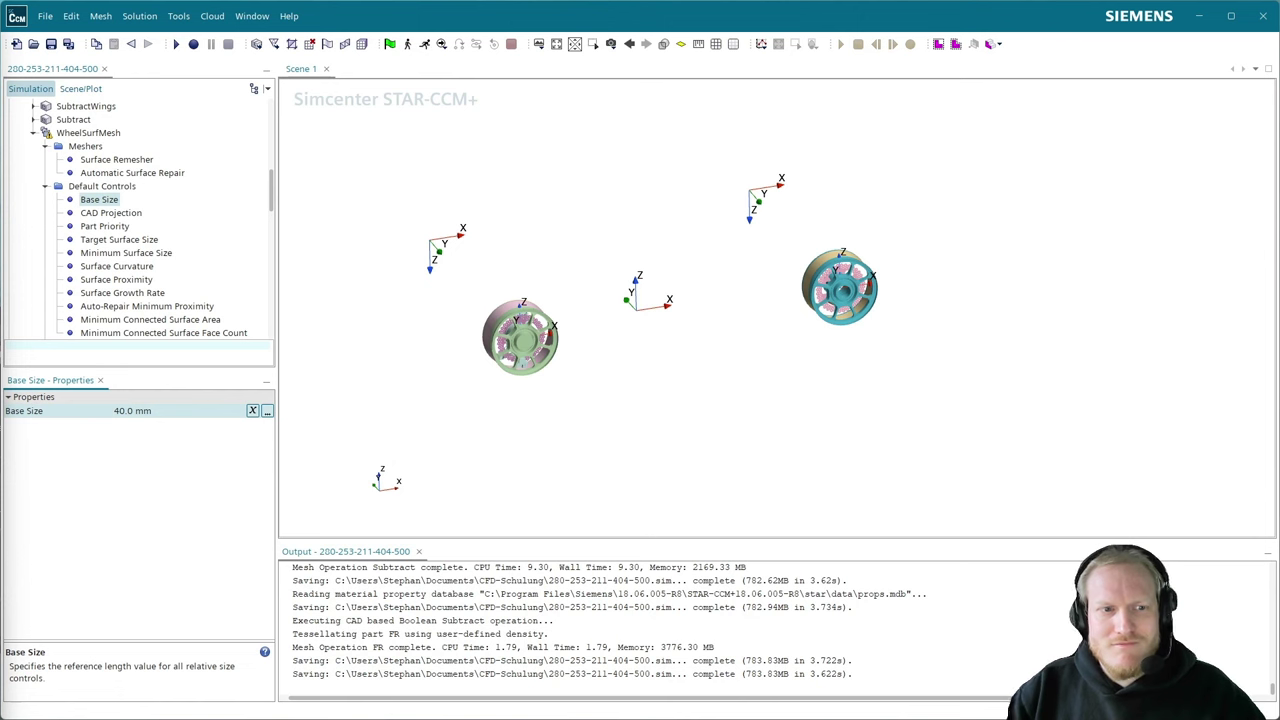
# - Set the default base size of WheelSurfMesh to 10 mm
pyautogui.click(141, 412)
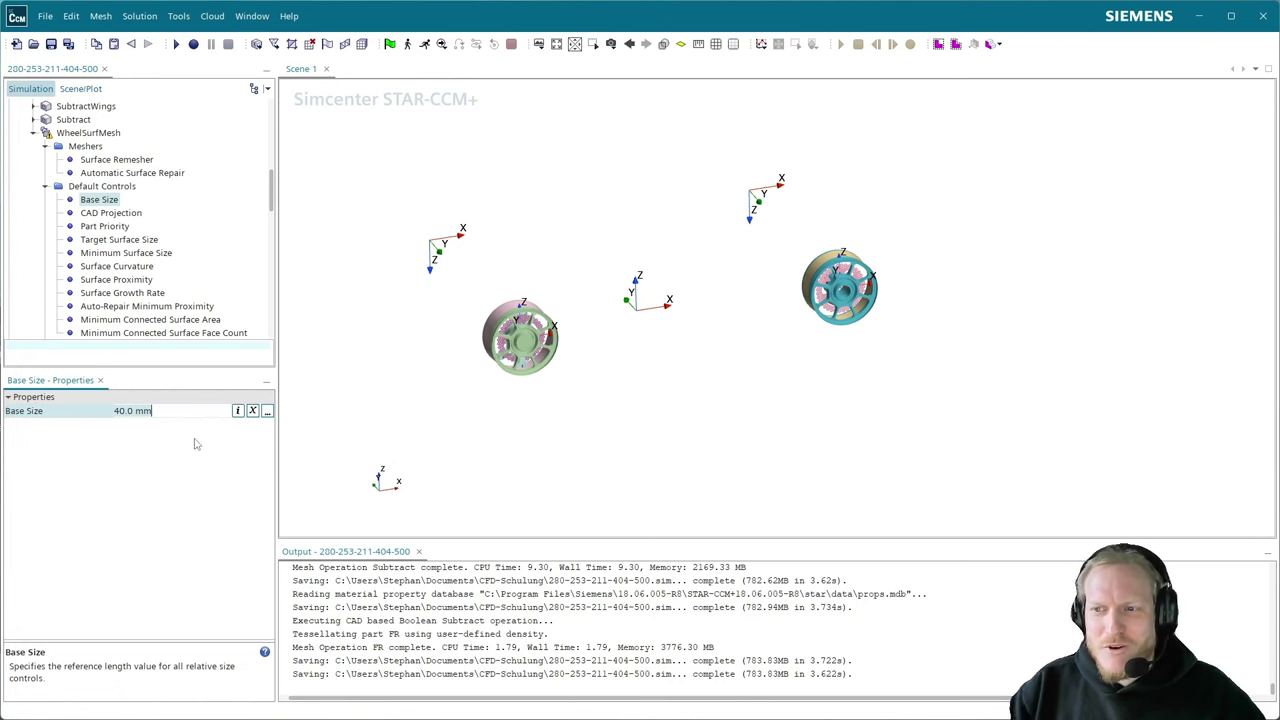
pyautogui.write('10')
pyautogui.press('Return')
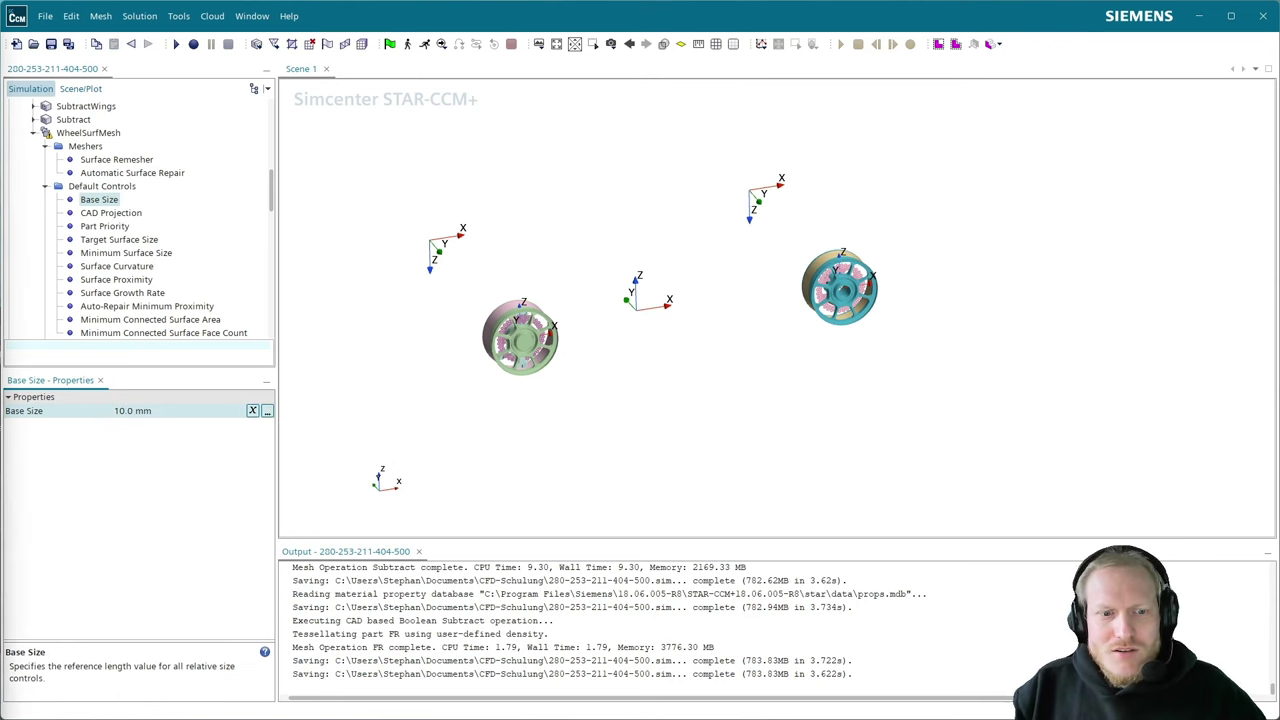
# - Try a default target surface size of 20 percent of base, and set it back to 100 percent
pyautogui.click(138, 241)
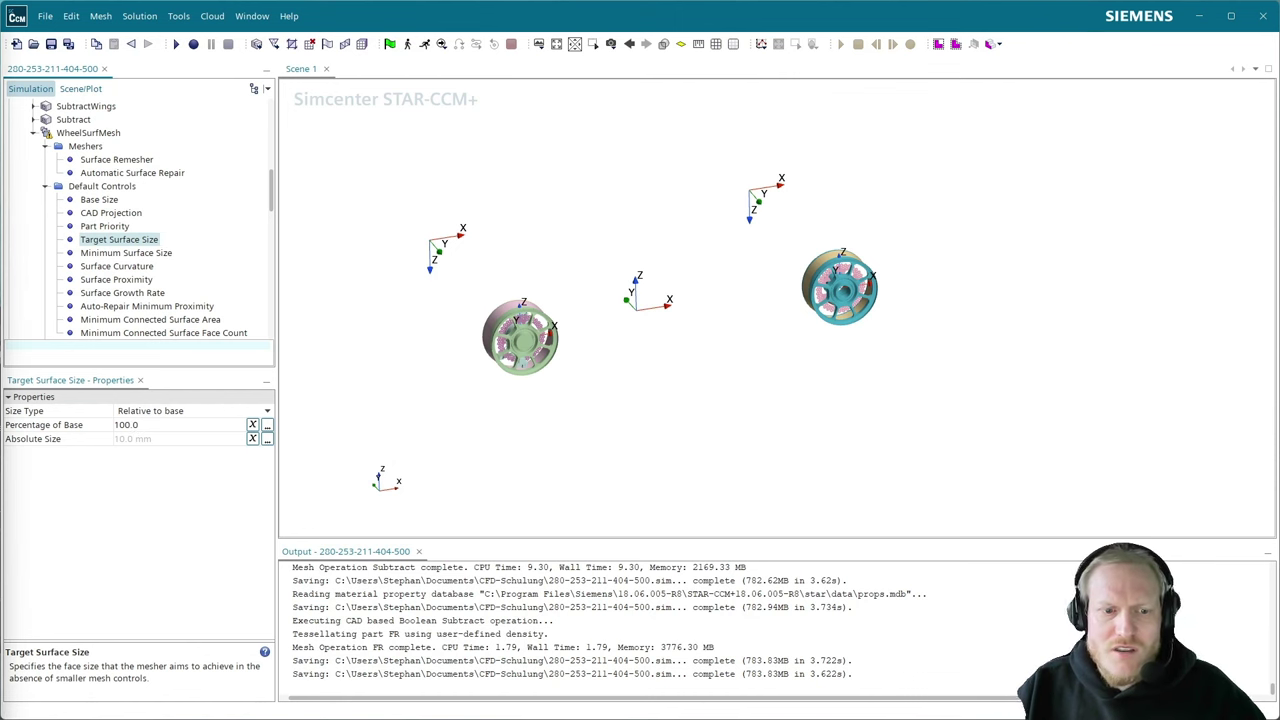
pyautogui.click(173, 429)
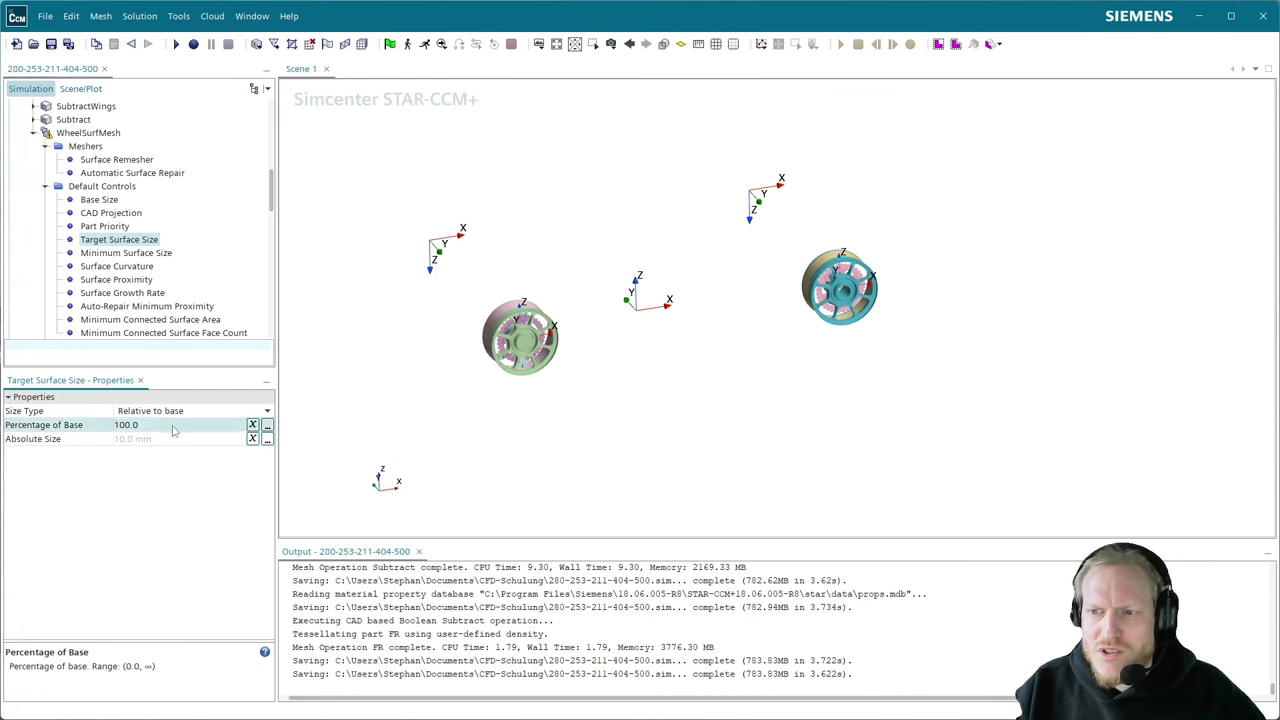
pyautogui.click(173, 429)
pyautogui.write('20')
pyautogui.press('Return')
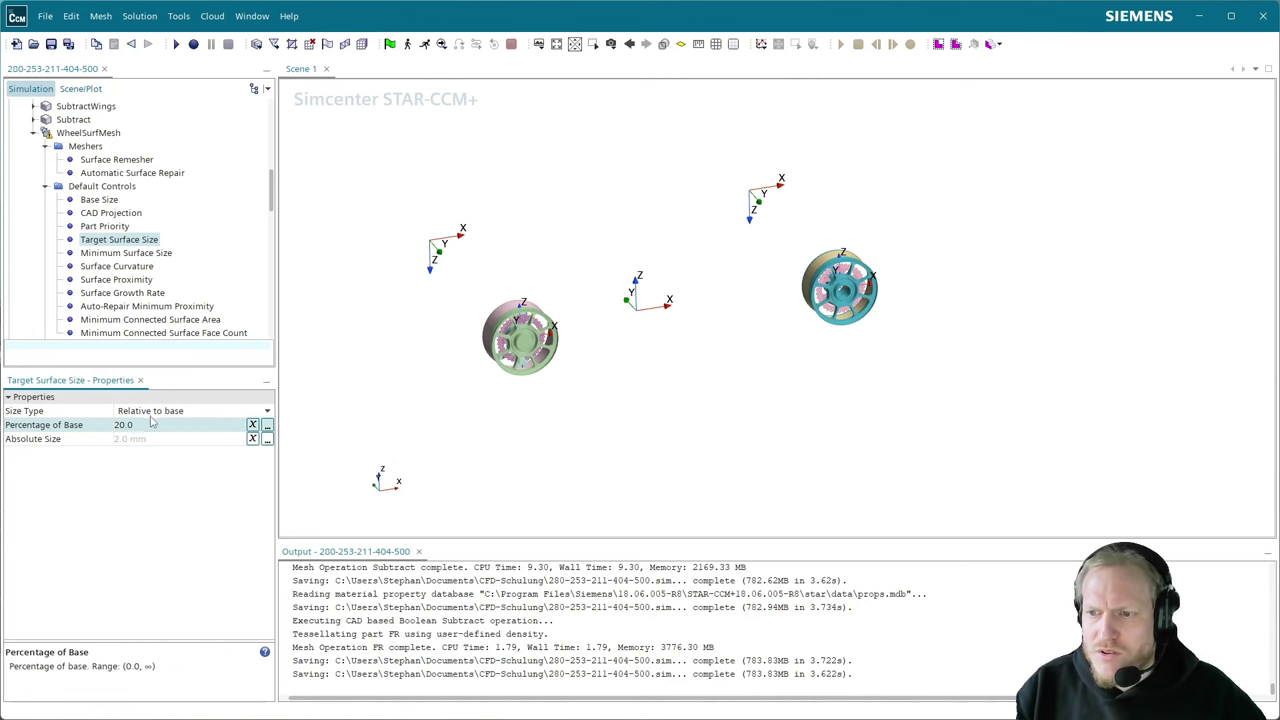
pyautogui.click(146, 422)
pyautogui.write('100')
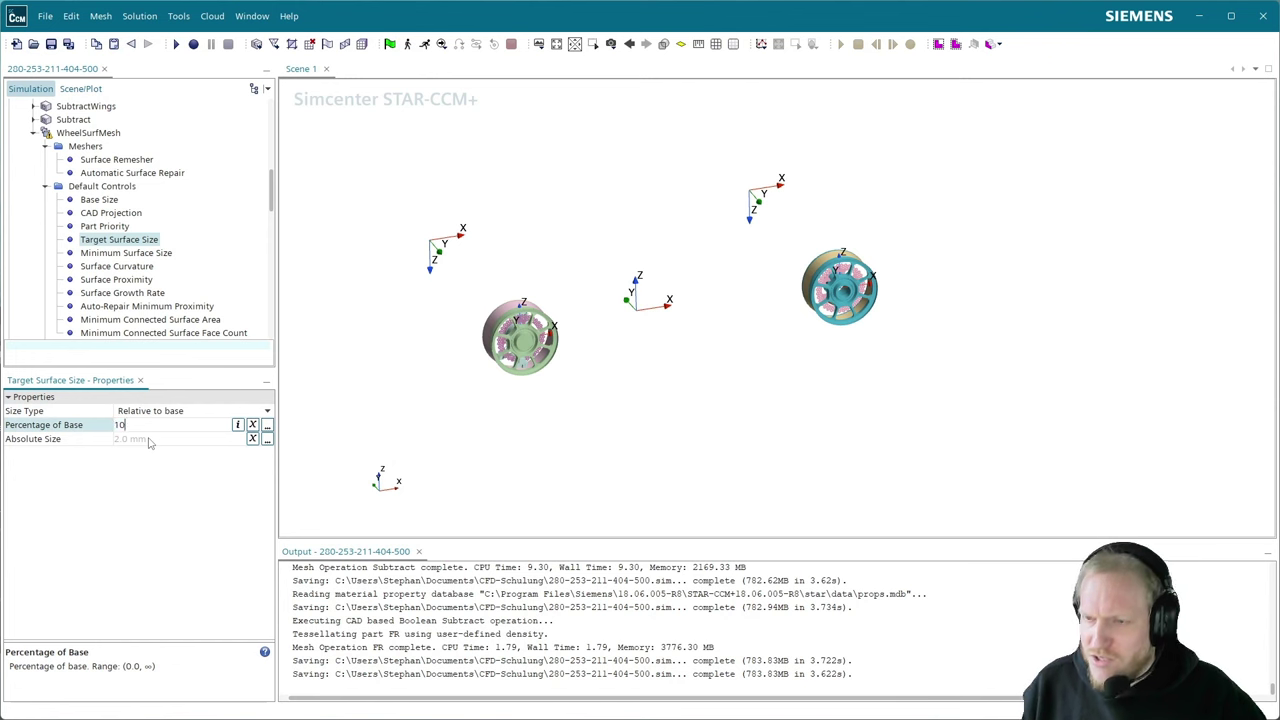
pyautogui.press('Return')
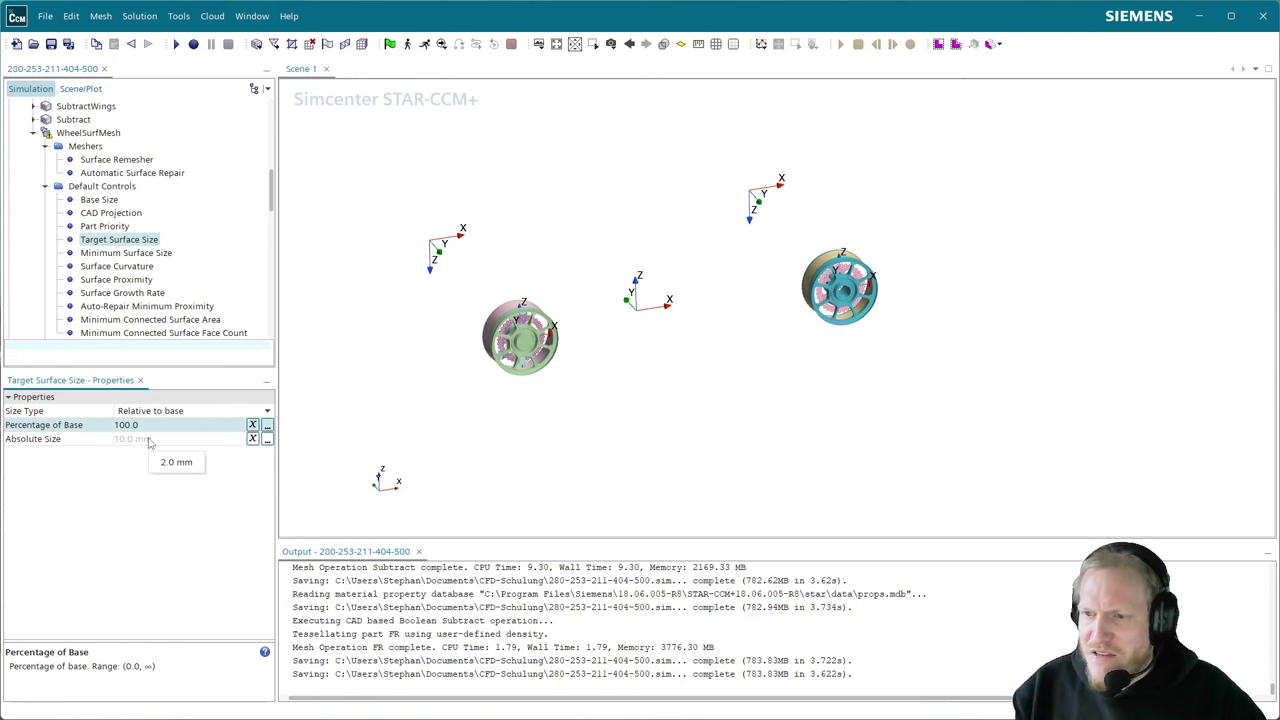
# - Set the default minimum surface size of WheelSurfMesh to 20 percent of base
pyautogui.click(118, 253)
pyautogui.click(147, 429)
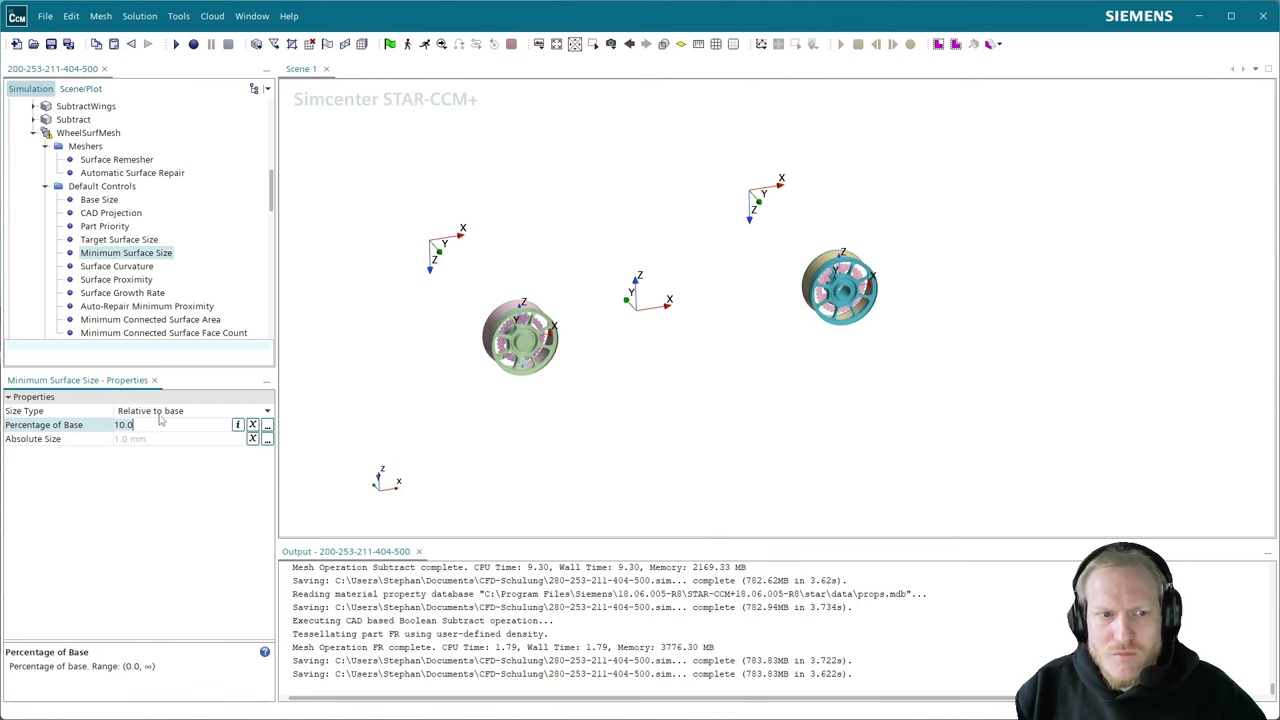
pyautogui.write('20')
pyautogui.press('Return')
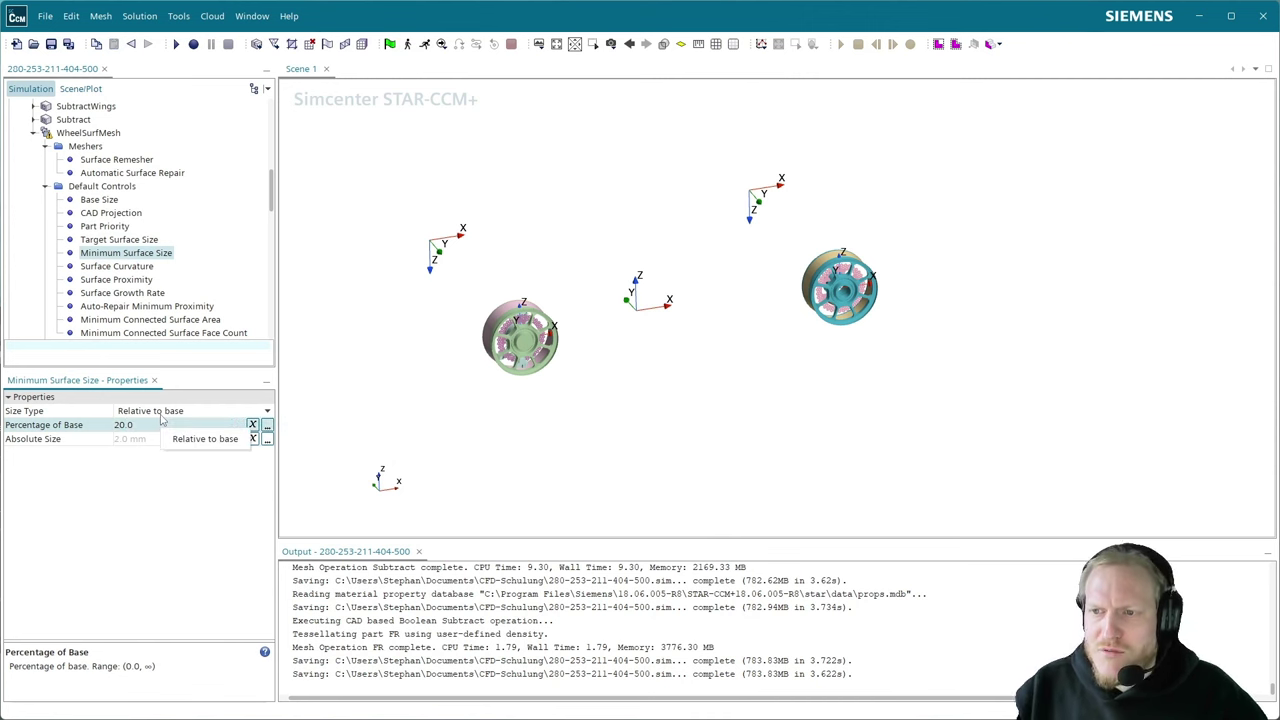
# - Enable curvature deviation distance in the default surface curvature control and set the maximum points per circle to 720
pyautogui.click(116, 266)
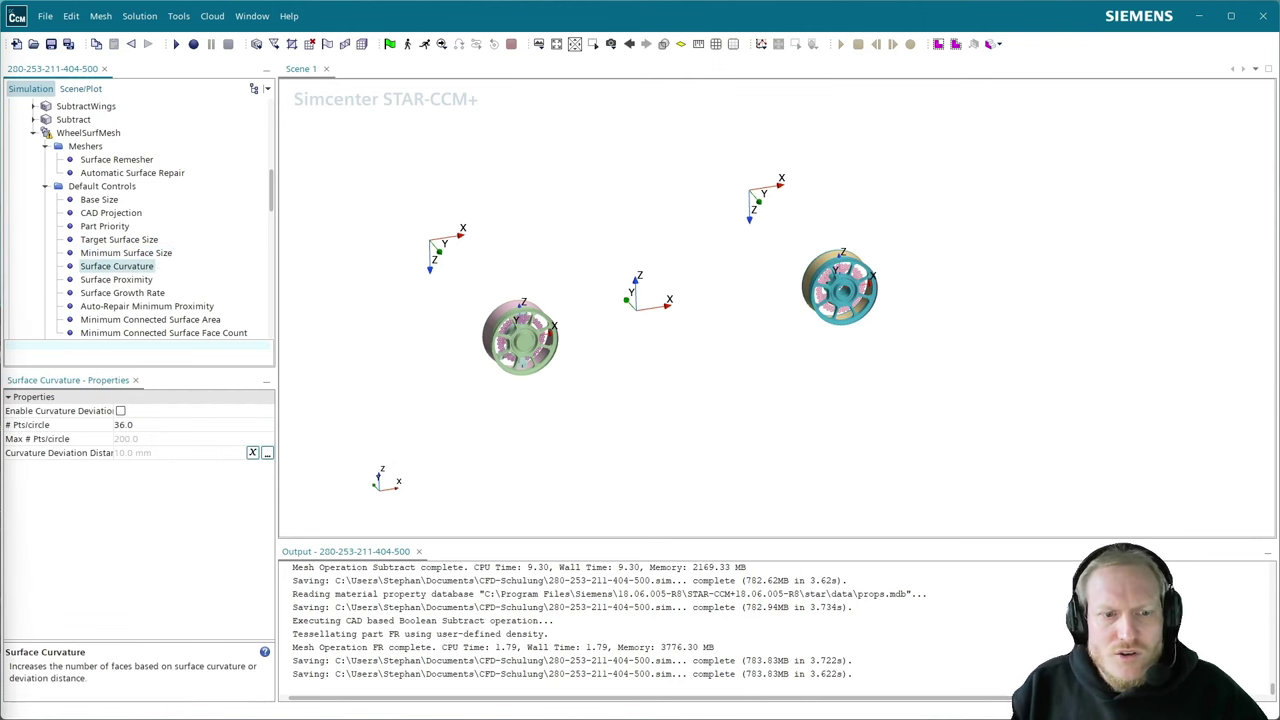
pyautogui.click(120, 411)
pyautogui.click(140, 439)
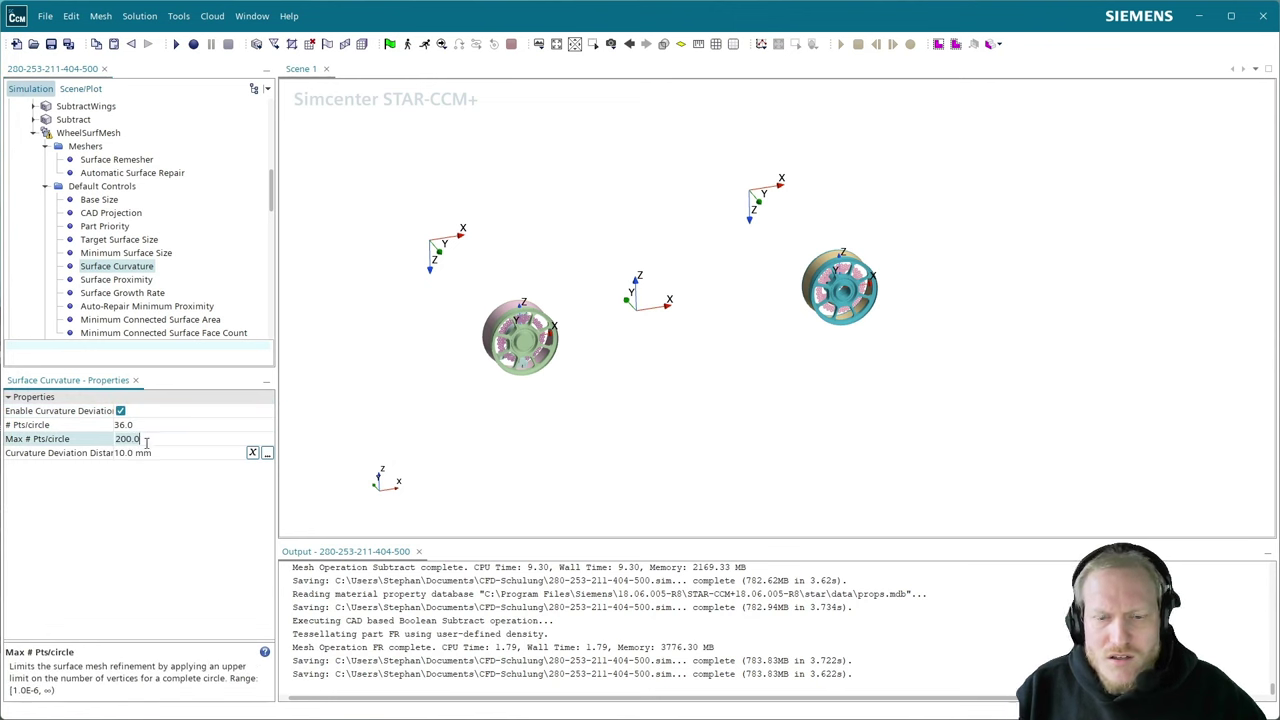
pyautogui.write('720')
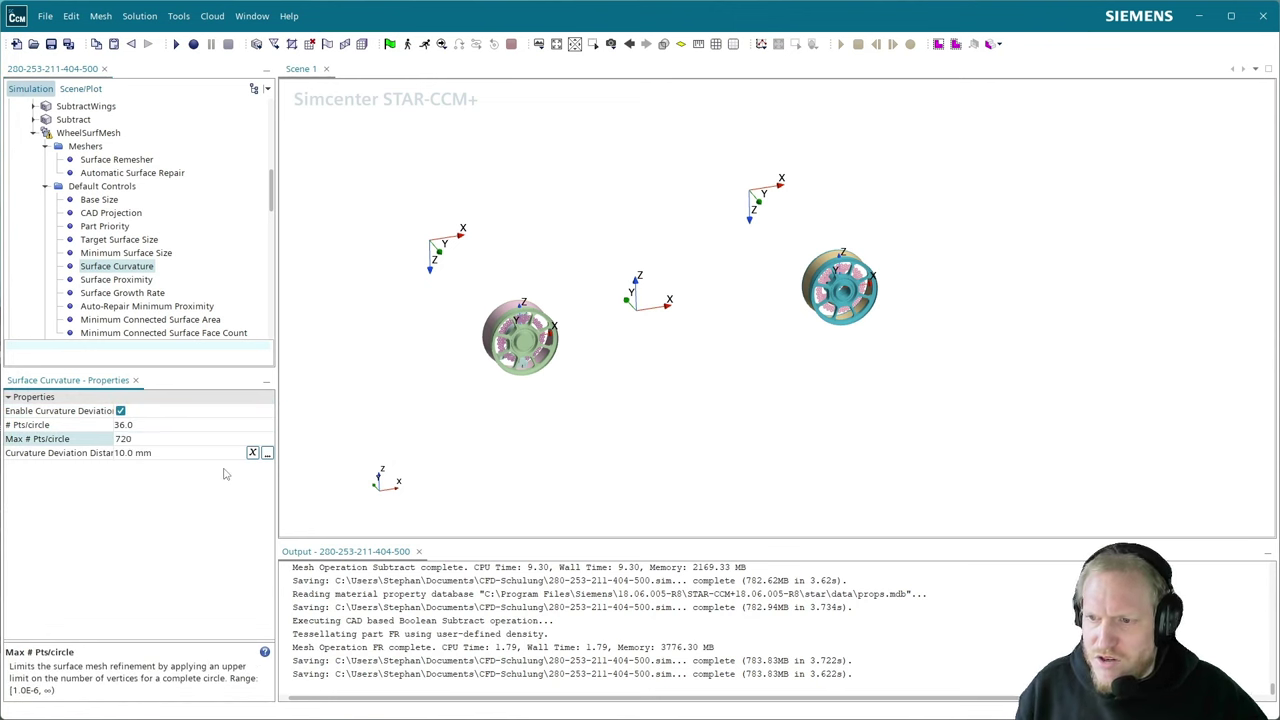
pyautogui.press('Return')
# - Set the curvature deviation distance in WheelSurfMesh's default surface curvature control to 0.05 mm
pyautogui.click(185, 454)
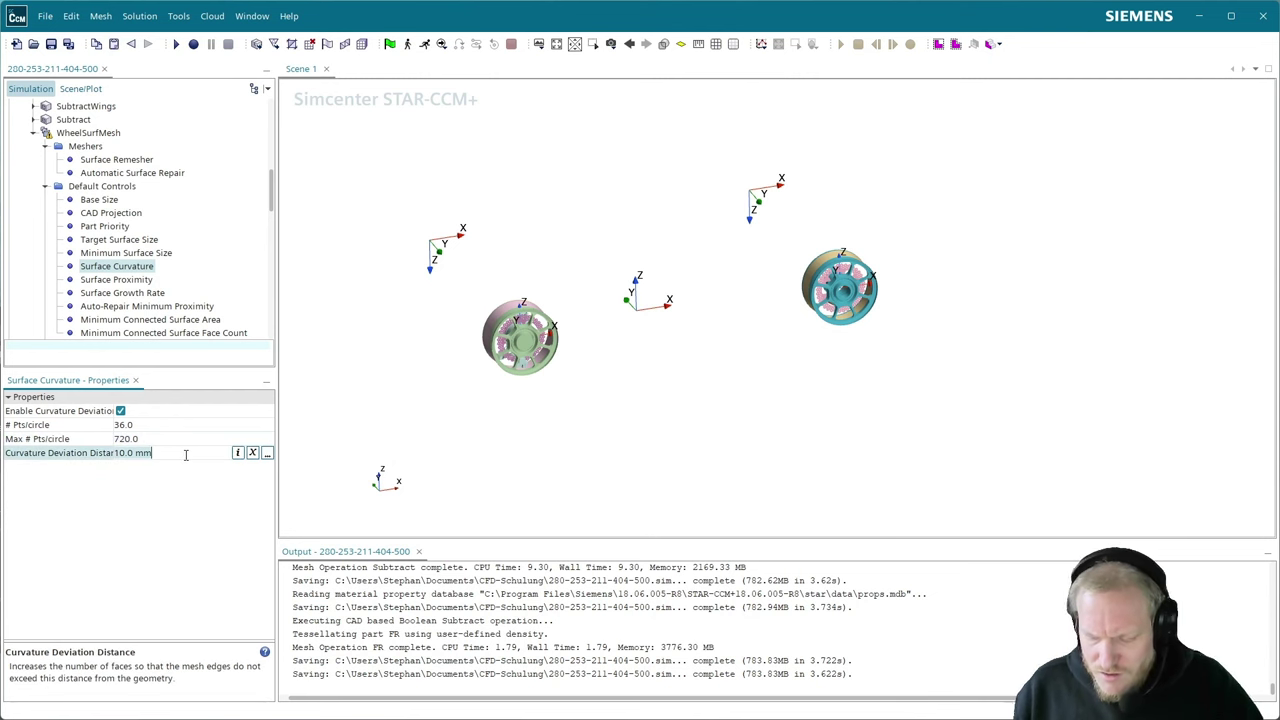
pyautogui.write('0')
pyautogui.write('.05 m')
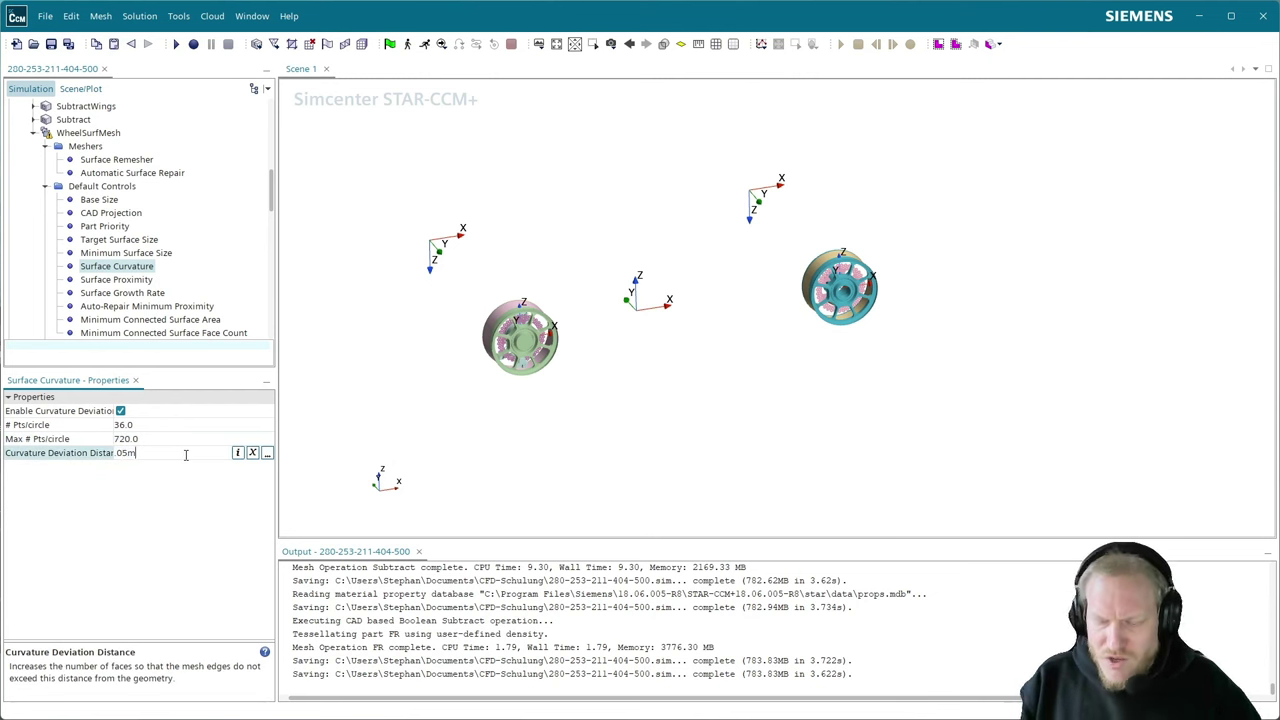
pyautogui.write('m')
pyautogui.press('Return')
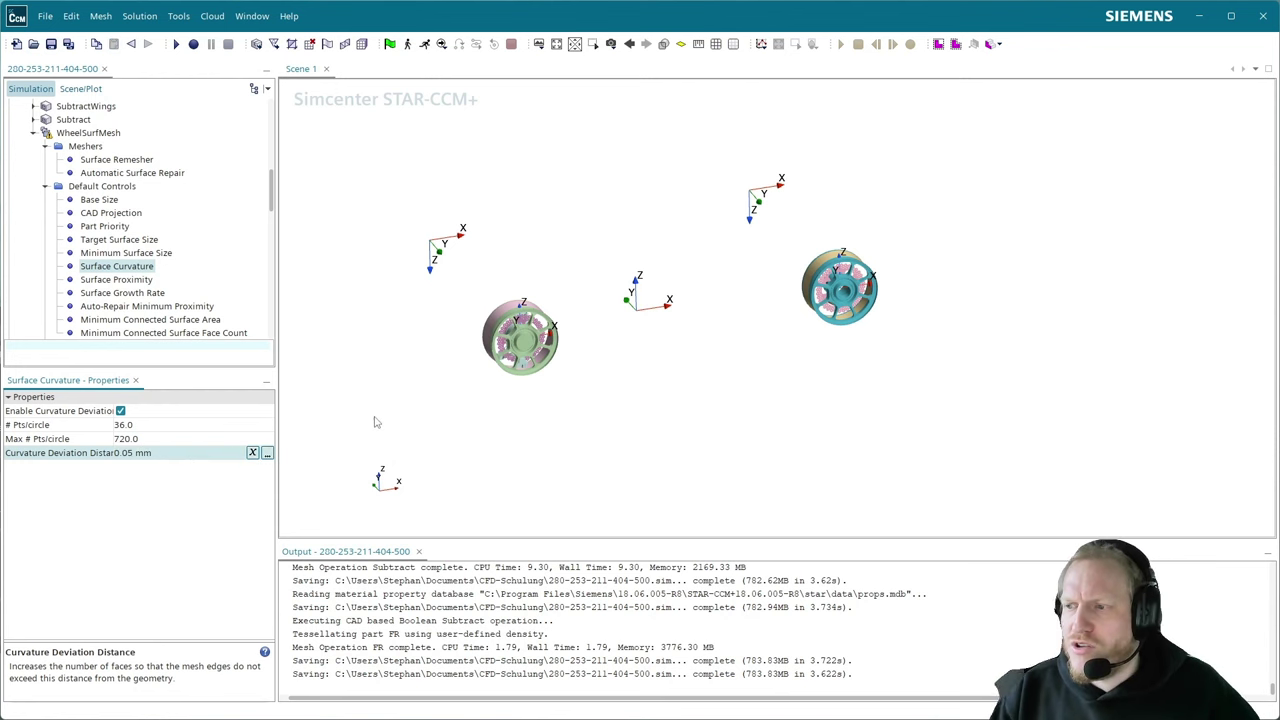
pyautogui.scroll(5, 520, 340)
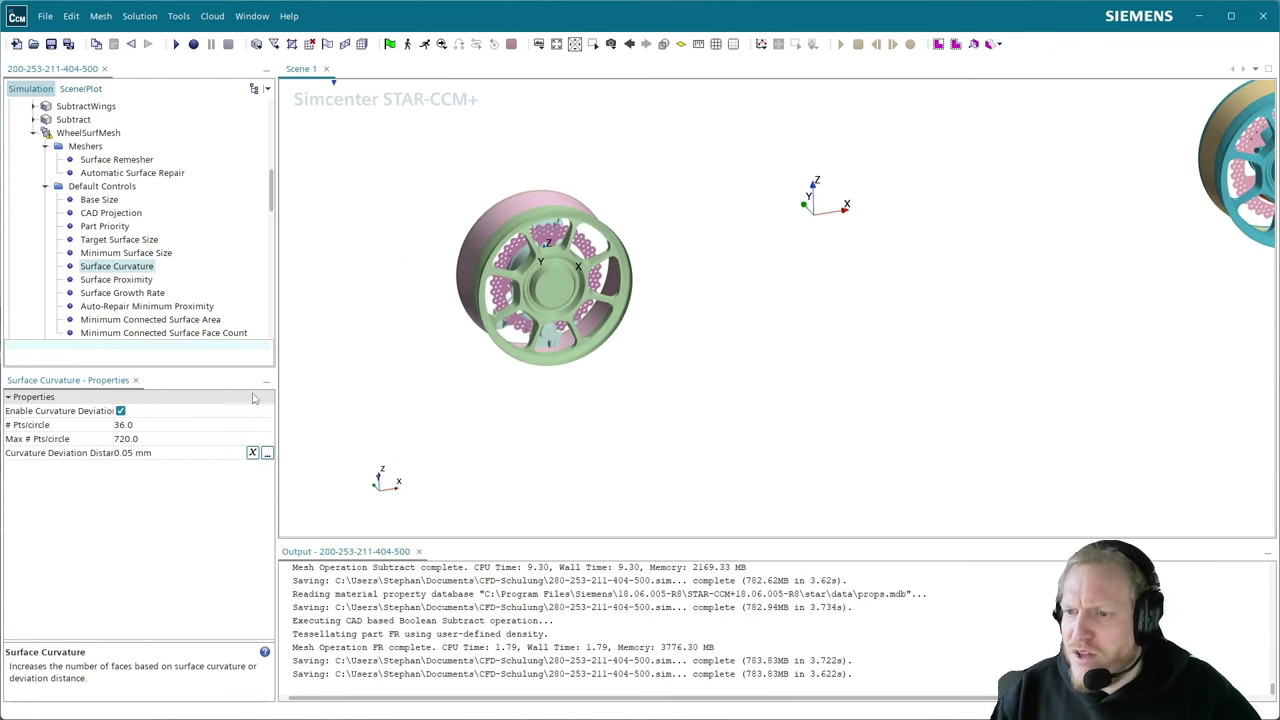
pyautogui.click(36, 425)
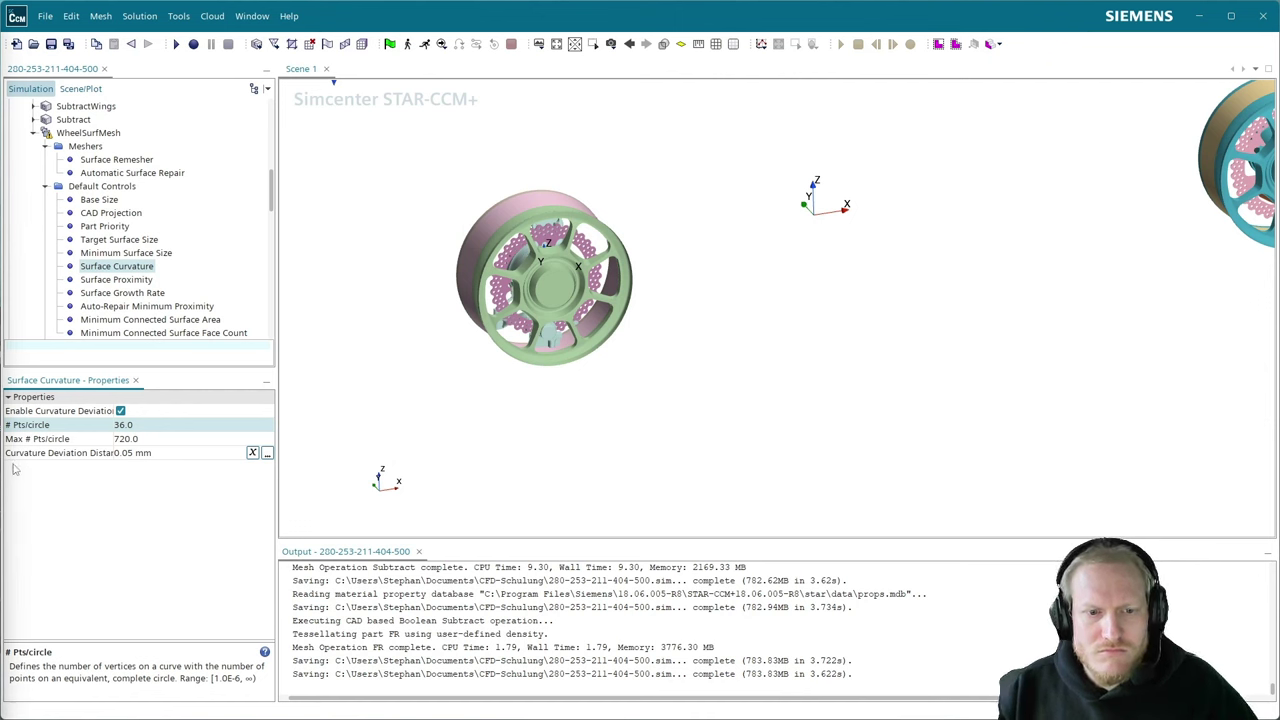
# - Set WheelSurfMesh's default surface growth rate to Slow and its minimum connected surface area to 0.1 m^2
pyautogui.click(137, 282)
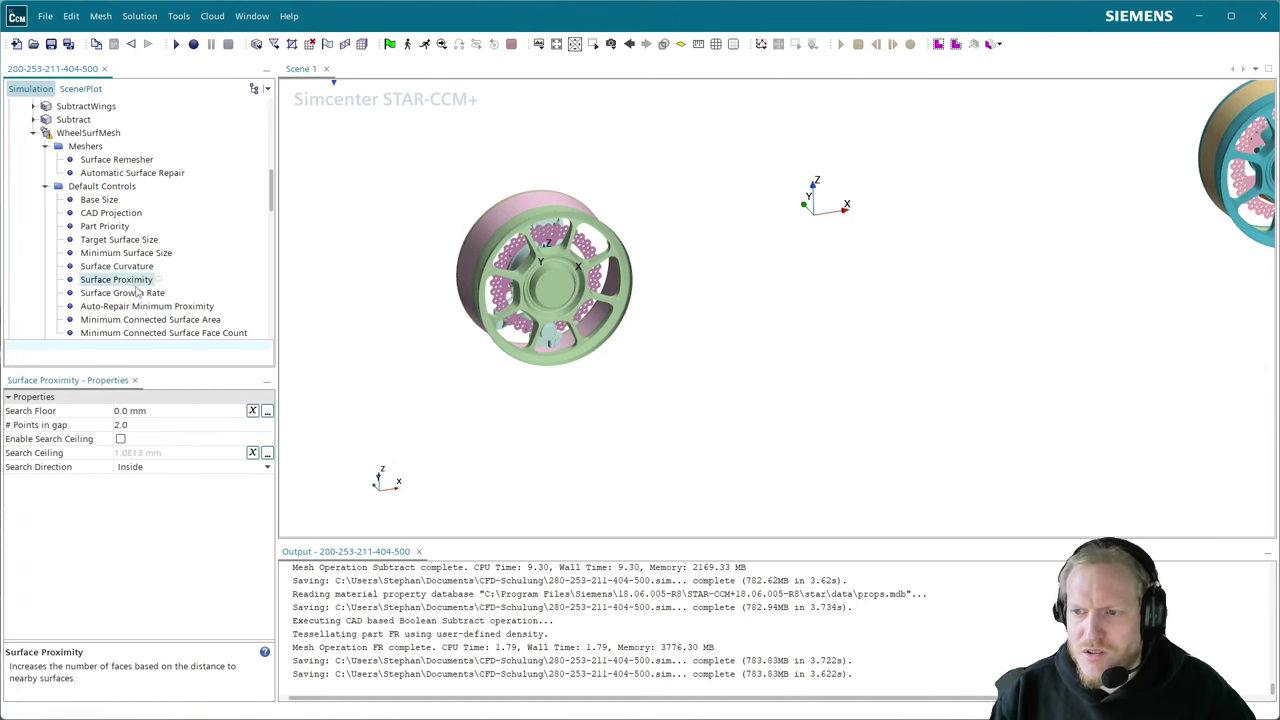
pyautogui.click(124, 294)
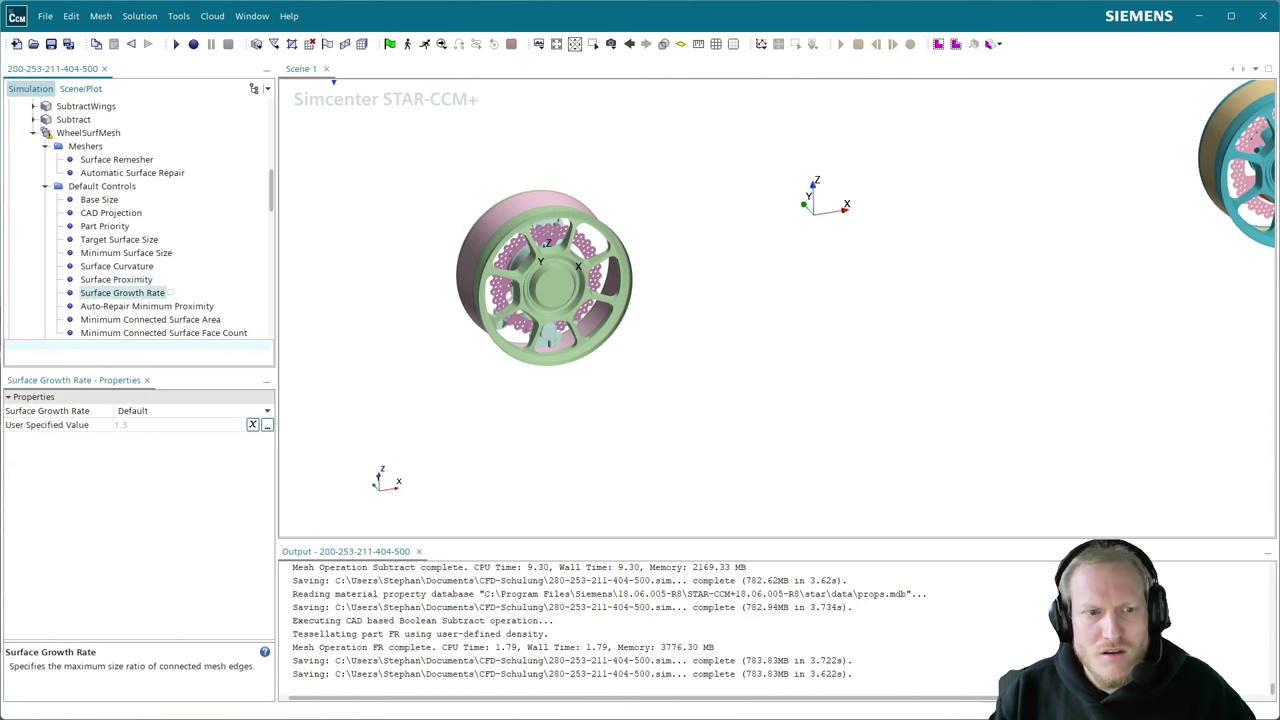
pyautogui.click(155, 410)
pyautogui.click(155, 455)
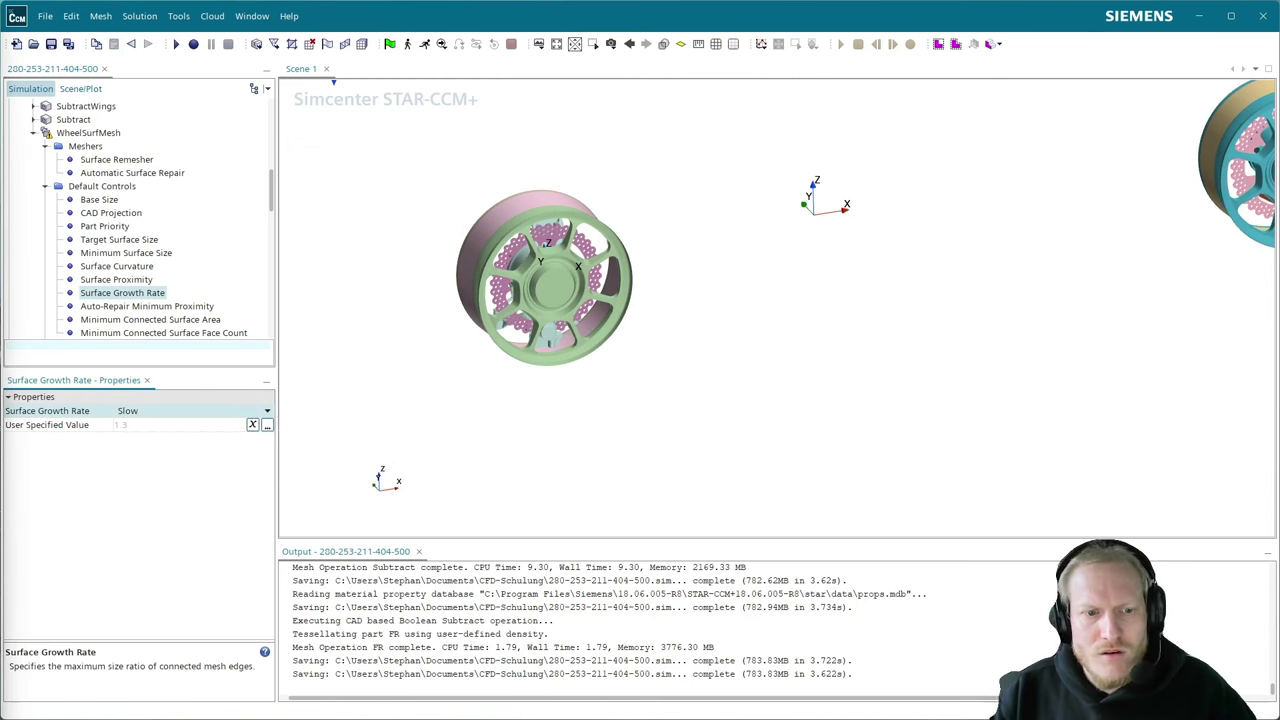
pyautogui.click(140, 319)
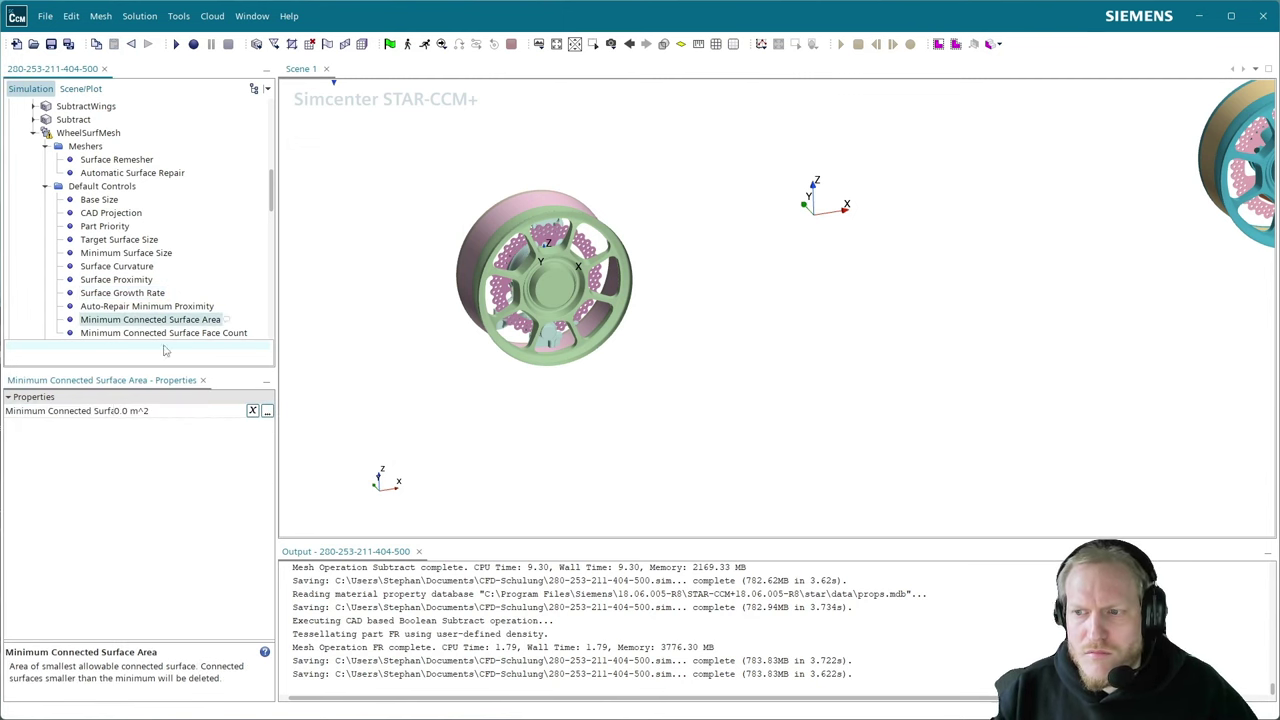
pyautogui.click(131, 411)
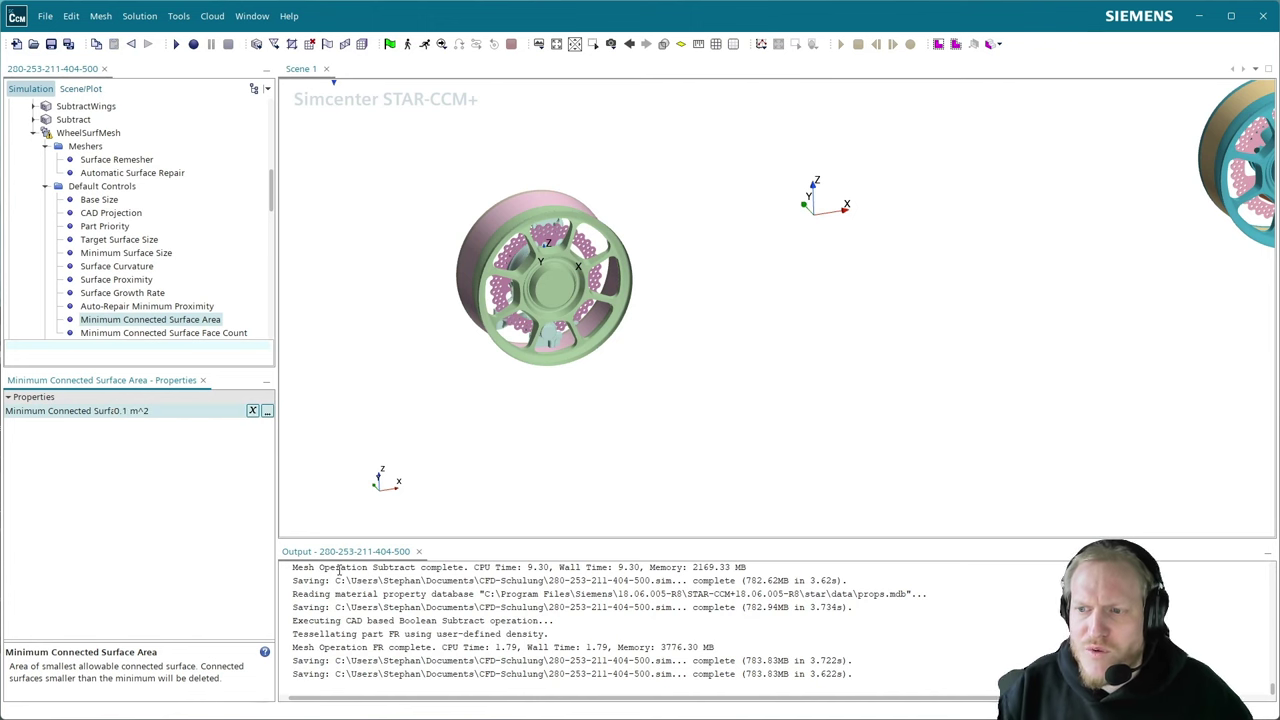
# - Set the Minimum Connected Surface Face Count of the WheelSurfMesh operation's default controls to 10000
pyautogui.click(235, 336)
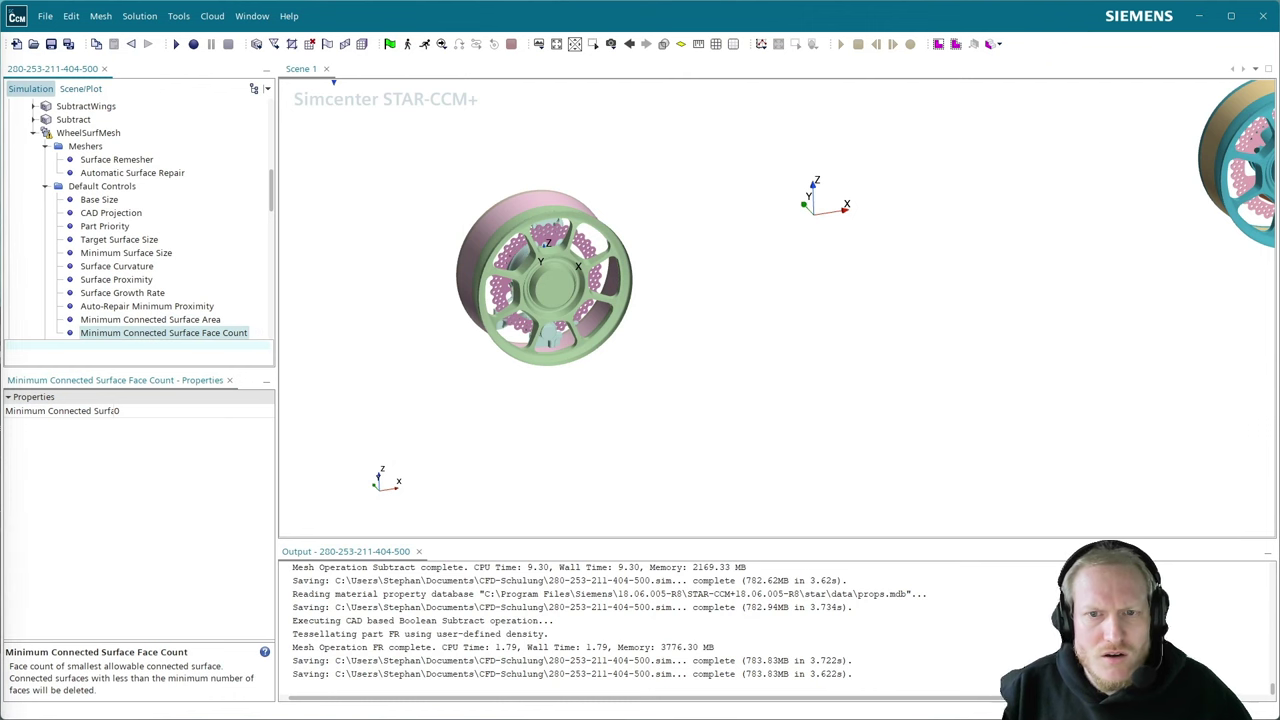
pyautogui.click(135, 410)
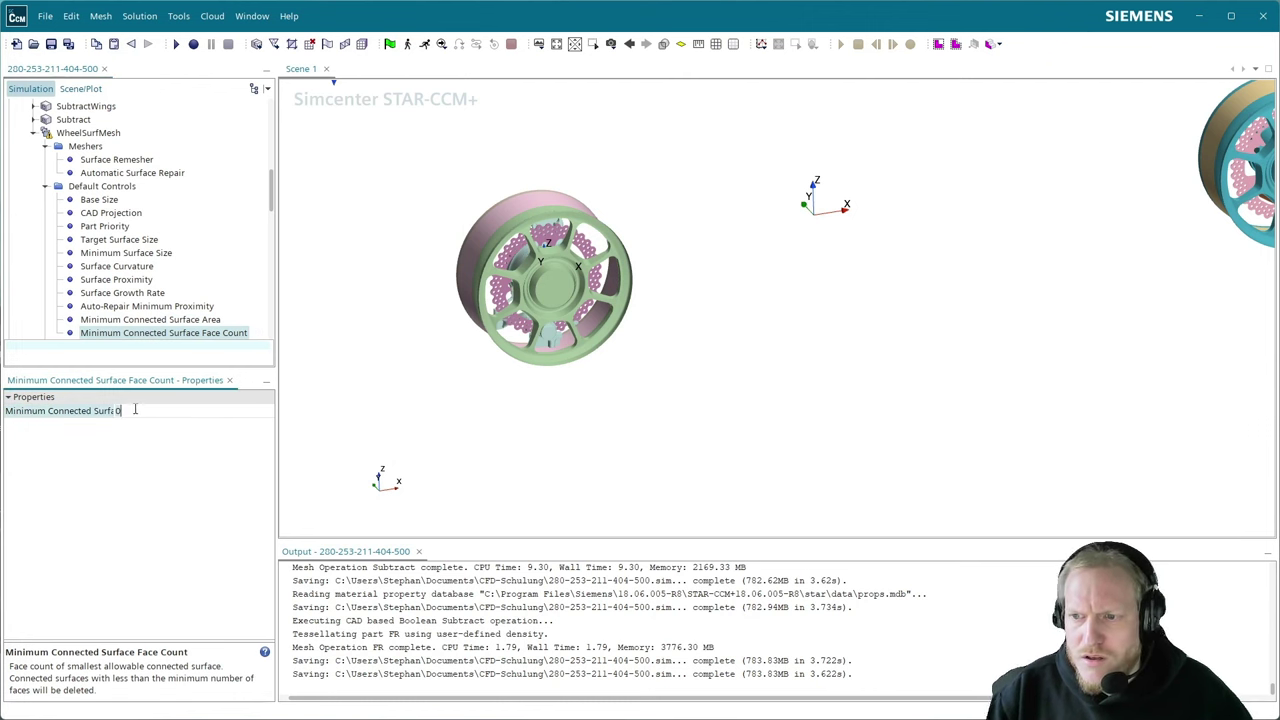
pyautogui.write('1000')
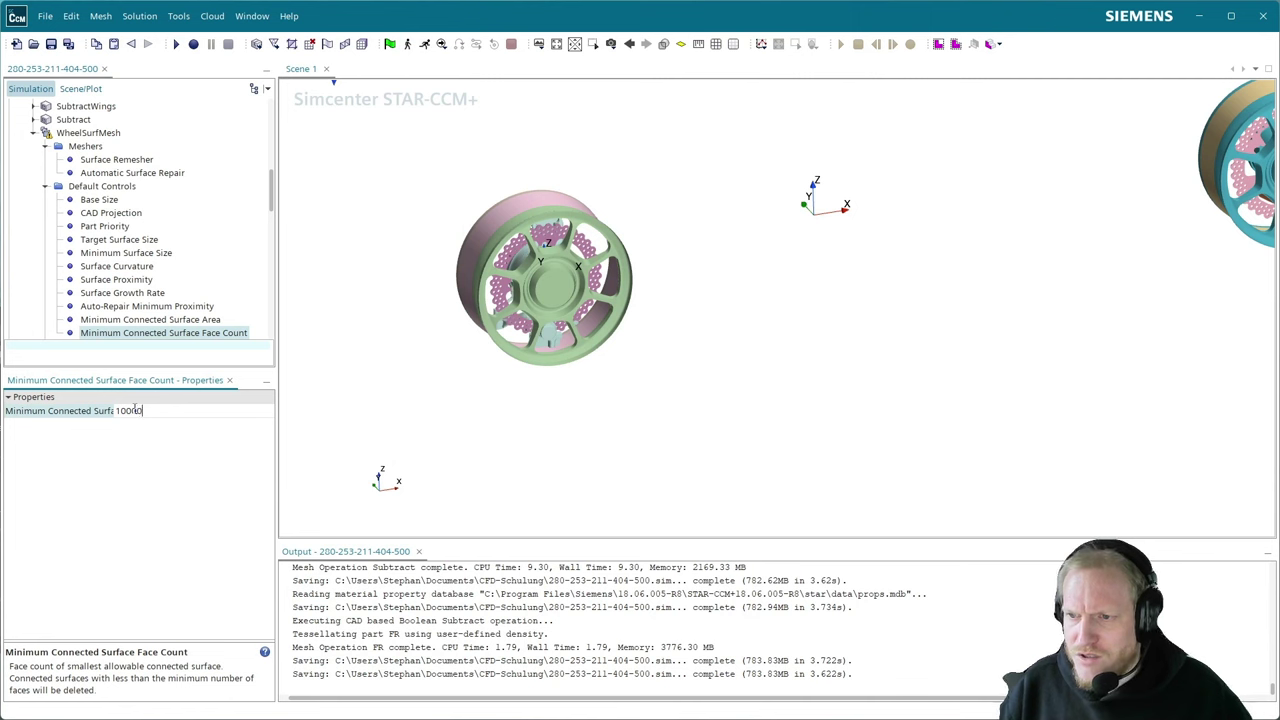
pyautogui.write('0')
pyautogui.press('Return')
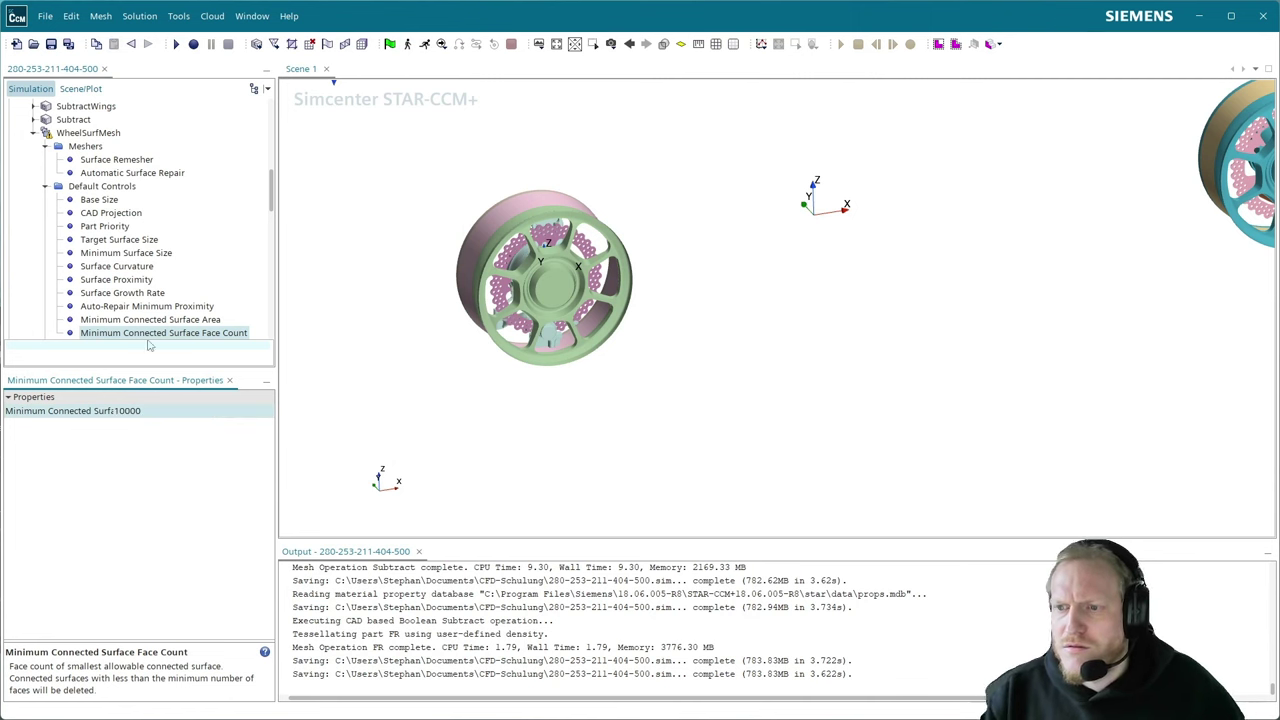
# - Examine the existing part contacts, including 2_FrontWing2935/2_FrontWing29311, and where they lie relative to the wheels in the scene
pyautogui.scroll(-3, 200, 340)
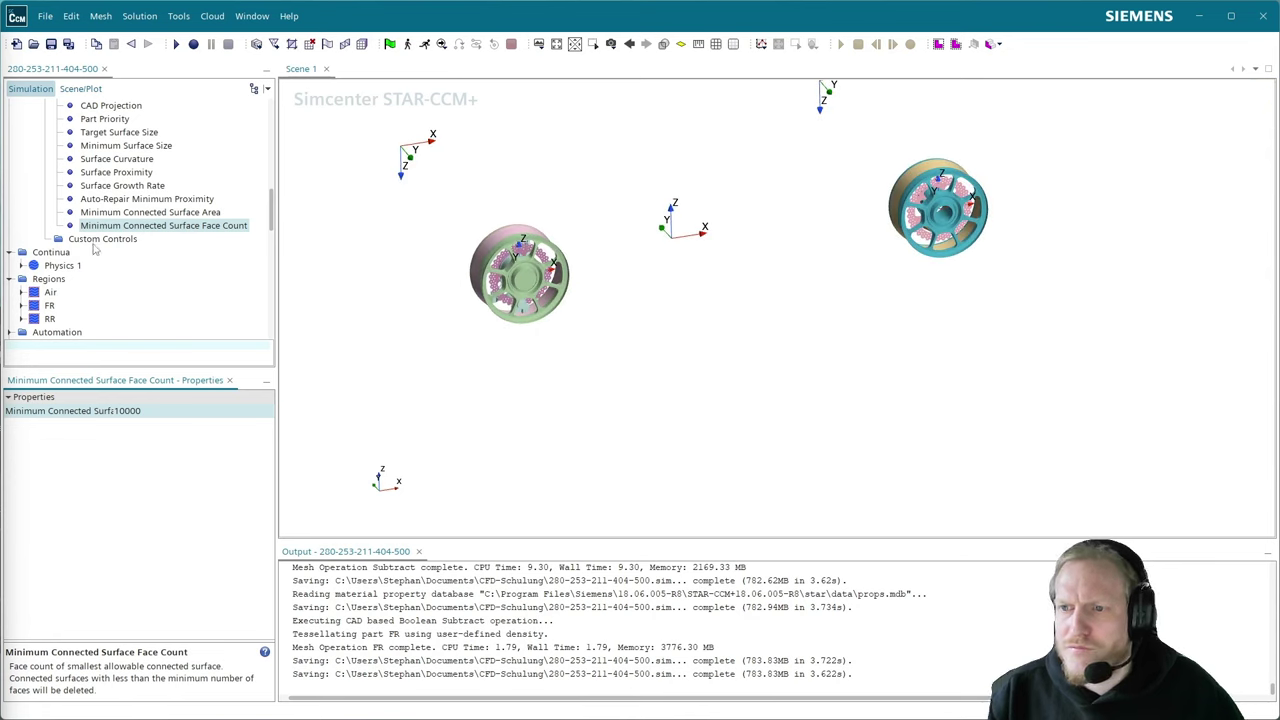
pyautogui.scroll(4, 93, 250)
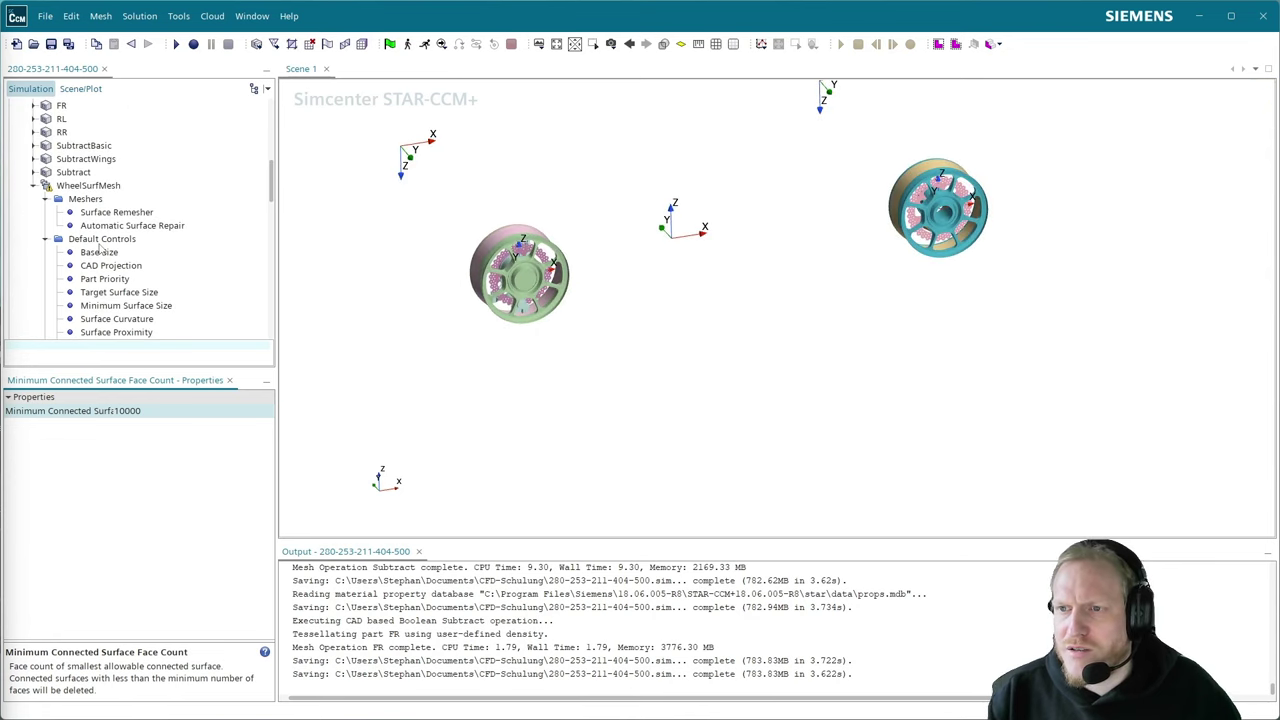
pyautogui.scroll(6, 125, 200)
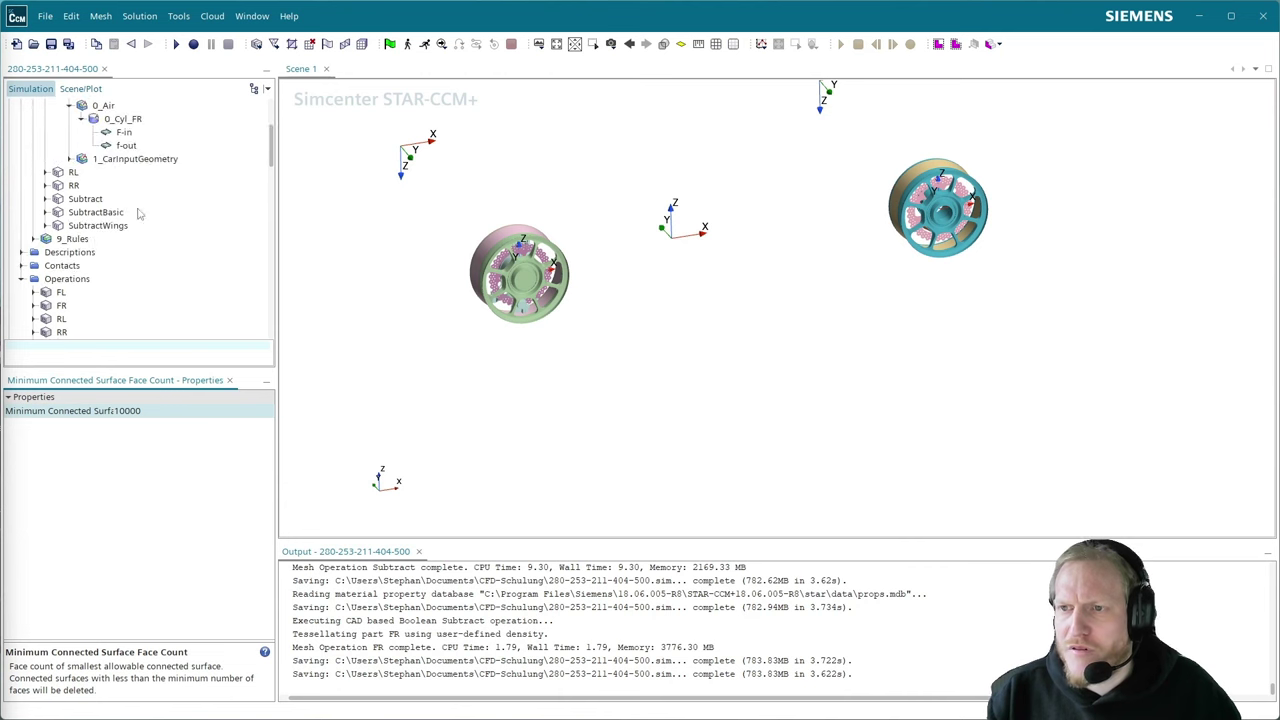
pyautogui.scroll(-3, 125, 269)
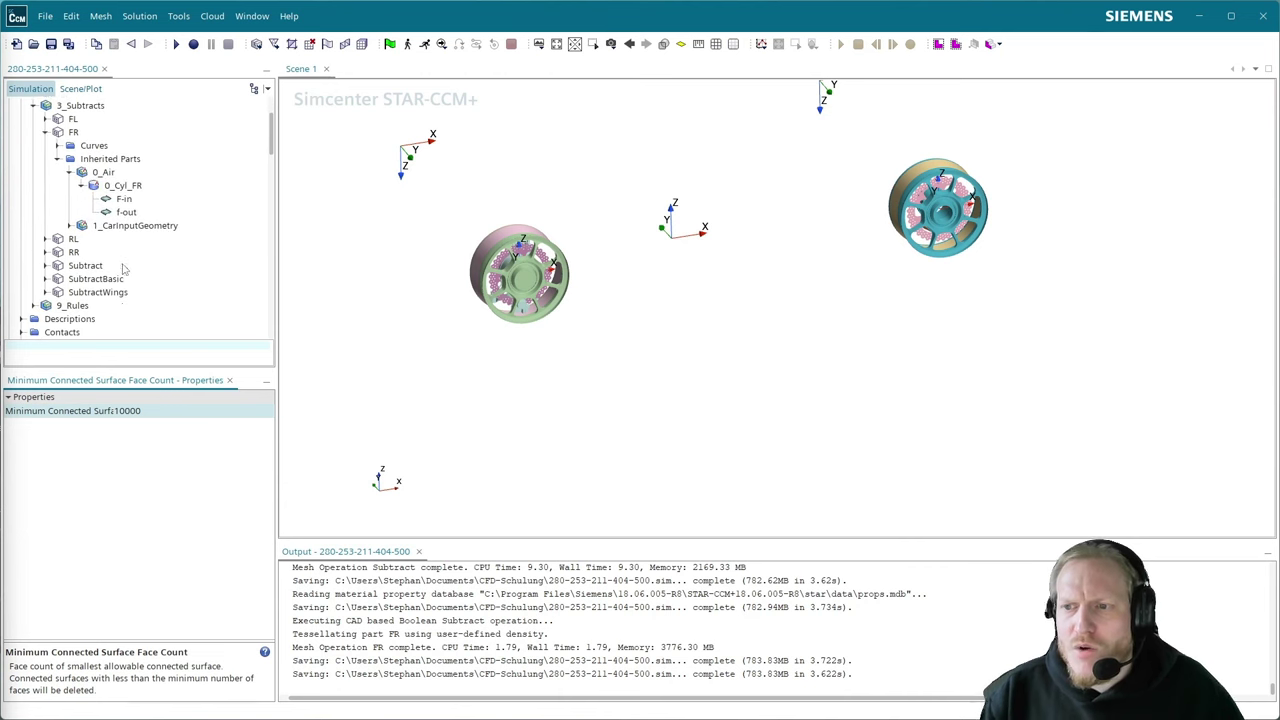
pyautogui.click(22, 281)
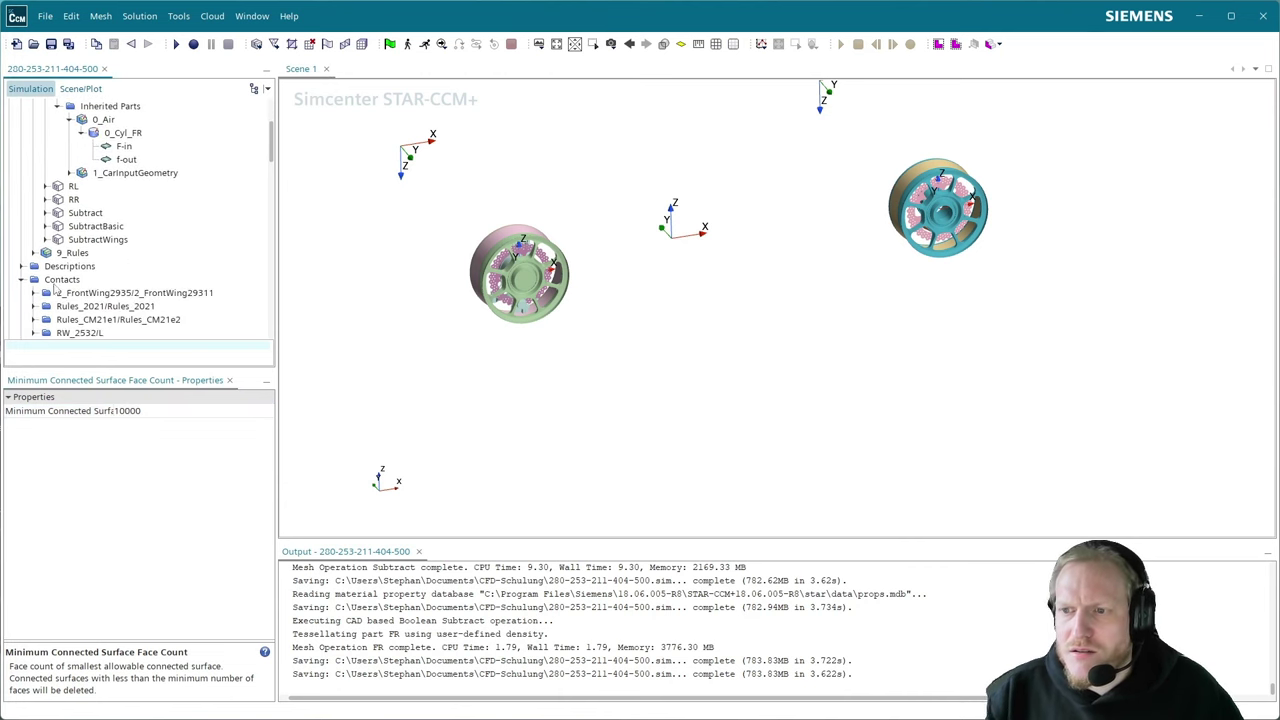
pyautogui.click(147, 294)
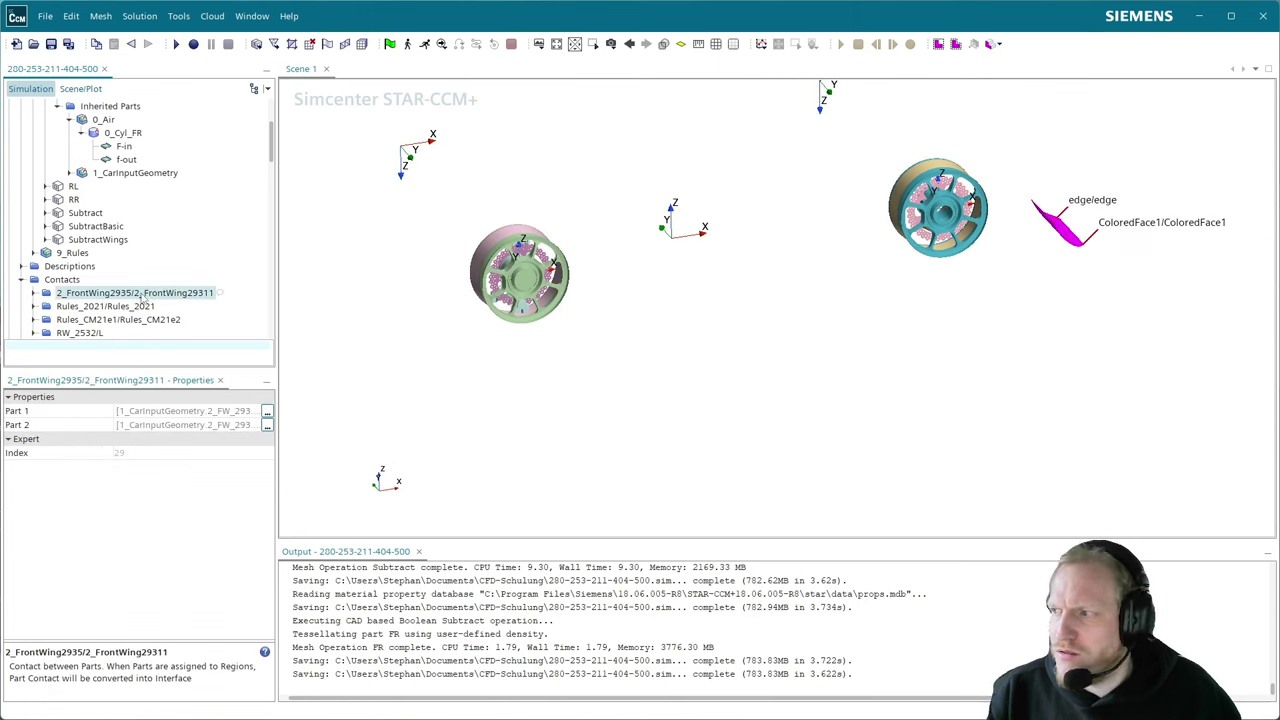
pyautogui.scroll(-2, 106, 308)
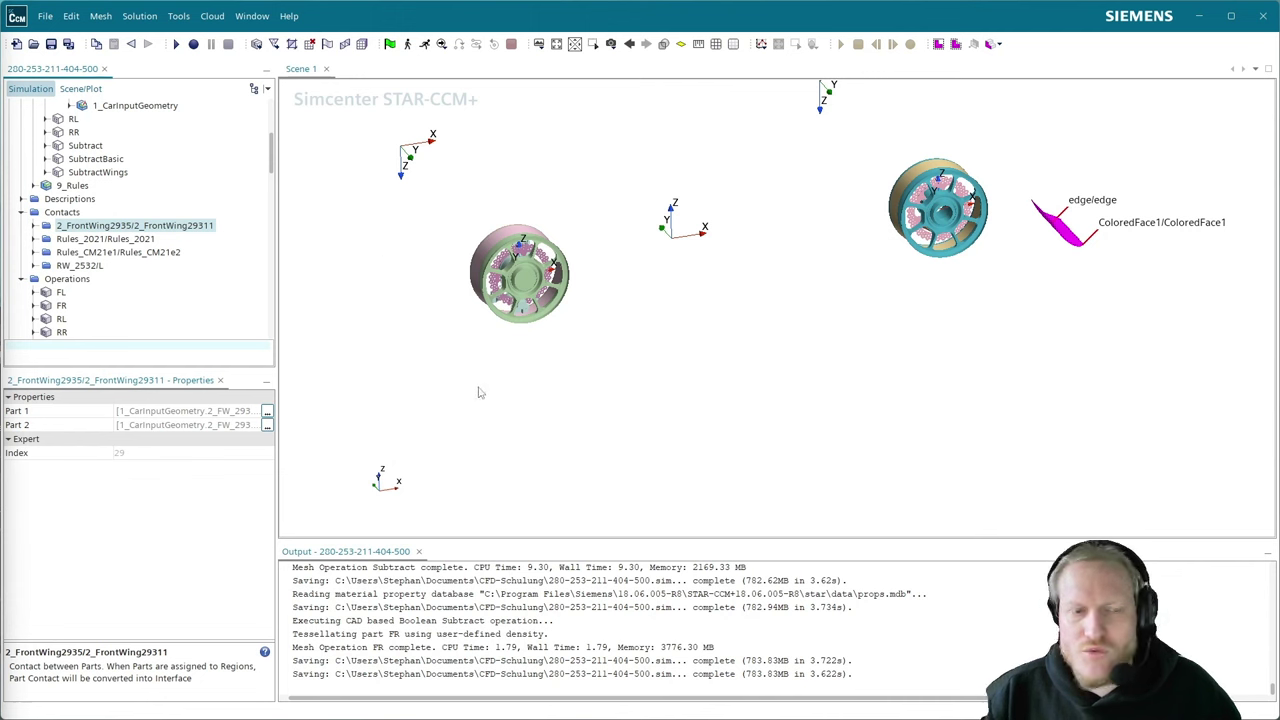
pyautogui.moveTo(475, 361); pyautogui.dragTo(505, 330)
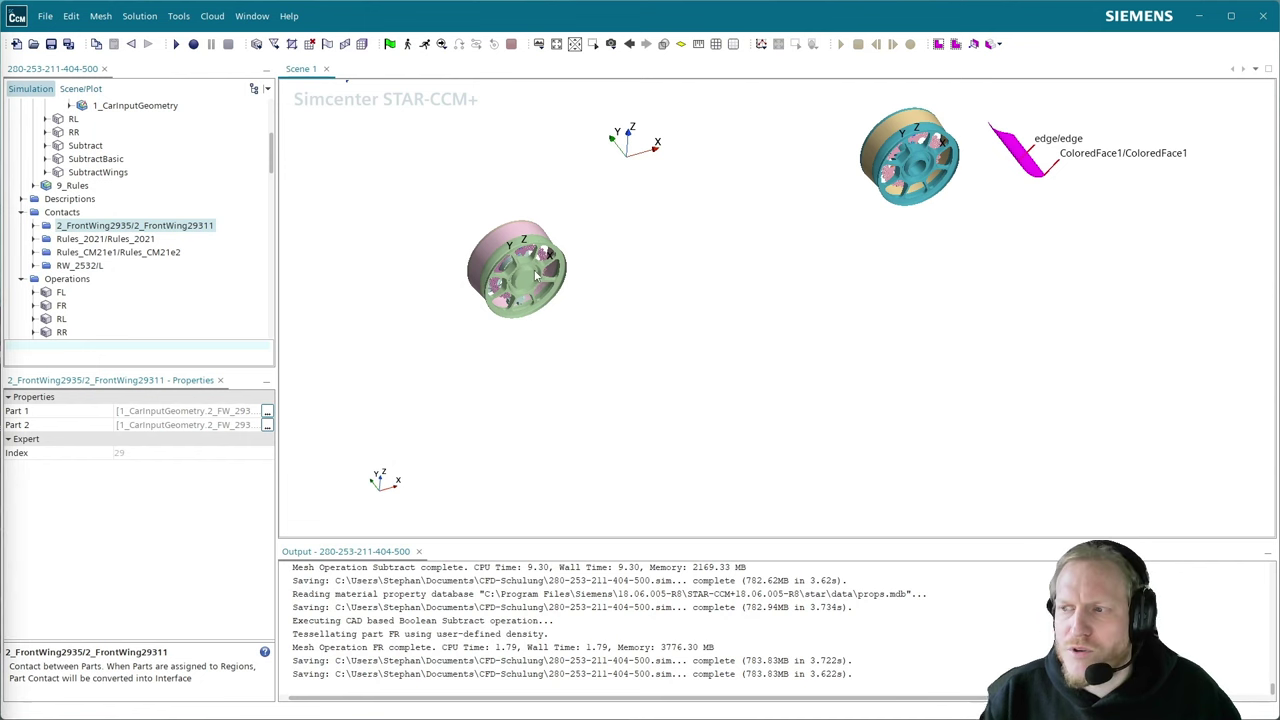
pyautogui.scroll(-3, 515, 270)
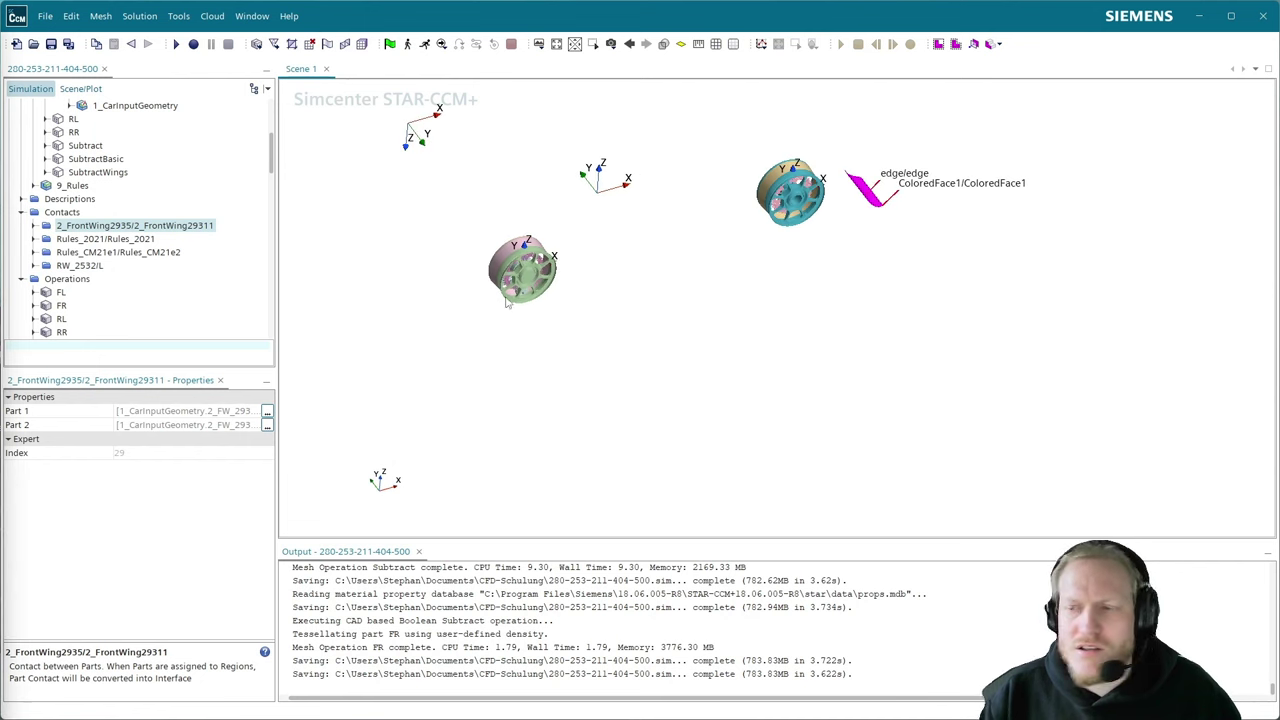
pyautogui.moveTo(490, 243); pyautogui.dragTo(509, 286, button='middle')
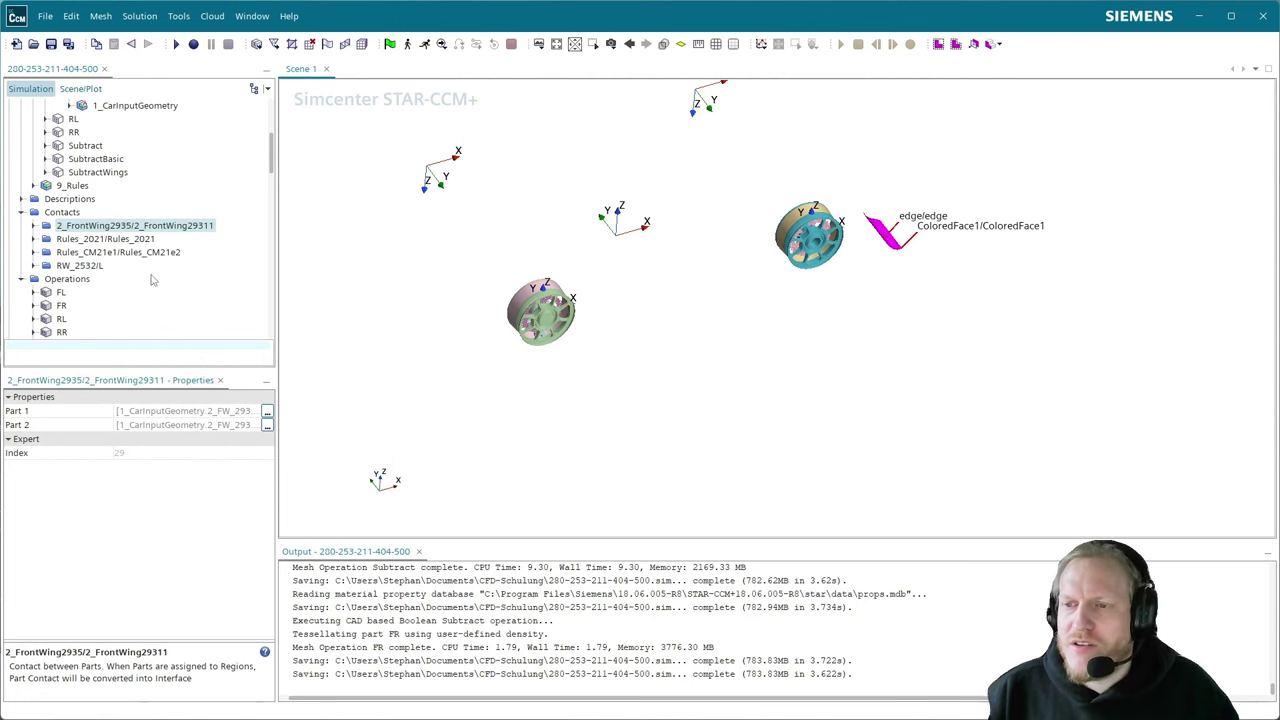
pyautogui.scroll(-5, 151, 278)
pyautogui.scroll(4, 152, 280)
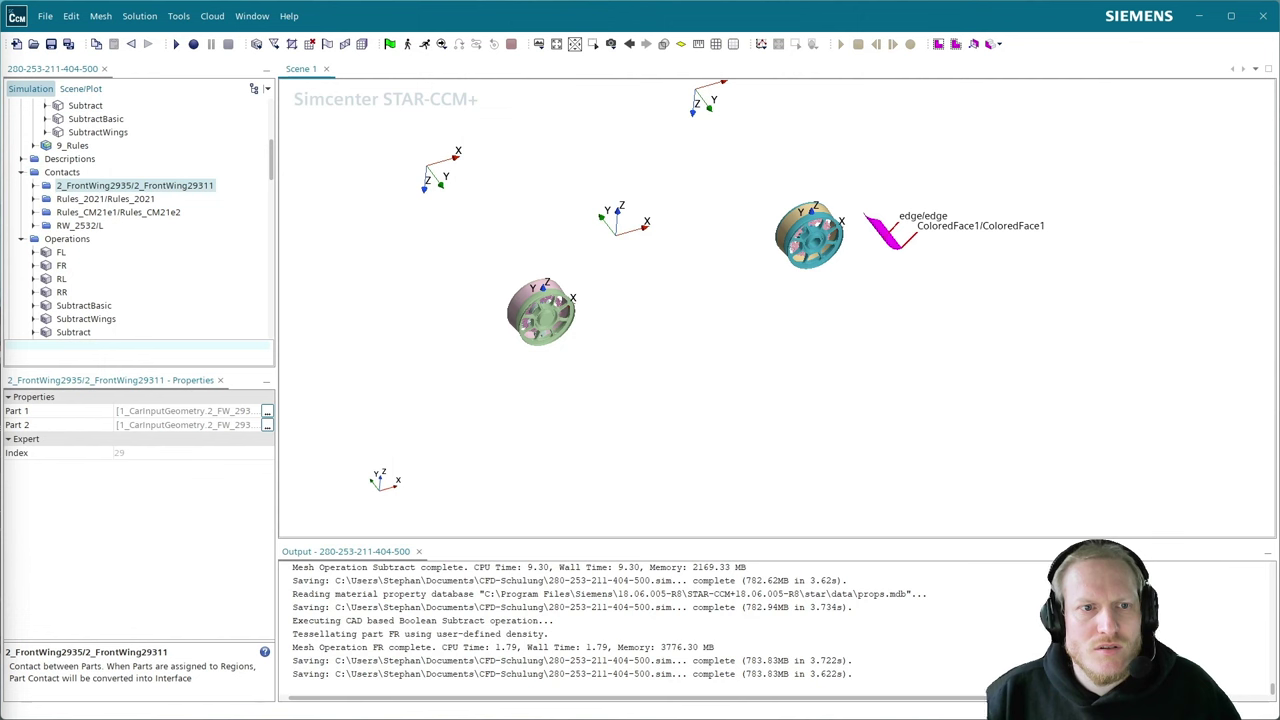
pyautogui.scroll(1, 143, 199)
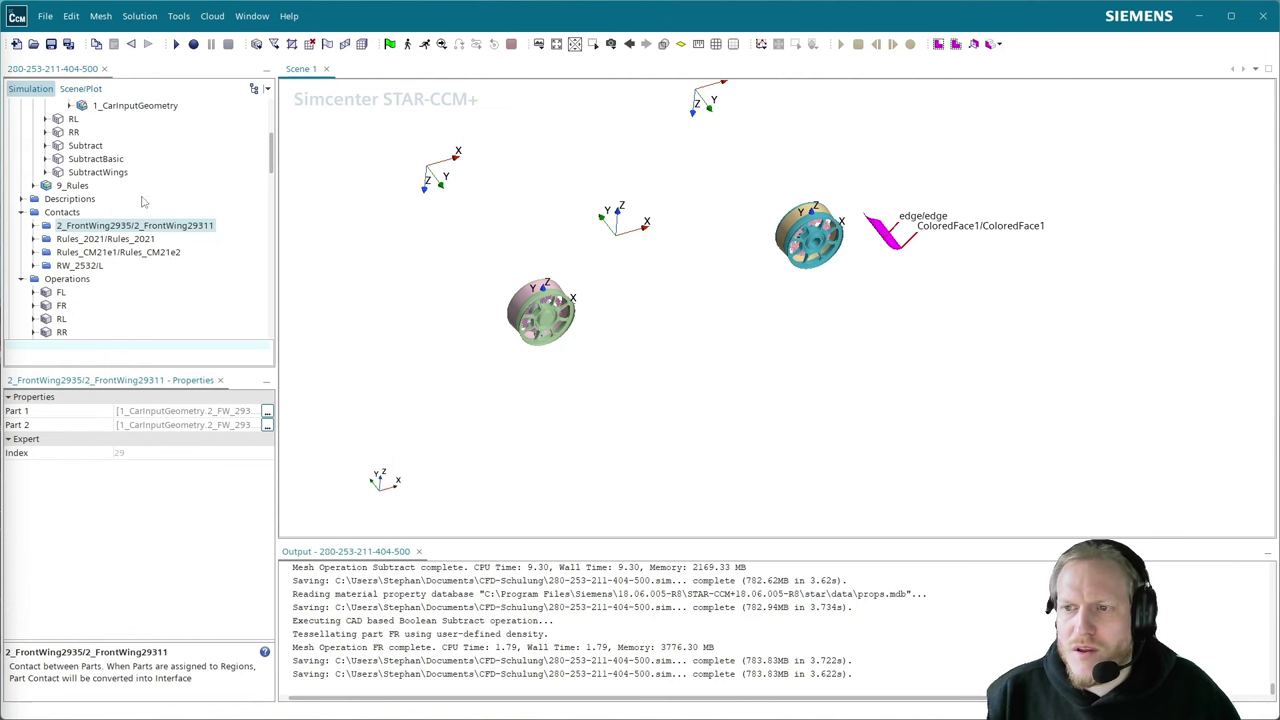
# - Search for part/part contacts between the FR and Subtract parts of 3_Subtracts, and inspect the new contact
pyautogui.rightClick(70, 213)
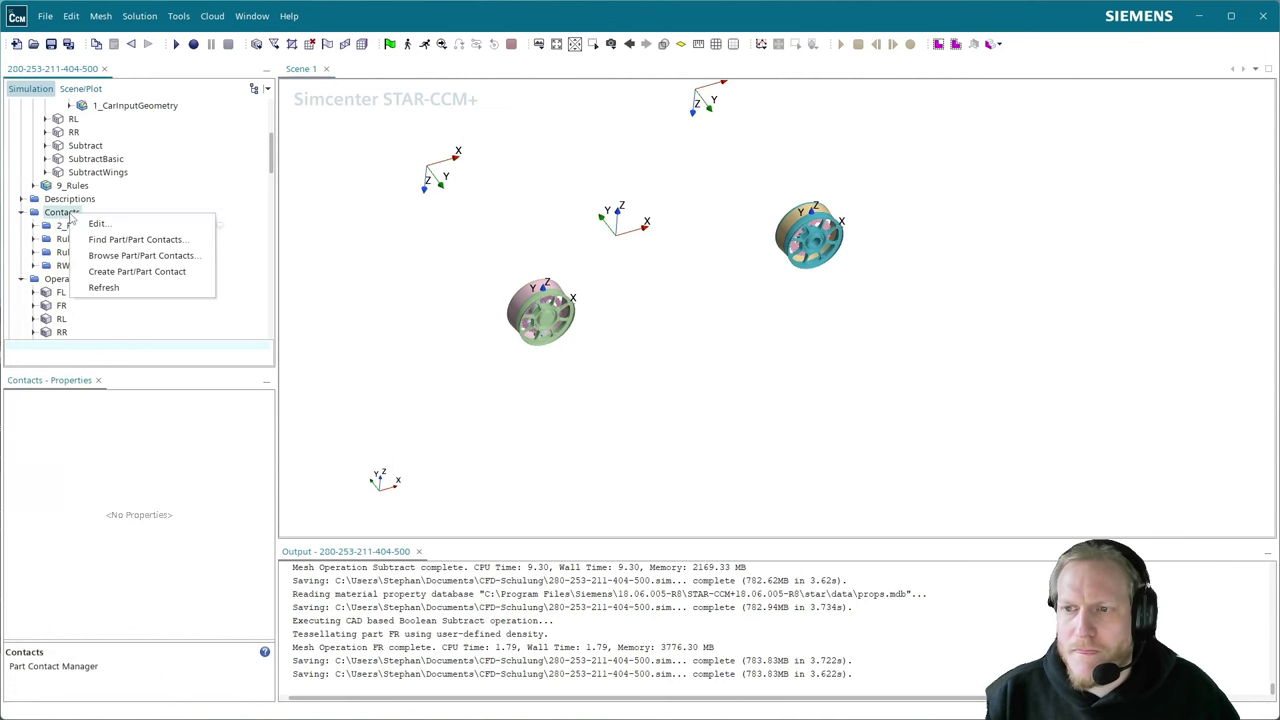
pyautogui.click(145, 241)
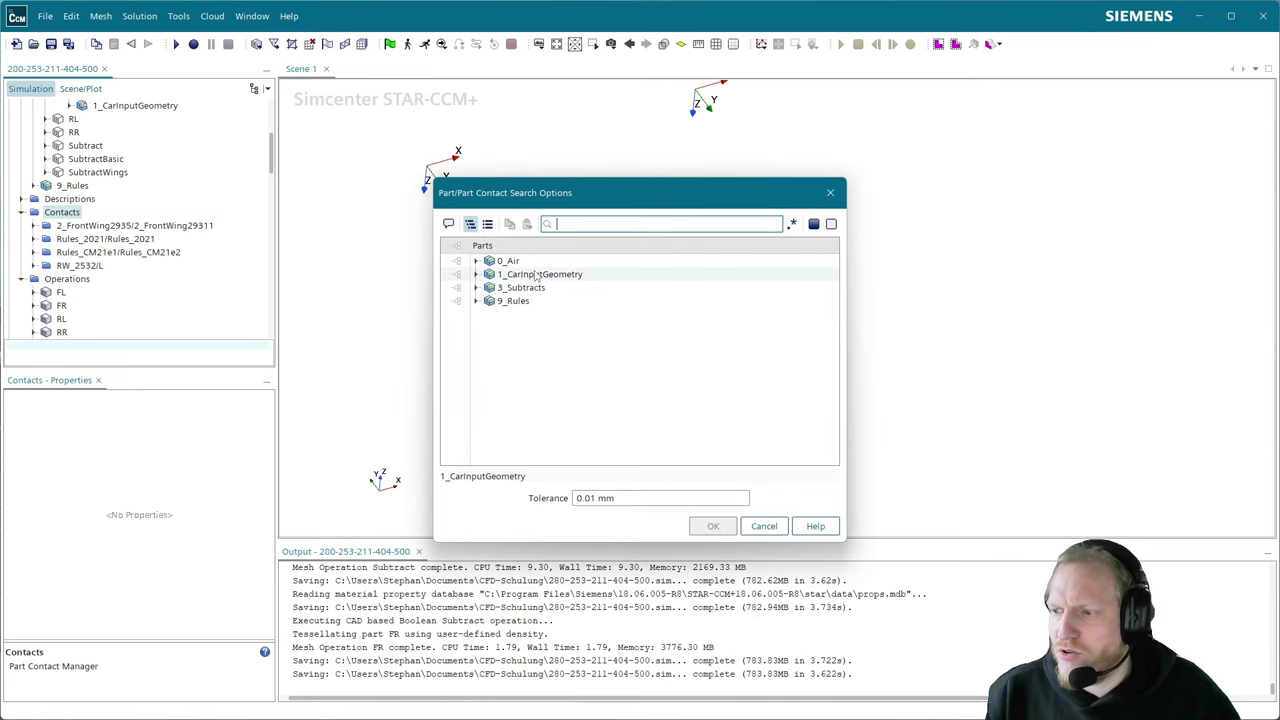
pyautogui.click(476, 275)
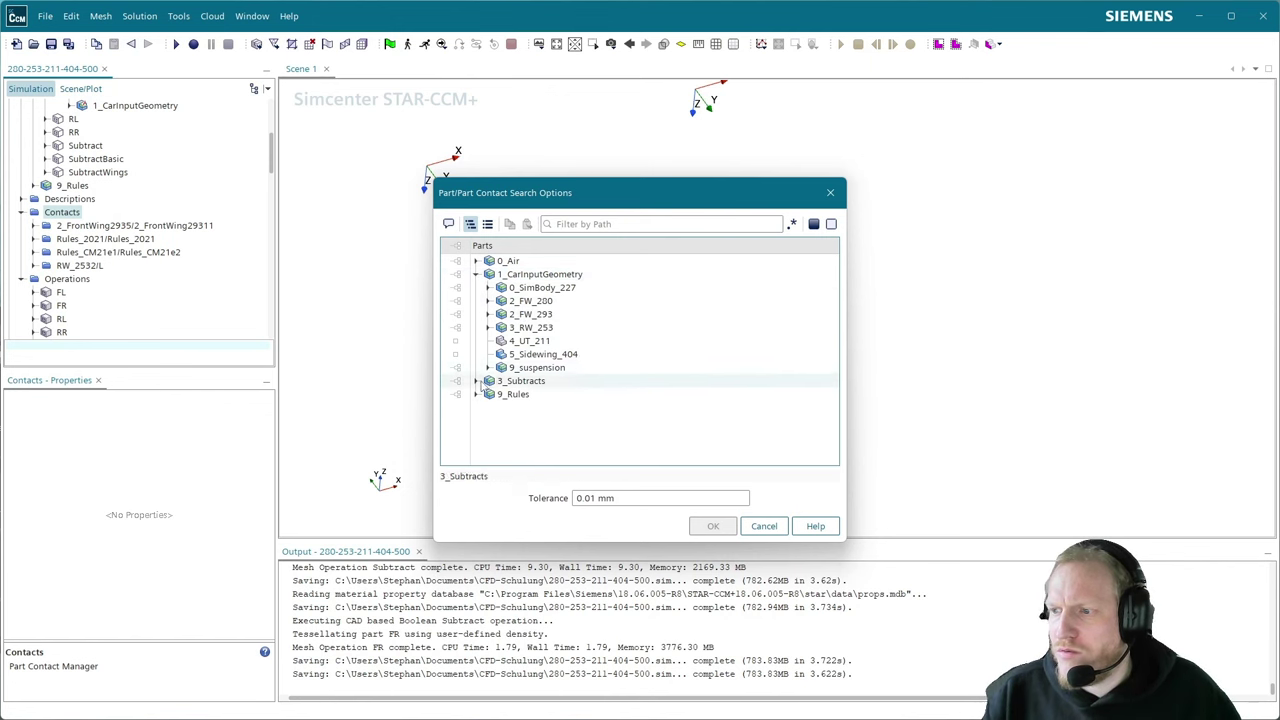
pyautogui.click(476, 381)
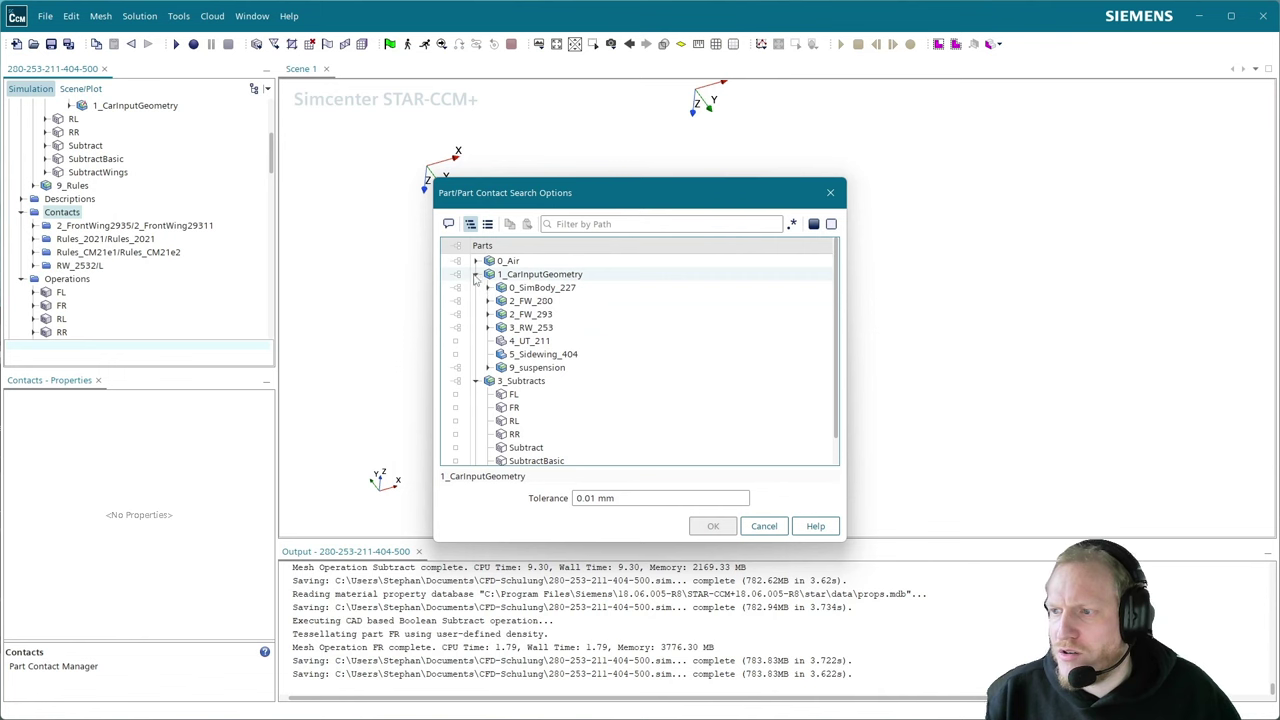
pyautogui.click(476, 275)
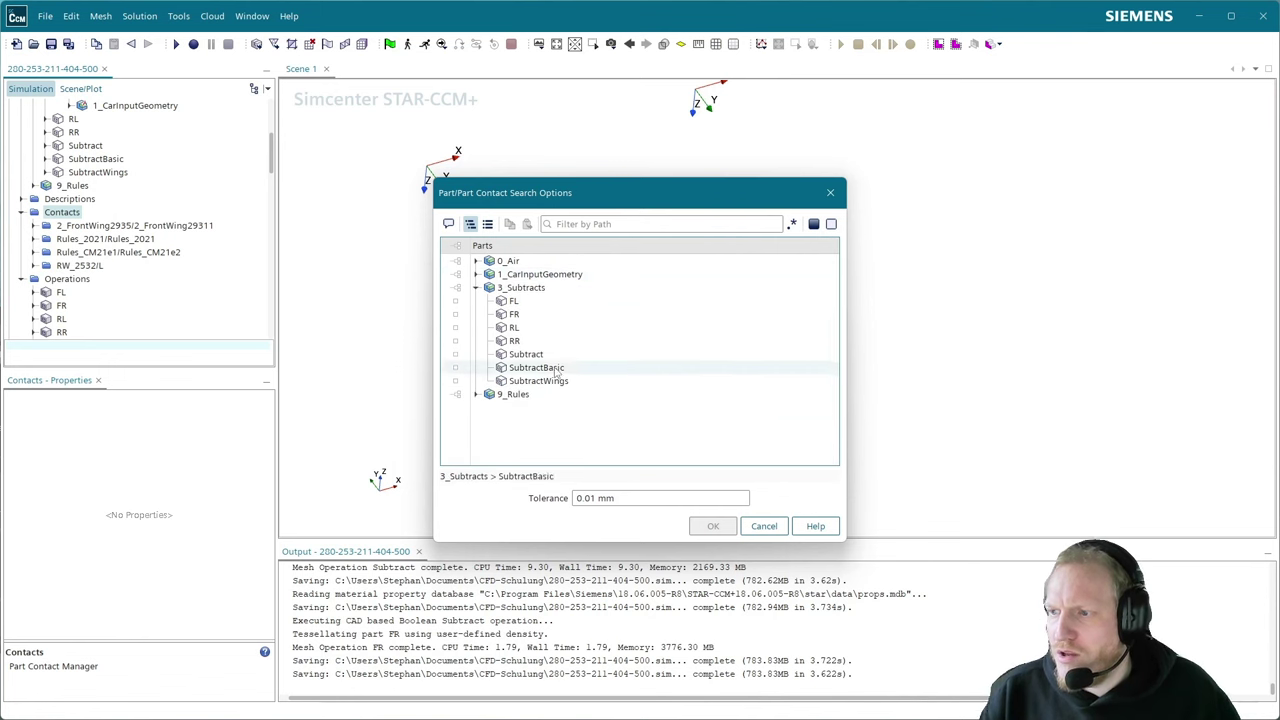
pyautogui.click(514, 314)
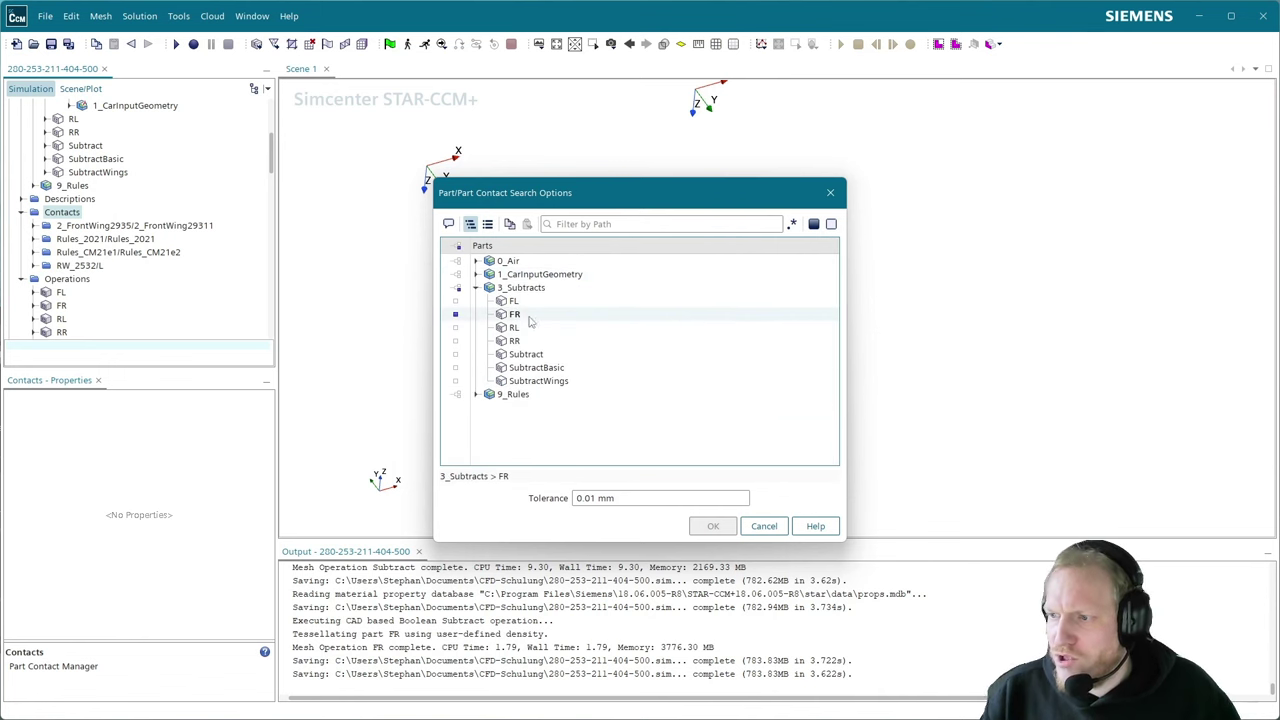
pyautogui.click(527, 354)
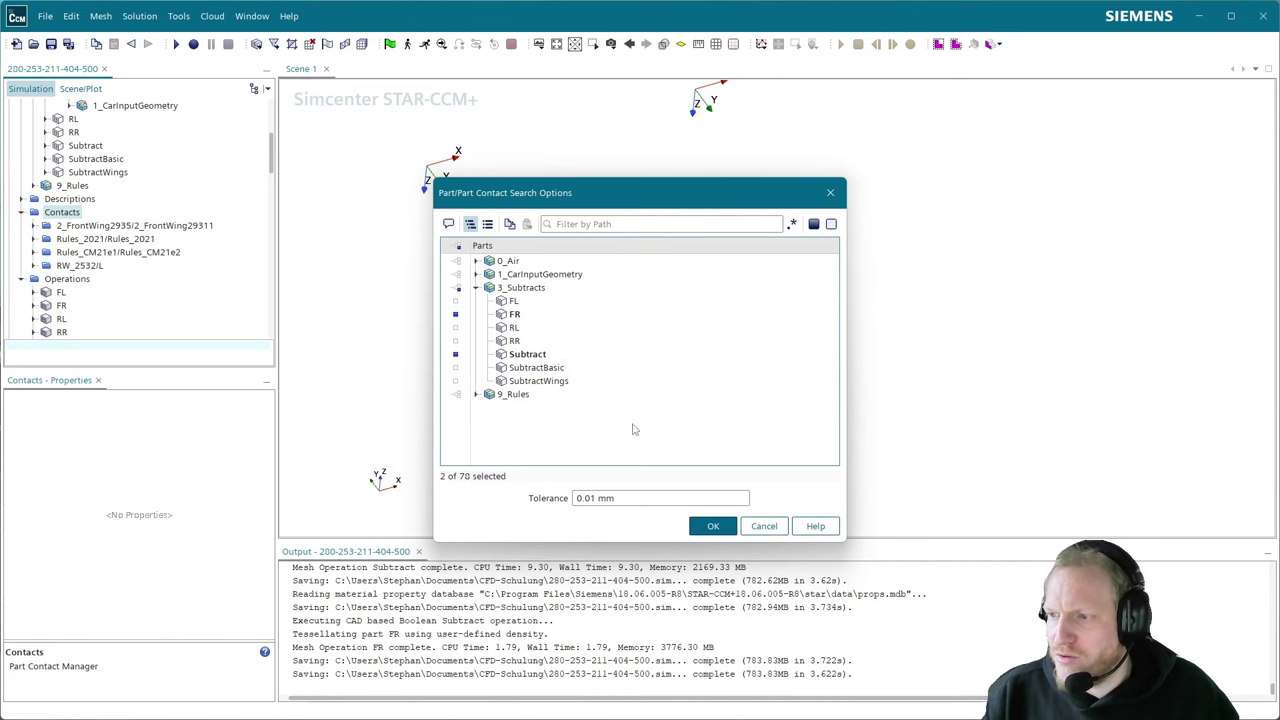
pyautogui.click(712, 526)
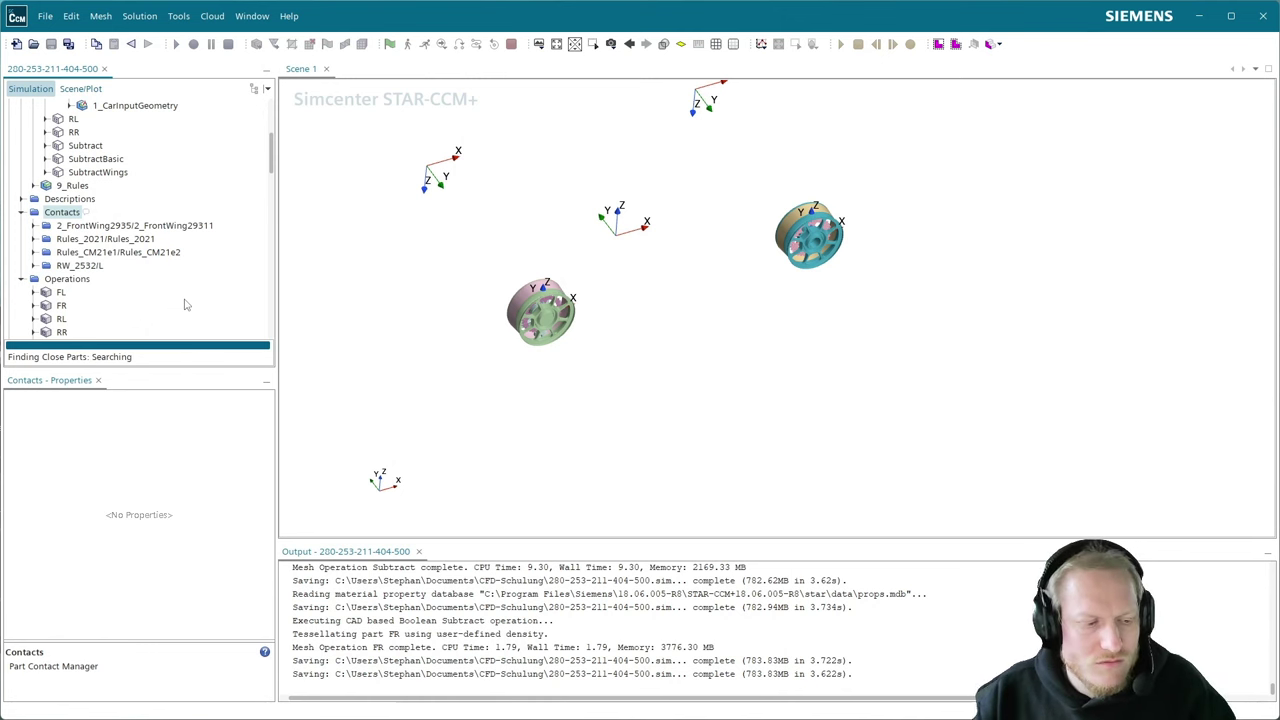
pyautogui.scroll(1, 184, 304)
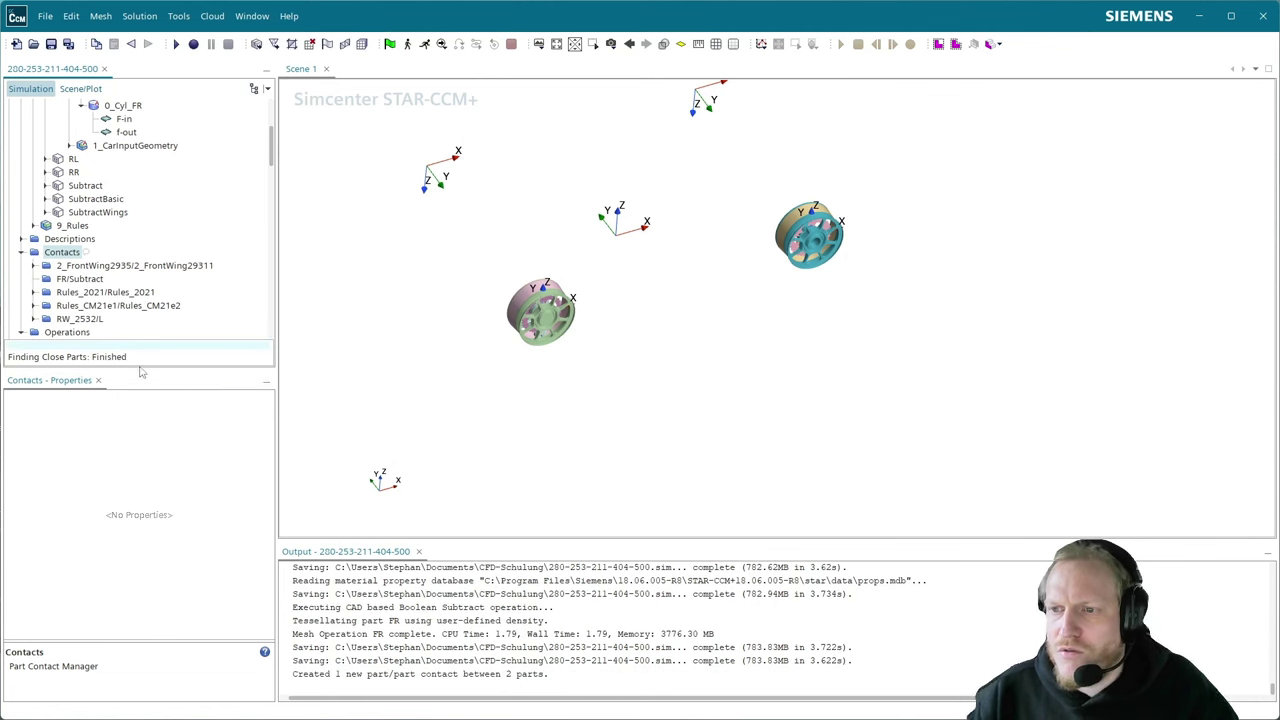
pyautogui.click(98, 281)
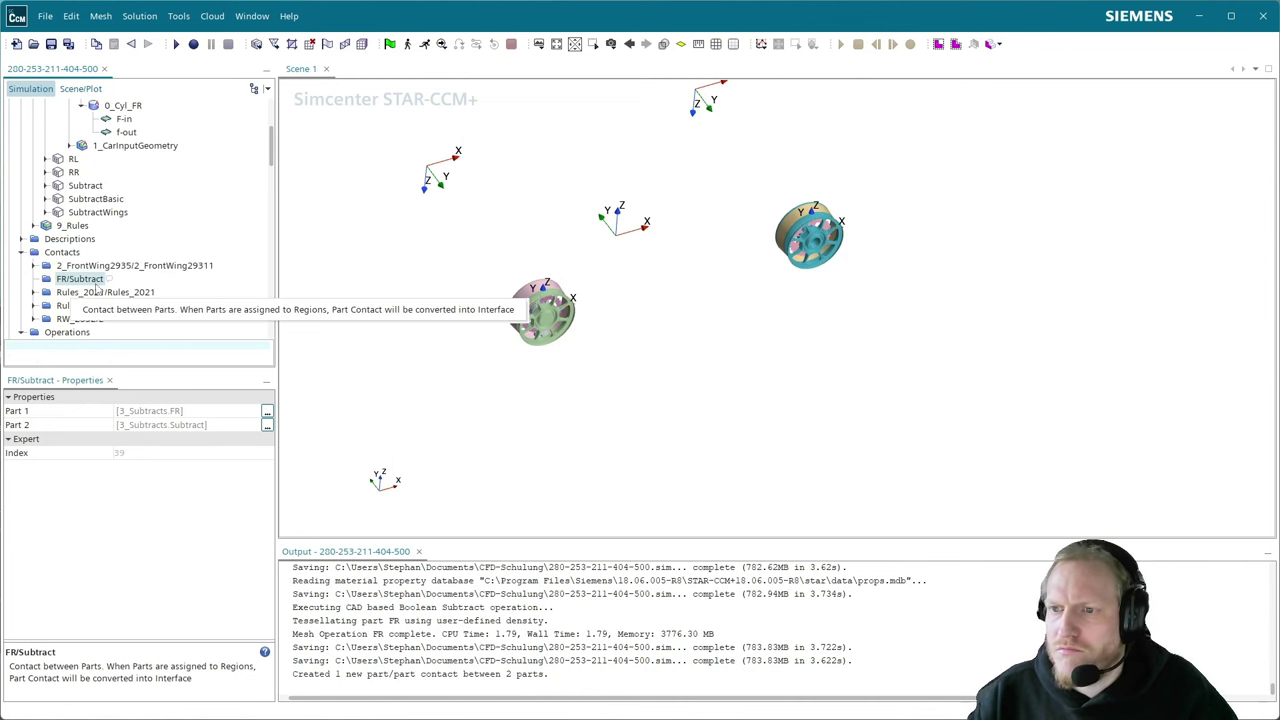
pyautogui.scroll(-1, 96, 288)
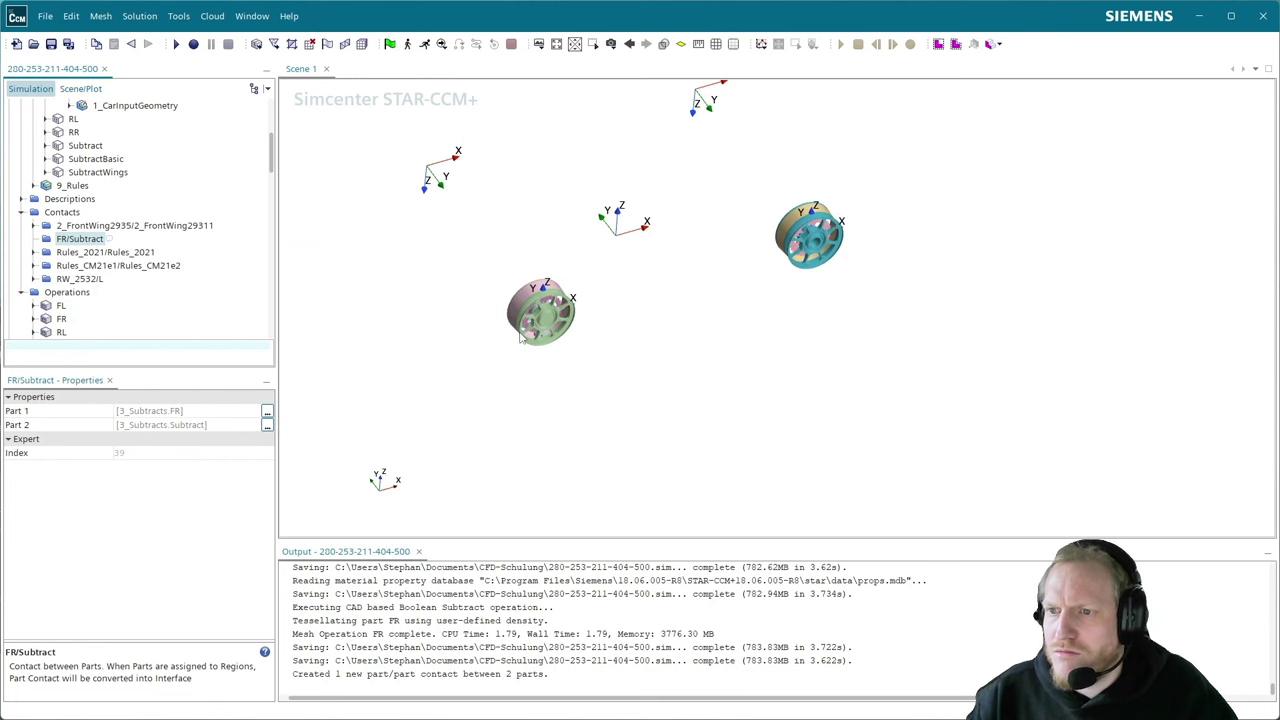
pyautogui.moveTo(520, 336); pyautogui.dragTo(622, 330)
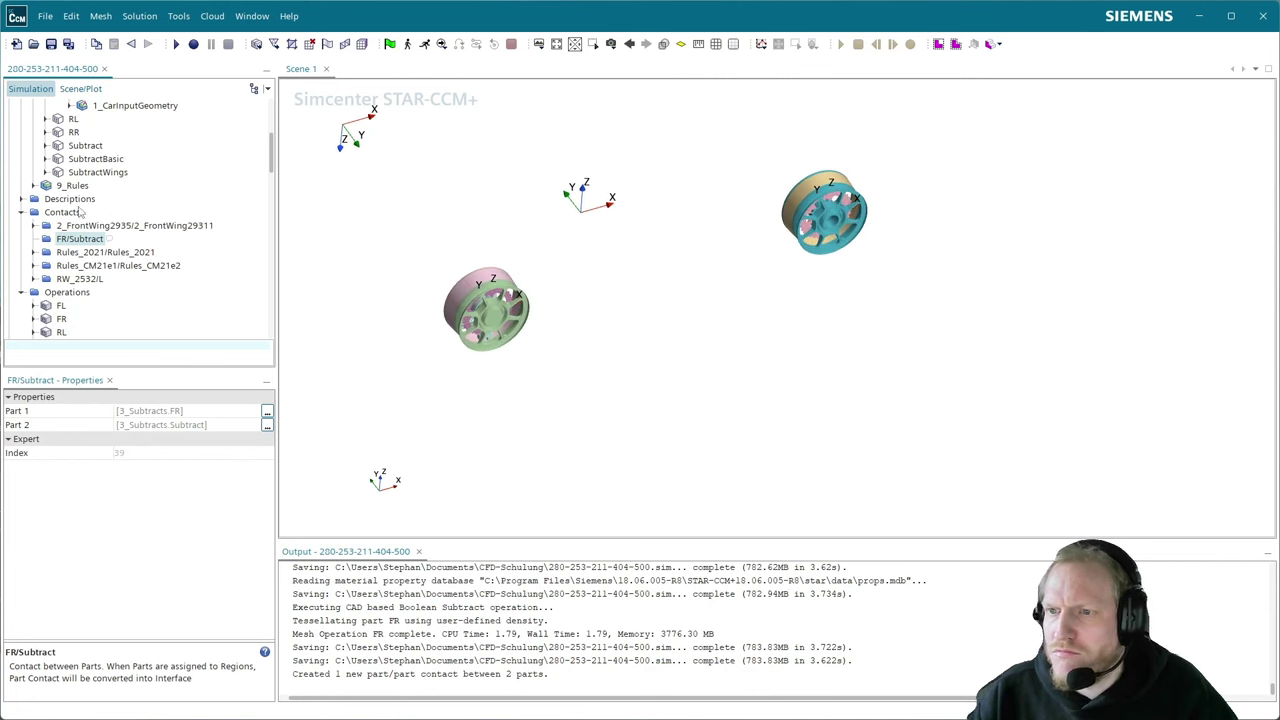
# - Create a part/part contact directly between the Subtract and RR parts of 3_Subtracts, and select the new contact
pyautogui.scroll(-4, 90, 254)
pyautogui.scroll(4, 90, 254)
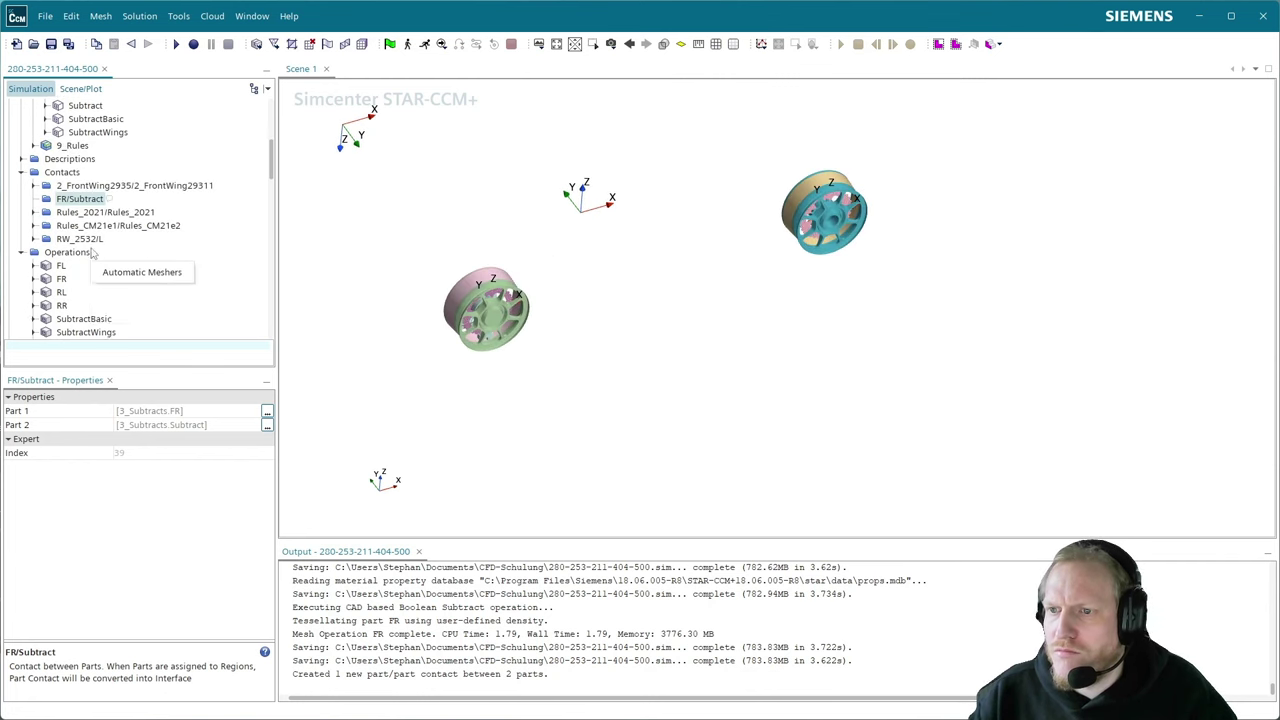
pyautogui.rightClick(68, 212)
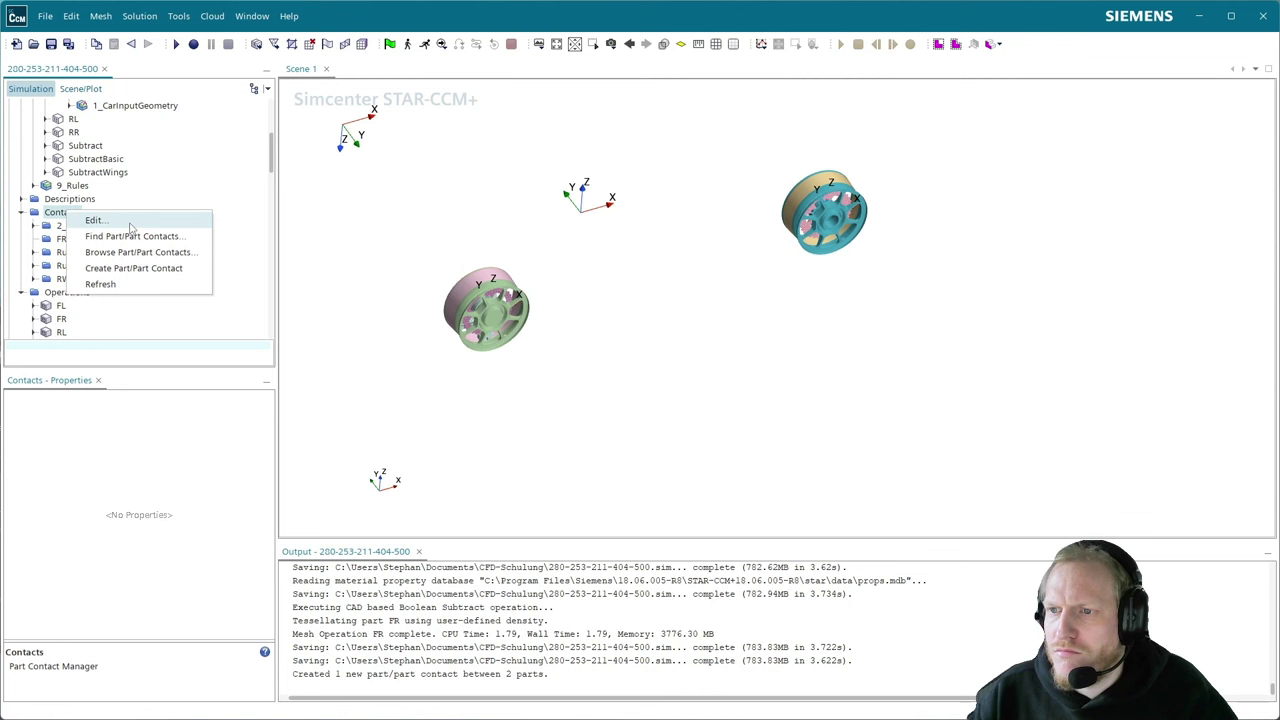
pyautogui.click(183, 269)
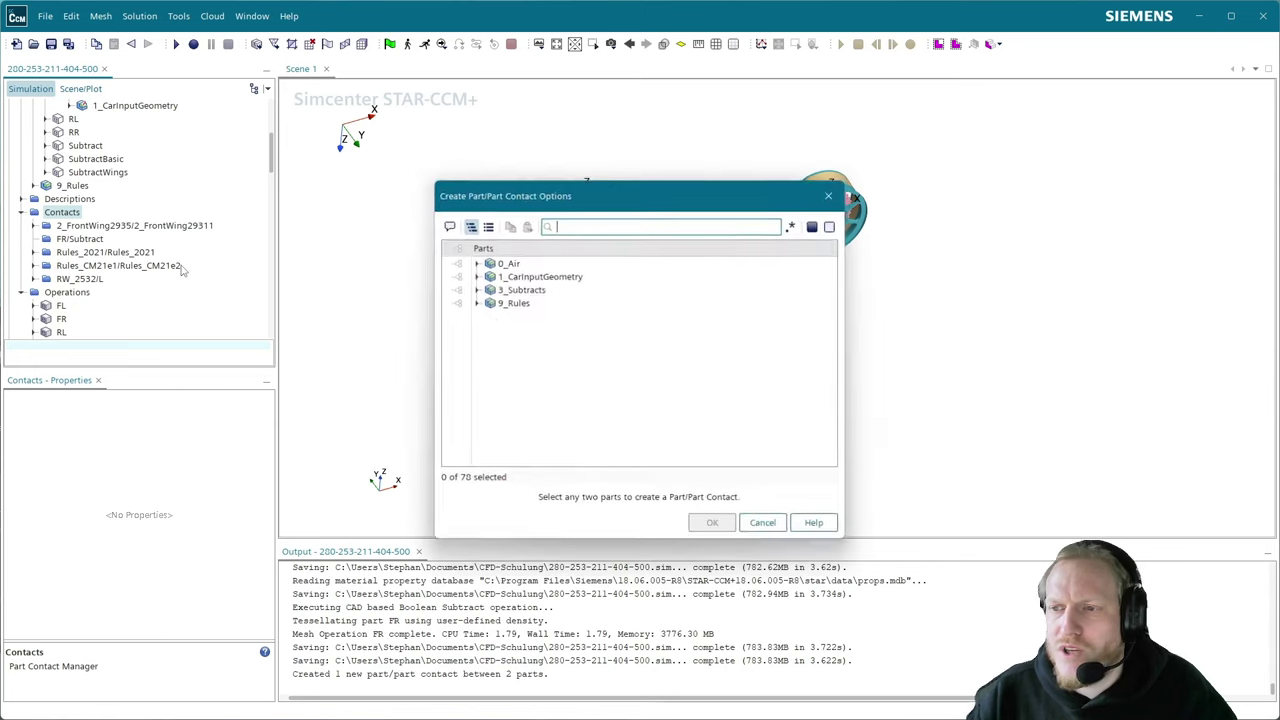
pyautogui.click(477, 289)
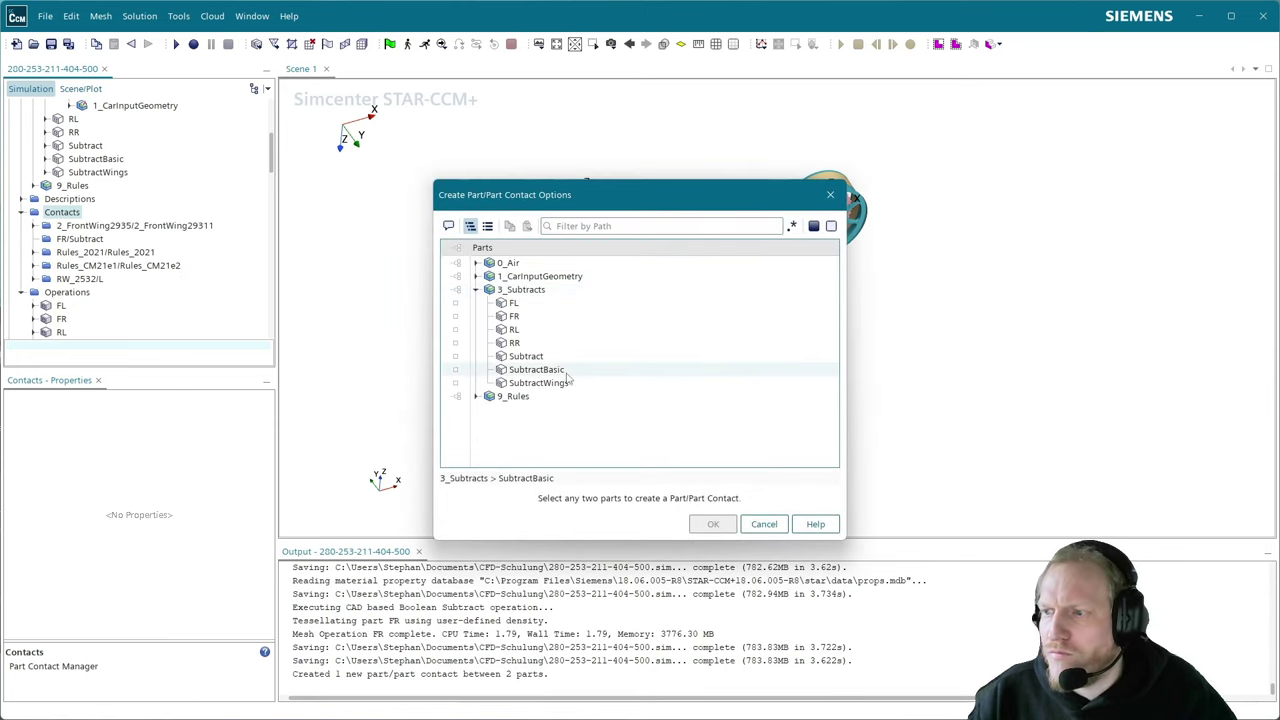
pyautogui.click(527, 356)
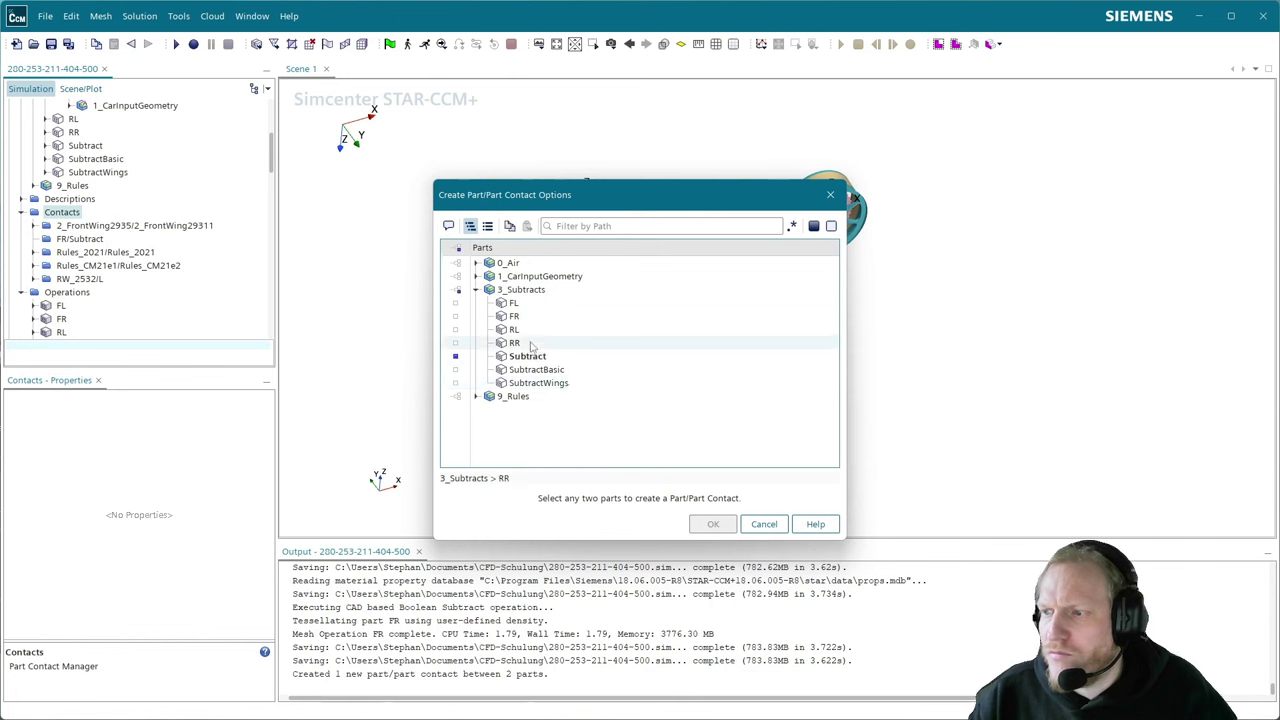
pyautogui.click(531, 344)
pyautogui.click(713, 524)
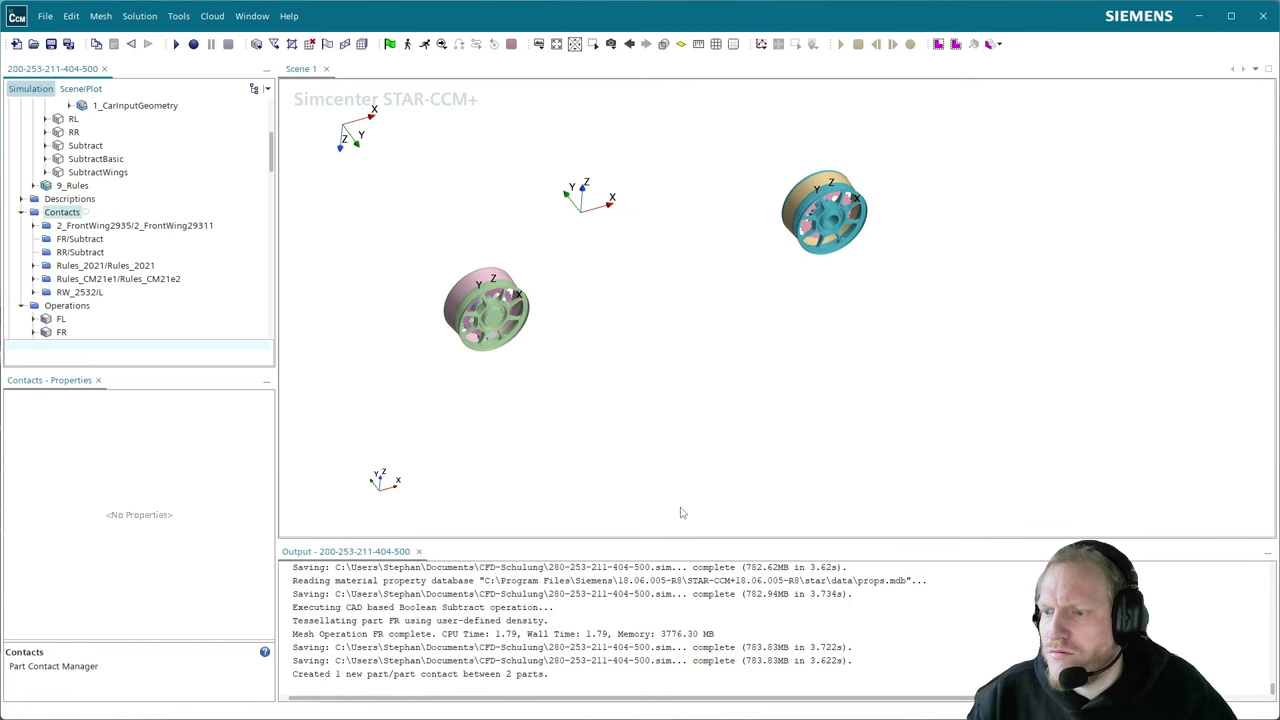
pyautogui.click(88, 255)
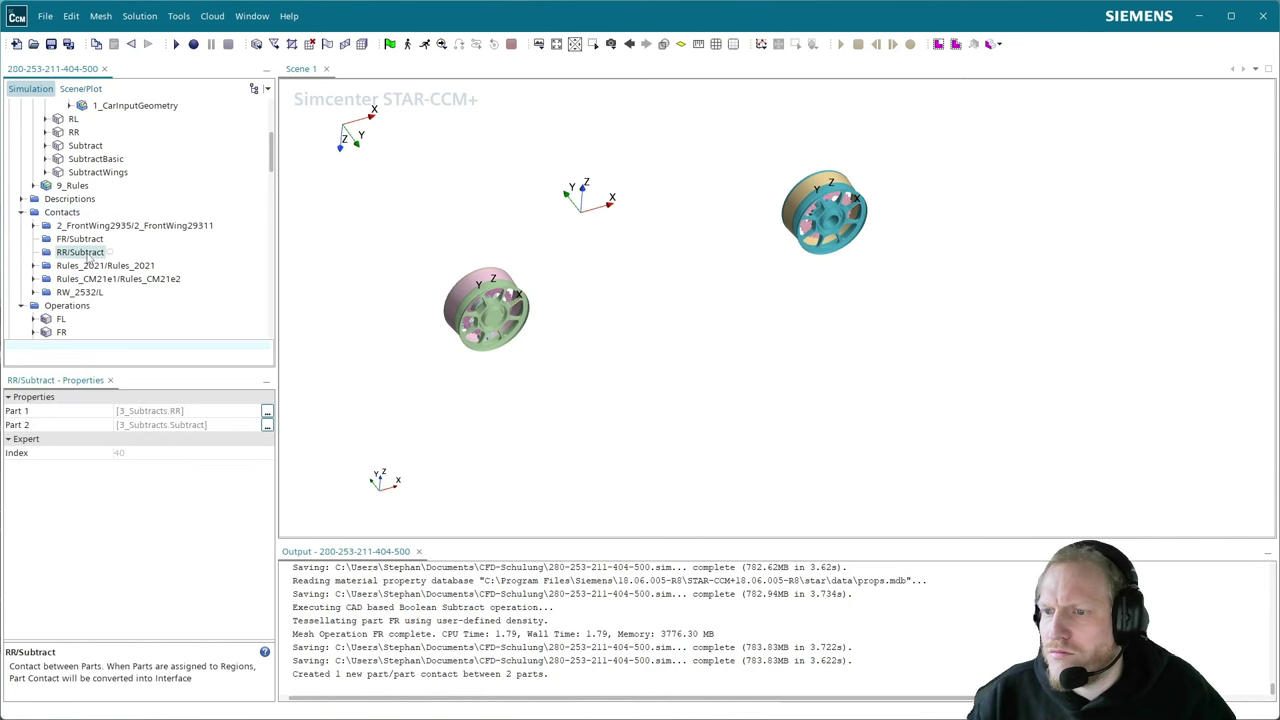
# - Delete the RR/Subtract and FR/Subtract contacts from the part contacts
pyautogui.rightClick(88, 255)
pyautogui.click(128, 285)
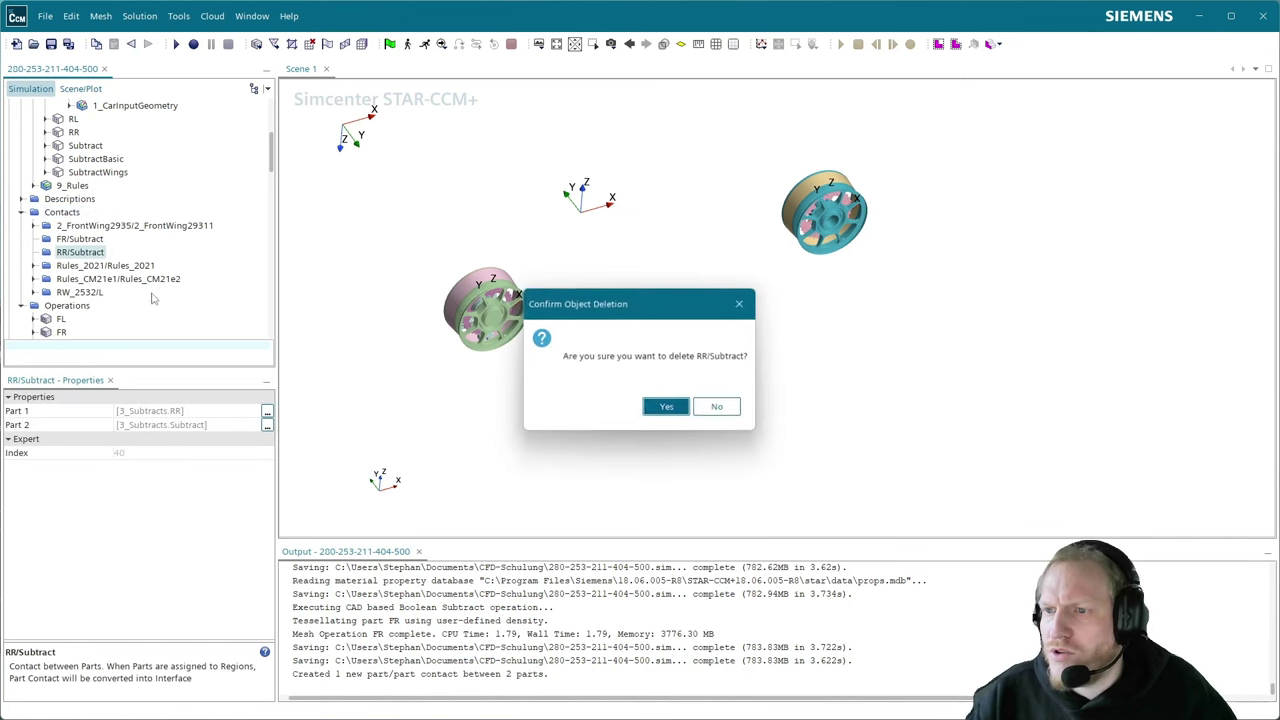
pyautogui.press('Return')
pyautogui.click(84, 239)
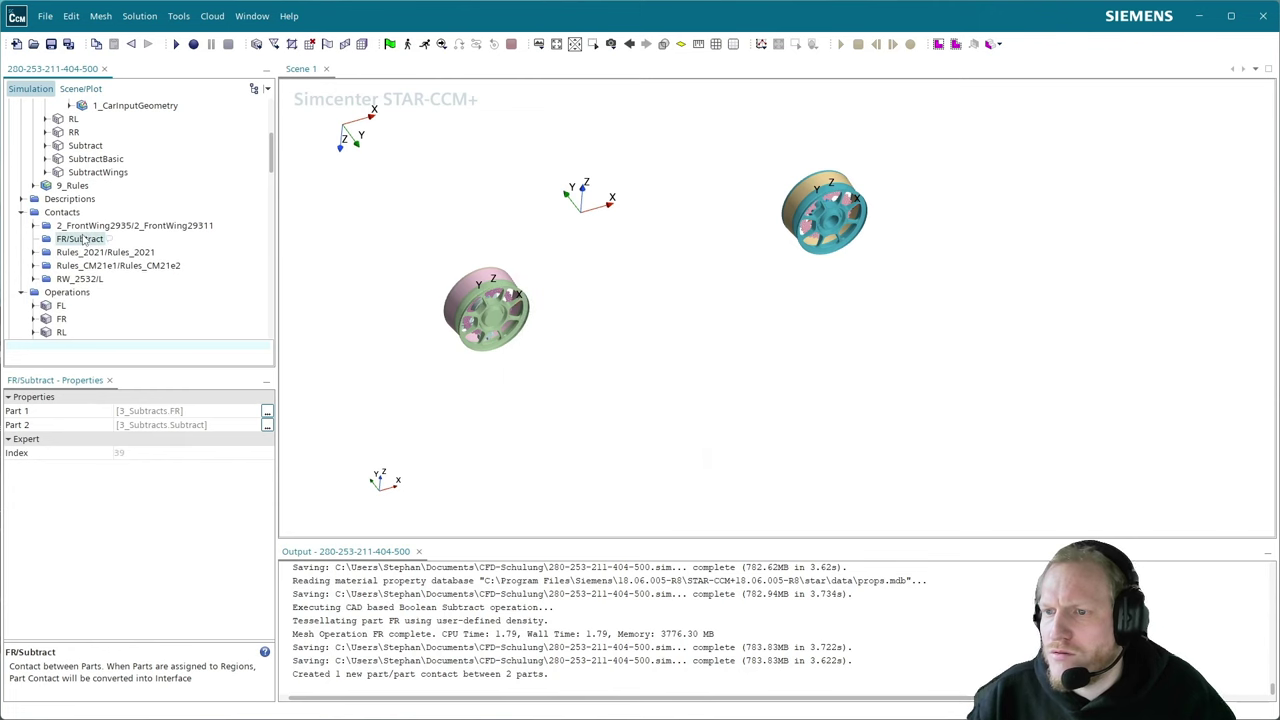
pyautogui.rightClick(84, 239)
pyautogui.click(124, 268)
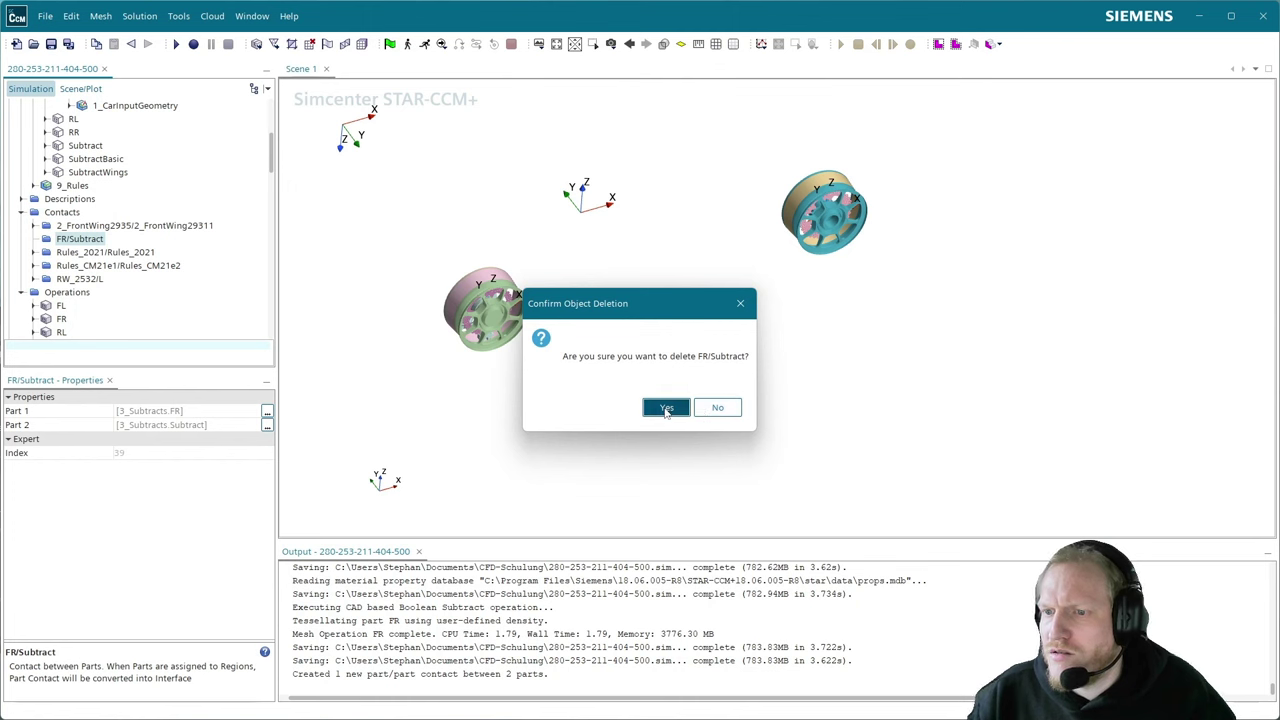
pyautogui.click(666, 408)
# - Examine the geometry parts preselected for browsing part/part contacts, including those in 9_Rules, and leave the selection unchanged
pyautogui.rightClick(70, 215)
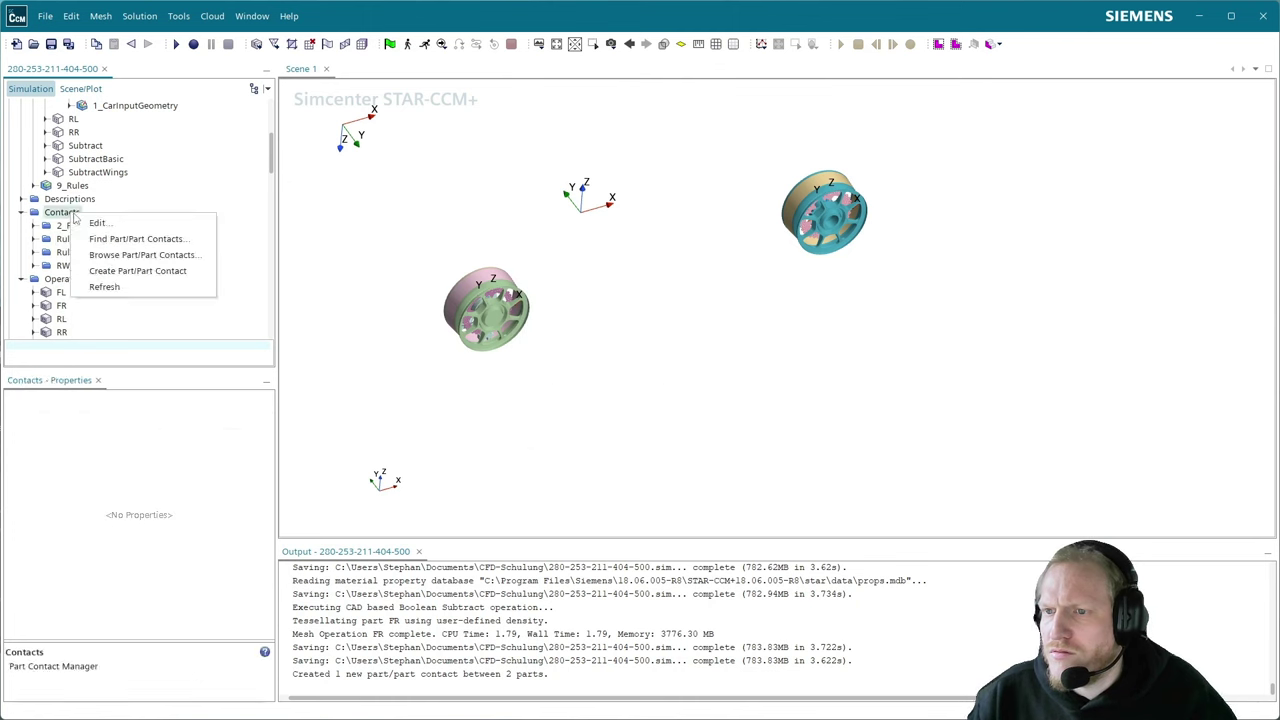
pyautogui.click(145, 255)
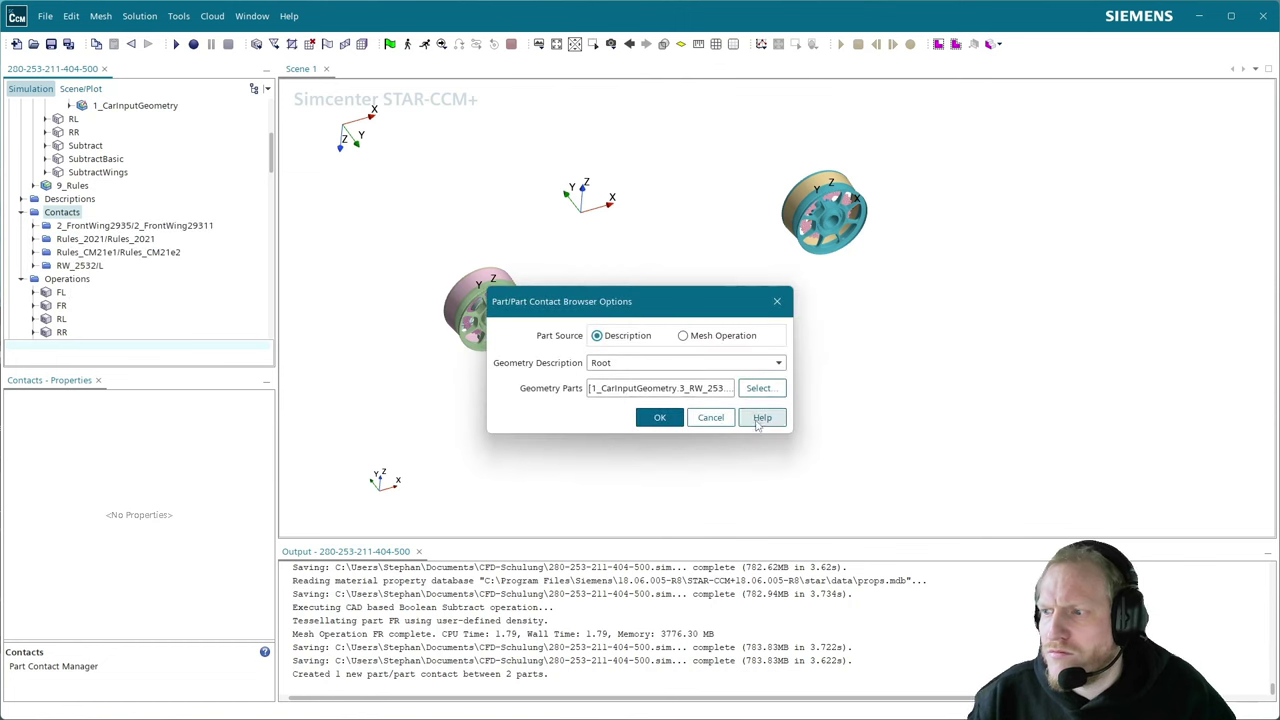
pyautogui.click(740, 363)
pyautogui.click(740, 363)
pyautogui.click(758, 388)
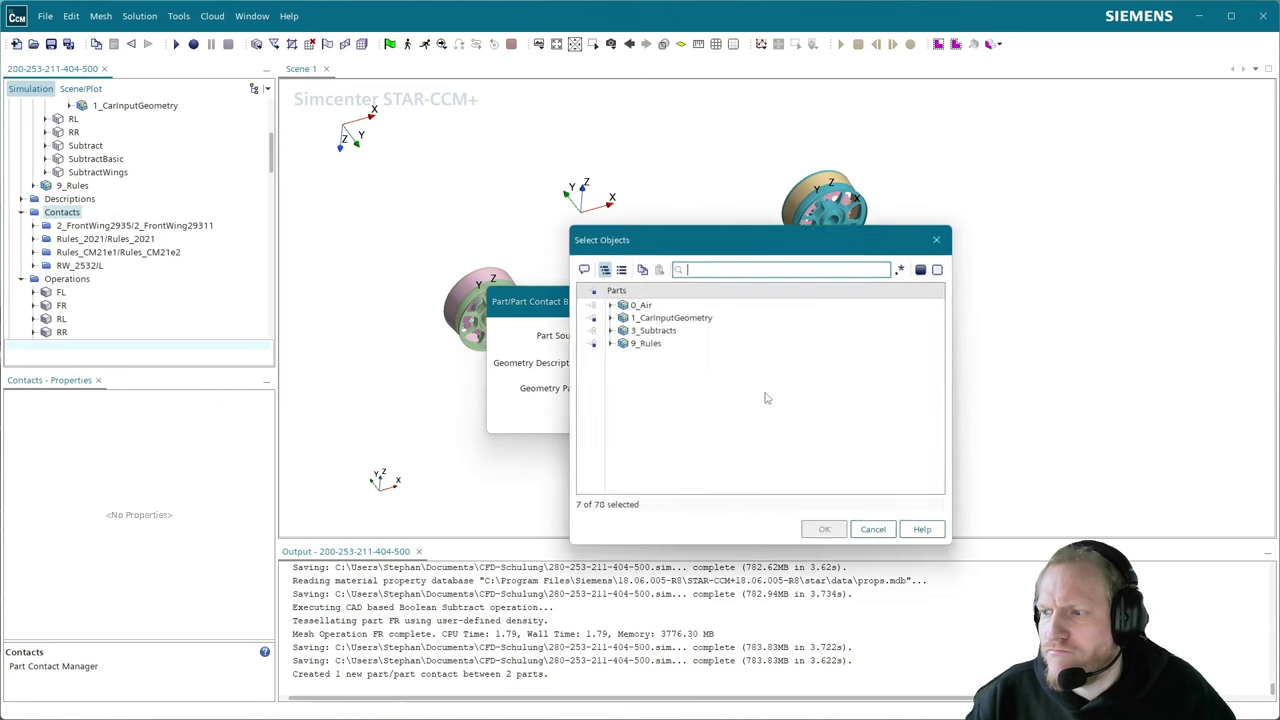
pyautogui.press('Escape')
pyautogui.click(758, 388)
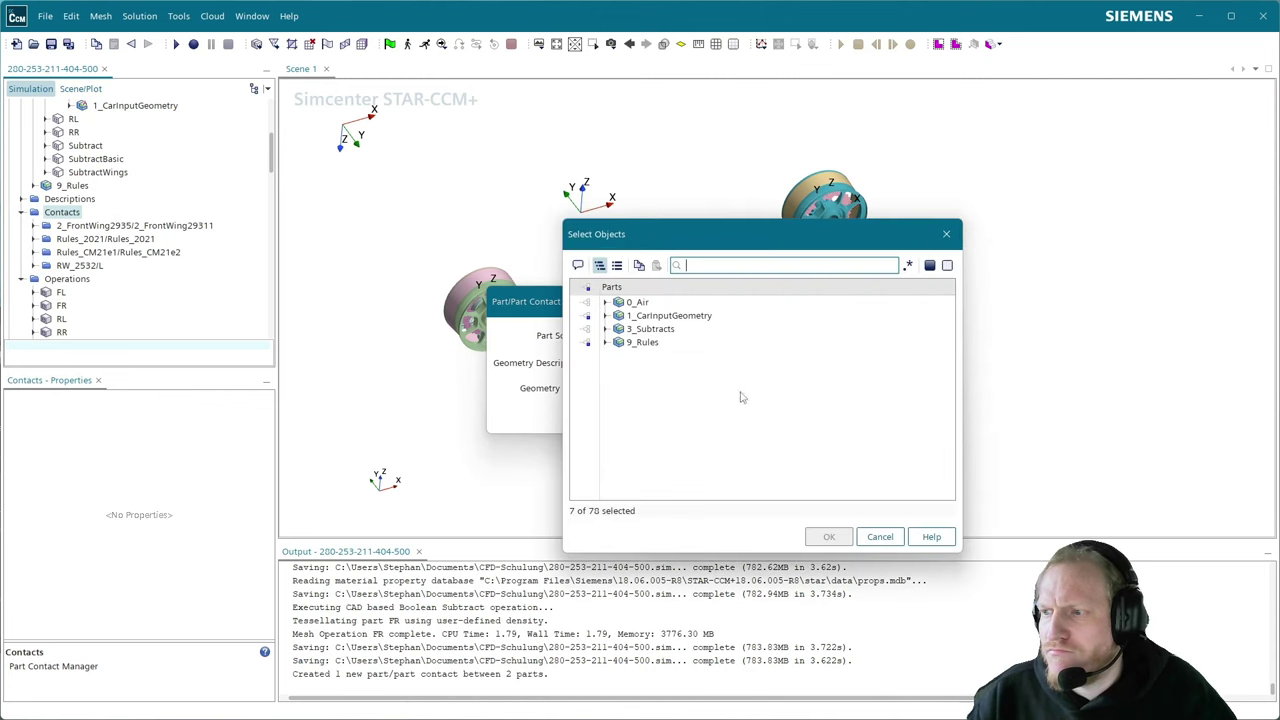
pyautogui.click(605, 342)
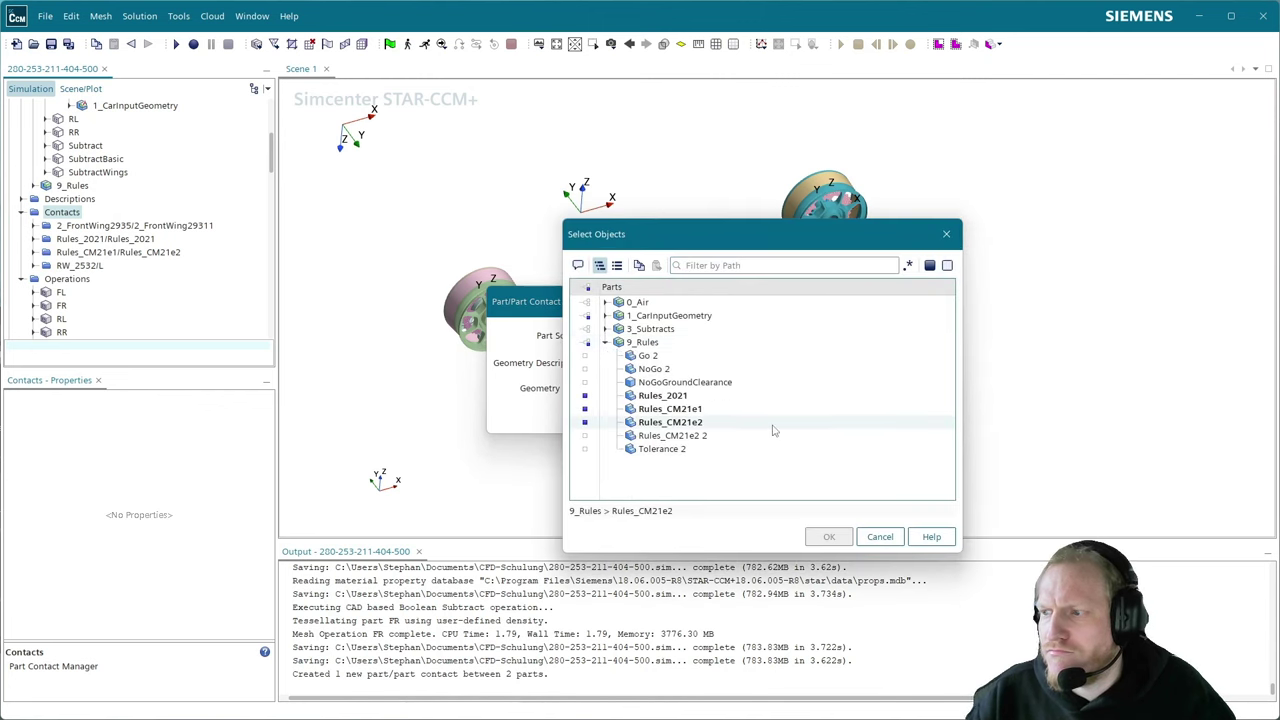
pyautogui.press('Escape')
pyautogui.click(708, 416)
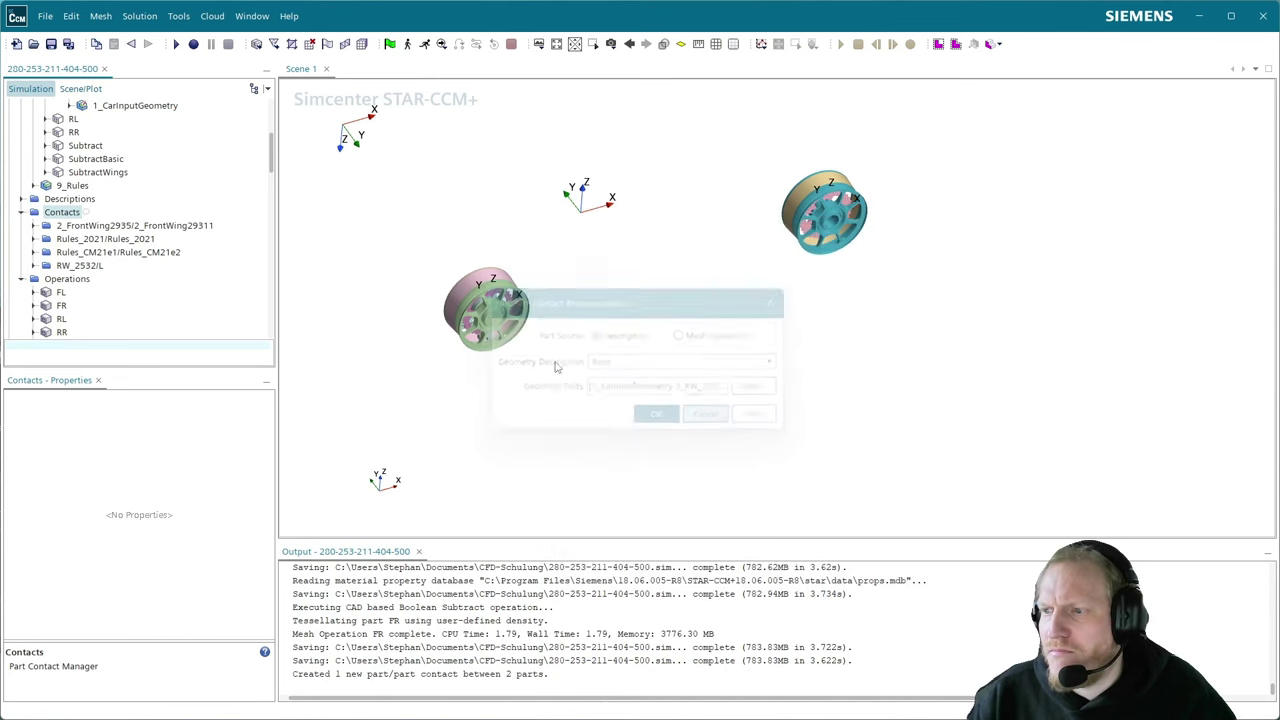
# - Search for part/part contacts between the FR and Subtract parts of 3_Subtracts with a tolerance of 0.1 mm
pyautogui.rightClick(75, 215)
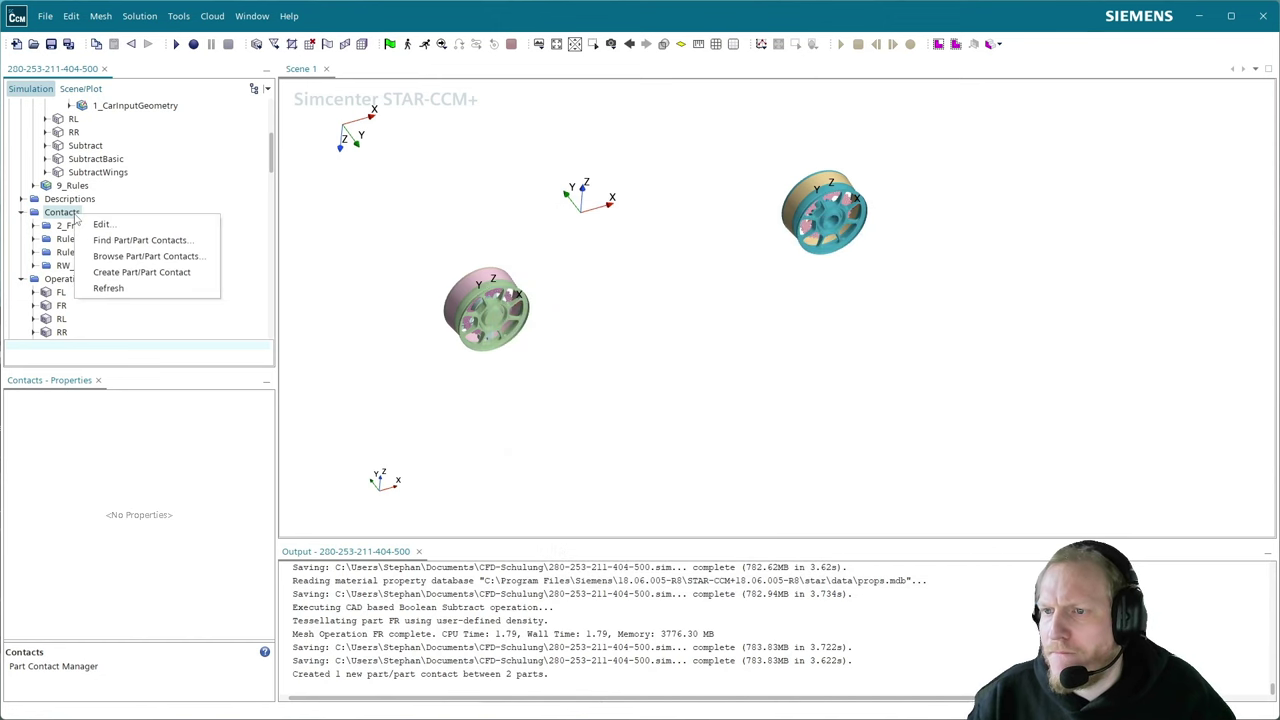
pyautogui.click(128, 241)
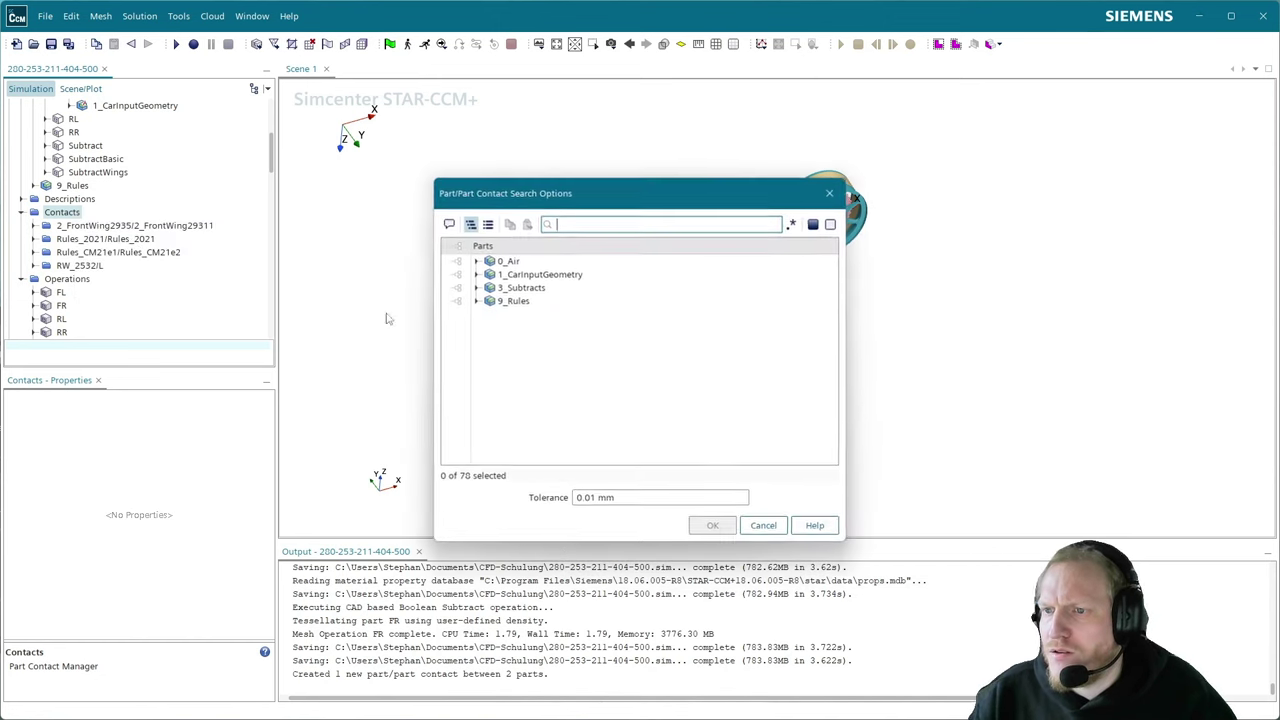
pyautogui.click(476, 274)
pyautogui.click(476, 274)
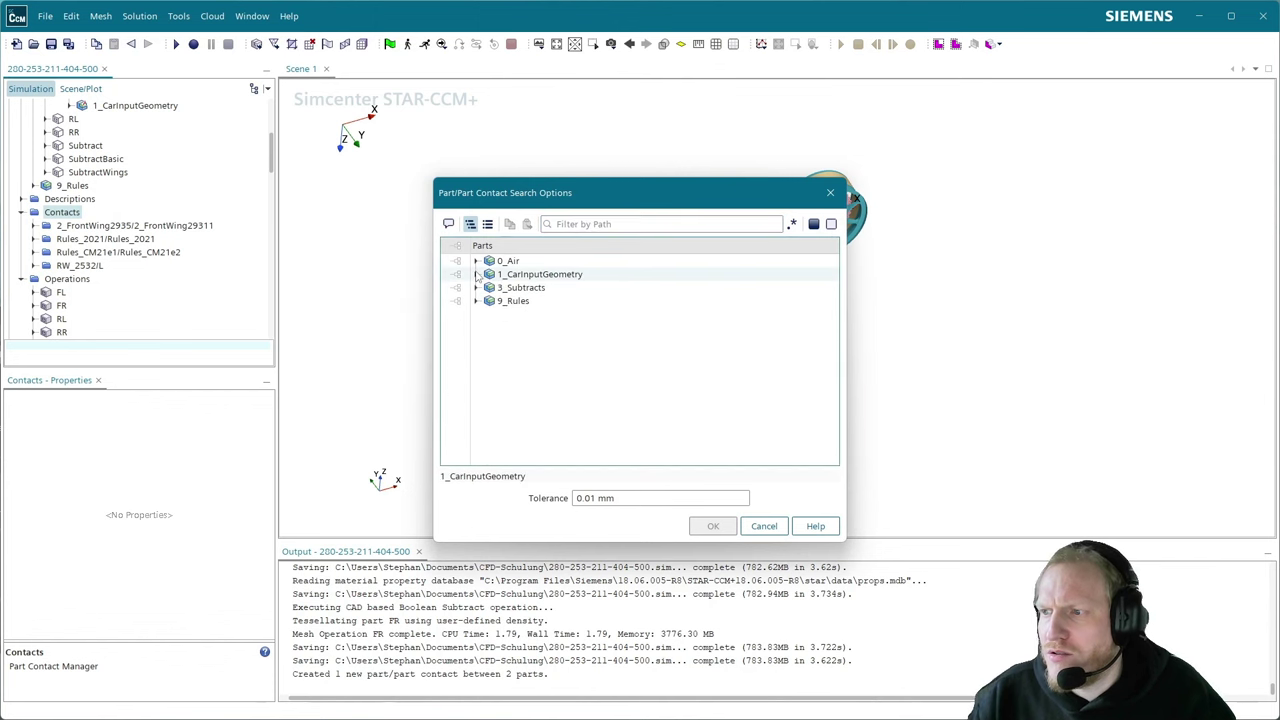
pyautogui.click(476, 274)
pyautogui.click(476, 274)
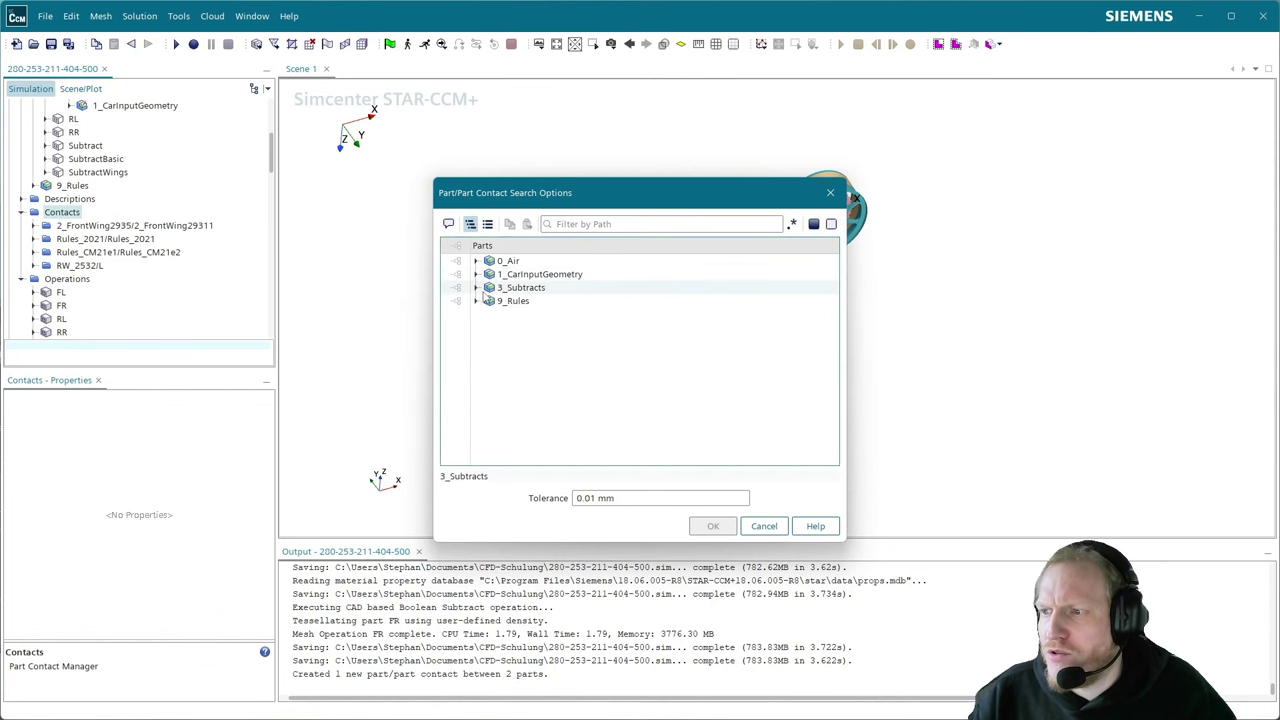
pyautogui.click(476, 287)
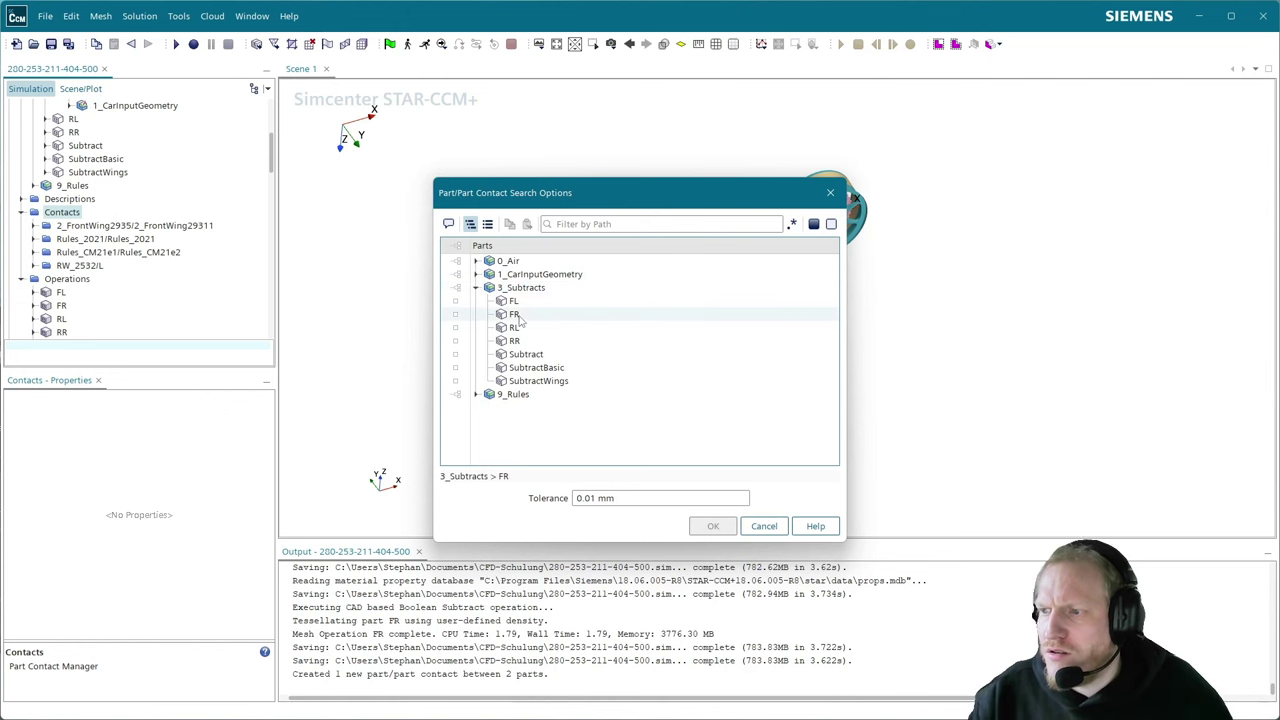
pyautogui.click(515, 315)
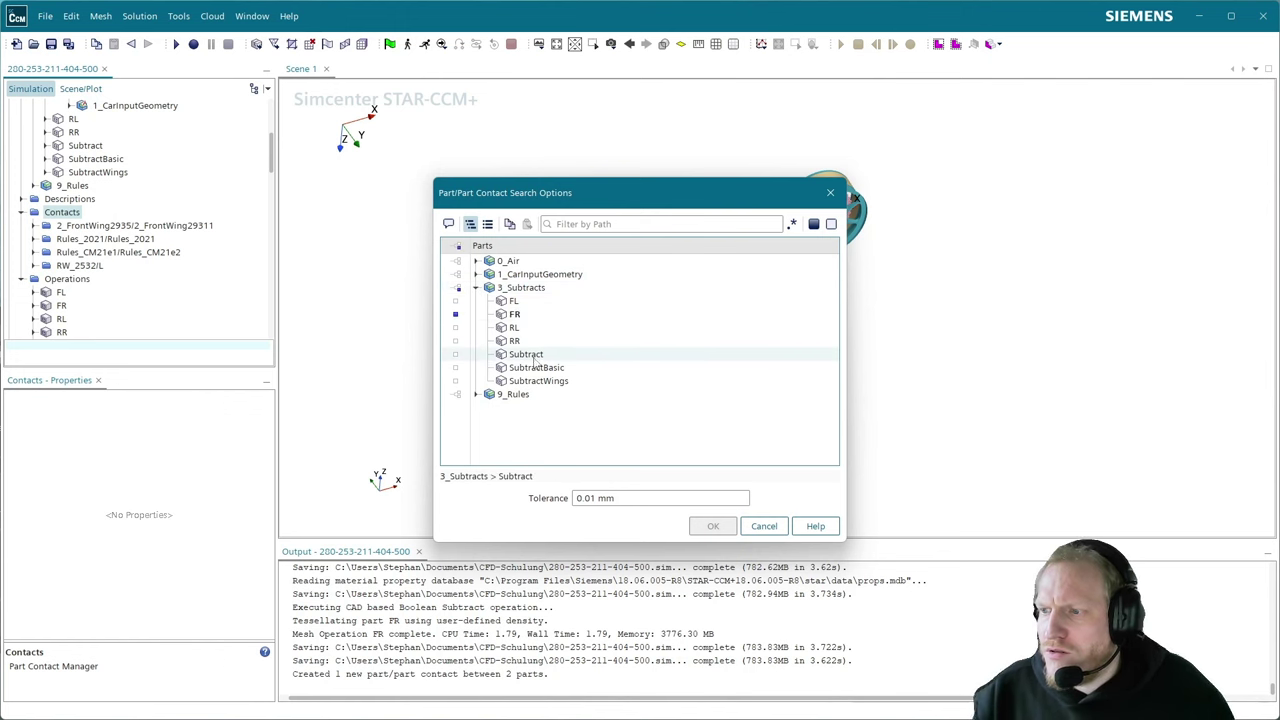
pyautogui.click(527, 355)
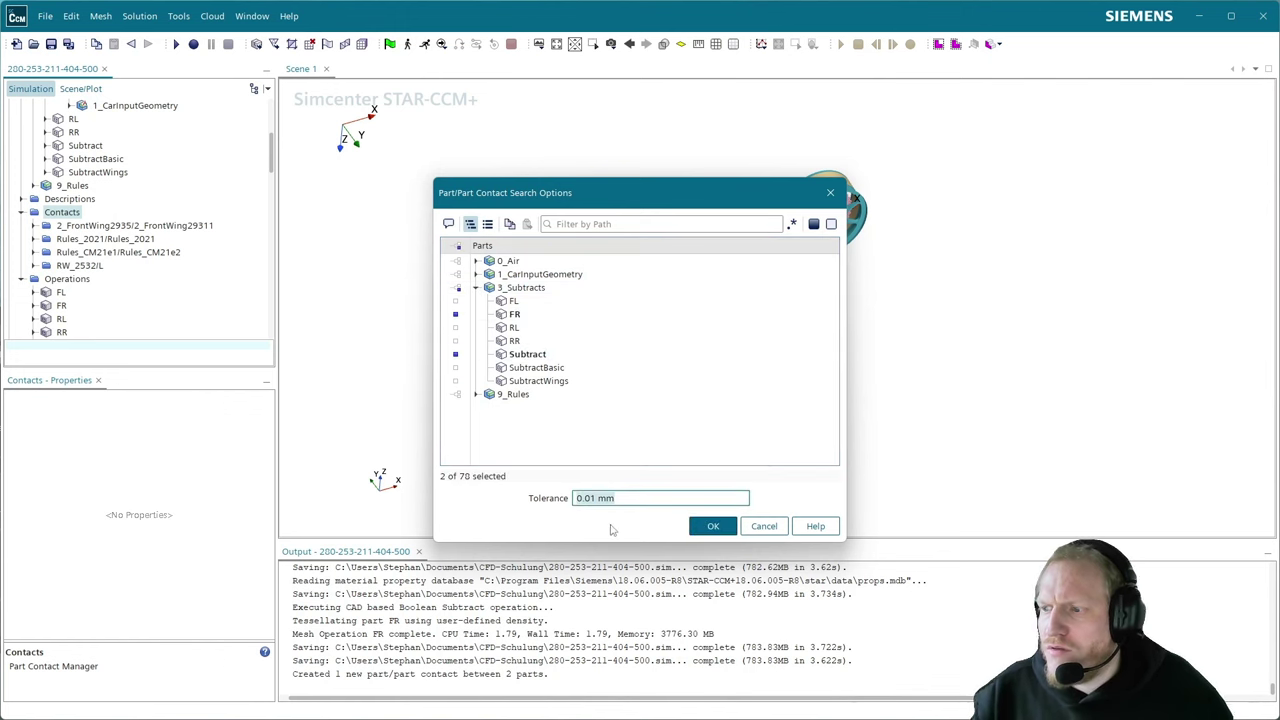
pyautogui.press('BackSpace')
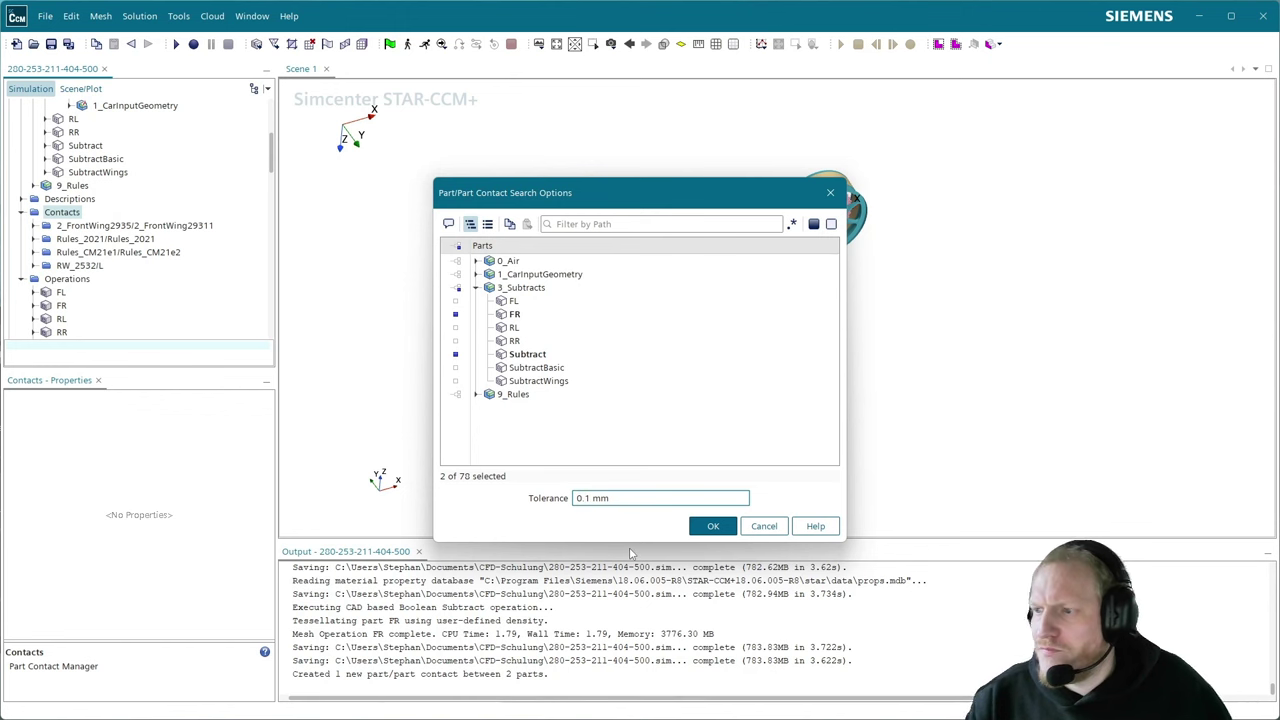
pyautogui.click(720, 527)
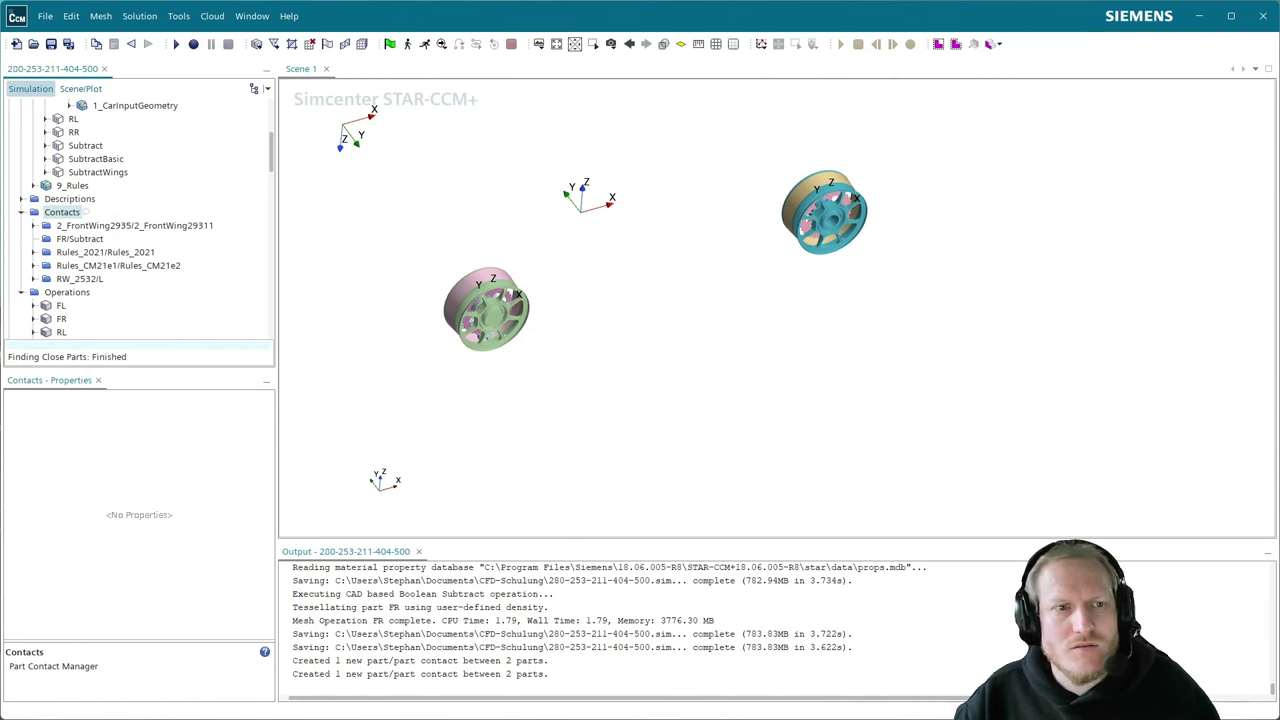
# - Delete the FR/Subtract contact produced by the last contact search
pyautogui.scroll(5, 95, 240)
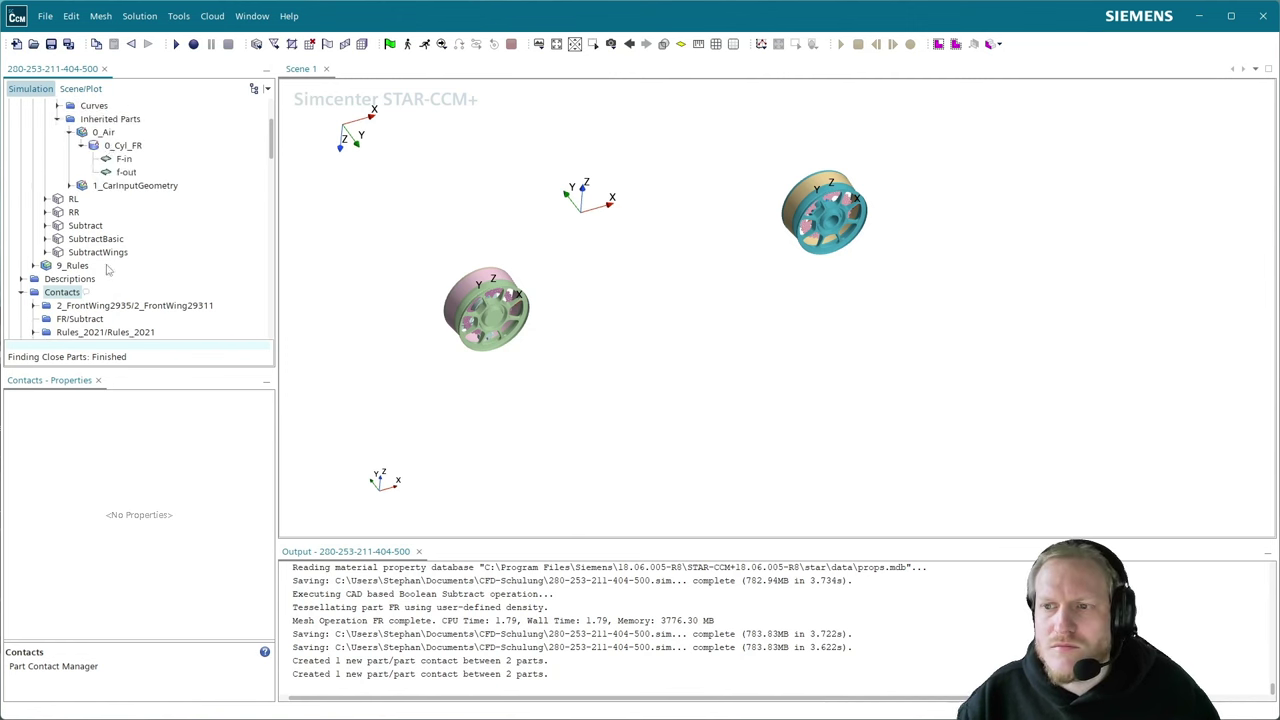
pyautogui.scroll(-5, 105, 265)
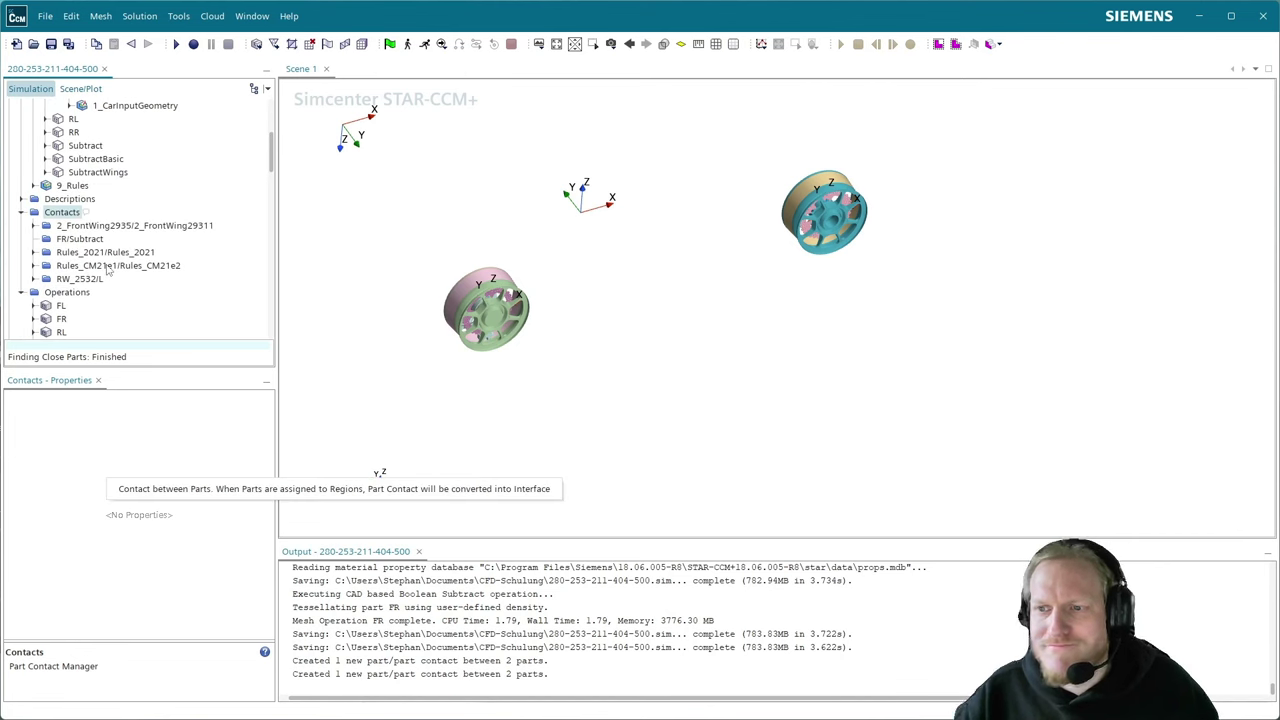
pyautogui.scroll(1, 100, 262)
pyautogui.scroll(-2, 85, 240)
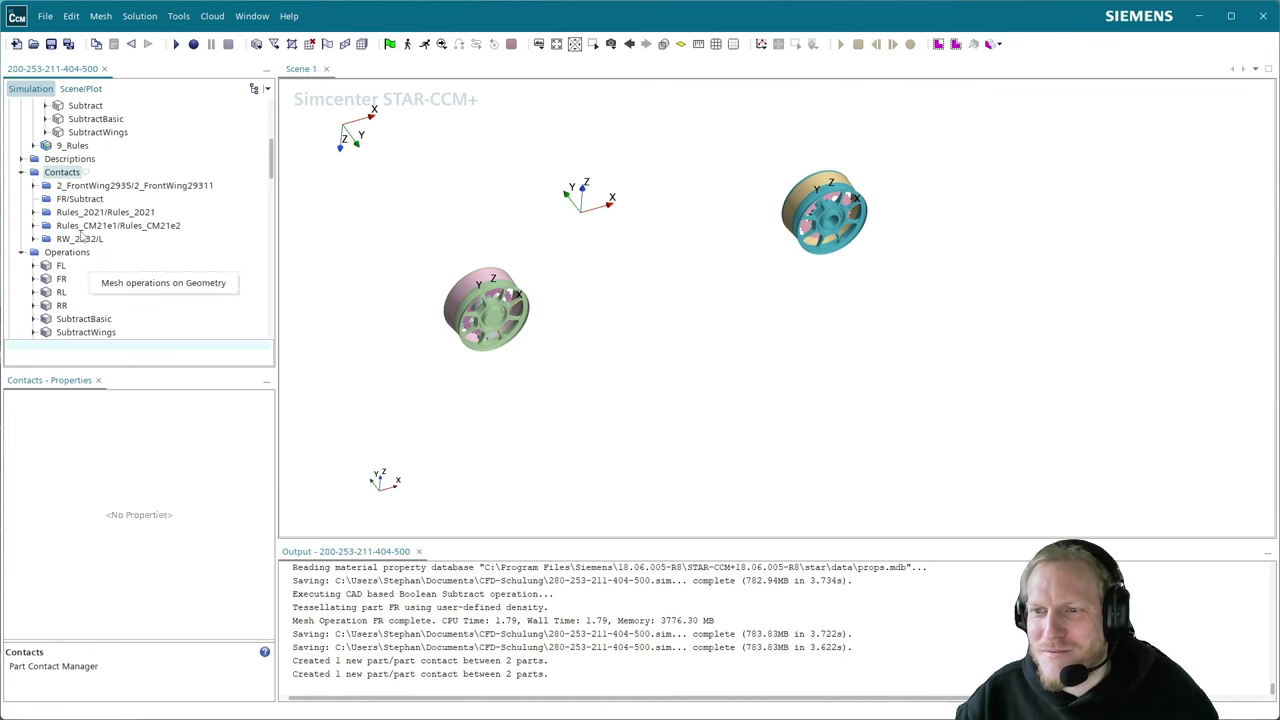
pyautogui.click(90, 200)
pyautogui.press('Delete')
pyautogui.press('Return')
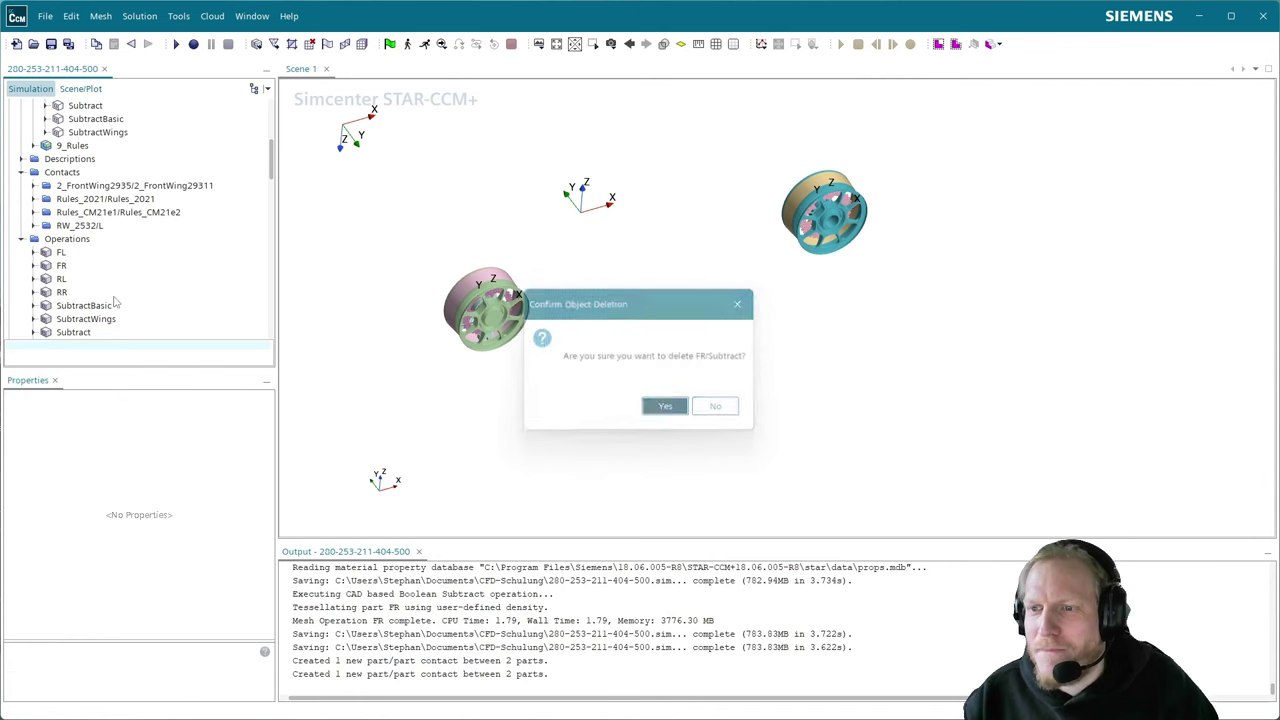
# - Check which 0_Air parts are among the input parts of the SubtractBasic operation, without changing the selection
pyautogui.scroll(-3, 110, 295)
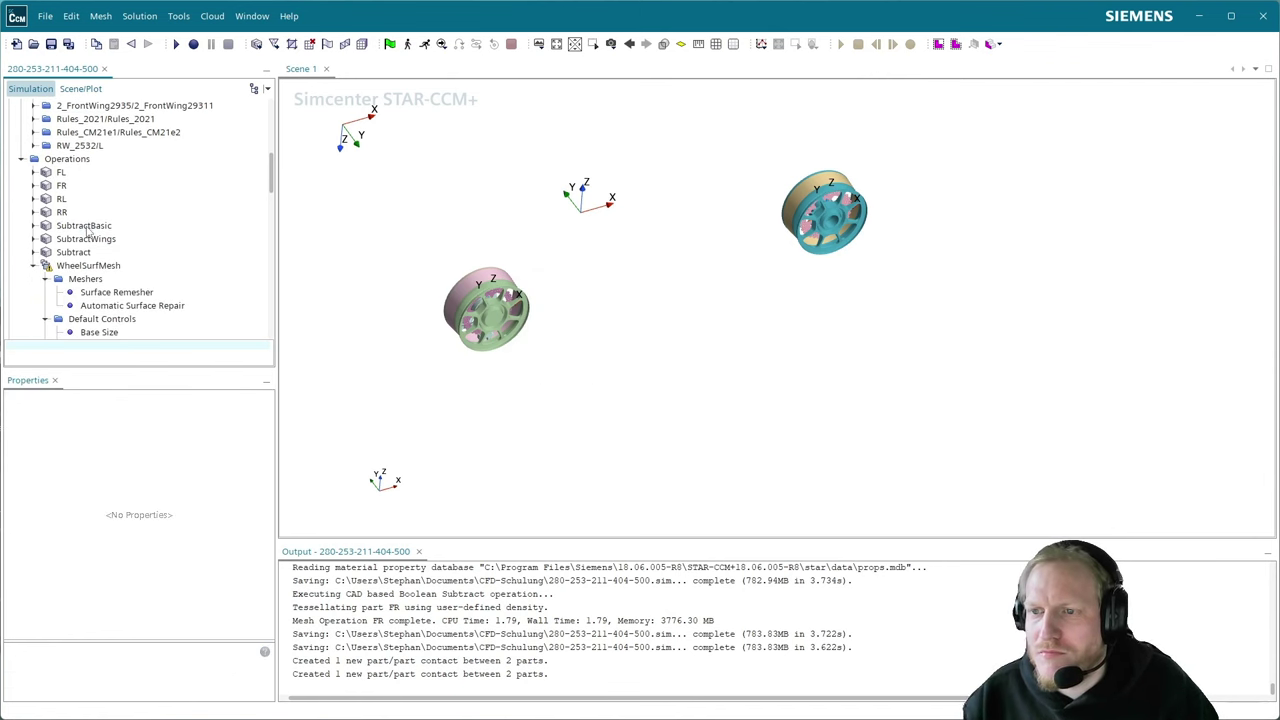
pyautogui.click(86, 227)
pyautogui.click(266, 411)
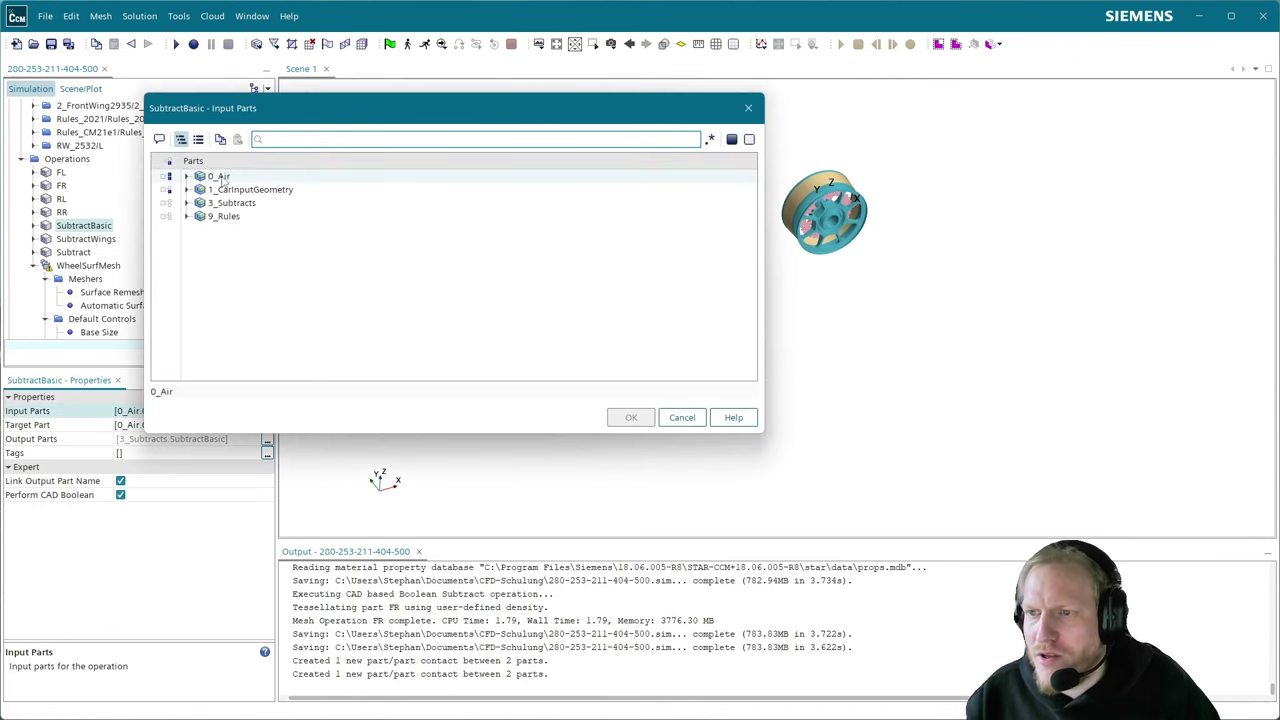
pyautogui.click(186, 176)
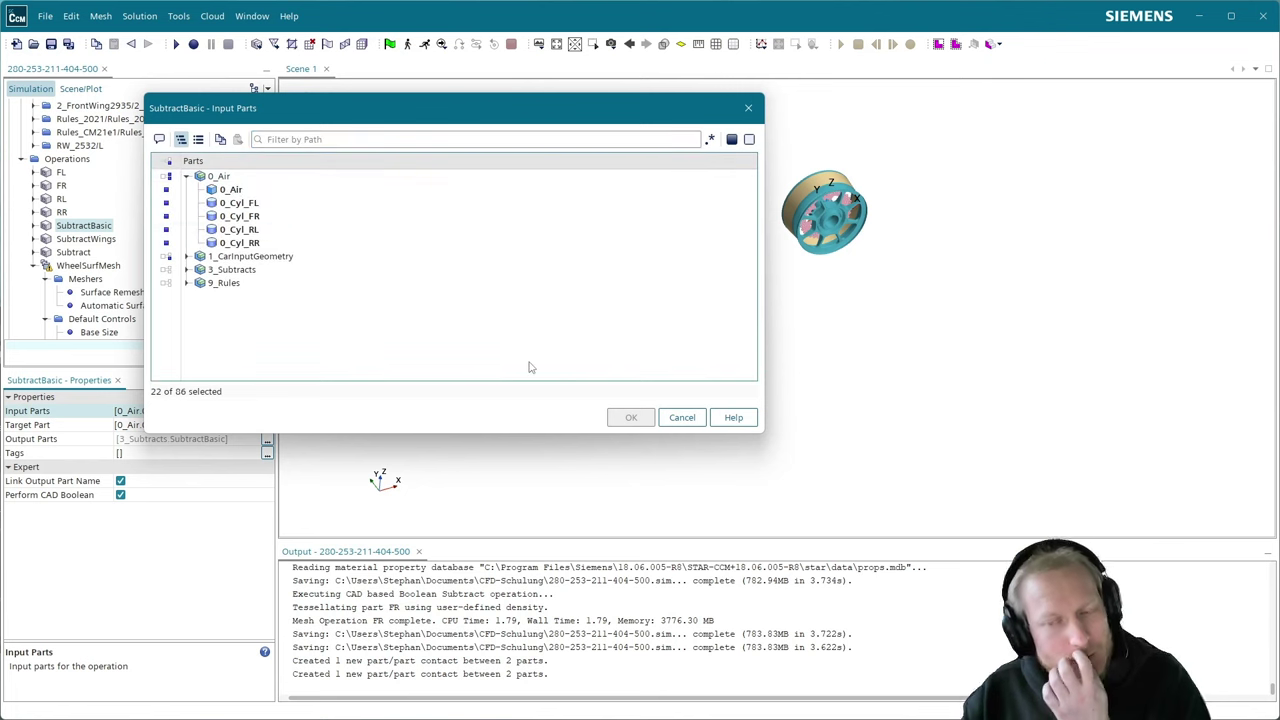
pyautogui.click(682, 417)
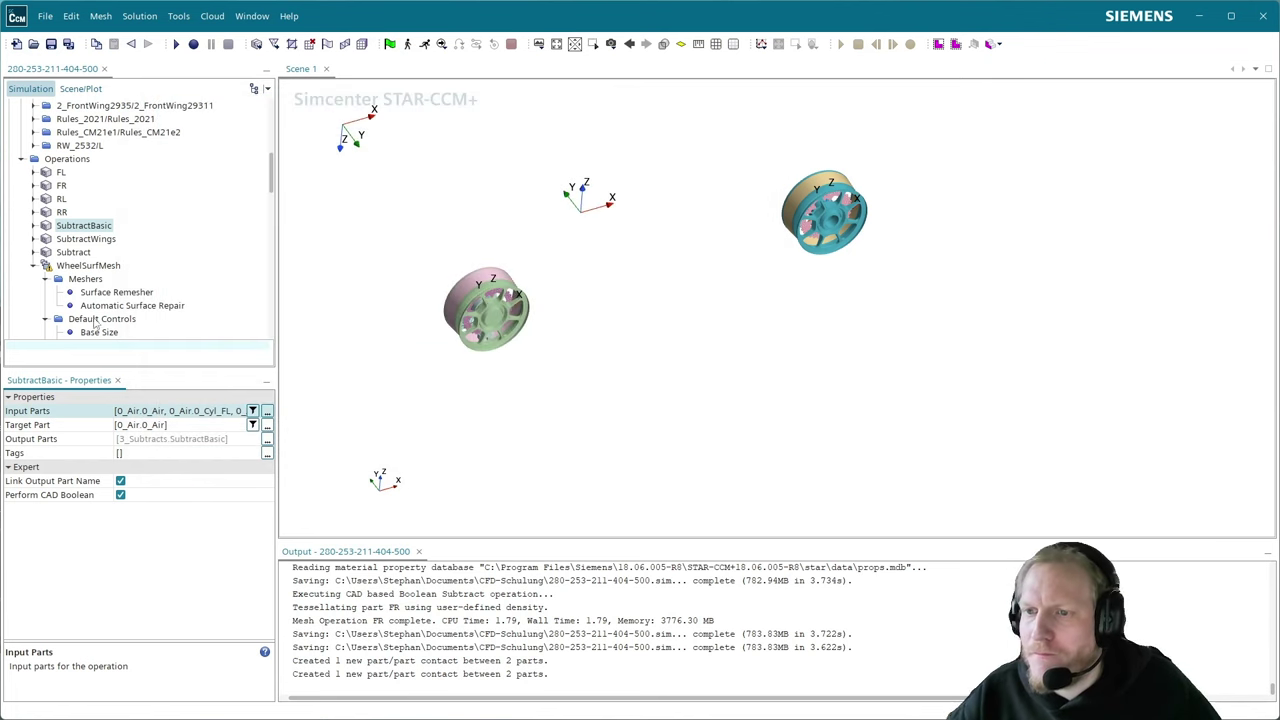
# - Inspect the F-in surface that the FR part inherits from 0_Cyl_FR, showing it highlighted in the scene
pyautogui.scroll(4, 180, 272)
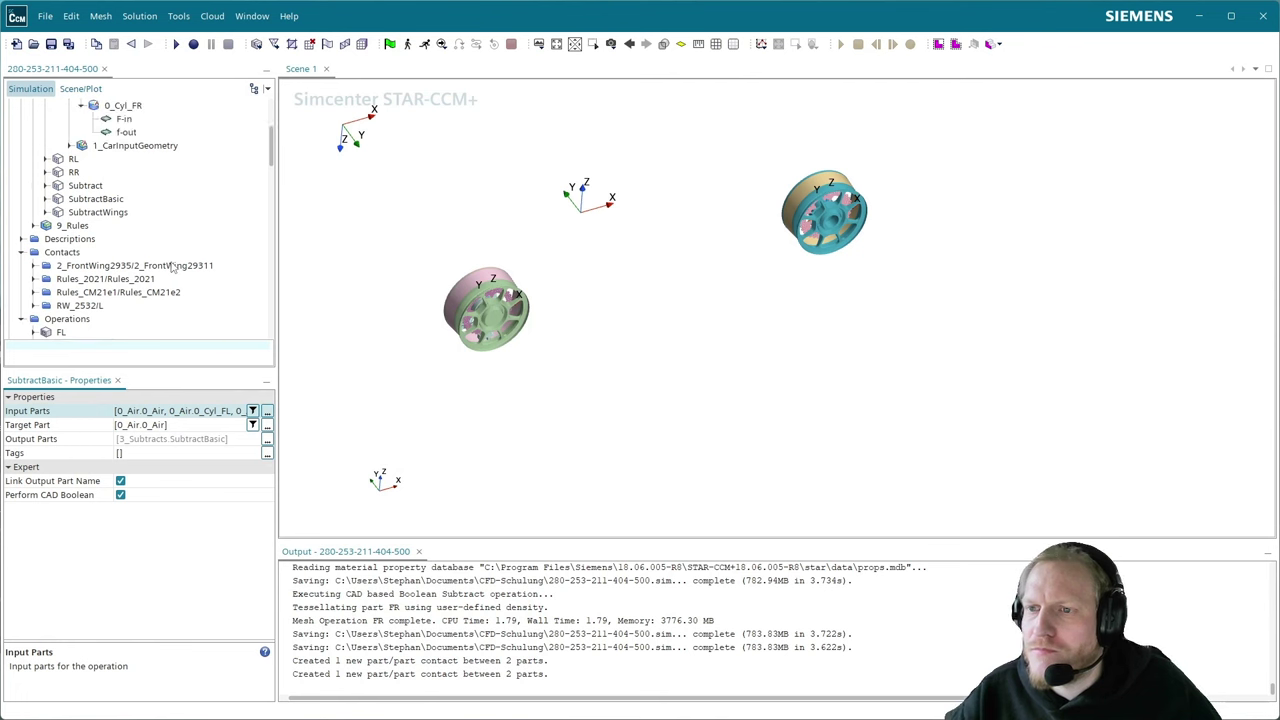
pyautogui.scroll(2, 172, 267)
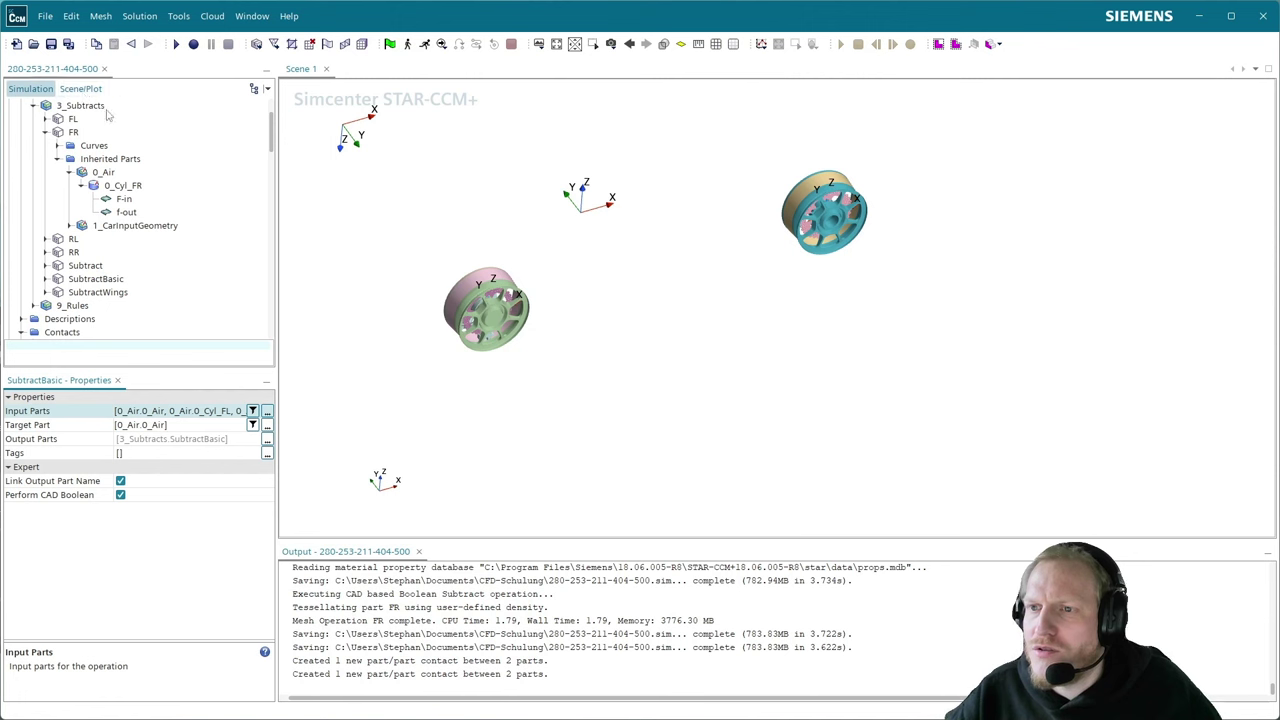
pyautogui.scroll(2, 112, 228)
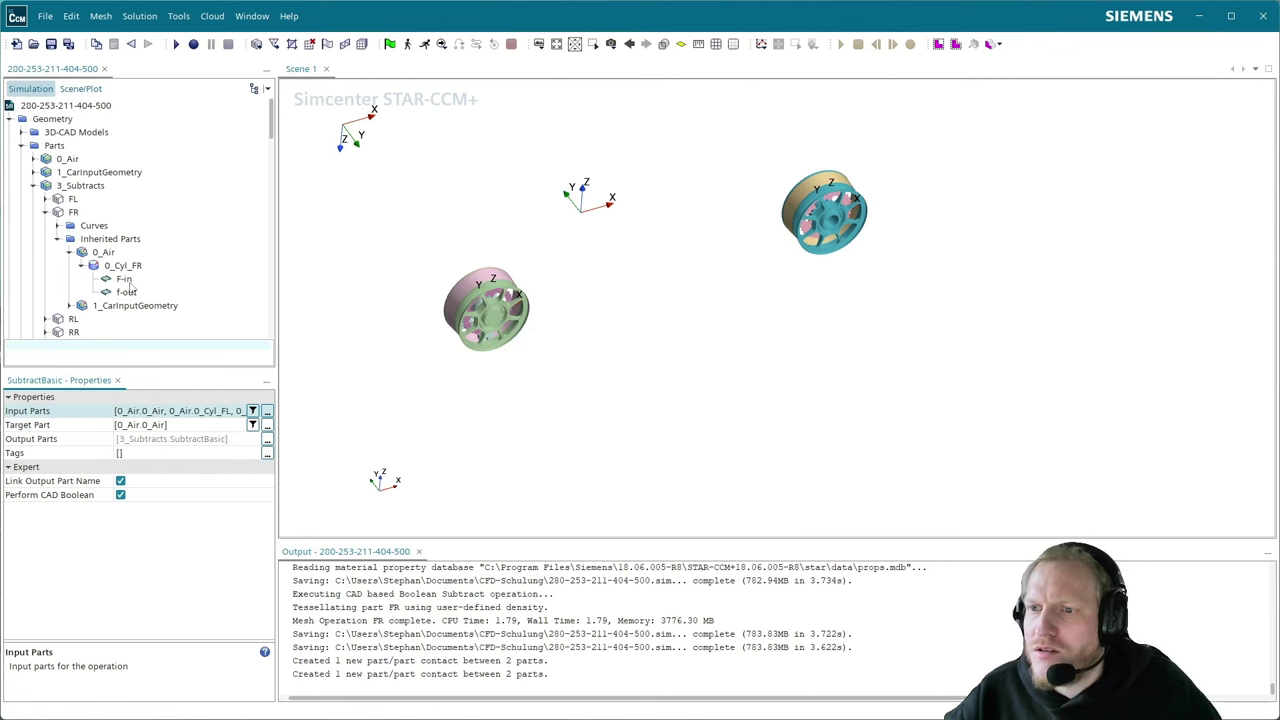
pyautogui.click(34, 174)
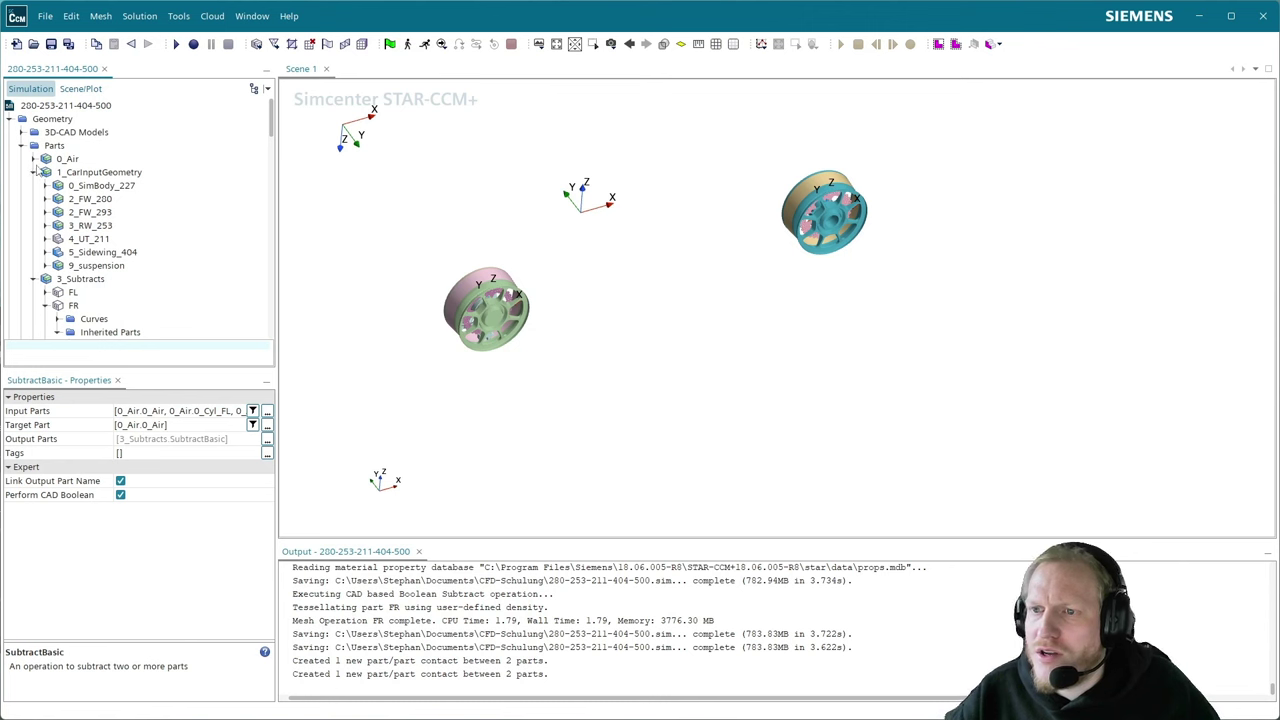
pyautogui.click(34, 172)
pyautogui.scroll(-2, 122, 204)
pyautogui.click(124, 201)
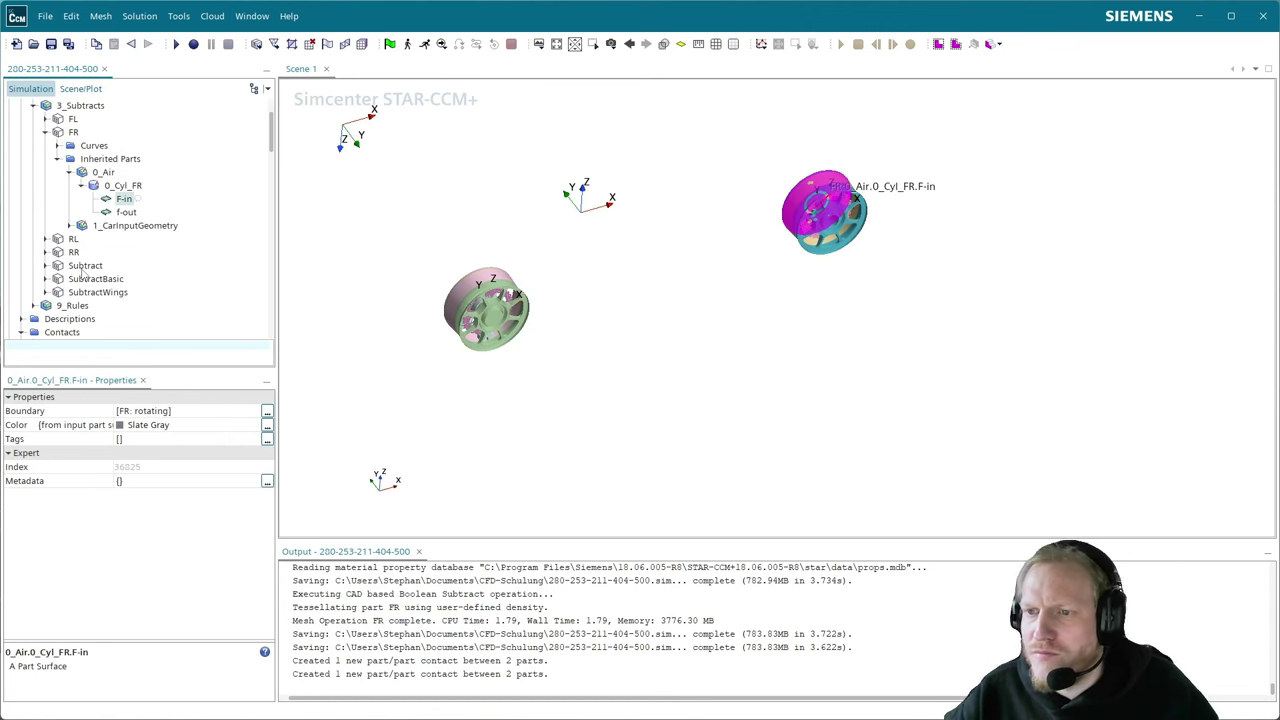
# - Create a weak in-place contact between the FR part's F-in surface and the matching F-in surface inherited by Subtract through SubtractWings and SubtractBasic
pyautogui.click(45, 265)
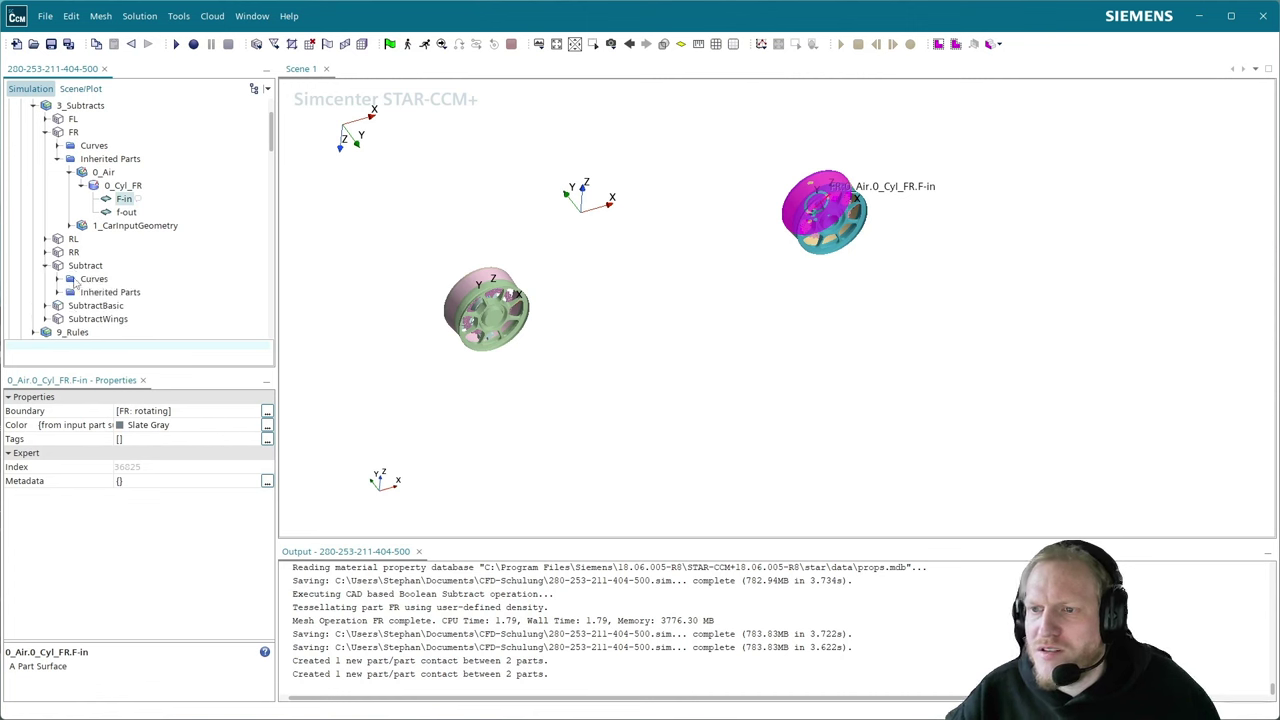
pyautogui.click(57, 292)
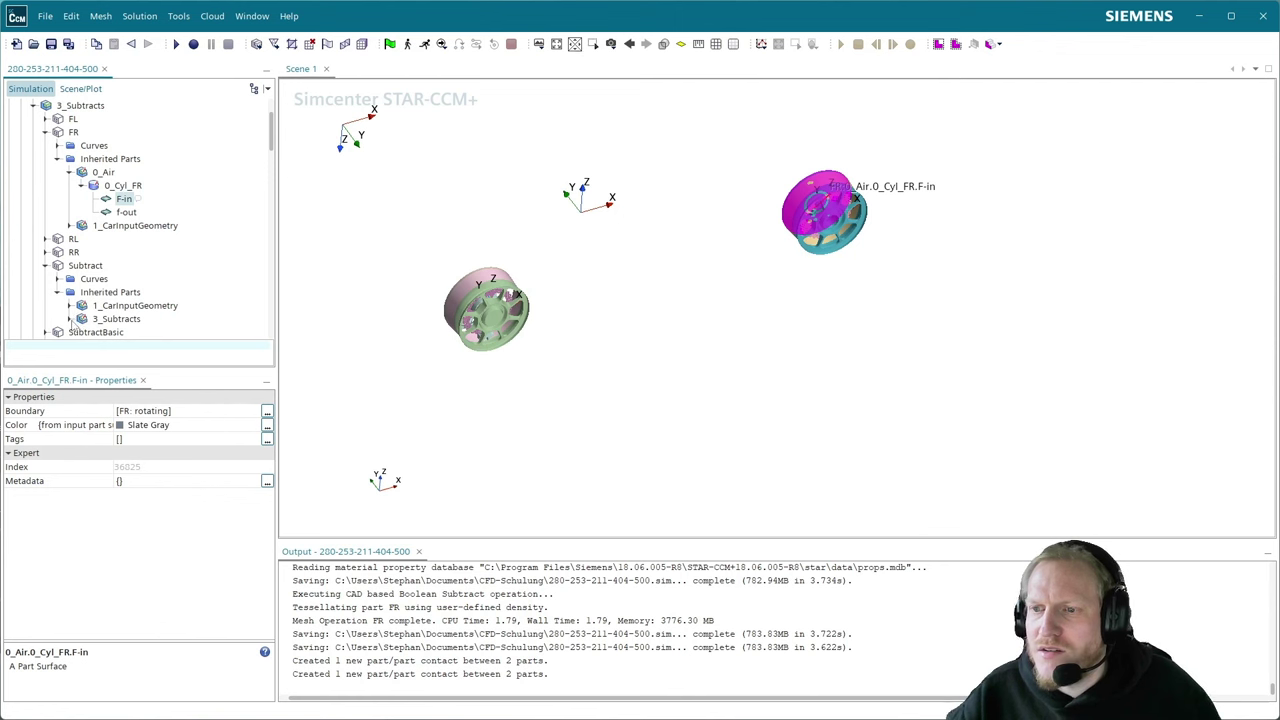
pyautogui.click(69, 318)
pyautogui.scroll(-1, 110, 318)
pyautogui.click(81, 292)
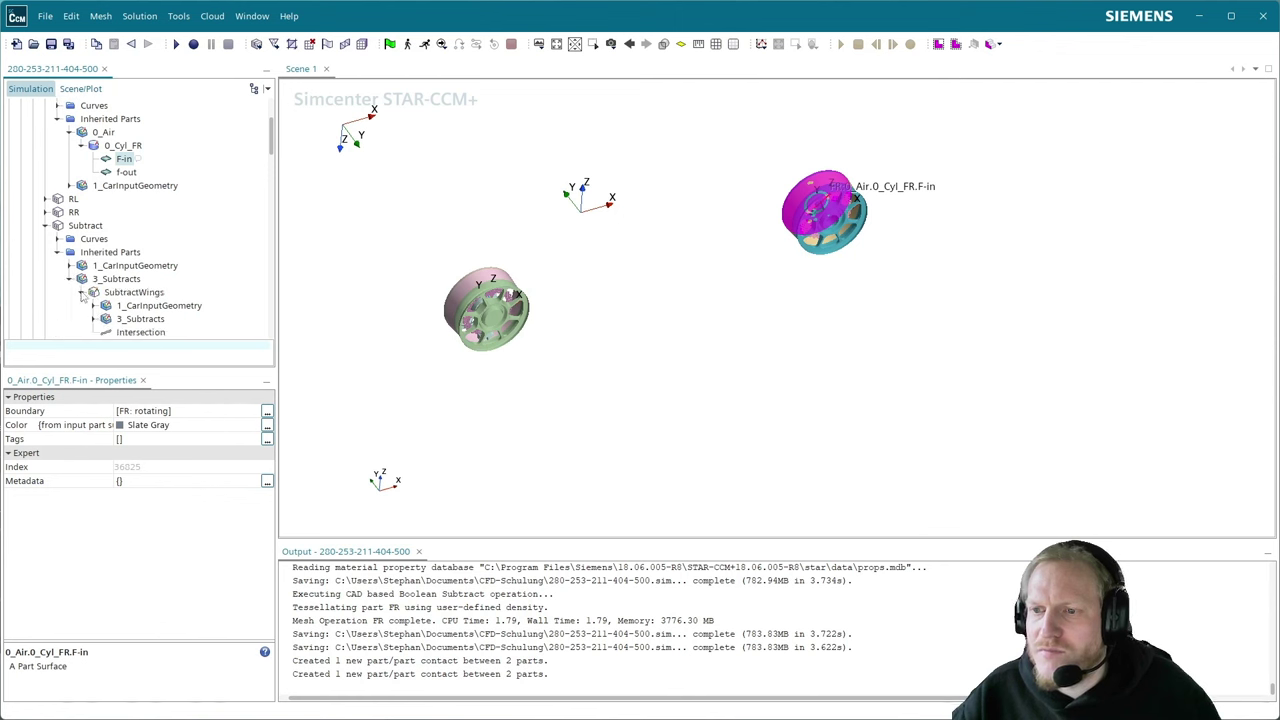
pyautogui.click(93, 318)
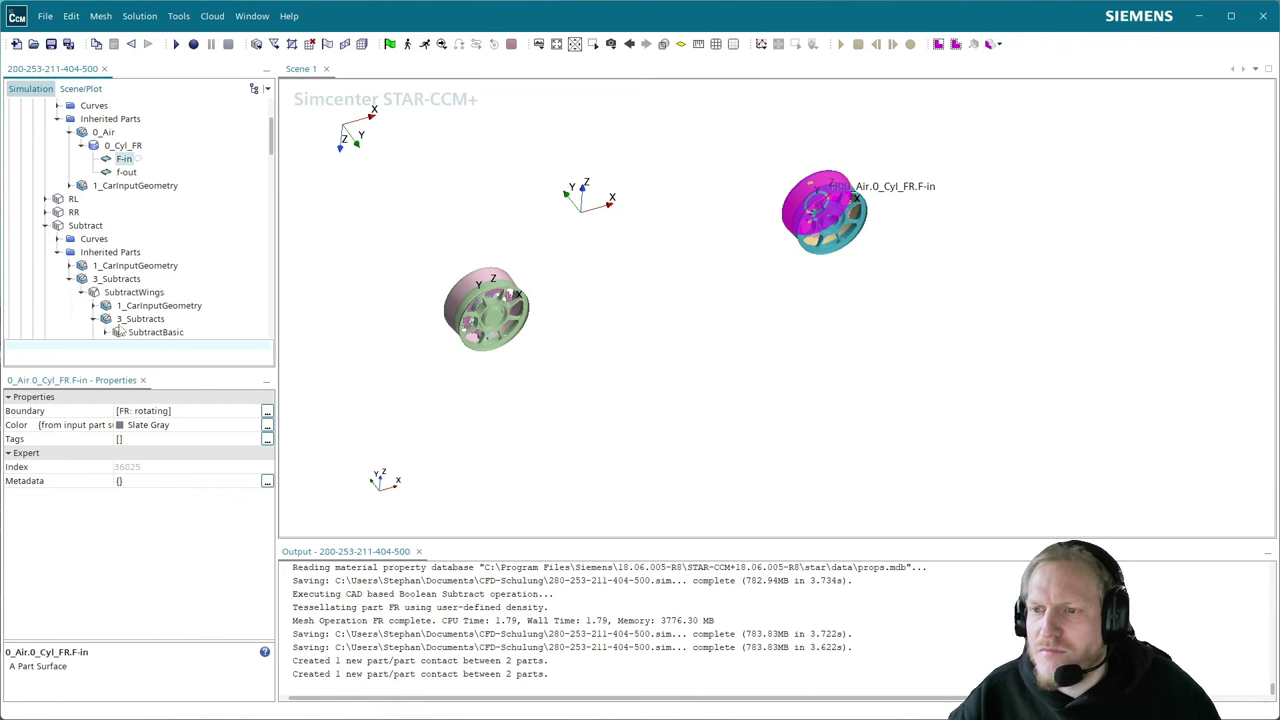
pyautogui.scroll(-1, 110, 310)
pyautogui.click(105, 292)
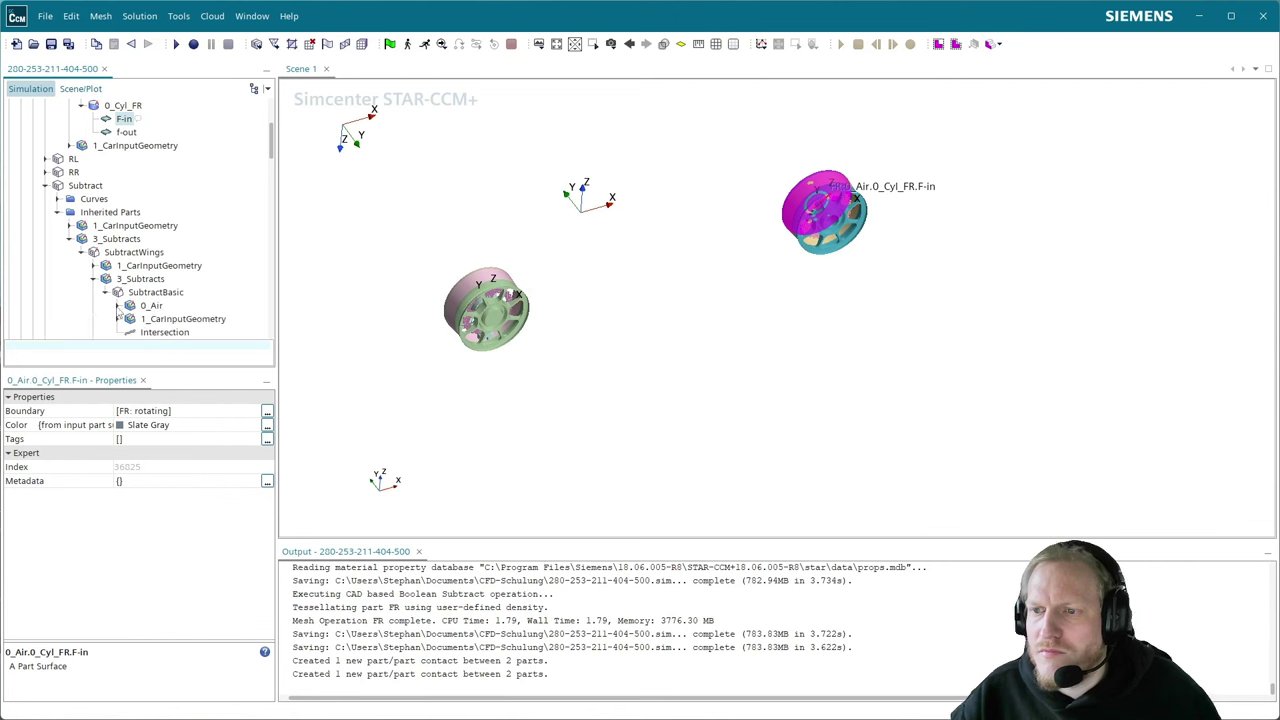
pyautogui.click(117, 305)
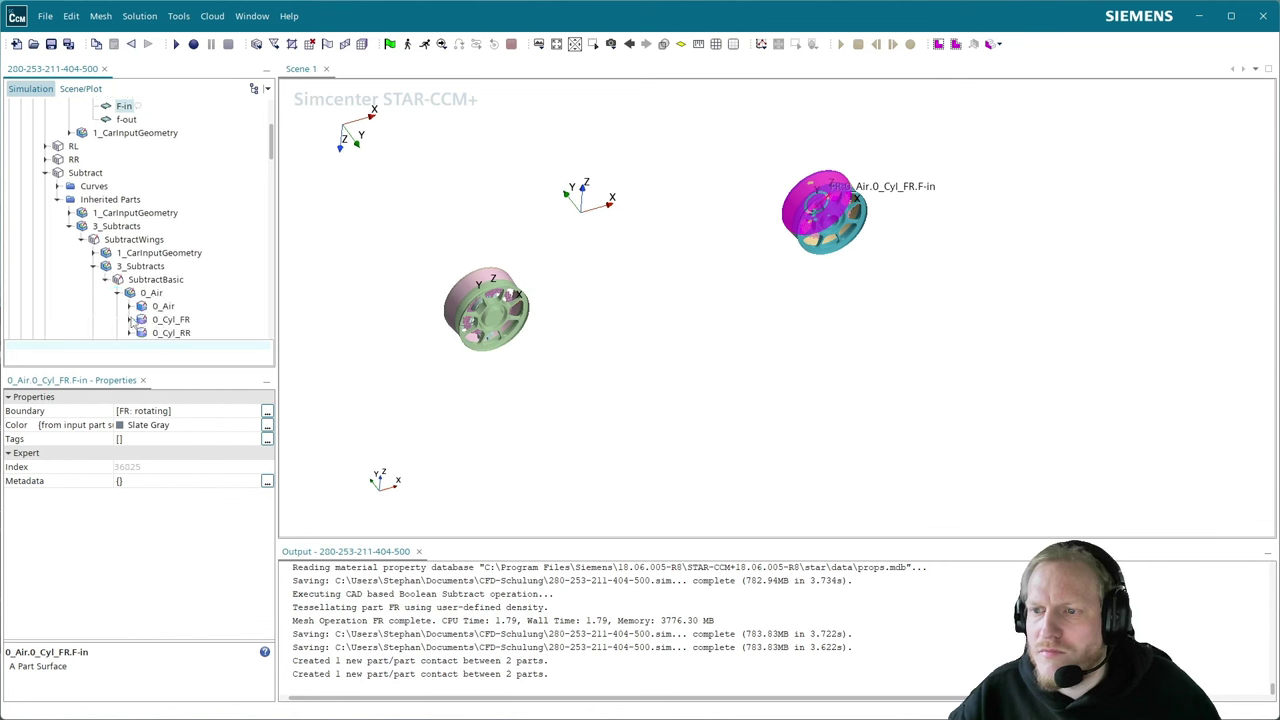
pyautogui.click(130, 320)
pyautogui.click(168, 320)
pyautogui.scroll(1, 140, 160)
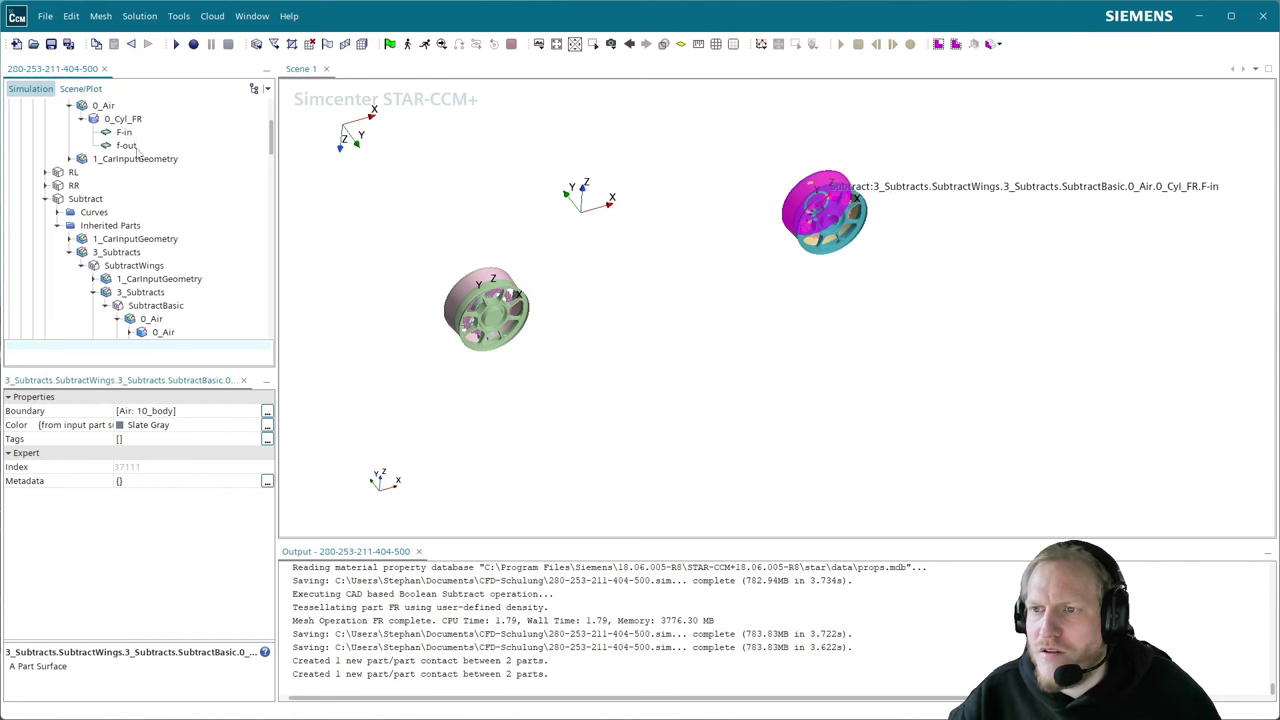
pyautogui.keyDown('ctrl'); pyautogui.click(124, 133); pyautogui.keyUp('ctrl')
pyautogui.rightClick(124, 133)
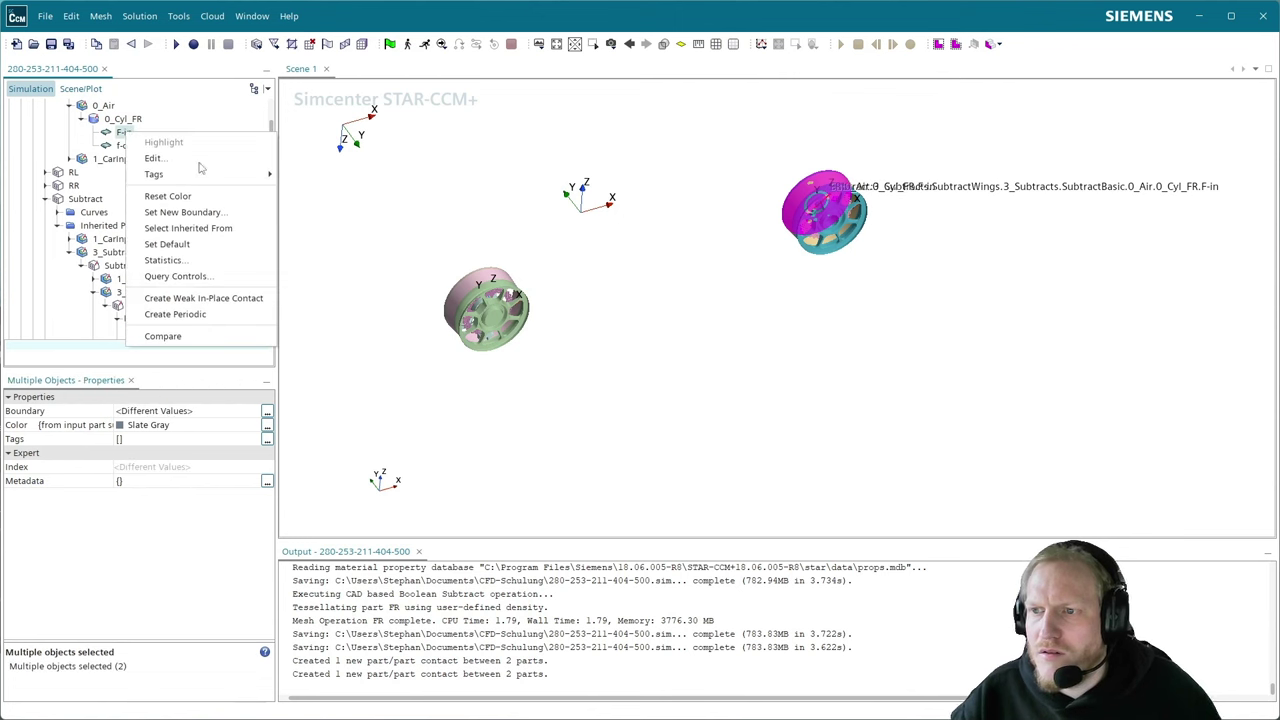
pyautogui.click(254, 299)
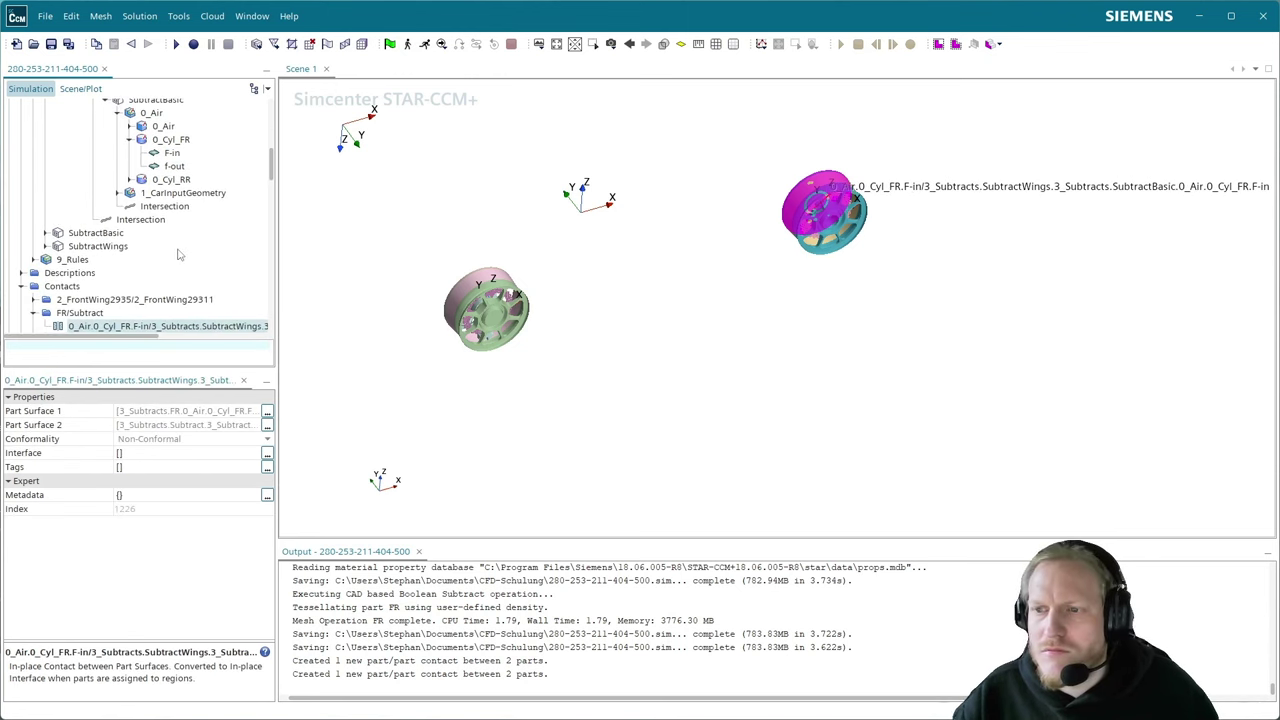
pyautogui.scroll(-1, 178, 255)
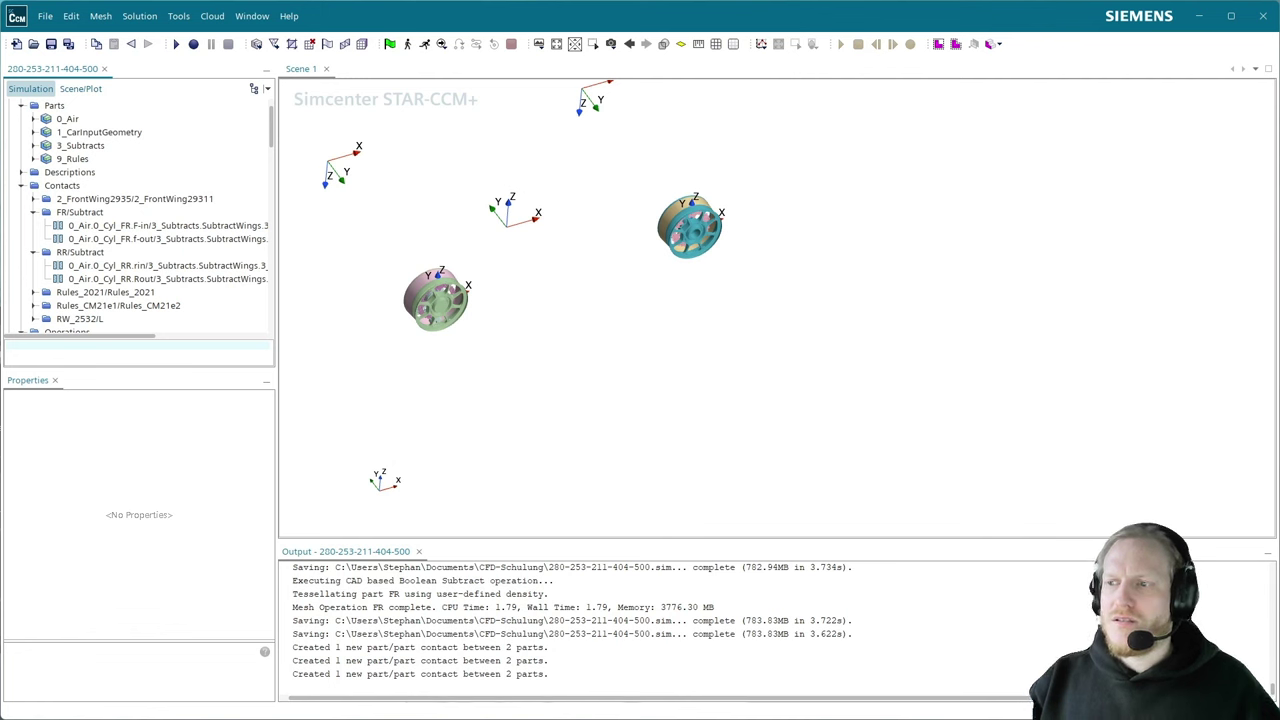
# - Check the settings of the WheelSurfMesh operation without changing them
pyautogui.scroll(-4, 95, 240)
pyautogui.scroll(-3, 93, 241)
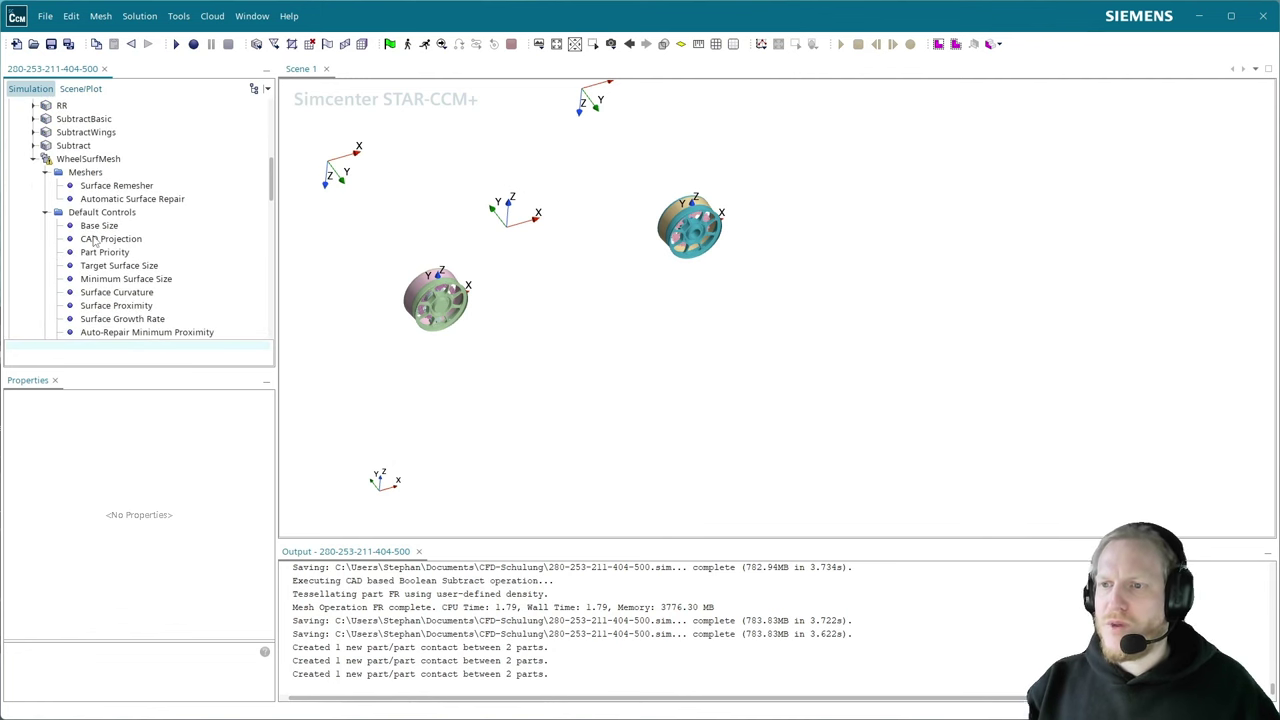
pyautogui.click(85, 172)
pyautogui.doubleClick(100, 160)
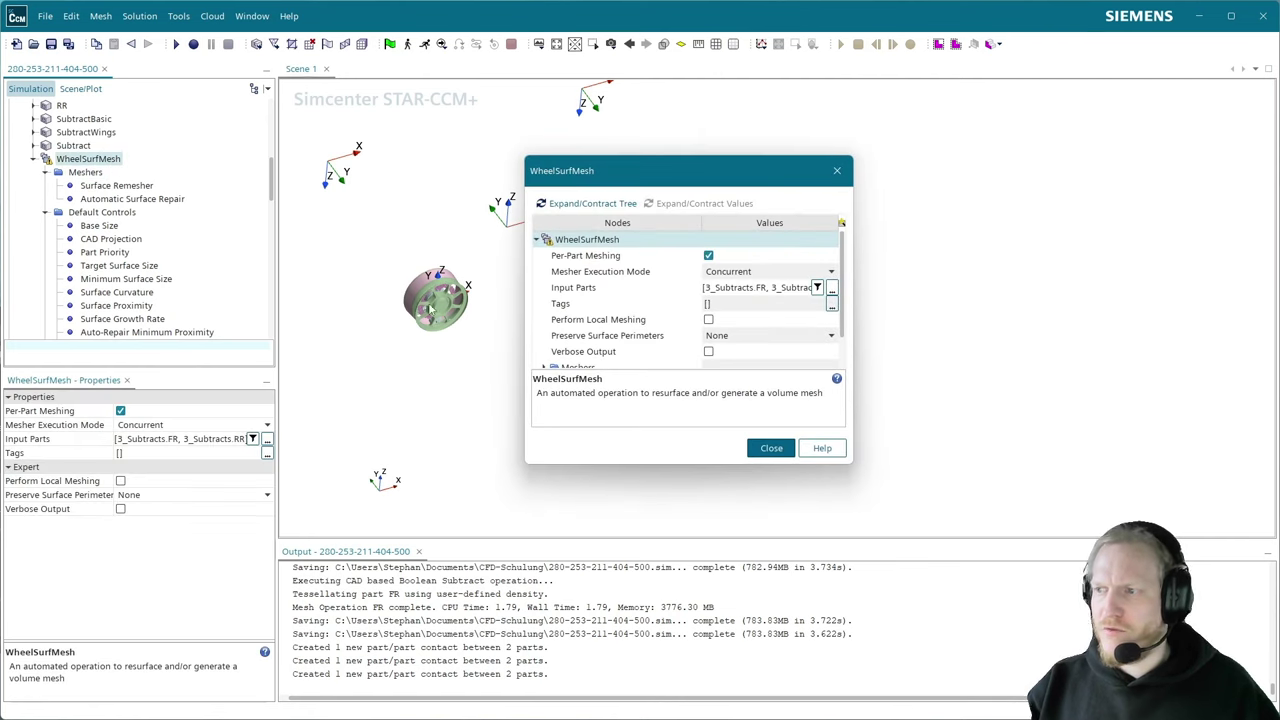
pyautogui.press('Escape')
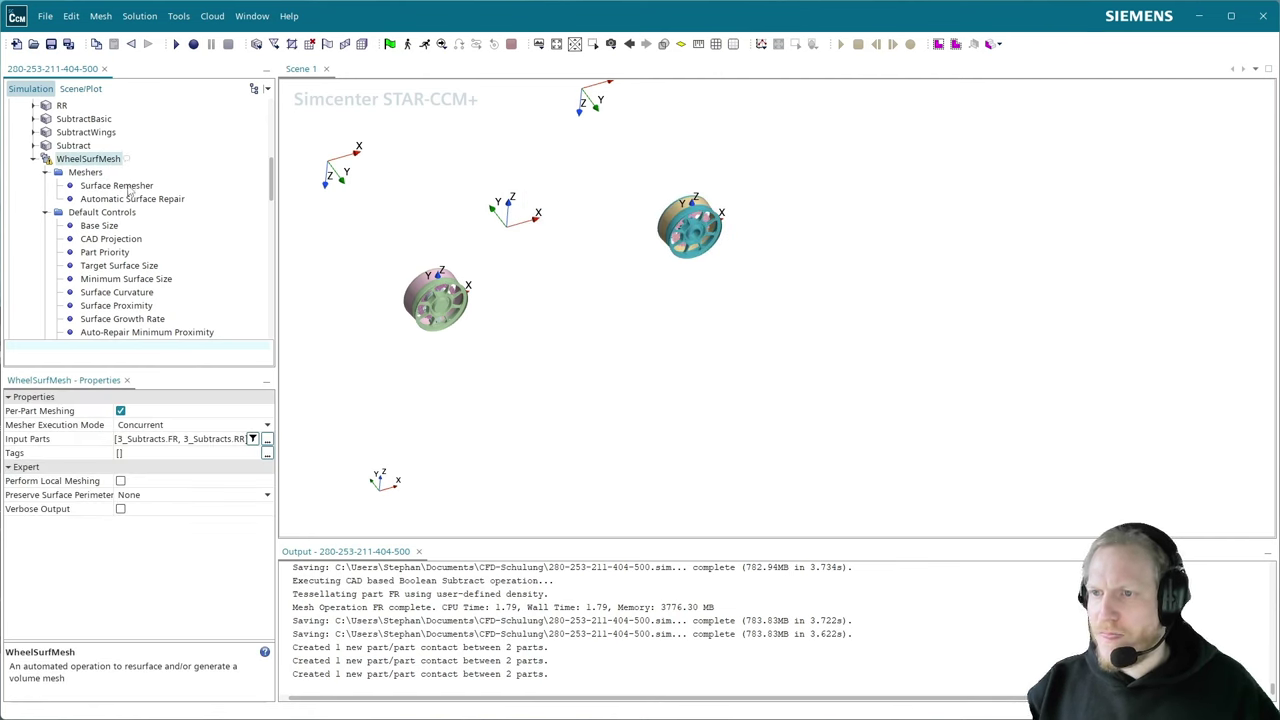
# - Examine the meshing methods offered by WheelSurfMesh's Surface Remesher and its default controls, keeping Enhanced Quality Triangle as the method
pyautogui.click(127, 187)
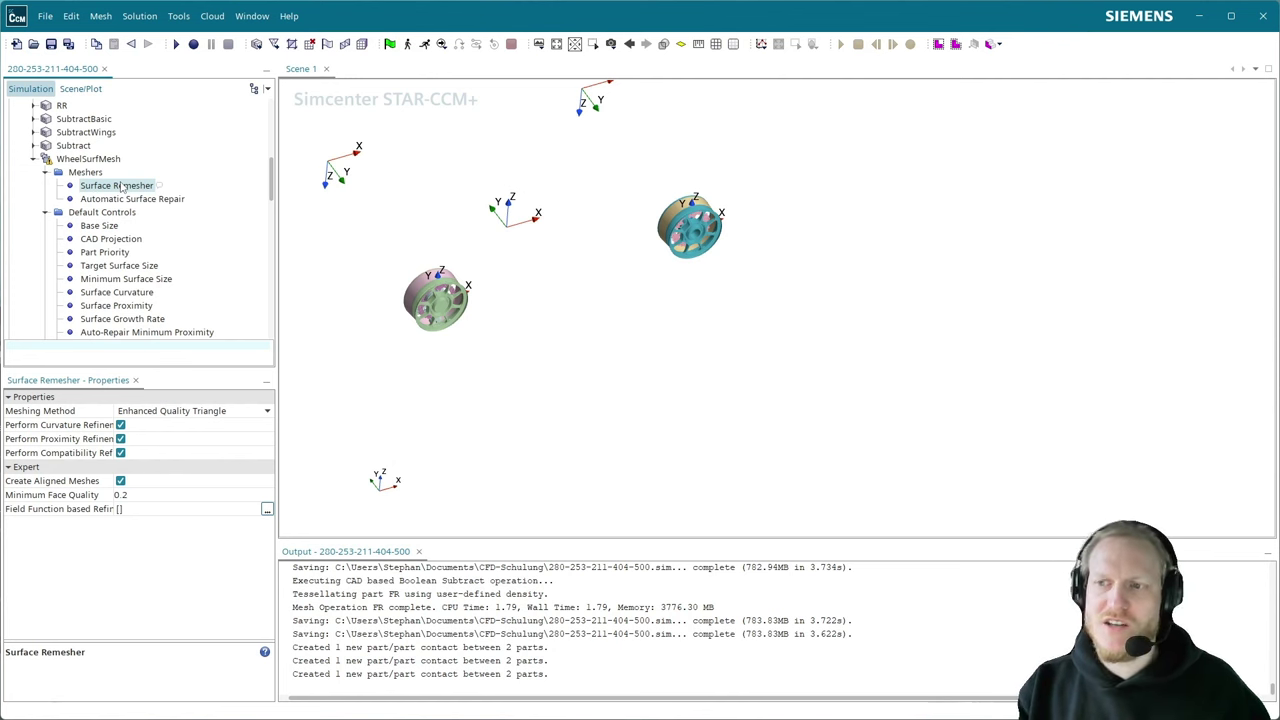
pyautogui.click(163, 410)
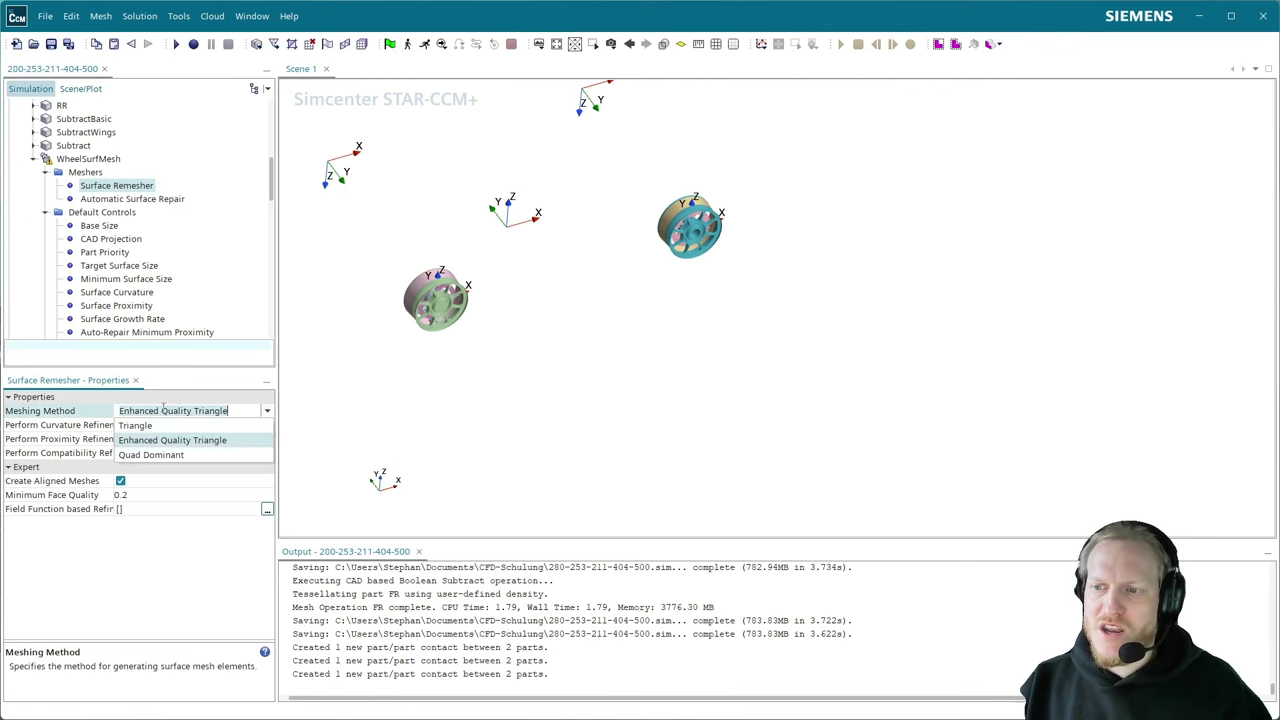
pyautogui.click(218, 403)
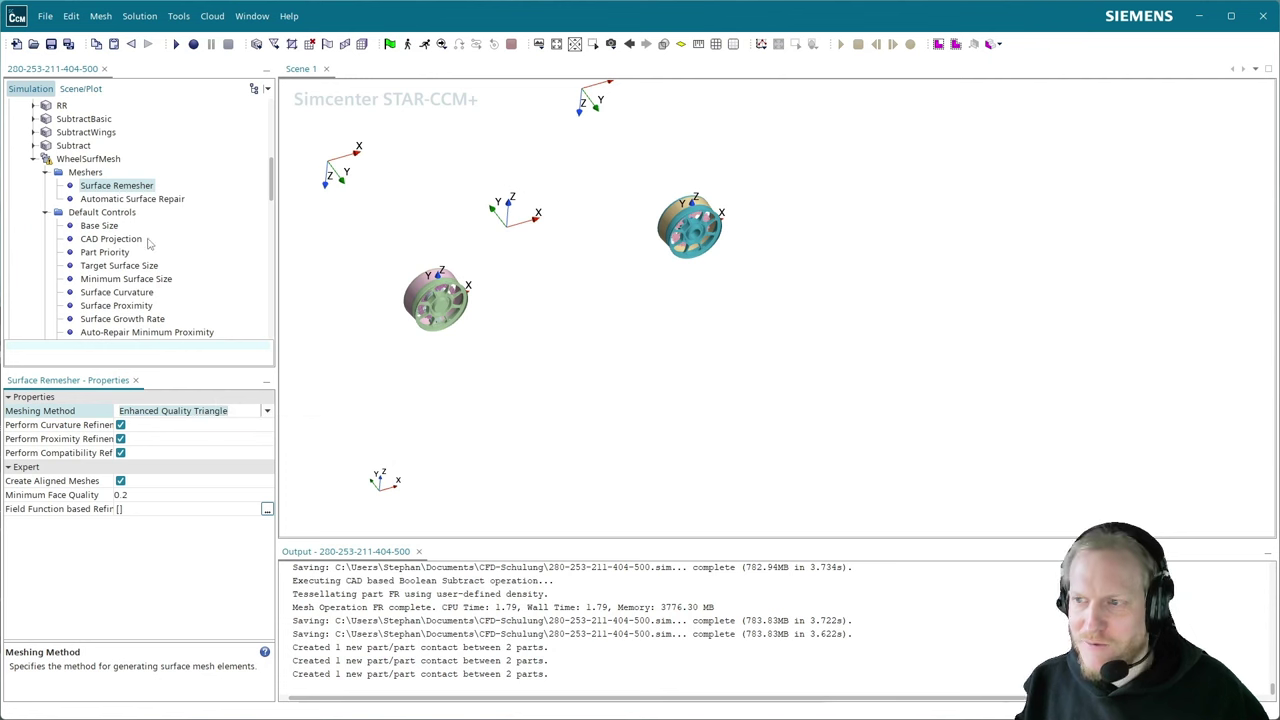
pyautogui.scroll(-2, 207, 237)
pyautogui.scroll(-2, 203, 240)
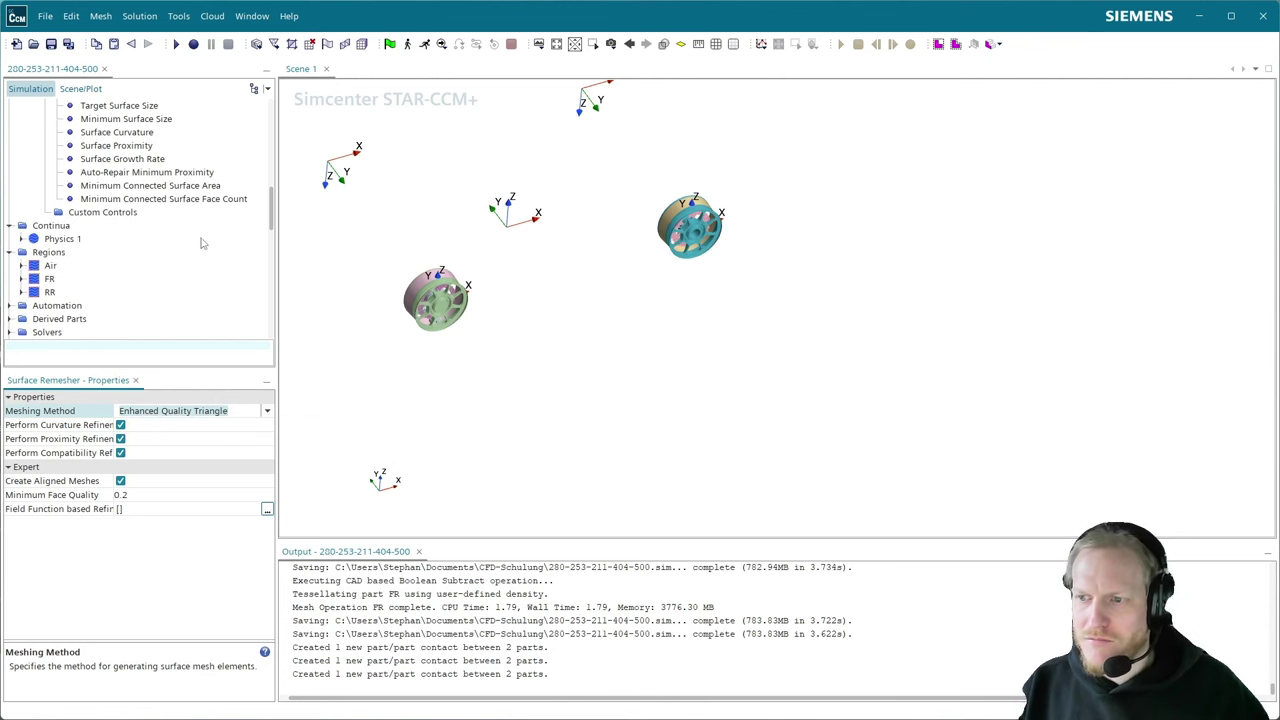
pyautogui.scroll(3, 100, 222)
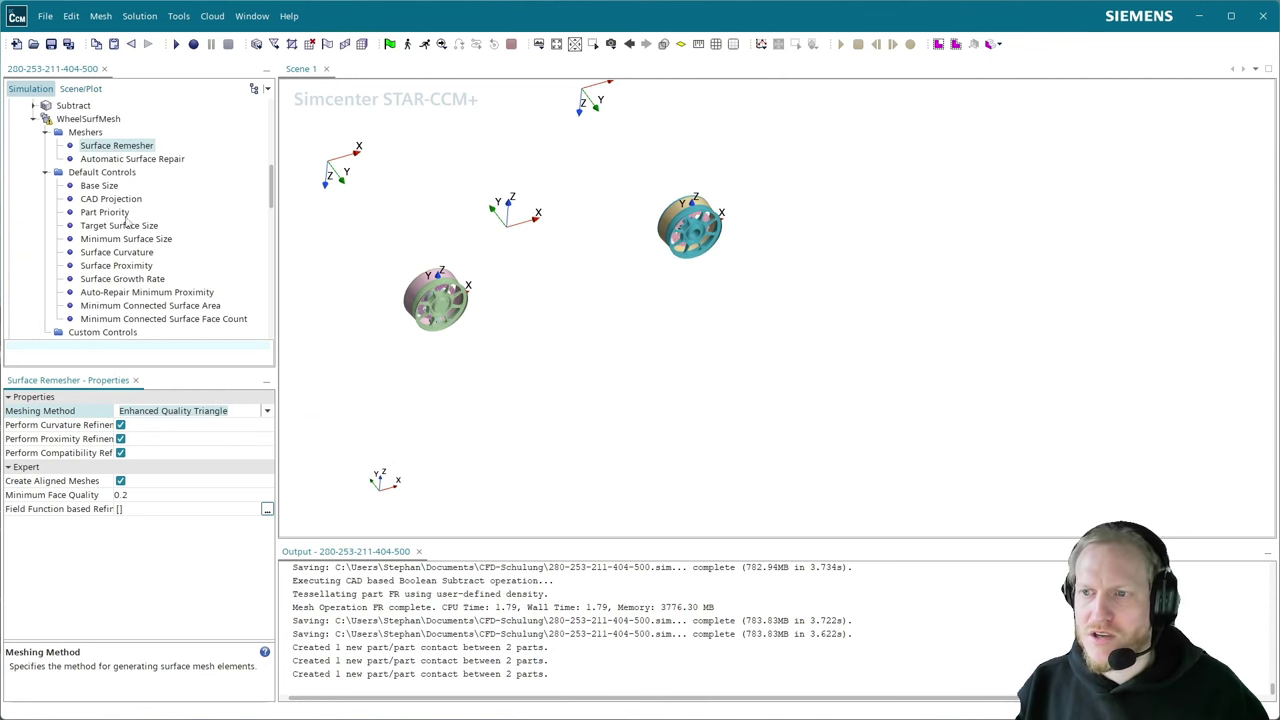
pyautogui.click(122, 159)
pyautogui.click(135, 147)
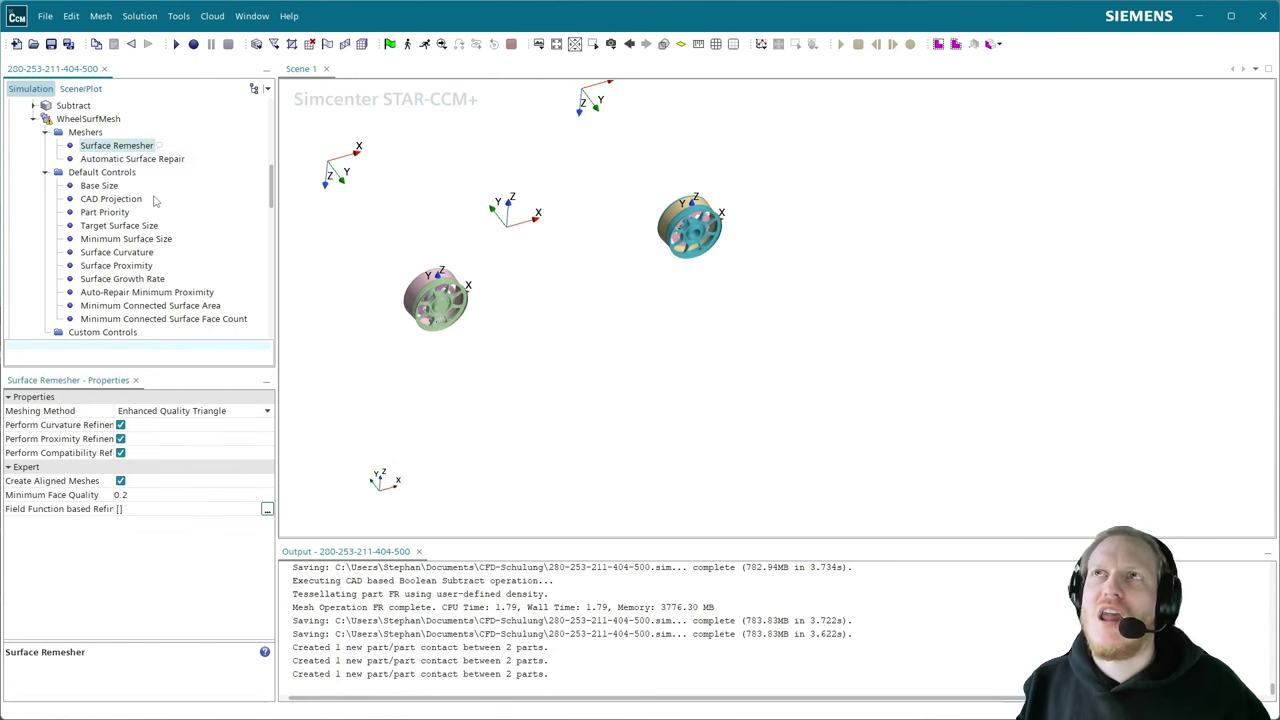
pyautogui.scroll(-1, 123, 241)
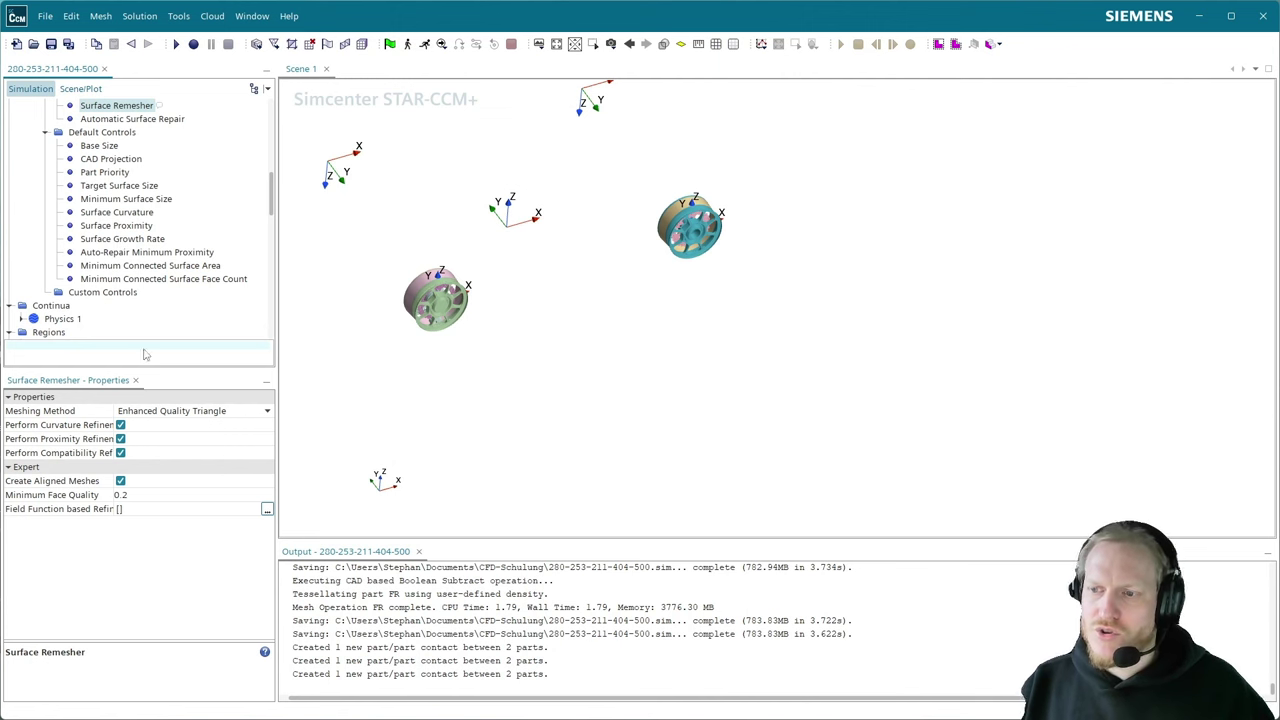
pyautogui.click(175, 411)
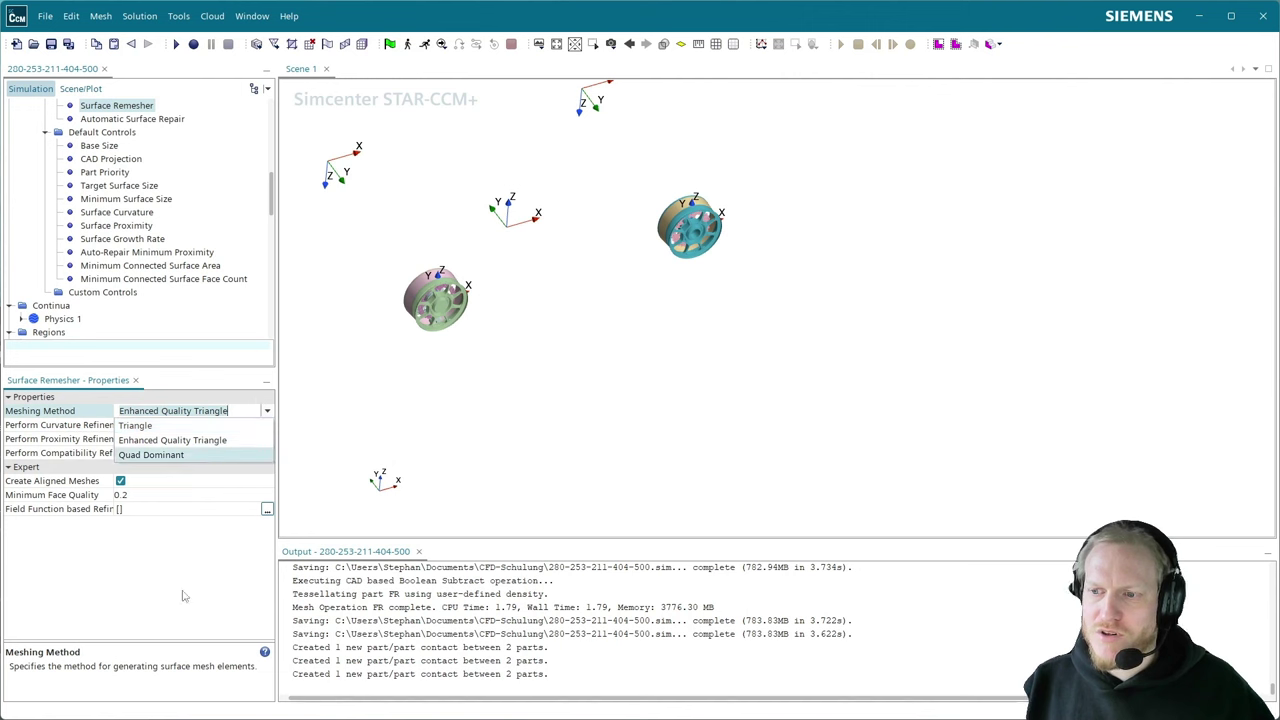
pyautogui.click(188, 440)
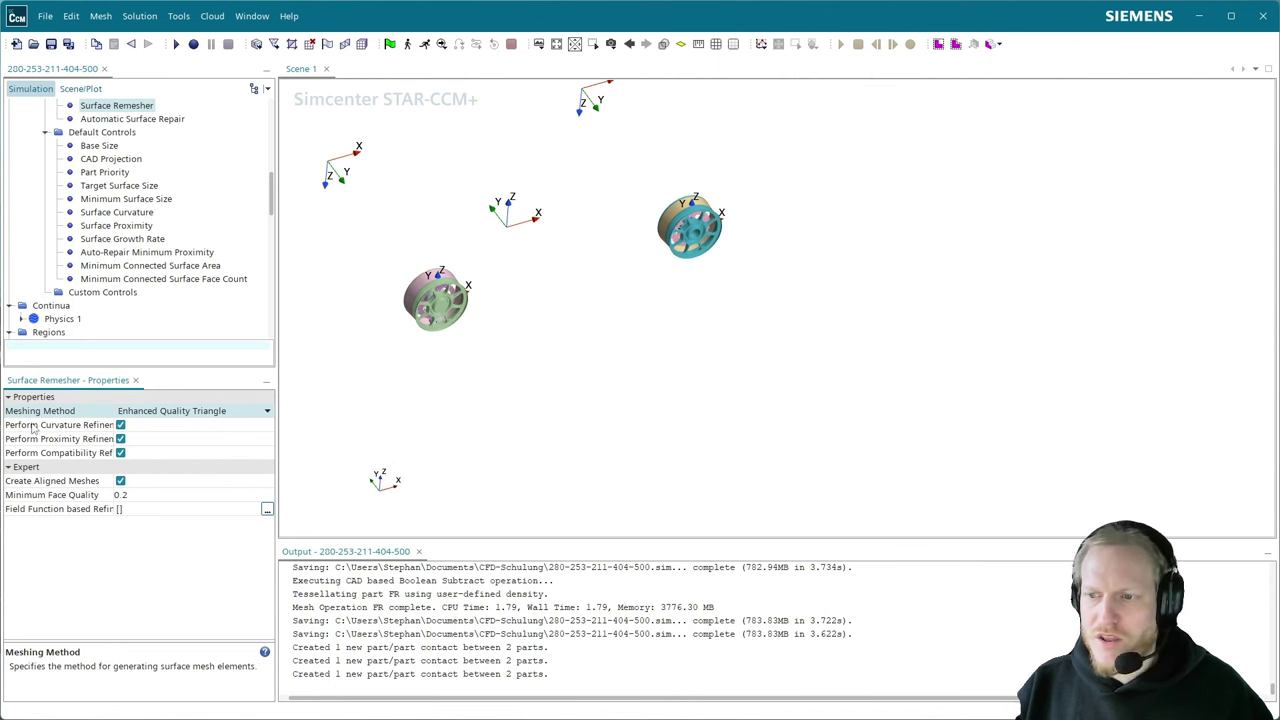
# - Add a surface control to the custom controls of WheelSurfMesh, and collapse its Meshers and Default Controls nodes
pyautogui.rightClick(90, 292)
pyautogui.moveTo(143, 302)
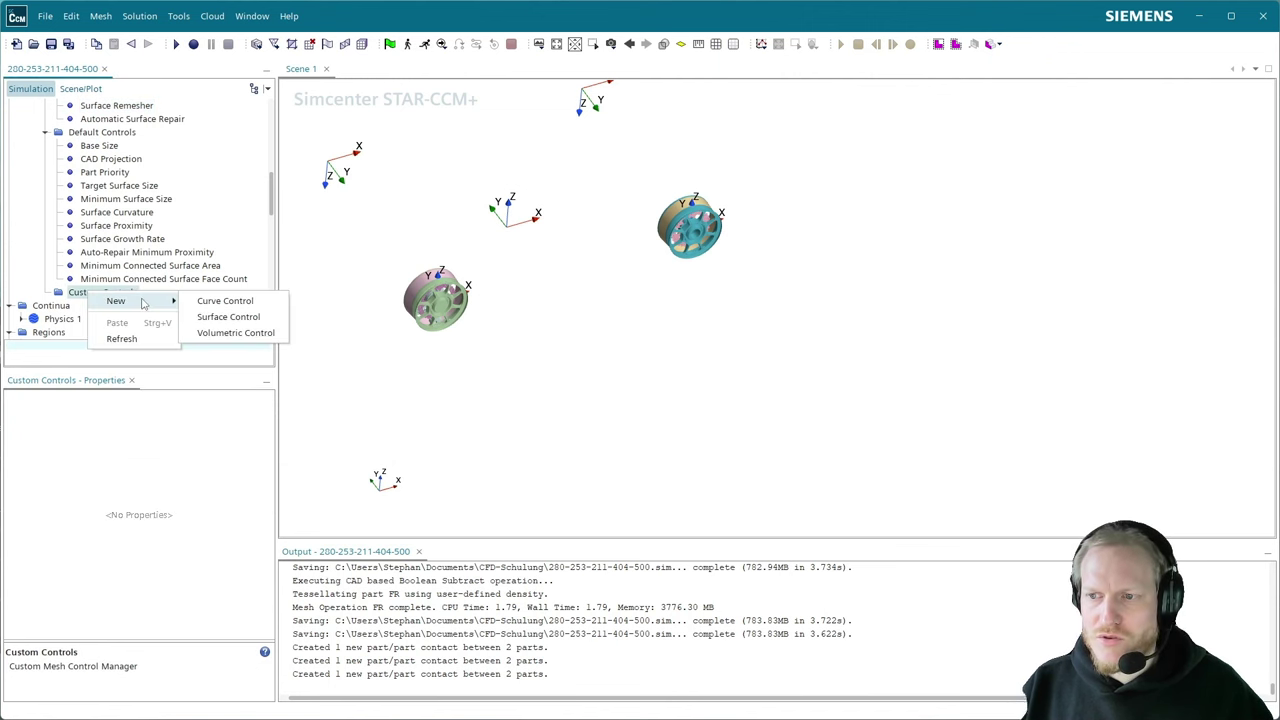
pyautogui.click(257, 317)
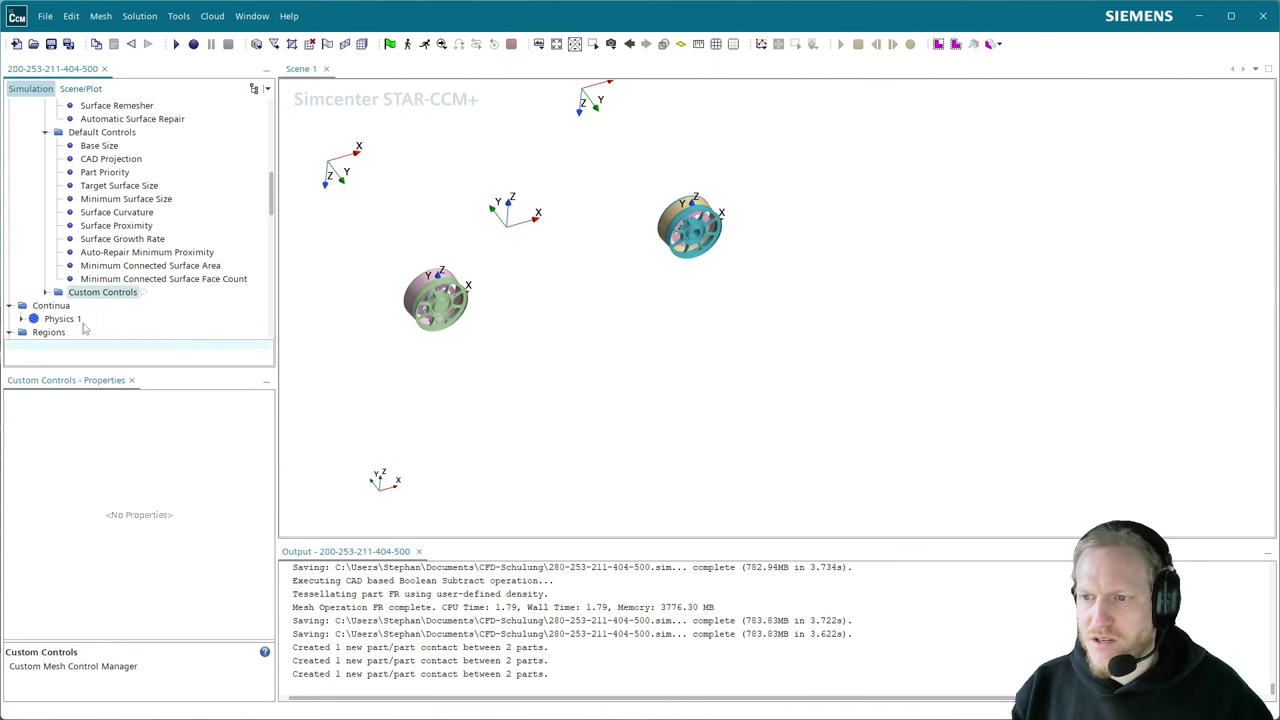
pyautogui.click(45, 293)
pyautogui.click(100, 306)
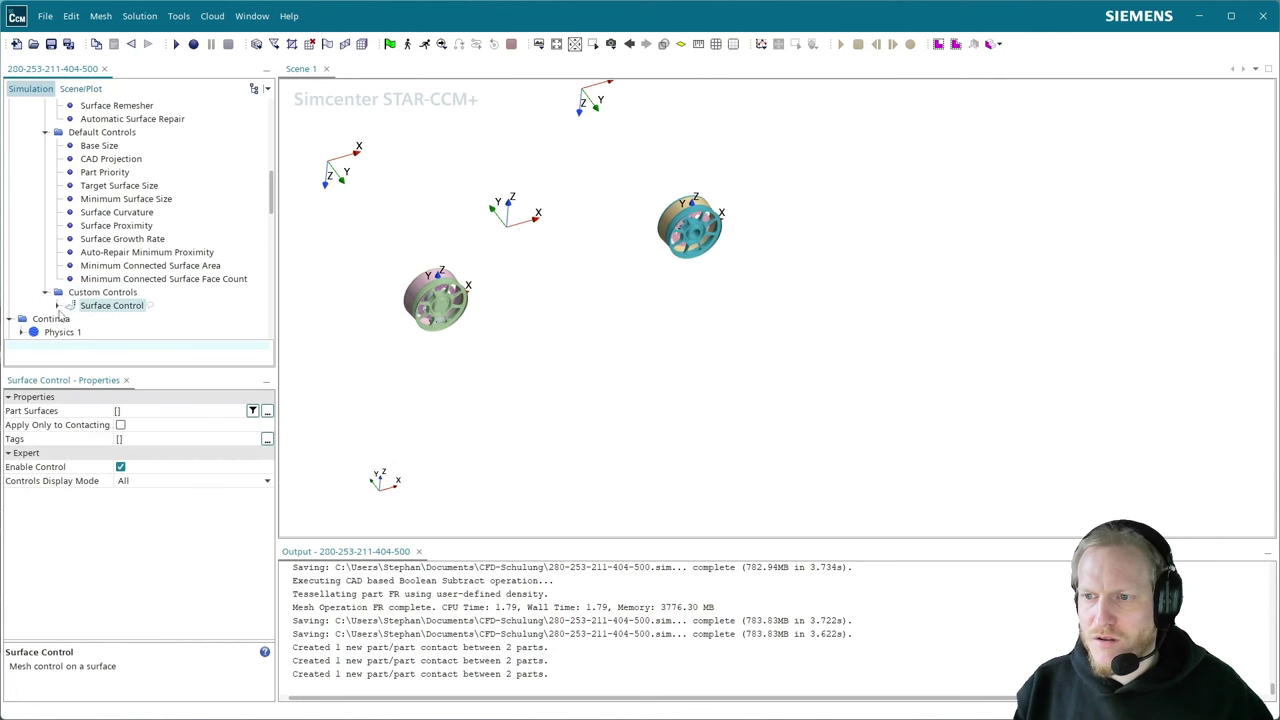
pyautogui.scroll(3, 125, 300)
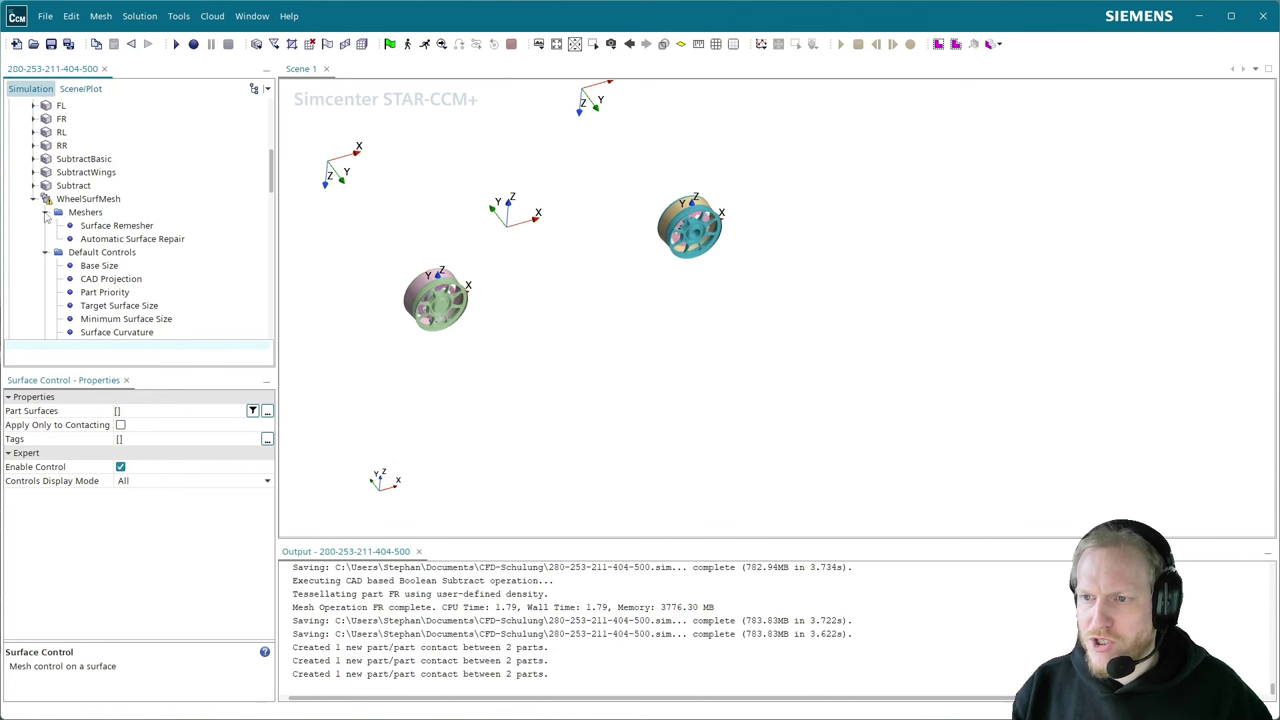
pyautogui.click(45, 212)
pyautogui.click(45, 226)
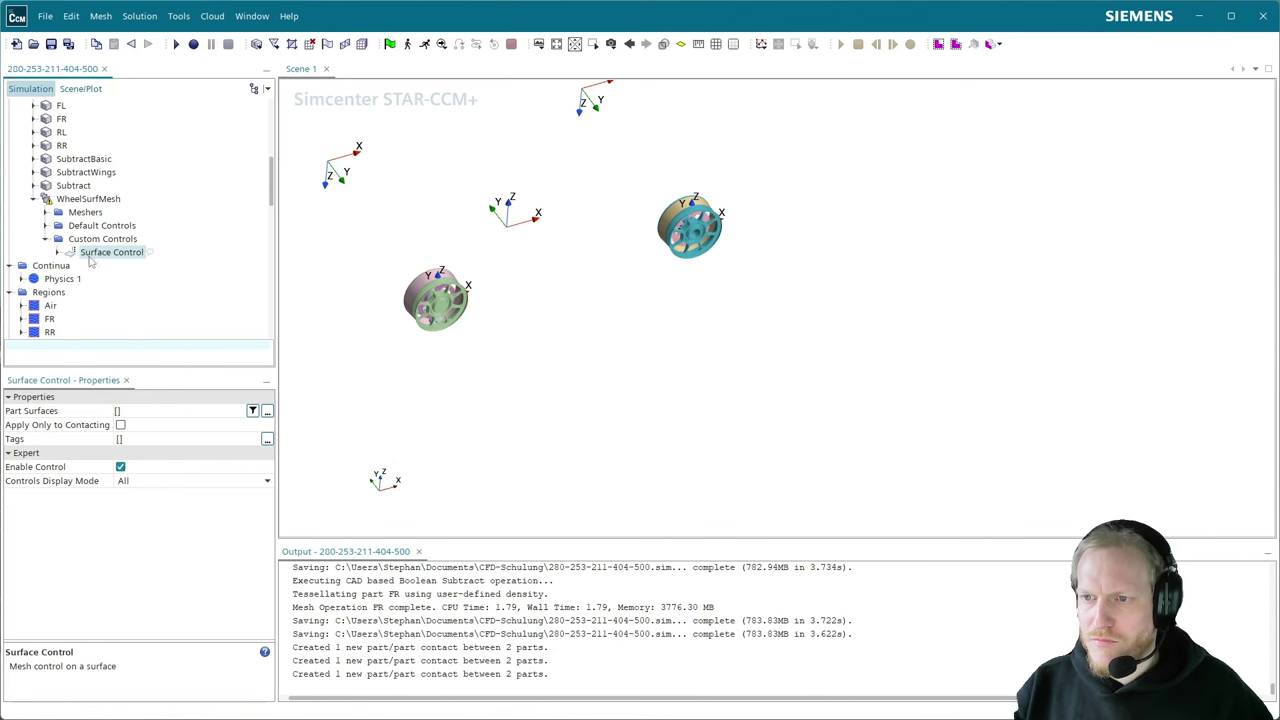
# - Filter the surface control's part surfaces in a flat list by f-i and select the F-in surface of FR's 0_Cyl_FR cylinder
pyautogui.doubleClick(170, 410)
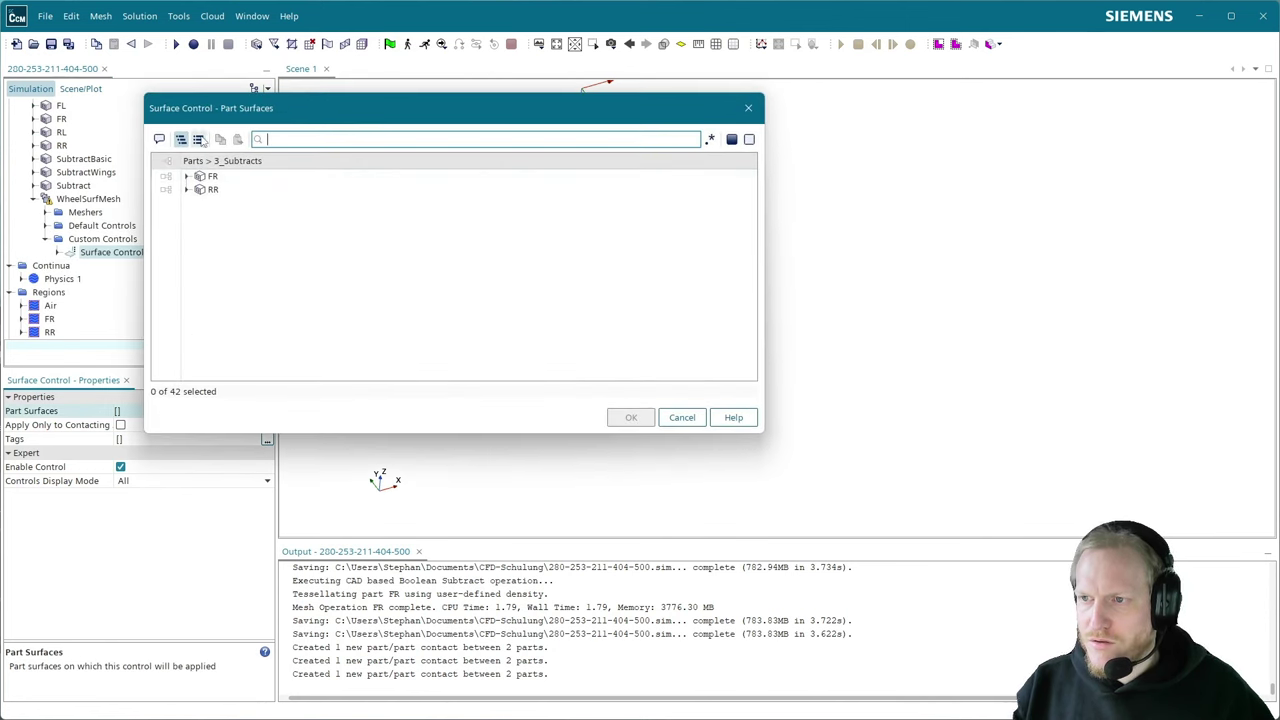
pyautogui.click(198, 139)
pyautogui.click(181, 139)
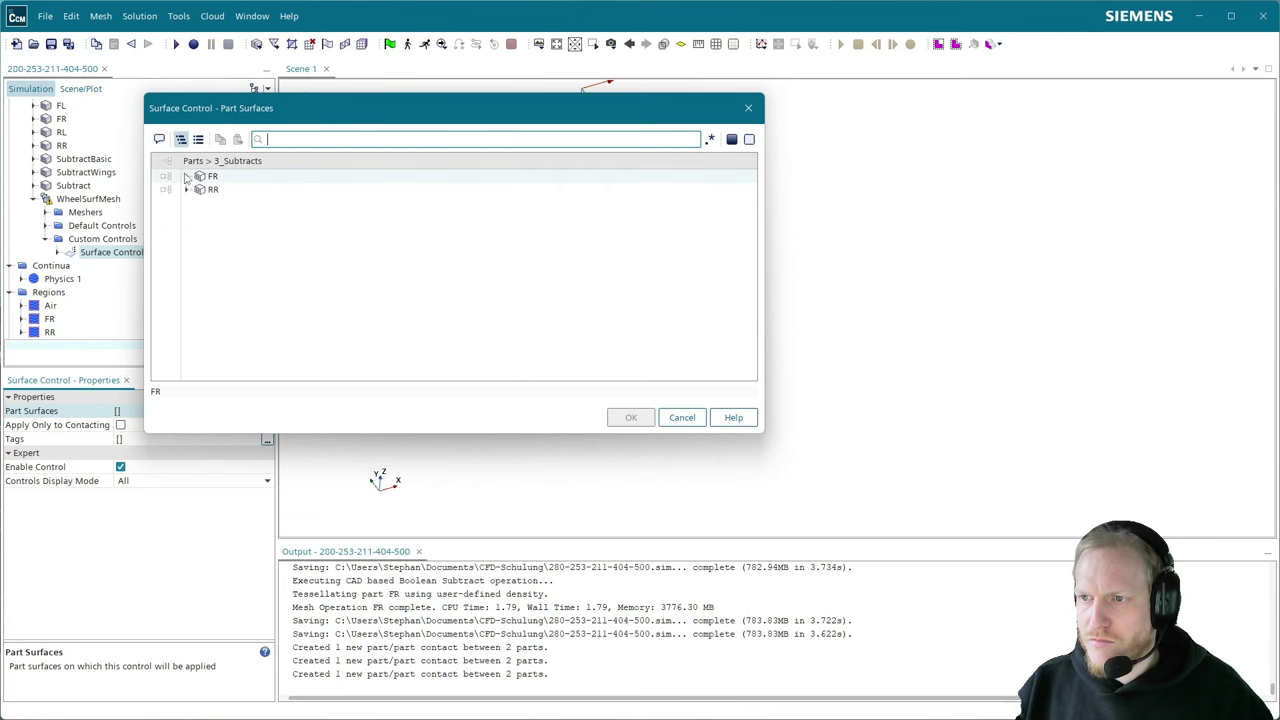
pyautogui.click(186, 176)
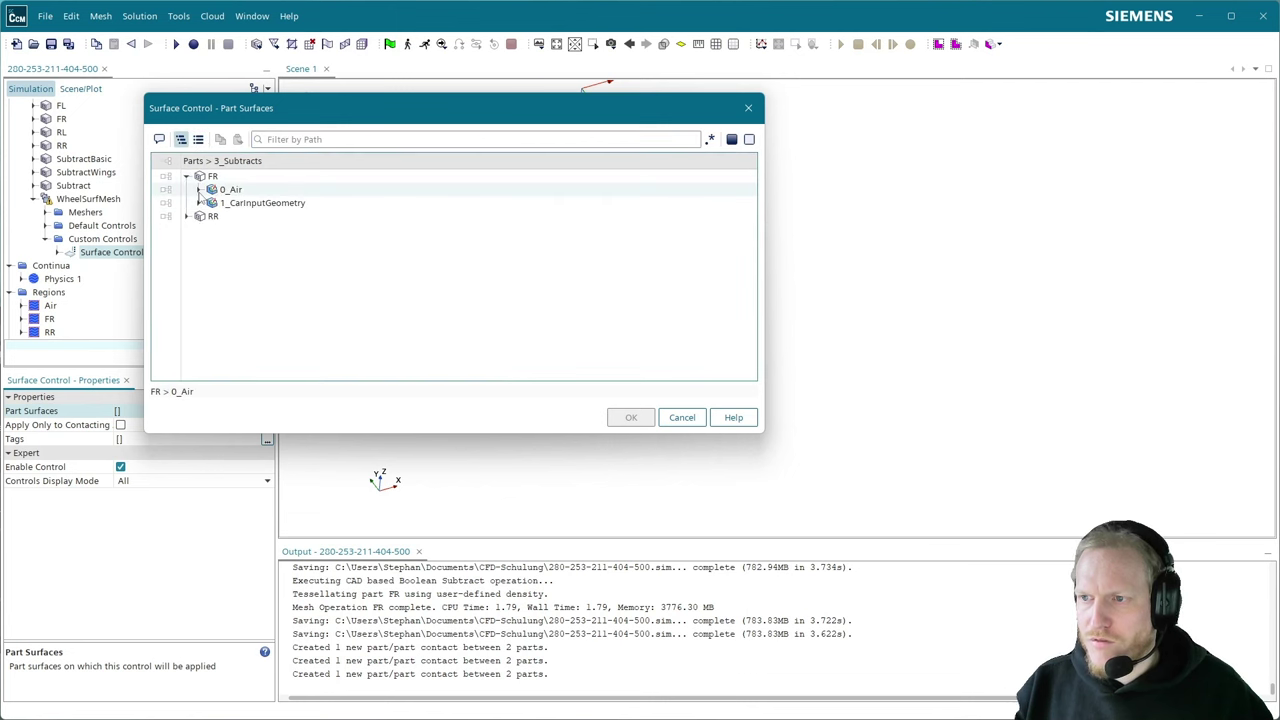
pyautogui.click(198, 139)
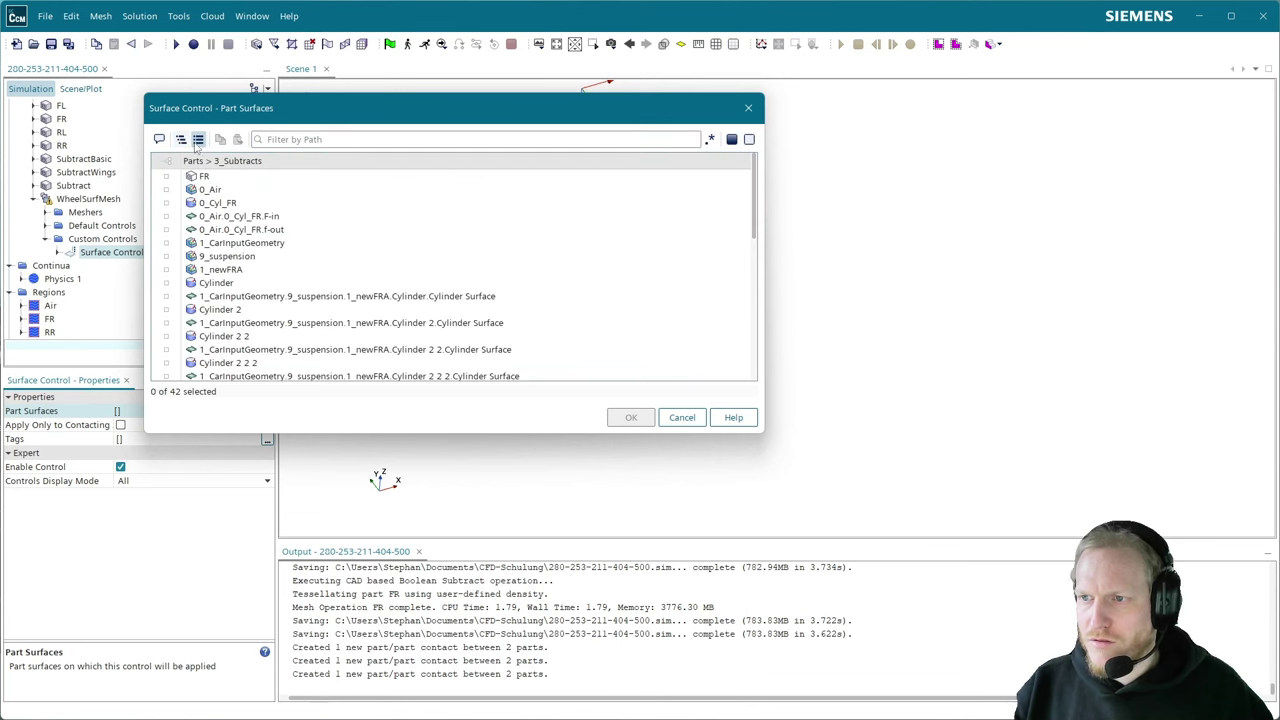
pyautogui.click(341, 145)
pyautogui.write('f-in')
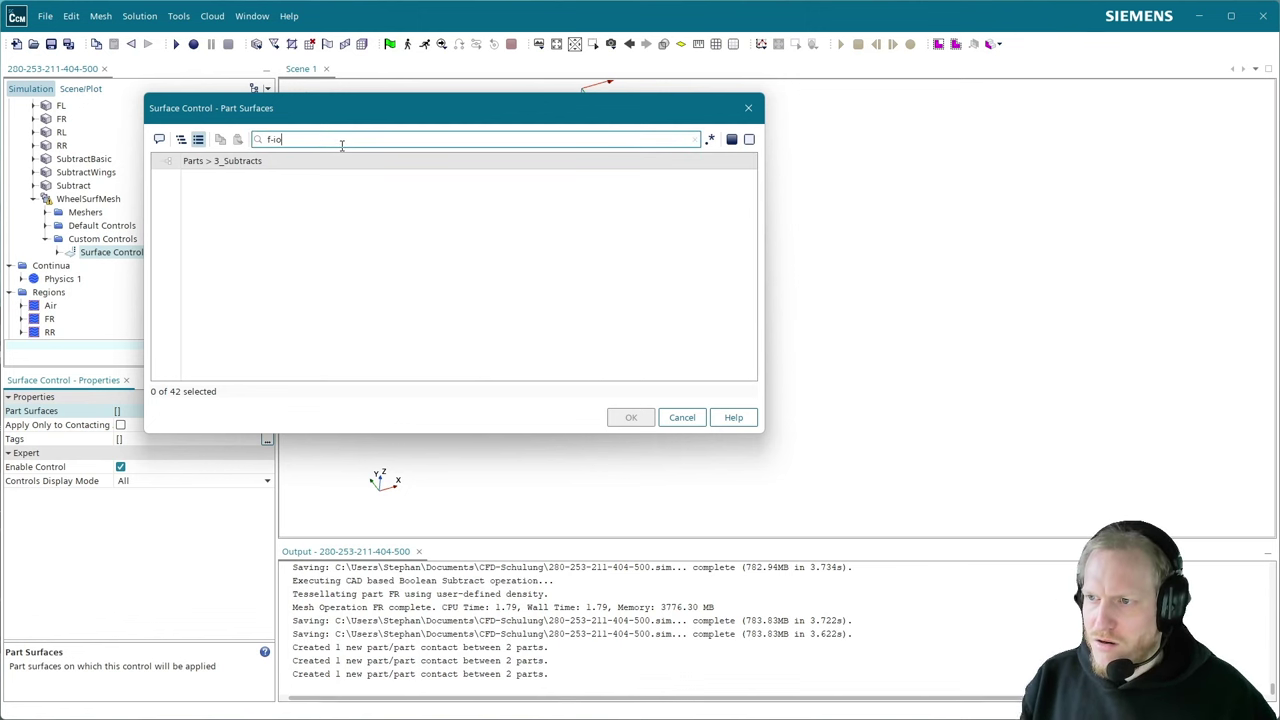
pyautogui.press('BackSpace')
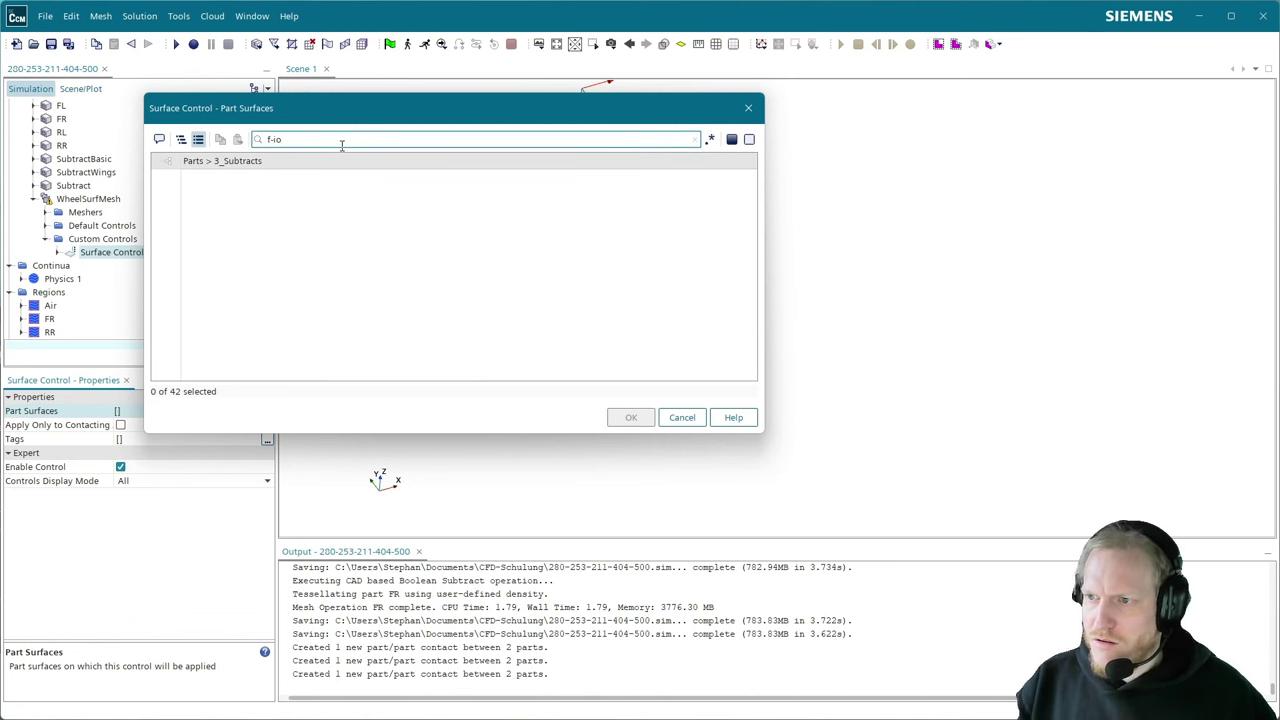
pyautogui.click(240, 176)
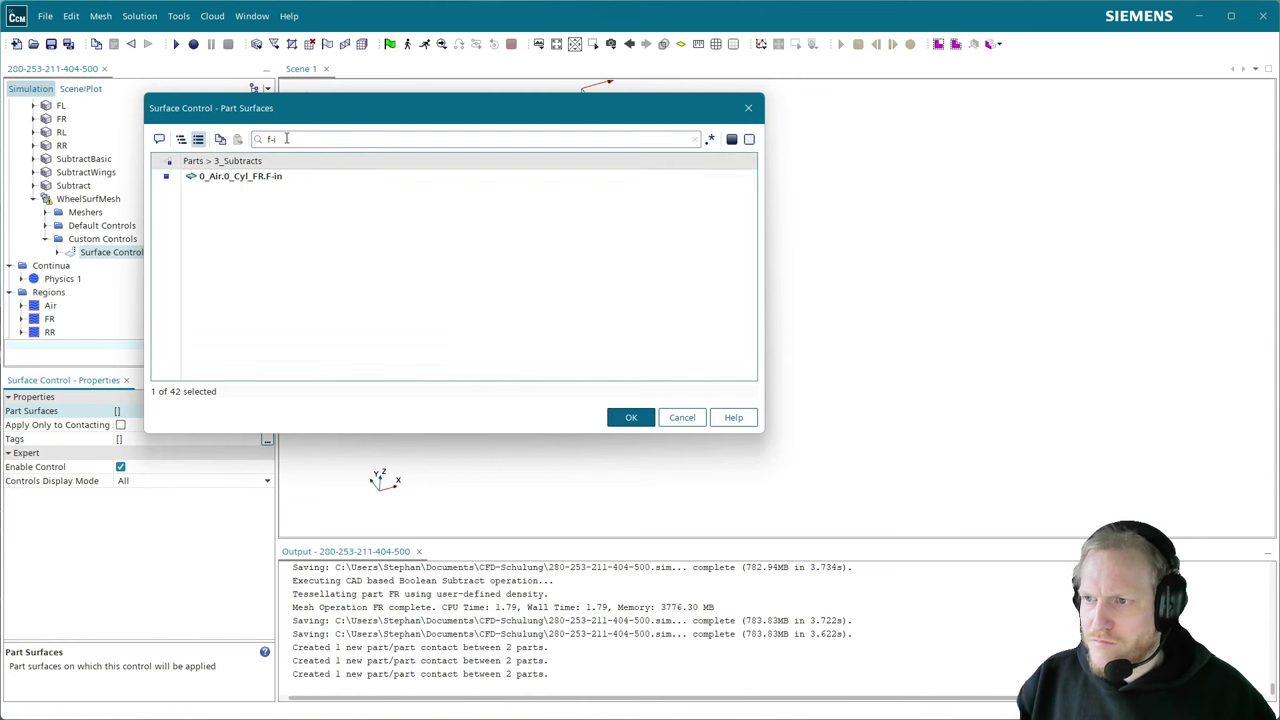
# - Broaden the part surface filter to f- and add the f-out surface of 0_Cyl_FR to the selection
pyautogui.write('f')
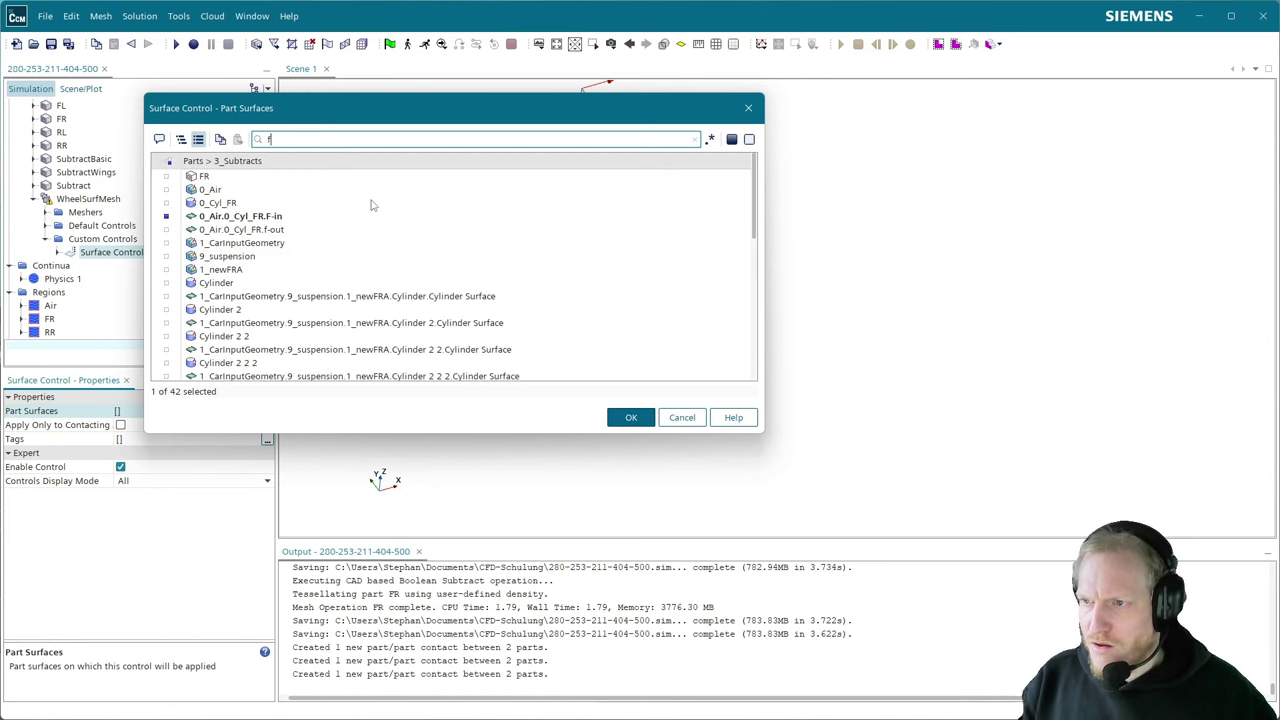
pyautogui.press('BackSpace')
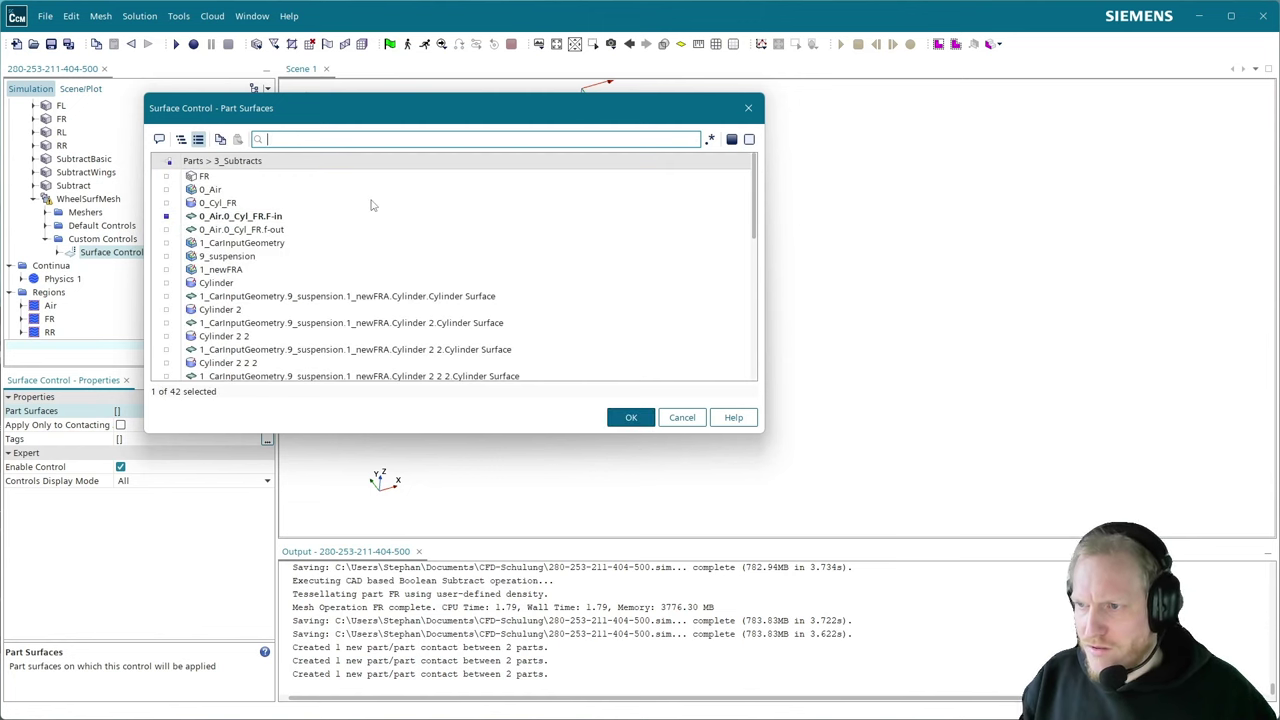
pyautogui.write('-')
pyautogui.click(240, 189)
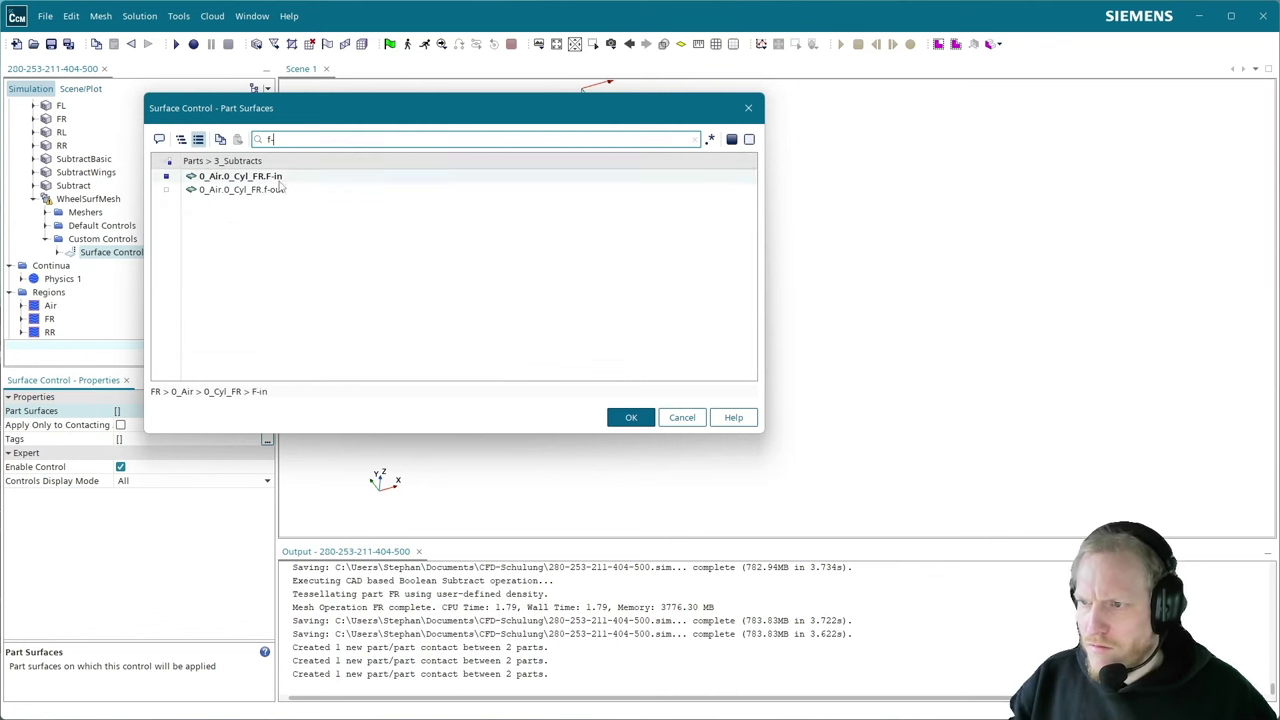
# - Try to find the rear wheel cylinder surfaces by filtering the part surfaces for rin, and clear the filter
pyautogui.click(286, 138)
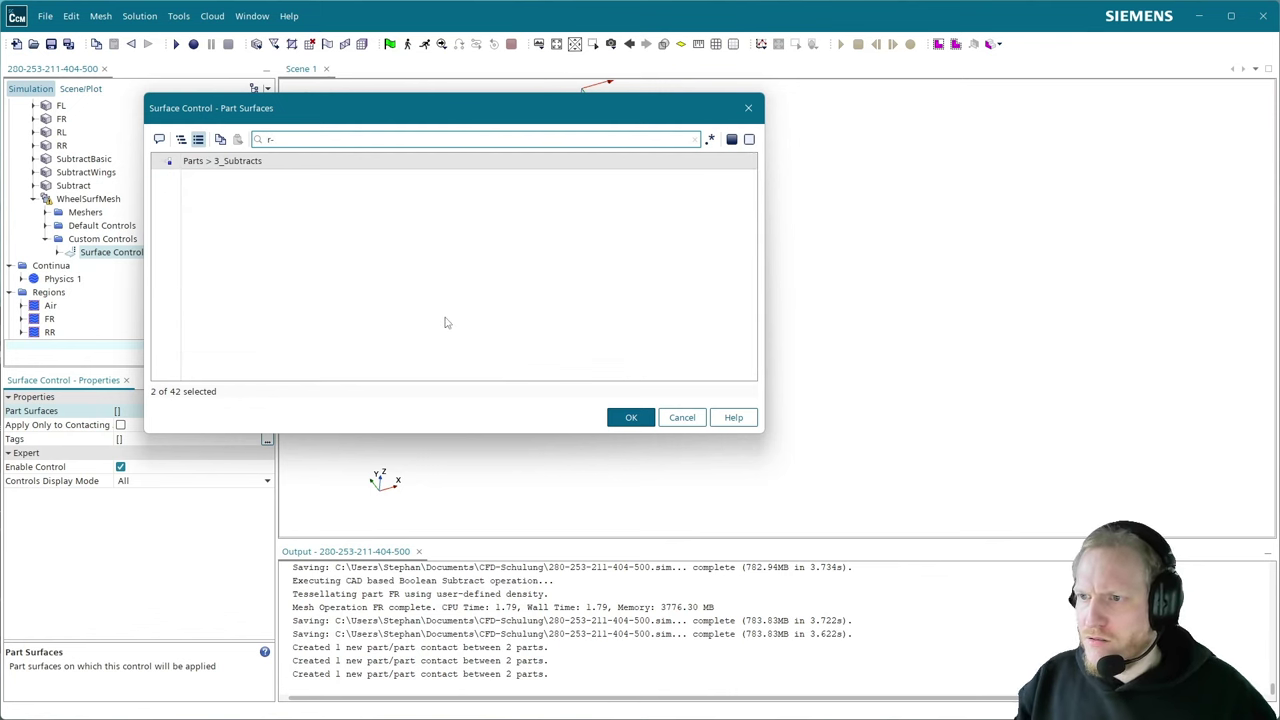
pyautogui.press('BackSpace')
pyautogui.write('in')
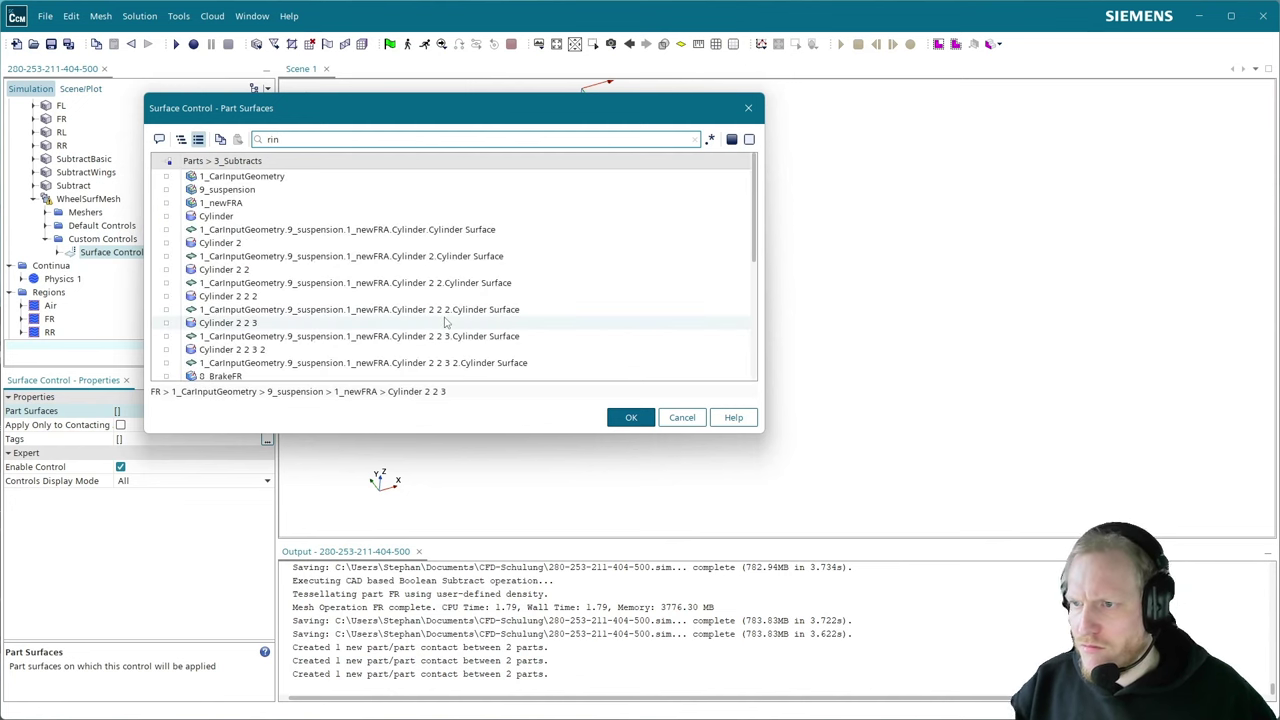
pyautogui.scroll(-5, 440, 325)
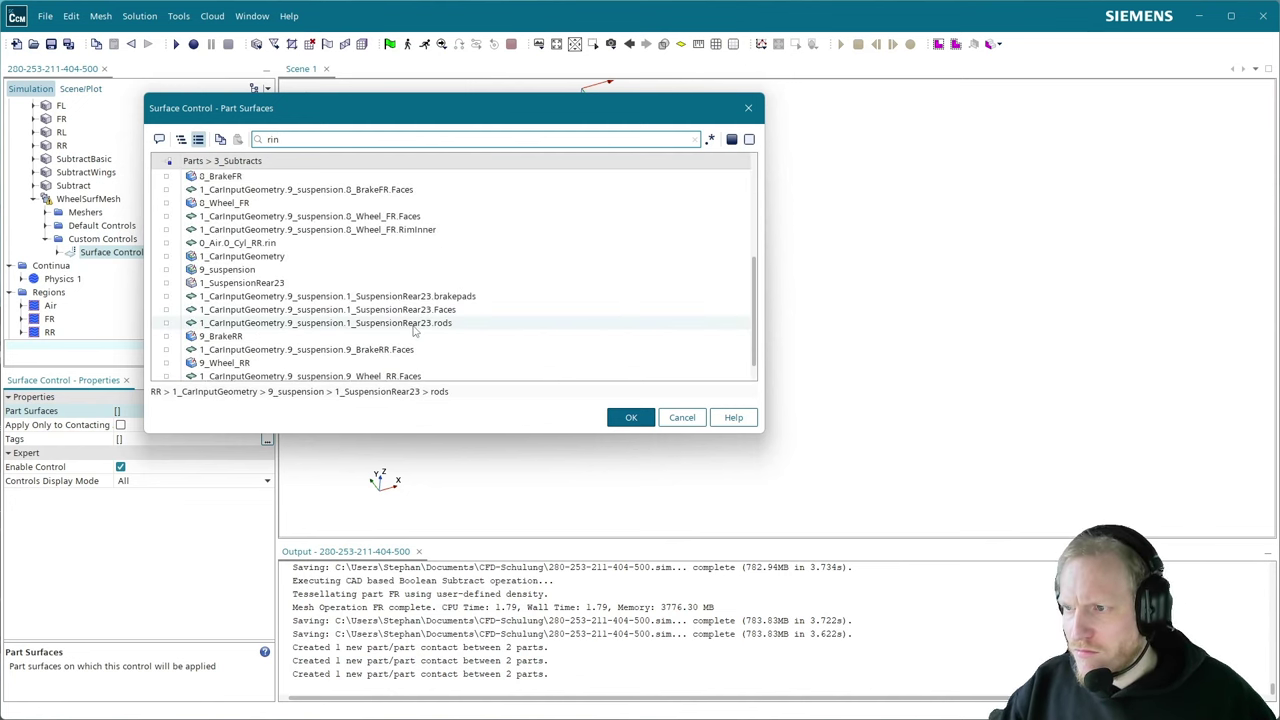
pyautogui.scroll(5, 415, 330)
pyautogui.doubleClick(268, 139)
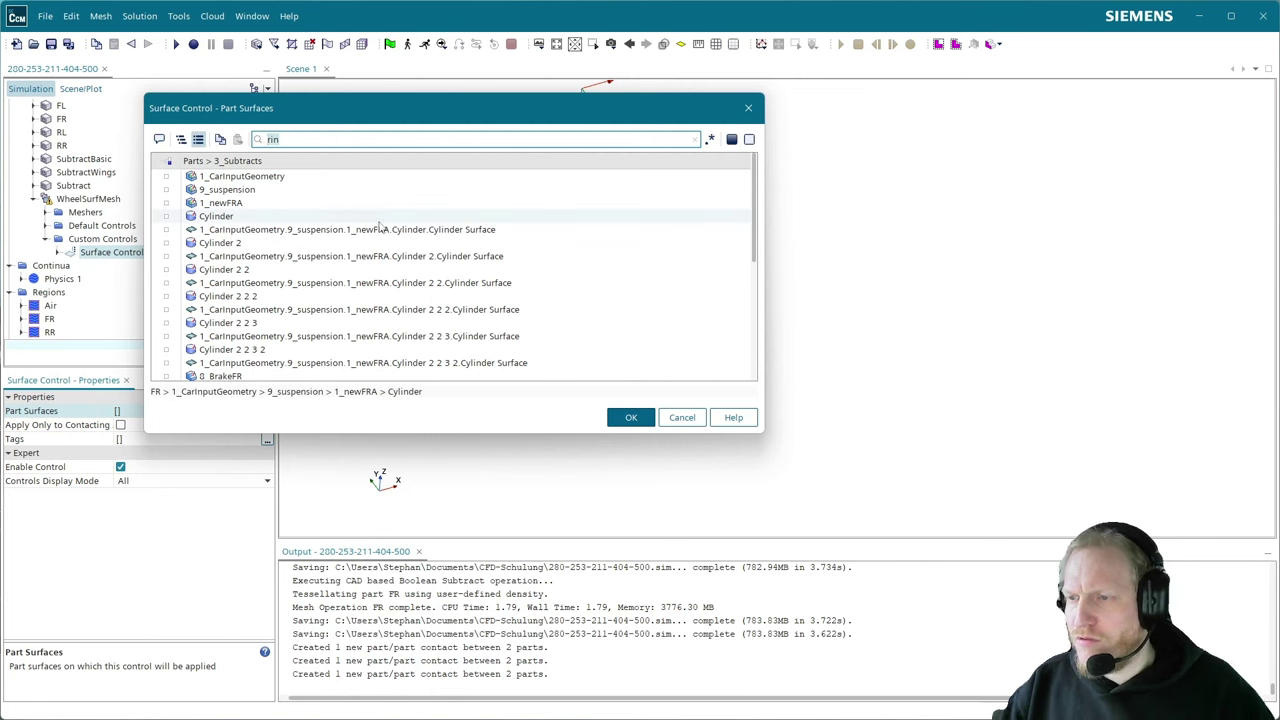
pyautogui.press('BackSpace')
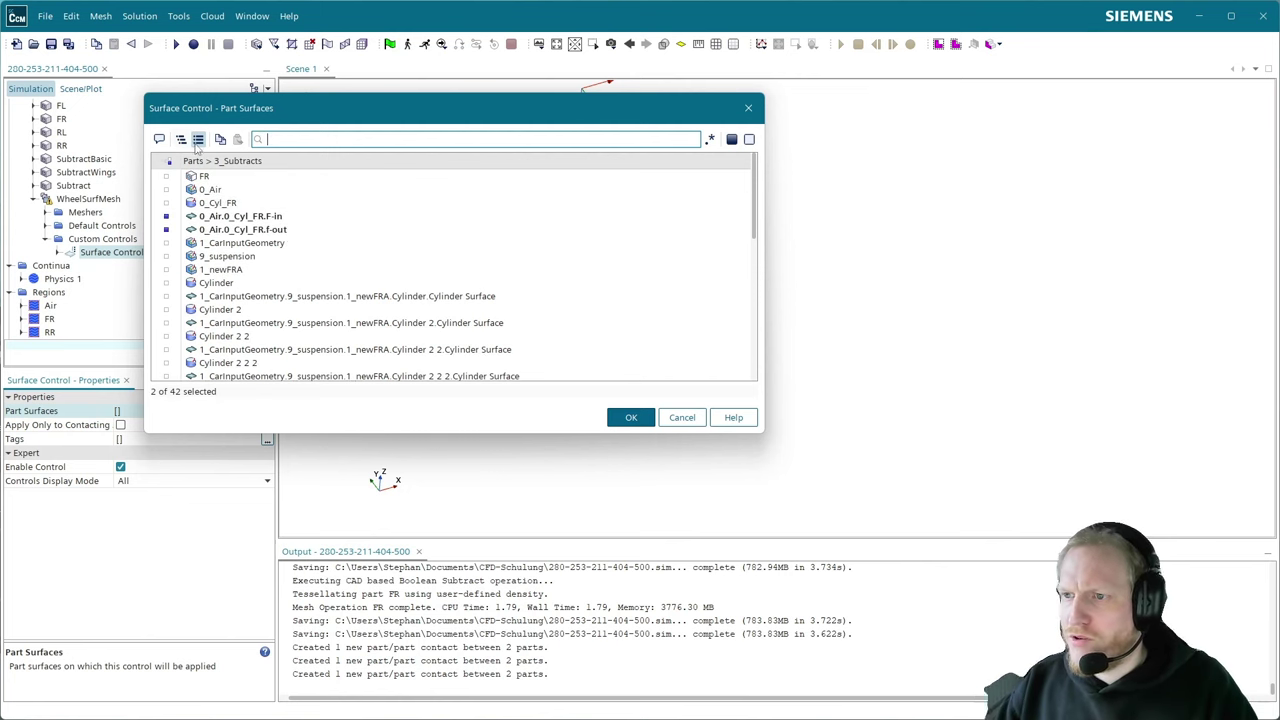
# - Add the rin and Rout surfaces of RR's 0_Cyl_RR cylinder from the part hierarchy and accept the surface selection
pyautogui.click(181, 139)
pyautogui.click(186, 189)
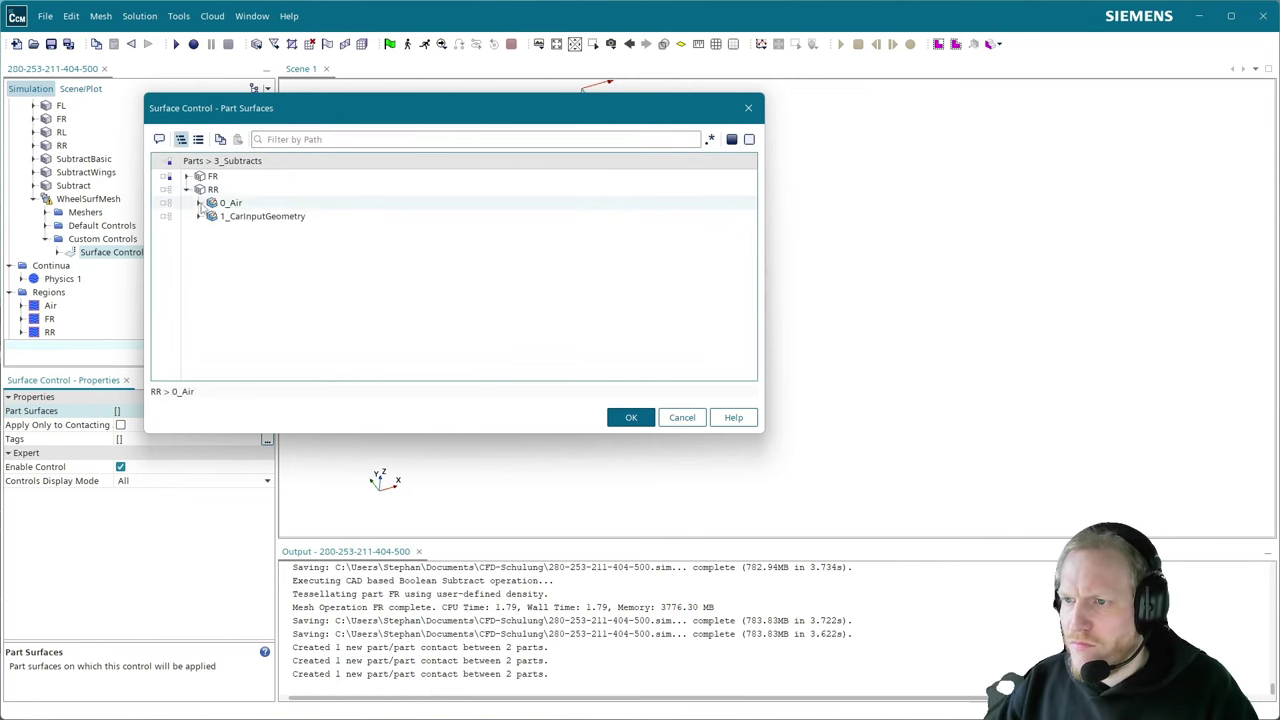
pyautogui.click(199, 203)
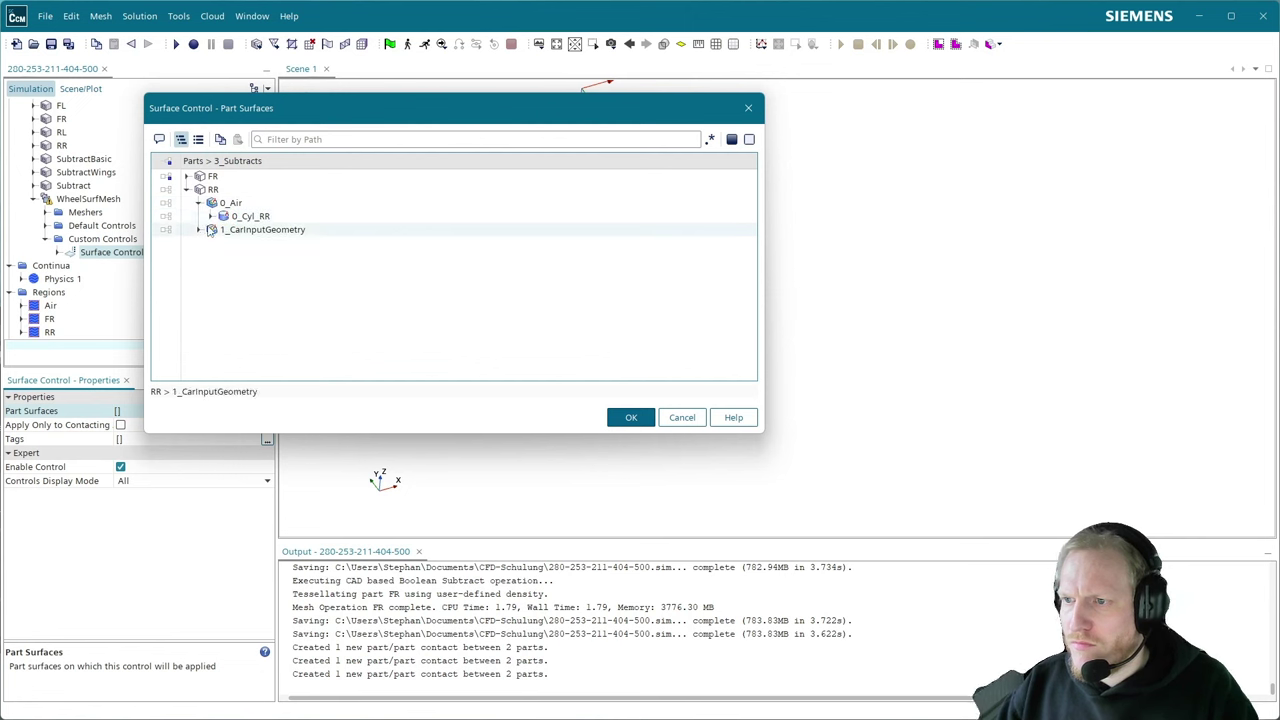
pyautogui.click(211, 216)
pyautogui.click(240, 229)
pyautogui.keyDown('shift'); pyautogui.click(253, 242); pyautogui.keyUp('shift')
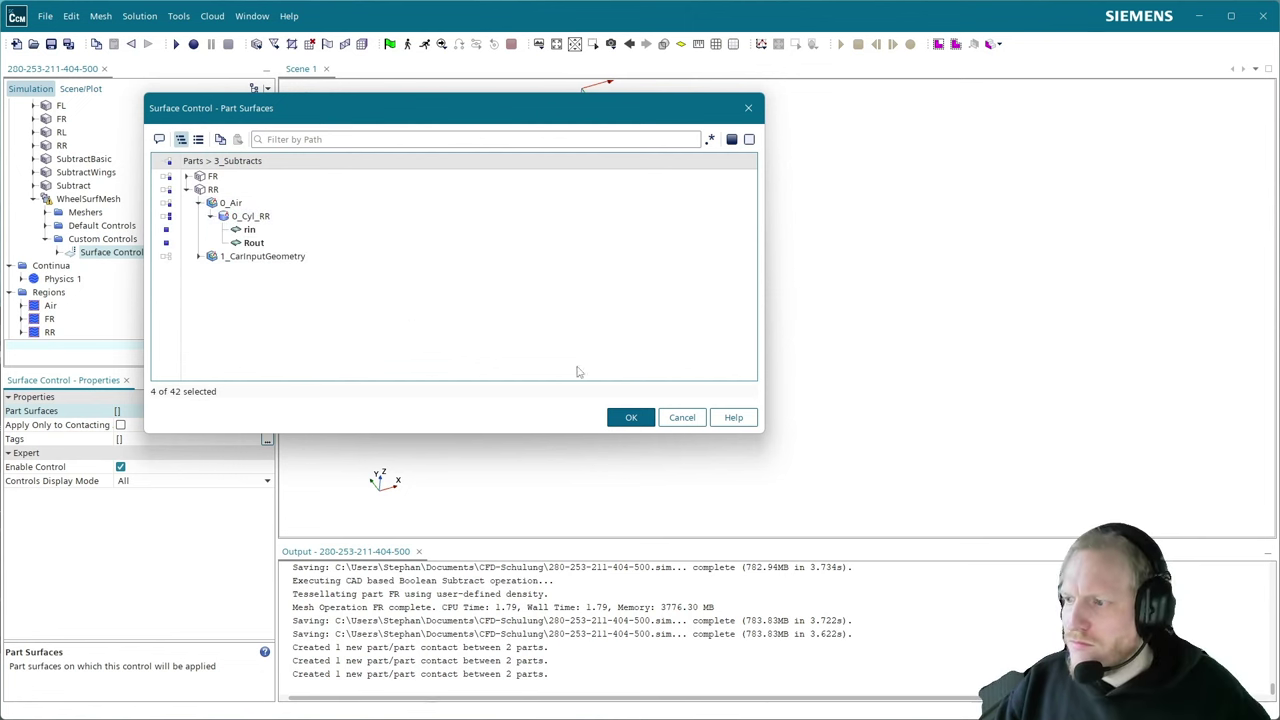
pyautogui.click(630, 417)
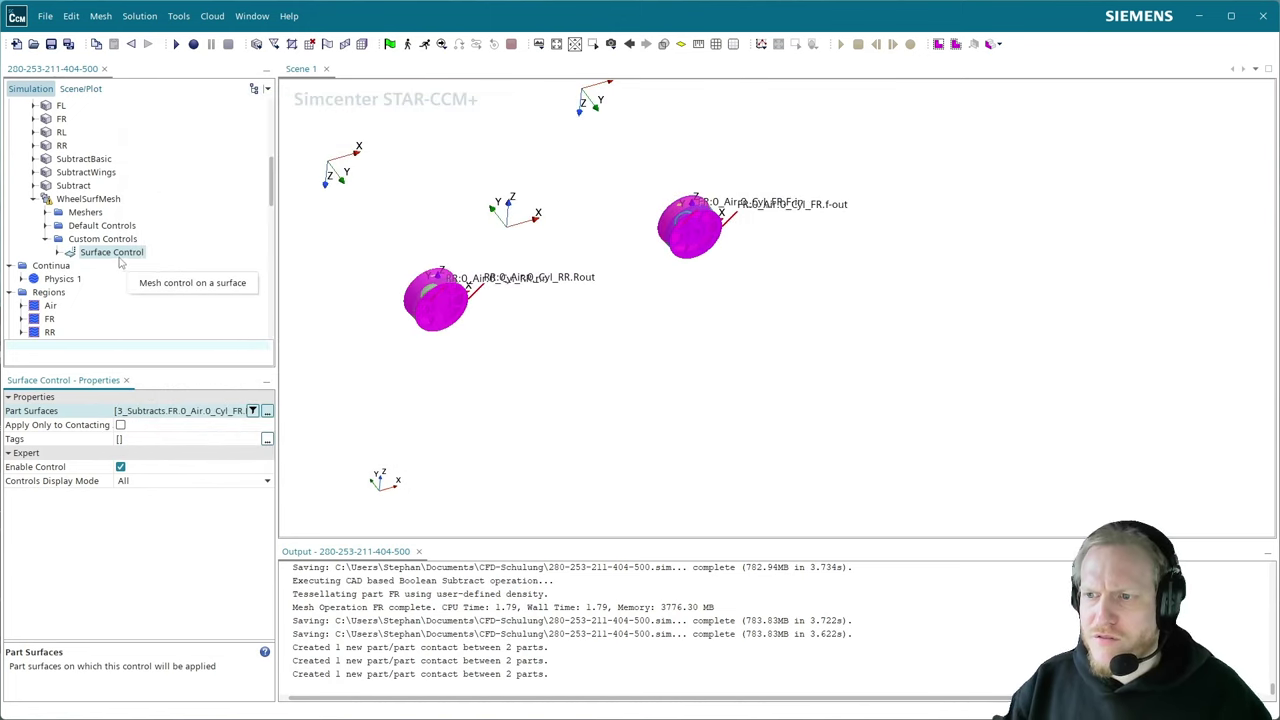
# - Rename the surface control in WheelSurfMesh's custom controls as Interfaces
pyautogui.click(119, 257)
pyautogui.write('Interfaces')
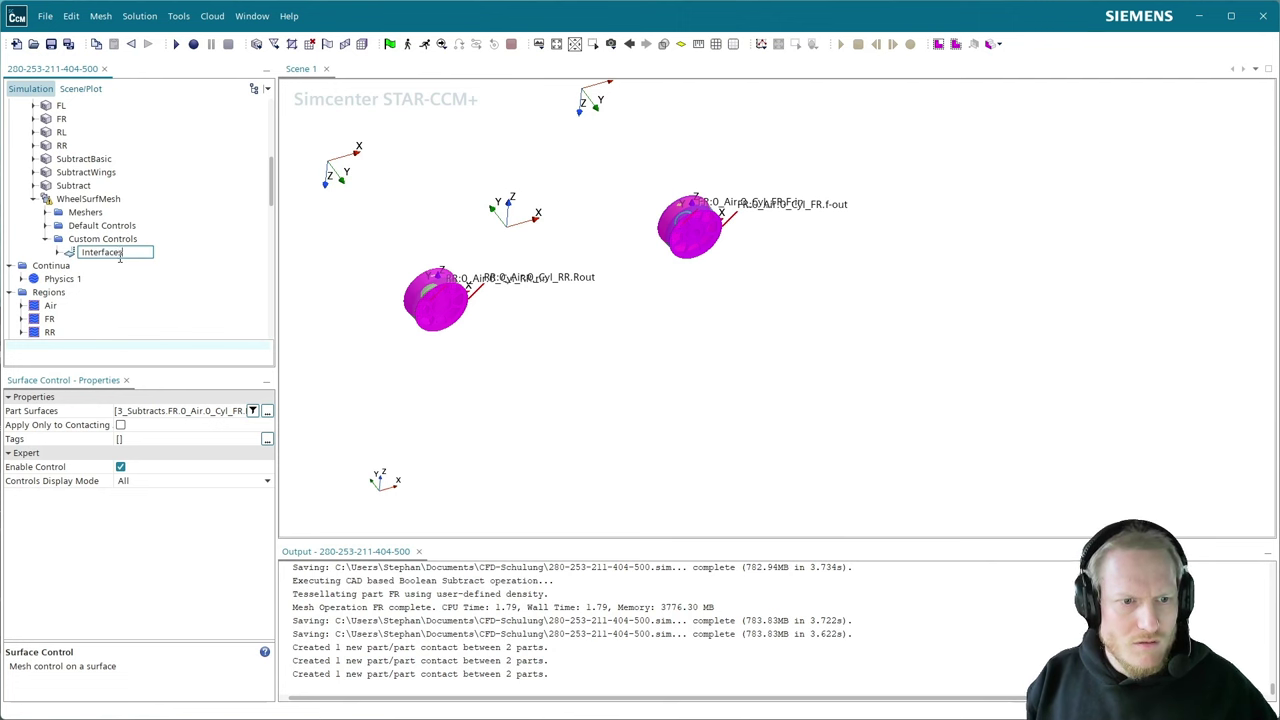
pyautogui.press('Return')
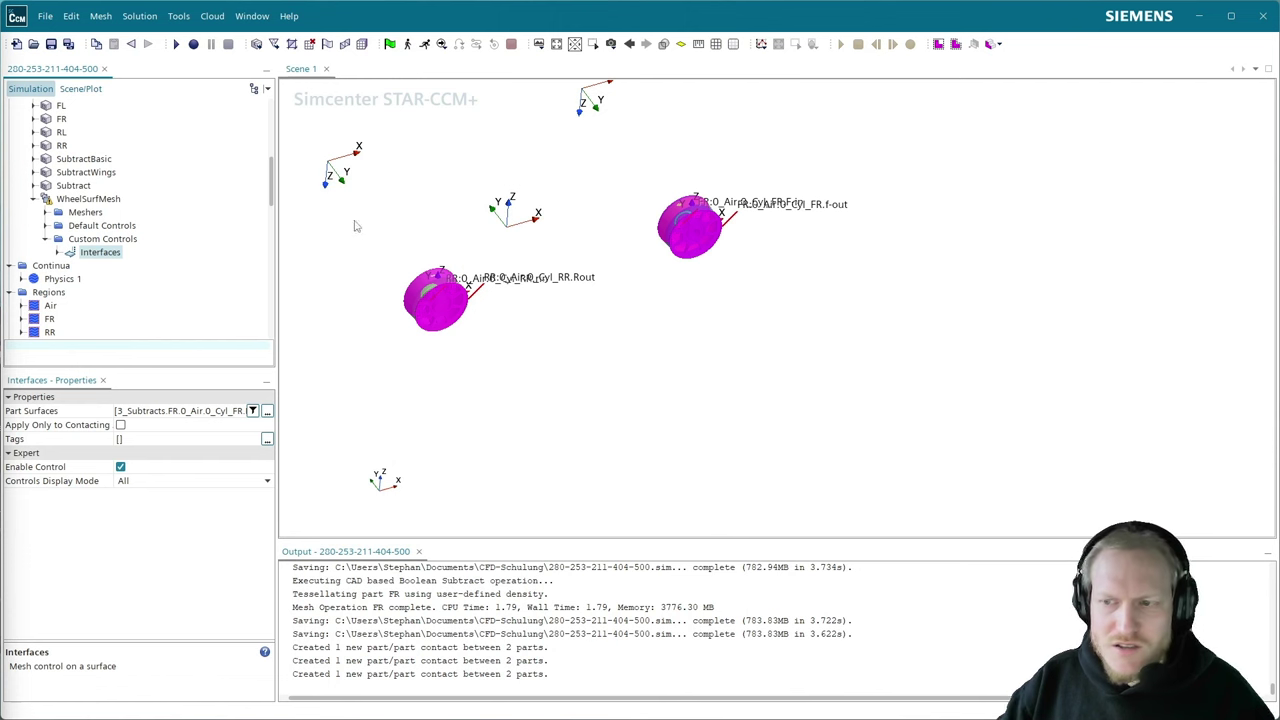
# - Set the Target Surface Size, Minimum Surface Size and Surface Curvature controls of Interfaces to Custom
pyautogui.click(57, 253)
pyautogui.click(69, 265)
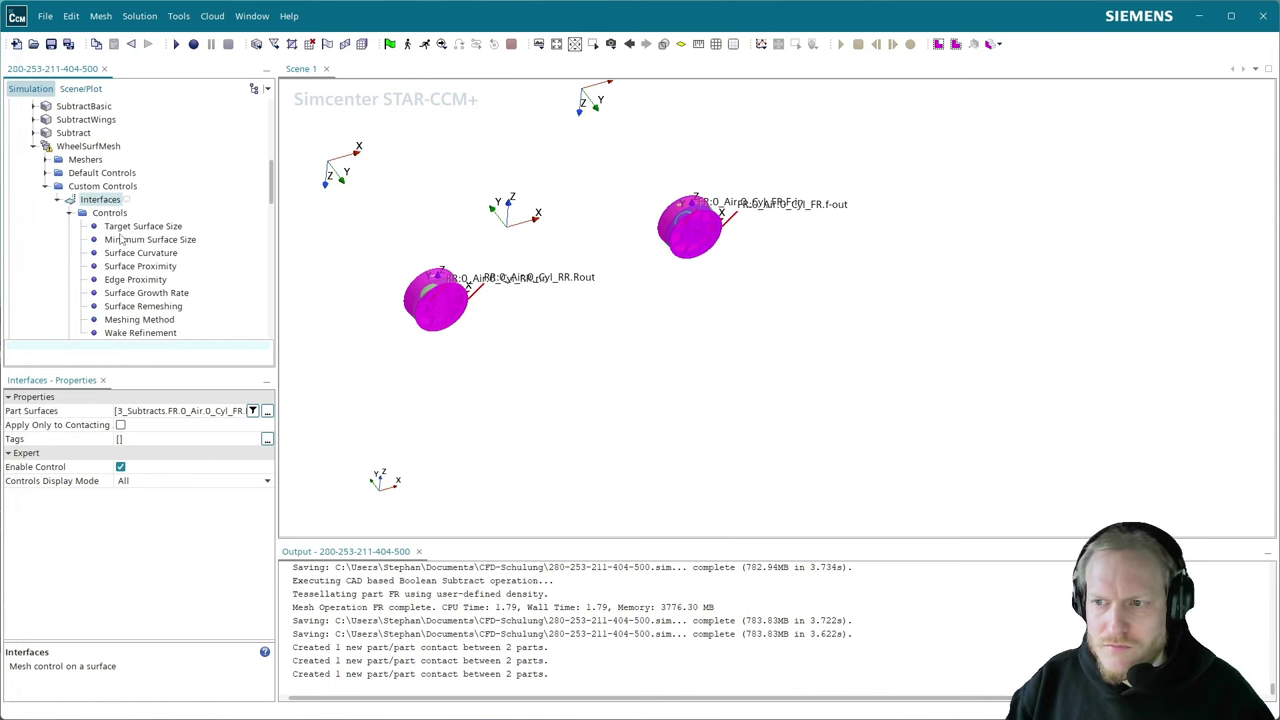
pyautogui.click(143, 226)
pyautogui.click(137, 410)
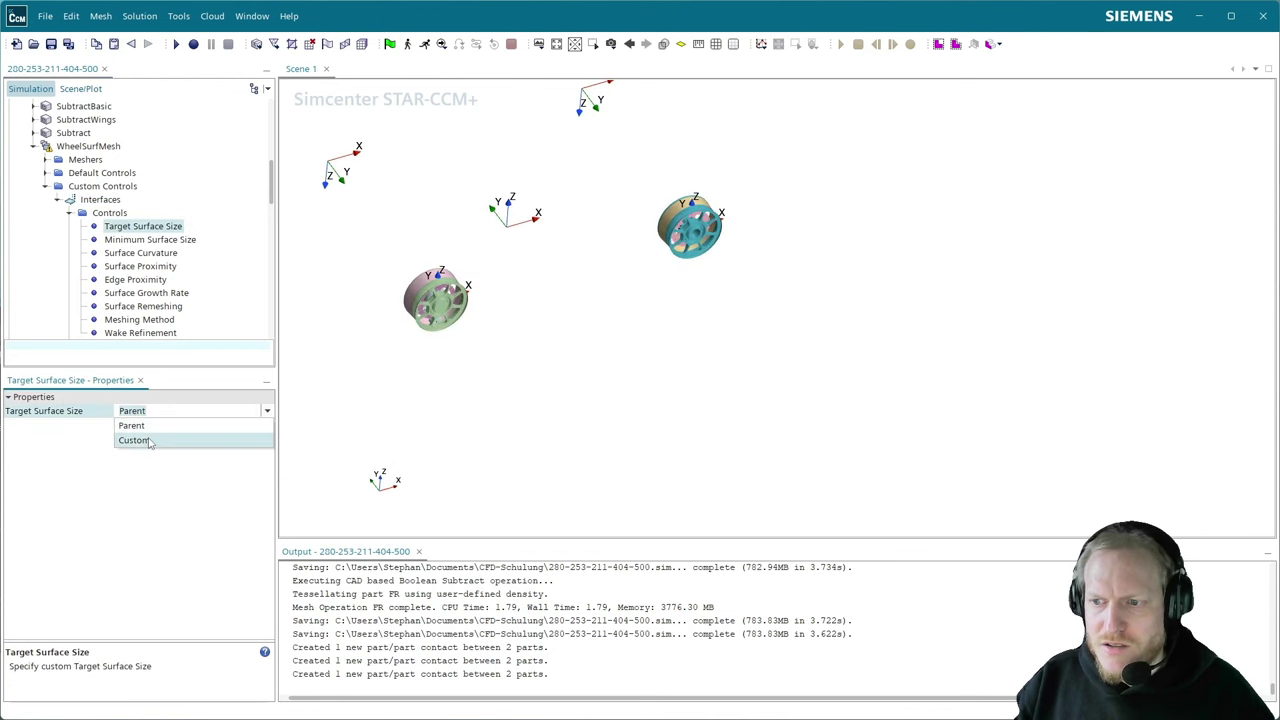
pyautogui.click(133, 440)
pyautogui.click(150, 240)
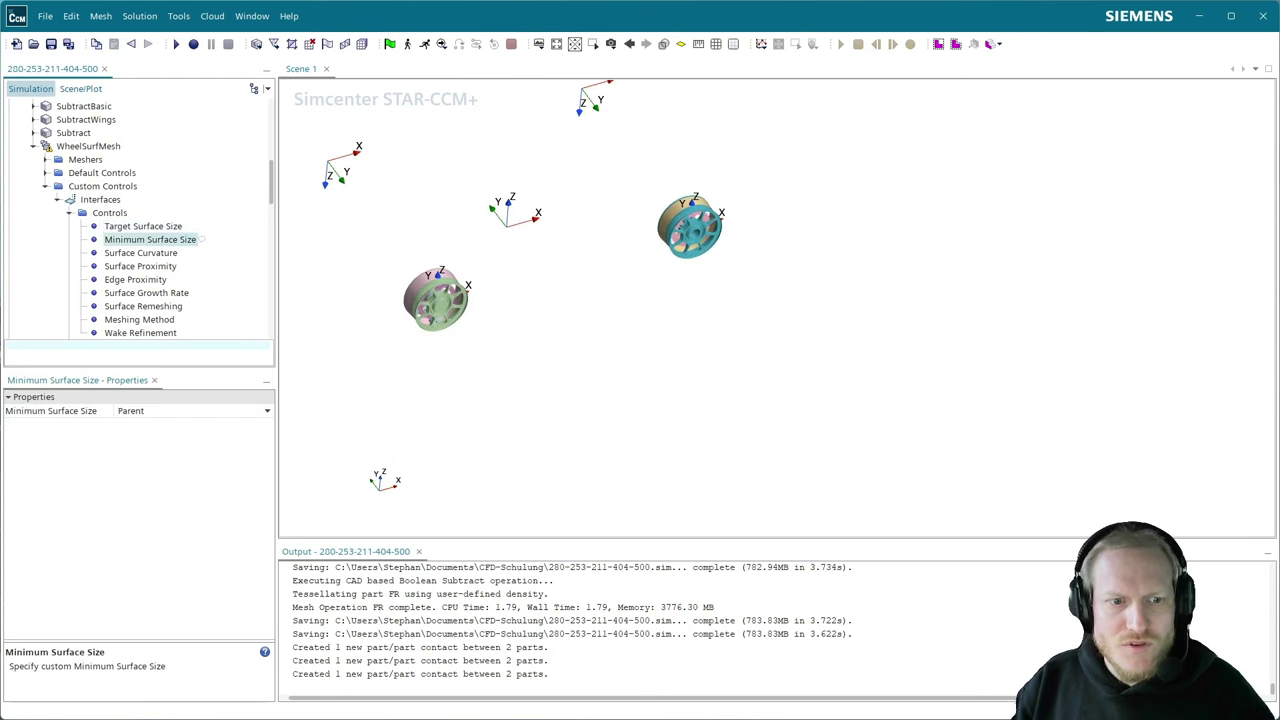
pyautogui.click(150, 412)
pyautogui.click(138, 440)
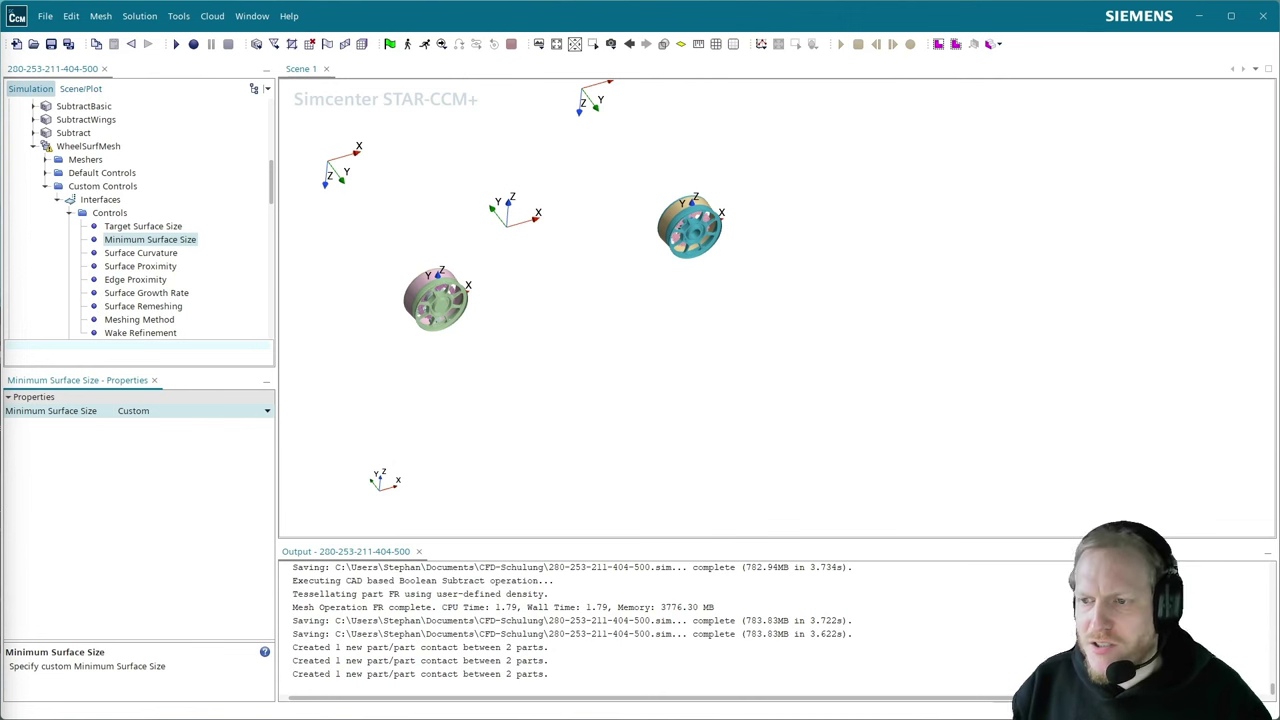
pyautogui.click(120, 254)
pyautogui.click(140, 410)
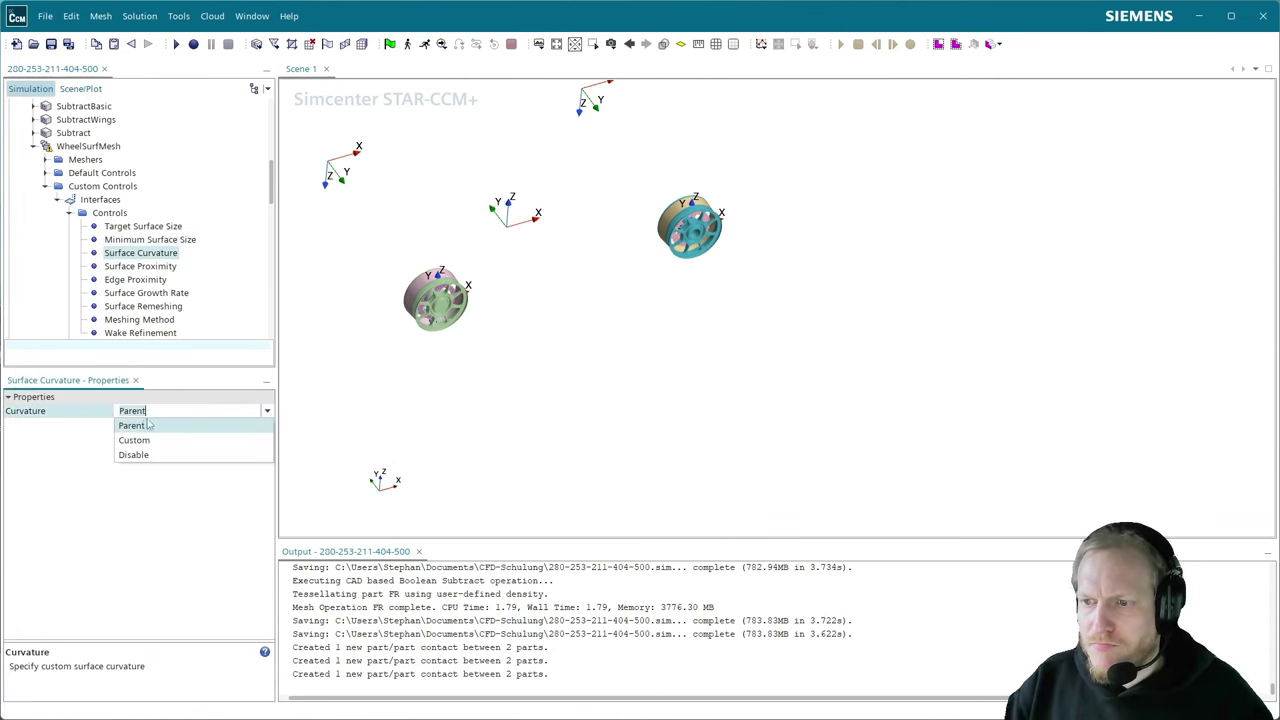
pyautogui.click(158, 446)
# - Set the Interfaces control's Target Surface Size value to the Absolute size type with an absolute size of 3 mm
pyautogui.scroll(-3, 181, 327)
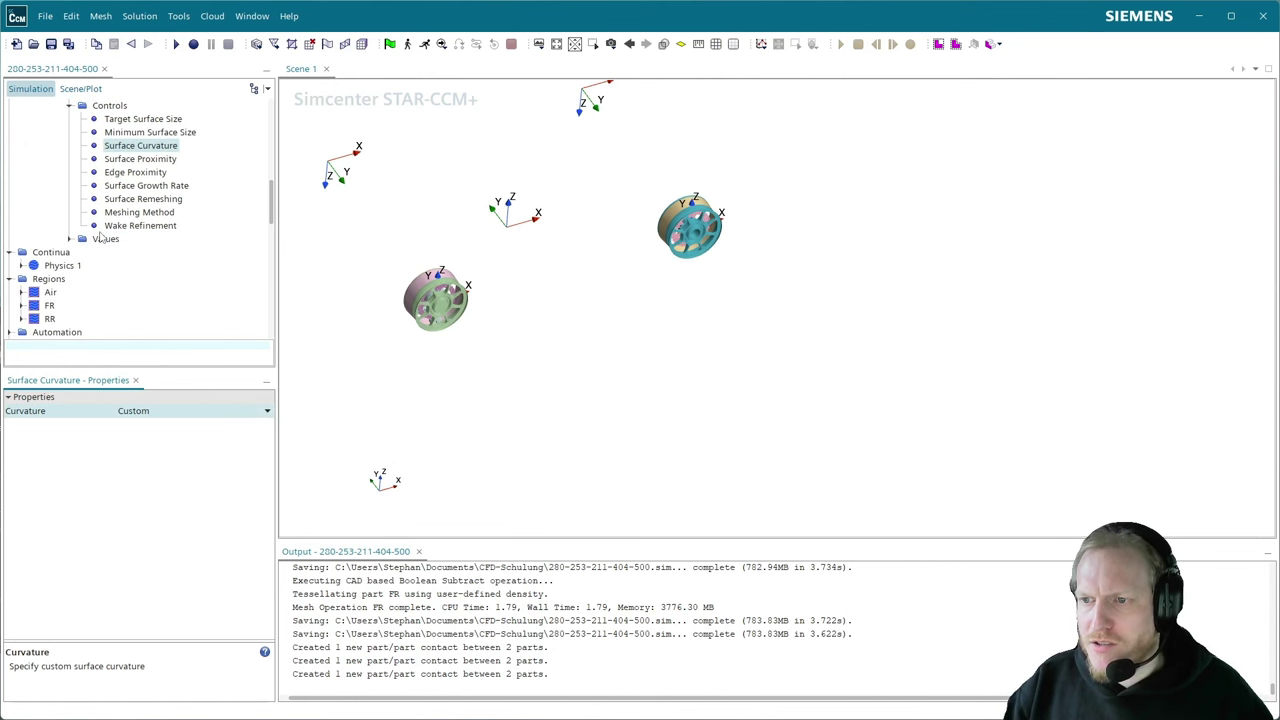
pyautogui.click(69, 241)
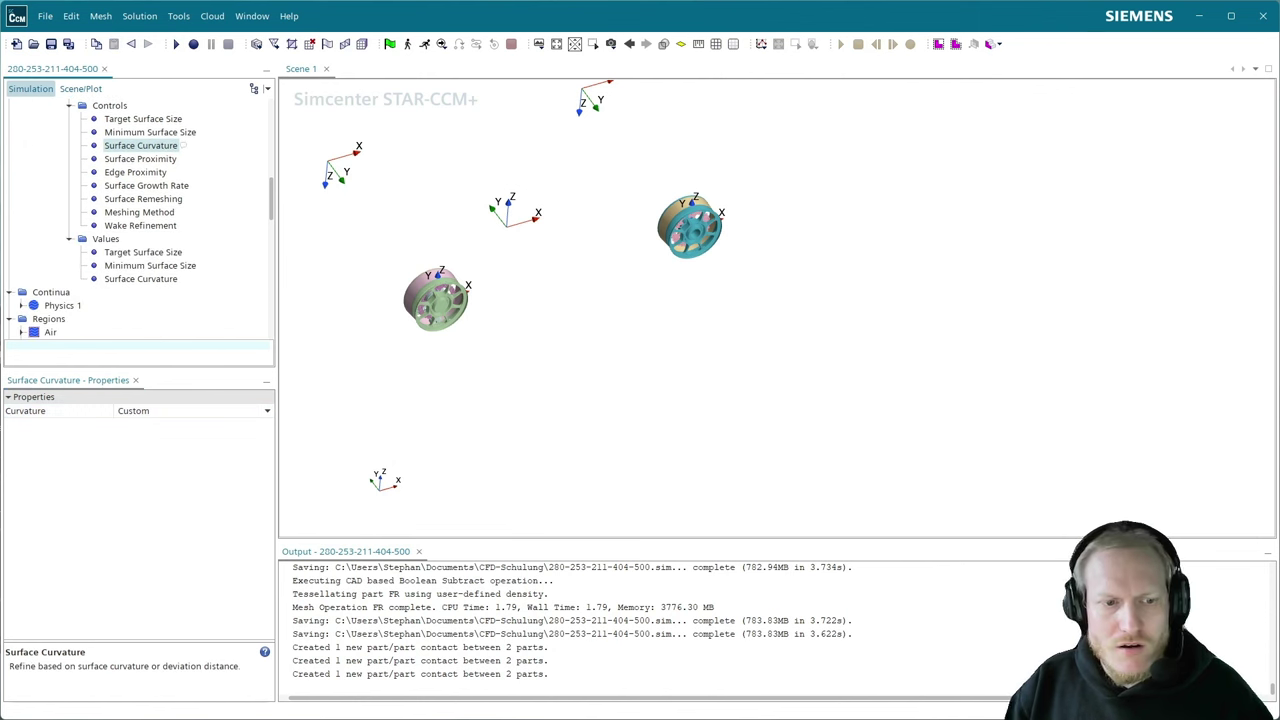
pyautogui.click(182, 145)
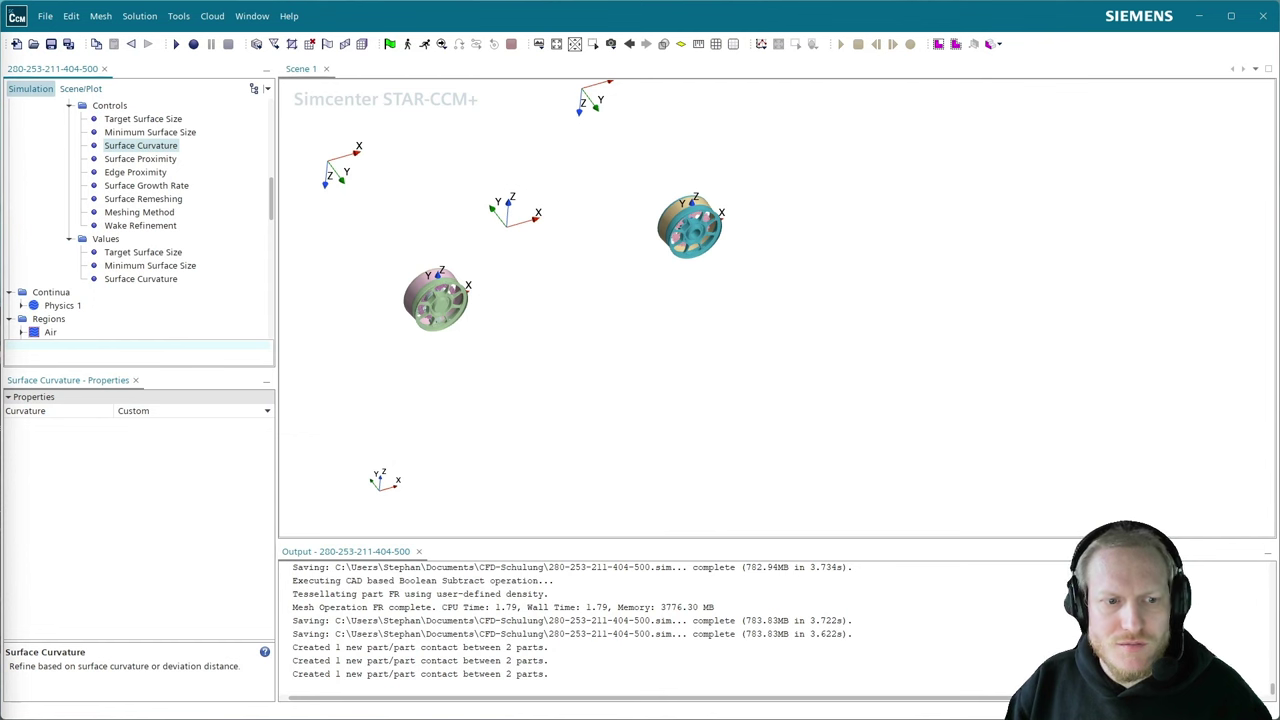
pyautogui.click(114, 256)
pyautogui.click(160, 426)
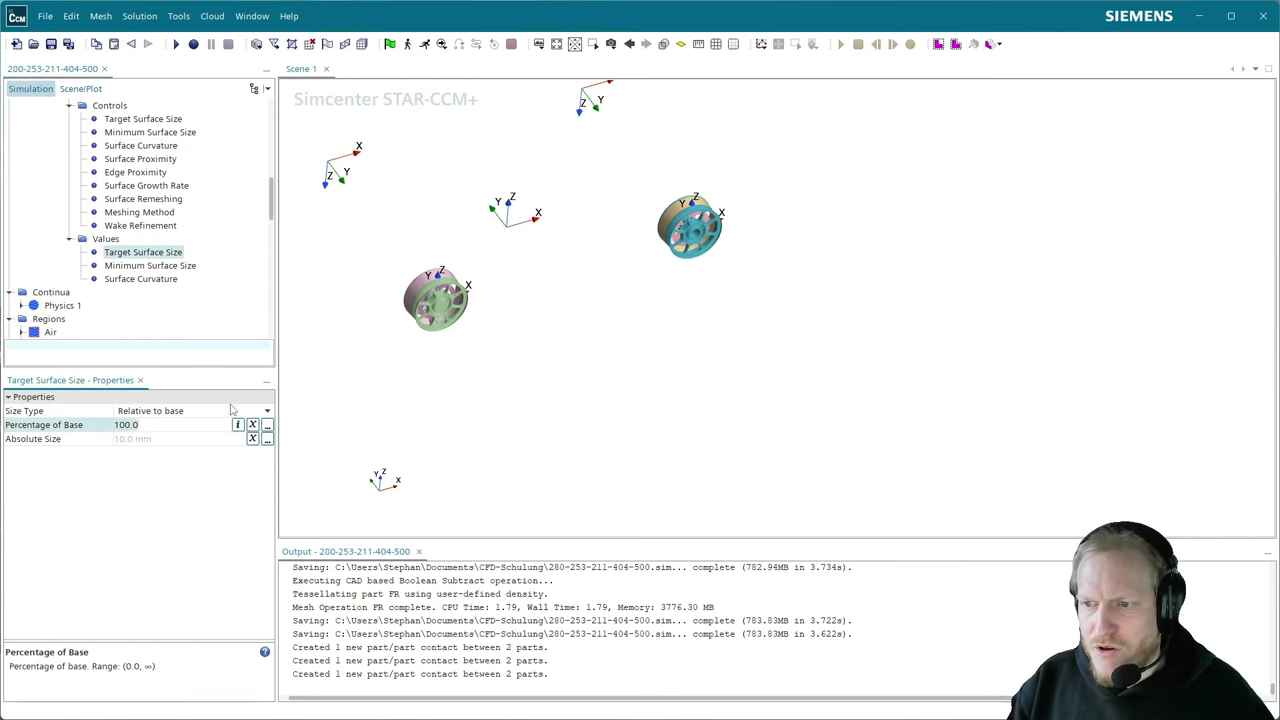
pyautogui.click(160, 411)
pyautogui.click(172, 442)
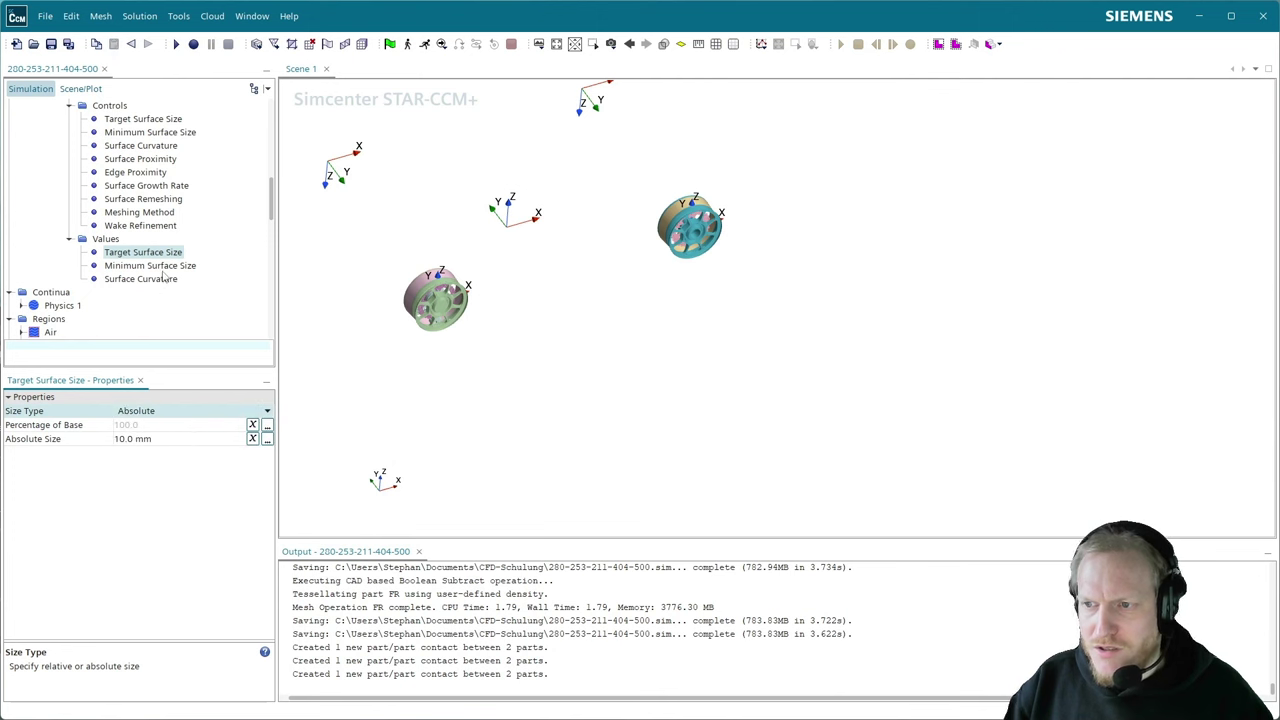
pyautogui.click(153, 438)
pyautogui.write('3')
pyautogui.press('Return')
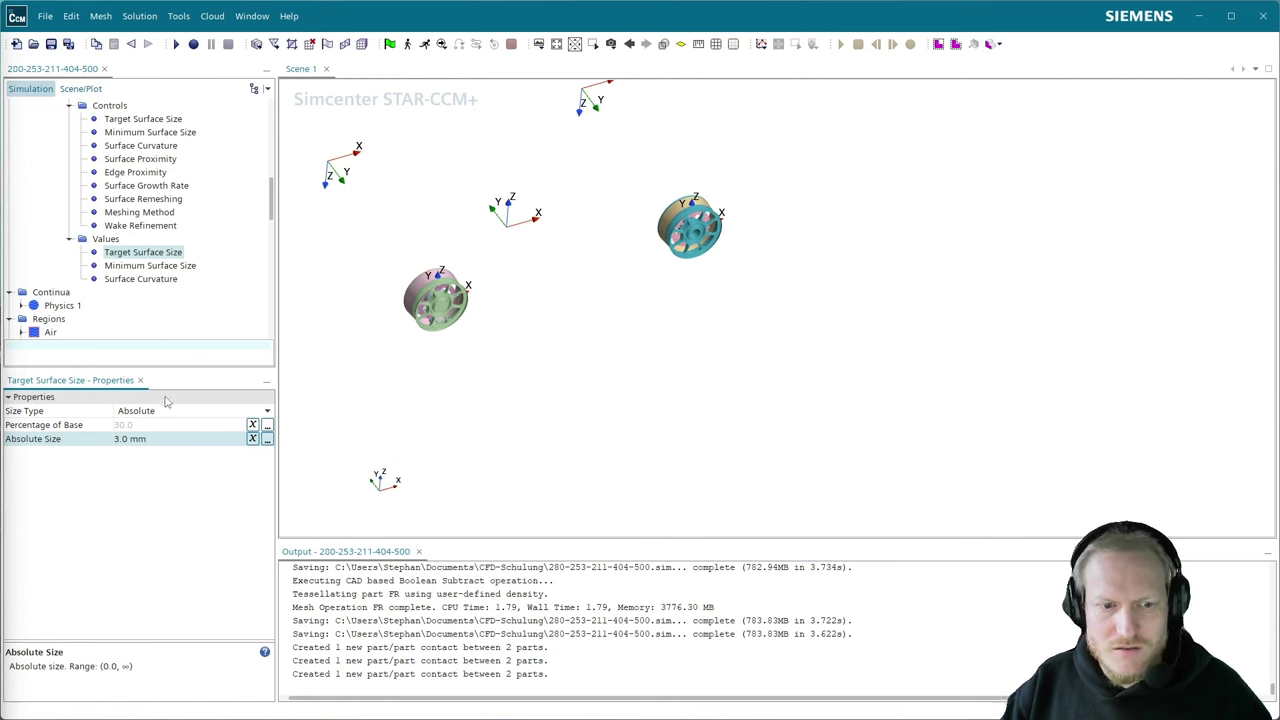
# - Set the Interfaces control's Minimum Surface Size value to the Relative to base size type with a percentage of base of 3
pyautogui.click(150, 266)
pyautogui.click(170, 416)
pyautogui.click(166, 441)
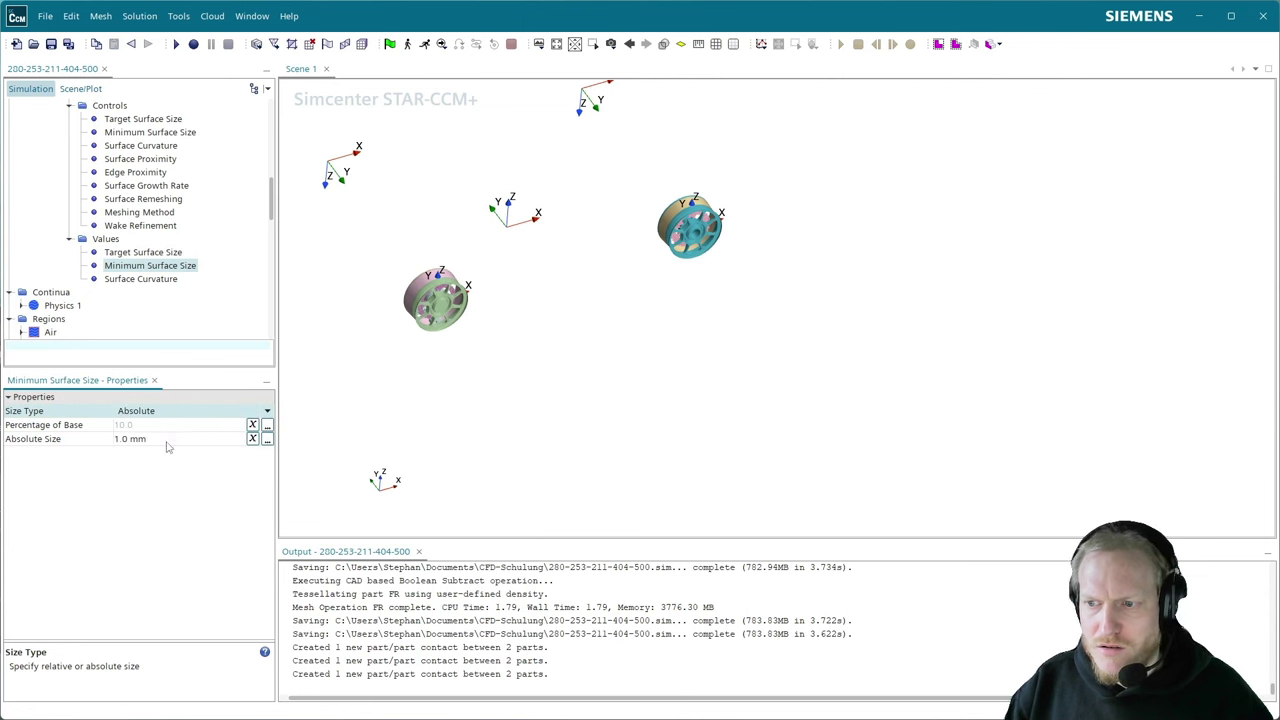
pyautogui.click(158, 414)
pyautogui.click(151, 426)
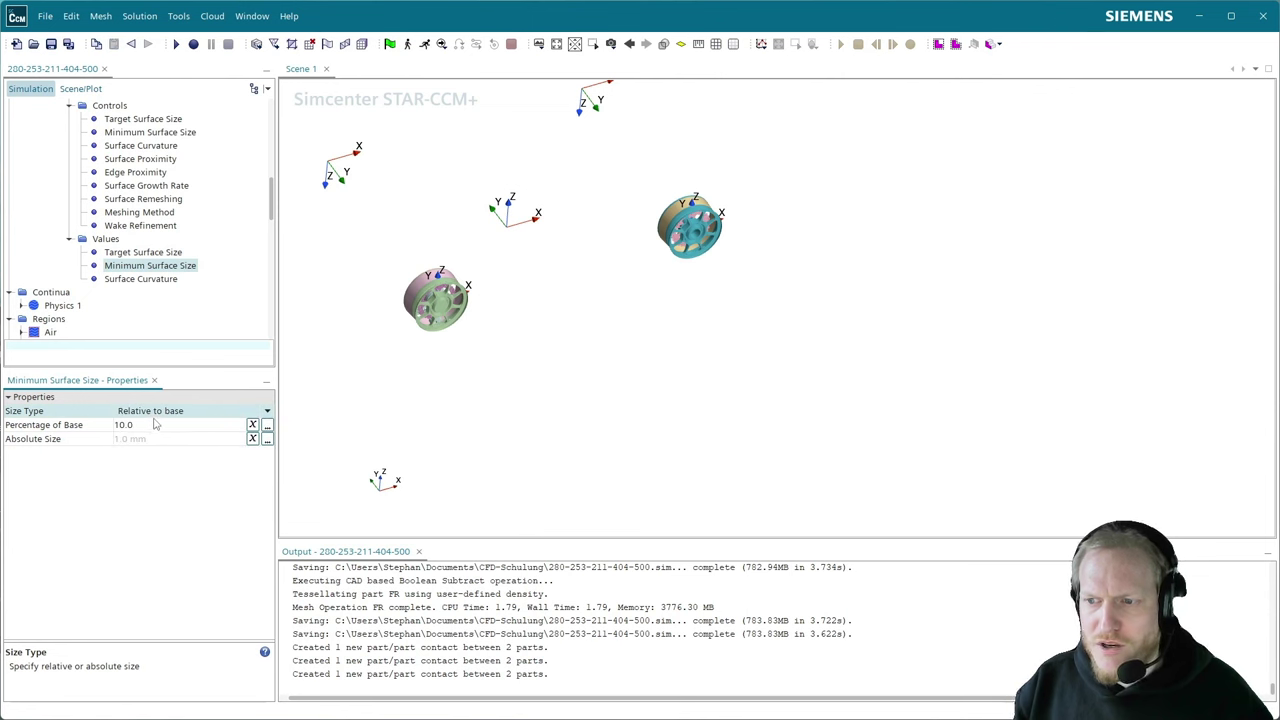
pyautogui.click(152, 426)
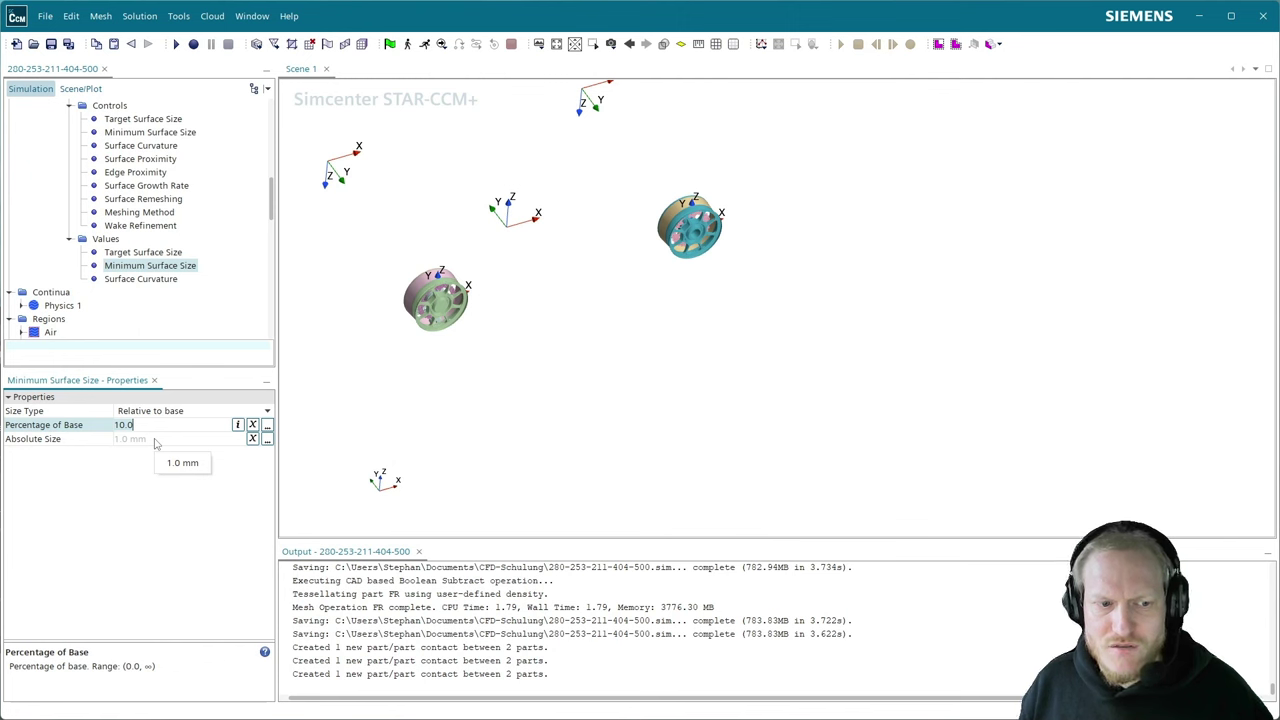
pyautogui.write('3')
pyautogui.press('Return')
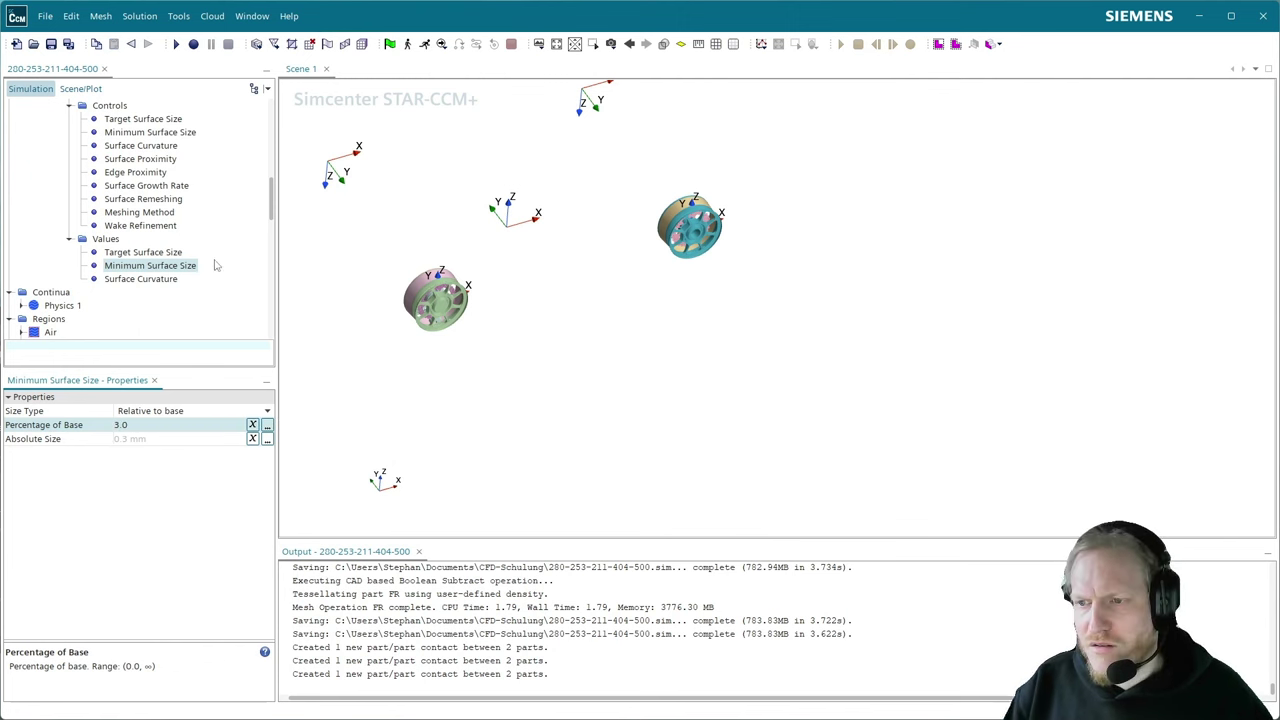
# - Enable curvature deviation in the Interfaces Surface Curvature value with 72 points per circle, a maximum of 1440 and a 0.05 mm deviation distance
pyautogui.click(150, 280)
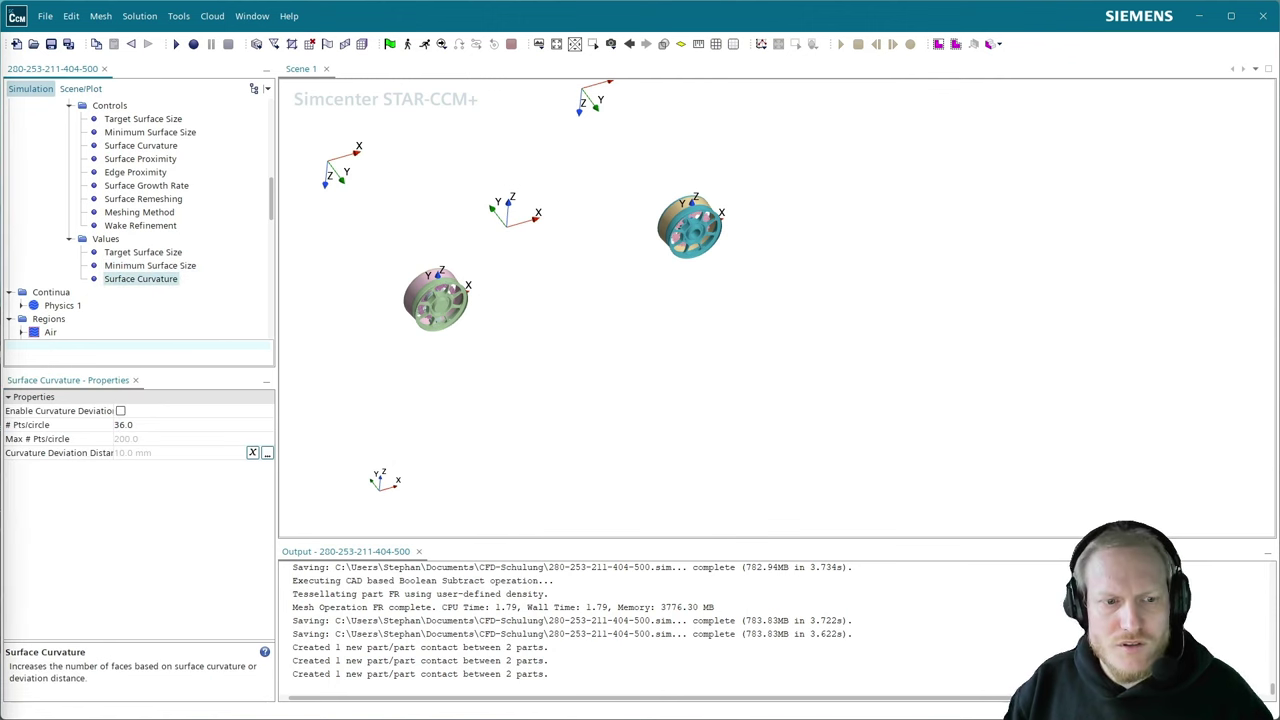
pyautogui.click(121, 411)
pyautogui.click(140, 428)
pyautogui.write('72')
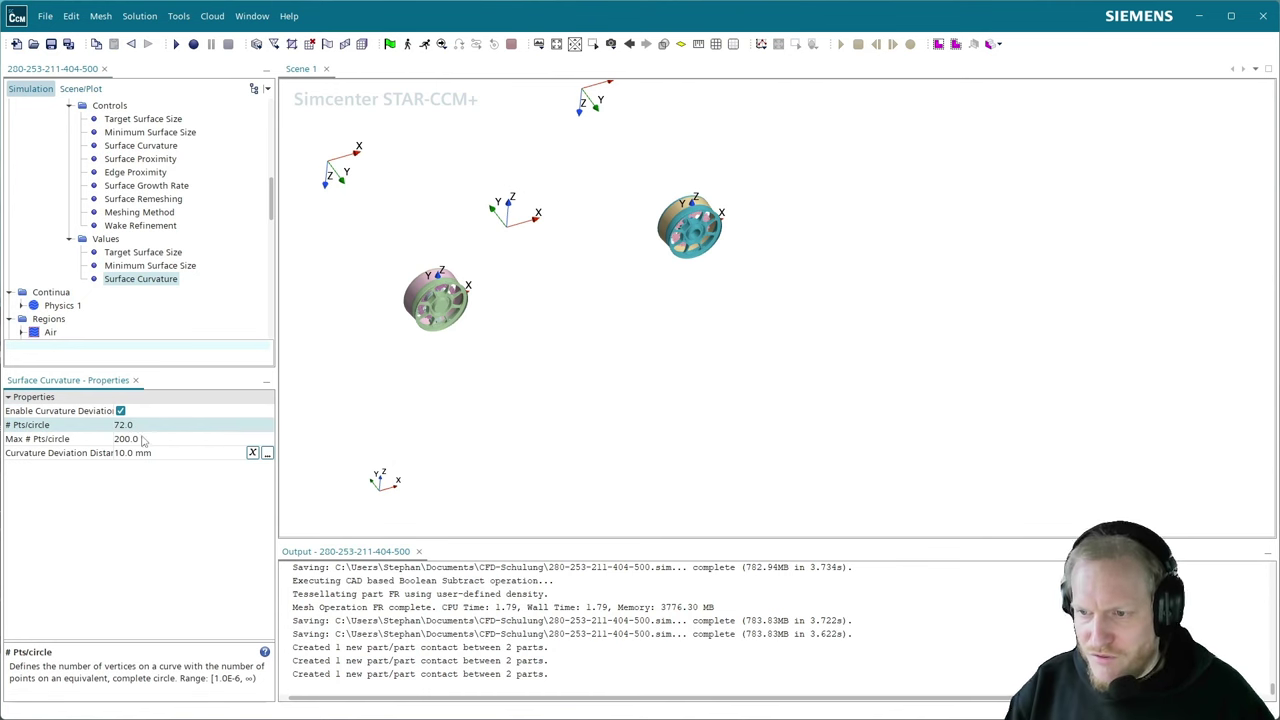
pyautogui.click(143, 438)
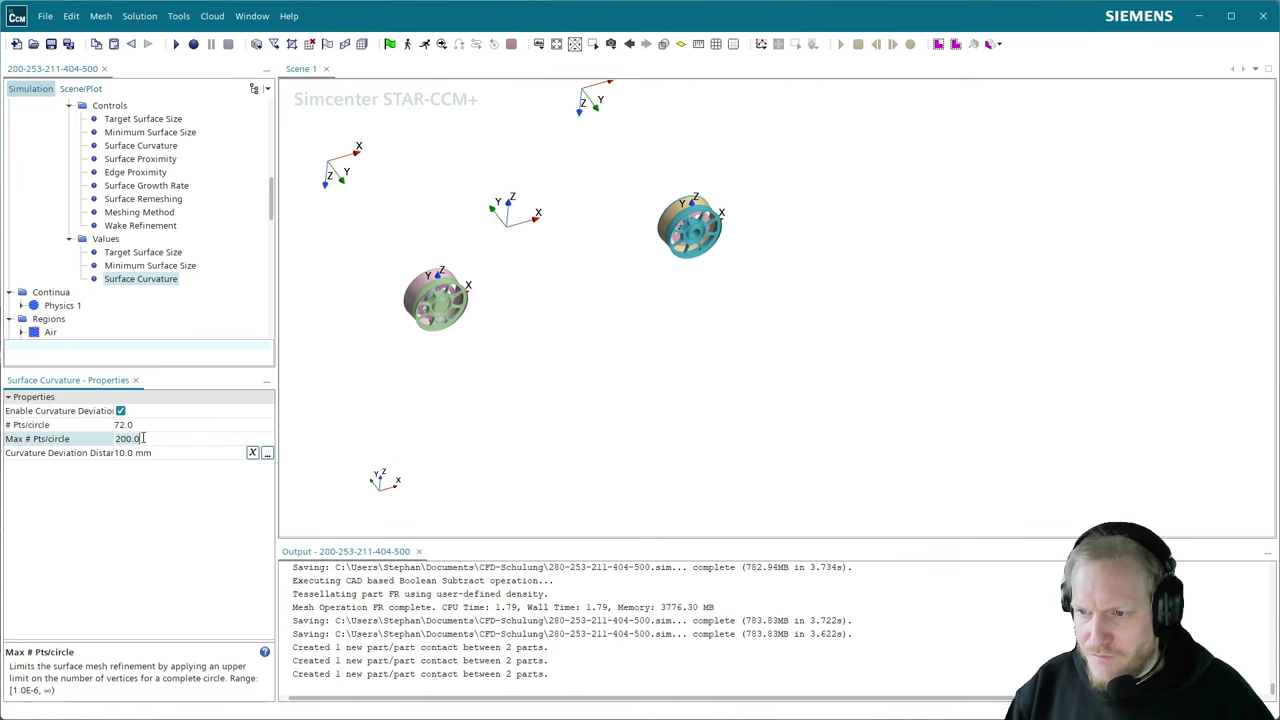
pyautogui.write('14')
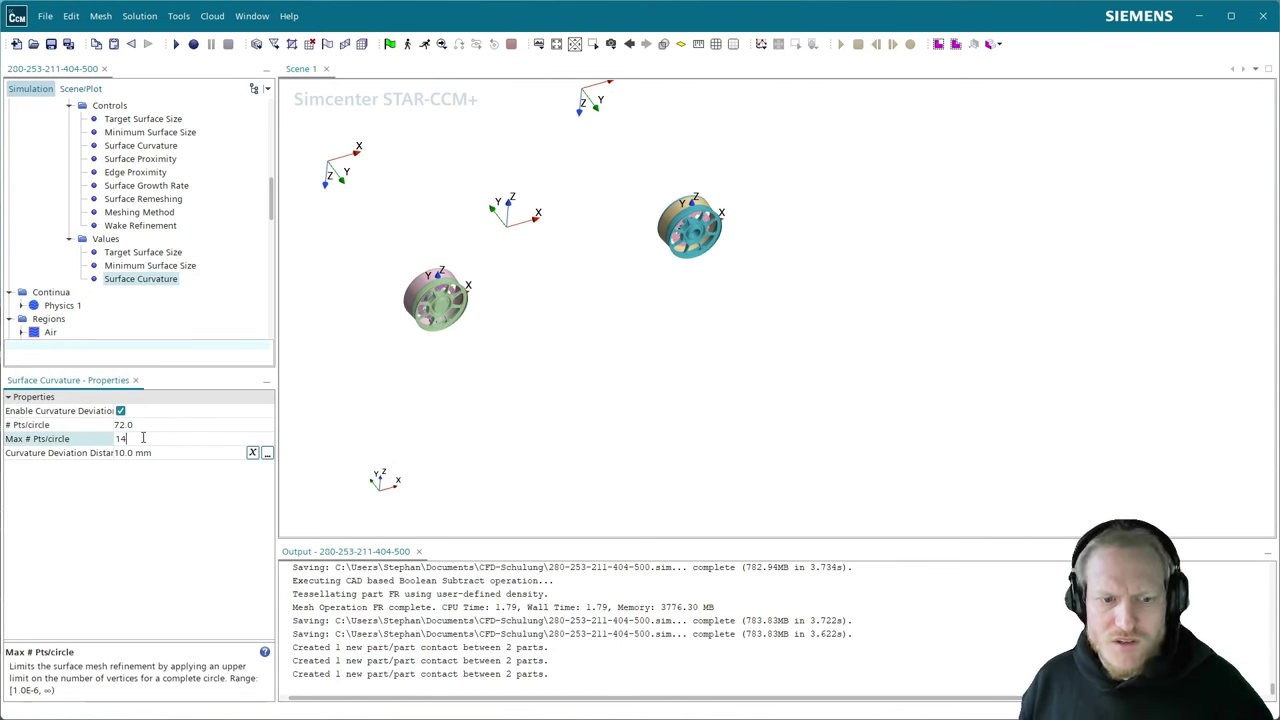
pyautogui.write('40')
pyautogui.press('Return')
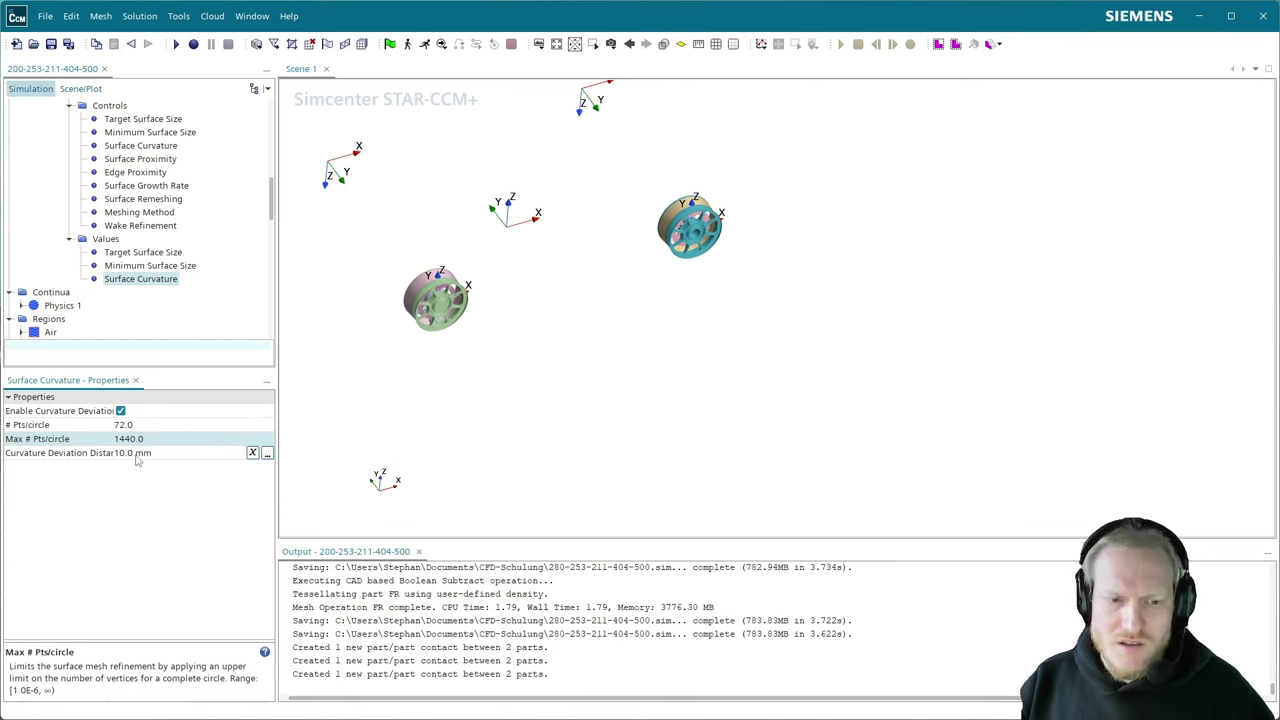
pyautogui.click(147, 454)
pyautogui.write('0.05')
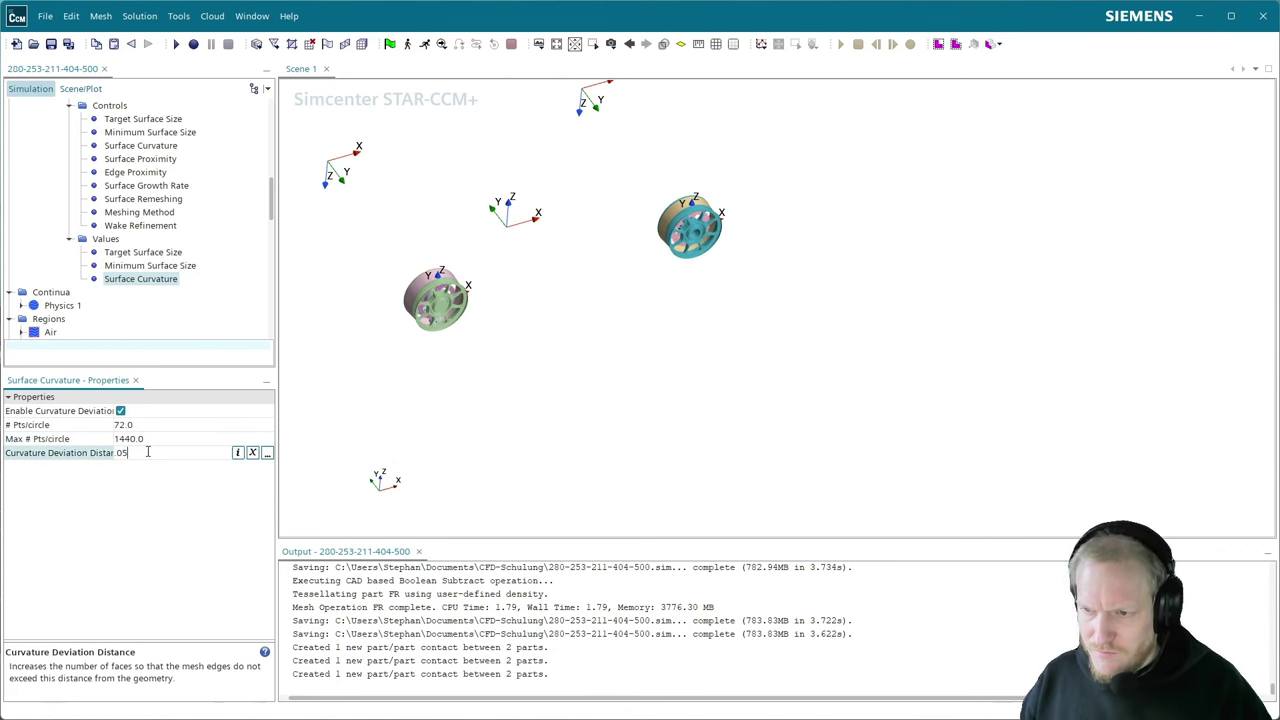
pyautogui.press('Return')
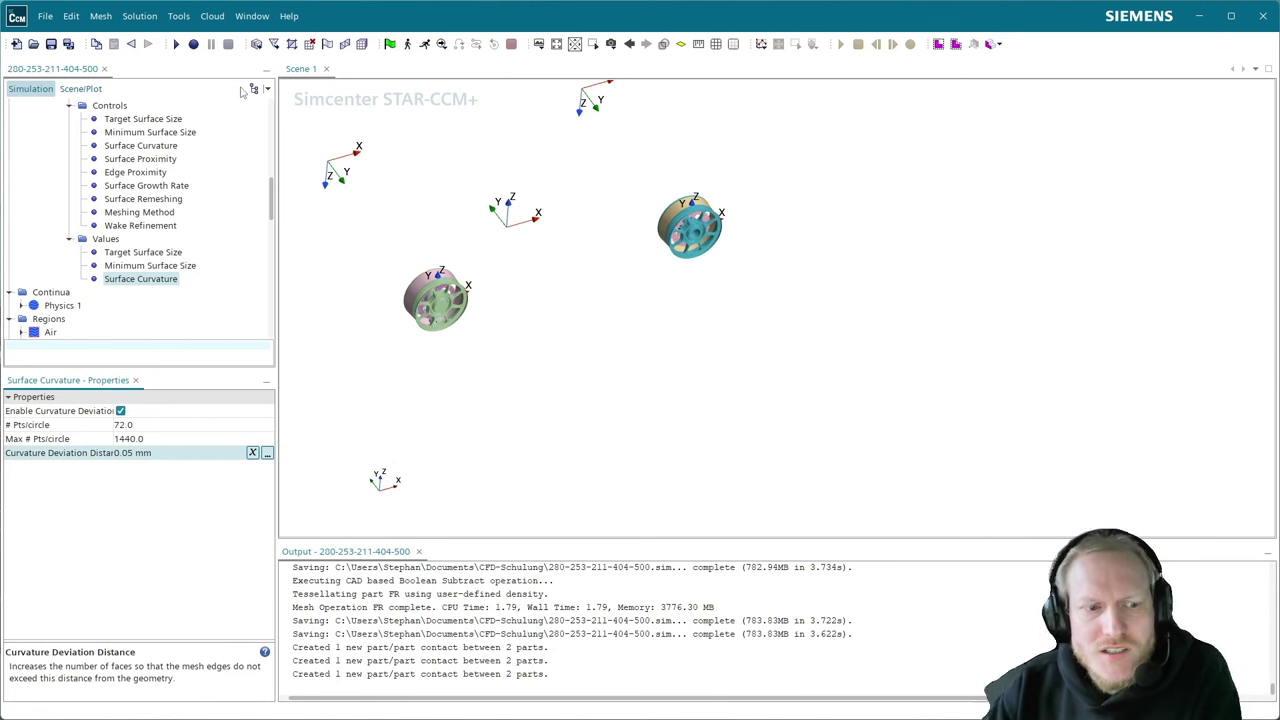
# - Save the simulation and run the WheelSurfMesh operation by generating the volume mesh
pyautogui.scroll(5, 145, 204)
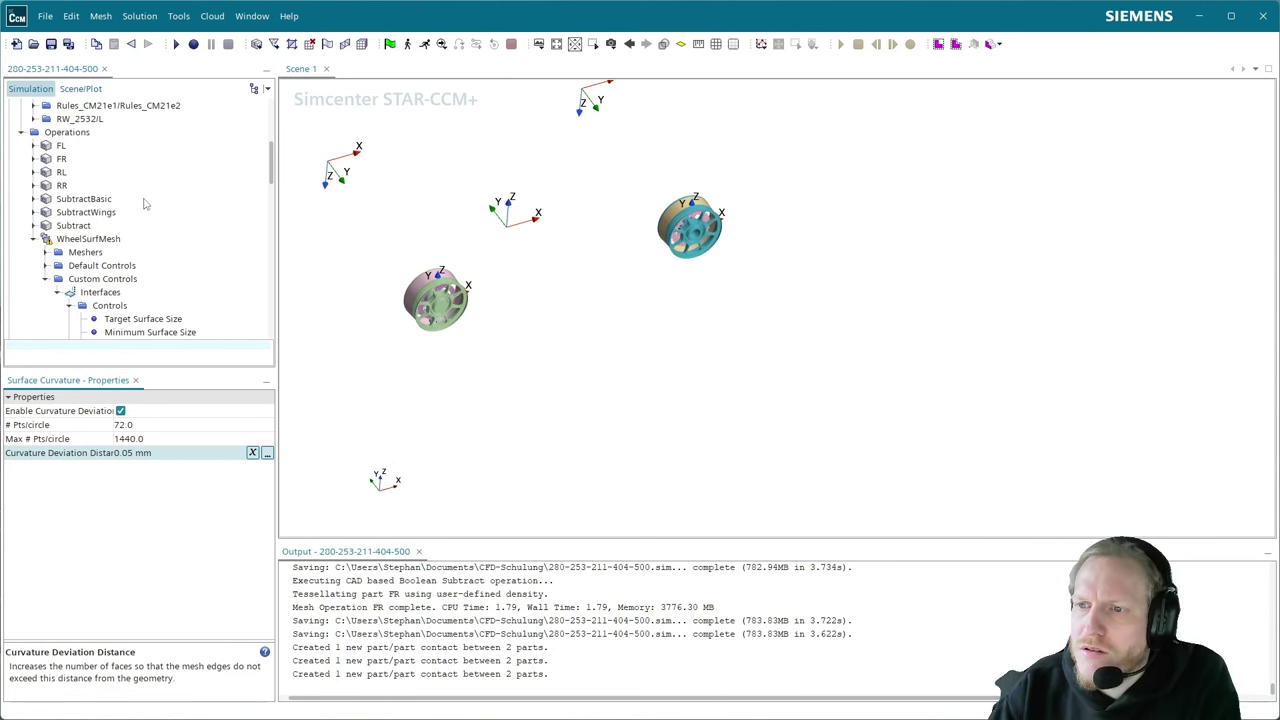
pyautogui.click(51, 44)
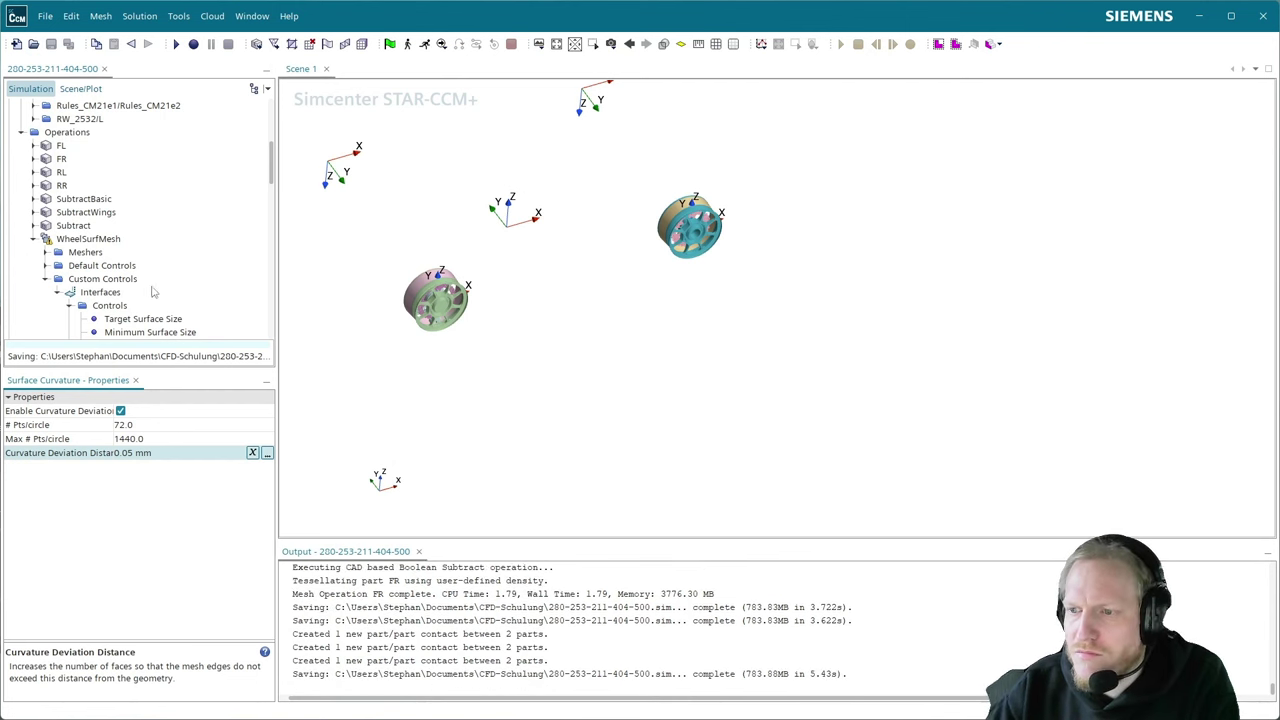
pyautogui.click(104, 240)
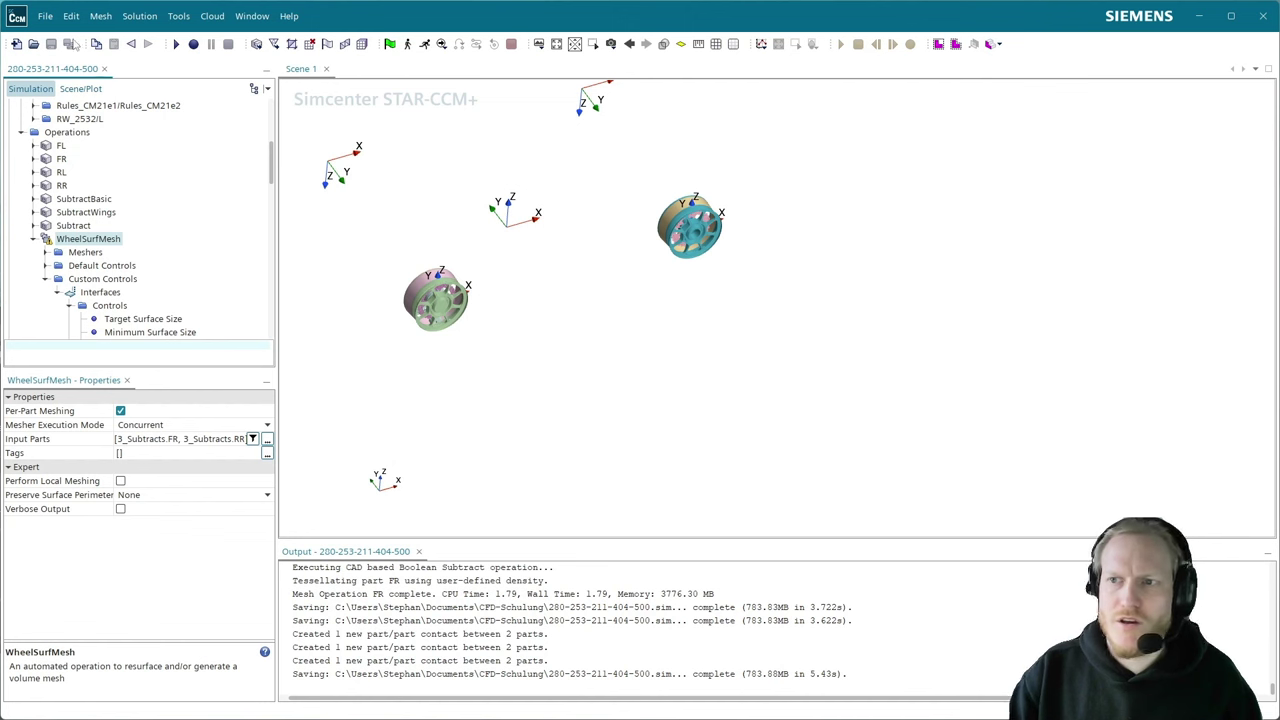
pyautogui.click(362, 44)
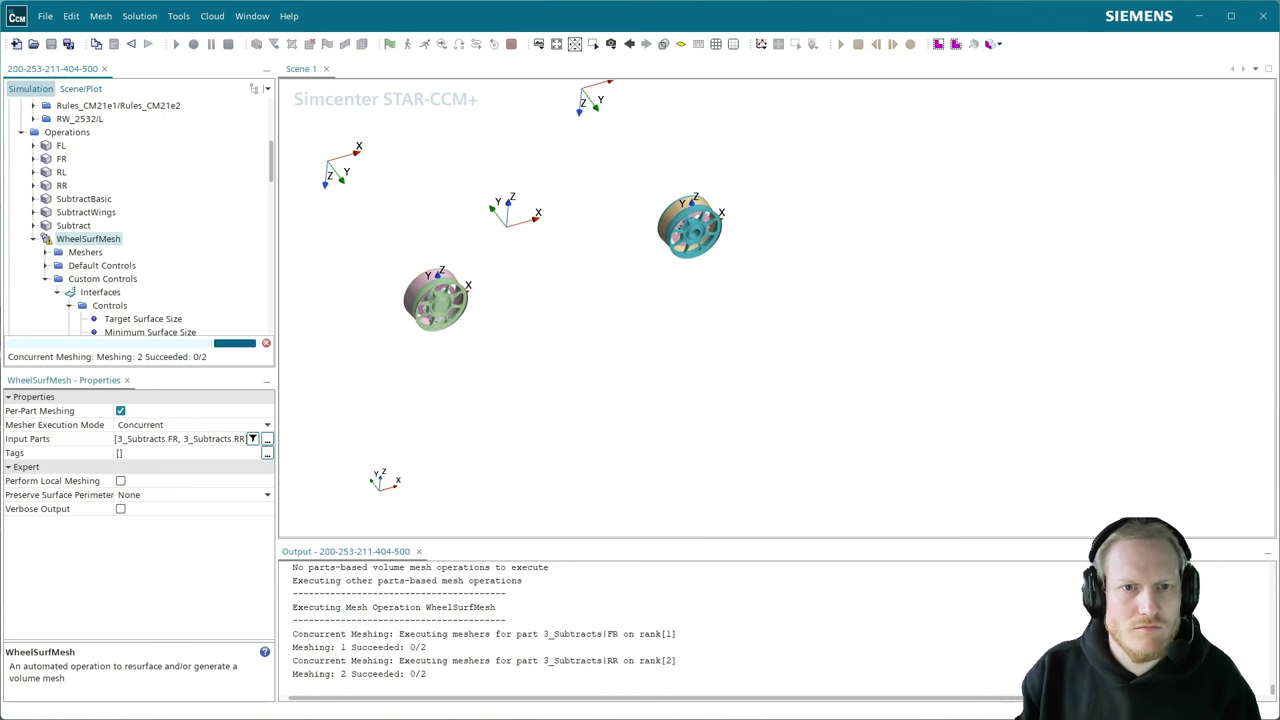
# - Check the per-core CPU load in the Windows Task Manager during meshing and inspect the wheels in the scene
pyautogui.hotkey('ctrl', 'shift', 'Escape')
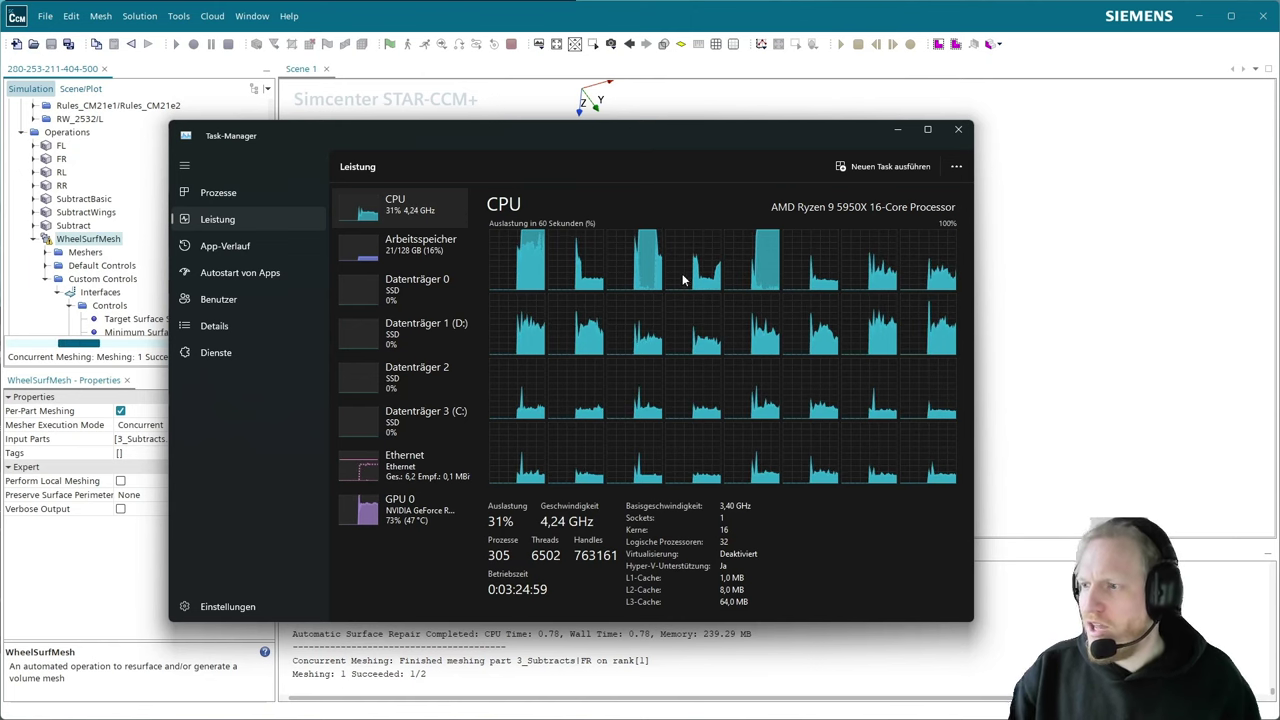
pyautogui.moveTo(690, 137); pyautogui.dragTo(798, 73)
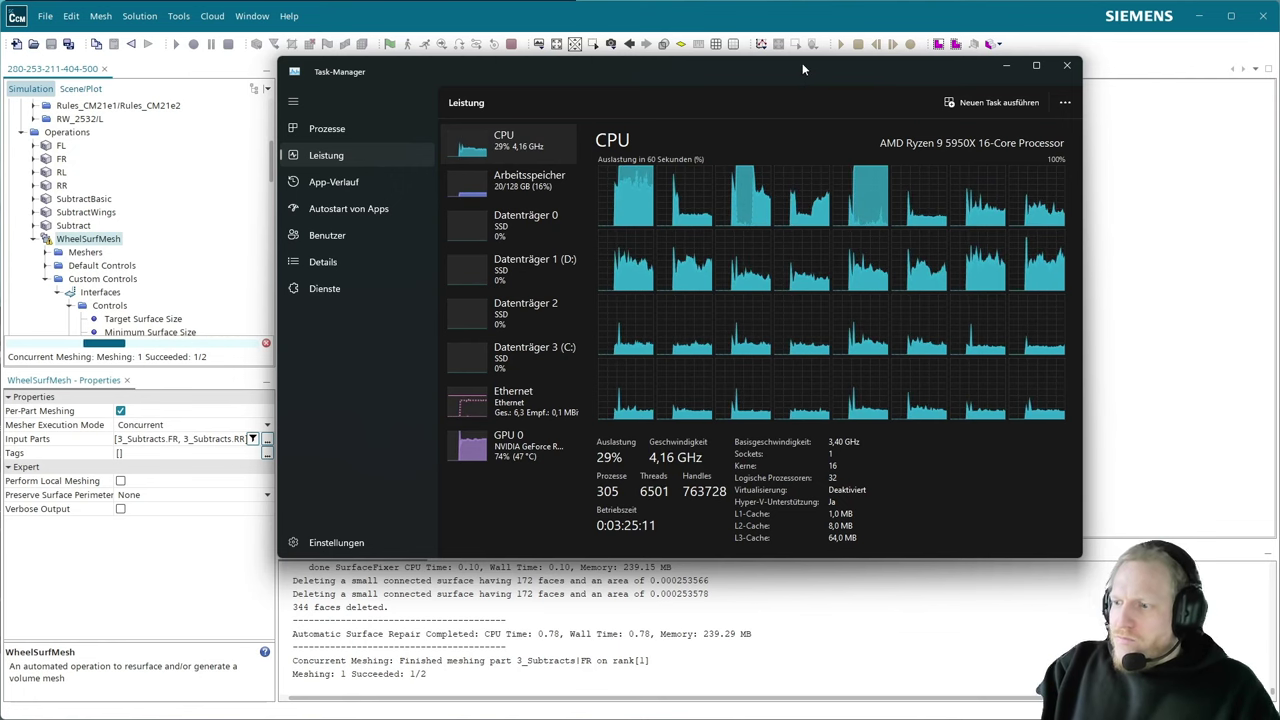
pyautogui.moveTo(802, 63); pyautogui.dragTo(0, 110)
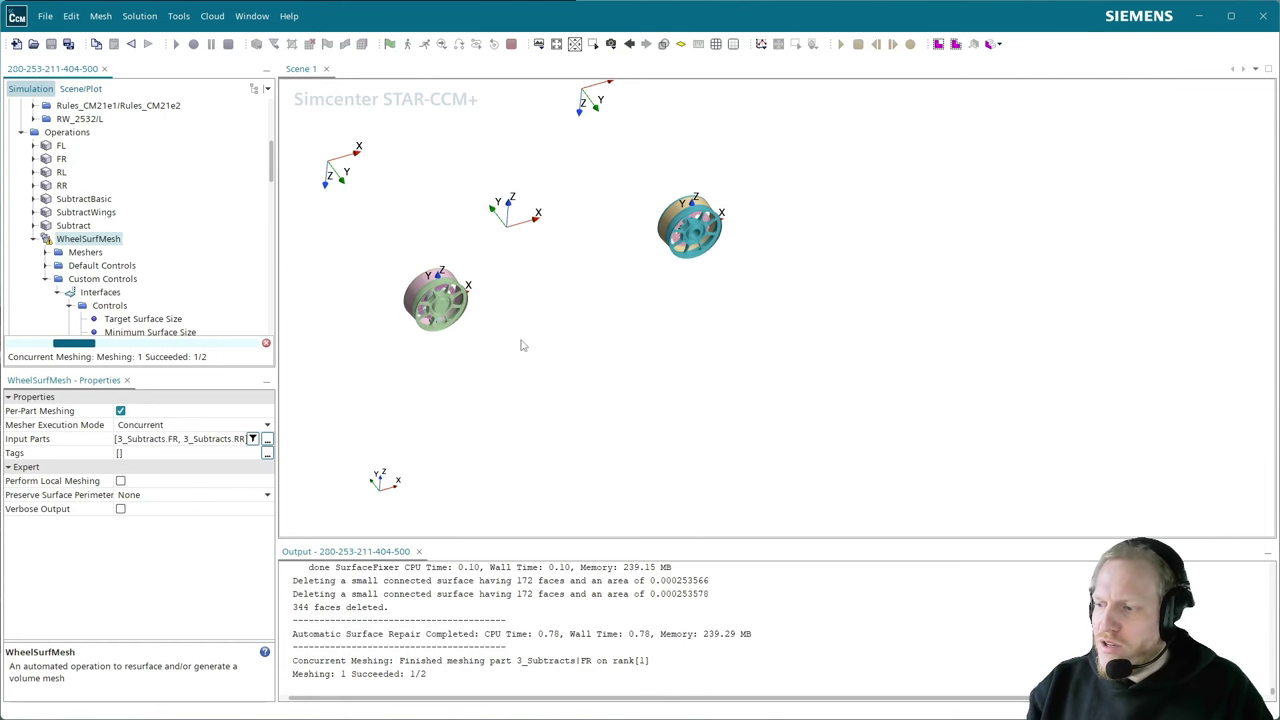
pyautogui.moveTo(651, 300); pyautogui.dragTo(556, 355)
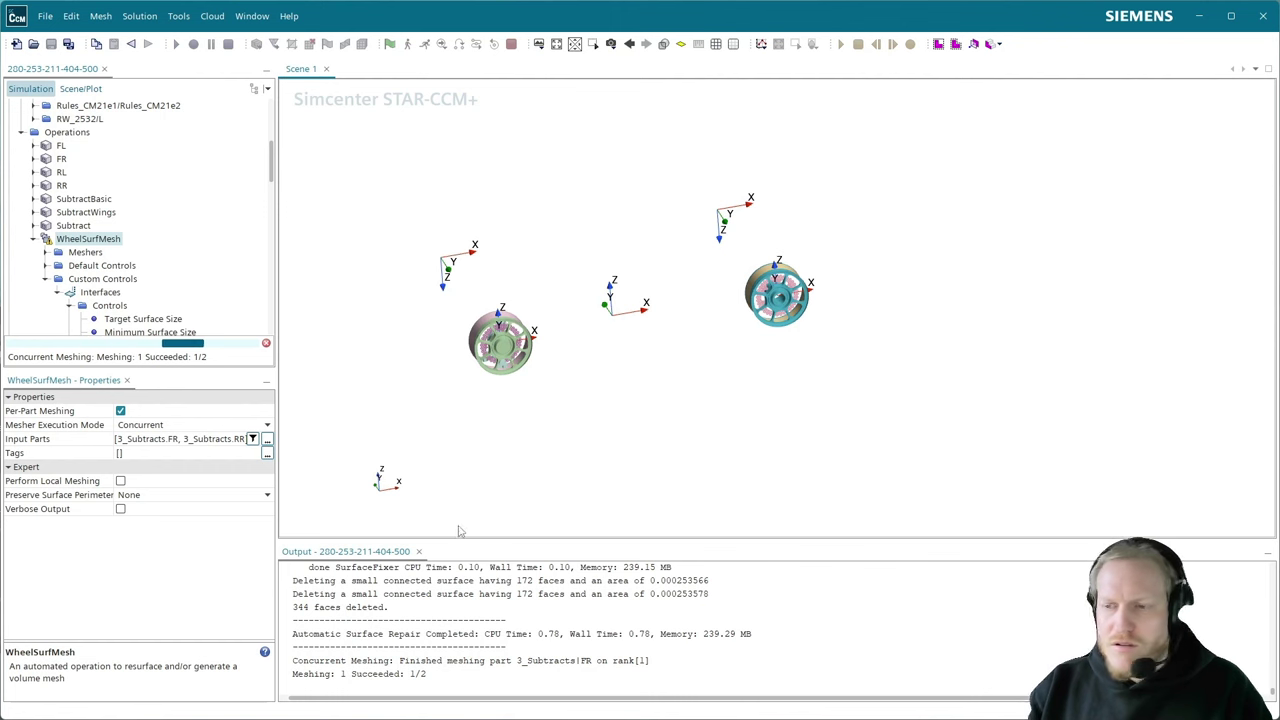
pyautogui.moveTo(494, 263); pyautogui.dragTo(560, 300)
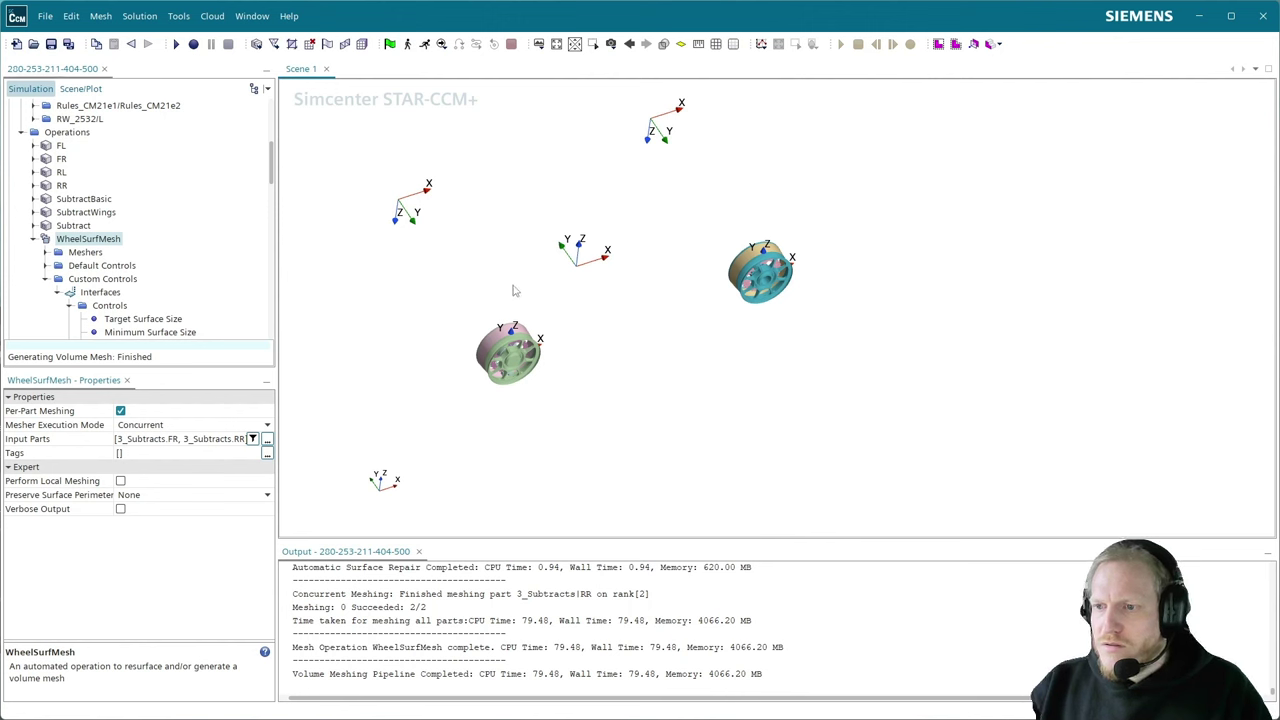
# - Create a new interface from the F-in and f-out contacts in the FR/Subtract contact group
pyautogui.scroll(3, 115, 212)
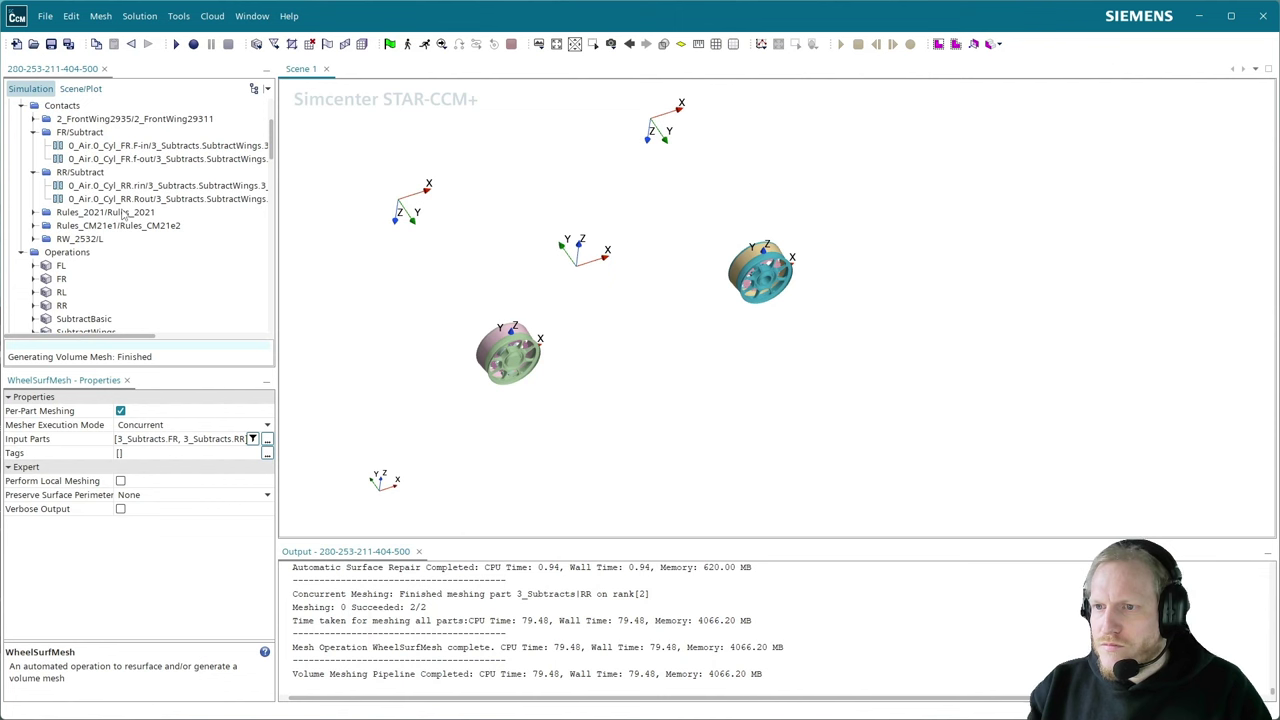
pyautogui.scroll(-3, 122, 213)
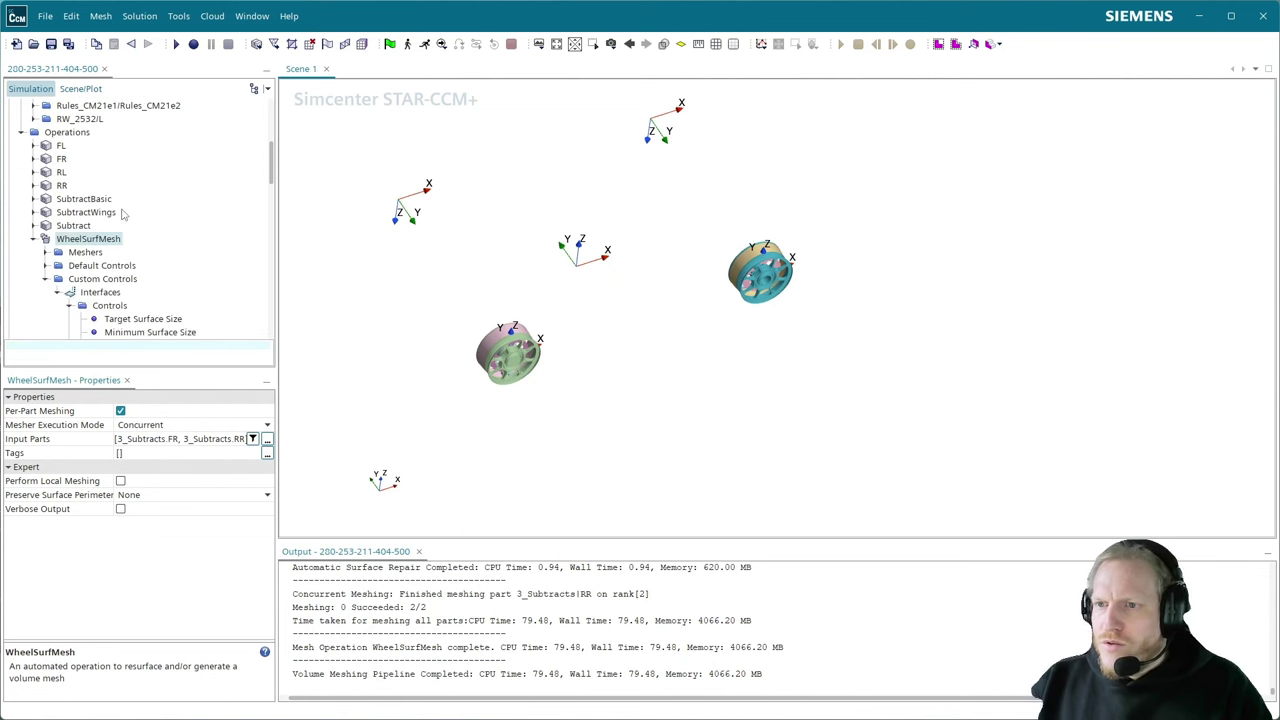
pyautogui.scroll(4, 122, 213)
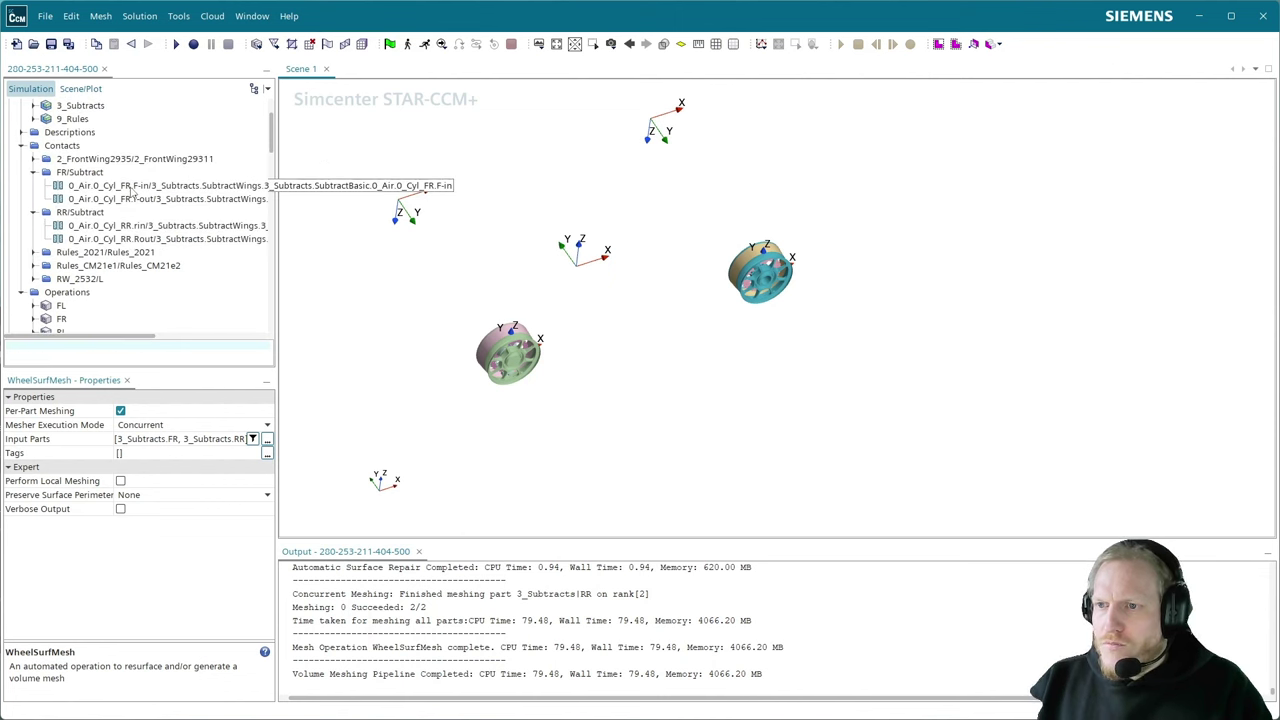
pyautogui.click(130, 188)
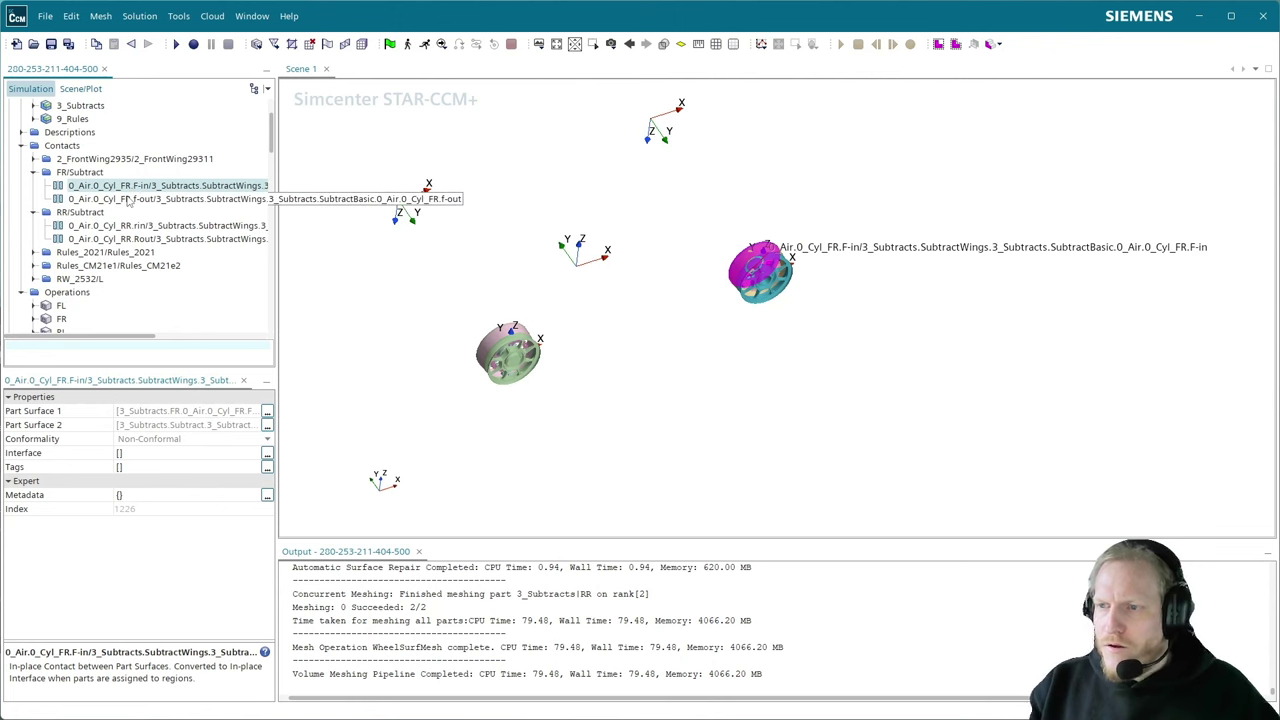
pyautogui.keyDown('ctrl'); pyautogui.click(128, 199); pyautogui.keyUp('ctrl')
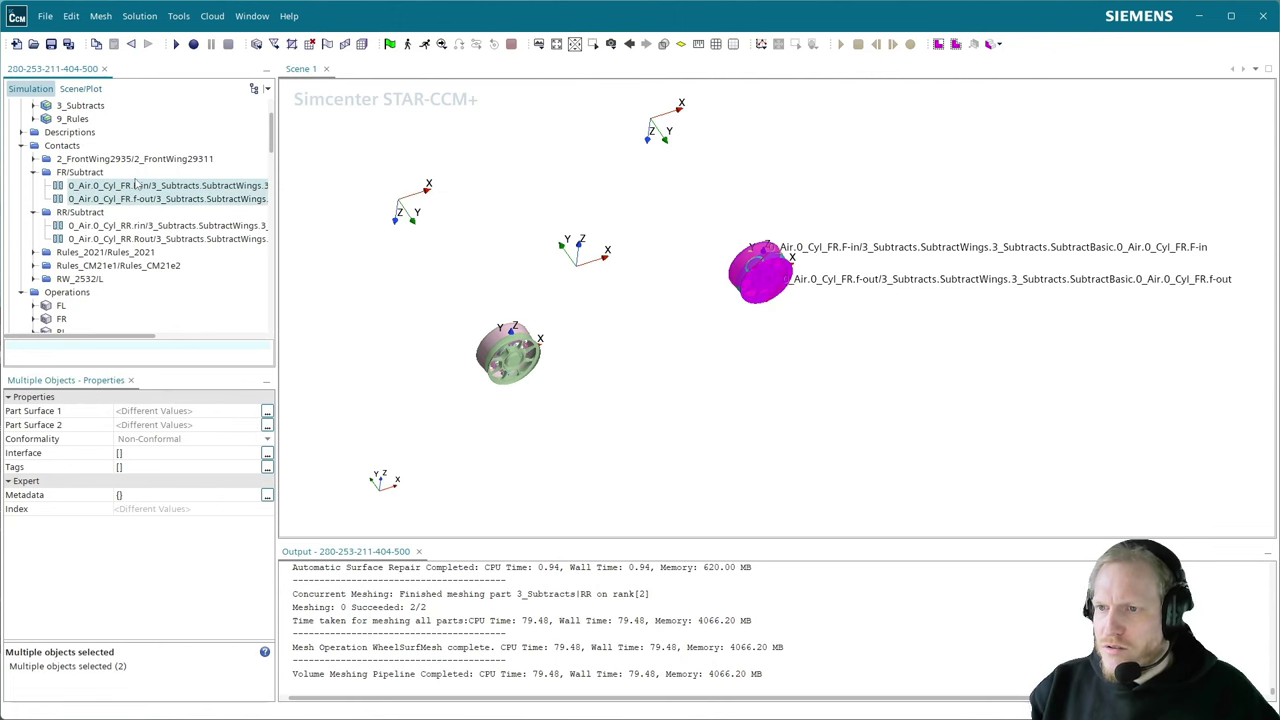
pyautogui.click(127, 186)
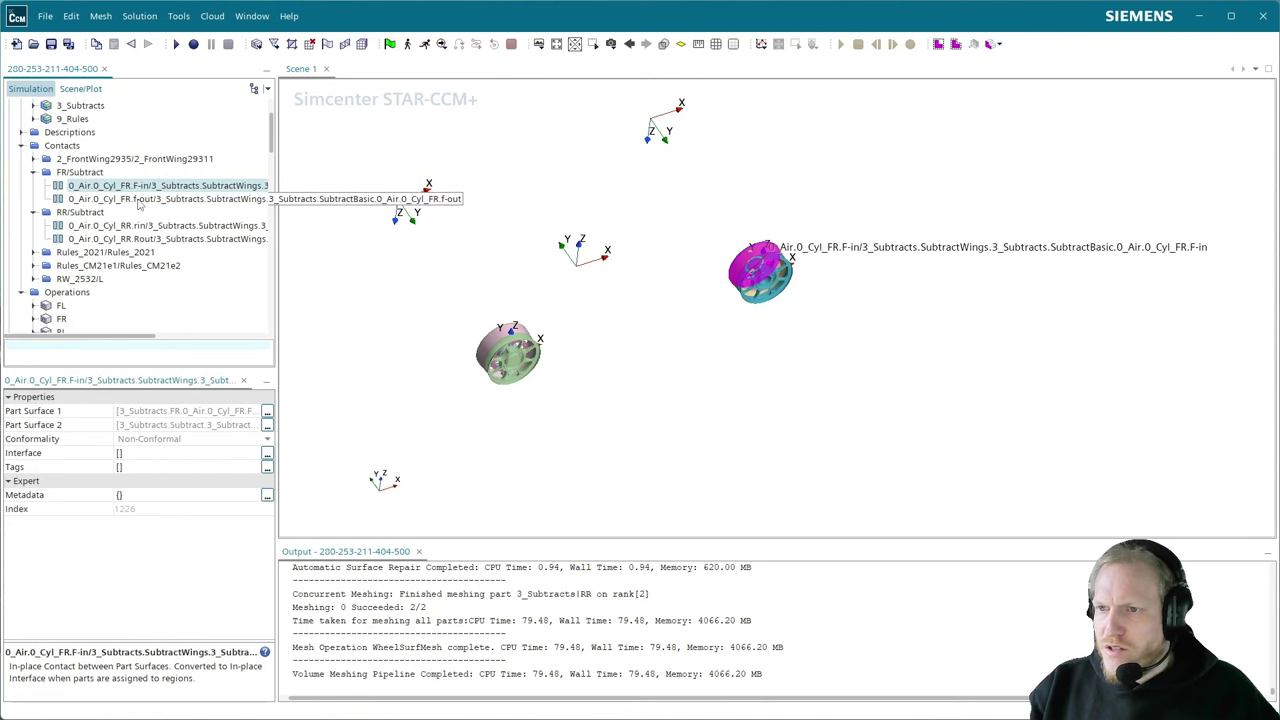
pyautogui.keyDown('ctrl'); pyautogui.click(139, 201); pyautogui.keyUp('ctrl')
pyautogui.rightClick(139, 203)
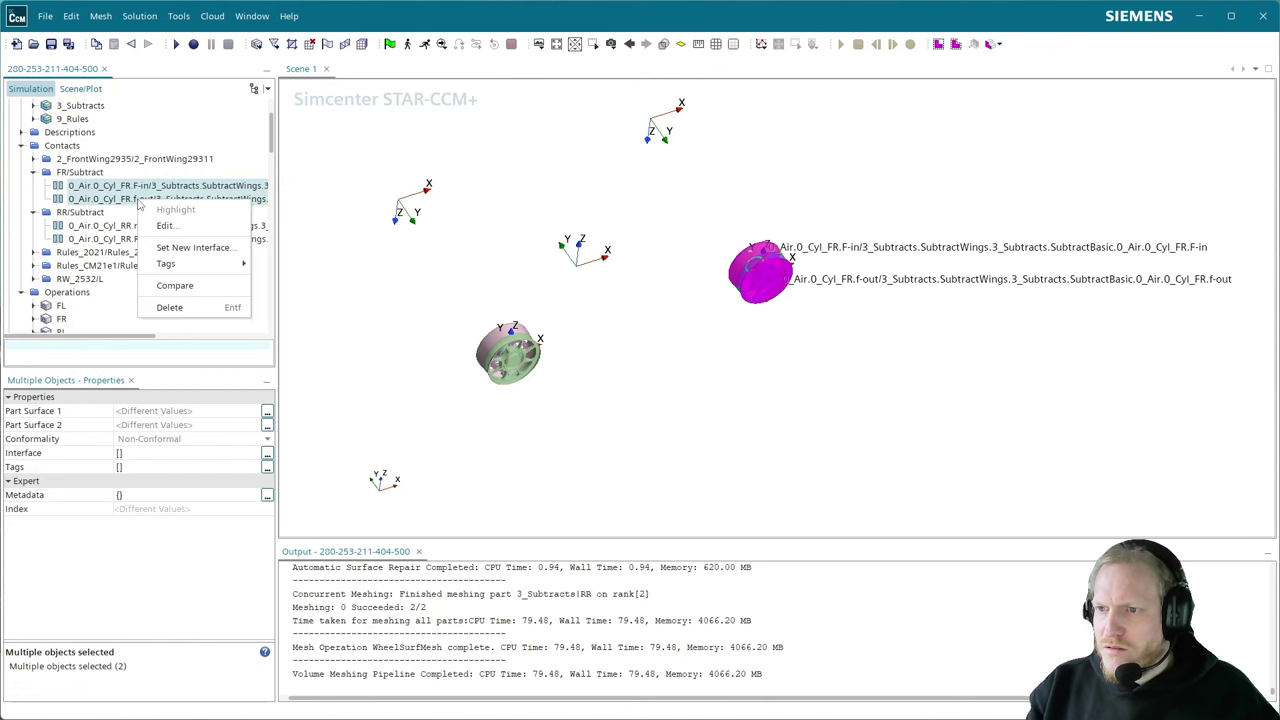
pyautogui.click(184, 247)
# - Create a new interface from the rin and Rout contacts in the RR/Subtract contact group
pyautogui.scroll(10, 186, 247)
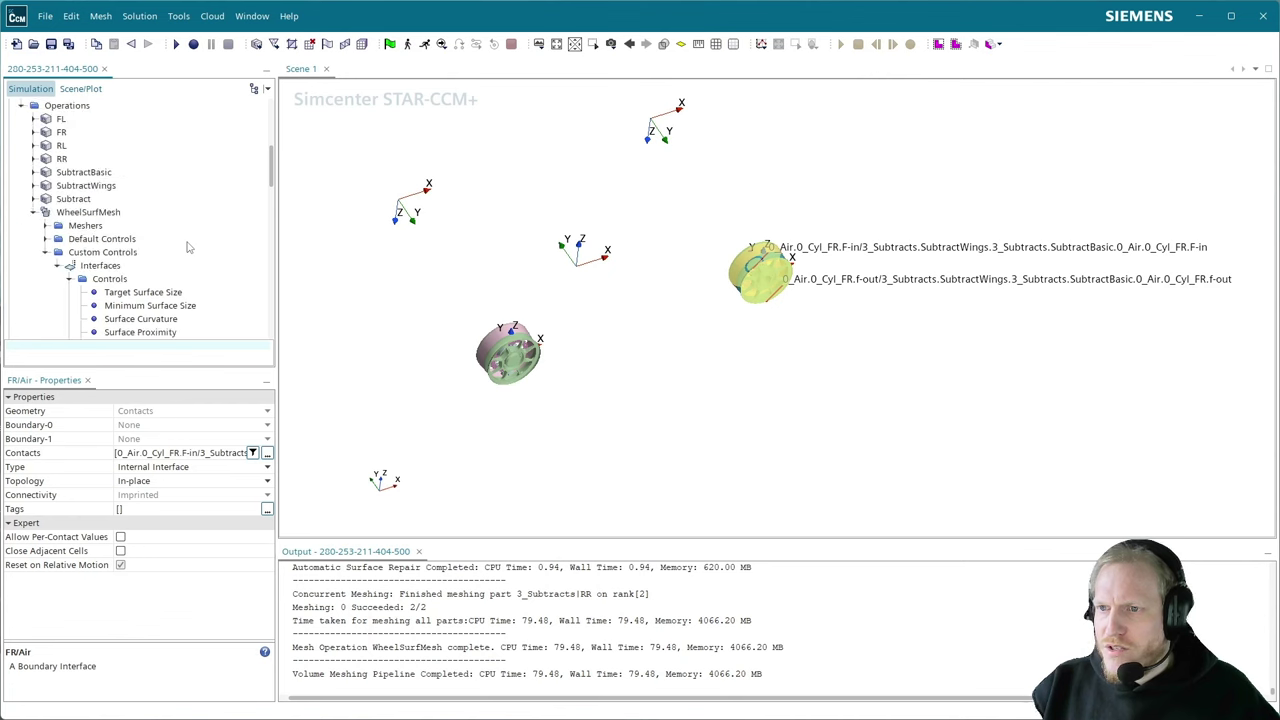
pyautogui.click(158, 200)
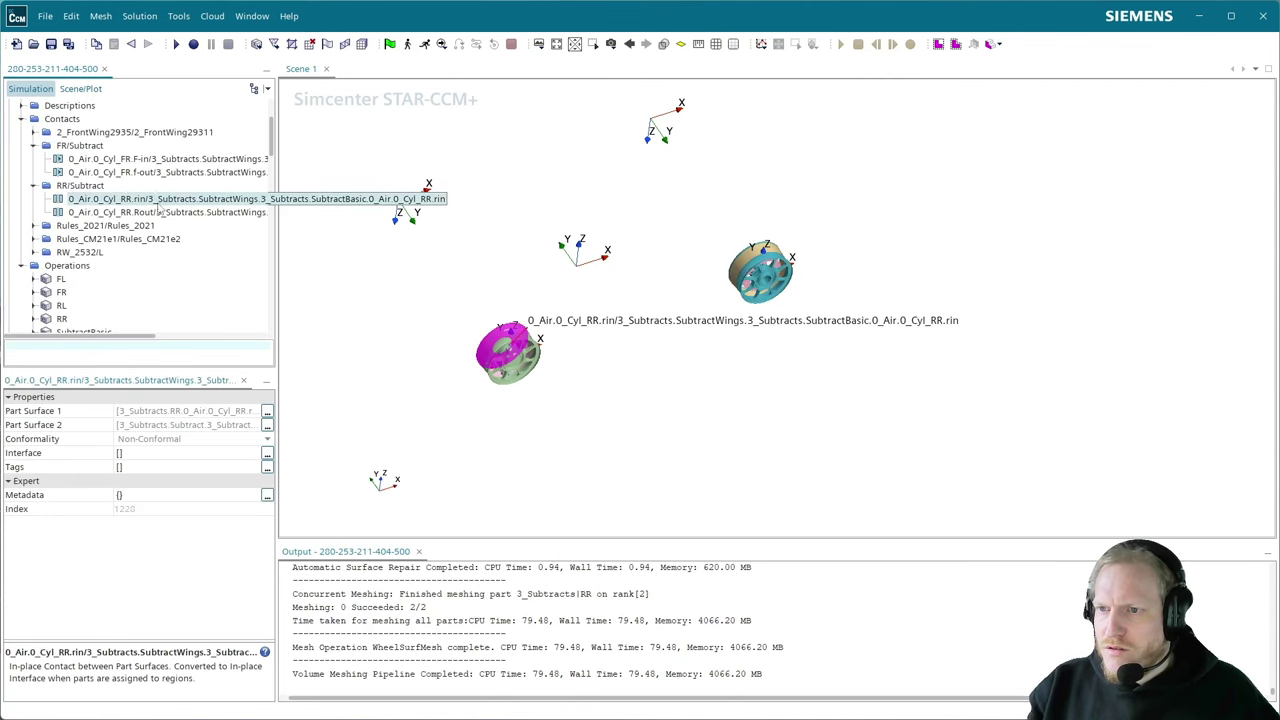
pyautogui.keyDown('ctrl'); pyautogui.click(158, 212); pyautogui.keyUp('ctrl')
pyautogui.rightClick(156, 212)
pyautogui.click(198, 258)
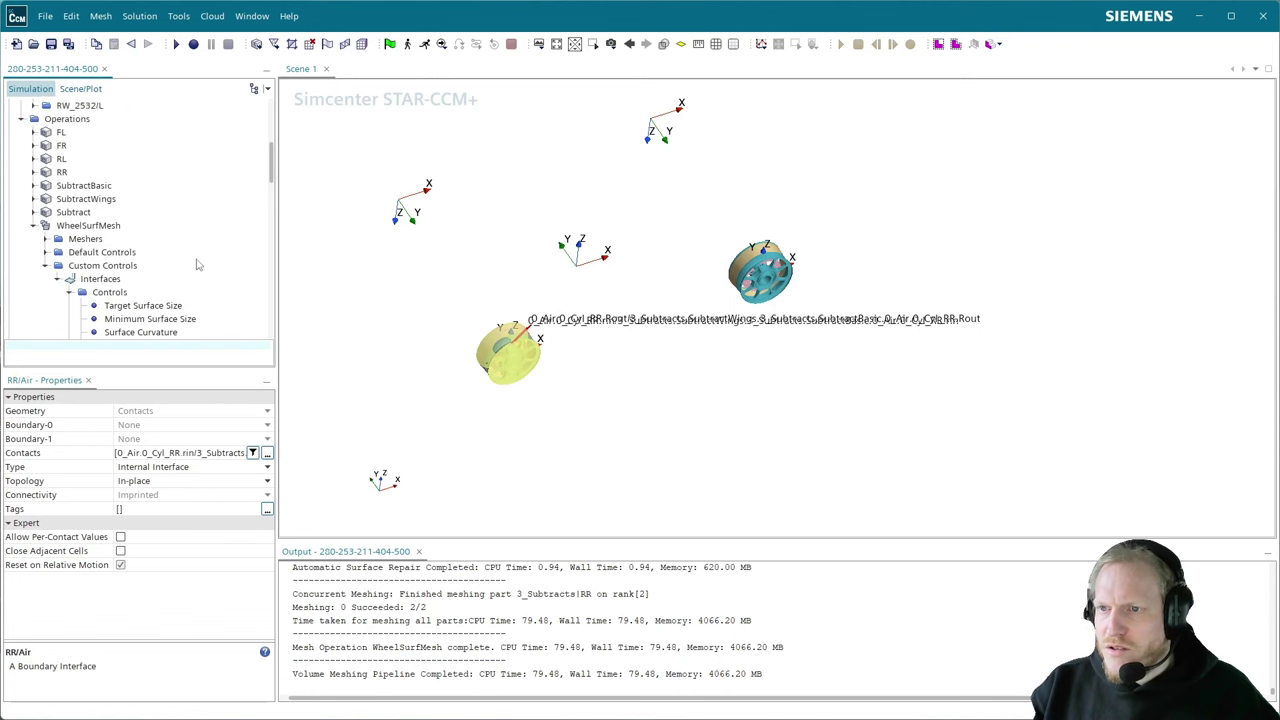
# - Collapse the WheelSurfMesh operation in the simulation tree and return to the Operations node
pyautogui.scroll(4, 197, 264)
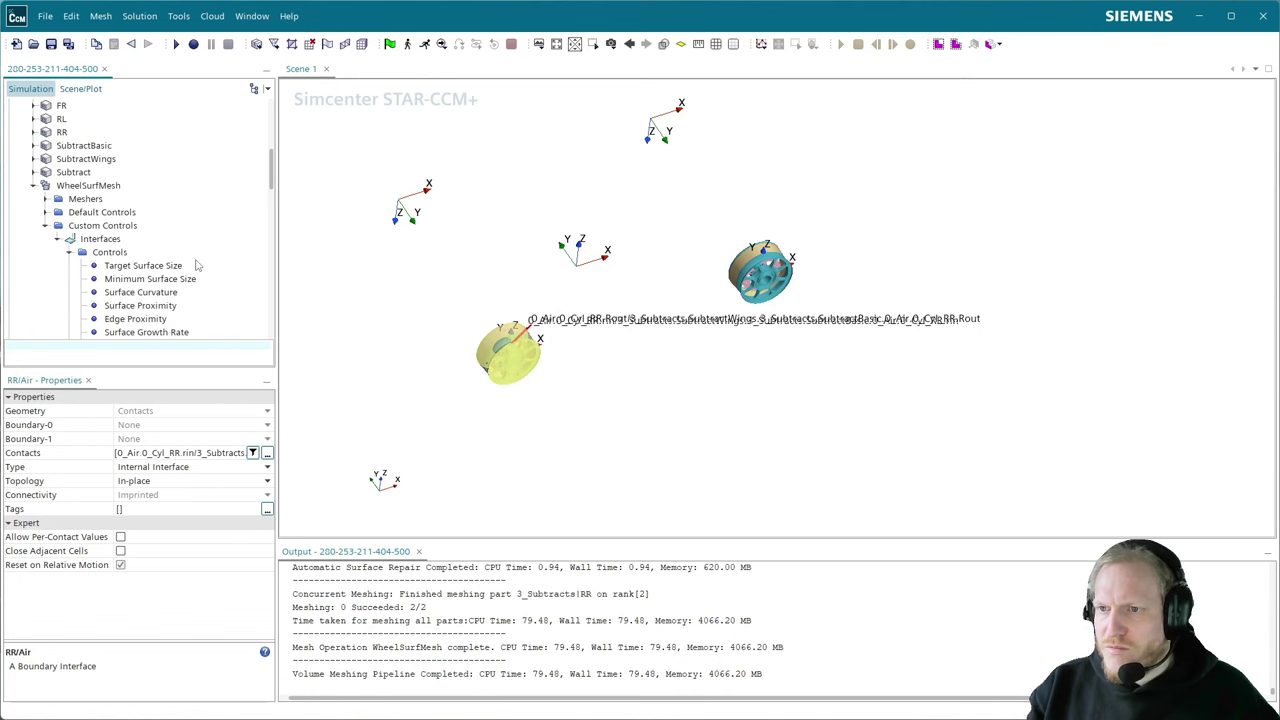
pyautogui.click(33, 226)
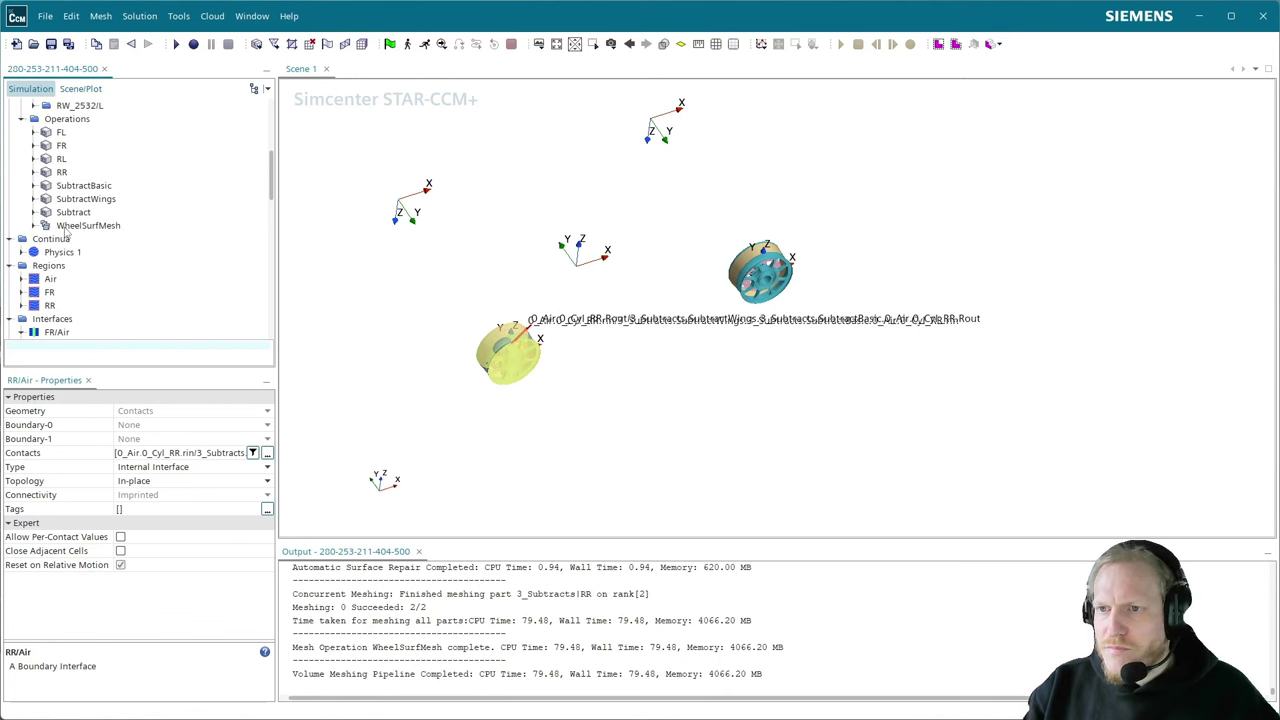
pyautogui.scroll(1, 70, 168)
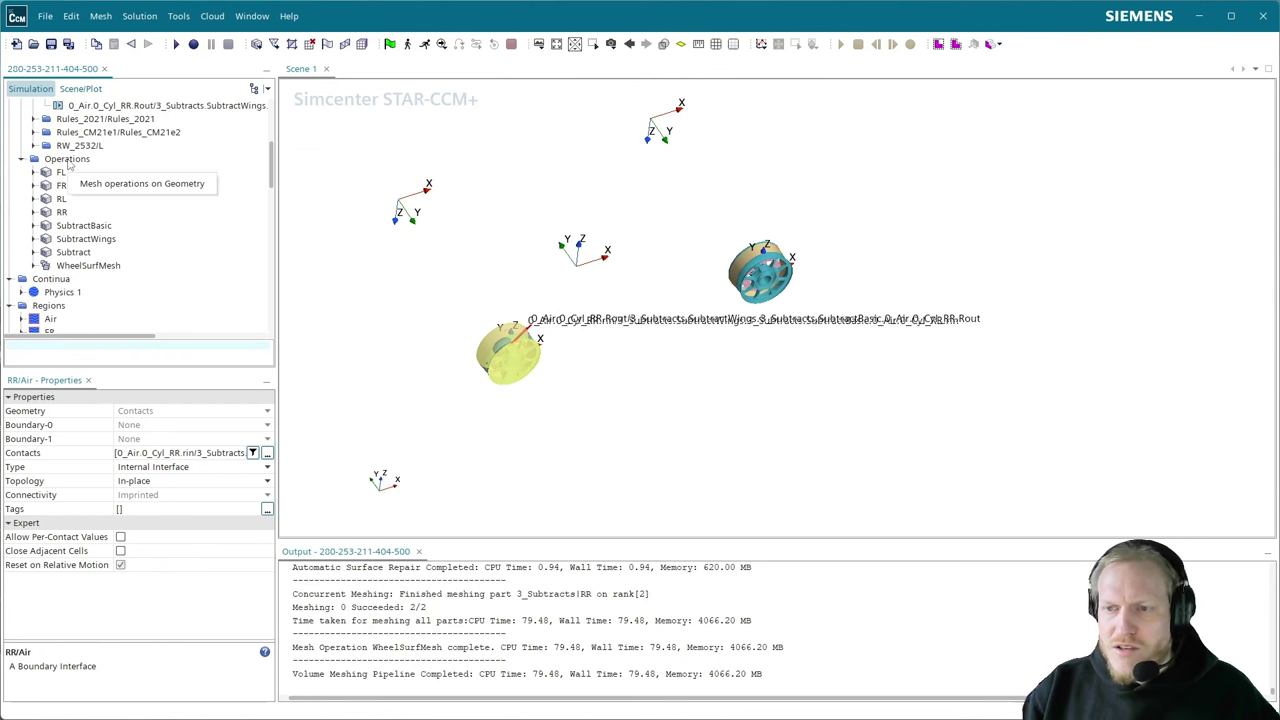
pyautogui.rightClick(68, 167)
pyautogui.moveTo(95, 170)
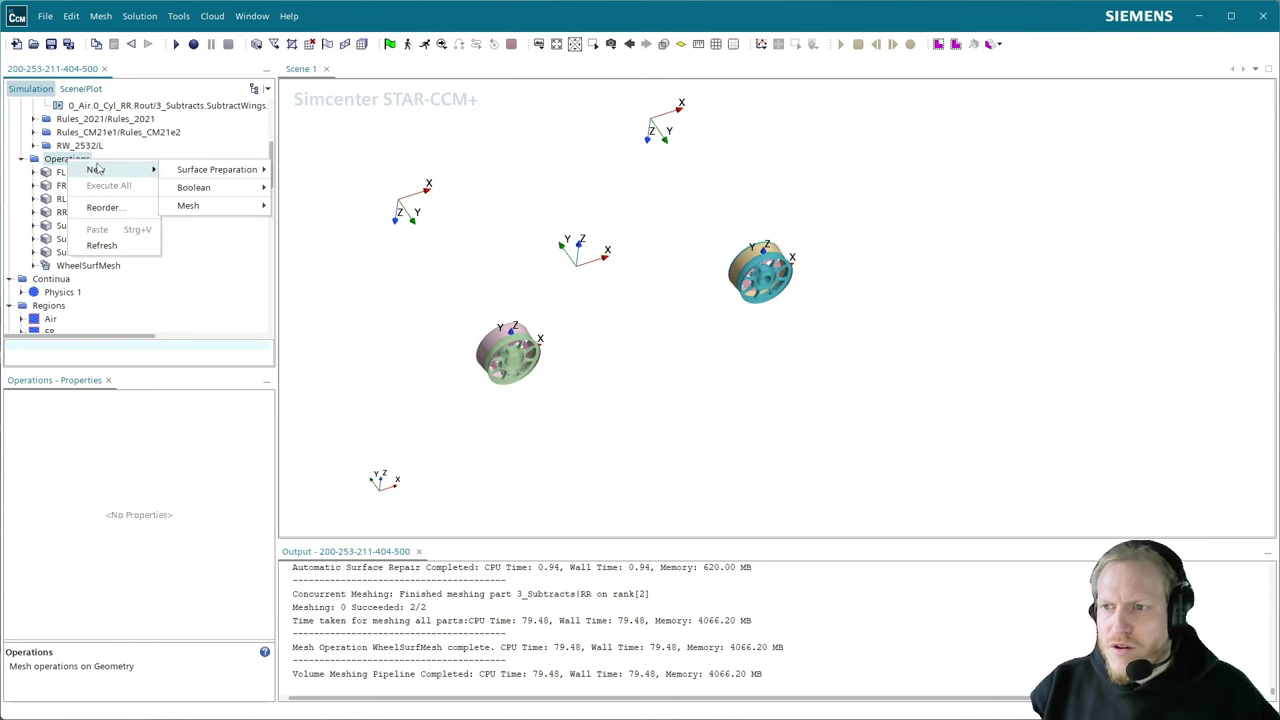
pyautogui.click(52, 162)
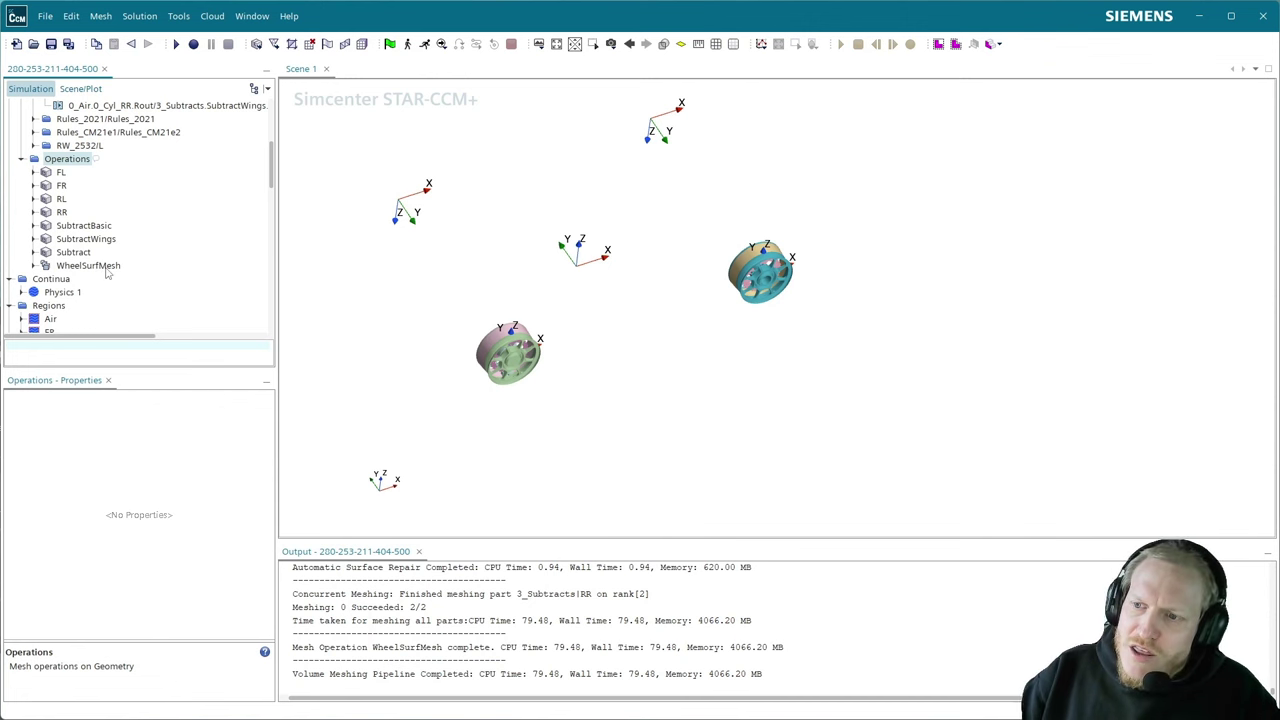
# - Reorder the mesh operations so that WheelSurfMesh runs directly after RR and before SubtractBasic
pyautogui.click(112, 266)
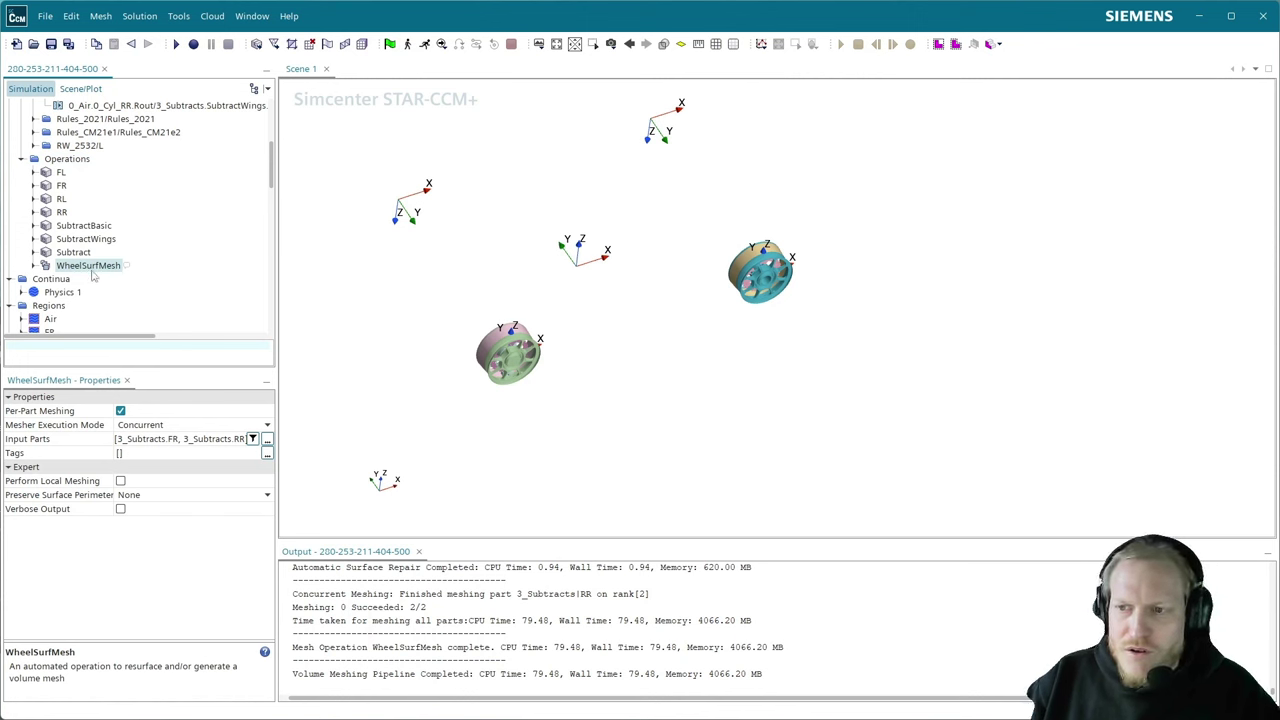
pyautogui.click(61, 173)
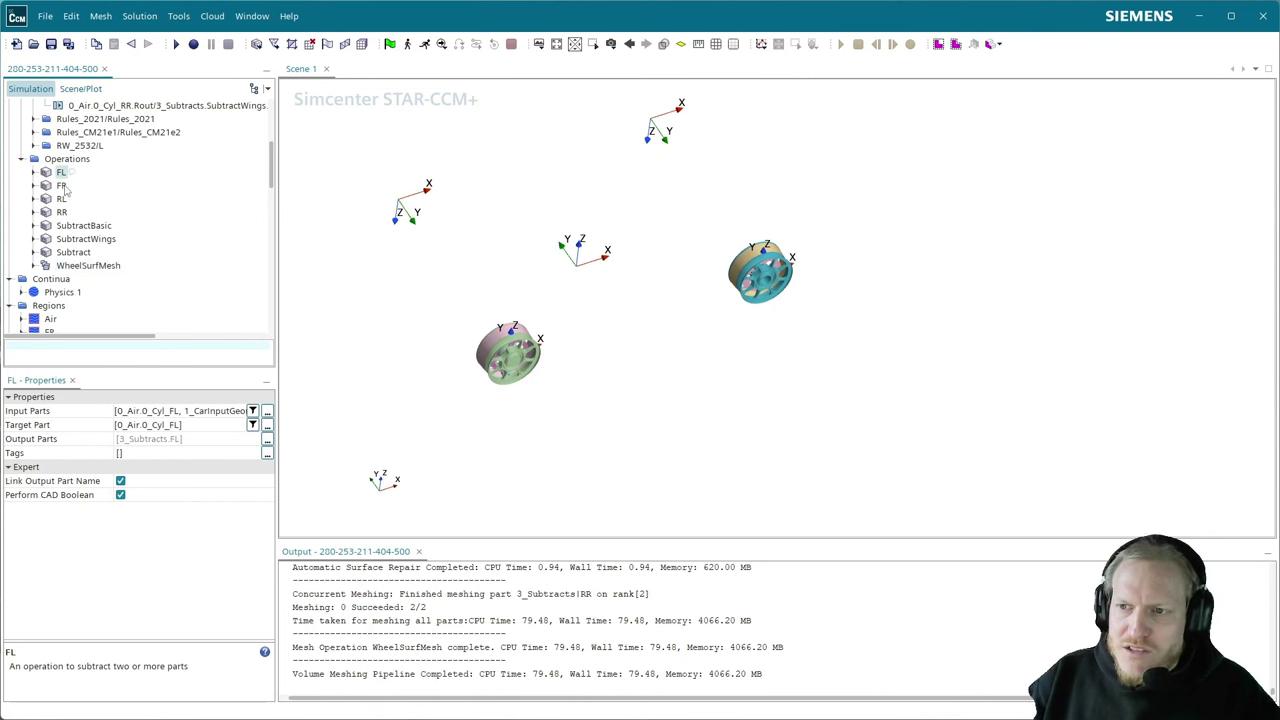
pyautogui.press('Down')
pyautogui.press('Down')
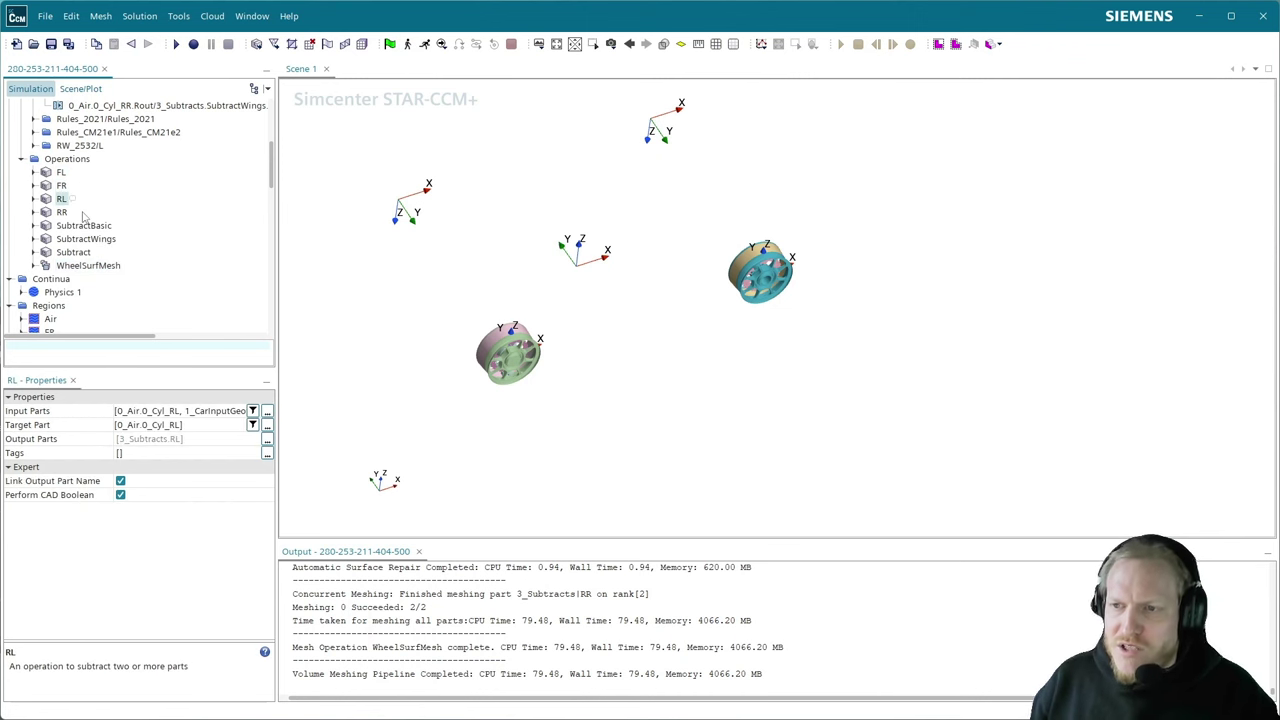
pyautogui.press('Down')
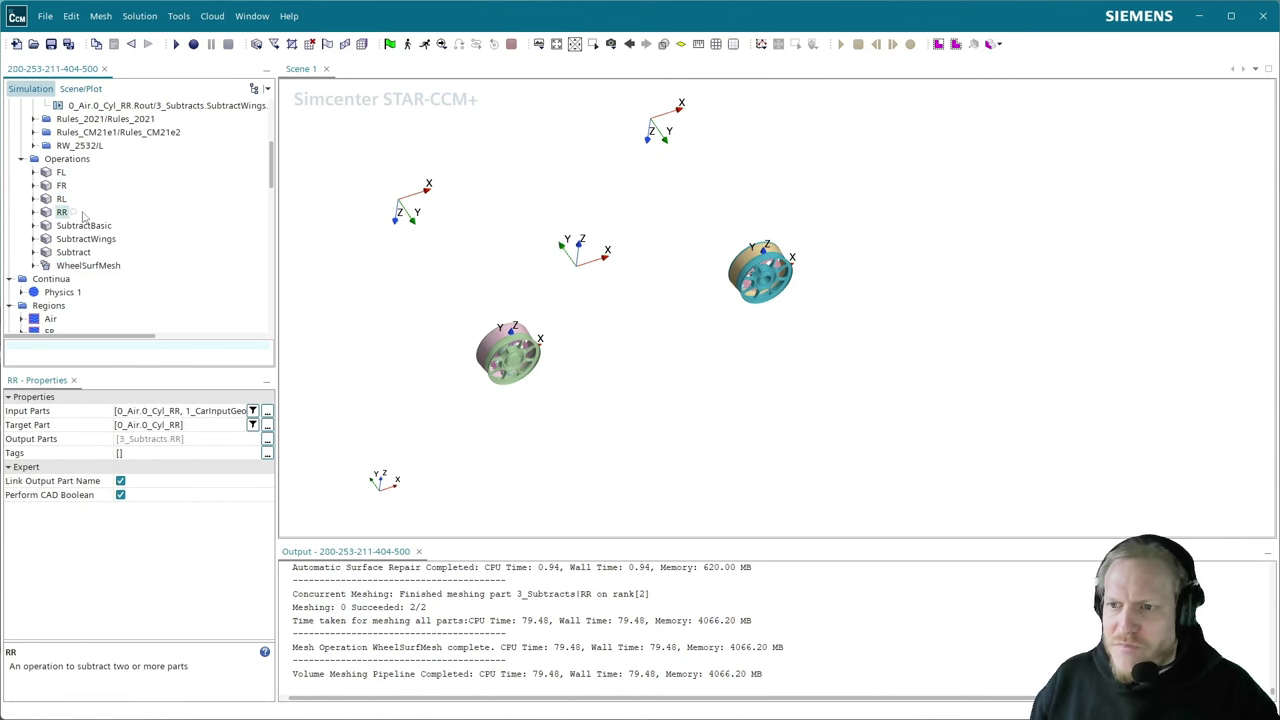
pyautogui.click(90, 265)
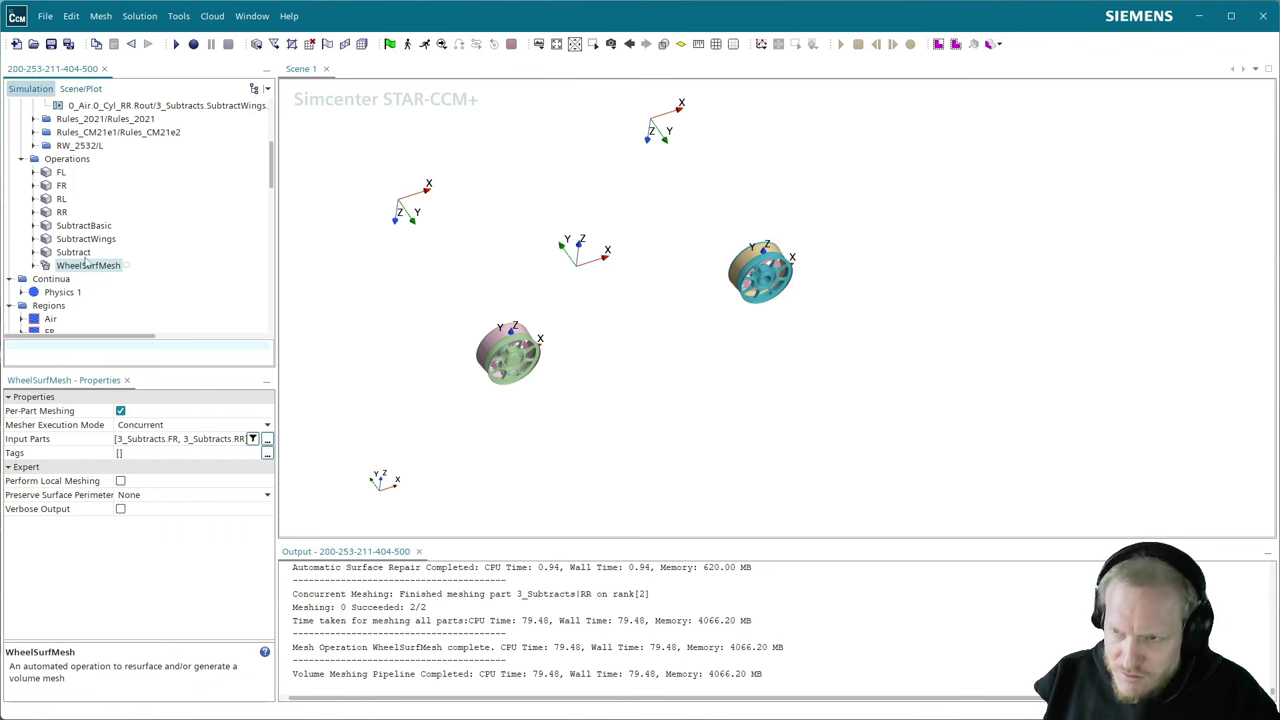
pyautogui.rightClick(82, 167)
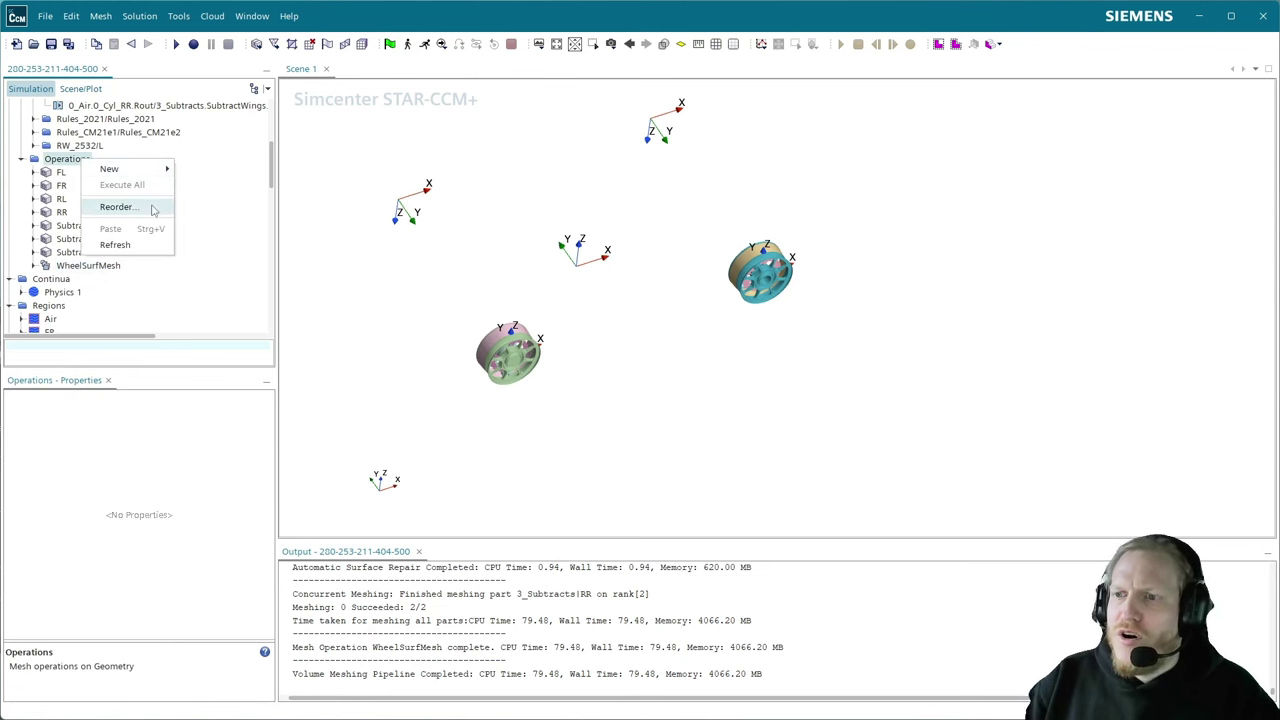
pyautogui.click(112, 206)
pyautogui.moveTo(669, 338); pyautogui.dragTo(684, 293)
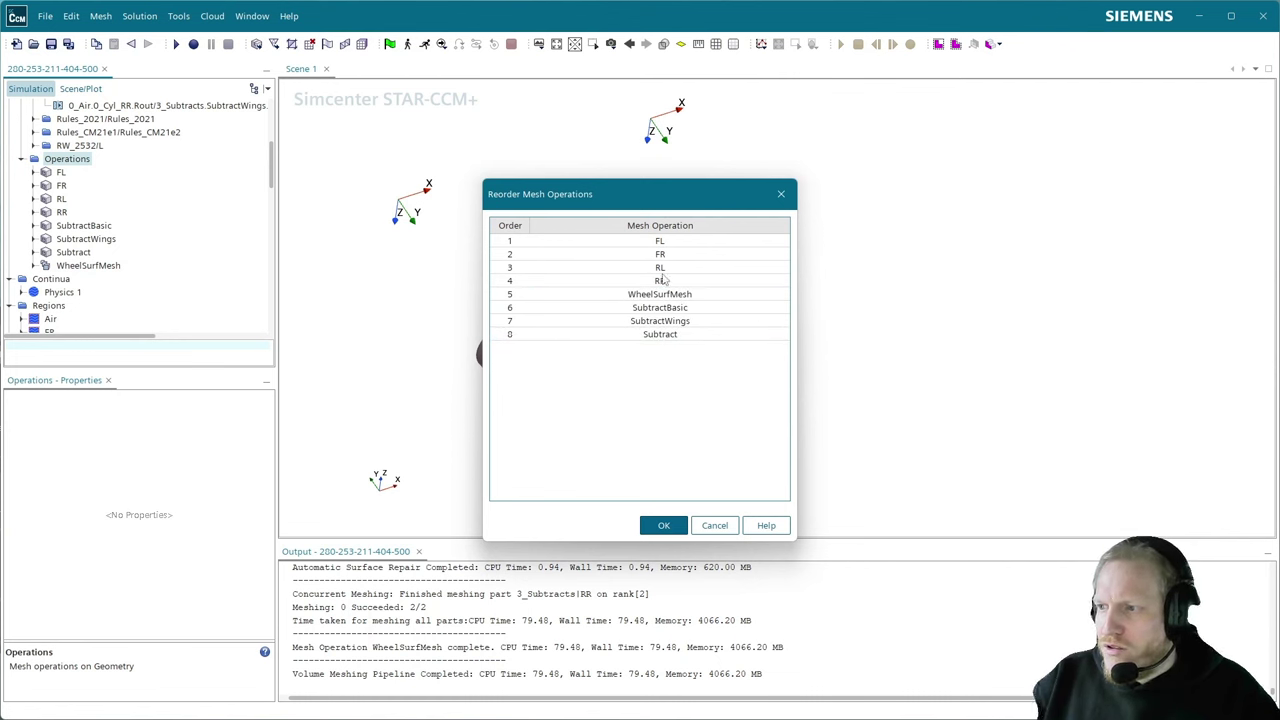
pyautogui.click(664, 526)
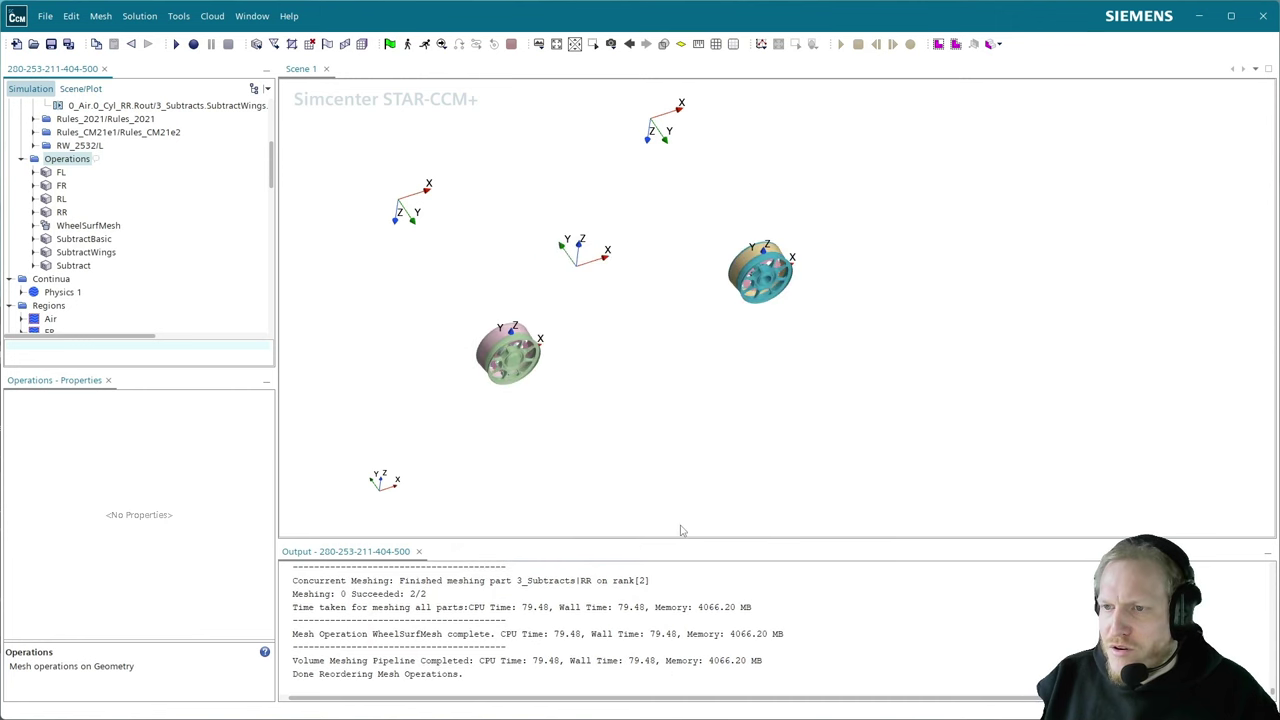
# - Recheck the execution order of the mesh operations and accept it
pyautogui.rightClick(83, 167)
pyautogui.click(116, 210)
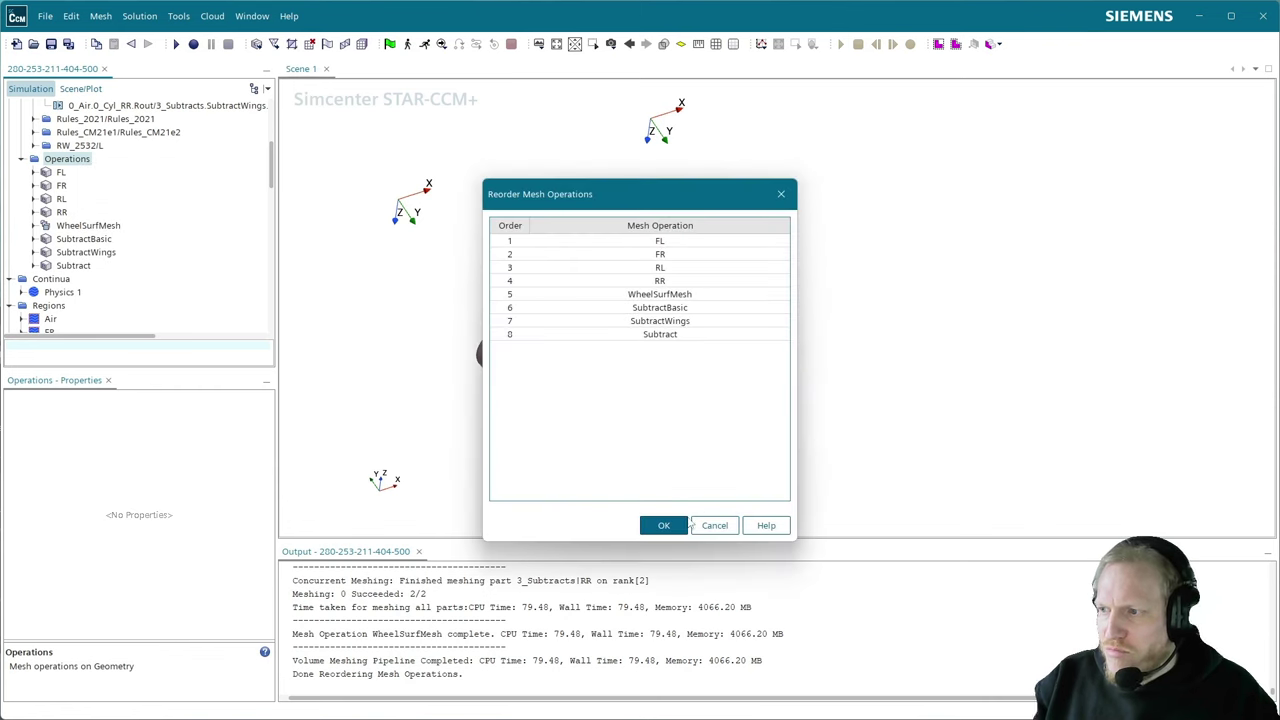
pyautogui.click(663, 525)
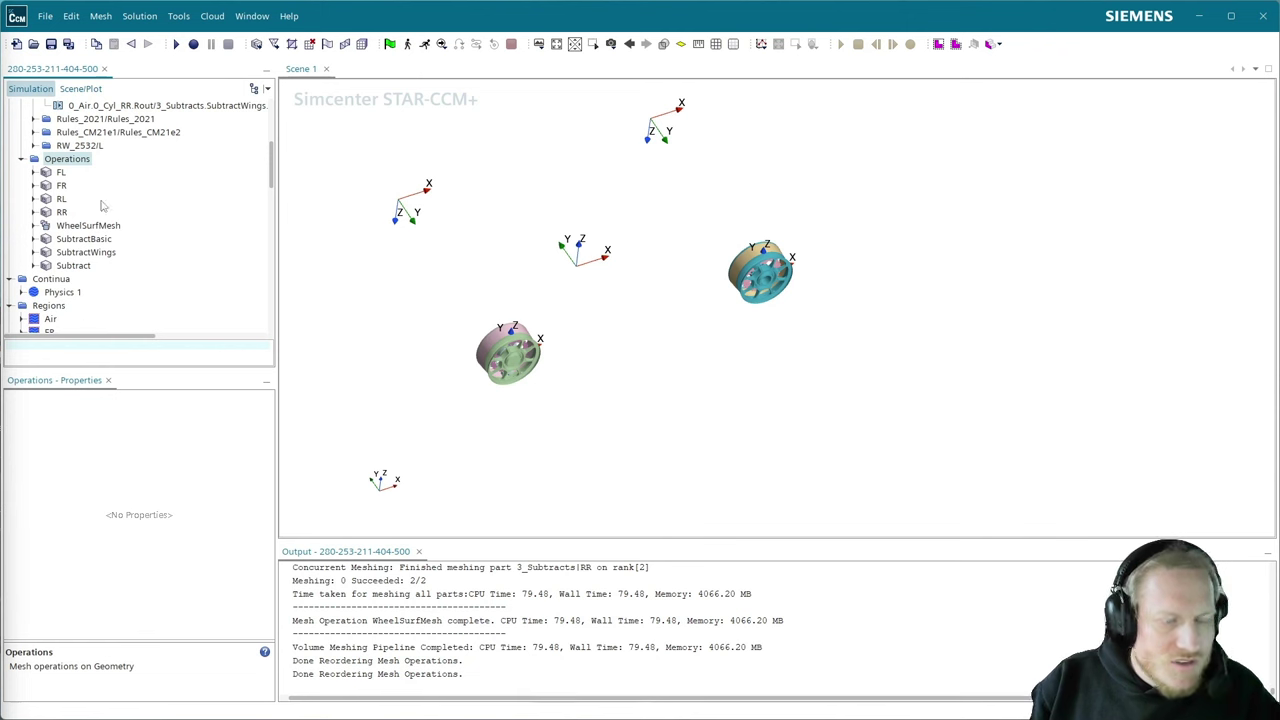
pyautogui.rightClick(69, 166)
pyautogui.moveTo(100, 174)
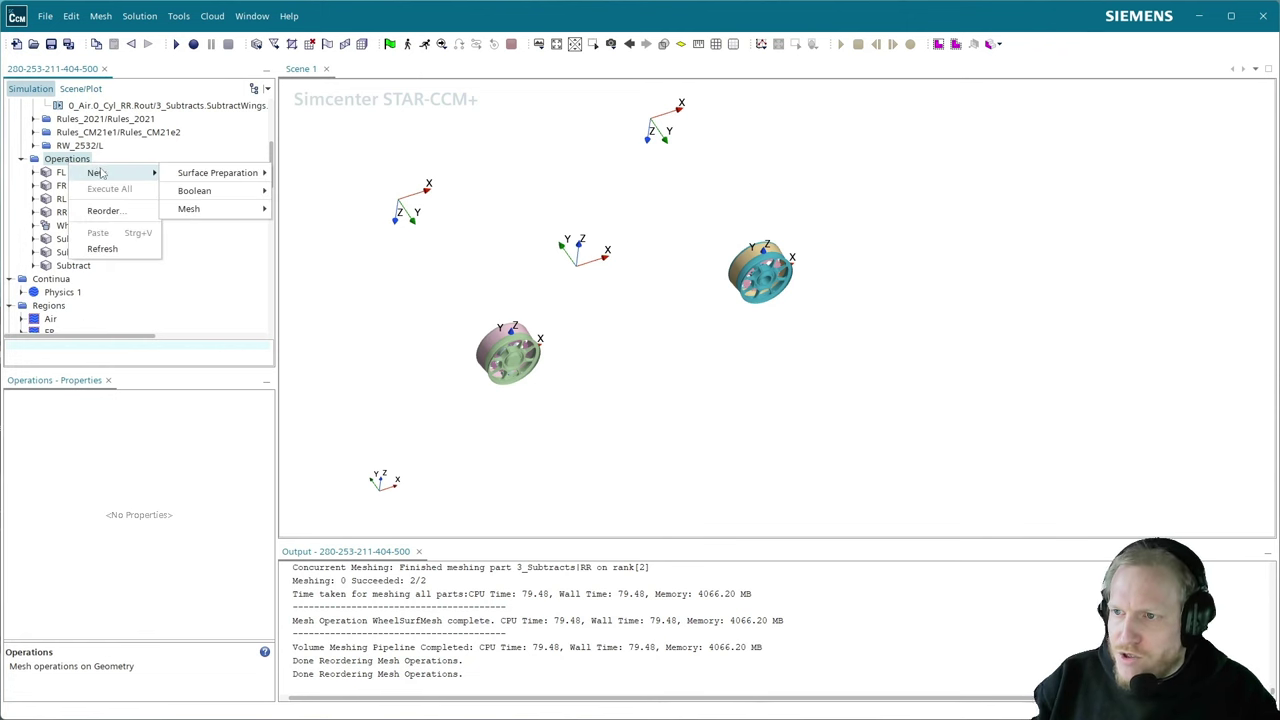
pyautogui.moveTo(205, 209)
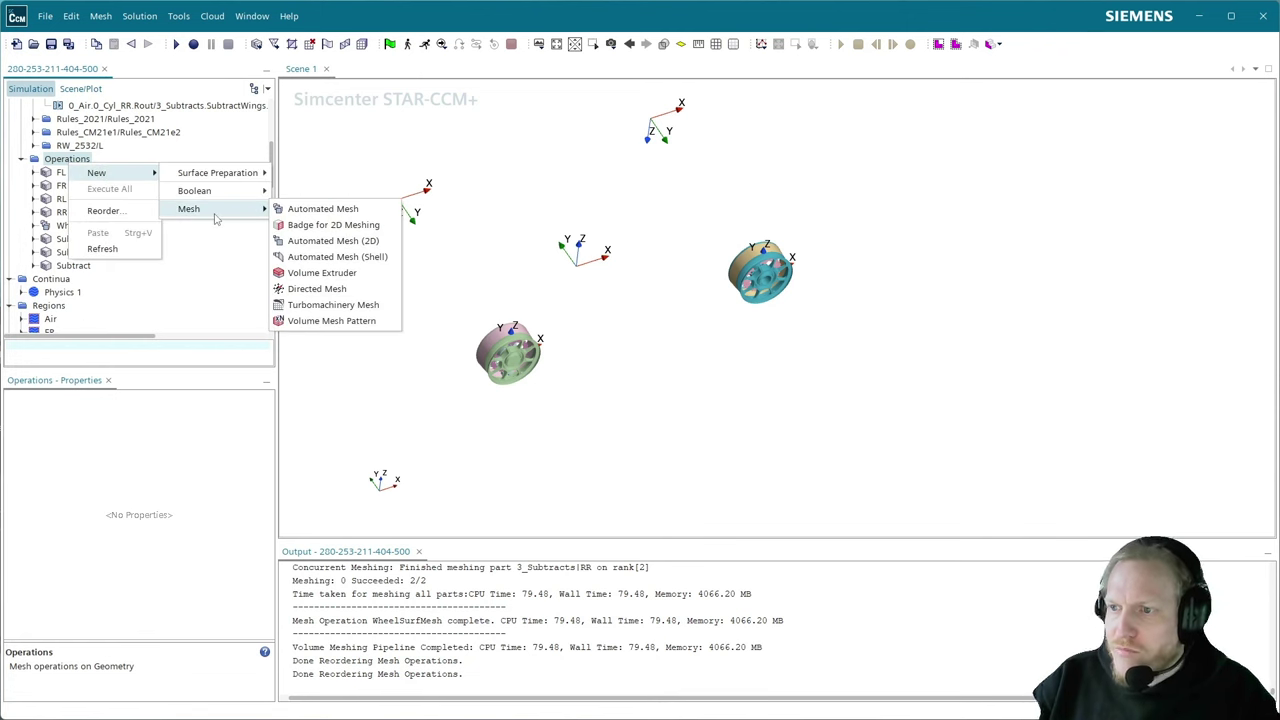
pyautogui.click(313, 209)
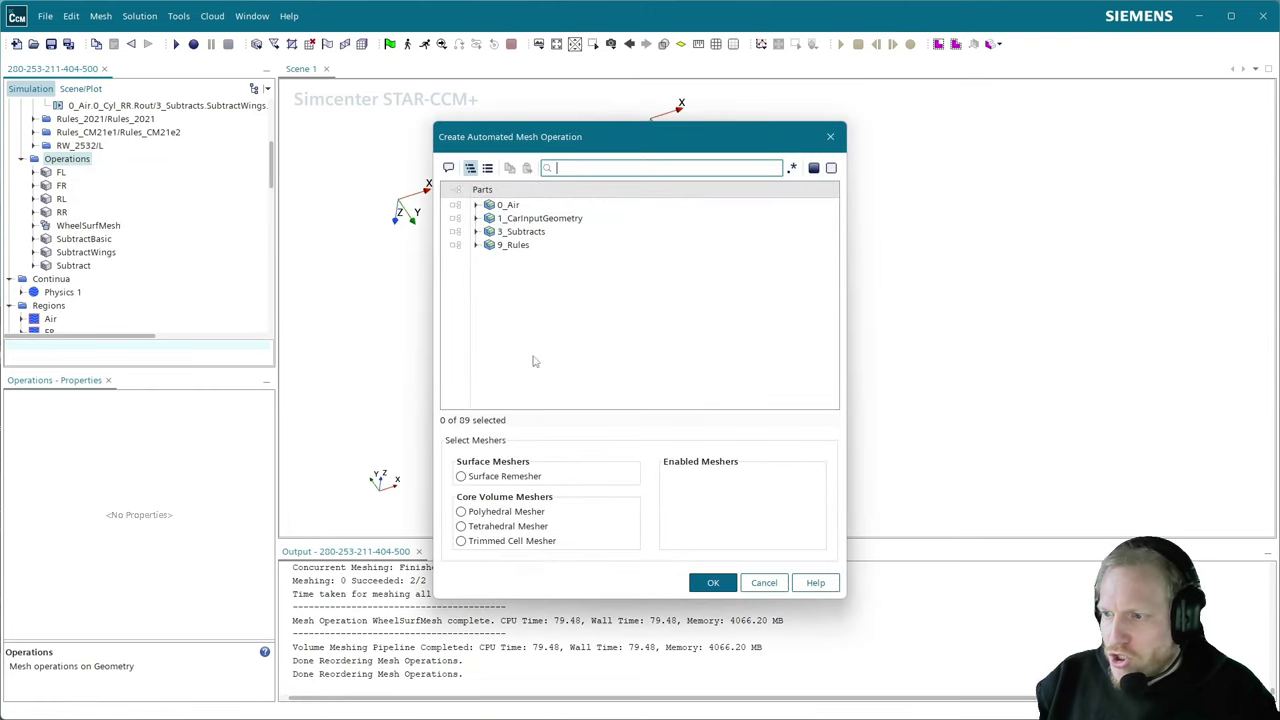
pyautogui.click(476, 231)
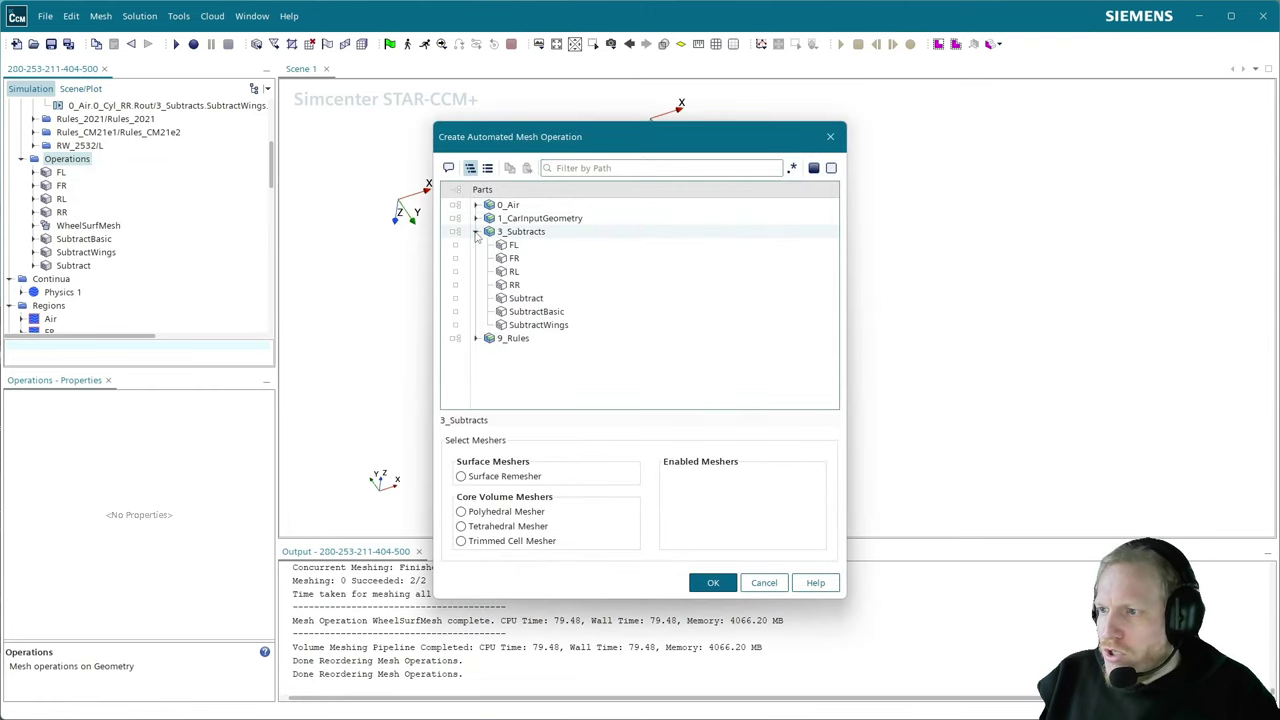
pyautogui.click(530, 261)
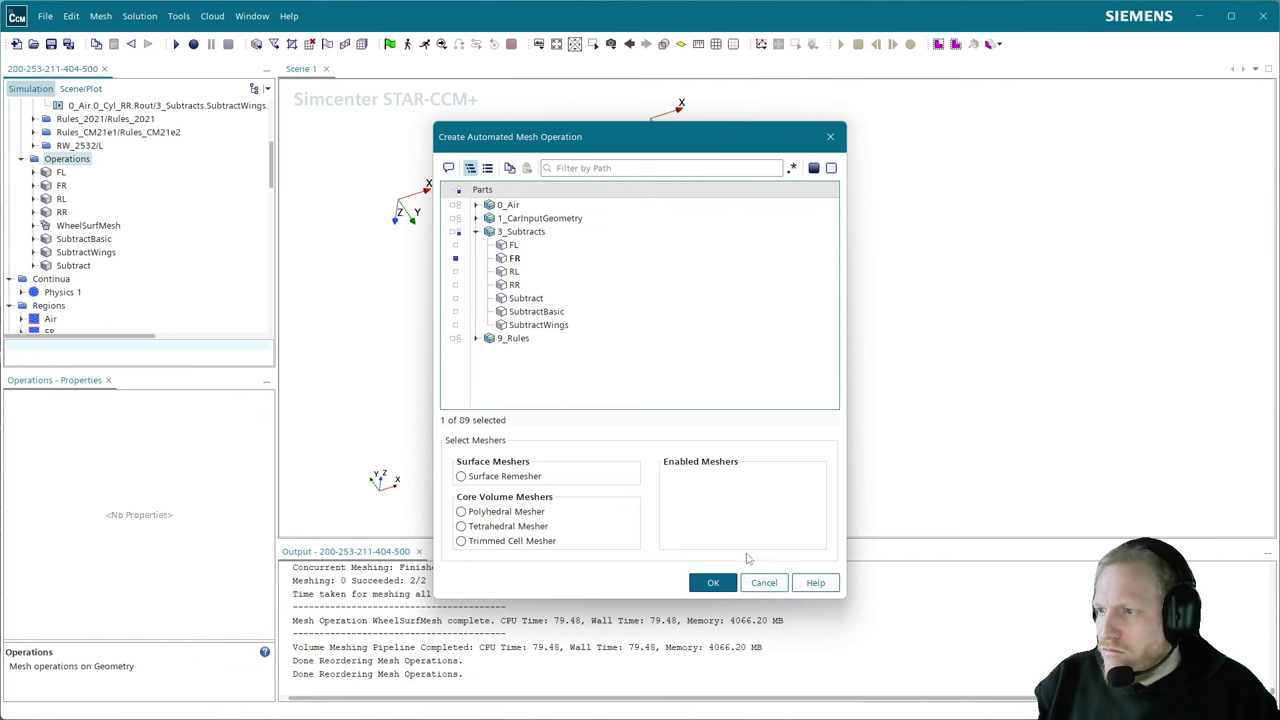
pyautogui.click(515, 285)
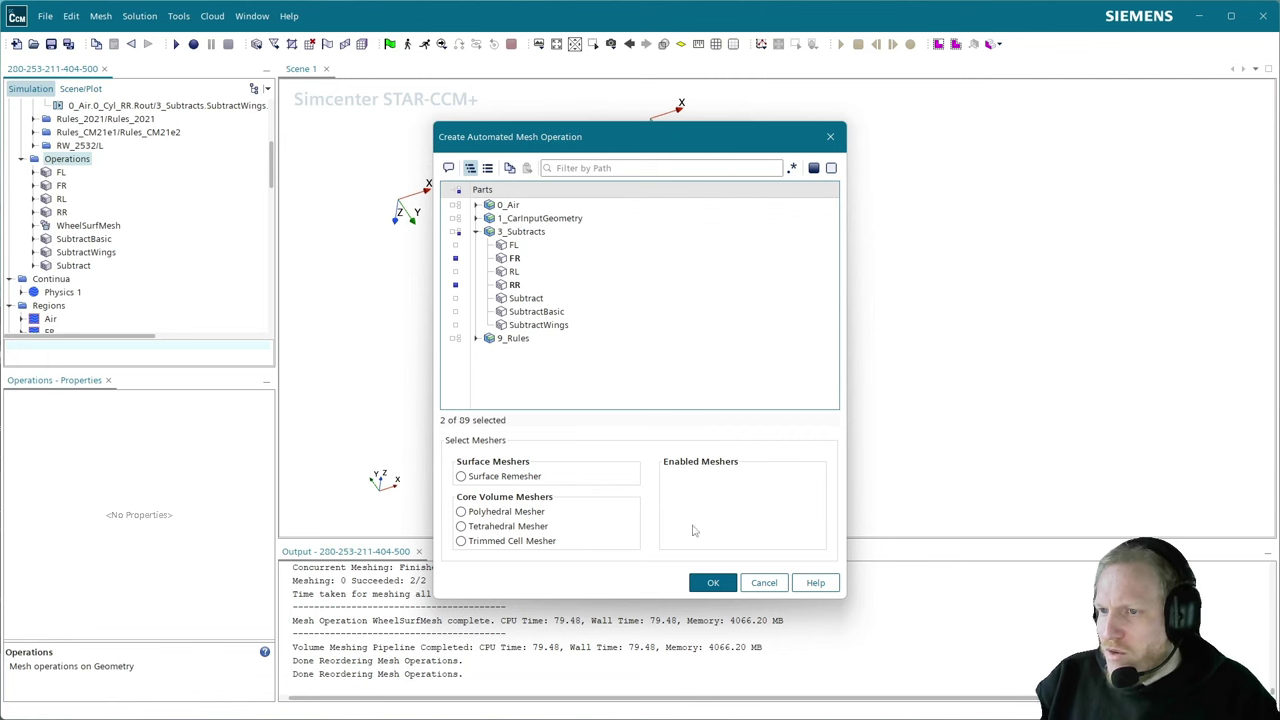
pyautogui.click(764, 582)
# - Duplicate the WheelSurfMesh operation within Operations and rename the copy WheelVolMesh
pyautogui.click(90, 225)
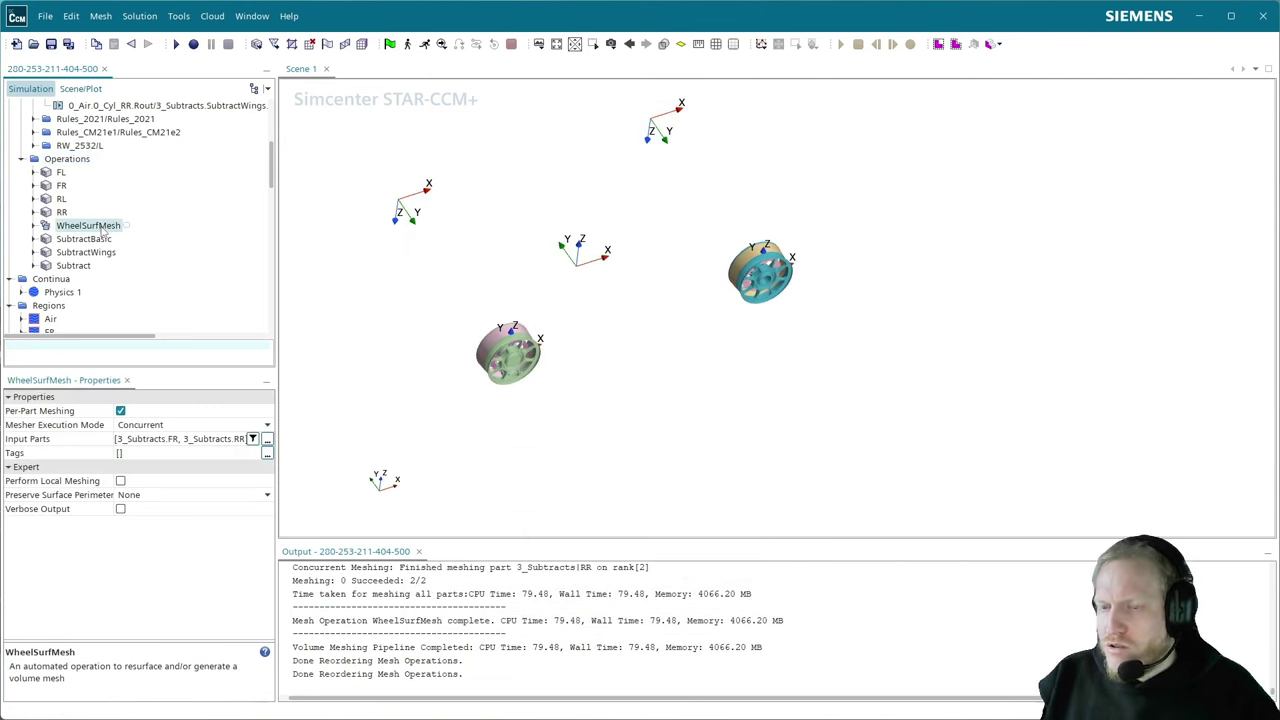
pyautogui.click(67, 159)
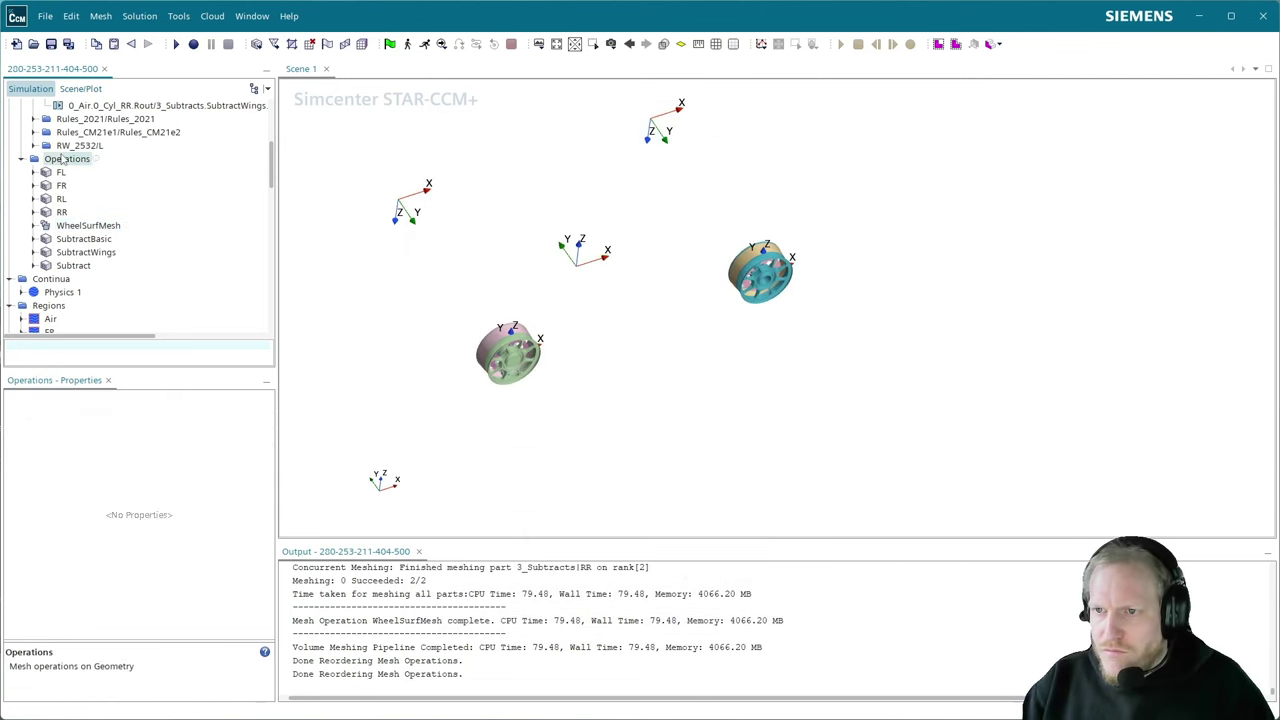
pyautogui.hotkey('ctrl', 'v')
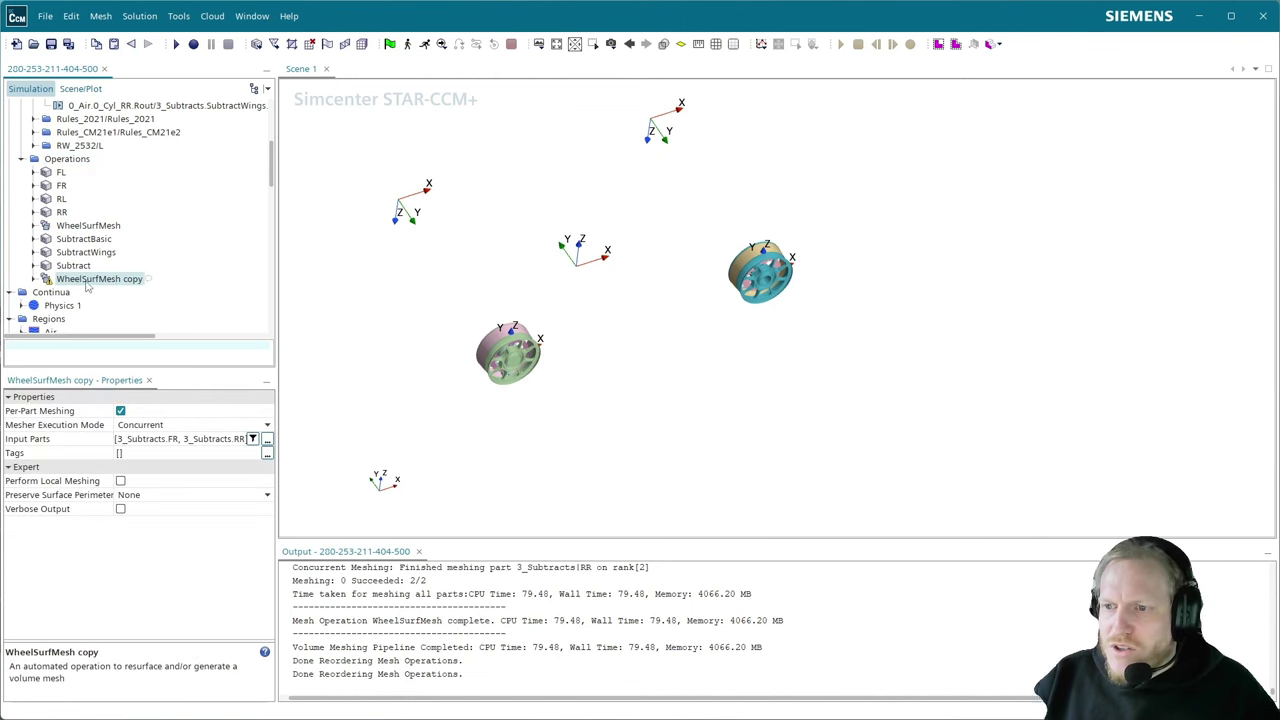
pyautogui.click(90, 279)
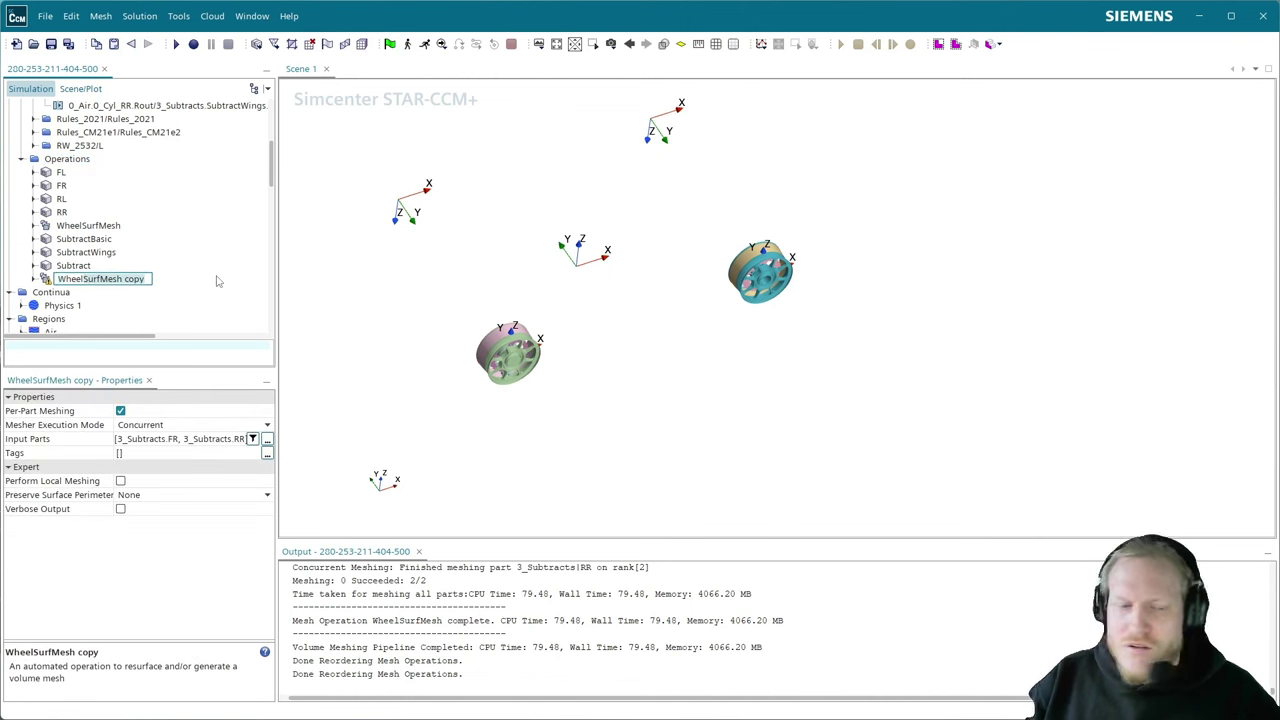
pyautogui.write('WheelVol')
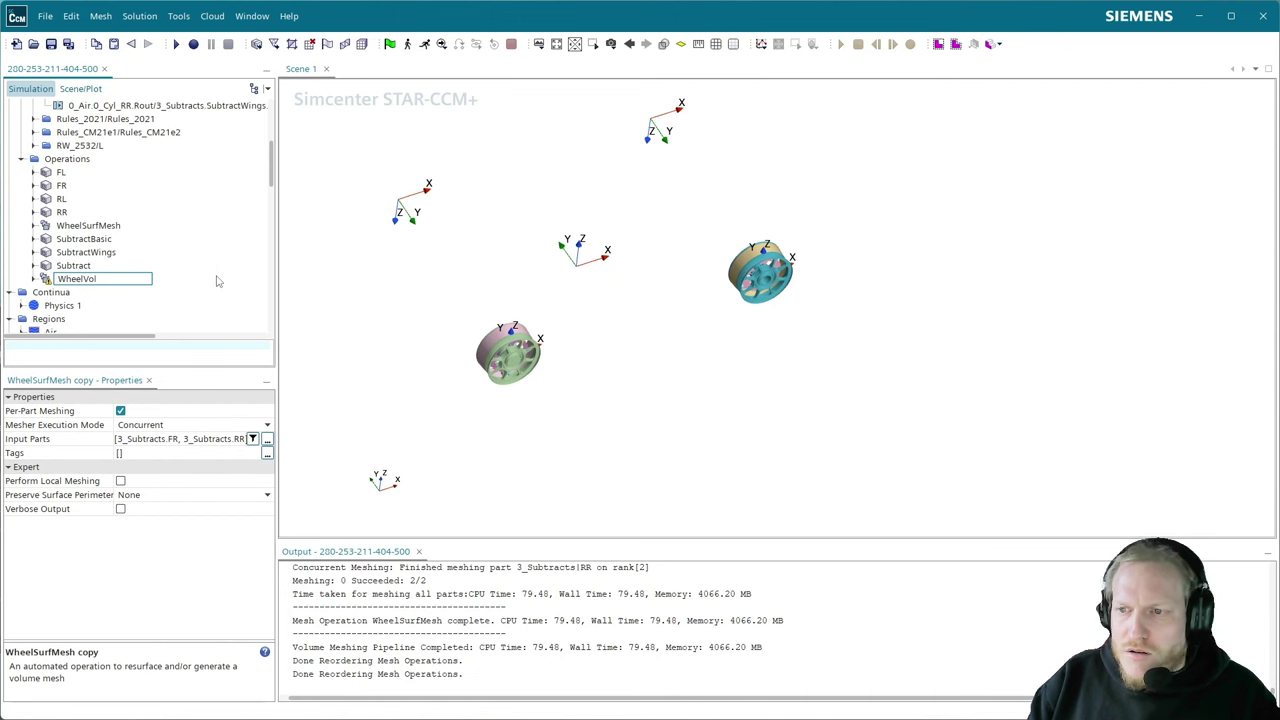
pyautogui.write('Mesh')
pyautogui.press('Return')
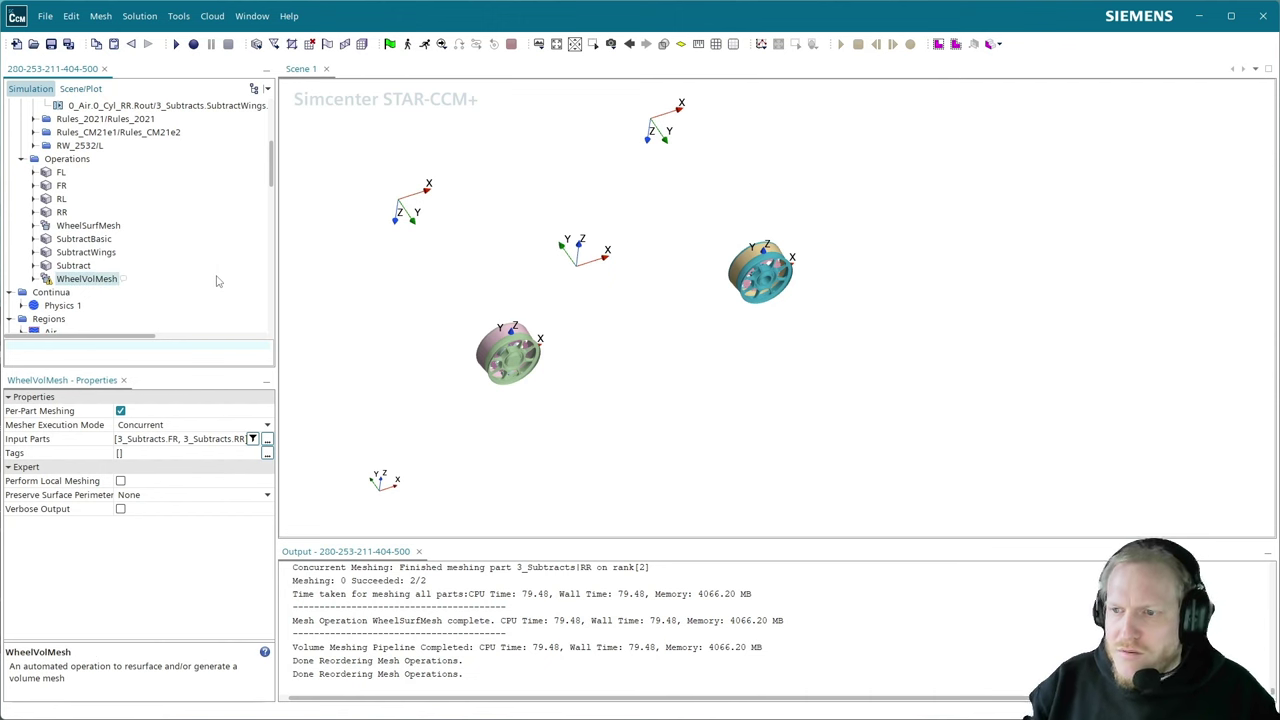
# - Set WheelVolMesh's mesher execution mode to Parallel and deselect Automatic Surface Repair and Surface Remesher in its mesher selection
pyautogui.click(152, 425)
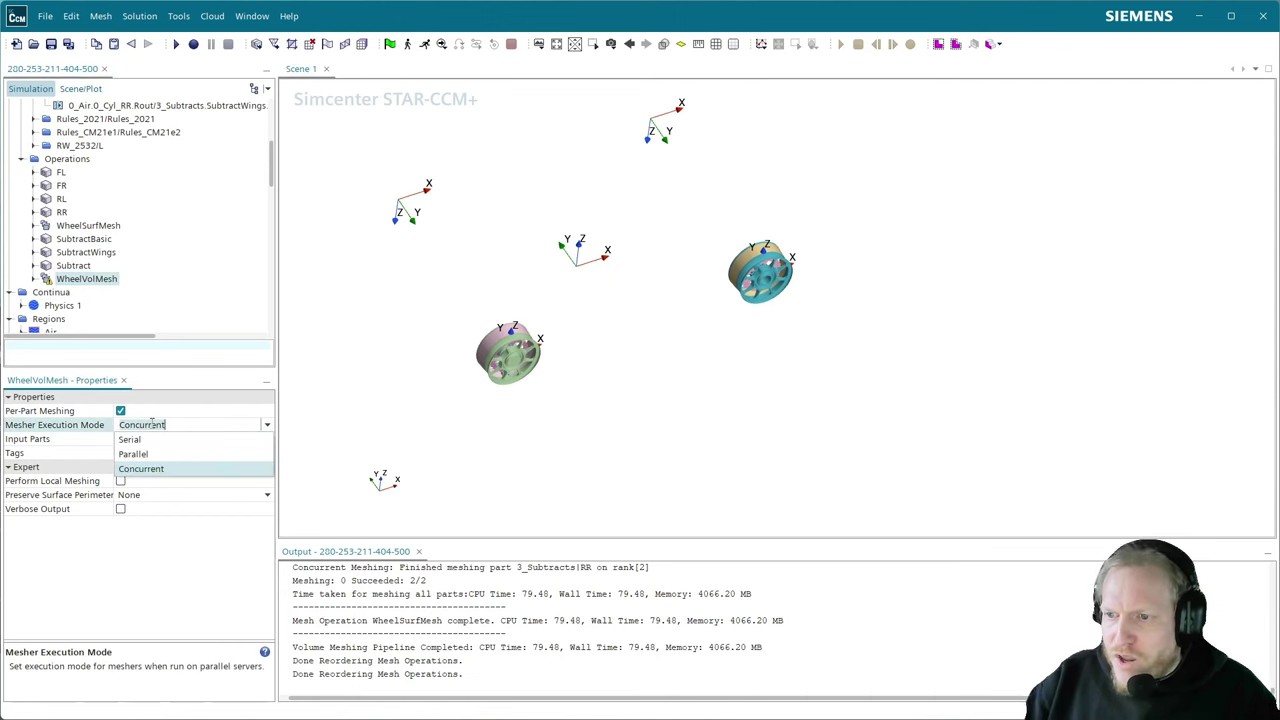
pyautogui.click(160, 458)
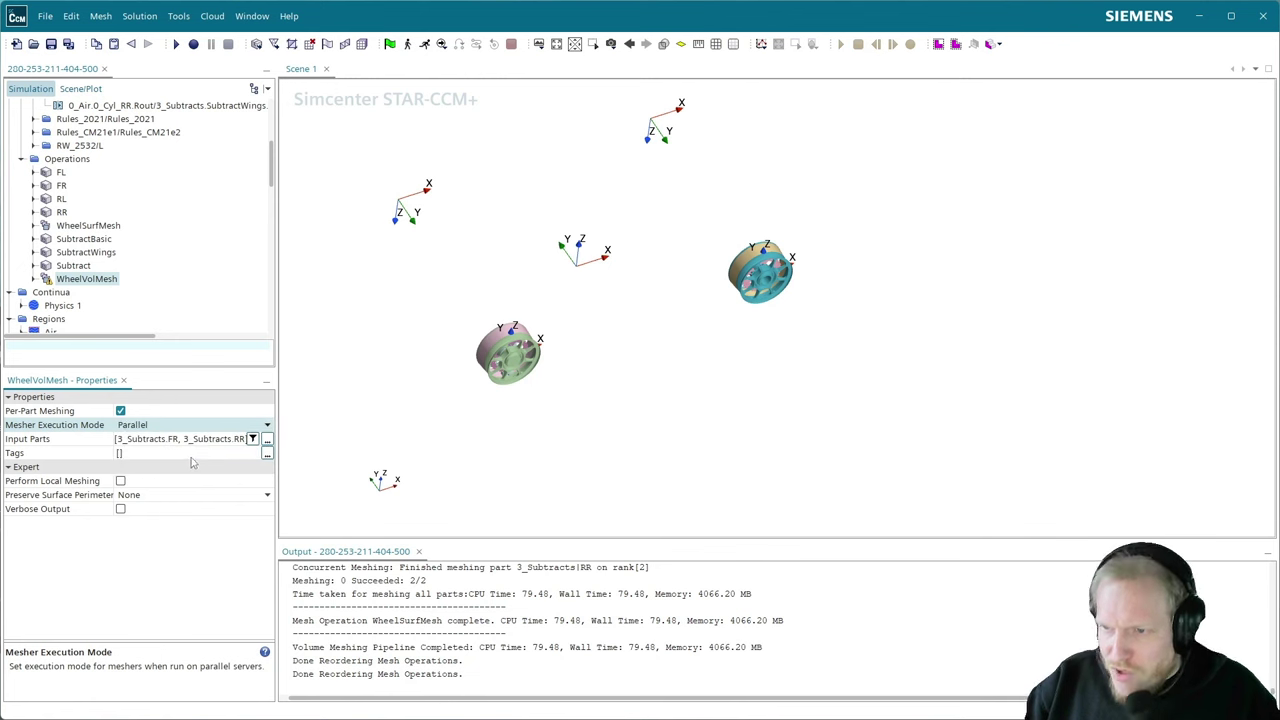
pyautogui.click(33, 279)
pyautogui.click(45, 292)
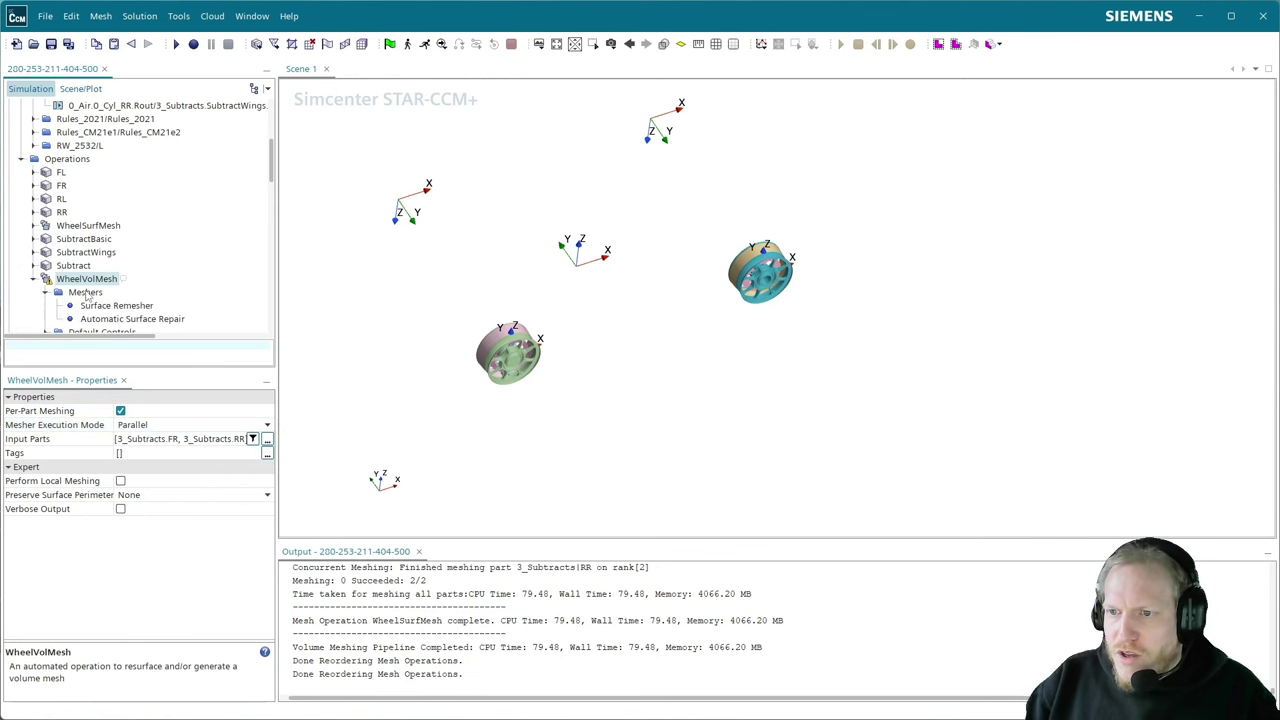
pyautogui.doubleClick(86, 292)
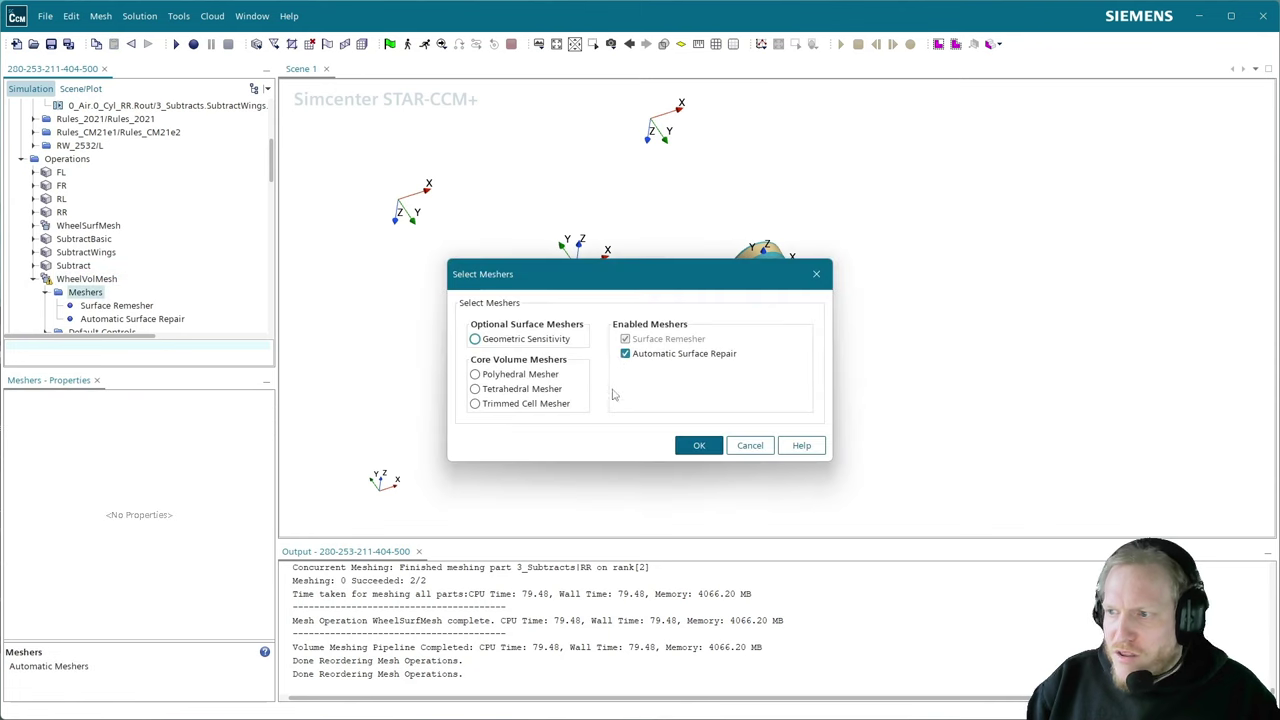
pyautogui.click(667, 354)
pyautogui.click(666, 340)
pyautogui.moveTo(597, 277); pyautogui.dragTo(515, 234)
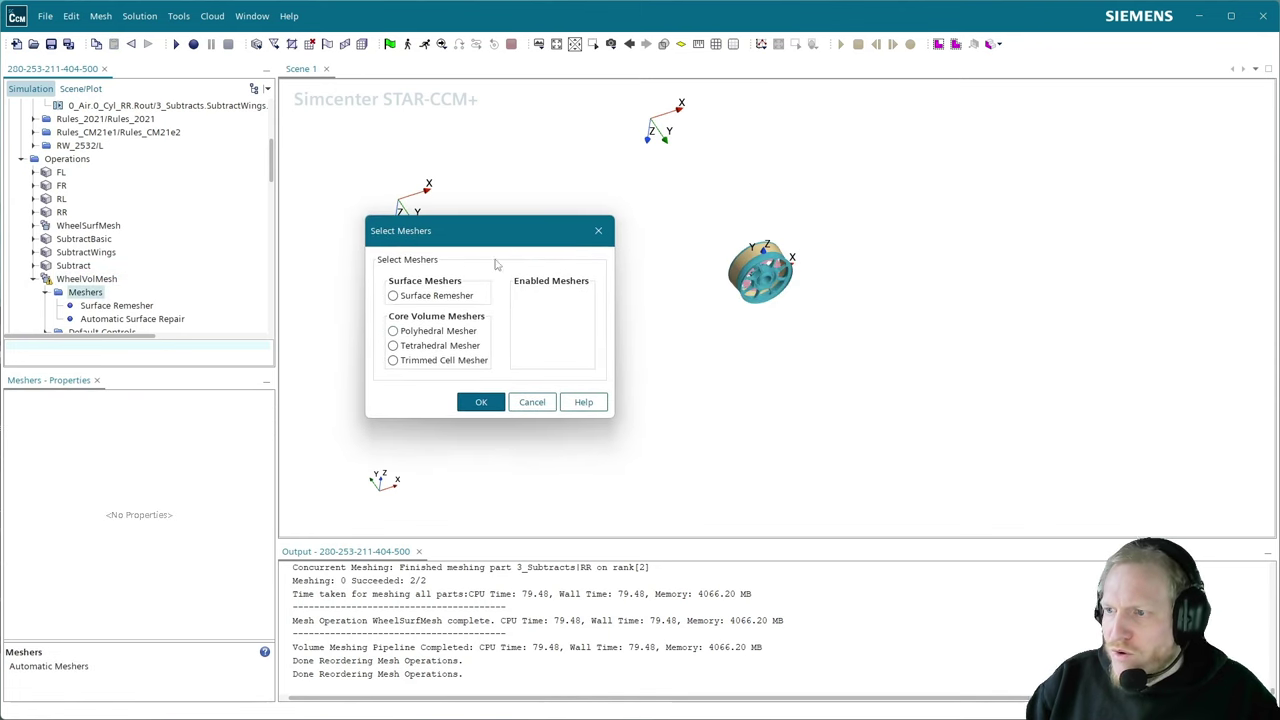
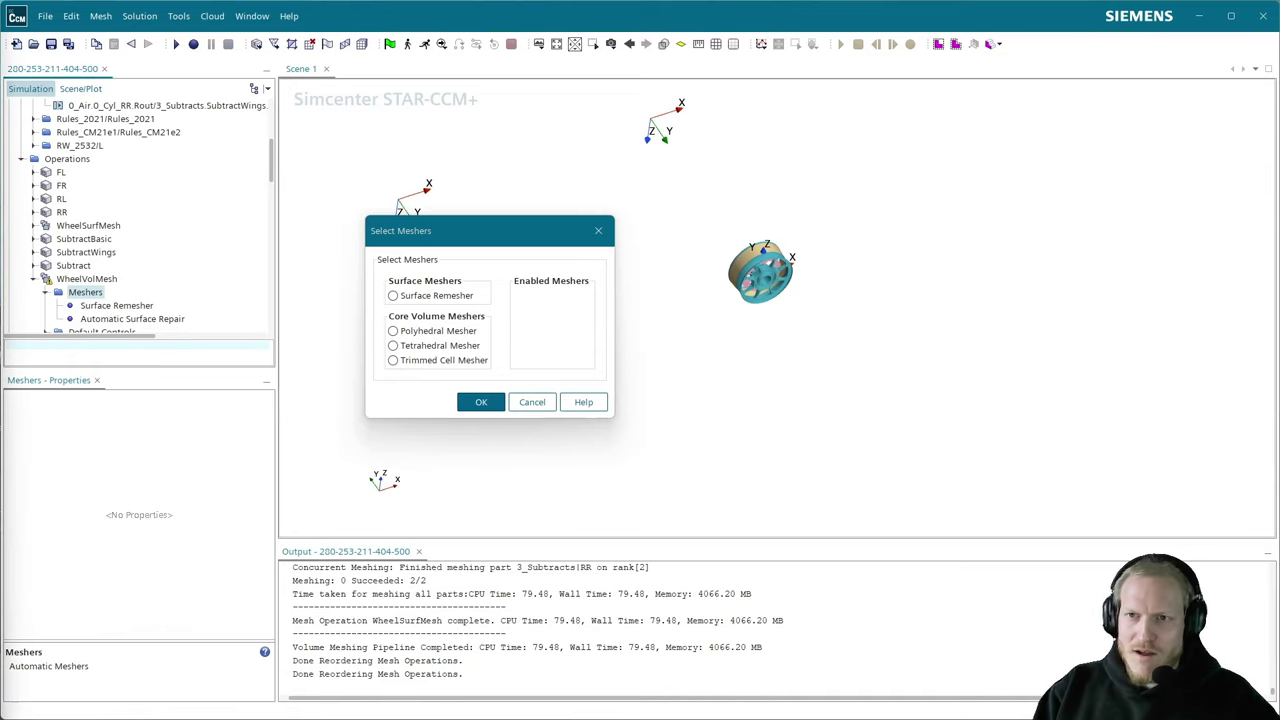
# - Switch to the web browser and examine the DuckDuckGo image results for tetraeder to see the tetrahedral cell shape
pyautogui.hotkey('alt', 'Tab')
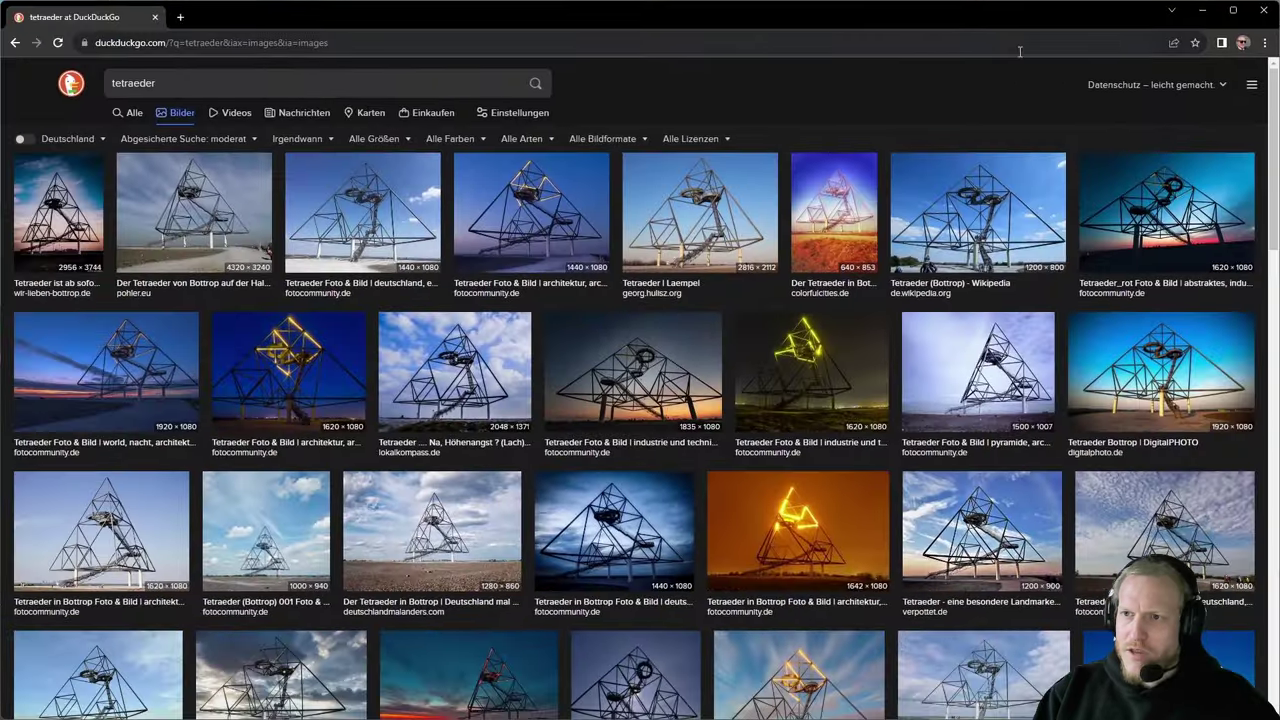
pyautogui.scroll(-5, 430, 460)
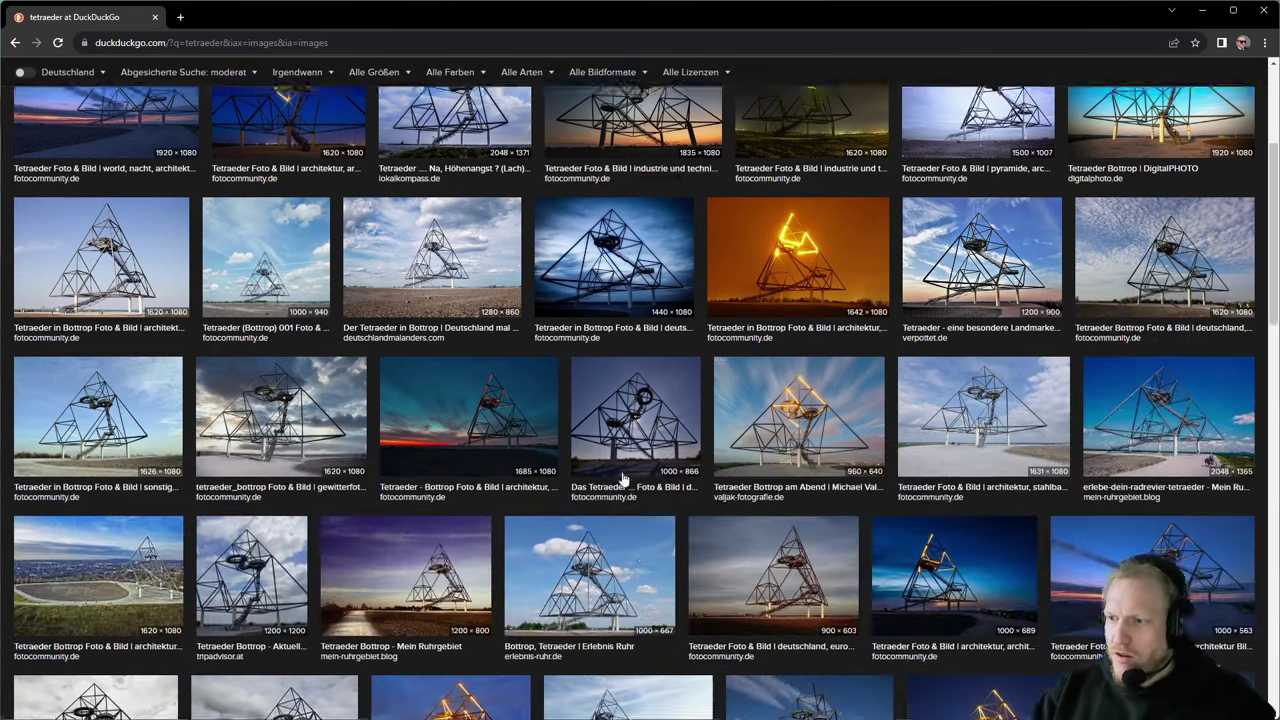
pyautogui.scroll(-1, 640, 500)
pyautogui.scroll(2, 640, 500)
pyautogui.scroll(-3, 431, 442)
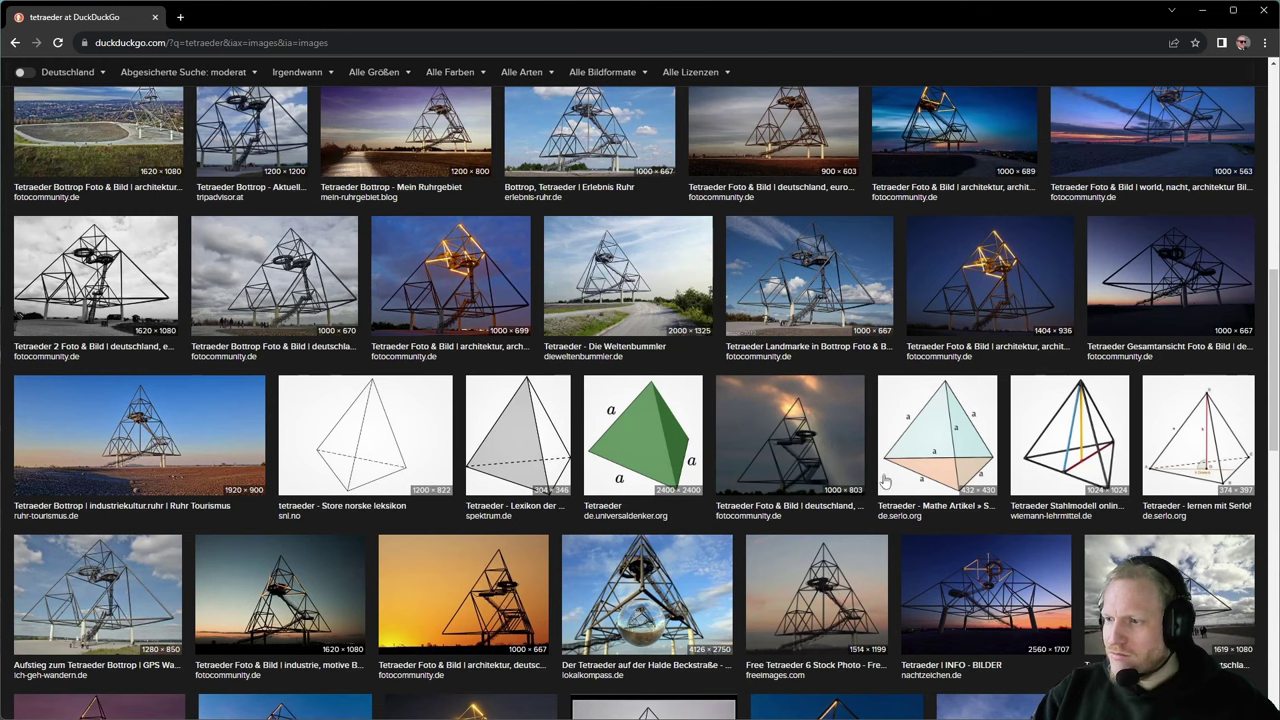
pyautogui.scroll(-2, 806, 470)
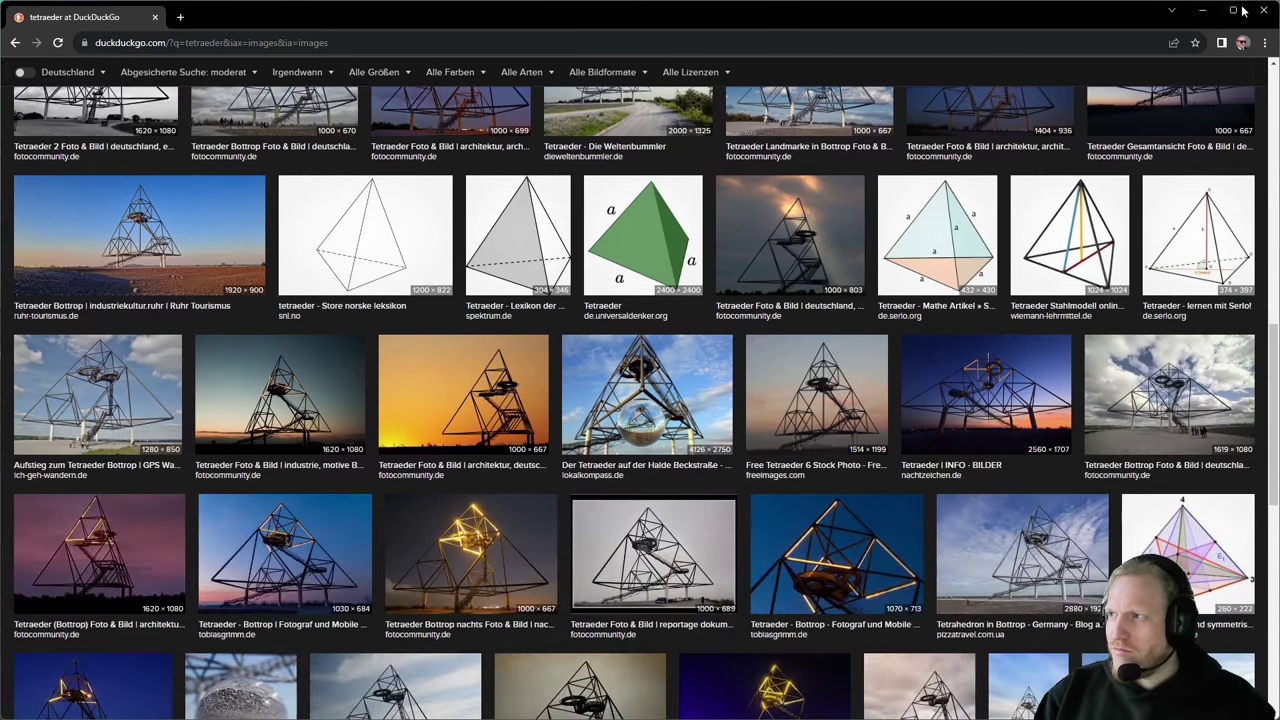
pyautogui.press('F5')
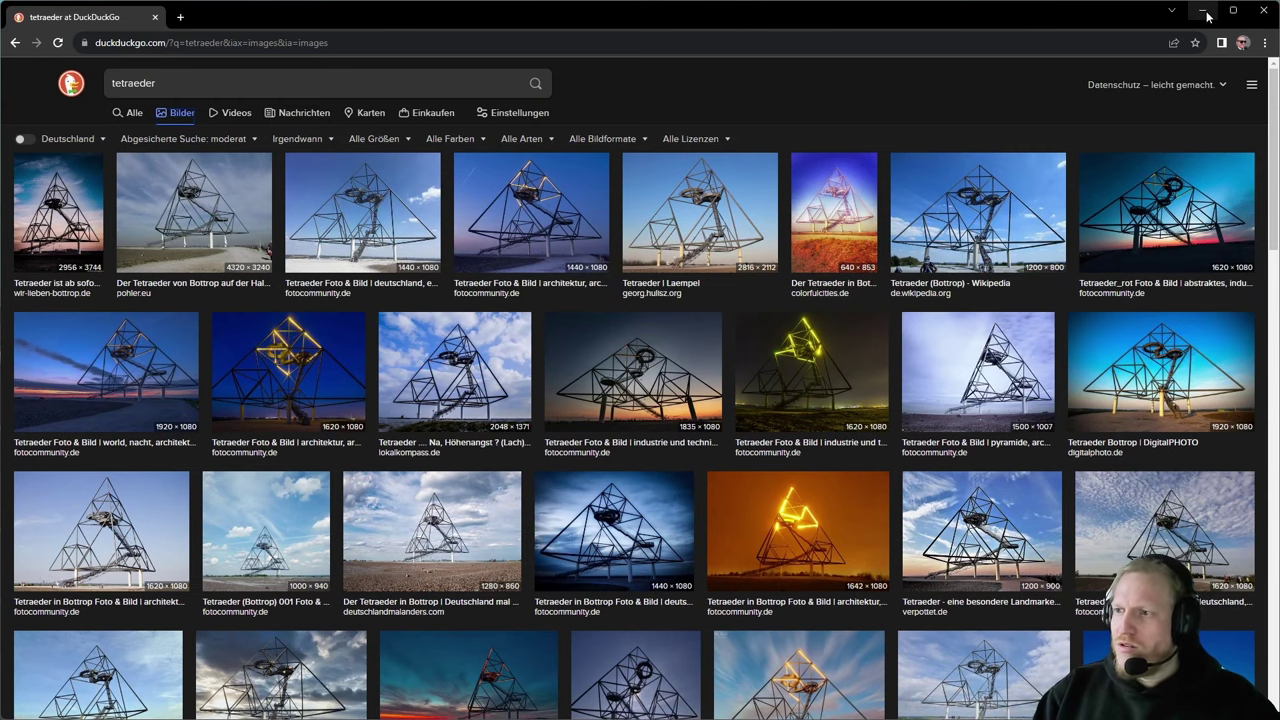
pyautogui.click(1207, 15)
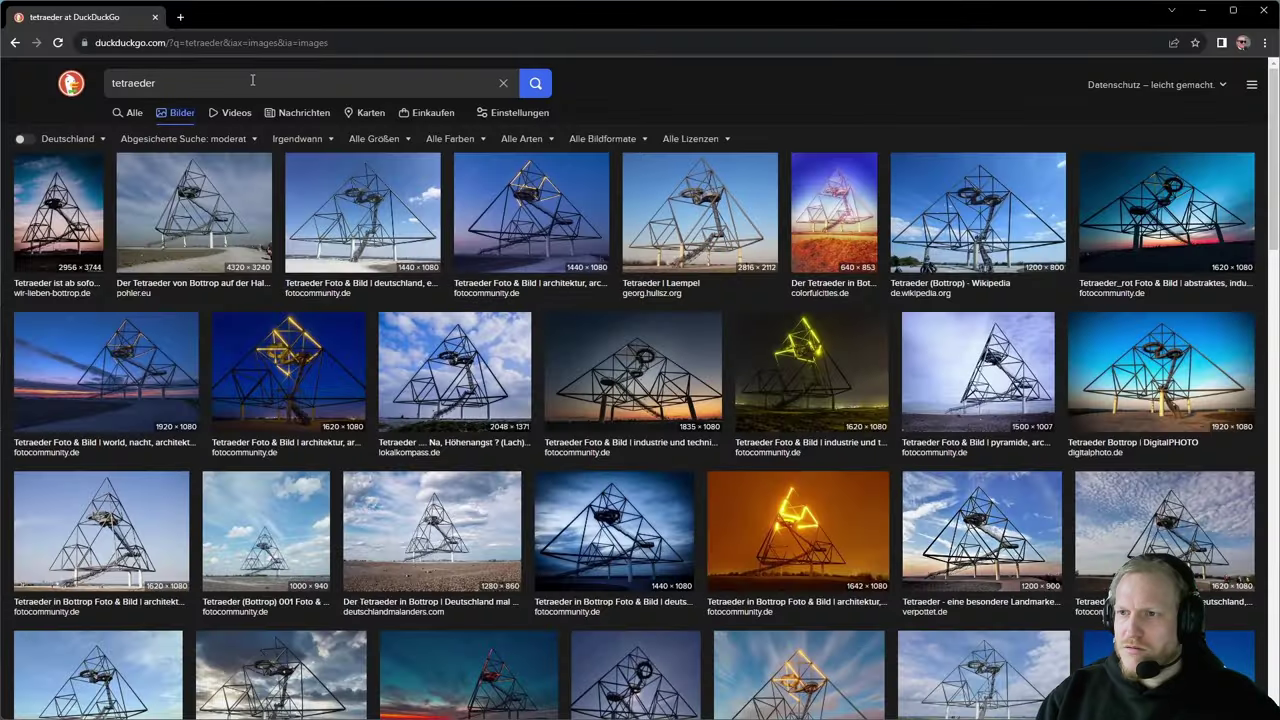
# - Replace the image search query with polyhedral mesh and run the search
pyautogui.moveTo(252, 80); pyautogui.dragTo(108, 81)
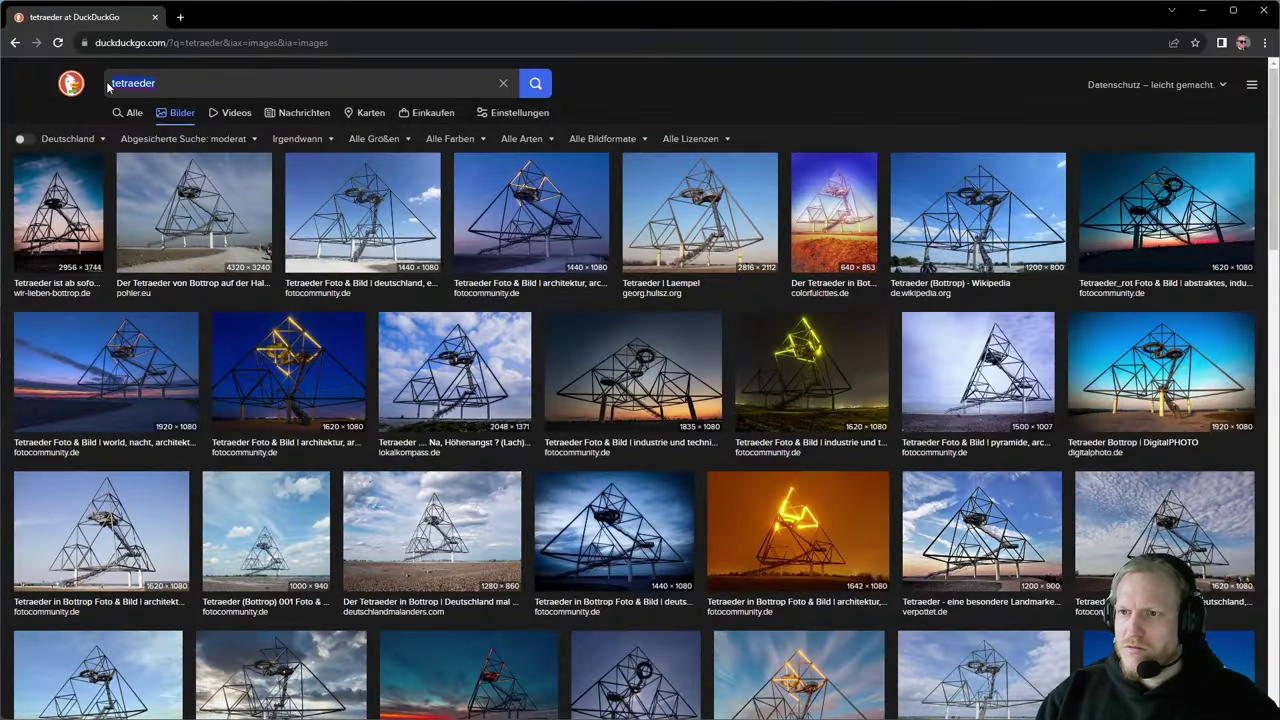
pyautogui.write('polk')
pyautogui.press('BackSpace')
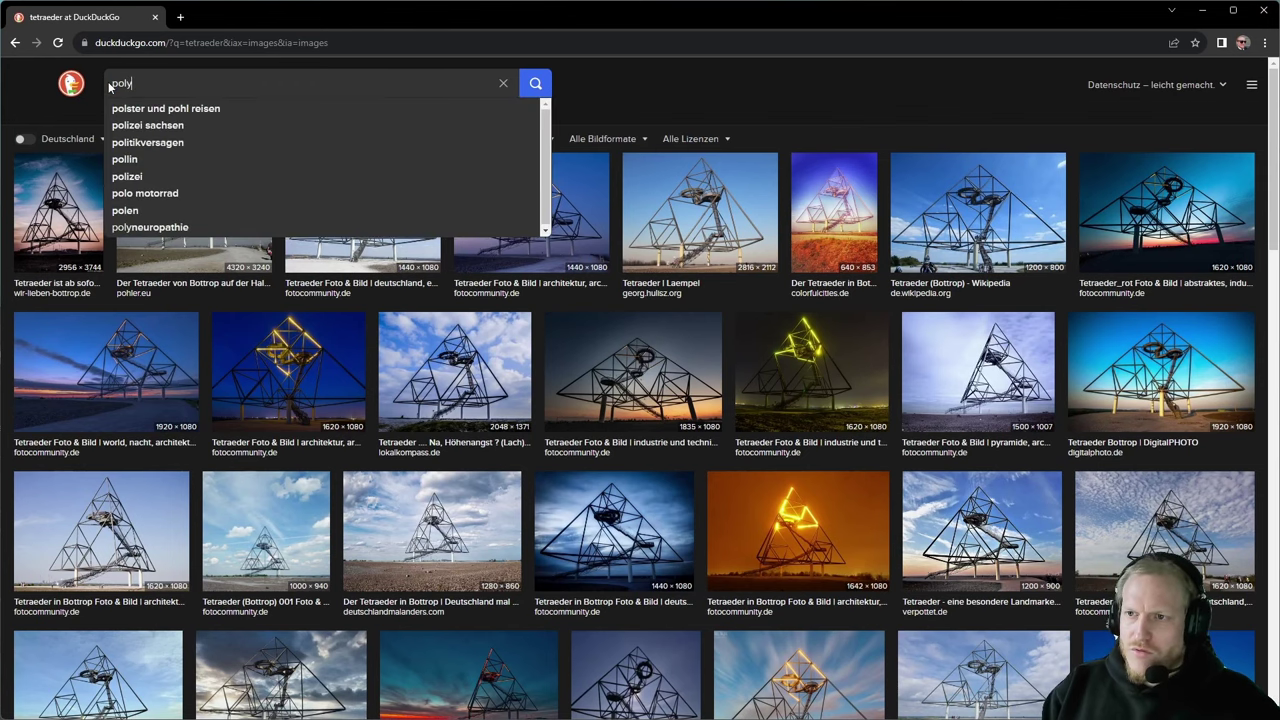
pyautogui.write('yhedral mesh')
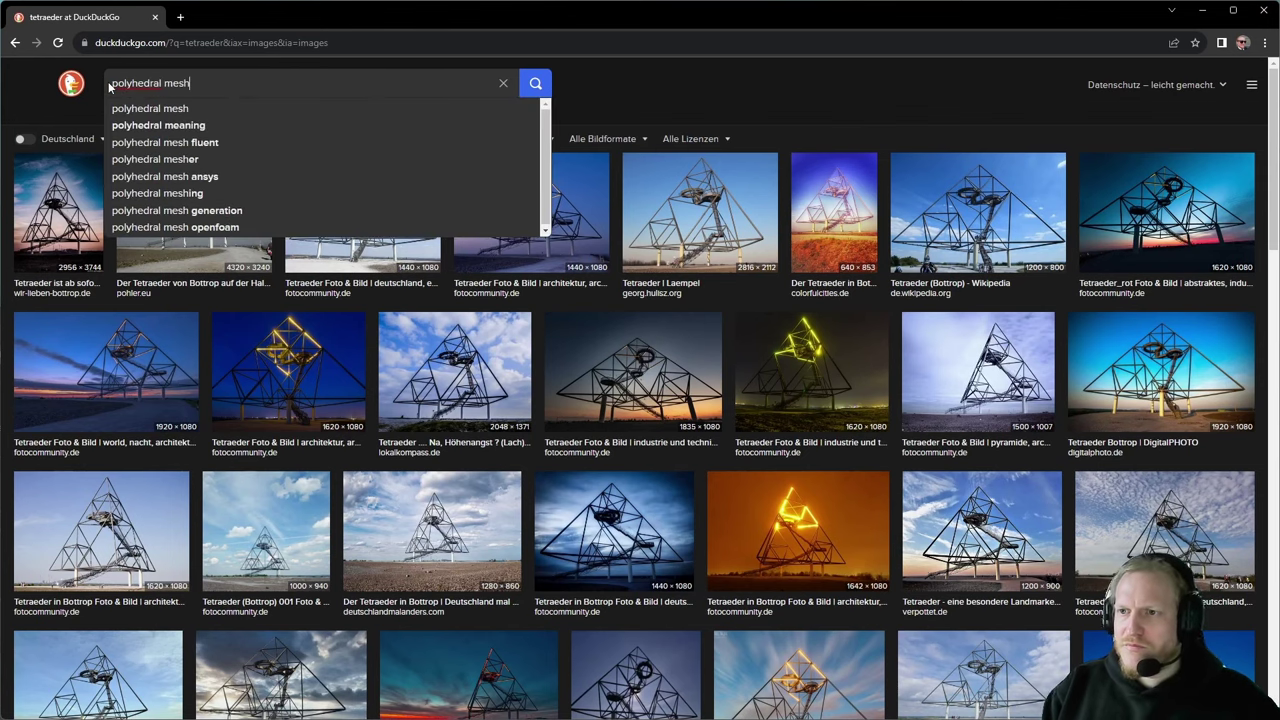
pyautogui.press('Return')
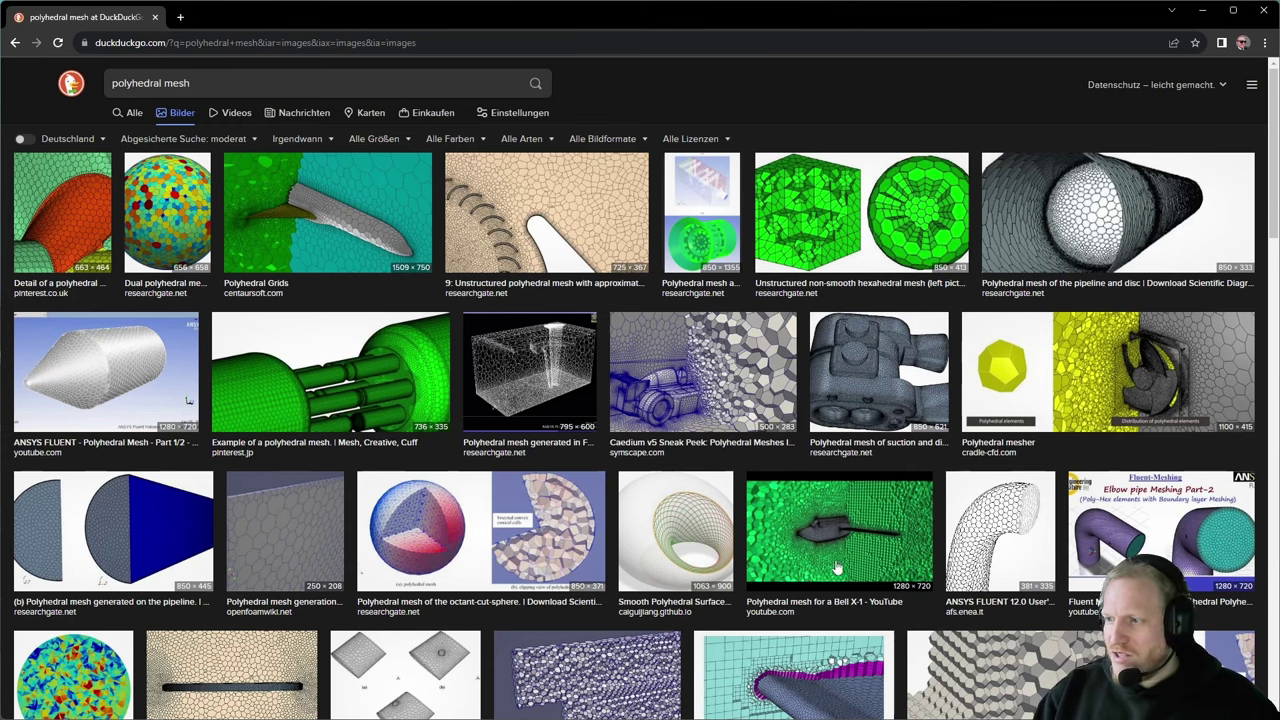
# - Examine the polyhedral mesh image results, including the enlarged cfmesh, Symscape and chaff surface pictures, to see the polyhedral cell shape
pyautogui.scroll(-2, 1080, 414)
pyautogui.click(1042, 548)
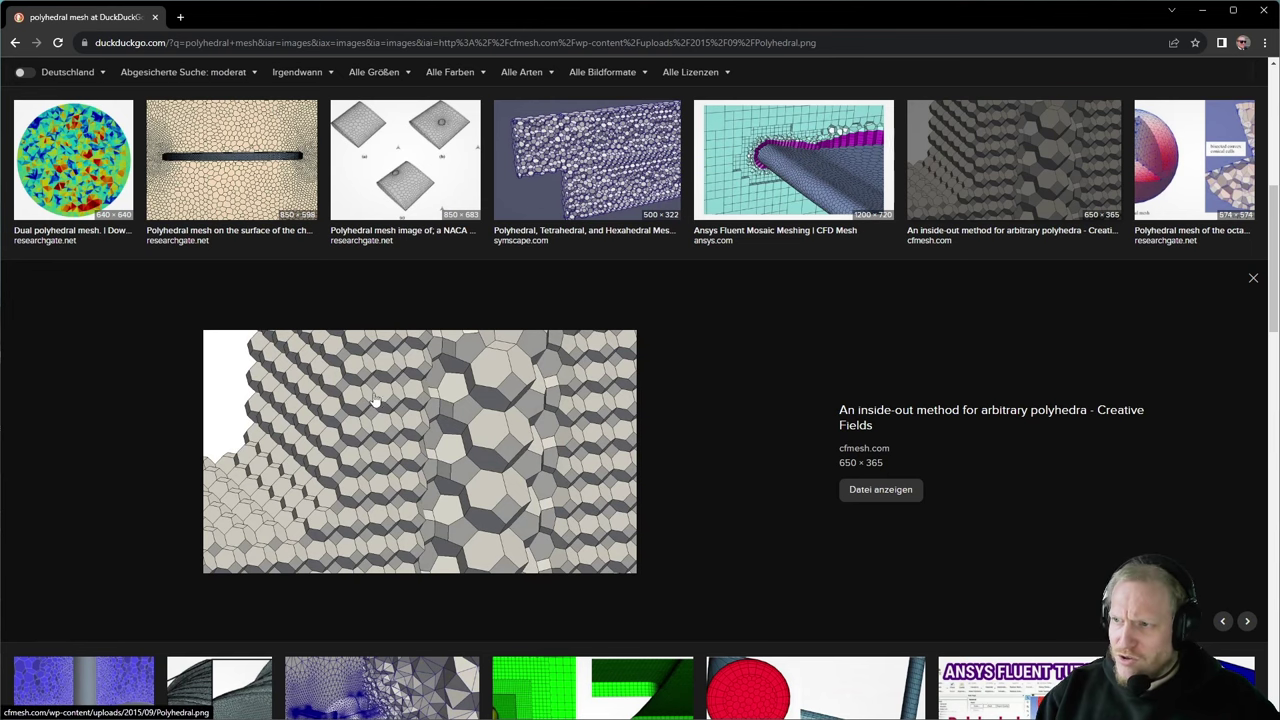
pyautogui.click(576, 159)
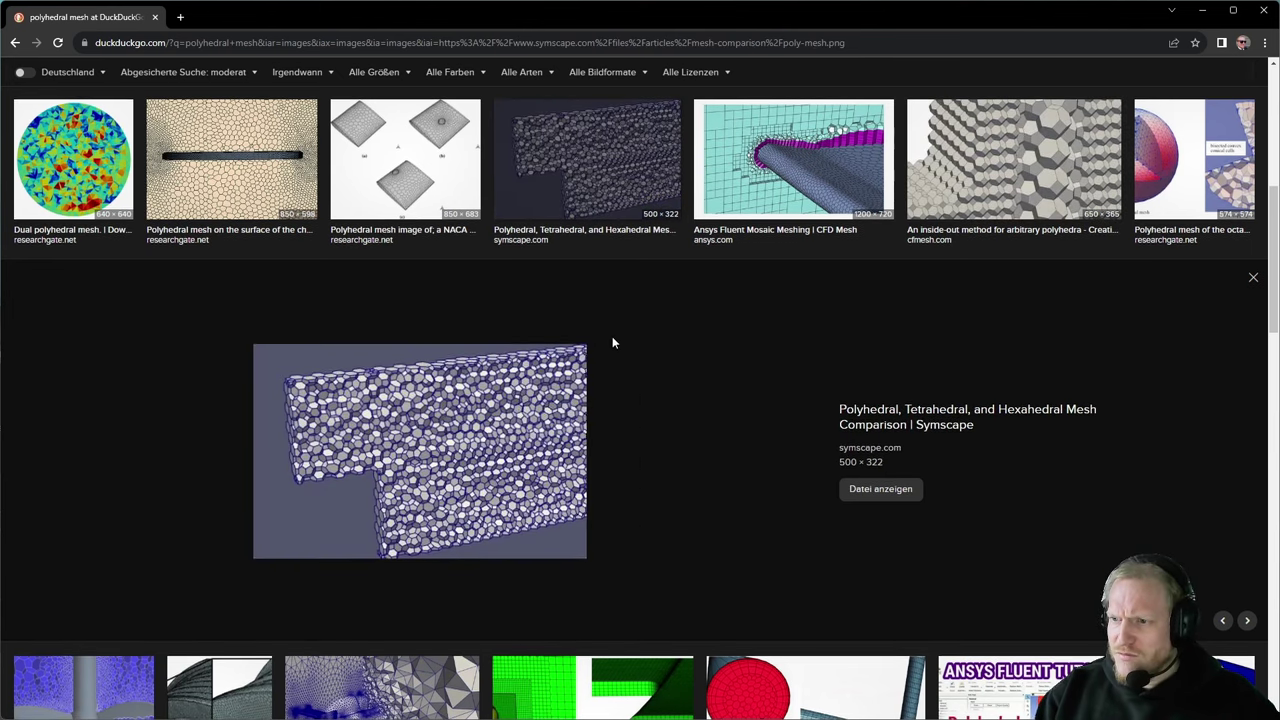
pyautogui.scroll(-3, 610, 360)
pyautogui.scroll(5, 603, 397)
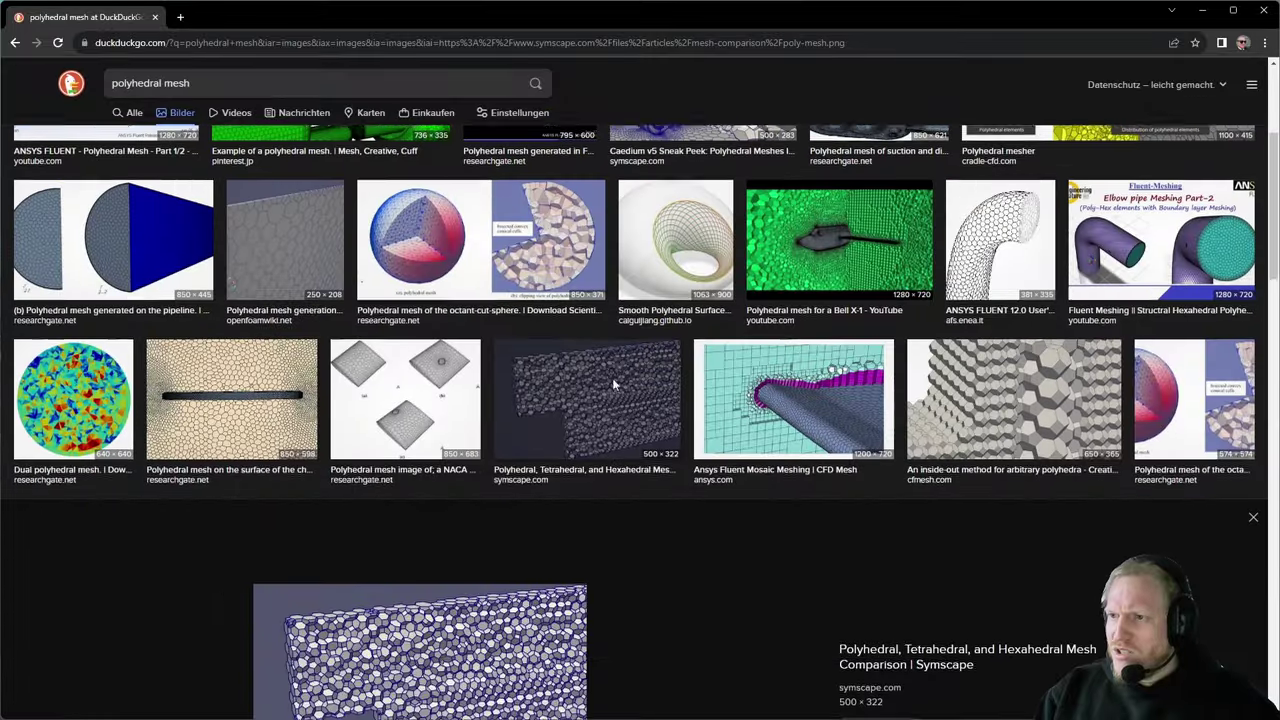
pyautogui.click(281, 423)
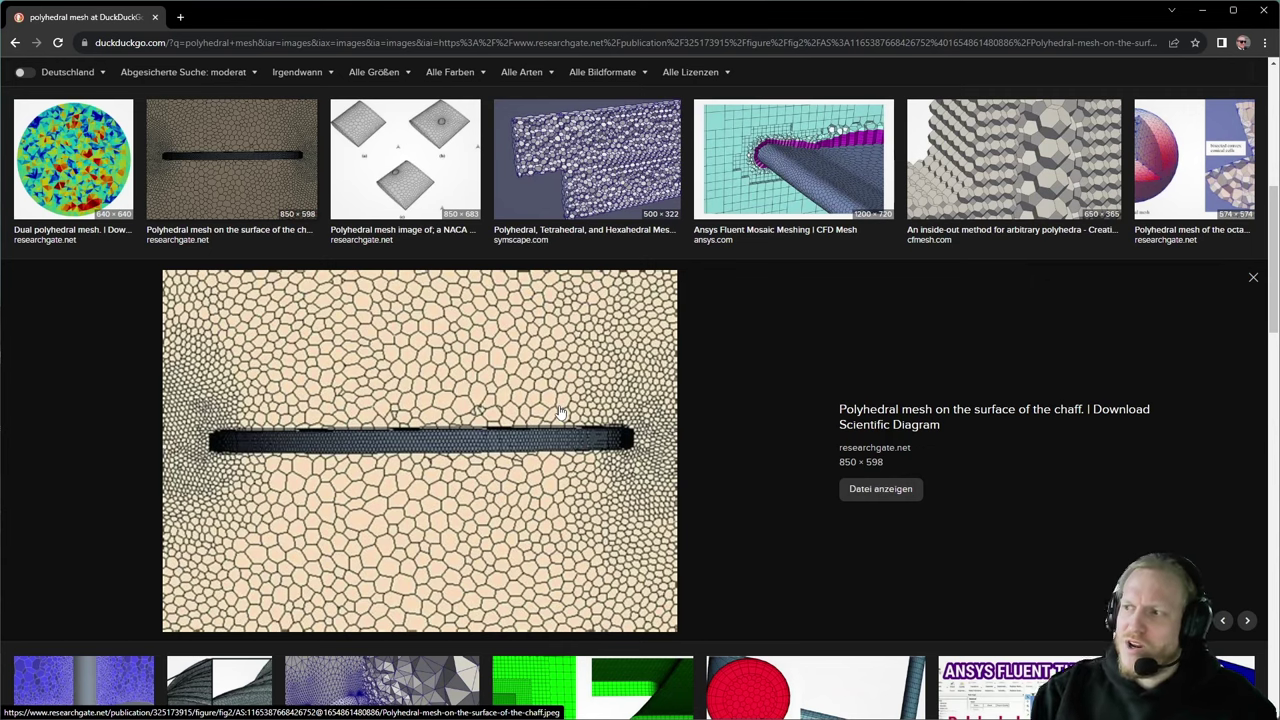
pyautogui.scroll(-3, 570, 414)
pyautogui.scroll(3, 578, 414)
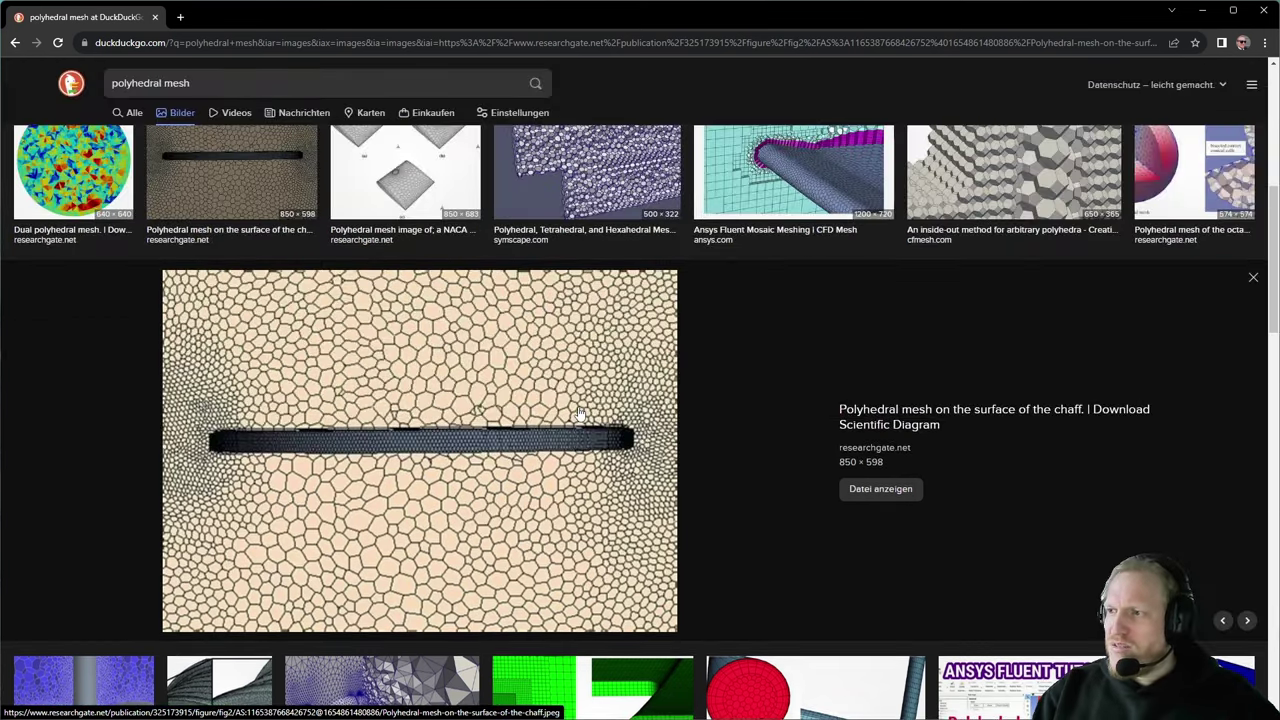
pyautogui.scroll(-4, 578, 414)
pyautogui.scroll(-1, 530, 460)
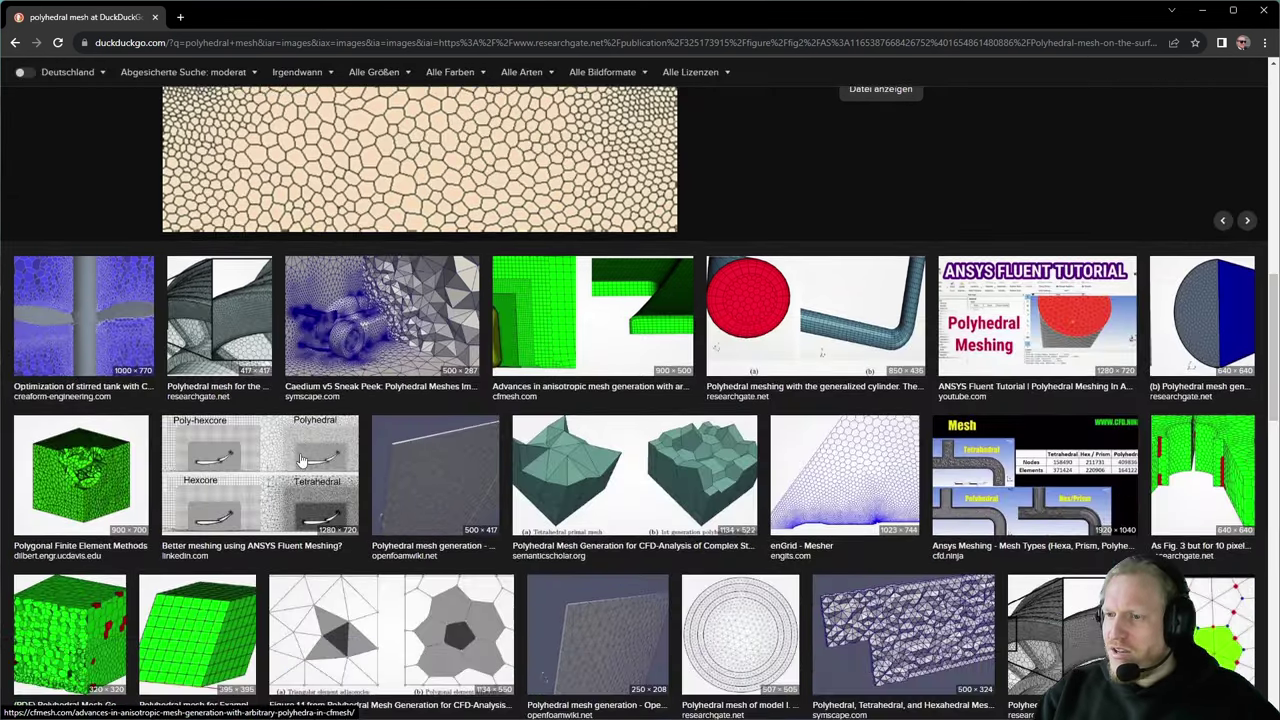
pyautogui.scroll(-2, 750, 522)
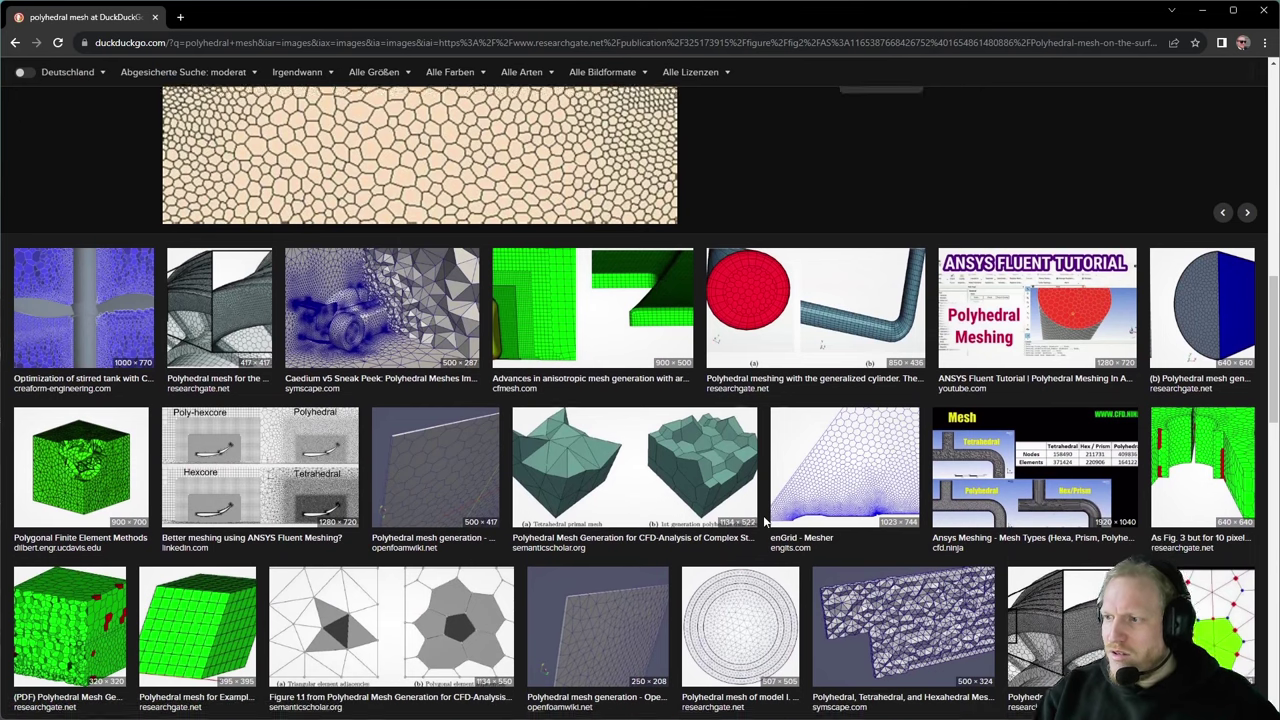
pyautogui.scroll(-2, 1037, 537)
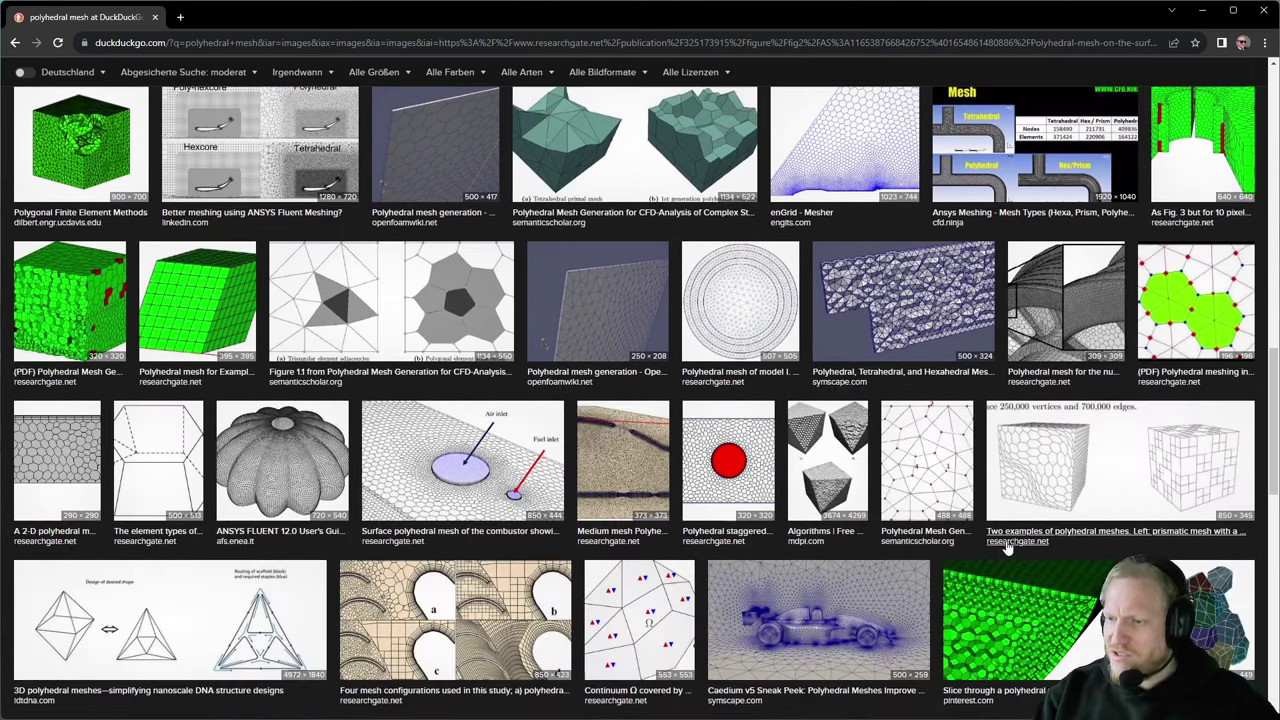
pyautogui.scroll(-2, 530, 621)
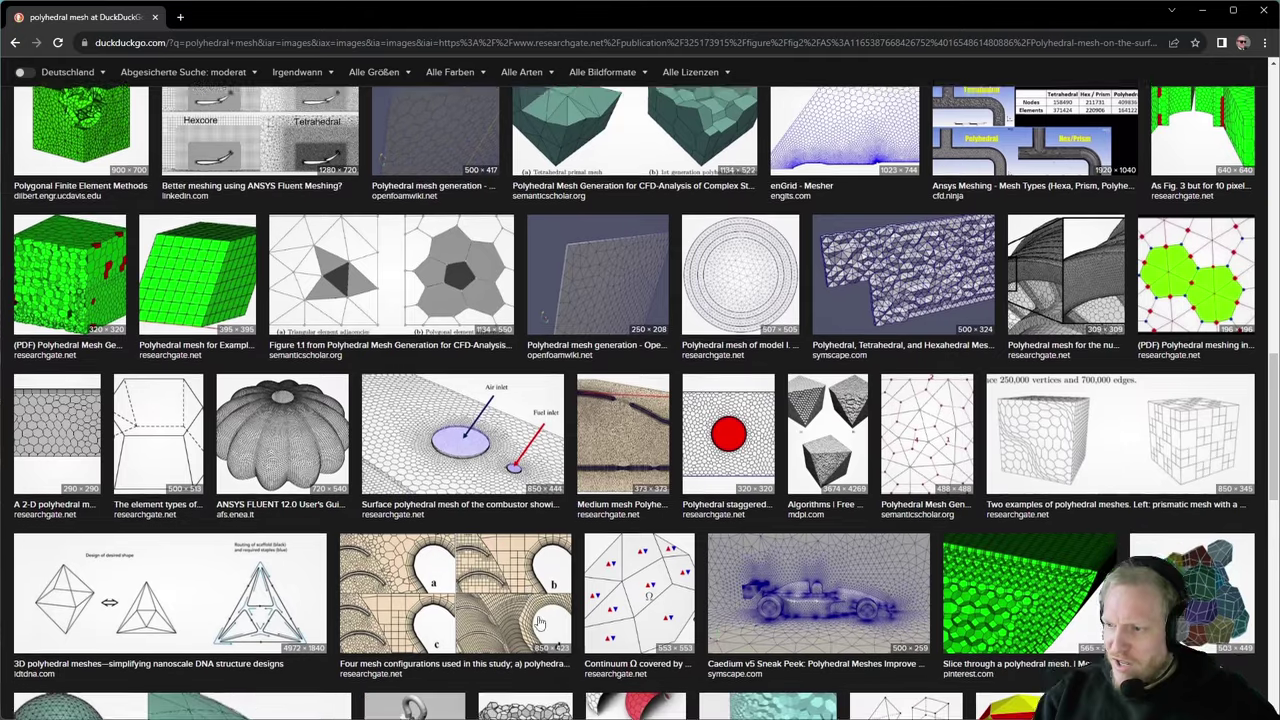
# - Close the browser, switch back to Simcenter STAR-CCM+, and enable the Polyhedral Mesher and Prism Layer Mesher for WheelVolMesh
pyautogui.click(1265, 12)
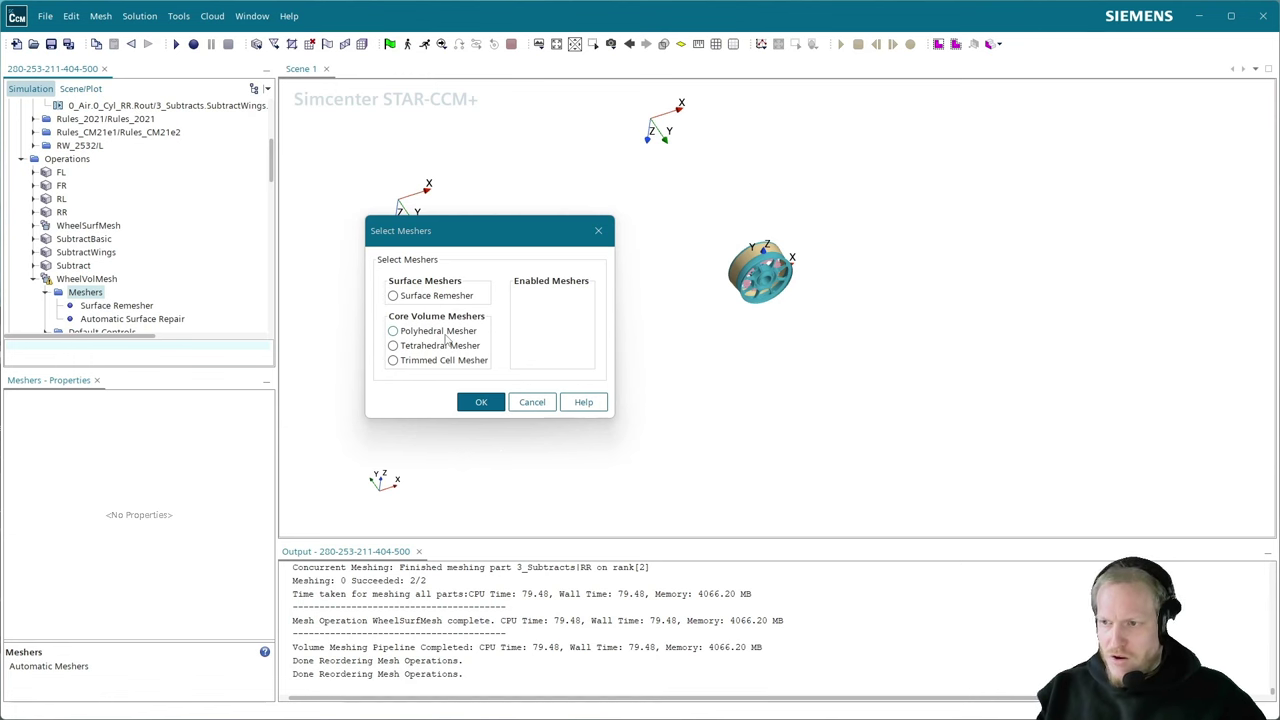
pyautogui.click(445, 333)
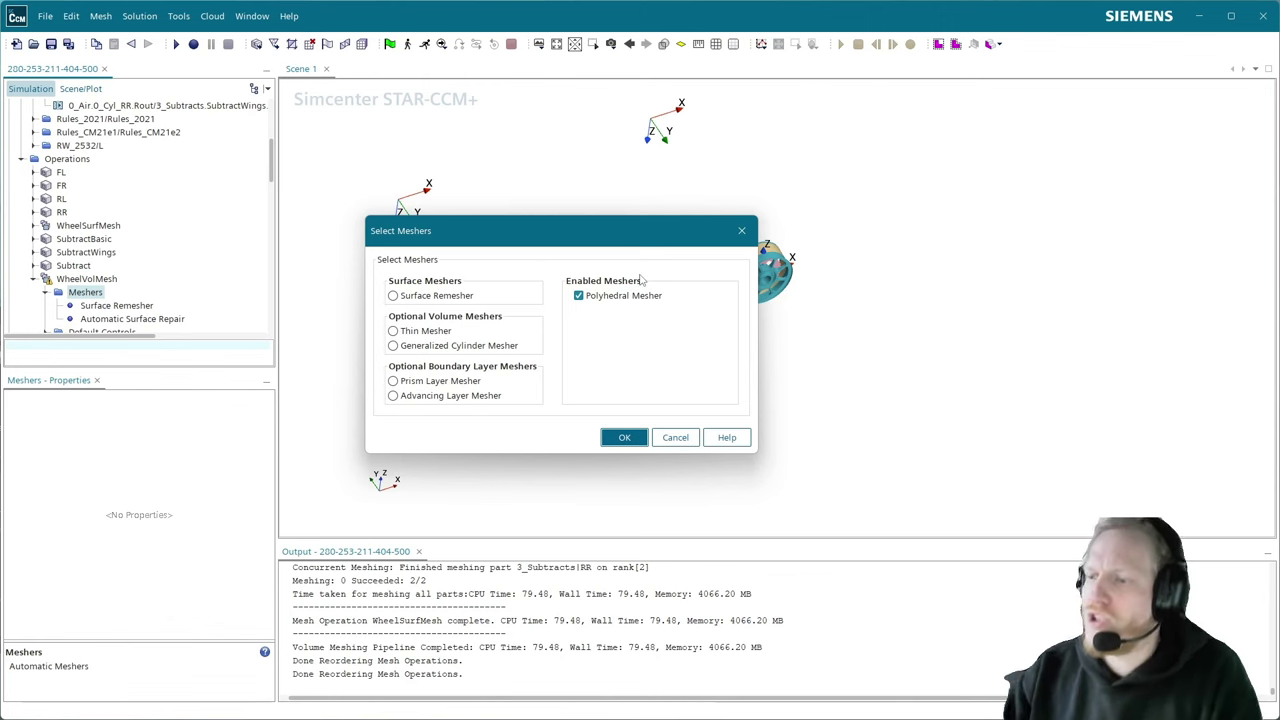
pyautogui.click(469, 384)
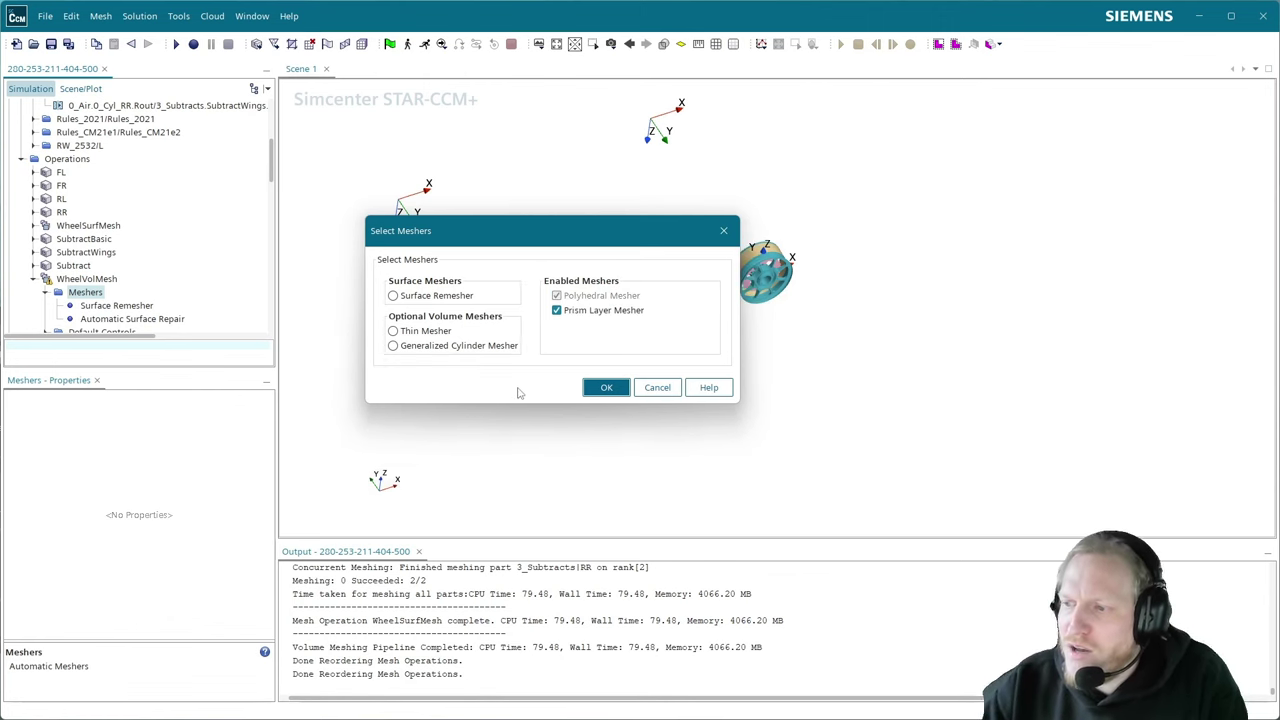
pyautogui.click(616, 392)
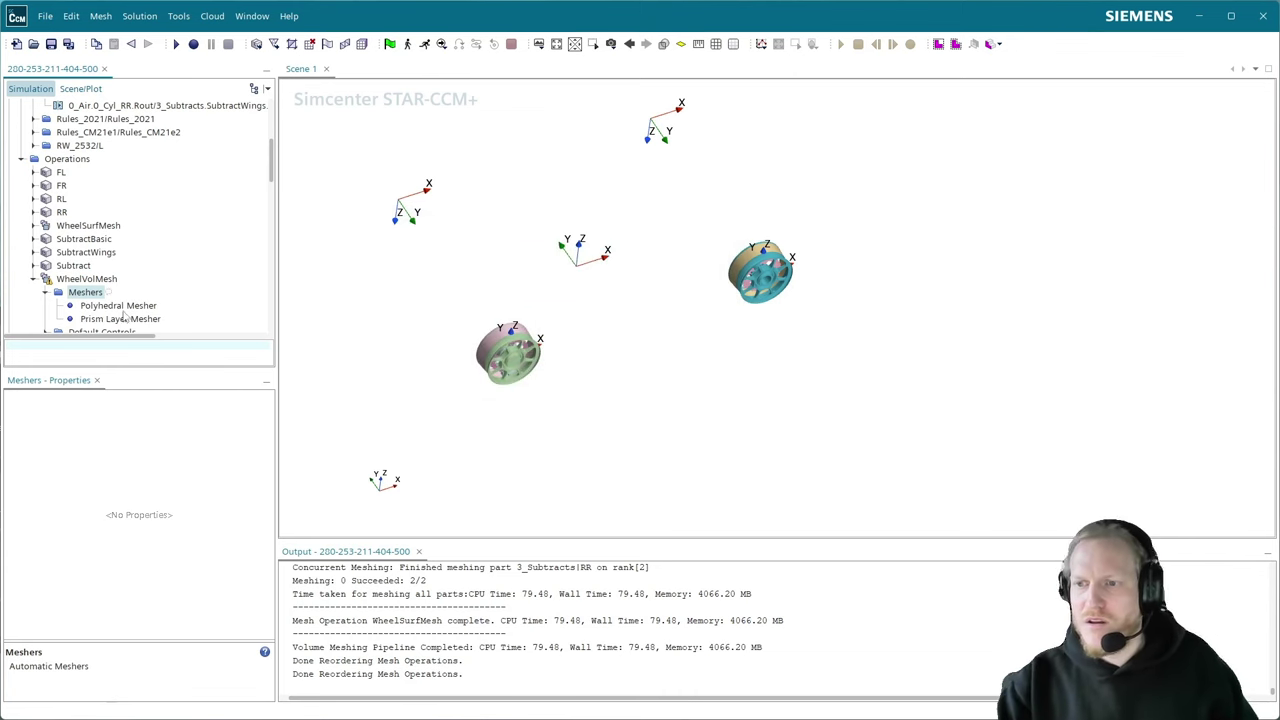
# - Check the Polyhedral Mesher's properties under WheelVolMesh and change the Prism Layer Mesher's Distribution Mode
pyautogui.click(125, 306)
pyautogui.scroll(-3, 148, 300)
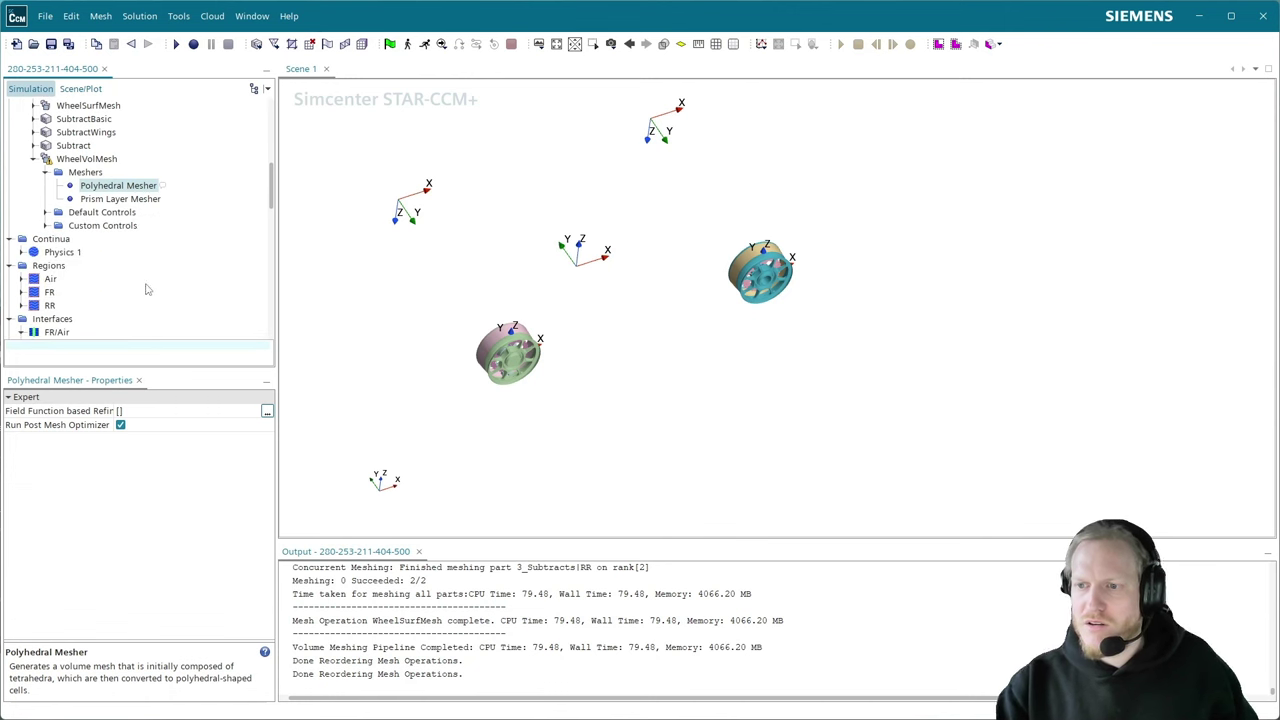
pyautogui.click(137, 212)
pyautogui.click(137, 201)
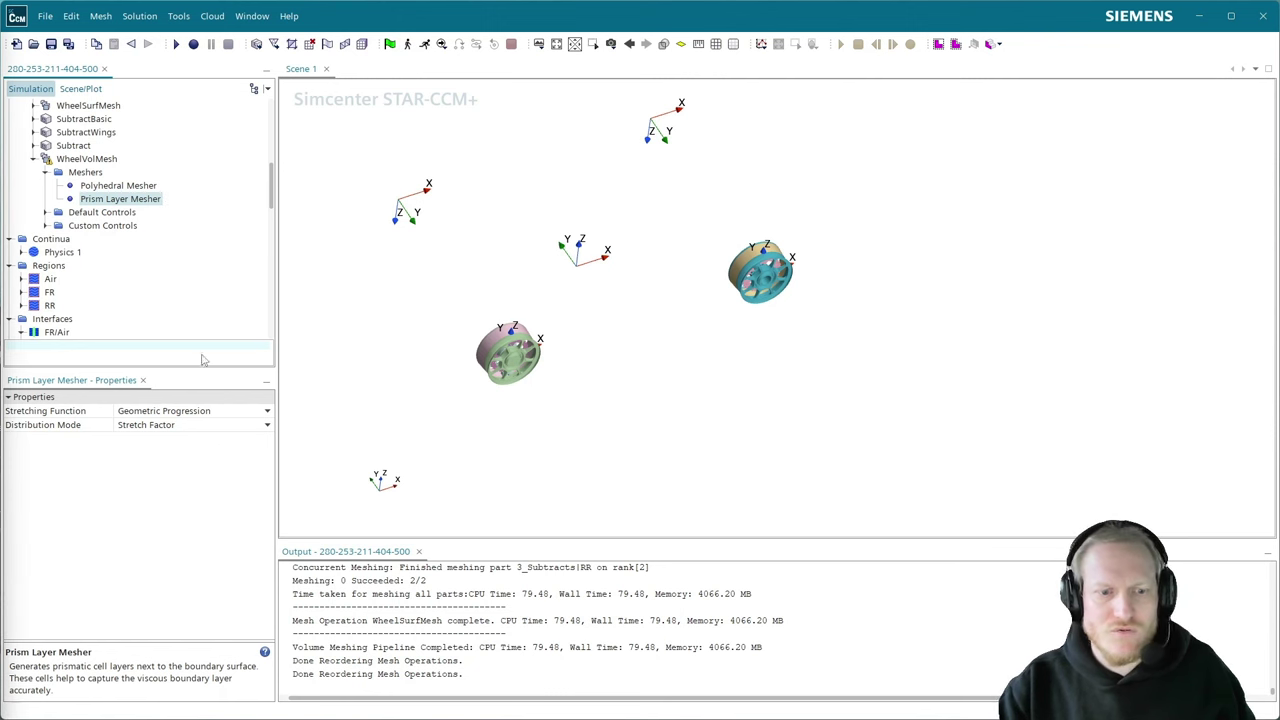
pyautogui.click(161, 431)
pyautogui.click(162, 455)
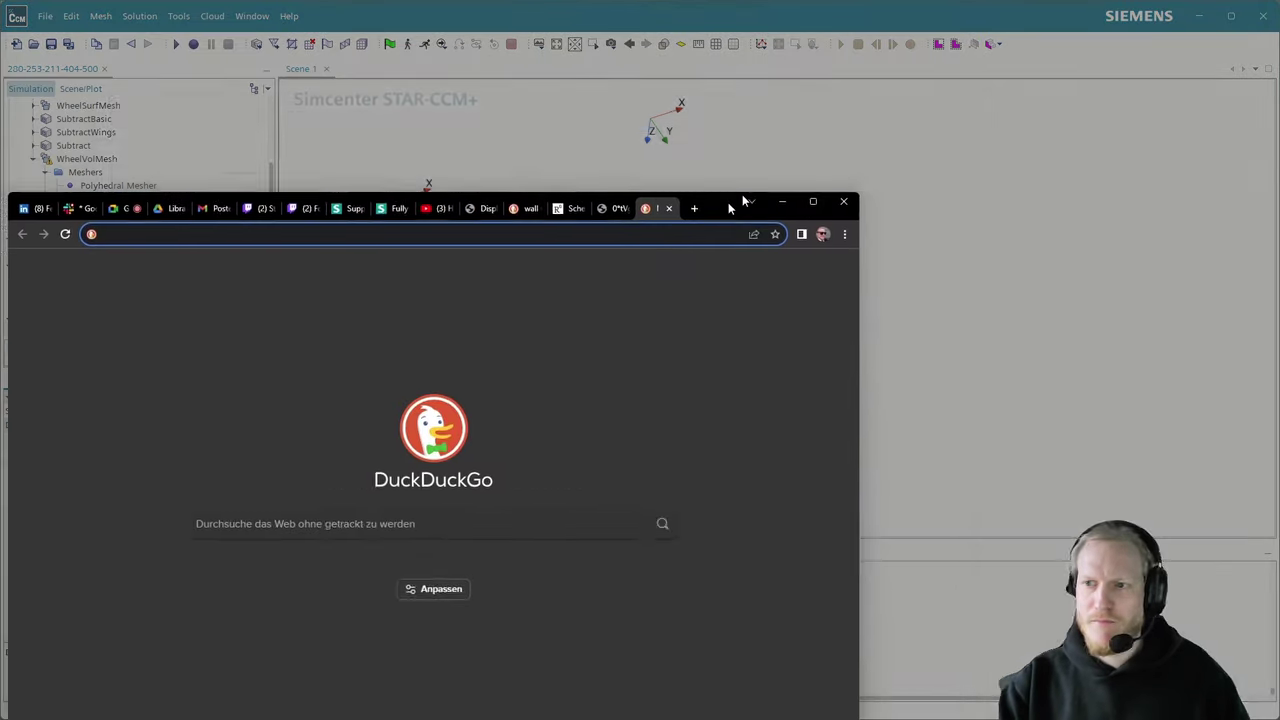
# - Switch to the web browser in full size, go to cfd-online.com and open its Y+ Estimation tool
pyautogui.moveTo(742, 194); pyautogui.dragTo(829, 108)
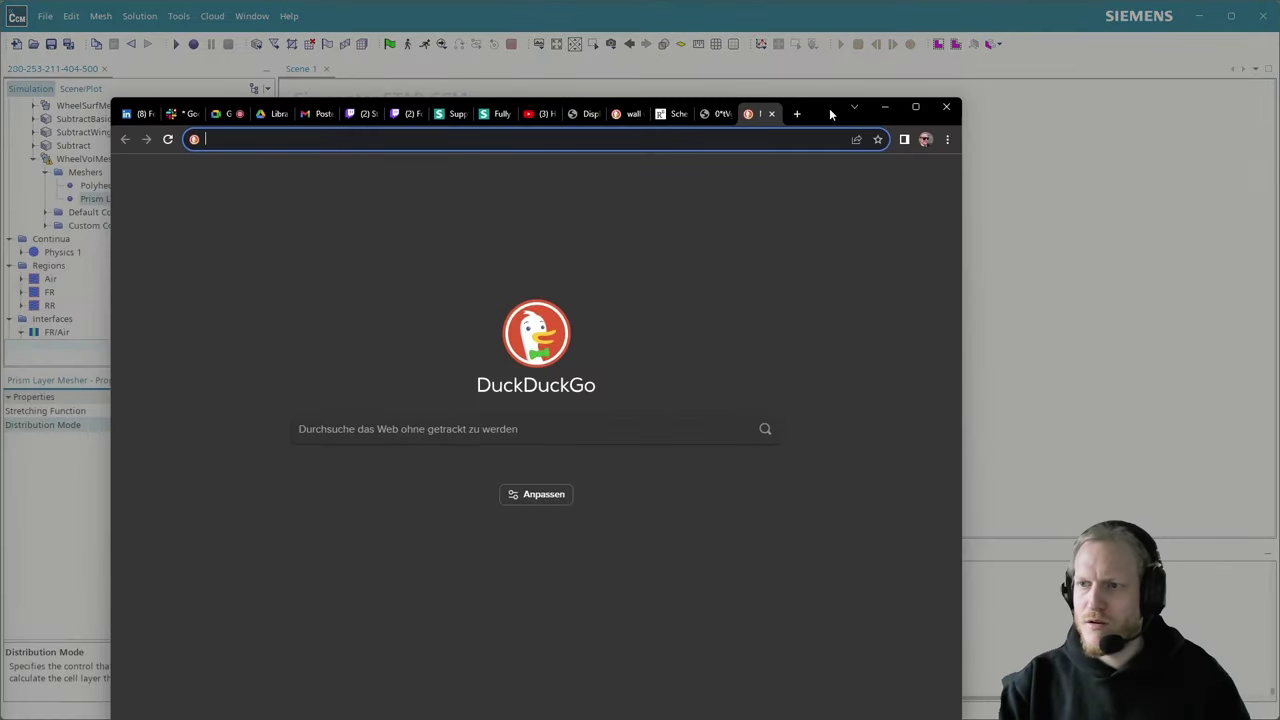
pyautogui.doubleClick(829, 108)
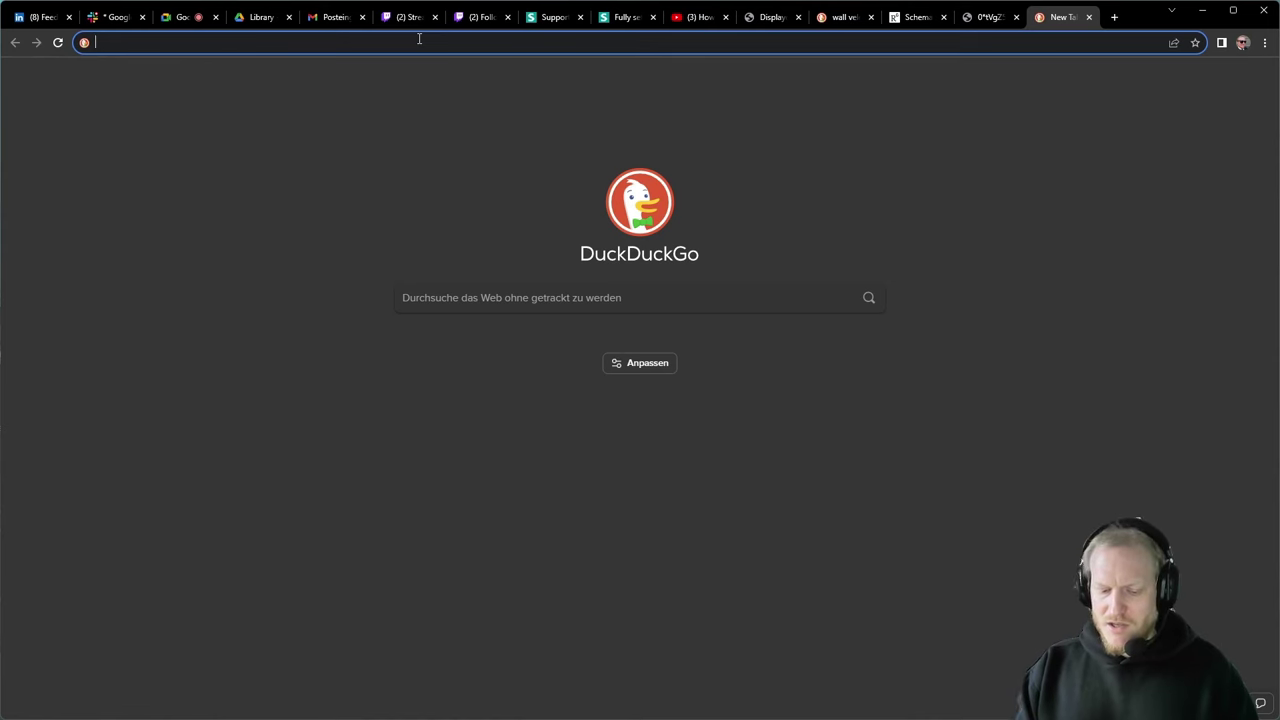
pyautogui.write('cfd-on')
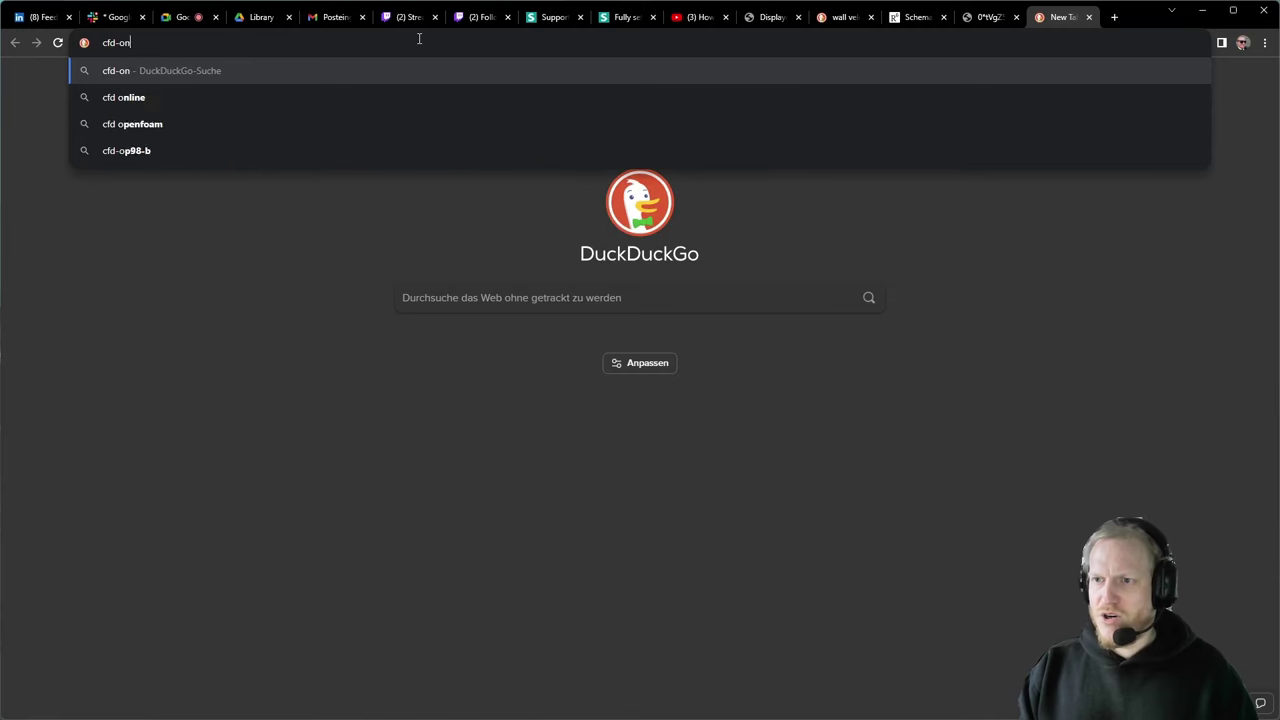
pyautogui.write('line.com')
pyautogui.press('Return')
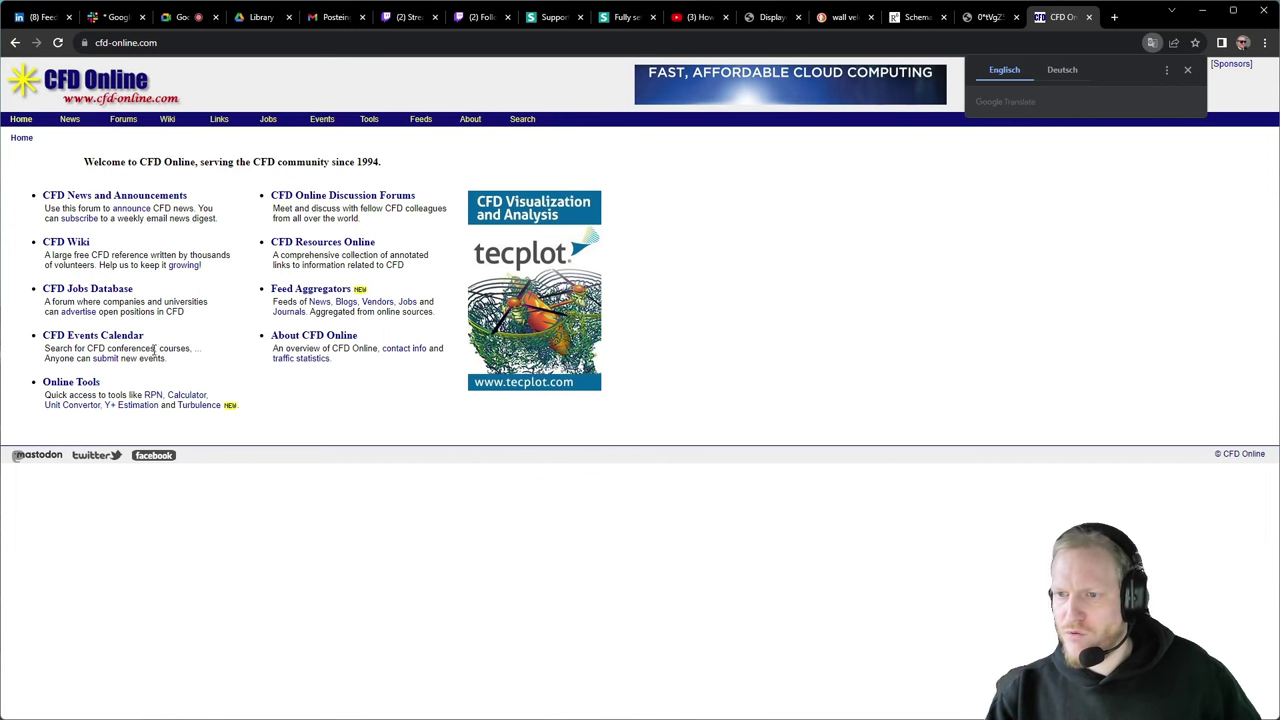
pyautogui.click(110, 405)
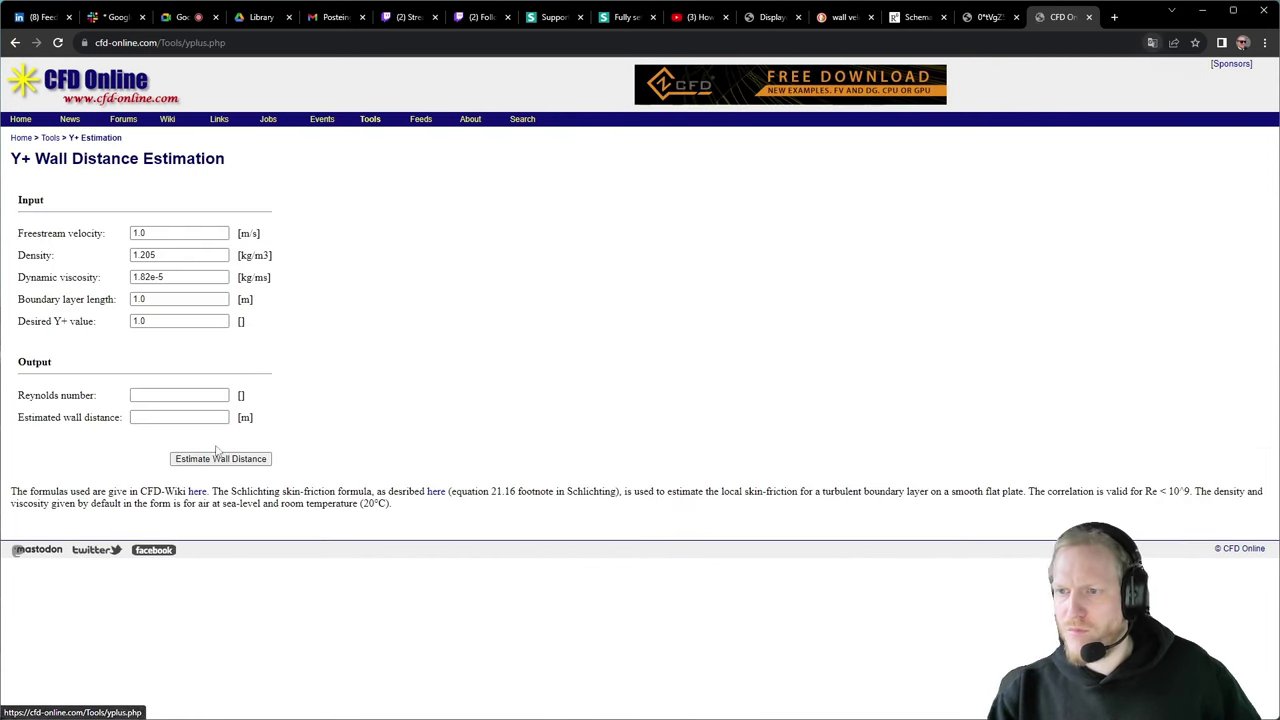
# - Set the freestream velocity to 16.7 m/s and the density to 1.18415 kg/m3 in the Y+ estimation inputs
pyautogui.click(182, 233)
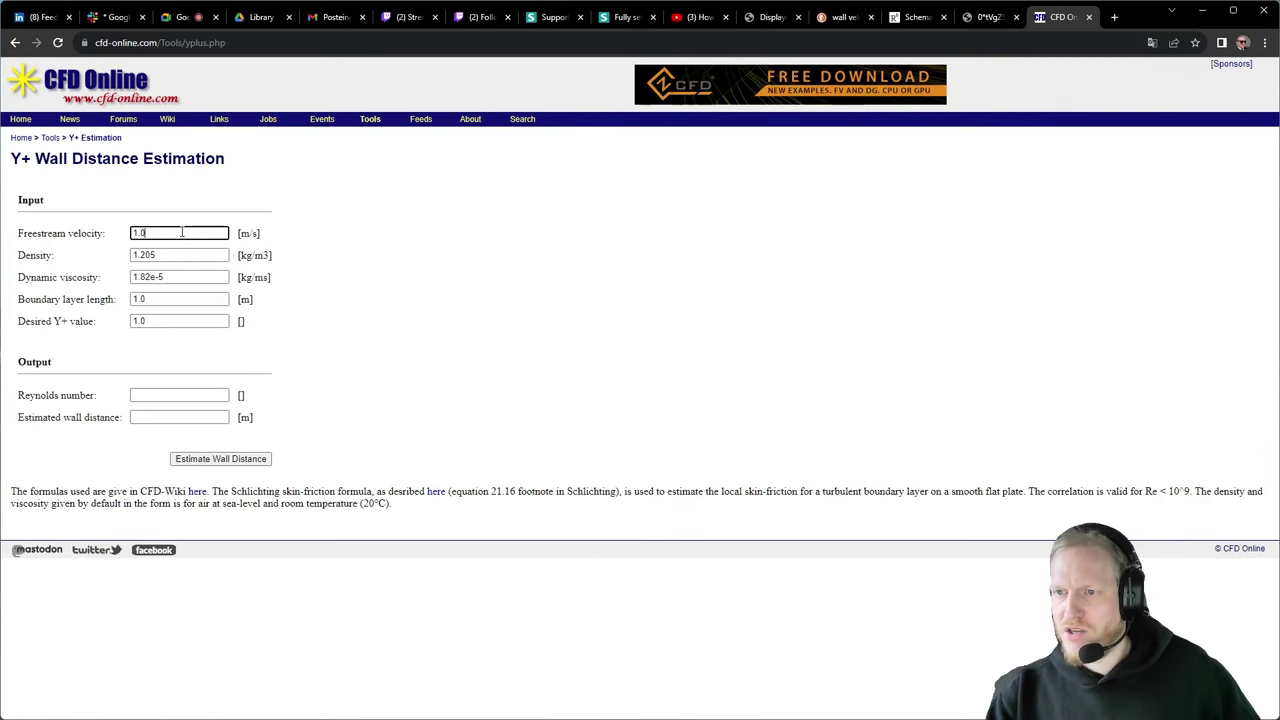
pyautogui.press('BackSpace')
pyautogui.press('BackSpace')
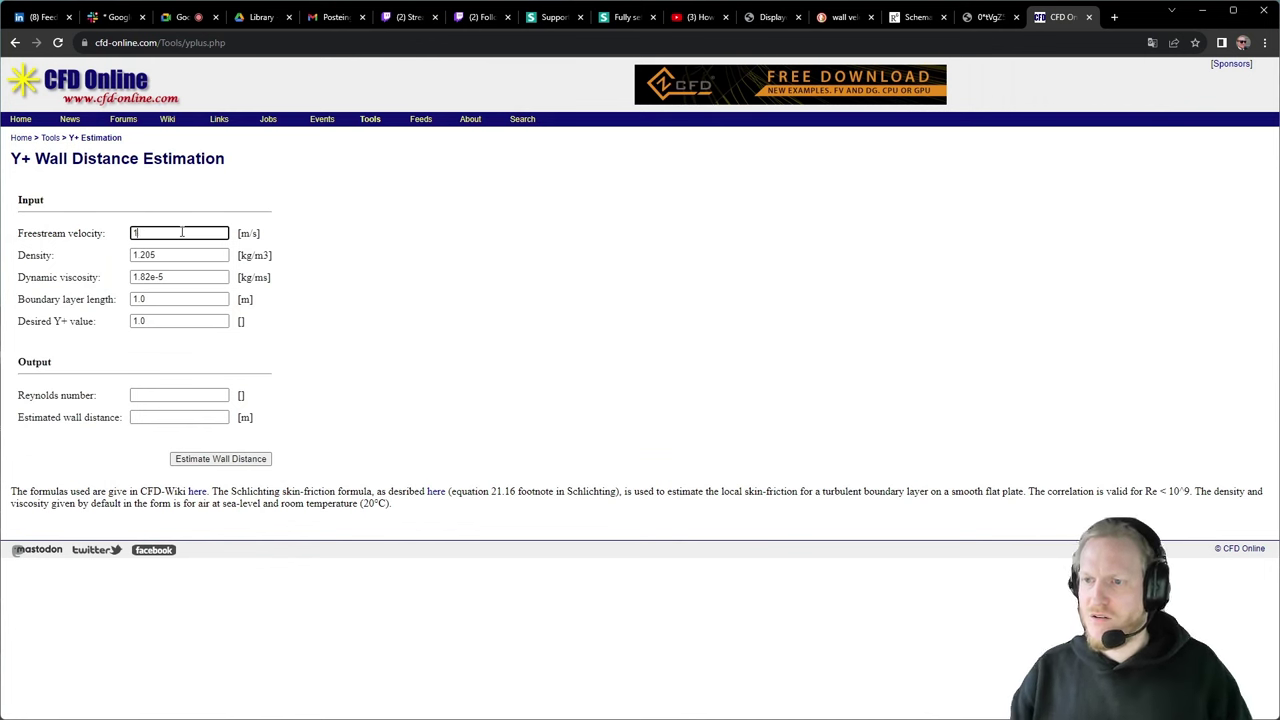
pyautogui.write('6.7')
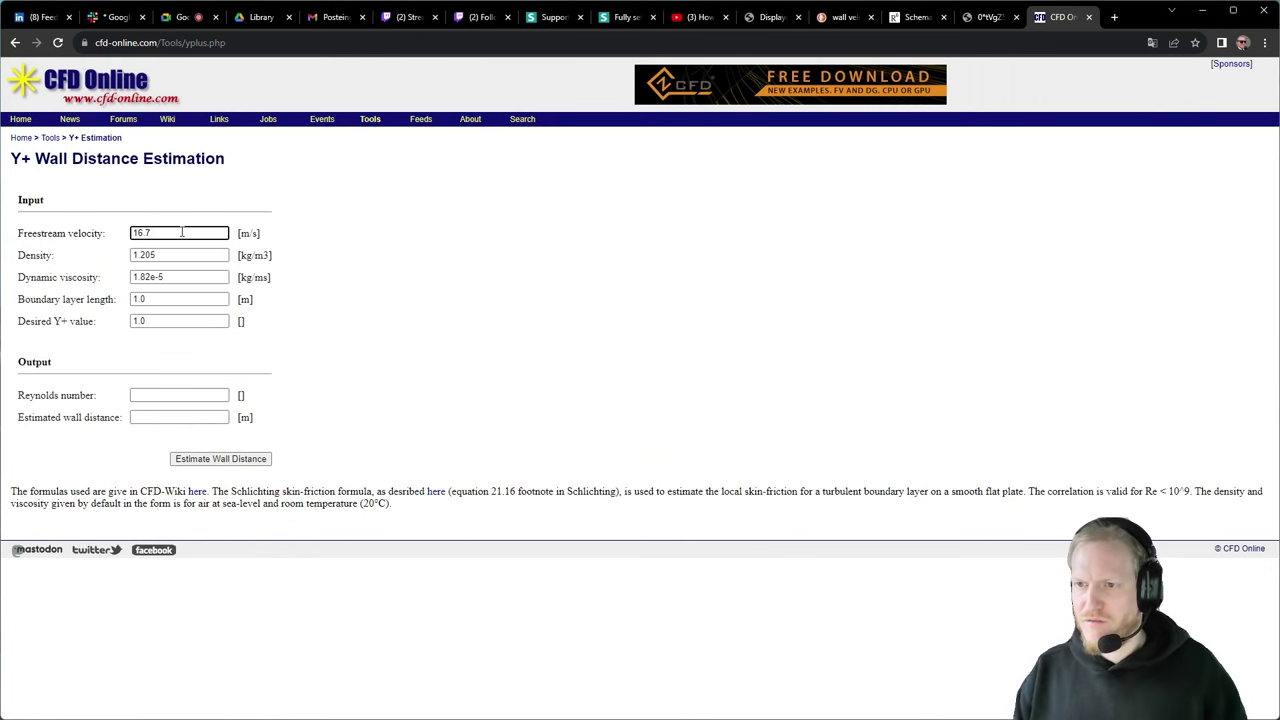
pyautogui.press('Tab')
pyautogui.press('End')
pyautogui.press('BackSpace')
pyautogui.press('BackSpace')
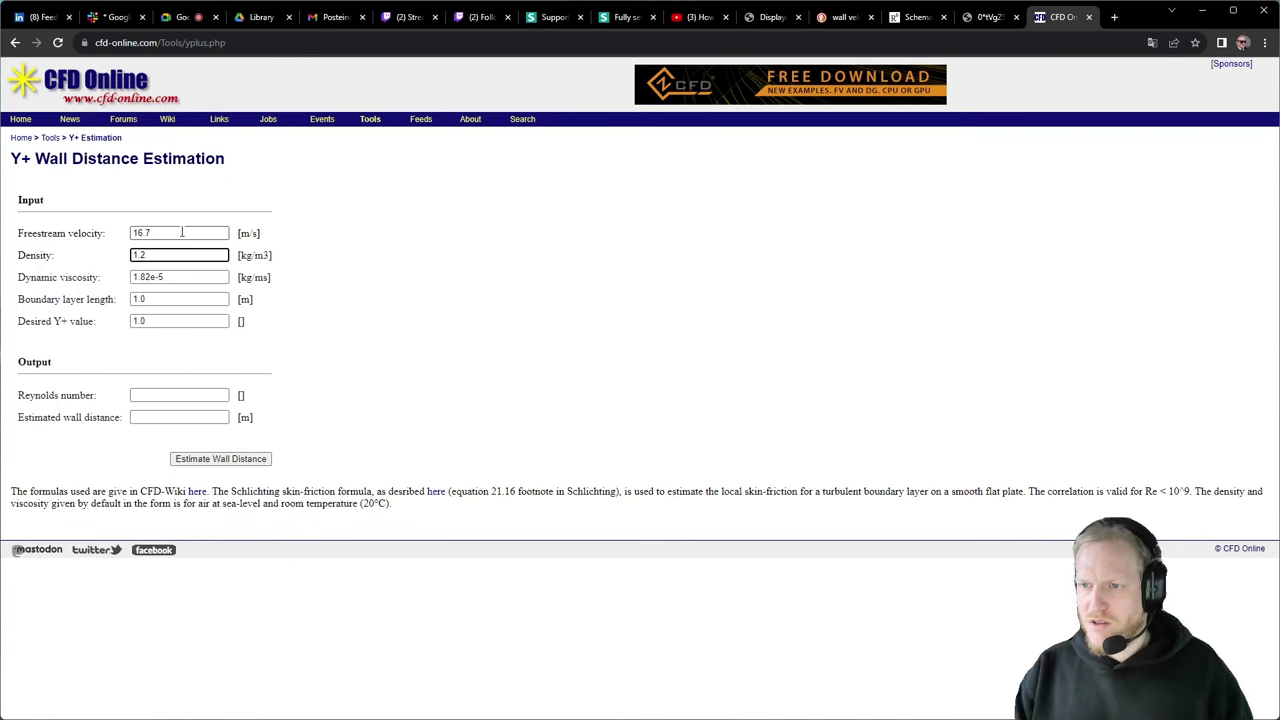
pyautogui.press('BackSpace')
pyautogui.press('BackSpace')
pyautogui.write('.18')
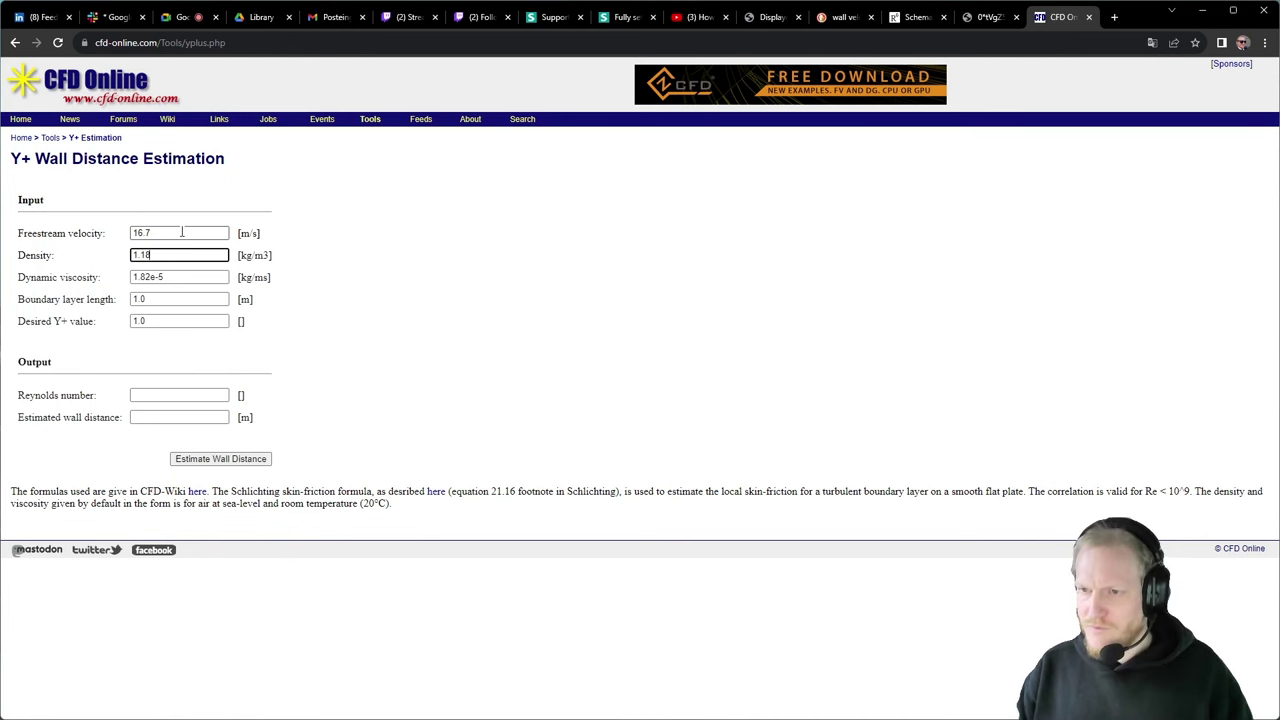
pyautogui.write('415')
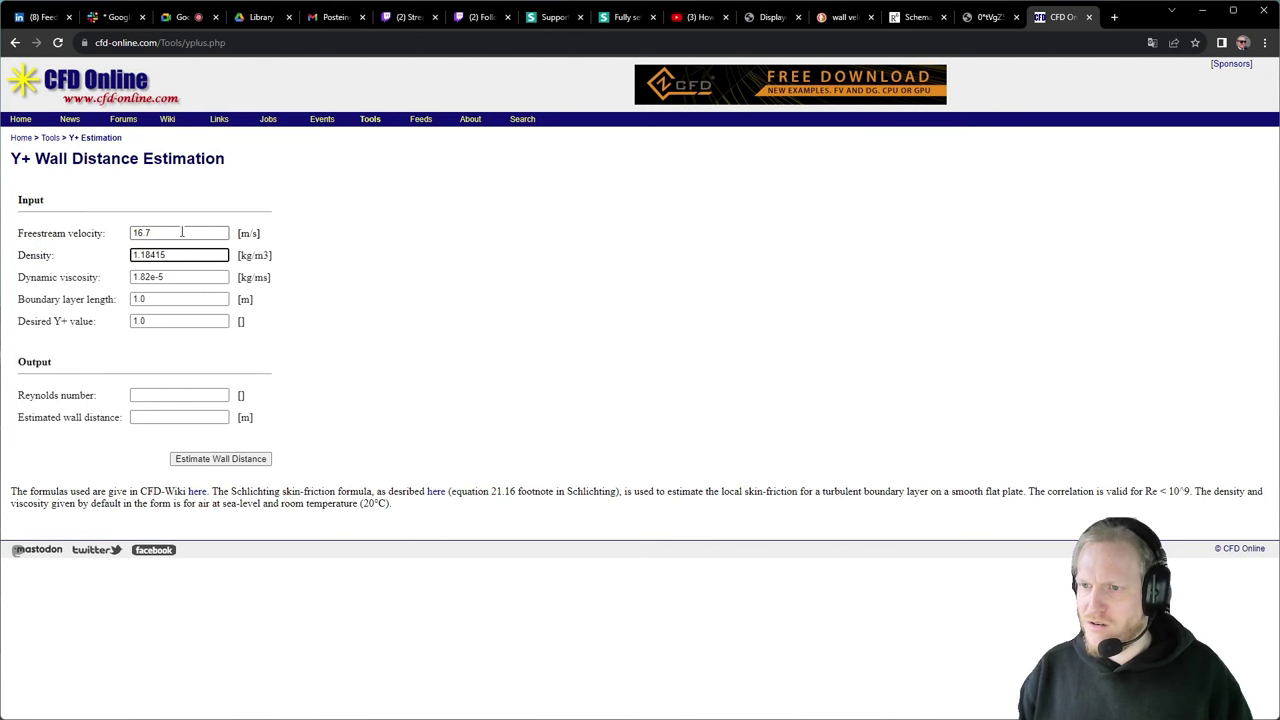
# - Set the boundary layer length to 3 m and estimate the wall distance for a desired Y+ value of 1.0
pyautogui.press('Tab')
pyautogui.press('Tab')
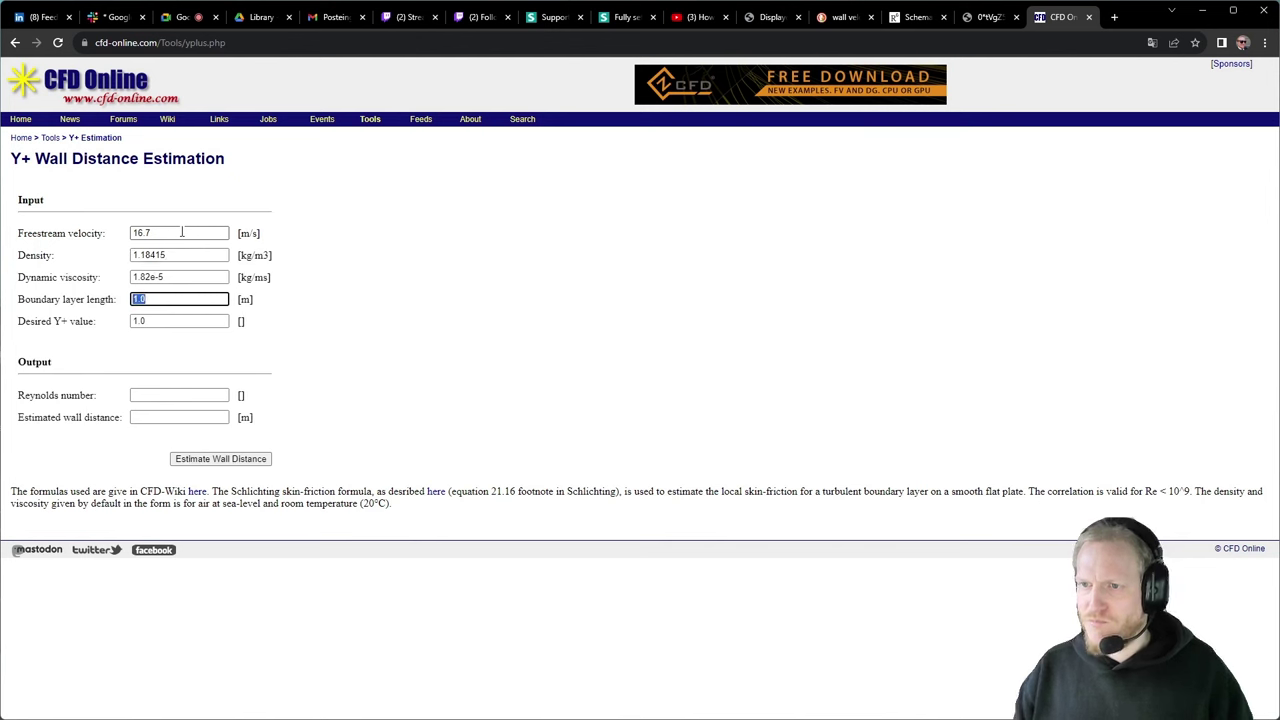
pyautogui.write('3')
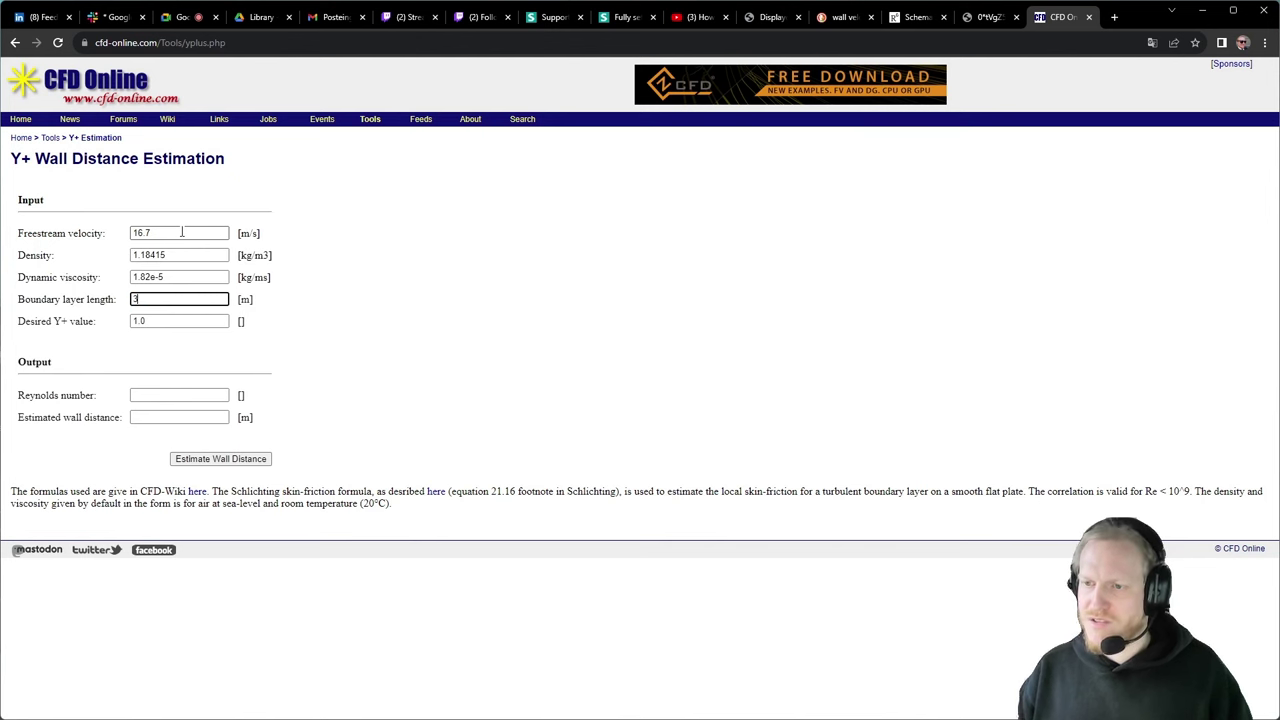
pyautogui.press('Tab')
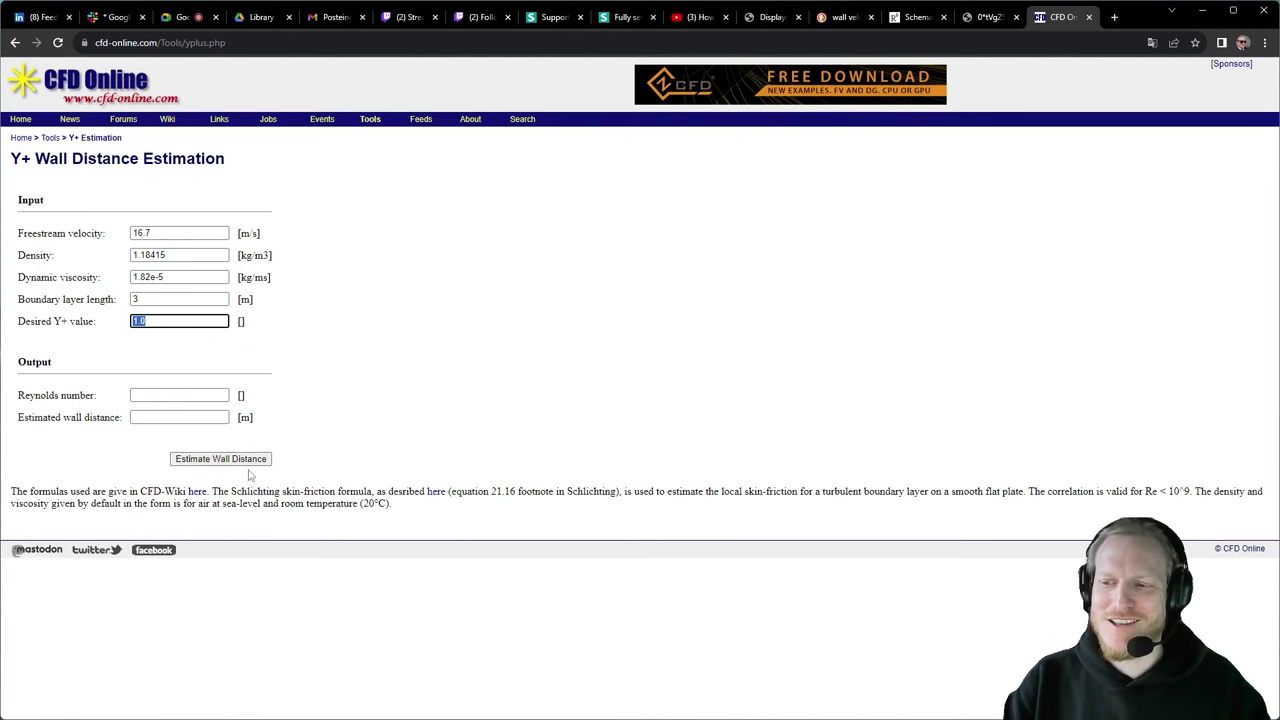
pyautogui.click(253, 462)
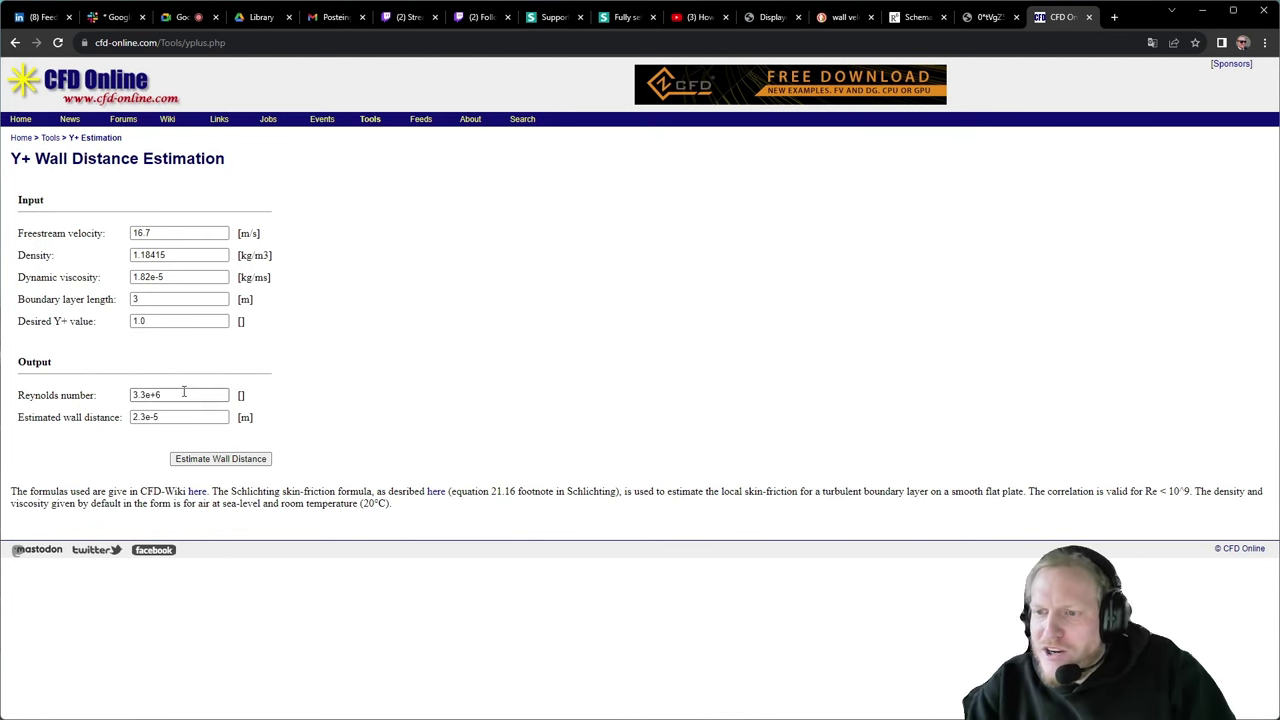
# - Select the estimated wall distance in the Y+ output and switch back to Simcenter STAR-CCM+
pyautogui.click(183, 395)
pyautogui.moveTo(156, 419); pyautogui.dragTo(112, 418)
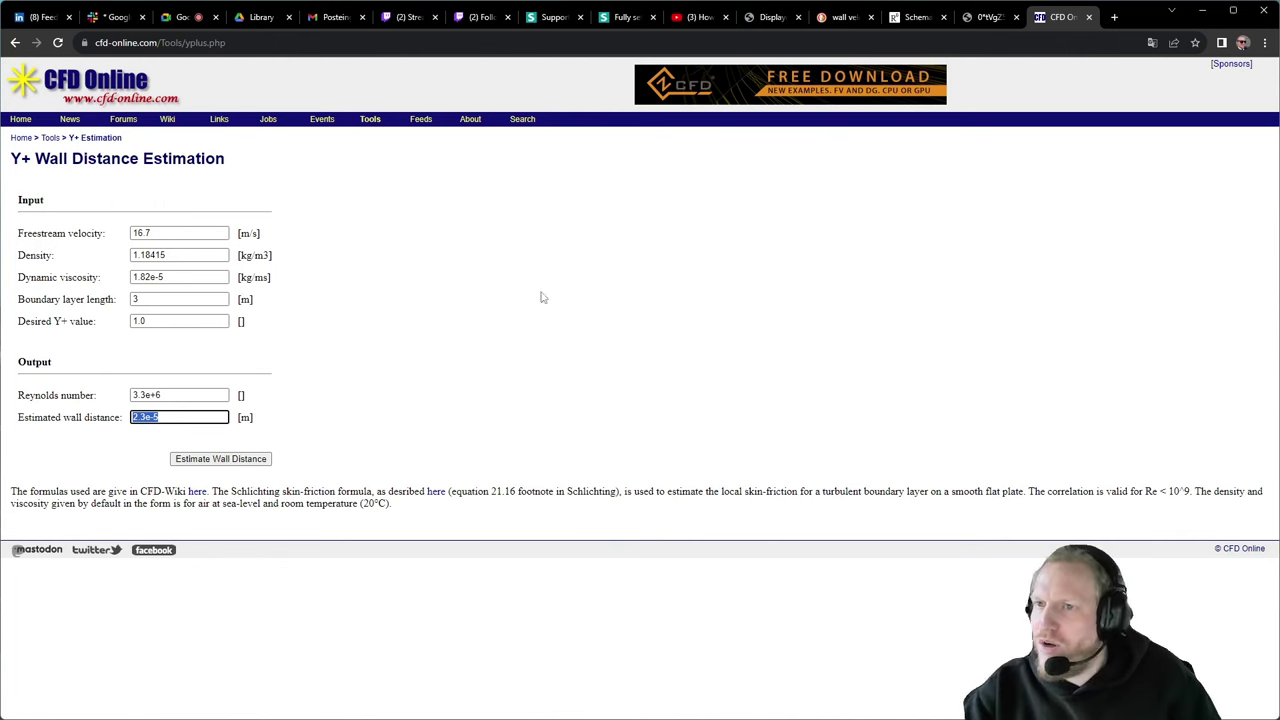
pyautogui.moveTo(1146, 24); pyautogui.dragTo(0, 310)
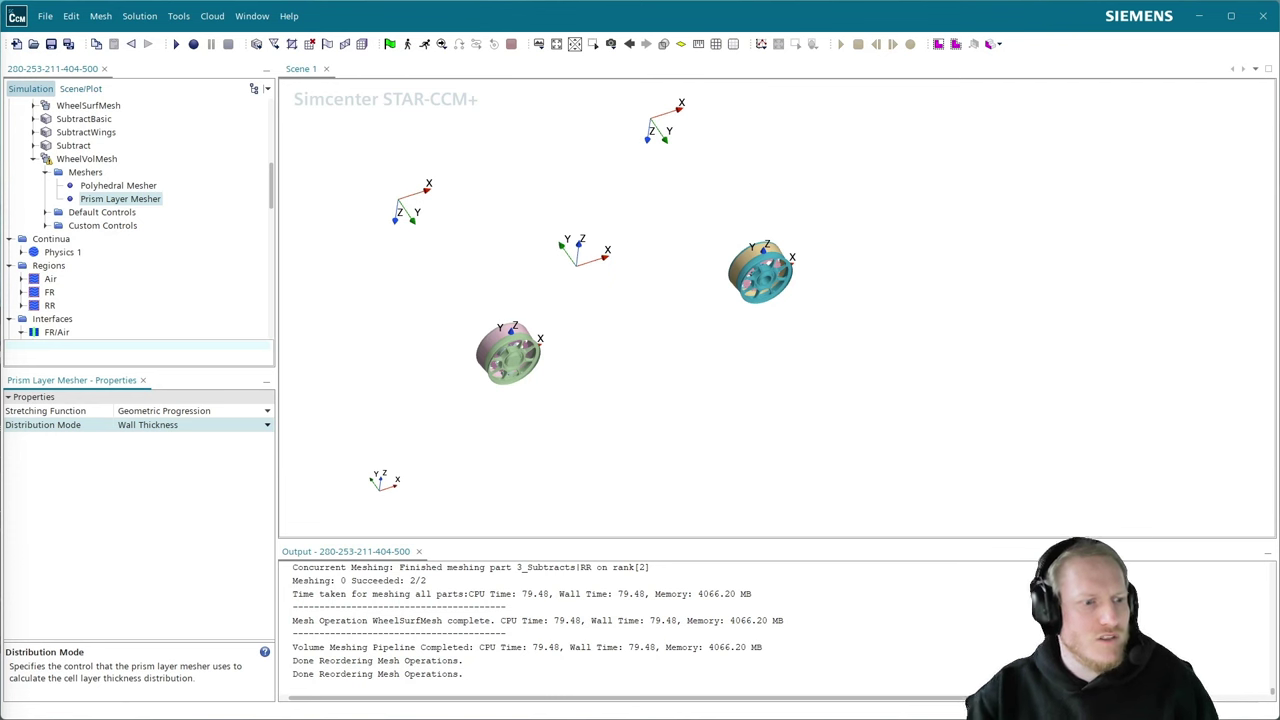
# - In WheelVolMesh's default Prism Layer Controls, set the prism layer near wall thickness to 0.03 mm
pyautogui.click(45, 212)
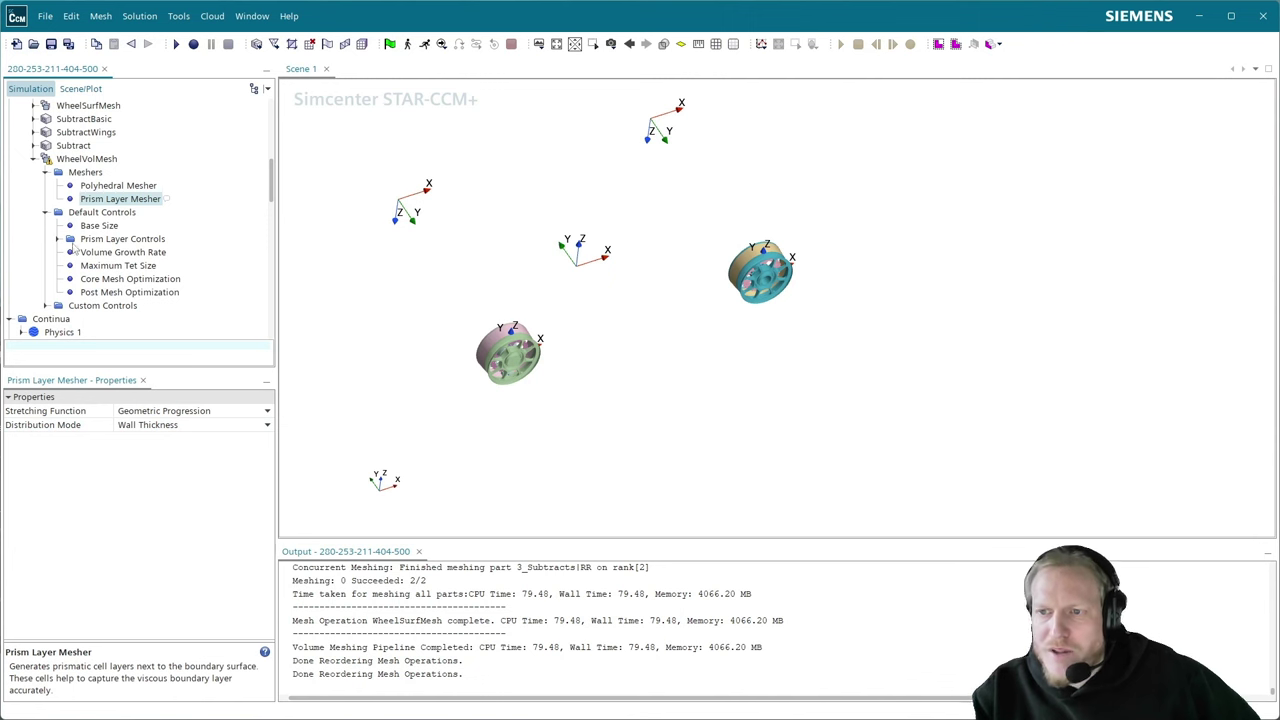
pyautogui.click(57, 239)
pyautogui.click(133, 241)
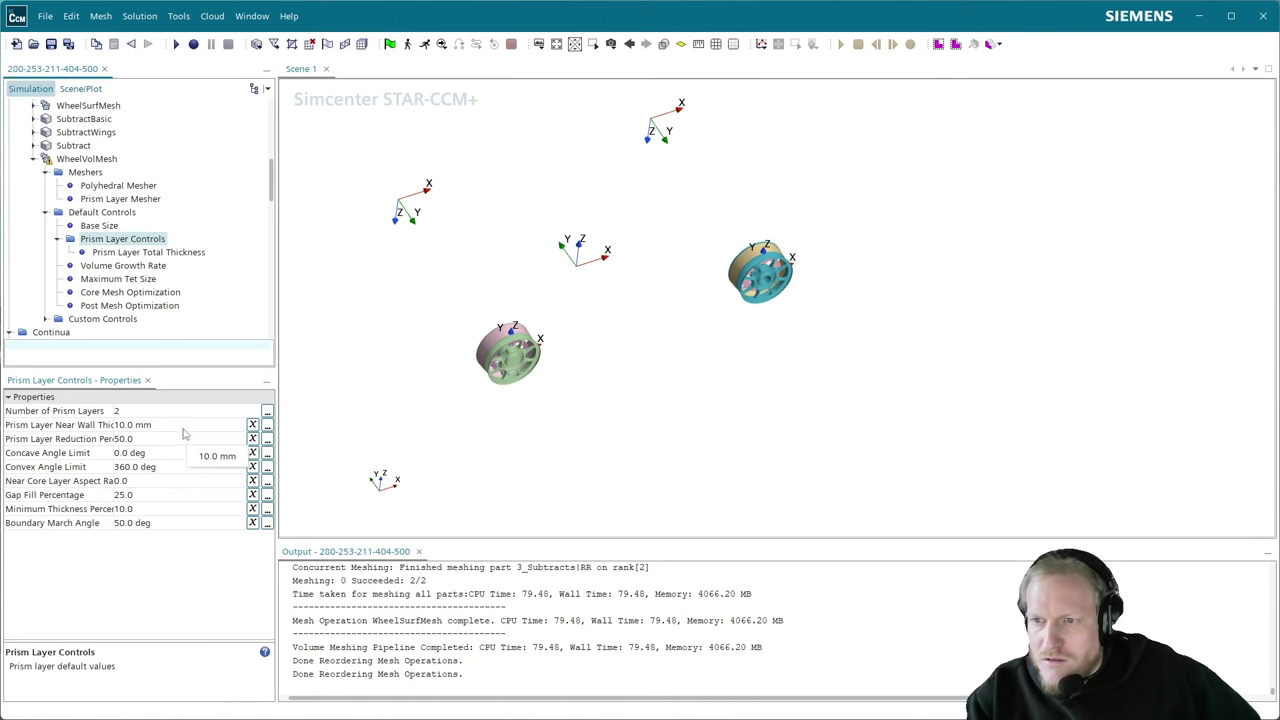
pyautogui.click(45, 318)
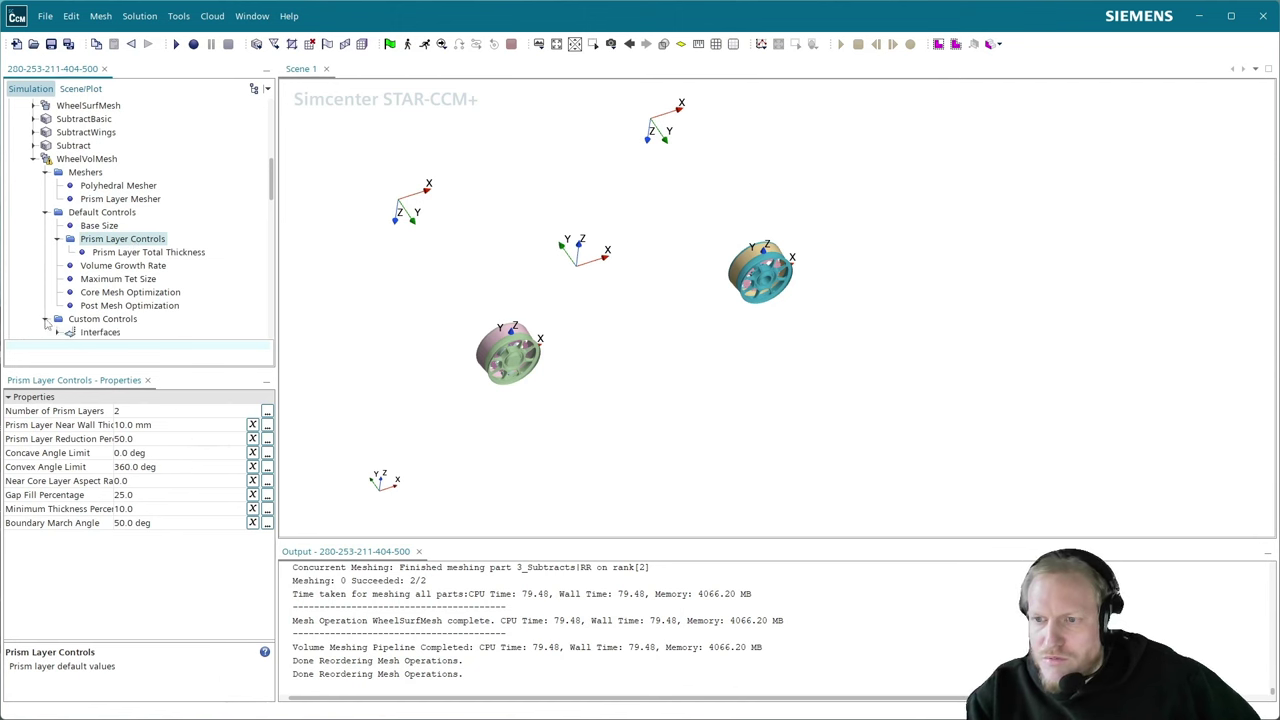
pyautogui.scroll(-1, 79, 318)
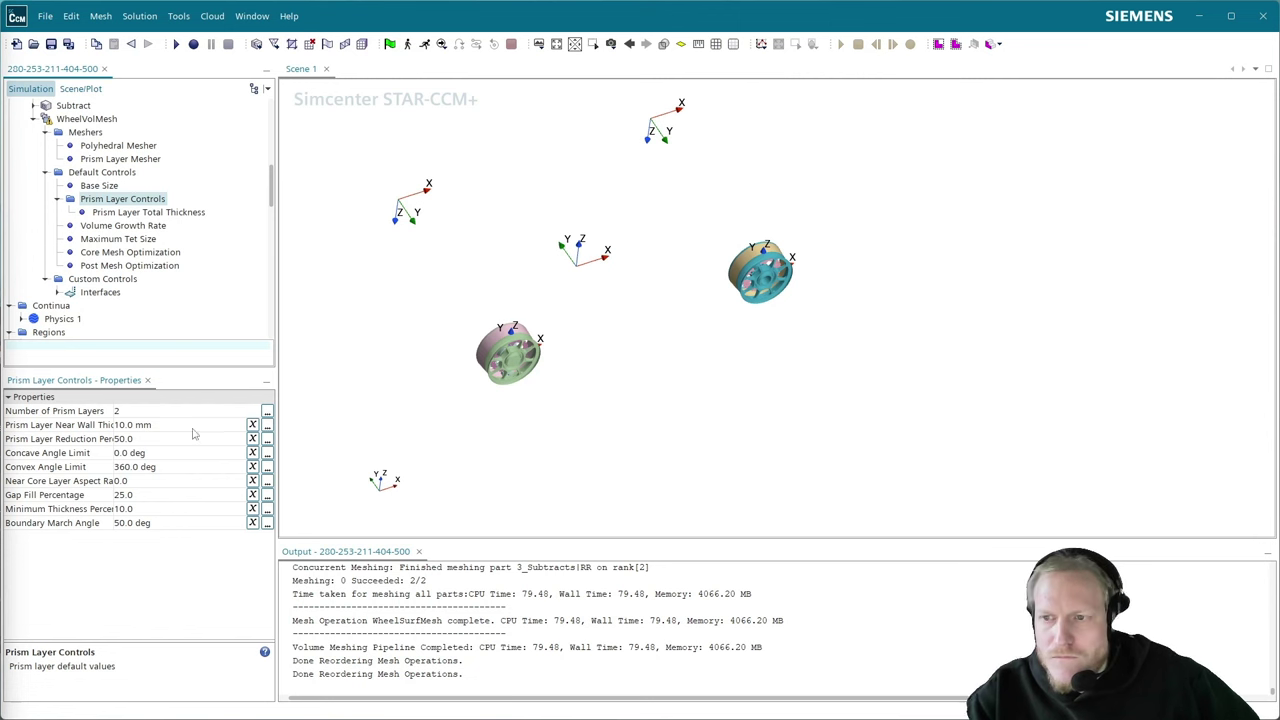
pyautogui.click(156, 425)
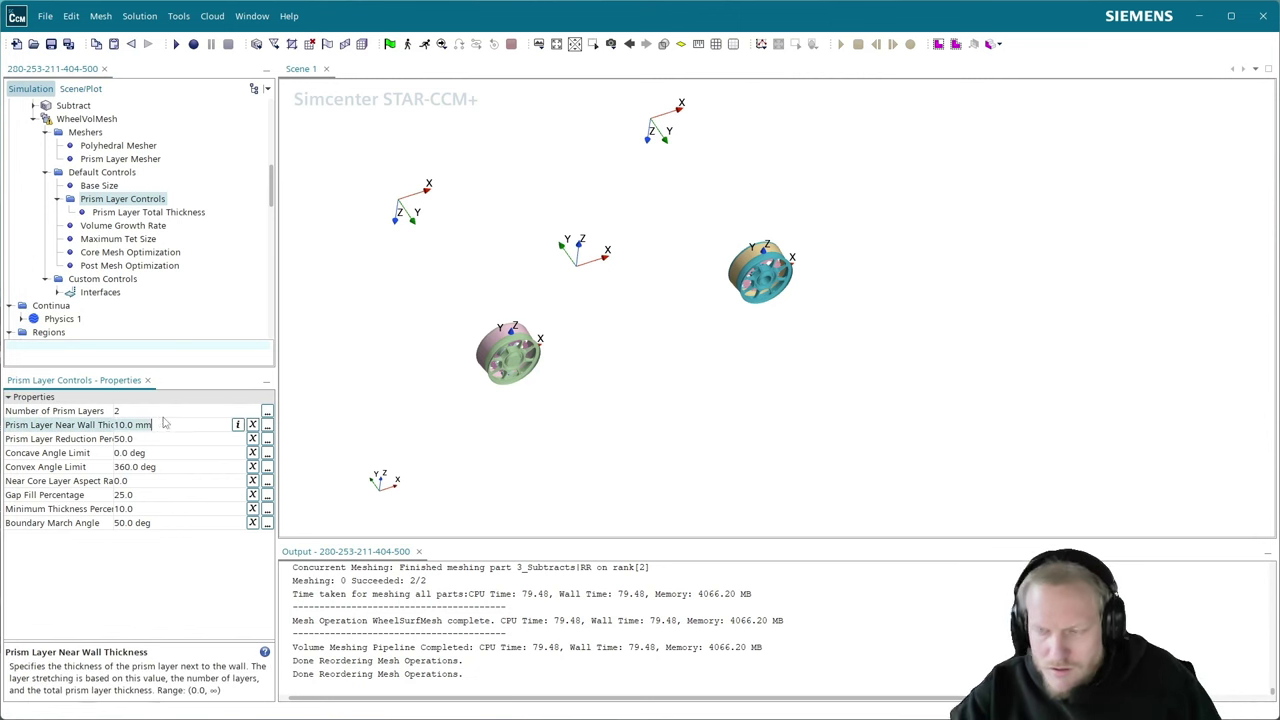
pyautogui.hotkey('ctrl', 'v')
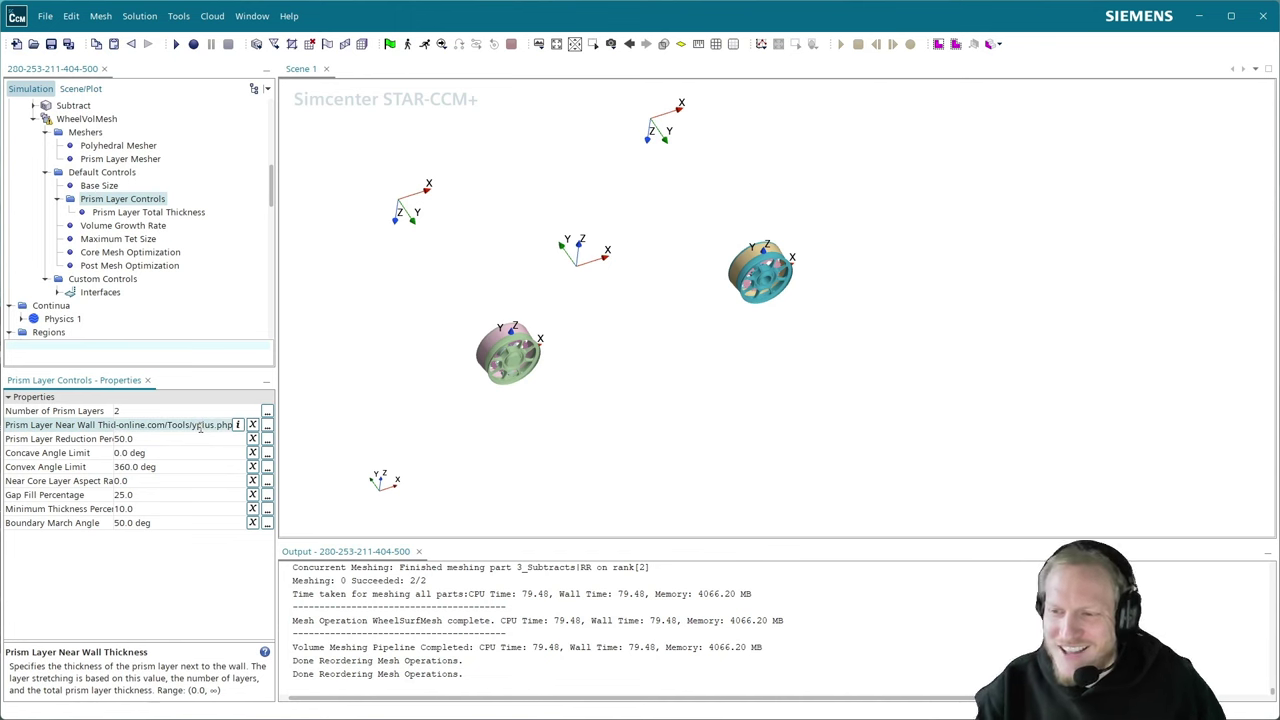
pyautogui.hotkey('ctrl', 'a')
pyautogui.press('BackSpace')
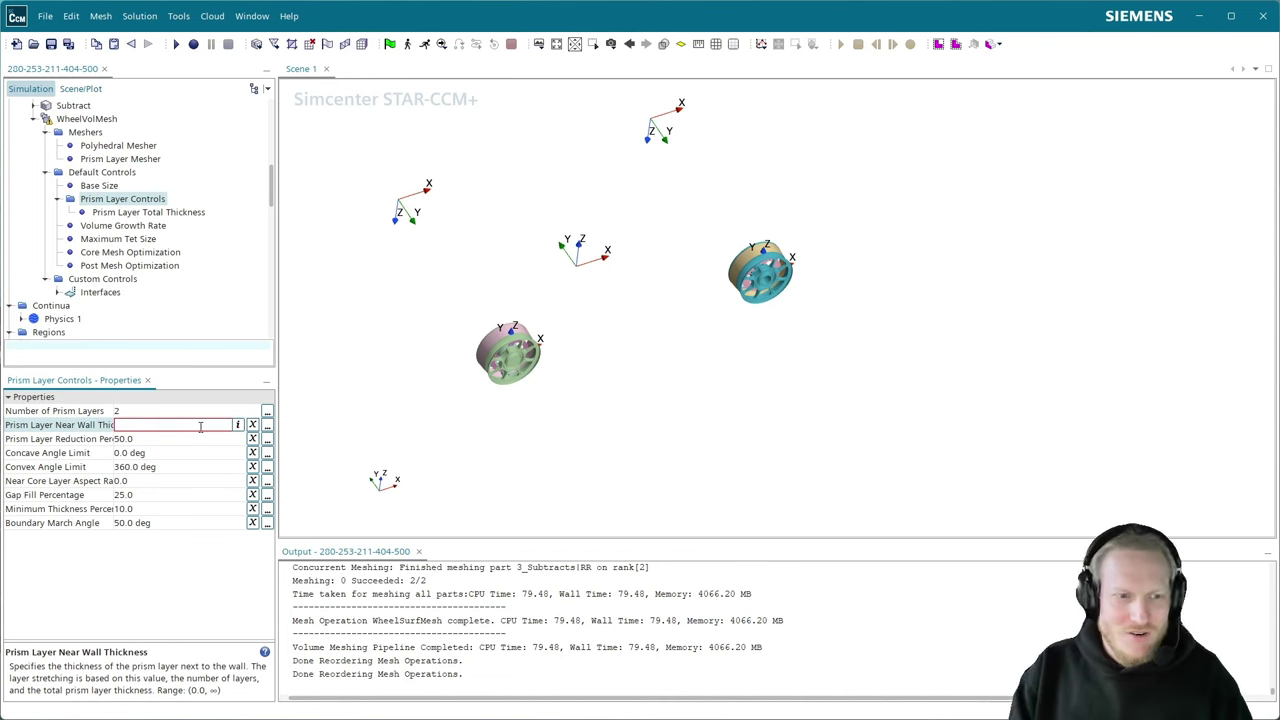
pyautogui.write('1')
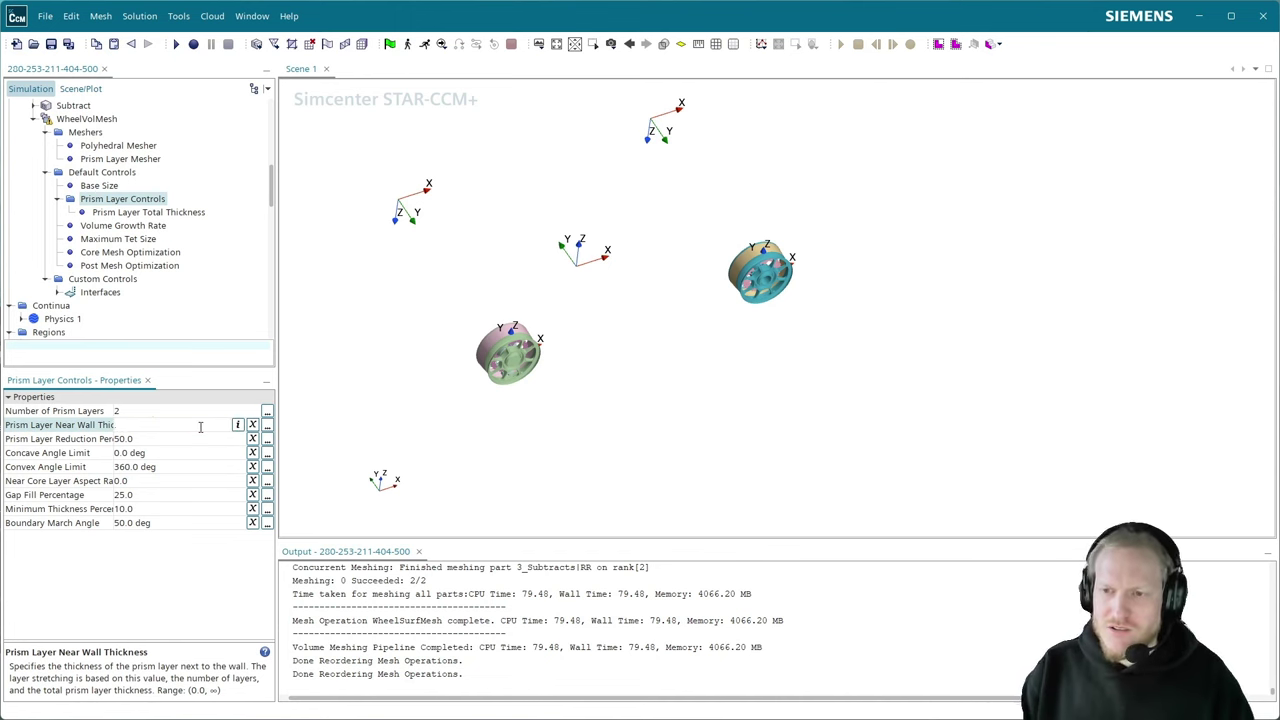
pyautogui.write('03')
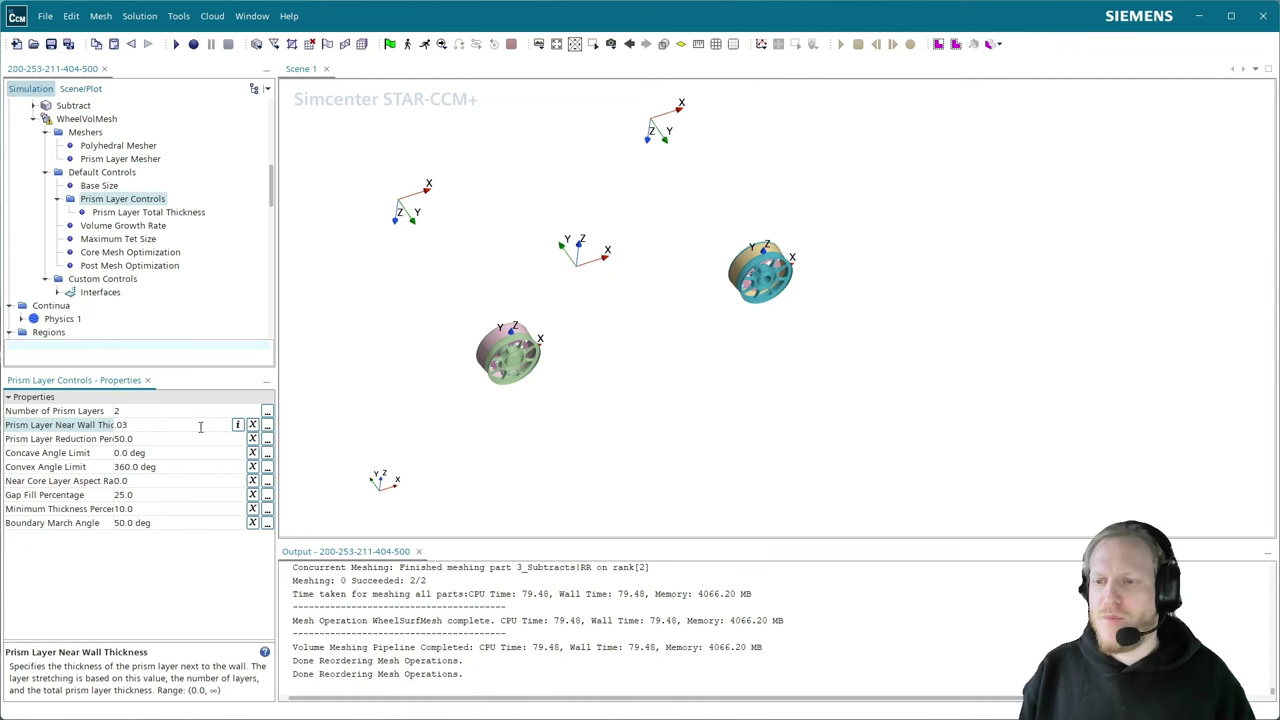
pyautogui.press('Return')
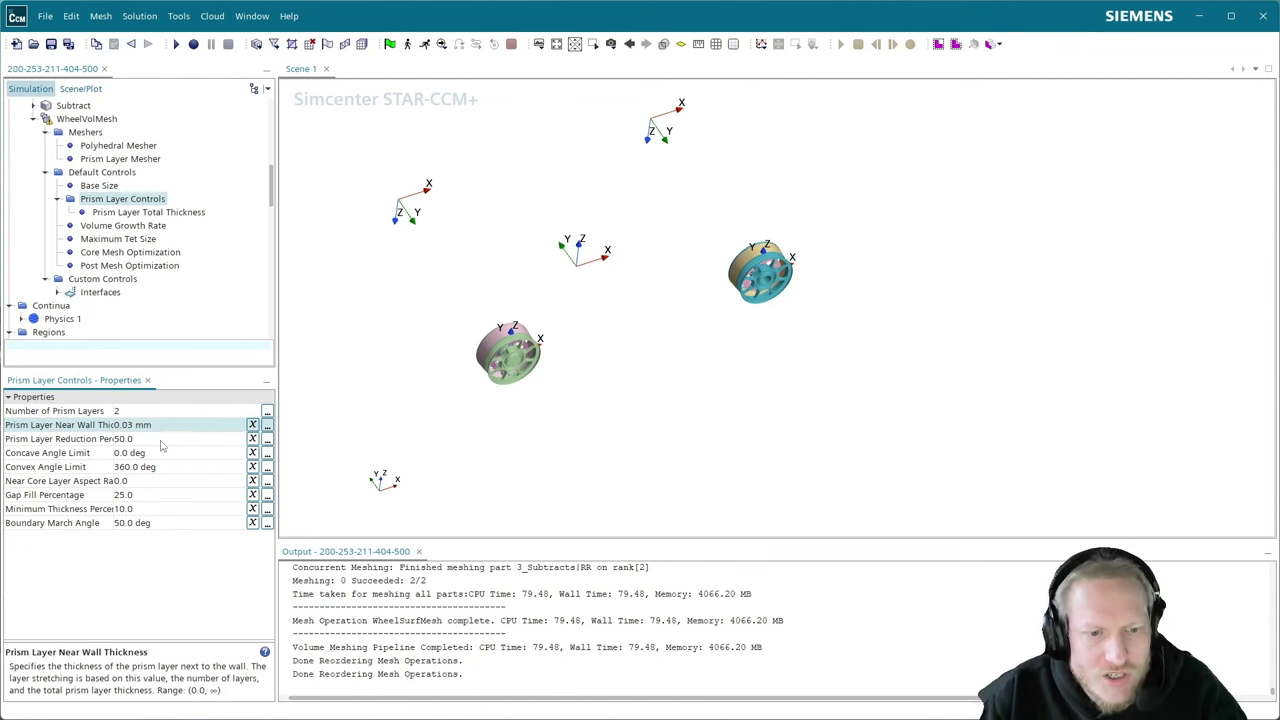
# - Set the number of prism layers to 6 in the default Prism Layer Controls
pyautogui.click(165, 410)
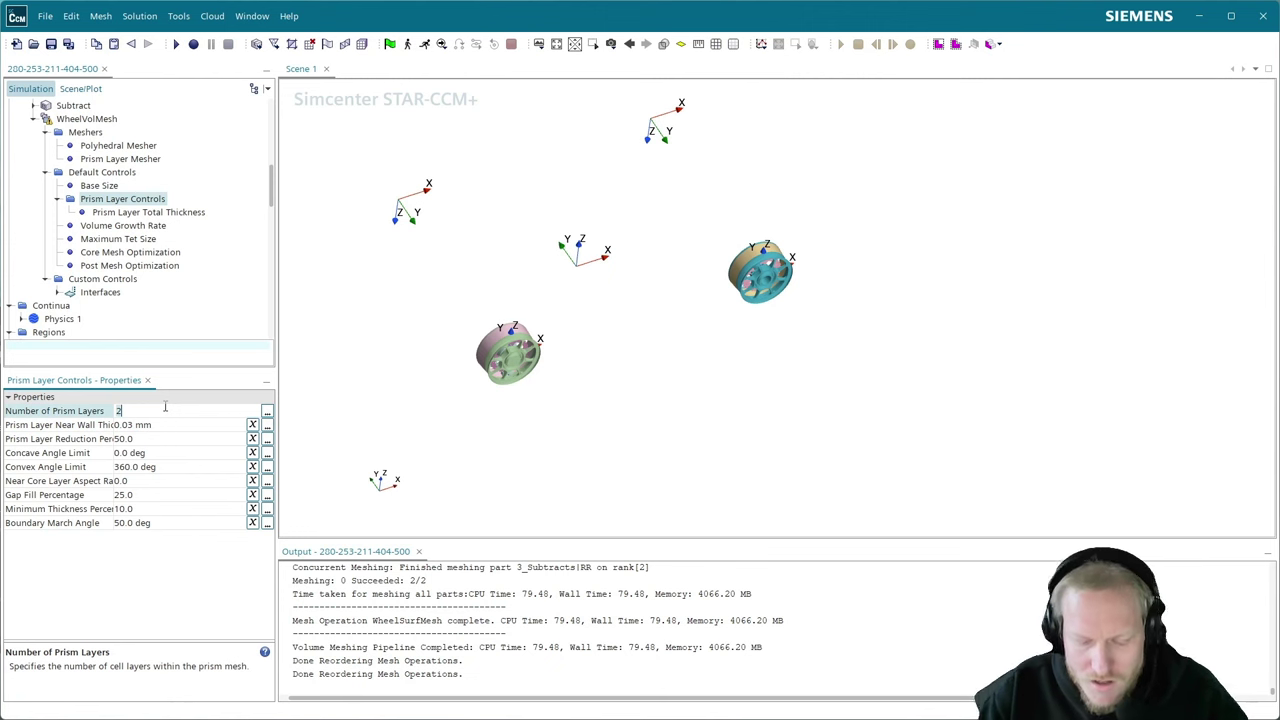
pyautogui.press('BackSpace')
pyautogui.write('6')
pyautogui.press('Return')
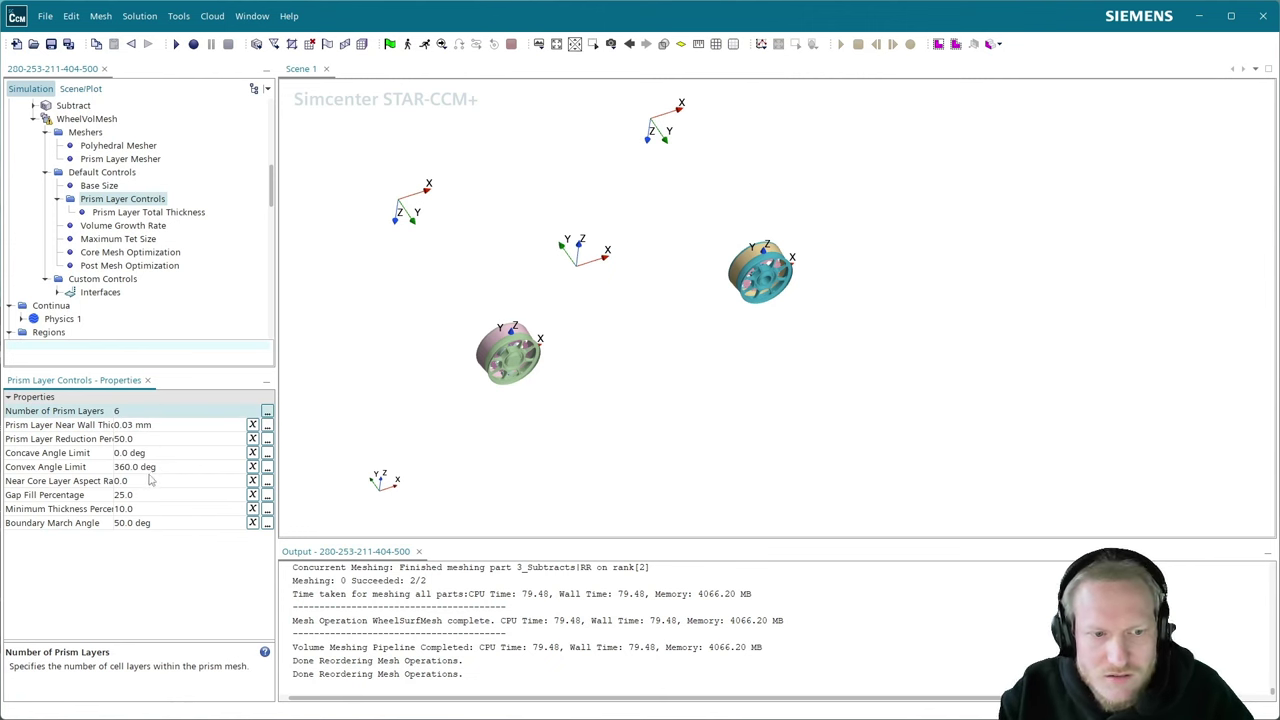
# - Set the prism layer reduction percentage to 25 in the default Prism Layer Controls
pyautogui.click(151, 439)
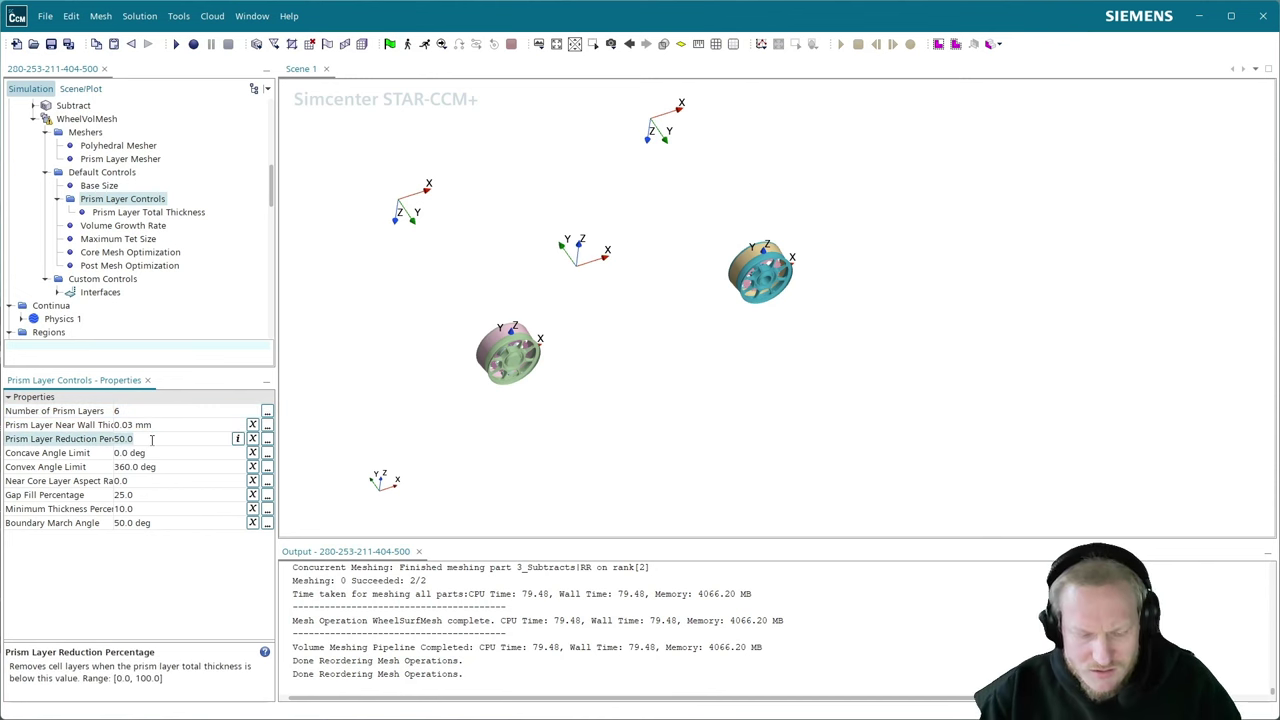
pyautogui.press('BackSpace')
pyautogui.press('BackSpace')
pyautogui.press('BackSpace')
pyautogui.press('BackSpace')
pyautogui.write('25')
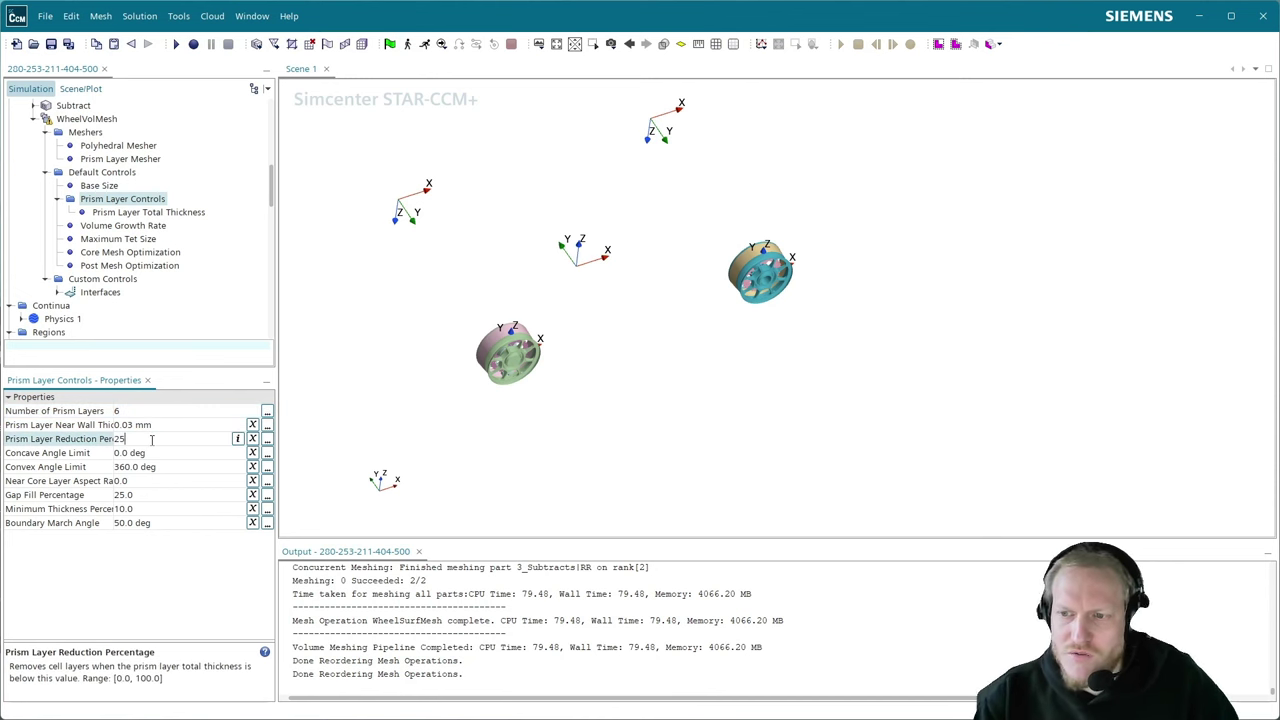
pyautogui.press('Return')
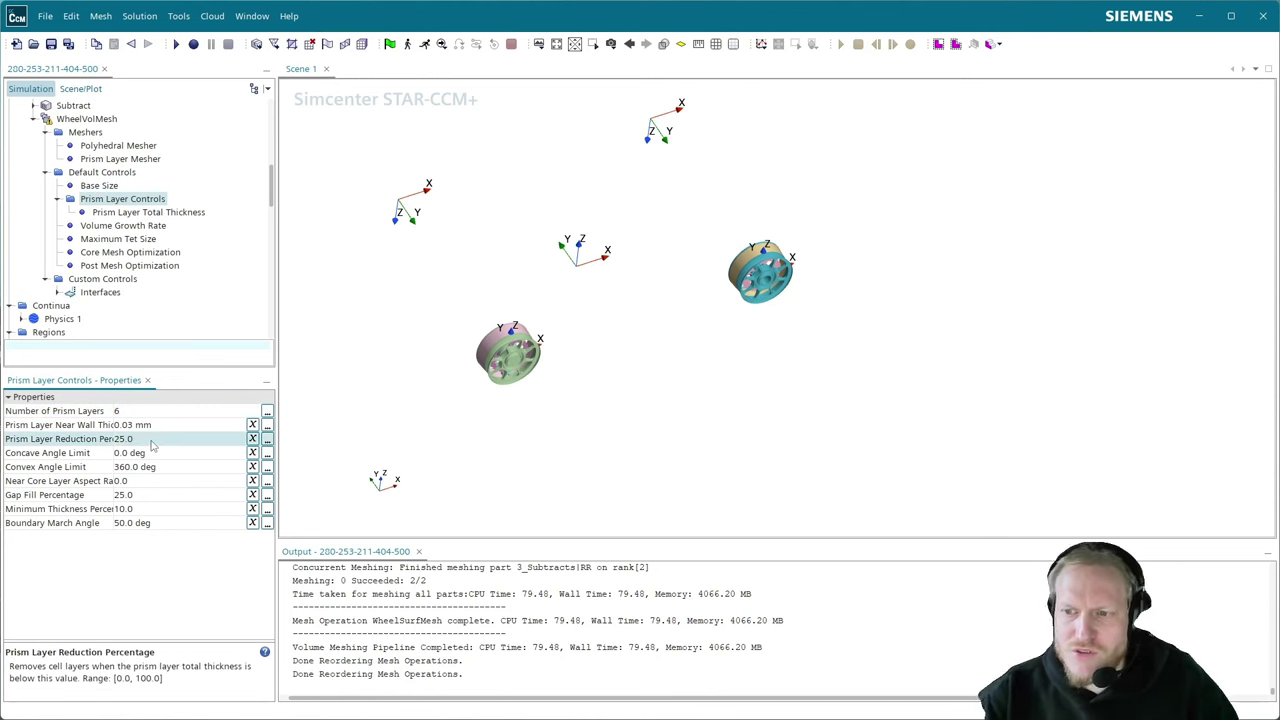
# - Set the prism layers' gap fill percentage to 35 and the minimum thickness percentage to 5
pyautogui.click(142, 494)
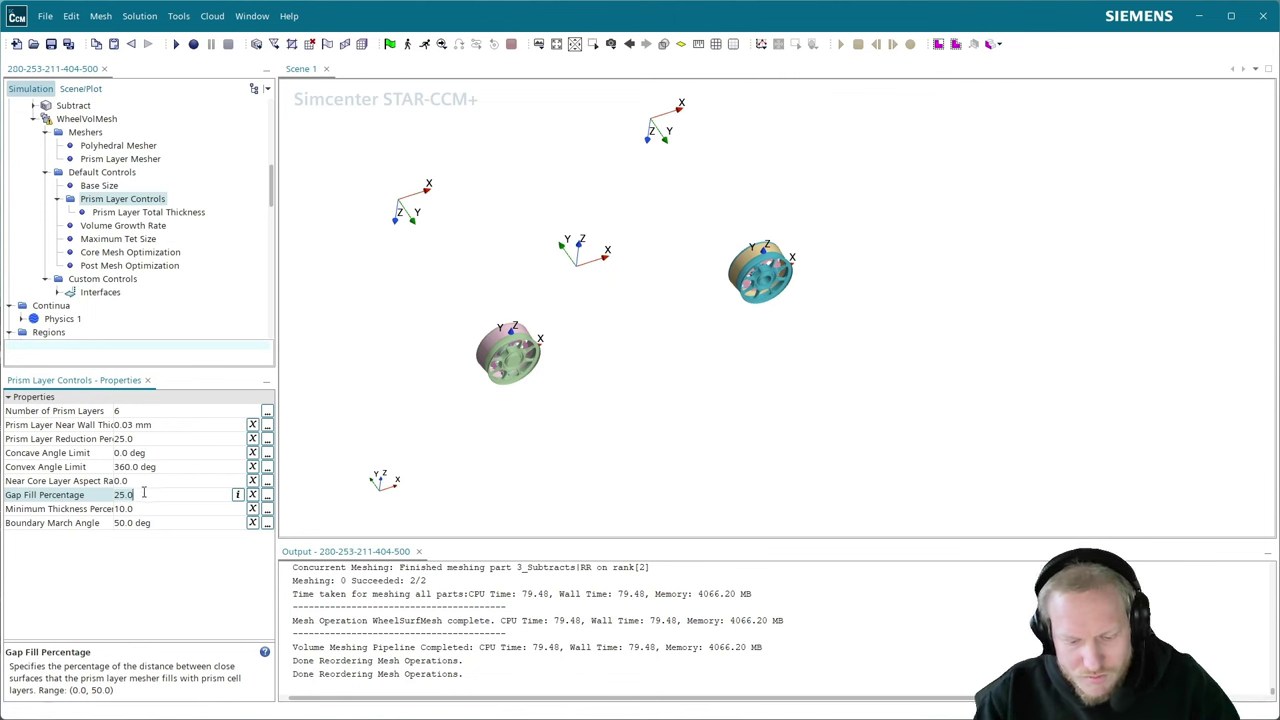
pyautogui.write('35')
pyautogui.press('Return')
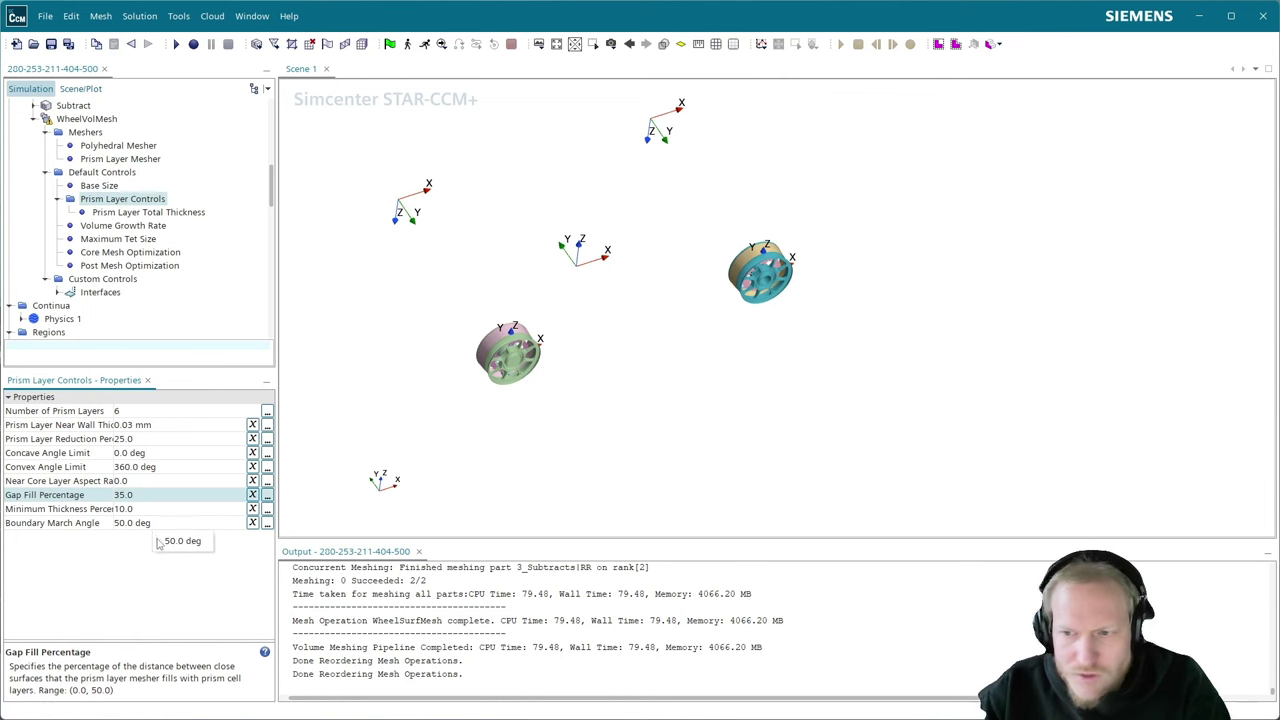
pyautogui.click(155, 508)
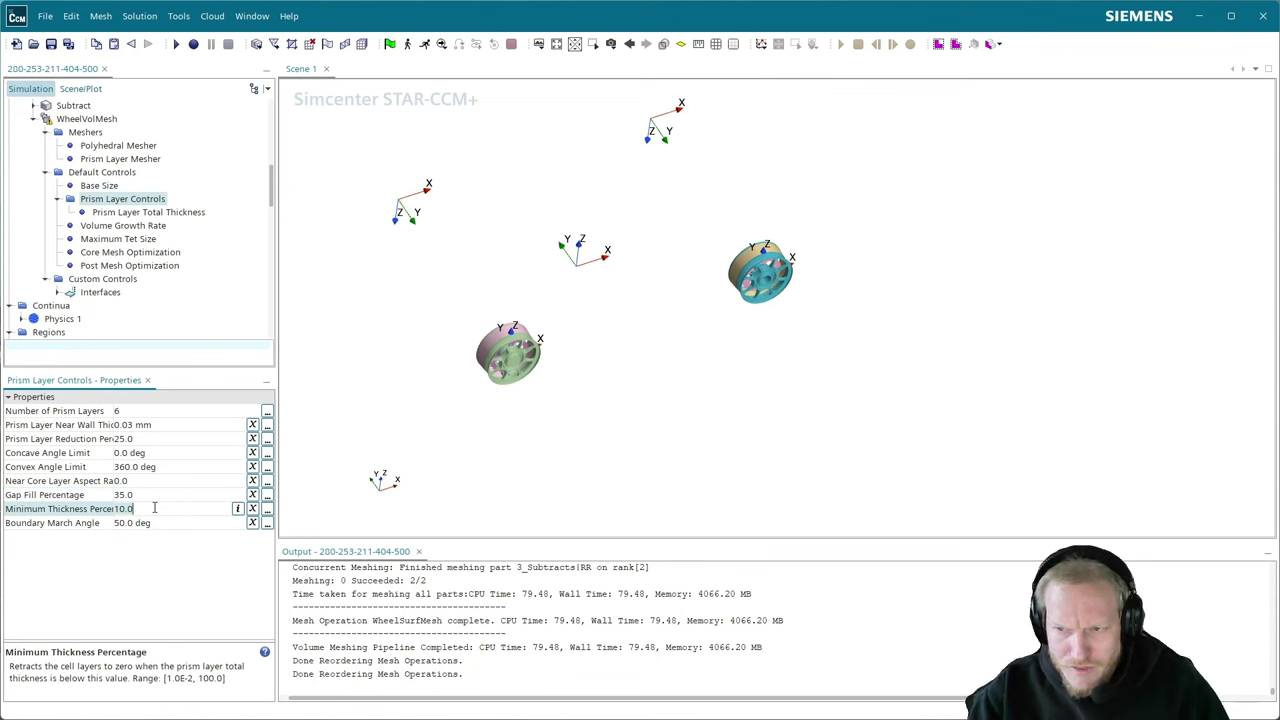
pyautogui.write('5')
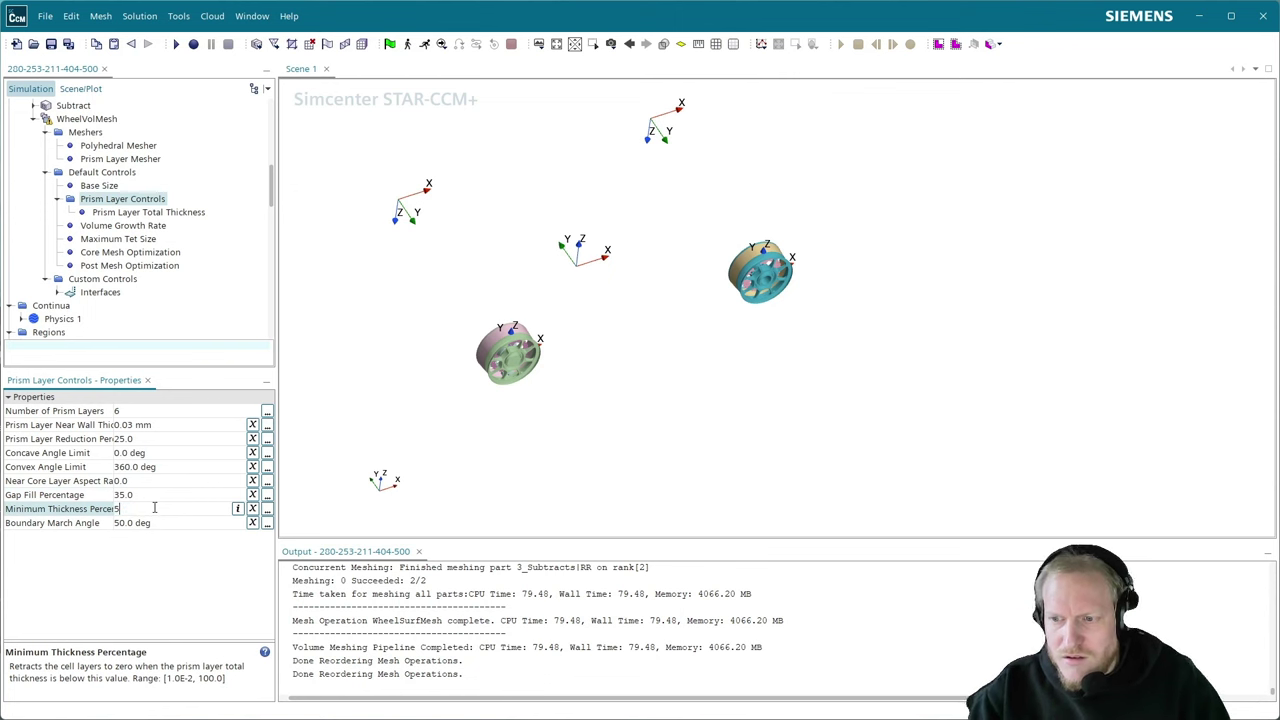
pyautogui.press('Return')
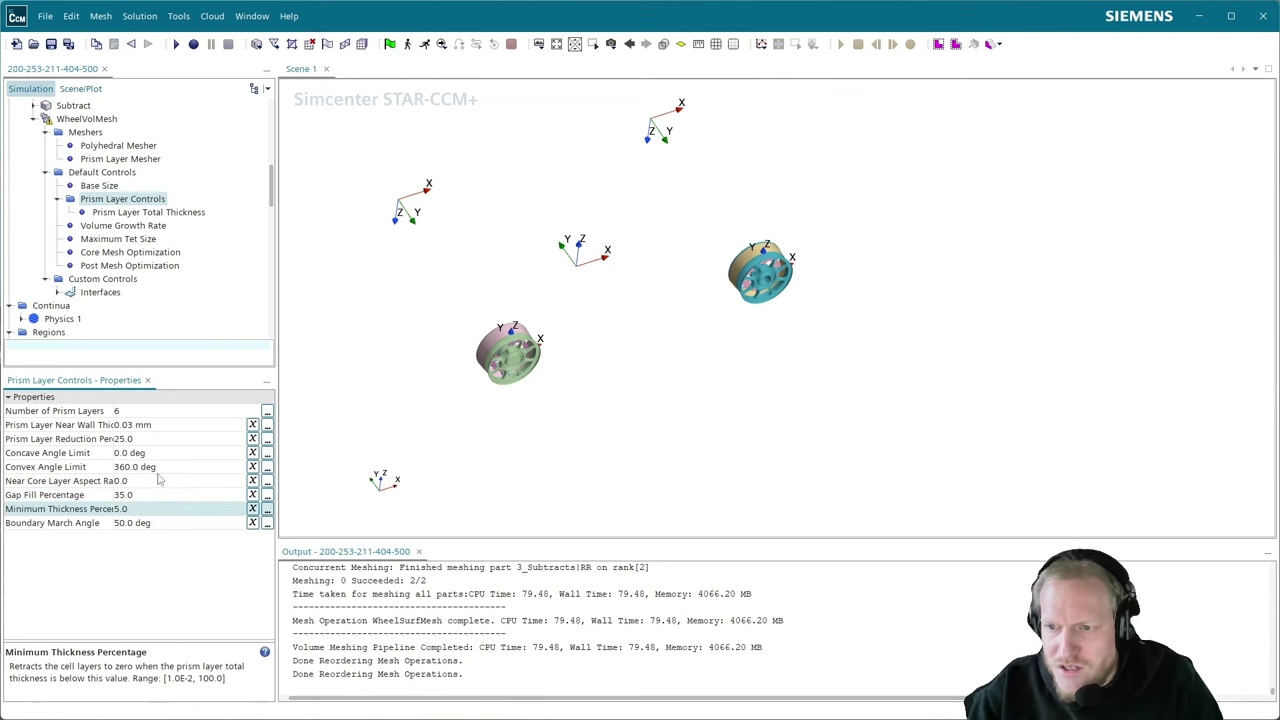
# - Change the default Prism Layer Total Thickness to an absolute size type and set it to 4 mm
pyautogui.click(130, 212)
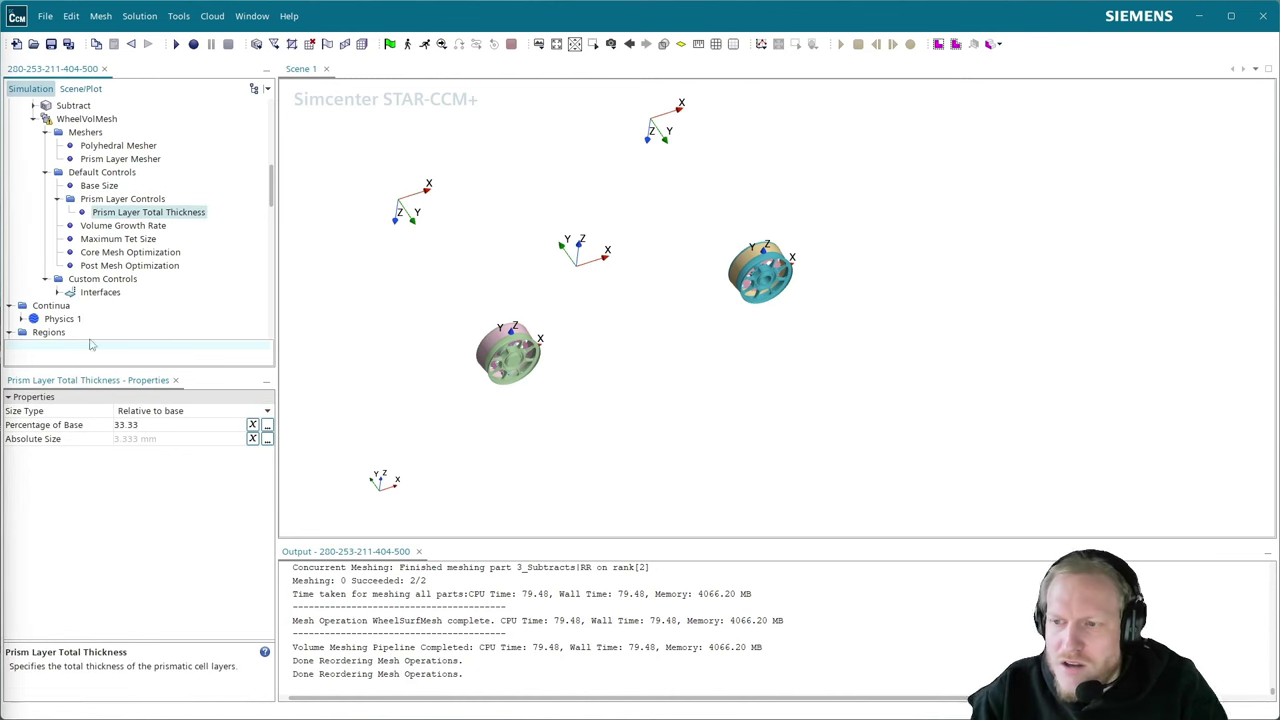
pyautogui.click(147, 413)
pyautogui.click(150, 441)
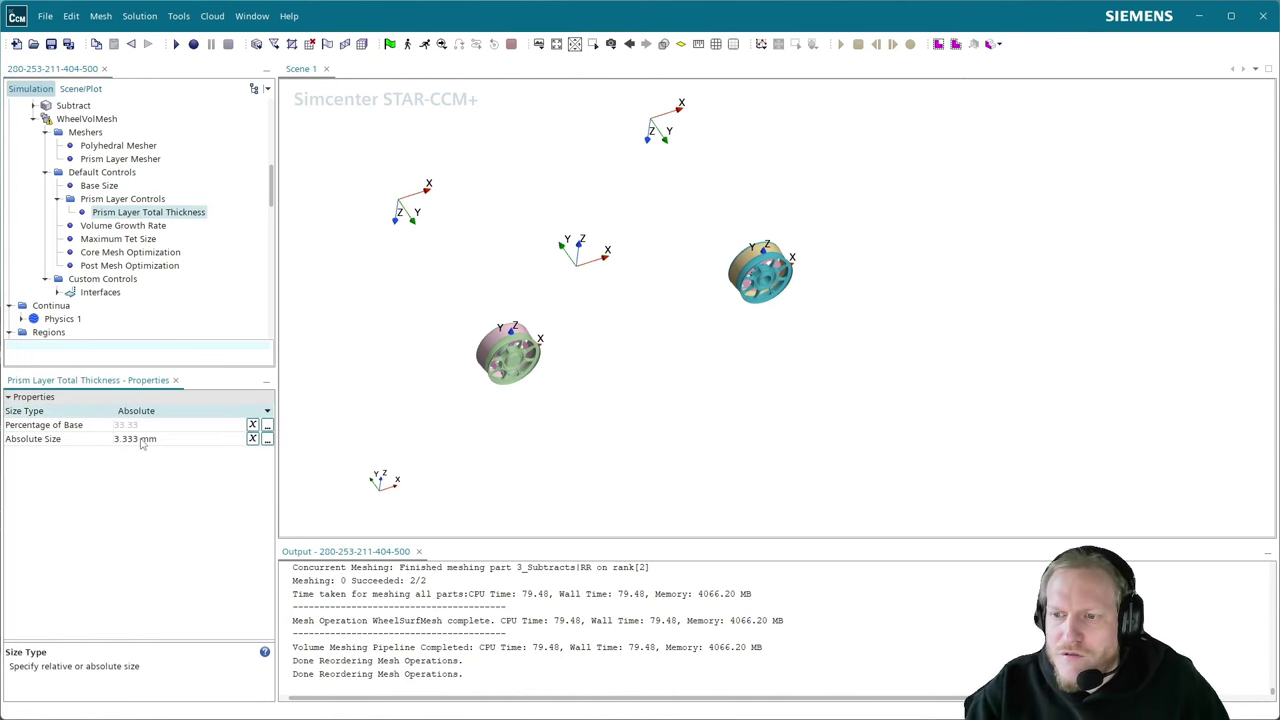
pyautogui.click(146, 443)
pyautogui.write('5')
pyautogui.press('BackSpace')
pyautogui.write('4')
pyautogui.press('Return')
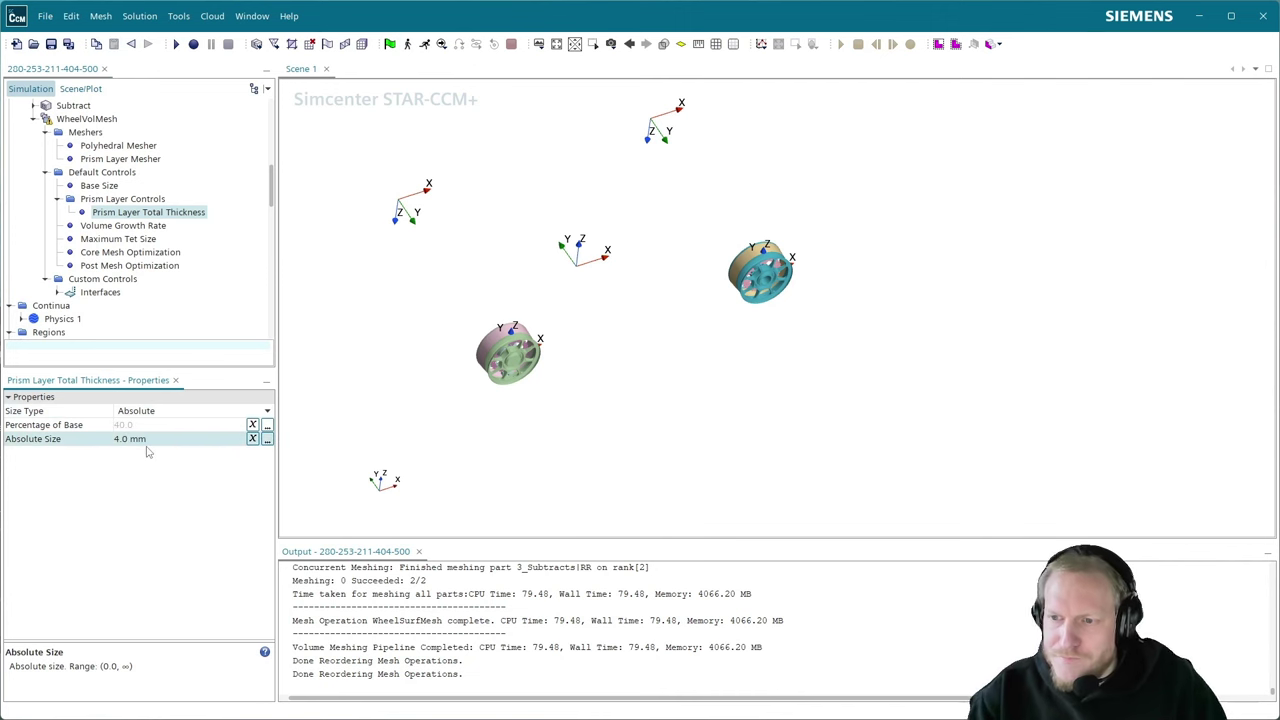
# - Set WheelVolMesh's default volume growth rate to 1.5 and check the Maximum Tet Size control
pyautogui.click(133, 227)
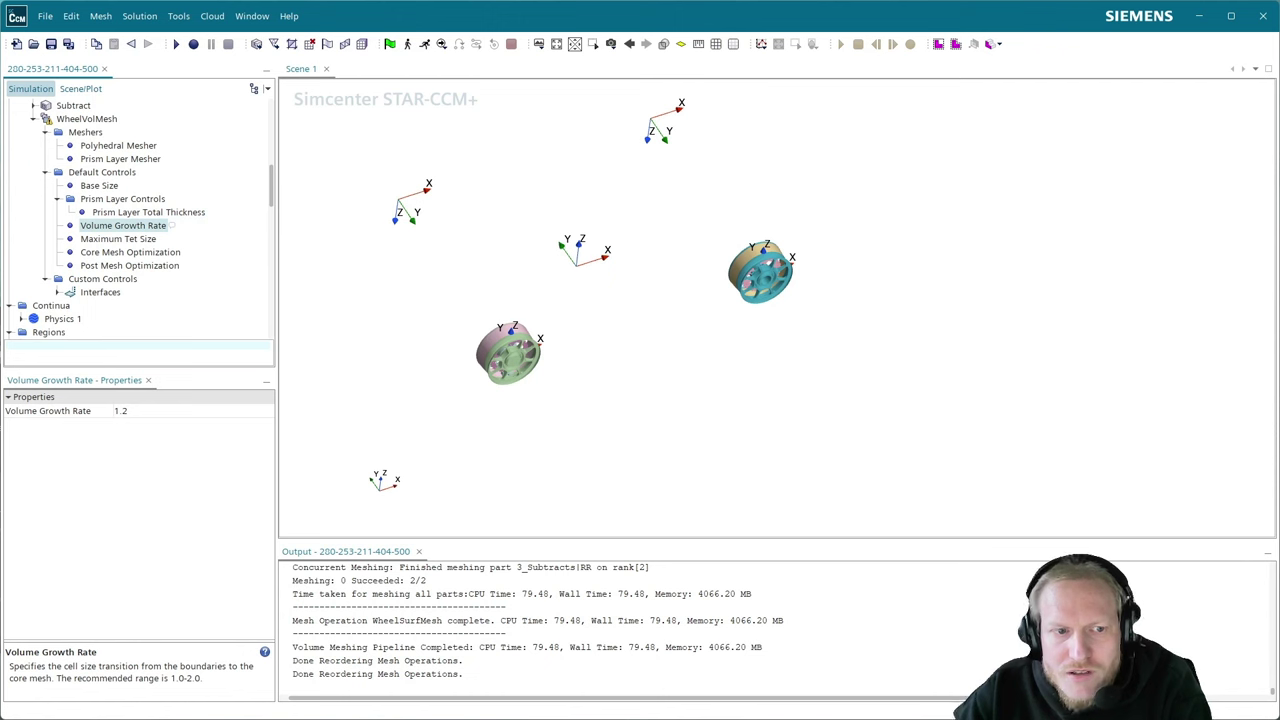
pyautogui.click(144, 411)
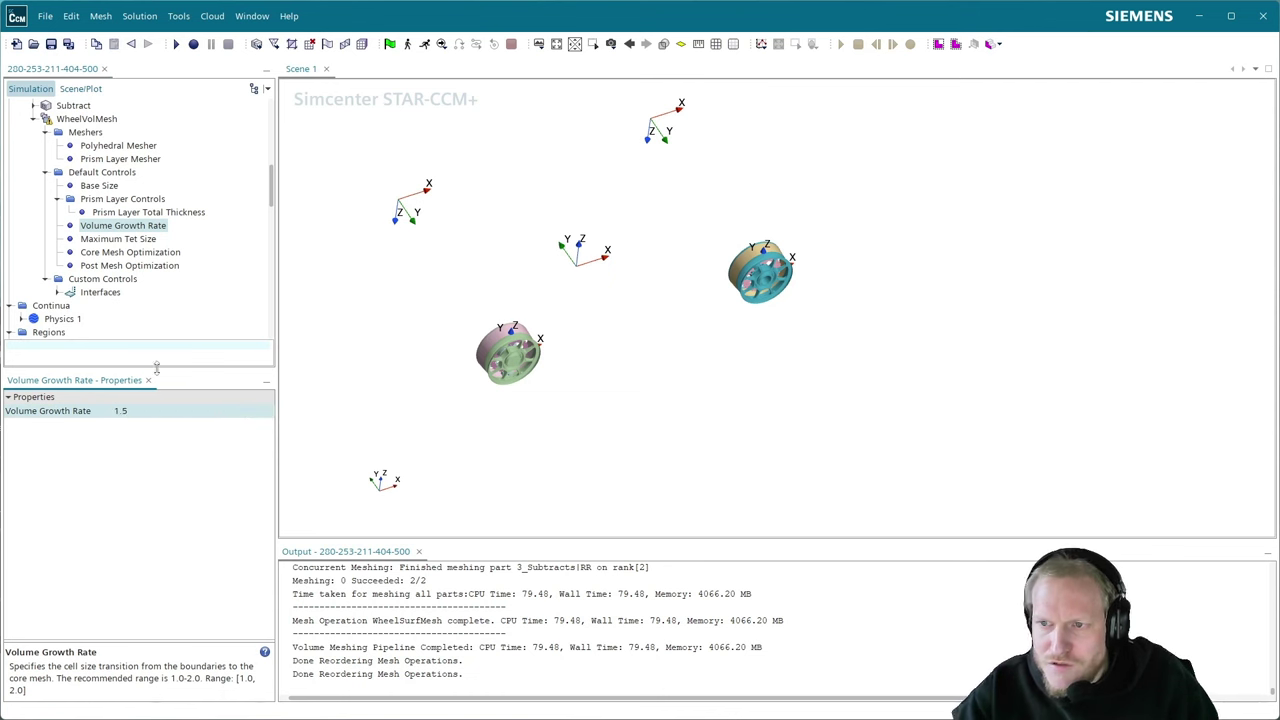
pyautogui.click(143, 240)
# - Configure Core Mesh Optimization under the default controls with 3 optimization cycles and a quality threshold of 1.0
pyautogui.click(148, 256)
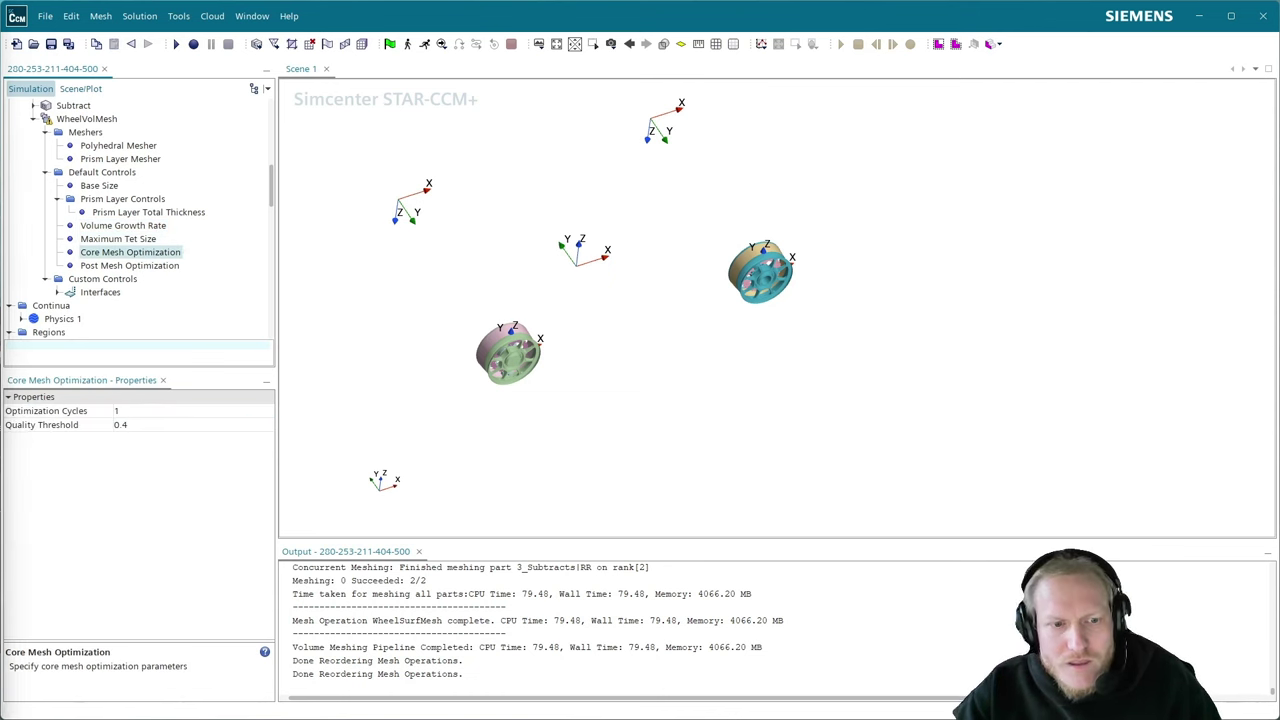
pyautogui.click(142, 411)
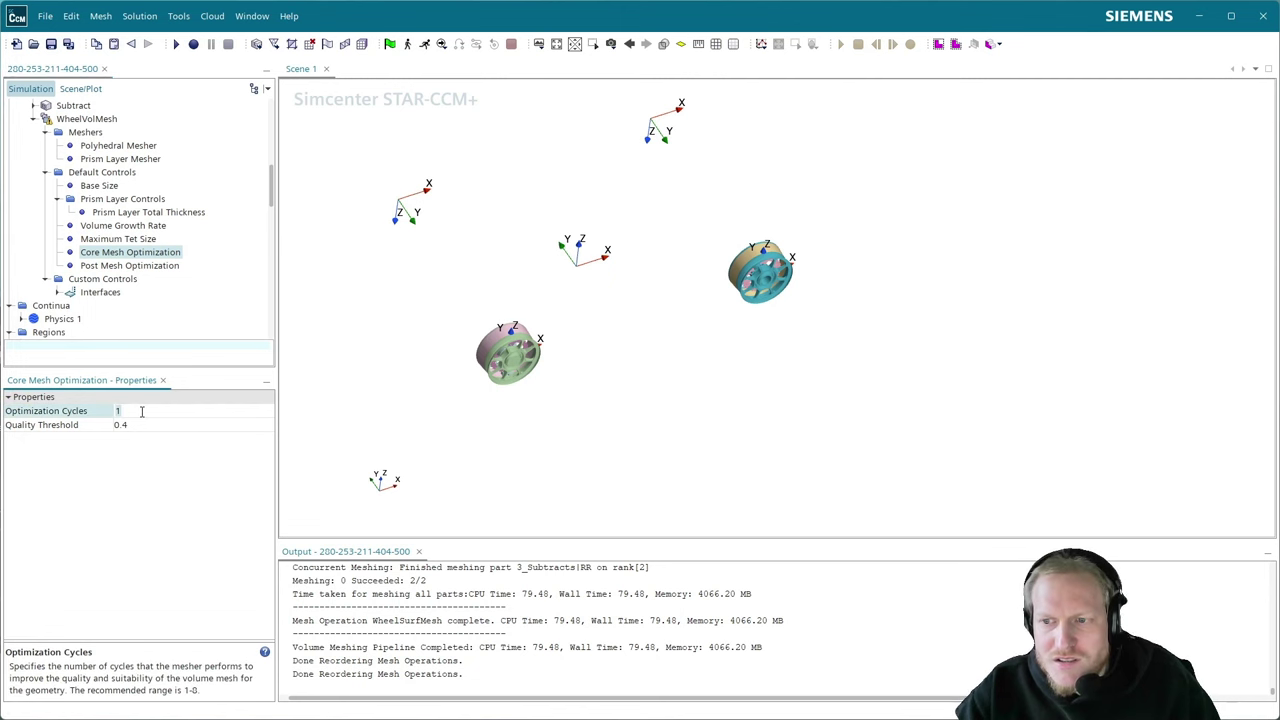
pyautogui.write('3')
pyautogui.press('Return')
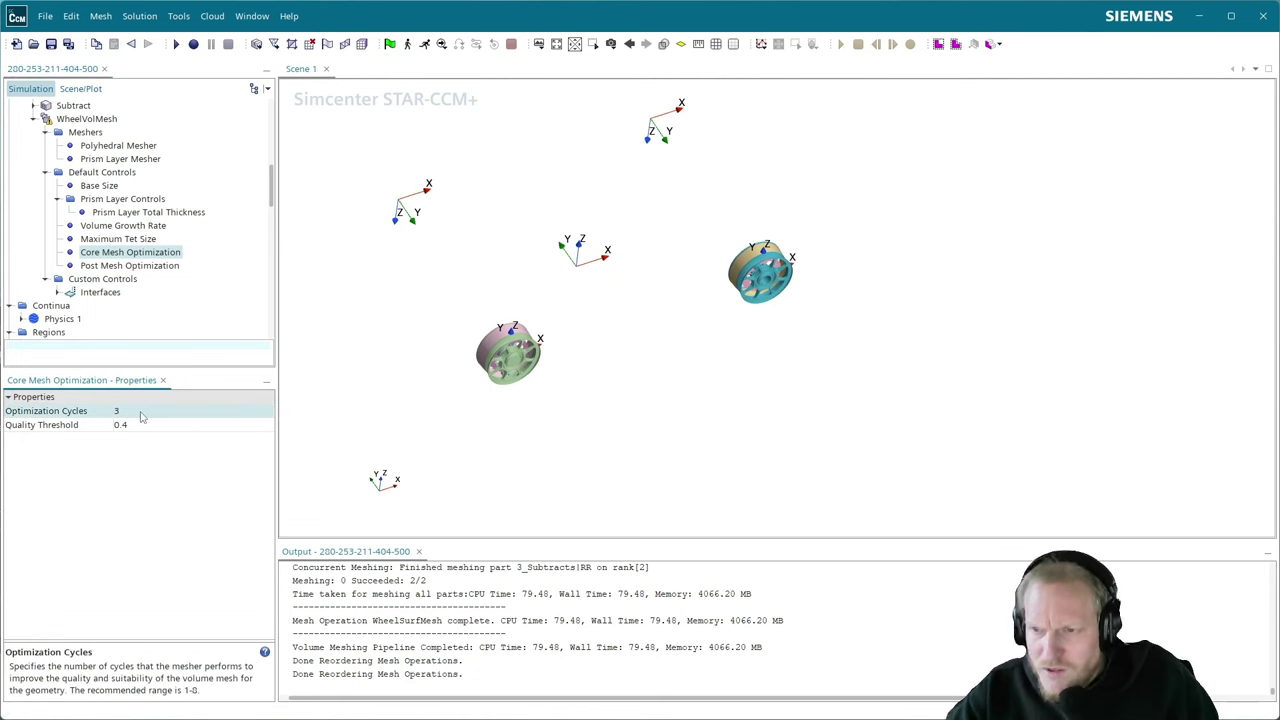
pyautogui.click(148, 424)
pyautogui.write('1')
pyautogui.press('Return')
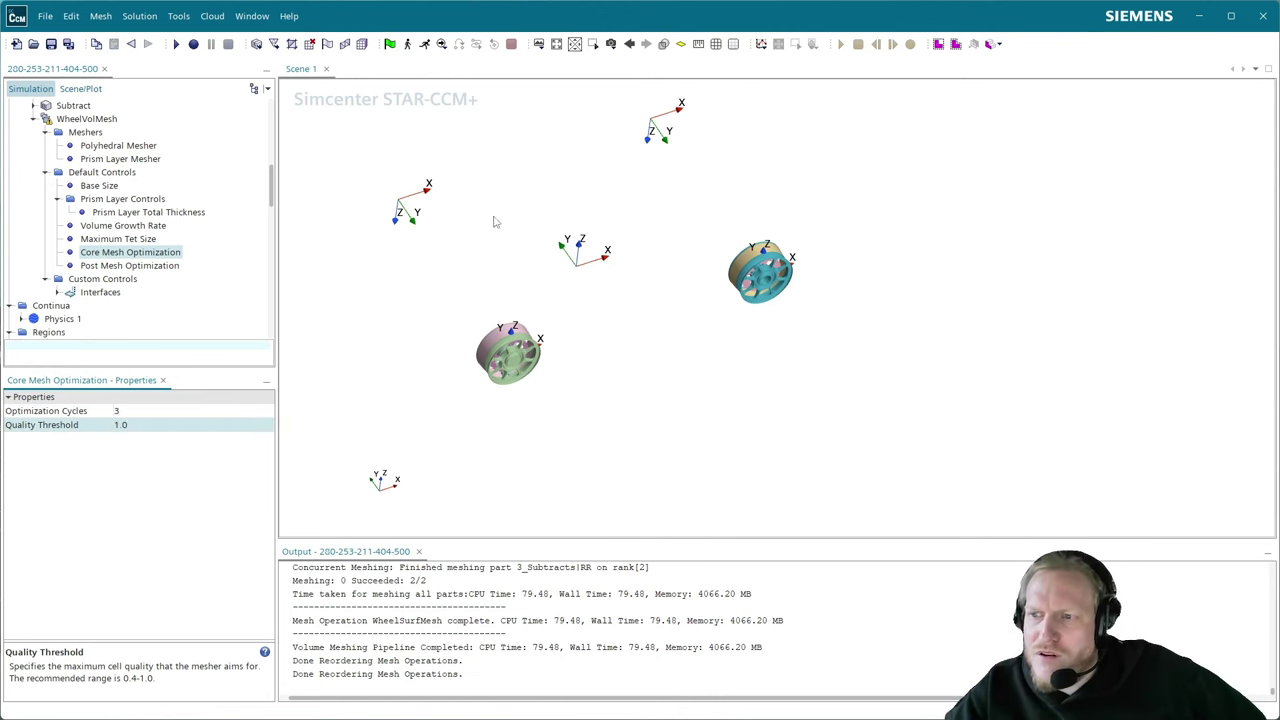
pyautogui.scroll(2, 155, 305)
pyautogui.scroll(-2, 155, 305)
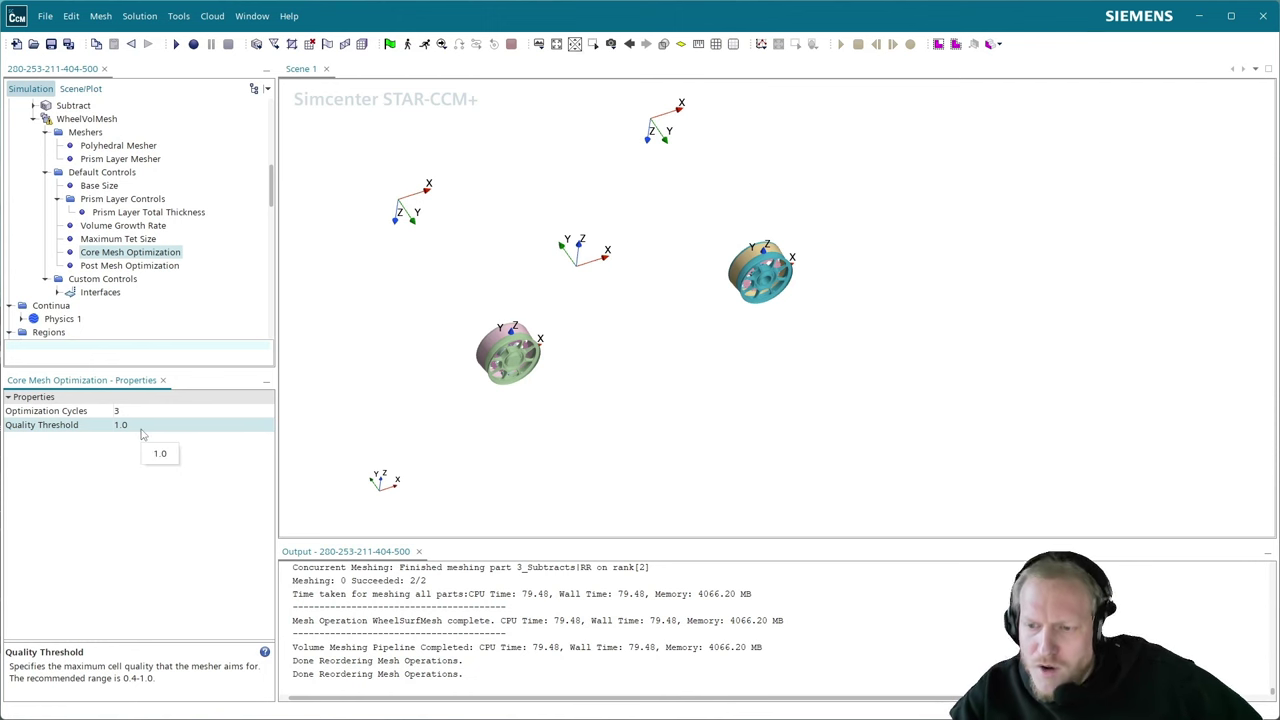
pyautogui.click(86, 411)
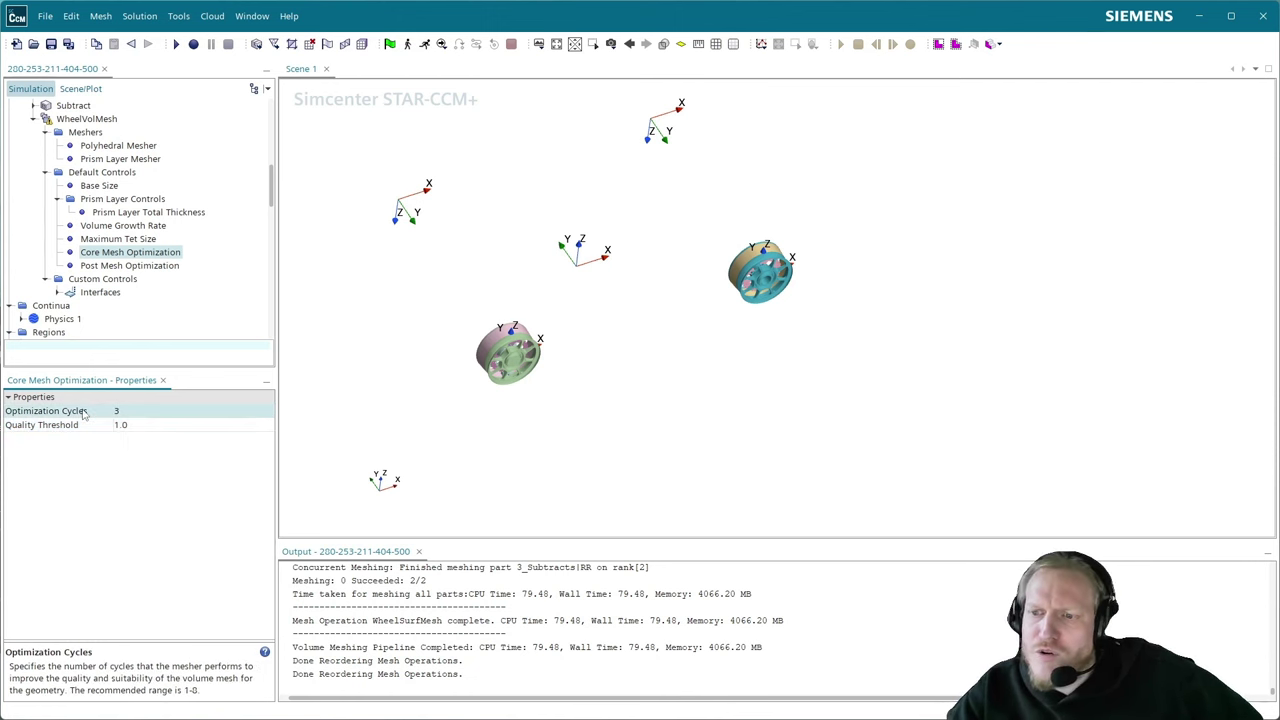
# - Enable boundary vertex and cell topology optimization in WheelVolMesh's default Post Mesh Optimization, and recheck the Core Mesh Optimization control
pyautogui.click(125, 266)
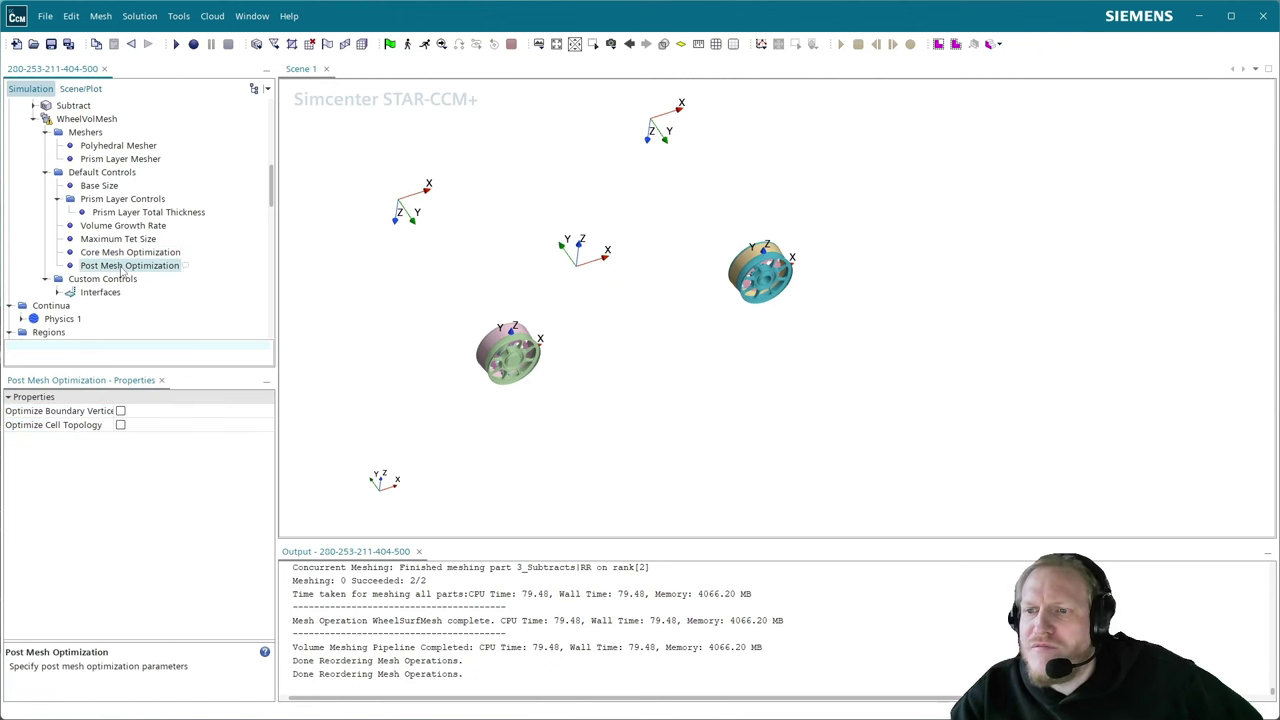
pyautogui.click(112, 424)
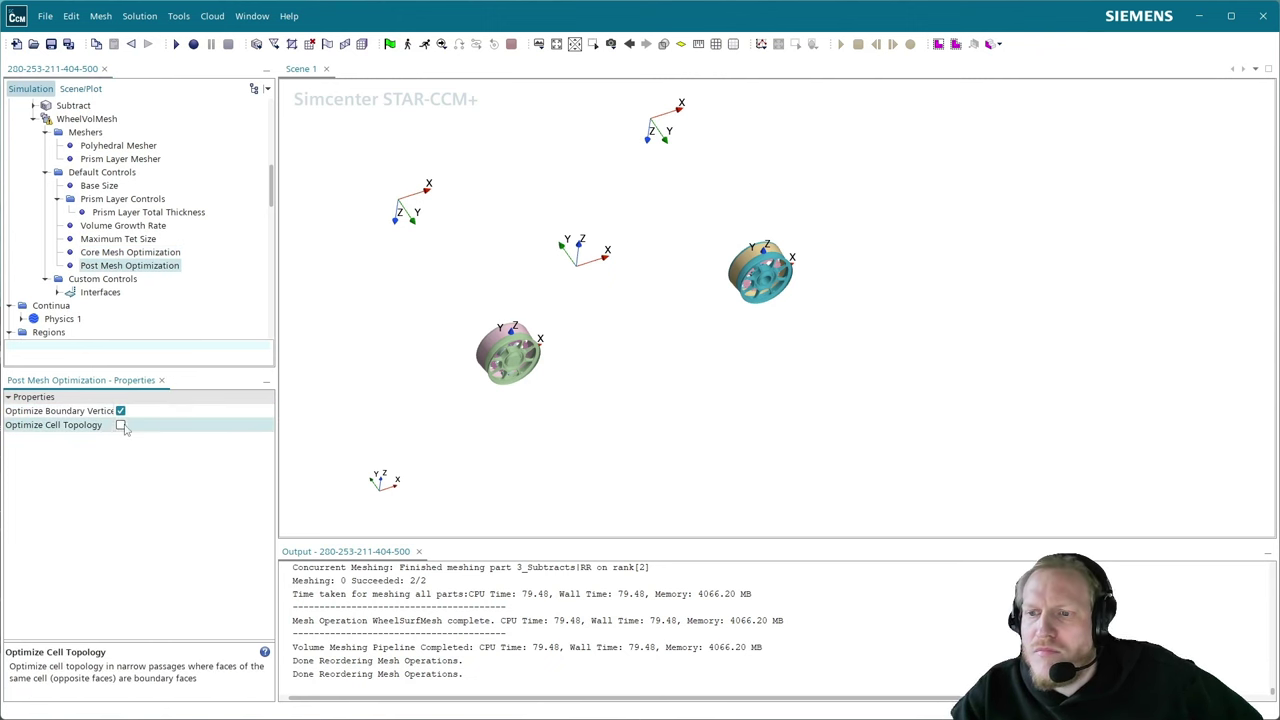
pyautogui.click(140, 254)
pyautogui.click(132, 266)
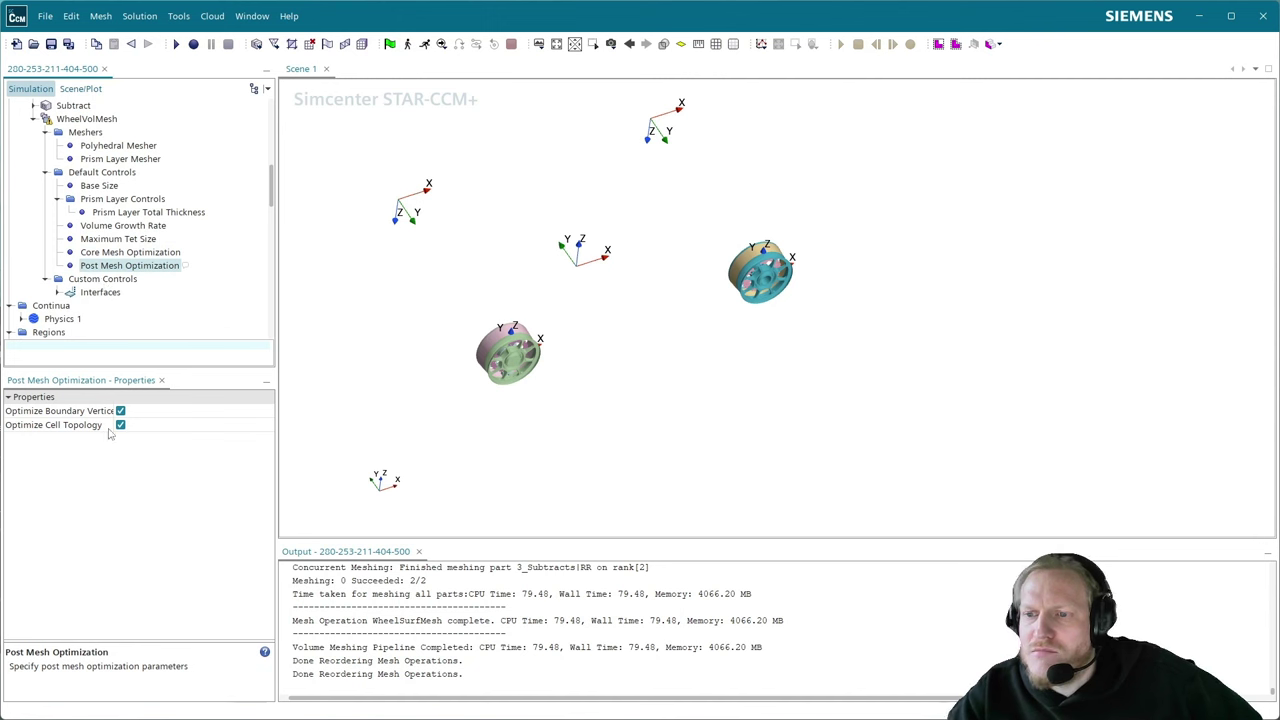
pyautogui.click(141, 254)
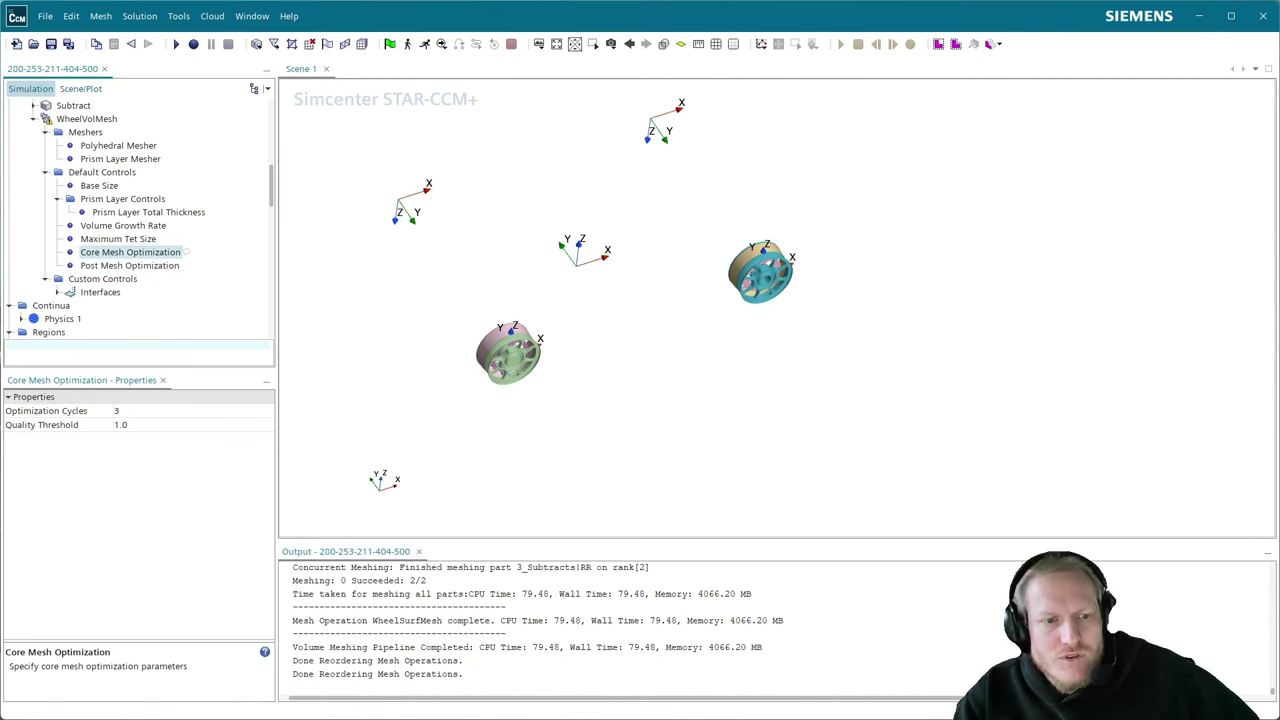
# - Set WheelVolMesh's default base size to 15 mm
pyautogui.click(99, 185)
pyautogui.click(129, 411)
pyautogui.write('15')
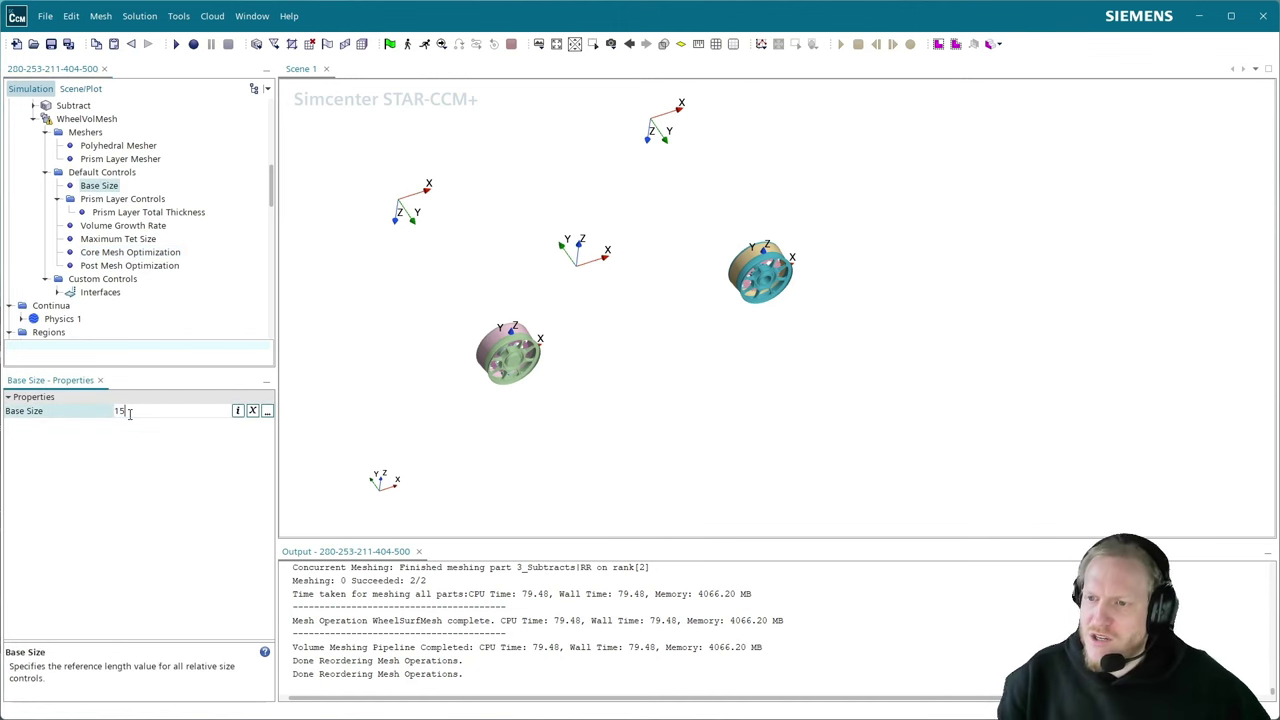
pyautogui.press('Return')
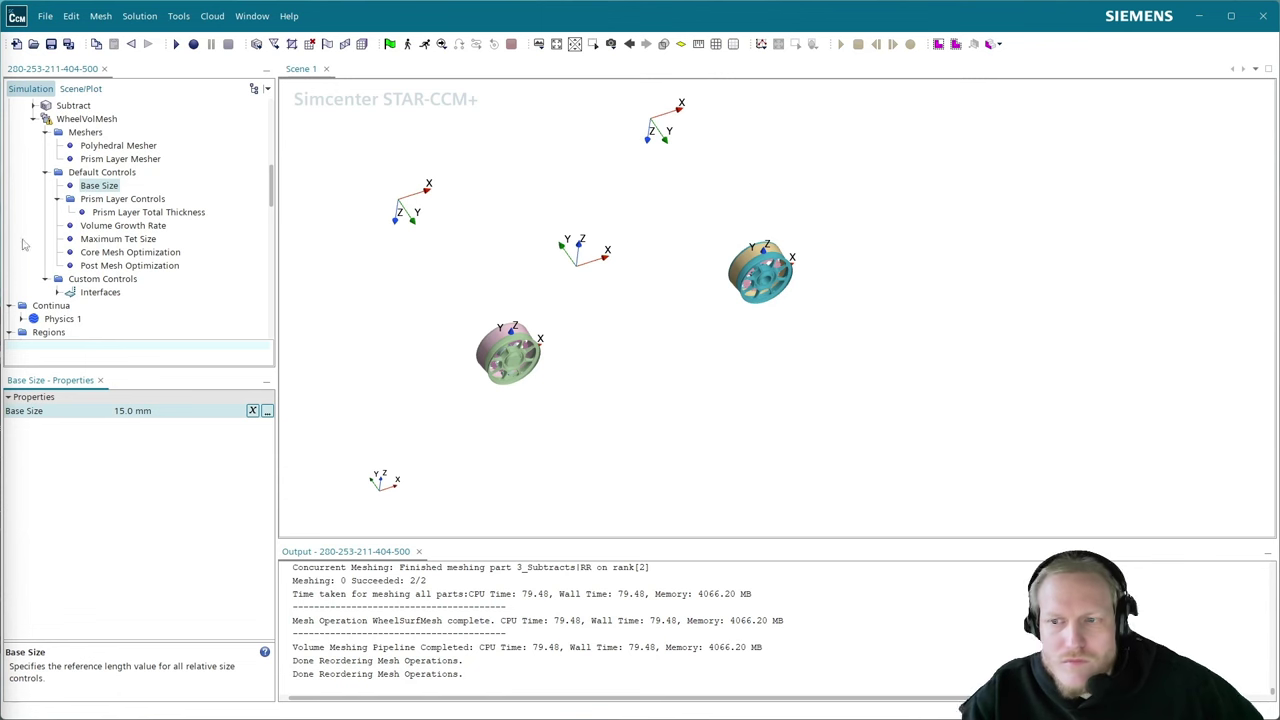
# - Set the Interfaces custom control's prism layers to Custom, with customized number of layers, total thickness and distribution
pyautogui.click(58, 291)
pyautogui.click(70, 305)
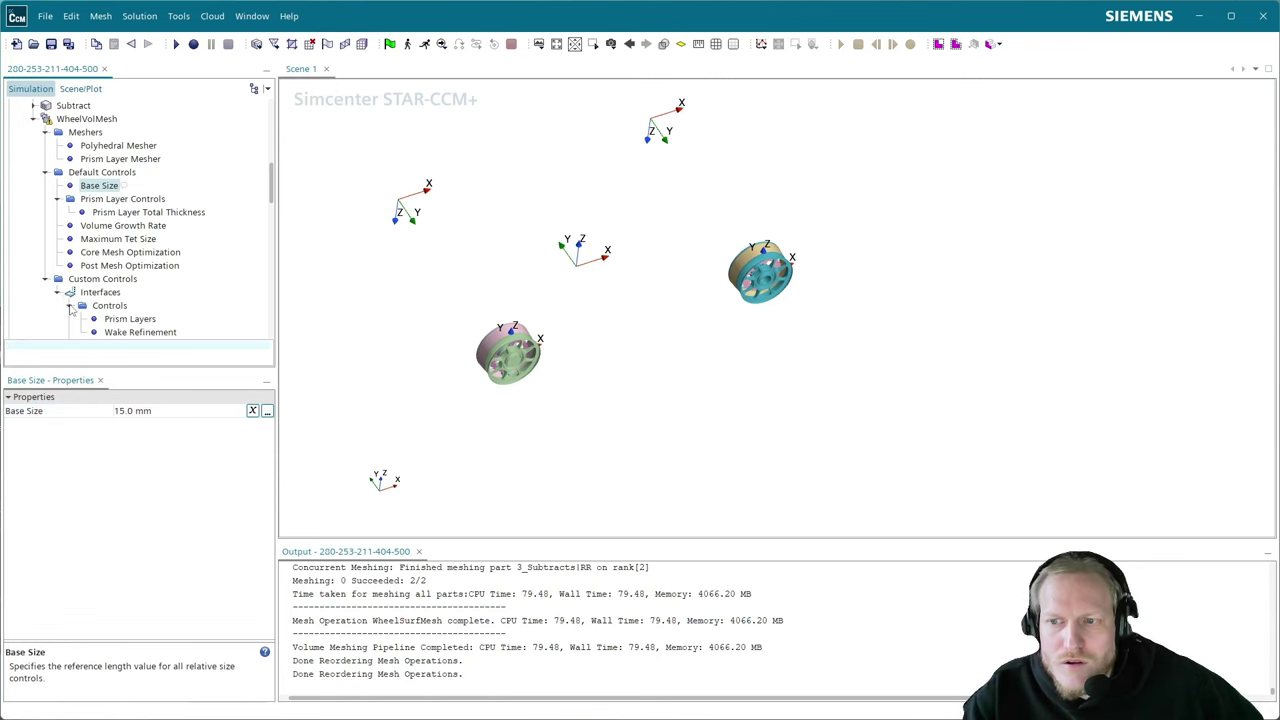
pyautogui.scroll(-1, 127, 318)
pyautogui.click(125, 280)
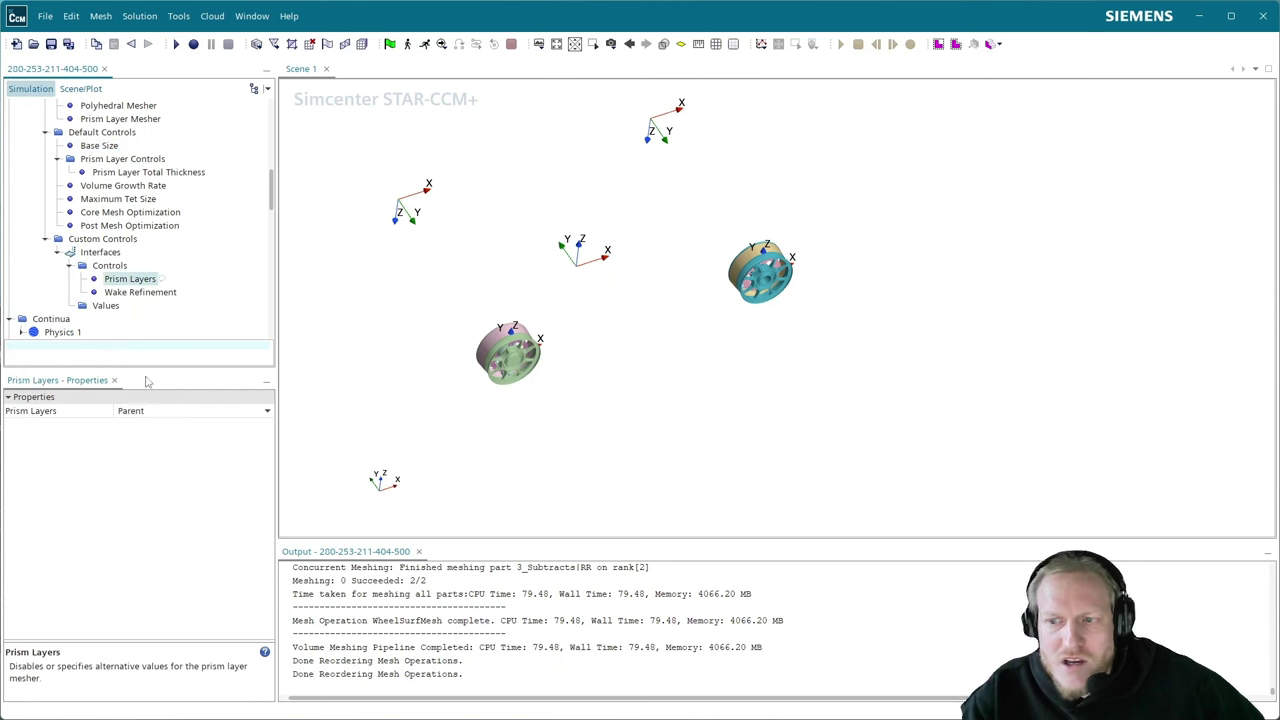
pyautogui.click(200, 411)
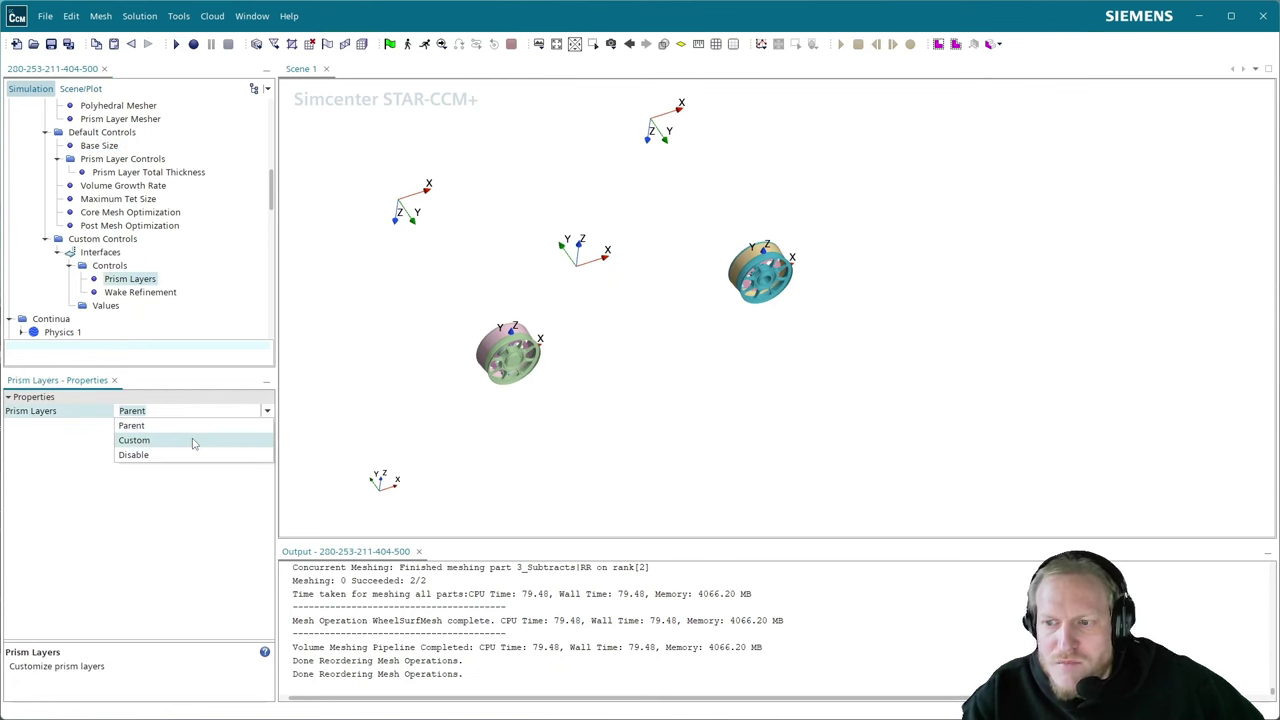
pyautogui.click(134, 440)
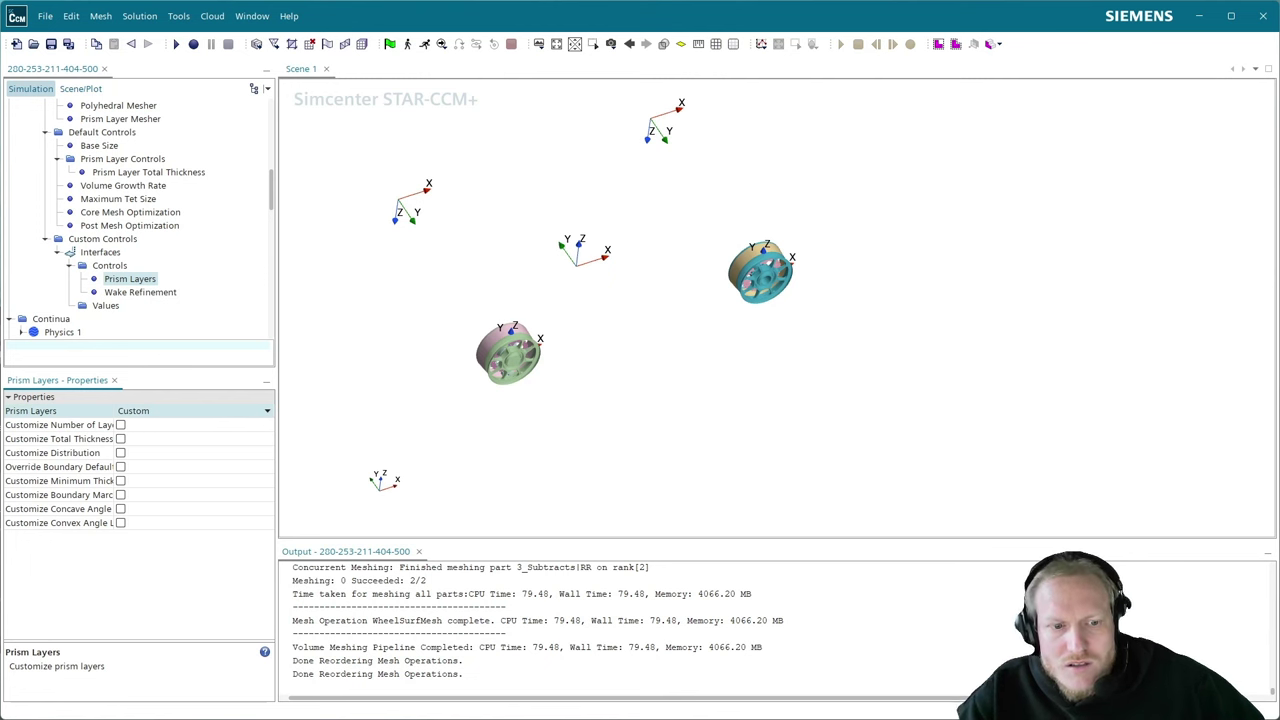
pyautogui.click(121, 425)
pyautogui.click(121, 439)
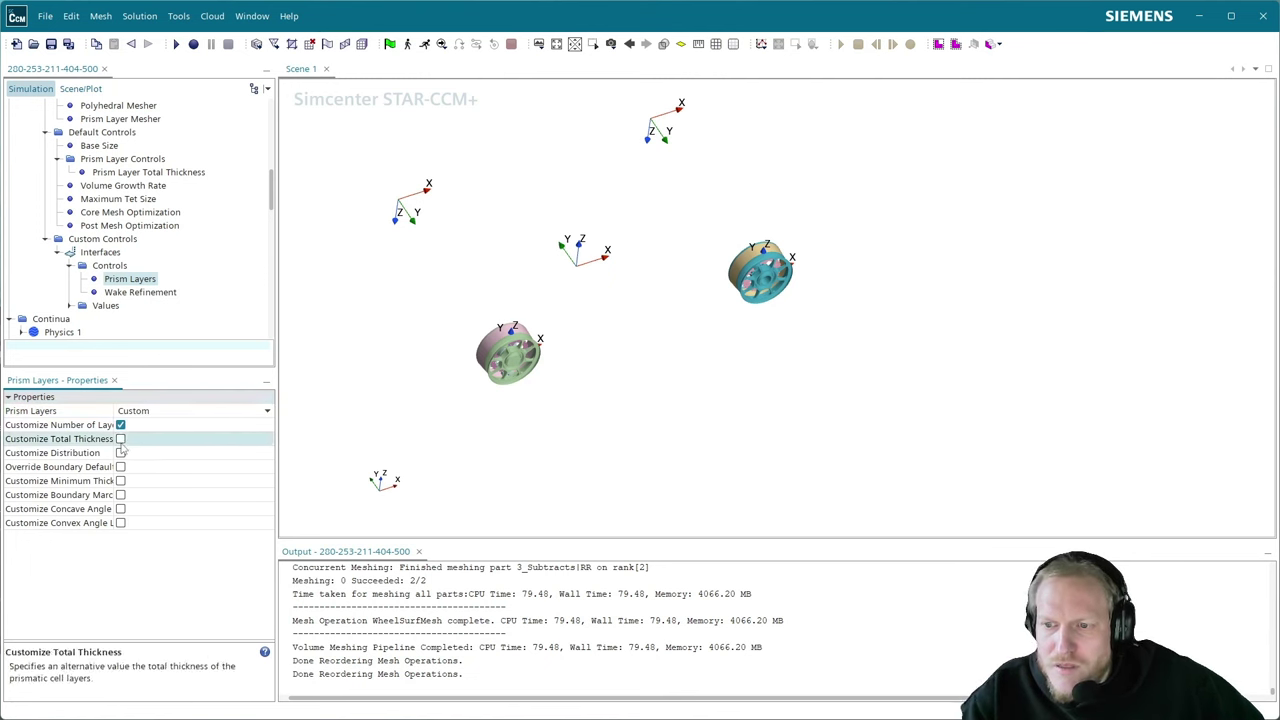
pyautogui.click(121, 453)
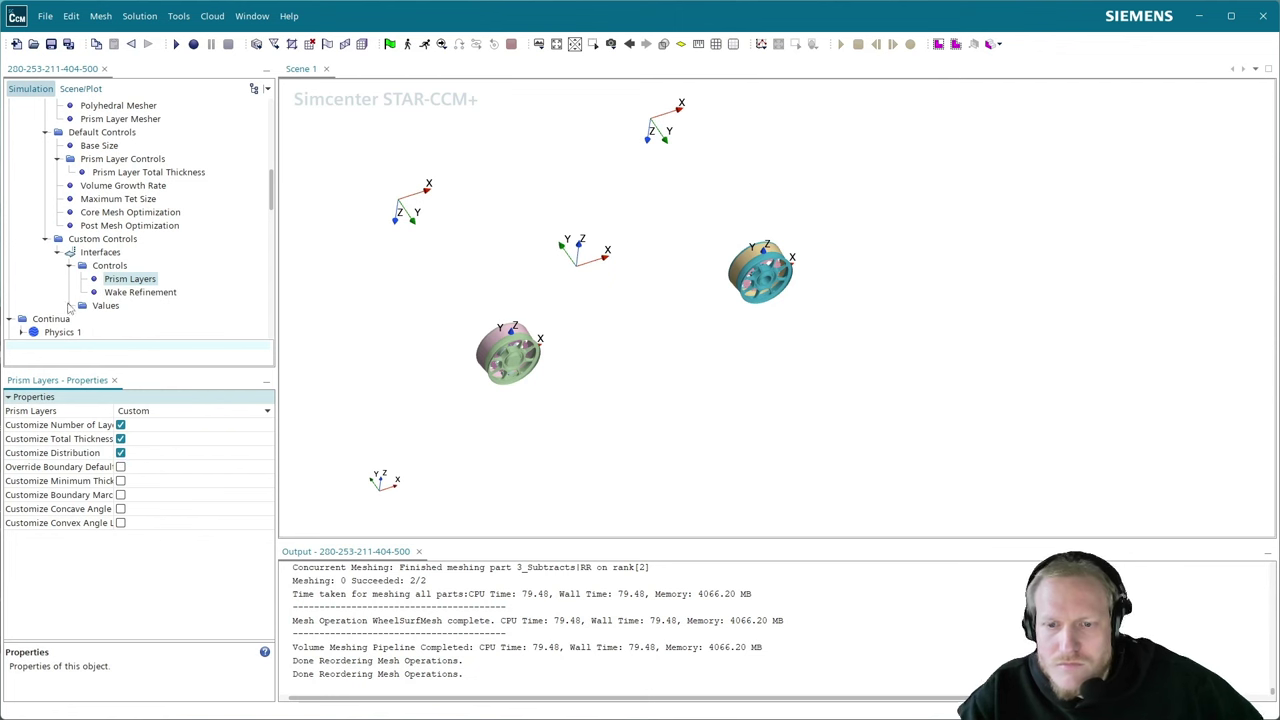
# - Set the number of prism layers to 1 in the Interfaces control's custom prism values
pyautogui.click(69, 305)
pyautogui.click(93, 318)
pyautogui.scroll(-1, 120, 310)
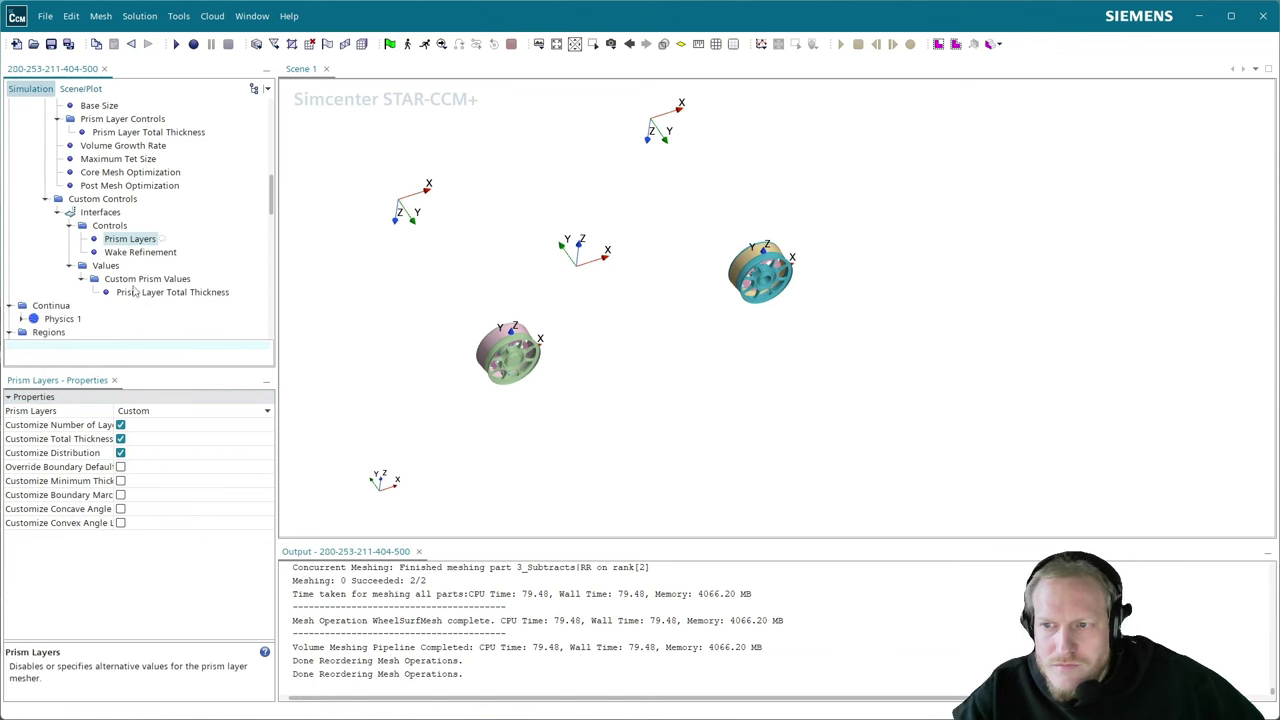
pyautogui.click(136, 280)
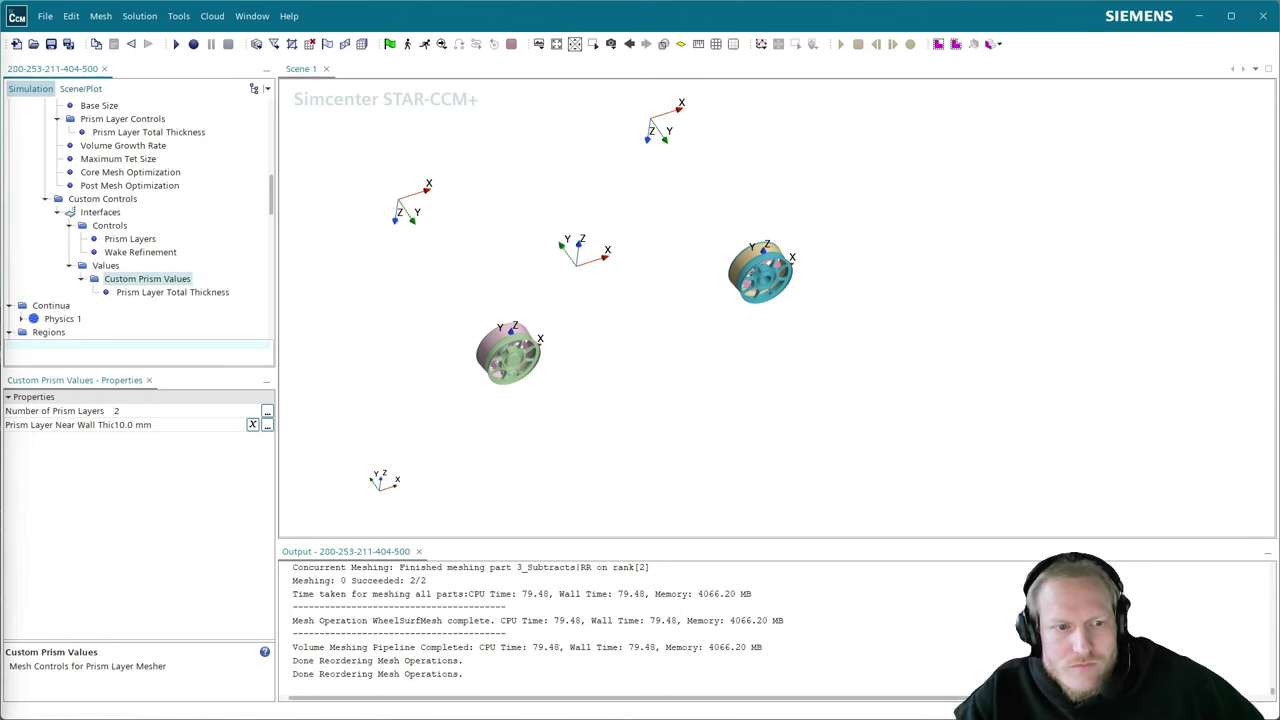
pyautogui.click(145, 411)
pyautogui.press('BackSpace')
pyautogui.write('1')
pyautogui.press('Return')
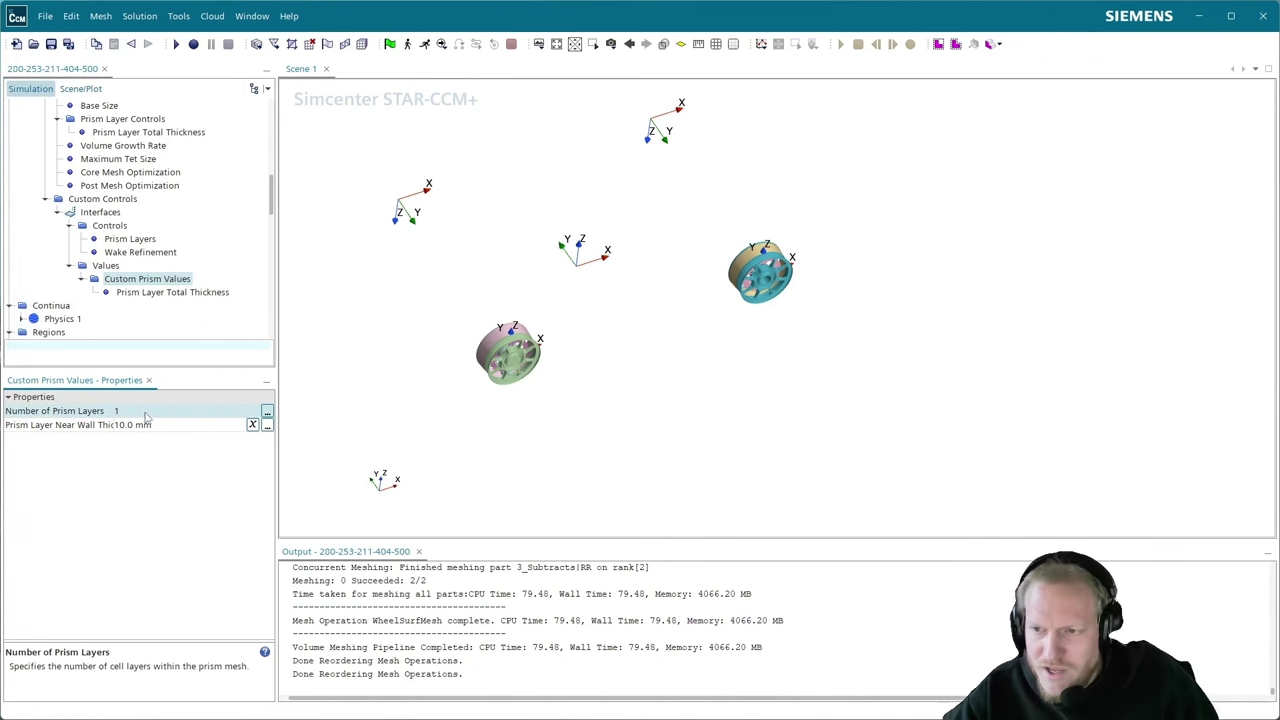
# - Set the interfaces' Prism Layer Near Wall Thickness to 3 mm
pyautogui.click(146, 424)
pyautogui.press('BackSpace')
pyautogui.press('BackSpace')
pyautogui.press('BackSpace')
pyautogui.press('BackSpace')
pyautogui.write('3')
pyautogui.press('Return')
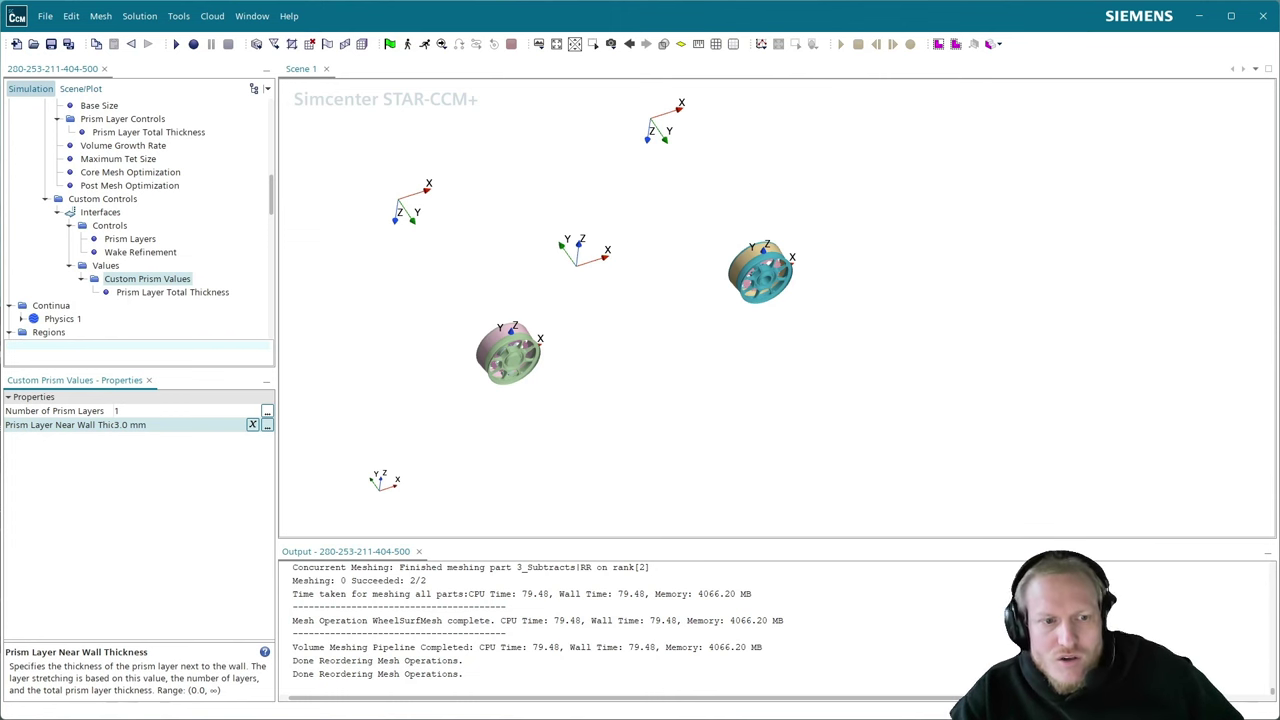
# - Switch the interfaces' custom Prism Layer Total Thickness to an absolute size type and set it to 3 mm
pyautogui.click(127, 293)
pyautogui.click(142, 413)
pyautogui.click(138, 440)
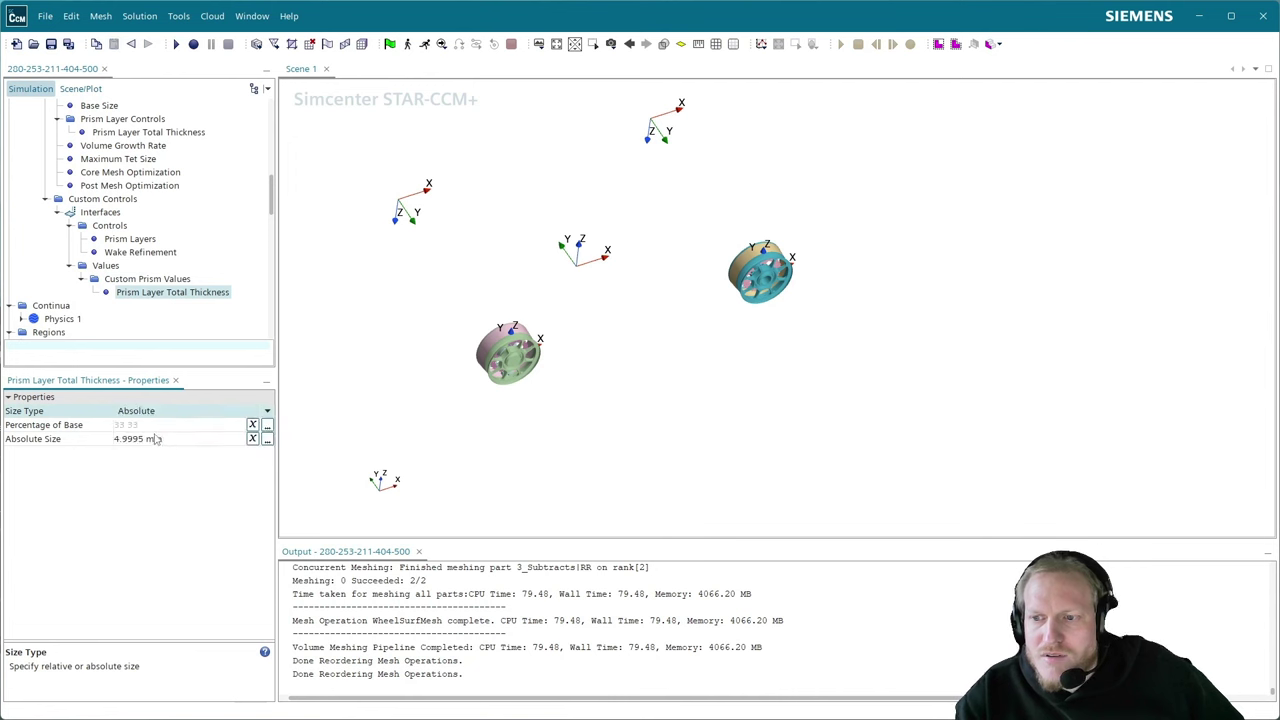
pyautogui.click(158, 438)
pyautogui.hotkey('ctrl', 'a')
pyautogui.write('3')
pyautogui.press('Return')
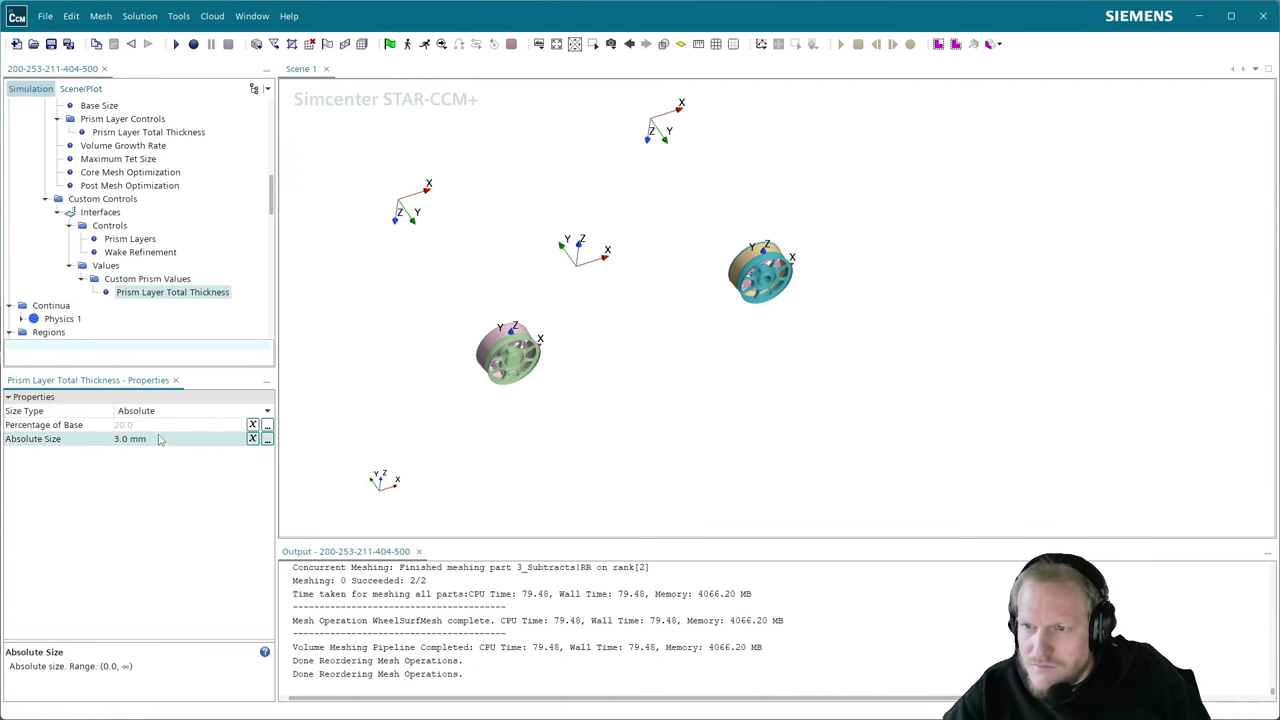
# - Compare the default prism layer total thickness with the interfaces' custom one, and save the simulation
pyautogui.click(142, 133)
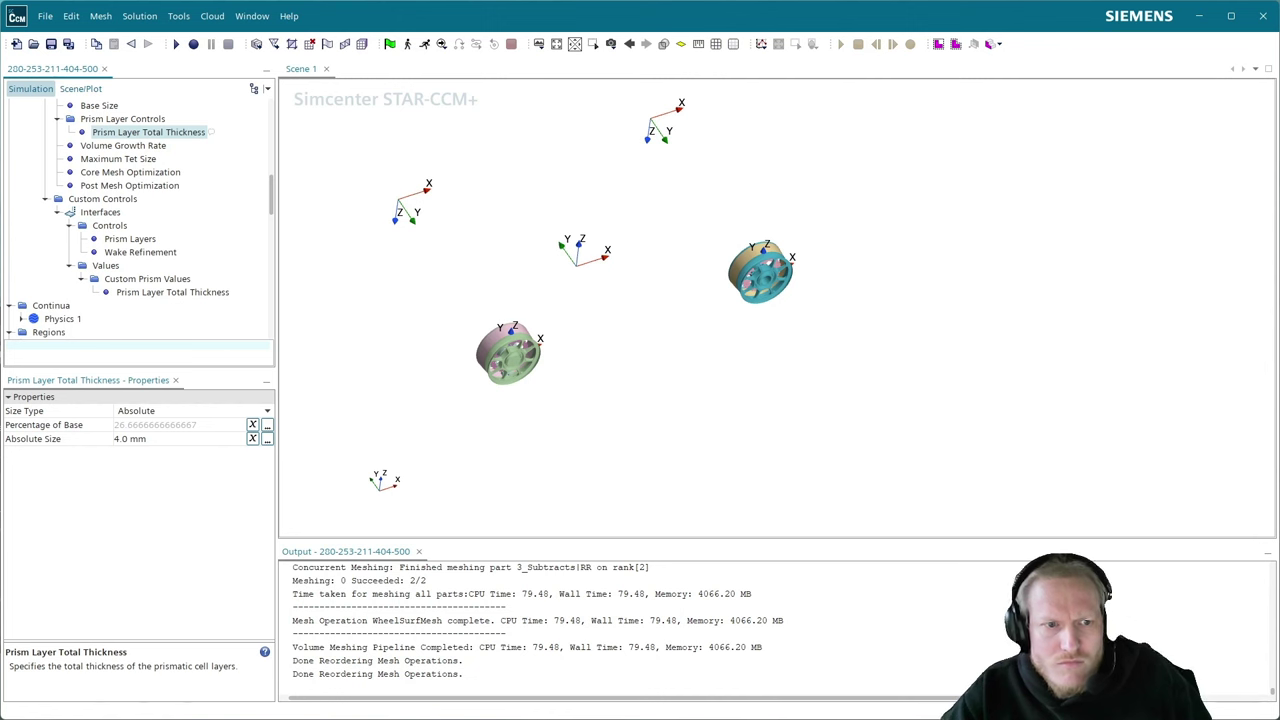
pyautogui.click(163, 292)
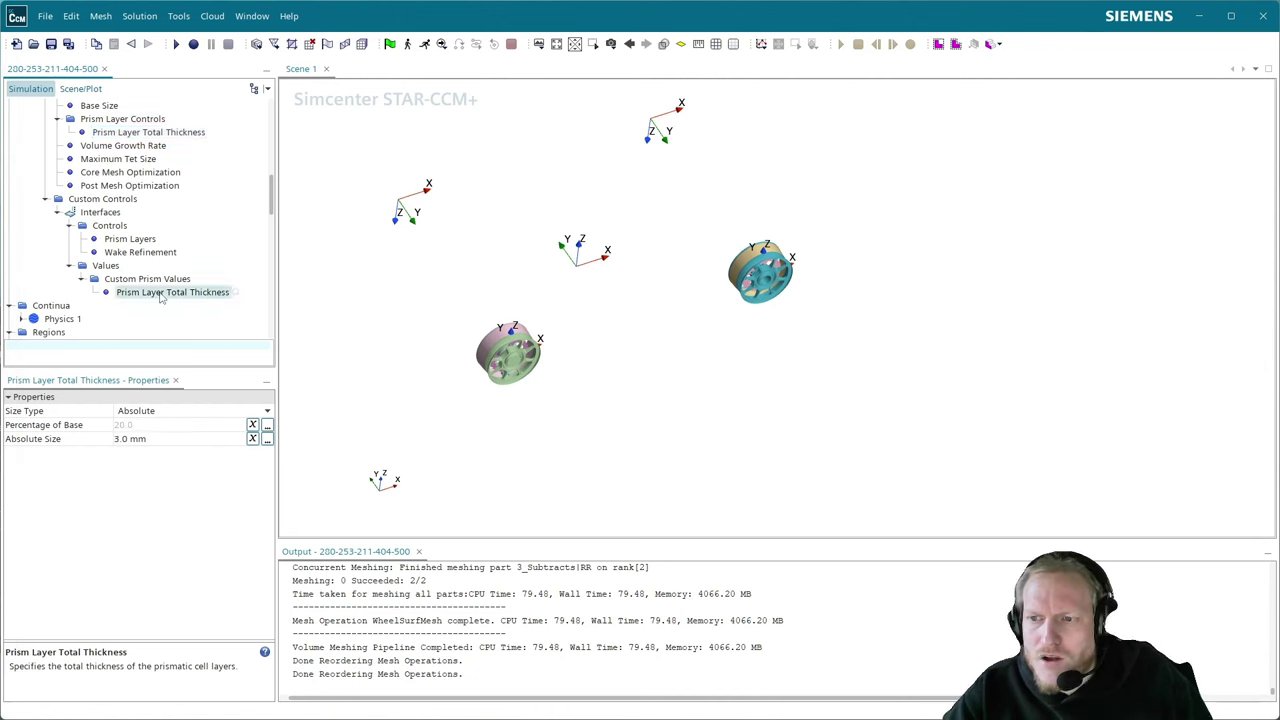
pyautogui.click(51, 44)
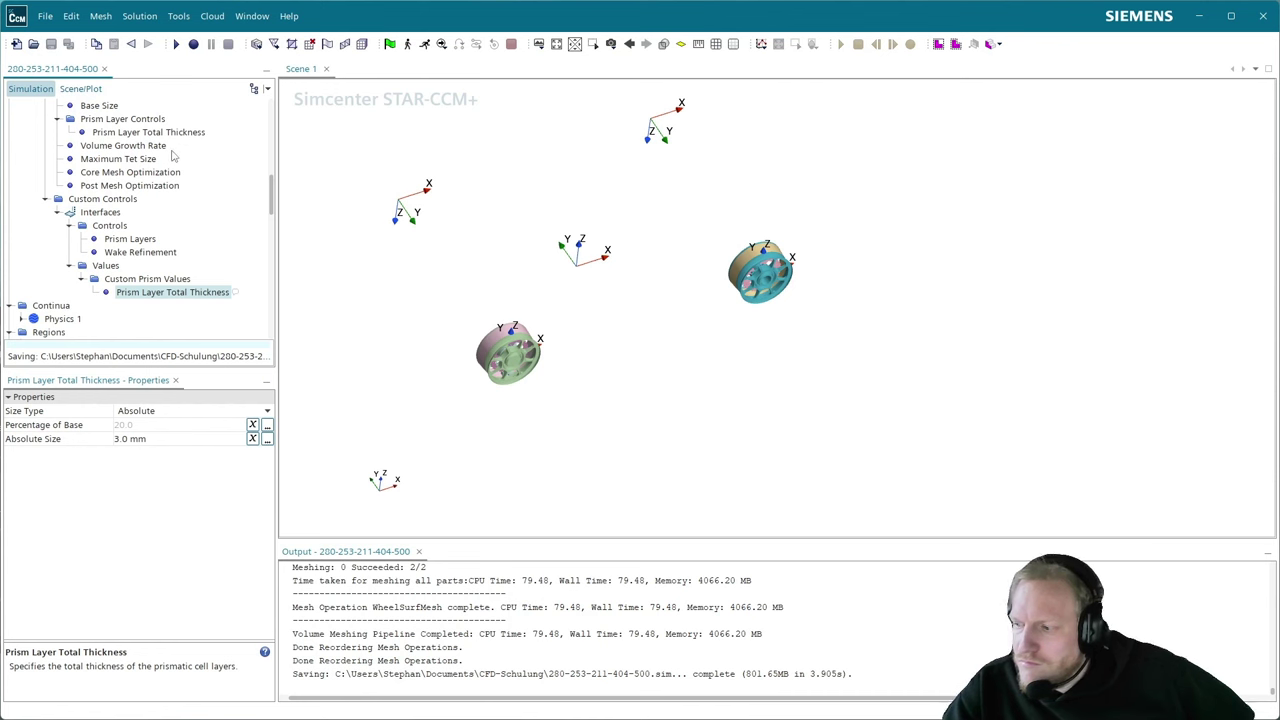
# - Reorder the mesh operations so WheelVolMesh runs directly after WheelSurfMesh and before SubtractBasic
pyautogui.scroll(3, 147, 152)
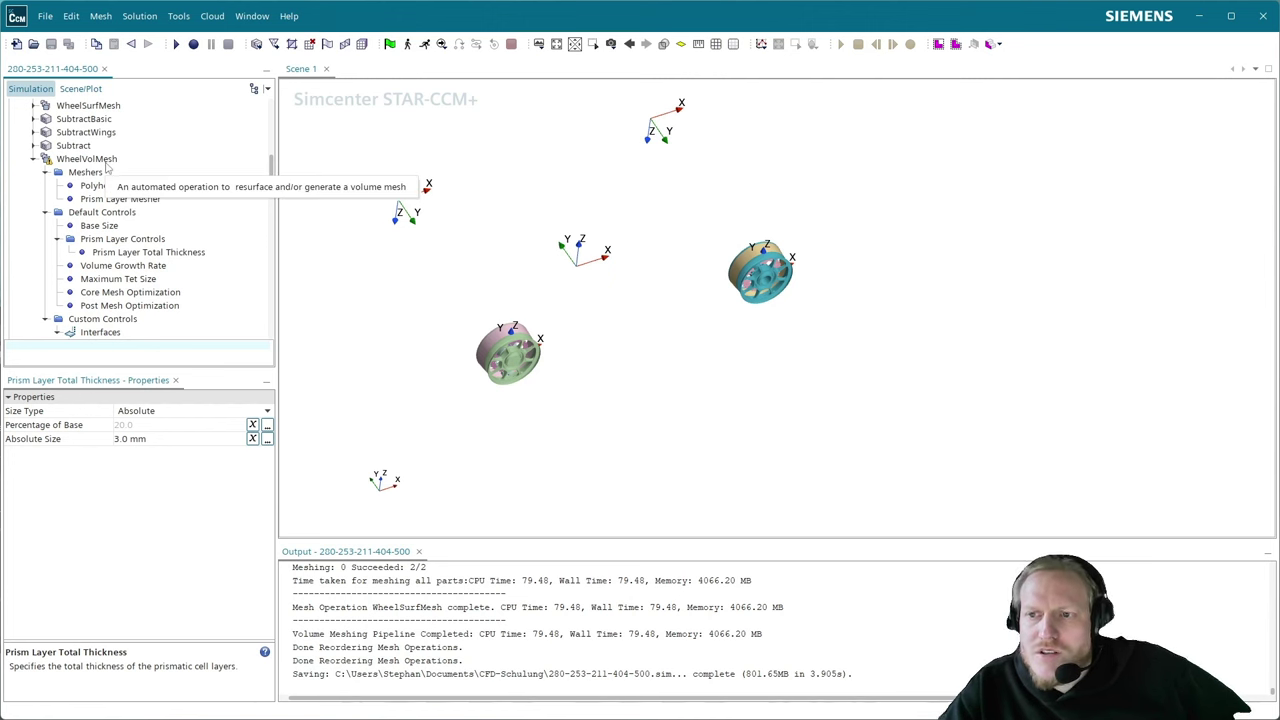
pyautogui.scroll(2, 72, 190)
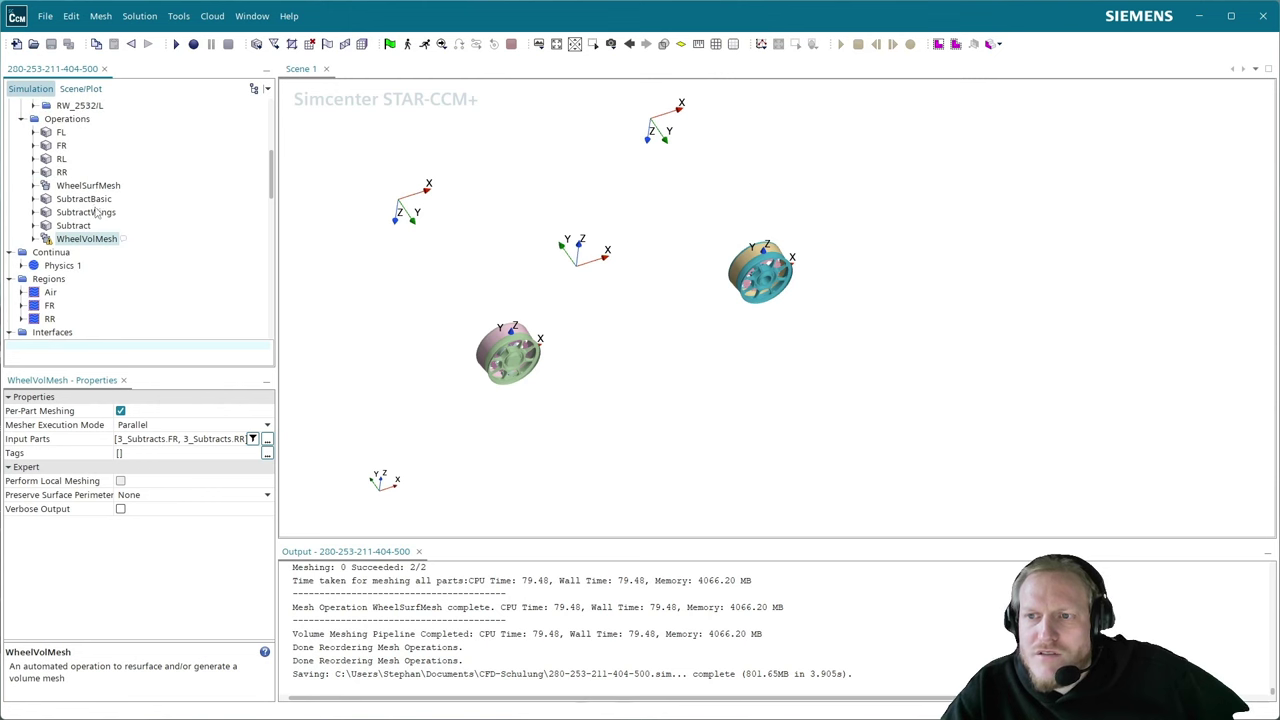
pyautogui.rightClick(75, 118)
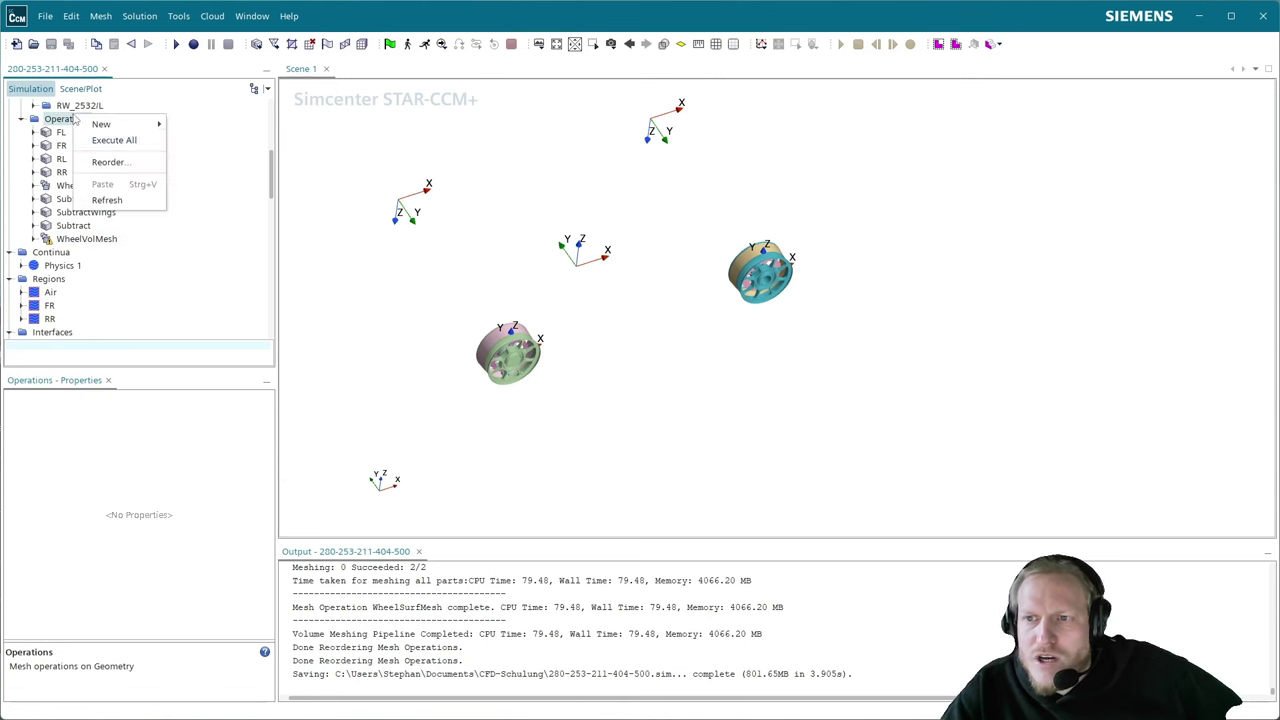
pyautogui.click(130, 160)
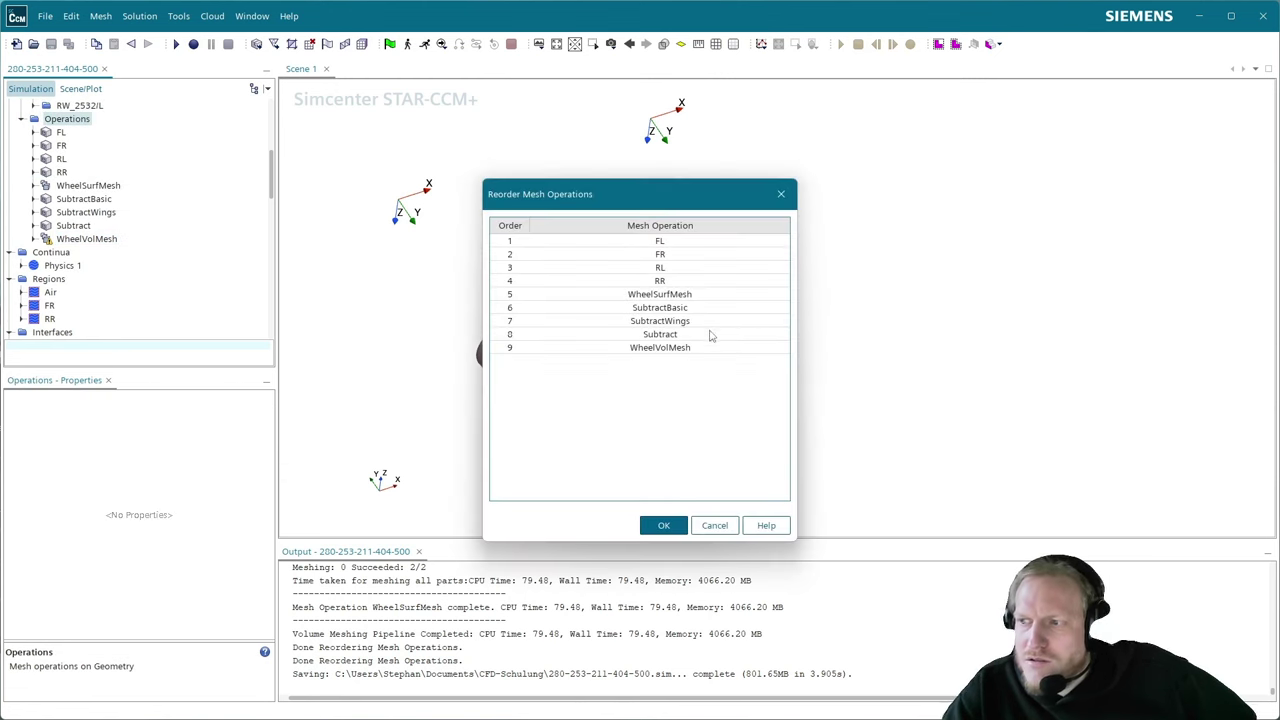
pyautogui.moveTo(676, 350); pyautogui.dragTo(705, 304)
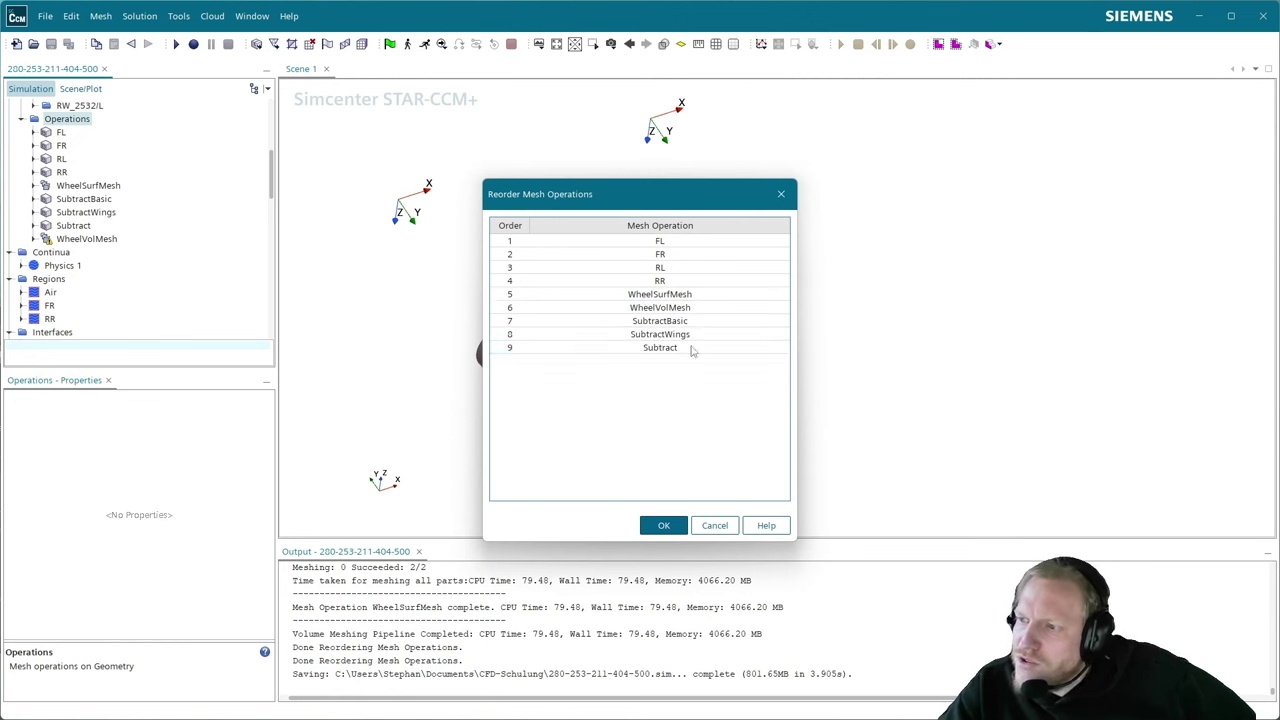
pyautogui.click(665, 525)
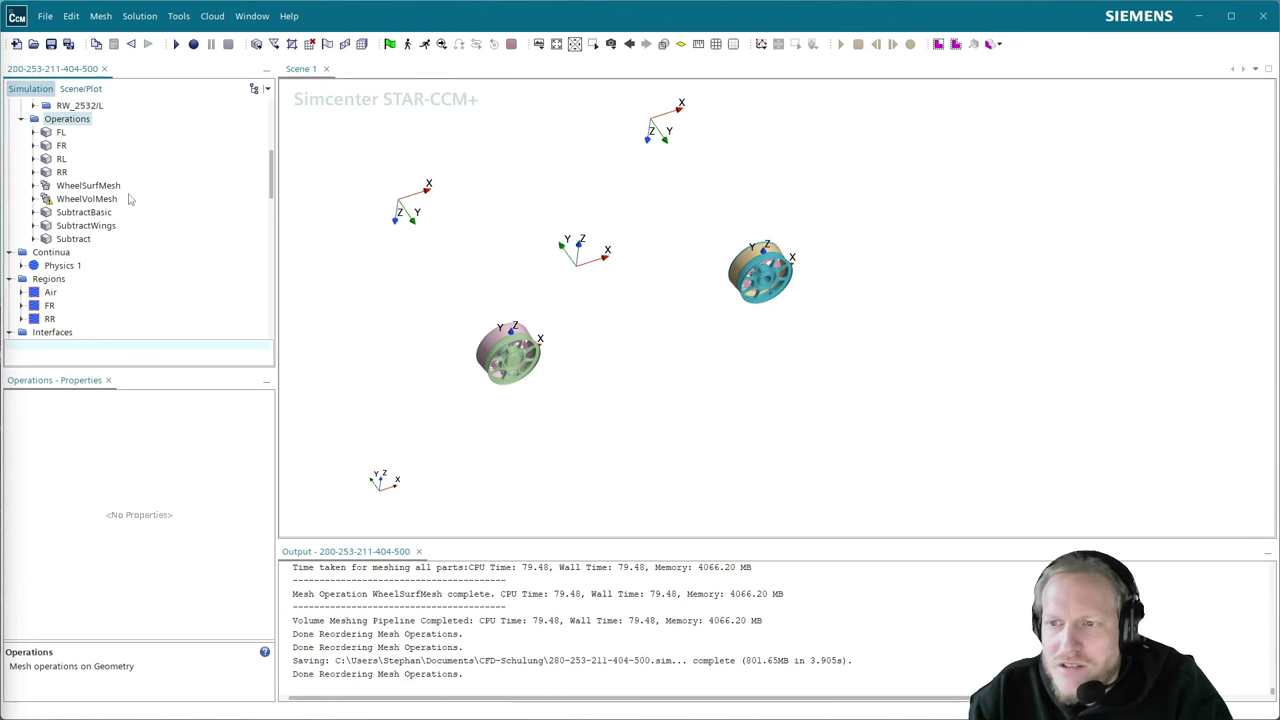
# - Create an automated mesh operation on 3_Subtracts' Subtract part with Surface Remesher and Automatic Surface Repair, and check its mesher execution mode
pyautogui.rightClick(78, 126)
pyautogui.moveTo(145, 134)
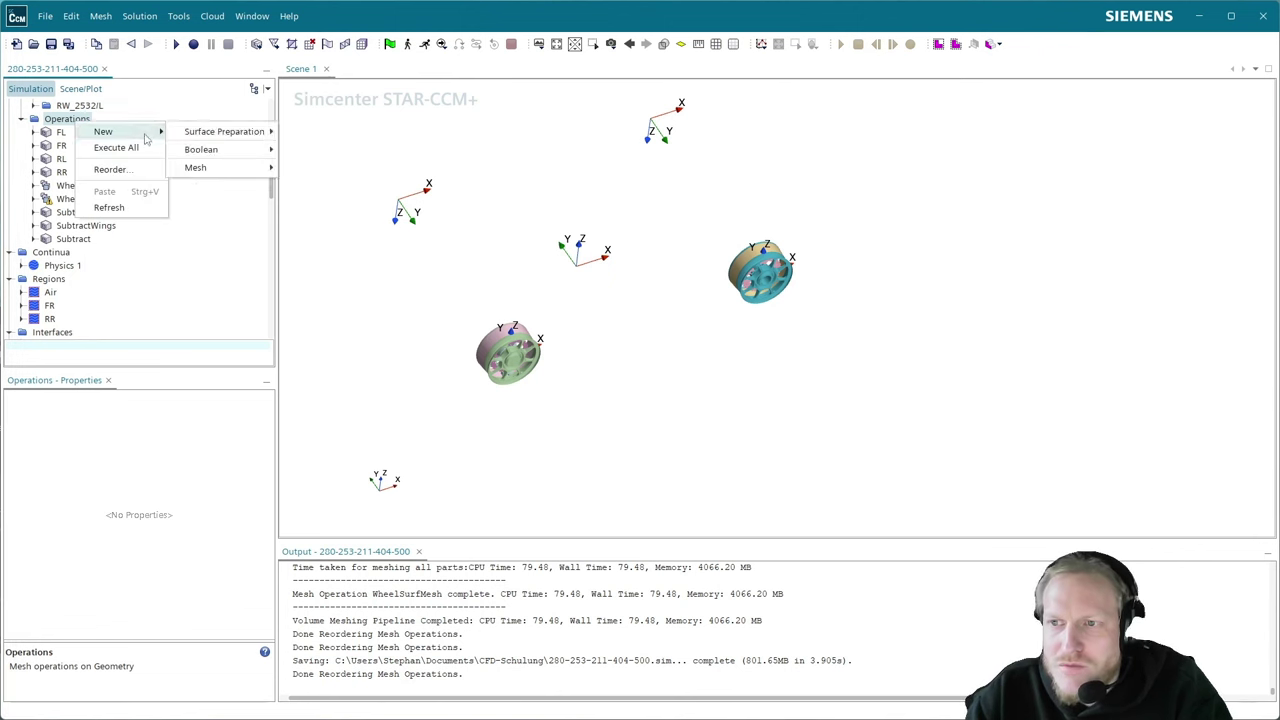
pyautogui.moveTo(224, 167)
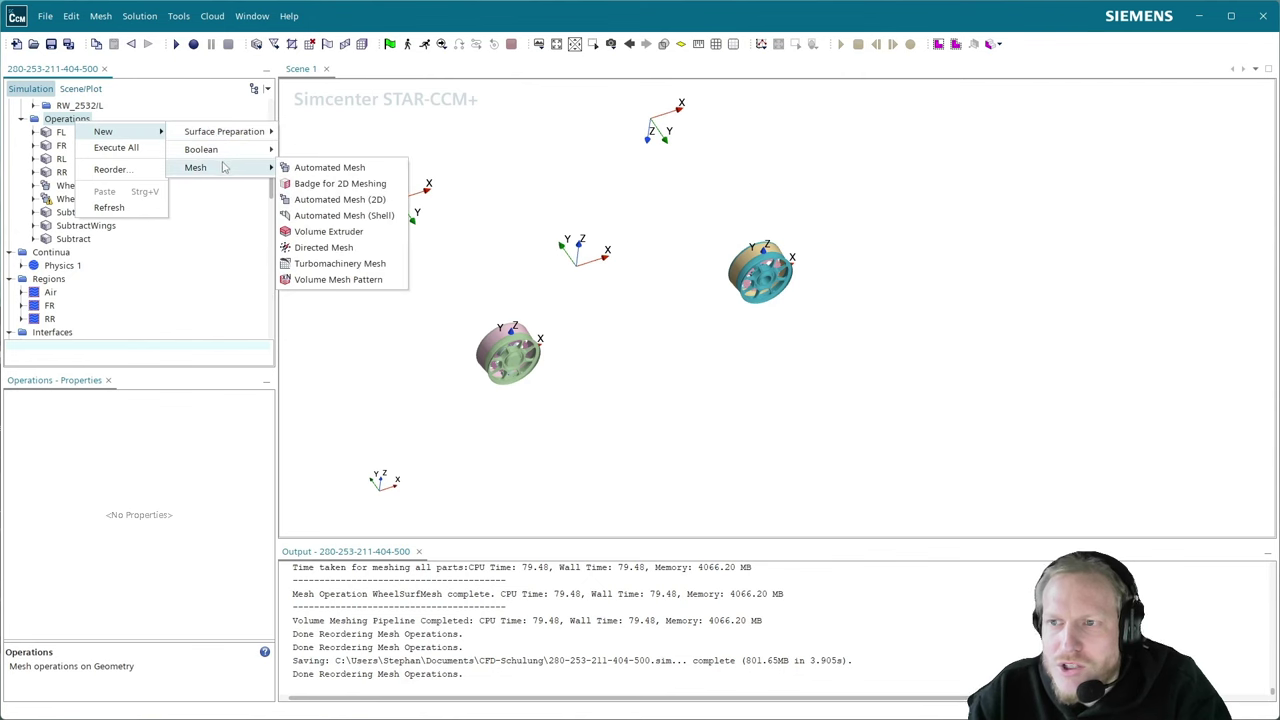
pyautogui.click(330, 167)
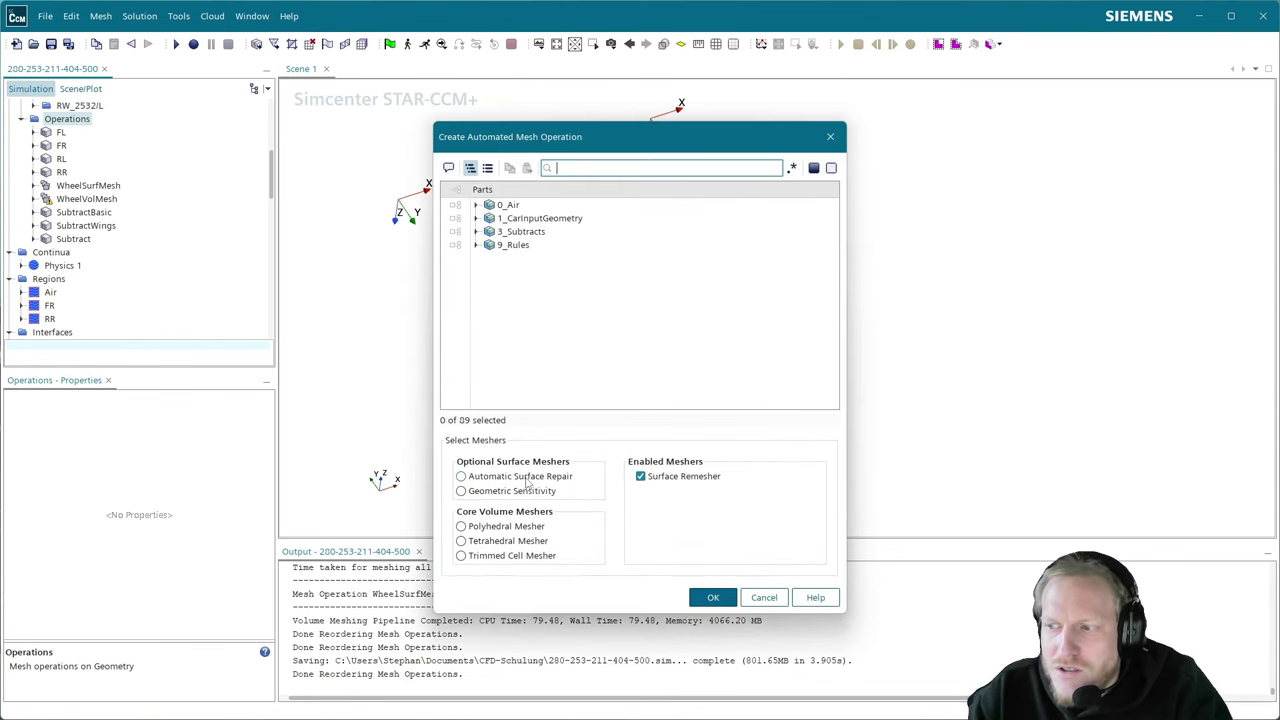
pyautogui.click(527, 478)
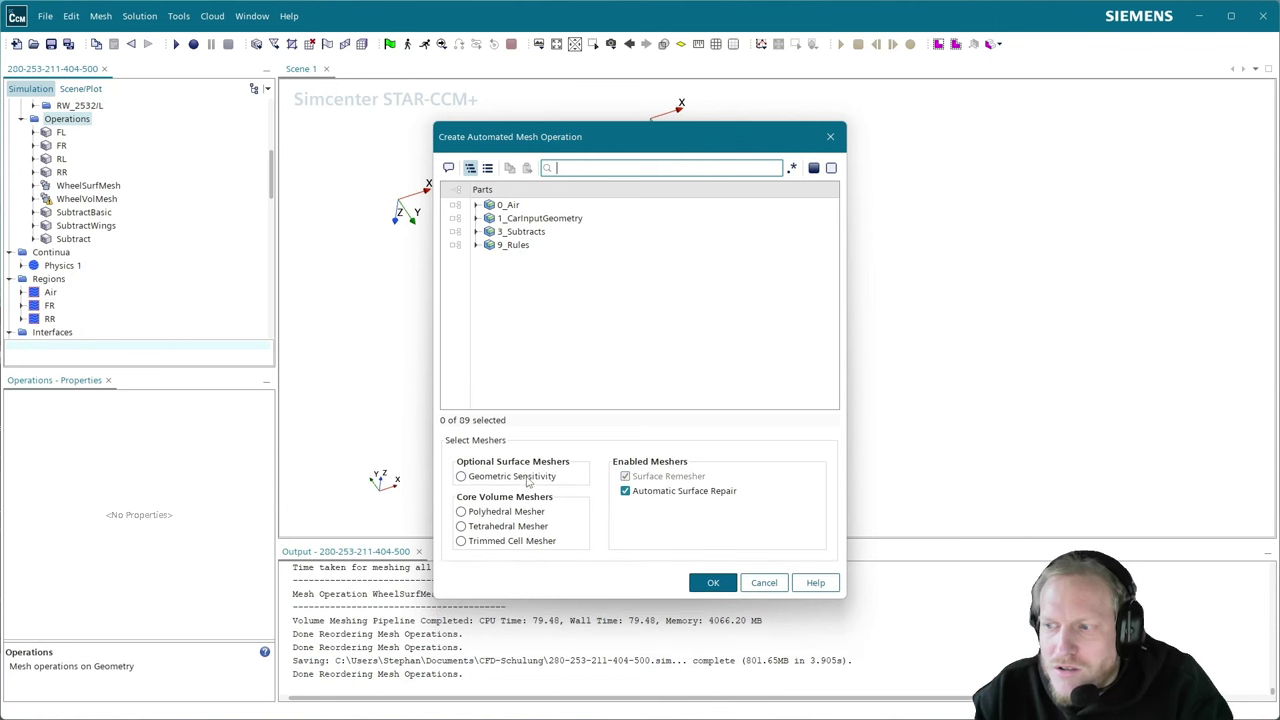
pyautogui.click(476, 231)
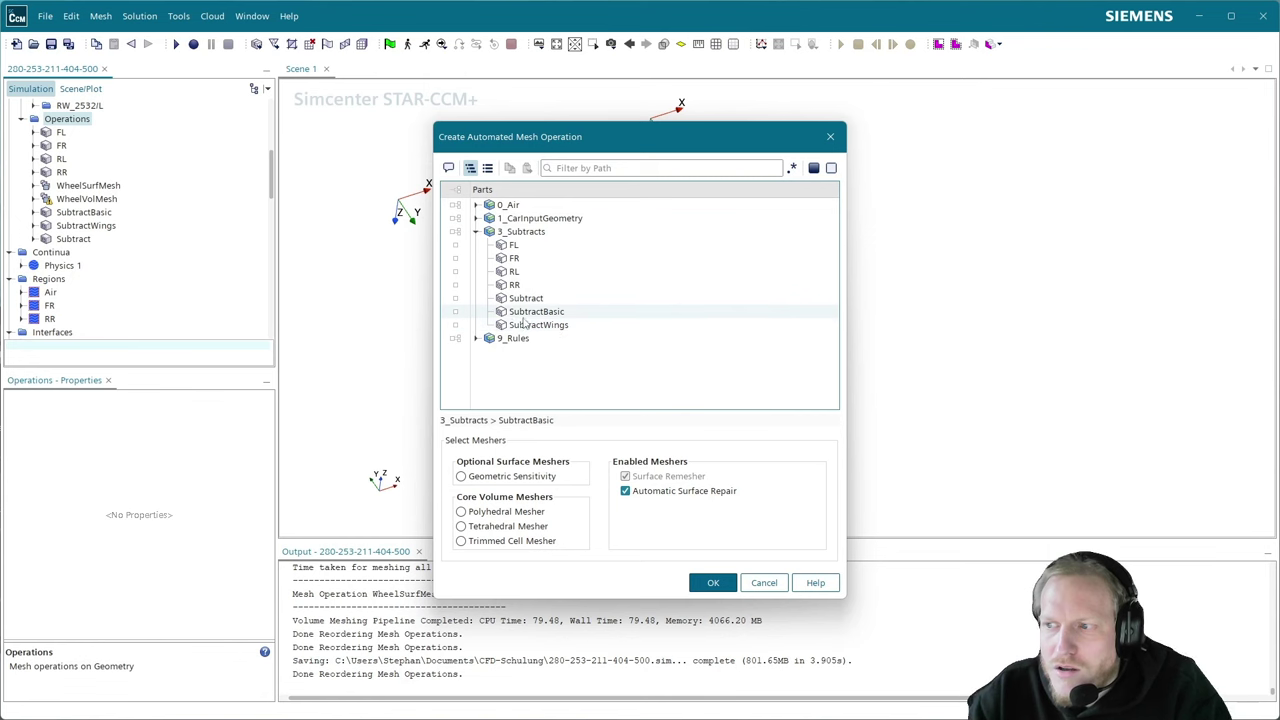
pyautogui.click(521, 300)
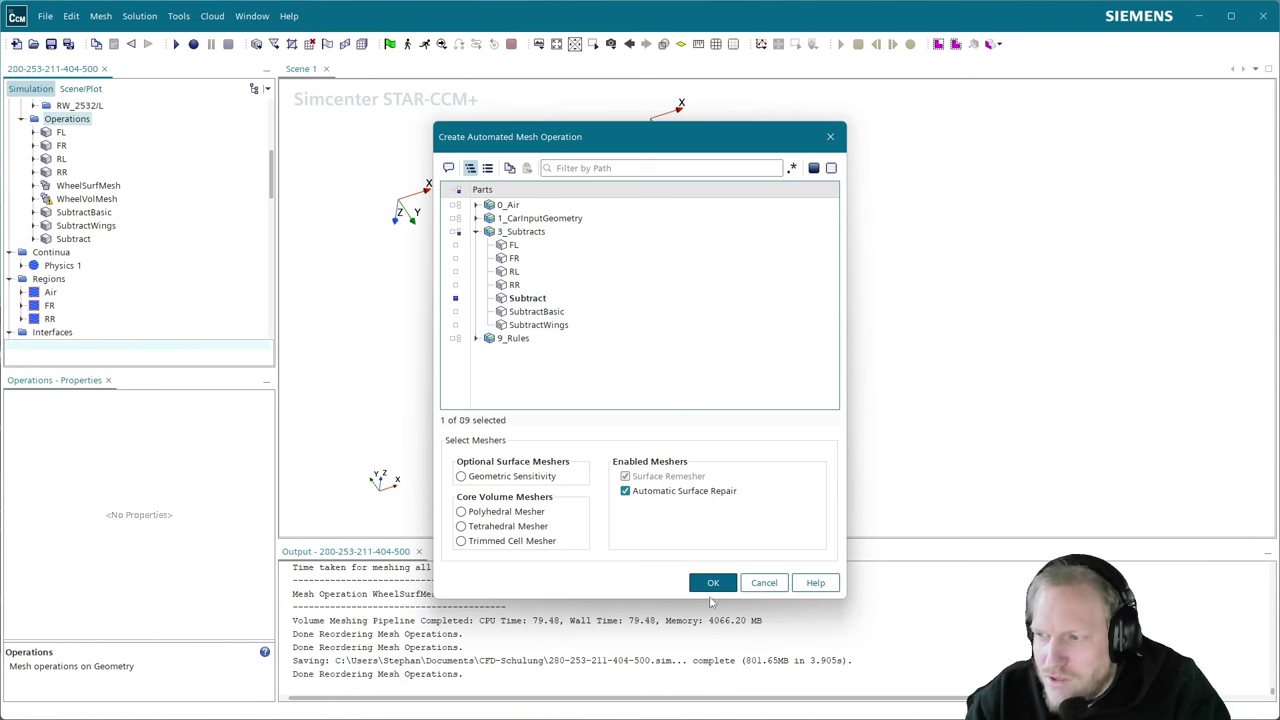
pyautogui.click(712, 581)
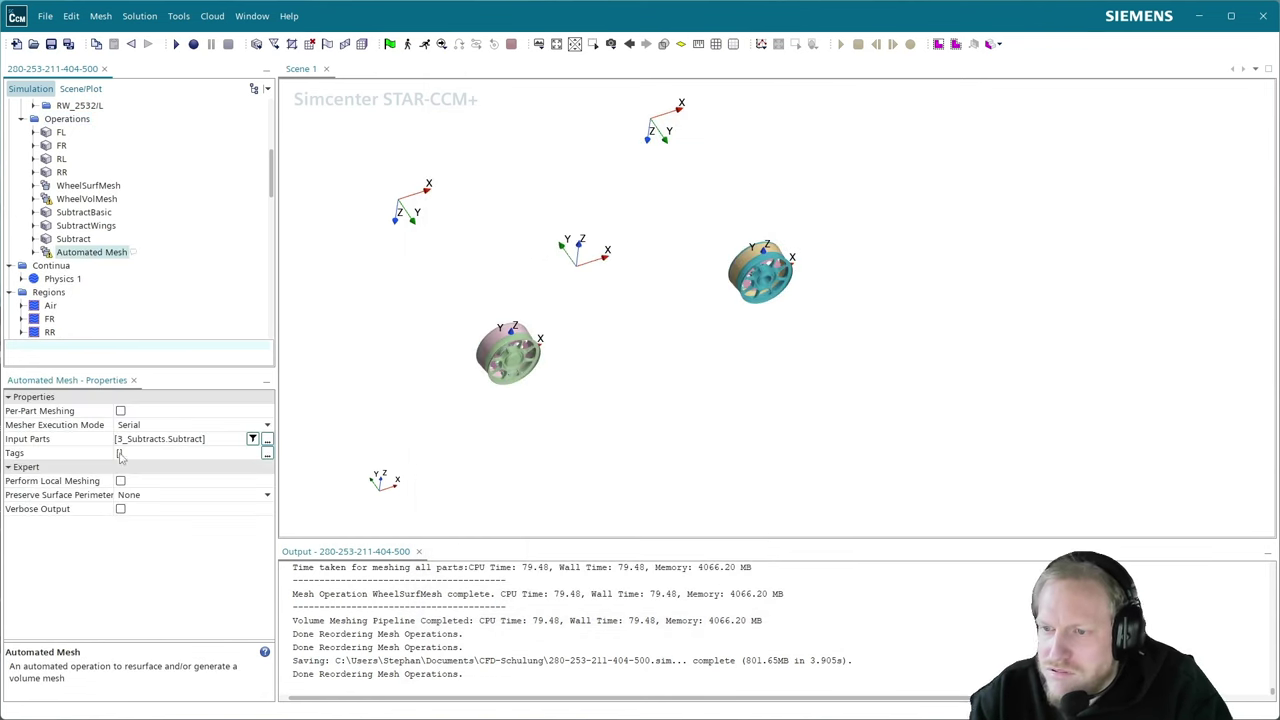
pyautogui.click(150, 424)
pyautogui.click(268, 425)
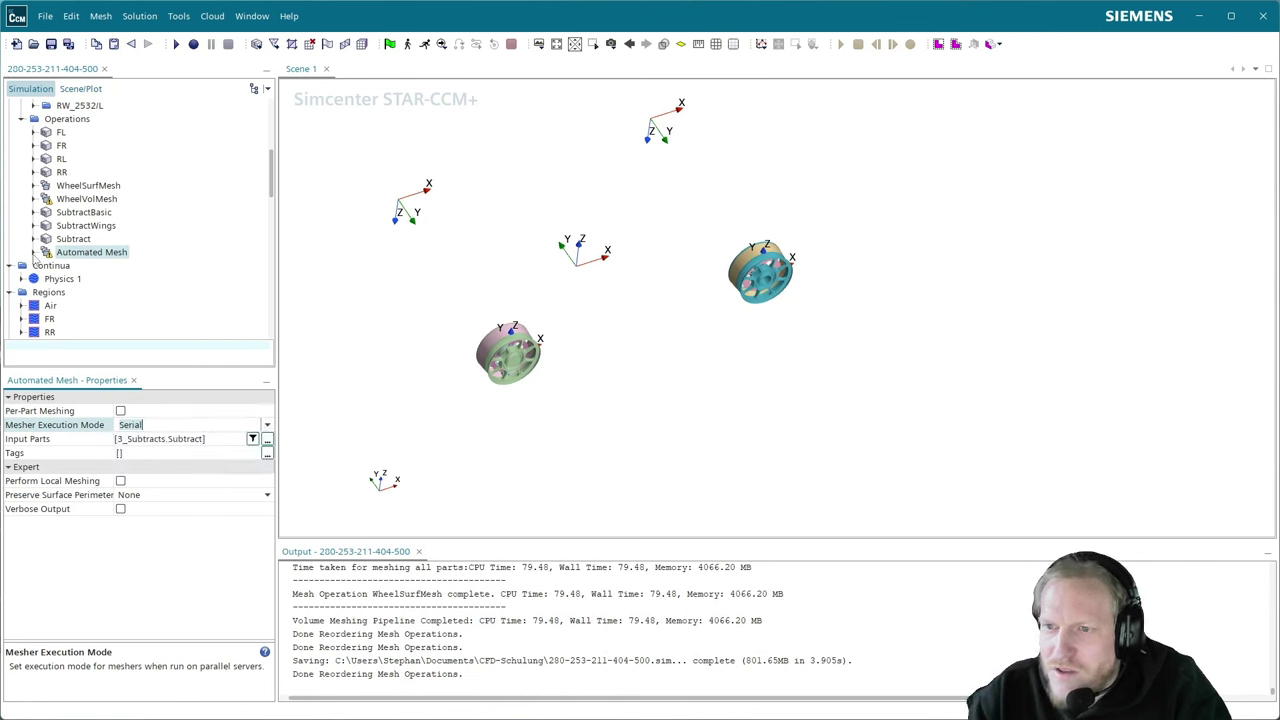
# - Enable compatibility refinement for the new Automated Mesh operation's Surface Remesher and set its minimum face quality to 0.2
pyautogui.click(34, 254)
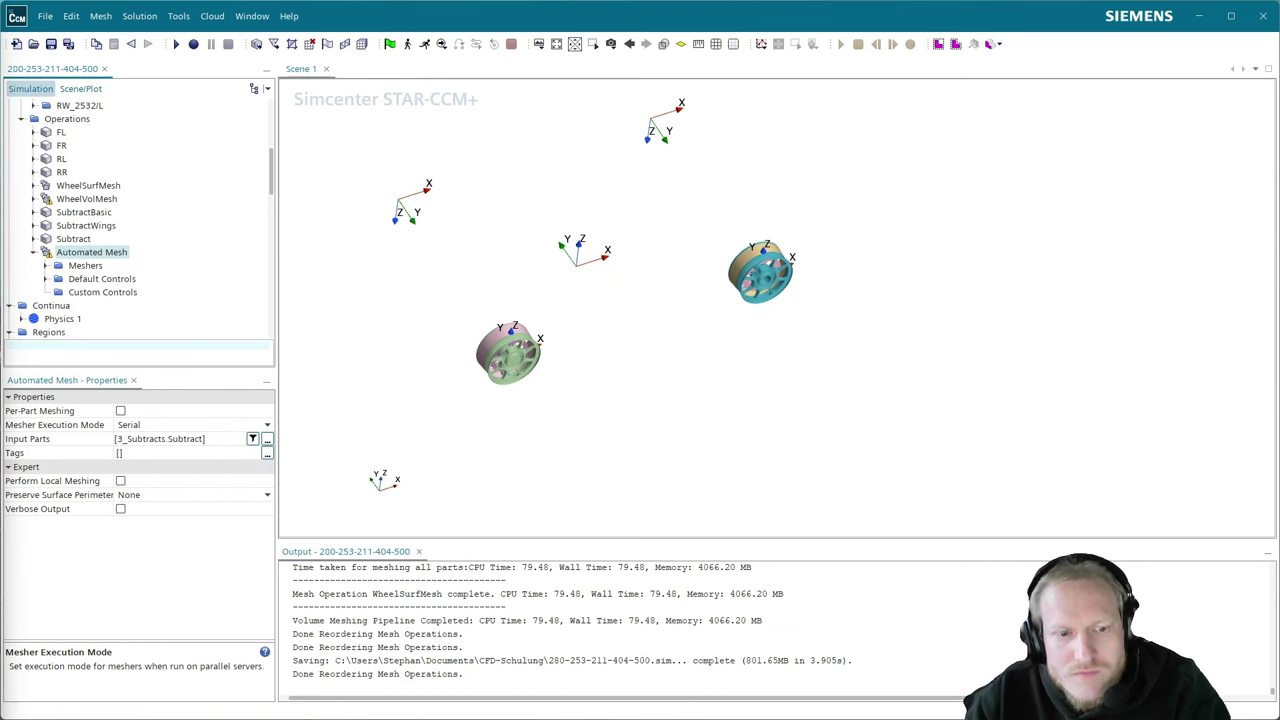
pyautogui.click(45, 265)
pyautogui.click(100, 279)
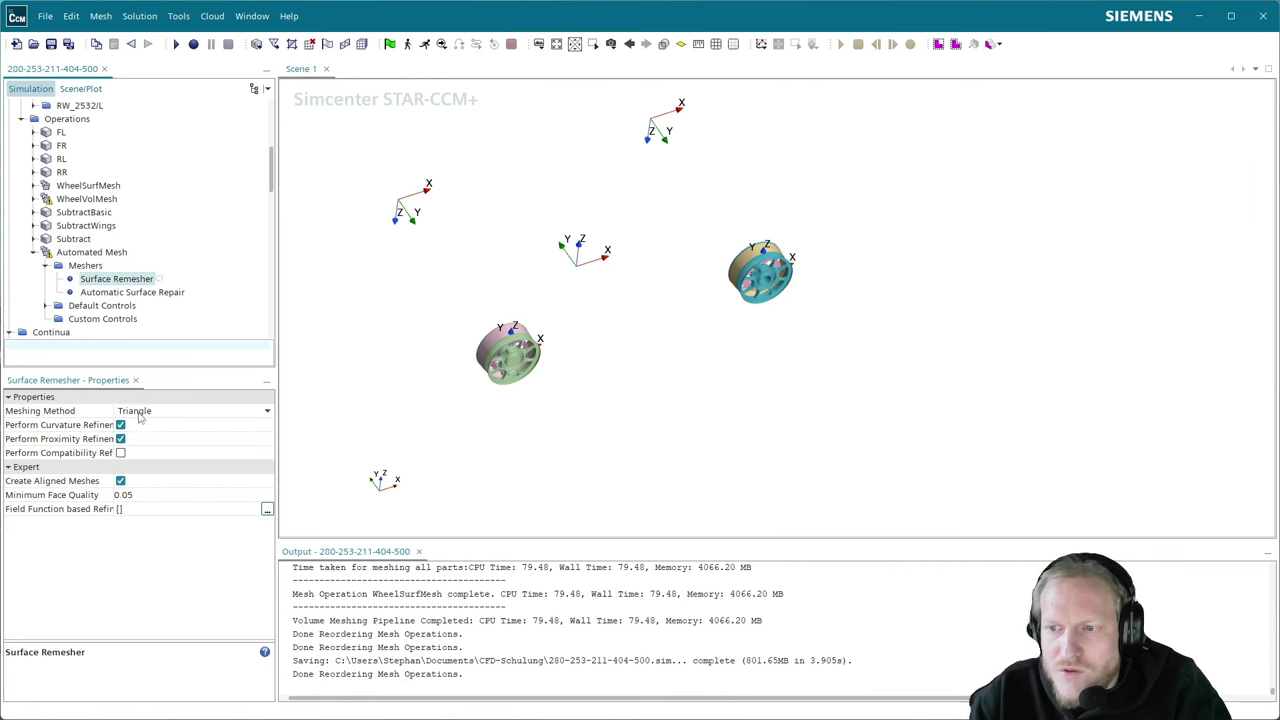
pyautogui.click(121, 454)
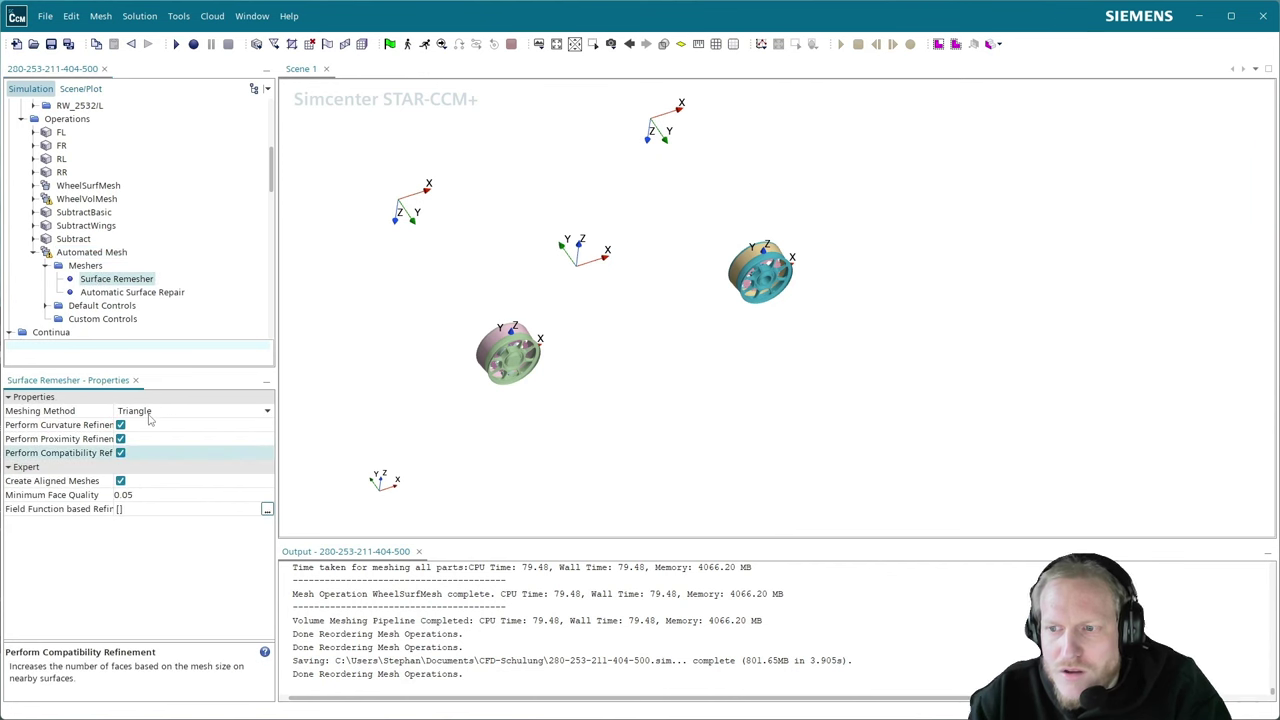
pyautogui.click(134, 497)
pyautogui.write('0.2')
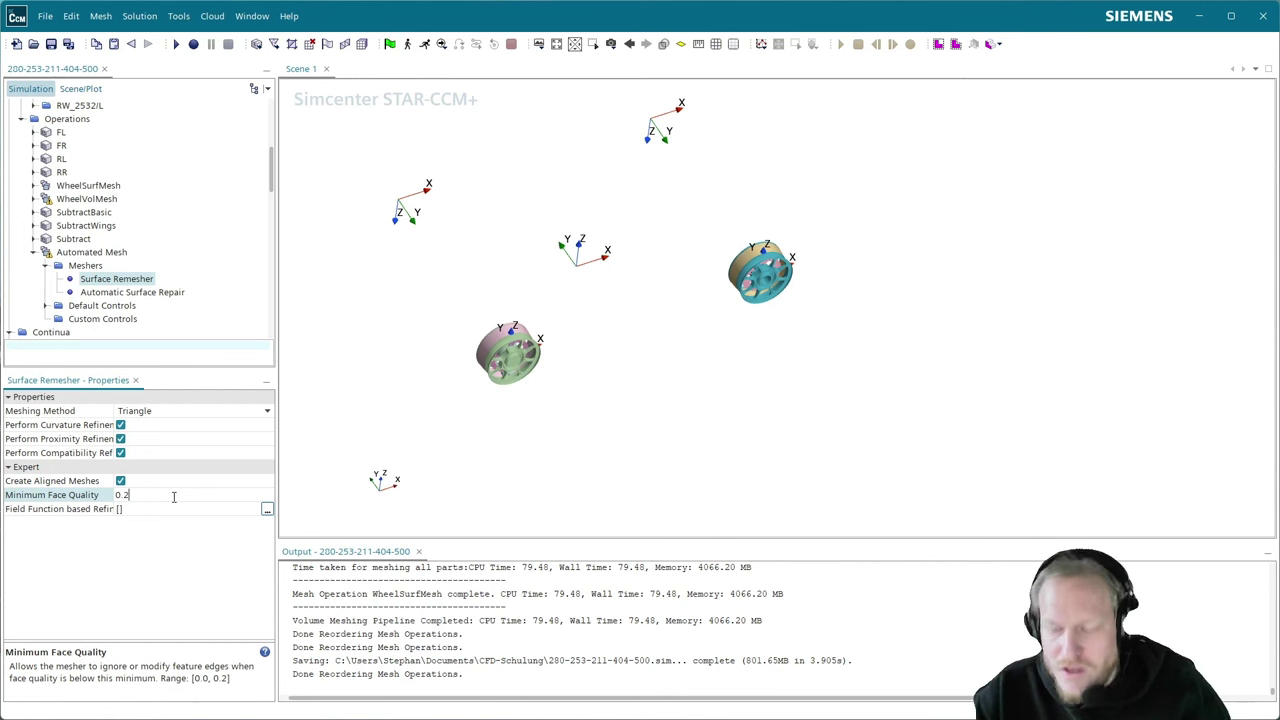
pyautogui.press('Return')
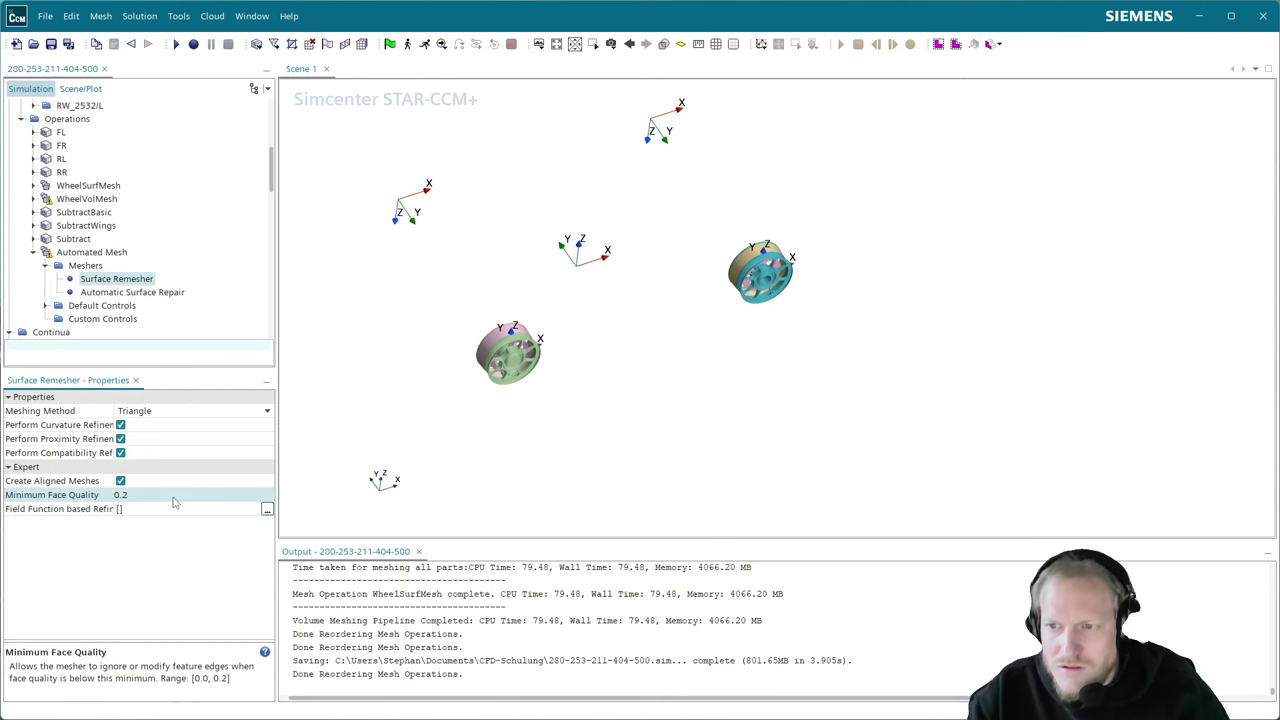
# - Set the minimum face quality of the Automatic Surface Repair mesher to 0.2
pyautogui.click(145, 292)
pyautogui.click(128, 453)
pyautogui.press('BackSpace')
pyautogui.press('BackSpace')
pyautogui.press('BackSpace')
pyautogui.press('BackSpace')
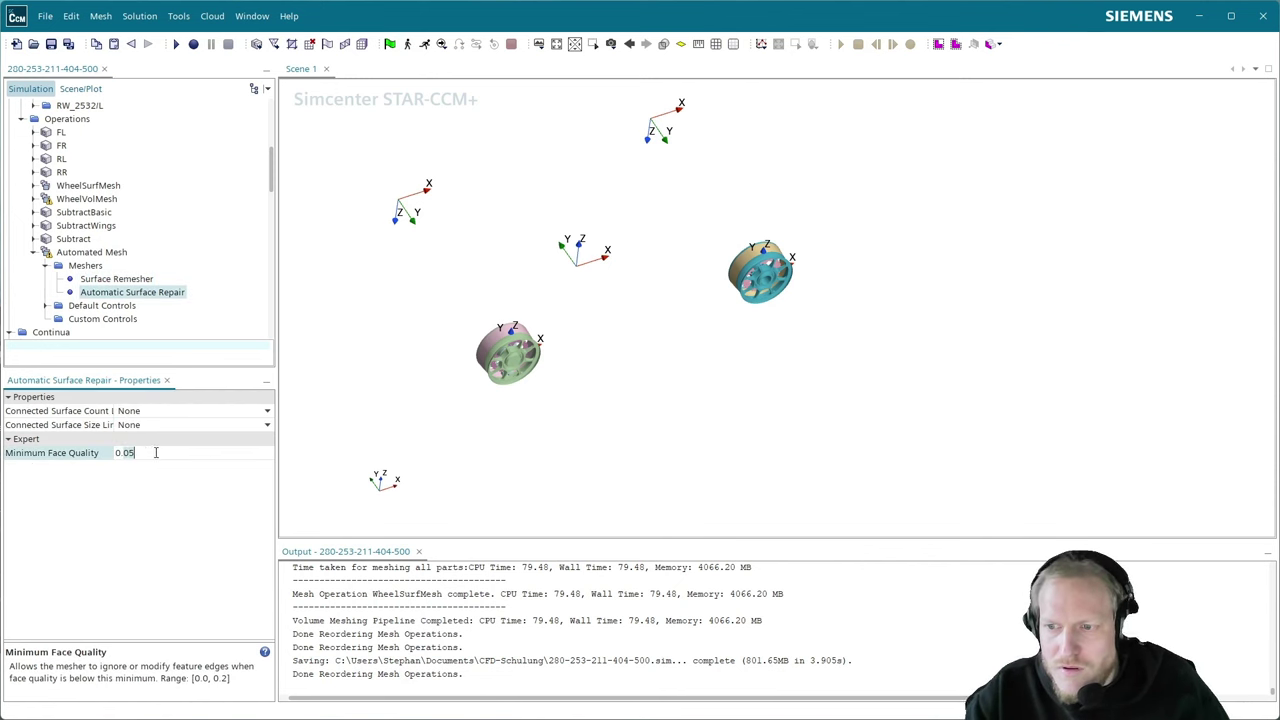
pyautogui.write('0.2')
pyautogui.press('Return')
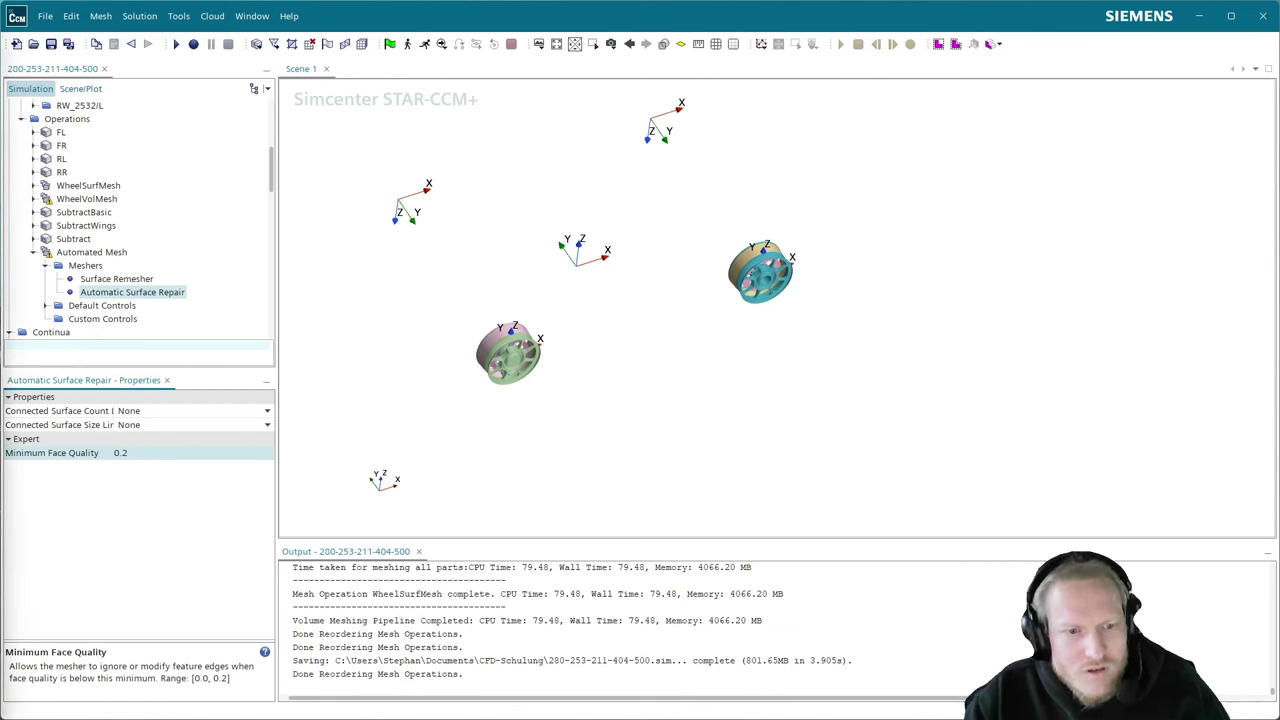
# - Limit the surface repair's connected surface count to Keep Largest Areas and its connected surface size to Minimum Area and Face Count
pyautogui.click(131, 411)
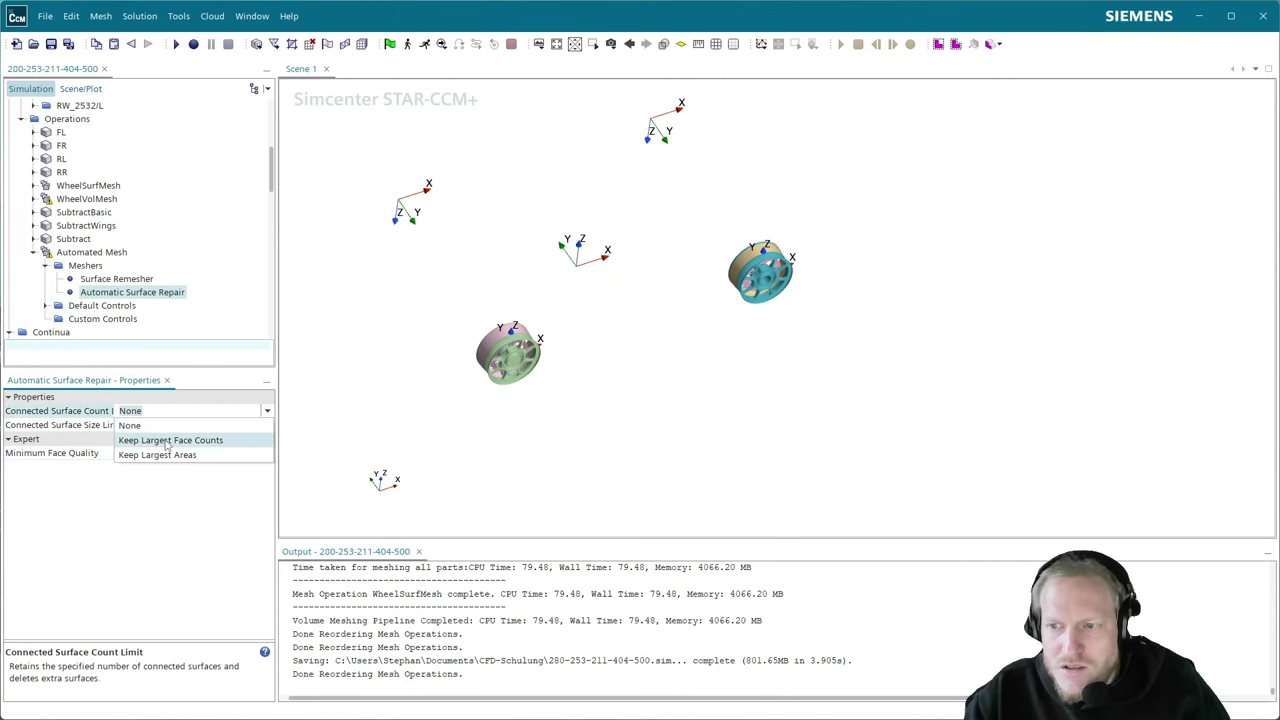
pyautogui.click(157, 455)
pyautogui.click(150, 425)
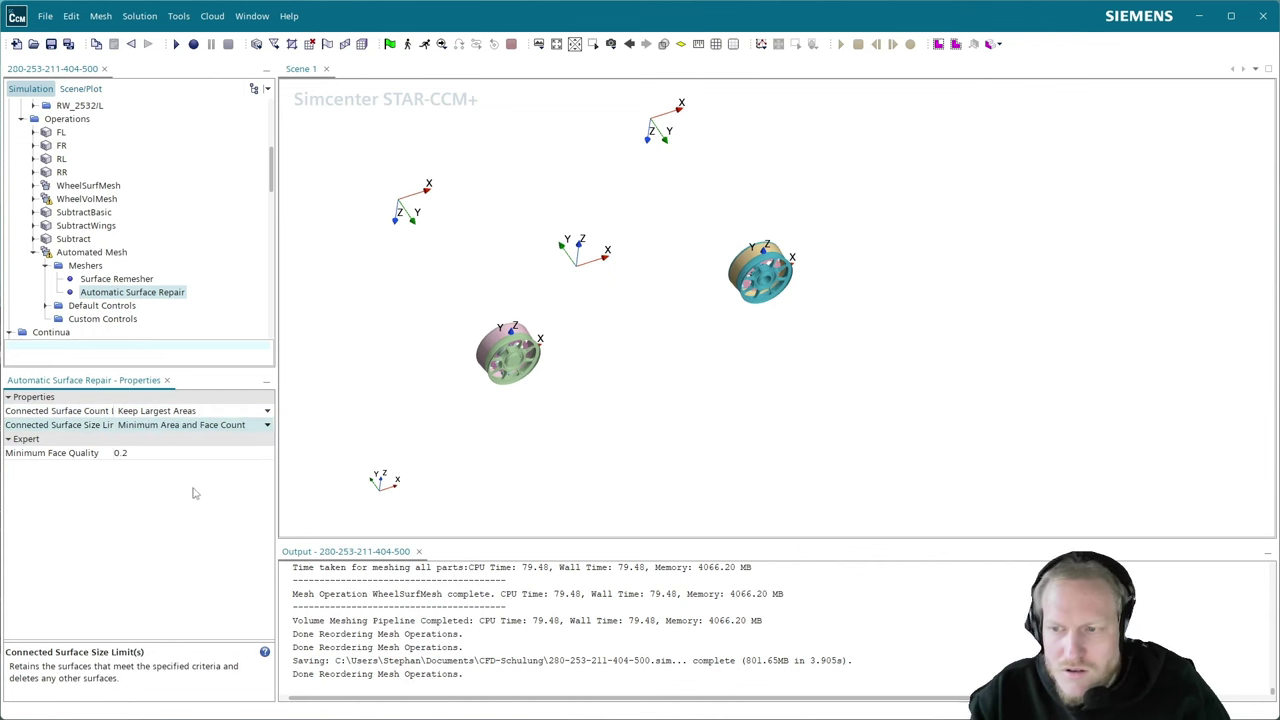
pyautogui.click(196, 484)
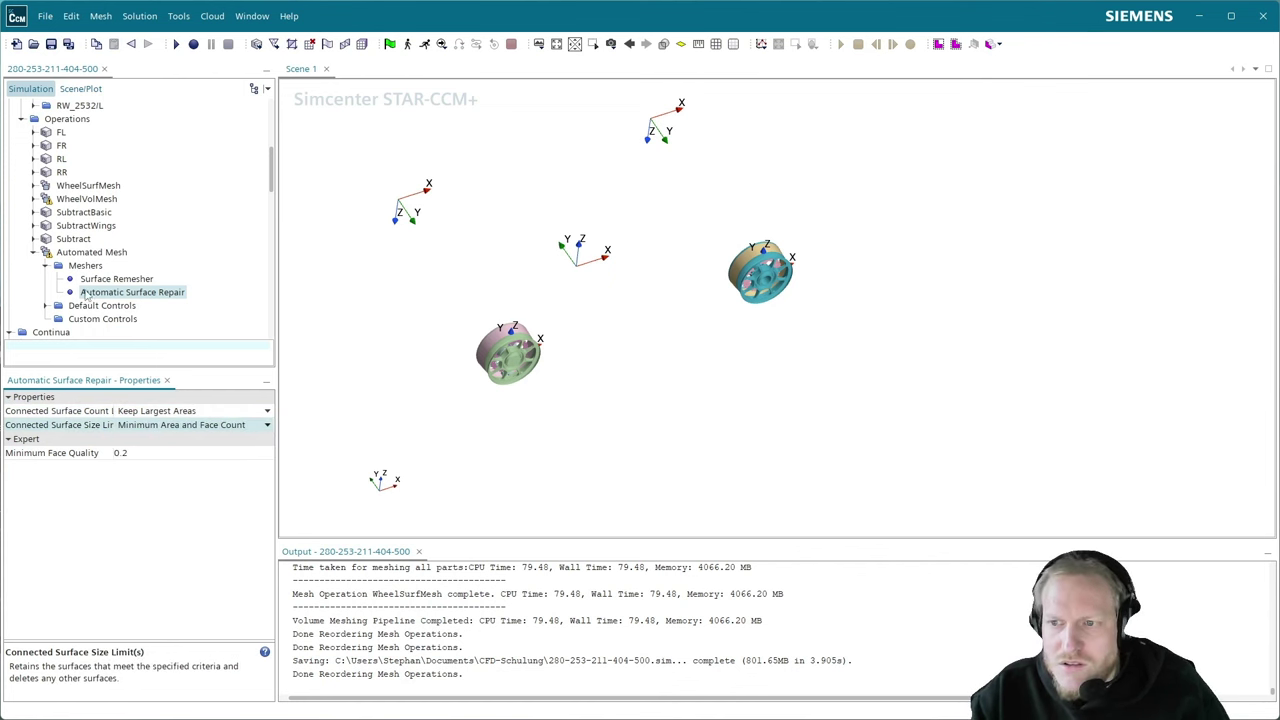
# - Set the default base size to 30 mm and check the default CAD projection, target surface size and minimum surface size
pyautogui.click(45, 306)
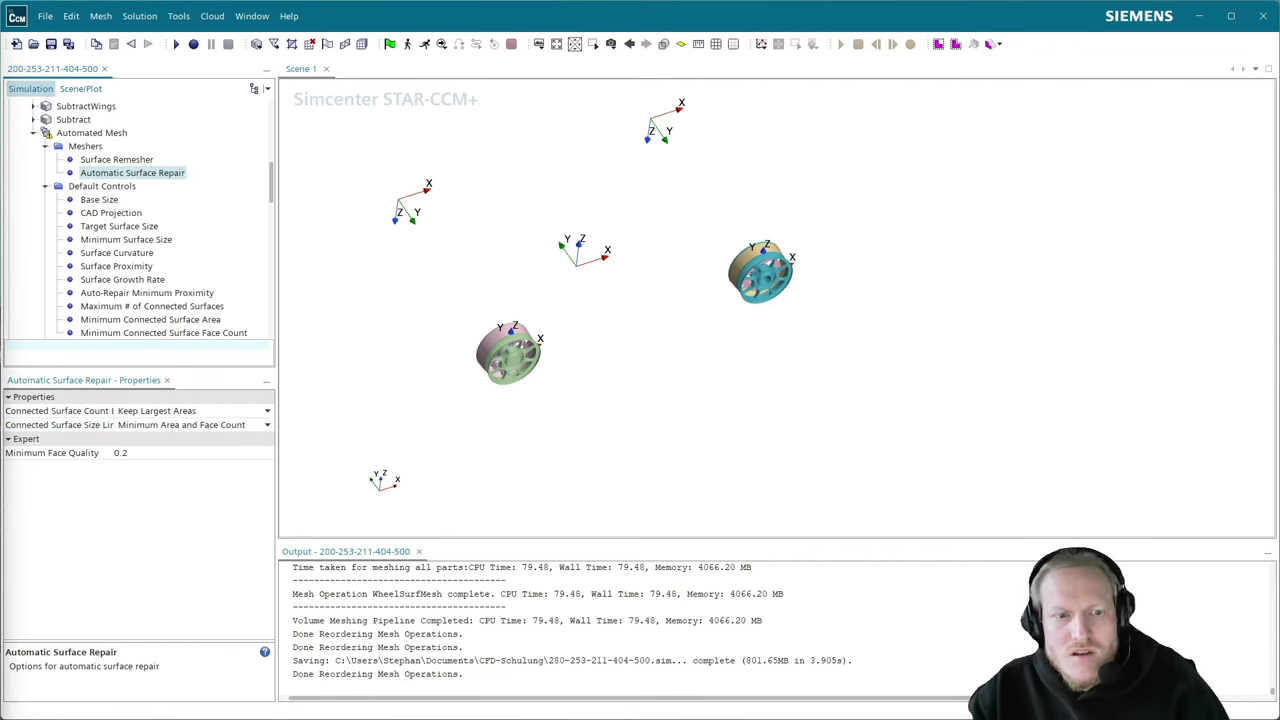
pyautogui.click(116, 201)
pyautogui.click(168, 410)
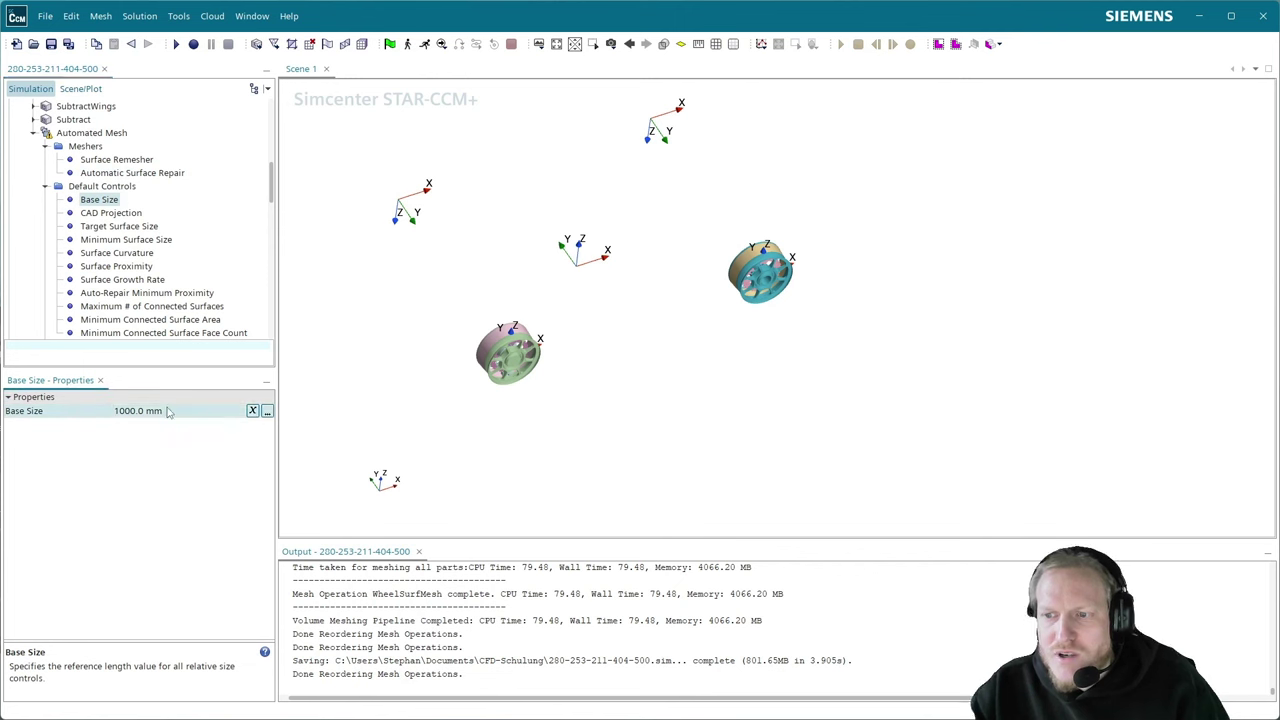
pyautogui.write('30')
pyautogui.press('Return')
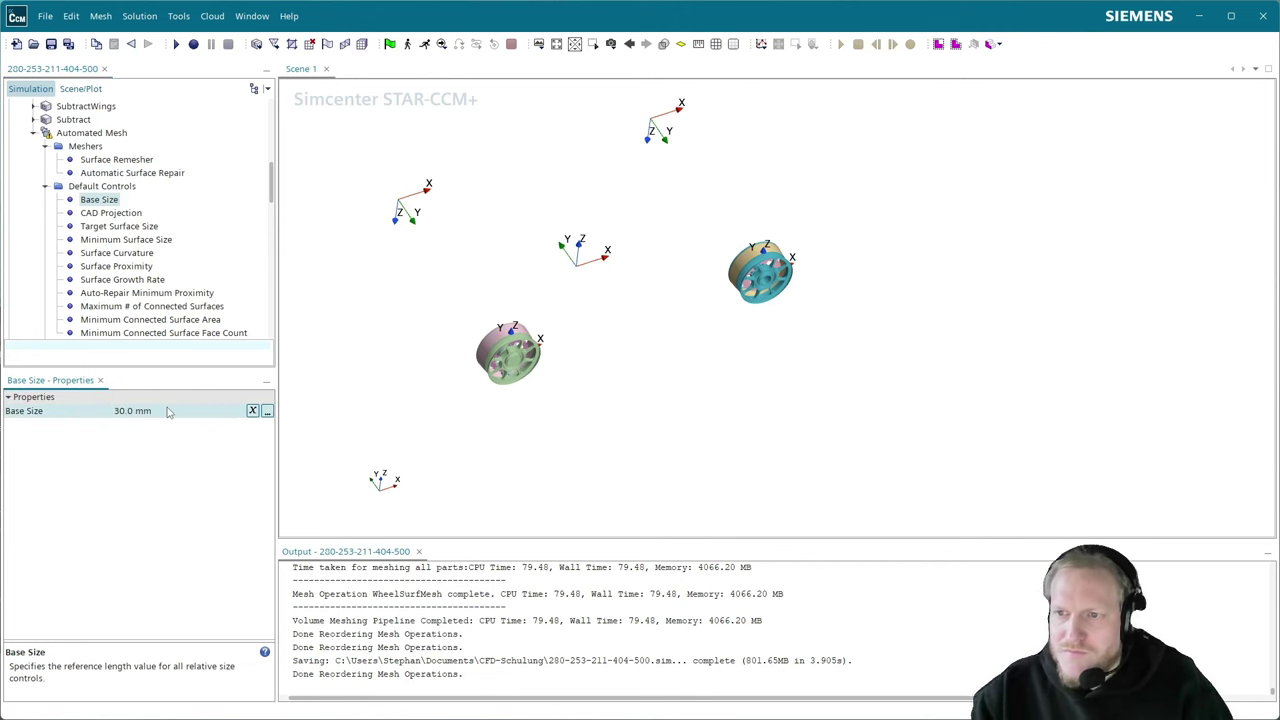
pyautogui.click(98, 227)
pyautogui.click(107, 215)
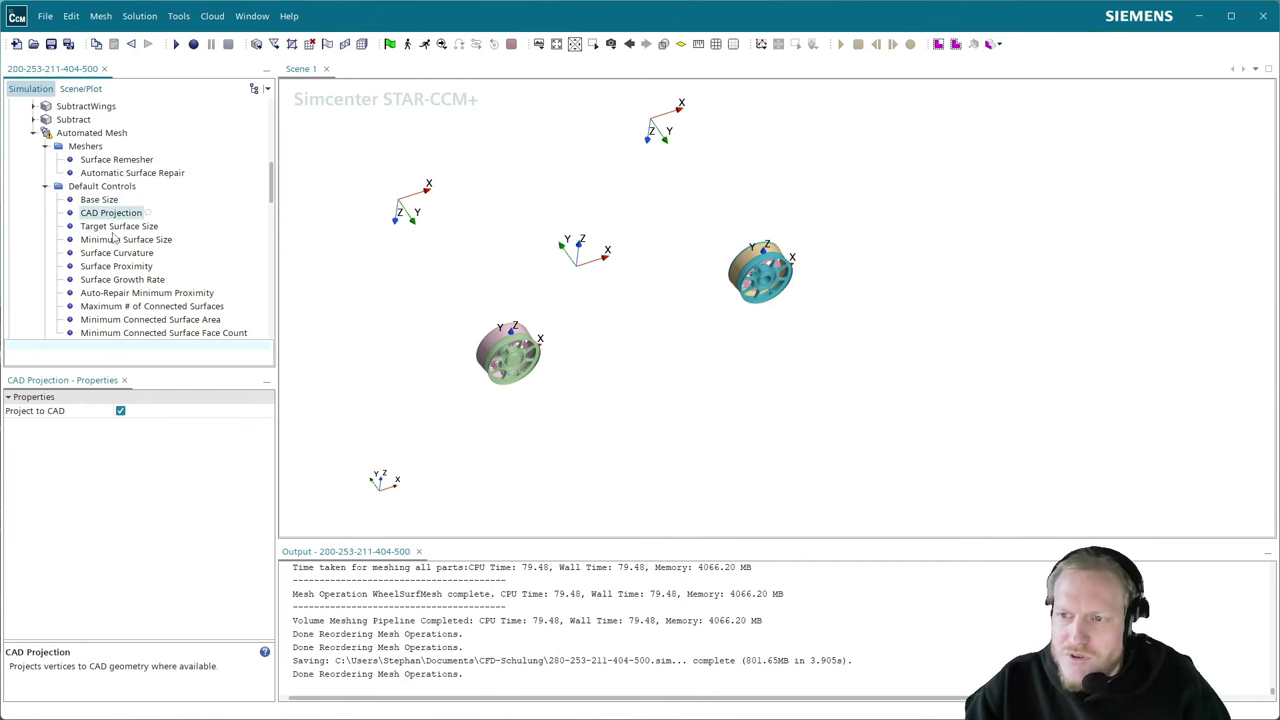
pyautogui.click(114, 229)
pyautogui.click(154, 242)
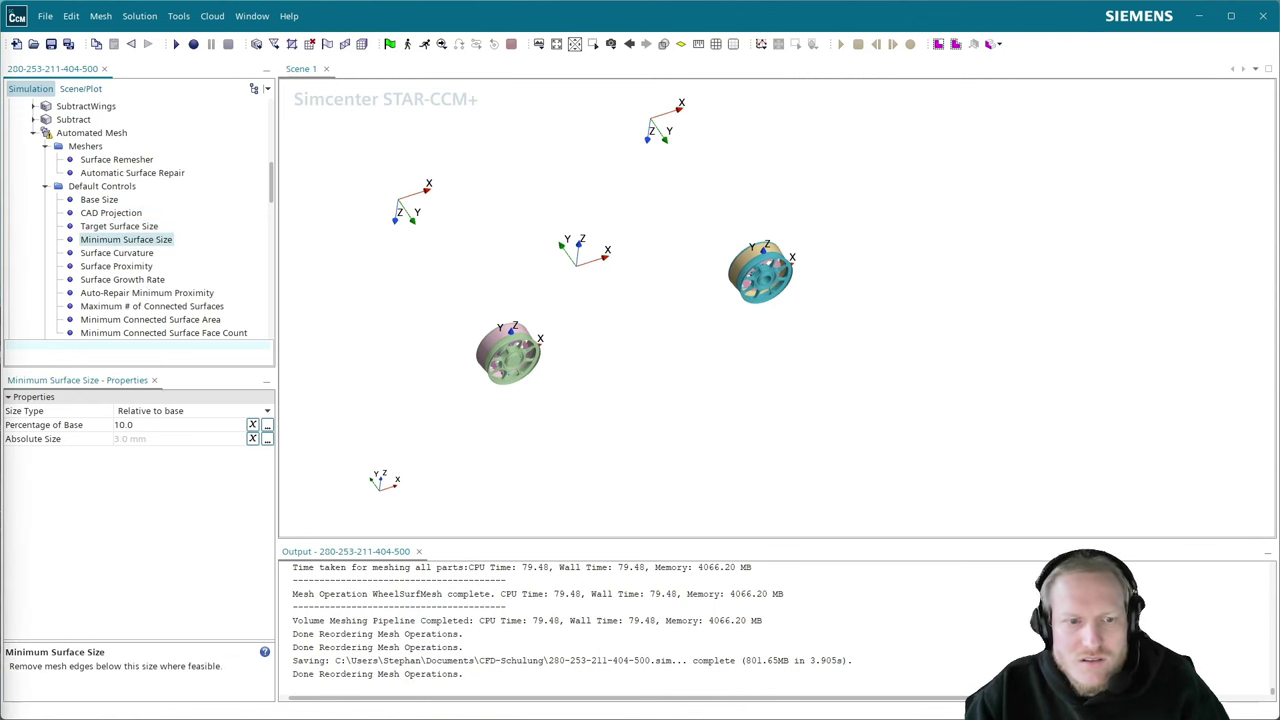
# - Enable the curvature deviation distance in the default surface curvature control and set it to 0.1 mm
pyautogui.click(150, 254)
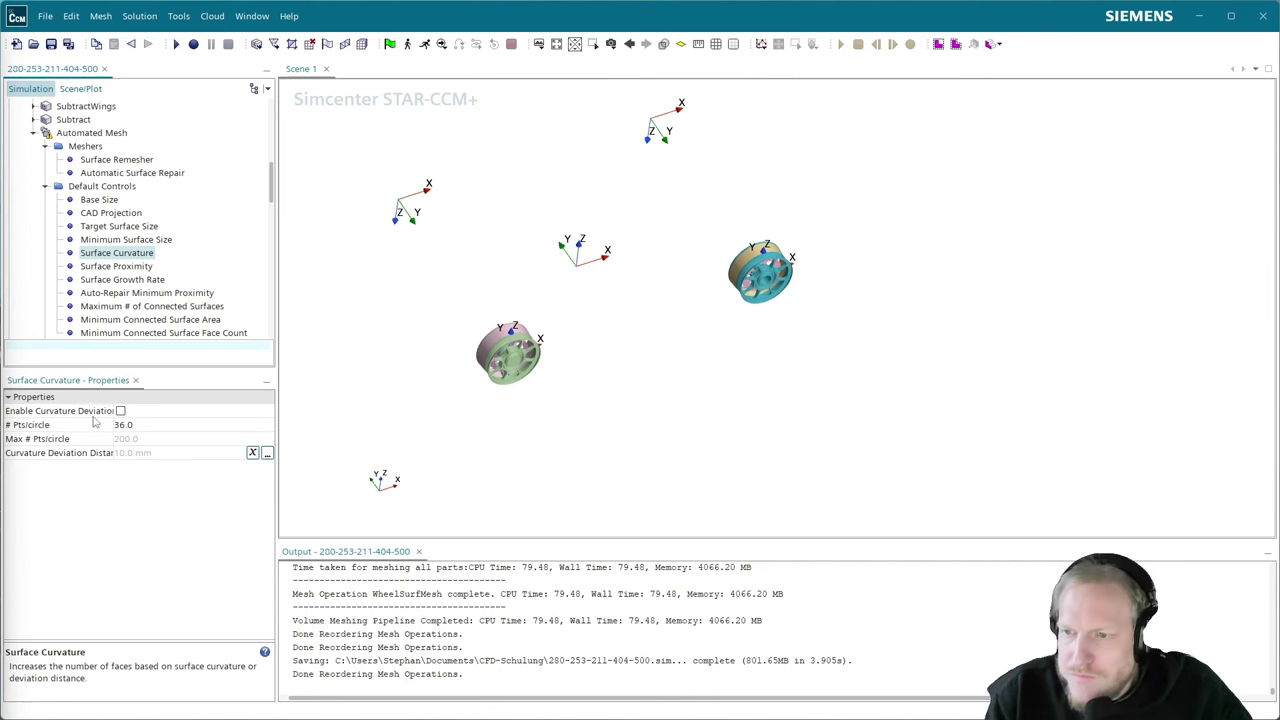
pyautogui.click(121, 411)
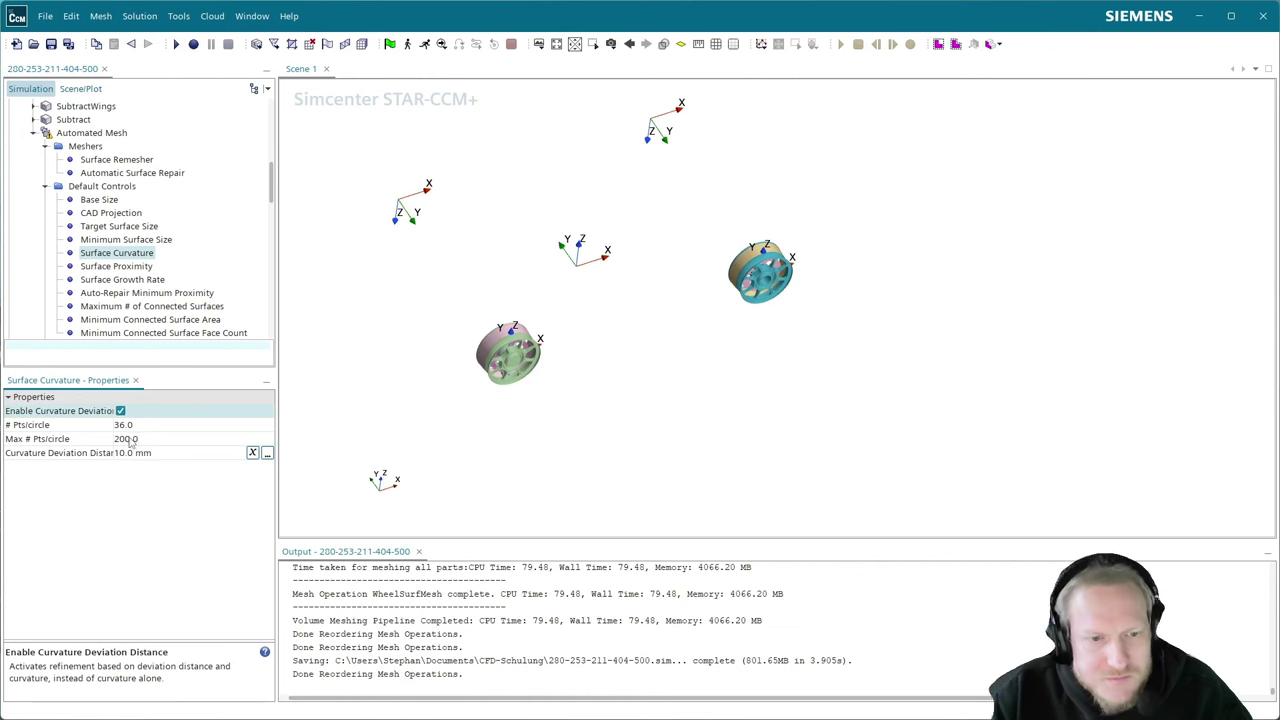
pyautogui.click(140, 456)
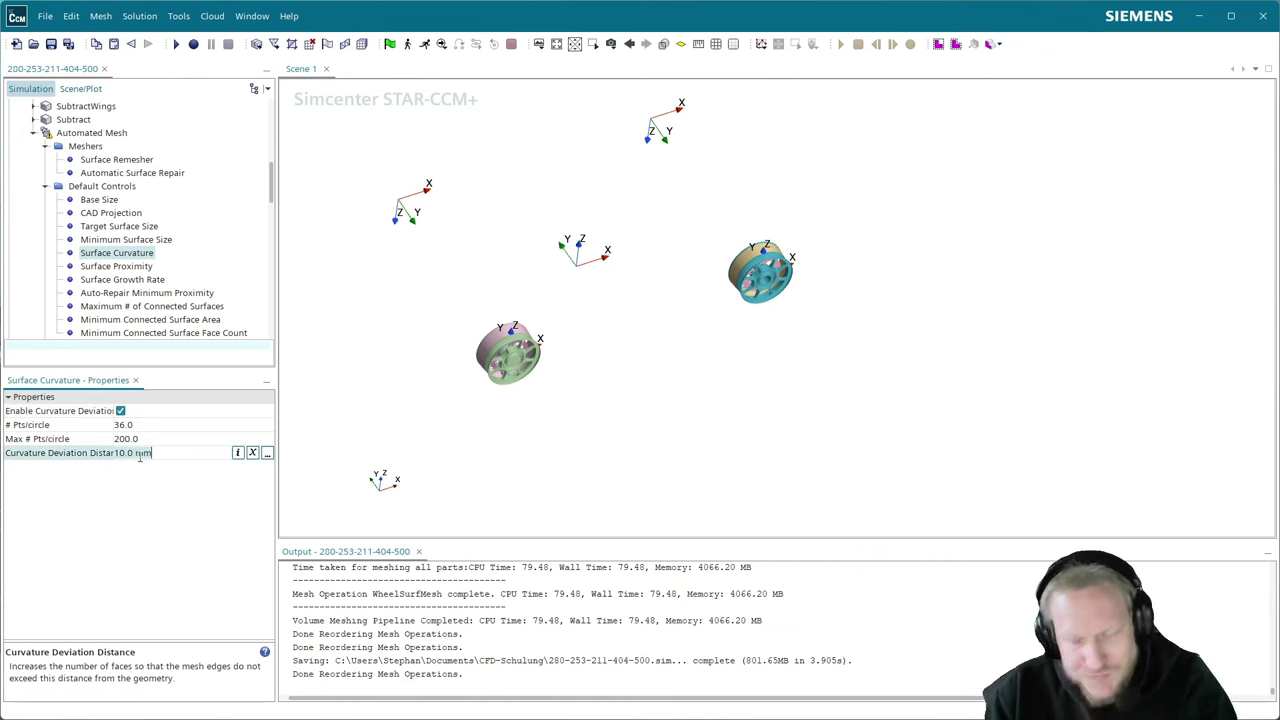
pyautogui.hotkey('ctrl', 'a')
pyautogui.press('BackSpace')
pyautogui.write('0.1')
pyautogui.press('Return')
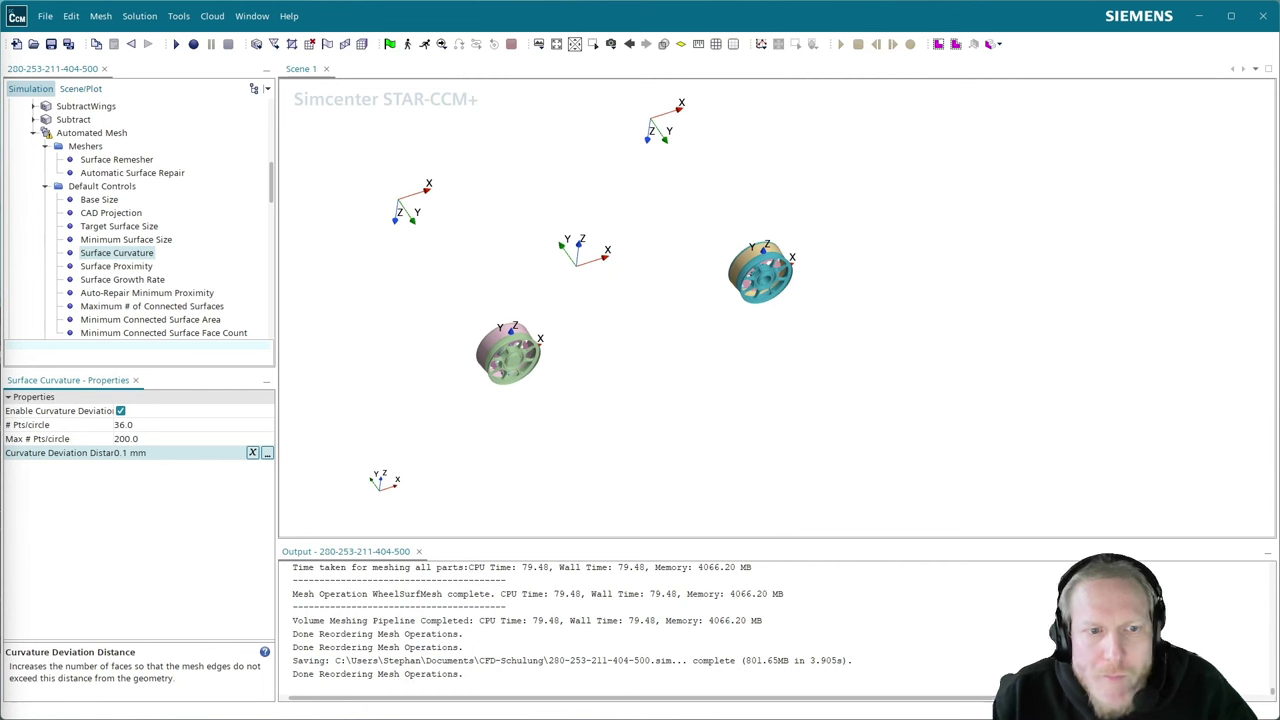
# - Set the default maximum number of connected surfaces to 1
pyautogui.click(187, 308)
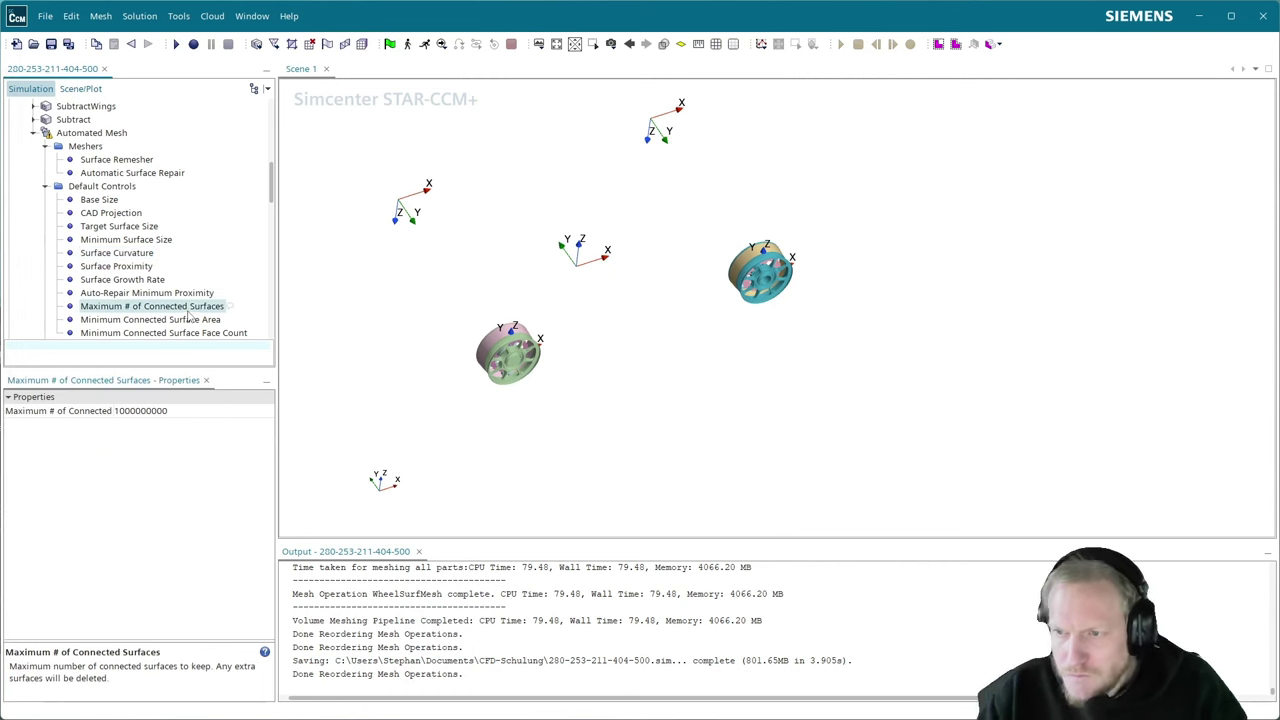
pyautogui.click(172, 411)
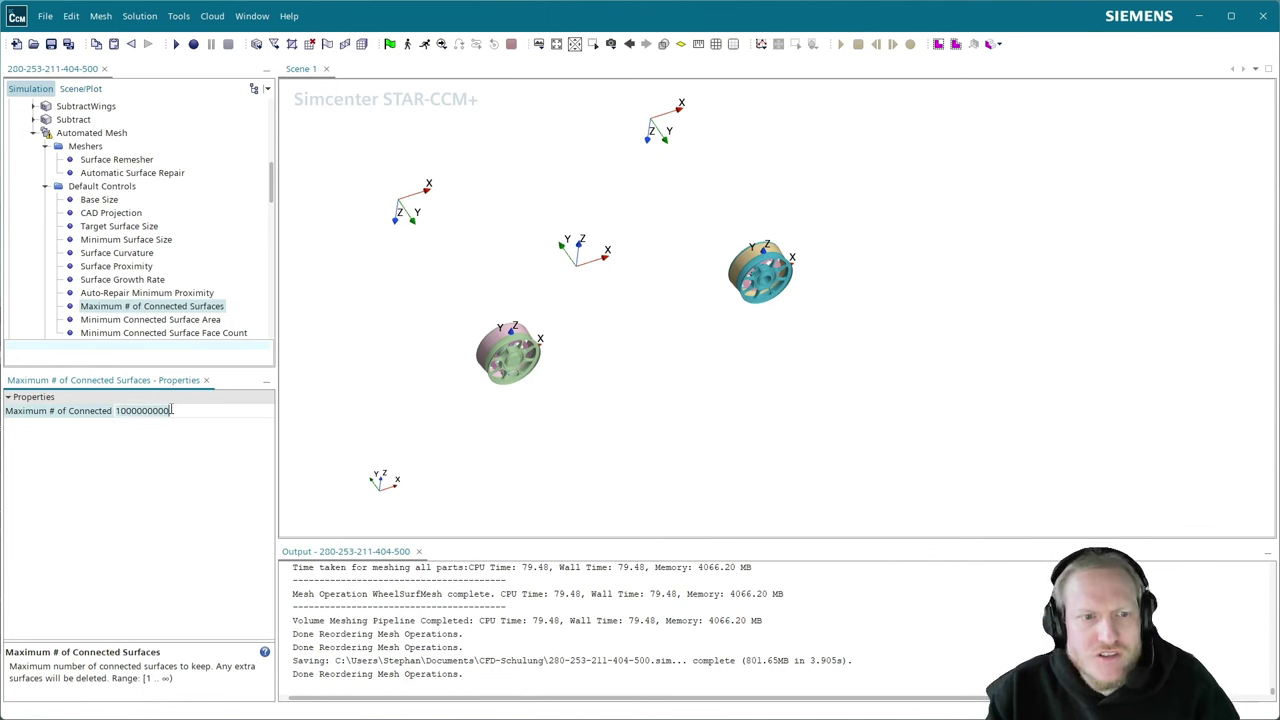
pyautogui.press('BackSpace')
pyautogui.write('1')
pyautogui.press('Return')
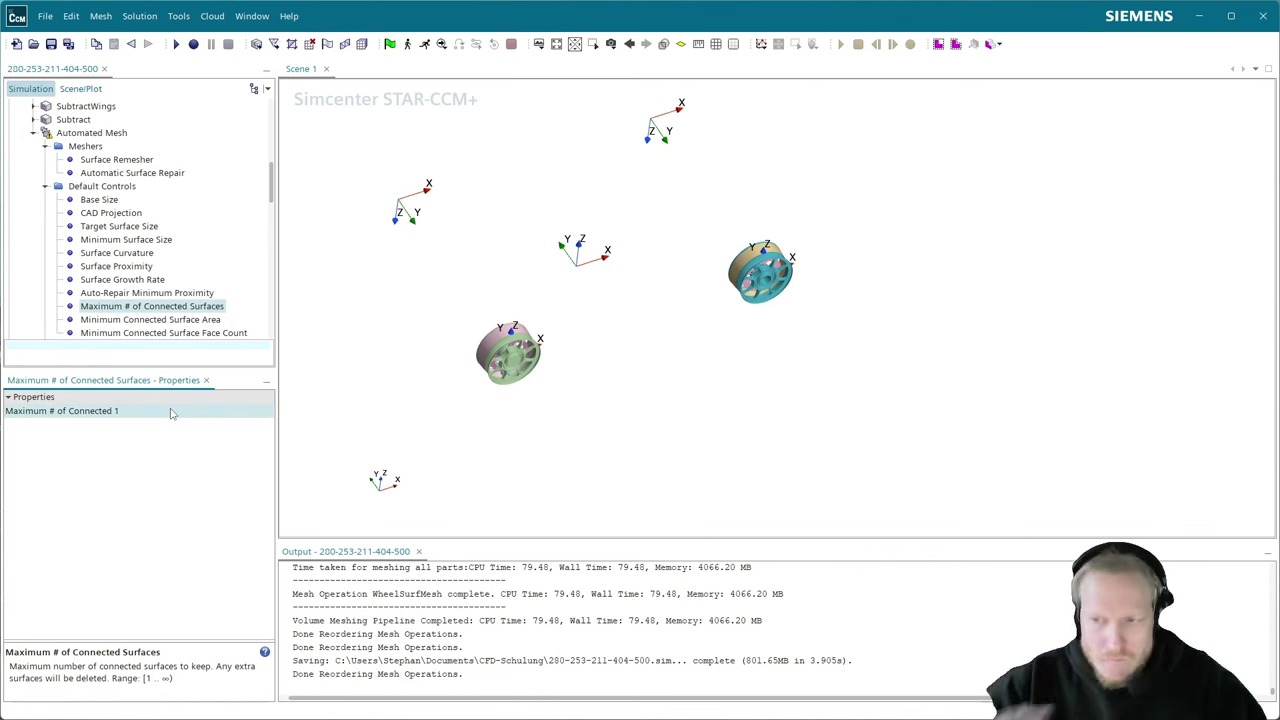
# - Set the default minimum connected surface area to 0.2 m^2 and check the minimum connected surface face count
pyautogui.click(212, 320)
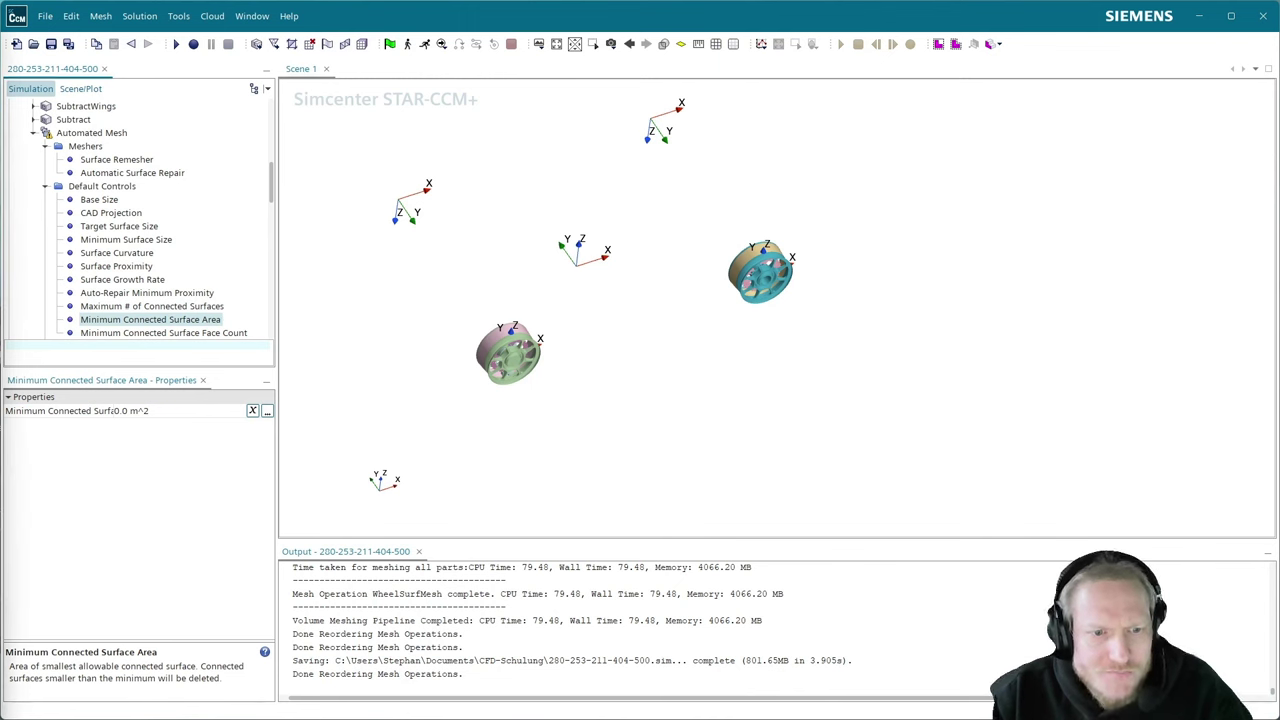
pyautogui.click(154, 412)
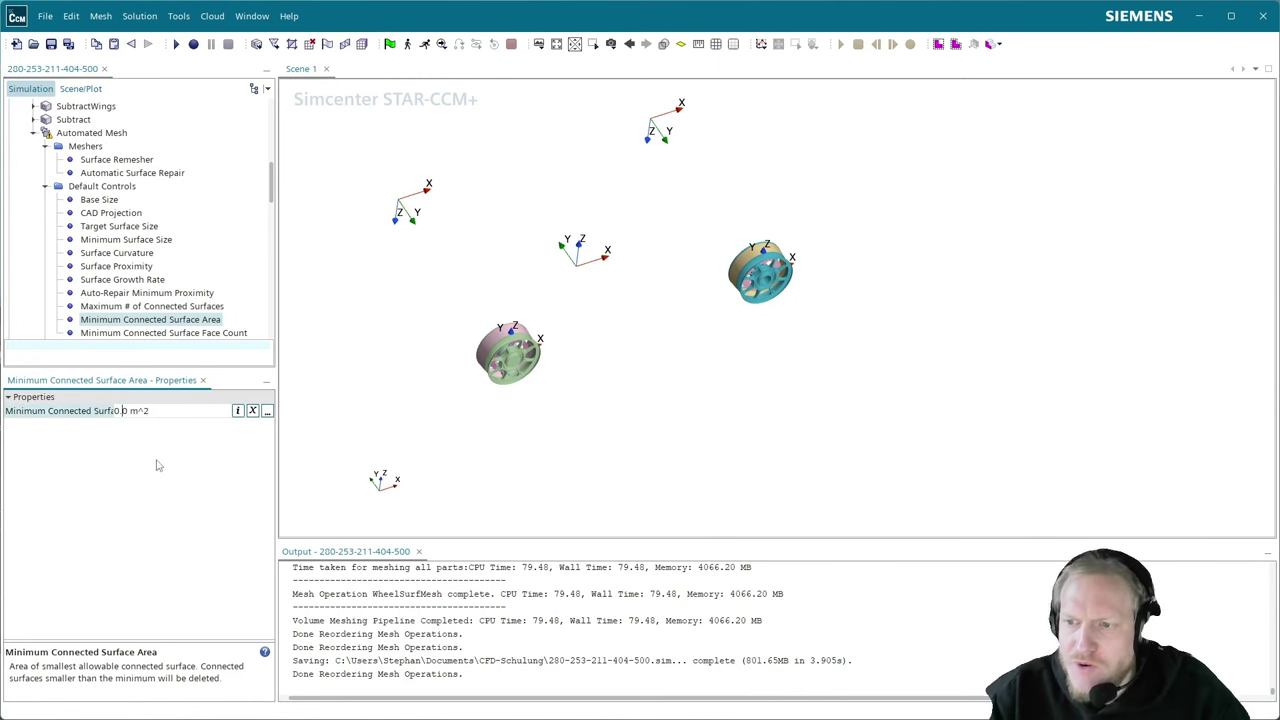
pyautogui.press('BackSpace')
pyautogui.write('2')
pyautogui.press('Return')
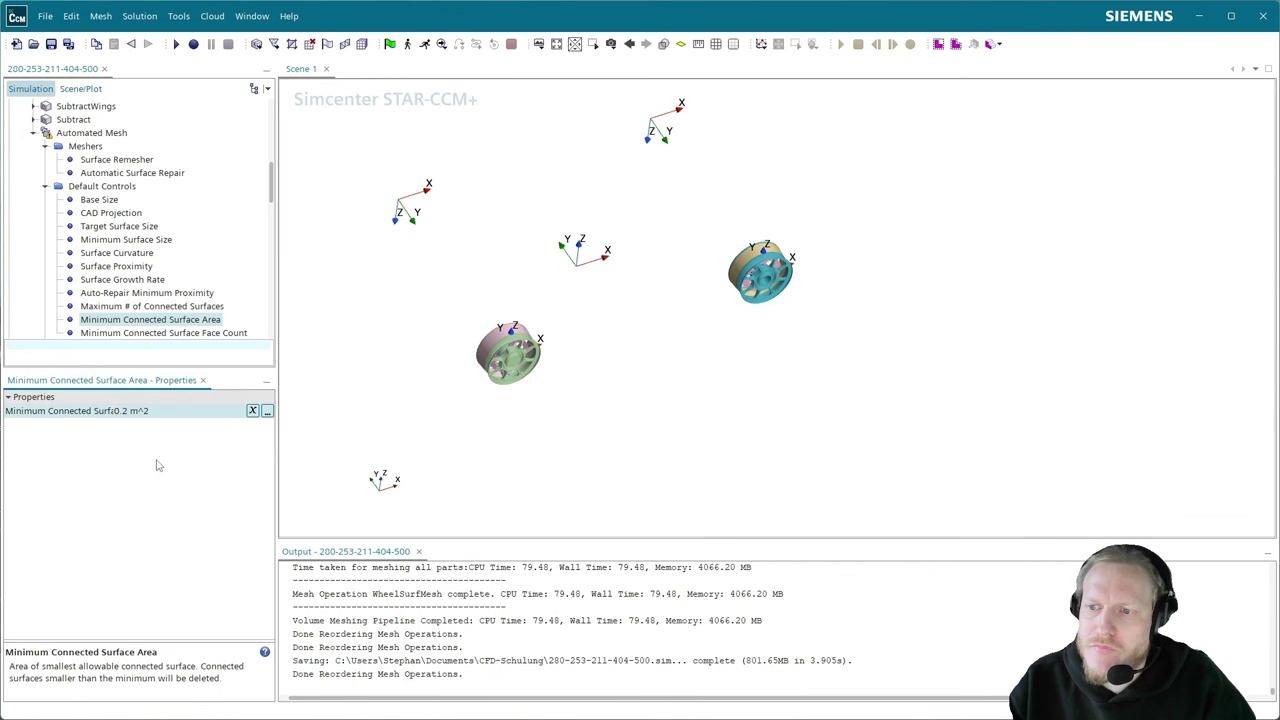
pyautogui.click(183, 333)
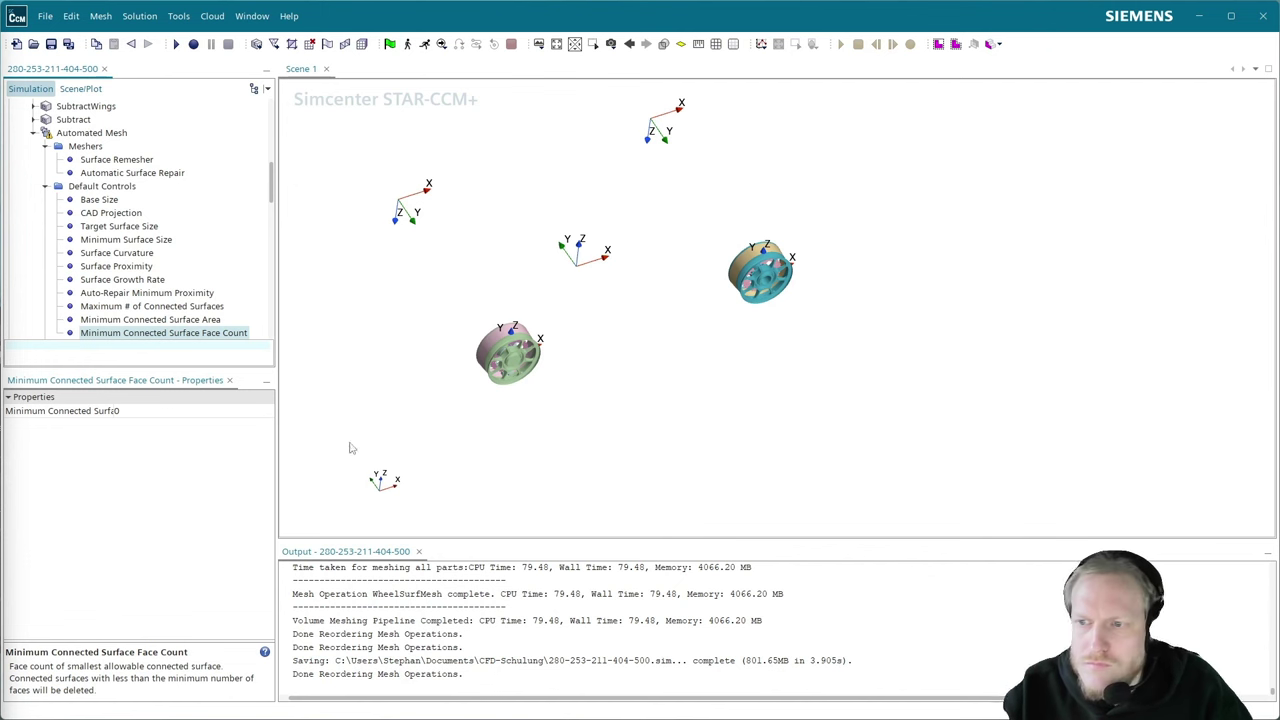
# - Add a custom surface control to the Automated Mesh operation and name it Block
pyautogui.scroll(-1, 266, 334)
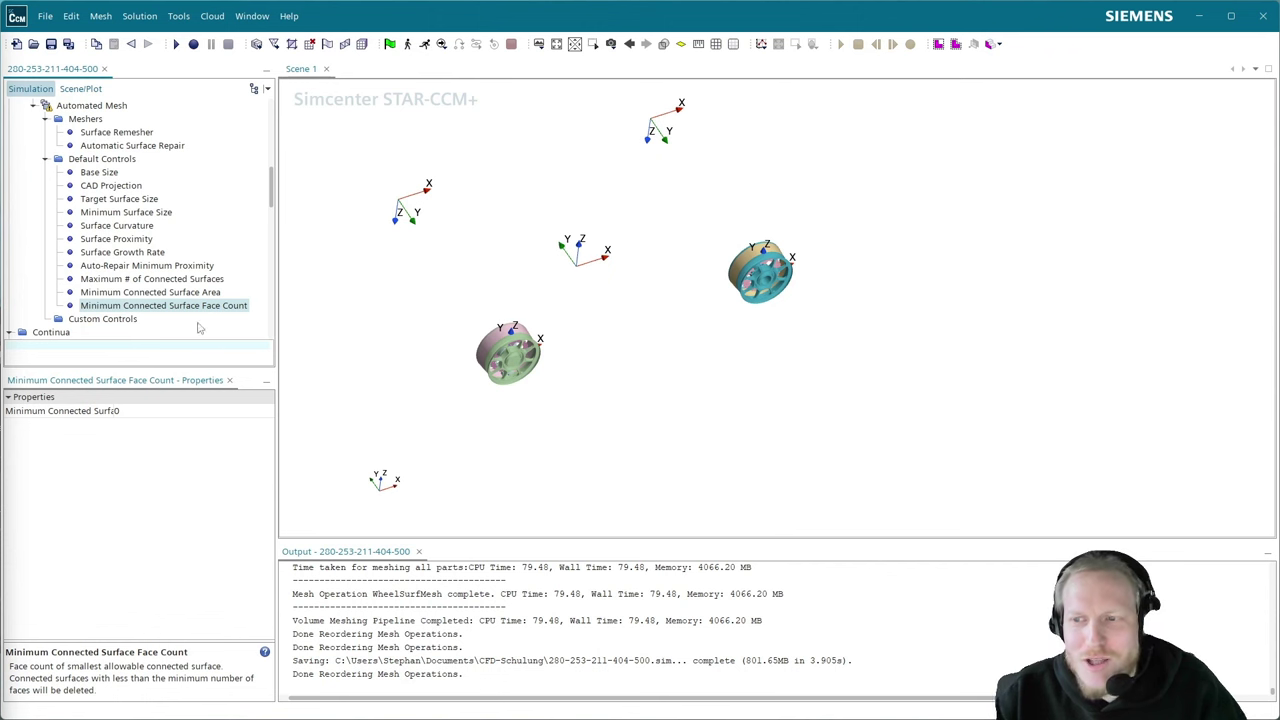
pyautogui.rightClick(76, 320)
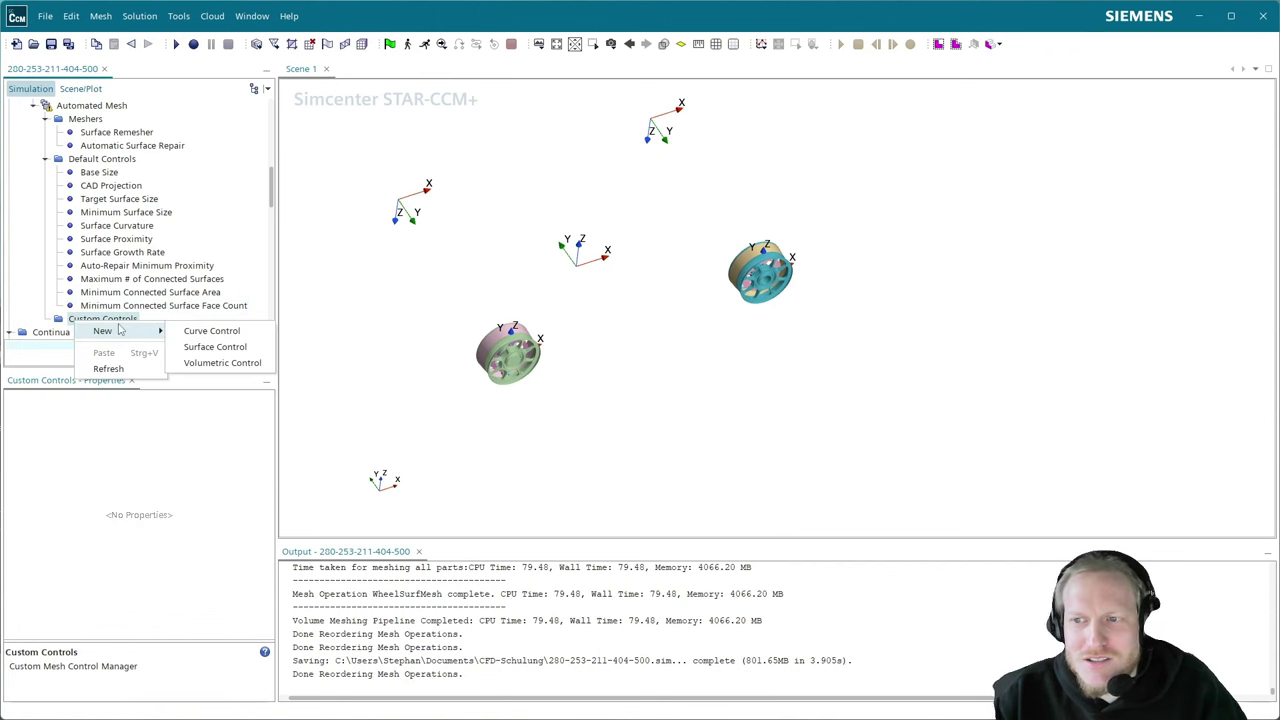
pyautogui.click(216, 347)
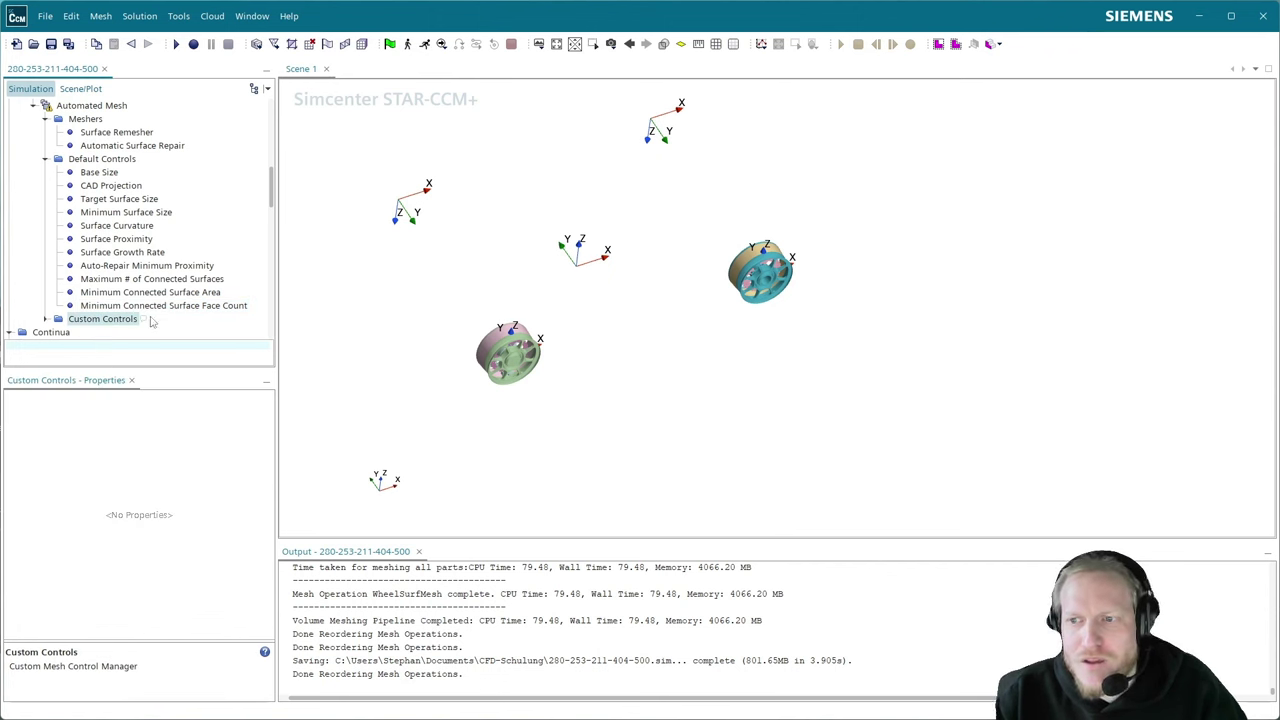
pyautogui.click(45, 318)
pyautogui.scroll(-2, 112, 336)
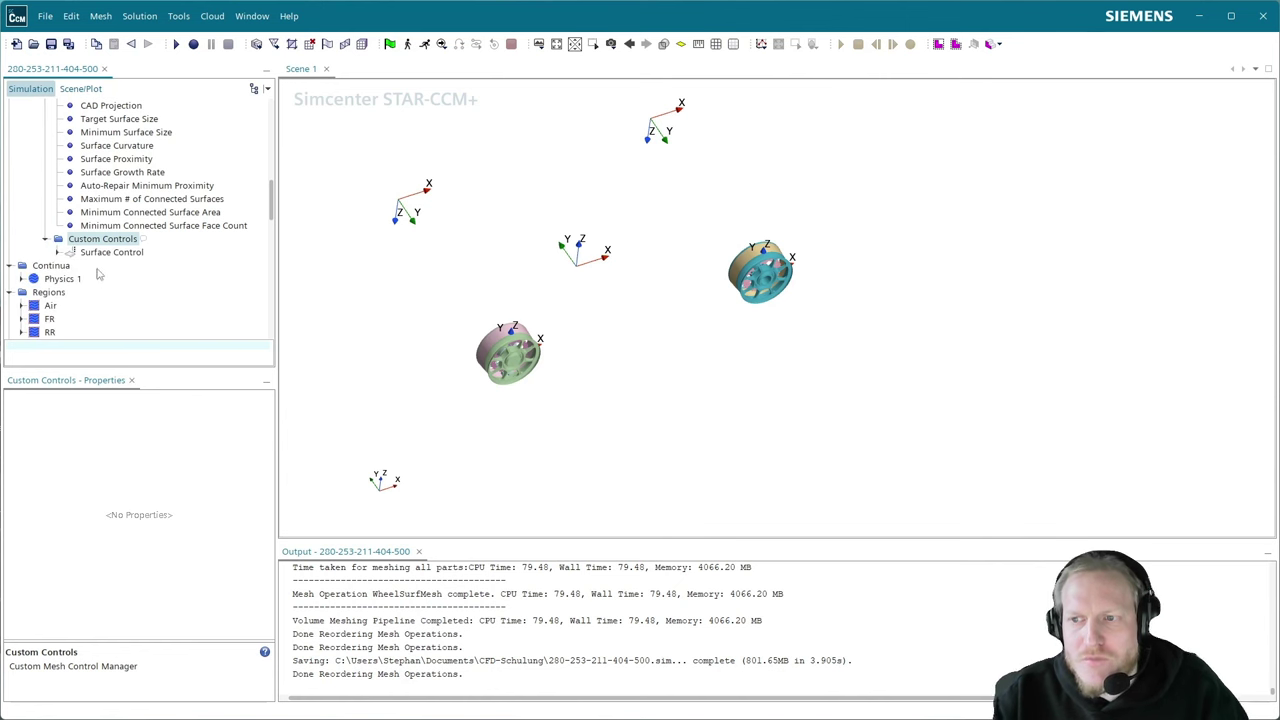
pyautogui.doubleClick(110, 253)
pyautogui.write('Block')
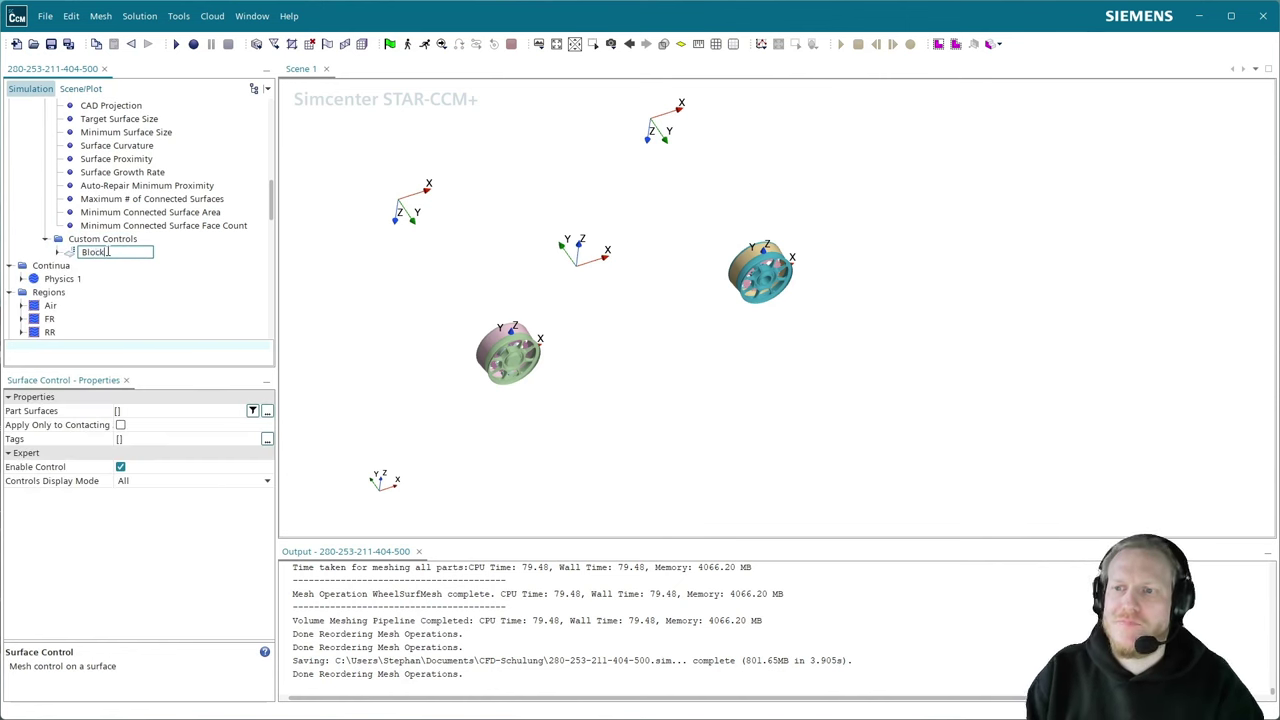
pyautogui.press('Return')
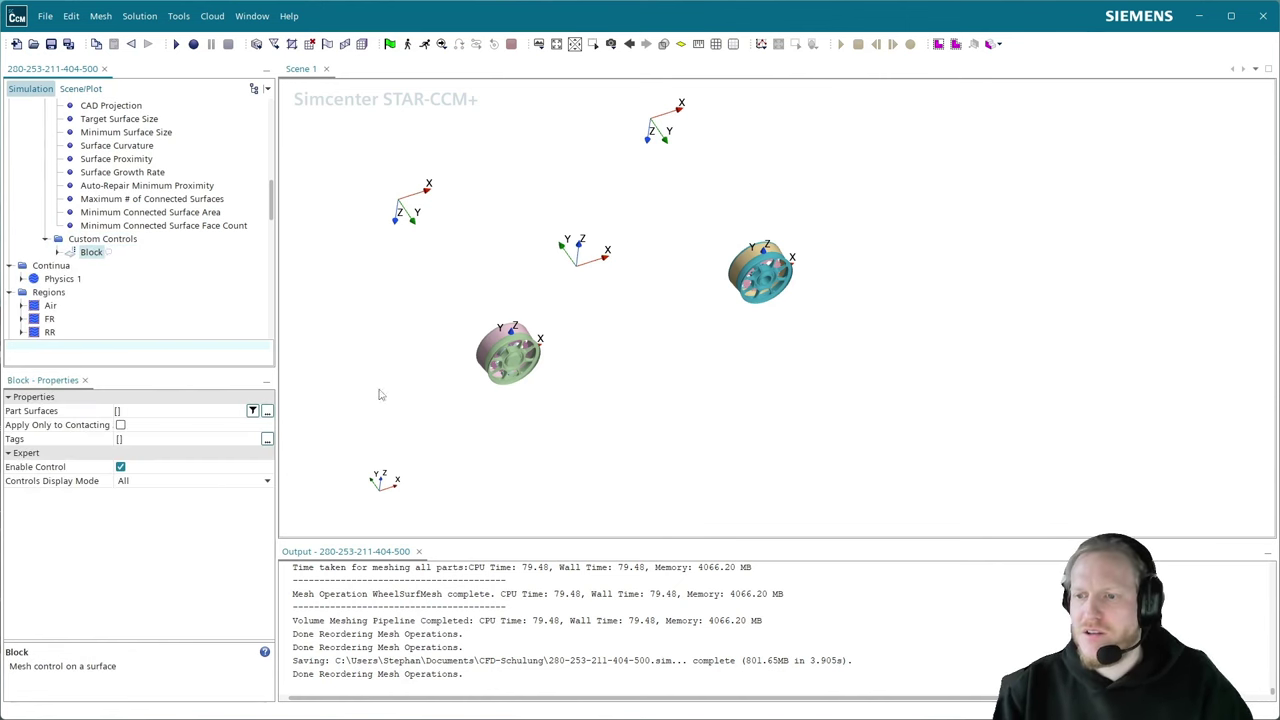
# - Select the 00_farfield surface of the 0_Air part as a part surface for the Block control
pyautogui.click(267, 411)
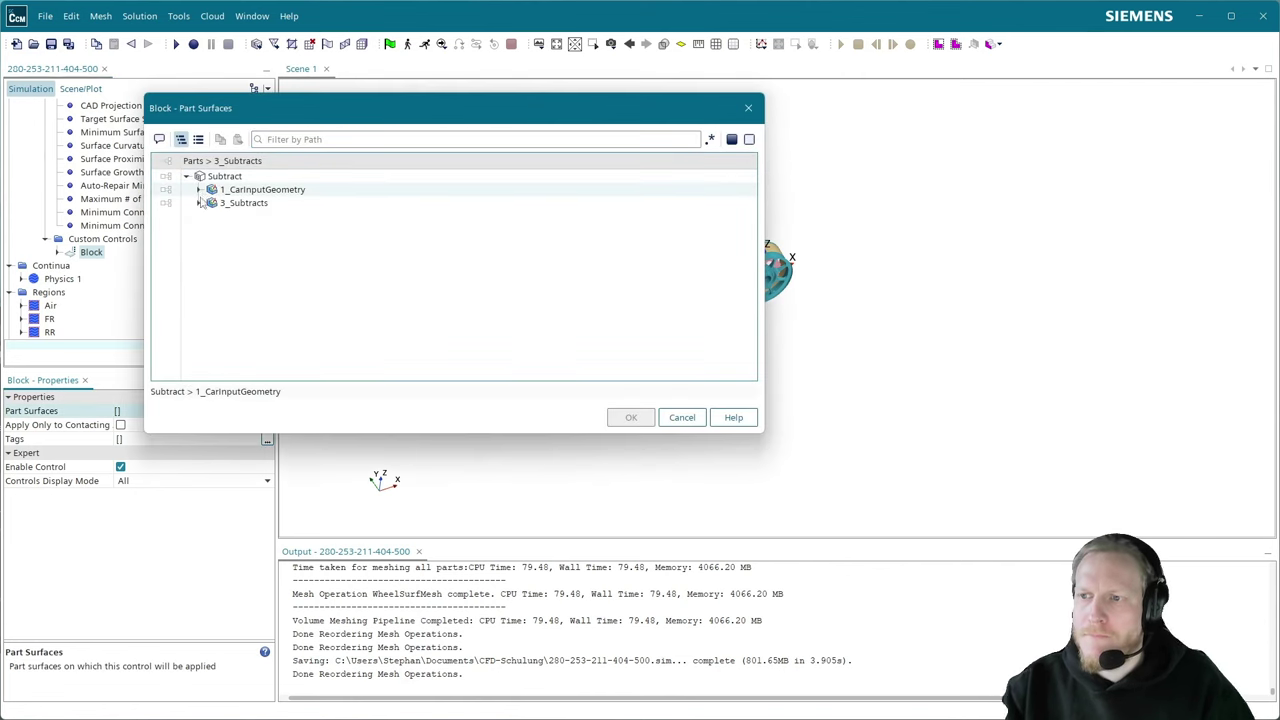
pyautogui.click(198, 202)
pyautogui.click(210, 216)
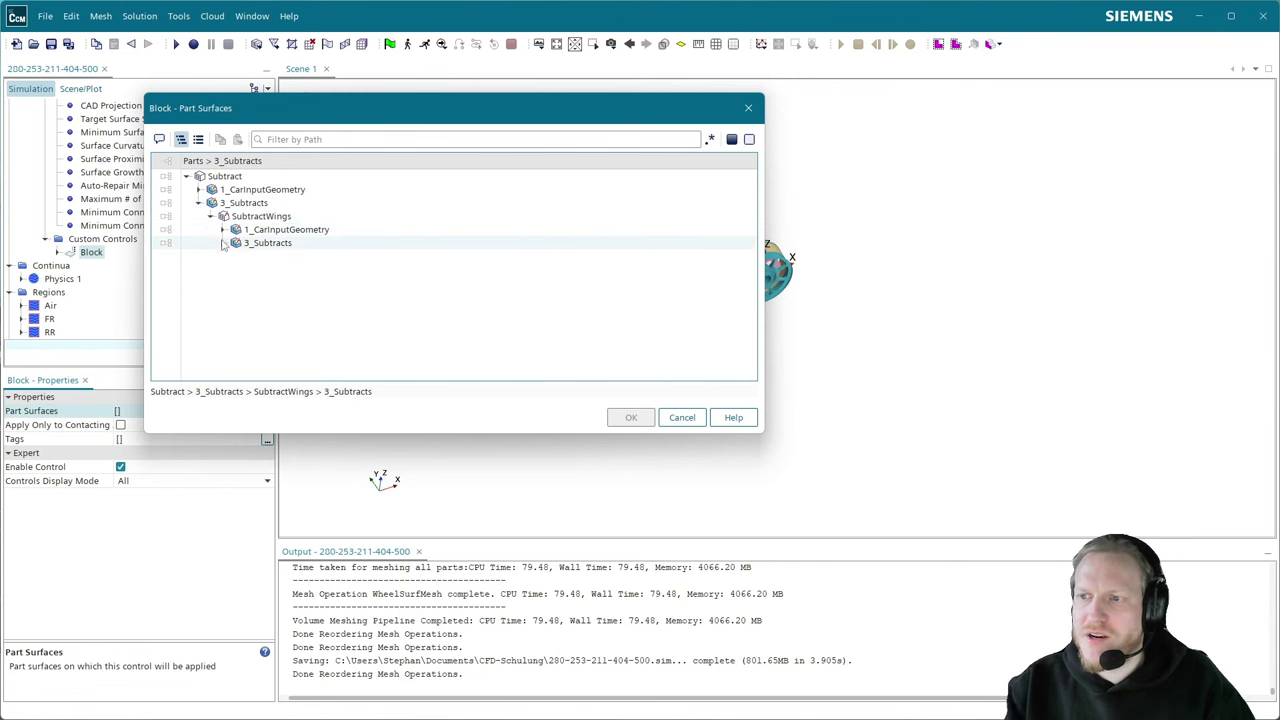
pyautogui.click(222, 243)
pyautogui.click(235, 256)
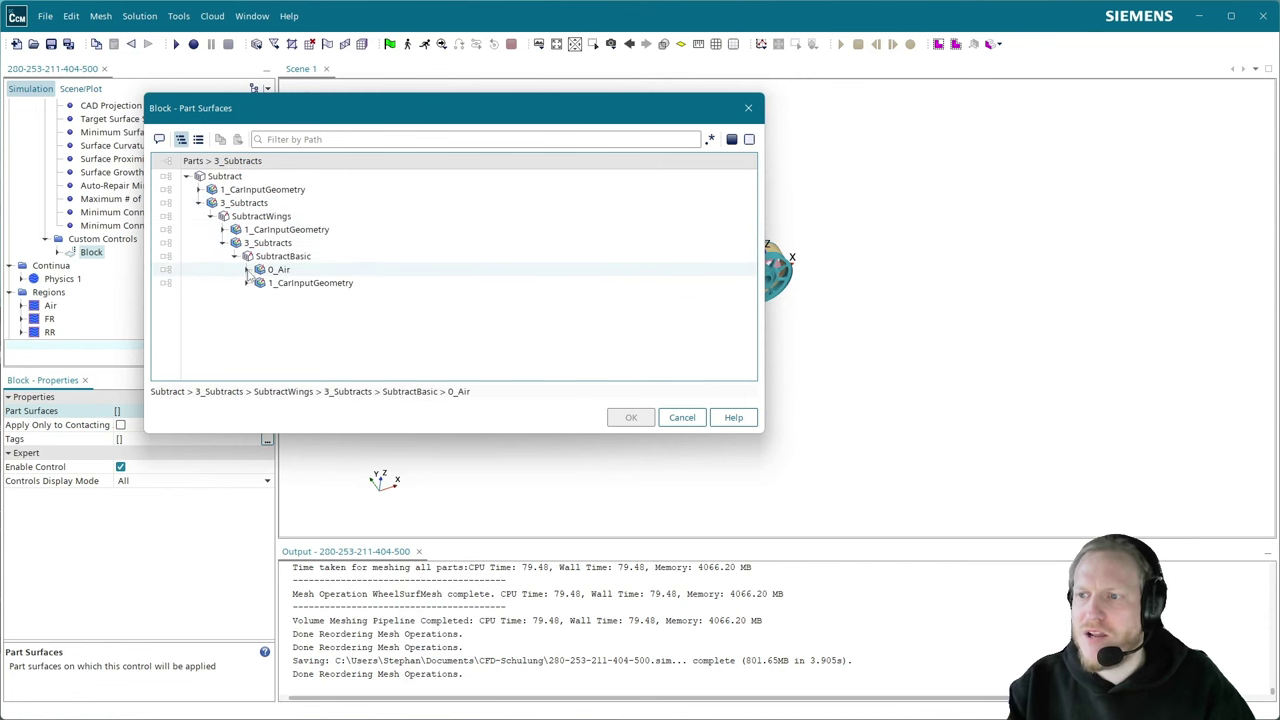
pyautogui.click(246, 269)
pyautogui.click(258, 283)
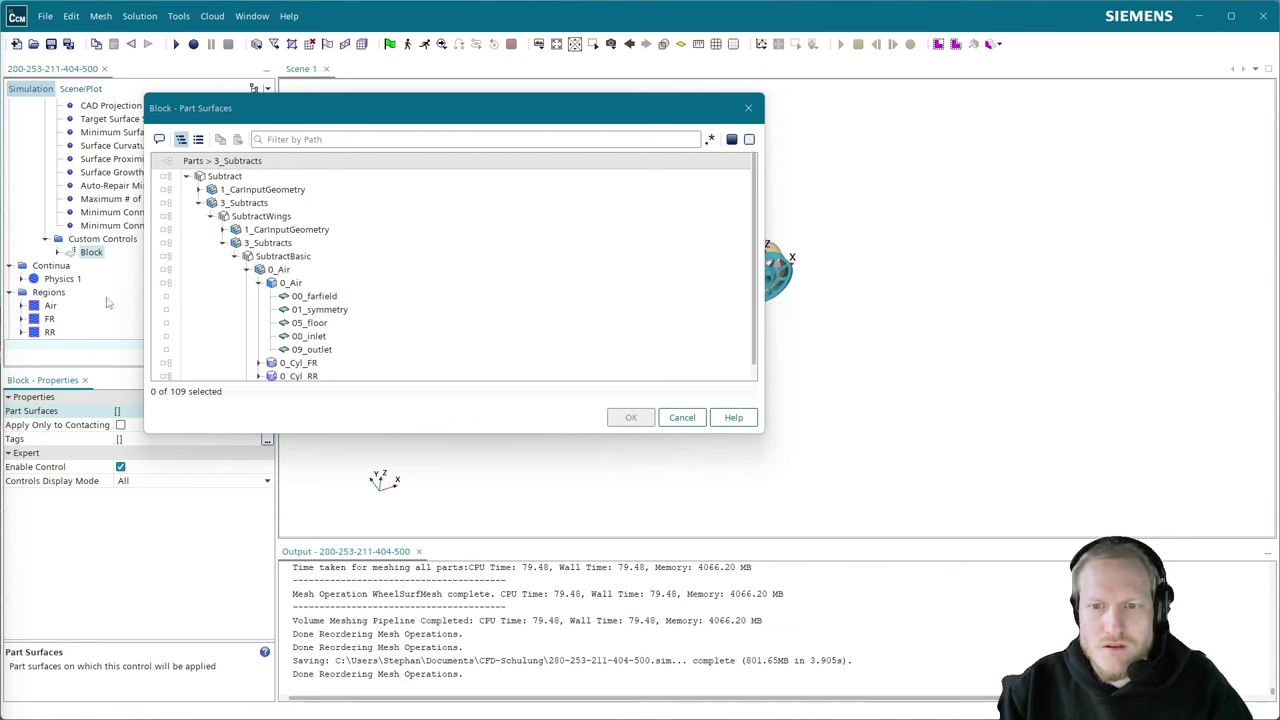
pyautogui.click(389, 139)
pyautogui.write('farf')
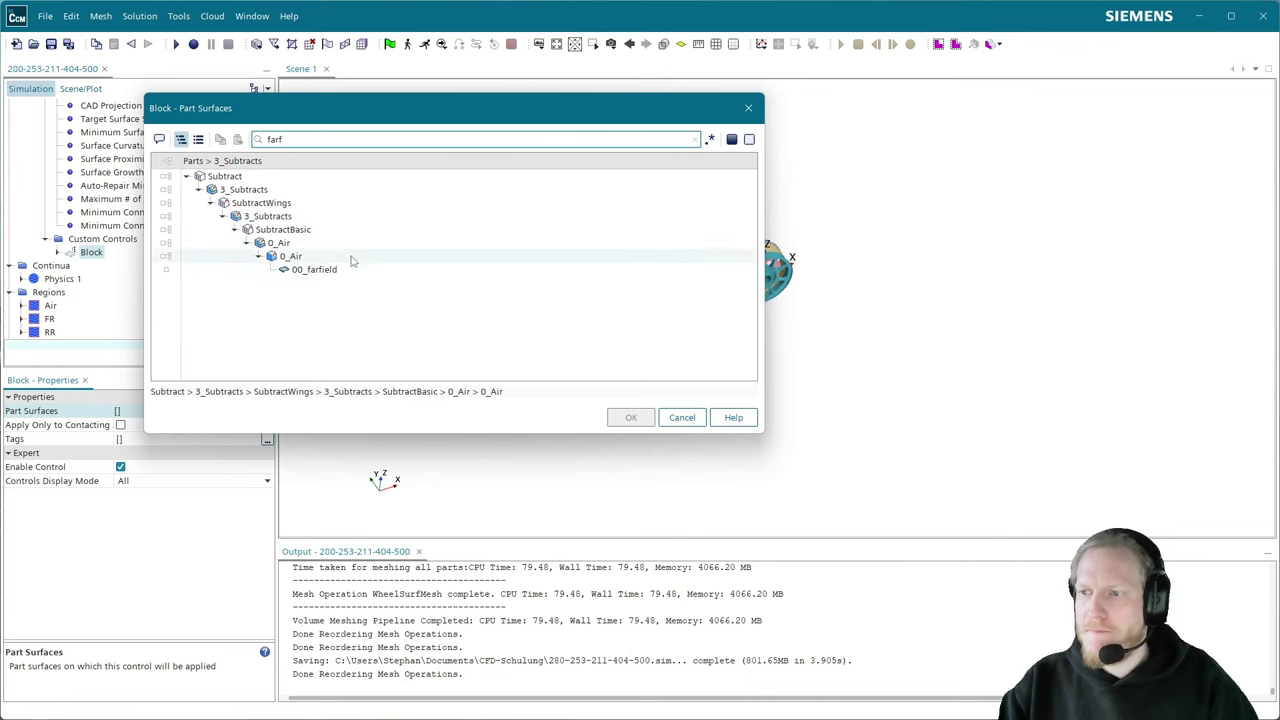
pyautogui.click(322, 270)
# - Filter for and add the 01_symmetry and 08_inlet surfaces of 0_Air to the Block control's part surface selection
pyautogui.doubleClick(316, 139)
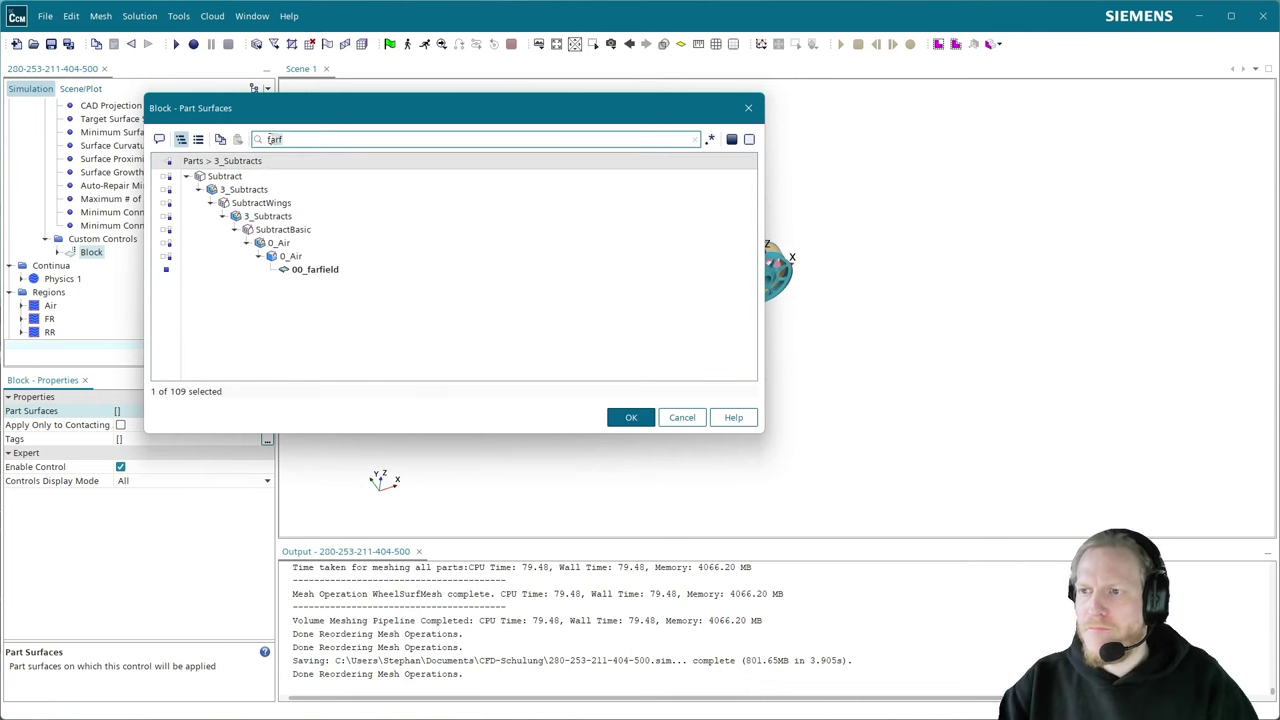
pyautogui.write('sym')
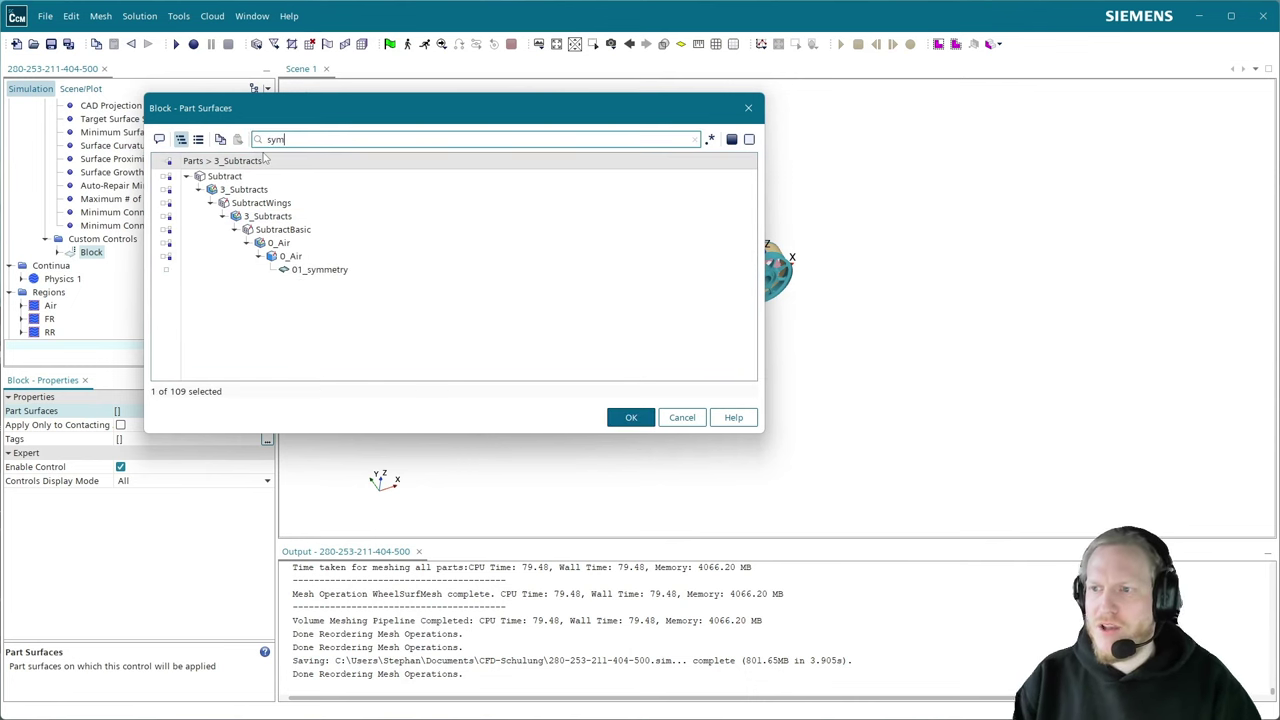
pyautogui.click(342, 268)
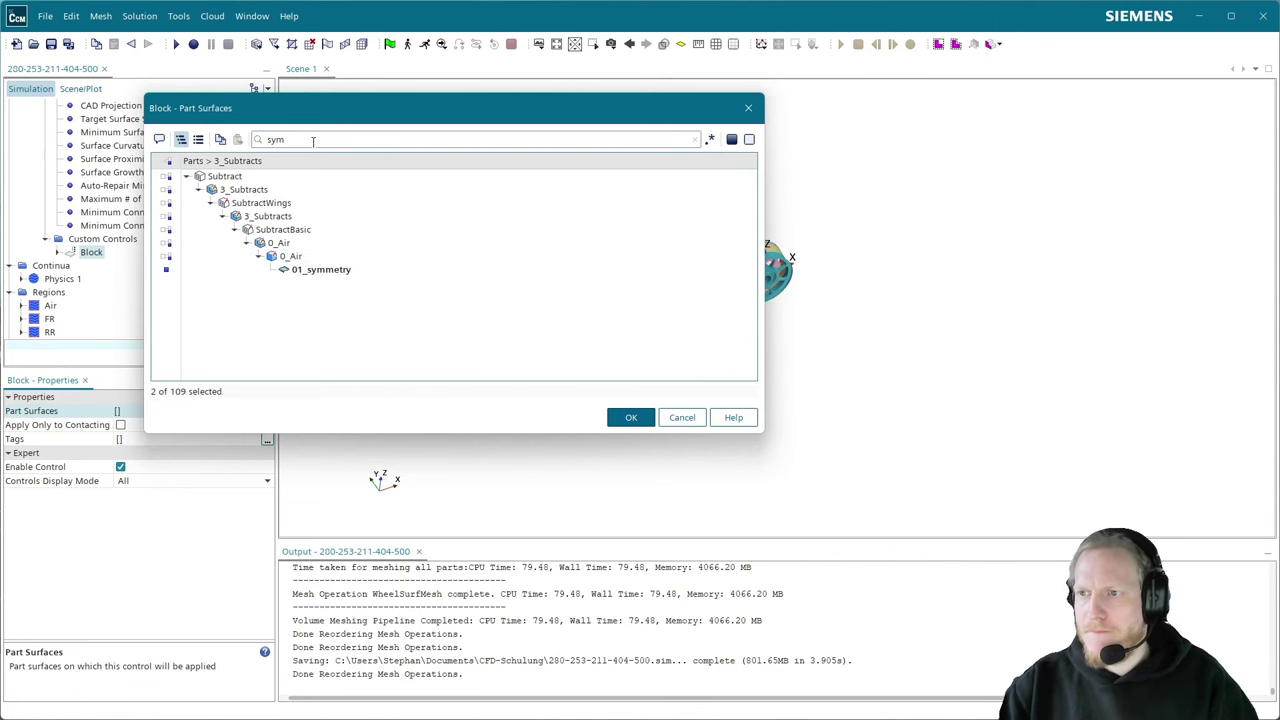
pyautogui.press('BackSpace')
pyautogui.press('BackSpace')
pyautogui.press('BackSpace')
pyautogui.write('inl')
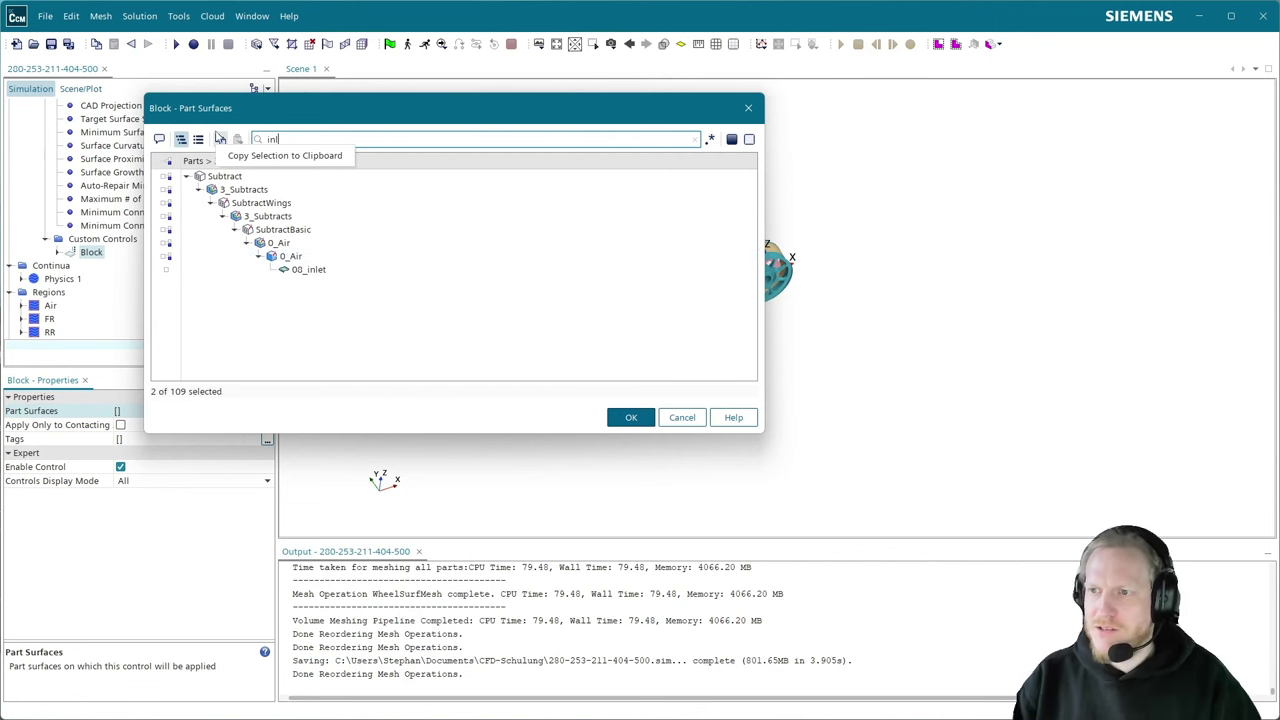
pyautogui.click(349, 277)
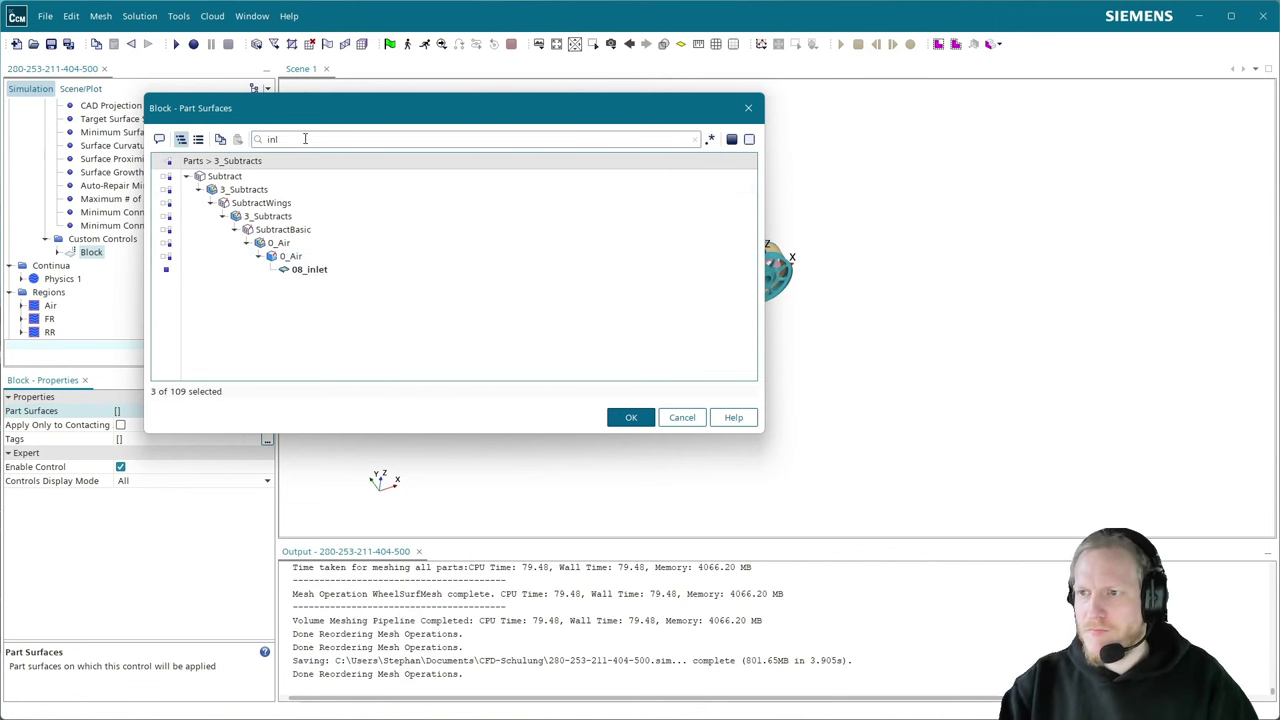
# - Add the 09_outlet surface of 0_Air to the selection and apply the chosen part surfaces to the Block control
pyautogui.doubleClick(304, 139)
pyautogui.write('out')
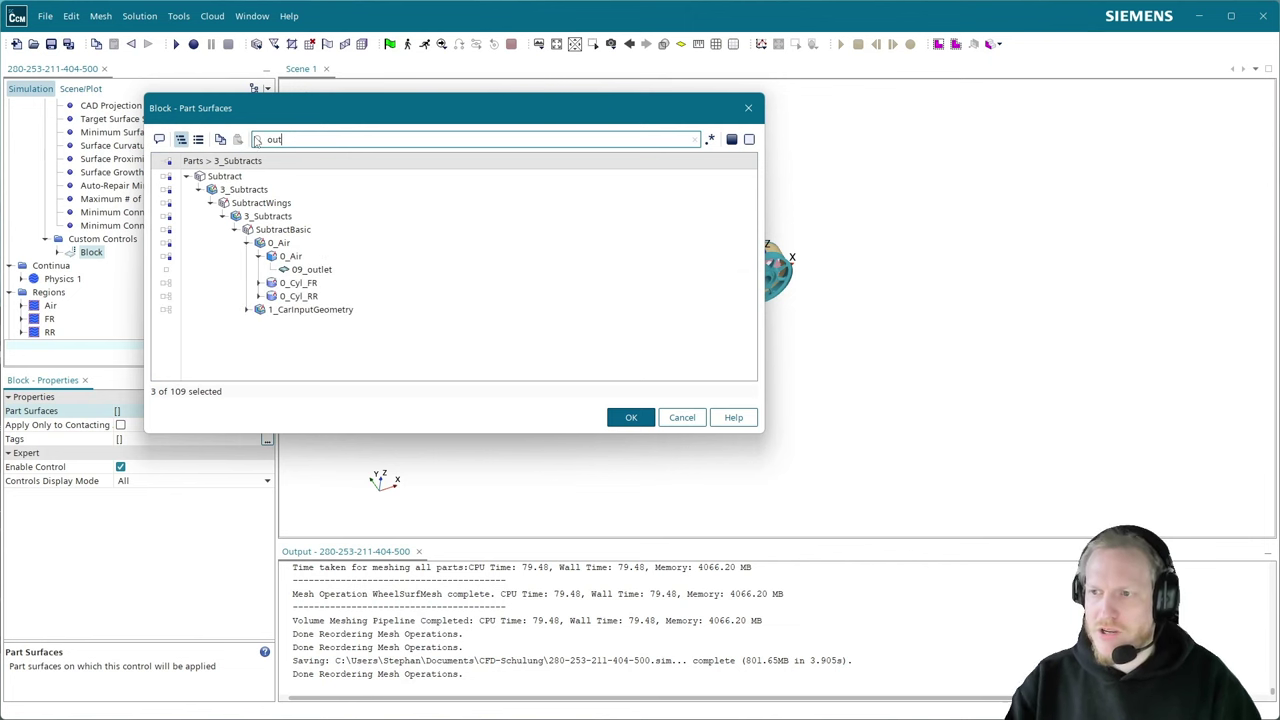
pyautogui.click(338, 272)
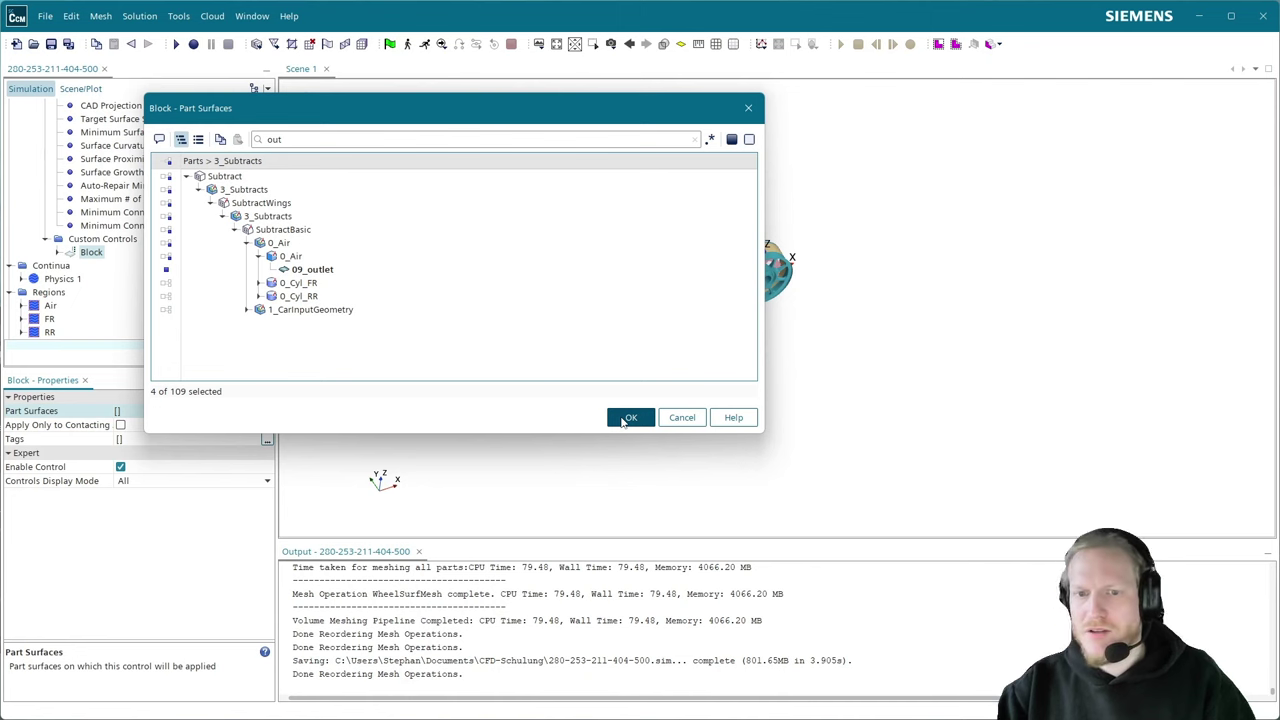
pyautogui.click(627, 418)
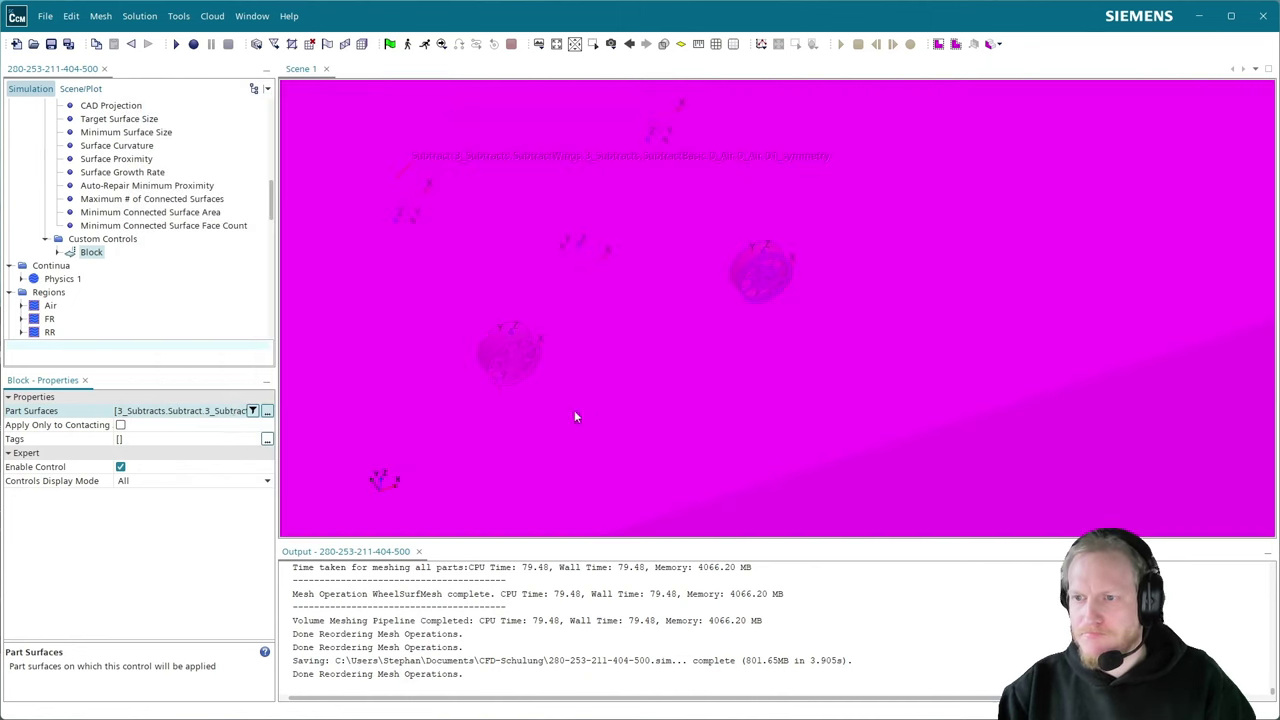